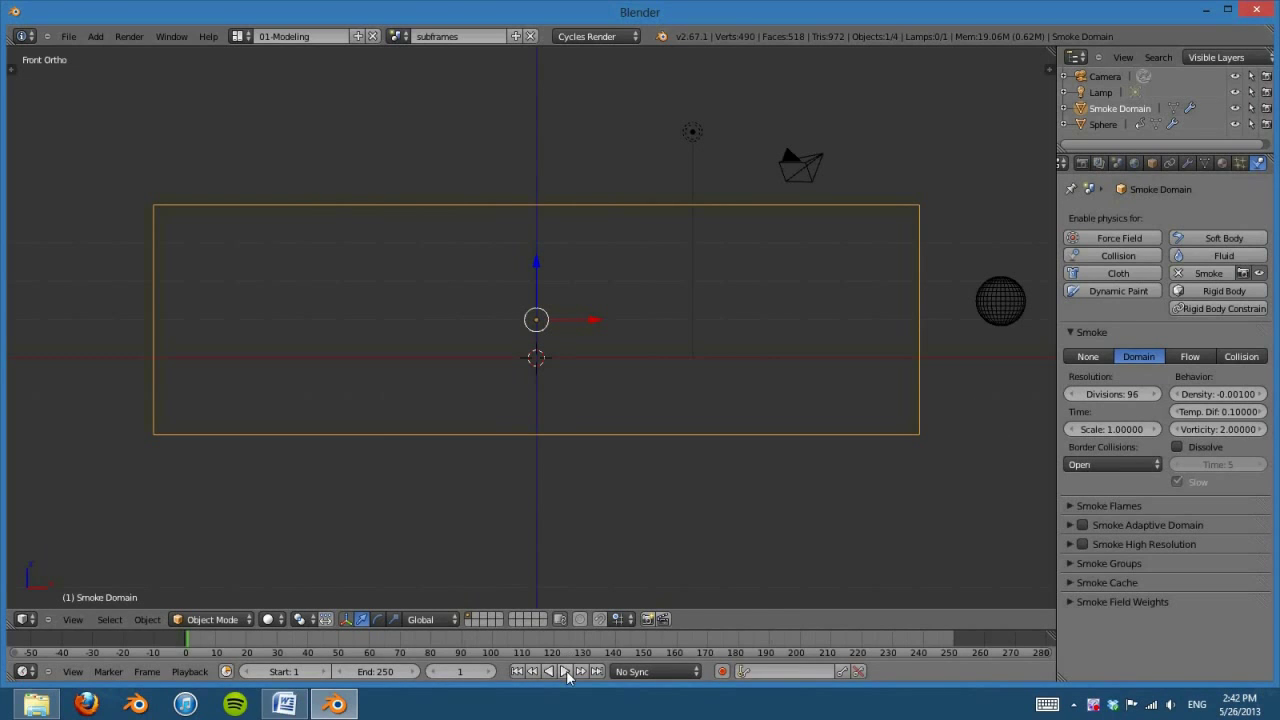
# Step: Play the smoke simulation of the moving sphere and return to the first frame
pyautogui.click(566, 670)
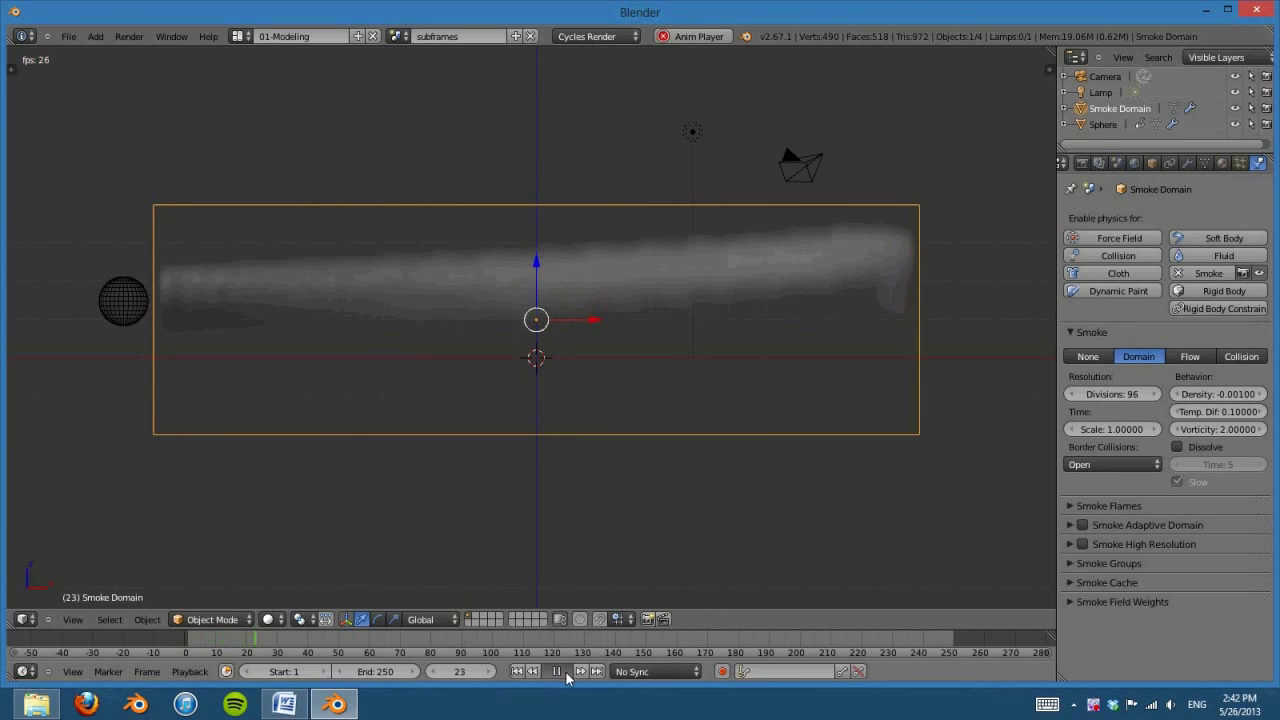
pyautogui.click(566, 670)
pyautogui.click(517, 672)
# Step: Set the sphere's smoke flow subframes to 0 and play the simulation
pyautogui.rightClick(995, 309)
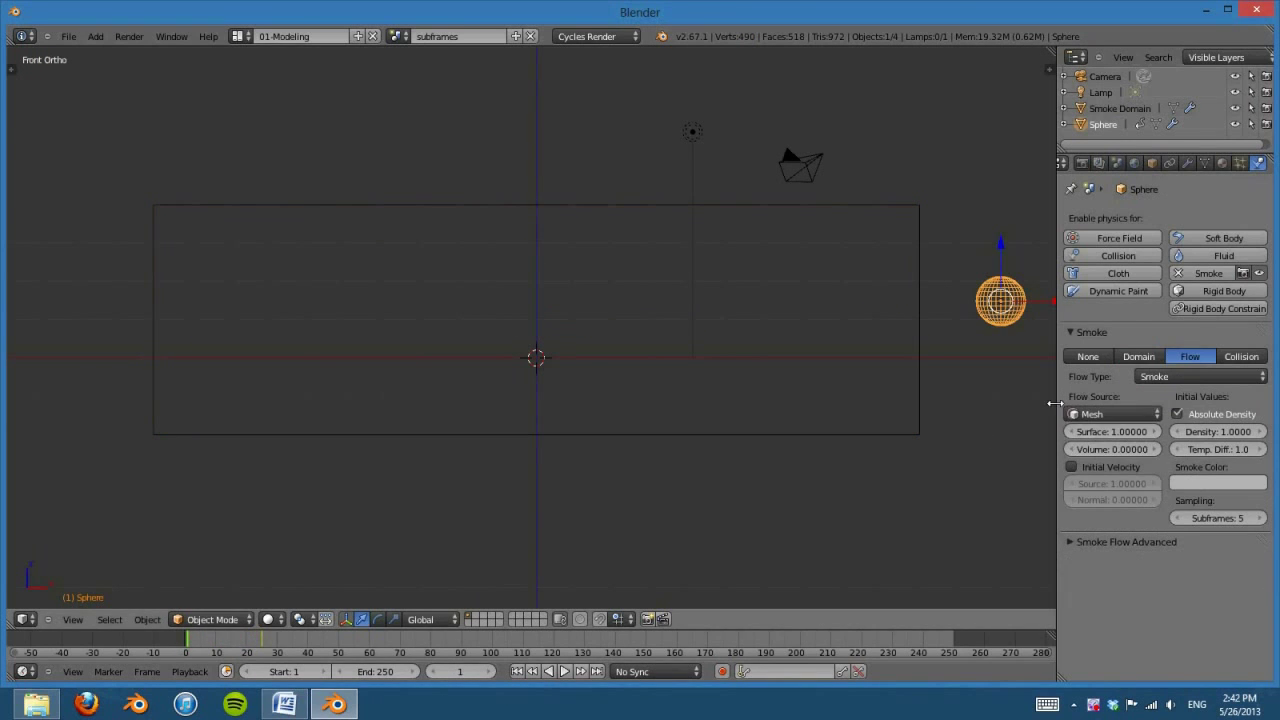
pyautogui.click(1194, 518)
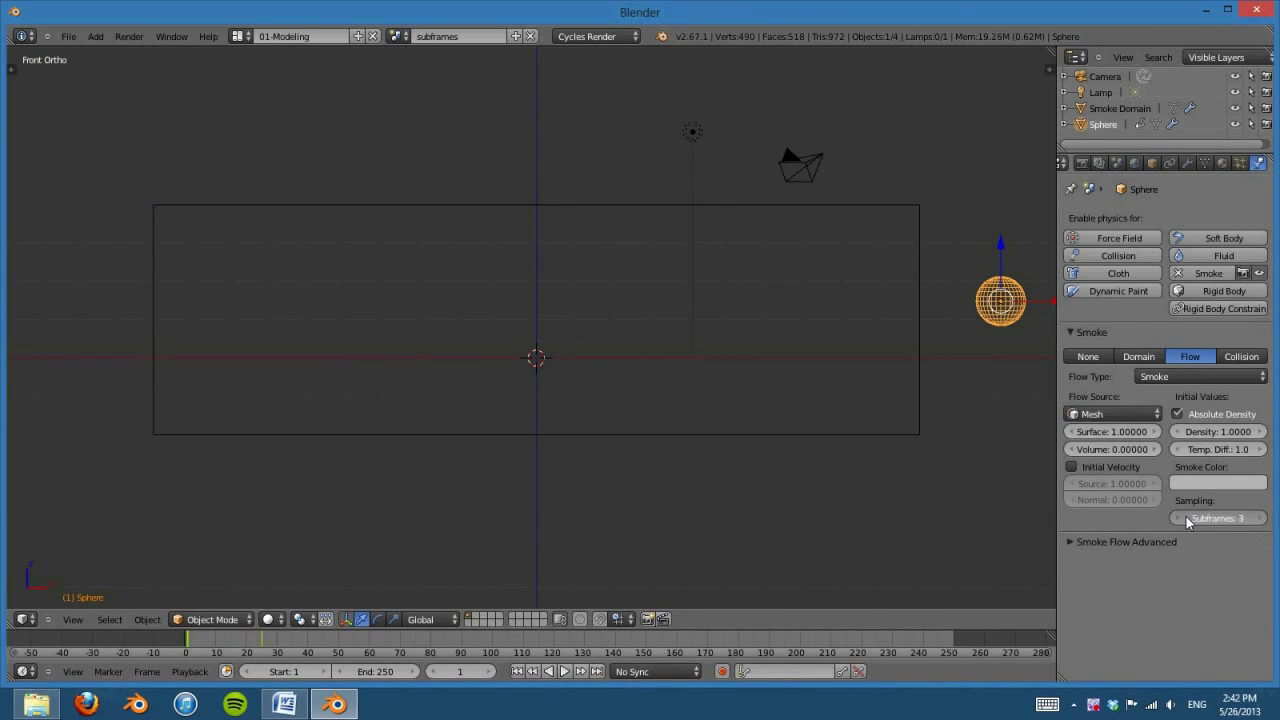
pyautogui.write('0')
pyautogui.press('Return')
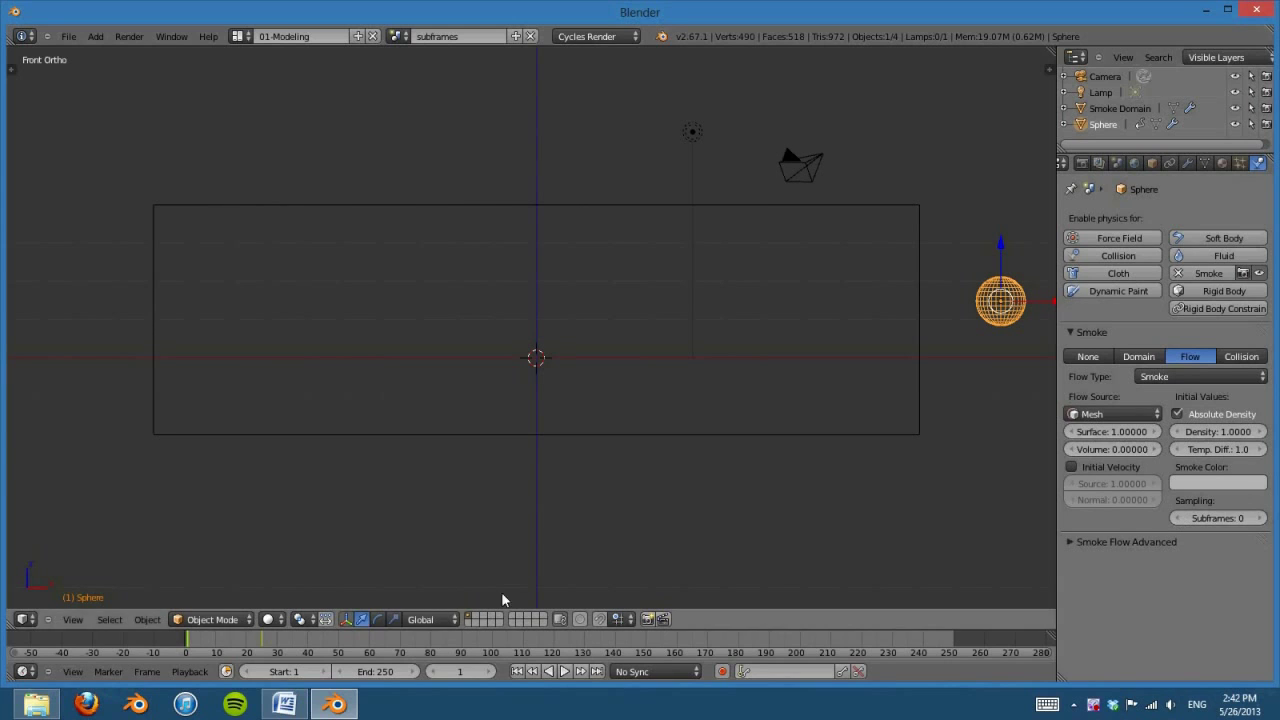
pyautogui.click(564, 672)
pyautogui.click(564, 677)
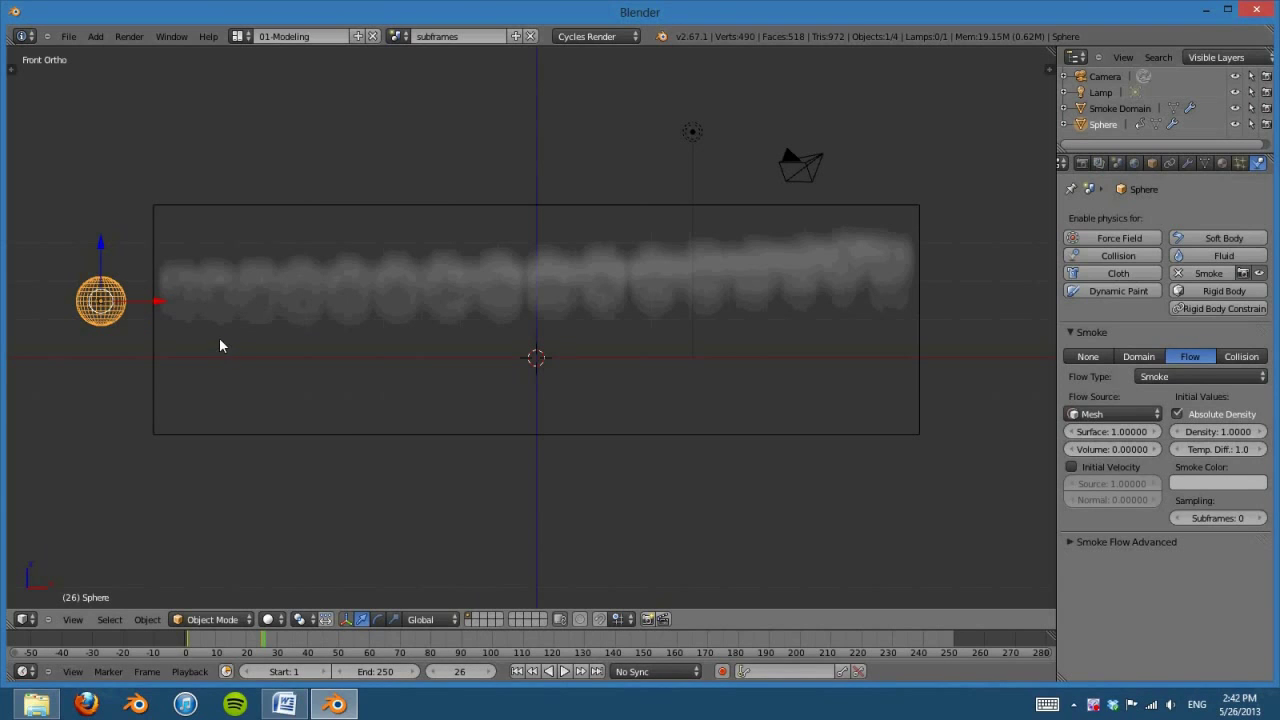
# Step: Raise the sphere's smoke flow subframes to 5, replay the simulation from the first frame and rewind it
pyautogui.click(1262, 519)
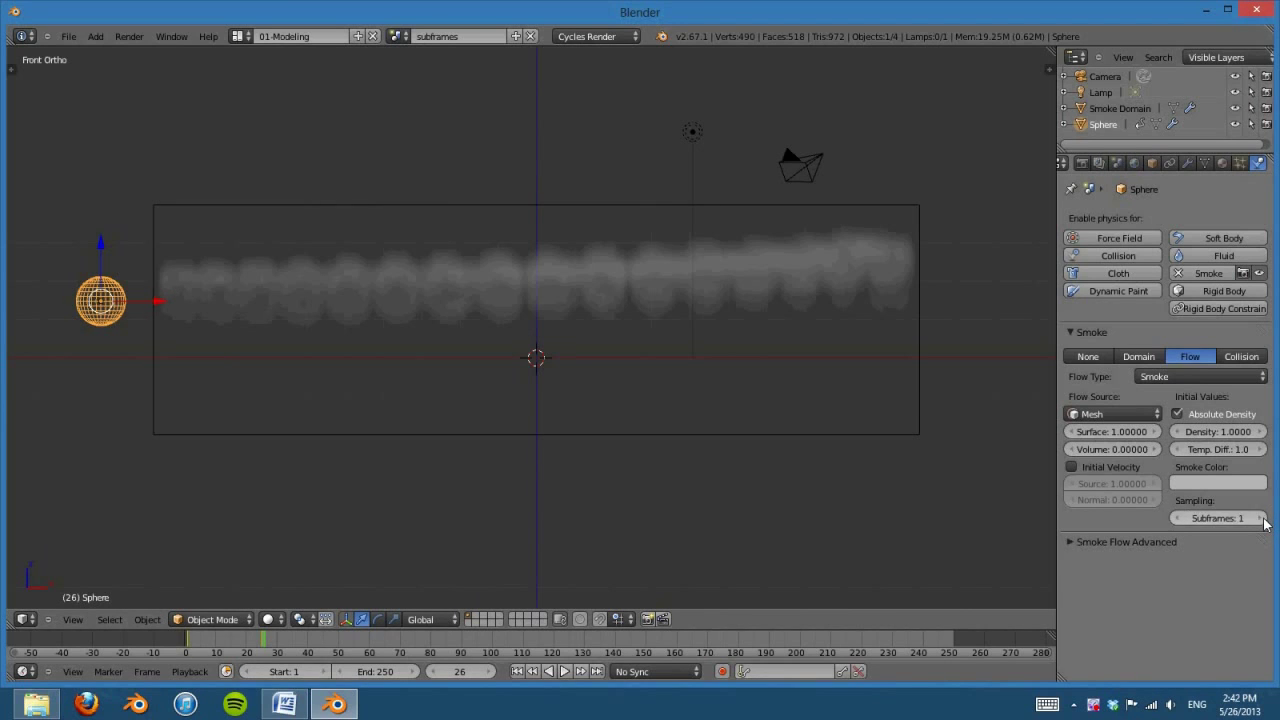
pyautogui.click(1262, 519)
pyautogui.click(517, 671)
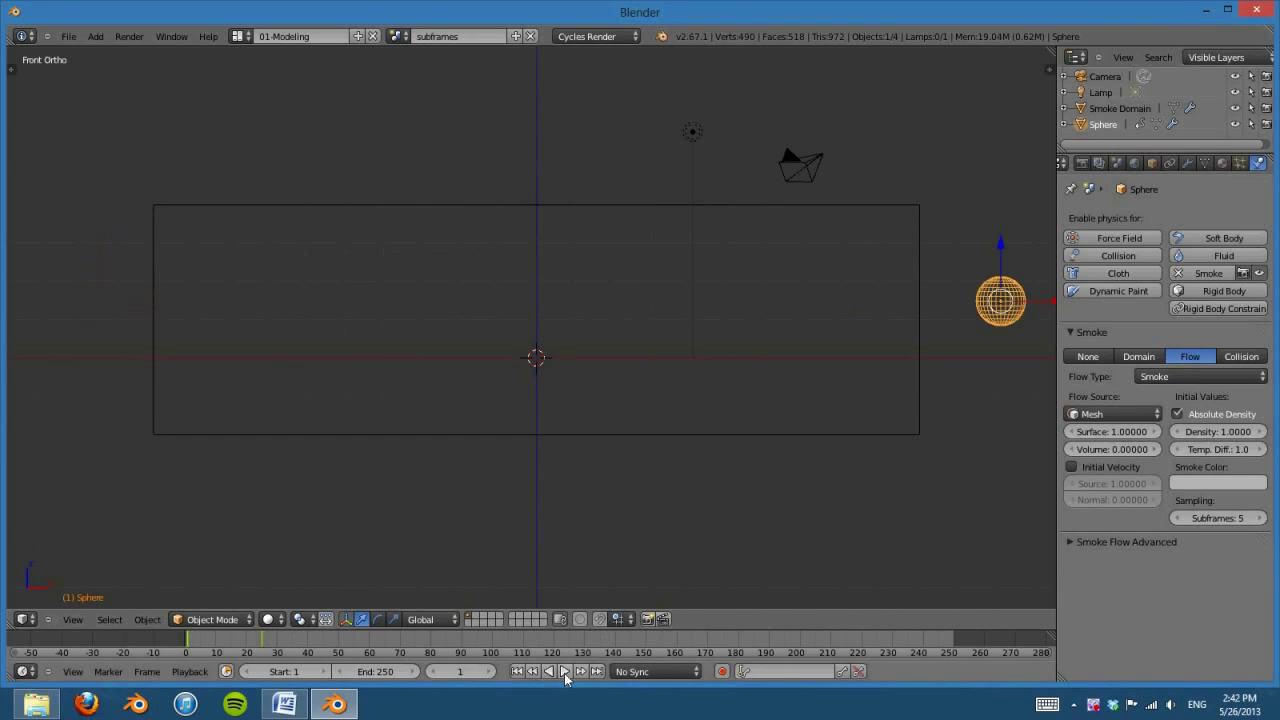
pyautogui.click(564, 671)
pyautogui.click(557, 671)
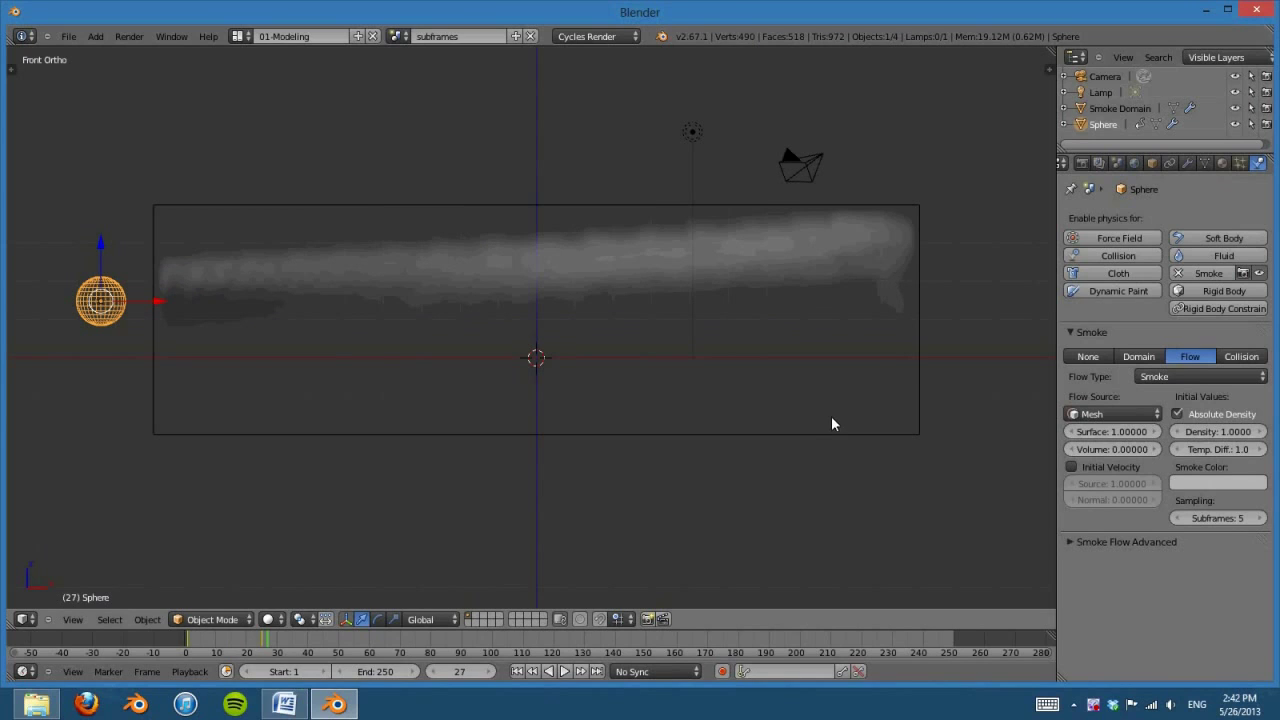
pyautogui.click(517, 671)
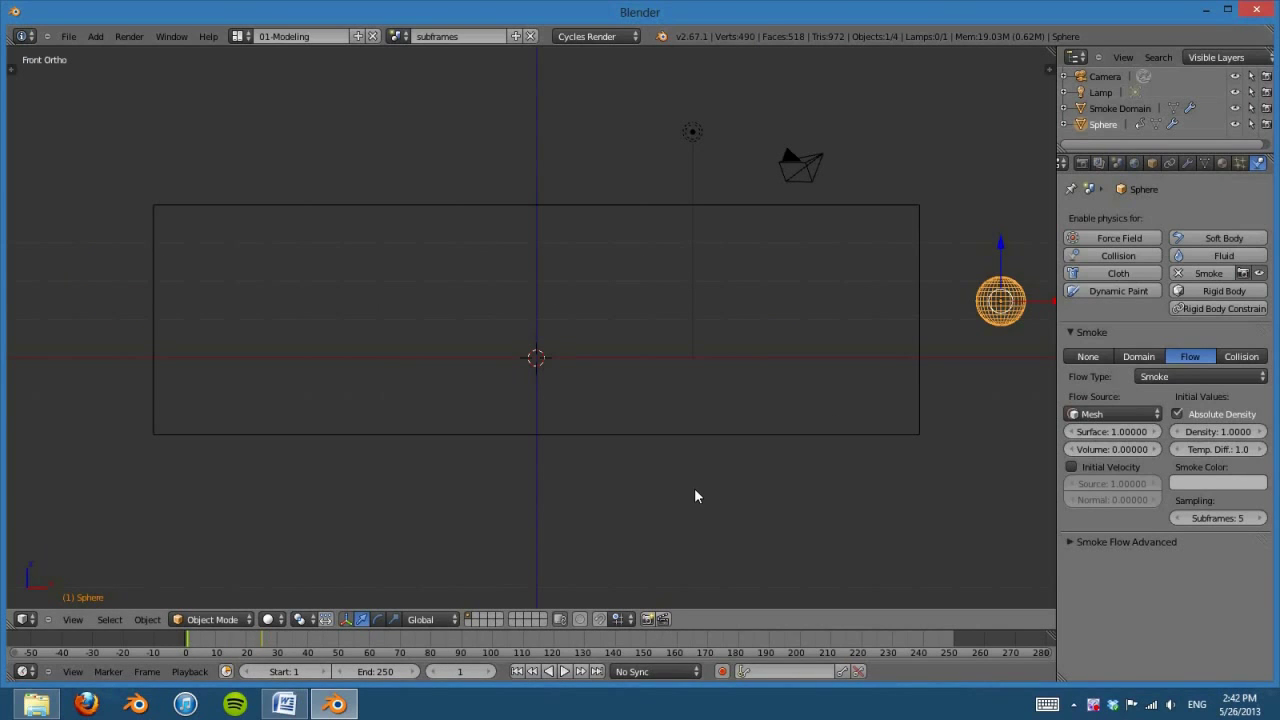
# Step: Lower the sphere's smoke flow subframes back to 0, play the simulation and return to the first frame
pyautogui.click(1175, 518)
pyautogui.click(1175, 518)
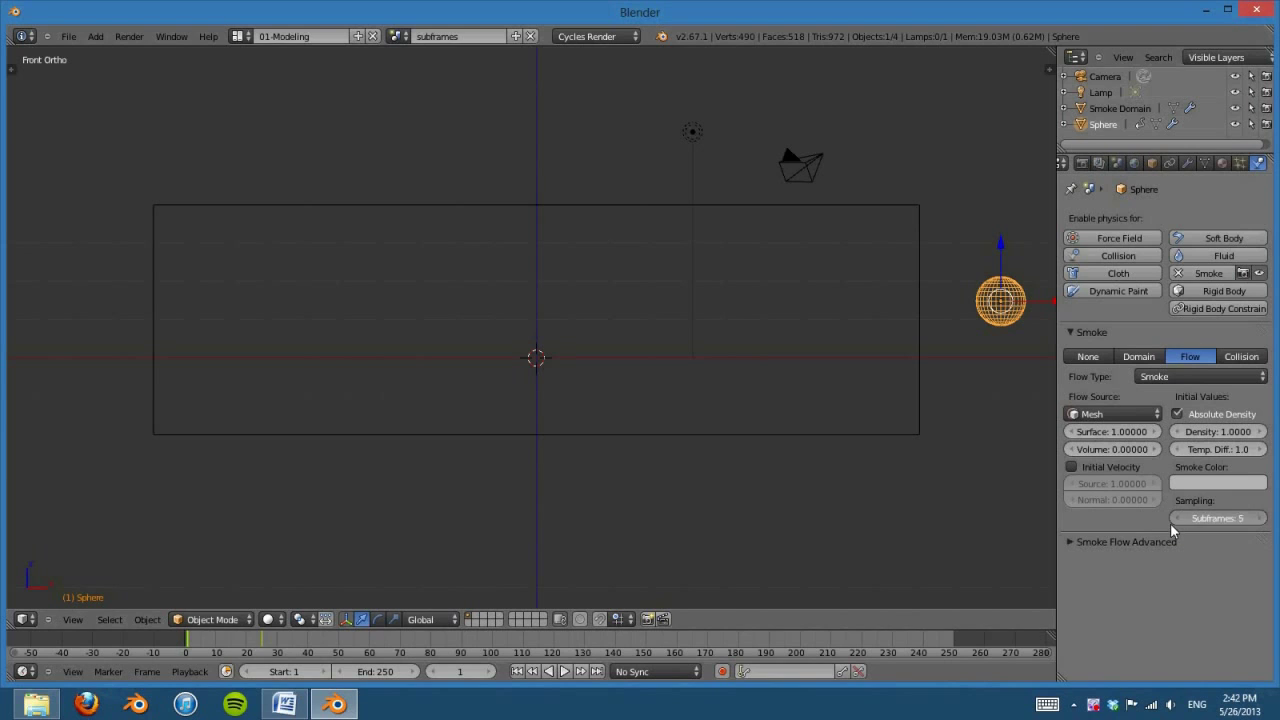
pyautogui.click(1175, 518)
pyautogui.click(1175, 518)
pyautogui.click(1175, 518)
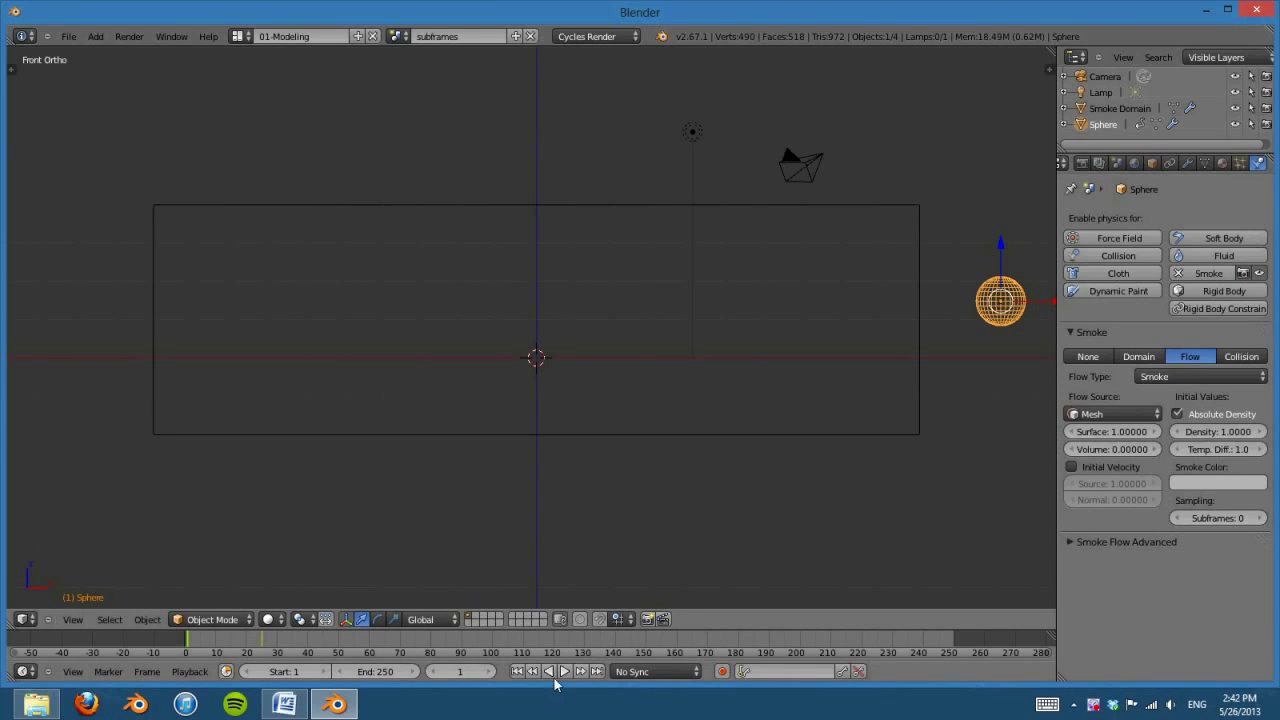
pyautogui.click(563, 671)
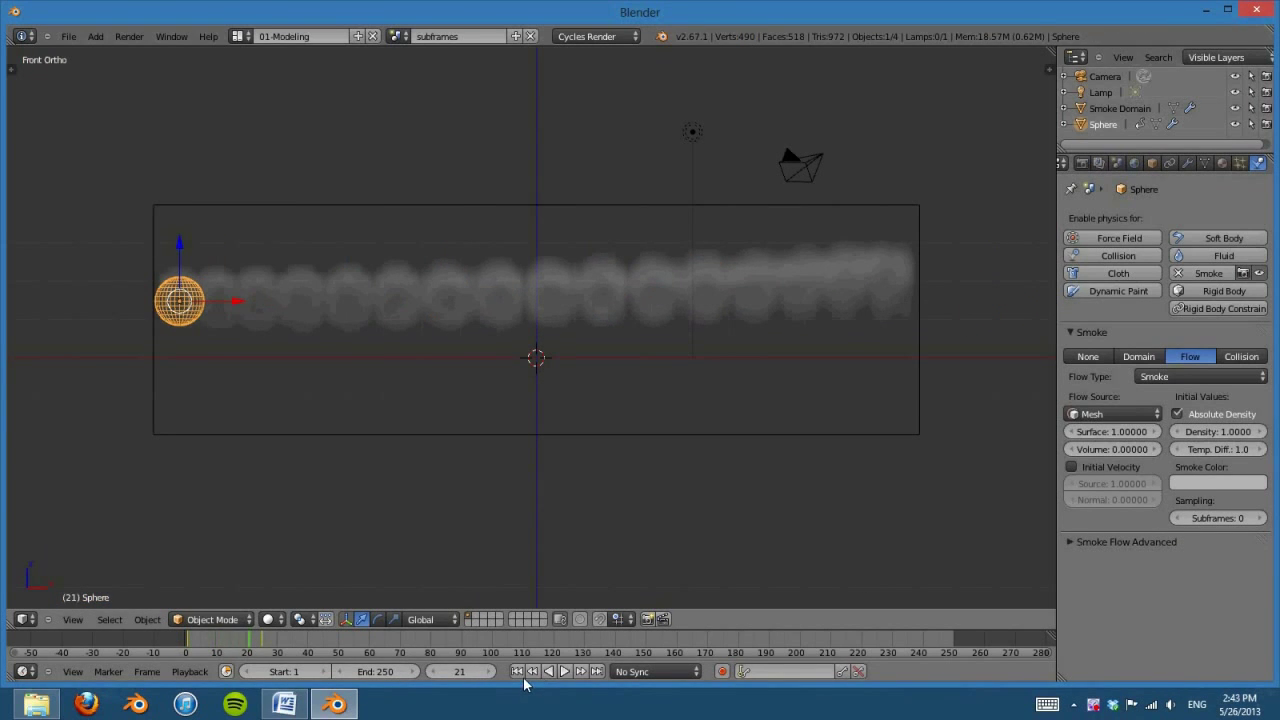
pyautogui.press('Escape')
# Step: Switch to the "full sample" scene and play its fire simulation
pyautogui.click(398, 36)
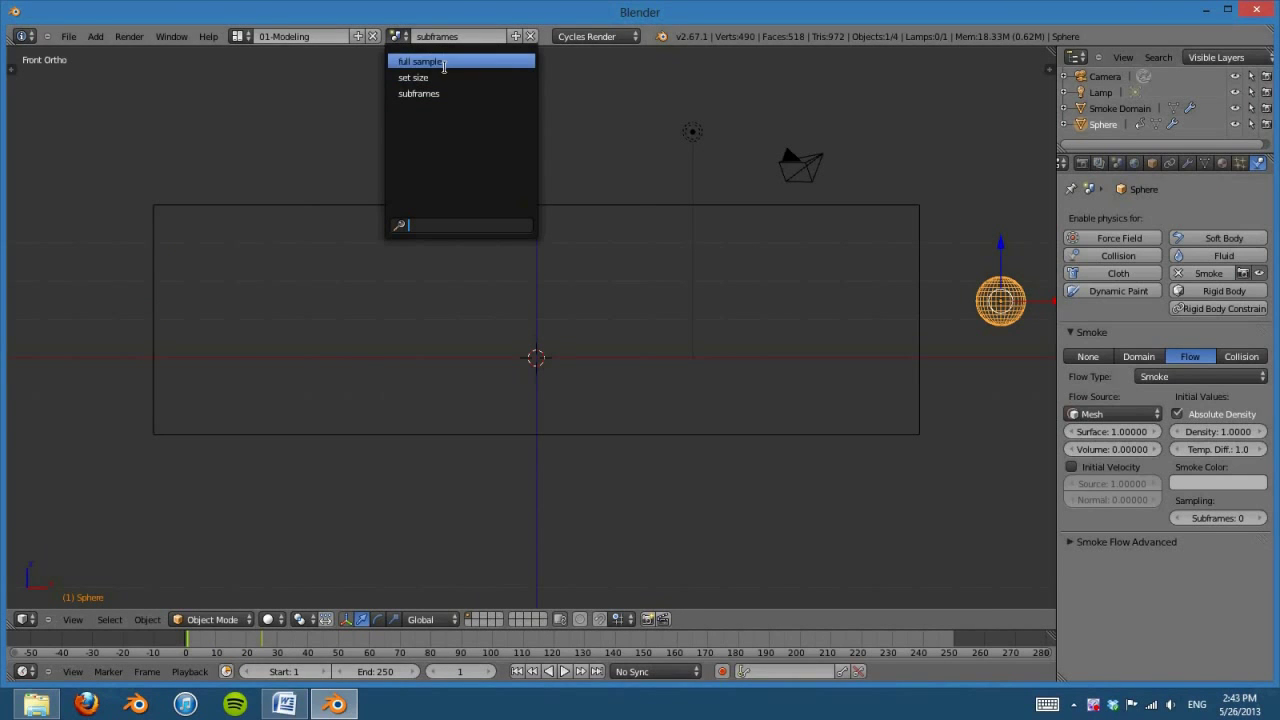
pyautogui.click(432, 63)
pyautogui.scroll(5, 716, 460)
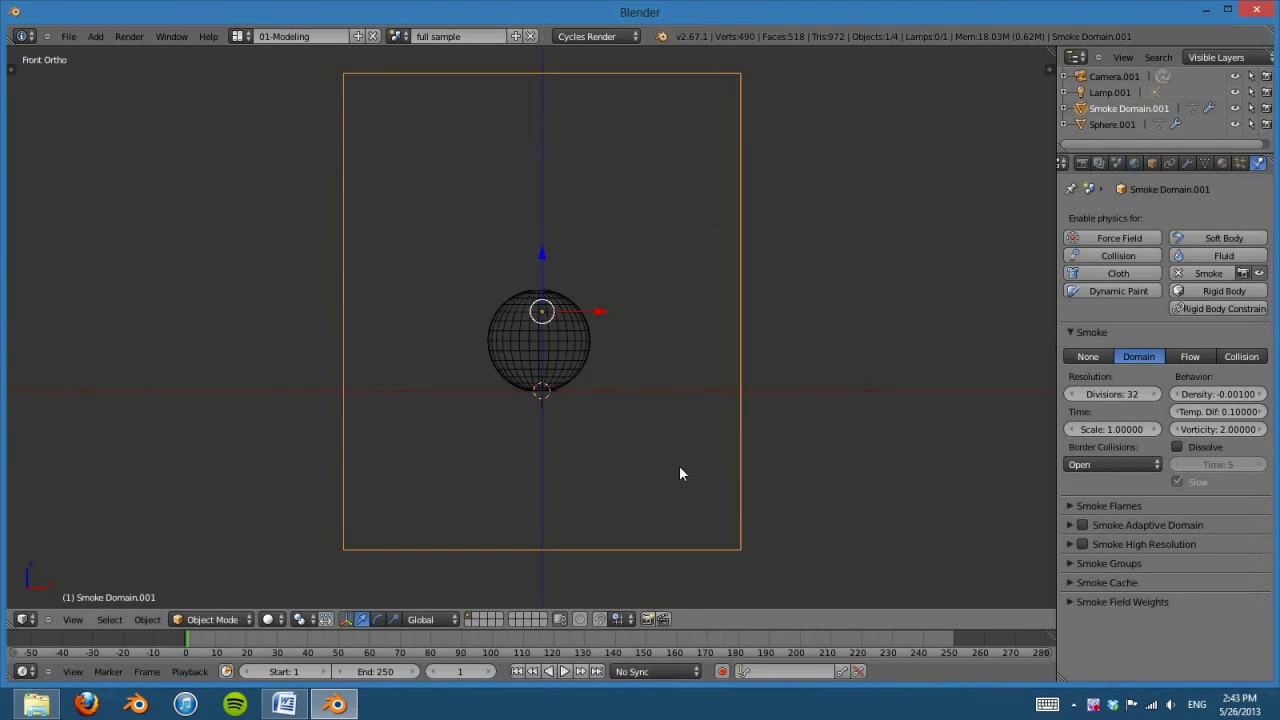
pyautogui.keyDown('shift'); pyautogui.scroll(2, 672, 440); pyautogui.keyUp('shift')
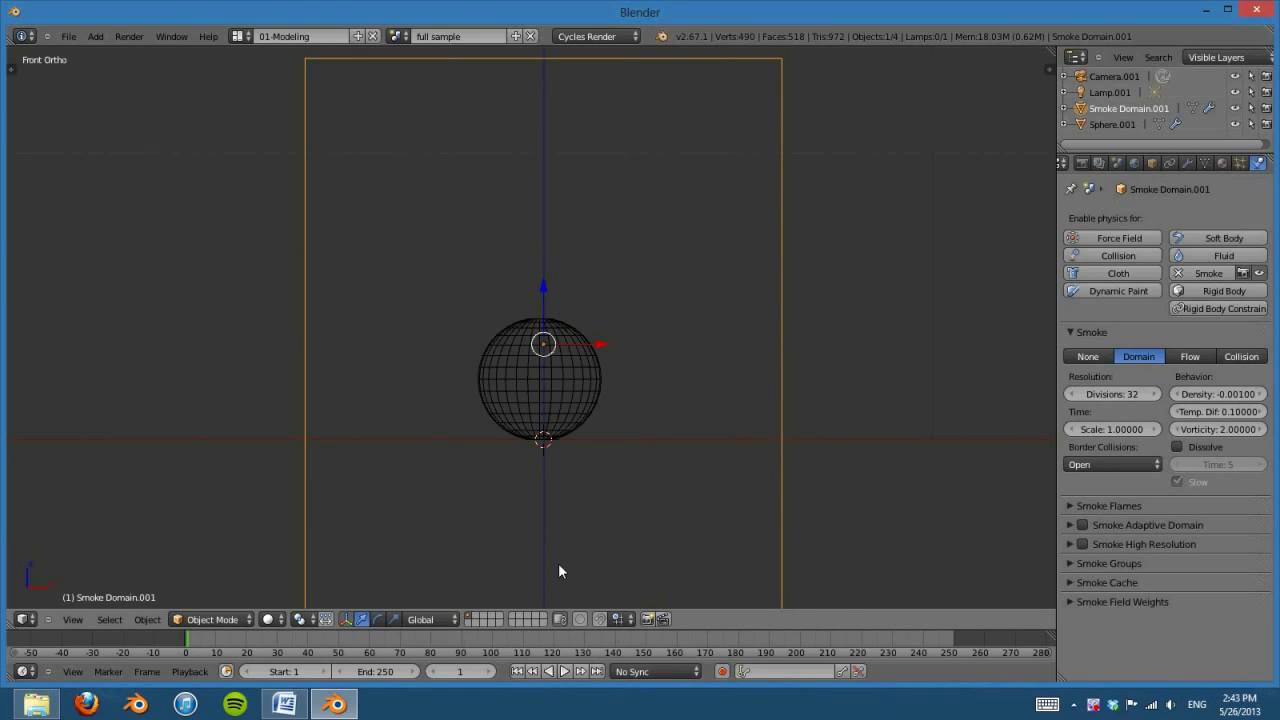
pyautogui.click(565, 672)
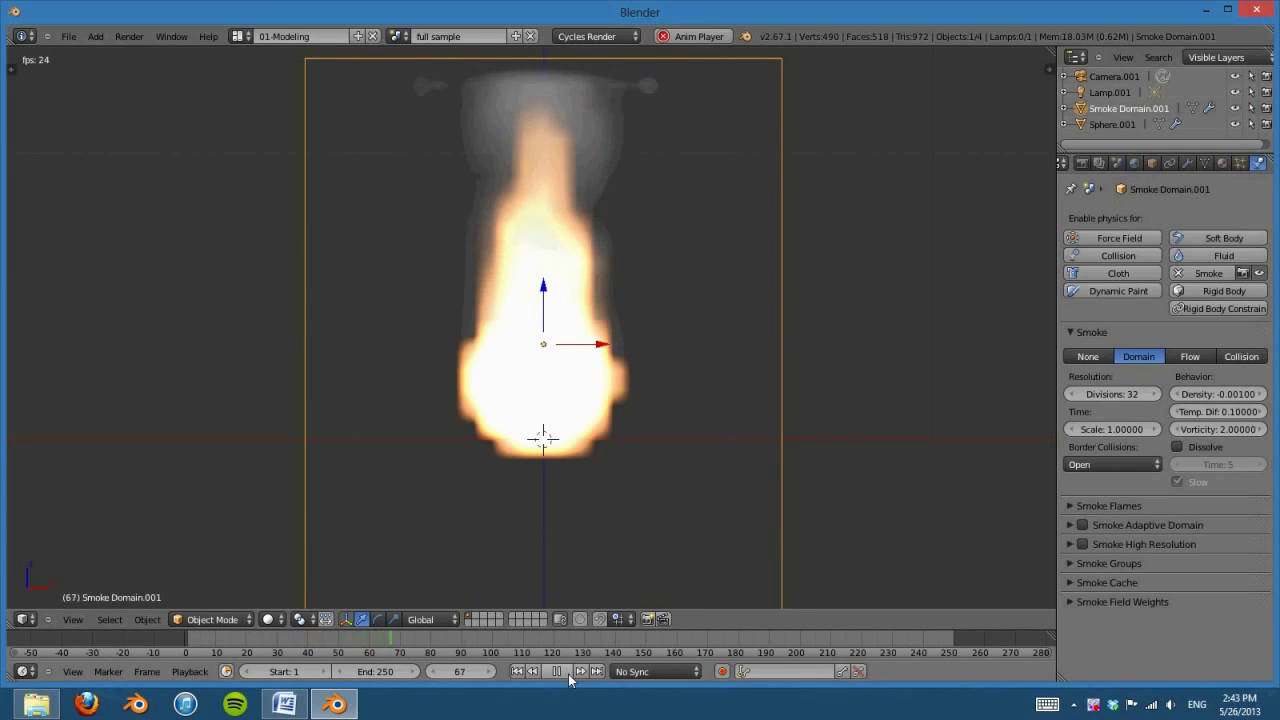
pyautogui.click(566, 673)
pyautogui.scroll(1, 673, 410)
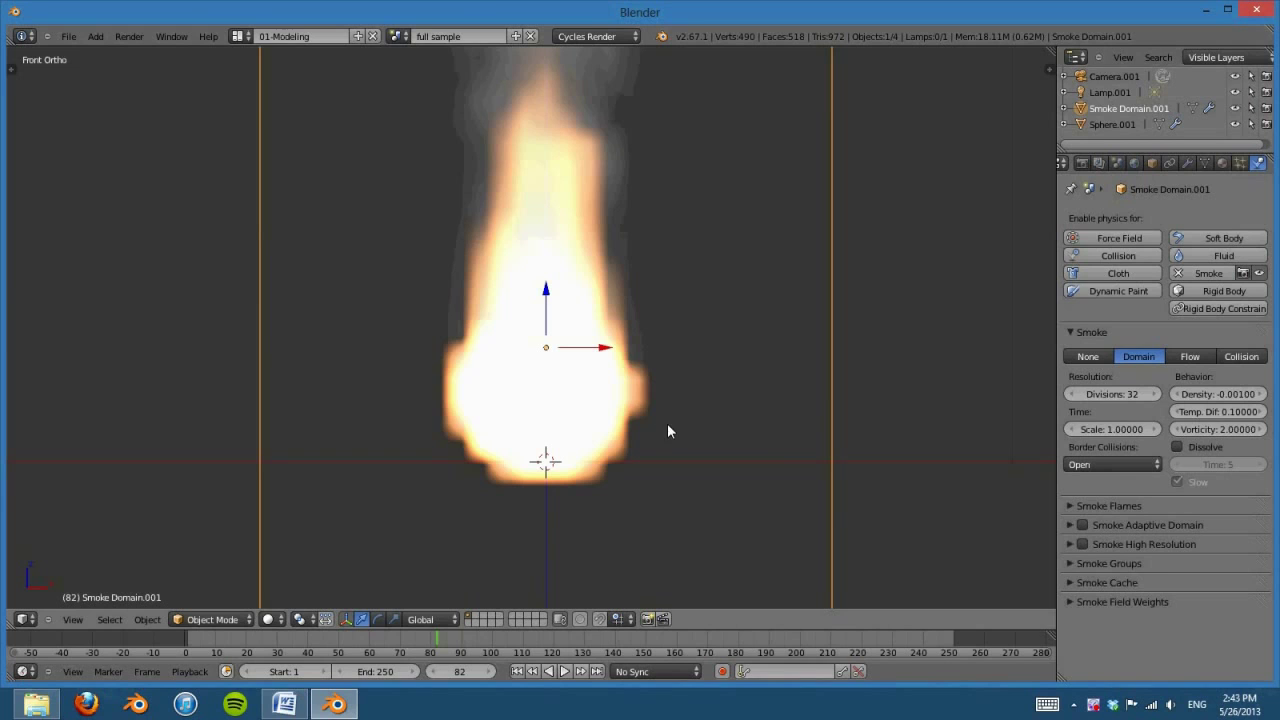
# Step: Set the smoke domain's resolution divisions to 64 and replay the fire simulation from the first frame
pyautogui.click(1116, 394)
pyautogui.write('64')
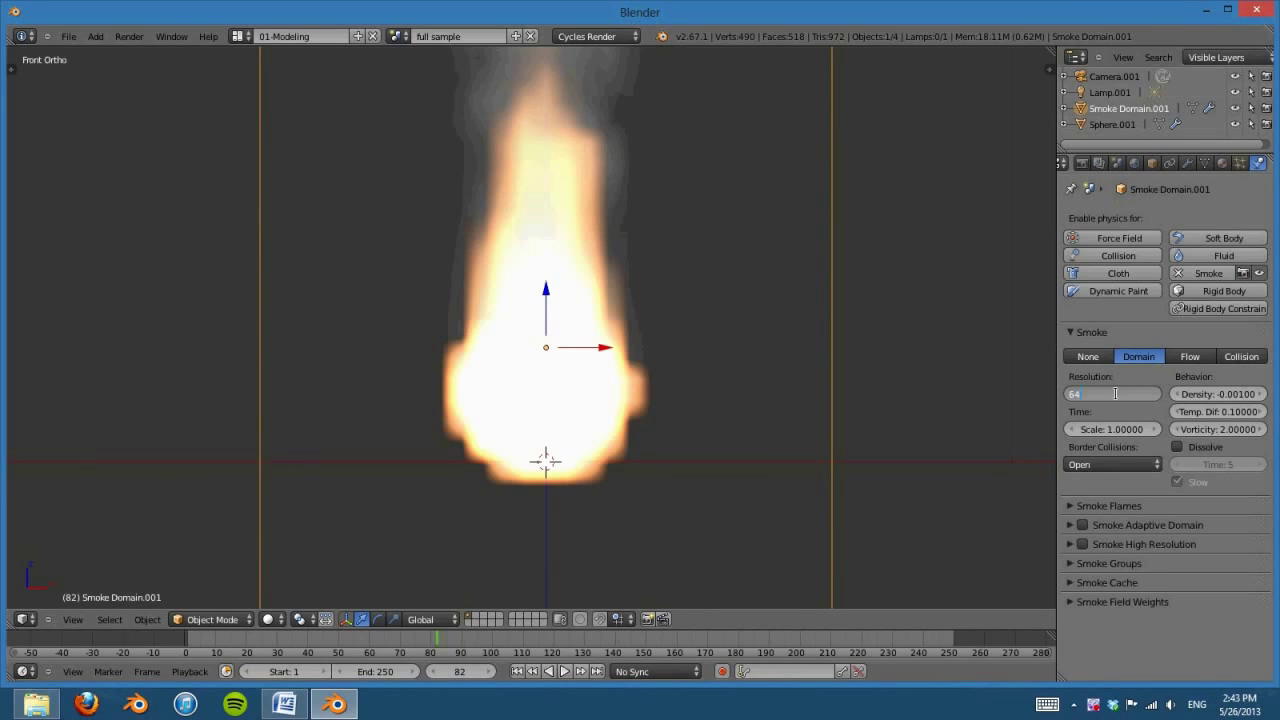
pyautogui.press('Return')
pyautogui.click(517, 671)
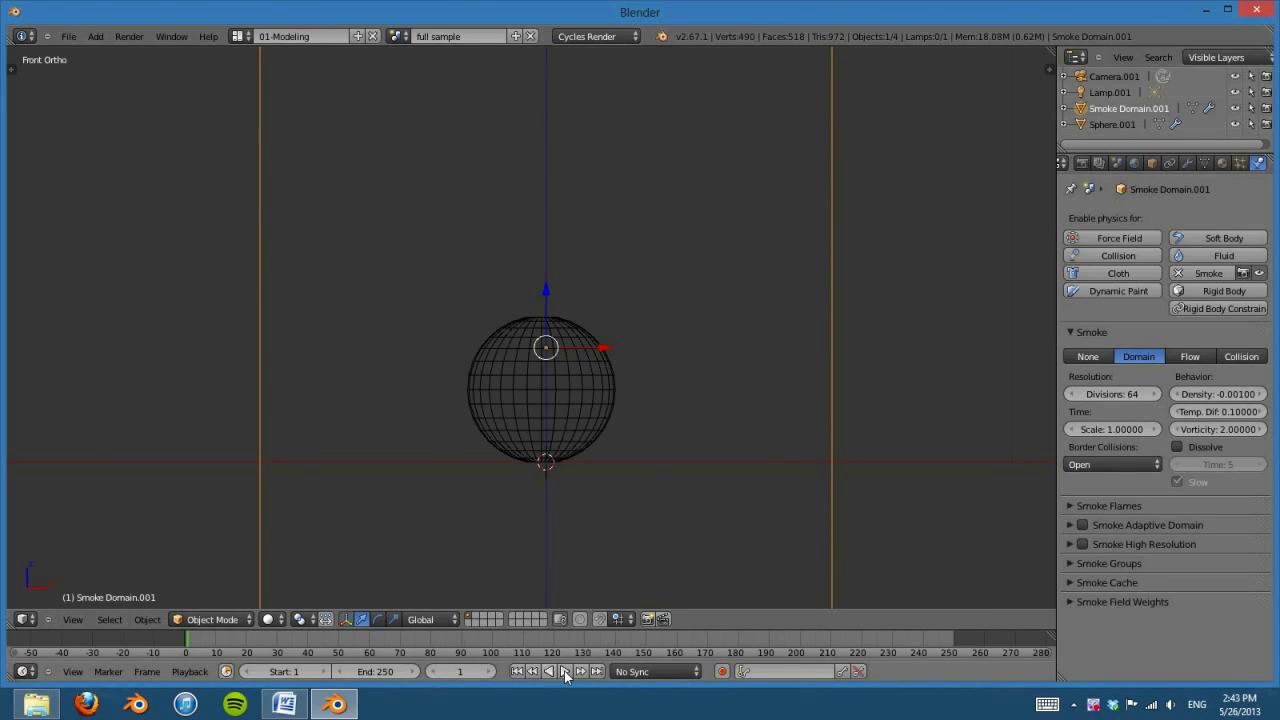
pyautogui.click(565, 671)
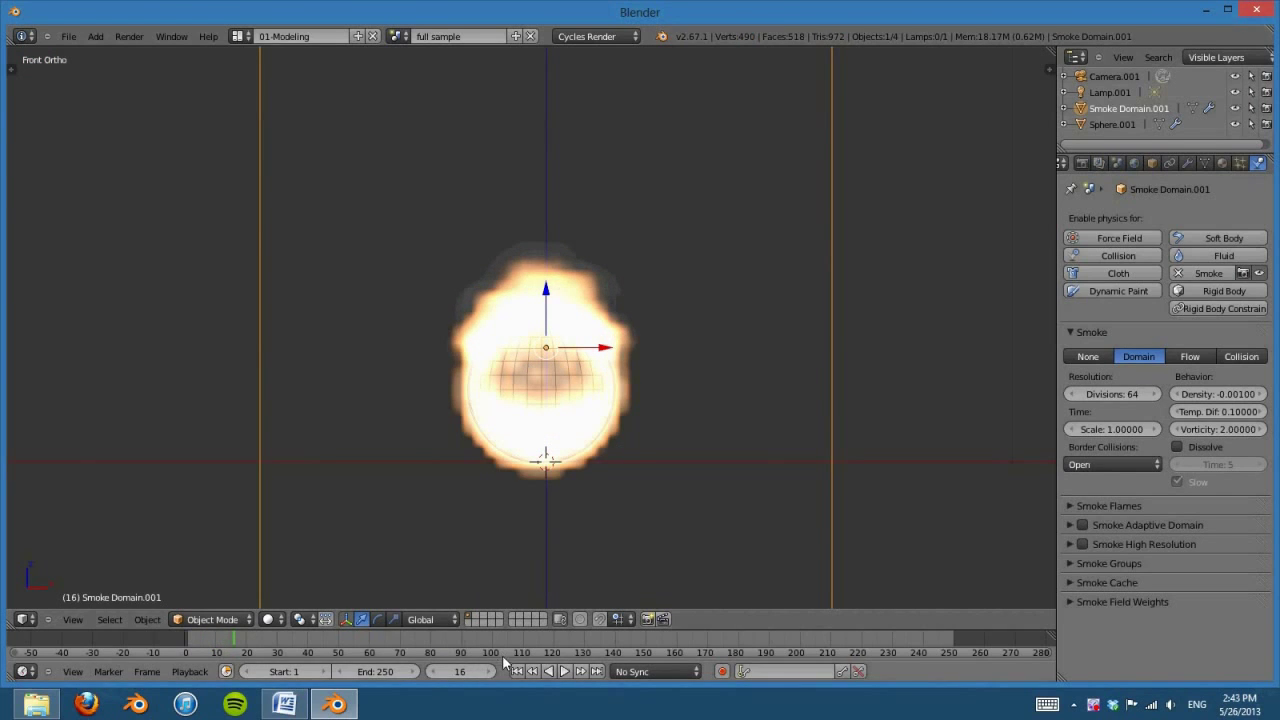
pyautogui.press('Escape')
# Step: Set the domain's divisions to 32 with Smoke High Resolution enabled, and play the fire simulation
pyautogui.click(1136, 386)
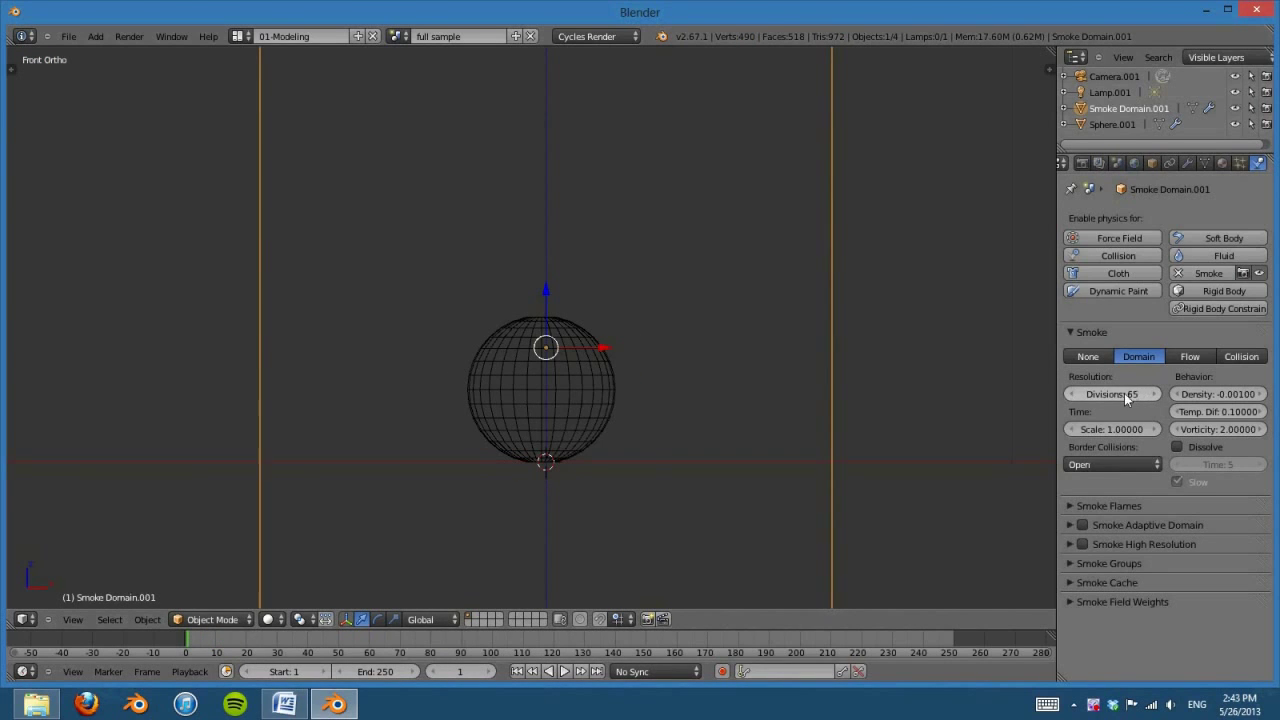
pyautogui.write('32')
pyautogui.press('Return')
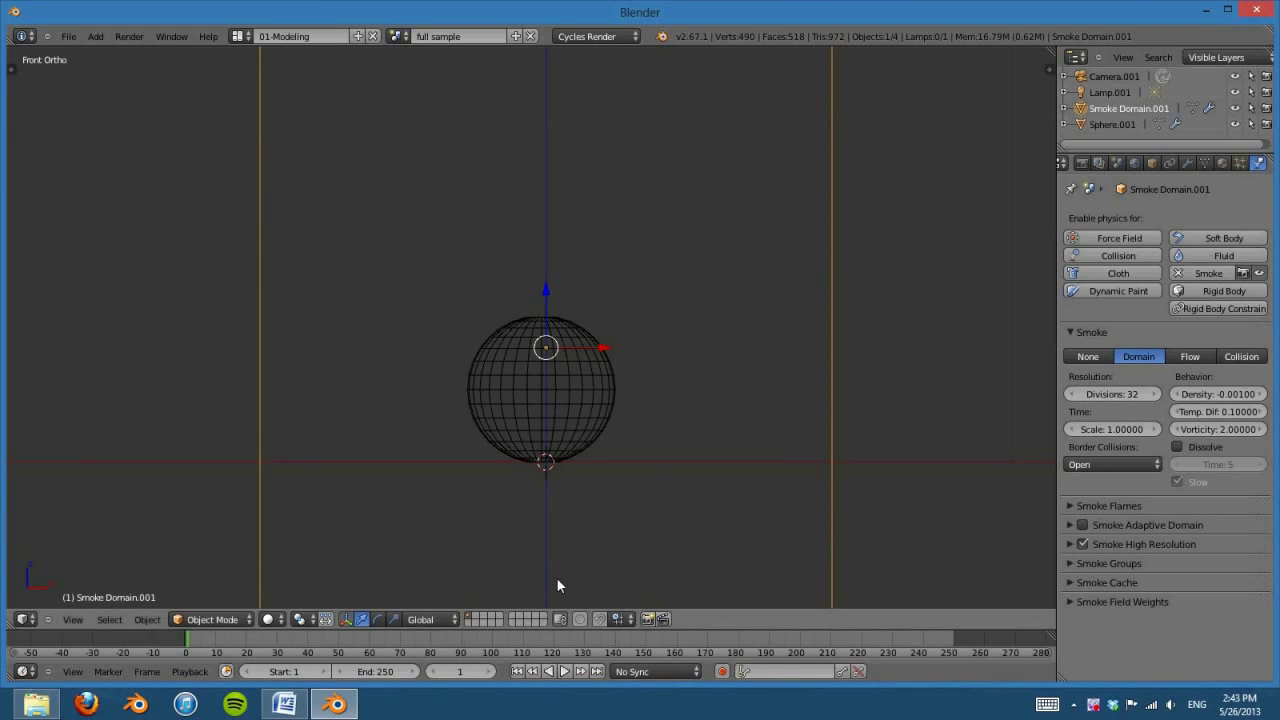
pyautogui.click(563, 673)
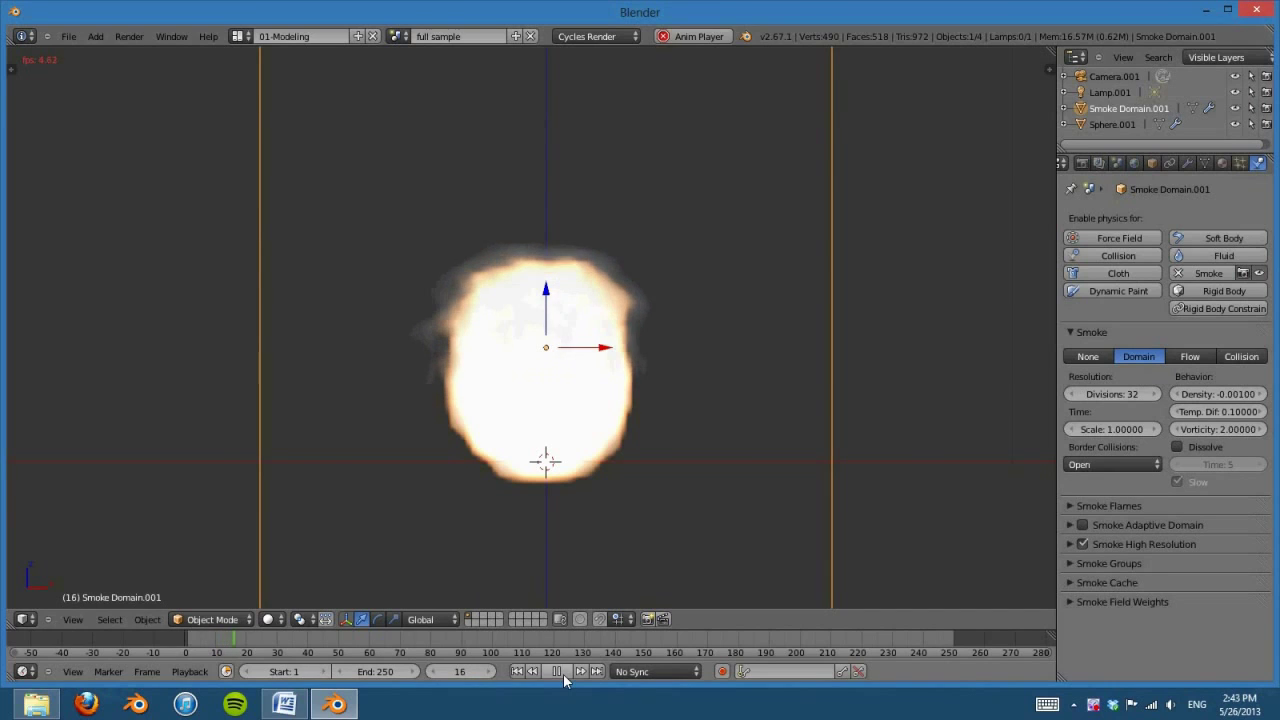
pyautogui.click(557, 671)
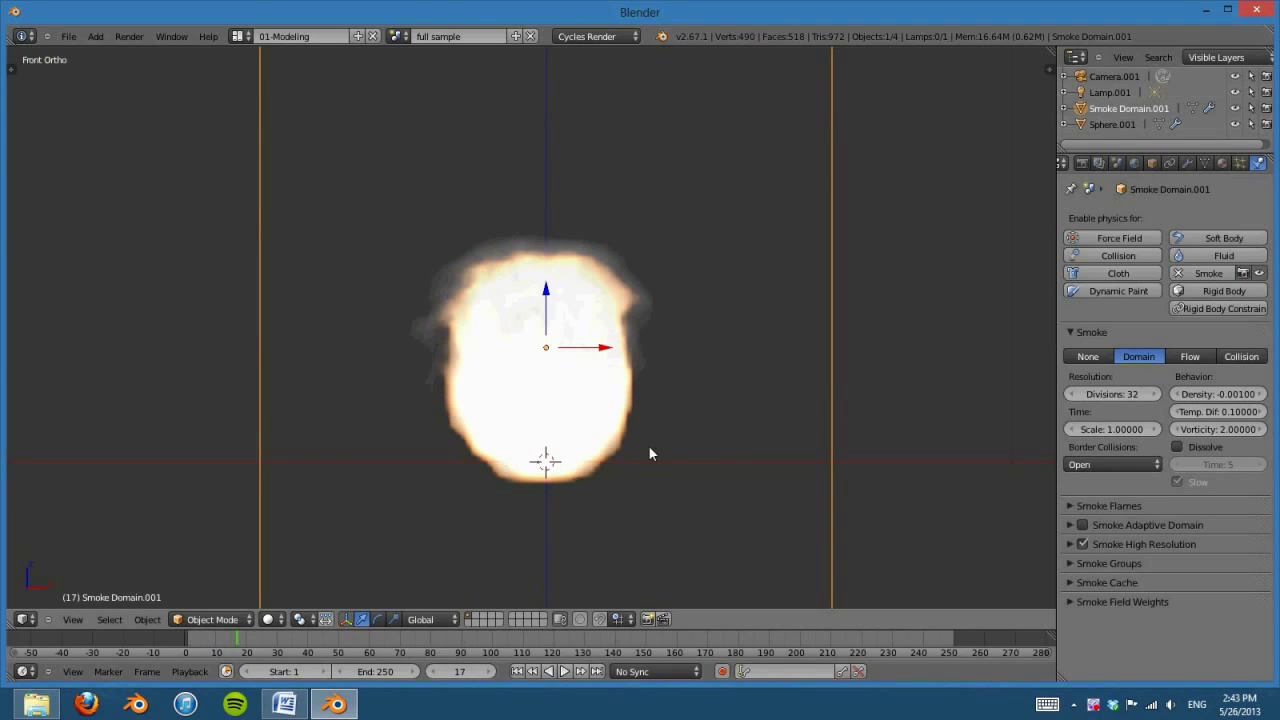
pyautogui.click(516, 673)
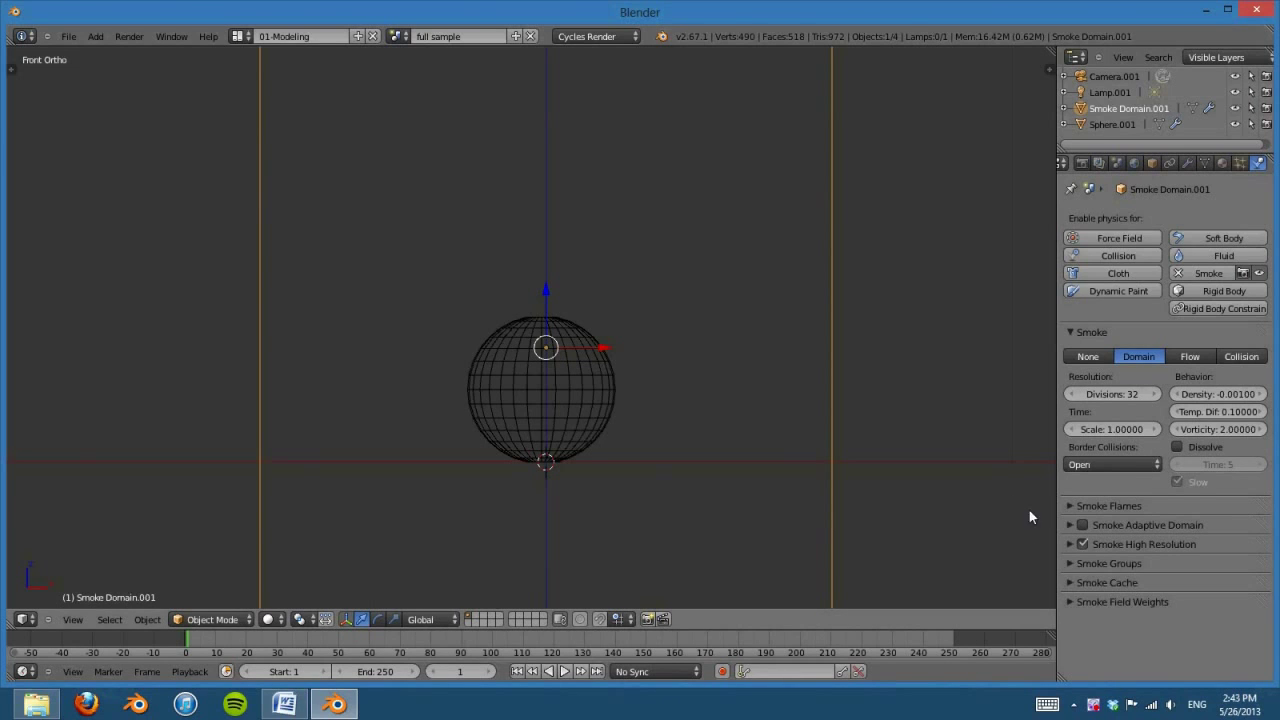
# Step: Set the Smoke High Resolution flow sampling to Full Sample and play the simulation to inspect the flame's edges
pyautogui.click(1066, 544)
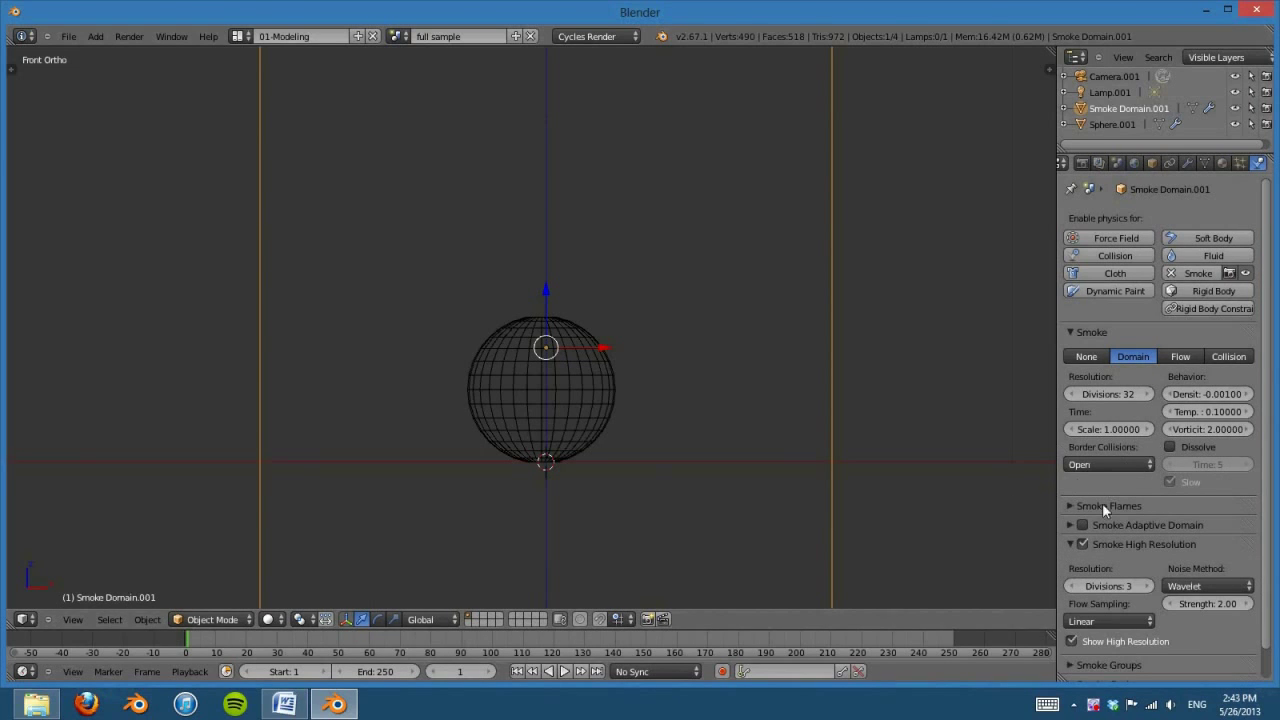
pyautogui.click(1133, 620)
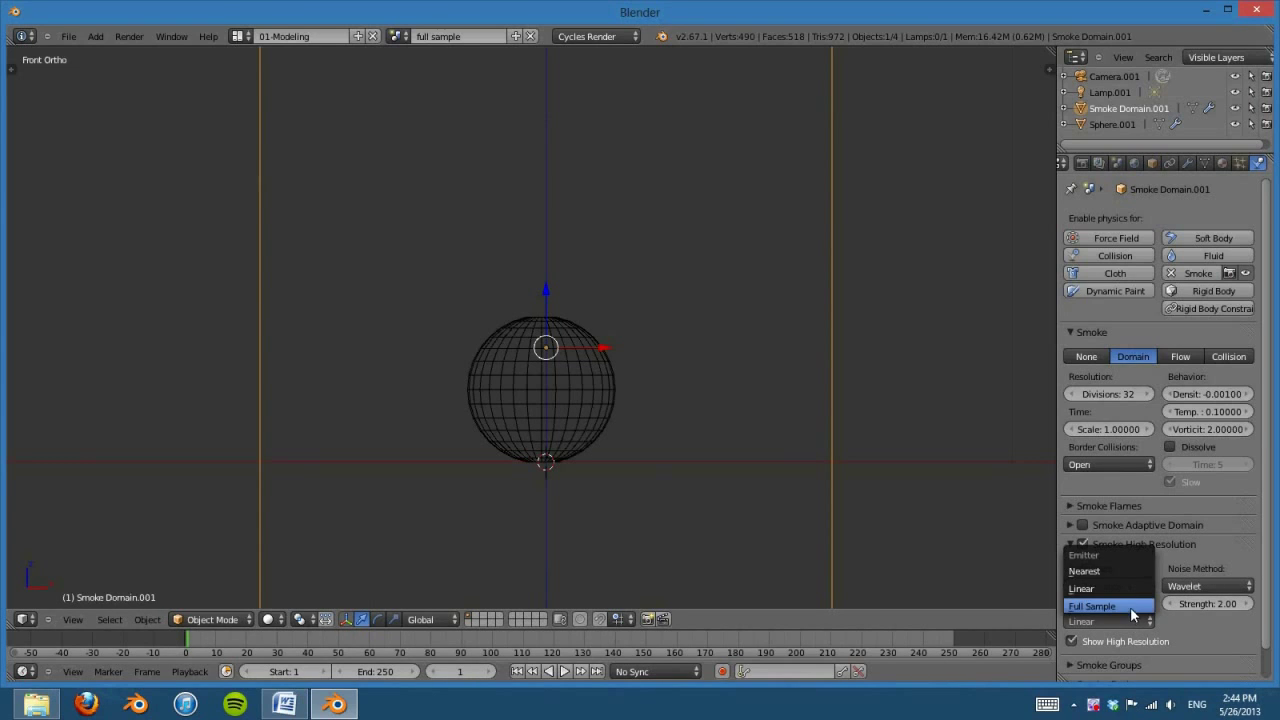
pyautogui.click(1129, 604)
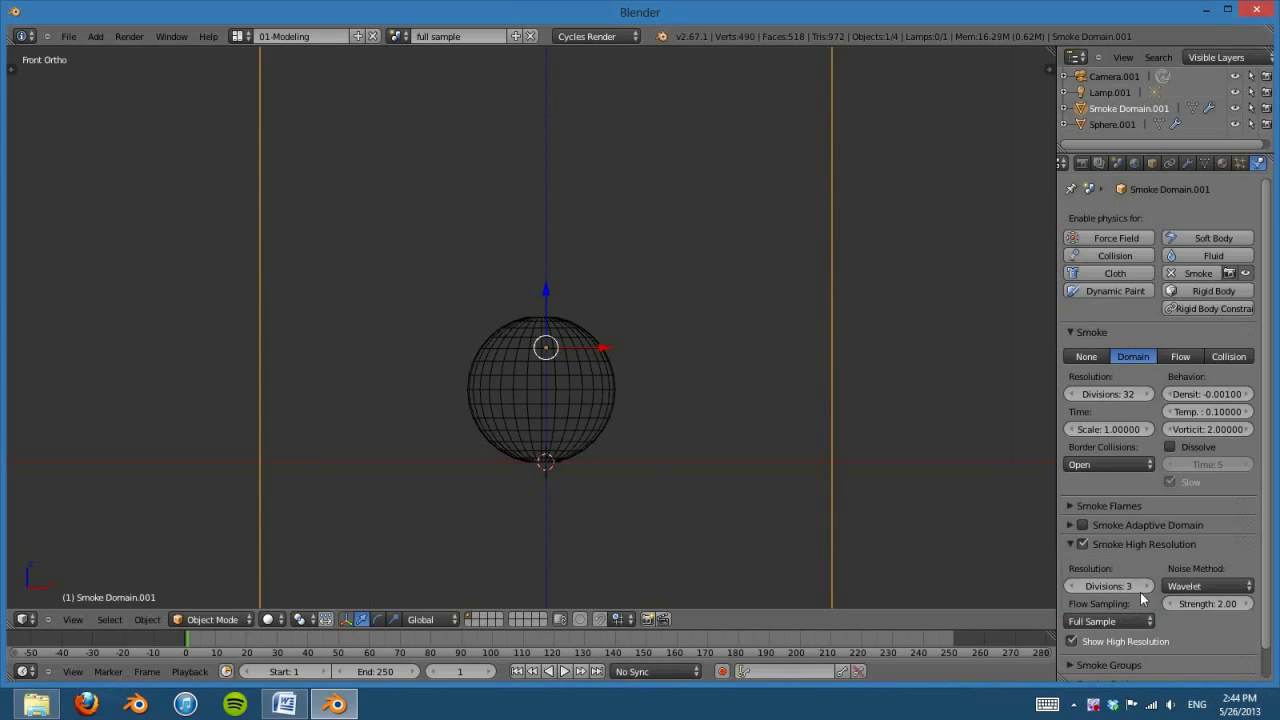
pyautogui.click(565, 671)
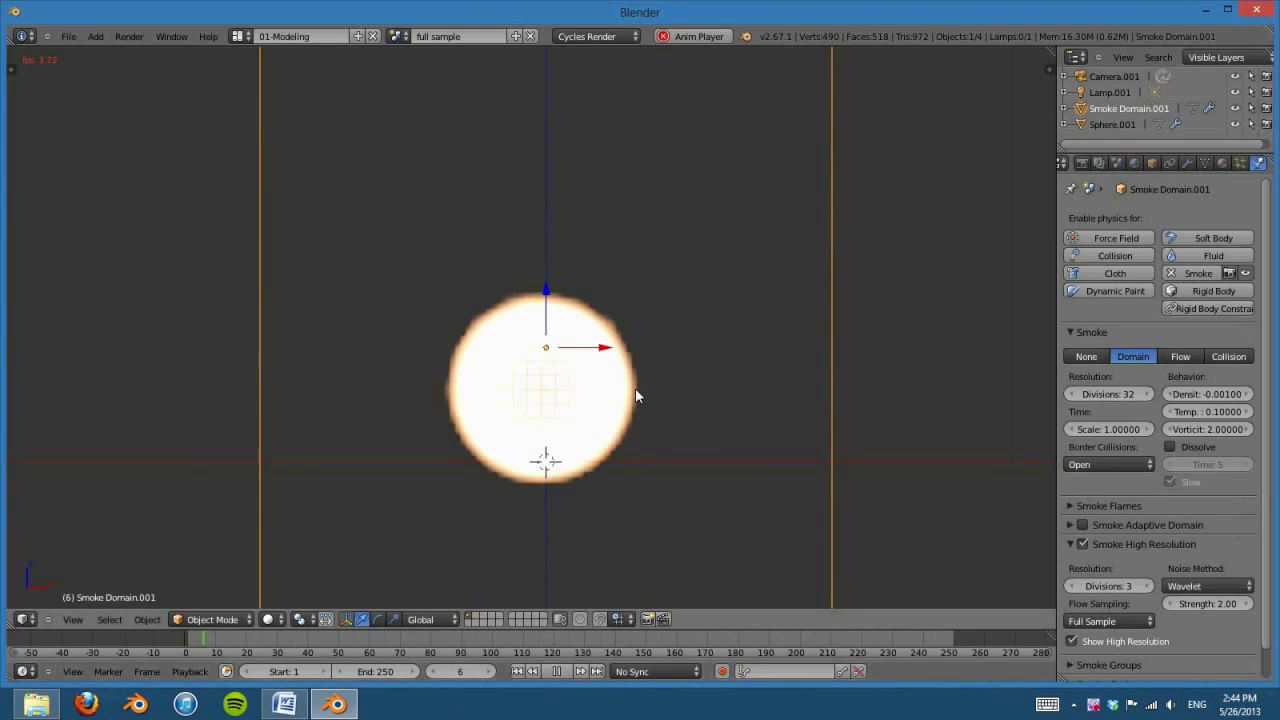
pyautogui.click(556, 672)
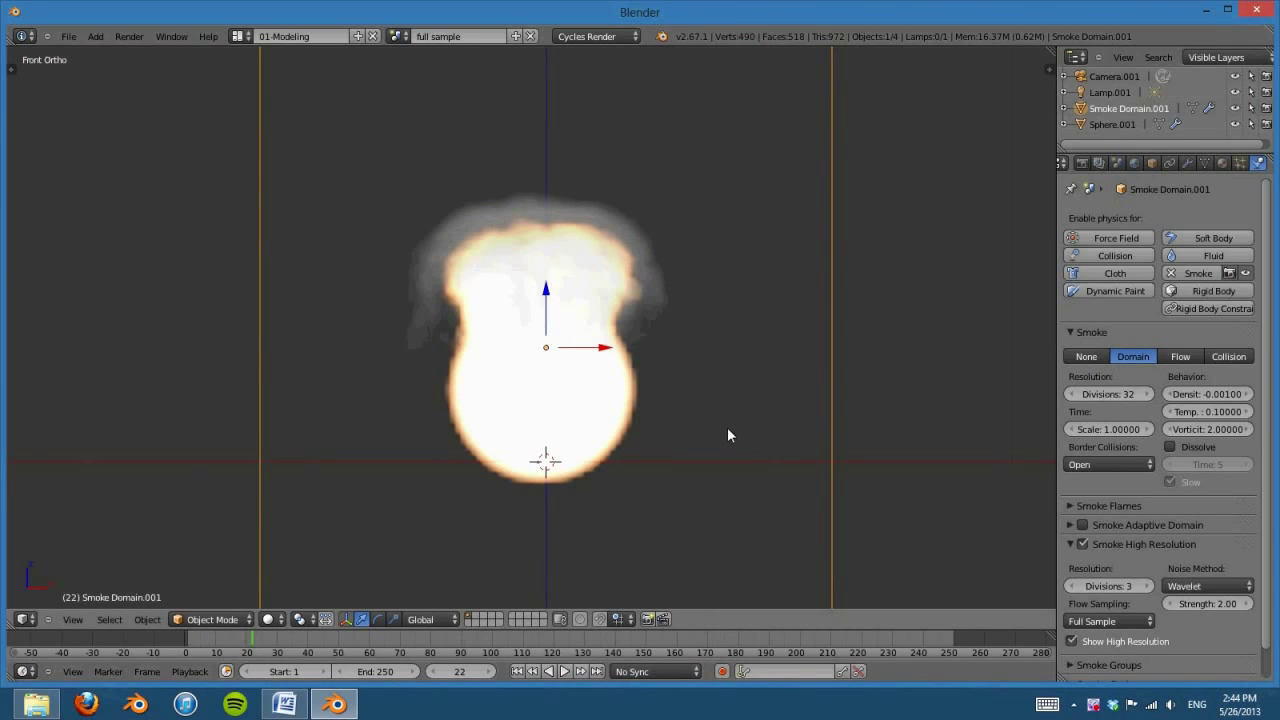
pyautogui.moveTo(728, 435); pyautogui.dragTo(678, 478, button='middle')
pyautogui.press('KP_1')
pyautogui.scroll(1, 693, 483)
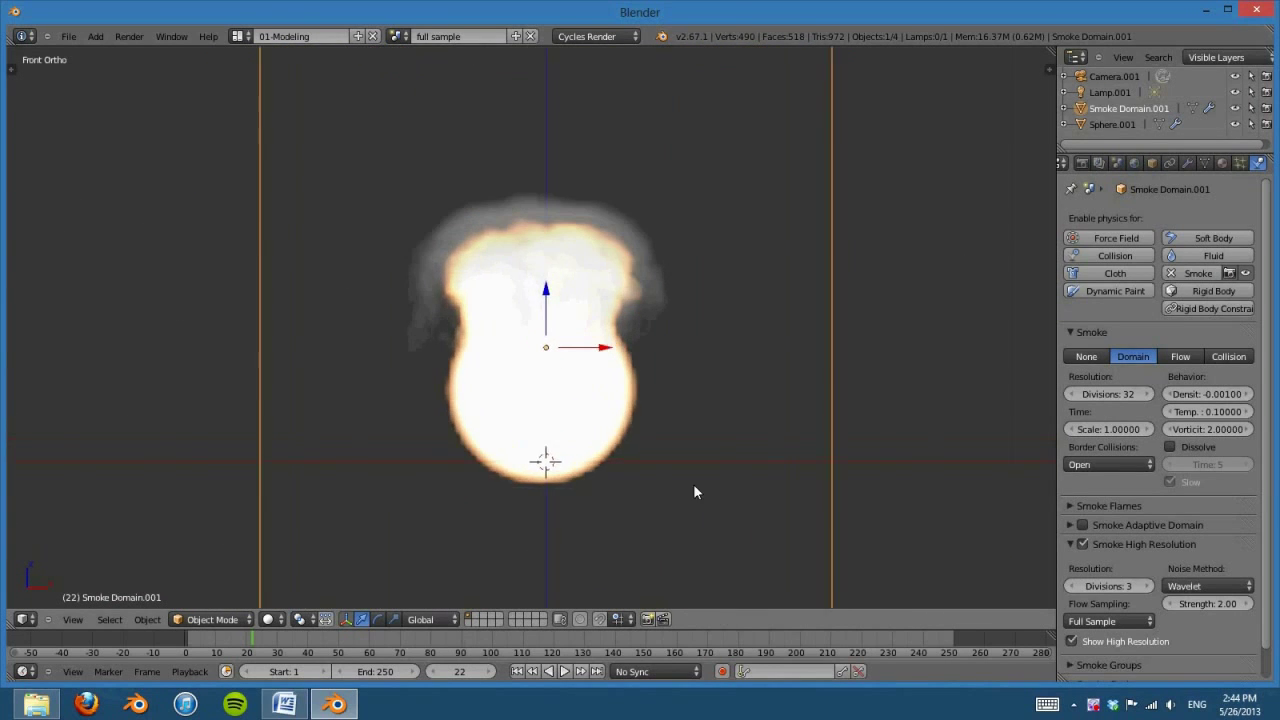
pyautogui.scroll(1, 695, 492)
# Step: Lower the Smoke High Resolution divisions to 1 and replay the fire simulation from the first frame
pyautogui.click(1069, 586)
pyautogui.click(1069, 586)
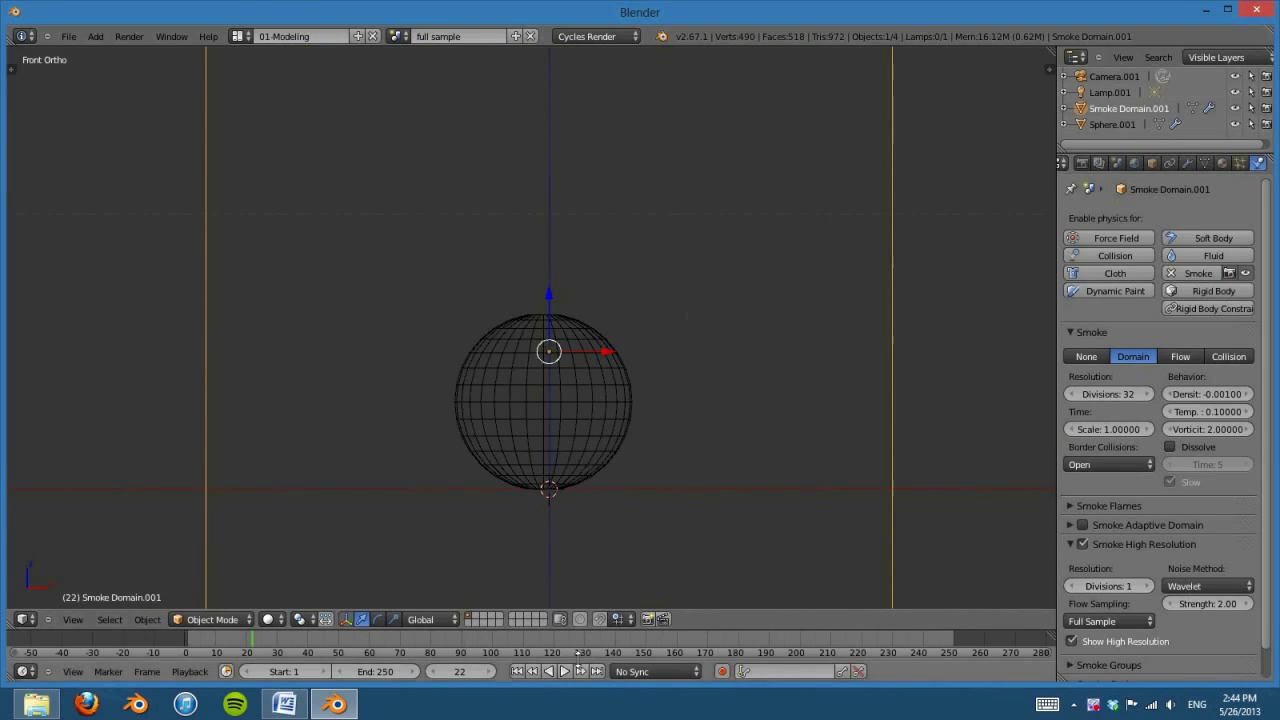
pyautogui.click(517, 671)
pyautogui.click(564, 671)
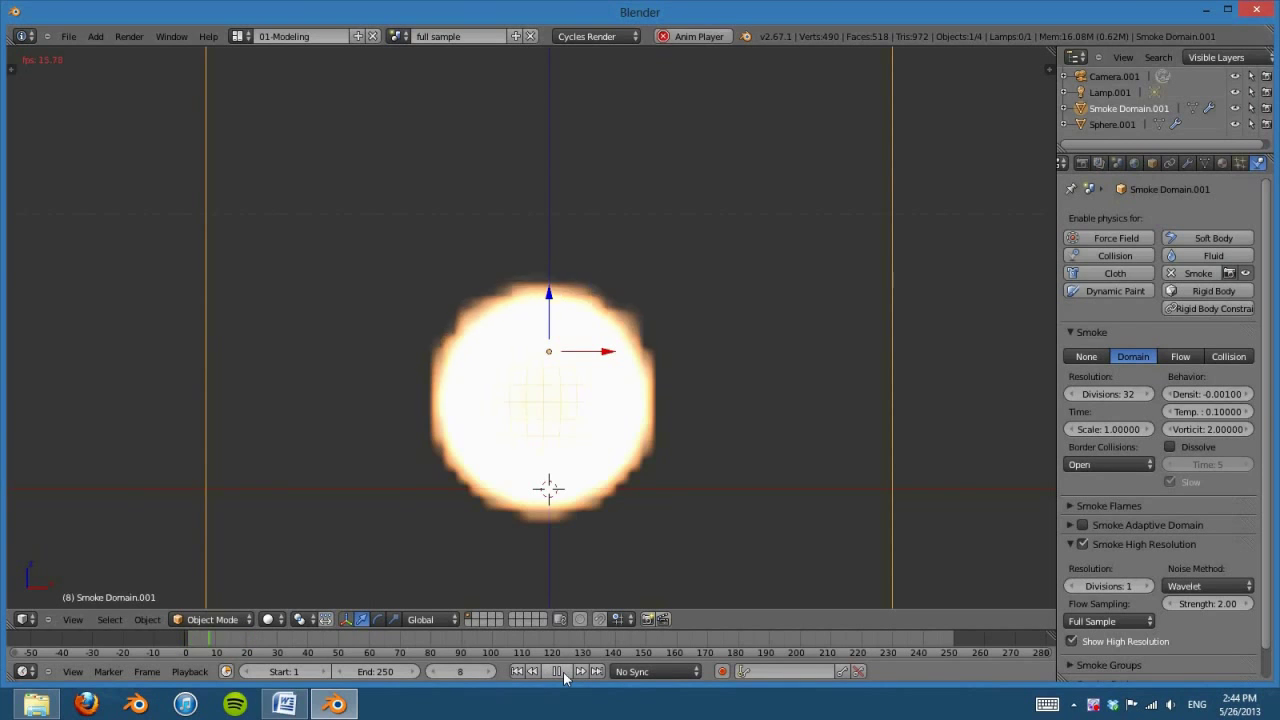
pyautogui.click(560, 672)
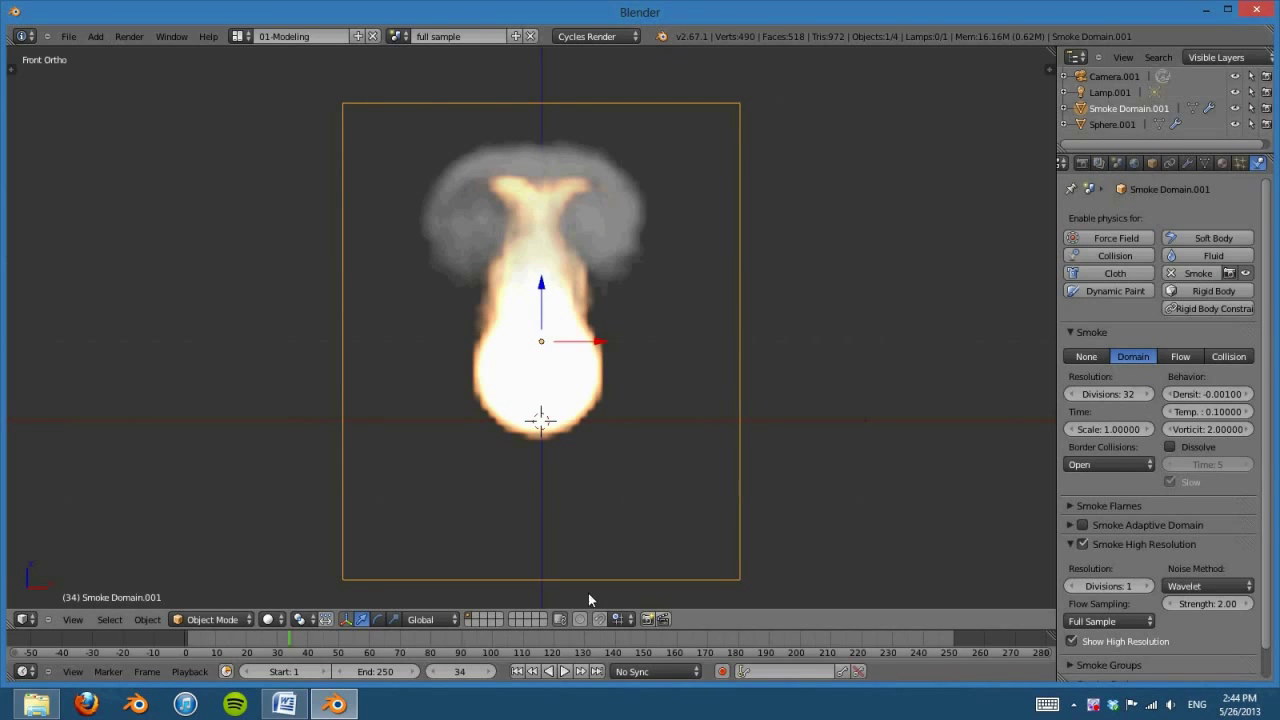
# Step: Set the fire-emitting sphere's flow Surface value to 0, play the simulation from the first frame, and rewind it
pyautogui.click(517, 671)
pyautogui.rightClick(565, 365)
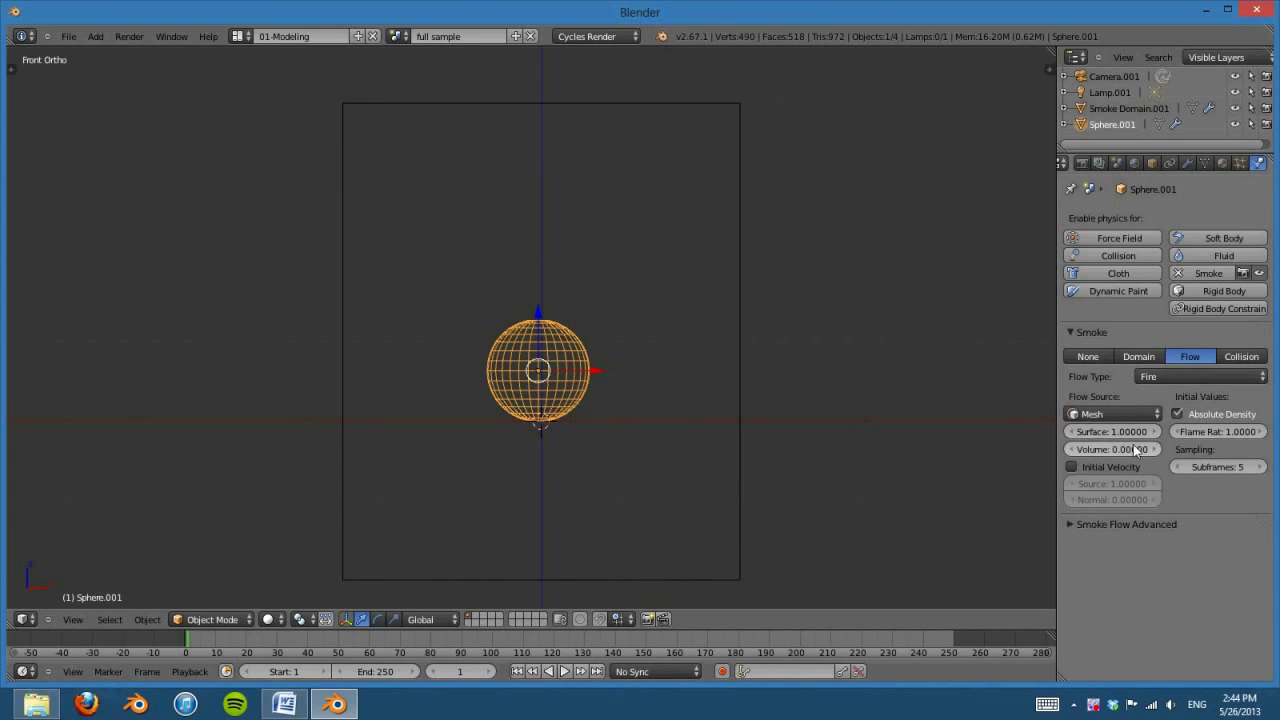
pyautogui.click(1106, 430)
pyautogui.write('0')
pyautogui.press('Return')
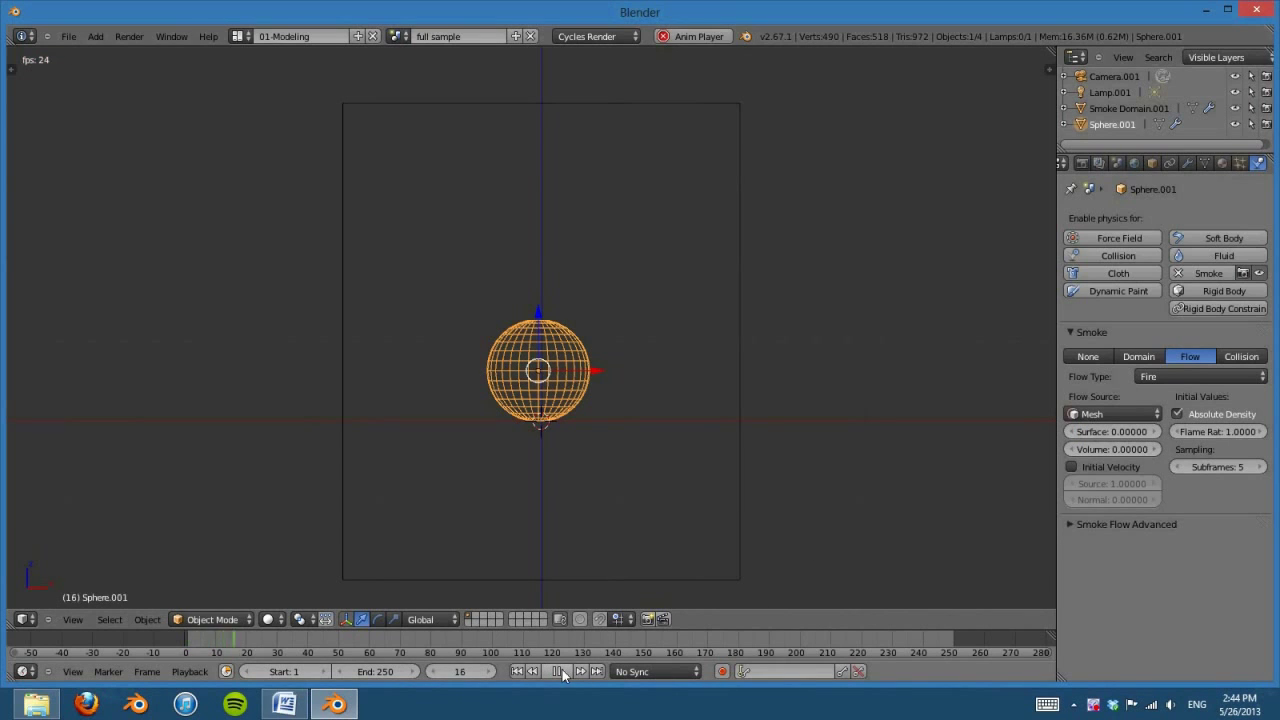
pyautogui.click(559, 671)
pyautogui.click(516, 672)
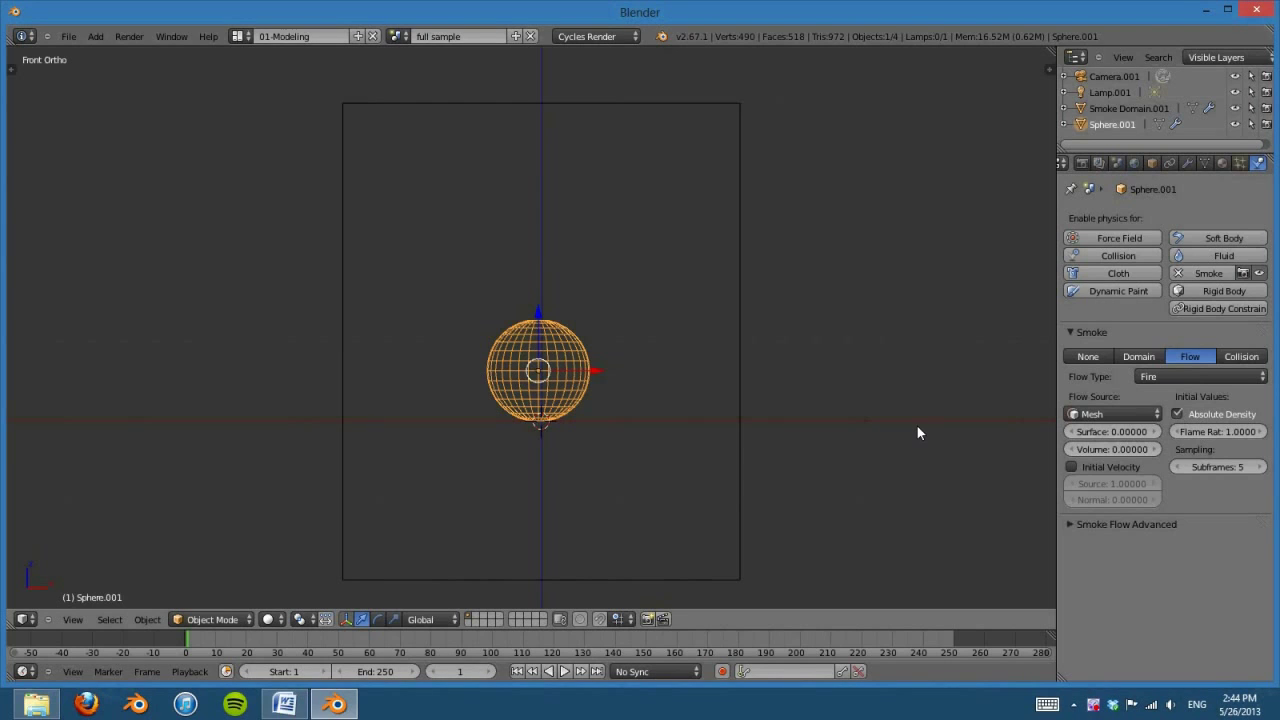
# Step: Switch to the "set size" scene and play its smoke simulation twice from the first frame, rewinding at the end
pyautogui.click(396, 34)
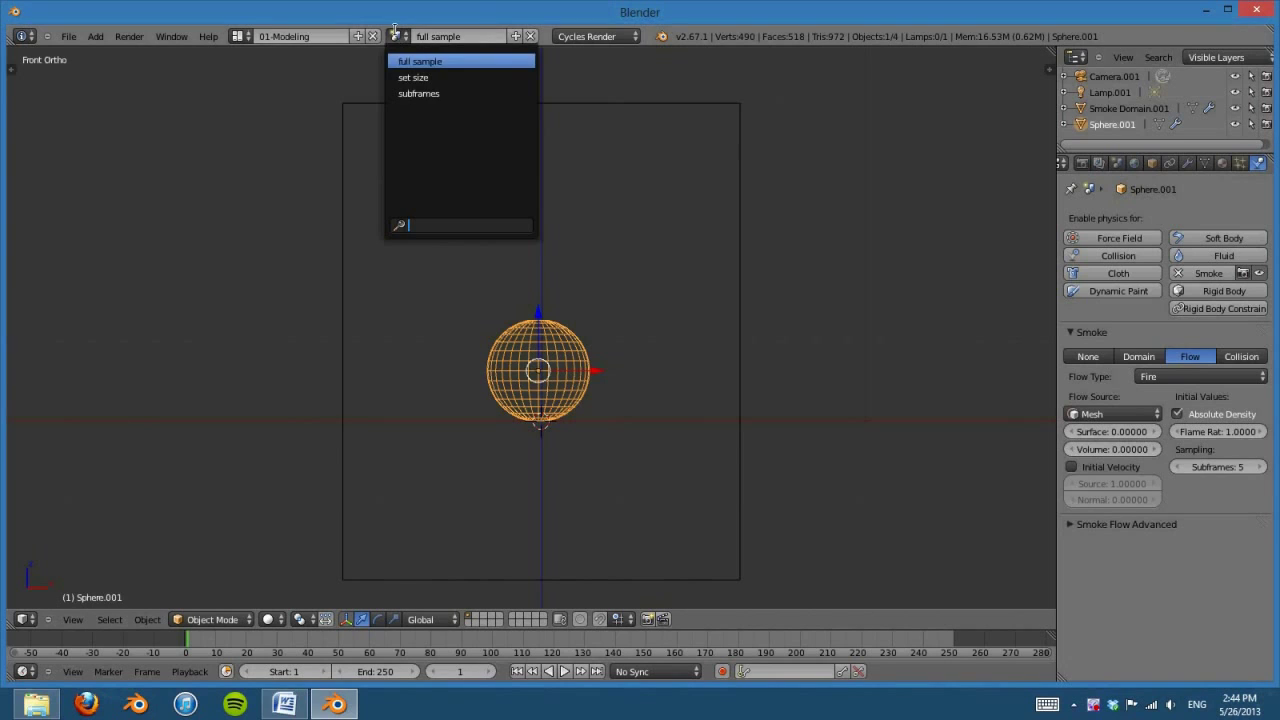
pyautogui.click(445, 77)
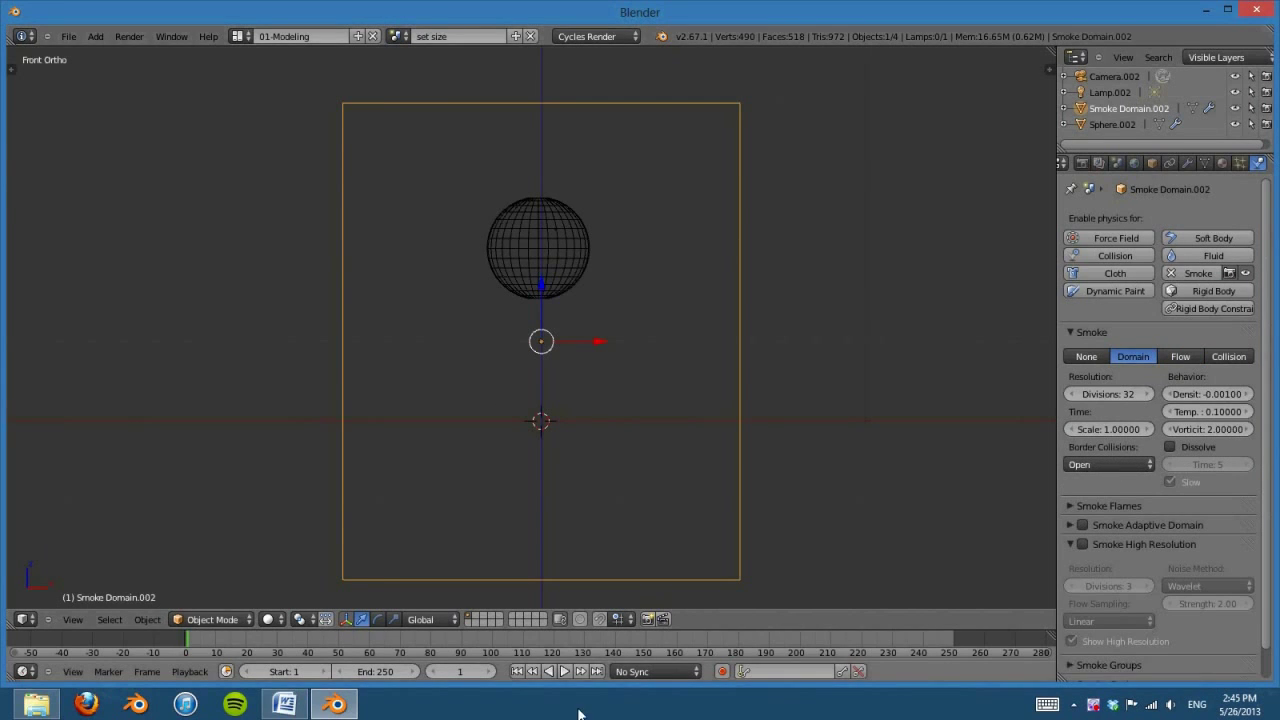
pyautogui.click(566, 671)
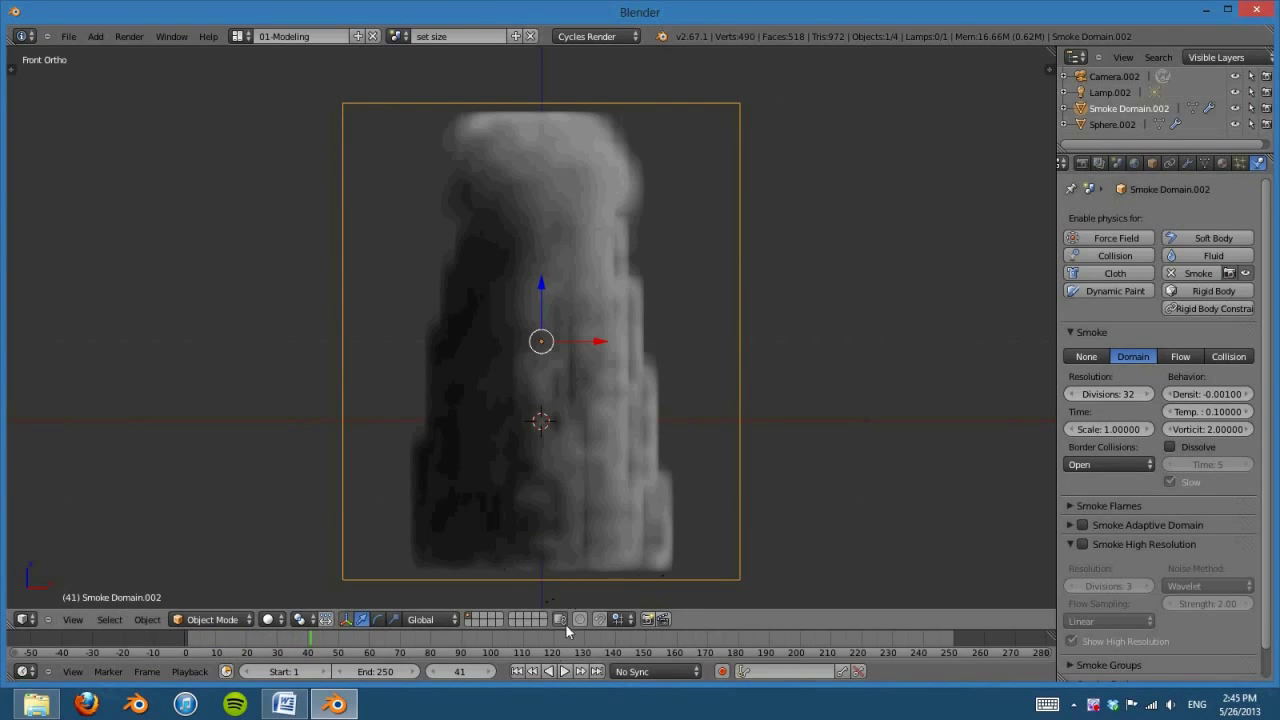
pyautogui.click(517, 671)
pyautogui.click(566, 671)
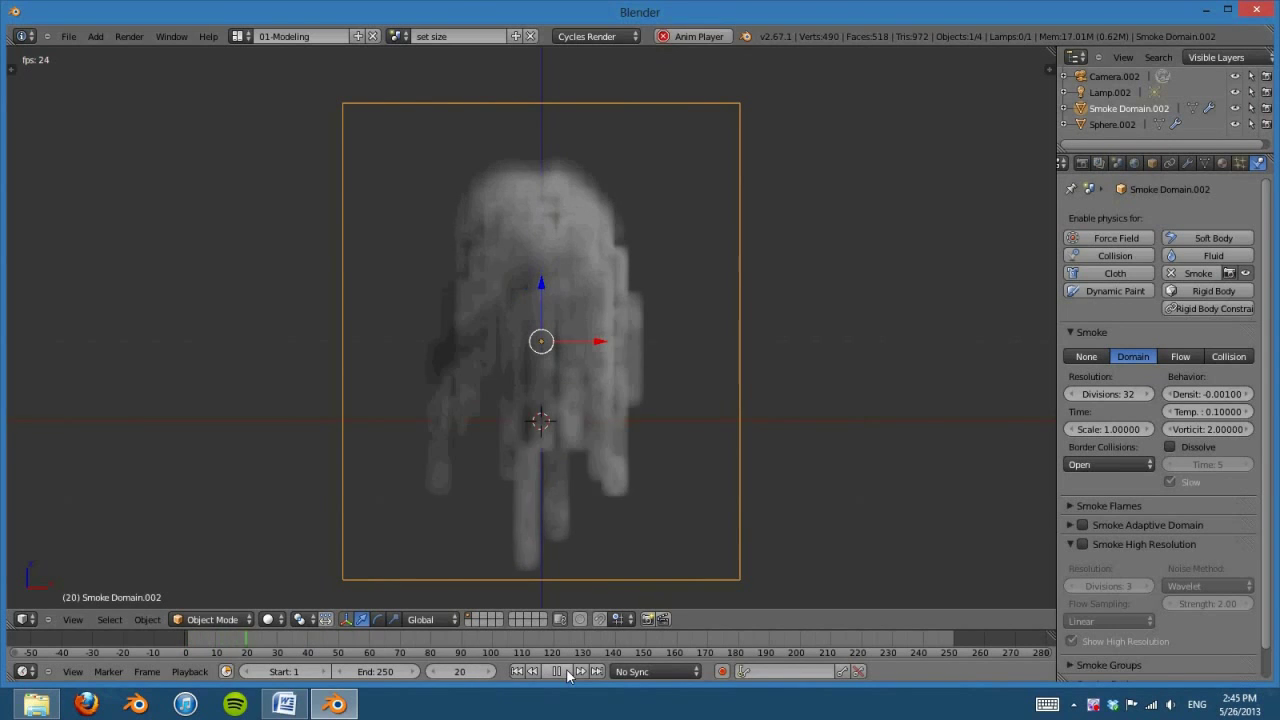
pyautogui.click(558, 671)
pyautogui.click(517, 671)
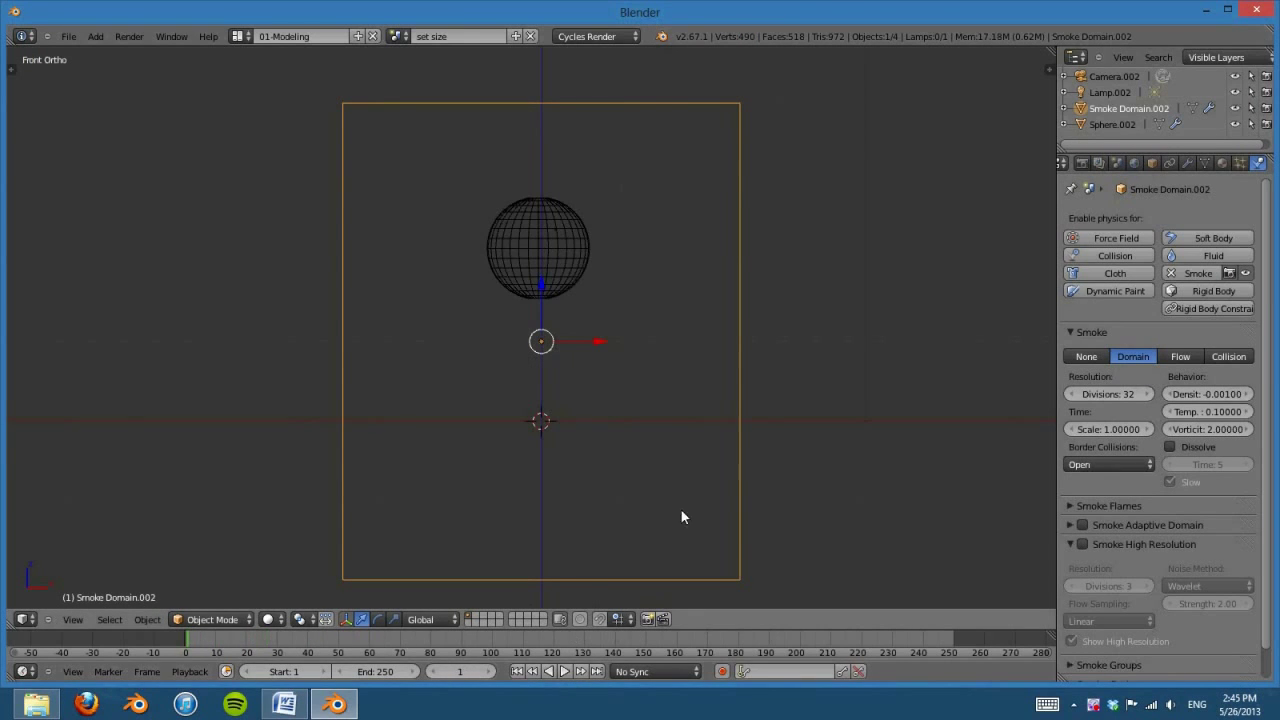
# Step: Set the smoke domain's resolution divisions to 64 and play the simulation to inspect the smoke trails
pyautogui.rightClick(586, 252)
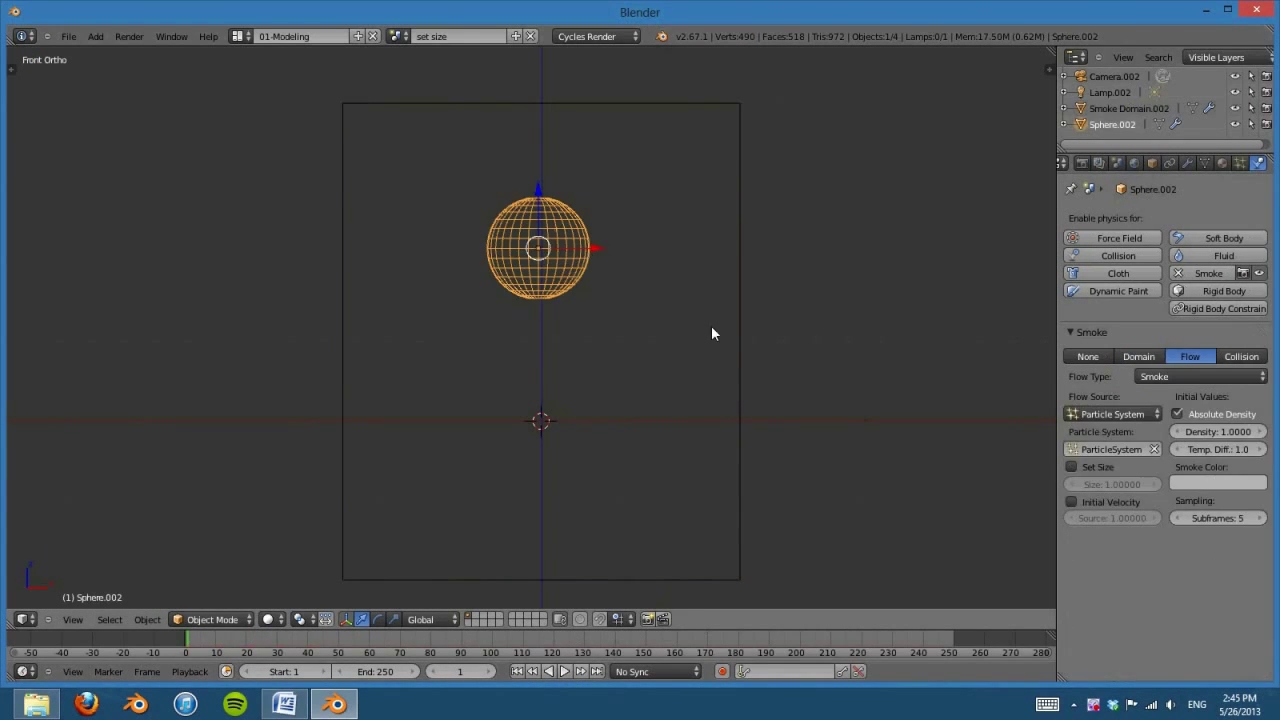
pyautogui.rightClick(734, 336)
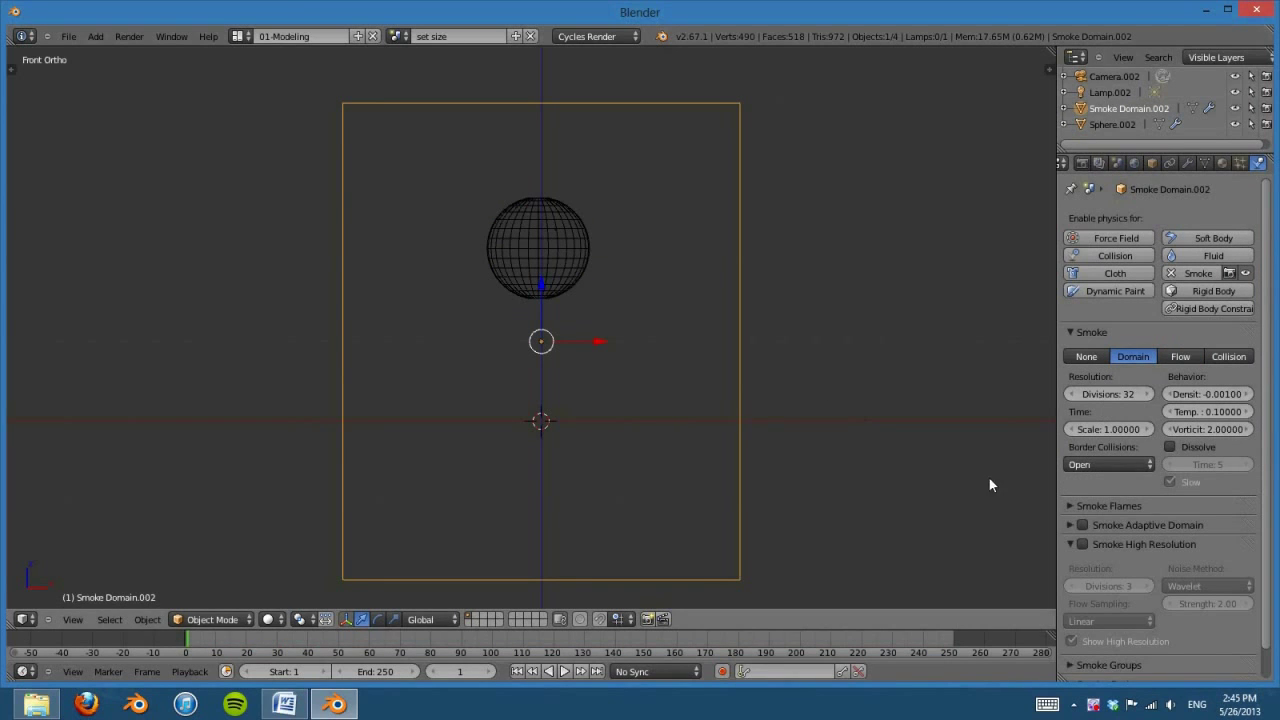
pyautogui.click(1113, 394)
pyautogui.write('64')
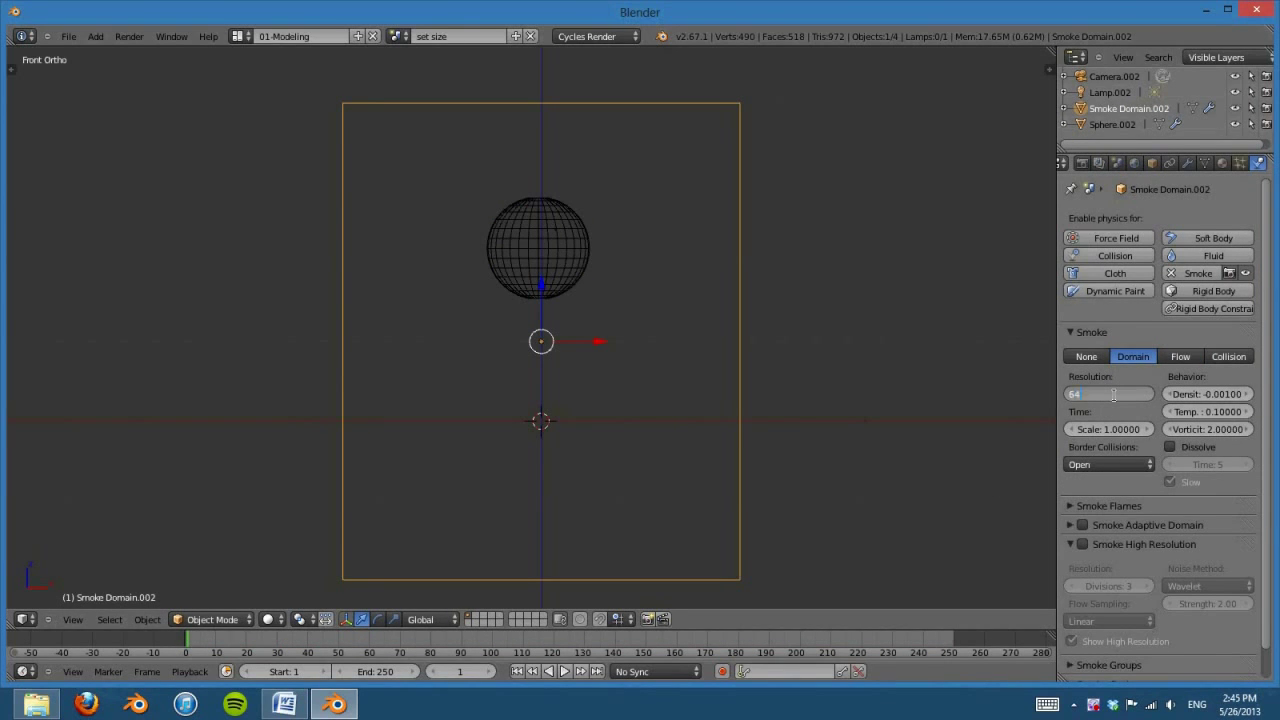
pyautogui.press('Return')
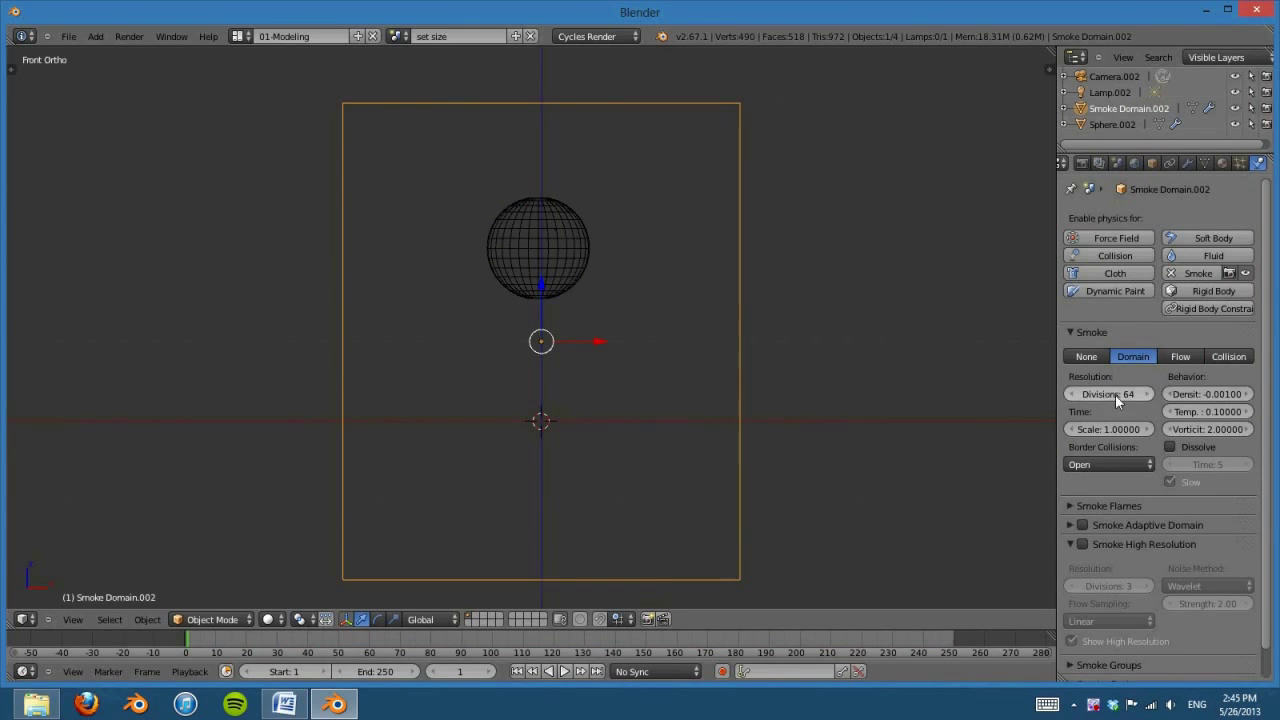
pyautogui.click(564, 671)
pyautogui.click(561, 674)
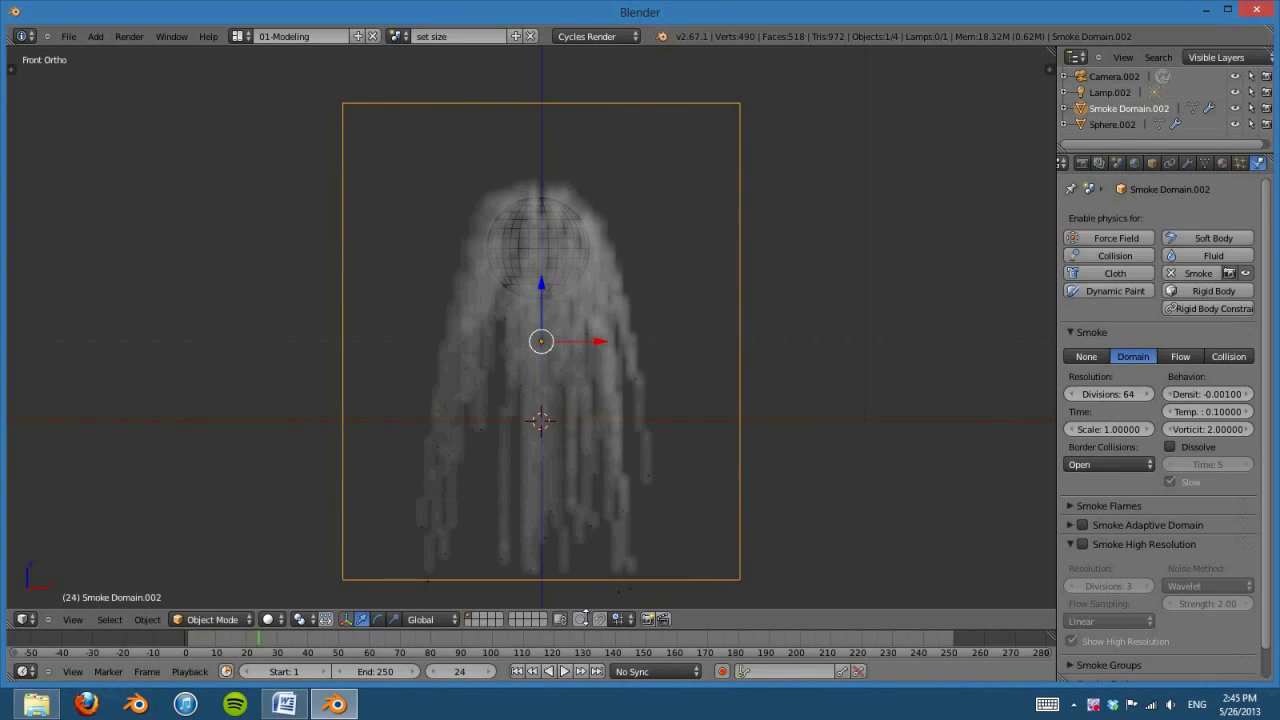
pyautogui.moveTo(636, 477); pyautogui.dragTo(563, 500, button='middle')
pyautogui.press('KP_5')
pyautogui.press('KP_1')
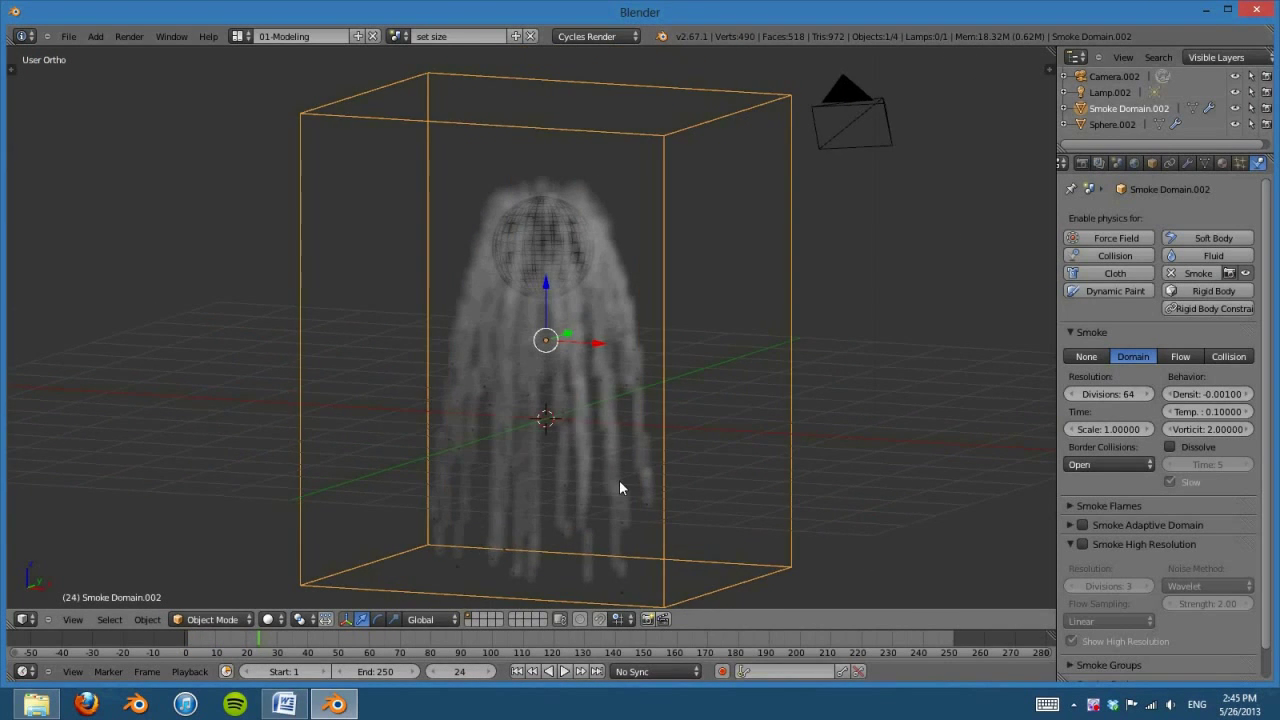
pyautogui.press('KP_5')
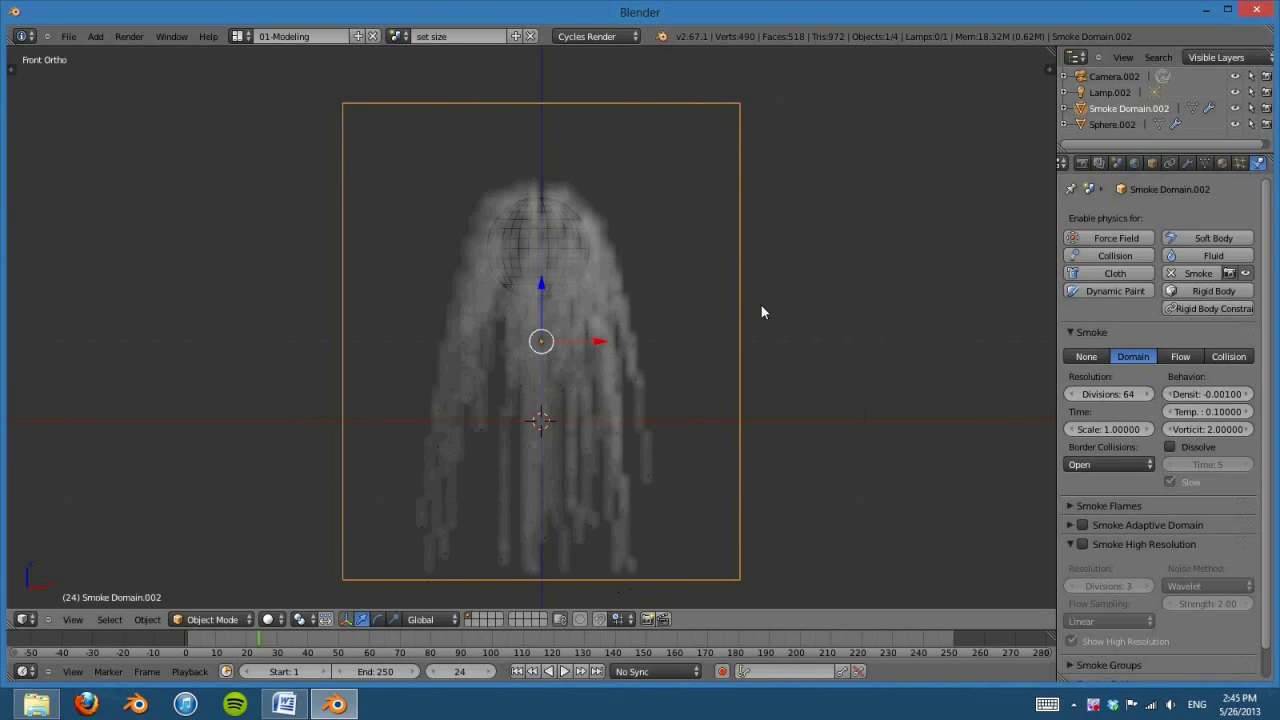
# Step: Enable Set Size on the sphere's particle-based smoke flow and set the size to 2
pyautogui.rightClick(545, 226)
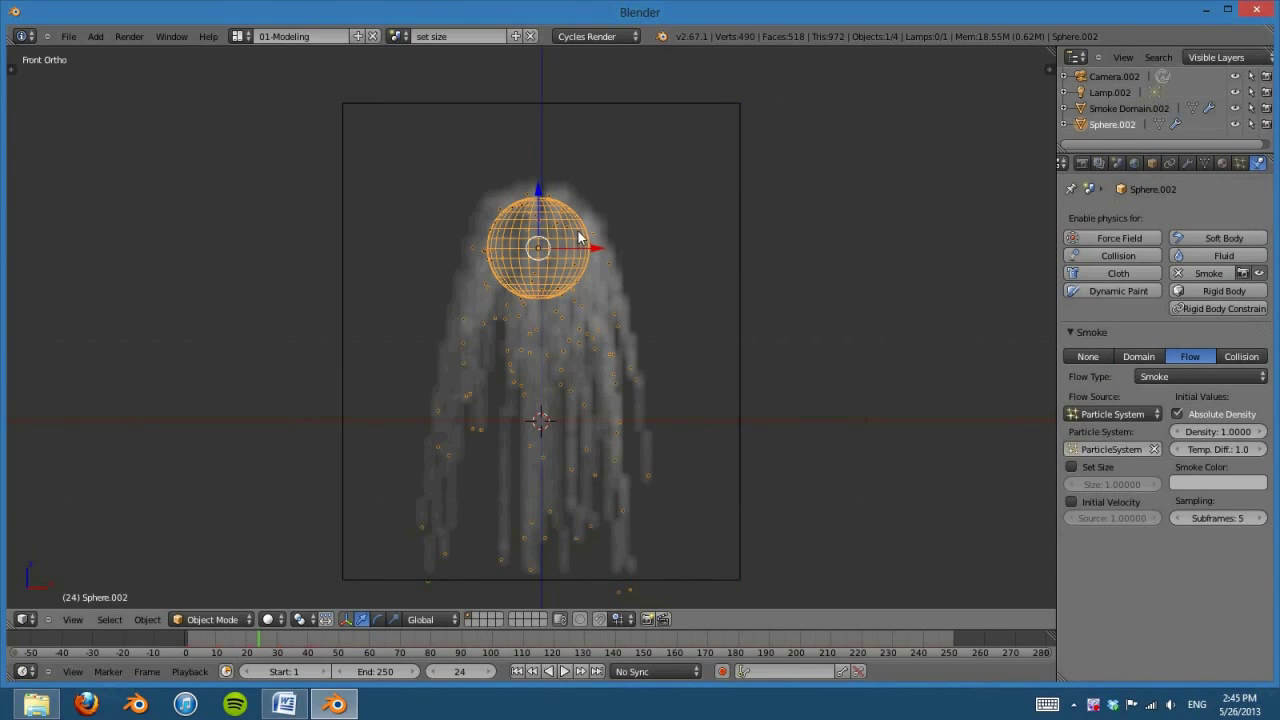
pyautogui.click(1072, 467)
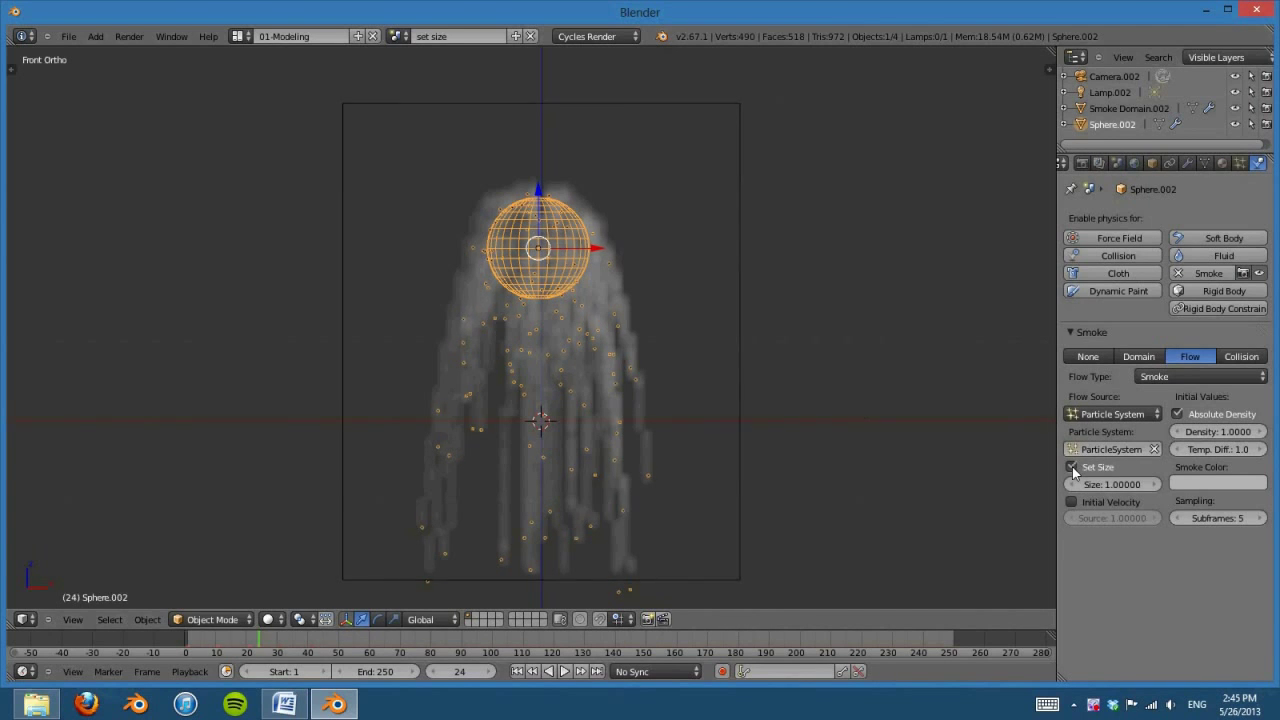
pyautogui.click(1128, 484)
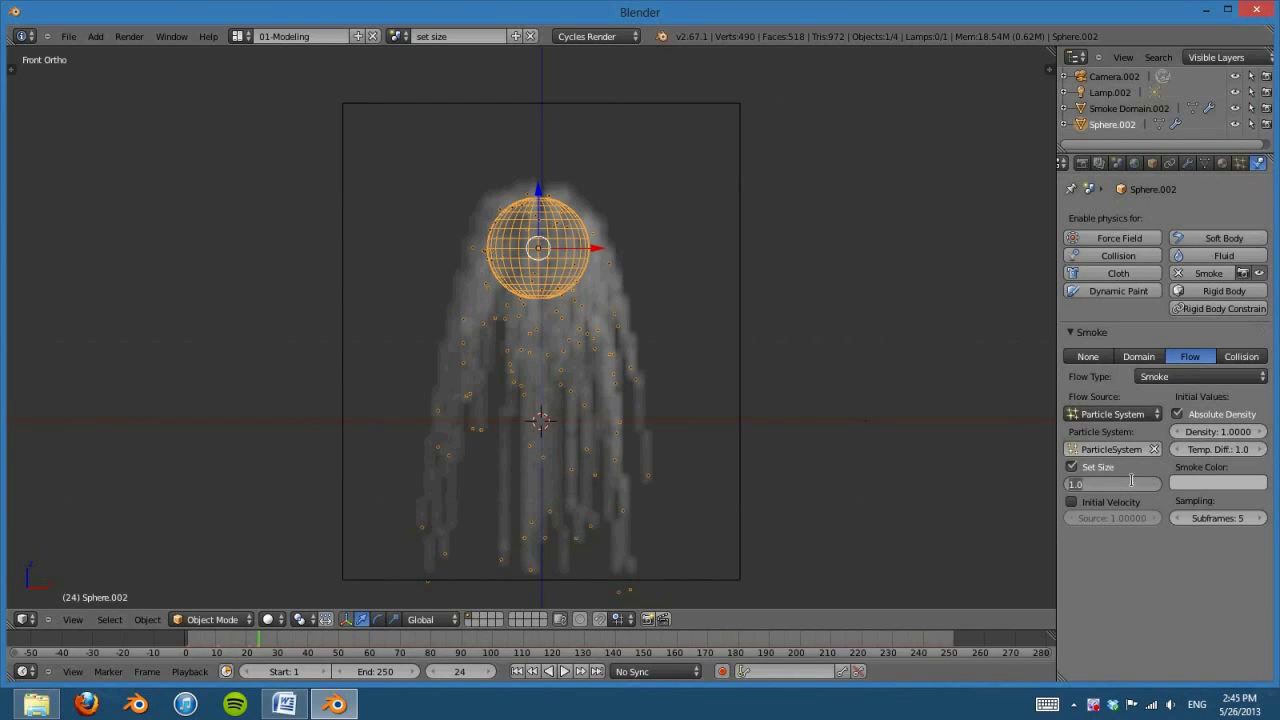
pyautogui.write('2')
pyautogui.press('Return')
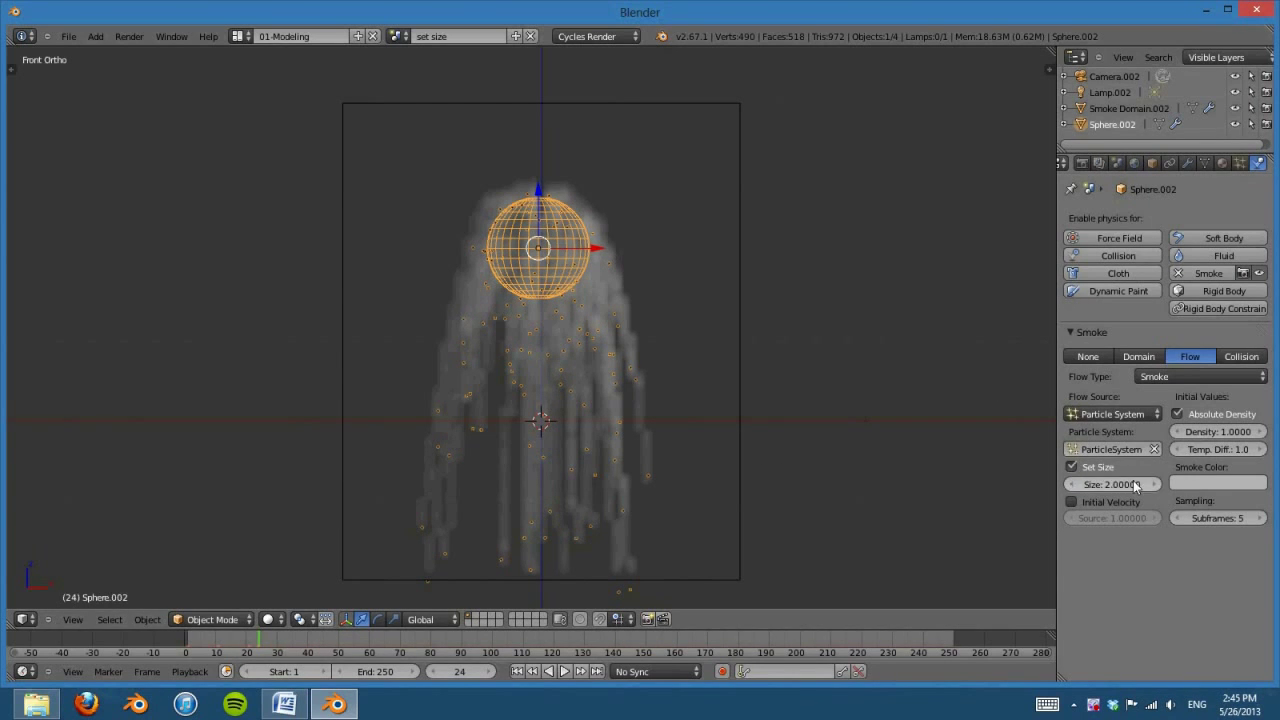
# Step: Replay the smoke simulation from the first frame and inspect the enlarged particle trails from several angles
pyautogui.click(517, 672)
pyautogui.click(563, 672)
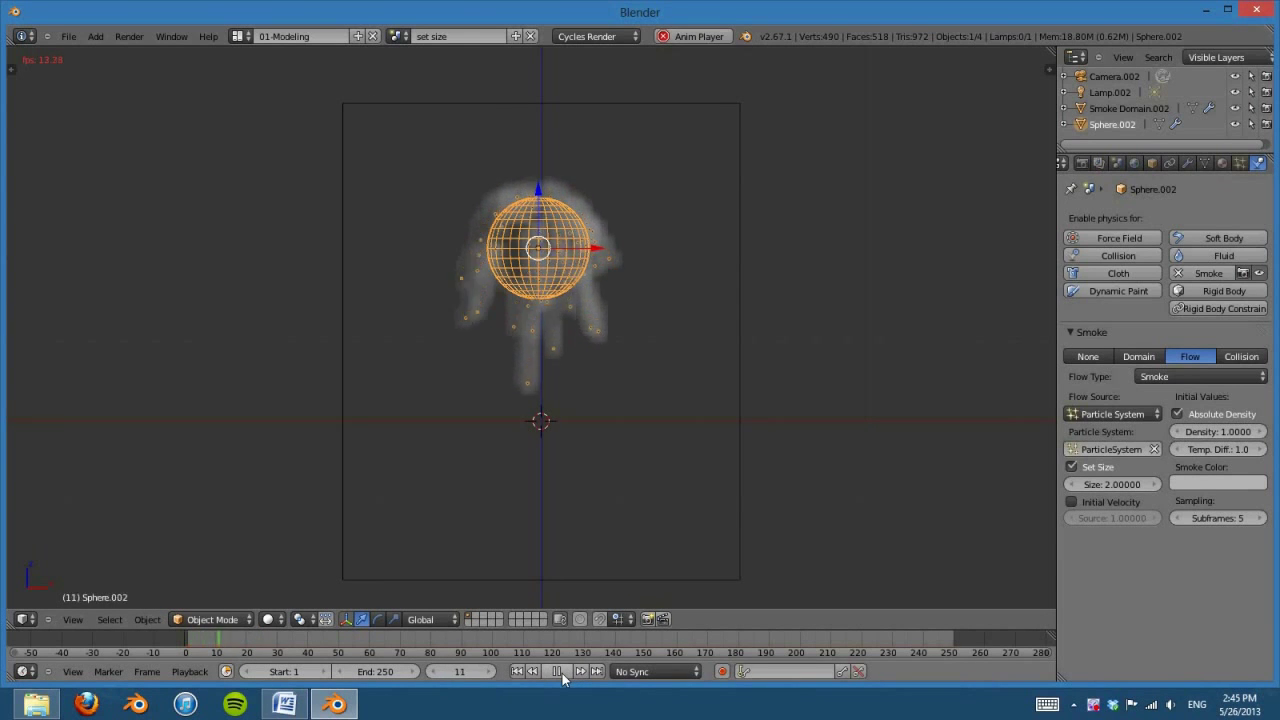
pyautogui.click(562, 672)
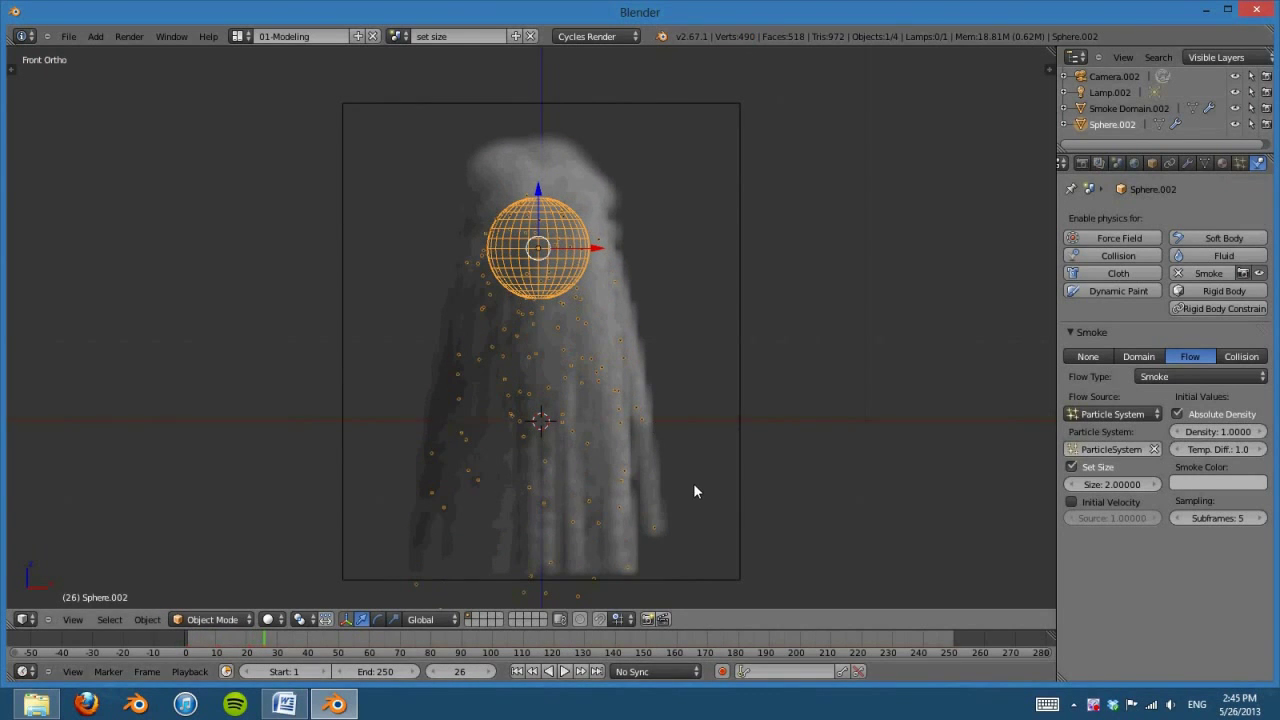
pyautogui.moveTo(695, 491)
pyautogui.mouseDown(button='middle')
pyautogui.moveTo(513, 488)
pyautogui.moveTo(718, 481)
pyautogui.mouseUp(button='middle')
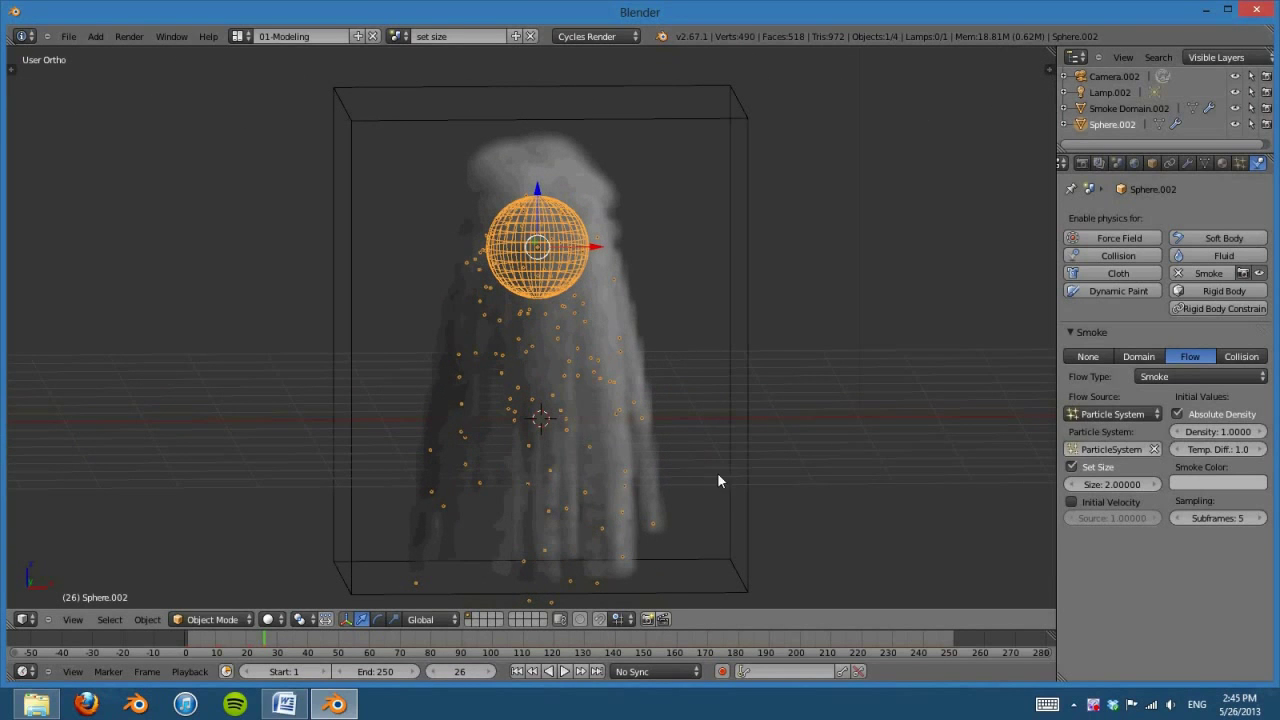
pyautogui.moveTo(536, 494); pyautogui.dragTo(681, 479, button='middle')
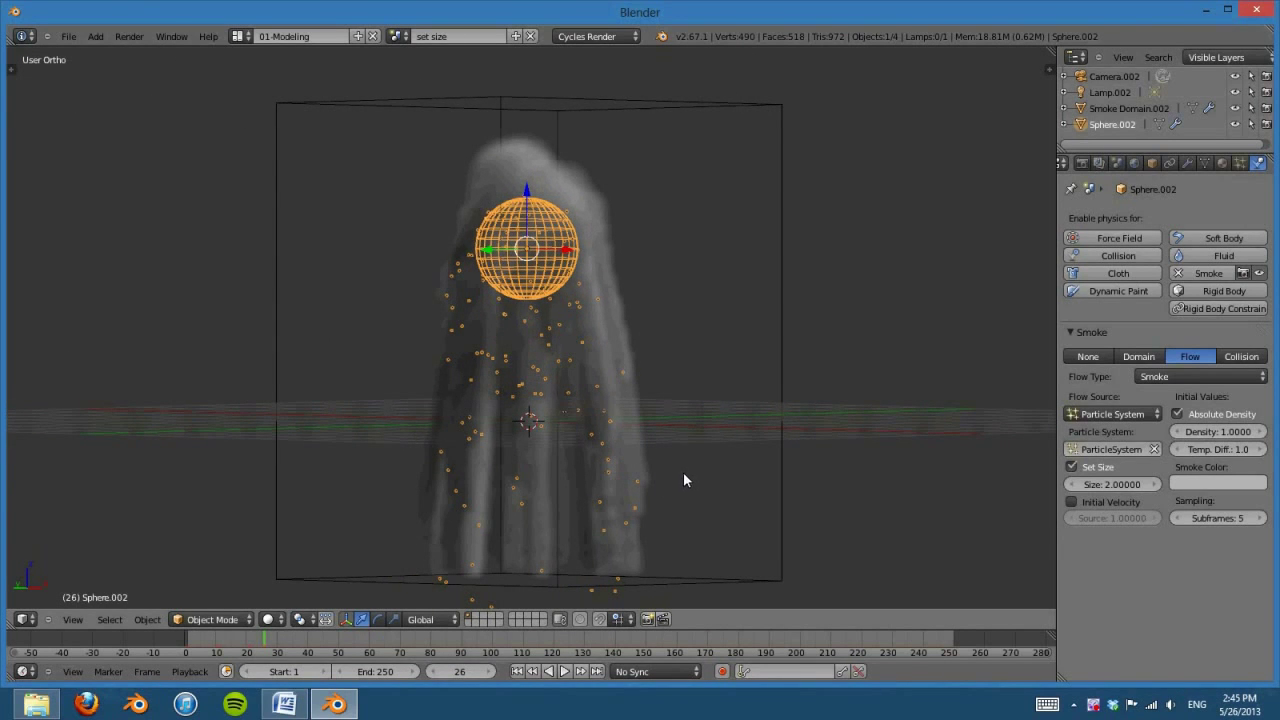
pyautogui.press('KP_1')
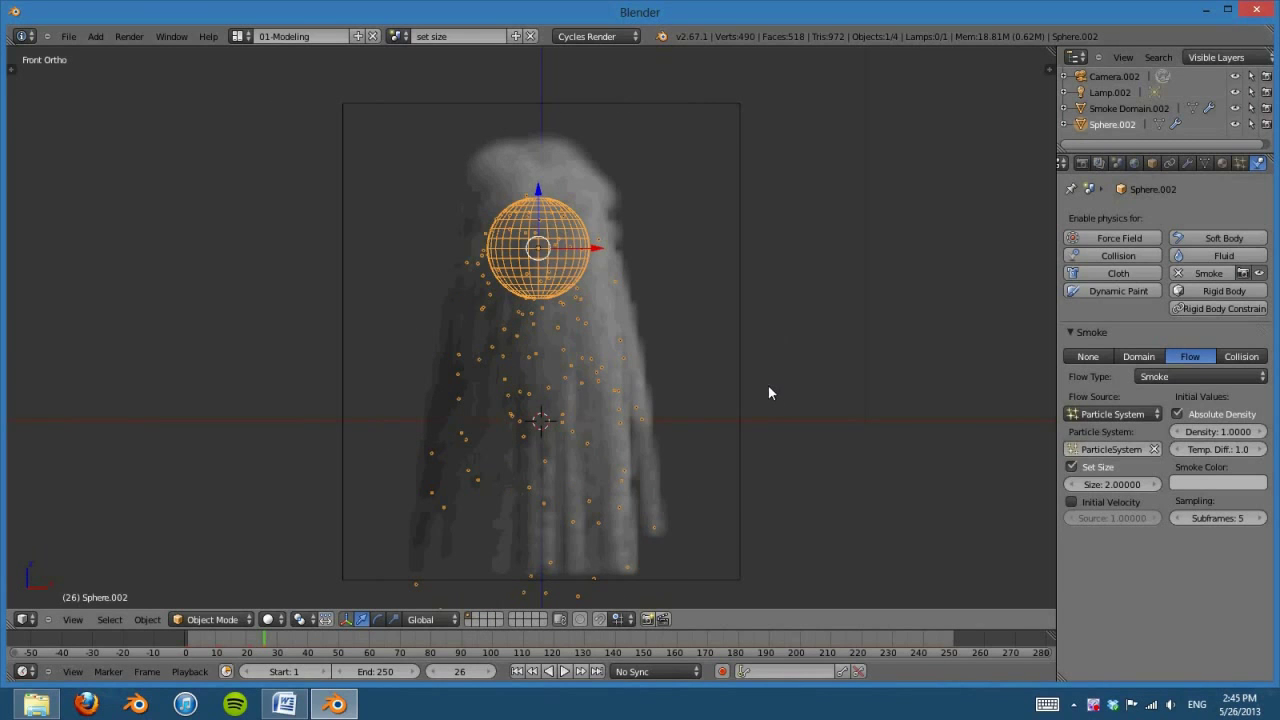
# Step: Replay the simulation once more, pausing partway to examine how the smoke builds up around the falling particles
pyautogui.click(517, 671)
pyautogui.click(564, 671)
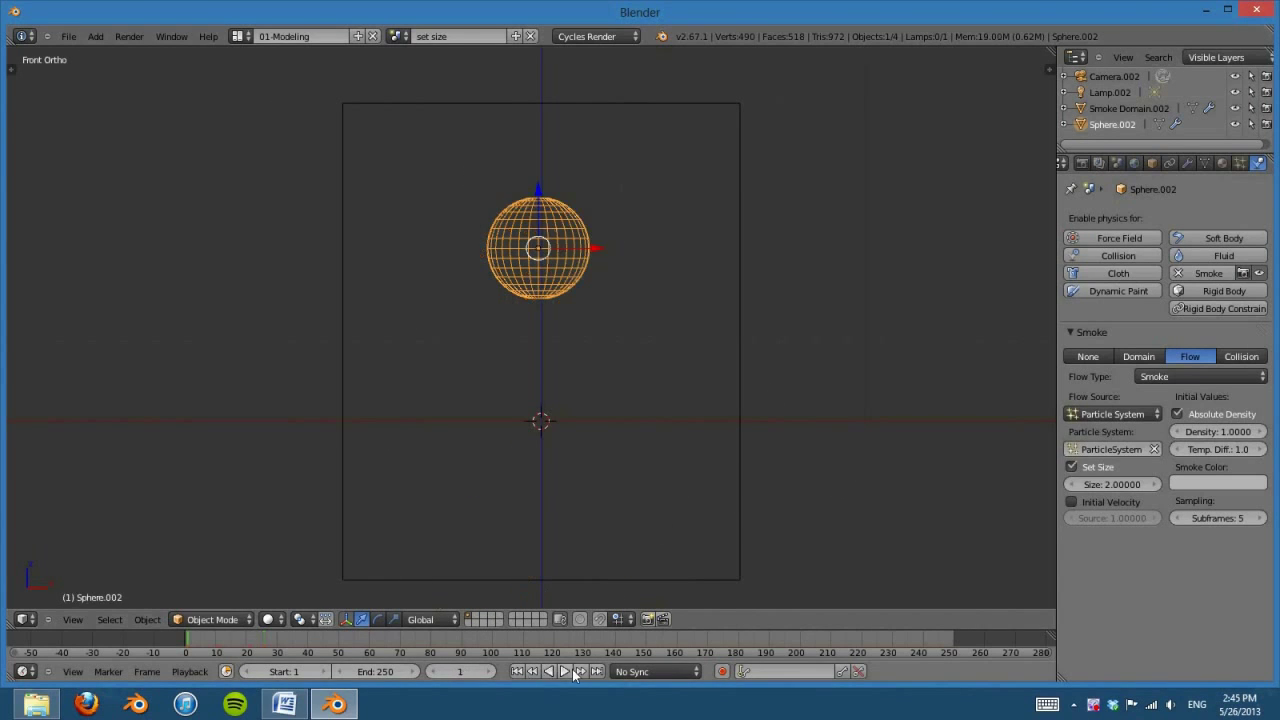
pyautogui.click(564, 671)
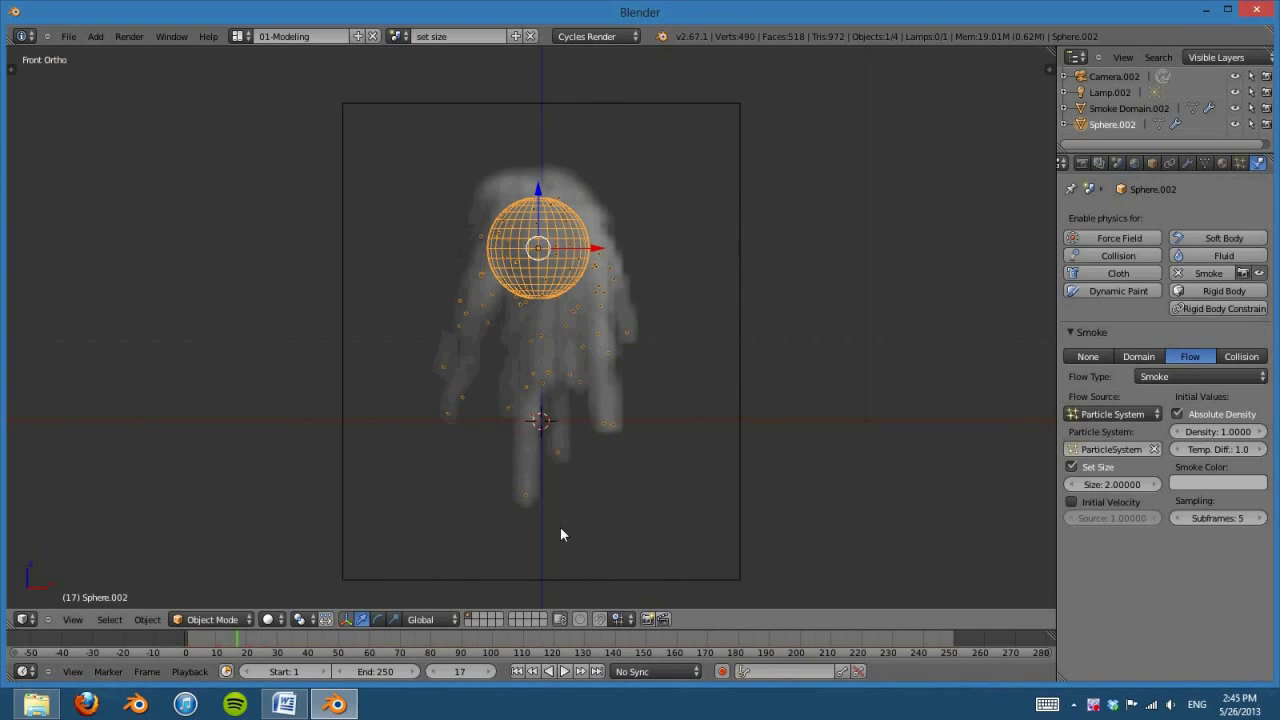
pyautogui.moveTo(520, 525)
pyautogui.mouseDown(button='middle')
pyautogui.moveTo(353, 549)
pyautogui.moveTo(519, 533)
pyautogui.mouseUp(button='middle')
pyautogui.press('KP_1')
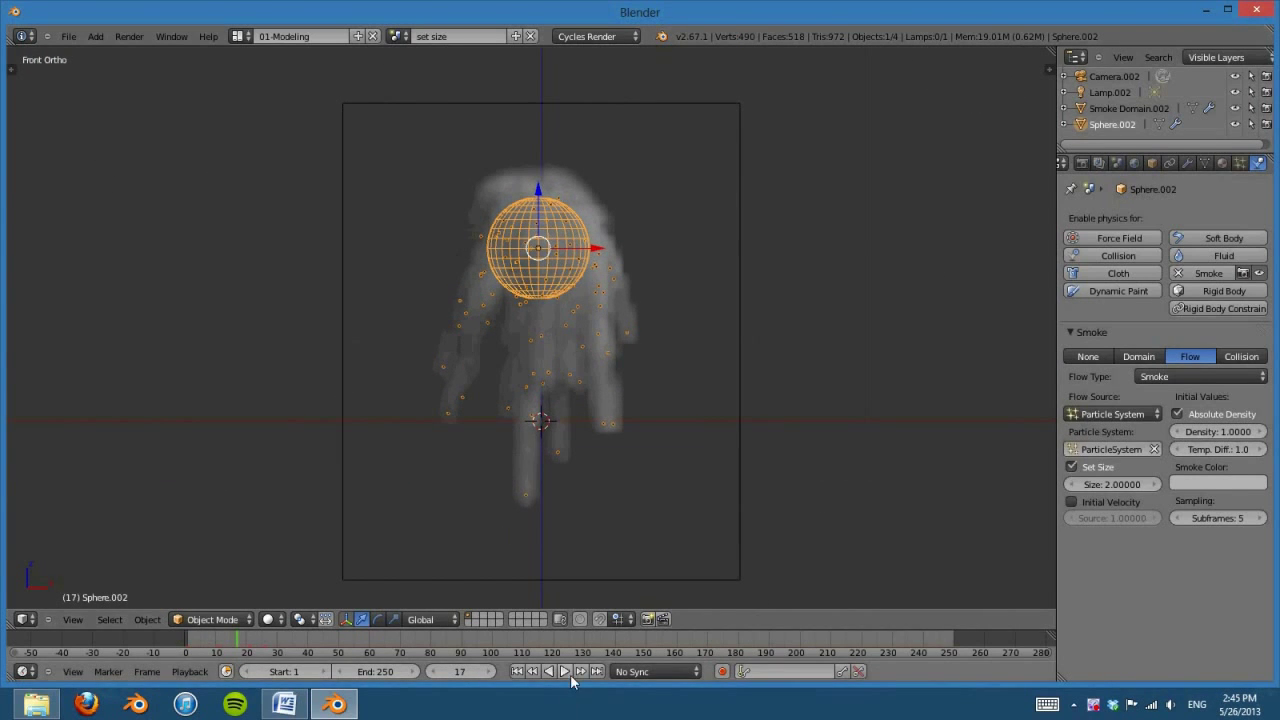
pyautogui.click(564, 671)
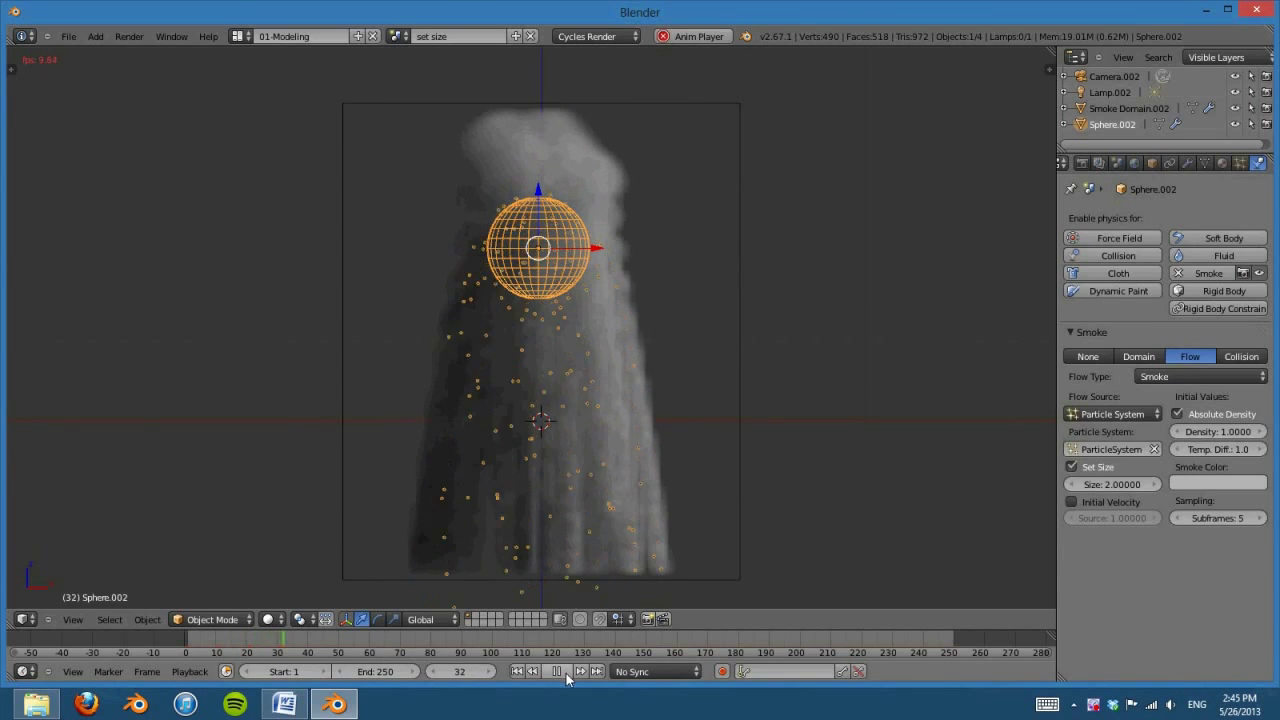
pyautogui.click(564, 674)
pyautogui.moveTo(610, 600); pyautogui.dragTo(617, 554, button='middle')
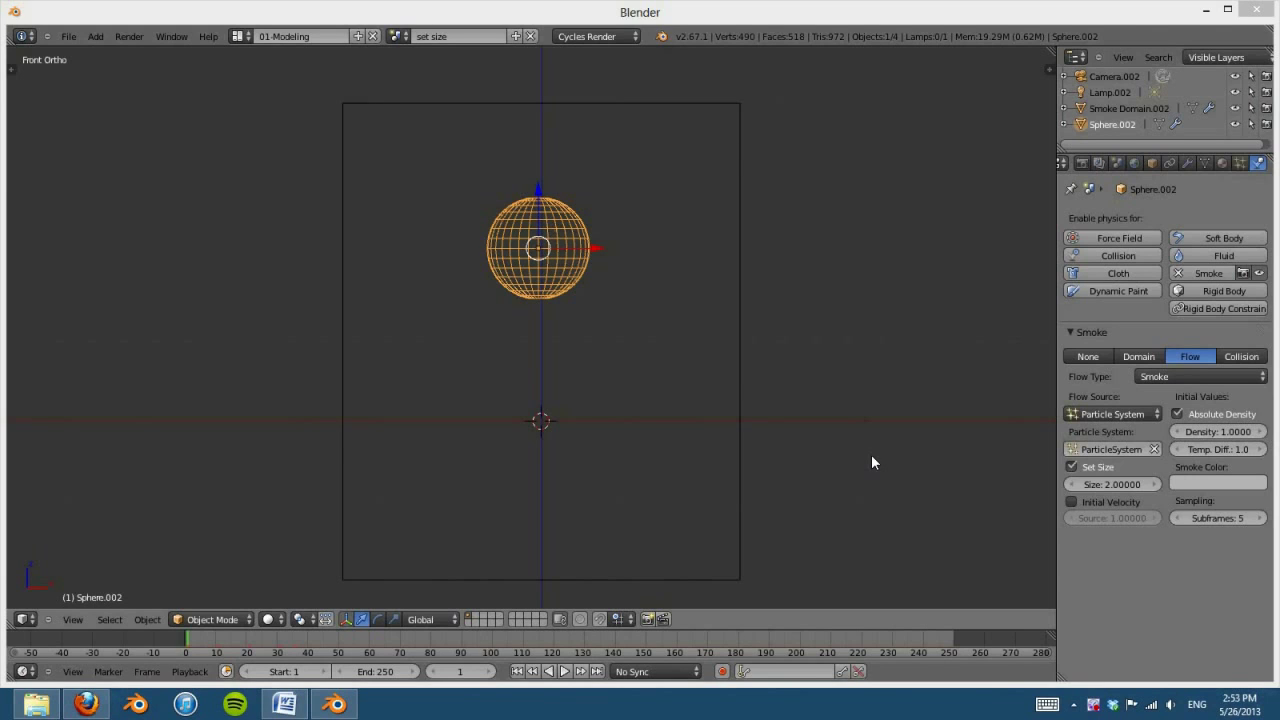
# Step: Switch to Firefox and look through the Anatomy of an Explosion PDF up to the example figures on page 2
pyautogui.moveTo(87, 704)
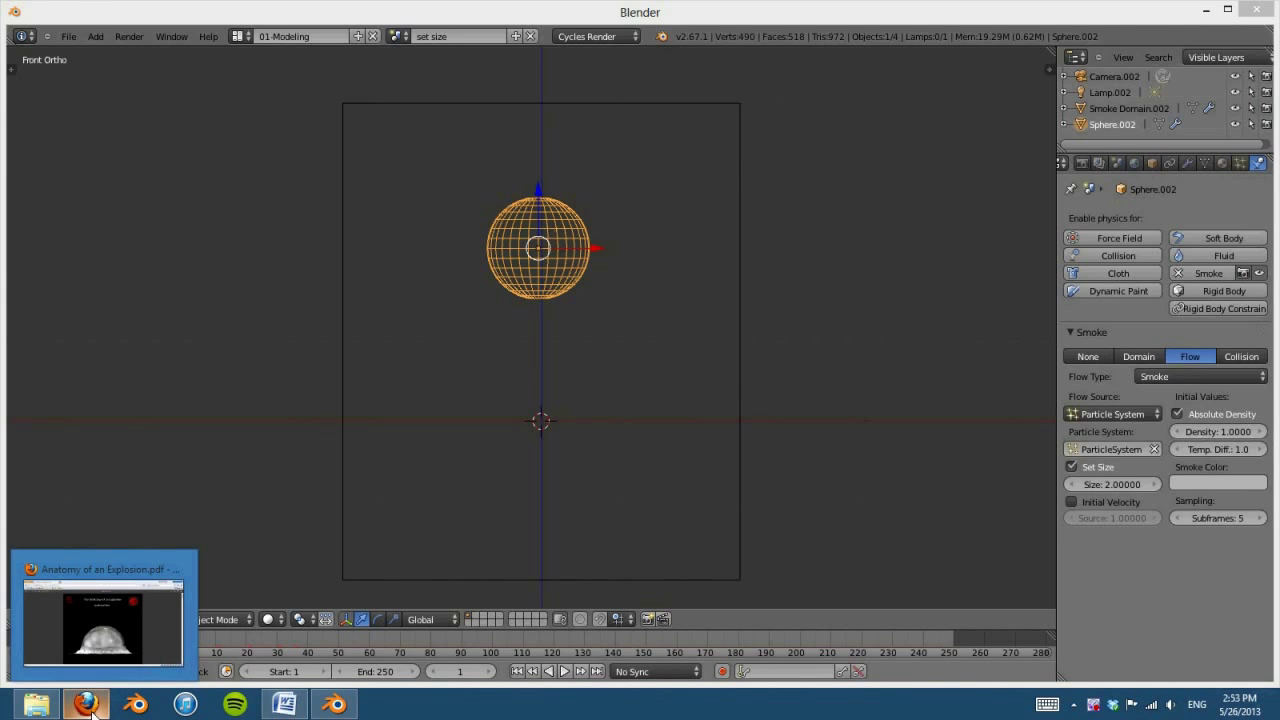
pyautogui.click(88, 705)
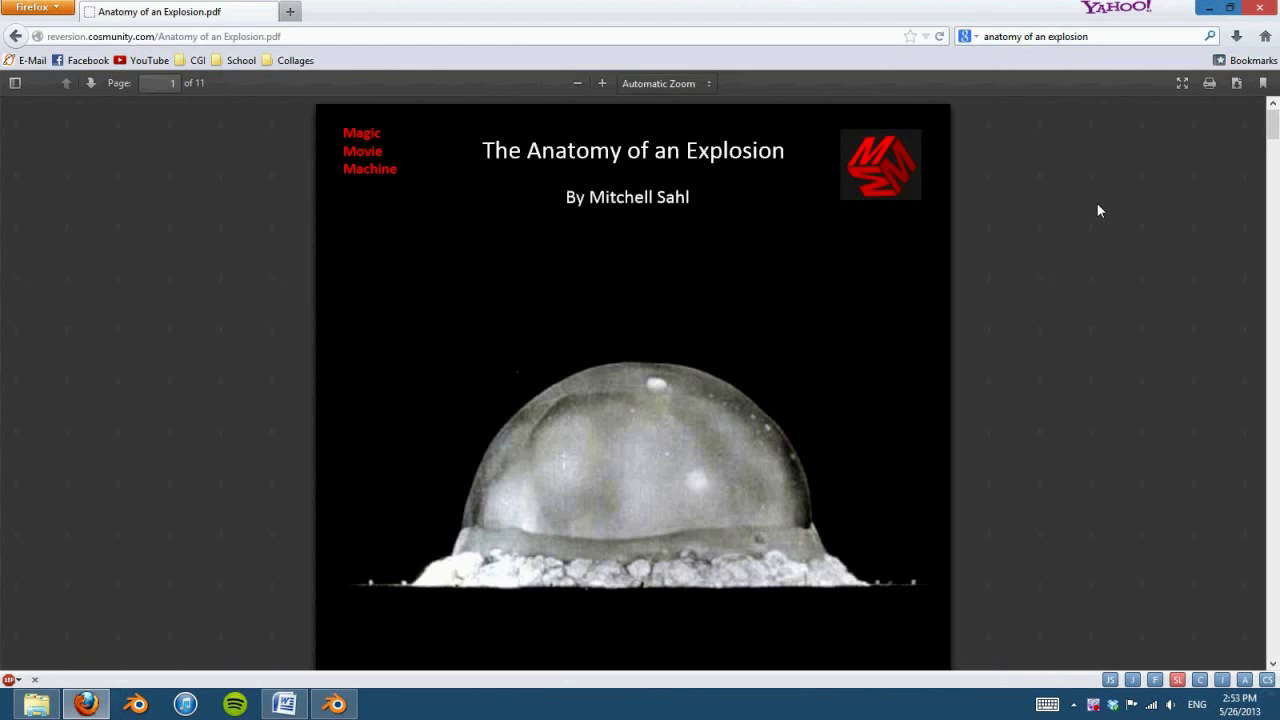
pyautogui.scroll(-2, 1096, 223)
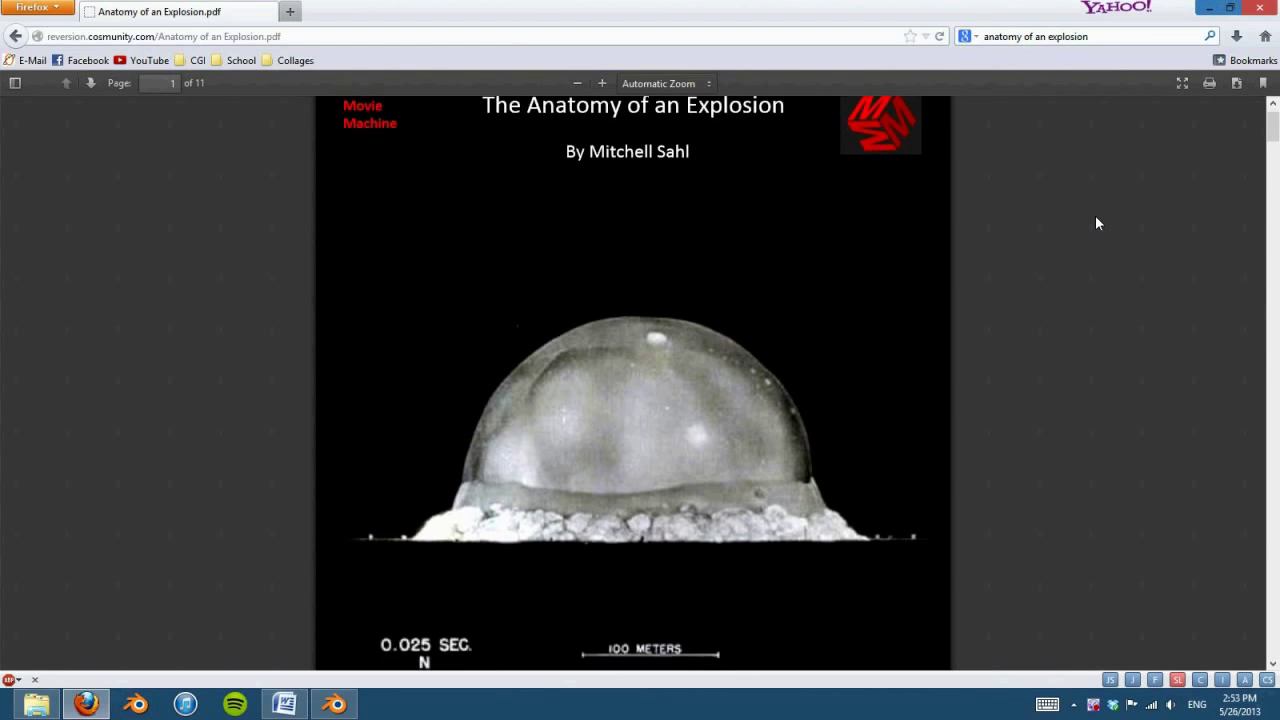
pyautogui.scroll(-1, 1096, 223)
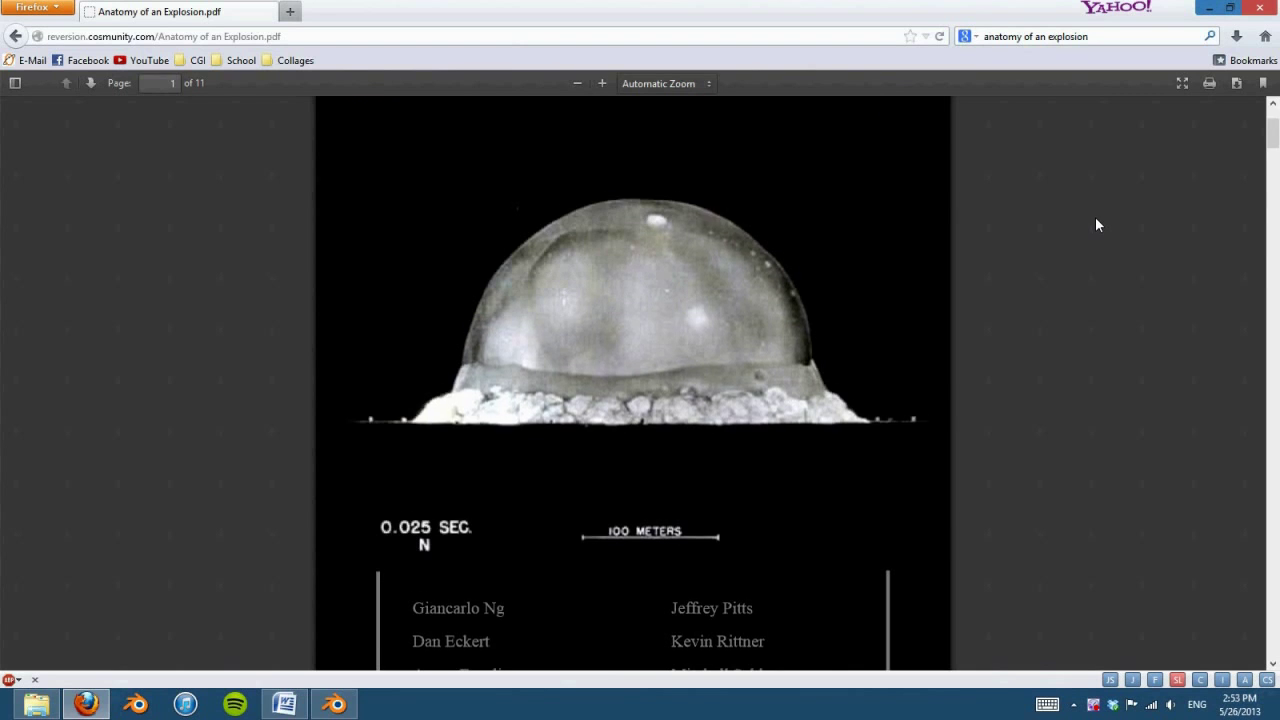
pyautogui.scroll(-5, 1096, 226)
pyautogui.scroll(-8, 1096, 222)
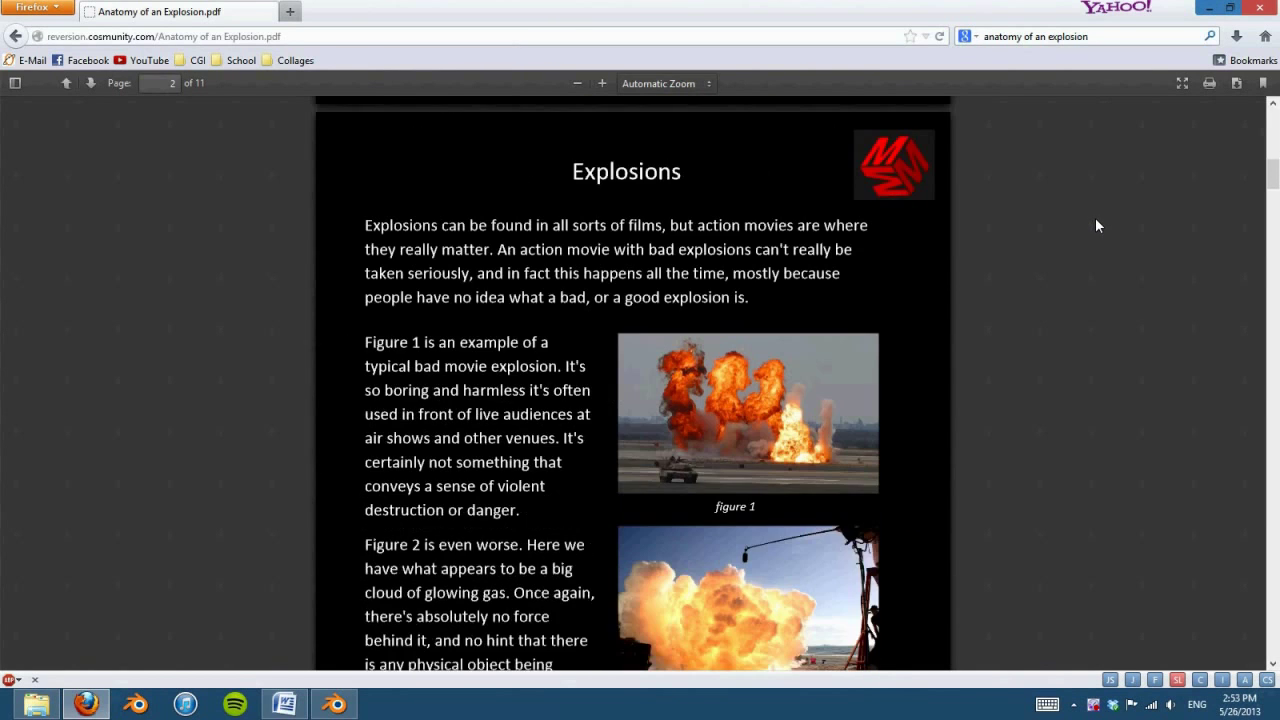
pyautogui.scroll(-2, 1096, 224)
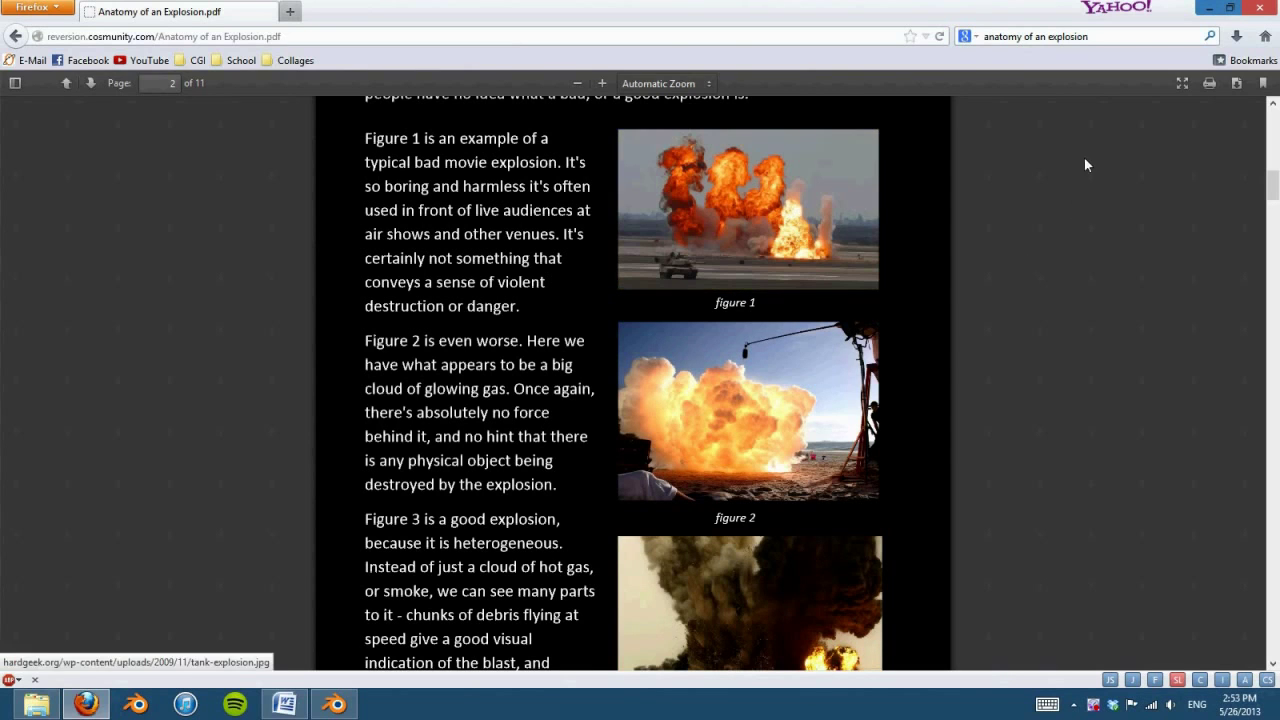
# Step: Read the Explosions introduction on page 2 of the PDF and look over the figure 1 and figure 2 examples
pyautogui.scroll(1, 1162, 340)
pyautogui.scroll(3, 1164, 340)
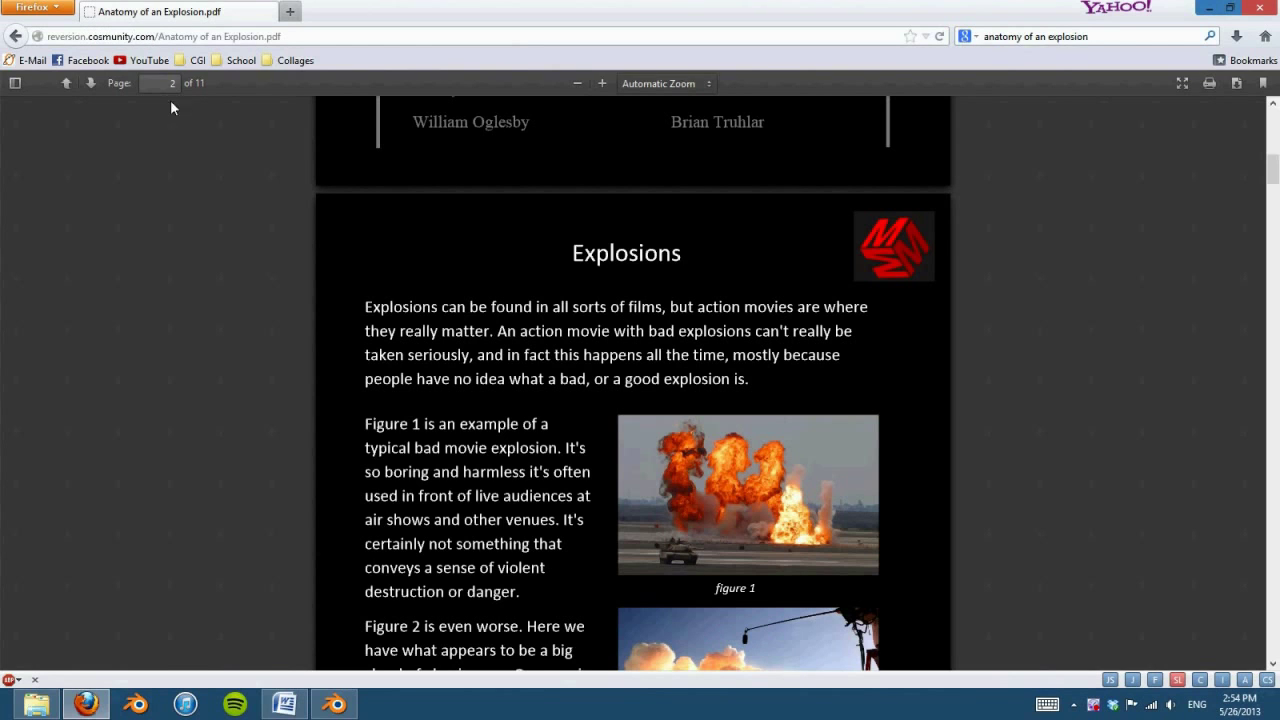
pyautogui.scroll(-1, 234, 259)
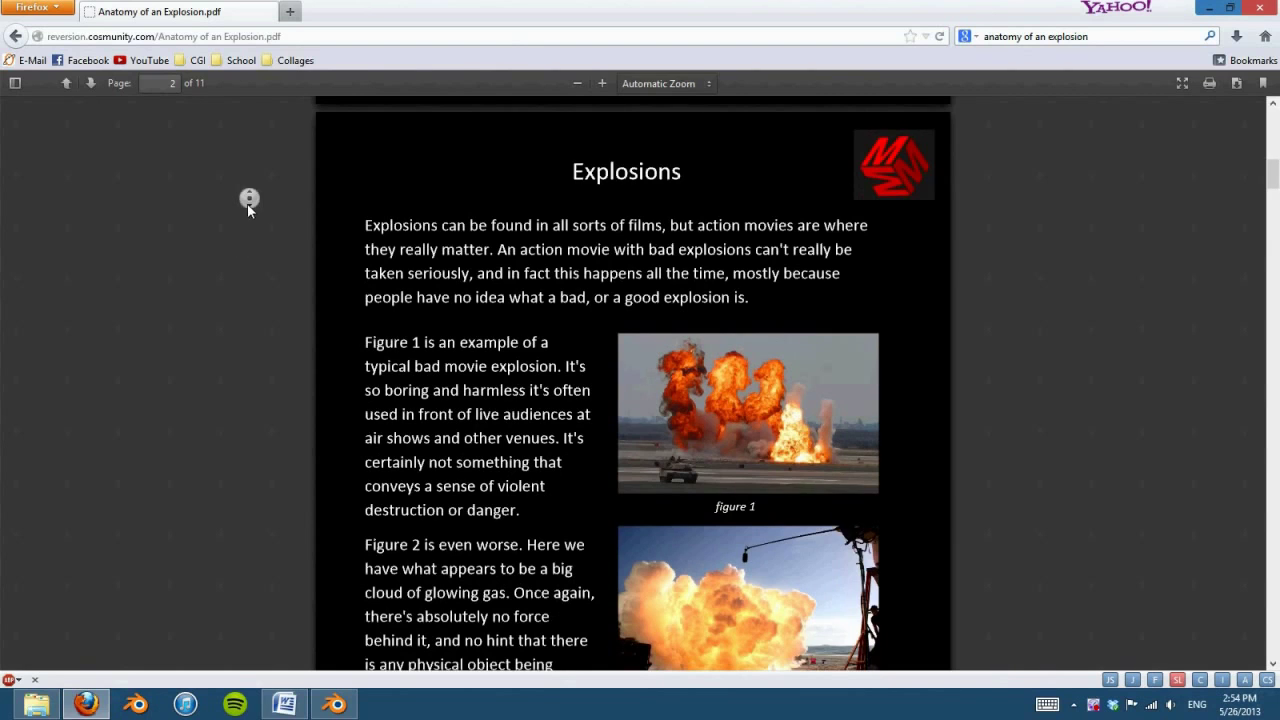
pyautogui.middleClick(245, 212)
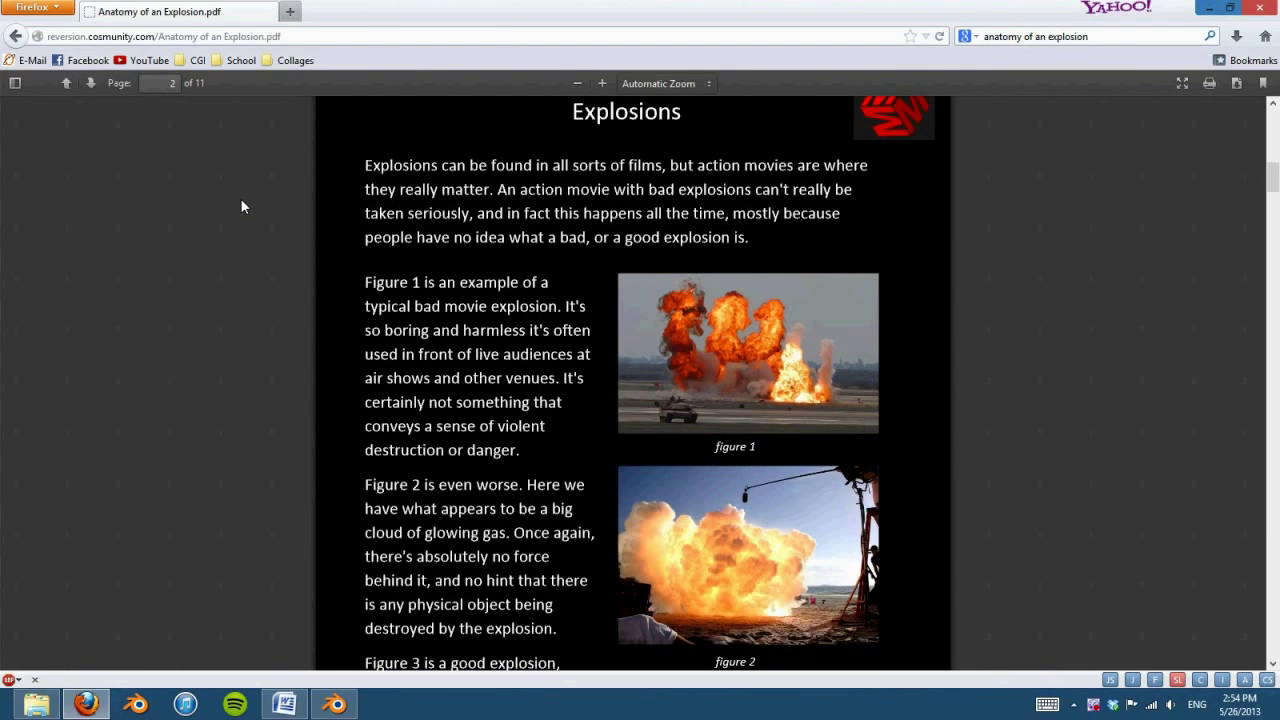
pyautogui.middleClick(241, 201)
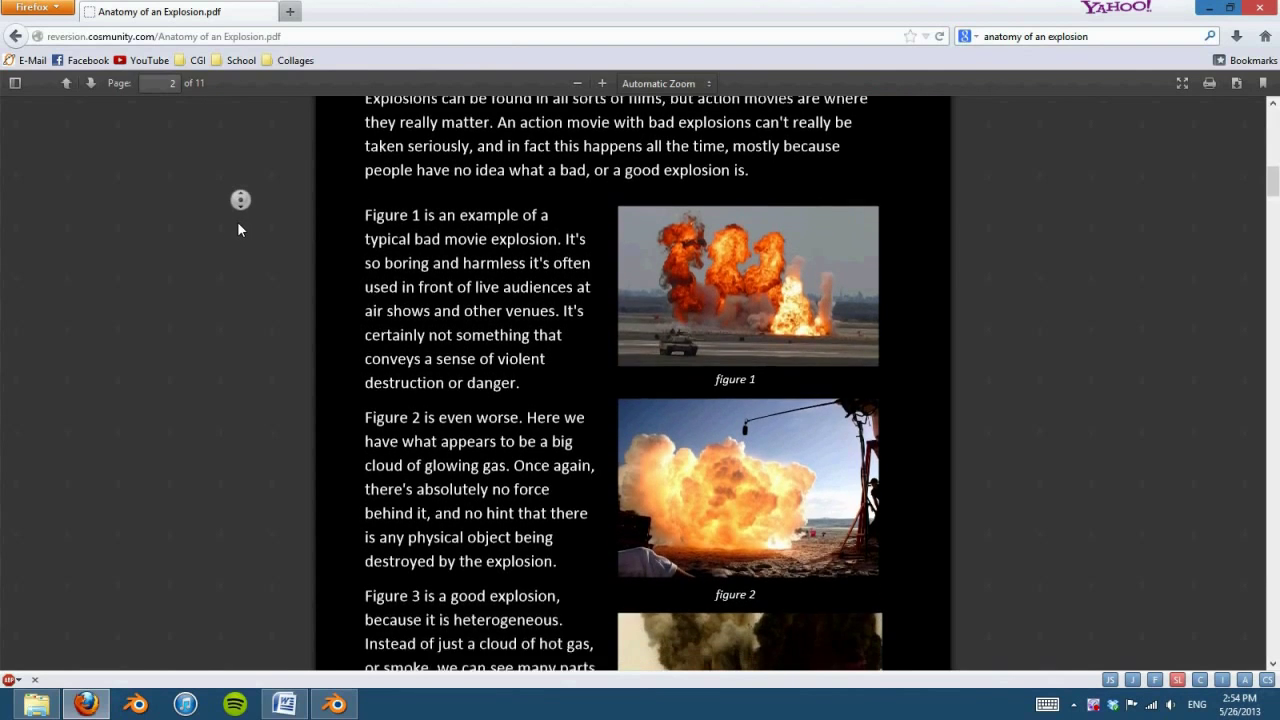
pyautogui.middleClick(238, 229)
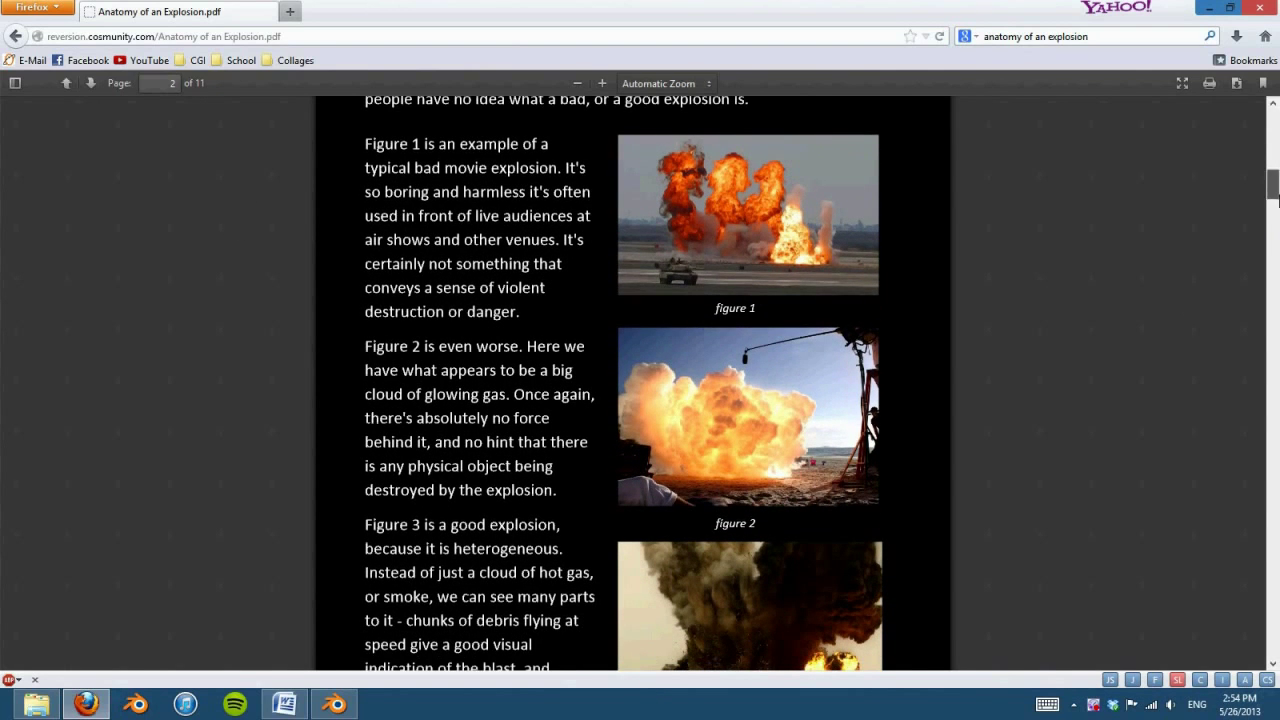
# Step: Compare the explosions in figures 1, 2 and 3, reading on to the end of page 2
pyautogui.scroll(-1, 1273, 186)
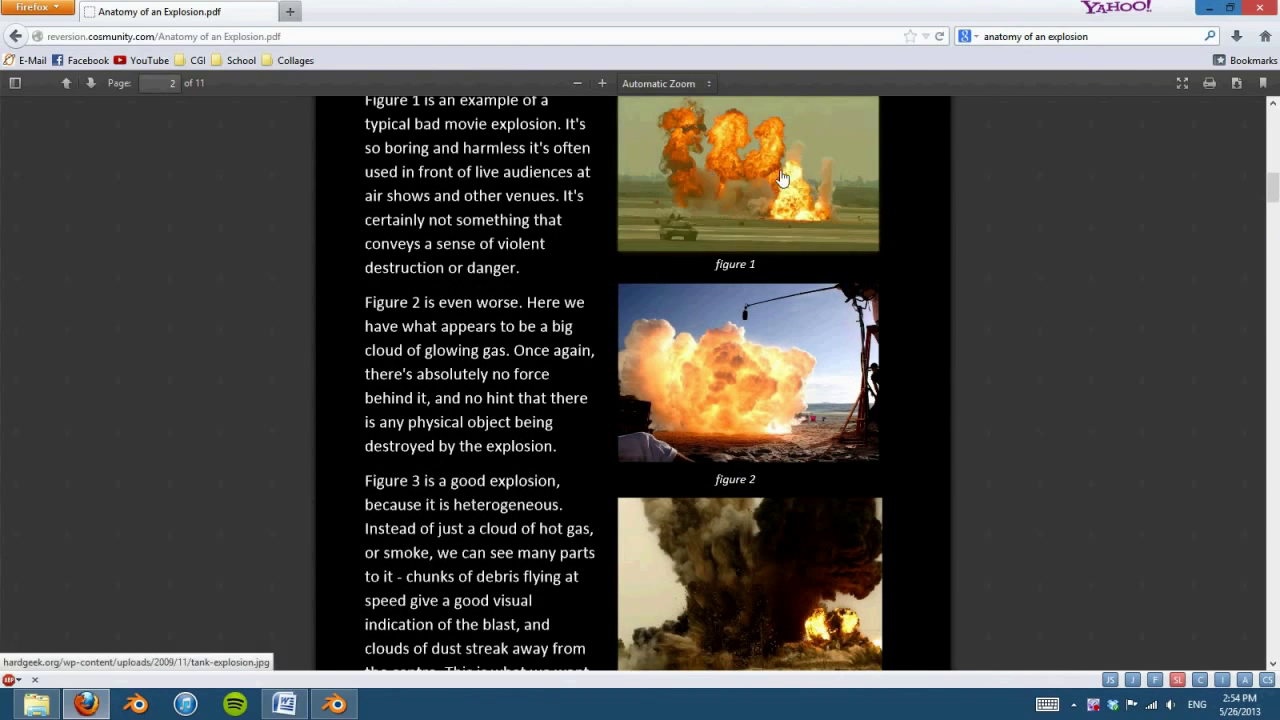
pyautogui.scroll(-1, 1114, 332)
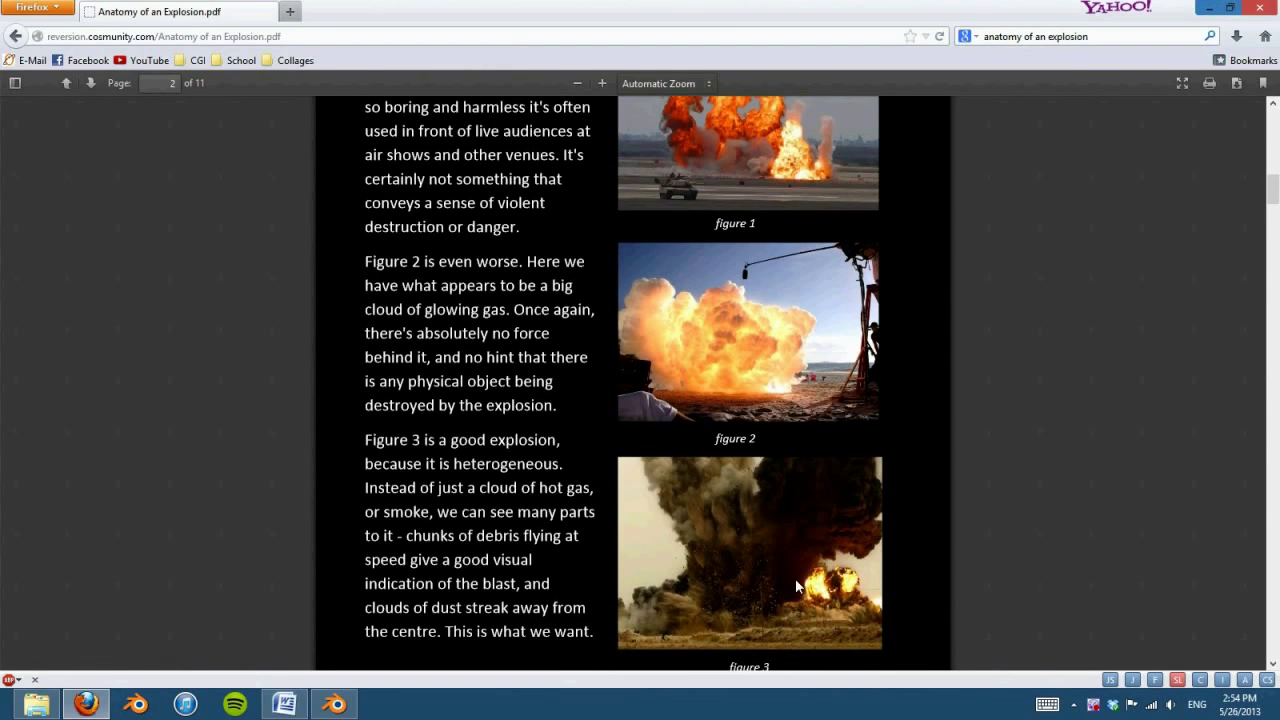
pyautogui.scroll(1, 1162, 485)
pyautogui.middleClick(1161, 490)
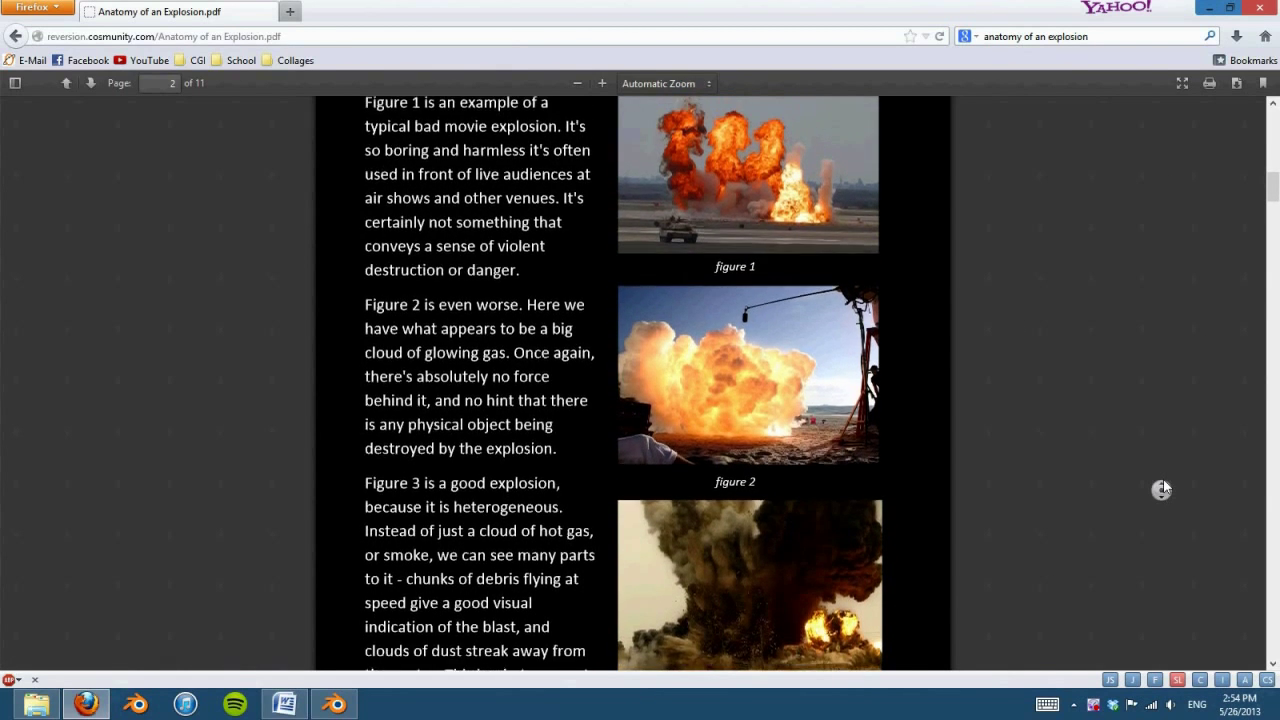
pyautogui.click(1161, 490)
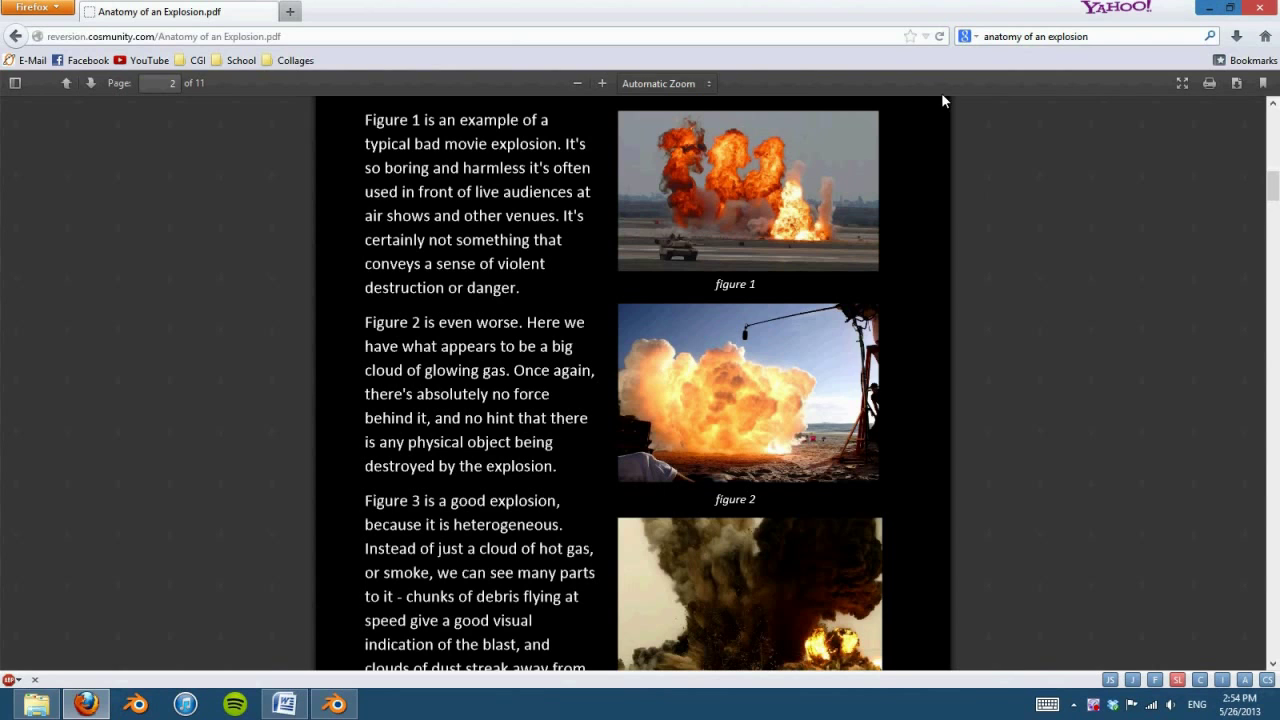
pyautogui.scroll(-2, 1031, 240)
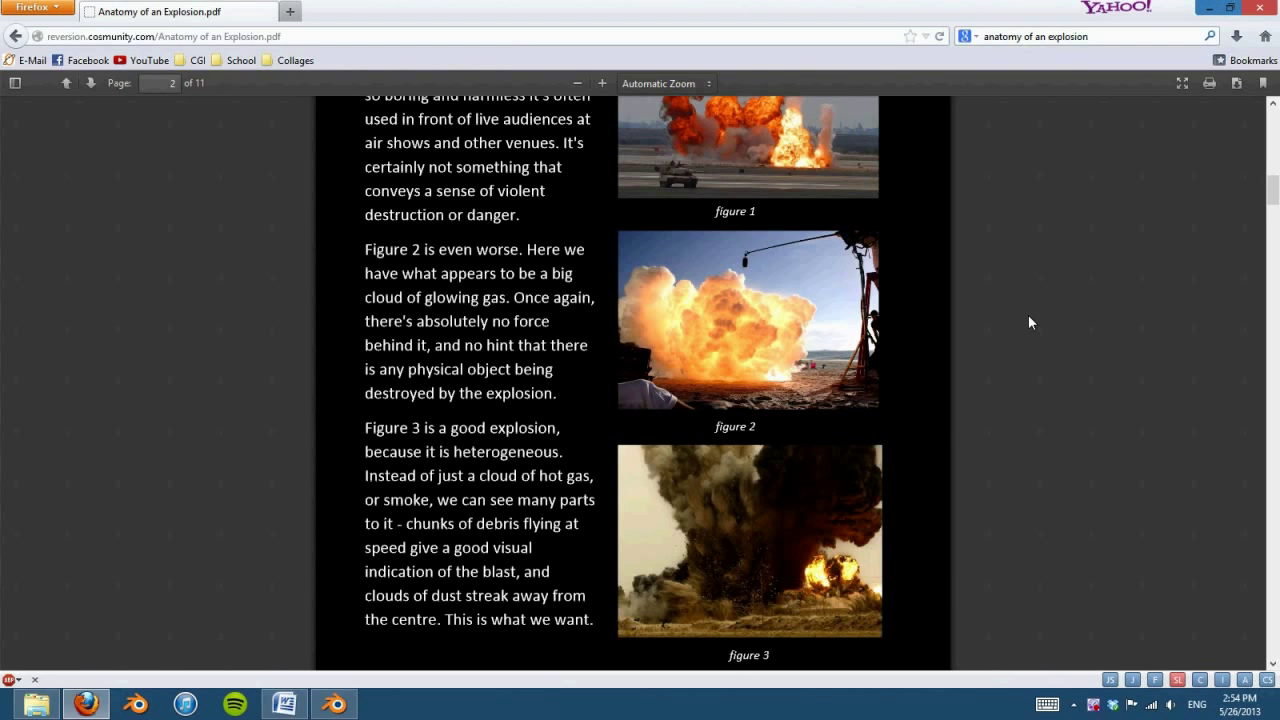
pyautogui.scroll(-2, 1062, 314)
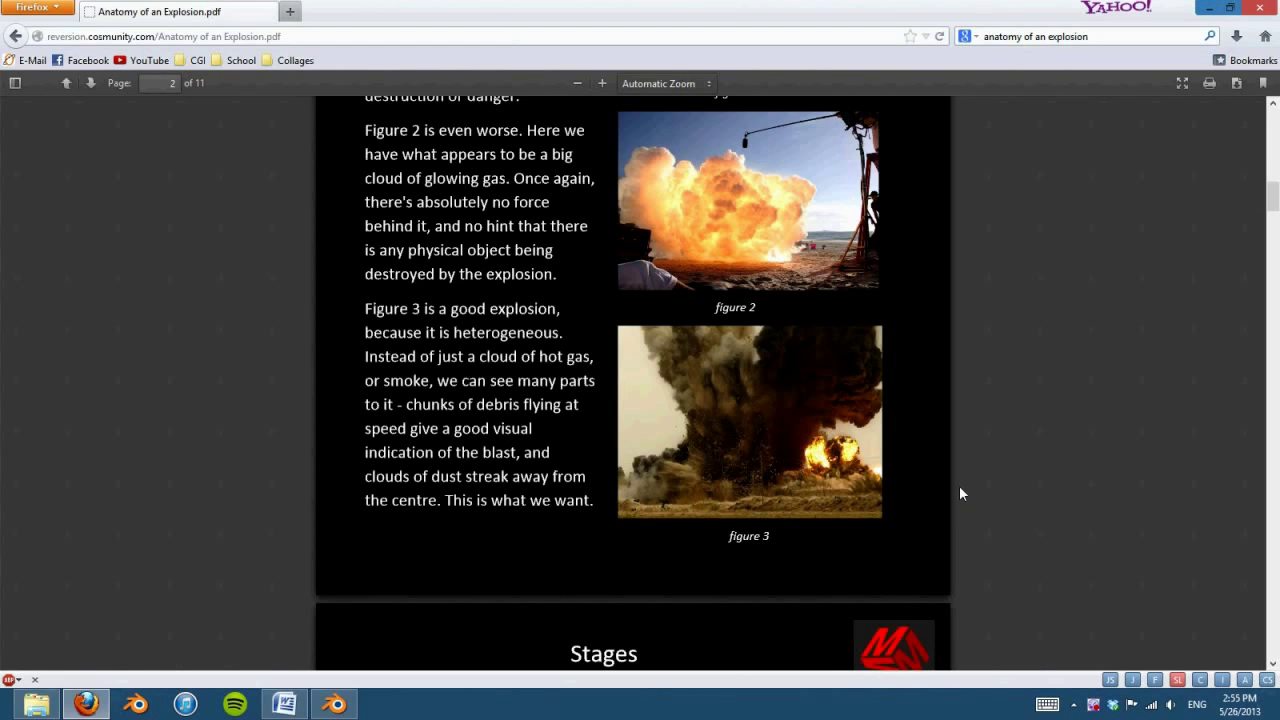
pyautogui.scroll(-1, 1031, 450)
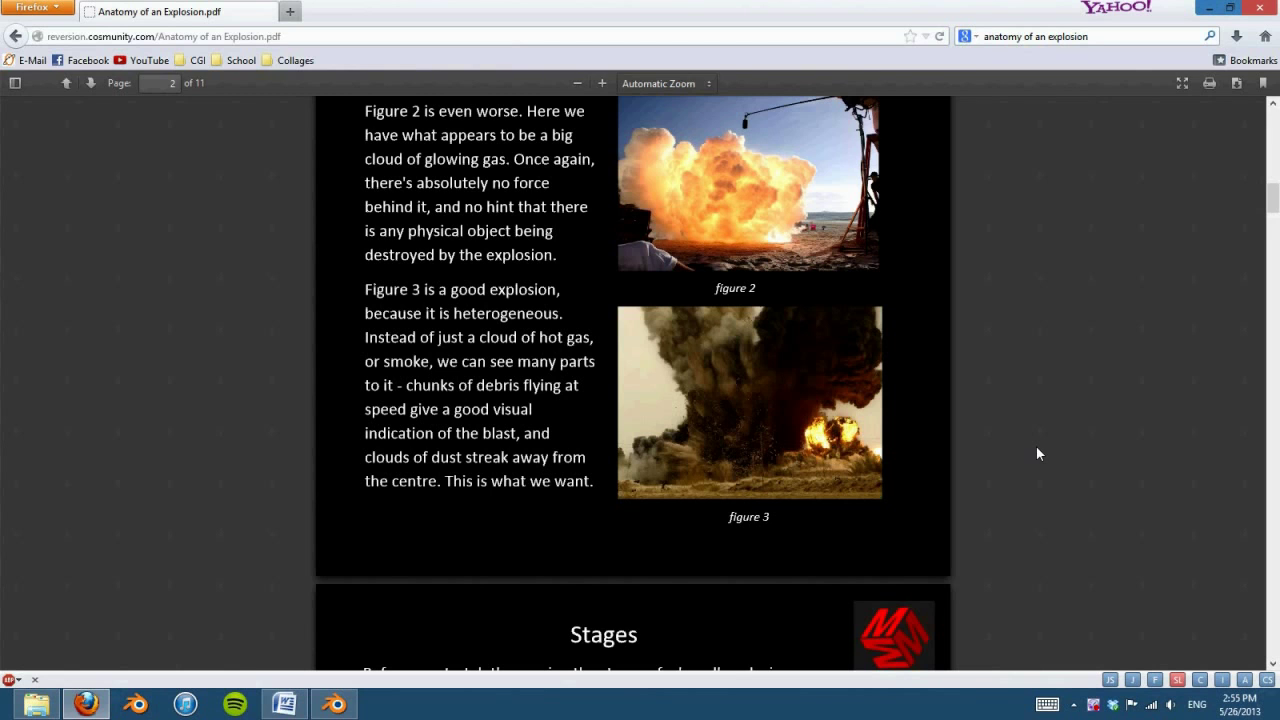
# Step: Go to the Stages page of the PDF and examine stages 1 to 4 of the car bomb explosion
pyautogui.scroll(-5, 1034, 363)
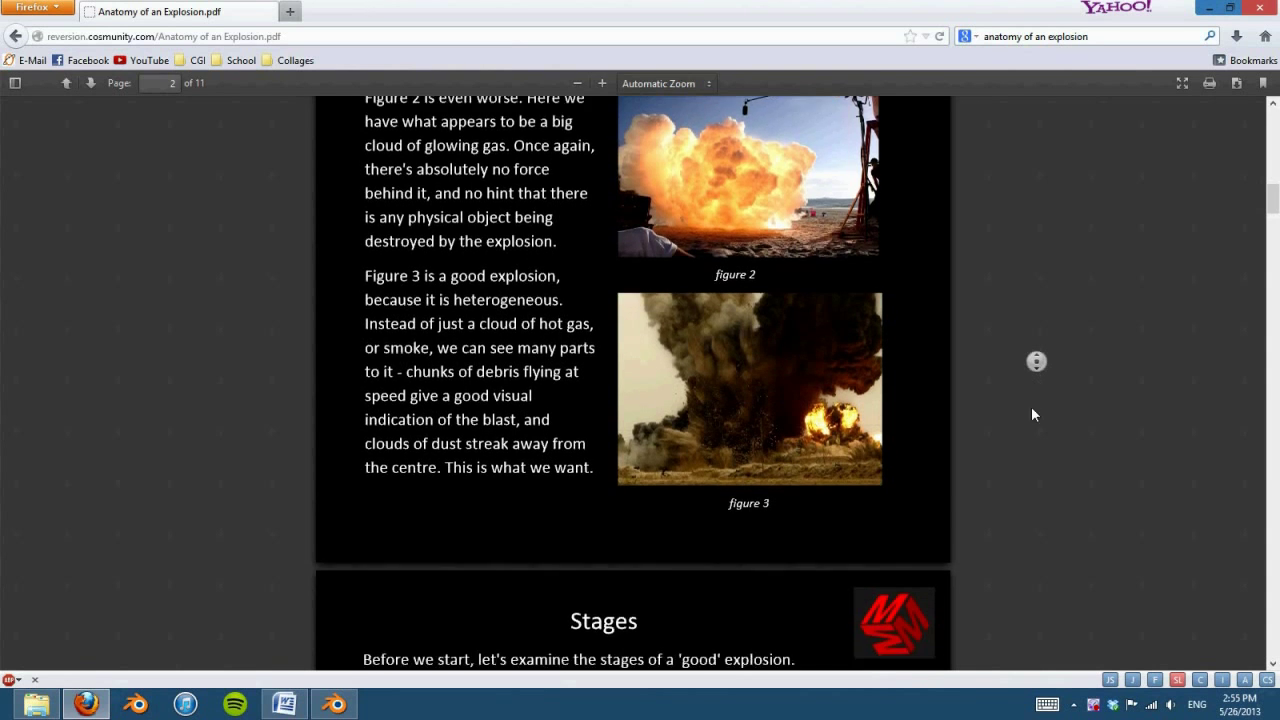
pyautogui.moveTo(1072, 189); pyautogui.dragTo(1071, 205, button='middle')
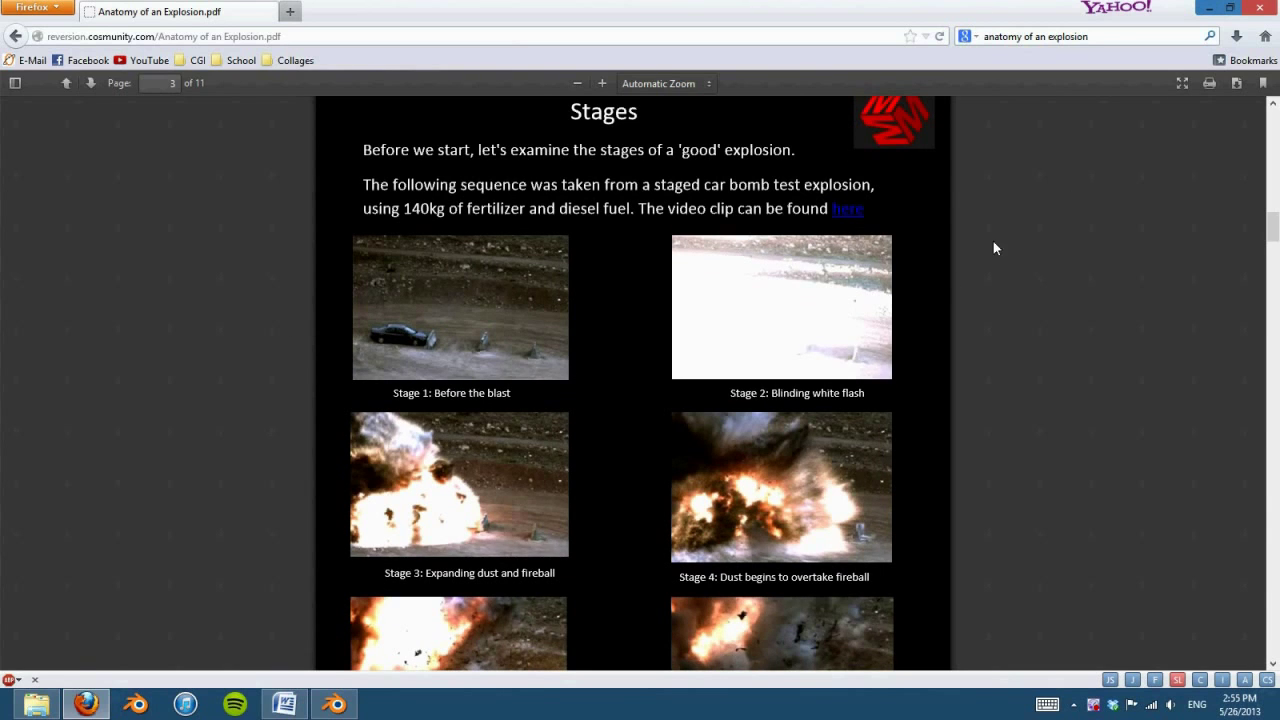
pyautogui.moveTo(993, 248); pyautogui.dragTo(1037, 277, button='middle')
pyautogui.scroll(3, 1034, 271)
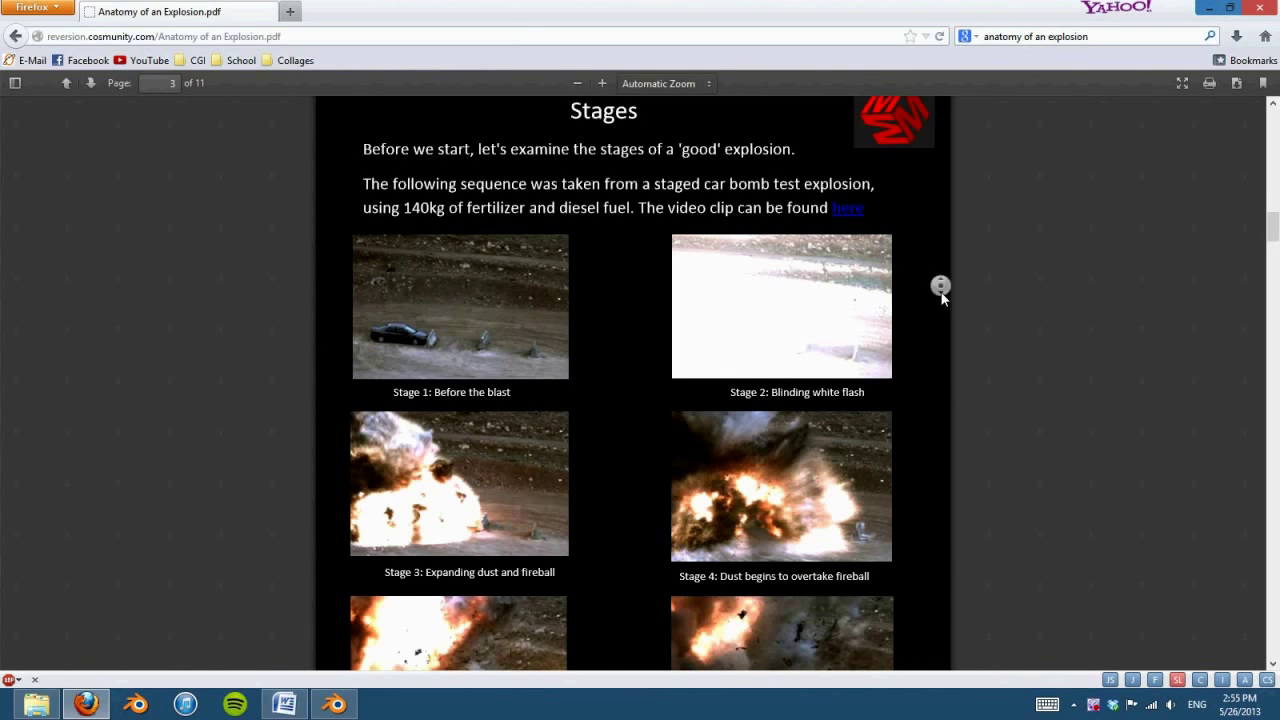
pyautogui.moveTo(943, 297); pyautogui.dragTo(937, 321, button='middle')
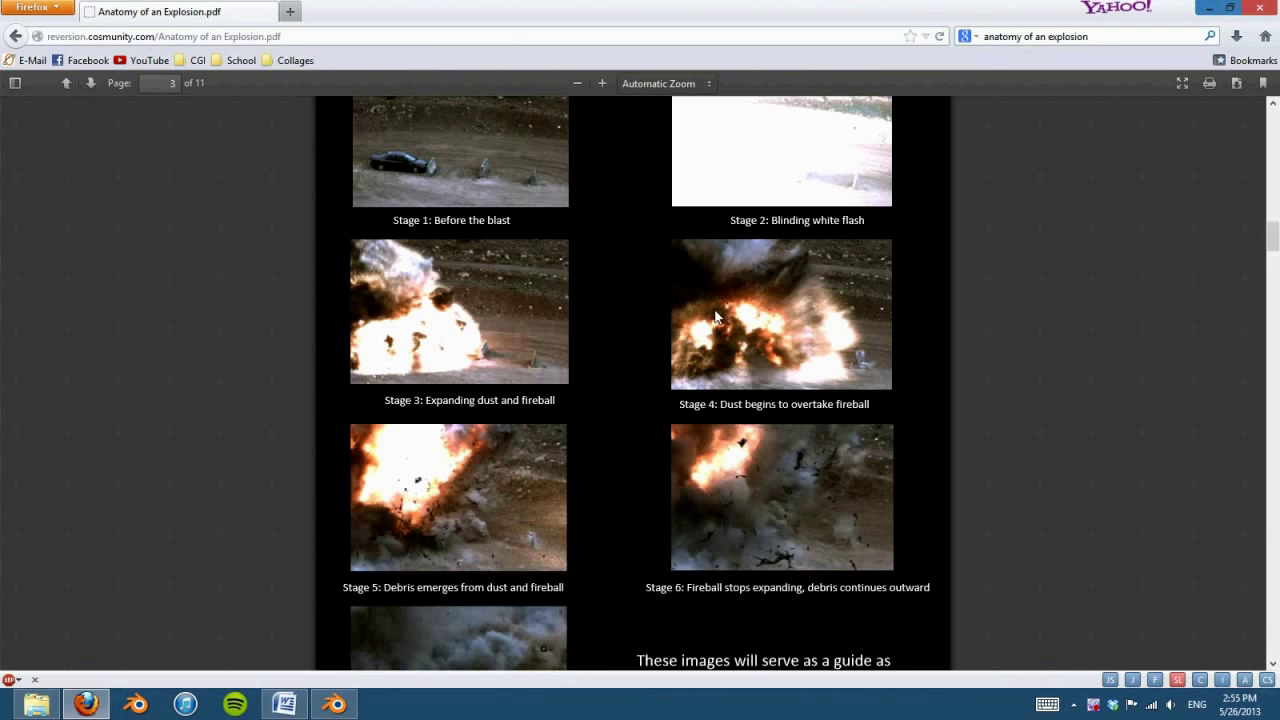
# Step: Examine stages 5 to 7 of the explosion, down to the start of the Step 1: Debris page
pyautogui.scroll(-2, 1005, 290)
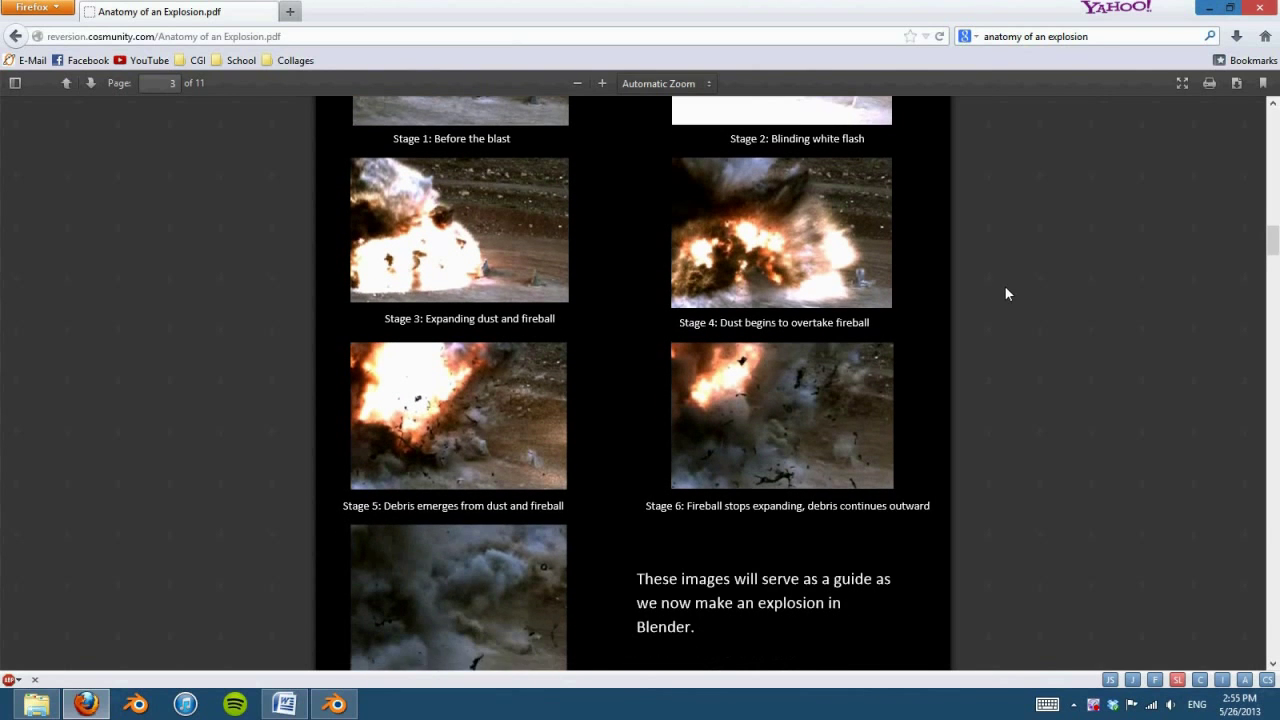
pyautogui.middleClick(1009, 273)
pyautogui.click(1008, 300)
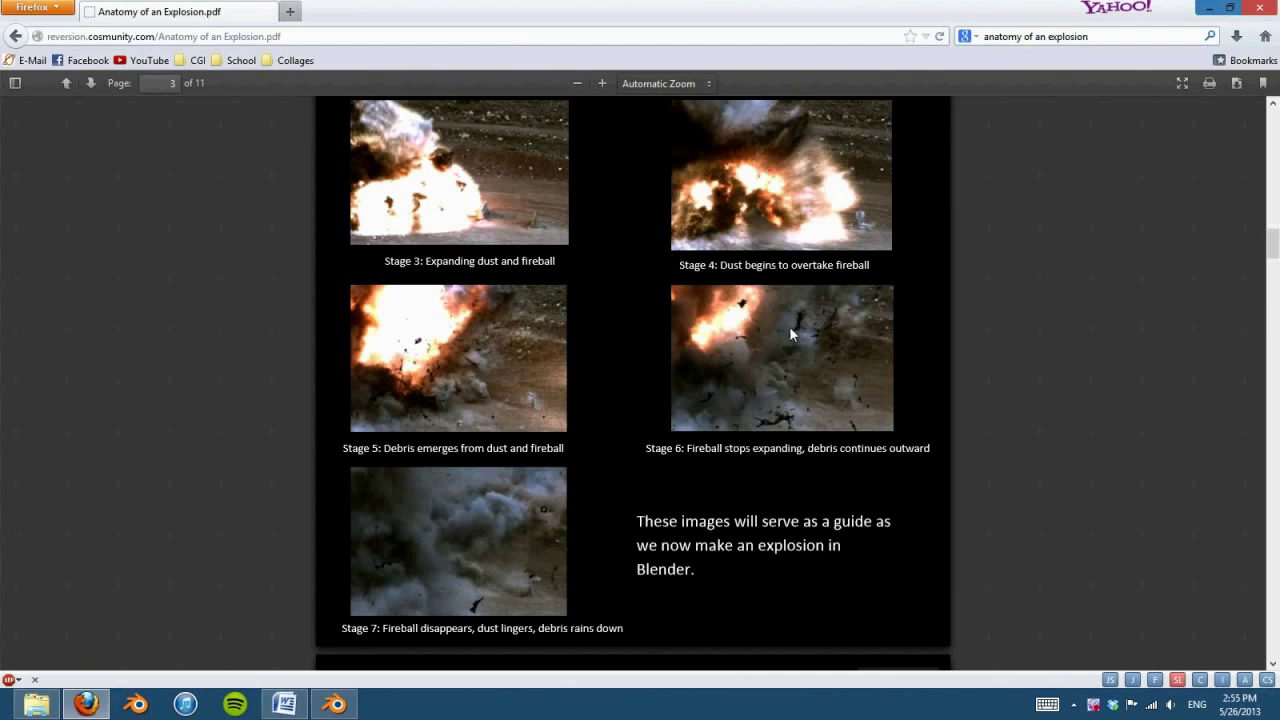
pyautogui.middleClick(1043, 323)
pyautogui.click(378, 508)
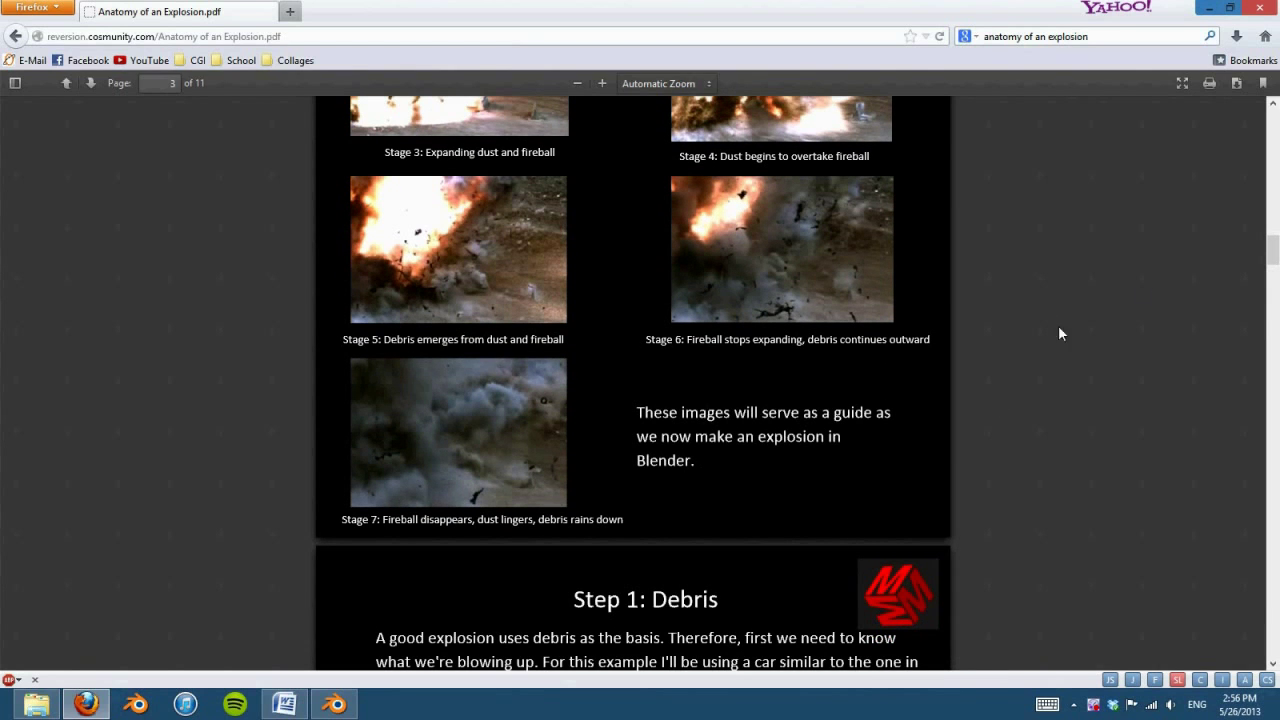
pyautogui.middleClick(1123, 263)
pyautogui.click(1122, 288)
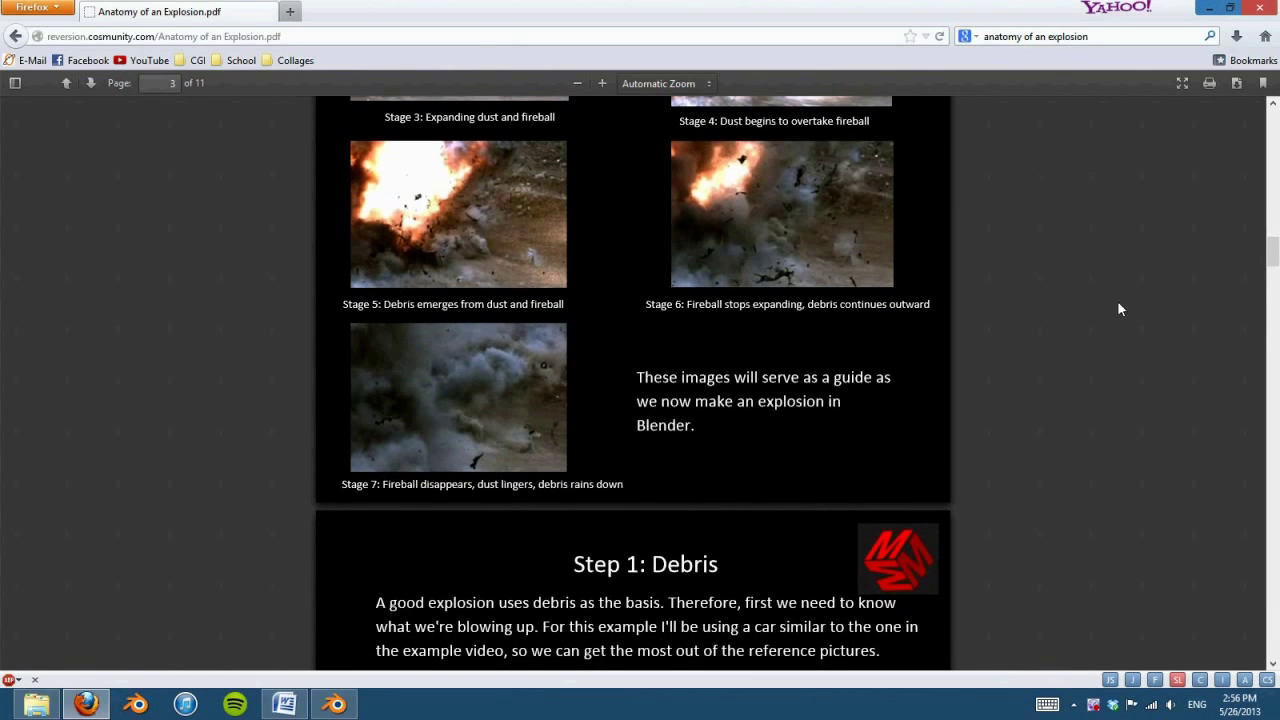
# Step: Go back over the Stages page to review the explosion image sequence once more, then return toward the document's beginning
pyautogui.middleClick(1094, 444)
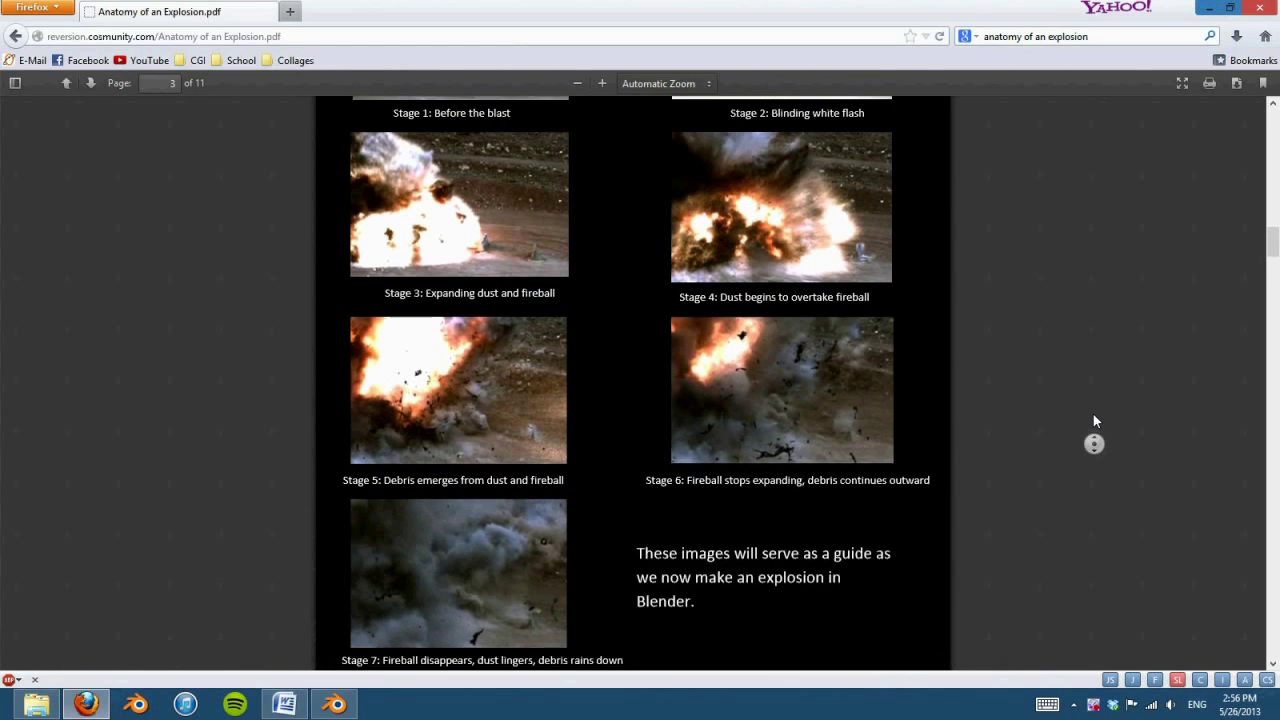
pyautogui.click(1096, 340)
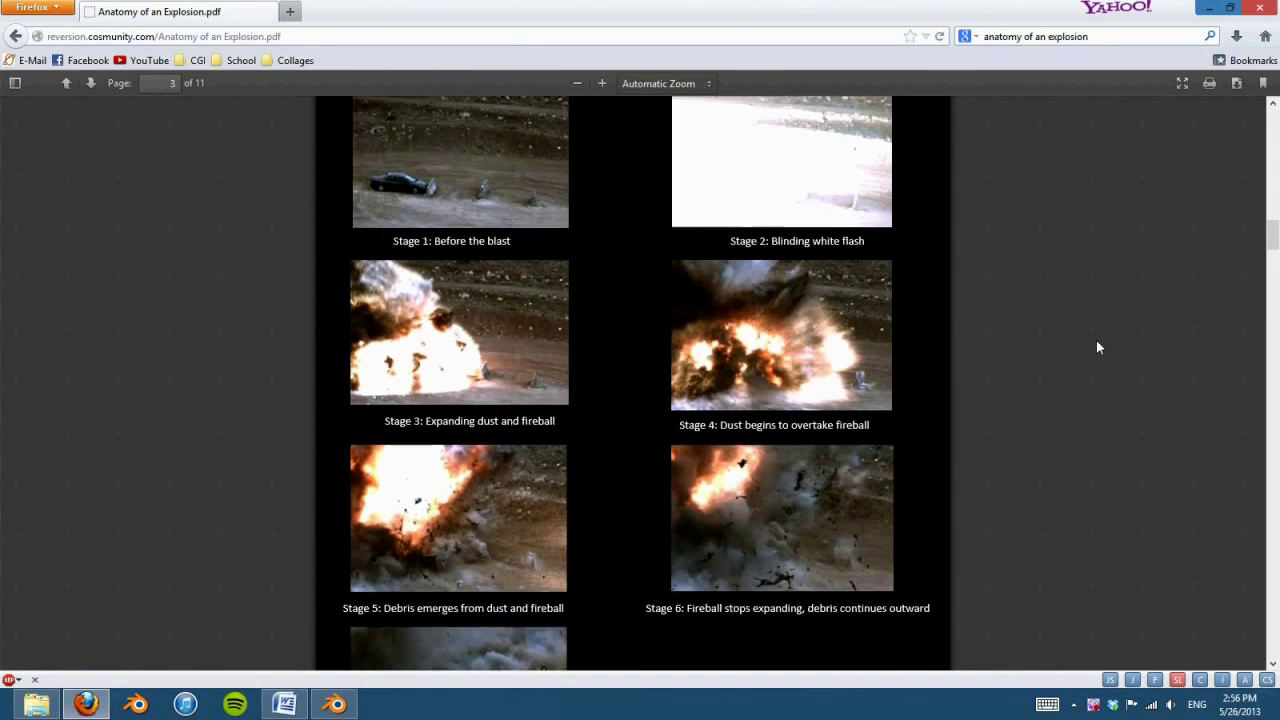
pyautogui.middleClick(1096, 340)
pyautogui.click(1097, 383)
pyautogui.middleClick(1100, 443)
pyautogui.click(1098, 424)
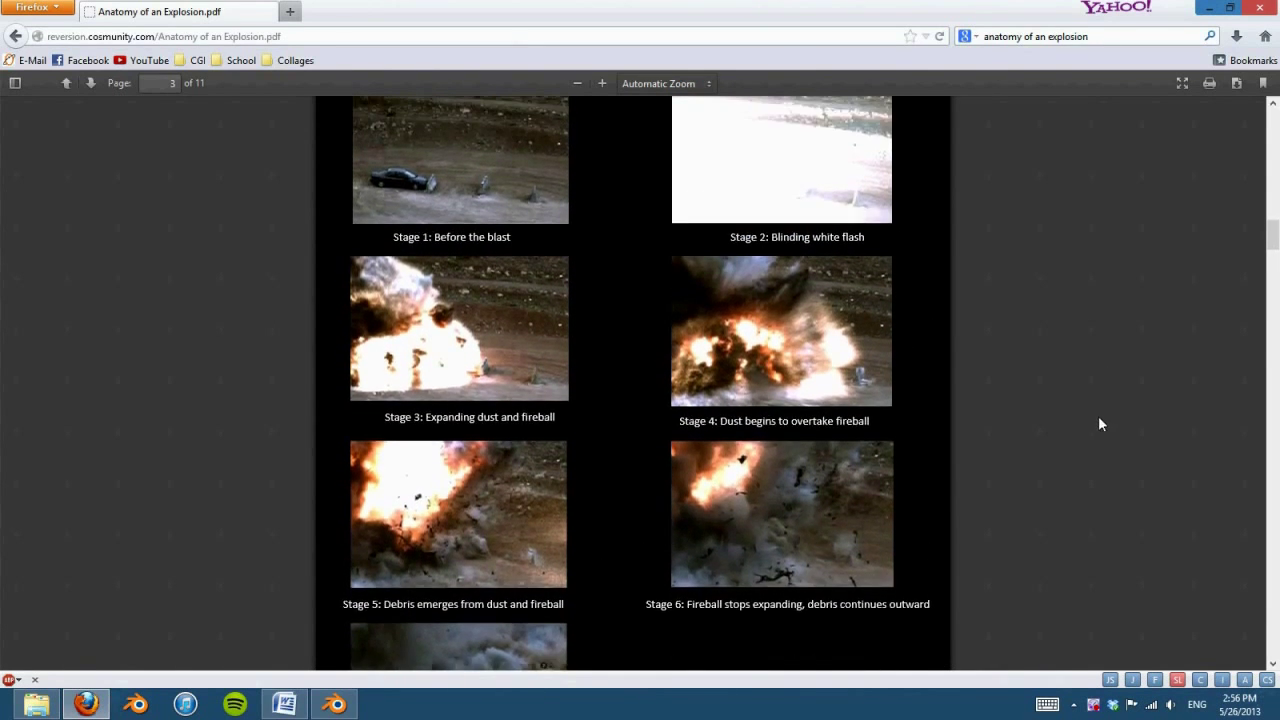
pyautogui.middleClick(1048, 316)
pyautogui.click(1046, 329)
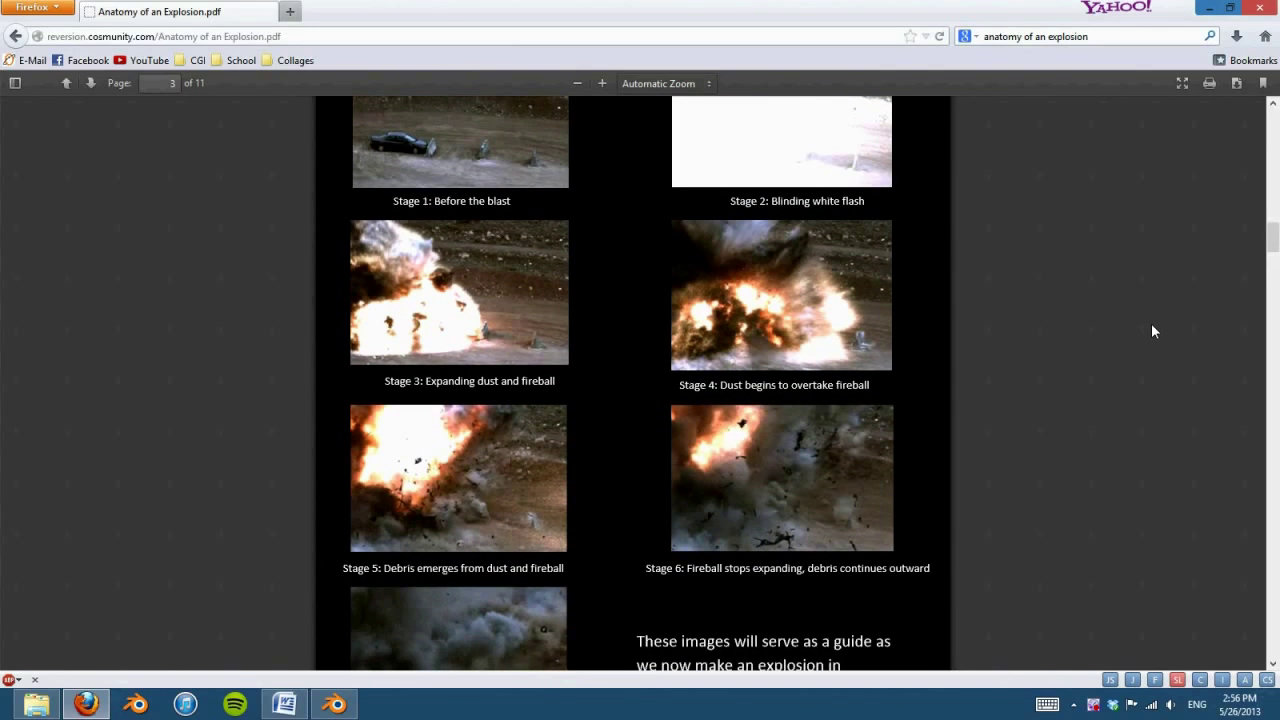
pyautogui.moveTo(1273, 237)
pyautogui.mouseDown()
pyautogui.moveTo(1273, 335)
pyautogui.moveTo(1252, 404)
pyautogui.moveTo(1227, 634)
pyautogui.moveTo(1272, 108)
pyautogui.mouseUp()
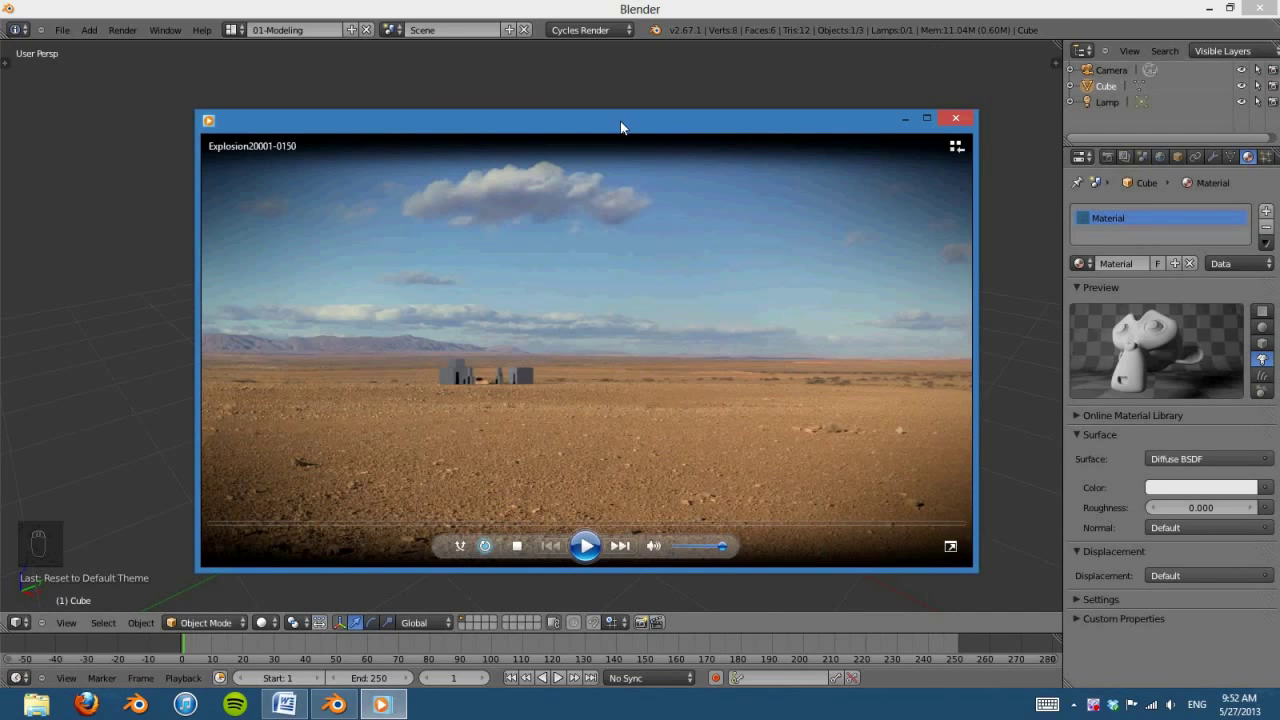
# Step: Play the Explosion20001-0150 video, pausing at several moments to examine the flash, fireball, flying debris and smoke column
pyautogui.click(586, 550)
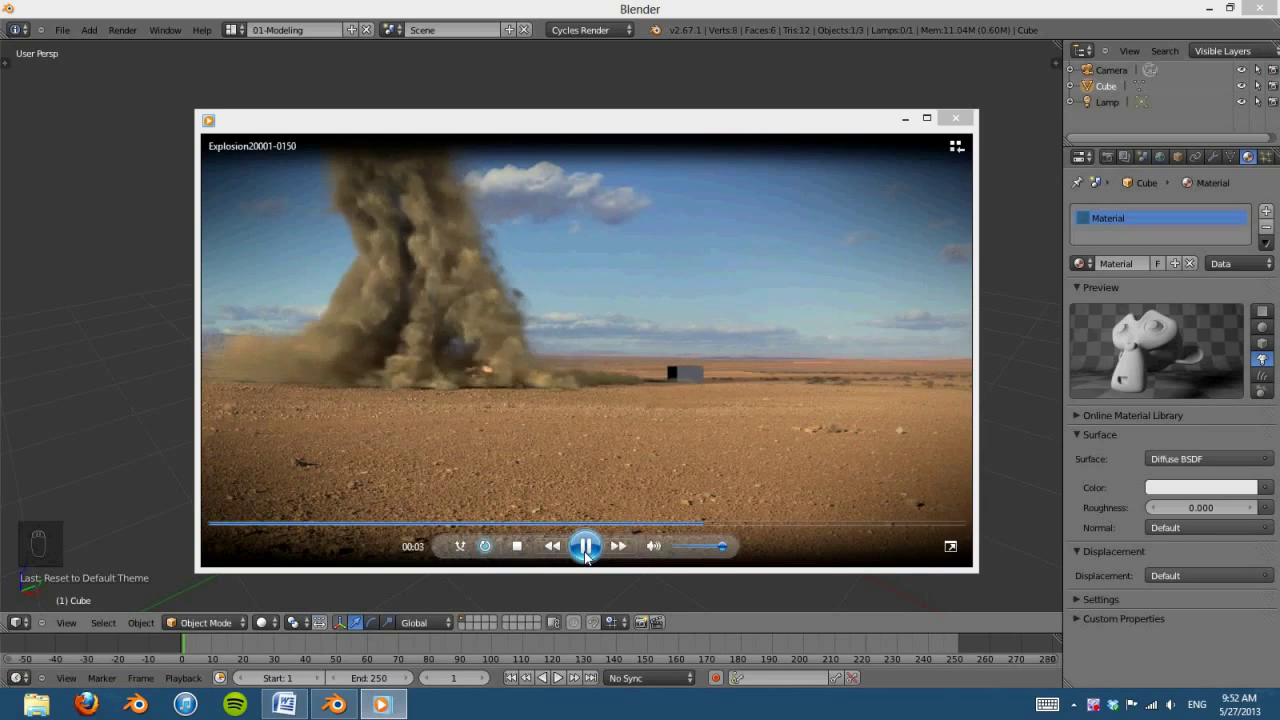
pyautogui.click(585, 550)
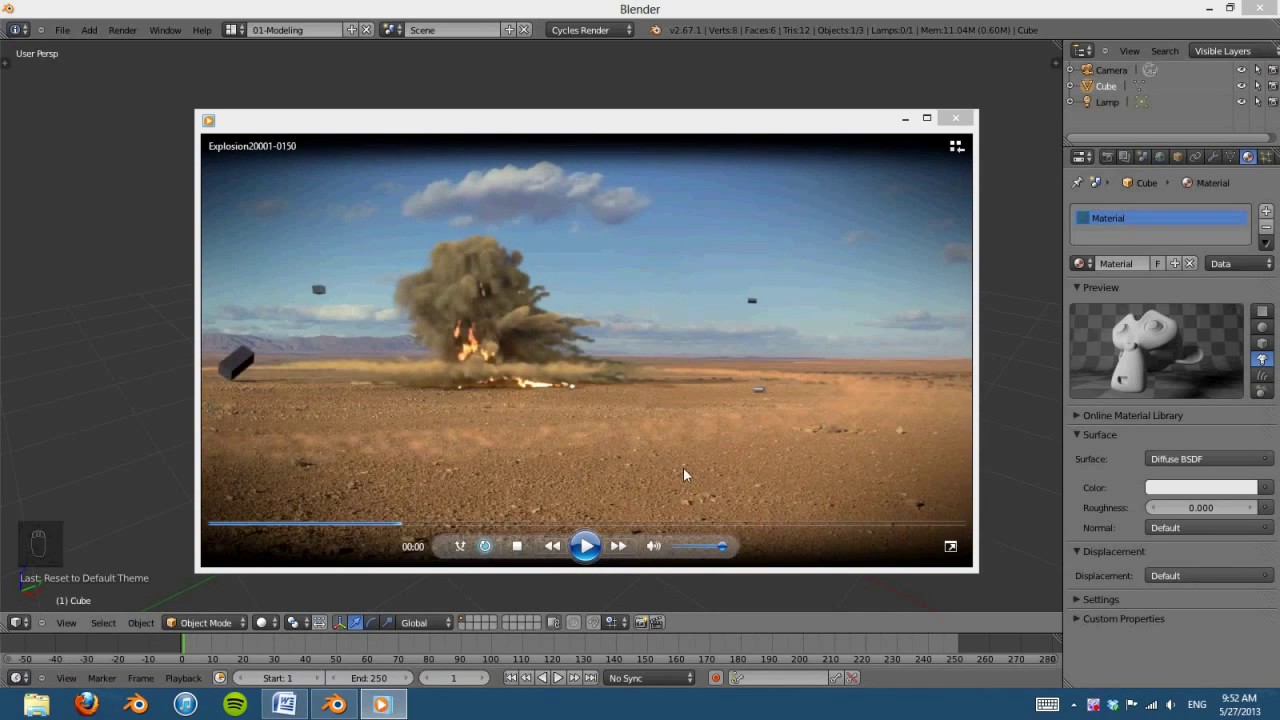
pyautogui.click(586, 546)
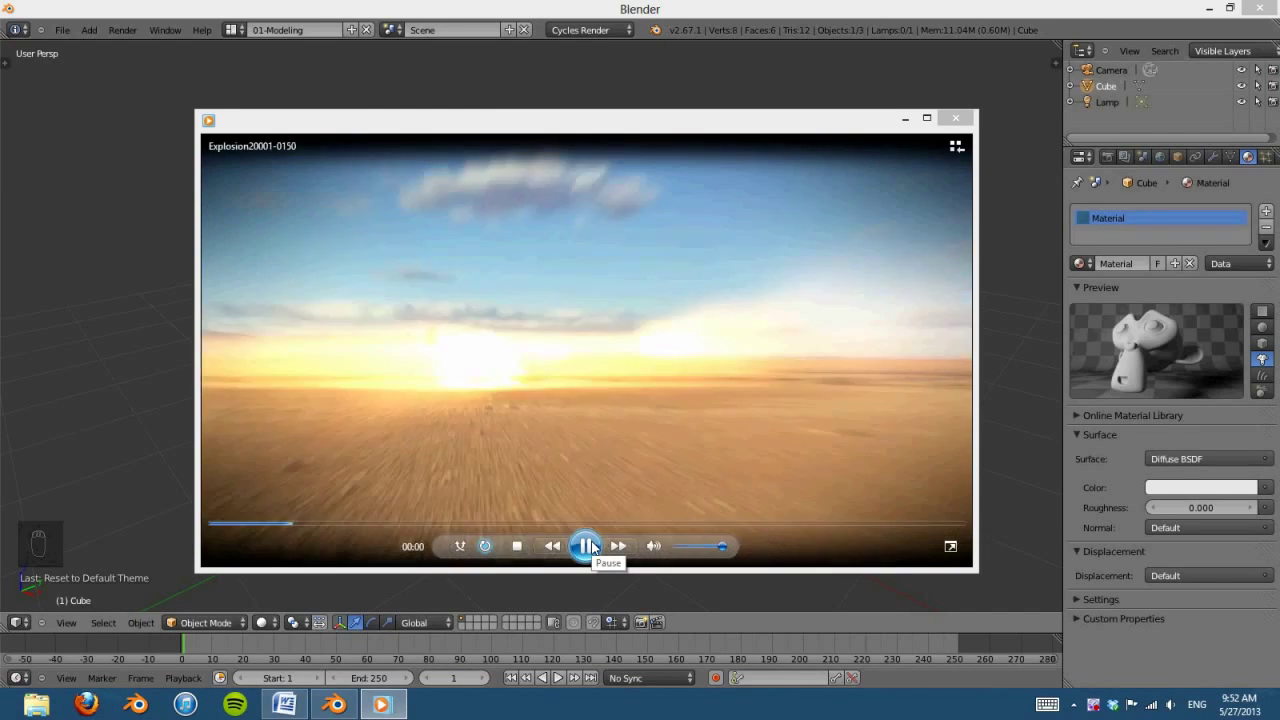
pyautogui.click(588, 546)
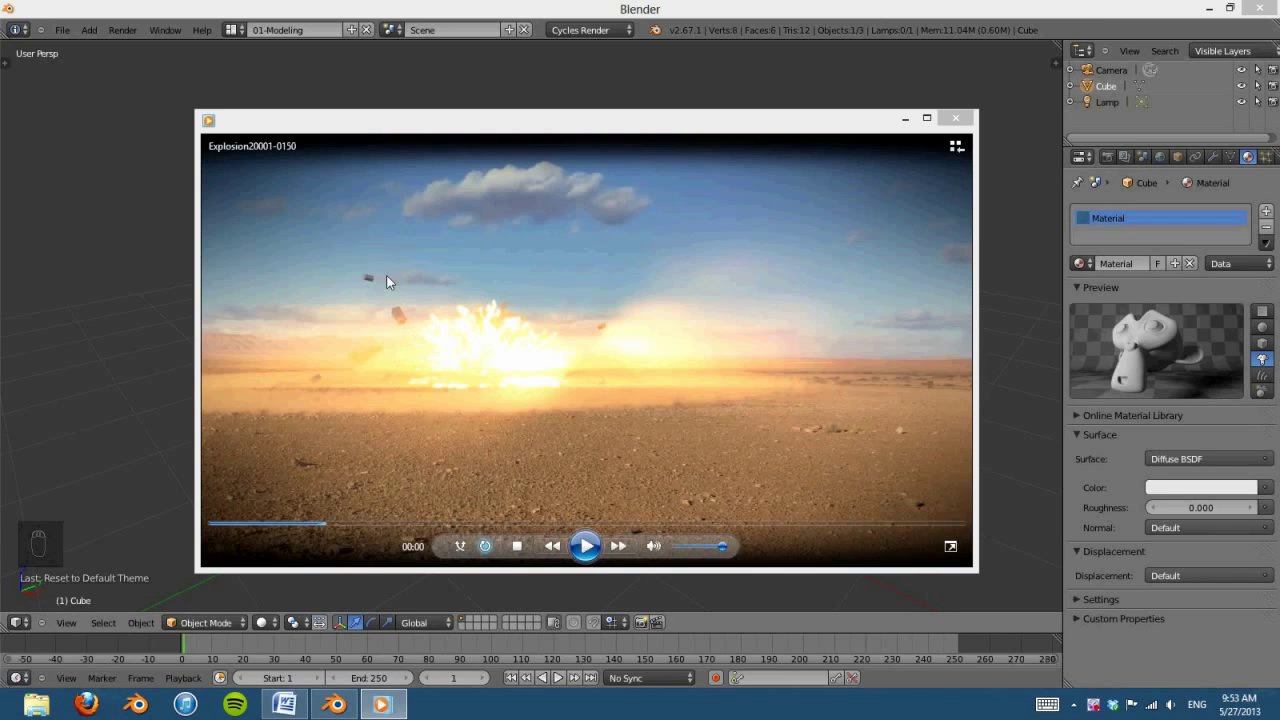
pyautogui.click(588, 546)
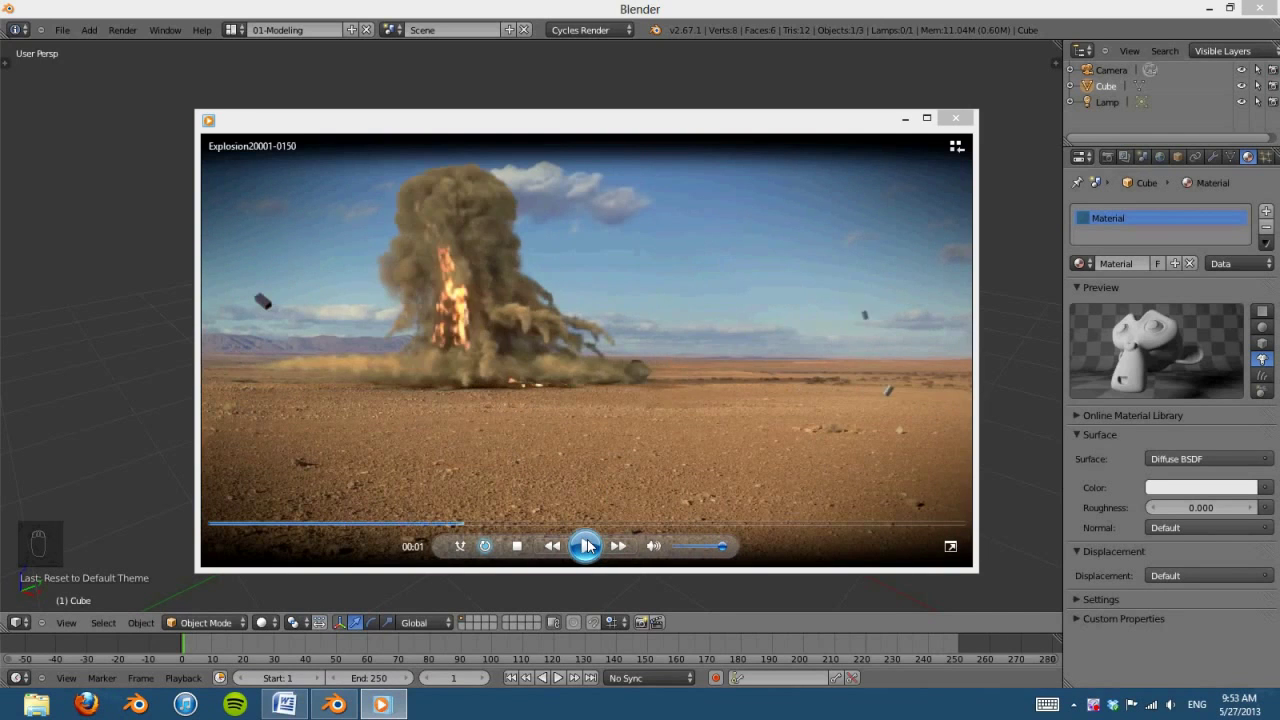
pyautogui.click(588, 546)
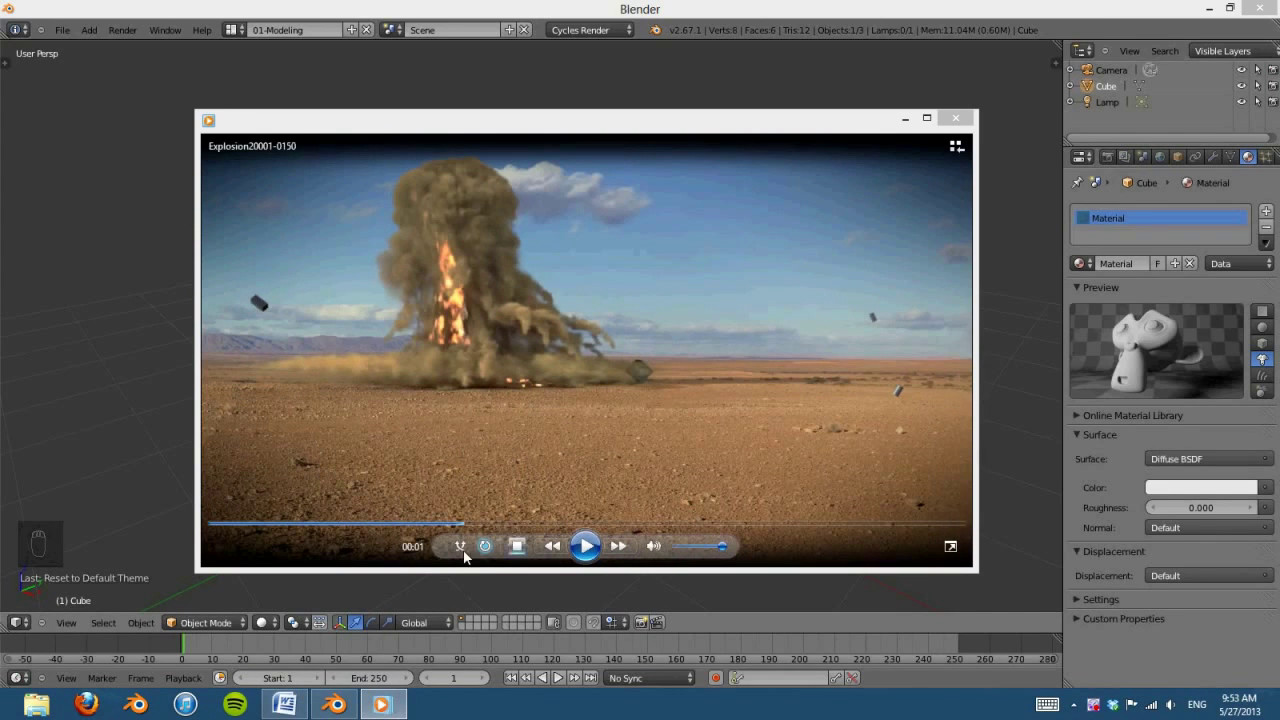
# Step: Rewind the explosion video to near its start and replay it, pausing to examine the debris and rising dust
pyautogui.moveTo(462, 524); pyautogui.dragTo(255, 524)
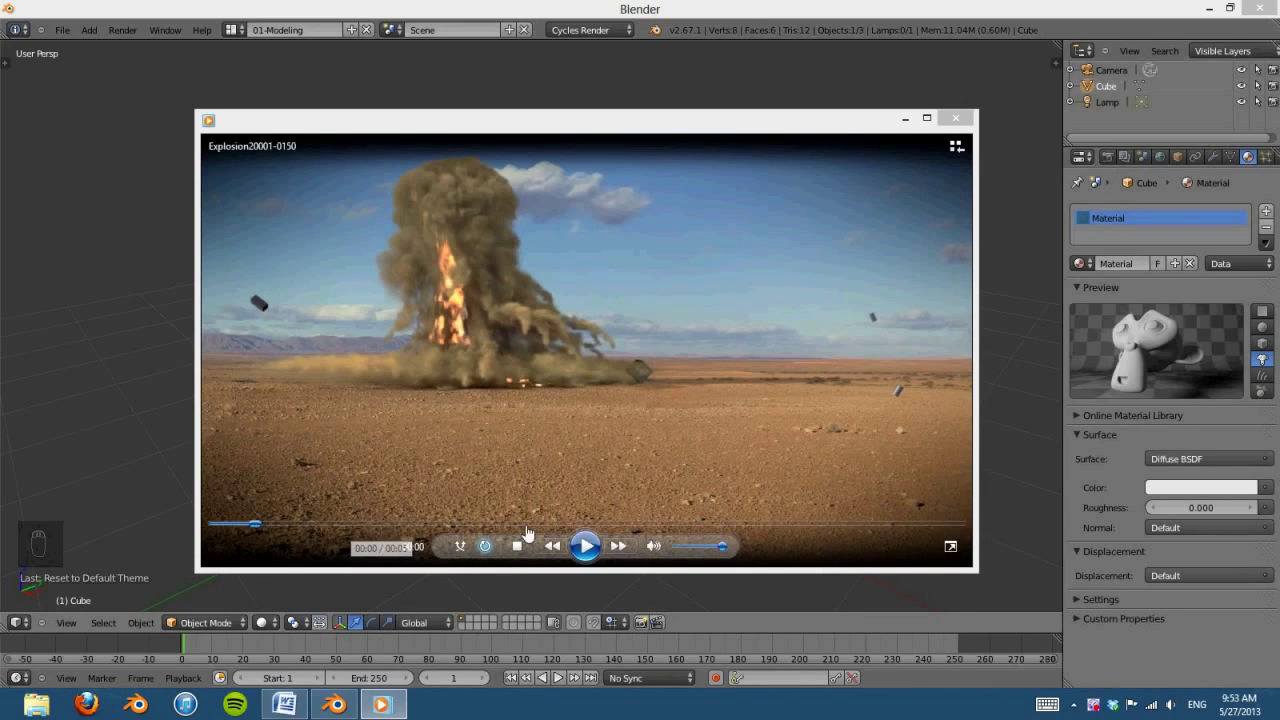
pyautogui.click(586, 546)
pyautogui.click(586, 546)
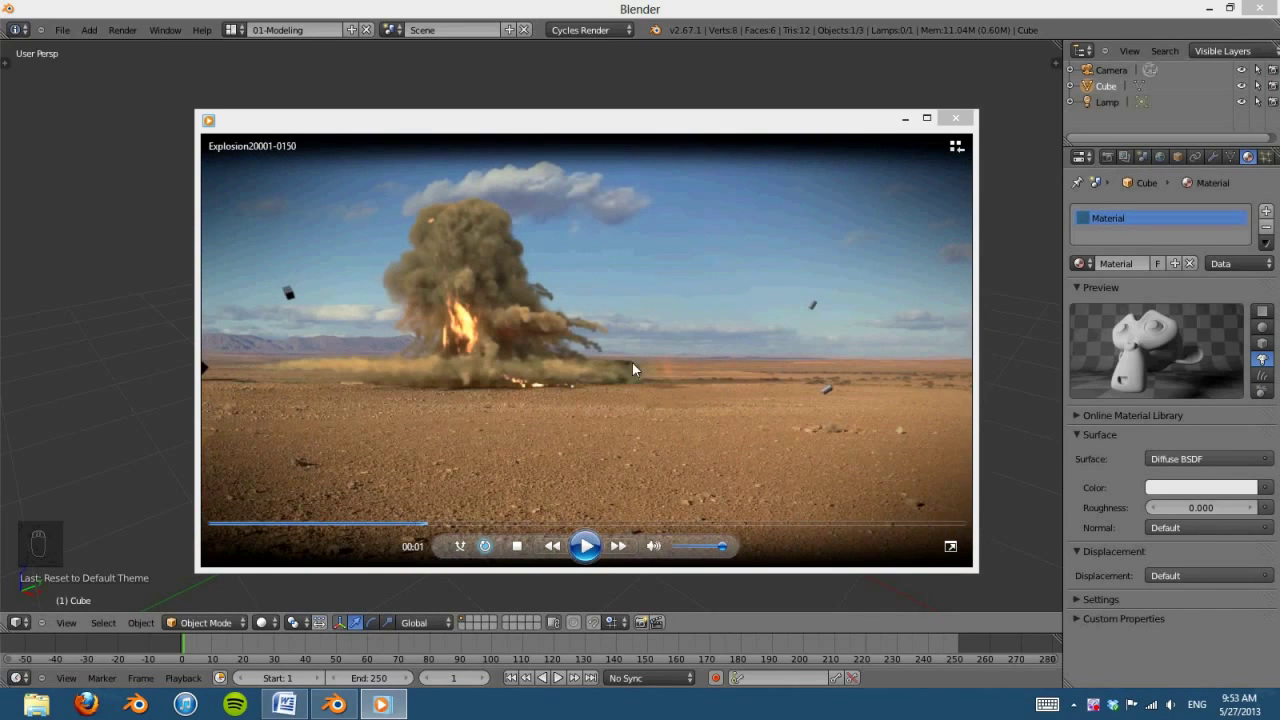
pyautogui.click(586, 546)
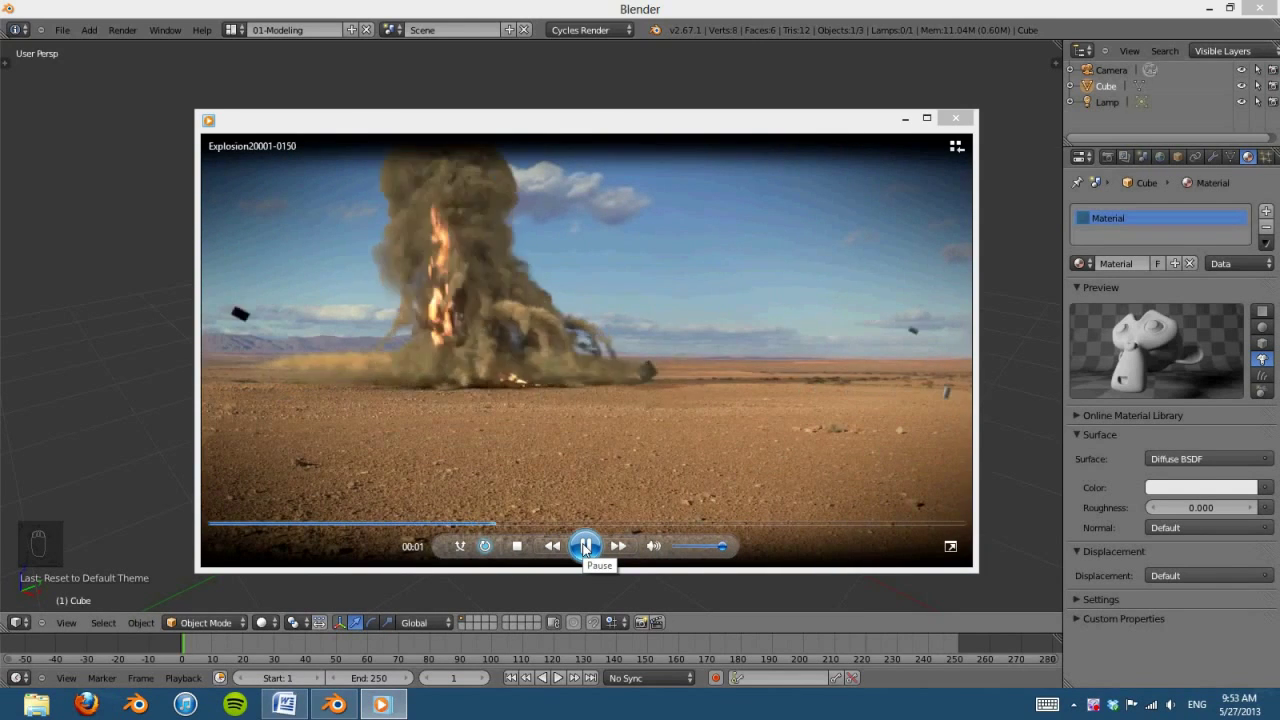
pyautogui.click(586, 546)
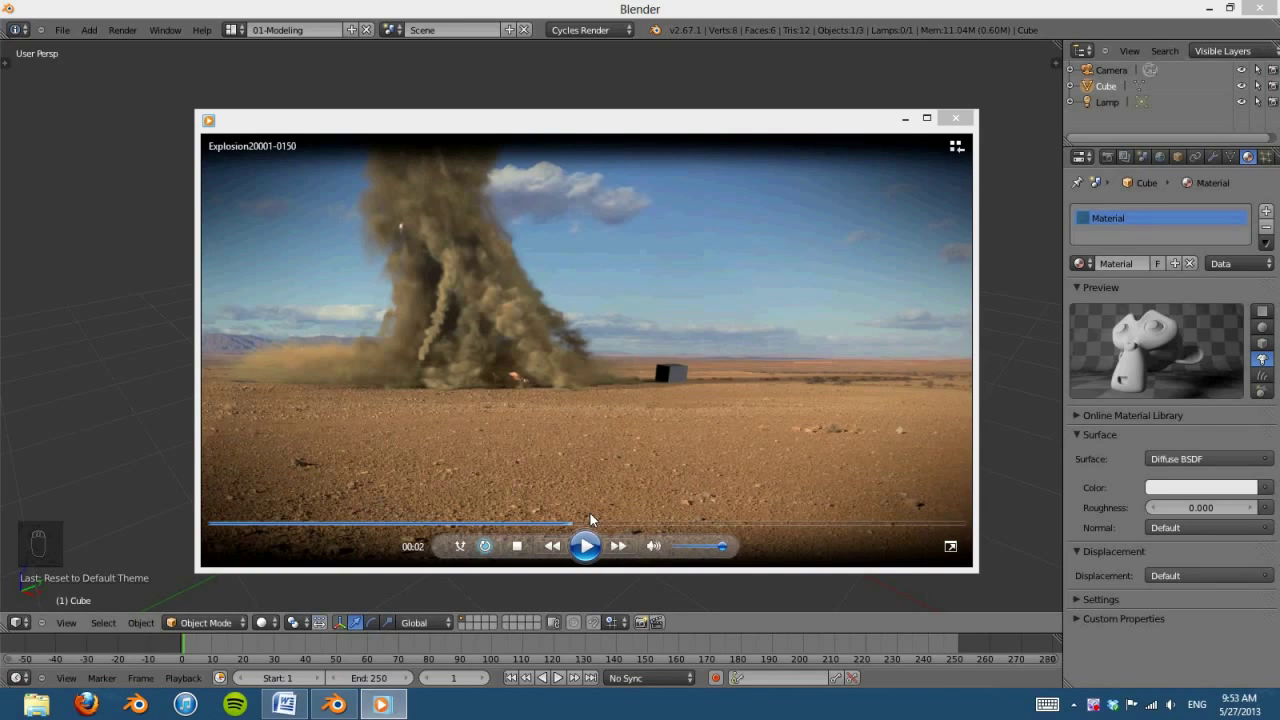
# Step: Resume the explosion video, pause it to examine the flames inside the smoke column, and close the player
pyautogui.click(586, 546)
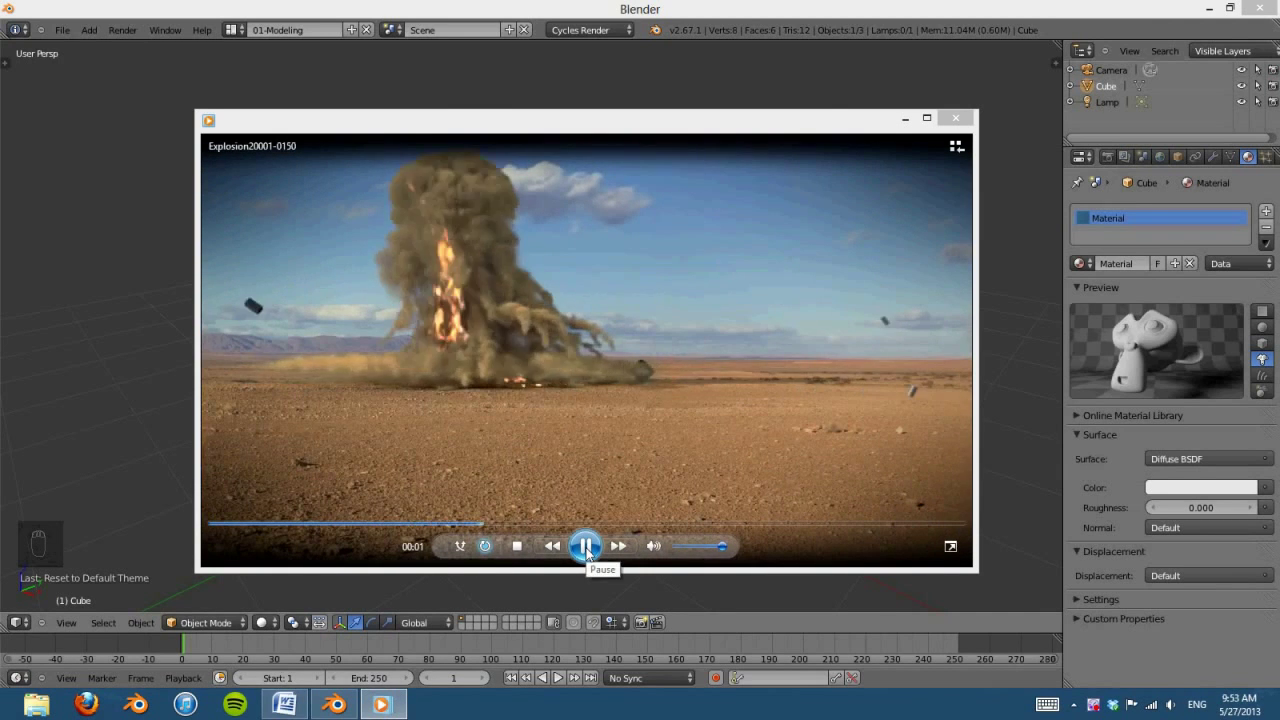
pyautogui.click(586, 546)
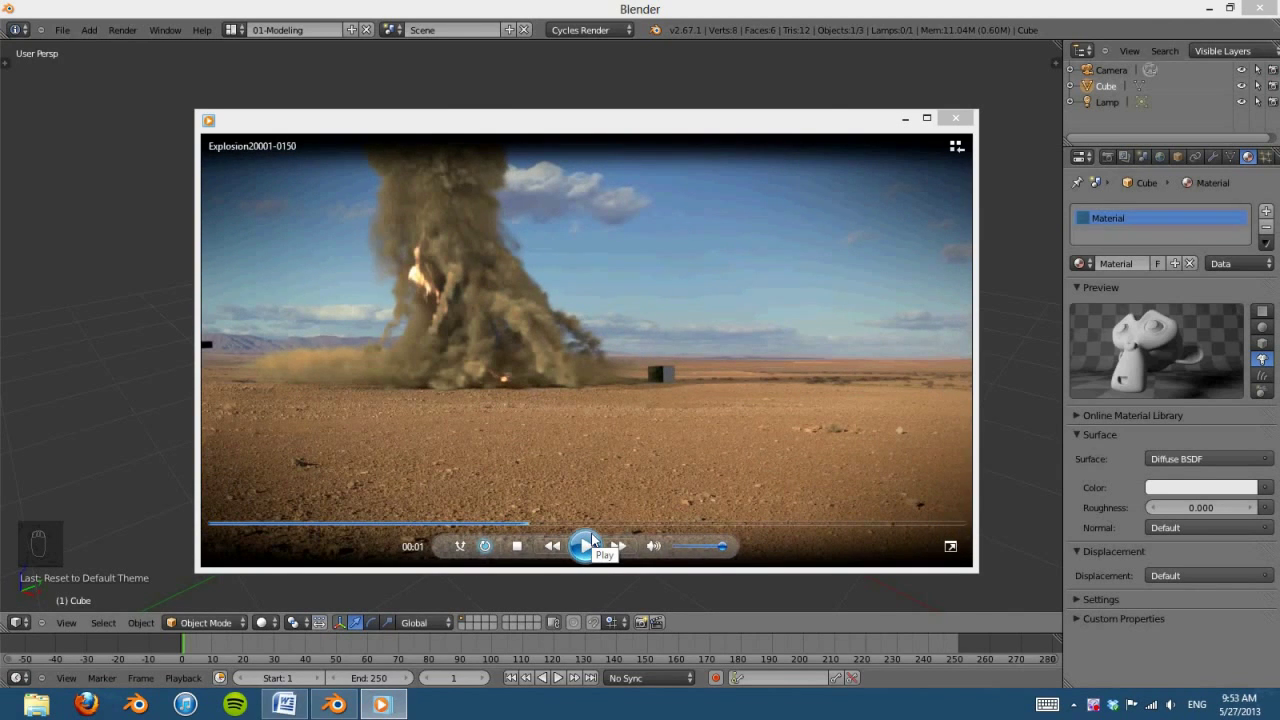
pyautogui.click(962, 118)
# Step: Apply the Quick Smoke operator to the default cube
pyautogui.moveTo(741, 513); pyautogui.dragTo(697, 426, button='middle')
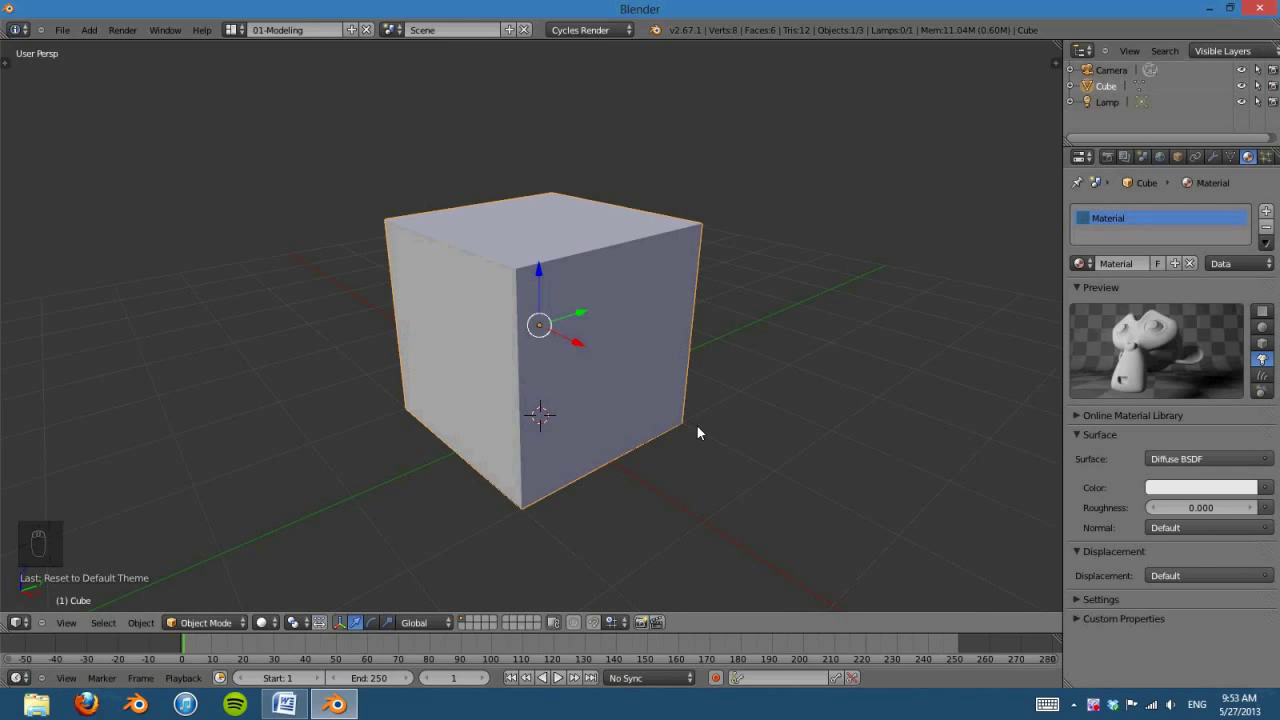
pyautogui.press('space')
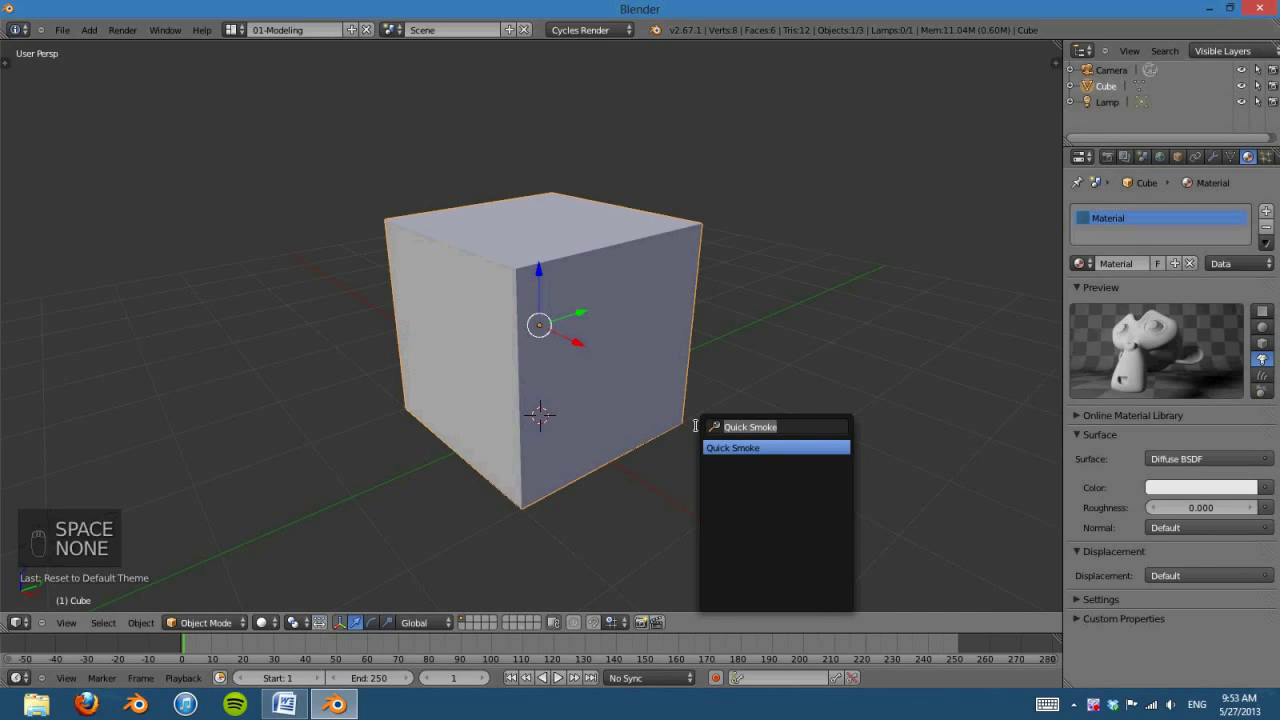
pyautogui.write('qui')
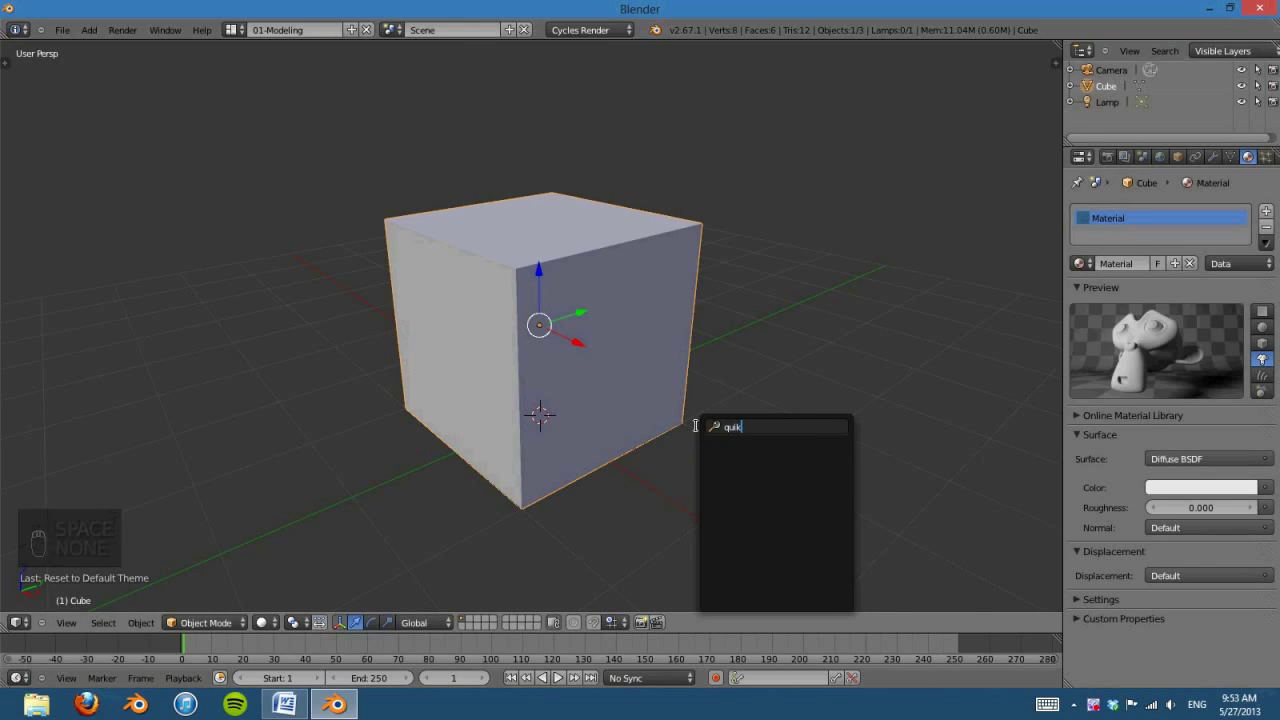
pyautogui.write('c')
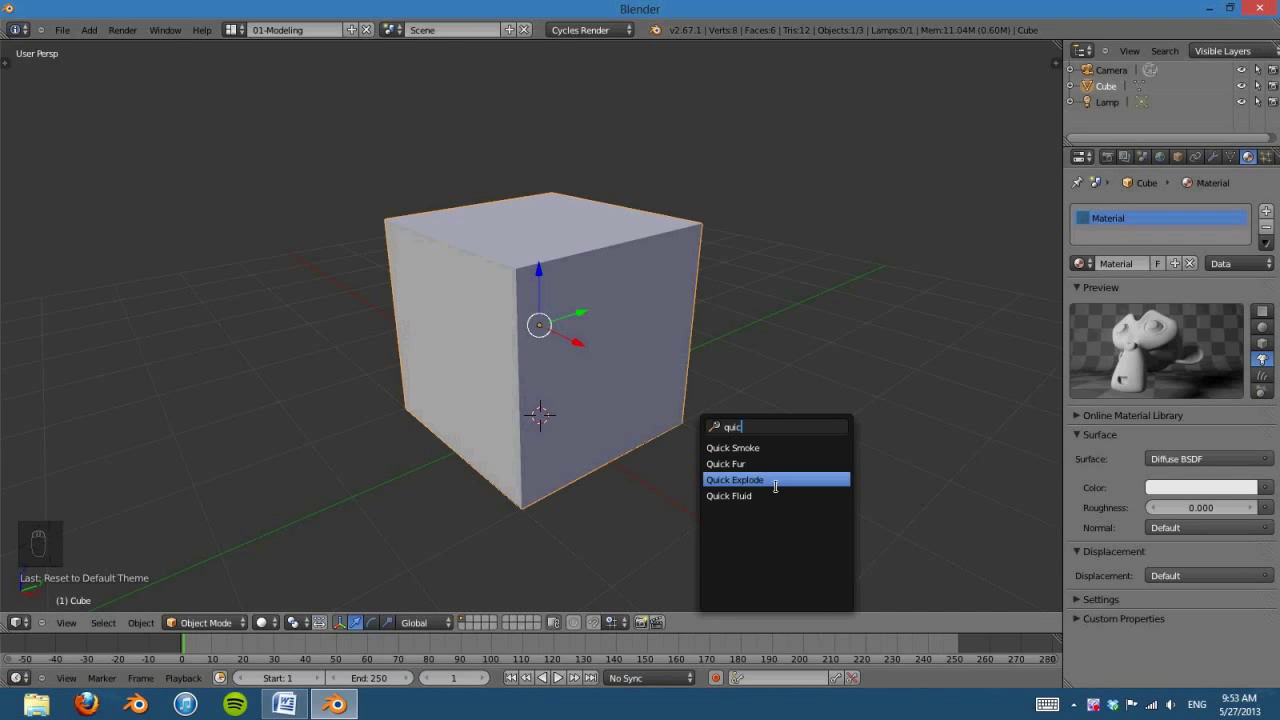
pyautogui.click(775, 448)
pyautogui.scroll(-3, 660, 395)
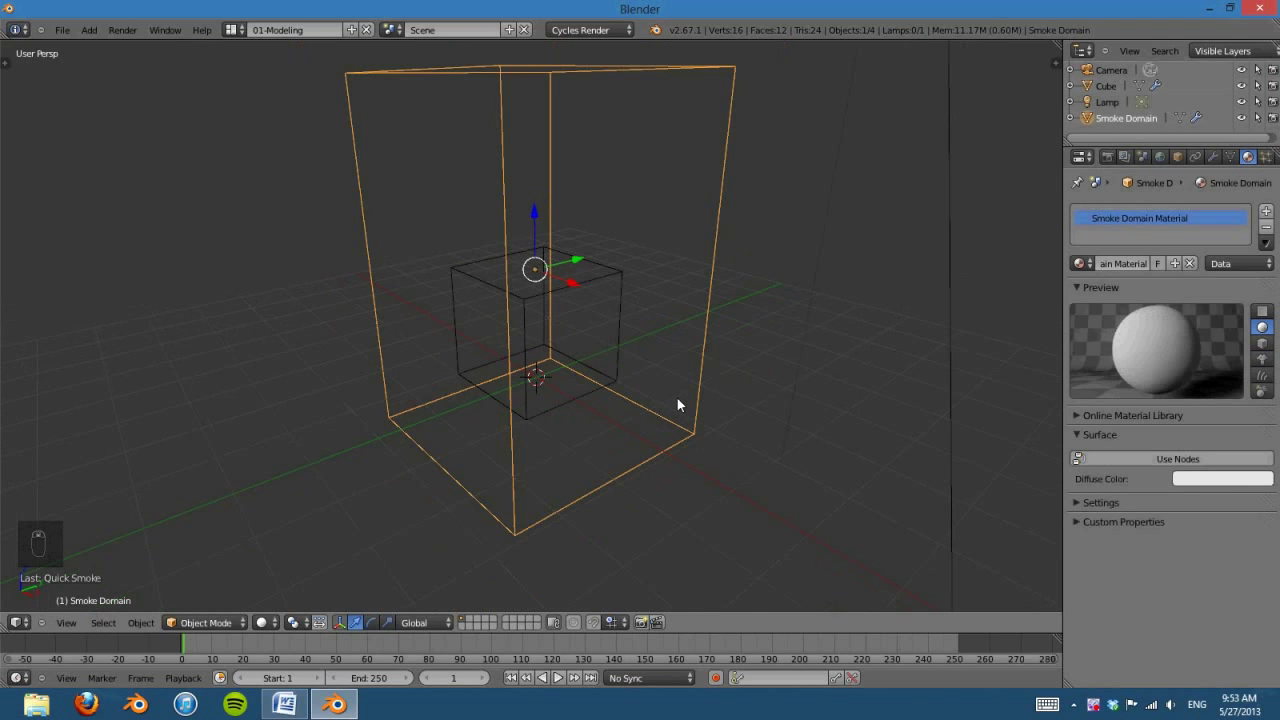
# Step: Delete the smoke domain and the cube with its smoke flow settings from the scene
pyautogui.press('Delete')
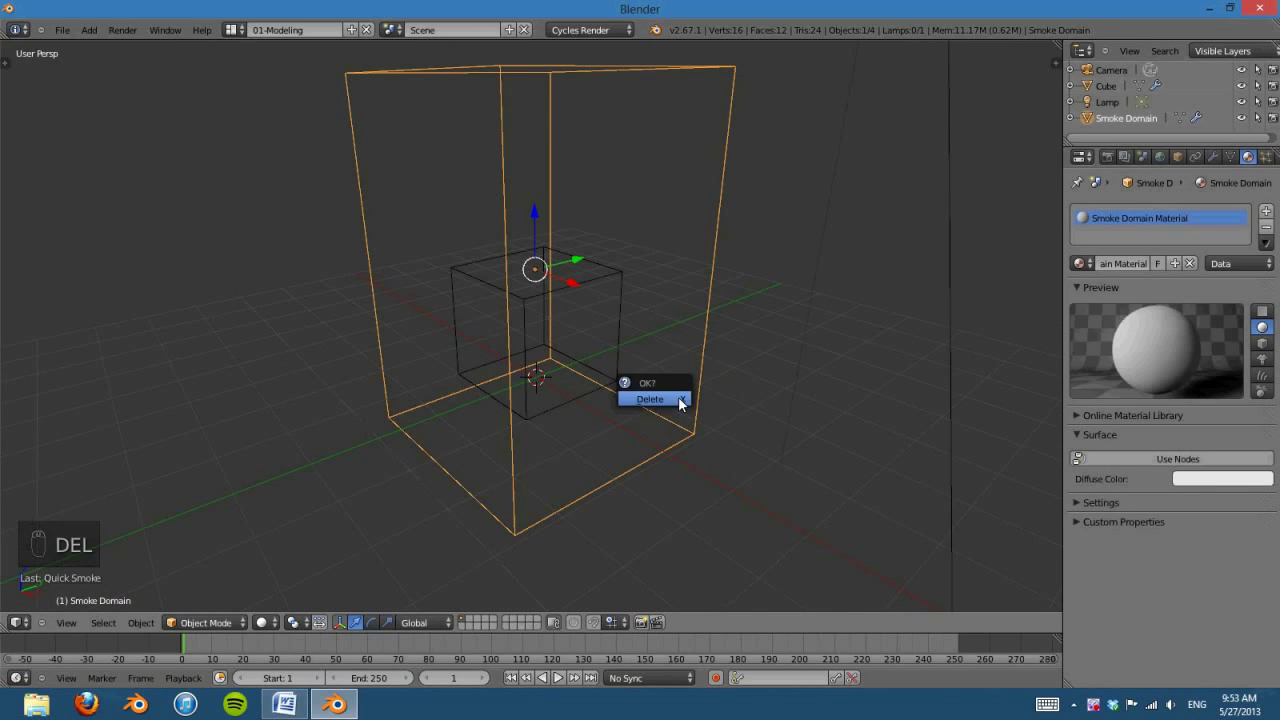
pyautogui.click(679, 400)
pyautogui.rightClick(616, 329)
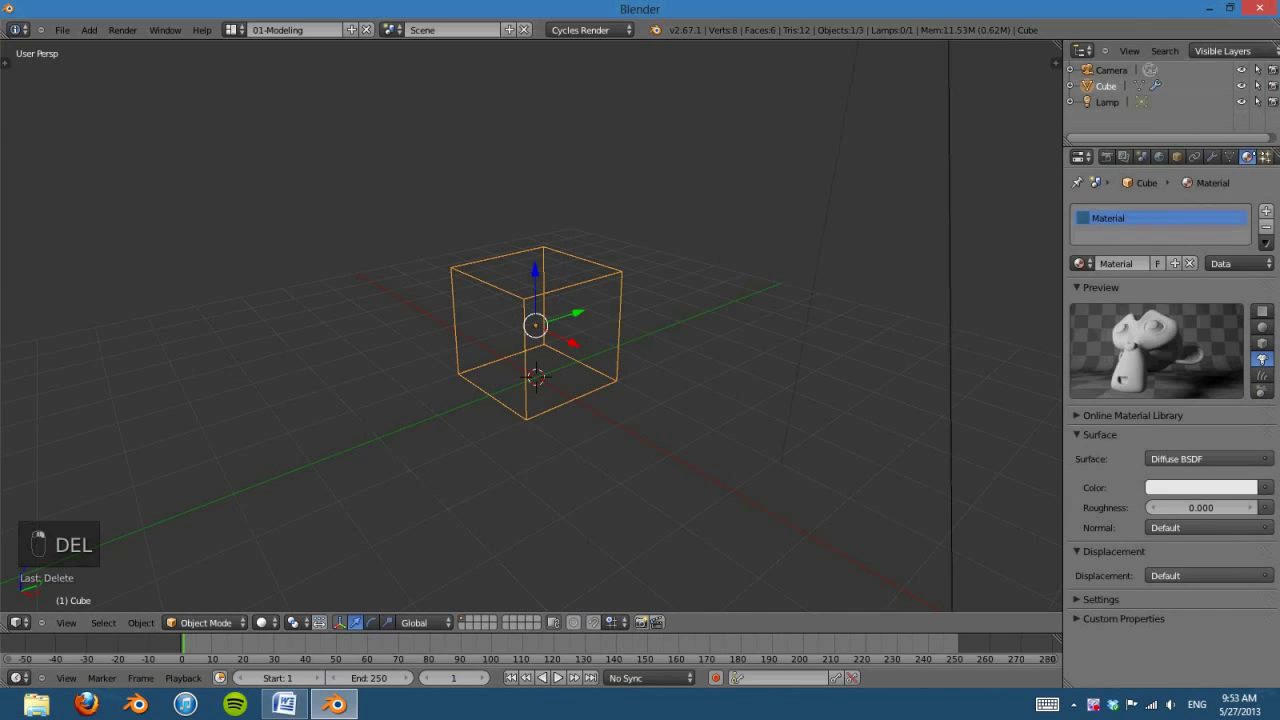
pyautogui.click(1266, 157)
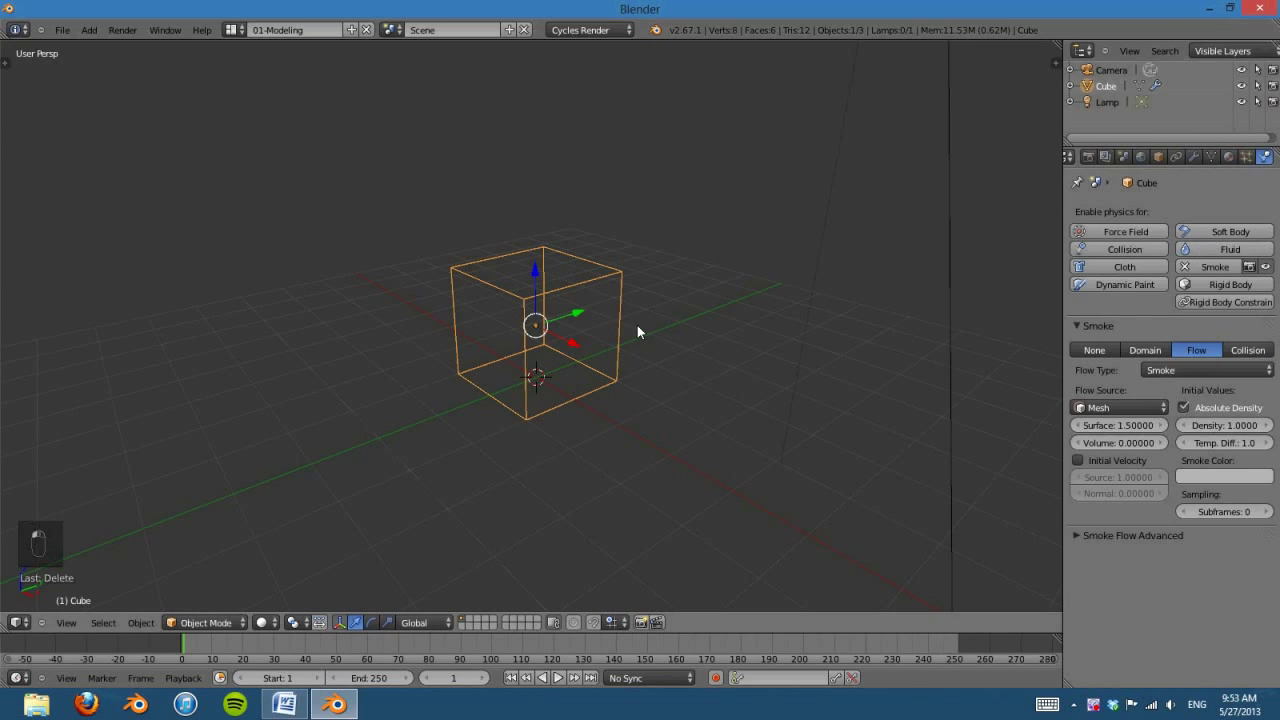
pyautogui.press('Delete')
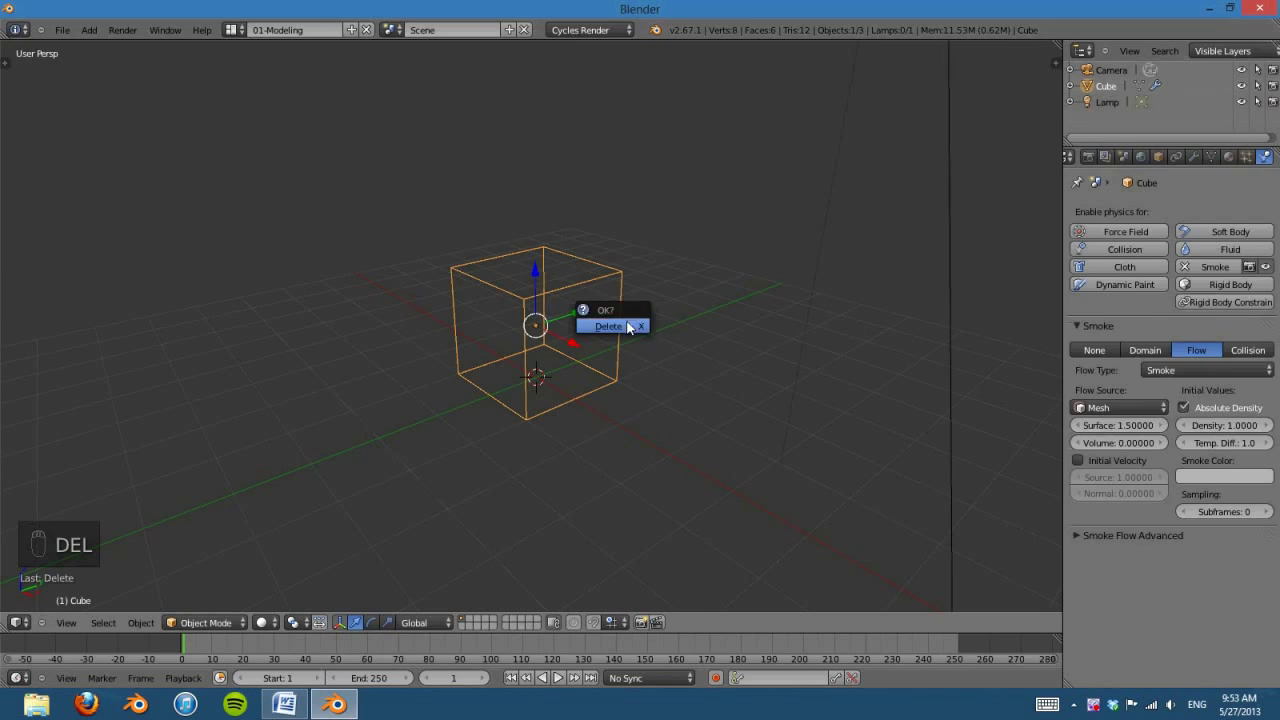
pyautogui.click(628, 328)
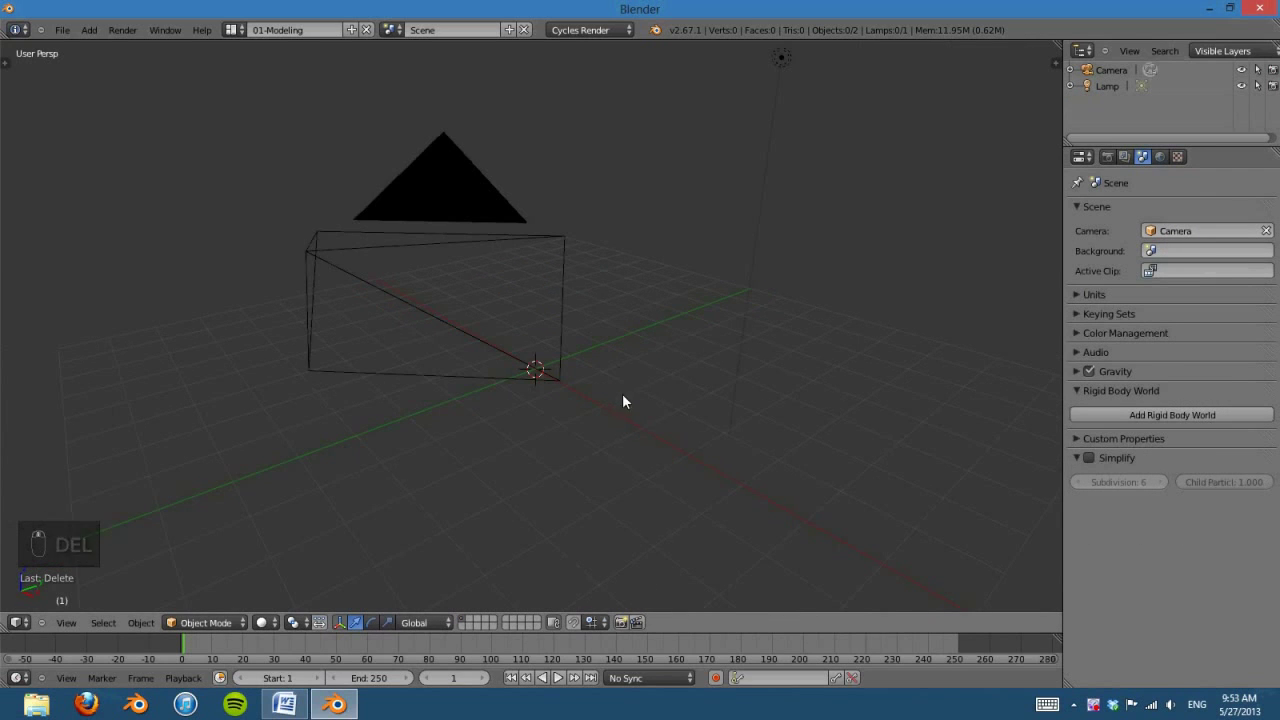
# Step: Add a Monkey mesh at the scene origin
pyautogui.moveTo(622, 400); pyautogui.dragTo(691, 379, button='middle')
pyautogui.hotkey('shift', 'a')
pyautogui.moveTo(645, 350)
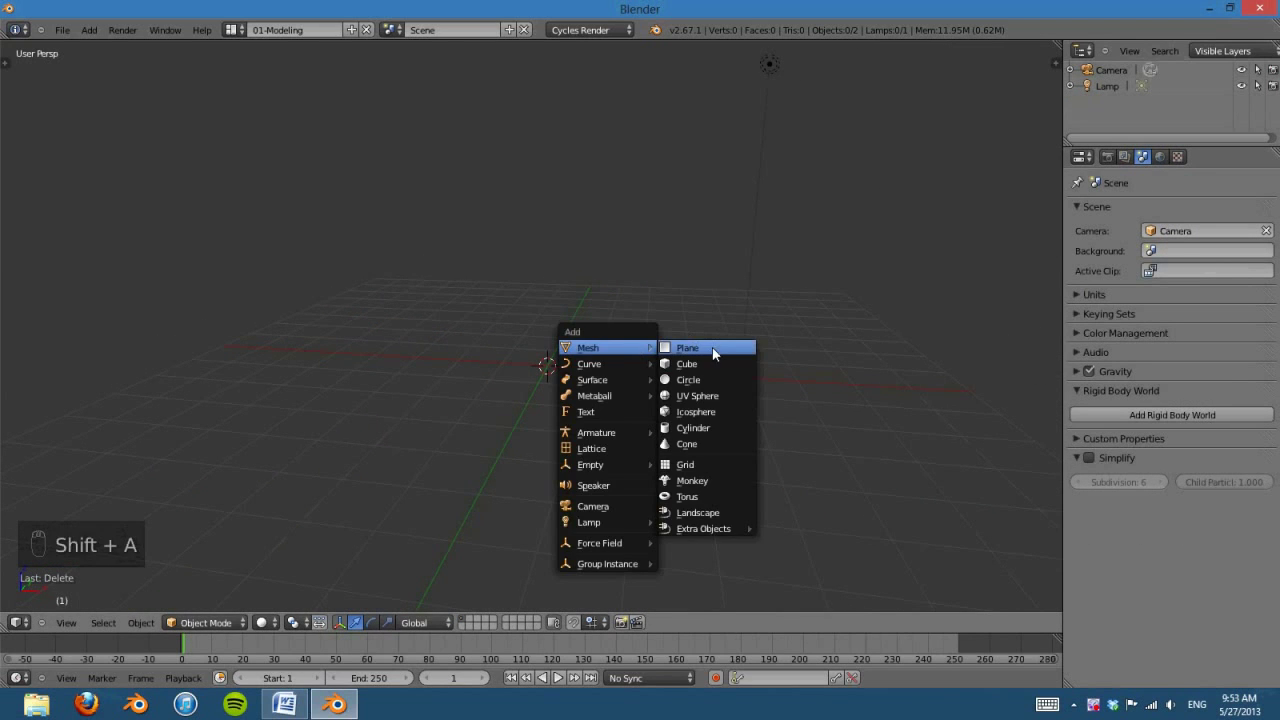
pyautogui.click(703, 480)
pyautogui.click(1247, 157)
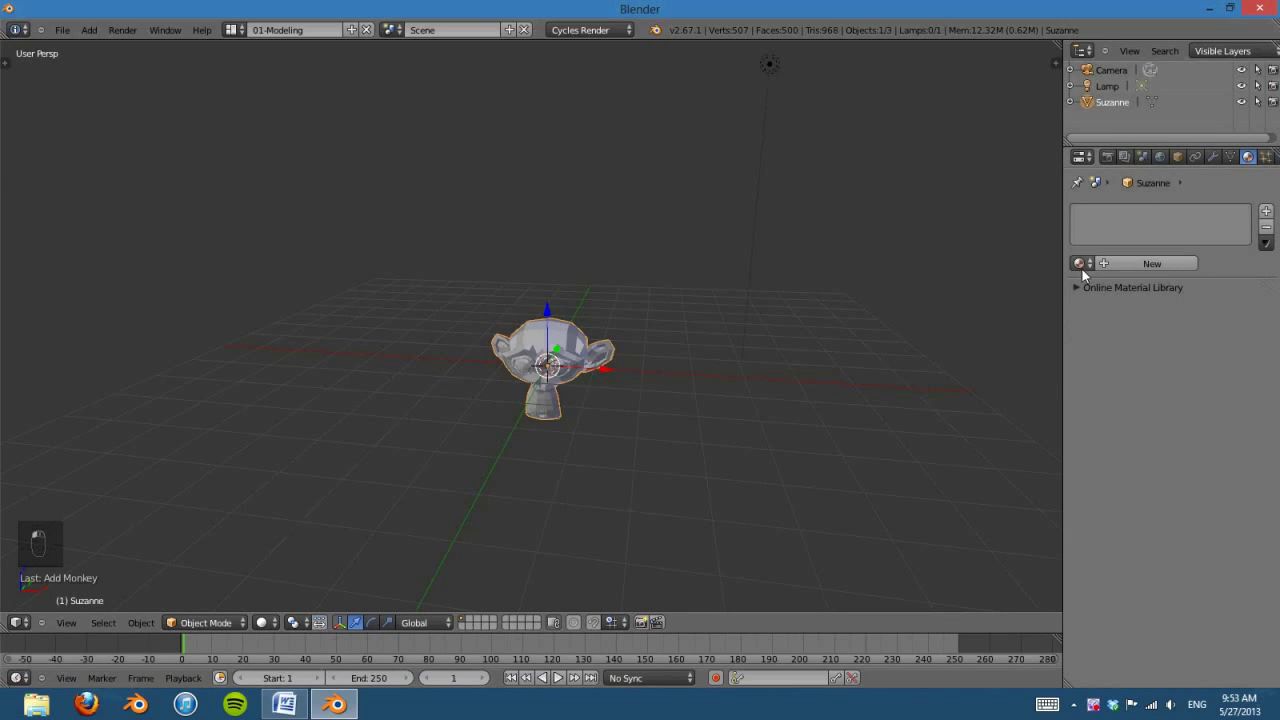
pyautogui.click(1080, 264)
pyautogui.click(1080, 263)
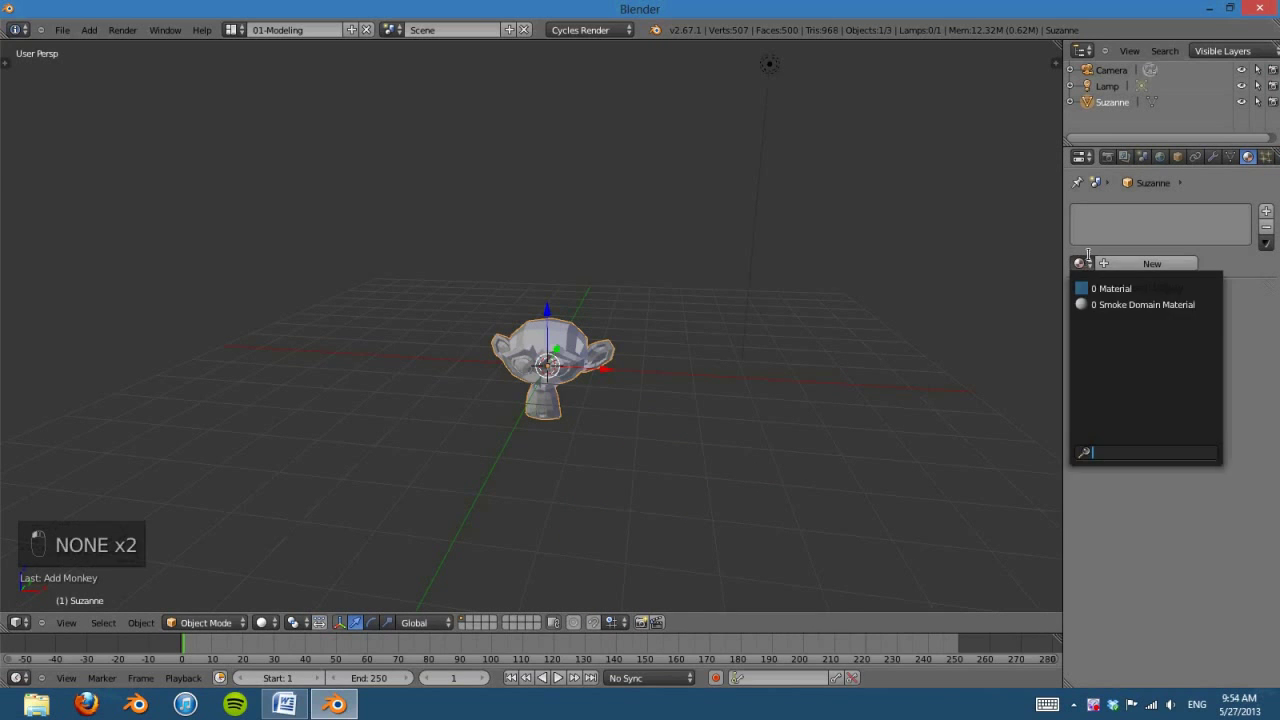
pyautogui.click(1080, 264)
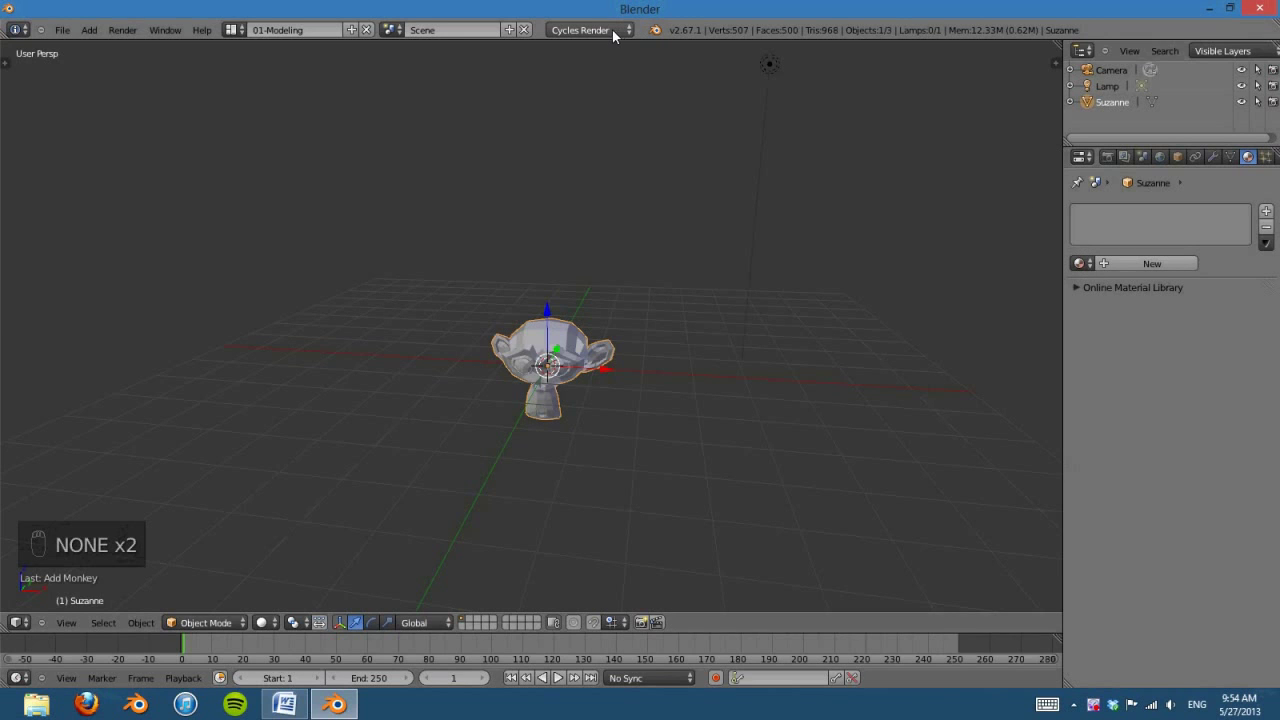
# Step: Switch the render engine from Cycles to Blender Render
pyautogui.click(613, 35)
pyautogui.click(605, 63)
pyautogui.click(608, 30)
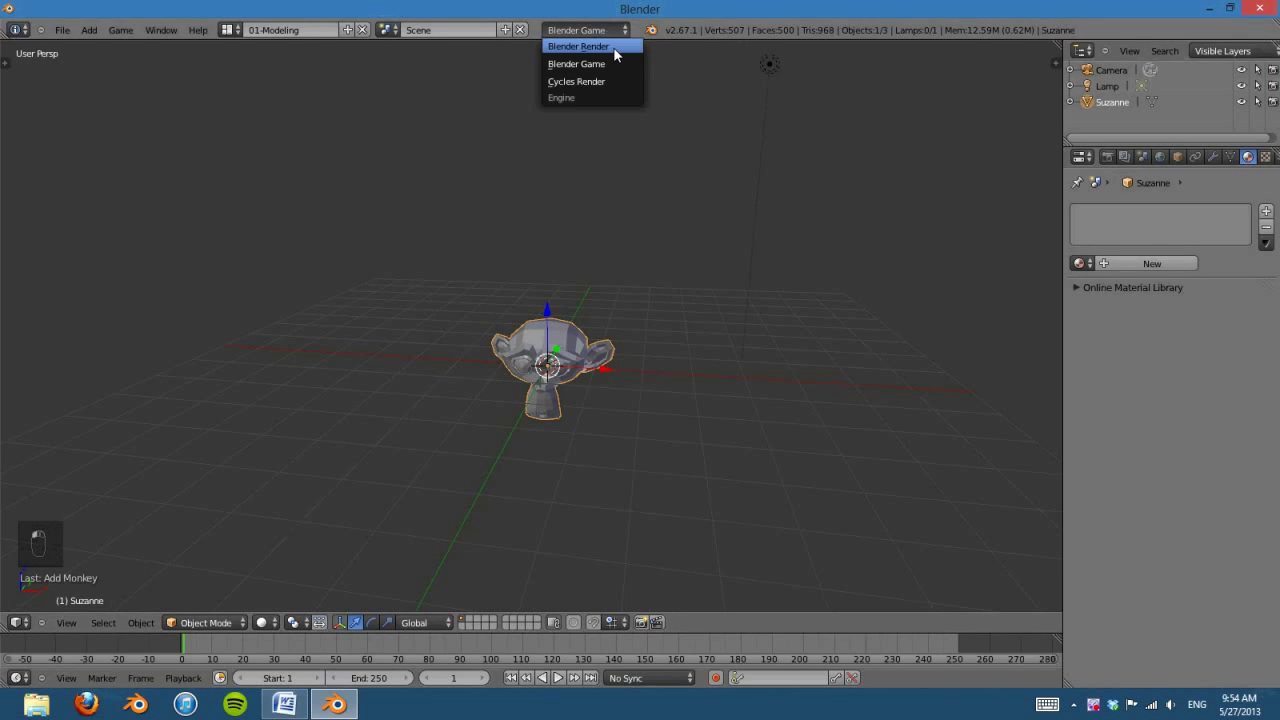
pyautogui.click(613, 47)
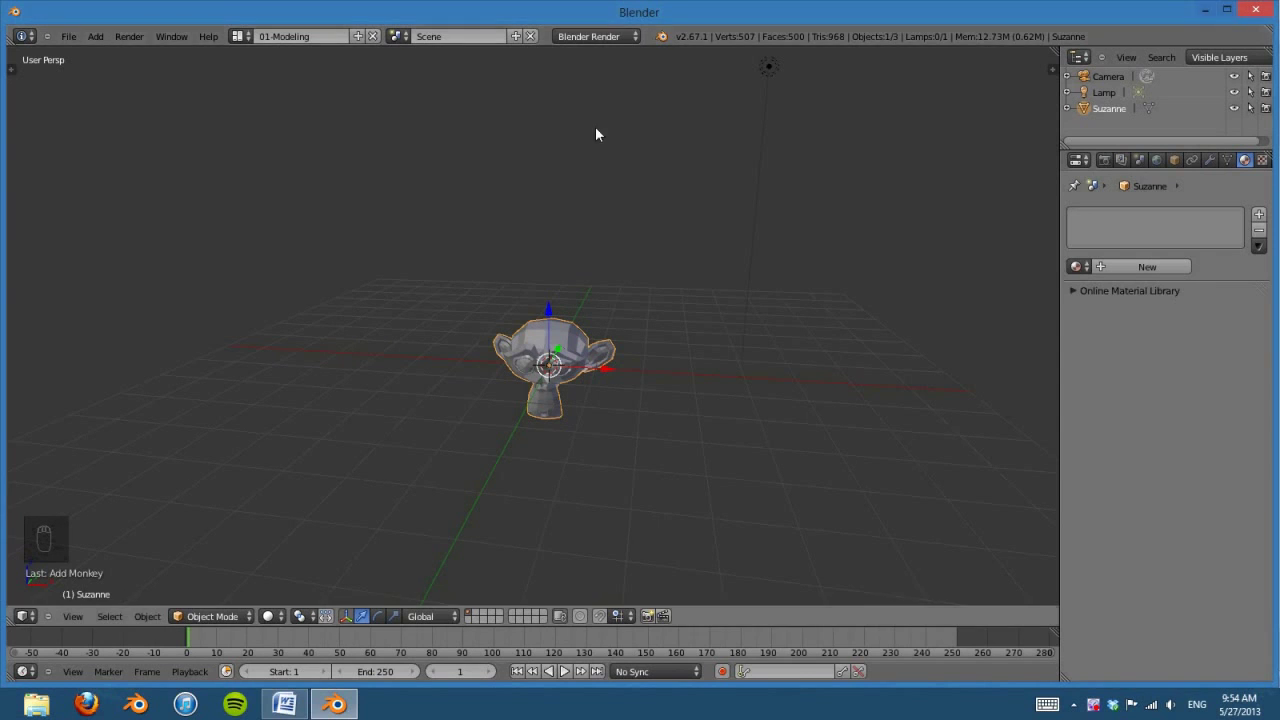
pyautogui.click(1076, 266)
# Step: Scale the monkey down to roughly half its size in the orthographic right view
pyautogui.scroll(-1, 662, 367)
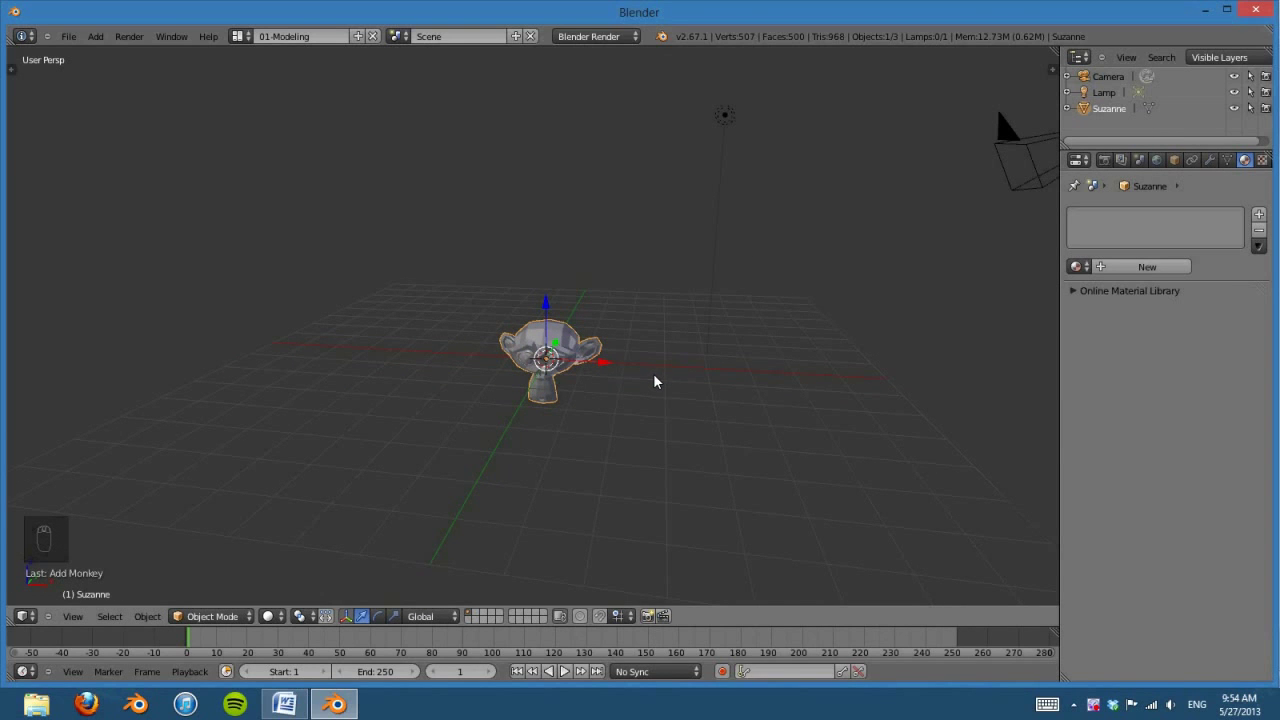
pyautogui.press('KP_1')
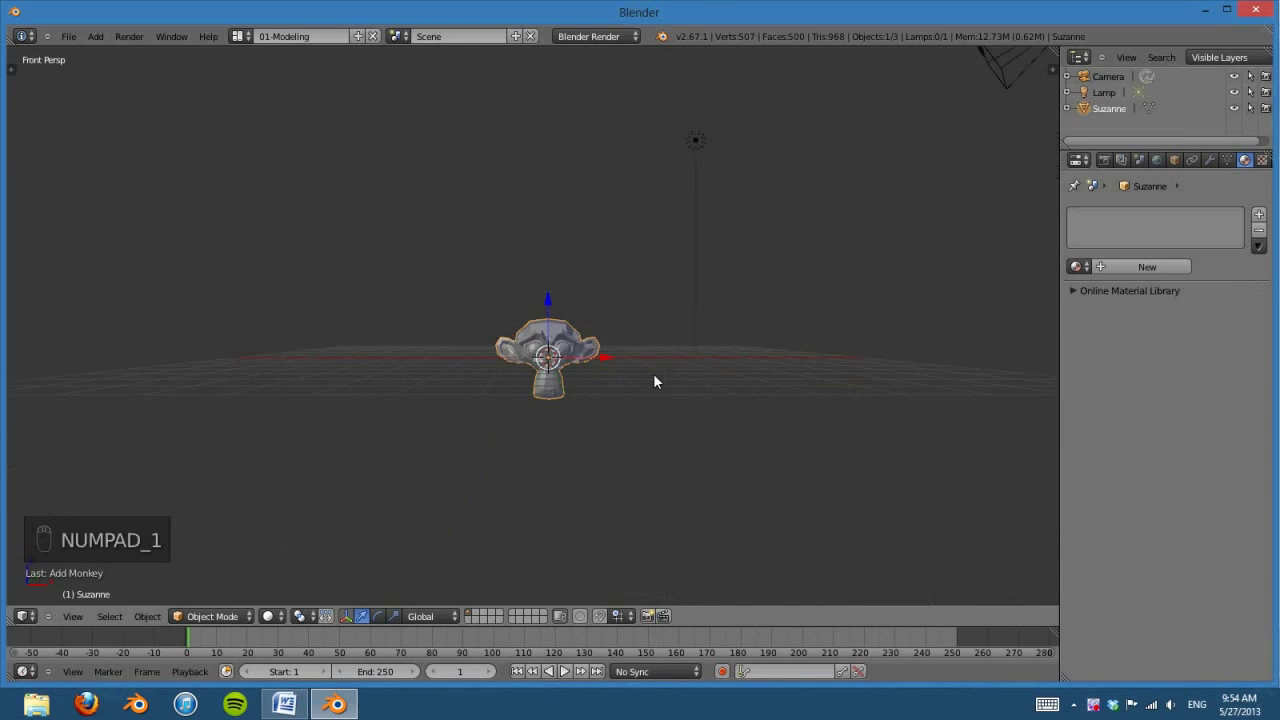
pyautogui.press('KP_5')
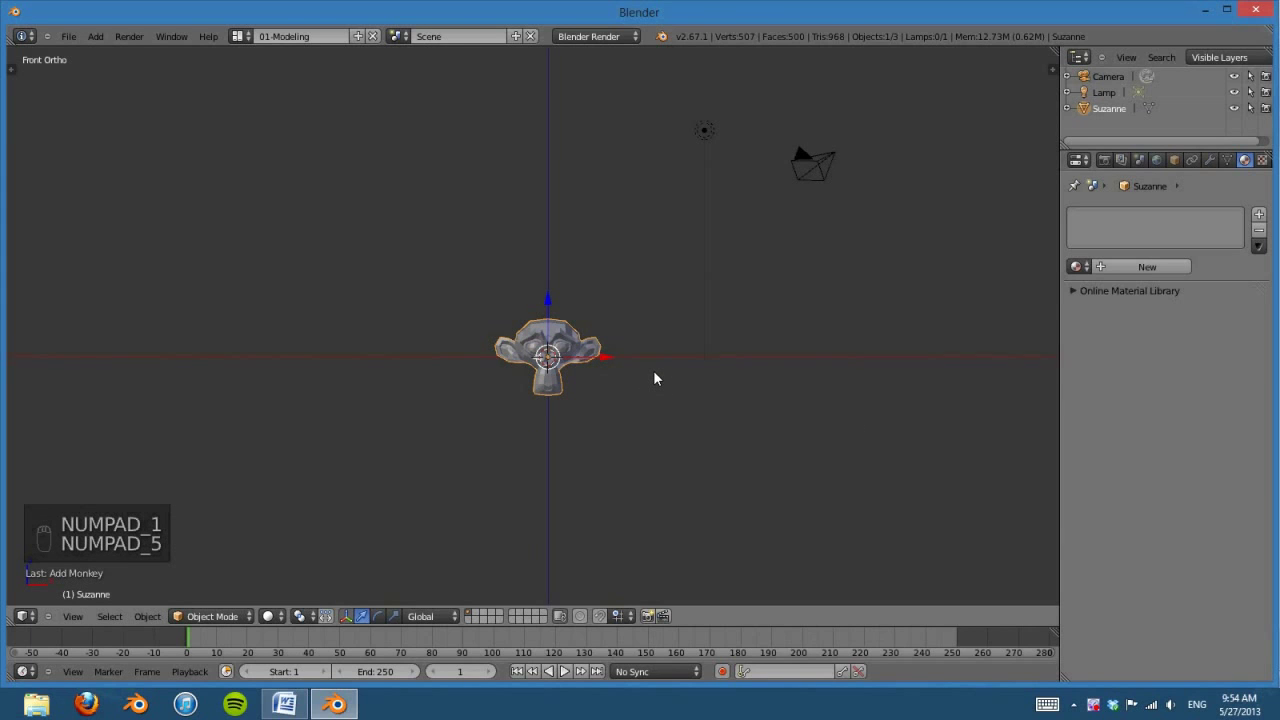
pyautogui.scroll(1, 656, 378)
pyautogui.press('KP_3')
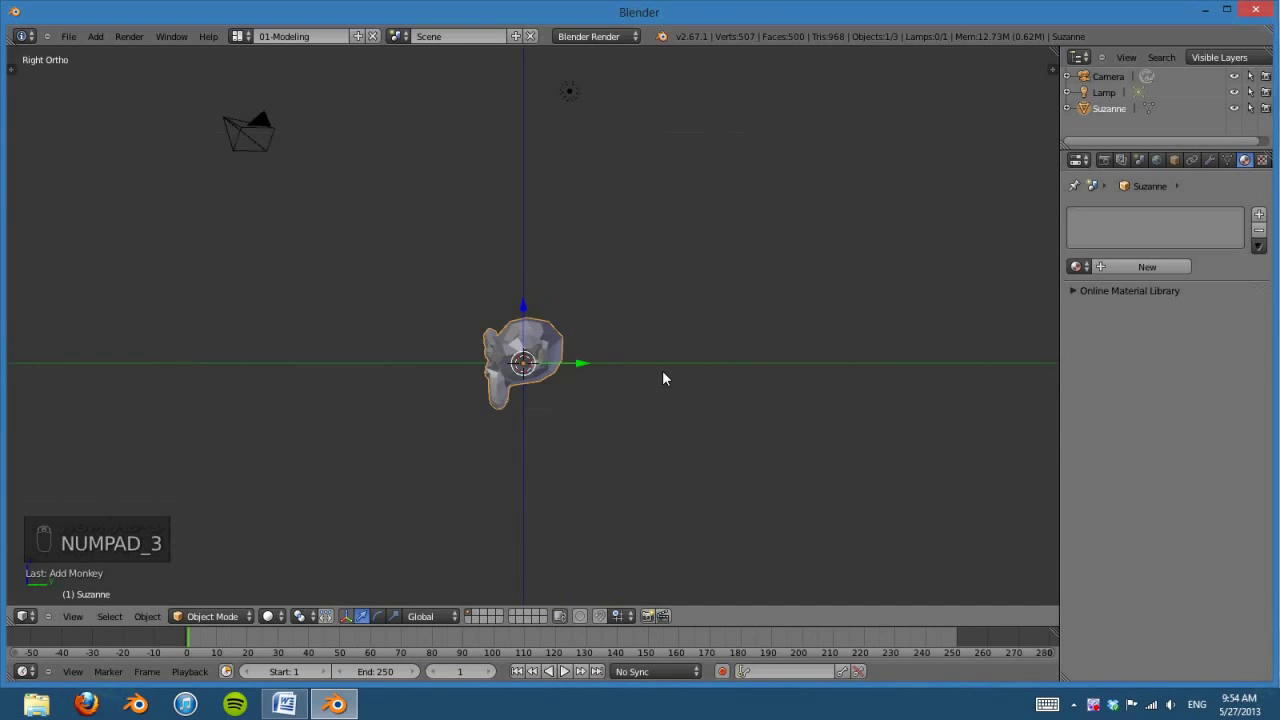
pyautogui.scroll(1, 655, 352)
pyautogui.press('s')
pyautogui.click(596, 370)
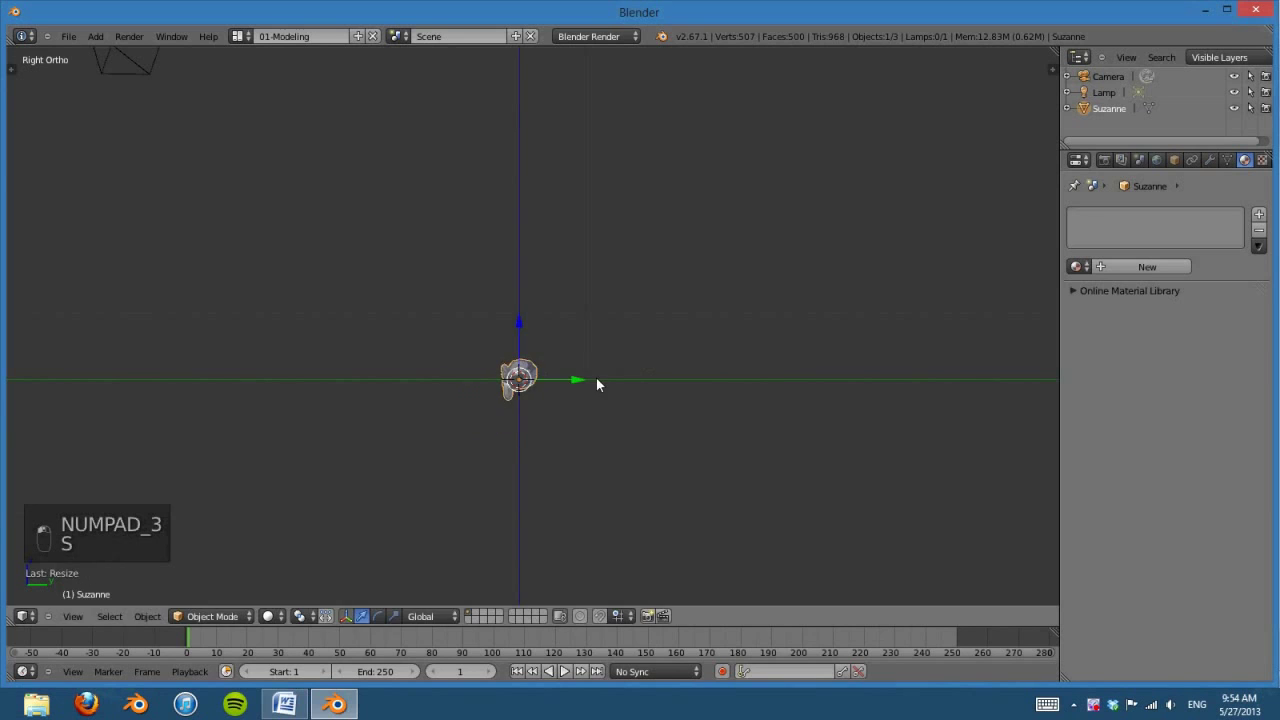
# Step: Rotate the monkey so its face tilts upward, and move it up to rest on the ground line
pyautogui.scroll(3, 640, 390)
pyautogui.press('r')
pyautogui.click(652, 503)
pyautogui.press('g')
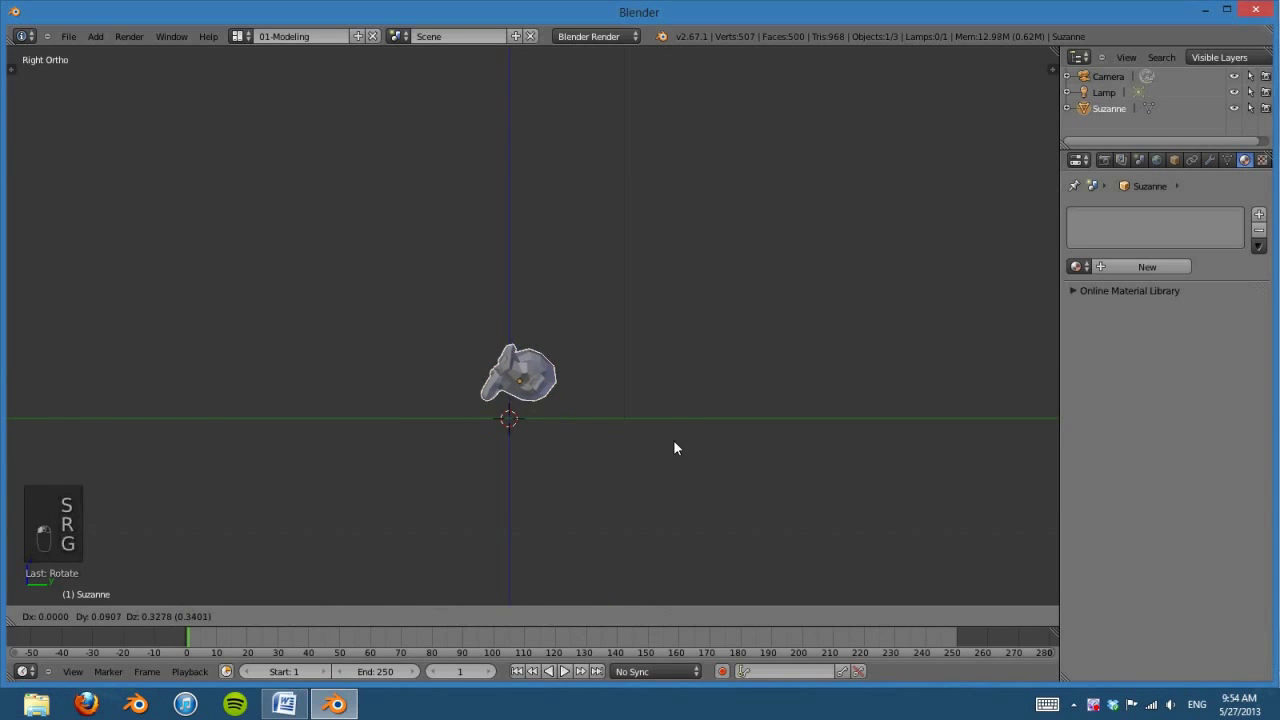
pyautogui.click(673, 468)
# Step: Scale the monkey down slightly more and reposition it so it still sits on the ground line
pyautogui.keyDown('shift'); pyautogui.moveTo(670, 478); pyautogui.dragTo(683, 411, button='middle'); pyautogui.keyUp('shift')
pyautogui.scroll(2, 683, 411)
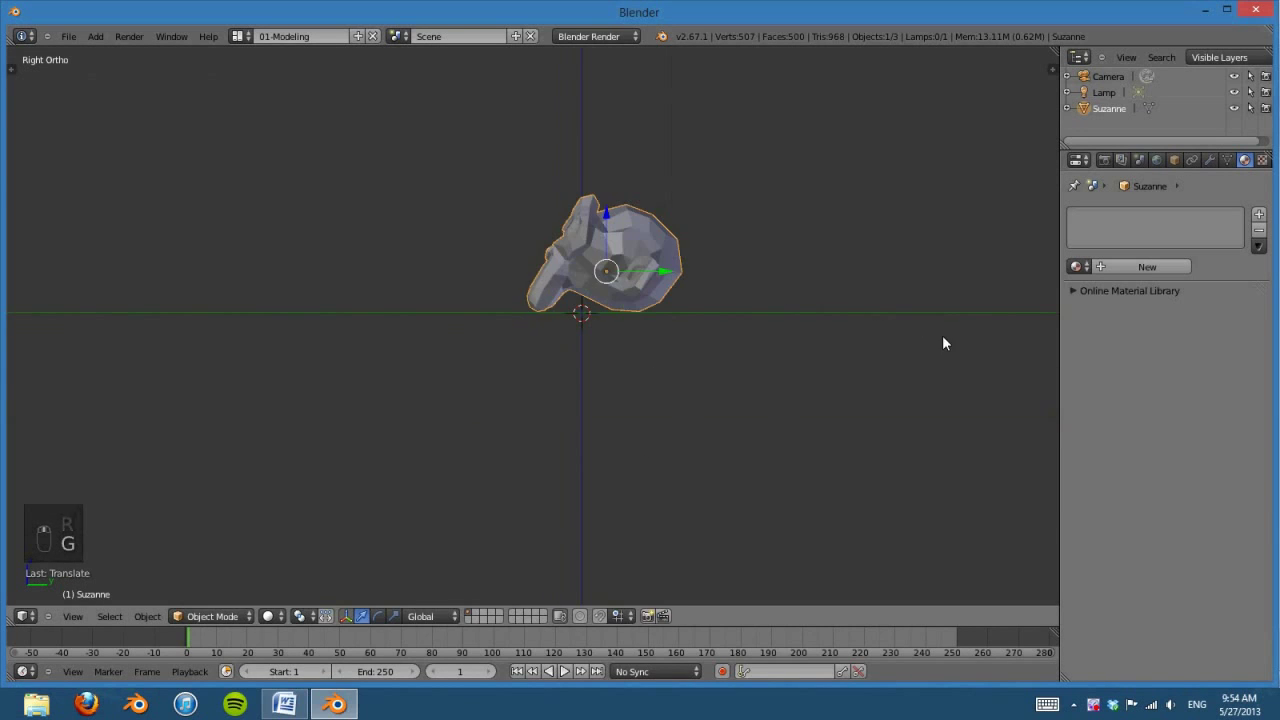
pyautogui.press('s')
pyautogui.click(858, 315)
pyautogui.press('g')
pyautogui.click(849, 320)
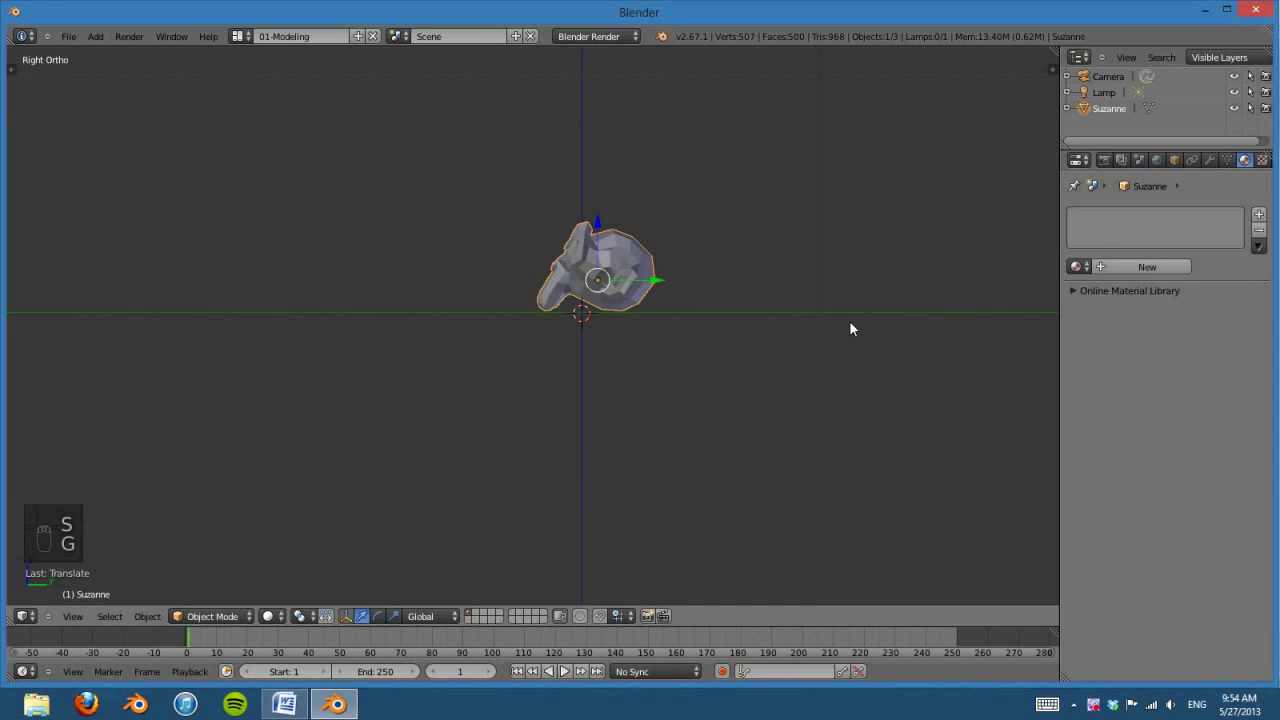
# Step: Apply the monkey's rotation to its object data
pyautogui.keyDown('shift'); pyautogui.moveTo(761, 297); pyautogui.dragTo(753, 337, button='middle'); pyautogui.keyUp('shift')
pyautogui.hotkey('ctrl', 'a')
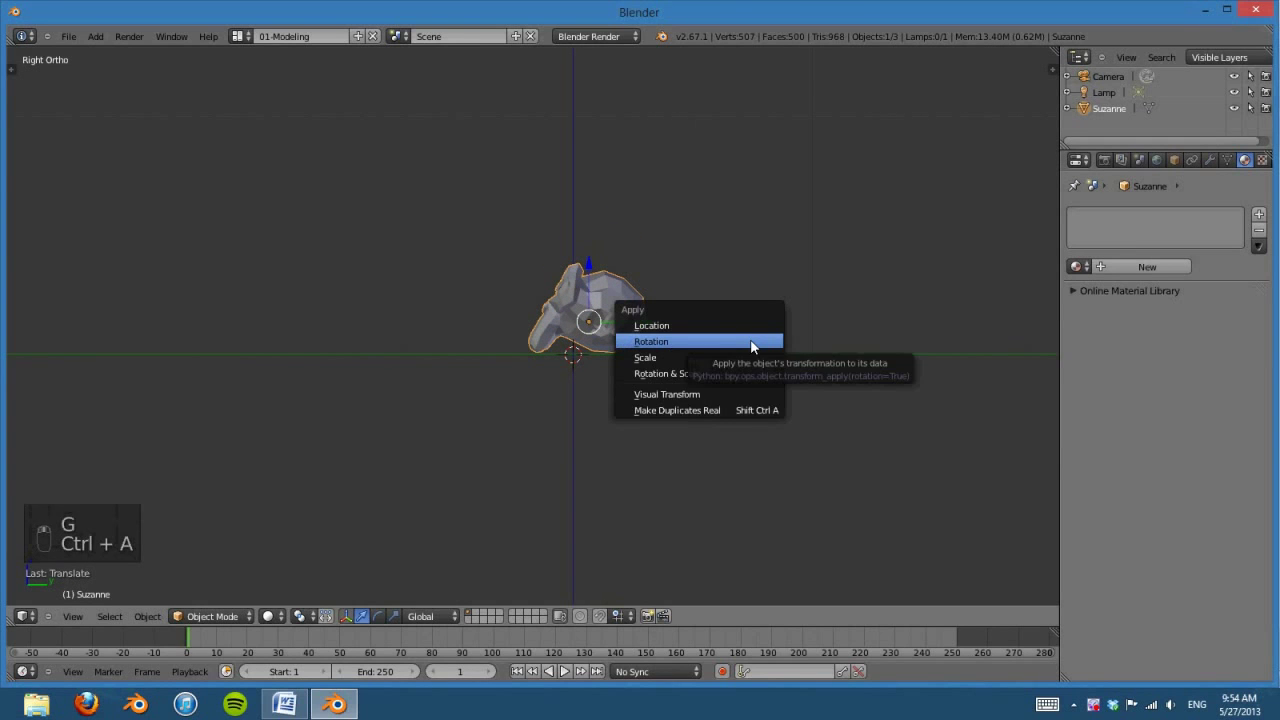
pyautogui.click(751, 341)
pyautogui.keyDown('shift'); pyautogui.moveTo(653, 342); pyautogui.dragTo(622, 437, button='middle'); pyautogui.keyUp('shift')
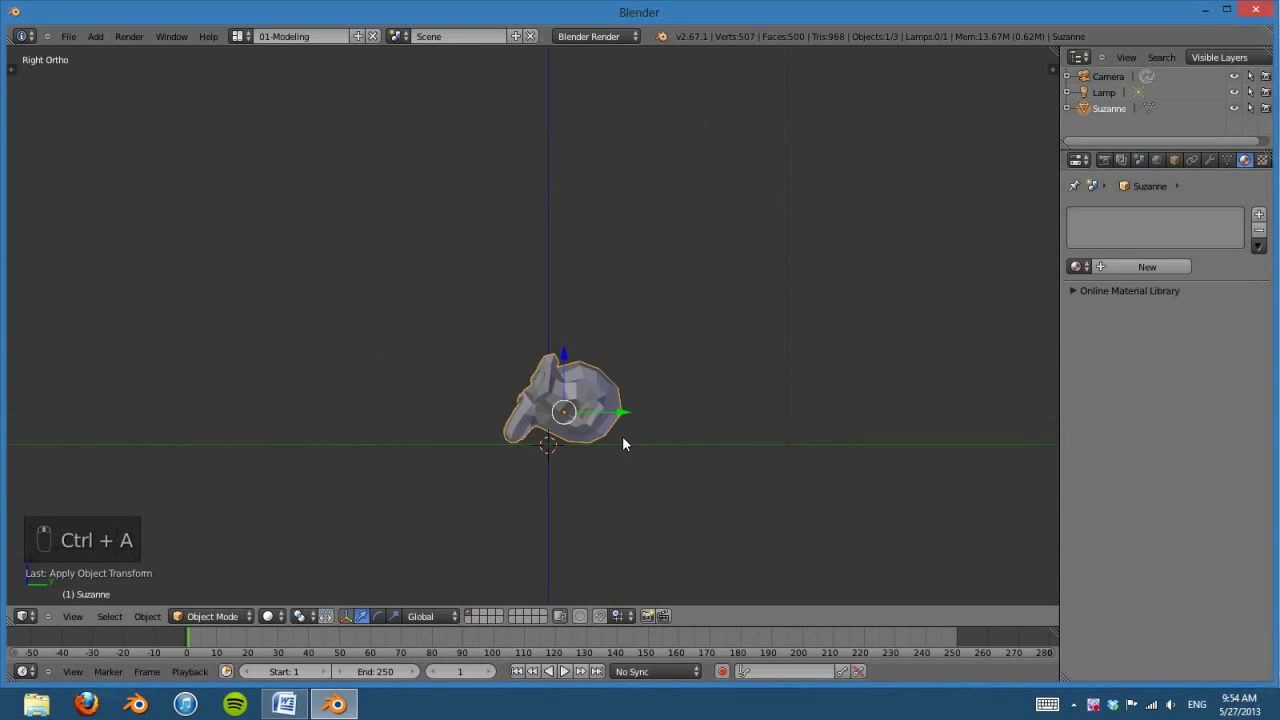
pyautogui.scroll(-1, 619, 428)
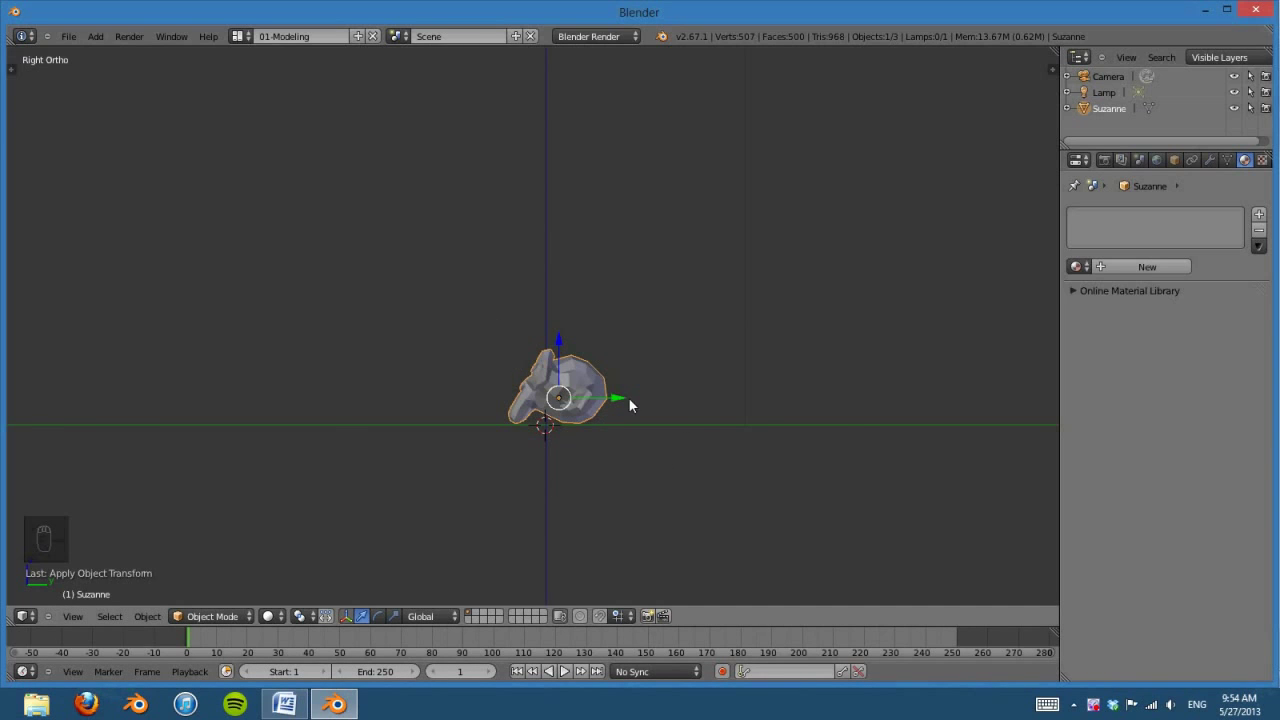
# Step: Enable smoke physics on the monkey and set its type to Flow
pyautogui.press('KP_1')
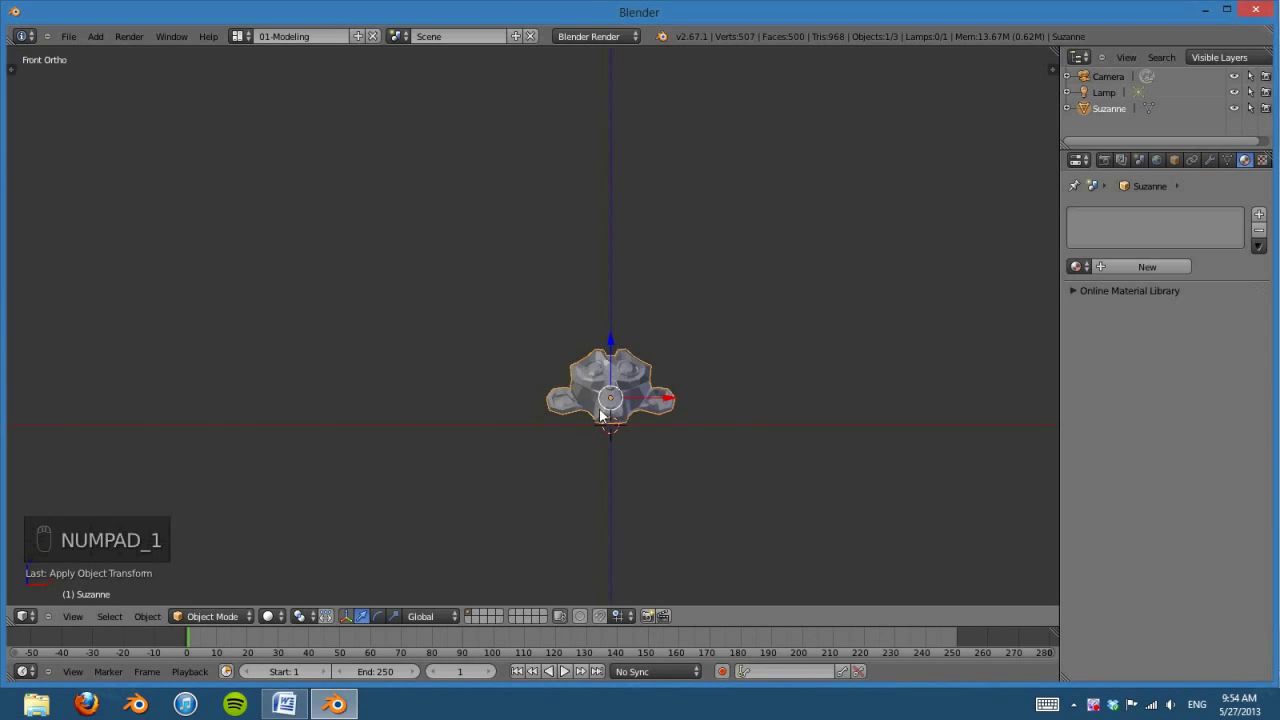
pyautogui.keyDown('shift'); pyautogui.moveTo(620, 398); pyautogui.dragTo(607, 452, button='middle'); pyautogui.keyUp('shift')
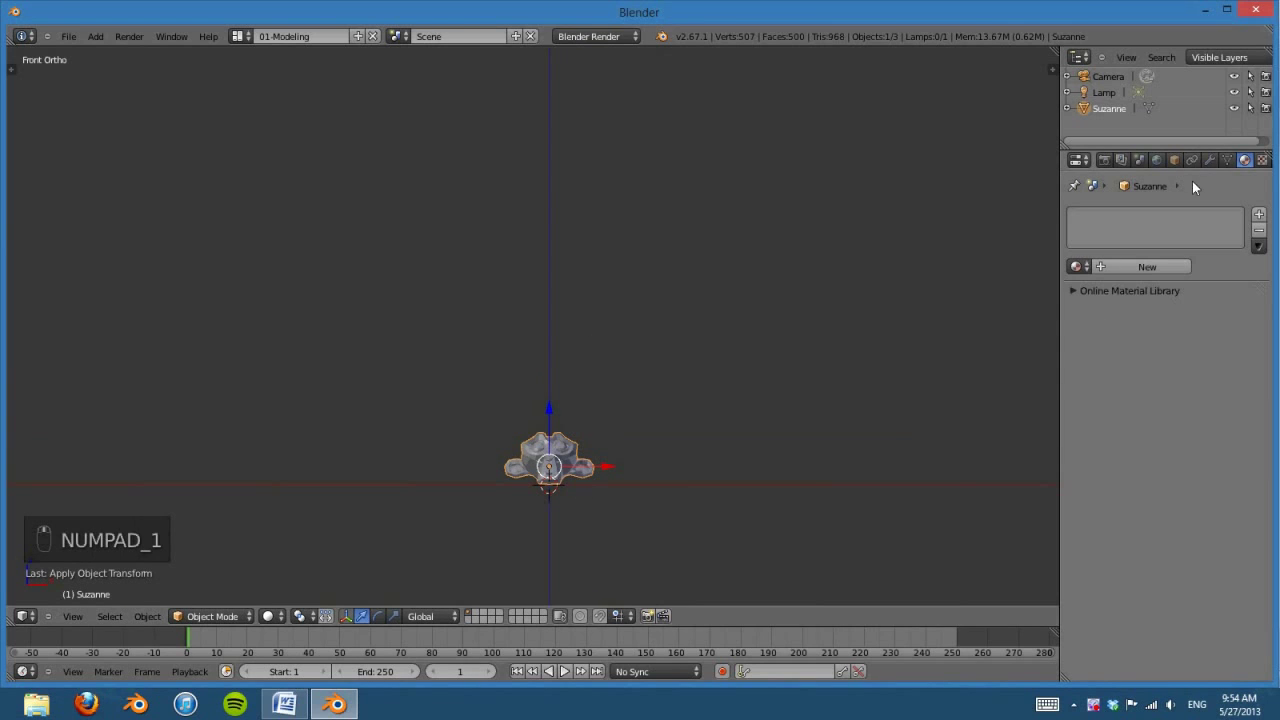
pyautogui.scroll(-2, 1272, 160)
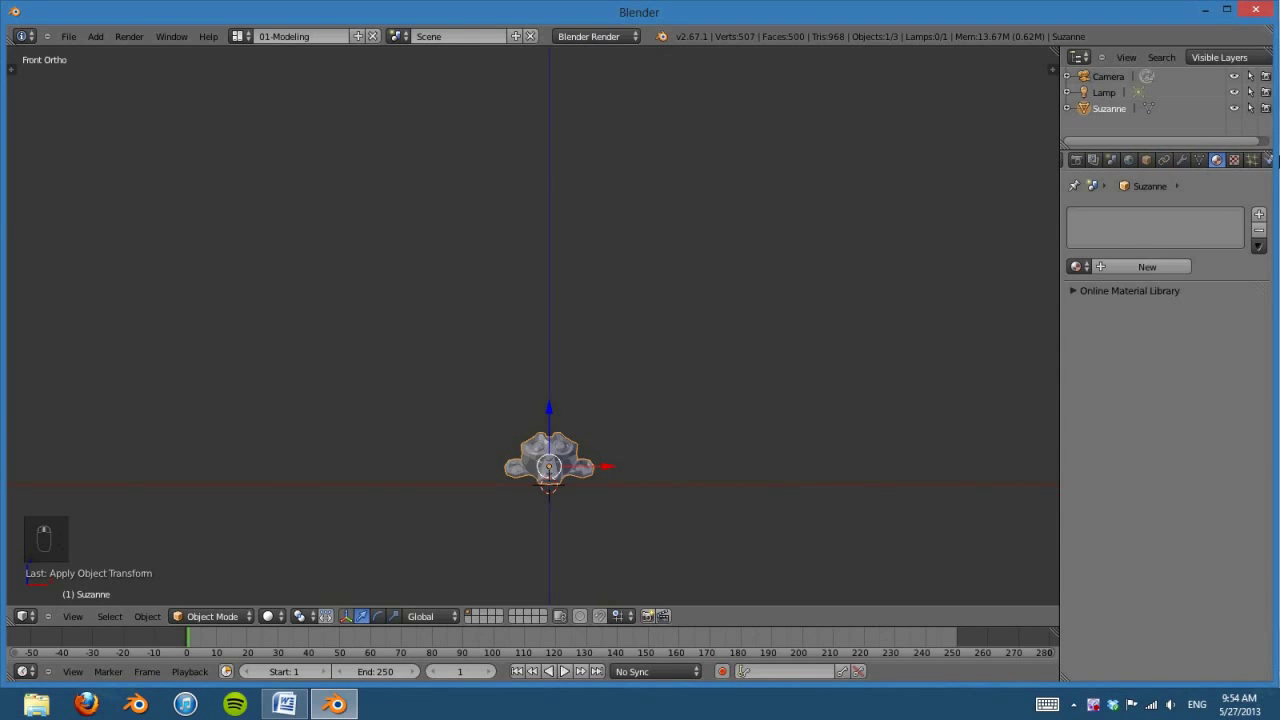
pyautogui.click(1268, 160)
pyautogui.click(1208, 270)
pyautogui.click(1190, 354)
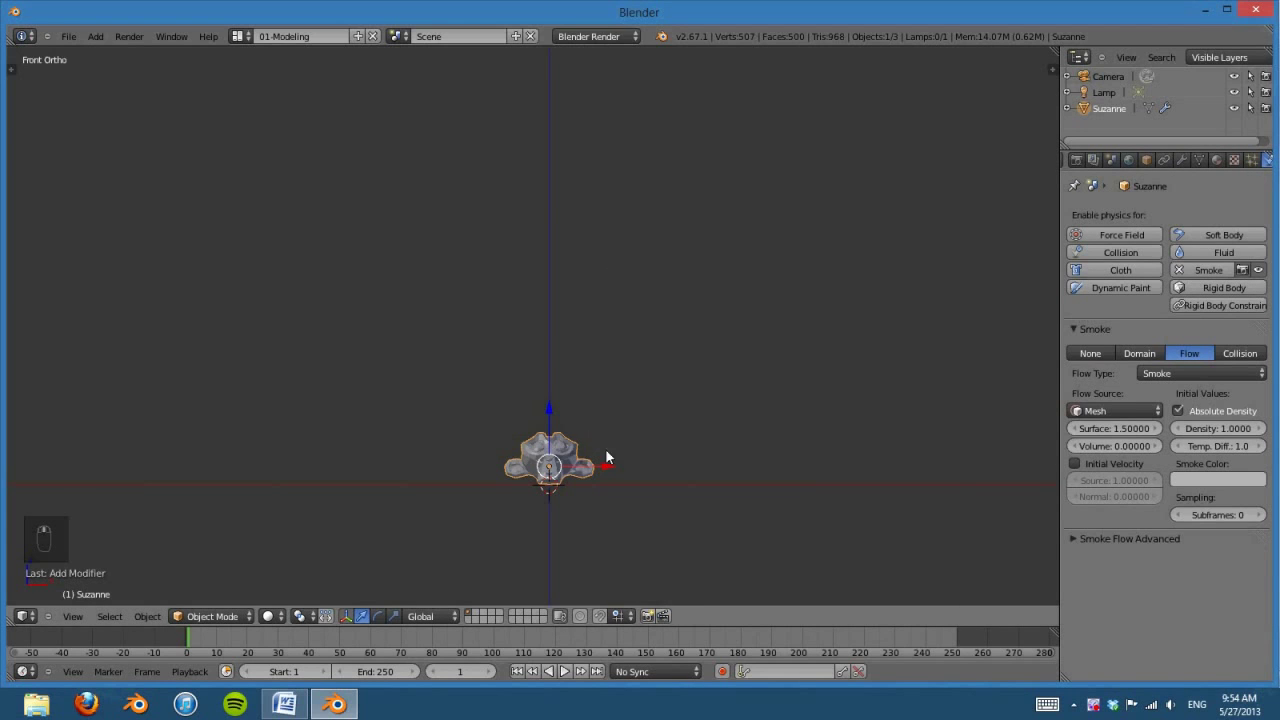
# Step: Add a cube around the monkey at the origin and display the front view in wireframe
pyautogui.keyDown('shift'); pyautogui.moveTo(605, 448); pyautogui.dragTo(601, 417, button='middle'); pyautogui.keyUp('shift')
pyautogui.hotkey('shift', 'a')
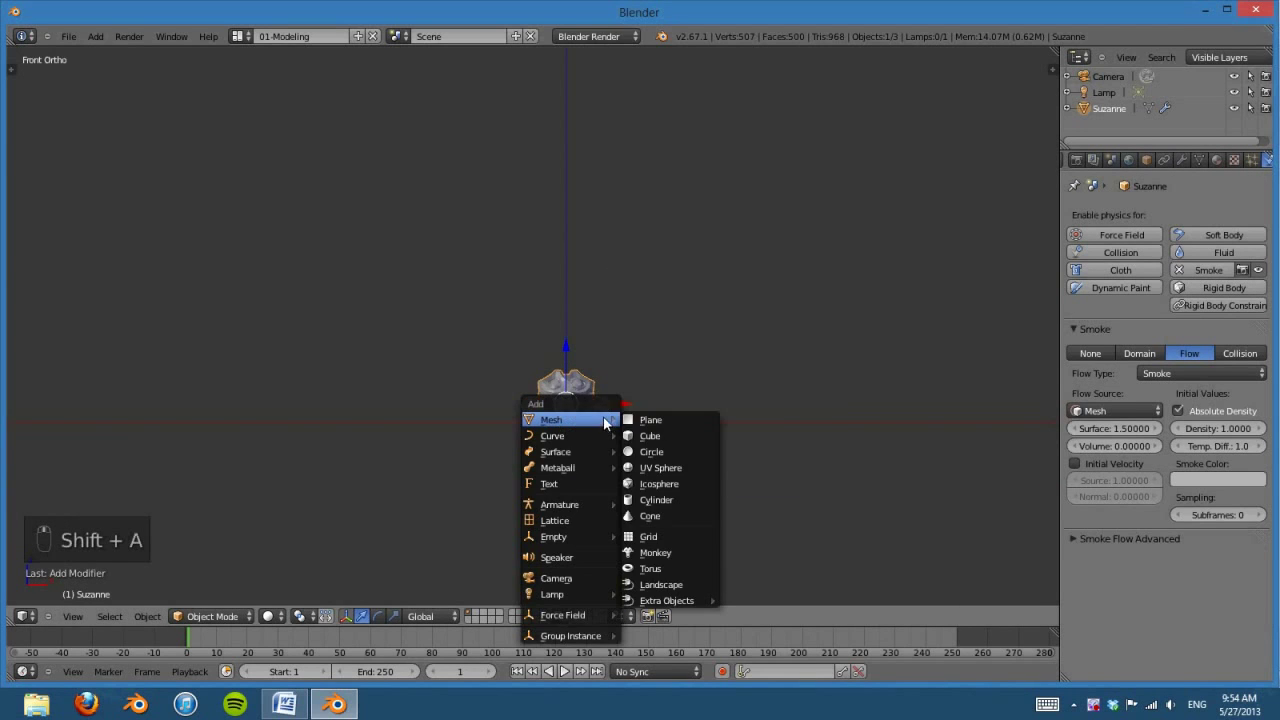
pyautogui.click(662, 436)
pyautogui.press('z')
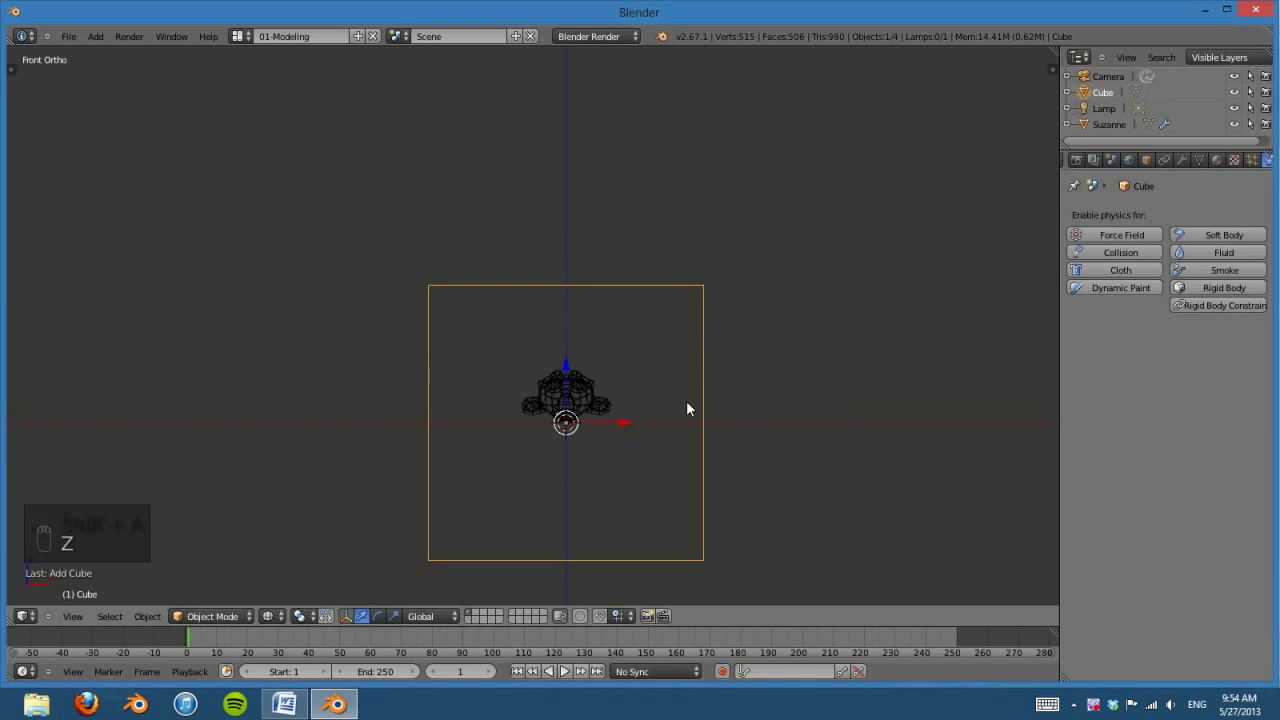
# Step: Scale the cube around the monkey up uniformly by a factor of 5
pyautogui.scroll(-1, 650, 450)
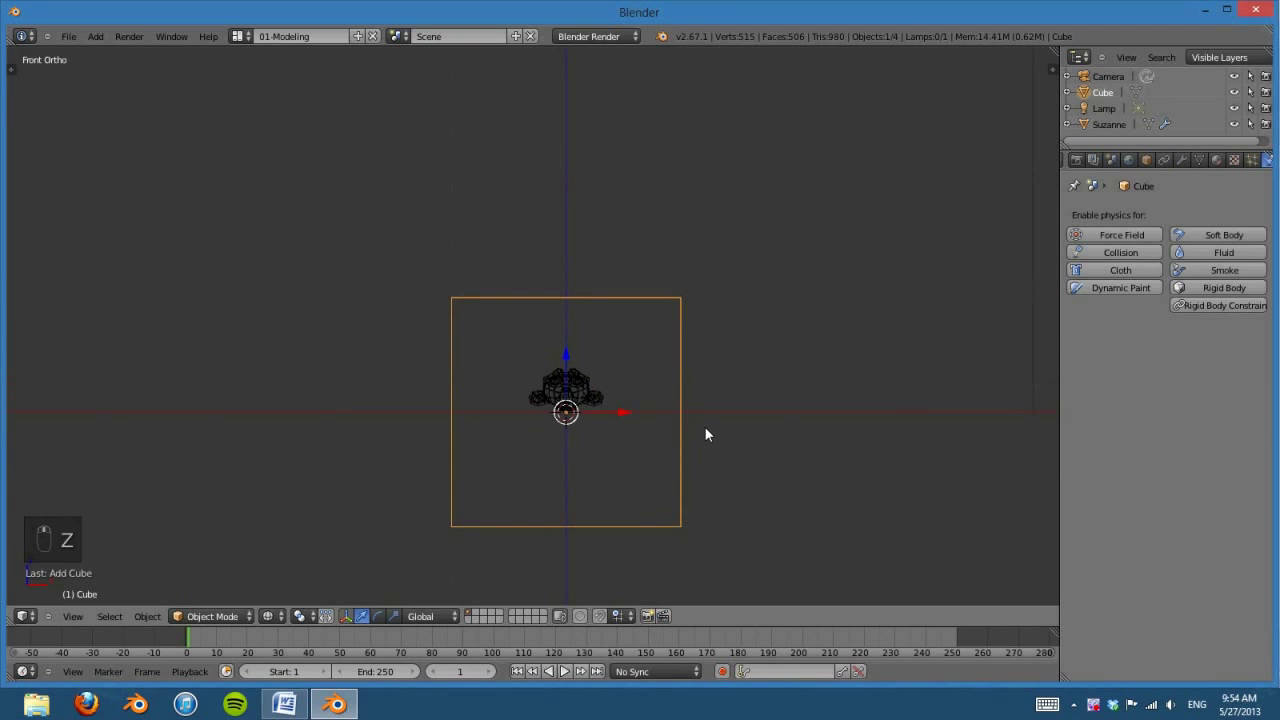
pyautogui.scroll(-2, 705, 427)
pyautogui.keyDown('shift'); pyautogui.moveTo(705, 424); pyautogui.dragTo(692, 469, button='middle'); pyautogui.keyUp('shift')
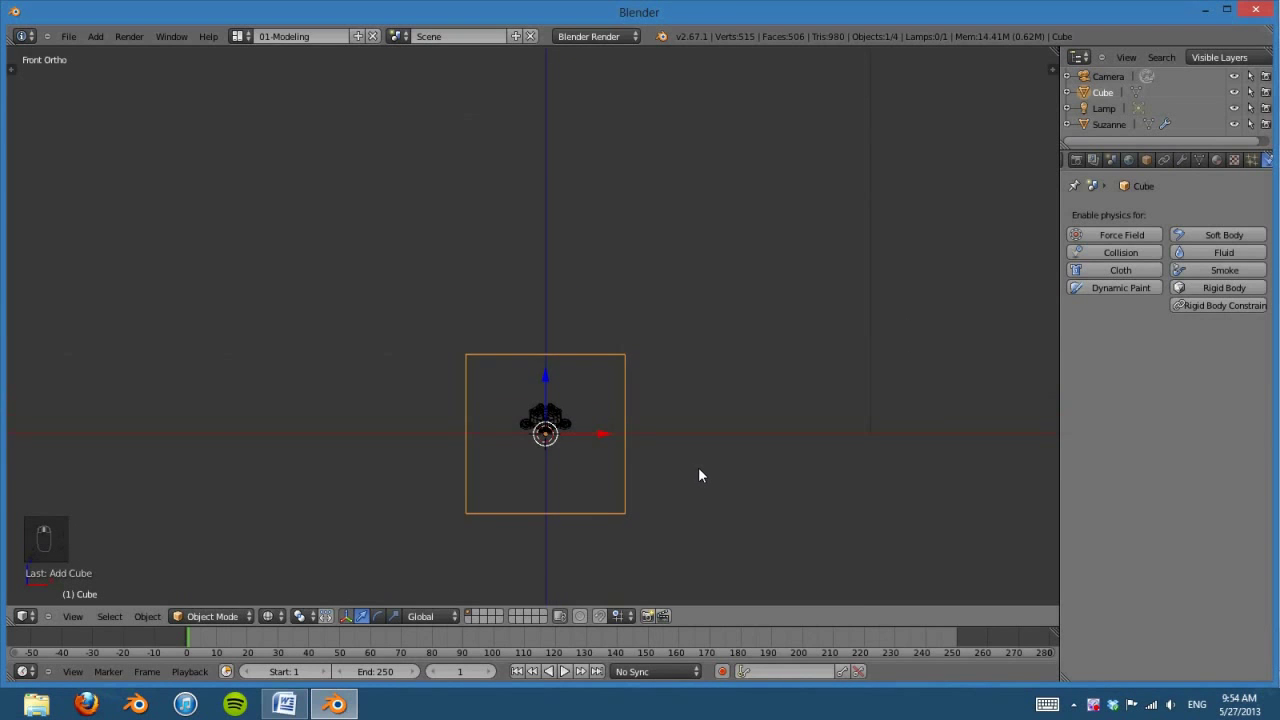
pyautogui.keyDown('shift'); pyautogui.moveTo(611, 483); pyautogui.dragTo(645, 468, button='middle'); pyautogui.keyUp('shift')
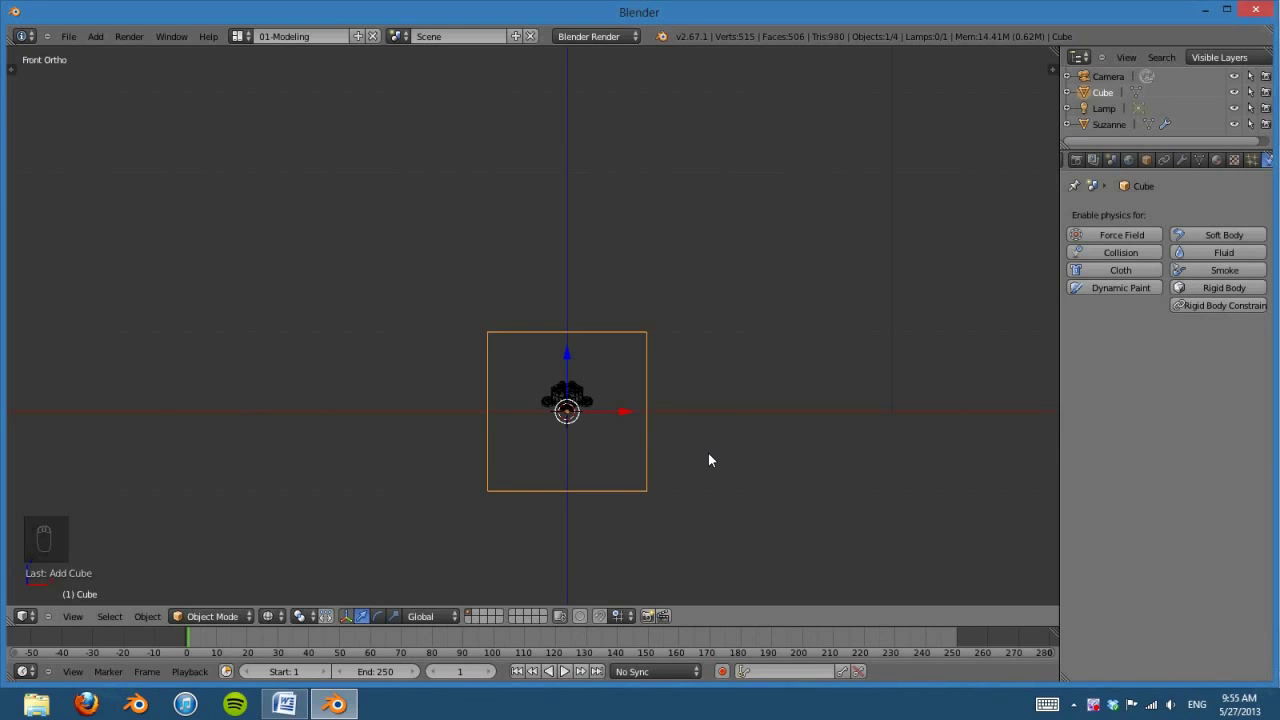
pyautogui.write('s')
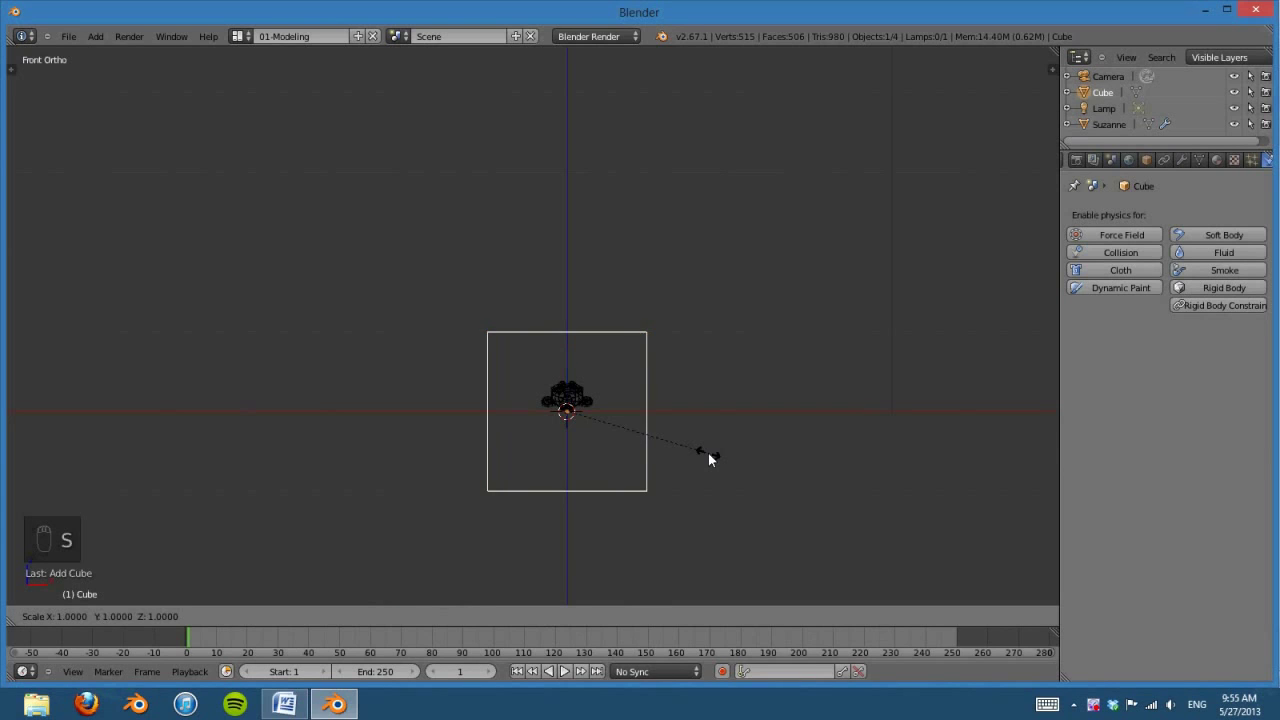
pyautogui.write('5')
pyautogui.press('Return')
# Step: Raise the enlarged cube along Z until its base lies just below the ground line and the monkey
pyautogui.scroll(-4, 724, 456)
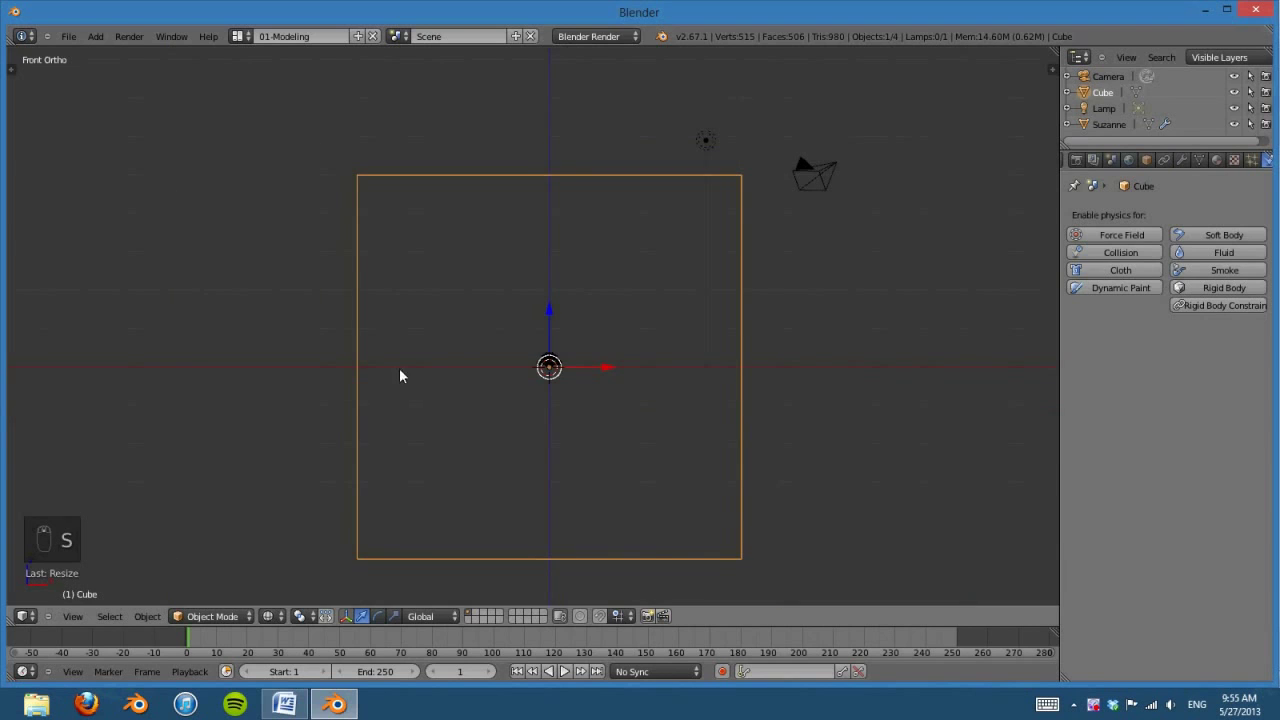
pyautogui.moveTo(545, 319); pyautogui.dragTo(557, 151)
pyautogui.keyDown('shift'); pyautogui.moveTo(557, 200); pyautogui.dragTo(621, 460, button='middle'); pyautogui.keyUp('shift')
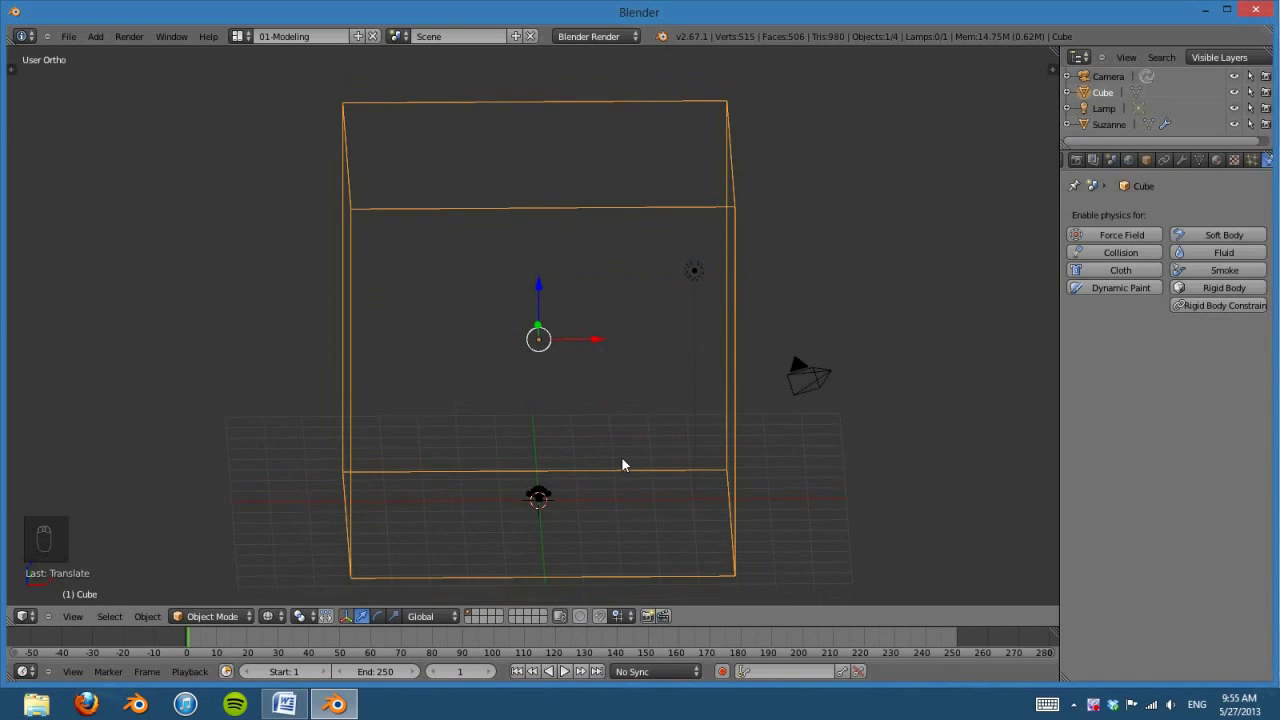
# Step: Align the camera to the front view and select it
pyautogui.press('KP_1')
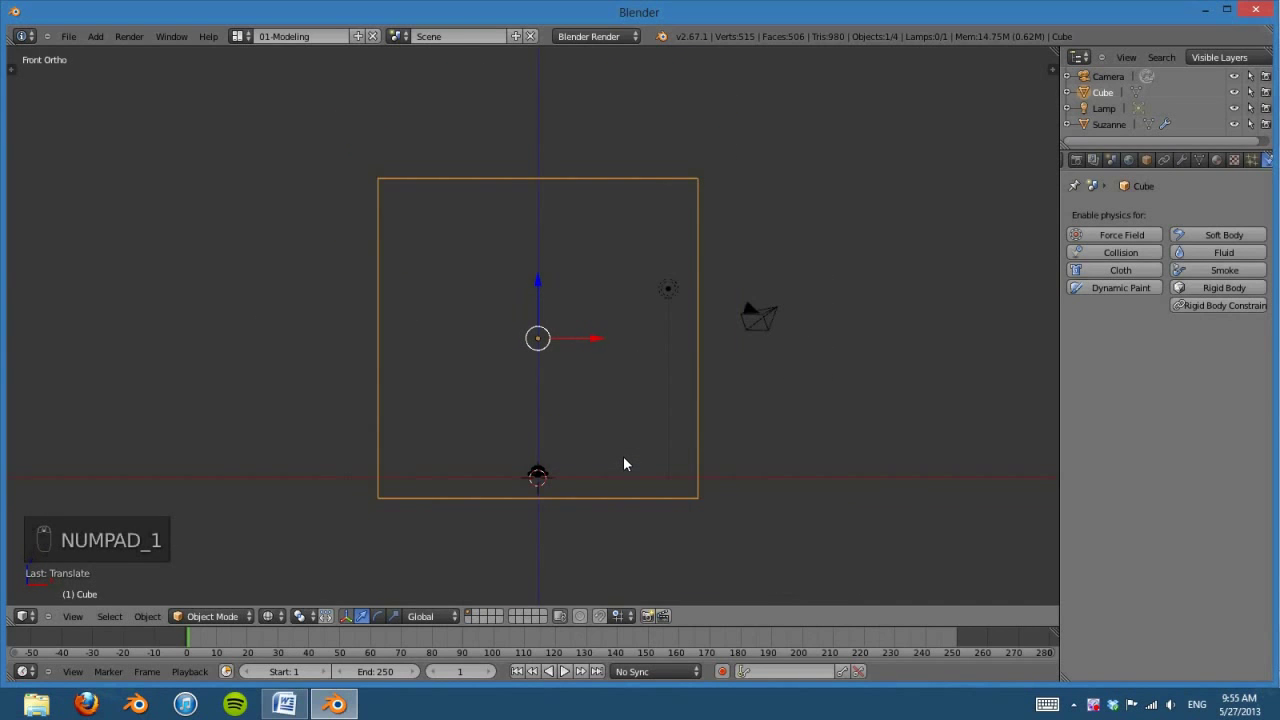
pyautogui.press('ctrl+alt+KP_0')
pyautogui.rightClick(796, 355)
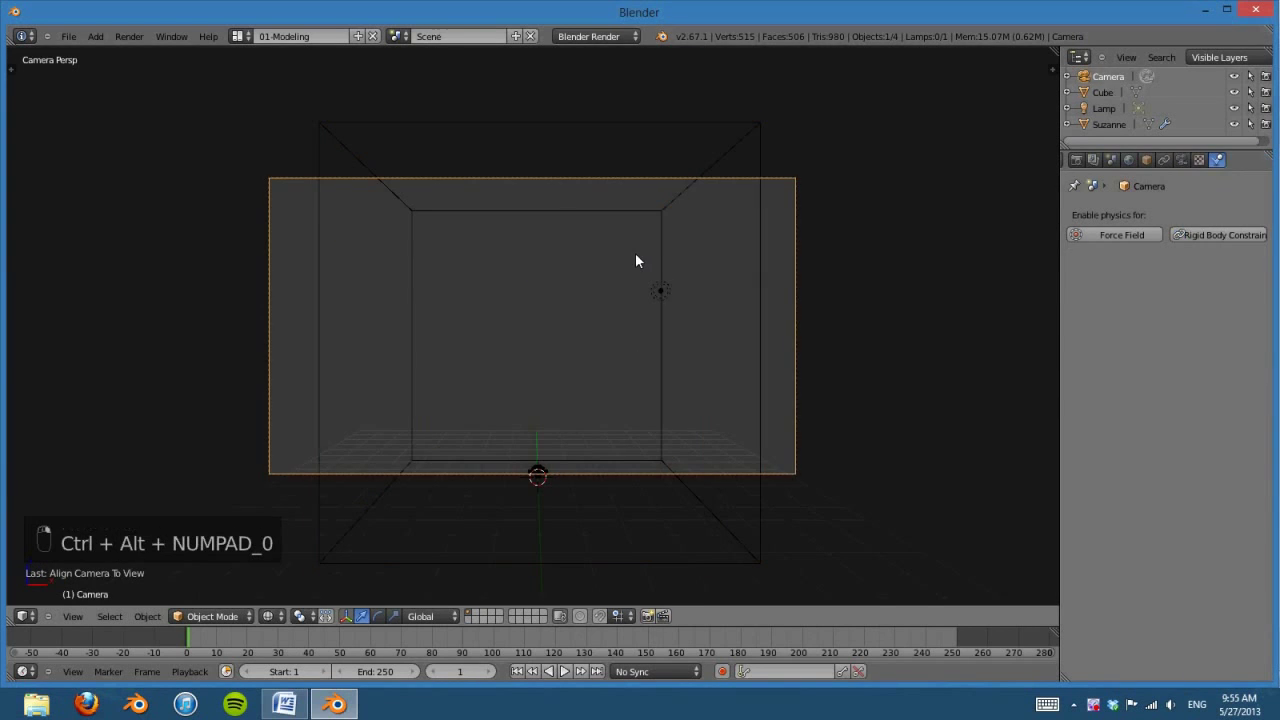
# Step: Pull the camera back, lower it and tilt it up slightly so the monkey and the cube's floor fit inside the frame
pyautogui.press('g')
pyautogui.click(690, 372)
pyautogui.press('g')
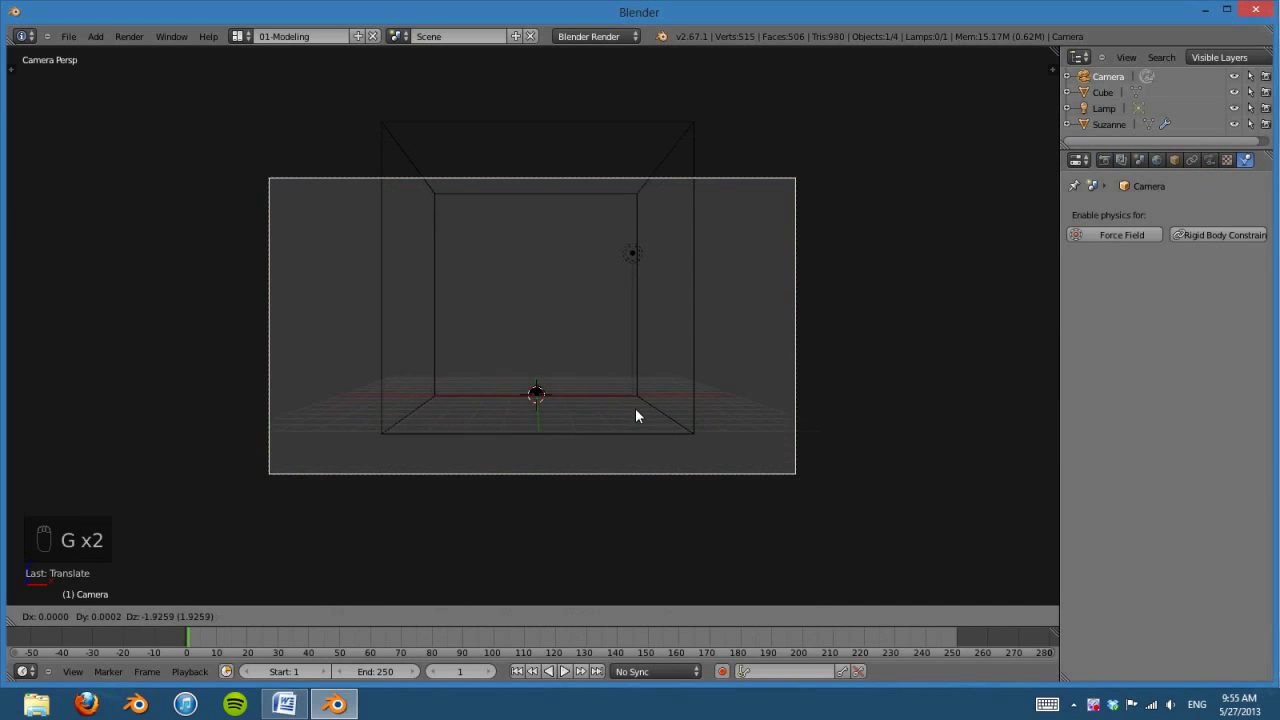
pyautogui.click(638, 404)
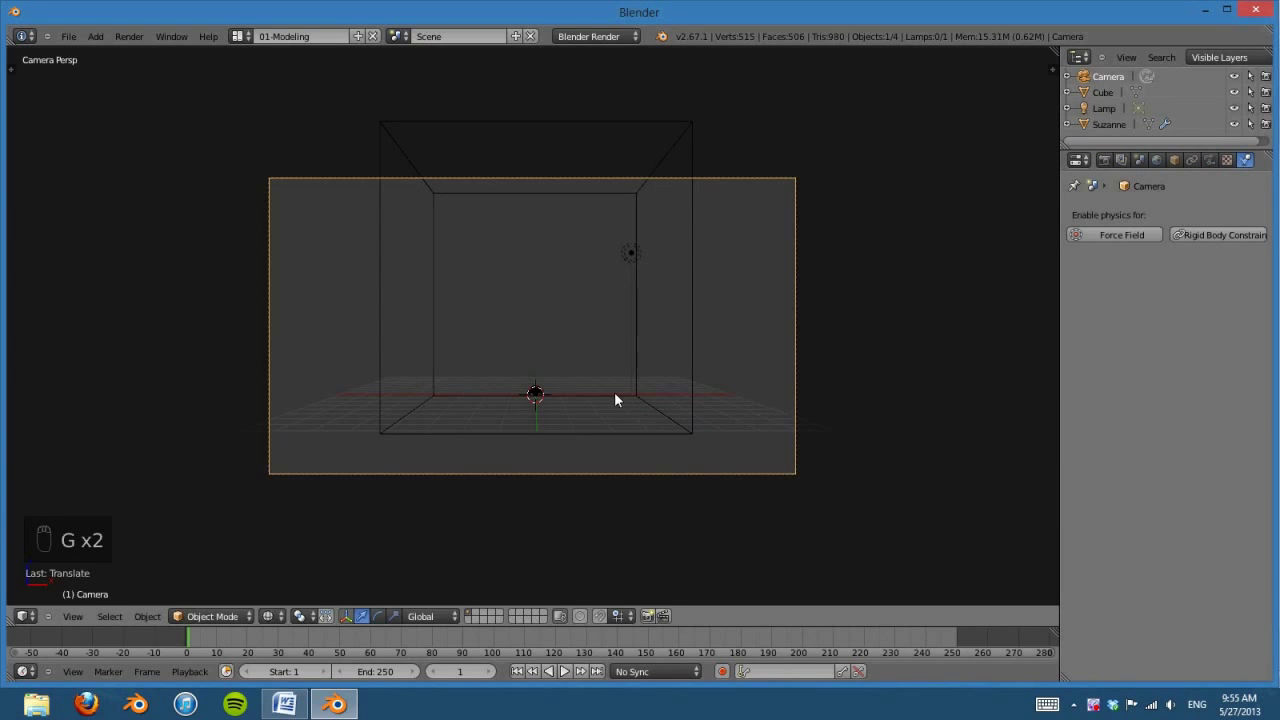
pyautogui.hotkey('shift', 'f')
pyautogui.press('g')
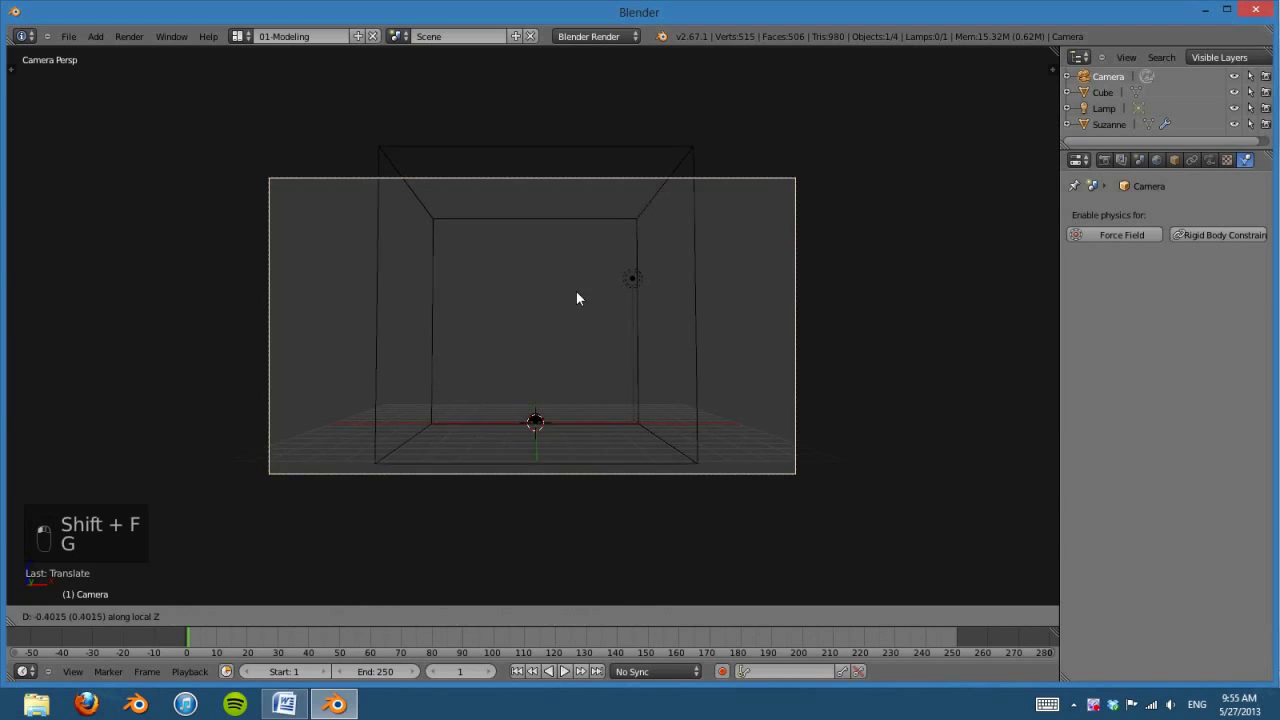
# Step: Scale the cube by 2 along the X axis to widen the domain
pyautogui.rightClick(469, 368)
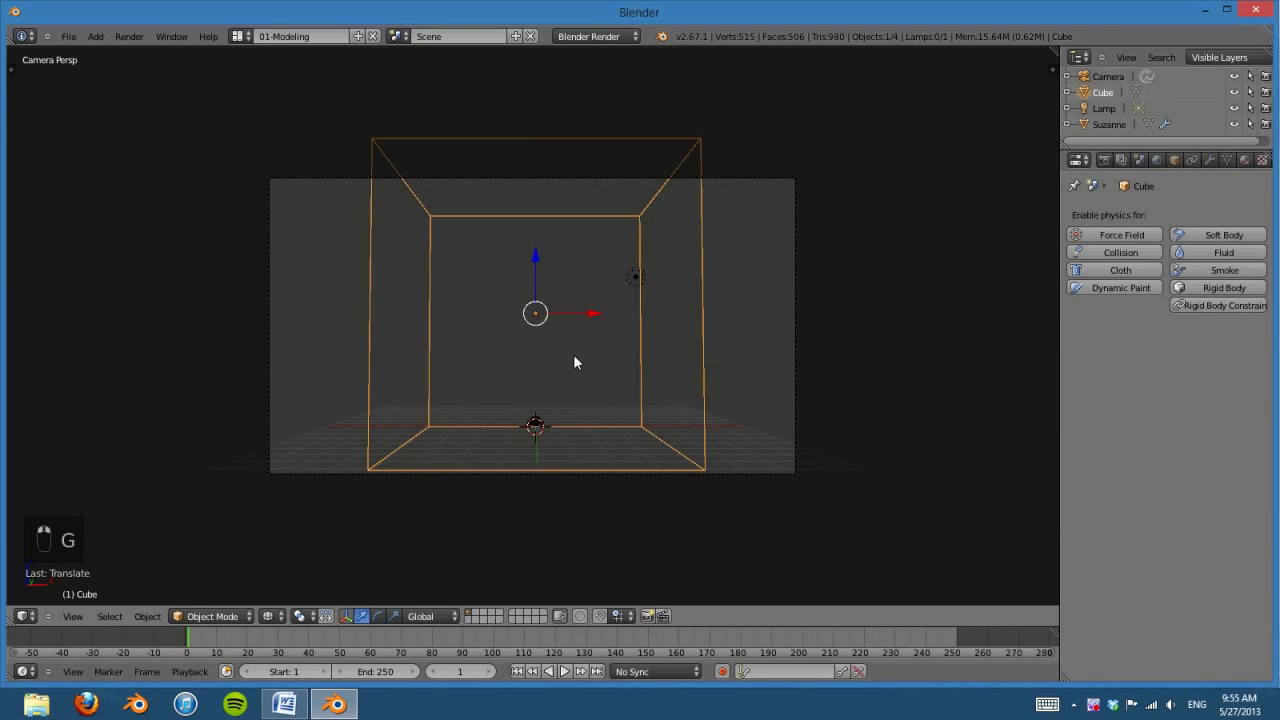
pyautogui.scroll(2, 590, 353)
pyautogui.press('s')
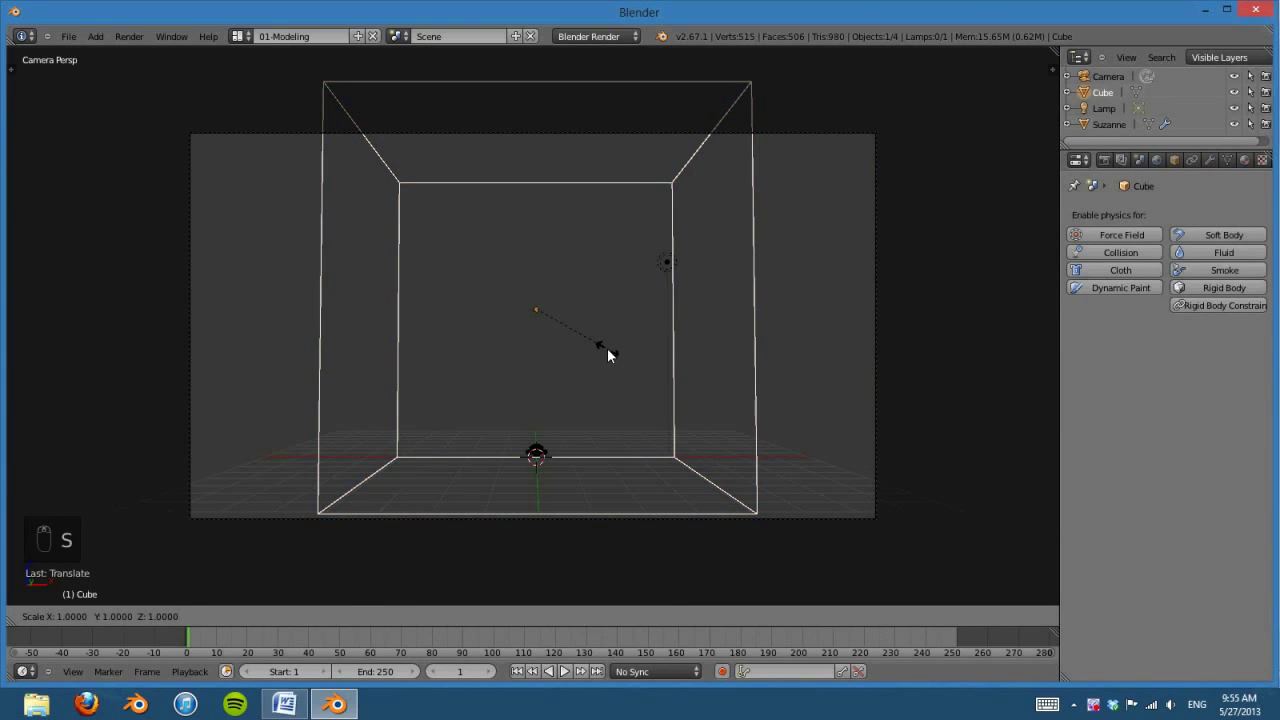
pyautogui.press('x')
pyautogui.press('2')
pyautogui.press('Return')
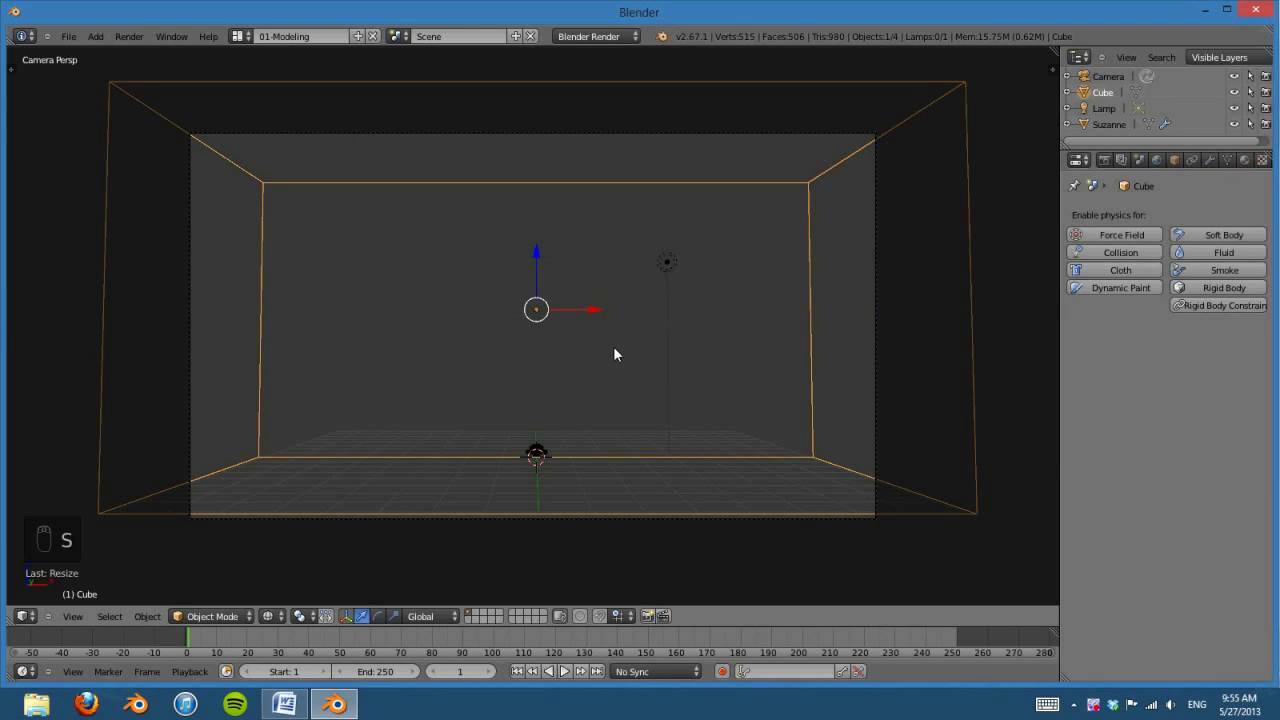
# Step: Enable smoke physics on the large cube and set its type to Domain
pyautogui.press('KP_1')
pyautogui.moveTo(633, 301); pyautogui.dragTo(557, 389, button='middle')
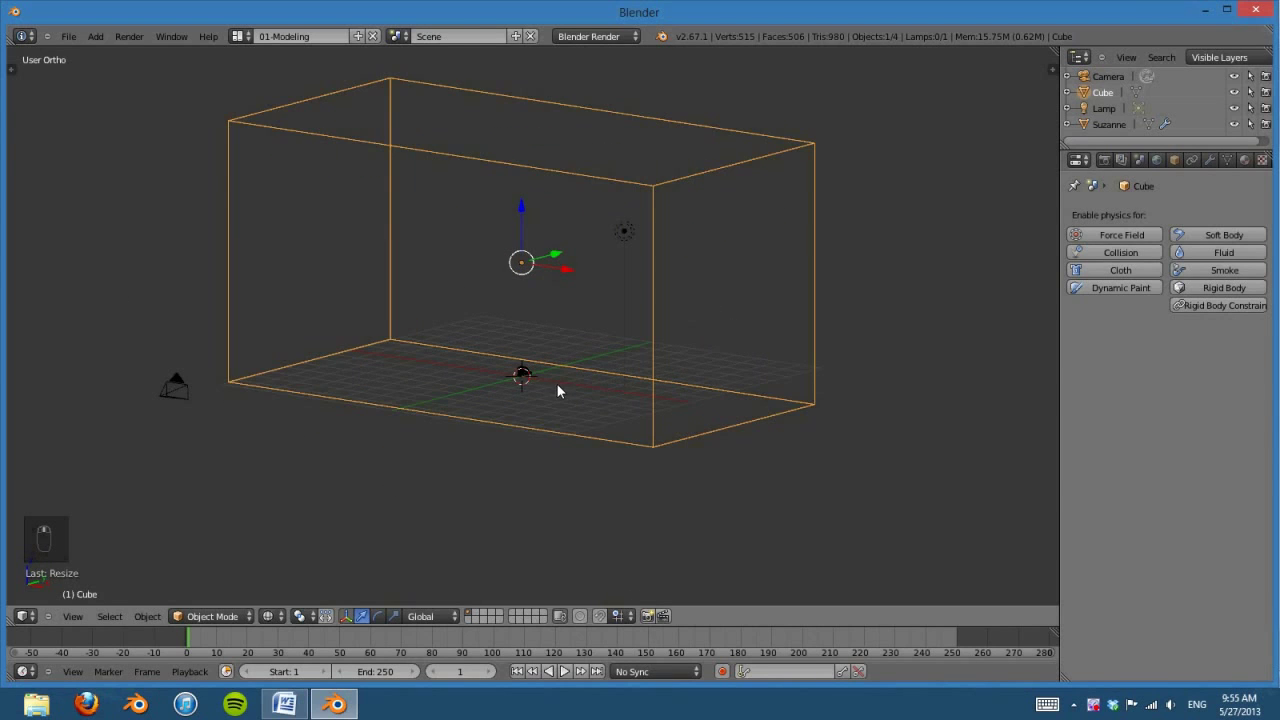
pyautogui.rightClick(520, 374)
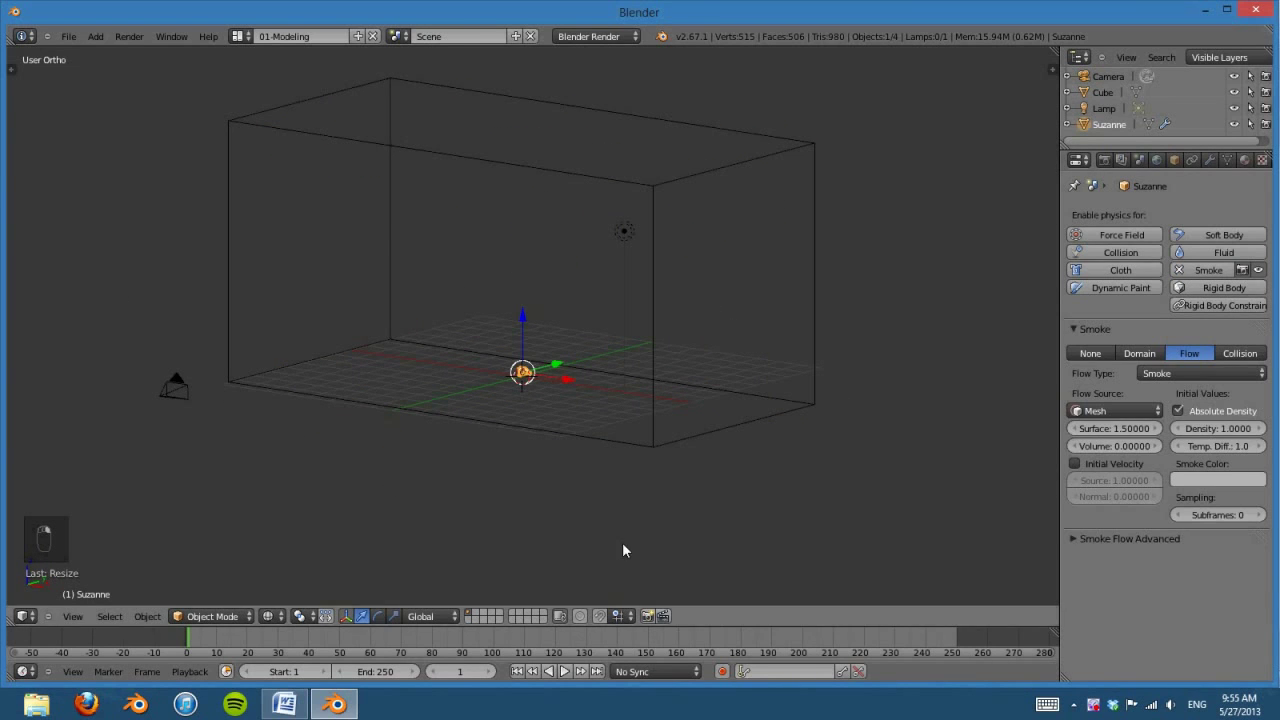
pyautogui.rightClick(706, 433)
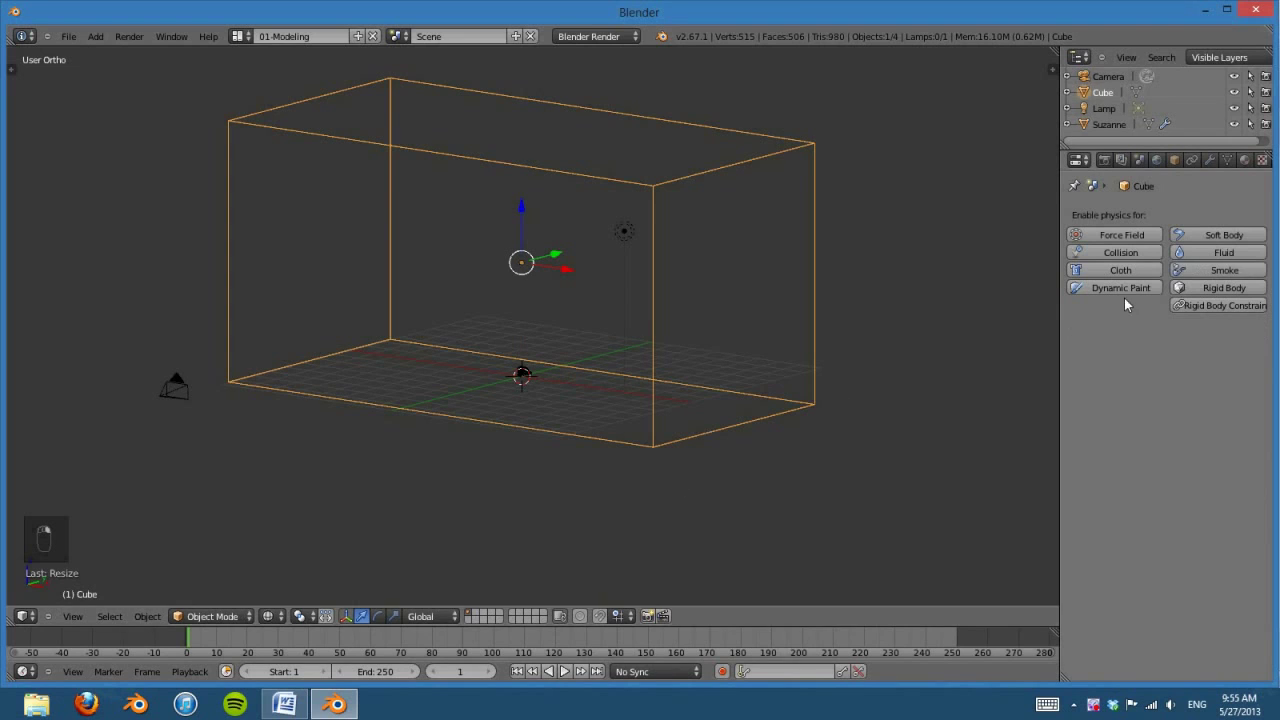
pyautogui.click(1200, 270)
pyautogui.click(1139, 353)
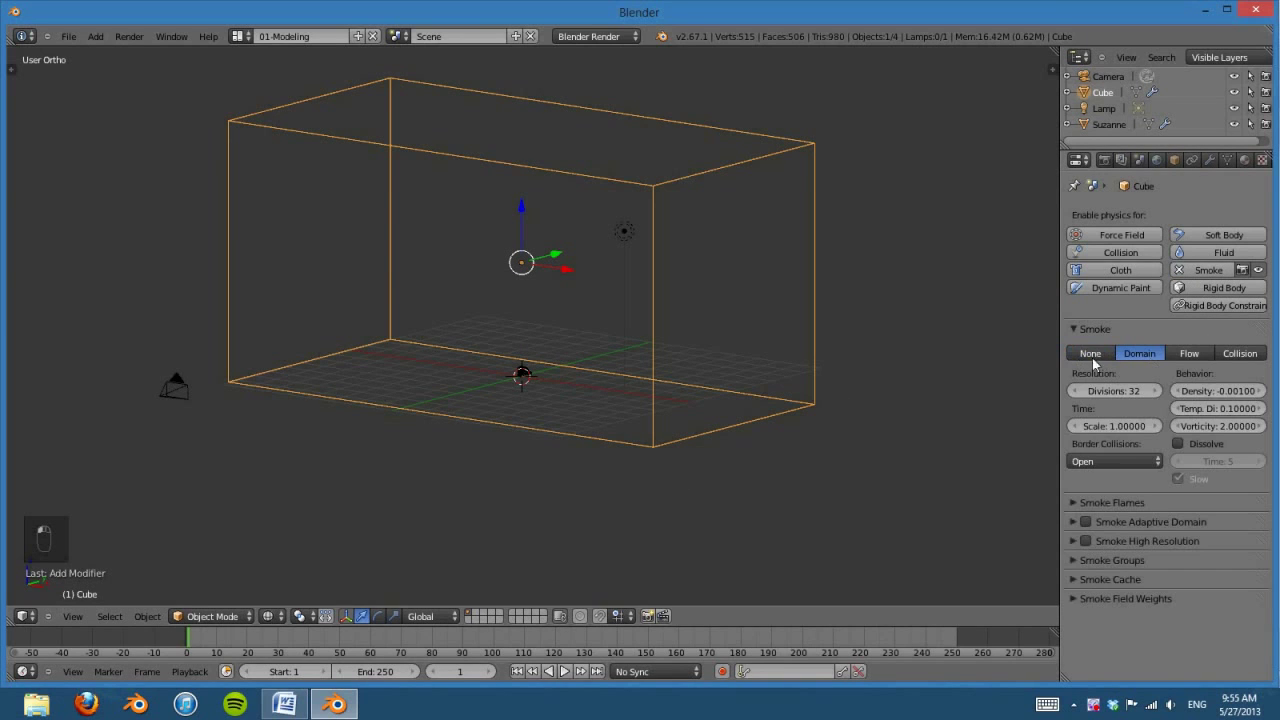
# Step: Play the smoke simulation to preview it, orbit around the domain and return to the first frame
pyautogui.click(566, 672)
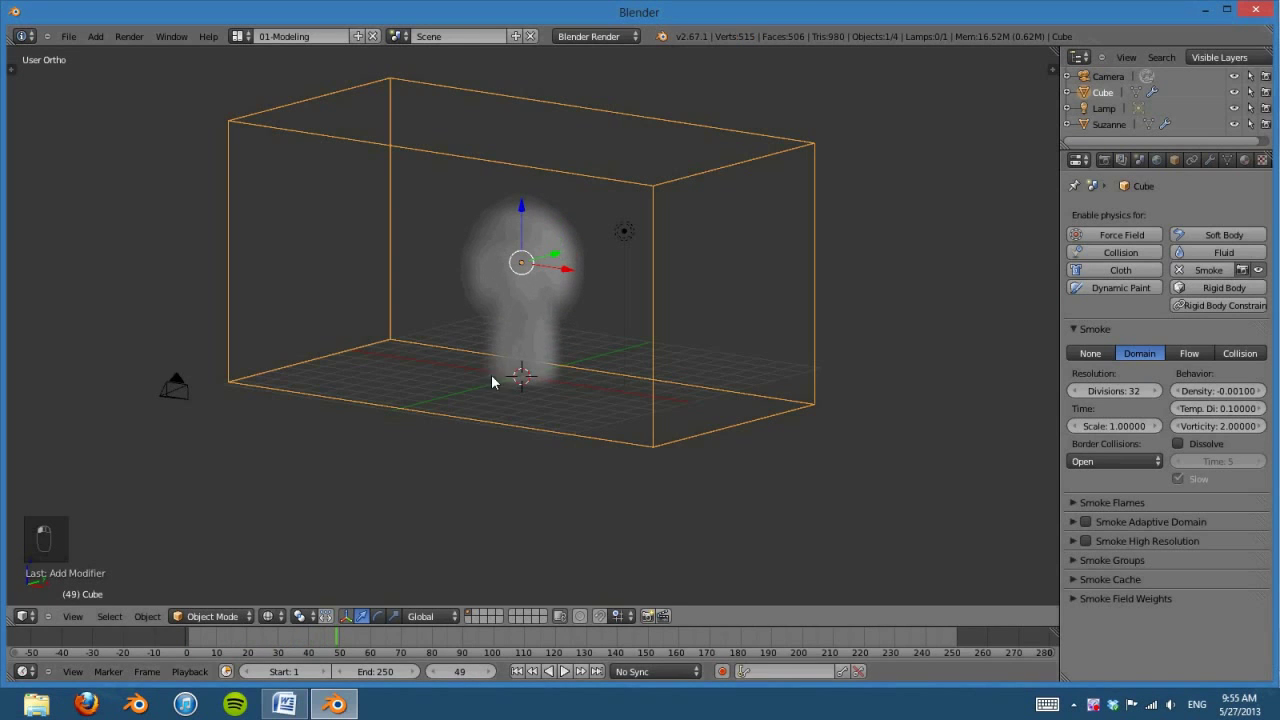
pyautogui.moveTo(491, 374); pyautogui.dragTo(626, 571, button='middle')
pyautogui.hotkey('alt', 'a')
pyautogui.click(517, 671)
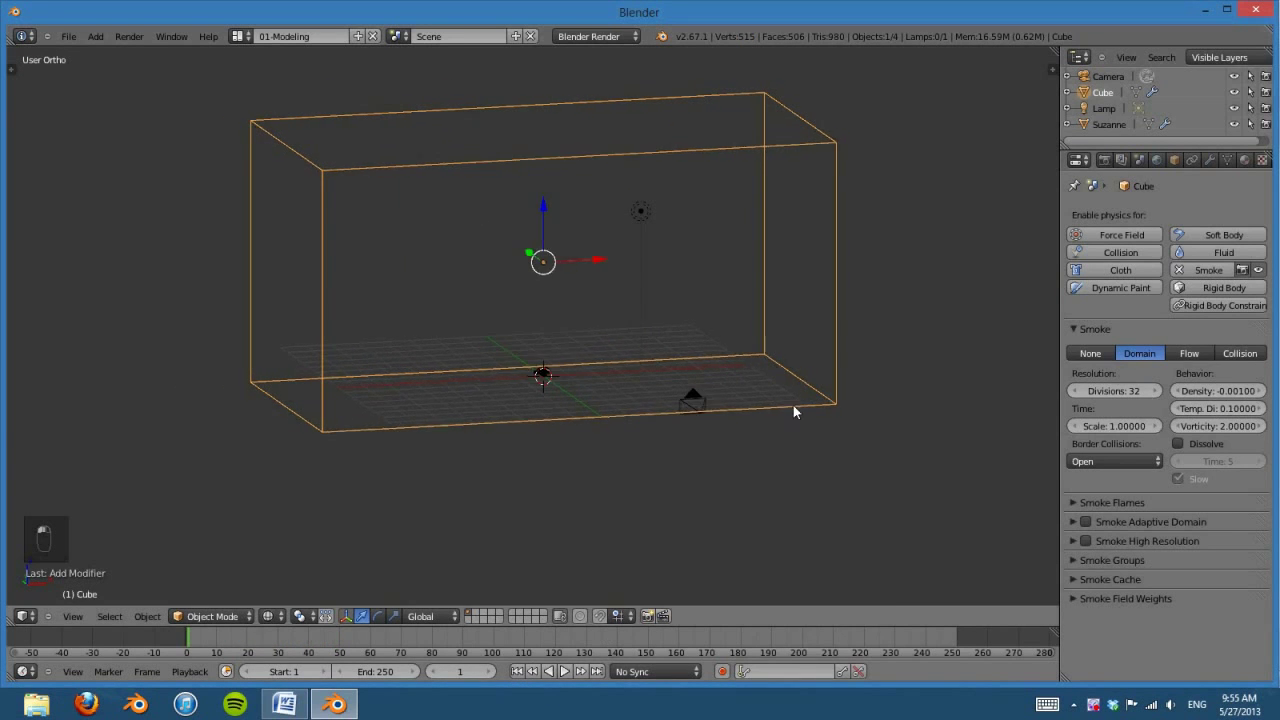
# Step: Set the monkey's smoke flow source to Particle System and add a new particle system to the monkey
pyautogui.scroll(6, 650, 404)
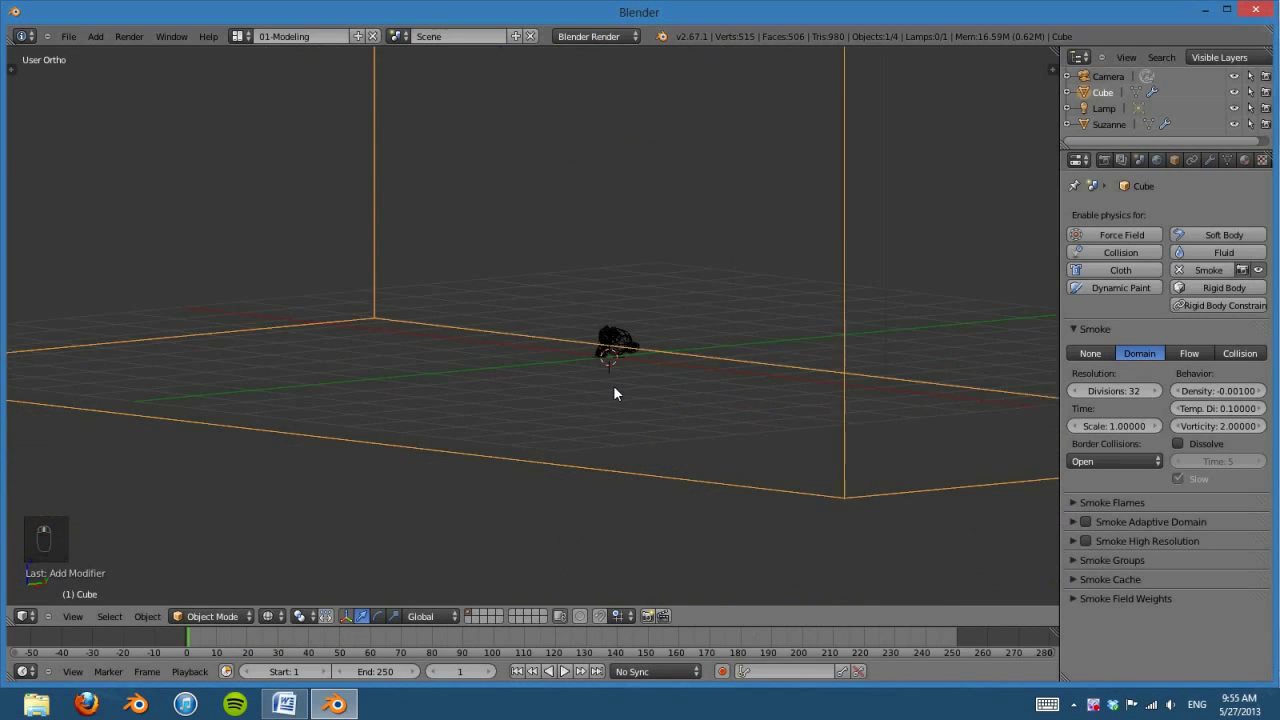
pyautogui.press('KP_5')
pyautogui.moveTo(566, 353); pyautogui.dragTo(713, 381, button='middle')
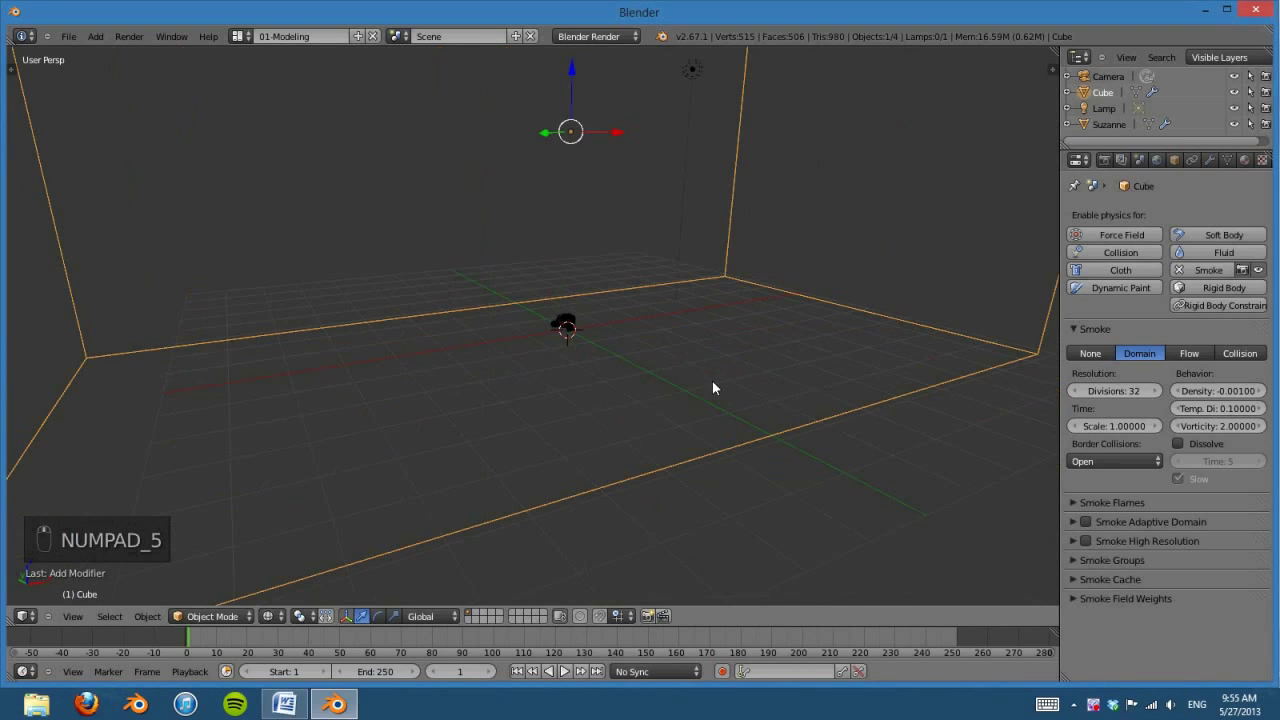
pyautogui.moveTo(629, 340); pyautogui.dragTo(786, 384, button='middle')
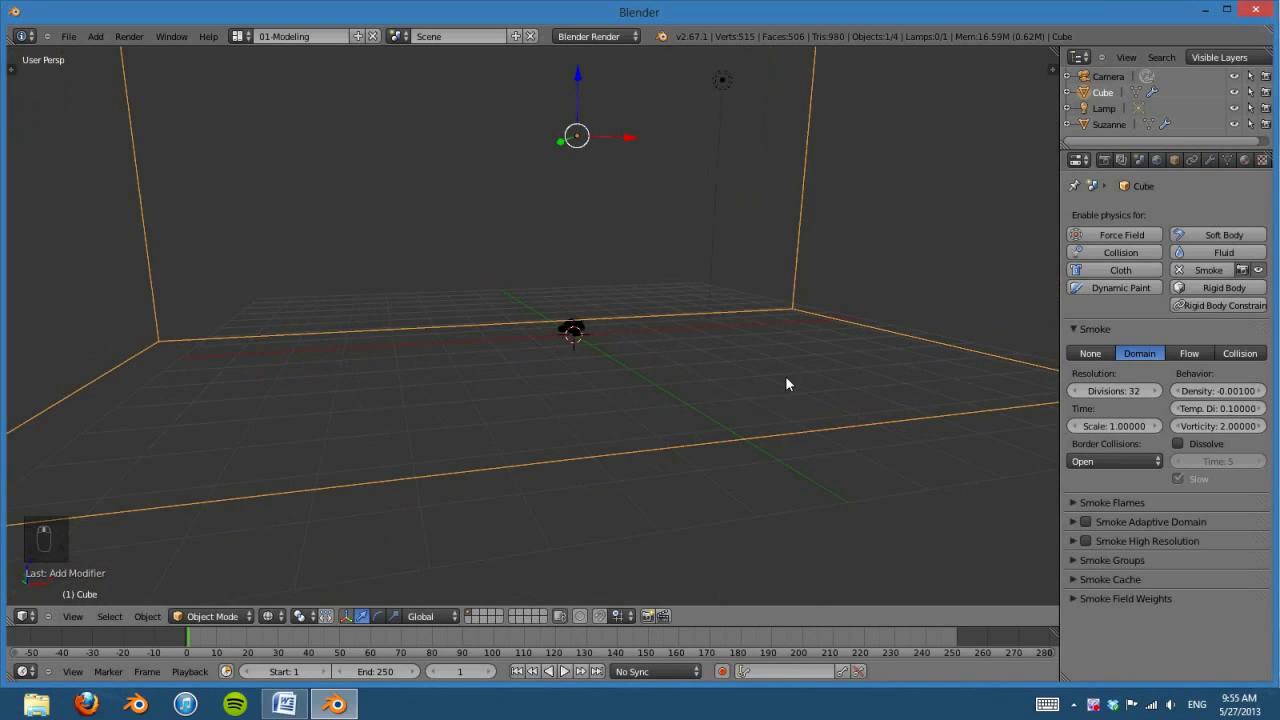
pyautogui.rightClick(572, 332)
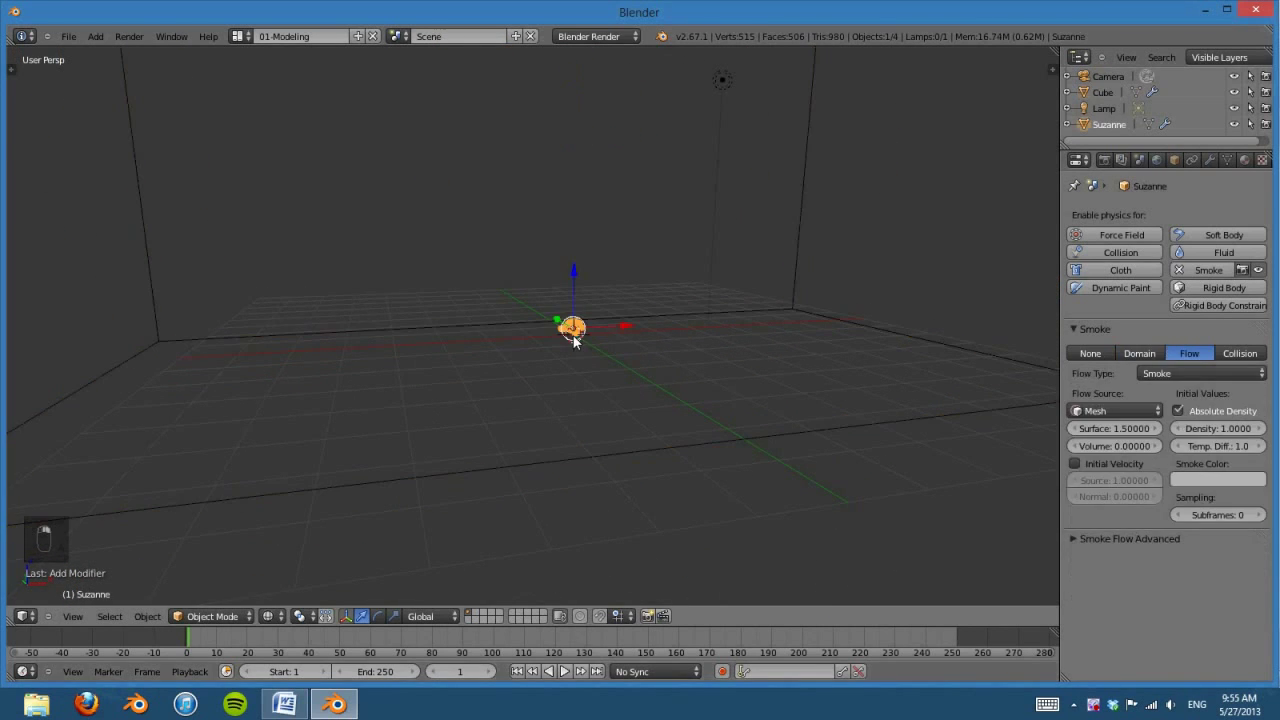
pyautogui.moveTo(868, 372)
pyautogui.mouseDown(button='middle')
pyautogui.moveTo(766, 366)
pyautogui.moveTo(880, 380)
pyautogui.mouseUp(button='middle')
pyautogui.click(1115, 410)
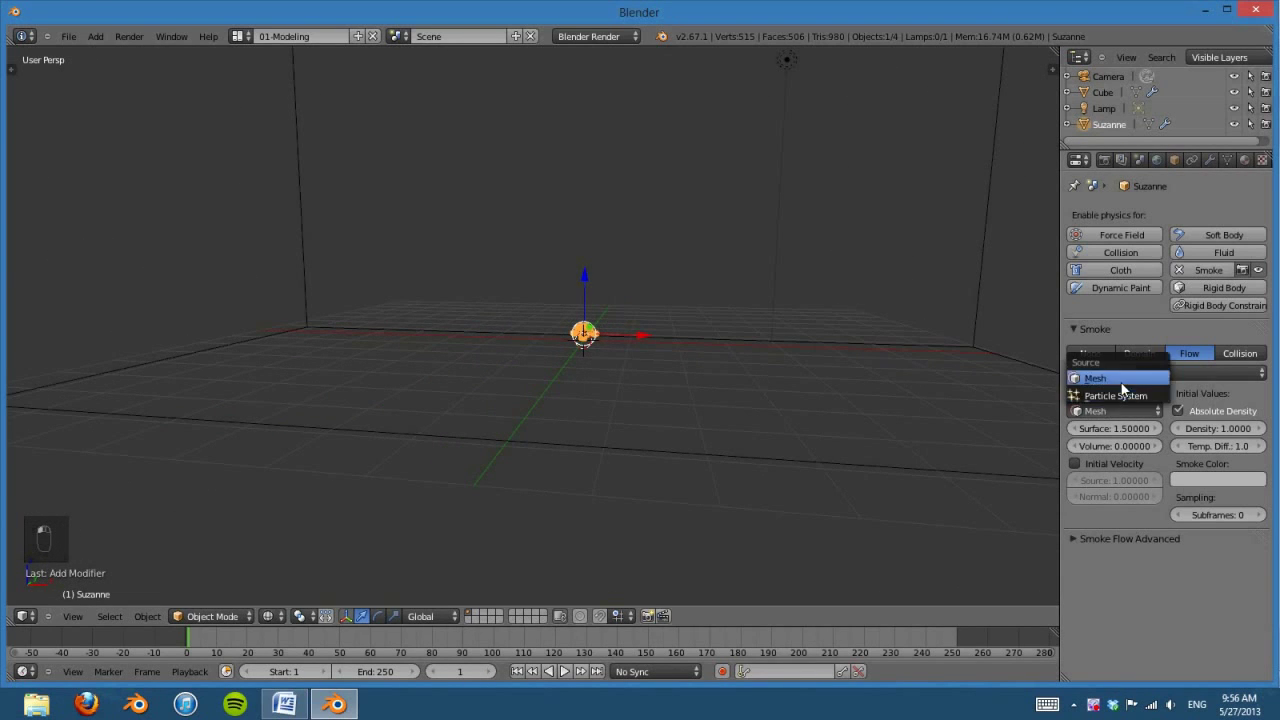
pyautogui.click(1120, 395)
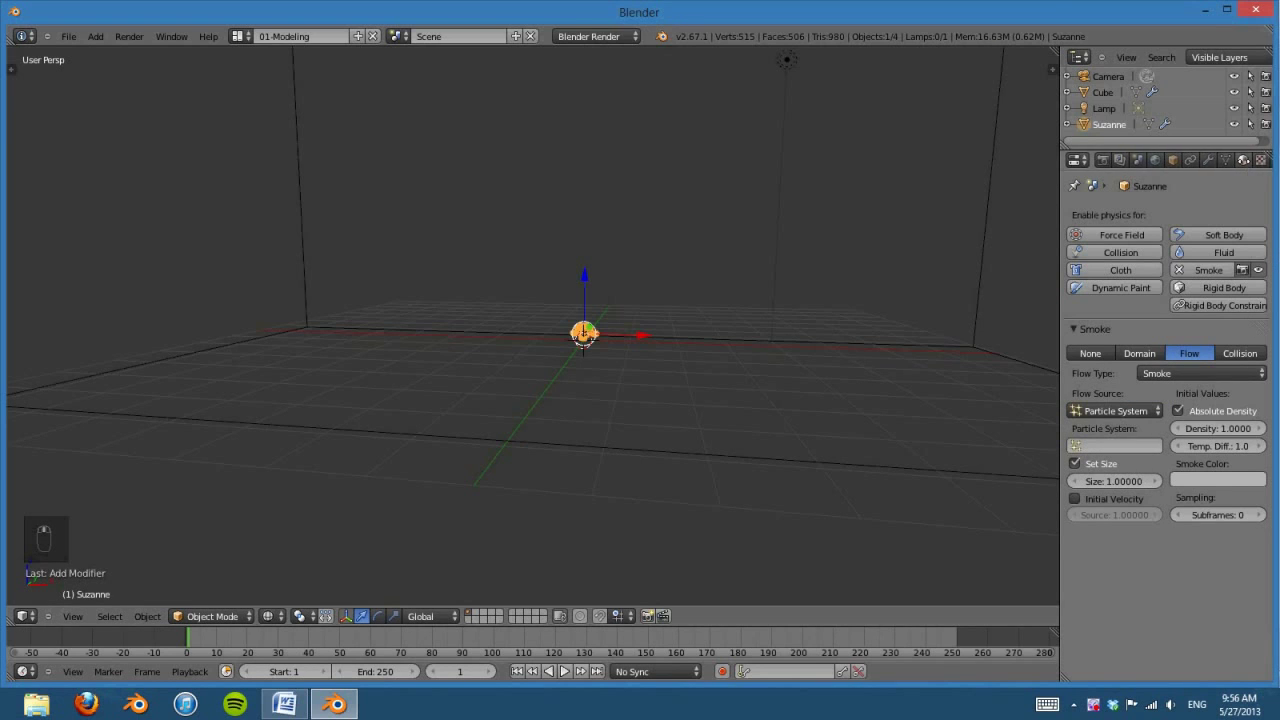
pyautogui.click(1243, 163)
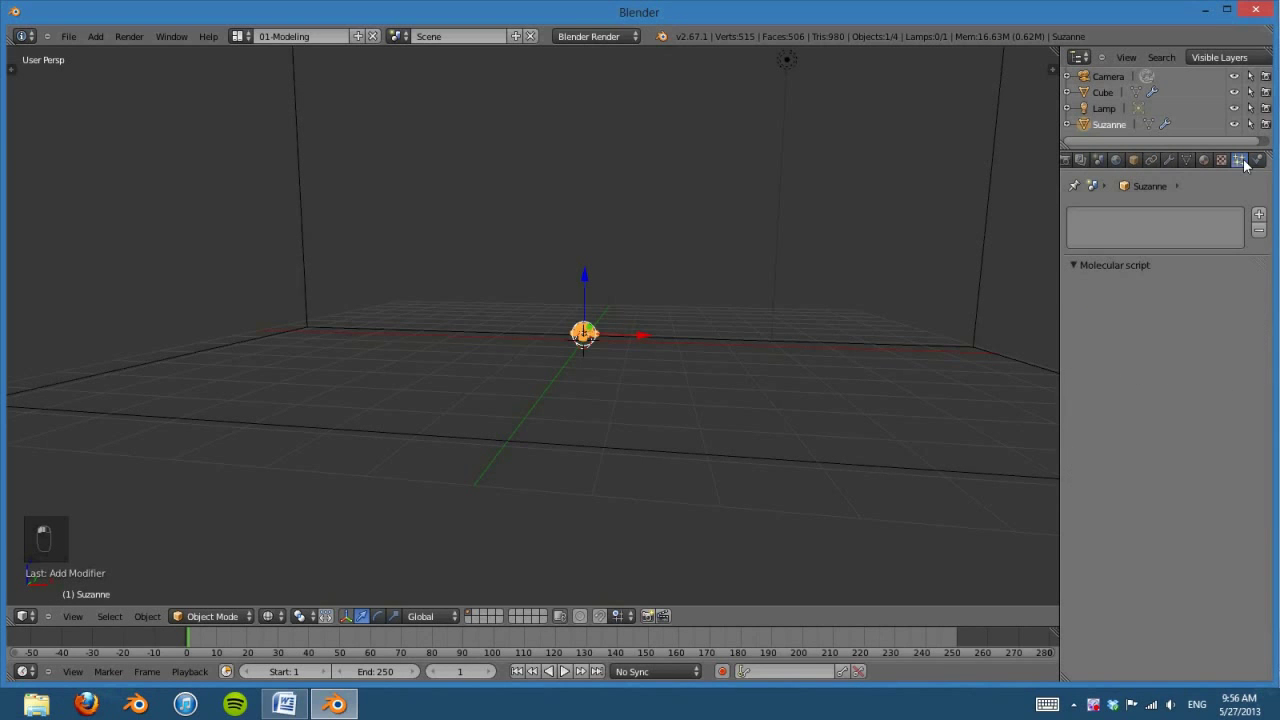
pyautogui.click(1259, 214)
# Step: Play the particle emission in the orthographic front view, stop it and return to the first frame
pyautogui.press('KP_1')
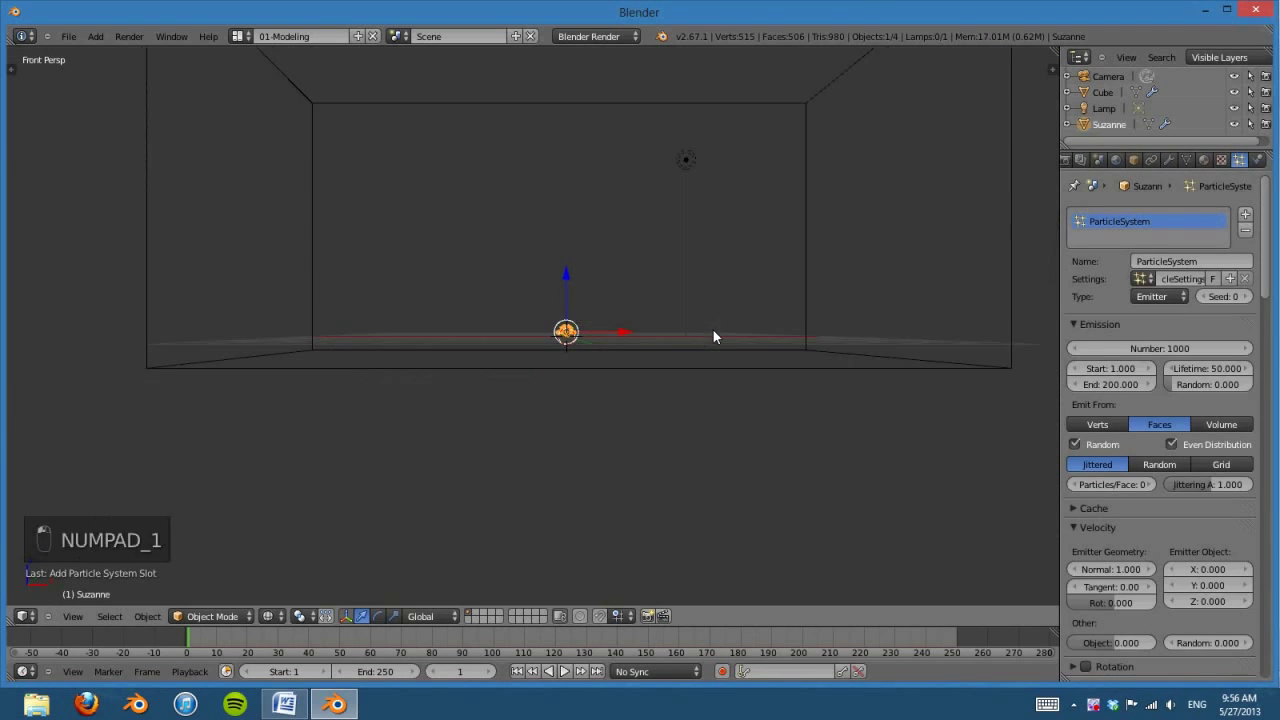
pyautogui.press('KP_5')
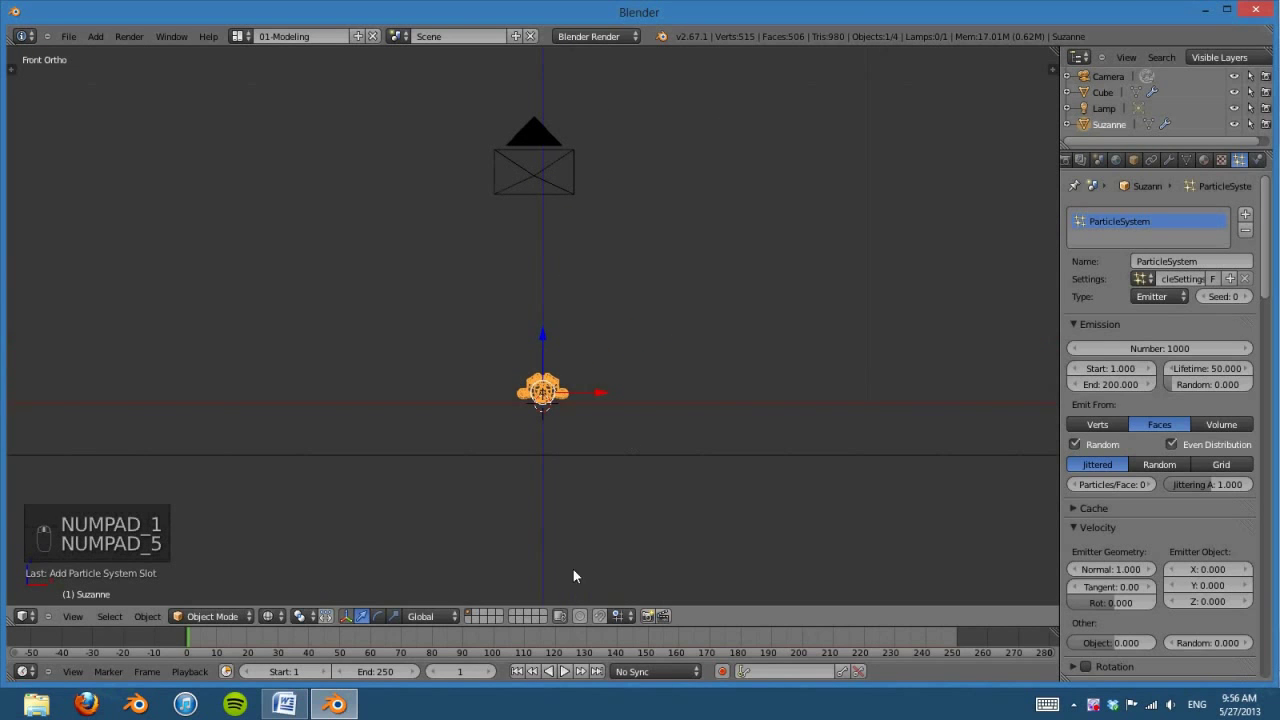
pyautogui.click(564, 671)
pyautogui.rightClick(566, 672)
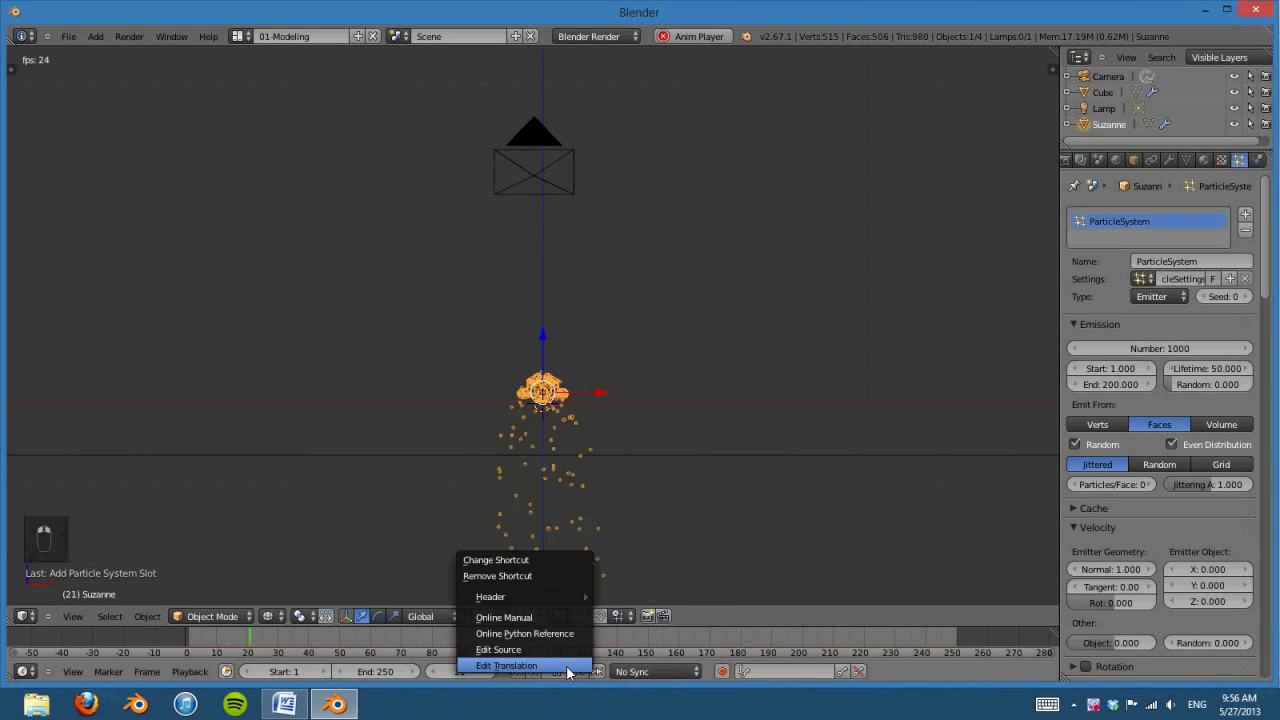
pyautogui.press('Escape')
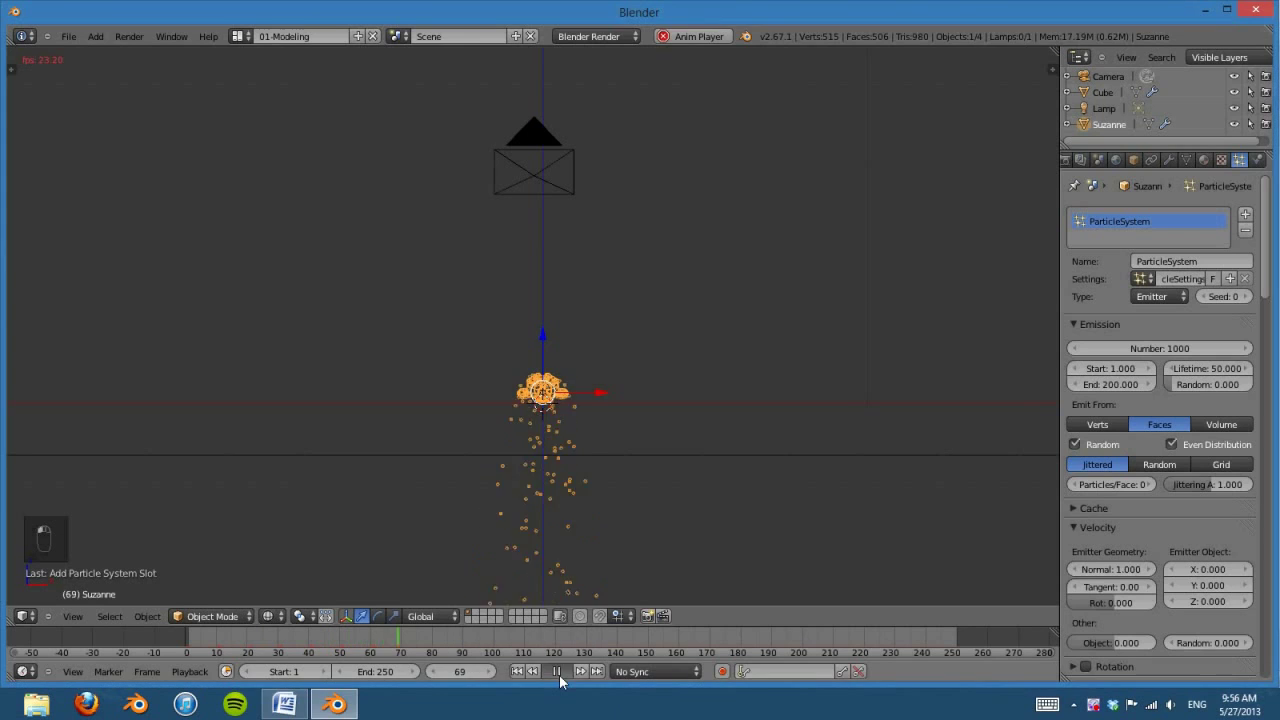
pyautogui.click(564, 671)
pyautogui.click(516, 671)
# Step: Set both the start and the end frame of the particle emission to 10
pyautogui.keyDown('shift'); pyautogui.moveTo(609, 392); pyautogui.dragTo(593, 477, button='middle'); pyautogui.keyUp('shift')
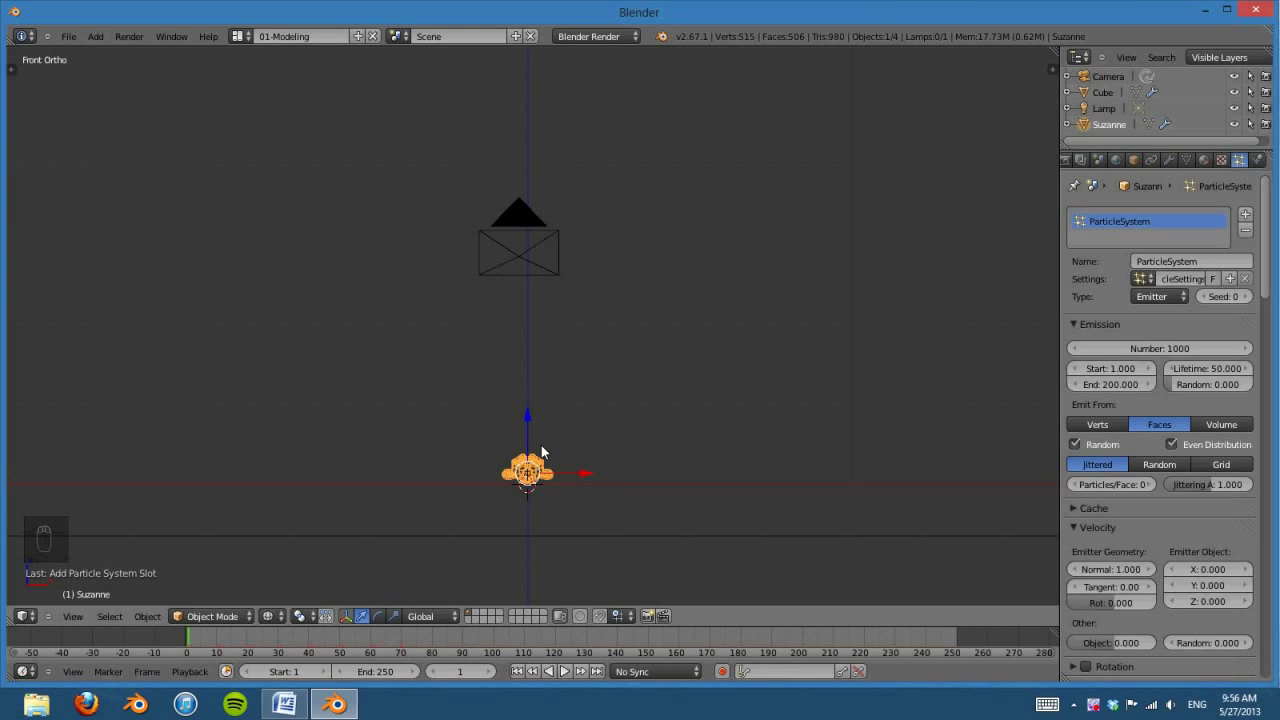
pyautogui.click(1119, 385)
pyautogui.write('1')
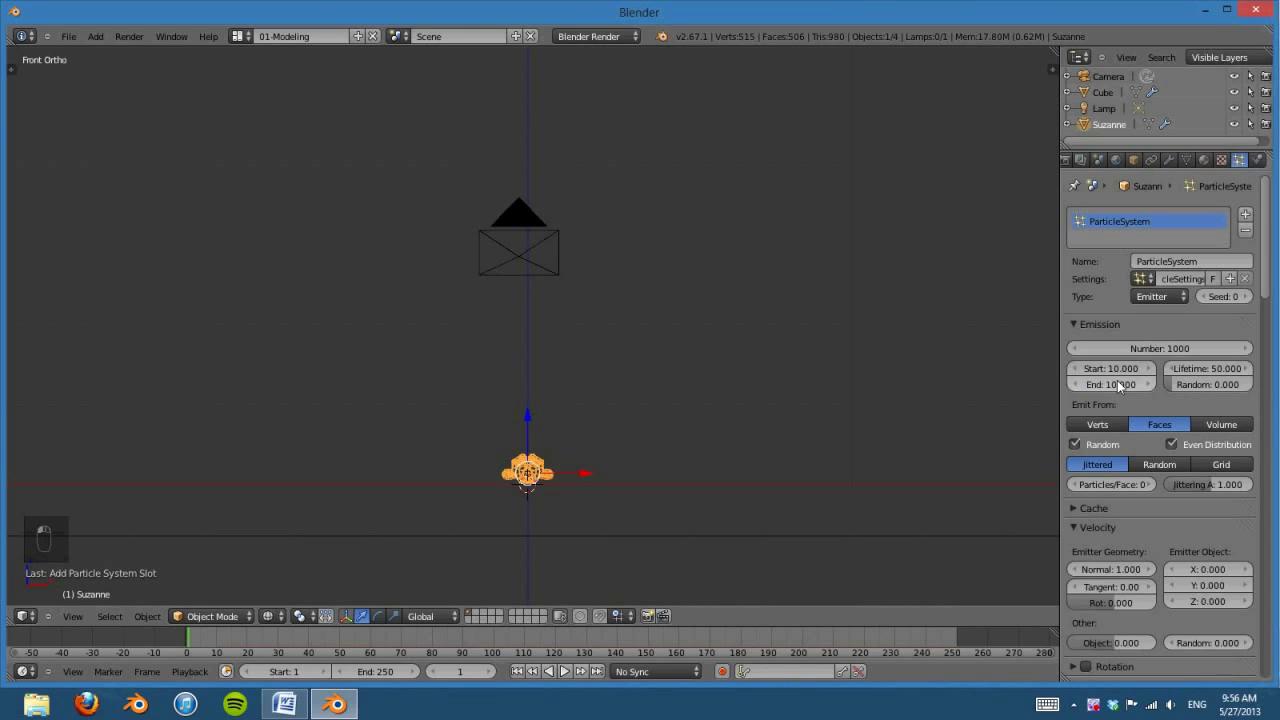
# Step: Play the animation to check the particle burst and stop it at about frame 25
pyautogui.click(566, 671)
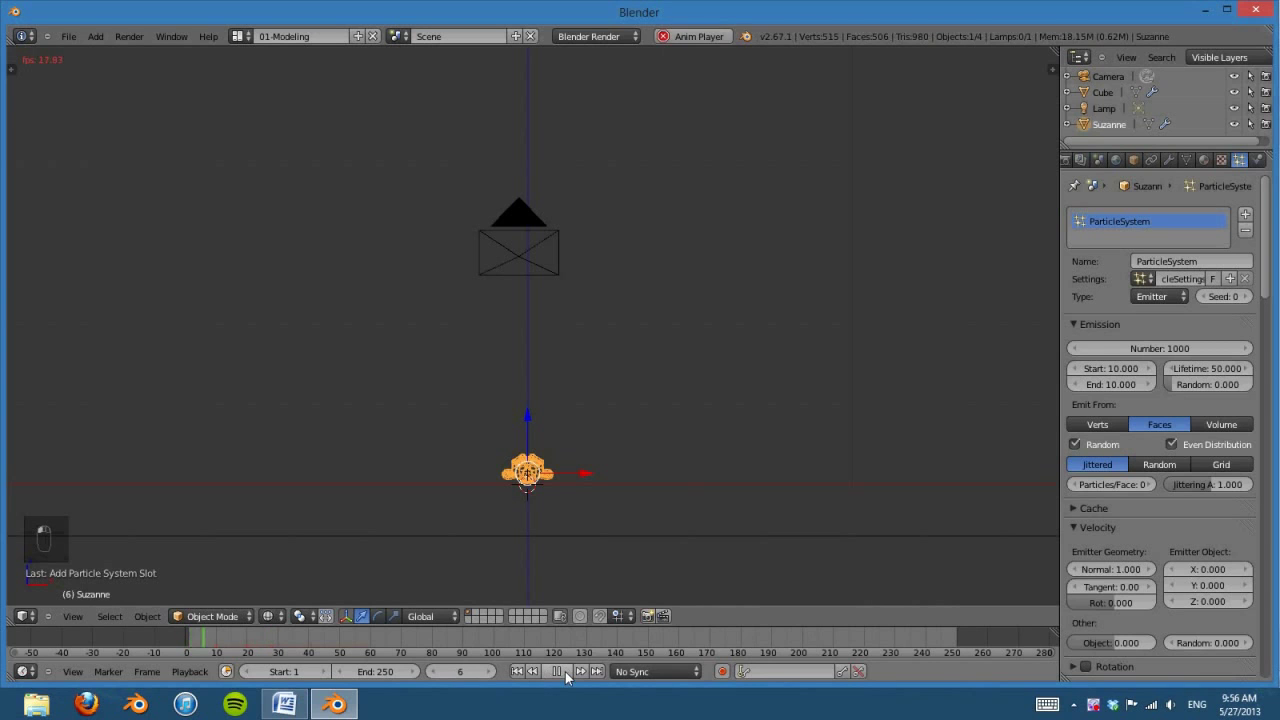
pyautogui.click(562, 671)
pyautogui.press('KP_5')
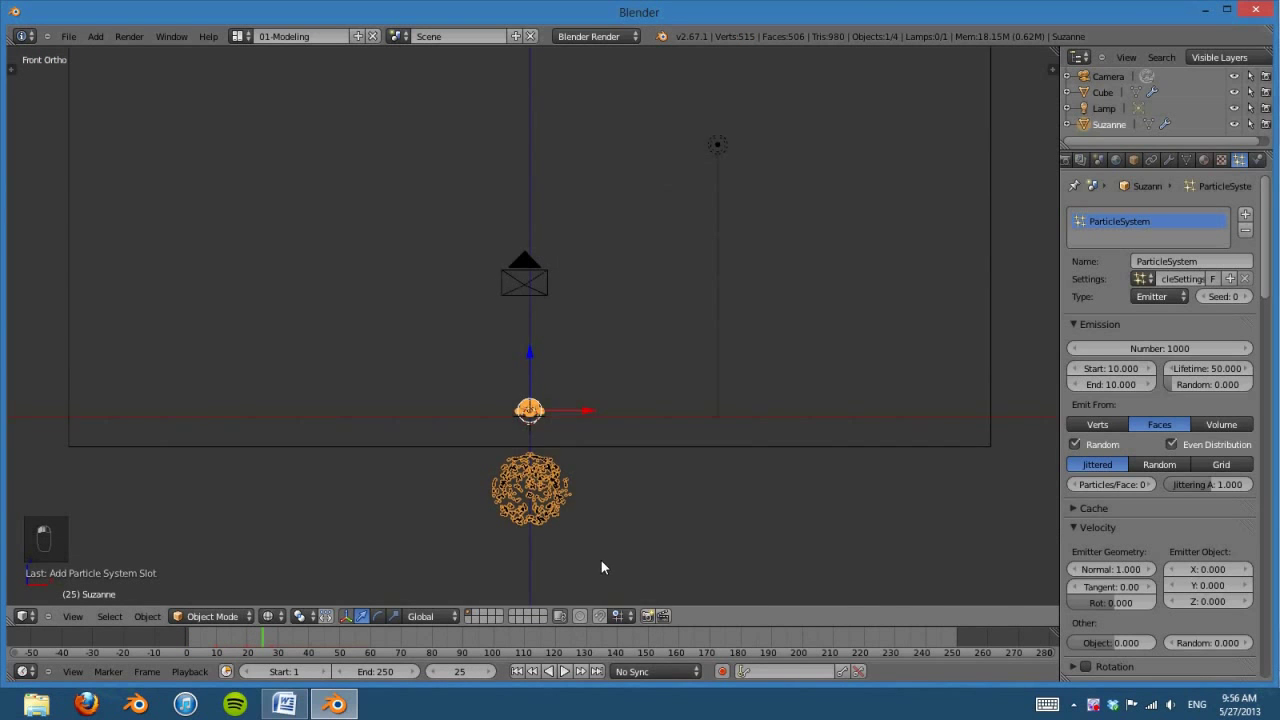
# Step: Return to the first frame and set the particle emission distribution on the faces to Random
pyautogui.scroll(4, 601, 567)
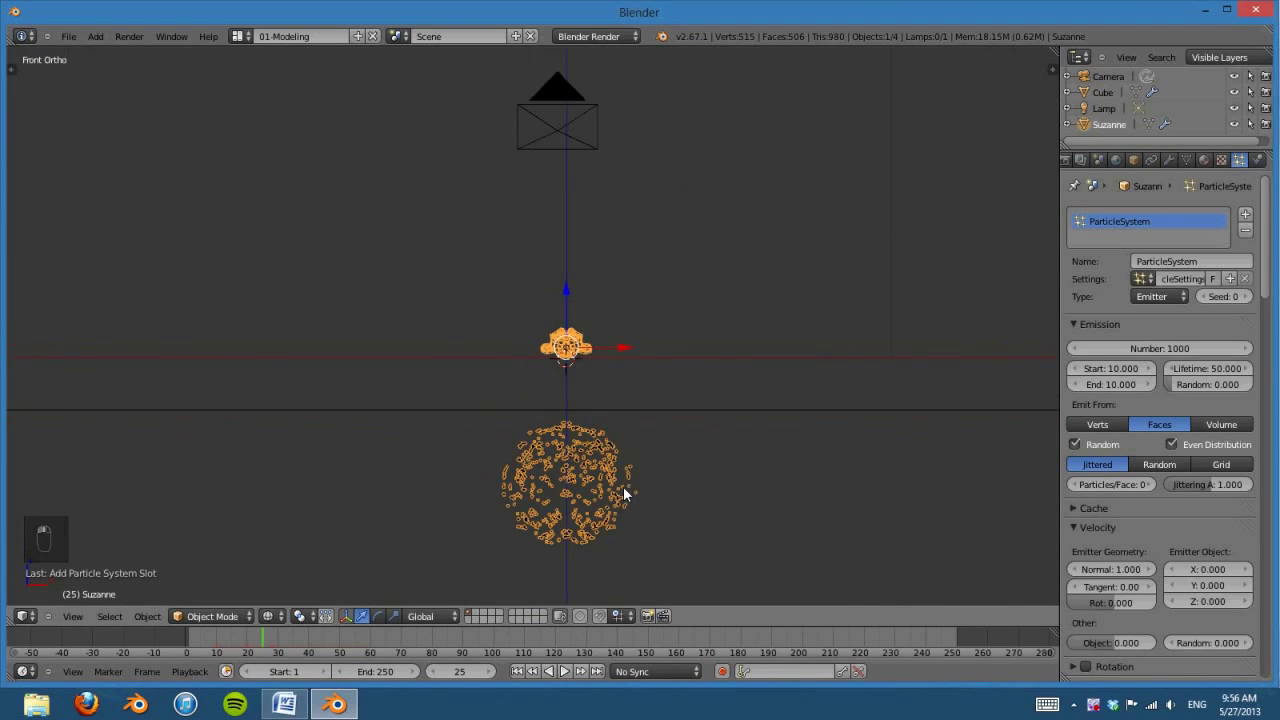
pyautogui.click(517, 671)
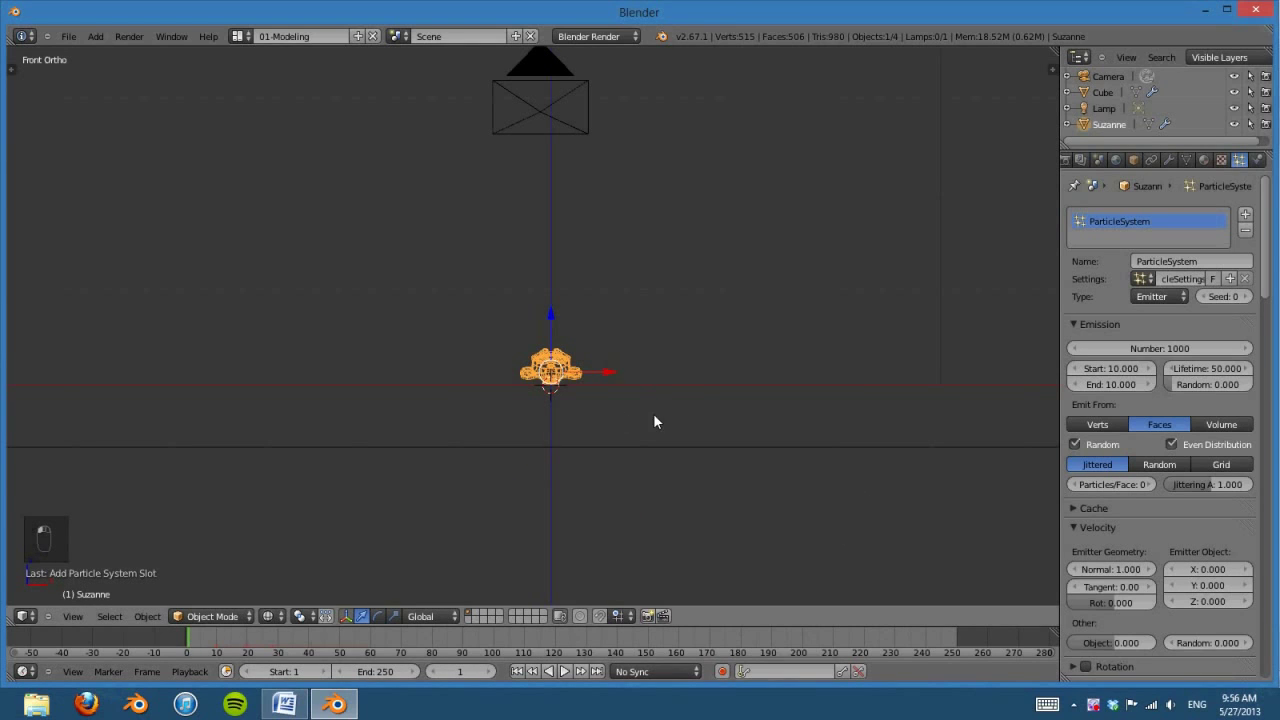
pyautogui.keyDown('shift'); pyautogui.moveTo(600, 337); pyautogui.dragTo(596, 369, button='middle'); pyautogui.keyUp('shift')
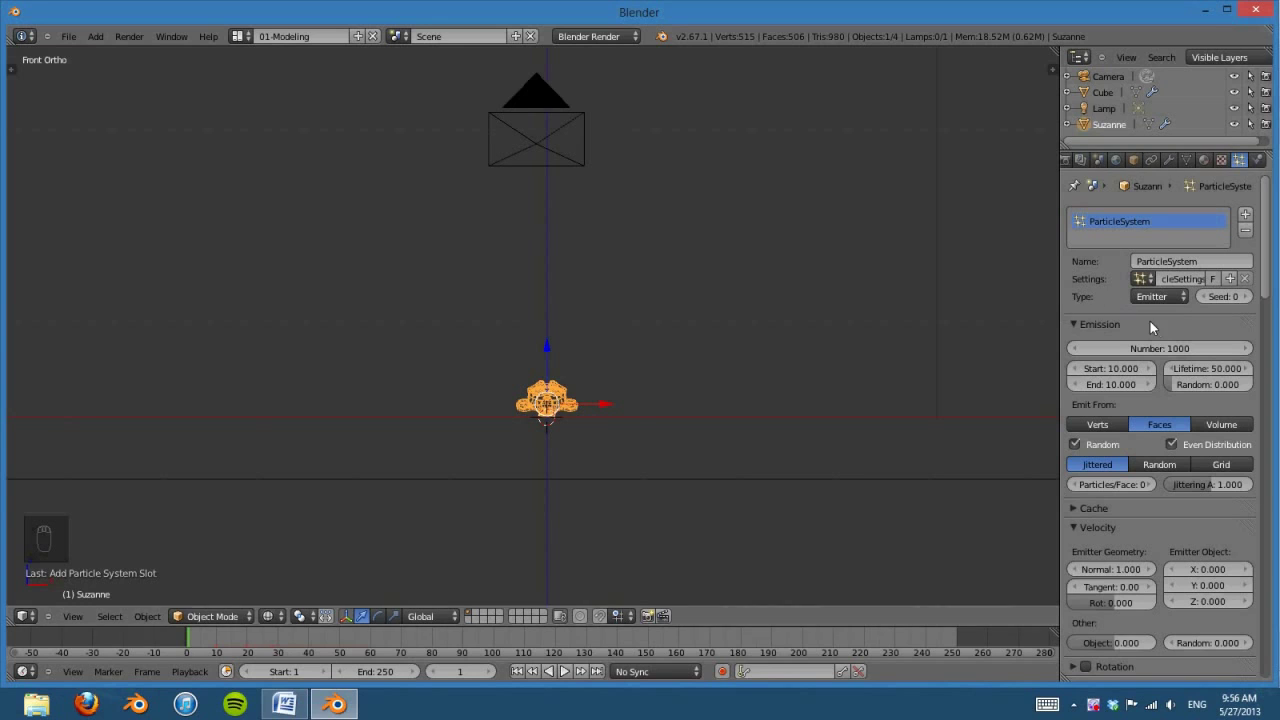
pyautogui.click(1159, 464)
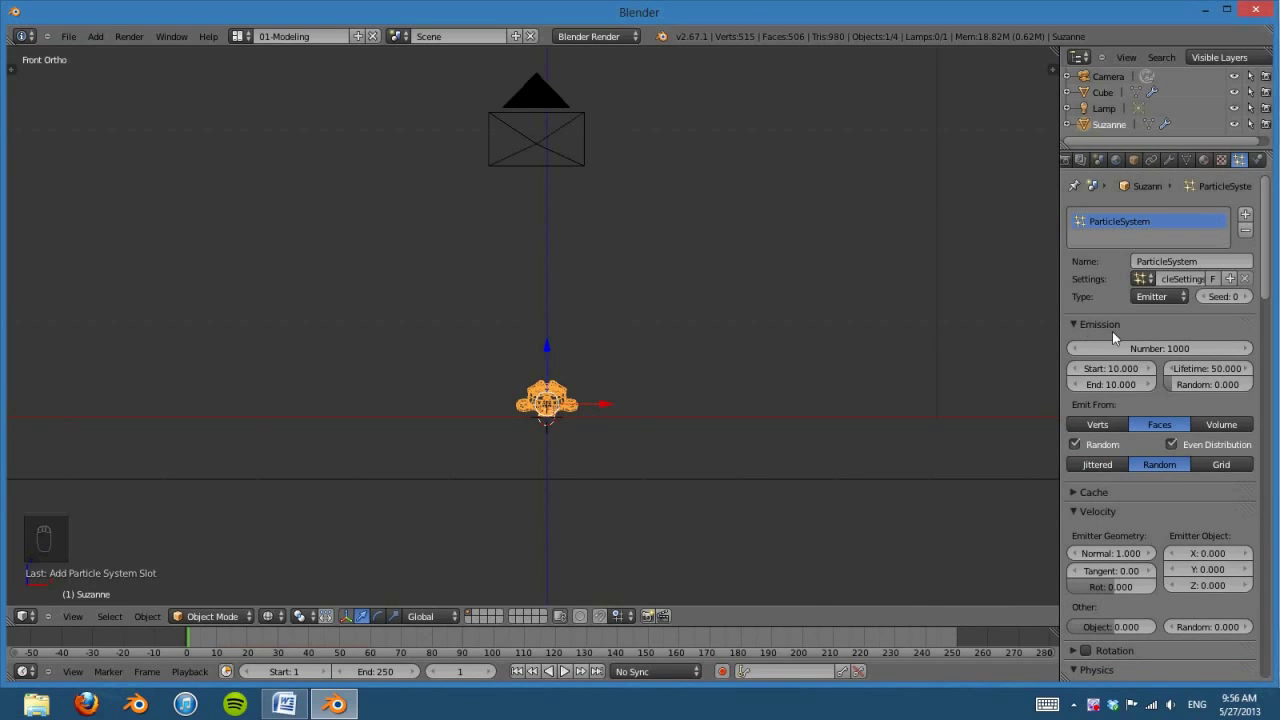
# Step: Set the particles' Normal emission velocity to 10 and play the animation to about frame 26
pyautogui.scroll(-2, 1112, 331)
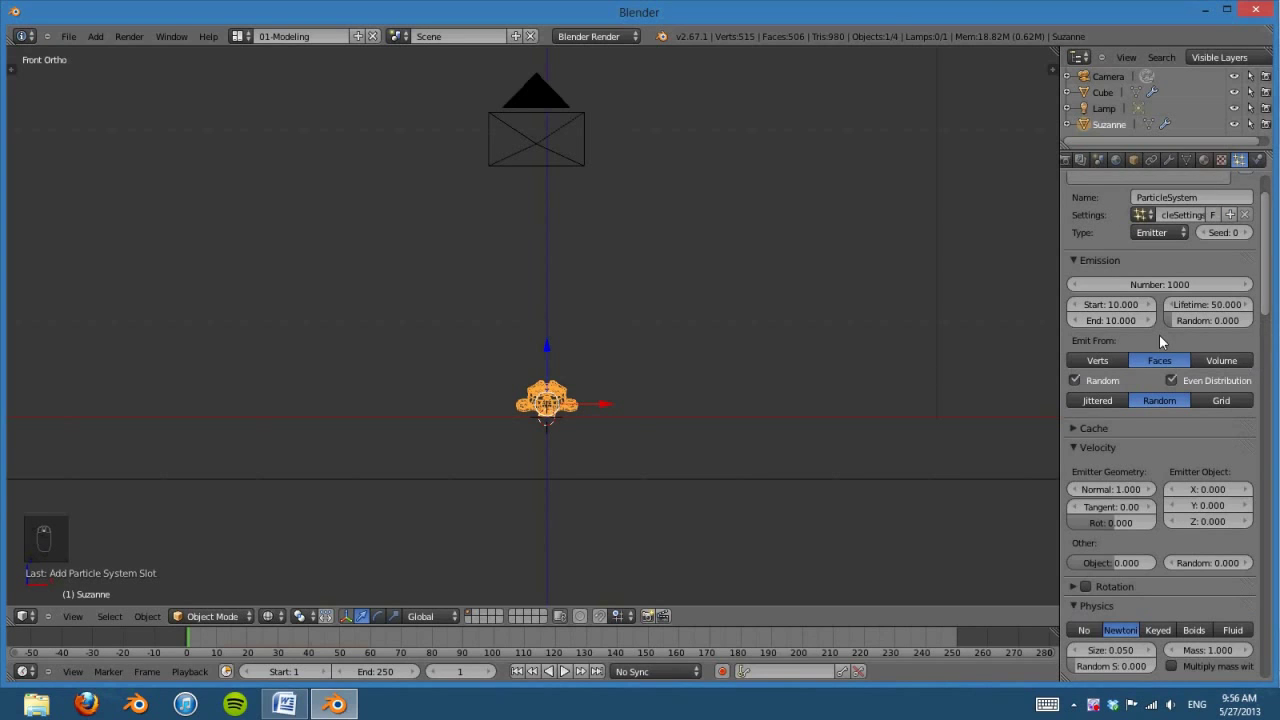
pyautogui.scroll(-1, 1159, 334)
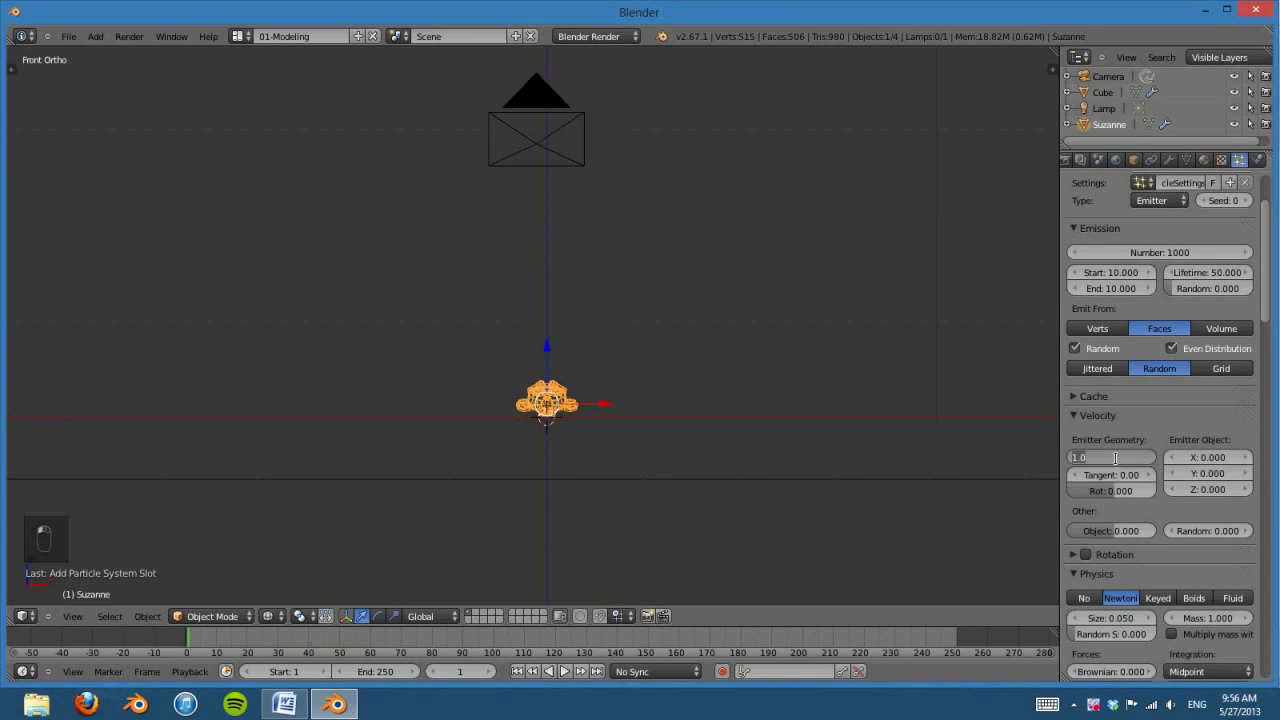
pyautogui.click(565, 671)
pyautogui.click(566, 670)
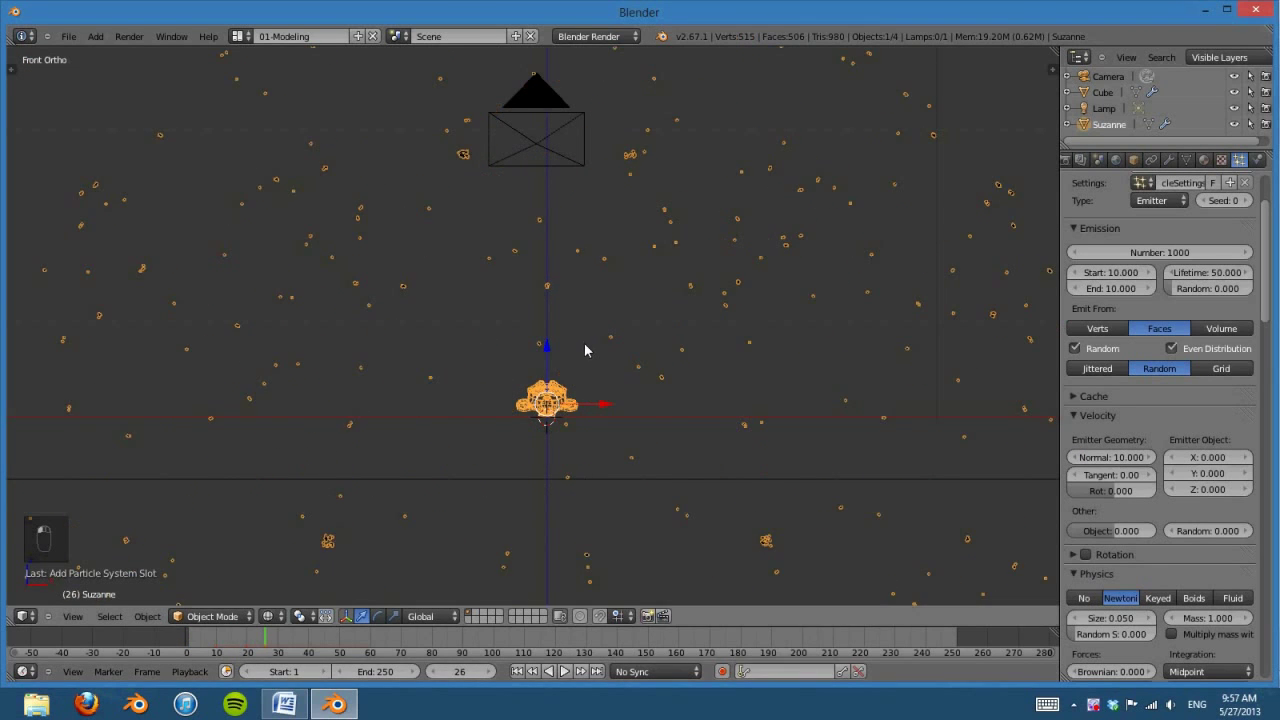
# Step: Replay the faster particle burst from the first frame to about frame 32, then return to frame 1
pyautogui.scroll(-3, 586, 349)
pyautogui.click(517, 671)
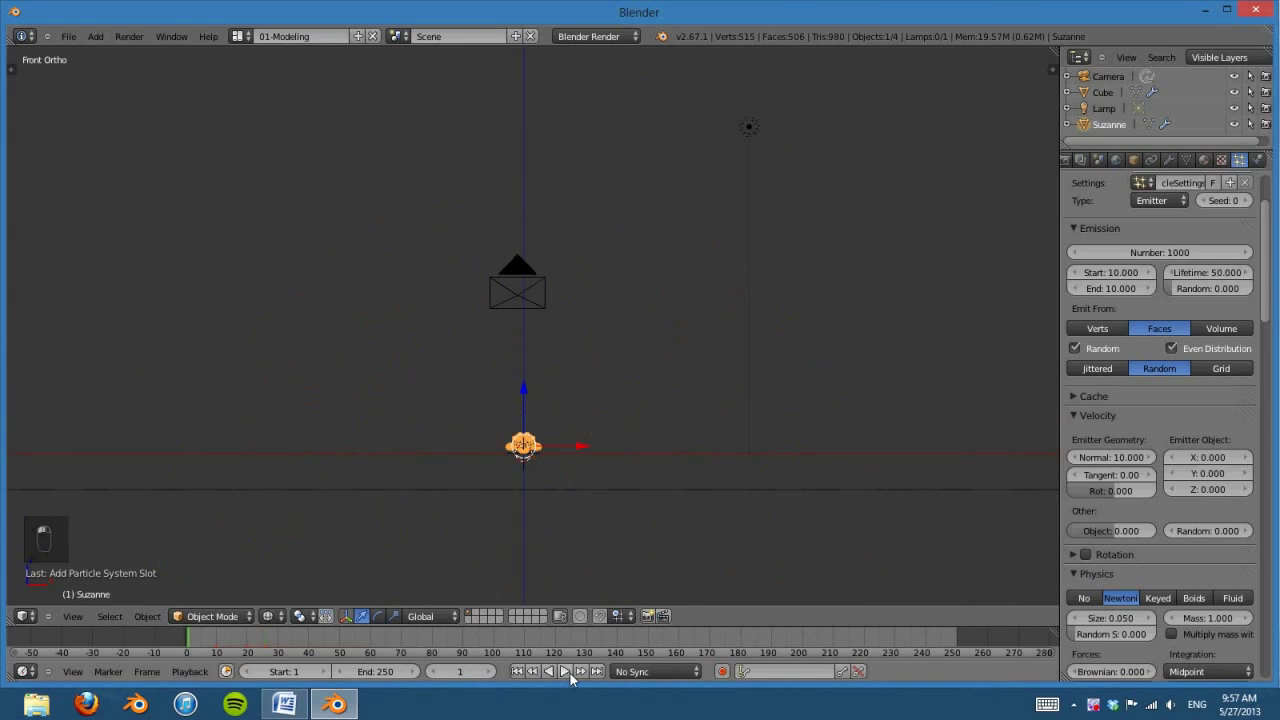
pyautogui.click(565, 671)
pyautogui.click(558, 671)
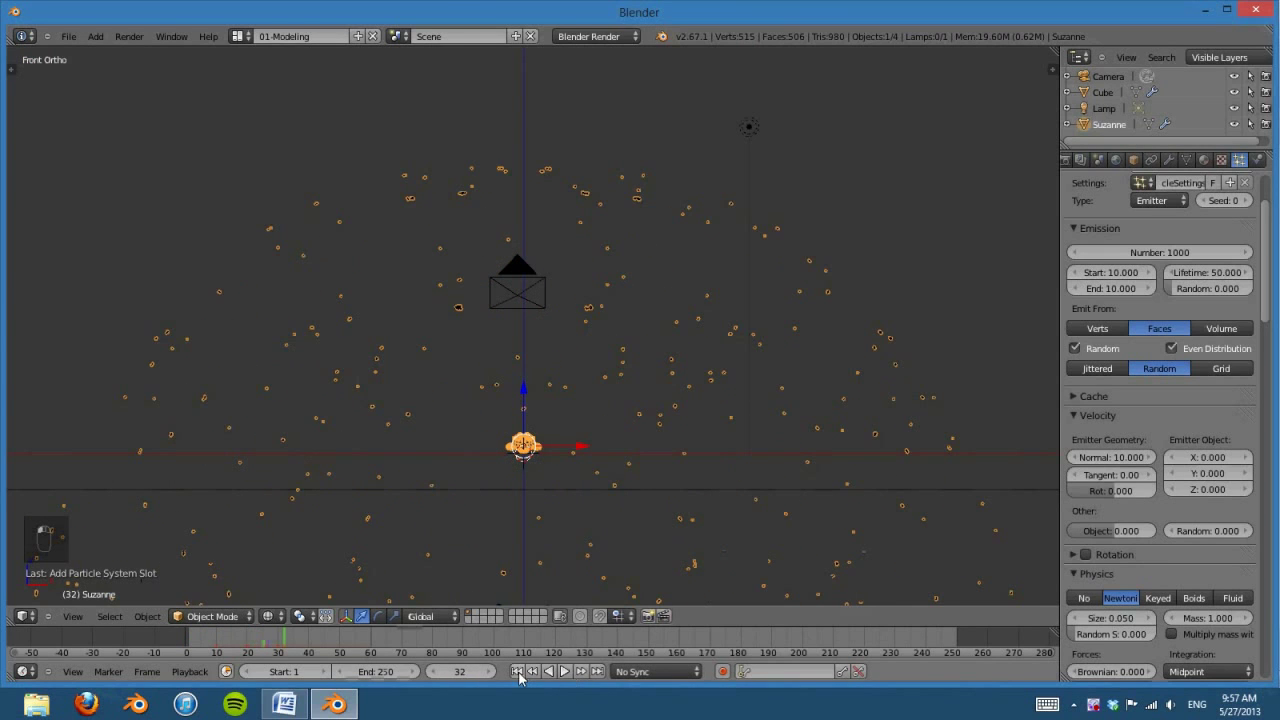
pyautogui.click(517, 671)
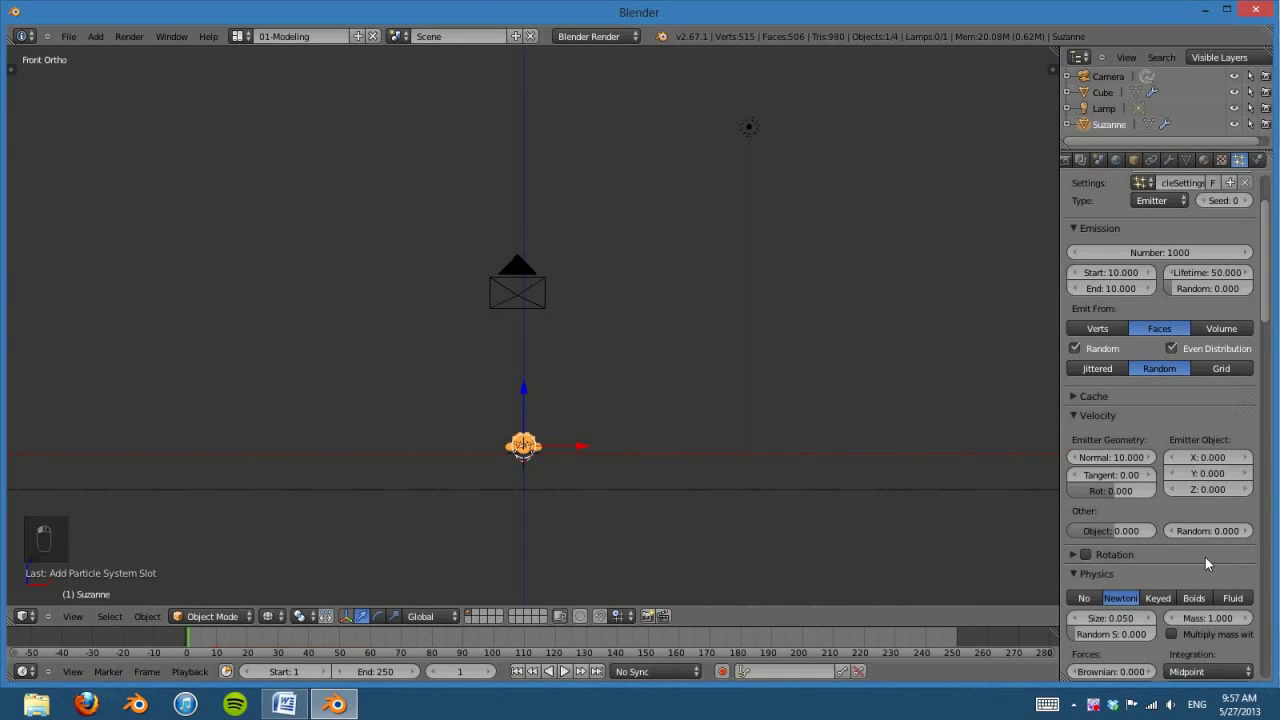
# Step: Set the particles' emitter object Z velocity to 3 and their random velocity to 5
pyautogui.write('3')
pyautogui.press('Return')
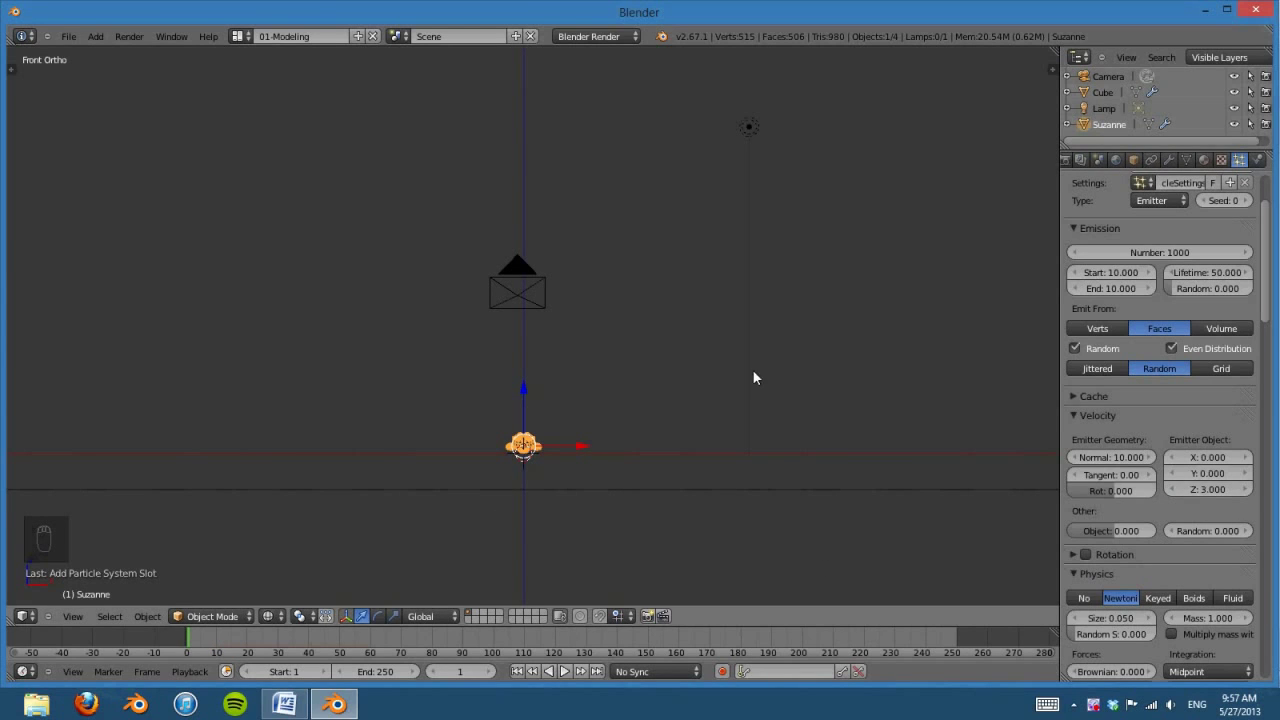
pyautogui.click(1205, 530)
pyautogui.press('Return')
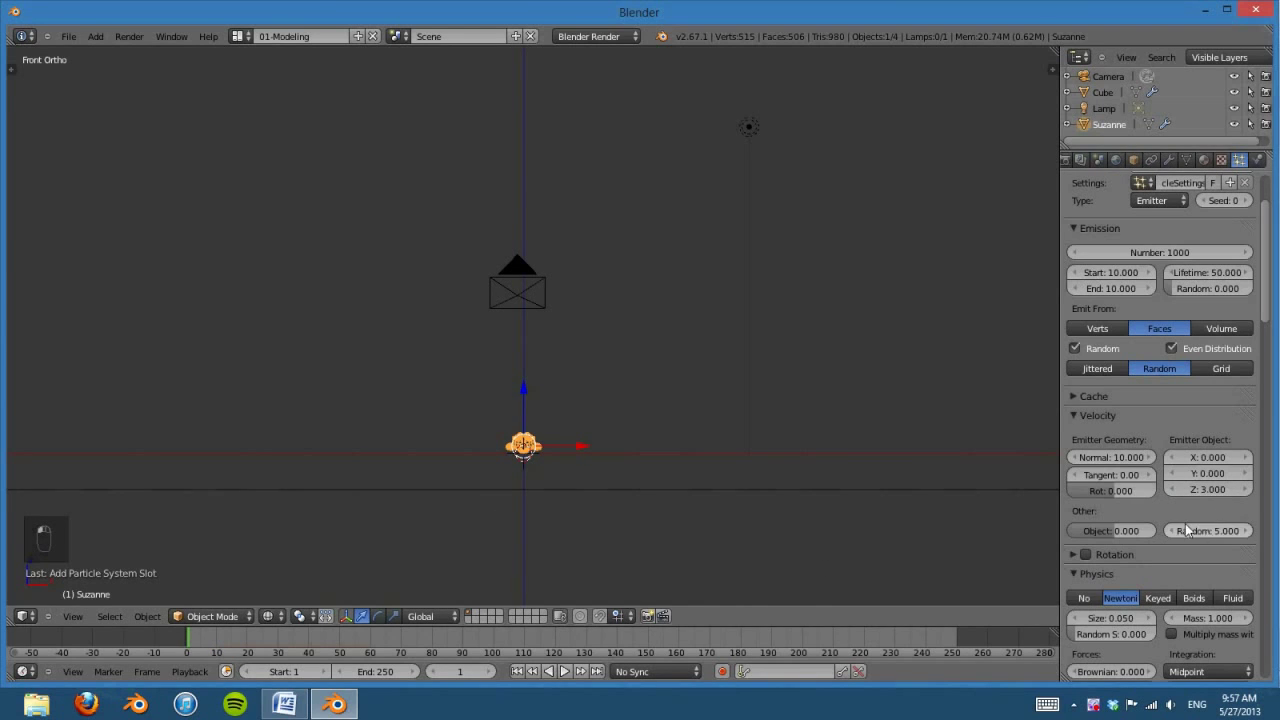
# Step: Play the burst to about frame 44, compare its spread with the smoke domain from several angles, and return to the first frame
pyautogui.click(564, 671)
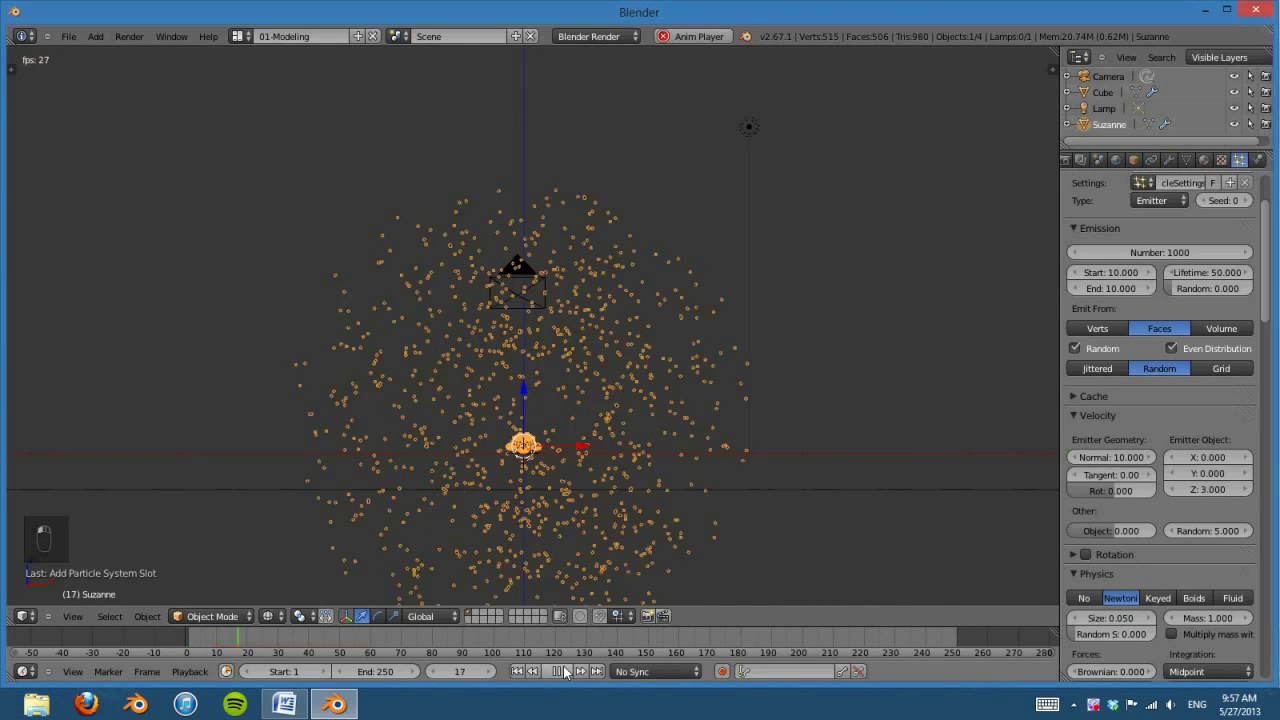
pyautogui.click(564, 671)
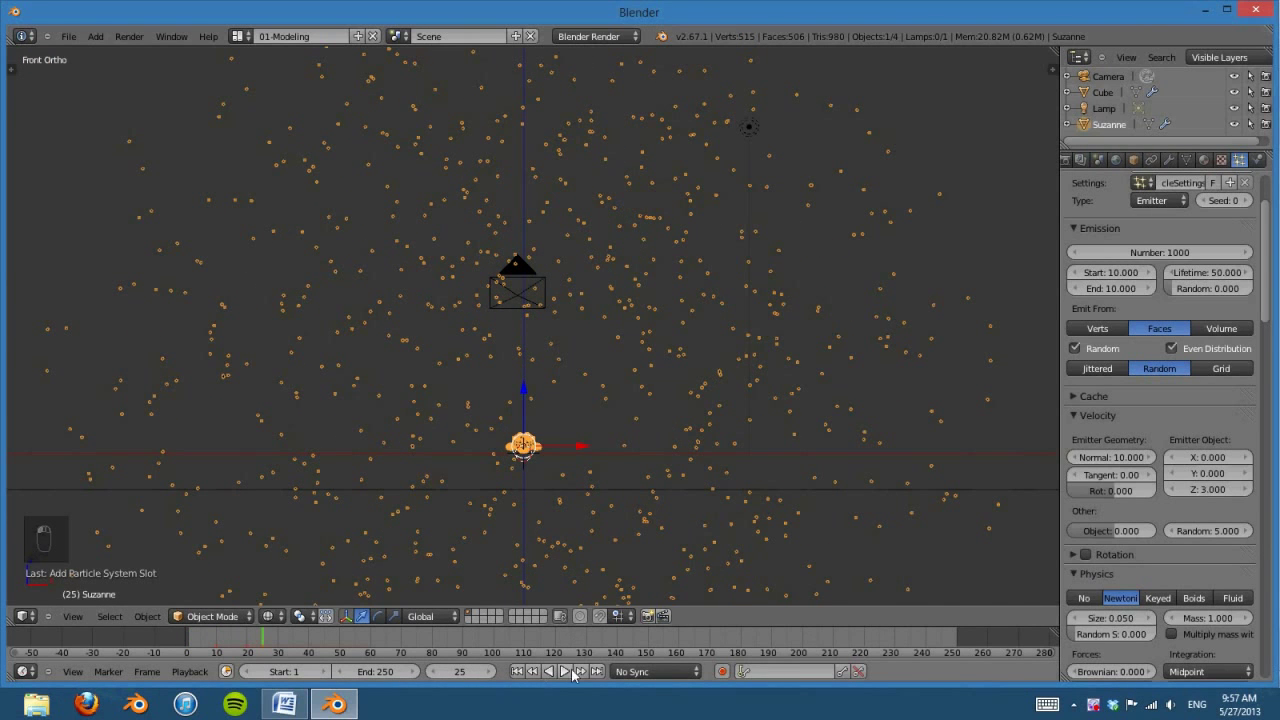
pyautogui.click(565, 671)
pyautogui.click(565, 671)
pyautogui.scroll(-4, 649, 453)
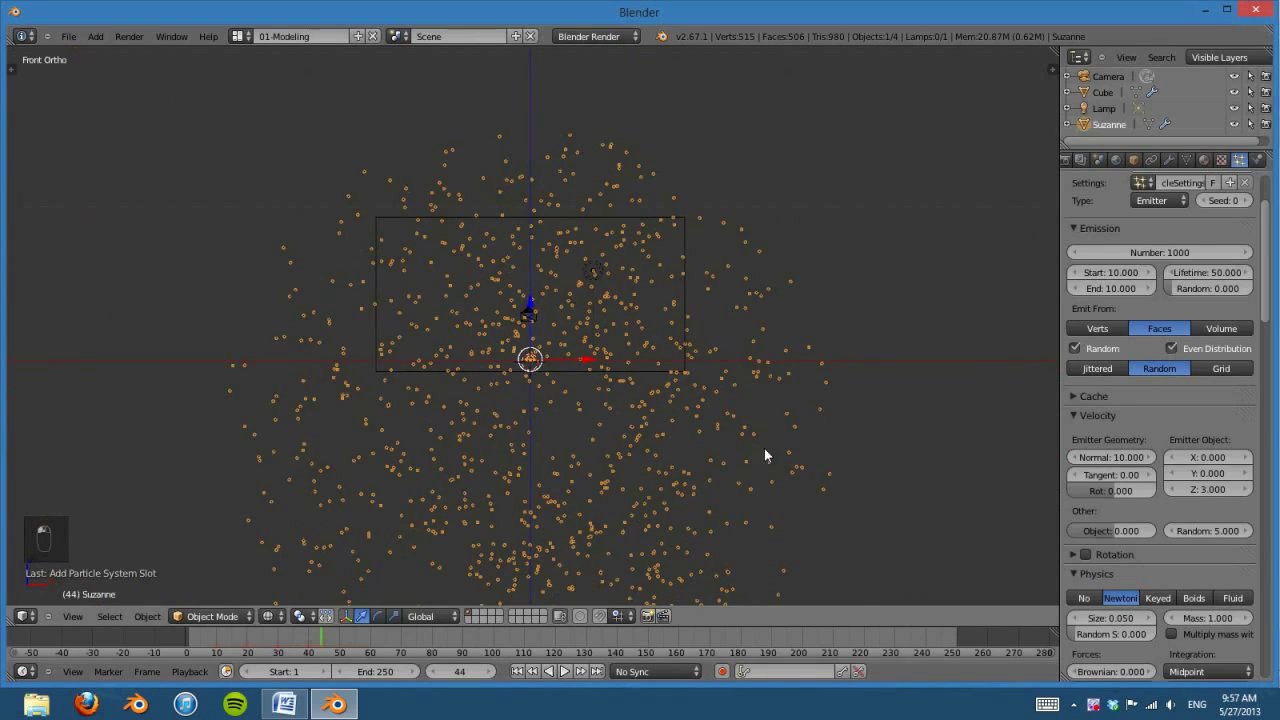
pyautogui.moveTo(765, 450); pyautogui.dragTo(621, 462, button='middle')
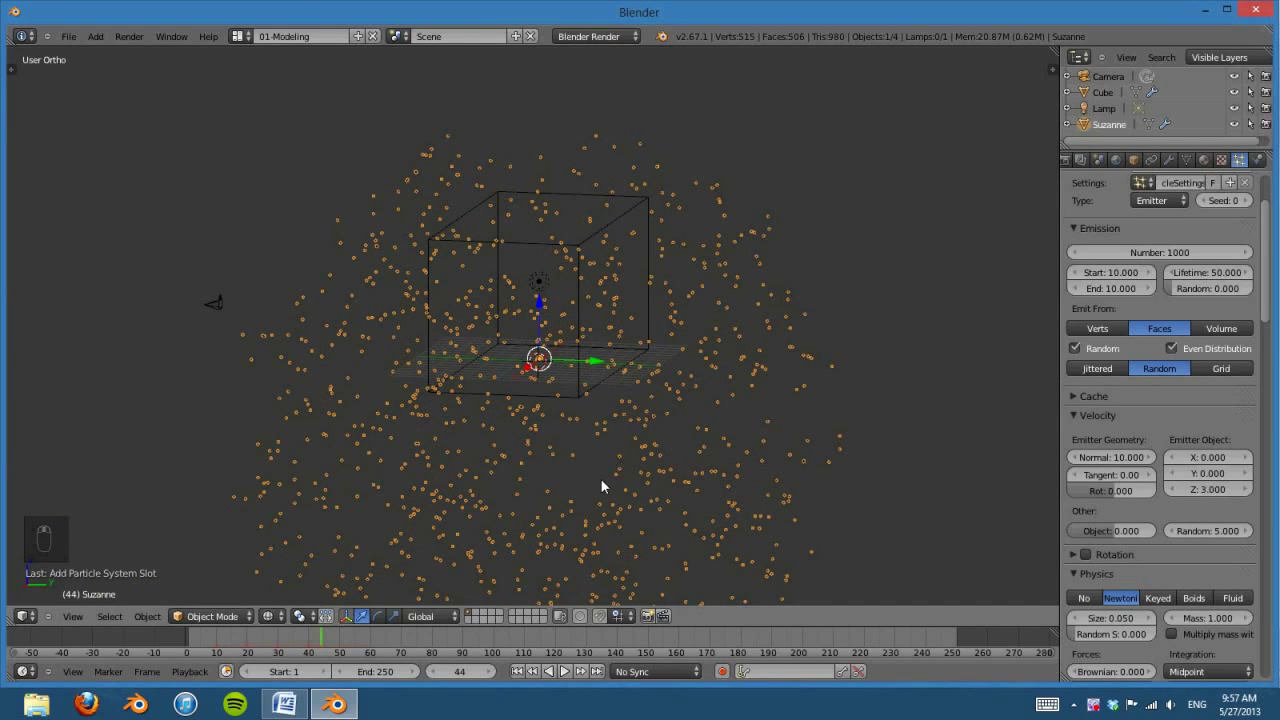
pyautogui.scroll(-3, 570, 480)
pyautogui.moveTo(539, 481); pyautogui.dragTo(660, 474, button='middle')
pyautogui.press('KP_1')
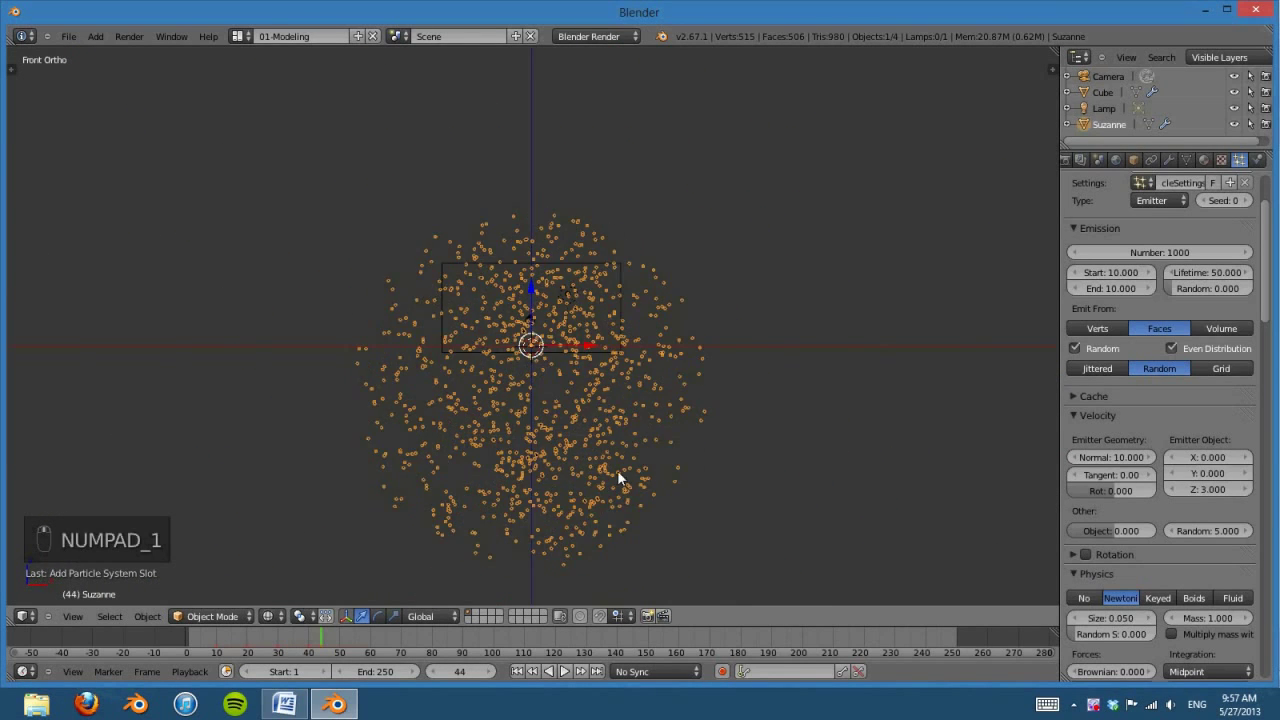
pyautogui.scroll(5, 617, 470)
pyautogui.click(517, 671)
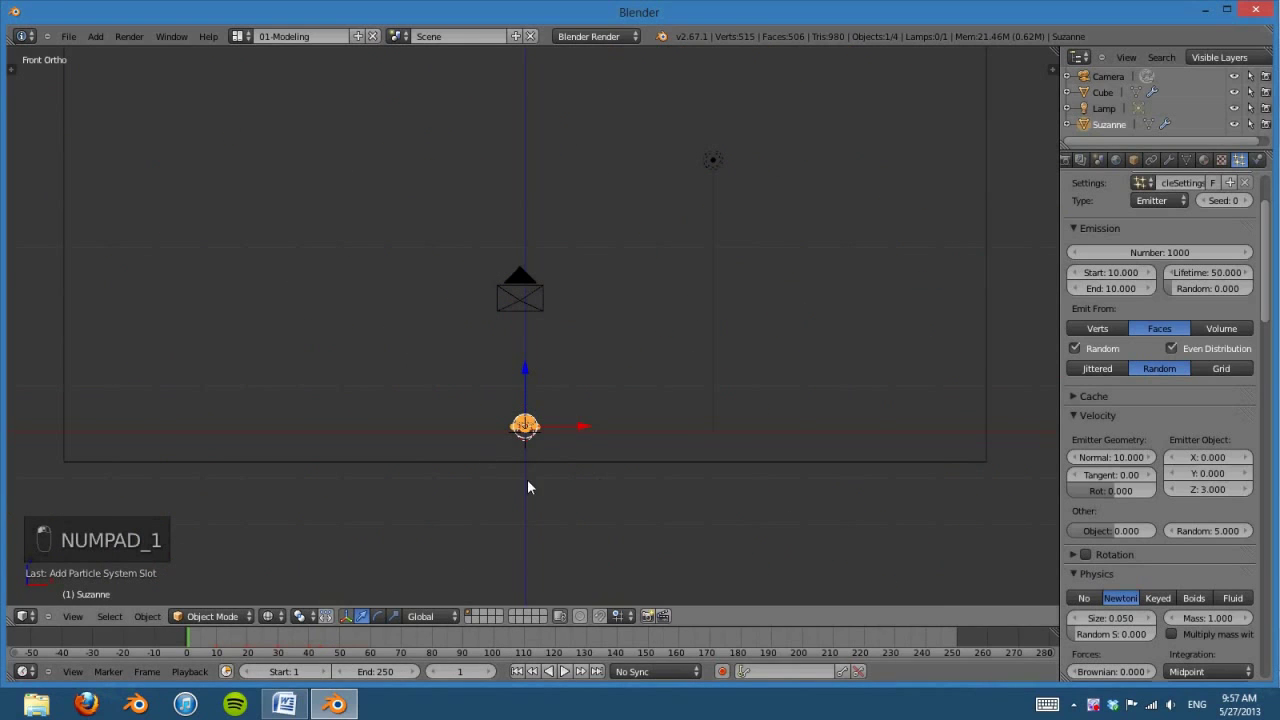
# Step: Try a particle lifetime of 8 frames and play the animation to about frame 27
pyautogui.click(1207, 270)
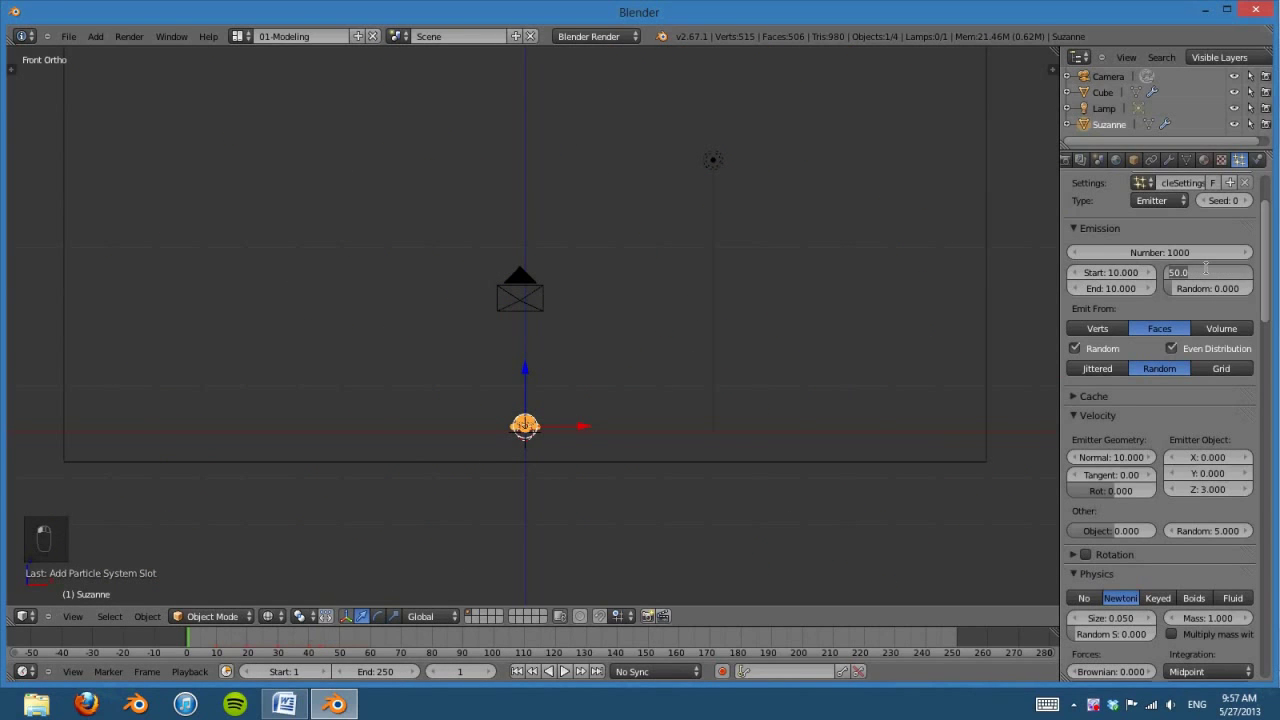
pyautogui.write('8')
pyautogui.press('Return')
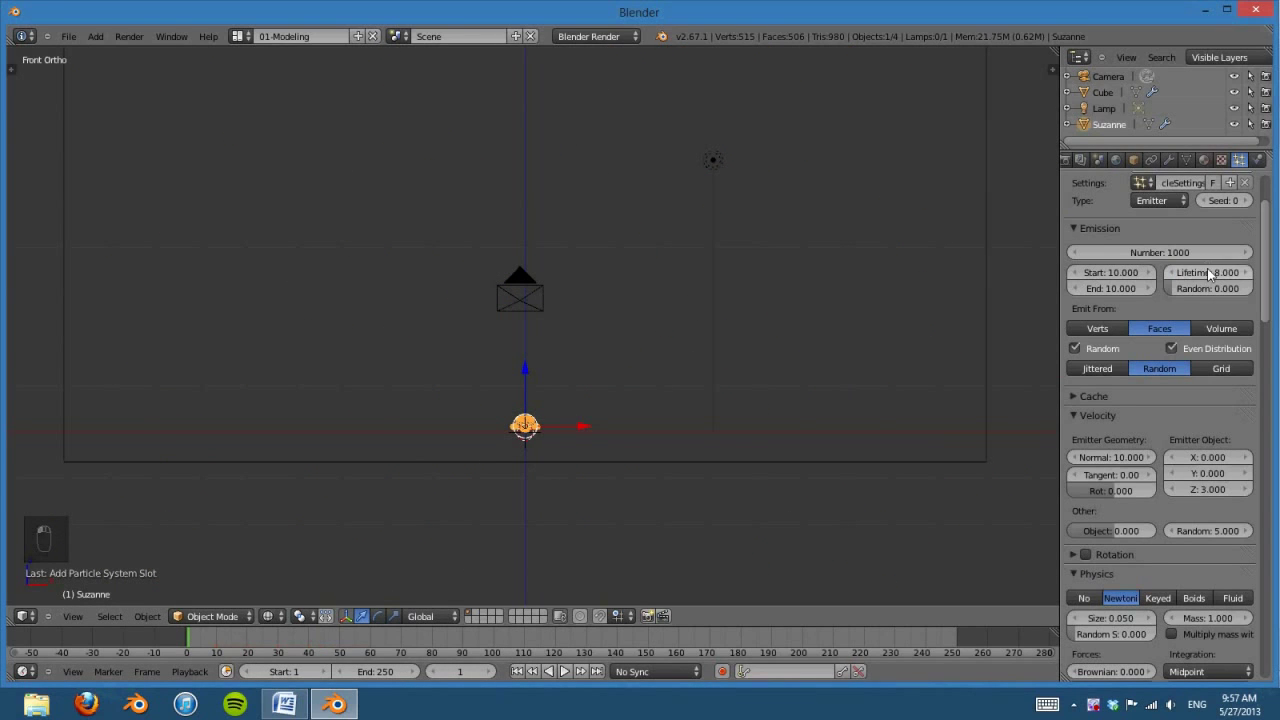
pyautogui.click(565, 671)
pyautogui.click(566, 670)
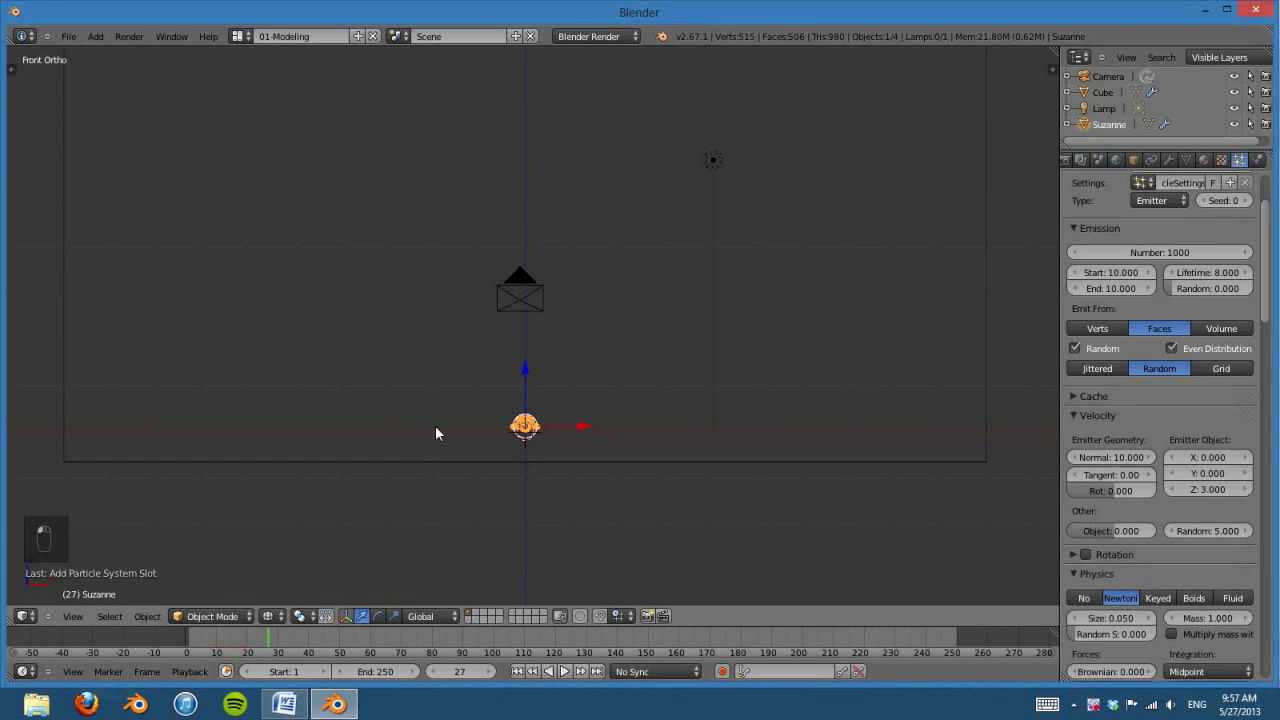
# Step: Set the particle lifetime to 5 frames, play the animation, and stop it back at the first frame
pyautogui.click(1216, 270)
pyautogui.write('5')
pyautogui.press('Return')
pyautogui.click(565, 671)
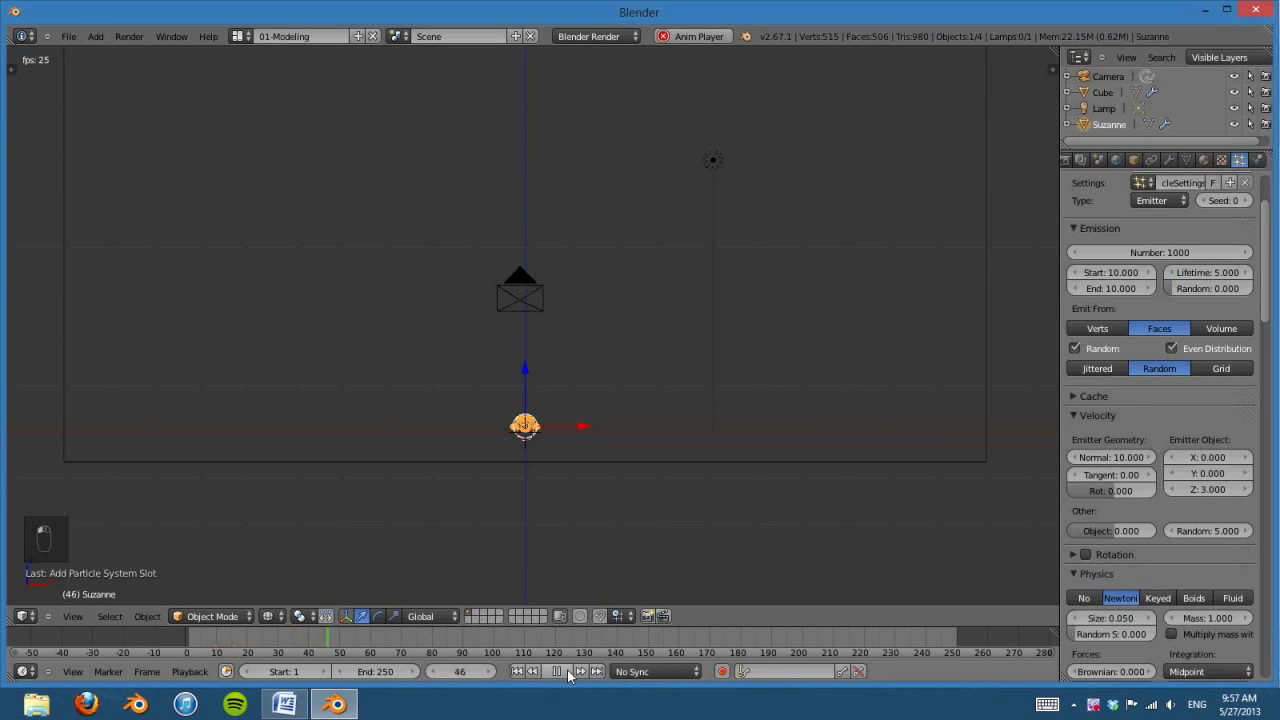
pyautogui.click(516, 671)
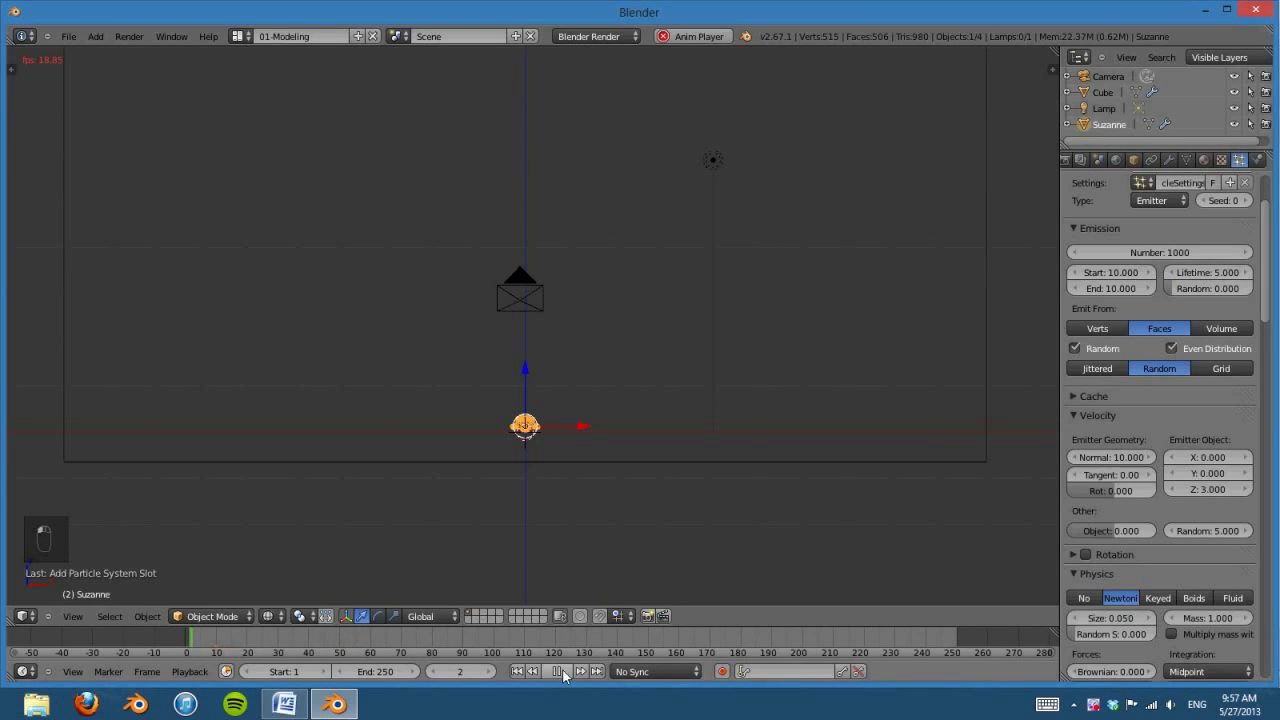
pyautogui.press('Escape')
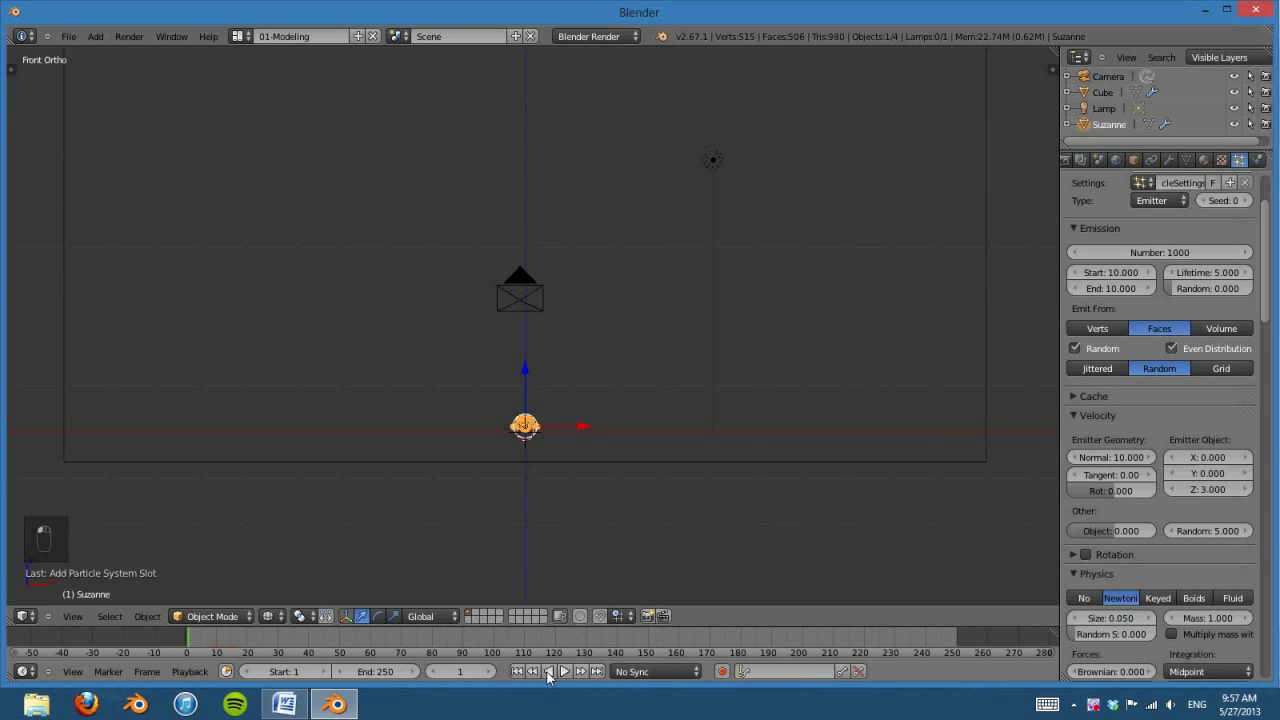
# Step: Replay the short-lived particle burst and stop the playback at the first frame
pyautogui.click(565, 671)
pyautogui.click(565, 671)
pyautogui.click(580, 671)
pyautogui.click(562, 671)
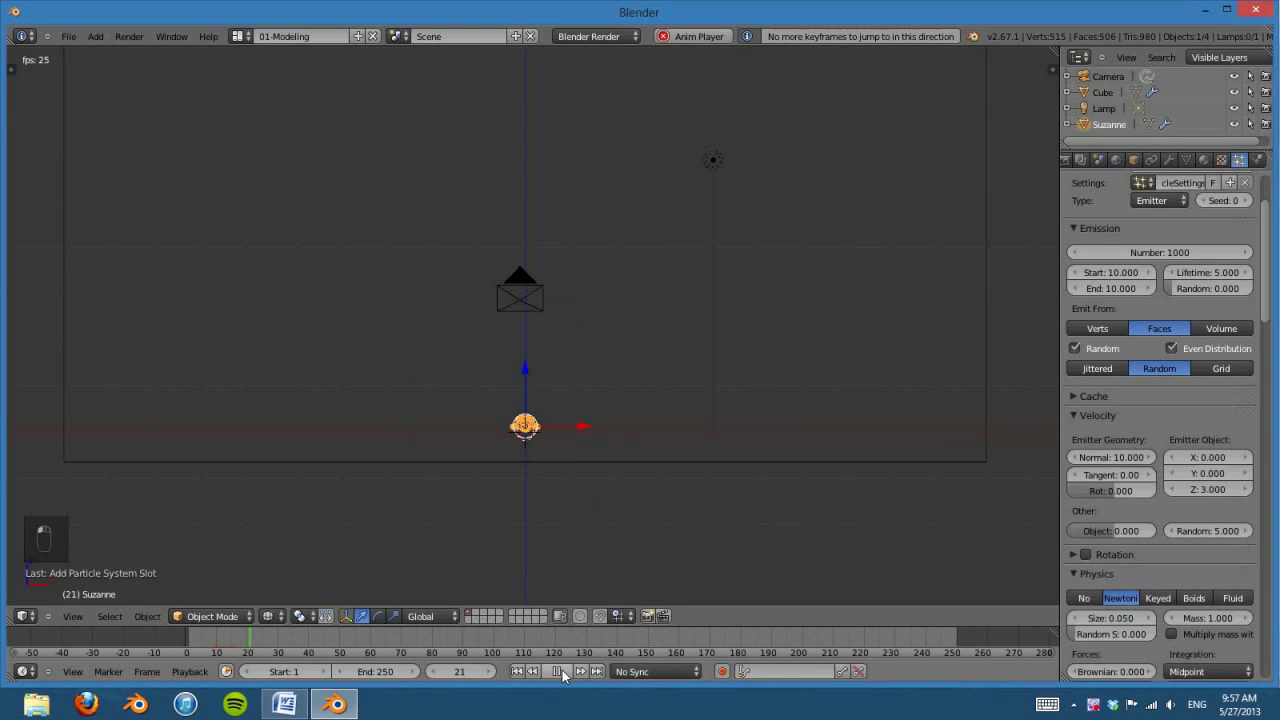
pyautogui.press('Escape')
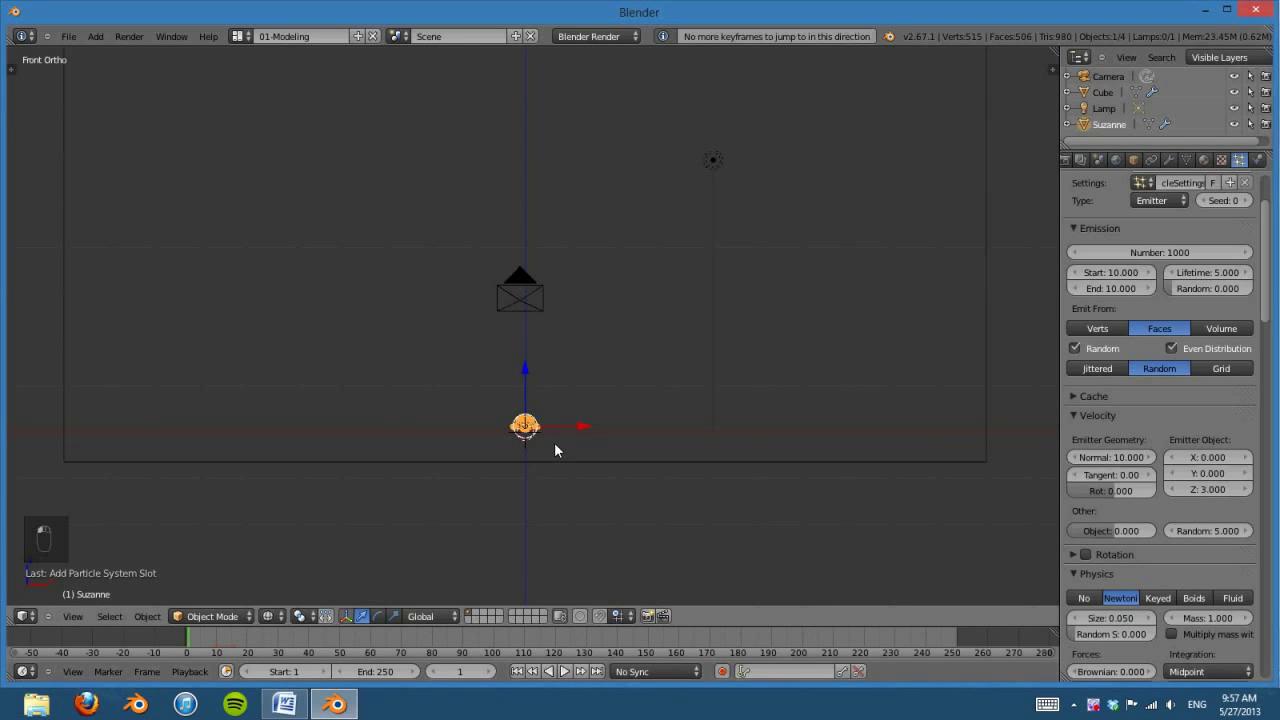
# Step: Add a plane beneath the monkey and scale it up well beyond the width of the smoke domain
pyautogui.hotkey('shift', 'a')
pyautogui.click(592, 440)
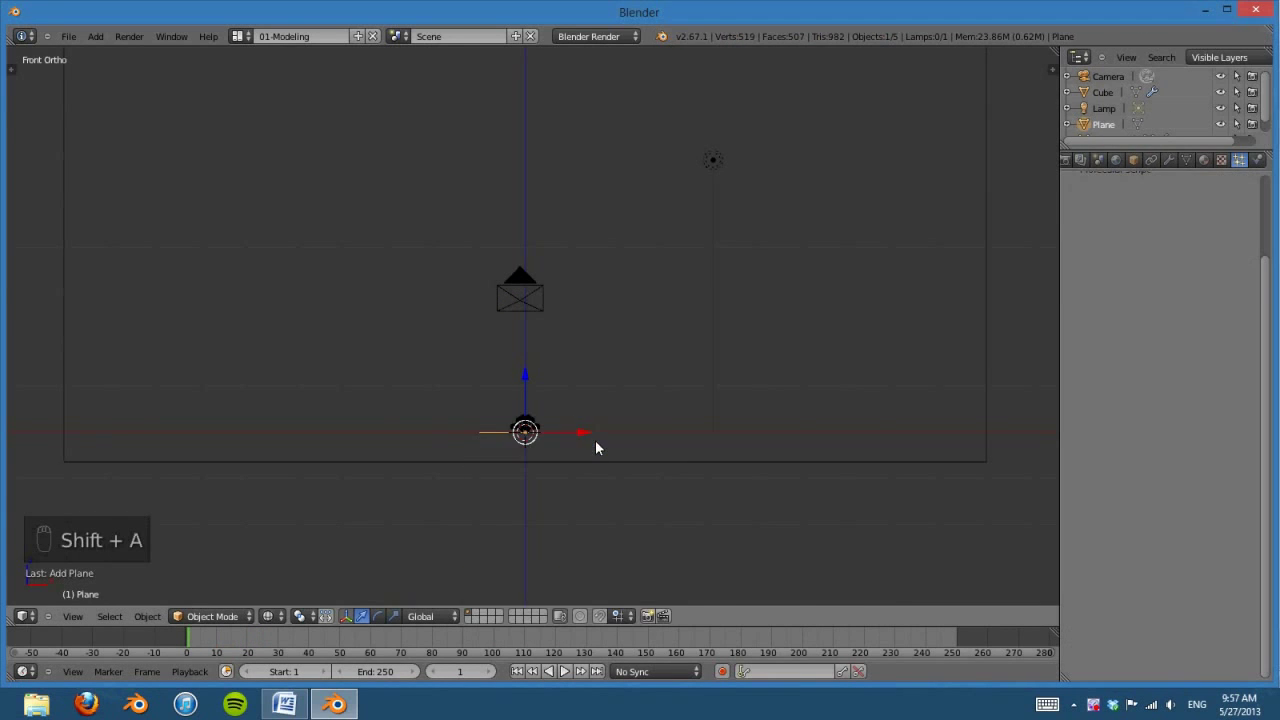
pyautogui.scroll(-5, 560, 455)
pyautogui.press('s')
pyautogui.click(714, 491)
pyautogui.scroll(-3, 714, 491)
pyautogui.press('s')
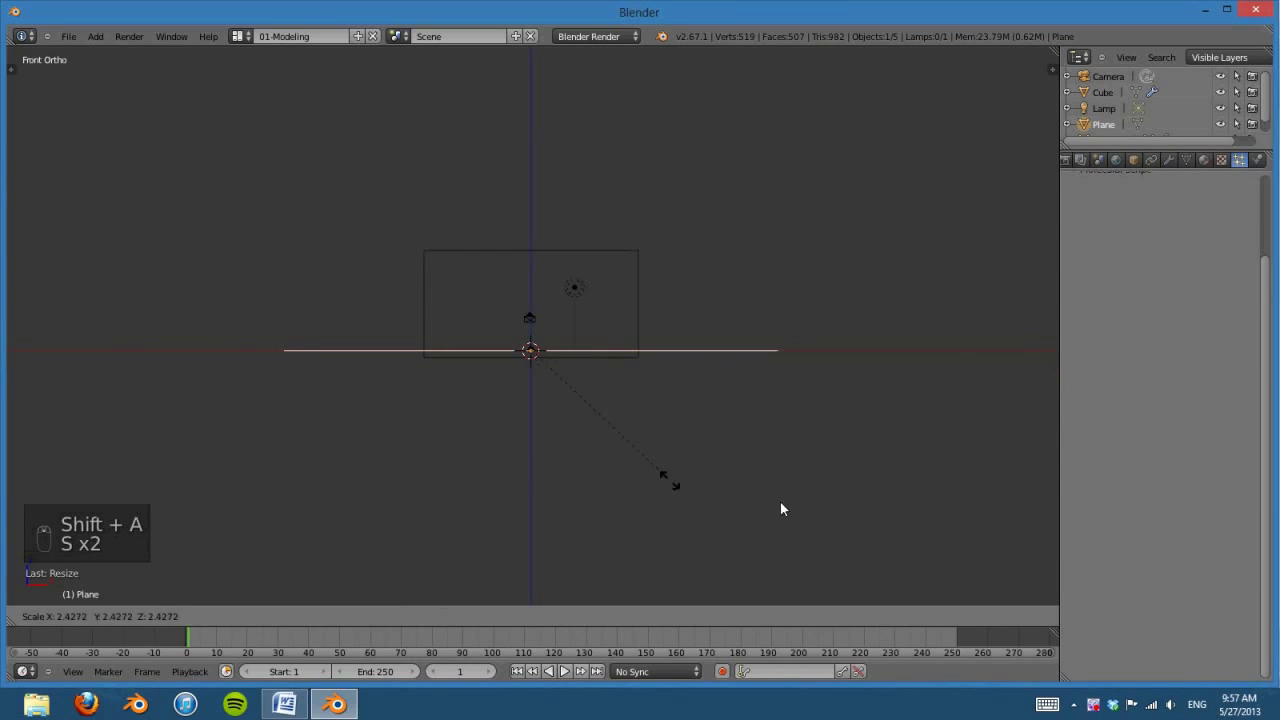
pyautogui.click(687, 396)
# Step: Rescale the ground plane around the smoke domain and check its extent from above and through the camera
pyautogui.moveTo(687, 396); pyautogui.dragTo(611, 449, button='middle')
pyautogui.press('s')
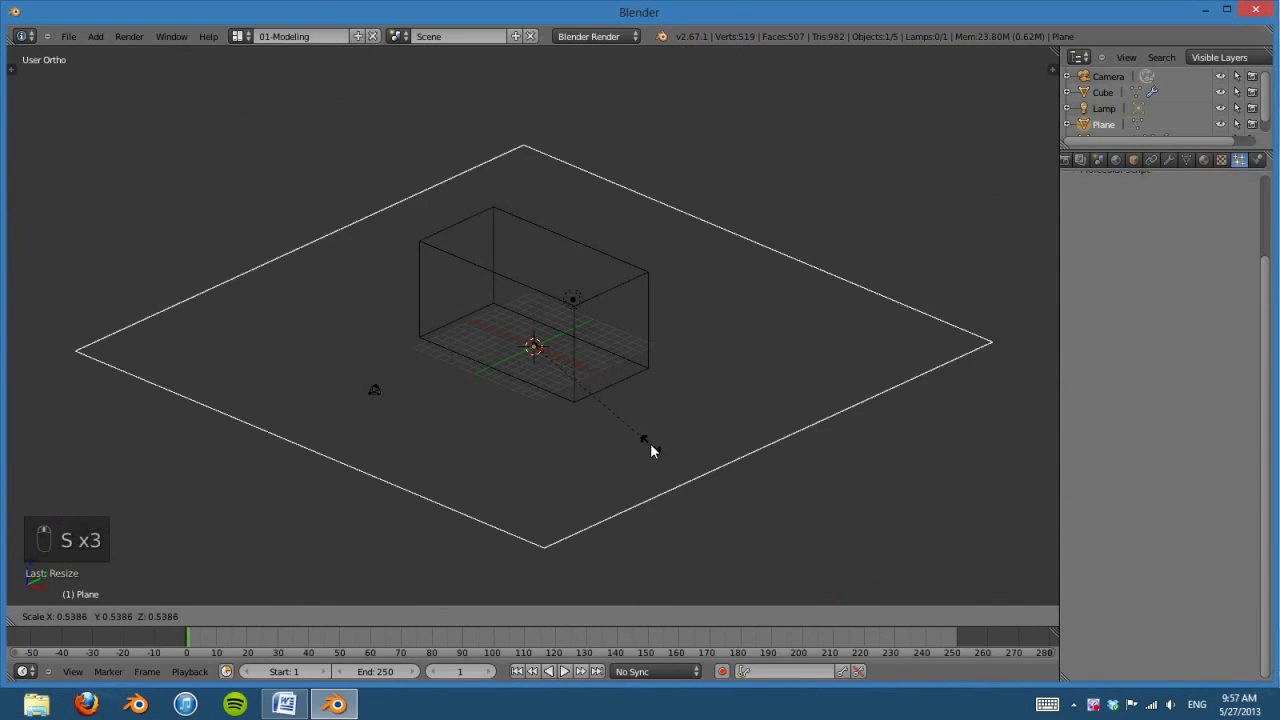
pyautogui.click(678, 464)
pyautogui.press('KP_7')
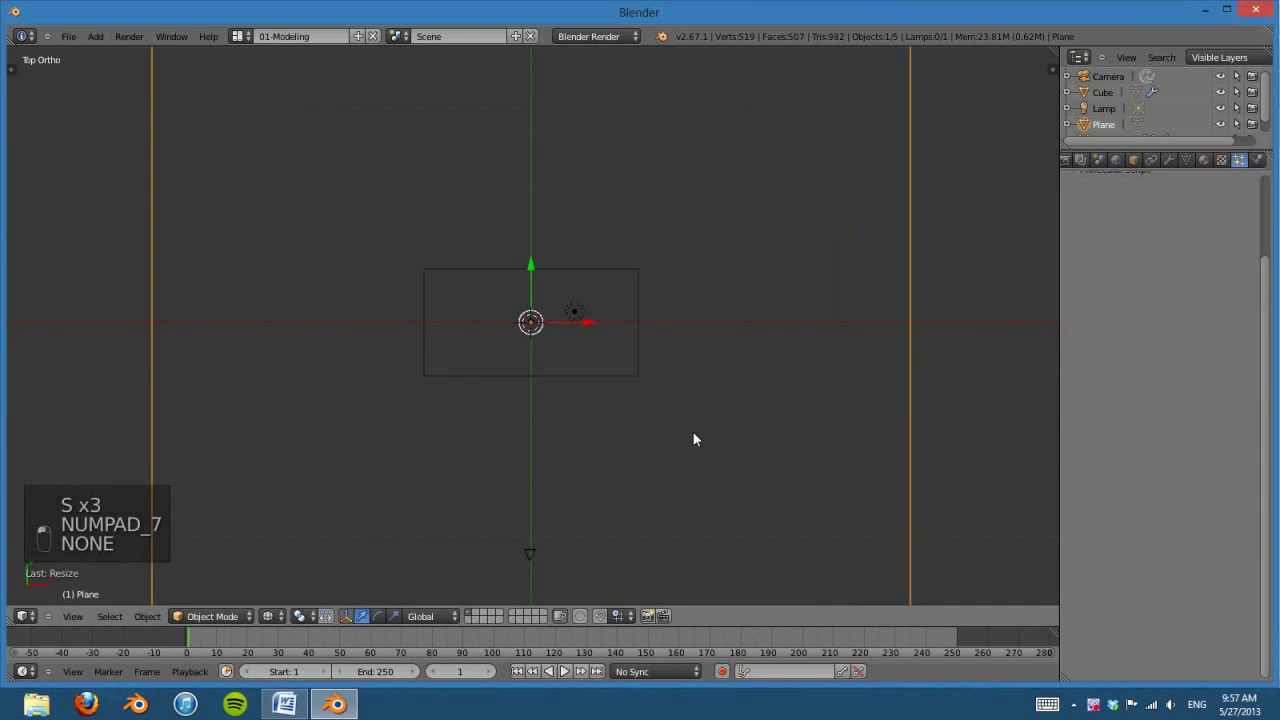
pyautogui.press('KP_0')
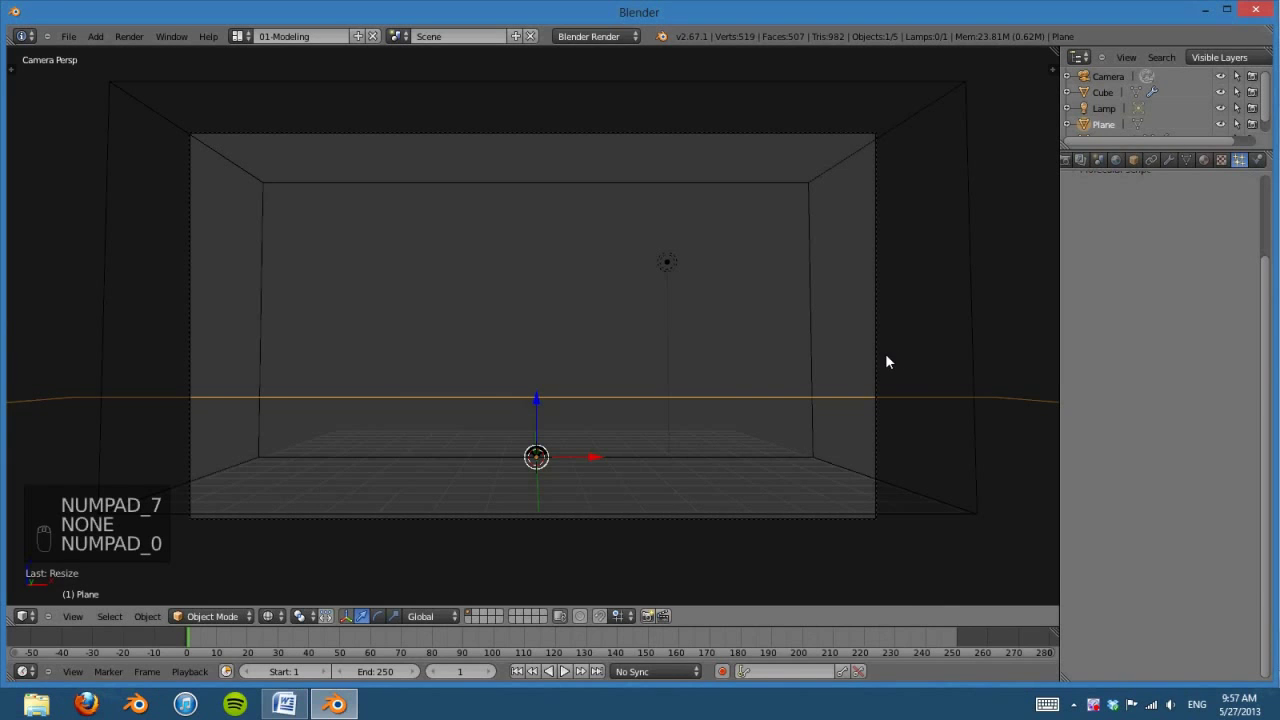
# Step: Enable Collision physics on the plane, with a particle damping factor of 0.739 and a particle friction factor of 0.775
pyautogui.press('KP_1')
pyautogui.click(1257, 160)
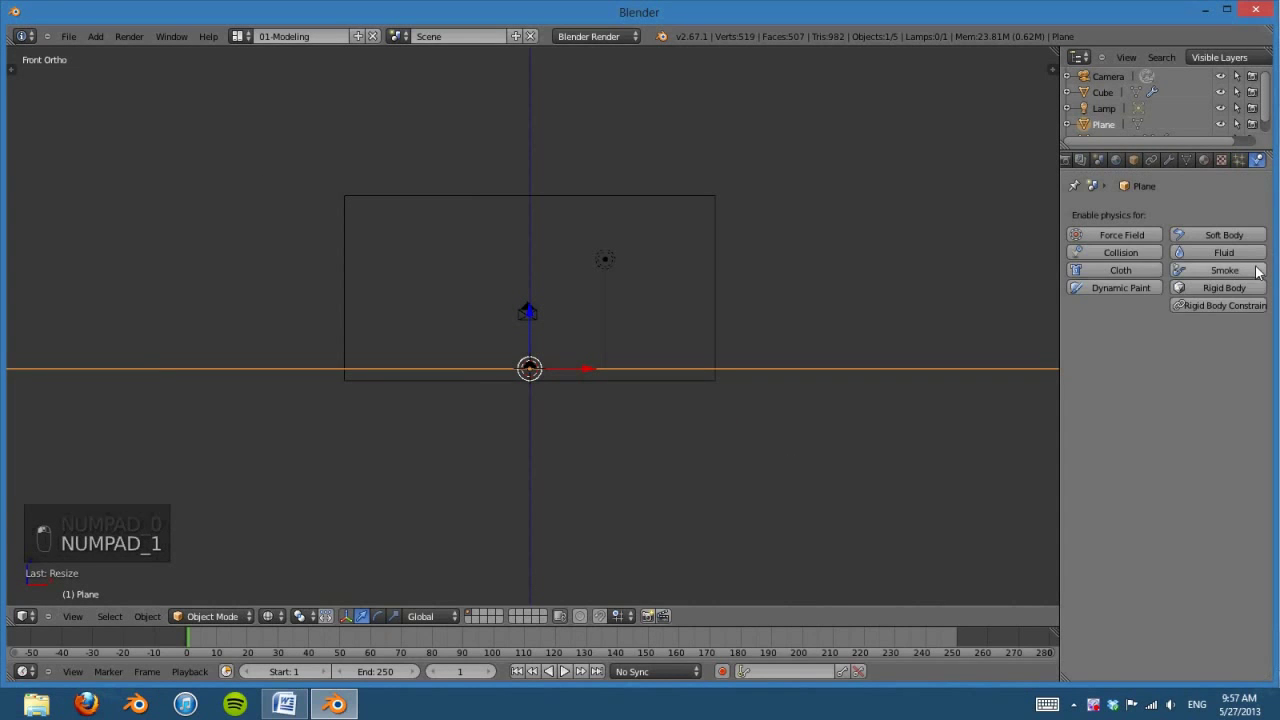
pyautogui.click(1117, 253)
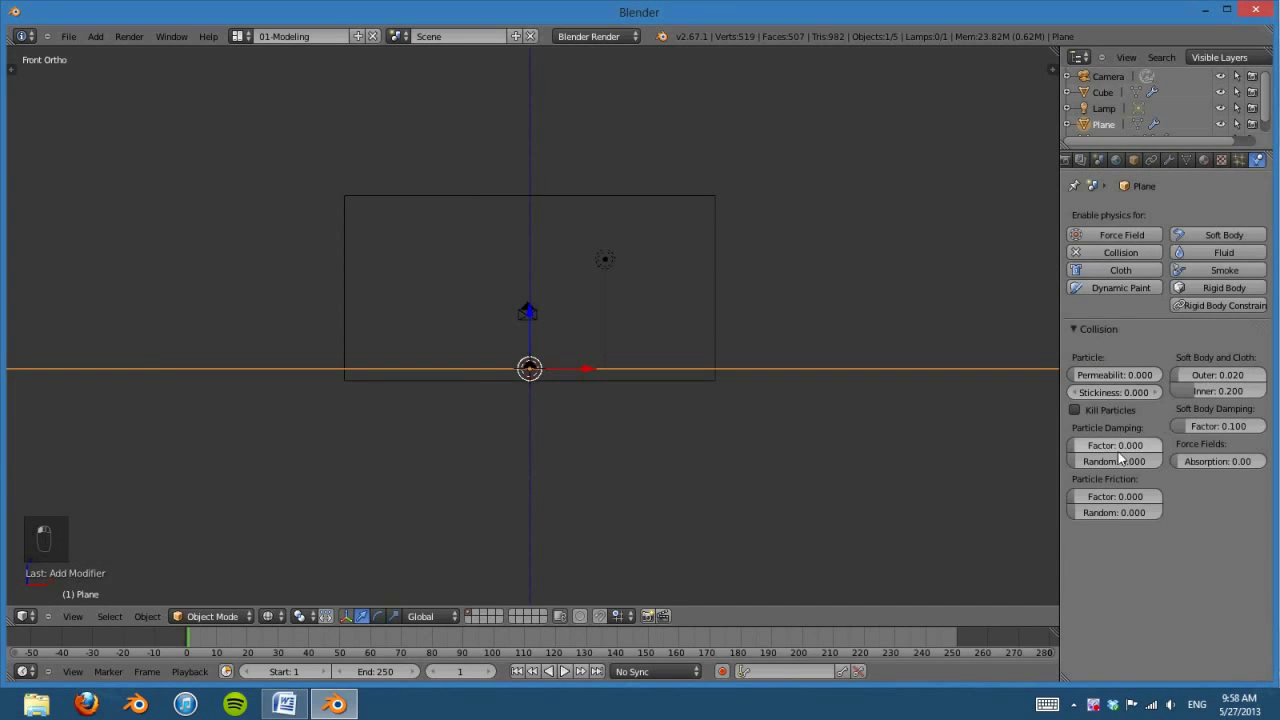
pyautogui.moveTo(1118, 453); pyautogui.dragTo(1149, 452)
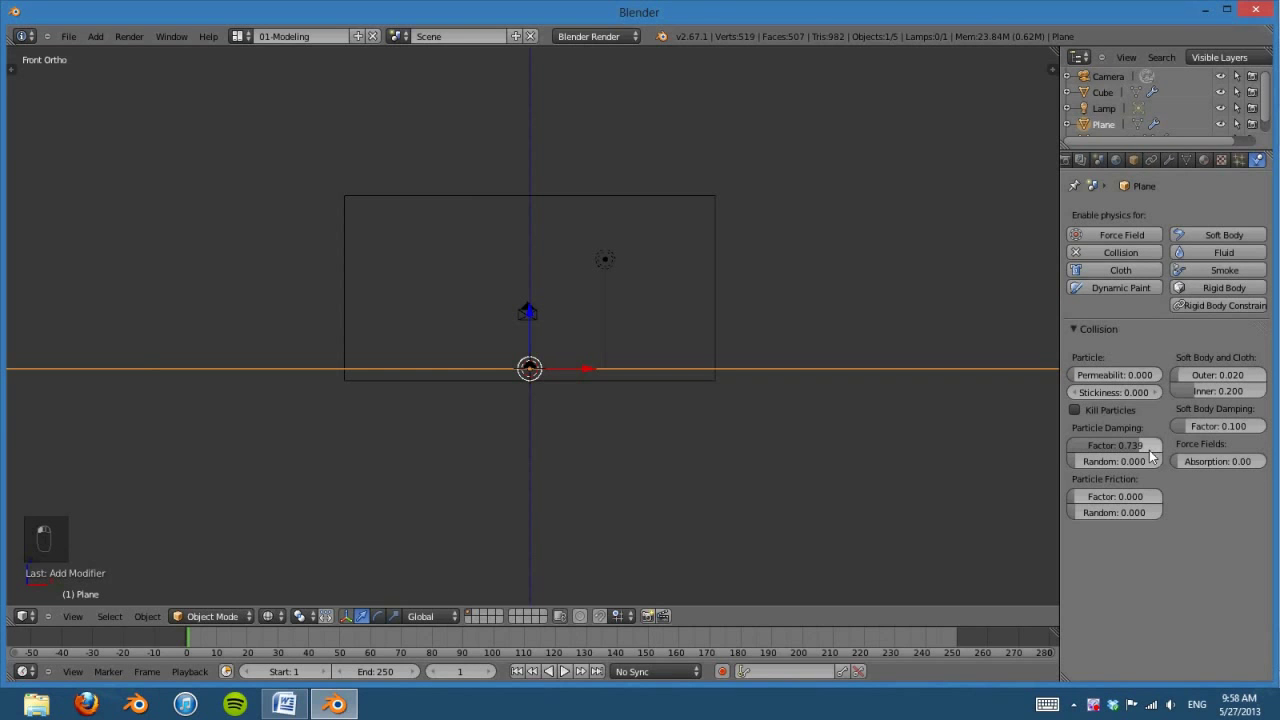
pyautogui.moveTo(1100, 501); pyautogui.dragTo(1158, 496)
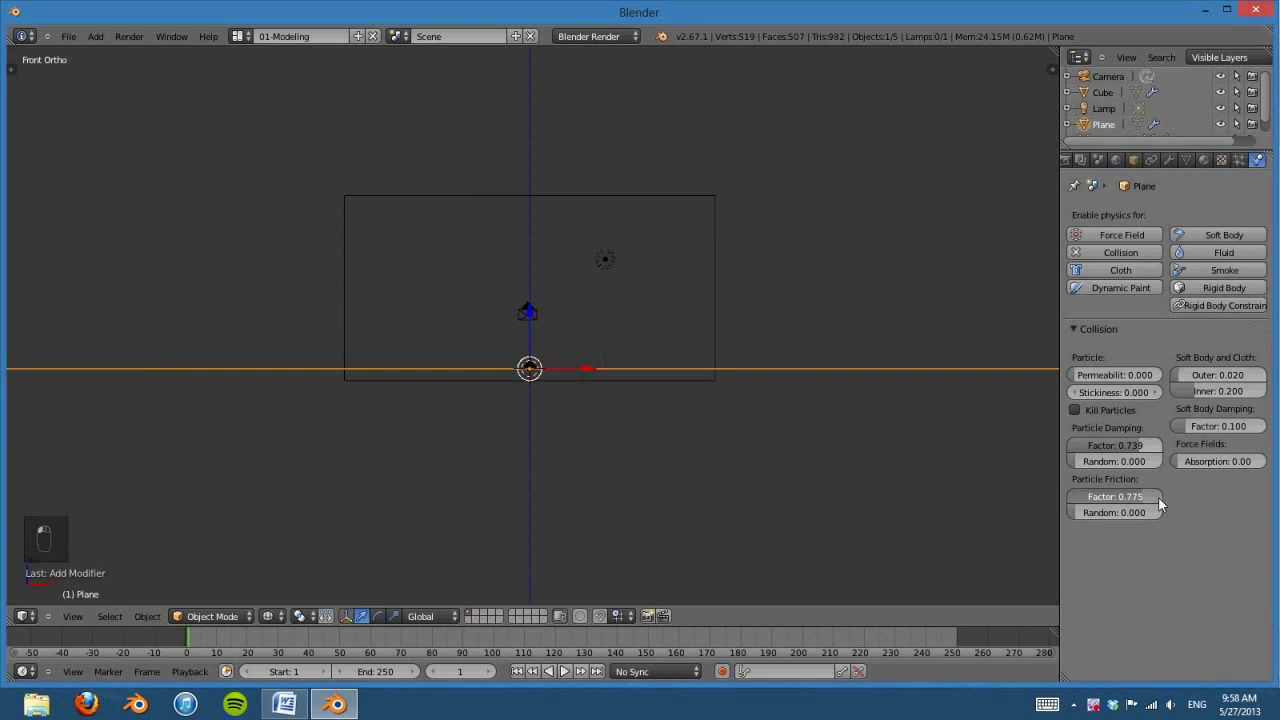
# Step: Select the monkey in the right side view and play back its particle burst against the ground plane
pyautogui.moveTo(900, 460); pyautogui.dragTo(636, 459, button='middle')
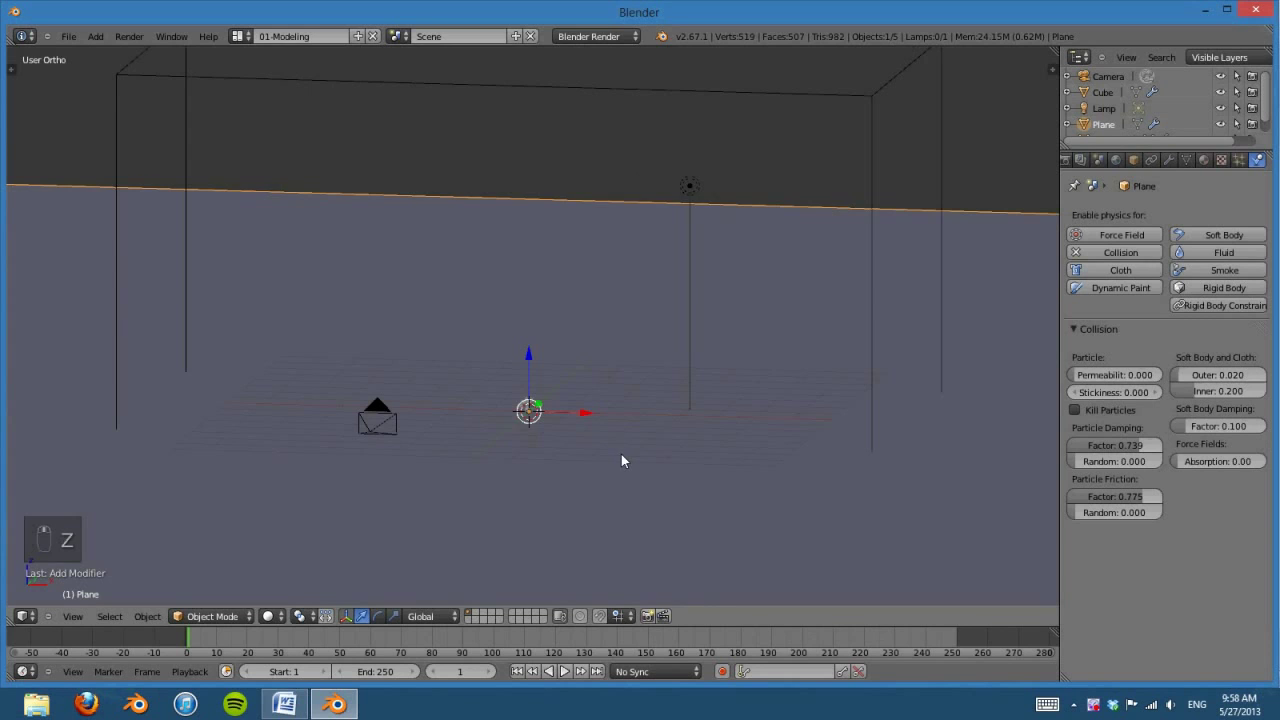
pyautogui.press('KP_3')
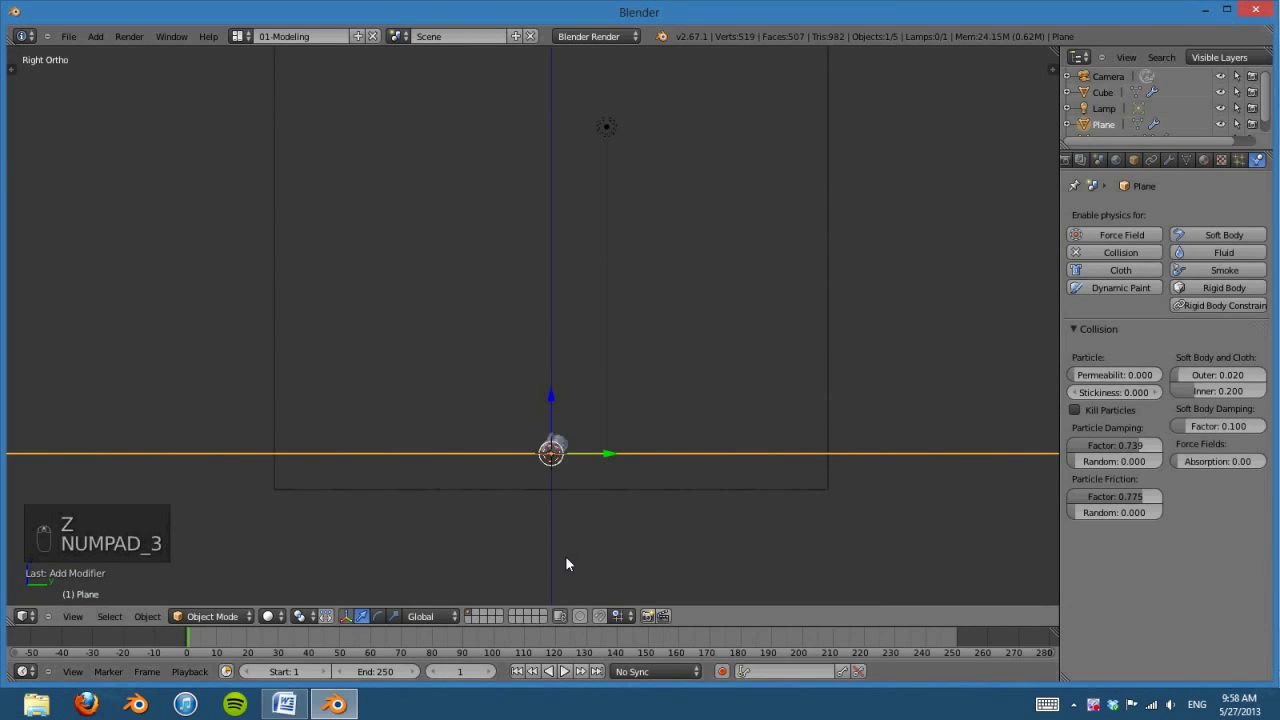
pyautogui.rightClick(562, 443)
pyautogui.rightClick(560, 446)
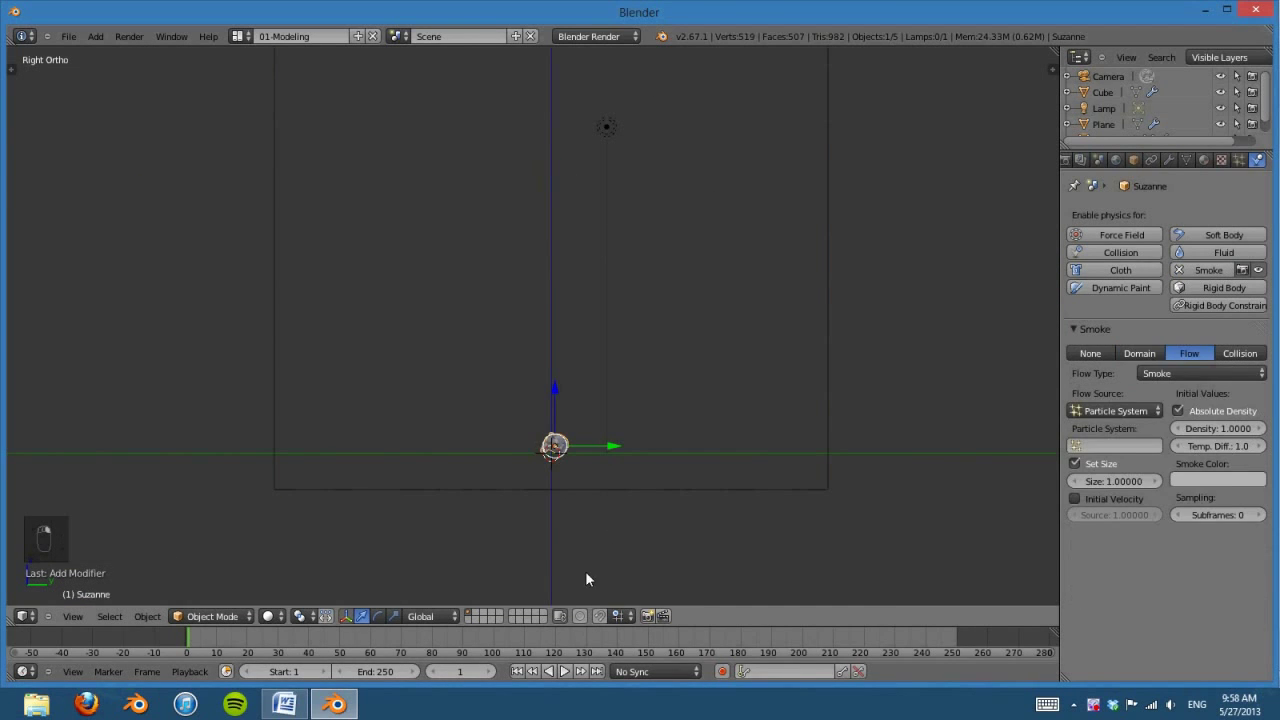
pyautogui.click(565, 671)
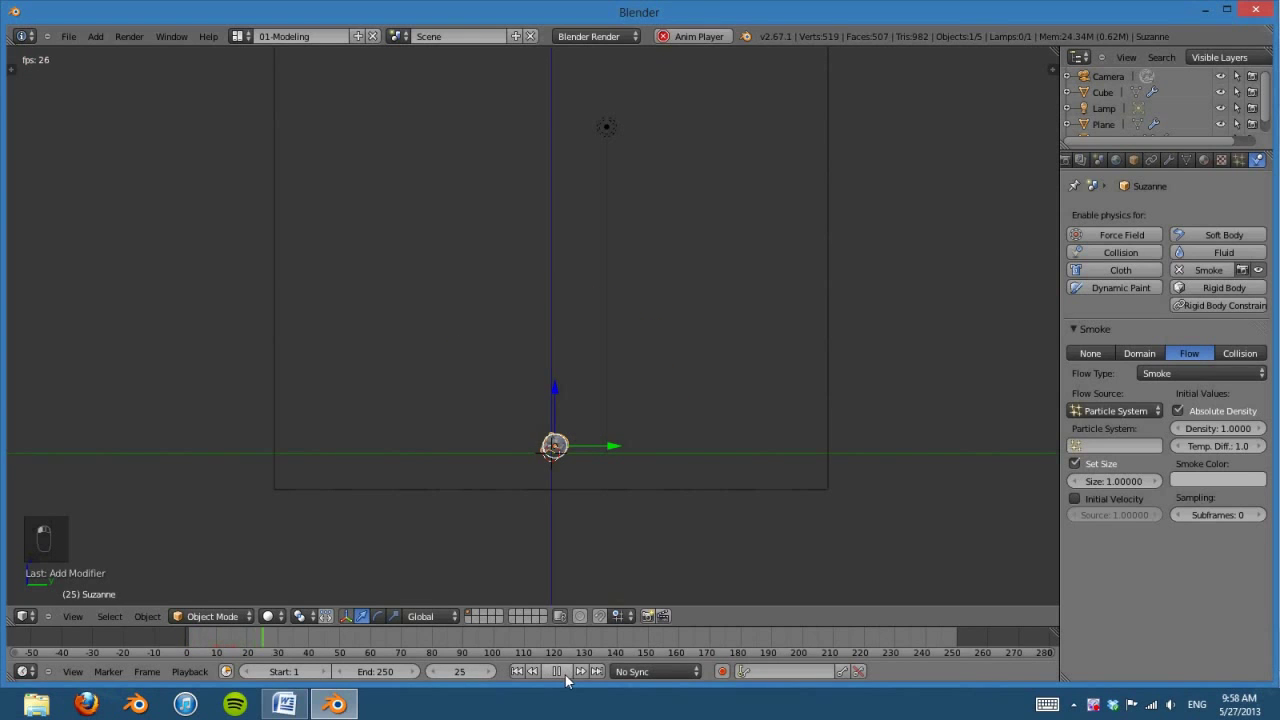
pyautogui.click(557, 671)
pyautogui.click(517, 671)
pyautogui.click(566, 669)
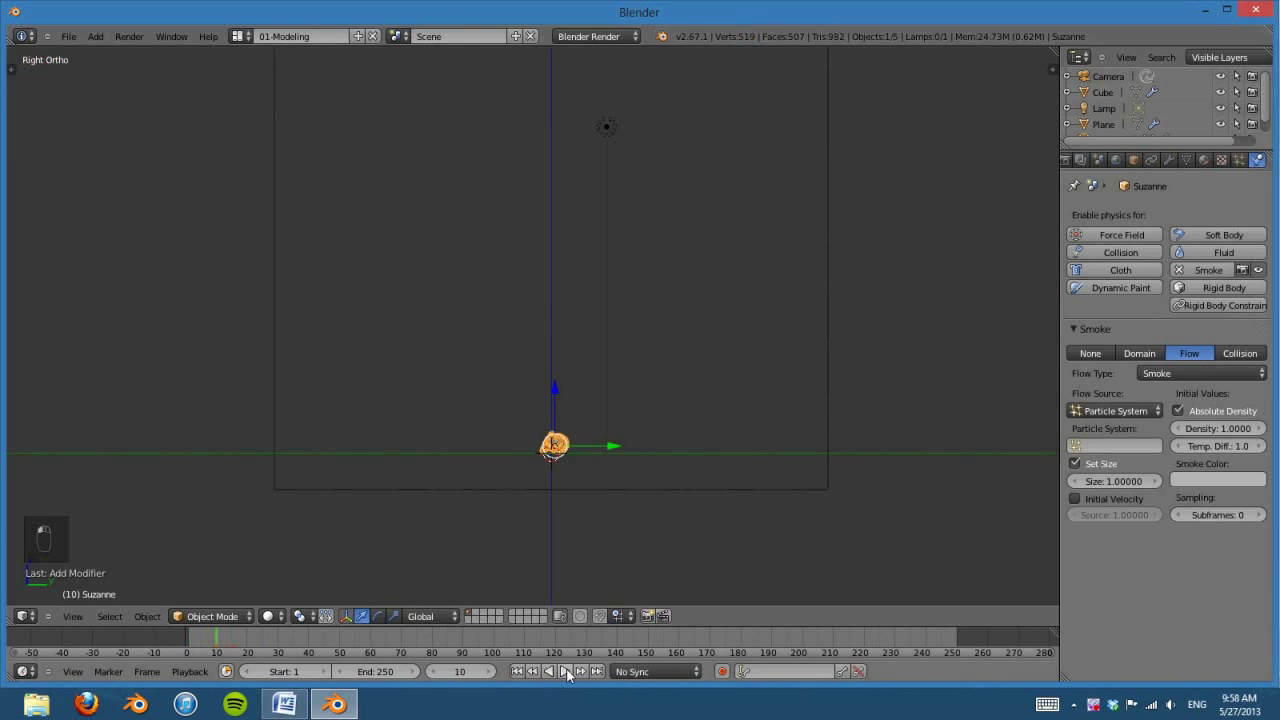
pyautogui.hotkey('alt', 'a')
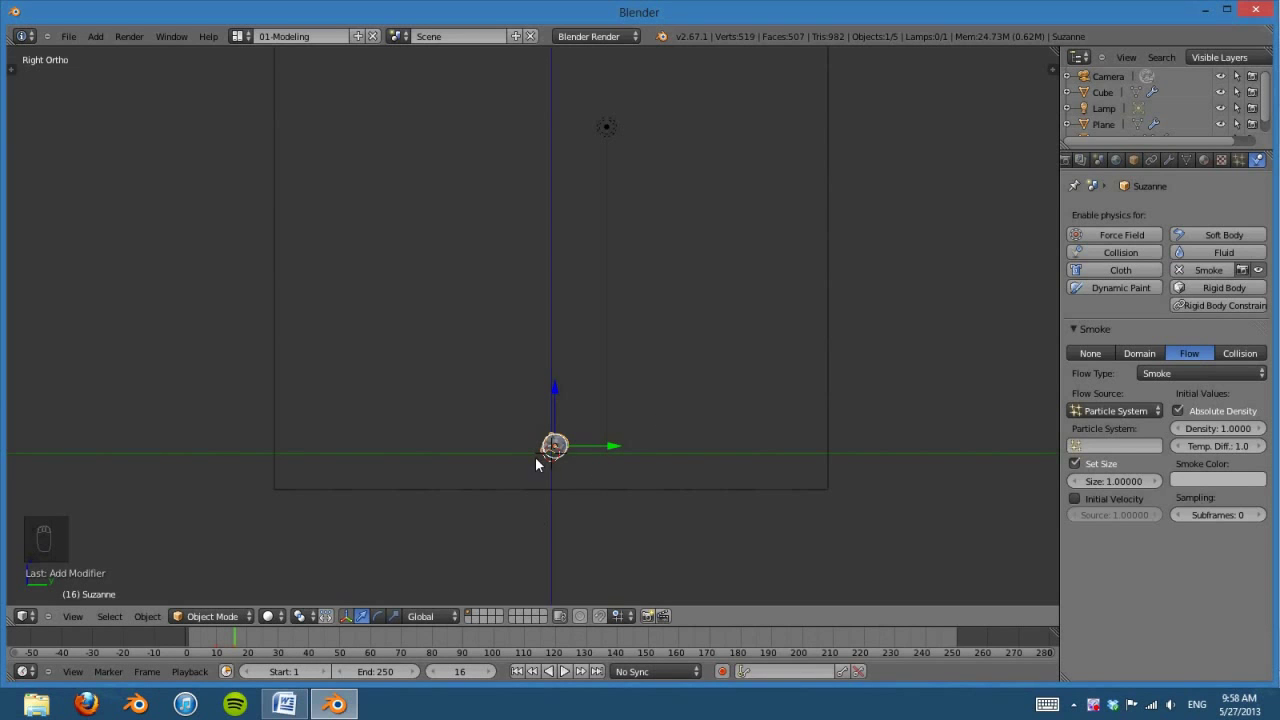
# Step: Replay the particle burst with the whole smoke domain in view and return to the first frame
pyautogui.scroll(-8, 535, 457)
pyautogui.scroll(4, 528, 491)
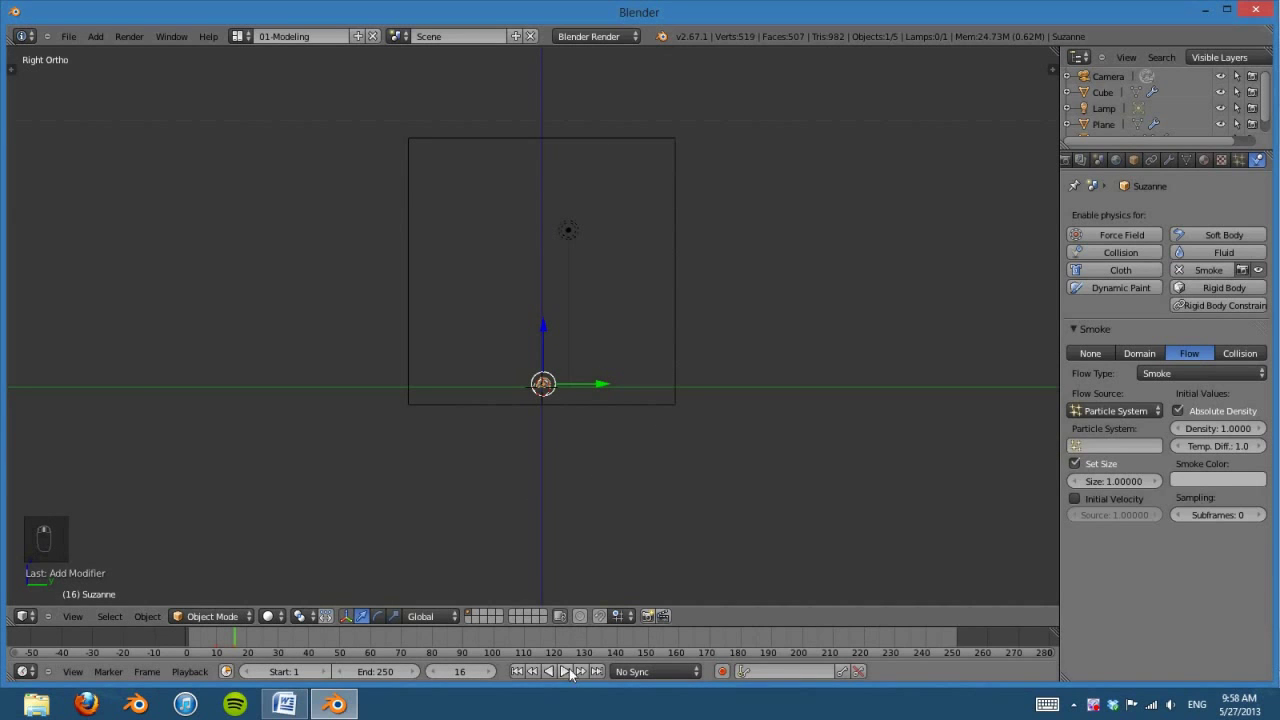
pyautogui.click(566, 671)
pyautogui.click(566, 671)
pyautogui.click(517, 671)
pyautogui.click(560, 671)
pyautogui.click(557, 671)
pyautogui.click(517, 671)
# Step: Assign ParticleSystem as the monkey's smoke flow particle system, preview the smoke from the front and return to the first frame
pyautogui.press('KP_1')
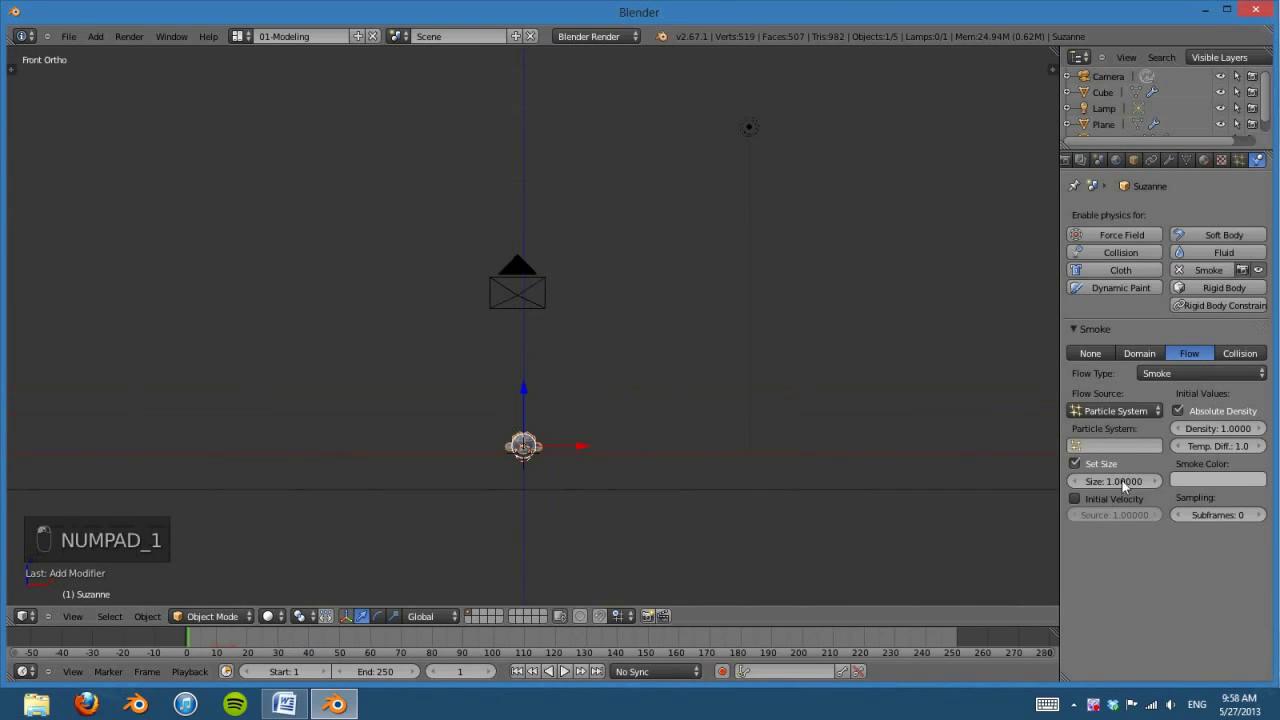
pyautogui.click(1116, 445)
pyautogui.click(1114, 467)
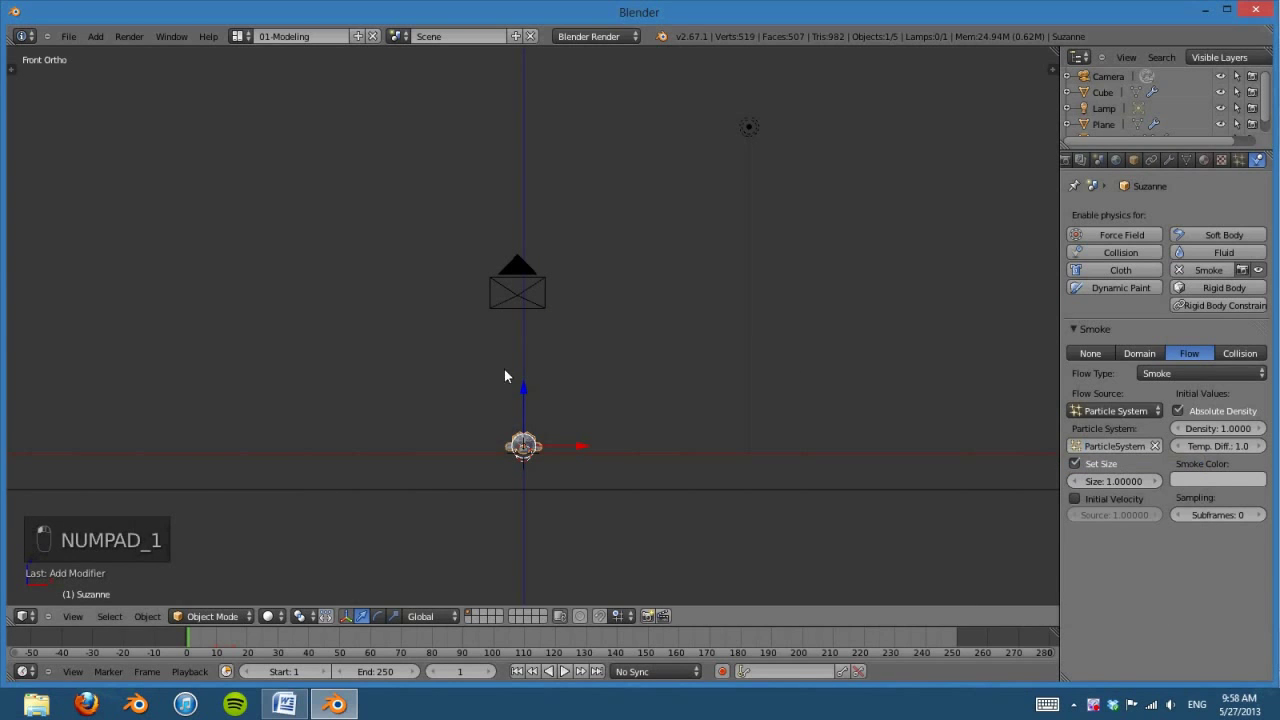
pyautogui.click(579, 671)
pyautogui.click(565, 671)
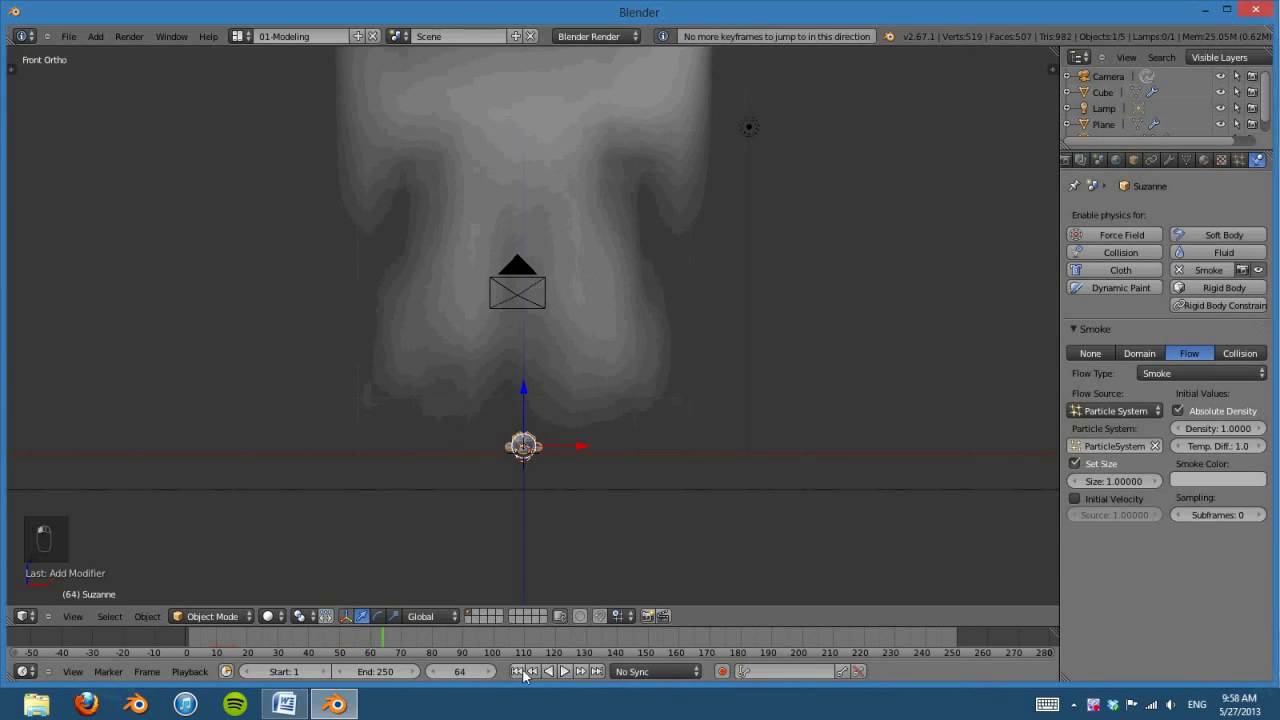
pyautogui.press('Escape')
# Step: Enable Smoke Adaptive Domain on the domain cube with 96 resolution divisions, and preview the smoke from the first frame
pyautogui.scroll(-2, 705, 444)
pyautogui.rightClick(708, 440)
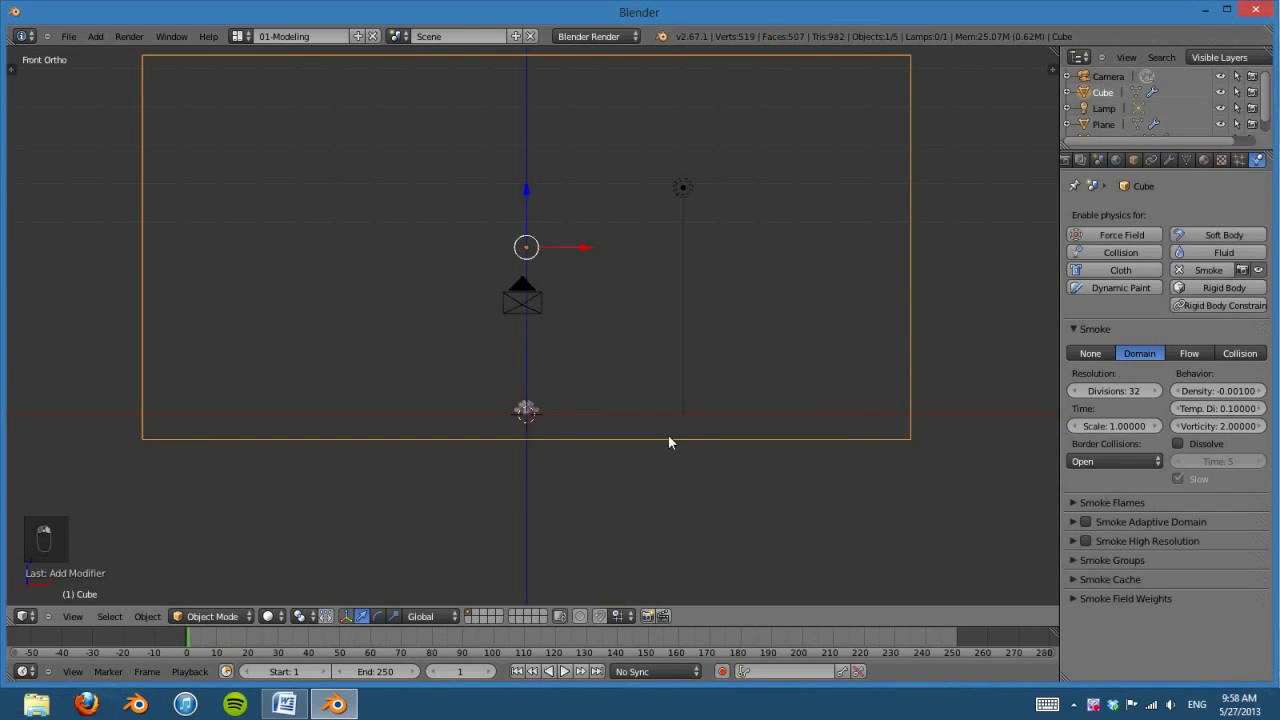
pyautogui.click(1085, 522)
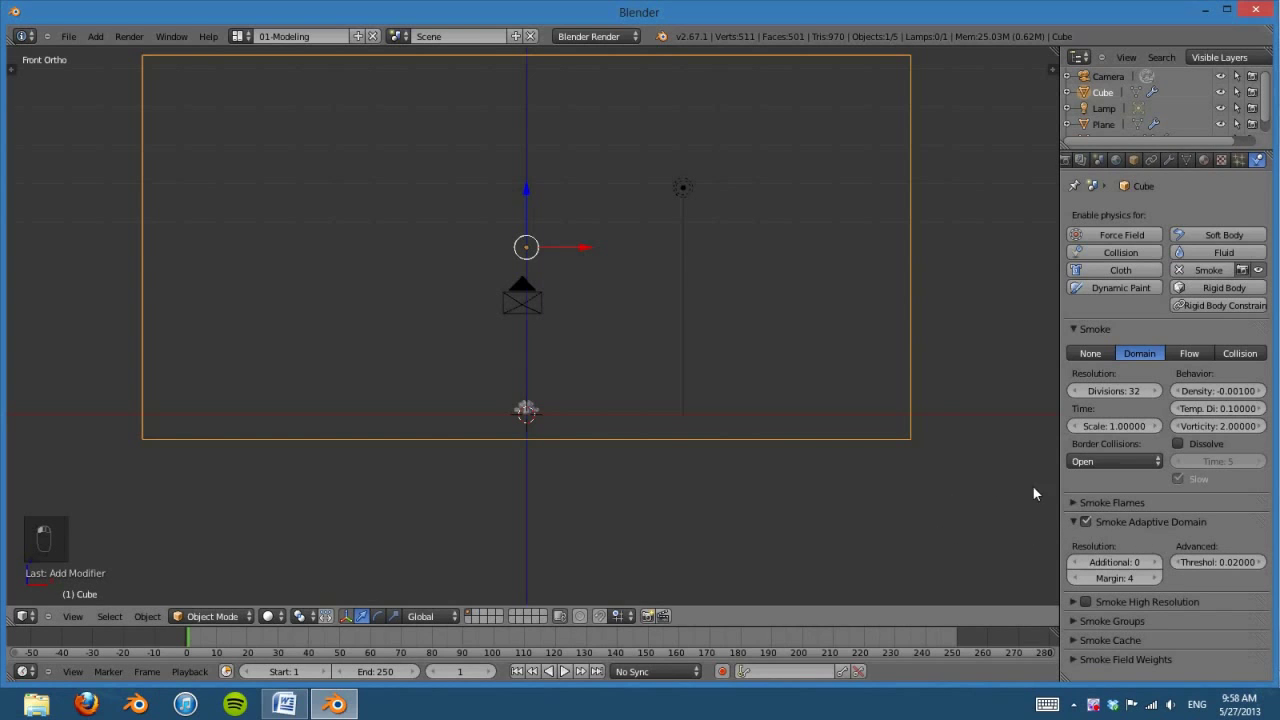
pyautogui.click(1074, 522)
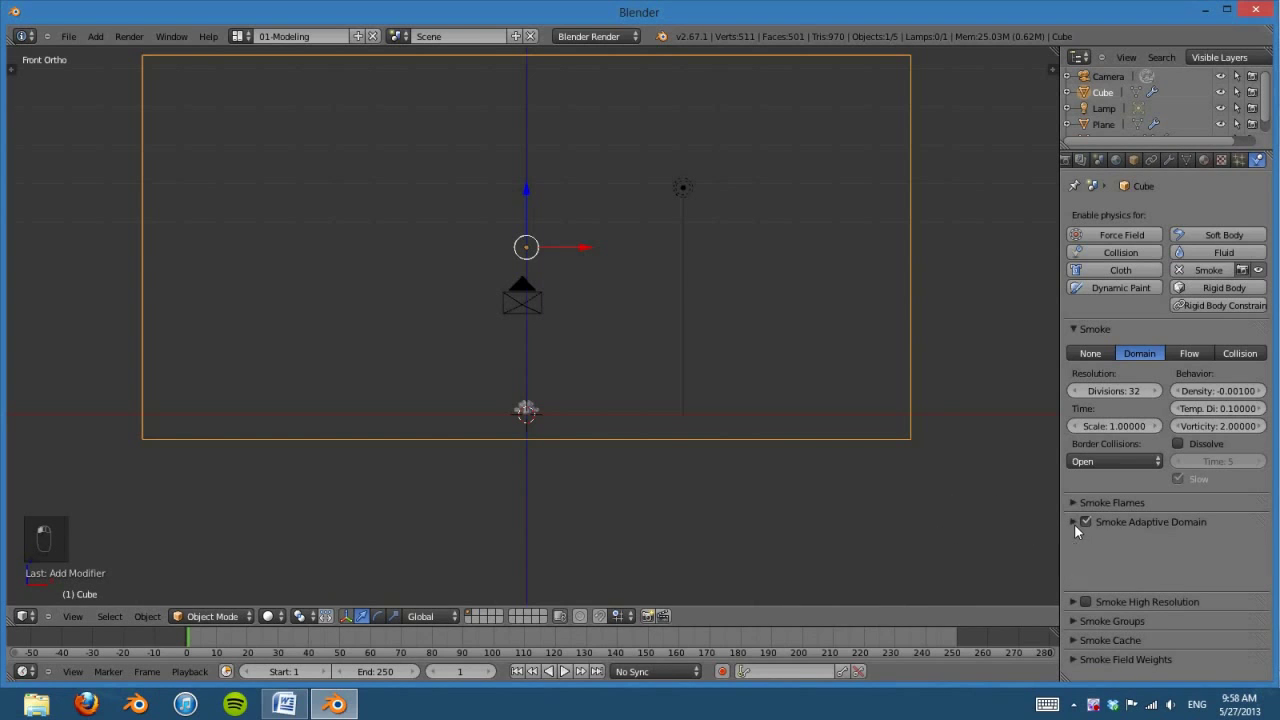
pyautogui.click(1105, 391)
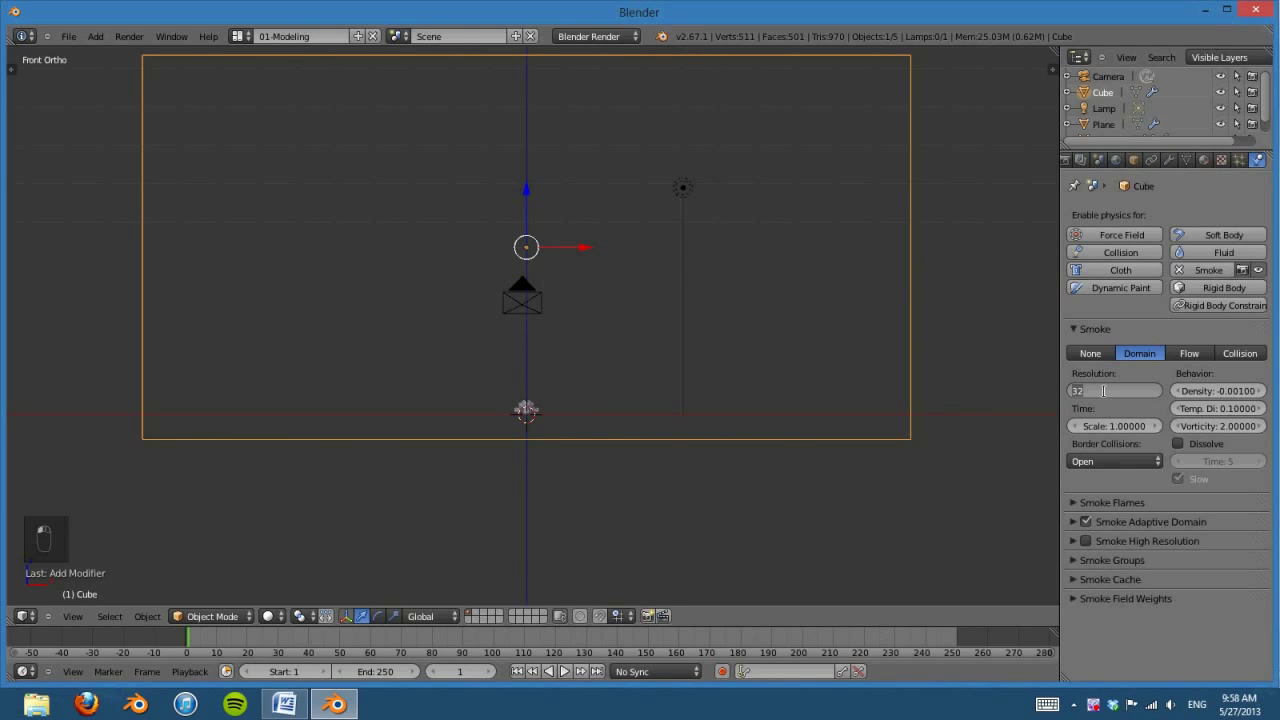
pyautogui.click(1126, 389)
pyautogui.click(565, 672)
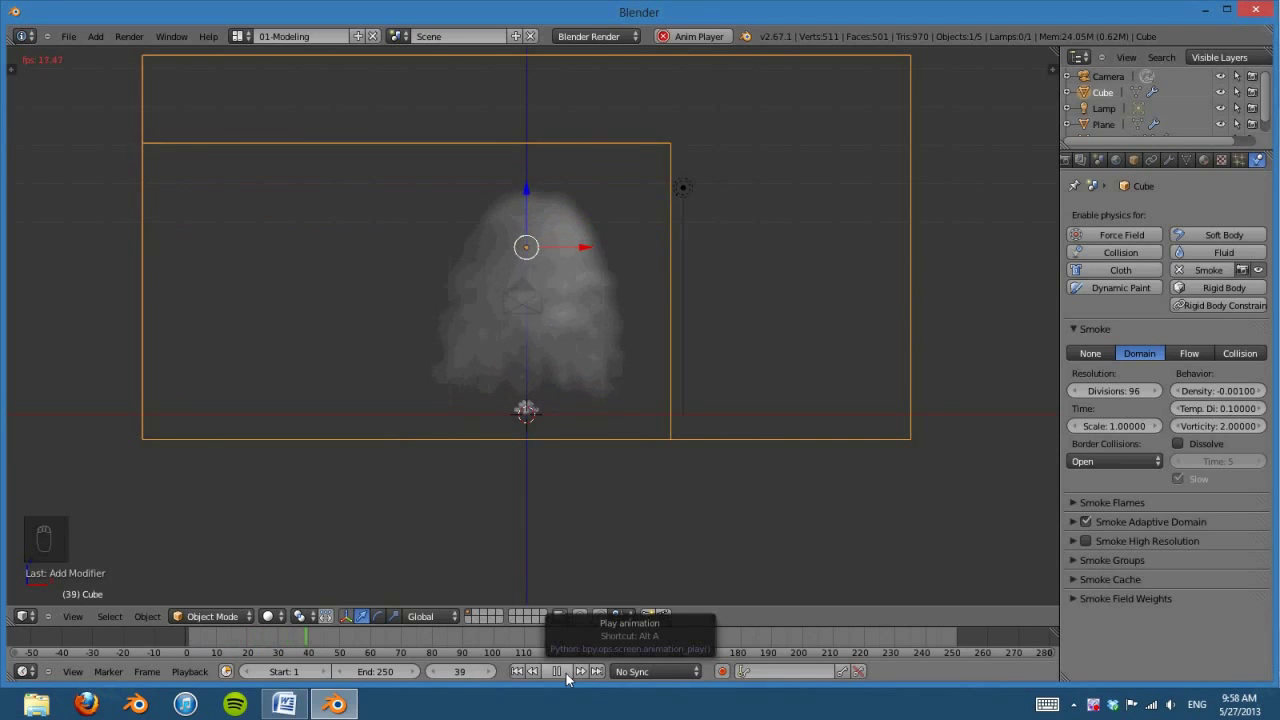
pyautogui.click(517, 671)
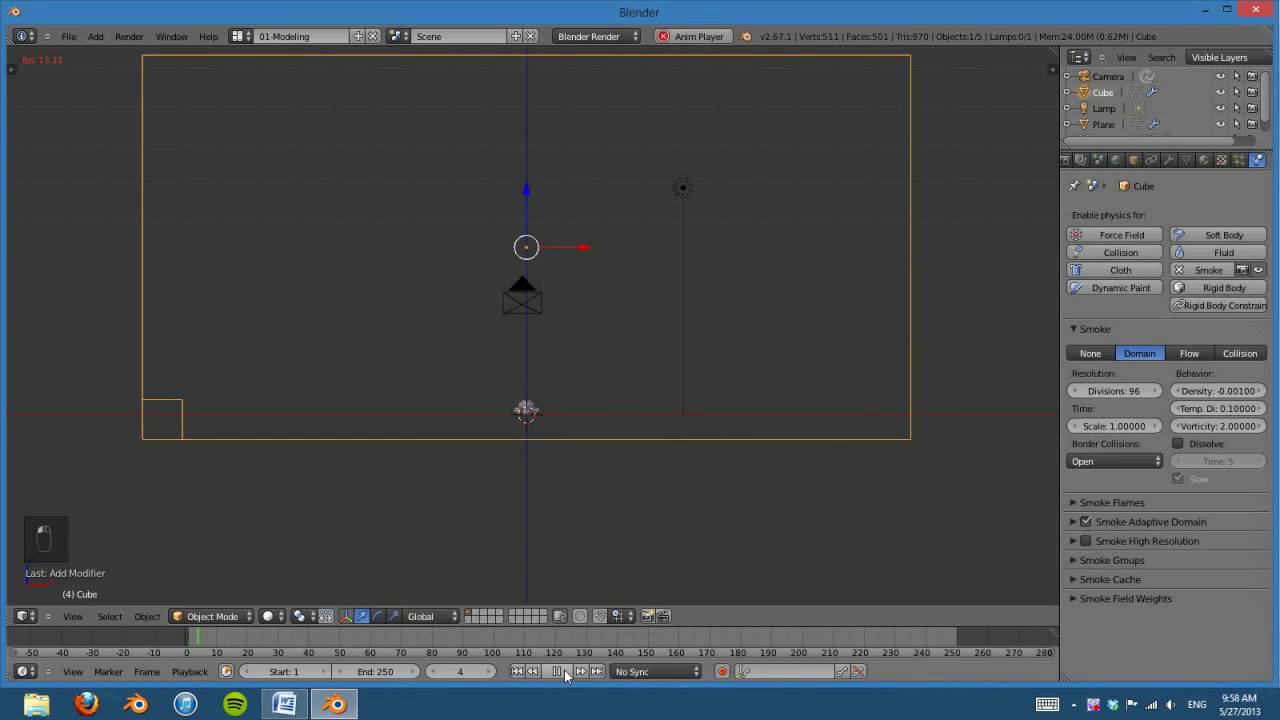
pyautogui.click(557, 671)
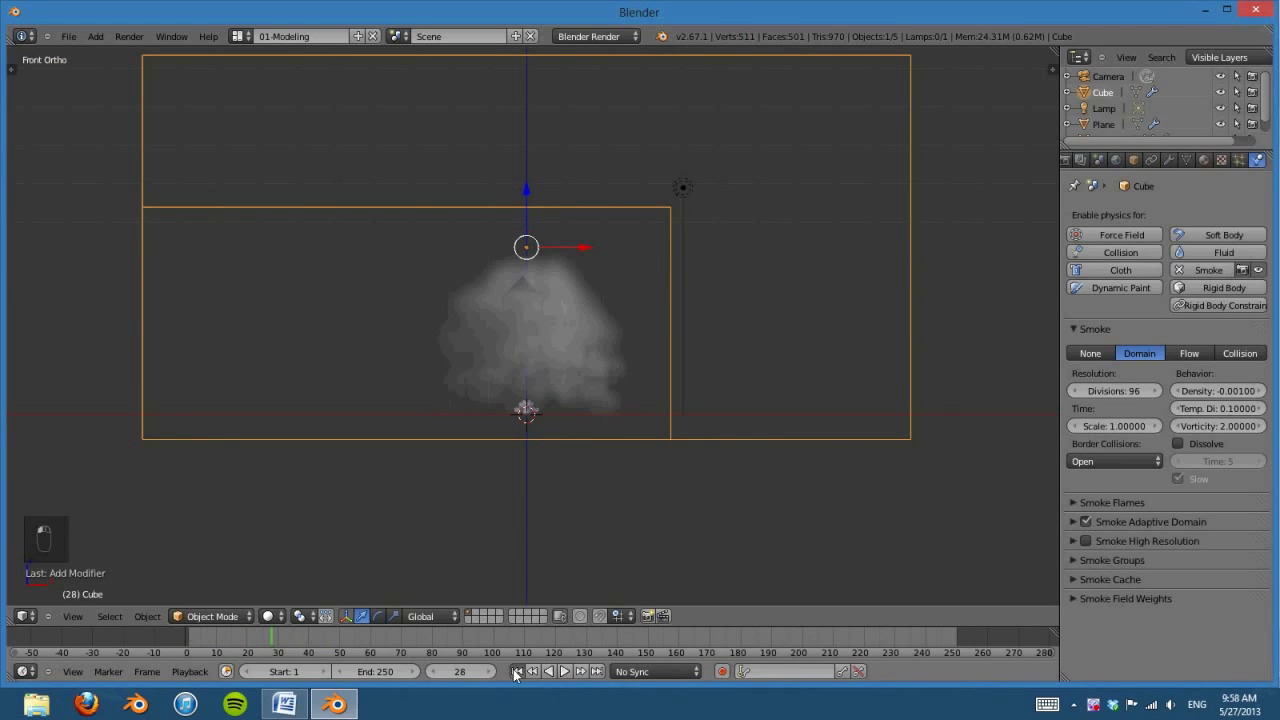
pyautogui.click(517, 671)
# Step: Select the monkey and set its smoke flow type to Fire + Smoke
pyautogui.rightClick(526, 412)
pyautogui.rightClick(526, 412)
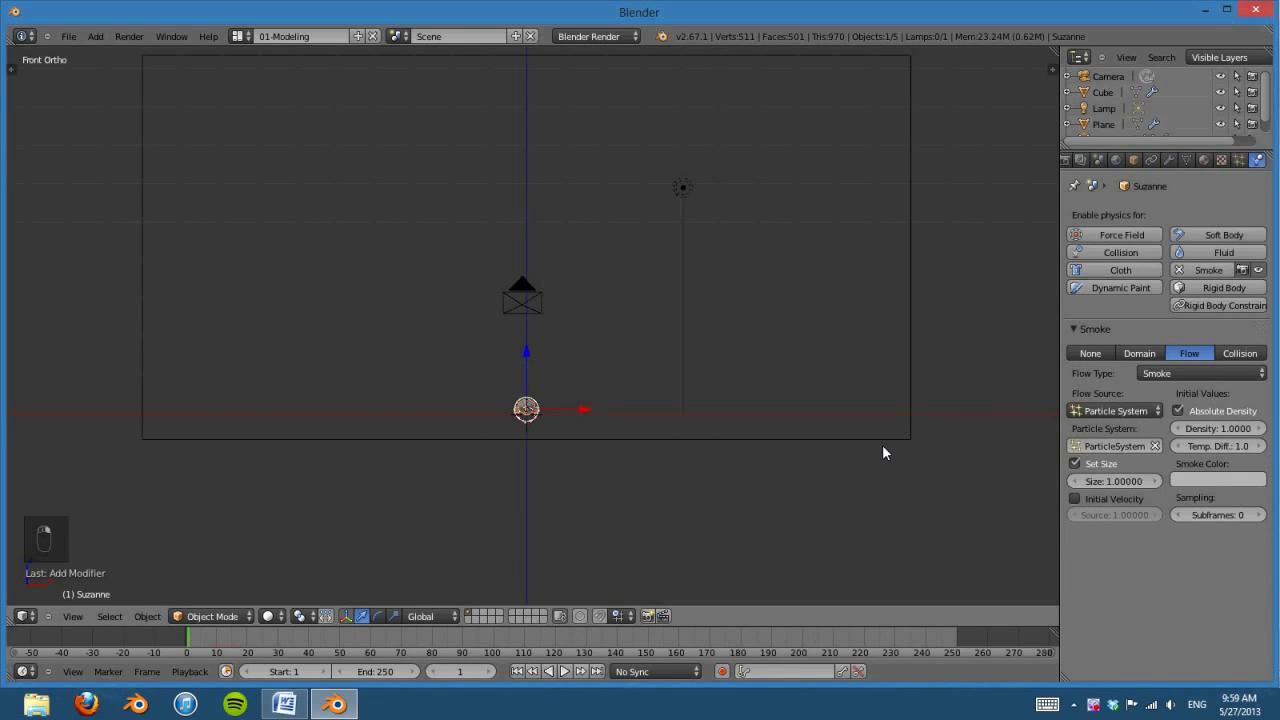
pyautogui.keyDown('shift'); pyautogui.moveTo(760, 450); pyautogui.dragTo(765, 474, button='middle'); pyautogui.keyUp('shift')
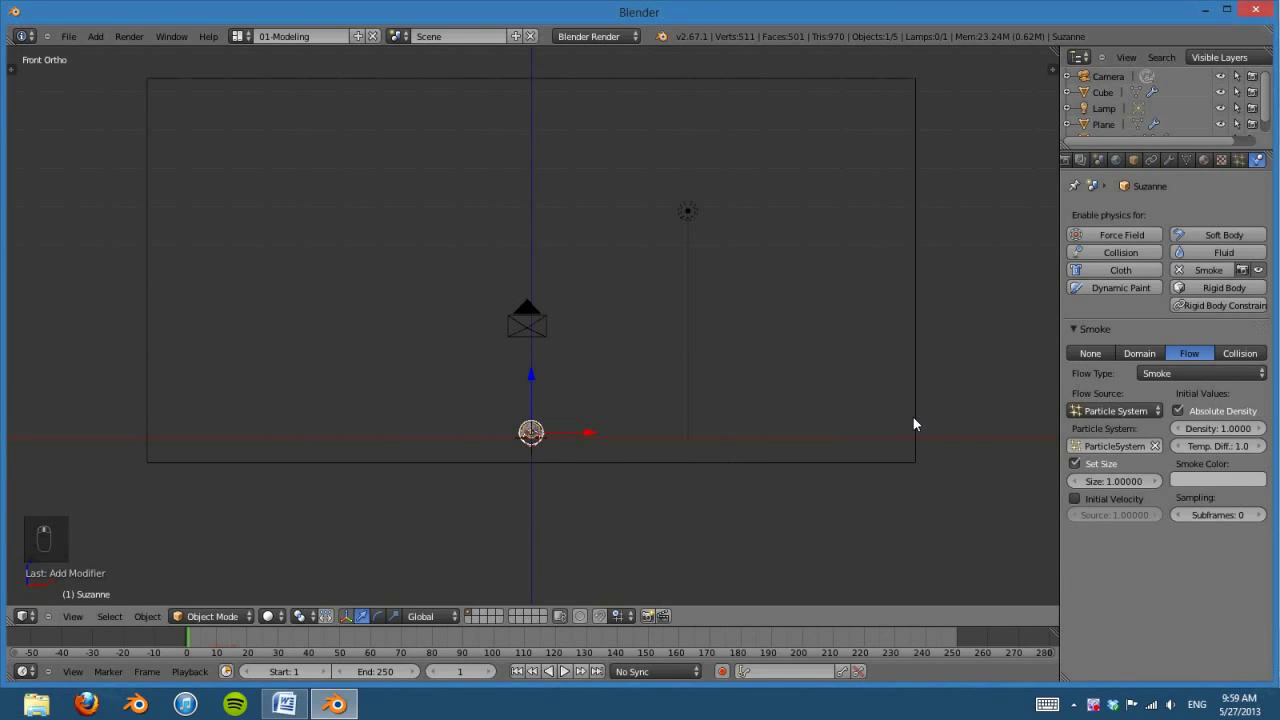
pyautogui.click(1152, 372)
pyautogui.click(1176, 323)
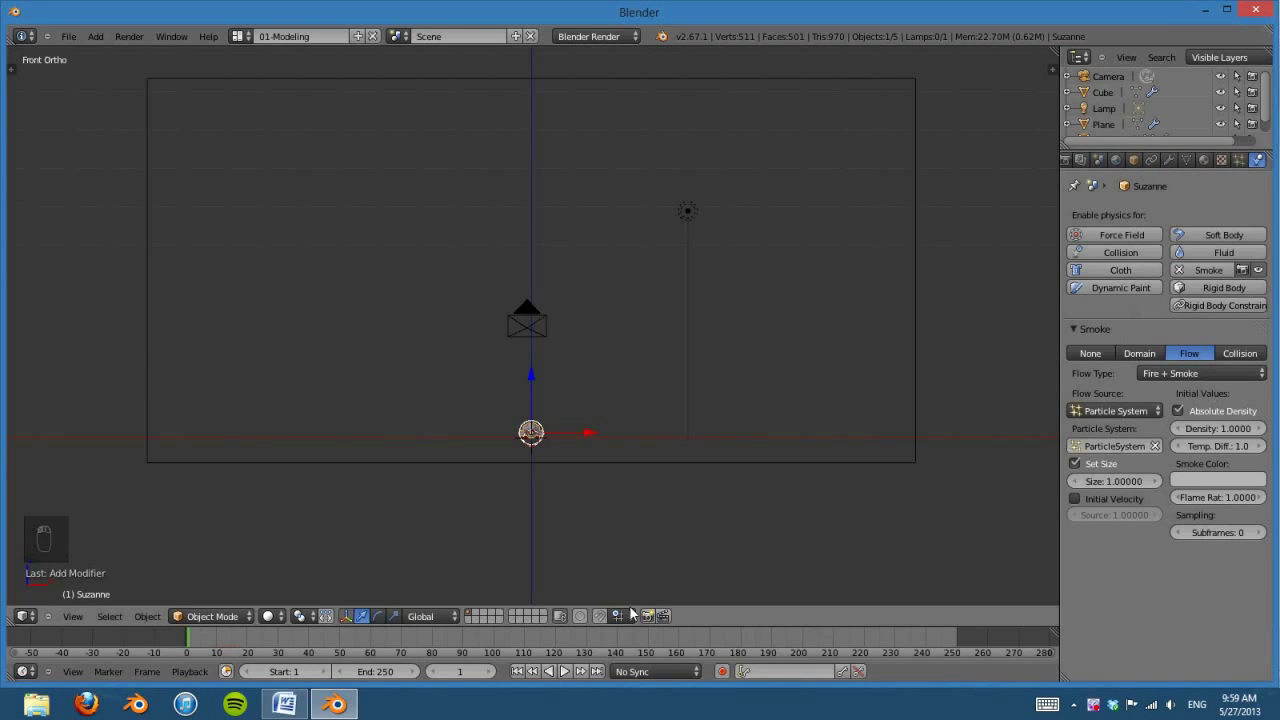
# Step: Play the fire and smoke simulation repeatedly from the front, both close up and with the whole domain in view, ending at the first frame
pyautogui.click(566, 671)
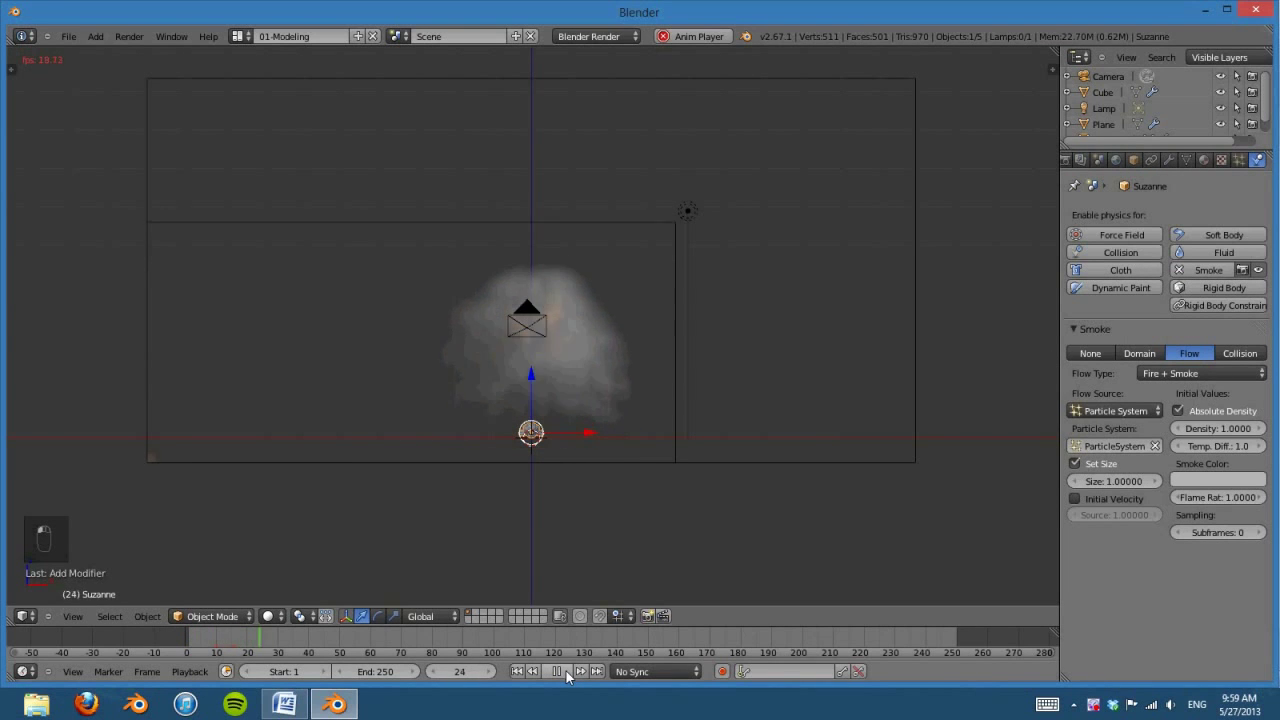
pyautogui.click(566, 671)
pyautogui.moveTo(676, 516); pyautogui.dragTo(544, 526, button='middle')
pyautogui.press('KP_1')
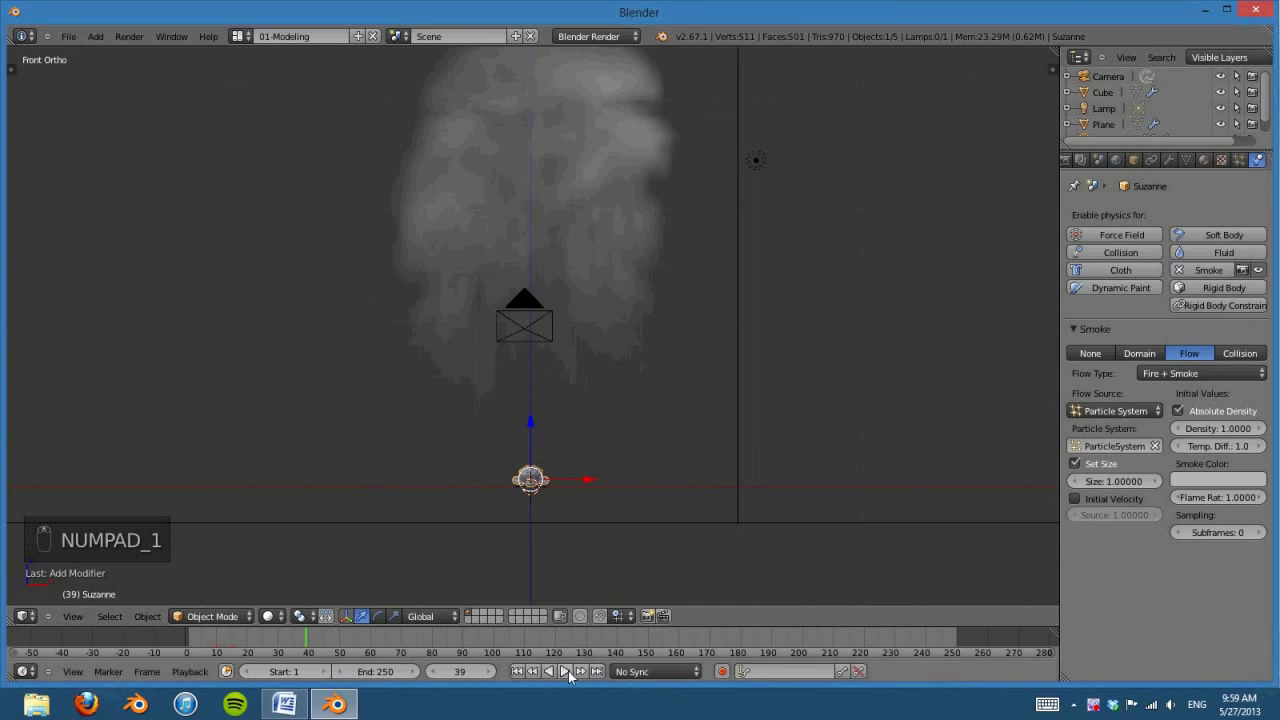
pyautogui.click(517, 671)
pyautogui.click(564, 671)
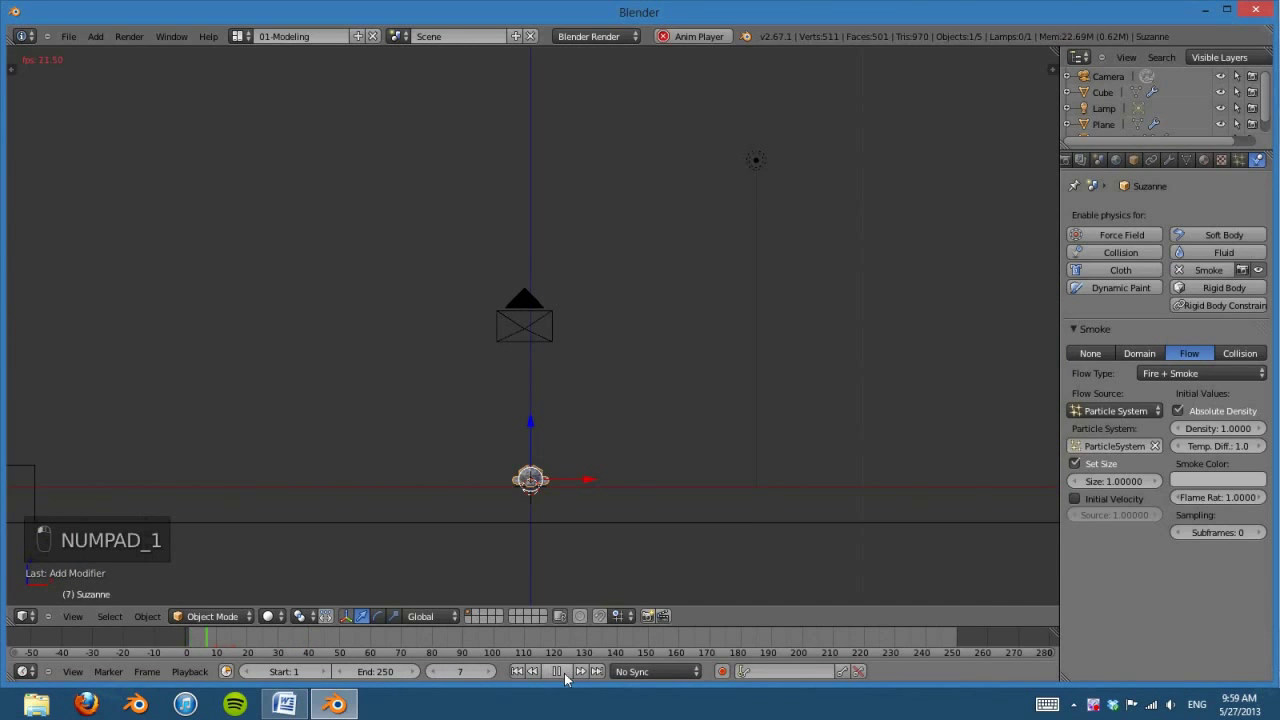
pyautogui.click(561, 671)
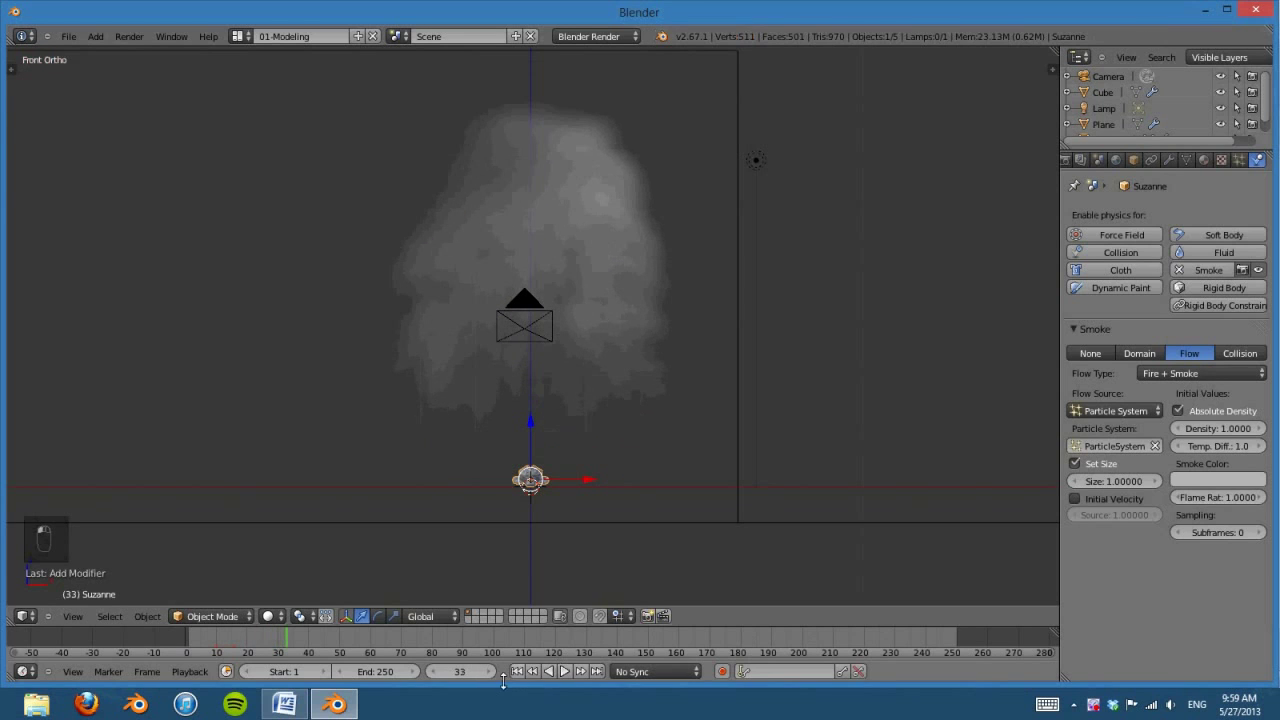
pyautogui.click(517, 671)
pyautogui.click(565, 671)
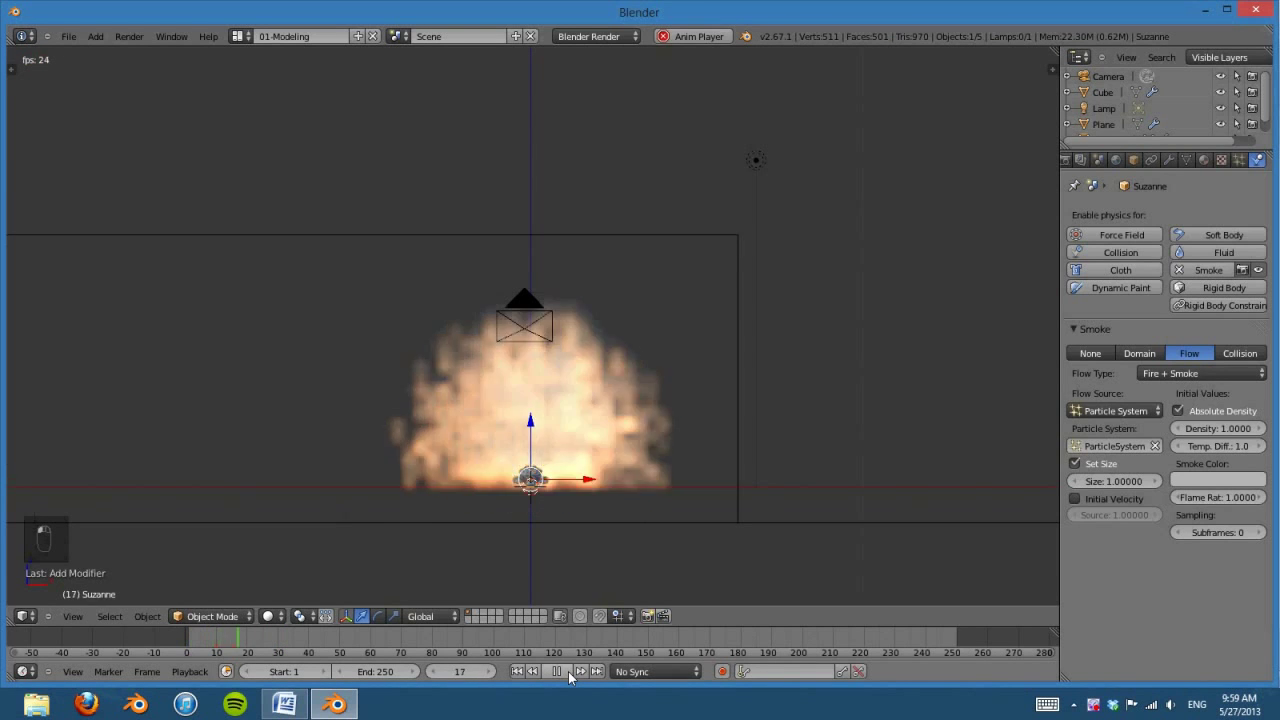
pyautogui.click(566, 671)
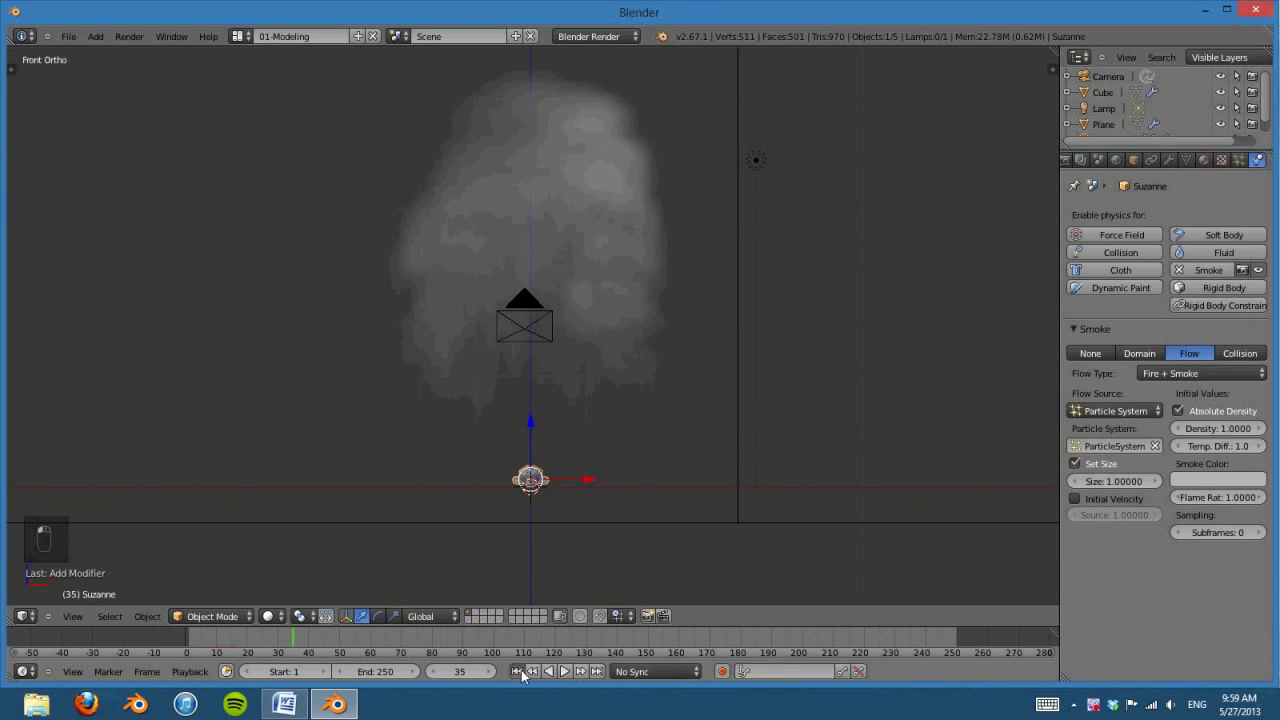
pyautogui.click(517, 671)
pyautogui.press('KP_0')
pyautogui.click(565, 671)
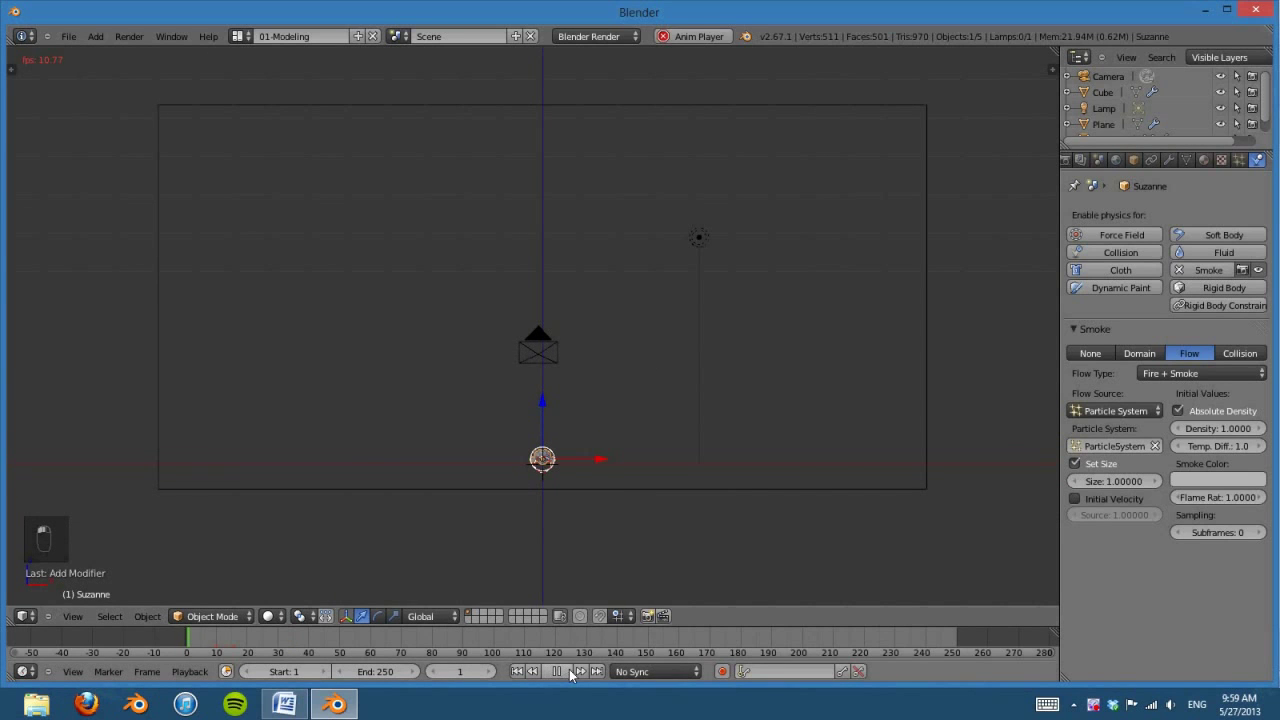
pyautogui.press('KP_1')
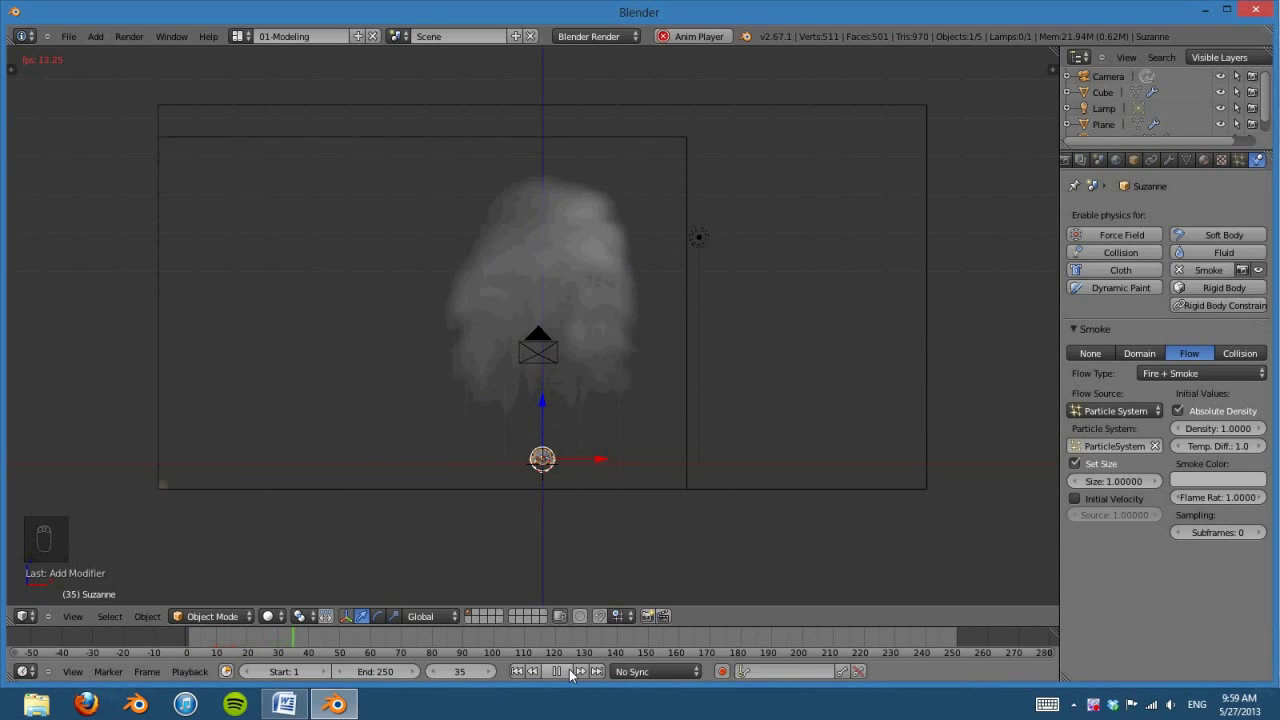
pyautogui.click(557, 671)
pyautogui.click(517, 671)
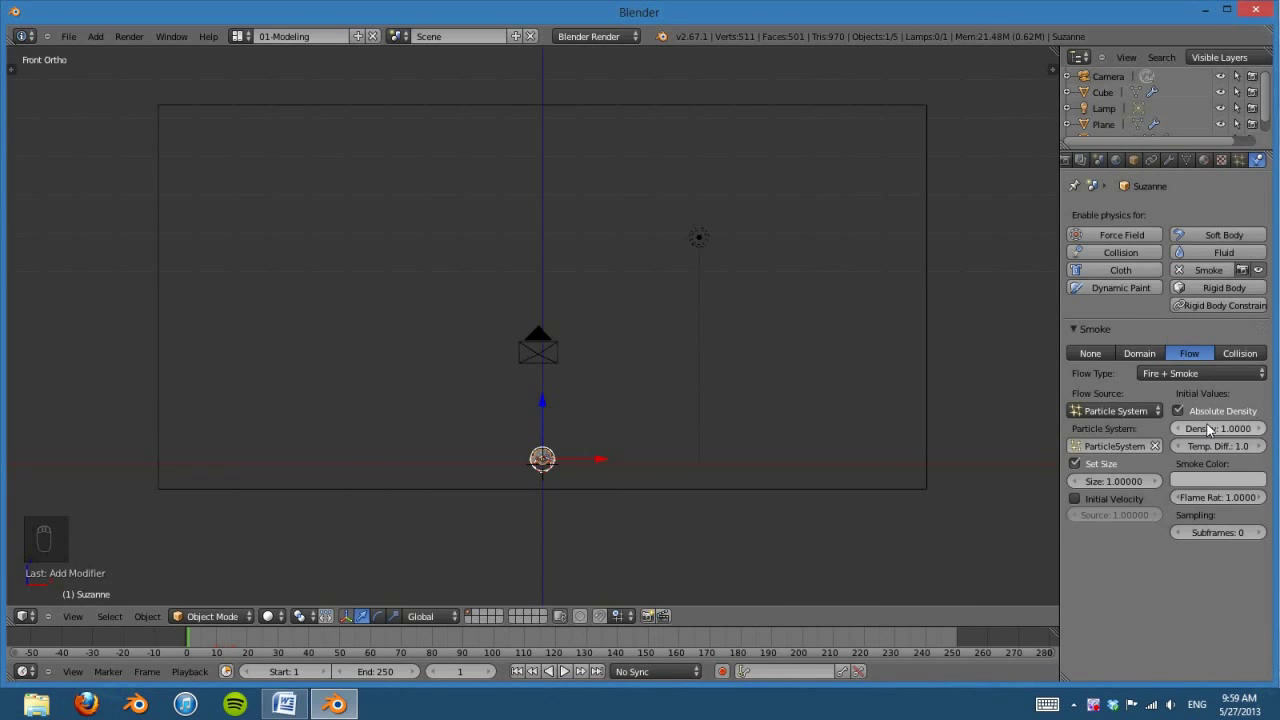
# Step: Turn off Absolute Density for the monkey's flow, play the explosion twice and return to the first frame
pyautogui.click(1179, 411)
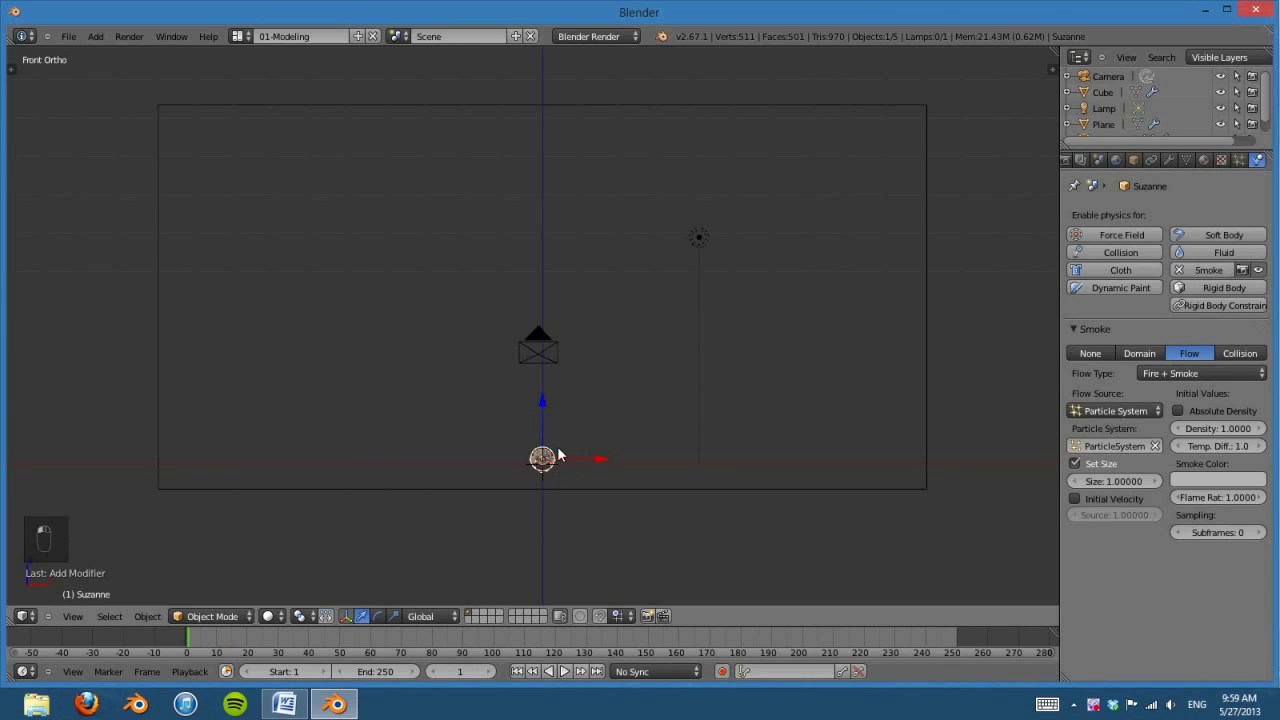
pyautogui.click(565, 671)
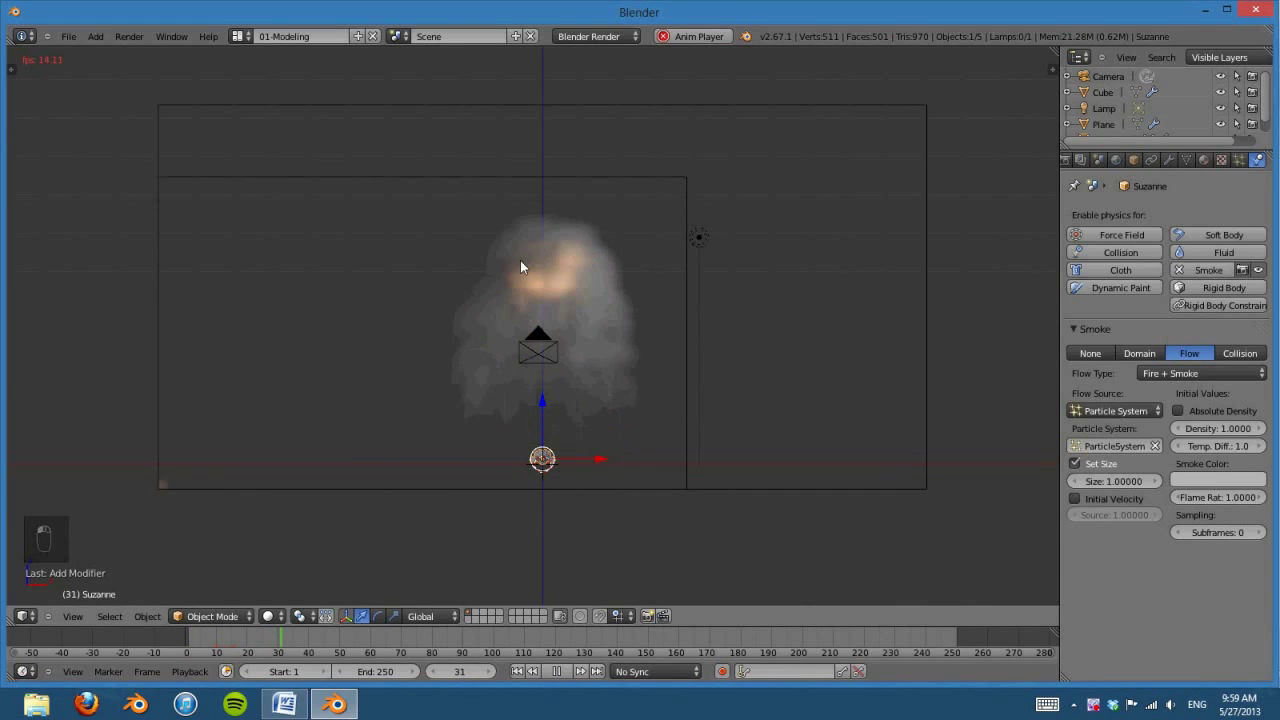
pyautogui.click(556, 671)
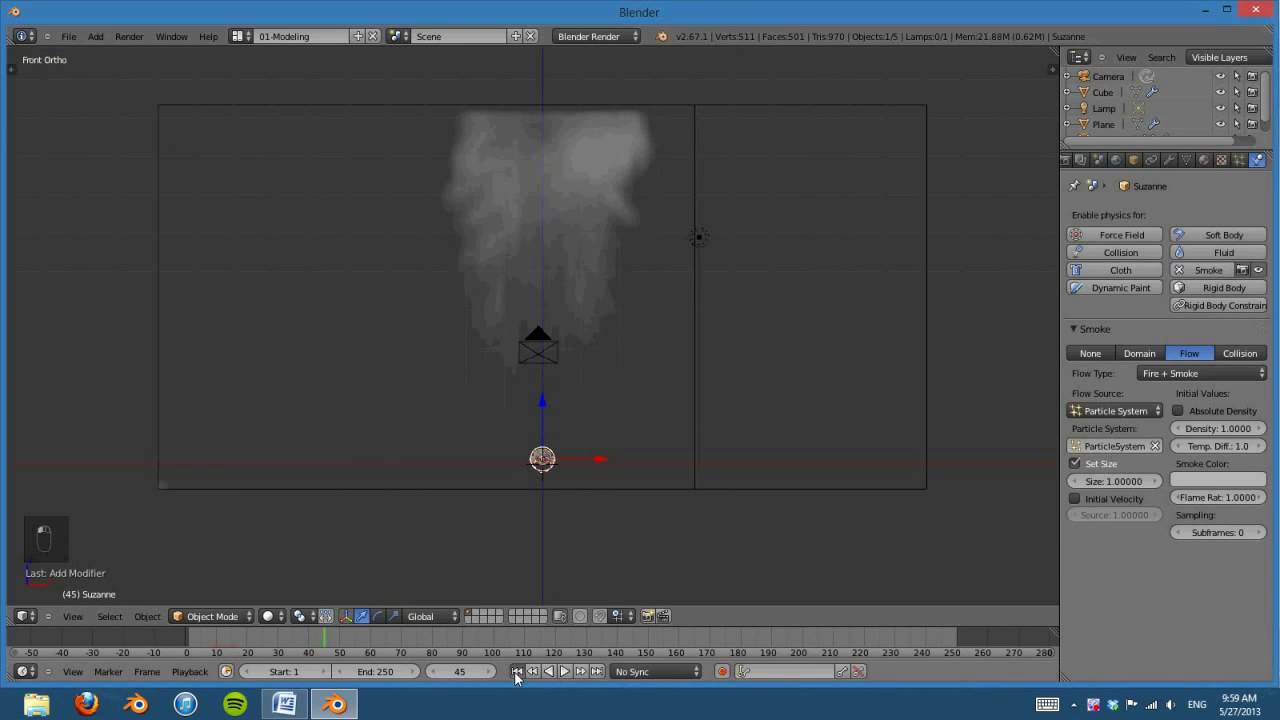
pyautogui.click(516, 671)
pyautogui.click(565, 671)
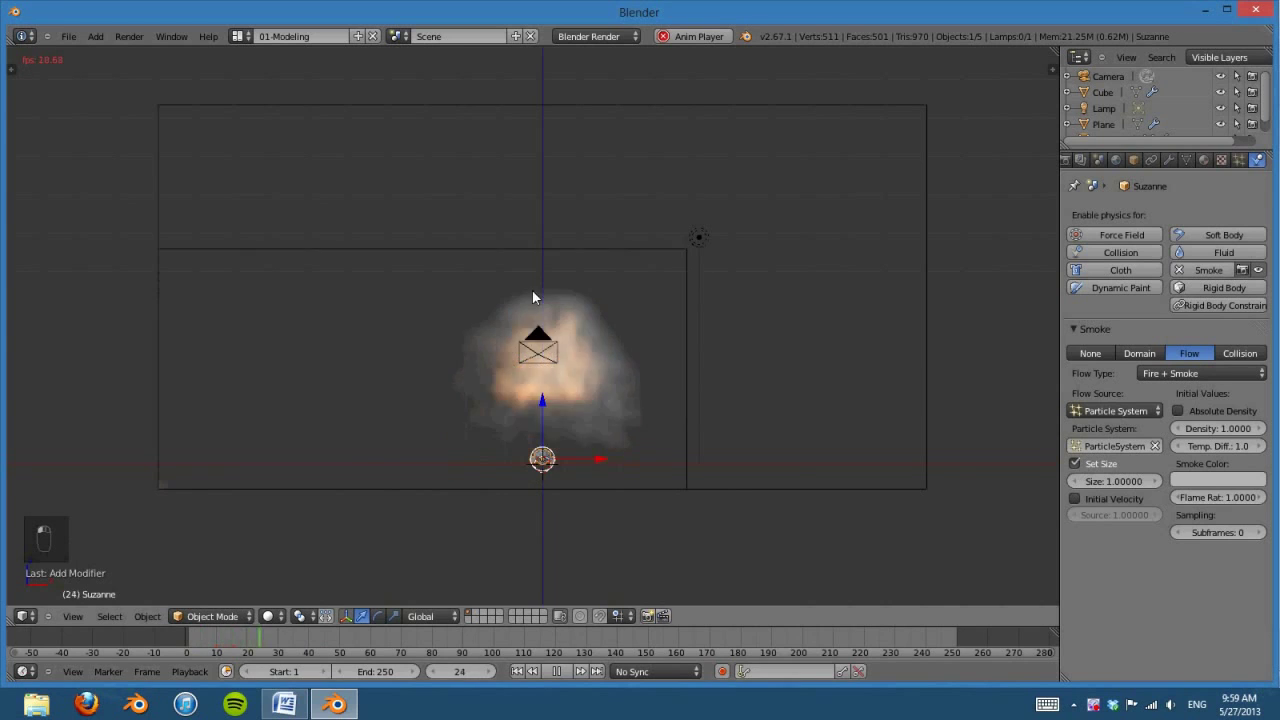
pyautogui.click(556, 671)
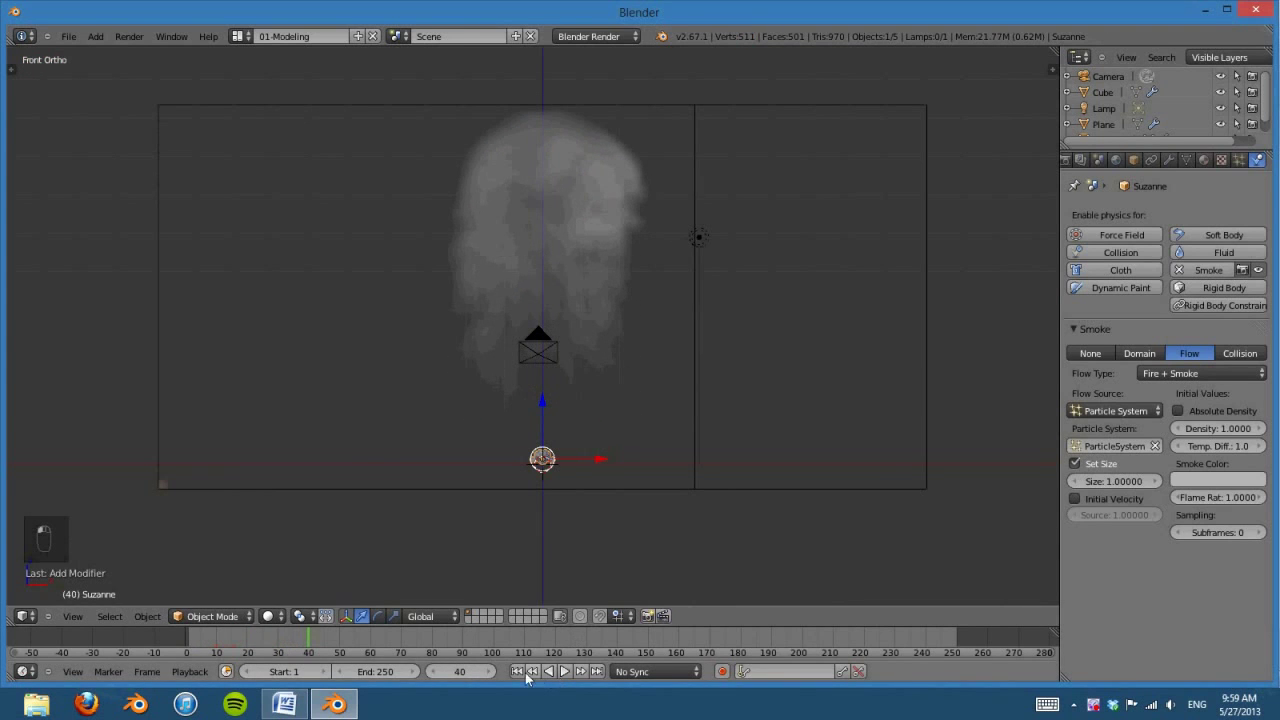
pyautogui.click(523, 671)
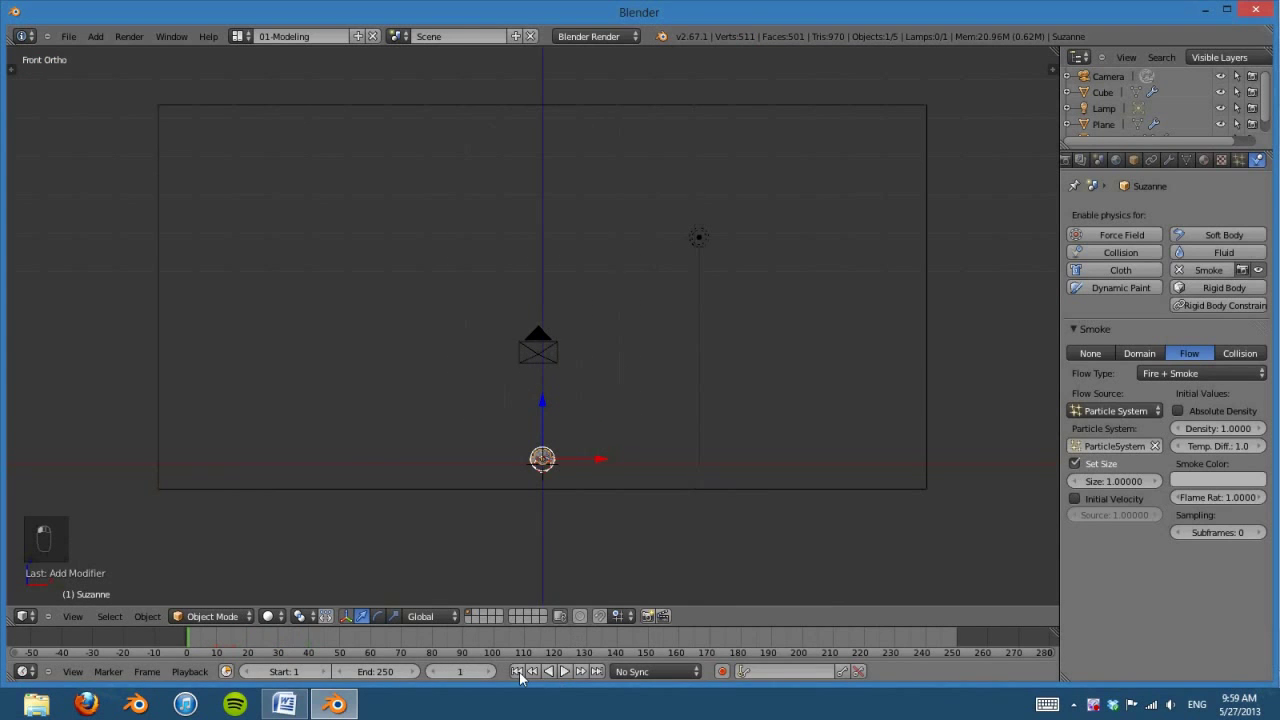
# Step: Enable Initial Velocity for the monkey's smoke flow and play the explosion
pyautogui.click(1085, 498)
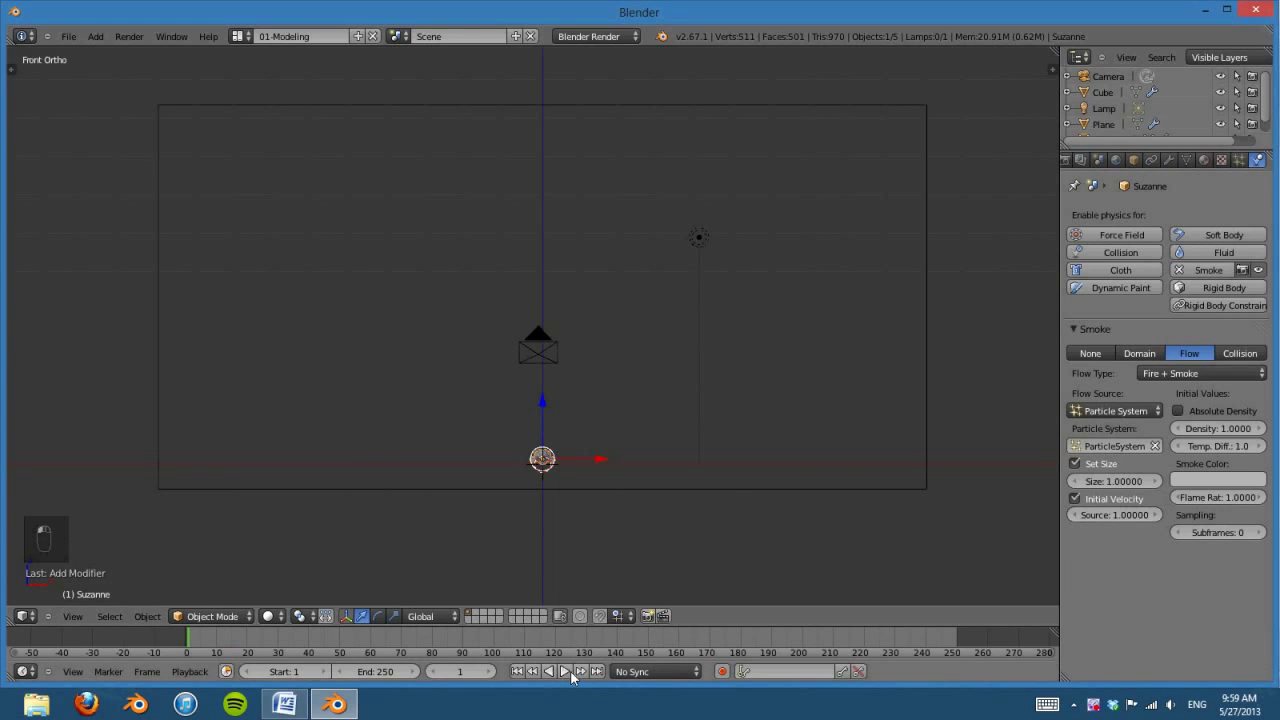
pyautogui.click(564, 671)
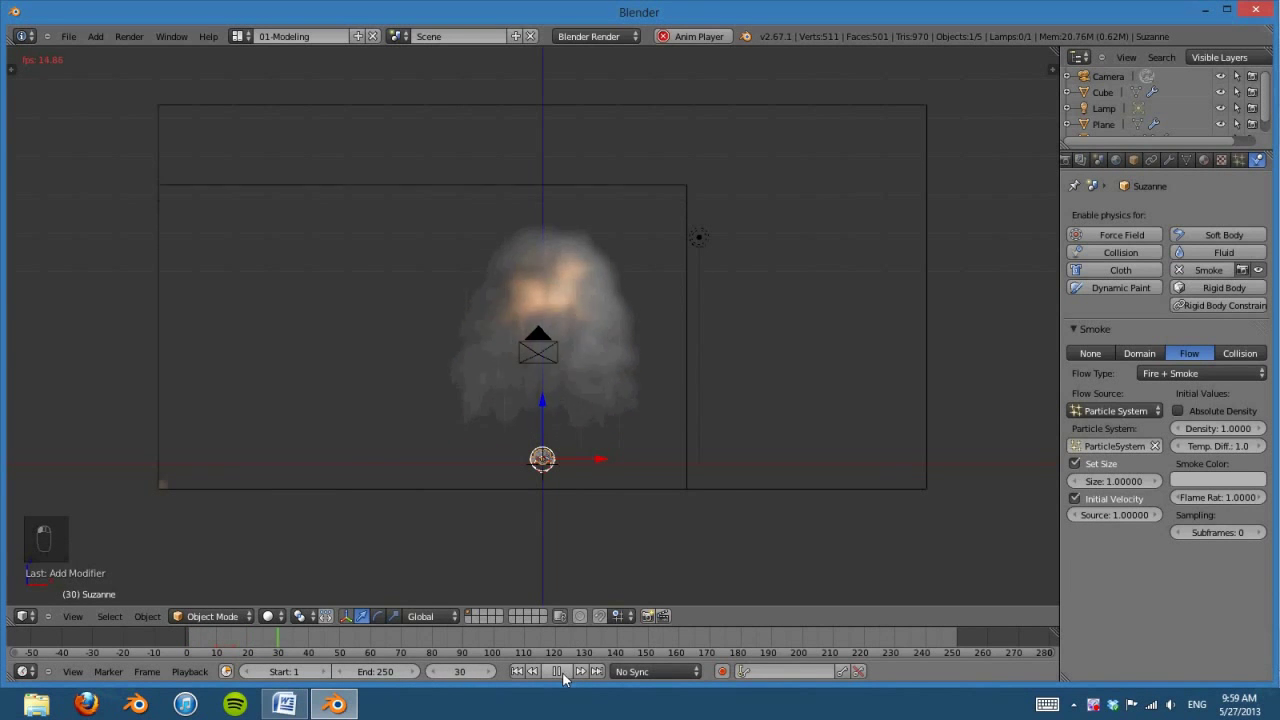
pyautogui.click(557, 671)
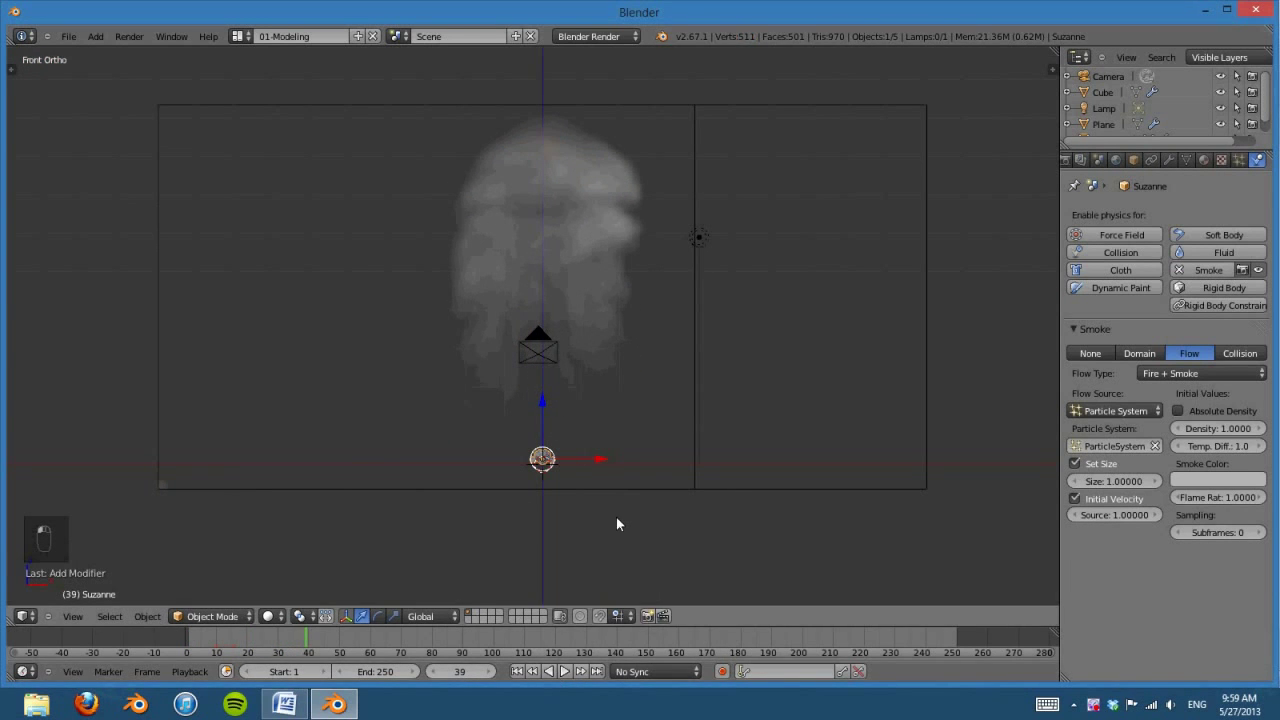
pyautogui.scroll(1, 617, 518)
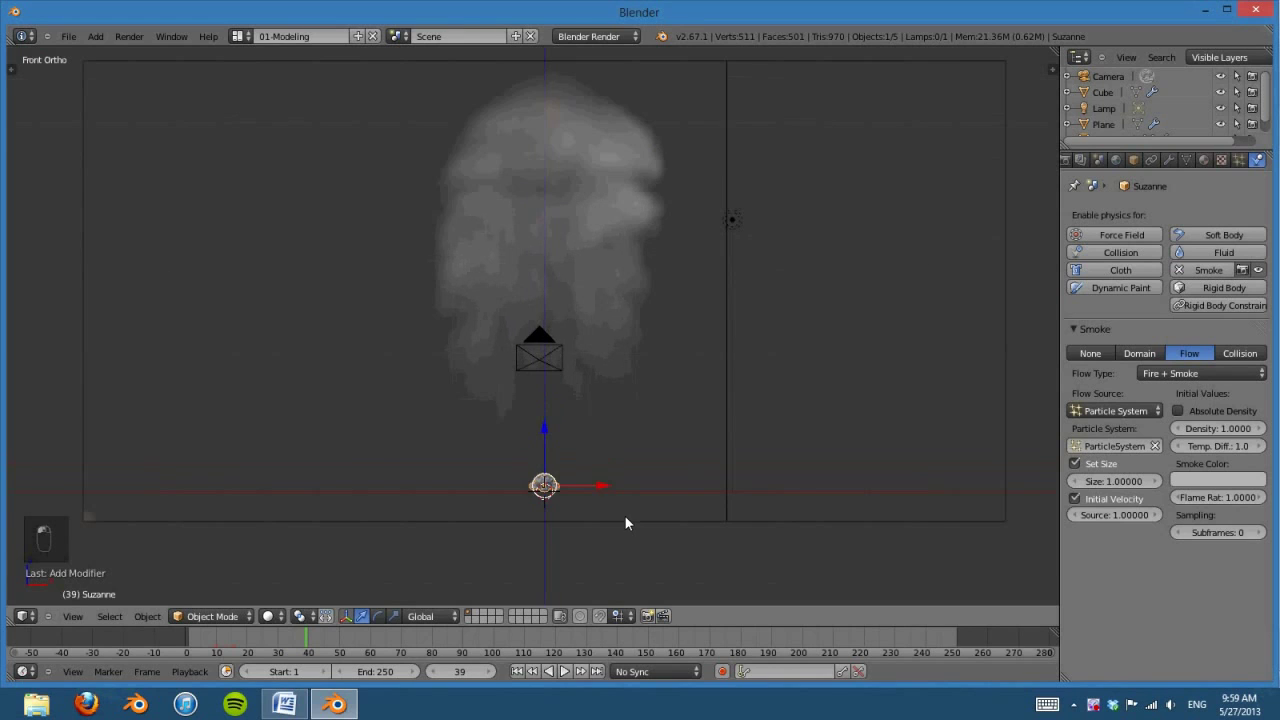
# Step: Set the monkey flow's sampling Subframes to 3, play the explosion from the first frame and return to the start
pyautogui.click(1259, 532)
pyautogui.click(1259, 532)
pyautogui.click(517, 671)
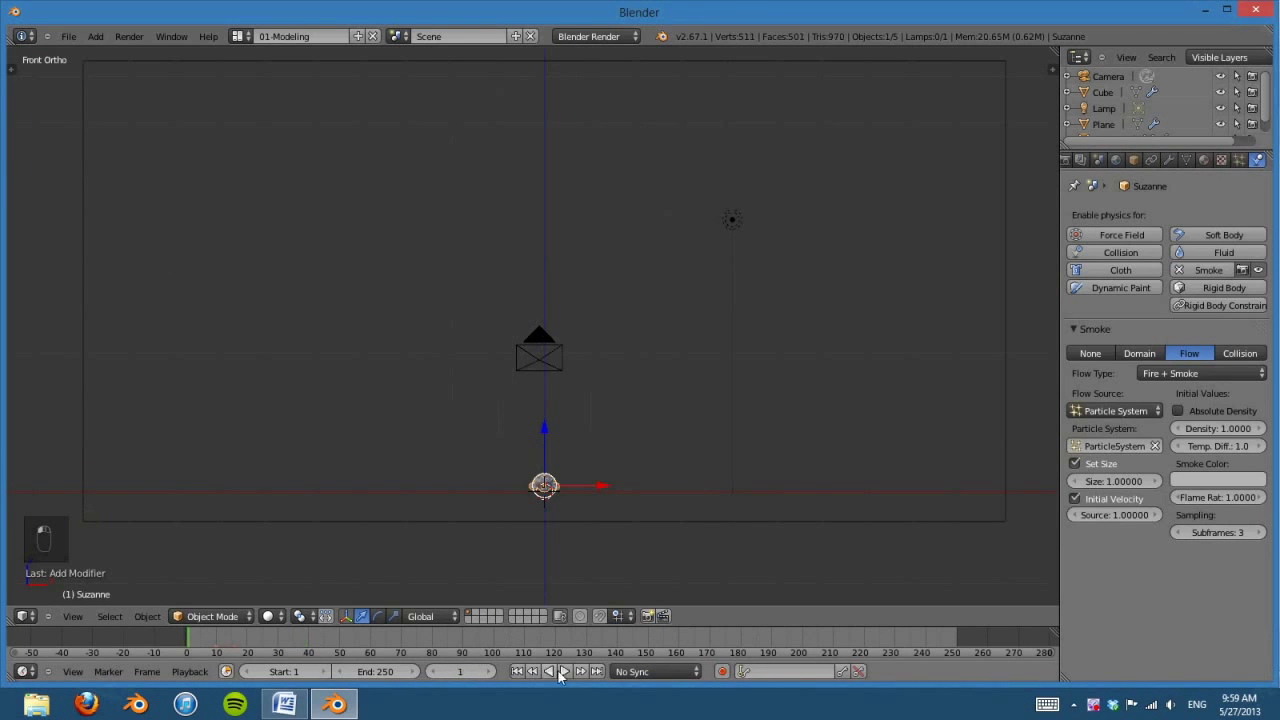
pyautogui.click(563, 671)
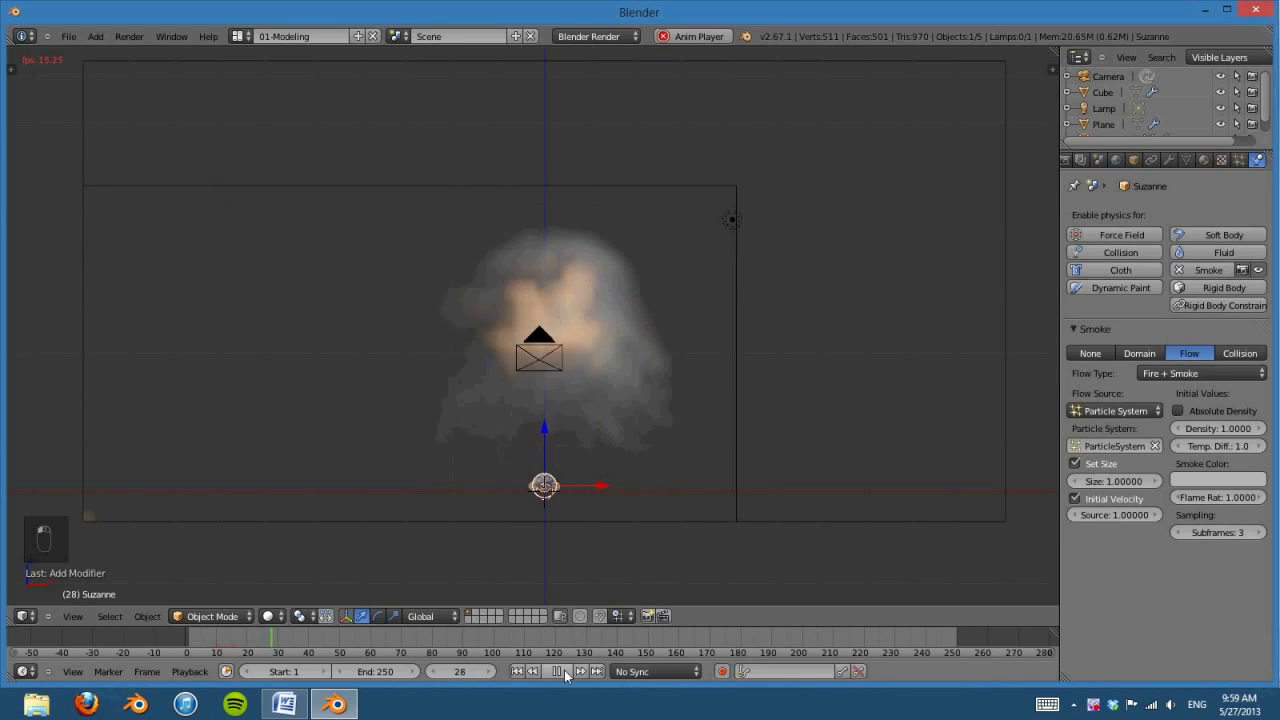
pyautogui.click(564, 670)
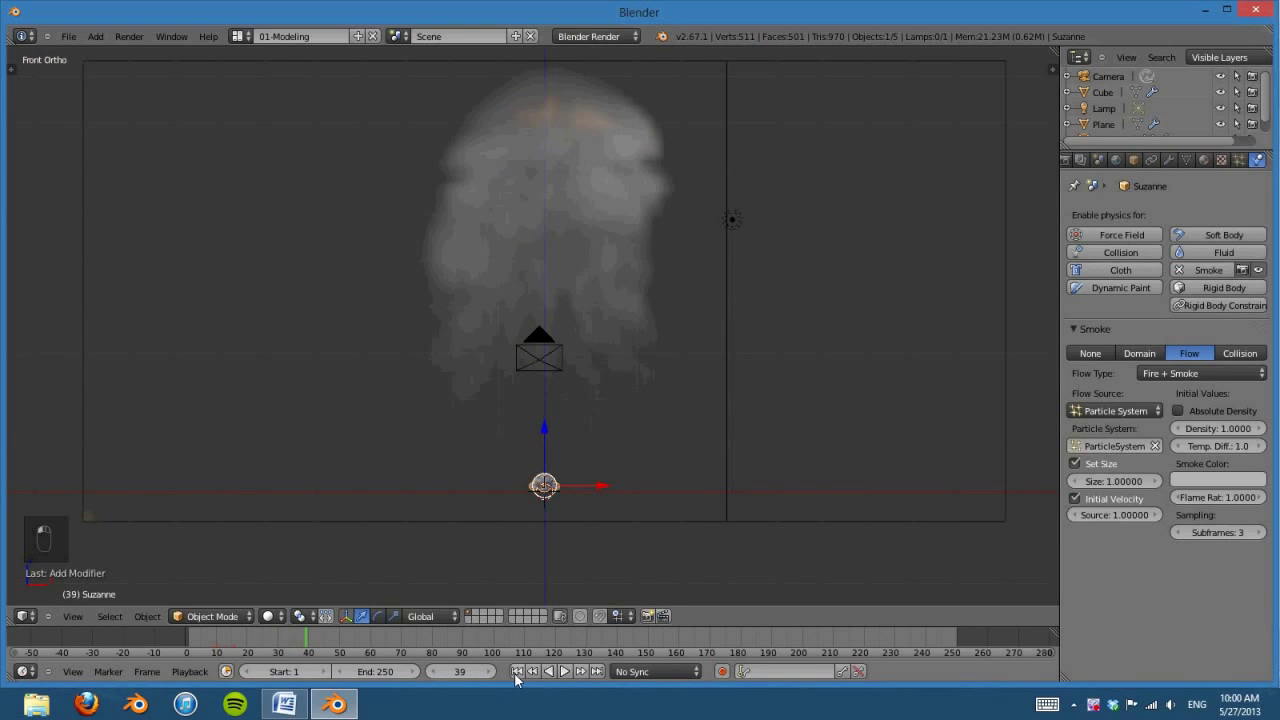
pyautogui.click(517, 672)
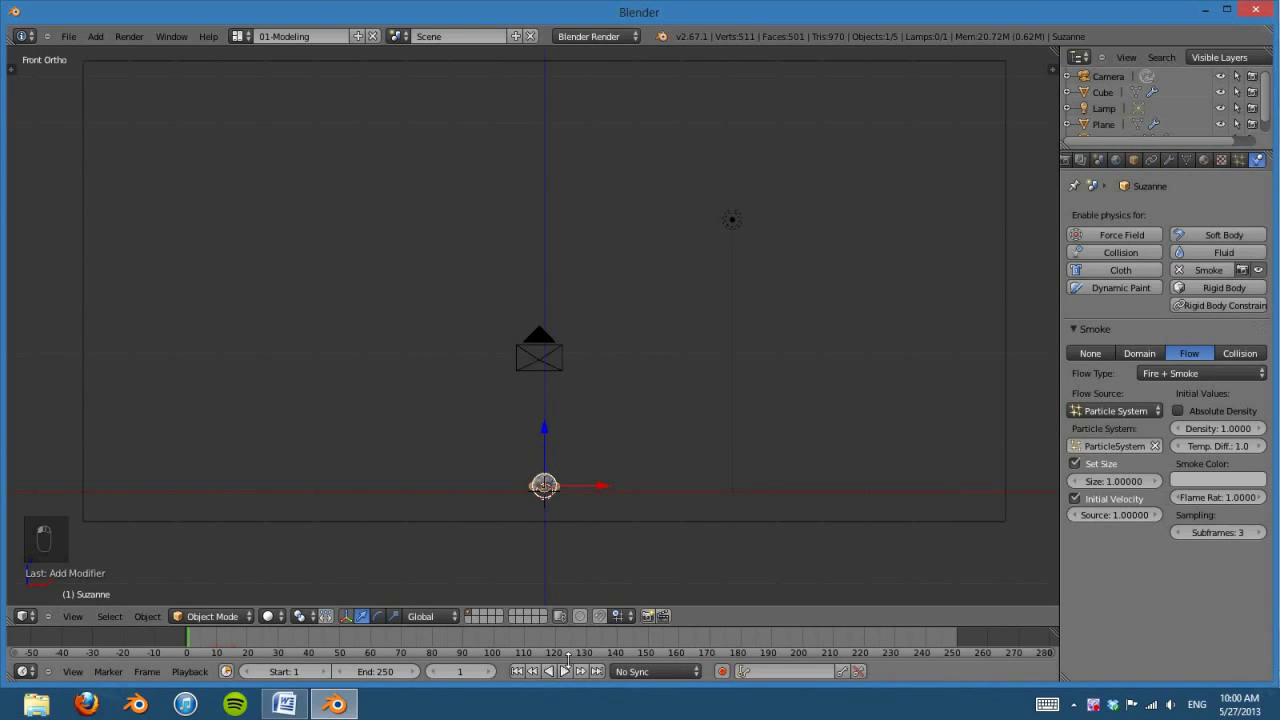
# Step: Replay the explosion several times in front view to examine how the fire and smoke rise inside the domain, ending at the first frame
pyautogui.click(564, 671)
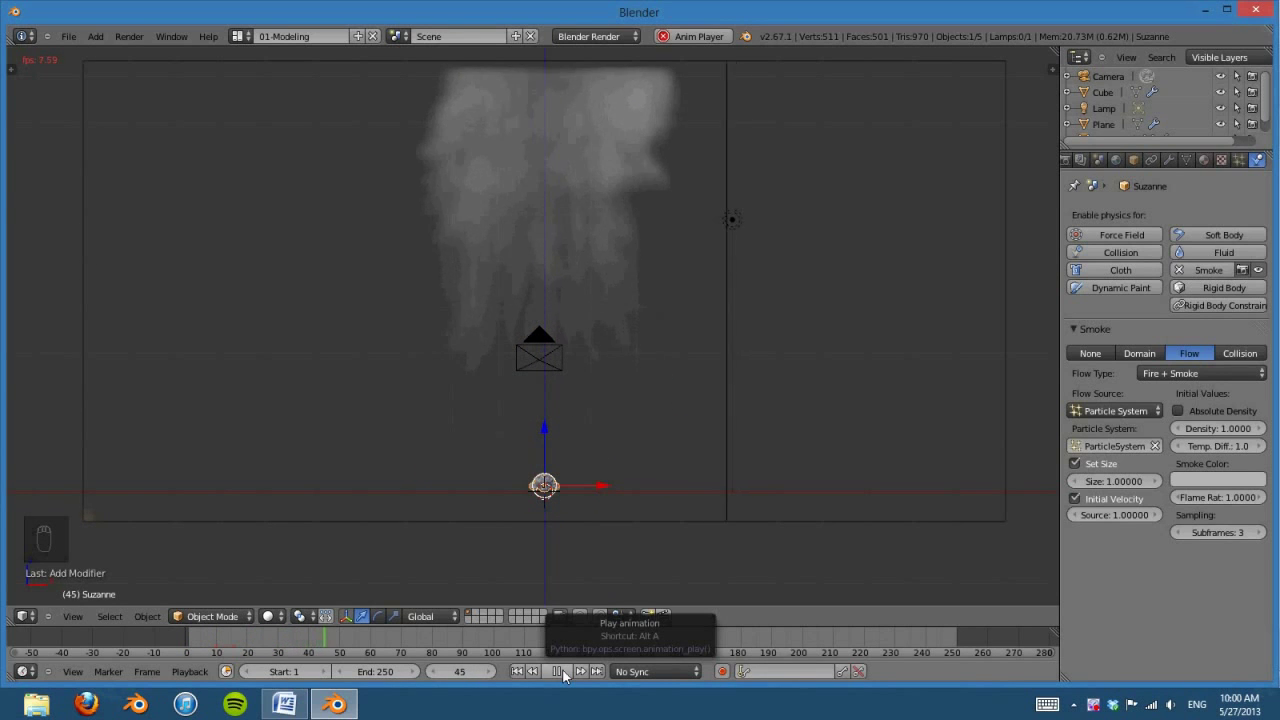
pyautogui.click(558, 671)
pyautogui.click(517, 671)
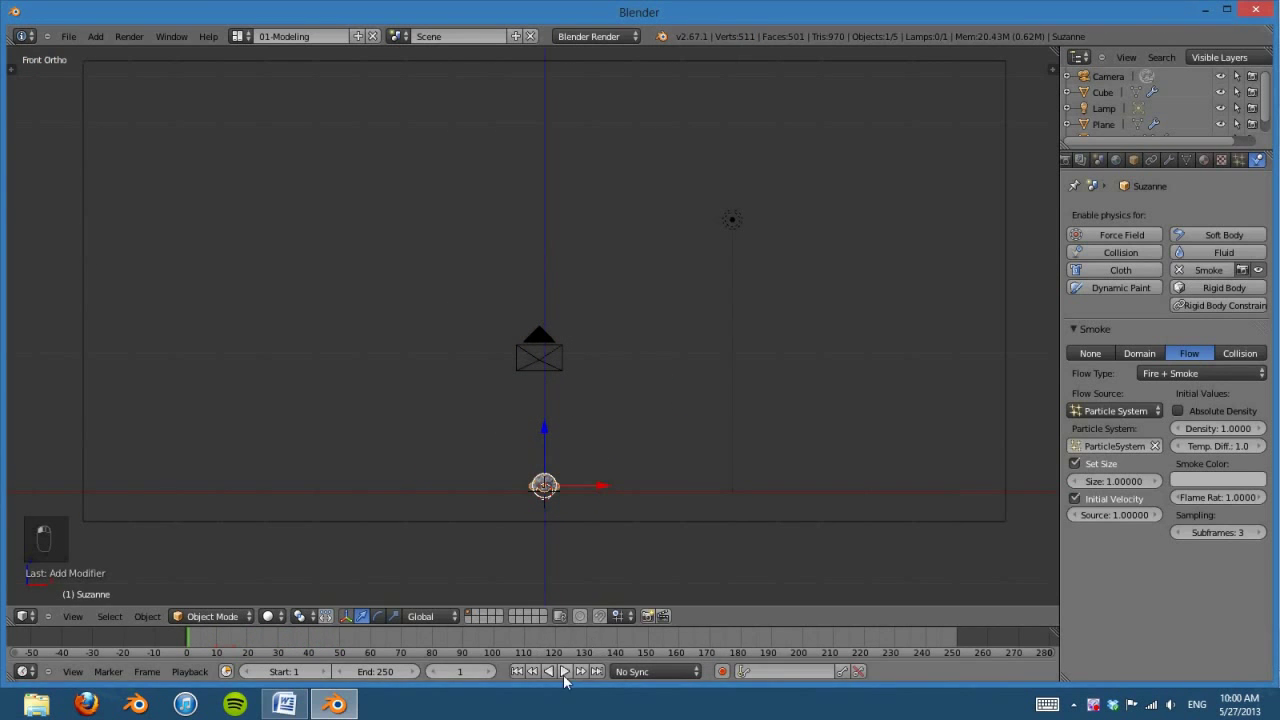
pyautogui.scroll(-3, 726, 491)
pyautogui.moveTo(726, 491); pyautogui.dragTo(593, 507, button='middle')
pyautogui.press('KP_1')
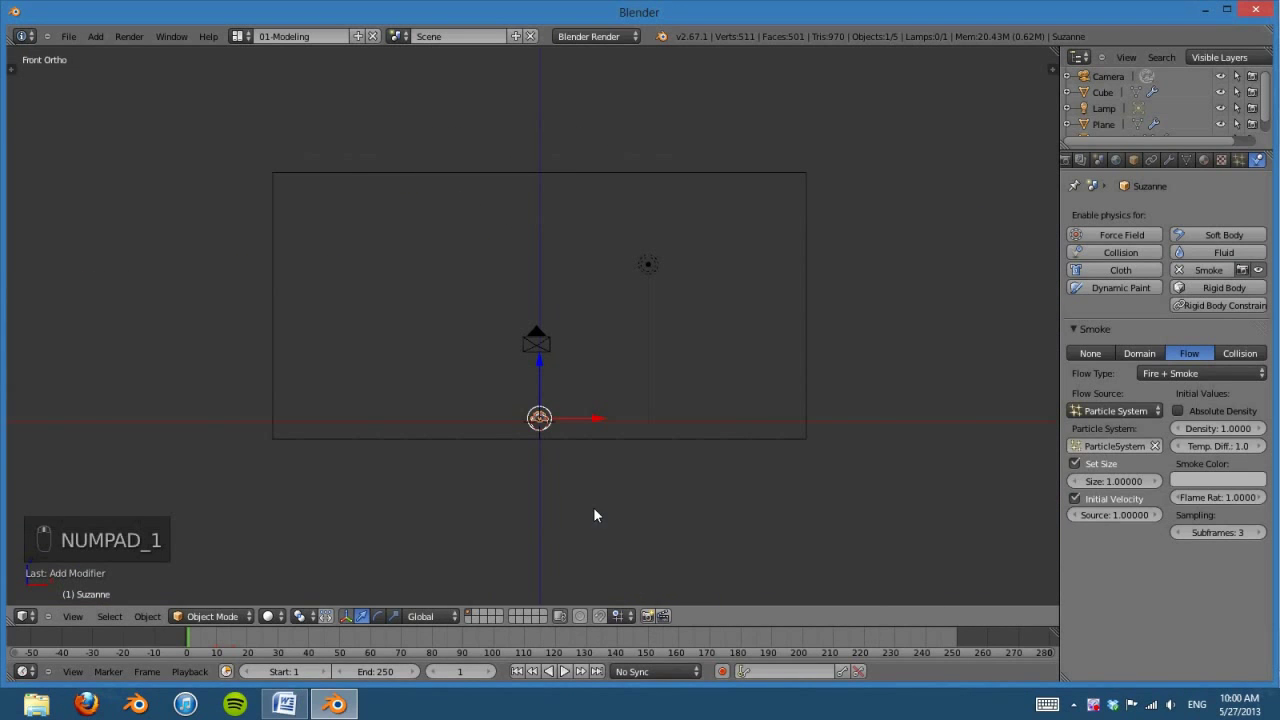
pyautogui.click(564, 671)
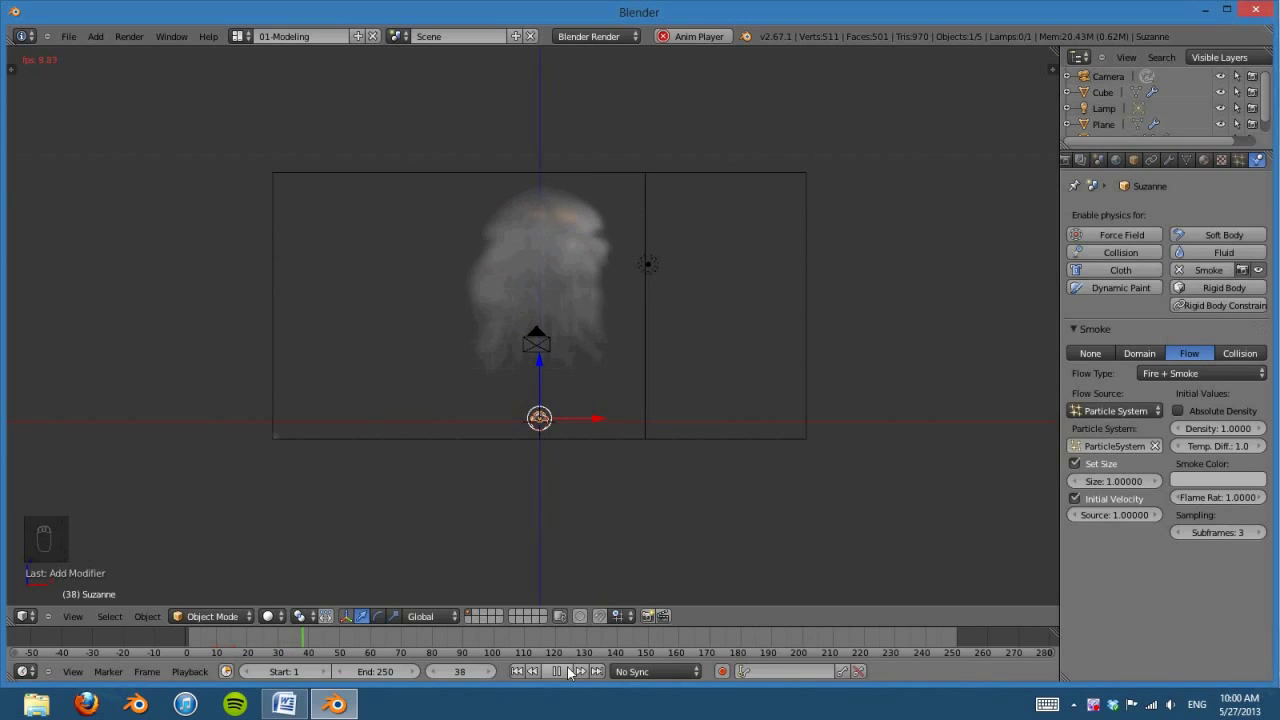
pyautogui.hotkey('alt', 'a')
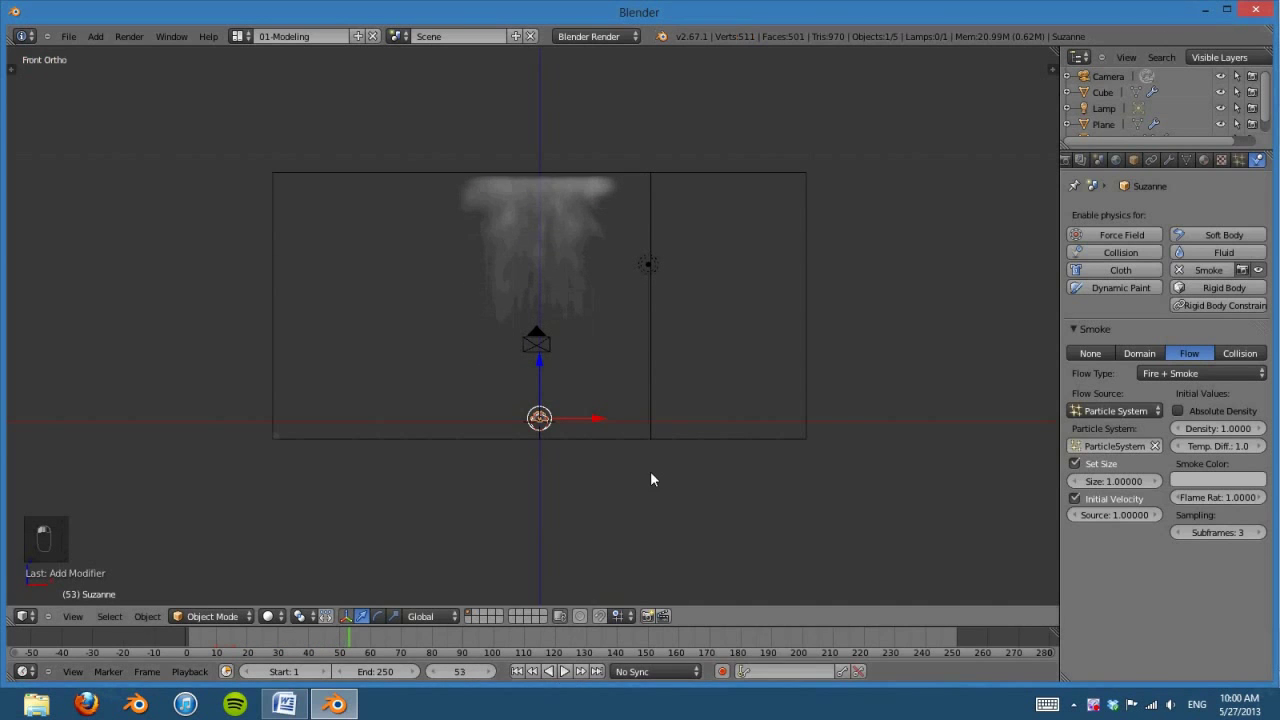
pyautogui.moveTo(650, 479); pyautogui.dragTo(618, 486, button='middle')
pyautogui.click(516, 671)
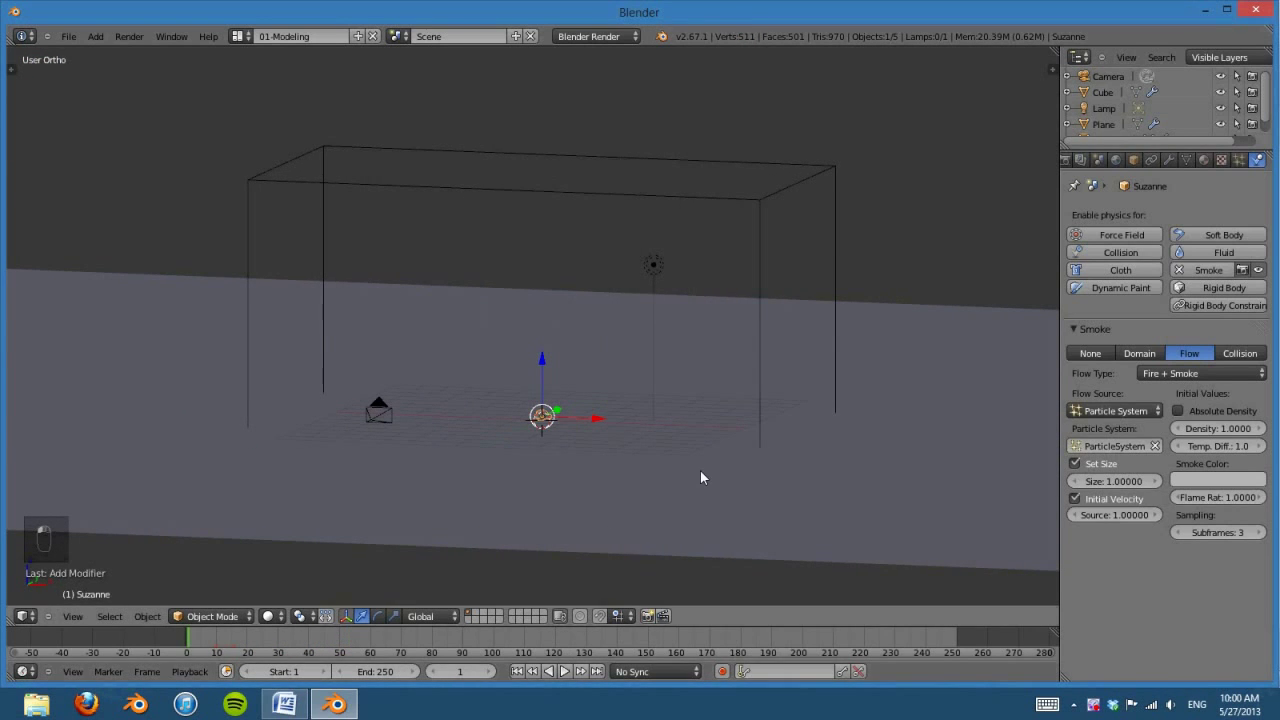
pyautogui.press('KP_1')
pyautogui.keyDown('shift'); pyautogui.moveTo(623, 462); pyautogui.dragTo(625, 442, button='middle'); pyautogui.keyUp('shift')
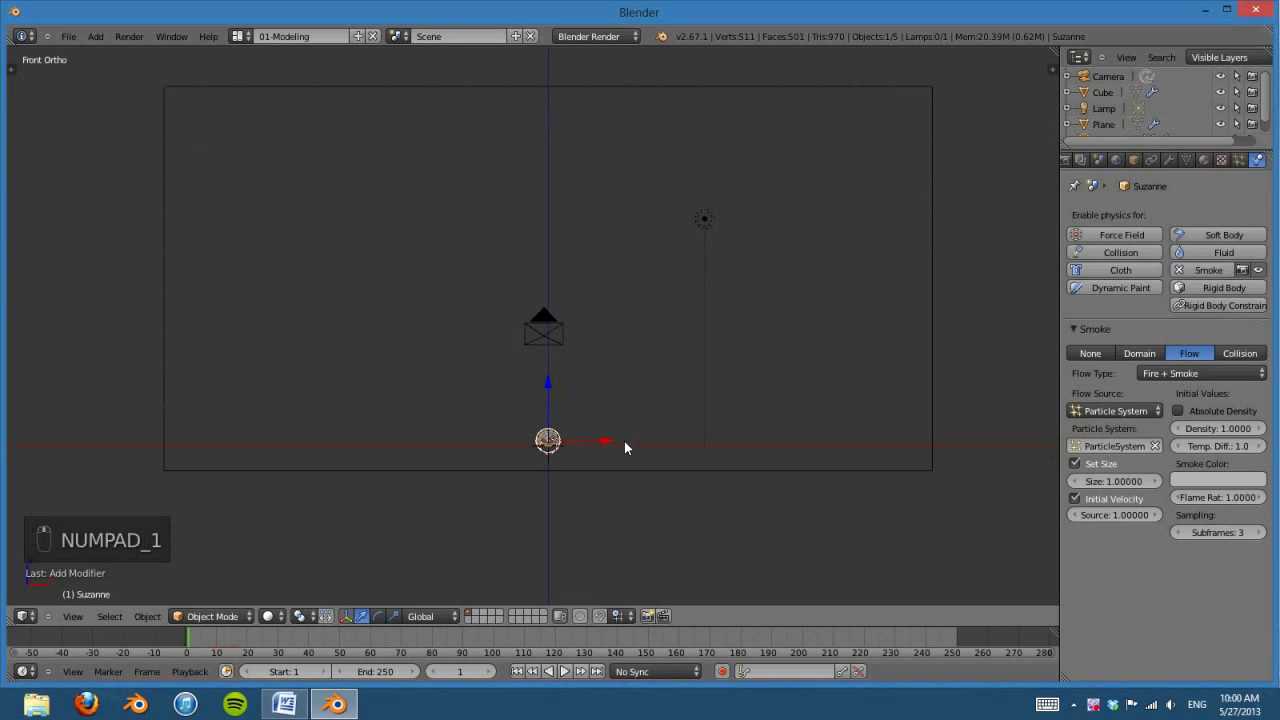
pyautogui.click(564, 671)
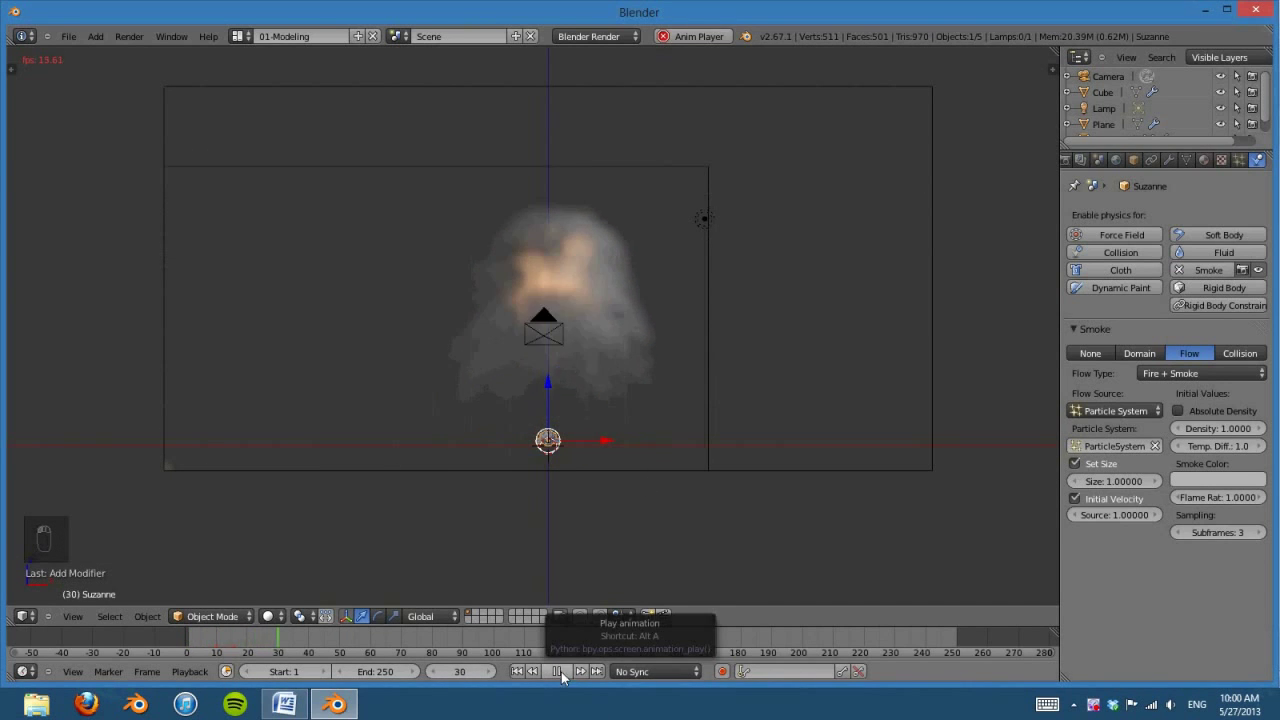
pyautogui.click(557, 671)
pyautogui.click(517, 671)
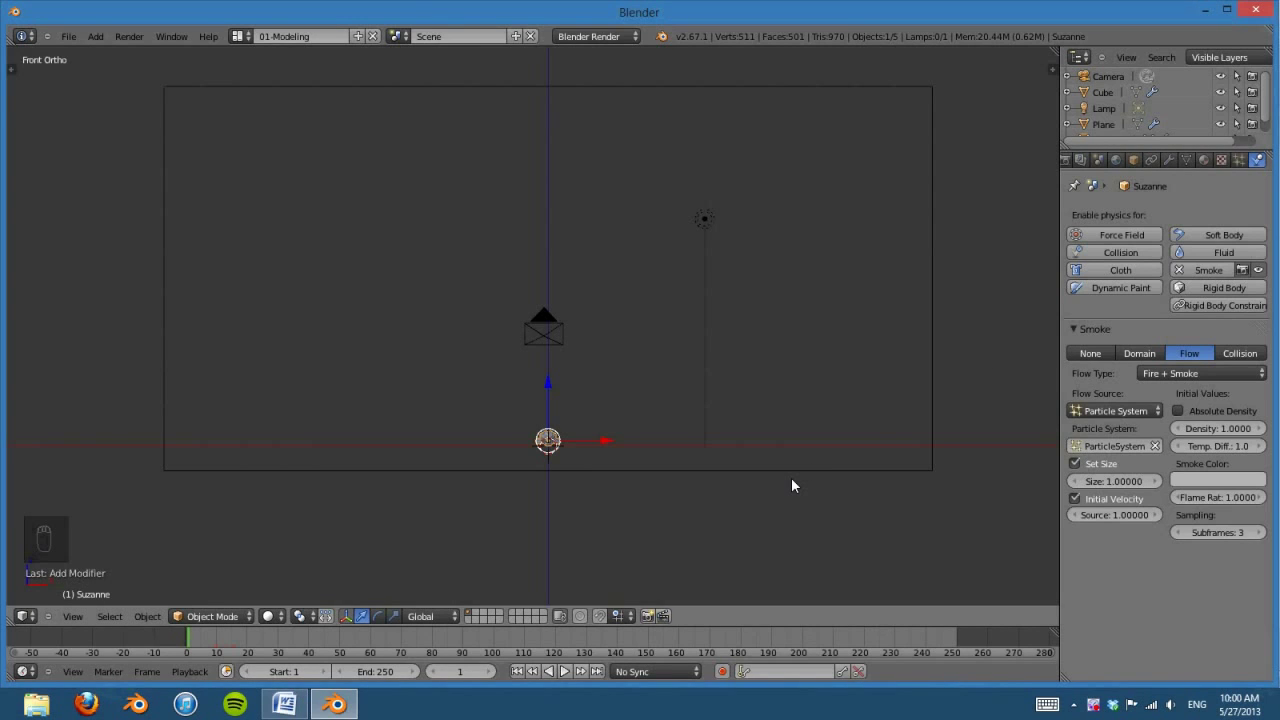
# Step: Rename the monkey's particle settings to "main"
pyautogui.scroll(6, 746, 459)
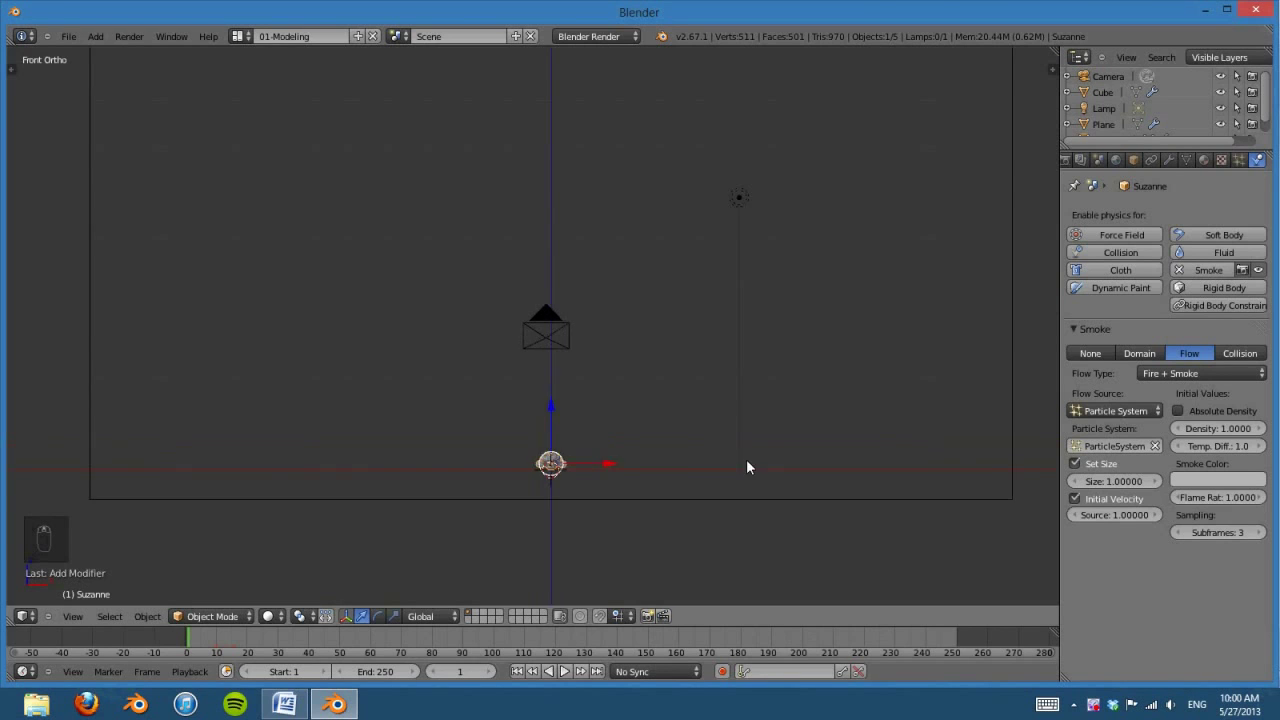
pyautogui.click(1239, 160)
pyautogui.scroll(3, 1153, 254)
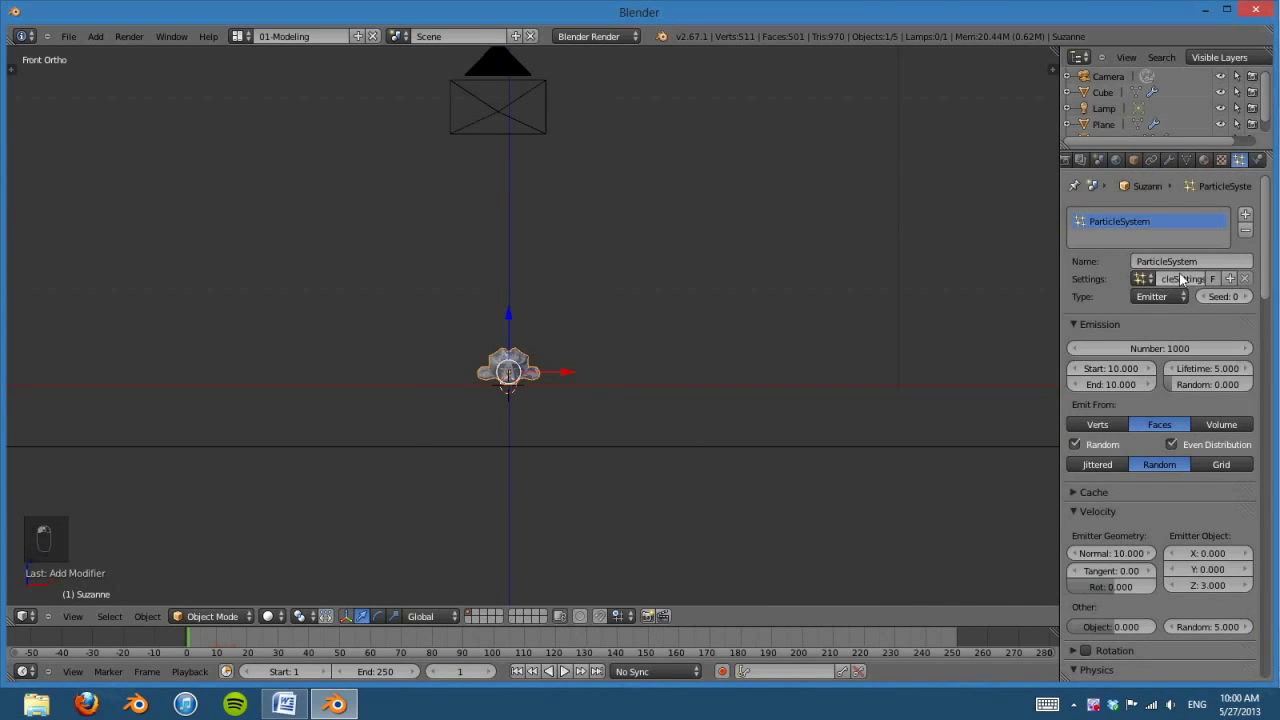
pyautogui.click(1186, 280)
pyautogui.write('main')
pyautogui.press('Return')
# Step: Add a circle mesh at the monkey's base and scale it down to about half its size
pyautogui.keyDown('ctrl'); pyautogui.scroll(2, 718, 432); pyautogui.keyUp('ctrl')
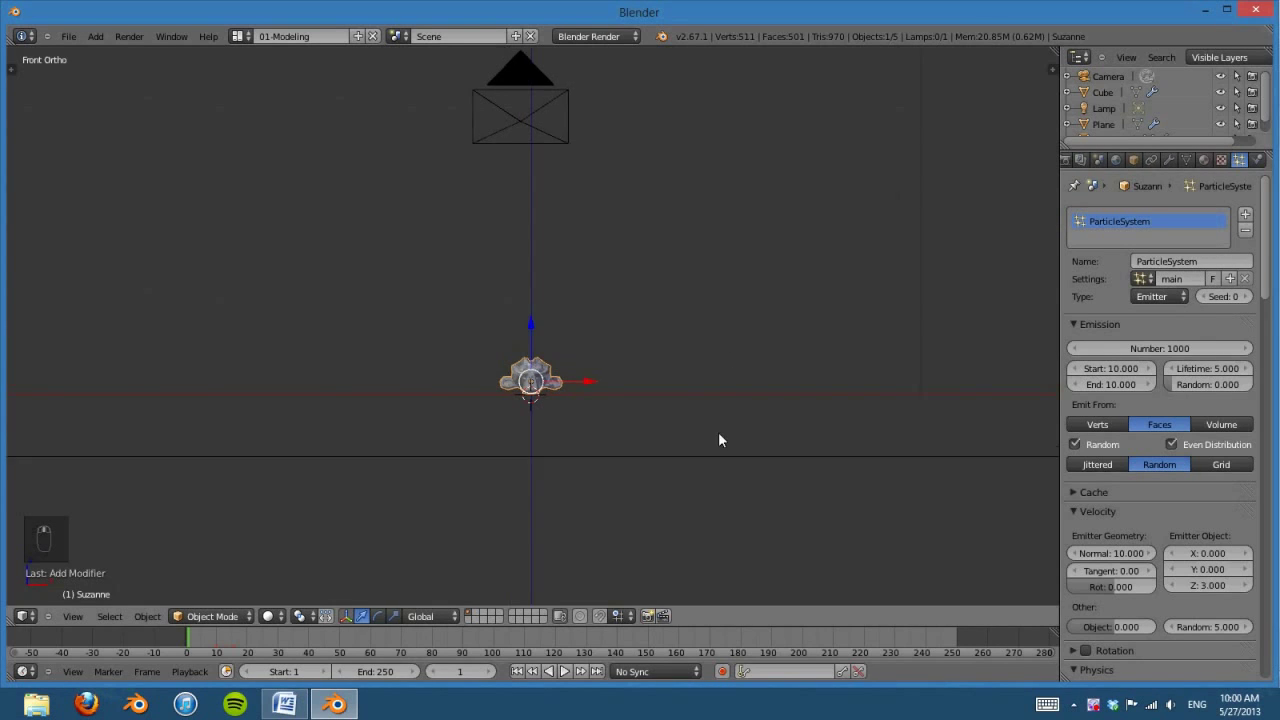
pyautogui.keyDown('shift'); pyautogui.scroll(2, 913, 406); pyautogui.keyUp('shift')
pyautogui.keyDown('shift'); pyautogui.scroll(1, 724, 434); pyautogui.keyUp('shift')
pyautogui.scroll(2, 724, 434)
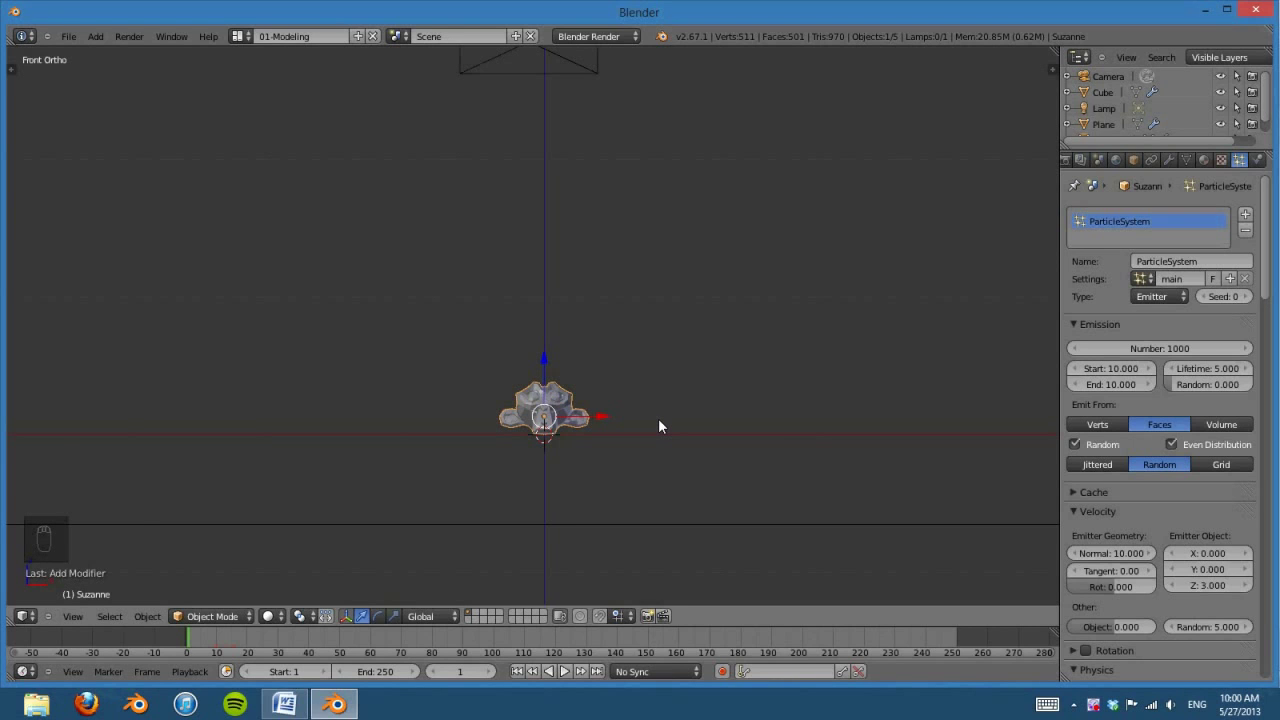
pyautogui.hotkey('shift', 'a')
pyautogui.moveTo(658, 420)
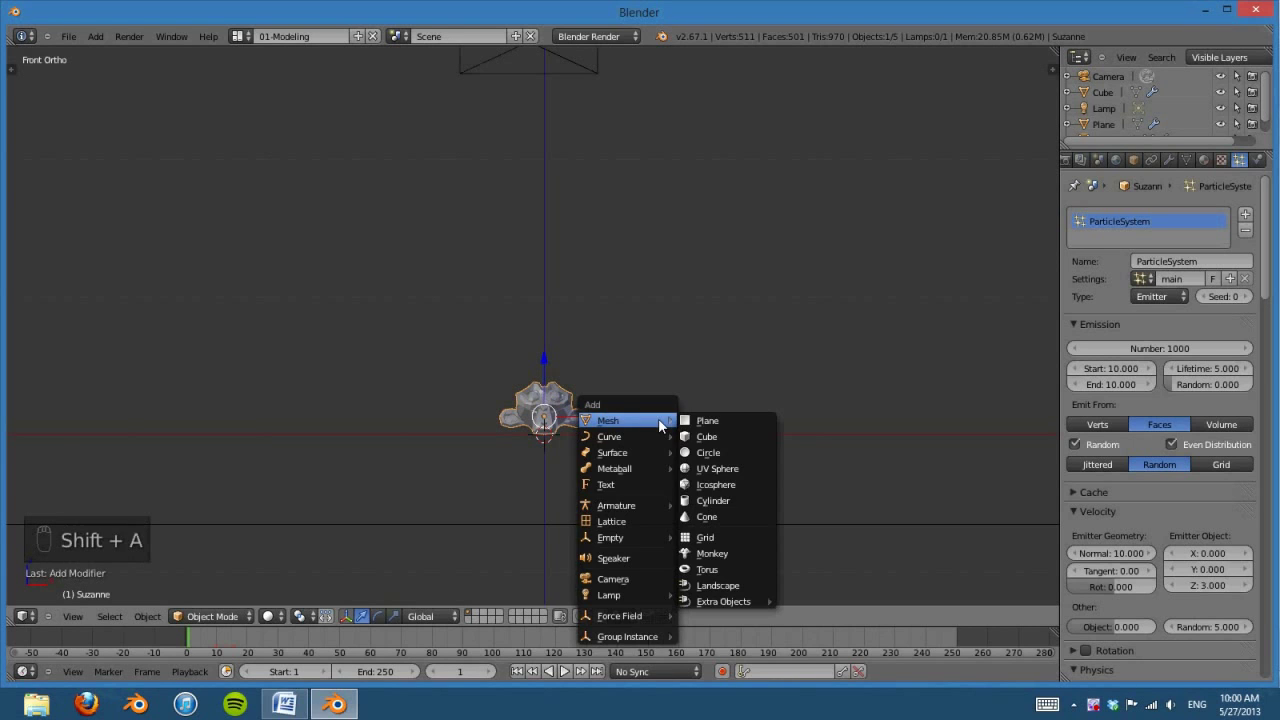
pyautogui.click(729, 458)
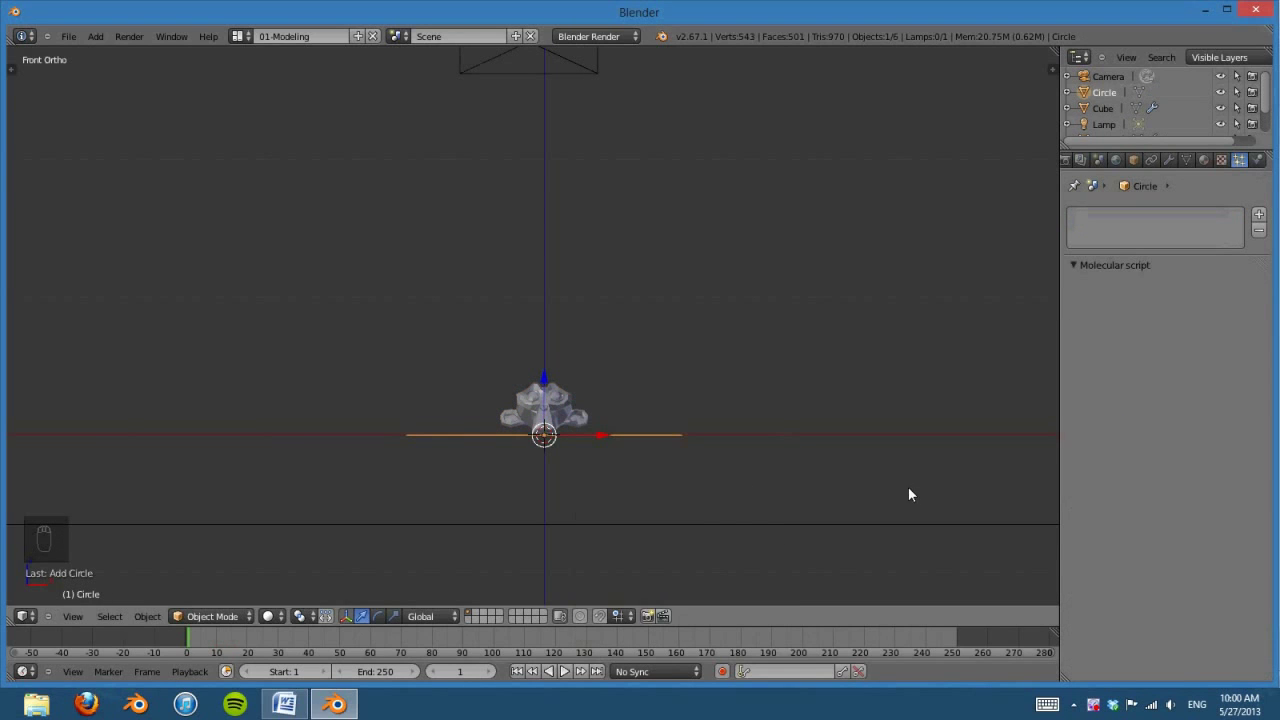
pyautogui.press('s')
pyautogui.click(726, 470)
# Step: Extrude the circle upward by about 0.09 into a thin ring and raise the ring's mesh by about 0.05
pyautogui.press('Tab')
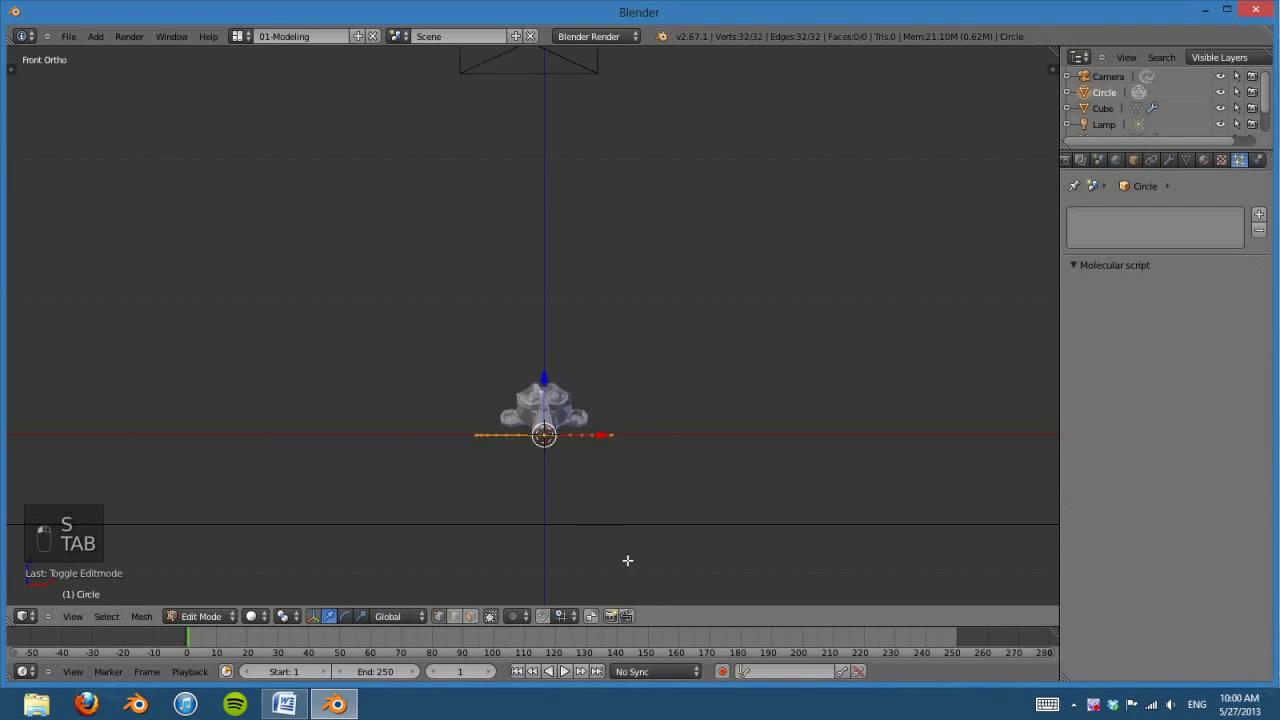
pyautogui.scroll(2, 630, 556)
pyautogui.press('e')
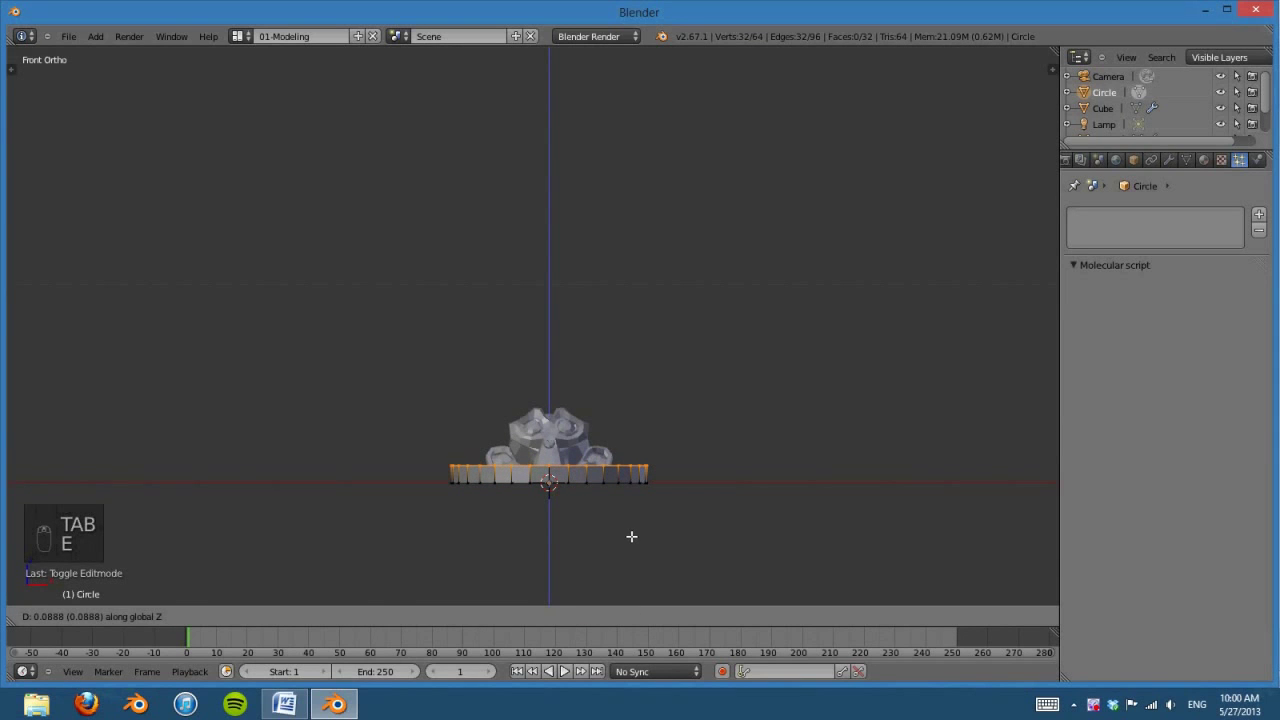
pyautogui.click(633, 537)
pyautogui.press('a')
pyautogui.press('a')
pyautogui.press('a')
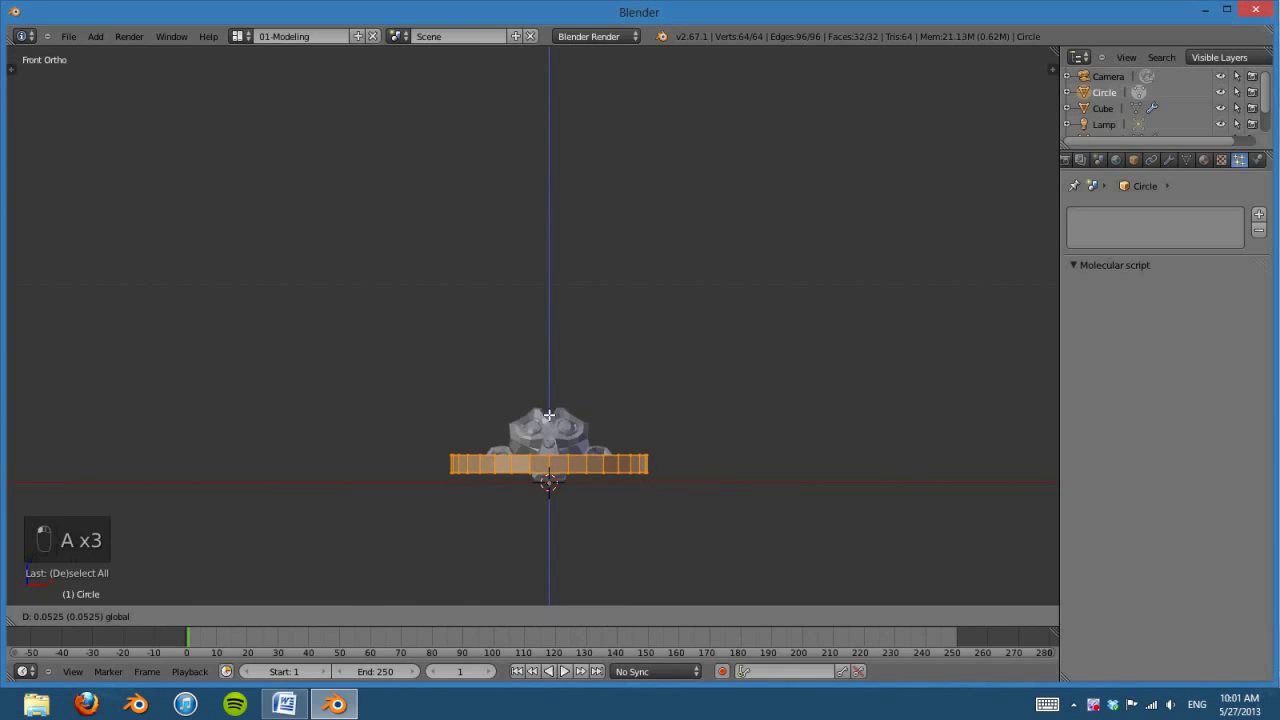
pyautogui.press('z')
pyautogui.press('Tab')
pyautogui.press('z')
pyautogui.scroll(-3, 730, 477)
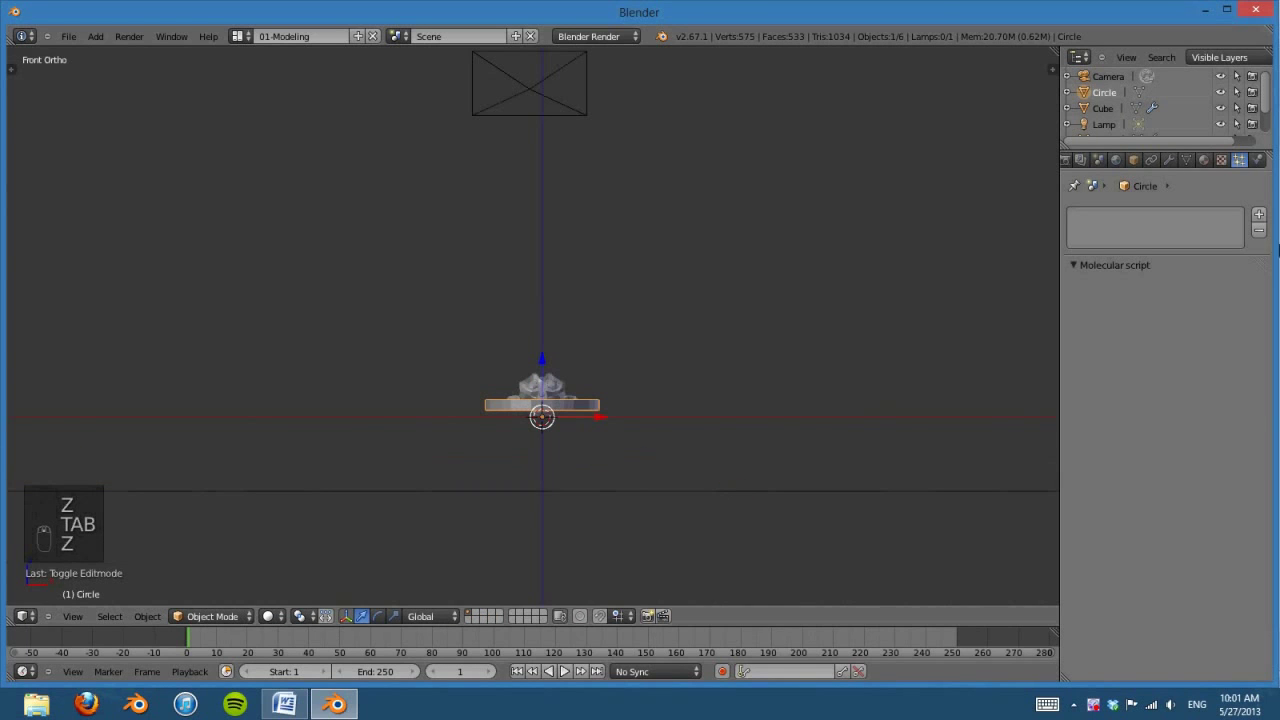
# Step: Add a particle system to the ring and name its settings "spread"
pyautogui.click(1259, 214)
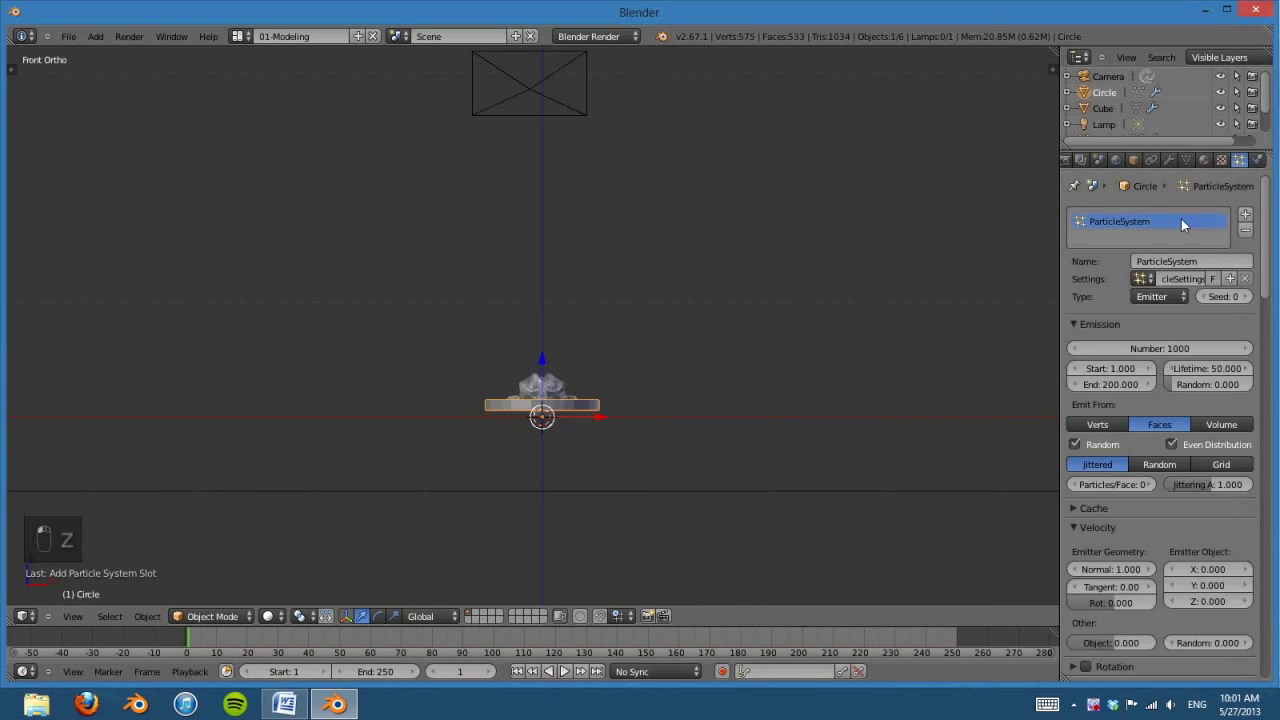
pyautogui.click(1173, 278)
pyautogui.write('spread')
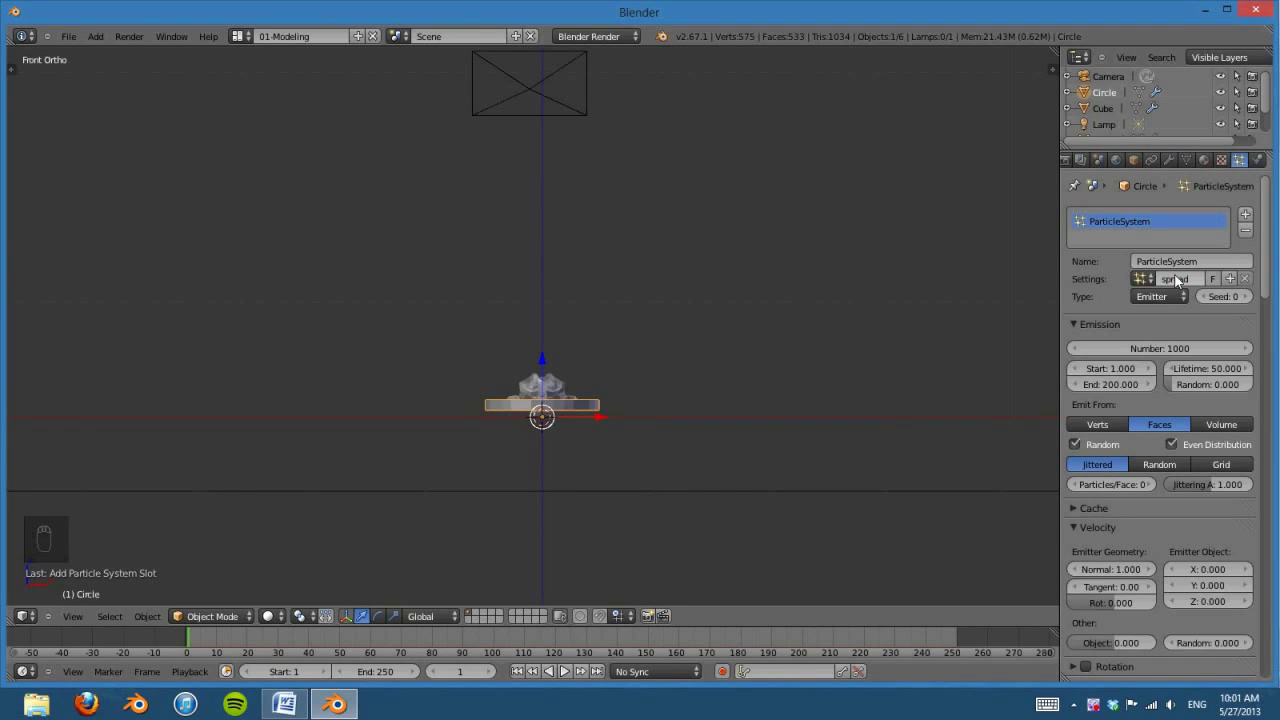
pyautogui.press('Return')
# Step: Set the ring's particle emission to start and end at frame 10, and preview the simulation in the right side view
pyautogui.moveTo(403, 360); pyautogui.dragTo(549, 415, button='middle')
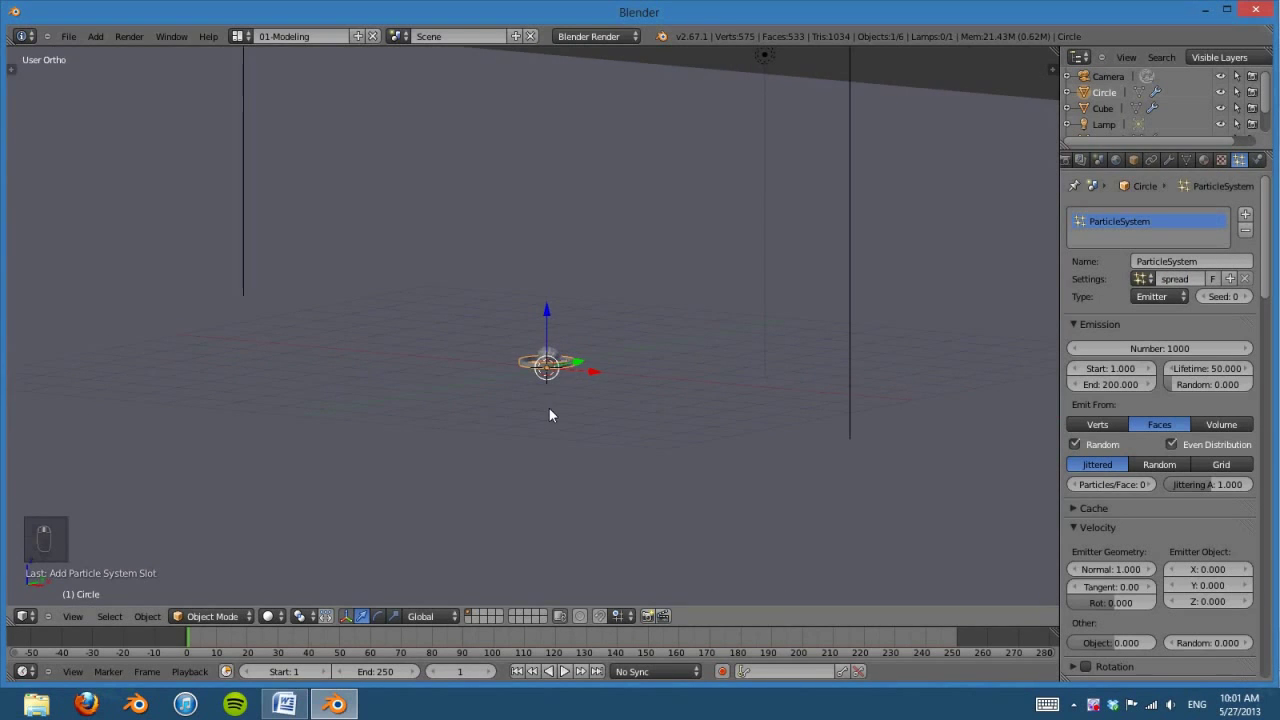
pyautogui.press('KP_1')
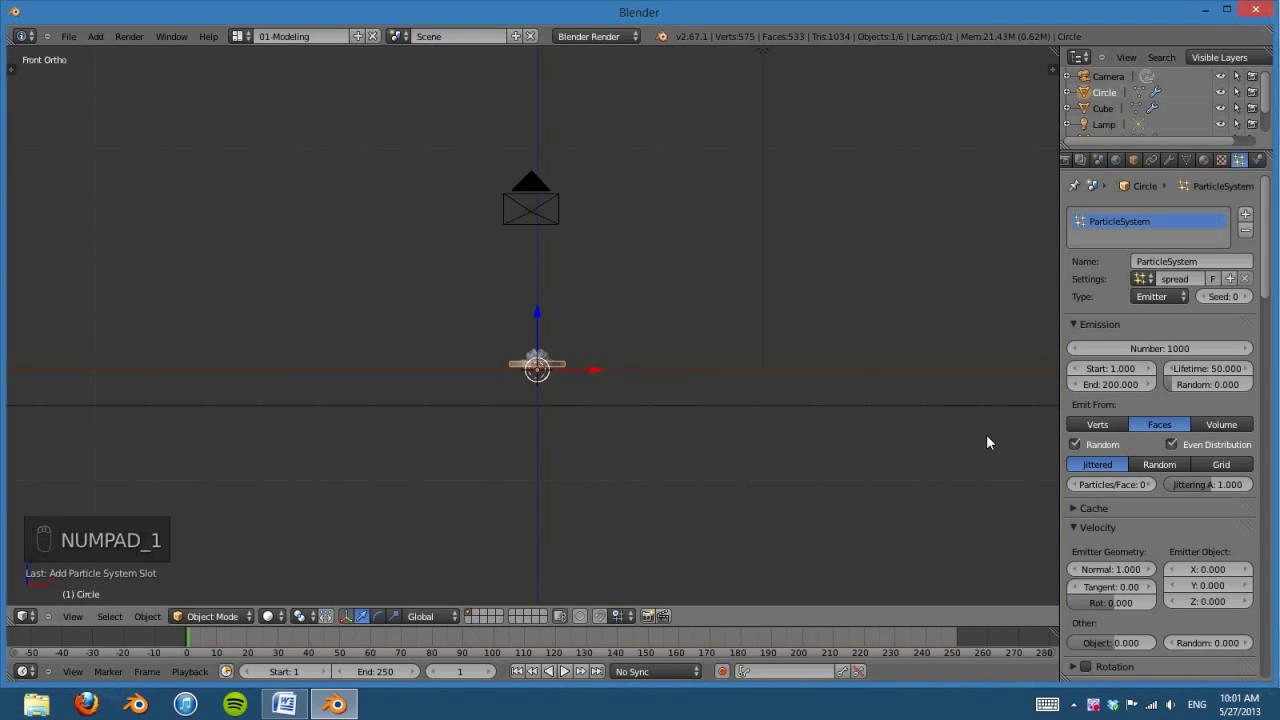
pyautogui.press('KP_3')
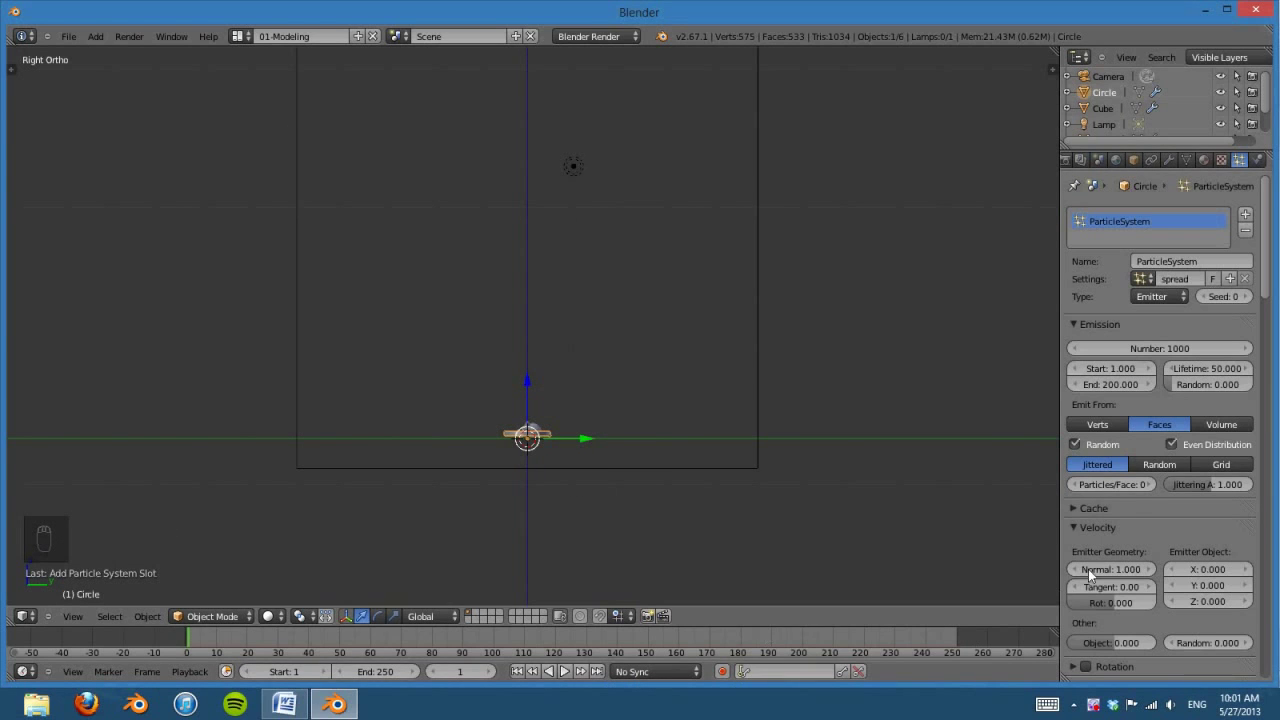
pyautogui.click(1110, 366)
pyautogui.click(1110, 382)
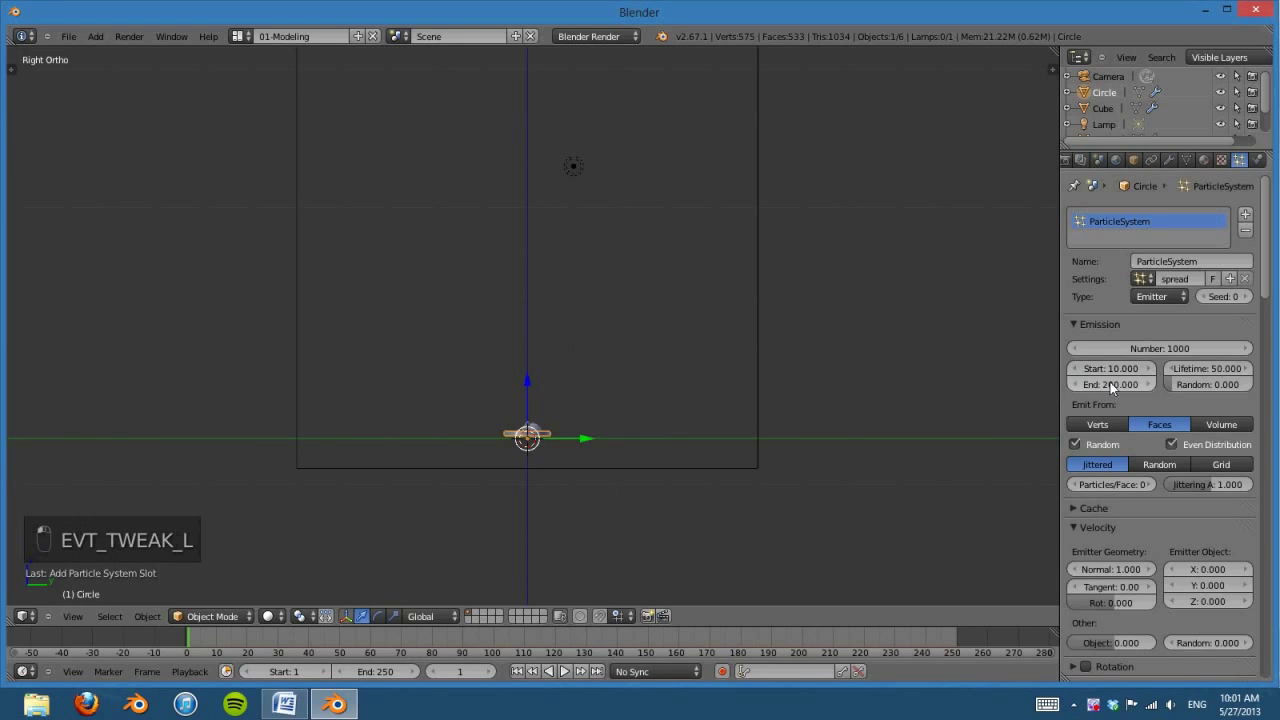
pyautogui.write('1')
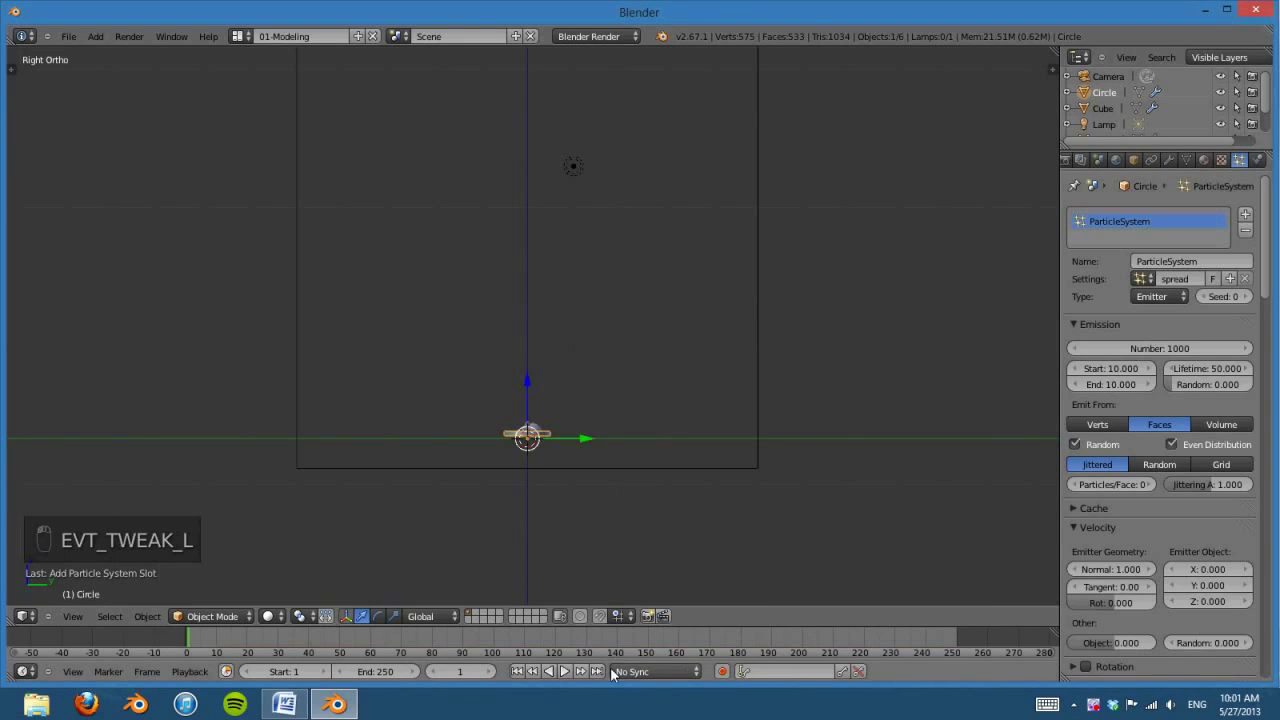
pyautogui.click(566, 671)
pyautogui.click(562, 672)
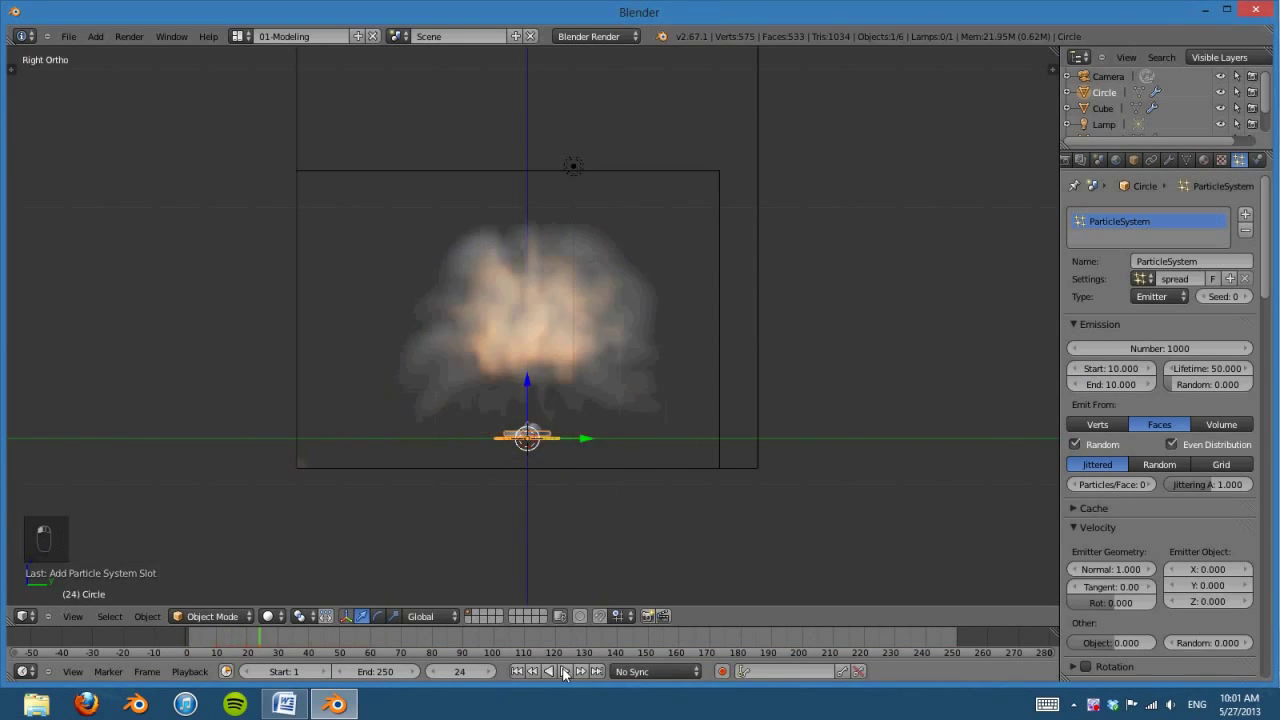
# Step: Set the ring particles' normal velocity to 10 and random velocity to 5, and preview the burst
pyautogui.click(517, 672)
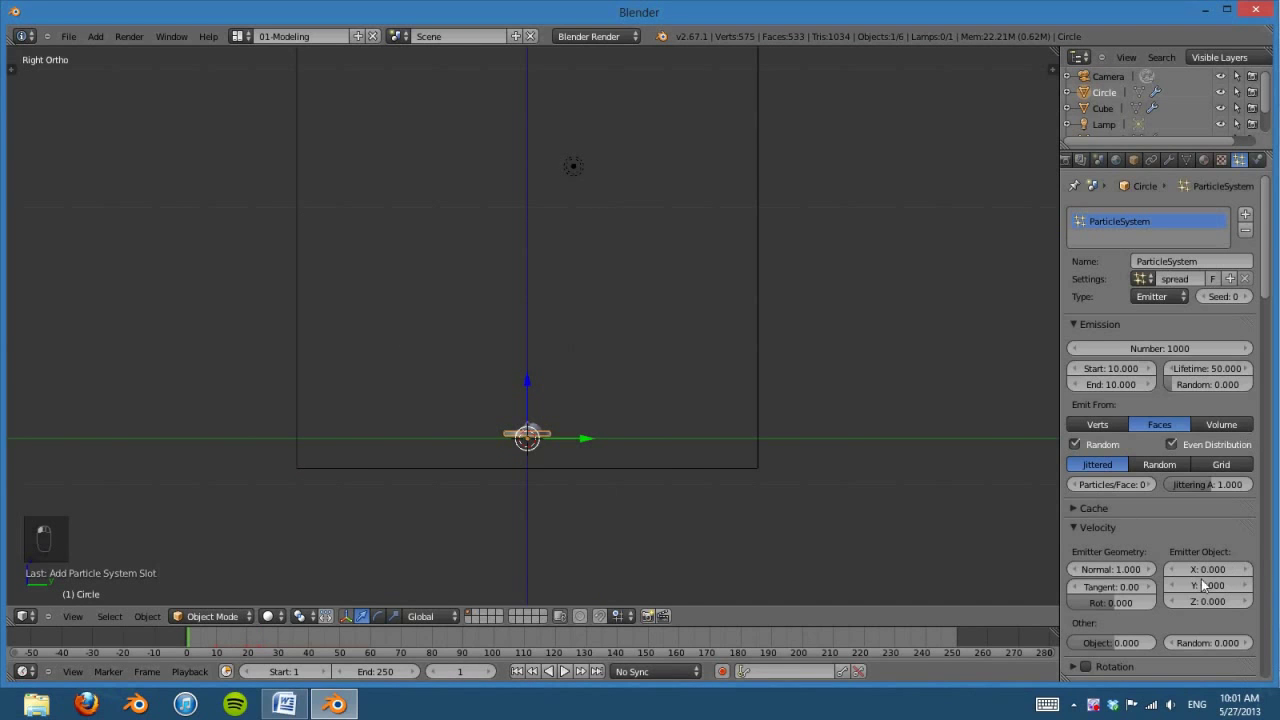
pyautogui.click(1109, 567)
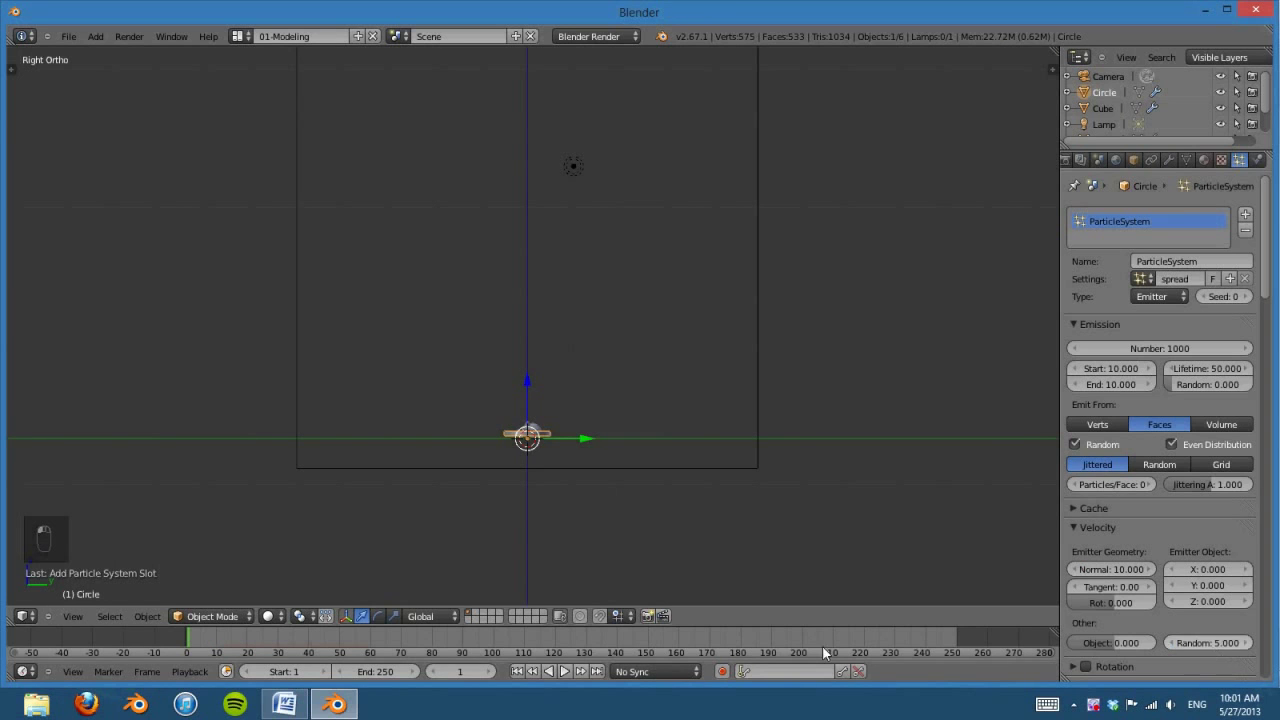
pyautogui.click(564, 671)
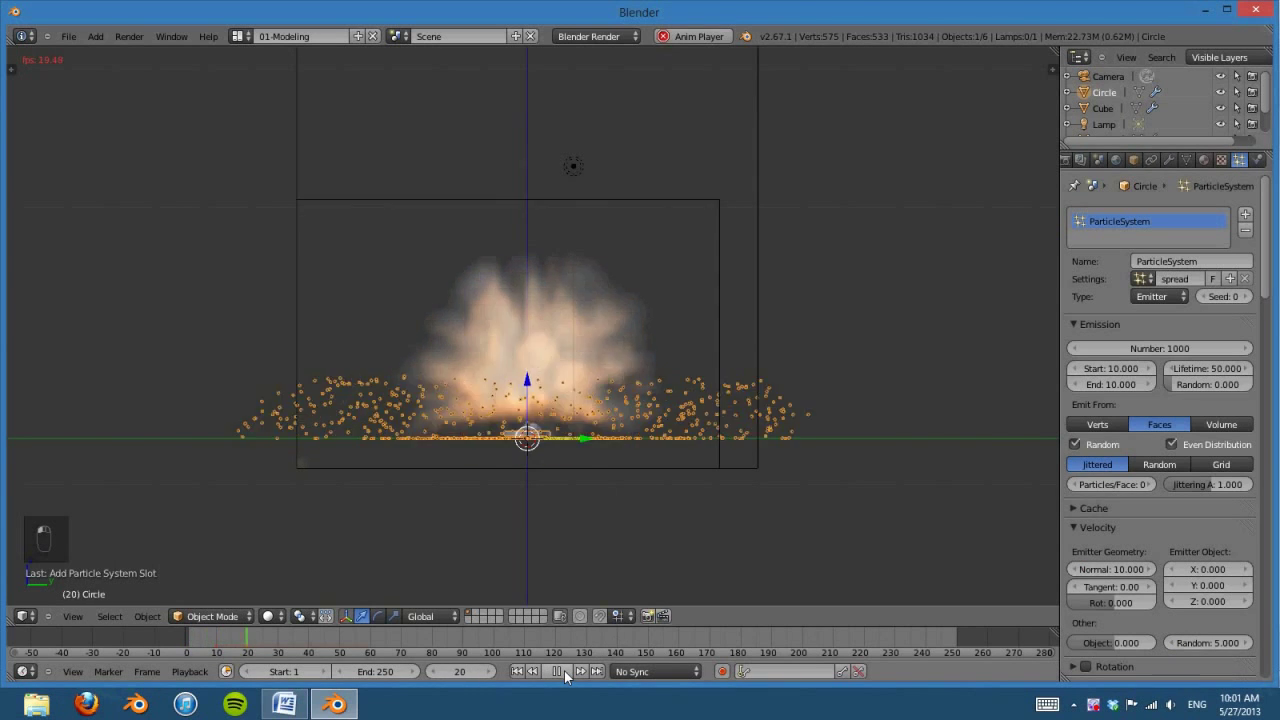
pyautogui.click(519, 672)
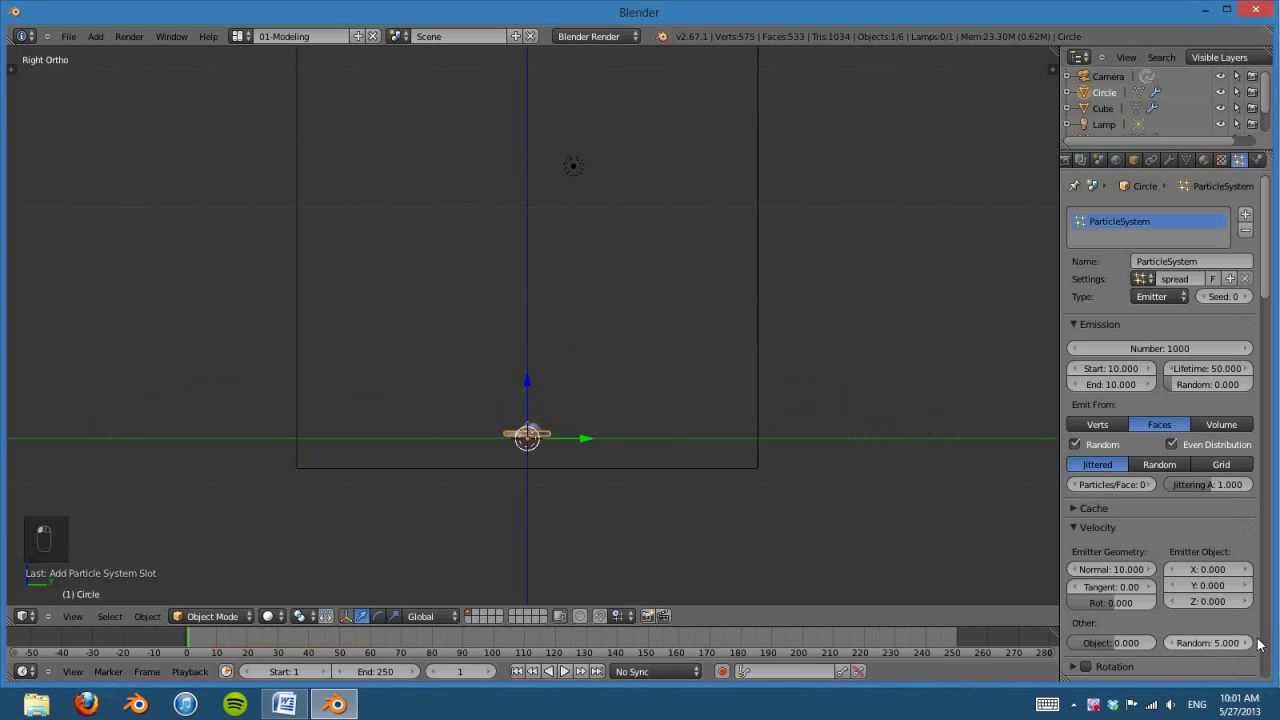
# Step: Set the ring particles' random velocity to 2 and normal velocity to 8, and preview the simulation
pyautogui.click(1206, 645)
pyautogui.click(1109, 569)
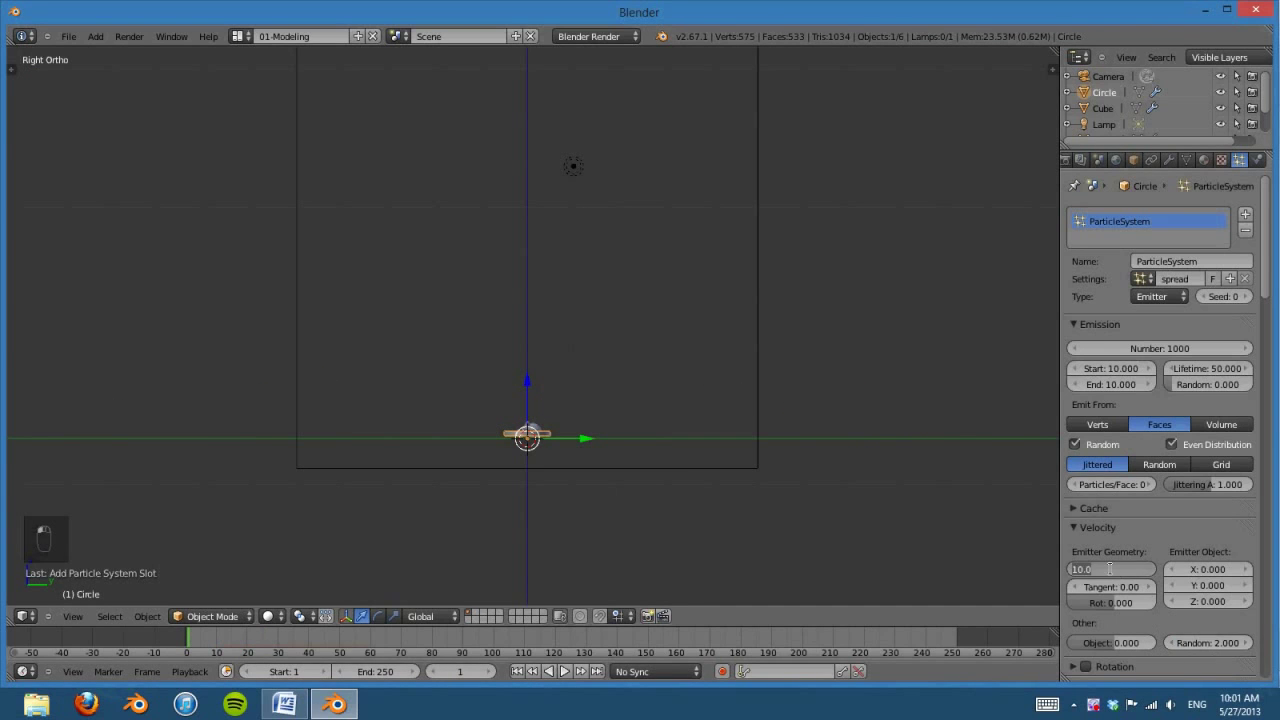
pyautogui.write('8')
pyautogui.press('Return')
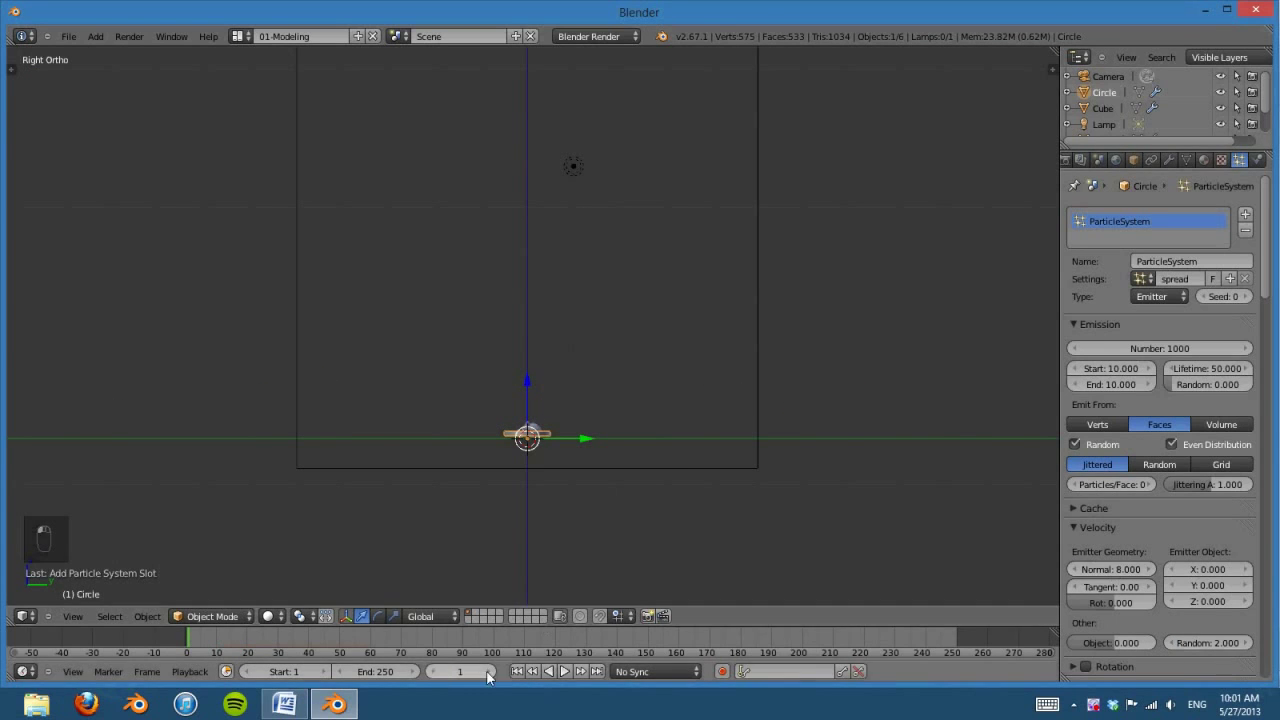
pyautogui.click(563, 672)
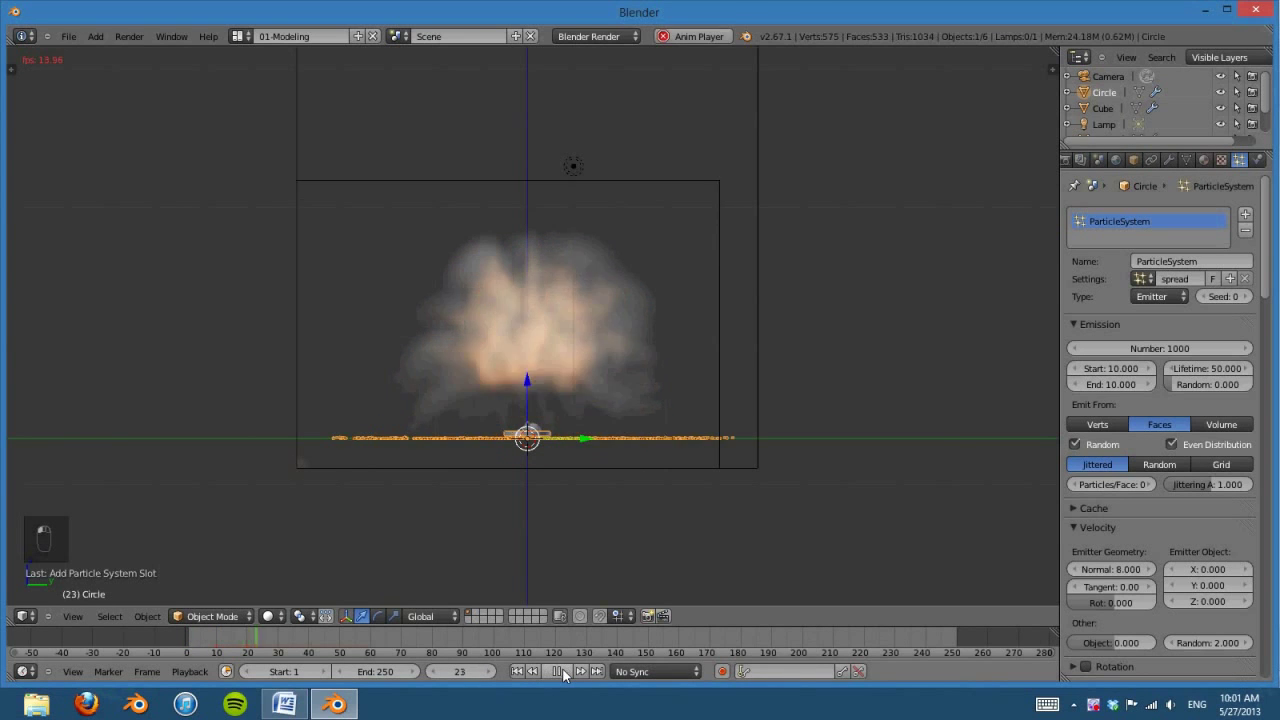
pyautogui.click(560, 671)
pyautogui.click(517, 671)
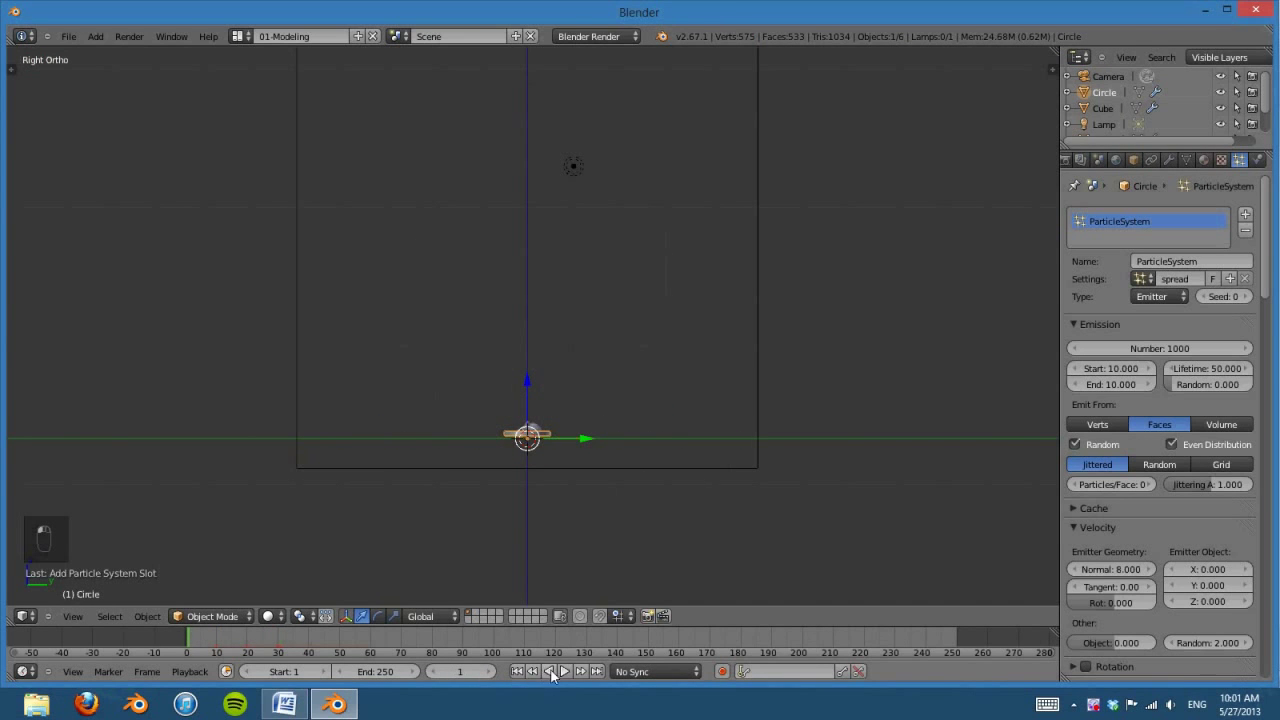
# Step: Replay the simulation and examine the ring's particle spread from the right side, an angled view and the front
pyautogui.click(565, 671)
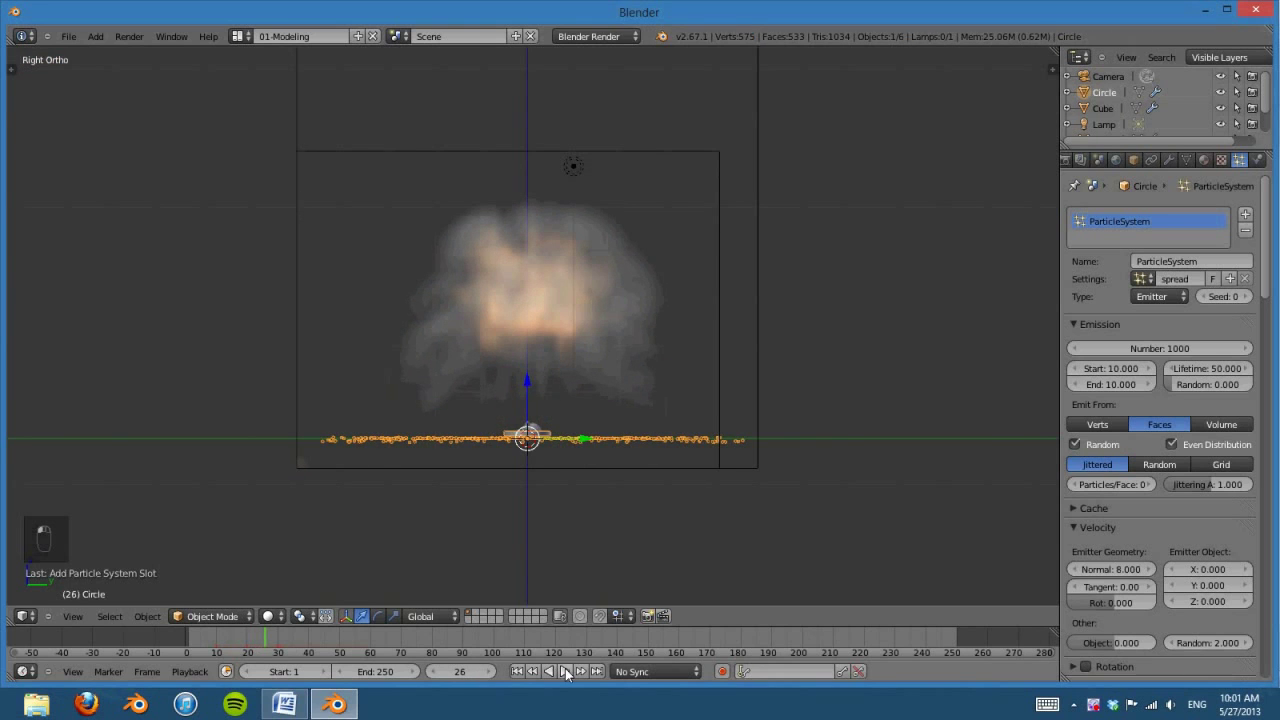
pyautogui.click(565, 671)
pyautogui.moveTo(615, 460); pyautogui.dragTo(613, 483, button='middle')
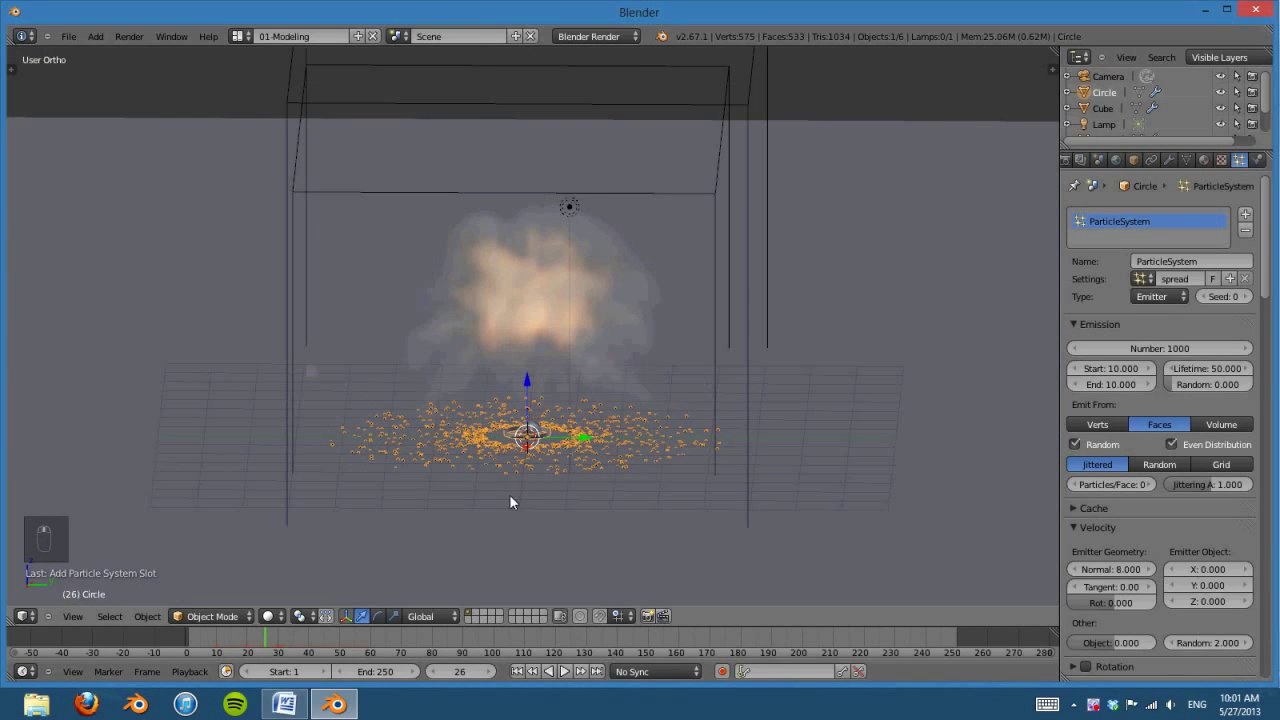
pyautogui.moveTo(510, 496); pyautogui.dragTo(476, 447, button='middle')
pyautogui.press('KP_1')
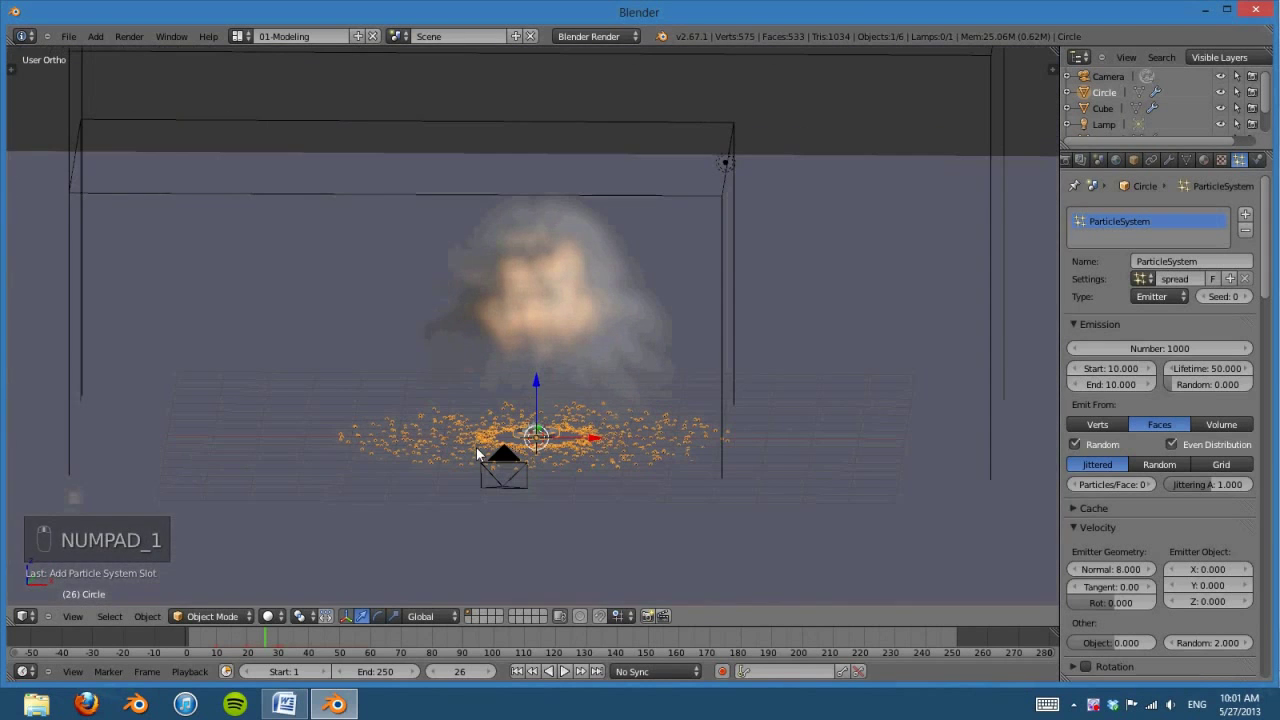
pyautogui.press('KP_1')
pyautogui.click(517, 671)
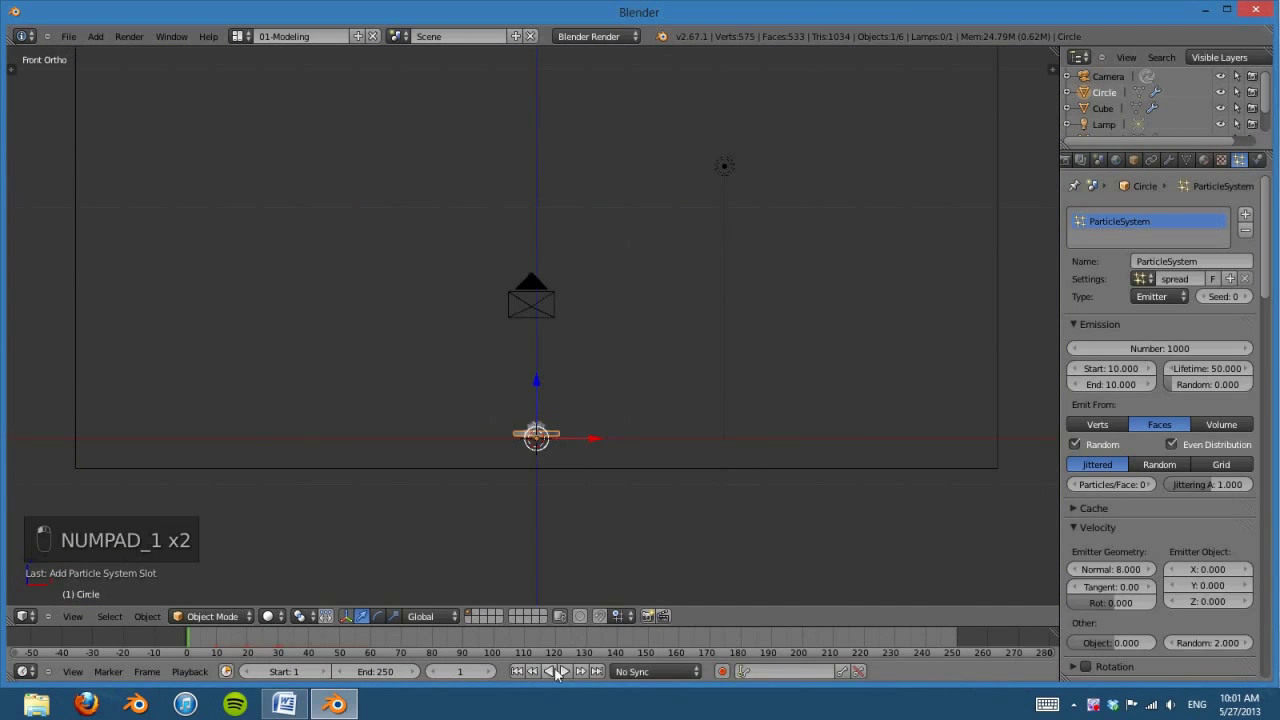
pyautogui.click(564, 671)
pyautogui.click(566, 672)
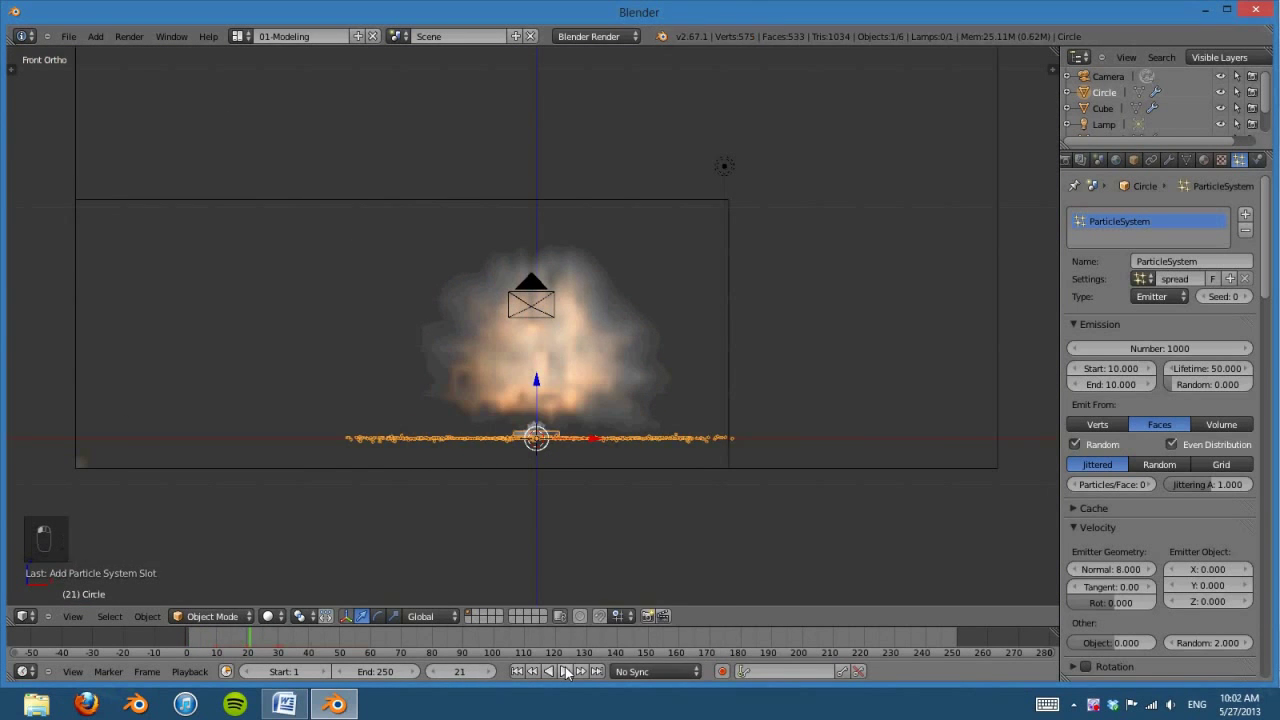
pyautogui.click(517, 671)
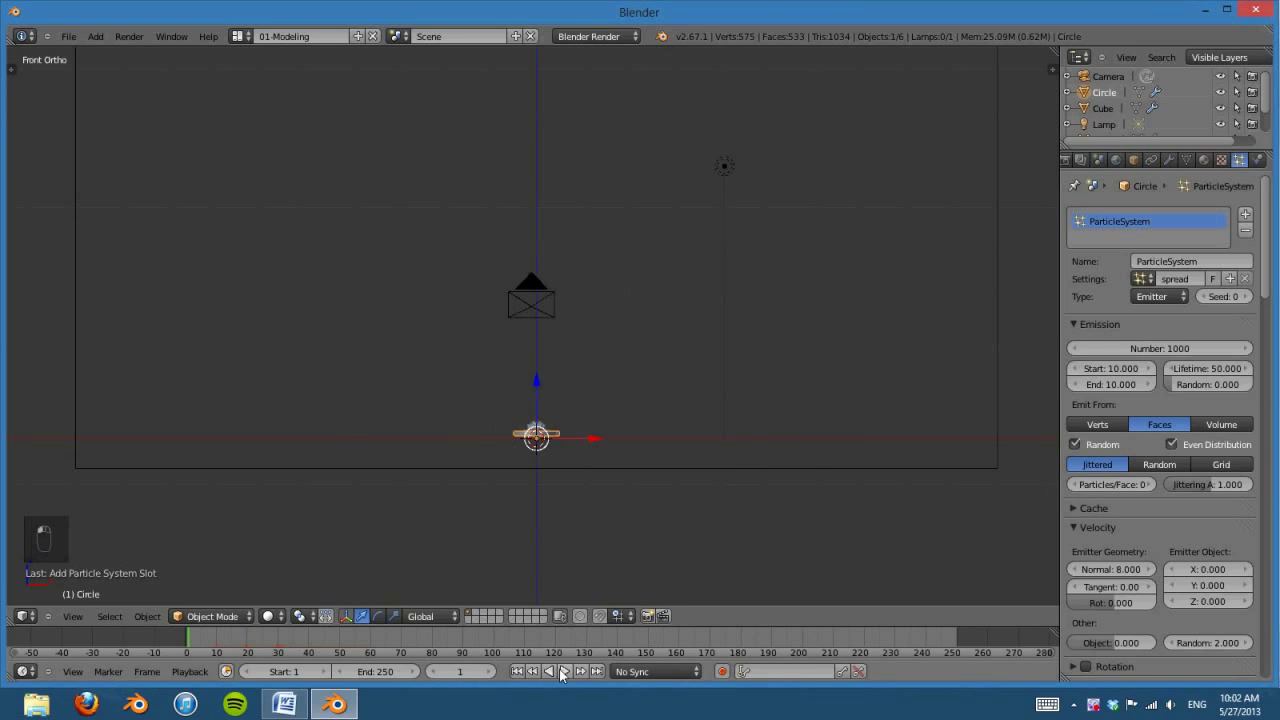
pyautogui.click(563, 672)
pyautogui.click(567, 672)
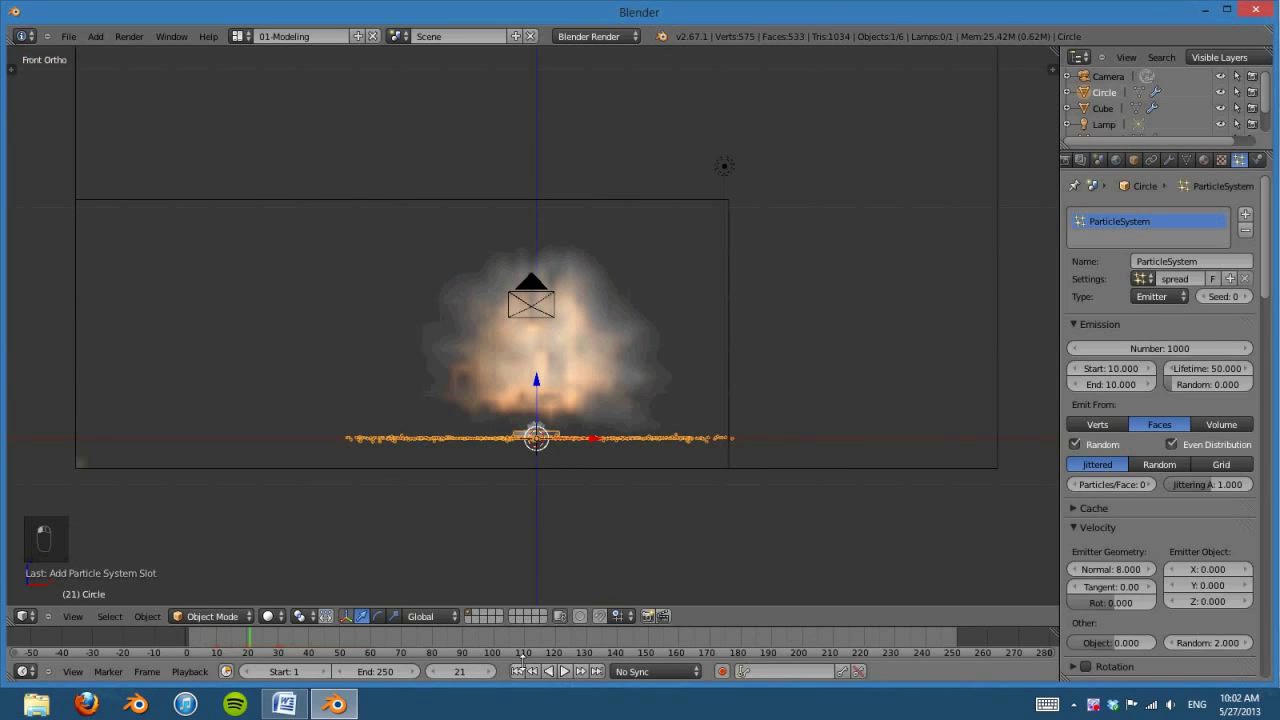
pyautogui.moveTo(251, 640)
pyautogui.mouseDown()
pyautogui.moveTo(274, 632)
pyautogui.moveTo(248, 634)
pyautogui.mouseUp()
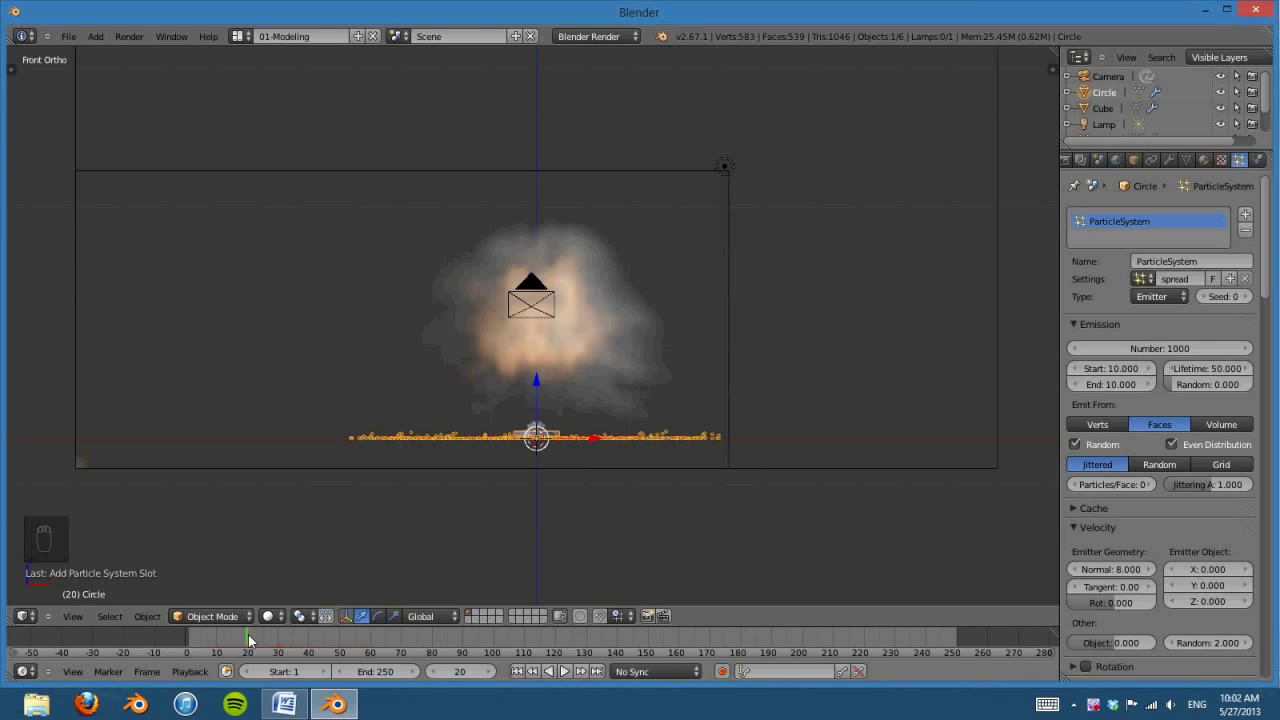
# Step: Return to frame 1 and set the ring particles' lifetime to 25 with a lifetime randomness of 1
pyautogui.click(517, 671)
pyautogui.click(1203, 369)
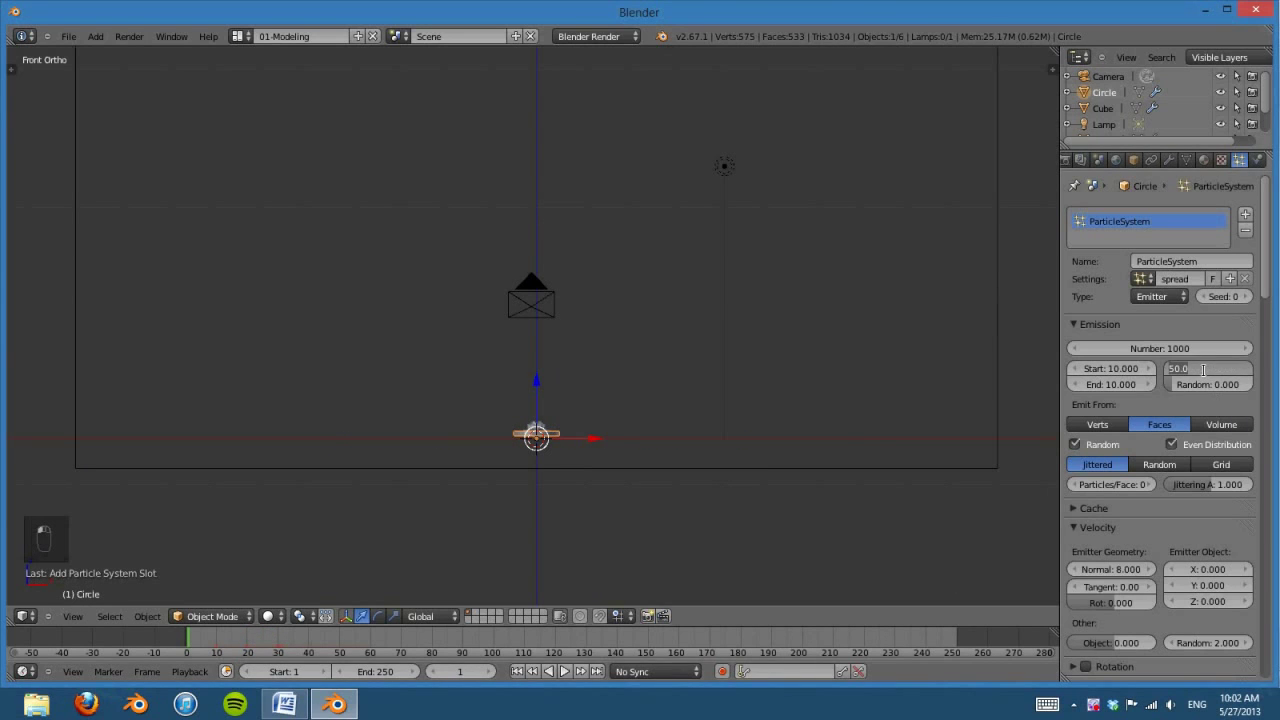
pyautogui.write('25')
pyautogui.press('Return')
pyautogui.moveTo(1190, 388); pyautogui.dragTo(1278, 385)
pyautogui.scroll(-2, 560, 430)
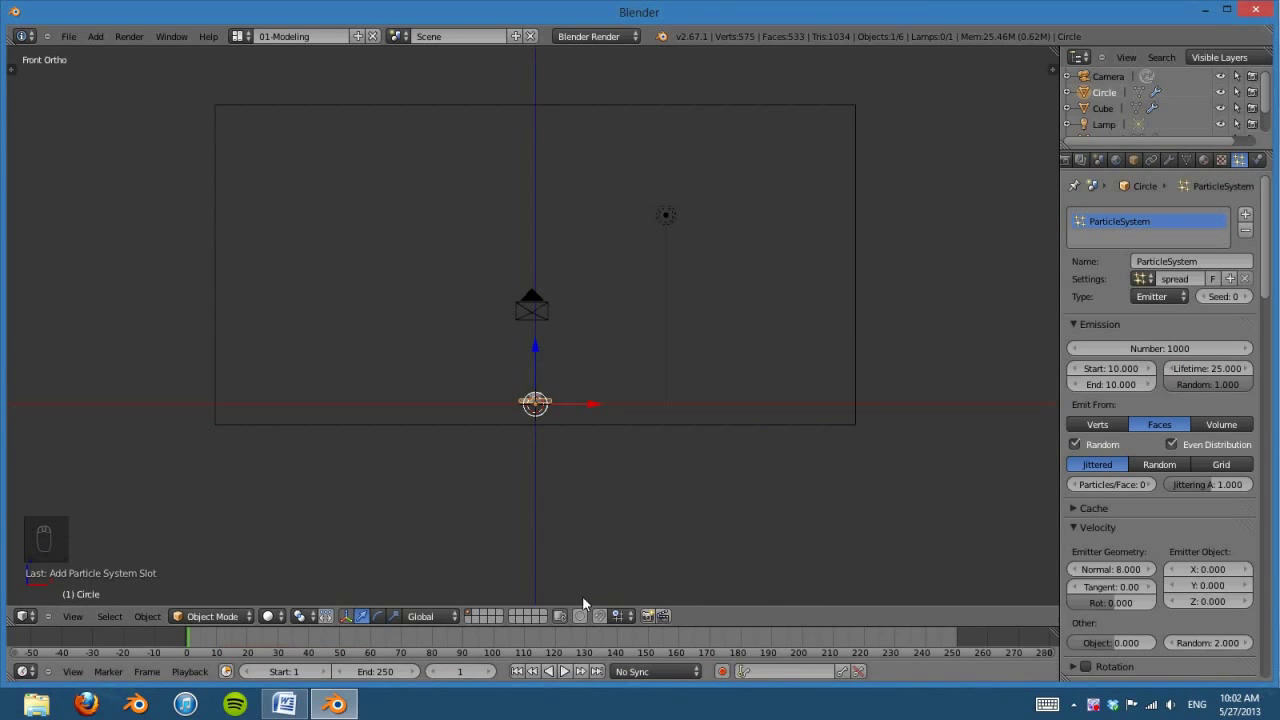
# Step: Make the ring a smoke flow sourced from its particle system, with absolute density off and initial velocity on
pyautogui.click(1258, 160)
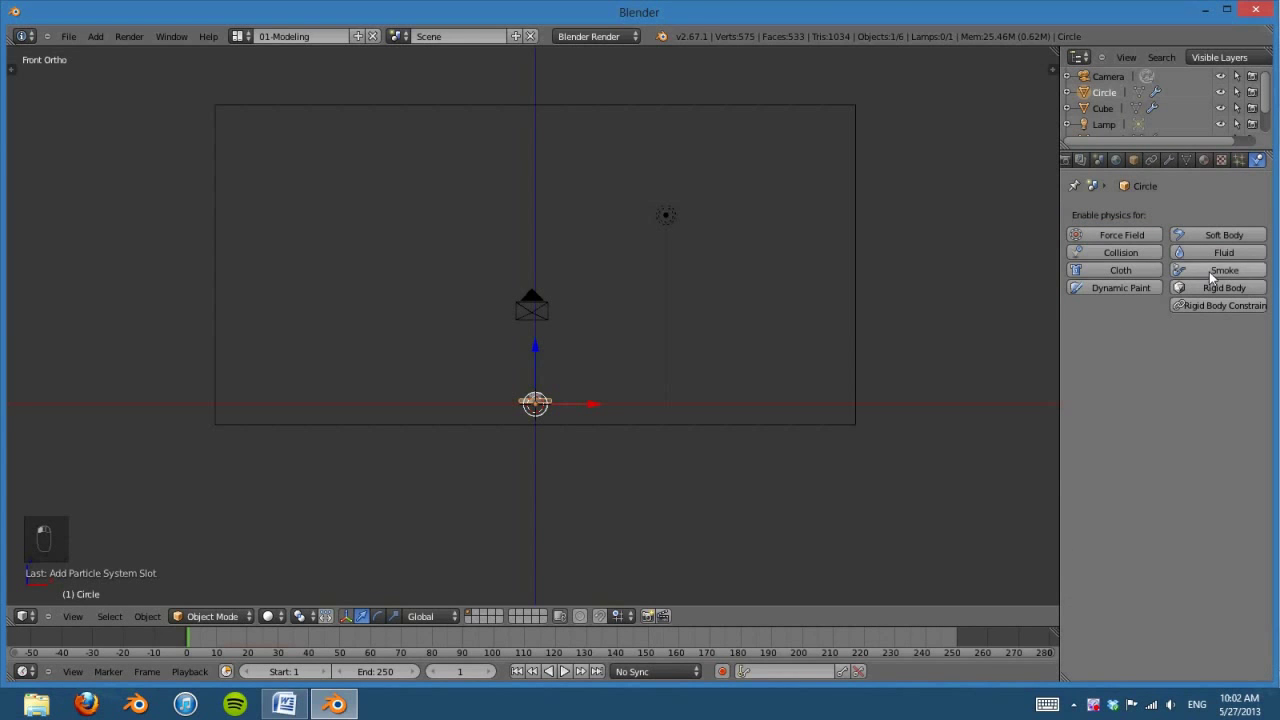
pyautogui.click(1207, 270)
pyautogui.click(1188, 355)
pyautogui.click(1115, 410)
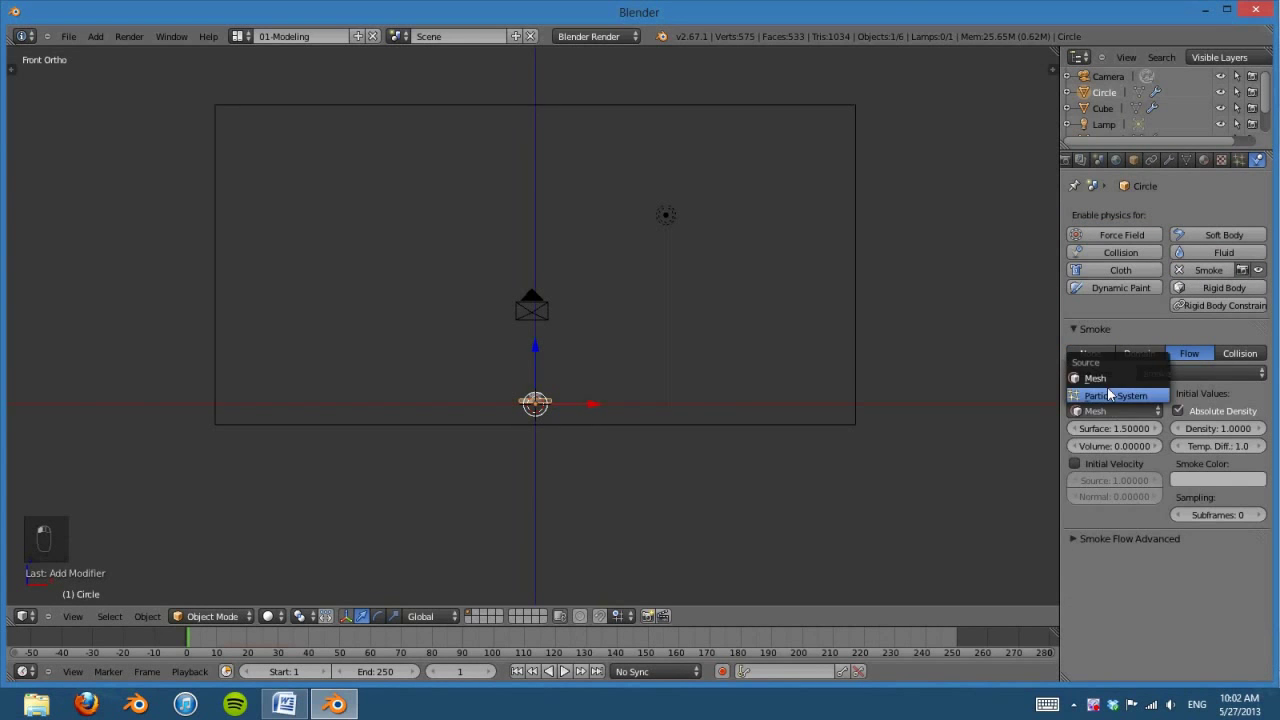
pyautogui.click(1110, 395)
pyautogui.click(1115, 446)
pyautogui.click(1105, 470)
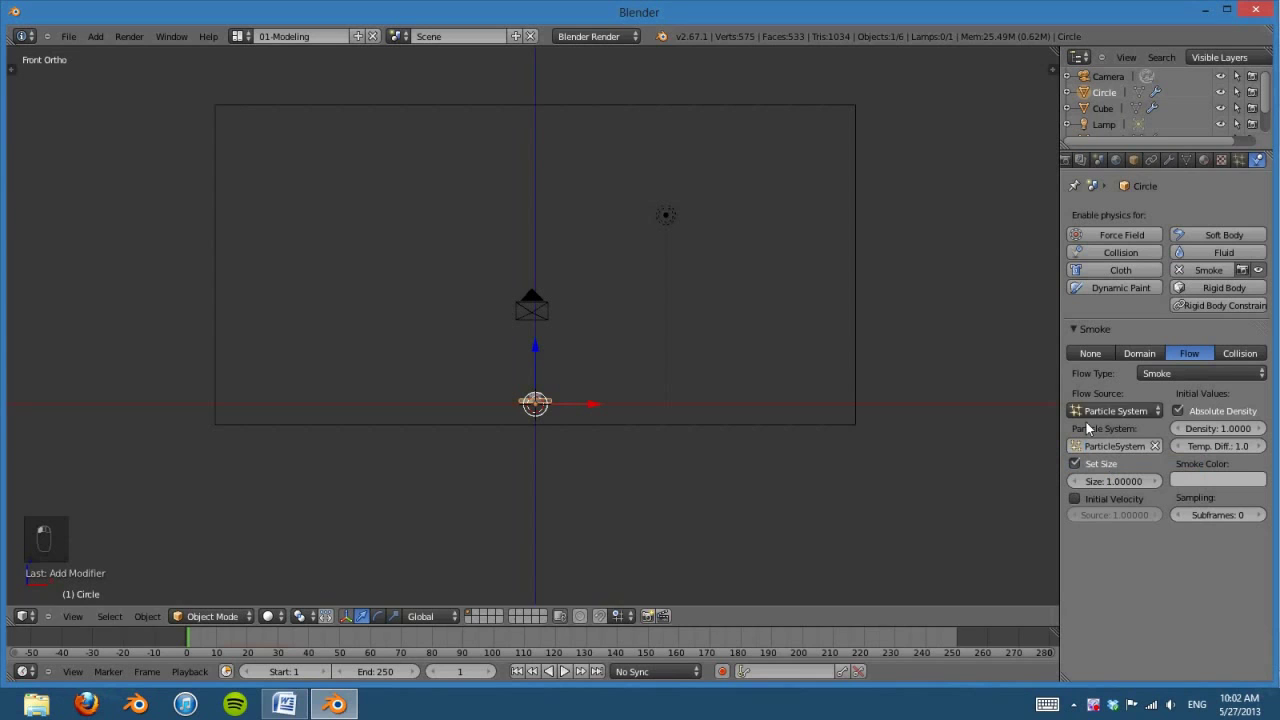
pyautogui.click(1179, 411)
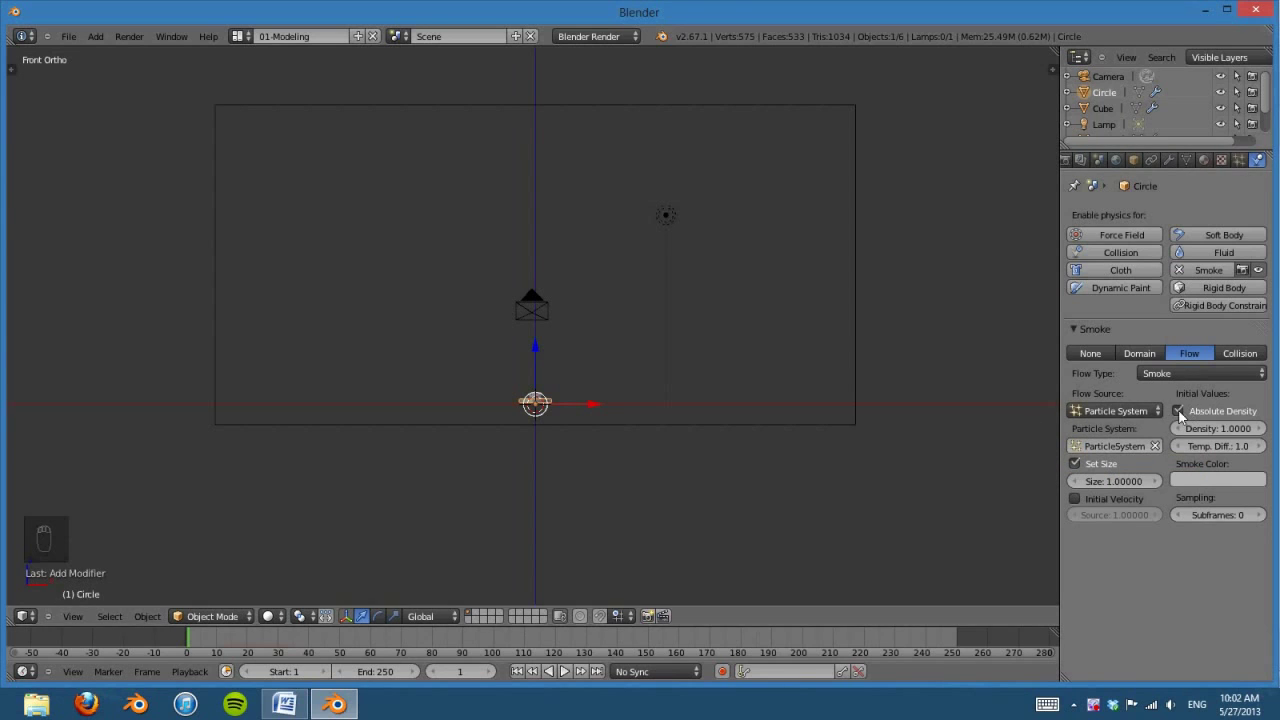
pyautogui.click(1076, 500)
# Step: Play the simulation to examine how the ring's smoke spreads around the main explosion, then rewind to frame 1
pyautogui.keyDown('shift'); pyautogui.moveTo(604, 334); pyautogui.dragTo(625, 377, button='middle'); pyautogui.keyUp('shift')
pyautogui.scroll(3, 669, 521)
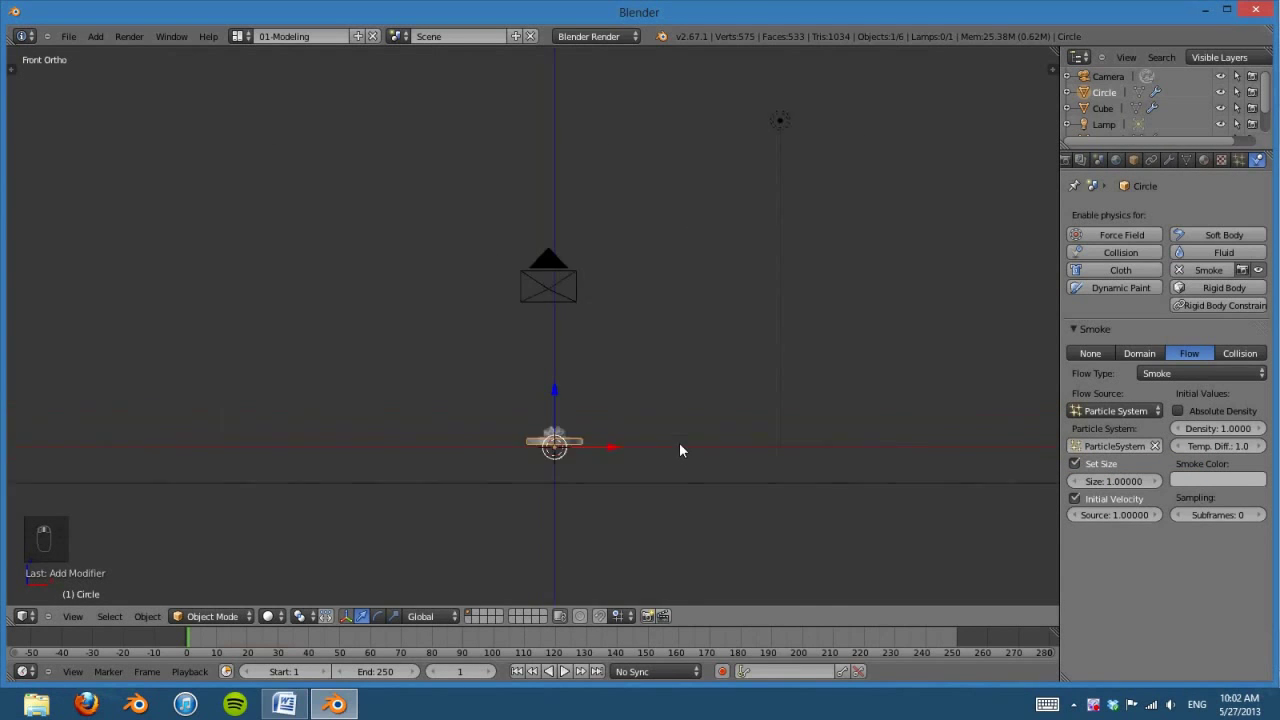
pyautogui.keyDown('shift'); pyautogui.scroll(2, 672, 474); pyautogui.keyUp('shift')
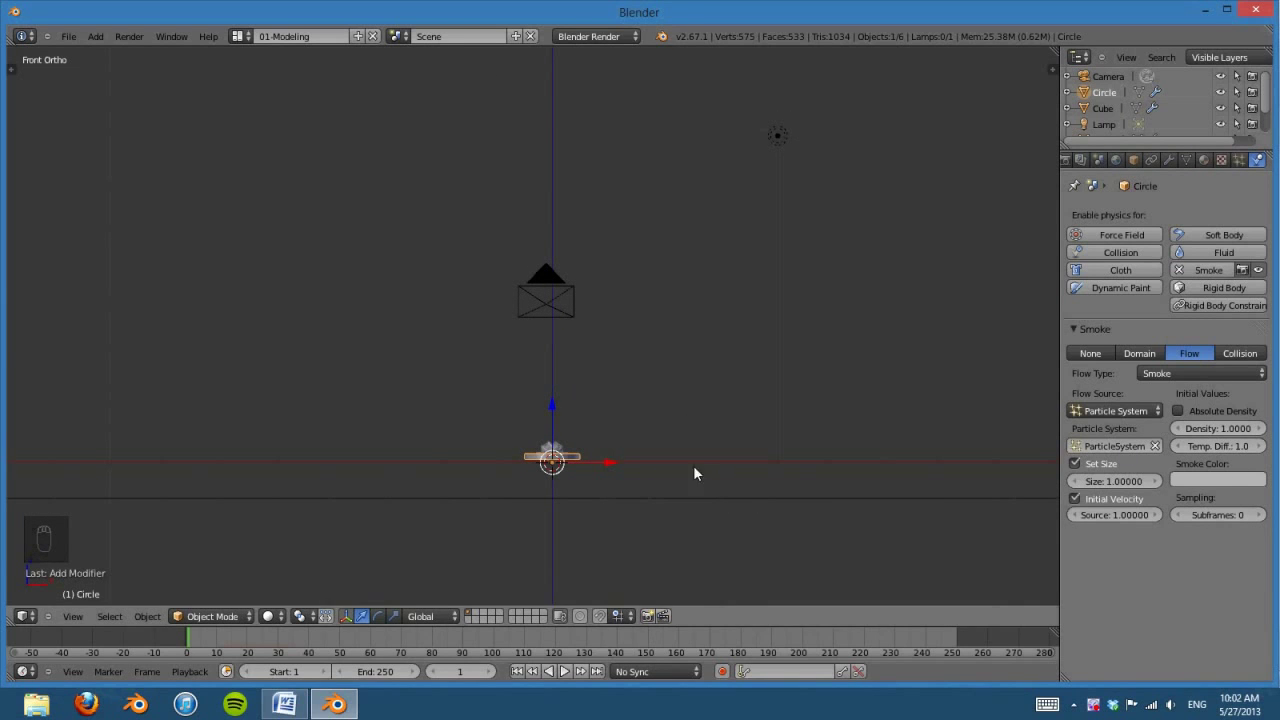
pyautogui.click(565, 671)
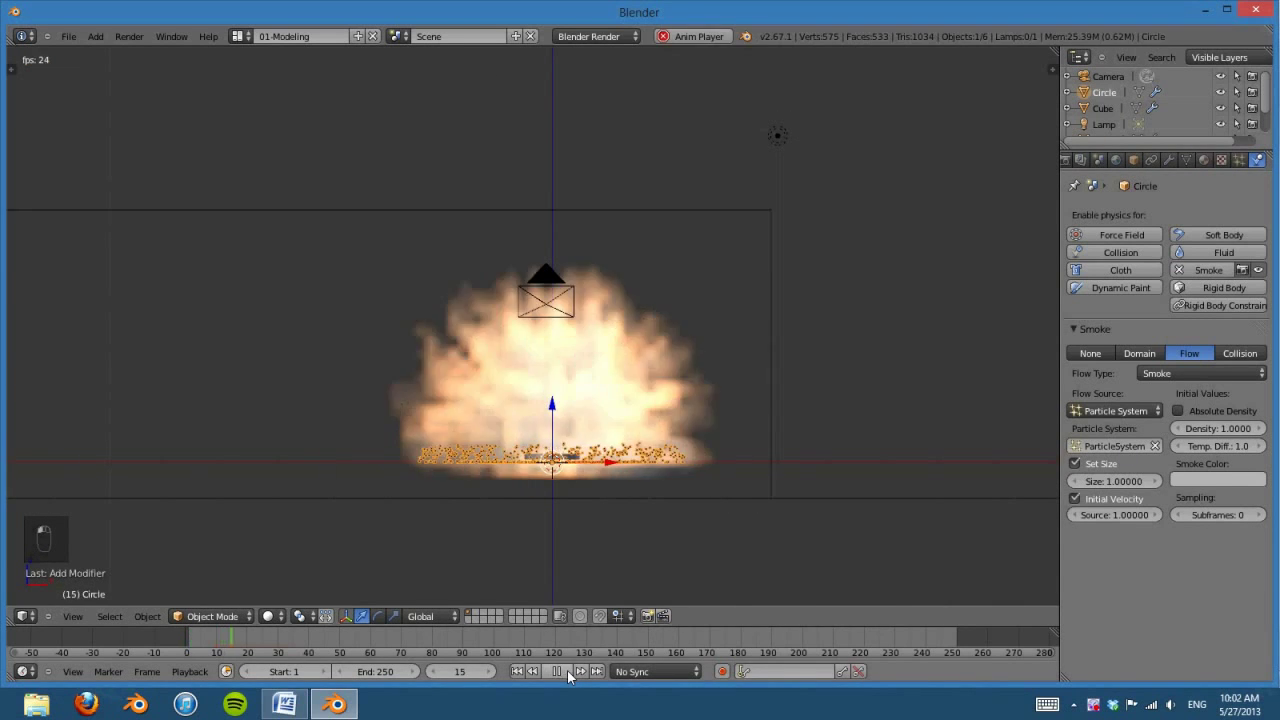
pyautogui.click(557, 671)
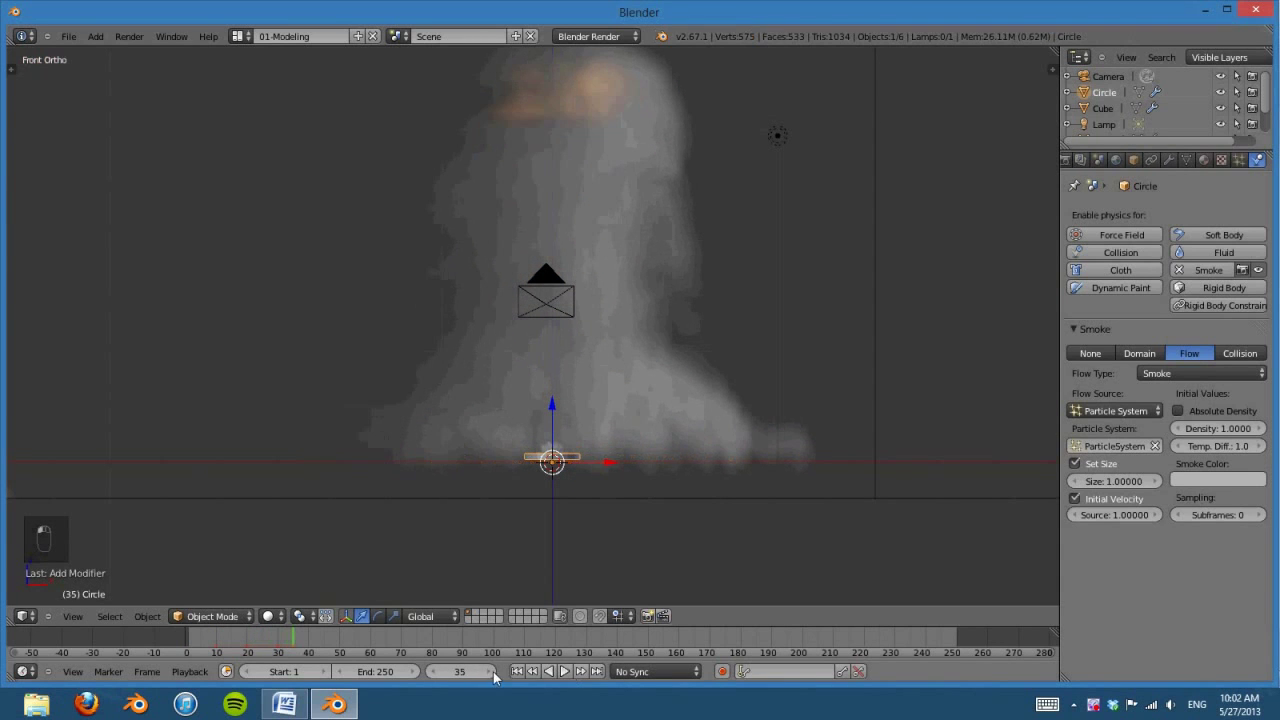
pyautogui.click(517, 671)
pyautogui.click(565, 671)
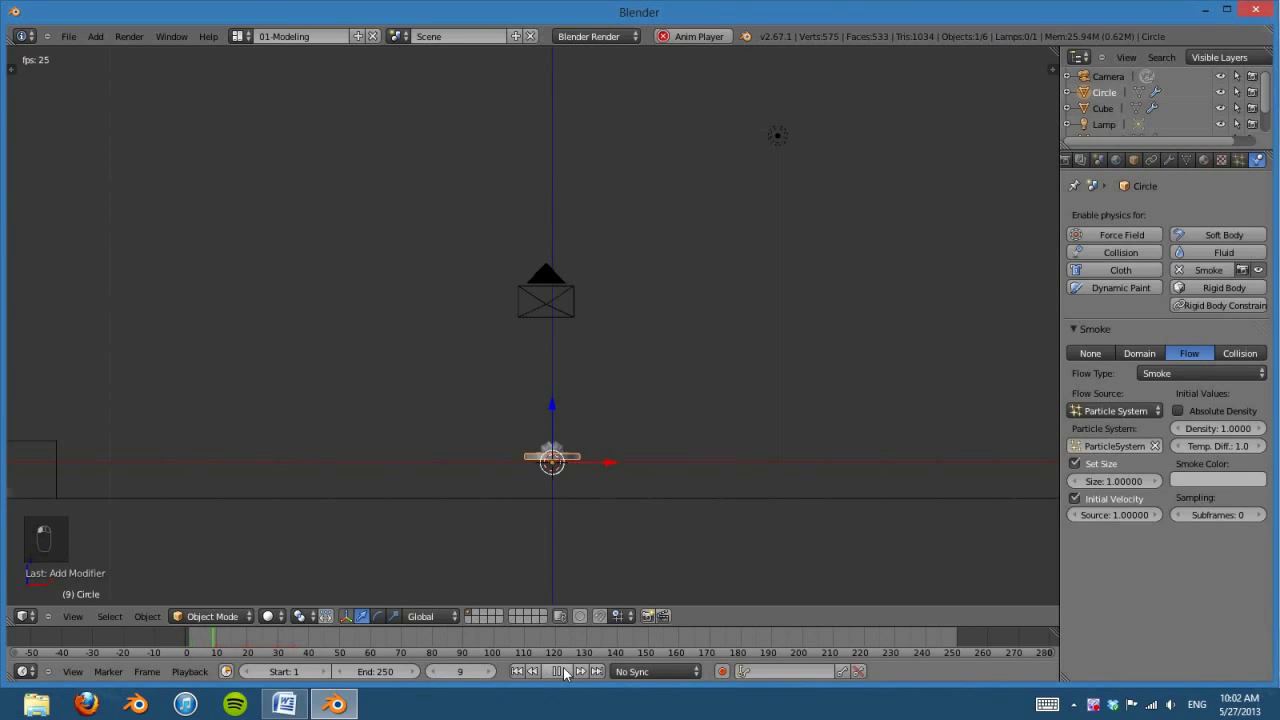
pyautogui.scroll(-3, 530, 387)
pyautogui.moveTo(530, 387); pyautogui.dragTo(675, 398, button='middle')
pyautogui.press('KP_1')
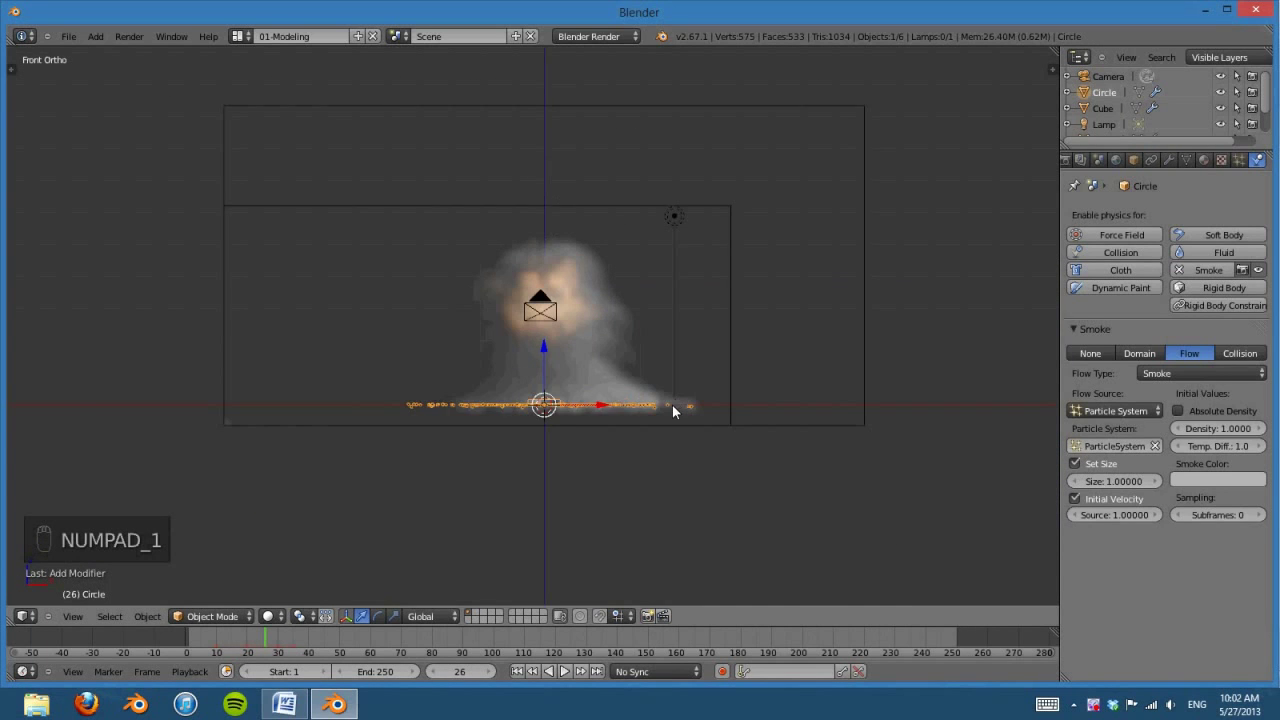
pyautogui.click(517, 671)
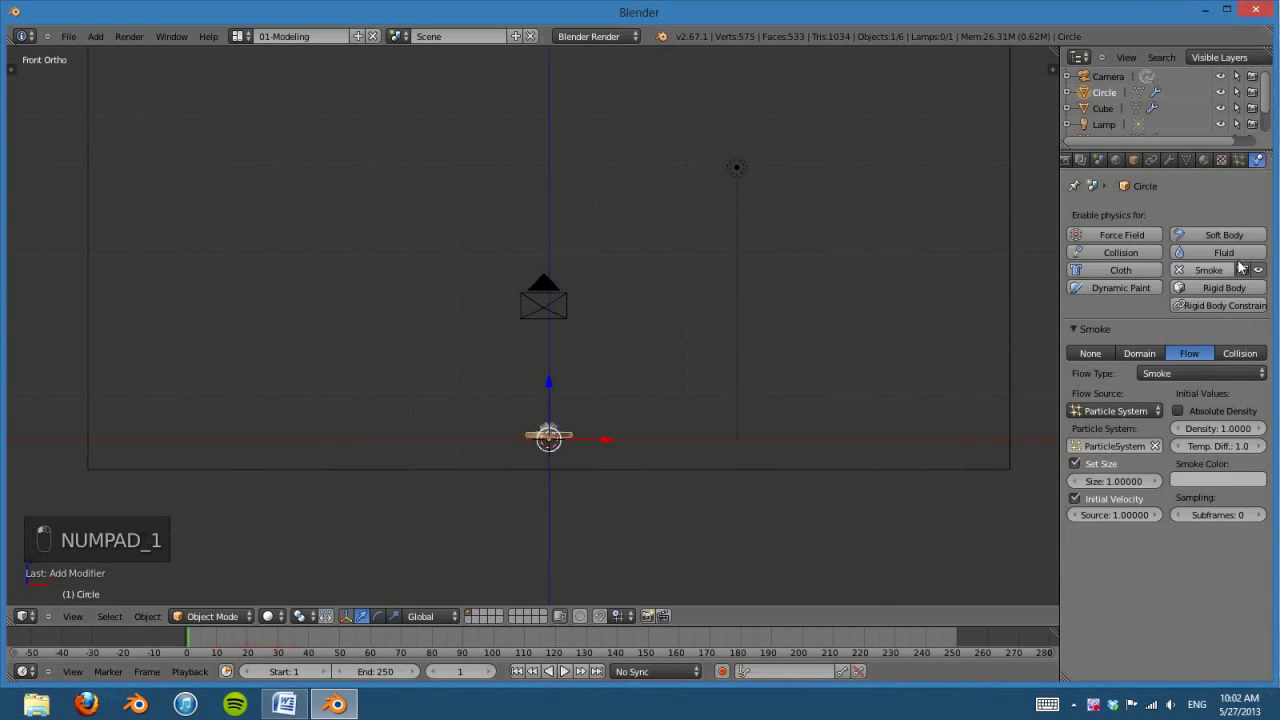
# Step: Set the ring particles' normal velocity to 15 and preview the simulation from the front and right side
pyautogui.click(1240, 160)
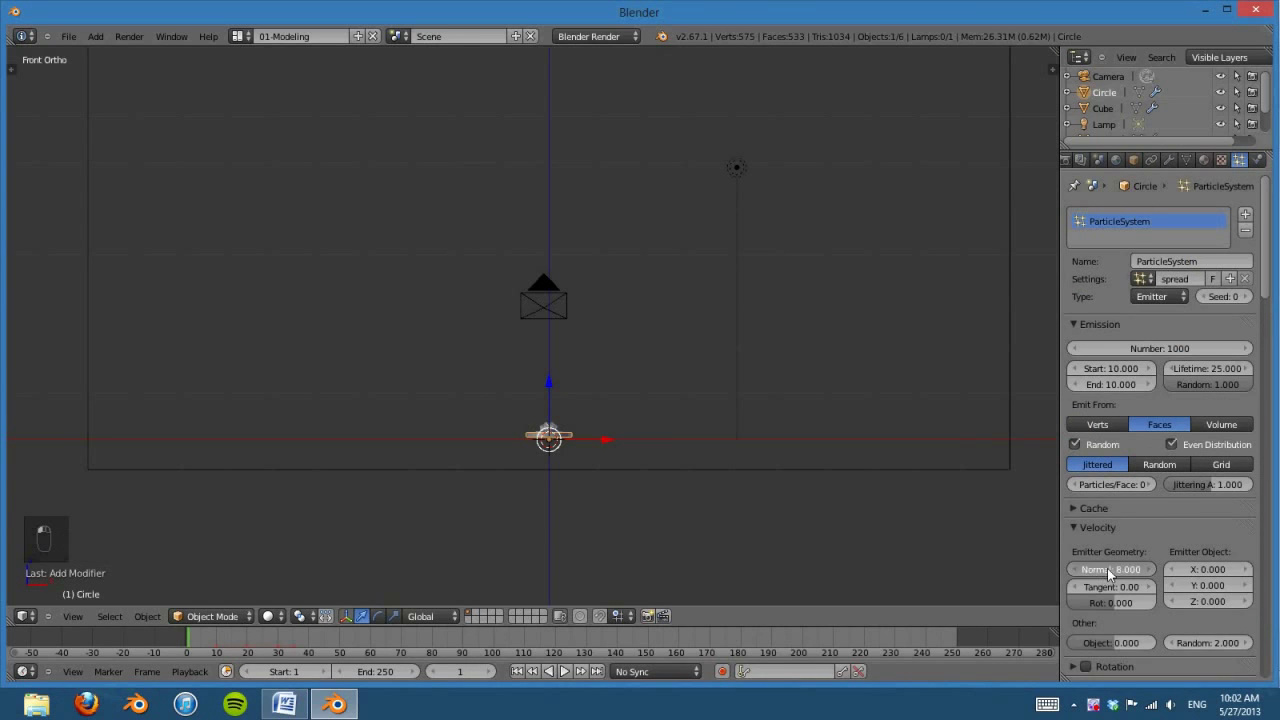
pyautogui.press('Return')
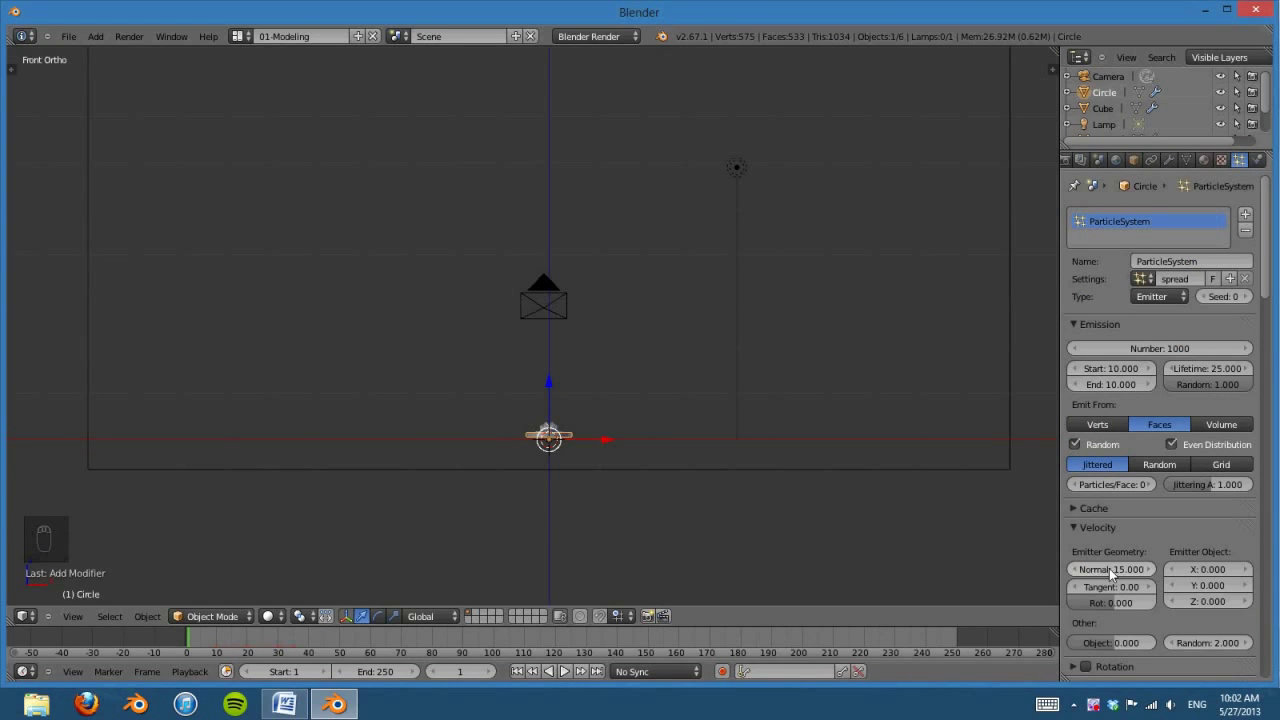
pyautogui.click(564, 671)
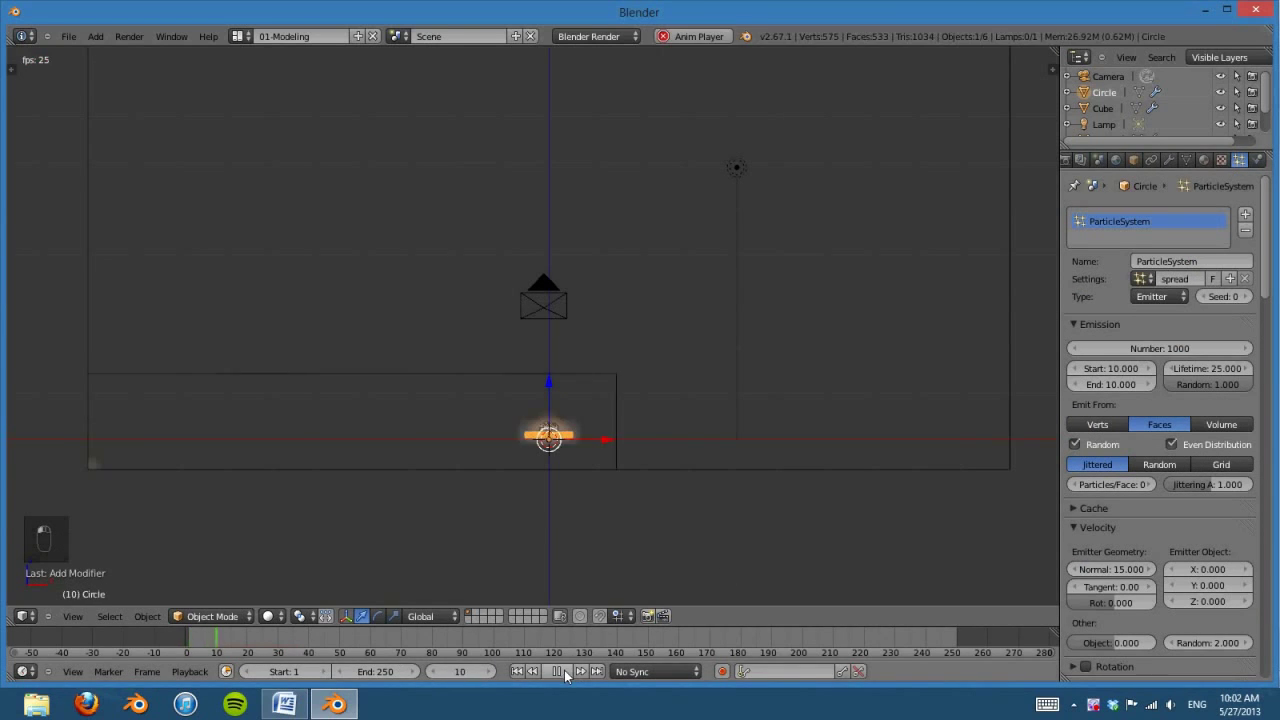
pyautogui.press('KP_3')
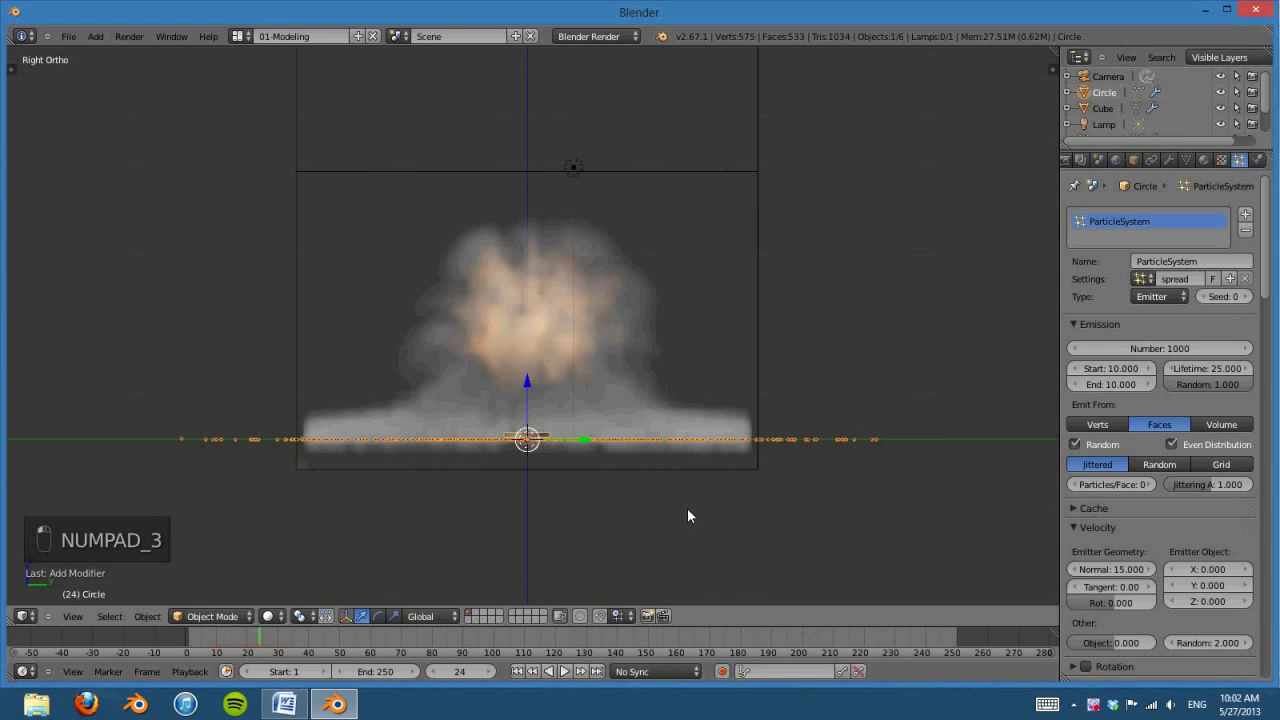
# Step: Set the ring particles' lifetime to 10 and replay the simulation from frame 1
pyautogui.click(1211, 370)
pyautogui.write('1')
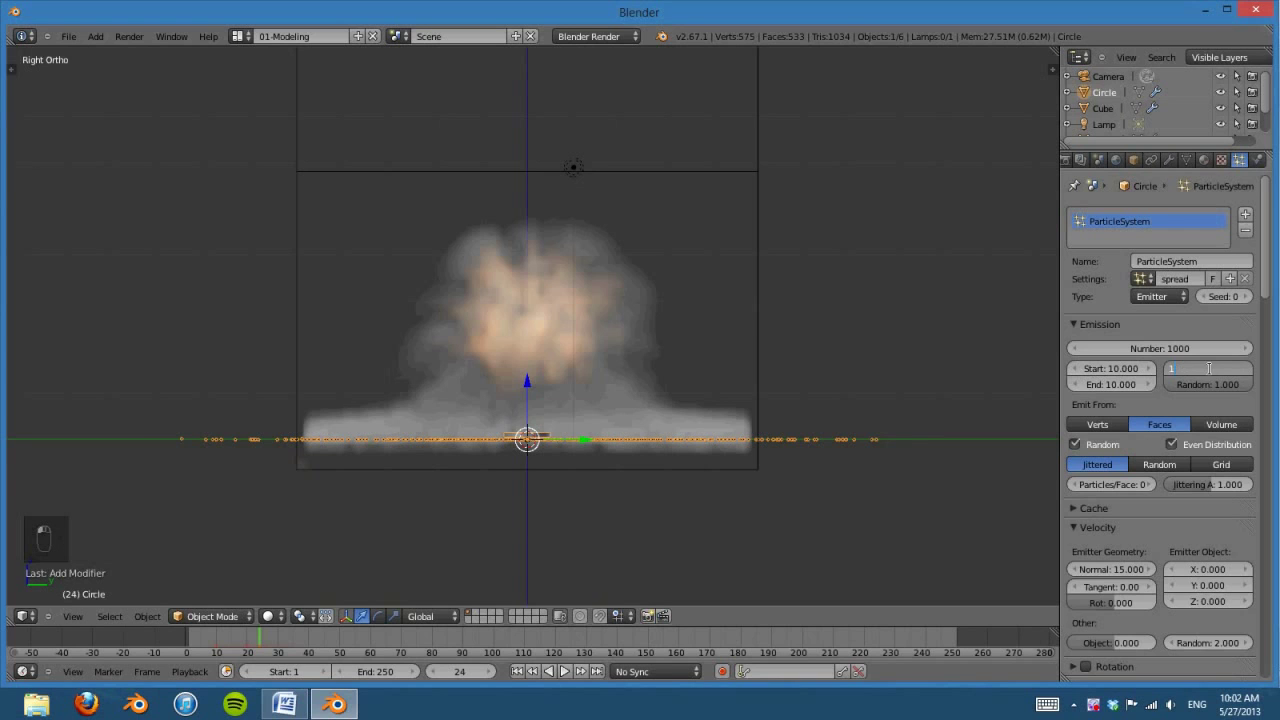
pyautogui.write('0')
pyautogui.press('Return')
pyautogui.click(517, 671)
pyautogui.click(565, 672)
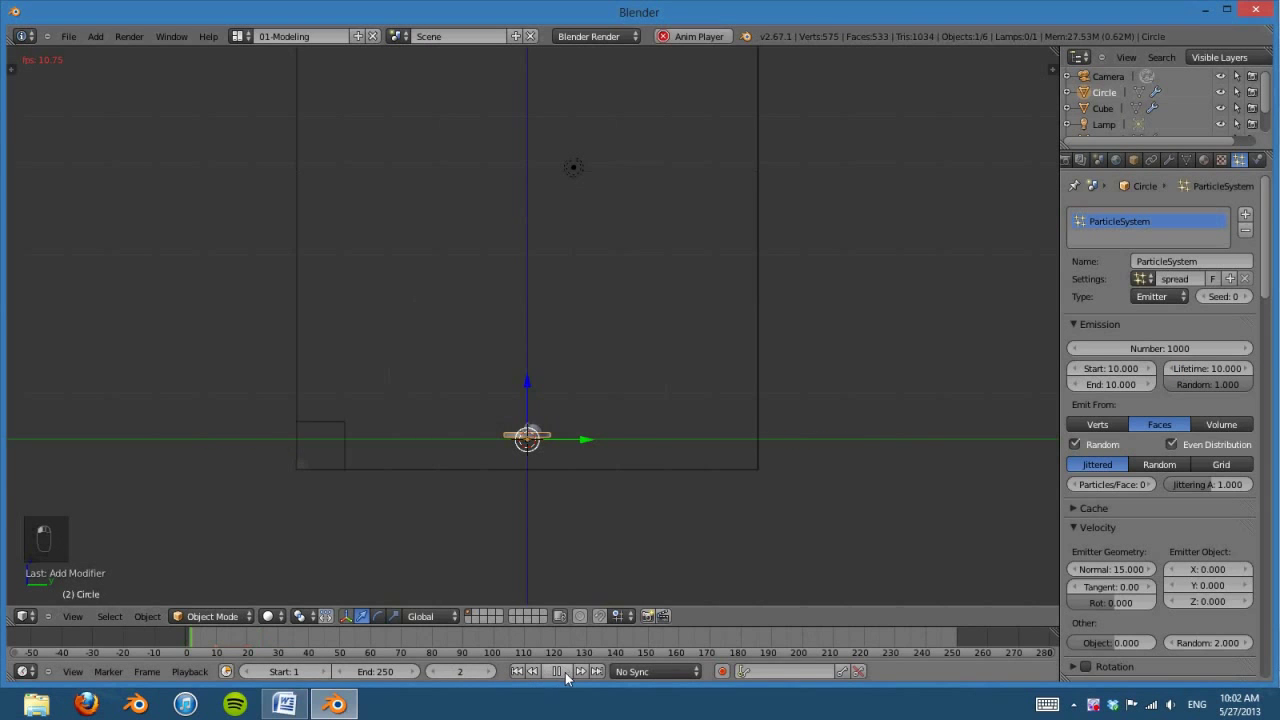
# Step: Set the ring particles' lifetime to 8 and replay the simulation from frame 1
pyautogui.click(565, 672)
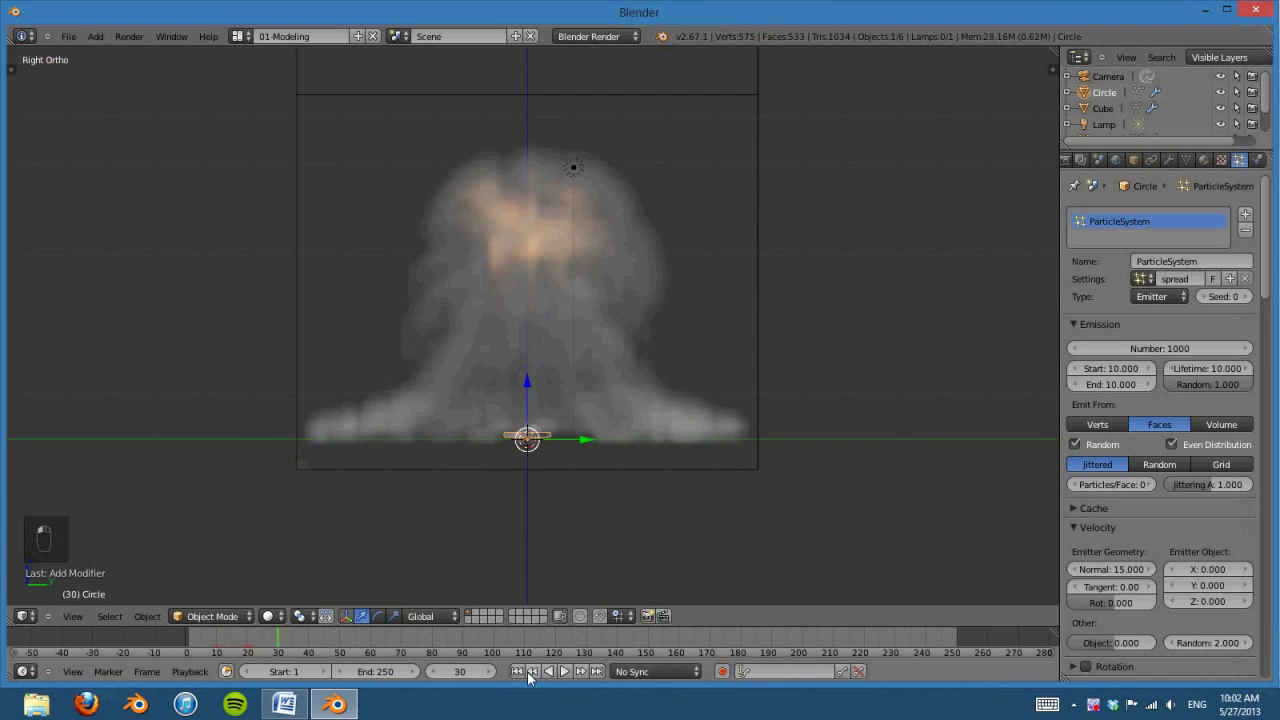
pyautogui.click(517, 671)
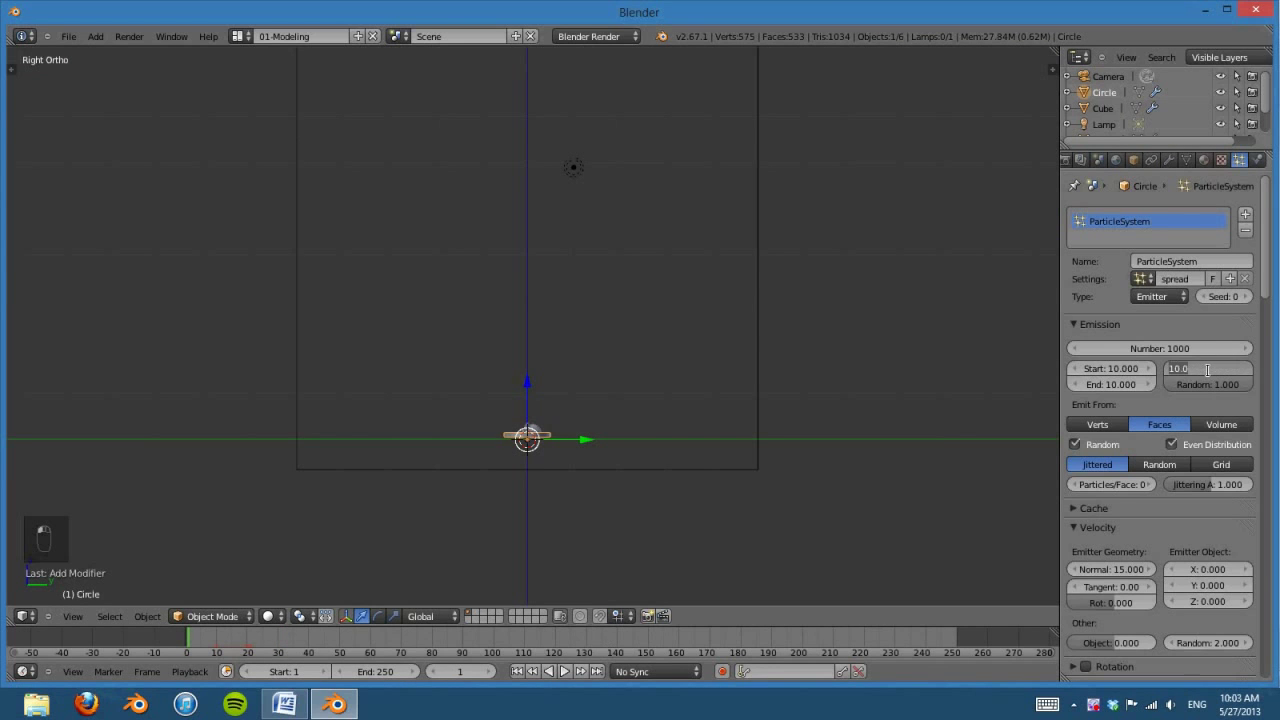
pyautogui.write('8')
pyautogui.press('Return')
pyautogui.click(565, 672)
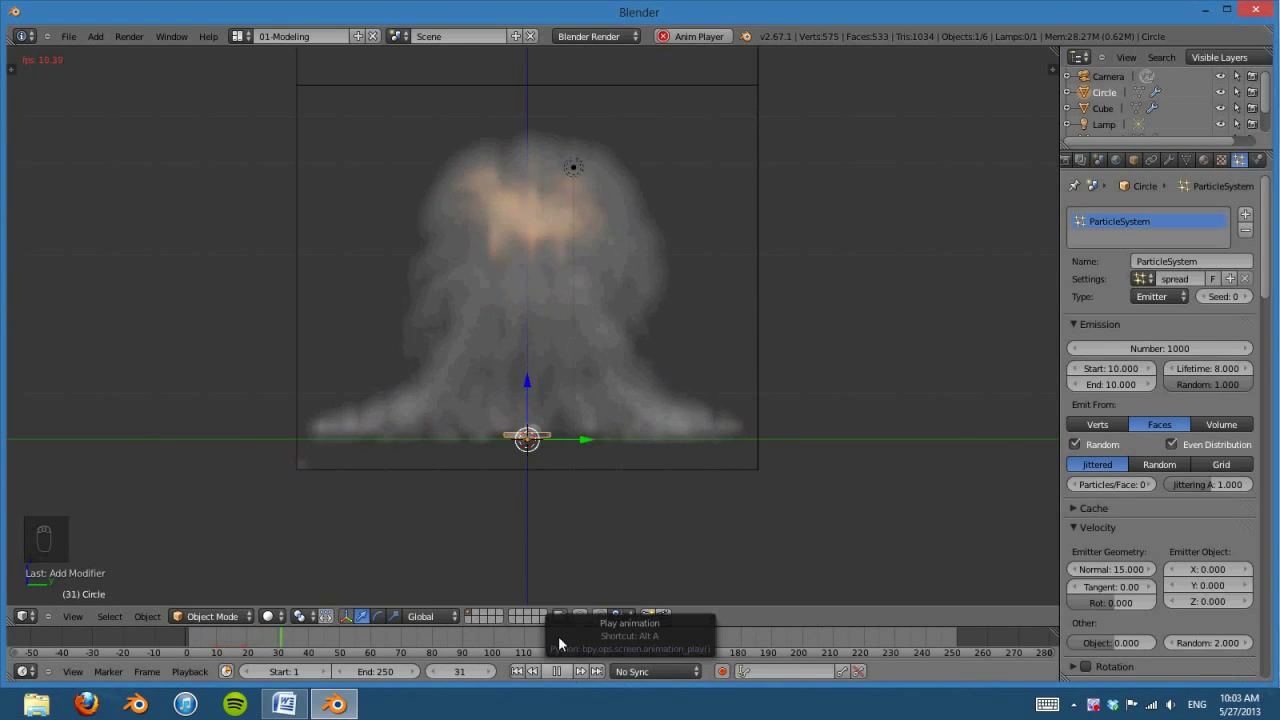
pyautogui.click(557, 671)
# Step: Examine the smoke's ground spread from the front and at an angle, replaying the simulation, then rewind to frame 1
pyautogui.scroll(-3, 533, 515)
pyautogui.moveTo(533, 515); pyautogui.dragTo(697, 524, button='middle')
pyautogui.press('KP_1')
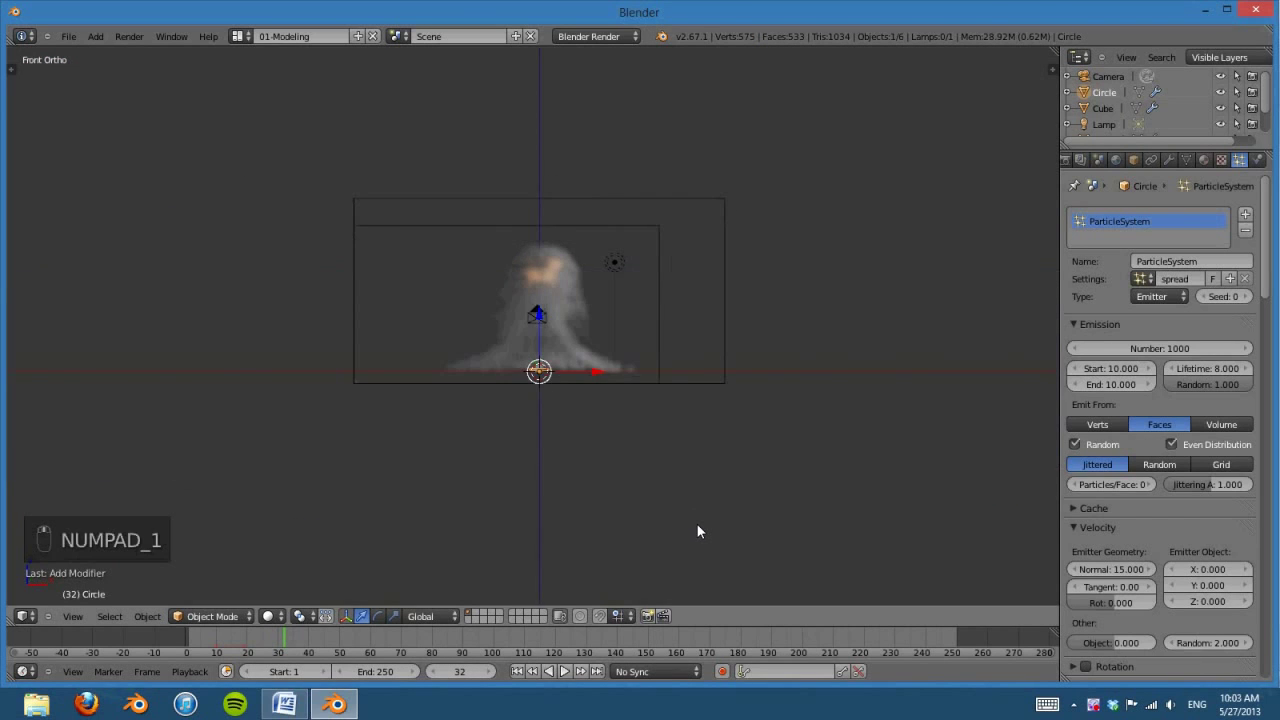
pyautogui.scroll(2, 697, 524)
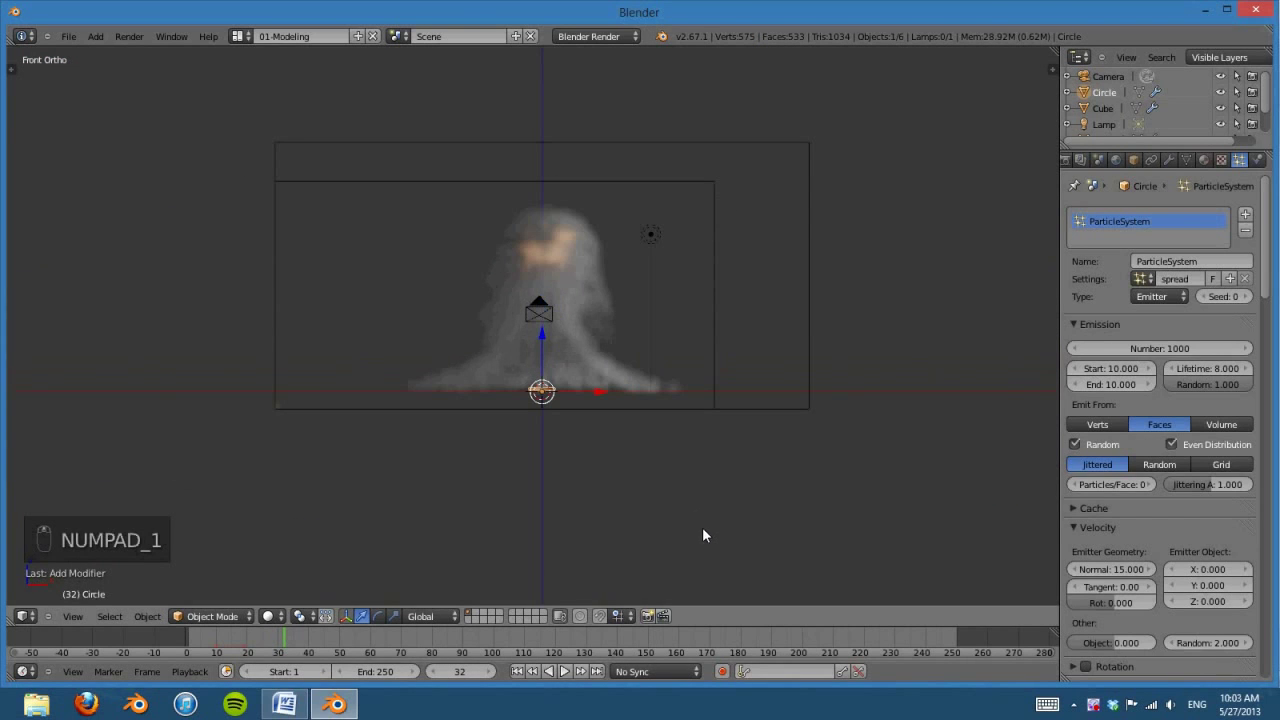
pyautogui.click(517, 671)
pyautogui.scroll(3, 587, 484)
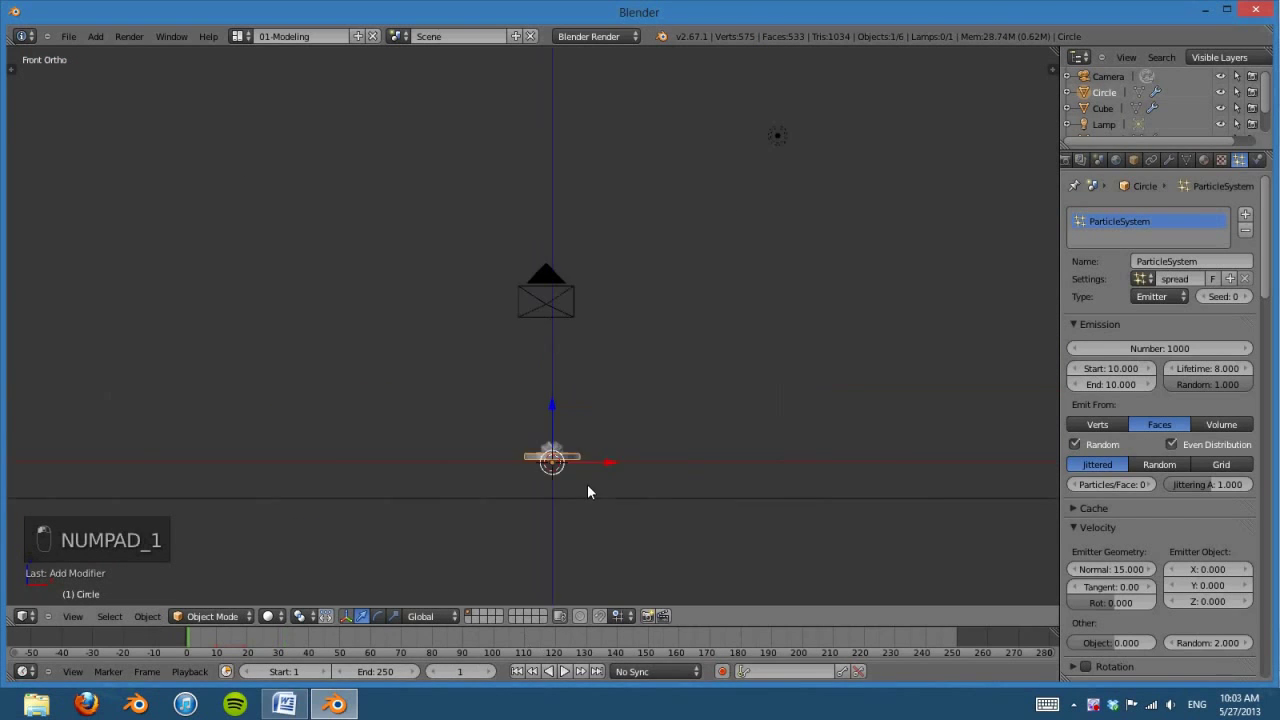
pyautogui.click(565, 671)
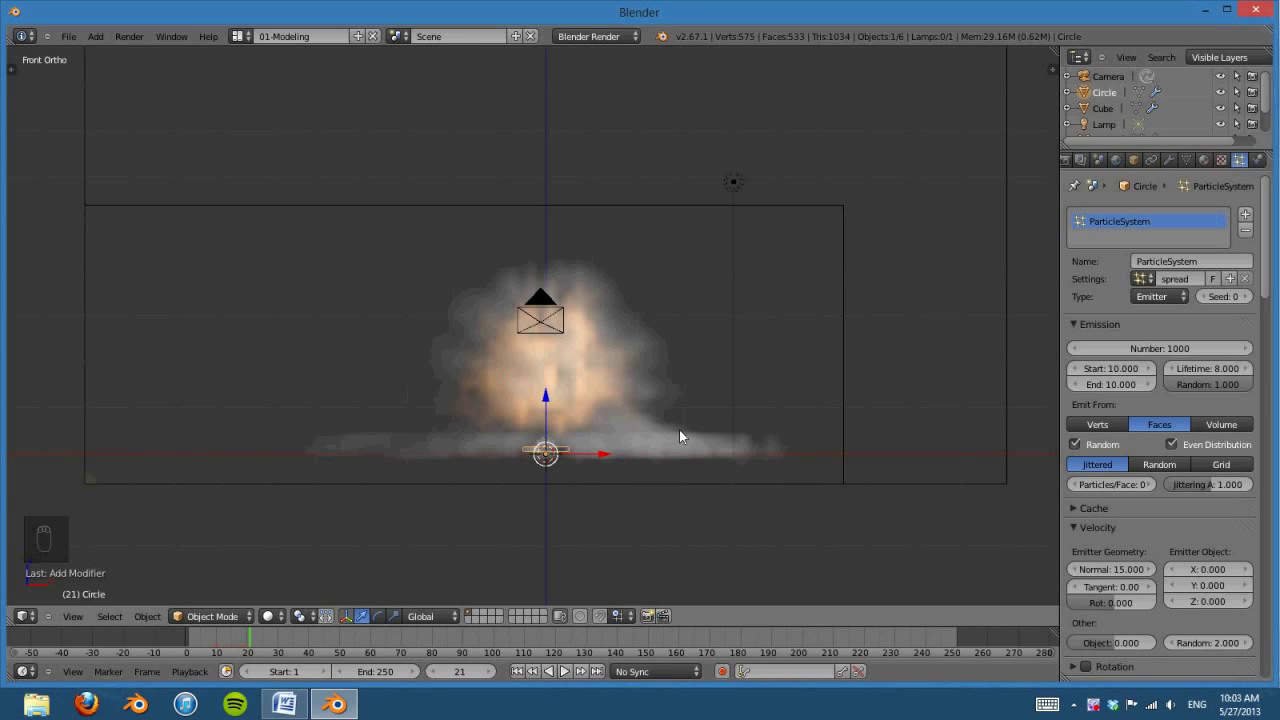
pyautogui.moveTo(607, 458); pyautogui.dragTo(545, 640, button='middle')
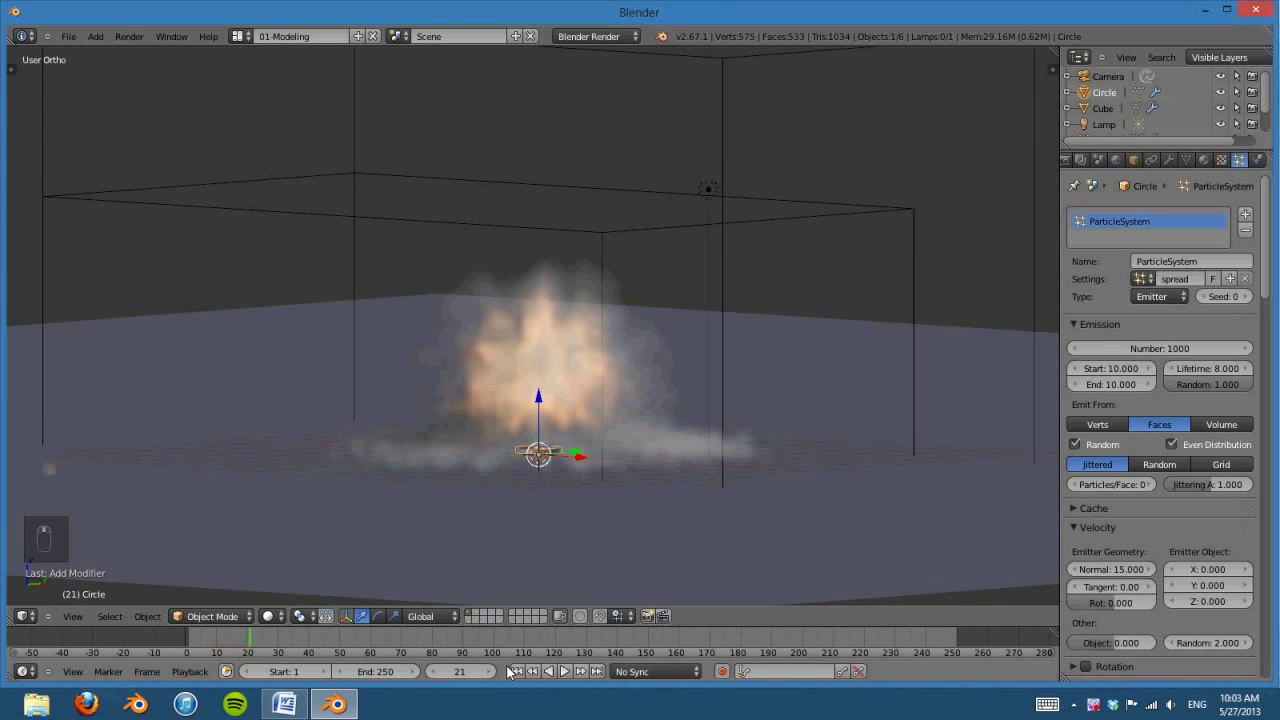
pyautogui.click(518, 672)
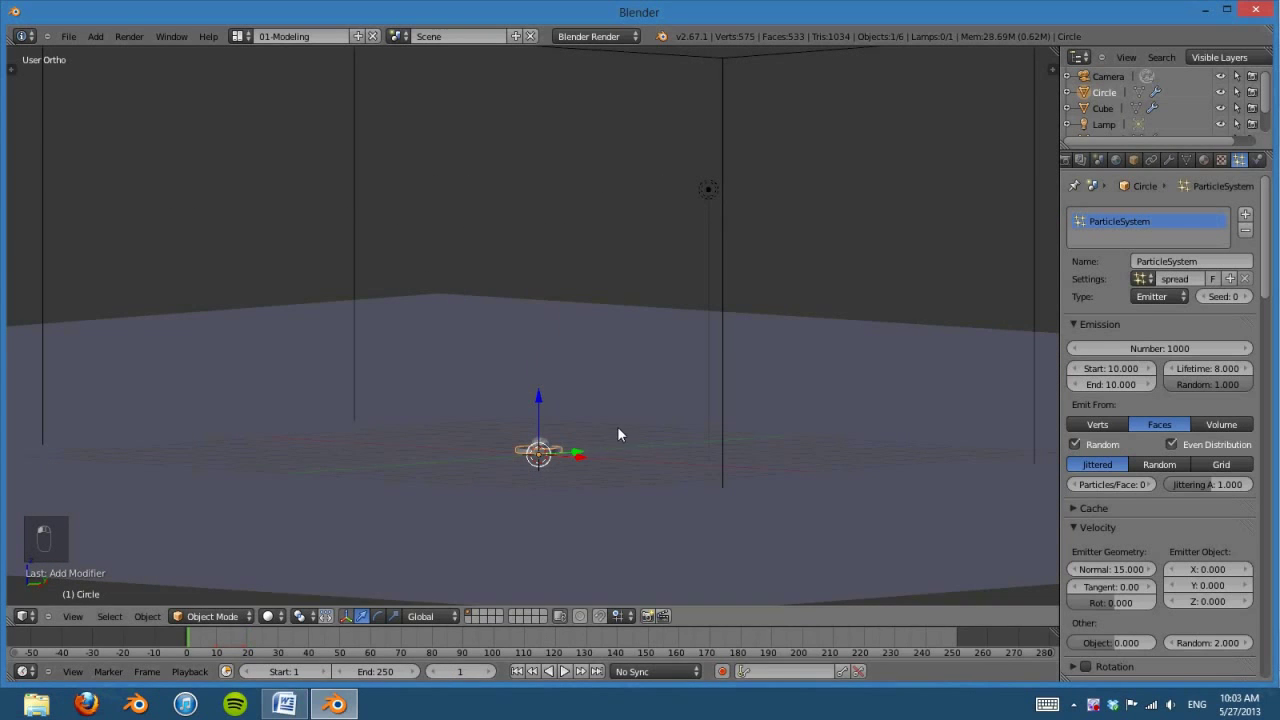
# Step: Set the density of the ring's smoke flow to 0.25
pyautogui.click(1257, 162)
pyautogui.press('KP_1')
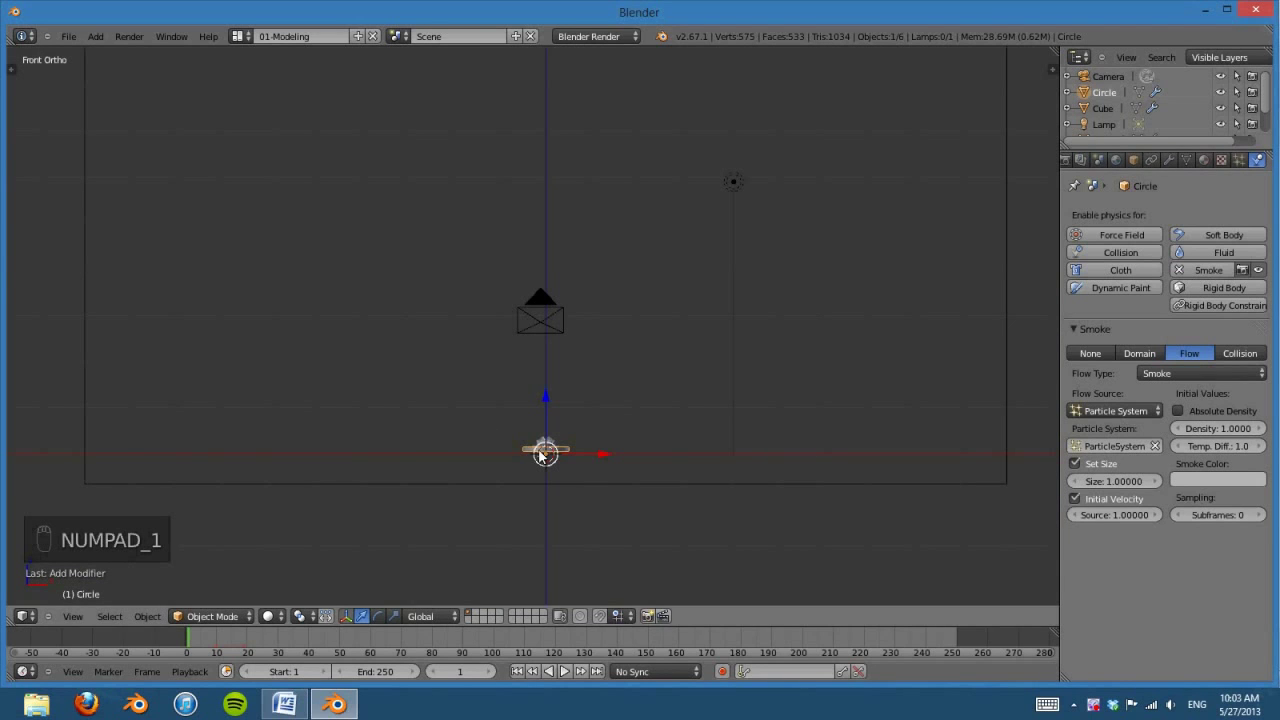
pyautogui.click(1204, 428)
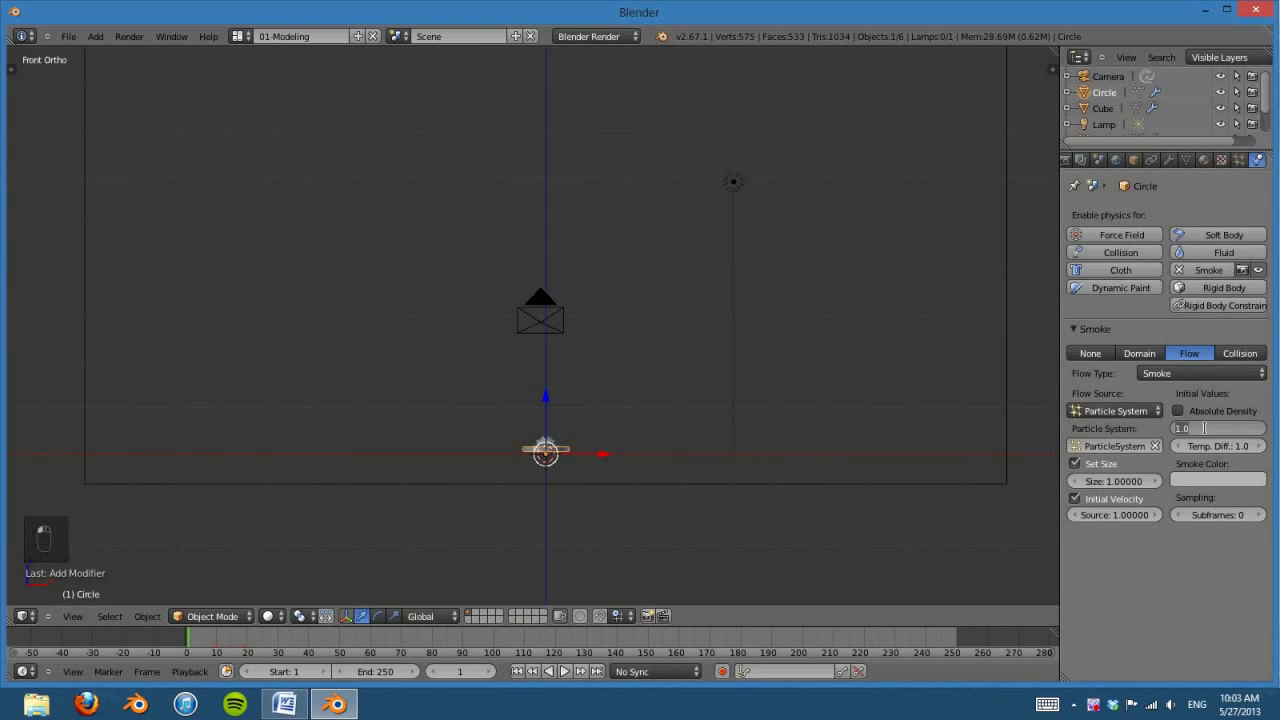
pyautogui.write('.25')
pyautogui.press('Return')
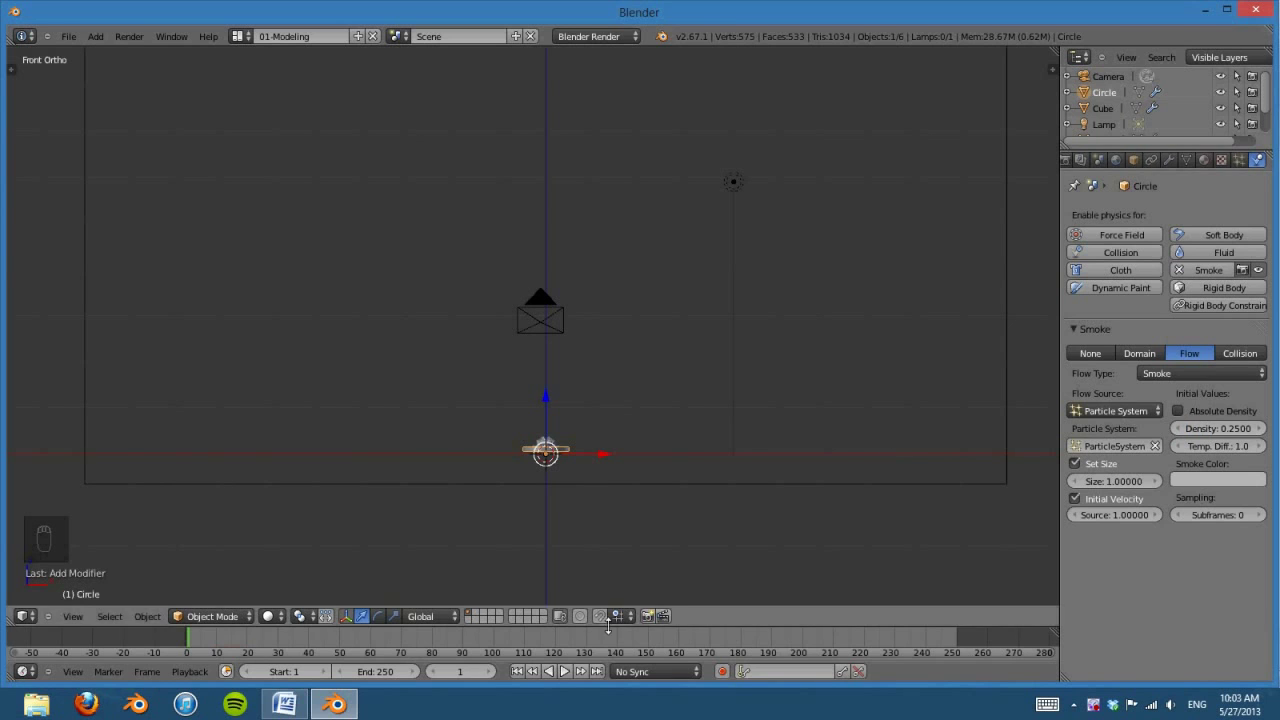
# Step: Play the simulation and examine from the front how the ring's thinner smoke blends with the main explosion
pyautogui.click(565, 671)
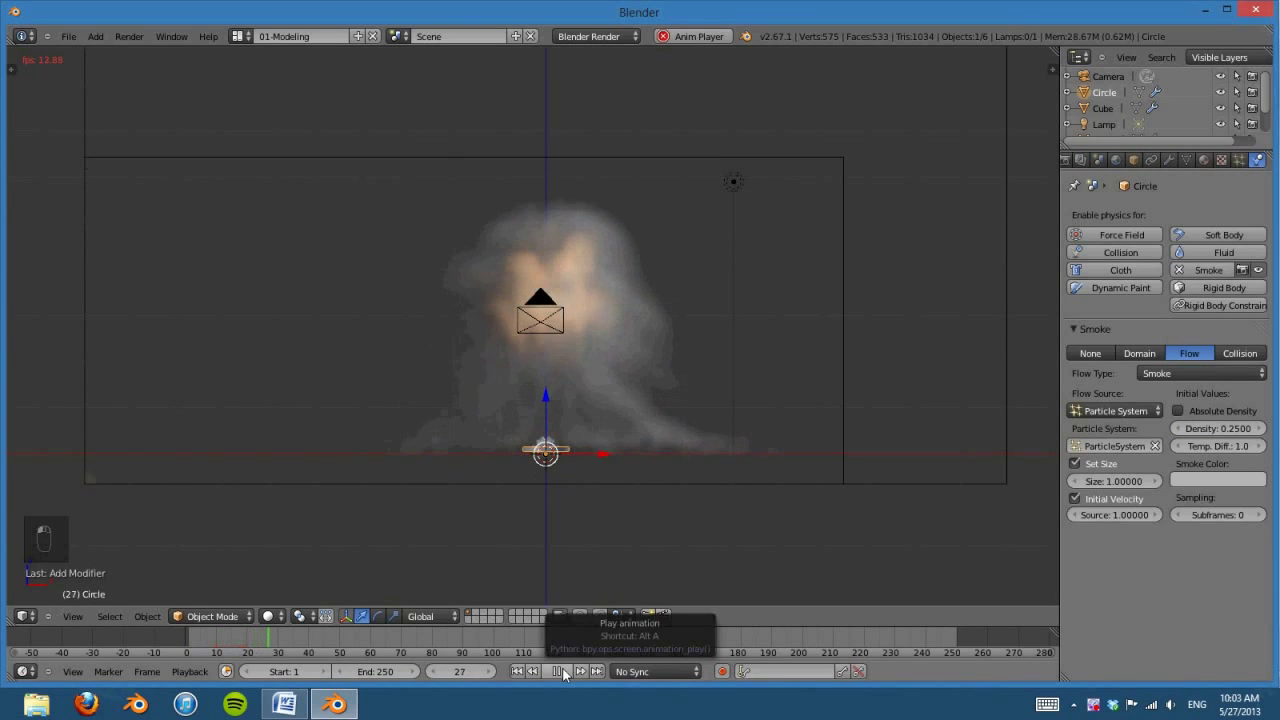
pyautogui.click(559, 671)
pyautogui.moveTo(759, 417); pyautogui.dragTo(507, 445, button='middle')
pyautogui.press('KP_1')
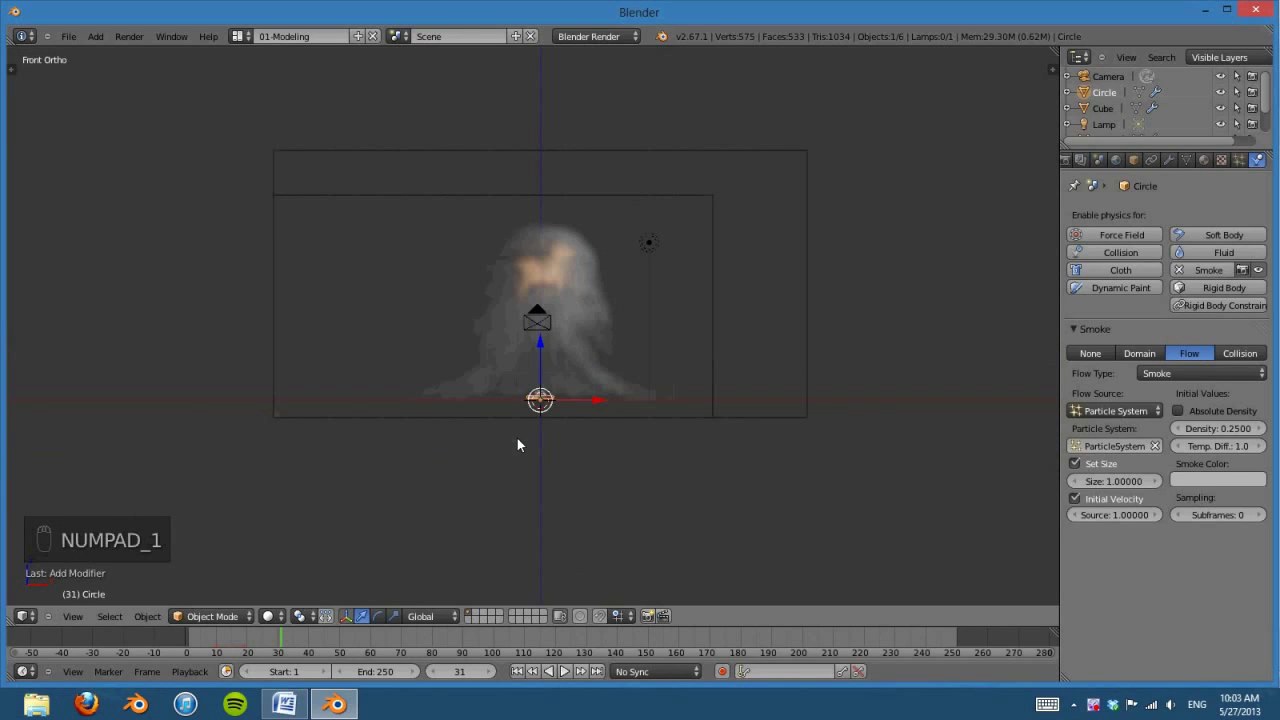
pyautogui.click(565, 671)
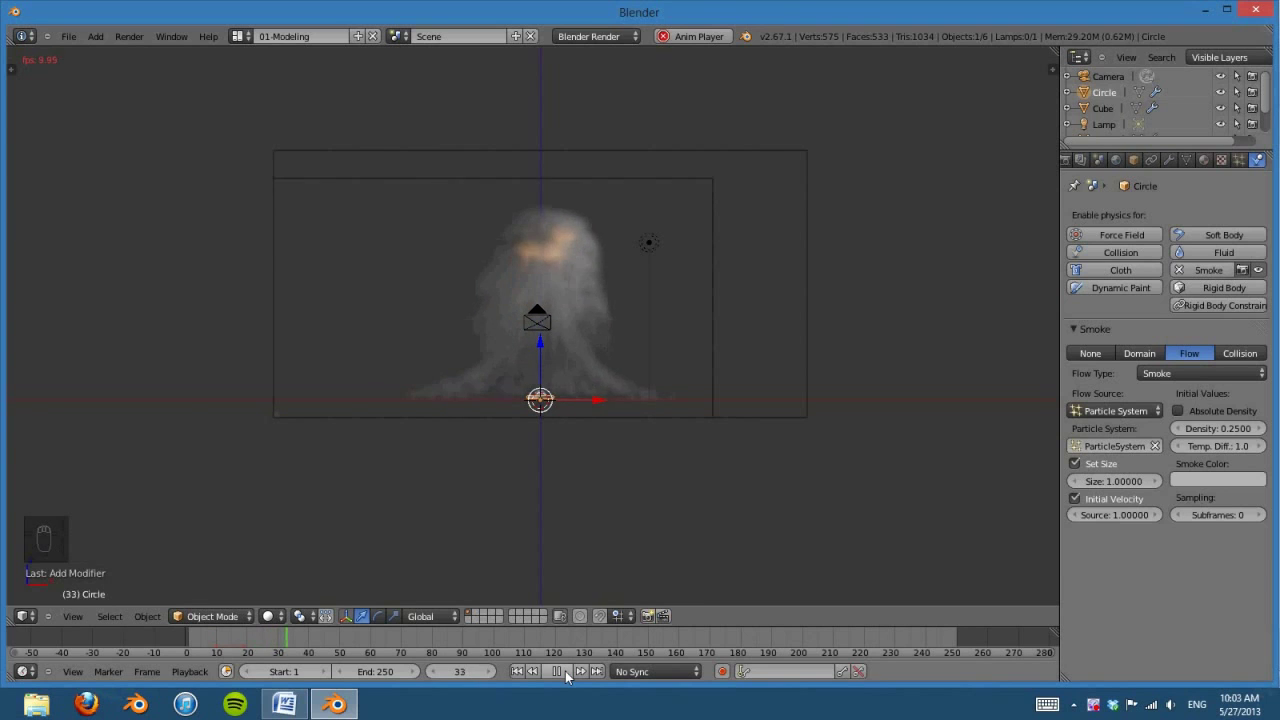
# Step: Stop the smoke simulation playback and return the timeline to frame 1
pyautogui.click(565, 671)
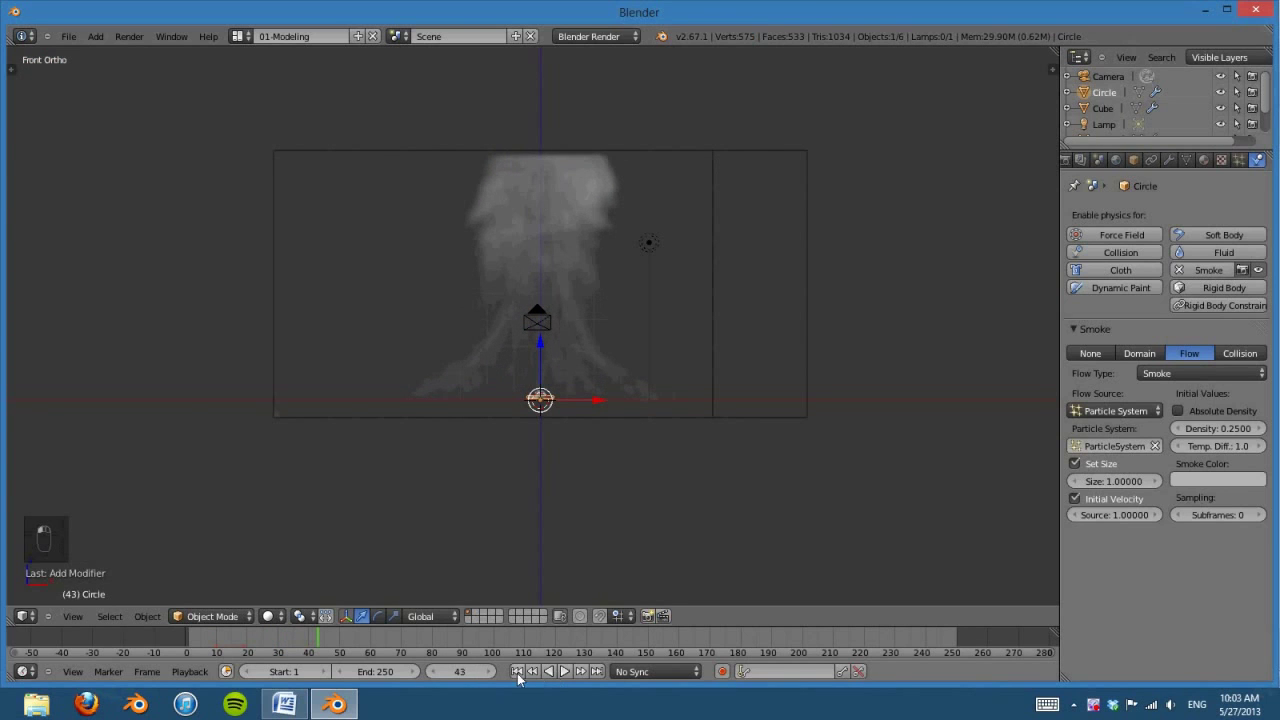
pyautogui.click(517, 671)
pyautogui.scroll(3, 664, 489)
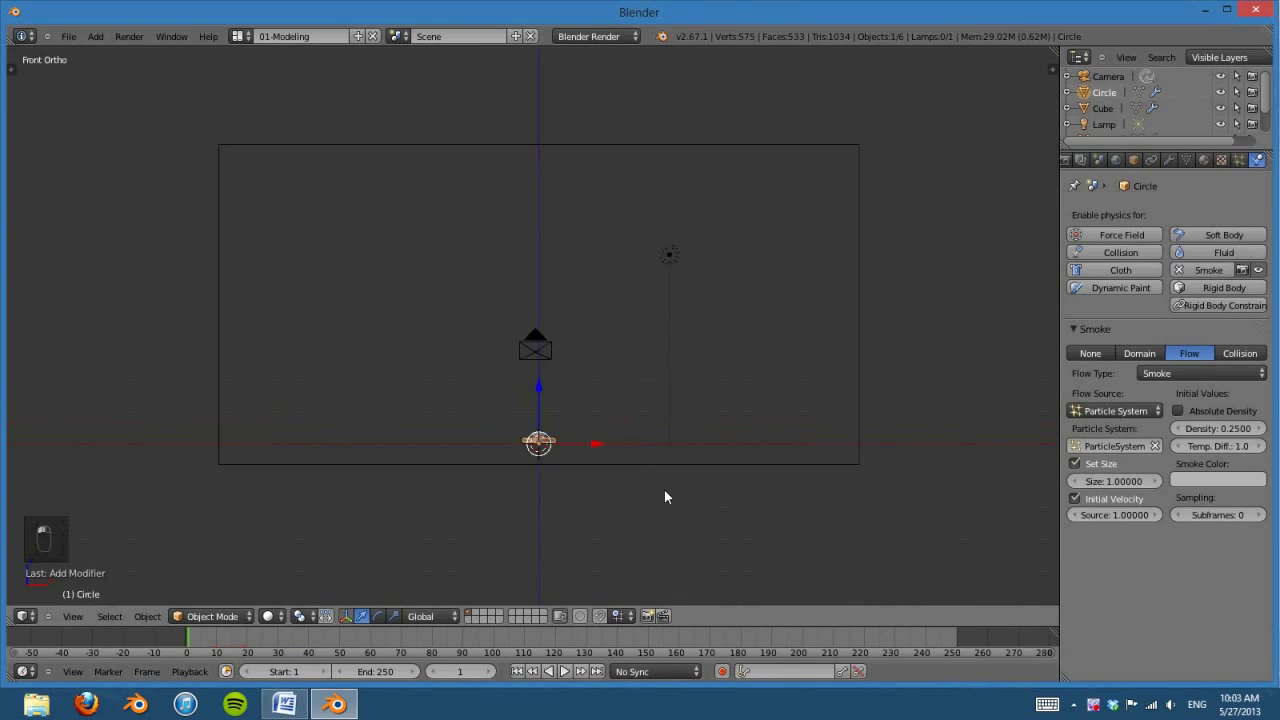
pyautogui.scroll(-1, 650, 482)
pyautogui.keyDown('shift'); pyautogui.moveTo(672, 474); pyautogui.dragTo(624, 453, button='middle'); pyautogui.keyUp('shift')
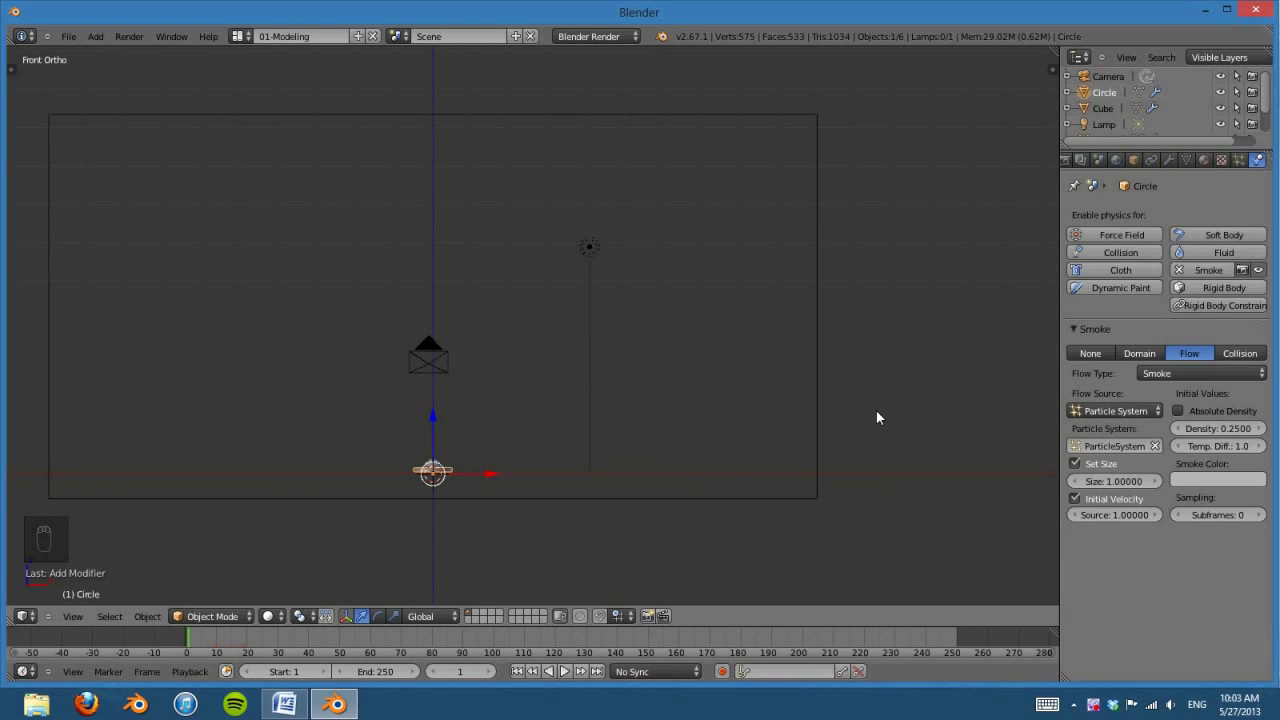
pyautogui.scroll(-1, 877, 412)
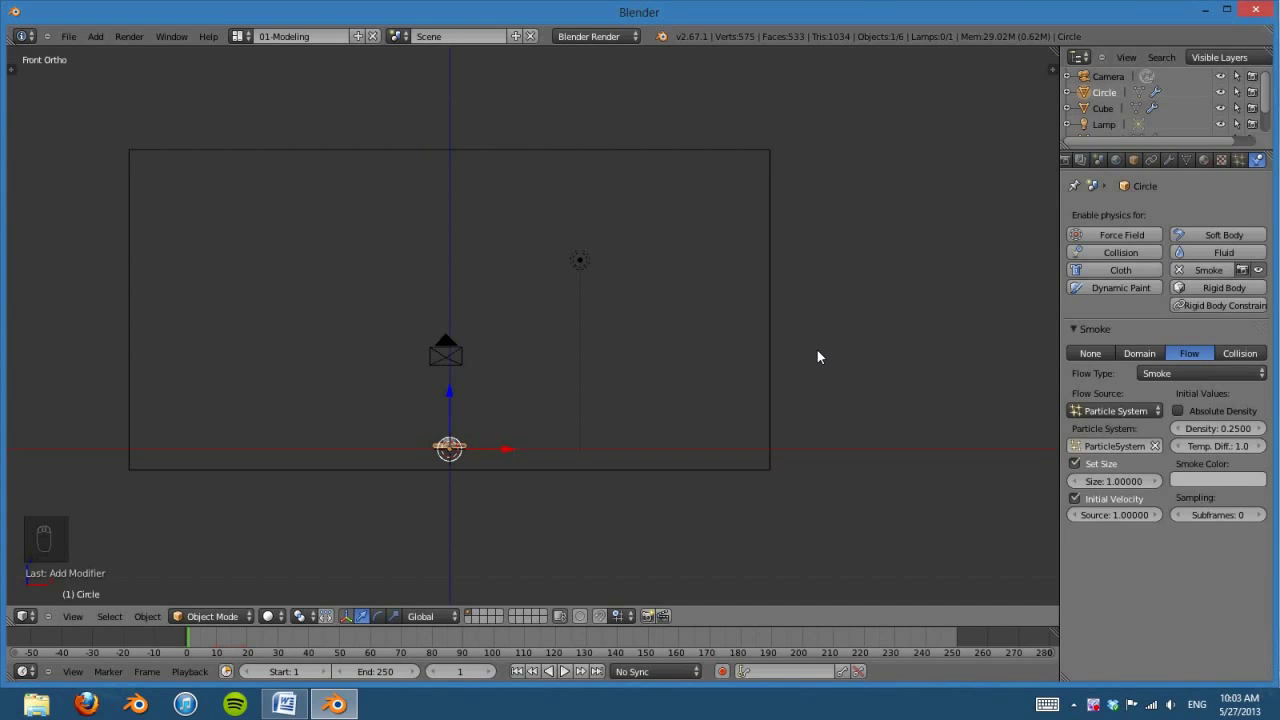
# Step: Add a Wind force field at the 3D cursor and rotate it by -90 degrees in the front view
pyautogui.hotkey('shift', 'a')
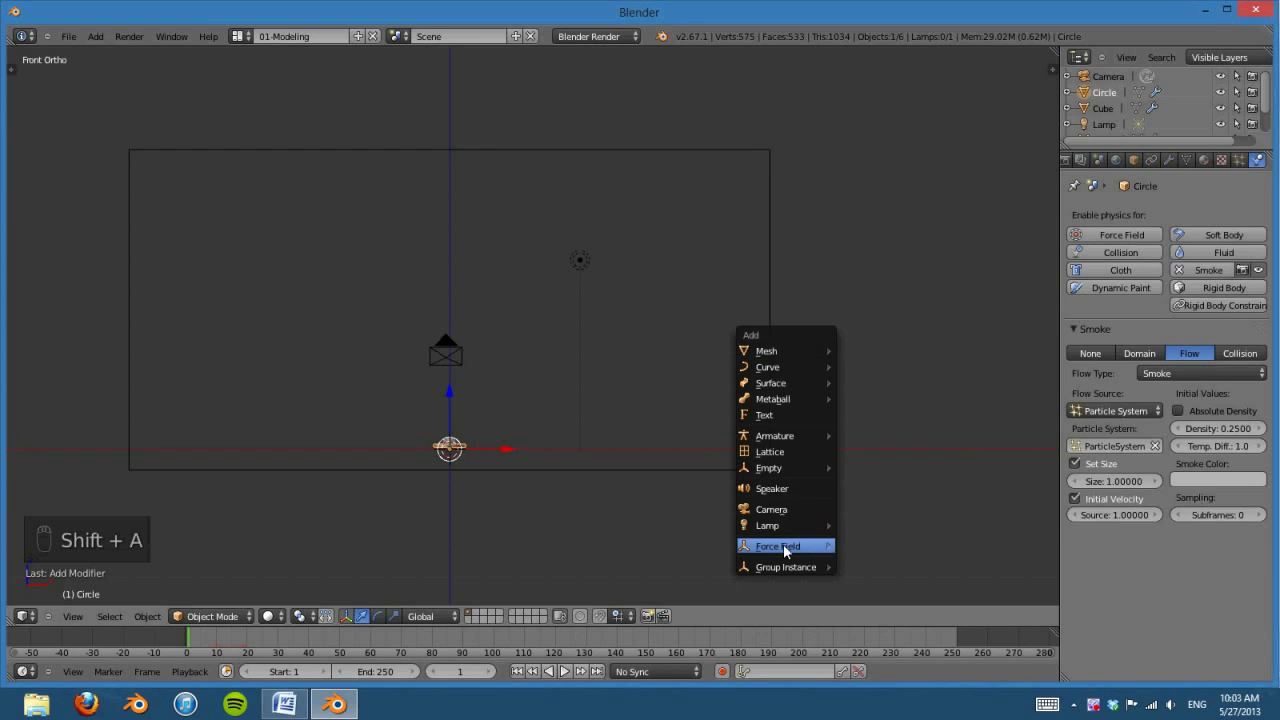
pyautogui.moveTo(783, 546)
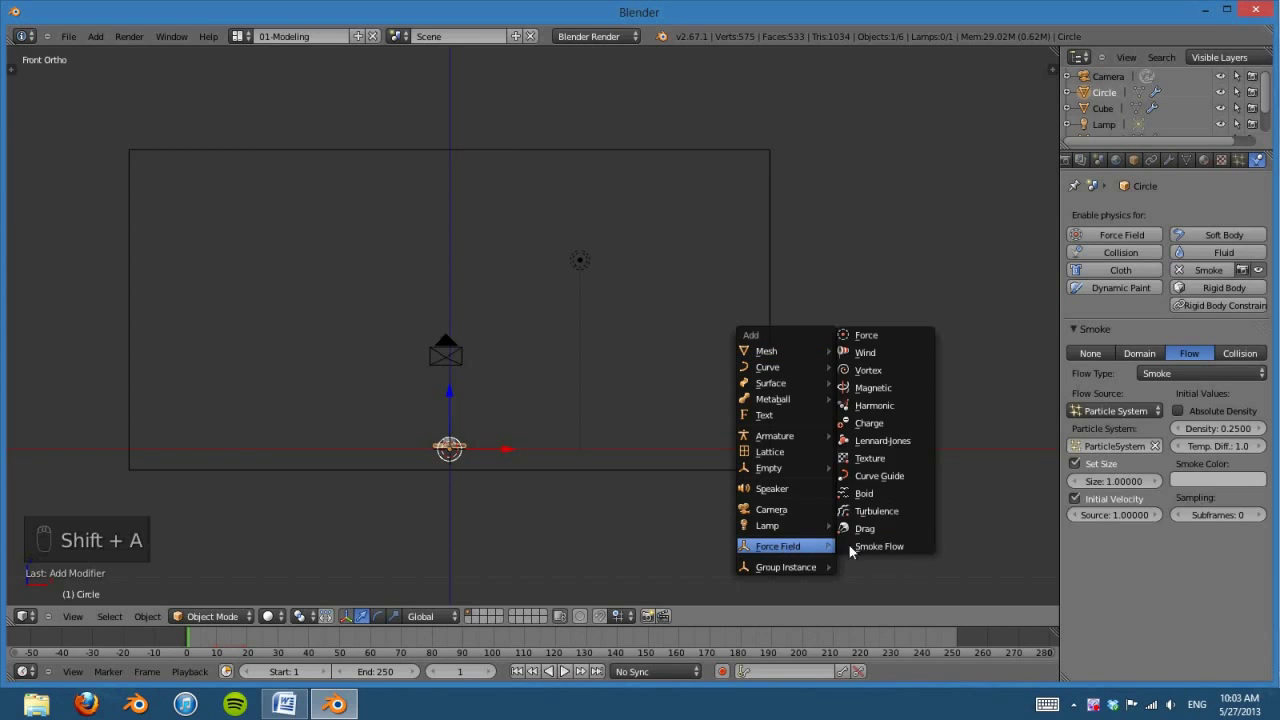
pyautogui.click(897, 353)
pyautogui.write('r')
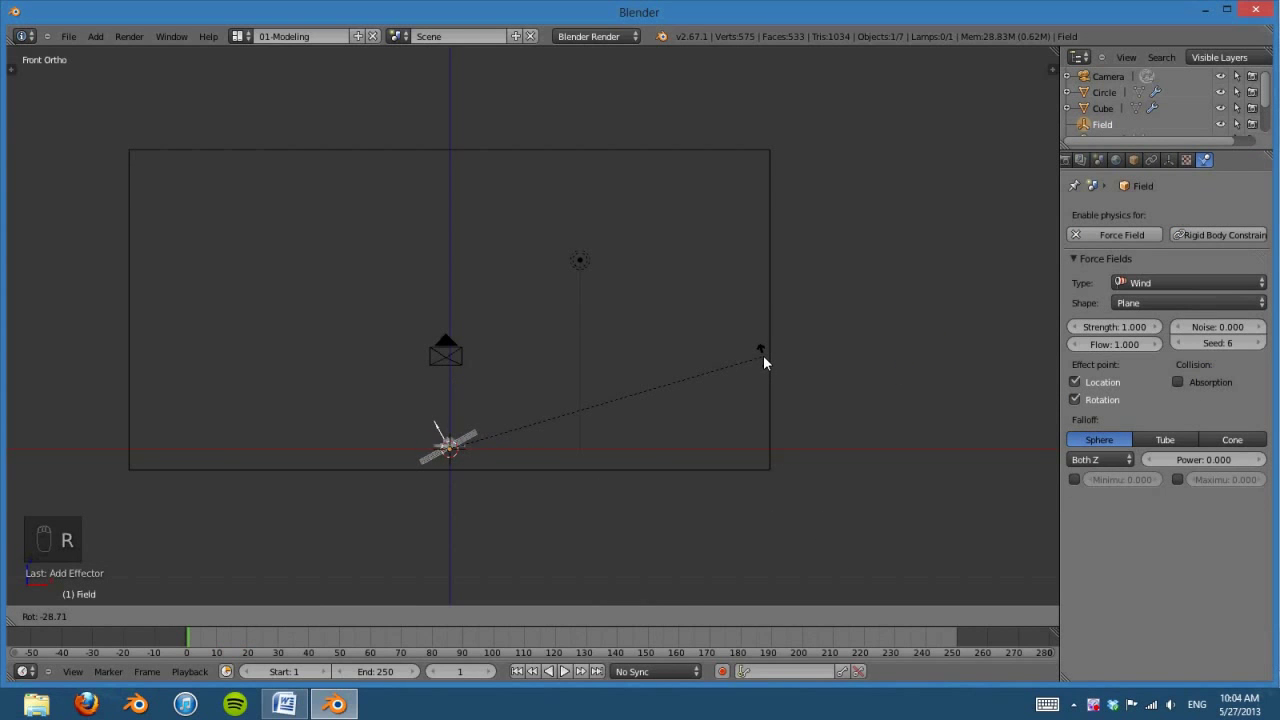
pyautogui.write('90')
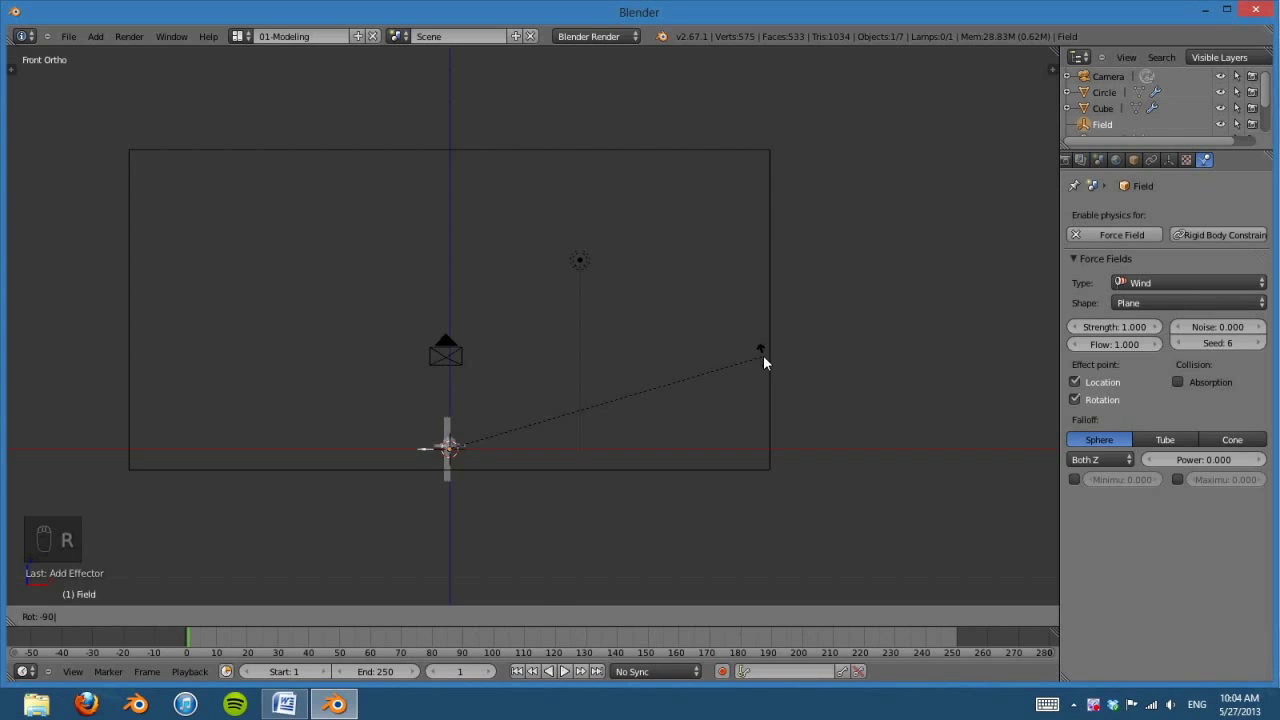
pyautogui.click(763, 355)
# Step: Move the wind field outside the smoke domain on its positive X side, slightly above the ground, and set its strength to 4
pyautogui.moveTo(504, 459); pyautogui.dragTo(1000, 449)
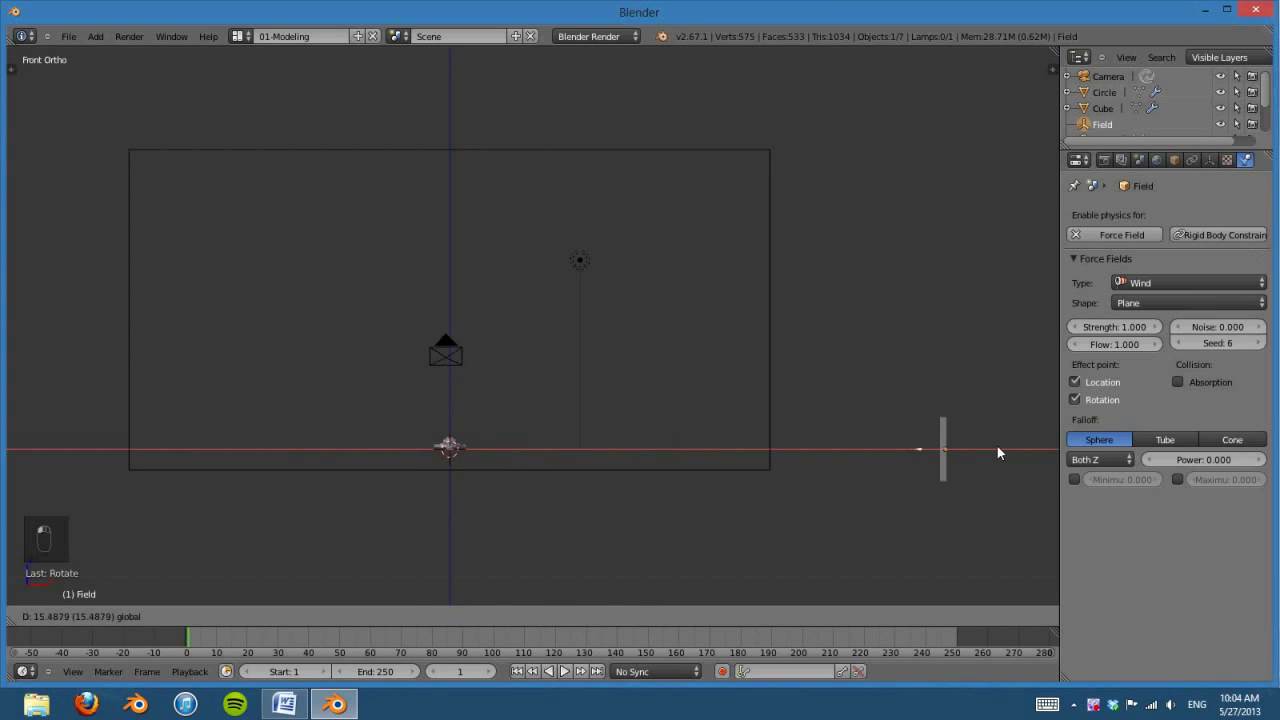
pyautogui.press('g')
pyautogui.click(922, 413)
pyautogui.click(1111, 328)
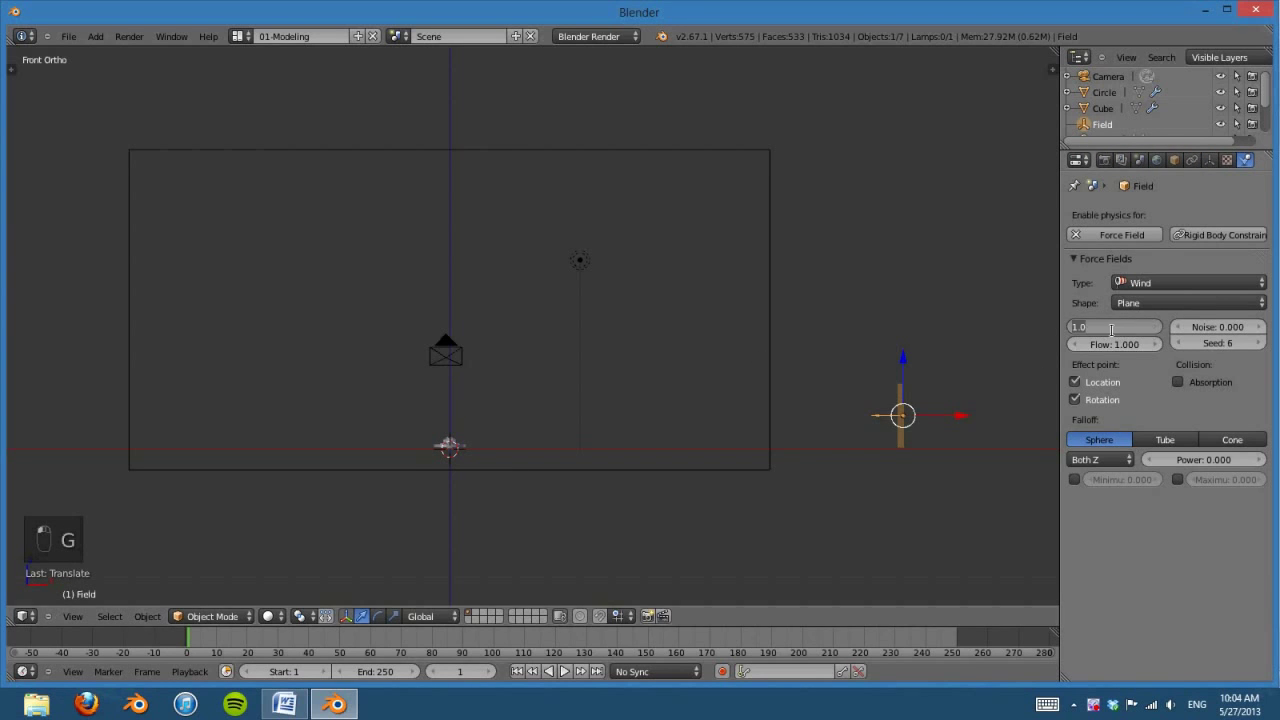
pyautogui.write('4')
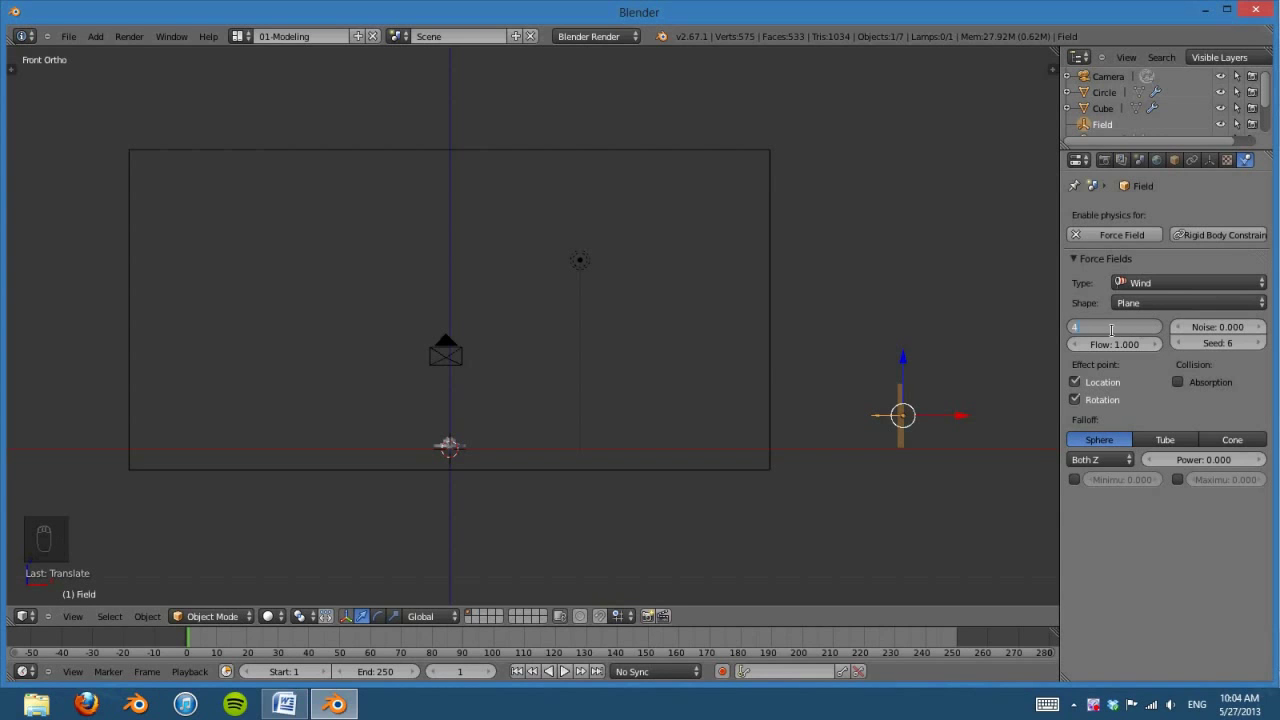
pyautogui.press('Return')
# Step: Play the smoke simulation several times from frame 1 to examine how the wind affects the explosion
pyautogui.keyDown('shift'); pyautogui.moveTo(588, 494); pyautogui.dragTo(629, 502, button='middle'); pyautogui.keyUp('shift')
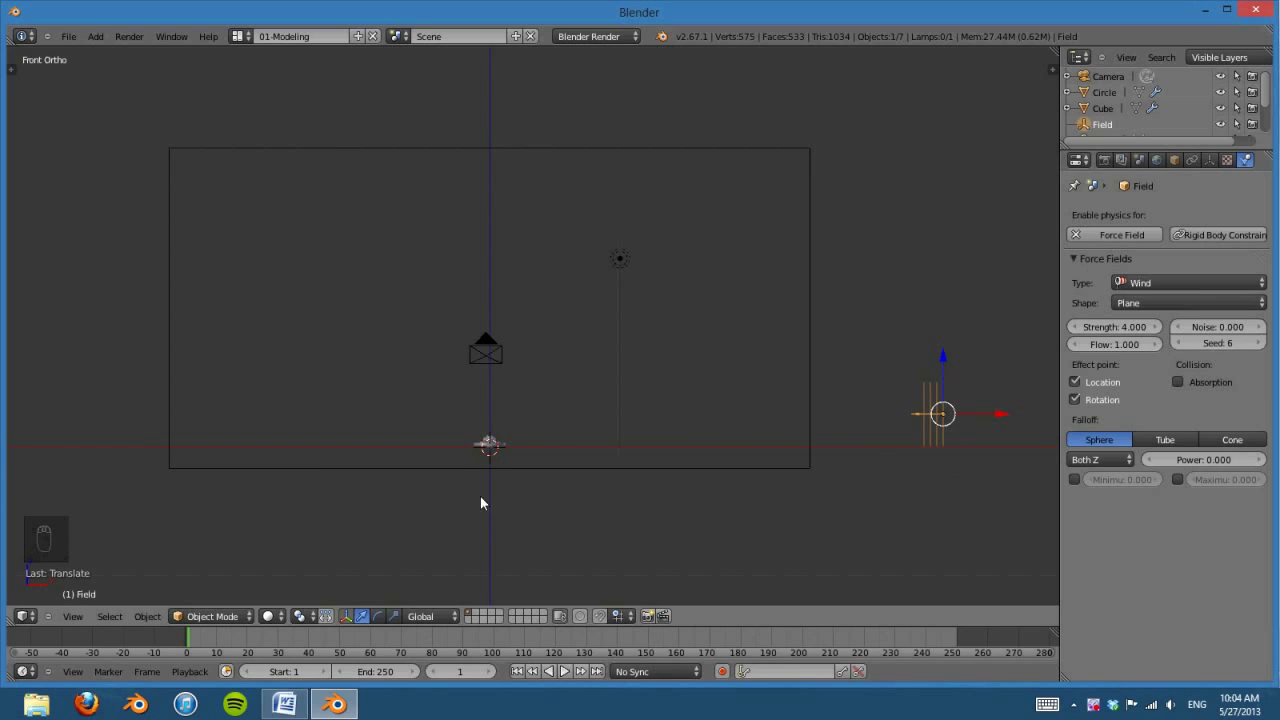
pyautogui.click(565, 671)
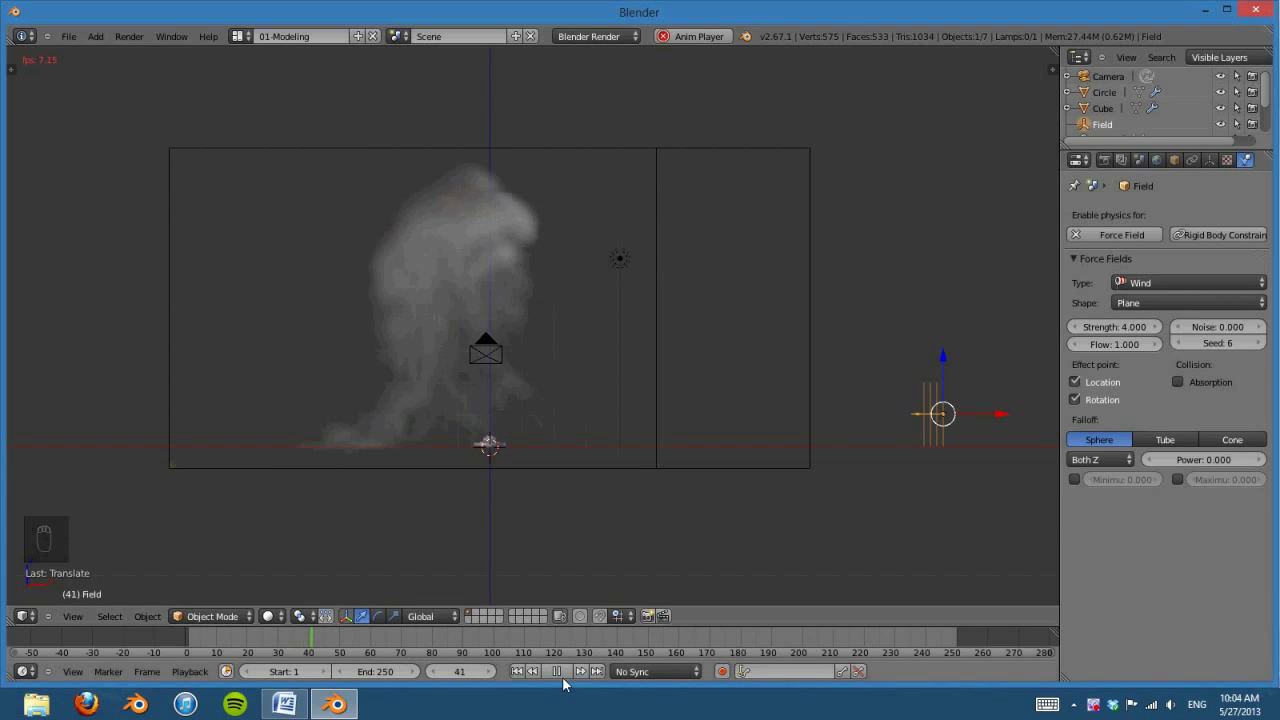
pyautogui.click(558, 674)
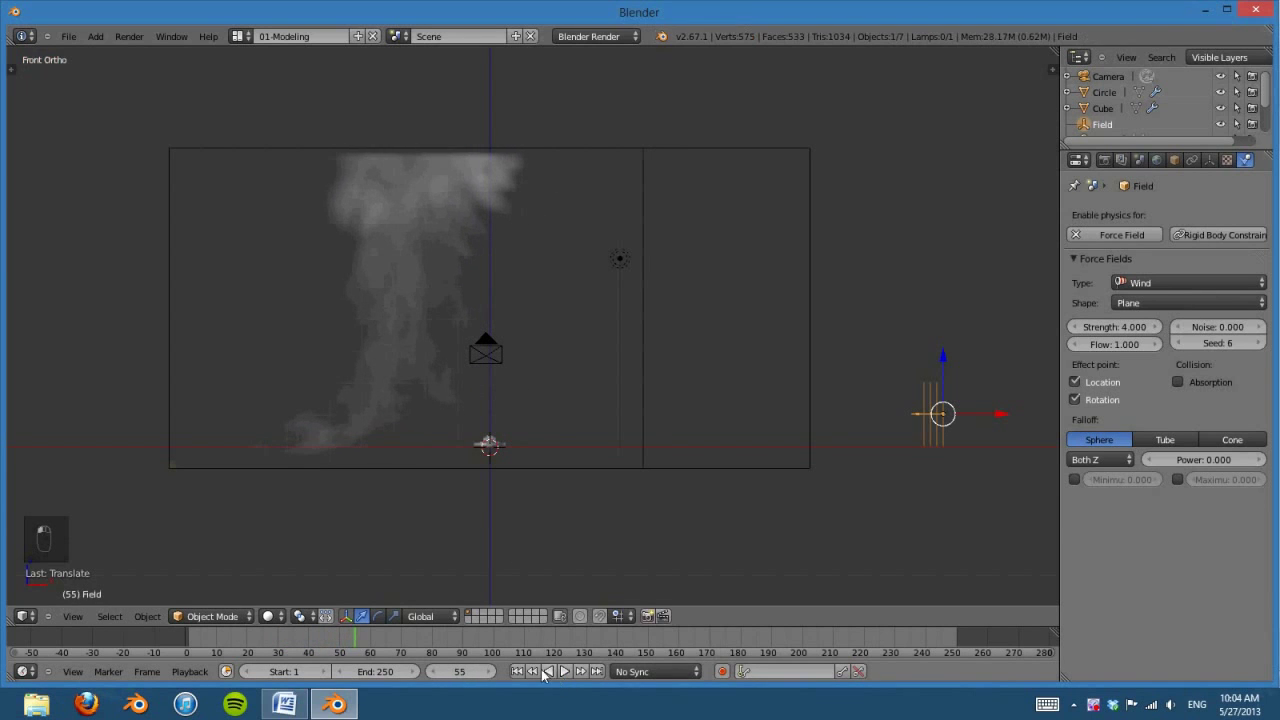
pyautogui.click(518, 672)
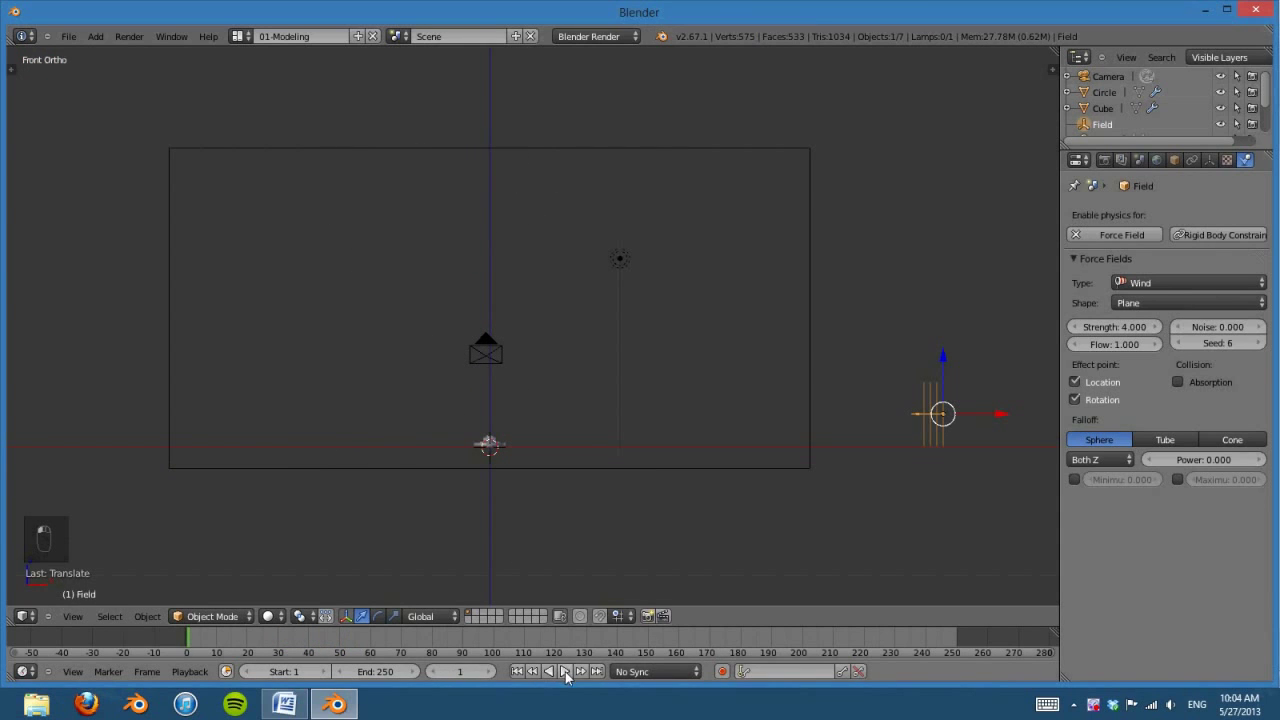
pyautogui.click(564, 672)
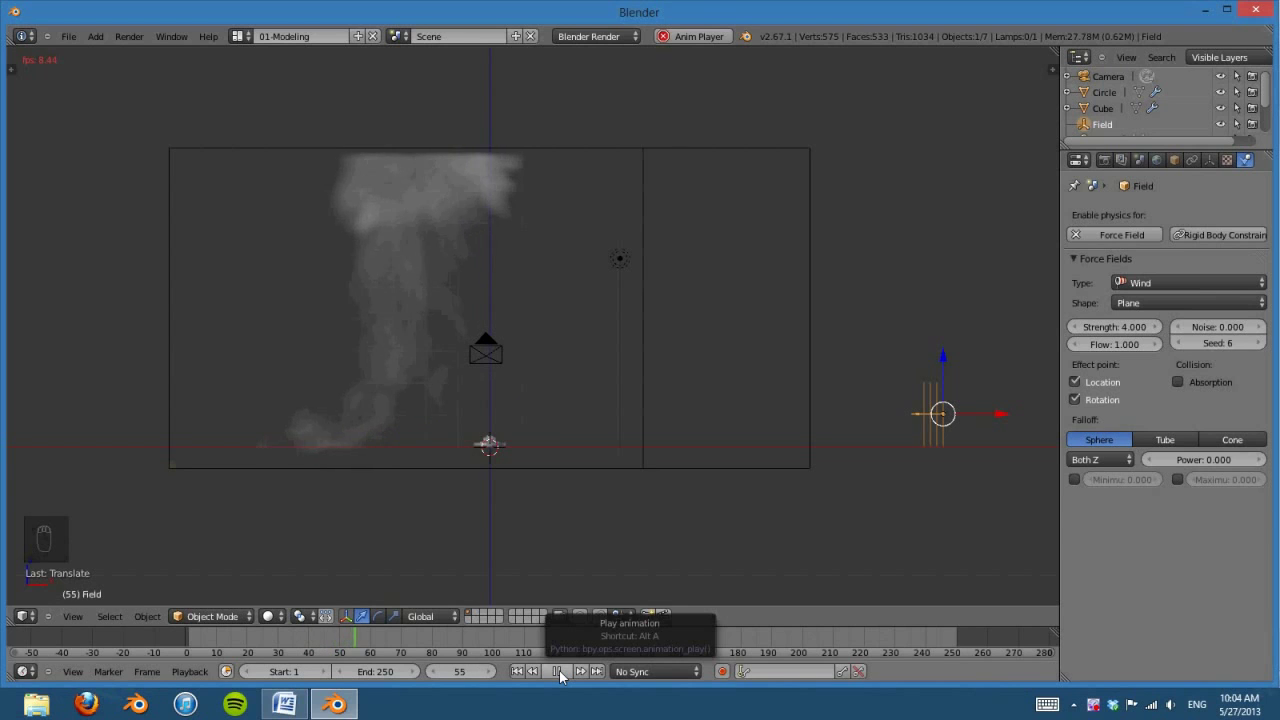
pyautogui.click(559, 673)
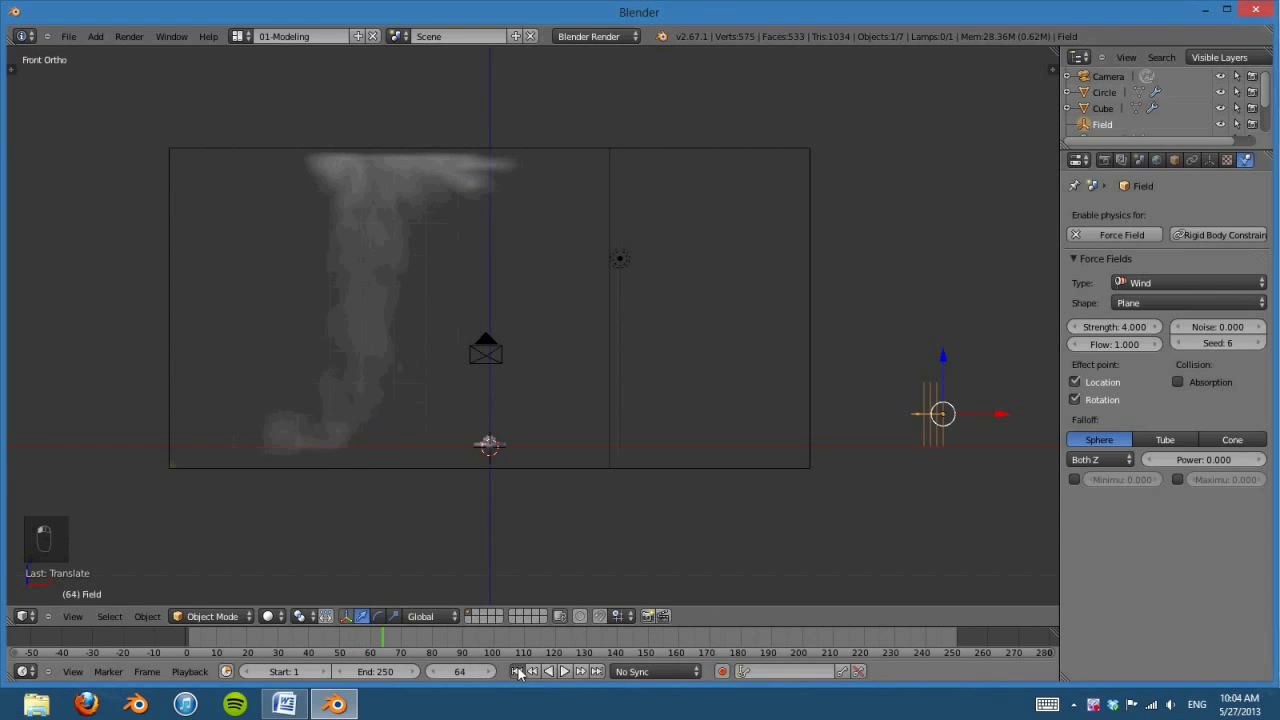
pyautogui.click(517, 671)
pyautogui.click(564, 671)
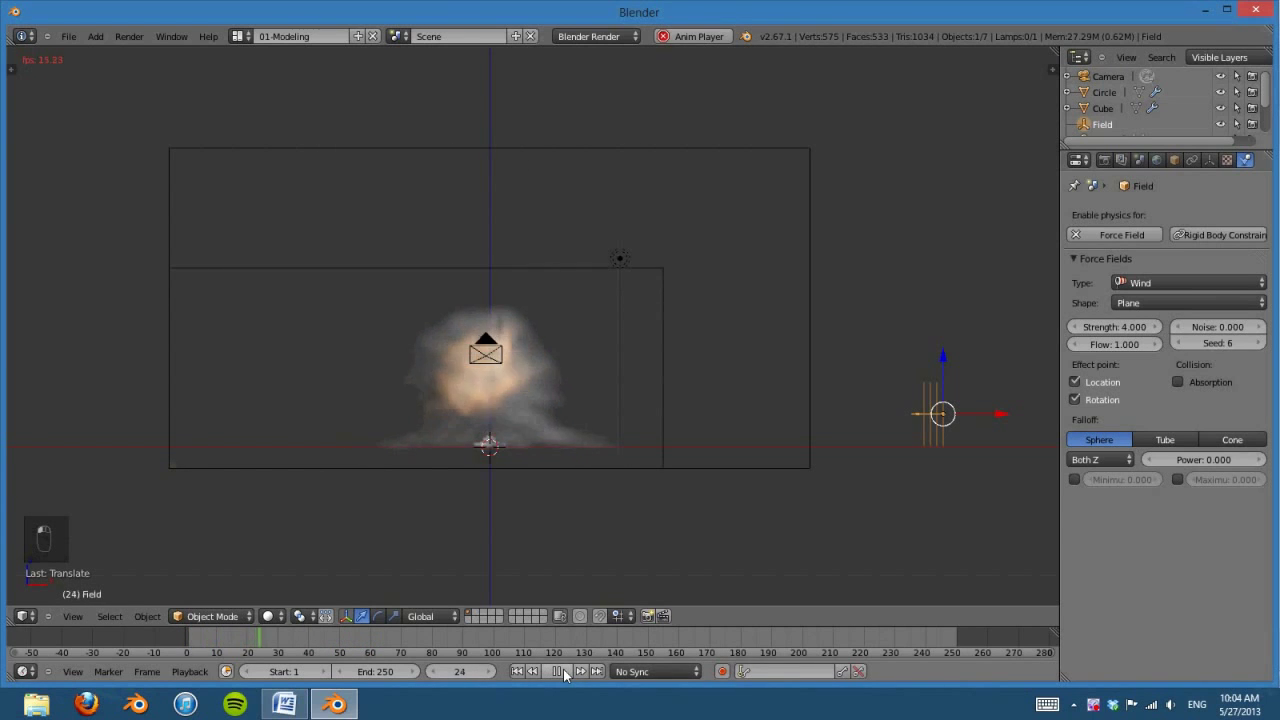
pyautogui.click(564, 671)
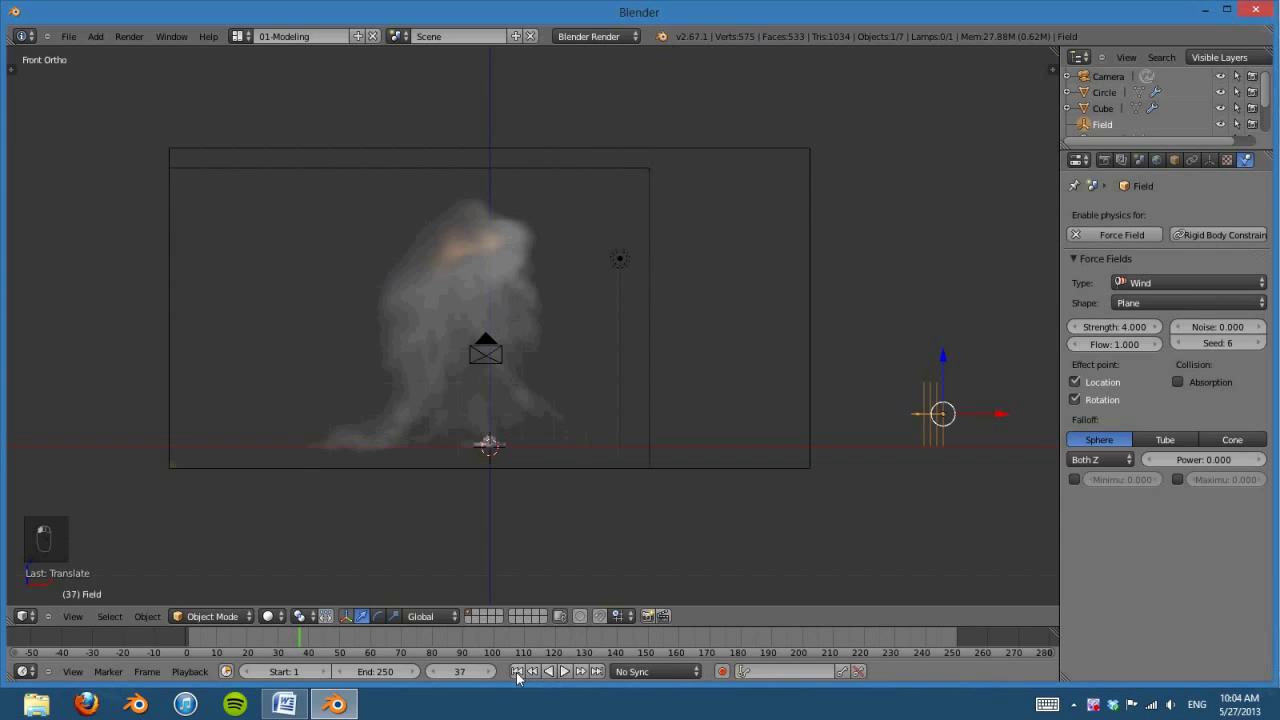
pyautogui.click(517, 672)
pyautogui.click(565, 671)
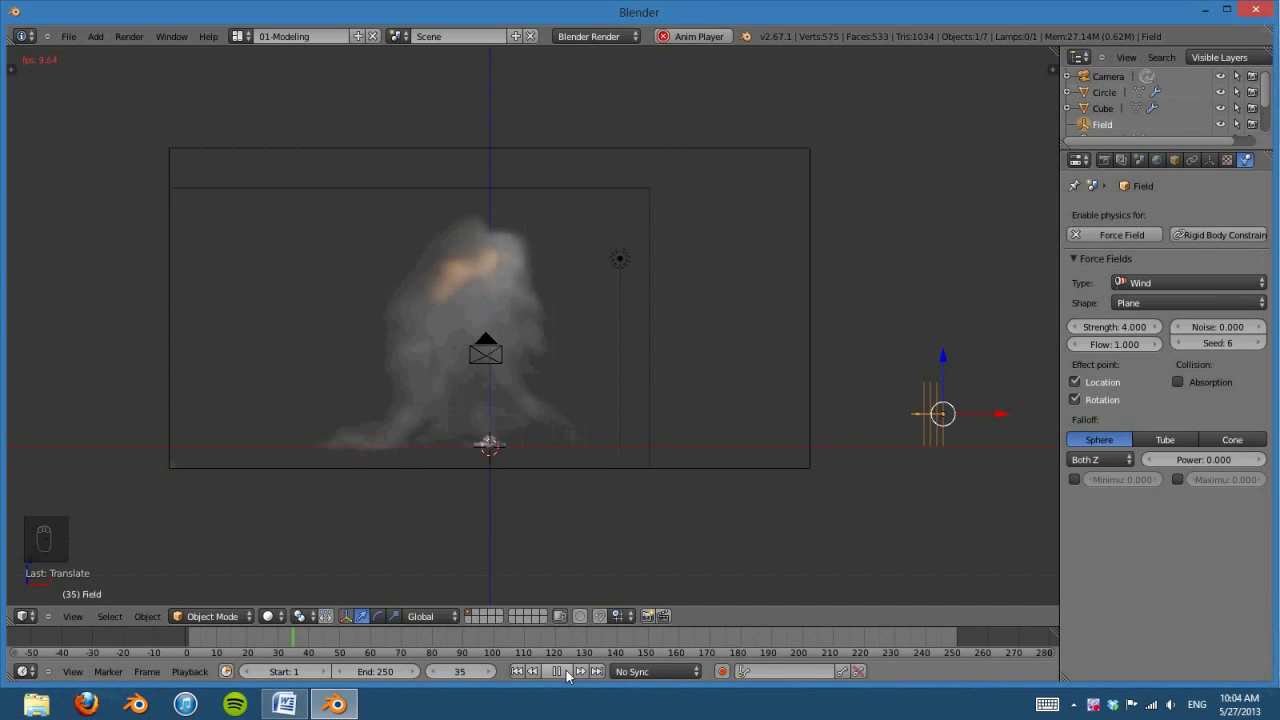
pyautogui.click(558, 671)
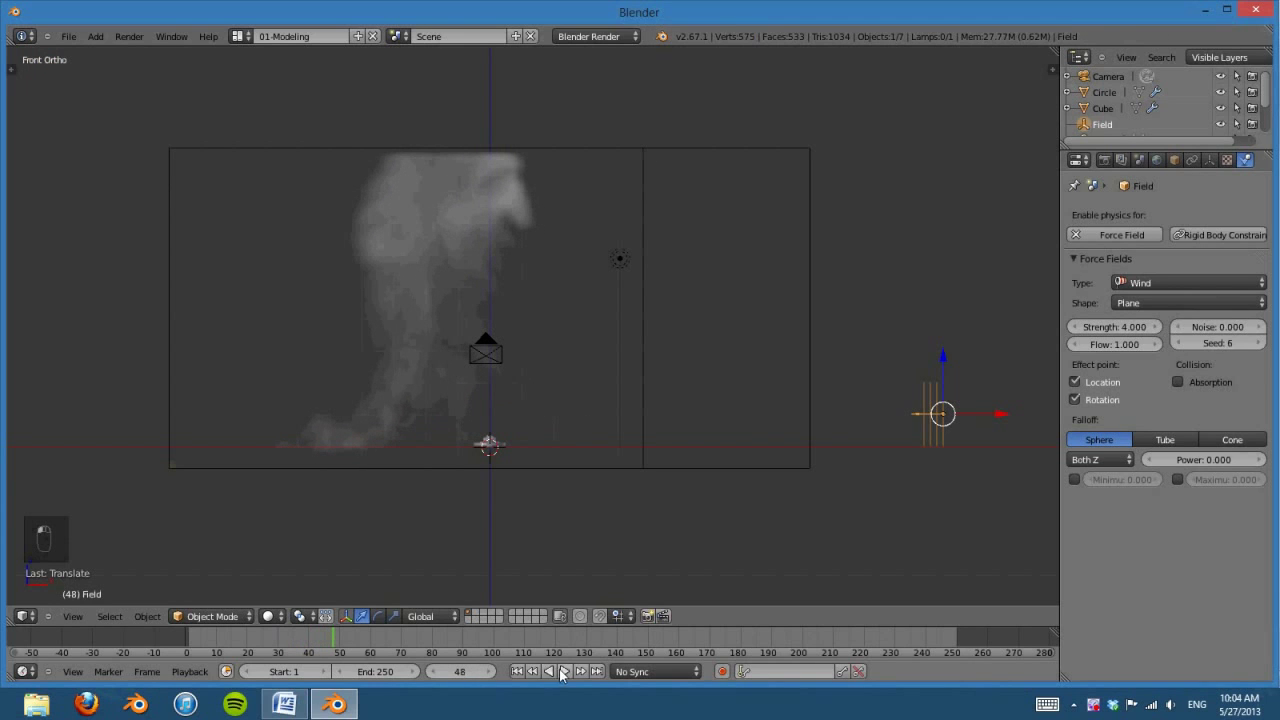
pyautogui.click(517, 672)
pyautogui.click(564, 672)
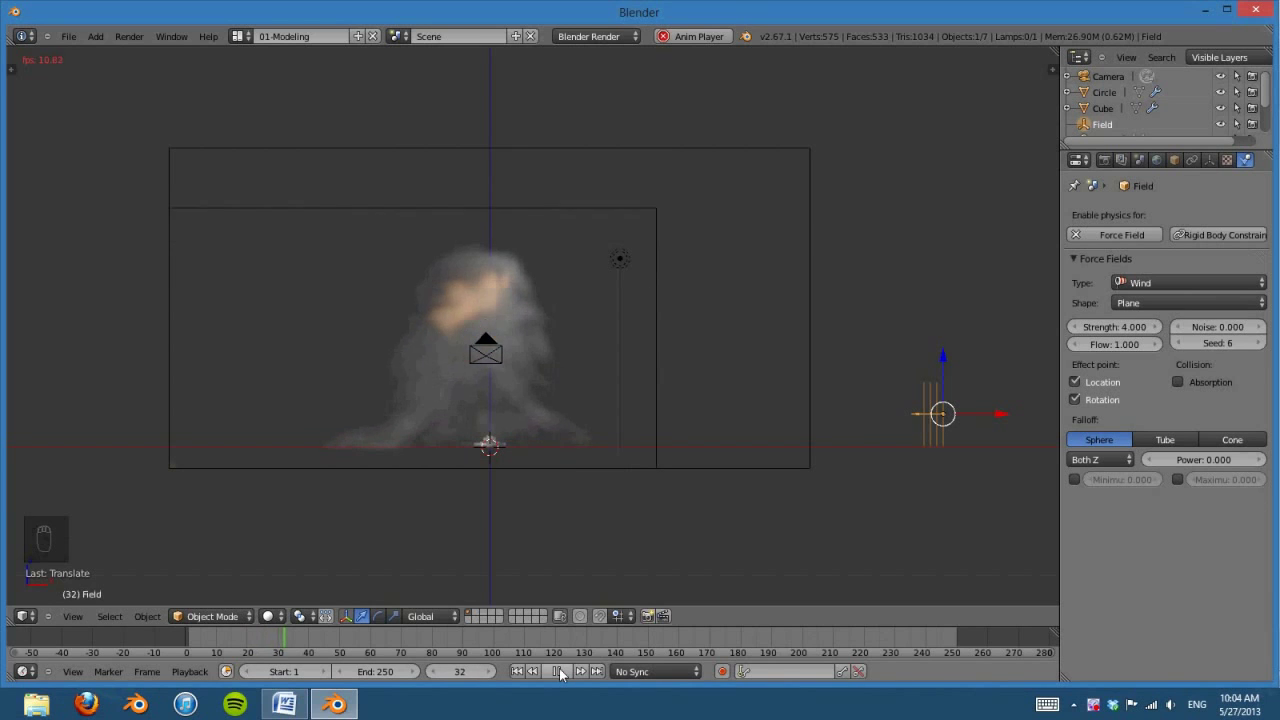
pyautogui.click(558, 671)
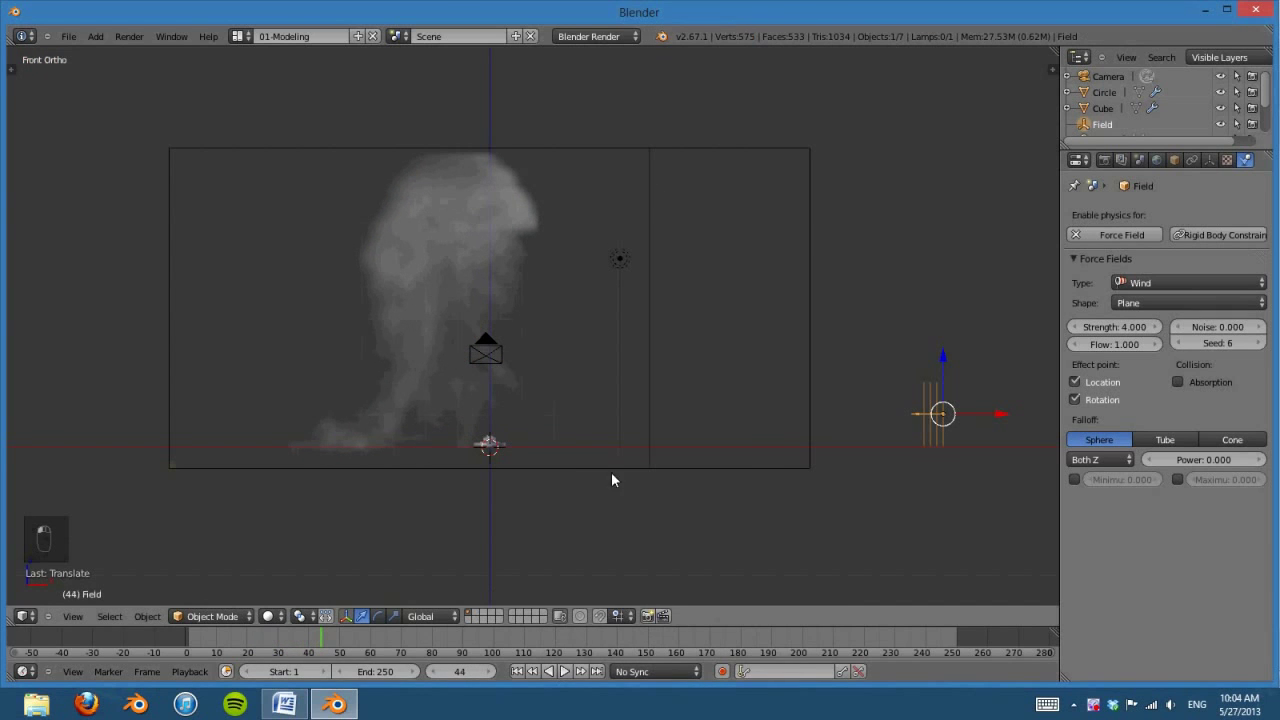
# Step: Replay the simulation from a slightly rotated view, inspect the smoke at an angle, and return to the front view at frame 1
pyautogui.moveTo(835, 453)
pyautogui.mouseDown(button='middle')
pyautogui.moveTo(749, 486)
pyautogui.moveTo(828, 458)
pyautogui.mouseUp(button='middle')
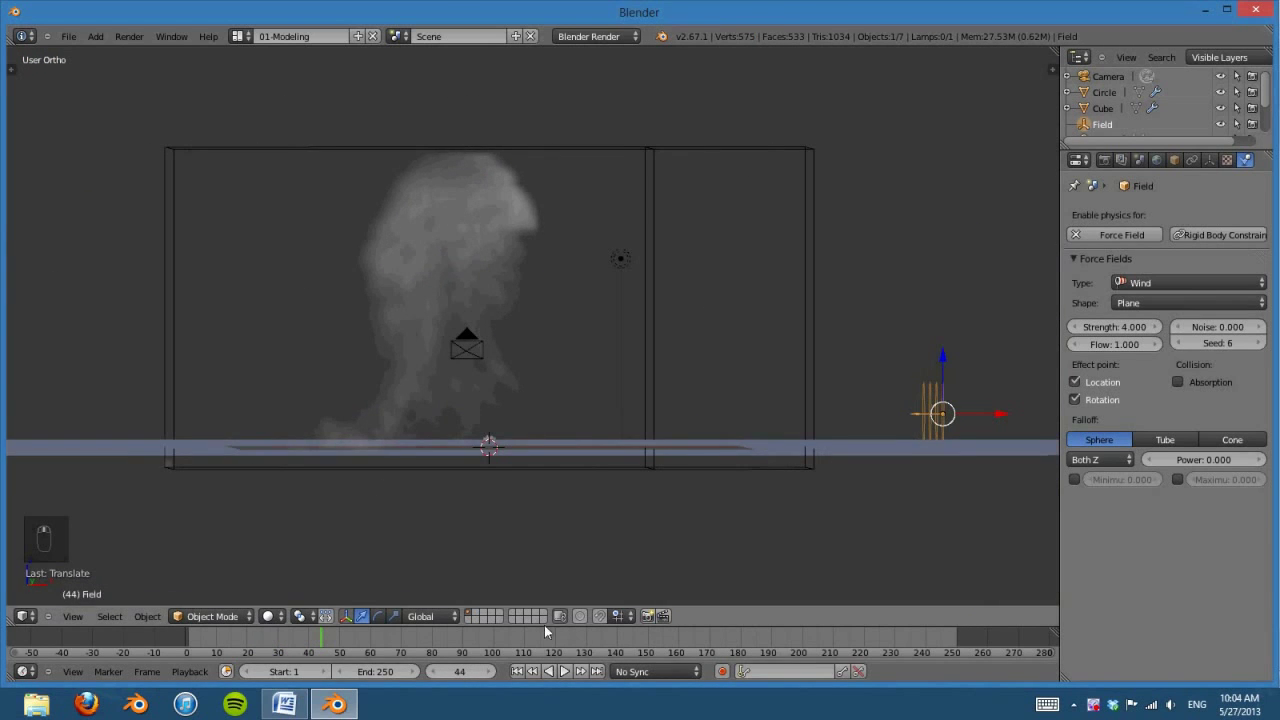
pyautogui.click(517, 671)
pyautogui.click(563, 671)
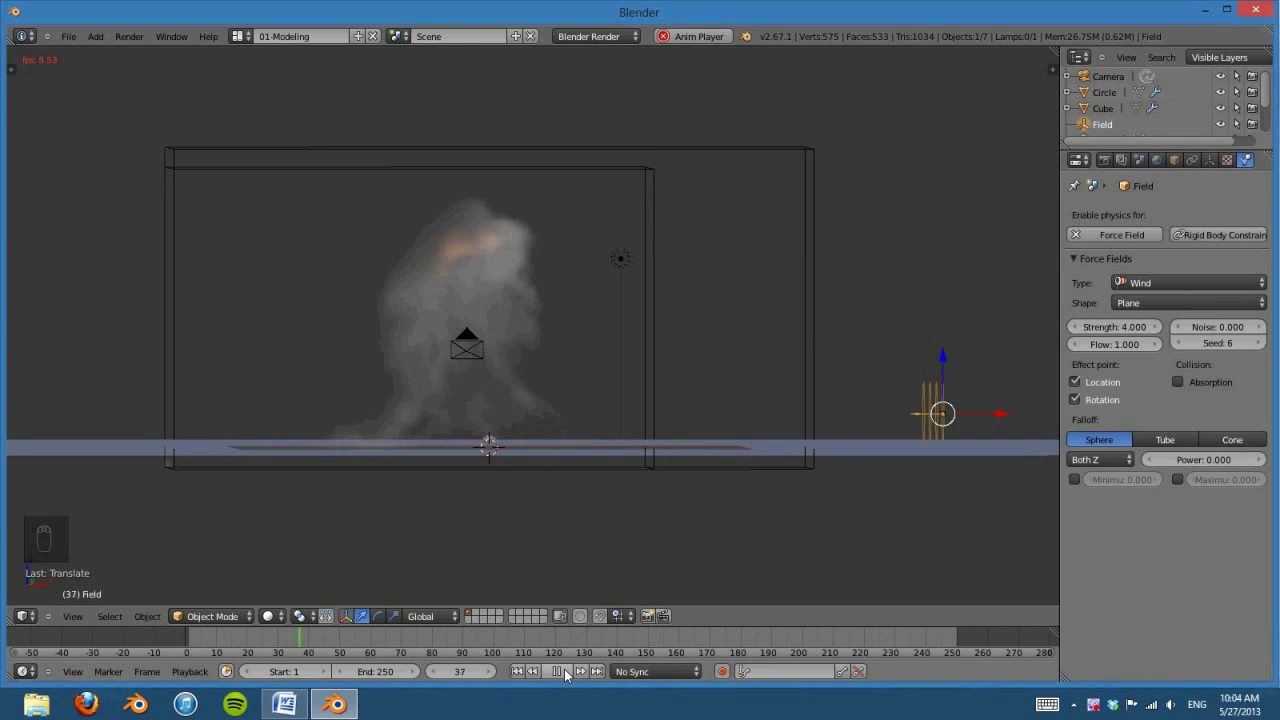
pyautogui.click(558, 671)
pyautogui.moveTo(453, 392); pyautogui.dragTo(623, 457, button='middle')
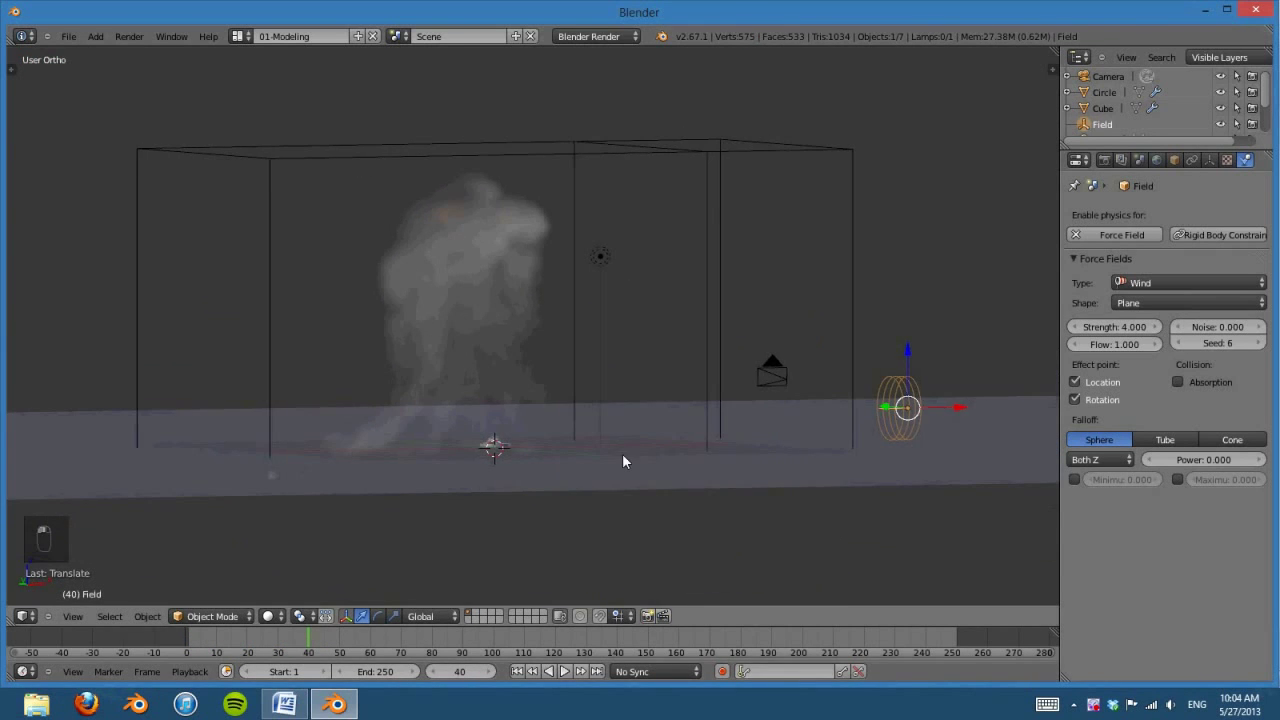
pyautogui.press('KP_1')
pyautogui.scroll(2, 622, 453)
pyautogui.click(517, 671)
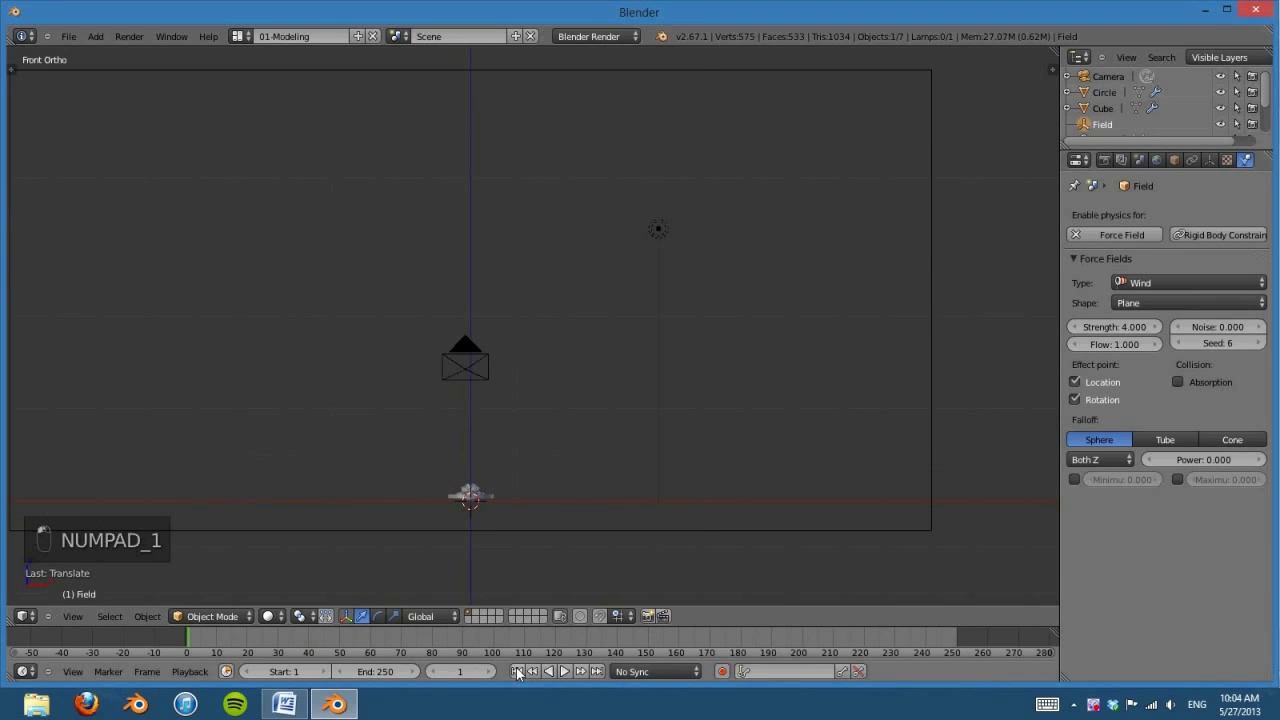
# Step: Add a UV sphere mesh at the 3D cursor, around the smoke emitter at the origin
pyautogui.keyDown('shift'); pyautogui.moveTo(498, 510); pyautogui.dragTo(625, 459, button='middle'); pyautogui.keyUp('shift')
pyautogui.scroll(1, 668, 442)
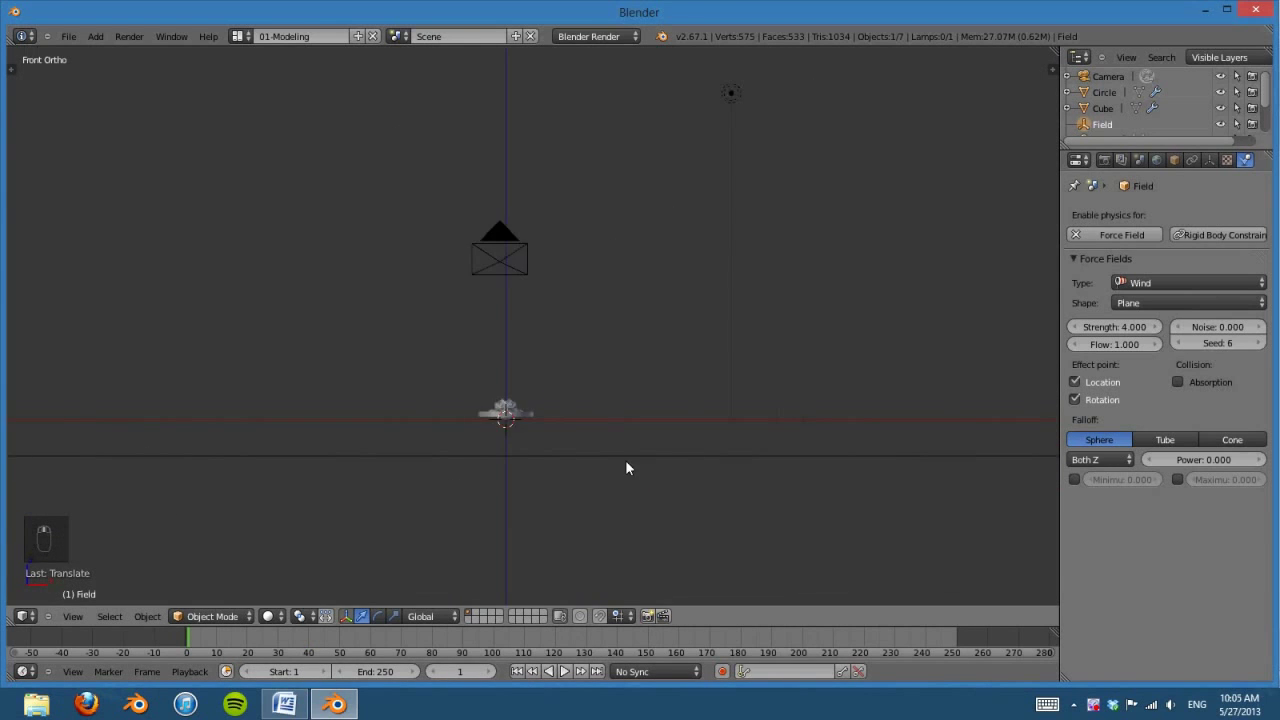
pyautogui.scroll(-3, 617, 458)
pyautogui.keyDown('shift'); pyautogui.scroll(4, 606, 466); pyautogui.keyUp('shift')
pyautogui.keyDown('ctrl'); pyautogui.scroll(1, 560, 440); pyautogui.keyUp('ctrl')
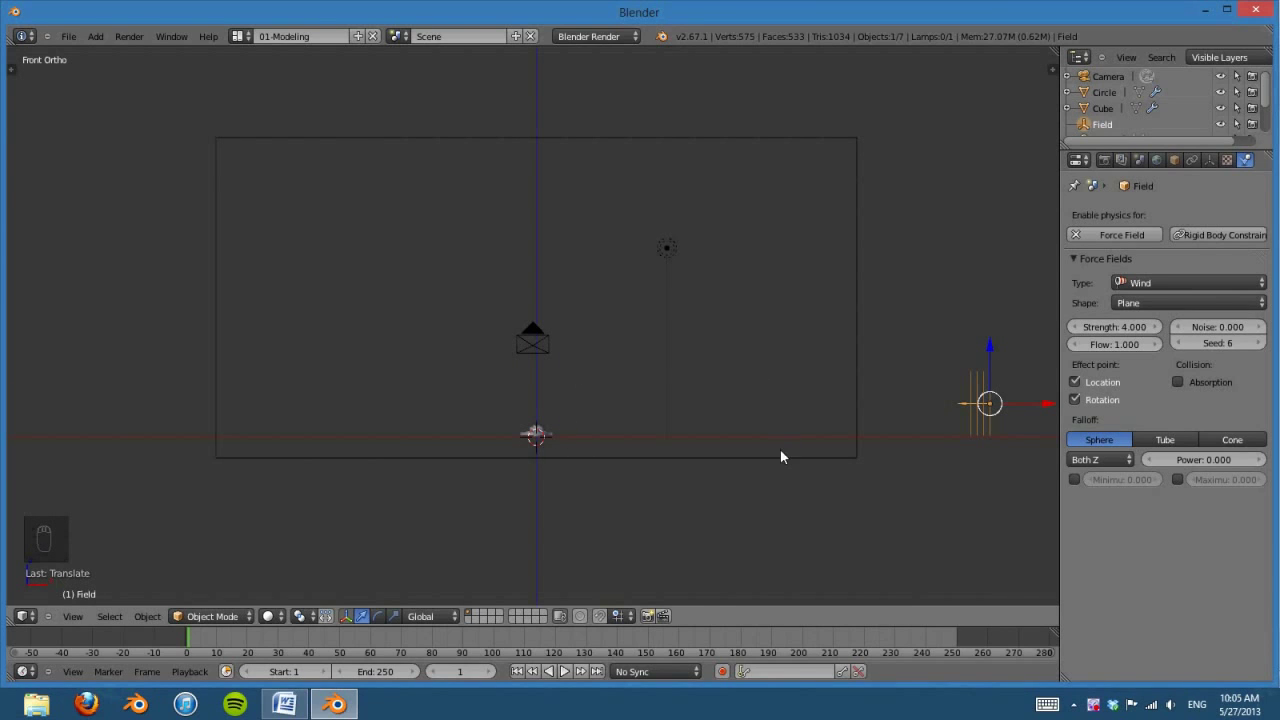
pyautogui.scroll(3, 720, 475)
pyautogui.keyDown('shift'); pyautogui.moveTo(655, 520); pyautogui.dragTo(640, 394, button='middle'); pyautogui.keyUp('shift')
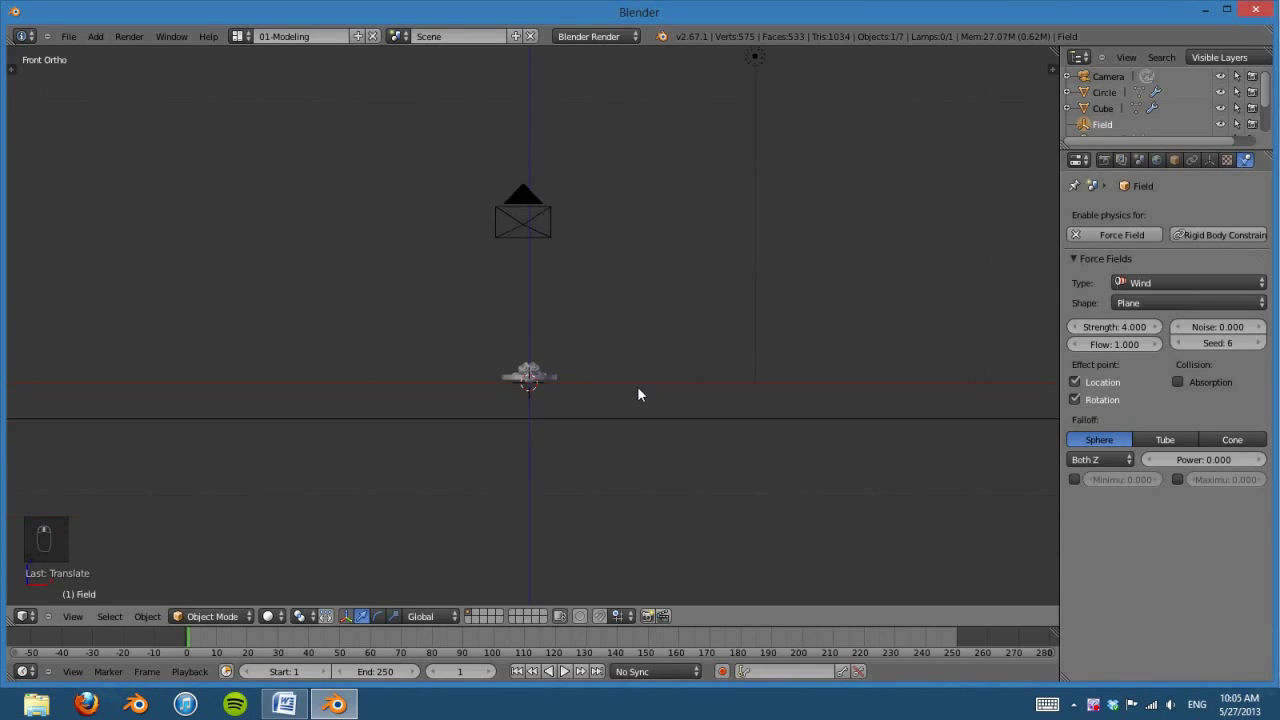
pyautogui.scroll(3, 613, 438)
pyautogui.hotkey('shift', 'a')
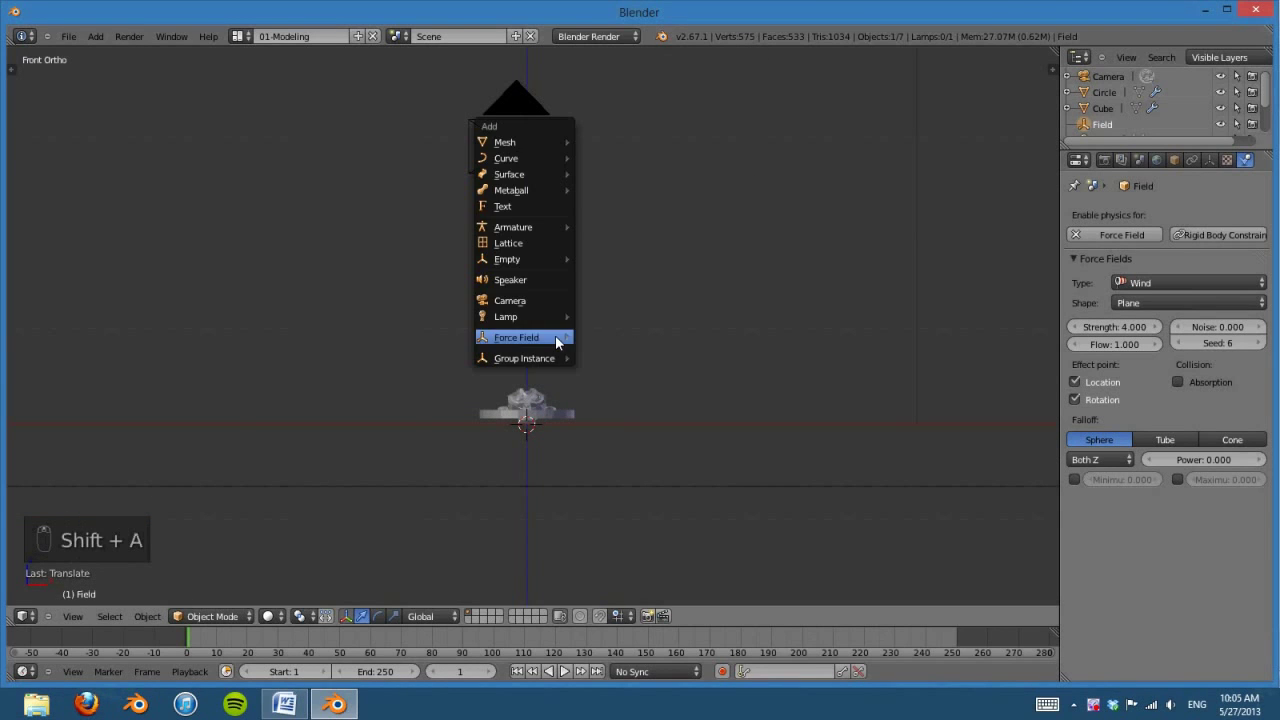
pyautogui.moveTo(540, 142)
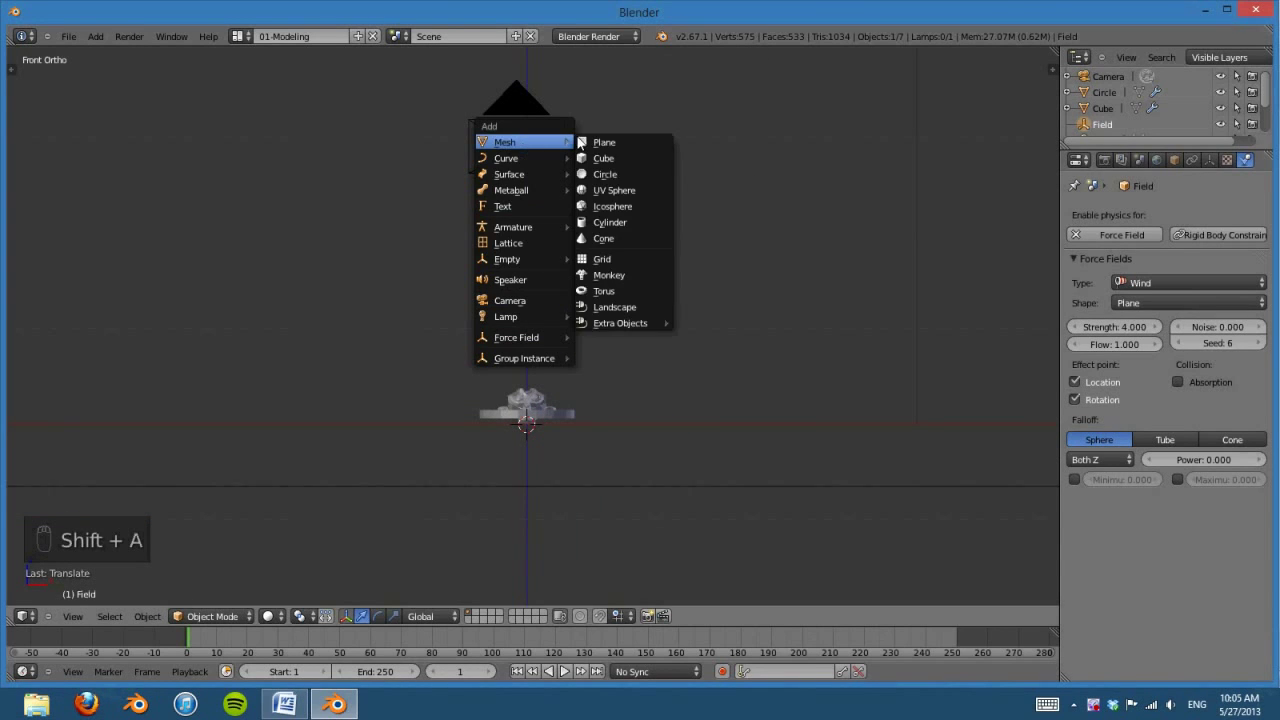
pyautogui.click(655, 188)
# Step: Delete all vertices below the UV sphere's equator in wireframe display, leaving a dome, and return to Object Mode
pyautogui.press('Tab')
pyautogui.press('a')
pyautogui.press('a')
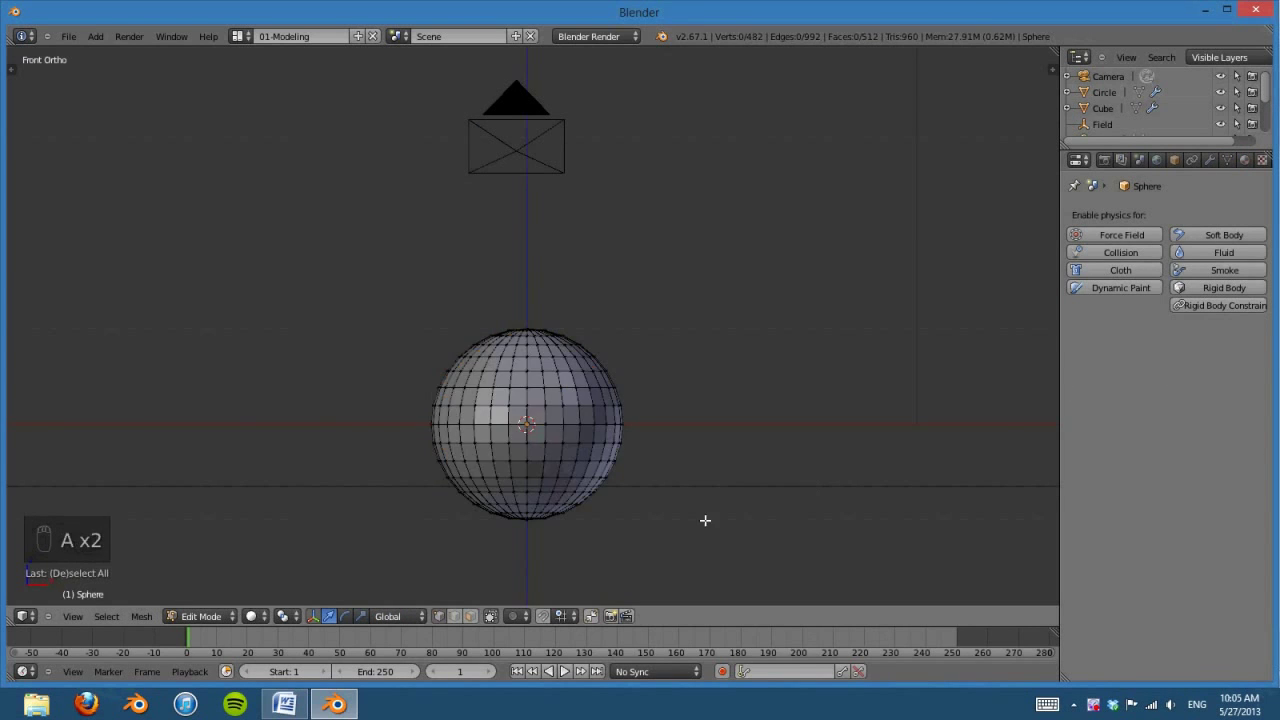
pyautogui.press('z')
pyautogui.press('b')
pyautogui.moveTo(378, 436); pyautogui.dragTo(723, 553)
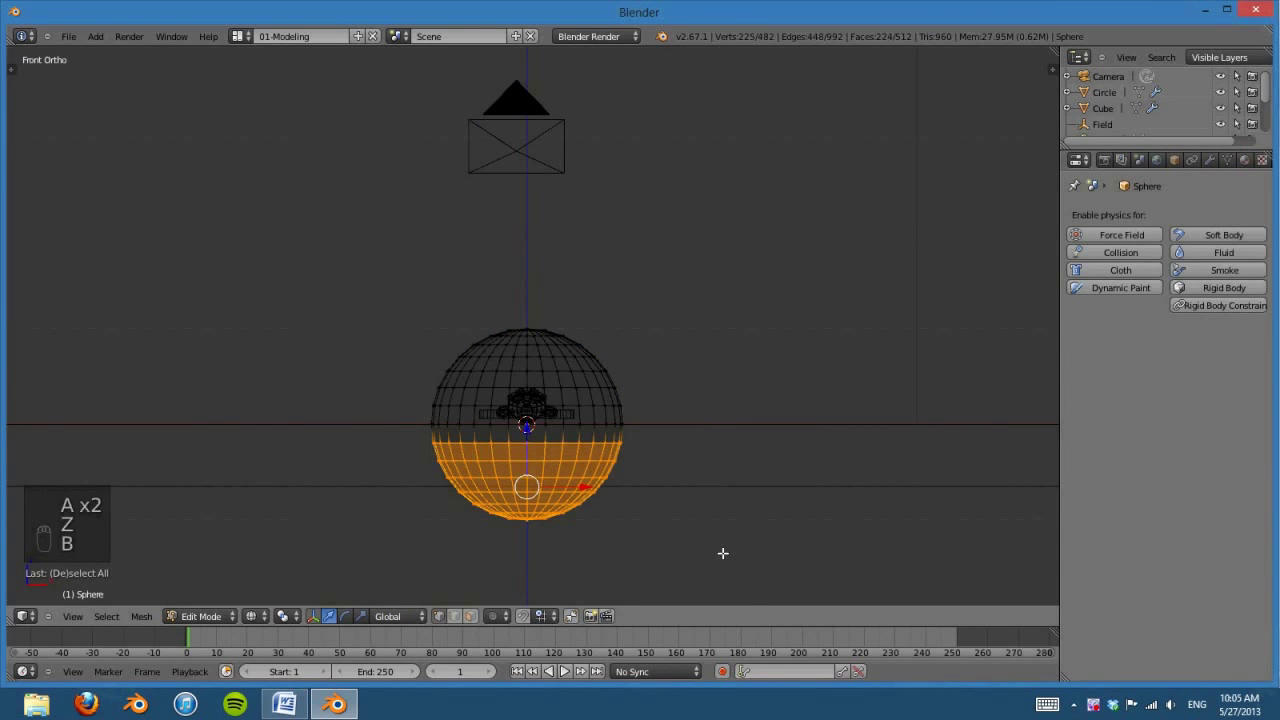
pyautogui.press('Delete')
pyautogui.click(716, 520)
pyautogui.press('Tab')
# Step: Scale the dome down until it fits closely around the monkey-head smoke emitter at the origin
pyautogui.press('s')
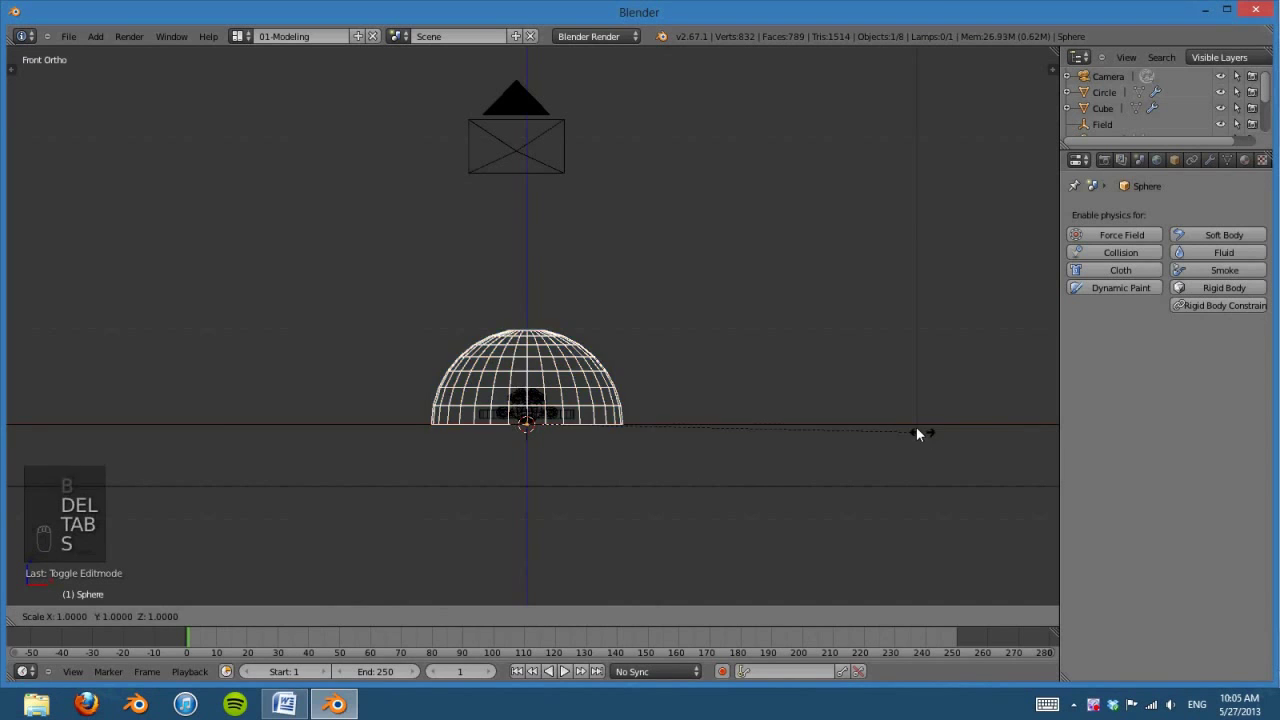
pyautogui.click(628, 402)
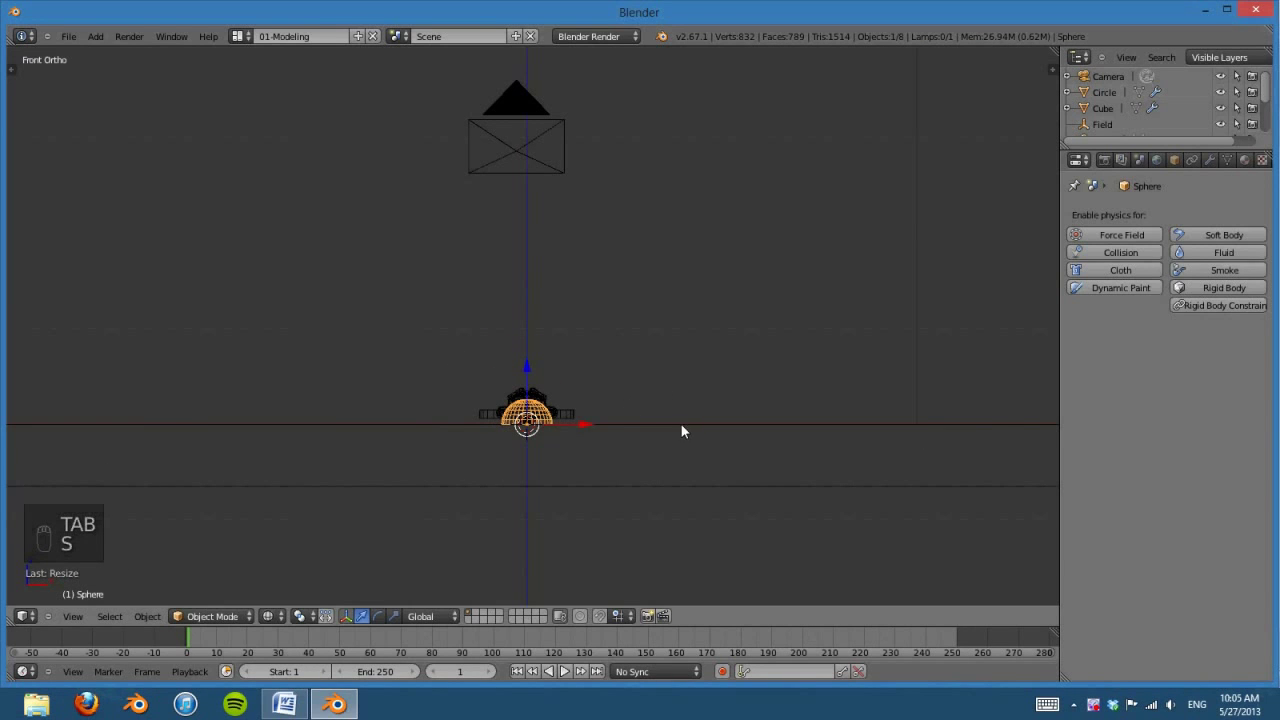
# Step: Set the monkey head's particle system to render None and display its particles as points in the viewport
pyautogui.rightClick(550, 398)
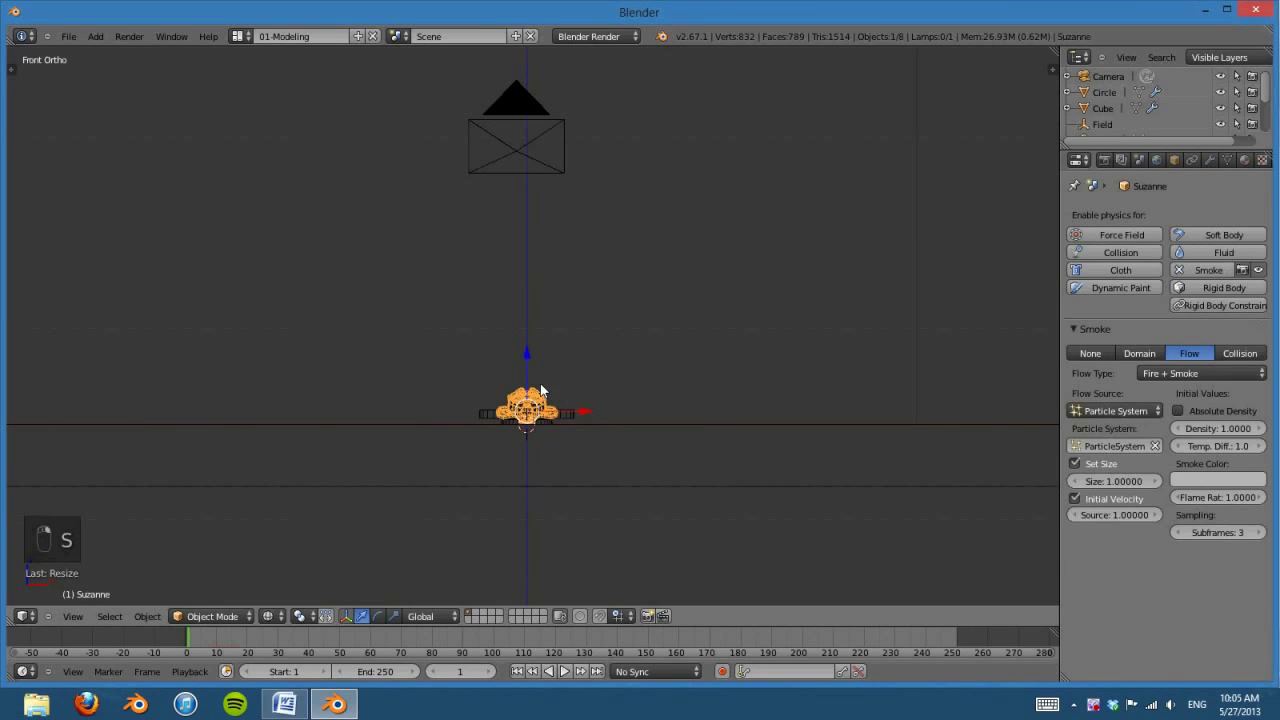
pyautogui.click(1240, 160)
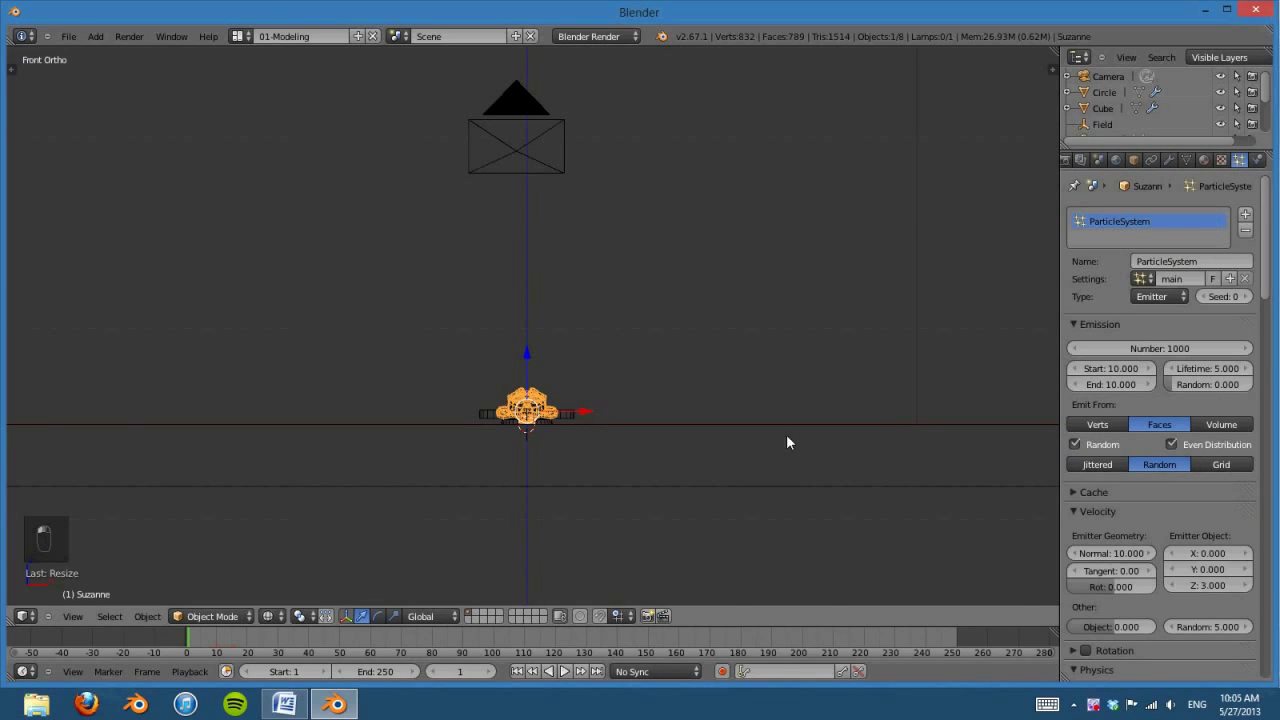
pyautogui.click(1086, 511)
pyautogui.click(1078, 550)
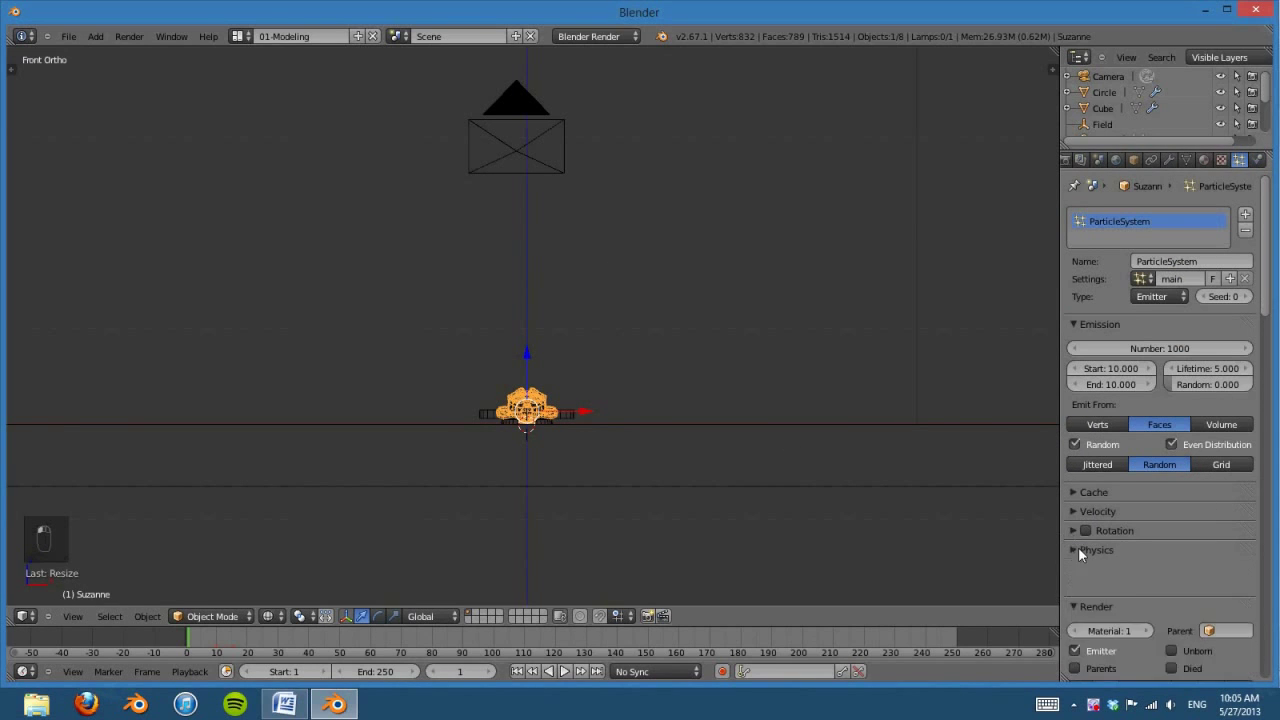
pyautogui.scroll(-3, 1195, 529)
pyautogui.click(1081, 554)
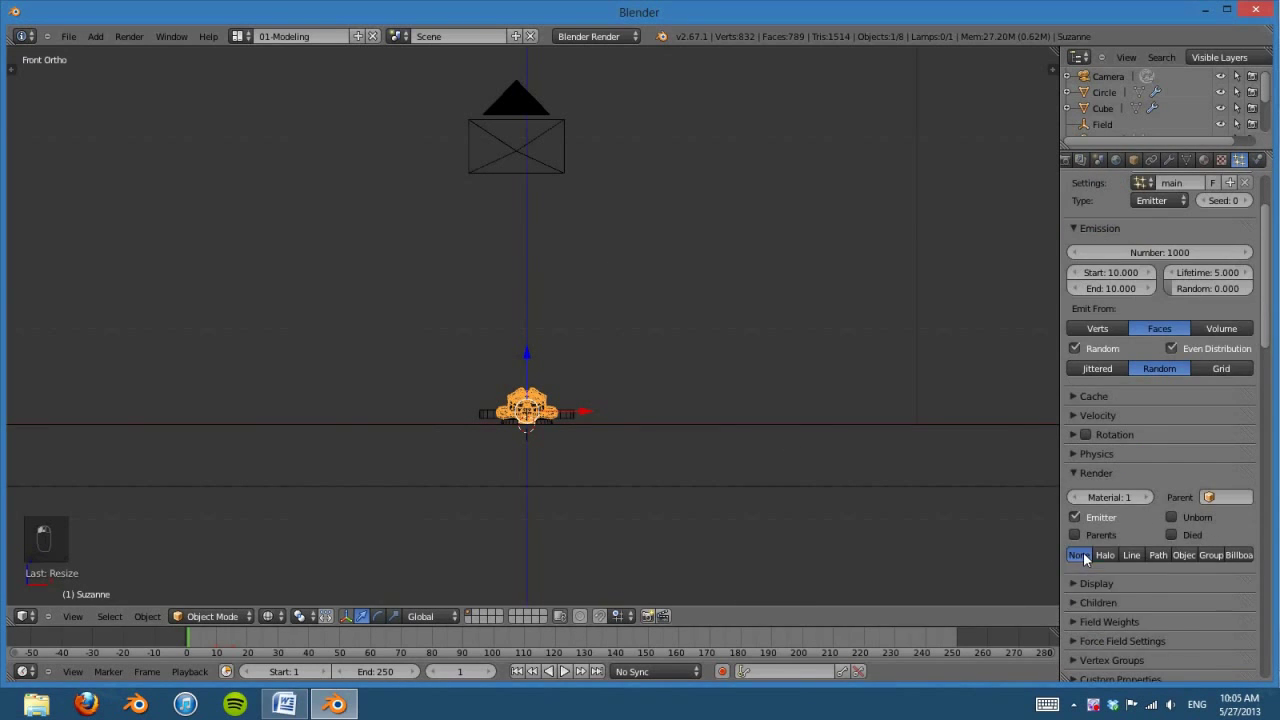
pyautogui.click(1072, 579)
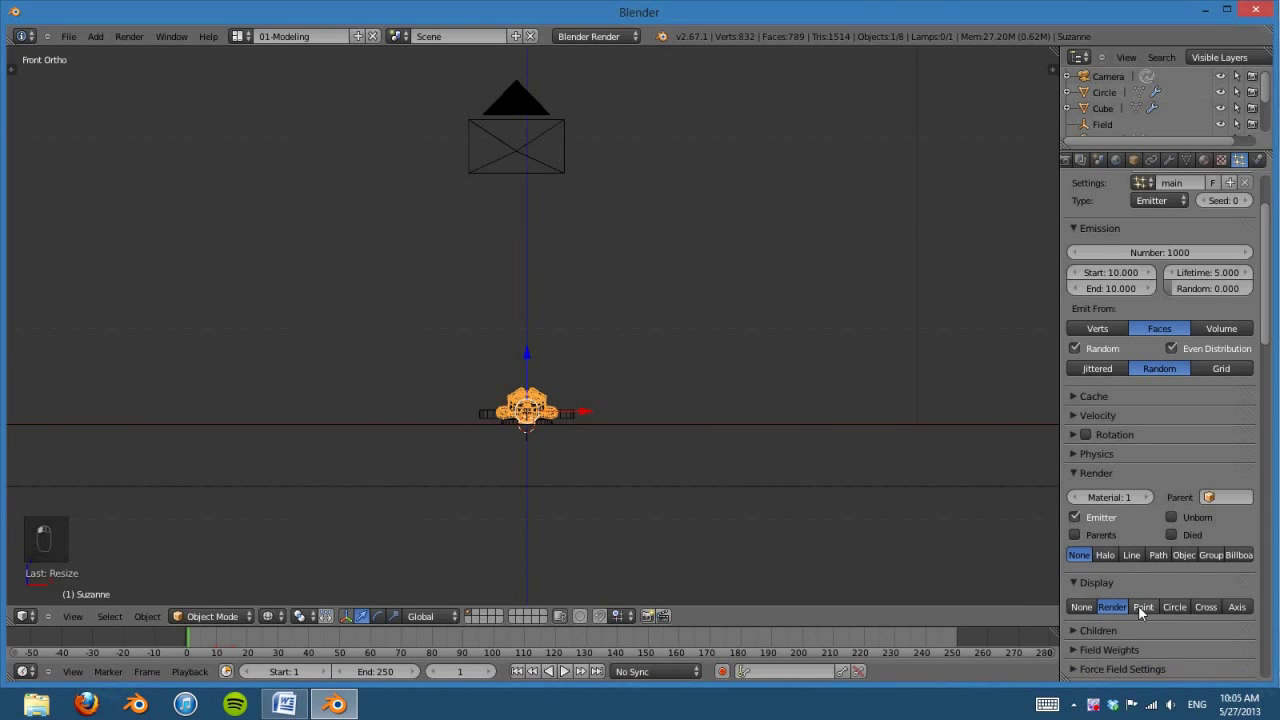
# Step: For the circle's particle system, disable emitter rendering, set particle rendering to None and the viewport display to Point
pyautogui.rightClick(573, 416)
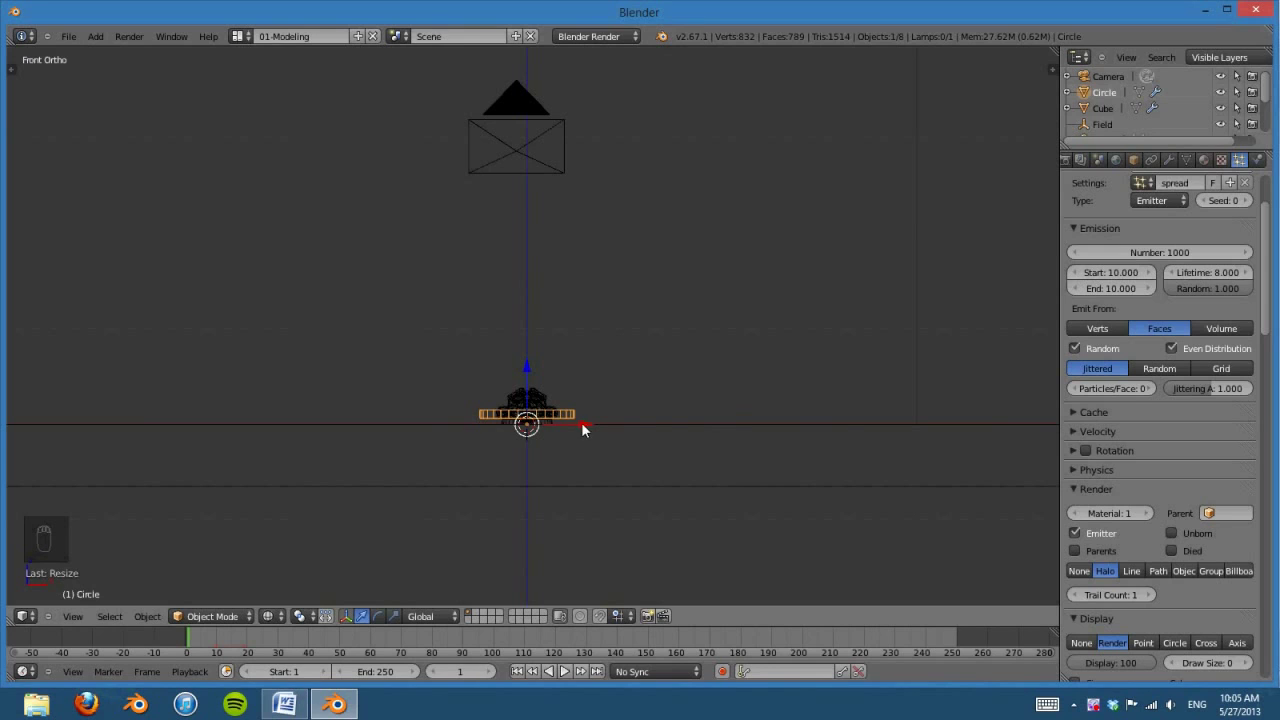
pyautogui.click(1075, 530)
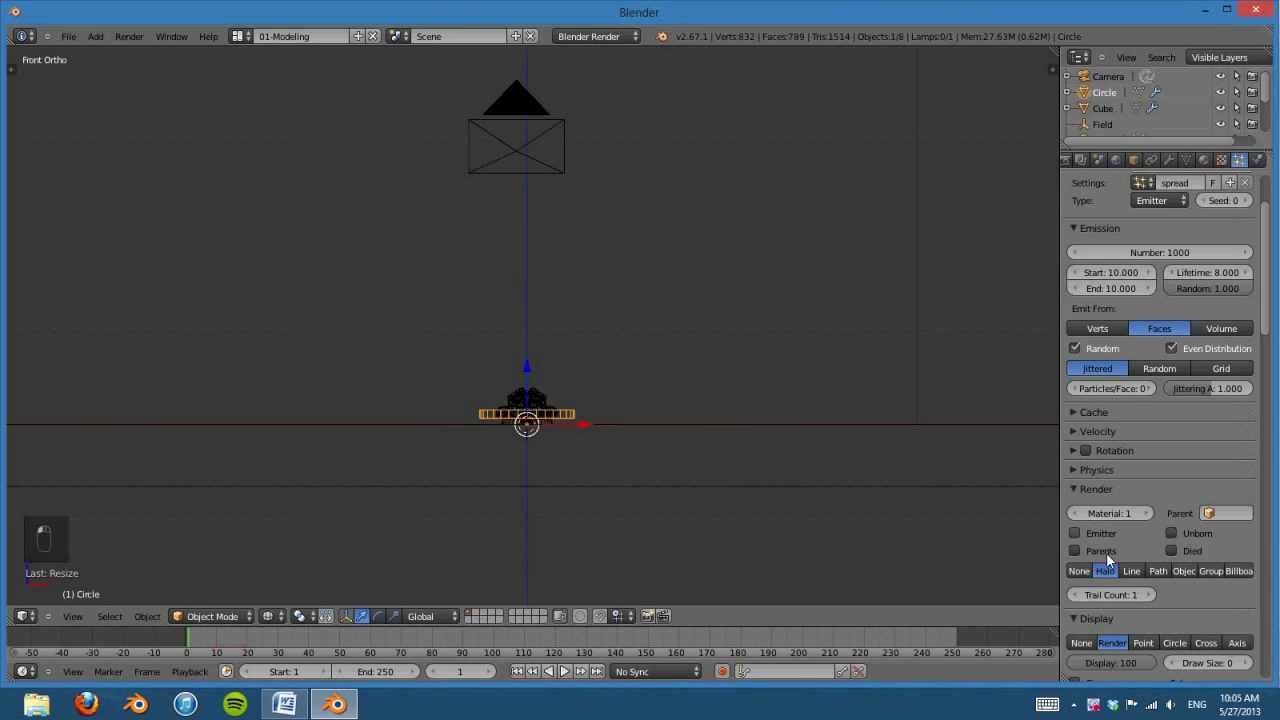
pyautogui.click(1075, 571)
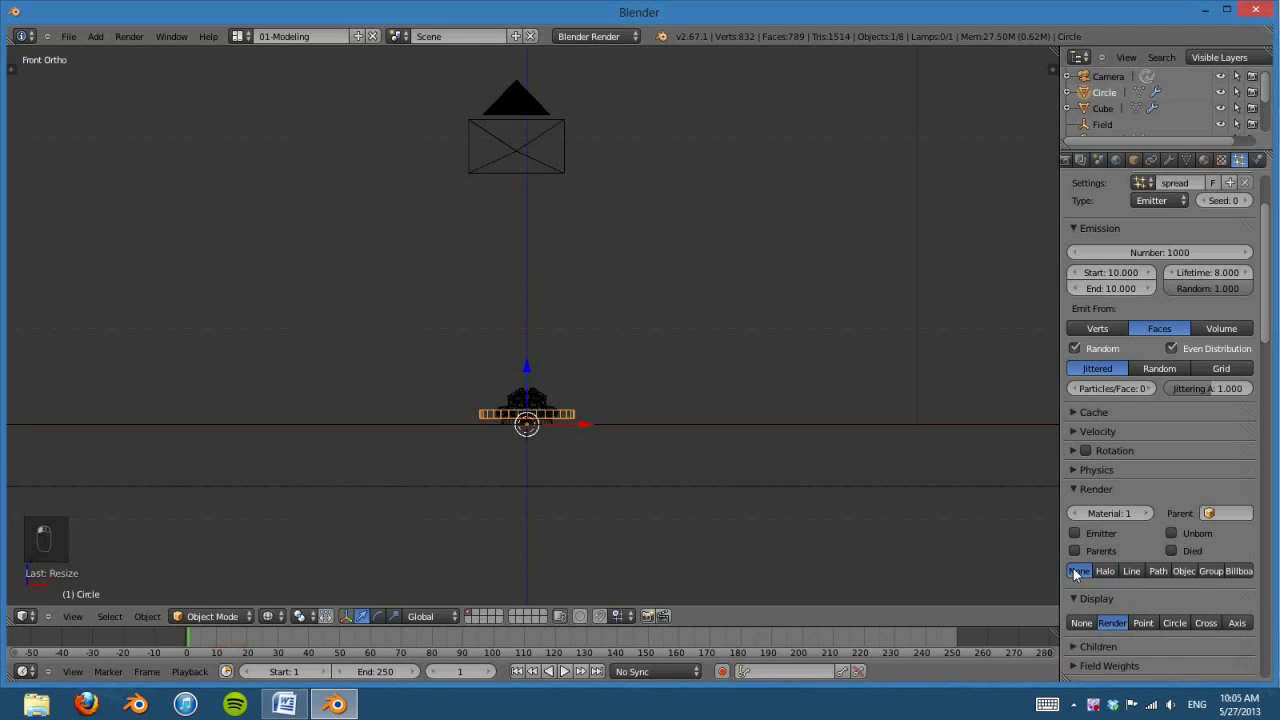
pyautogui.click(1138, 622)
# Step: Add a particle system to the dome with emitter rendering off, particle rendering set to None and display set to Point
pyautogui.rightClick(541, 421)
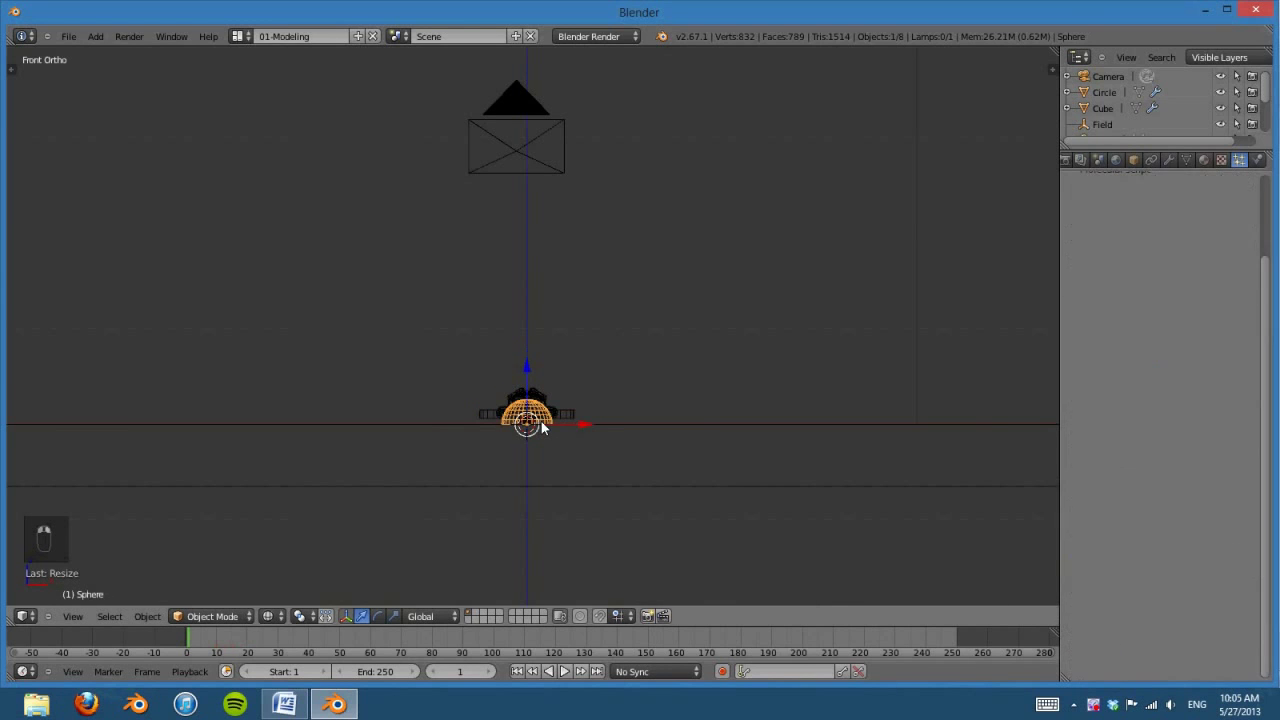
pyautogui.click(1259, 218)
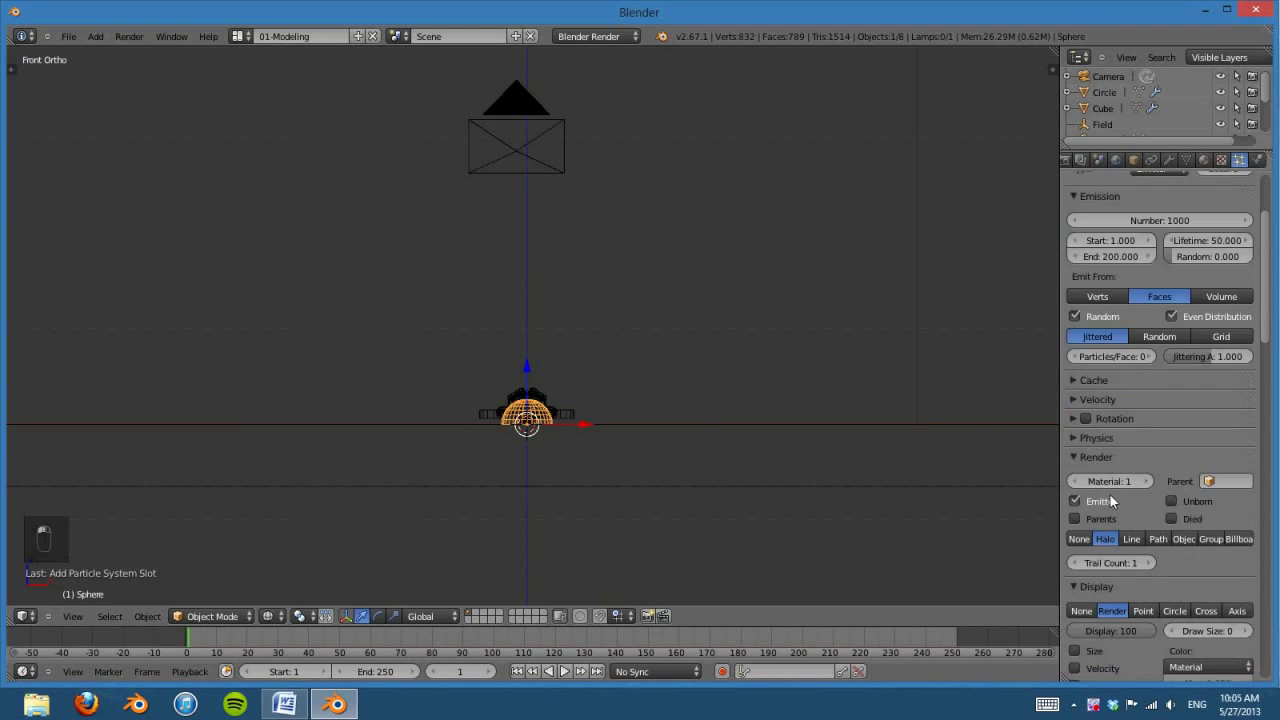
pyautogui.scroll(-3, 1128, 533)
pyautogui.click(1078, 517)
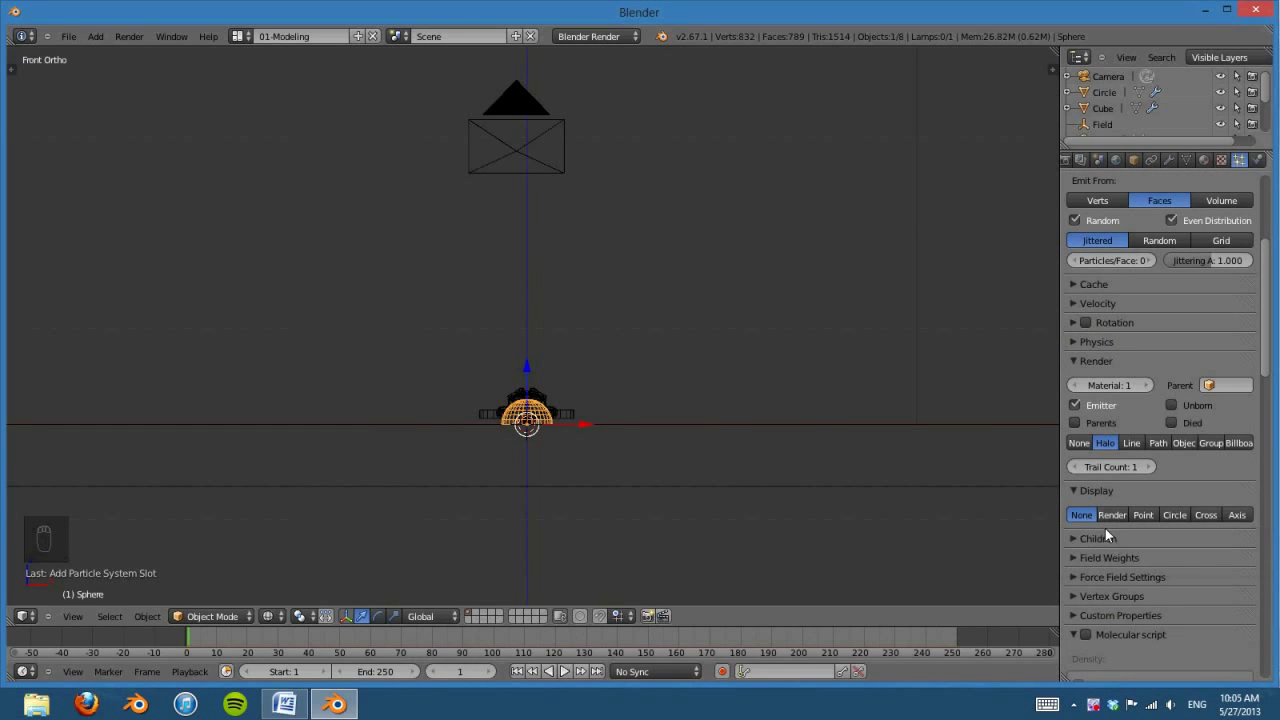
pyautogui.click(1079, 443)
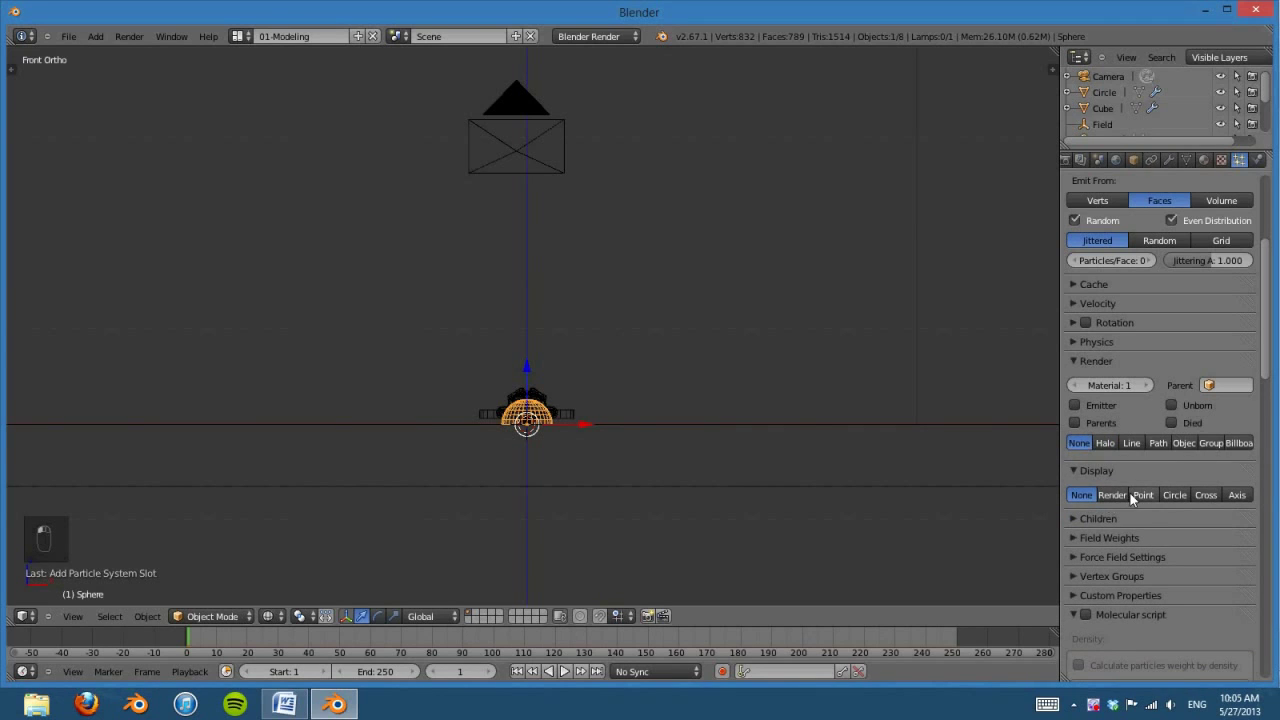
pyautogui.click(1140, 494)
# Step: Play the simulation twice from frame 1 to examine the dome's particles alongside the explosion
pyautogui.scroll(-2, 592, 506)
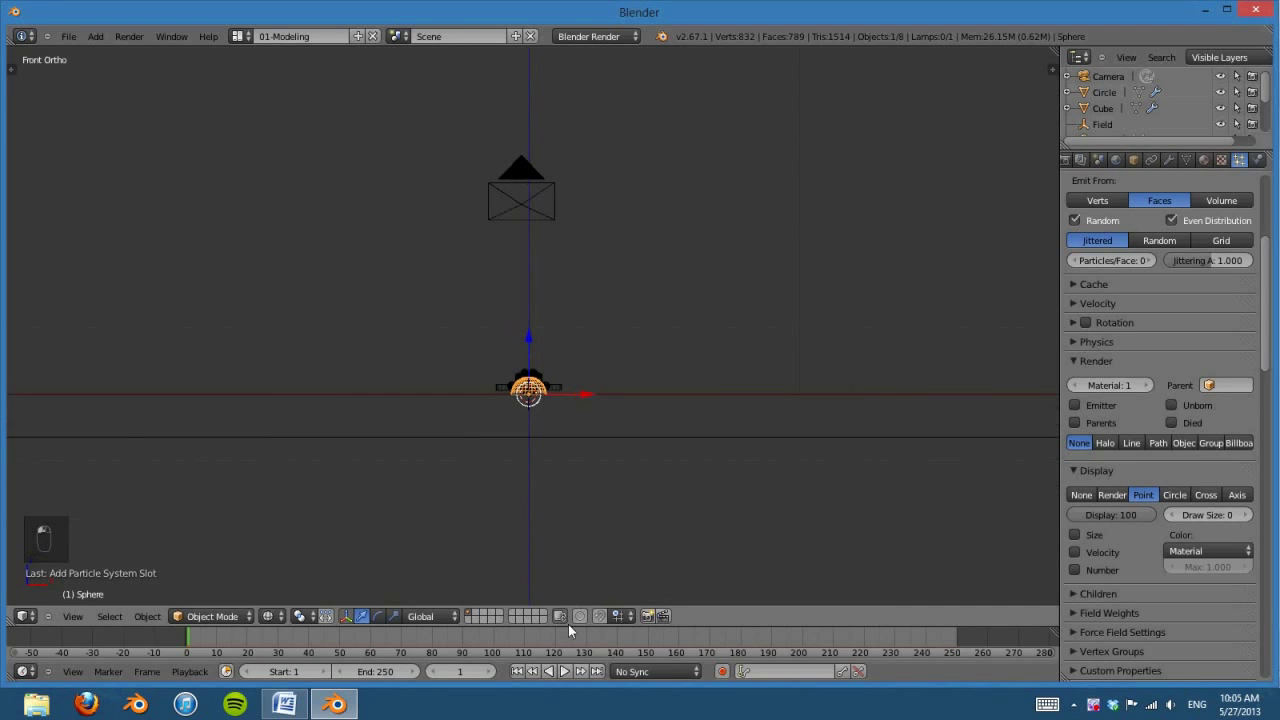
pyautogui.keyDown('shift'); pyautogui.moveTo(696, 423); pyautogui.dragTo(714, 489, button='middle'); pyautogui.keyUp('shift')
pyautogui.scroll(1, 714, 488)
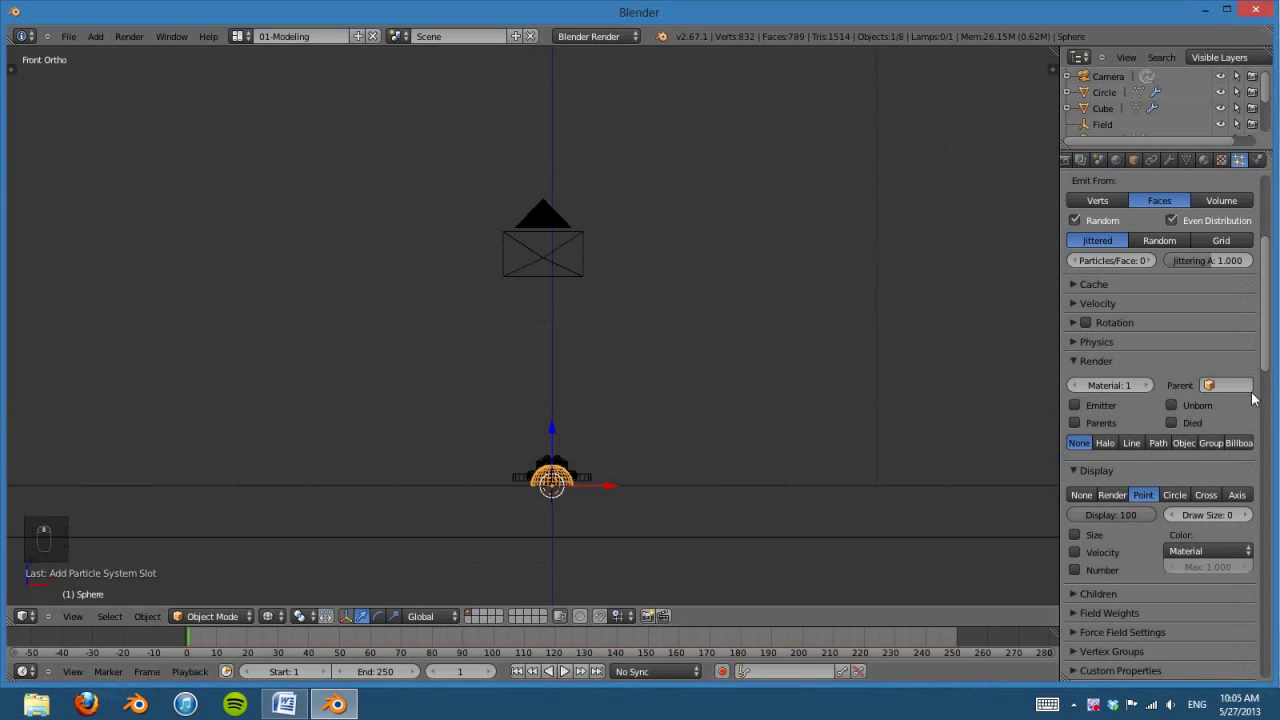
pyautogui.scroll(4, 1230, 497)
pyautogui.scroll(2, 1232, 497)
pyautogui.click(562, 671)
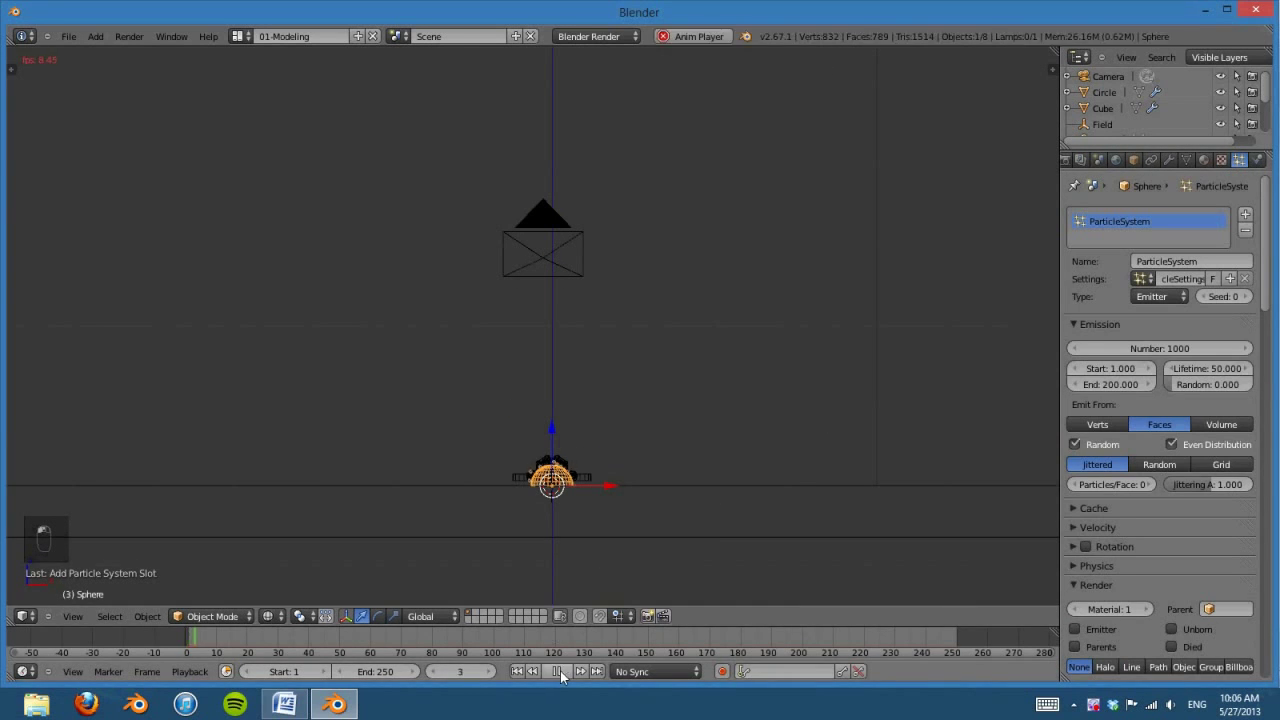
pyautogui.click(558, 671)
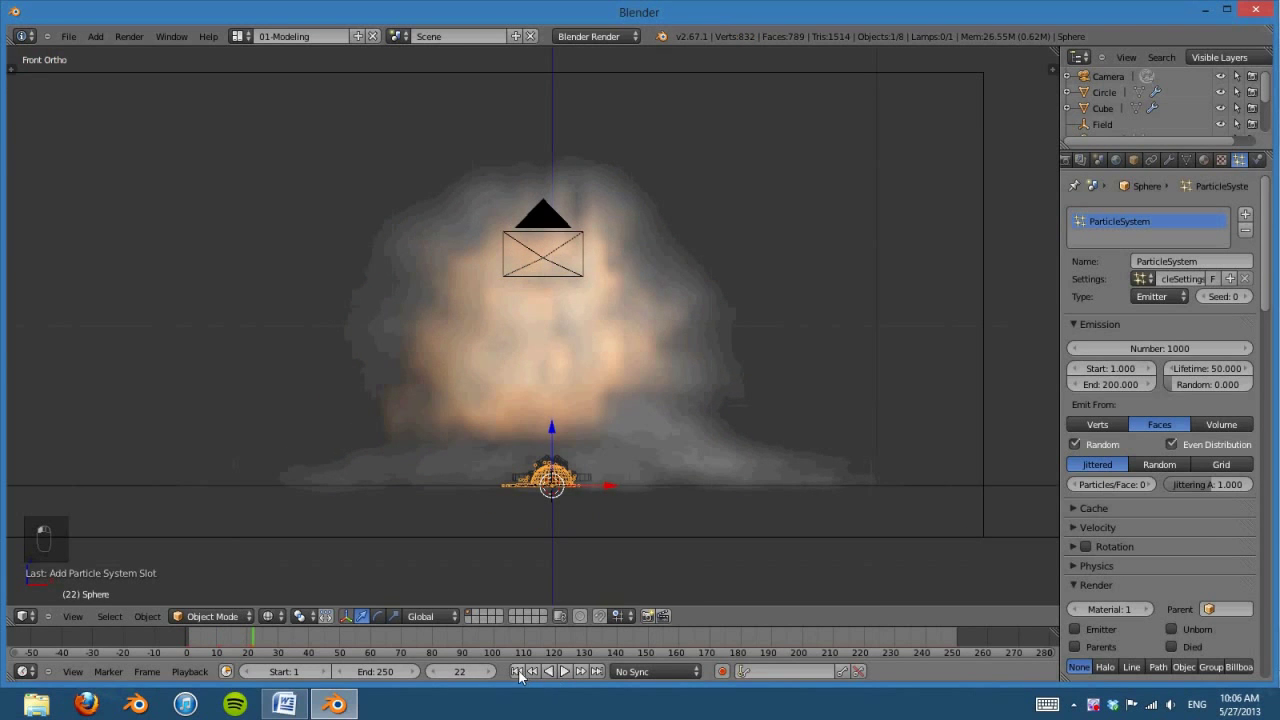
pyautogui.click(517, 671)
pyautogui.click(563, 671)
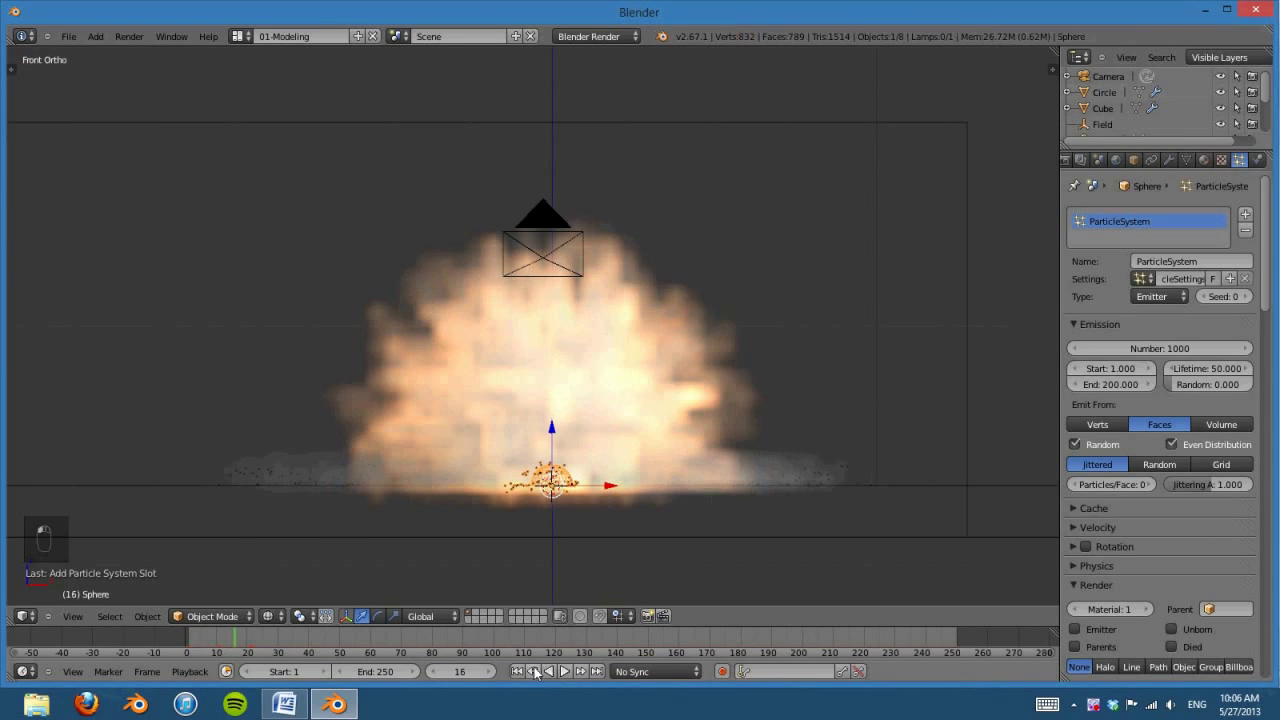
pyautogui.click(517, 671)
# Step: Replay the explosion, pausing along the way to judge at which frame the blast expands, and return to frame 1
pyautogui.keyDown('shift'); pyautogui.moveTo(617, 484); pyautogui.dragTo(620, 522, button='middle'); pyautogui.keyUp('shift')
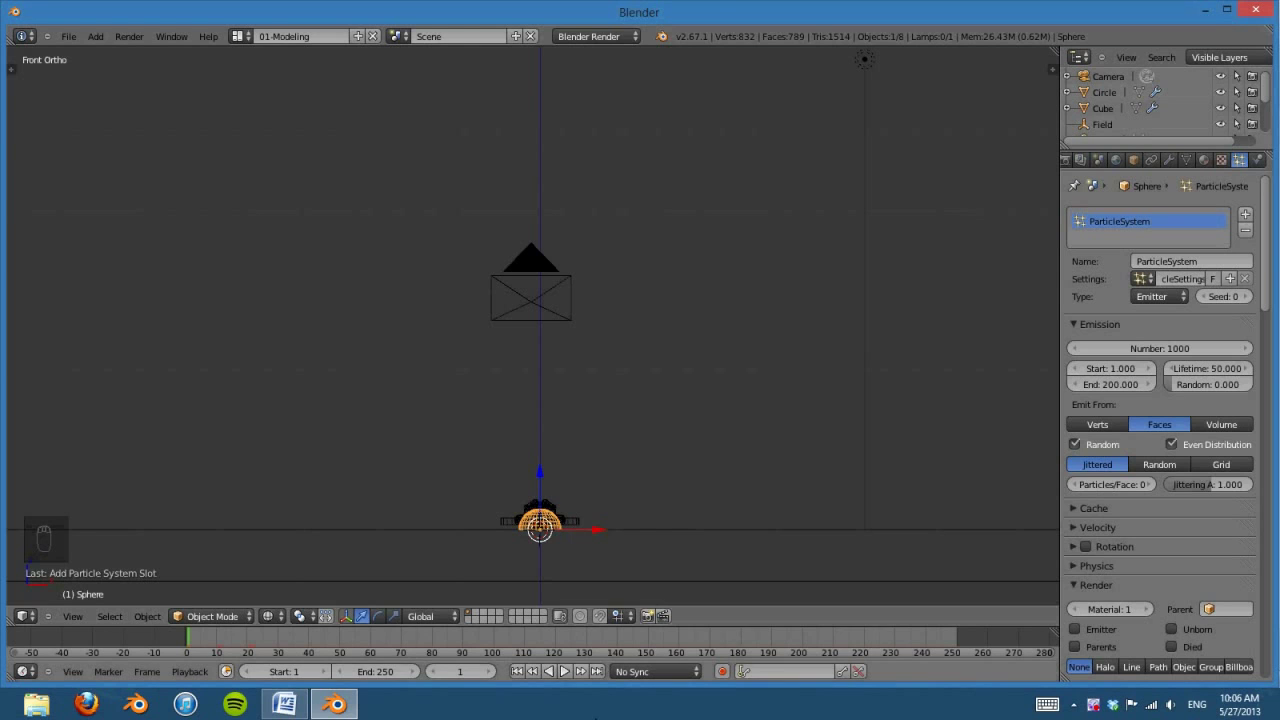
pyautogui.click(564, 671)
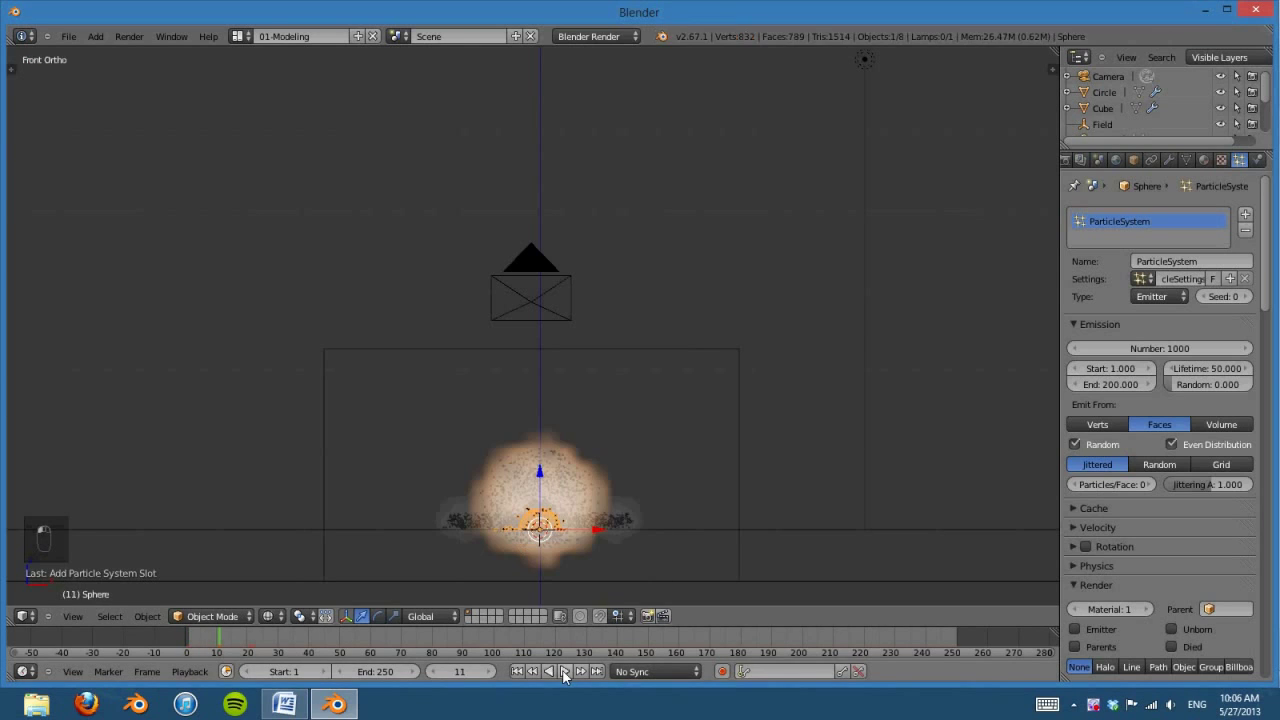
pyautogui.click(563, 672)
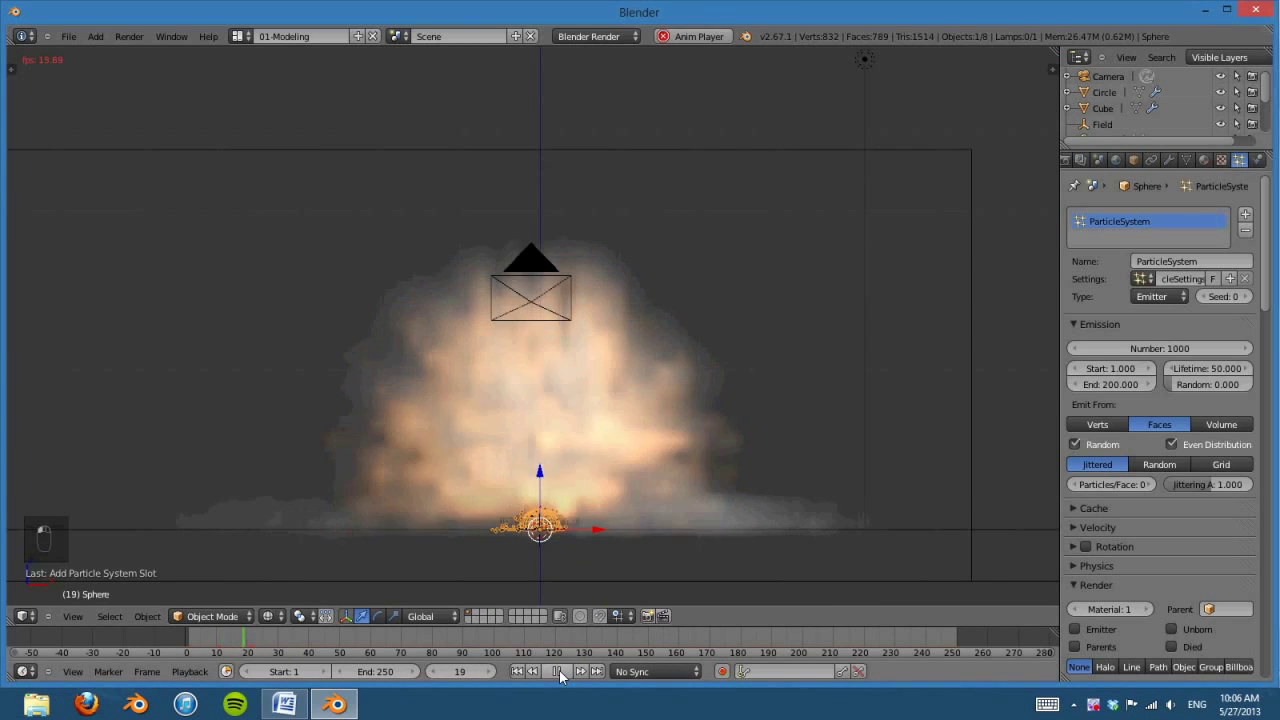
pyautogui.click(558, 671)
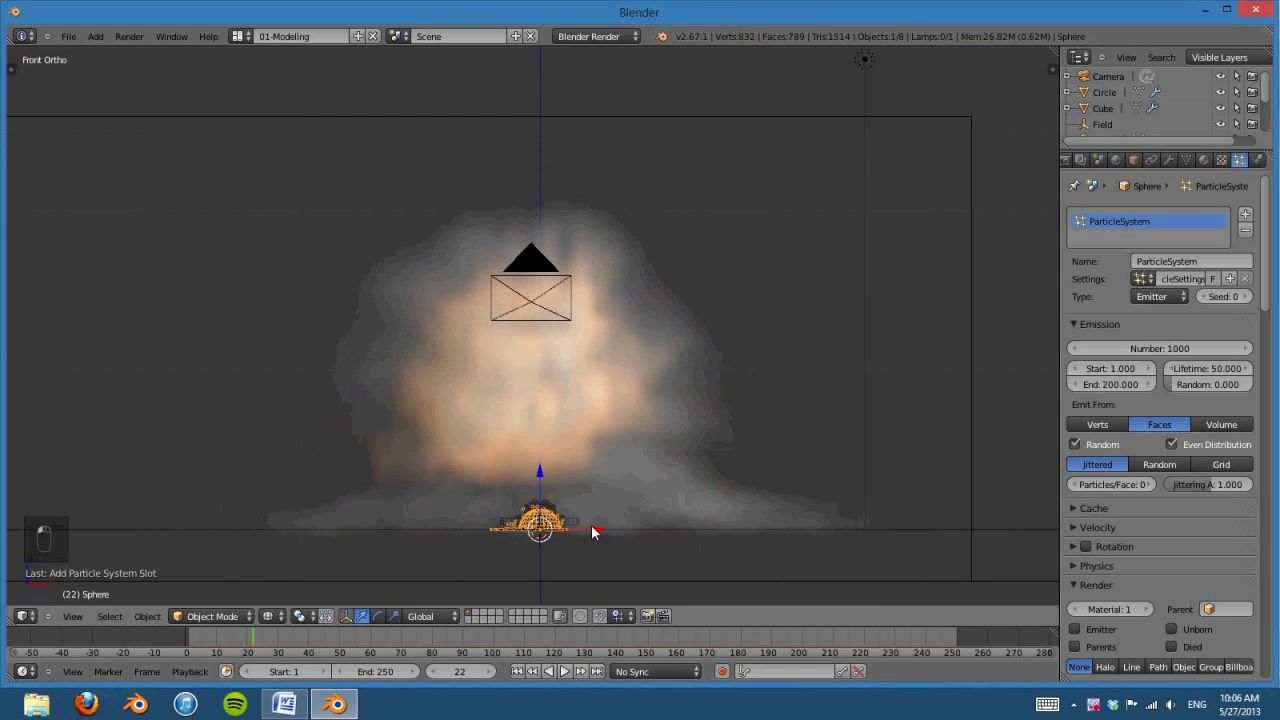
pyautogui.click(517, 672)
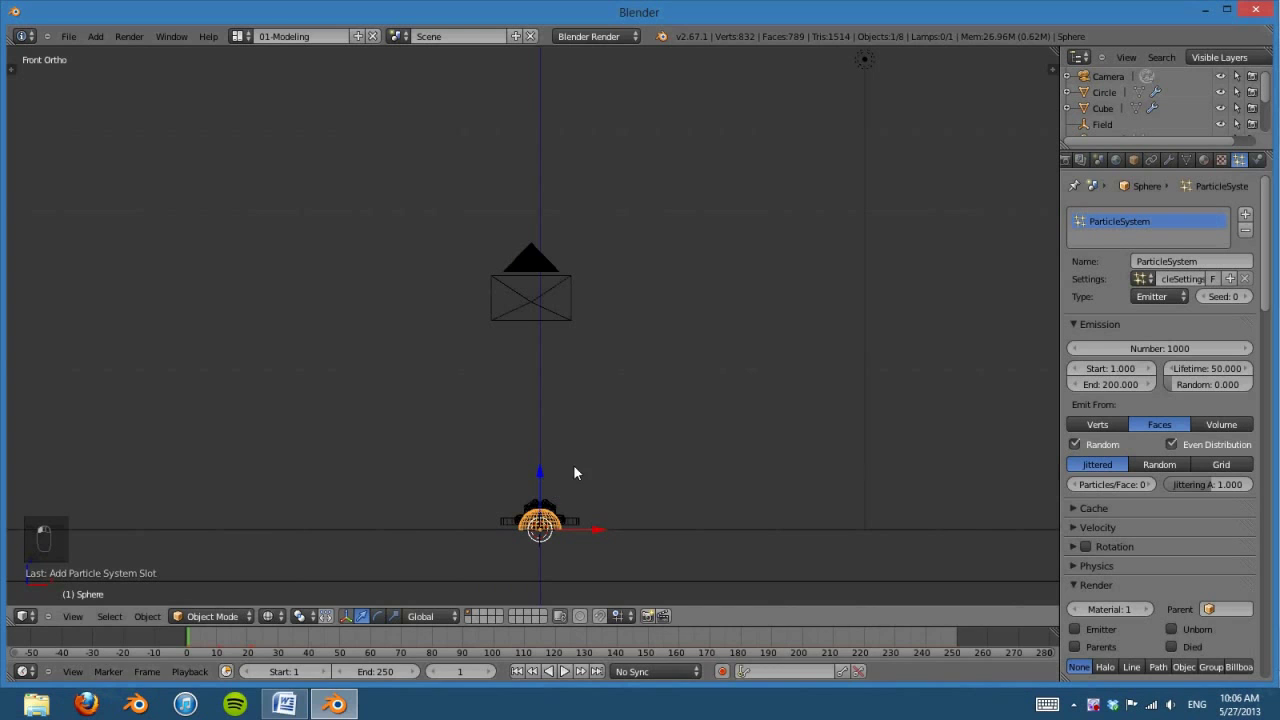
pyautogui.click(562, 672)
pyautogui.click(558, 672)
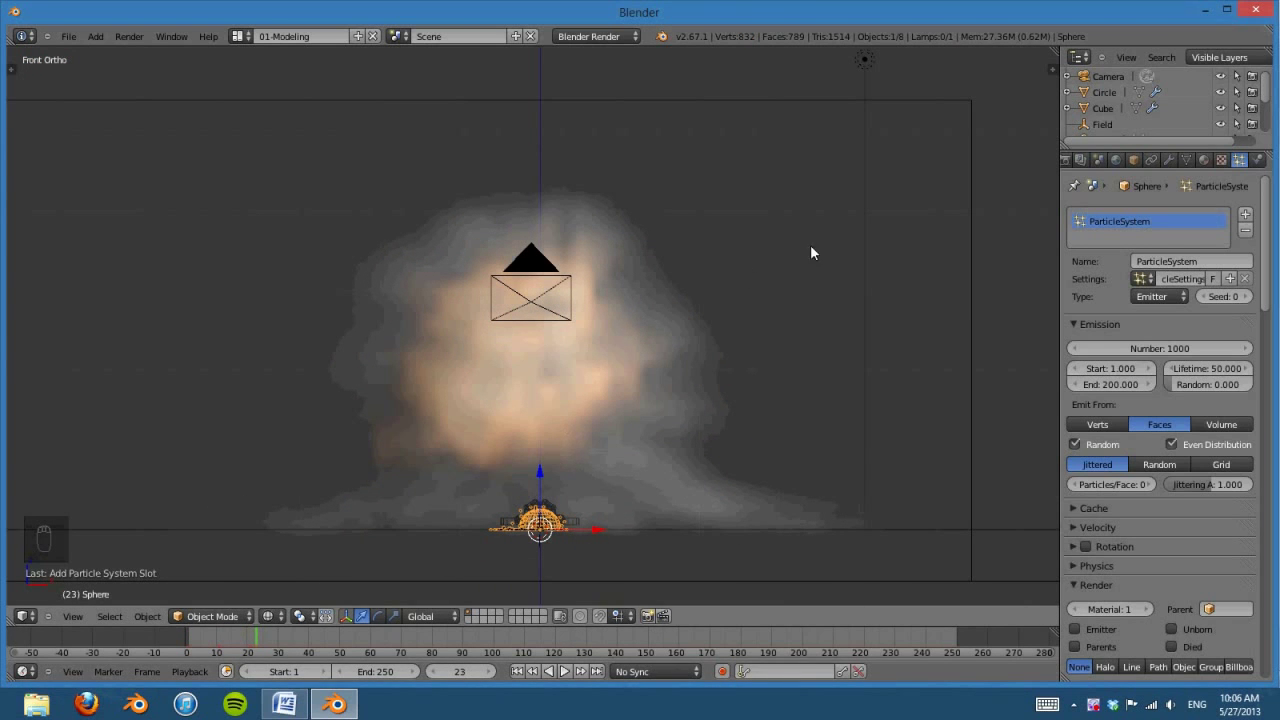
pyautogui.click(517, 671)
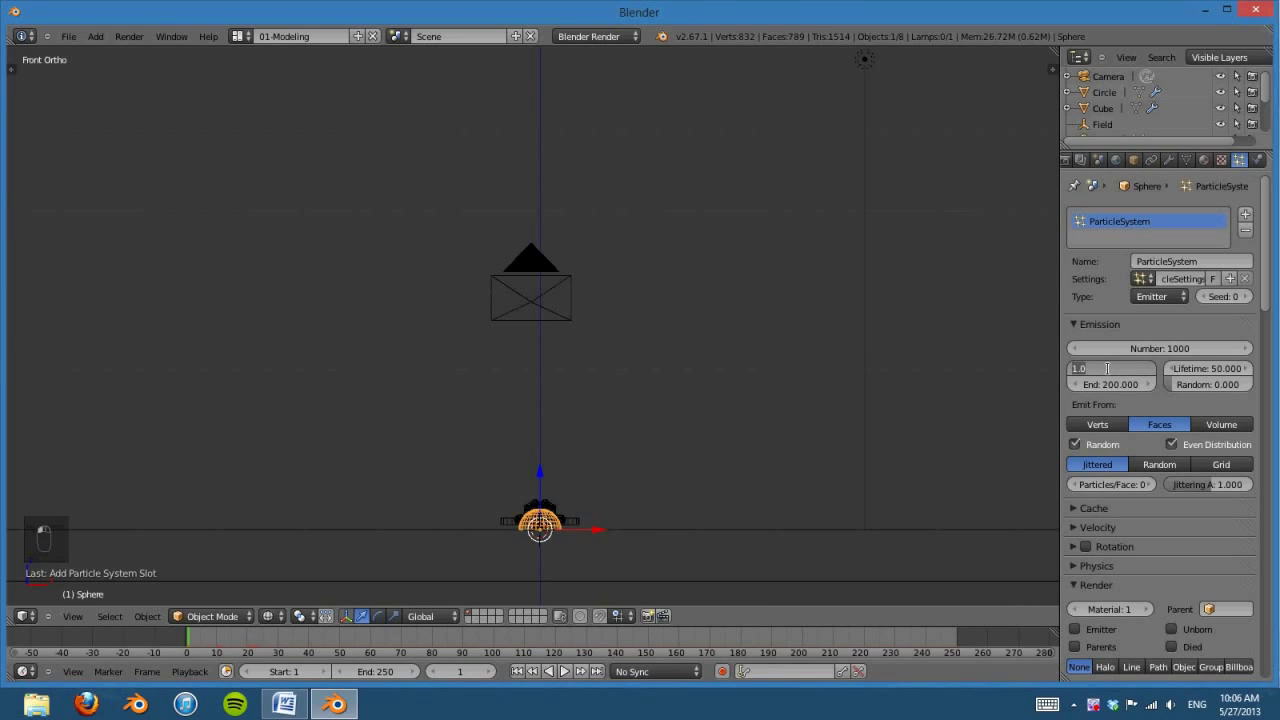
# Step: Set both the start and end frame of the dome's particle emission to 12
pyautogui.click(1107, 368)
pyautogui.write('12')
pyautogui.press('Return')
pyautogui.click(1111, 381)
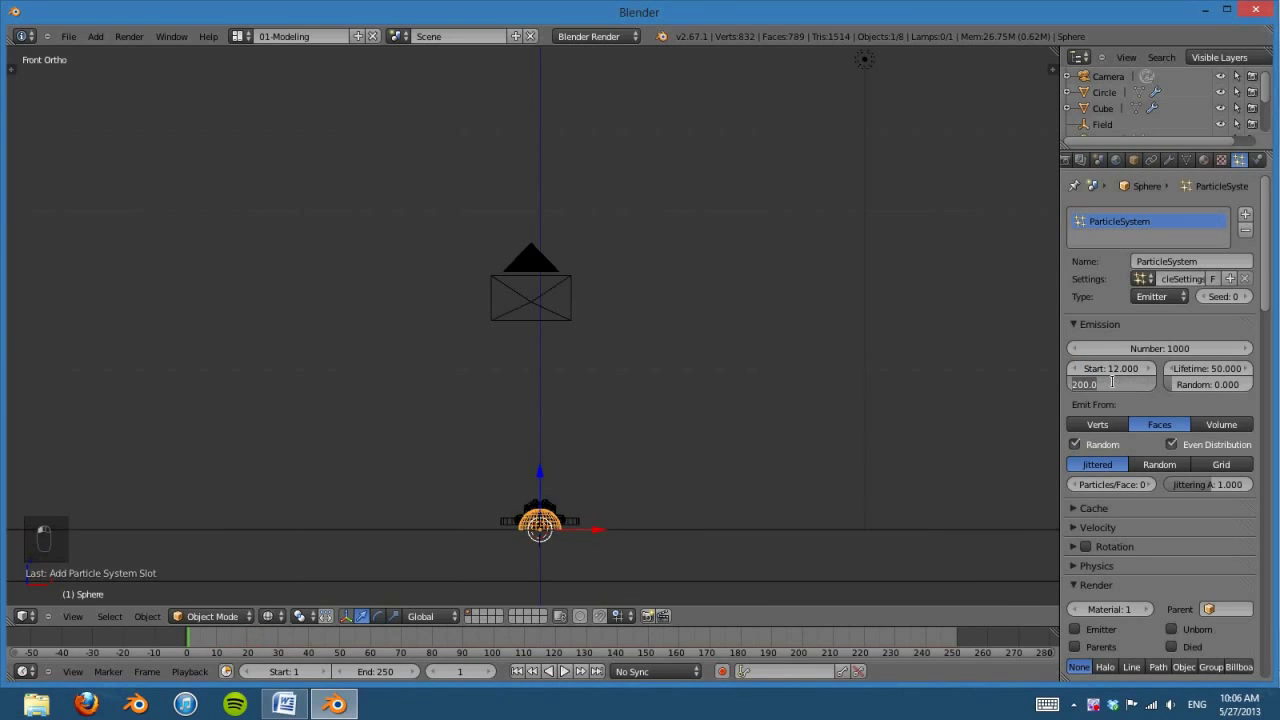
# Step: Set the dome particles' velocity to 10 along the normal, 5 in object Z and 5 random
pyautogui.scroll(-2, 1130, 574)
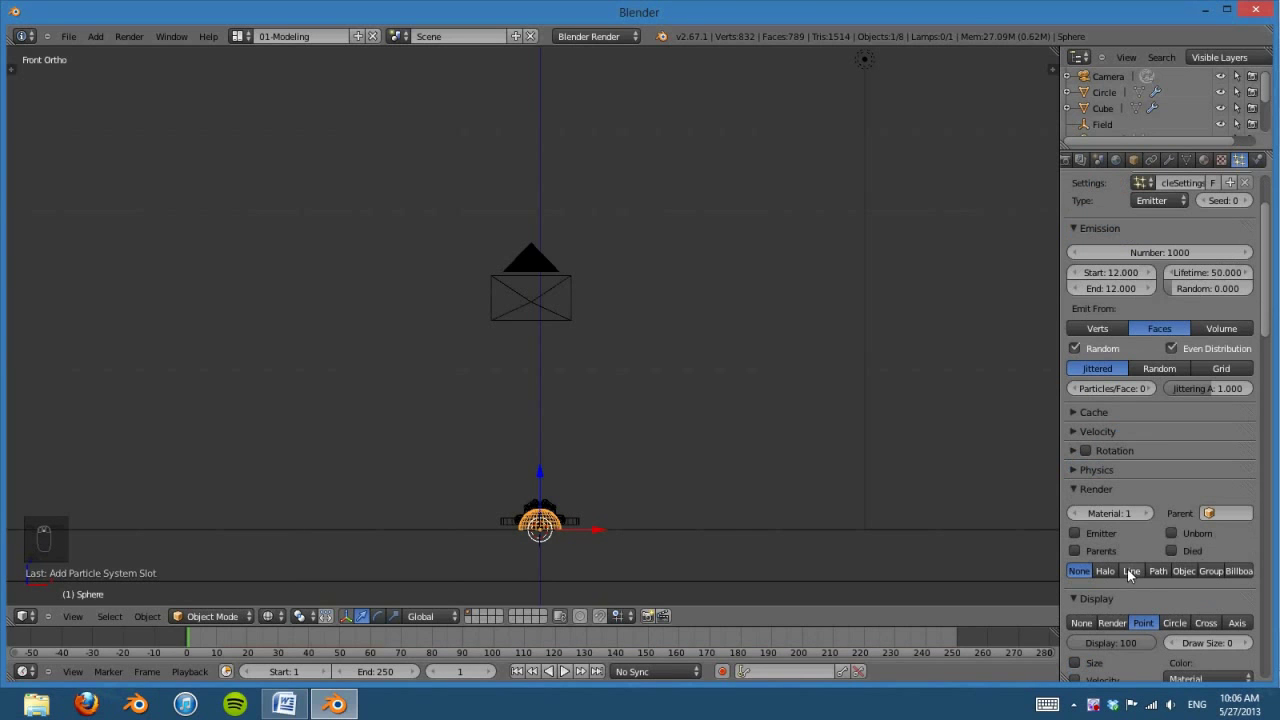
pyautogui.click(1082, 486)
pyautogui.click(1085, 432)
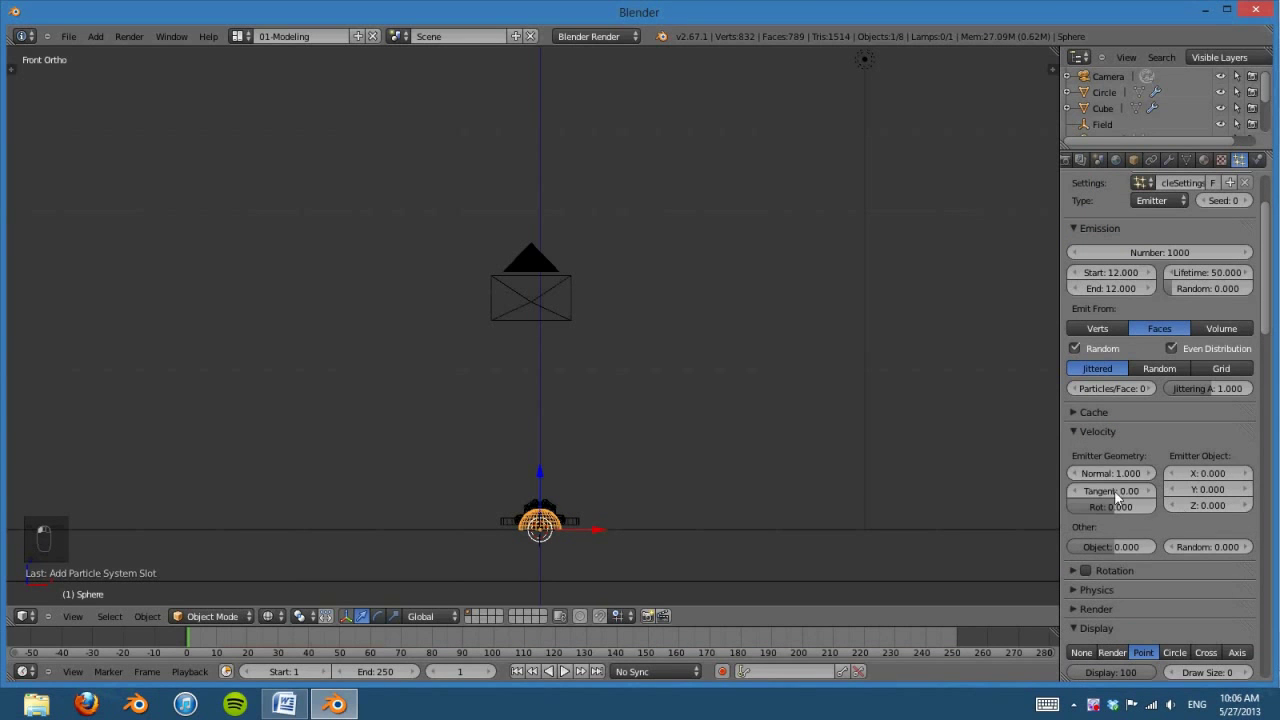
pyautogui.click(1105, 473)
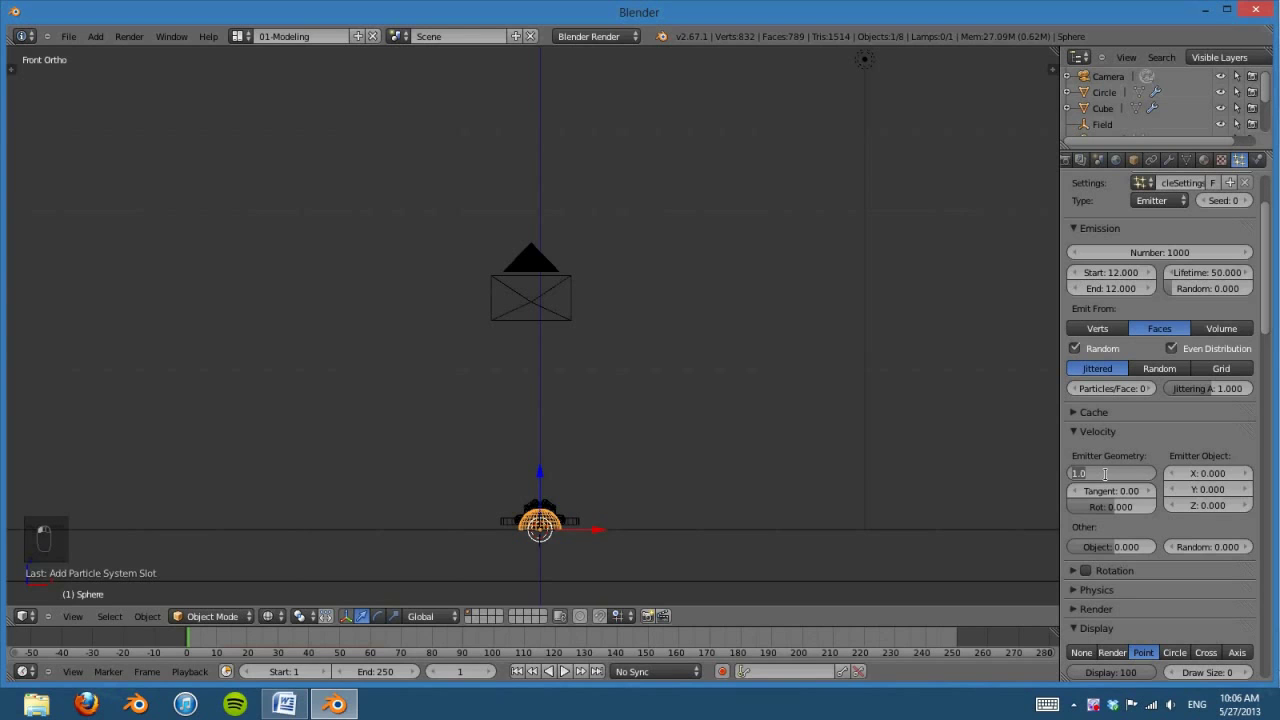
pyautogui.write('10')
pyautogui.press('Return')
pyautogui.click(1205, 505)
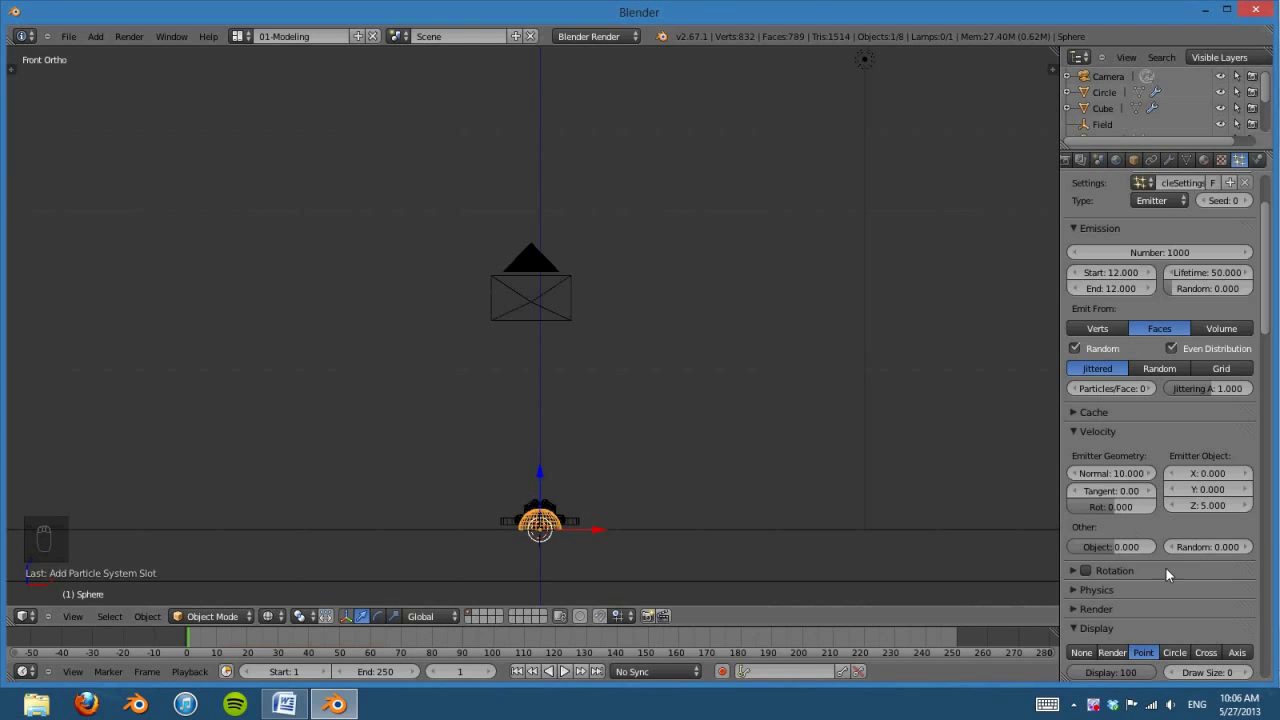
pyautogui.click(1196, 547)
pyautogui.write('5')
pyautogui.press('Return')
# Step: Play the simulation twice to check how the dome's particles spread relative to the smoke, and return to frame 1
pyautogui.press('KP_0')
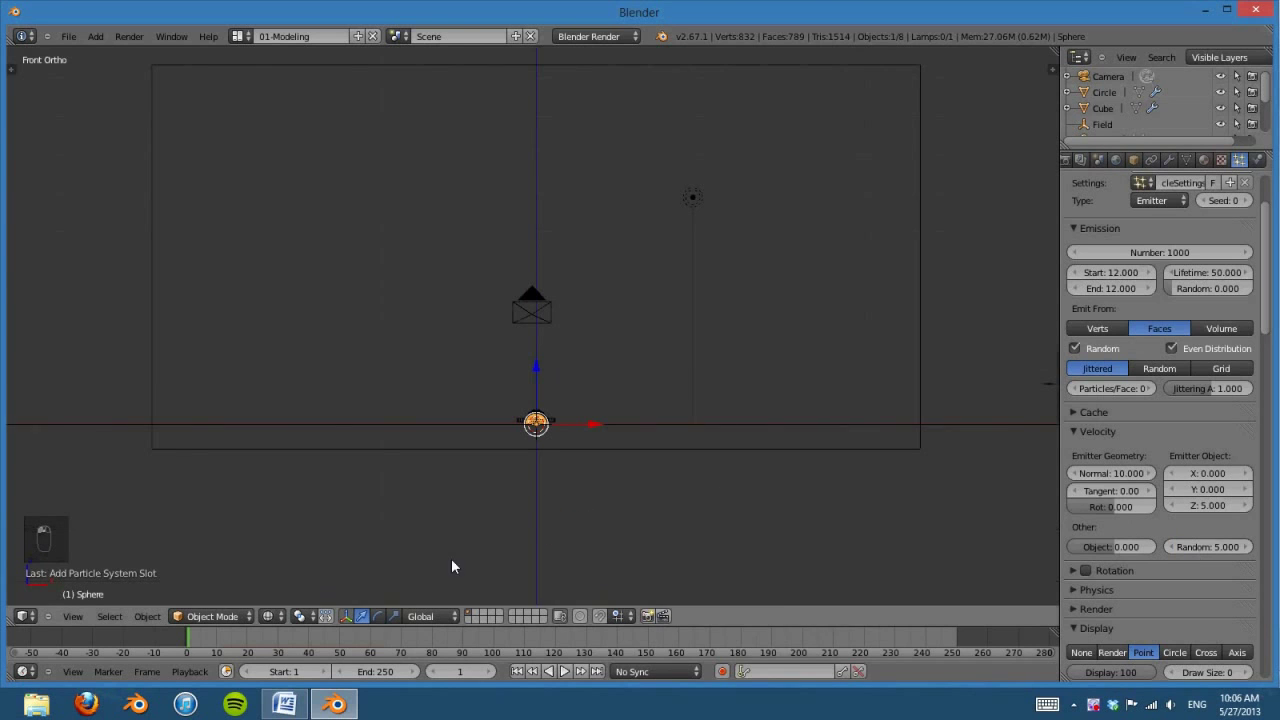
pyautogui.click(565, 671)
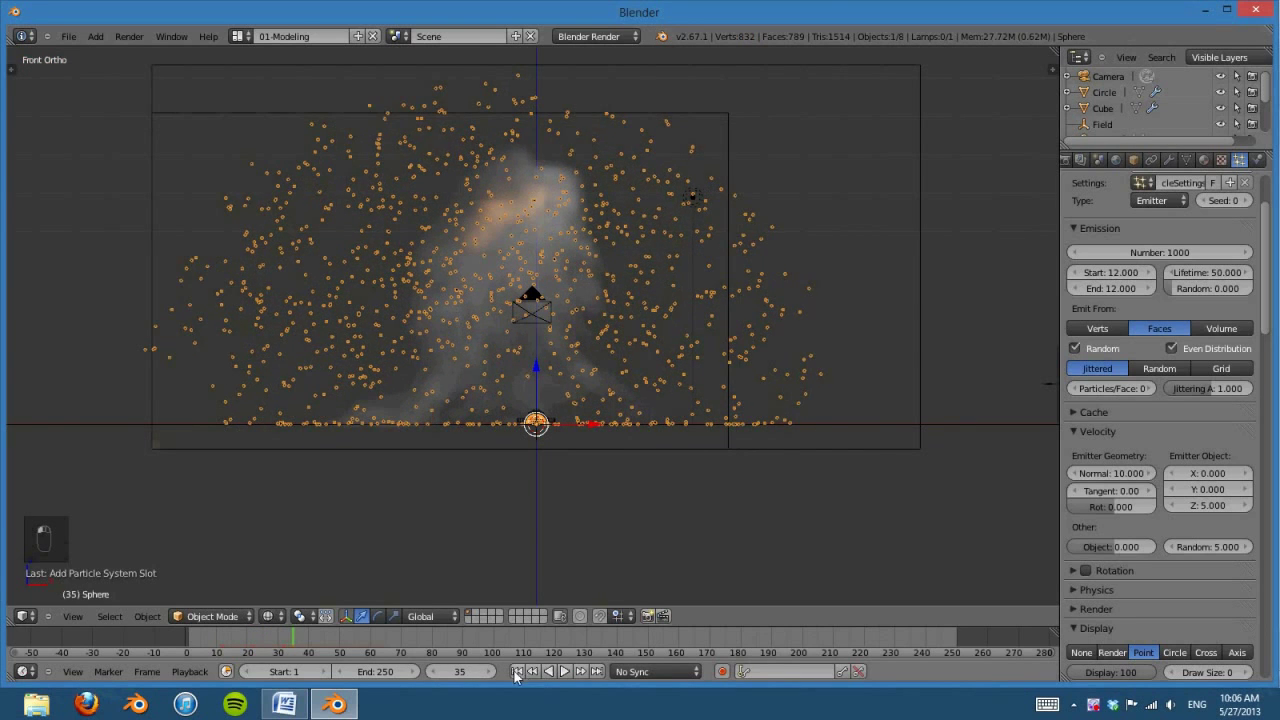
pyautogui.click(517, 671)
pyautogui.click(566, 676)
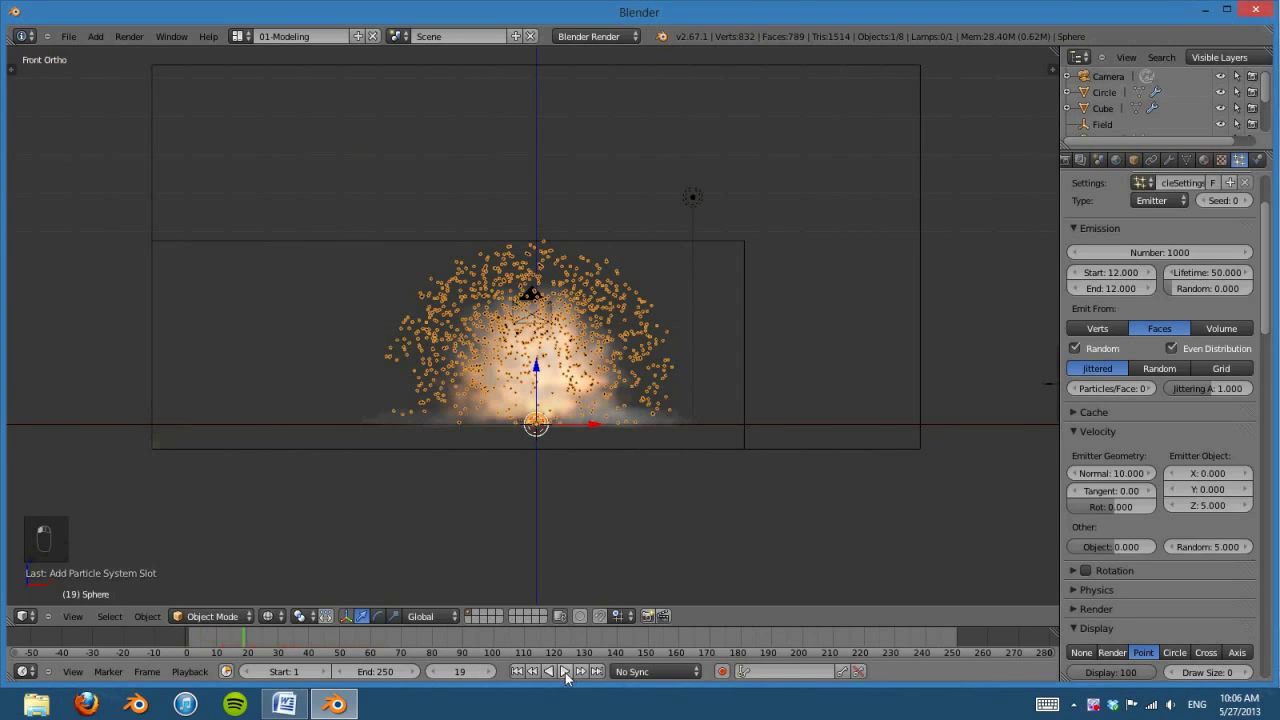
pyautogui.click(518, 676)
# Step: Set both the start and end frame of the dome's particle emission to 11
pyautogui.click(1109, 272)
pyautogui.write('11')
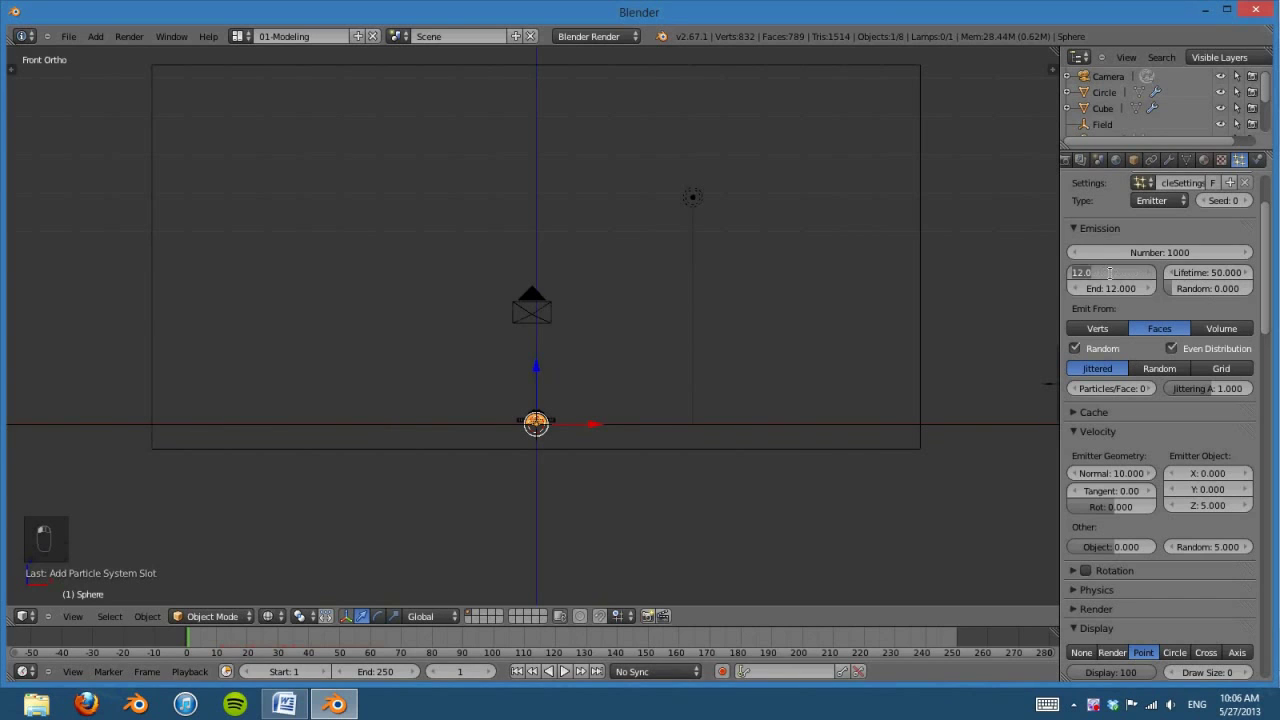
pyautogui.press('Return')
pyautogui.click(1116, 290)
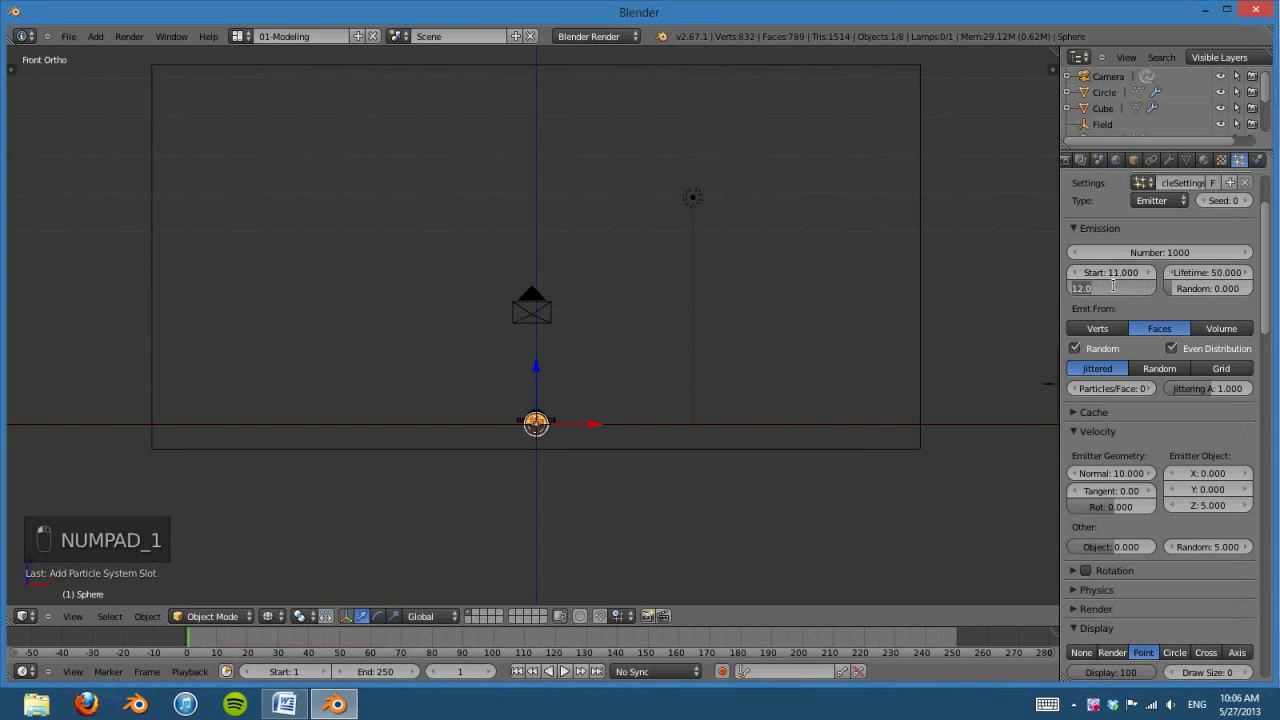
pyautogui.write('11')
pyautogui.press('Return')
# Step: Play the simulation three times from frame 1 to compare the particle burst's timing with the blast, and return to frame 1
pyautogui.click(564, 672)
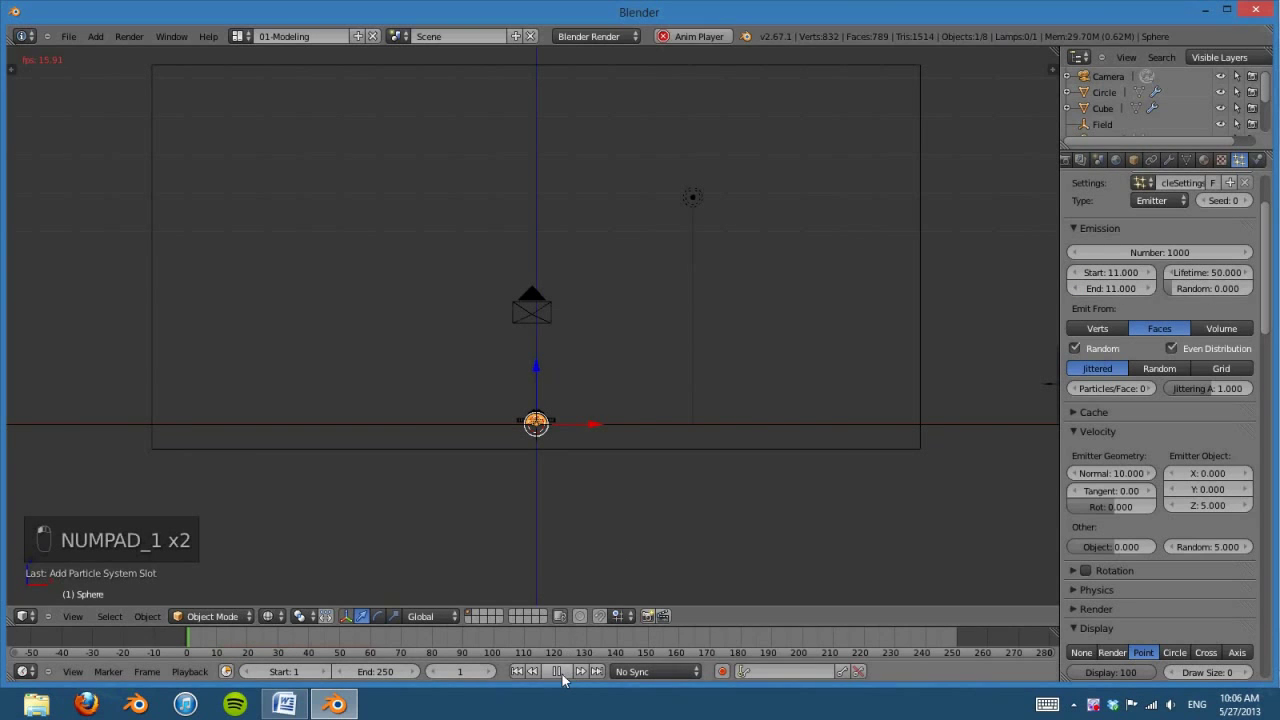
pyautogui.click(550, 675)
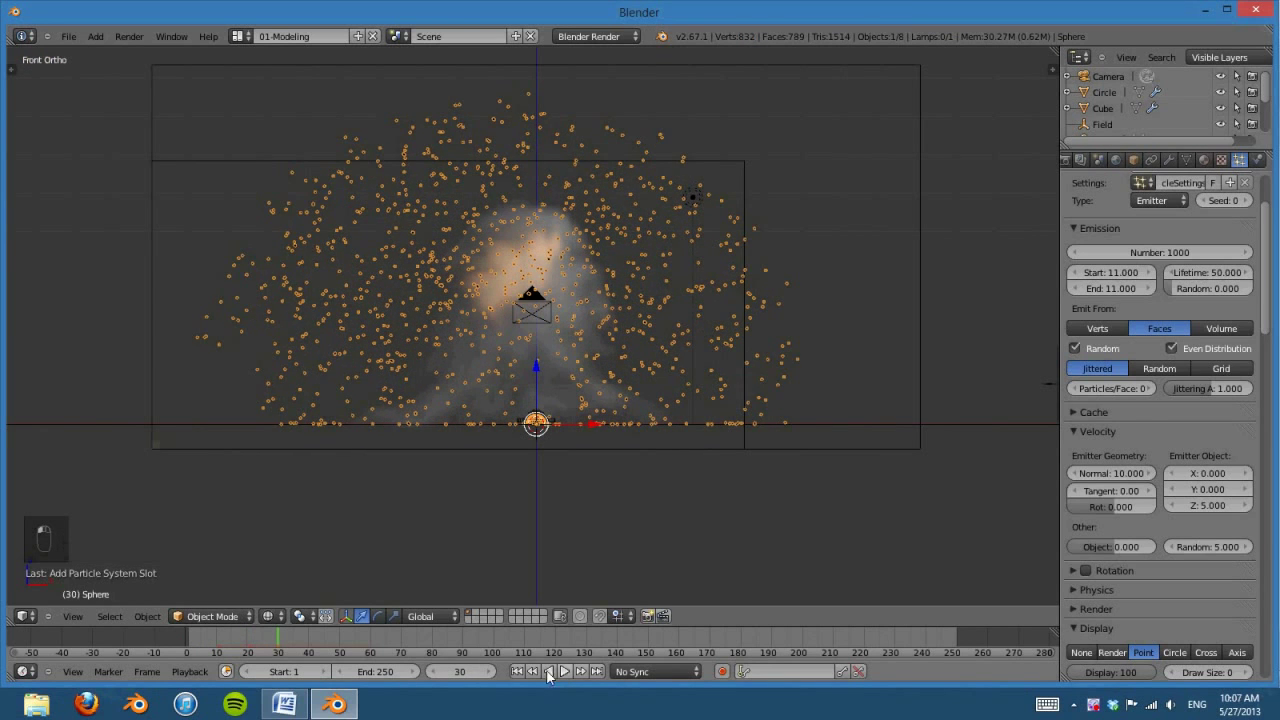
pyautogui.click(517, 672)
pyautogui.click(564, 672)
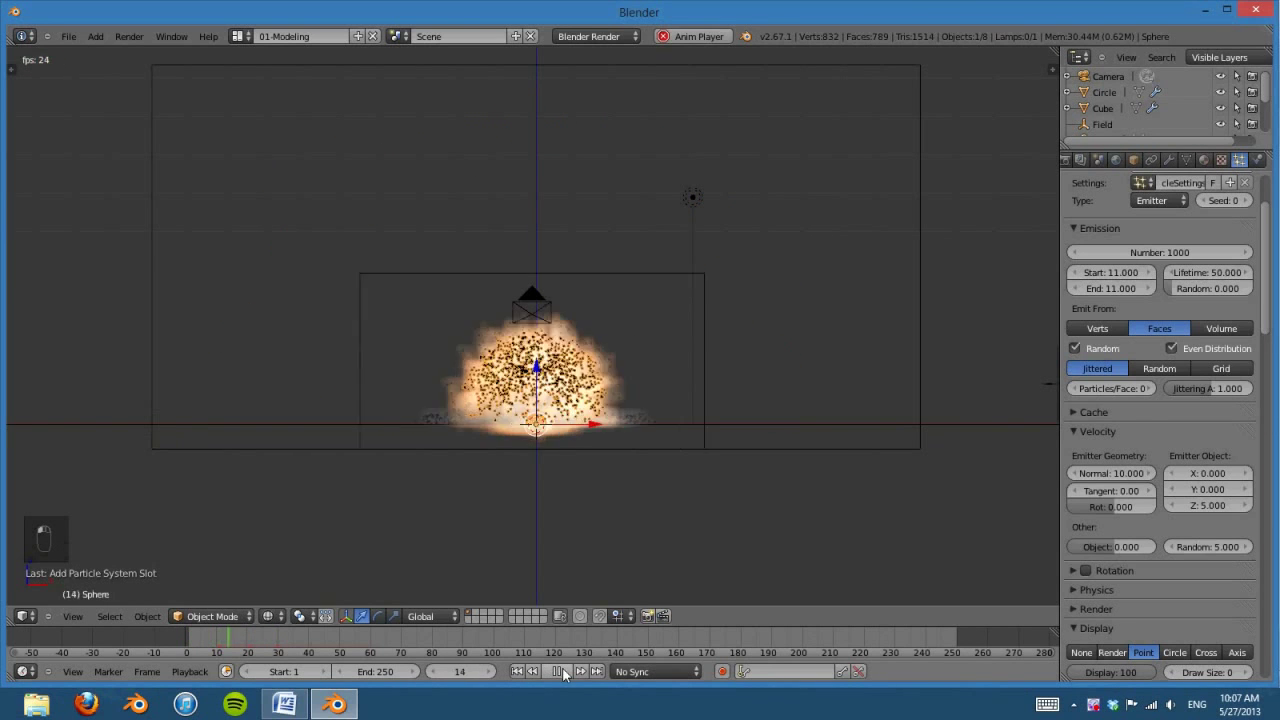
pyautogui.click(557, 672)
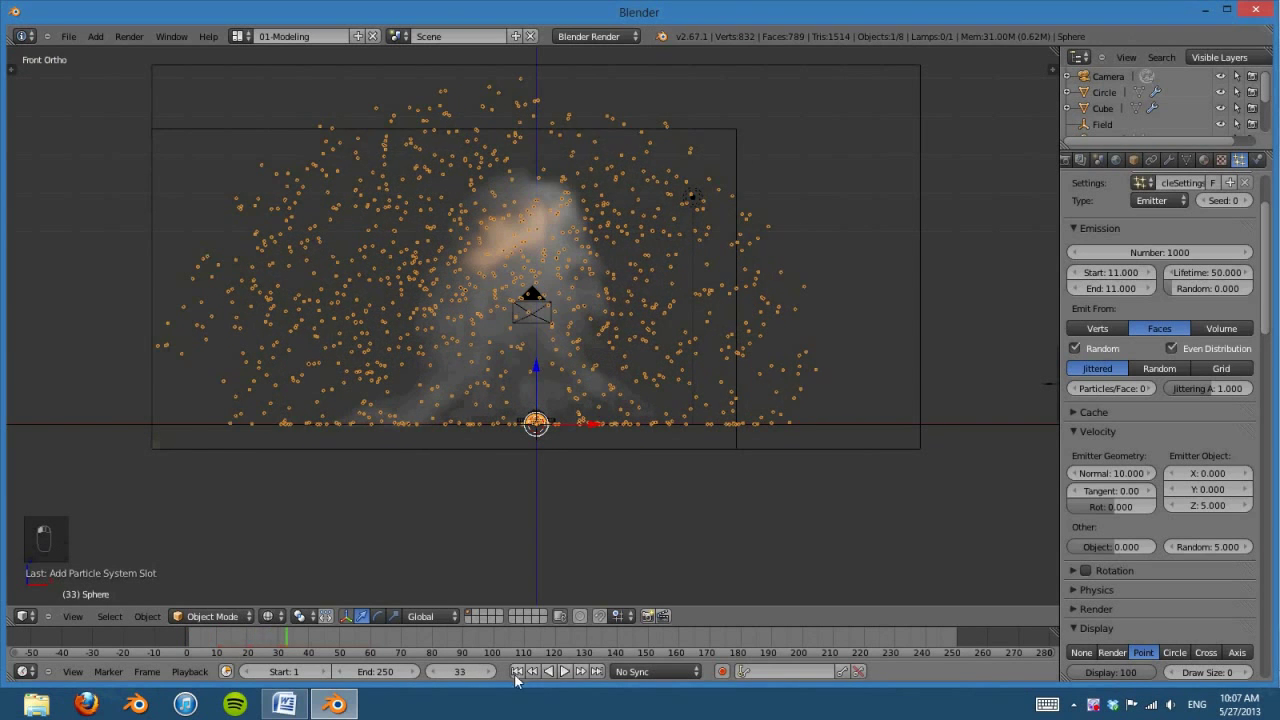
pyautogui.click(517, 672)
pyautogui.keyDown('shift'); pyautogui.moveTo(580, 429); pyautogui.dragTo(605, 473, button='middle'); pyautogui.keyUp('shift')
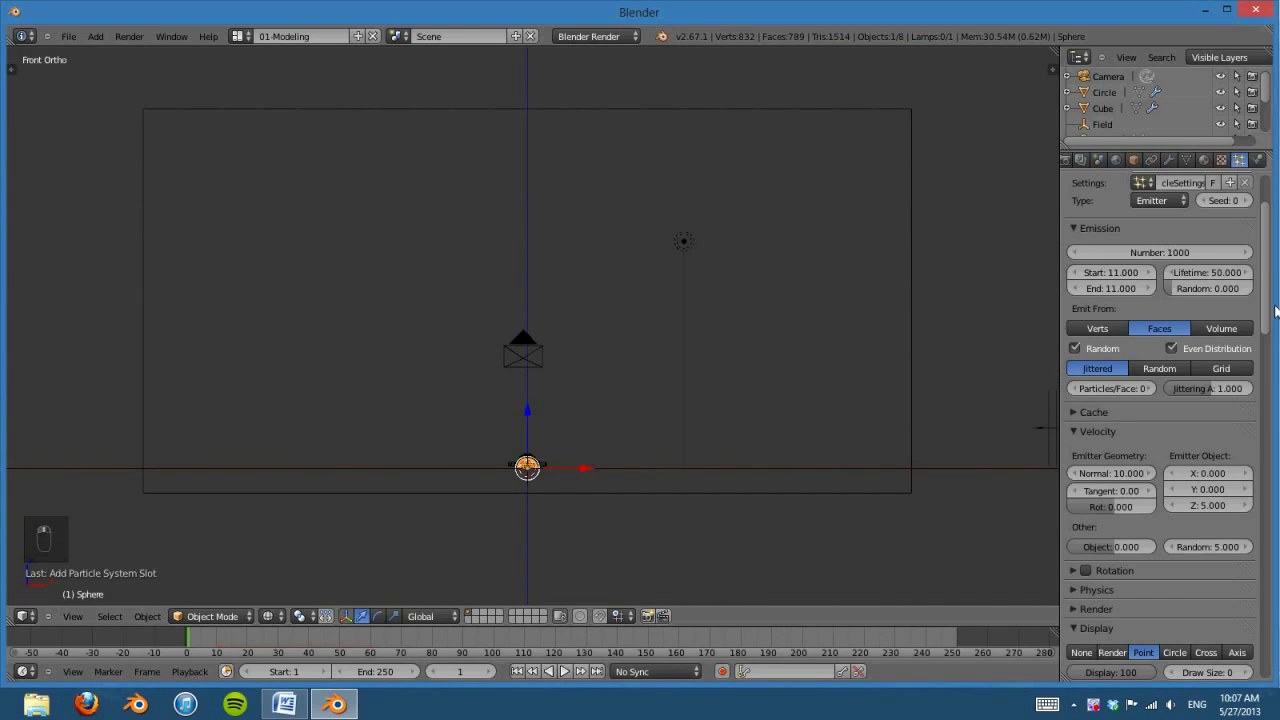
pyautogui.click(564, 672)
pyautogui.click(557, 671)
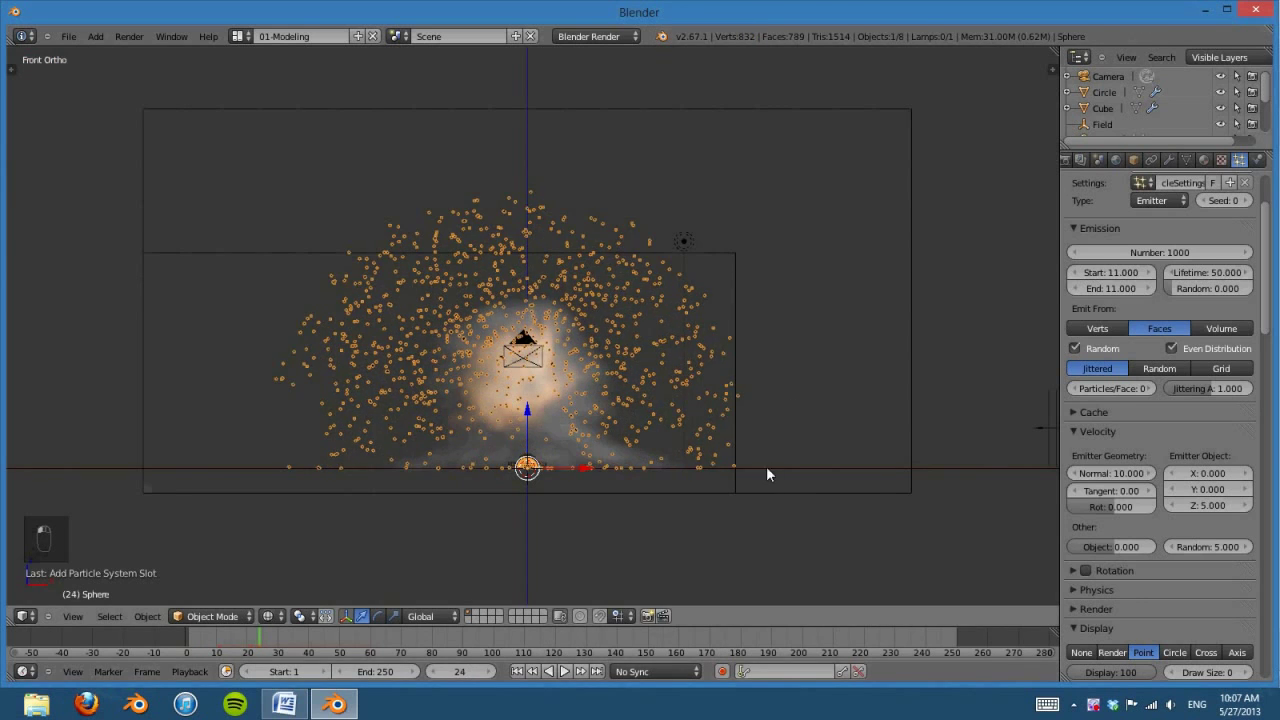
pyautogui.moveTo(766, 470); pyautogui.dragTo(653, 490, button='middle')
pyautogui.press('KP_1')
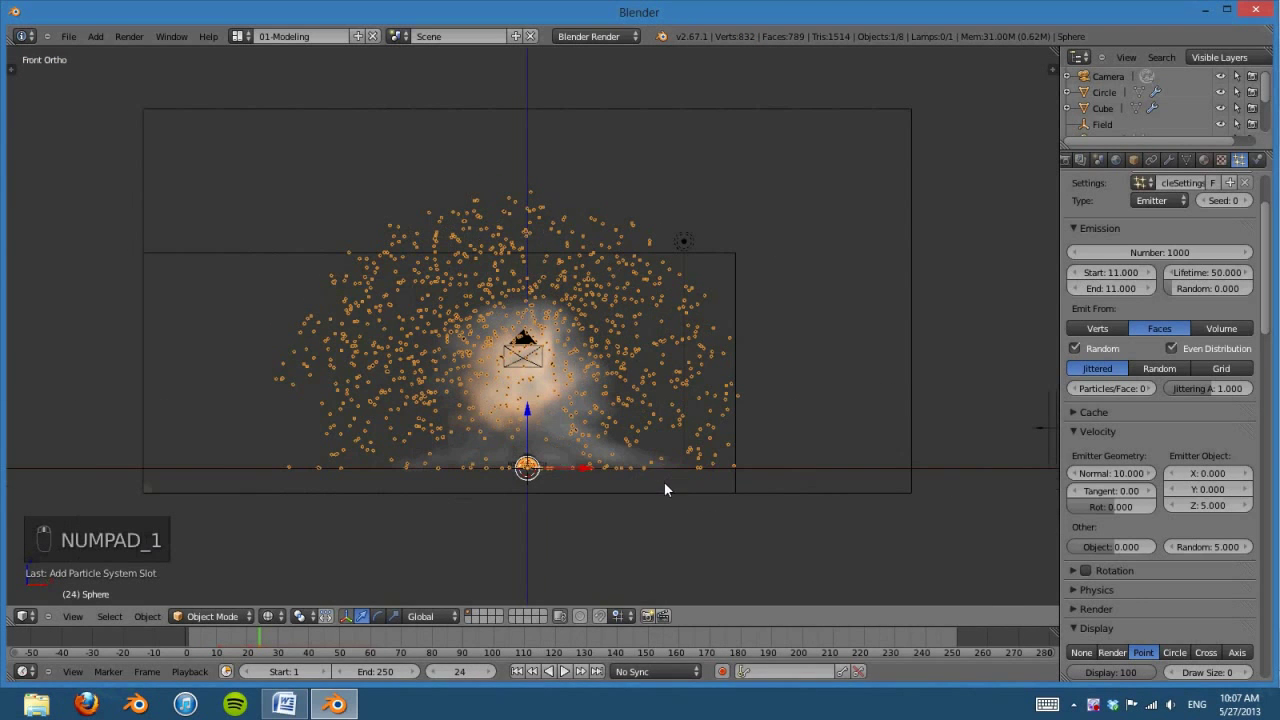
pyautogui.click(517, 671)
pyautogui.scroll(1, 642, 484)
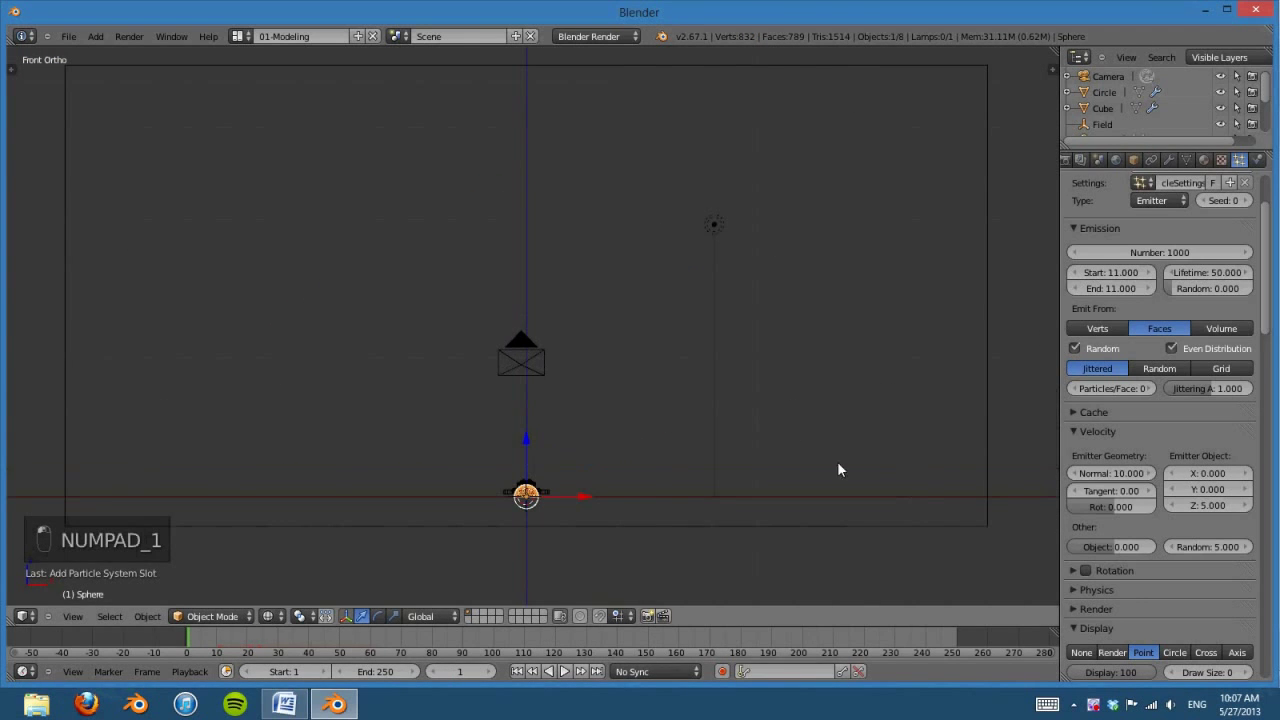
# Step: Try 100 particles for the dome emitter, play the simulation to judge their density, and return to frame 1
pyautogui.click(1163, 252)
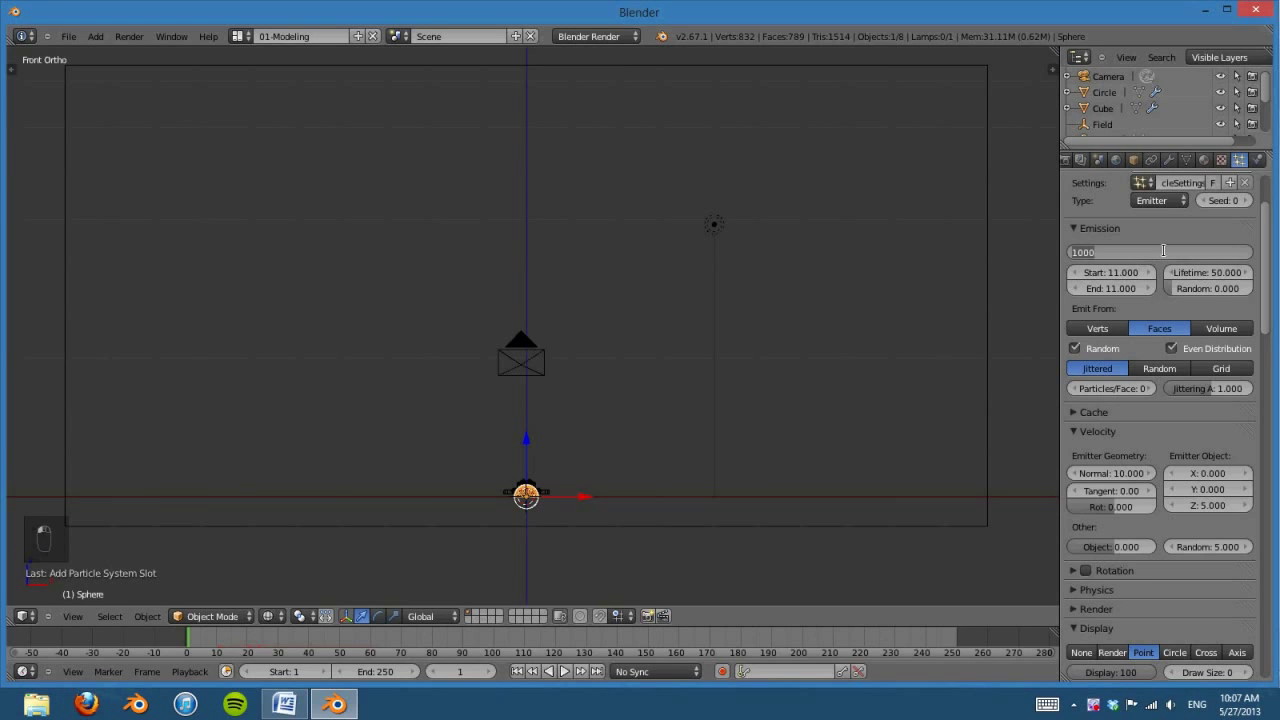
pyautogui.write('100')
pyautogui.press('Return')
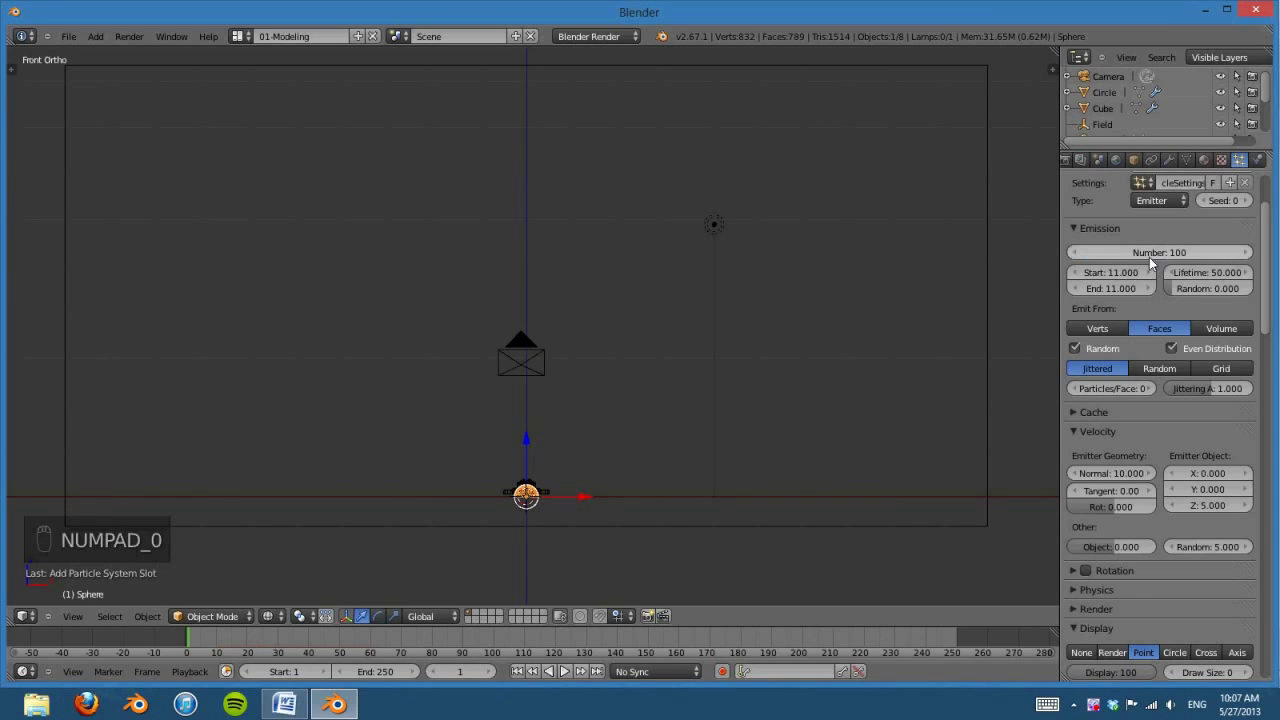
pyautogui.click(564, 671)
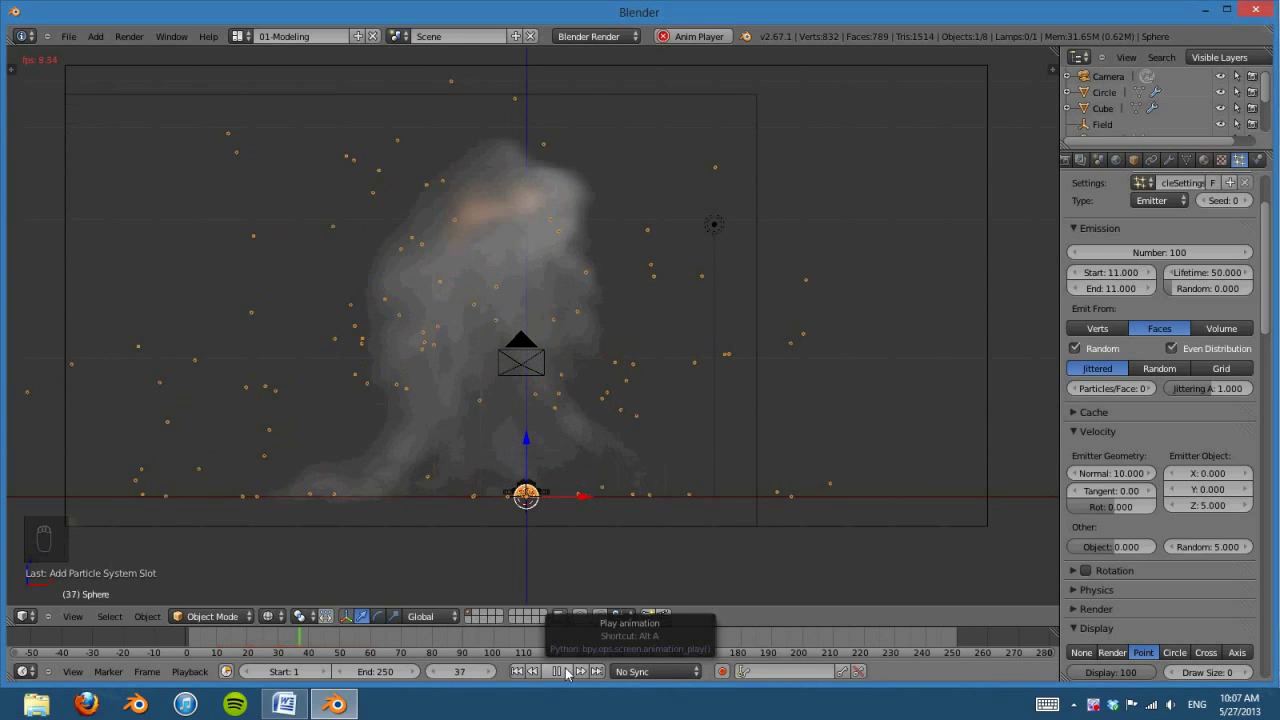
pyautogui.click(559, 672)
pyautogui.click(517, 671)
# Step: Reduce the dome emitter to 25 particles, check the burst in playback from an angled view, and return to frame 1
pyautogui.click(1155, 253)
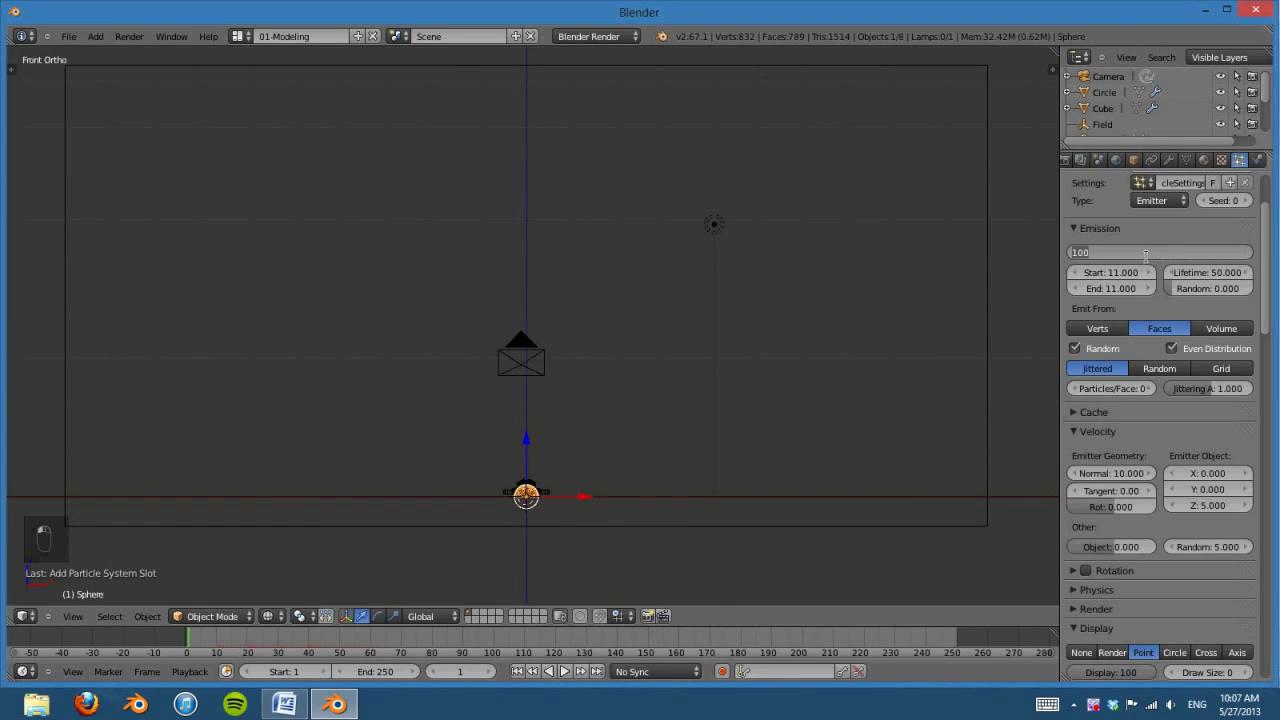
pyautogui.write('25')
pyautogui.press('Return')
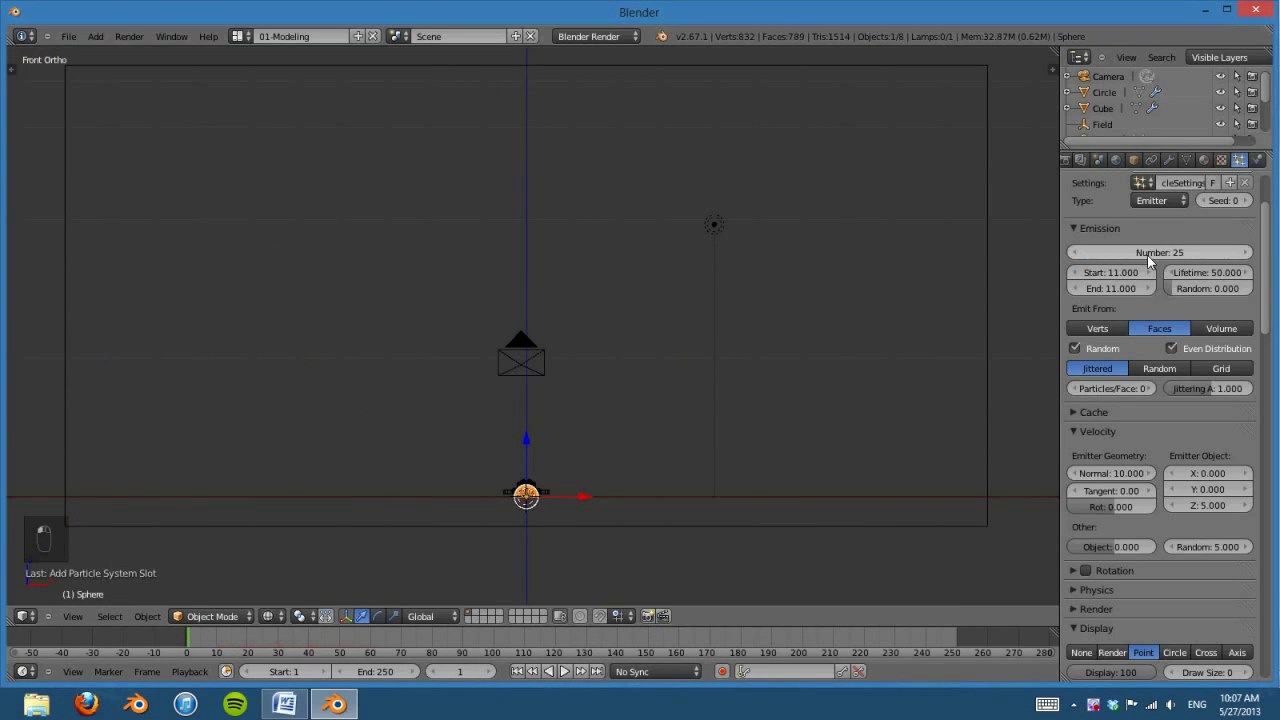
pyautogui.click(564, 671)
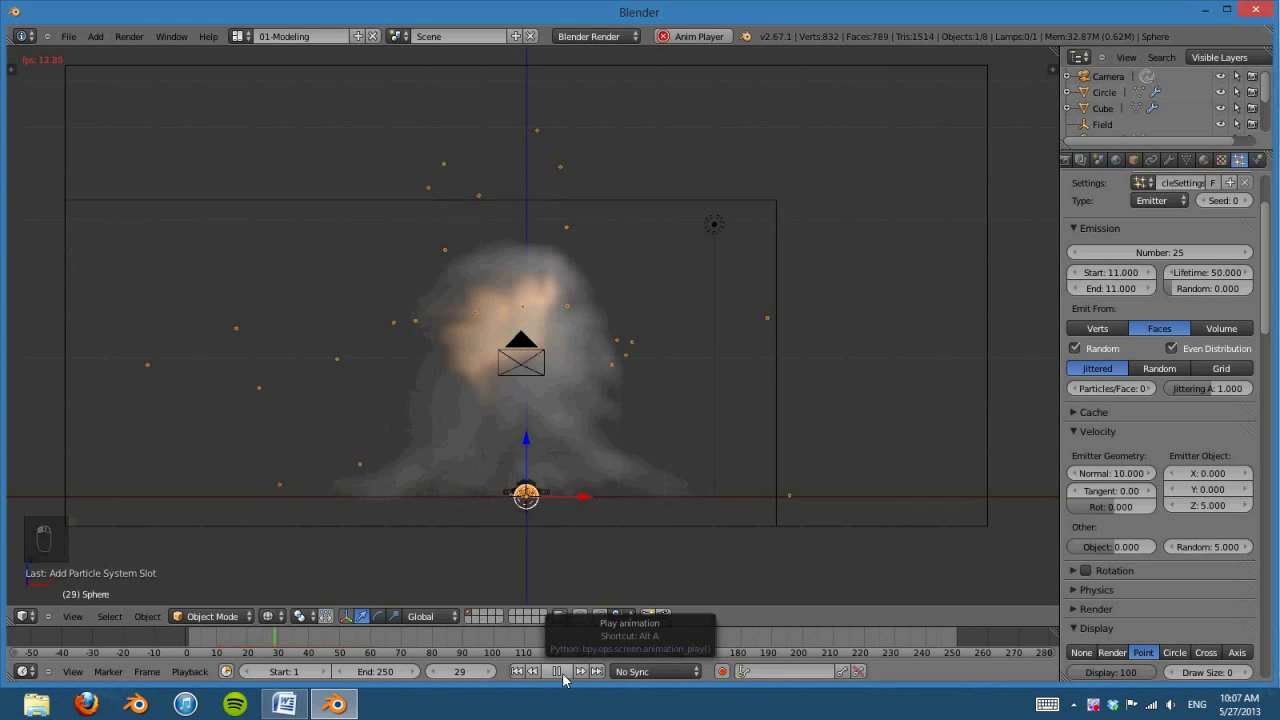
pyautogui.click(557, 671)
pyautogui.moveTo(672, 377); pyautogui.dragTo(590, 530, button='middle')
pyautogui.click(517, 671)
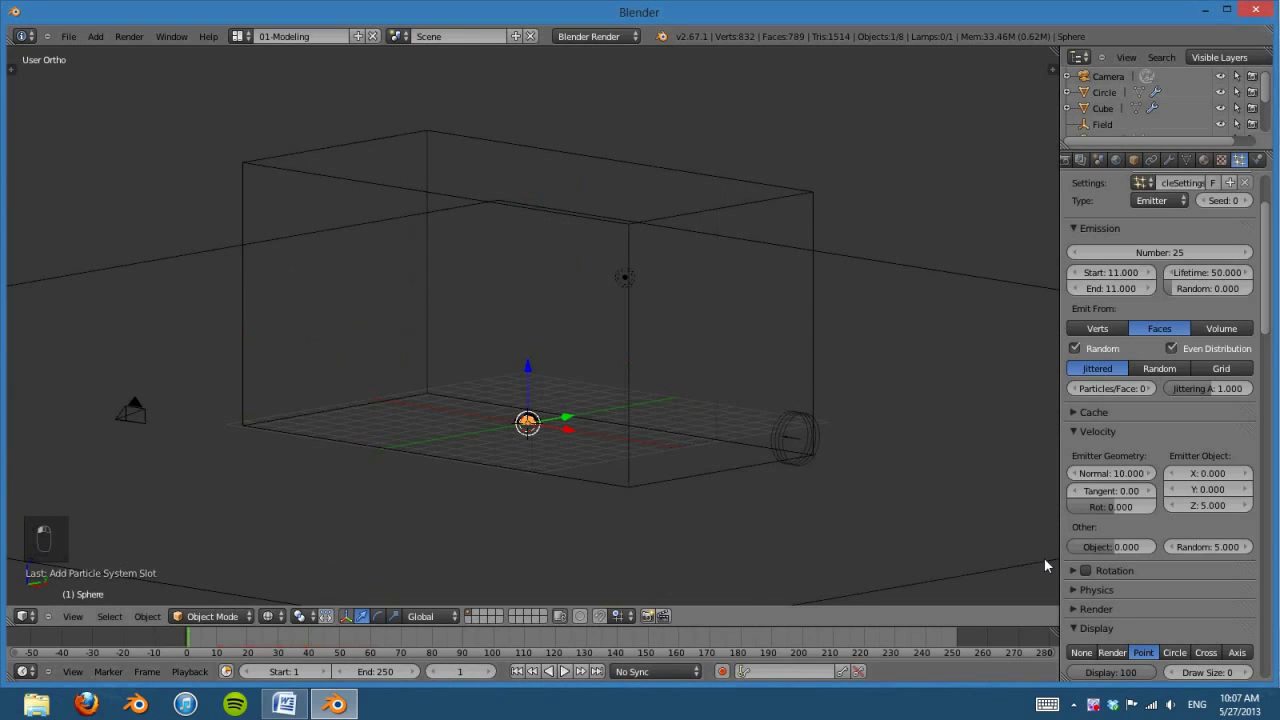
# Step: Set the dome particles' normal velocity to 8, play the simulation in front view to check their spread, and return to frame 1
pyautogui.click(1109, 472)
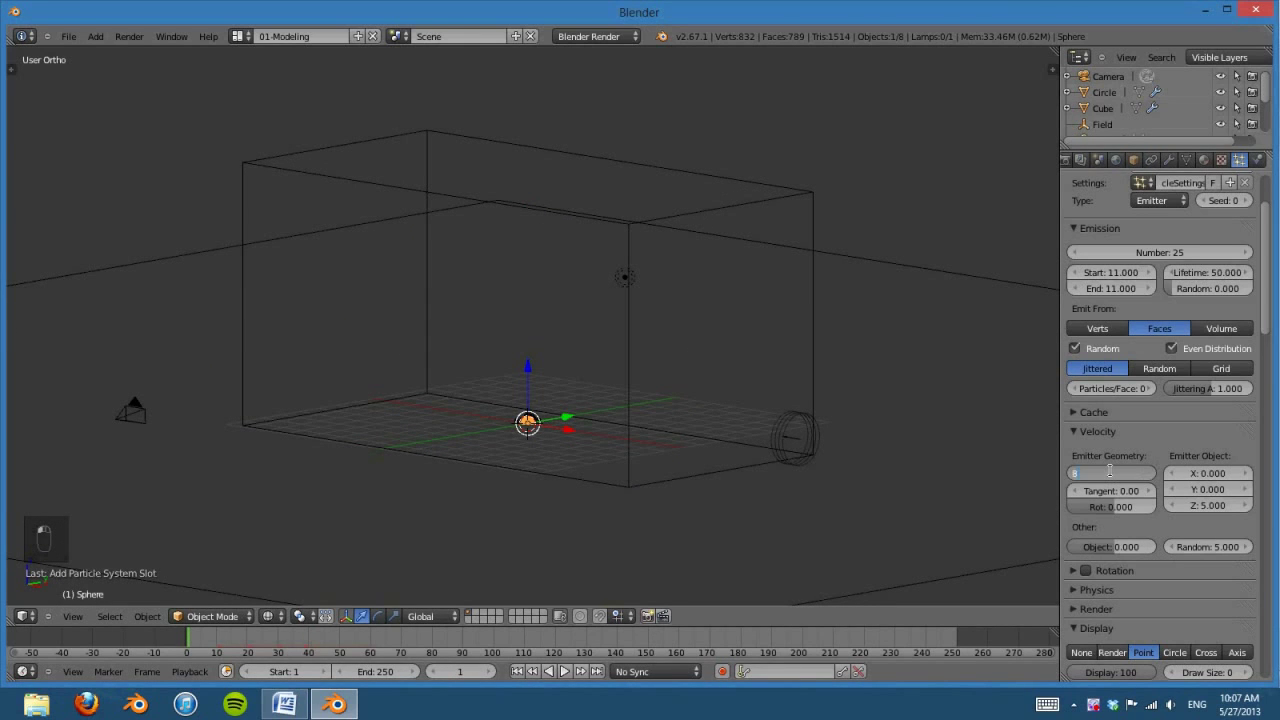
pyautogui.write('8')
pyautogui.press('Return')
pyautogui.press('KP_1')
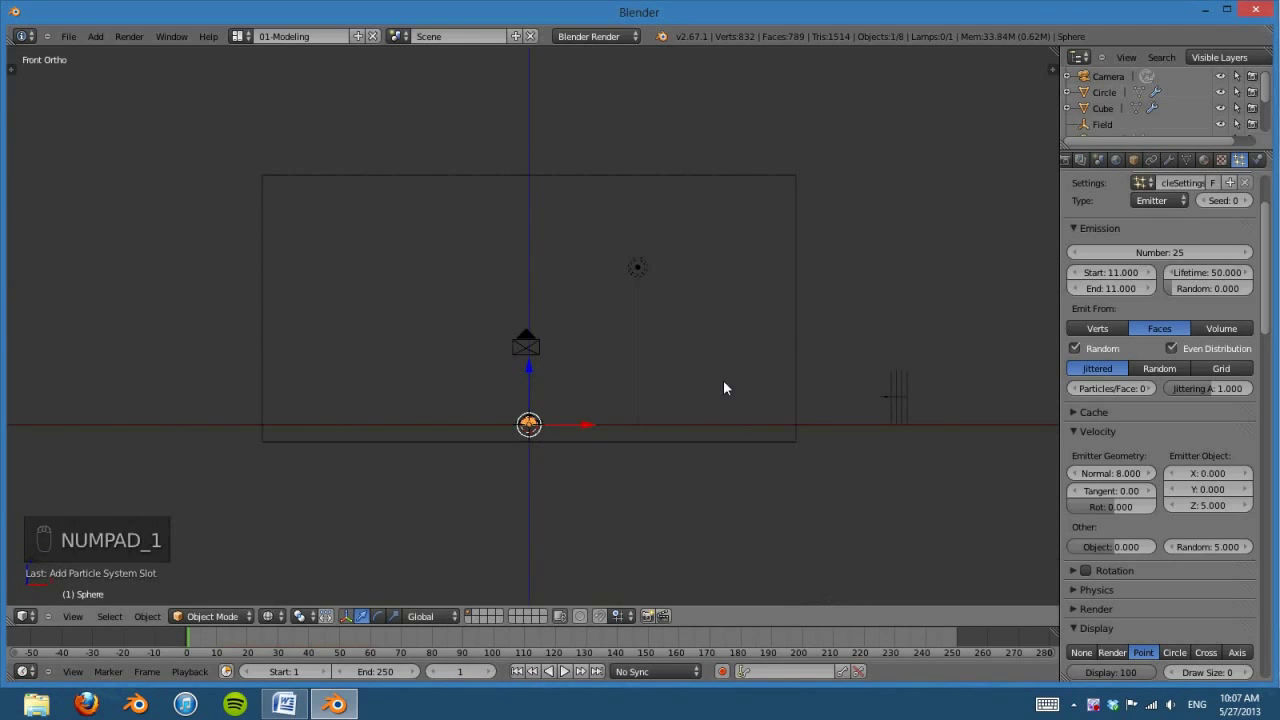
pyautogui.click(565, 671)
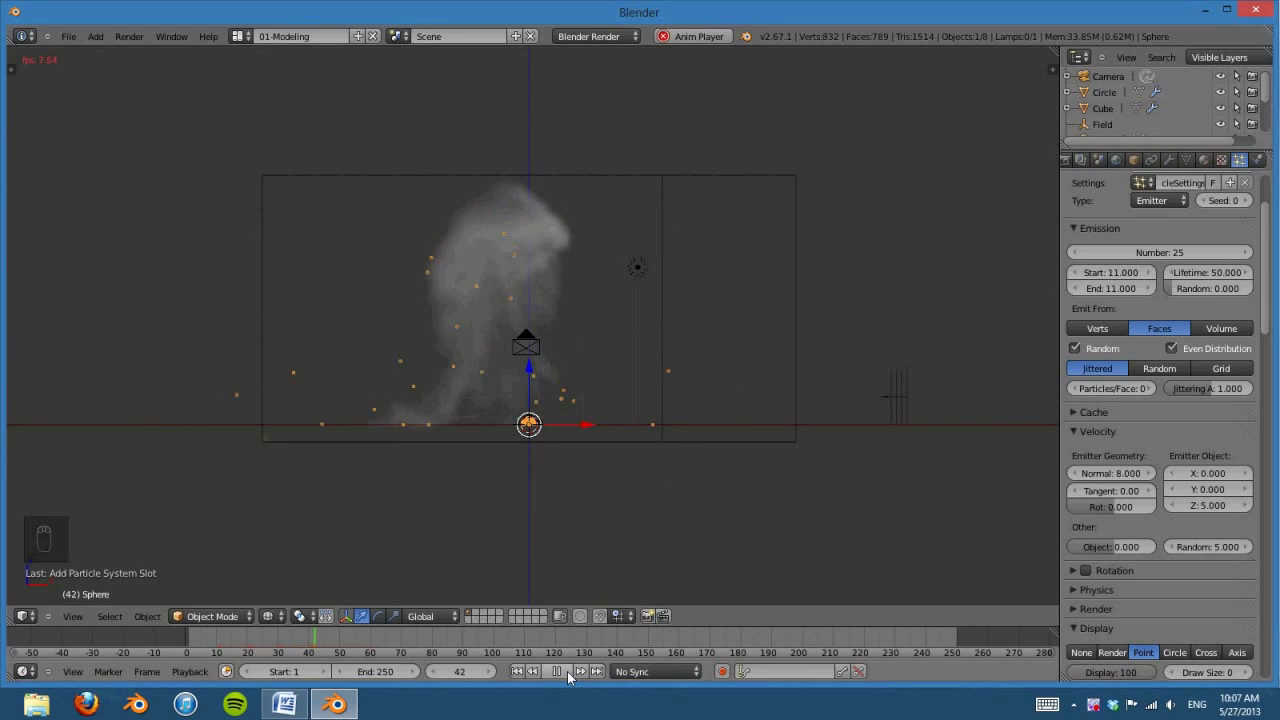
pyautogui.click(557, 674)
pyautogui.click(517, 671)
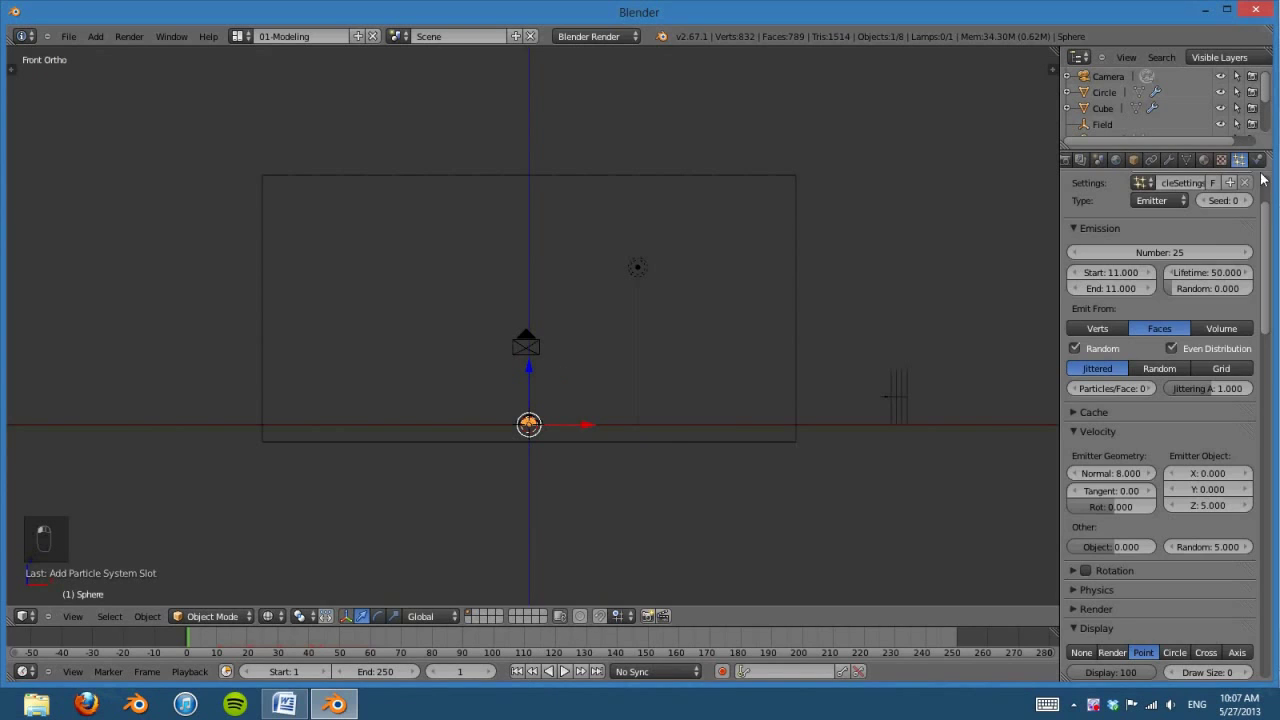
# Step: Make the dome a smoke flow object with its particle system, ParticleSystem, as the flow source
pyautogui.click(1257, 160)
pyautogui.click(1219, 287)
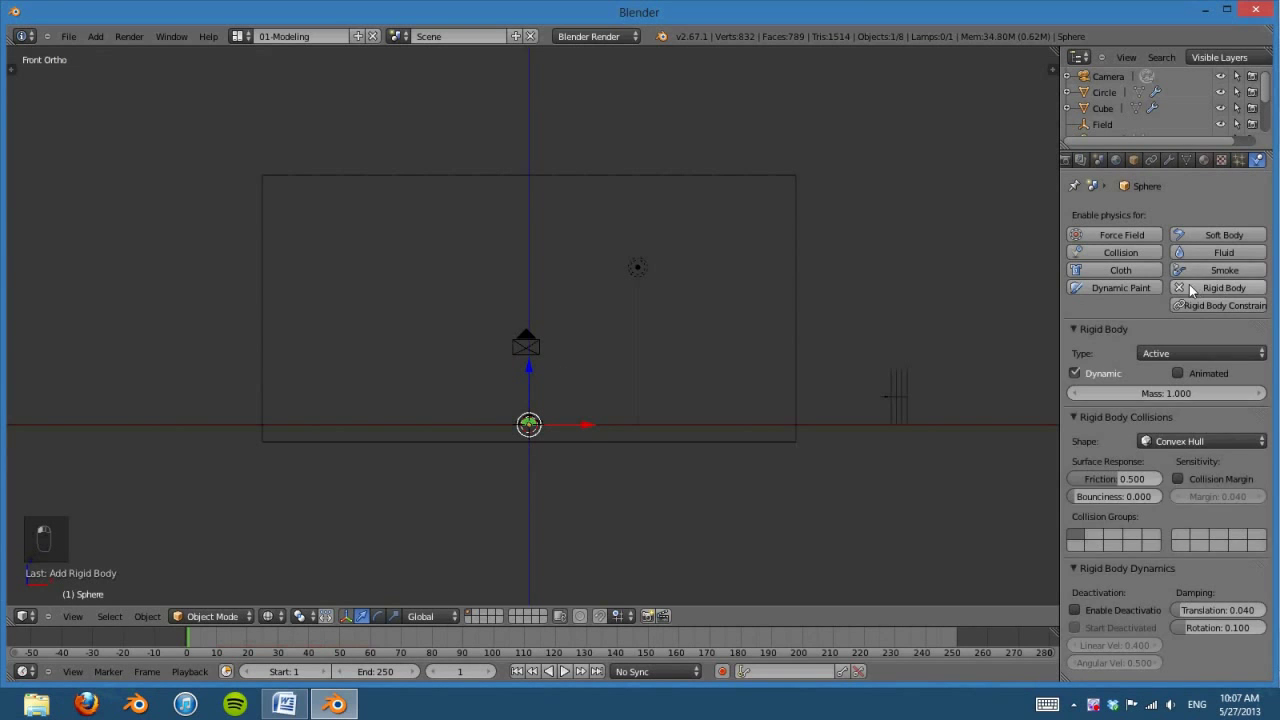
pyautogui.click(1179, 287)
pyautogui.click(1222, 270)
pyautogui.click(1190, 358)
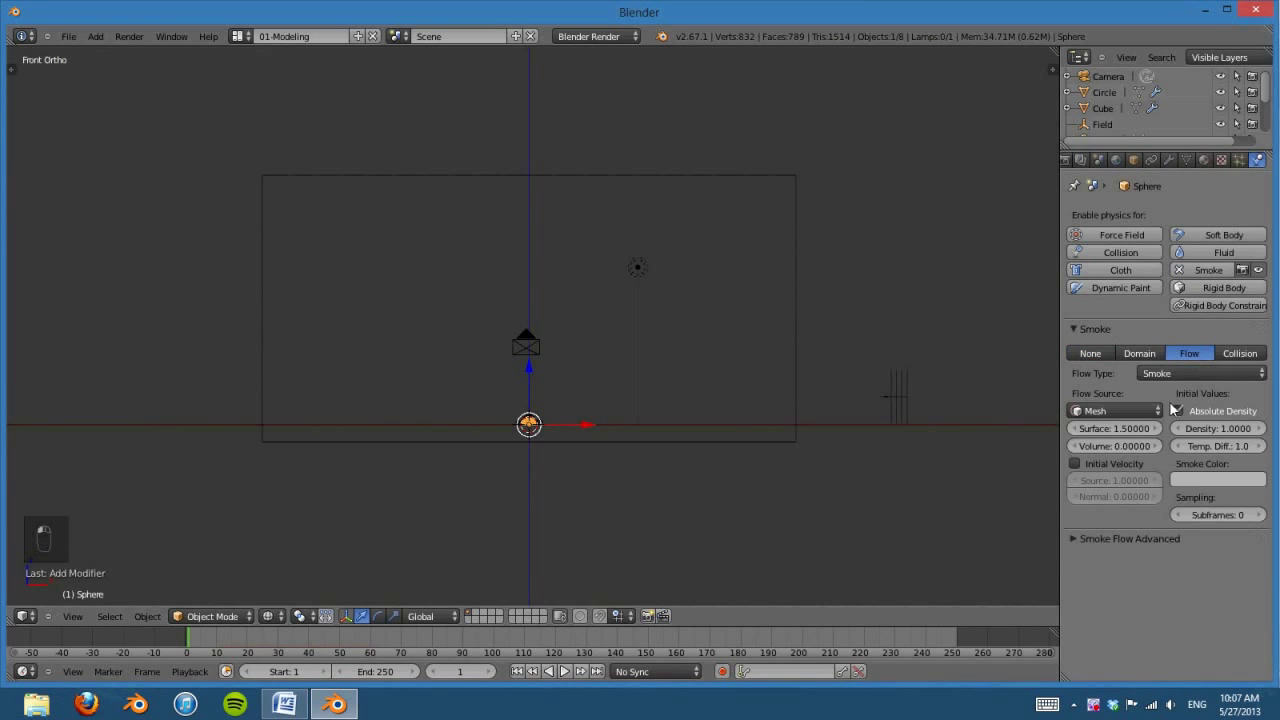
pyautogui.click(1112, 410)
pyautogui.click(1117, 397)
pyautogui.click(1115, 446)
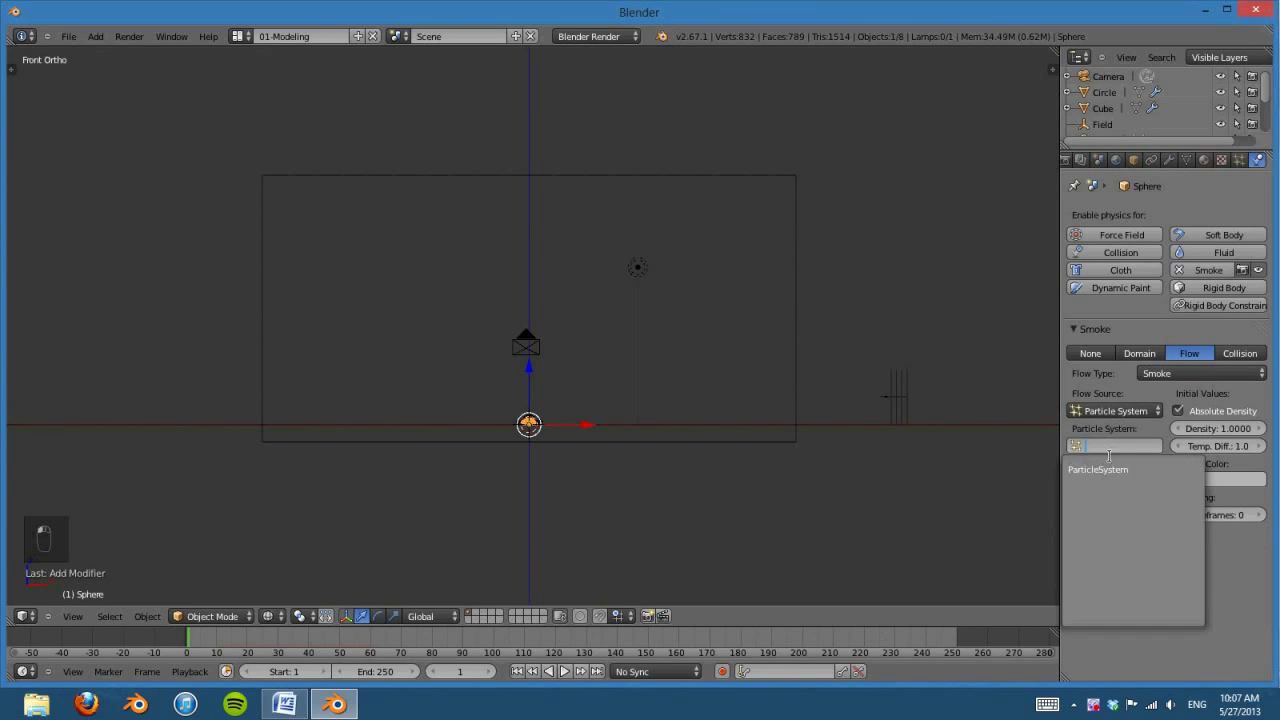
pyautogui.click(1098, 469)
# Step: Play the simulation to examine the smoke trails behind the particles from the front and an angled view, and return to frame 1
pyautogui.scroll(2, 1006, 598)
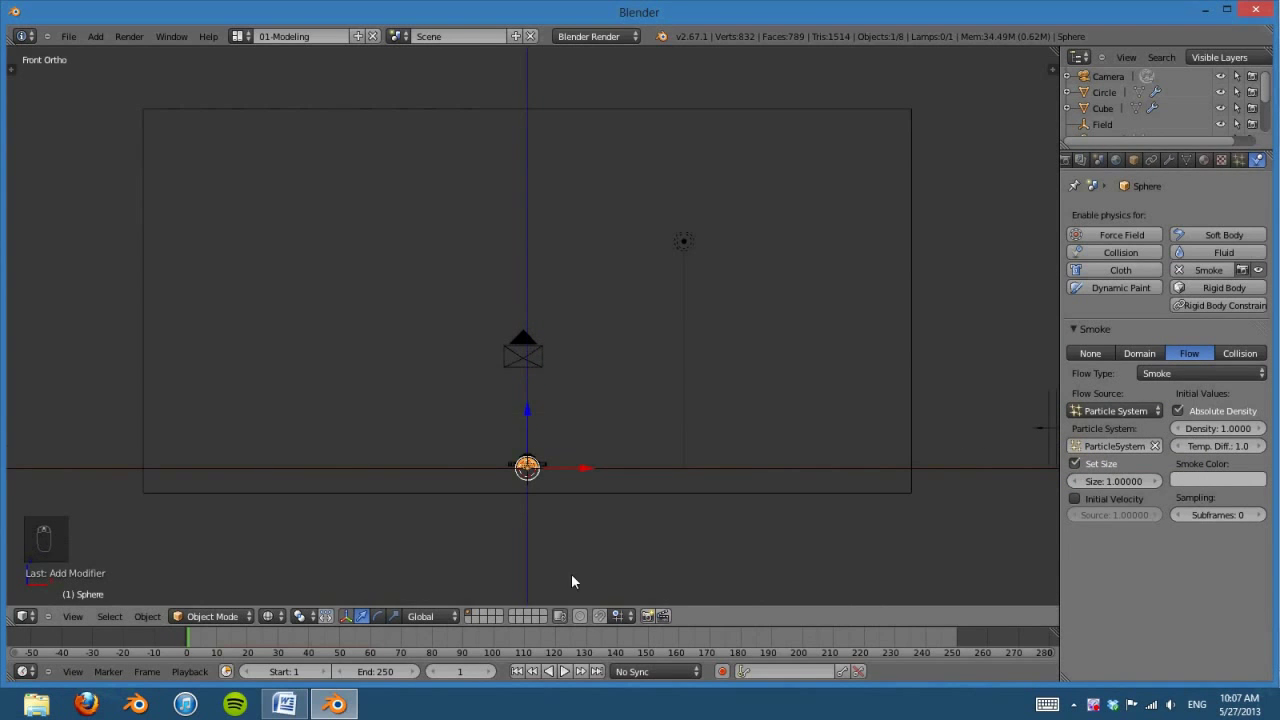
pyautogui.scroll(3, 602, 520)
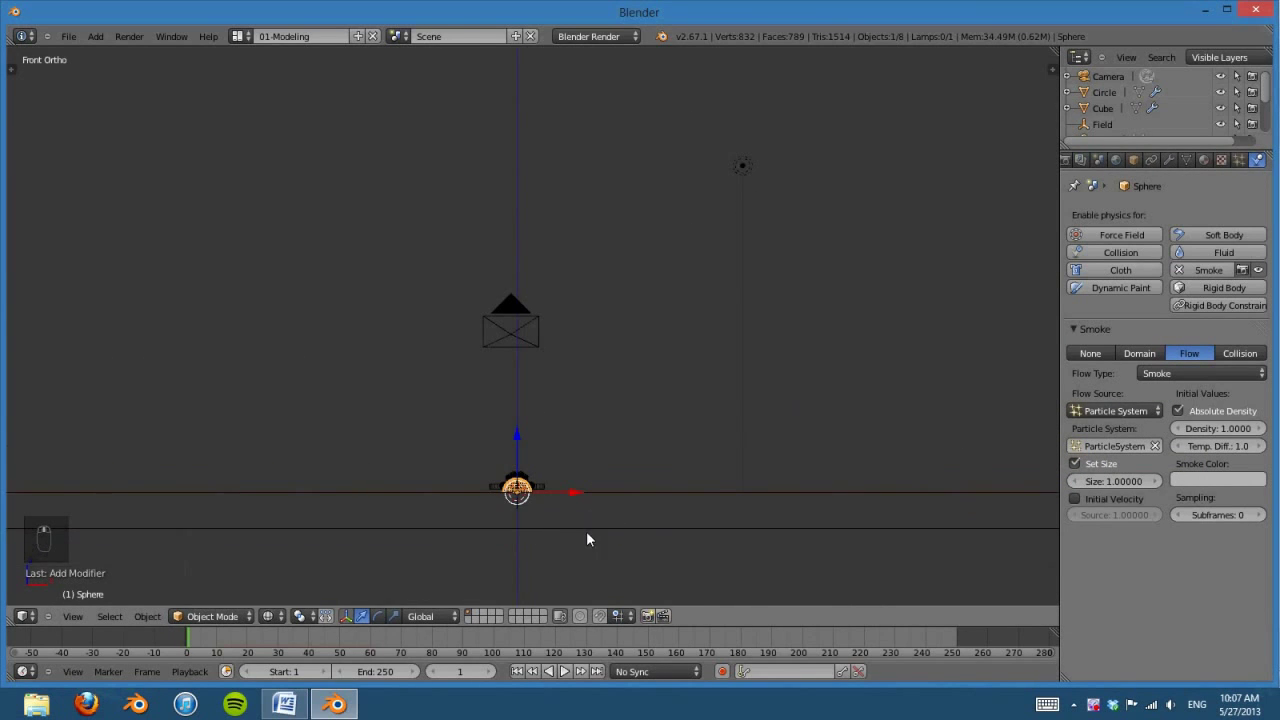
pyautogui.scroll(-3, 595, 532)
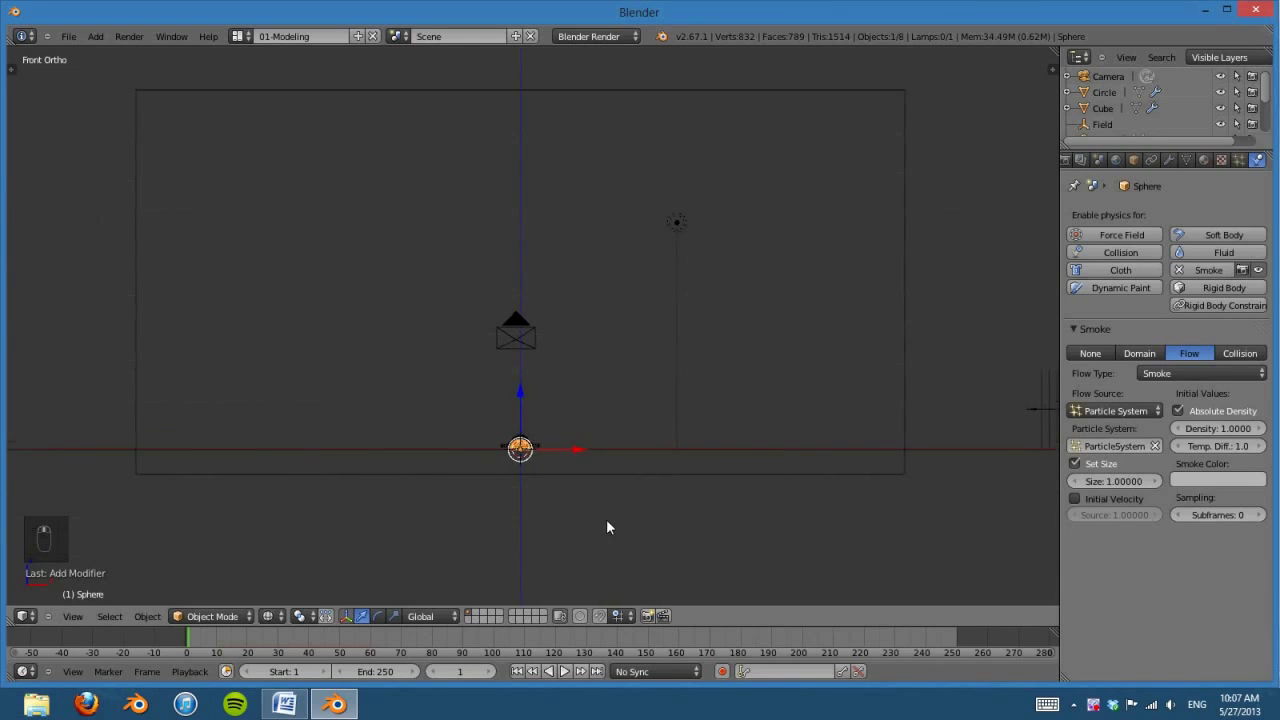
pyautogui.click(566, 671)
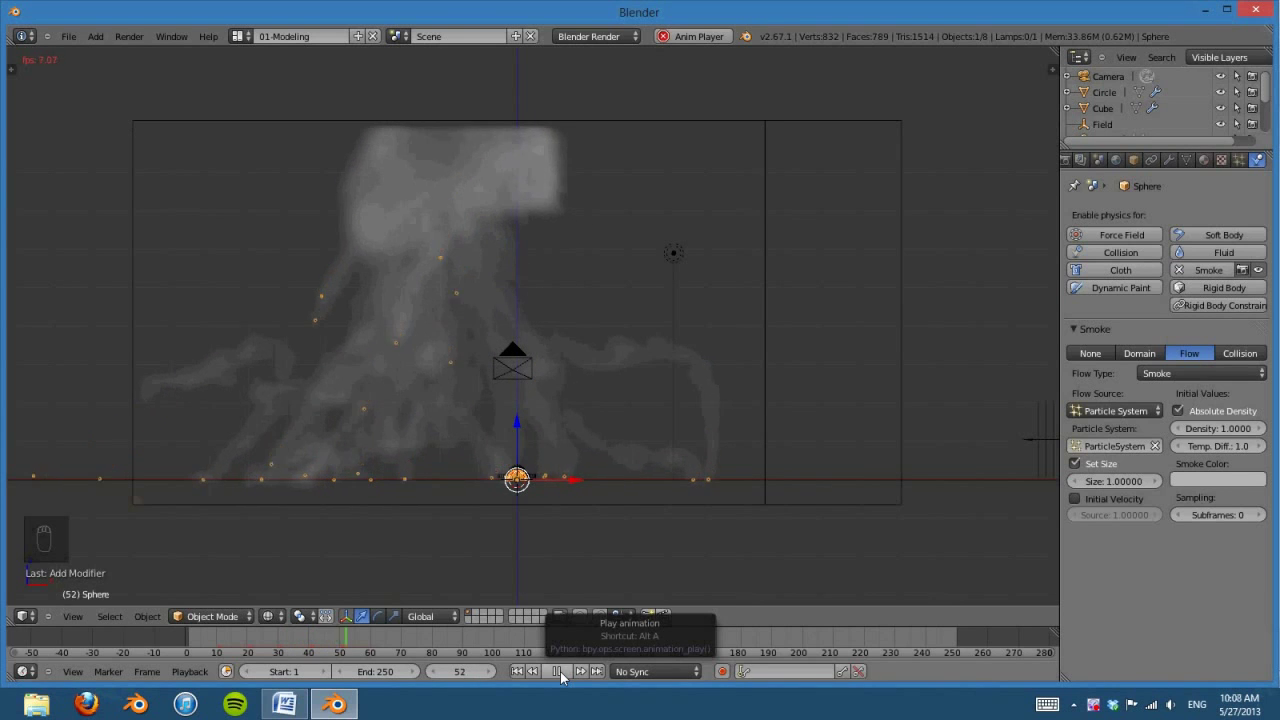
pyautogui.click(560, 673)
pyautogui.moveTo(697, 576); pyautogui.dragTo(762, 506, button='middle')
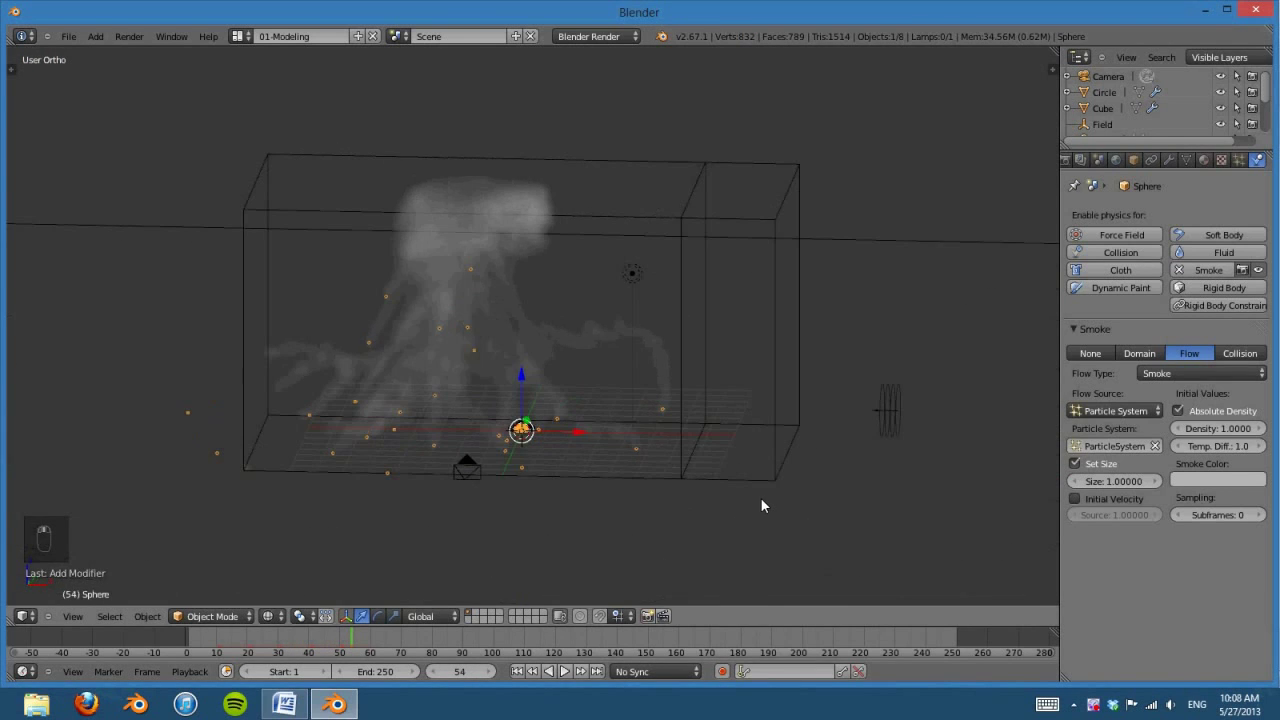
pyautogui.press('KP_1')
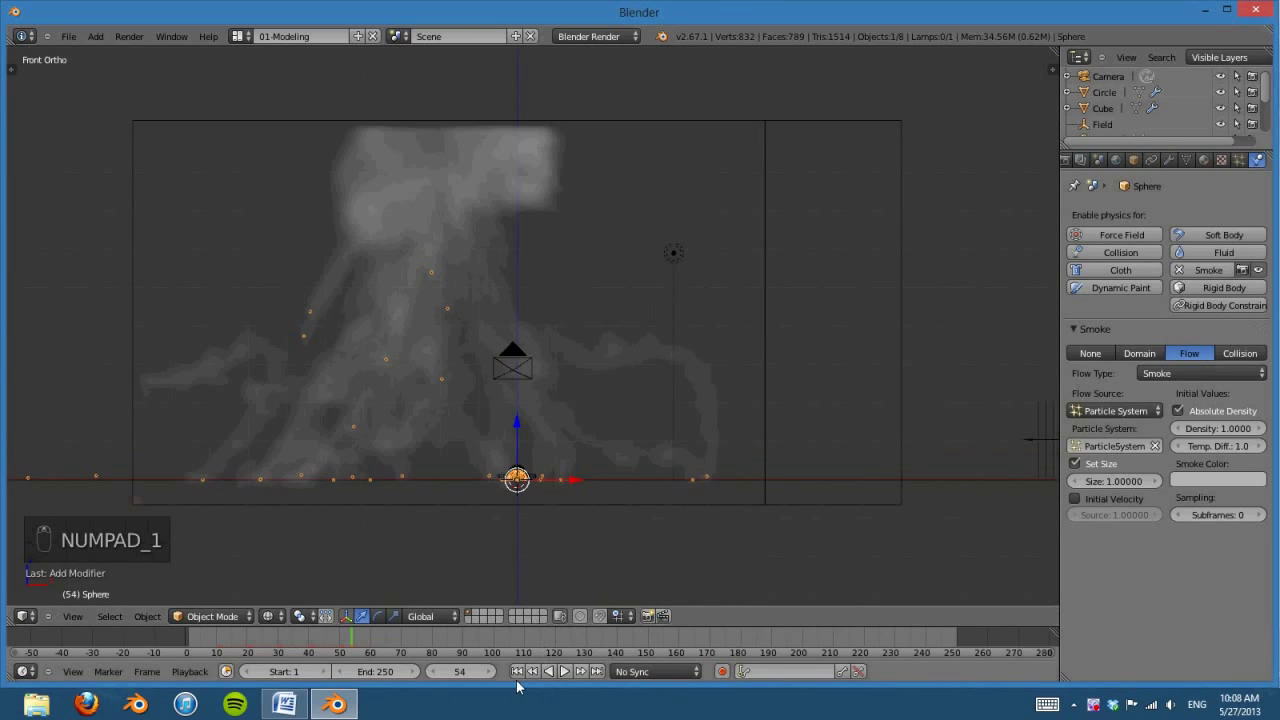
pyautogui.click(517, 671)
# Step: Replay the explosion, pausing during the early burst and again once the trails have spread, and return to frame 1
pyautogui.click(564, 671)
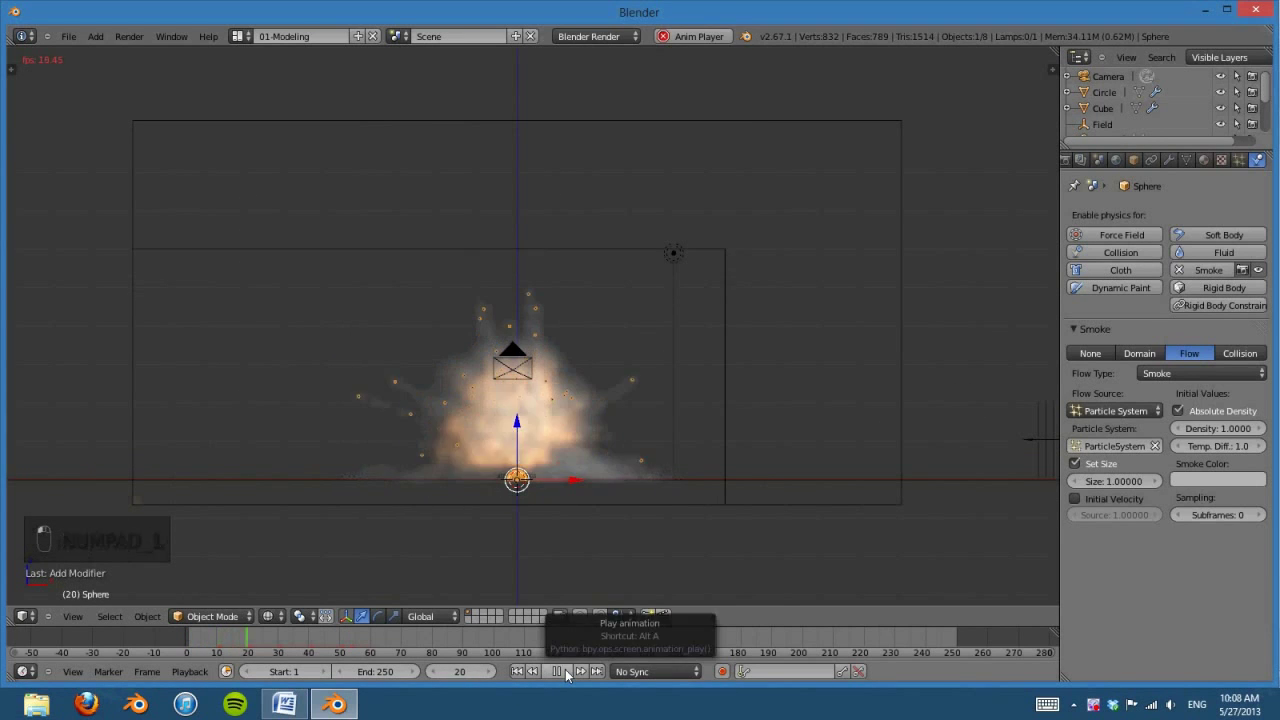
pyautogui.click(565, 669)
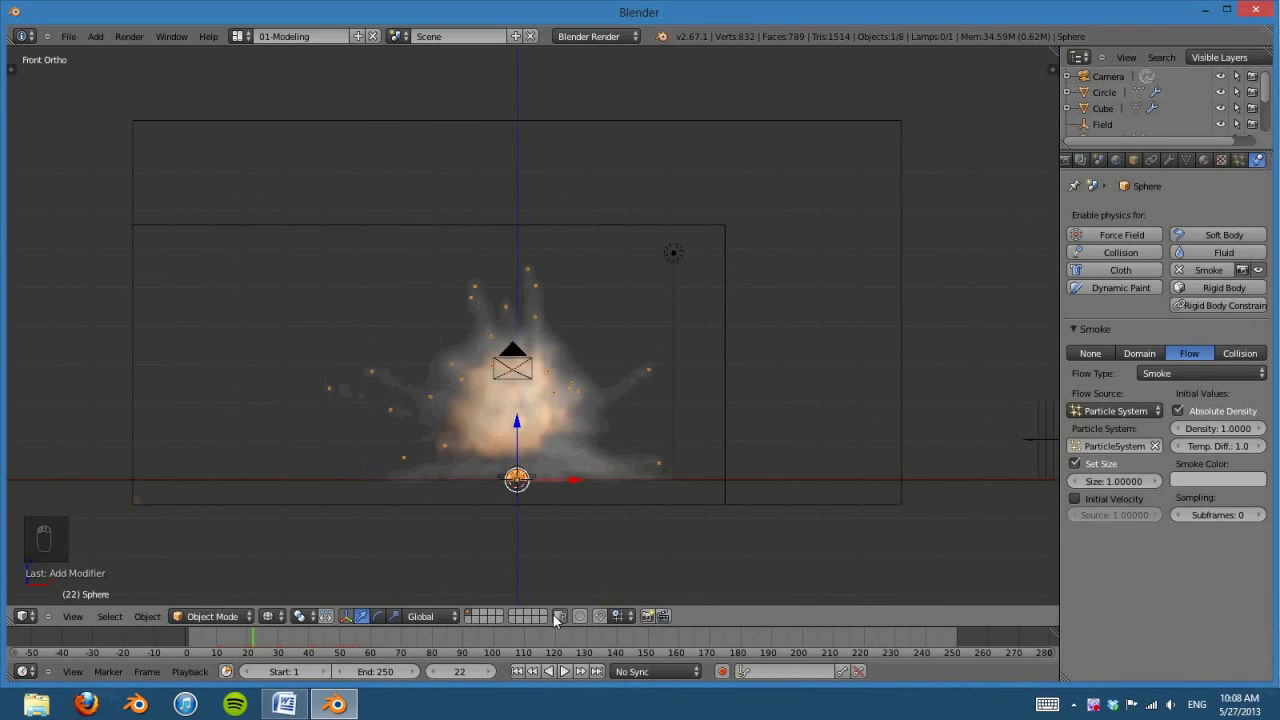
pyautogui.click(565, 671)
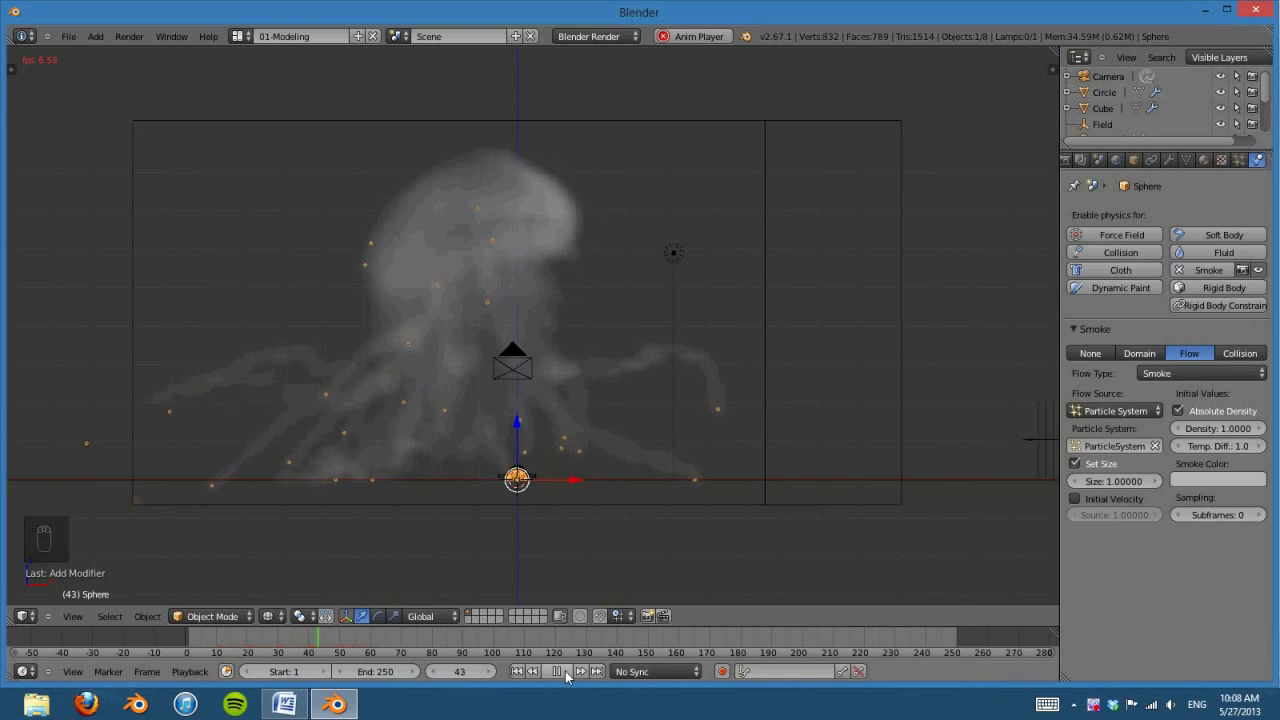
pyautogui.click(564, 673)
pyautogui.moveTo(568, 266); pyautogui.dragTo(557, 456, button='middle')
pyautogui.press('KP_1')
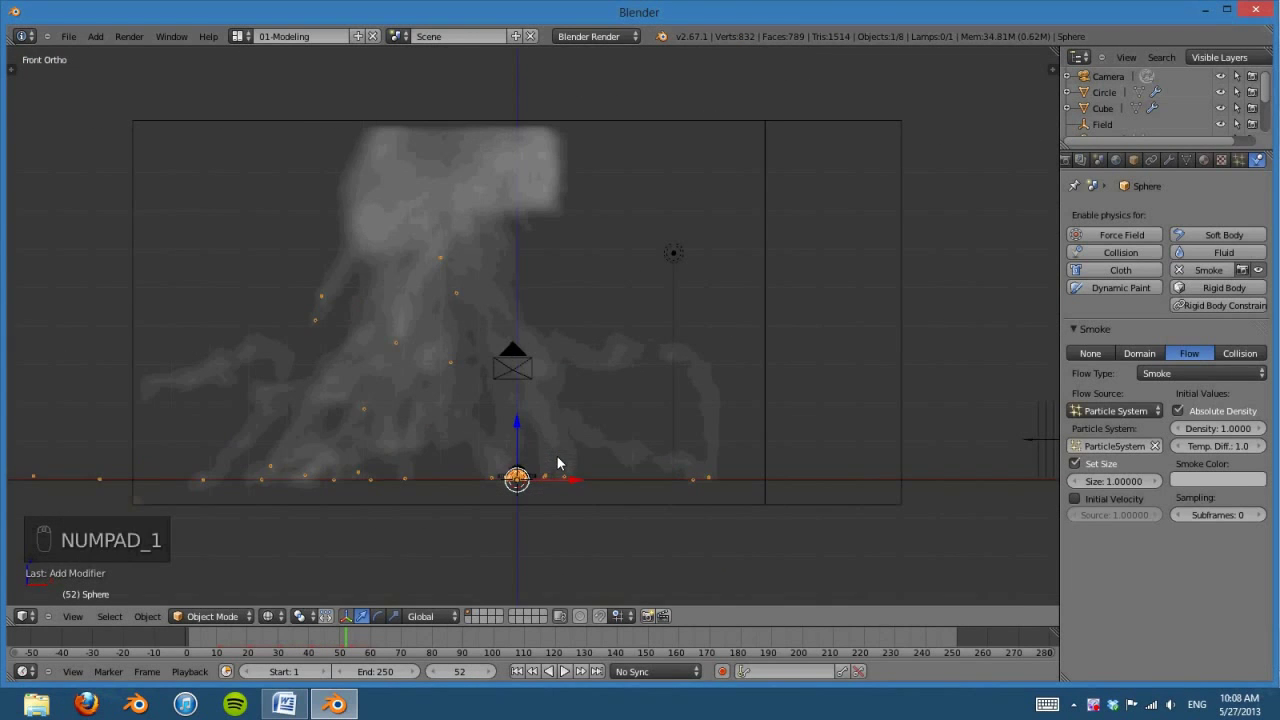
pyautogui.click(517, 672)
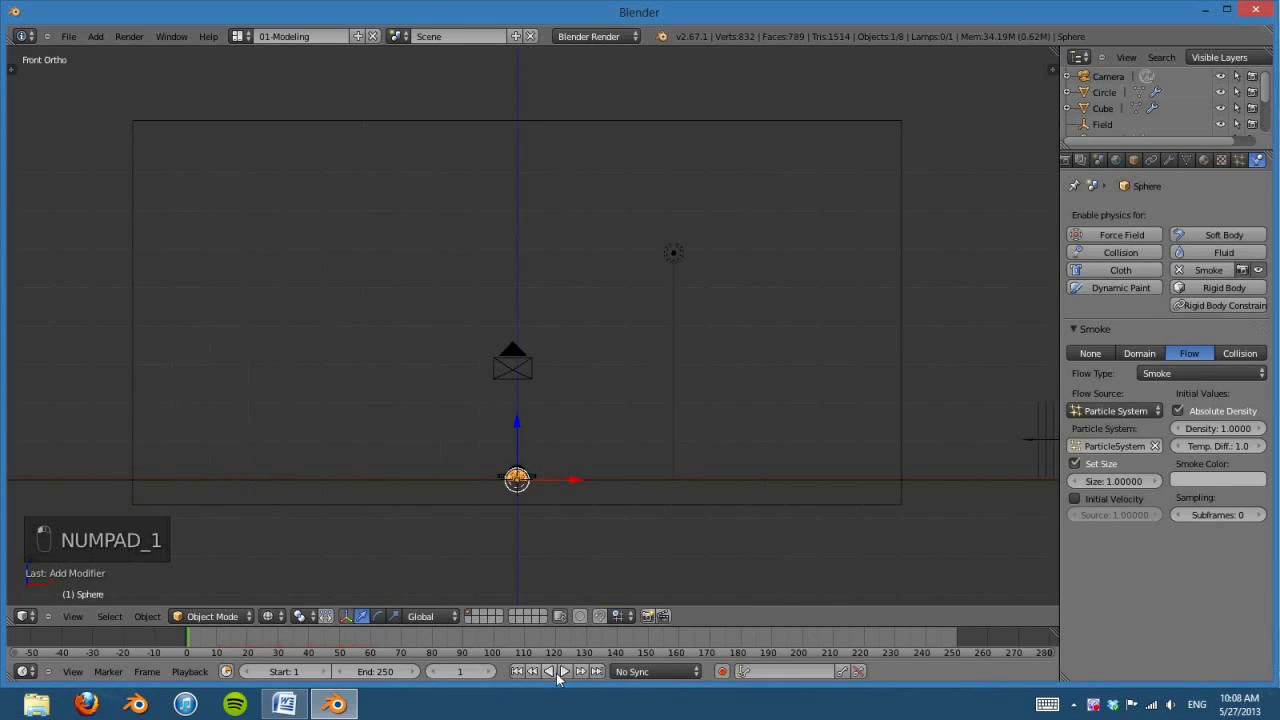
# Step: Play the explosion in front view and pause during the early burst to examine the smoke trails up close
pyautogui.click(564, 672)
pyautogui.click(565, 673)
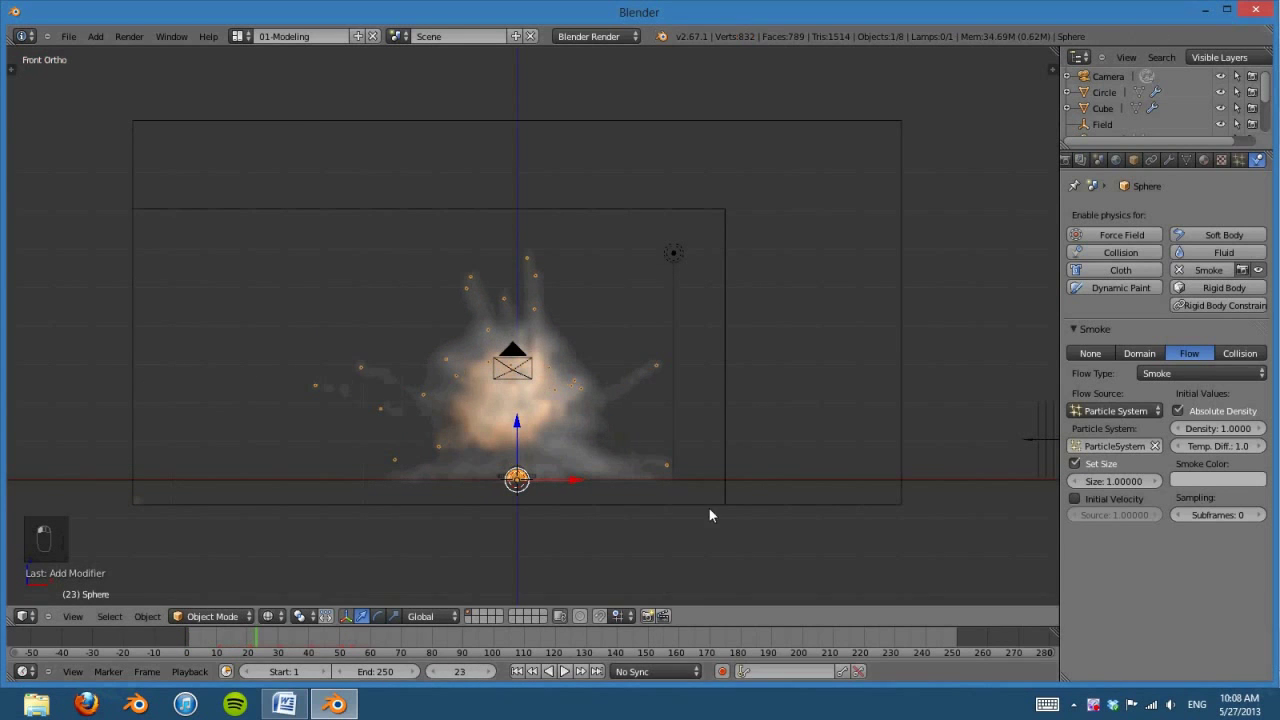
pyautogui.scroll(4, 659, 366)
pyautogui.scroll(-4, 742, 437)
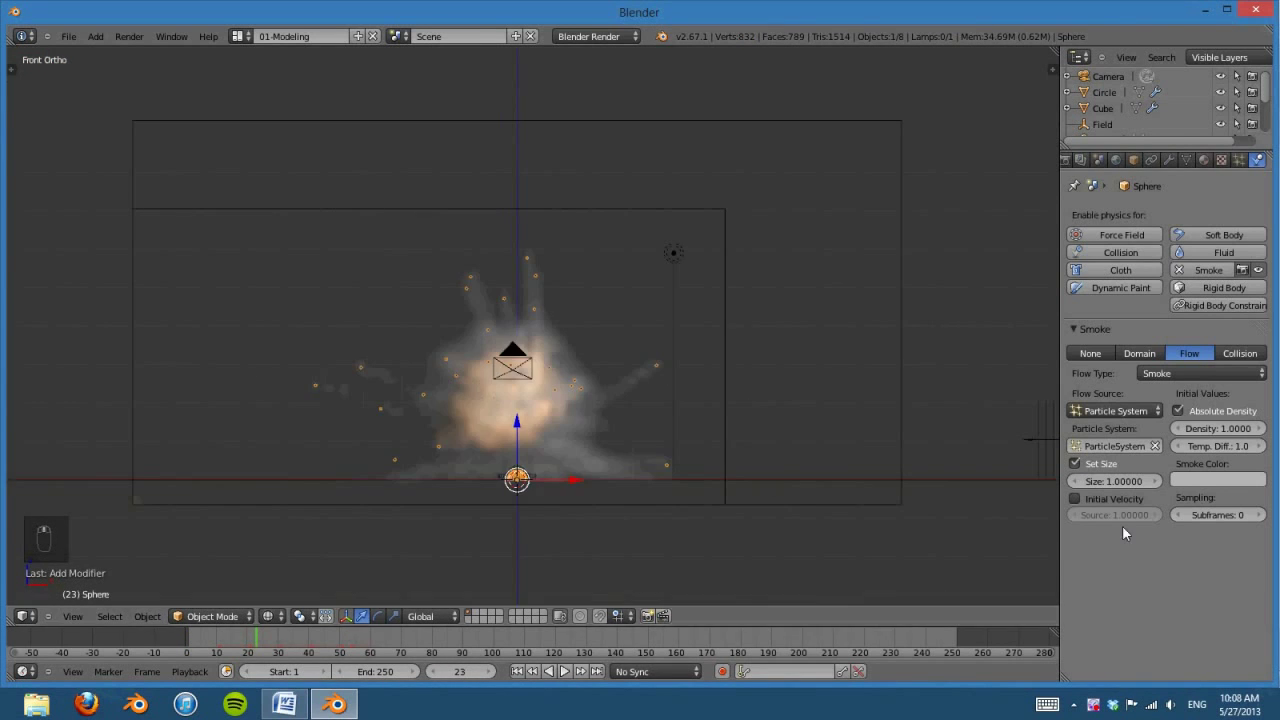
# Step: Set the dome smoke flow's sampling subframes to 2, replay the simulation twice to check the trails, and return to frame 1
pyautogui.click(1259, 515)
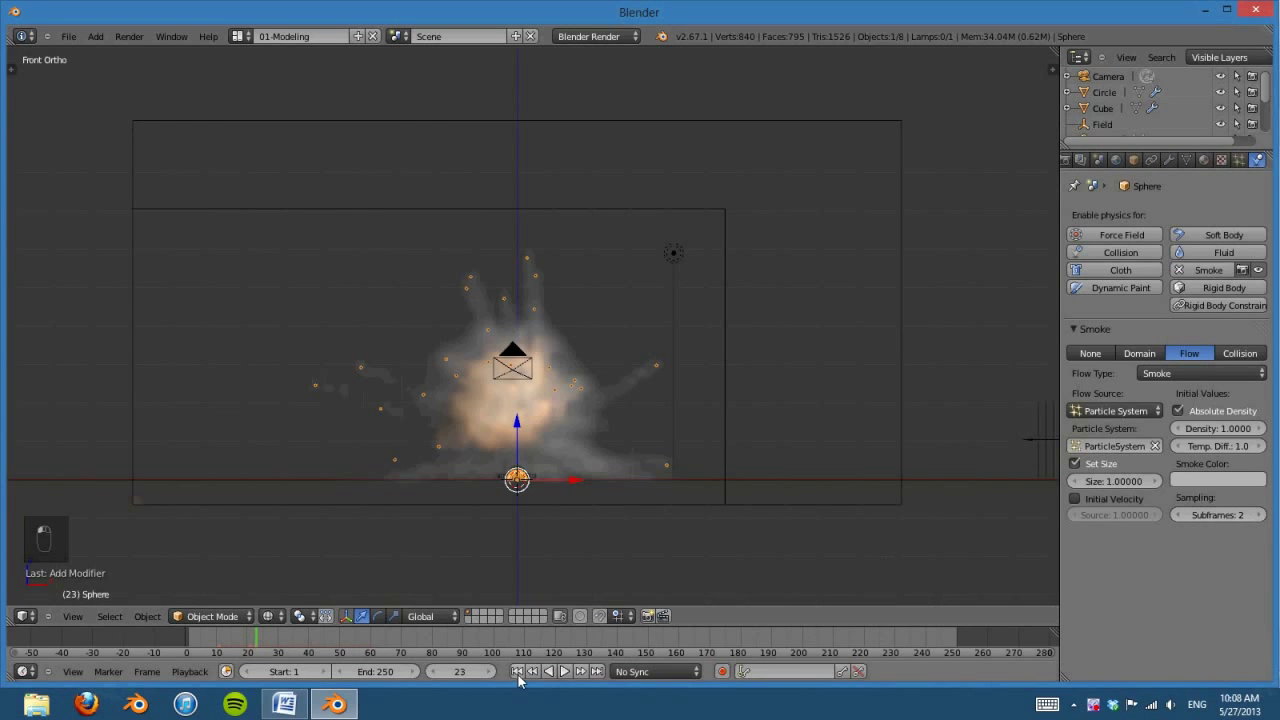
pyautogui.click(517, 671)
pyautogui.click(563, 671)
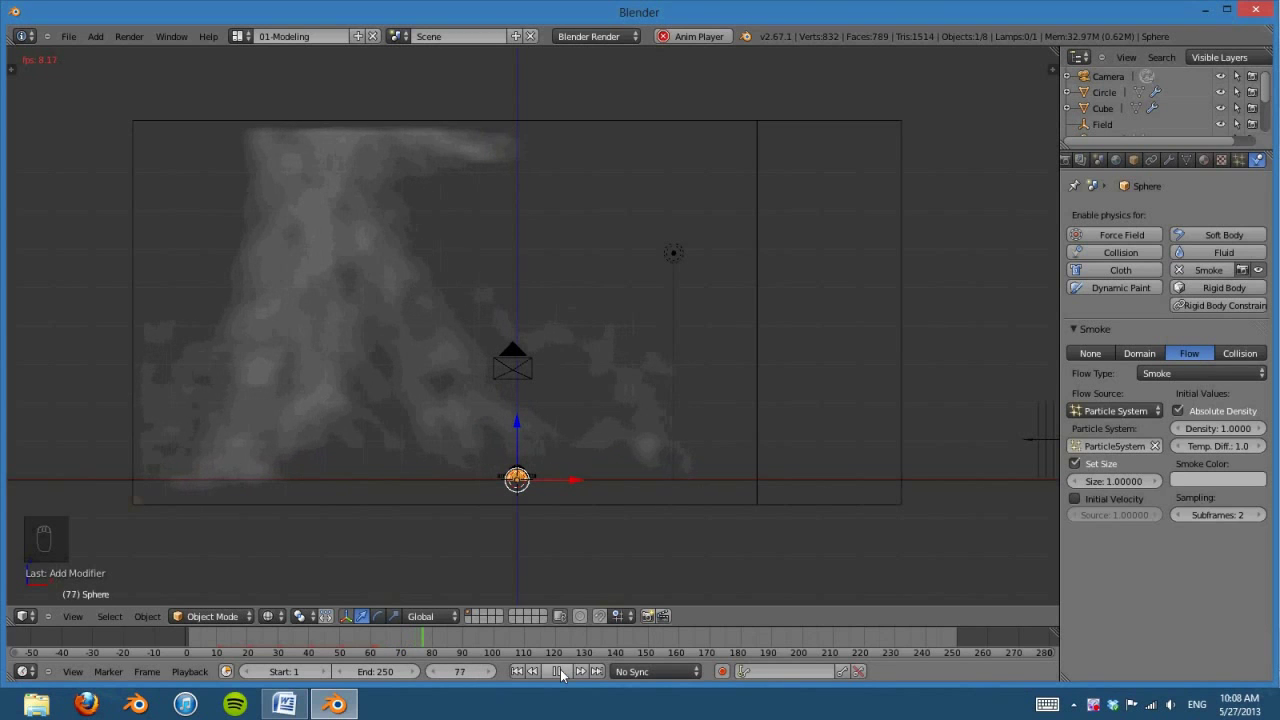
pyautogui.click(560, 671)
pyautogui.click(518, 672)
pyautogui.click(564, 671)
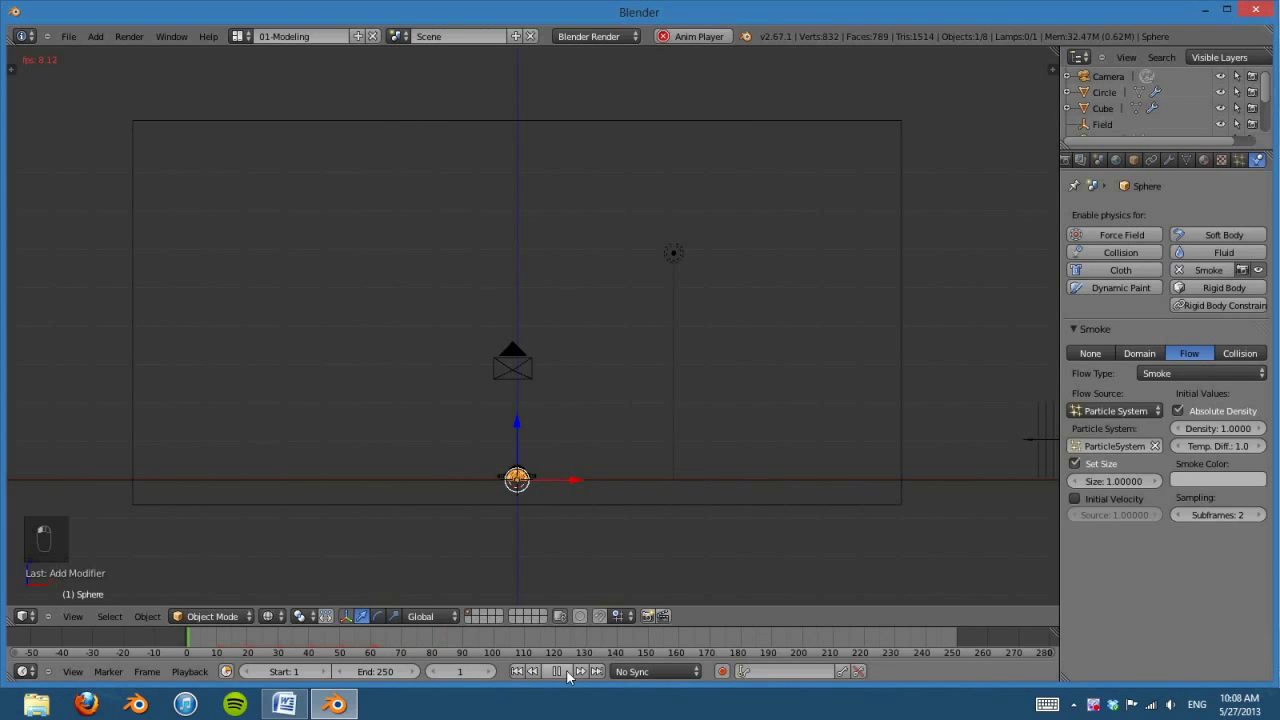
pyautogui.click(560, 670)
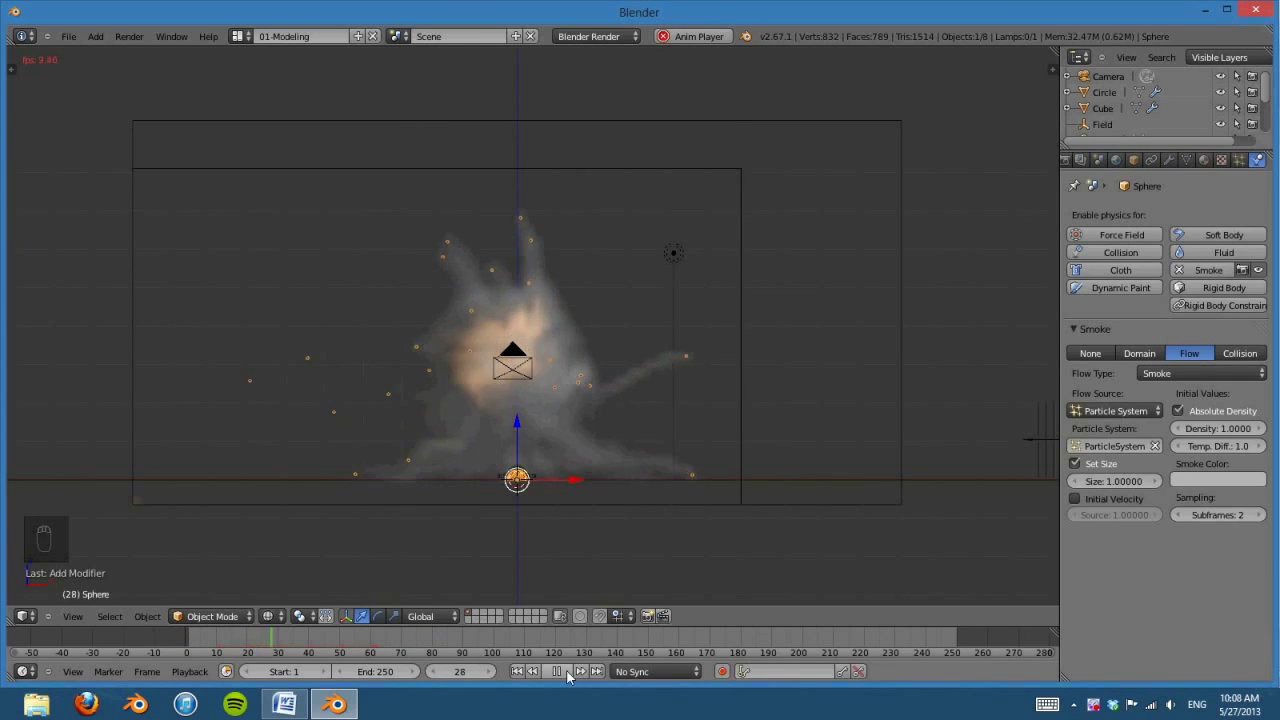
pyautogui.click(517, 671)
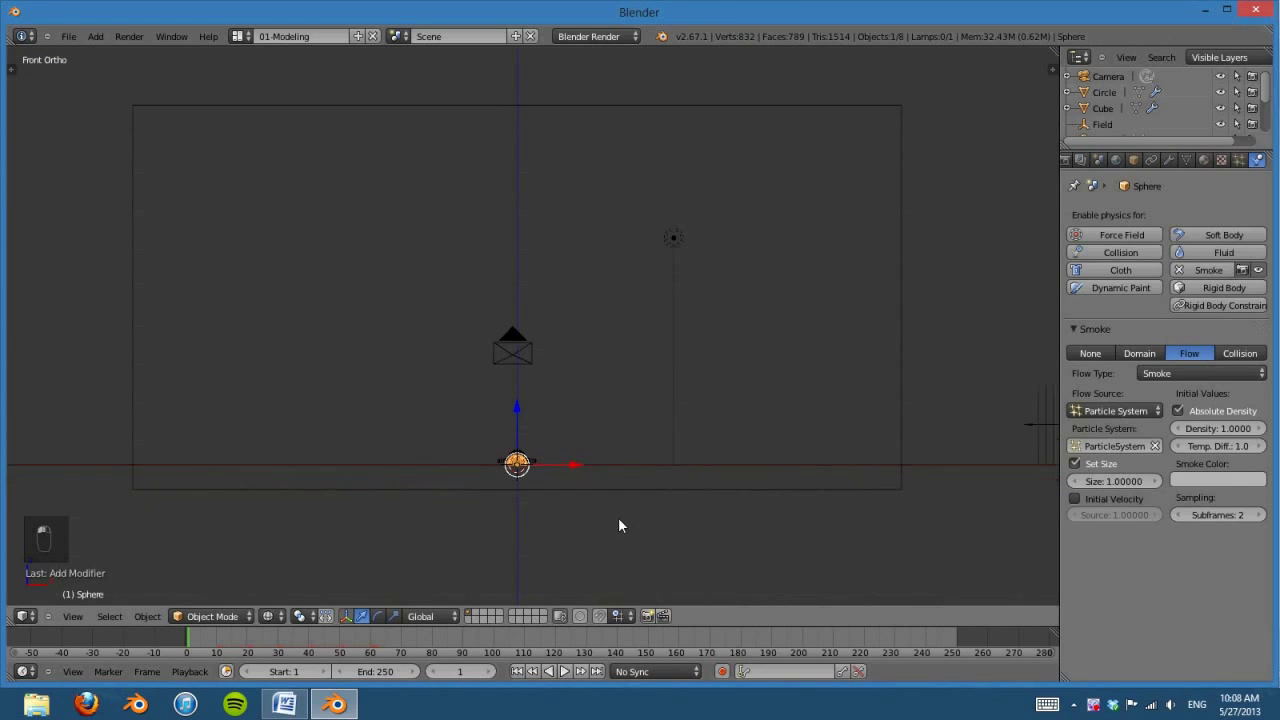
# Step: Make the ground plane a smoke collision object with the static collision type
pyautogui.keyDown('shift'); pyautogui.moveTo(618, 517); pyautogui.dragTo(702, 503, button='middle'); pyautogui.keyUp('shift')
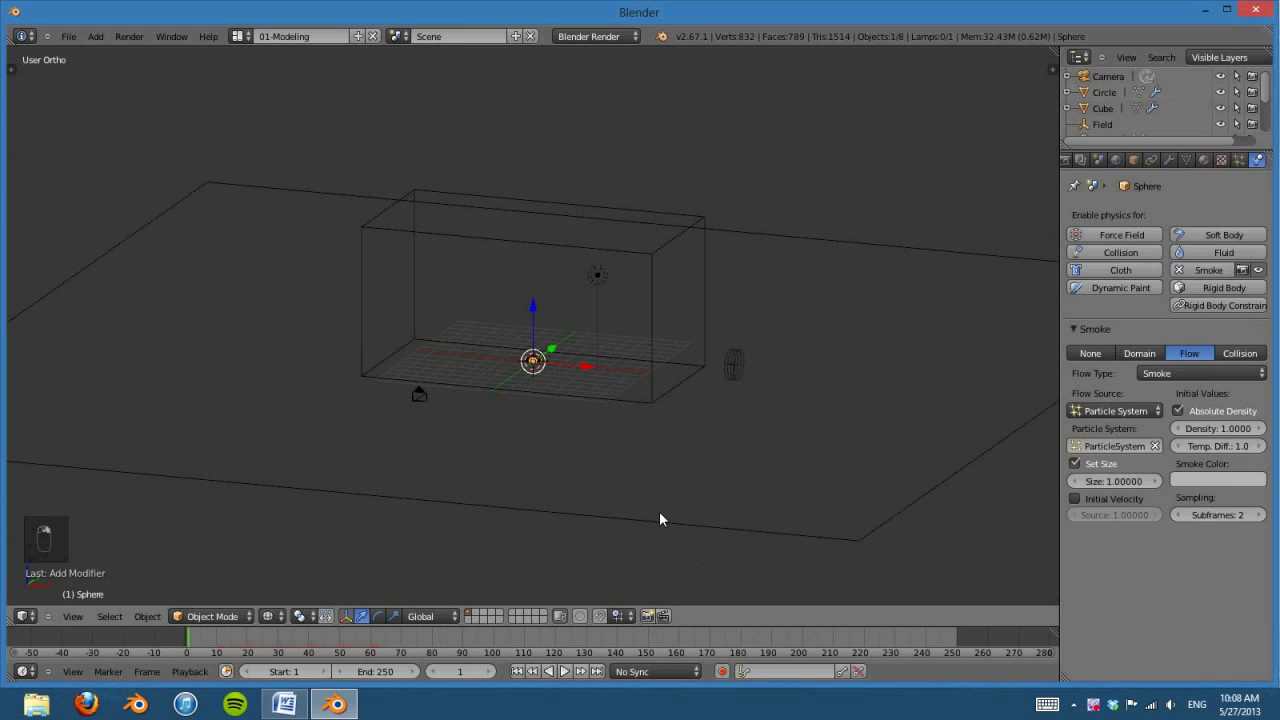
pyautogui.rightClick(660, 519)
pyautogui.press('KP_1')
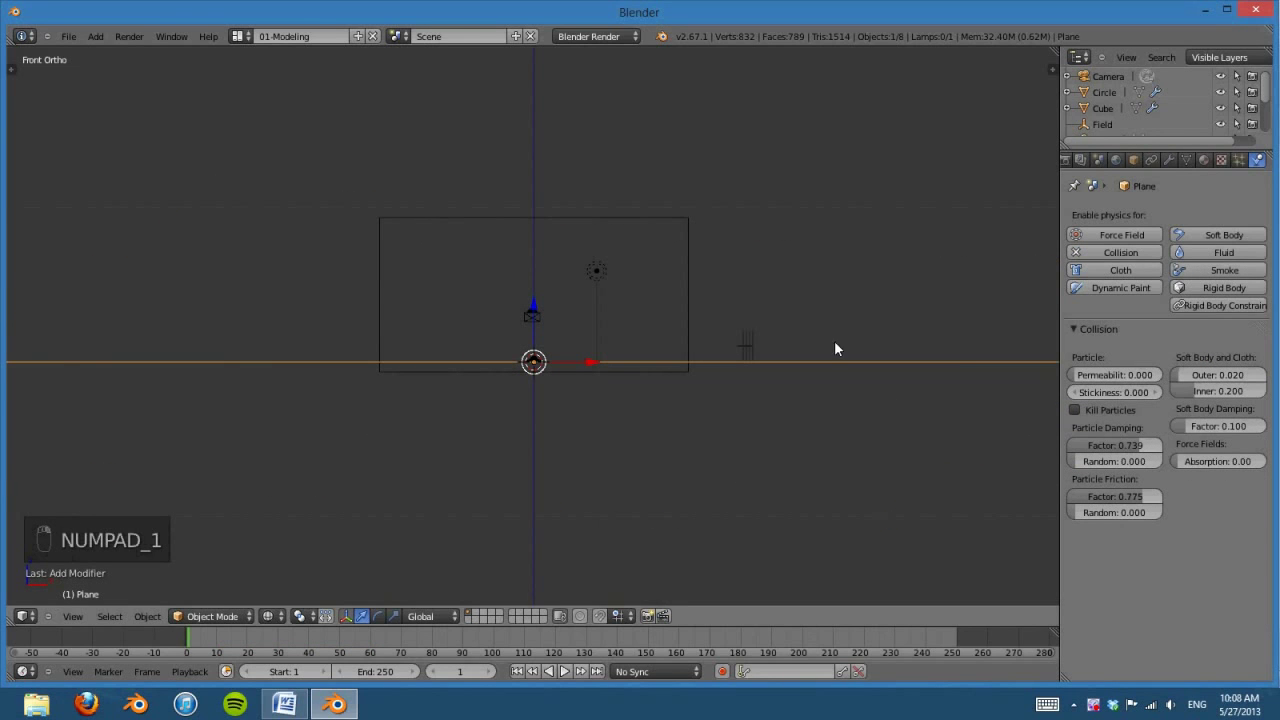
pyautogui.click(1081, 322)
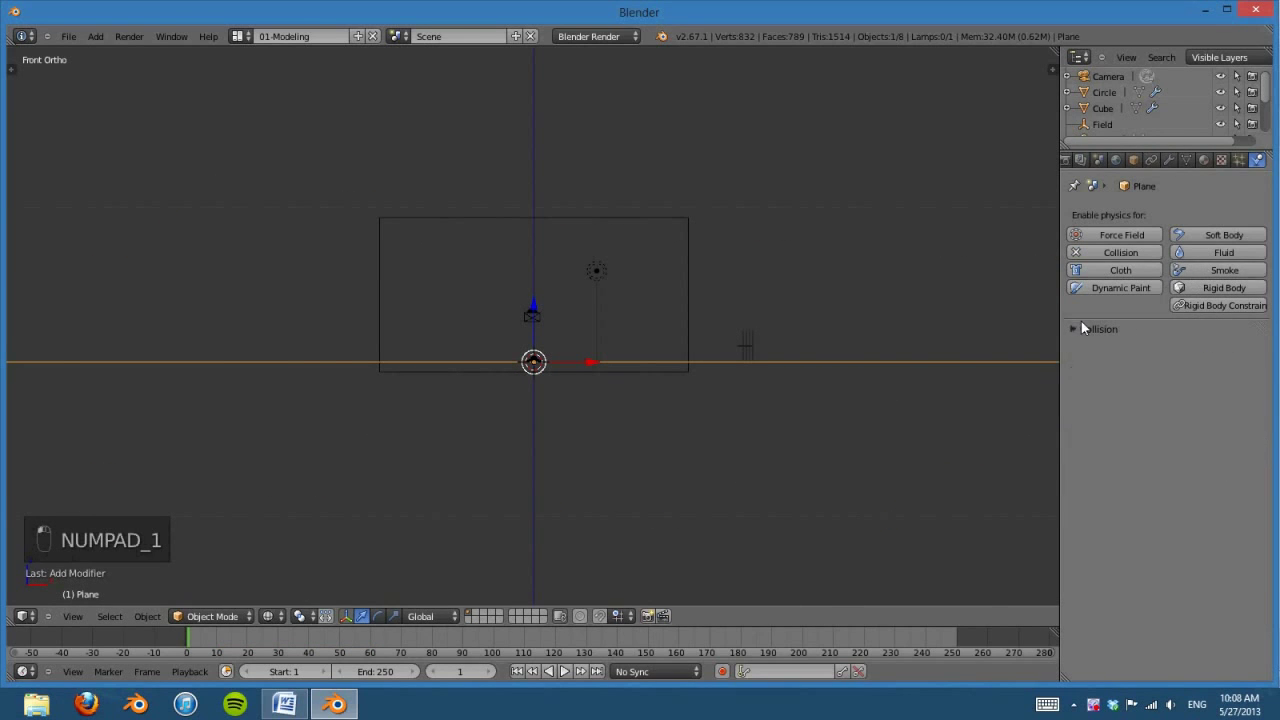
pyautogui.click(1224, 270)
pyautogui.click(1240, 372)
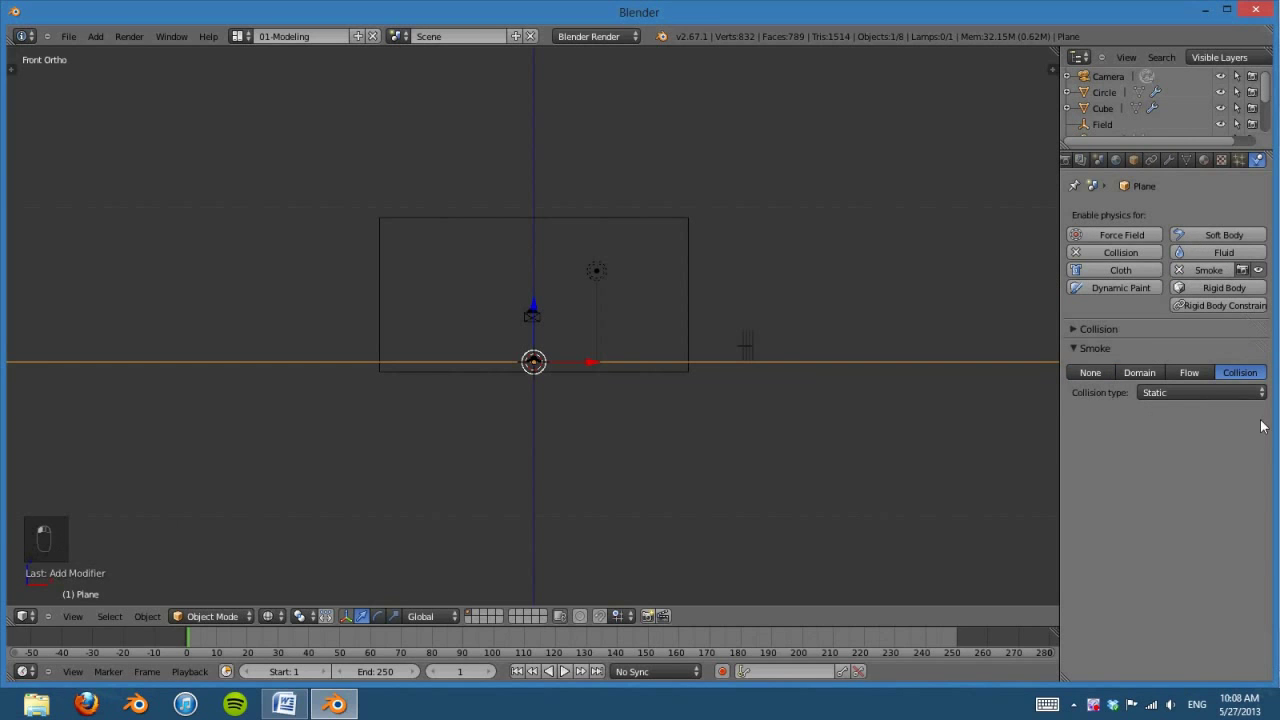
# Step: Play the simulation, pause at frame 40, and examine the smoke around the ground plane from the front and an angled view
pyautogui.scroll(3, 766, 437)
pyautogui.scroll(5, 588, 437)
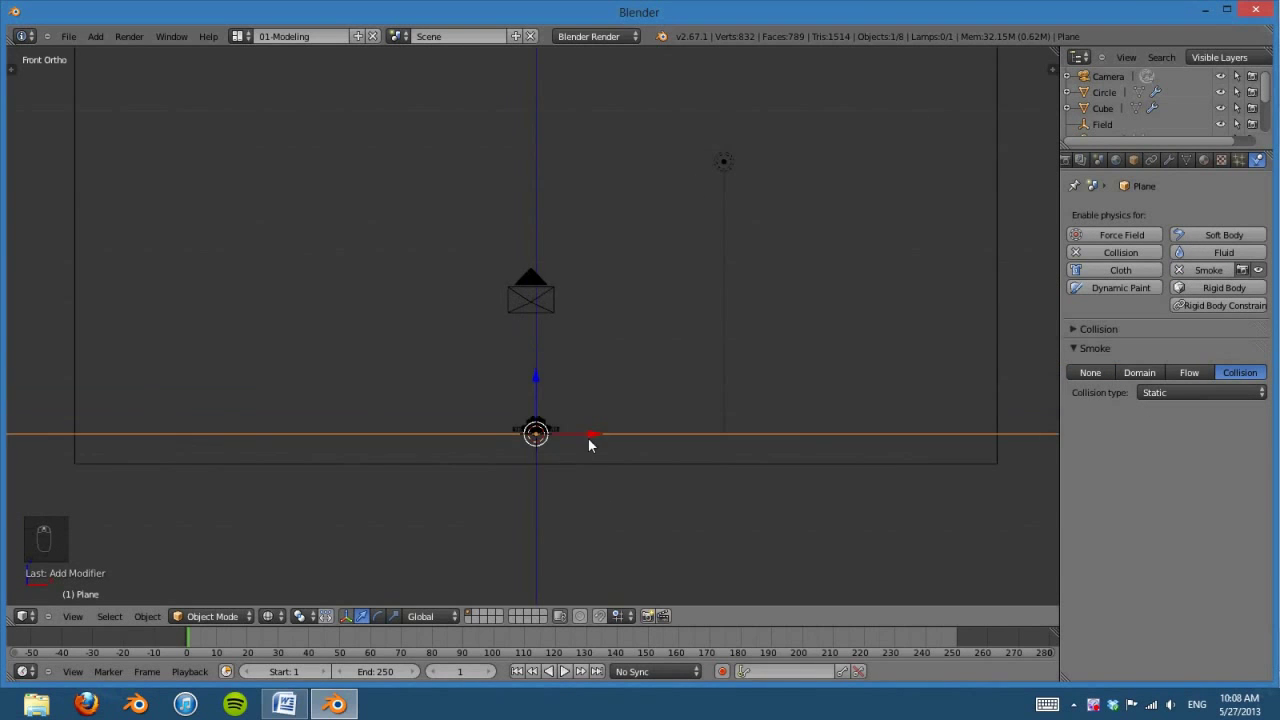
pyautogui.keyDown('shift'); pyautogui.scroll(-2, 536, 447); pyautogui.keyUp('shift')
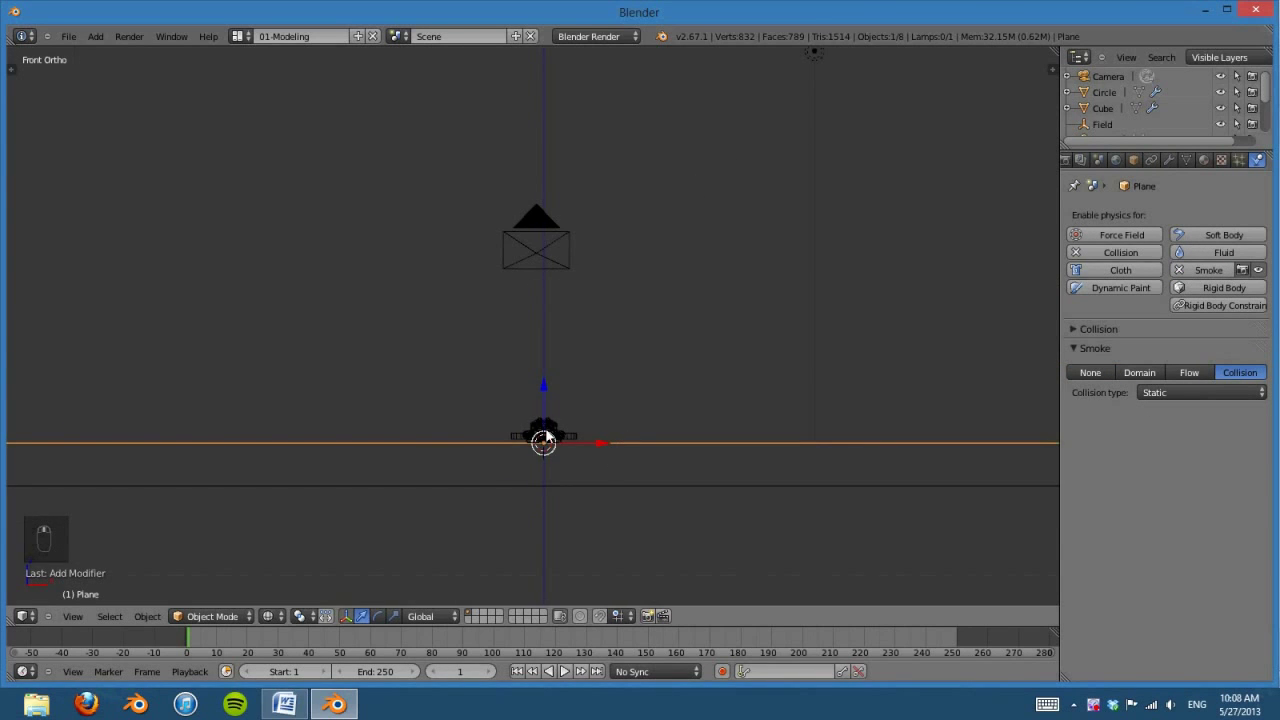
pyautogui.click(565, 671)
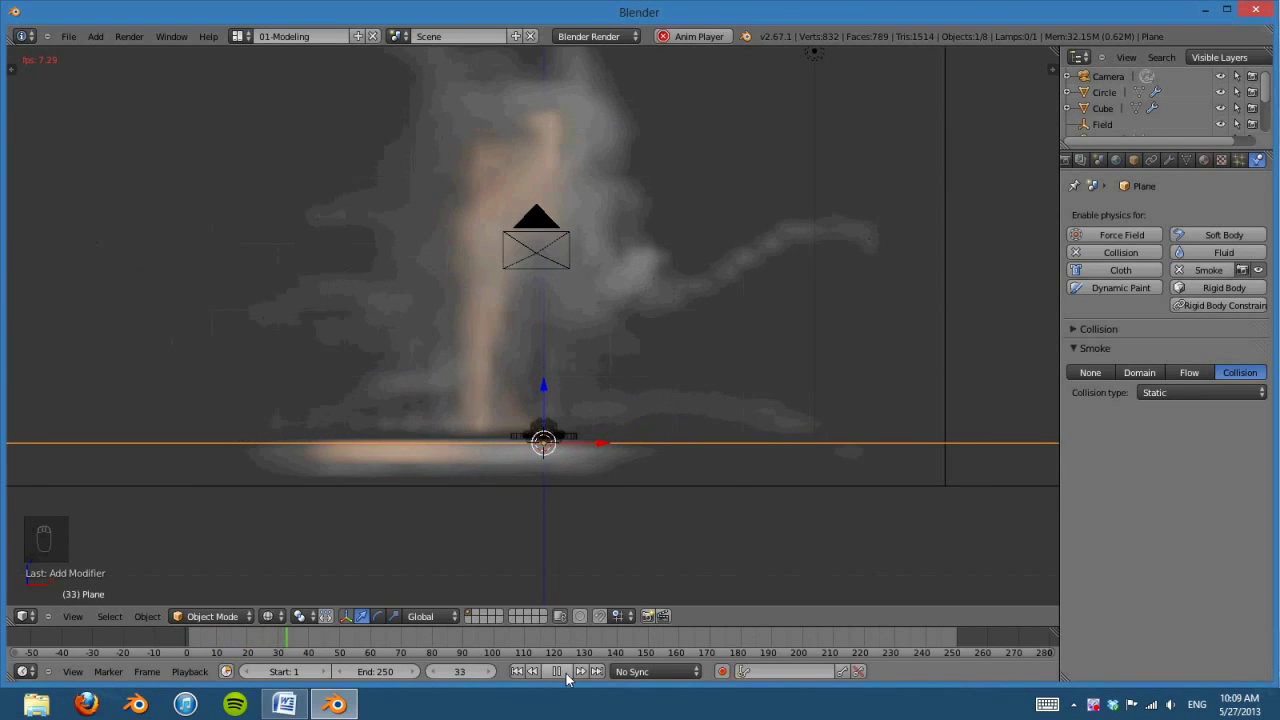
pyautogui.click(560, 671)
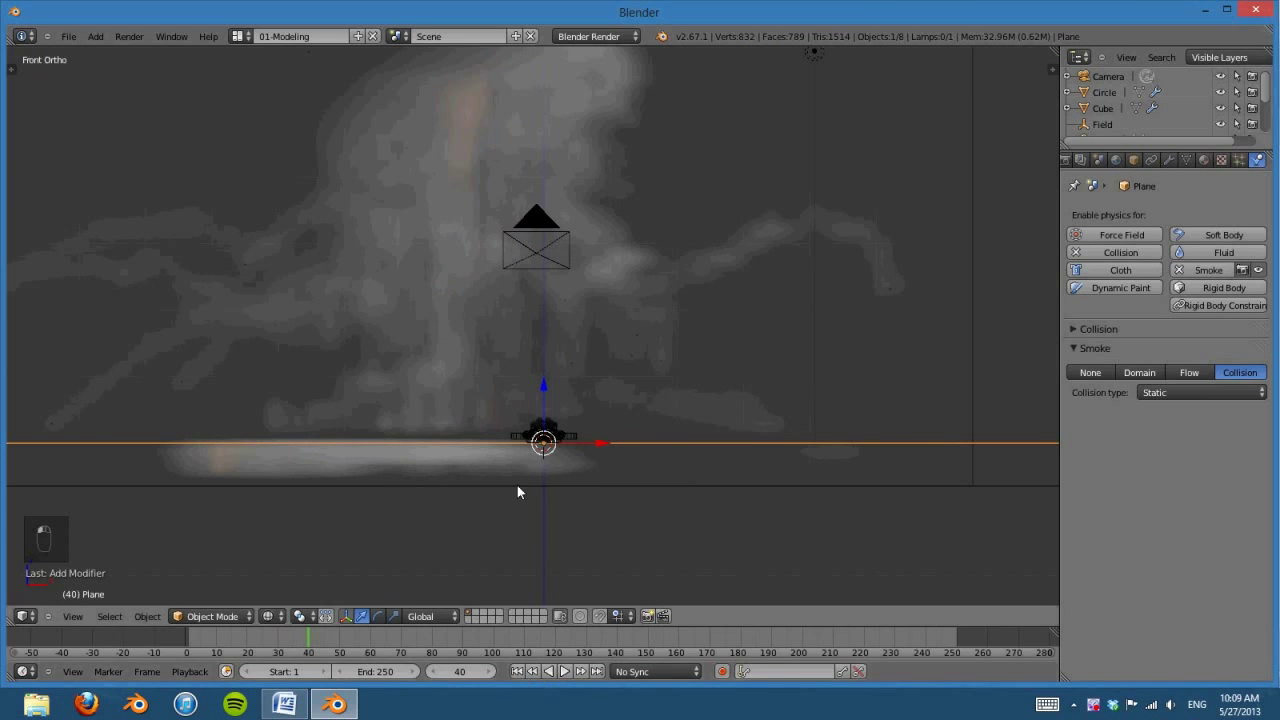
pyautogui.scroll(-3, 681, 472)
pyautogui.moveTo(581, 416); pyautogui.dragTo(698, 403, button='middle')
pyautogui.press('KP_1')
pyautogui.scroll(6, 698, 402)
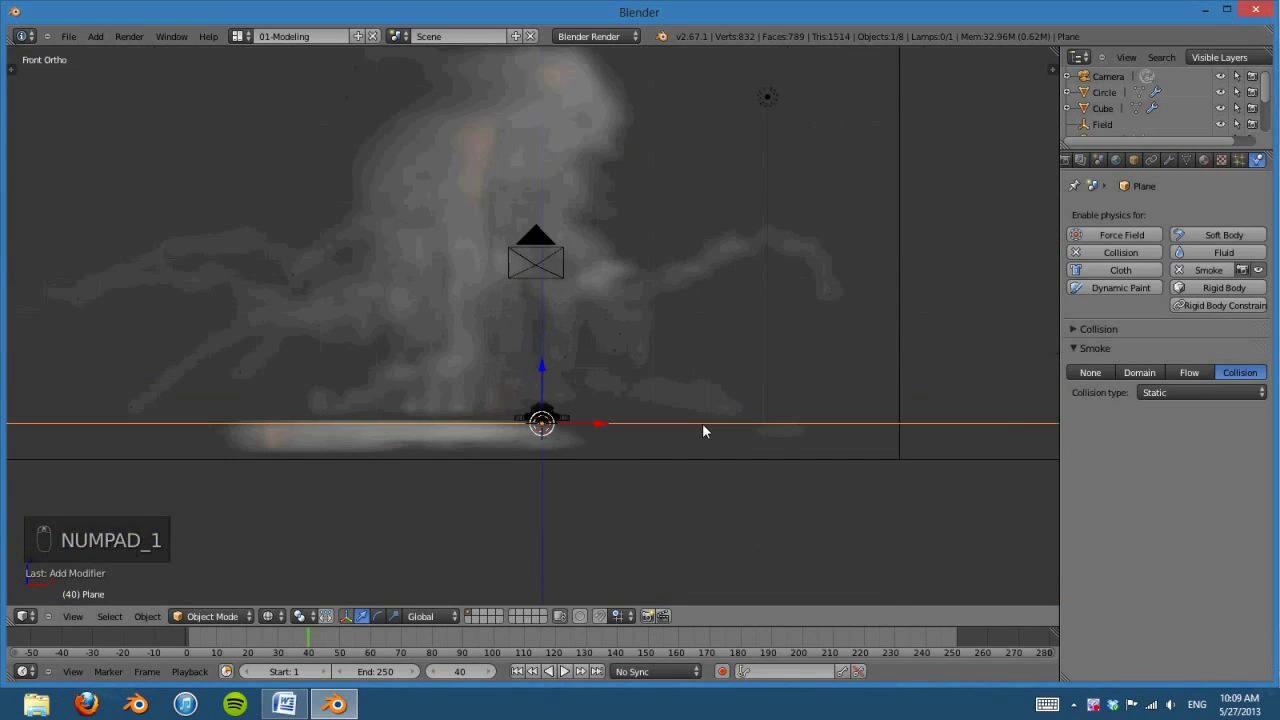
pyautogui.scroll(-5, 587, 523)
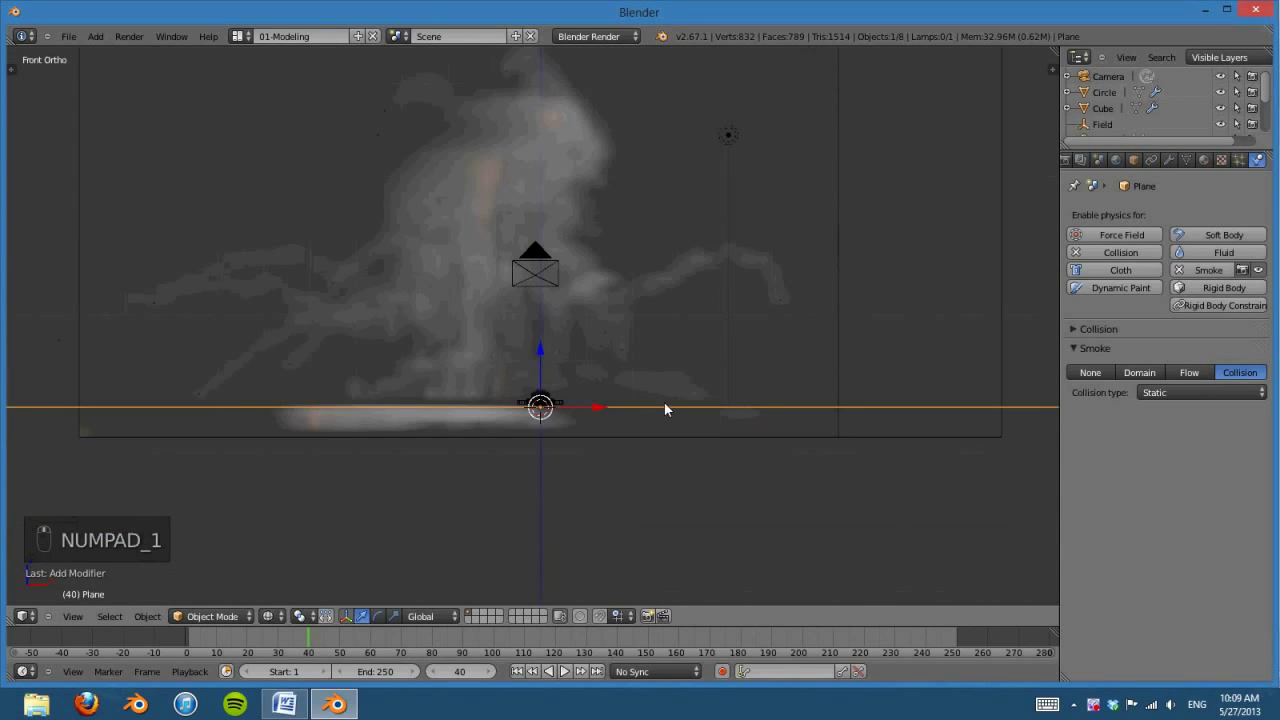
# Step: Replay the simulation from frame 1, stop it once the smoke has spread, and maximize the program window
pyautogui.click(519, 671)
pyautogui.click(564, 671)
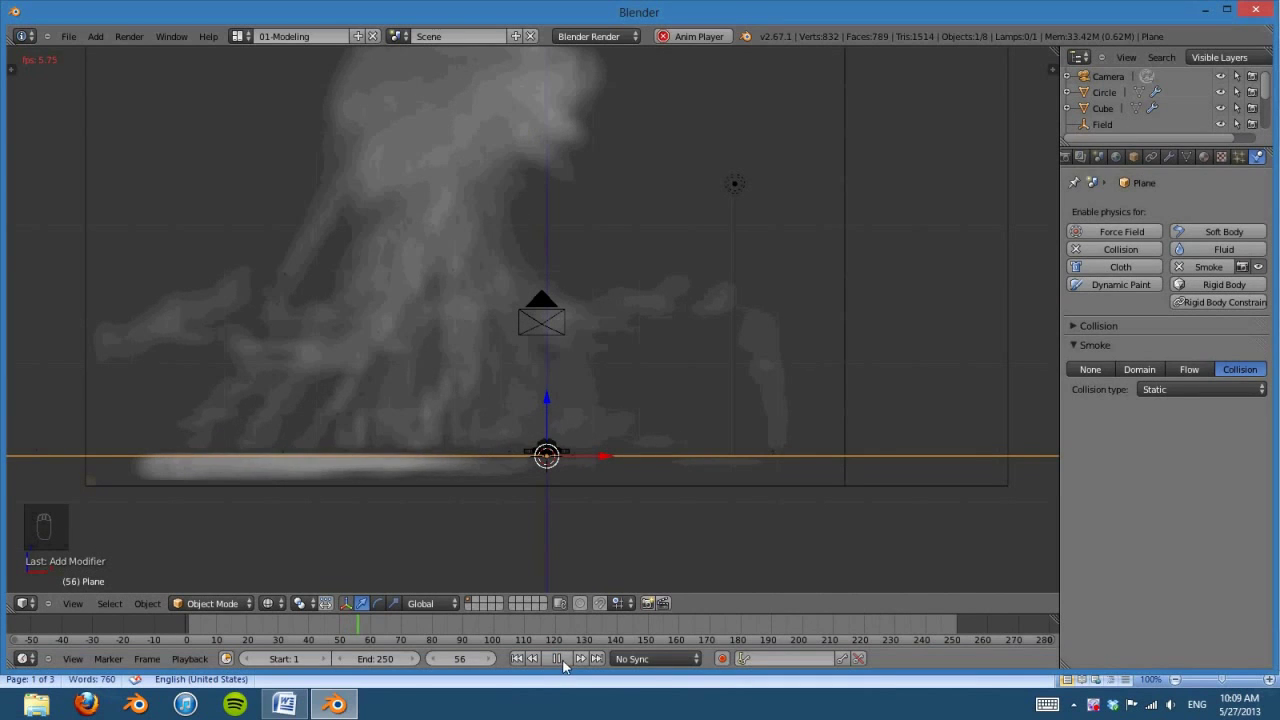
pyautogui.click(550, 660)
pyautogui.click(1230, 13)
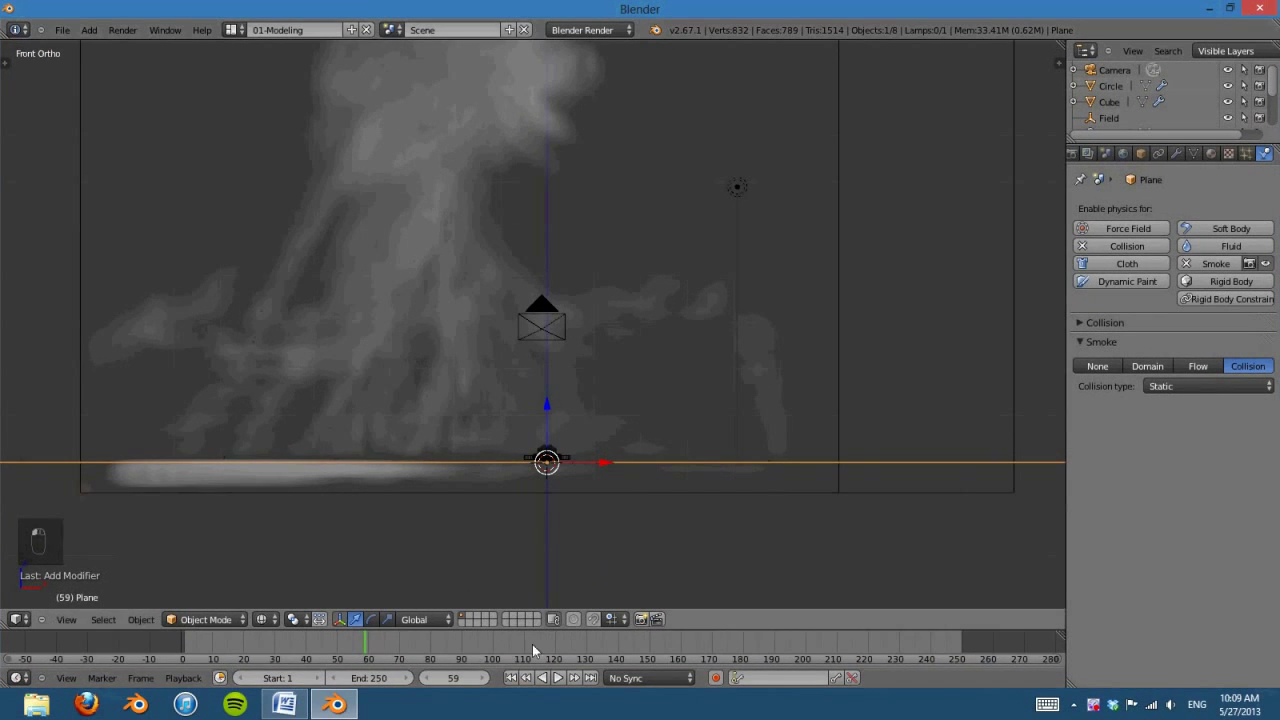
# Step: Replay the explosion, pause at frame 35 to inspect the smoke below the plane from several views, and return to frame 1
pyautogui.click(511, 678)
pyautogui.click(556, 679)
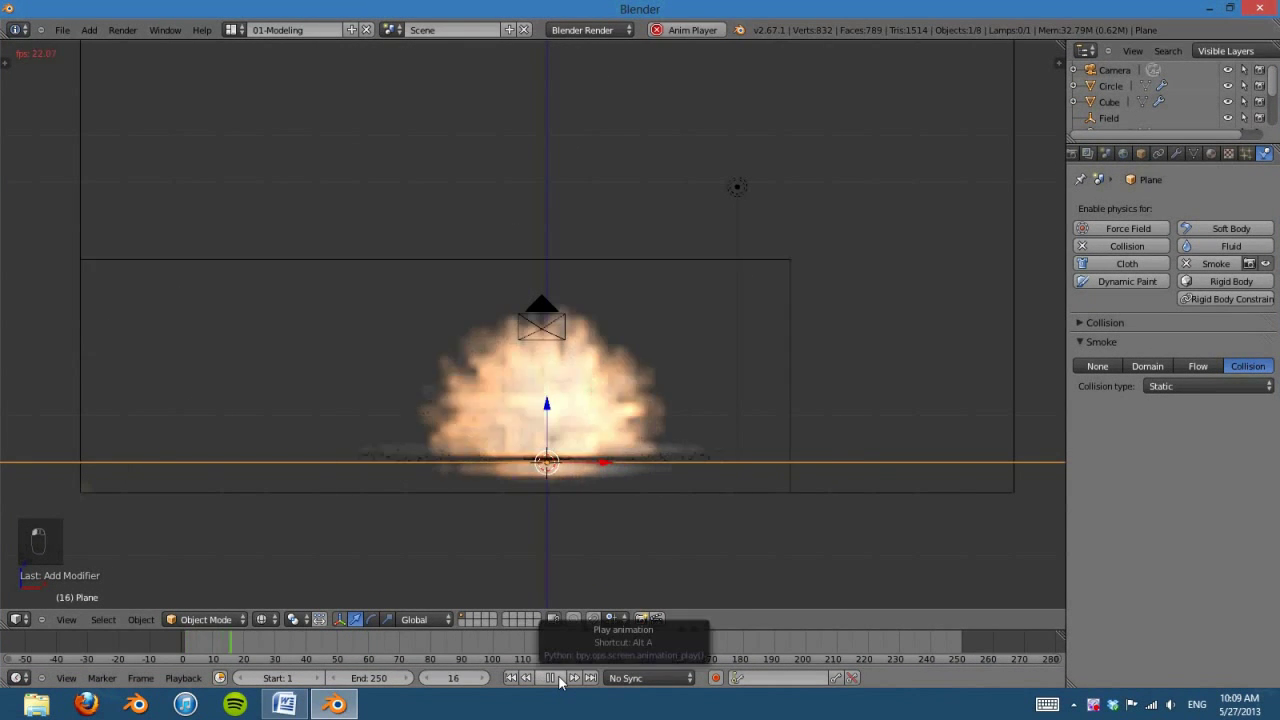
pyautogui.click(551, 678)
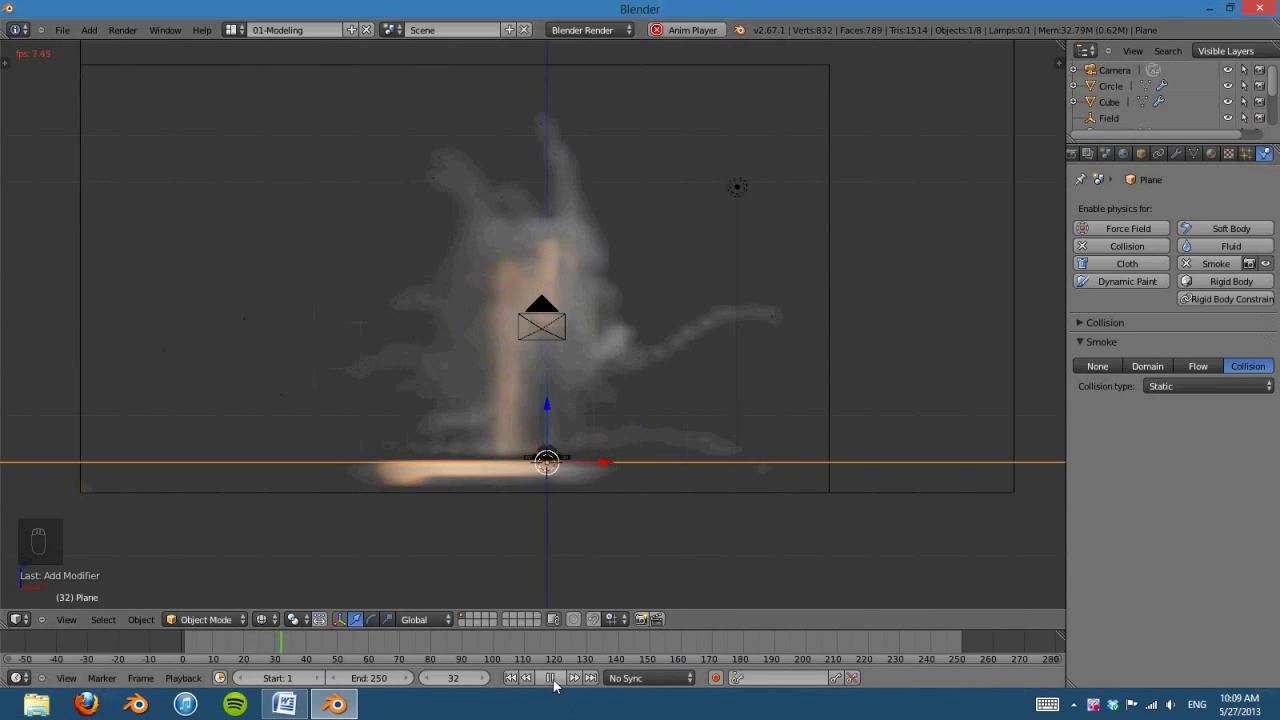
pyautogui.press('KP_1')
pyautogui.scroll(-3, 656, 474)
pyautogui.moveTo(656, 474); pyautogui.dragTo(604, 537, button='middle')
pyautogui.press('KP_1')
pyautogui.scroll(4, 597, 499)
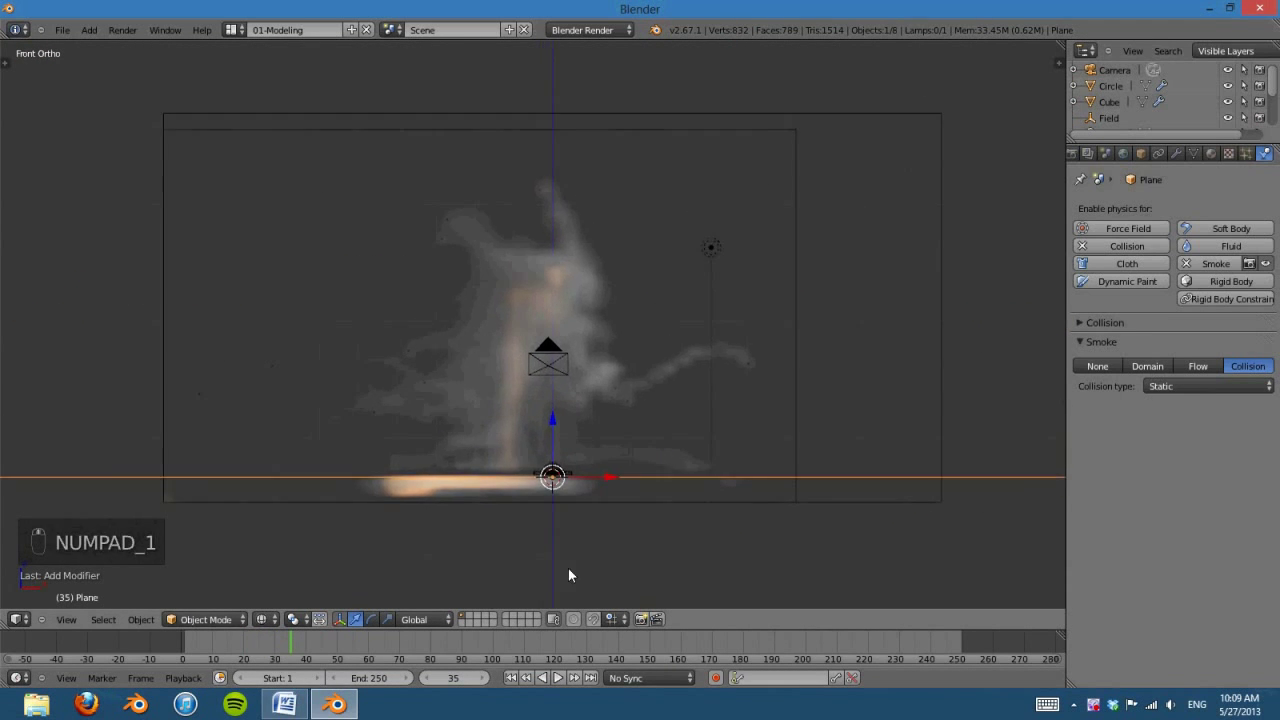
pyautogui.click(512, 678)
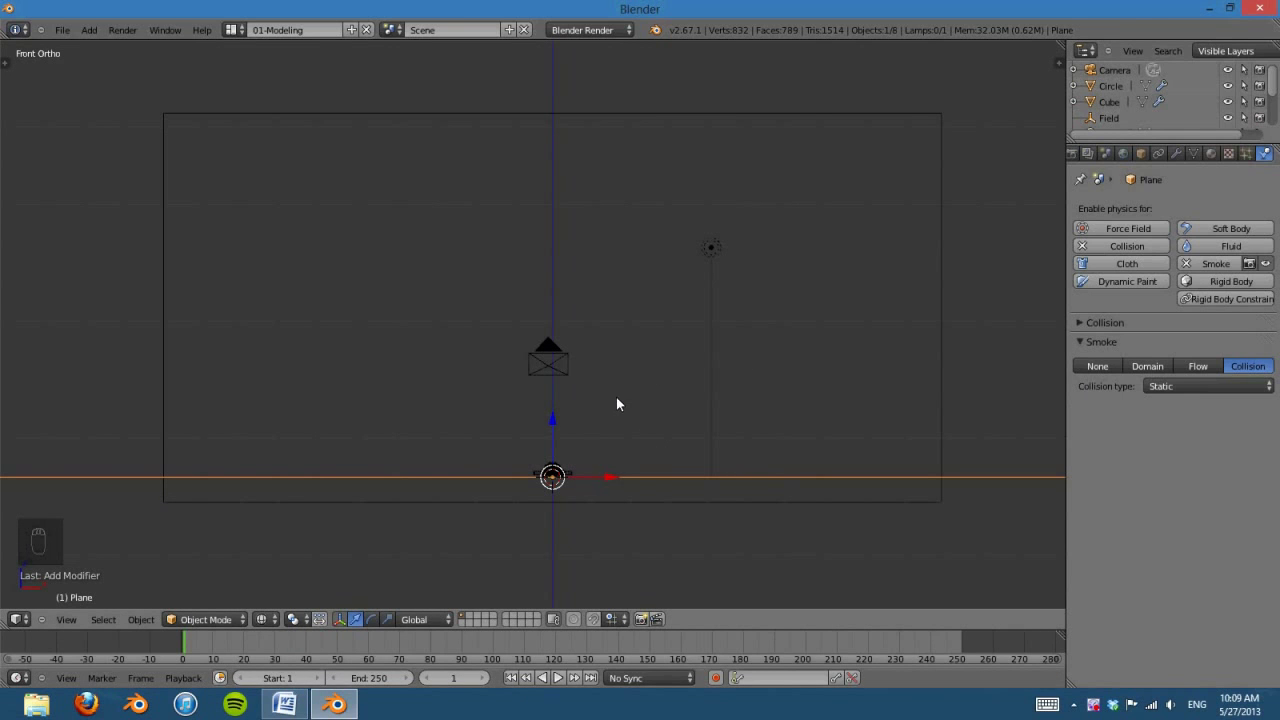
# Step: Play the collision simulation once more in front view, stop at frame 46, and return to frame 1
pyautogui.click(558, 678)
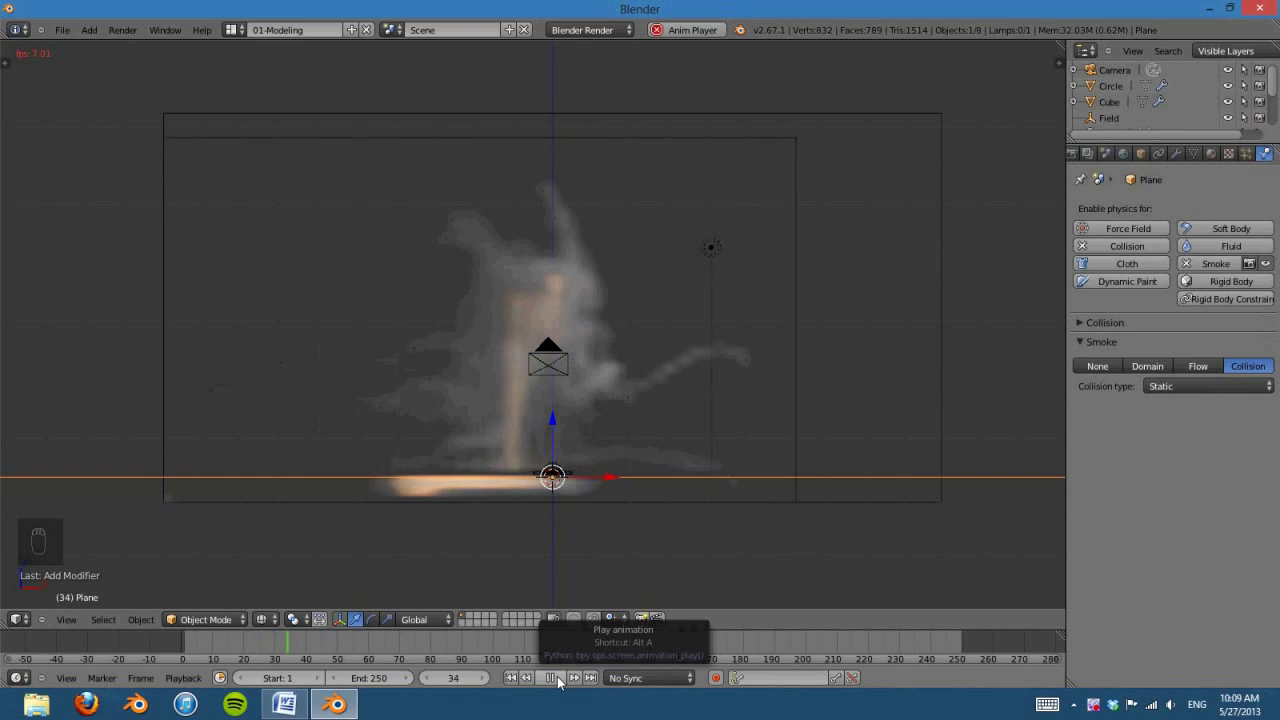
pyautogui.click(553, 679)
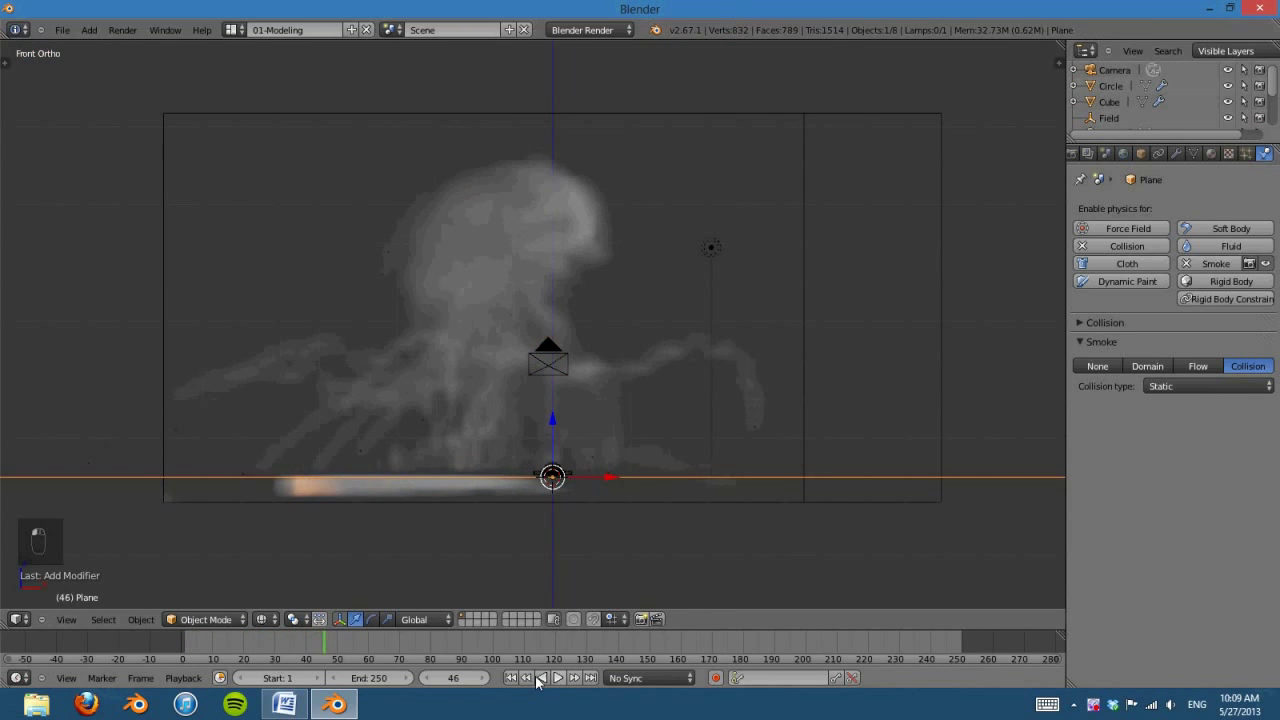
pyautogui.click(510, 678)
# Step: Set the smoke domain cube's resolution divisions to 64
pyautogui.rightClick(932, 390)
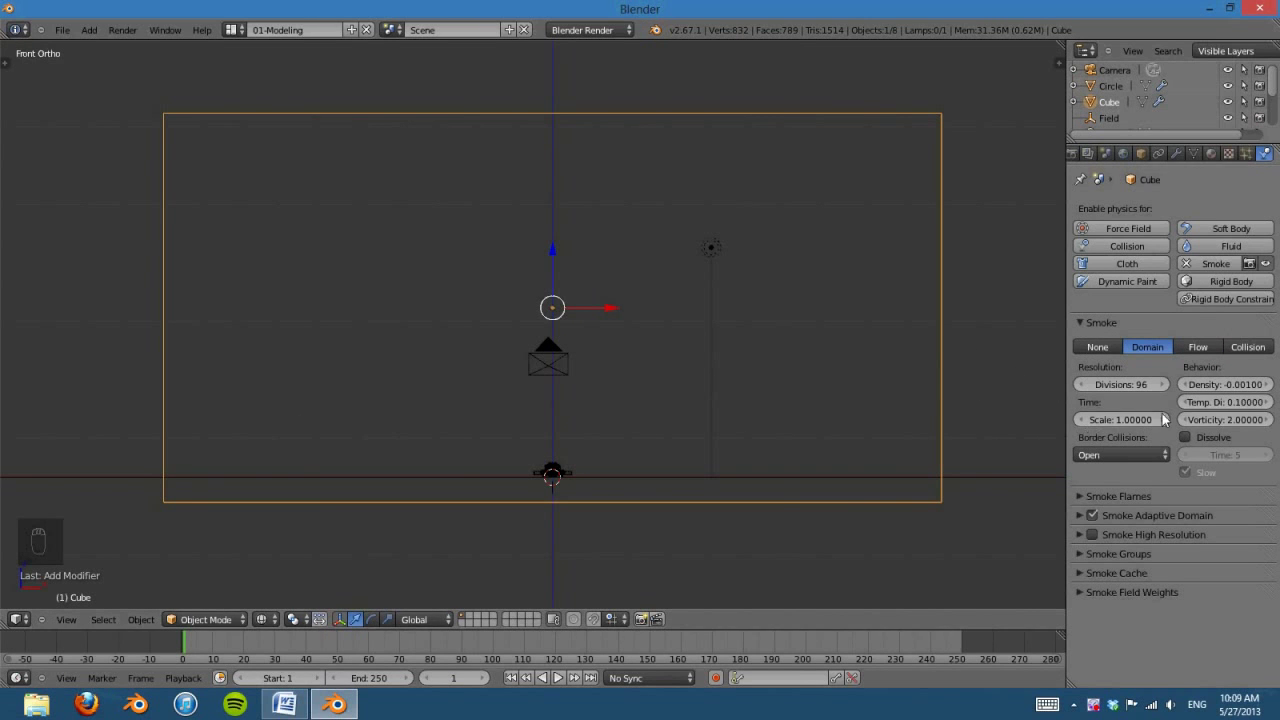
pyautogui.click(1137, 384)
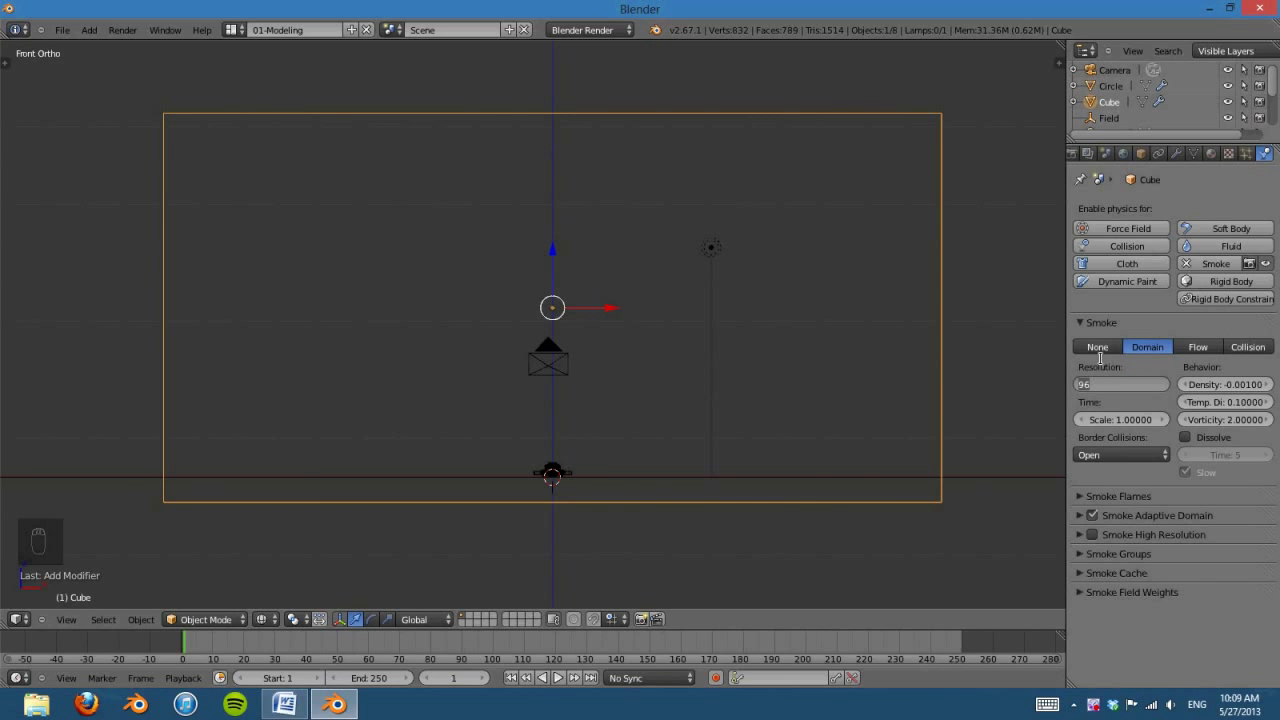
pyautogui.write('64')
pyautogui.press('Return')
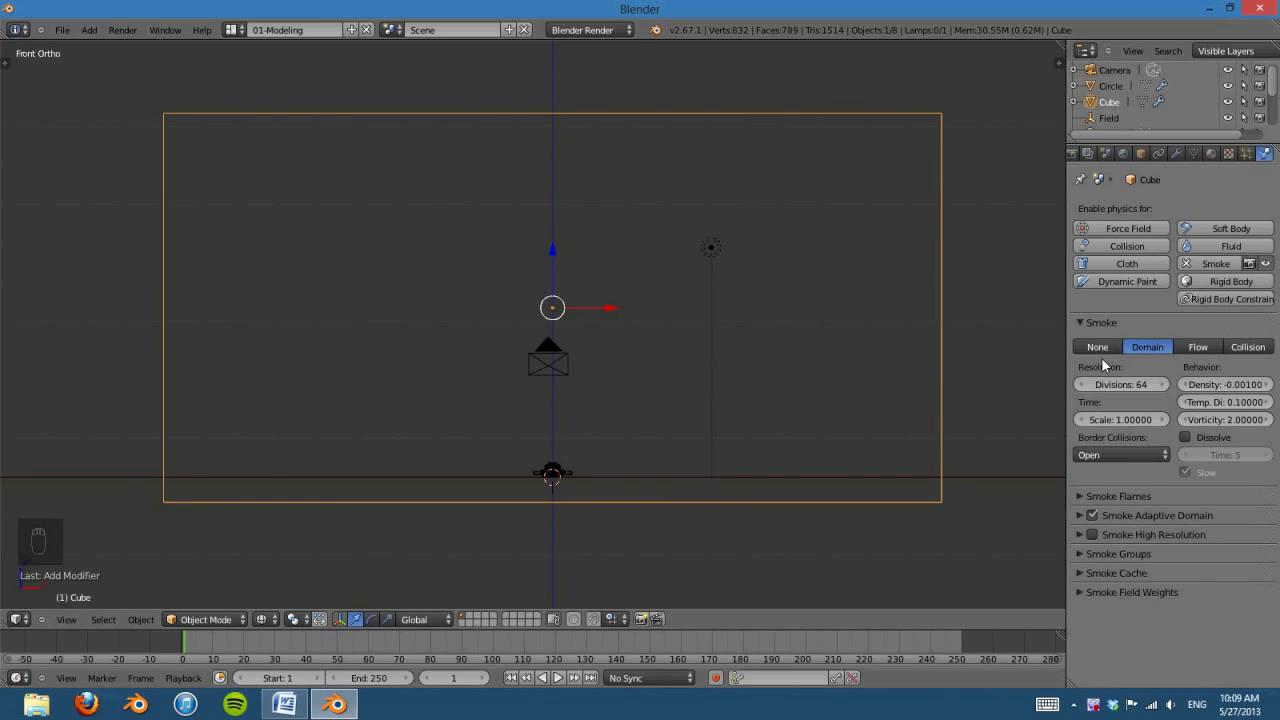
# Step: Play the 64-division simulation twice from frame 1, pausing during the burst to check the smoke against the ground
pyautogui.click(557, 678)
pyautogui.click(553, 678)
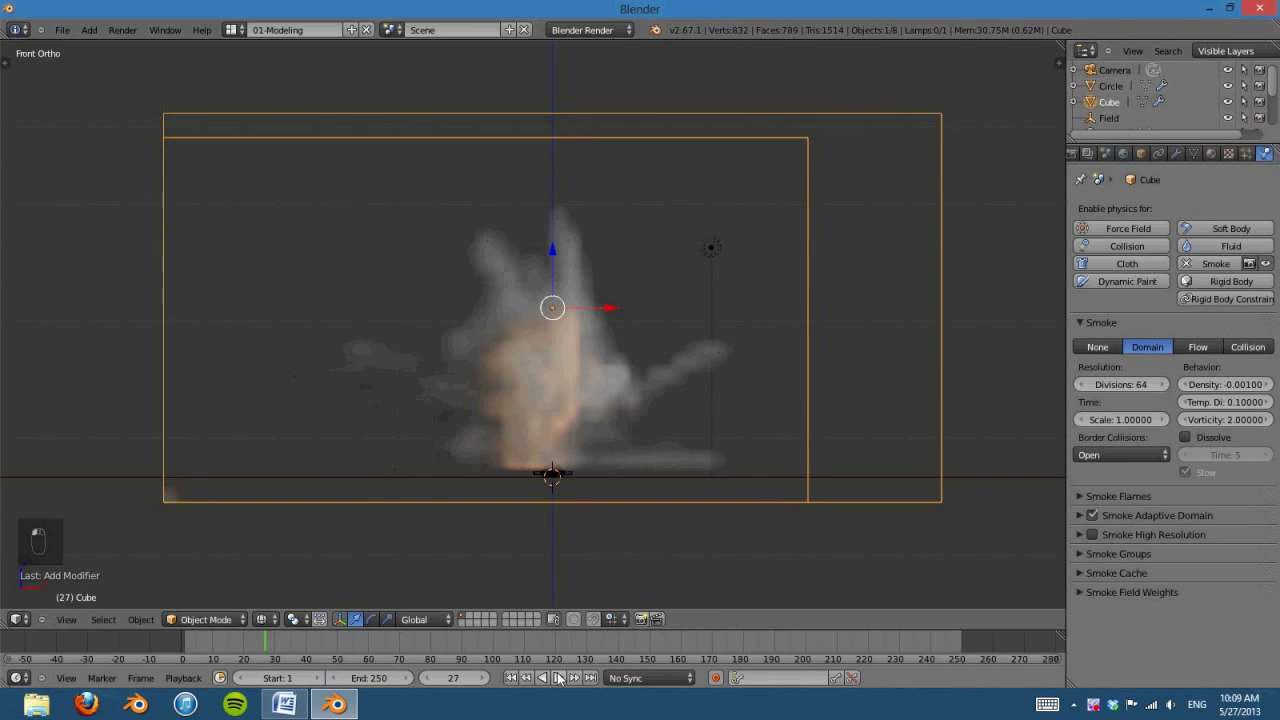
pyautogui.scroll(2, 617, 403)
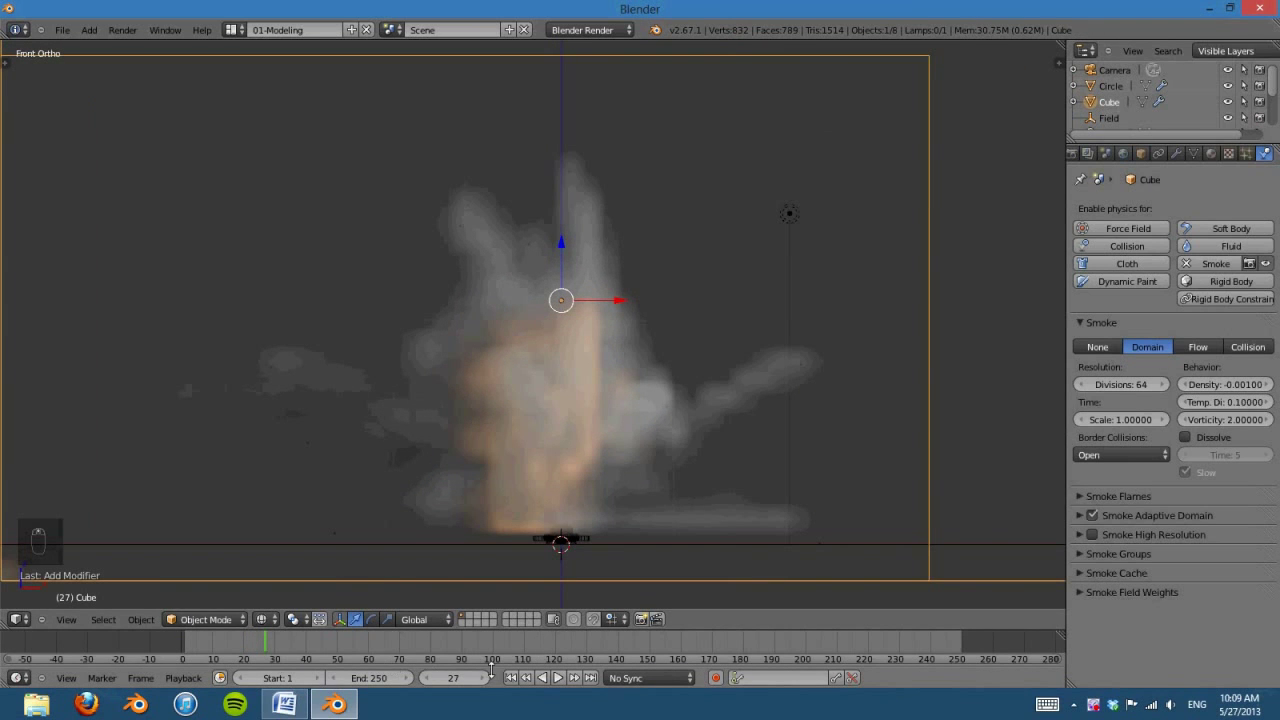
pyautogui.click(510, 678)
pyautogui.click(557, 678)
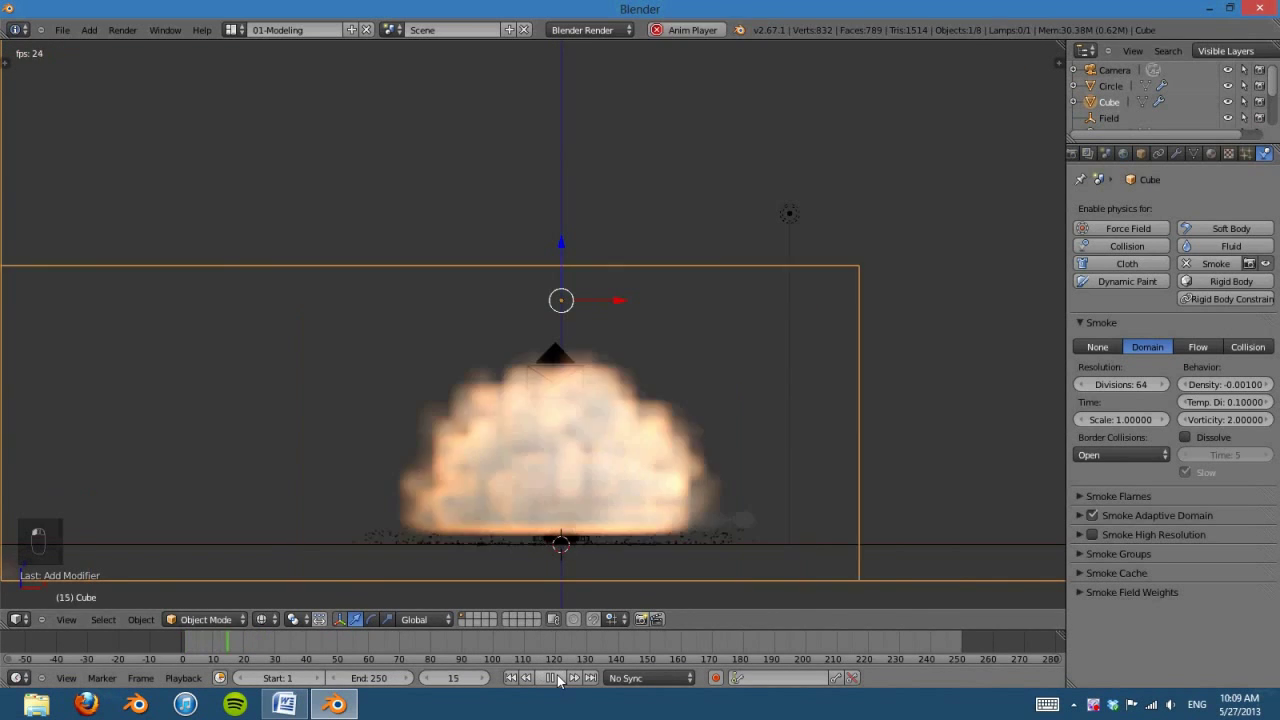
pyautogui.click(553, 678)
pyautogui.scroll(-1, 616, 466)
pyautogui.click(1077, 533)
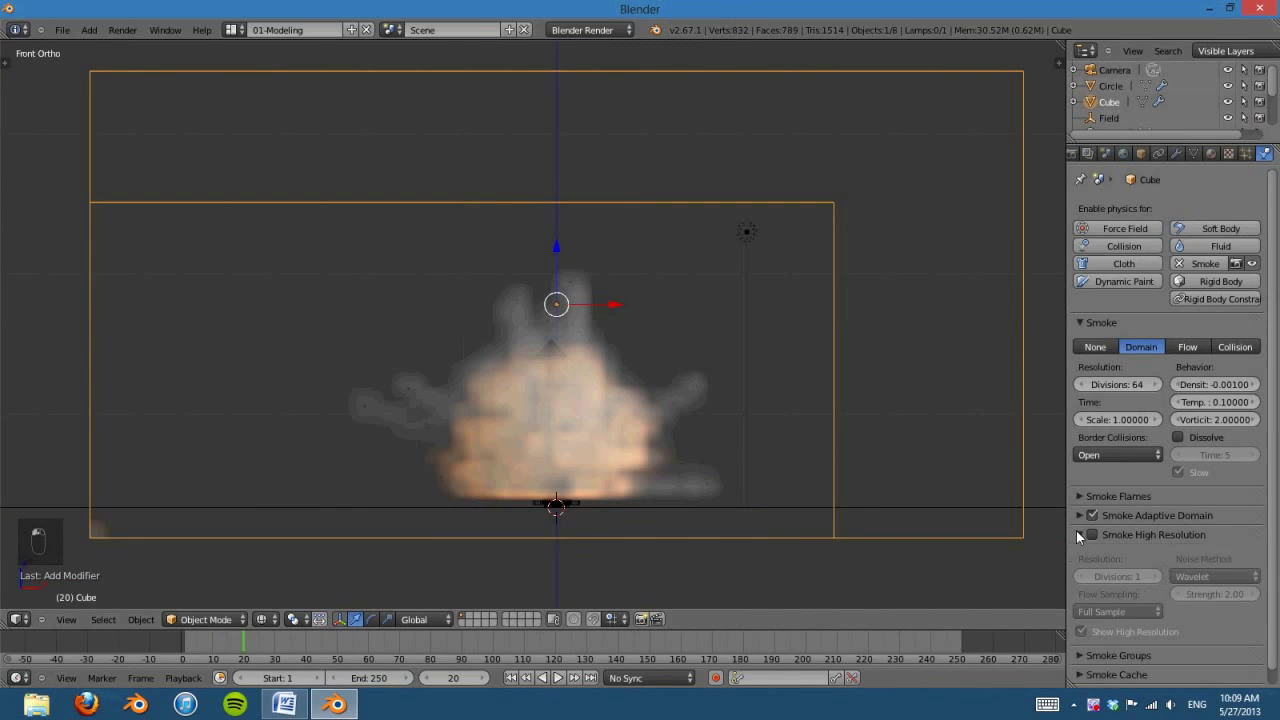
pyautogui.click(1079, 533)
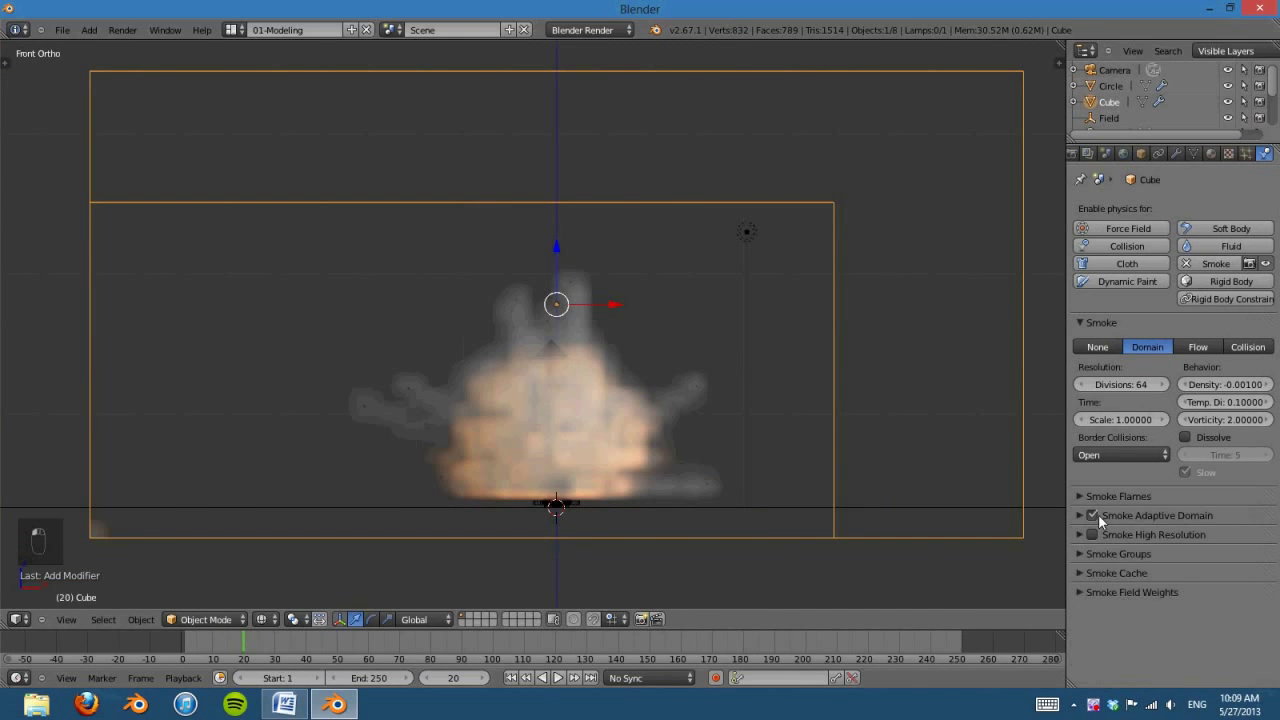
pyautogui.keyDown('shift'); pyautogui.moveTo(631, 462); pyautogui.dragTo(621, 471, button='middle'); pyautogui.keyUp('shift')
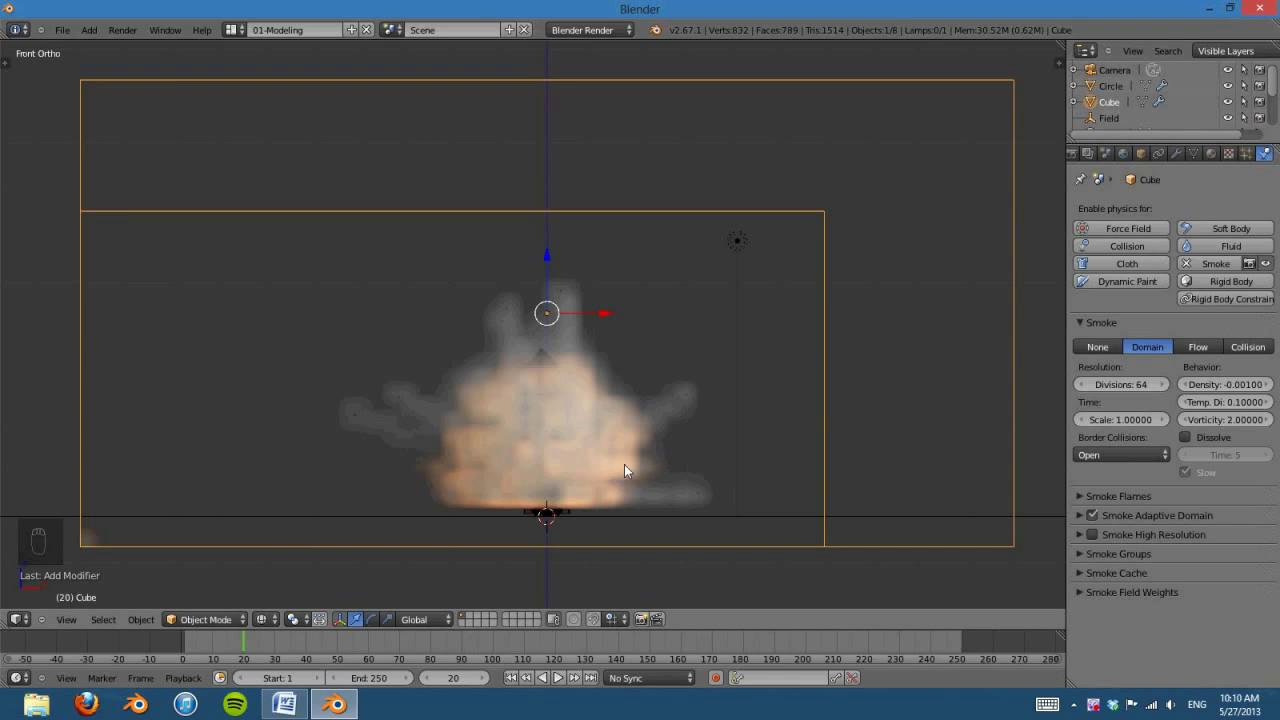
pyautogui.keyDown('shift'); pyautogui.moveTo(677, 422); pyautogui.dragTo(679, 442, button='middle'); pyautogui.keyUp('shift')
pyautogui.scroll(-1, 676, 435)
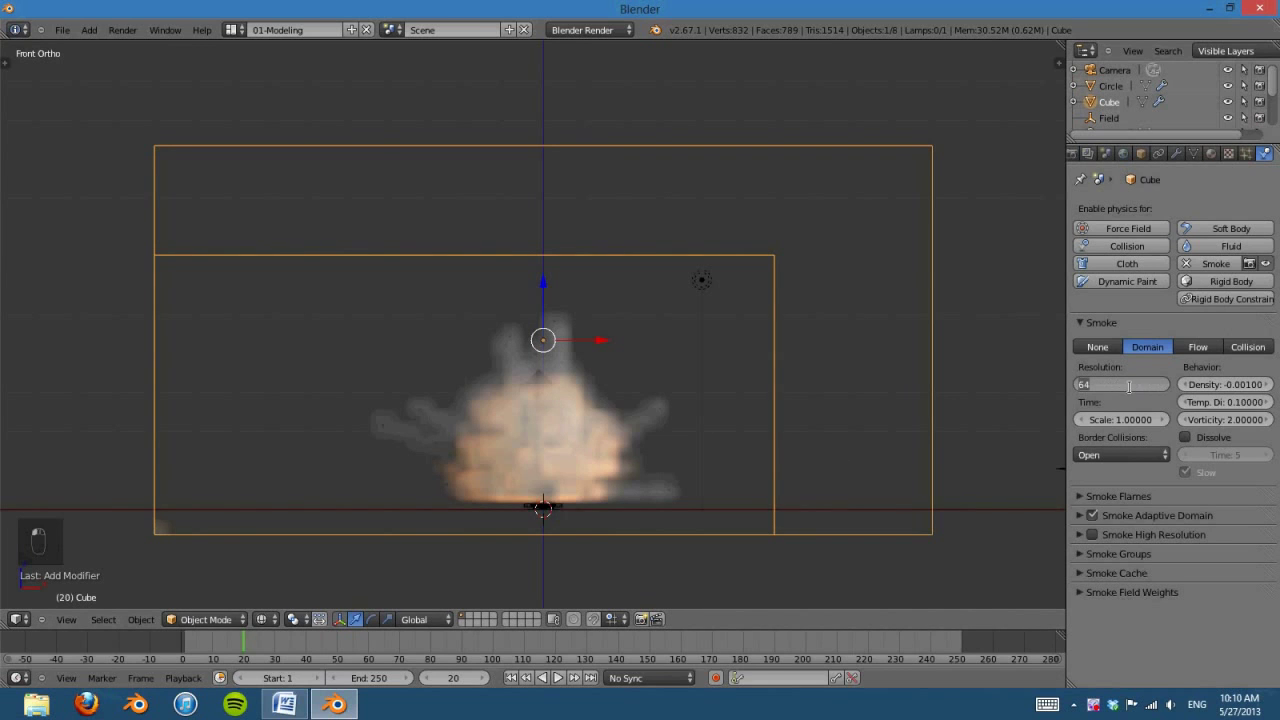
# Step: Set the smoke domain's resolution divisions to 96, play the simulation briefly, and return to frame 1
pyautogui.write('96')
pyautogui.press('Return')
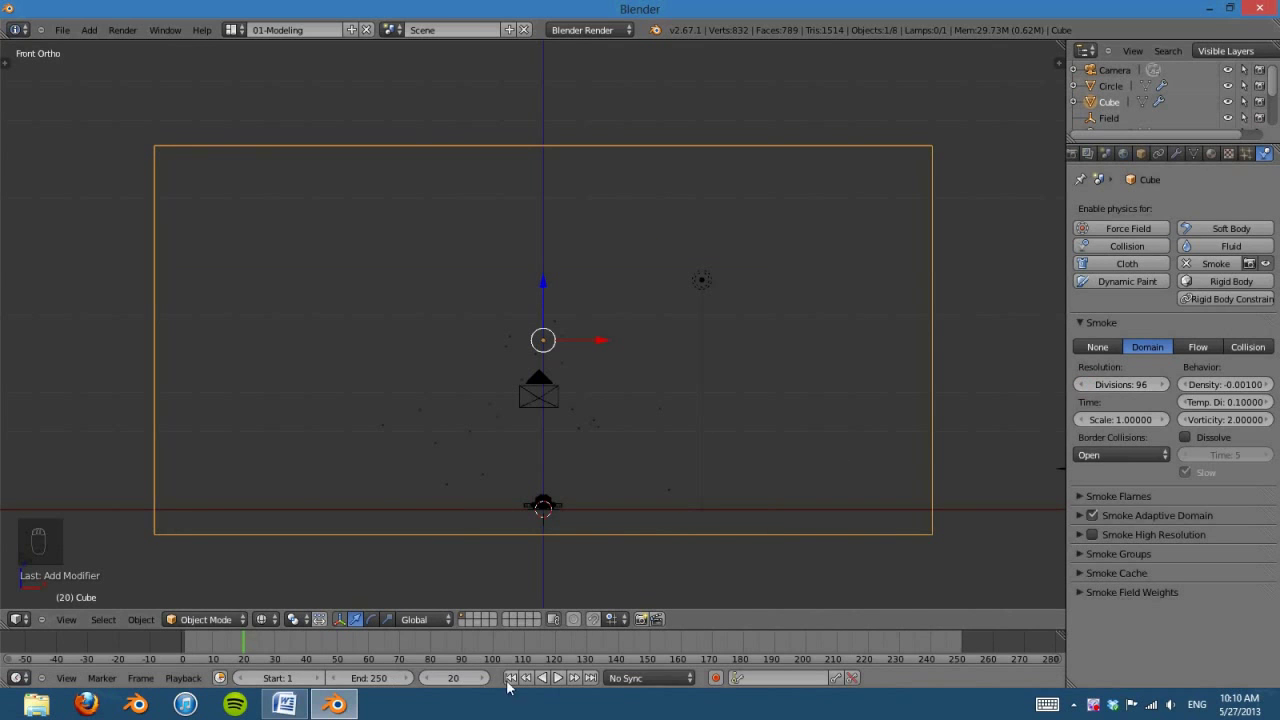
pyautogui.click(557, 679)
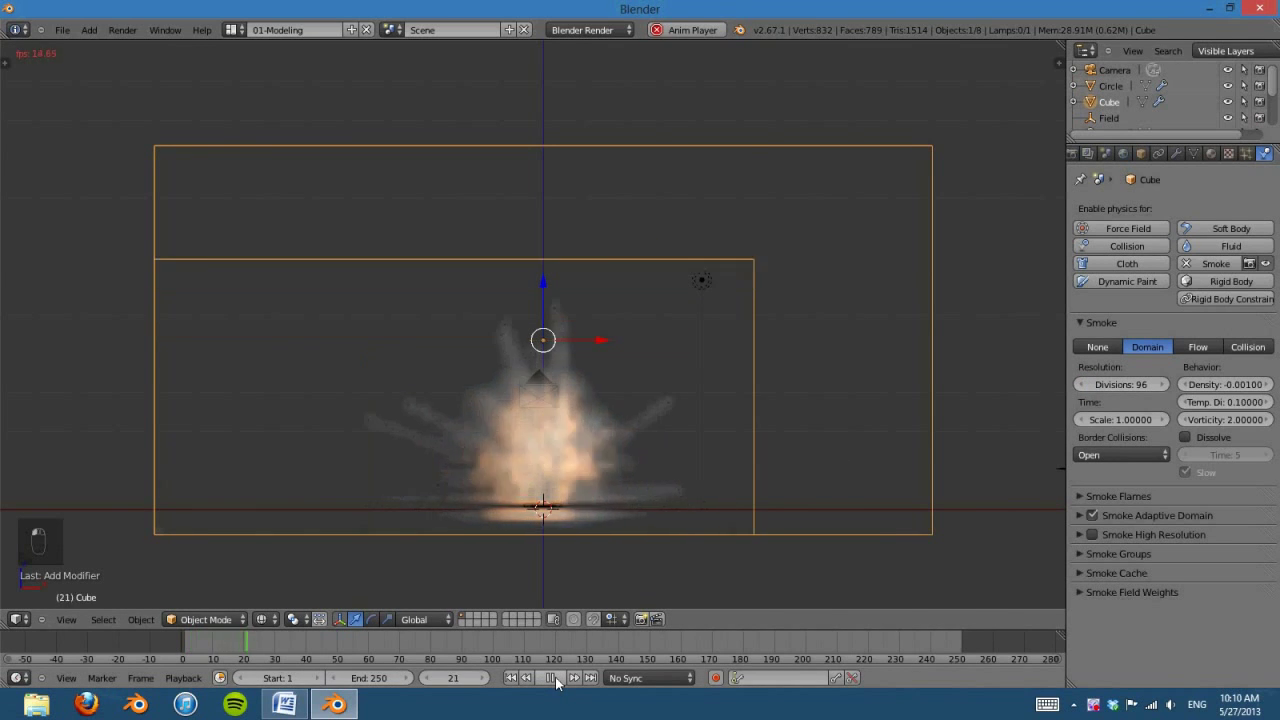
pyautogui.click(553, 679)
pyautogui.click(511, 679)
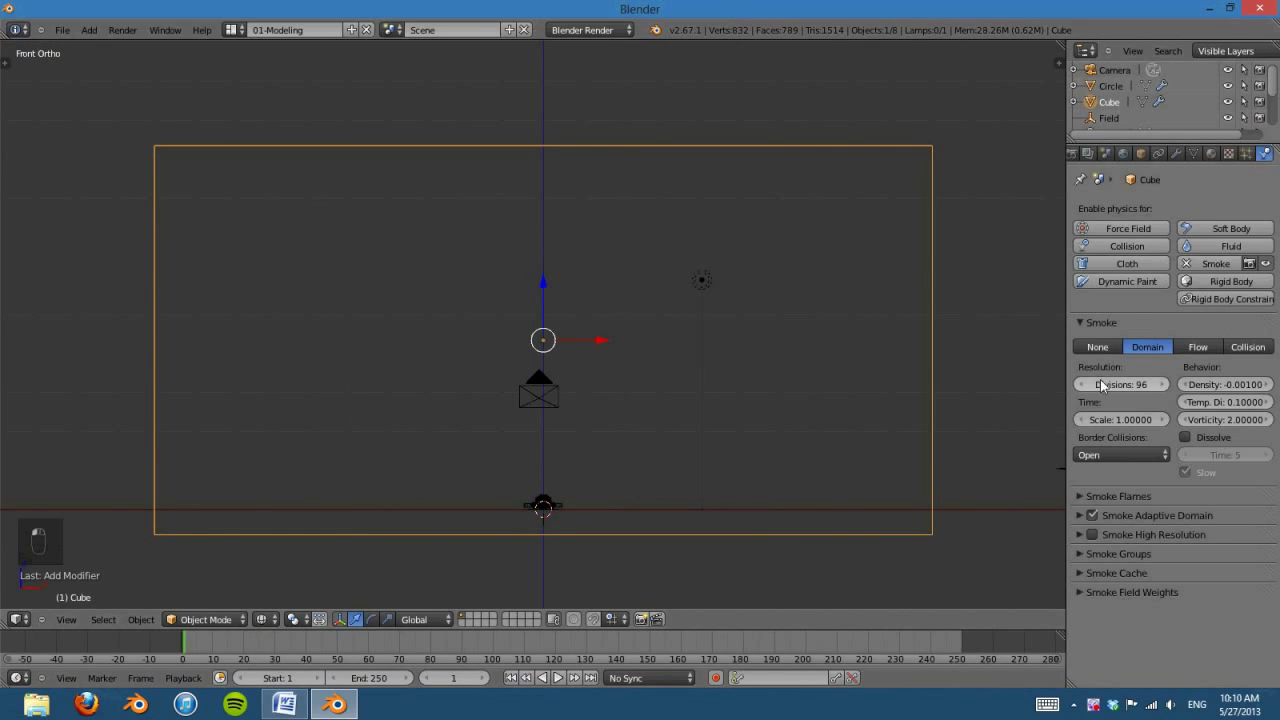
# Step: Set the domain's resolution divisions to 150 and play the explosion twice from frame 1 to check the smoke detail
pyautogui.write('150')
pyautogui.press('Return')
pyautogui.click(558, 678)
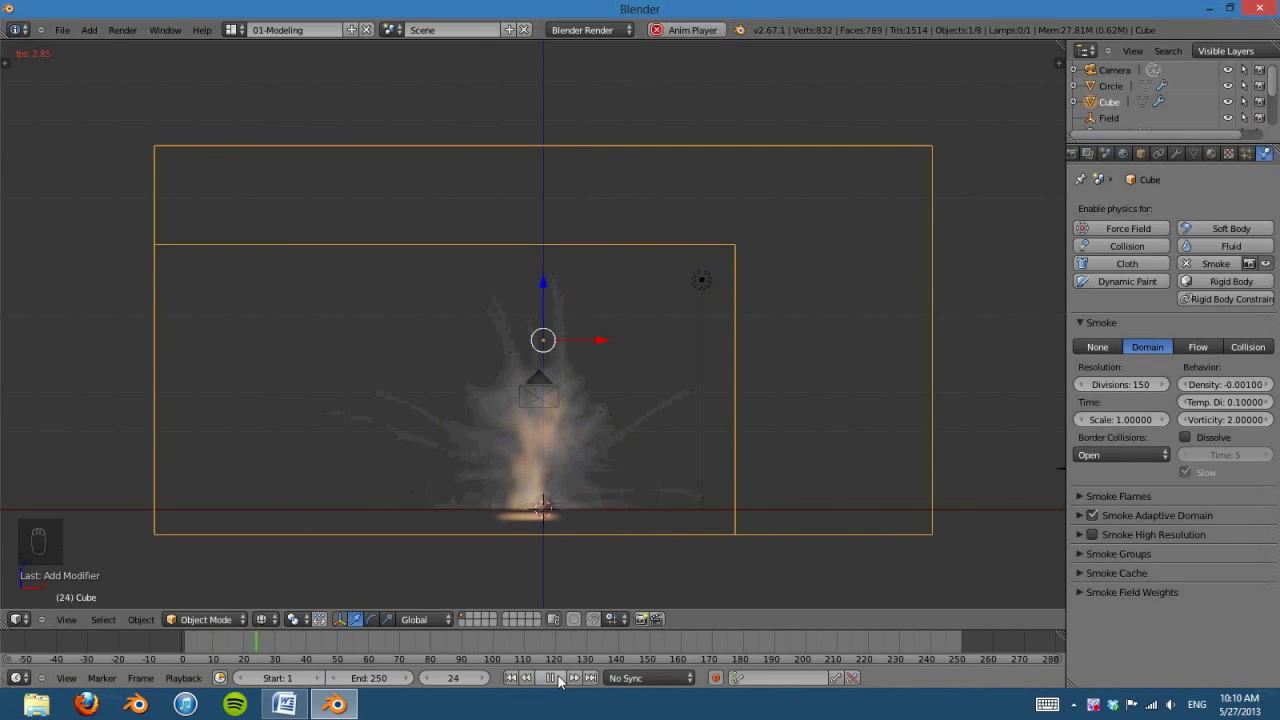
pyautogui.click(552, 678)
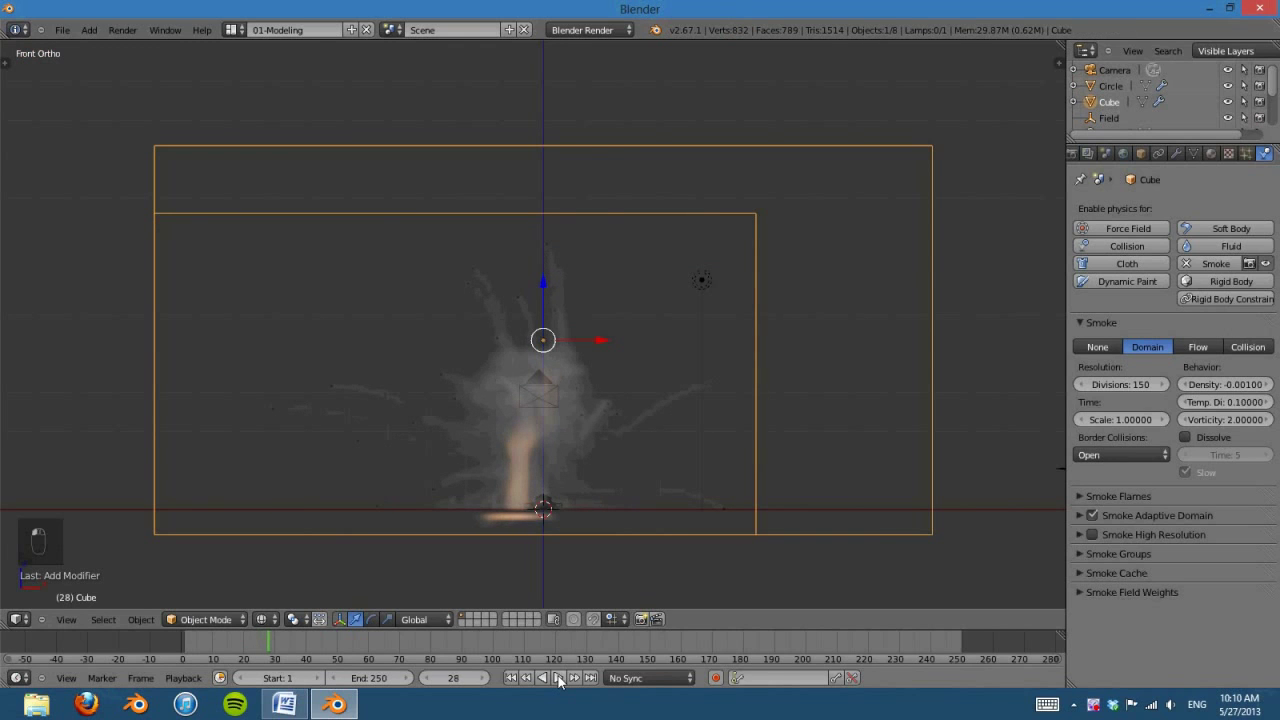
pyautogui.click(510, 678)
pyautogui.click(560, 678)
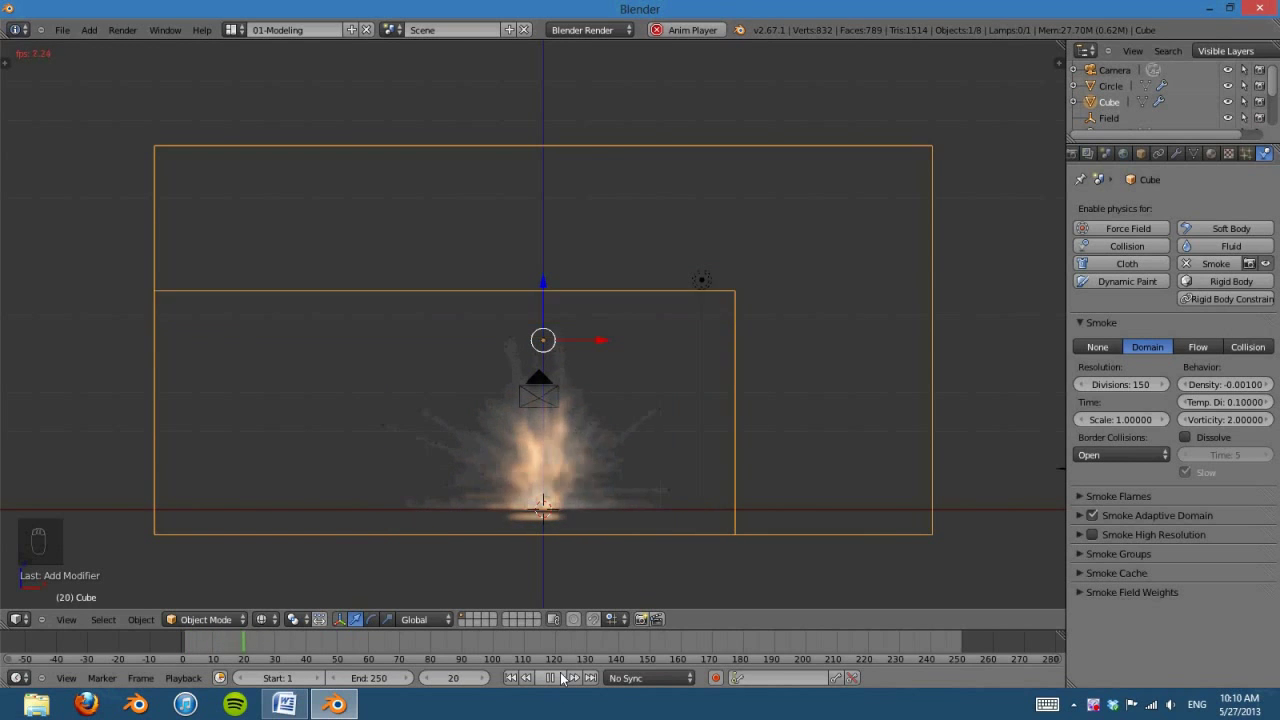
pyautogui.click(512, 678)
pyautogui.press('Escape')
# Step: Restore the domain's resolution divisions to 96, play the explosion to frame 40, and return to frame 1
pyautogui.click(1111, 387)
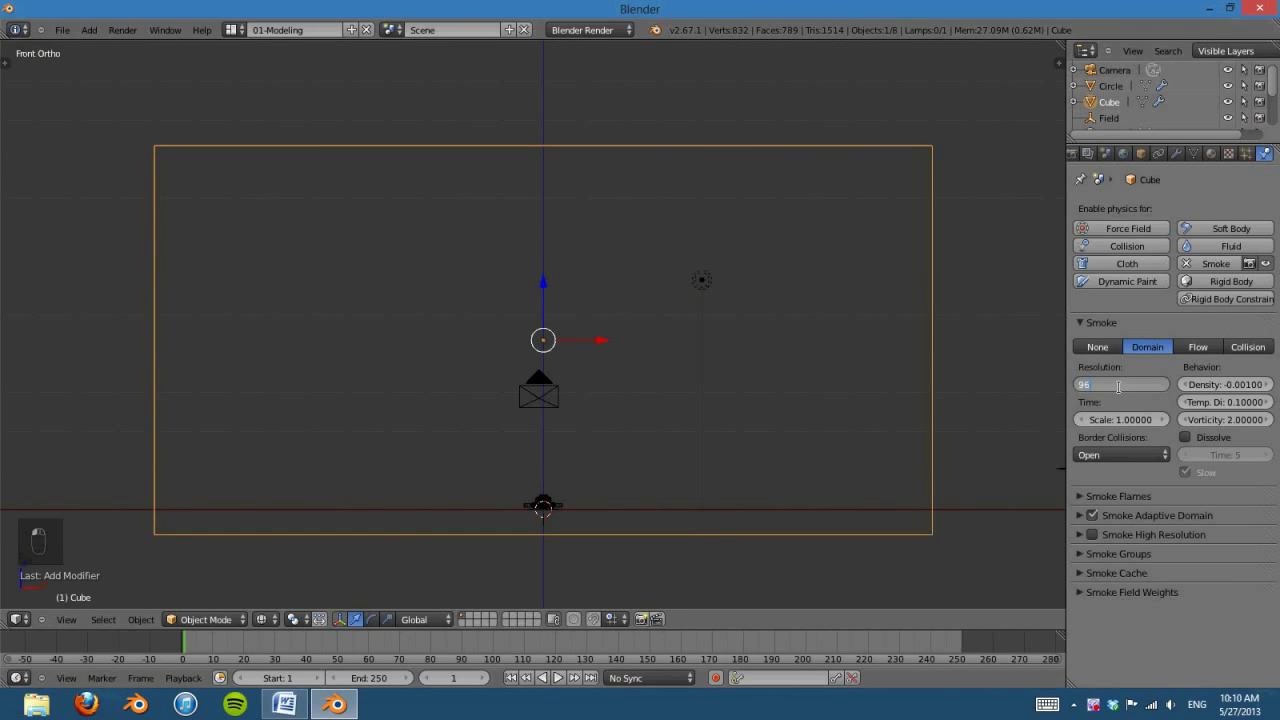
pyautogui.press('Escape')
pyautogui.click(557, 678)
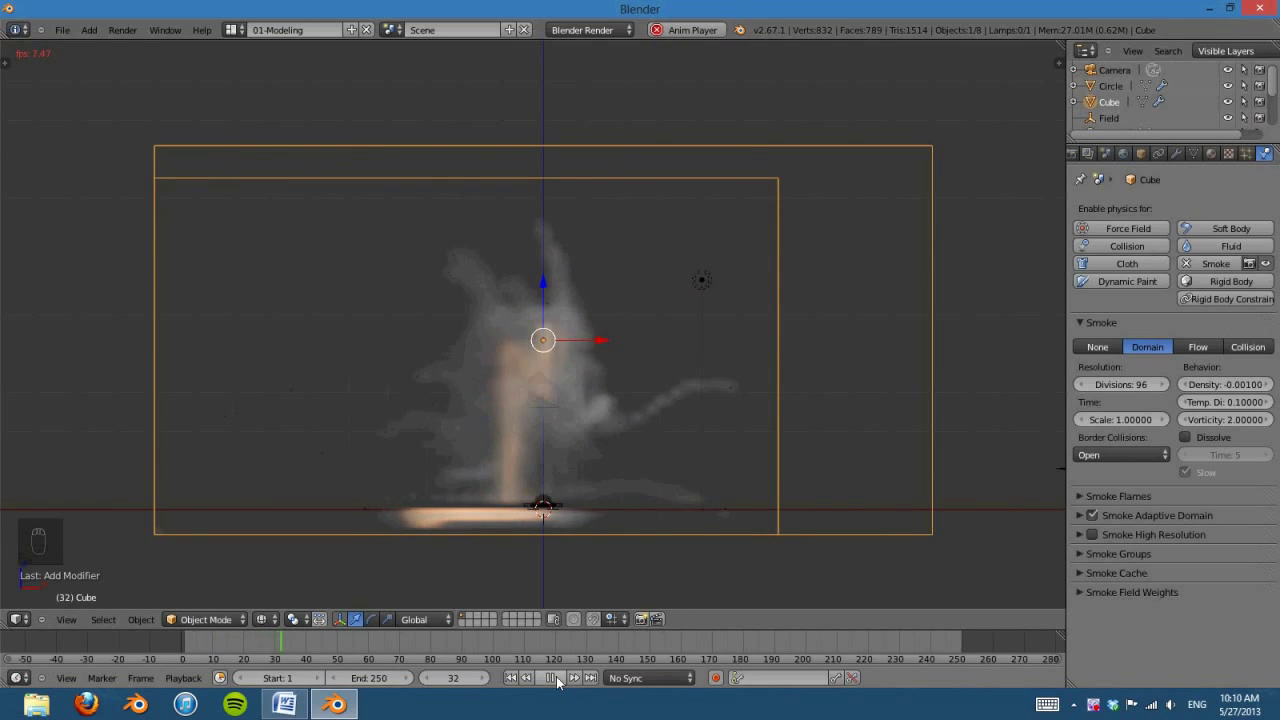
pyautogui.click(551, 678)
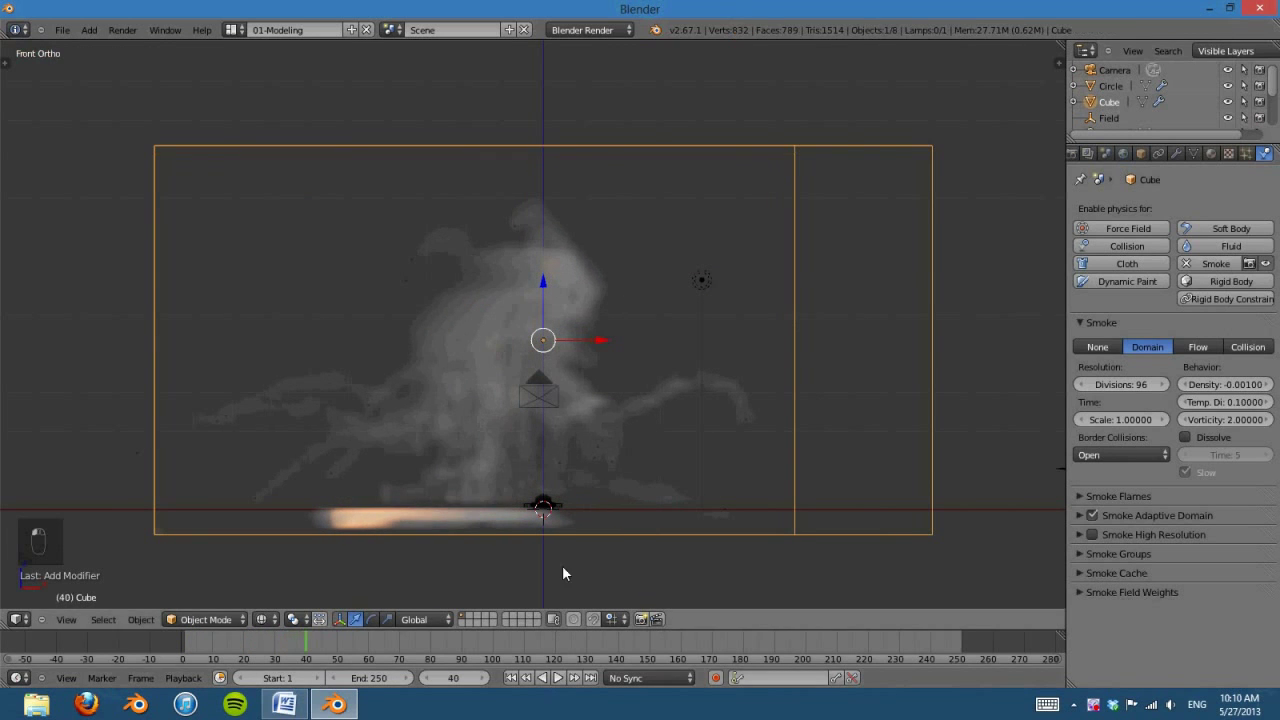
pyautogui.click(511, 678)
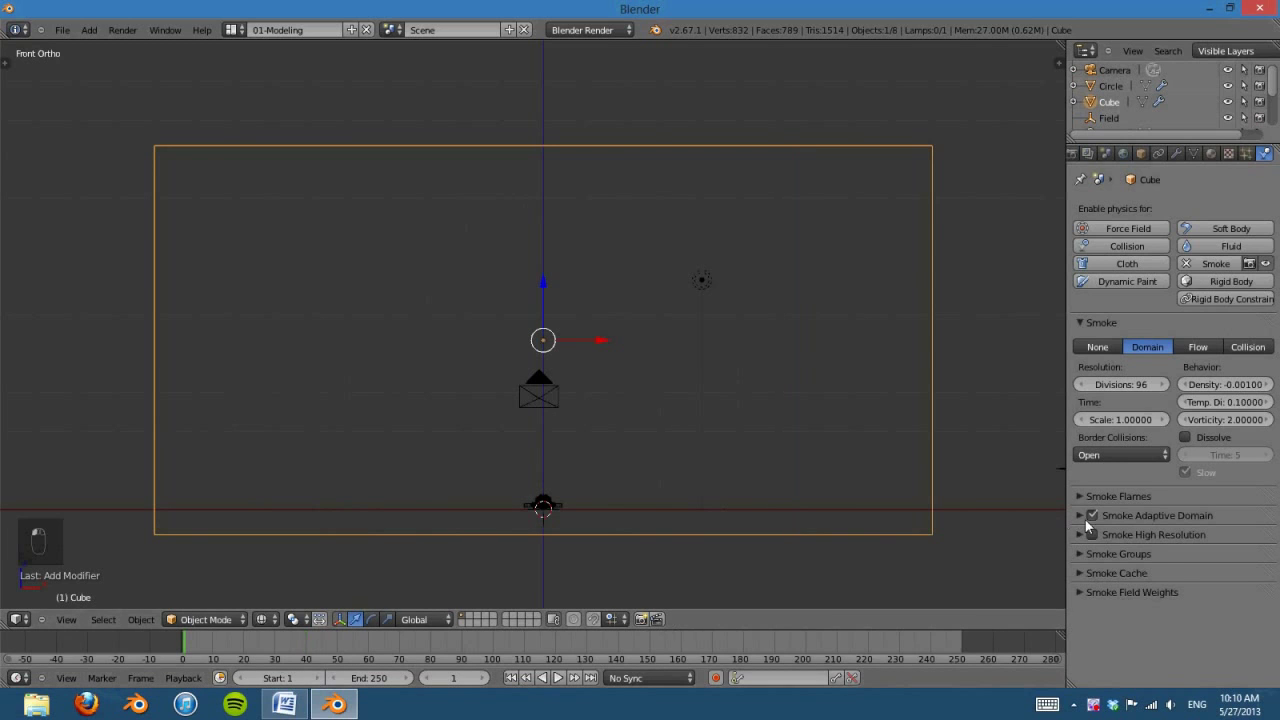
# Step: Enable Smoke High Resolution on the domain and play the simulation from frame 1, pausing at frame 26
pyautogui.click(1081, 535)
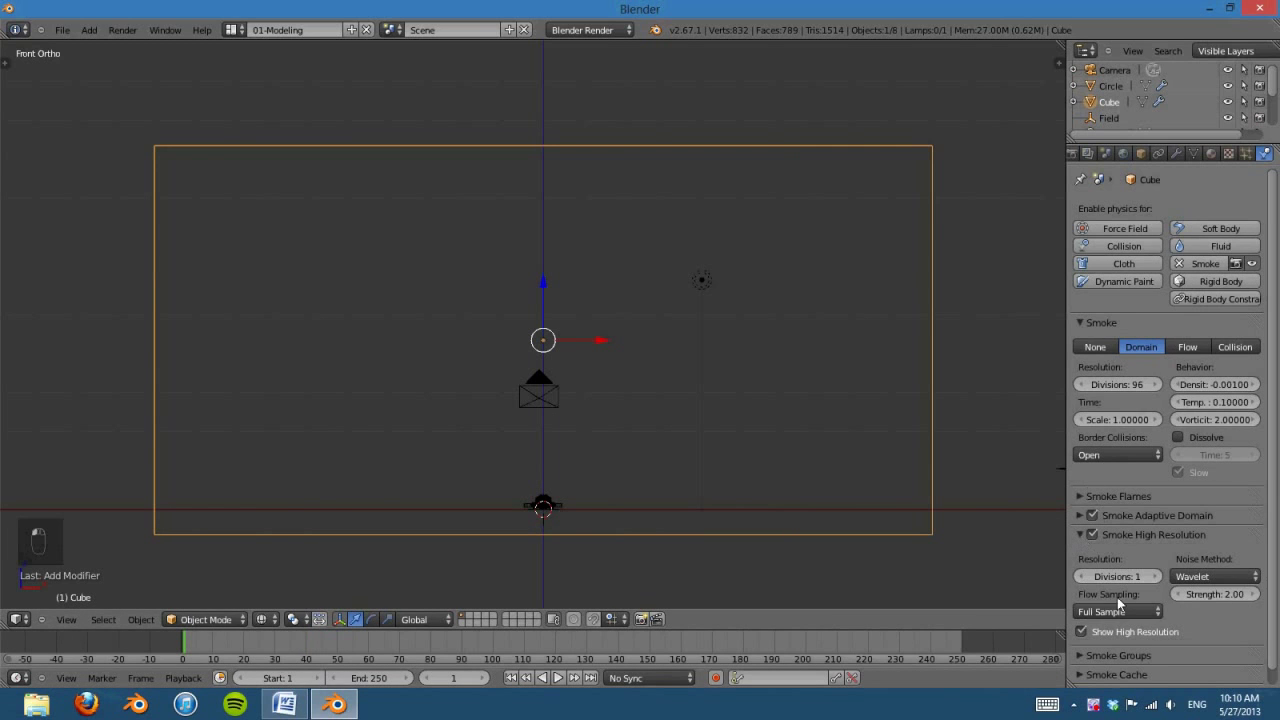
pyautogui.click(560, 678)
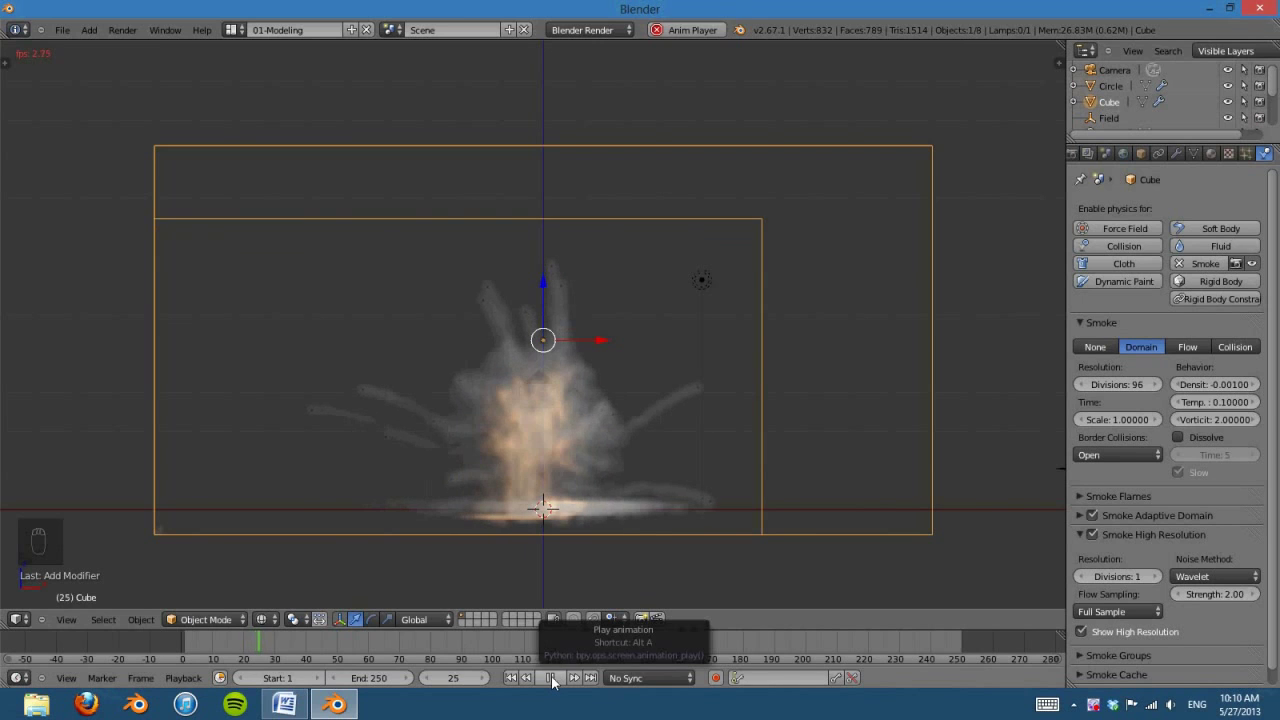
pyautogui.click(551, 678)
pyautogui.scroll(1, 745, 463)
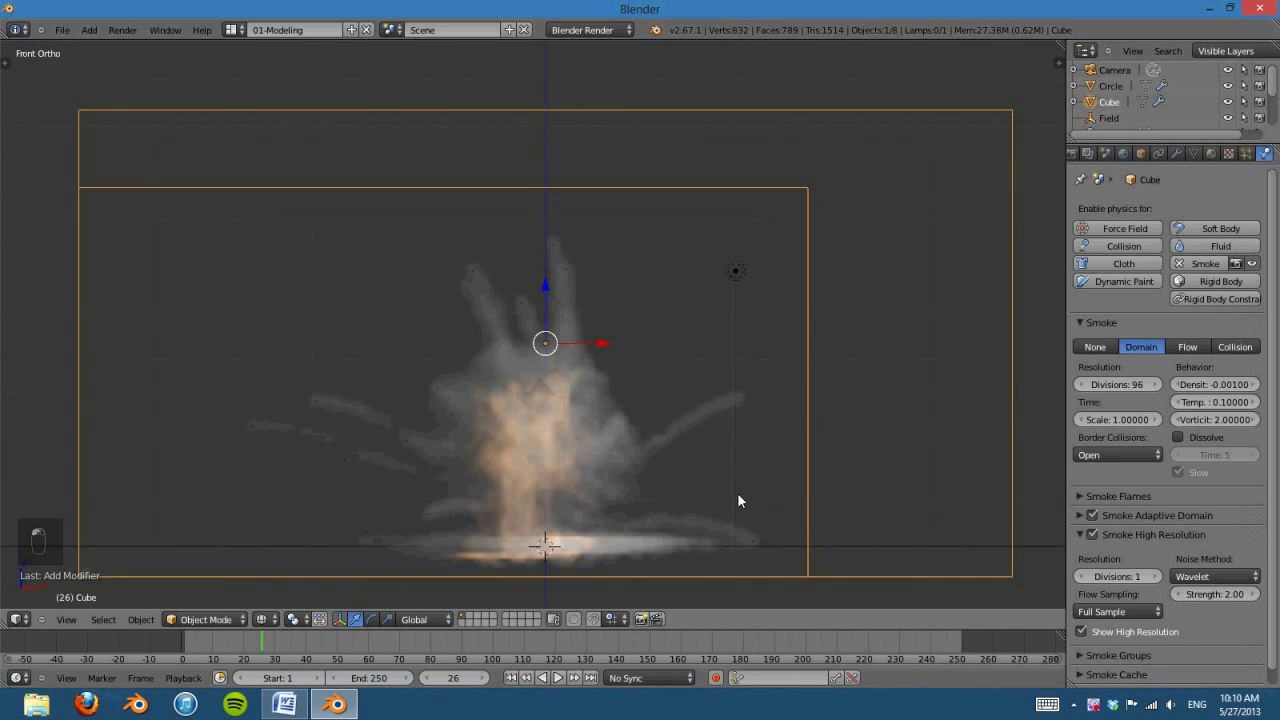
# Step: Continue the high-resolution playback to frame 33, inspect the smoke from another angle and in front view, and return to frame 1
pyautogui.click(558, 679)
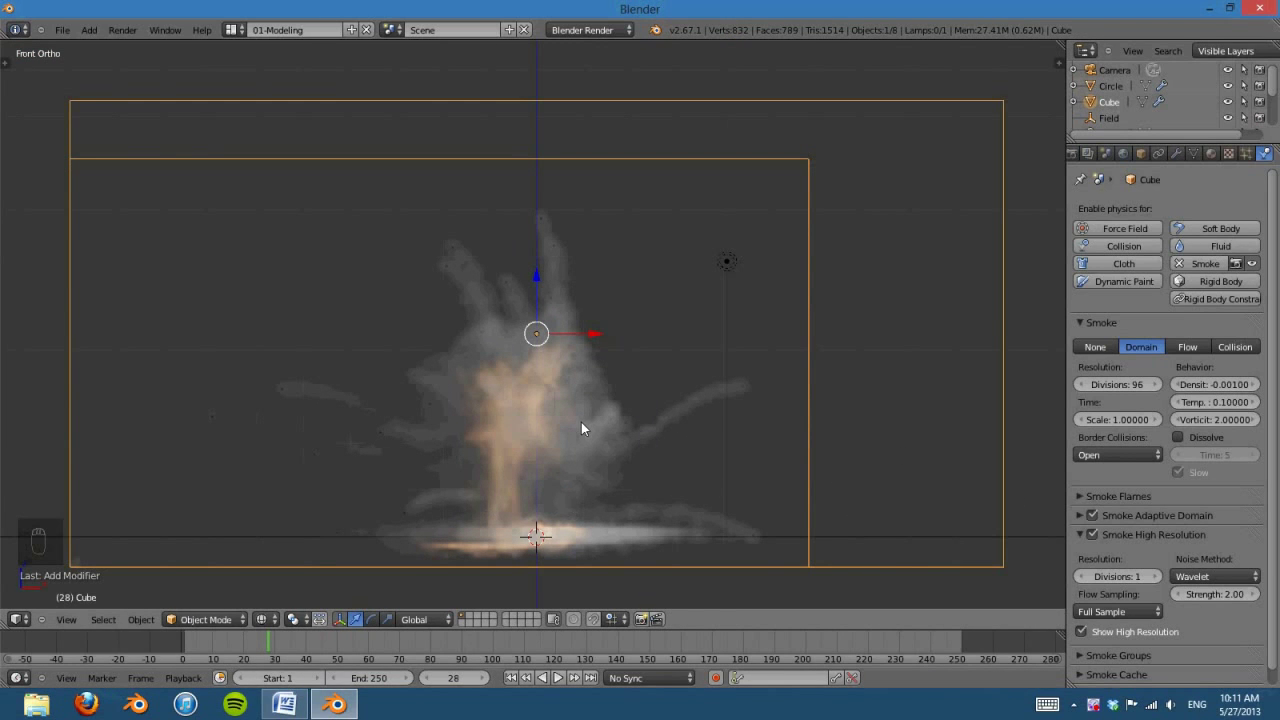
pyautogui.click(558, 678)
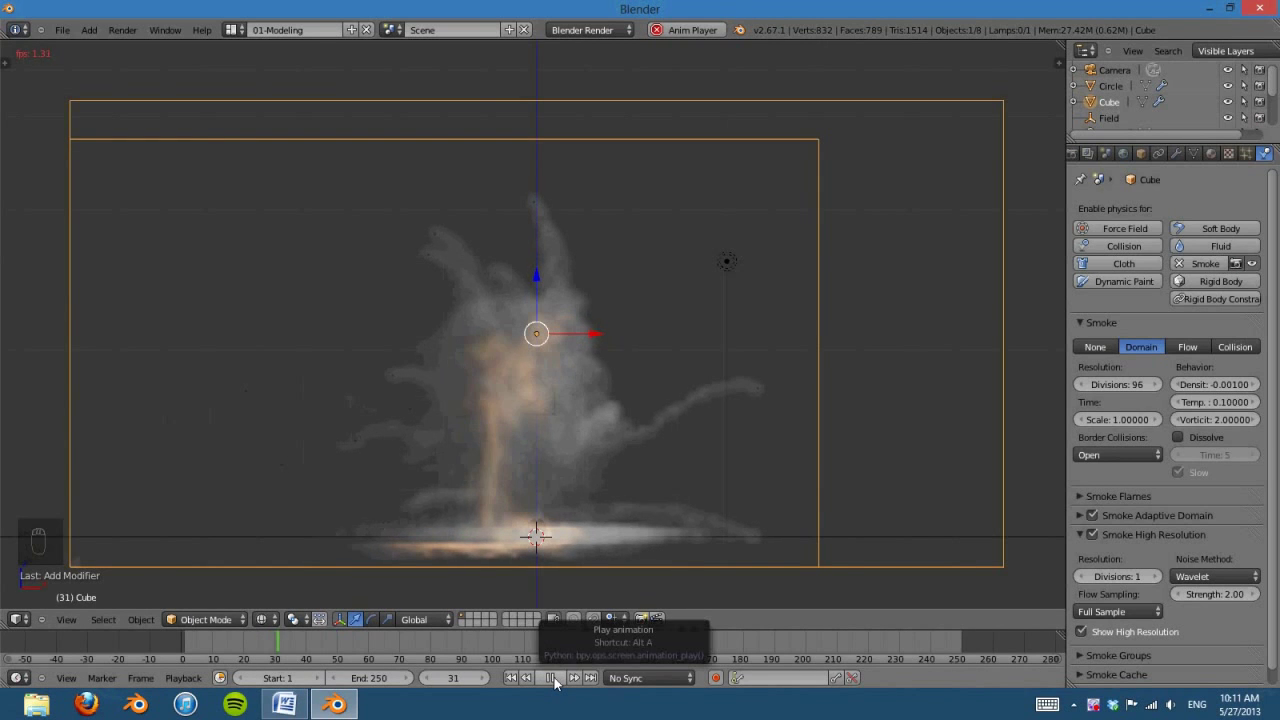
pyautogui.click(552, 678)
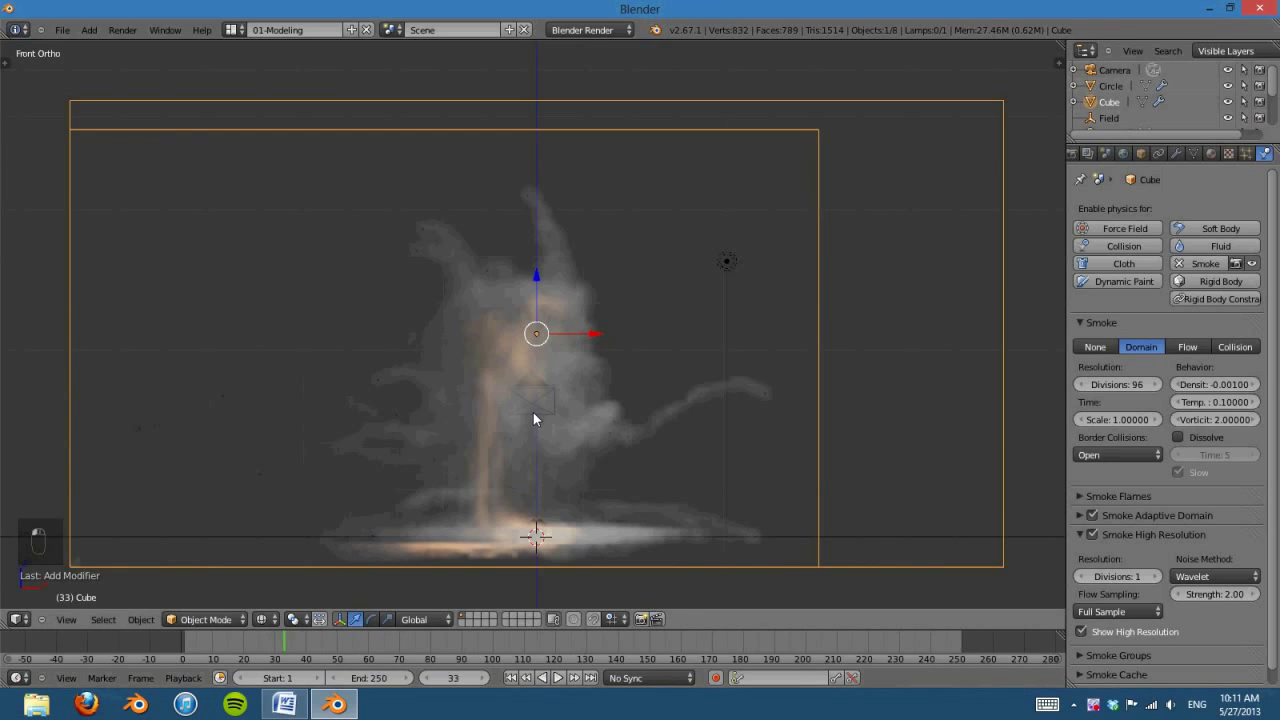
pyautogui.moveTo(533, 418); pyautogui.dragTo(687, 468, button='middle')
pyautogui.press('KP_1')
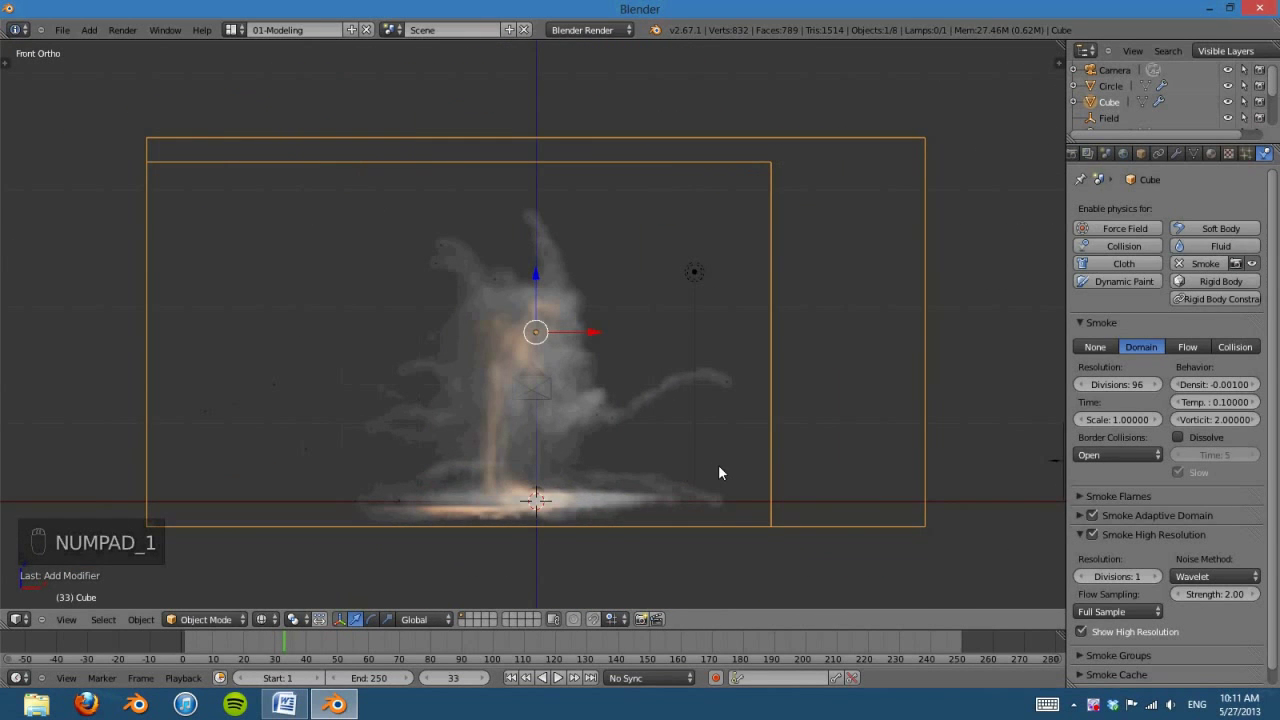
pyautogui.keyDown('shift'); pyautogui.moveTo(602, 528); pyautogui.dragTo(612, 526, button='middle'); pyautogui.keyUp('shift')
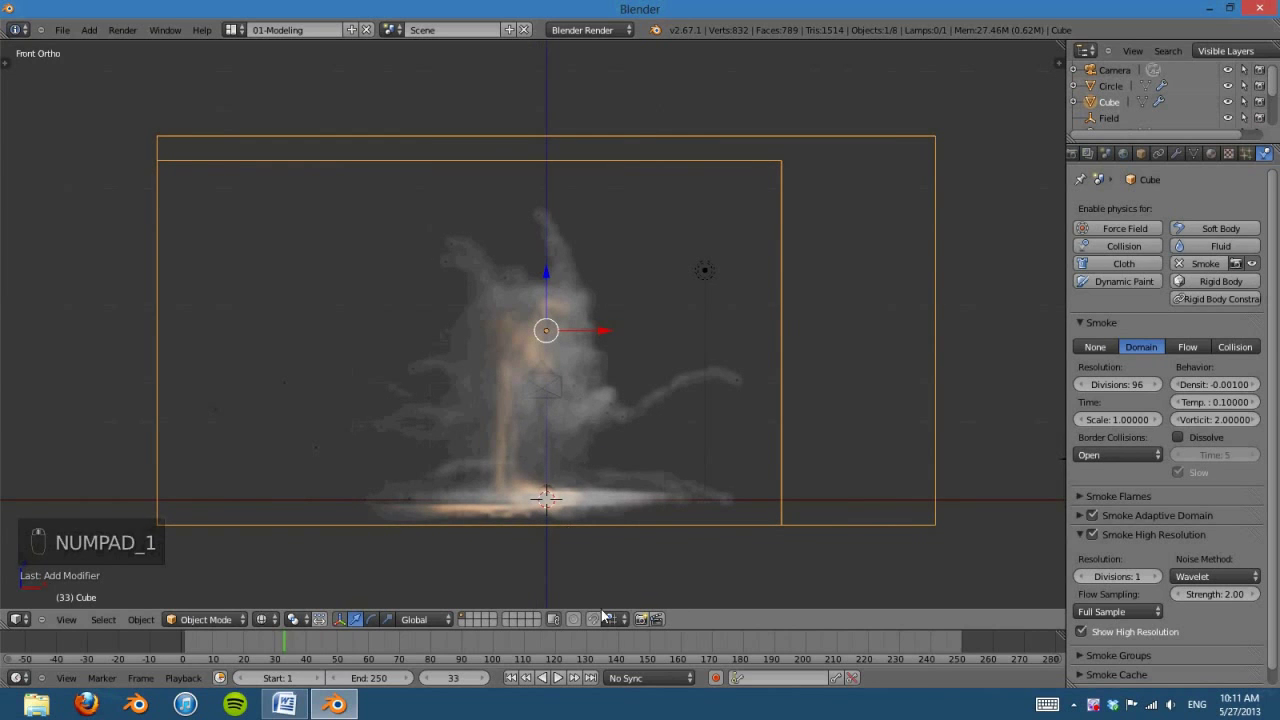
pyautogui.click(511, 678)
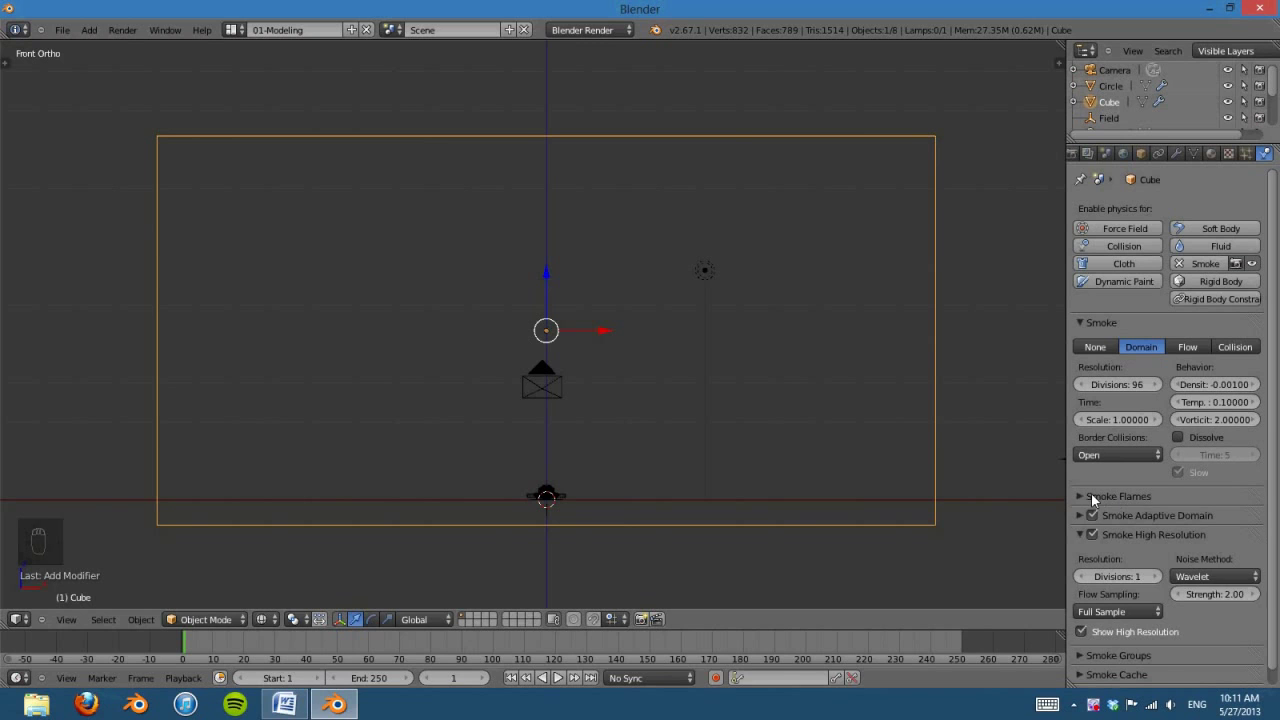
# Step: Set the smoke domain's vorticity to 2.5
pyautogui.click(1088, 497)
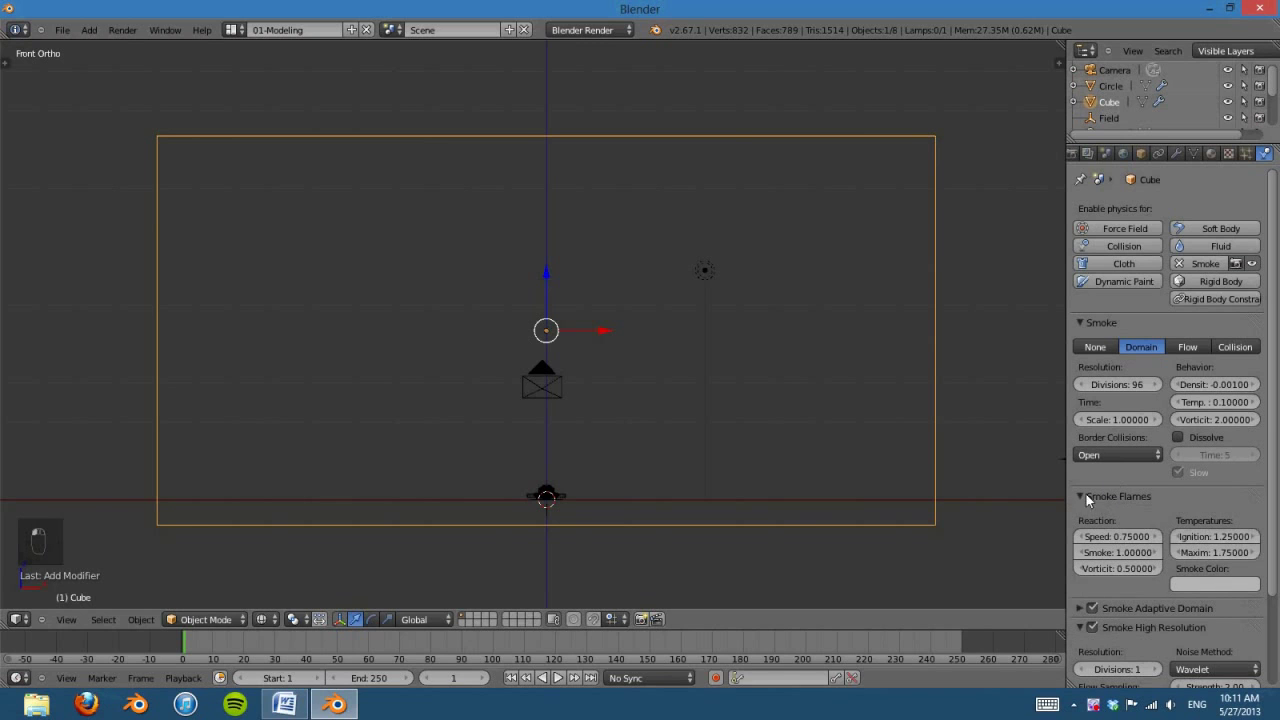
pyautogui.click(1092, 496)
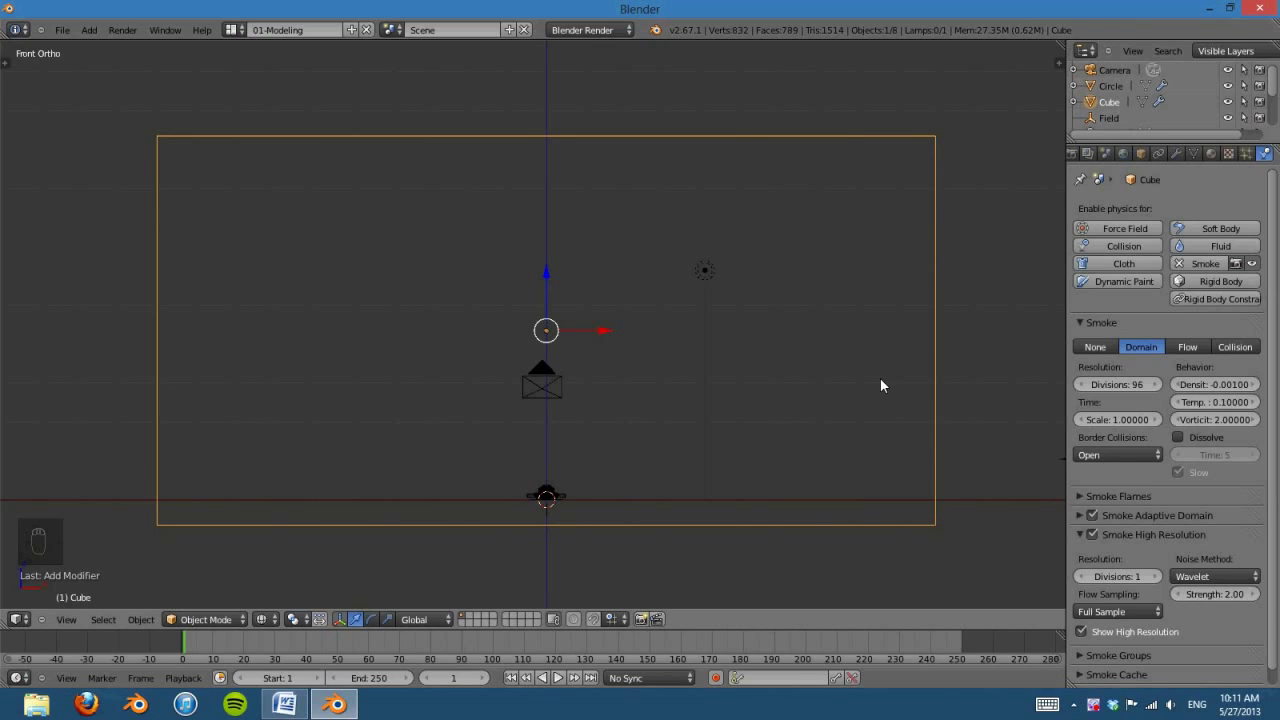
pyautogui.click(1212, 419)
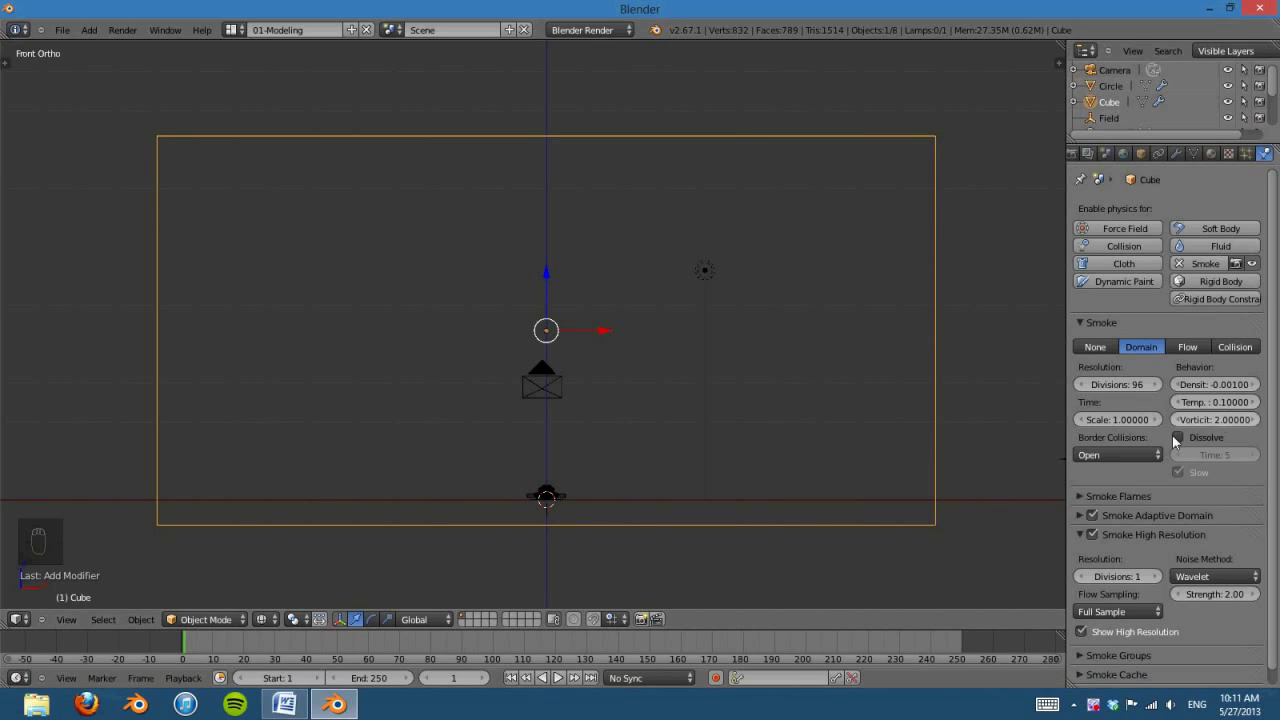
pyautogui.hotkey('ctrl', 'a')
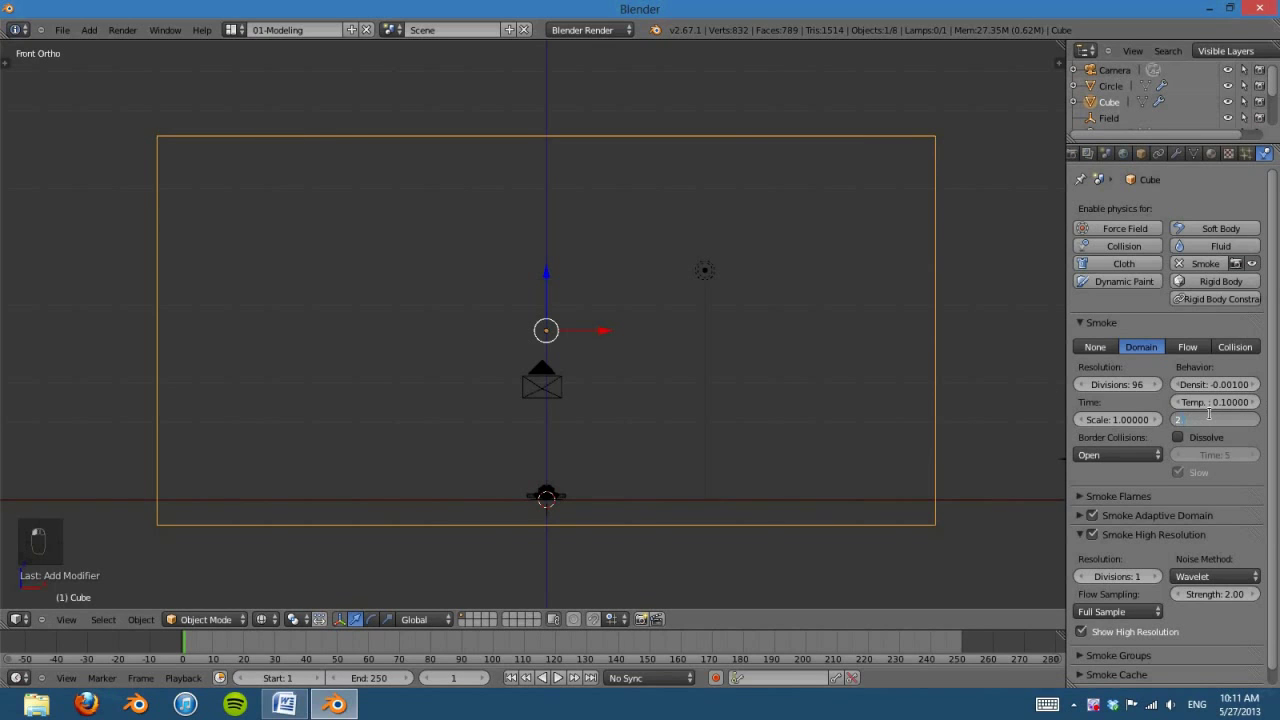
pyautogui.write('2.5')
pyautogui.press('Return')
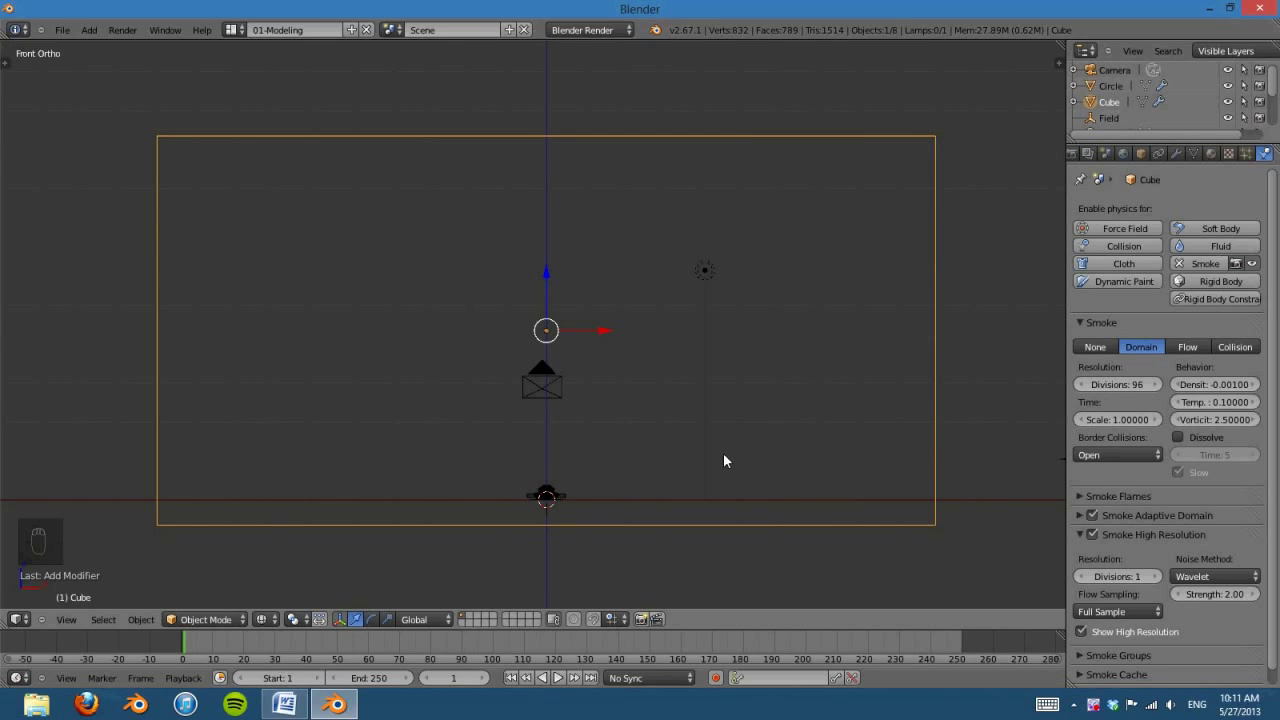
# Step: Set the noise strength of the domain's high-resolution smoke to 2.5
pyautogui.click(1216, 594)
pyautogui.write('2')
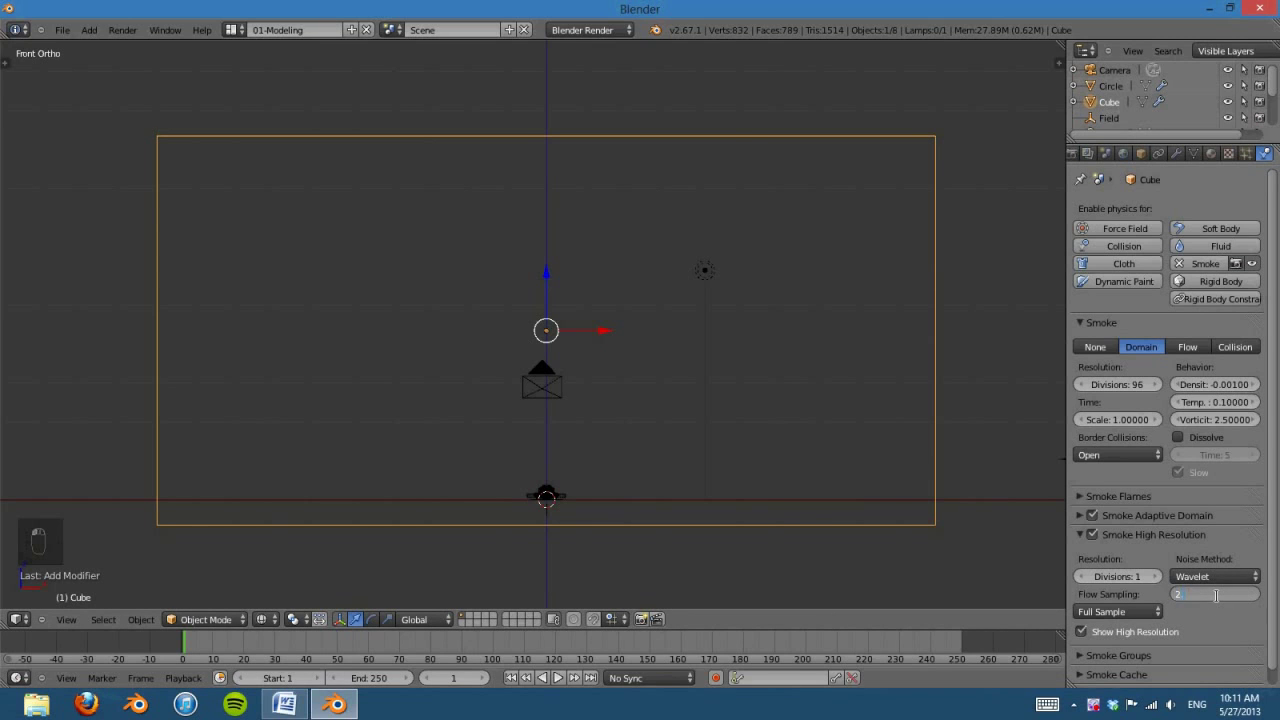
pyautogui.write('.5')
pyautogui.press('Return')
# Step: Raise the resolution divisions of the domain's high-resolution smoke to 3
pyautogui.scroll(3, 662, 466)
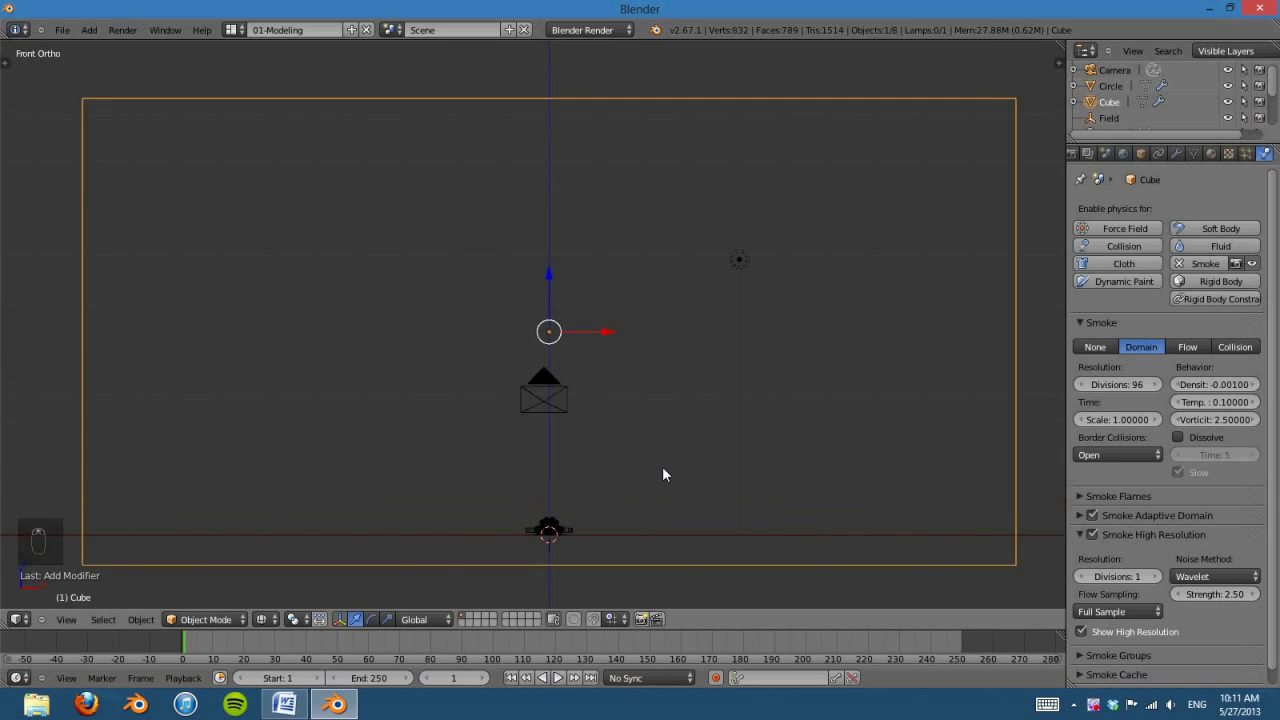
pyautogui.keyDown('shift'); pyautogui.moveTo(669, 460); pyautogui.dragTo(673, 456, button='middle'); pyautogui.keyUp('shift')
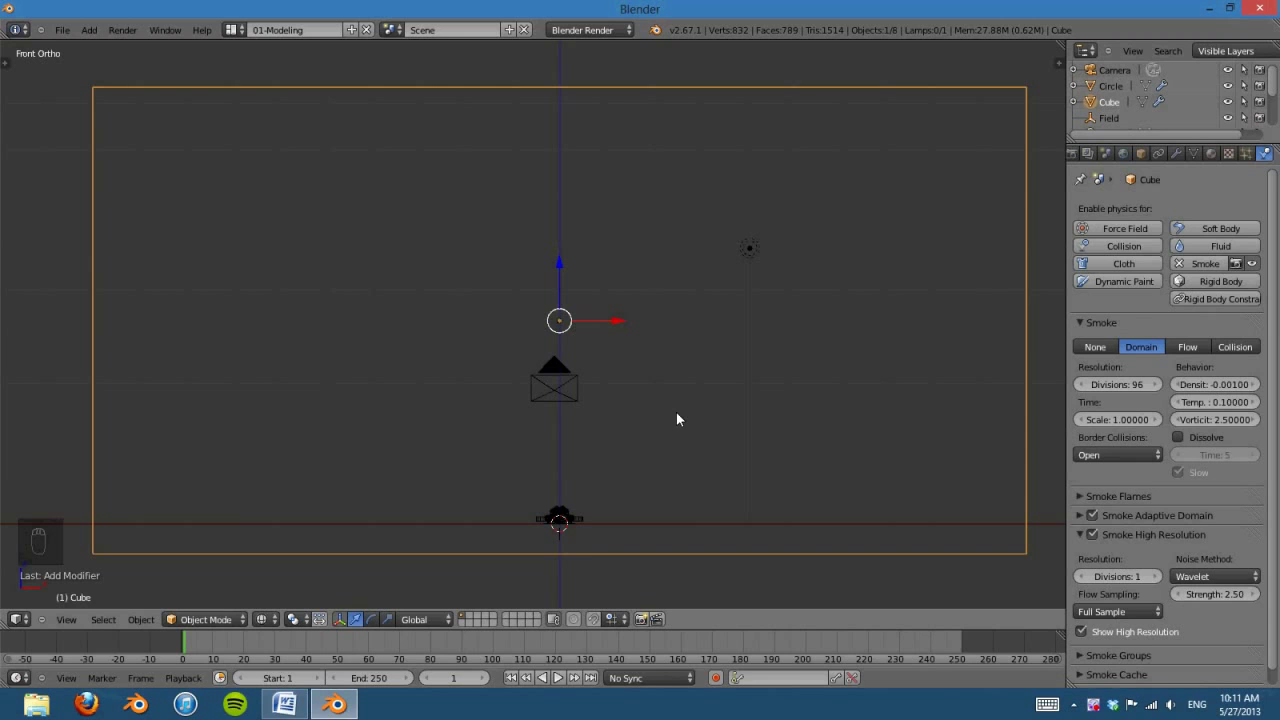
pyautogui.click(1158, 576)
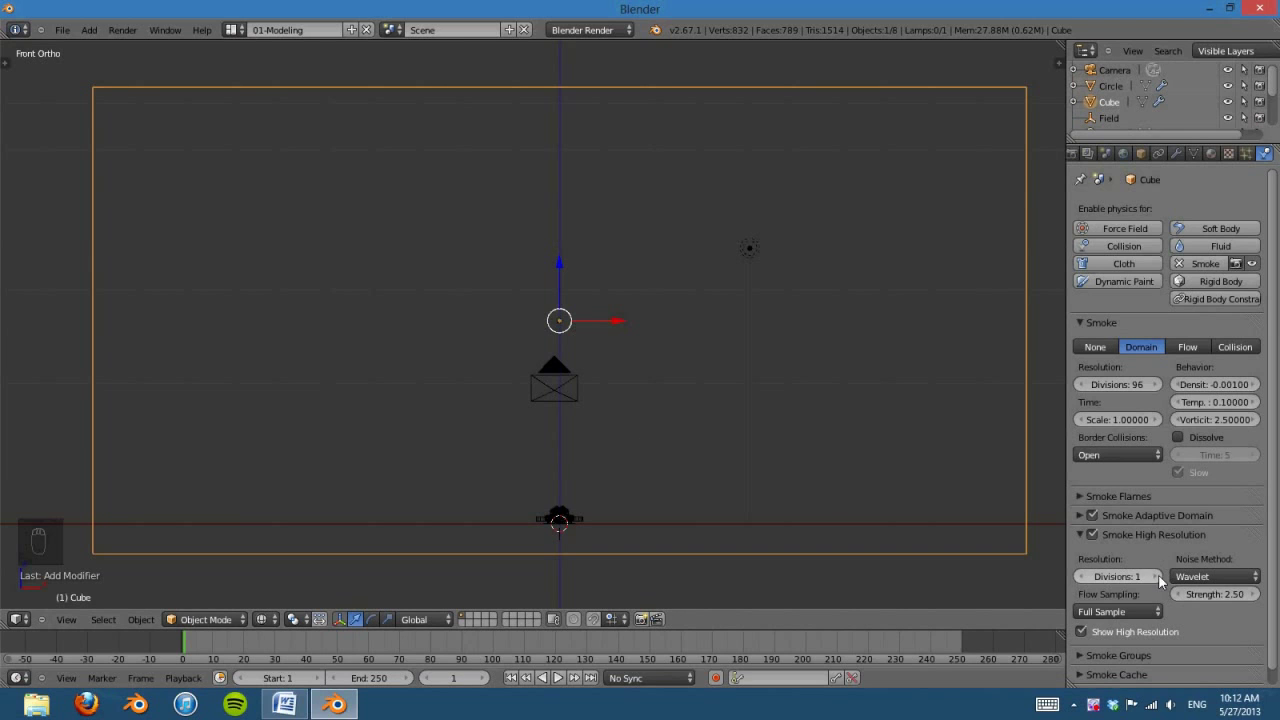
pyautogui.click(1158, 576)
pyautogui.keyDown('shift'); pyautogui.moveTo(636, 403); pyautogui.dragTo(637, 405, button='middle'); pyautogui.keyUp('shift')
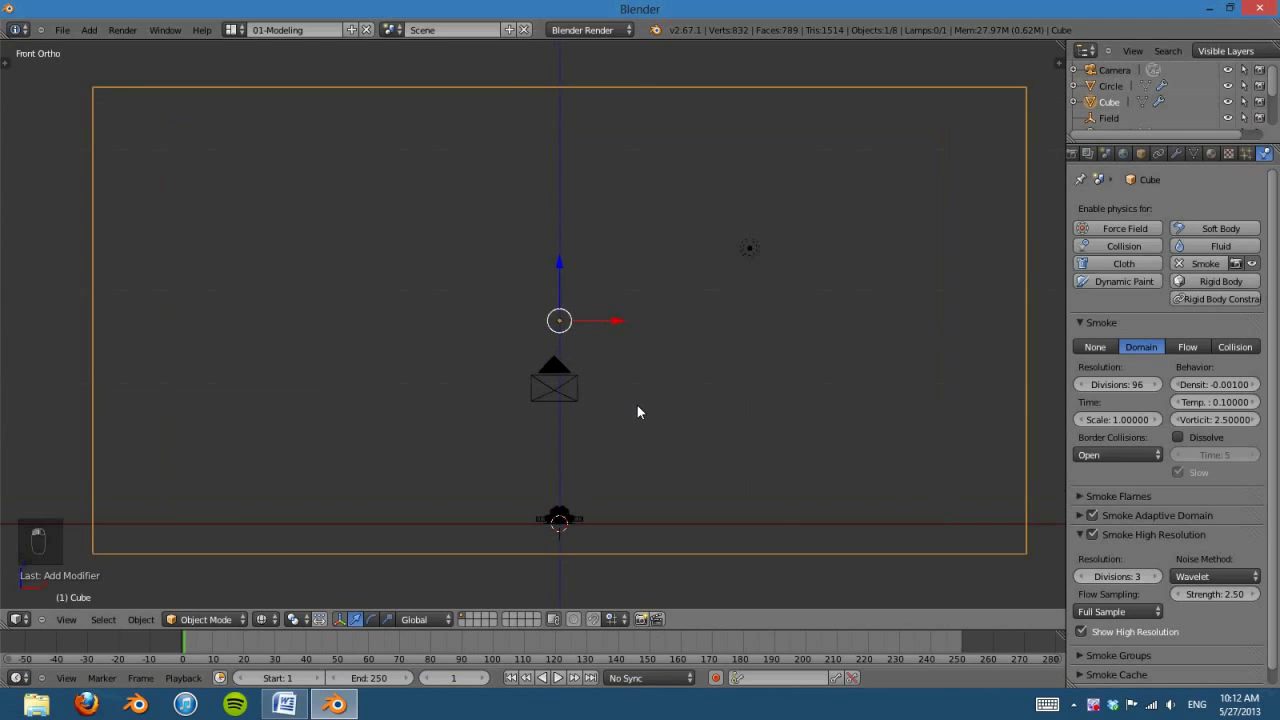
pyautogui.keyDown('shift'); pyautogui.moveTo(723, 442); pyautogui.dragTo(729, 440, button='middle'); pyautogui.keyUp('shift')
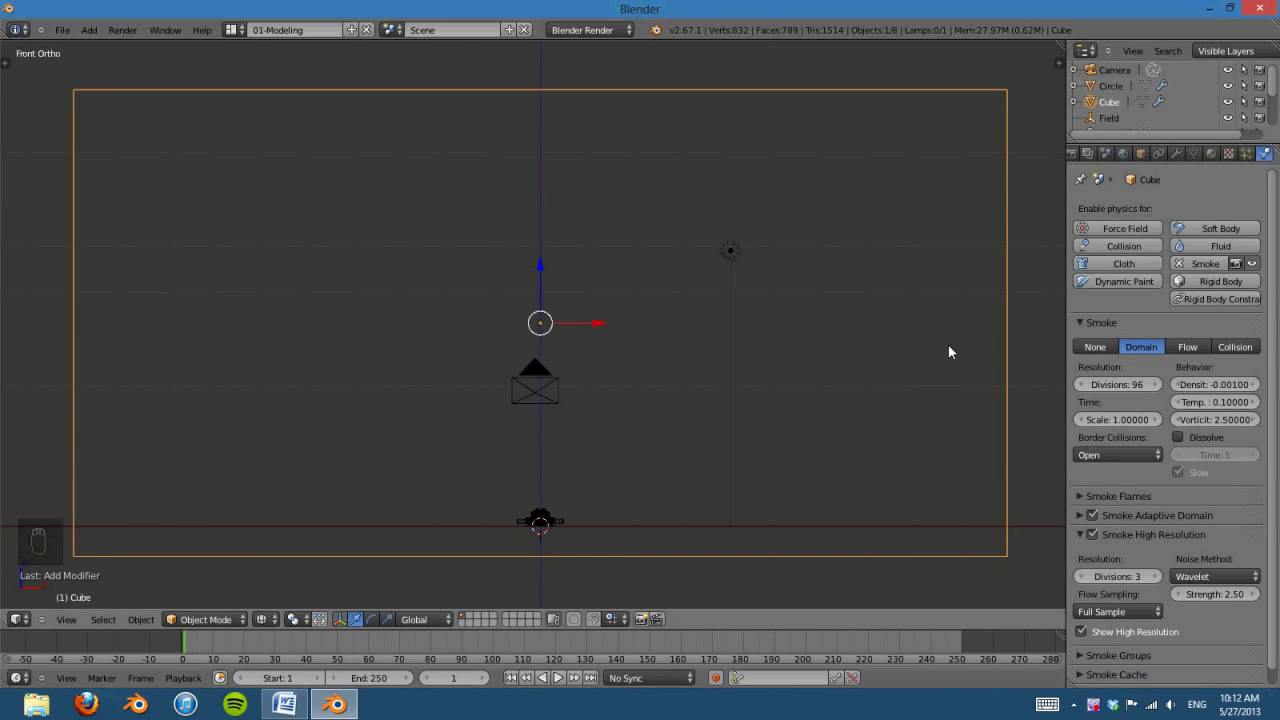
# Step: Play the refined explosion to frame 14 and inspect the domain's lower corner and the smoke burst up close
pyautogui.click(558, 679)
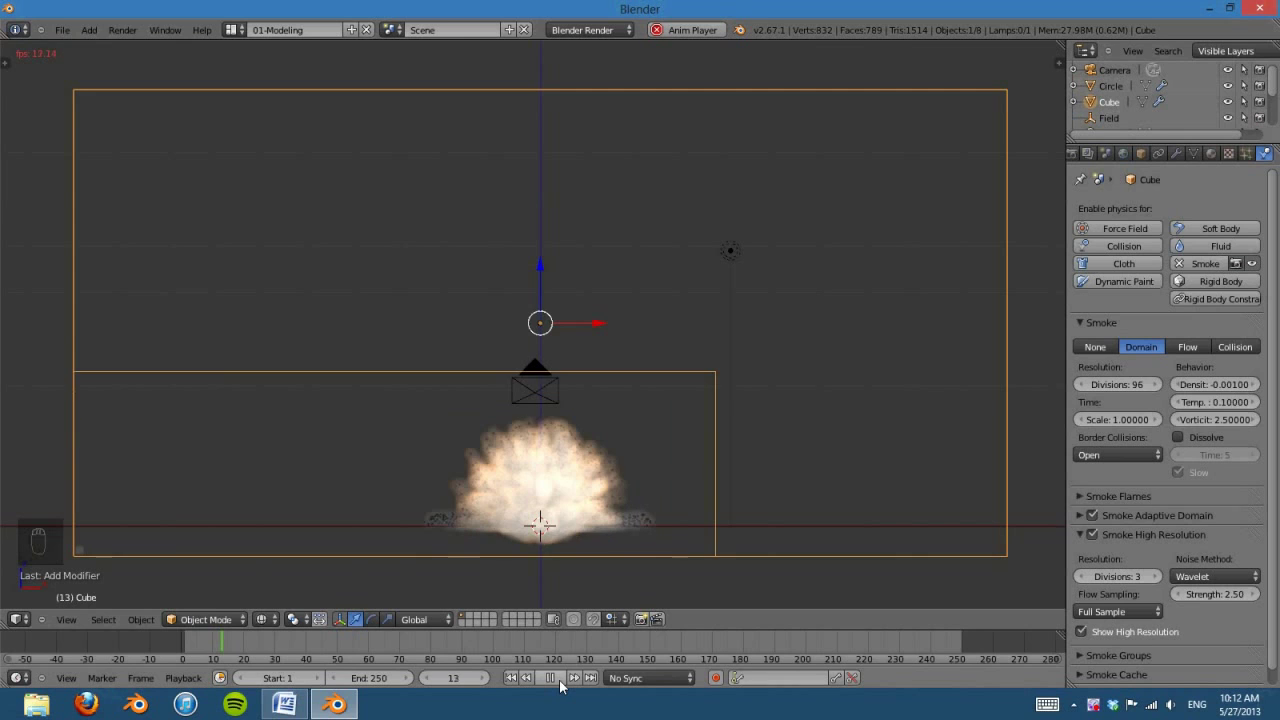
pyautogui.click(558, 680)
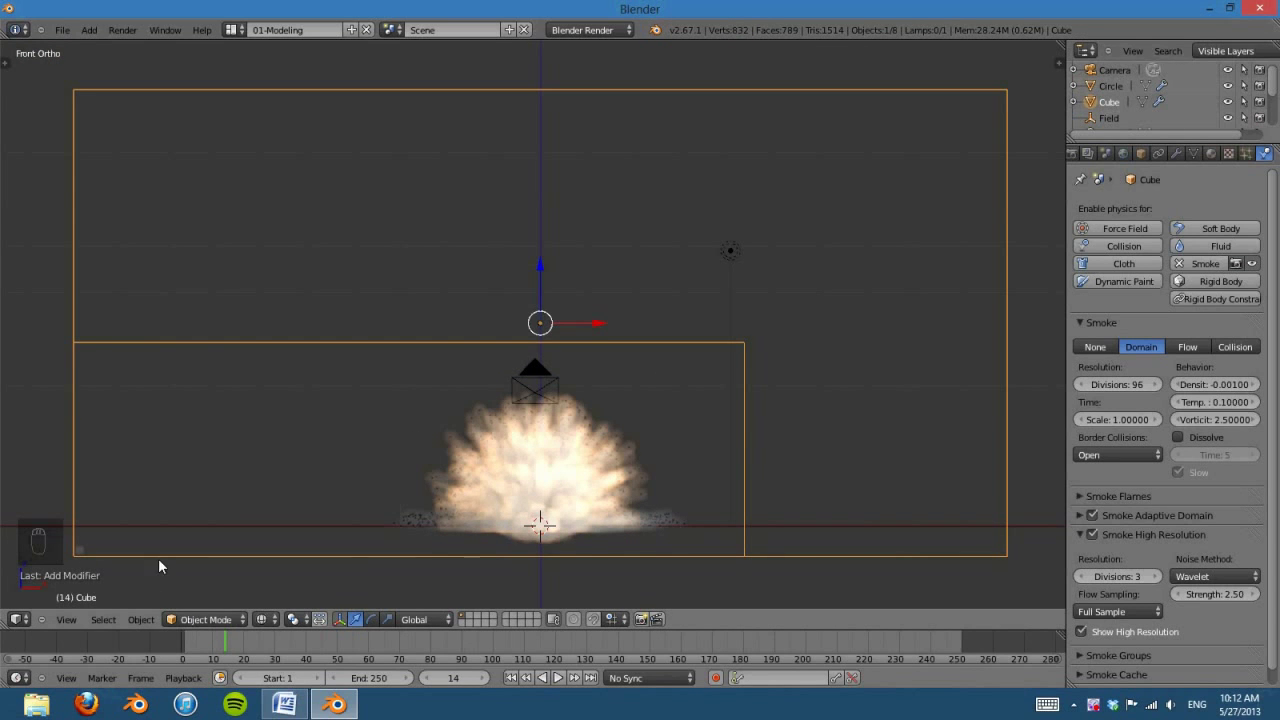
pyautogui.moveTo(160, 563)
pyautogui.mouseDown(button='middle')
pyautogui.moveTo(186, 549)
pyautogui.moveTo(168, 558)
pyautogui.mouseUp(button='middle')
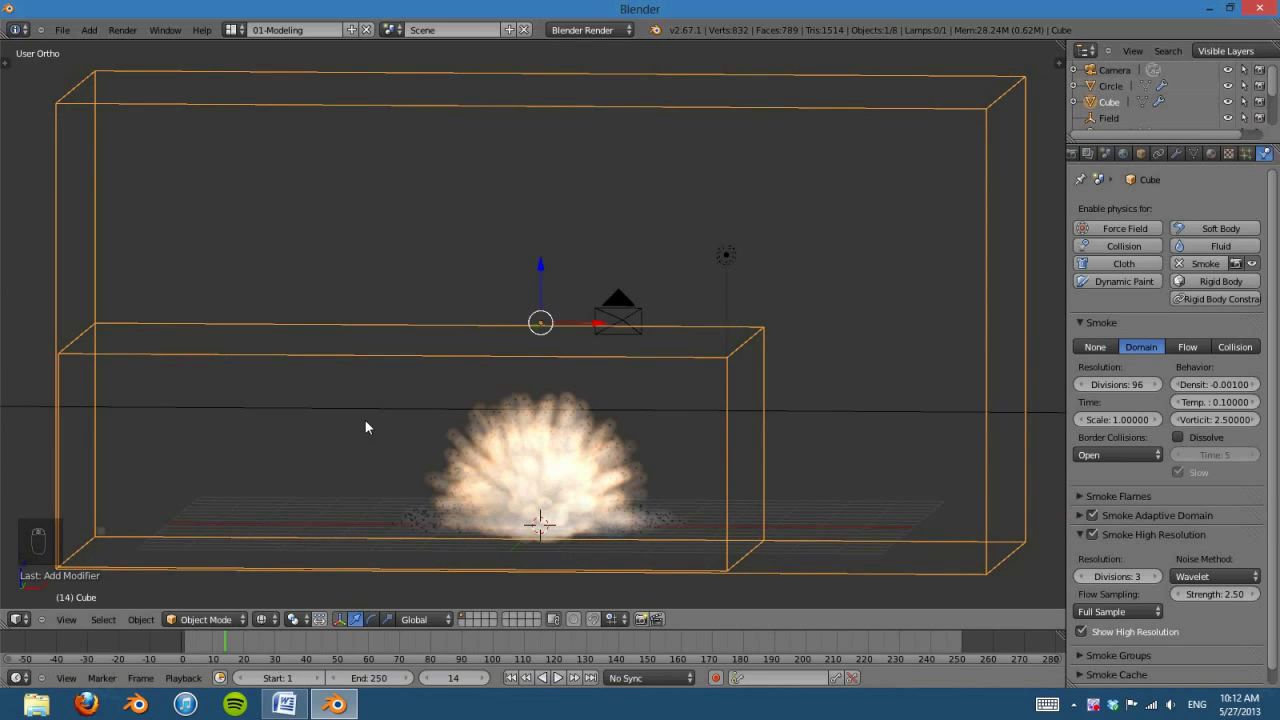
pyautogui.scroll(5, 960, 286)
pyautogui.moveTo(960, 286); pyautogui.dragTo(549, 362, button='middle')
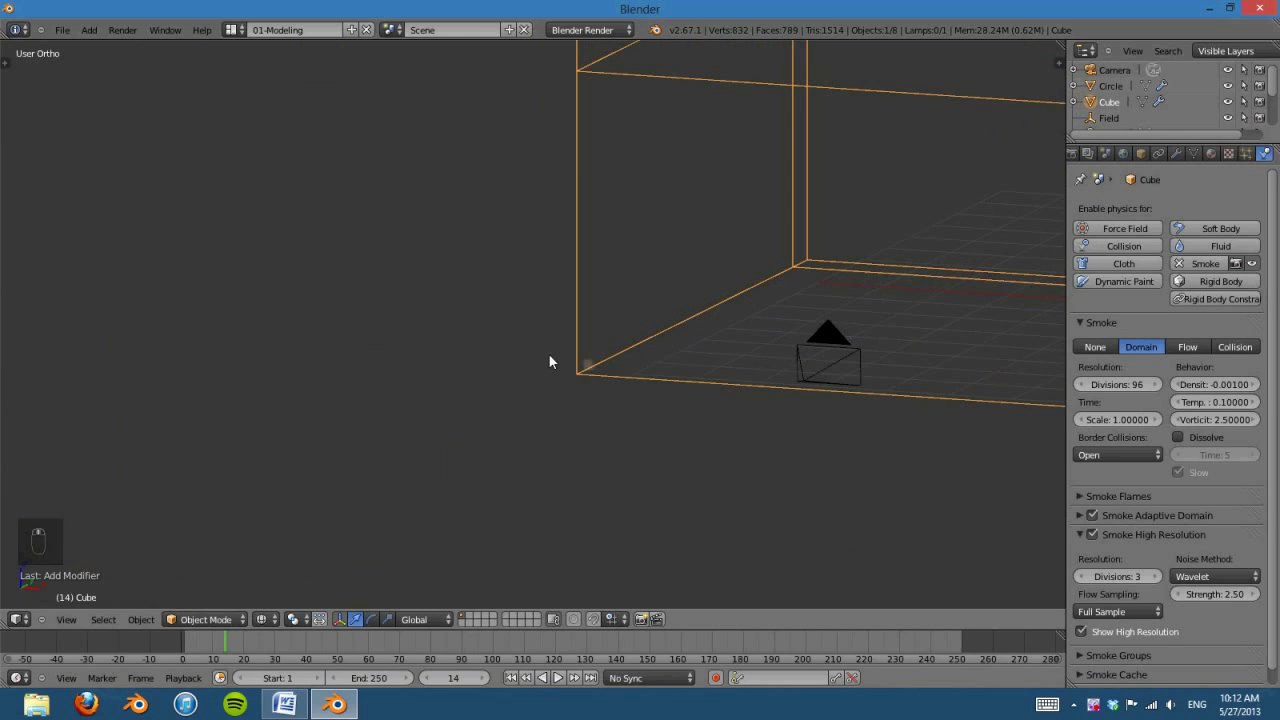
pyautogui.scroll(-4, 682, 379)
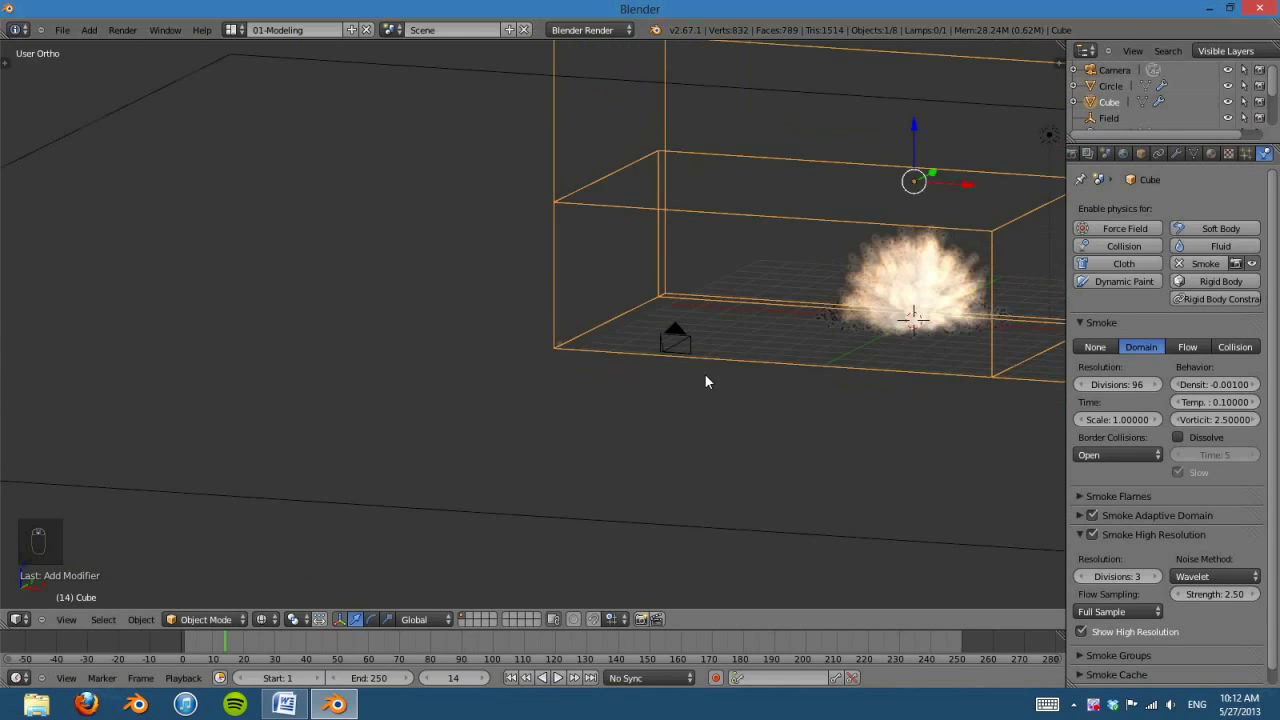
# Step: Play the explosion from frame 1 to frame 13 in front view, then return to the first frame
pyautogui.moveTo(706, 377); pyautogui.dragTo(371, 424, button='middle')
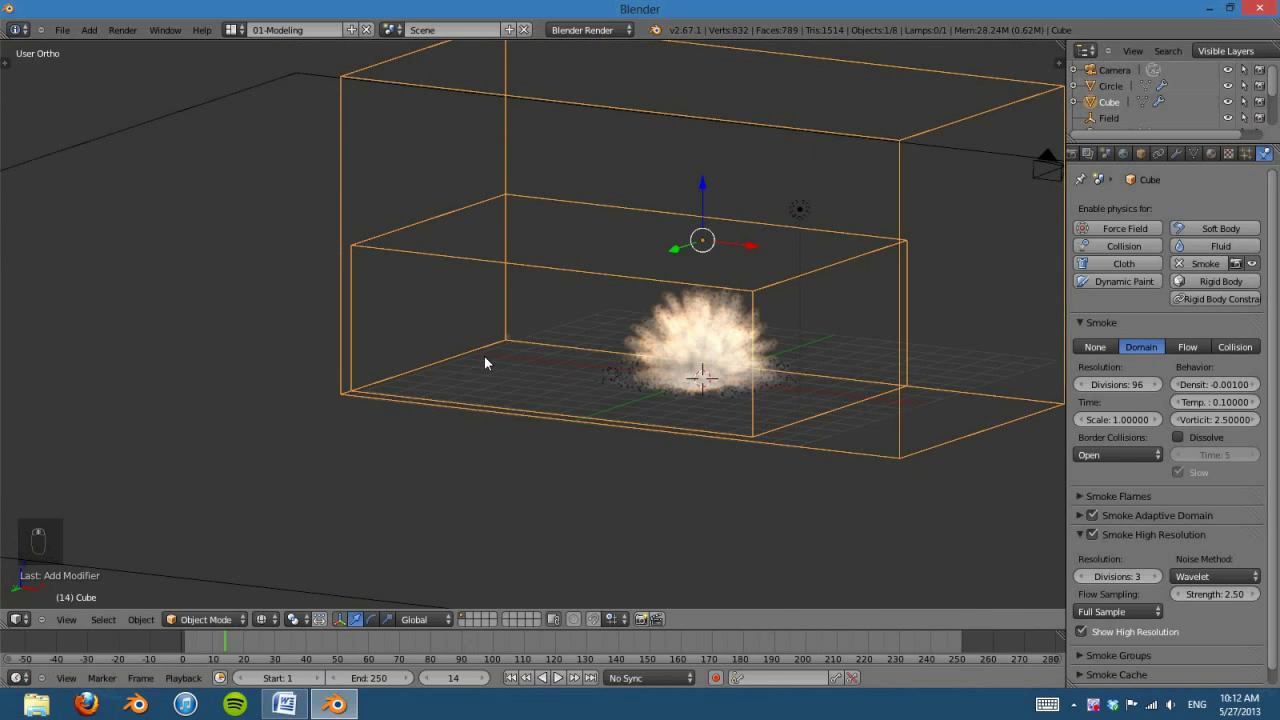
pyautogui.press('KP_1')
pyautogui.scroll(3, 582, 395)
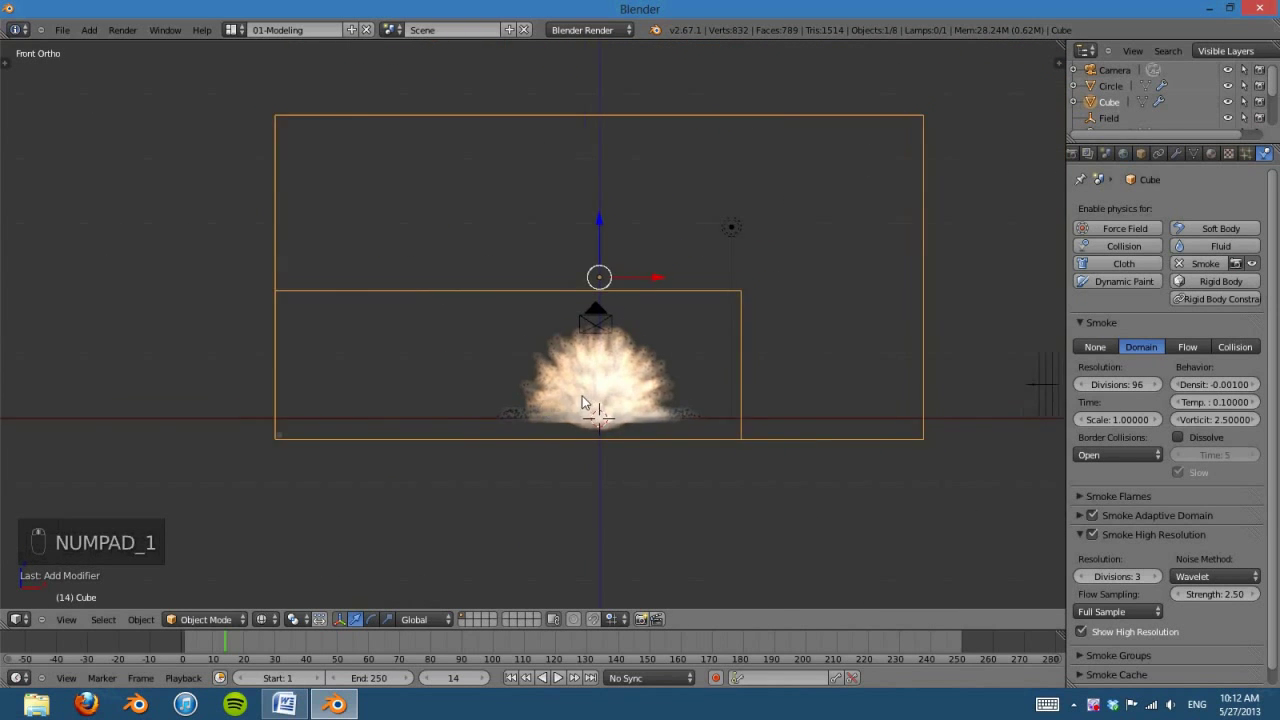
pyautogui.keyDown('shift'); pyautogui.moveTo(680, 408); pyautogui.dragTo(621, 432, button='middle'); pyautogui.keyUp('shift')
pyautogui.scroll(-2, 623, 432)
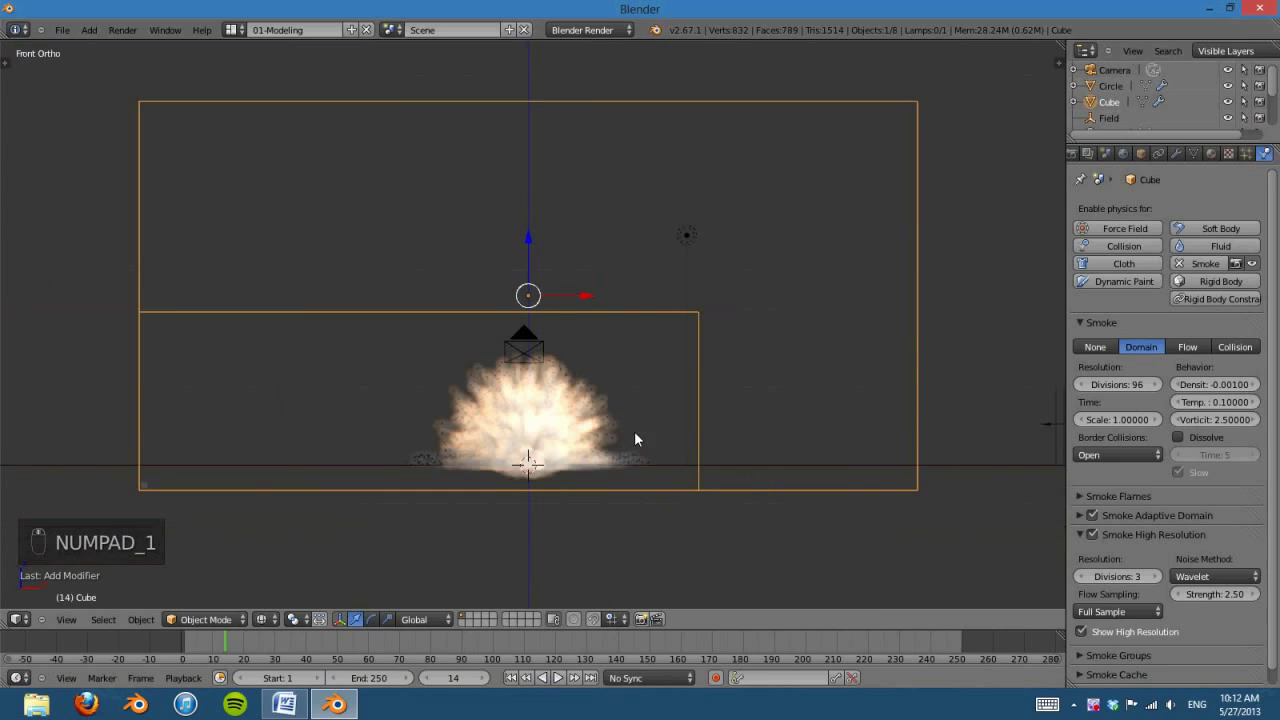
pyautogui.click(510, 678)
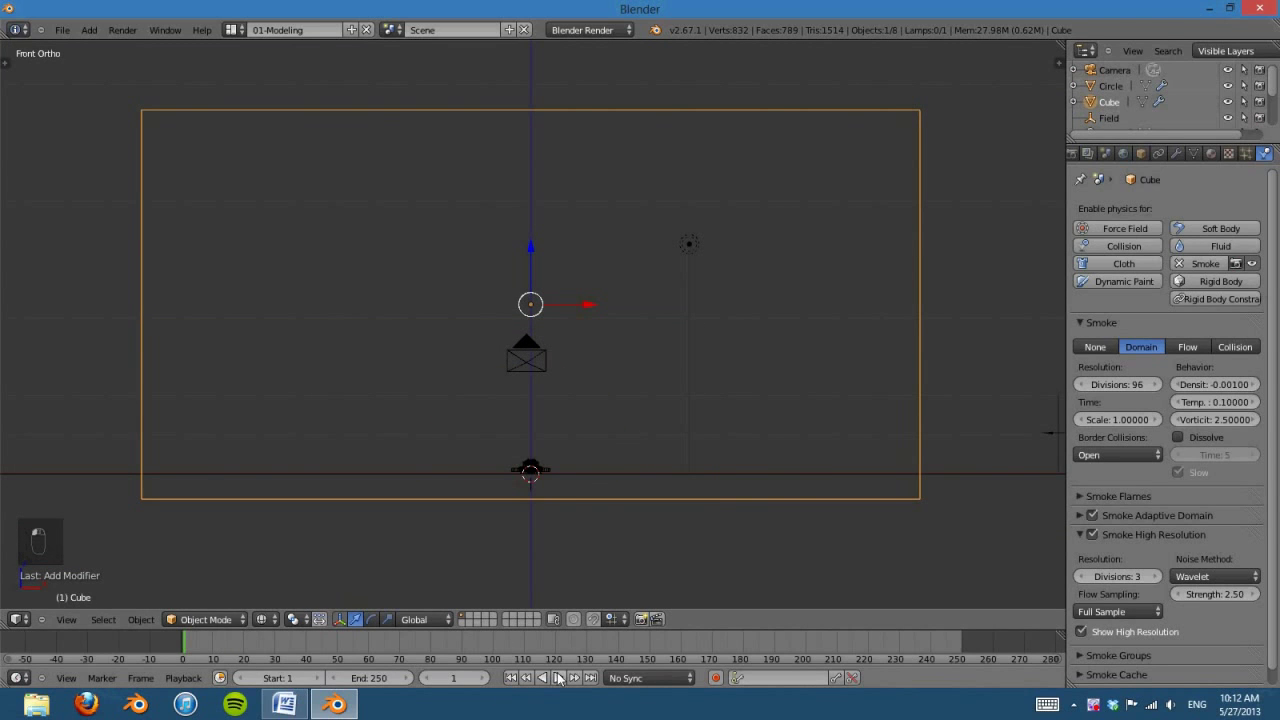
pyautogui.click(558, 678)
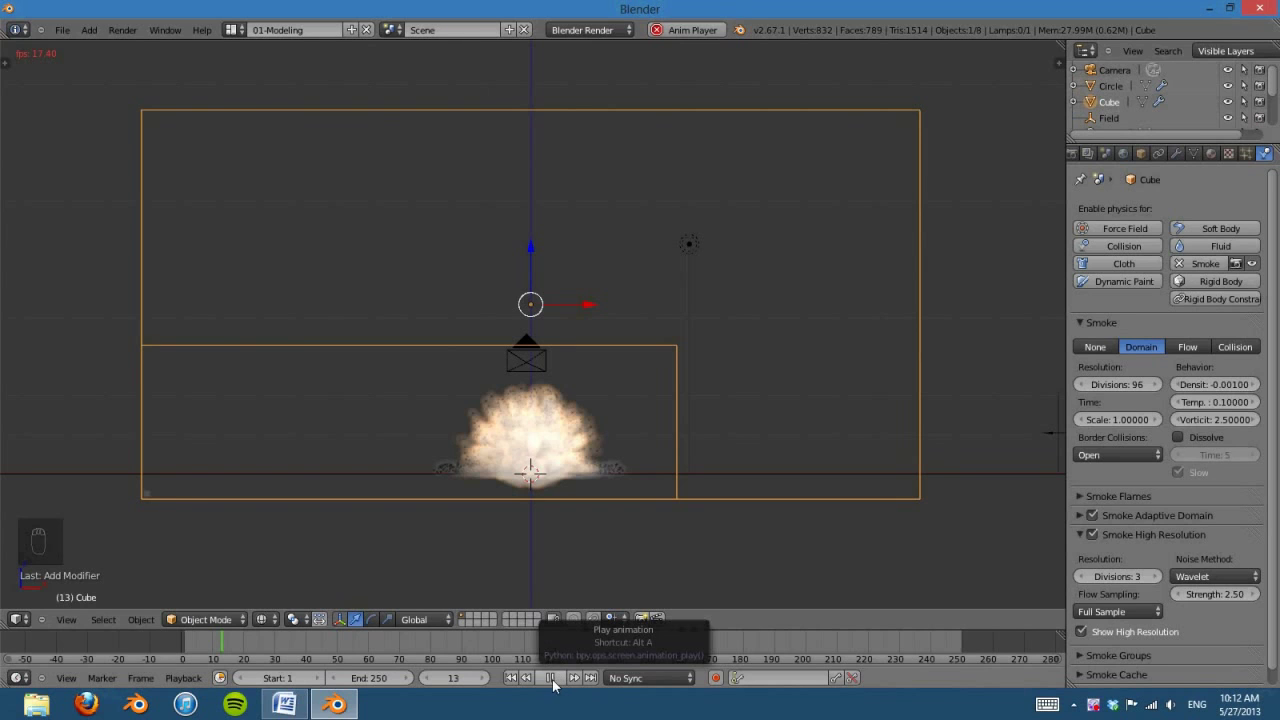
pyautogui.click(551, 678)
pyautogui.click(510, 678)
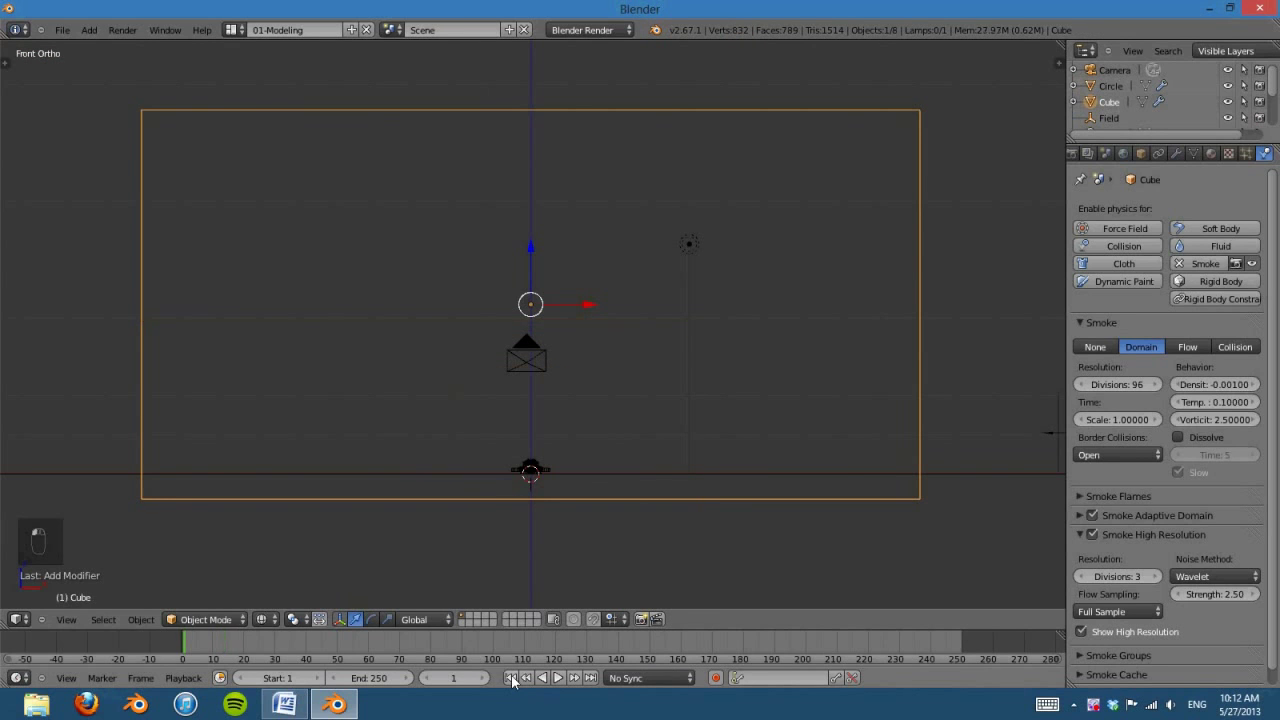
# Step: Collapse the domain's main smoke settings and open its smoke cache settings
pyautogui.scroll(-1, 1226, 472)
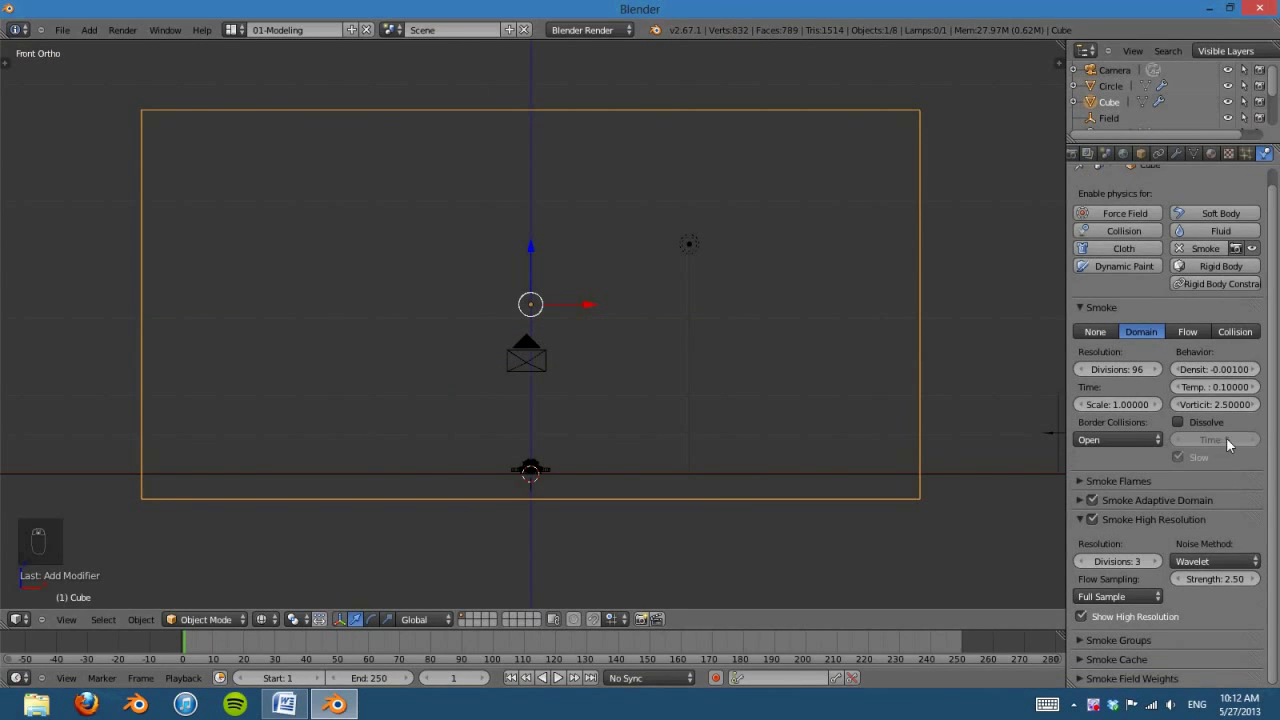
pyautogui.click(1086, 308)
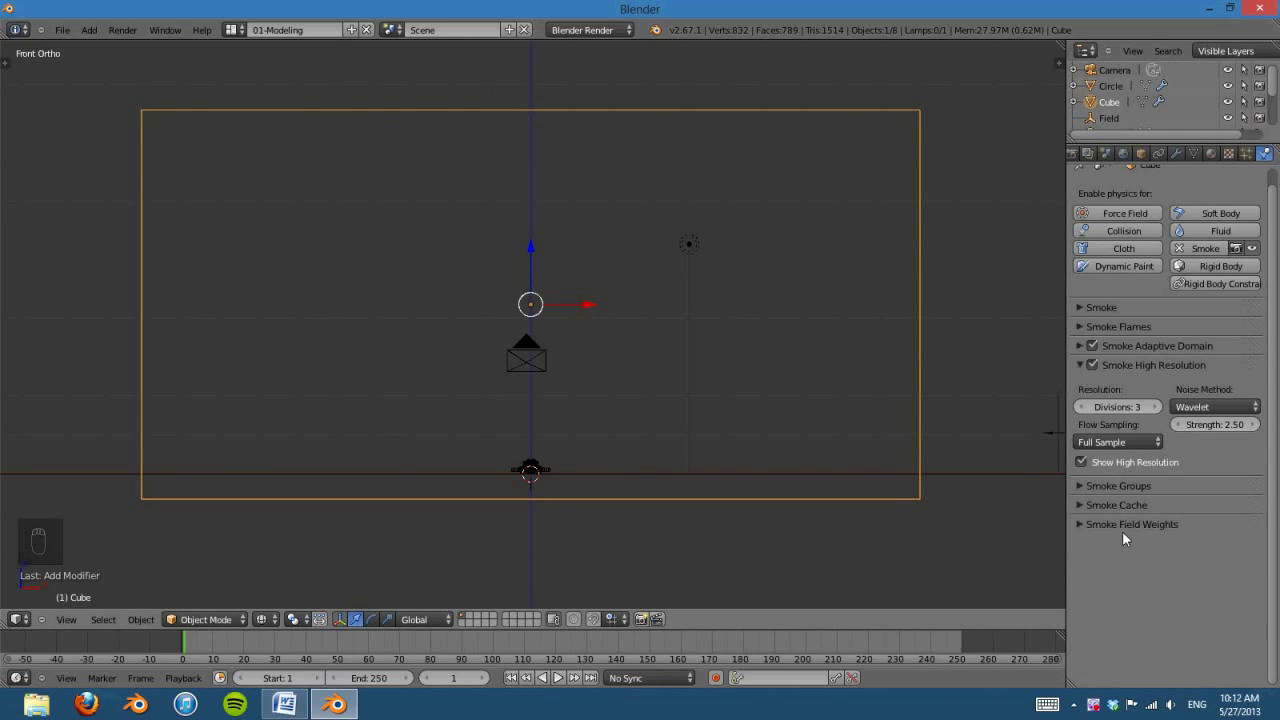
pyautogui.click(1092, 504)
pyautogui.scroll(-2, 1100, 400)
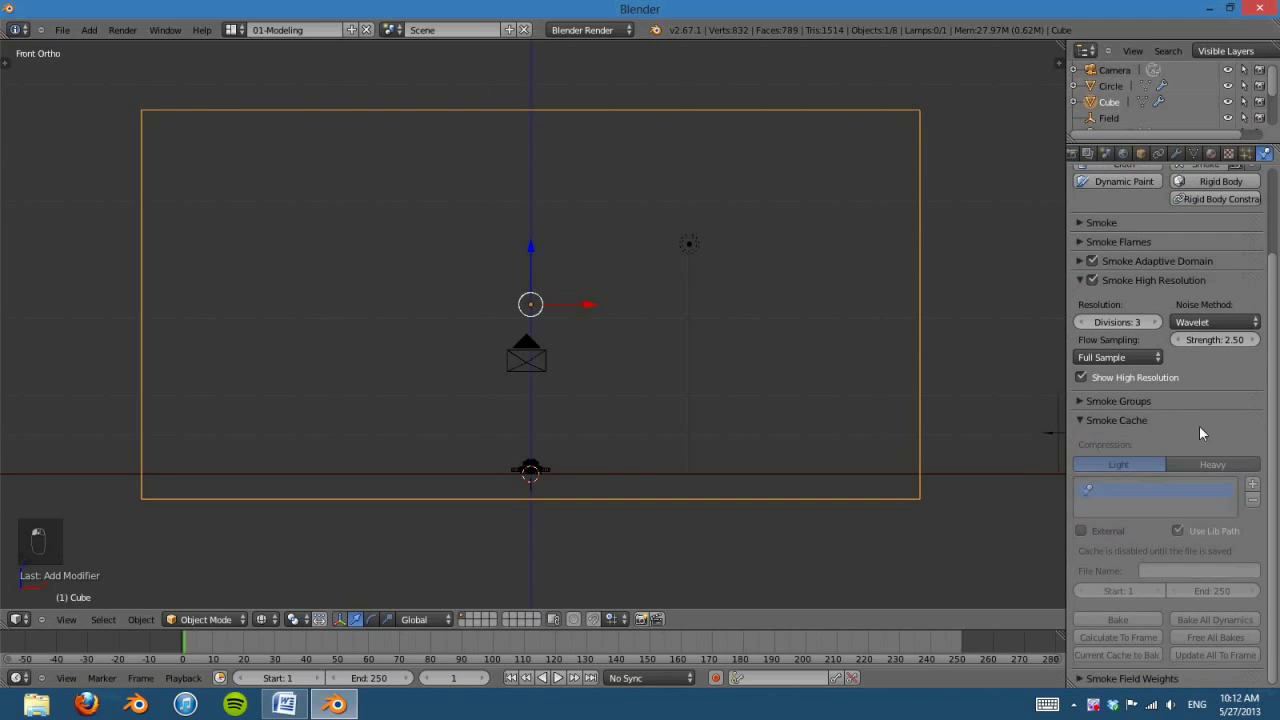
# Step: Save the project as Explosion.blend in the Tutorials folder
pyautogui.click(60, 30)
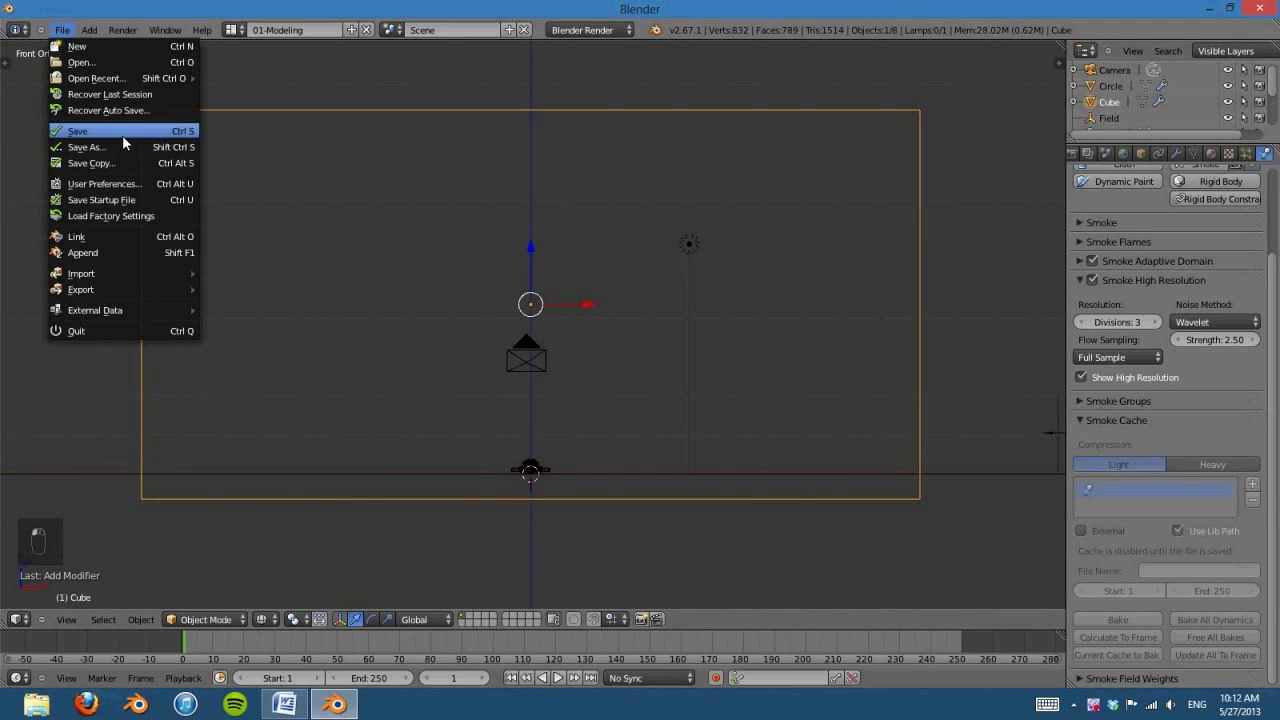
pyautogui.click(119, 140)
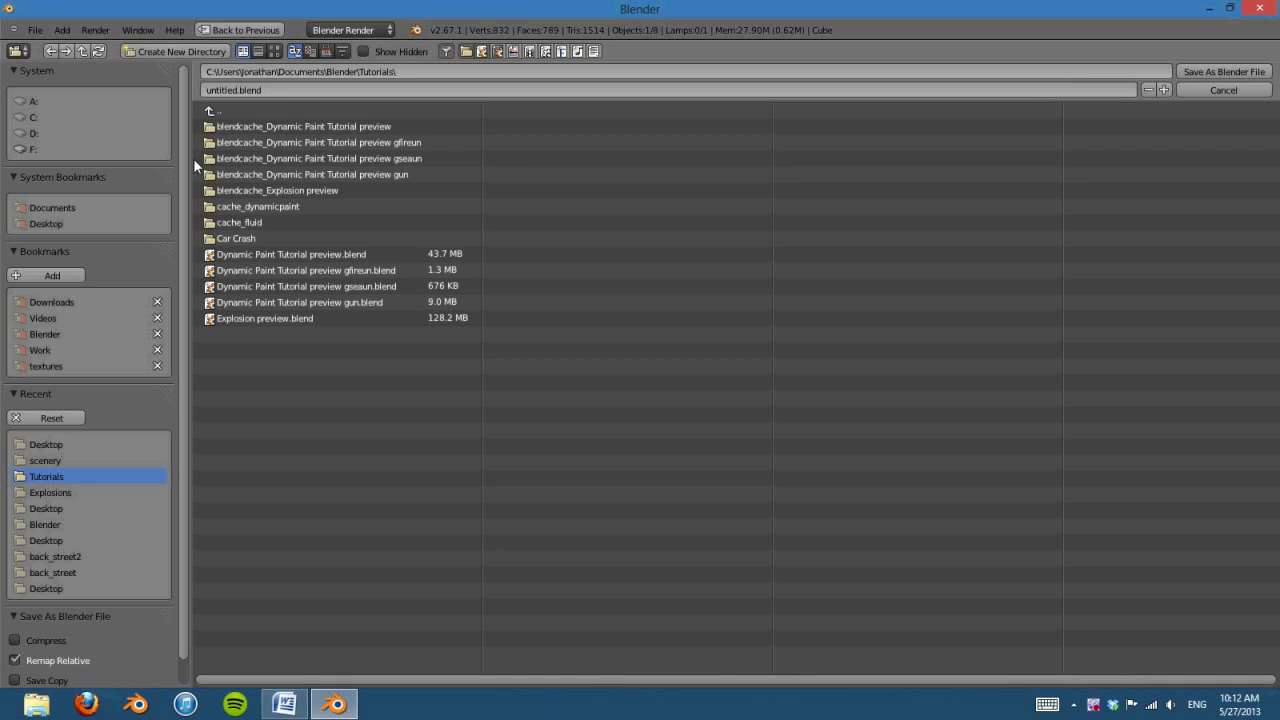
pyautogui.click(298, 91)
pyautogui.write('Explosion')
pyautogui.press('Return')
pyautogui.press('Return')
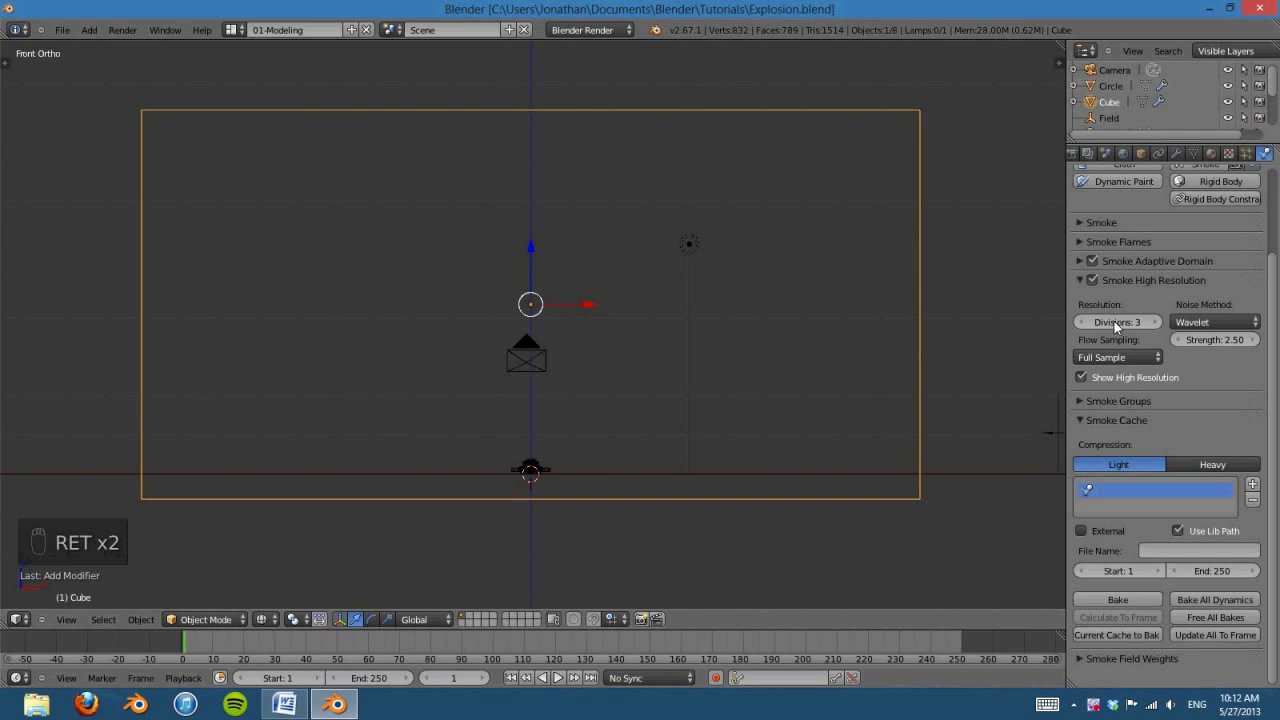
# Step: Disable the domain's high-resolution smoke and play the simulation to frame 123 to judge its duration
pyautogui.click(1092, 281)
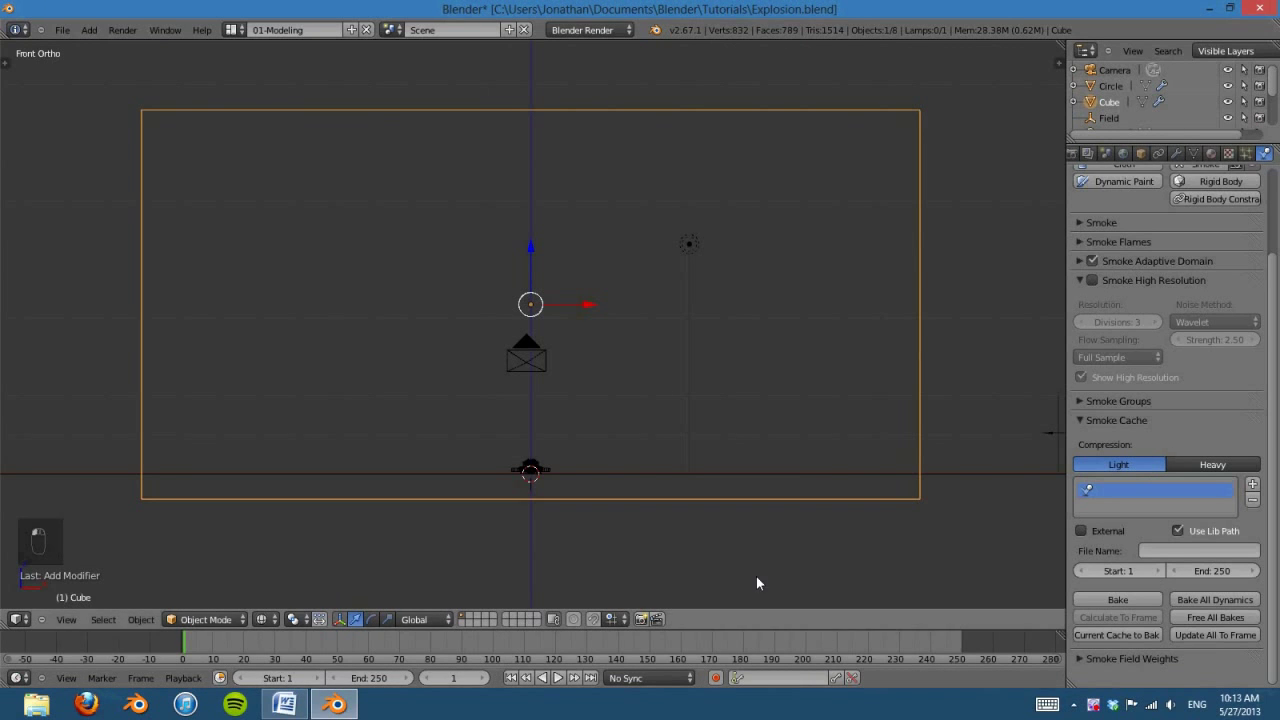
pyautogui.click(560, 678)
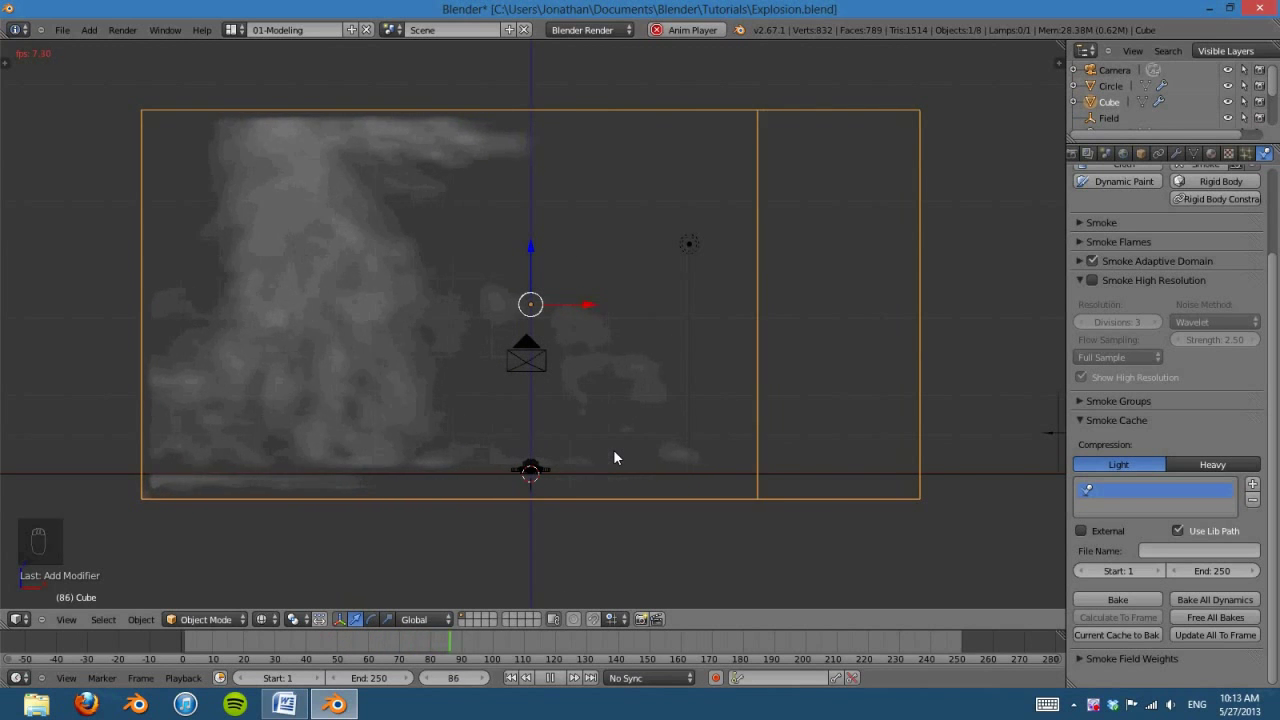
pyautogui.click(550, 678)
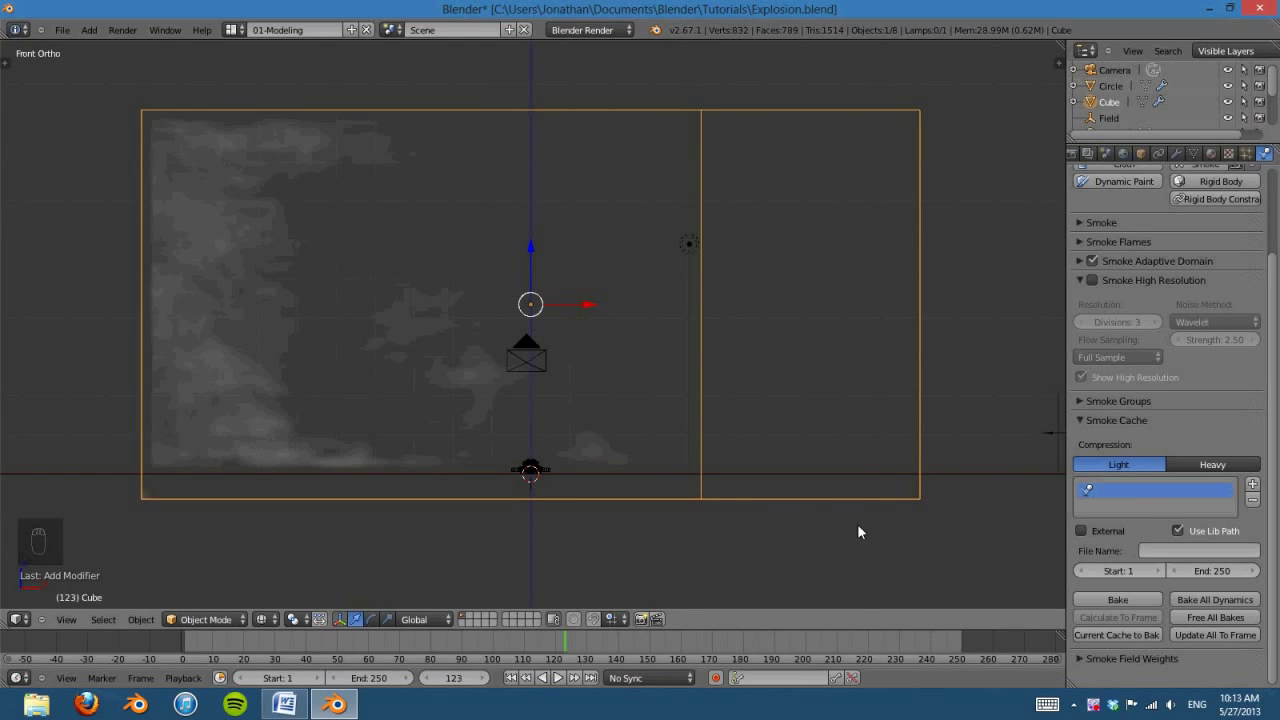
# Step: Set the smoke cache's end frame to 125 and enable the domain's high-resolution smoke
pyautogui.click(1220, 568)
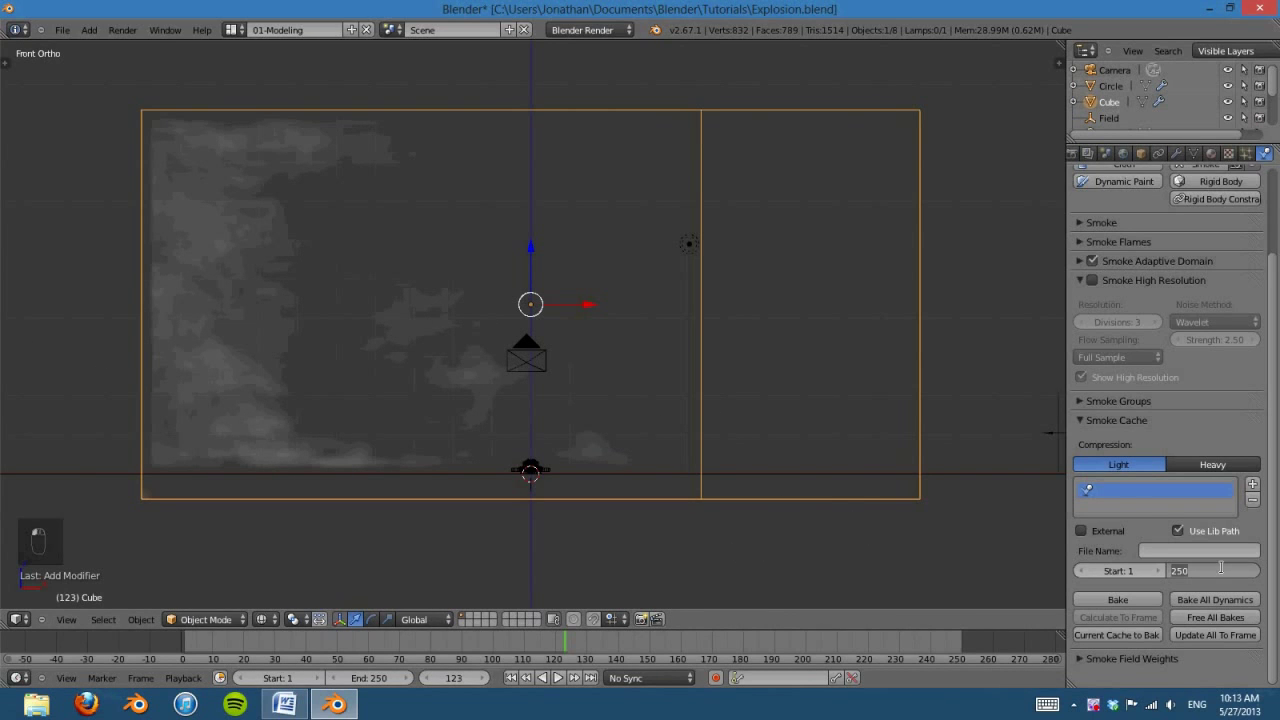
pyautogui.write('12')
pyautogui.press('Return')
pyautogui.click(1092, 280)
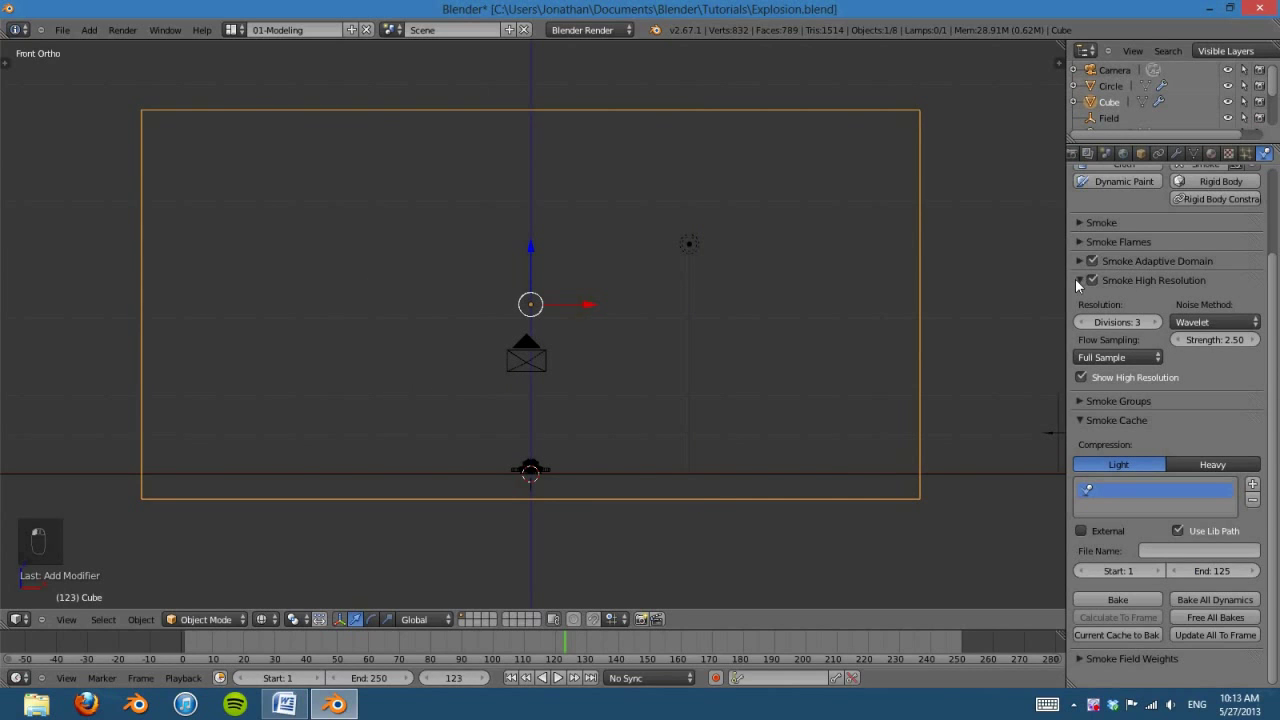
# Step: Return to frame 1 and bake all dynamics from the smoke cache settings
pyautogui.click(510, 677)
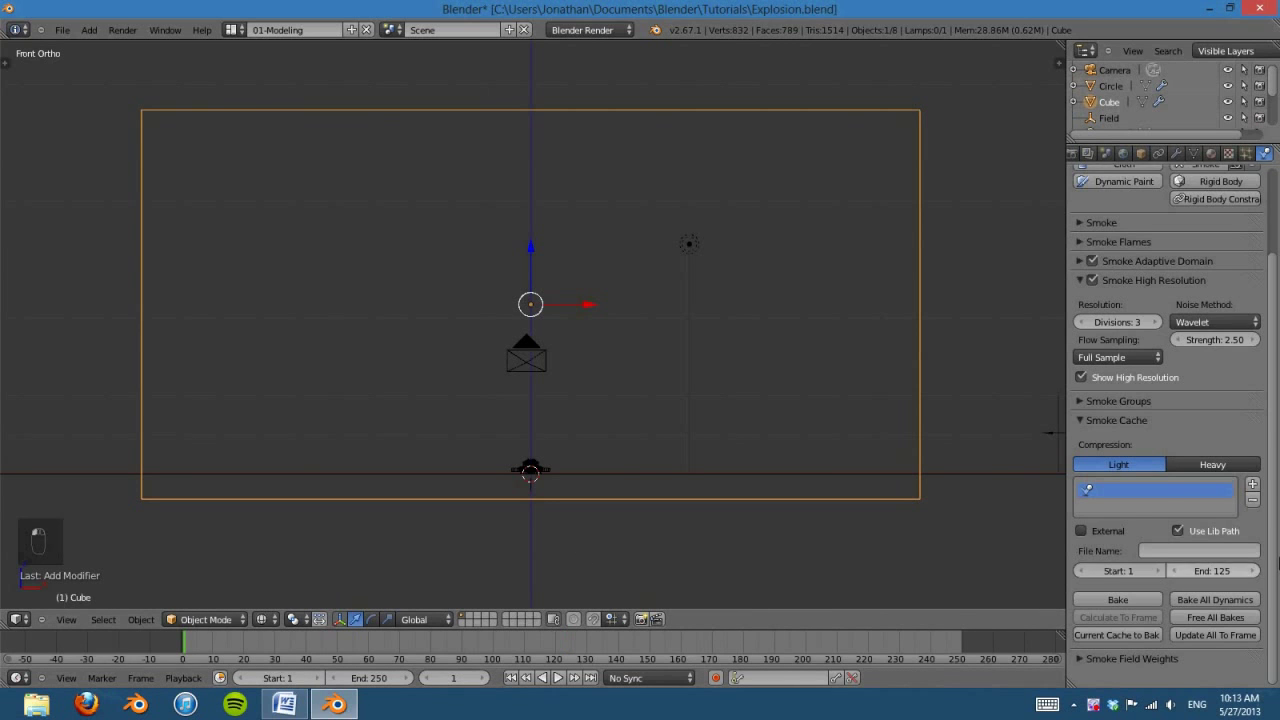
pyautogui.scroll(3, 1238, 563)
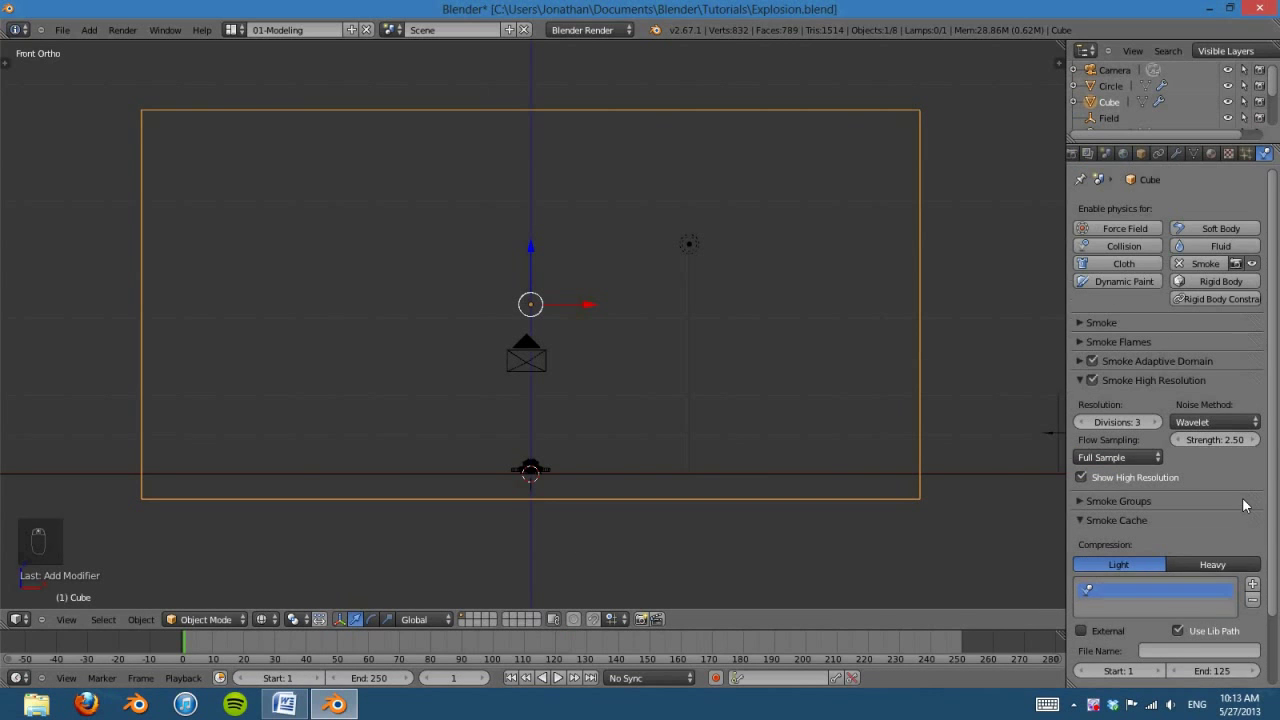
pyautogui.scroll(-2, 1246, 506)
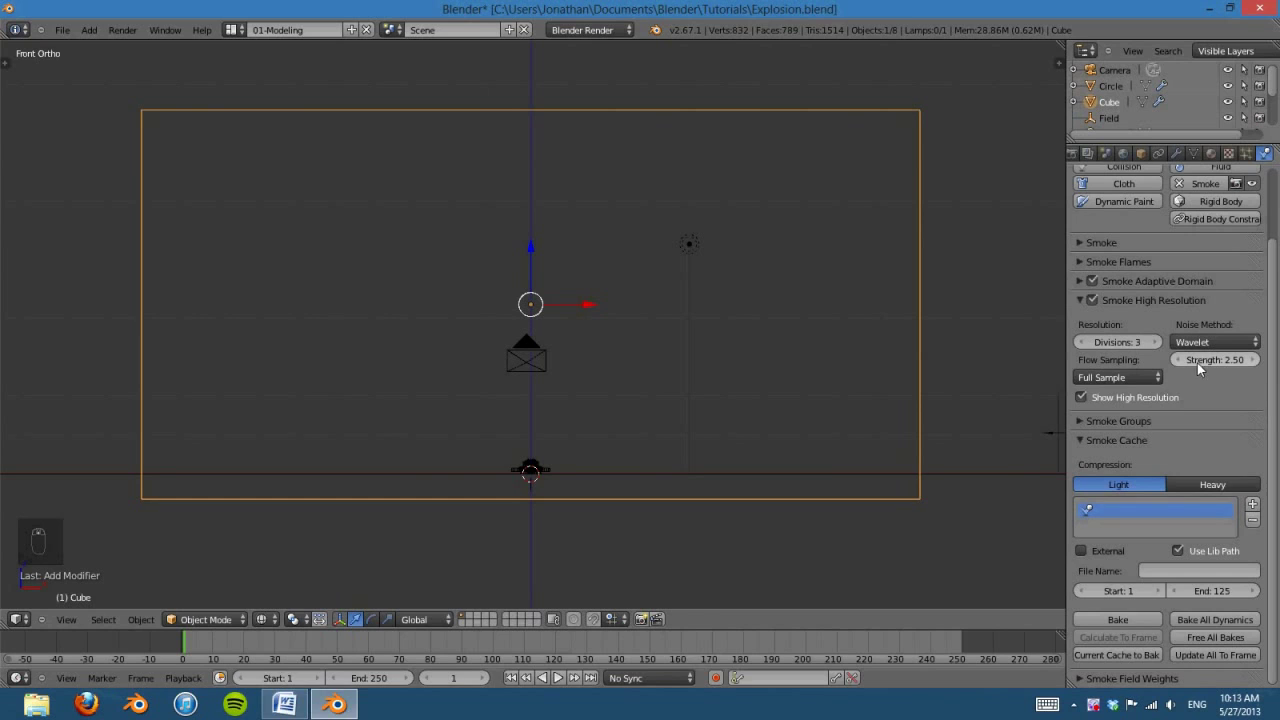
pyautogui.click(1213, 621)
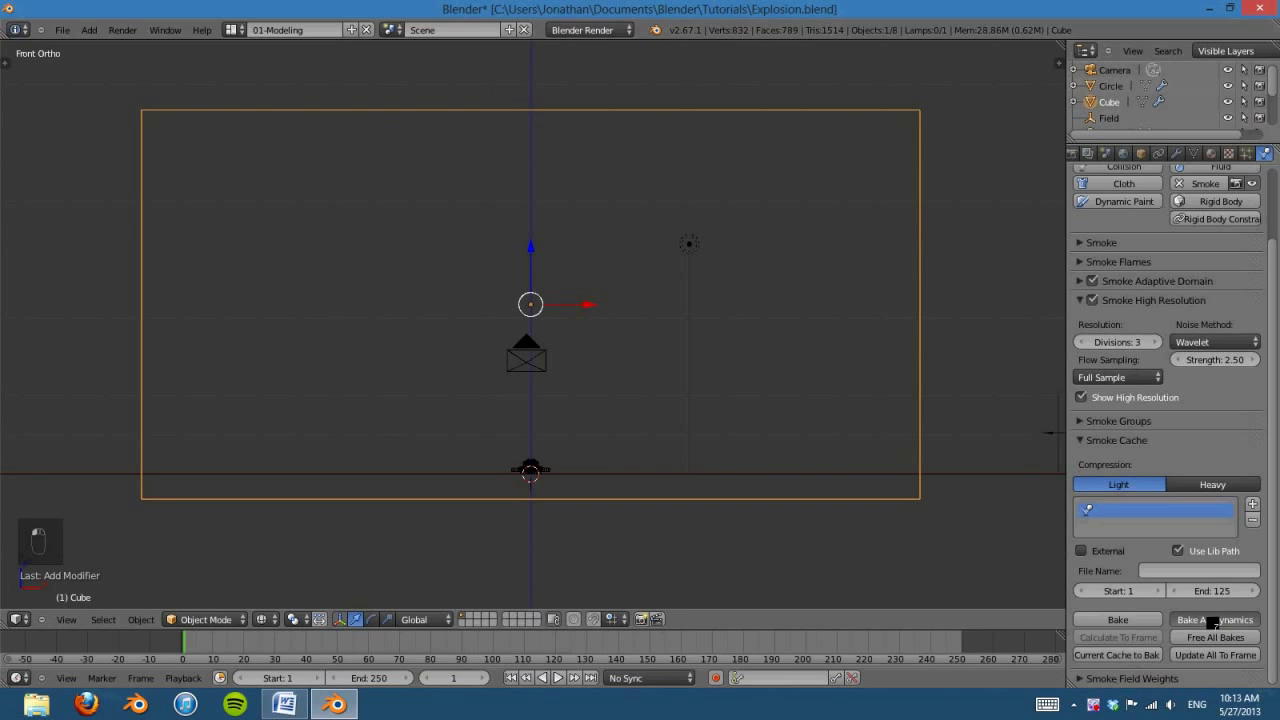
pyautogui.rightClick(1093, 704)
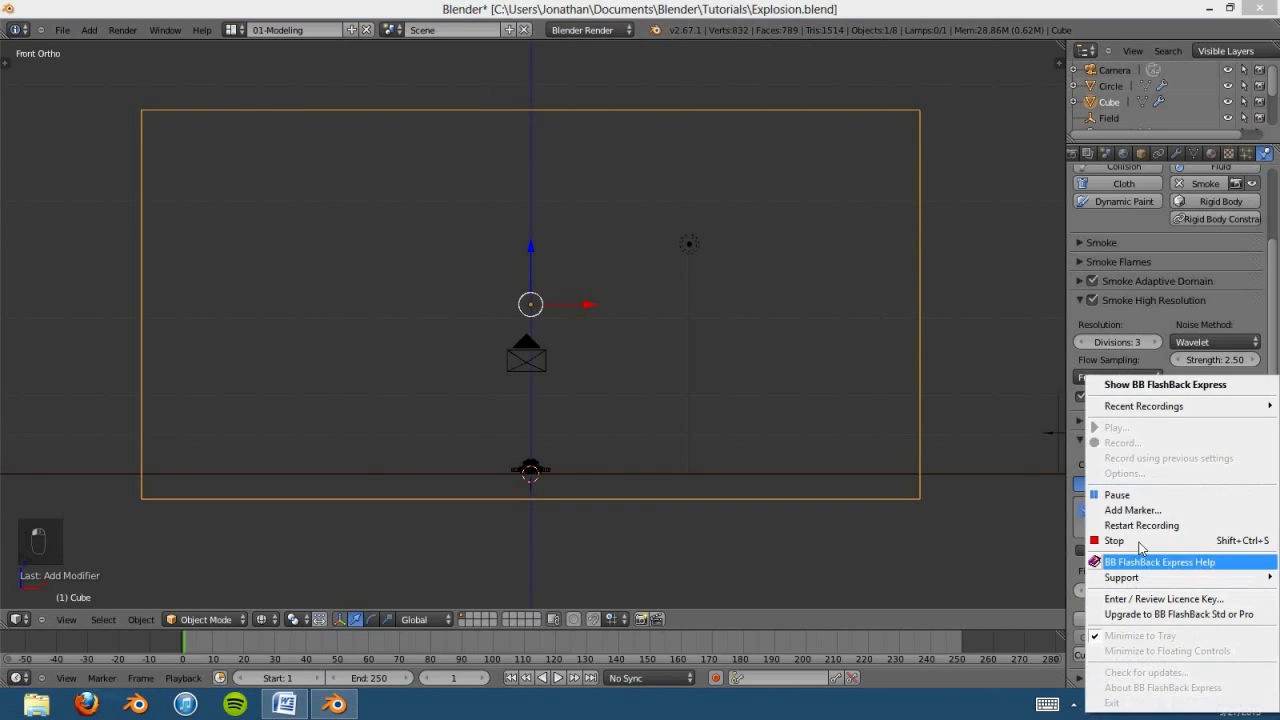
pyautogui.click(1120, 499)
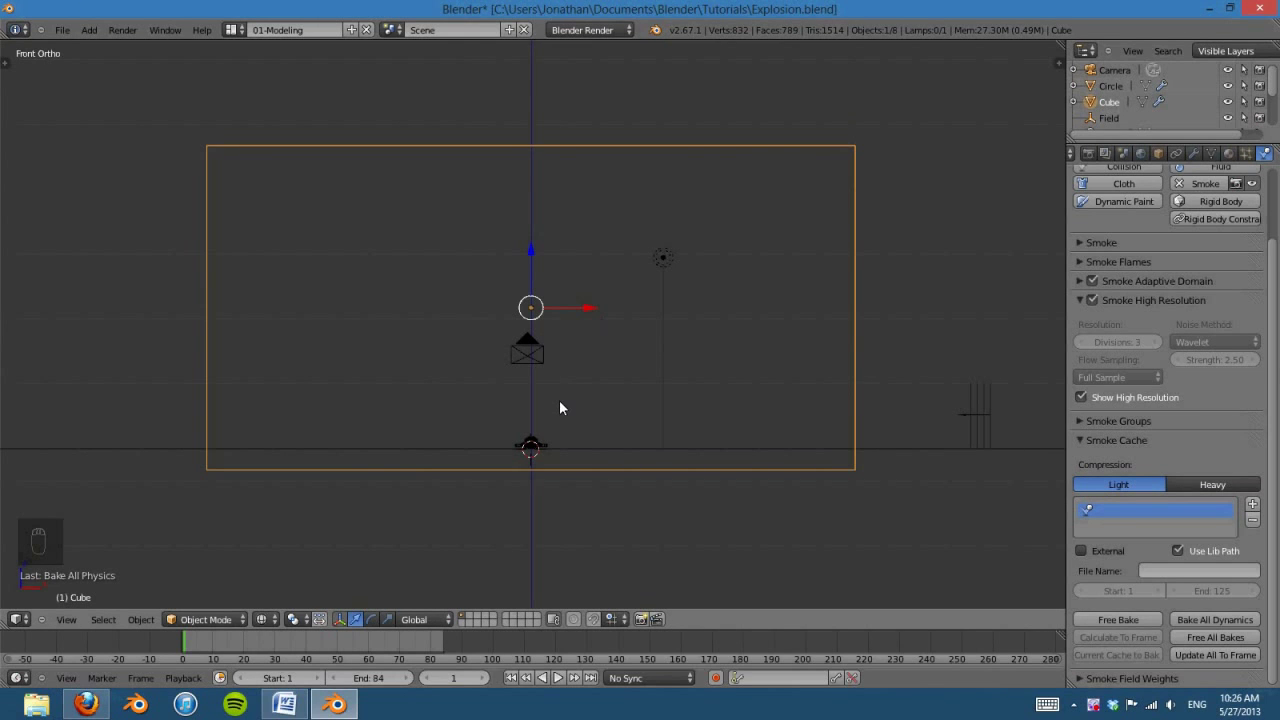
# Step: Go to frame 83 and examine the baked smoke from an angle and from the front
pyautogui.scroll(1, 559, 407)
pyautogui.keyDown('shift'); pyautogui.moveTo(564, 337); pyautogui.dragTo(551, 362, button='middle'); pyautogui.keyUp('shift')
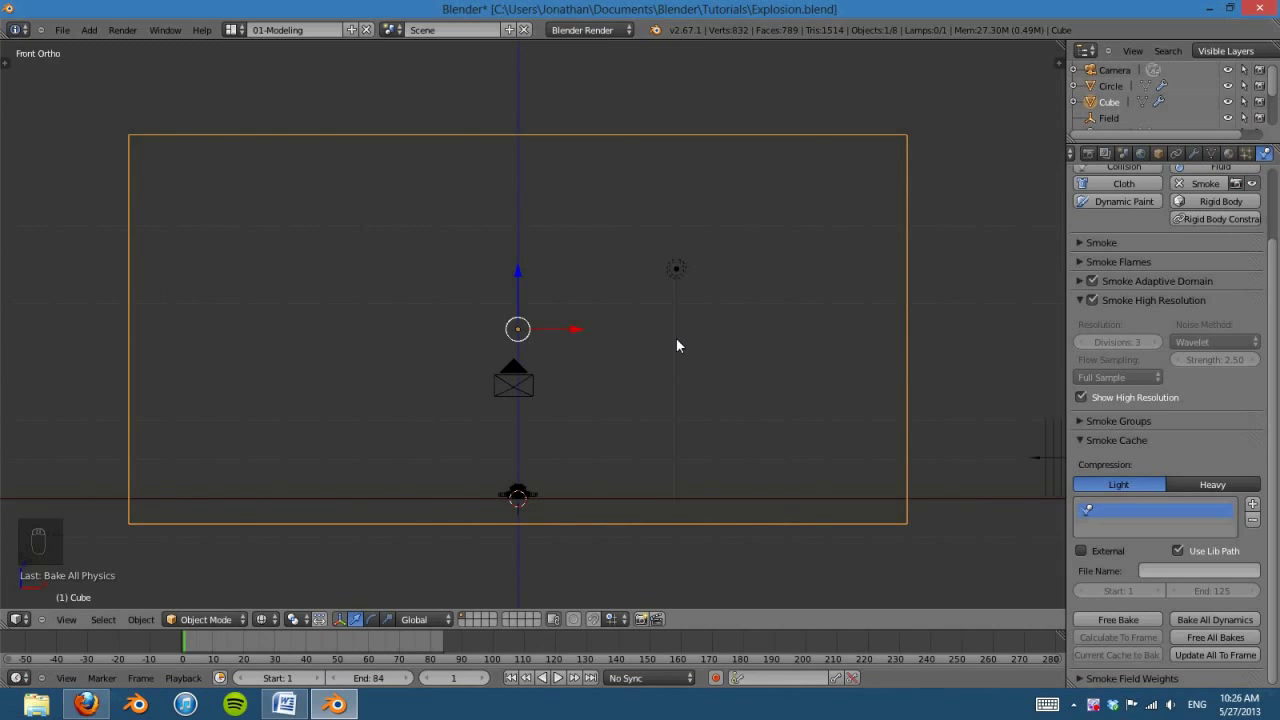
pyautogui.keyDown('shift'); pyautogui.moveTo(676, 338); pyautogui.dragTo(706, 331, button='middle'); pyautogui.keyUp('shift')
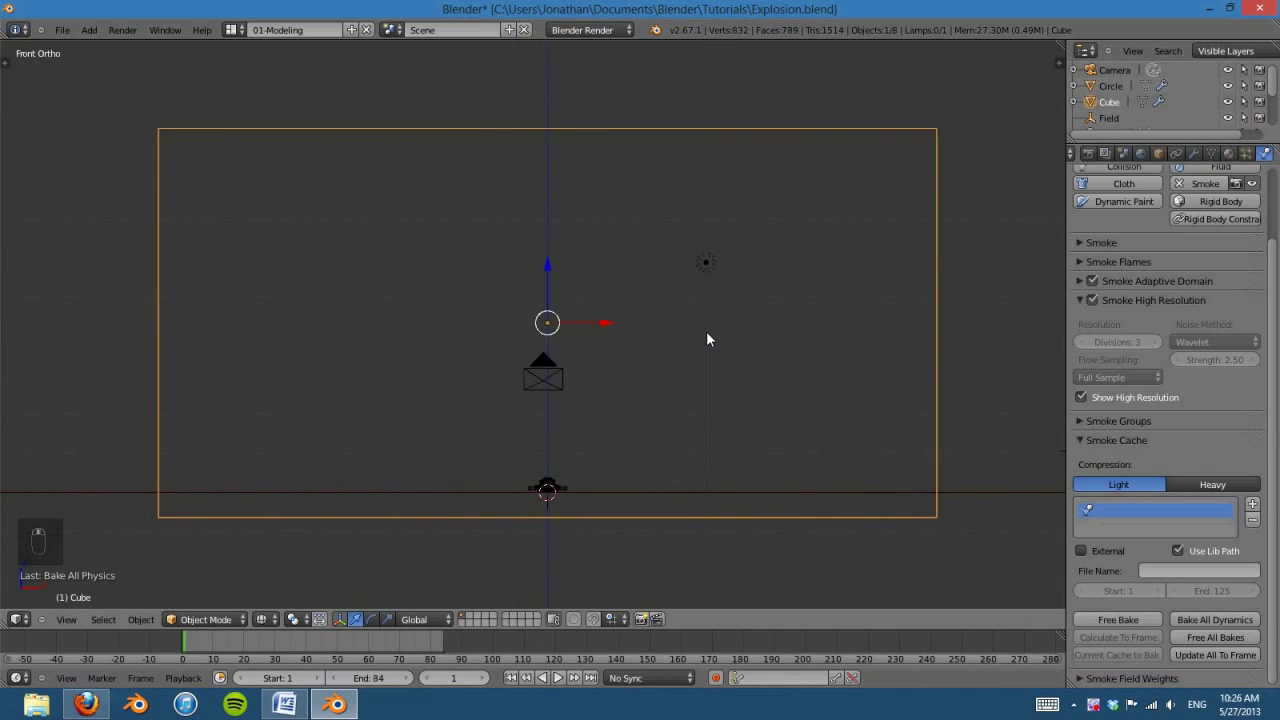
pyautogui.click(441, 640)
pyautogui.moveTo(580, 437); pyautogui.dragTo(714, 473, button='middle')
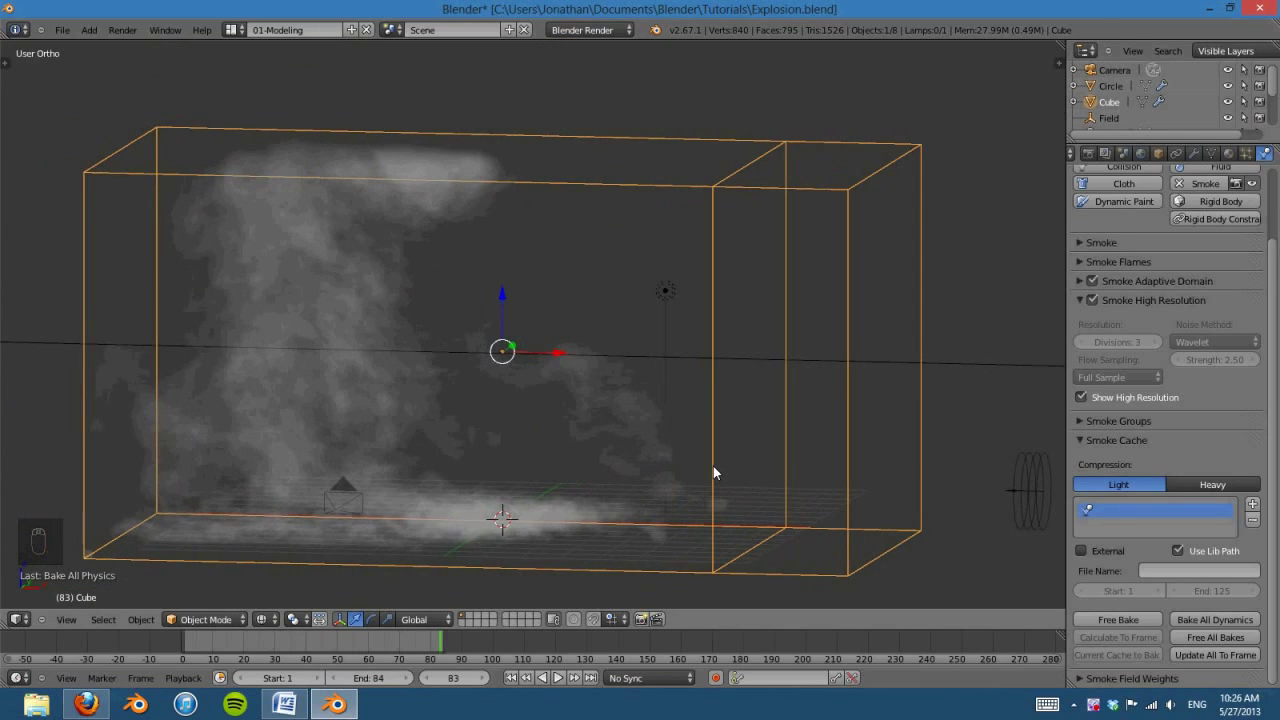
pyautogui.press('KP_1')
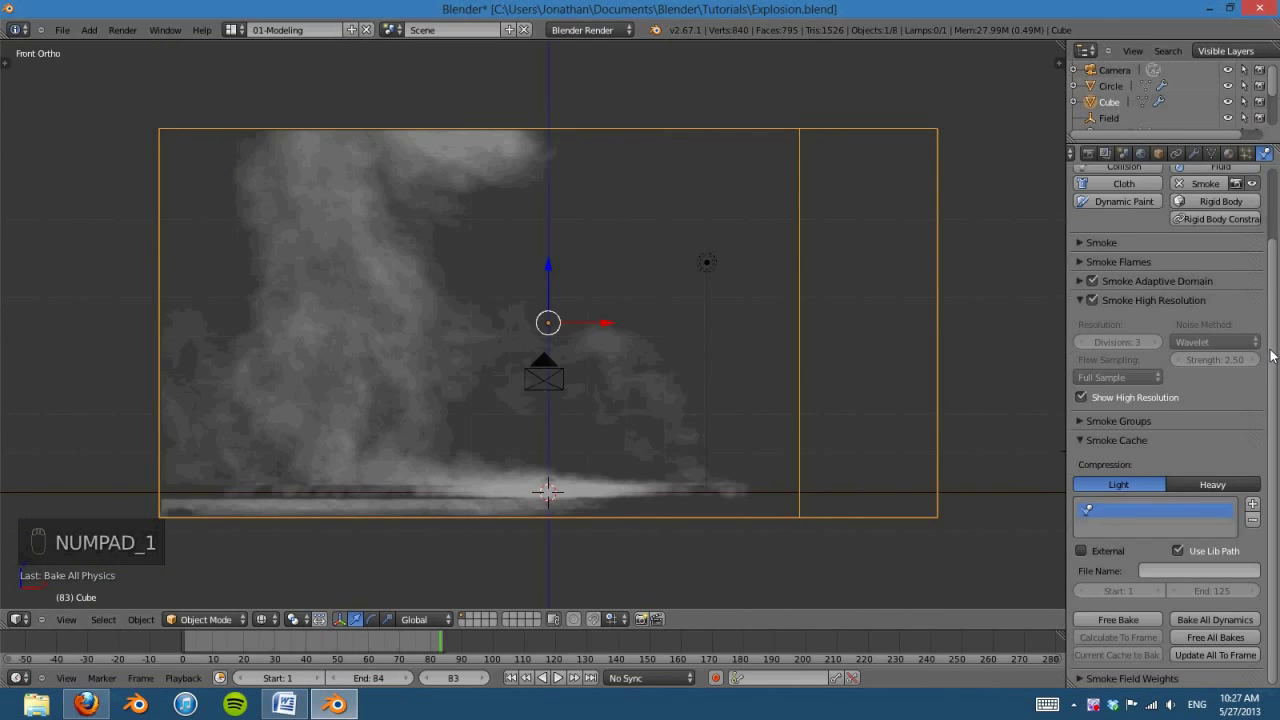
# Step: Collapse the smoke cache settings and review the domain's base and high-resolution smoke settings
pyautogui.scroll(2, 1071, 367)
pyautogui.click(1079, 364)
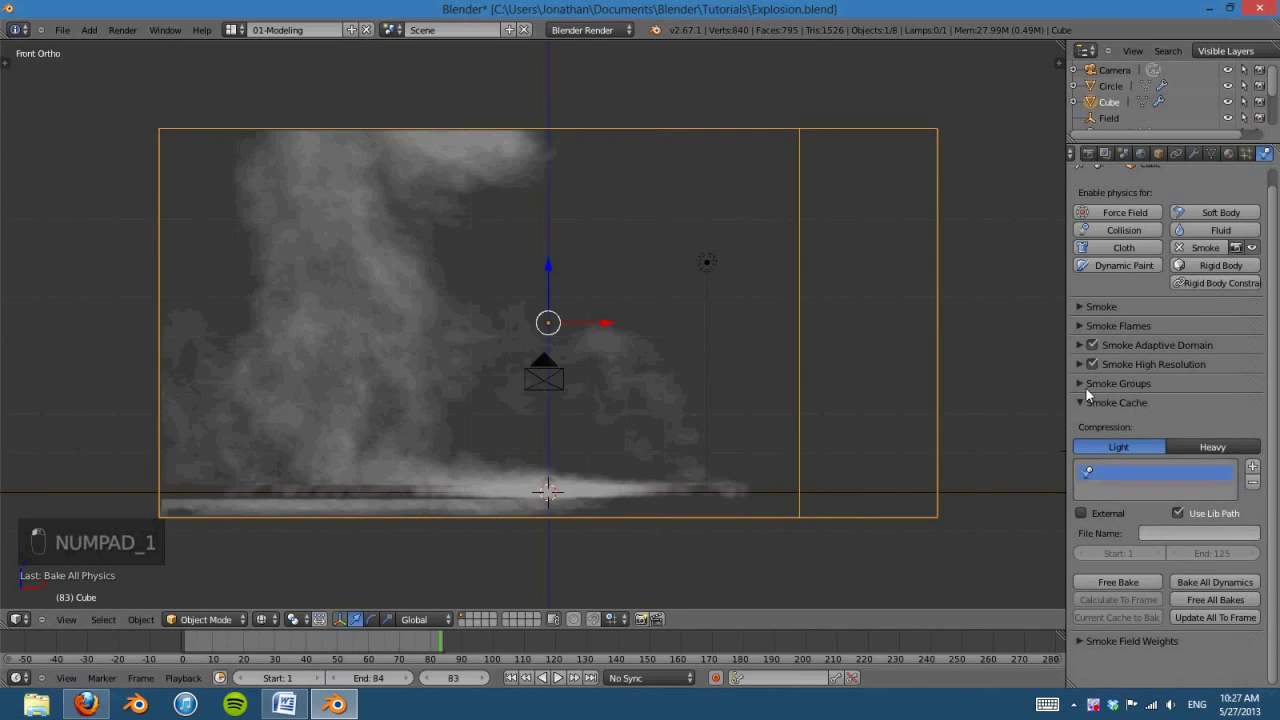
pyautogui.click(1084, 401)
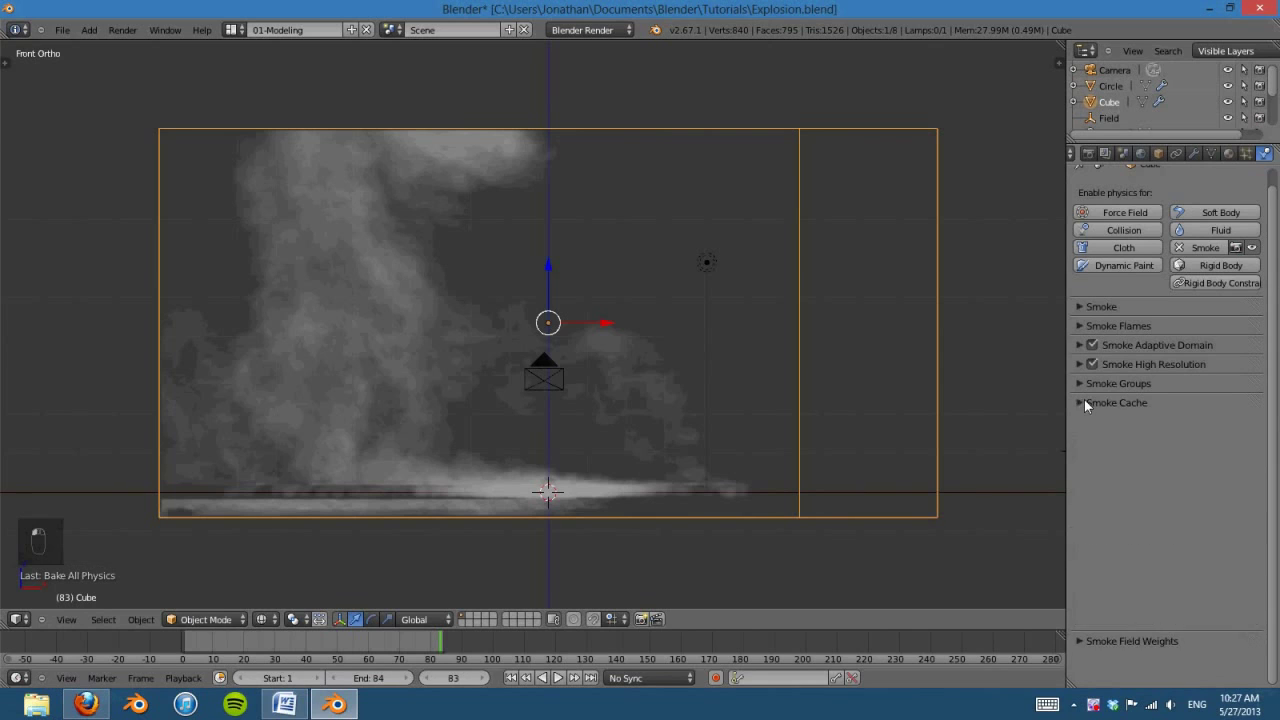
pyautogui.click(1144, 307)
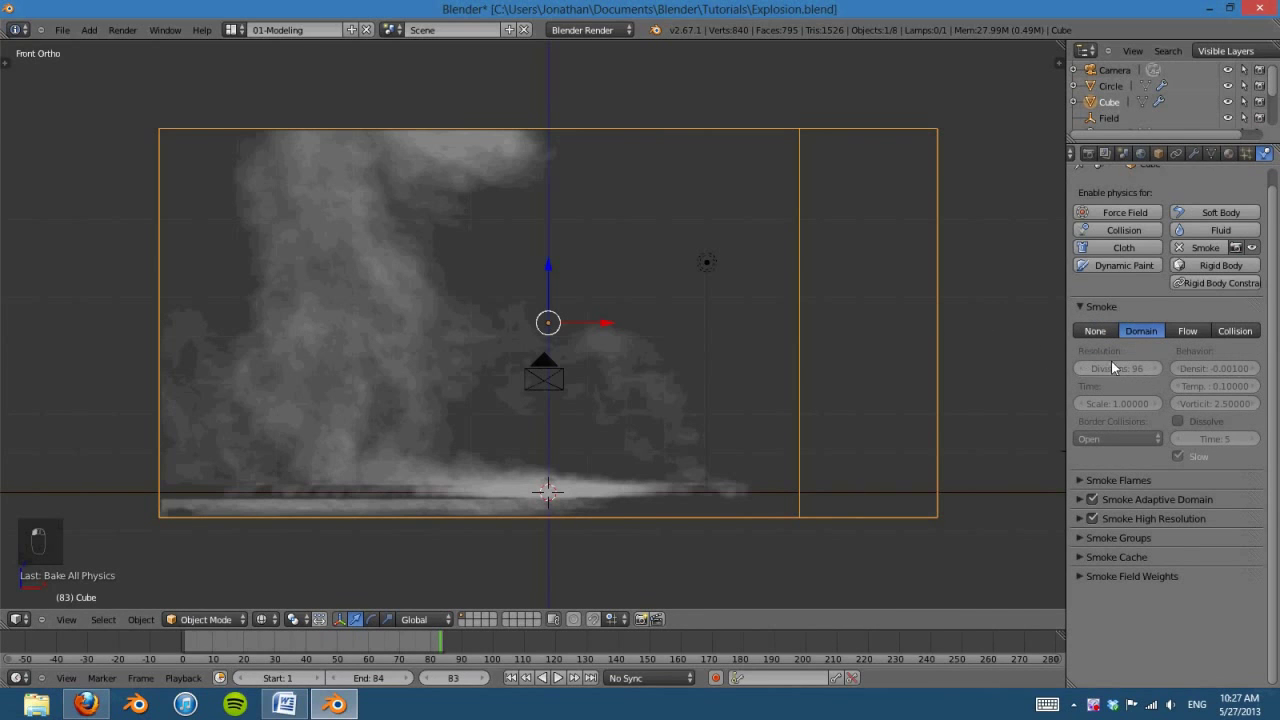
pyautogui.click(1076, 518)
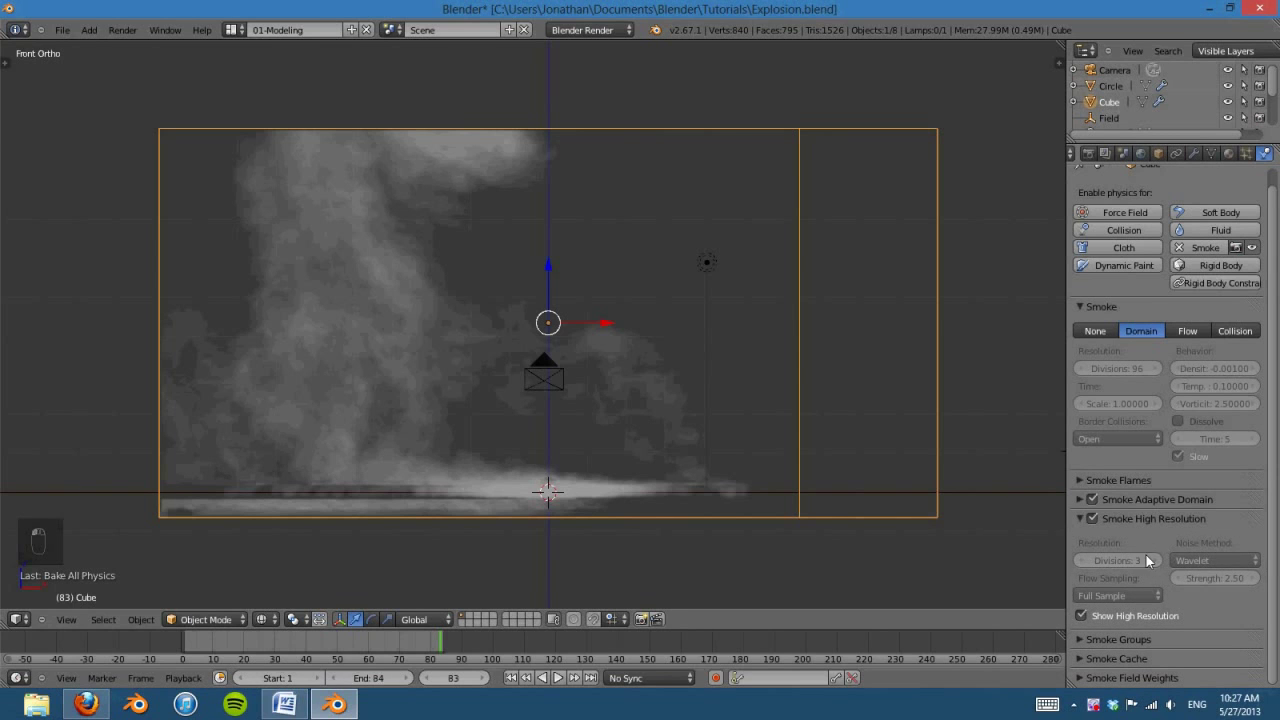
pyautogui.click(1081, 519)
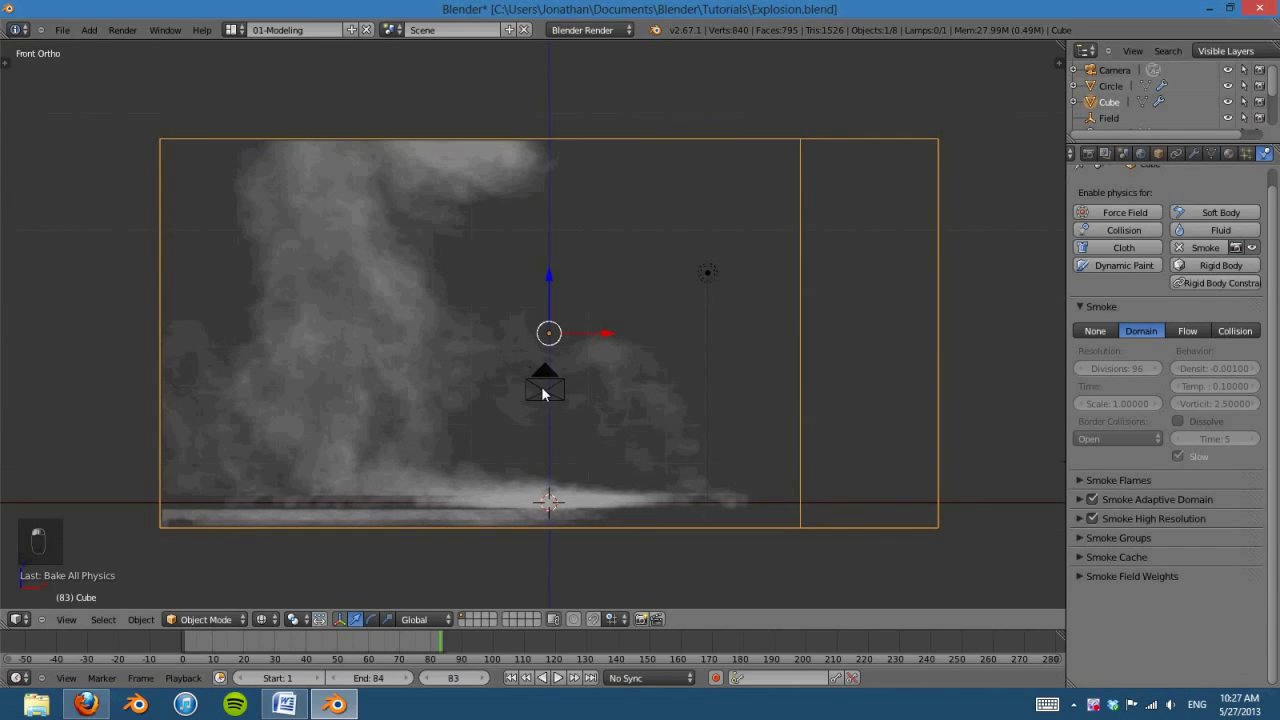
# Step: Scrub the timeline to frame 24 in front view to examine the baked explosion's early phase
pyautogui.scroll(-2, 610, 405)
pyautogui.moveTo(610, 405); pyautogui.dragTo(581, 452, button='middle')
pyautogui.press('KP_1')
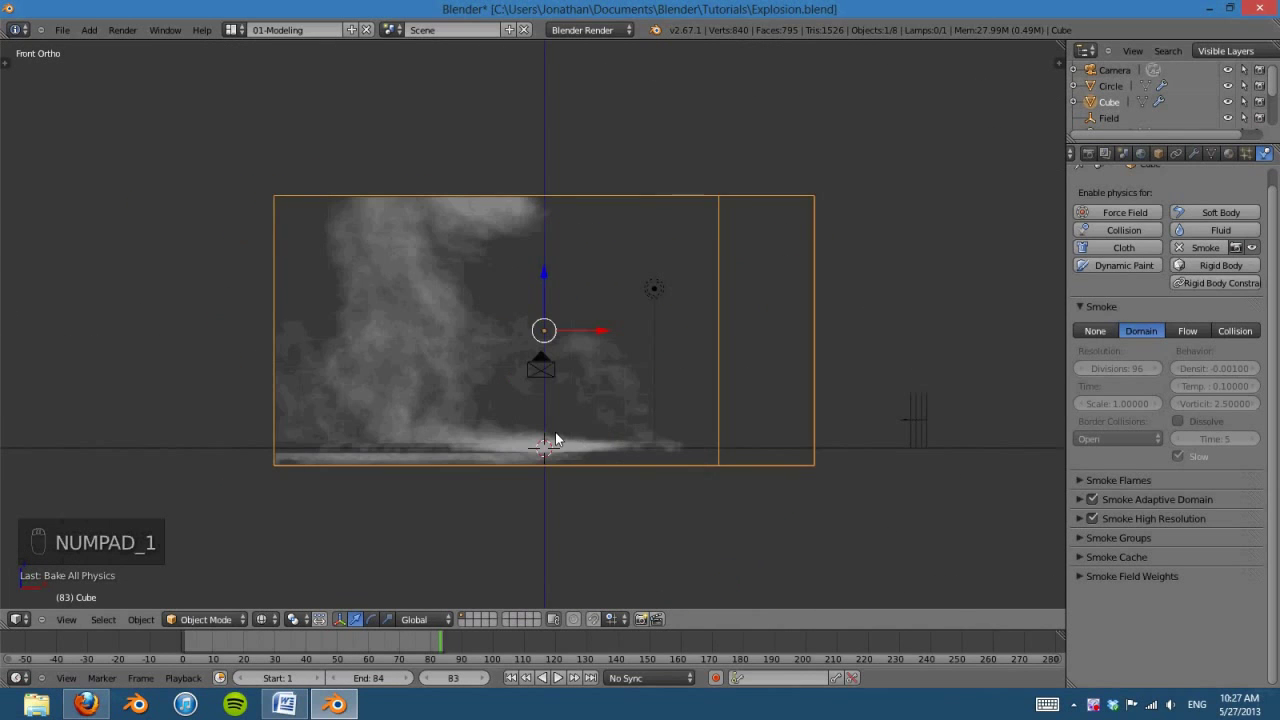
pyautogui.scroll(2, 560, 450)
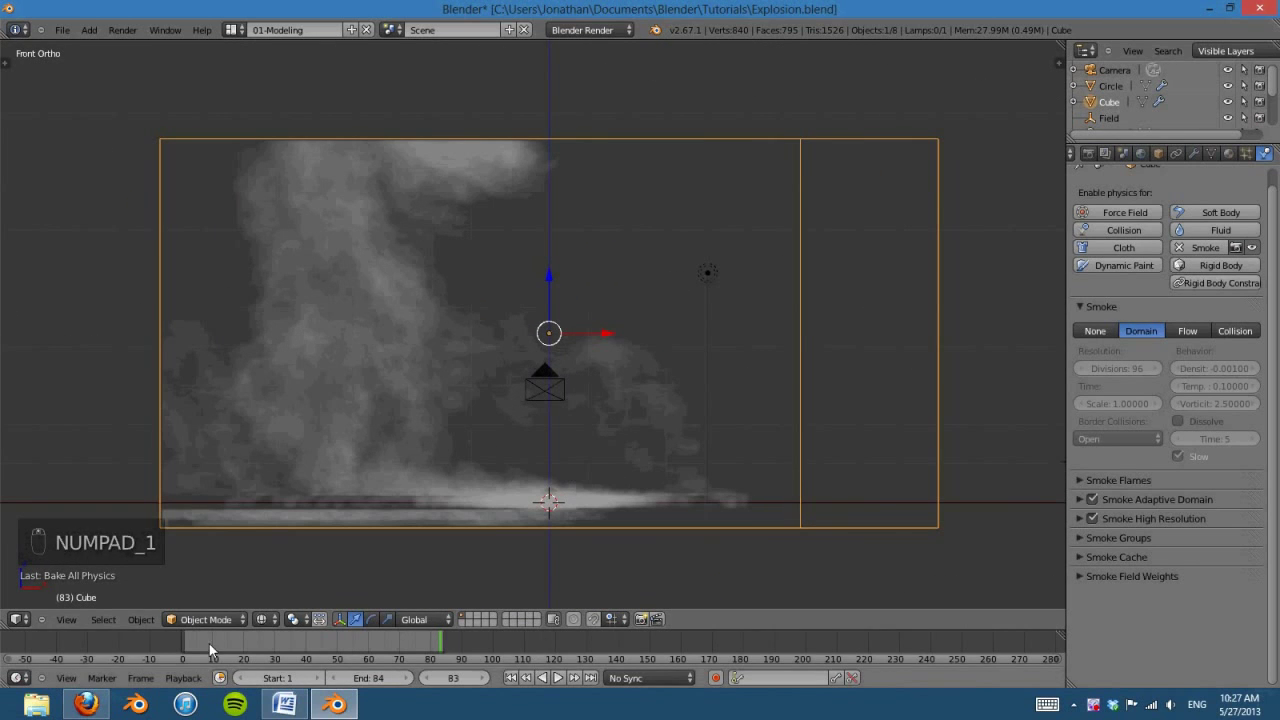
pyautogui.moveTo(209, 643); pyautogui.dragTo(275, 640)
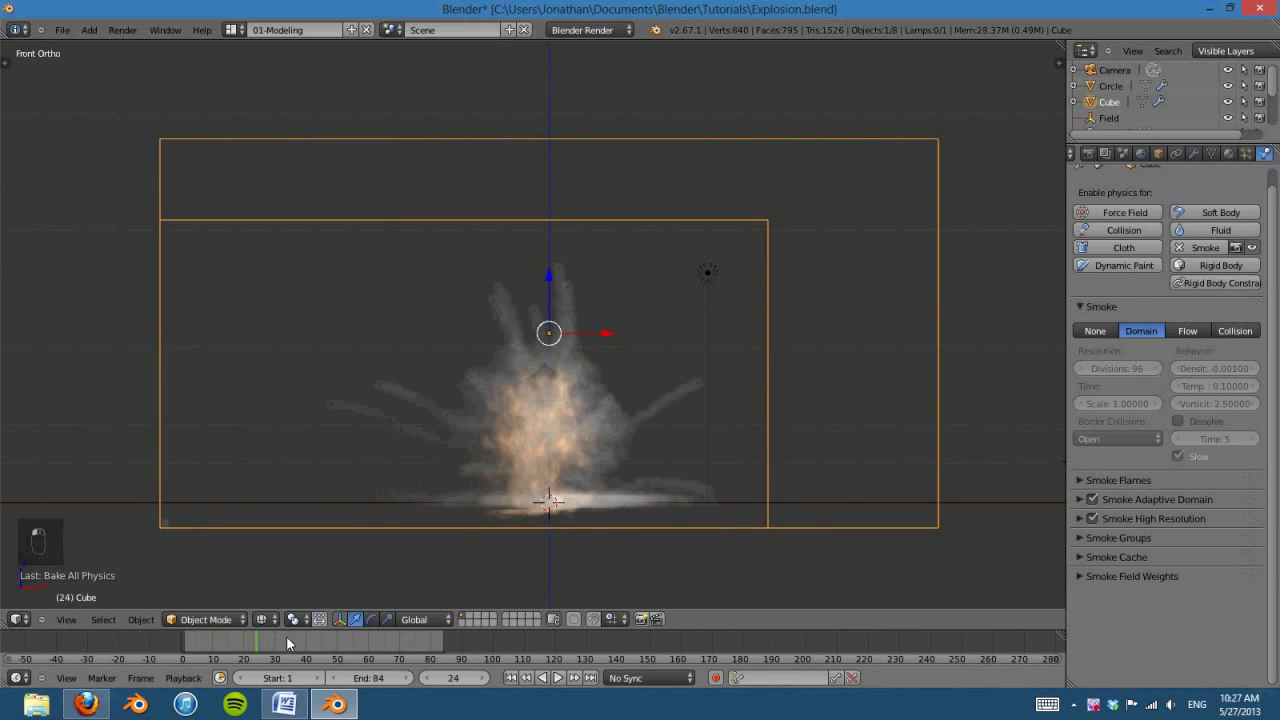
# Step: Turn off Show High Resolution in the domain's Smoke High Resolution settings
pyautogui.moveTo(790, 461); pyautogui.dragTo(814, 444, button='middle')
pyautogui.press('KP_1')
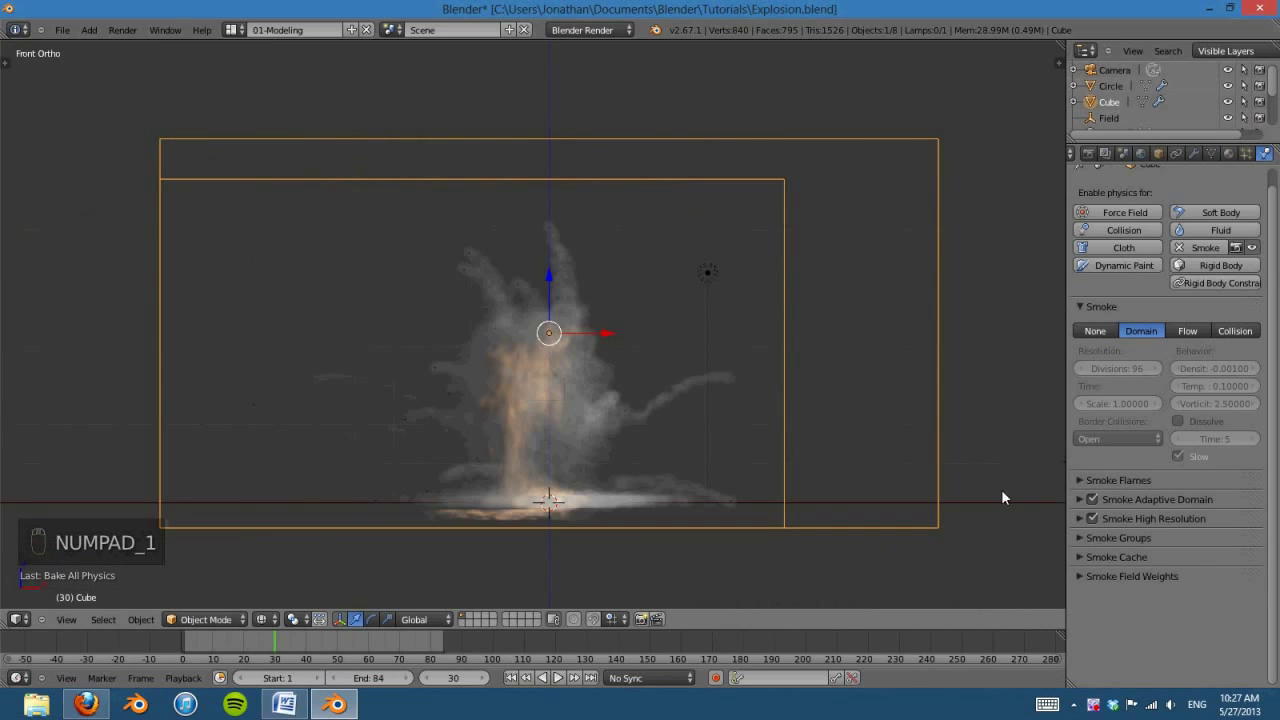
pyautogui.click(1080, 518)
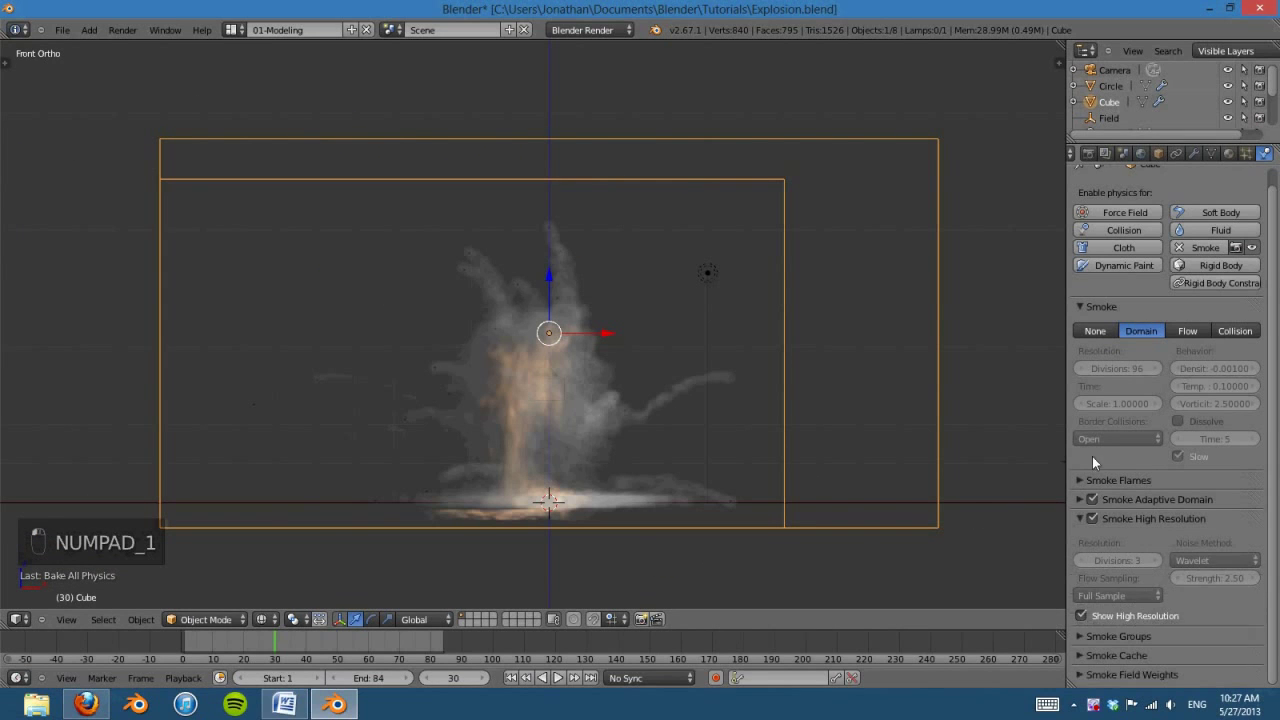
pyautogui.click(1088, 618)
pyautogui.click(1082, 517)
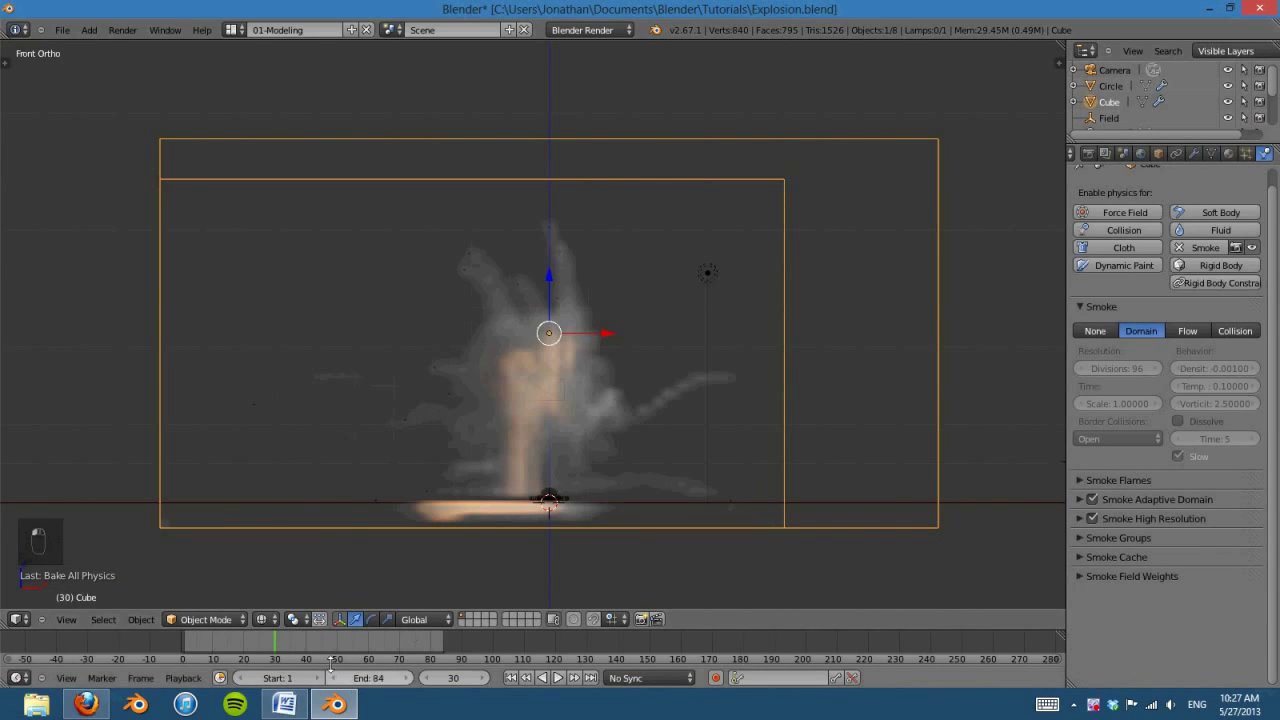
# Step: Go to frame 56 and examine the low-resolution smoke preview in front view
pyautogui.moveTo(313, 632); pyautogui.dragTo(355, 631)
pyautogui.moveTo(600, 430)
pyautogui.mouseDown(button='middle')
pyautogui.moveTo(437, 408)
pyautogui.moveTo(626, 434)
pyautogui.moveTo(603, 423)
pyautogui.mouseUp(button='middle')
pyautogui.press('KP_1')
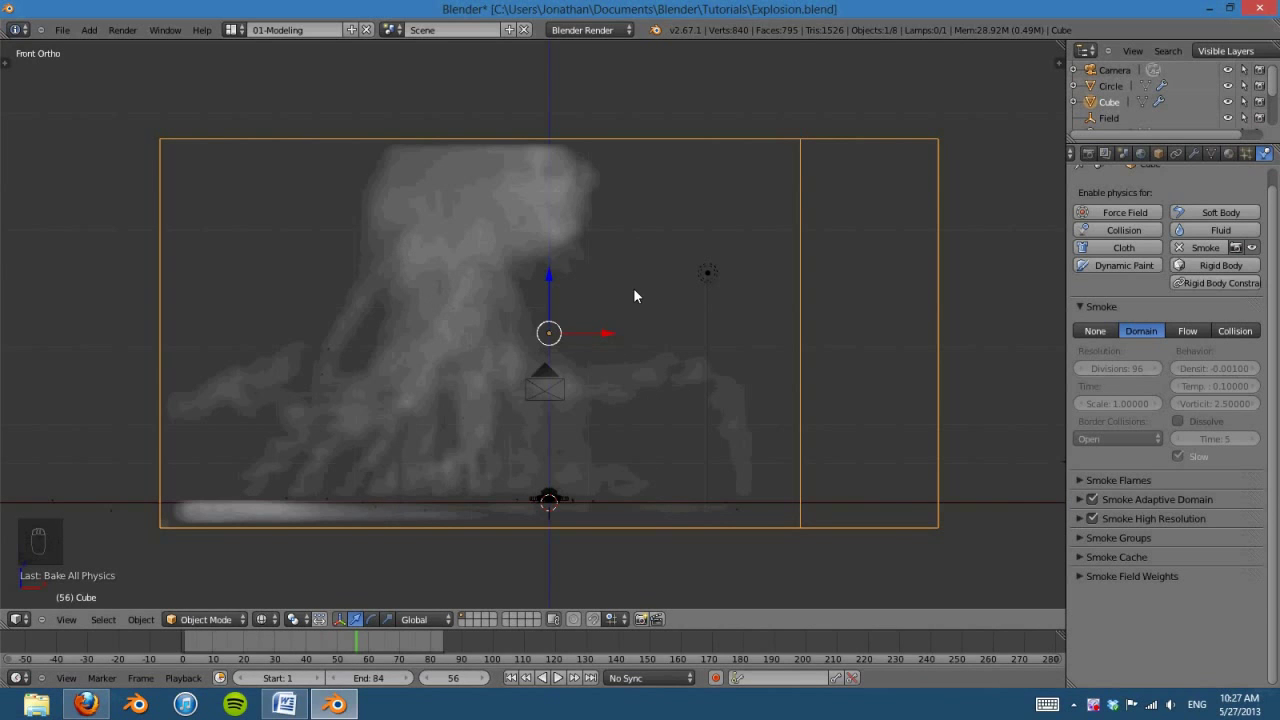
pyautogui.keyDown('shift'); pyautogui.moveTo(705, 493); pyautogui.dragTo(707, 479, button='middle'); pyautogui.keyUp('shift')
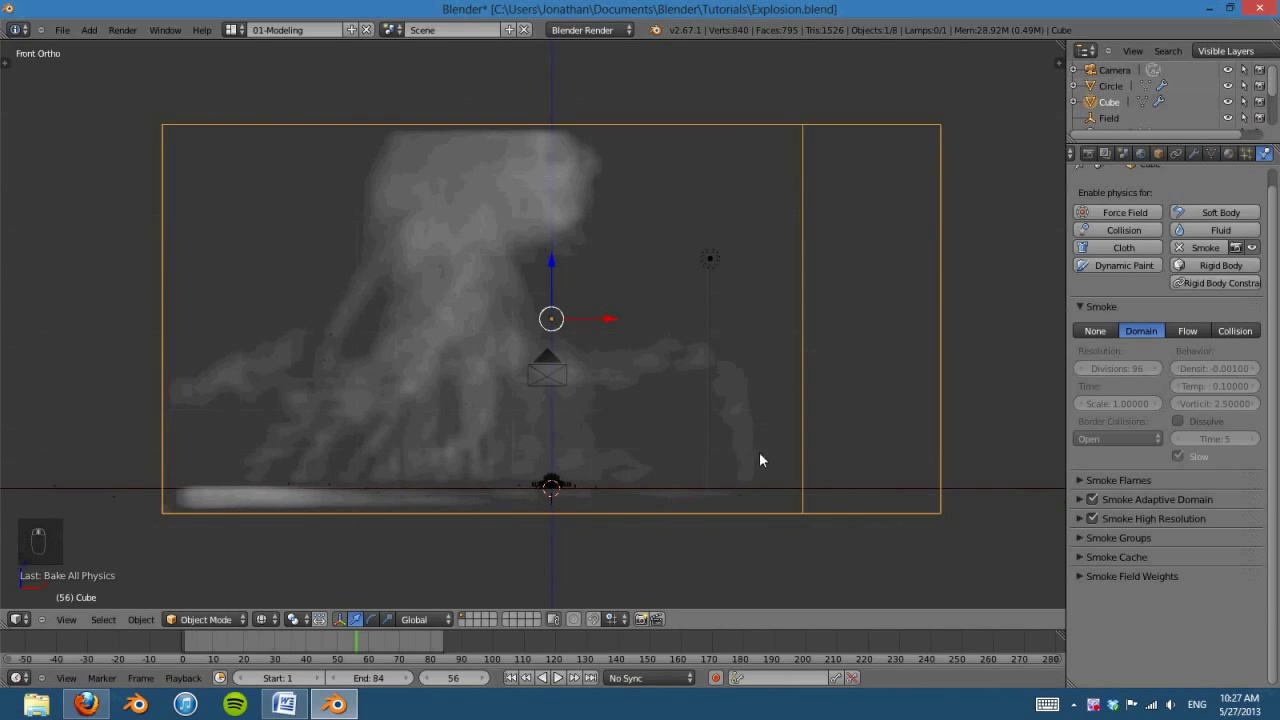
# Step: Open the smoke domain's material settings and inspect the domain from an angle and from the front
pyautogui.click(1229, 153)
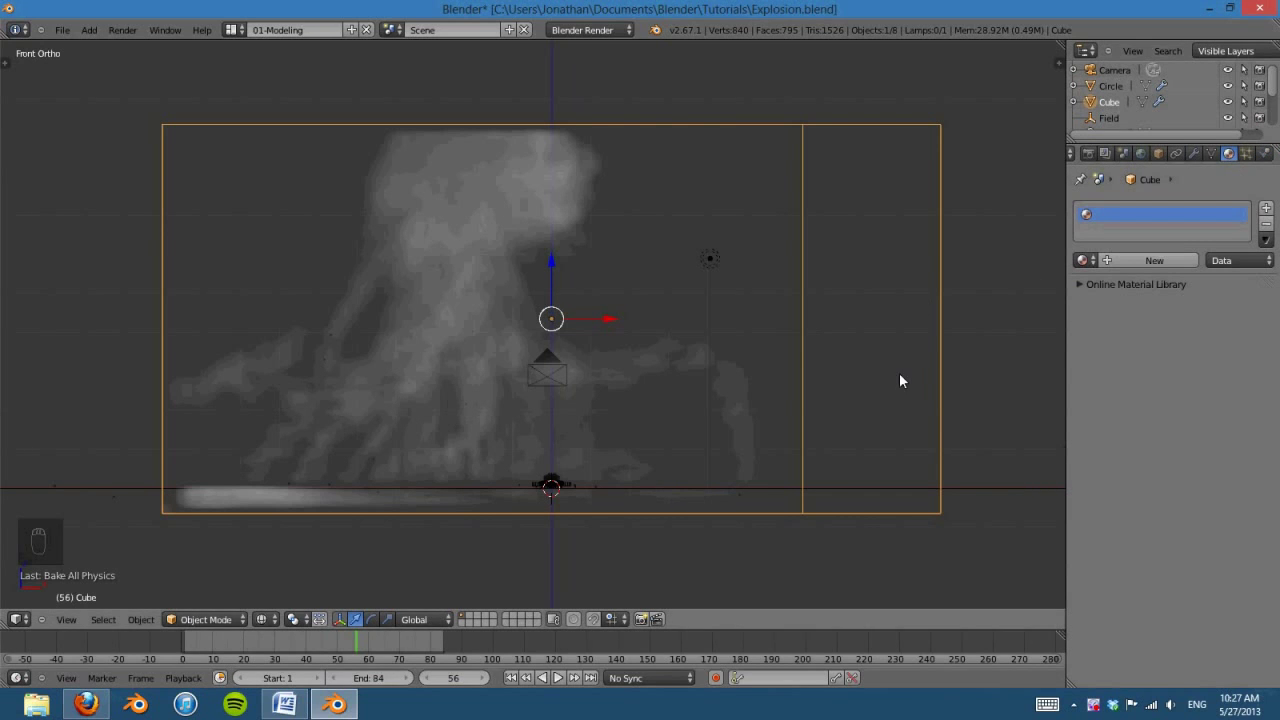
pyautogui.scroll(-1, 968, 278)
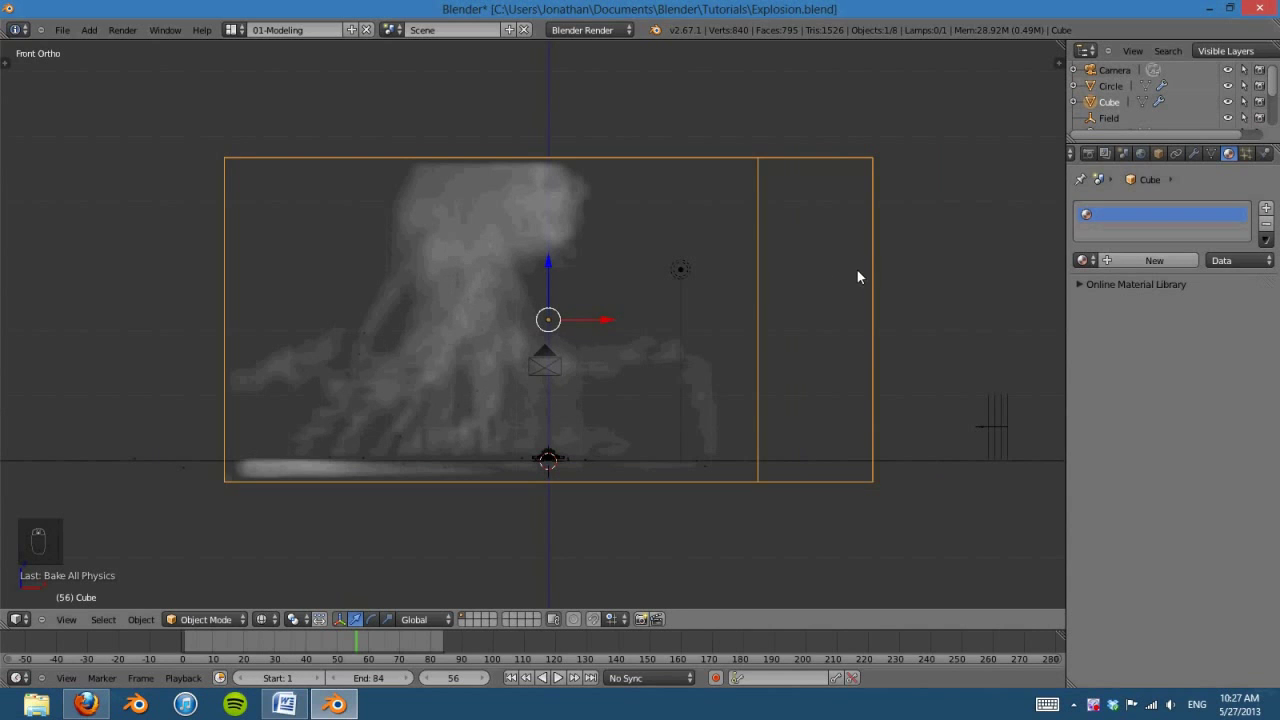
pyautogui.moveTo(831, 289); pyautogui.dragTo(809, 313, button='middle')
pyautogui.moveTo(761, 332); pyautogui.dragTo(770, 327, button='middle')
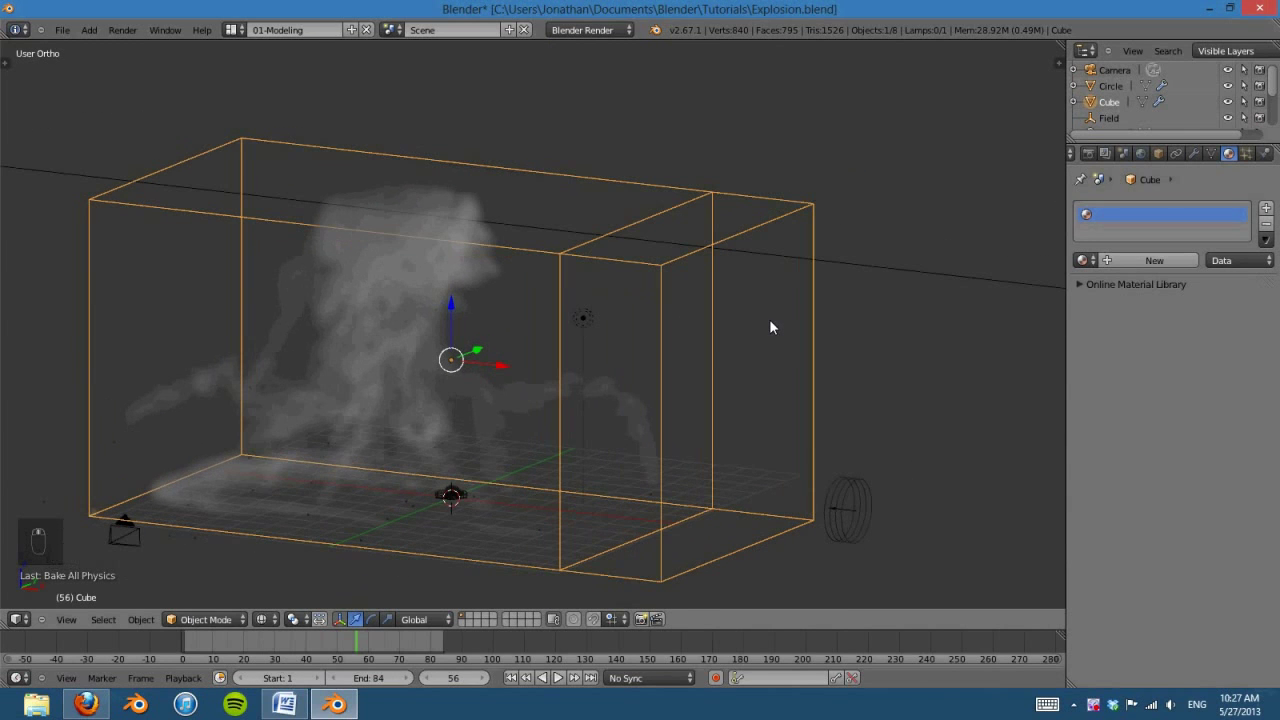
pyautogui.press('KP_1')
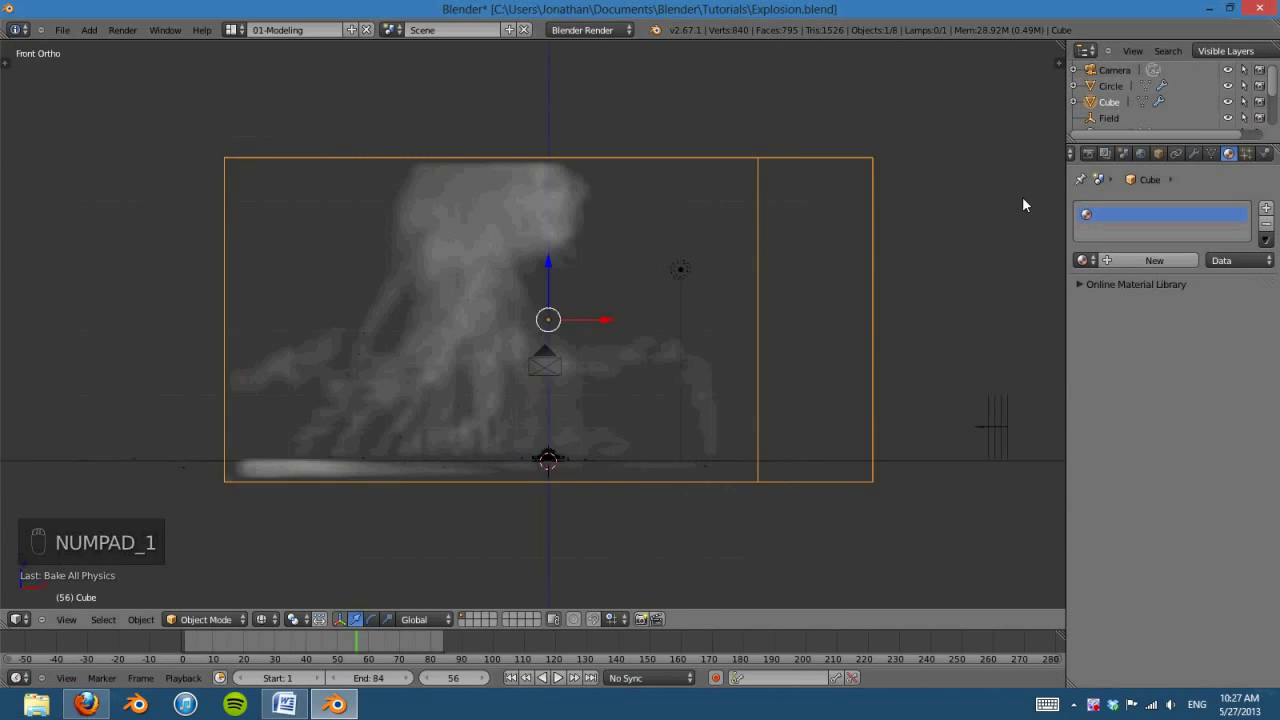
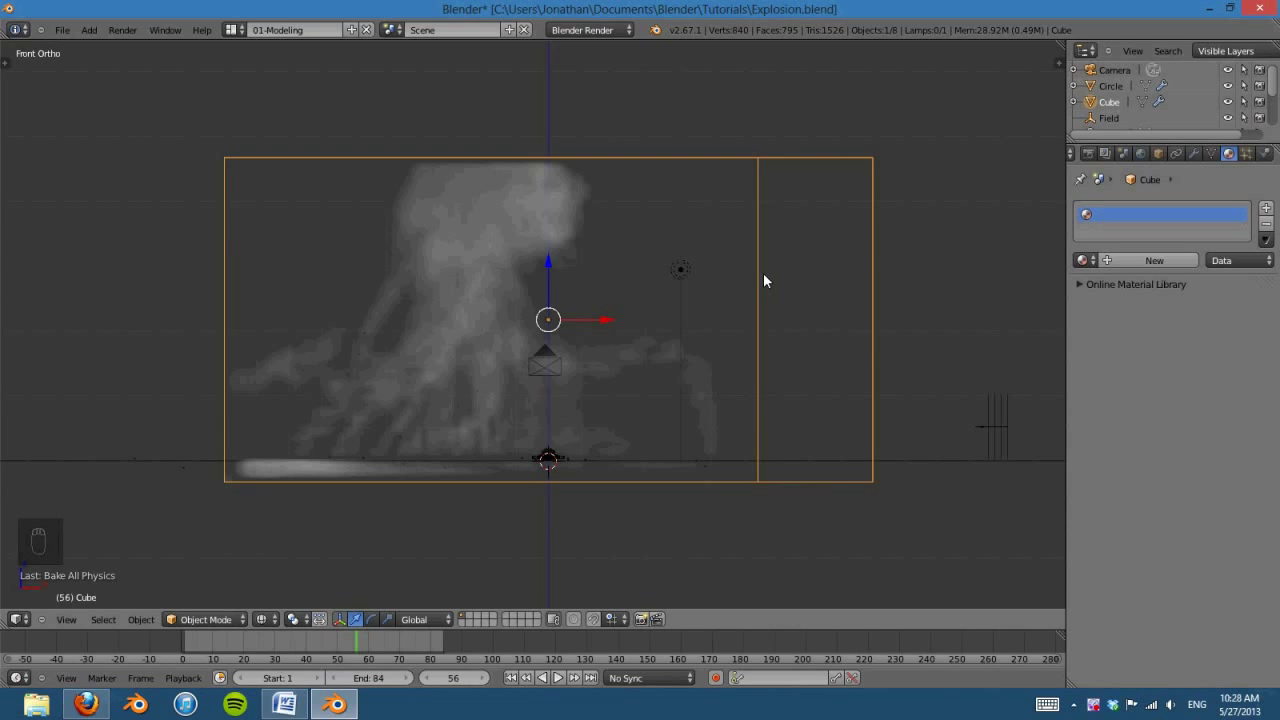
# Step: Duplicate the smoke domain in place and rename the original cube as domain
pyautogui.hotkey('shift', 'd')
pyautogui.rightClick(769, 351)
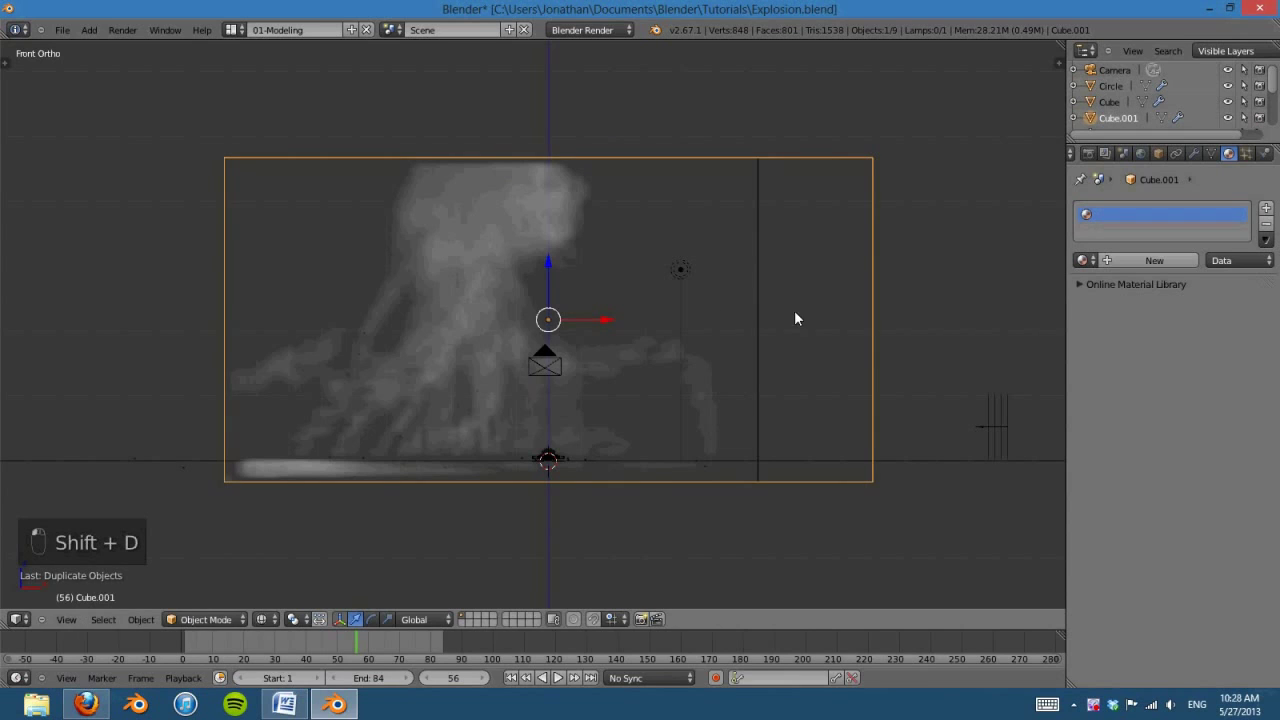
pyautogui.click(1111, 102)
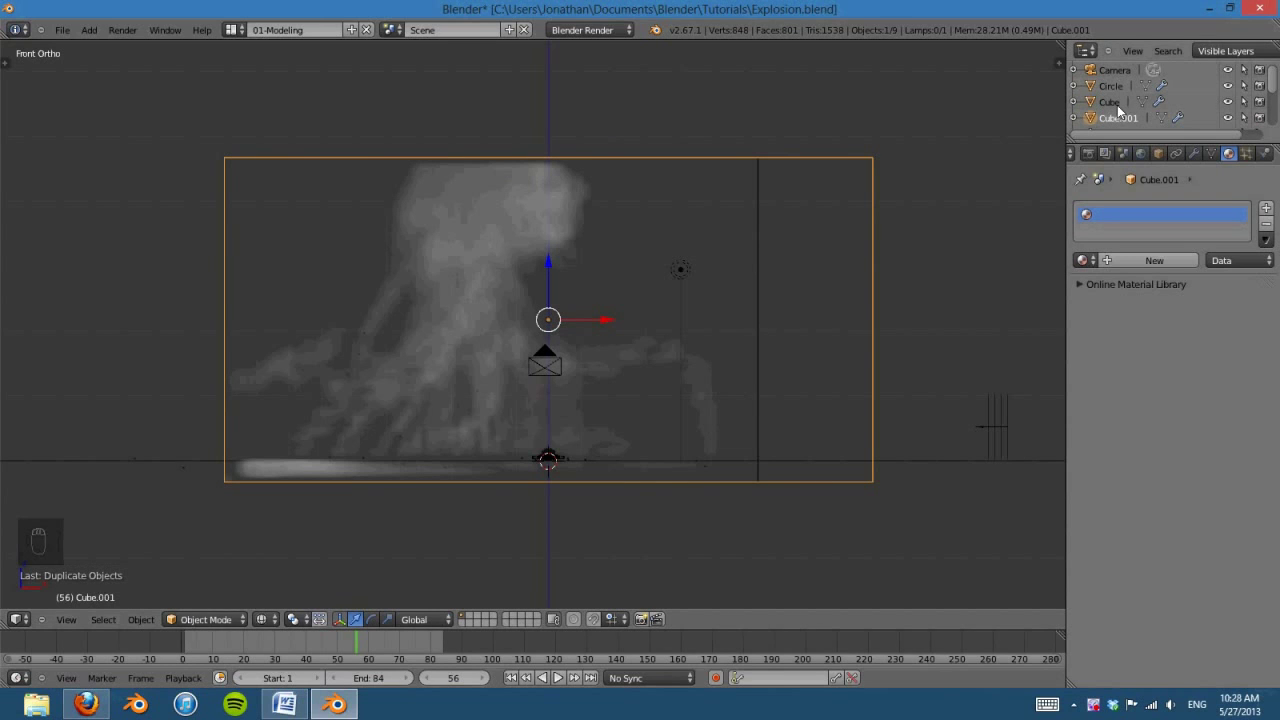
pyautogui.doubleClick(1112, 102)
pyautogui.write('domain')
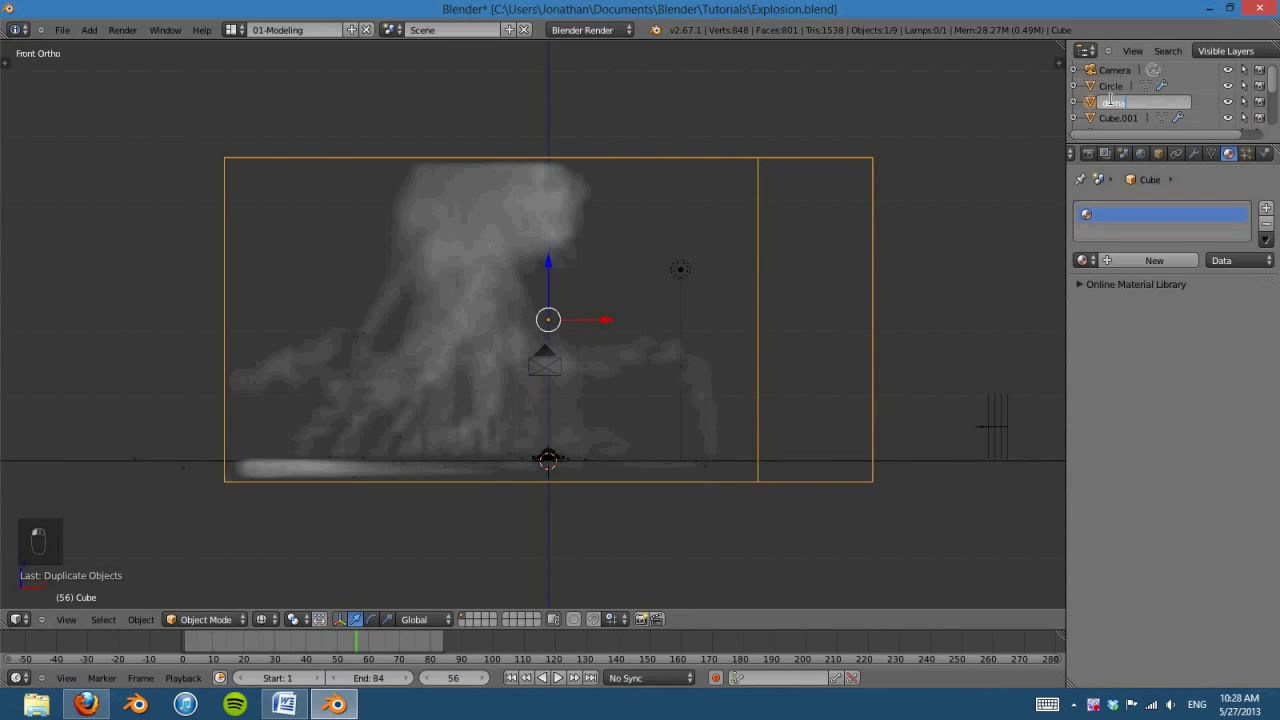
pyautogui.press('Return')
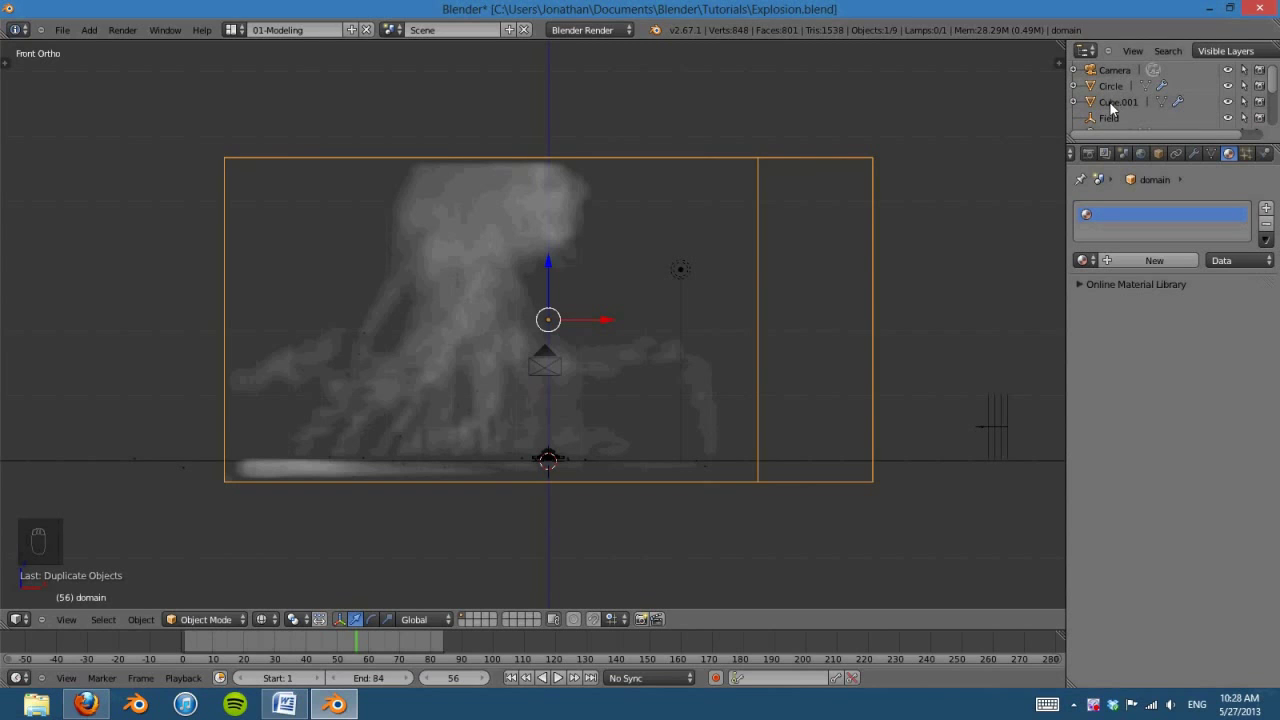
# Step: Rename the duplicated cube as domain Material
pyautogui.click(1109, 101)
pyautogui.doubleClick(1112, 102)
pyautogui.write('comain Material')
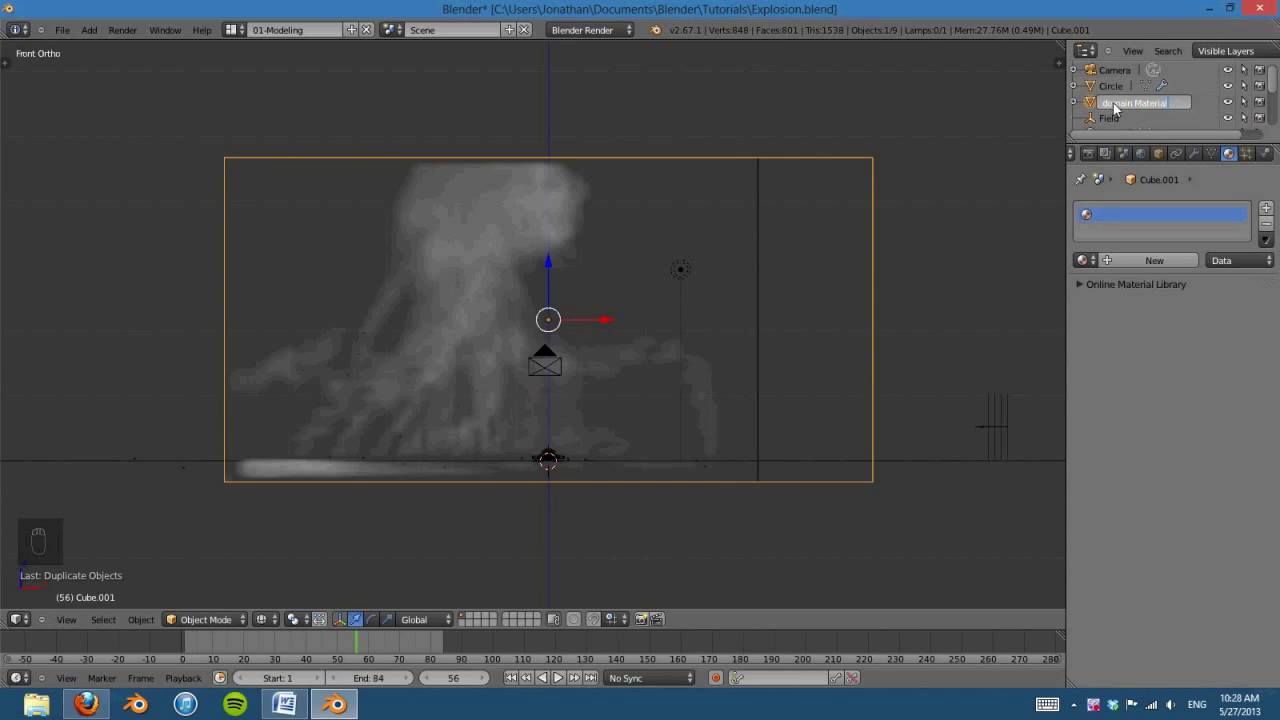
pyautogui.press('Return')
# Step: Find the two renamed domain objects in the object list and exclude the domain object from rendering
pyautogui.moveTo(1272, 72); pyautogui.dragTo(1266, 130)
pyautogui.click(1119, 106)
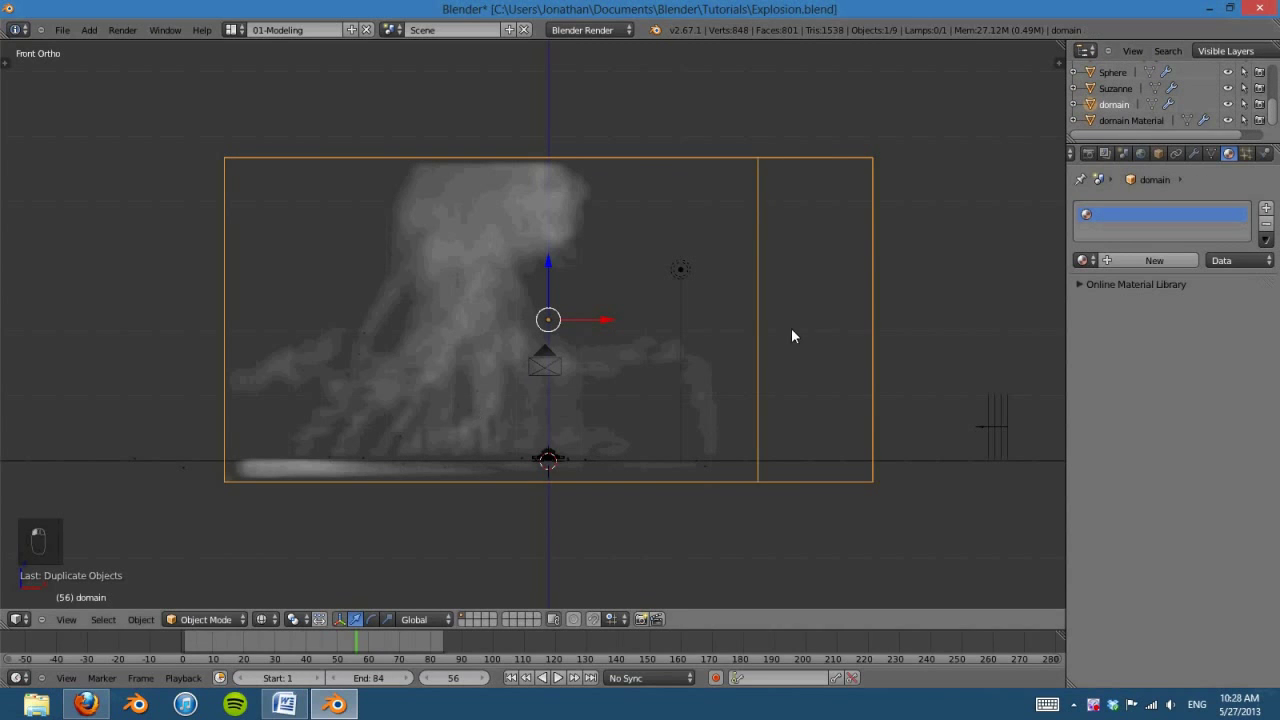
pyautogui.click(1160, 121)
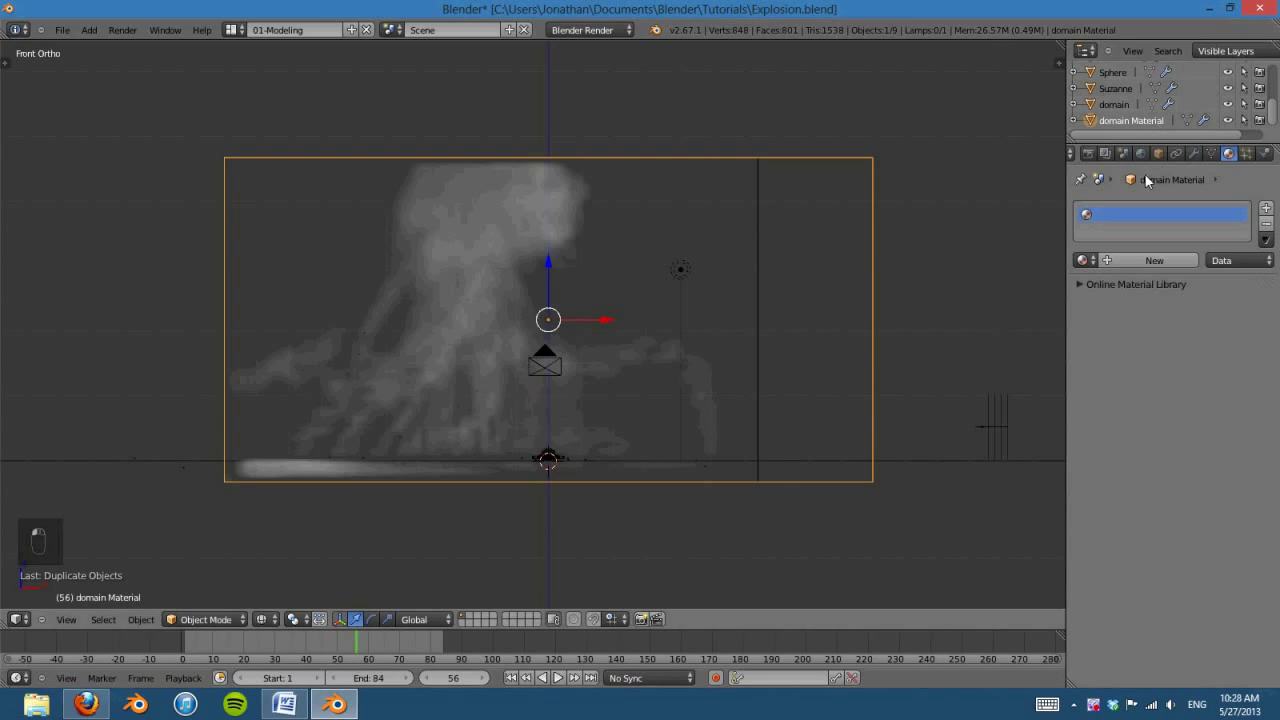
pyautogui.scroll(2, 859, 474)
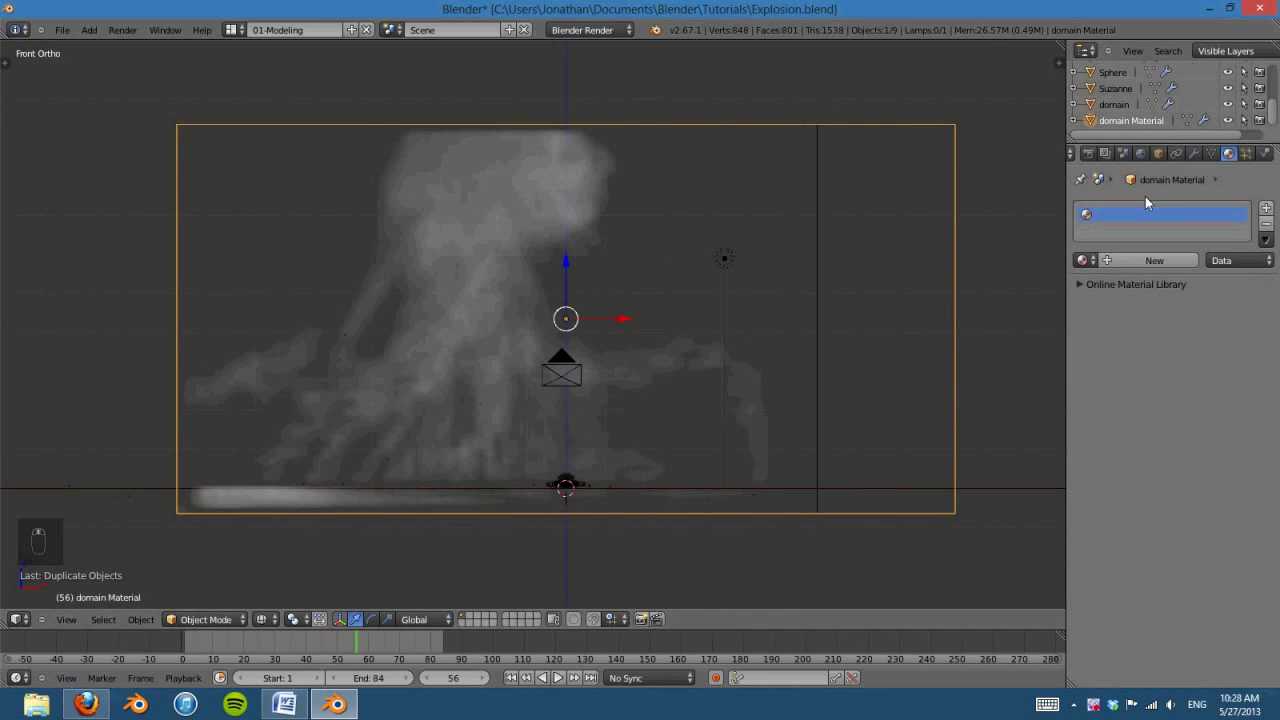
pyautogui.click(1114, 104)
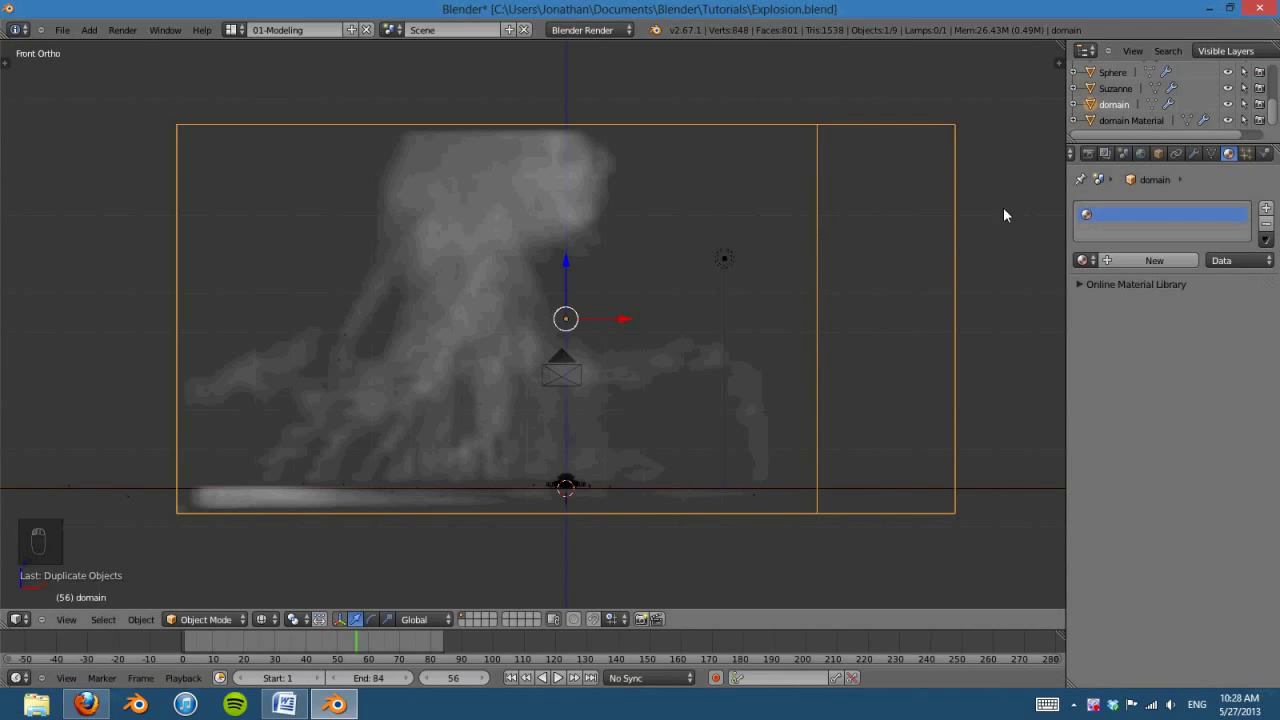
pyautogui.click(1259, 104)
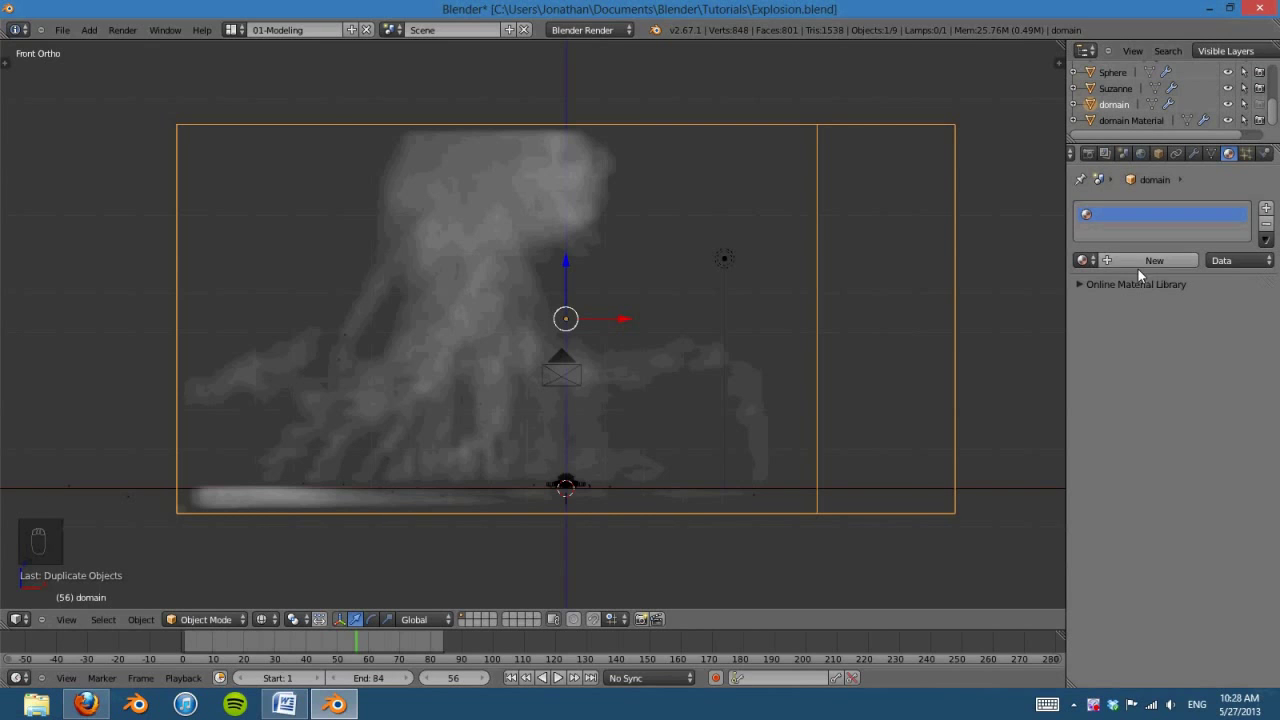
# Step: Assign the existing Smoke Domain Material to both domain and domain Material, and hide domain Material in the viewport
pyautogui.click(1085, 262)
pyautogui.click(1106, 298)
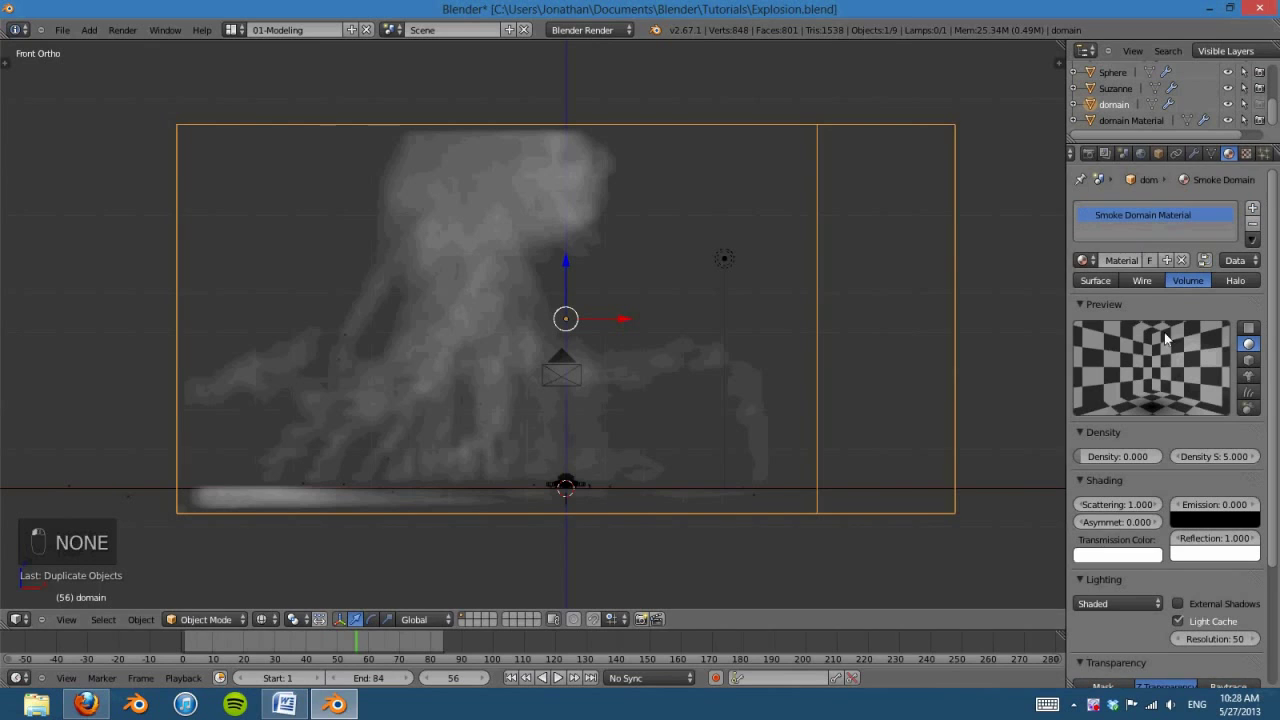
pyautogui.click(1147, 120)
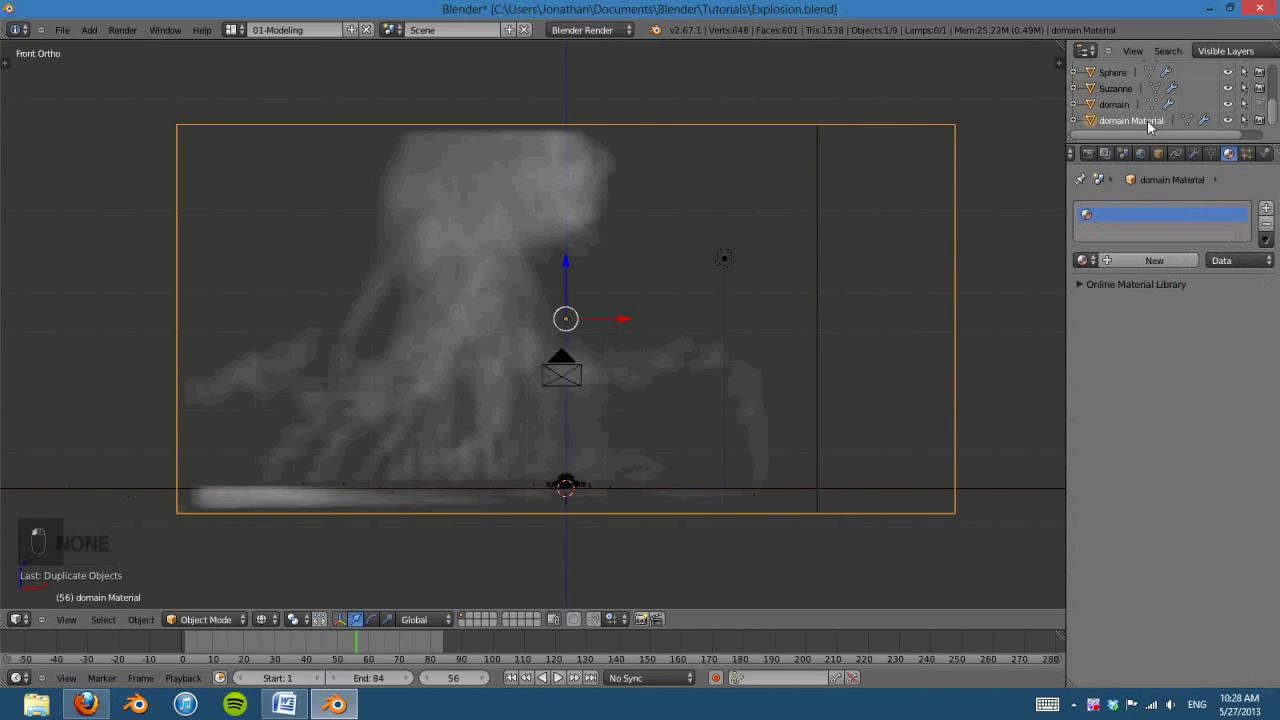
pyautogui.click(1228, 120)
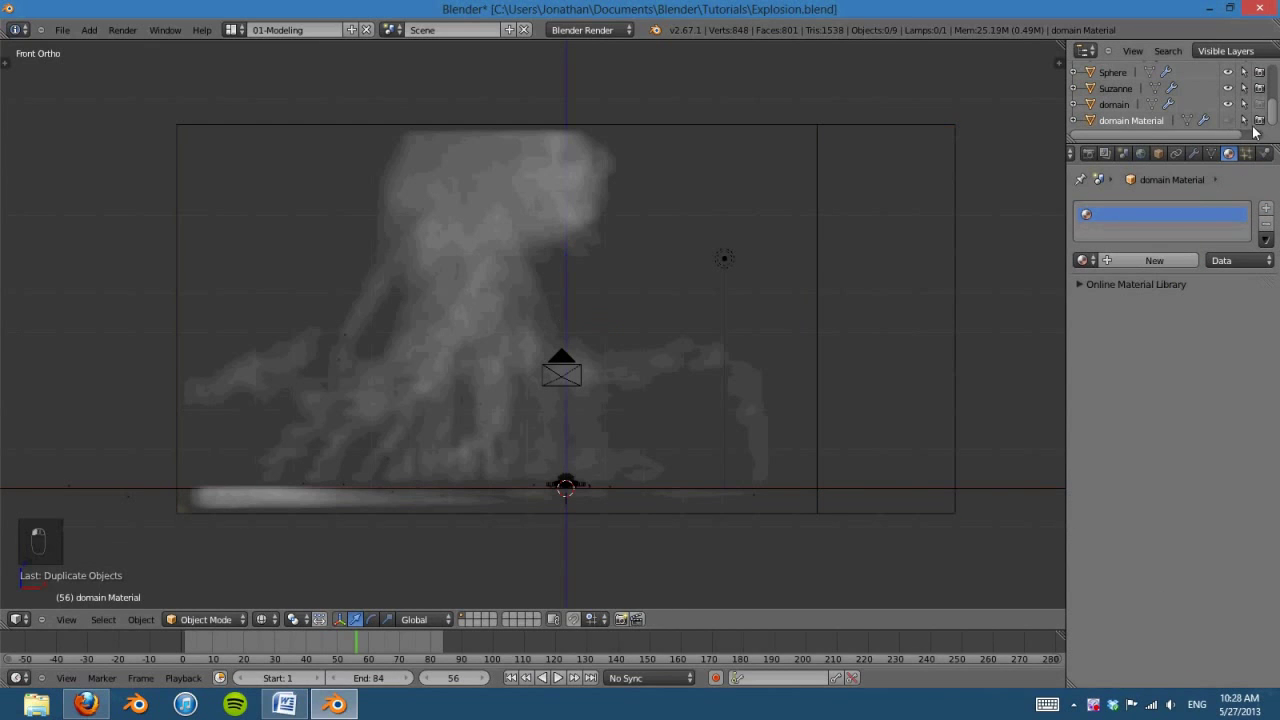
pyautogui.click(1082, 260)
pyautogui.click(1106, 305)
# Step: Review the volume settings of the Smoke Domain Material, comparing the domain and domain Material objects
pyautogui.rightClick(951, 316)
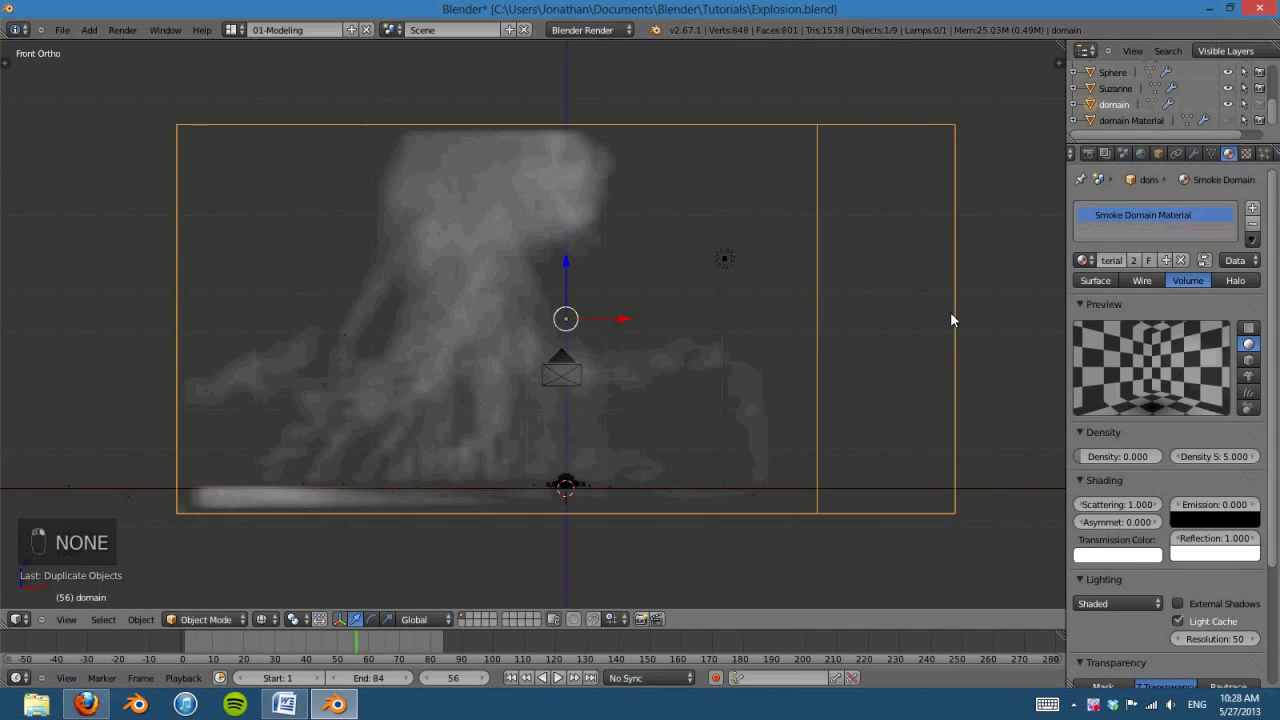
pyautogui.scroll(-6, 1229, 523)
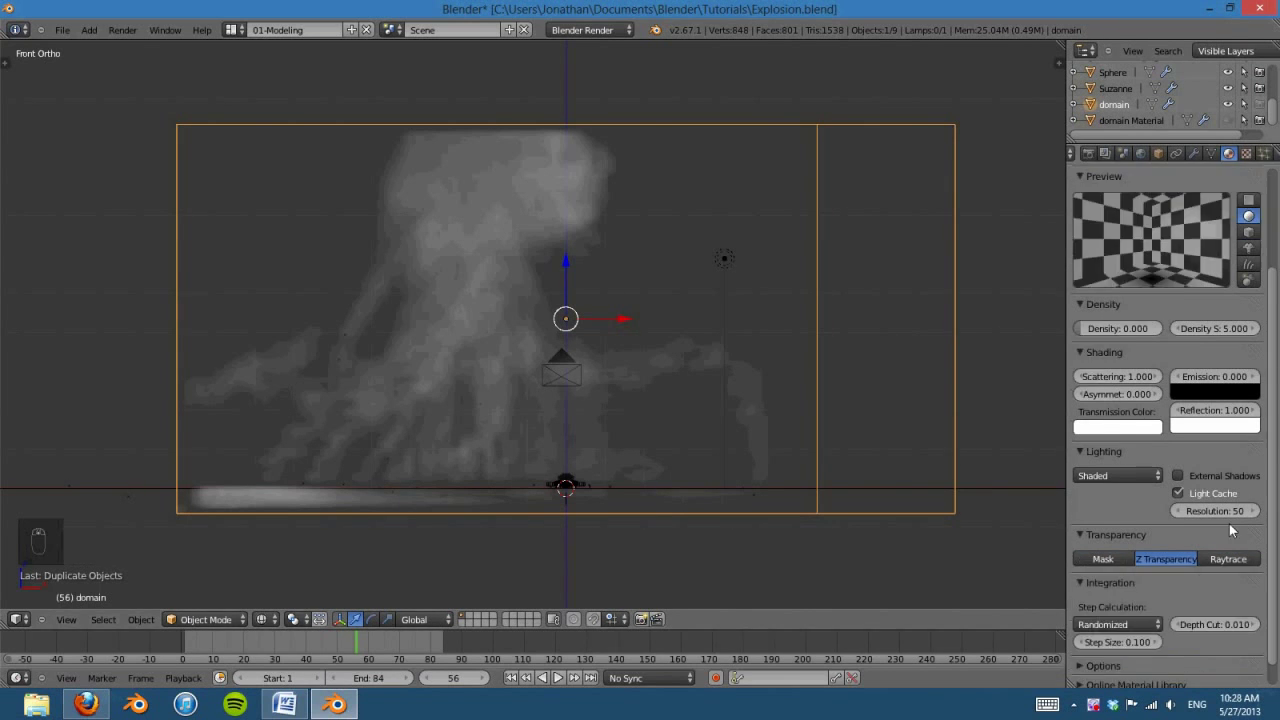
pyautogui.scroll(6, 1229, 523)
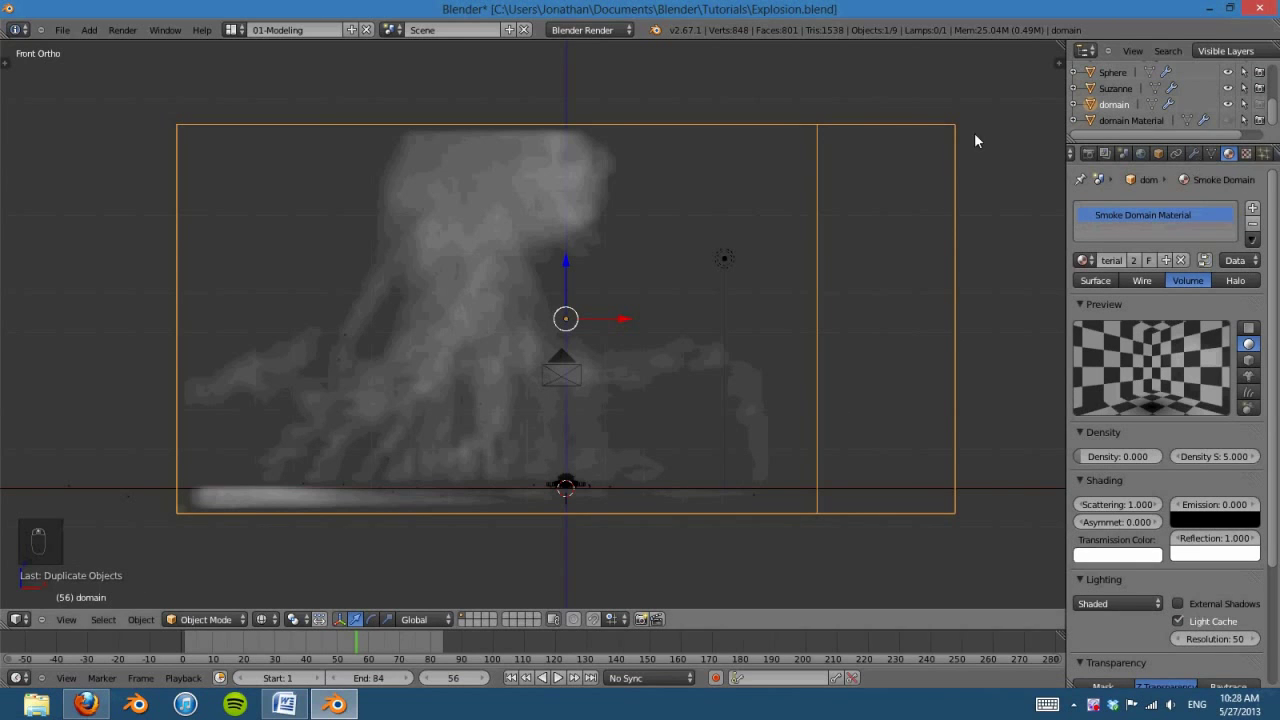
pyautogui.click(1134, 121)
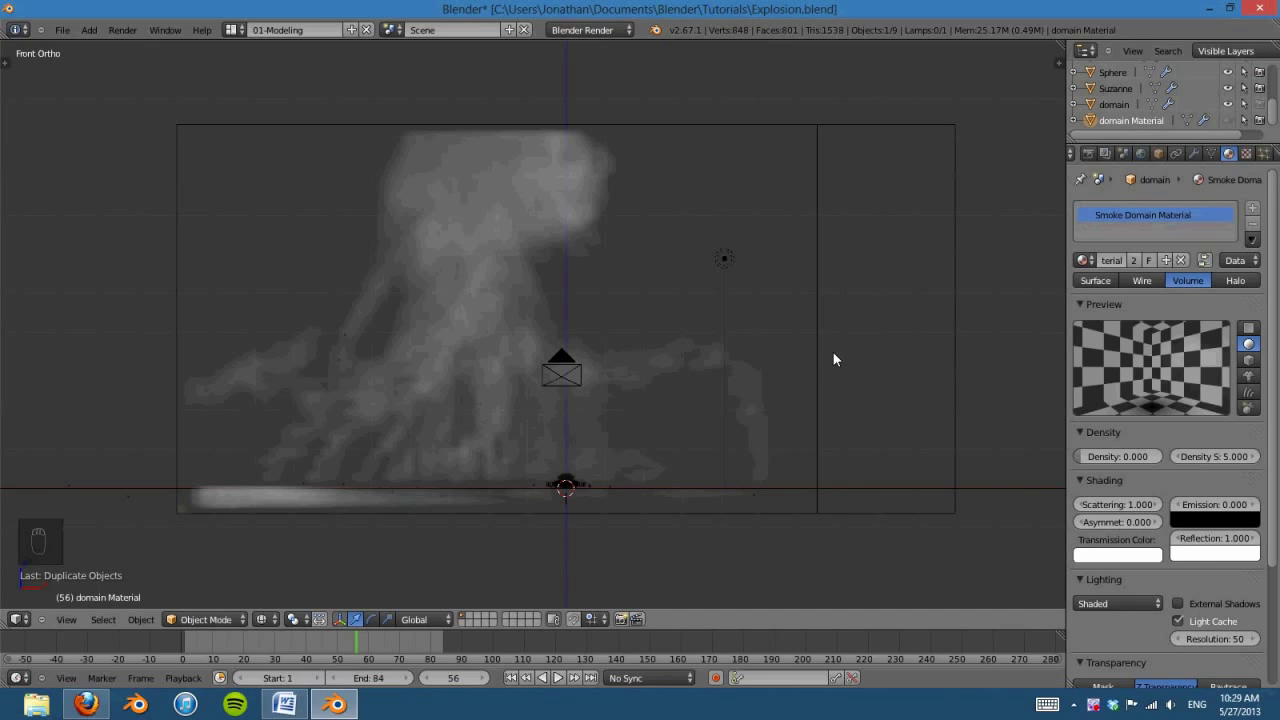
pyautogui.click(1118, 105)
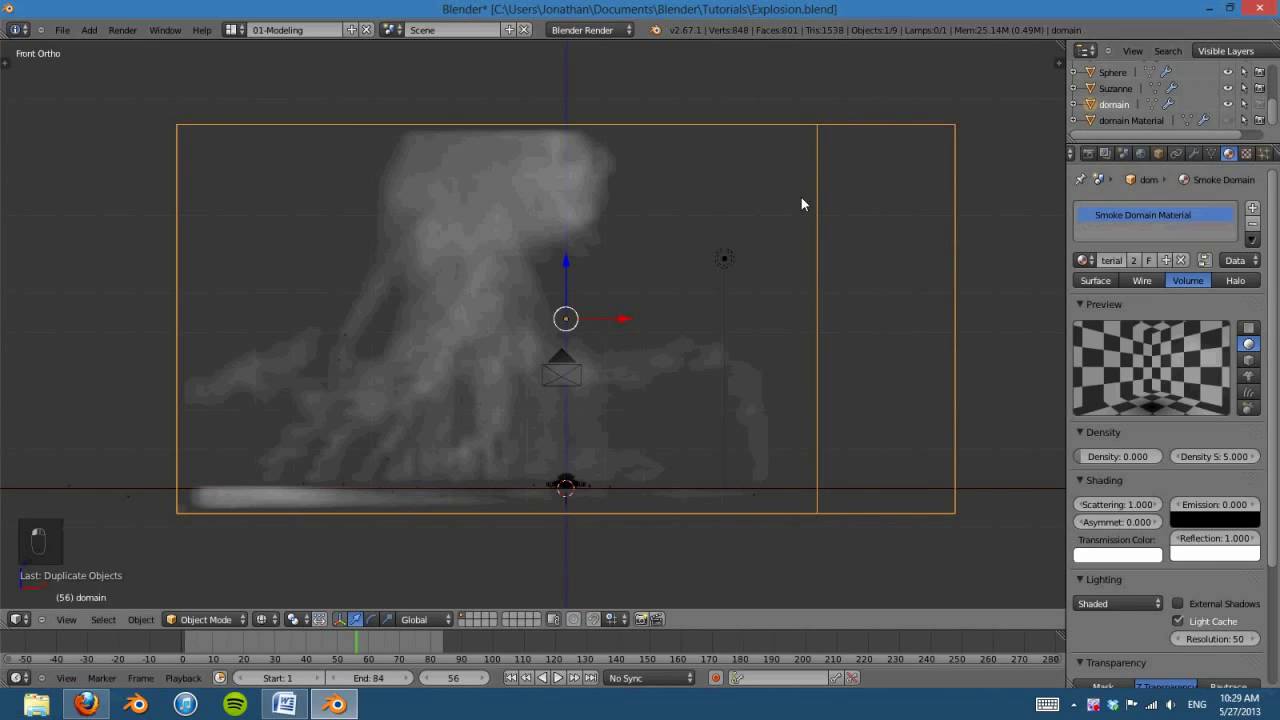
pyautogui.click(1129, 121)
pyautogui.click(1115, 105)
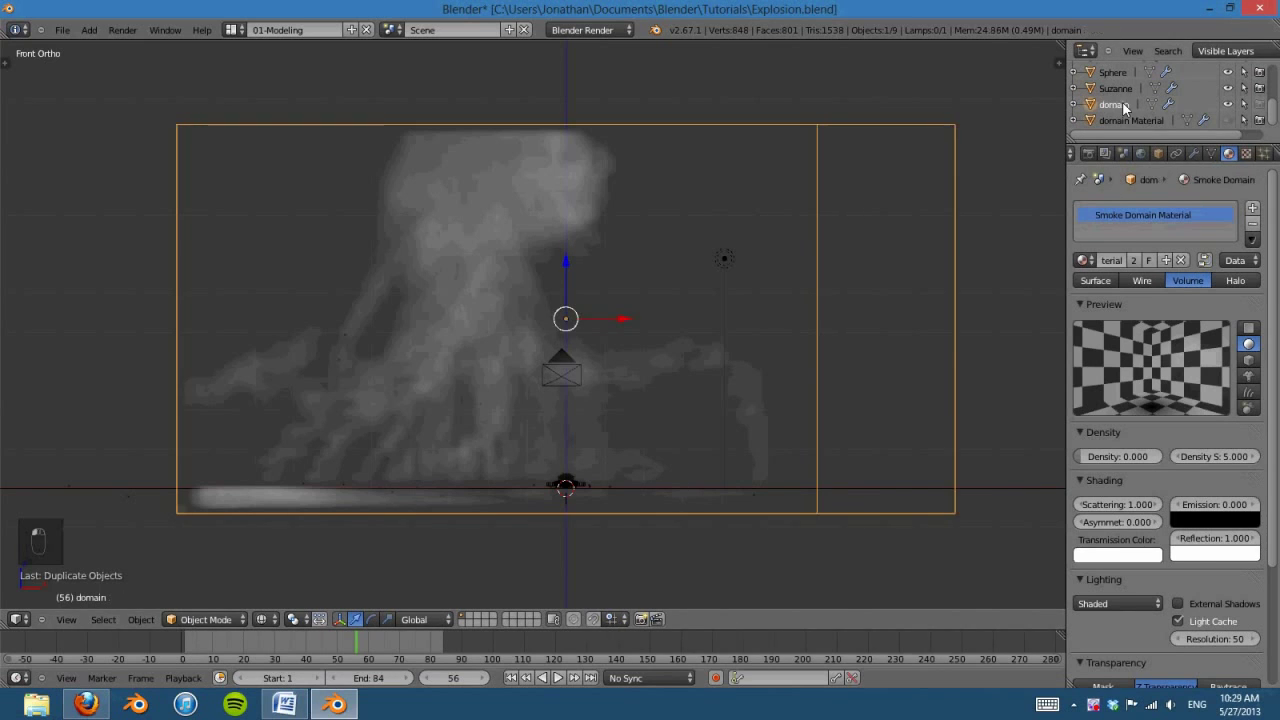
pyautogui.scroll(1, 857, 388)
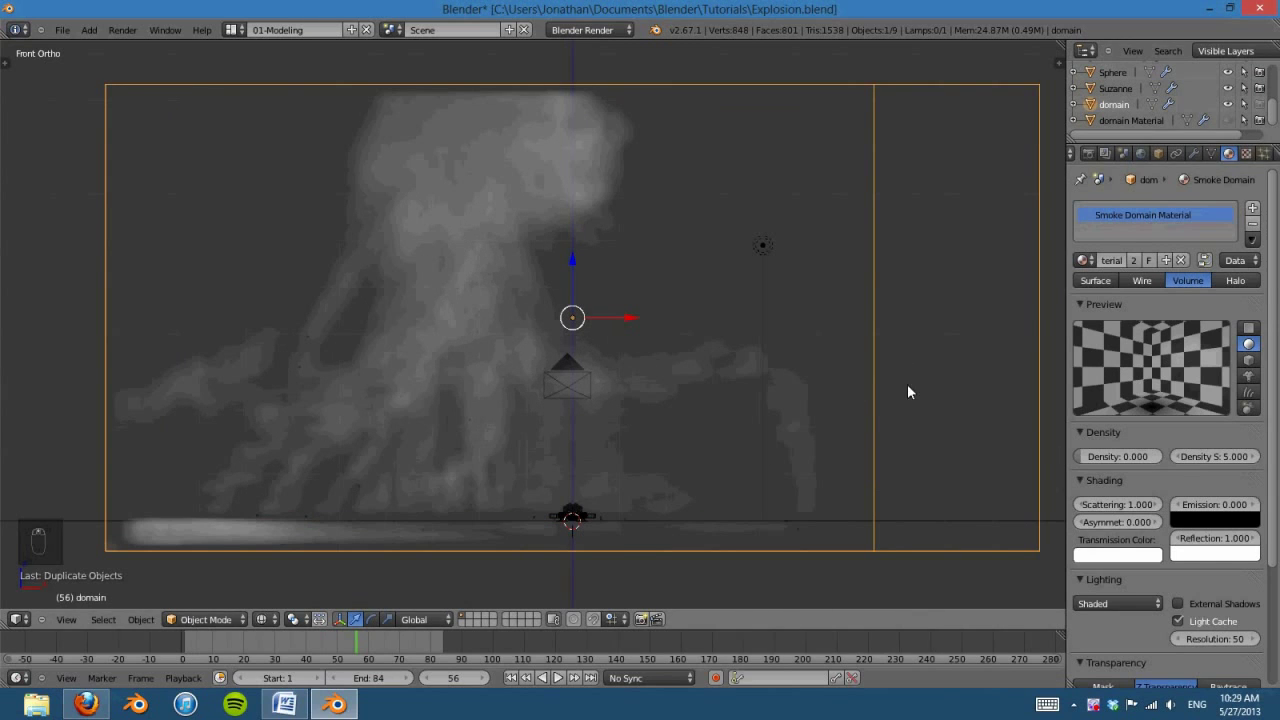
pyautogui.scroll(-5, 1238, 419)
pyautogui.scroll(5, 1189, 415)
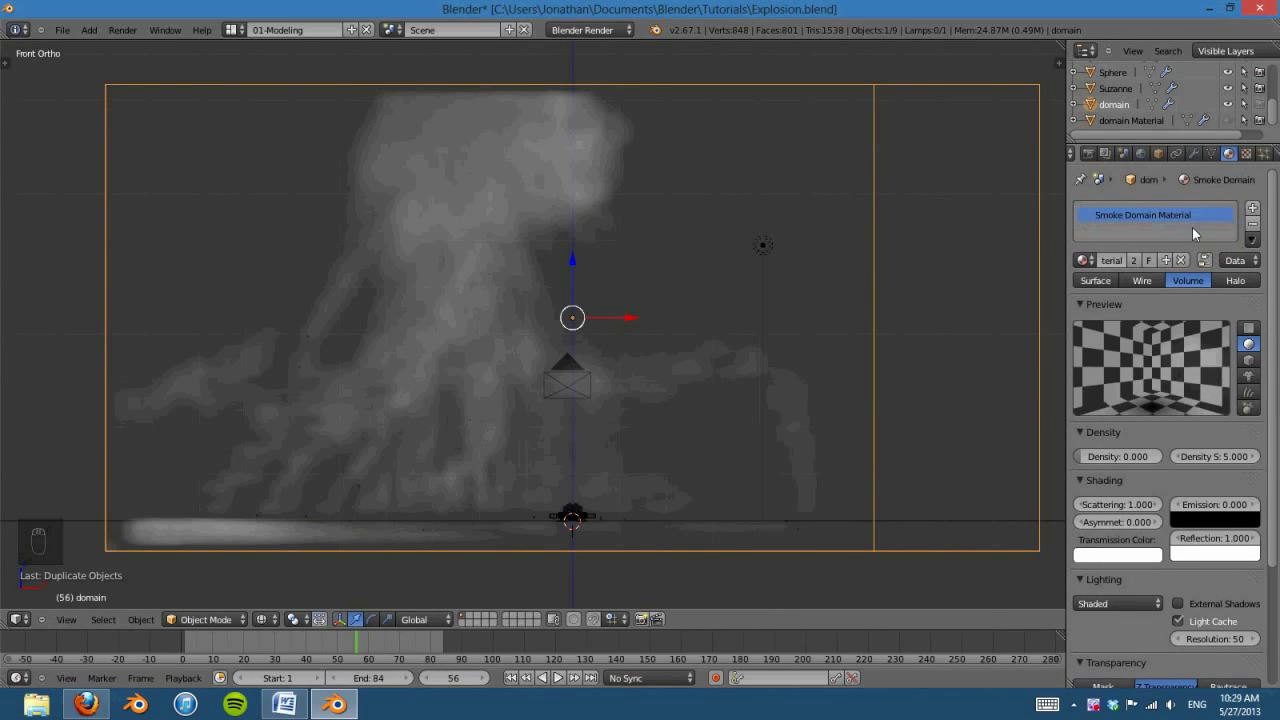
# Step: Set the domain object of the Smoke Density voxel data texture to domain
pyautogui.click(1246, 153)
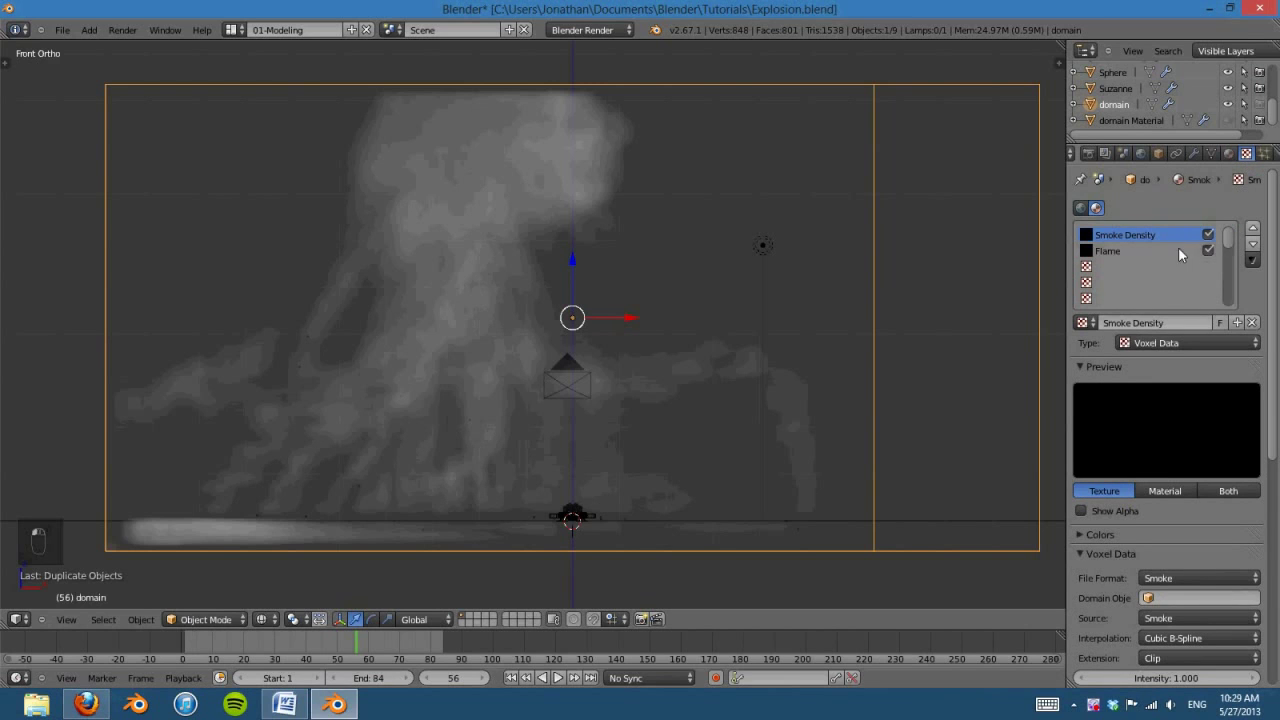
pyautogui.scroll(-2, 1165, 354)
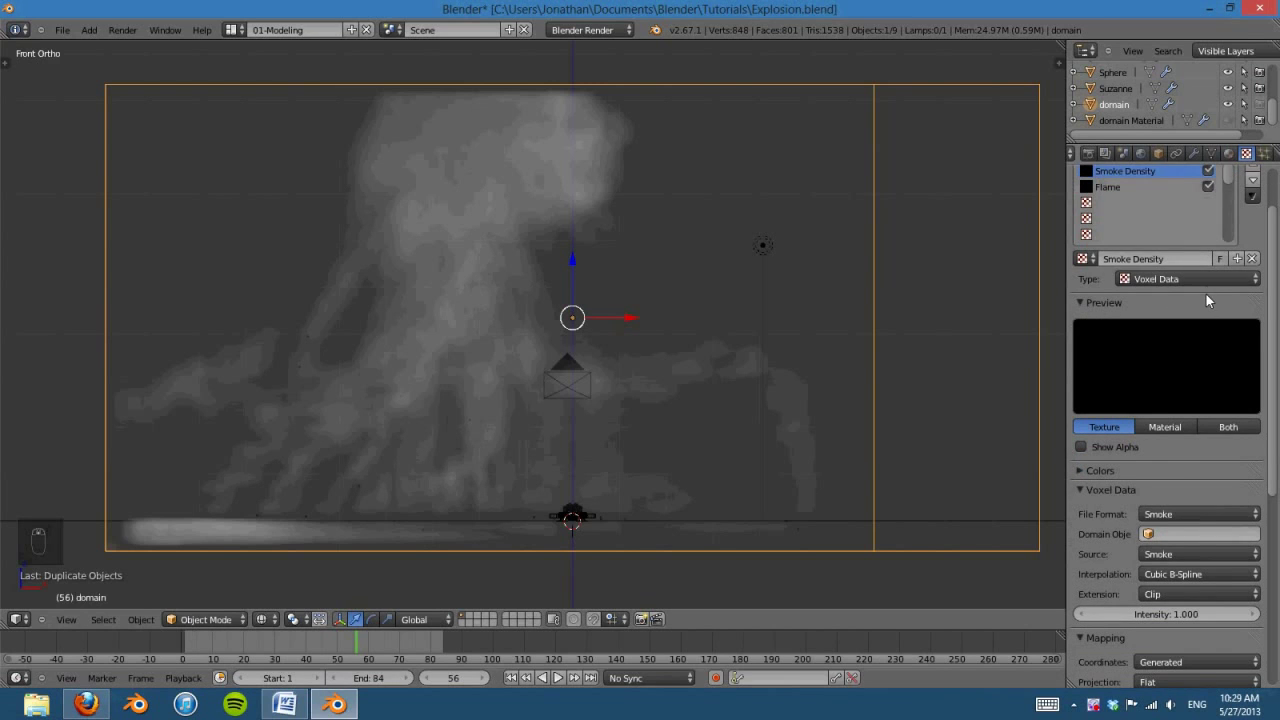
pyautogui.click(1185, 532)
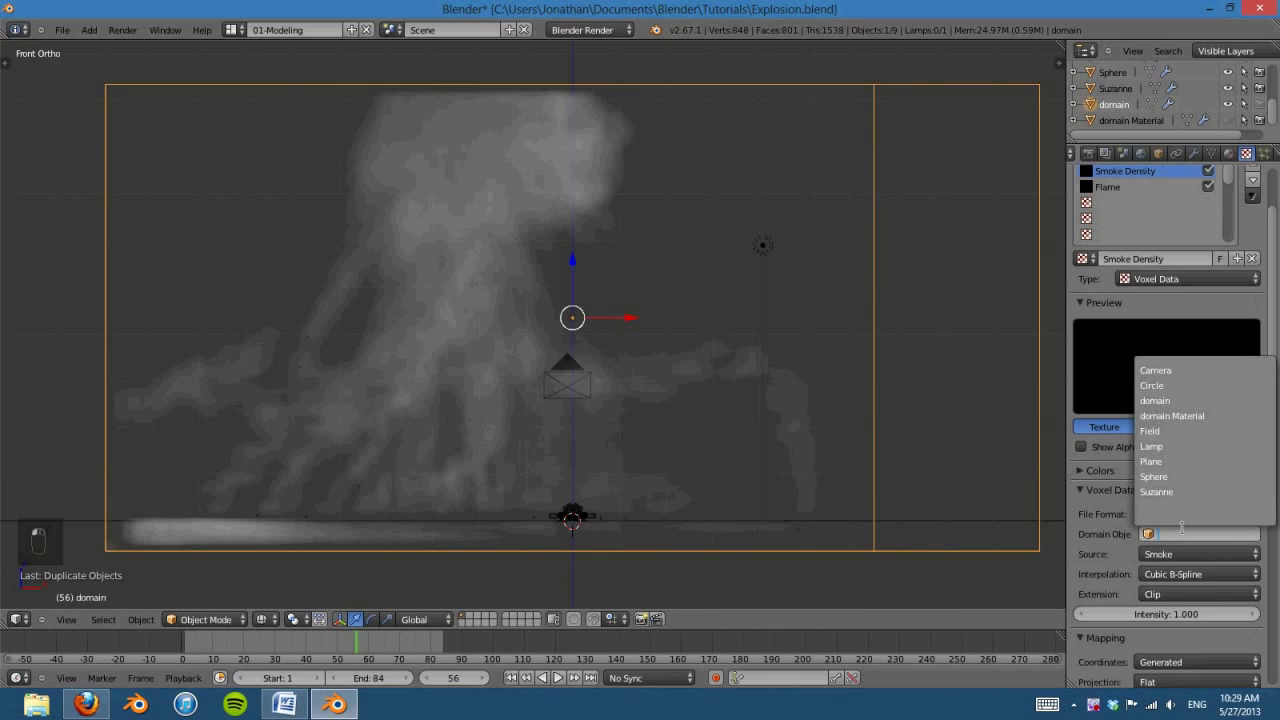
pyautogui.click(1177, 401)
pyautogui.scroll(-2, 1130, 476)
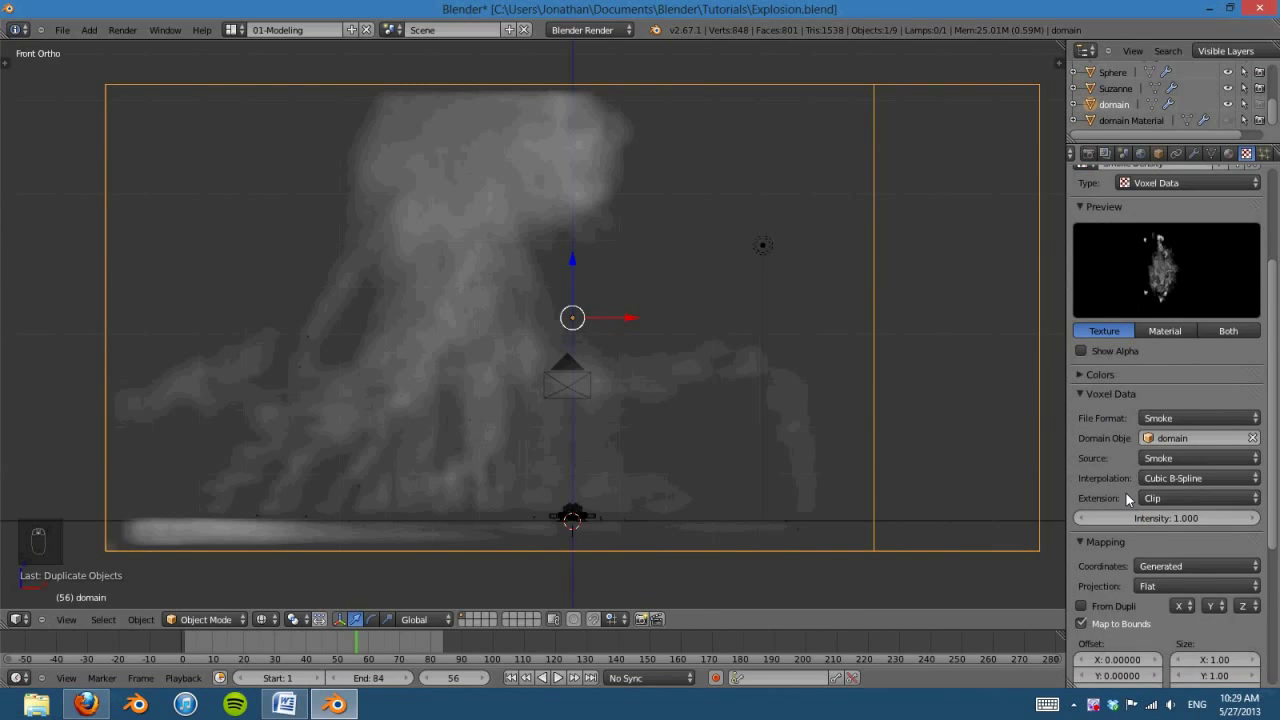
# Step: Map the Smoke Density texture with Object coordinates, using the domain object as the mapping object
pyautogui.scroll(-2, 1126, 493)
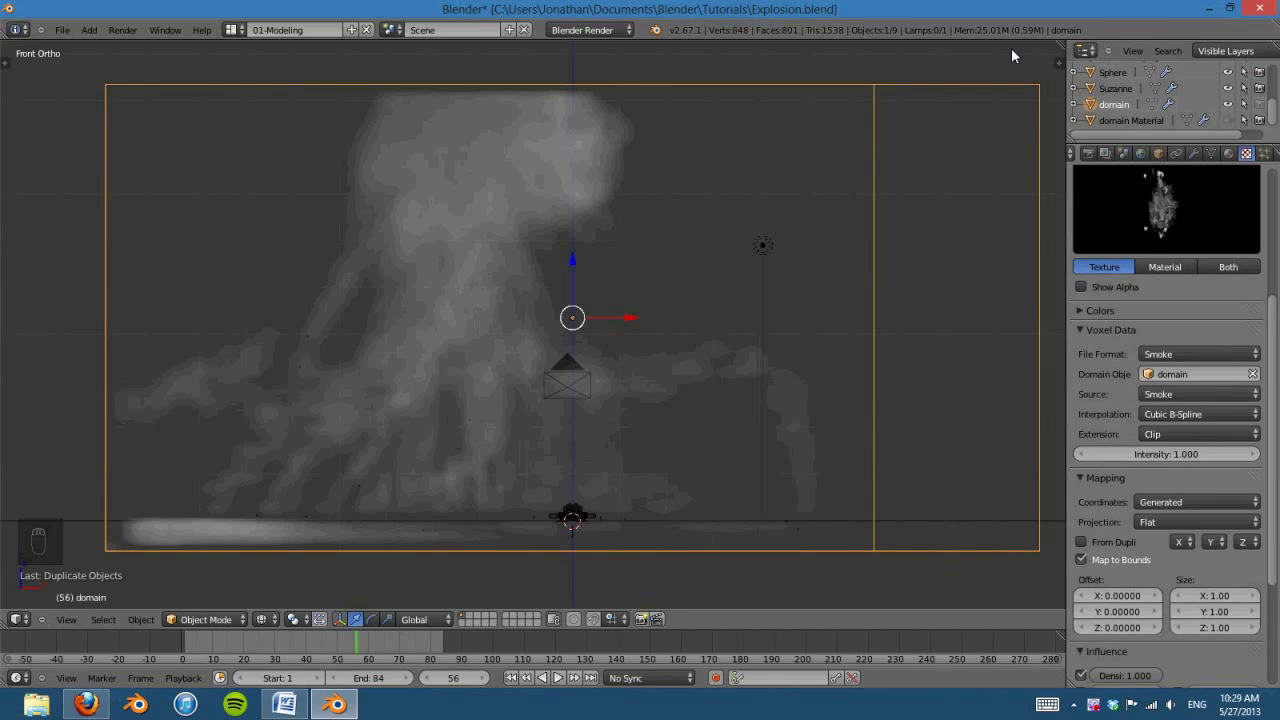
pyautogui.click(1182, 502)
pyautogui.click(1180, 469)
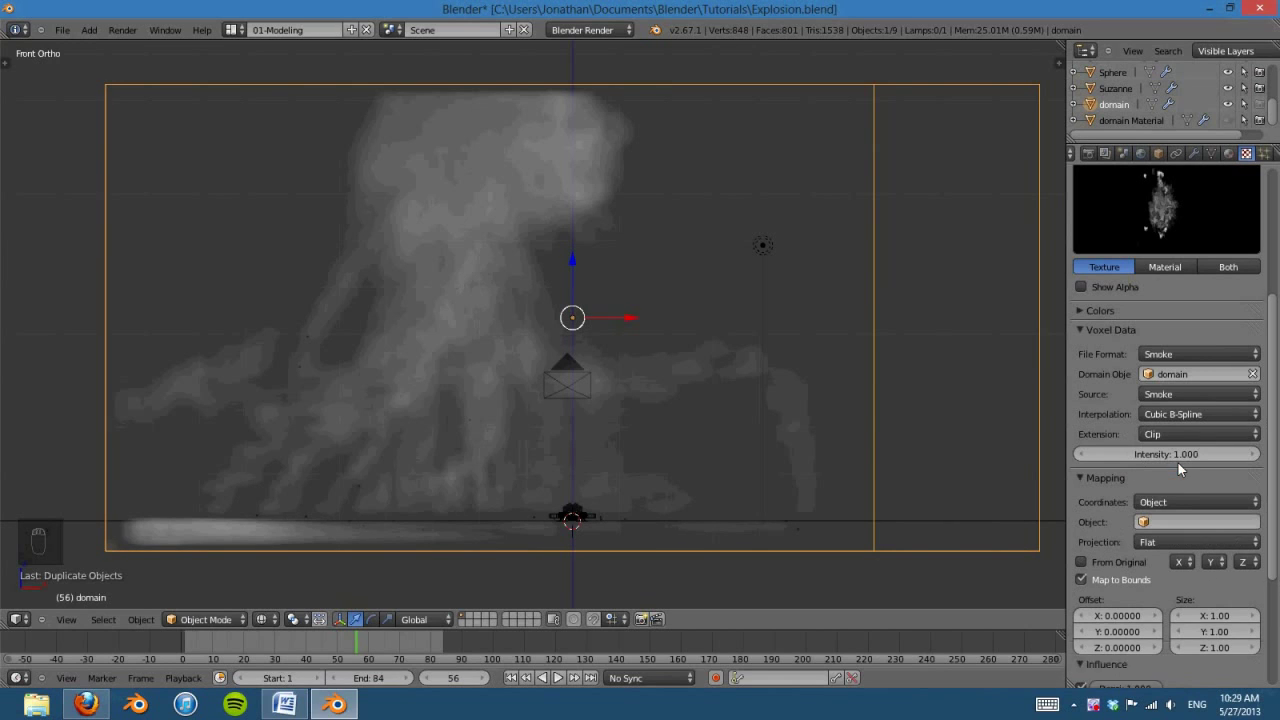
pyautogui.click(1180, 517)
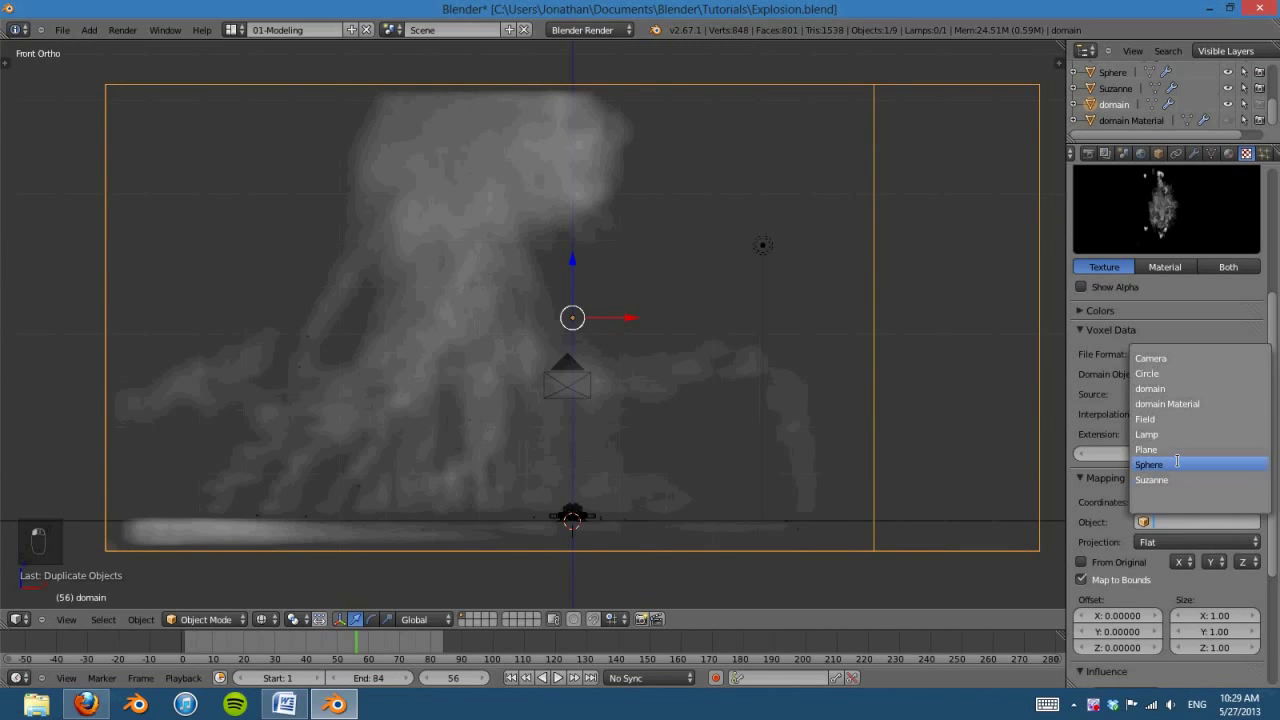
pyautogui.click(1193, 388)
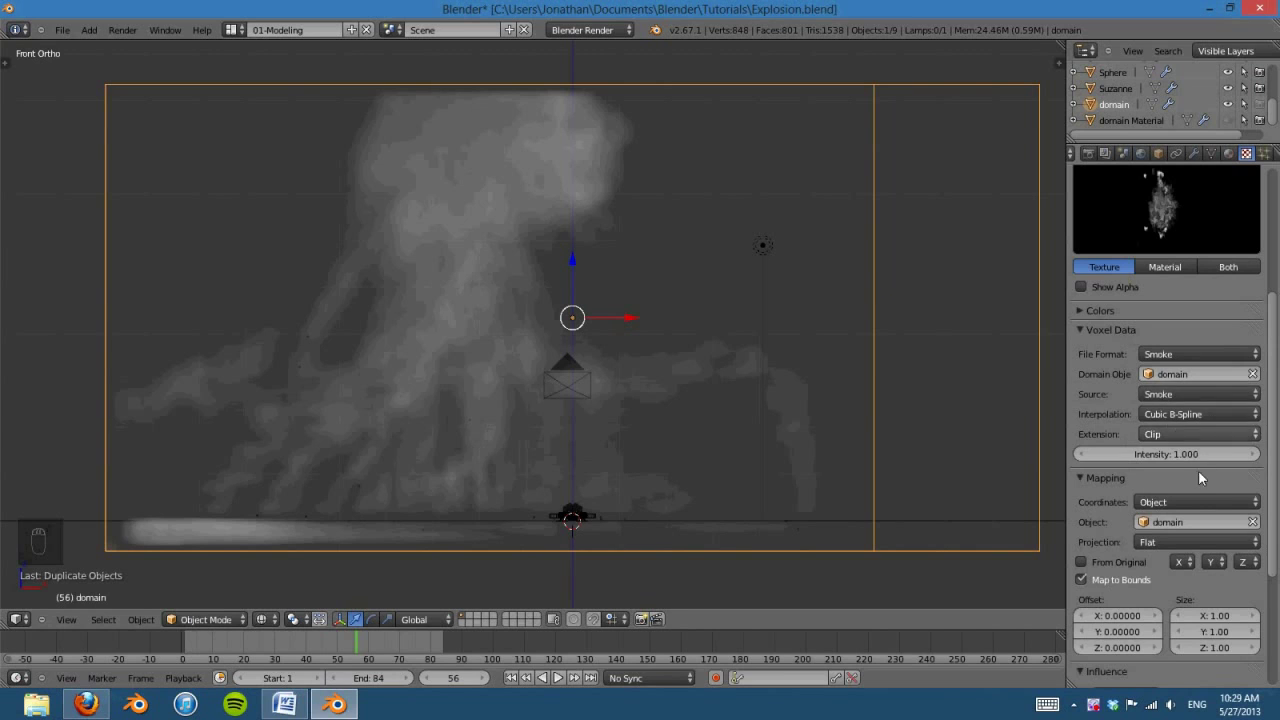
# Step: Set the Flame texture's mapping coordinates to Object and choose domain as its mapping object
pyautogui.scroll(-1, 1172, 482)
pyautogui.scroll(5, 1166, 322)
pyautogui.click(1110, 187)
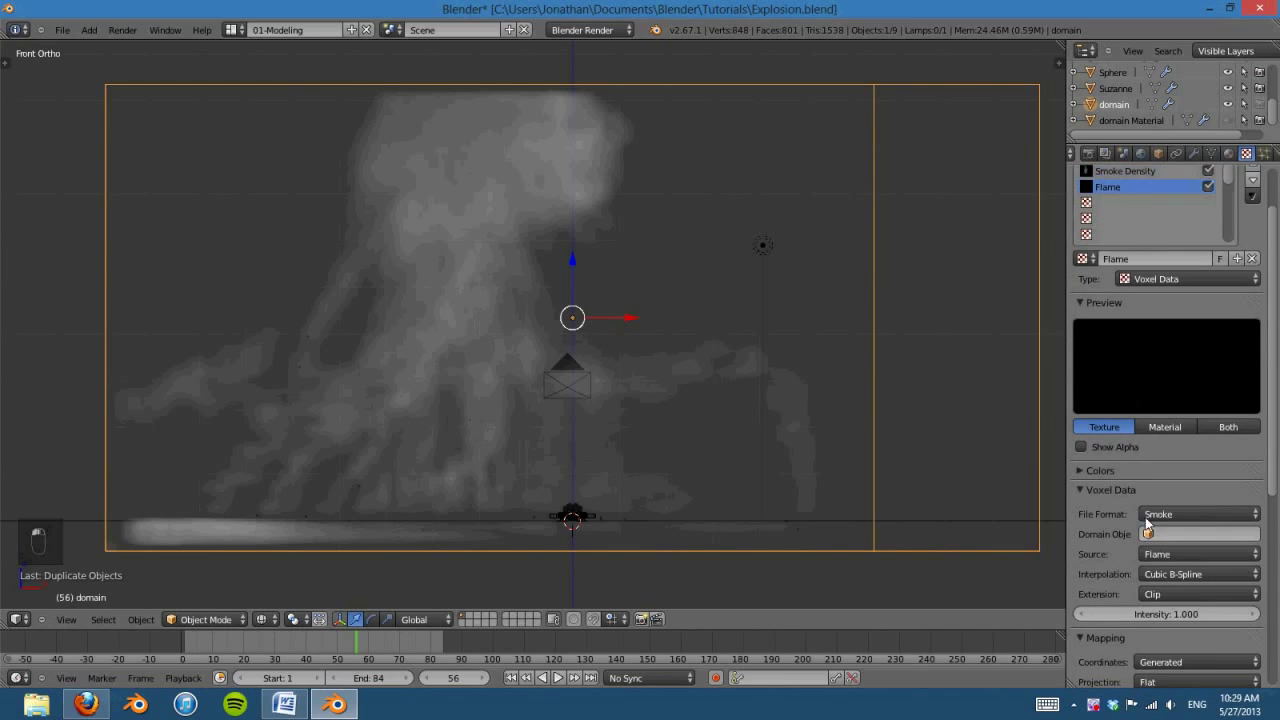
pyautogui.scroll(-2, 1145, 517)
pyautogui.click(1188, 566)
pyautogui.click(1185, 533)
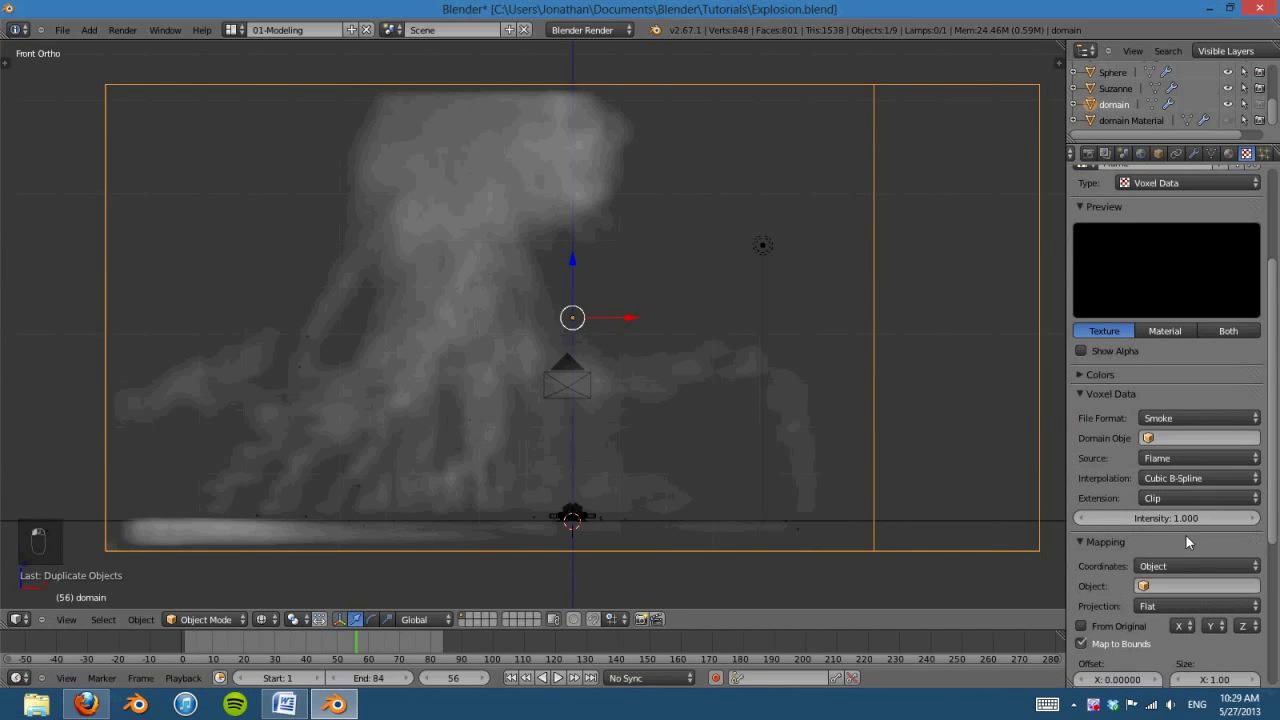
pyautogui.click(1157, 588)
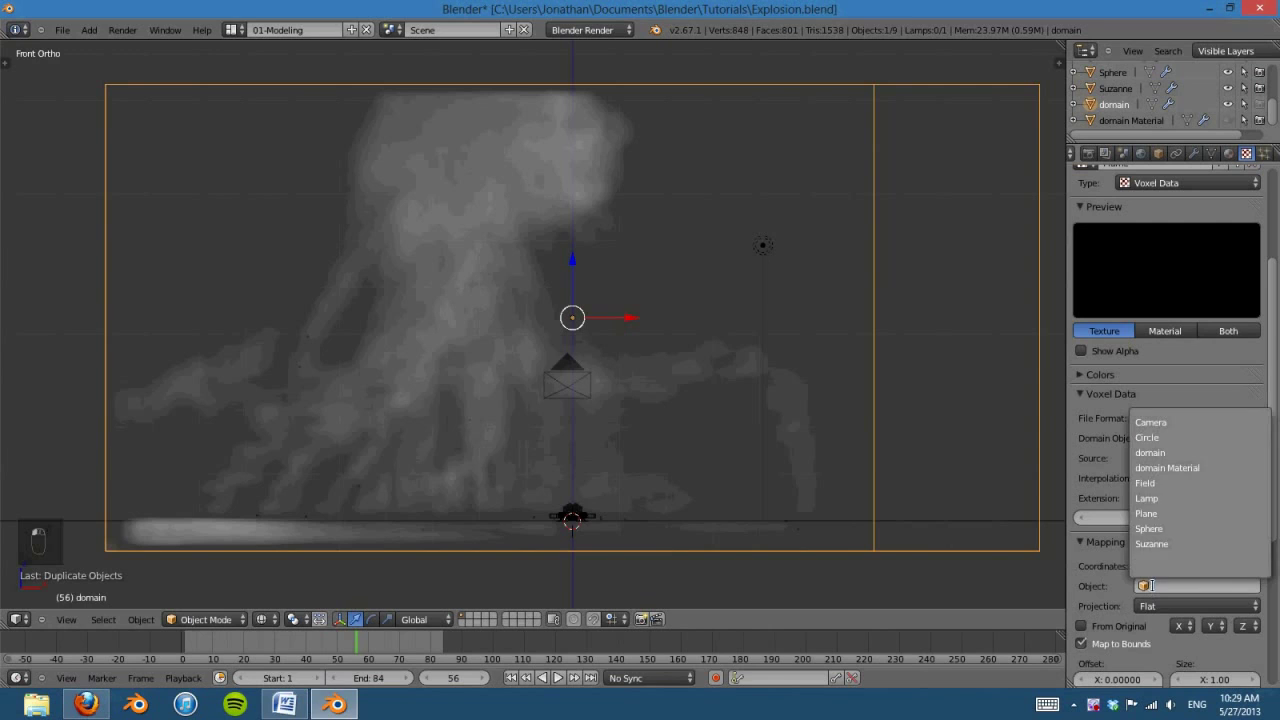
pyautogui.click(1194, 453)
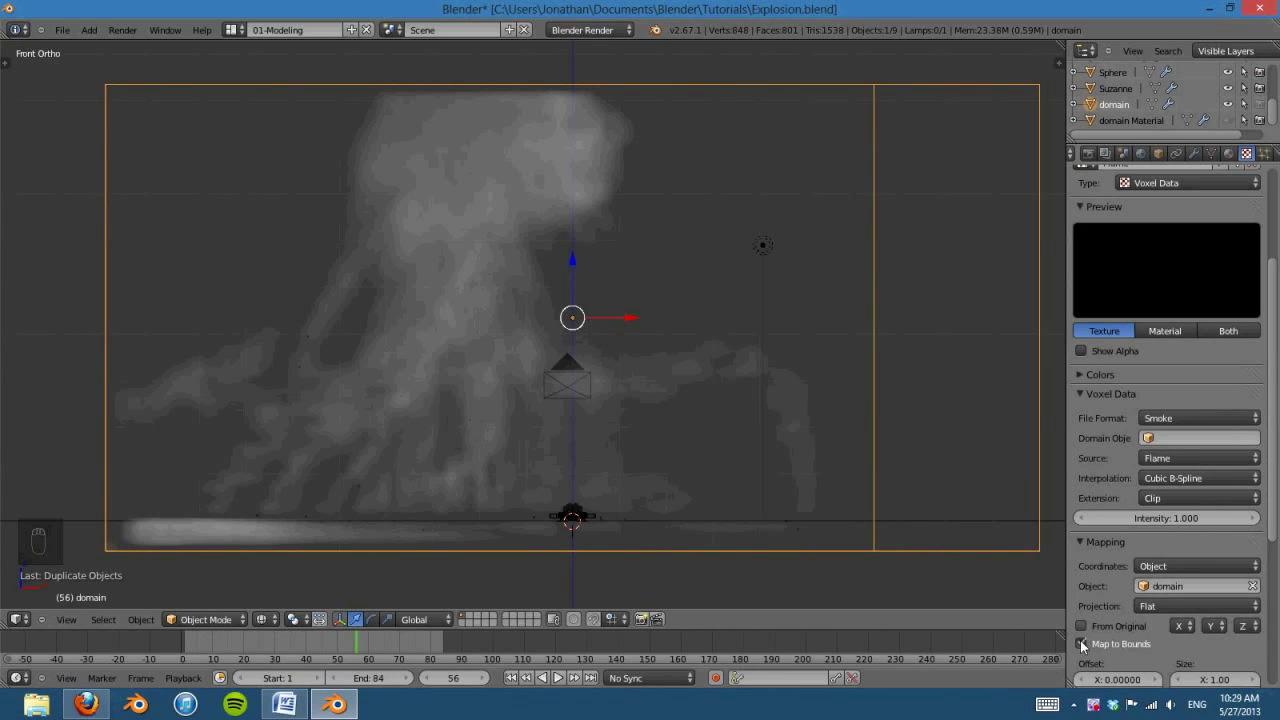
# Step: Review the Smoke Density texture's voxel data, mapping and influence settings
pyautogui.scroll(4, 1113, 591)
pyautogui.click(1117, 235)
pyautogui.scroll(-3, 1147, 527)
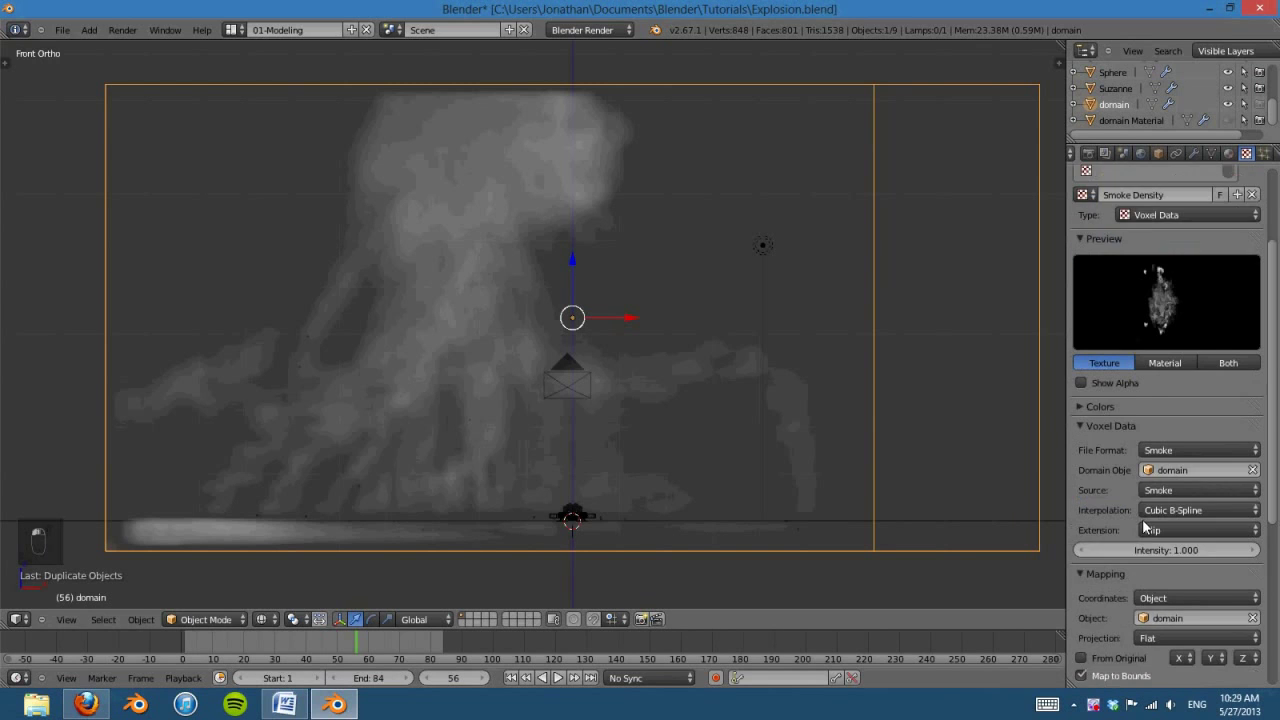
pyautogui.scroll(-3, 1140, 545)
pyautogui.scroll(-4, 1226, 620)
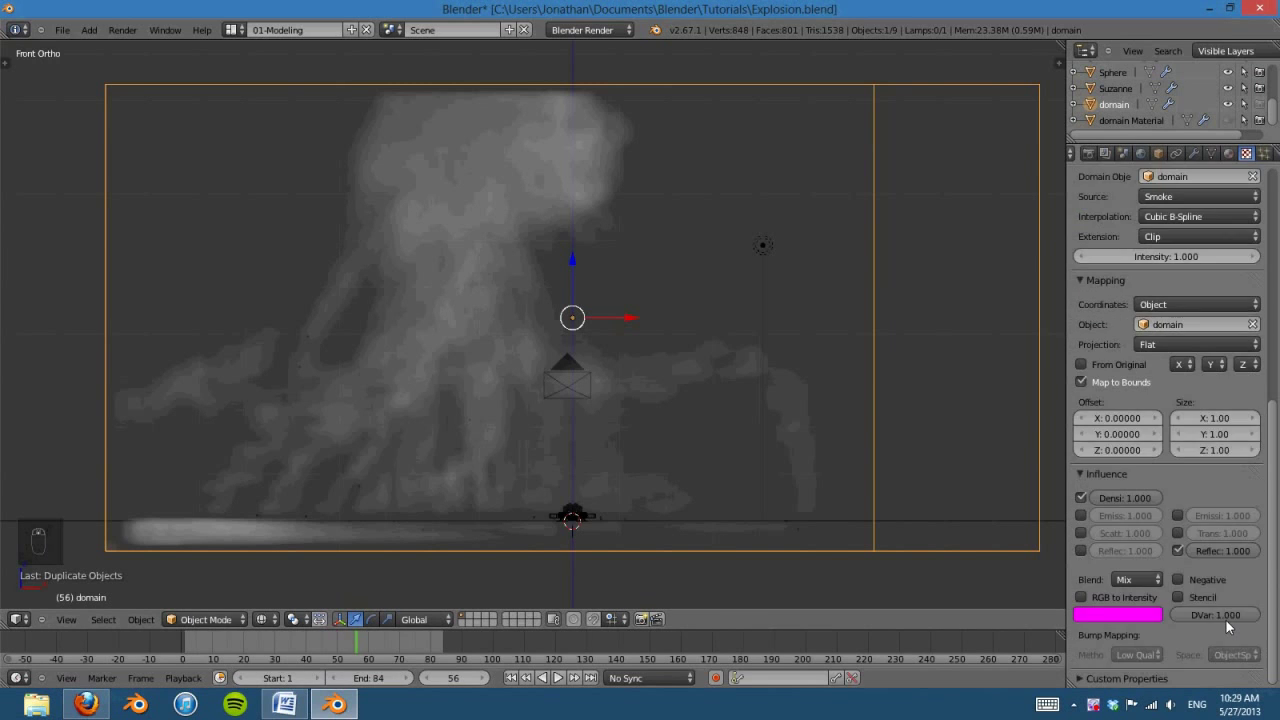
pyautogui.scroll(10, 1226, 620)
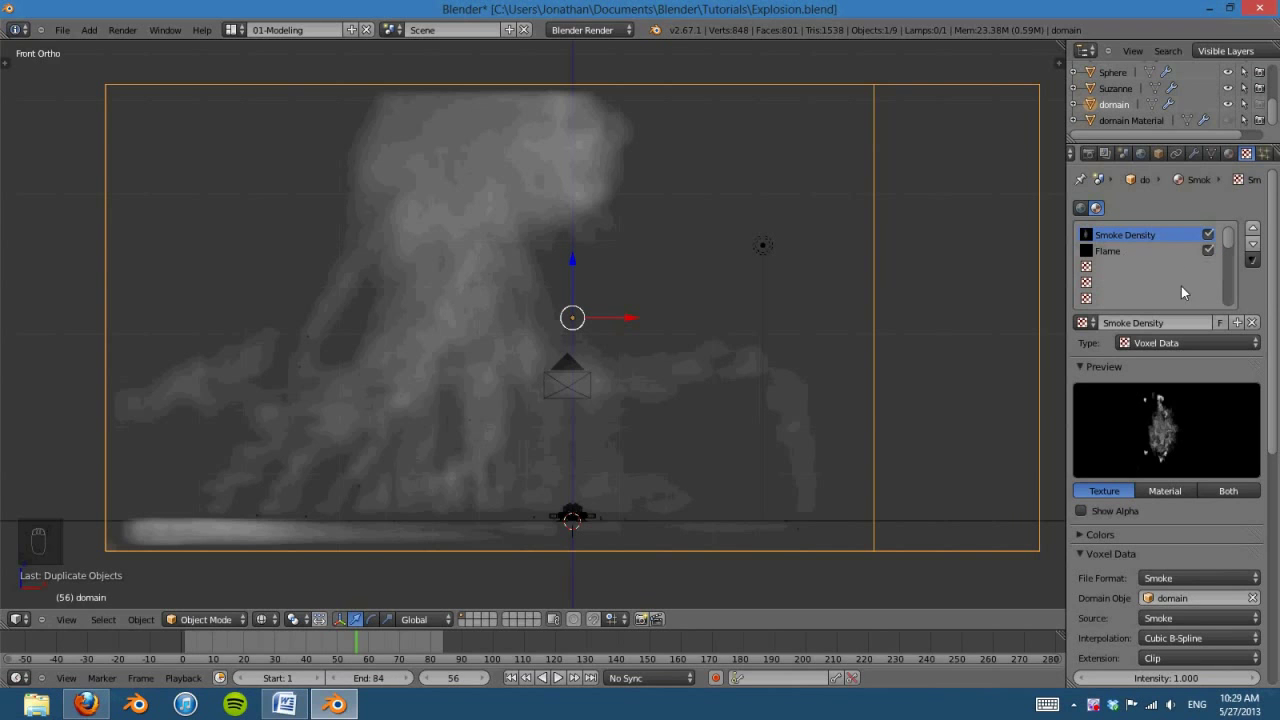
pyautogui.scroll(-10, 1162, 435)
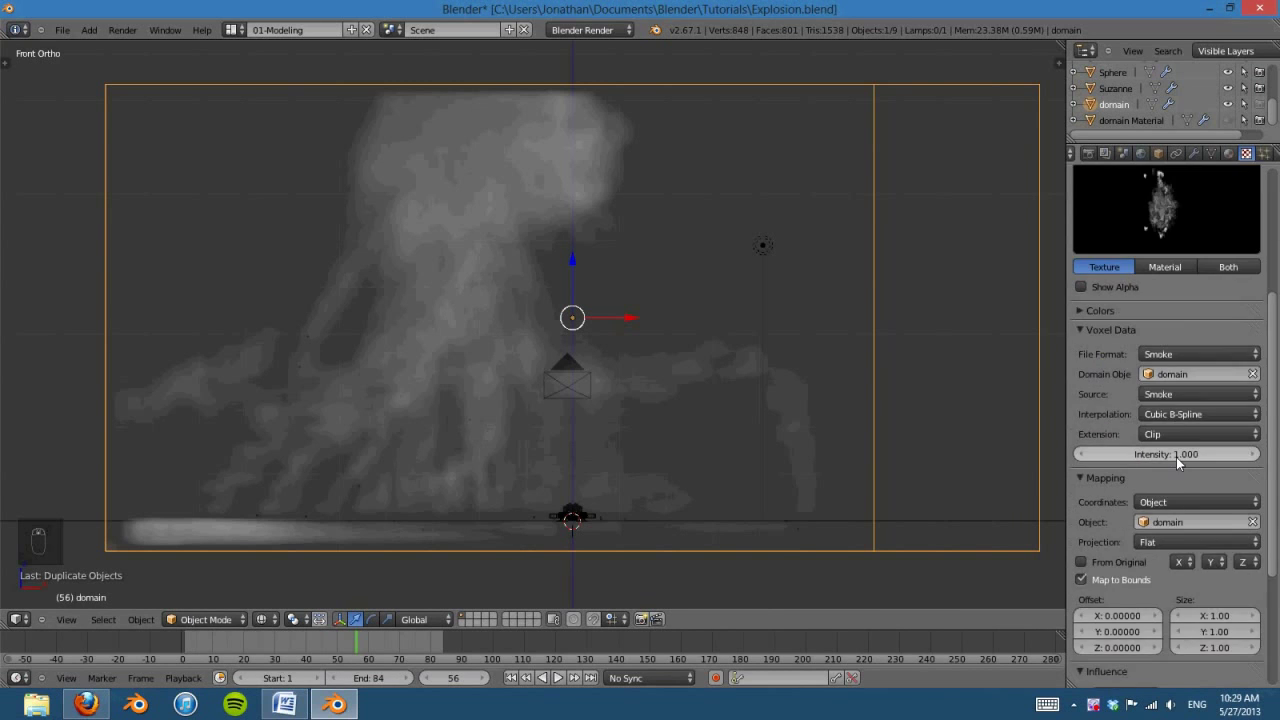
pyautogui.scroll(6, 1178, 457)
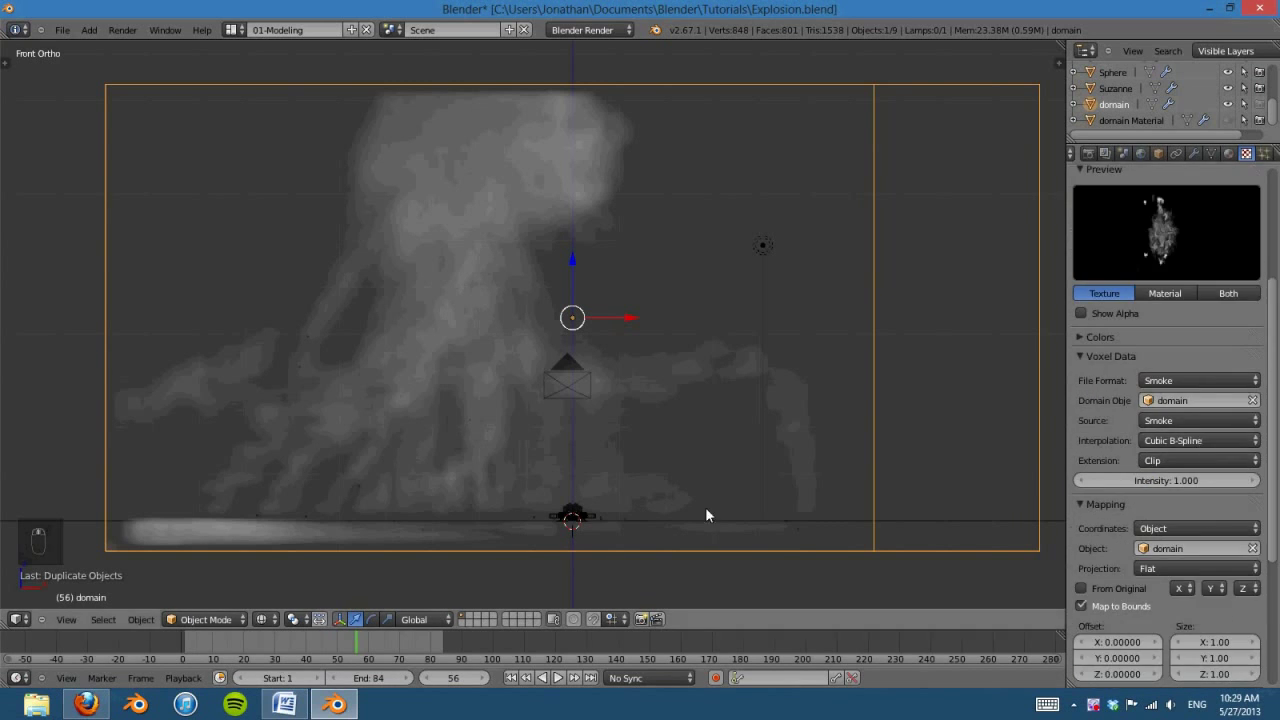
# Step: Scrub through the early frames of the simulation and return to the first frame
pyautogui.click(269, 643)
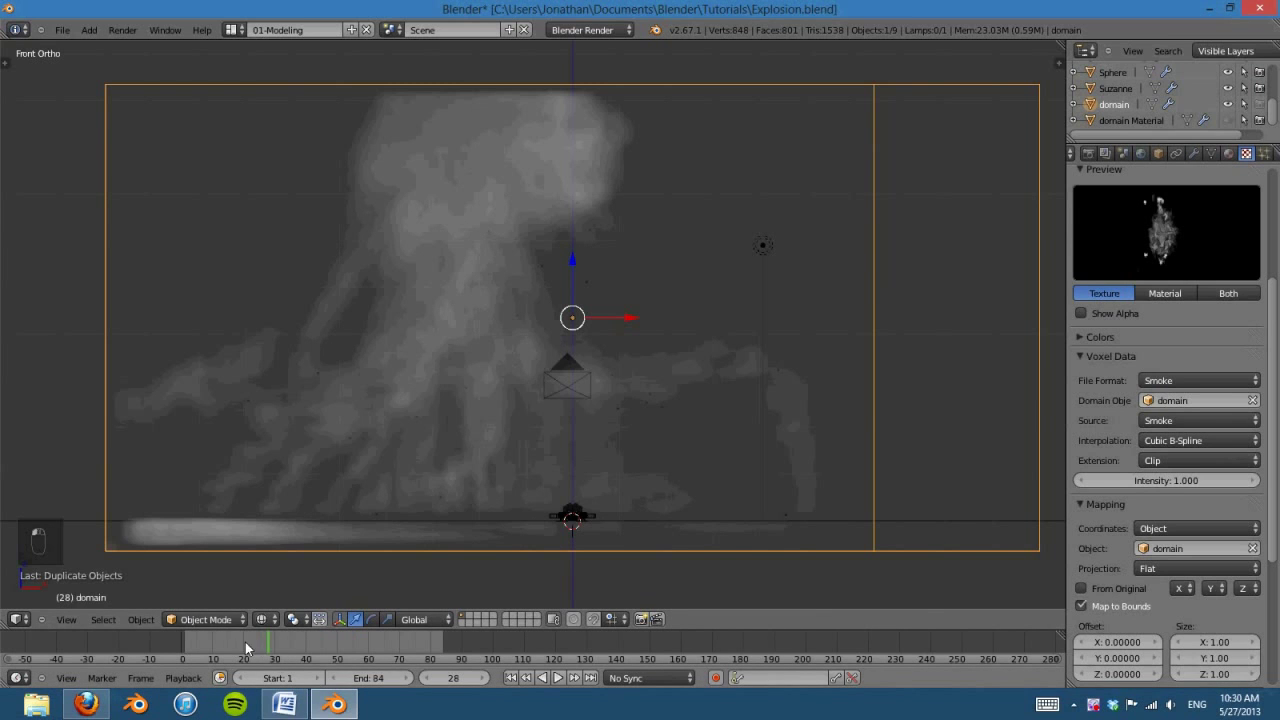
pyautogui.click(250, 642)
pyautogui.scroll(-2, 845, 223)
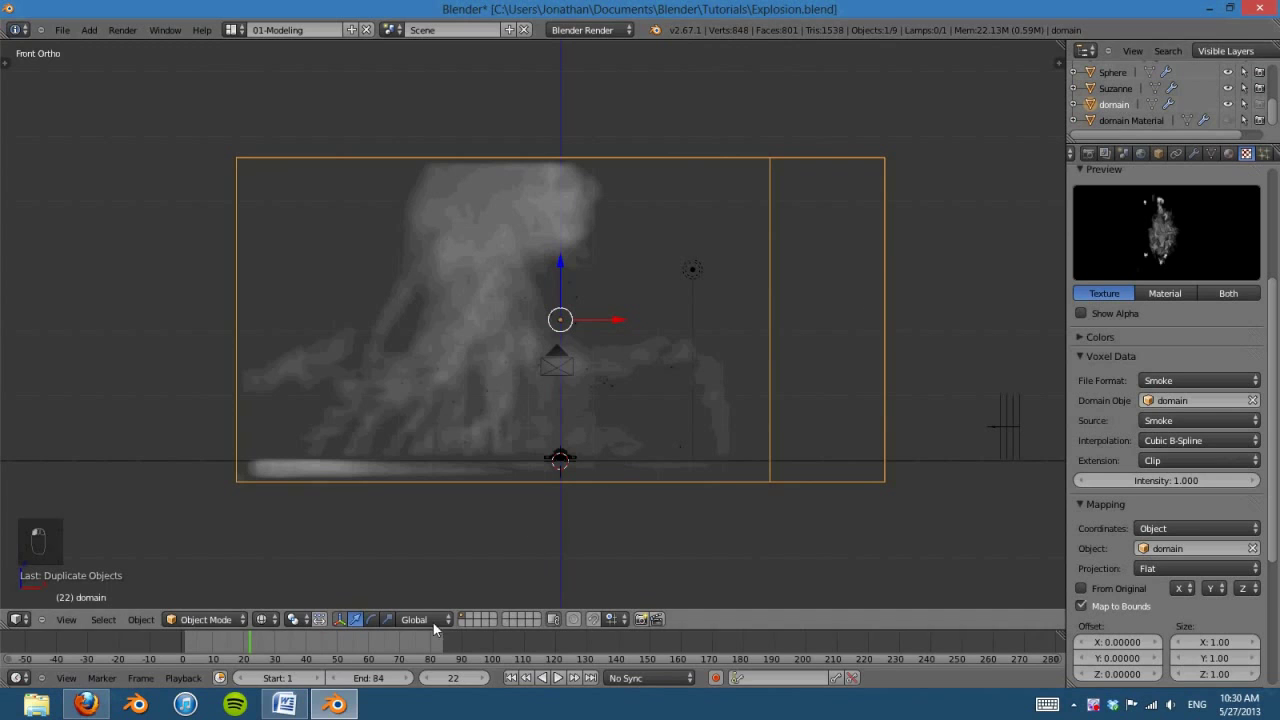
pyautogui.click(225, 650)
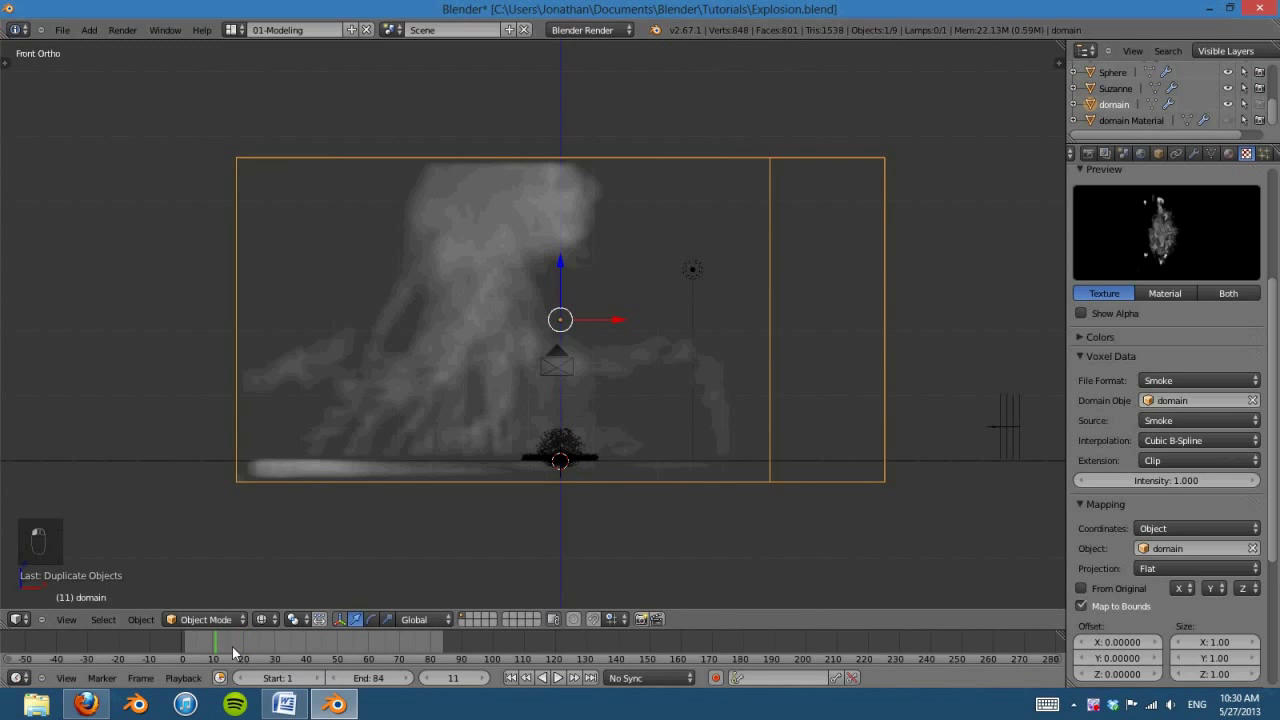
pyautogui.click(510, 678)
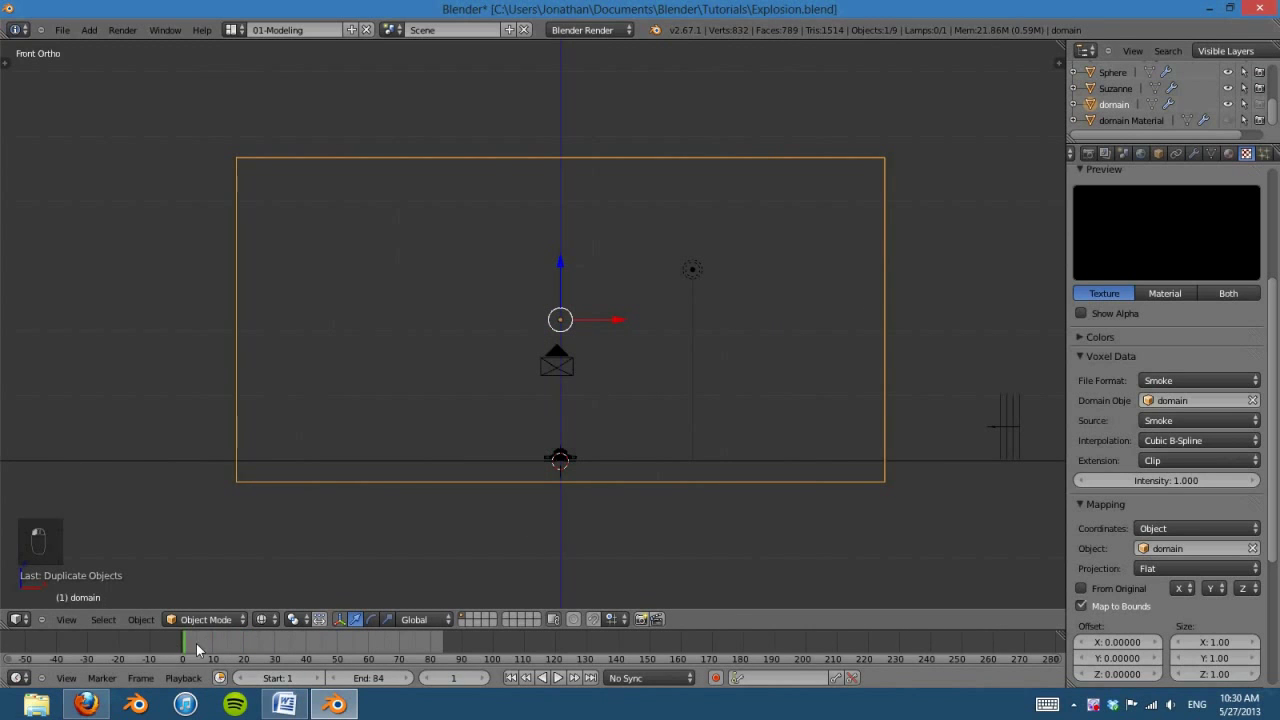
pyautogui.moveTo(196, 643)
pyautogui.mouseDown()
pyautogui.moveTo(242, 642)
pyautogui.moveTo(218, 645)
pyautogui.mouseUp()
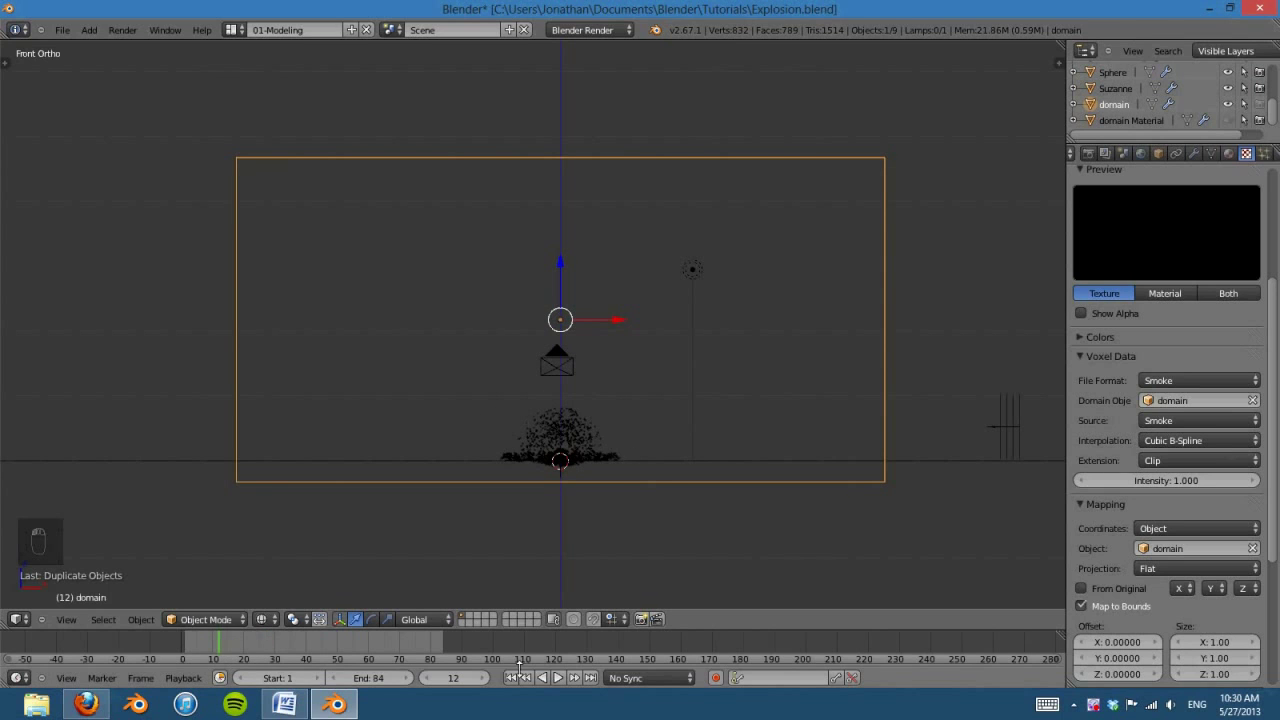
pyautogui.click(510, 678)
# Step: Play the simulation, pause it at frame 17, and inspect the explosion from several angles and from the front
pyautogui.click(558, 678)
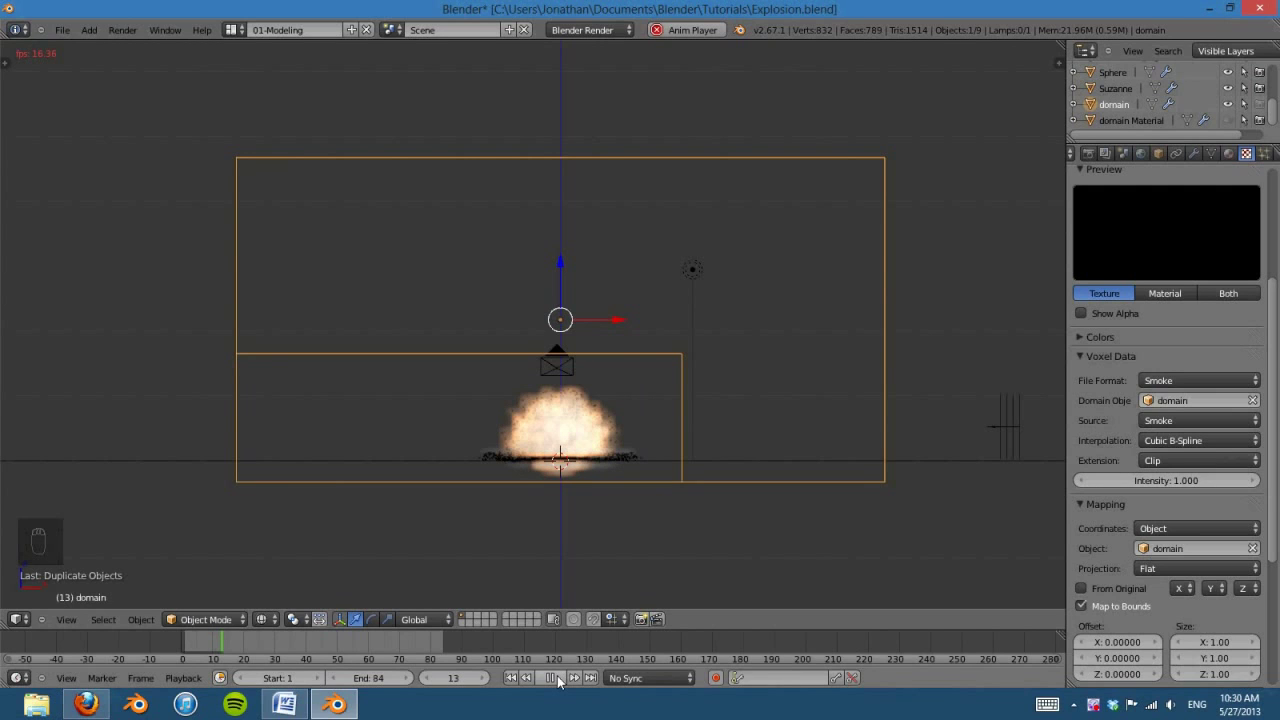
pyautogui.click(550, 678)
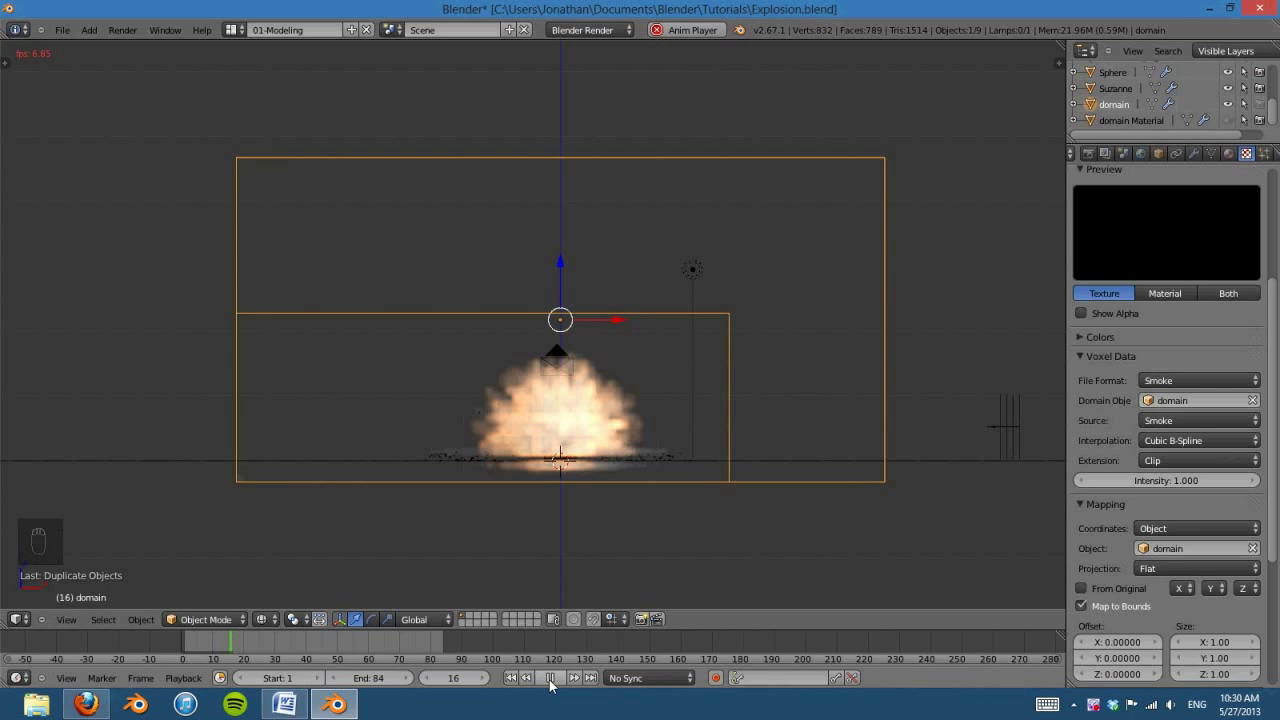
pyautogui.click(550, 678)
pyautogui.moveTo(830, 468); pyautogui.dragTo(200, 503, button='middle')
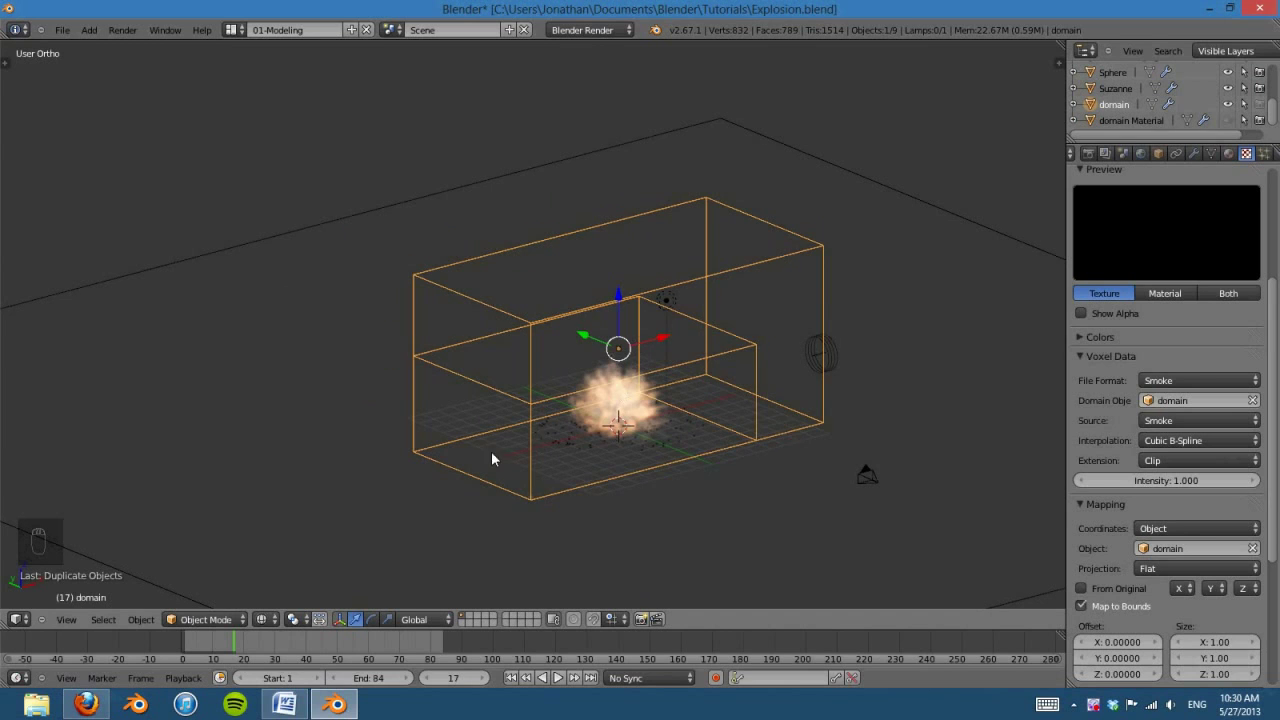
pyautogui.moveTo(491, 452); pyautogui.dragTo(733, 448, button='middle')
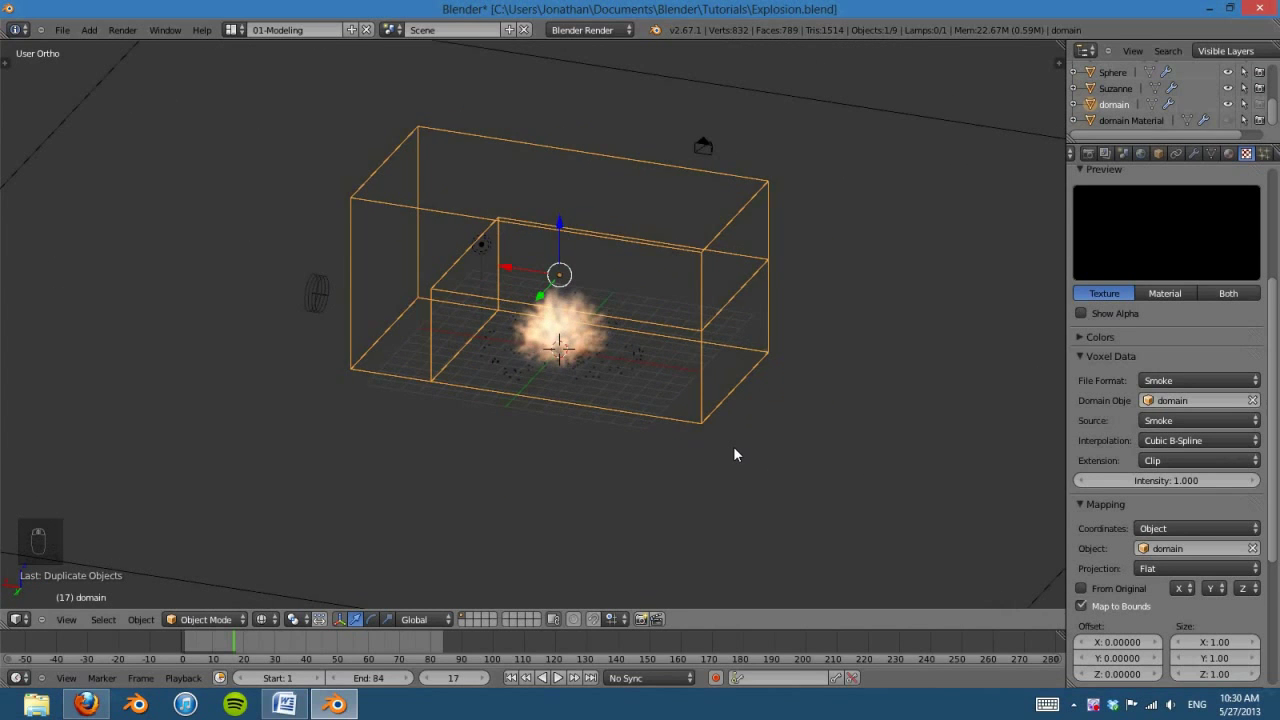
pyautogui.press('KP_1')
pyautogui.scroll(5, 733, 446)
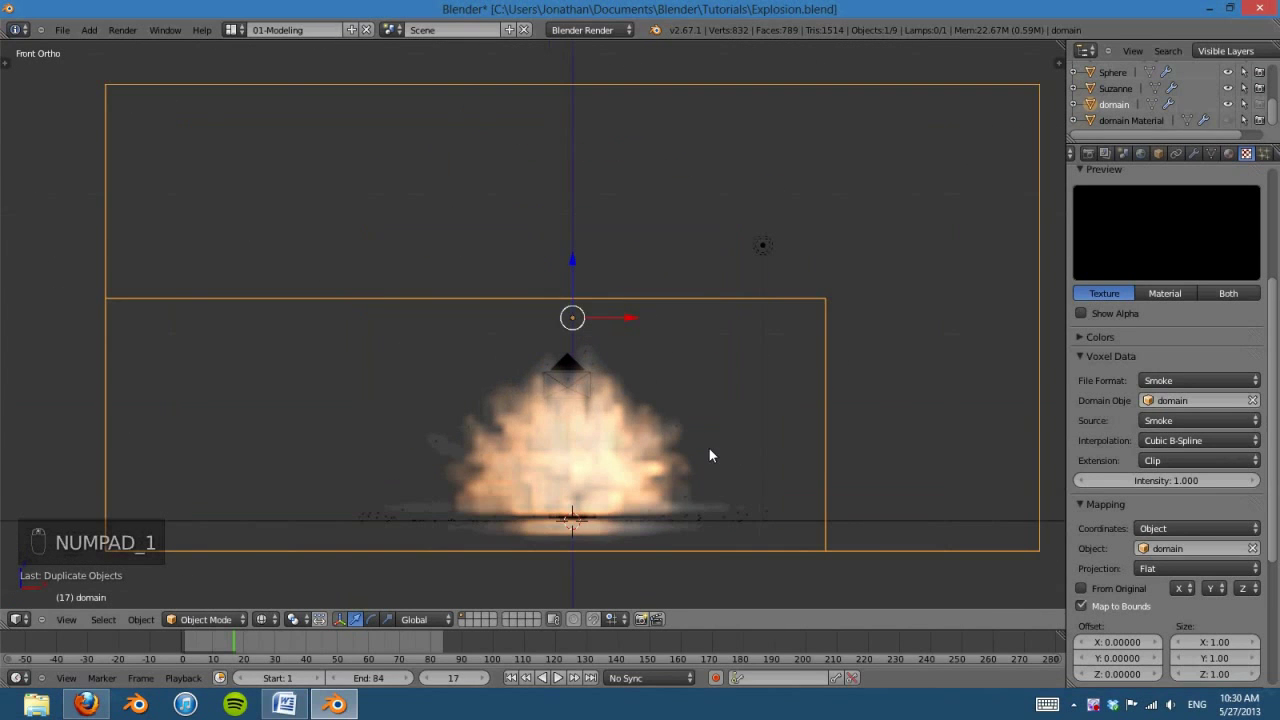
# Step: Reload the smoke at frame 17, render a test image from the camera view, and close the render
pyautogui.click(217, 641)
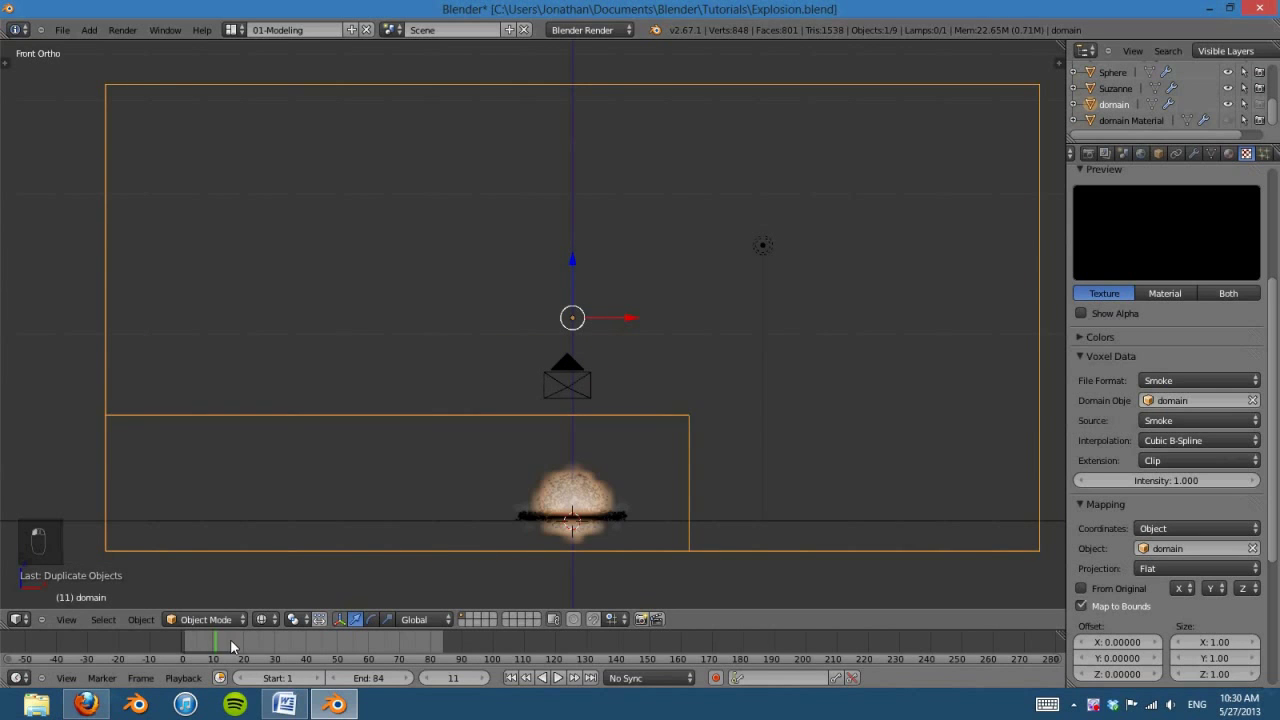
pyautogui.moveTo(230, 639); pyautogui.dragTo(234, 639)
pyautogui.press('KP_0')
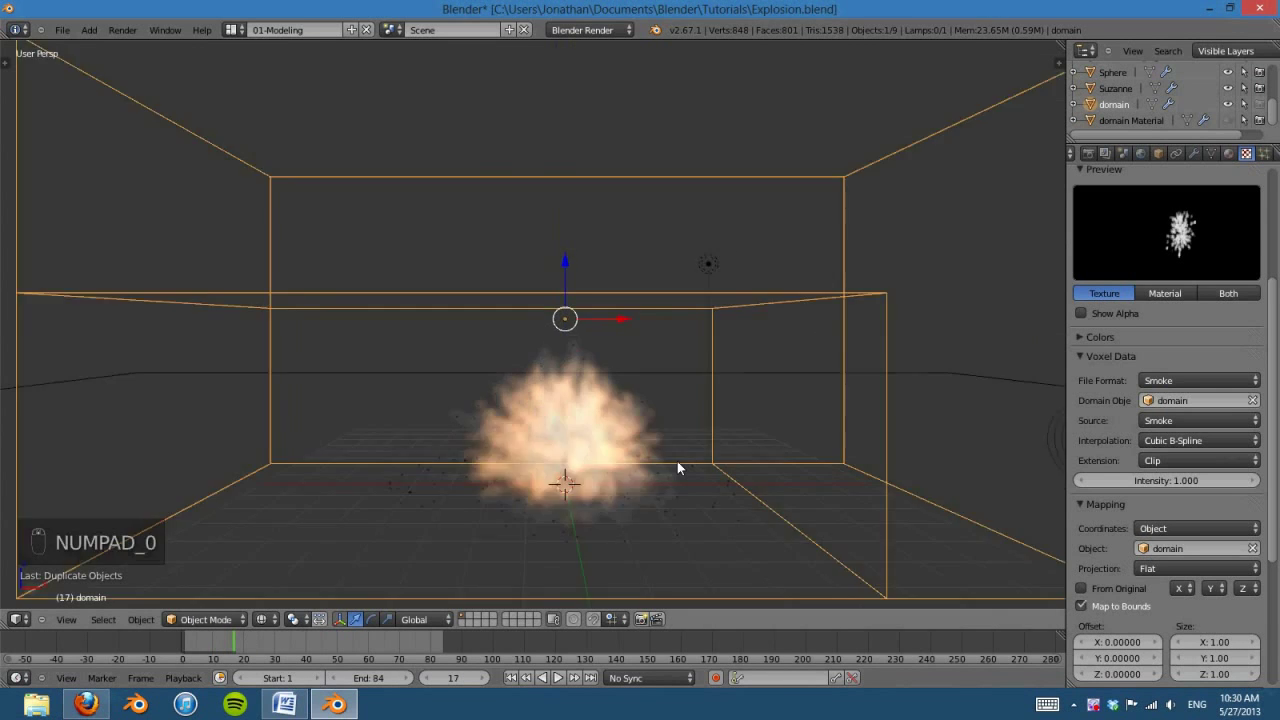
pyautogui.scroll(3, 691, 432)
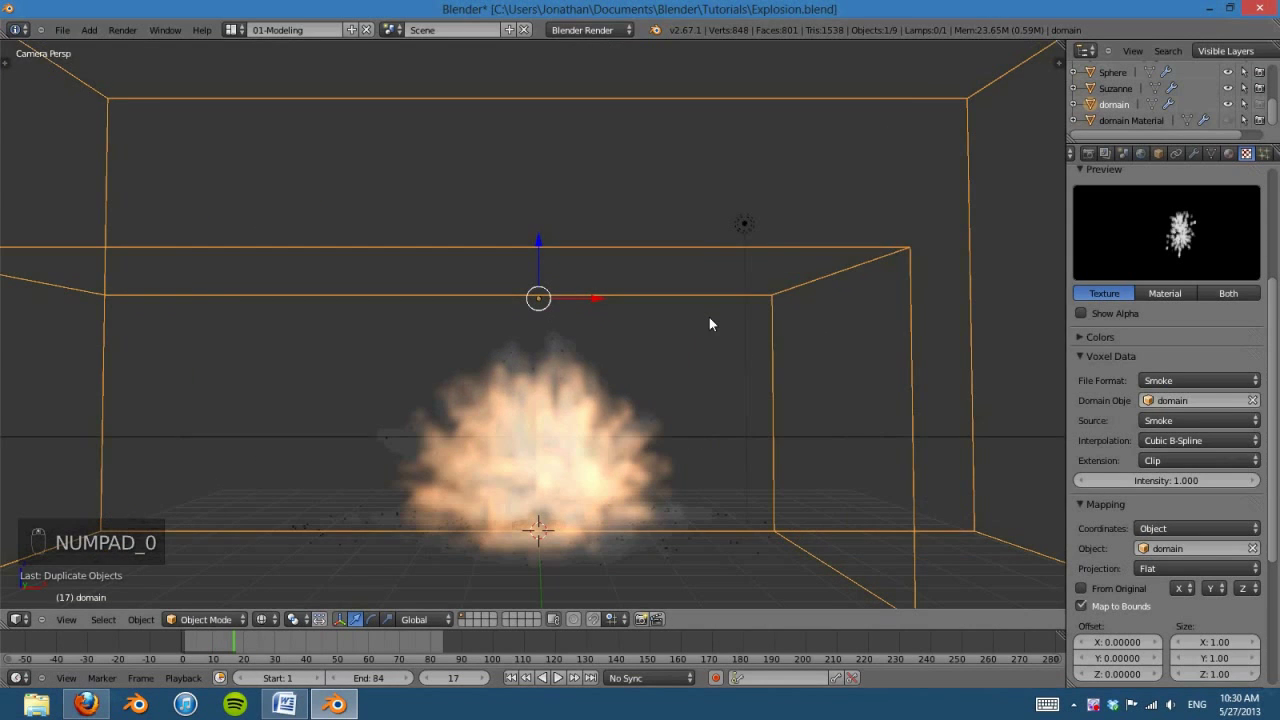
pyautogui.press('F12')
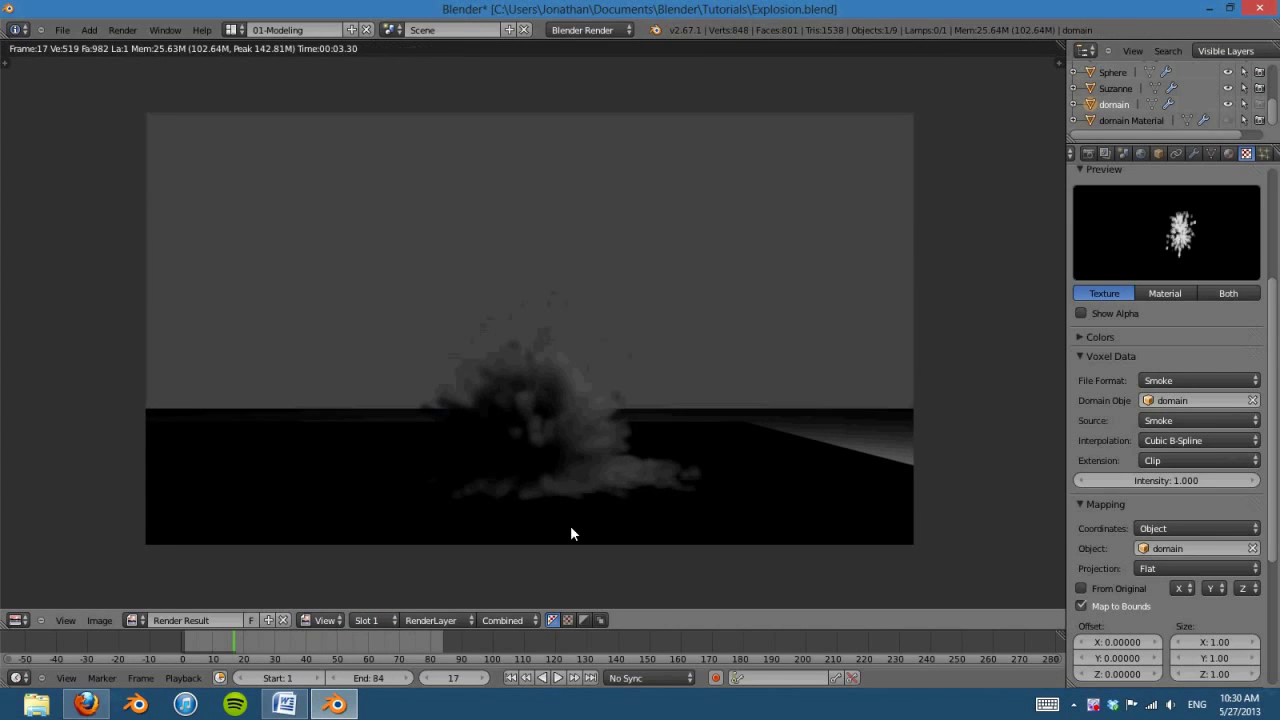
pyautogui.press('Escape')
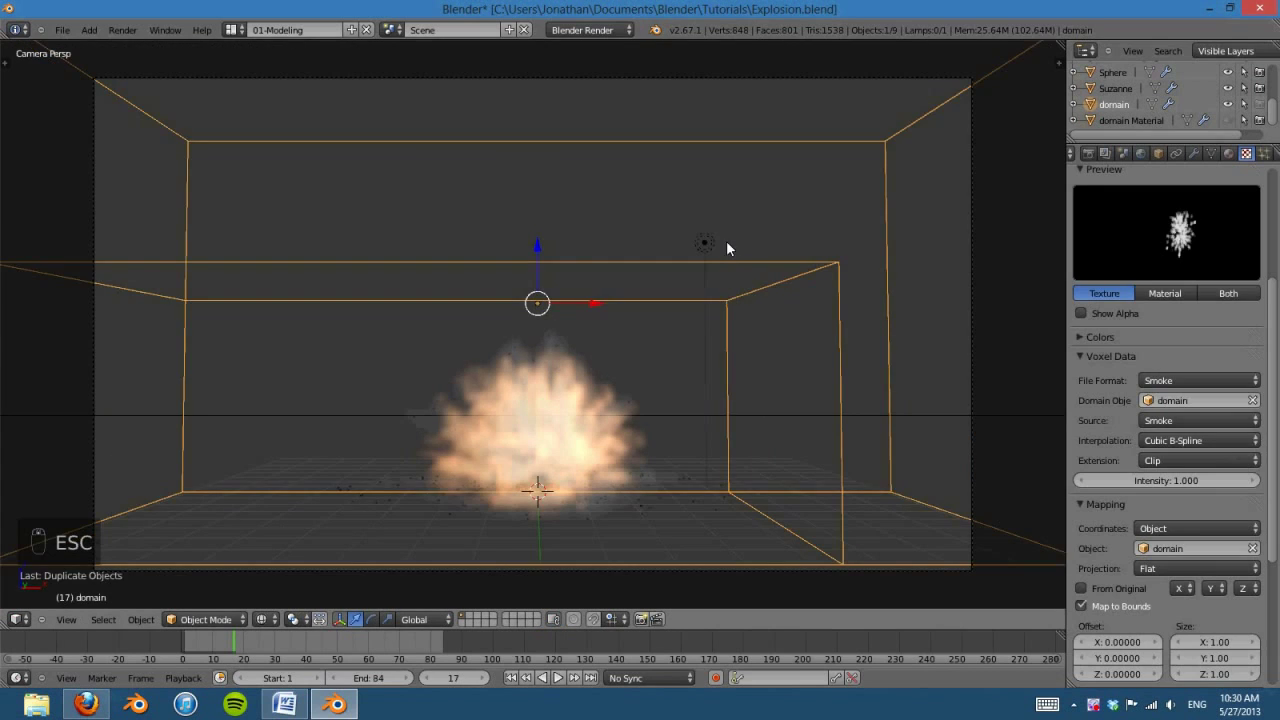
# Step: Select the lamp near the explosion and change its type to Sun
pyautogui.rightClick(714, 241)
pyautogui.press('KP_7')
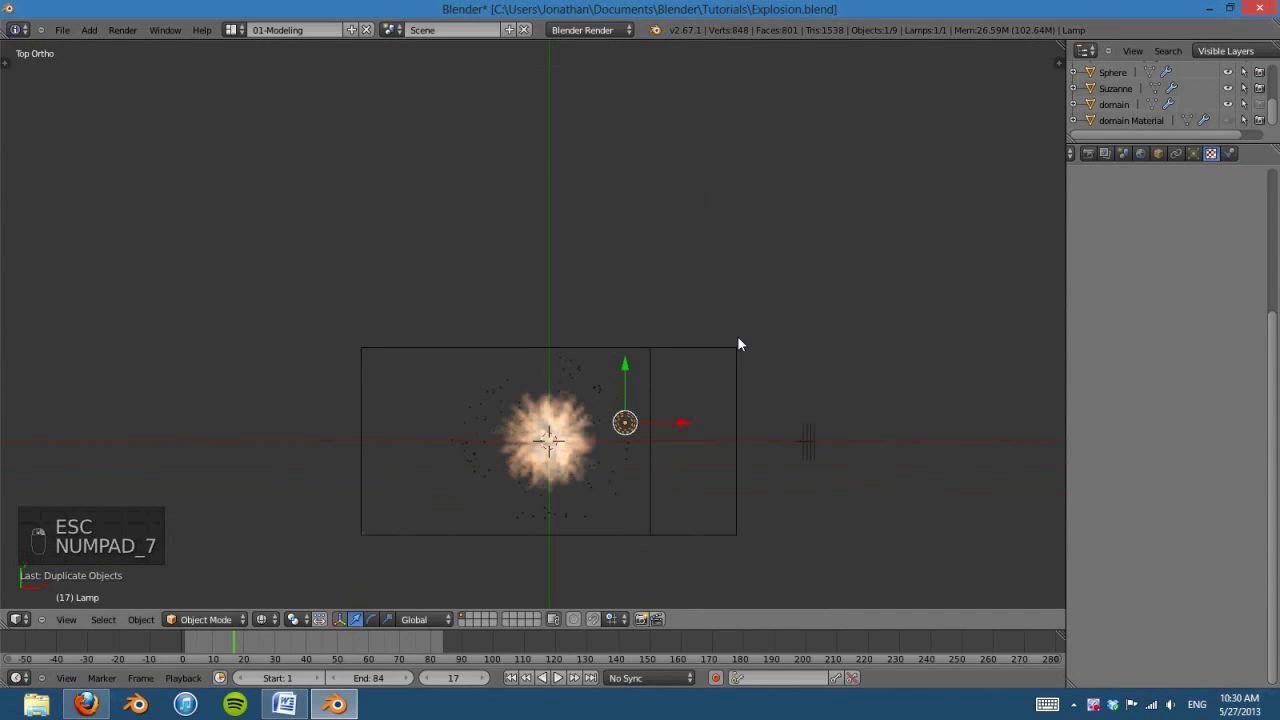
pyautogui.click(1215, 153)
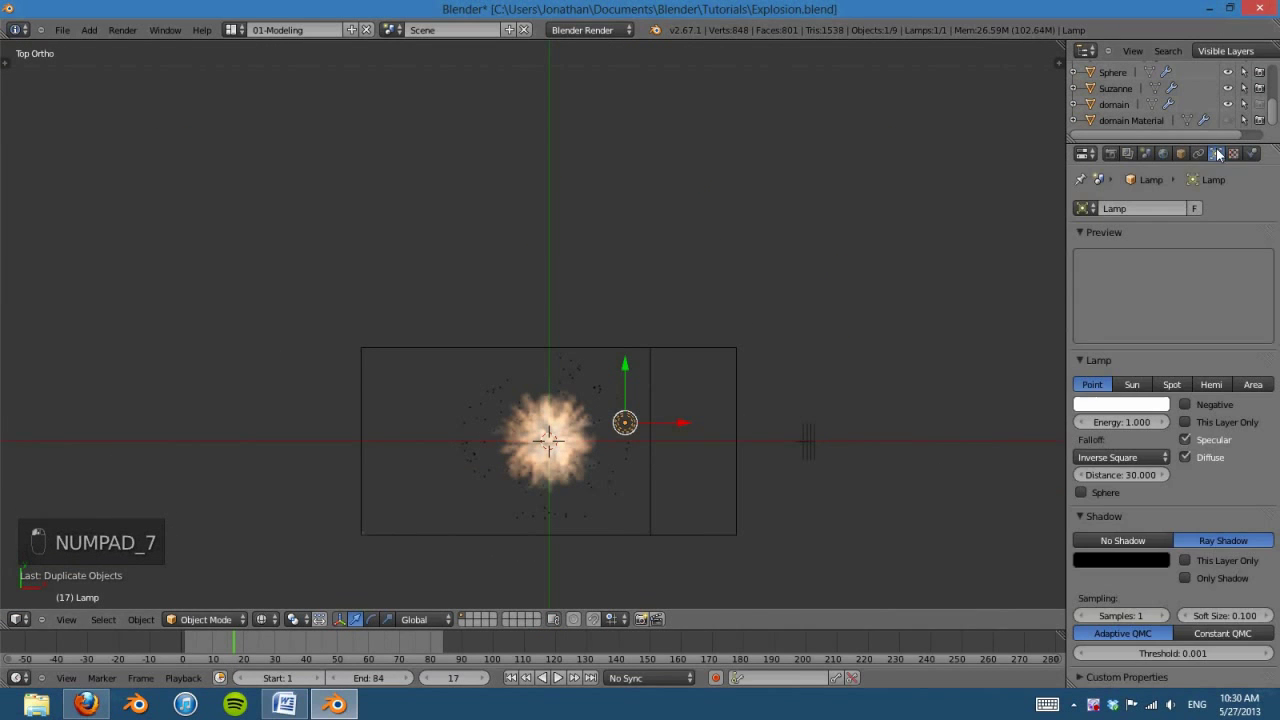
pyautogui.click(1128, 385)
# Step: In top view, move the sun lamp outside the domain's front-left corner and rotate it to point at the explosion
pyautogui.press('g')
pyautogui.click(366, 592)
pyautogui.scroll(-2, 471, 489)
pyautogui.keyDown('shift'); pyautogui.moveTo(471, 489); pyautogui.dragTo(483, 446, button='middle'); pyautogui.keyUp('shift')
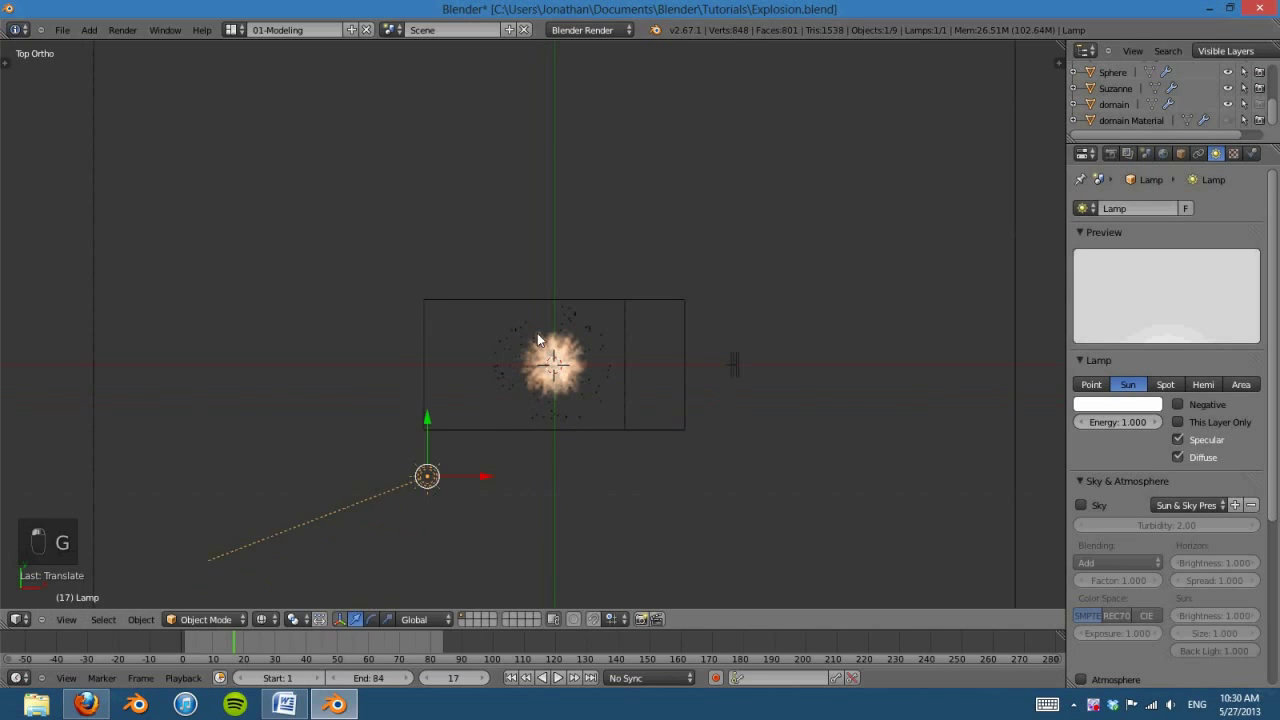
pyautogui.press('r')
pyautogui.click(404, 562)
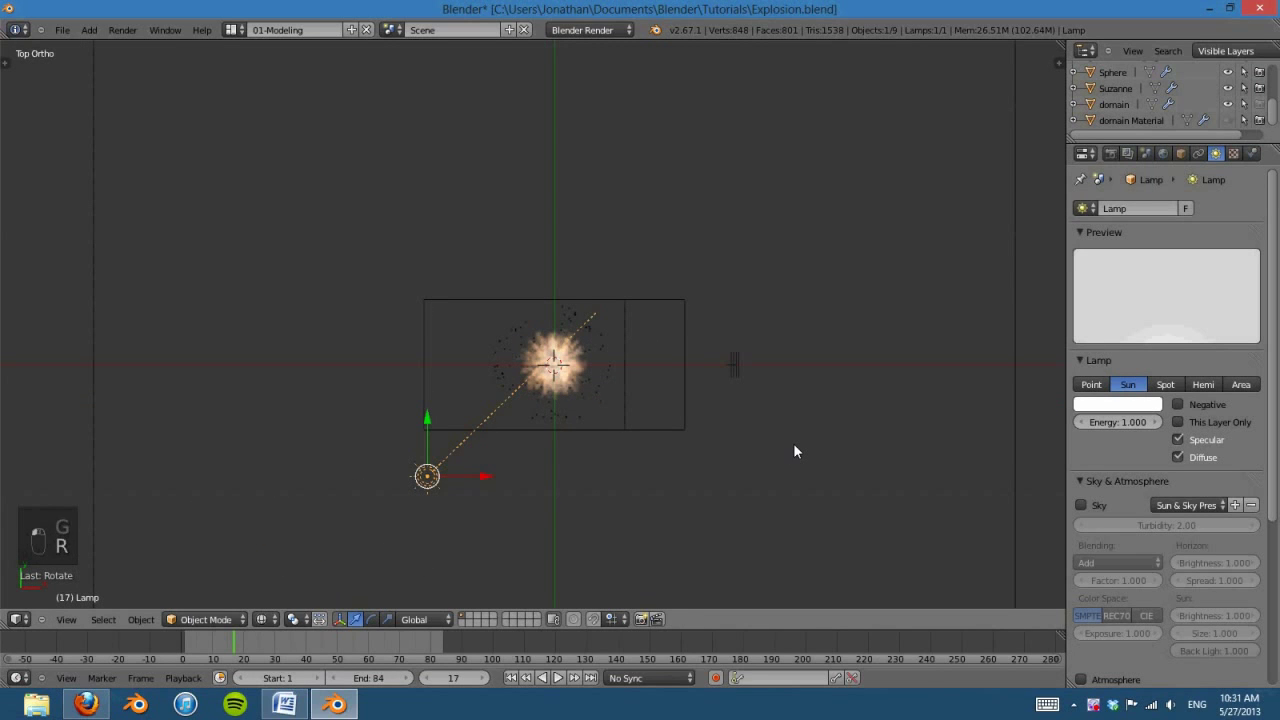
# Step: Render frame 17 through the camera to check the explosion under the sun lamp, and close the render
pyautogui.press('KP_Decimal')
pyautogui.press('KP_0')
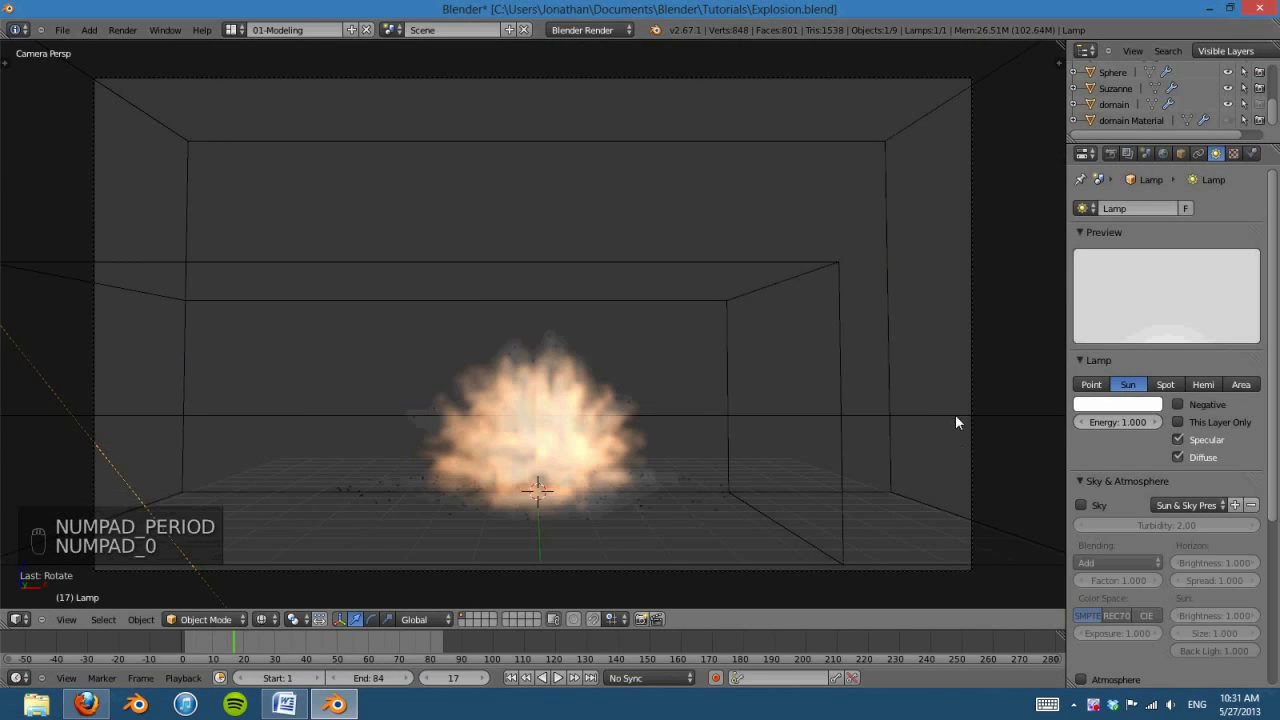
pyautogui.press('F12')
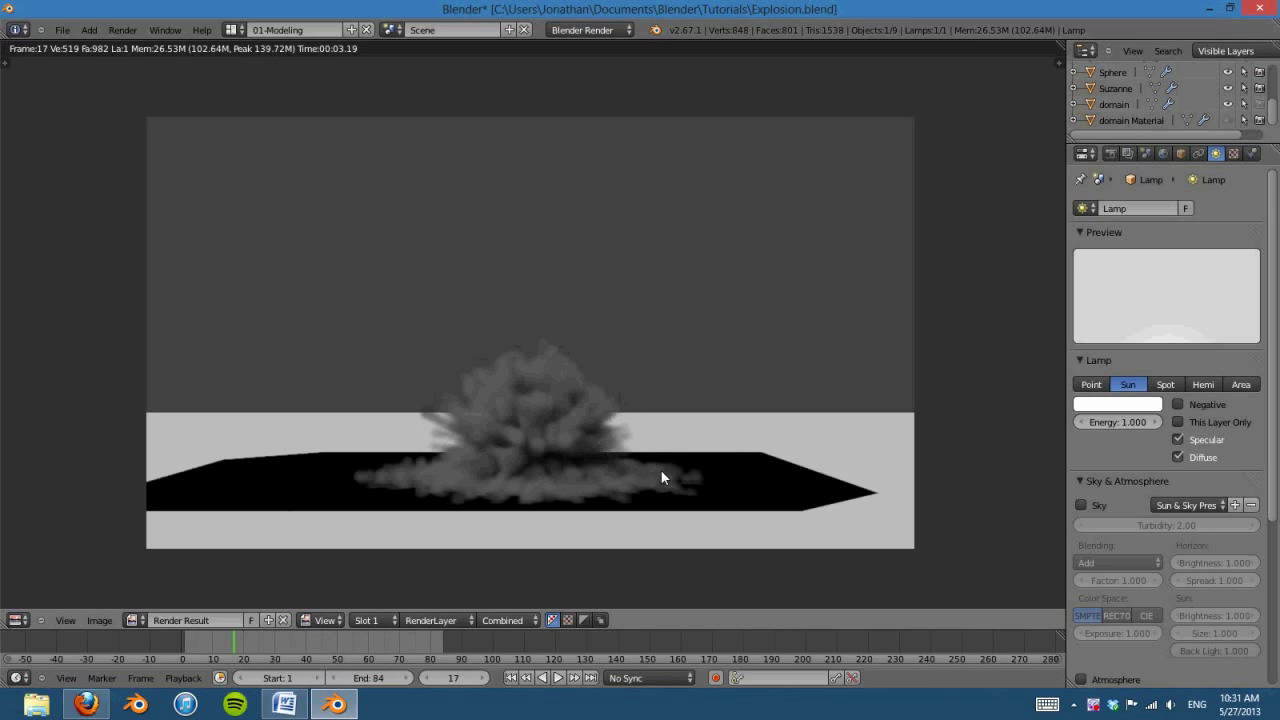
pyautogui.press('Escape')
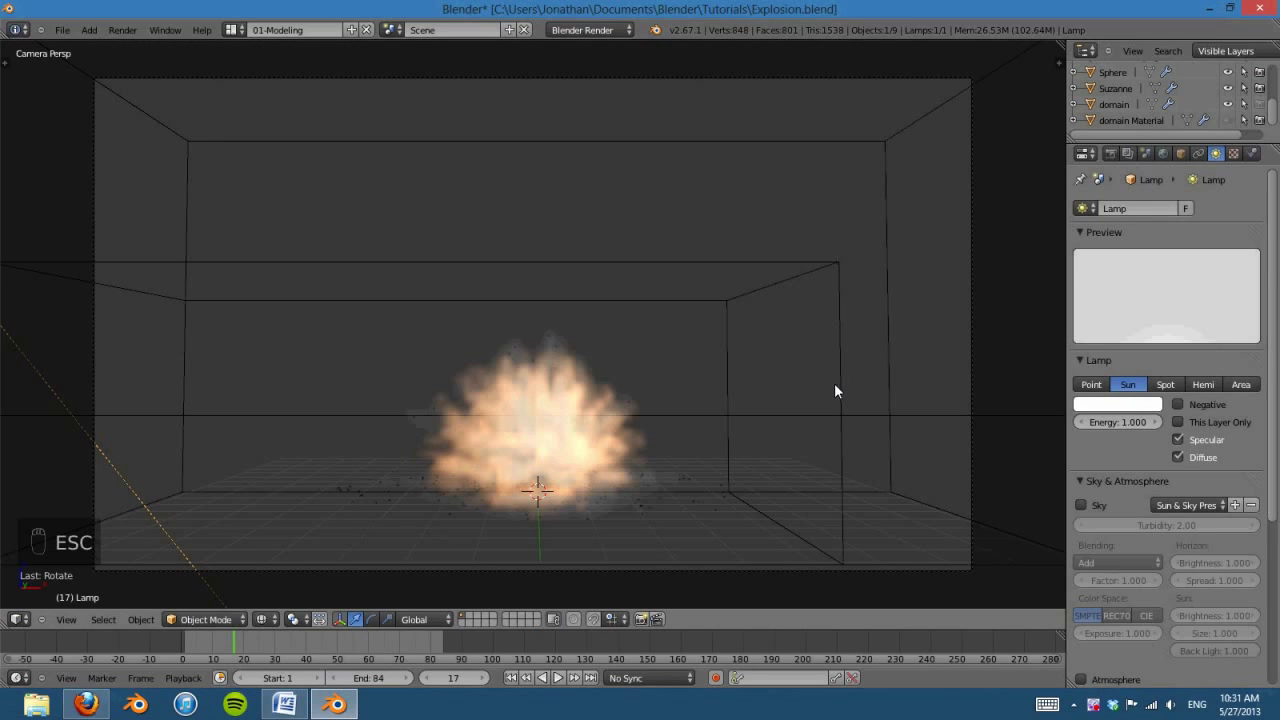
# Step: Examine the domain's smoke material and its Flame texture, checking the voxel data, mapping and influence settings
pyautogui.rightClick(890, 368)
pyautogui.click(1251, 153)
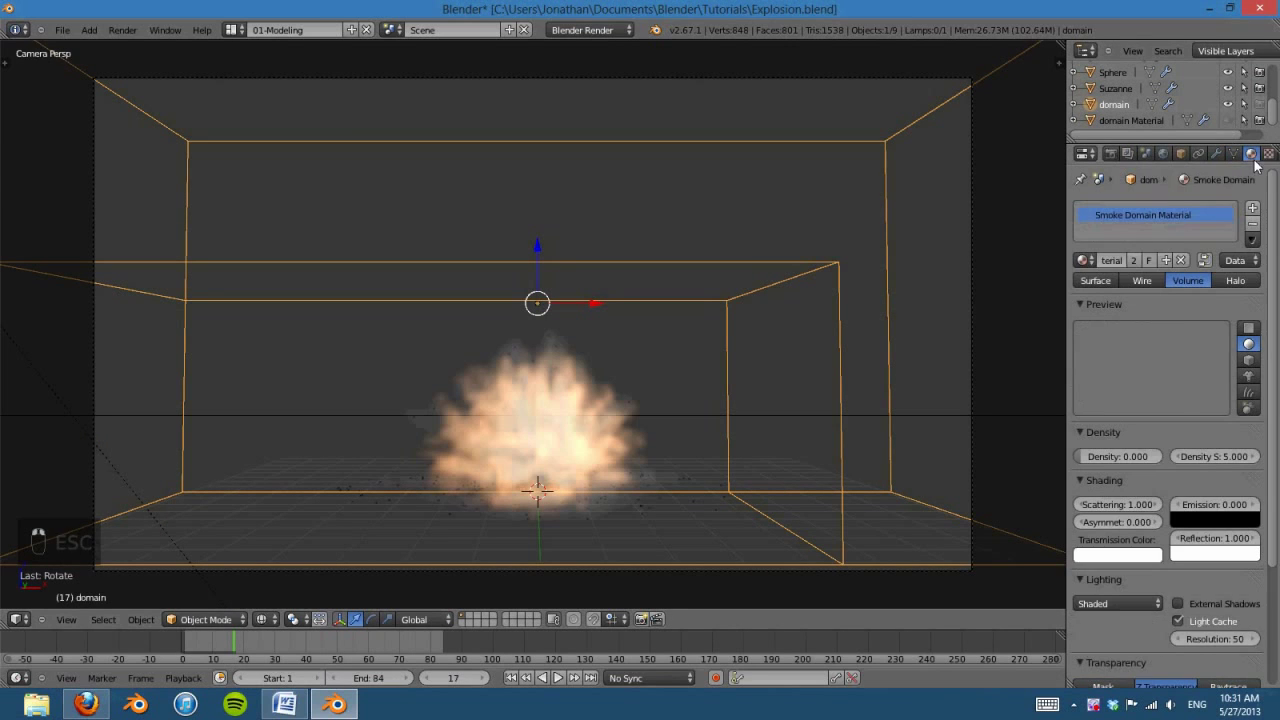
pyautogui.scroll(-2, 1191, 400)
pyautogui.scroll(2, 1191, 400)
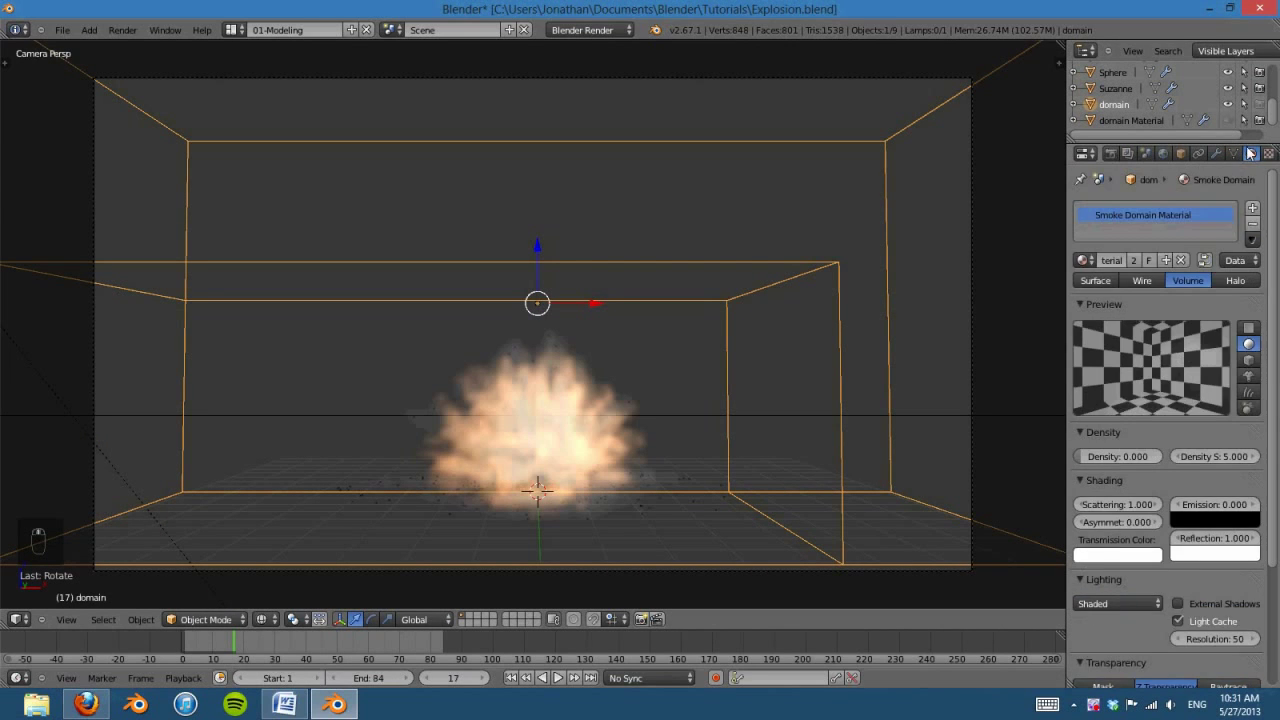
pyautogui.click(1268, 153)
pyautogui.scroll(5, 1121, 399)
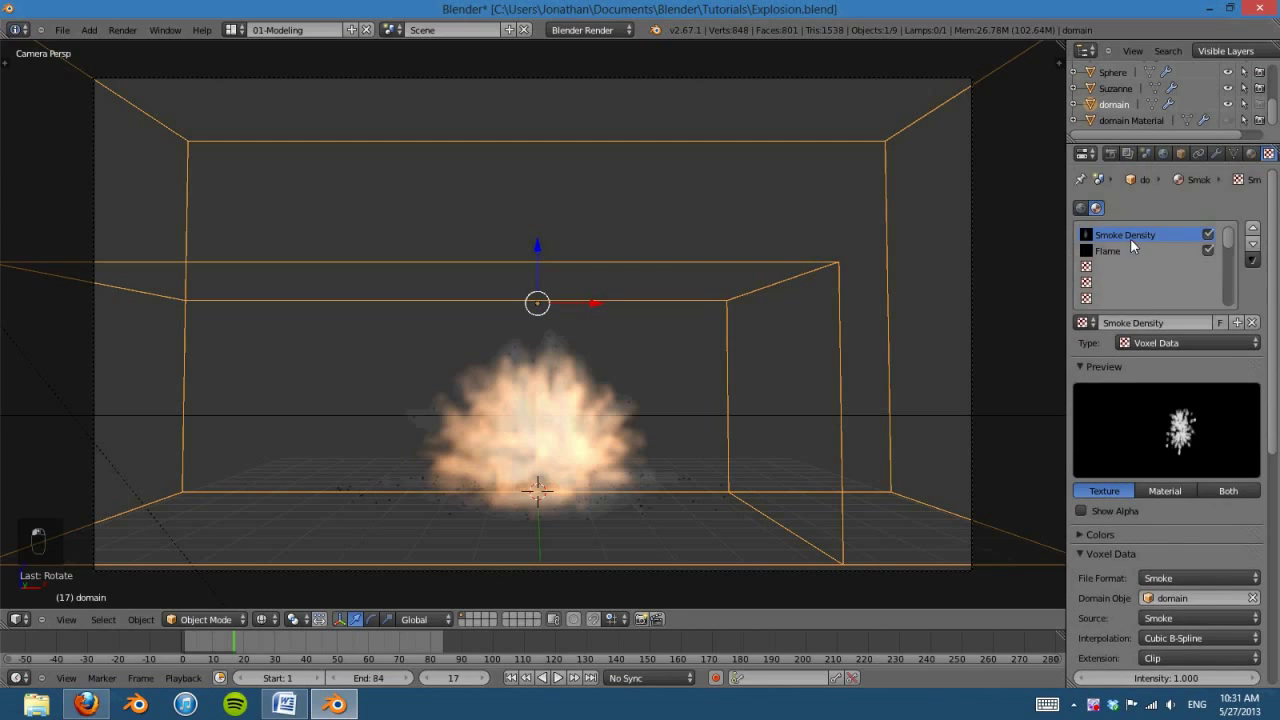
pyautogui.click(1110, 251)
pyautogui.scroll(-5, 1131, 518)
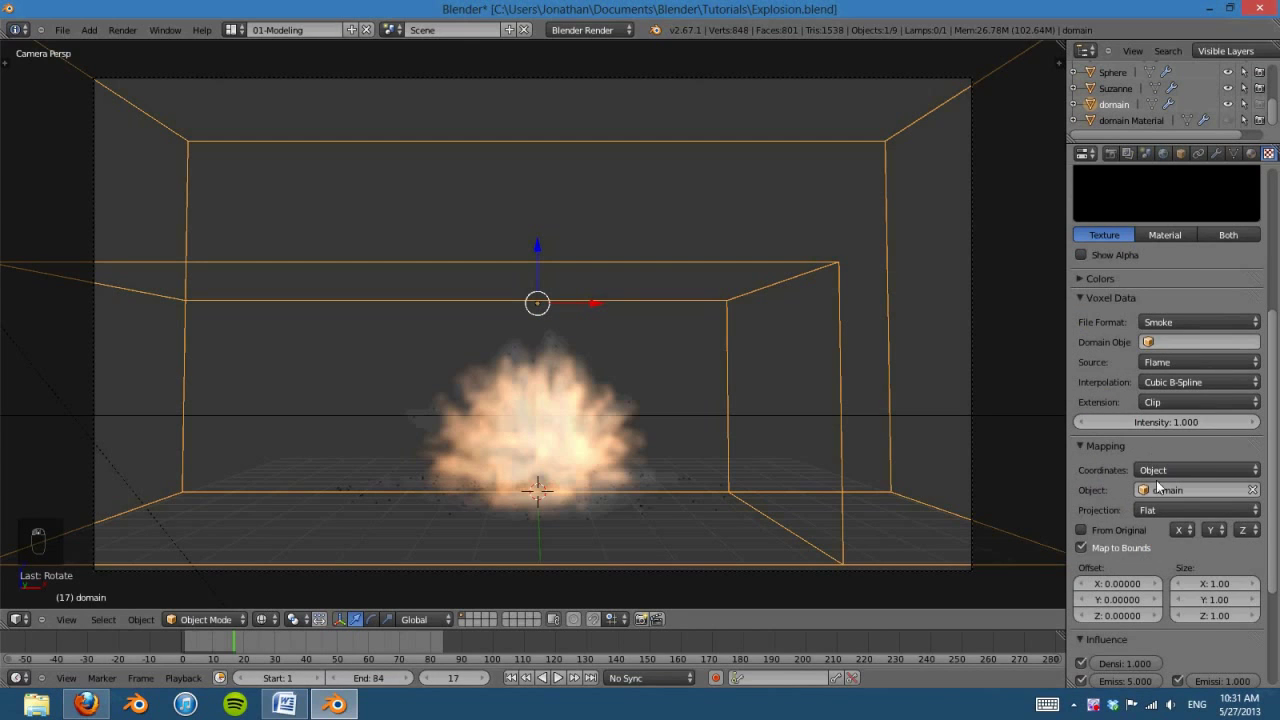
pyautogui.scroll(-2, 1105, 570)
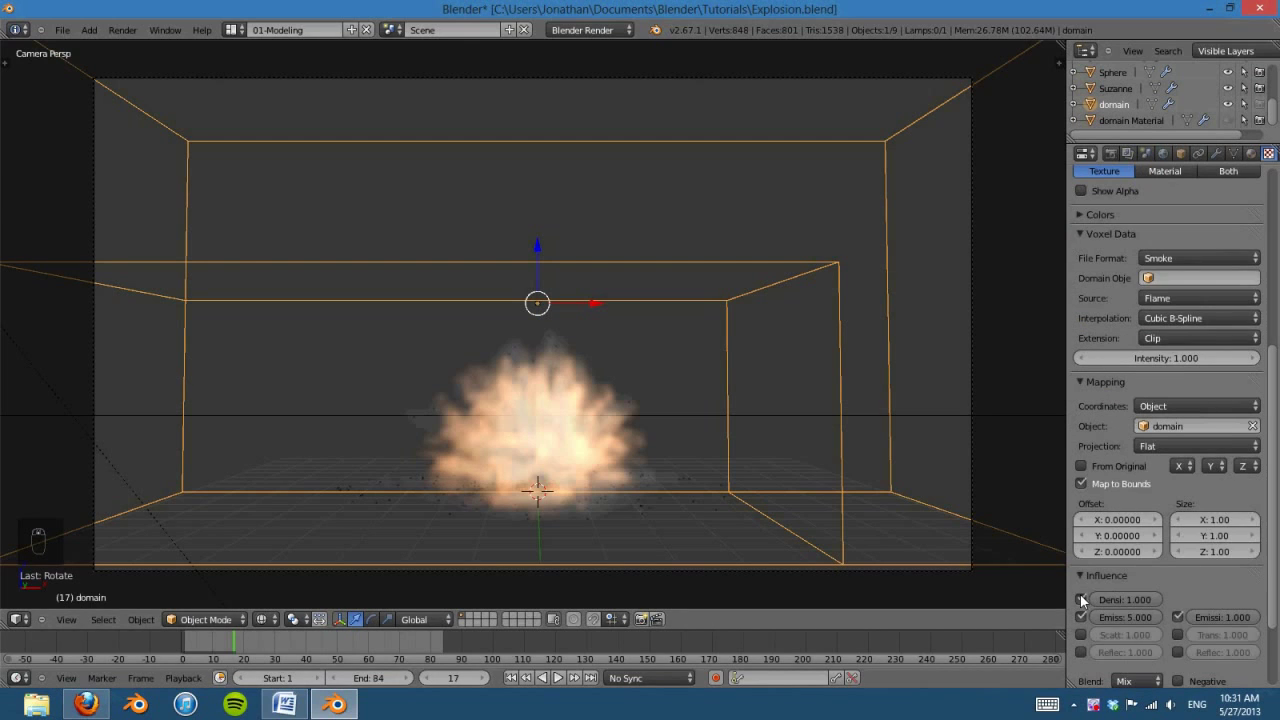
pyautogui.scroll(-1, 1130, 552)
pyautogui.scroll(3, 1192, 566)
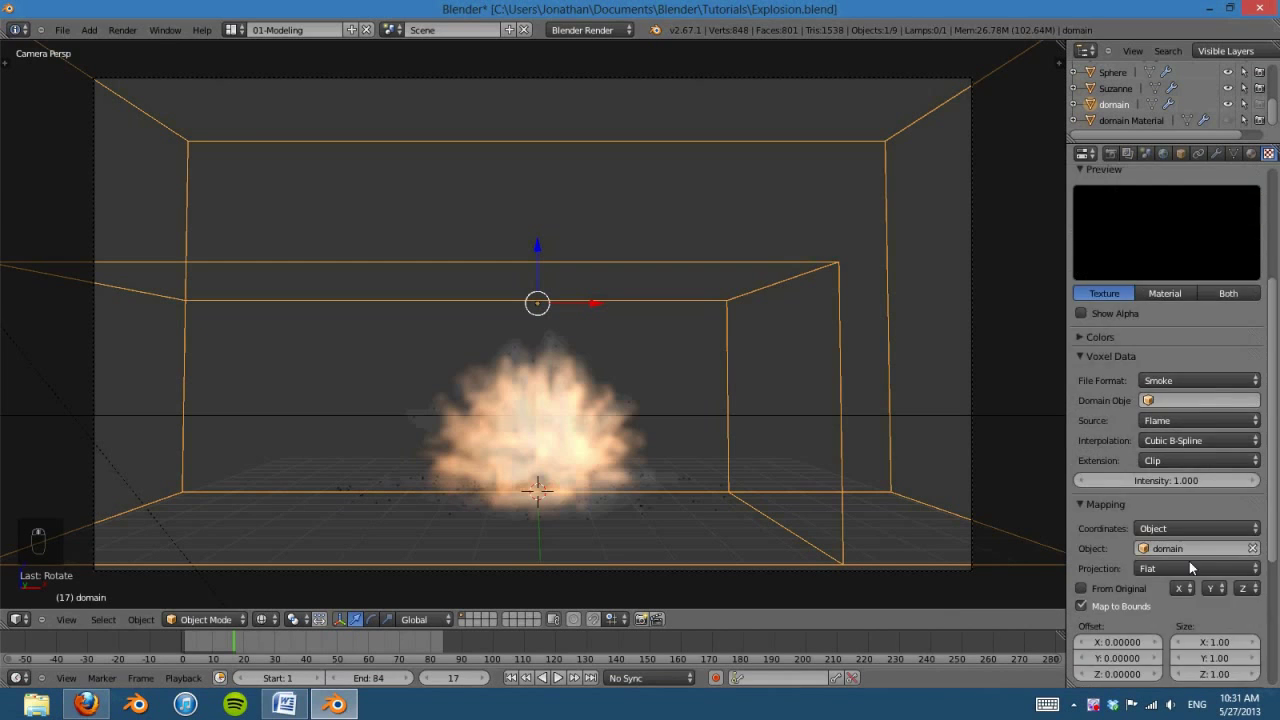
pyautogui.scroll(4, 1189, 561)
# Step: Go to frame 14 of the simulation and render a test image of the explosion
pyautogui.click(228, 642)
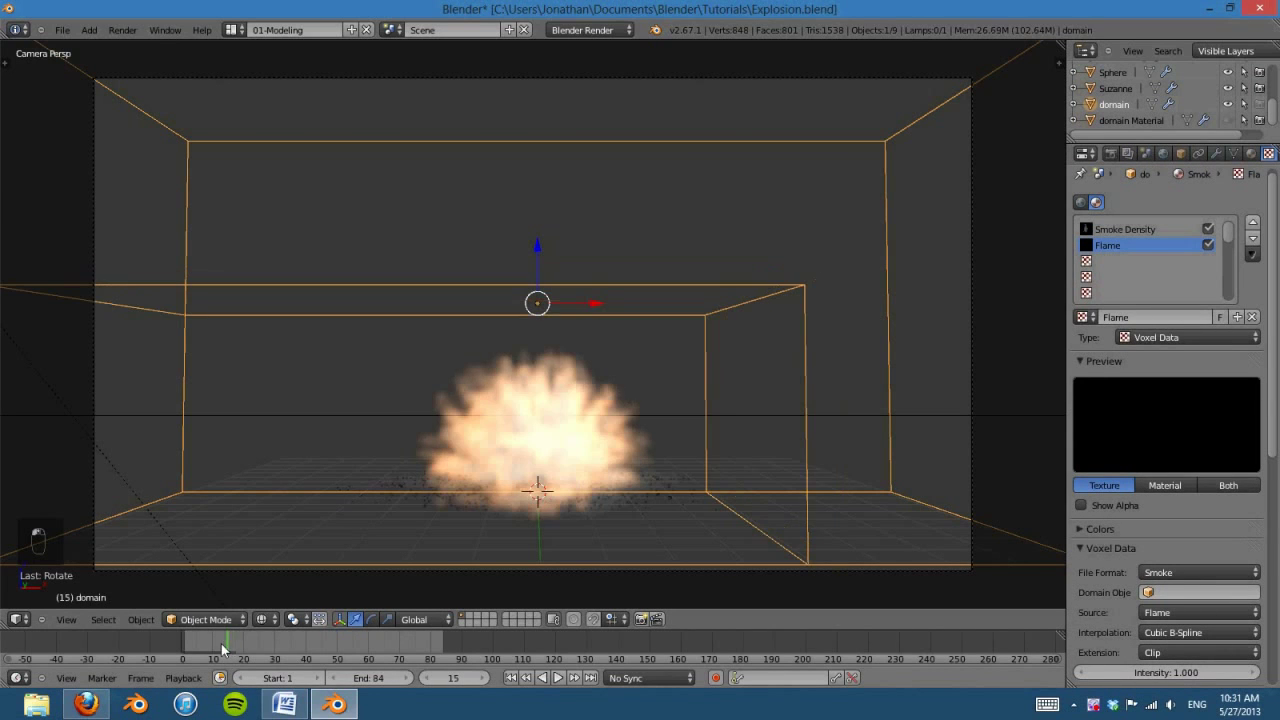
pyautogui.moveTo(221, 643)
pyautogui.mouseDown()
pyautogui.moveTo(212, 648)
pyautogui.moveTo(225, 642)
pyautogui.mouseUp()
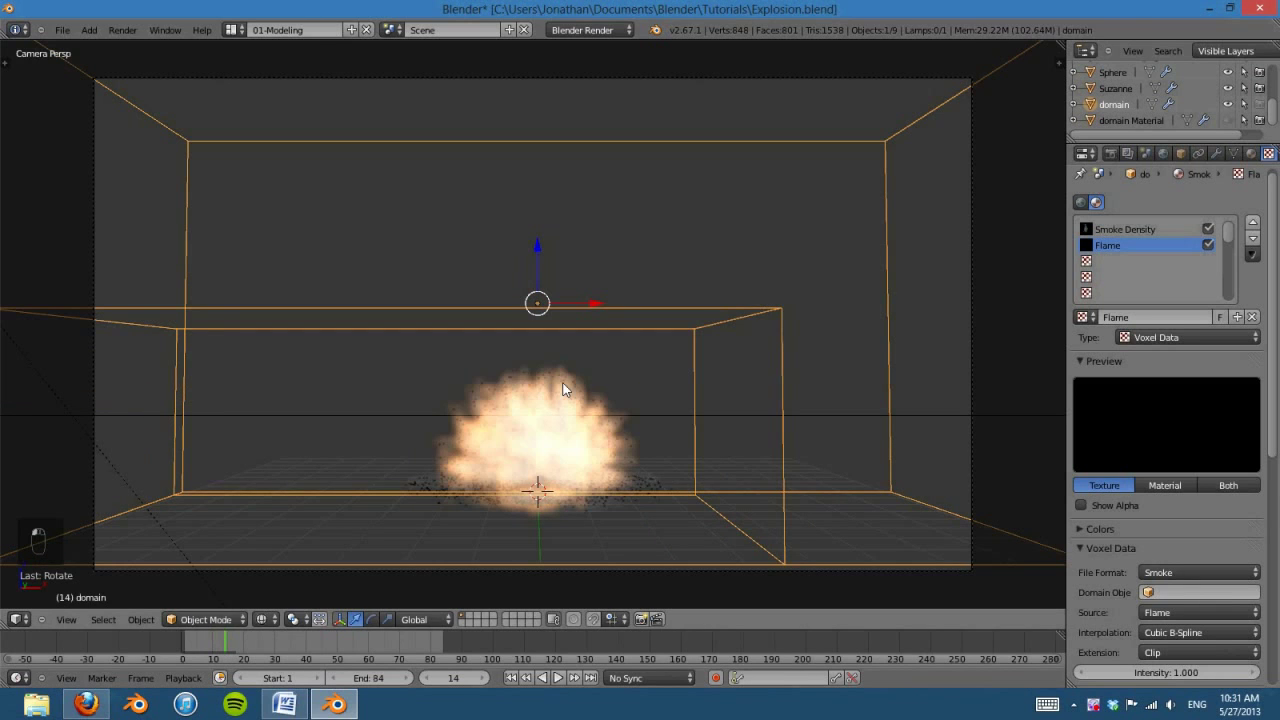
pyautogui.press('F12')
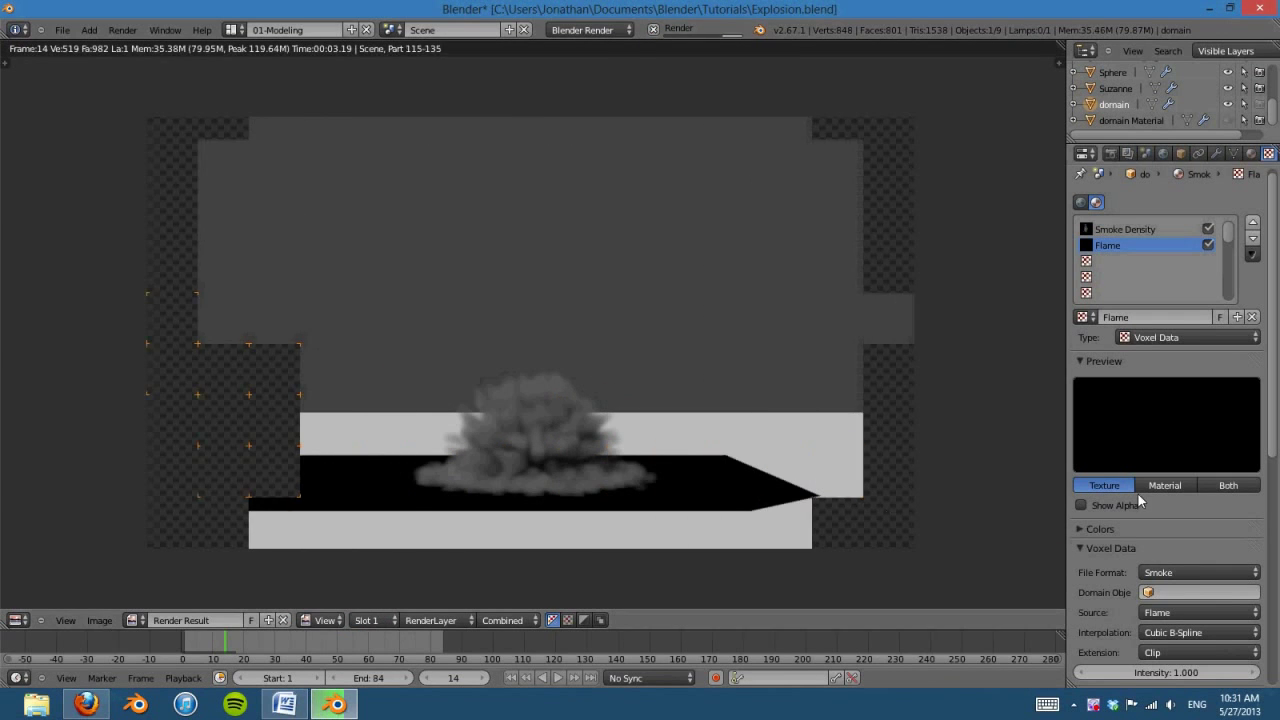
# Step: Assign domain as the Flame texture's voxel data domain object, render frame 14 again, and close the render
pyautogui.click(1163, 592)
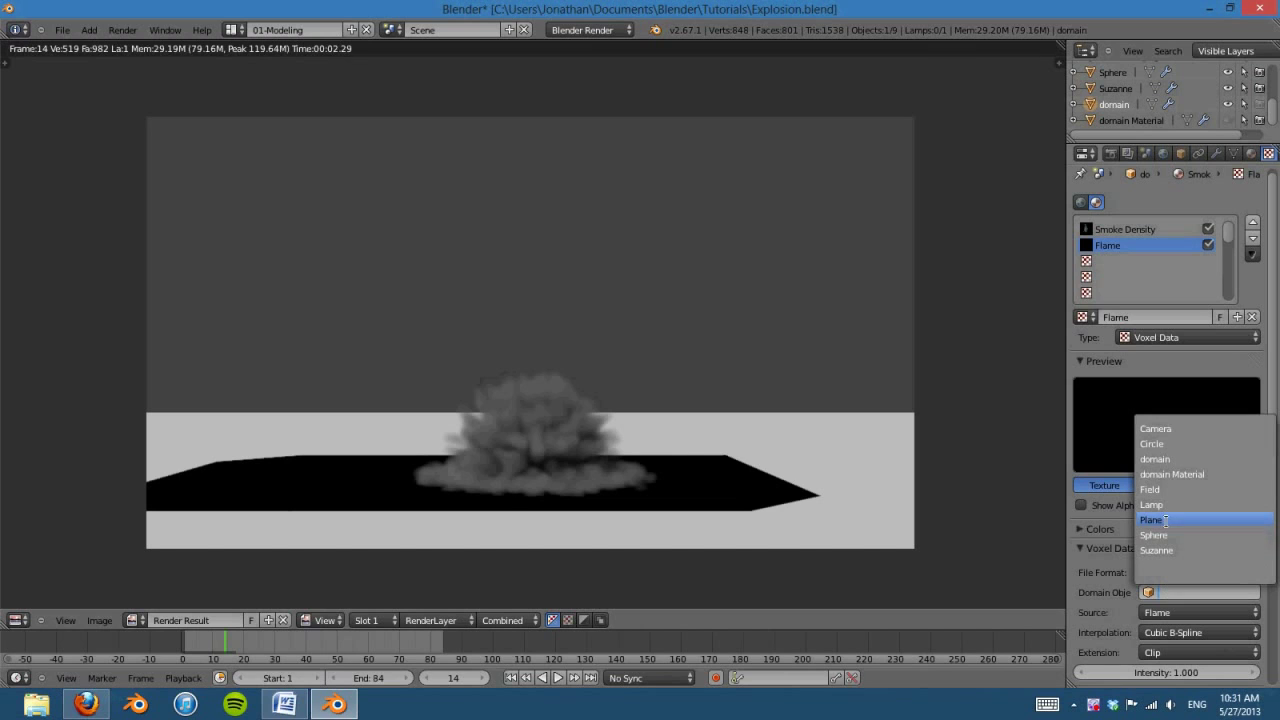
pyautogui.click(1182, 458)
pyautogui.press('F12')
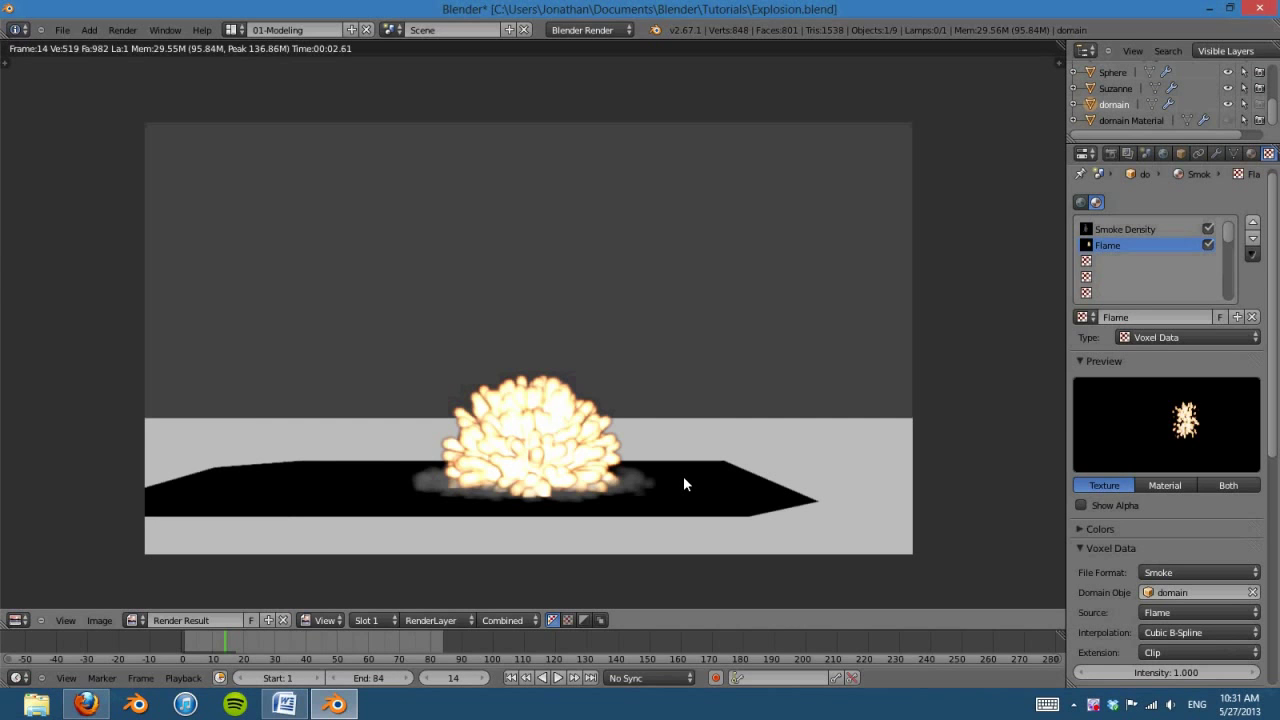
pyautogui.press('Escape')
# Step: Return to frame 1, enable background images in the 3D view, and add an empty image slot
pyautogui.click(510, 678)
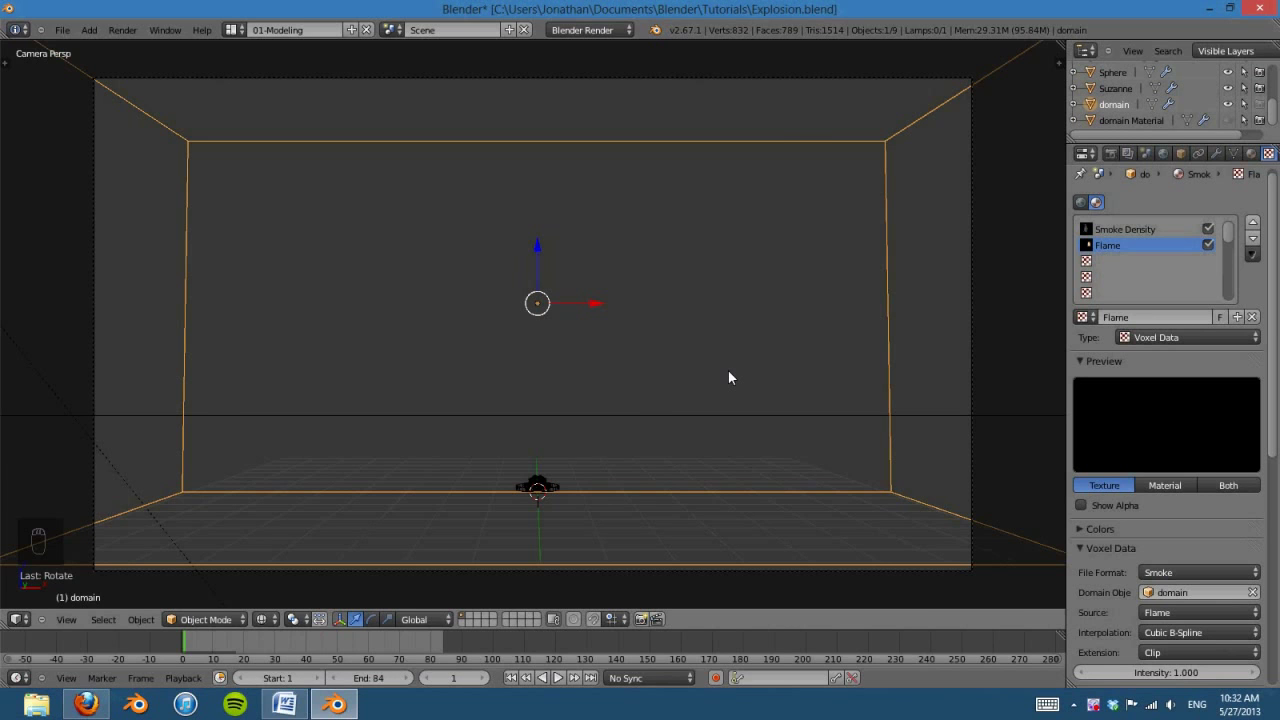
pyautogui.press('n')
pyautogui.scroll(3, 847, 330)
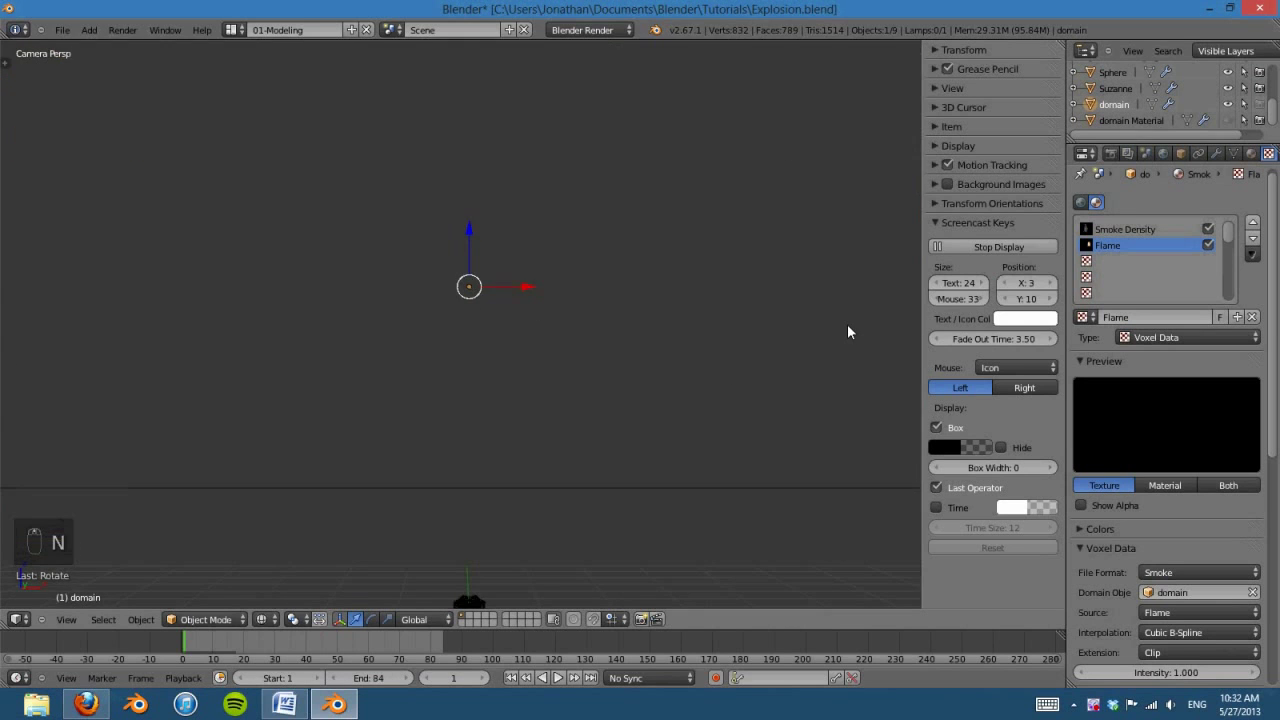
pyautogui.scroll(-3, 847, 327)
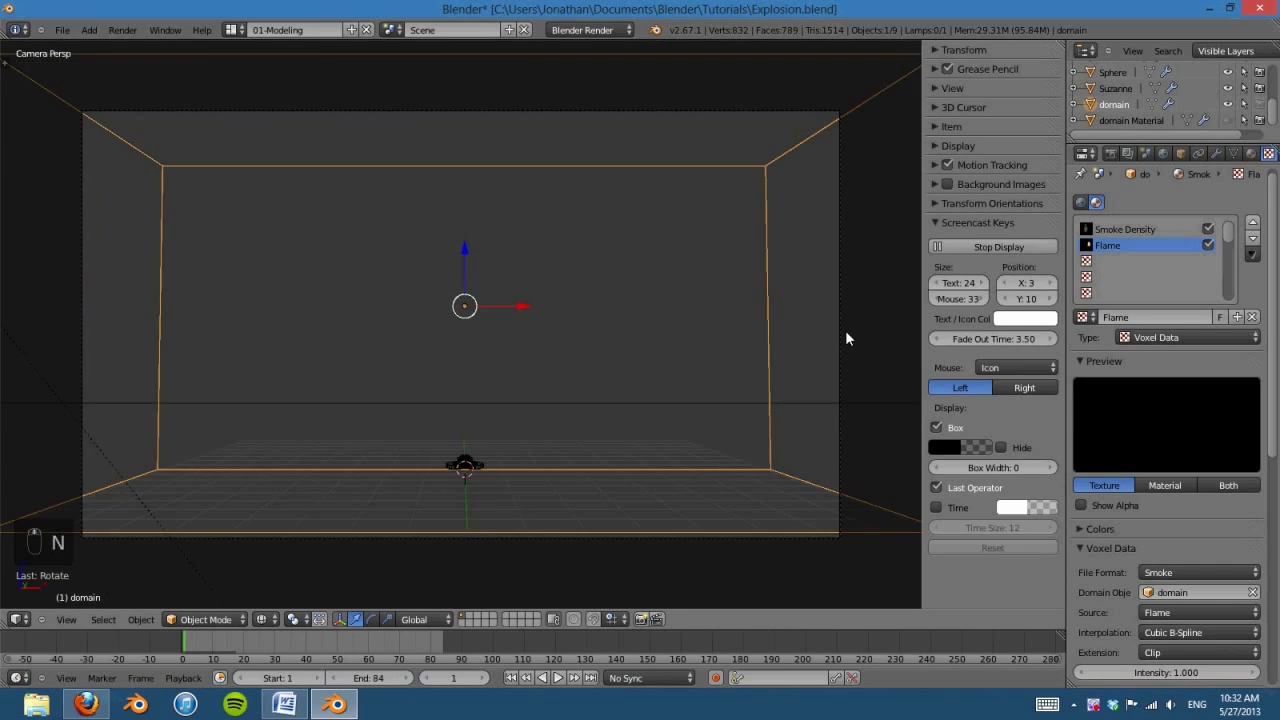
pyautogui.click(948, 184)
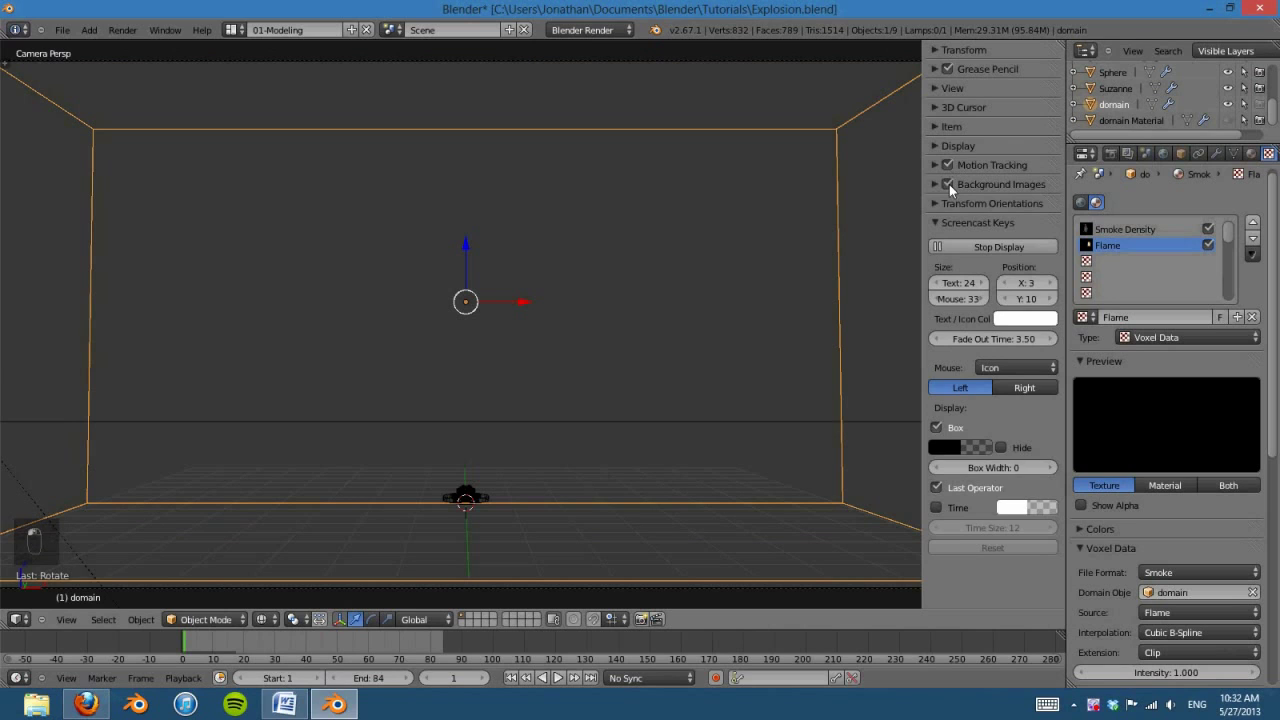
pyautogui.click(930, 184)
pyautogui.click(952, 208)
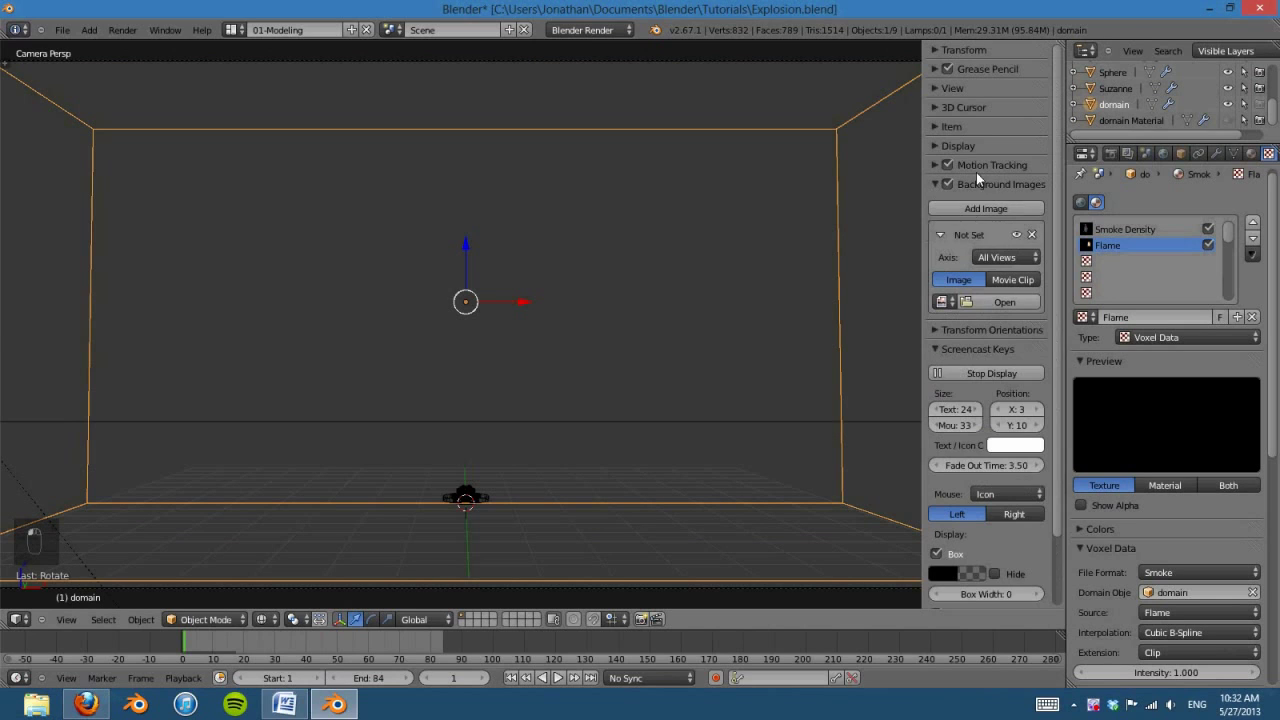
# Step: Limit the background image to the Camera axis, look at the scene from the right, and return to the camera view
pyautogui.click(1006, 256)
pyautogui.click(1000, 247)
pyautogui.press('KP_3')
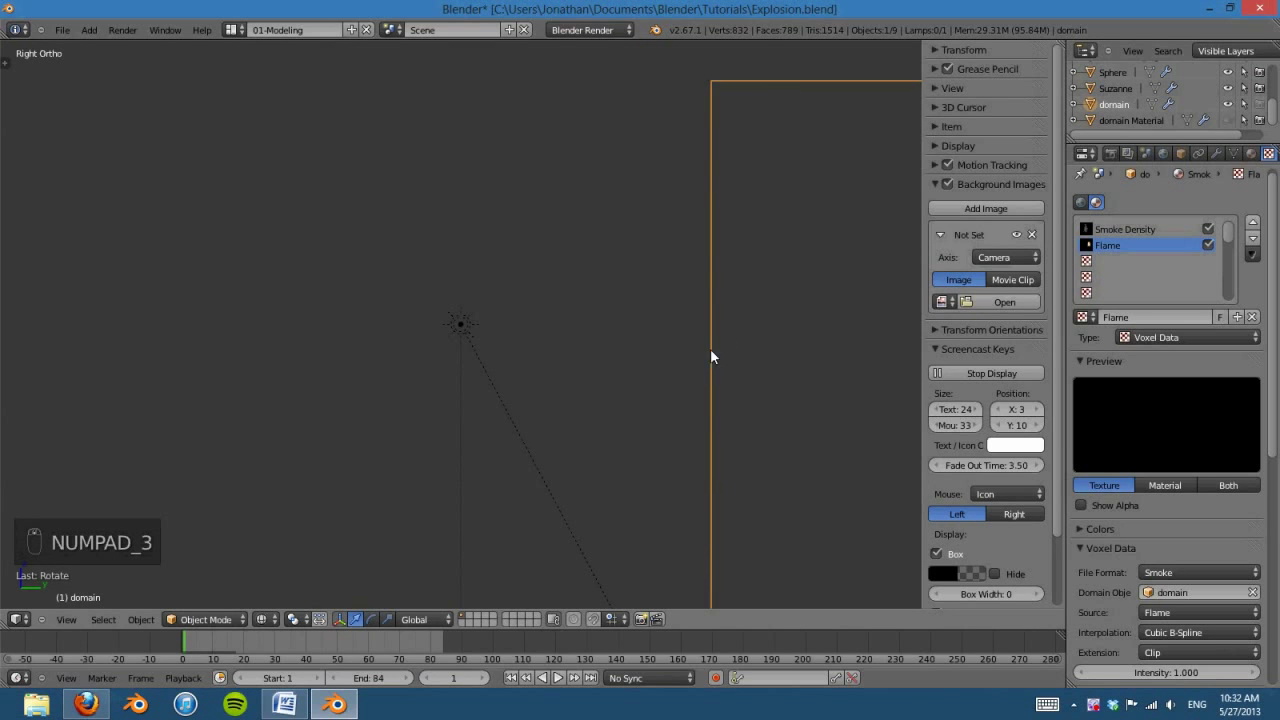
pyautogui.scroll(-5, 669, 437)
pyautogui.press('KP_0')
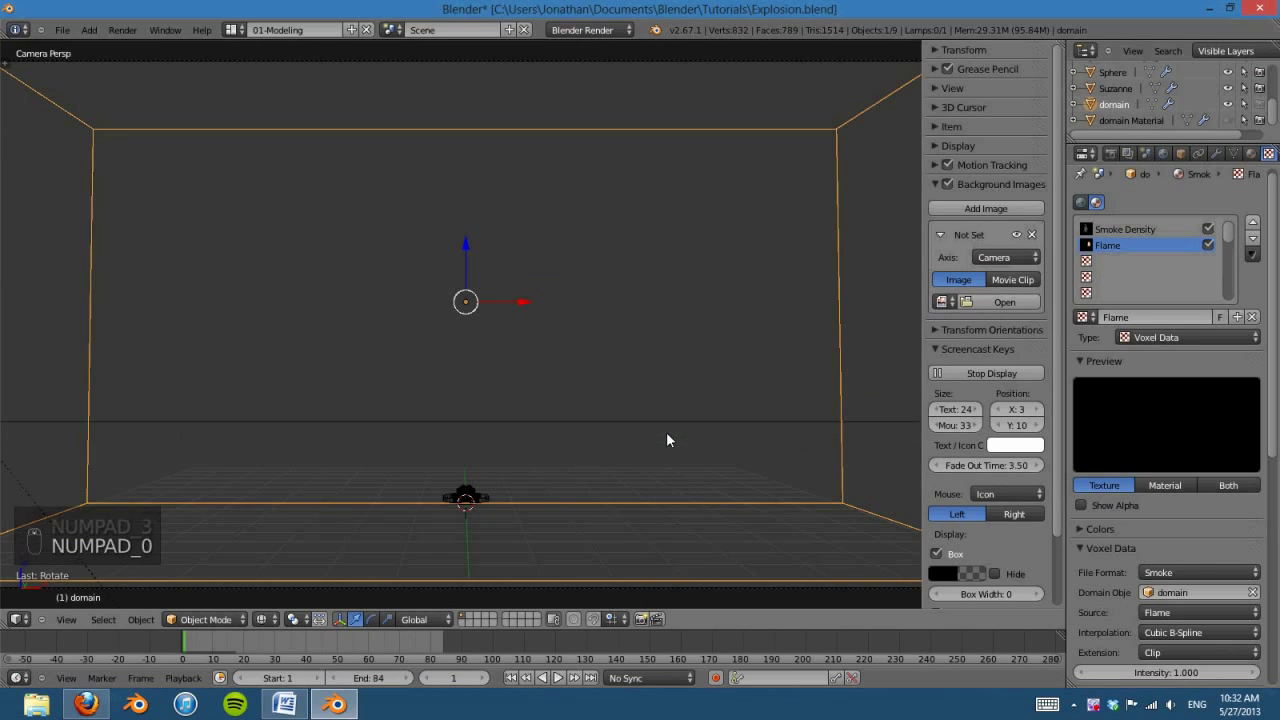
# Step: Load the desert photo LandscapeArid0197_M.jpg from the textures/scenery folder as the camera's background image
pyautogui.click(997, 306)
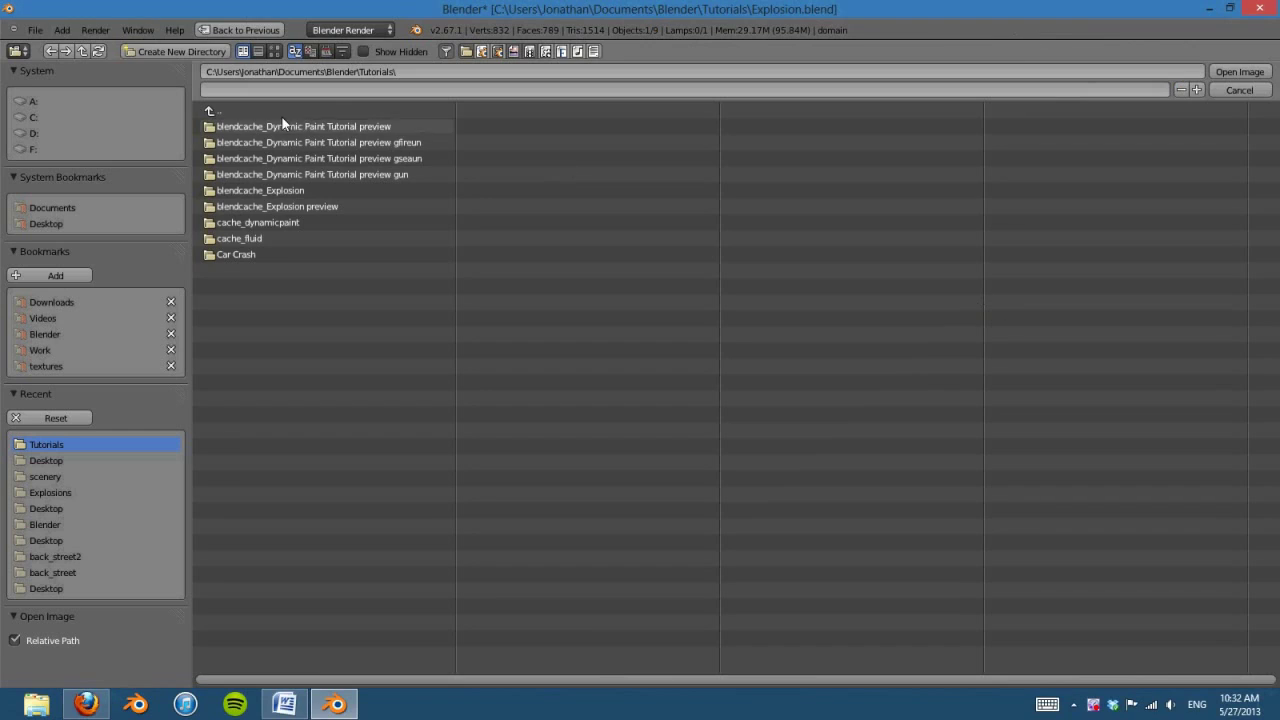
pyautogui.click(51, 367)
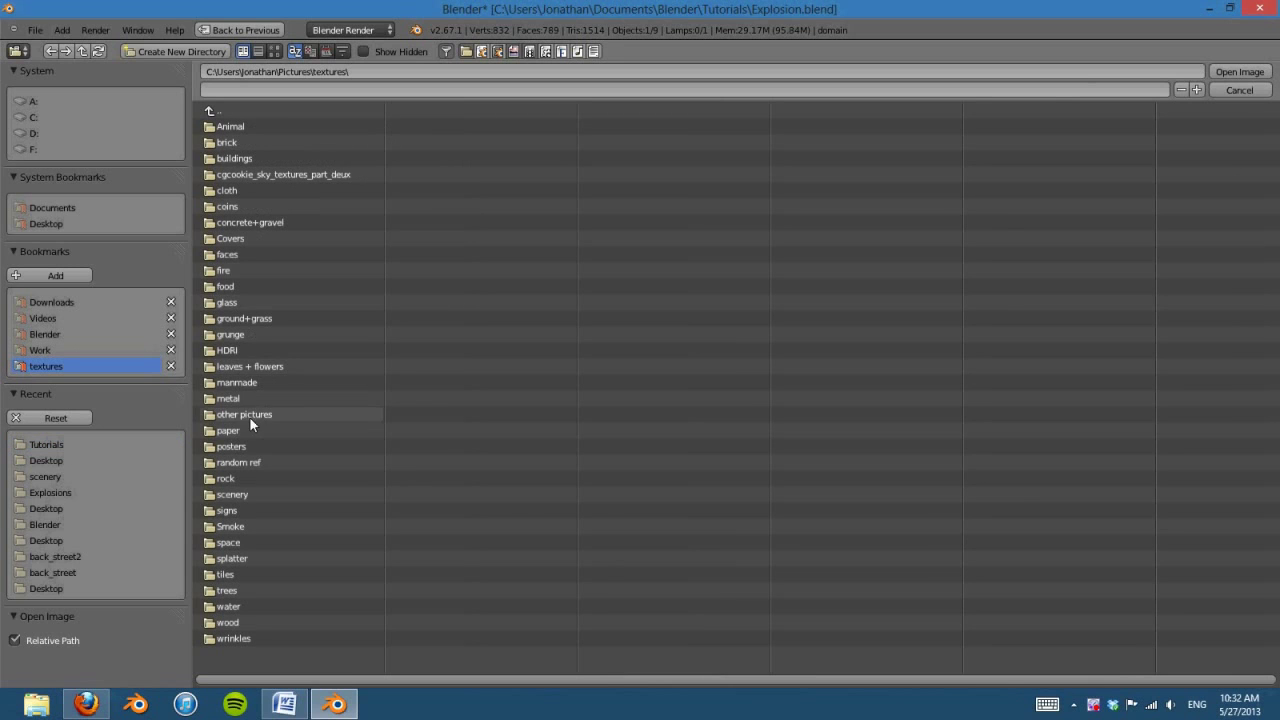
pyautogui.click(250, 492)
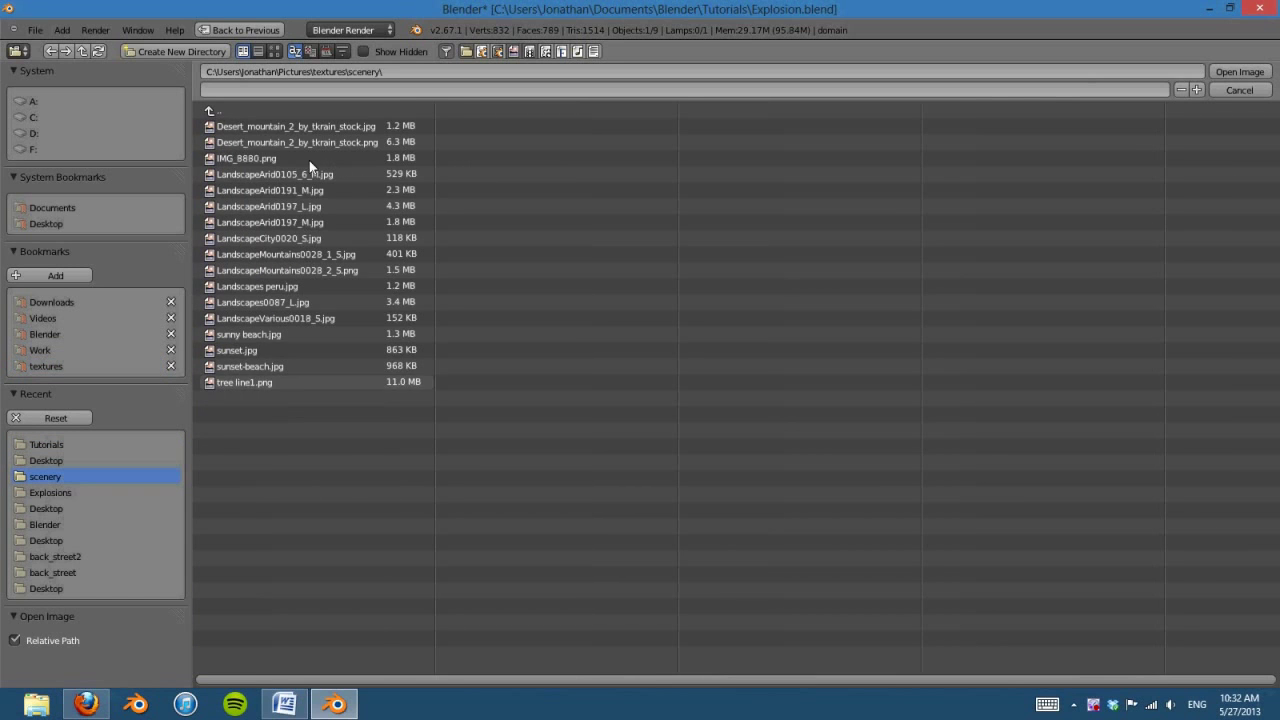
pyautogui.click(274, 51)
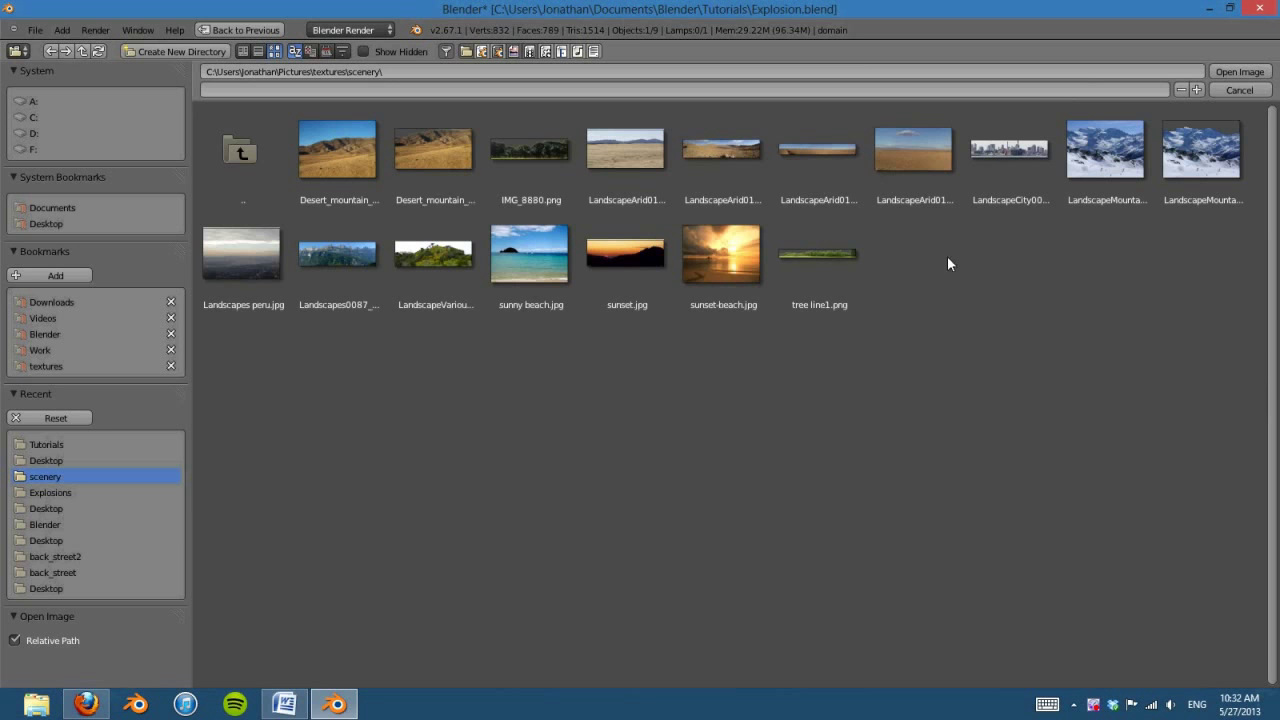
pyautogui.click(914, 153)
pyautogui.click(1240, 72)
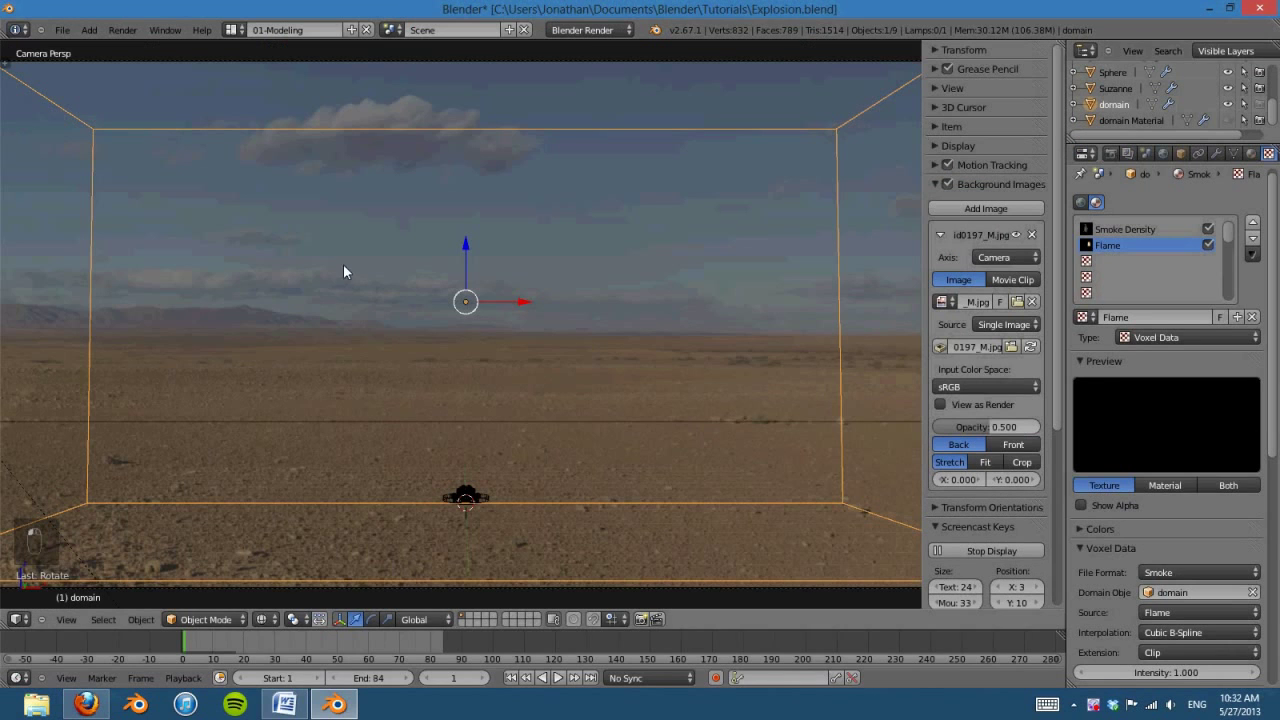
# Step: Select the camera, lower it, and re-aim it in fly mode to match the desert photo's ground perspective
pyautogui.scroll(-2, 577, 425)
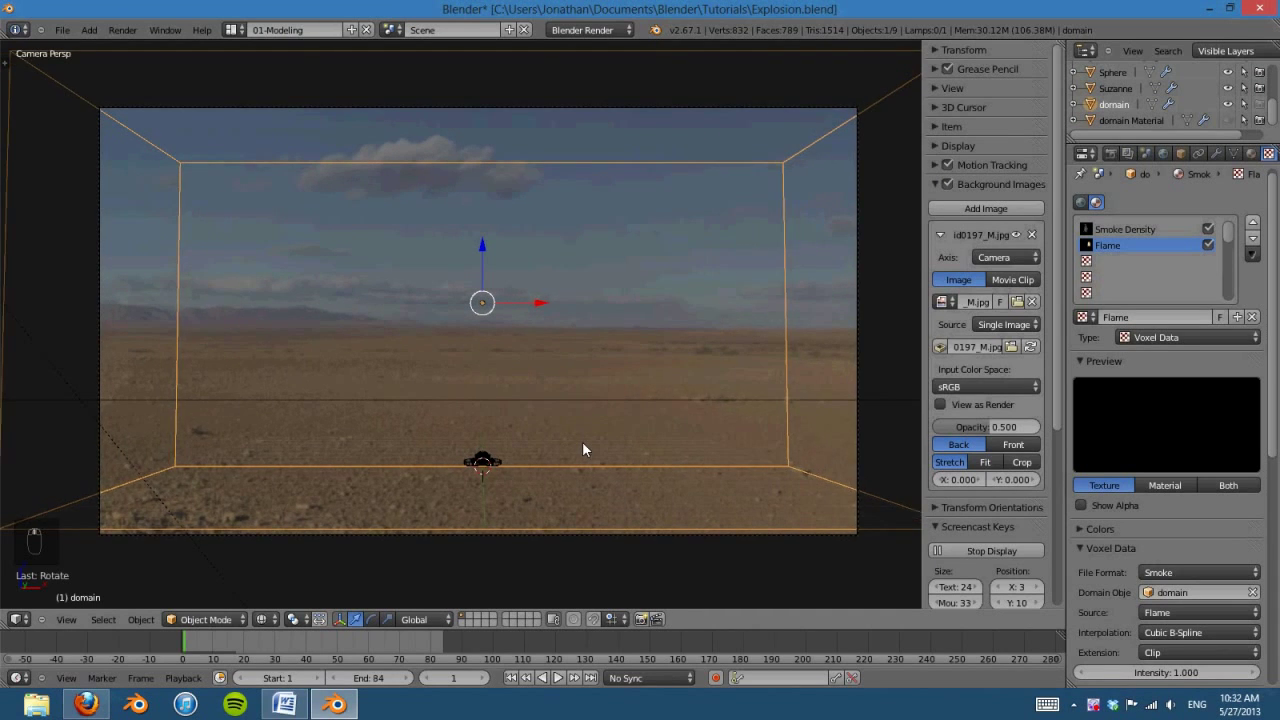
pyautogui.scroll(2, 582, 445)
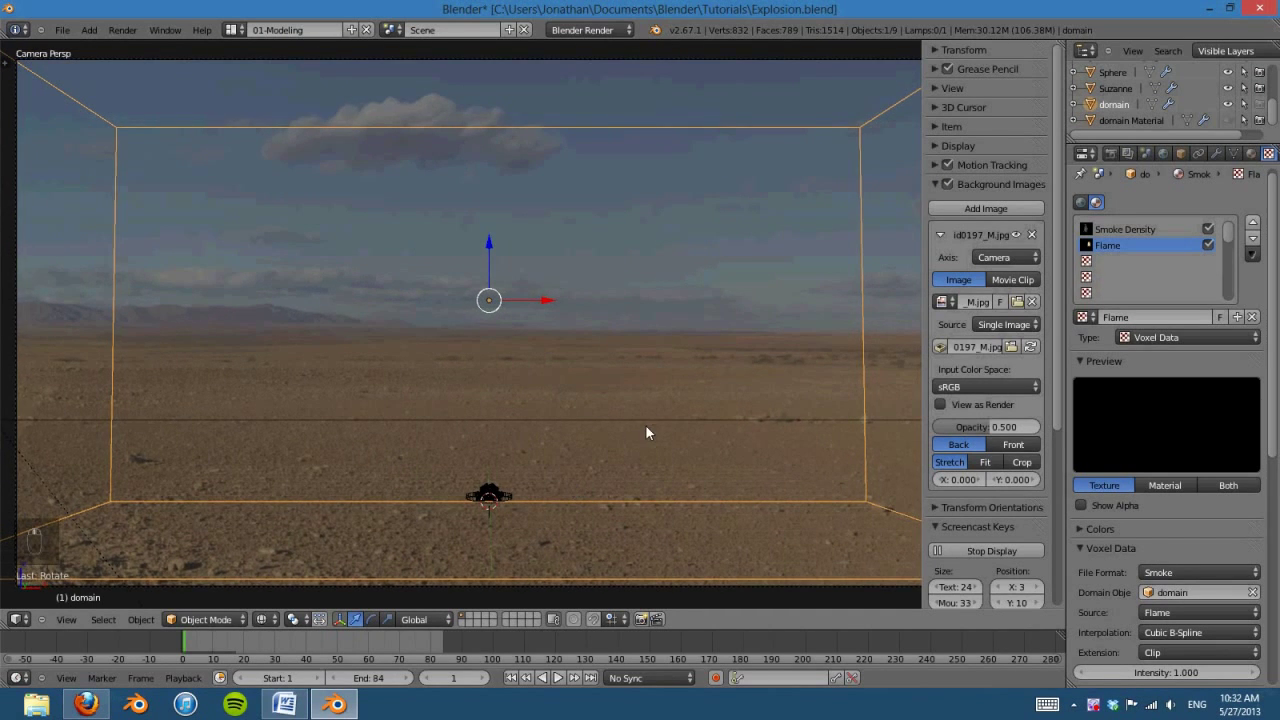
pyautogui.scroll(-1, 646, 430)
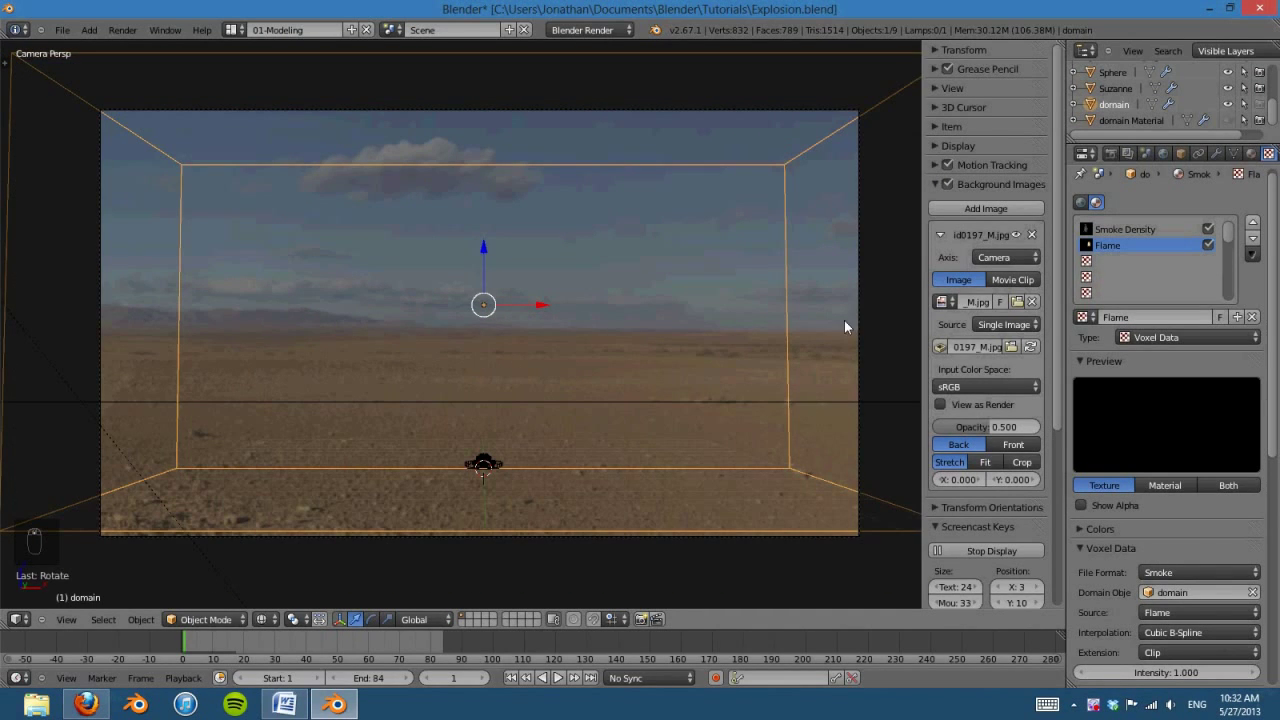
pyautogui.rightClick(858, 320)
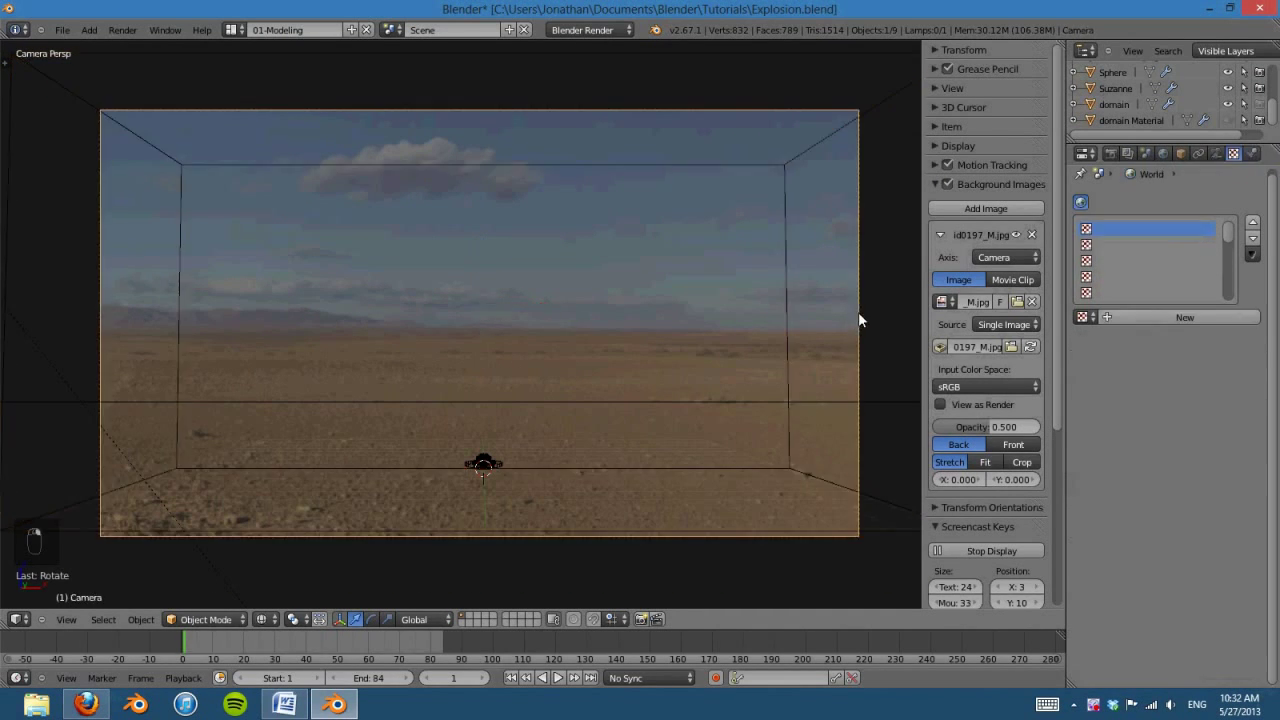
pyautogui.press('g')
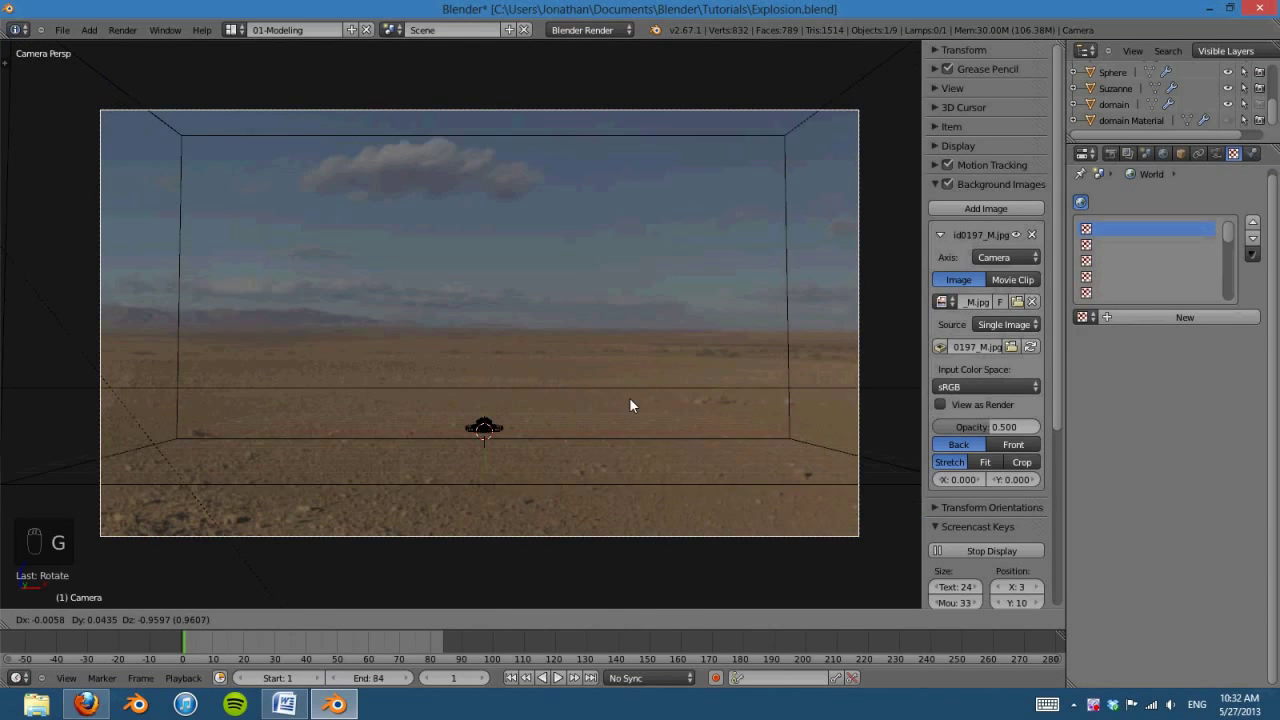
pyautogui.click(623, 418)
pyautogui.hotkey('shift', 'f')
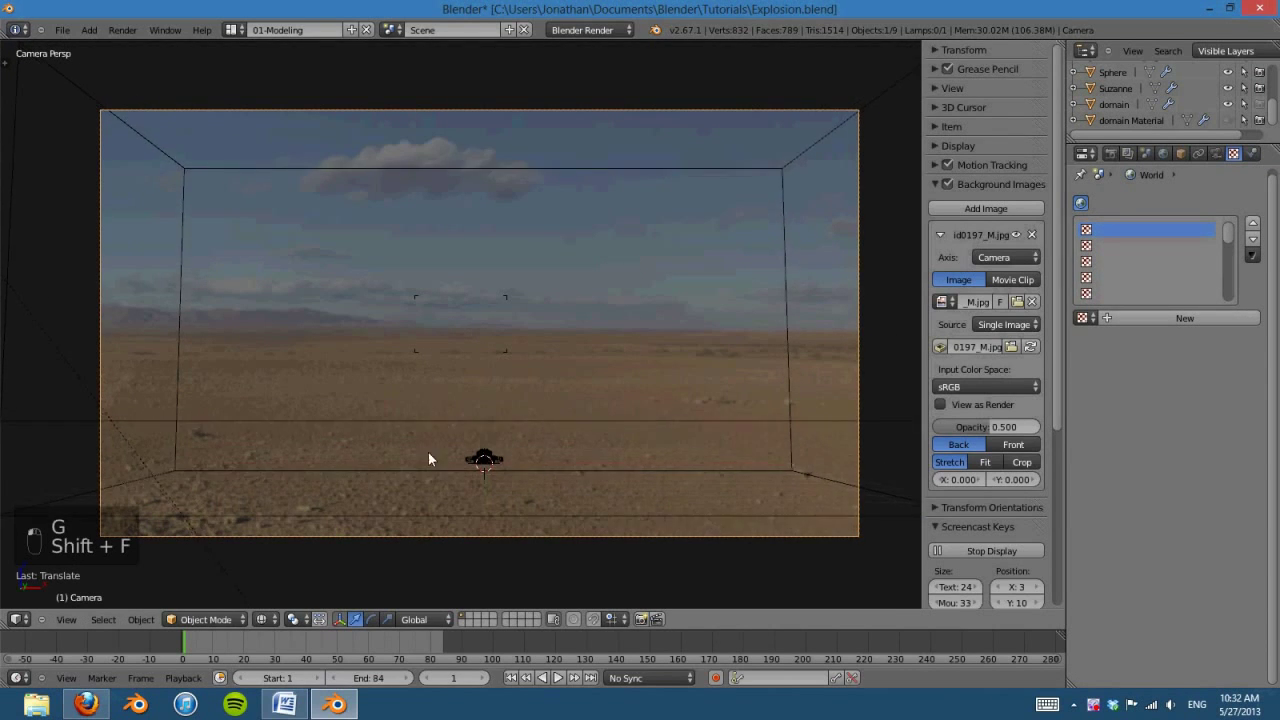
pyautogui.click(472, 453)
# Step: Raise the camera and tilt it in fly mode to bring the scene's horizon closer to the photo's
pyautogui.press('g')
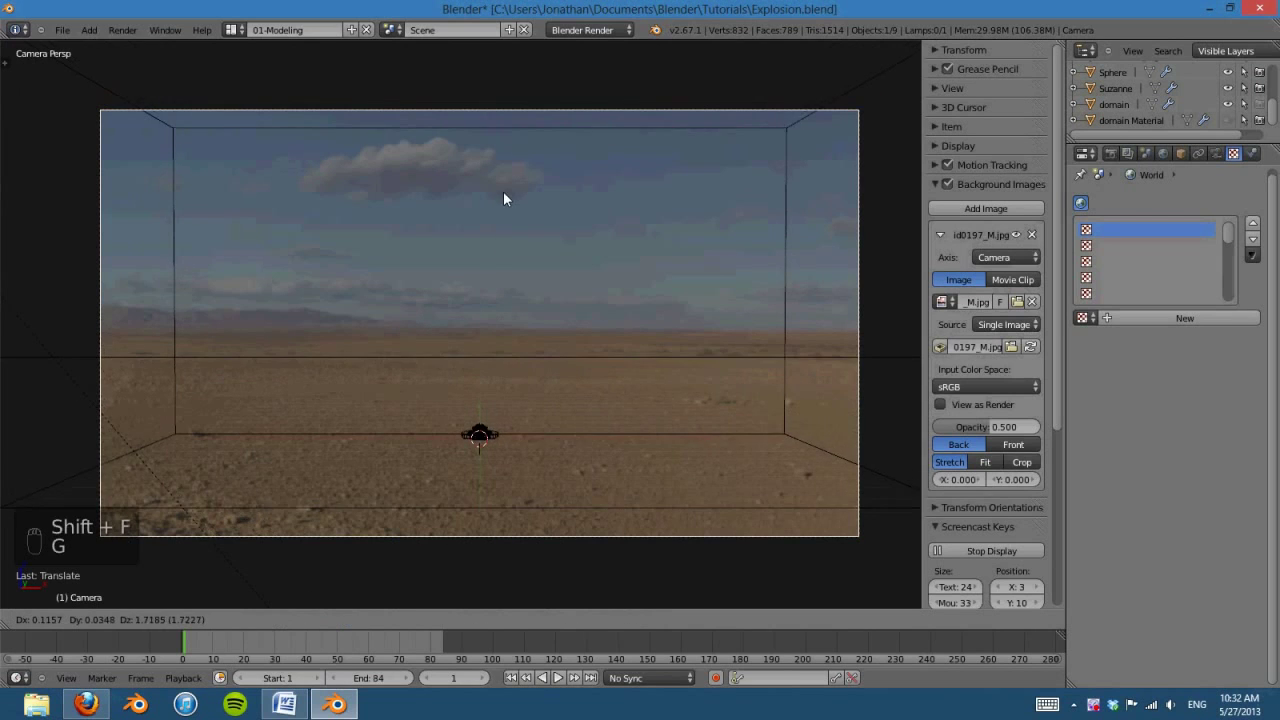
pyautogui.click(495, 232)
pyautogui.hotkey('shift', 'f')
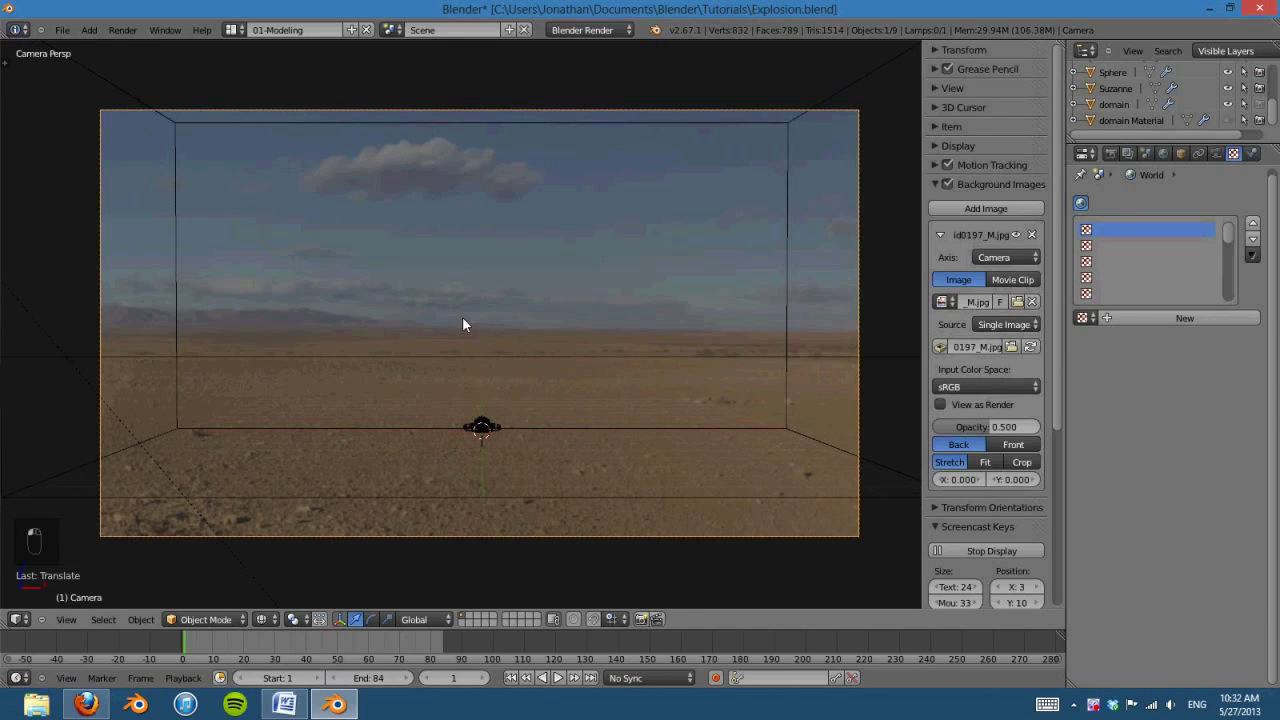
pyautogui.click(470, 186)
# Step: Lower the camera slightly and dolly it forward along its local Z axis
pyautogui.press('g')
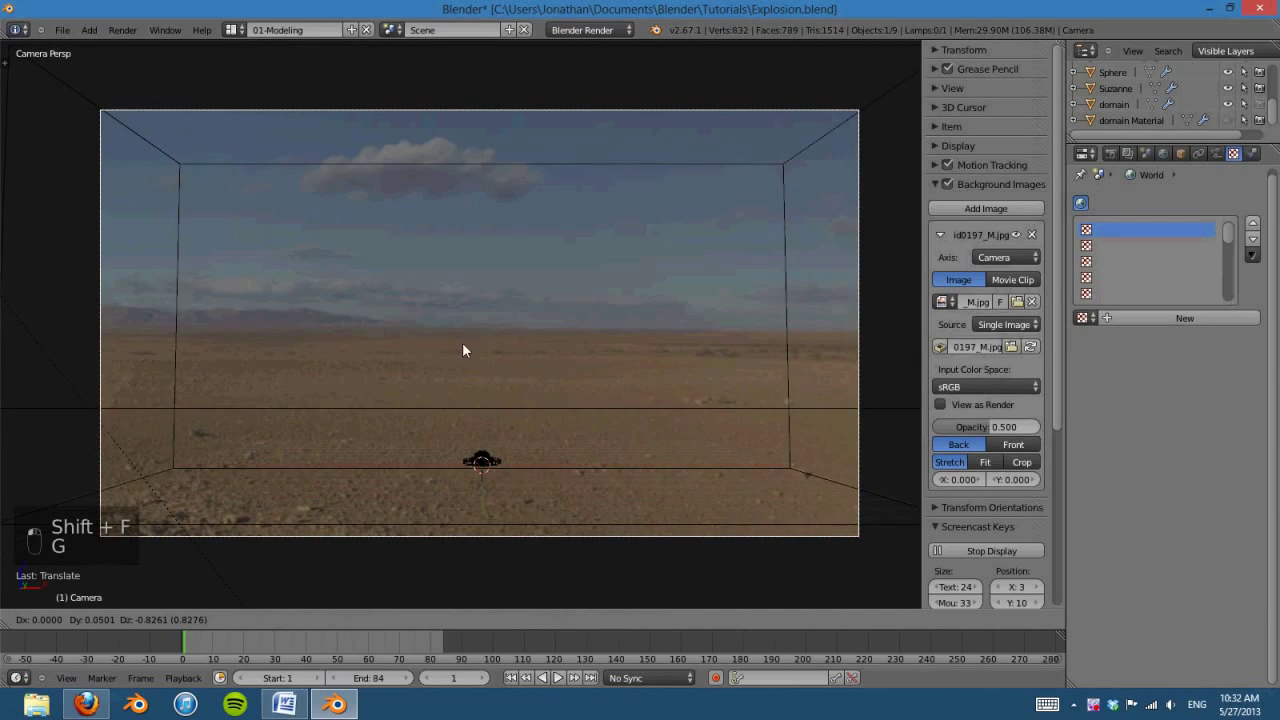
pyautogui.press('g')
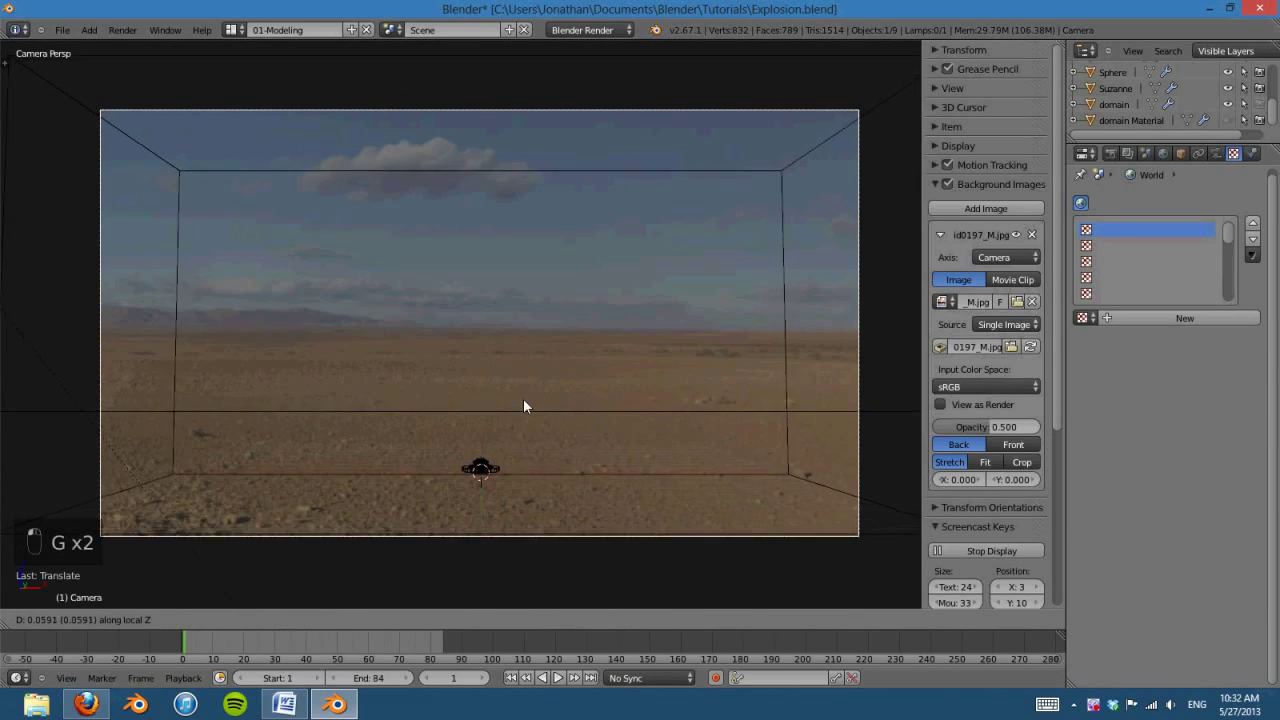
pyautogui.press('g')
pyautogui.click(512, 370)
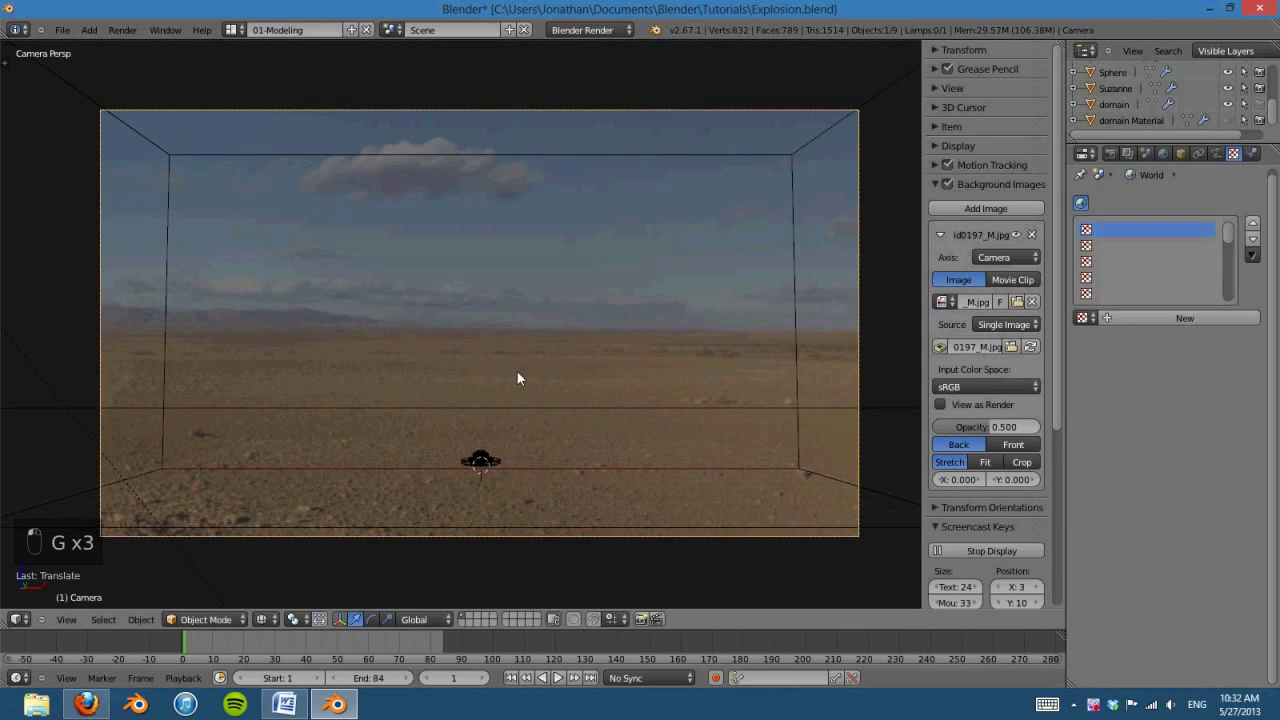
# Step: Re-aim the camera in fly mode, moving it forward along its local Z axis and up to suit the desert photo's perspective
pyautogui.hotkey('shift', 'f')
pyautogui.click(462, 459)
pyautogui.press('g')
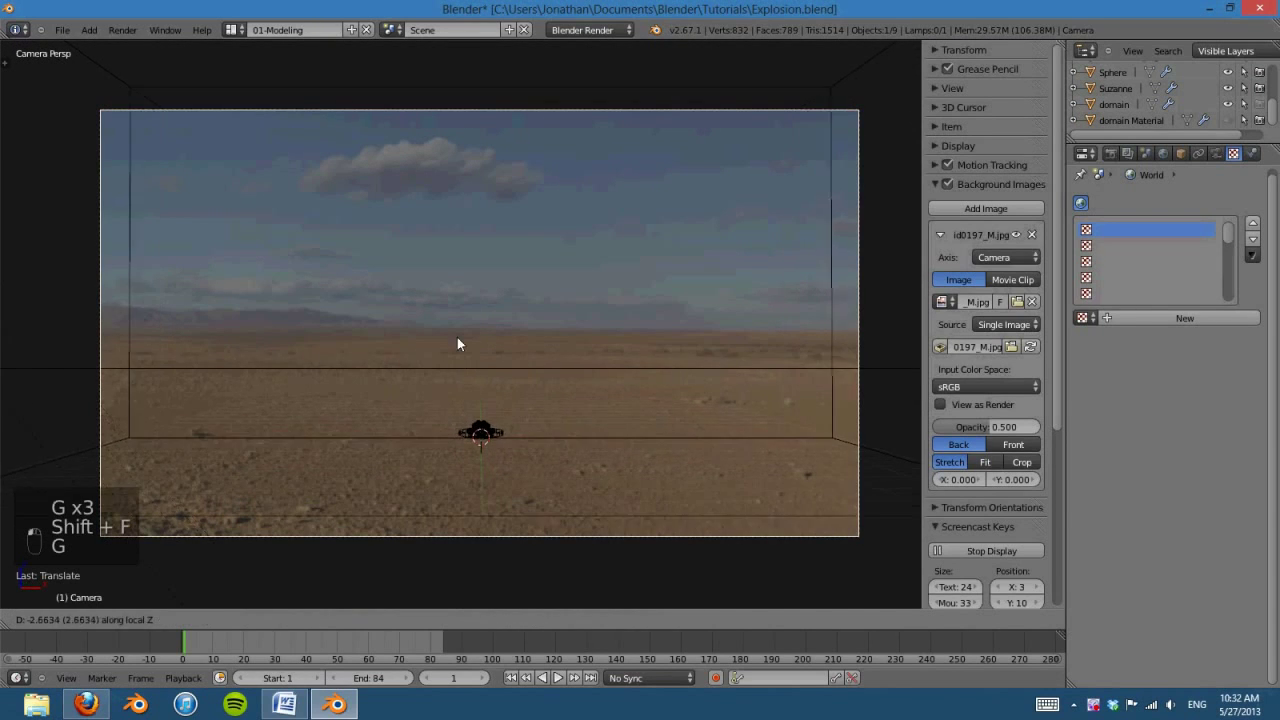
pyautogui.press('g')
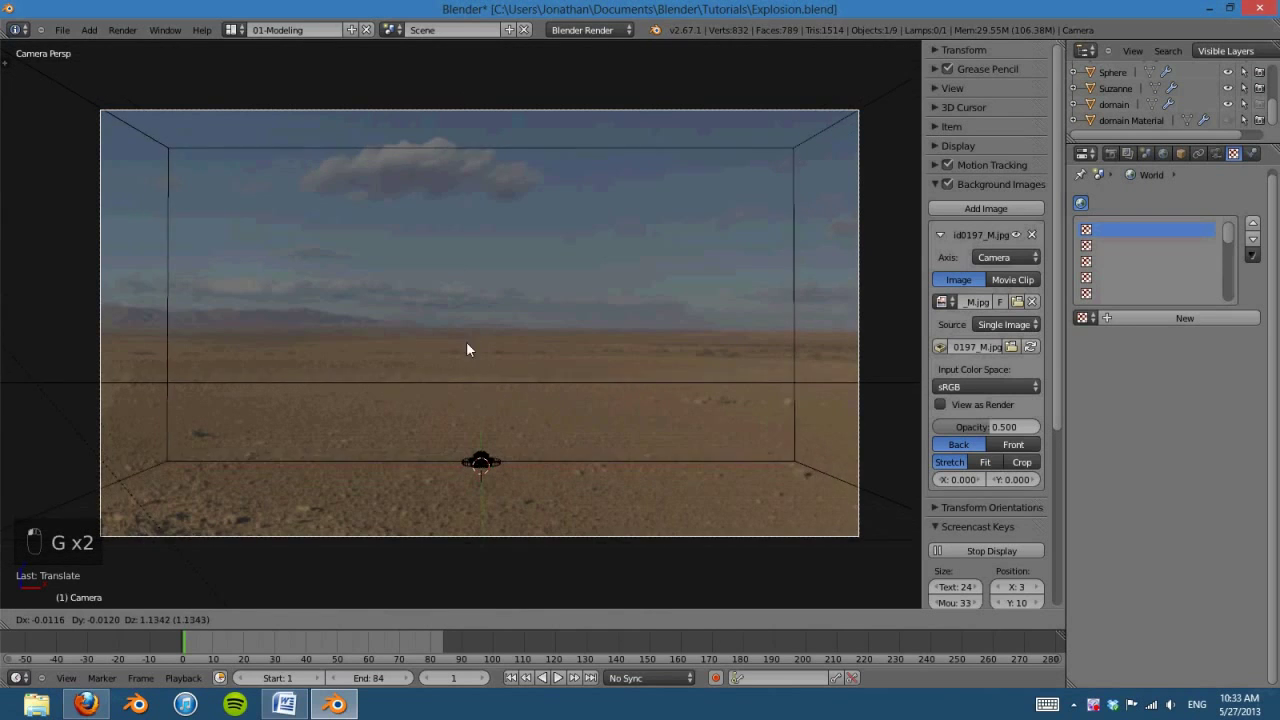
pyautogui.click(471, 368)
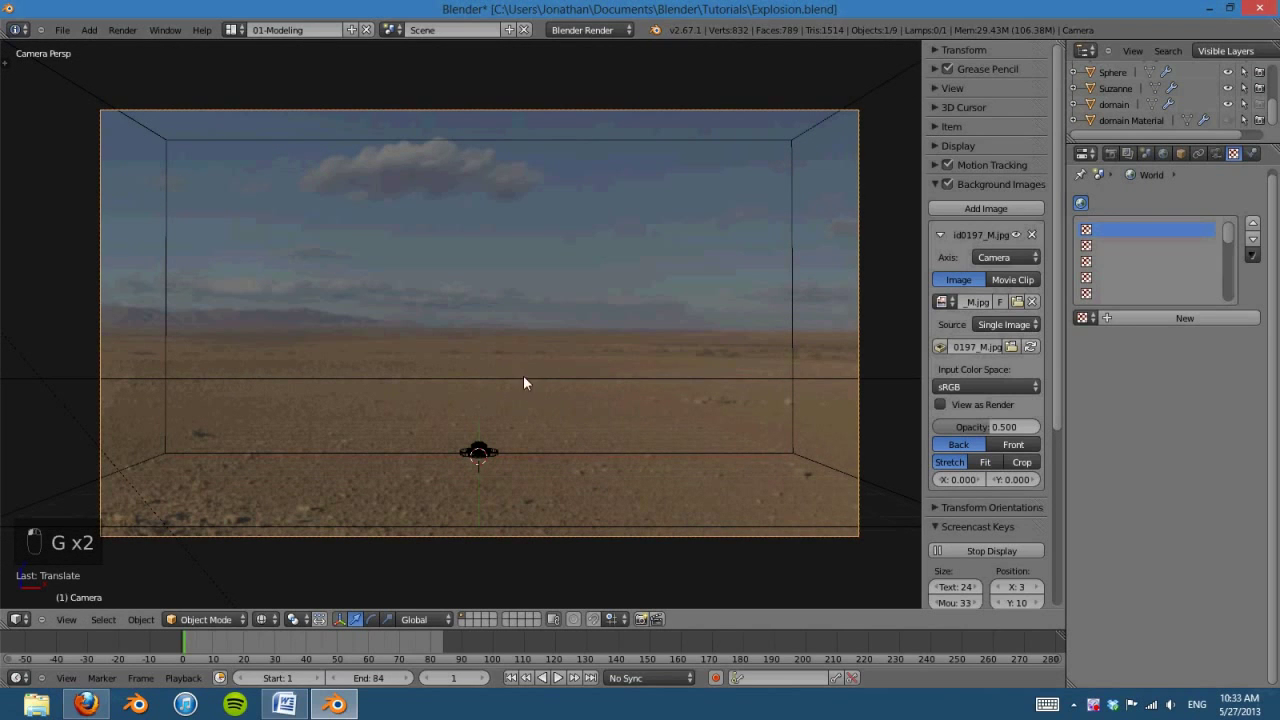
# Step: Tilt the camera again in fly mode and lower it by about 1.8 units toward the desert ground level
pyautogui.hotkey('shift', 'f')
pyautogui.click(460, 229)
pyautogui.press('g')
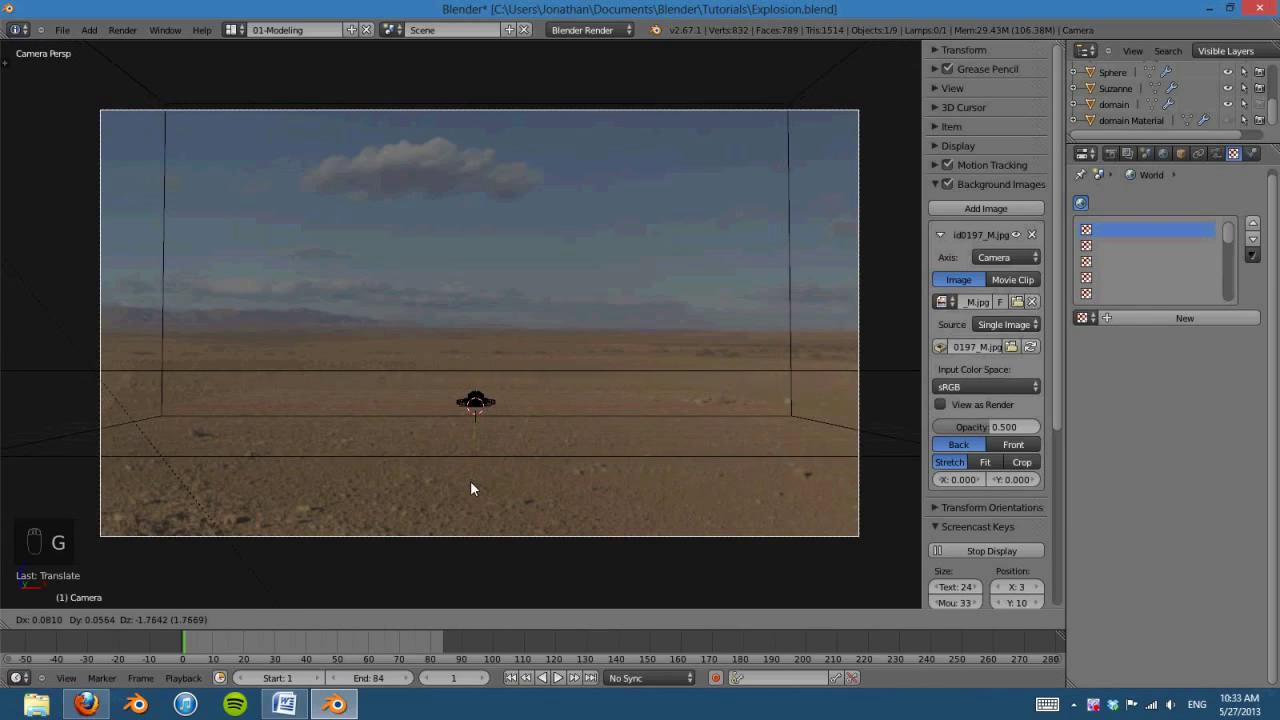
pyautogui.click(470, 482)
# Step: Re-aim the camera in fly mode and dolly it backward along its local Z axis so the smoke domain fits the frame
pyautogui.hotkey('shift', 'f')
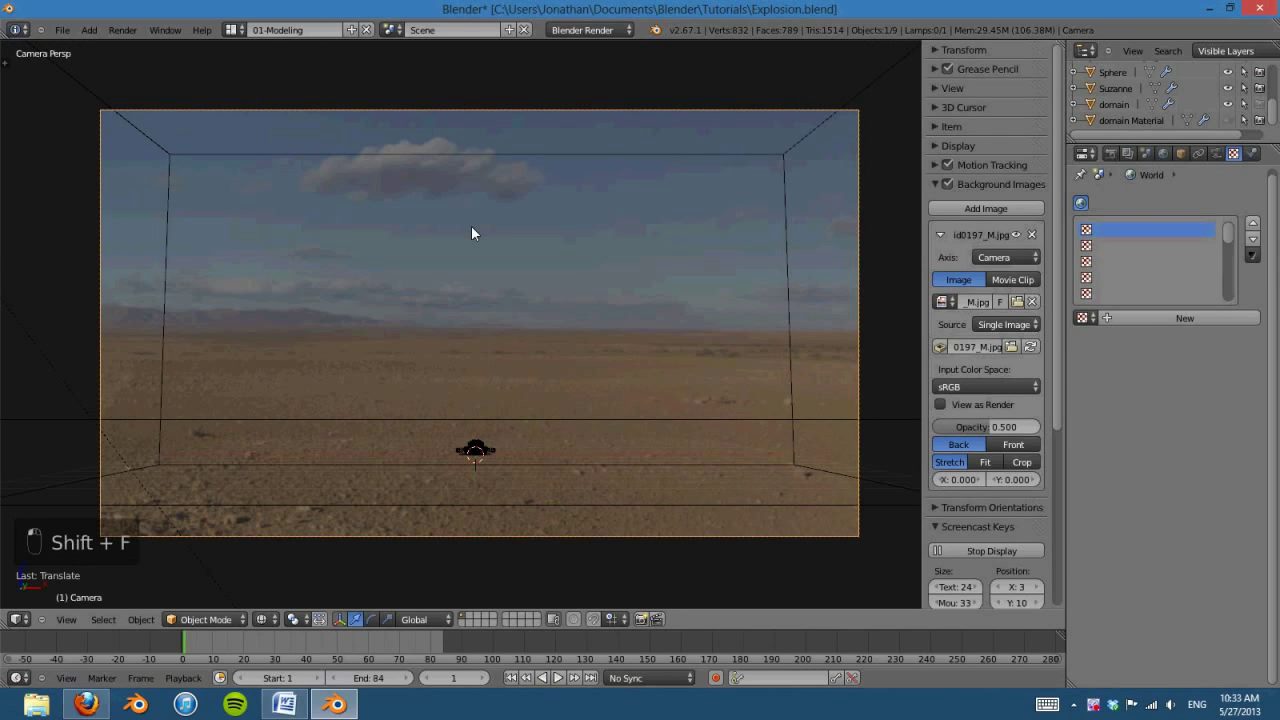
pyautogui.hotkey('shift', 'f')
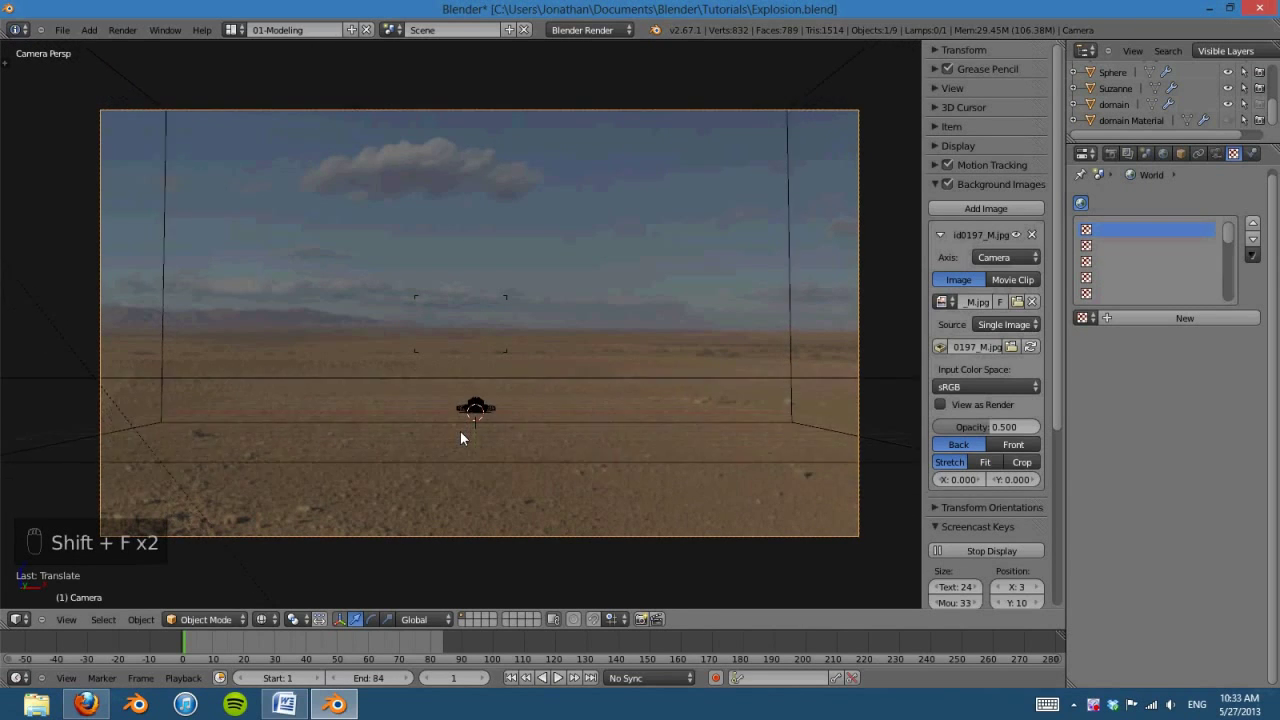
pyautogui.click(460, 431)
pyautogui.press('g')
pyautogui.press('g')
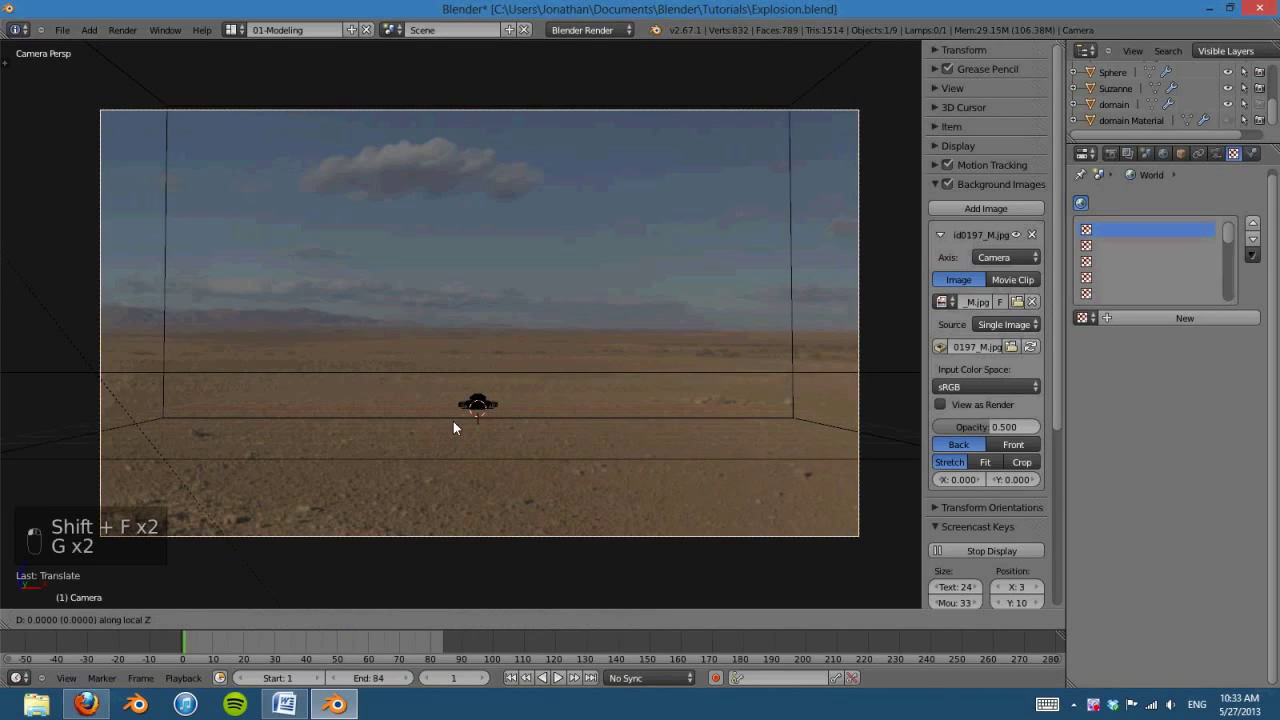
pyautogui.click(505, 578)
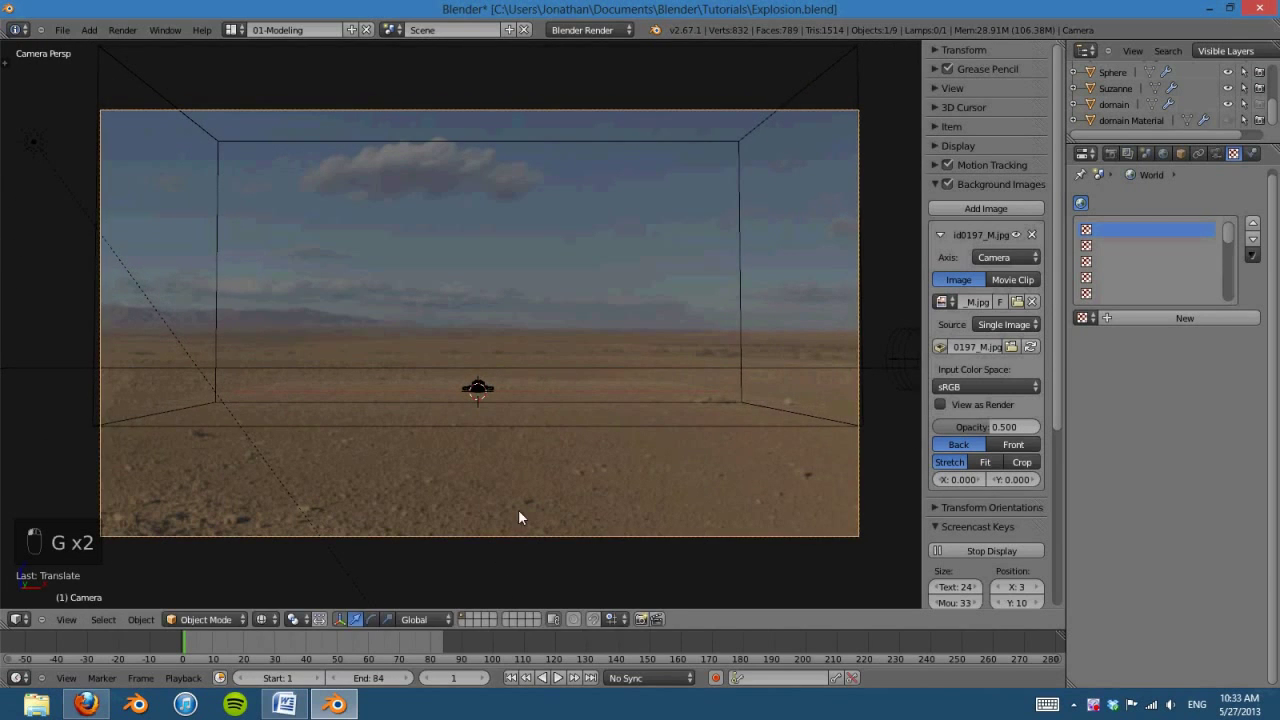
# Step: Fine-tune the camera's height and its fly-mode tilt to bring the scene's ground line closer to the photo's horizon
pyautogui.press('g')
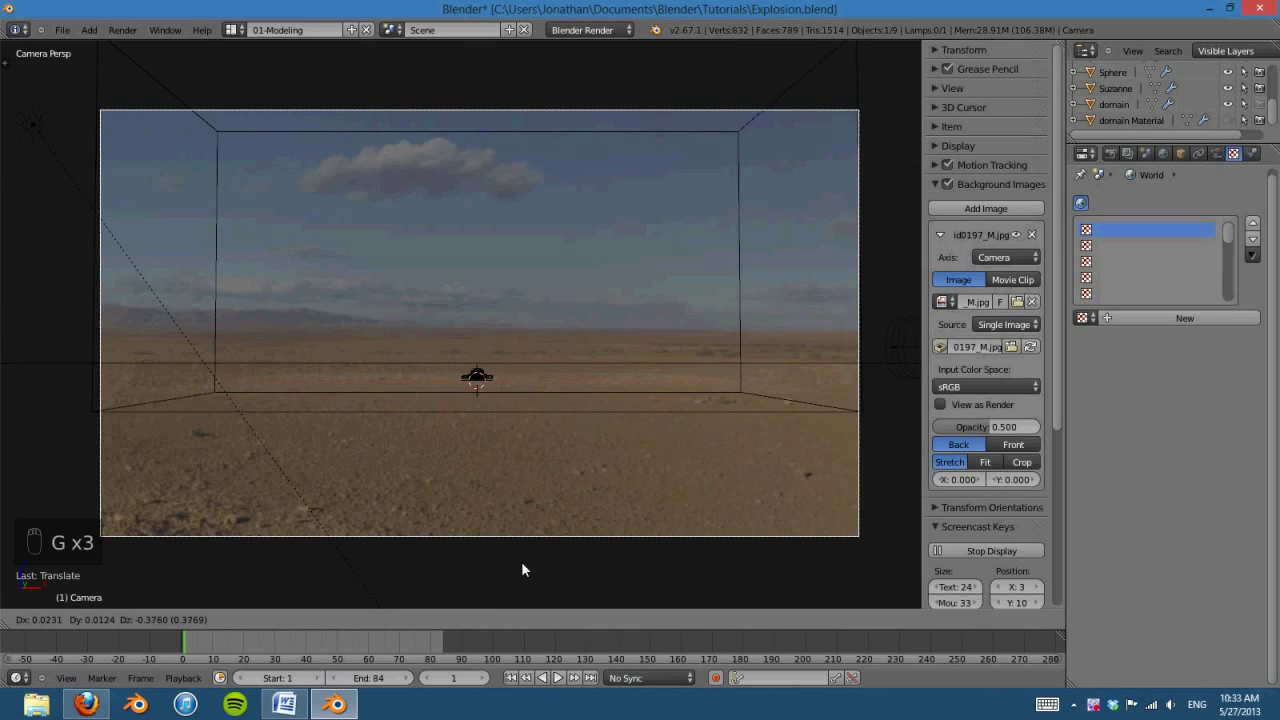
pyautogui.click(526, 476)
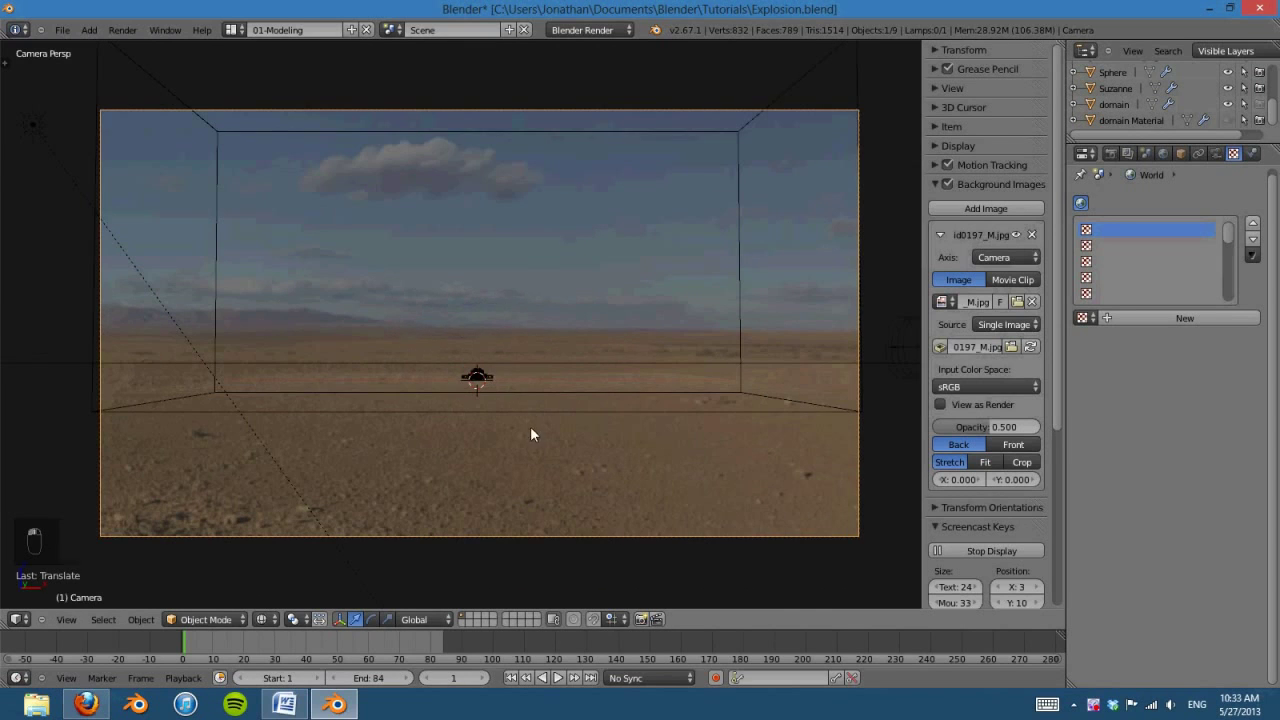
pyautogui.hotkey('shift', 'f')
pyautogui.press('g')
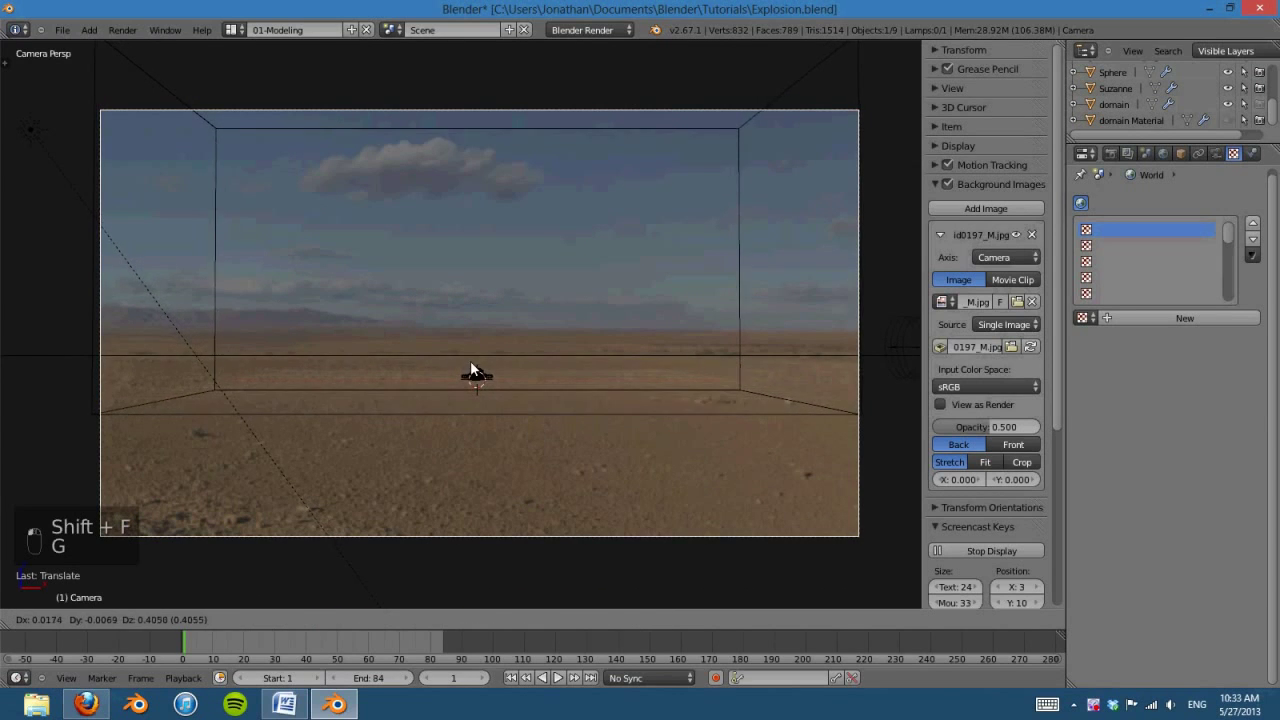
pyautogui.click(474, 363)
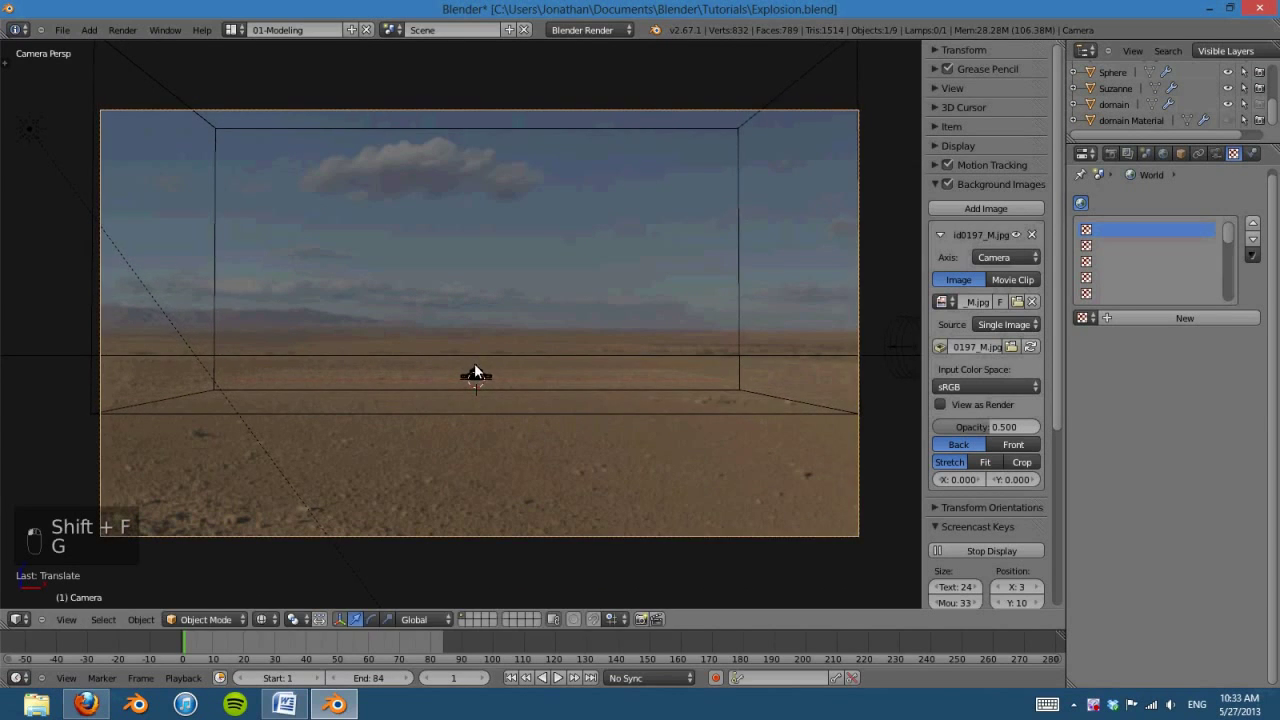
# Step: Play the animation to frame 17 and examine how the explosion sits on the desert ground through the camera
pyautogui.click(559, 679)
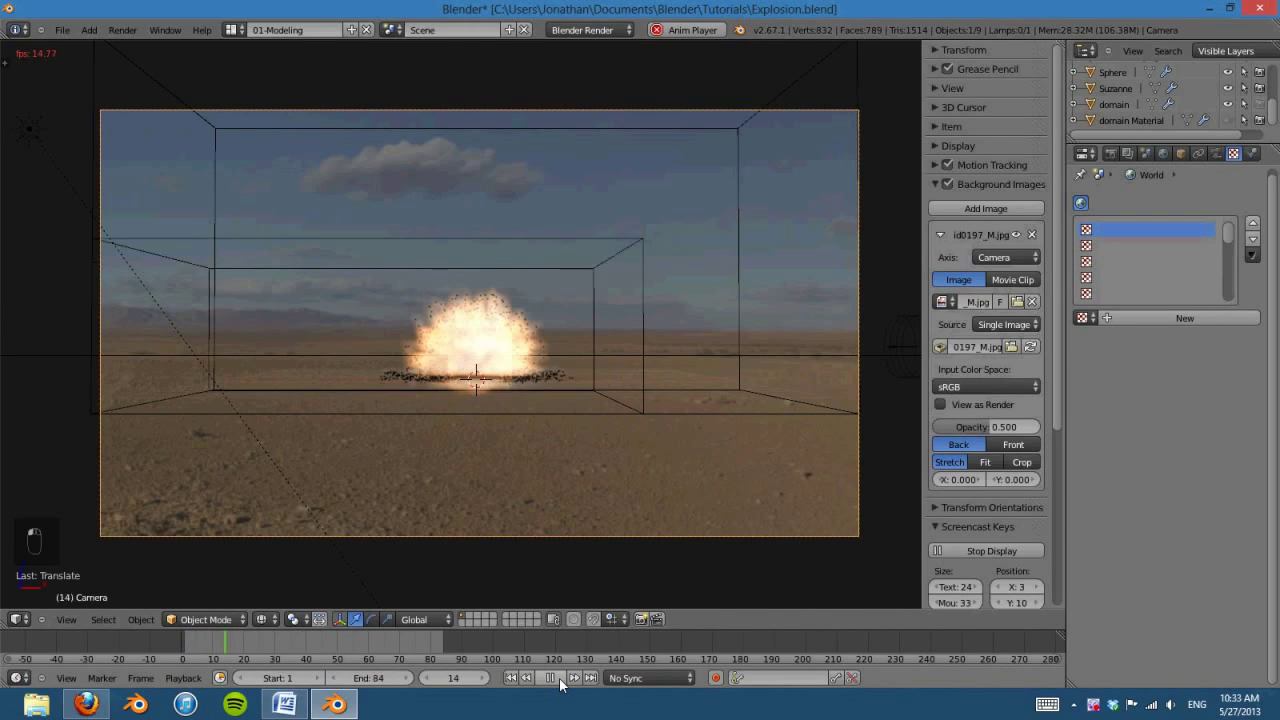
pyautogui.click(551, 678)
pyautogui.scroll(4, 628, 460)
pyautogui.scroll(-5, 630, 470)
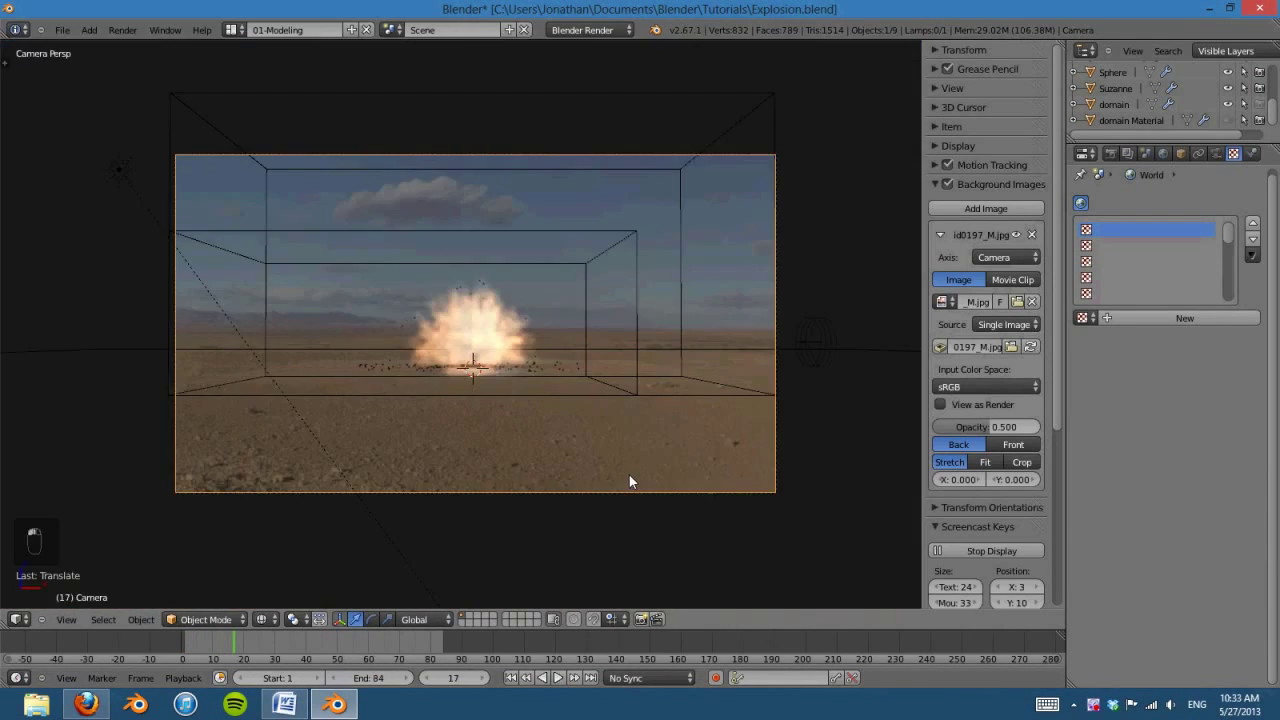
pyautogui.scroll(5, 379, 318)
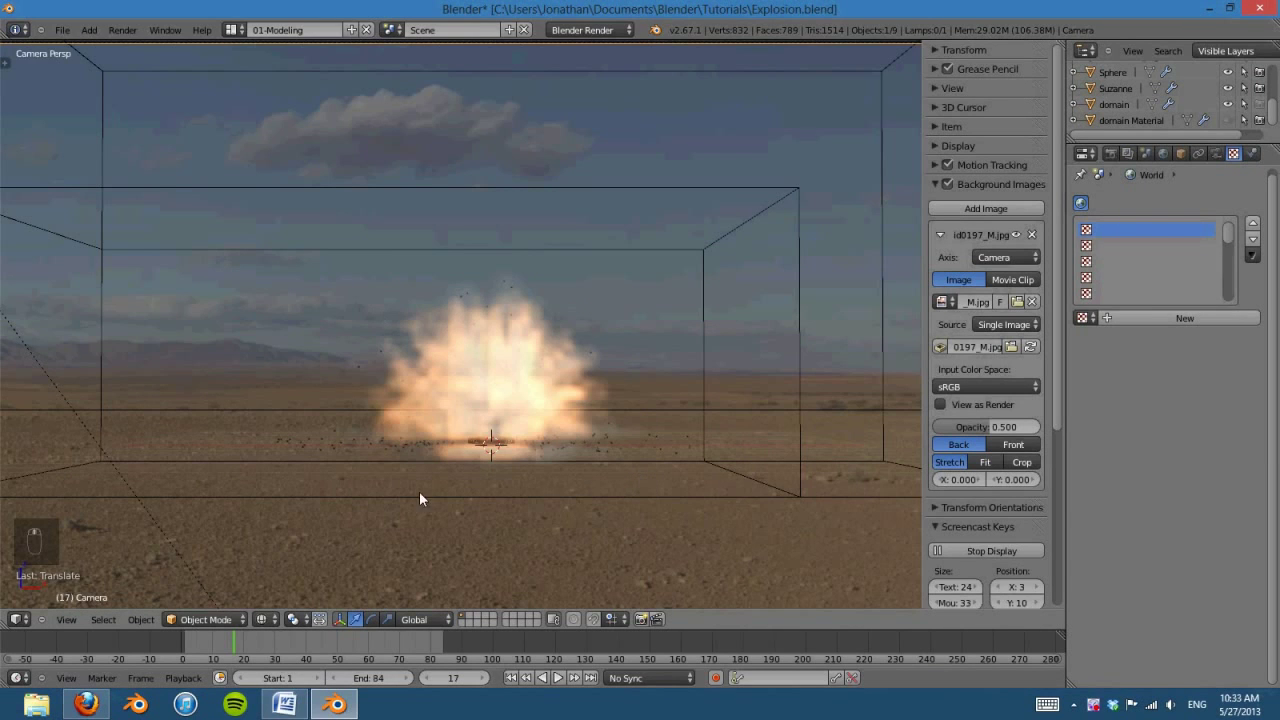
pyautogui.keyDown('shift'); pyautogui.moveTo(419, 497); pyautogui.dragTo(652, 384, button='middle'); pyautogui.keyUp('shift')
pyautogui.scroll(-2, 640, 395)
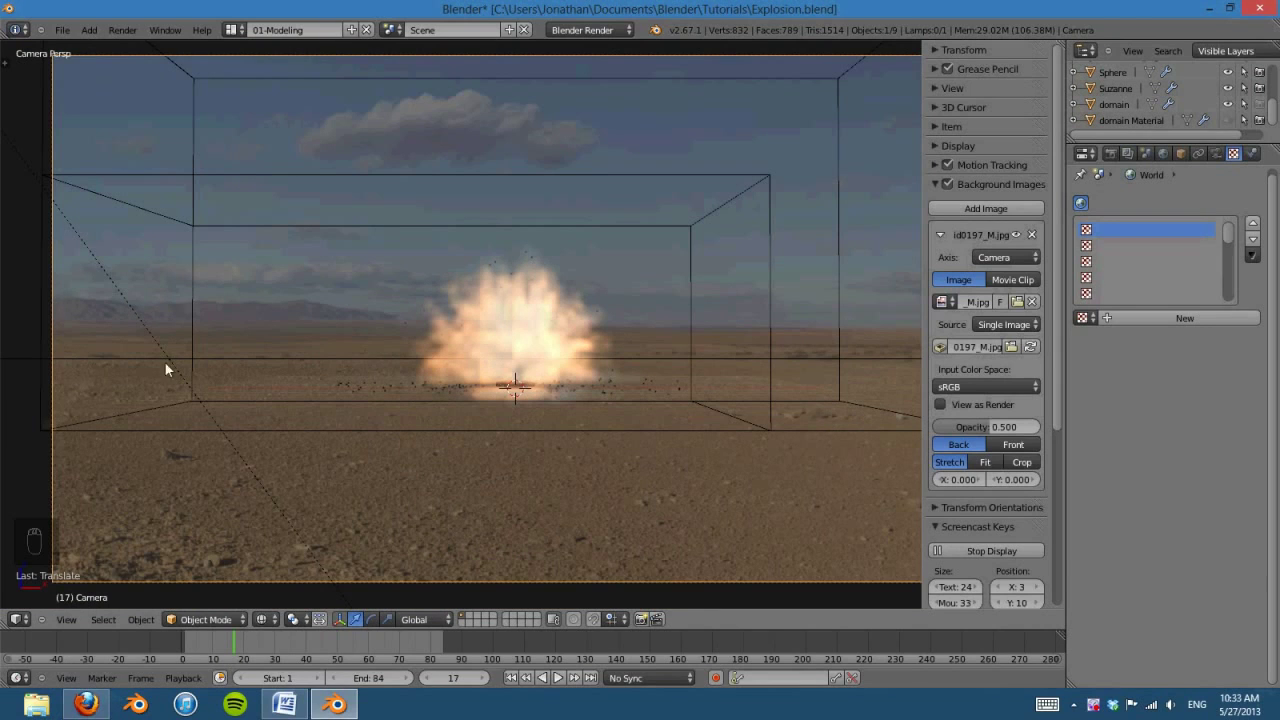
# Step: Select the ground plane and examine its height against the explosion in the front and camera views
pyautogui.keyDown('ctrl'); pyautogui.scroll(2, 524, 355); pyautogui.keyUp('ctrl')
pyautogui.keyDown('ctrl'); pyautogui.scroll(1, 530, 362); pyautogui.keyUp('ctrl')
pyautogui.scroll(-3, 697, 385)
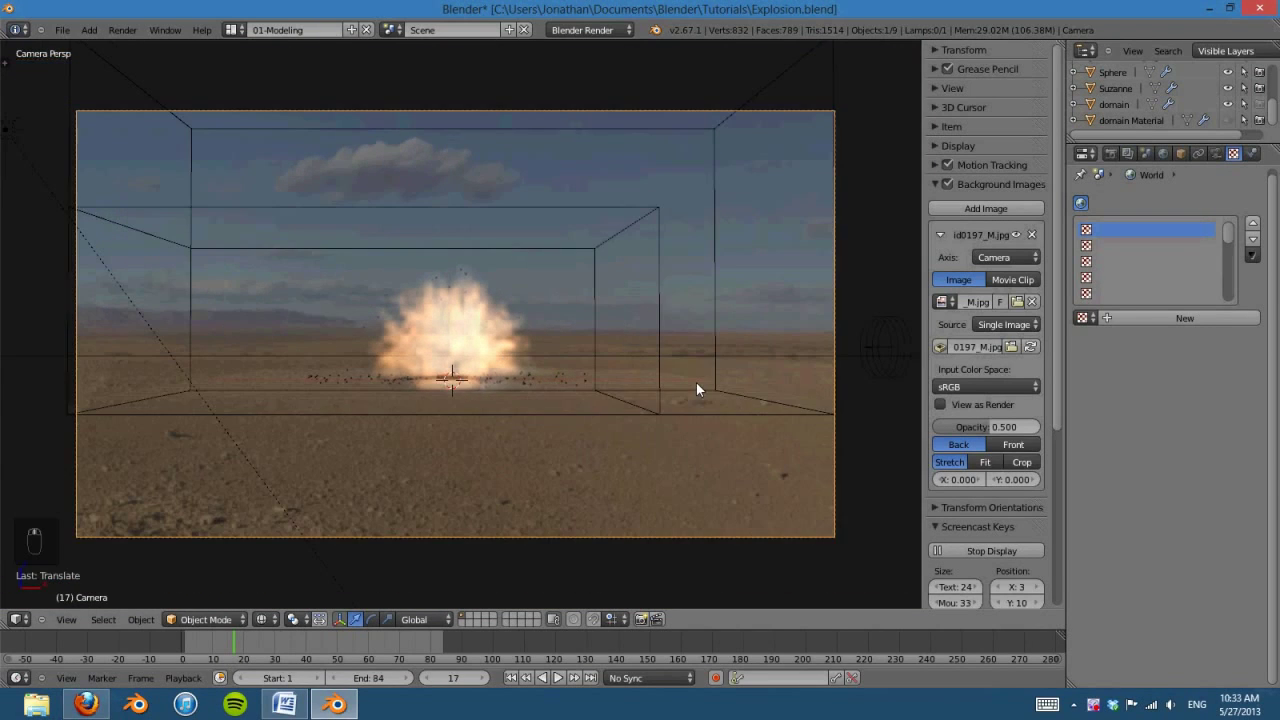
pyautogui.rightClick(776, 378)
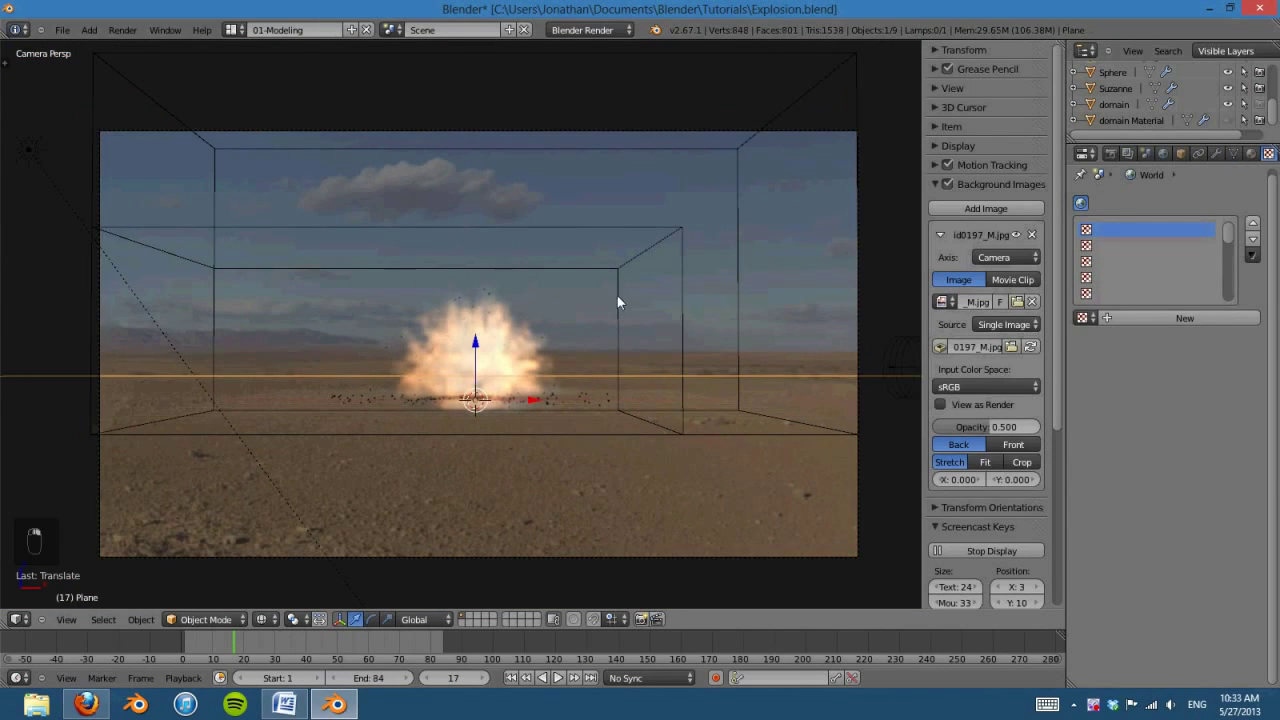
pyautogui.press('n')
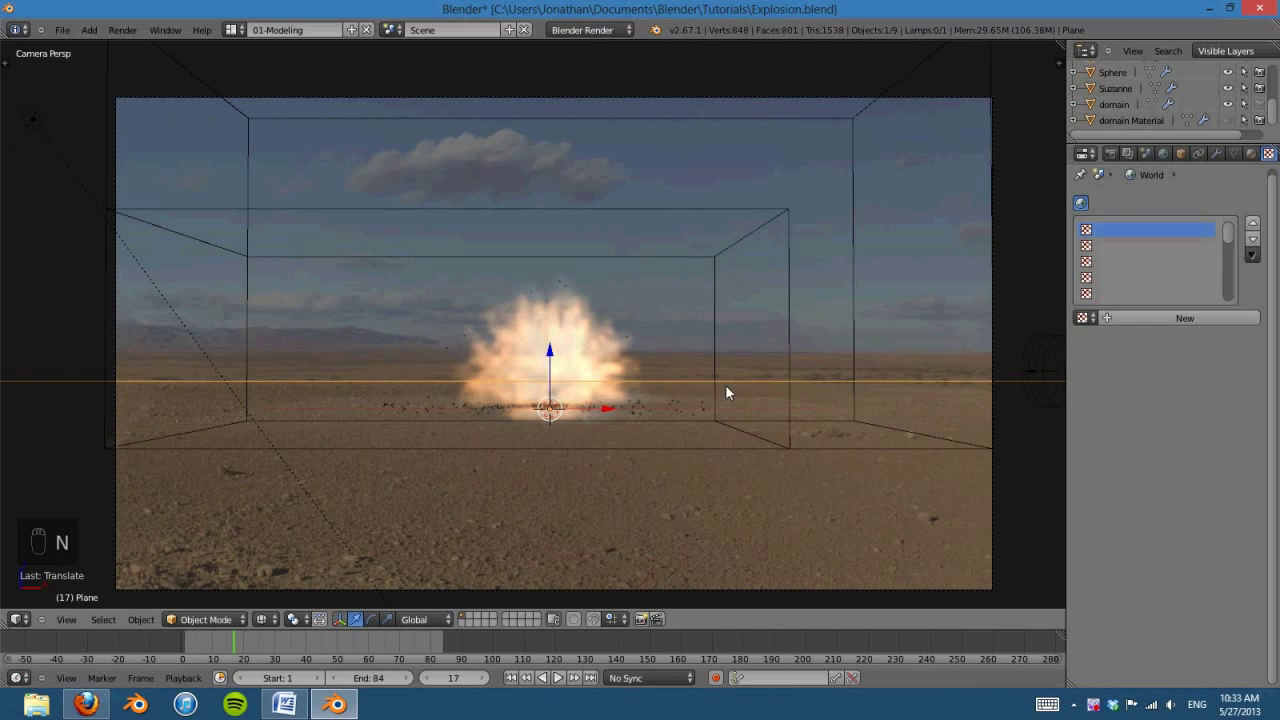
pyautogui.keyDown('shift'); pyautogui.moveTo(710, 418); pyautogui.dragTo(682, 398, button='middle'); pyautogui.keyUp('shift')
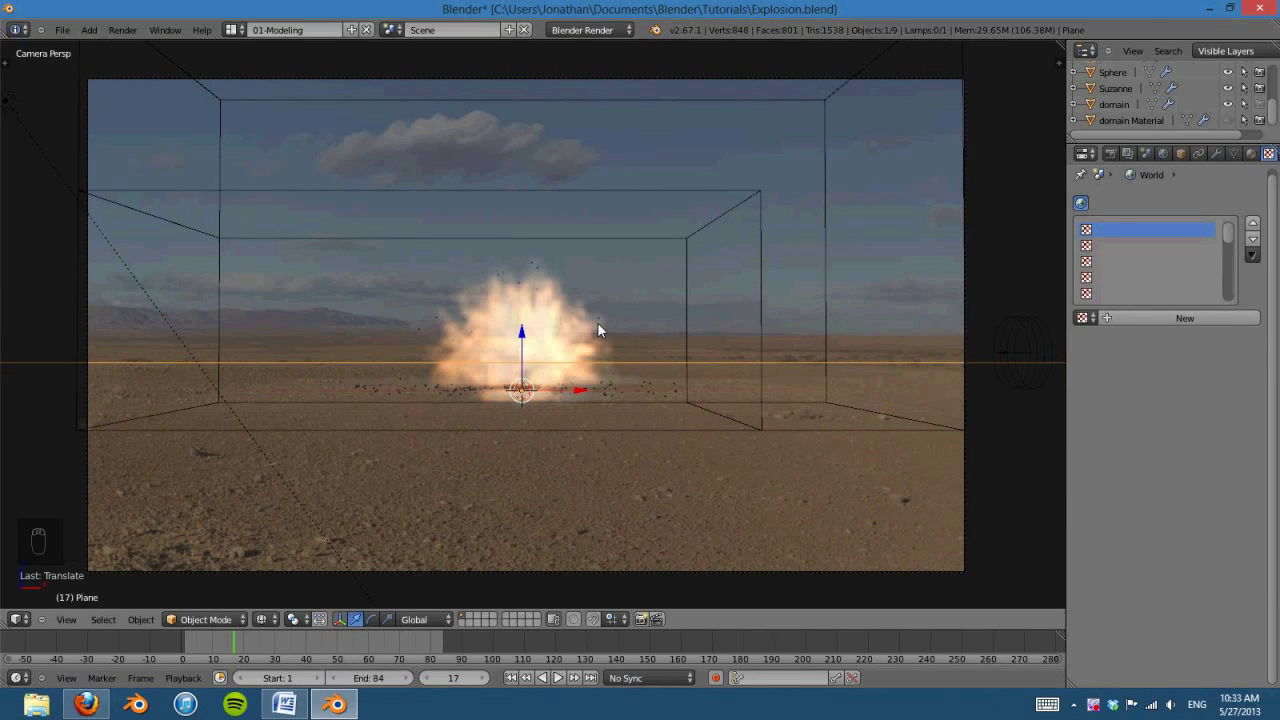
pyautogui.press('KP_1')
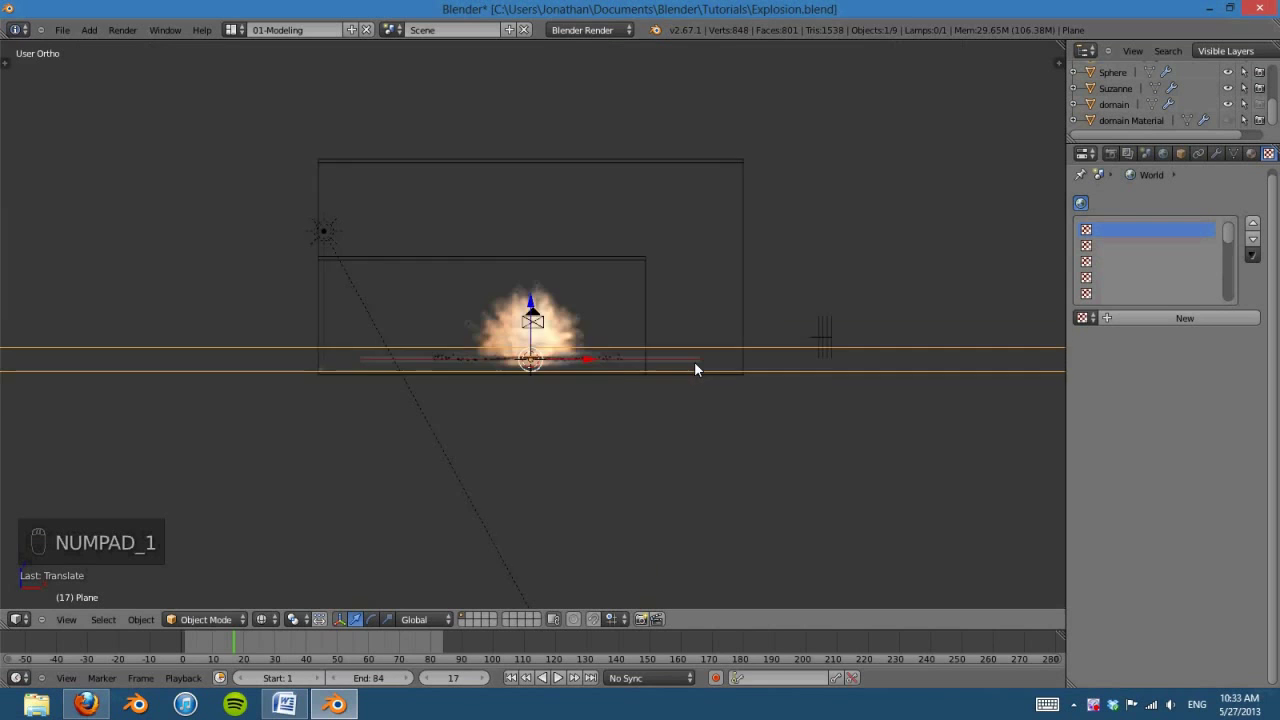
pyautogui.scroll(5, 527, 396)
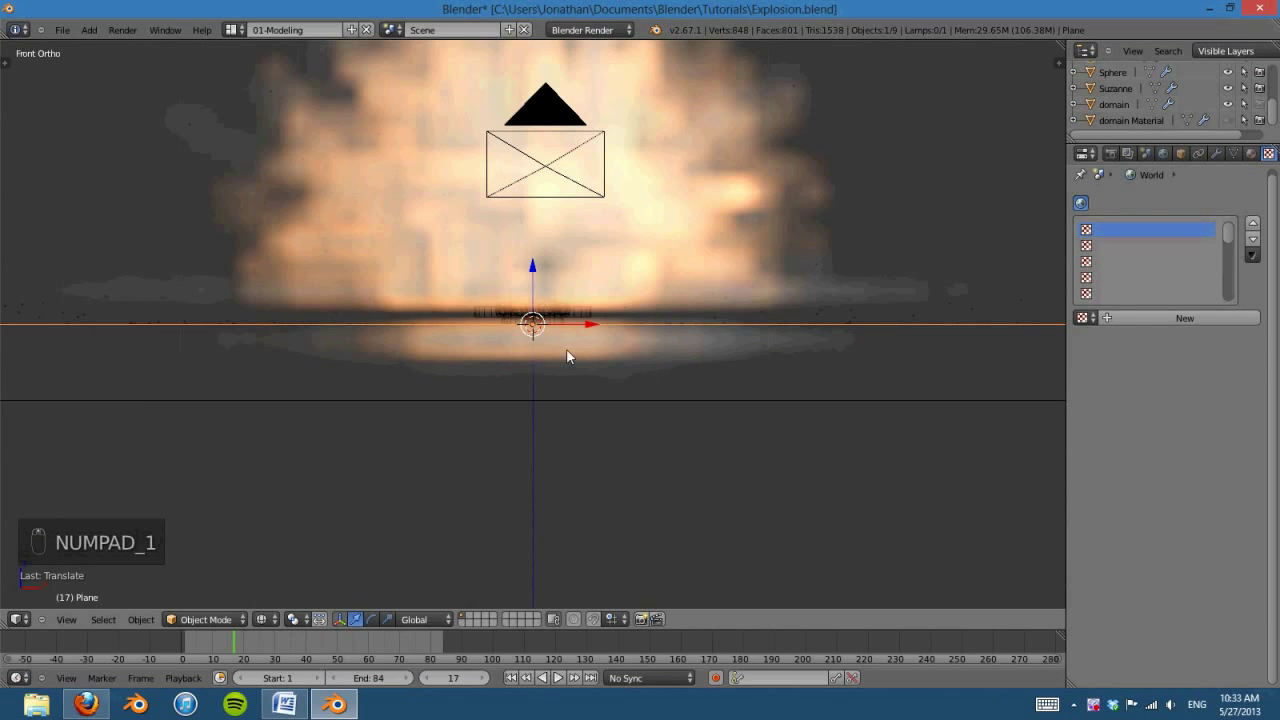
pyautogui.scroll(-5, 742, 250)
pyautogui.moveTo(742, 250); pyautogui.dragTo(740, 285, button='middle')
pyautogui.press('KP_0')
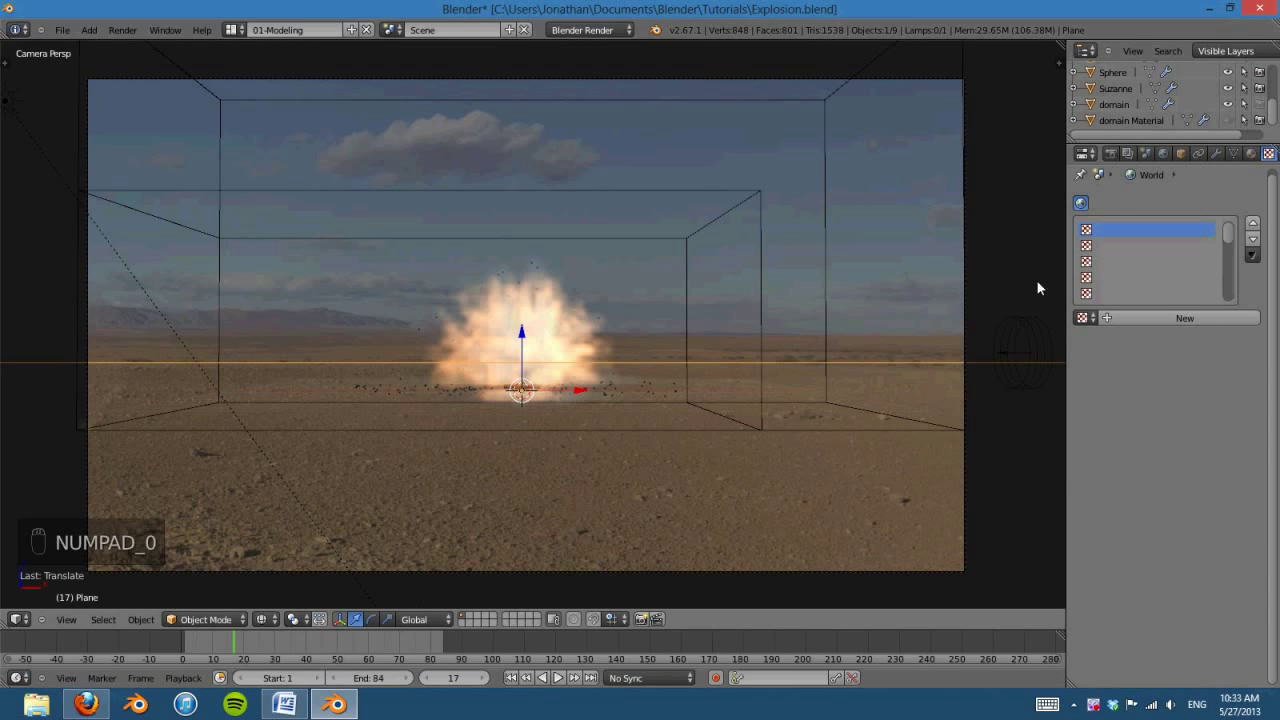
# Step: Give the ground plane a new material named Shadows
pyautogui.click(1250, 153)
pyautogui.click(1148, 260)
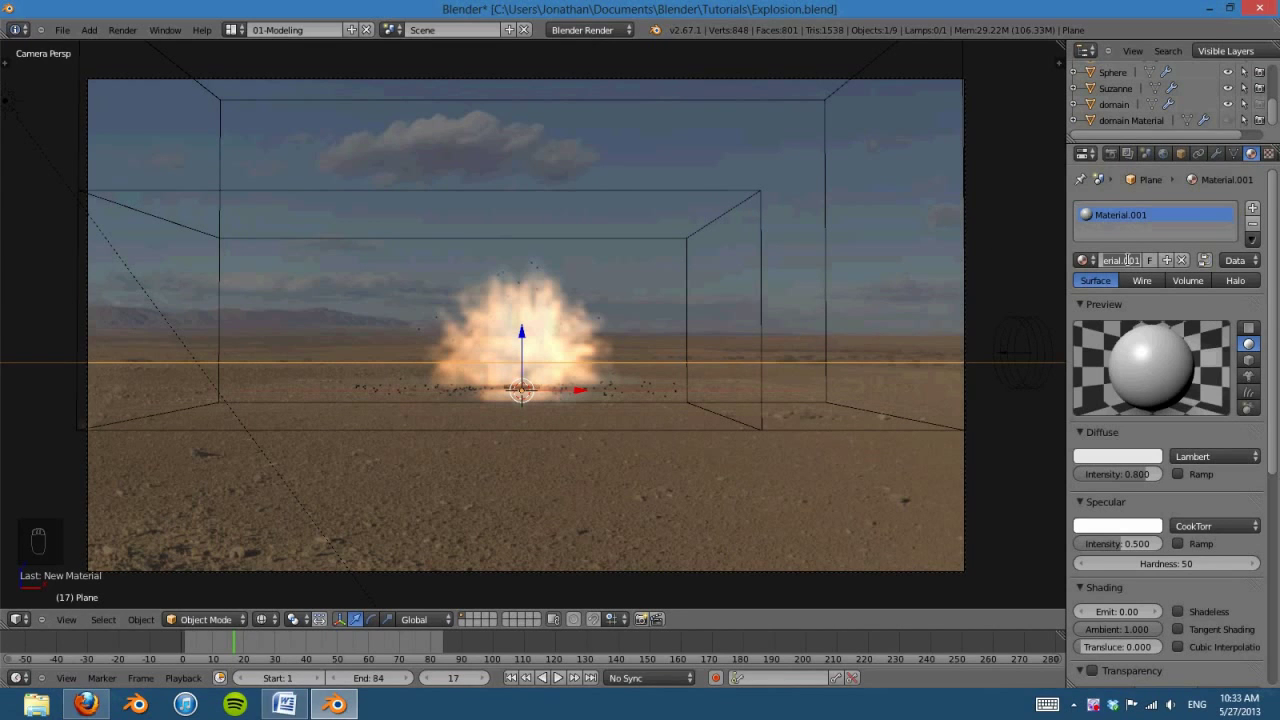
pyautogui.write('Shallows')
pyautogui.press('Return')
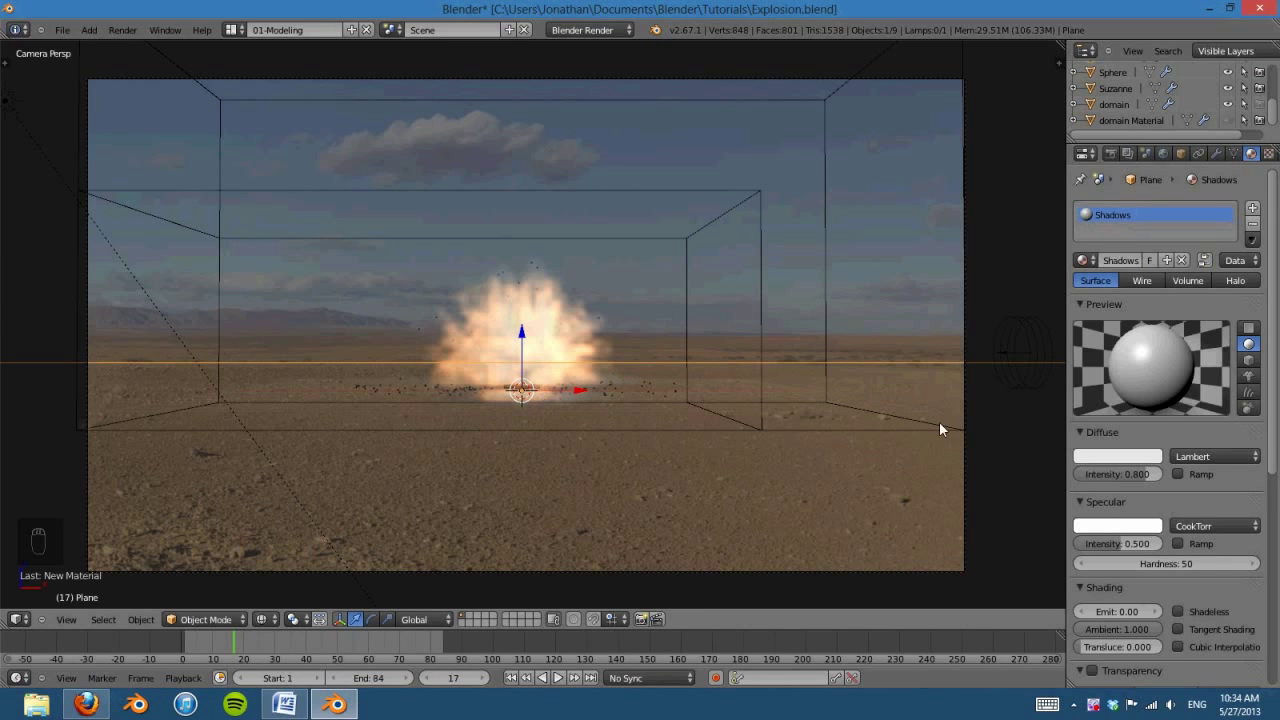
# Step: Enable Shadows Only for the ground plane's material and collapse the settings sections that are not needed
pyautogui.scroll(-5, 1173, 438)
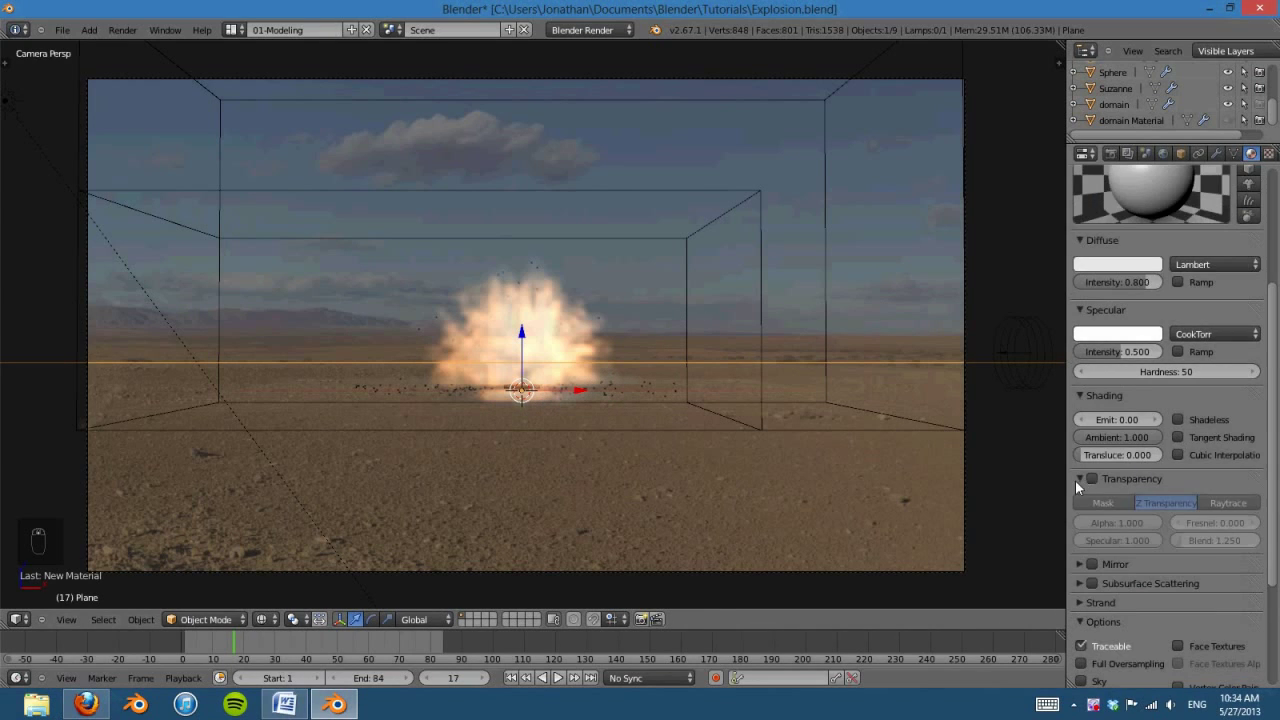
pyautogui.click(1075, 480)
pyautogui.scroll(-6, 1162, 553)
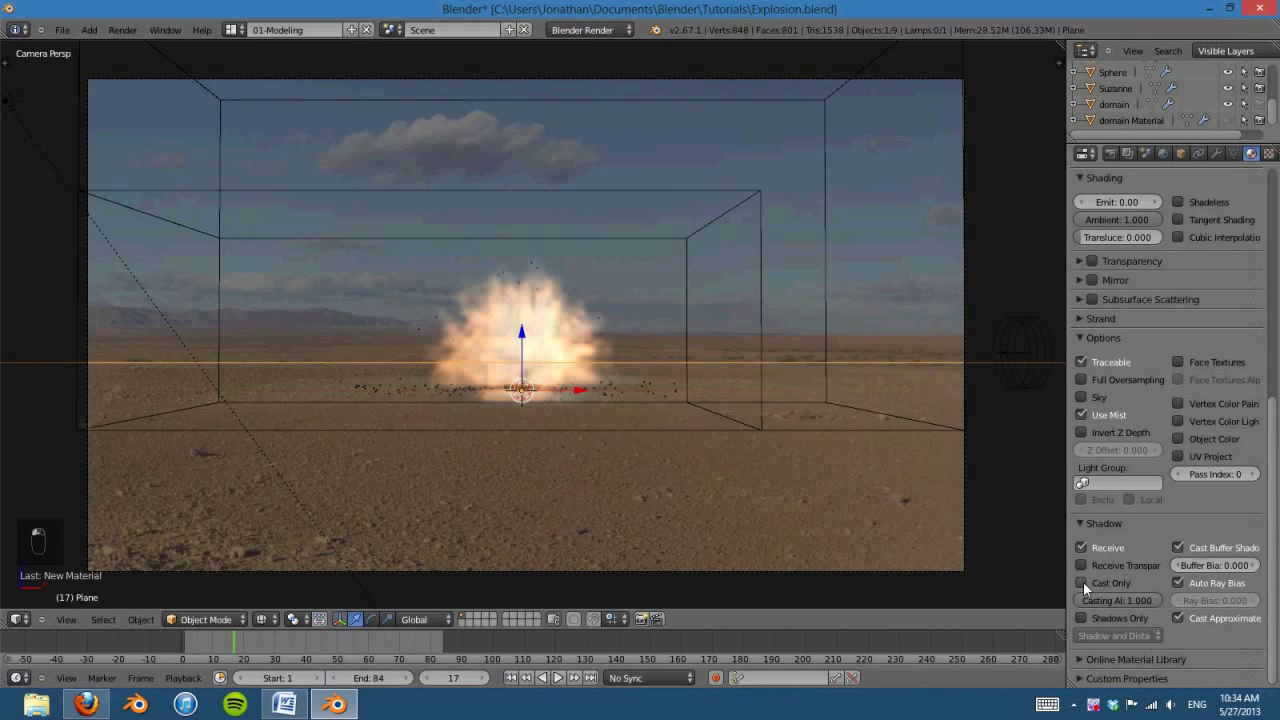
pyautogui.click(1080, 618)
pyautogui.click(1091, 336)
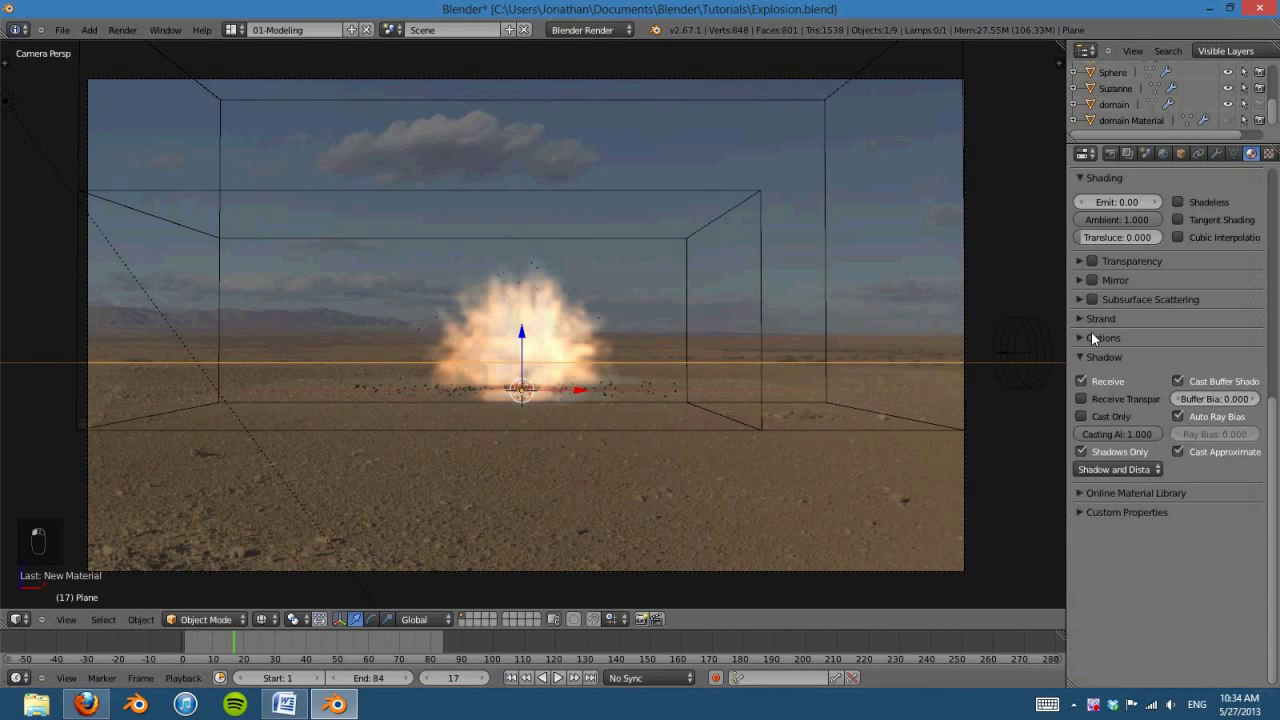
pyautogui.scroll(3, 1094, 320)
pyautogui.click(1110, 335)
pyautogui.scroll(2, 1100, 320)
pyautogui.click(1097, 316)
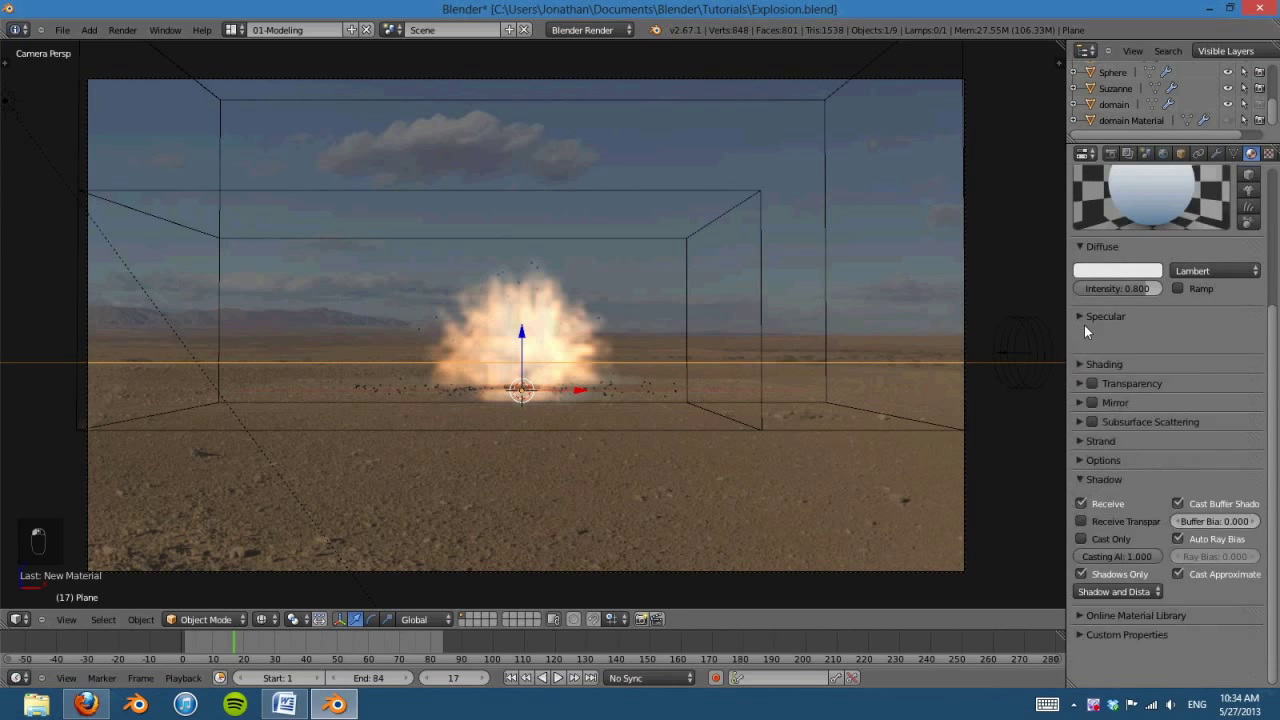
pyautogui.click(1088, 248)
pyautogui.scroll(2, 1150, 270)
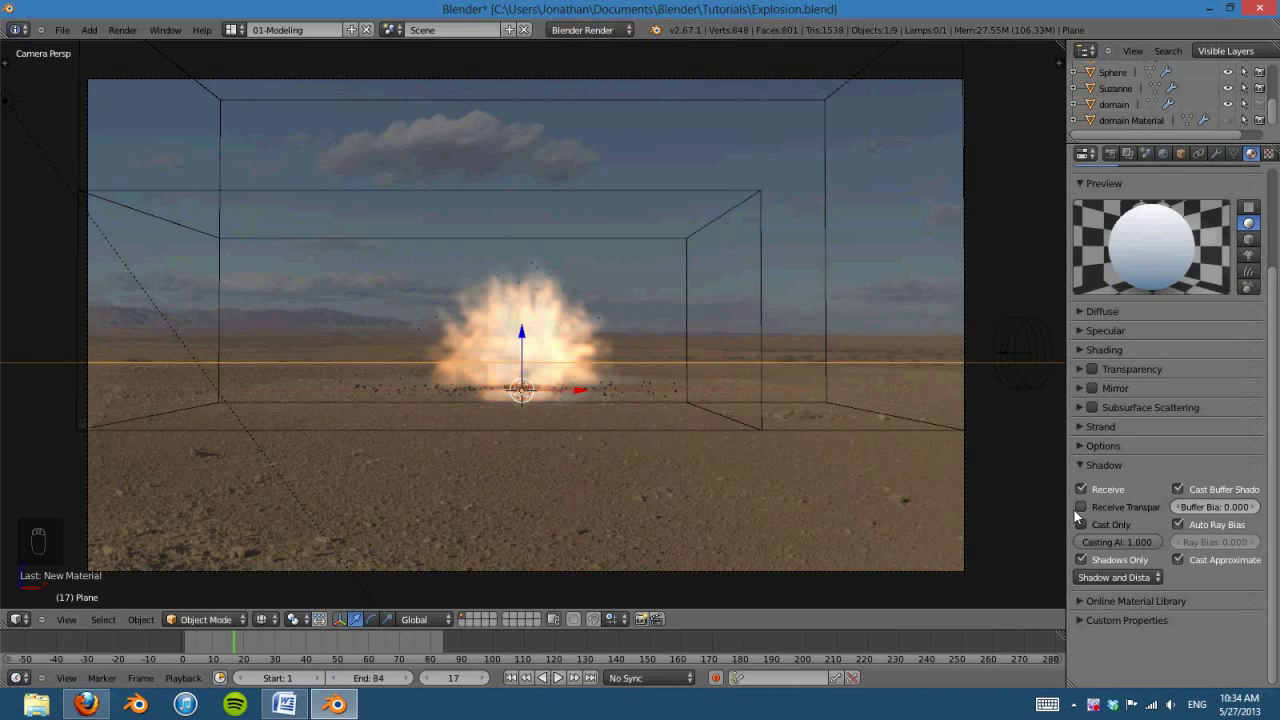
# Step: Set the material's shadow type to Shadow Only with Receive Transparent enabled, and test-render the frame
pyautogui.click(1132, 578)
pyautogui.click(1118, 545)
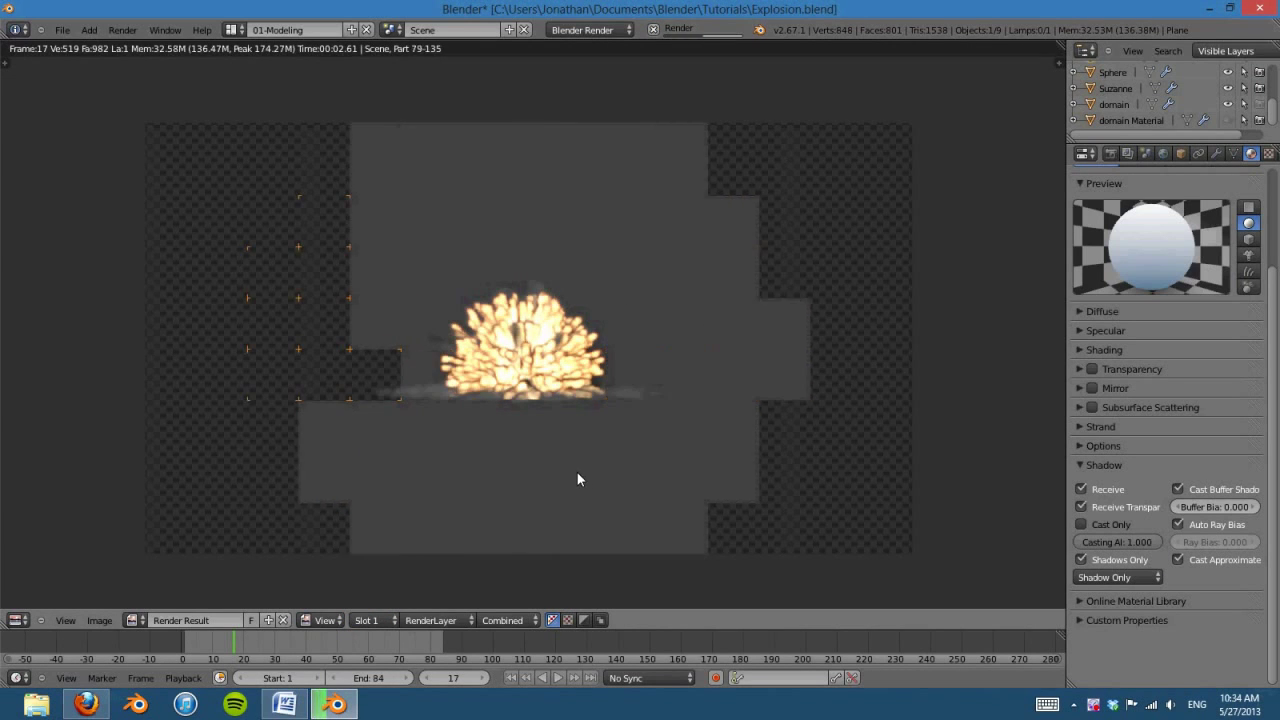
pyautogui.moveTo(571, 471); pyautogui.dragTo(570, 491, button='middle')
pyautogui.press('Escape')
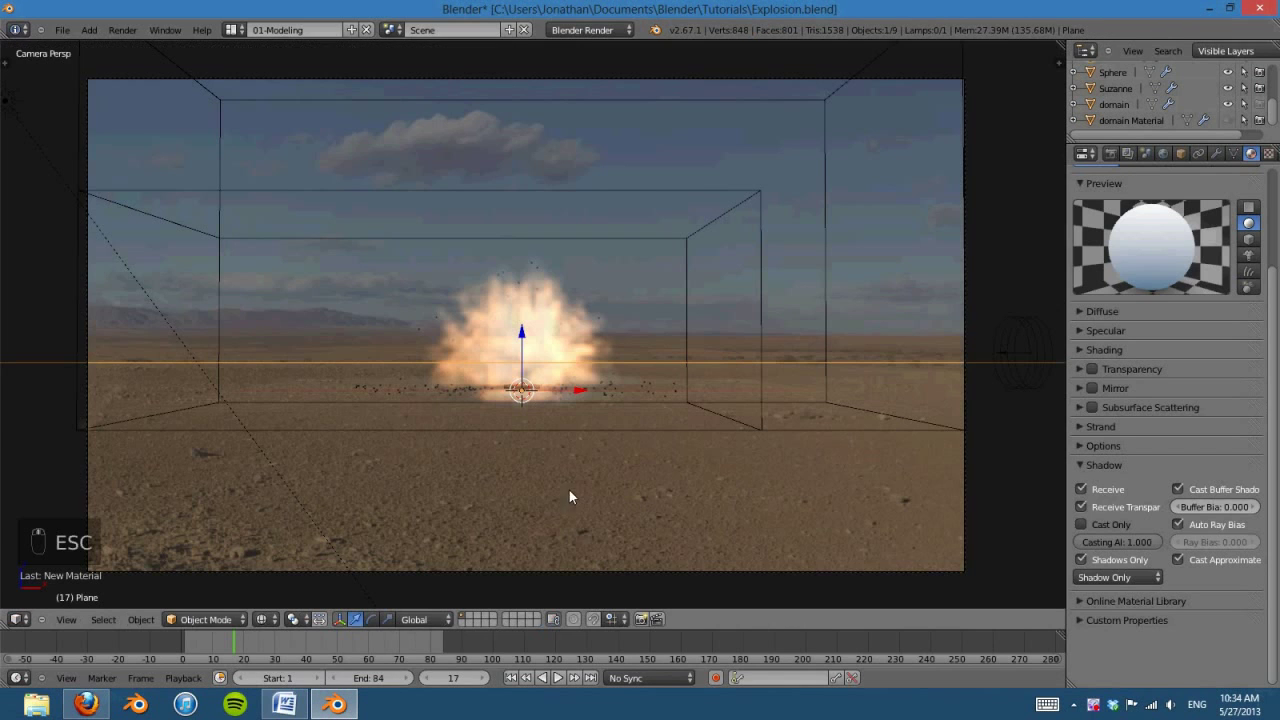
# Step: Add a test cube and move it along the Y axis to stand between the explosion and the camera
pyautogui.hotkey('shift', 'a')
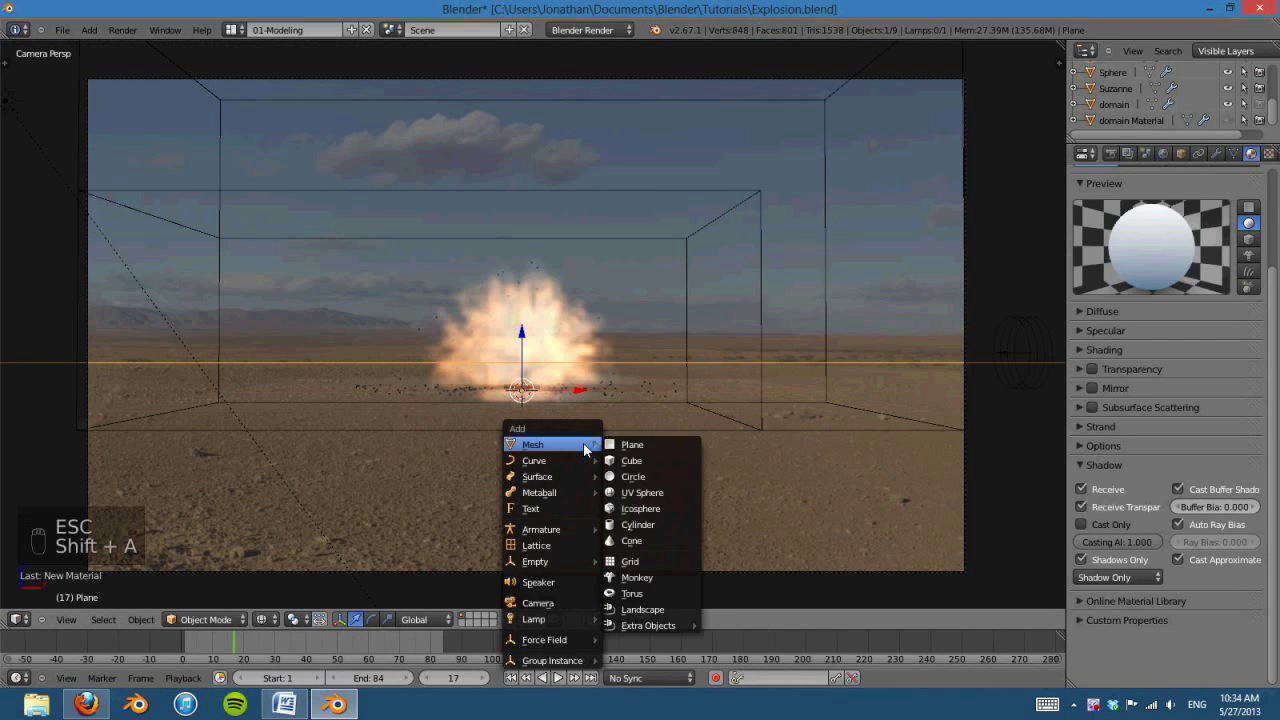
pyautogui.click(668, 462)
pyautogui.press('KP_7')
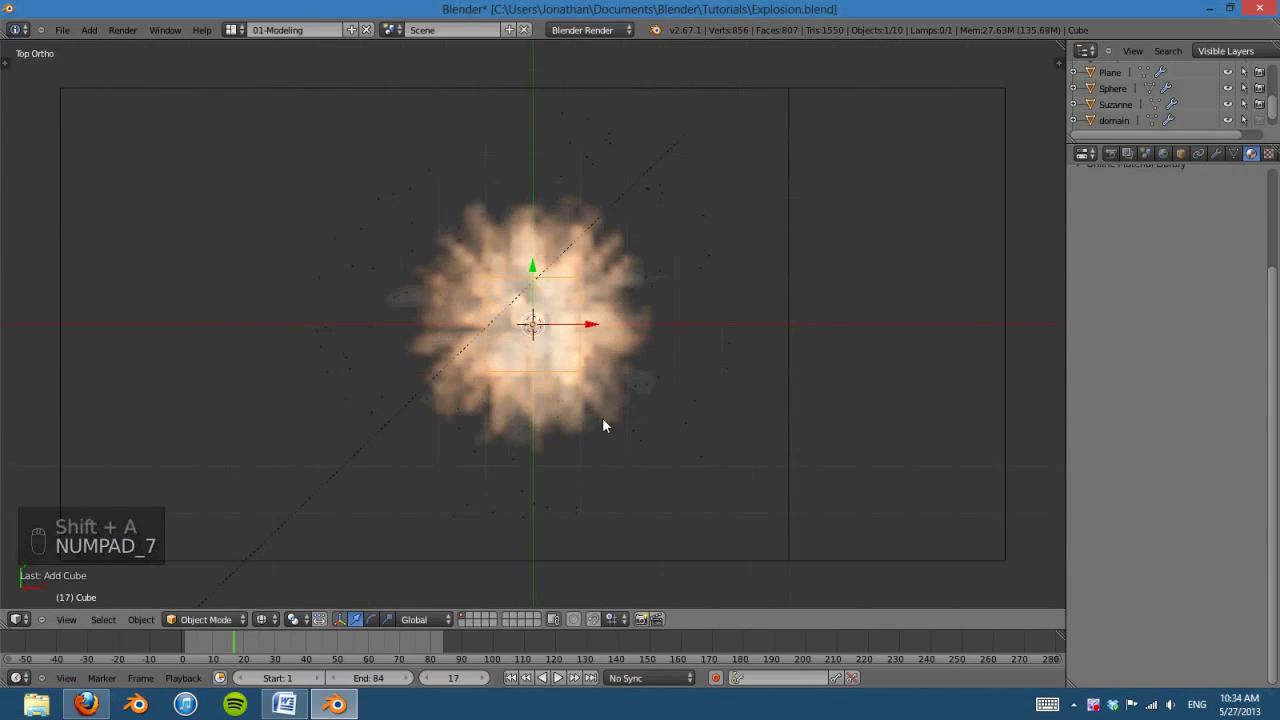
pyautogui.moveTo(534, 285); pyautogui.dragTo(534, 473)
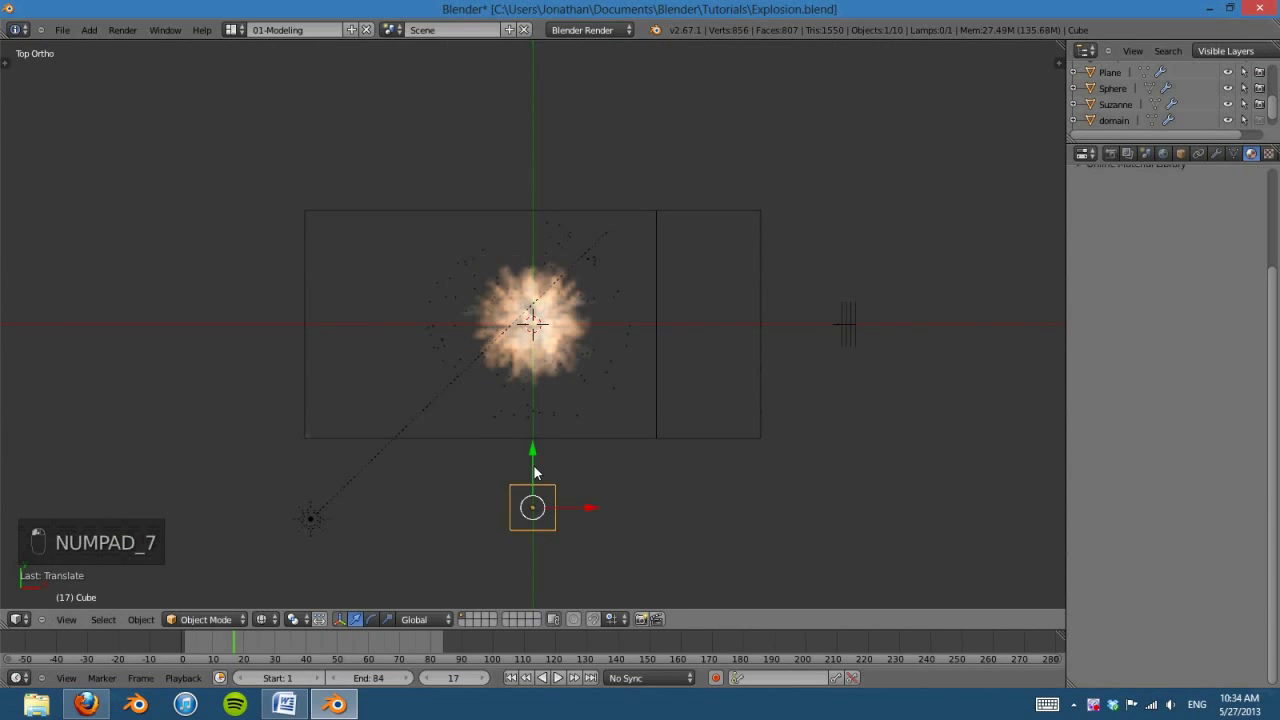
pyautogui.scroll(-4, 698, 492)
pyautogui.press('KP_0')
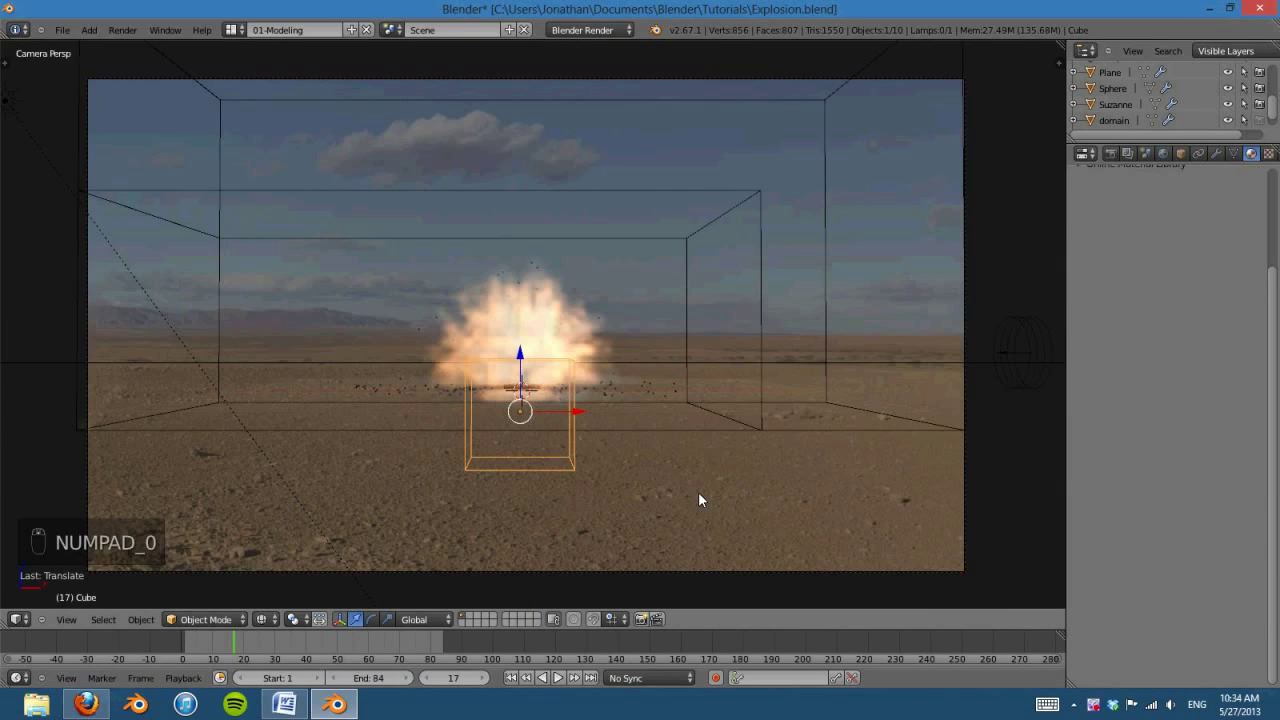
# Step: Render the current frame to check the shadow the cube casts on the ground plane
pyautogui.press('F12')
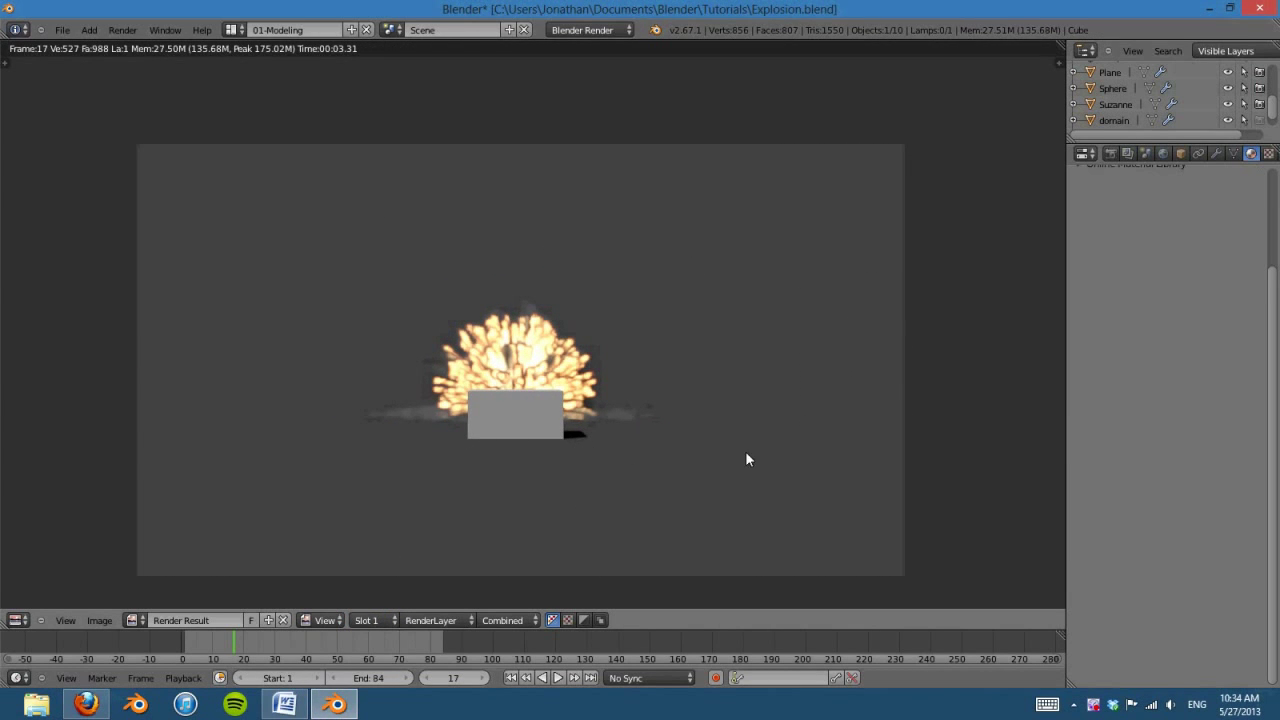
pyautogui.press('Escape')
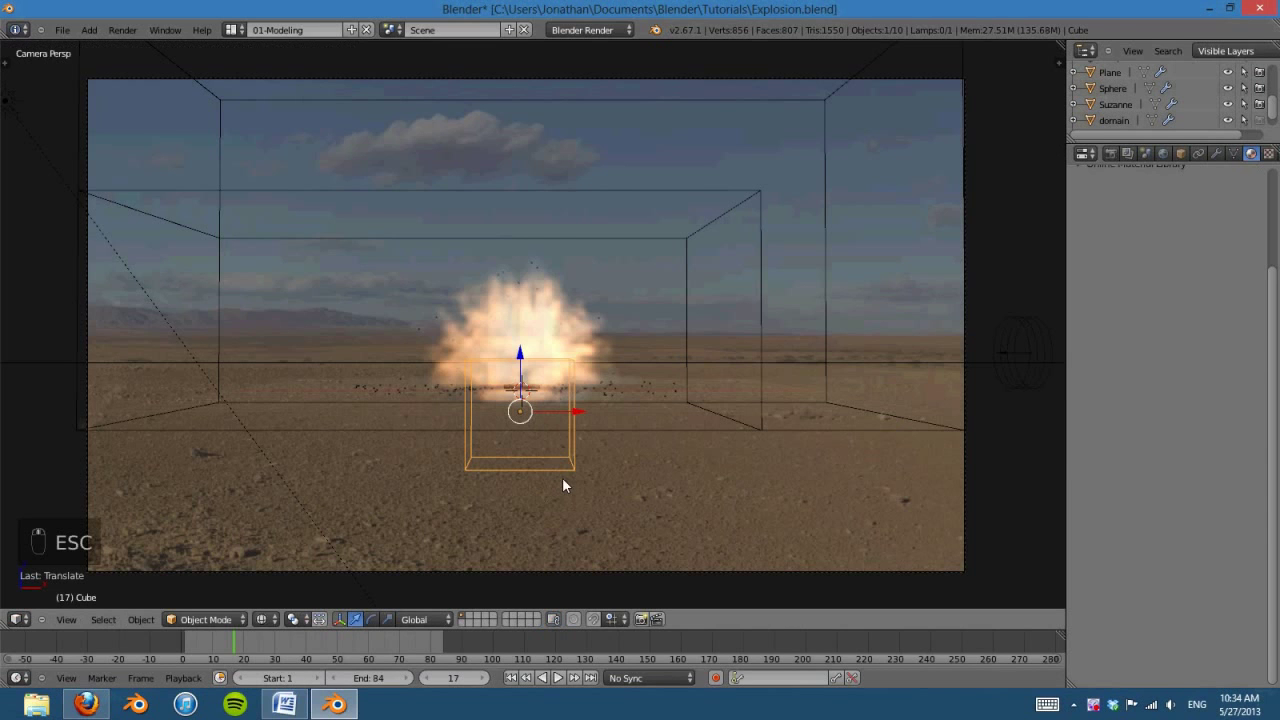
pyautogui.press('F11')
pyautogui.press('Escape')
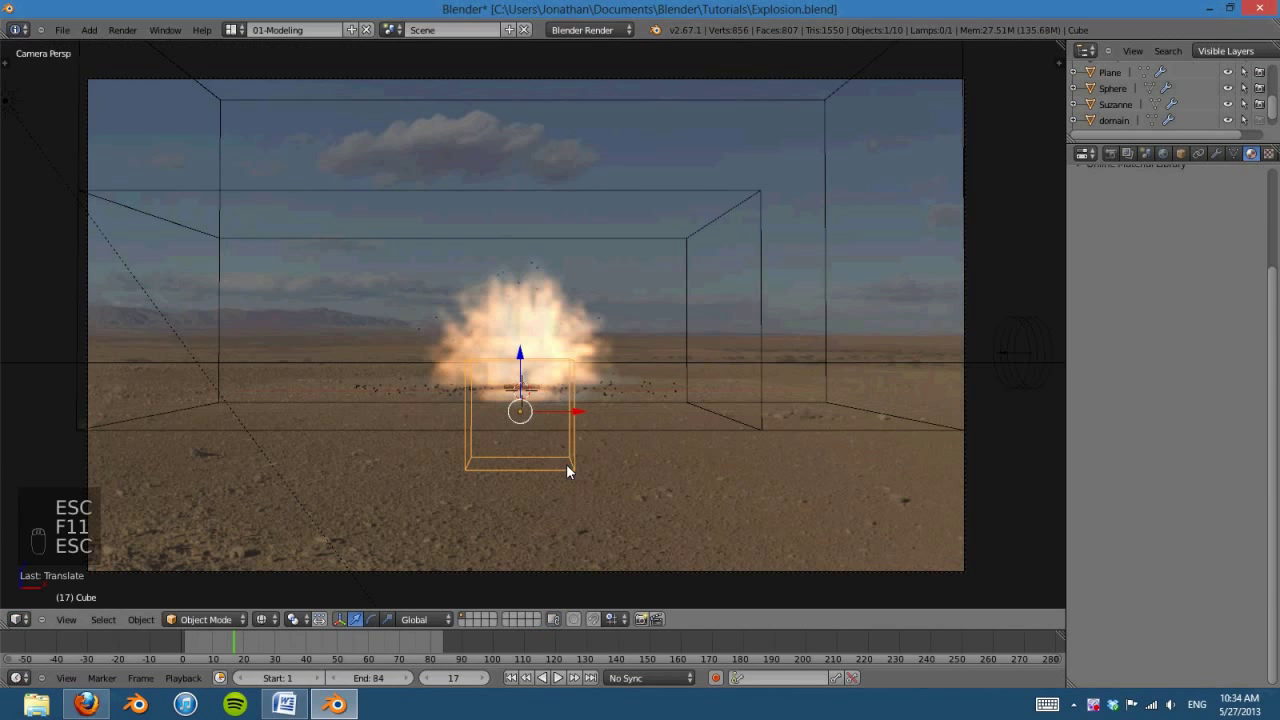
# Step: Delete the test cube and render the frame again without it
pyautogui.press('Delete')
pyautogui.click(565, 438)
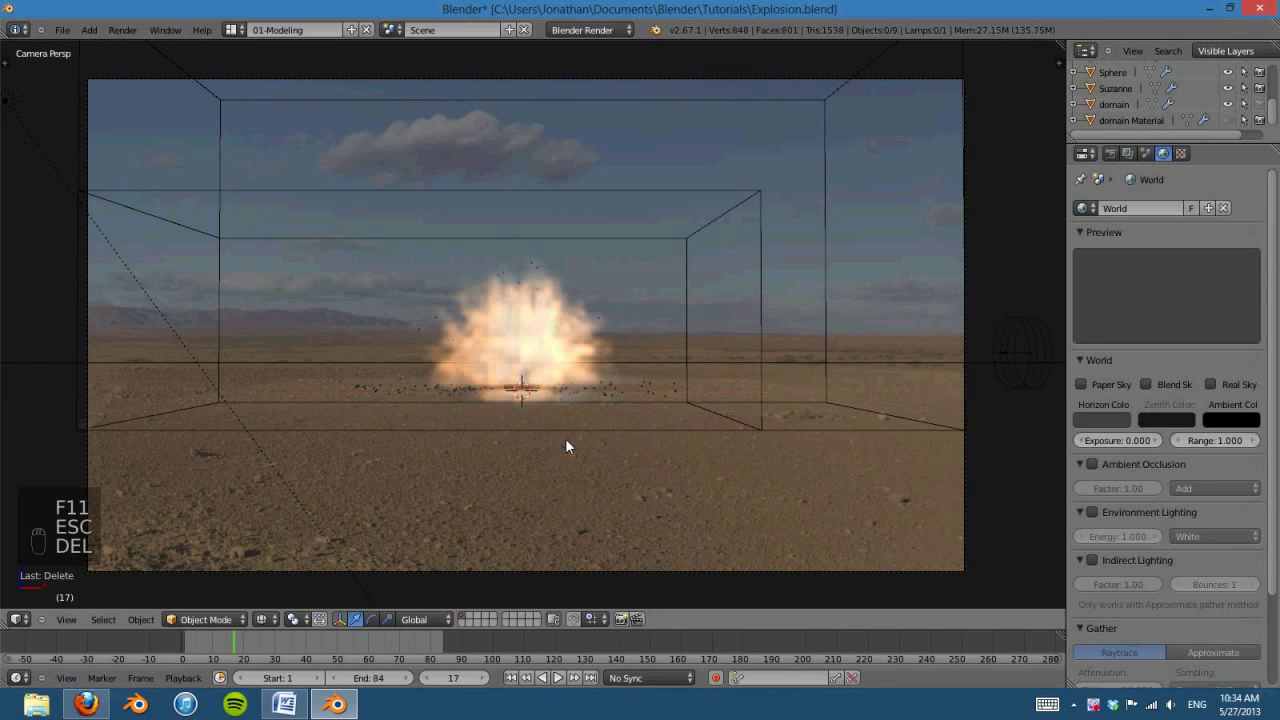
pyautogui.press('F11')
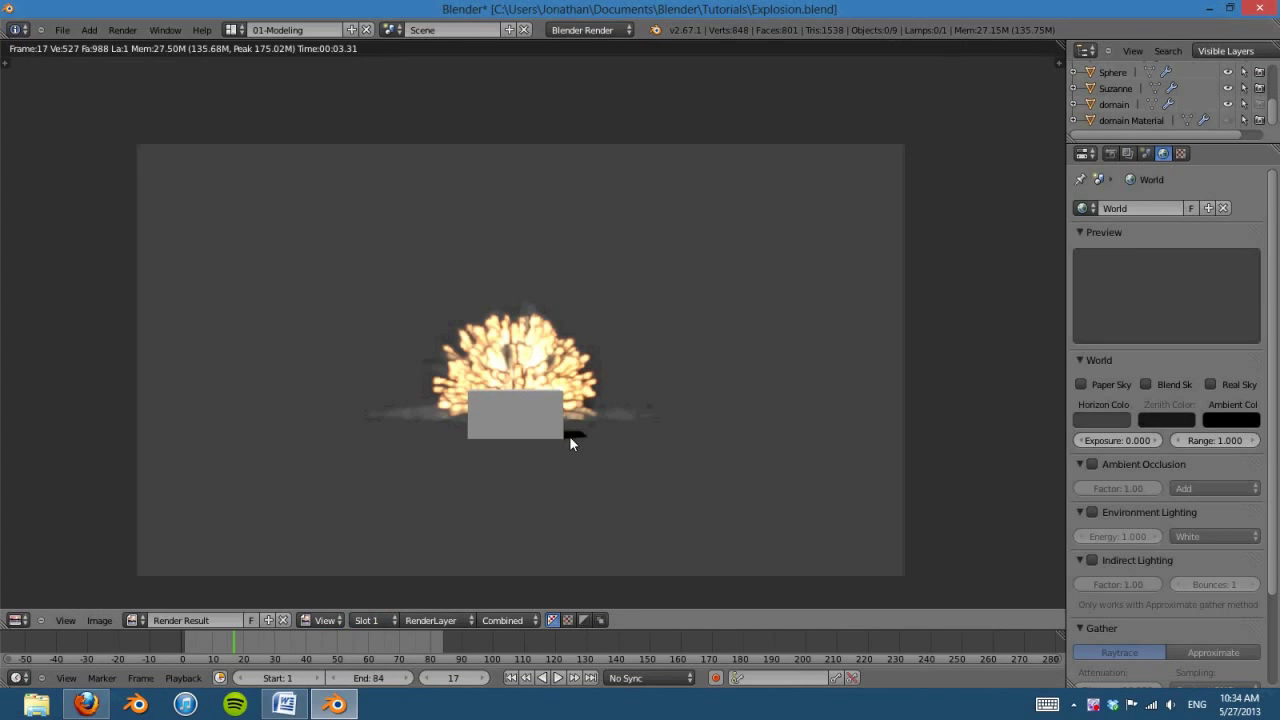
pyautogui.press('F12')
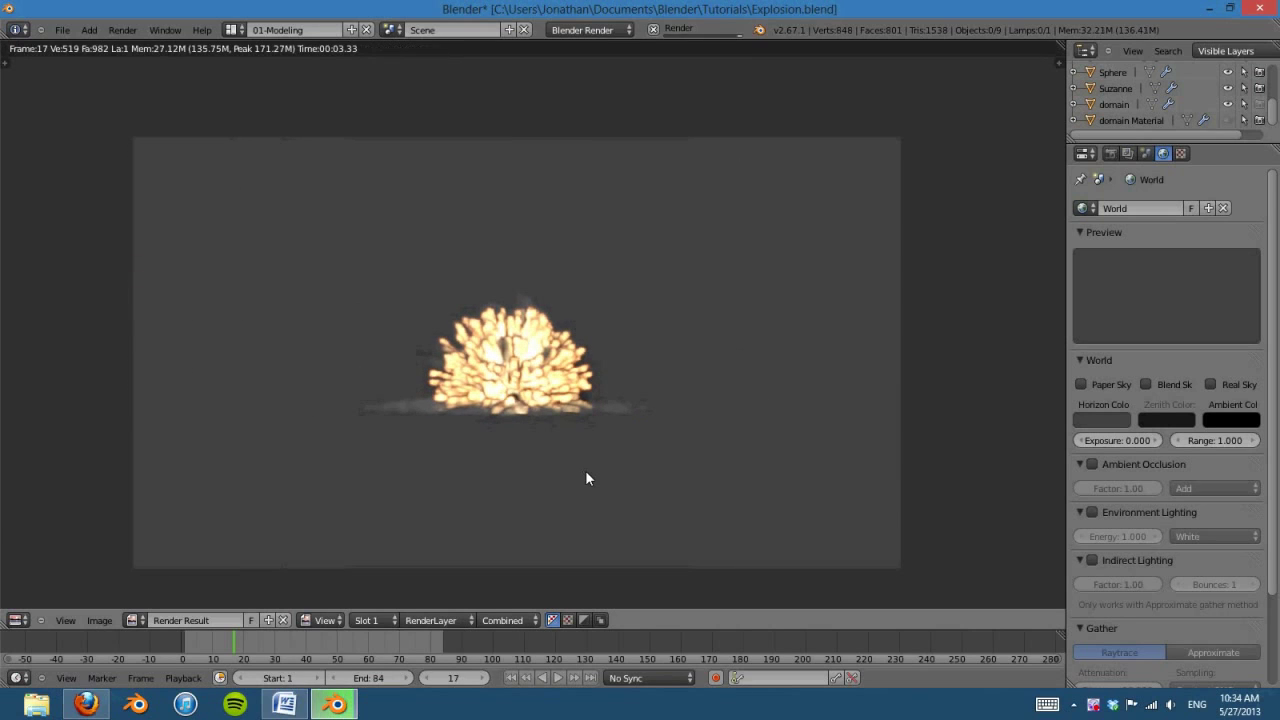
# Step: Exclude Sky from the render layer and re-render the frame to check the transparent background
pyautogui.click(1128, 153)
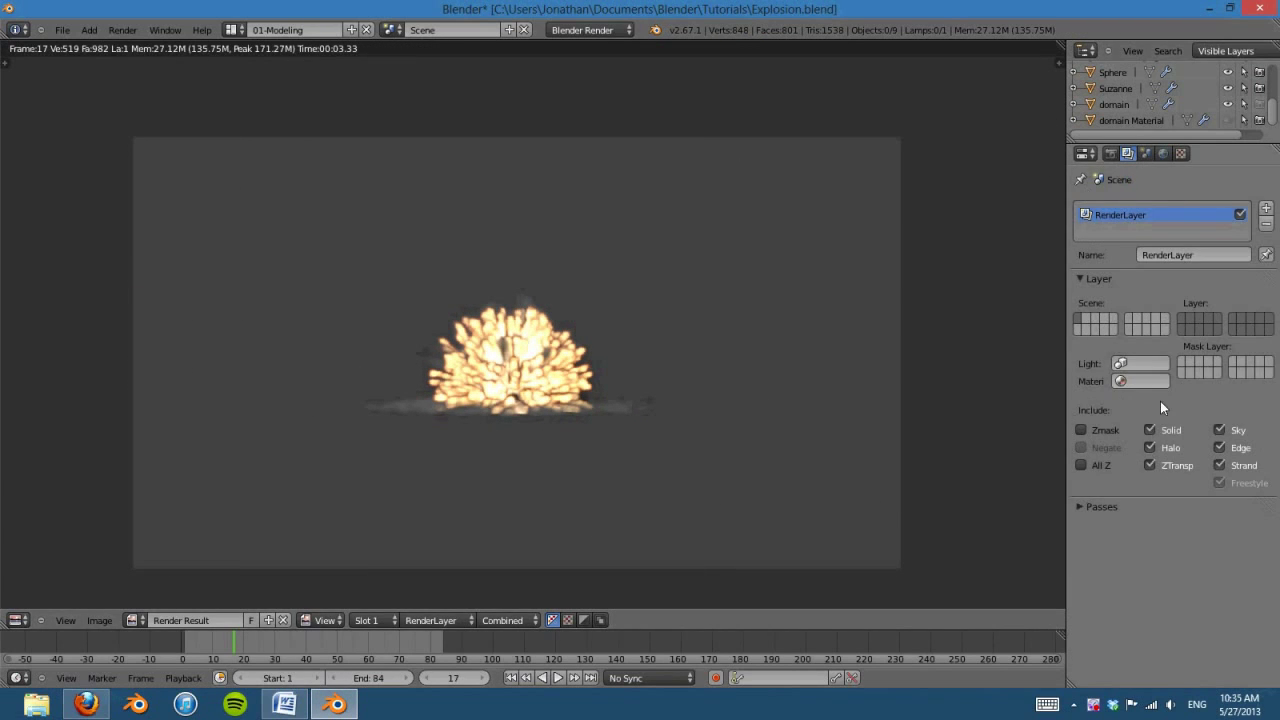
pyautogui.press('F12')
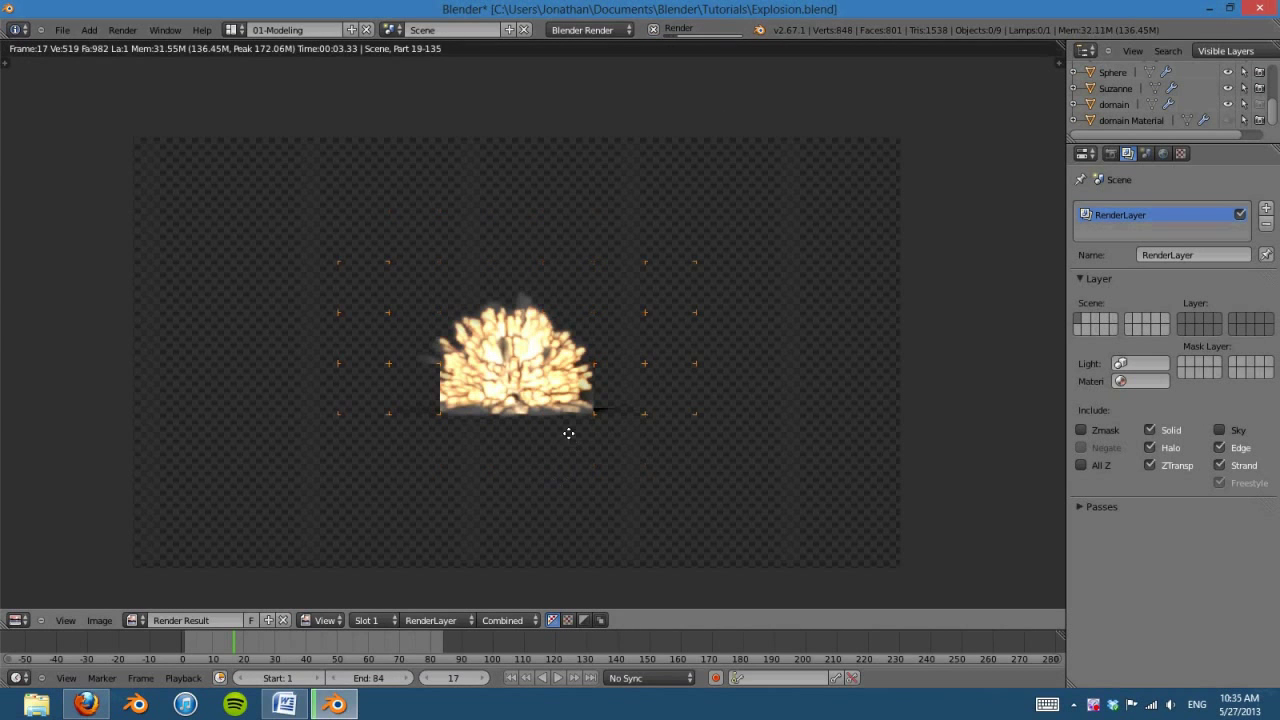
pyautogui.moveTo(568, 433); pyautogui.dragTo(569, 452, button='middle')
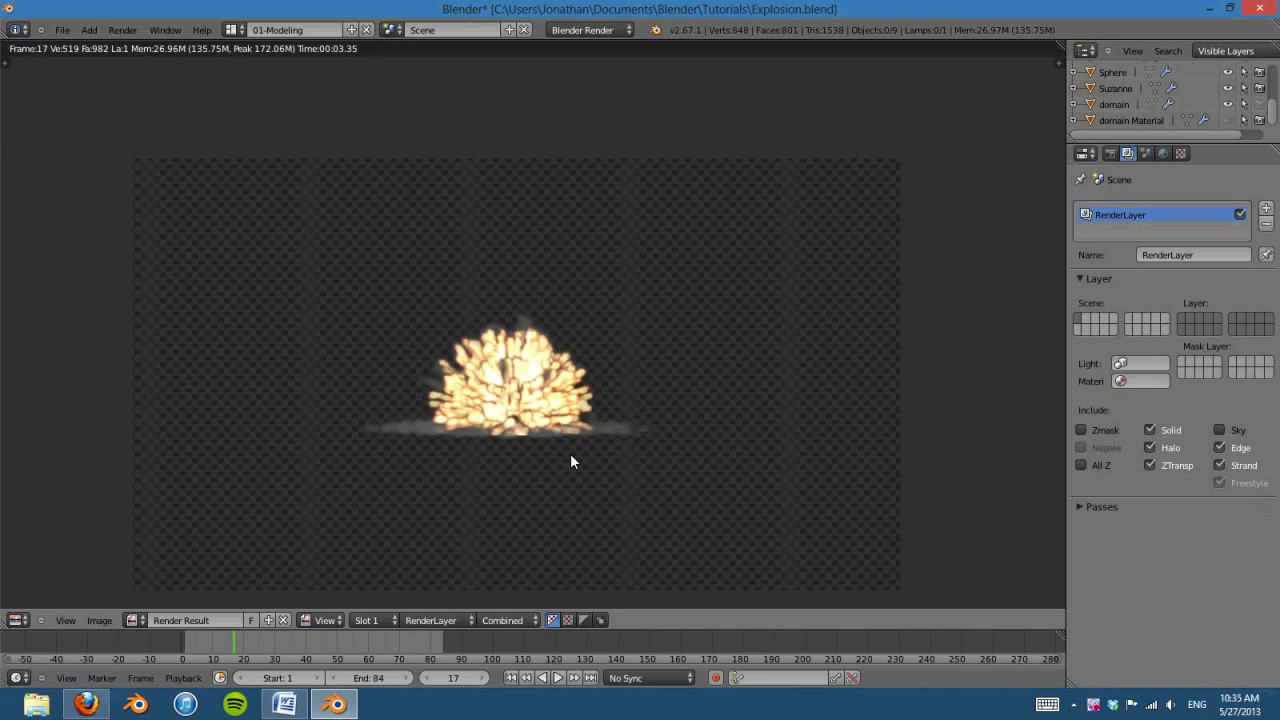
pyautogui.press('Escape')
# Step: In the top view, move the lamp farther out from the explosion and rotate it to aim at the blast
pyautogui.press('KP_7')
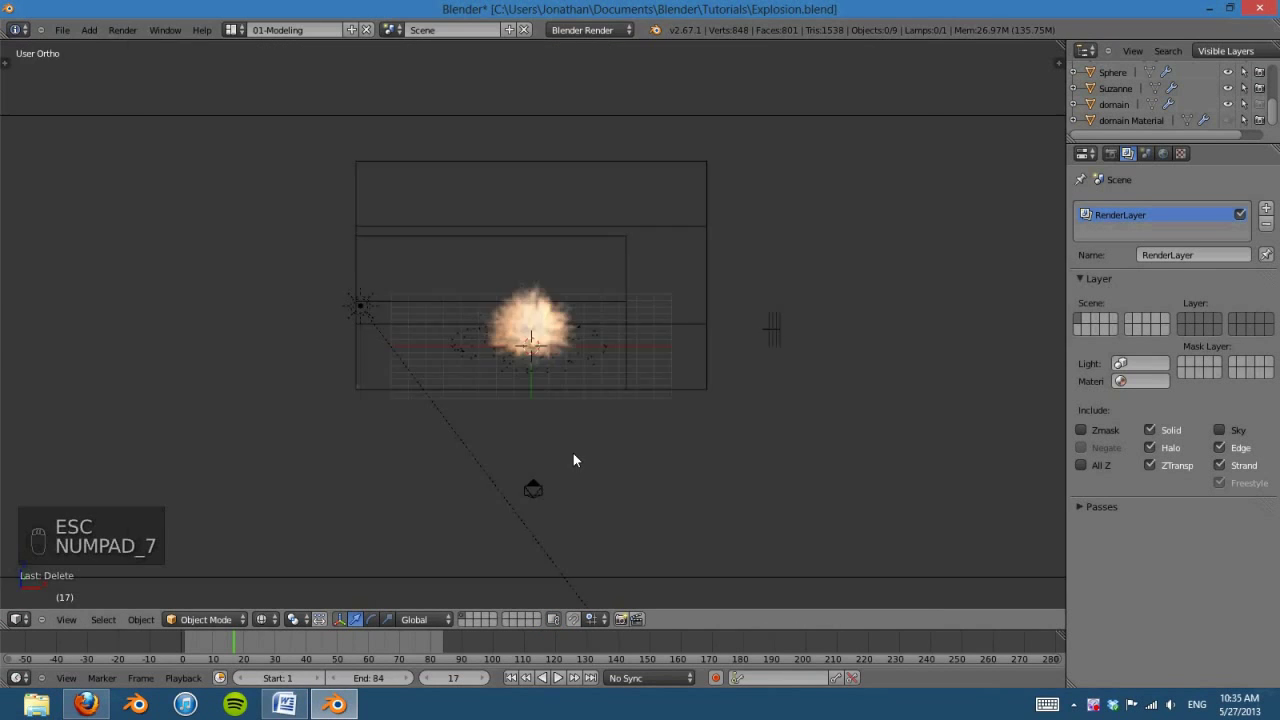
pyautogui.scroll(2, 486, 421)
pyautogui.rightClick(380, 462)
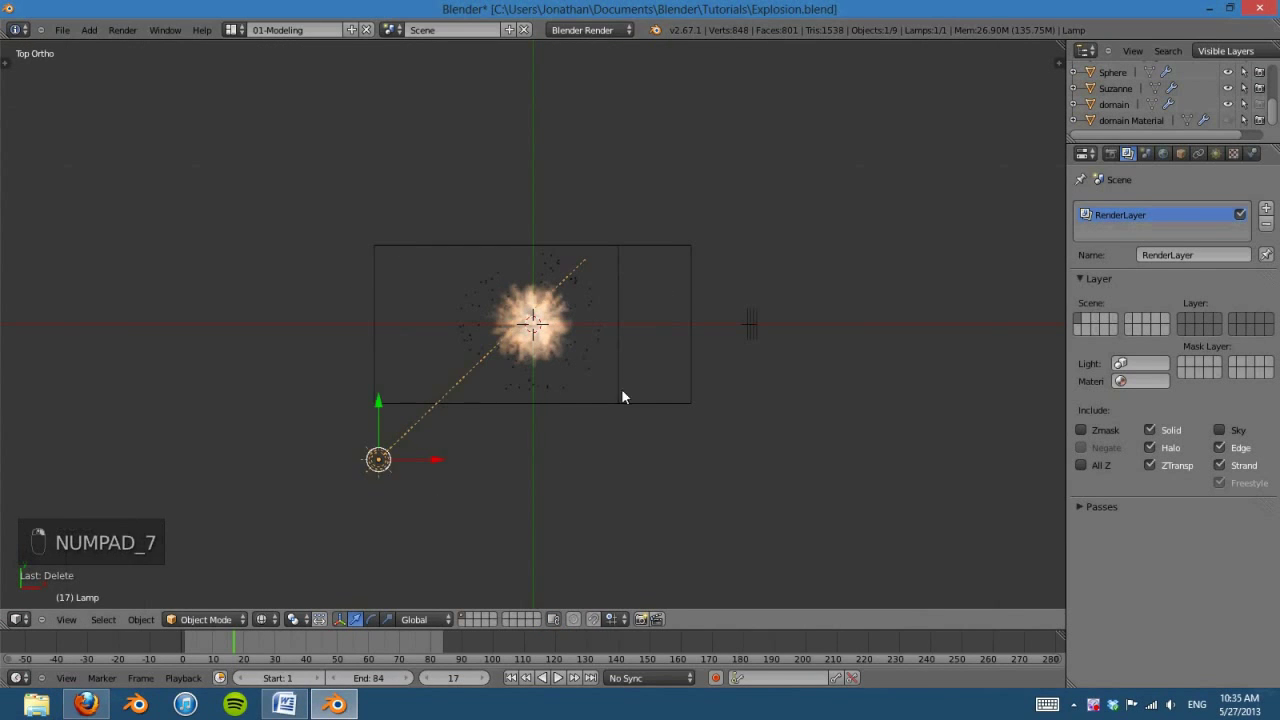
pyautogui.press('r')
pyautogui.click(632, 434)
pyautogui.press('g')
pyautogui.rightClick(650, 410)
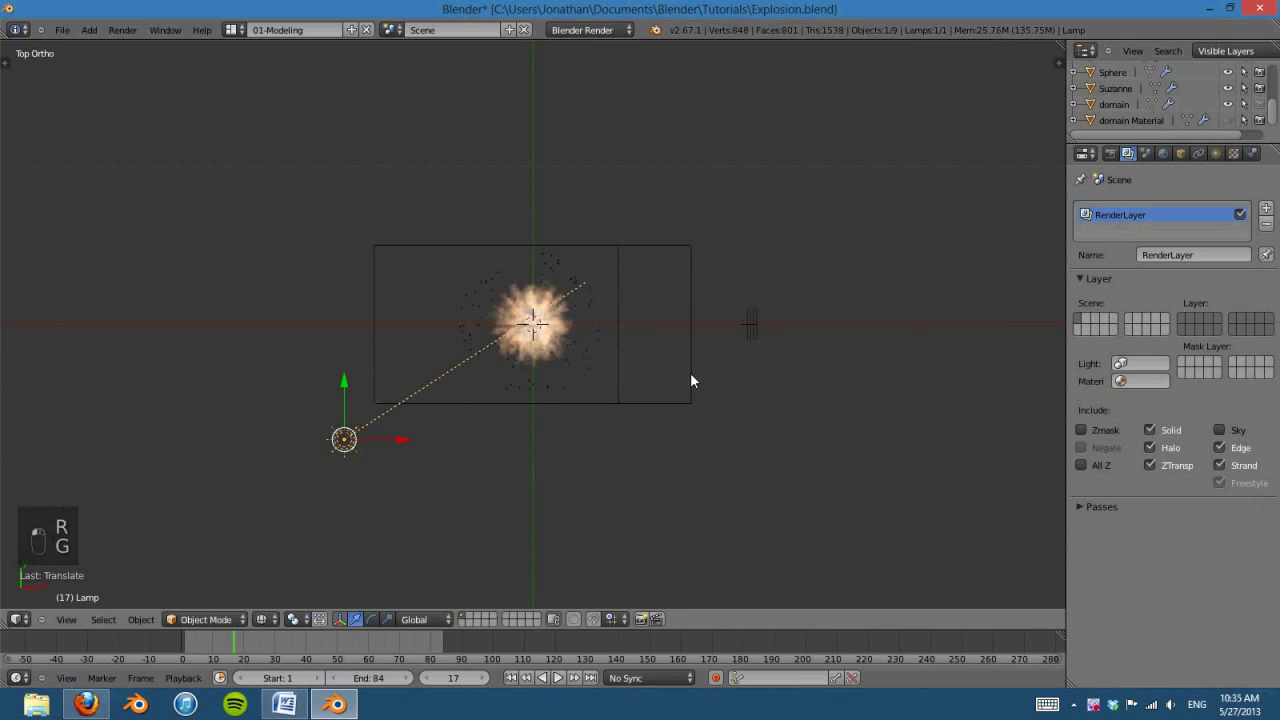
pyautogui.press('r')
pyautogui.click(698, 380)
pyautogui.scroll(2, 792, 355)
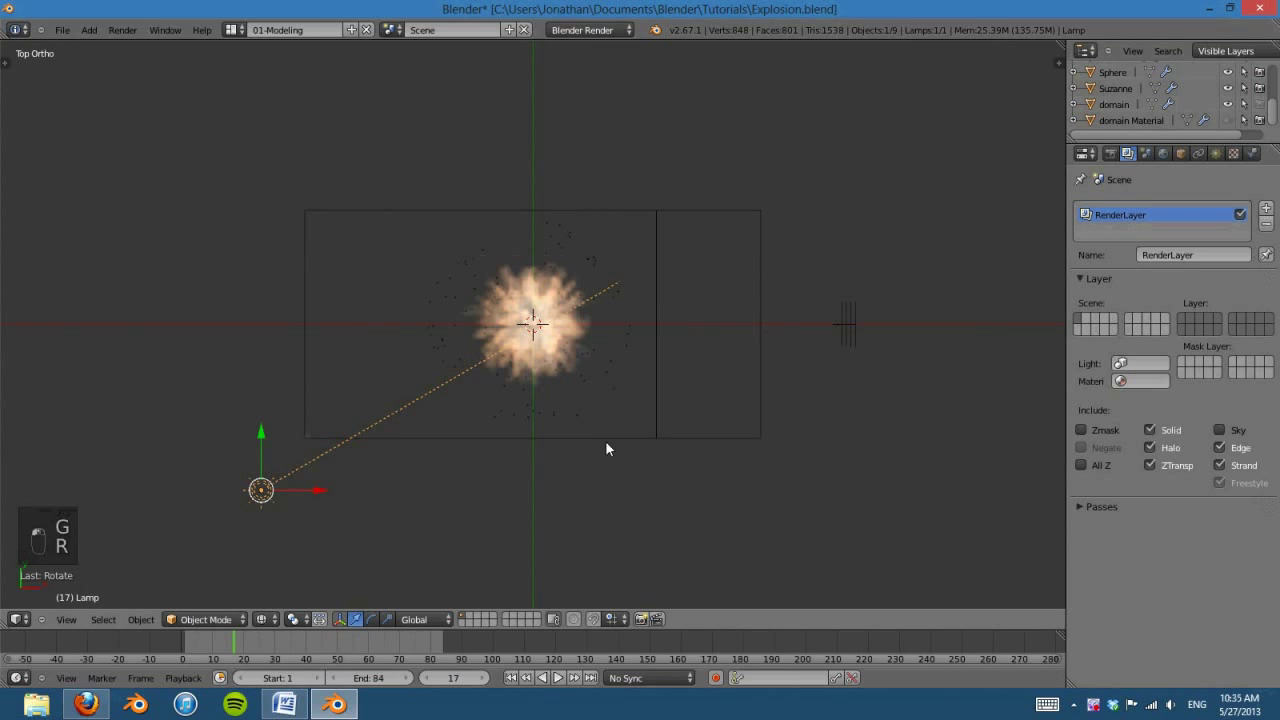
# Step: In the front view, lower the lamp slightly and rotate it to point at the explosion, checking the direction through the camera
pyautogui.press('KP_1')
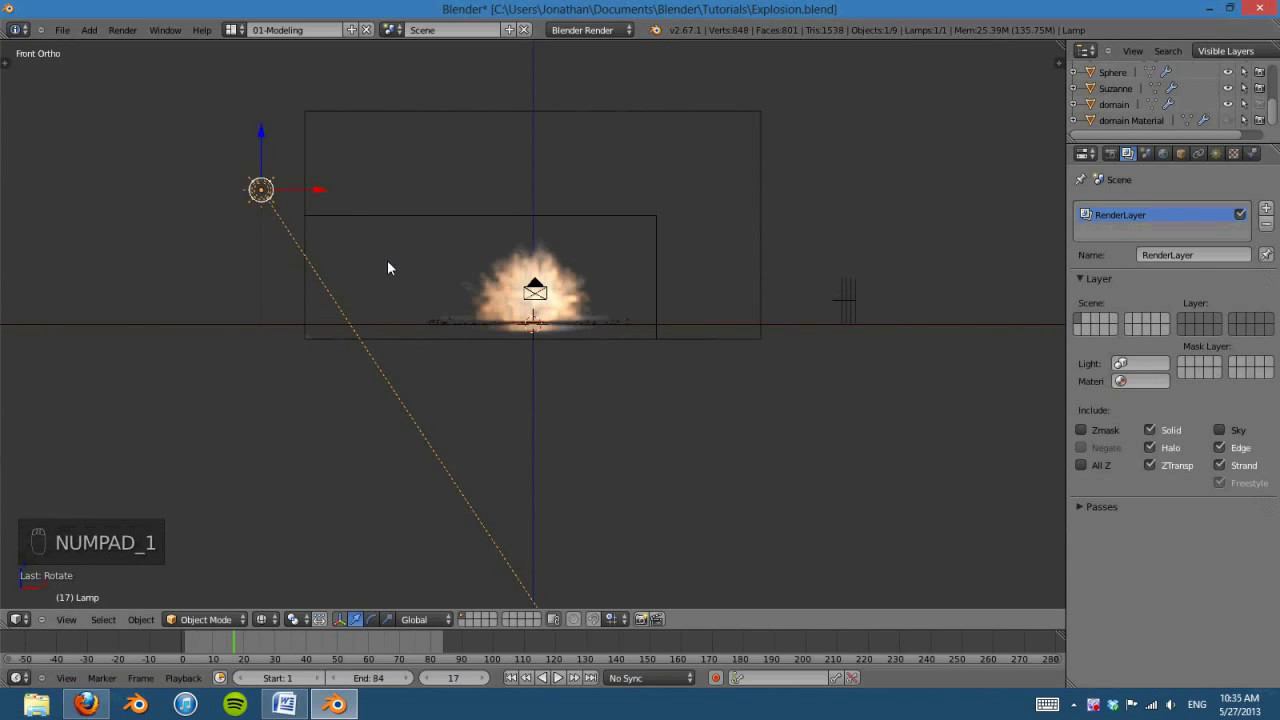
pyautogui.press('g')
pyautogui.click(536, 465)
pyautogui.press('r')
pyautogui.click(728, 277)
pyautogui.press('r')
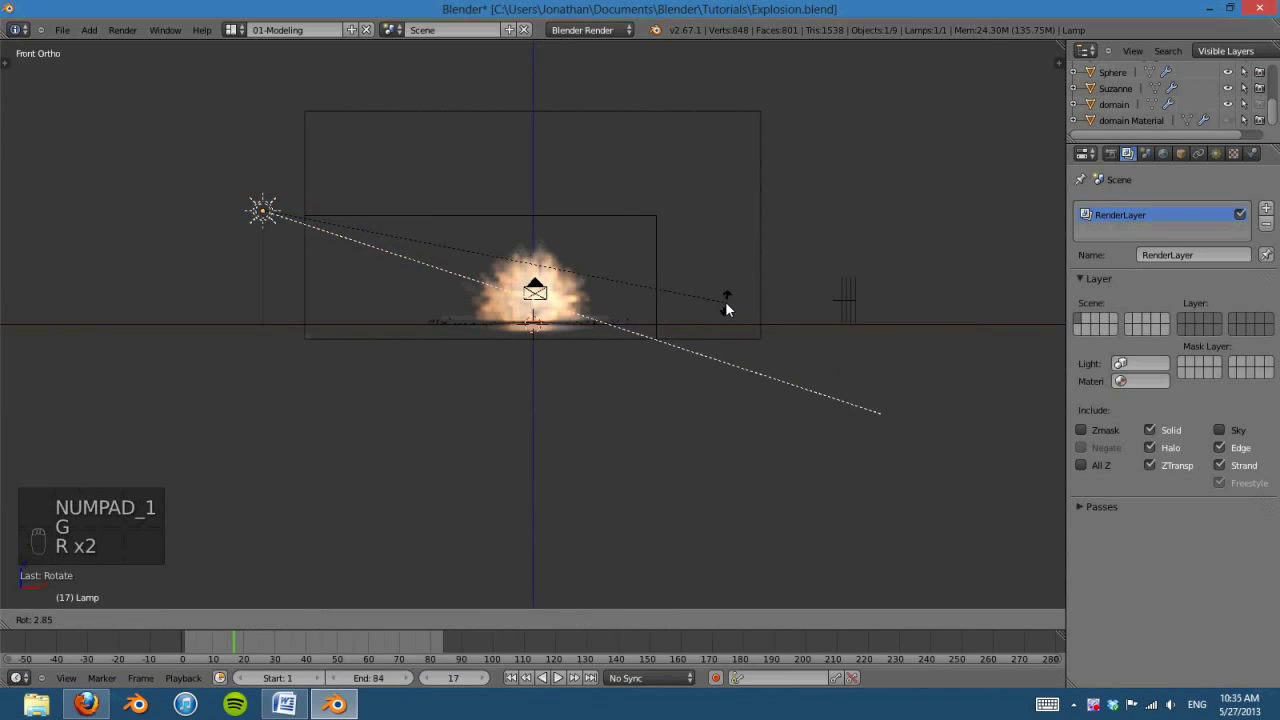
pyautogui.click(724, 303)
pyautogui.press('KP_0')
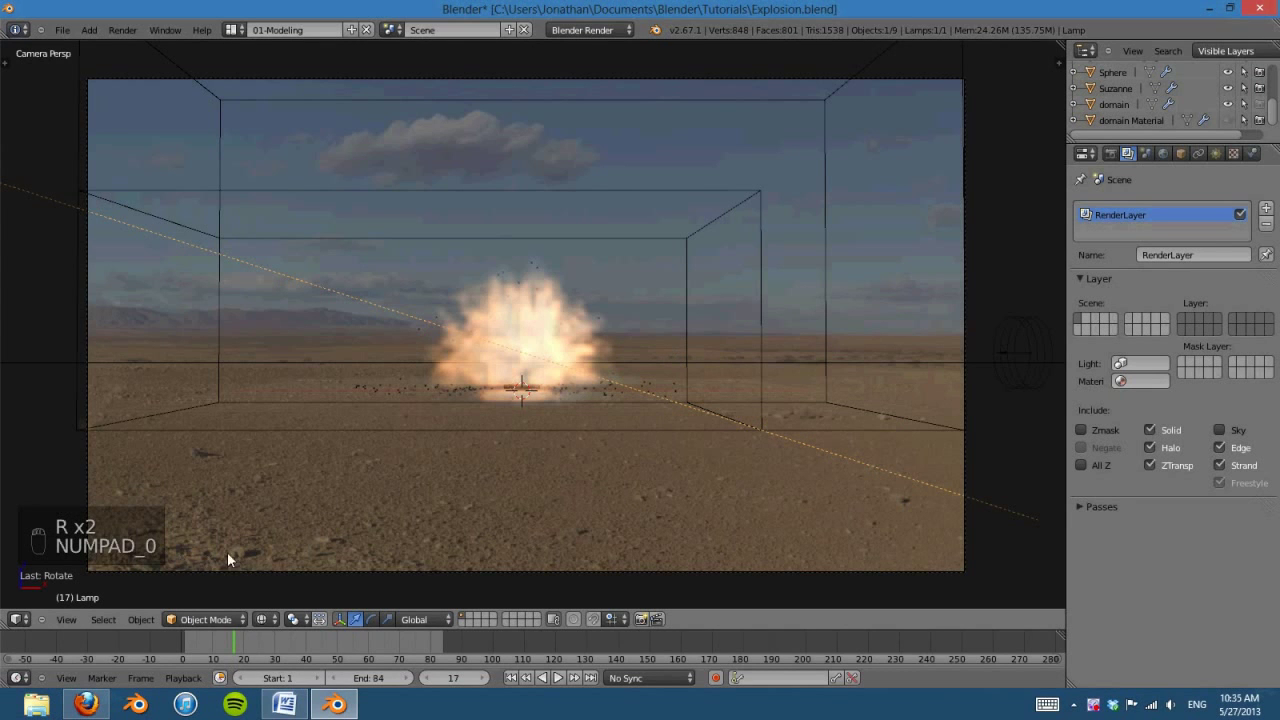
# Step: In the top view, rotate the lamp and reposition it along Y so its beam passes through the blast centre
pyautogui.press('KP_7')
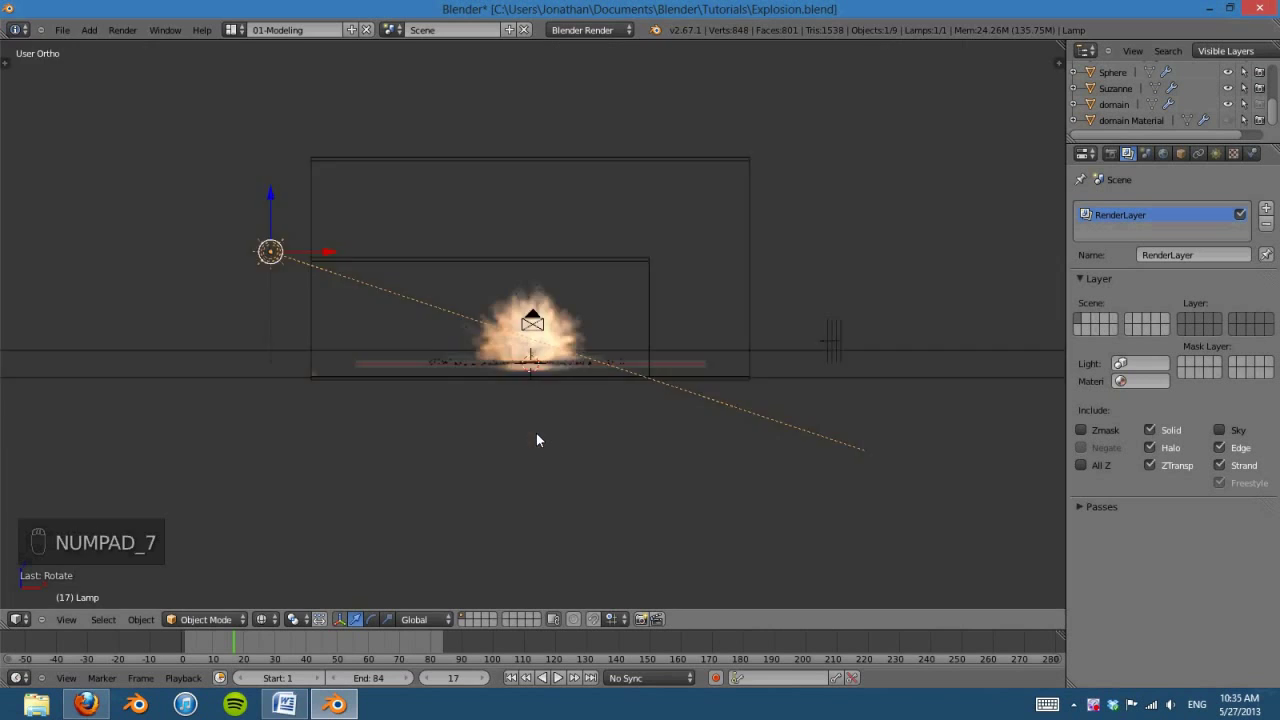
pyautogui.press('r')
pyautogui.click(632, 280)
pyautogui.press('g')
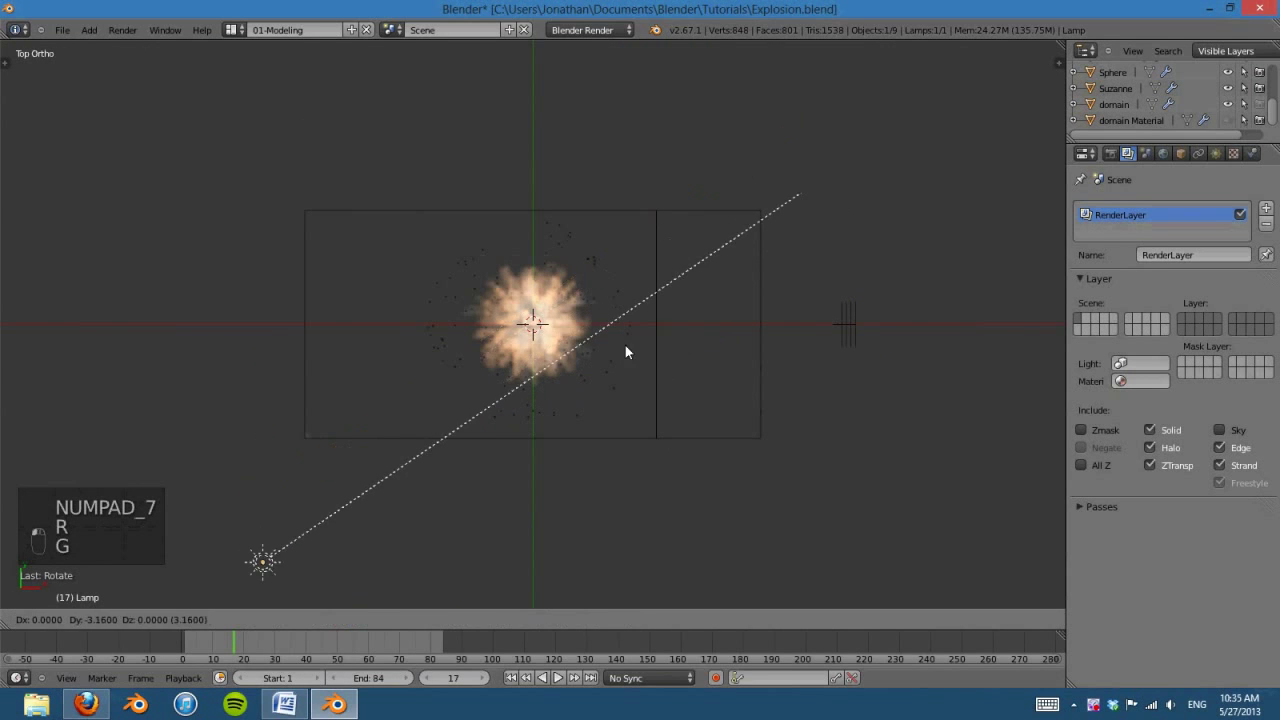
pyautogui.click(628, 348)
# Step: Duplicate the lamp, place the copy on the opposite side of the explosion and rotate it toward the blast
pyautogui.moveTo(628, 348); pyautogui.dragTo(580, 335, button='middle')
pyautogui.press('KP_7')
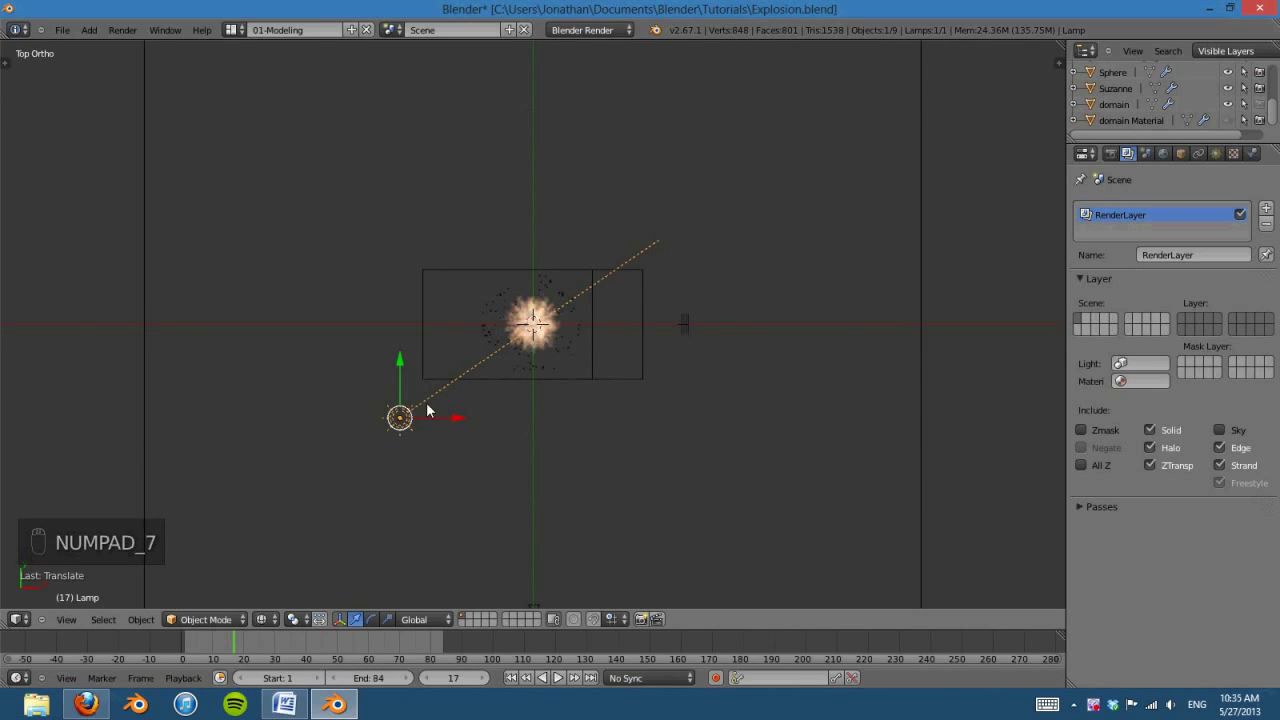
pyautogui.hotkey('shift', 'd')
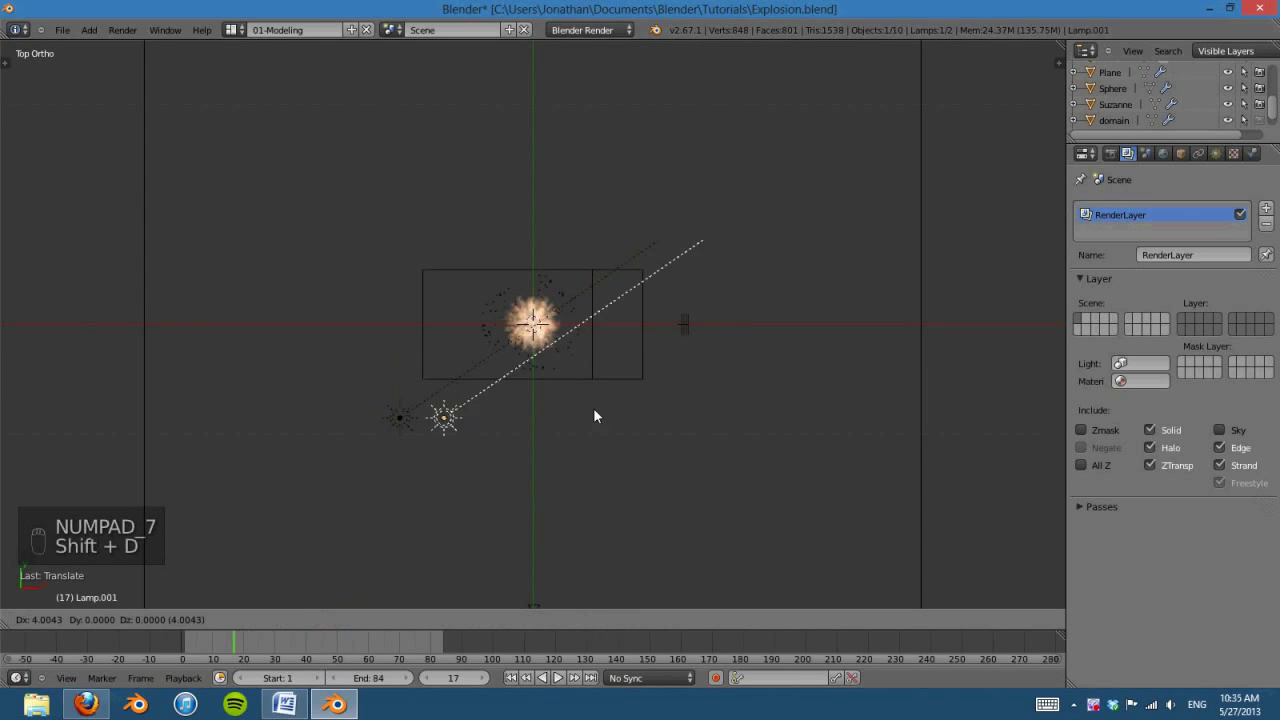
pyautogui.click(835, 356)
pyautogui.press('r')
pyautogui.click(669, 350)
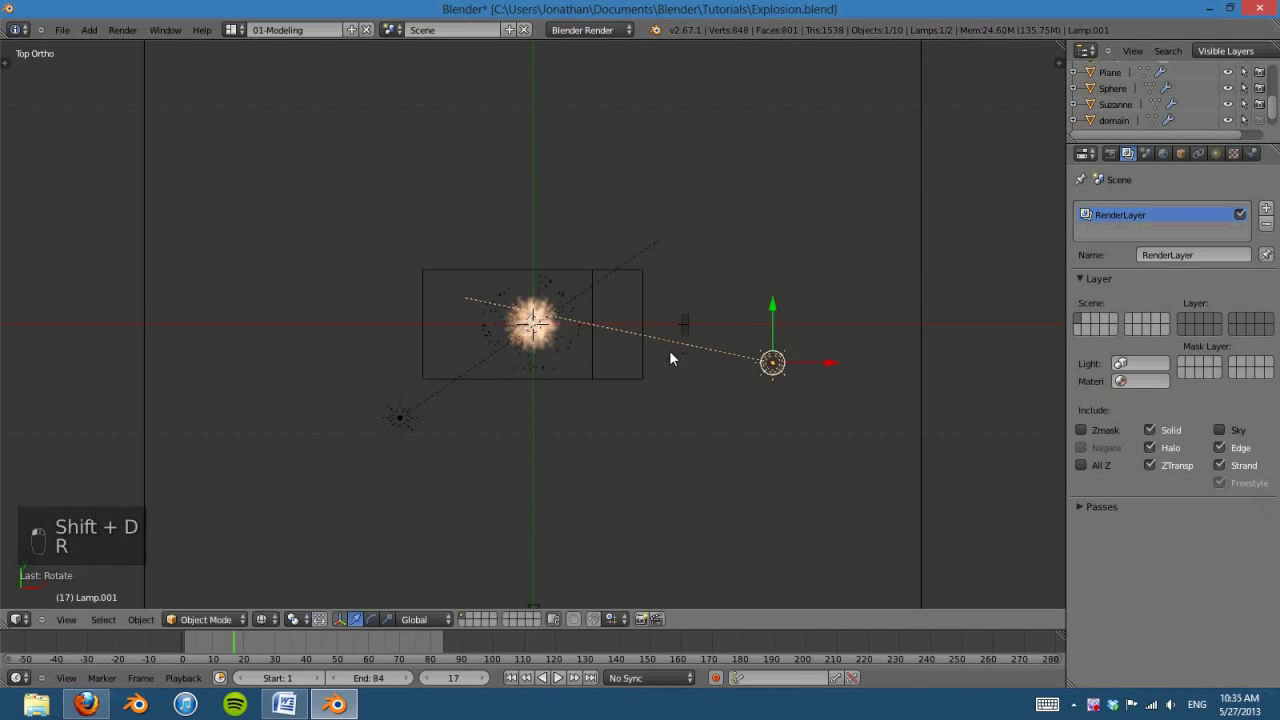
# Step: Move the duplicate lamp slightly farther from the explosion and re-aim it at the blast centre
pyautogui.press('g')
pyautogui.click(820, 345)
pyautogui.press('r')
pyautogui.press('g')
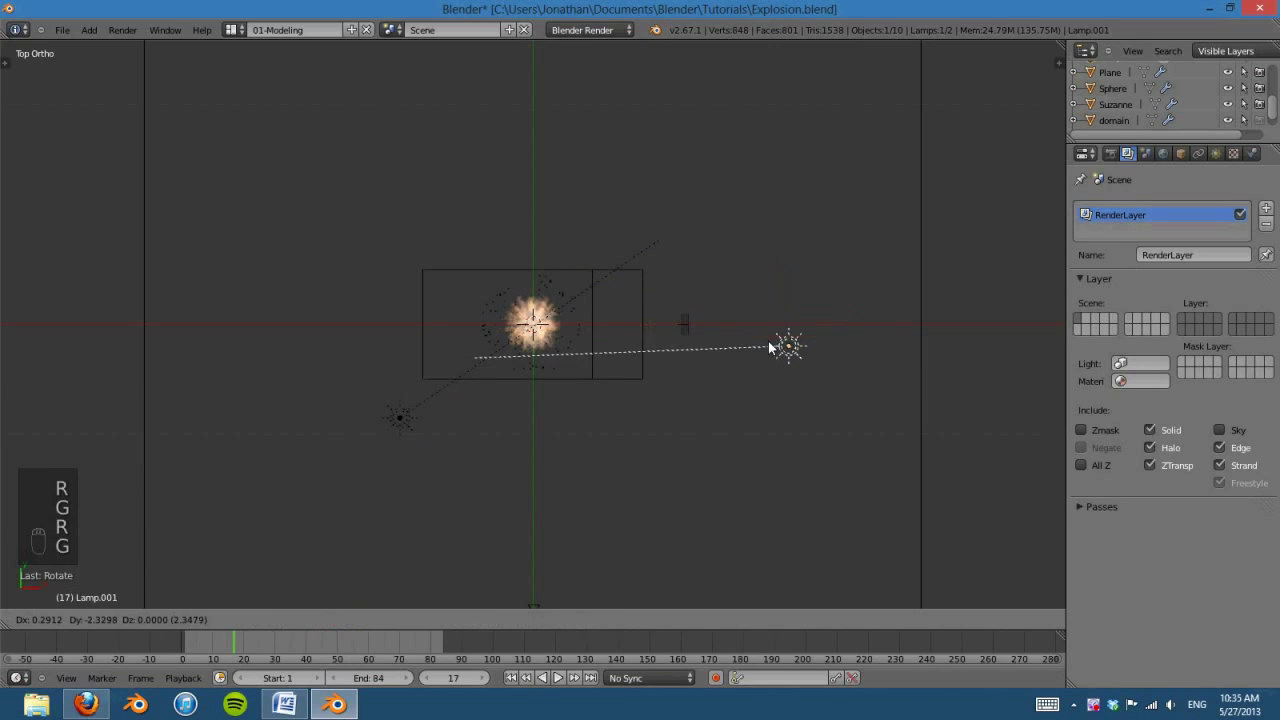
pyautogui.press('r')
pyautogui.click(778, 280)
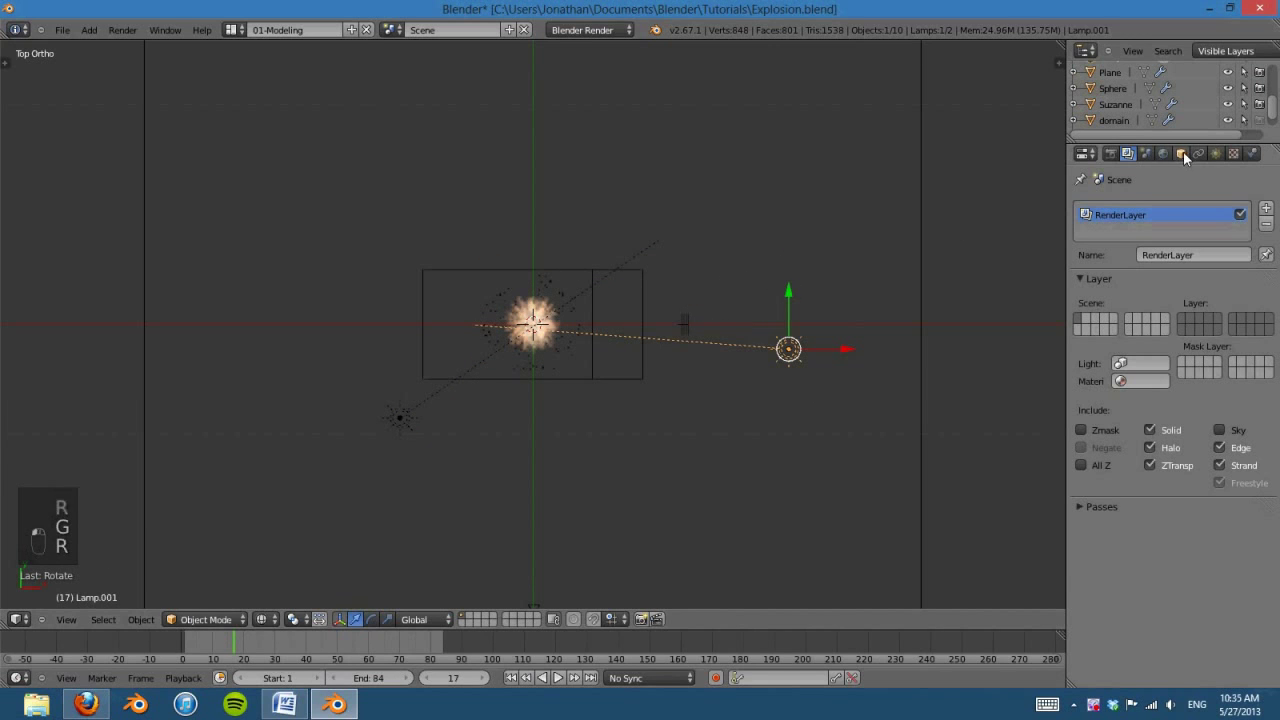
# Step: Set the duplicate lamp's energy to 0.25 and the original lamp's energy to 1.5
pyautogui.click(1216, 153)
pyautogui.click(1113, 421)
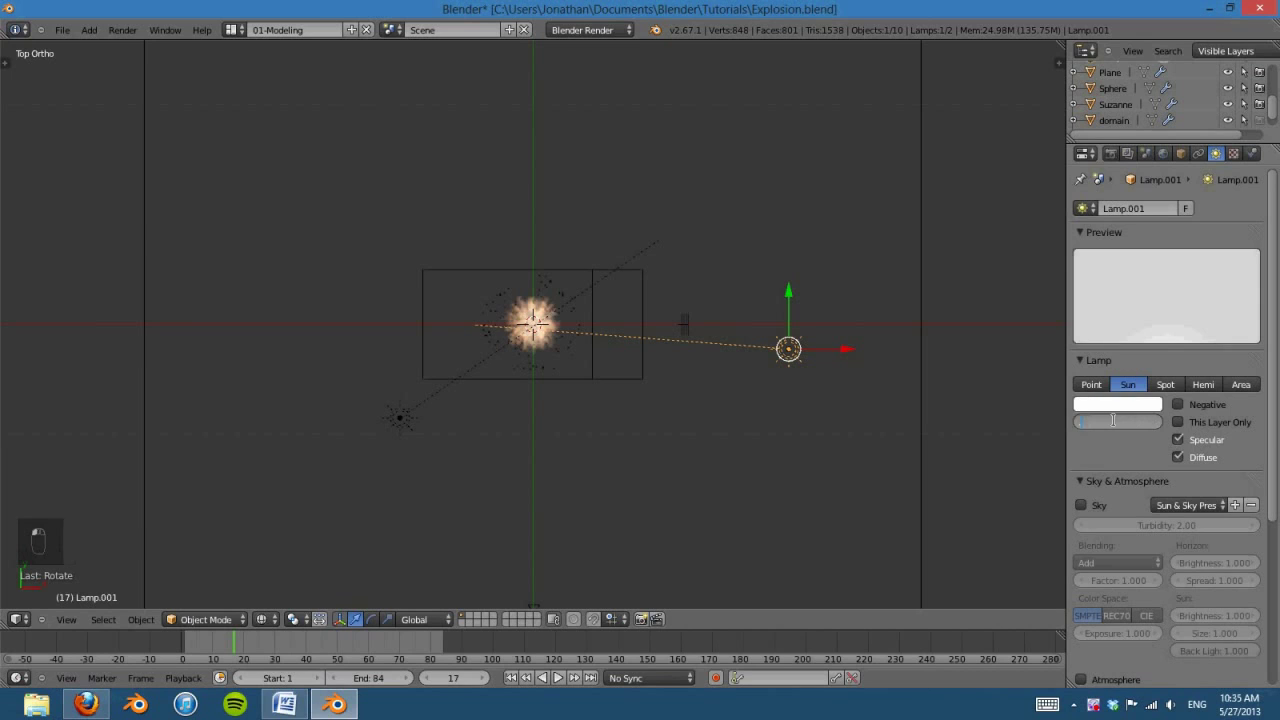
pyautogui.rightClick(394, 420)
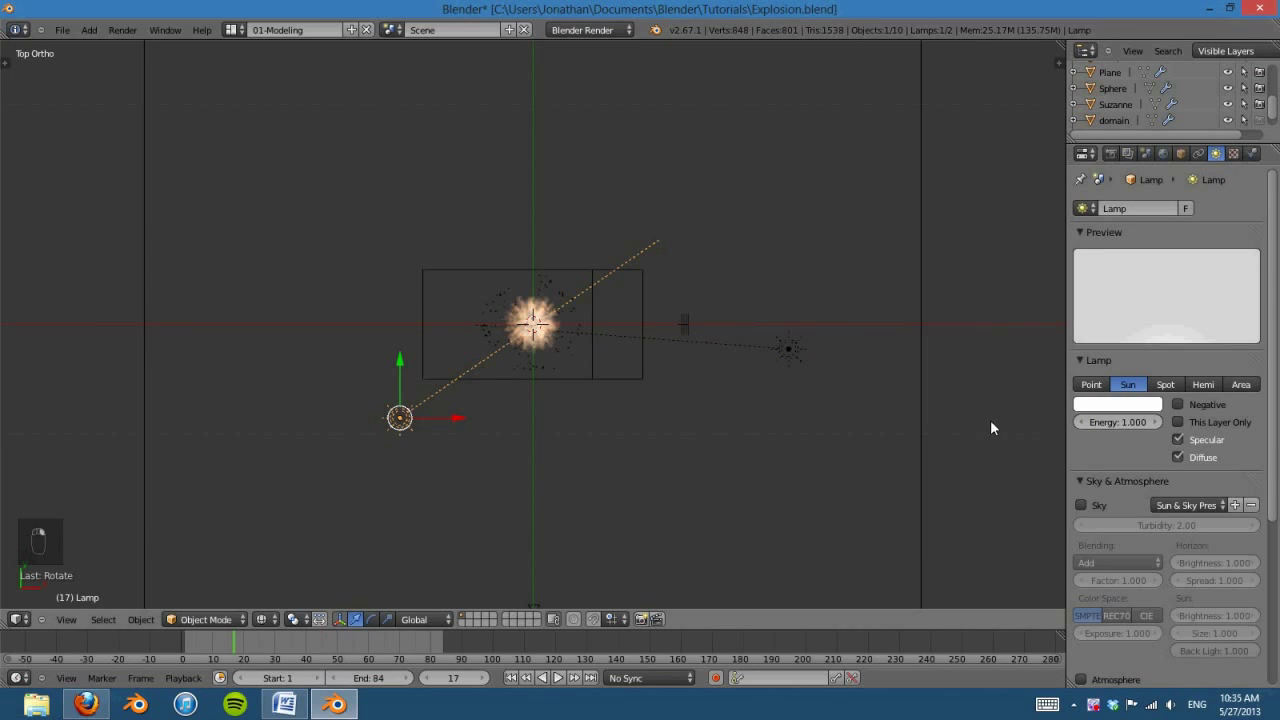
pyautogui.click(1112, 421)
pyautogui.write('1.5')
pyautogui.press('Return')
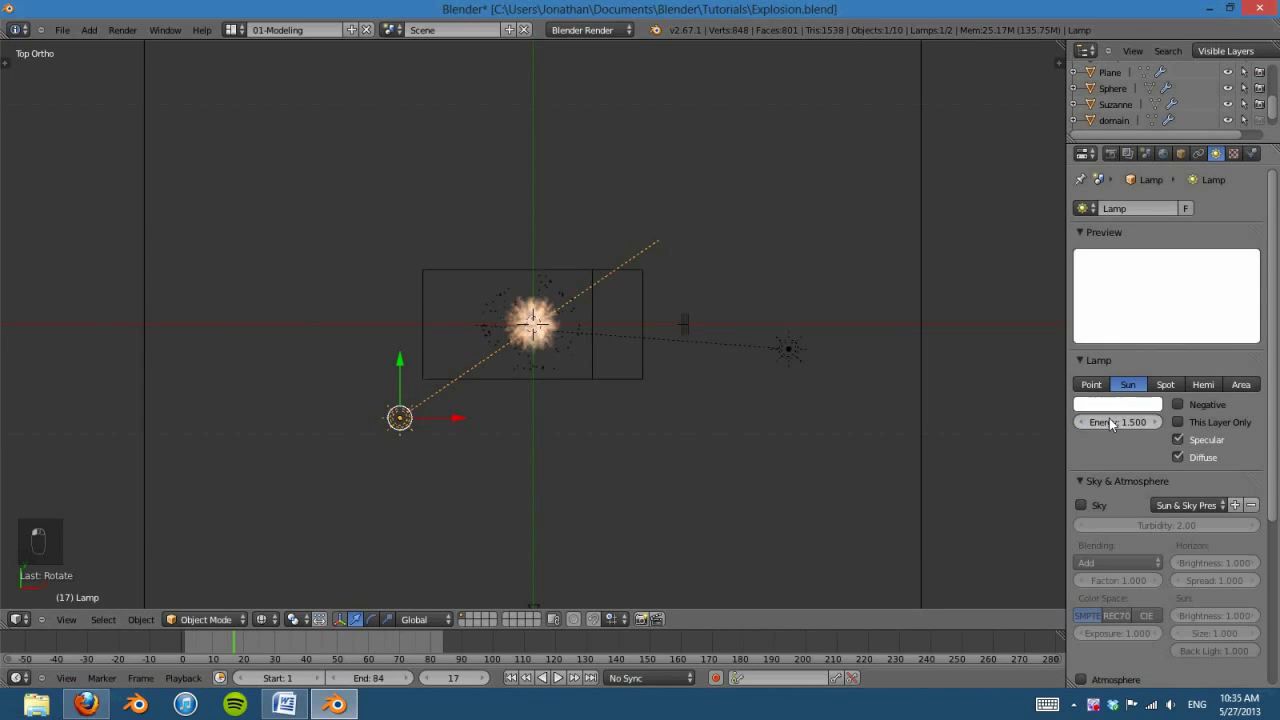
# Step: In the front view, rotate the duplicate lamp until it shines nearly horizontally and lower it to the explosion's height
pyautogui.rightClick(783, 352)
pyautogui.press('KP_1')
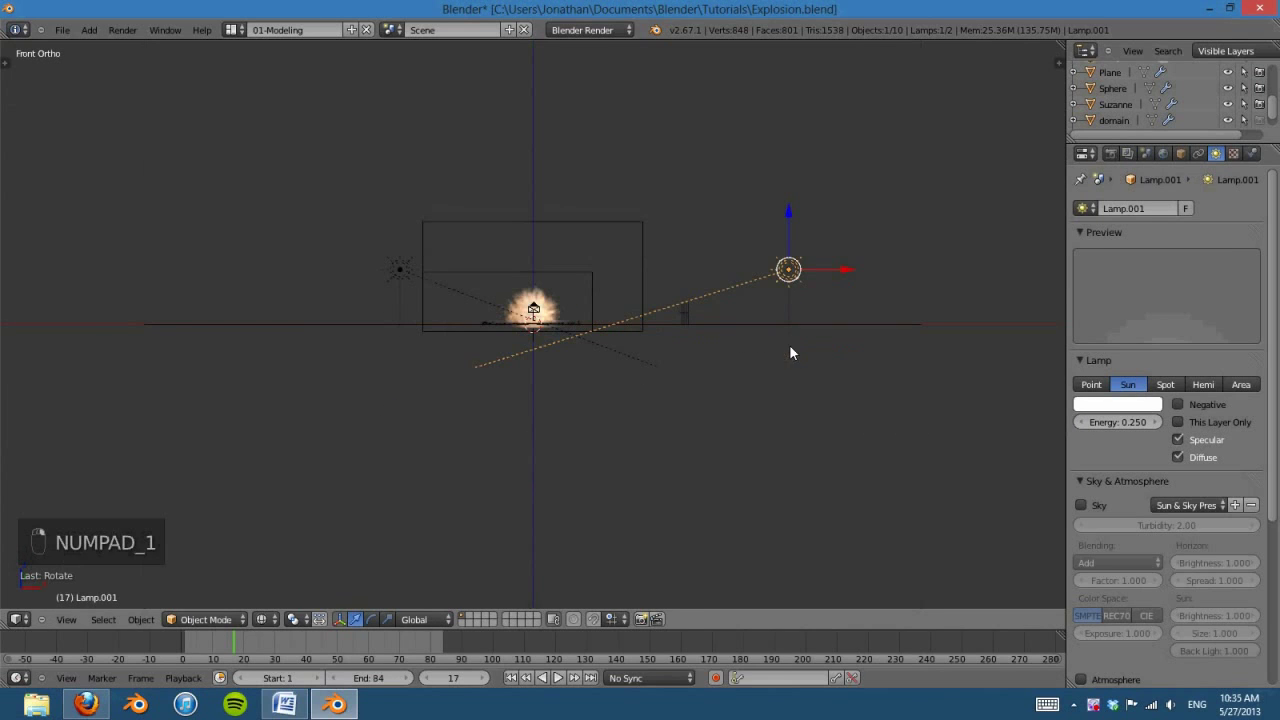
pyautogui.press('r')
pyautogui.click(738, 351)
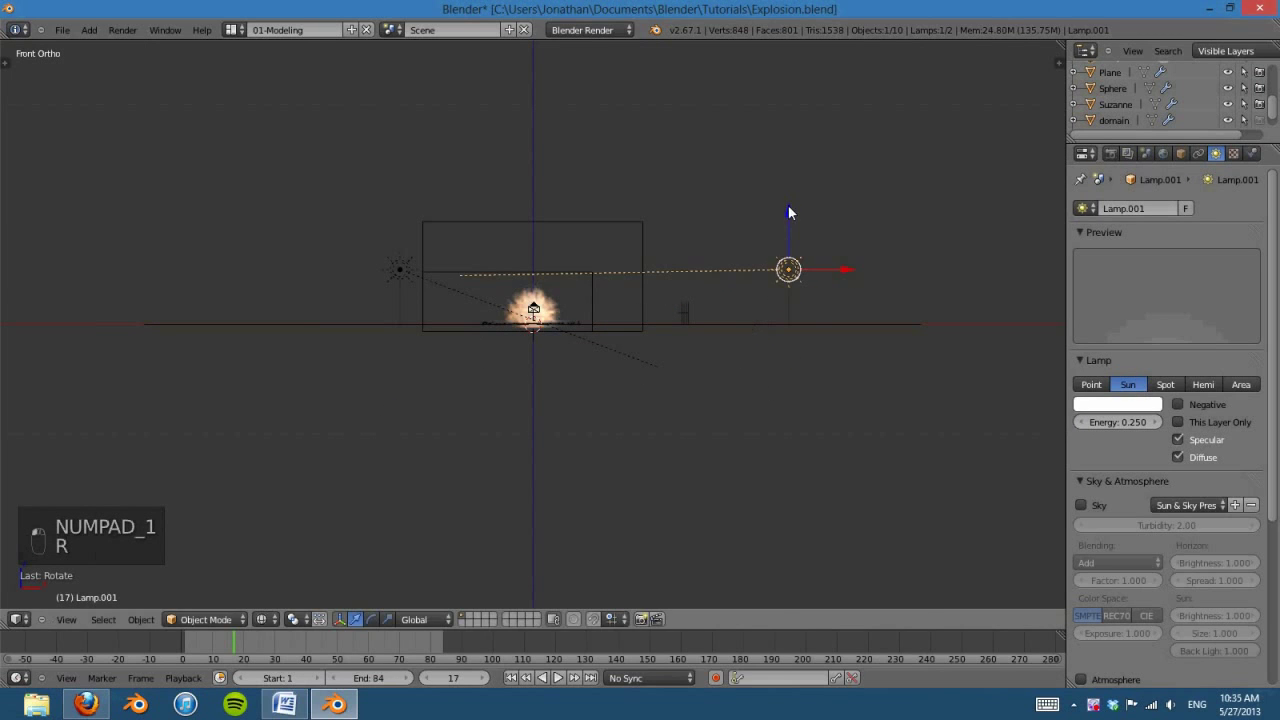
pyautogui.moveTo(788, 205); pyautogui.dragTo(789, 247)
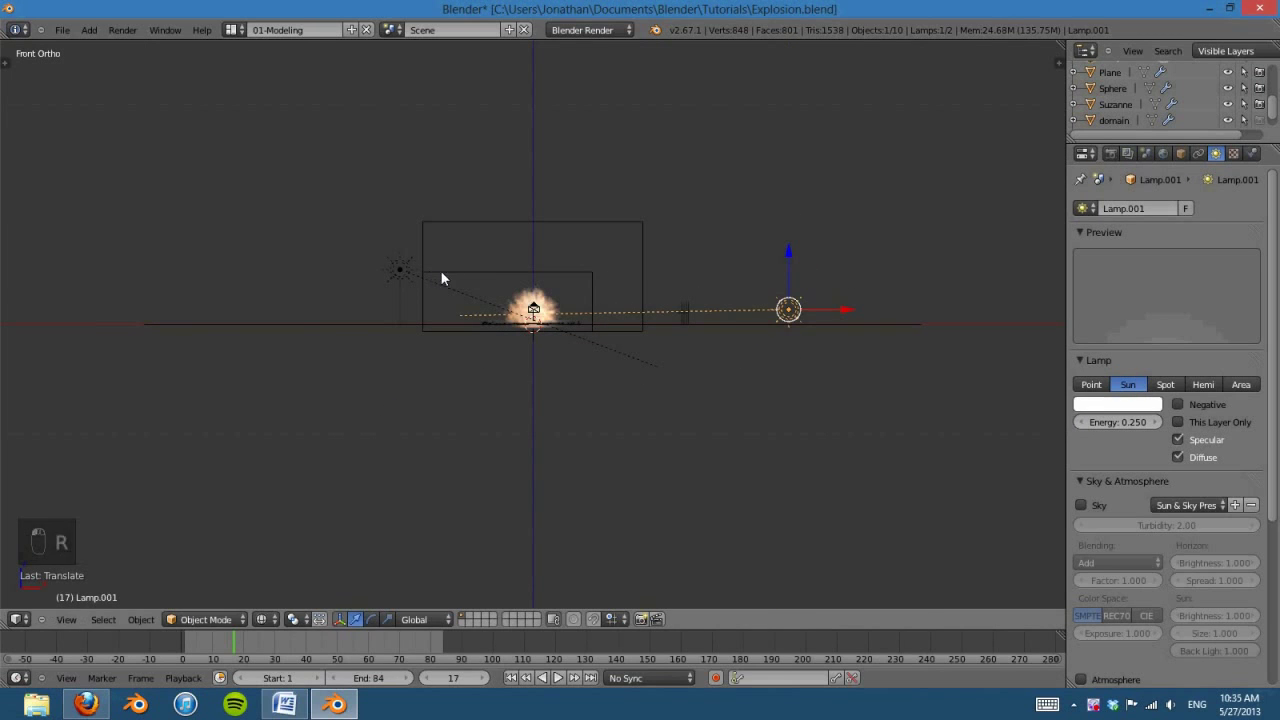
# Step: Render the current frame from the camera to check the lighting from both lamps, and close the render
pyautogui.press('KP_0')
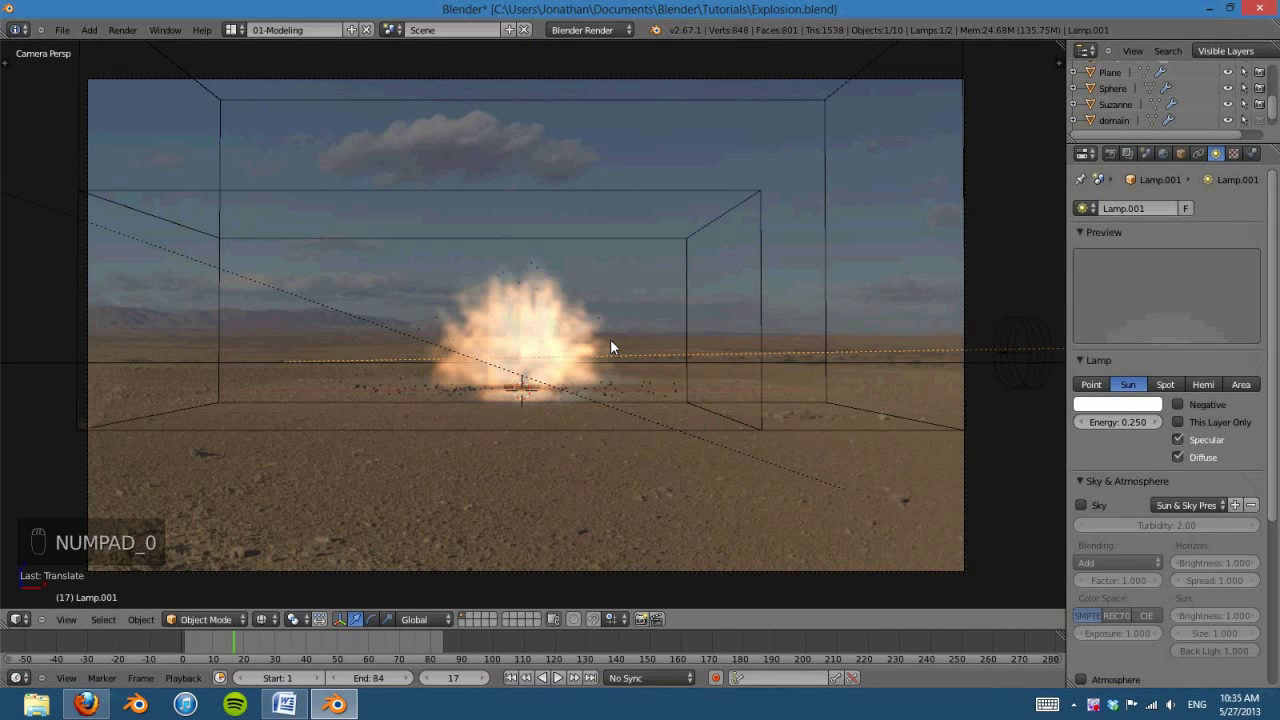
pyautogui.press('F12')
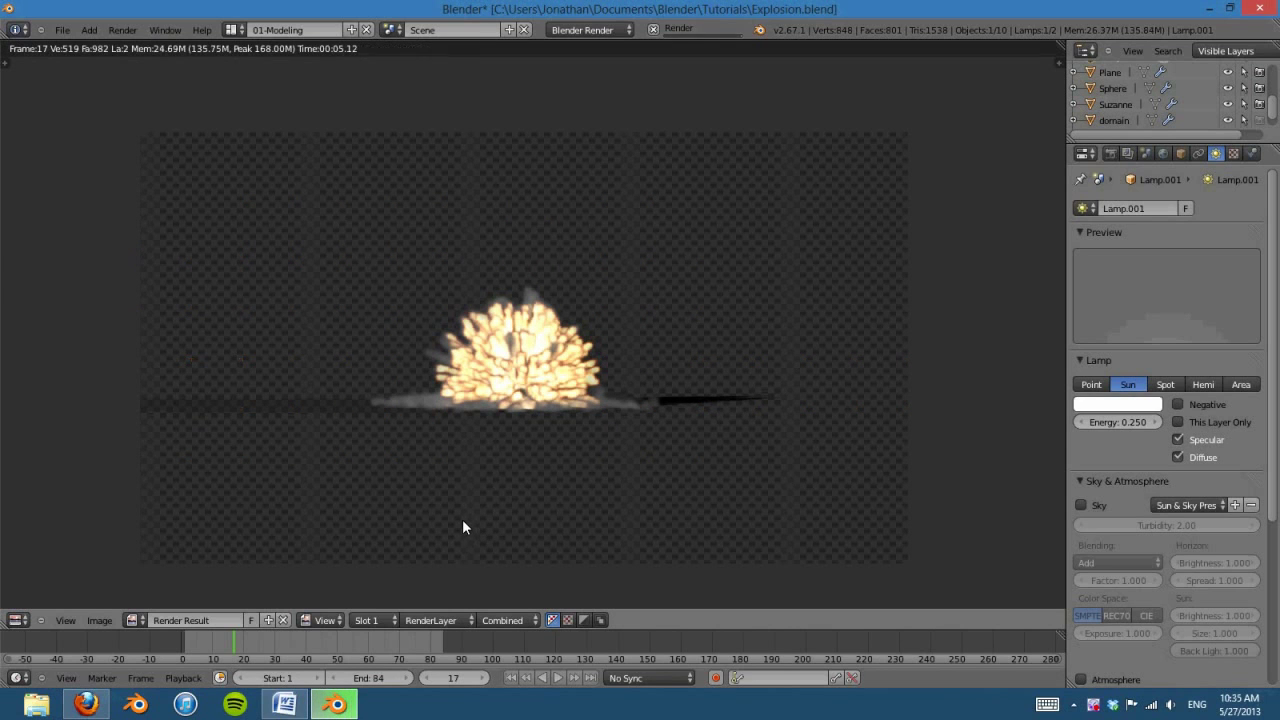
pyautogui.press('Escape')
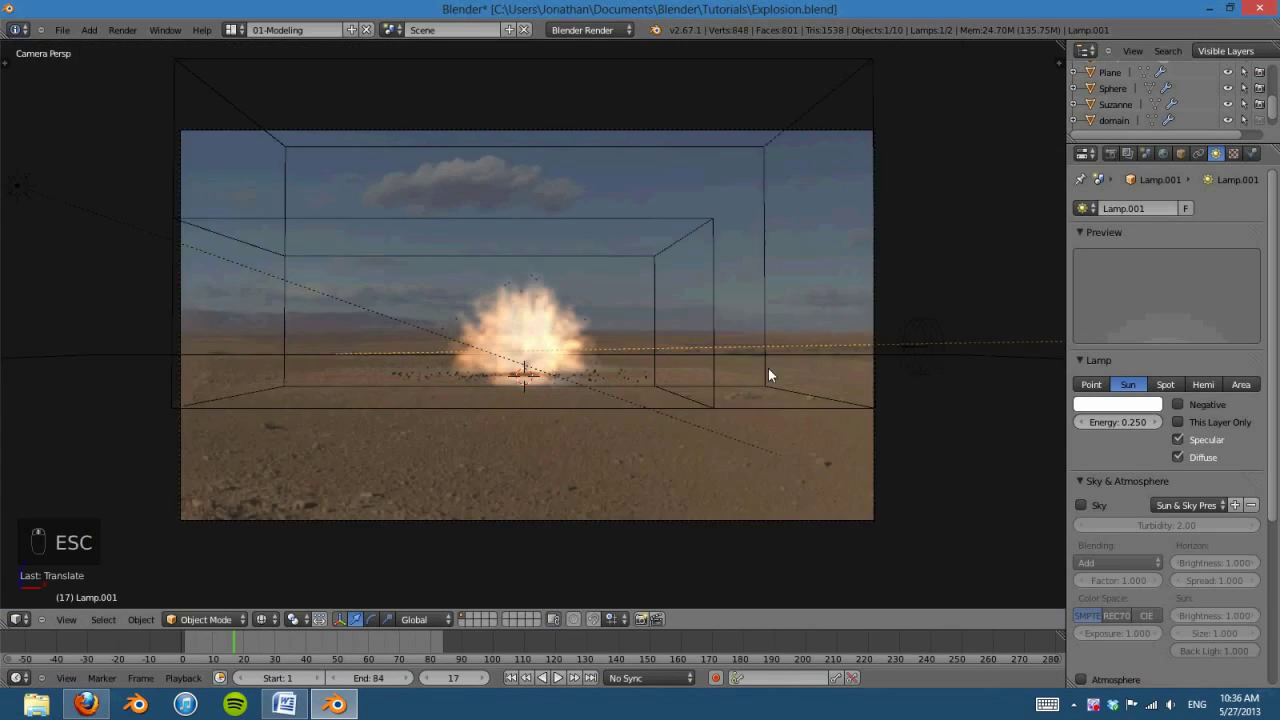
# Step: Set the duplicate lamp to No Shadow and collapse its Sky & Atmosphere and Shadow settings
pyautogui.scroll(-2, 768, 375)
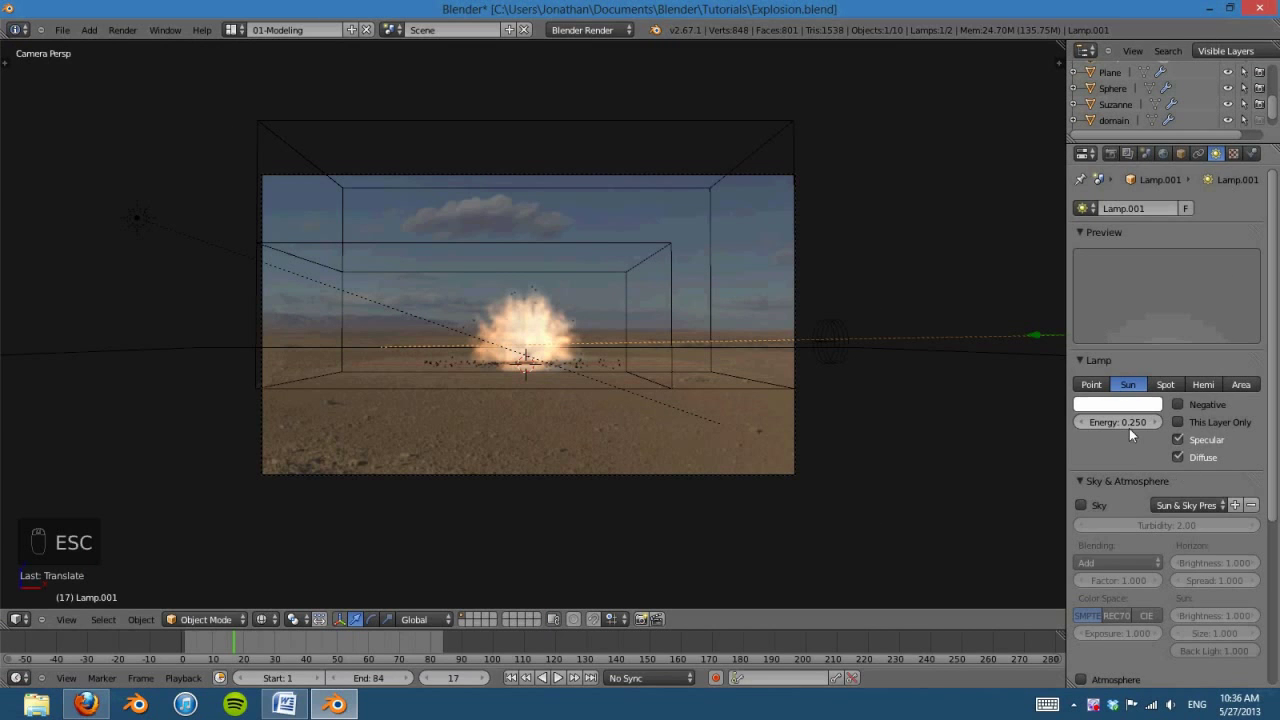
pyautogui.scroll(-2, 1129, 428)
pyautogui.click(1083, 384)
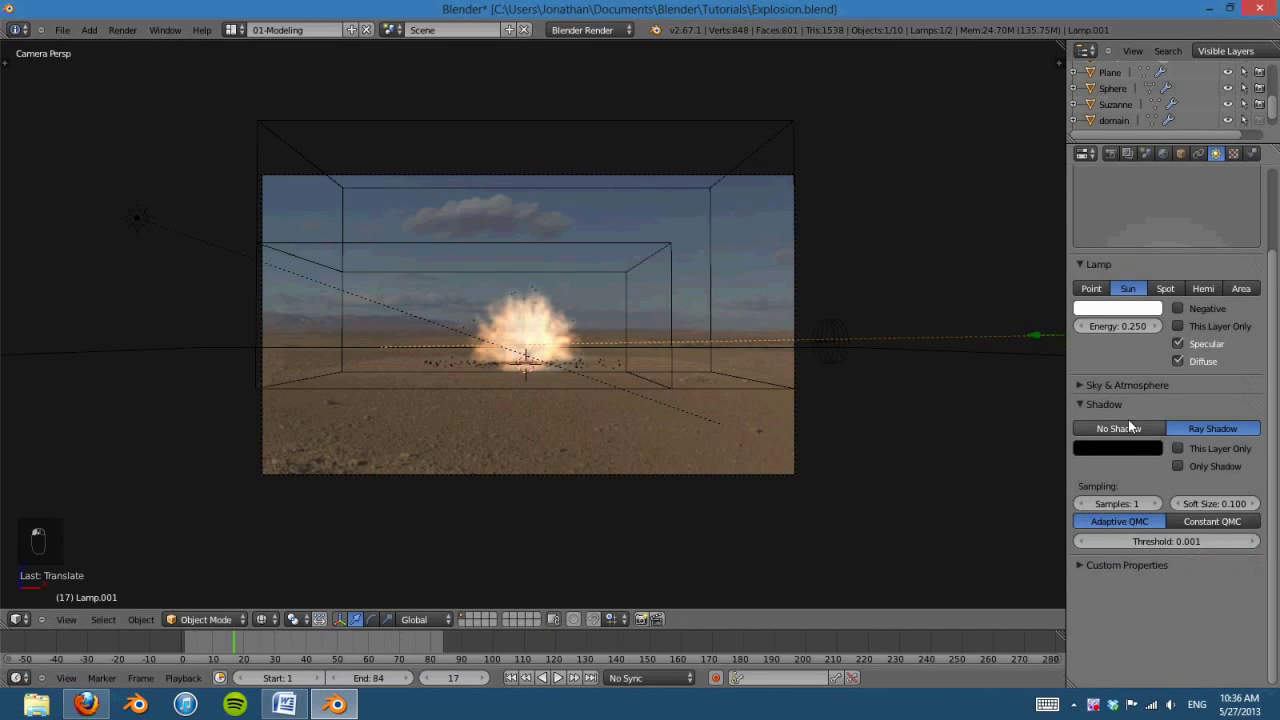
pyautogui.click(1128, 421)
pyautogui.click(1092, 401)
# Step: Deselect everything and examine the lamp placement and the ground around the explosion from several angles, in perspective too
pyautogui.scroll(3, 669, 408)
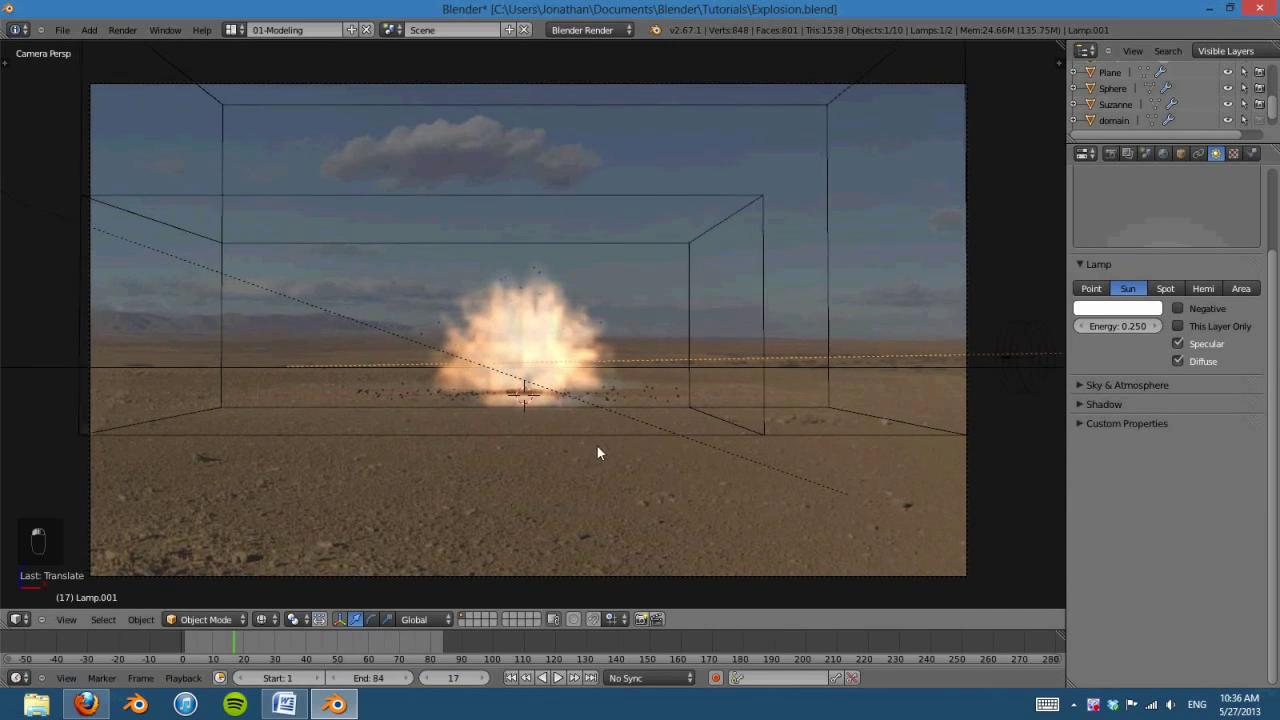
pyautogui.press('KP_1')
pyautogui.moveTo(583, 466); pyautogui.dragTo(517, 546, button='middle')
pyautogui.scroll(4, 517, 546)
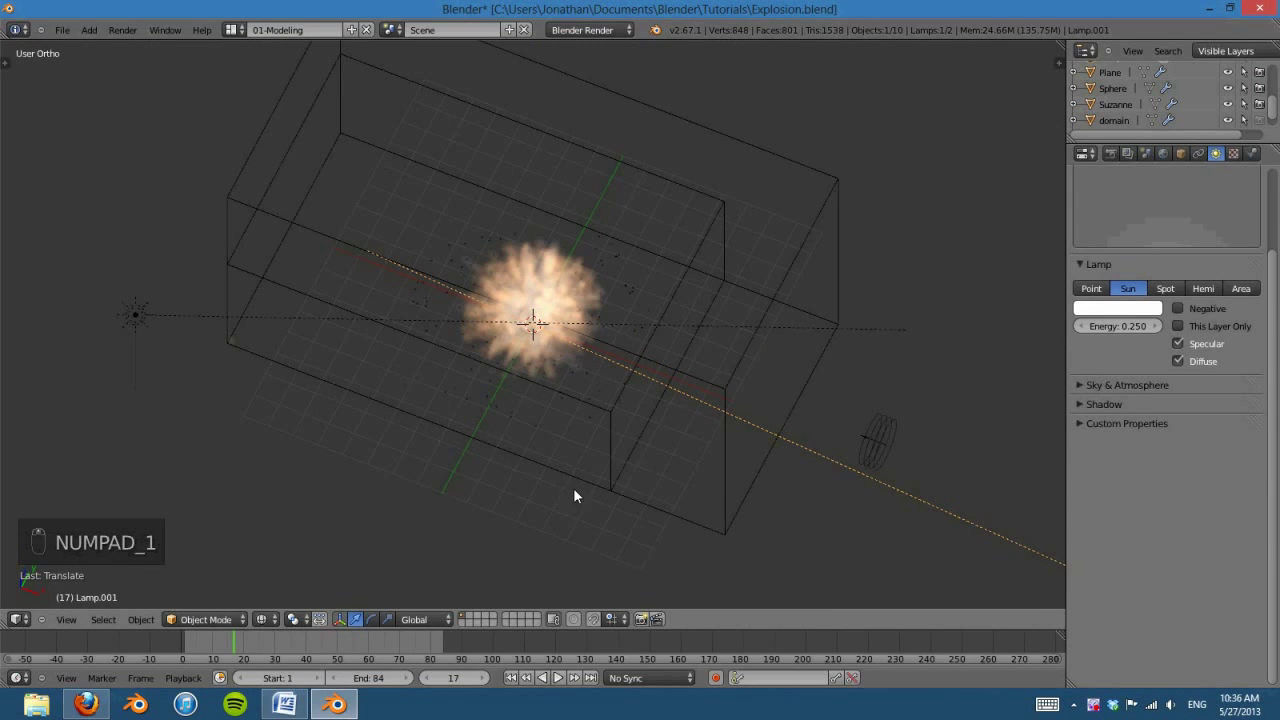
pyautogui.moveTo(574, 495)
pyautogui.mouseDown(button='middle')
pyautogui.moveTo(497, 449)
pyautogui.moveTo(489, 509)
pyautogui.moveTo(563, 466)
pyautogui.moveTo(617, 471)
pyautogui.moveTo(590, 500)
pyautogui.mouseUp(button='middle')
pyautogui.press('a')
pyautogui.moveTo(546, 426); pyautogui.dragTo(527, 341, button='middle')
pyautogui.moveTo(663, 385); pyautogui.dragTo(568, 336, button='middle')
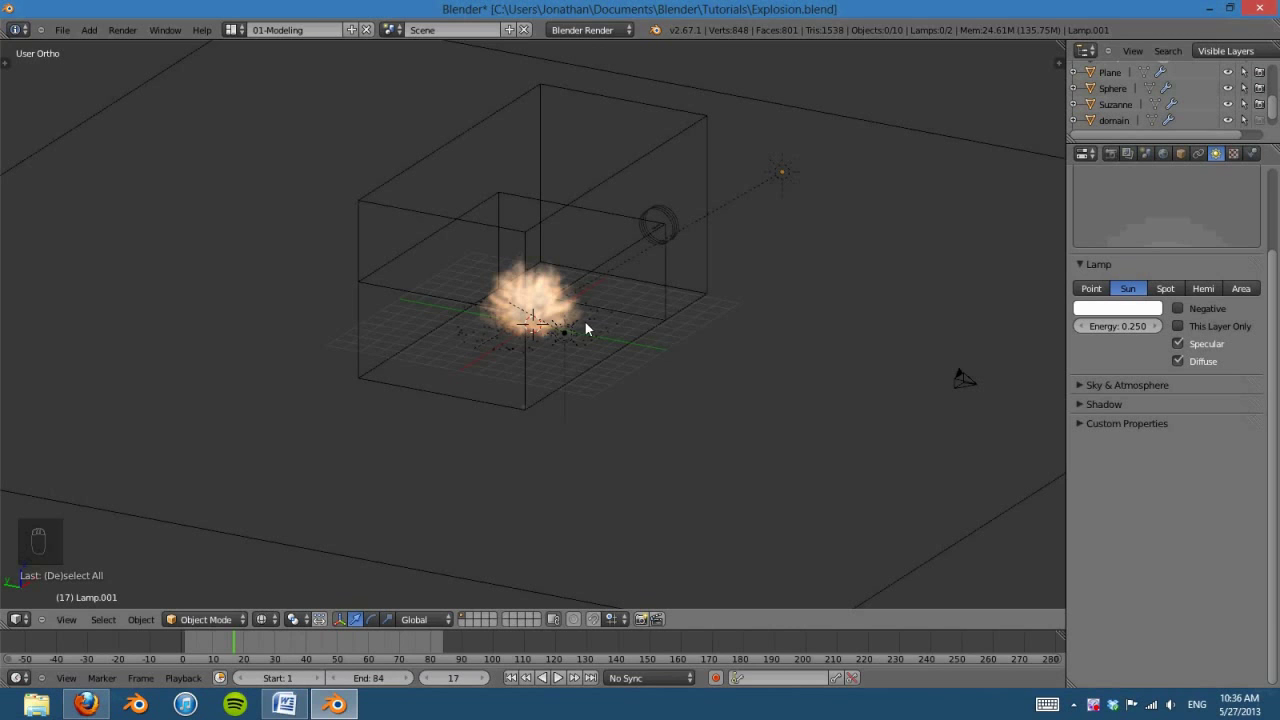
pyautogui.moveTo(605, 357); pyautogui.dragTo(540, 320, button='middle')
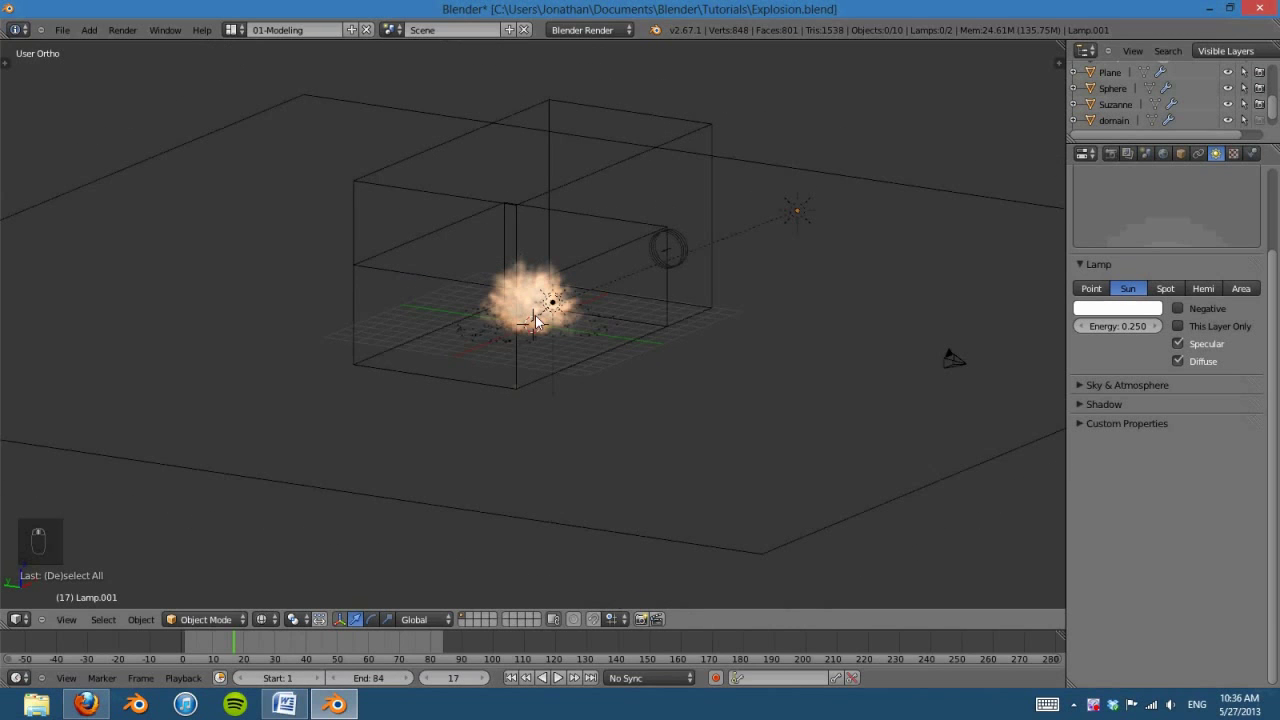
pyautogui.moveTo(703, 391); pyautogui.dragTo(640, 410, button='middle')
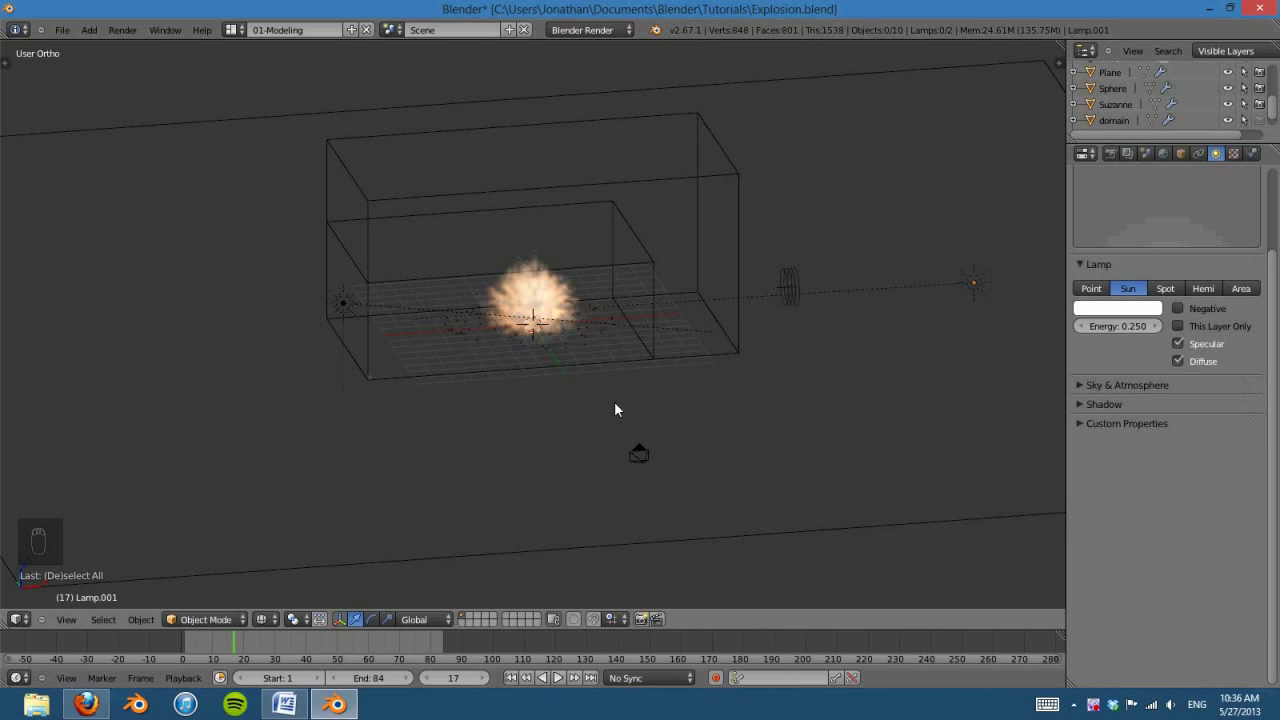
pyautogui.press('KP_5')
pyautogui.scroll(3, 760, 426)
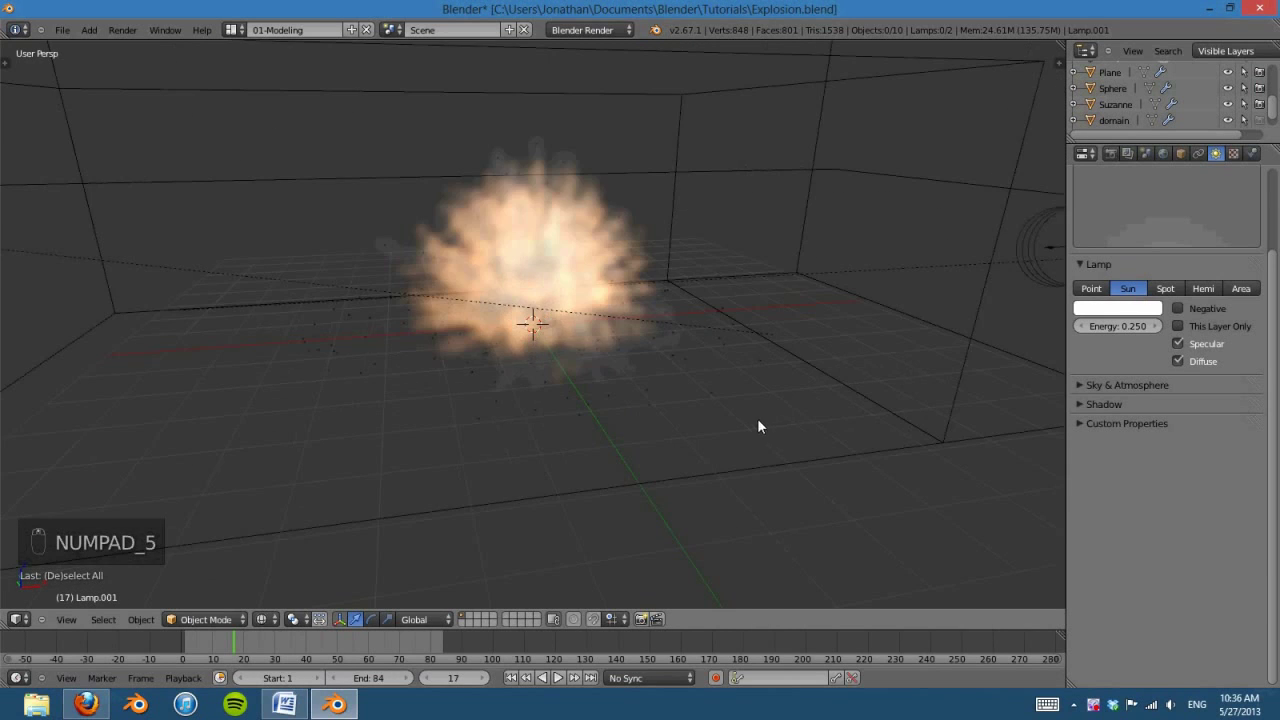
pyautogui.moveTo(760, 426); pyautogui.dragTo(705, 453, button='middle')
pyautogui.scroll(-1, 585, 437)
pyautogui.scroll(-2, 585, 437)
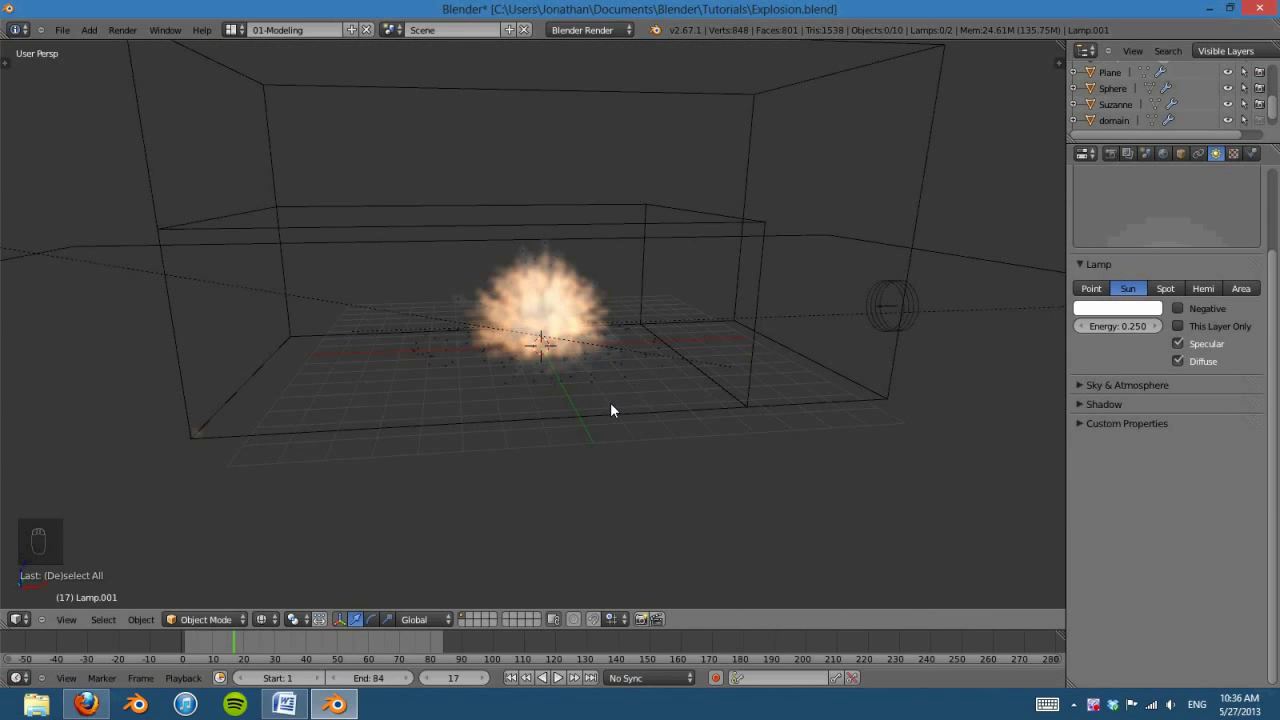
# Step: Add a mesh circle at the base of the explosion and scale it down to about half its size
pyautogui.hotkey('shift', 'a')
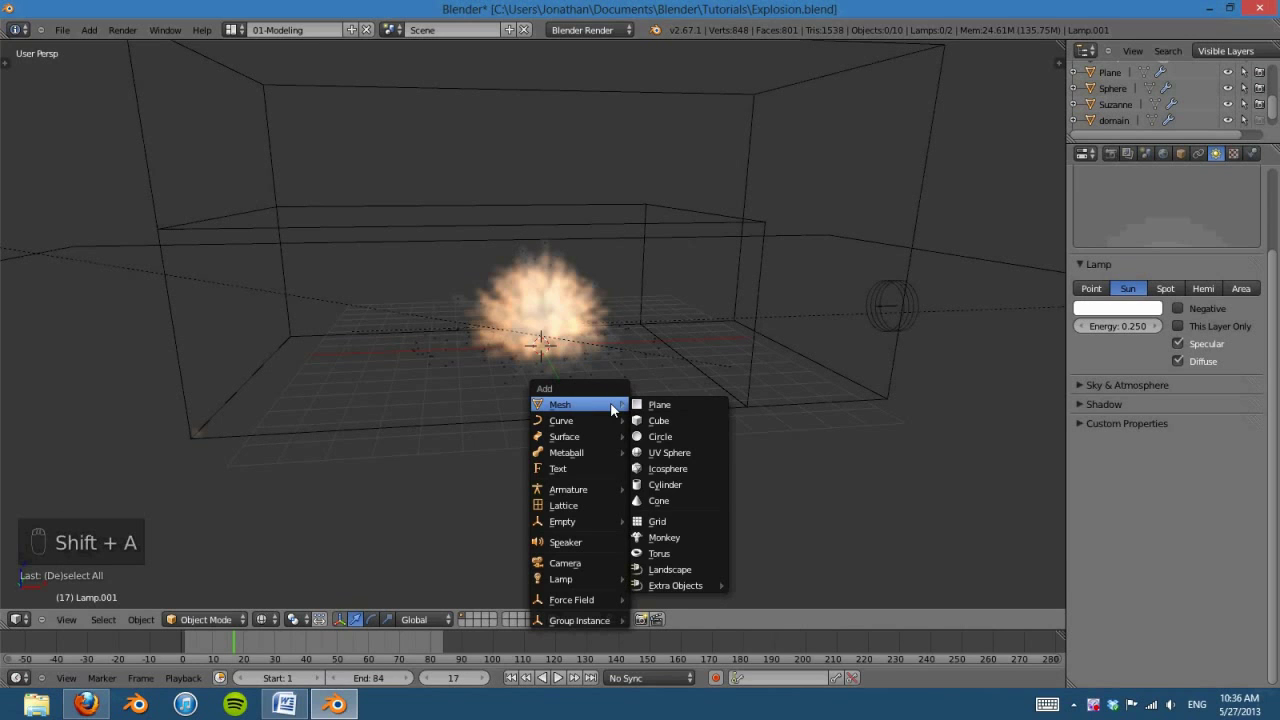
pyautogui.click(676, 436)
pyautogui.scroll(3, 694, 430)
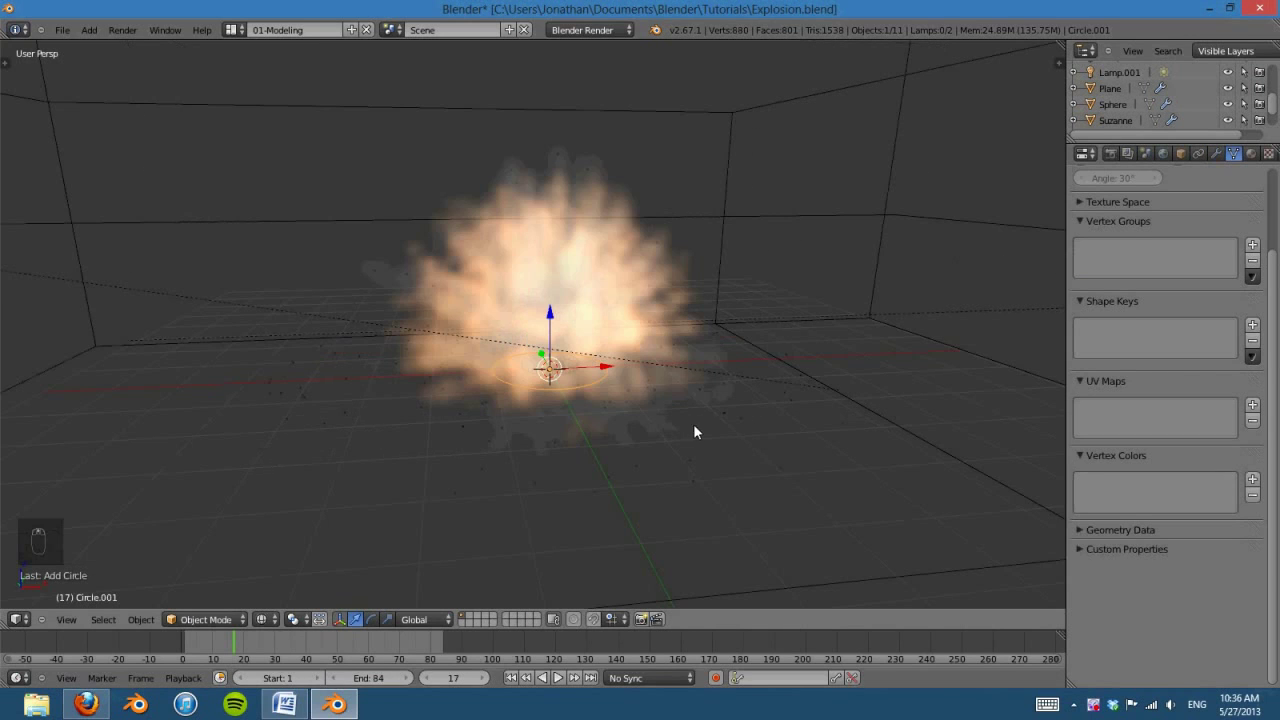
pyautogui.scroll(2, 695, 427)
pyautogui.press('s')
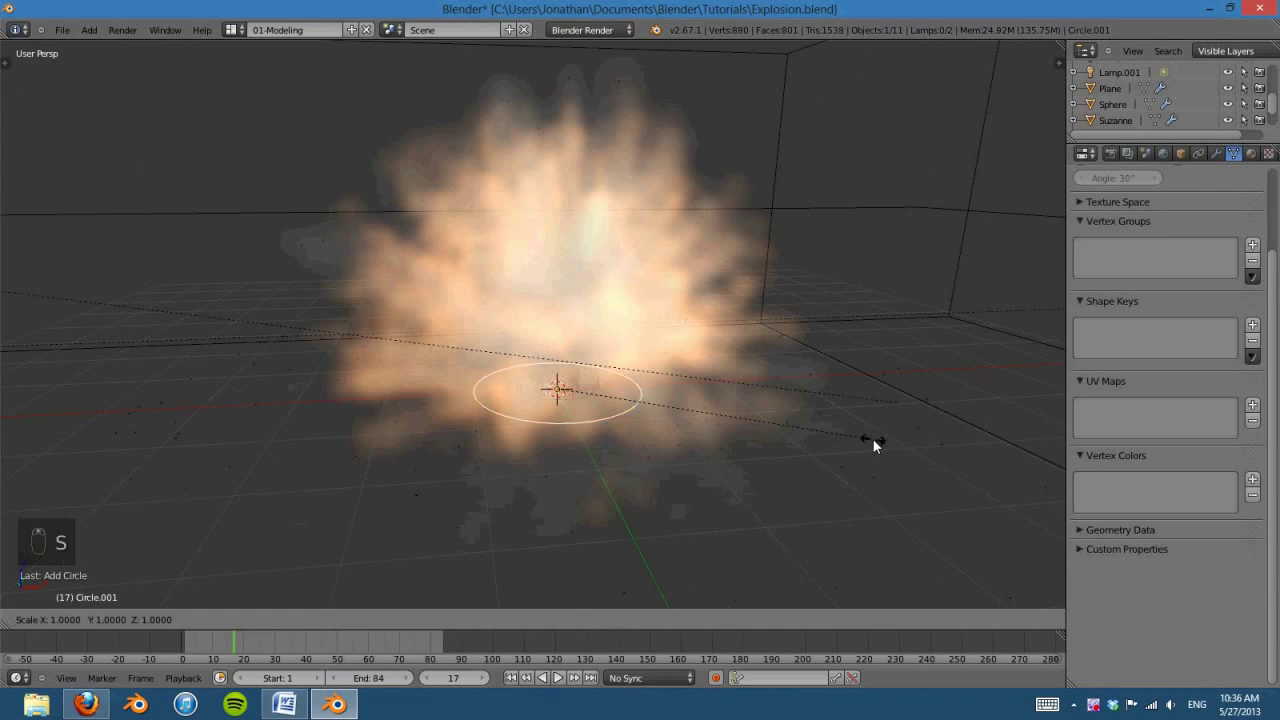
pyautogui.click(721, 412)
# Step: Extrude the circle's edge loop in place and scale the new loop outward slightly to form a thin flat ring
pyautogui.press('Tab')
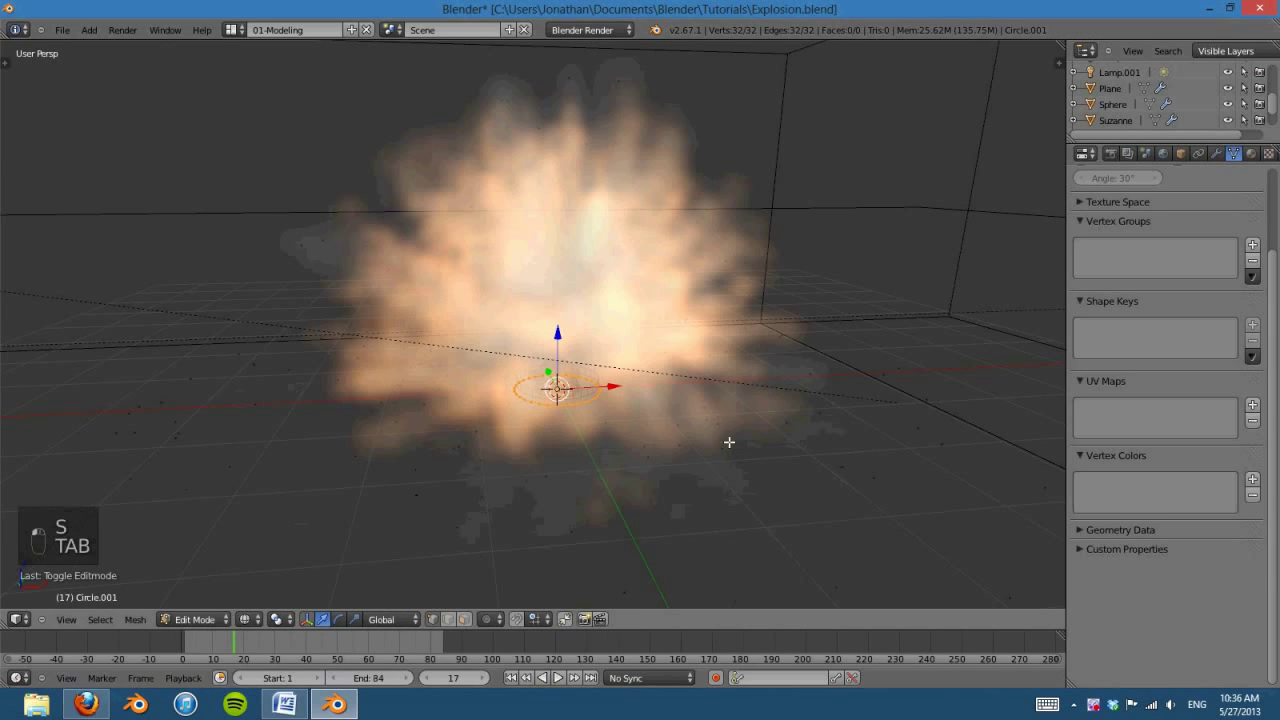
pyautogui.scroll(3, 729, 443)
pyautogui.press('e')
pyautogui.rightClick(662, 400)
pyautogui.press('s')
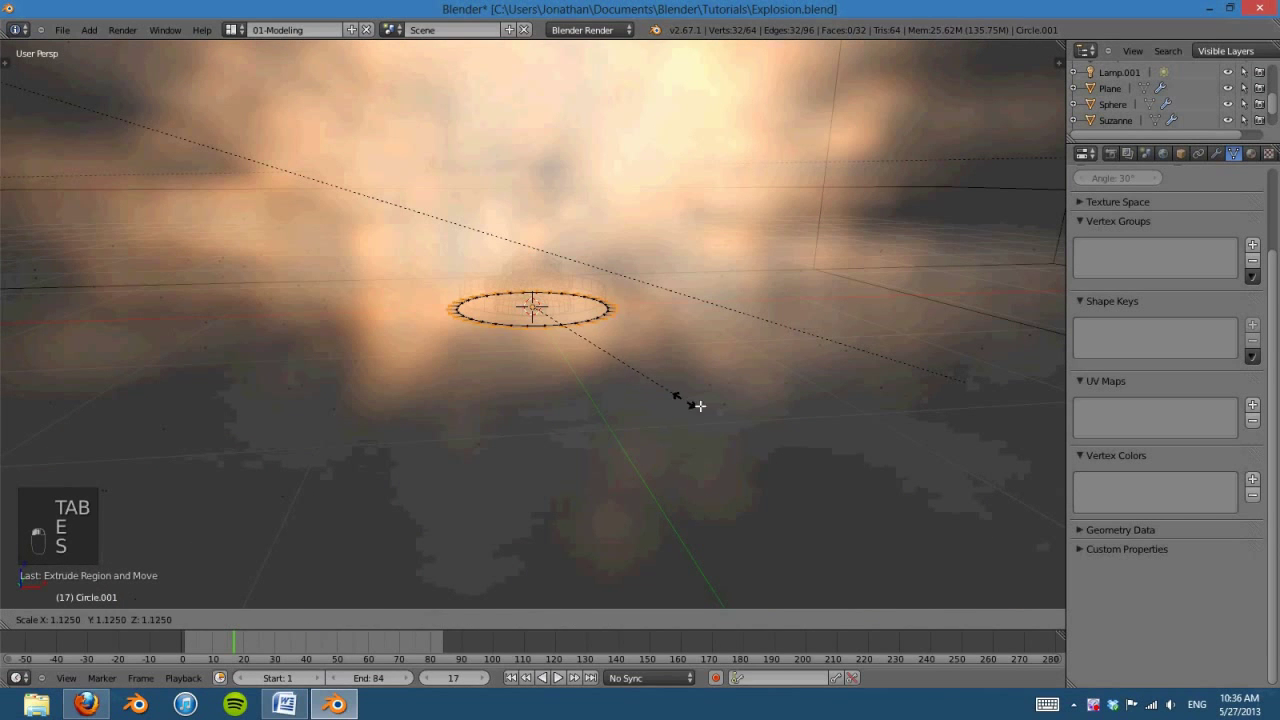
pyautogui.click(726, 410)
pyautogui.press('Tab')
# Step: Keyframe the ring's size at frame 10, working from the top orthographic view
pyautogui.scroll(-5, 726, 395)
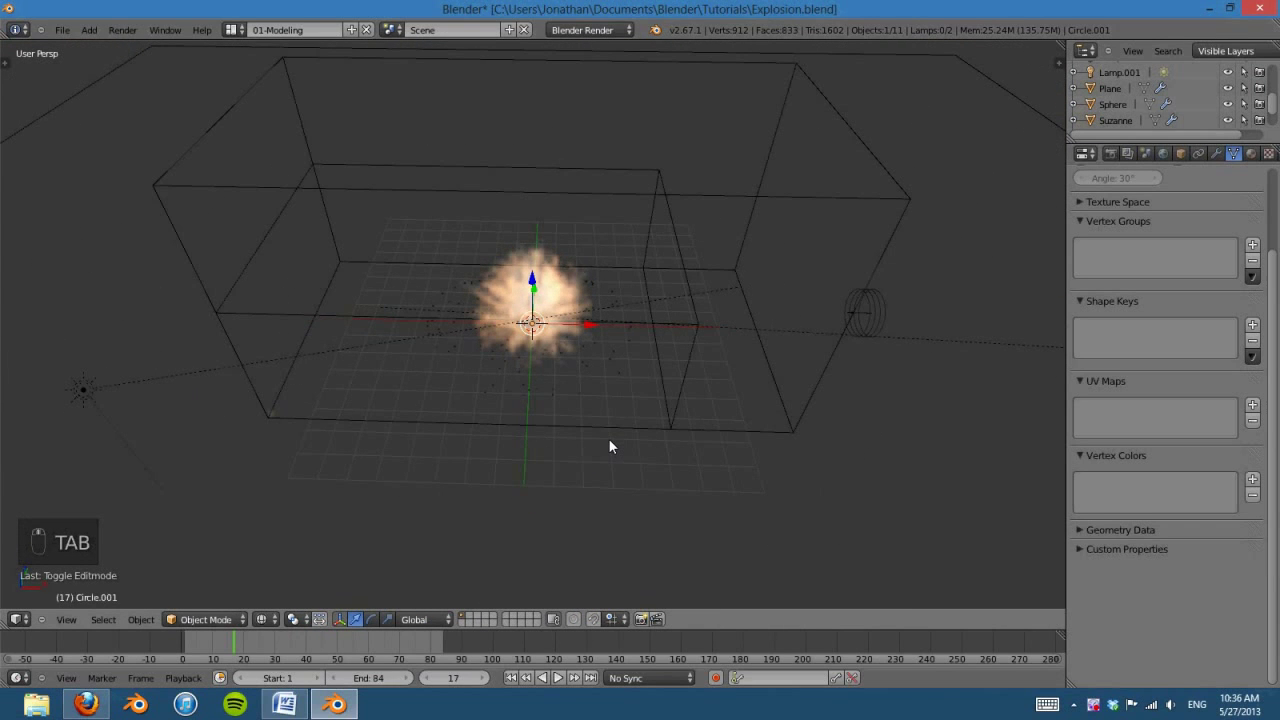
pyautogui.press('KP_7')
pyautogui.press('KP_5')
pyautogui.scroll(-3, 592, 454)
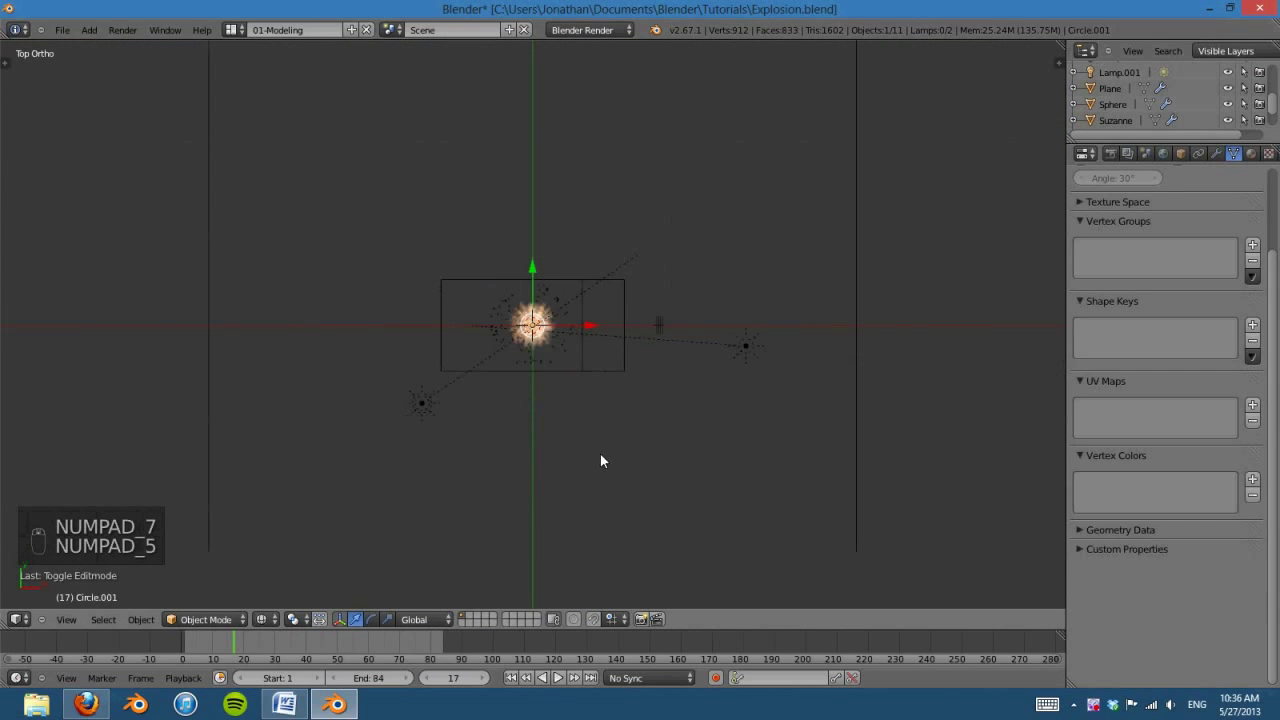
pyautogui.keyDown('shift'); pyautogui.moveTo(600, 457); pyautogui.dragTo(461, 395, button='middle'); pyautogui.keyUp('shift')
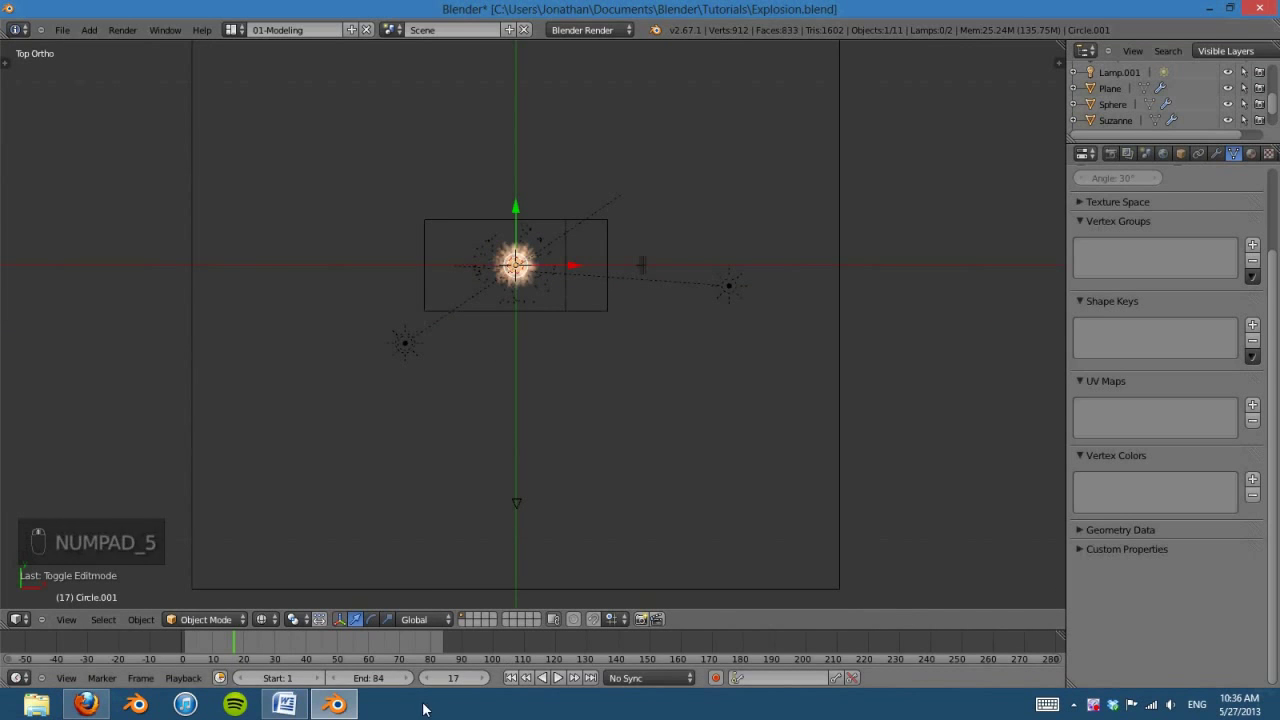
pyautogui.click(453, 678)
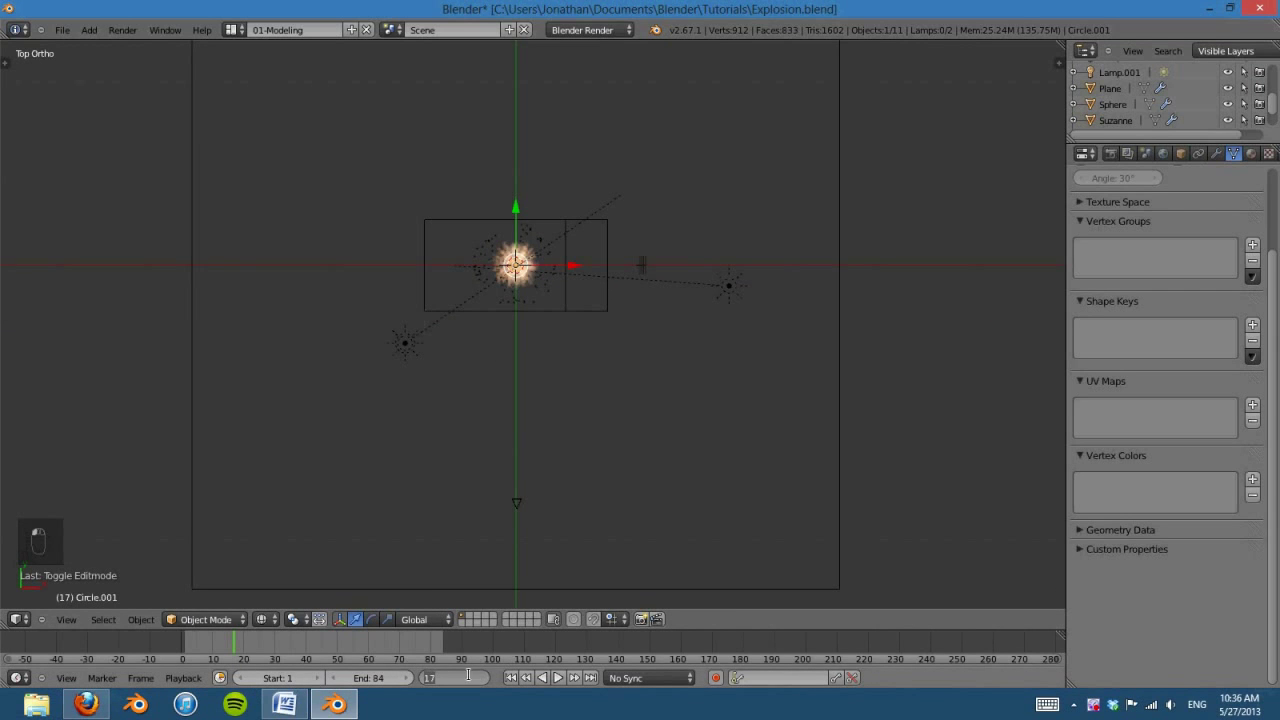
pyautogui.press('Return')
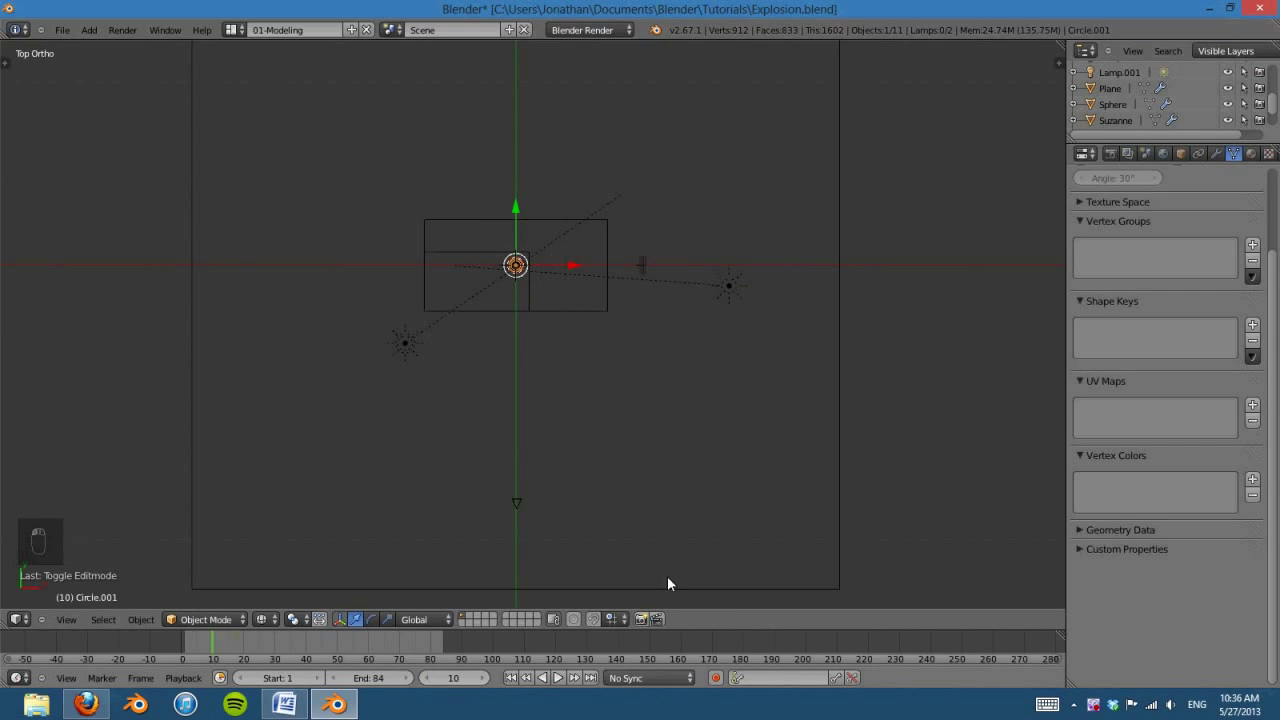
pyautogui.press('i')
pyautogui.click(677, 396)
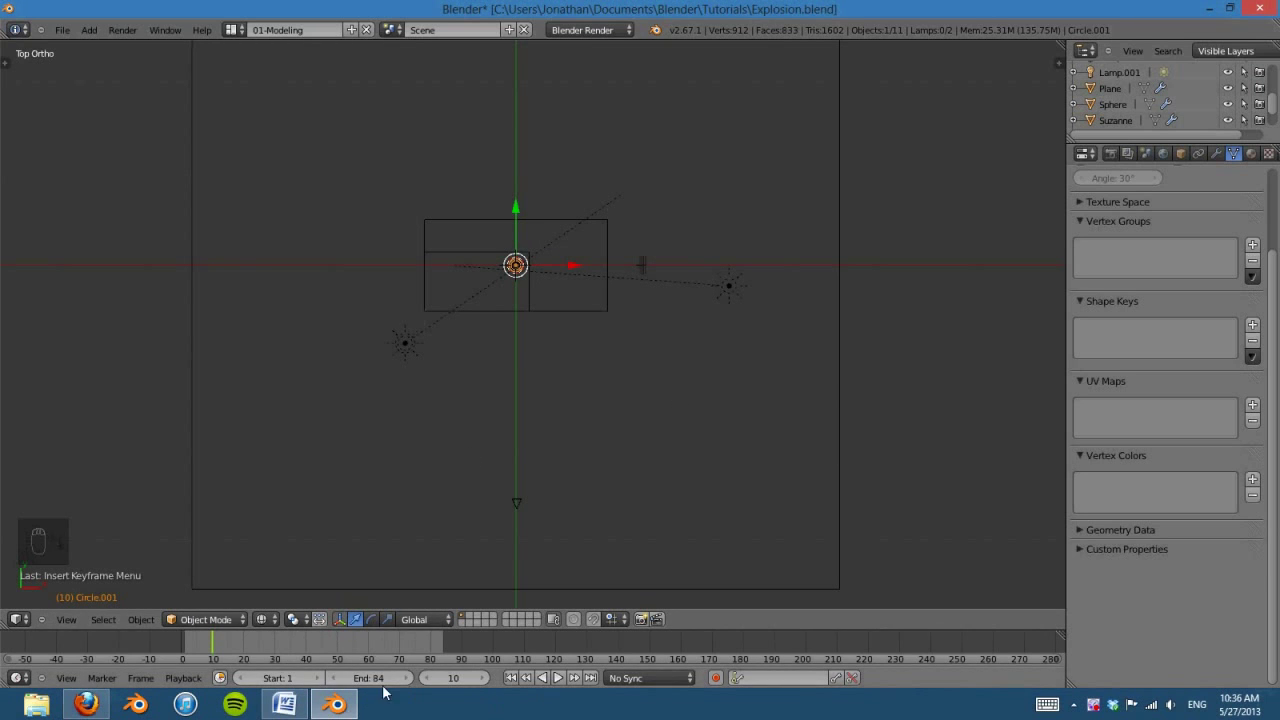
# Step: At frame 35, scale the ring up until it extends past both sides of the ground plane and keyframe its size
pyautogui.scroll(-1, 561, 505)
pyautogui.scroll(1, 561, 505)
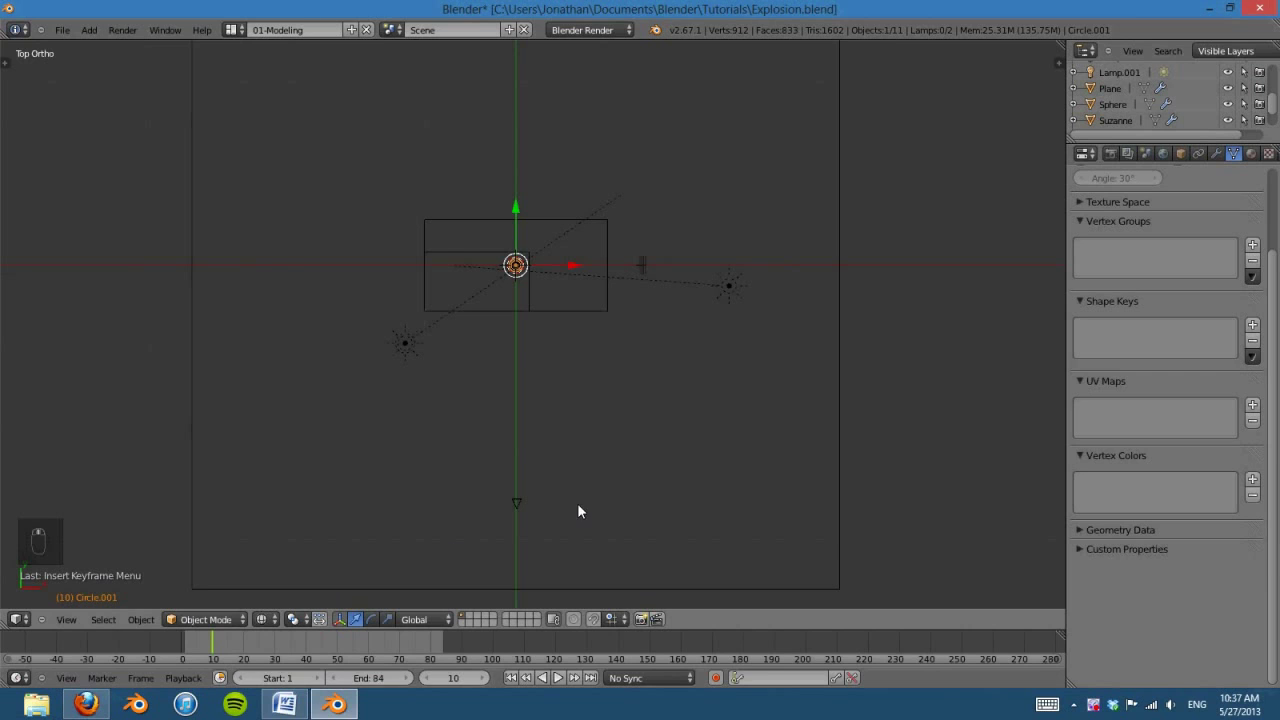
pyautogui.click(456, 678)
pyautogui.write('35')
pyautogui.press('Return')
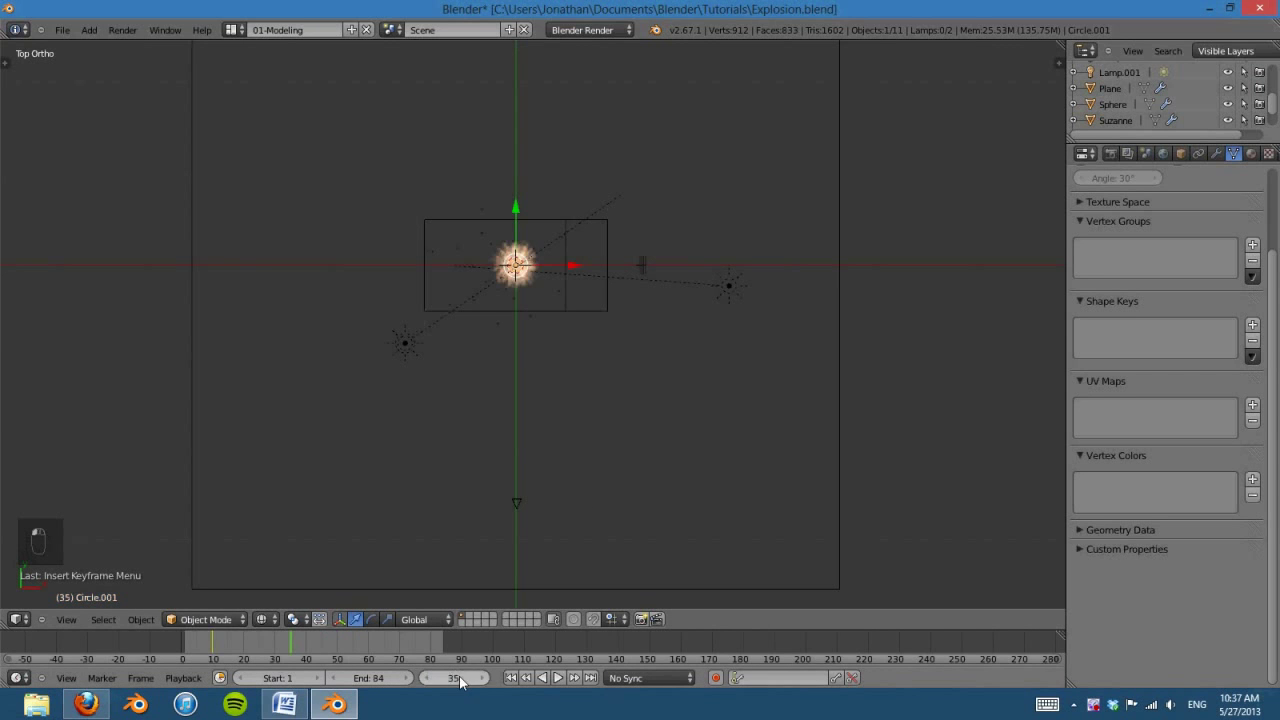
pyautogui.scroll(-3, 604, 401)
pyautogui.scroll(3, 560, 370)
pyautogui.press('s')
pyautogui.click(641, 431)
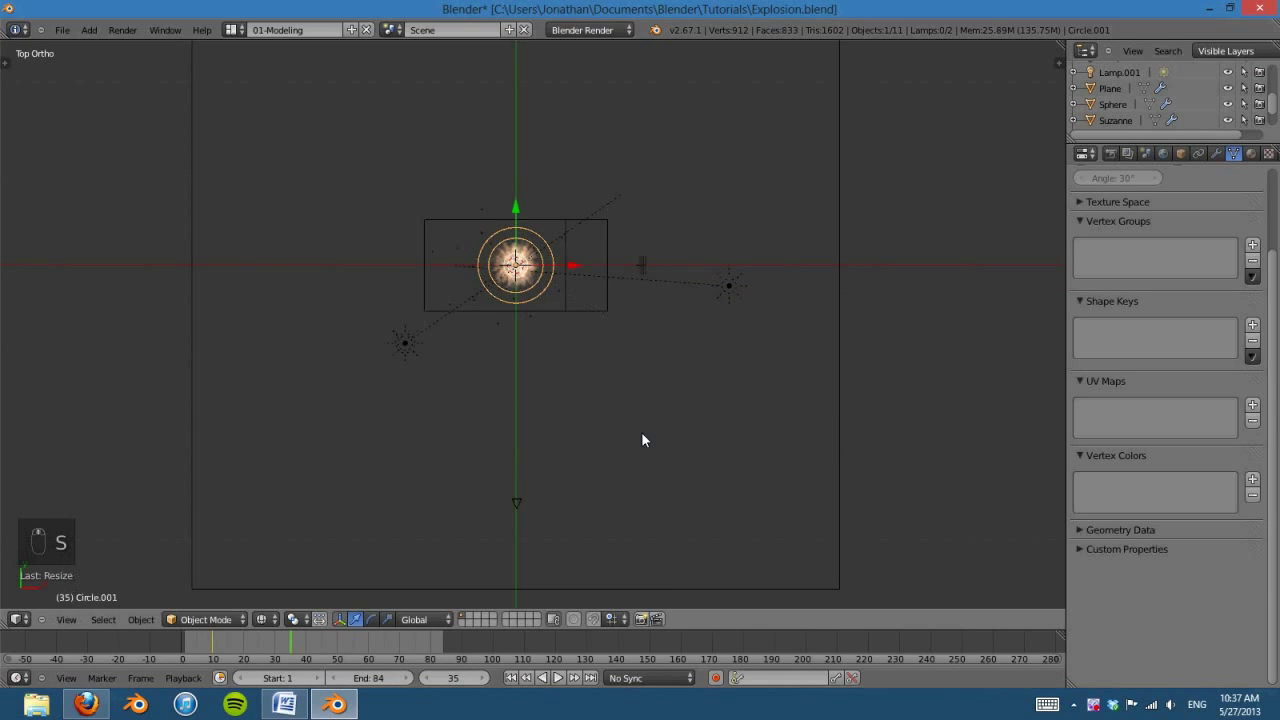
pyautogui.press('s')
pyautogui.click(870, 500)
pyautogui.press('s')
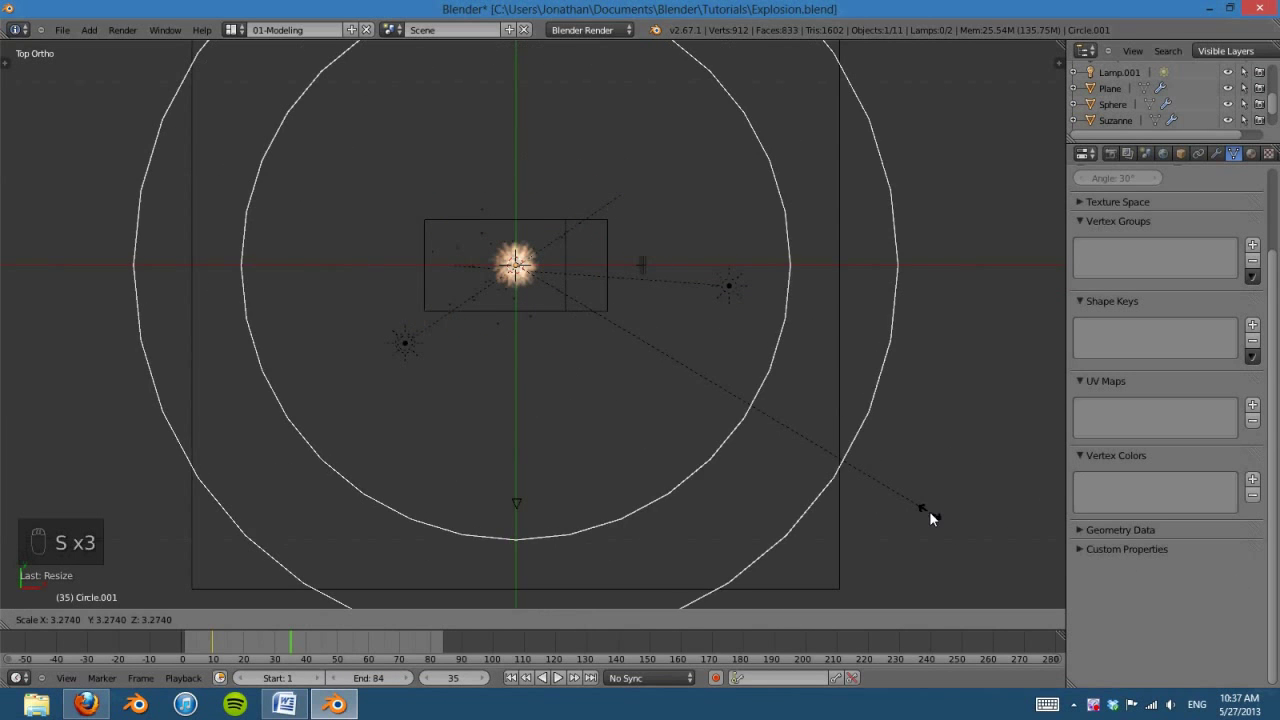
pyautogui.click(963, 521)
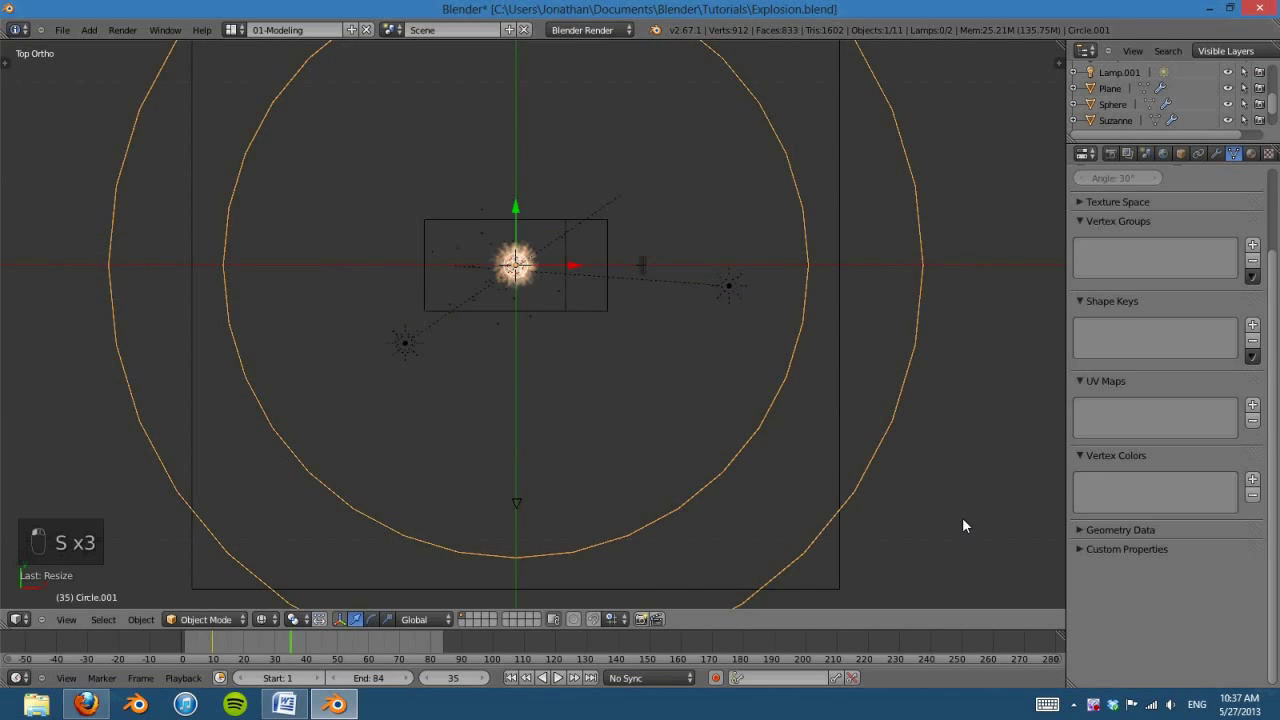
pyautogui.press('i')
pyautogui.click(702, 341)
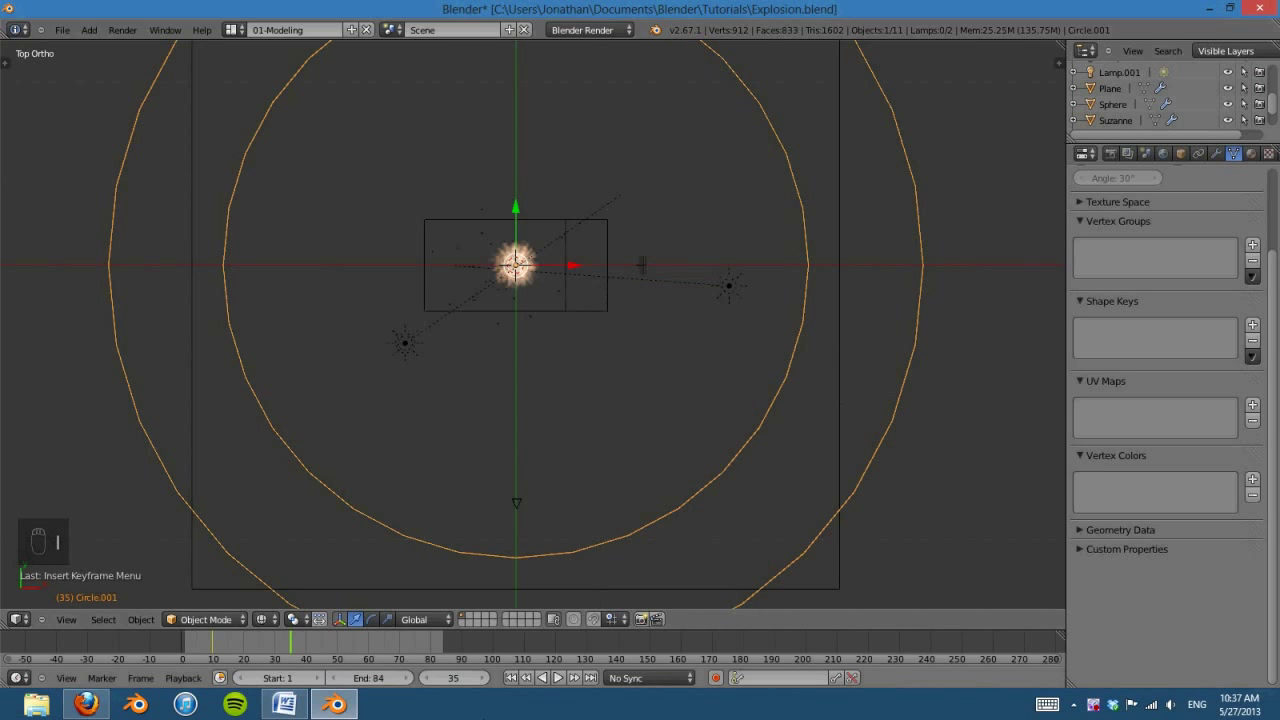
# Step: Play the ring's expansion from the first frame and return to frame 1
pyautogui.click(512, 678)
pyautogui.click(558, 678)
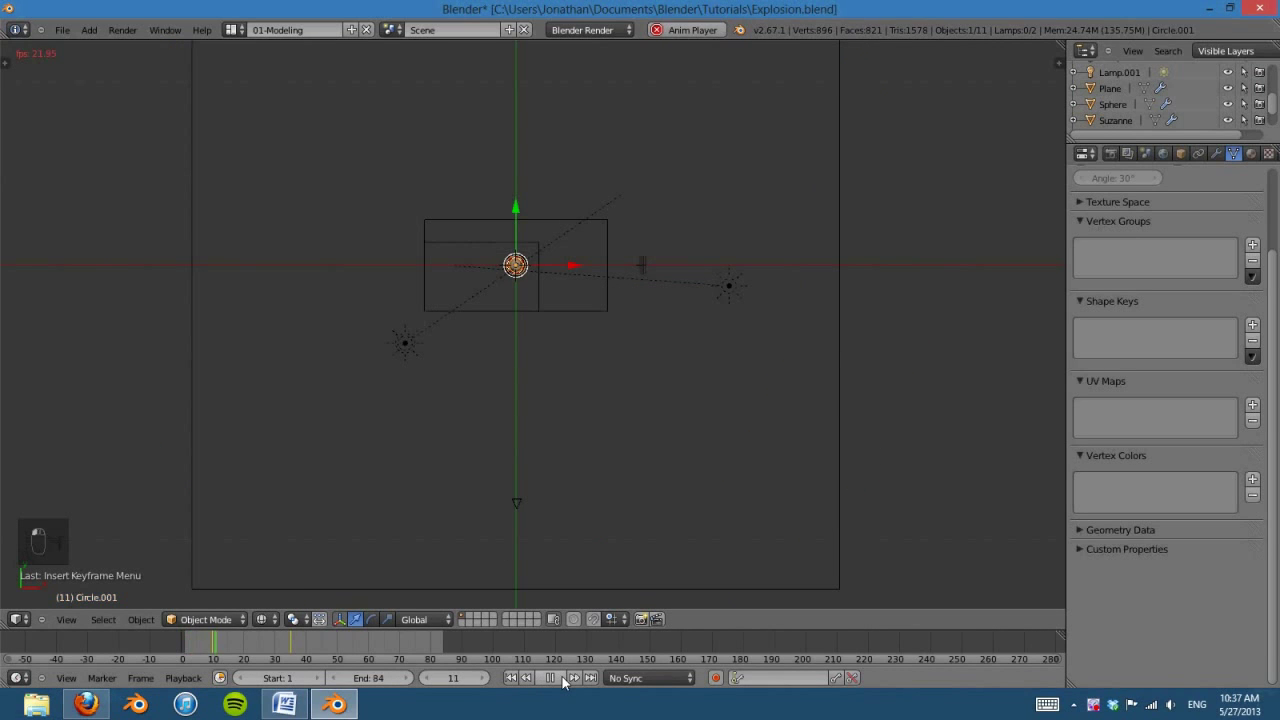
pyautogui.click(512, 678)
# Step: Turn off Smoke High Resolution on the smoke domain and free all physics bakes
pyautogui.rightClick(607, 300)
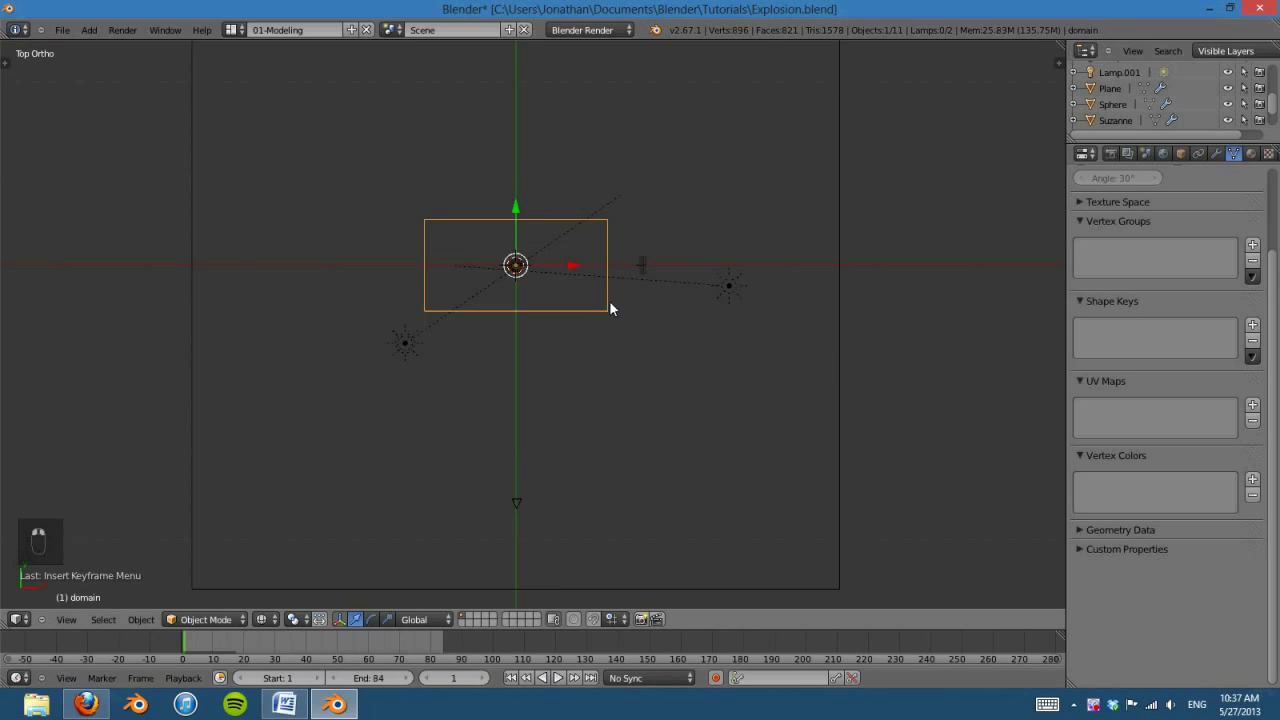
pyautogui.scroll(-2, 1266, 153)
pyautogui.click(1265, 153)
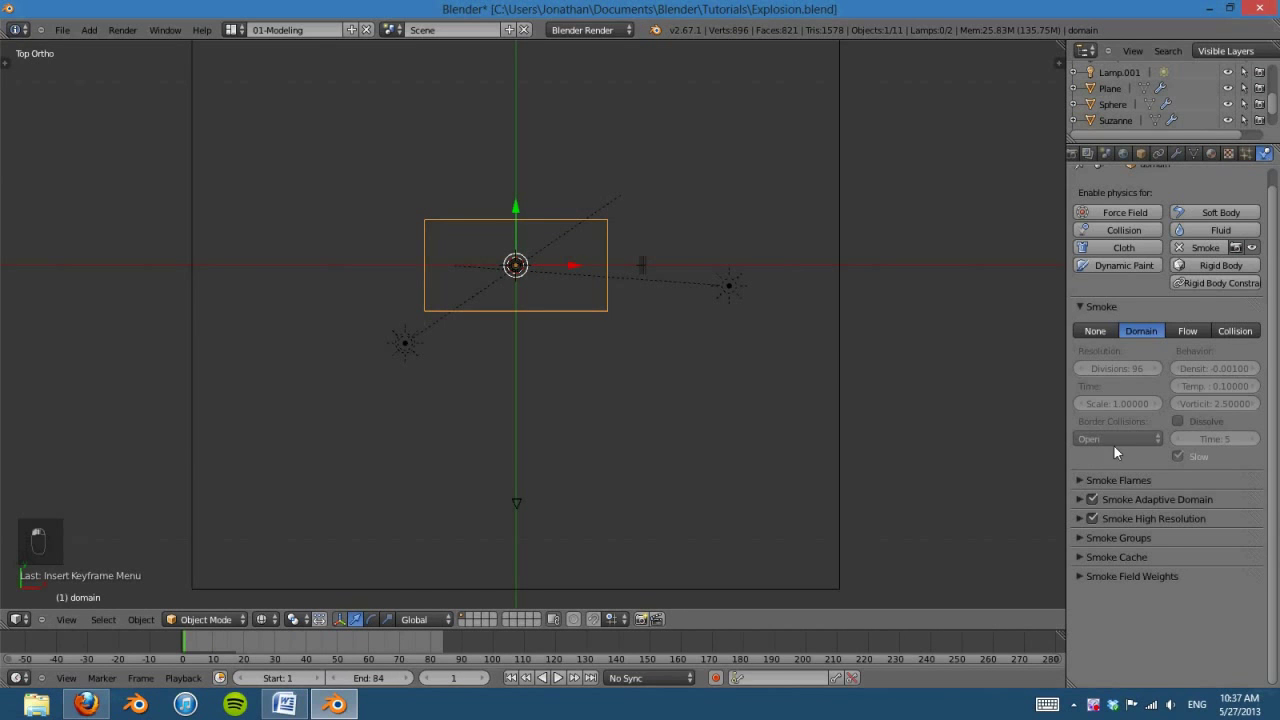
pyautogui.click(1082, 576)
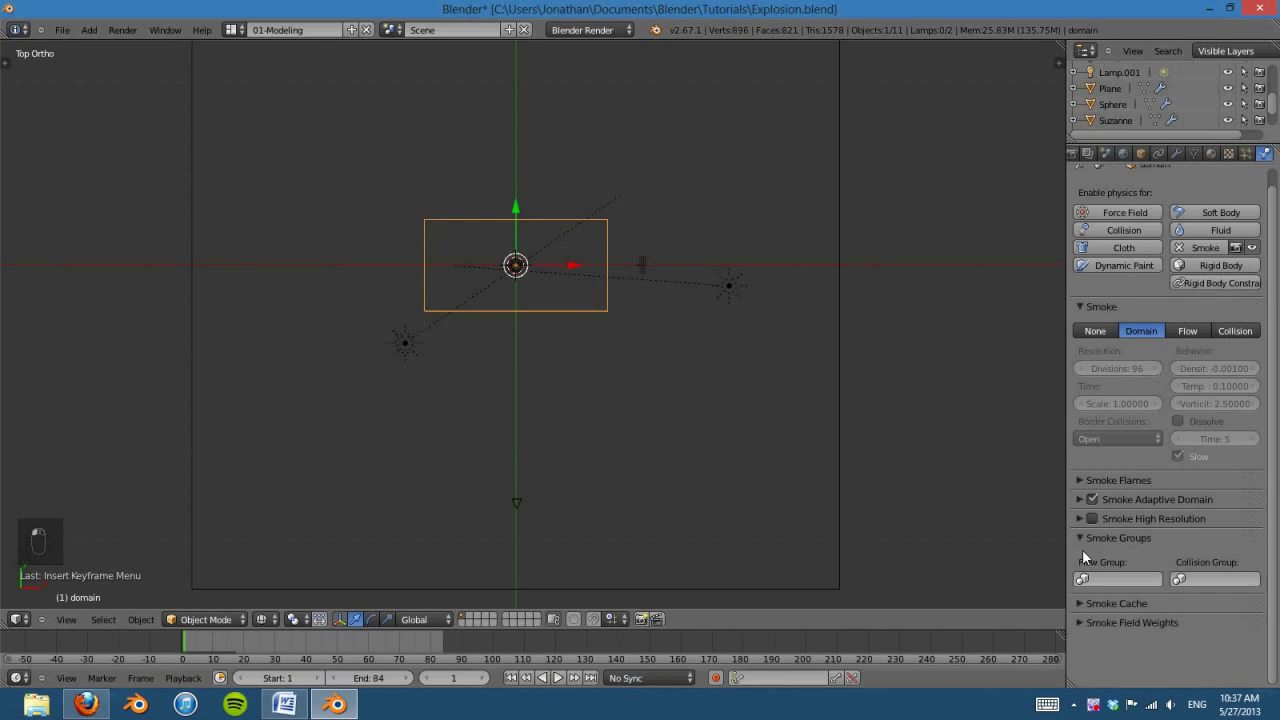
pyautogui.click(1086, 557)
pyautogui.scroll(-3, 1214, 607)
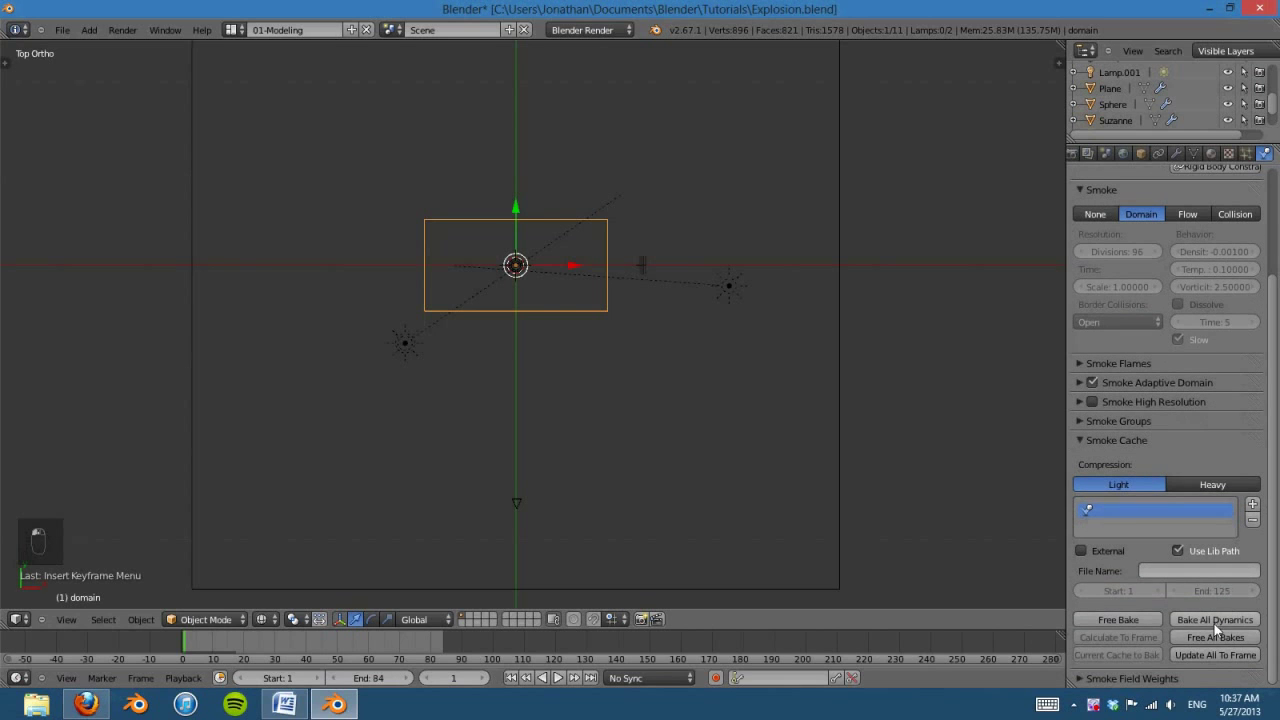
pyautogui.click(1213, 636)
pyautogui.click(1082, 449)
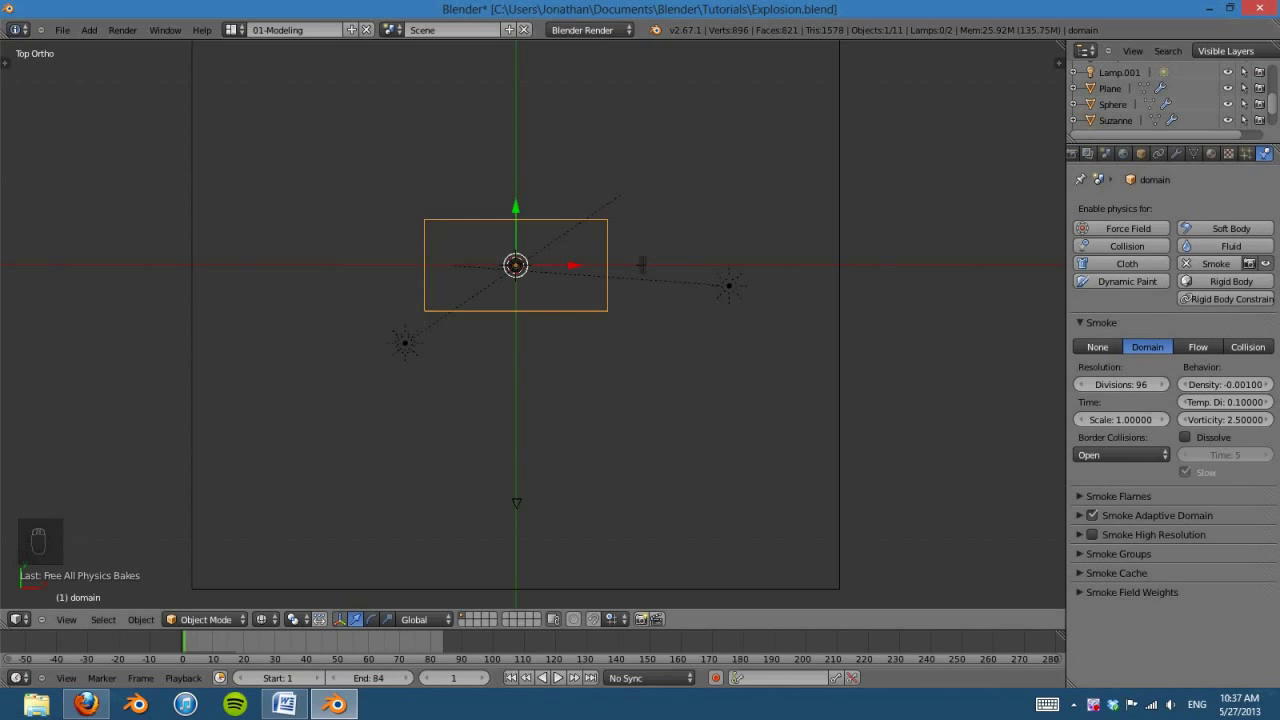
# Step: Play the explosion with the expanding ring, compare the ring and the smoke domain from an angled view, and return to frame 1
pyautogui.click(558, 678)
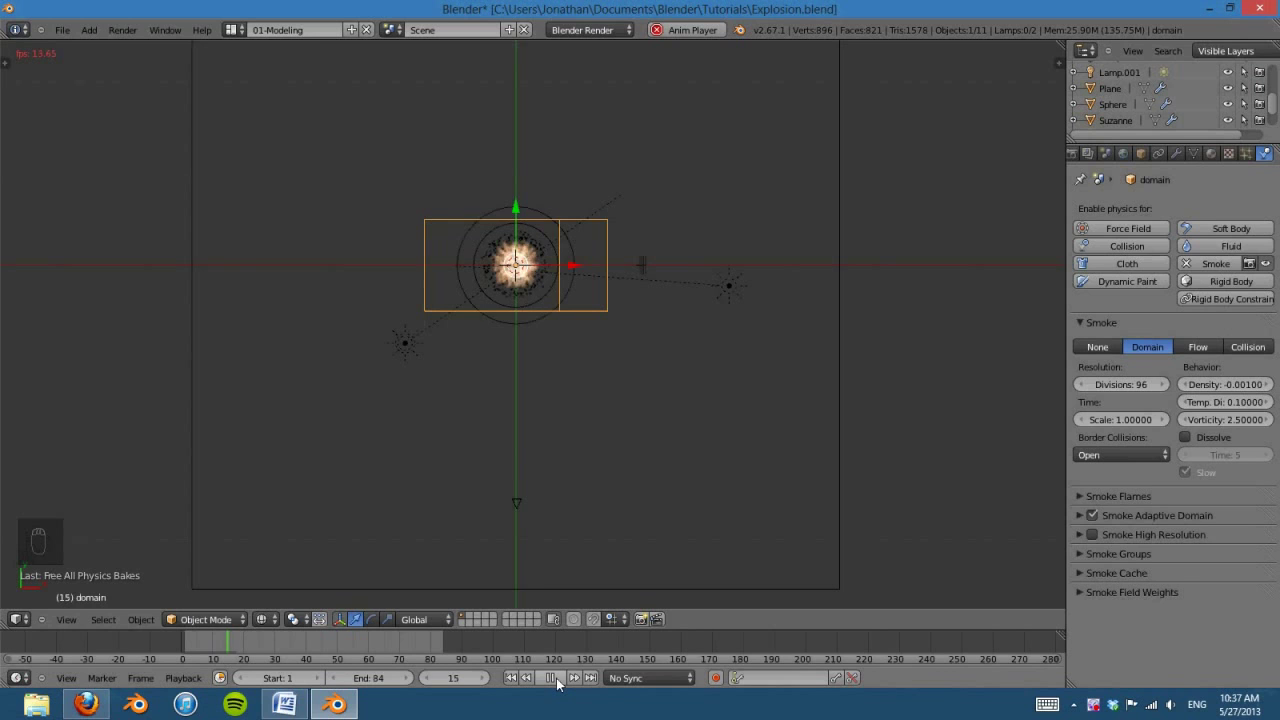
pyautogui.click(549, 678)
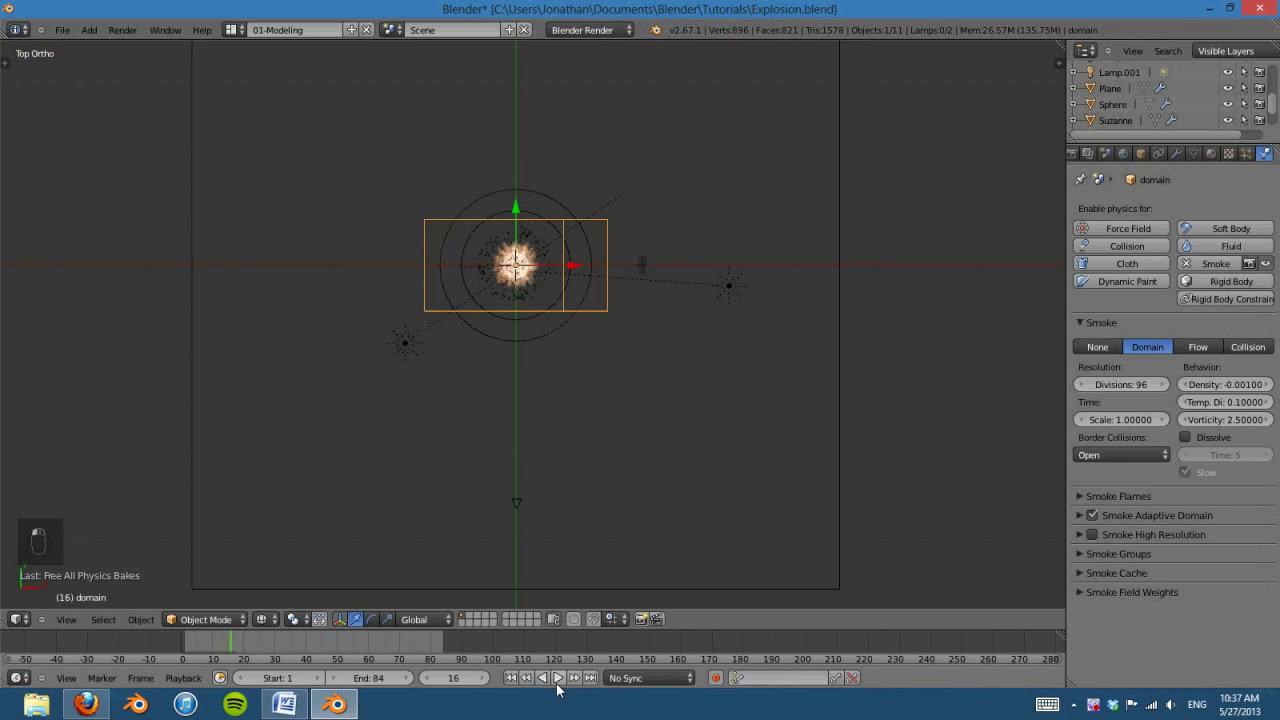
pyautogui.rightClick(519, 340)
pyautogui.moveTo(632, 414); pyautogui.dragTo(670, 424, button='middle')
pyautogui.scroll(3, 670, 424)
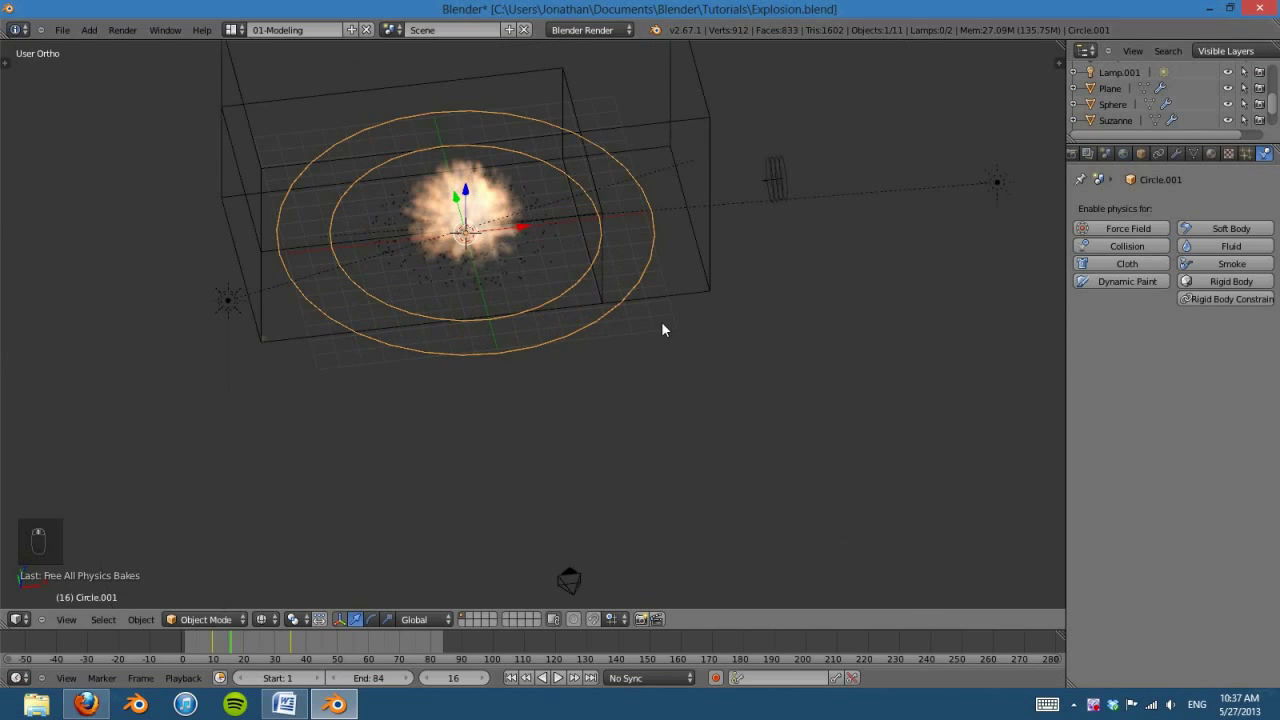
pyautogui.rightClick(707, 262)
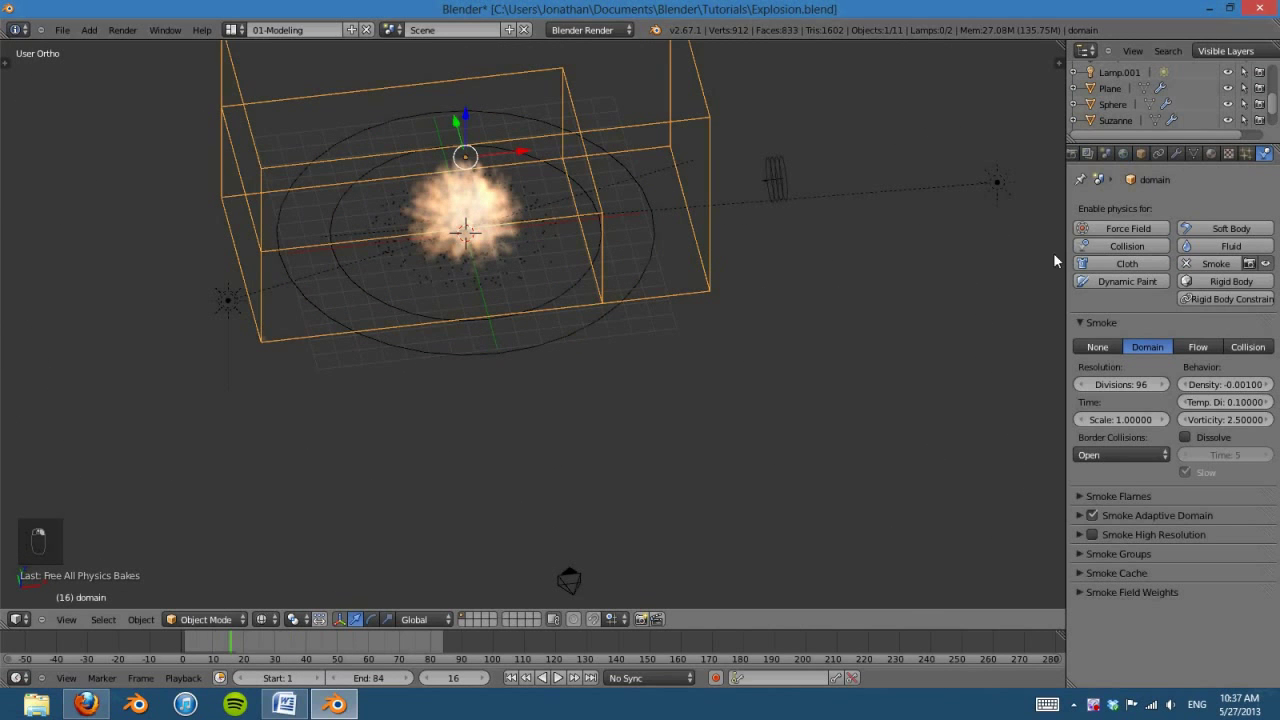
pyautogui.click(516, 678)
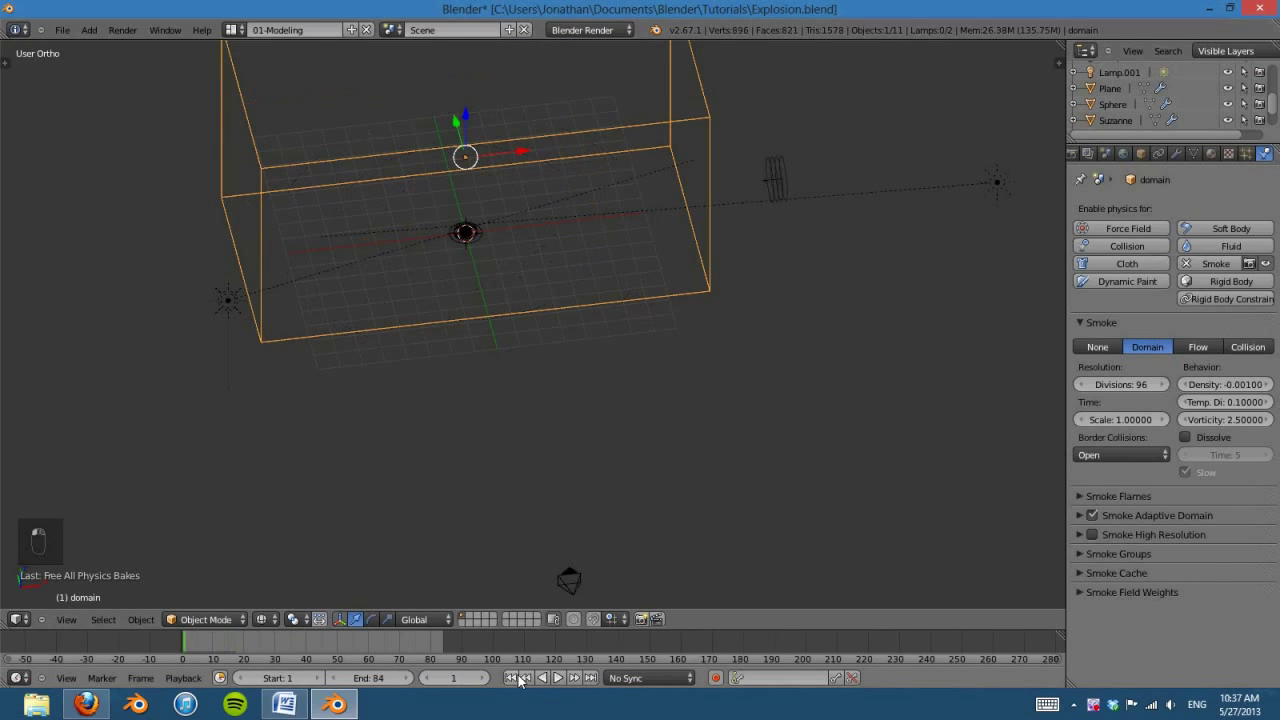
# Step: Show the smoke domain's modifiers and replay the simulation in a wider view up to about frame 18
pyautogui.click(1175, 153)
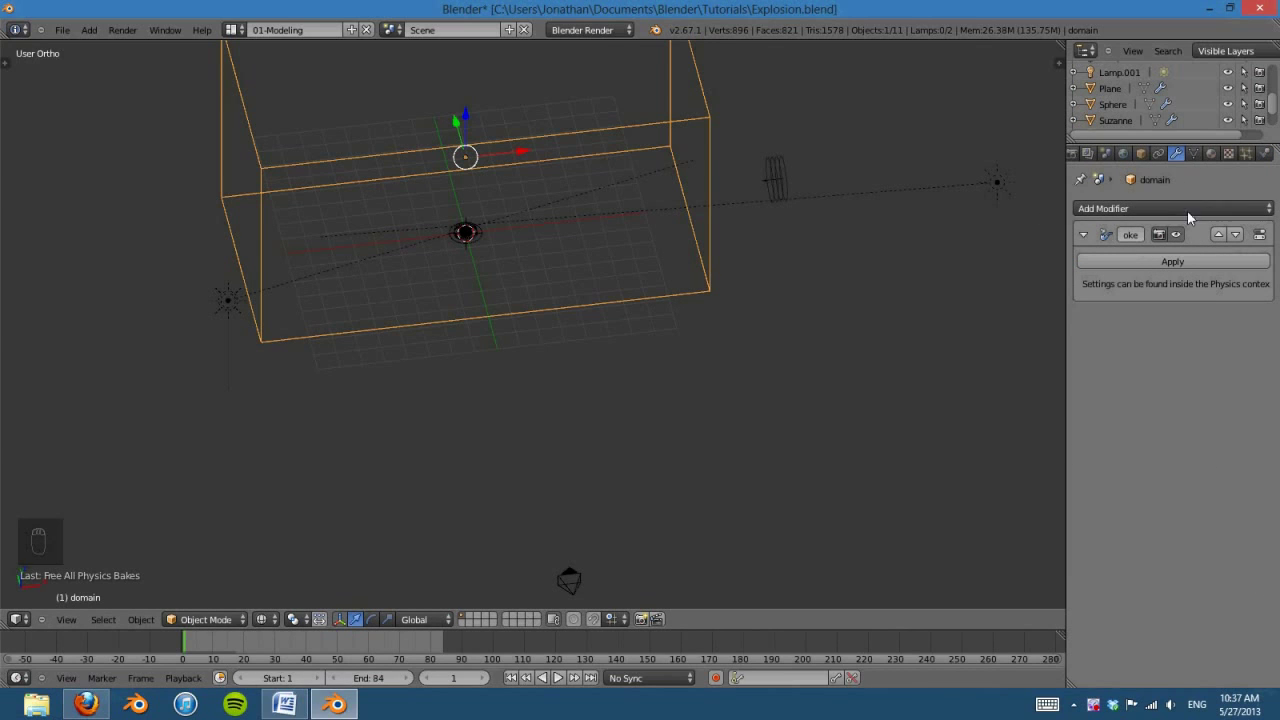
pyautogui.scroll(-3, 646, 594)
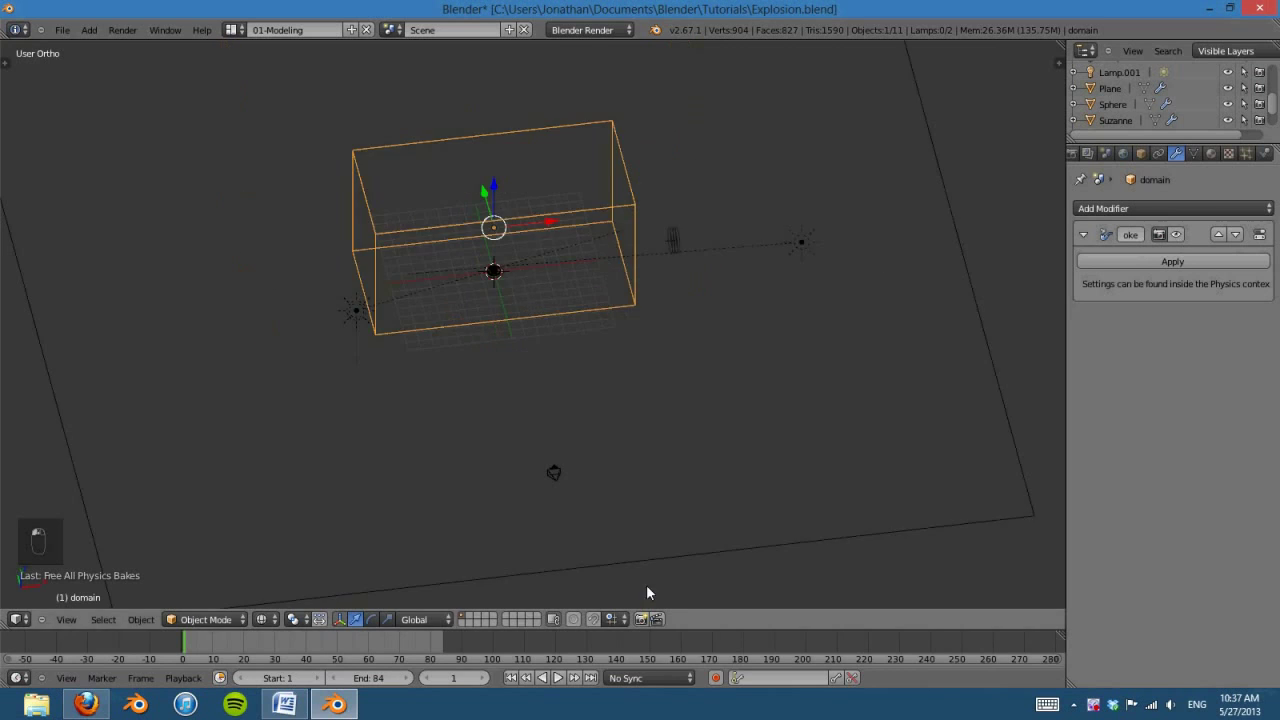
pyautogui.click(557, 678)
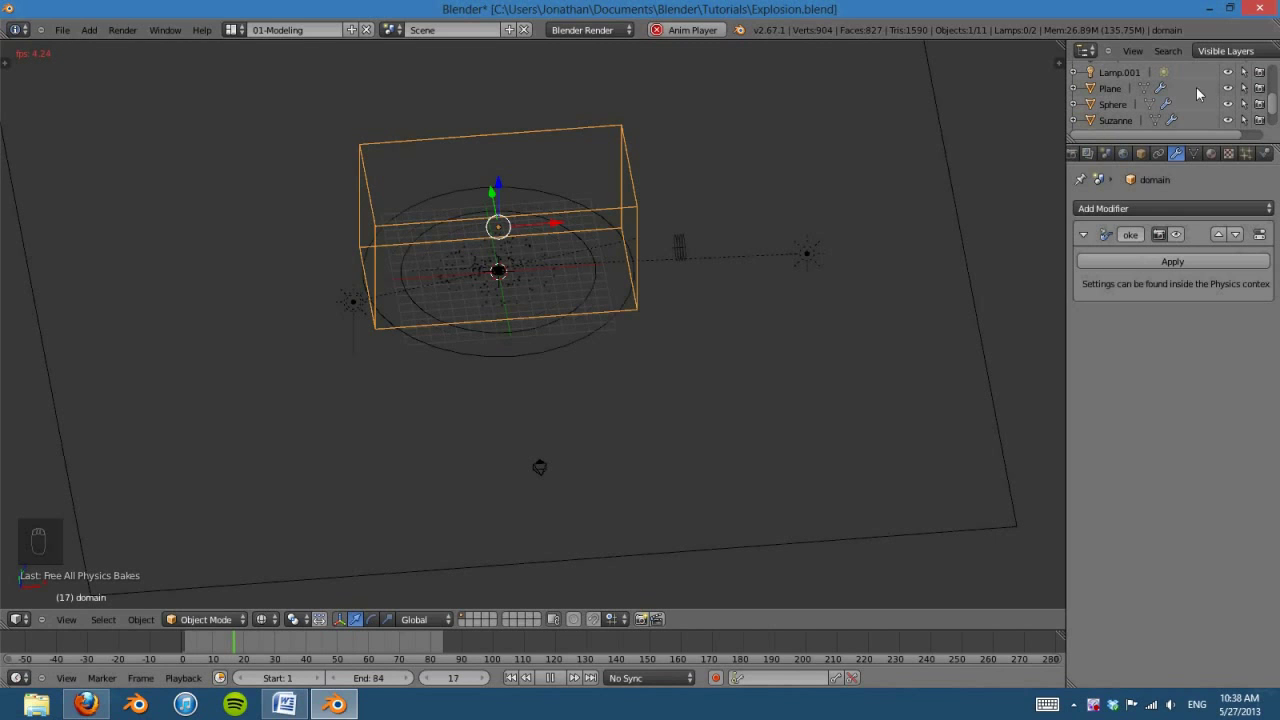
pyautogui.click(549, 679)
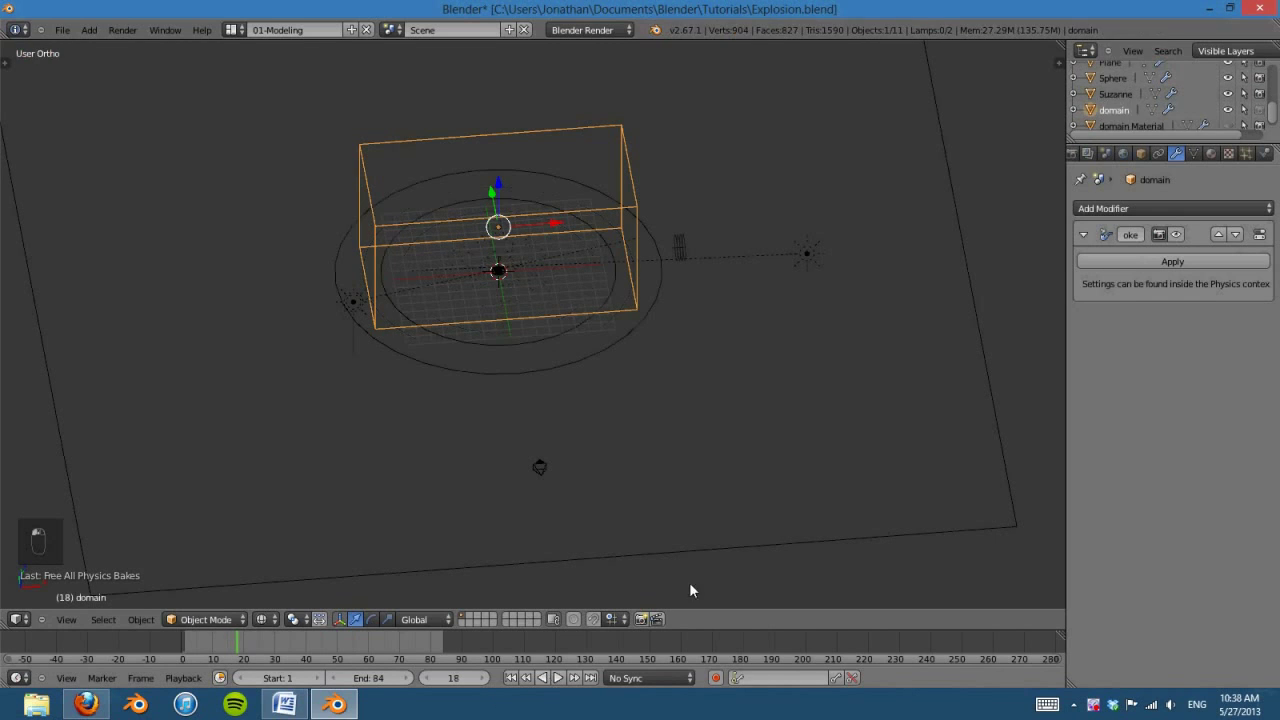
# Step: Remove the smoke physics from the domain Material object and show its material settings
pyautogui.click(1131, 126)
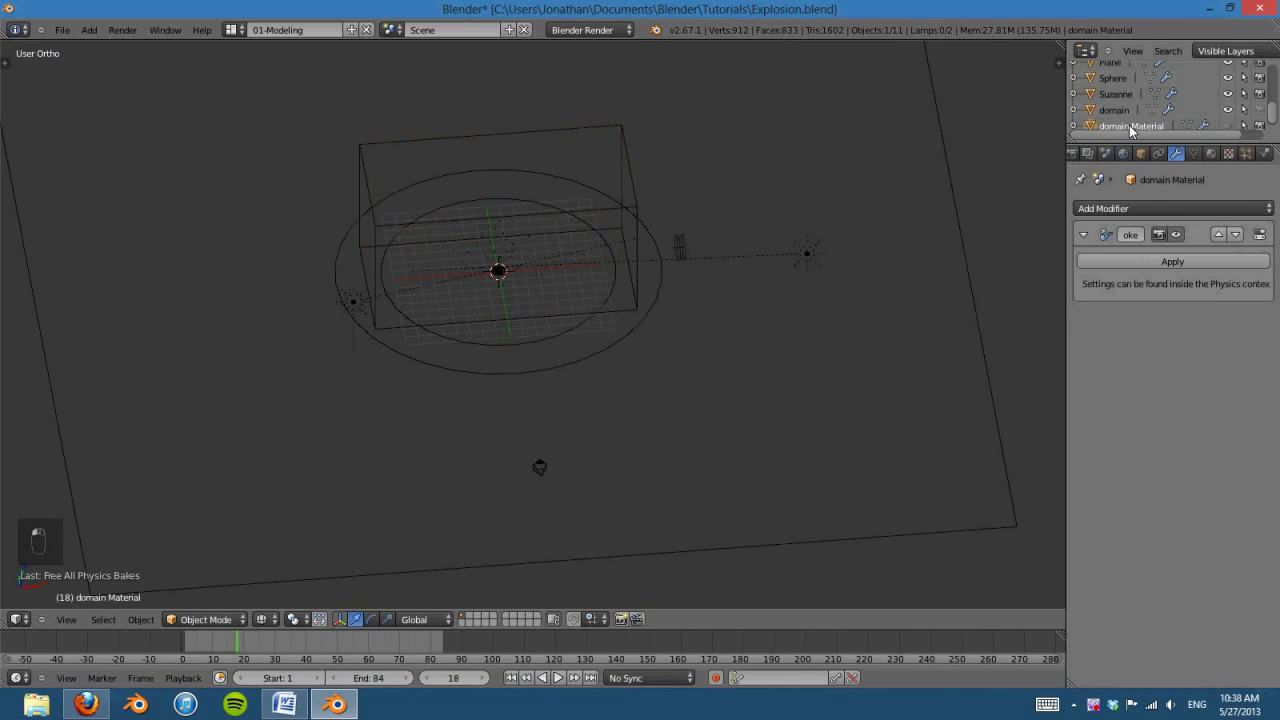
pyautogui.click(1266, 152)
pyautogui.click(1197, 265)
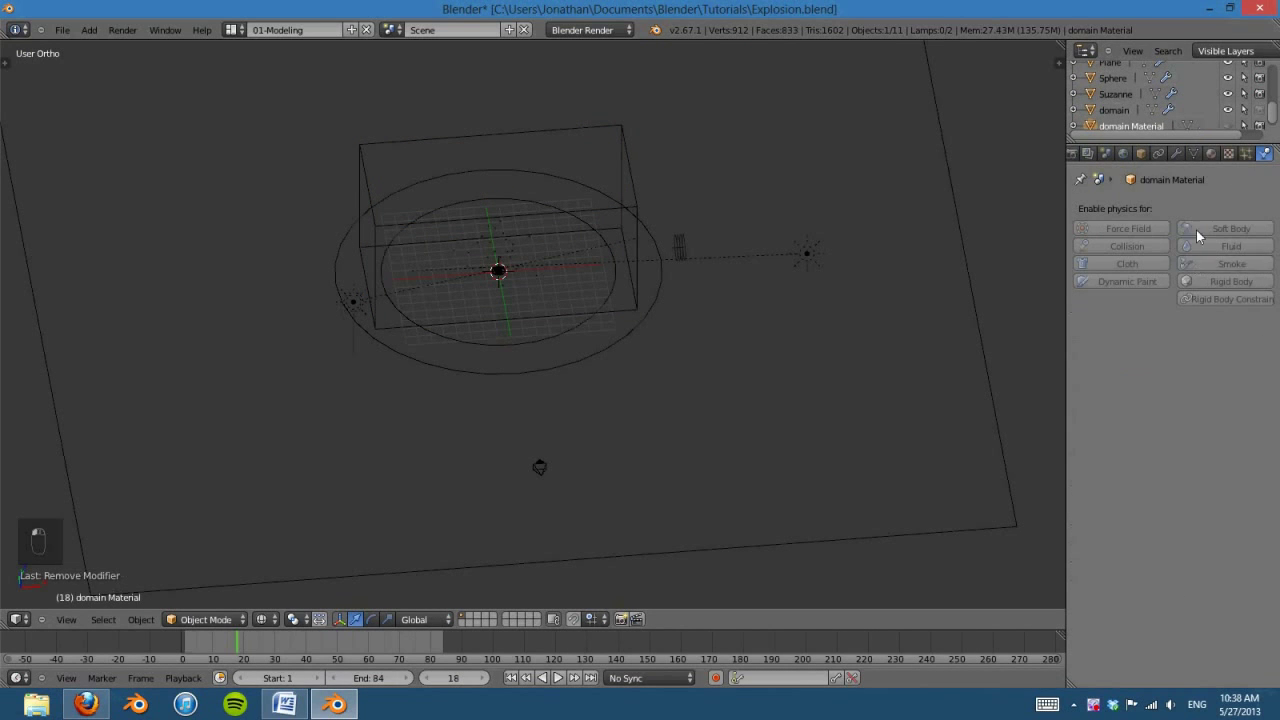
pyautogui.click(1211, 152)
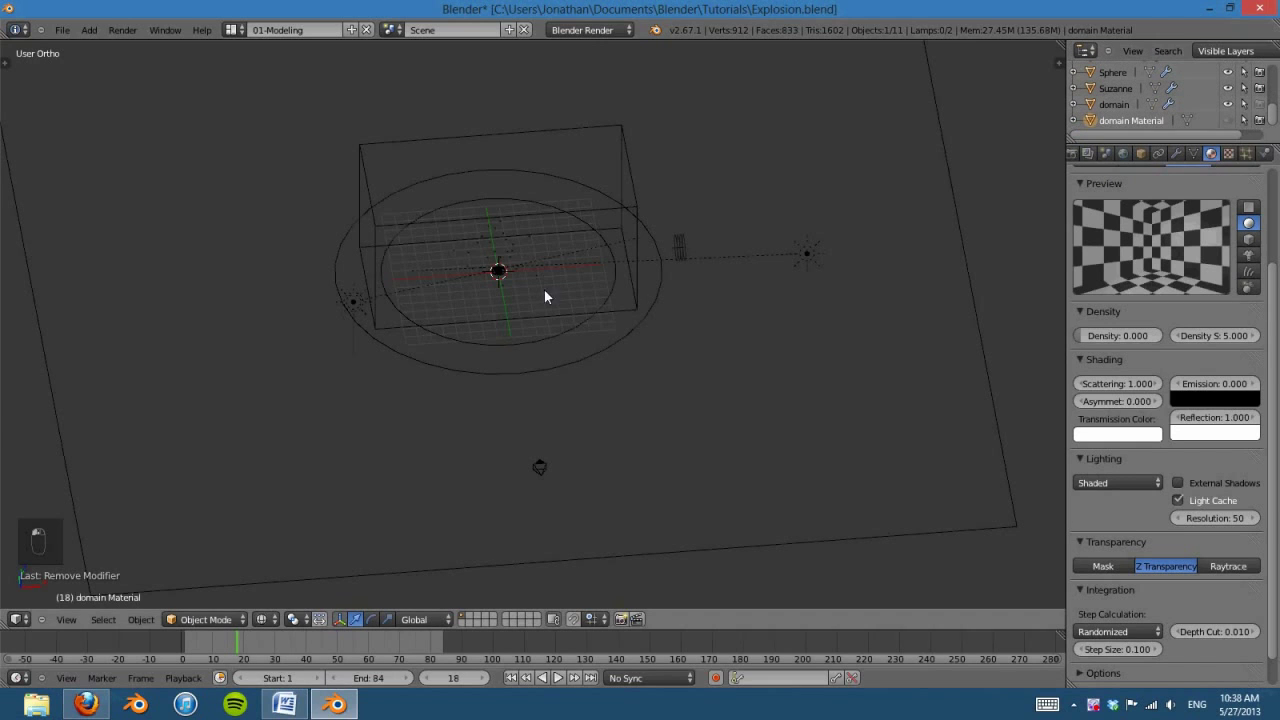
# Step: Replay the ring animation from frame 1, check it through the camera over the desert background, and return to the first frame
pyautogui.click(510, 677)
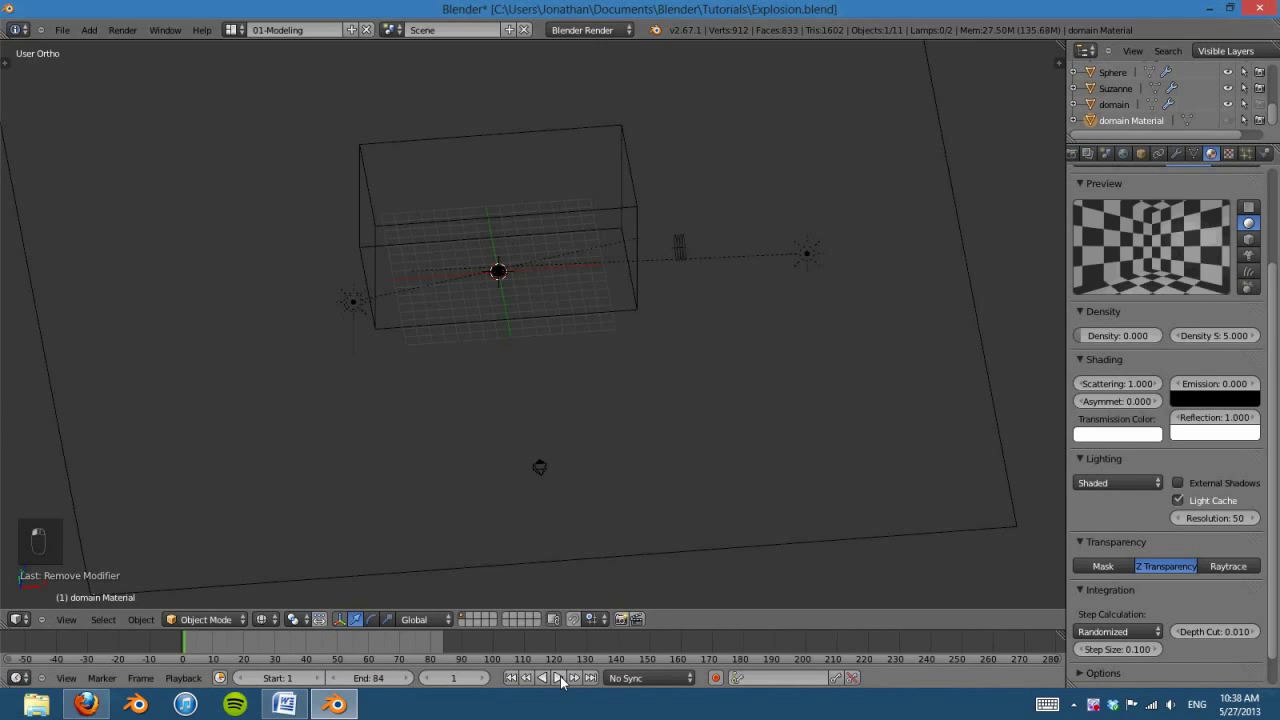
pyautogui.click(558, 677)
pyautogui.click(550, 679)
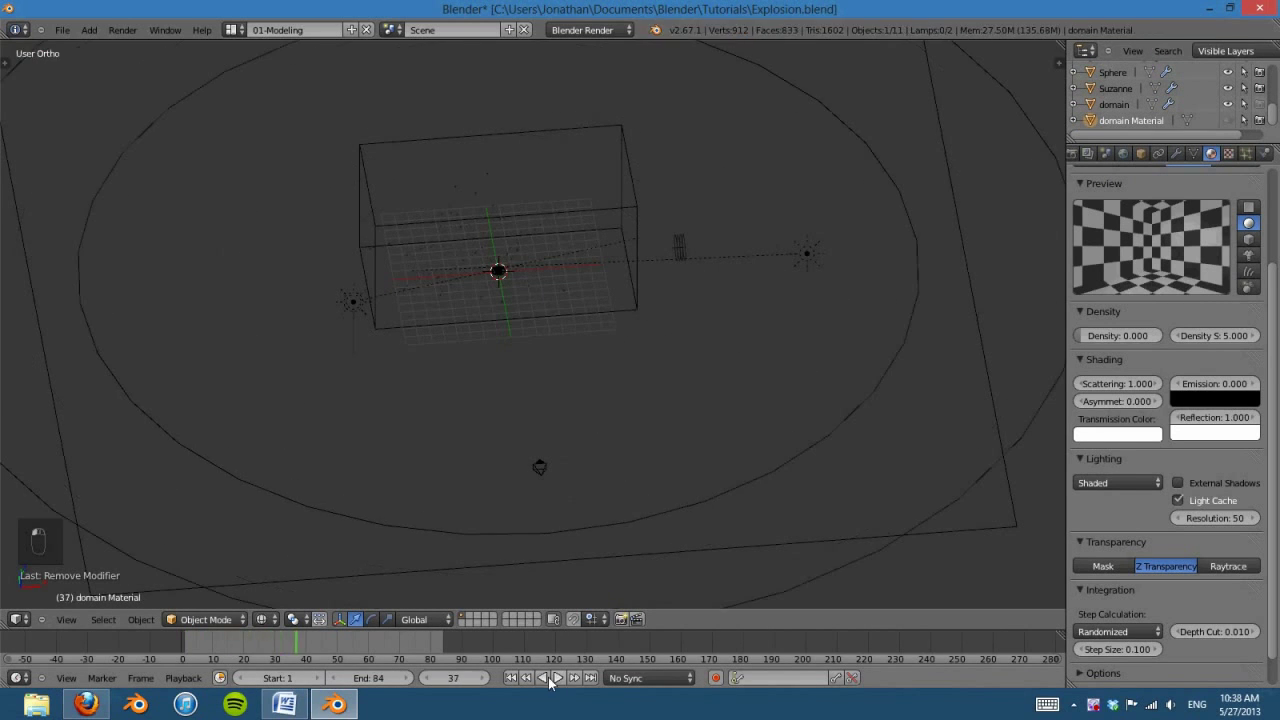
pyautogui.click(510, 678)
pyautogui.click(558, 677)
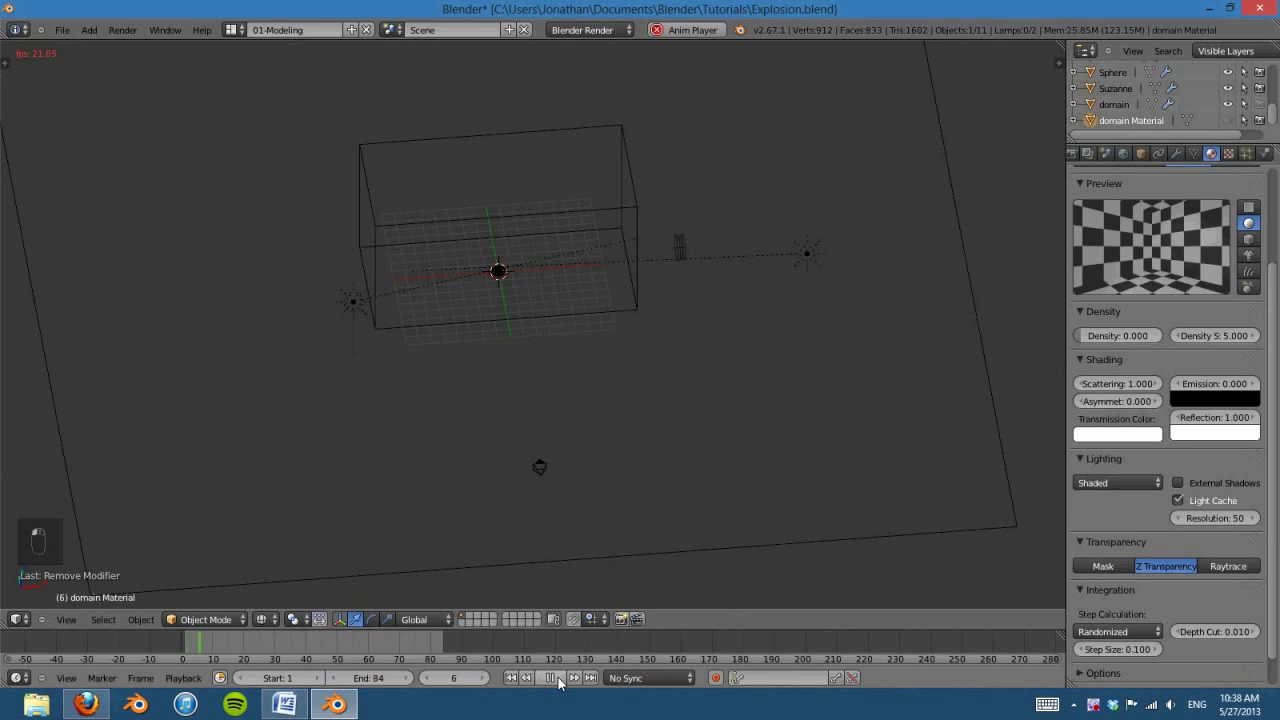
pyautogui.press('KP_0')
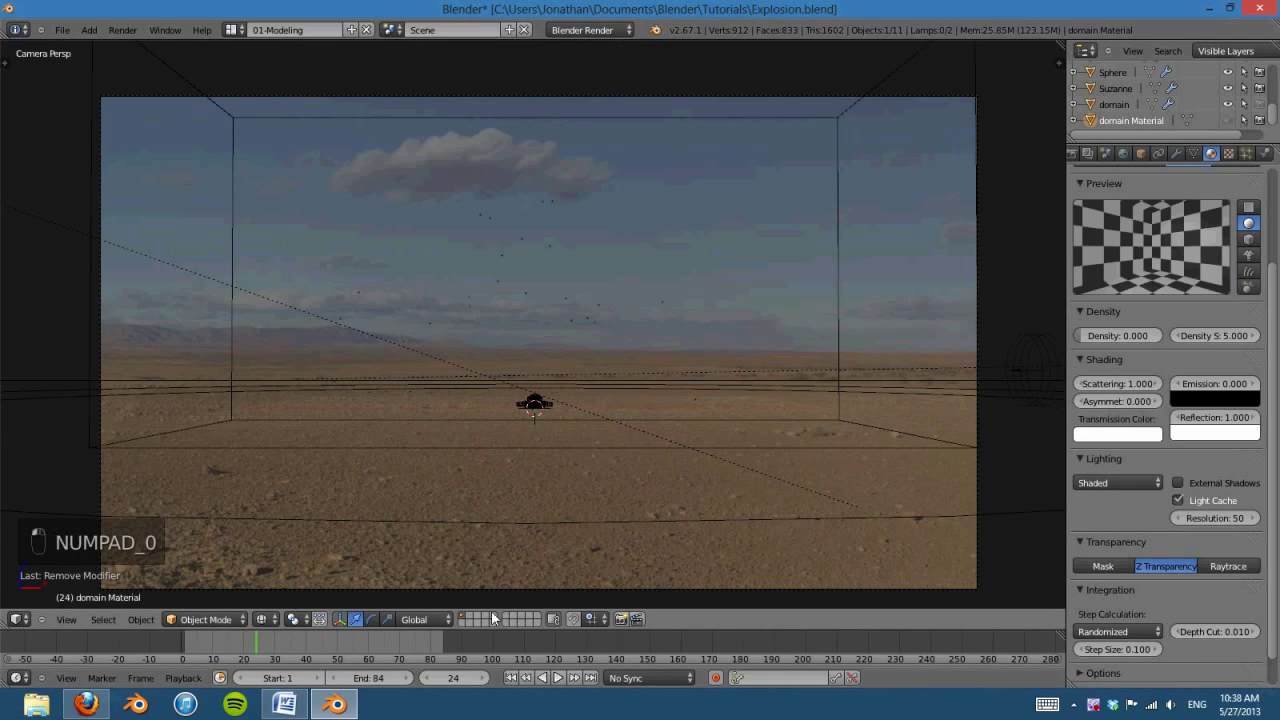
pyautogui.click(510, 678)
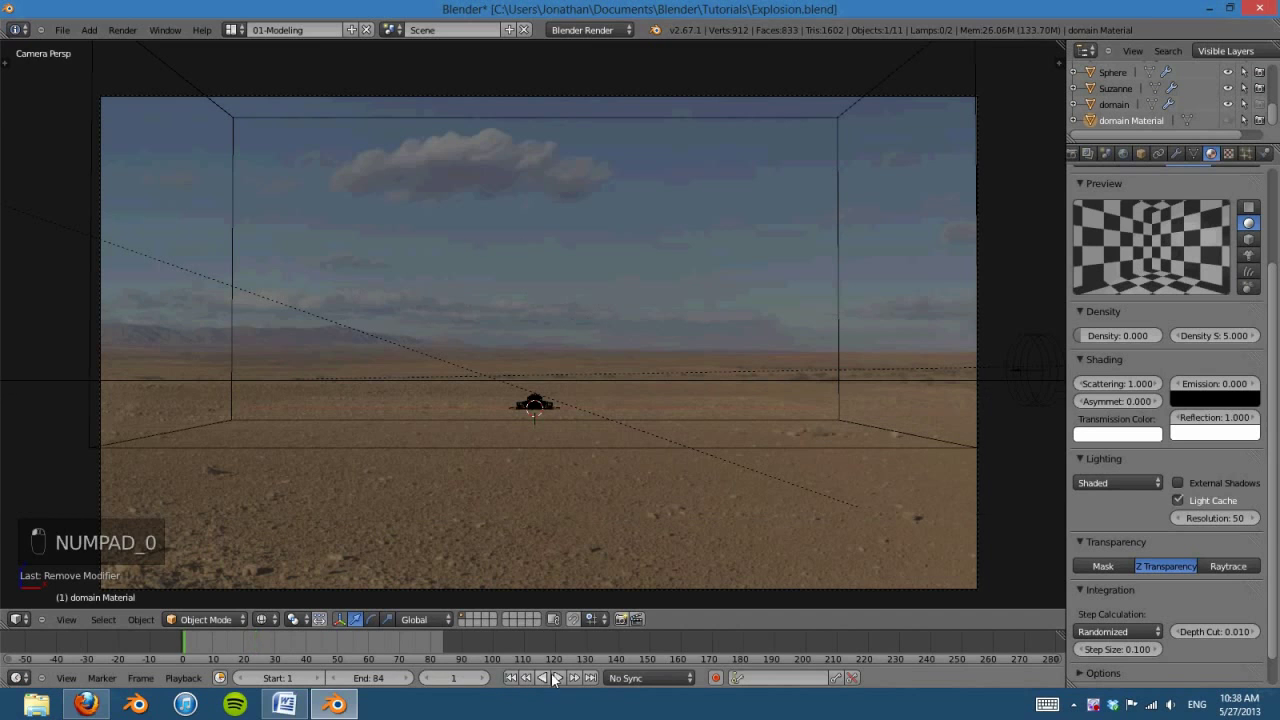
# Step: Replay the ring animation twice through the camera from frame 1, and return to the first frame
pyautogui.click(558, 677)
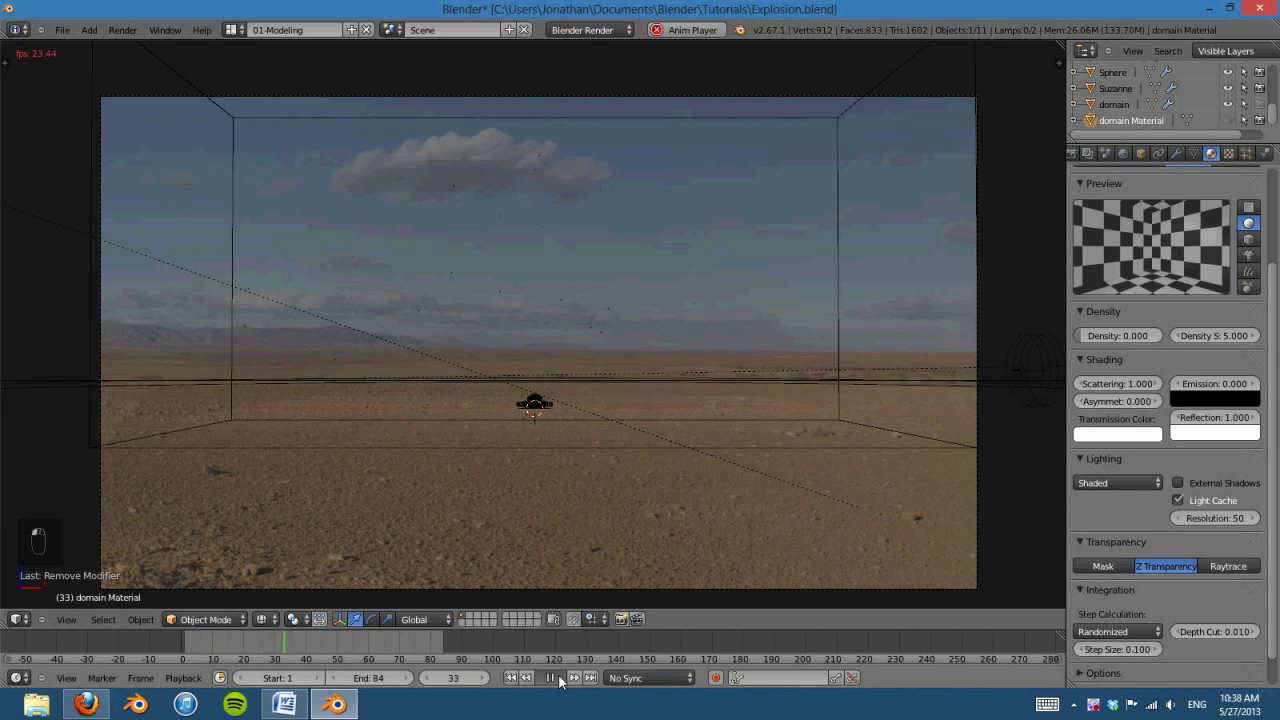
pyautogui.click(540, 680)
pyautogui.click(510, 678)
pyautogui.click(557, 678)
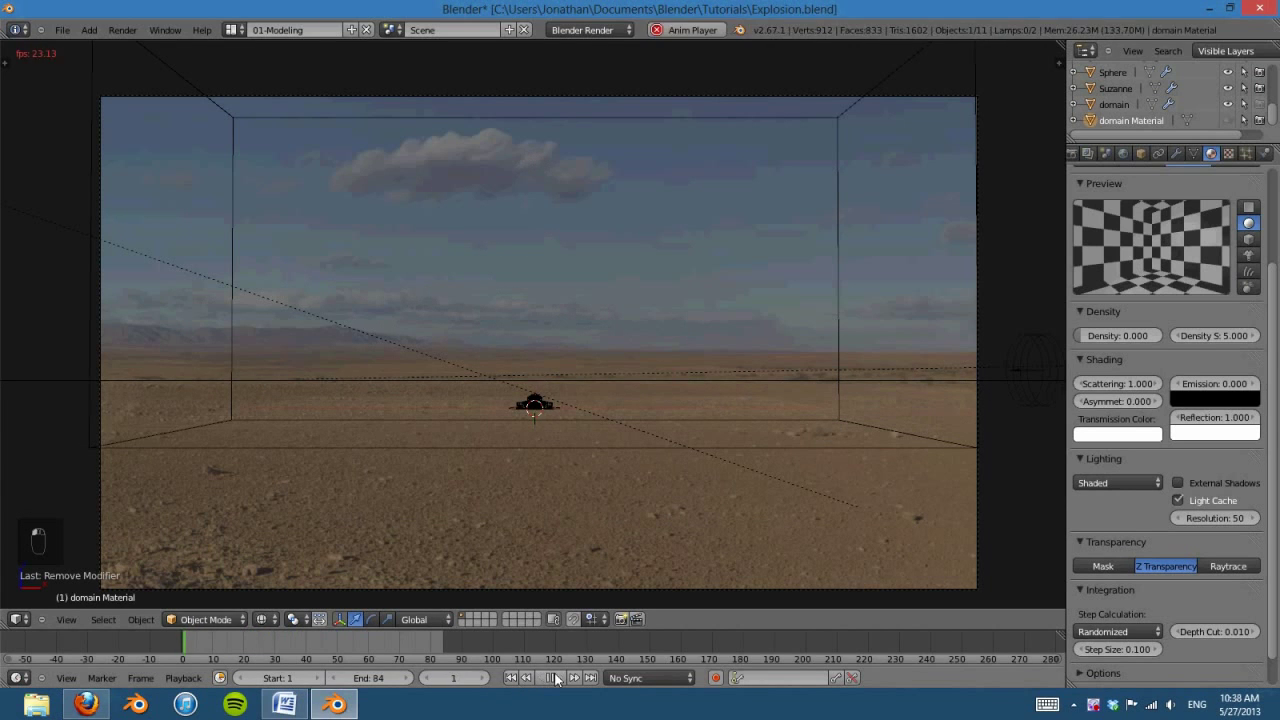
pyautogui.click(557, 678)
pyautogui.click(510, 678)
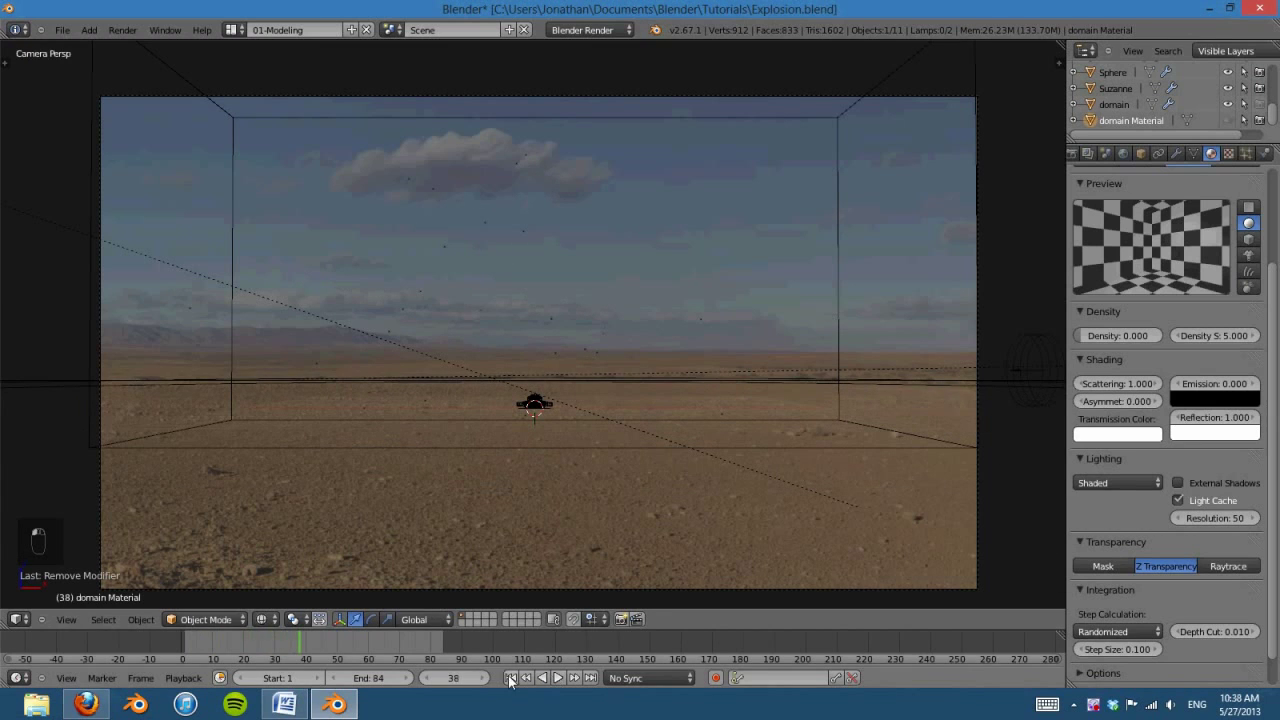
# Step: Select the ring Circle.001 in the top view and add a new particle system to it
pyautogui.press('KP_7')
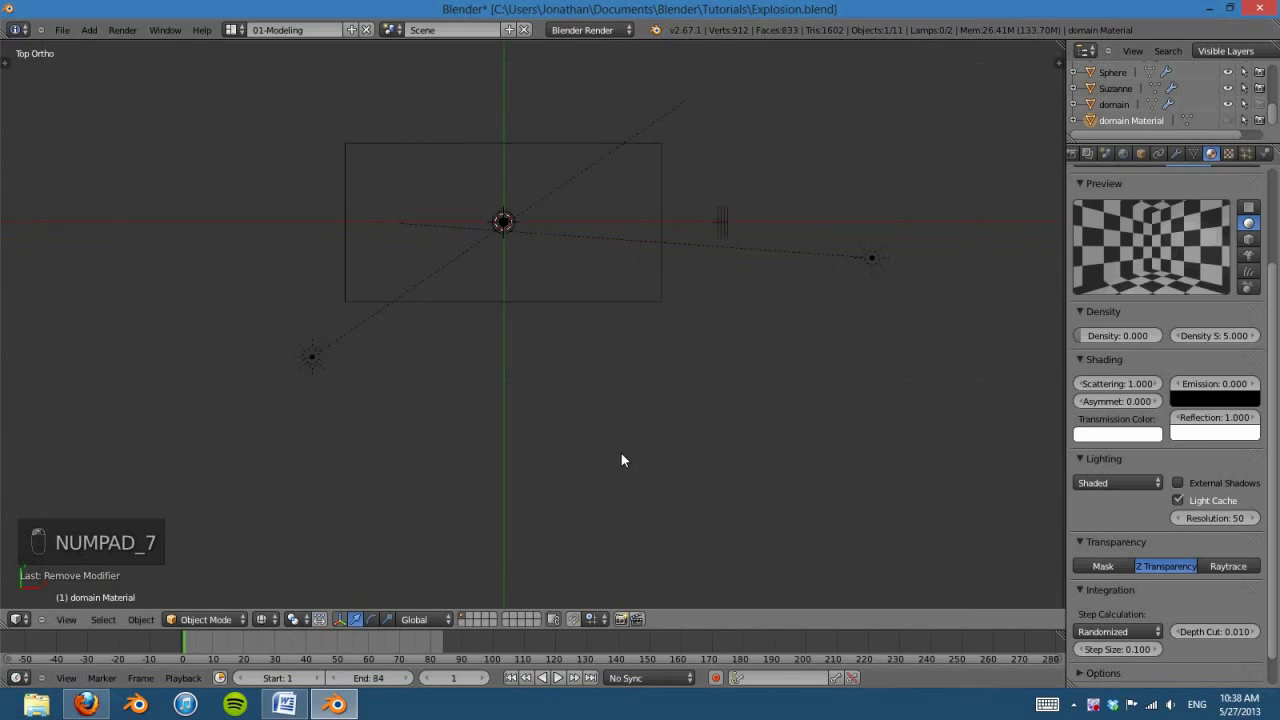
pyautogui.scroll(1, 1165, 300)
pyautogui.scroll(5, 1138, 105)
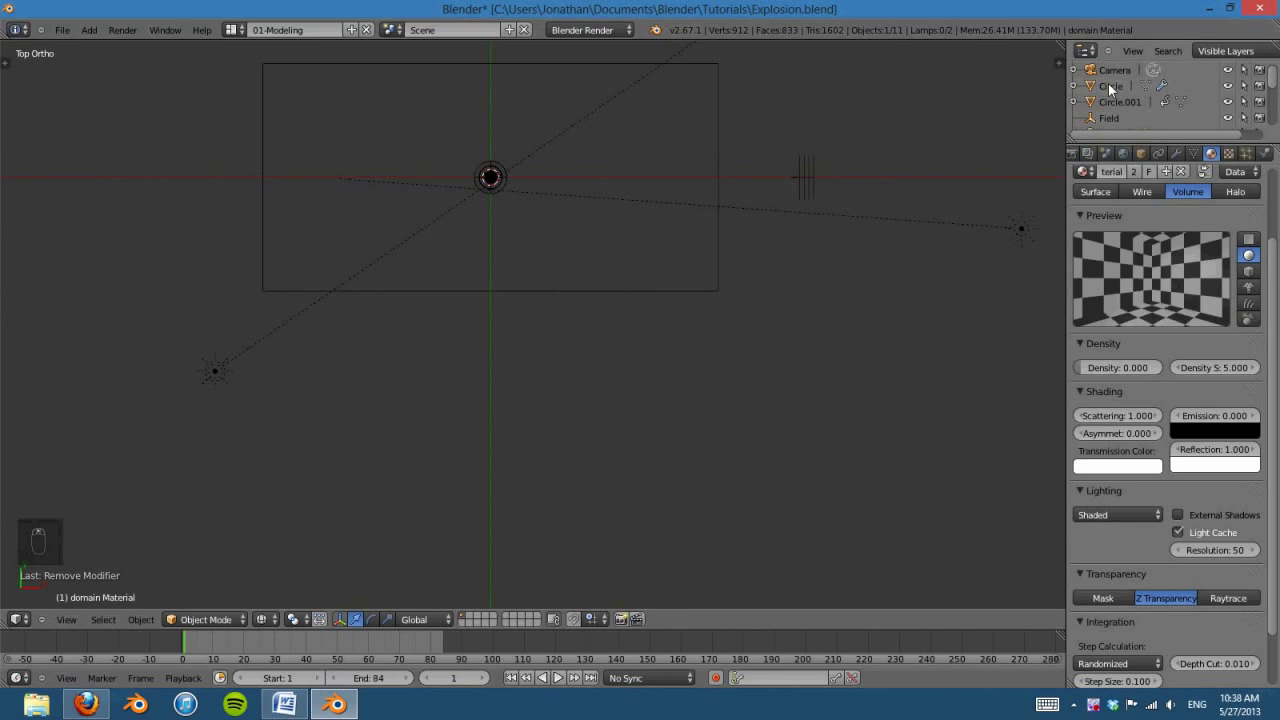
pyautogui.click(1120, 100)
pyautogui.scroll(3, 628, 252)
pyautogui.keyDown('shift'); pyautogui.moveTo(628, 252); pyautogui.dragTo(673, 487, button='middle'); pyautogui.keyUp('shift')
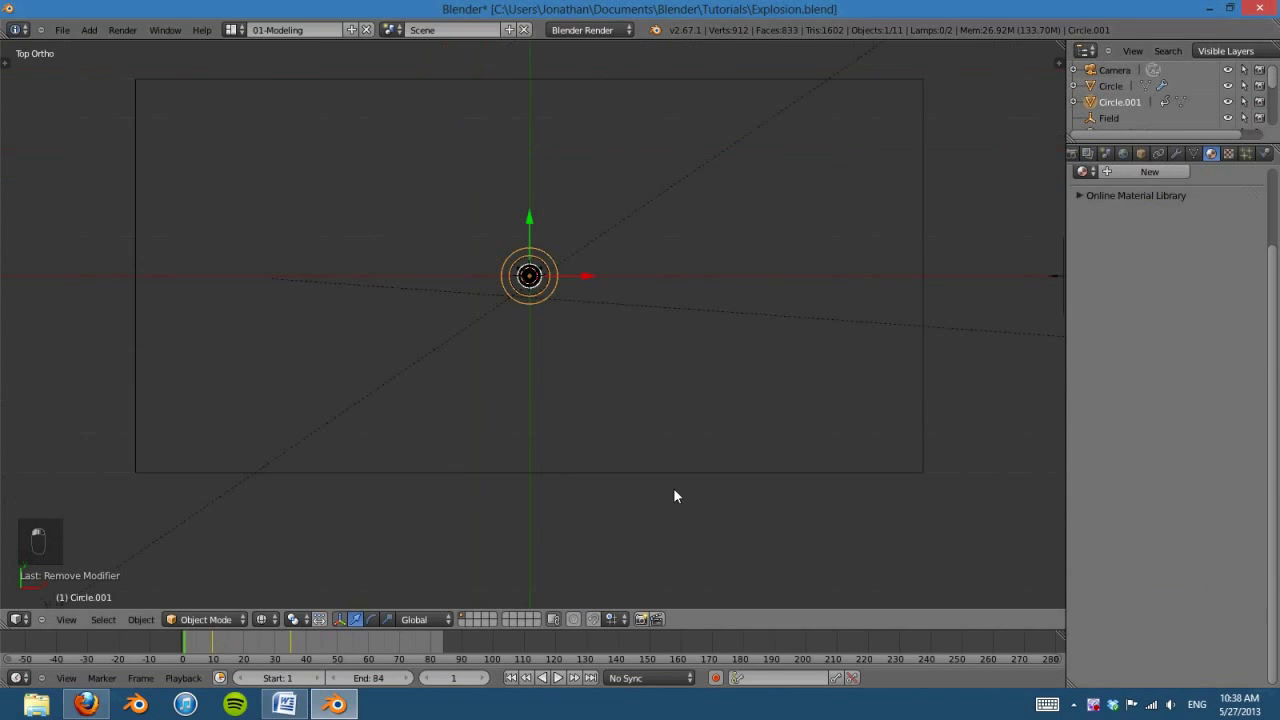
pyautogui.click(1250, 155)
pyautogui.scroll(3, 970, 312)
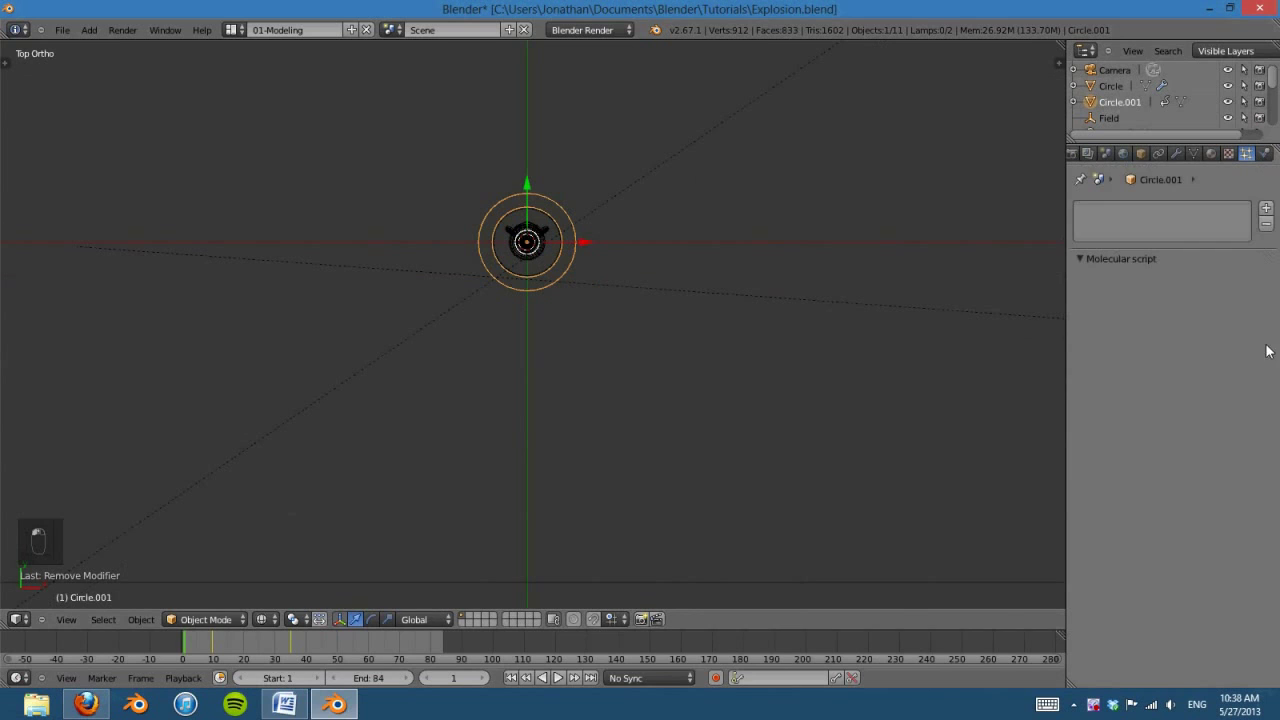
pyautogui.click(1266, 207)
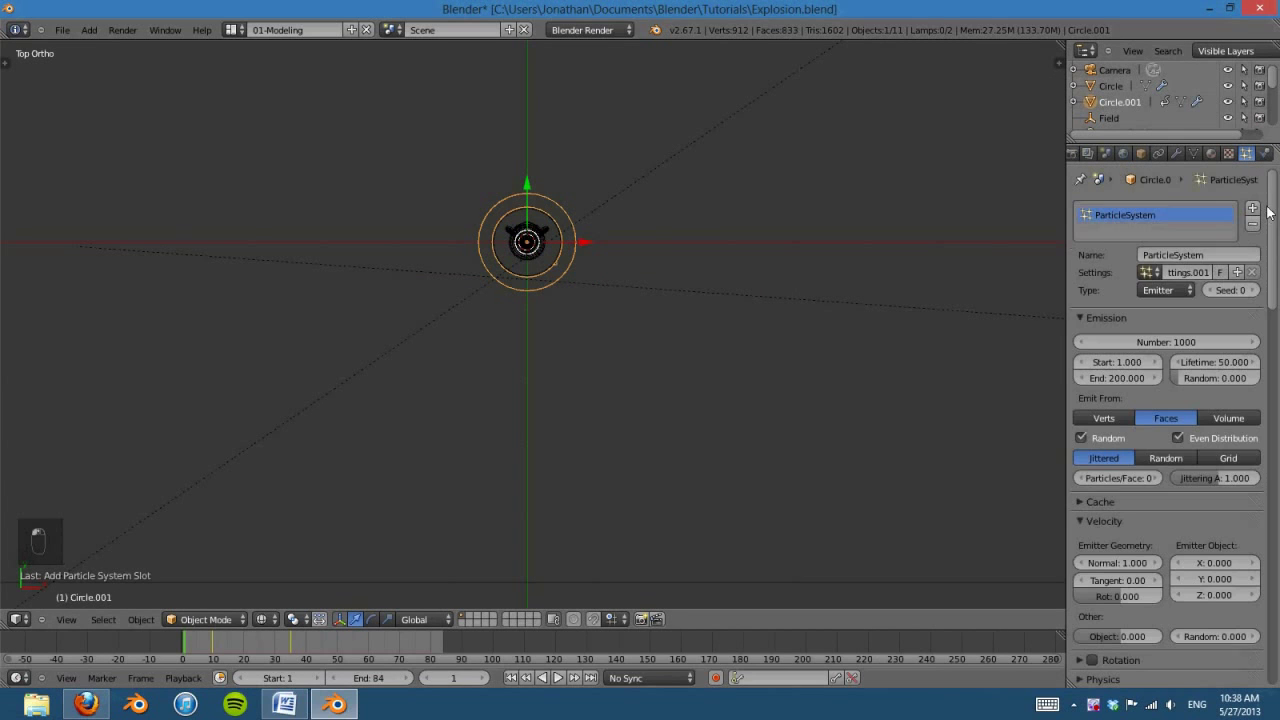
# Step: Set the ring's particle emission to start at frame 10 and end at frame 40
pyautogui.scroll(-1, 614, 350)
pyautogui.keyDown('shift'); pyautogui.moveTo(634, 329); pyautogui.dragTo(698, 330, button='middle'); pyautogui.keyUp('shift')
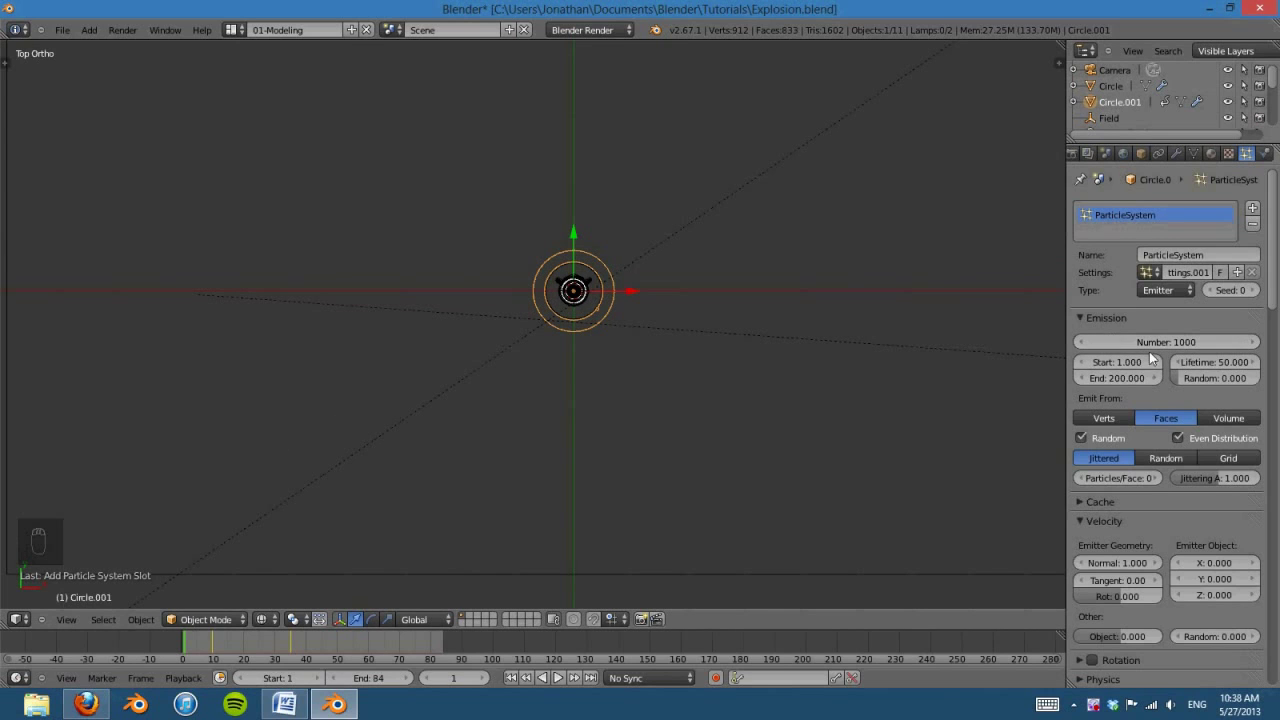
pyautogui.write('10')
pyautogui.press('Return')
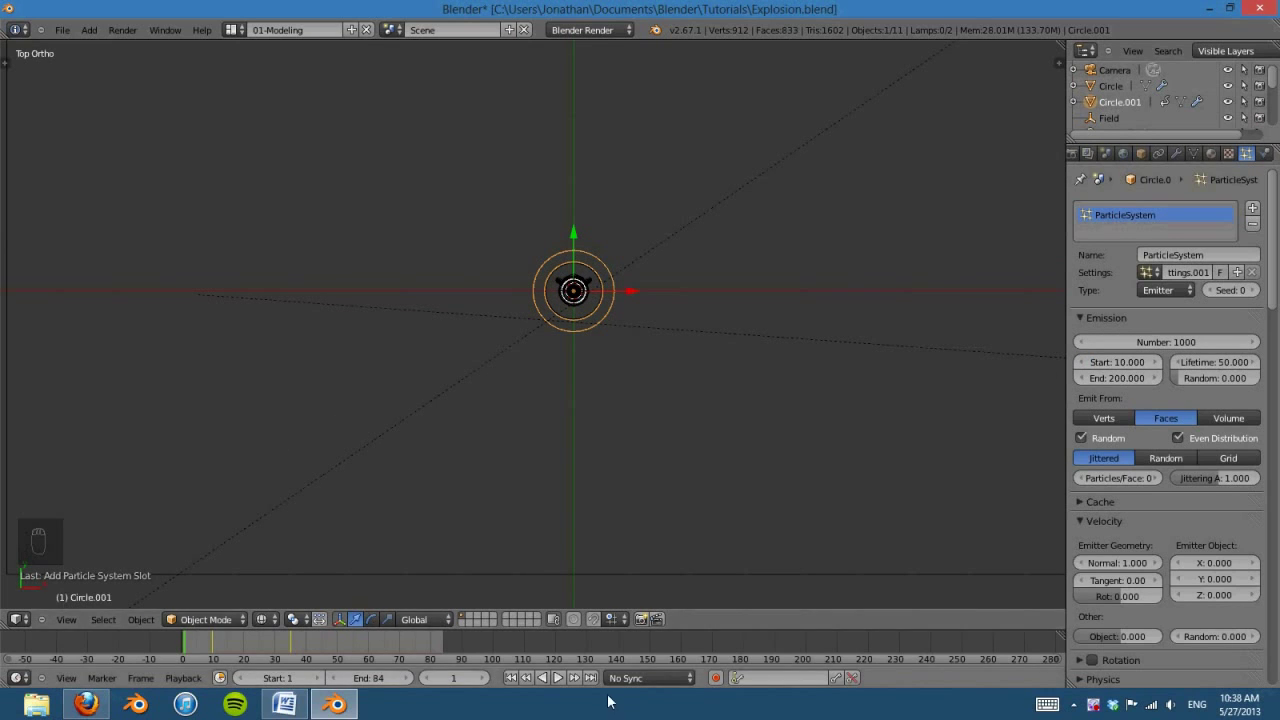
pyautogui.press('Home')
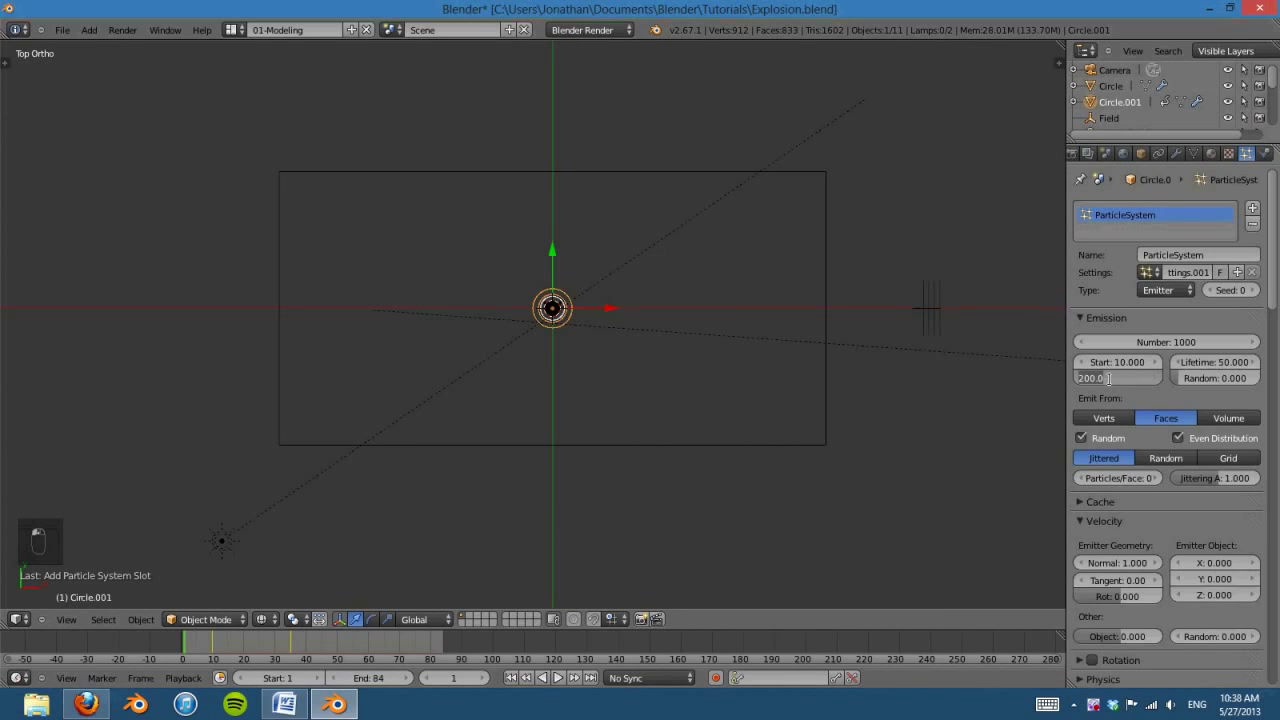
pyautogui.write('40')
pyautogui.press('Return')
# Step: Play the particle emission in a wider top view, and examine the particles' spread from the front
pyautogui.scroll(-5, 887, 365)
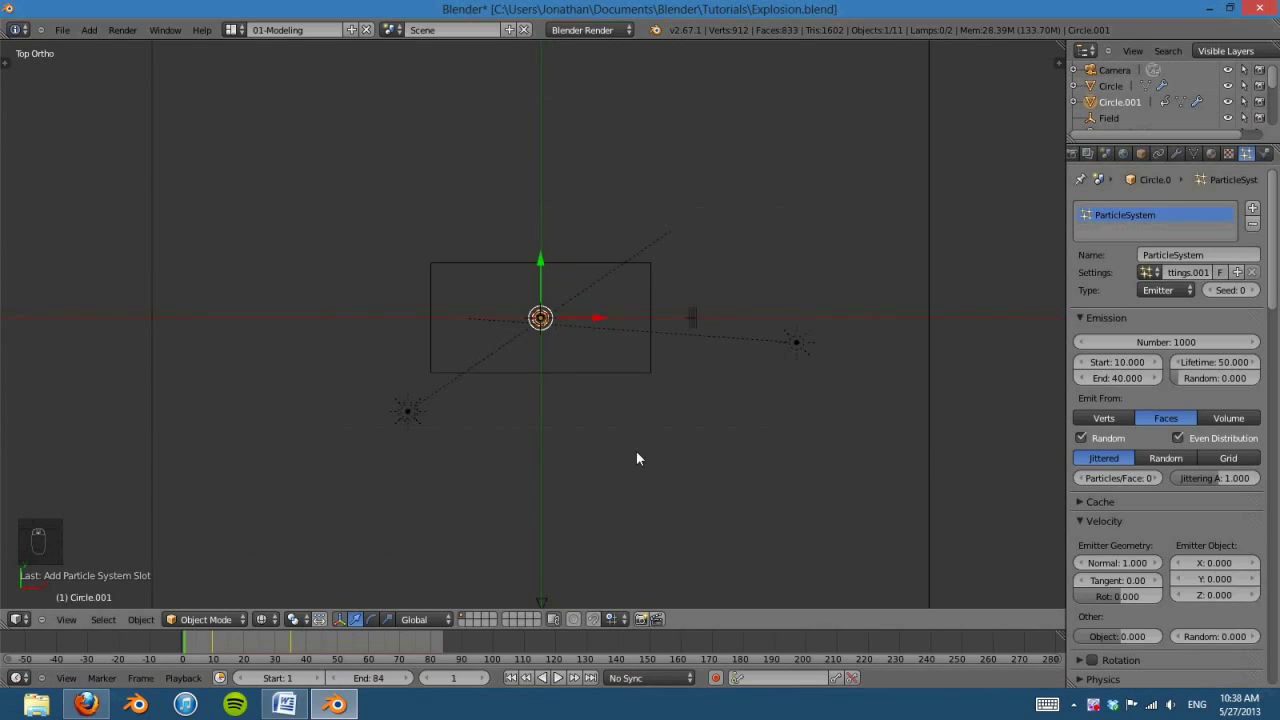
pyautogui.click(559, 678)
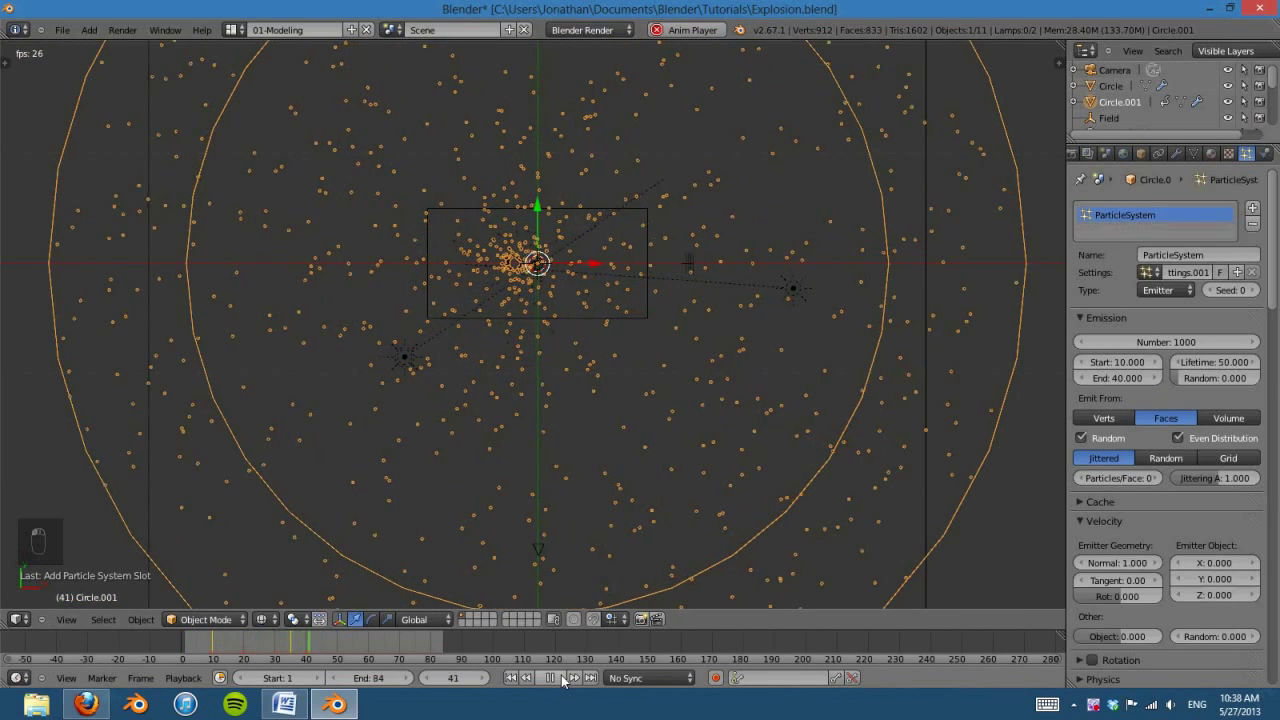
pyautogui.click(550, 678)
pyautogui.press('KP_7')
pyautogui.moveTo(627, 456); pyautogui.dragTo(634, 286, button='middle')
pyautogui.press('KP_1')
pyautogui.scroll(5, 631, 290)
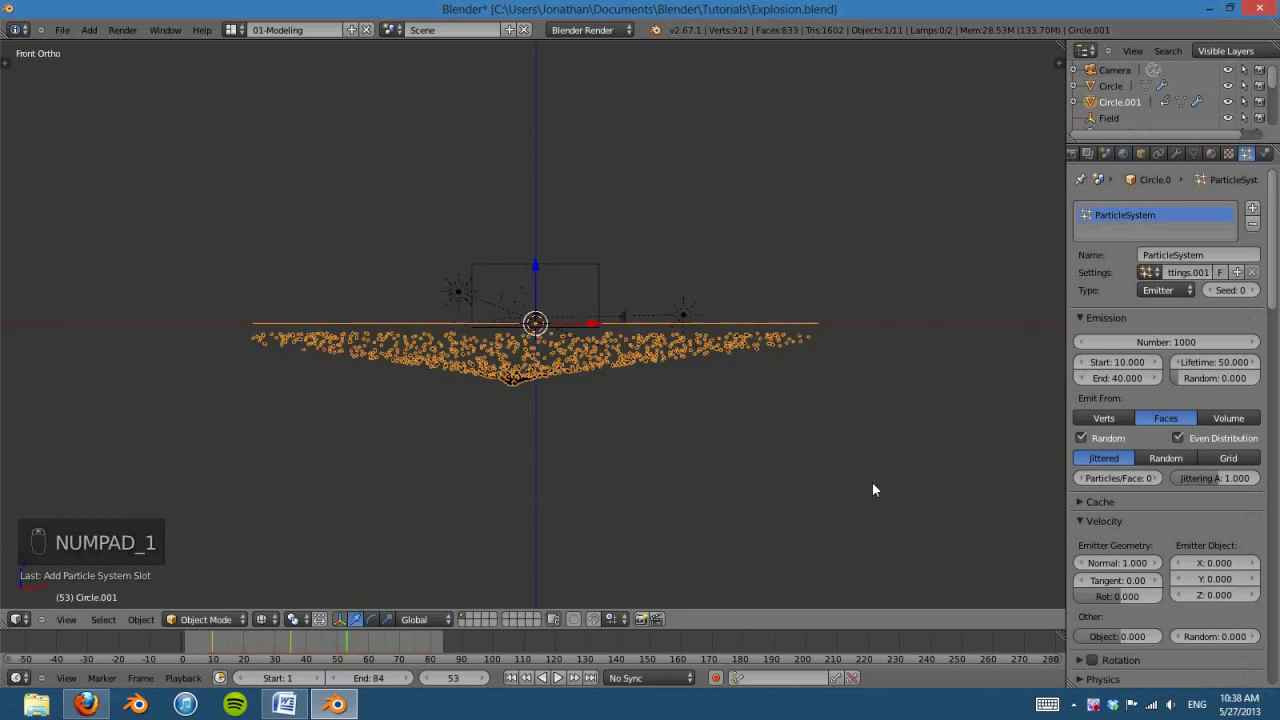
# Step: Set the ring particles' lifetime to 10, and replay the emission in the front and top views
pyautogui.click(1223, 361)
pyautogui.write('10')
pyautogui.press('Return')
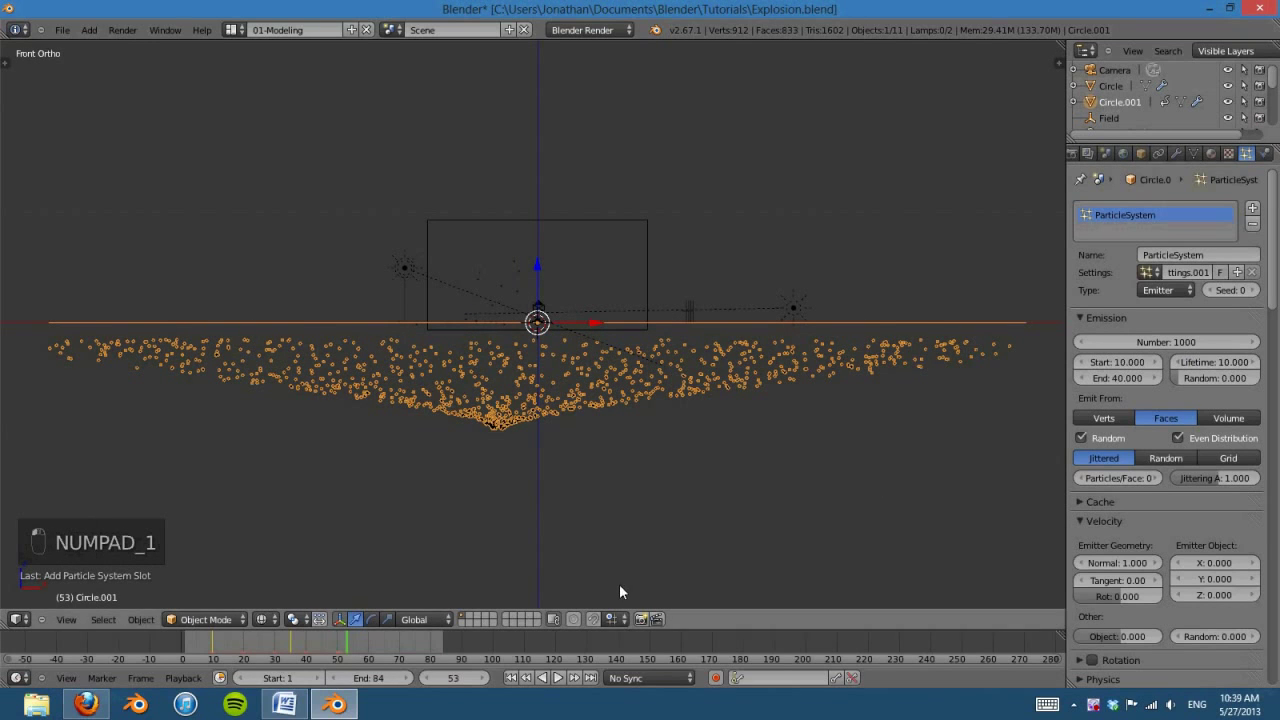
pyautogui.click(512, 678)
pyautogui.click(560, 678)
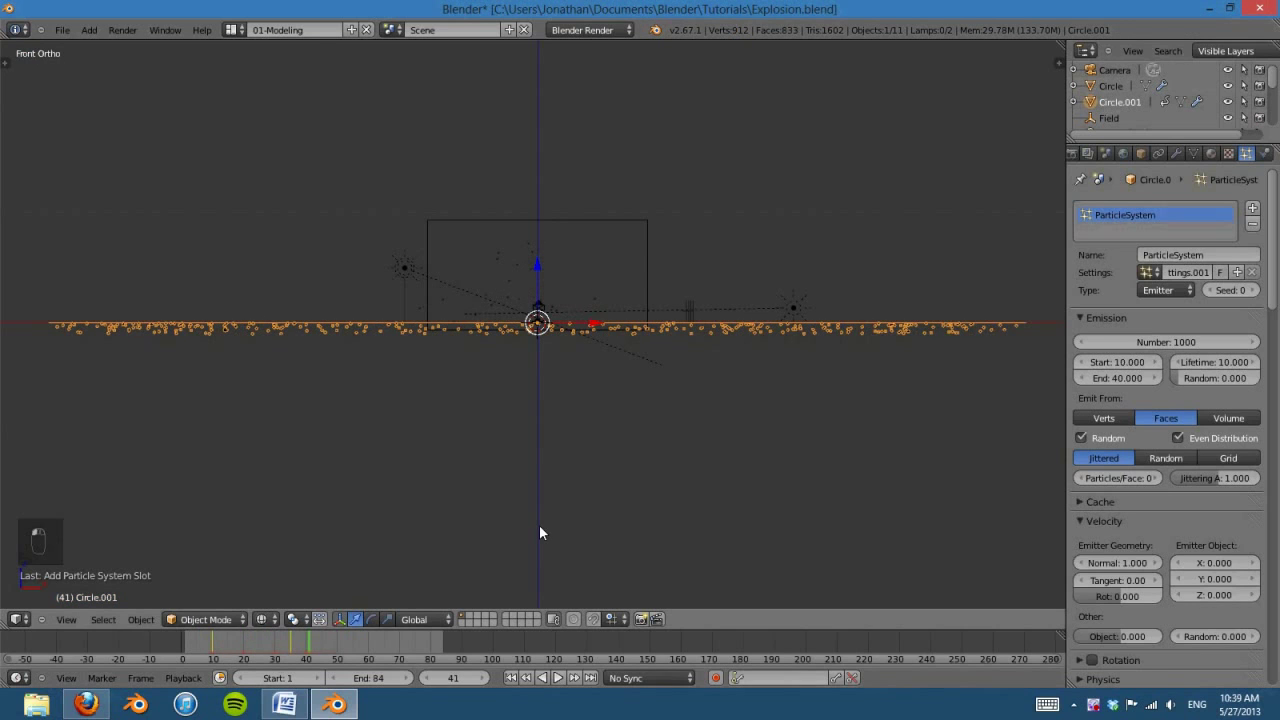
pyautogui.press('KP_7')
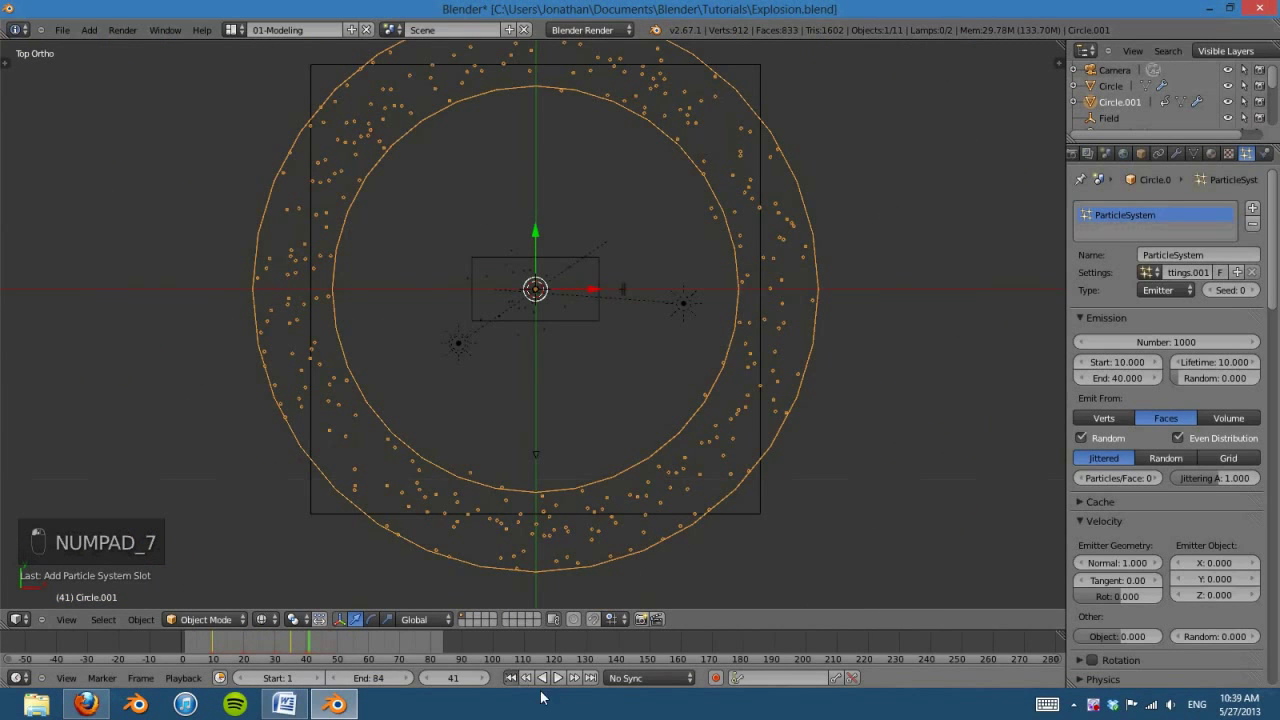
pyautogui.press('Escape')
pyautogui.click(557, 678)
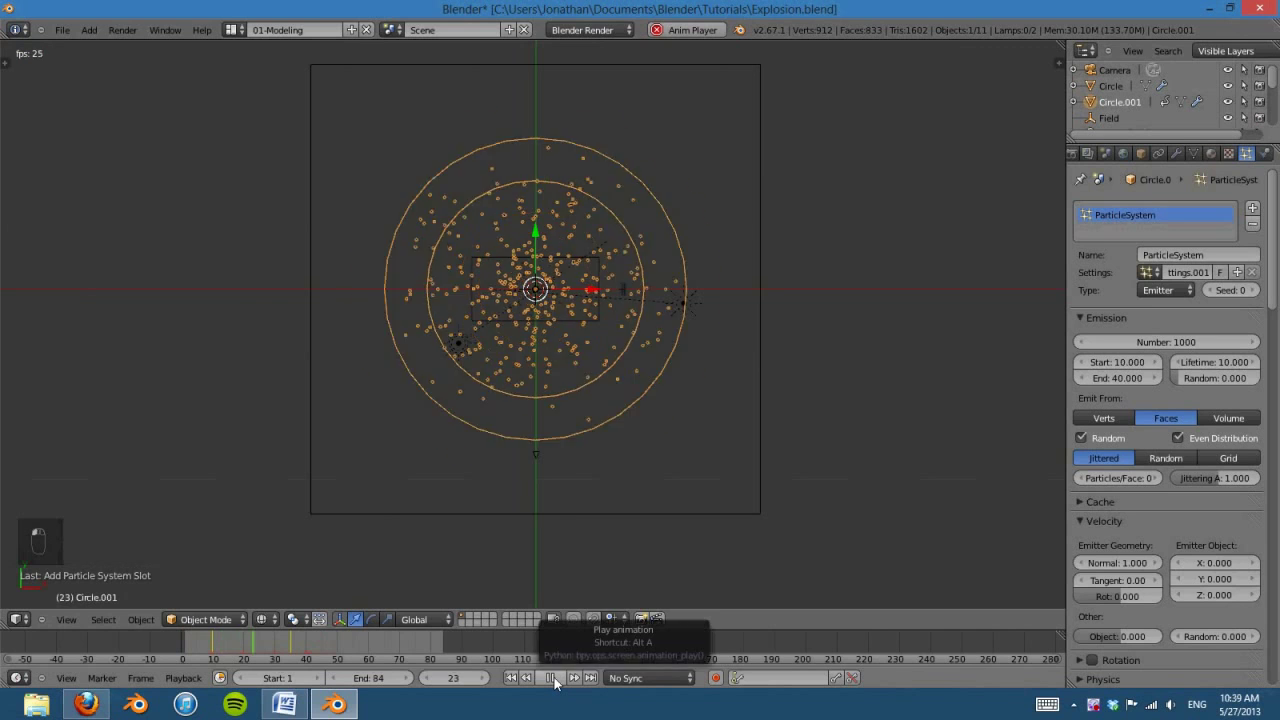
pyautogui.click(512, 679)
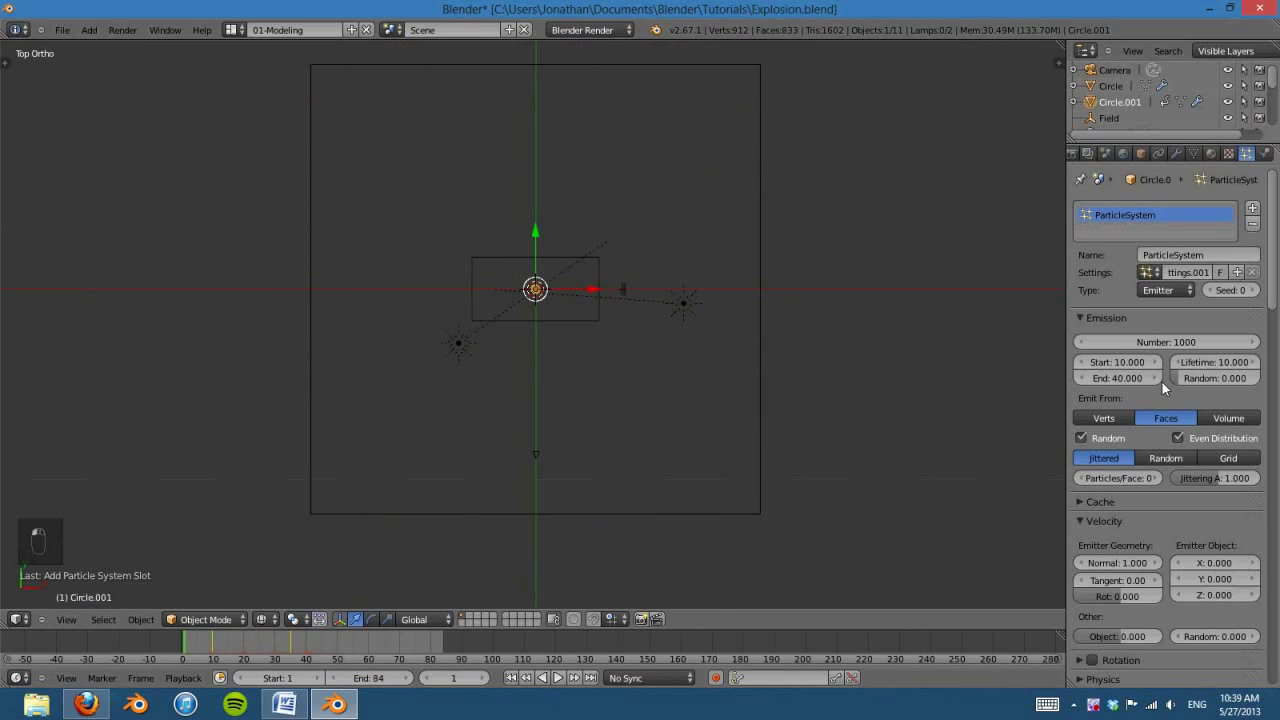
# Step: Set the ring particles' lifetime to 5, replay the emission from above, and return to frame 1
pyautogui.write('5')
pyautogui.press('Return')
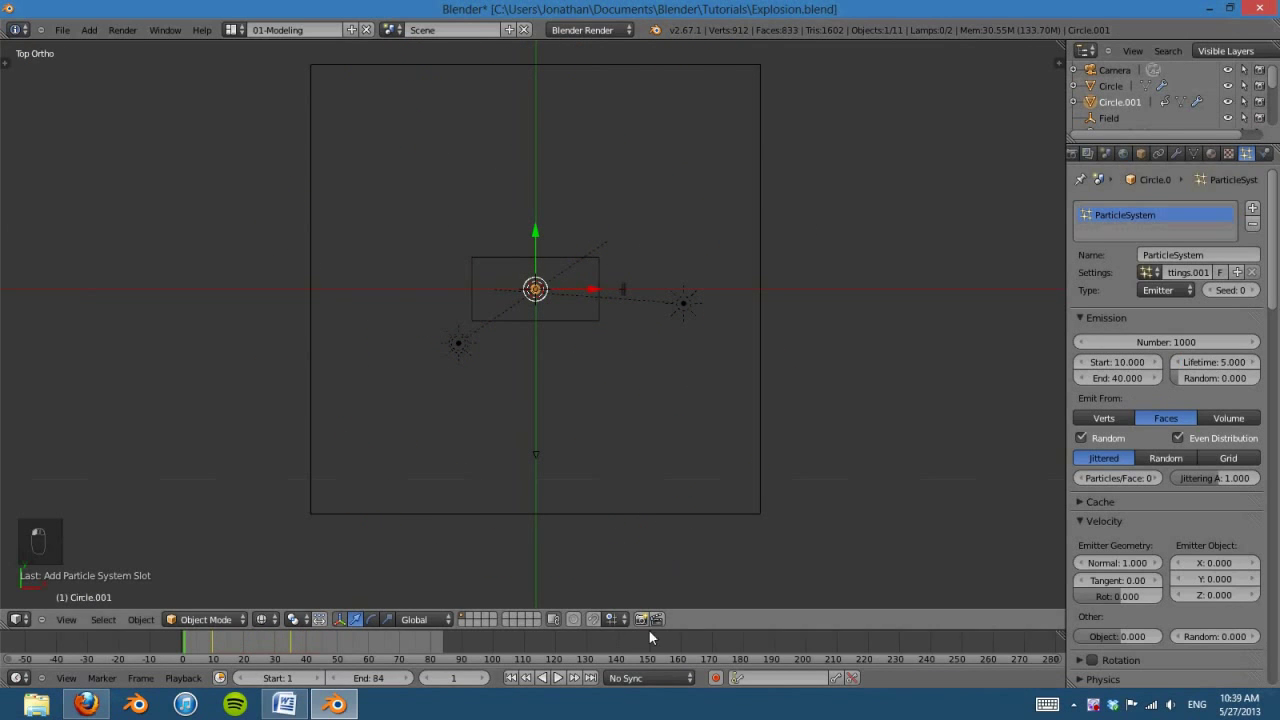
pyautogui.click(557, 679)
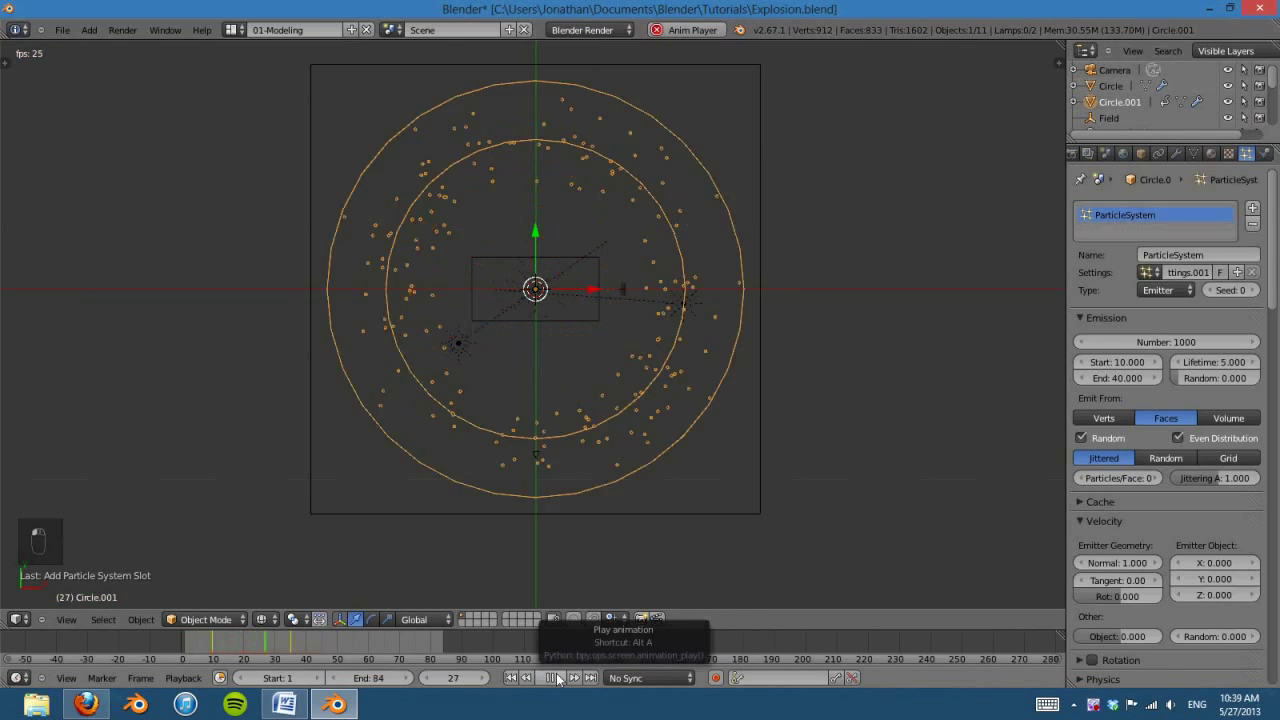
pyautogui.click(553, 679)
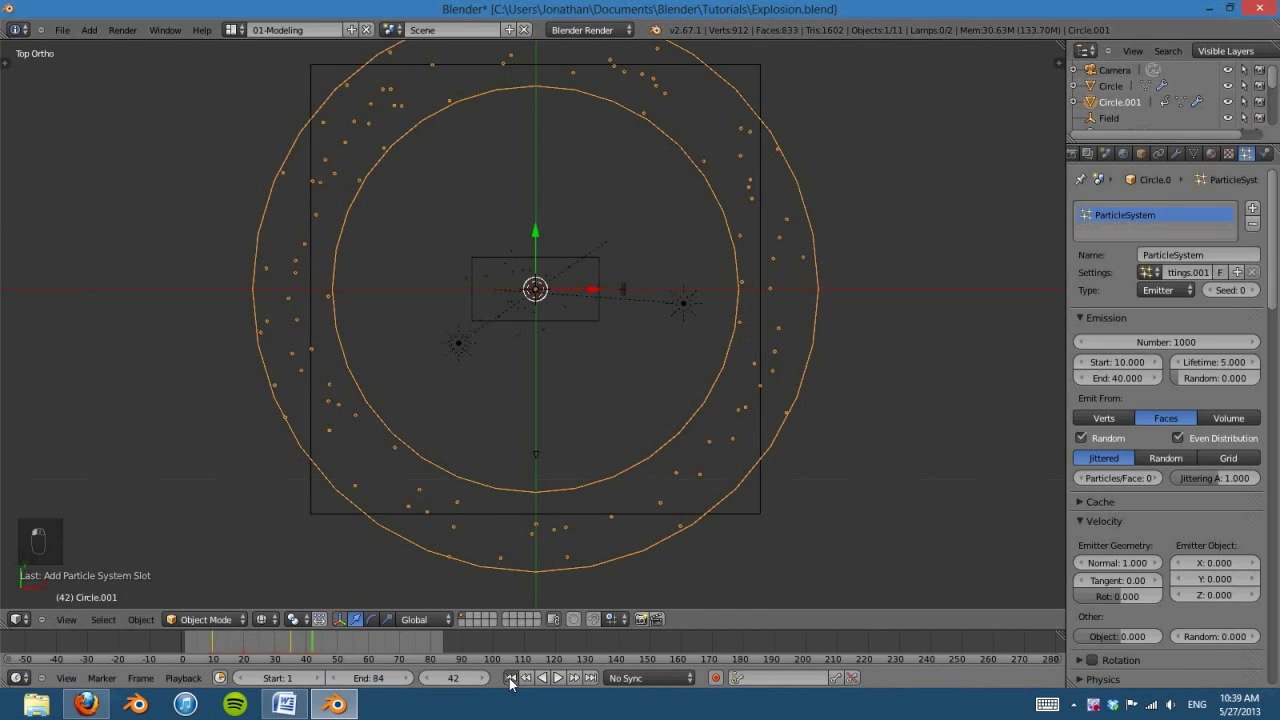
pyautogui.click(511, 679)
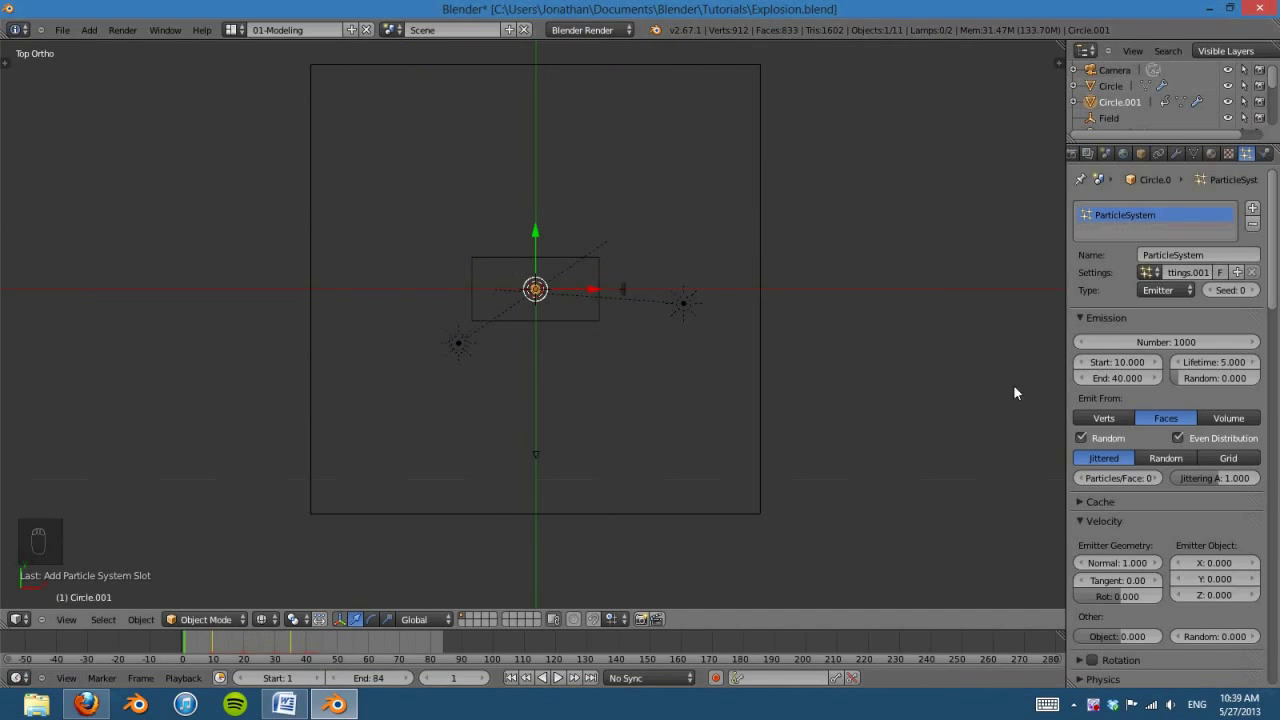
# Step: Lower the gravity field weight of the ring's particle system to about 0.204
pyautogui.scroll(-15, 1157, 514)
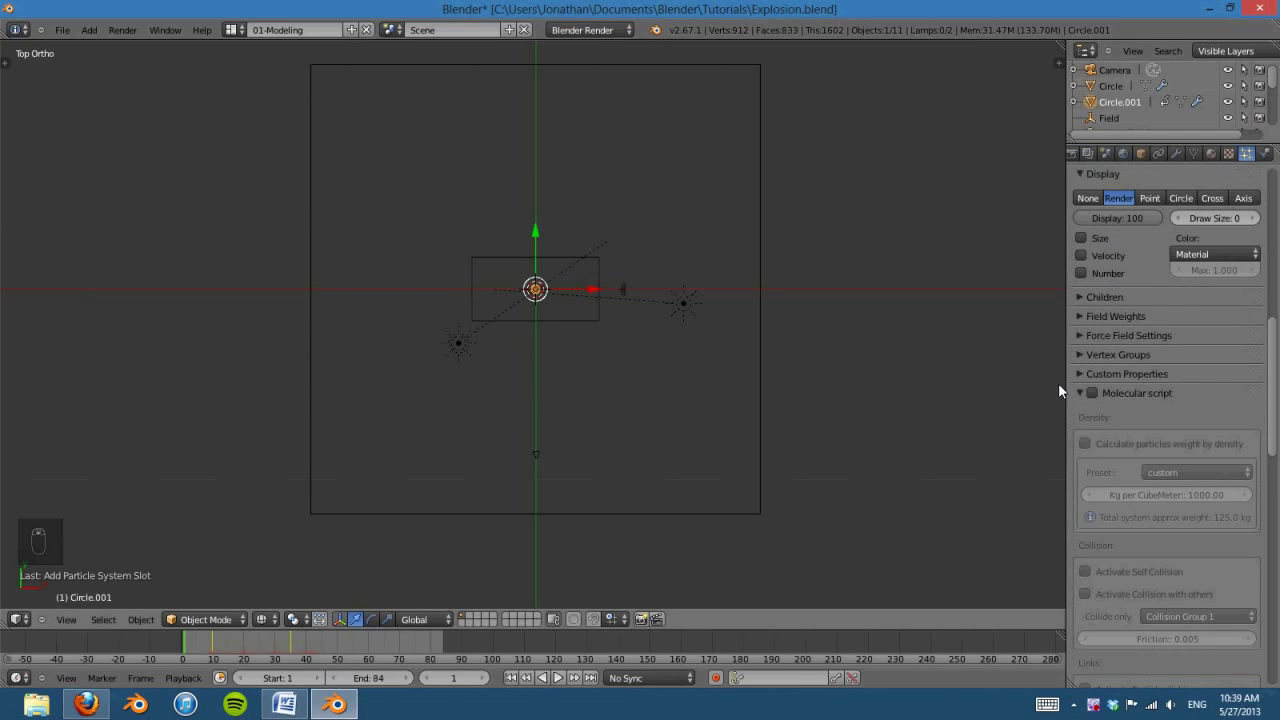
pyautogui.click(1079, 392)
pyautogui.click(1087, 335)
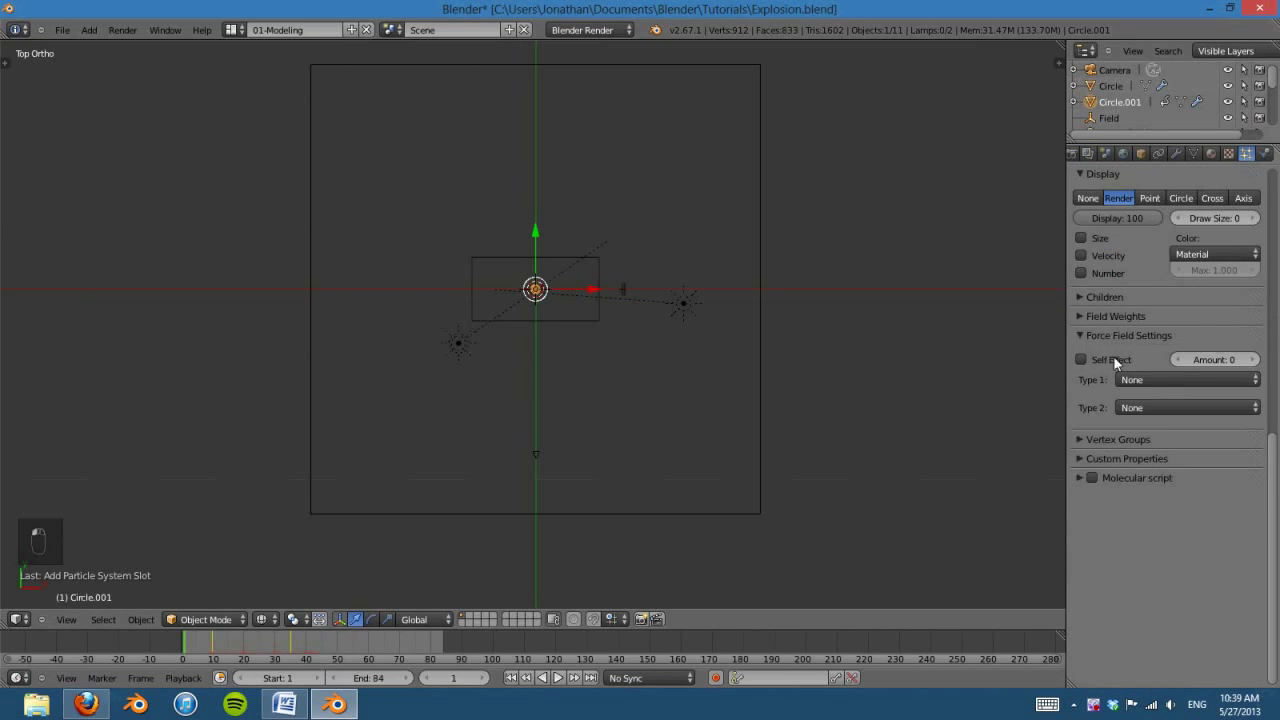
pyautogui.click(1087, 335)
pyautogui.click(1096, 316)
pyautogui.moveTo(1146, 362); pyautogui.dragTo(1081, 362)
pyautogui.scroll(1, 779, 507)
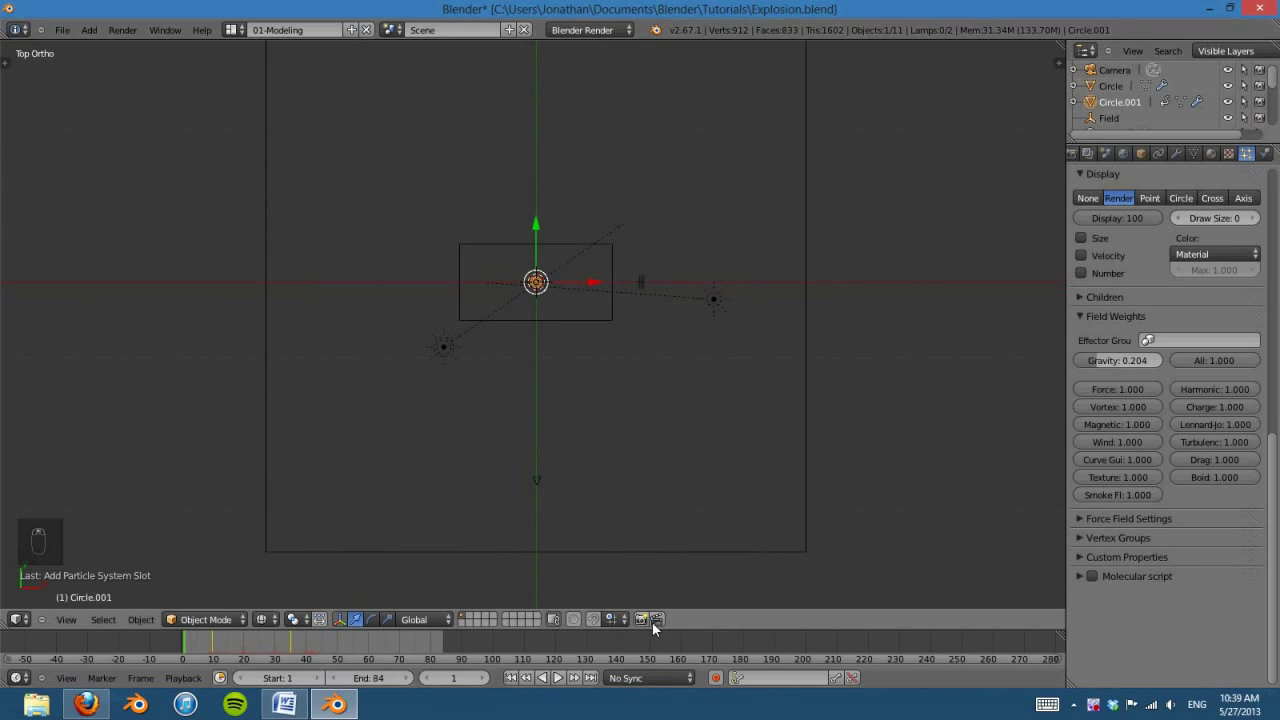
# Step: Play the emission to about frame 30, and examine the particles' fall close up from the front
pyautogui.click(558, 678)
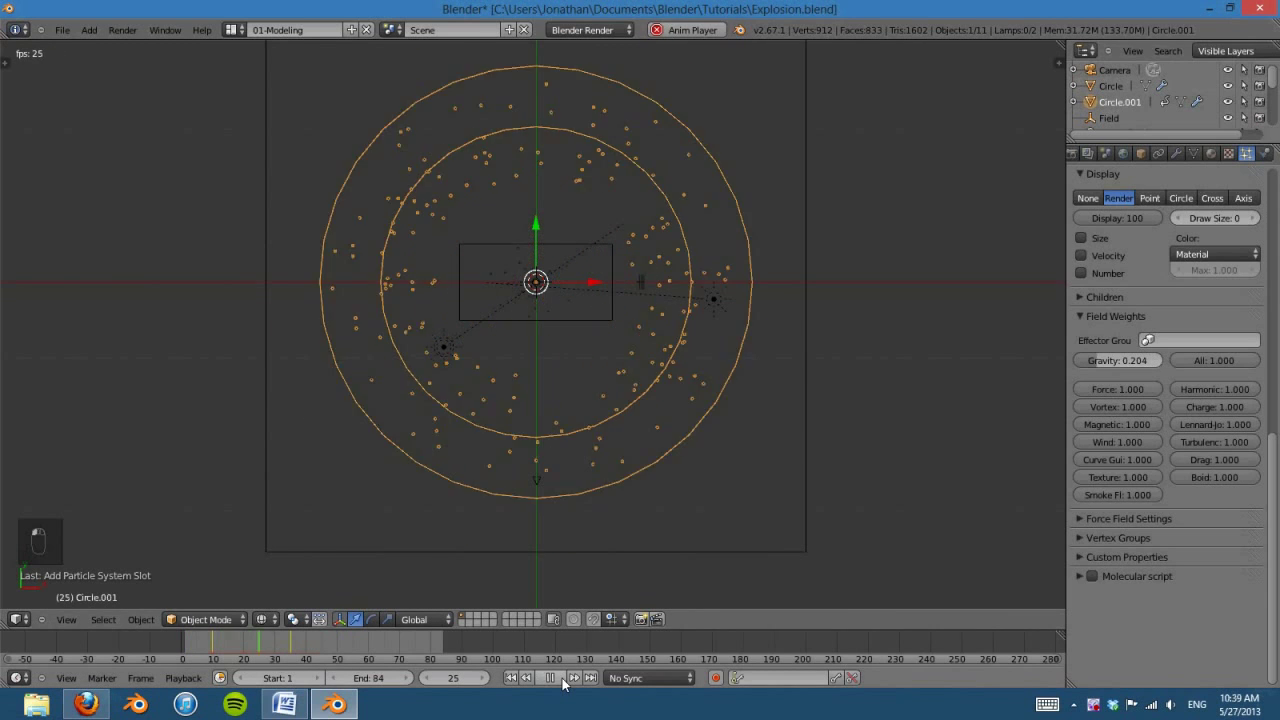
pyautogui.click(551, 678)
pyautogui.moveTo(683, 408); pyautogui.dragTo(665, 277, button='middle')
pyautogui.press('KP_1')
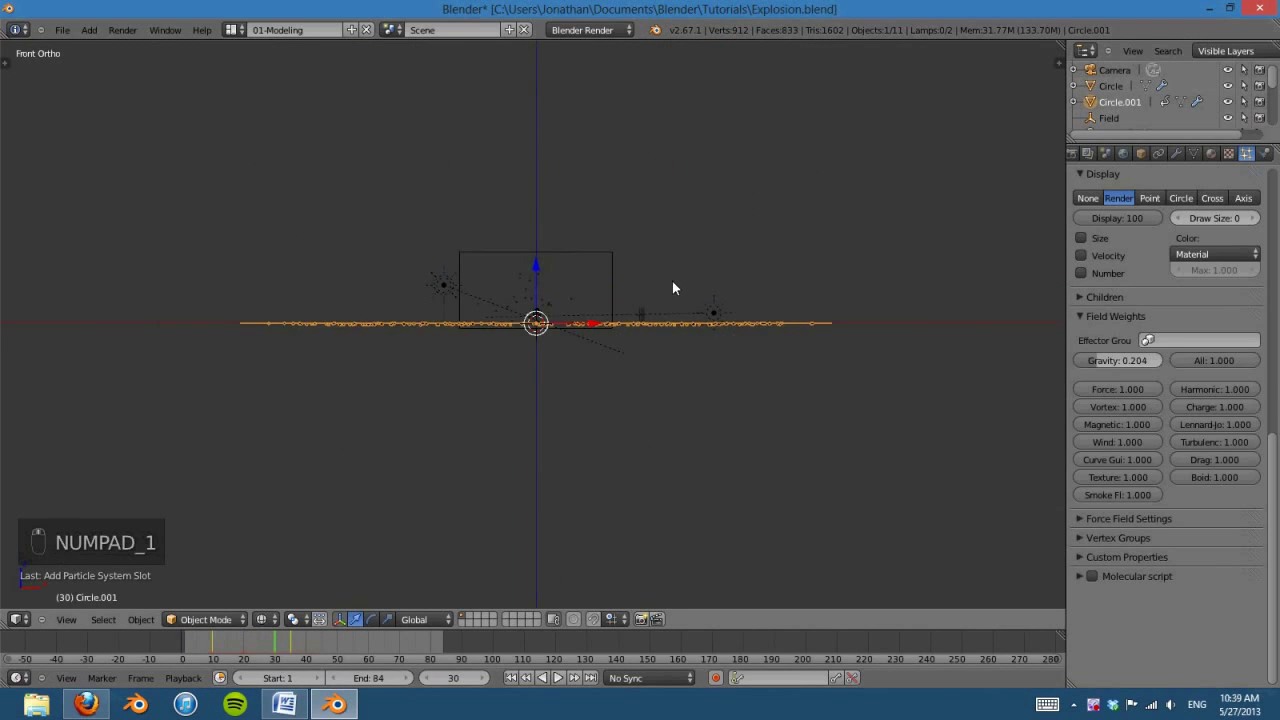
pyautogui.scroll(4, 685, 318)
pyautogui.scroll(2, 645, 380)
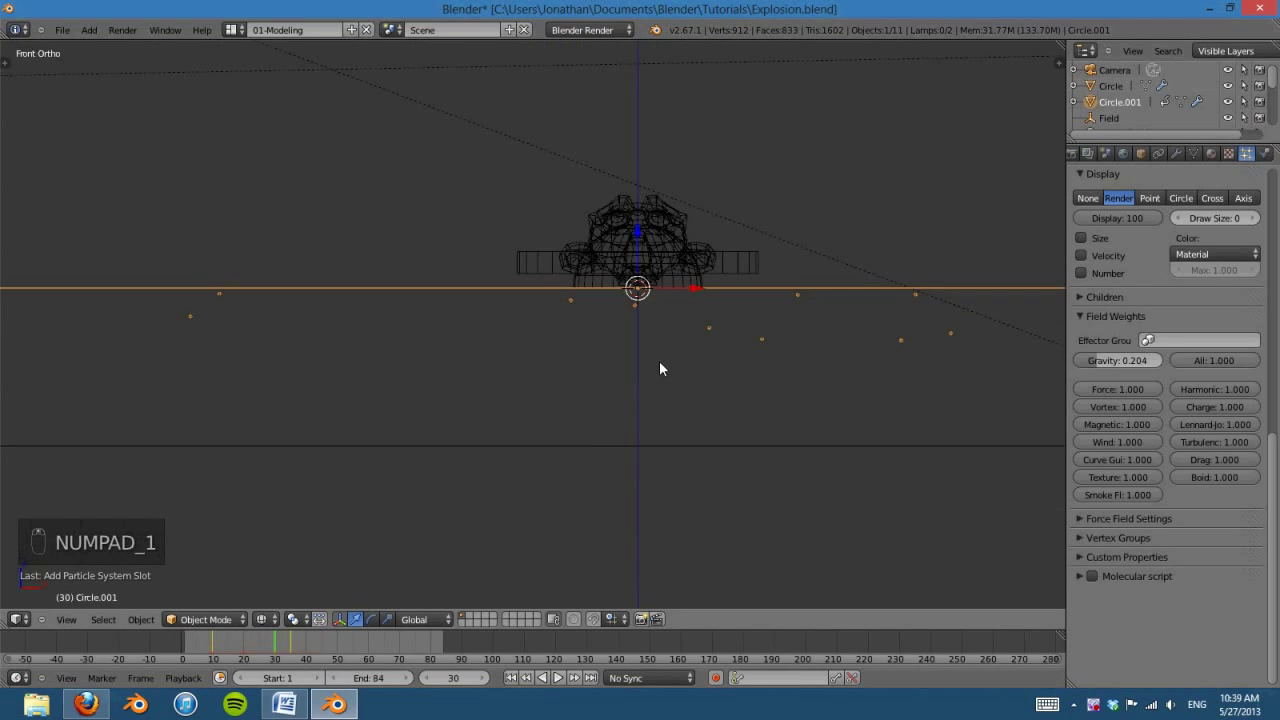
pyautogui.keyDown('ctrl'); pyautogui.scroll(2, 630, 380); pyautogui.keyUp('ctrl')
# Step: Try to raise the ring slightly along the Z axis, and undo the move
pyautogui.rightClick(711, 348)
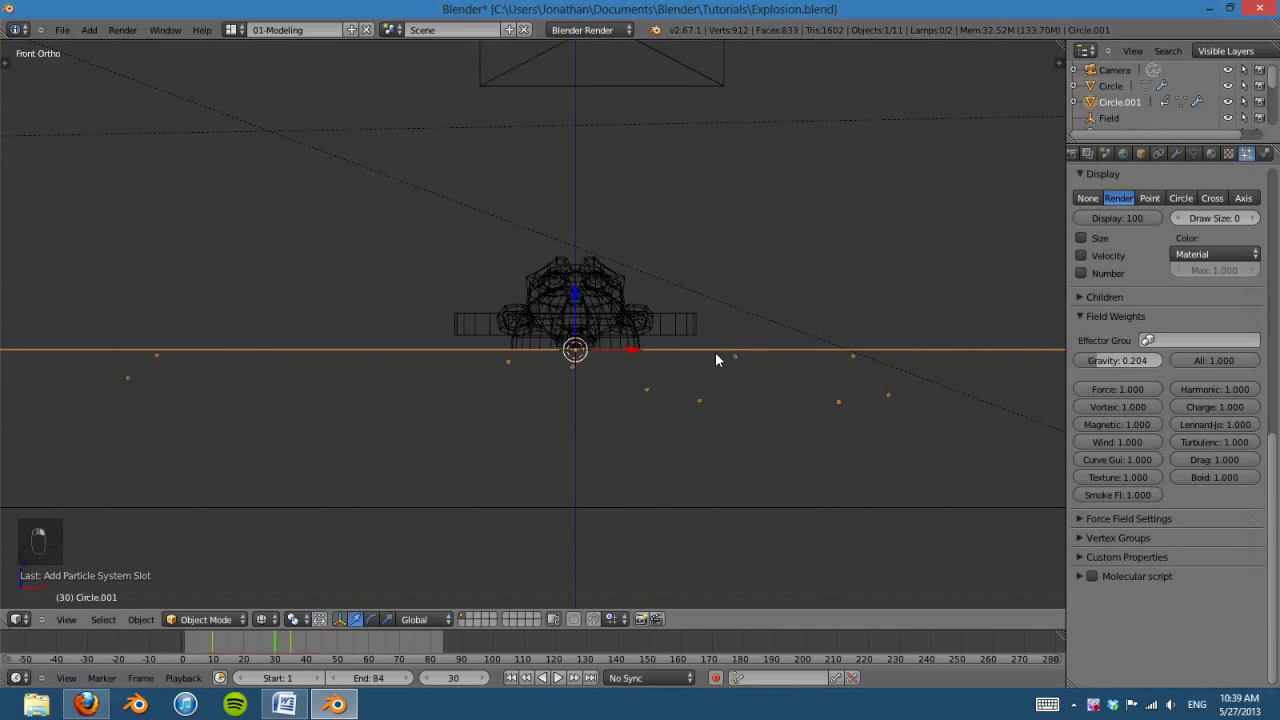
pyautogui.moveTo(577, 301); pyautogui.dragTo(575, 291, button='right')
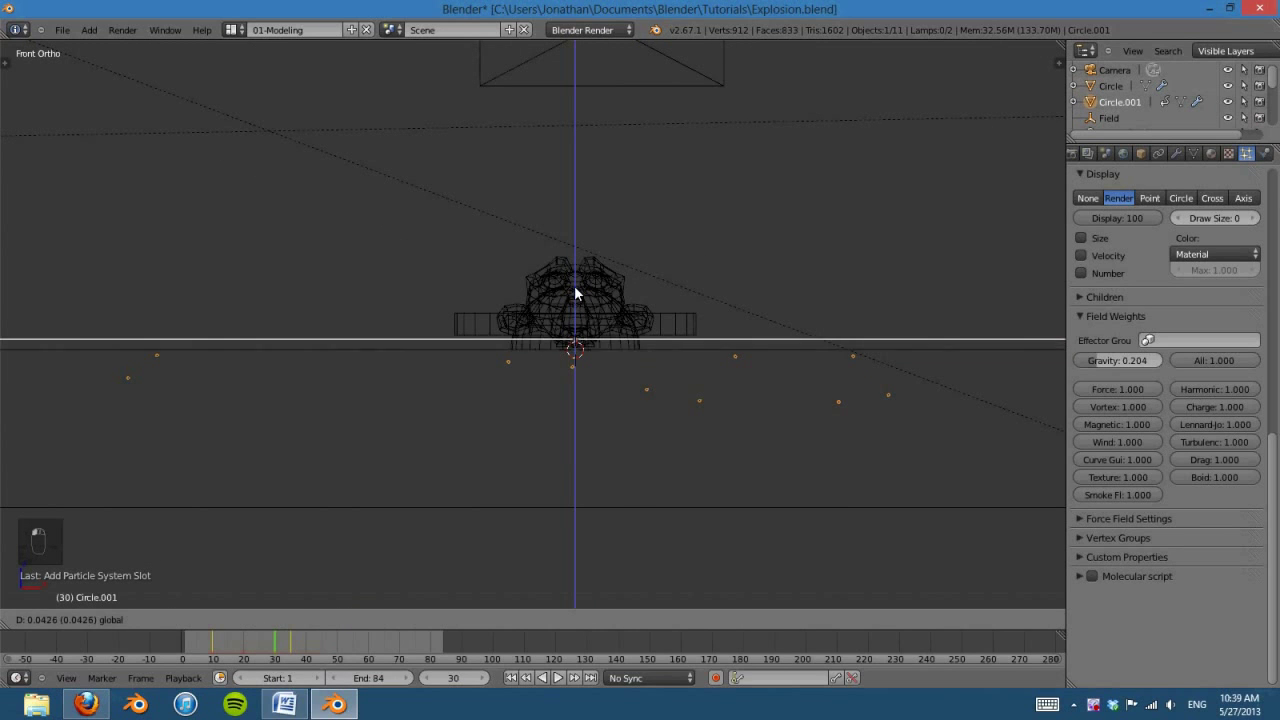
pyautogui.click(574, 285)
pyautogui.hotkey('ctrl', 'z')
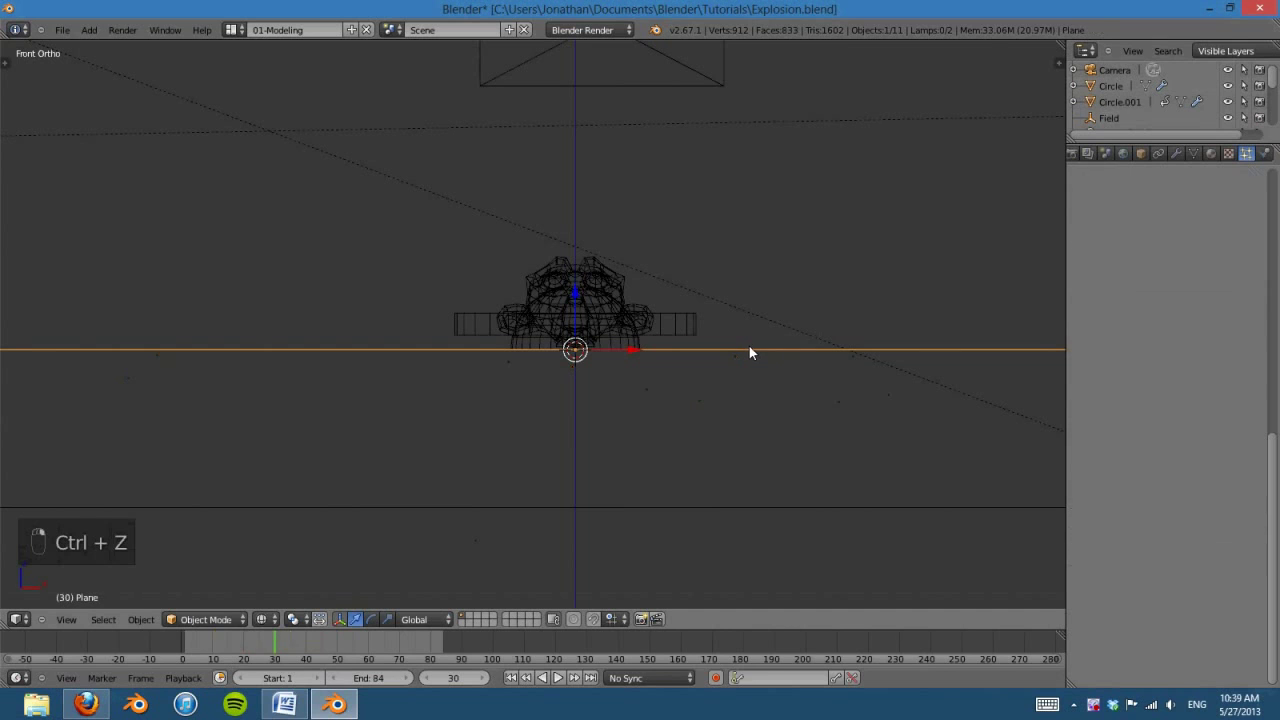
# Step: Raise the ring Circle.001 slightly above the ground along Z, and replay the emission from frame 1 to about frame 33
pyautogui.moveTo(576, 308); pyautogui.dragTo(578, 287, button='right')
pyautogui.scroll(-3, 658, 502)
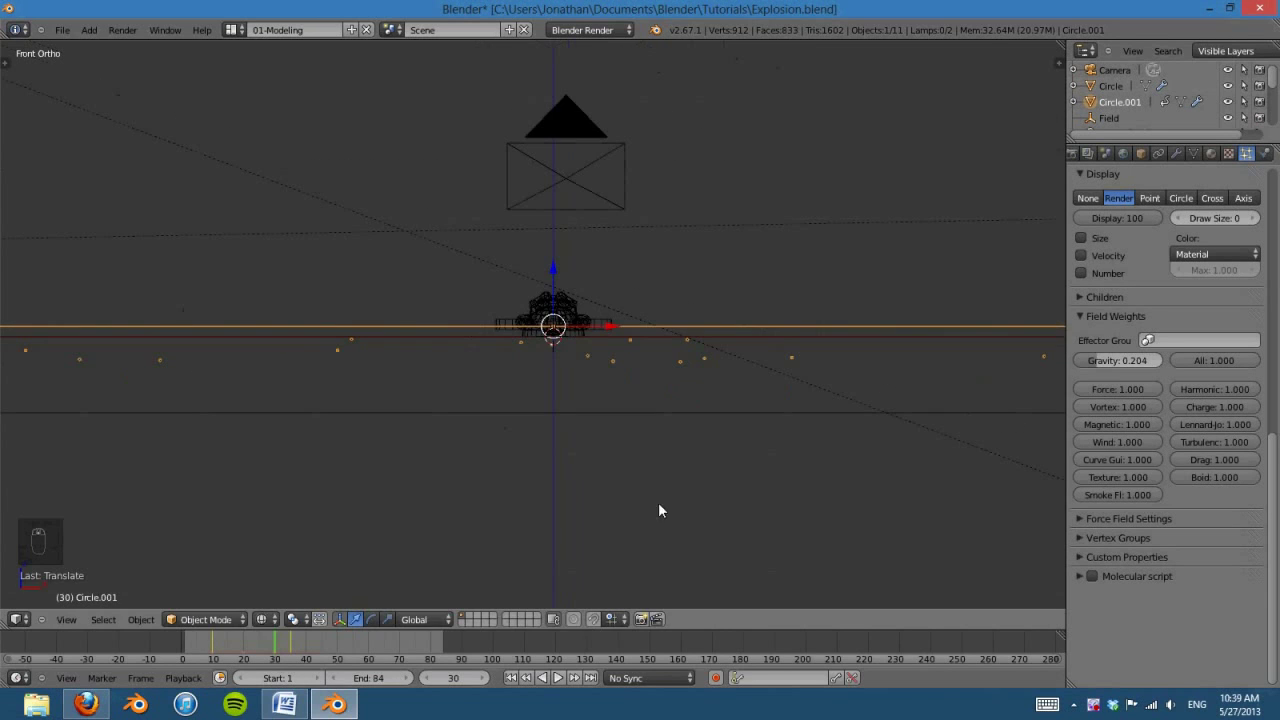
pyautogui.hotkey('shift', 'Left')
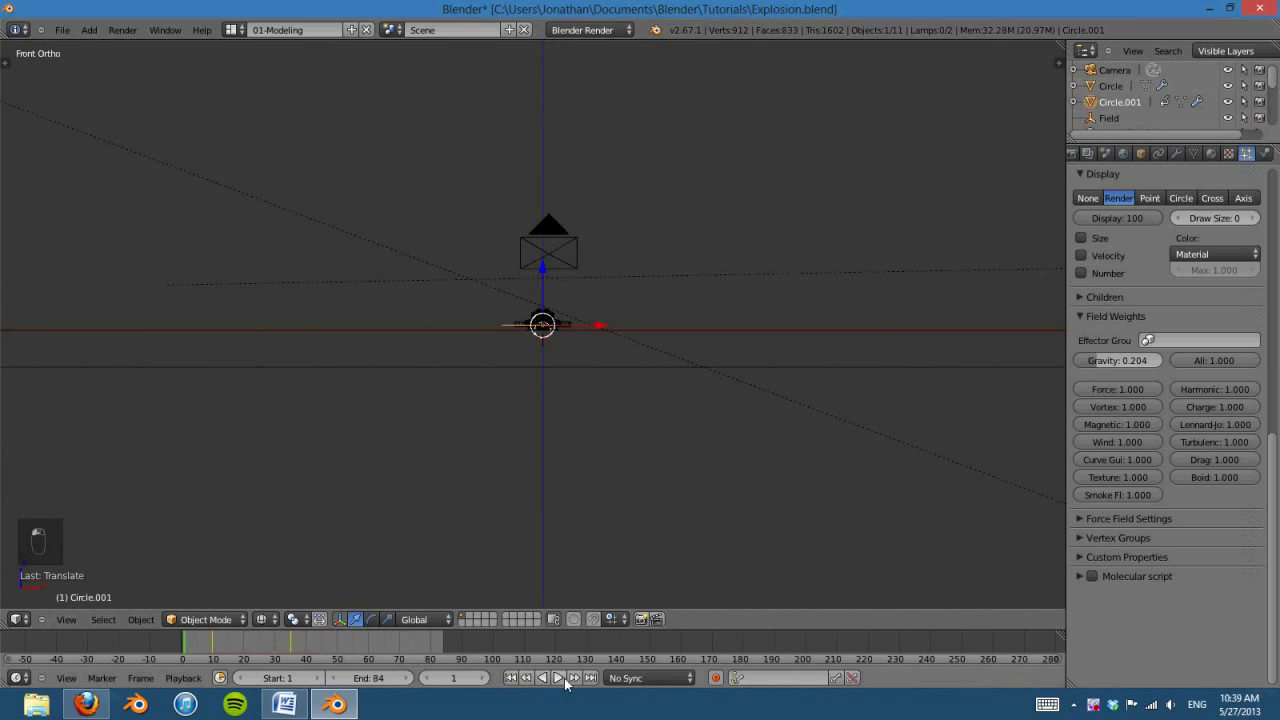
pyautogui.click(557, 678)
pyautogui.click(553, 678)
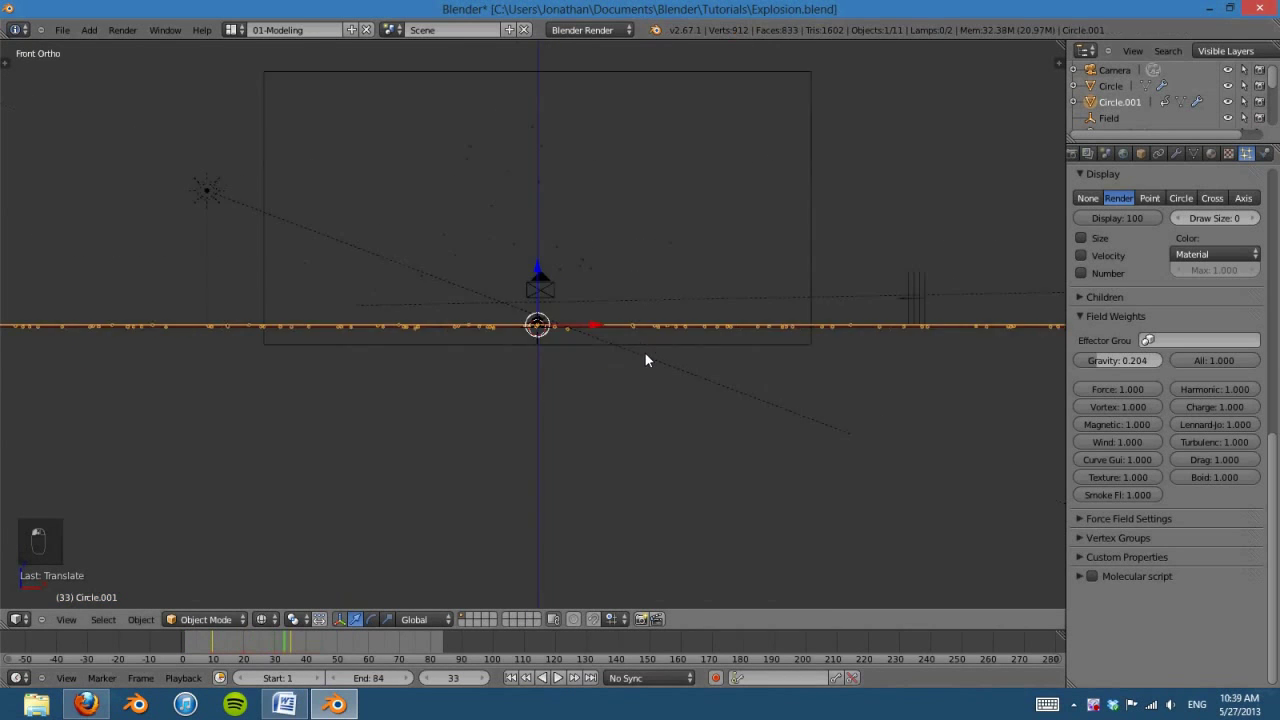
# Step: Set the normal emission velocity of the ring's particle system to 2.000, and replay the emission from the front view
pyautogui.moveTo(645, 353); pyautogui.dragTo(629, 432, button='middle')
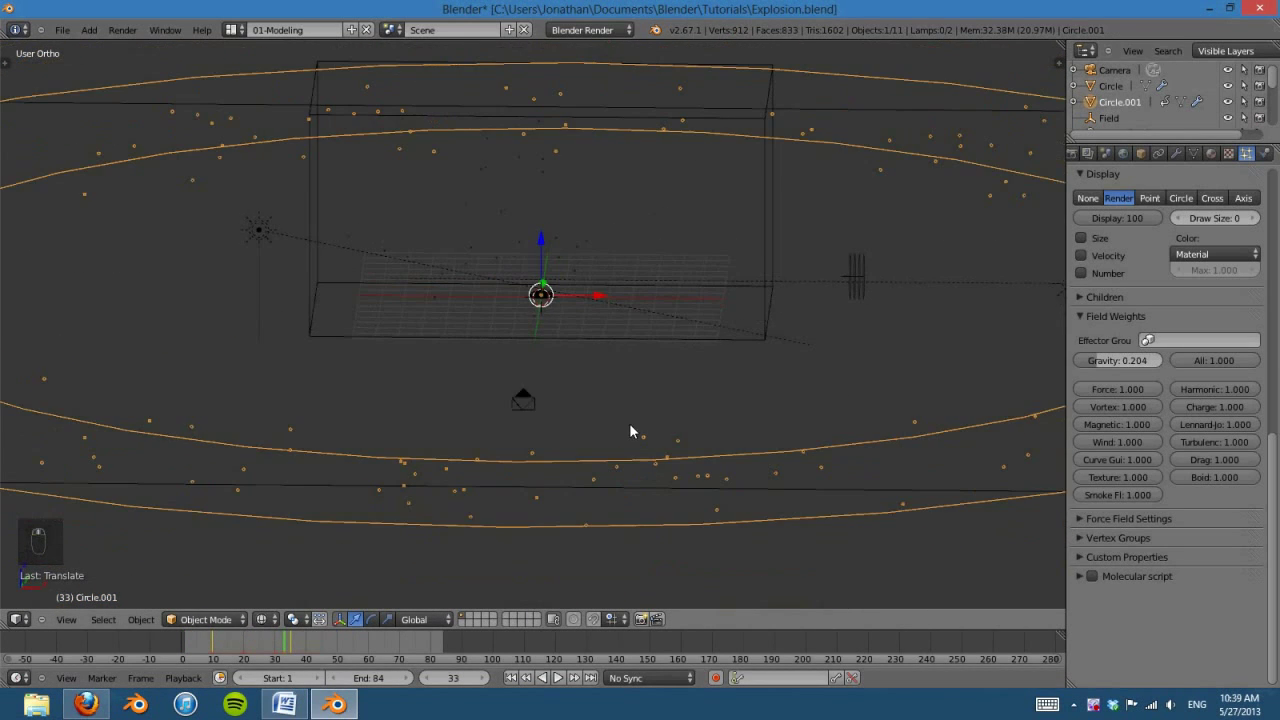
pyautogui.click(510, 678)
pyautogui.scroll(5, 1082, 296)
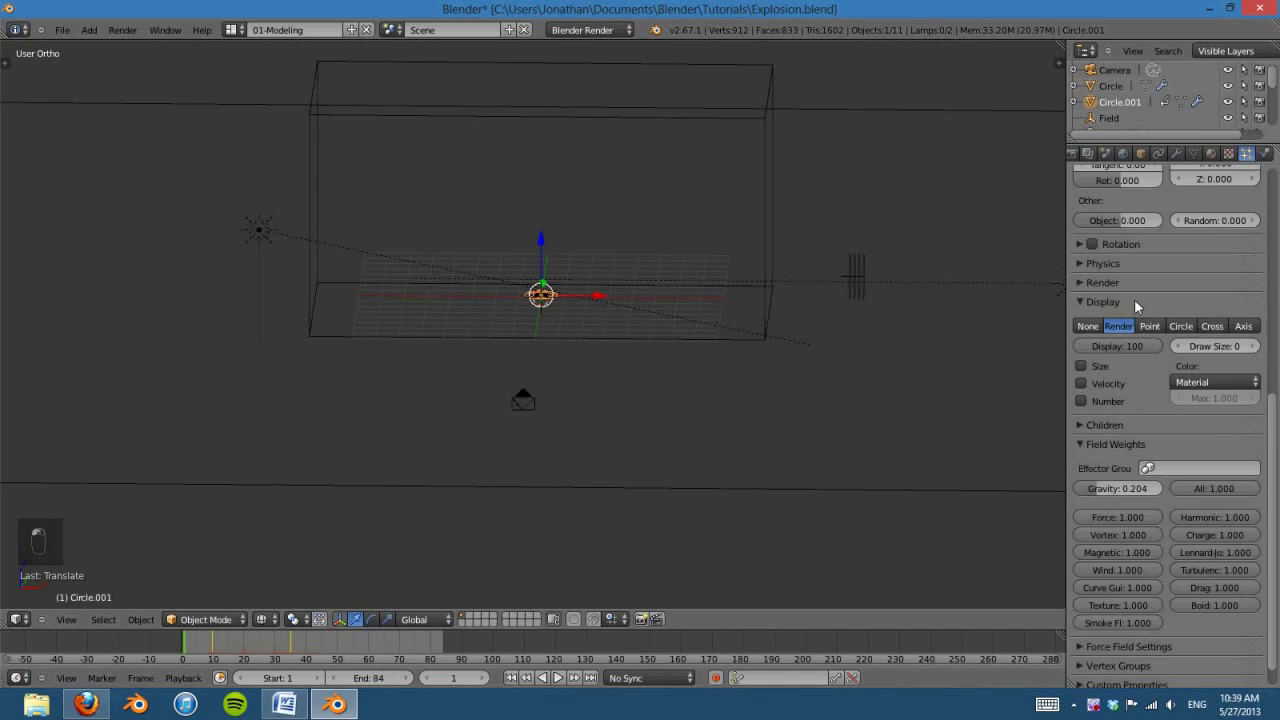
pyautogui.press('KP_1')
pyautogui.scroll(3, 885, 387)
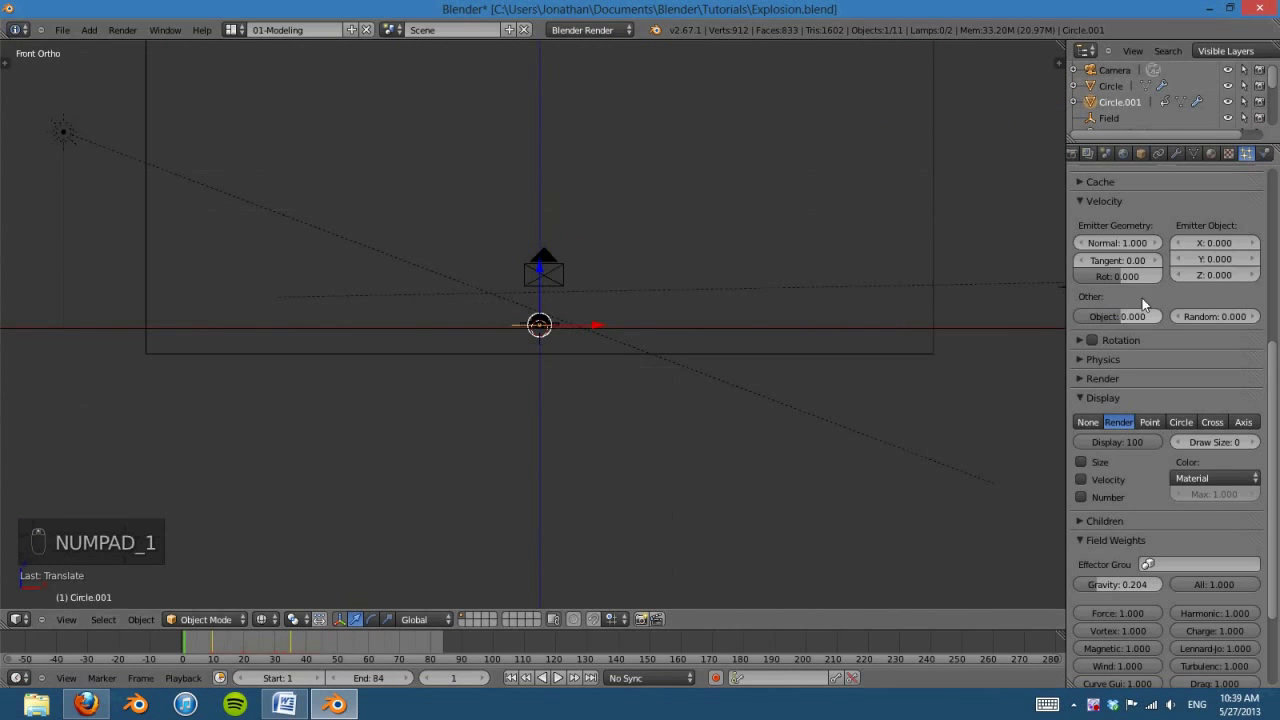
pyautogui.click(1120, 244)
pyautogui.press('Return')
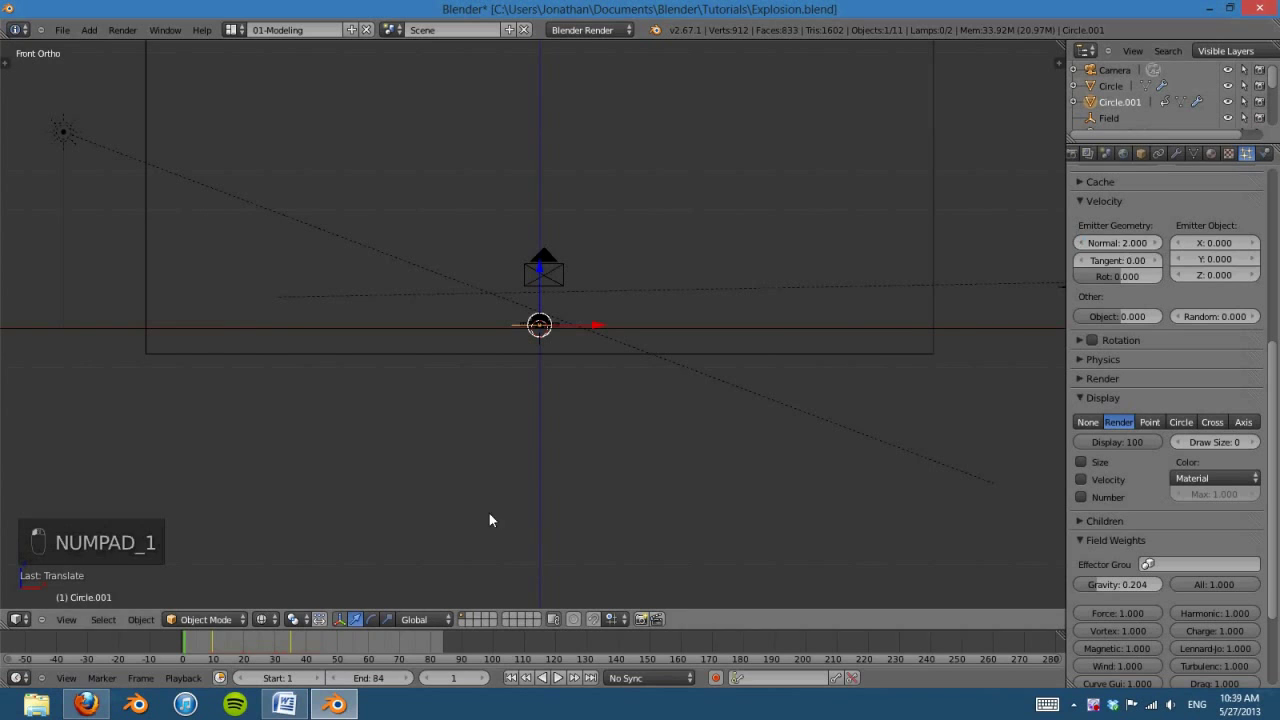
pyautogui.click(558, 678)
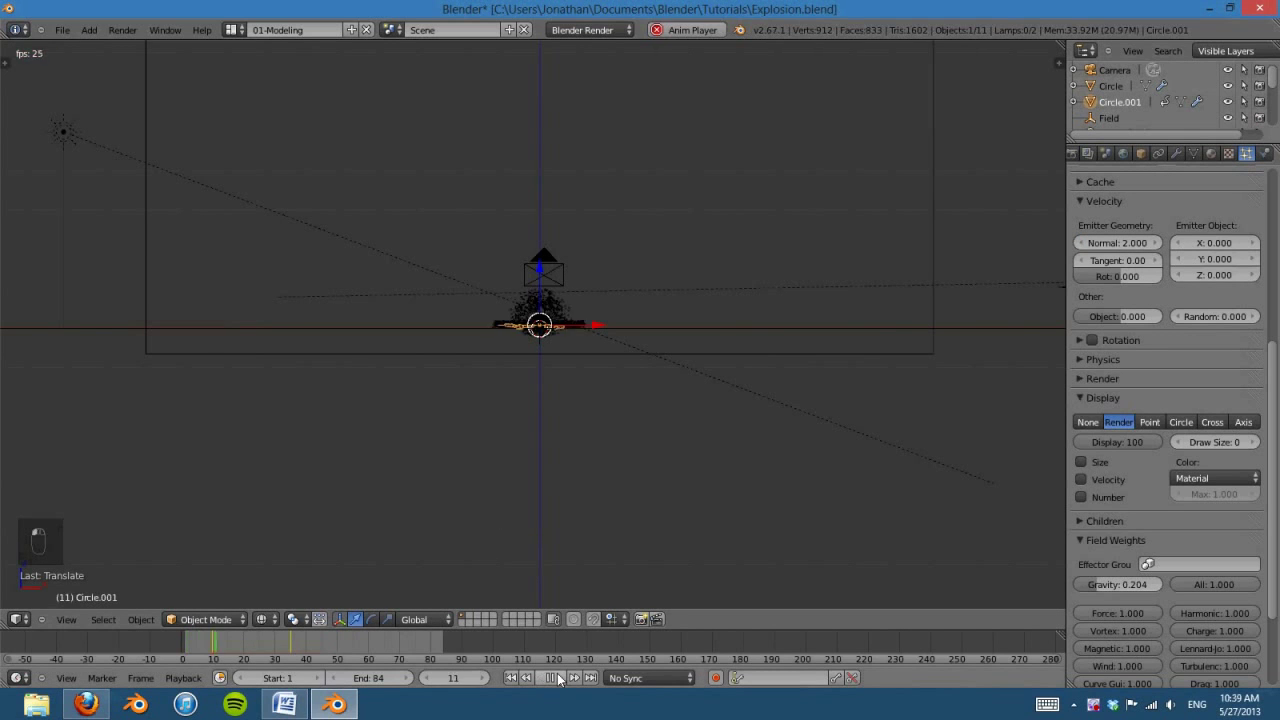
pyautogui.press('Escape')
# Step: Flip the normals of all faces of the ring mesh Circle.001, and play the emission to about frame 23 from the front
pyautogui.moveTo(600, 526); pyautogui.dragTo(672, 365, button='middle')
pyautogui.press('Tab')
pyautogui.press('a')
pyautogui.press('a')
pyautogui.press('a')
pyautogui.press('a')
pyautogui.press('t')
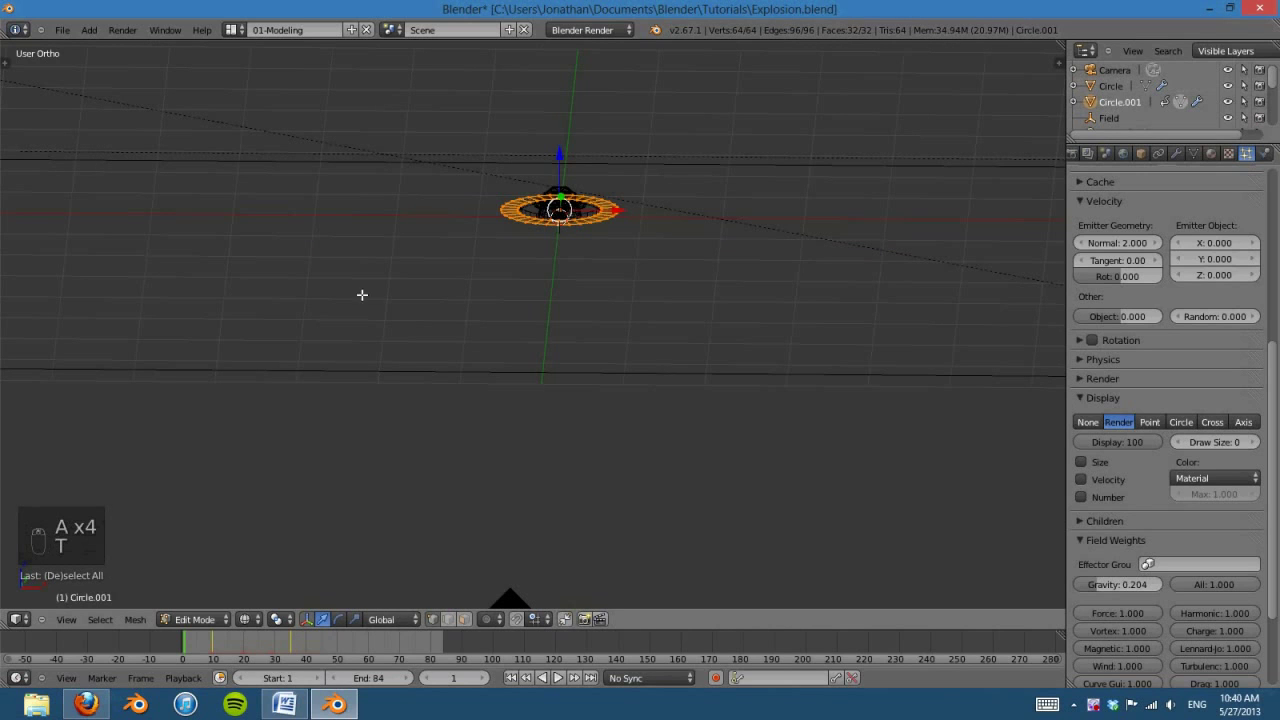
pyautogui.press('t')
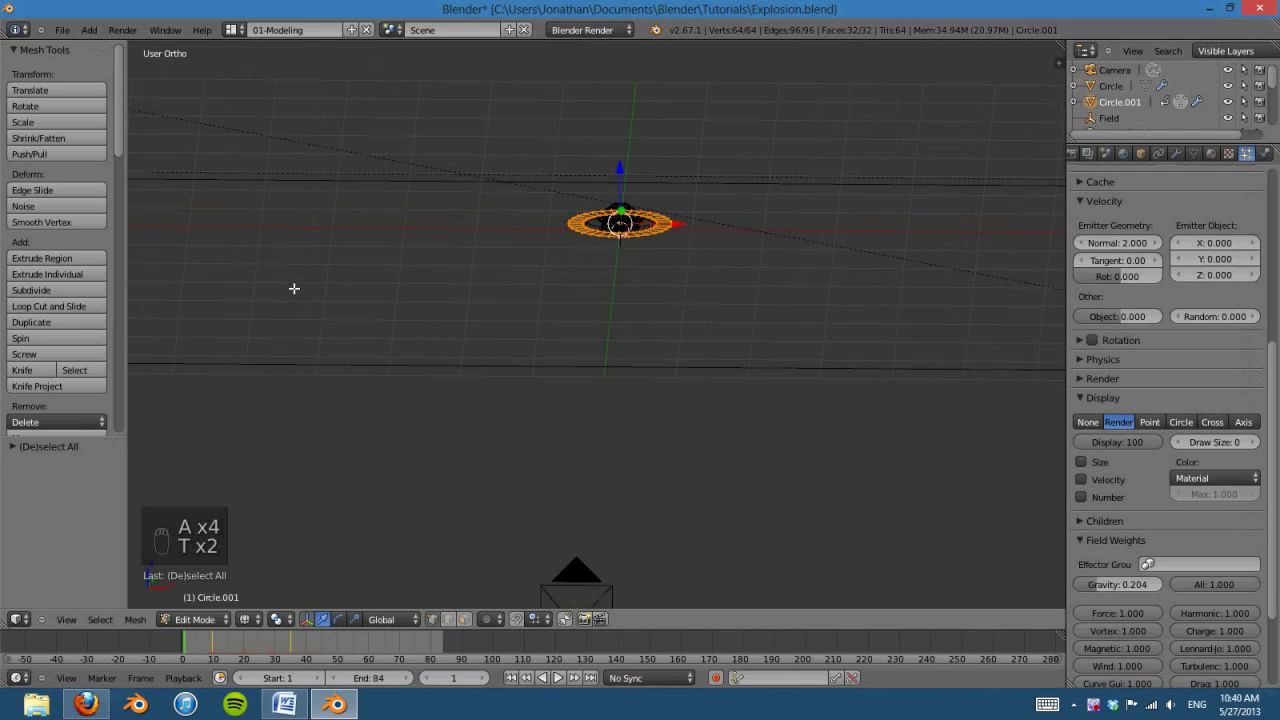
pyautogui.scroll(-5, 57, 330)
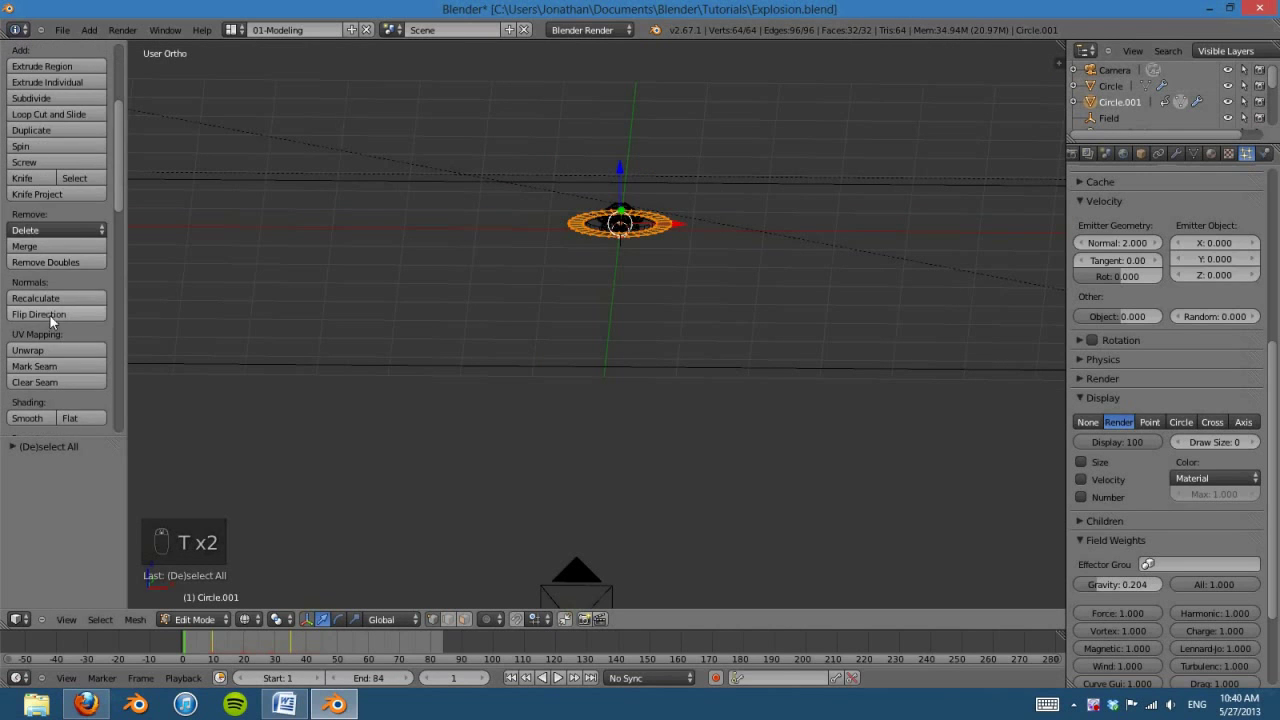
pyautogui.click(49, 314)
pyautogui.press('t')
pyautogui.press('KP_1')
pyautogui.press('Tab')
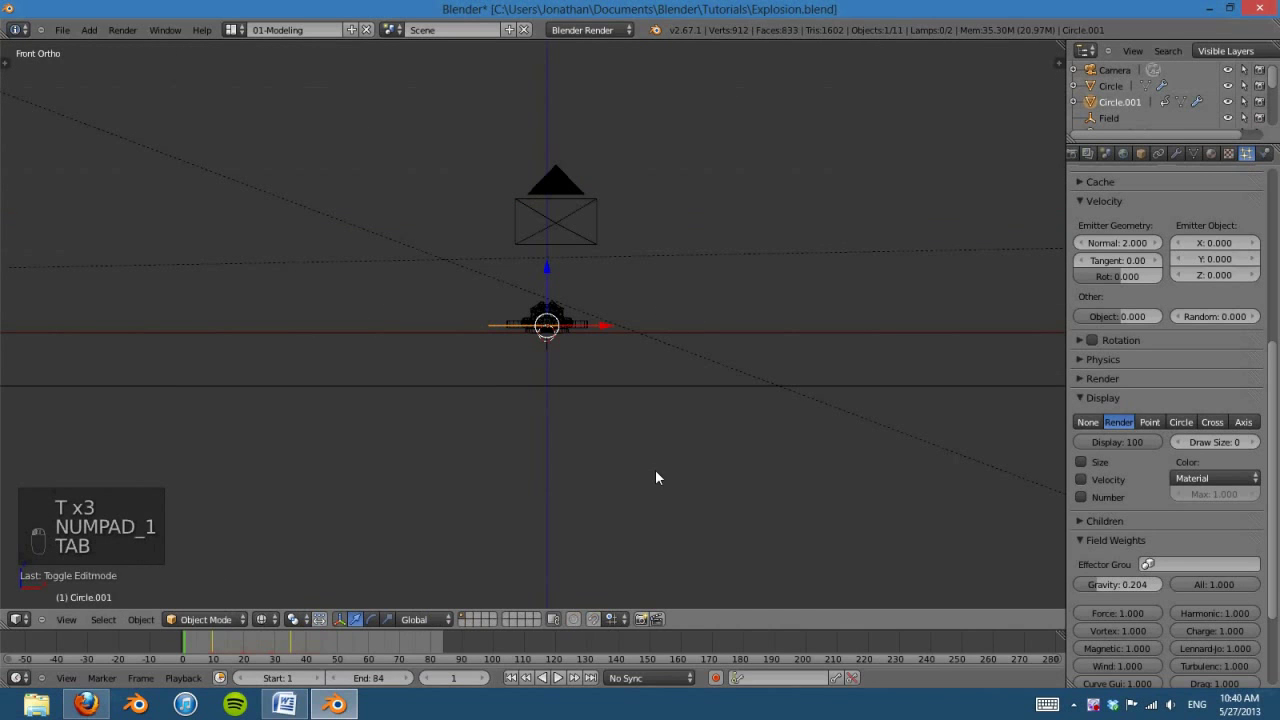
pyautogui.click(558, 680)
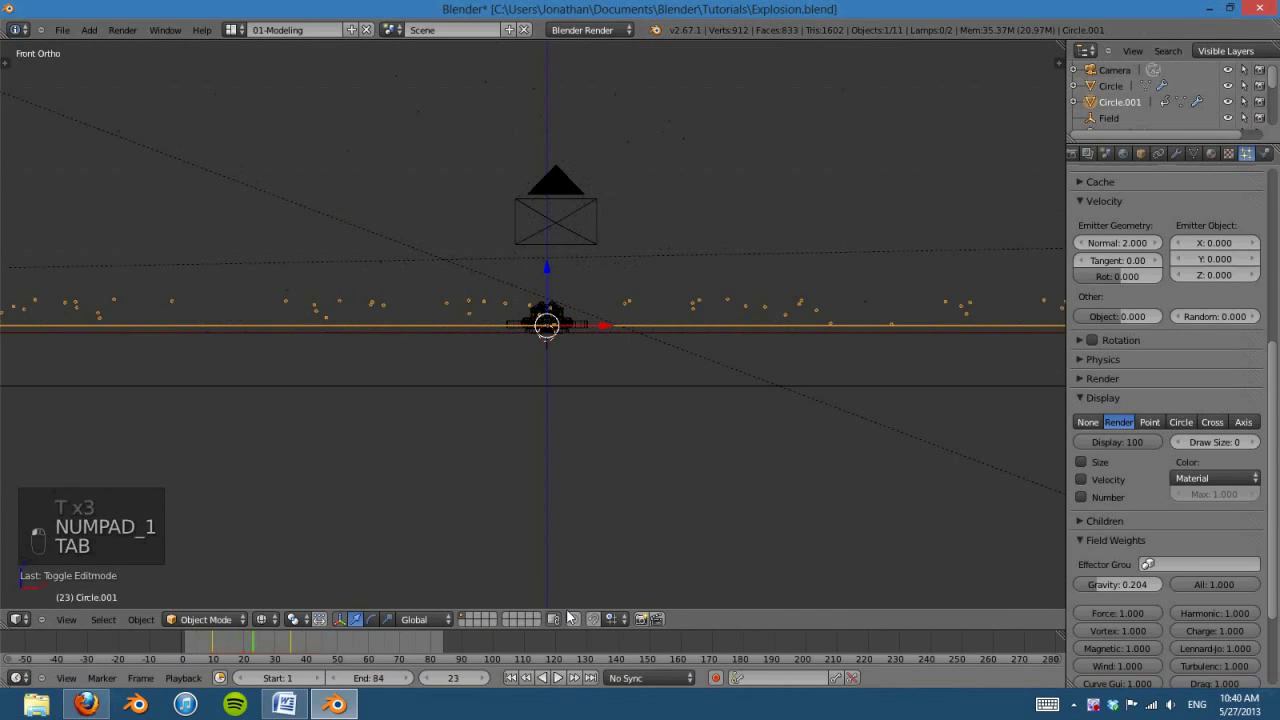
# Step: Set the ring particles' normal velocity to 1.000 and their gravity field weight to 0.500
pyautogui.scroll(-3, 767, 500)
pyautogui.click(1113, 242)
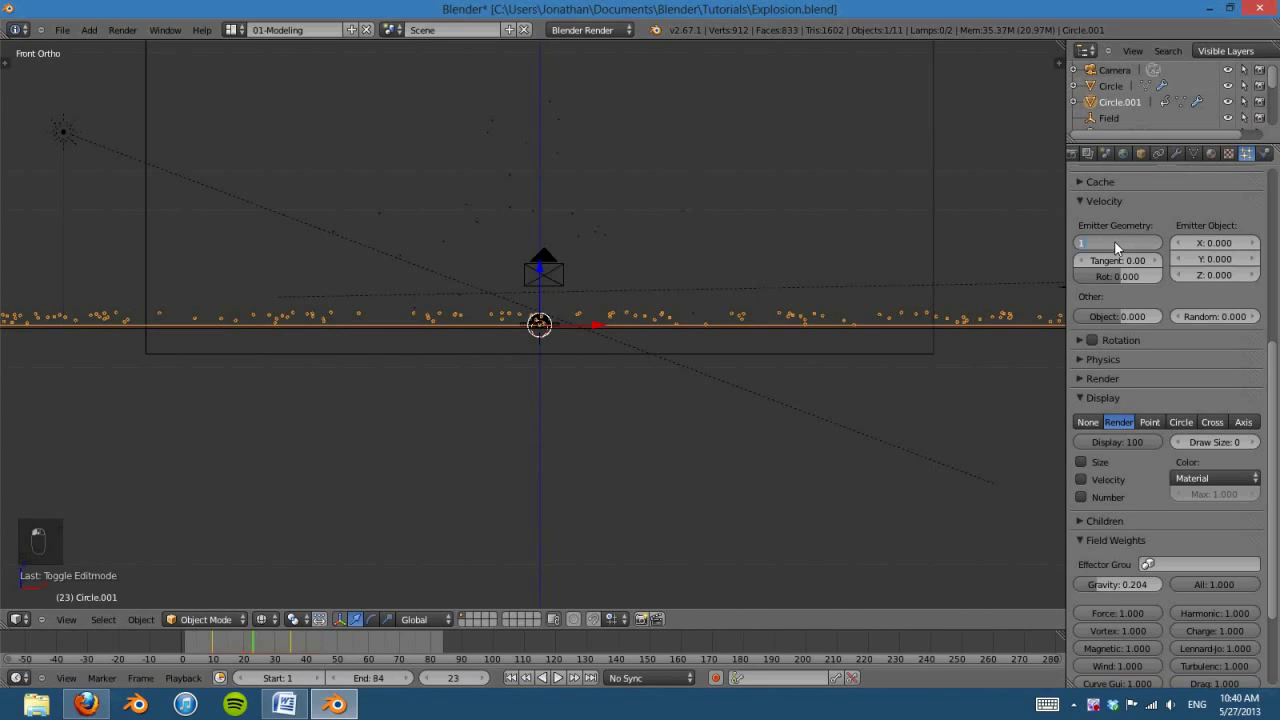
pyautogui.write('1')
pyautogui.press('Return')
pyautogui.click(1116, 586)
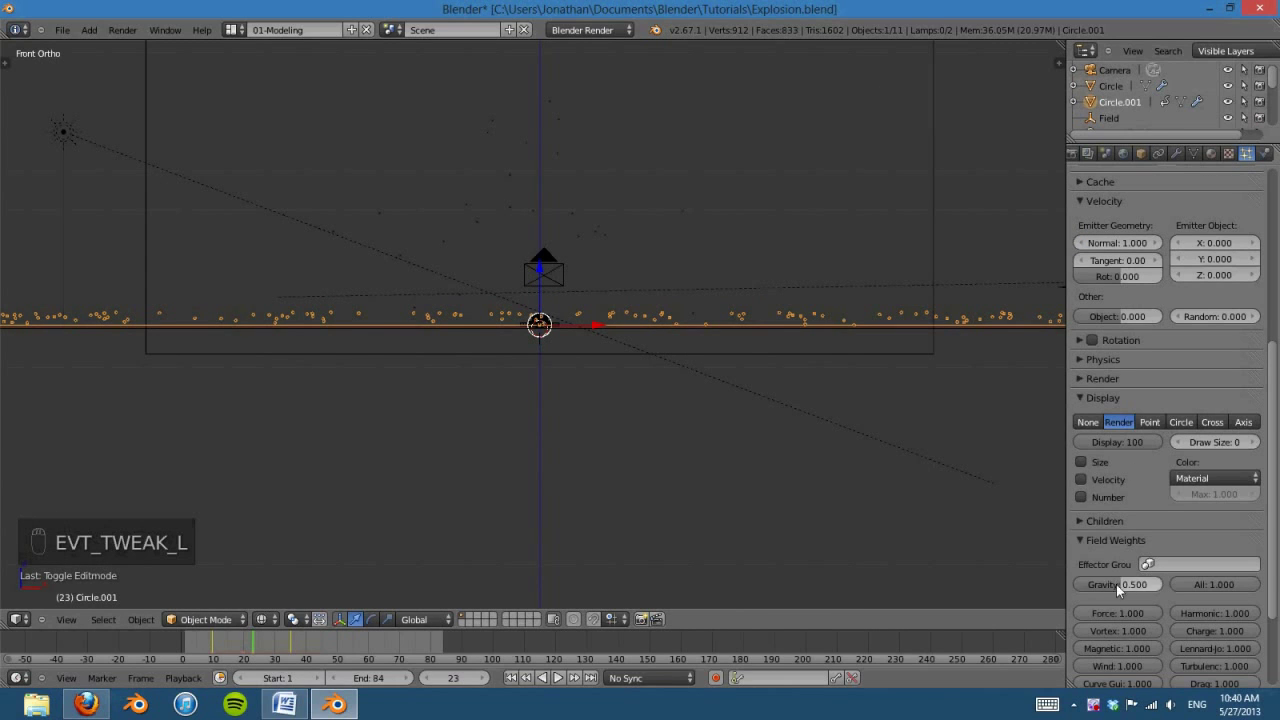
# Step: Play the emission to about frame 33 from the front and from the top, and examine how the particles spread around the ring
pyautogui.click(558, 678)
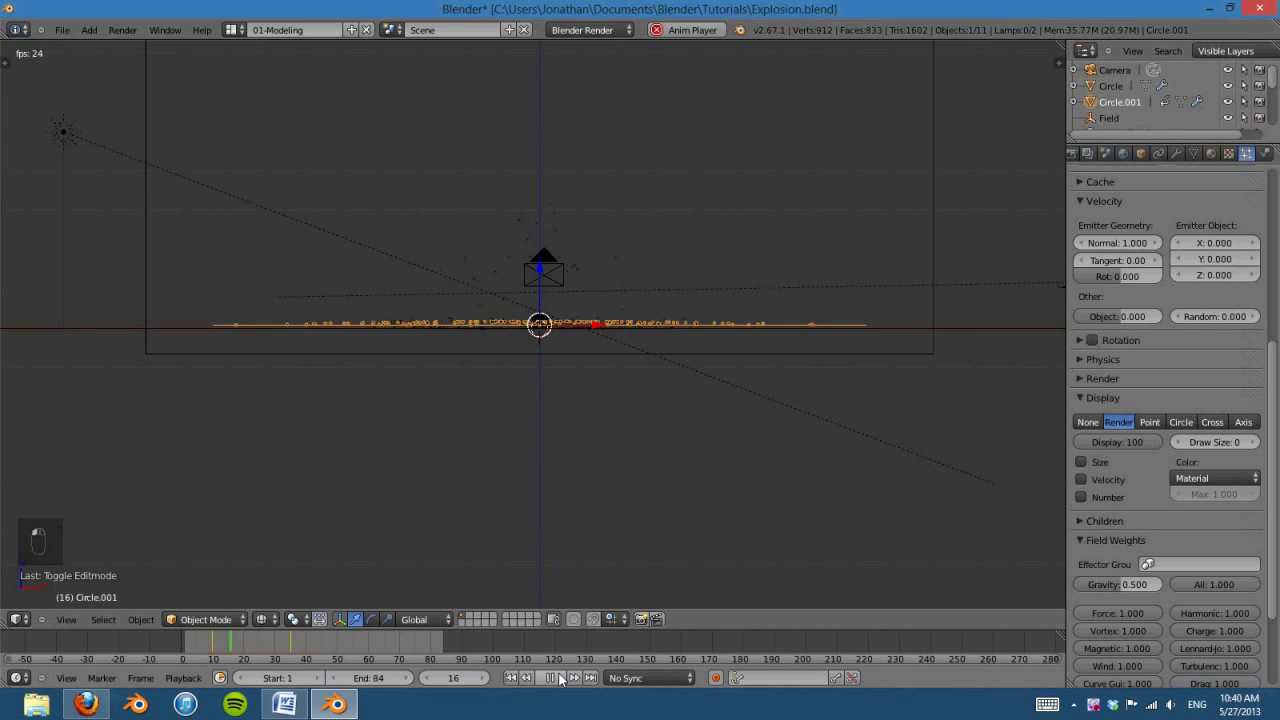
pyautogui.click(558, 678)
pyautogui.moveTo(532, 486); pyautogui.dragTo(657, 491, button='middle')
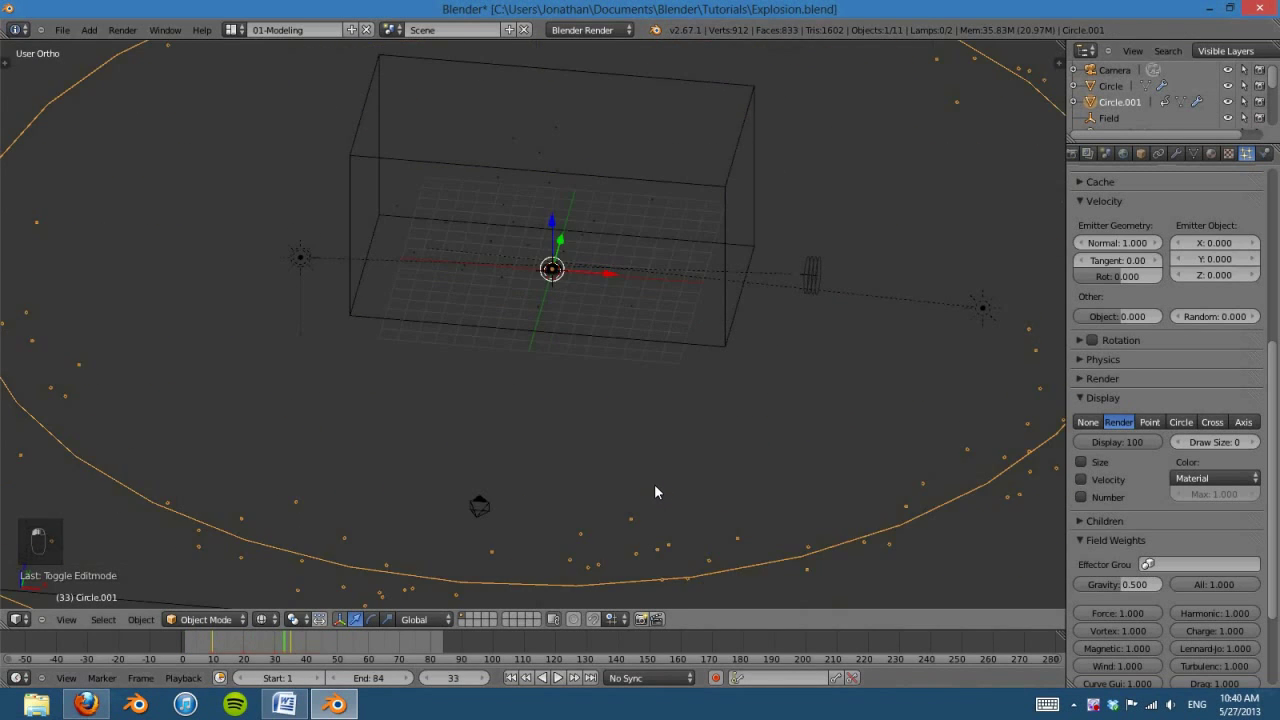
pyautogui.press('KP_7')
pyautogui.scroll(-5, 654, 486)
pyautogui.keyDown('shift'); pyautogui.moveTo(642, 427); pyautogui.dragTo(638, 467, button='middle'); pyautogui.keyUp('shift')
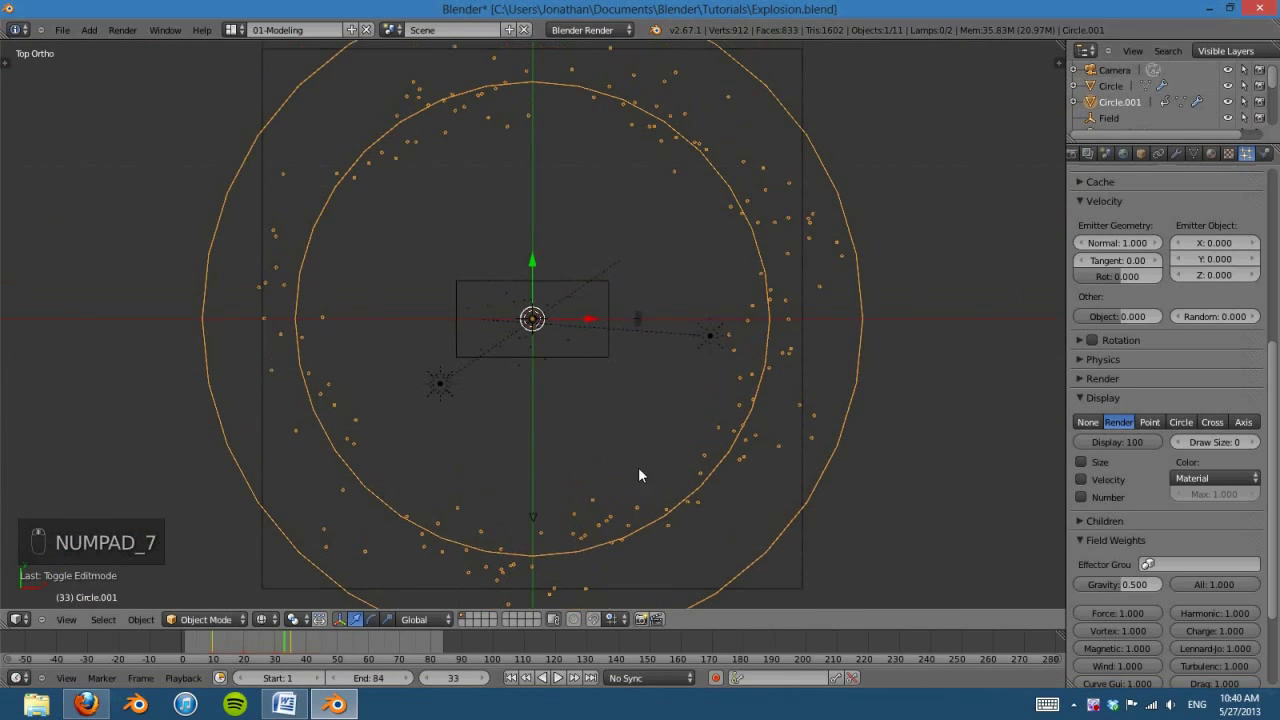
pyautogui.scroll(3, 740, 428)
pyautogui.click(510, 678)
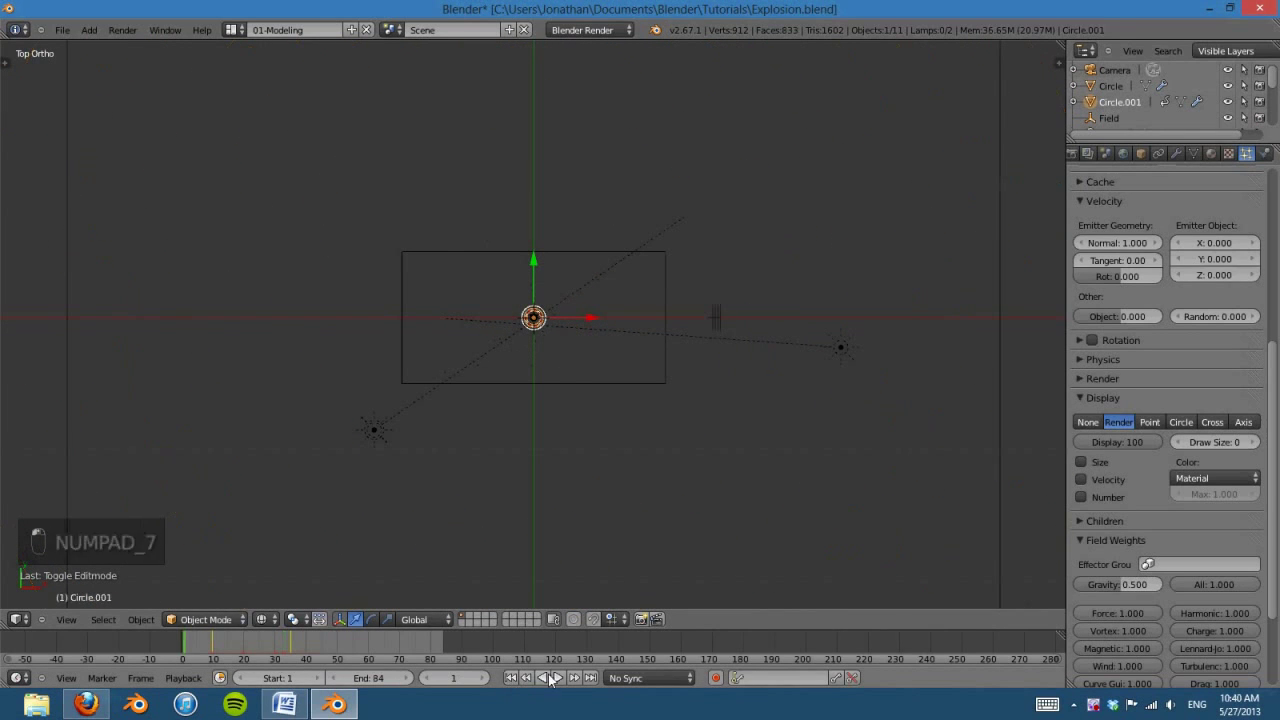
pyautogui.click(558, 678)
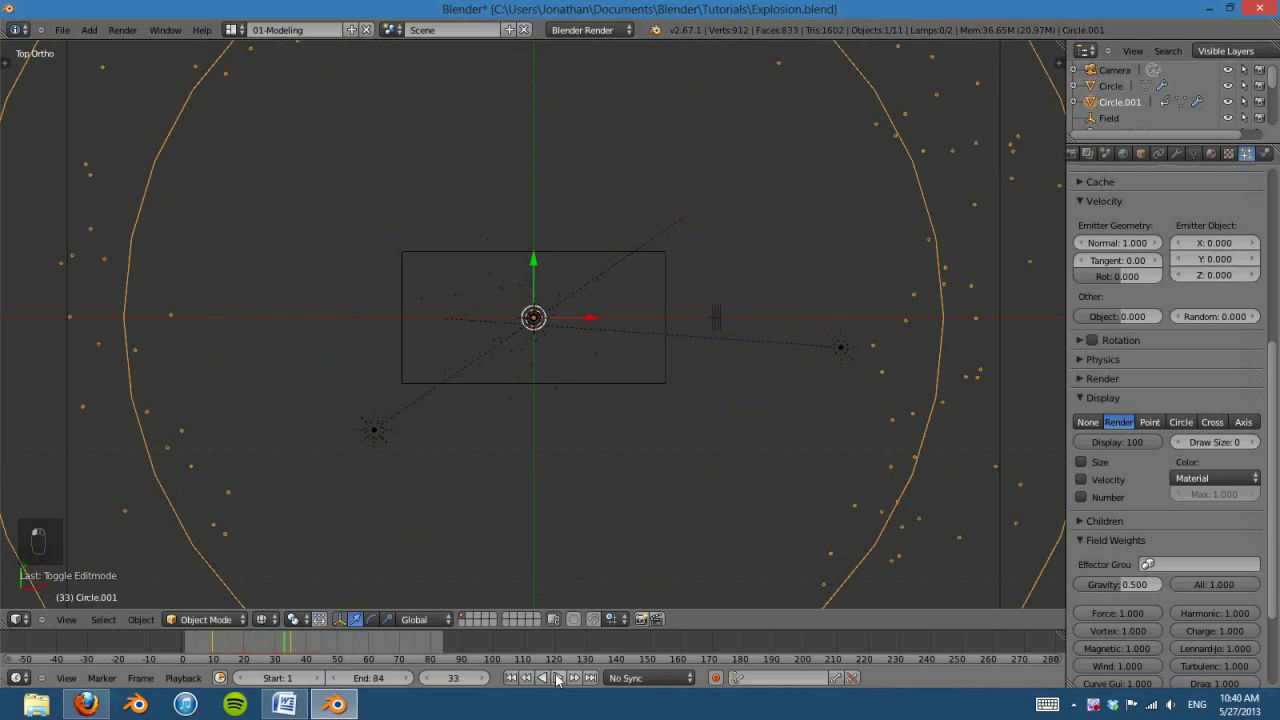
pyautogui.click(510, 678)
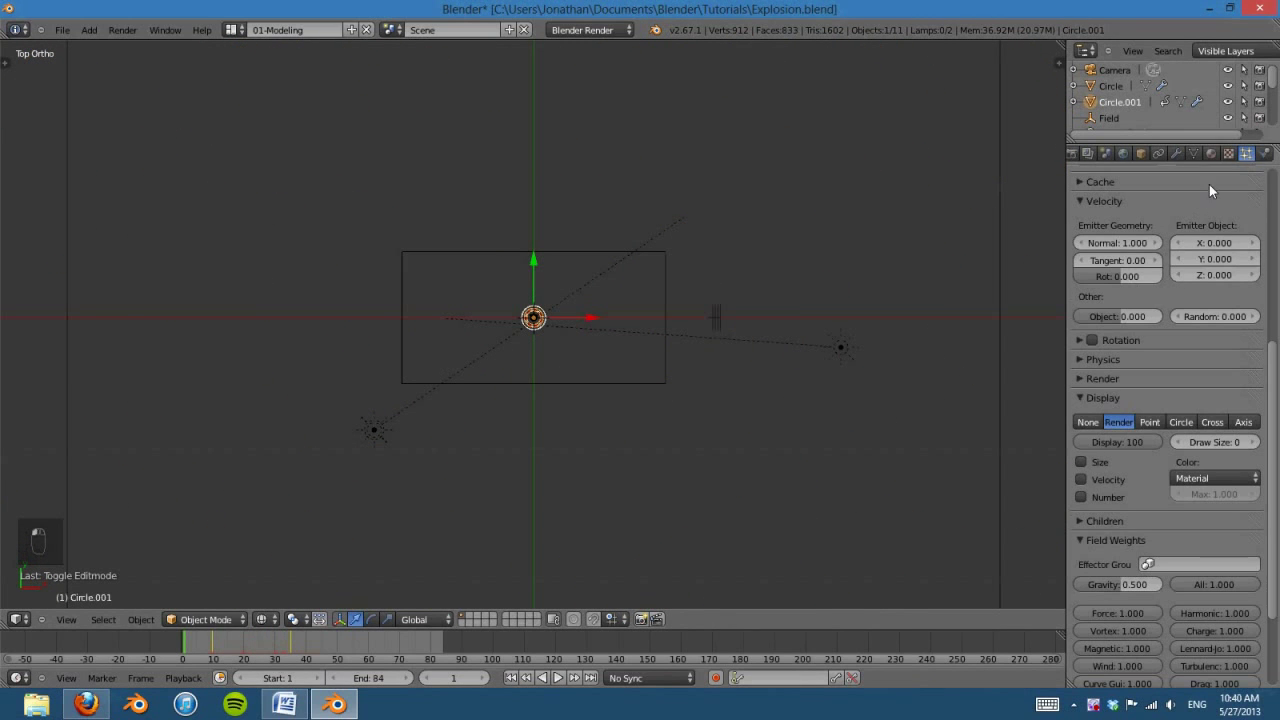
# Step: Set the ring's particle emission number to 100000
pyautogui.scroll(8, 1200, 240)
pyautogui.click(1160, 342)
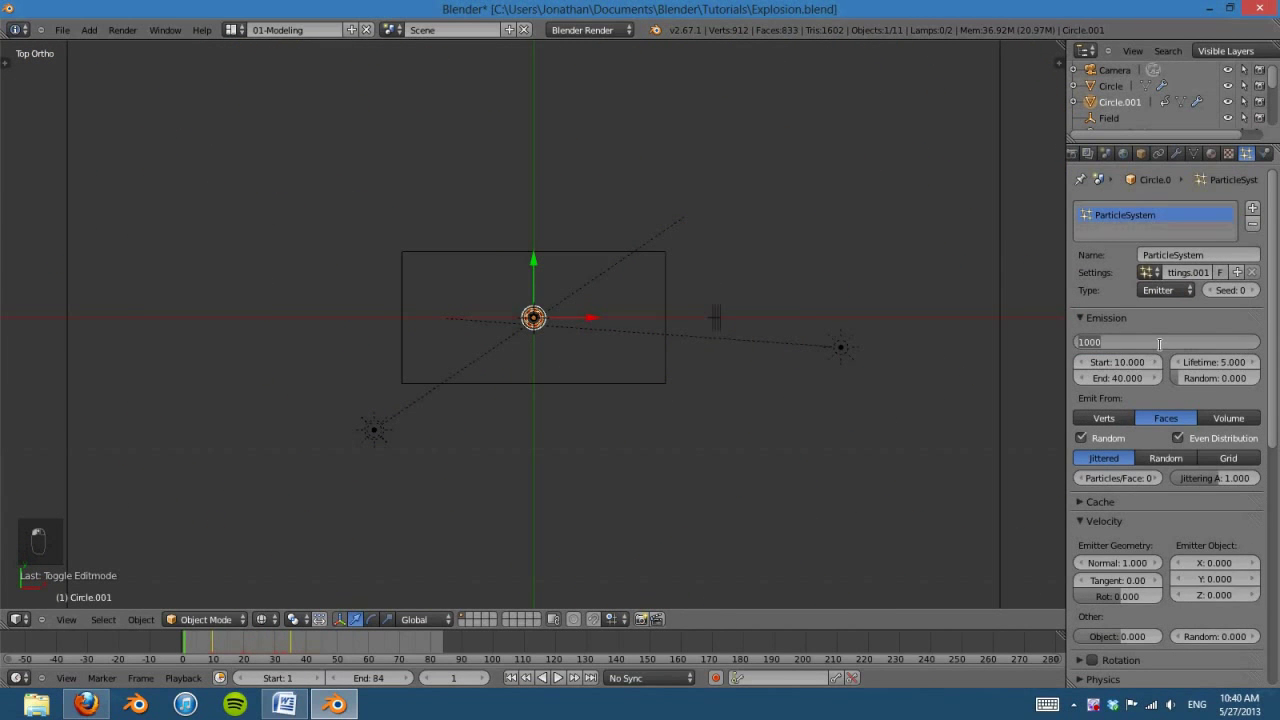
pyautogui.press('KP_0')
pyautogui.press('KP_0')
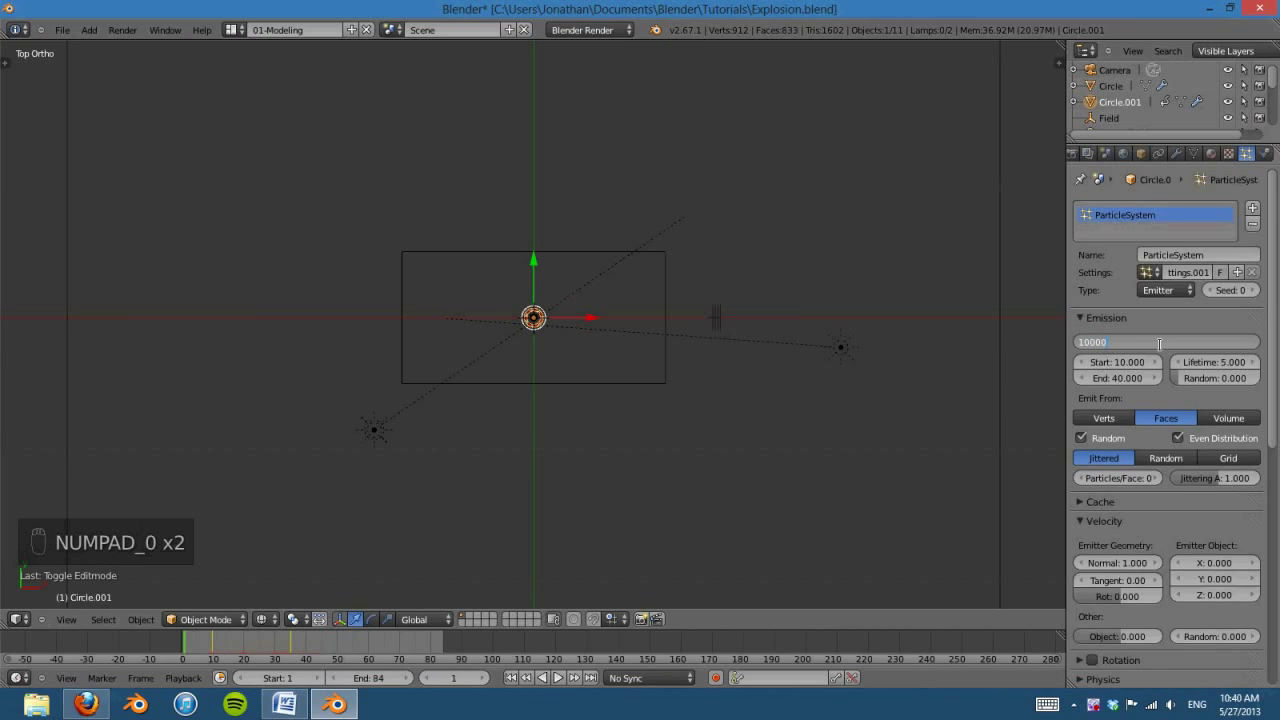
pyautogui.write('0')
pyautogui.press('Return')
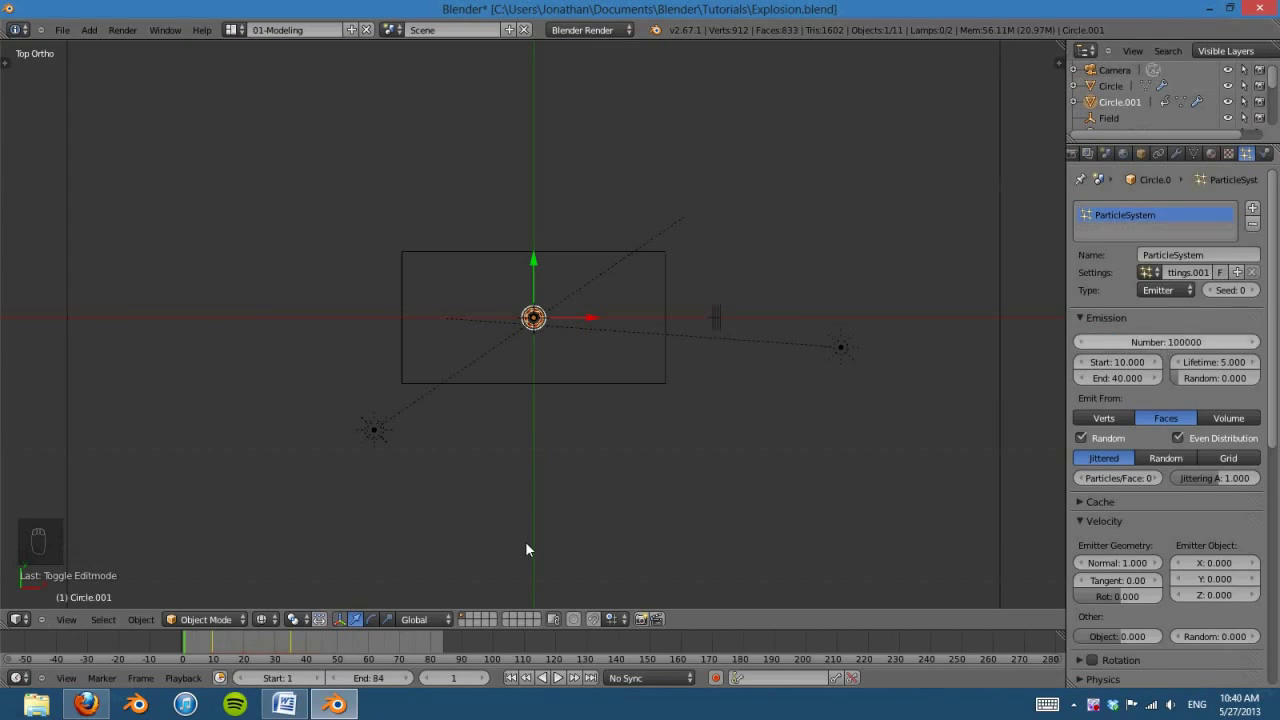
# Step: Scale the ring's outer edge loop inward to about 0.91 in the top view to narrow the ring
pyautogui.scroll(8, 619, 414)
pyautogui.scroll(3, 625, 375)
pyautogui.press('Tab')
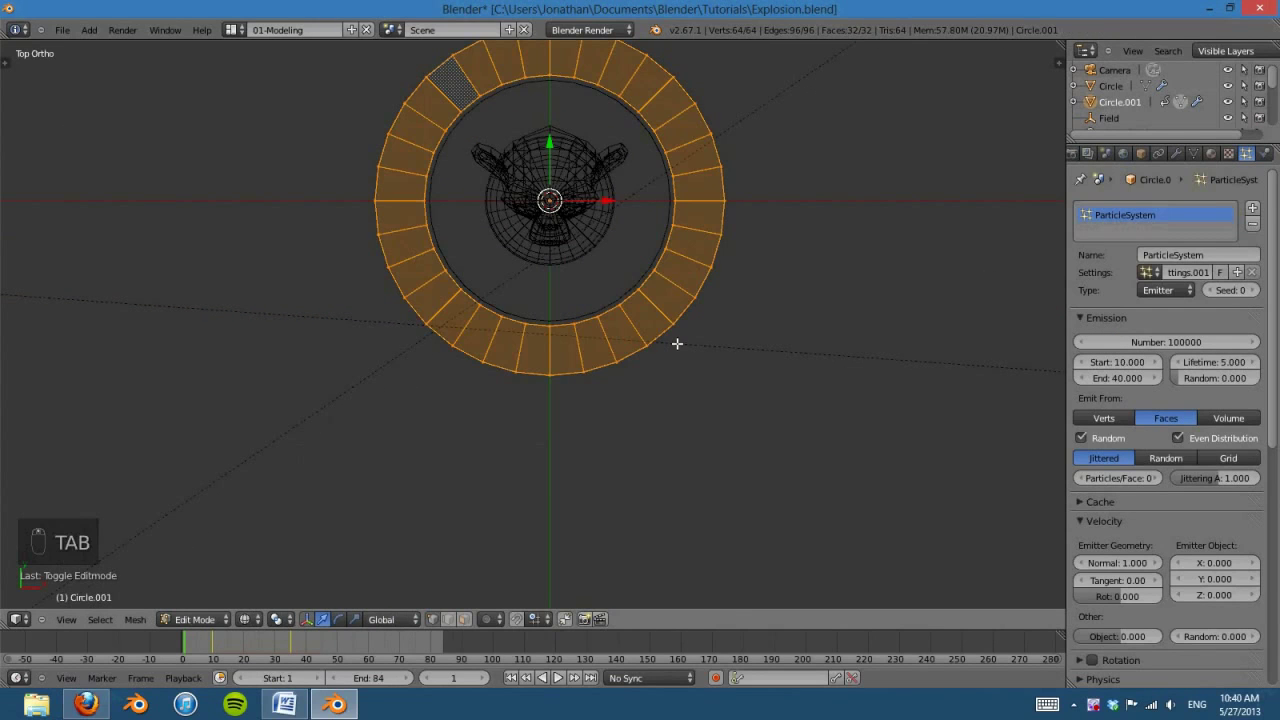
pyautogui.keyDown('alt'); pyautogui.rightClick(694, 311); pyautogui.keyUp('alt')
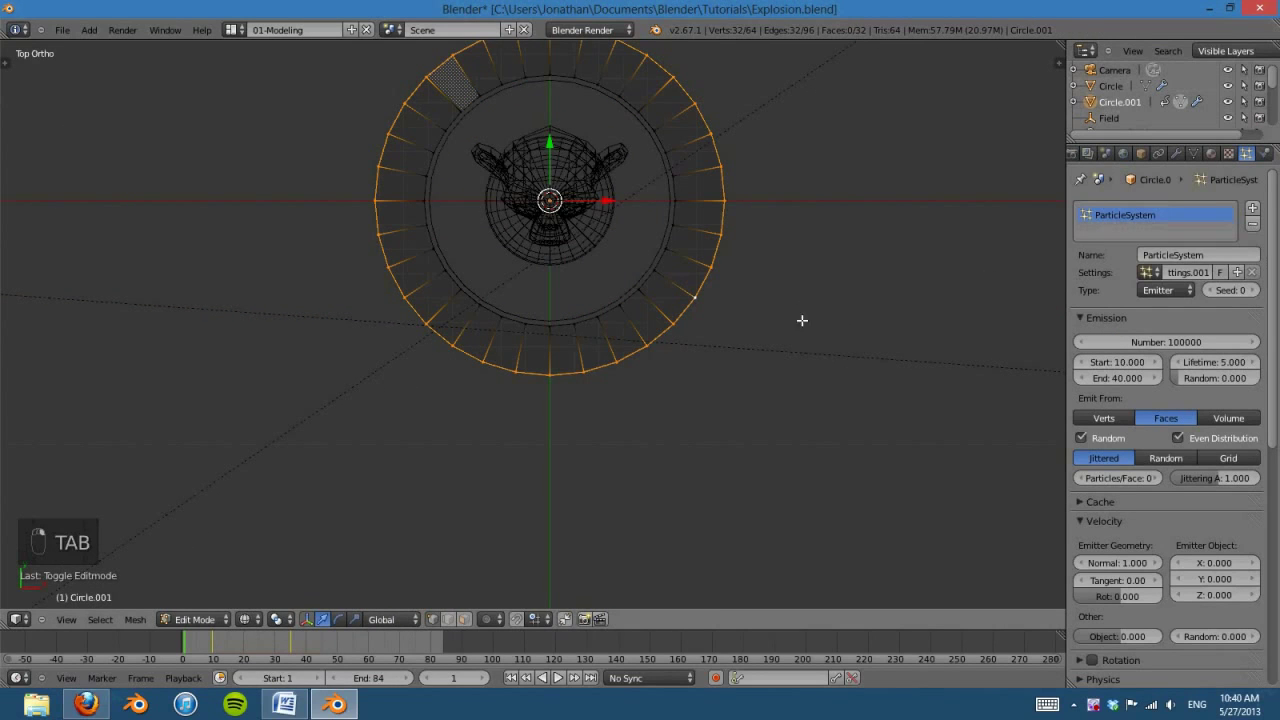
pyautogui.press('s')
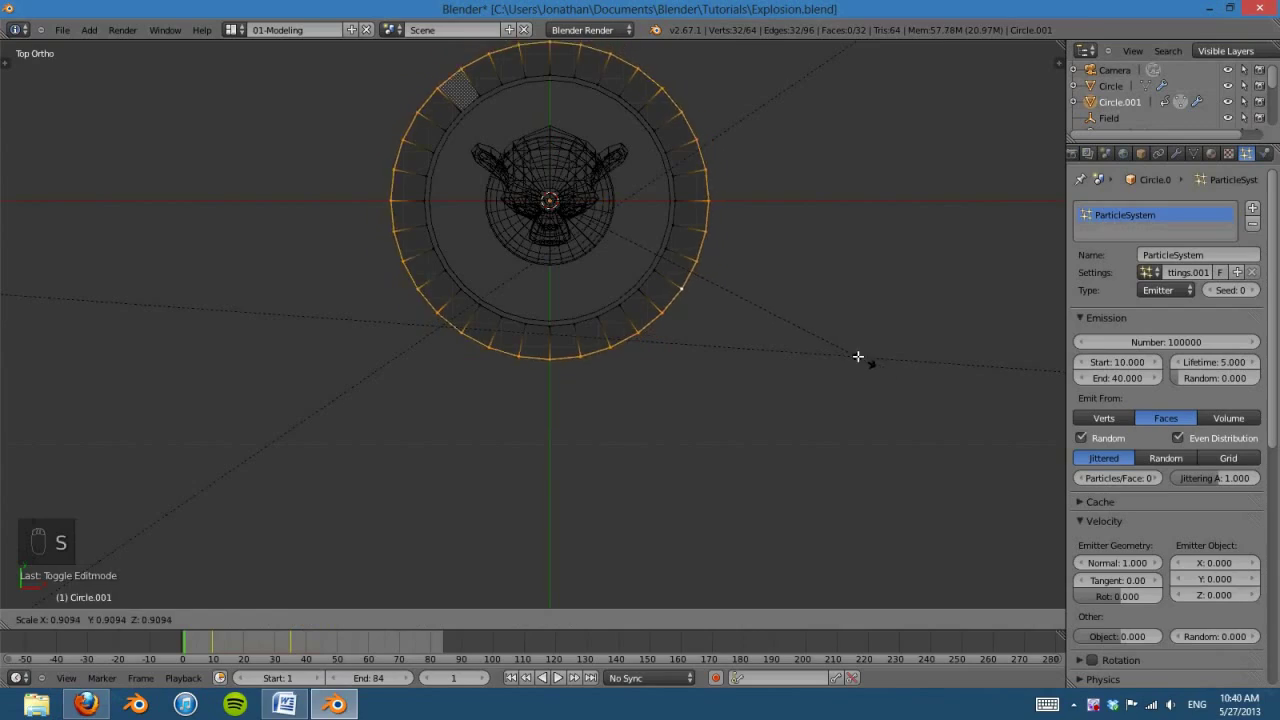
pyautogui.click(860, 358)
pyautogui.press('Tab')
# Step: Play the denser emission from the top and from an angled view, and examine the particle band along the expanding ring
pyautogui.scroll(-6, 616, 534)
pyautogui.scroll(-5, 620, 533)
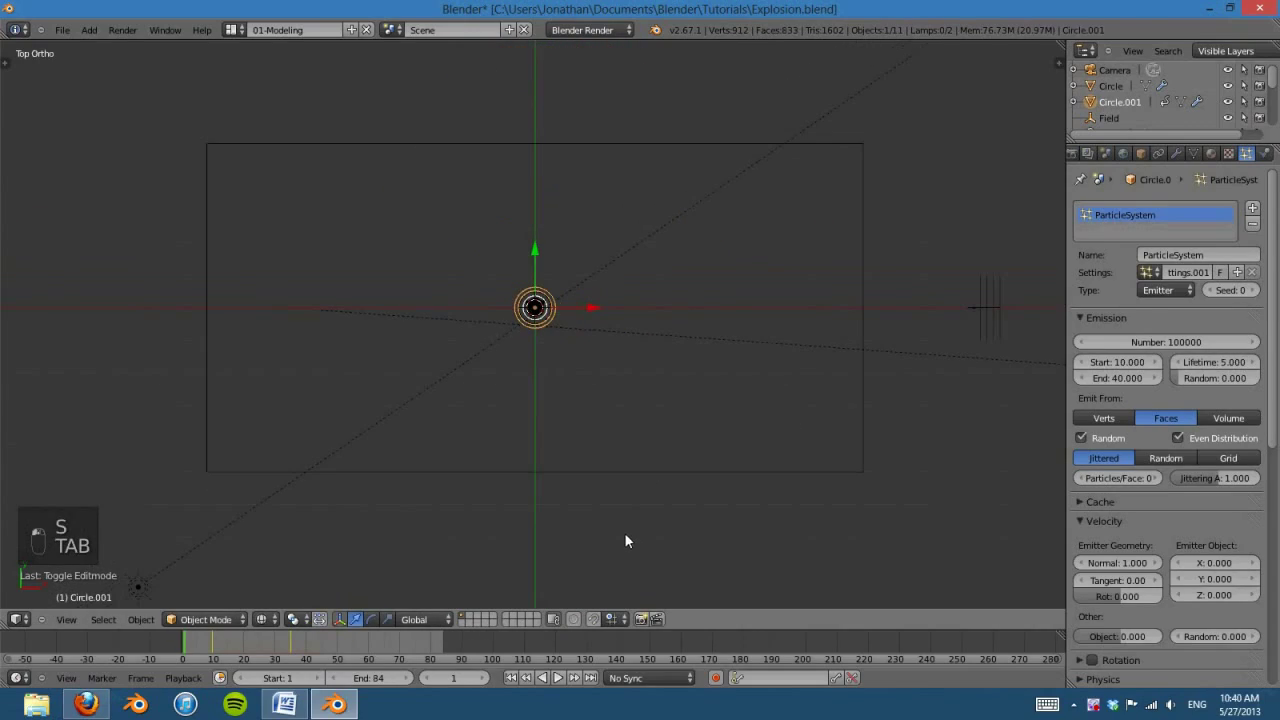
pyautogui.click(558, 678)
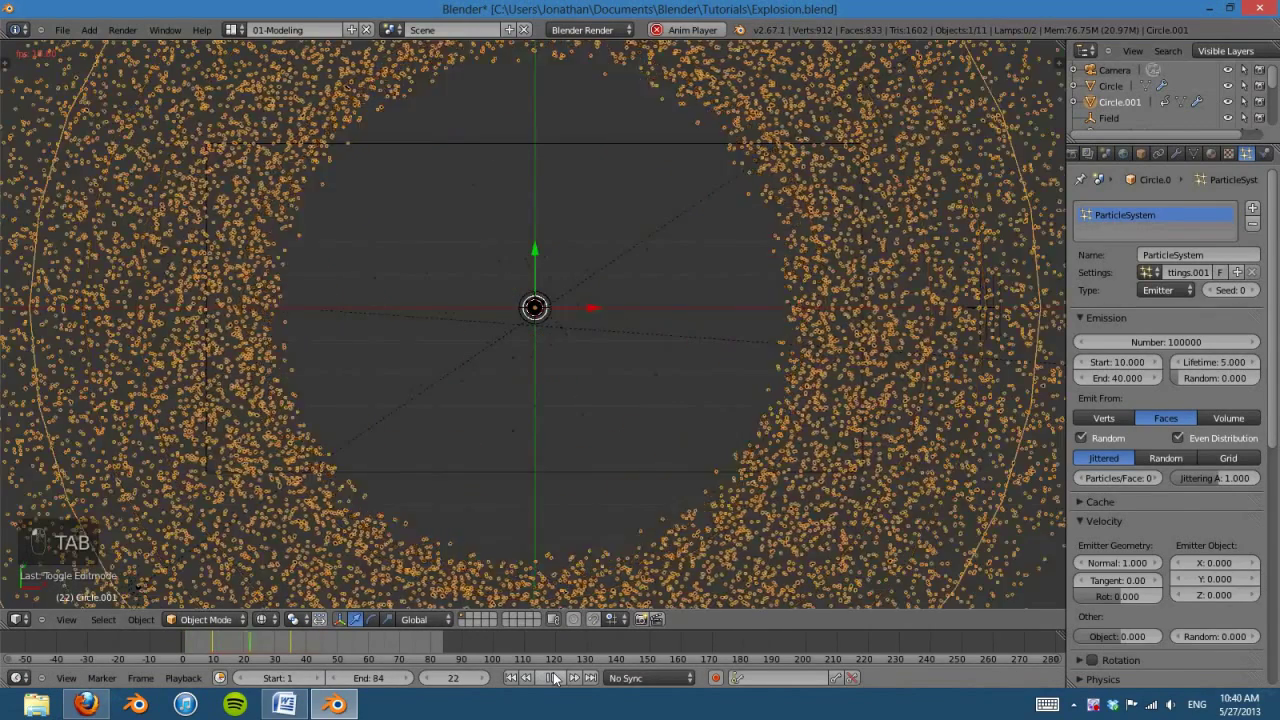
pyautogui.click(555, 678)
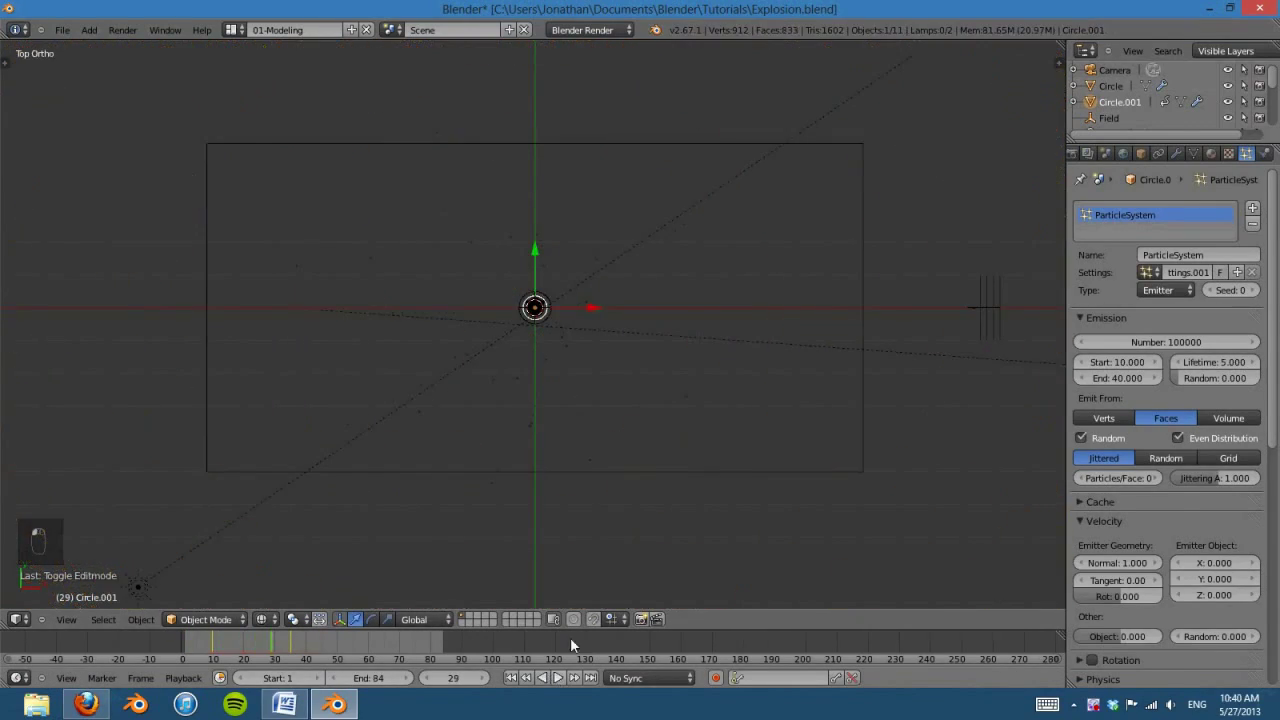
pyautogui.moveTo(610, 390); pyautogui.dragTo(640, 420, button='middle')
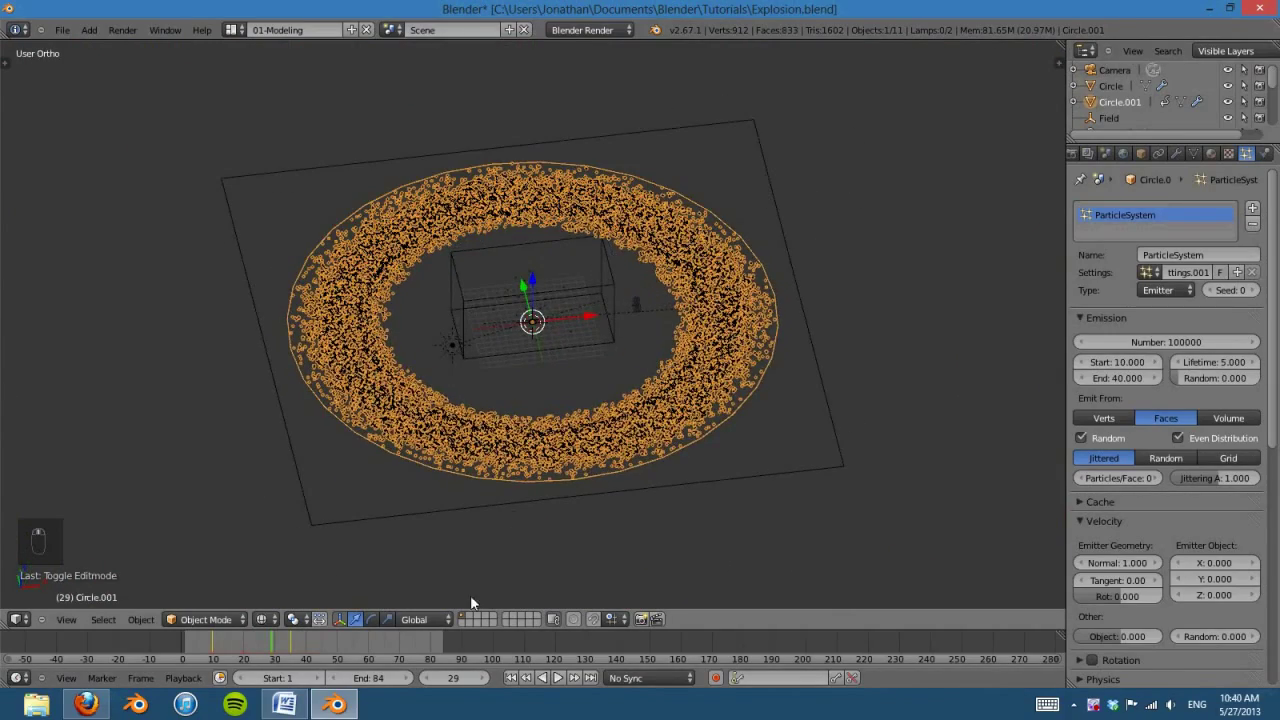
pyautogui.click(510, 678)
pyautogui.click(558, 678)
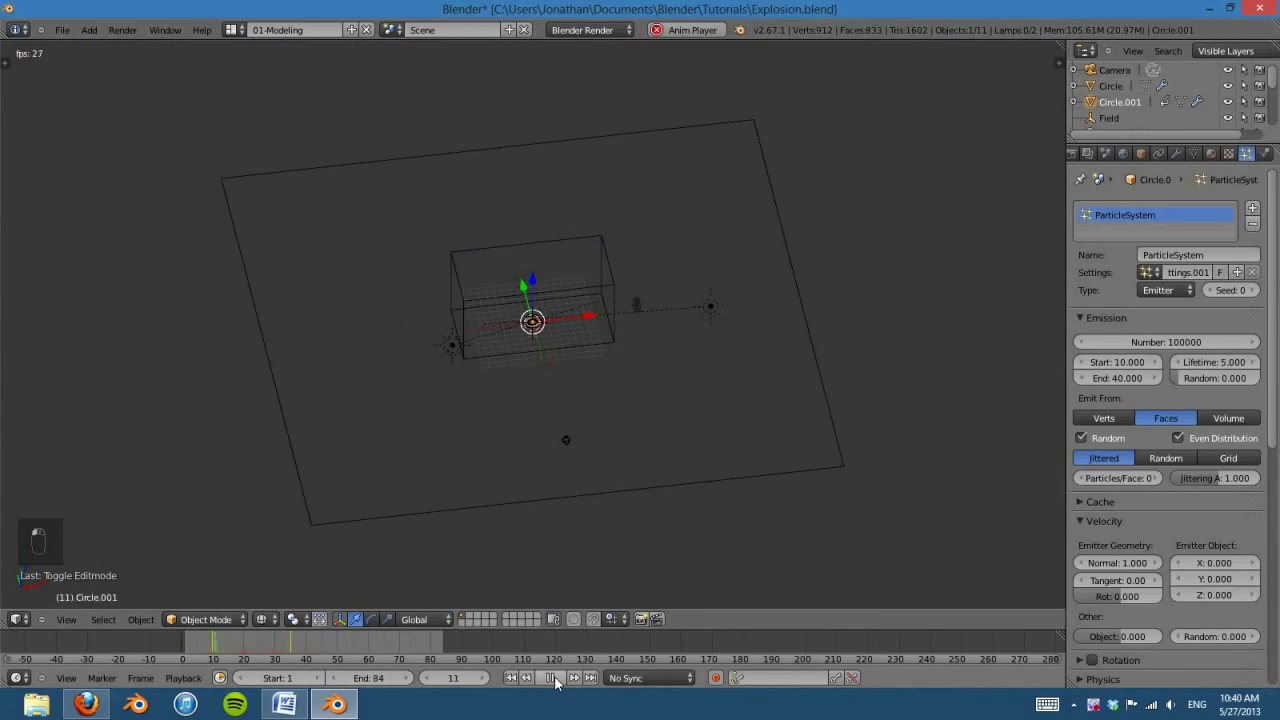
pyautogui.click(552, 678)
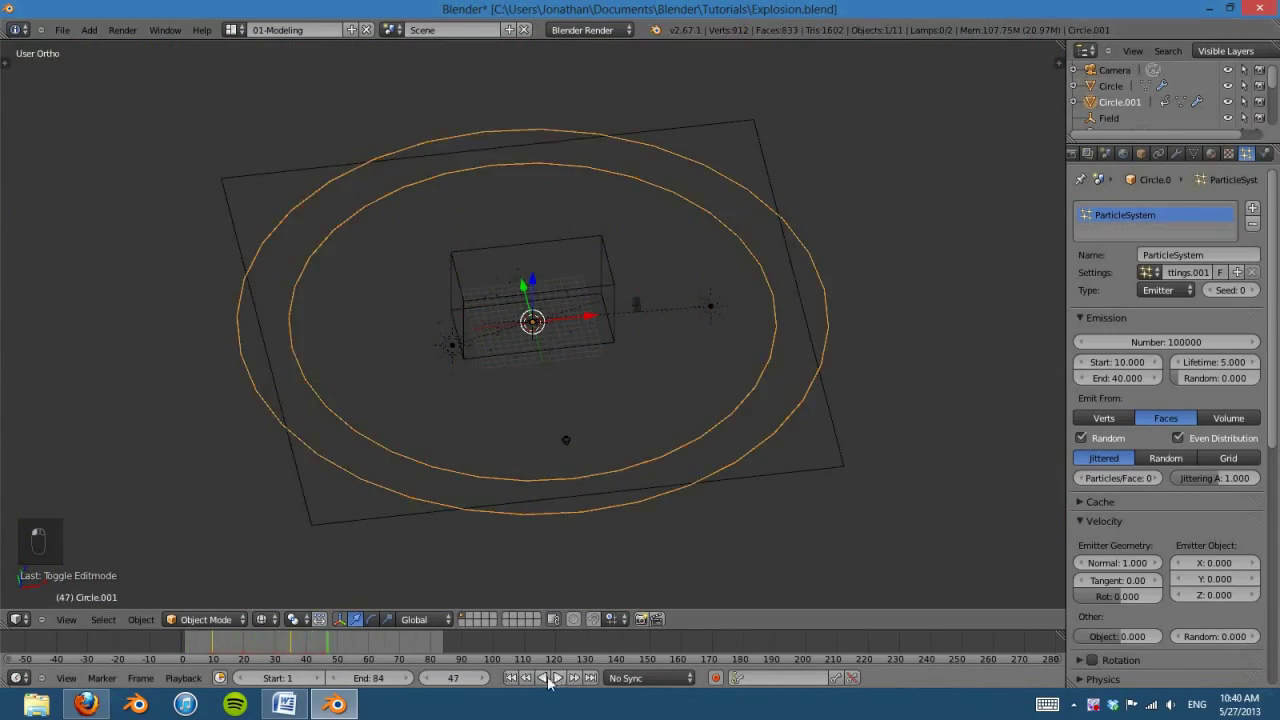
# Step: Replay the emission from frame 1 to about frame 40 through the camera, and examine the shockwave against the desert background
pyautogui.click(510, 678)
pyautogui.press('KP_0')
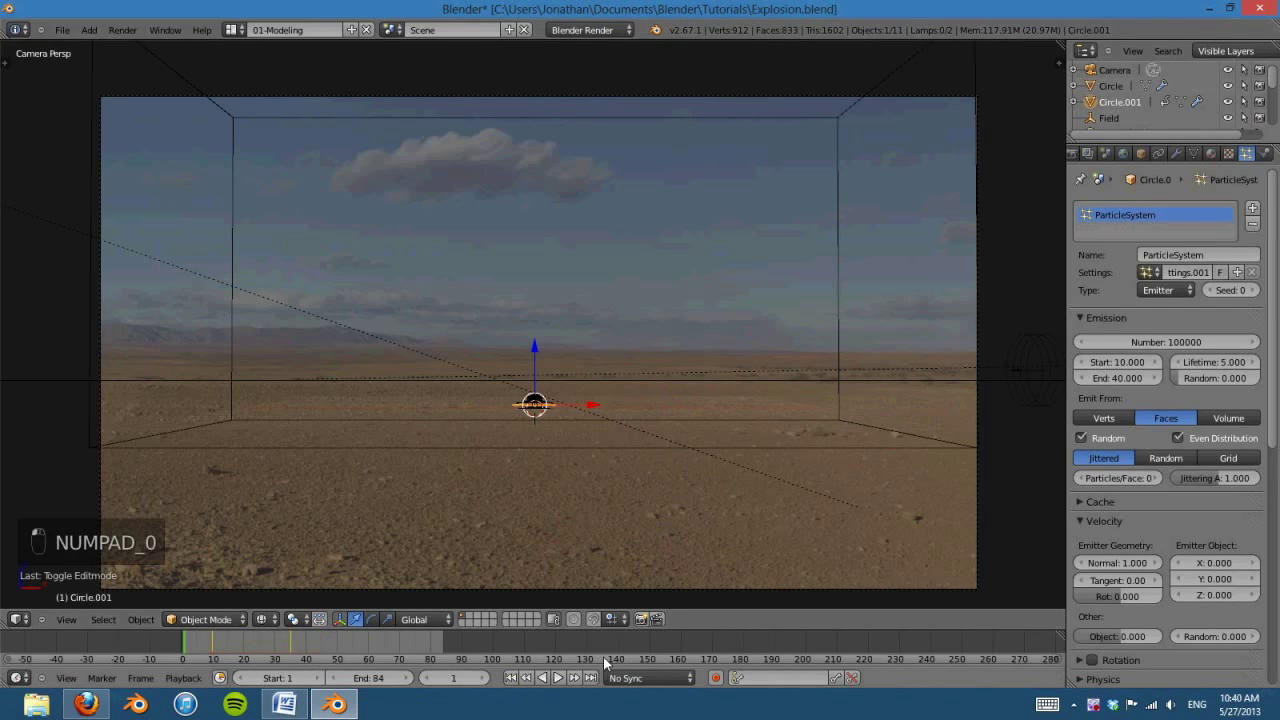
pyautogui.click(558, 678)
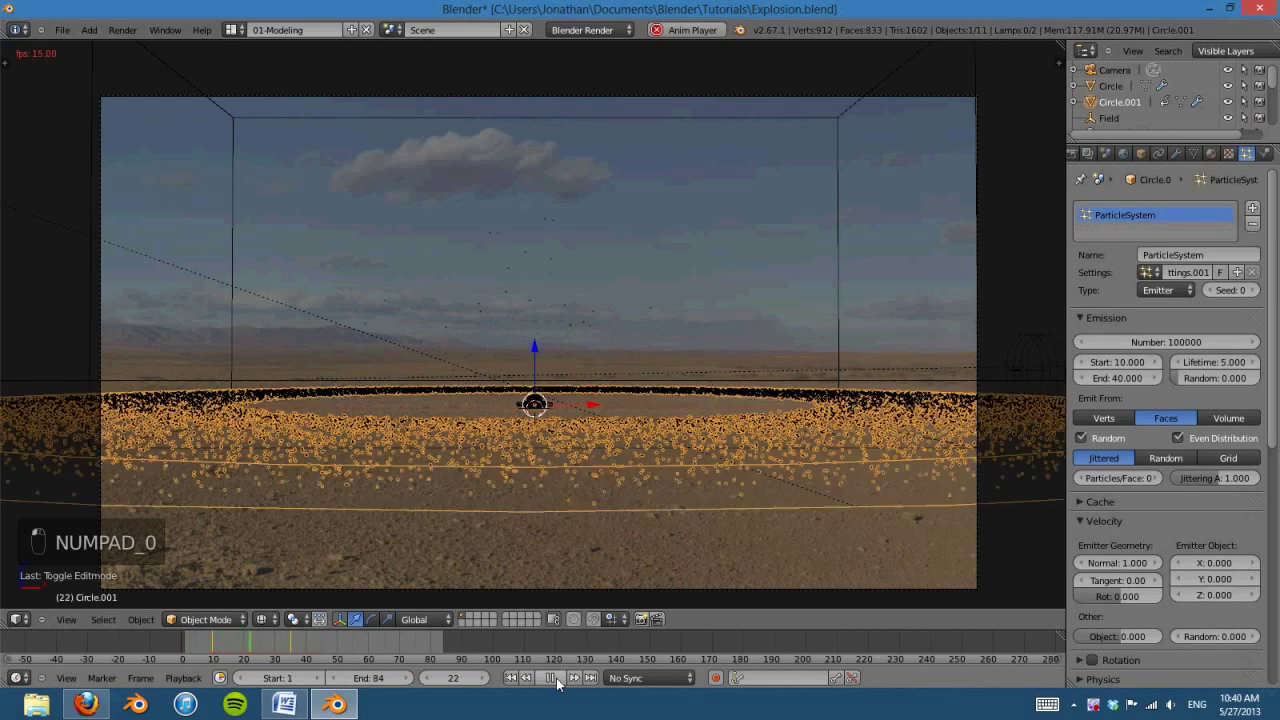
pyautogui.click(556, 679)
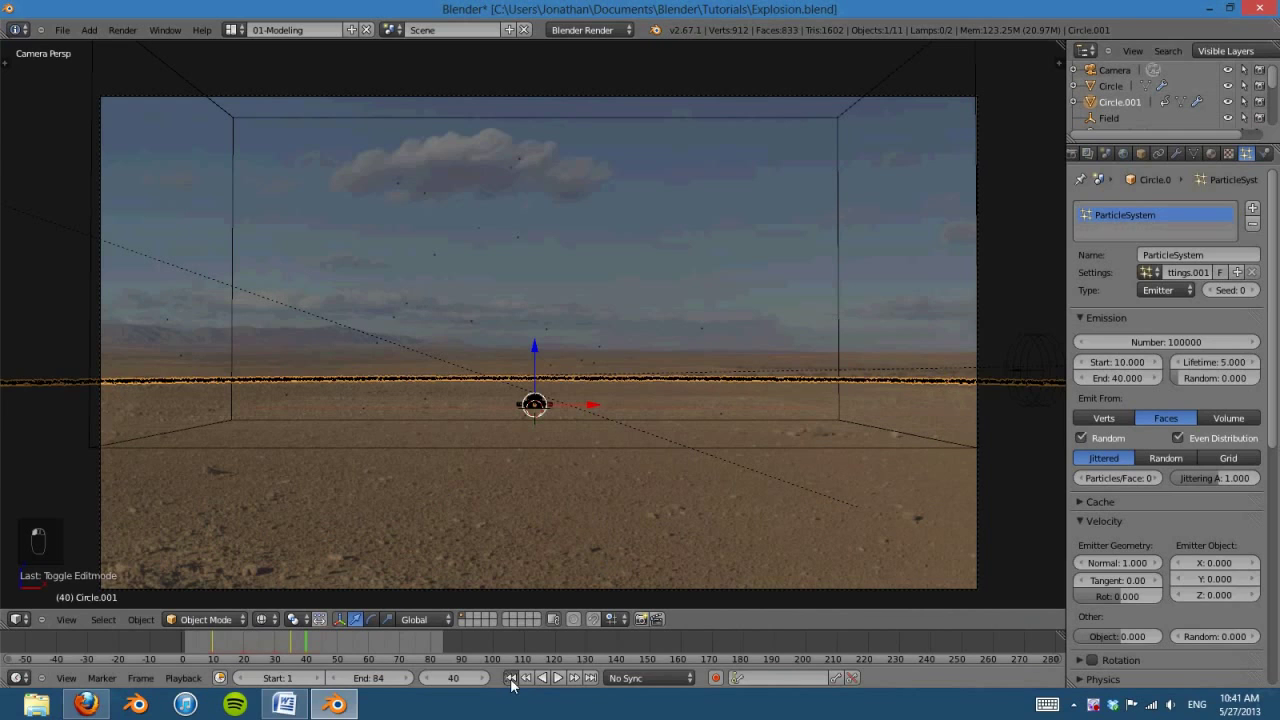
# Step: Return to frame 1, and set the ring particles' lifetime to 8.000 with a random lifetime variation of 1.000
pyautogui.click(510, 678)
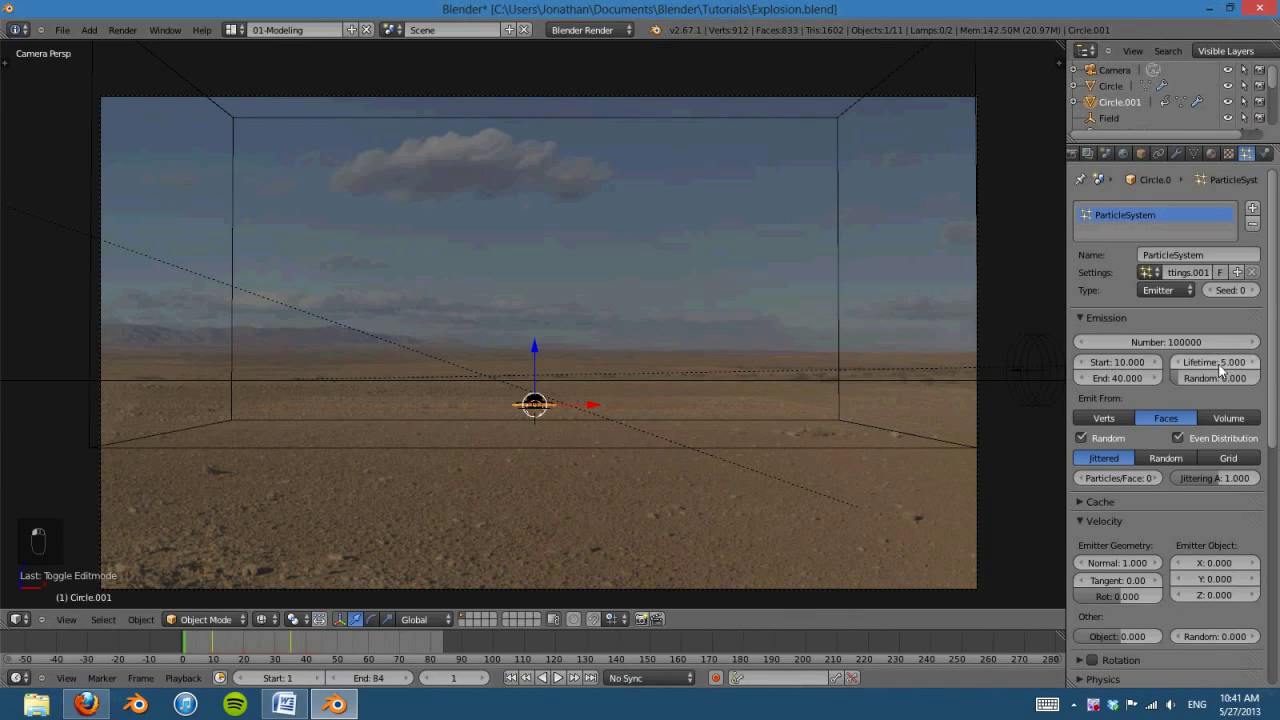
pyautogui.click(1219, 366)
pyautogui.click(1195, 378)
pyautogui.write('1')
pyautogui.press('Return')
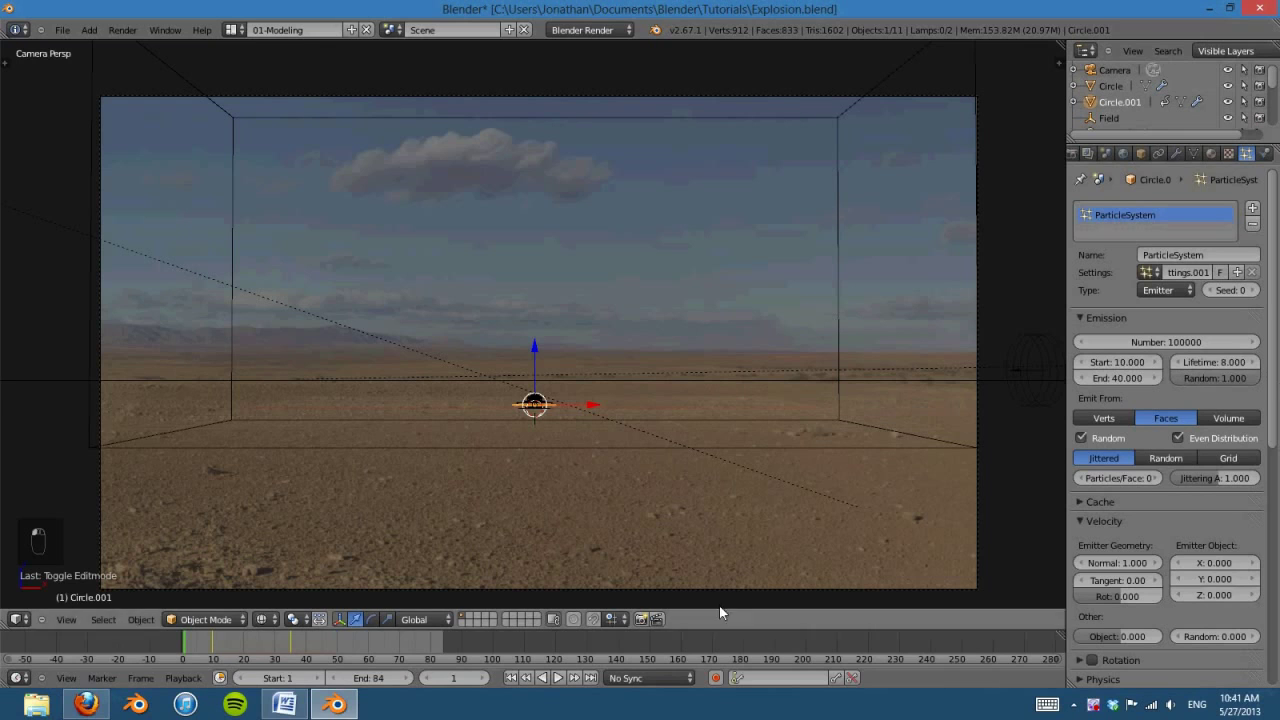
# Step: Play the shorter-lived ring emission through the camera, and stop at frame 28 to examine the particle band
pyautogui.click(558, 678)
pyautogui.press('Escape')
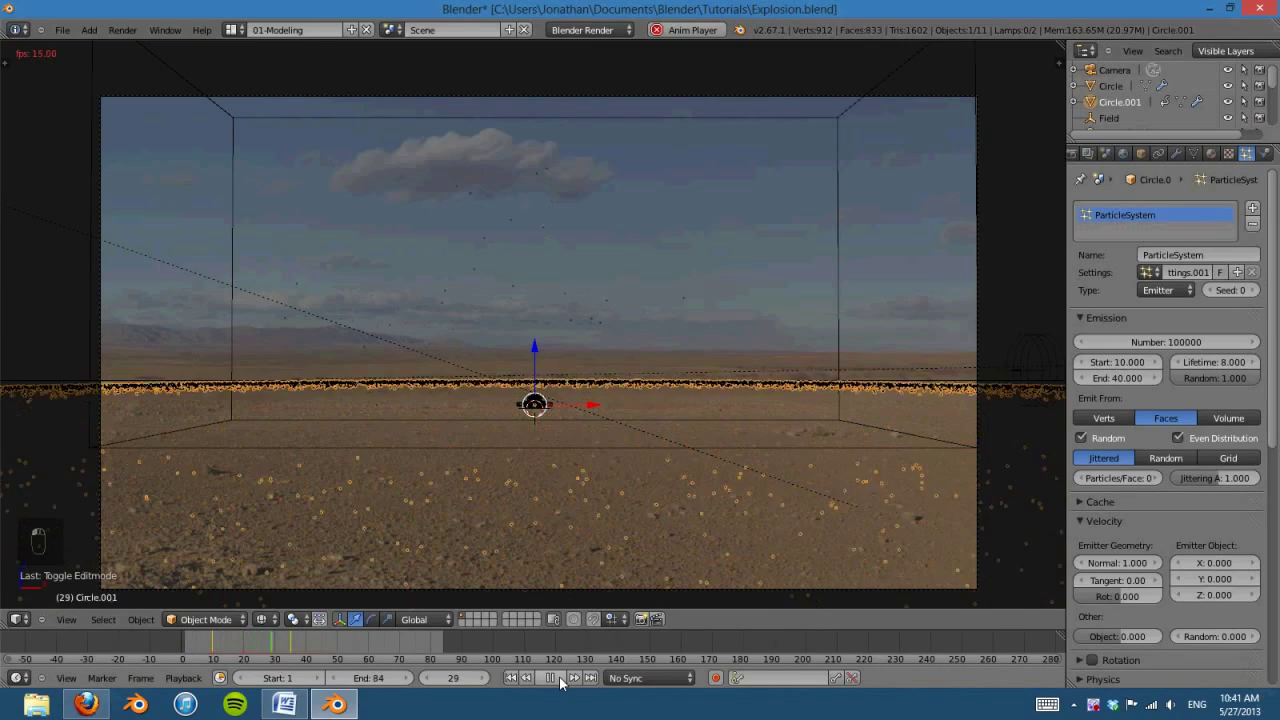
pyautogui.click(558, 678)
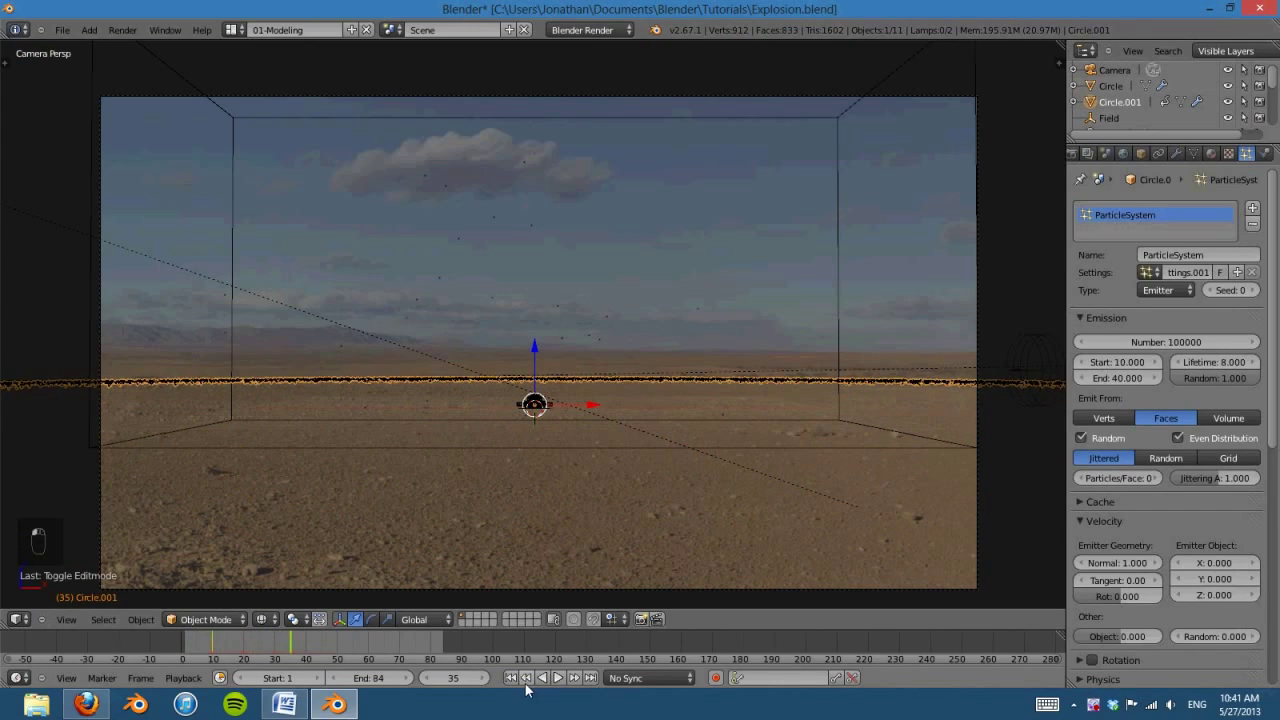
pyautogui.press('Escape')
pyautogui.click(558, 678)
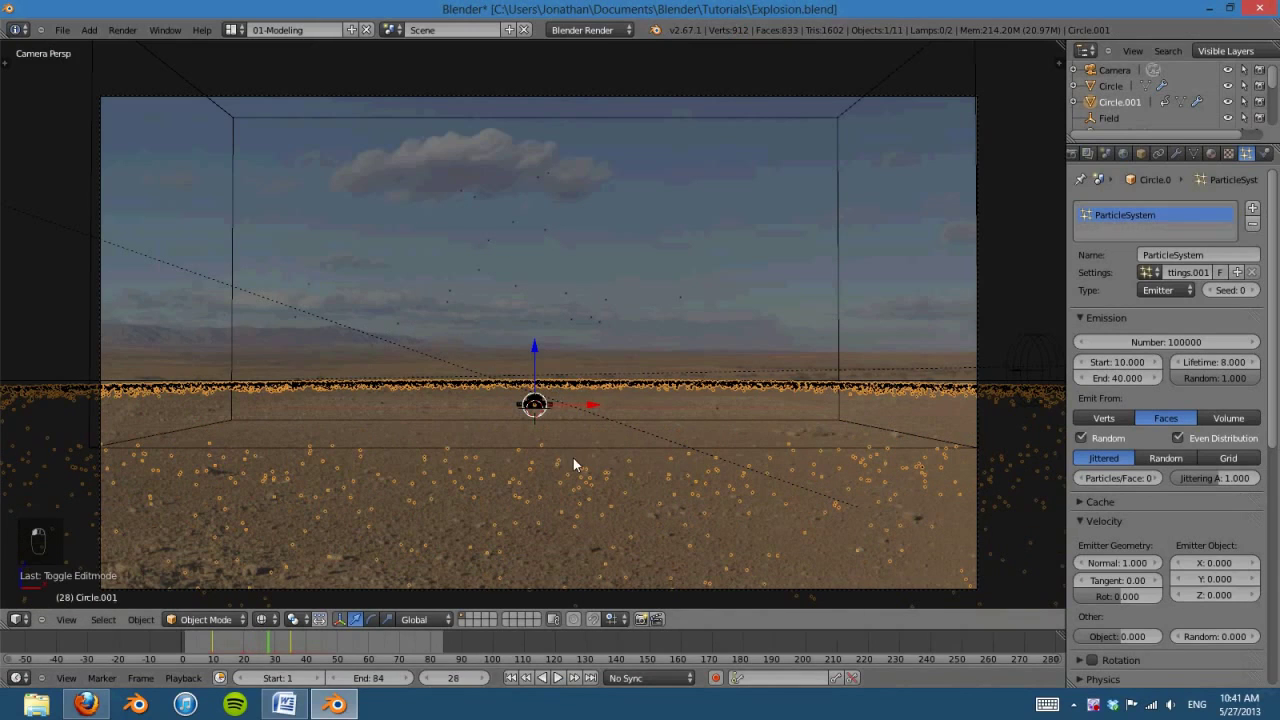
# Step: Save the file, and test-render frame 28 to examine how the ring particles render without a material
pyautogui.hotkey('ctrl', 's')
pyautogui.press('F12')
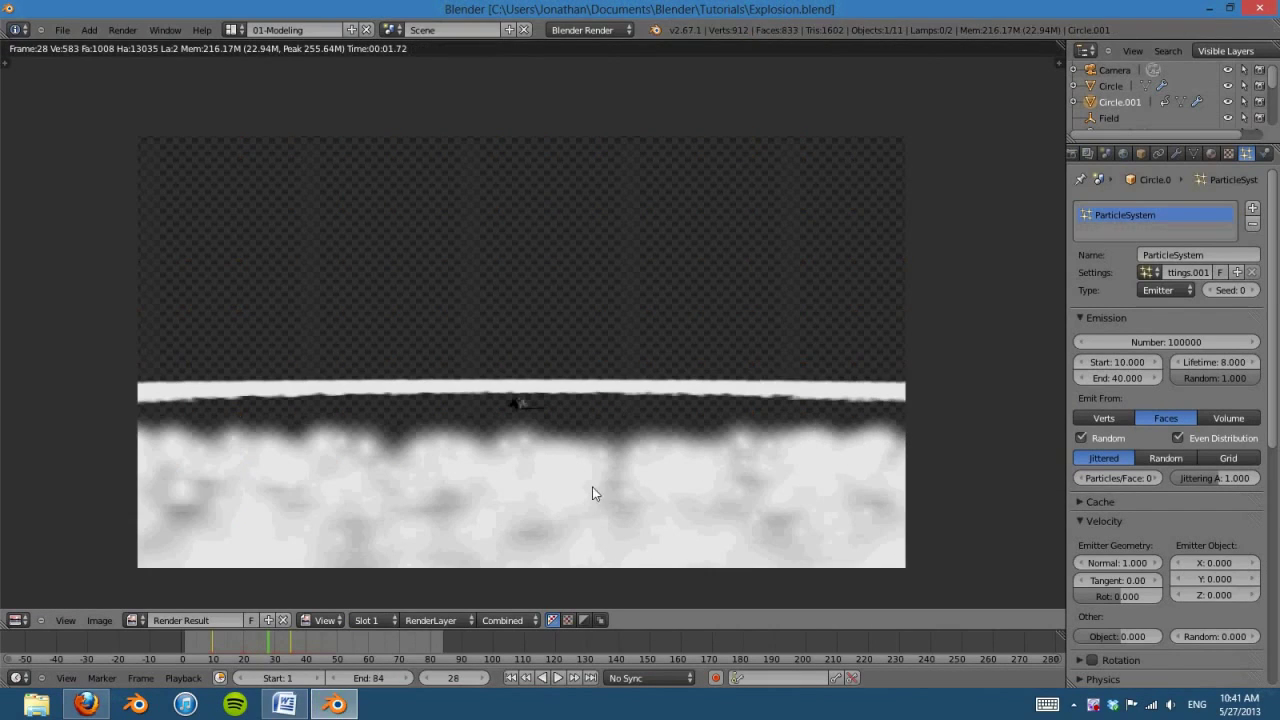
pyautogui.moveTo(594, 491); pyautogui.dragTo(627, 458, button='middle')
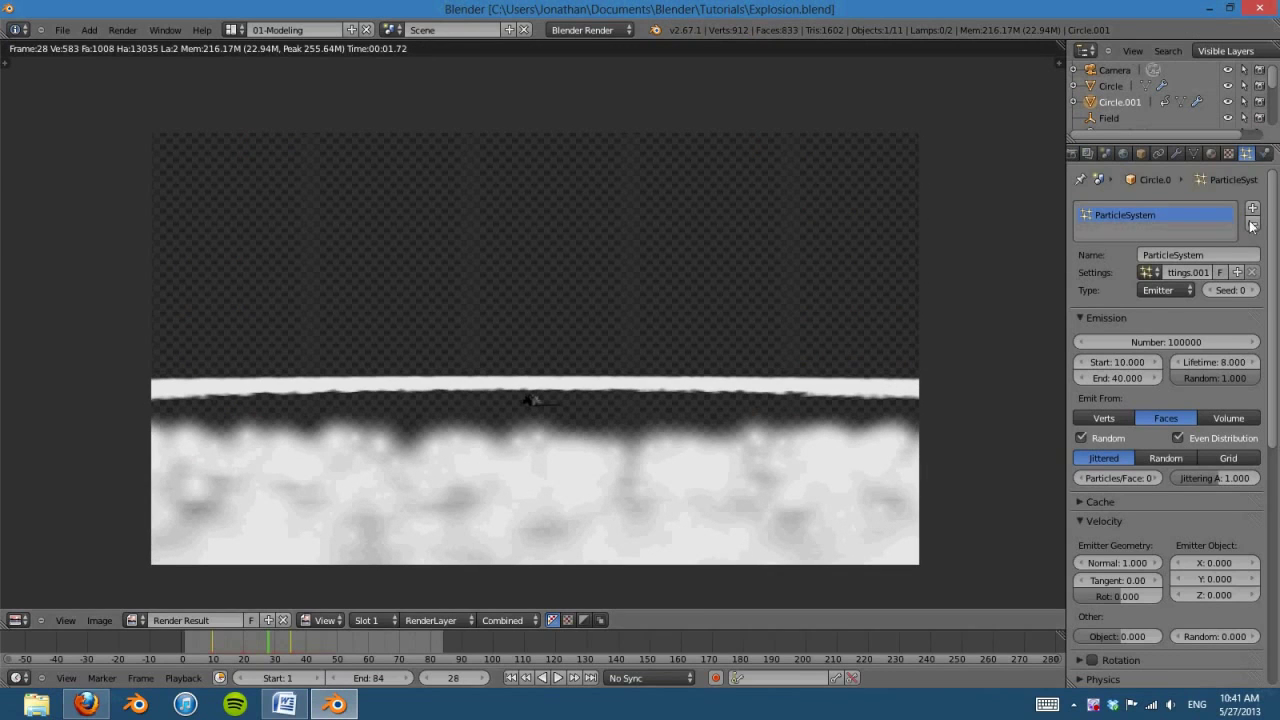
pyautogui.press('Escape')
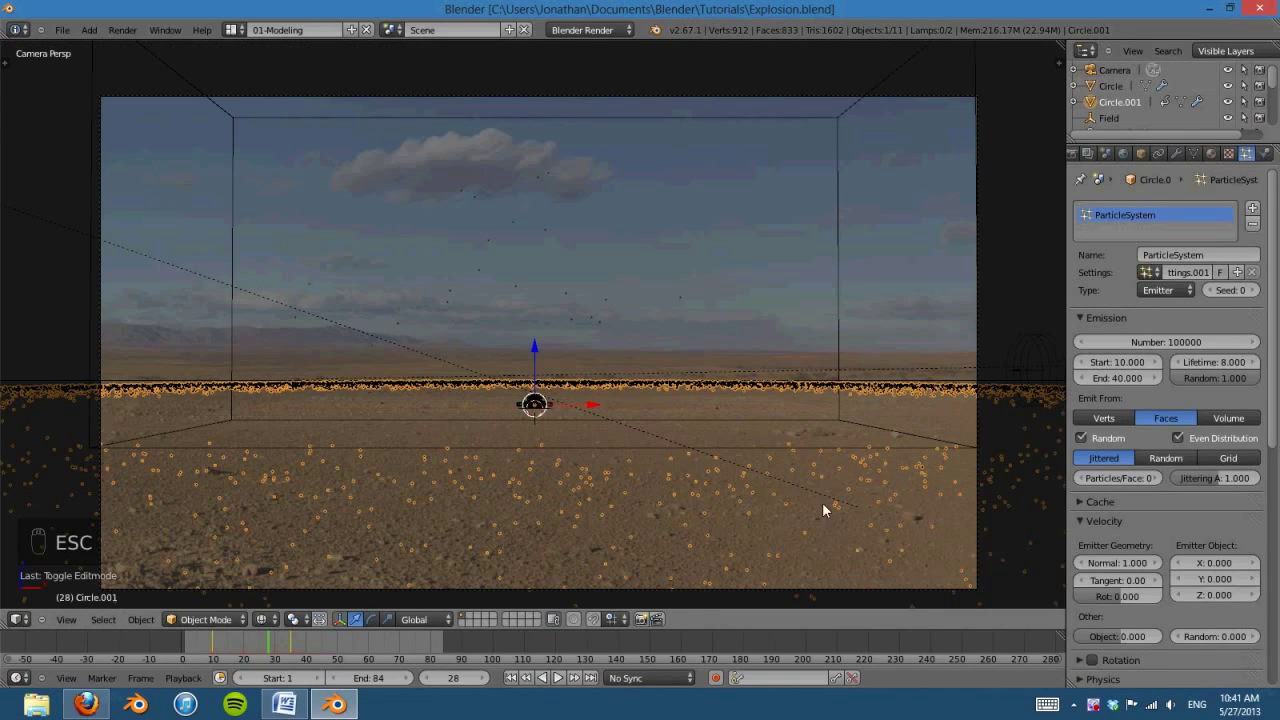
# Step: Add a new material named Dust to the particle ring, and set its type to Halo
pyautogui.click(1228, 154)
pyautogui.click(1211, 153)
pyautogui.click(1160, 261)
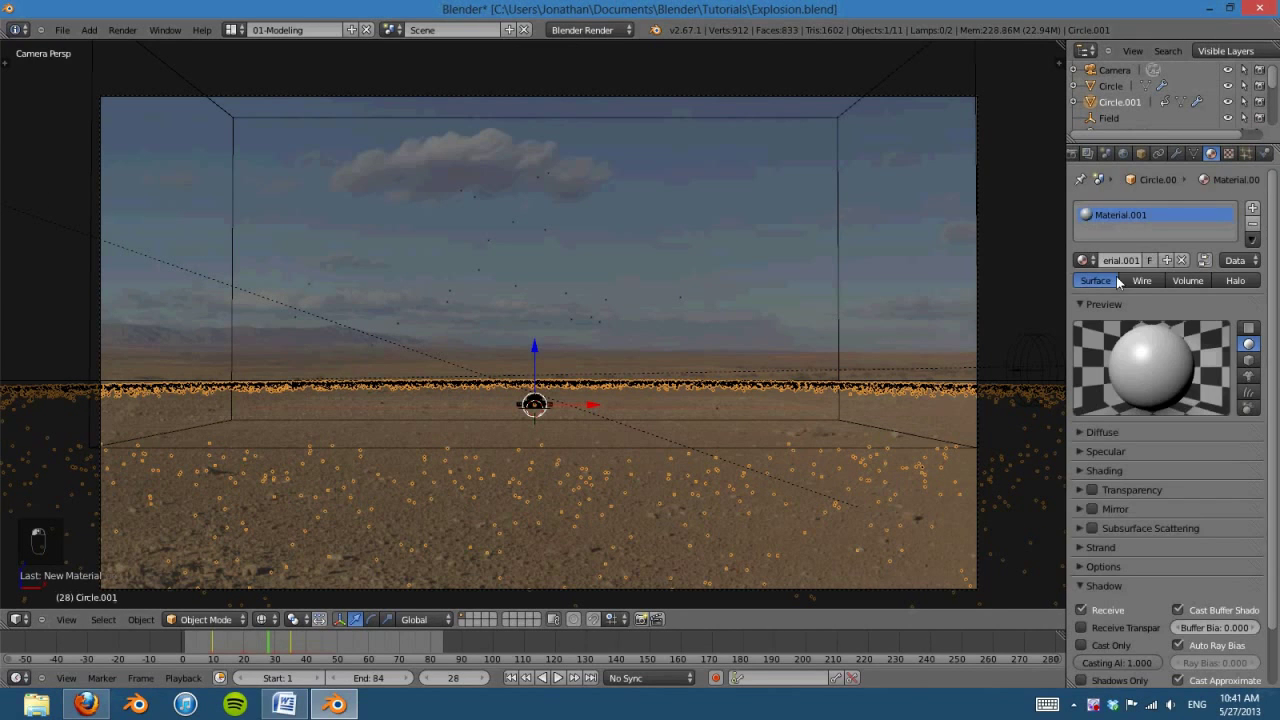
pyautogui.doubleClick(1124, 261)
pyautogui.write('Dust')
pyautogui.press('Return')
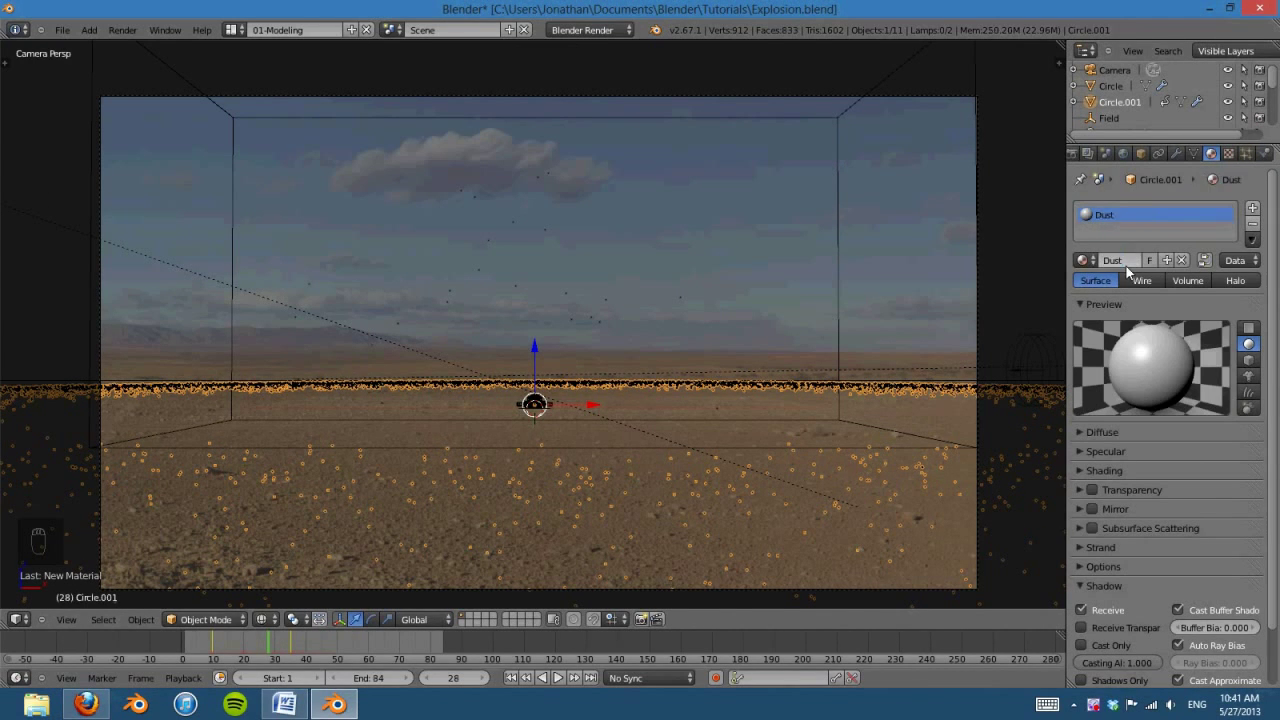
pyautogui.click(1237, 281)
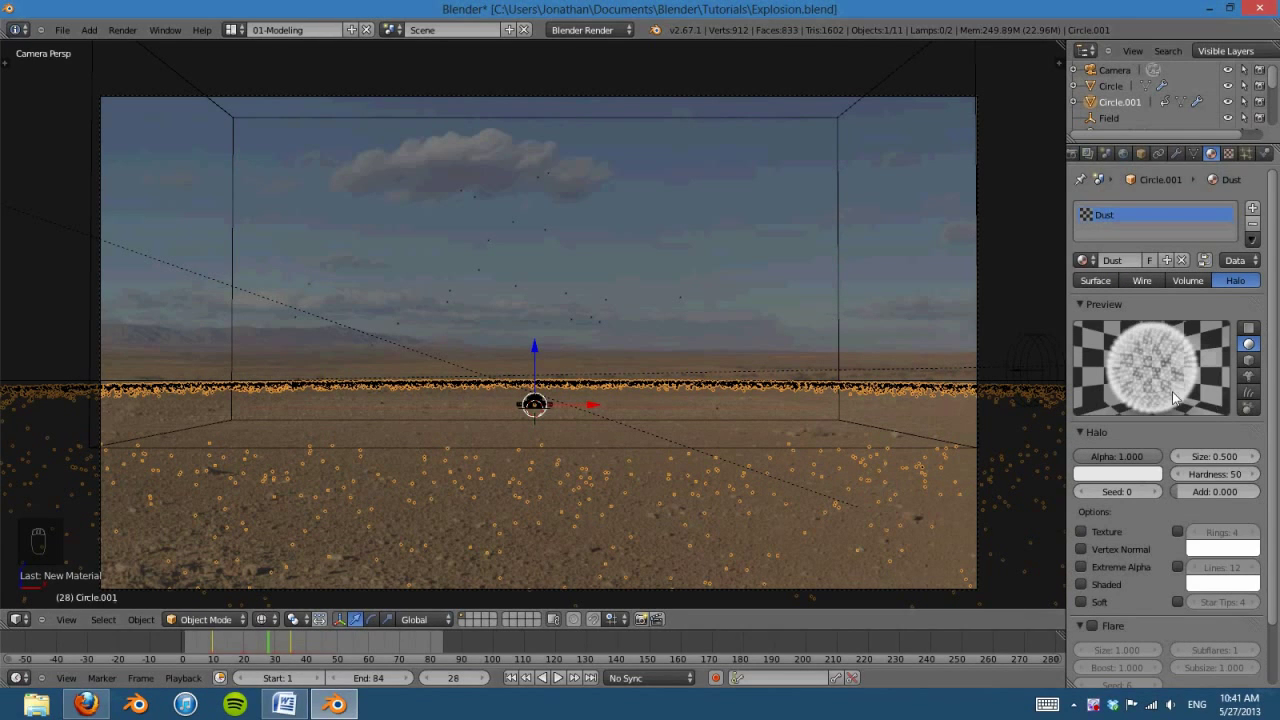
# Step: Set the Dust halo's alpha to 0.25 and its hardness to 10, and test-render frame 28
pyautogui.keyDown('shift'); pyautogui.moveTo(739, 524); pyautogui.dragTo(761, 503, button='middle'); pyautogui.keyUp('shift')
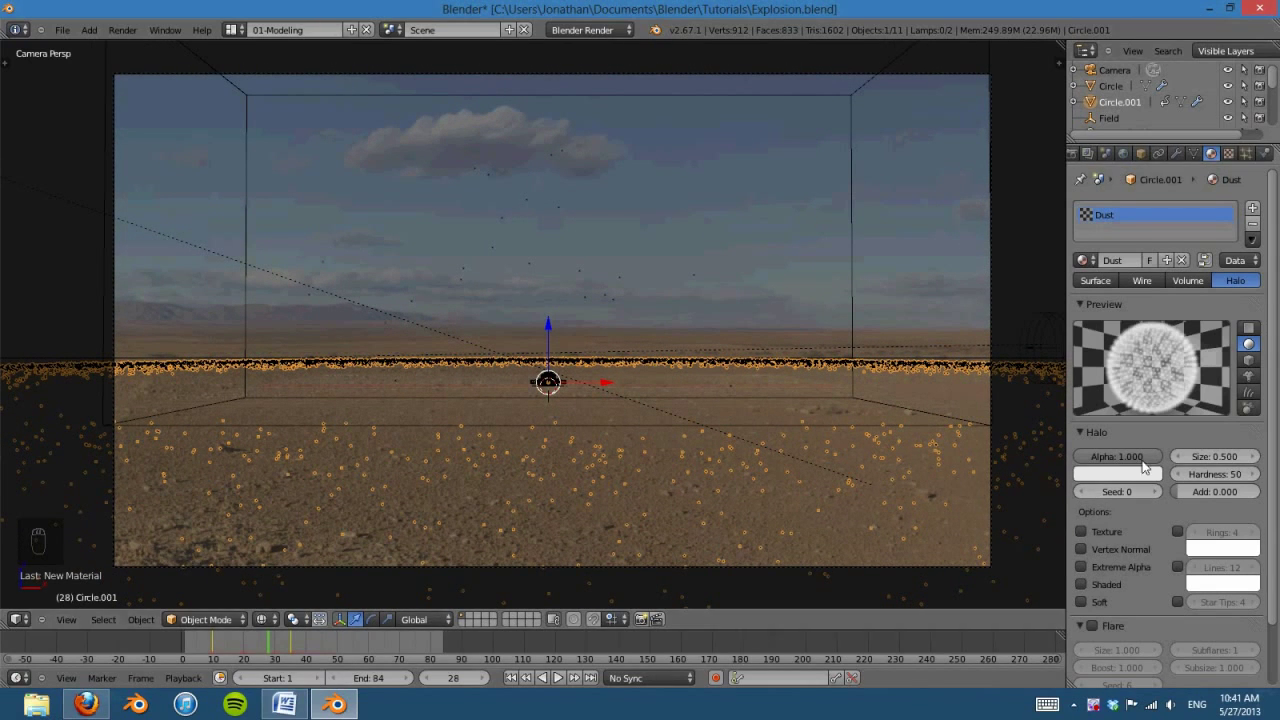
pyautogui.click(1105, 455)
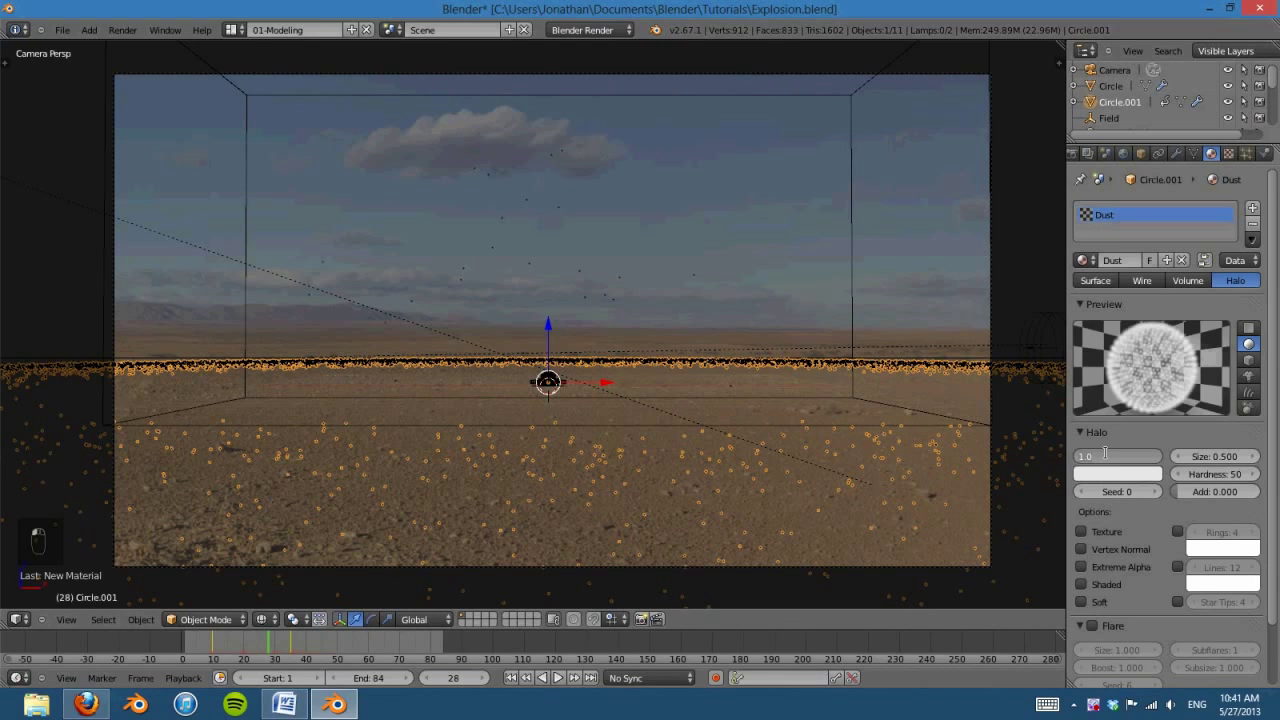
pyautogui.write('.25')
pyautogui.press('Return')
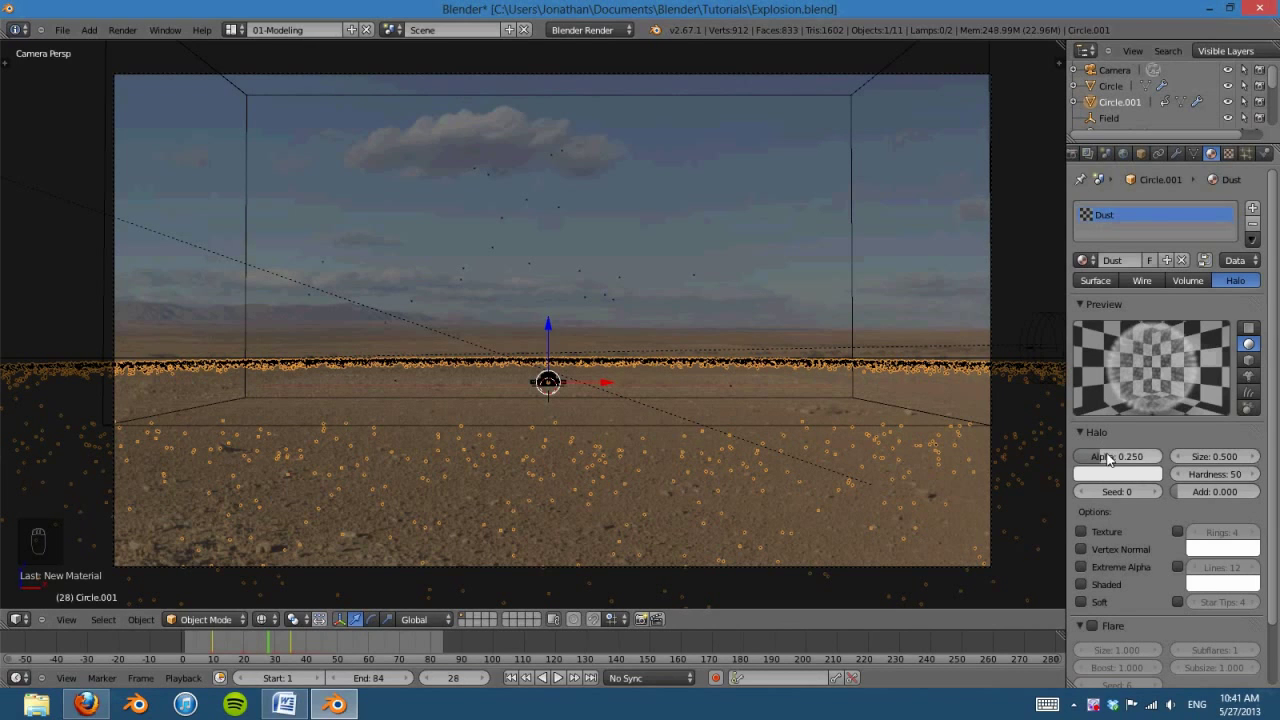
pyautogui.click(1212, 473)
pyautogui.write('10')
pyautogui.press('Return')
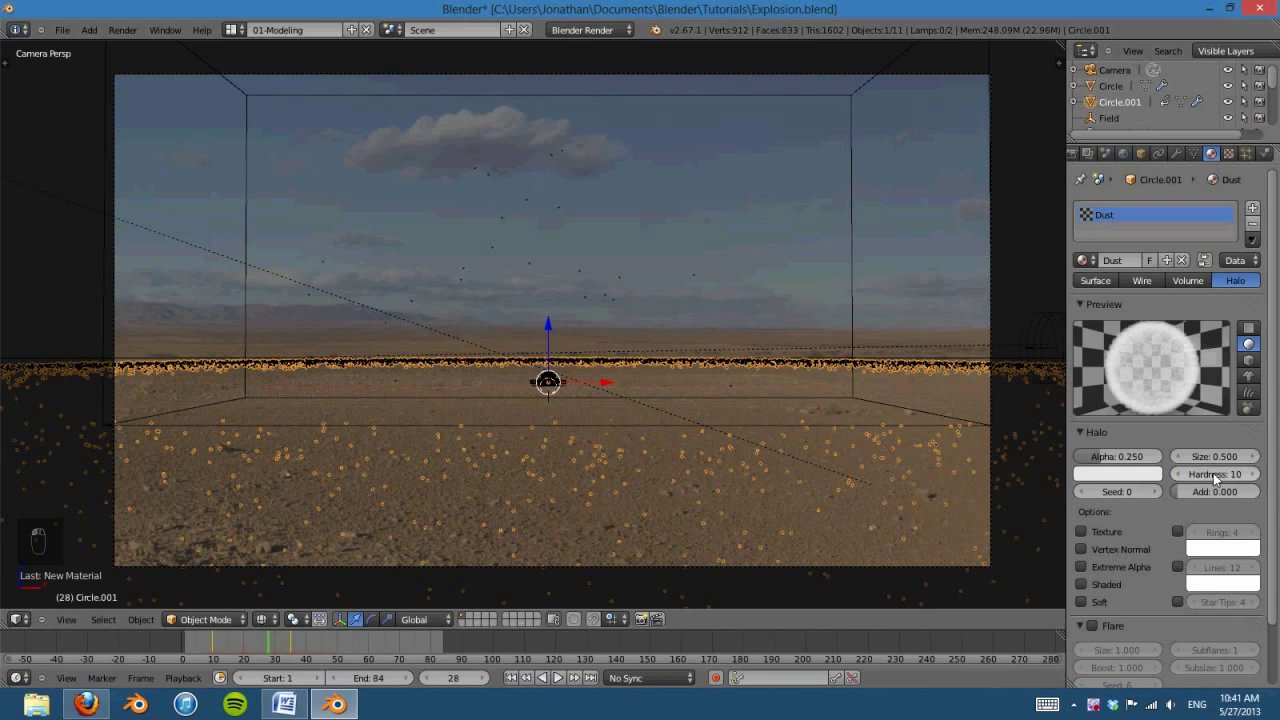
pyautogui.press('F12')
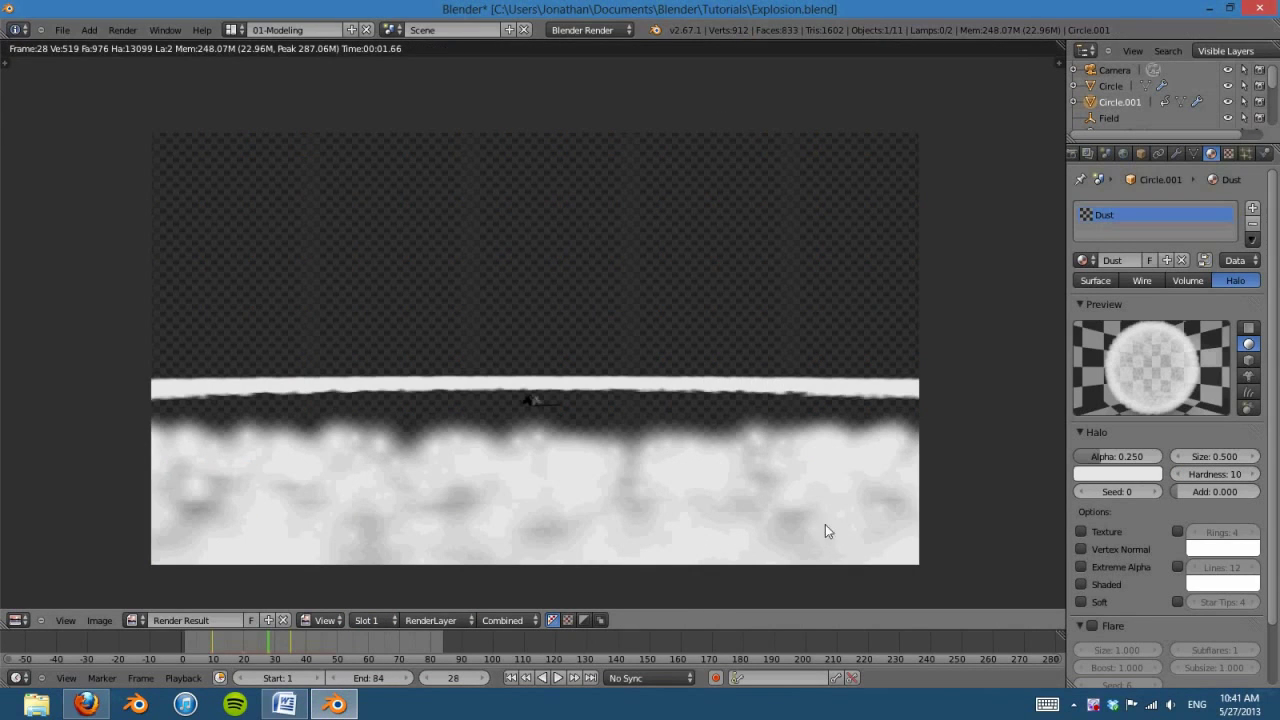
# Step: Set the Dust halo's hardness to 0, and render frame 28 again
pyautogui.click(1205, 475)
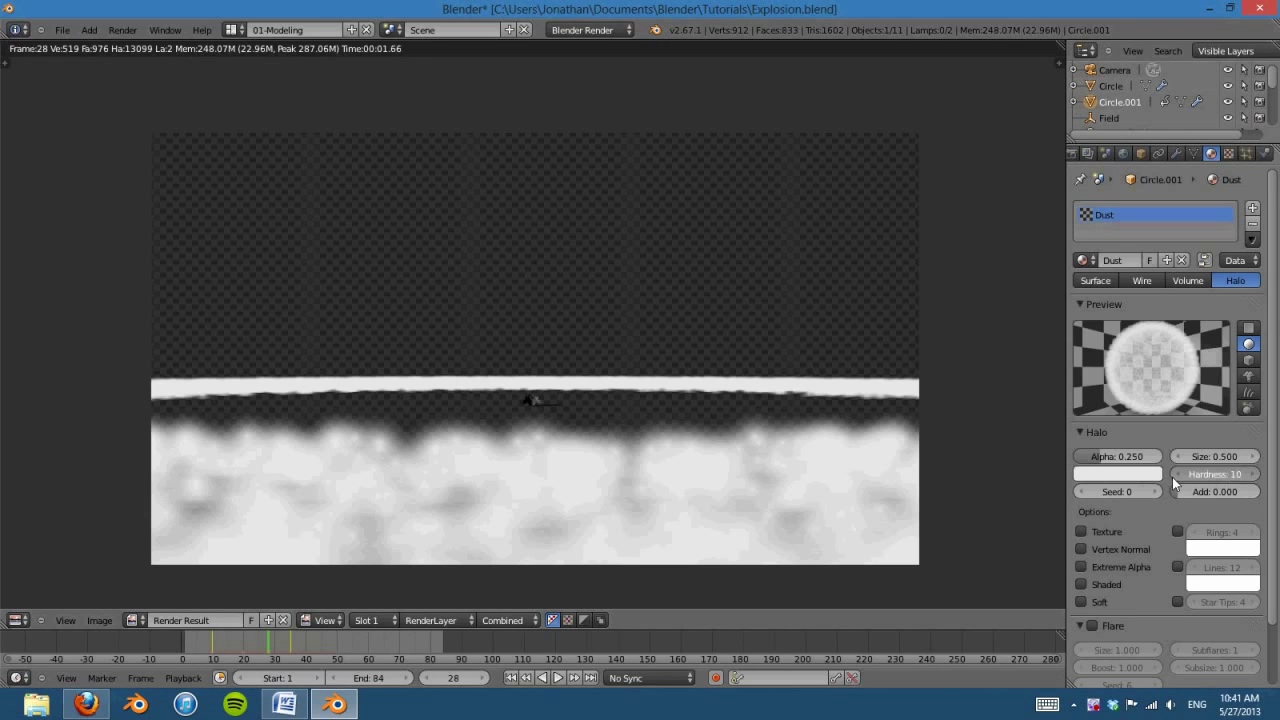
pyautogui.write('0')
pyautogui.press('Return')
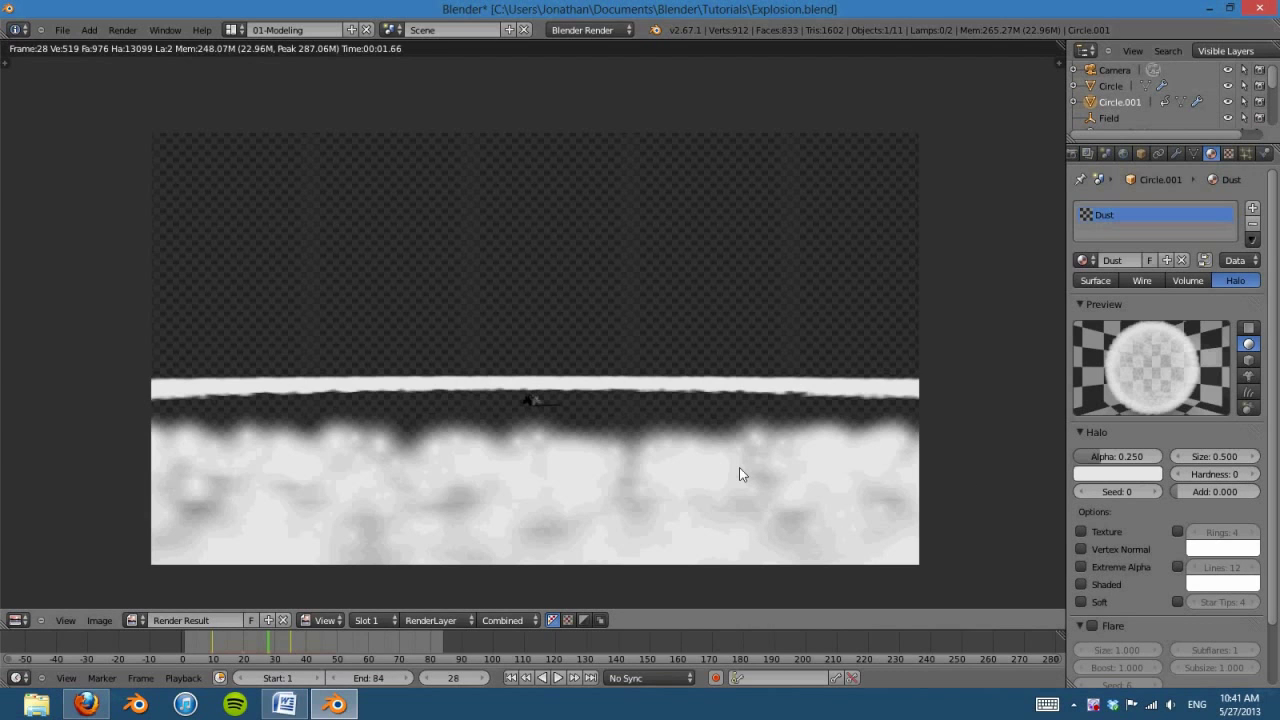
pyautogui.press('F12')
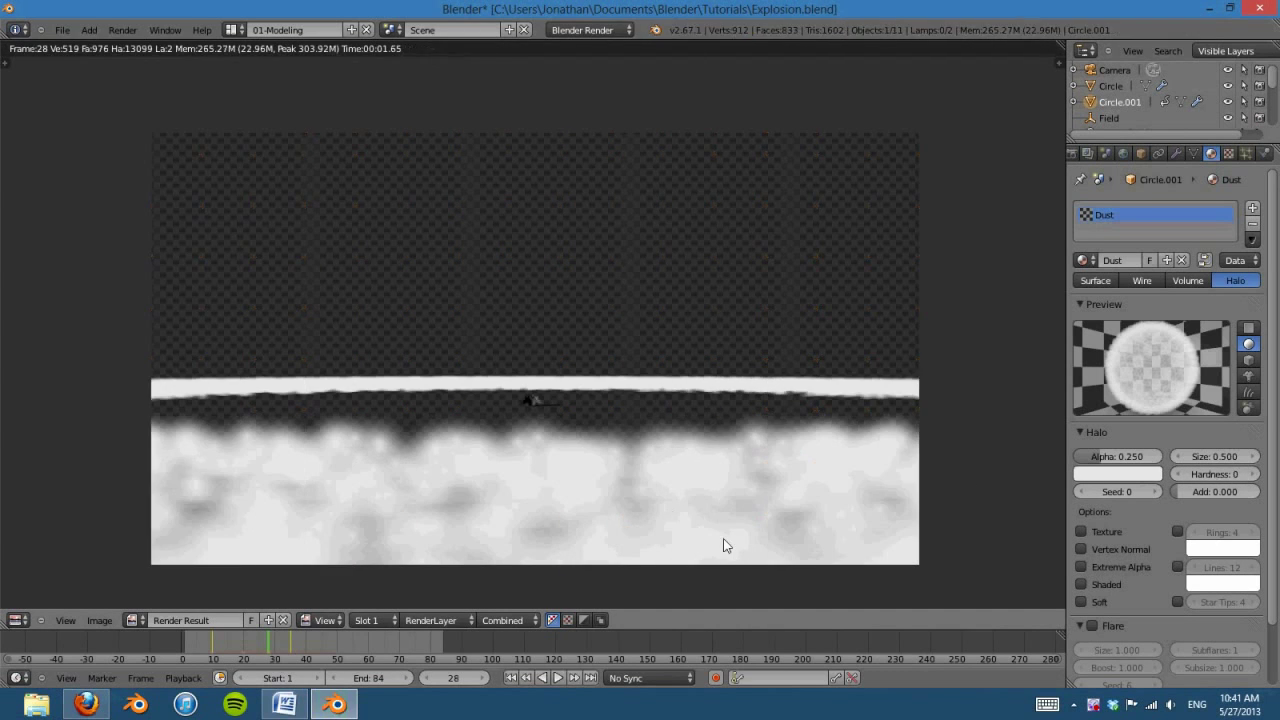
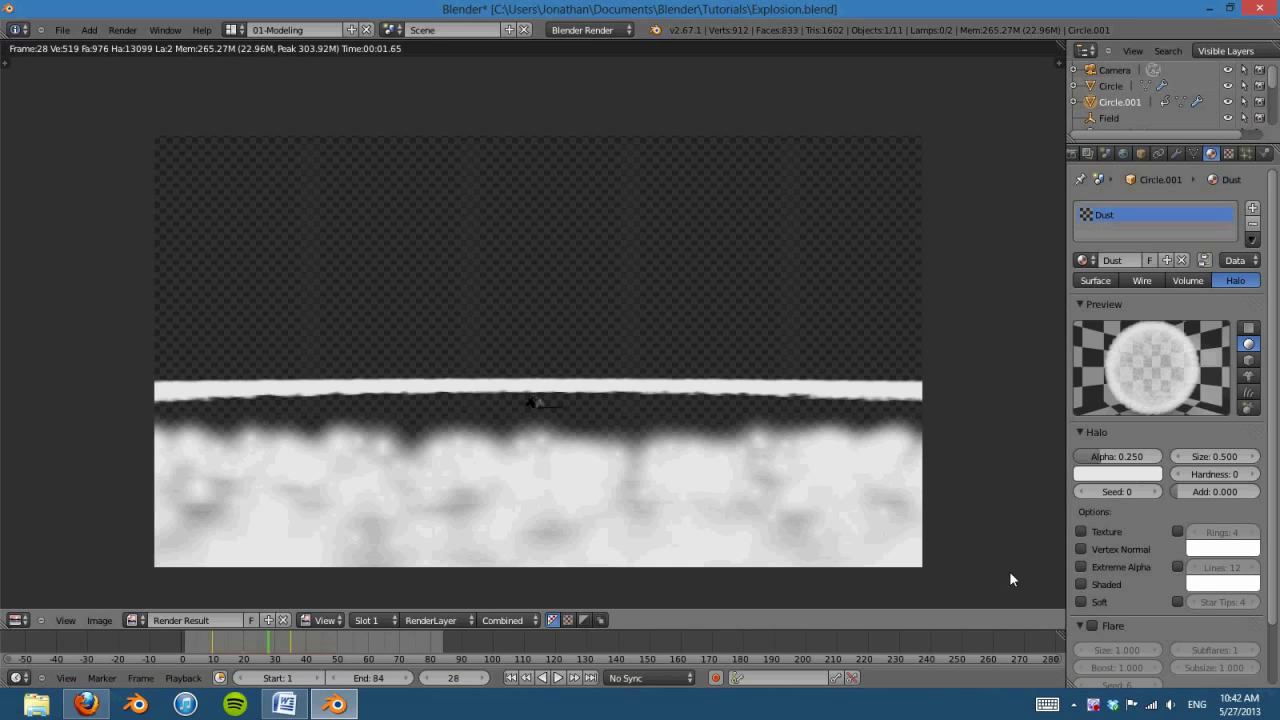
# Step: Set the Dust halo's size to 0.05, and render frame 28 to check the change
pyautogui.click(1219, 456)
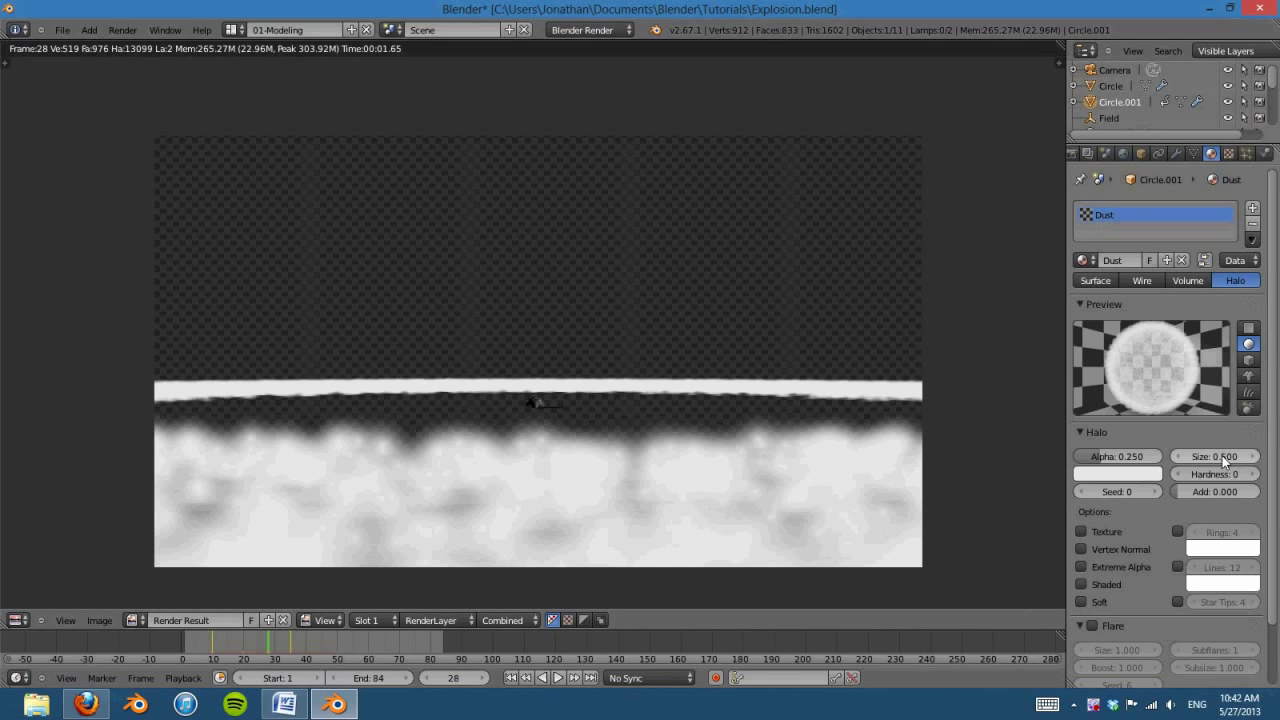
pyautogui.write('0.05')
pyautogui.press('Return')
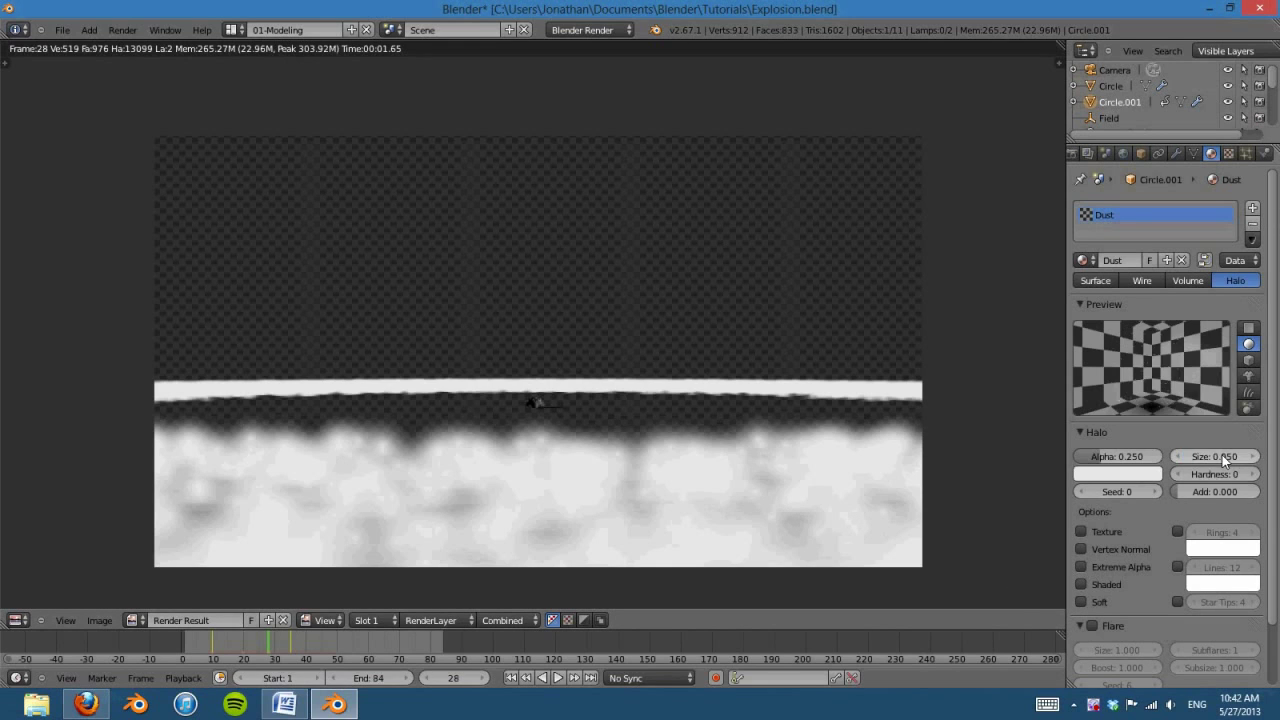
pyautogui.press('F12')
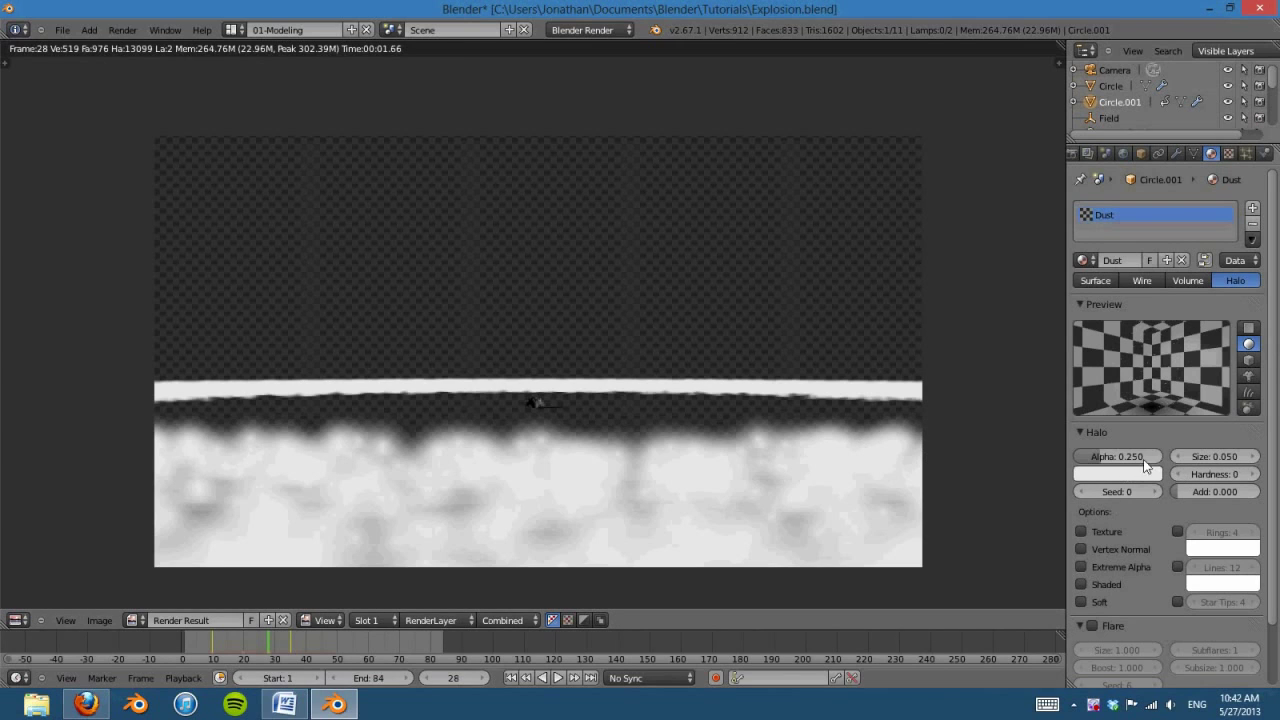
# Step: Reduce the Dust halo's size to 0.01, and test-render frame 28
pyautogui.click(1213, 457)
pyautogui.write('0.01')
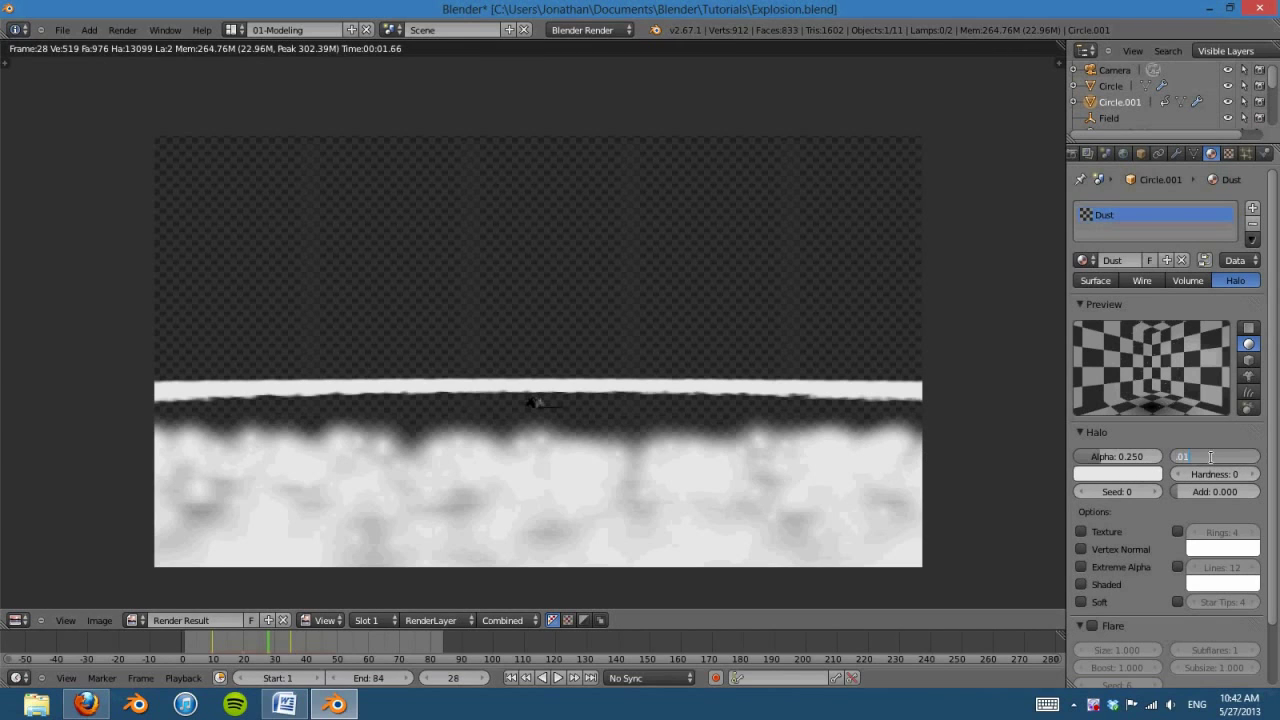
pyautogui.press('Return')
pyautogui.press('F12')
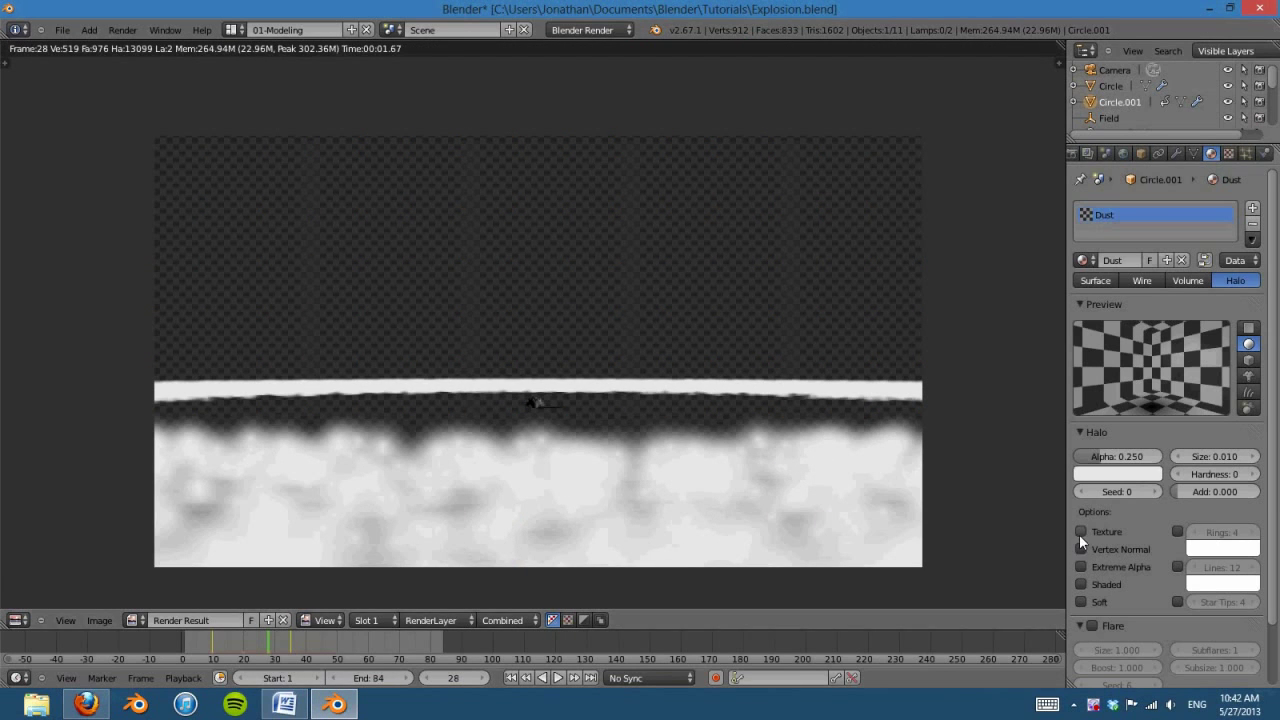
# Step: Enable the Soft option for the Dust halo, set its size to 0.005, and render frame 28
pyautogui.click(1082, 602)
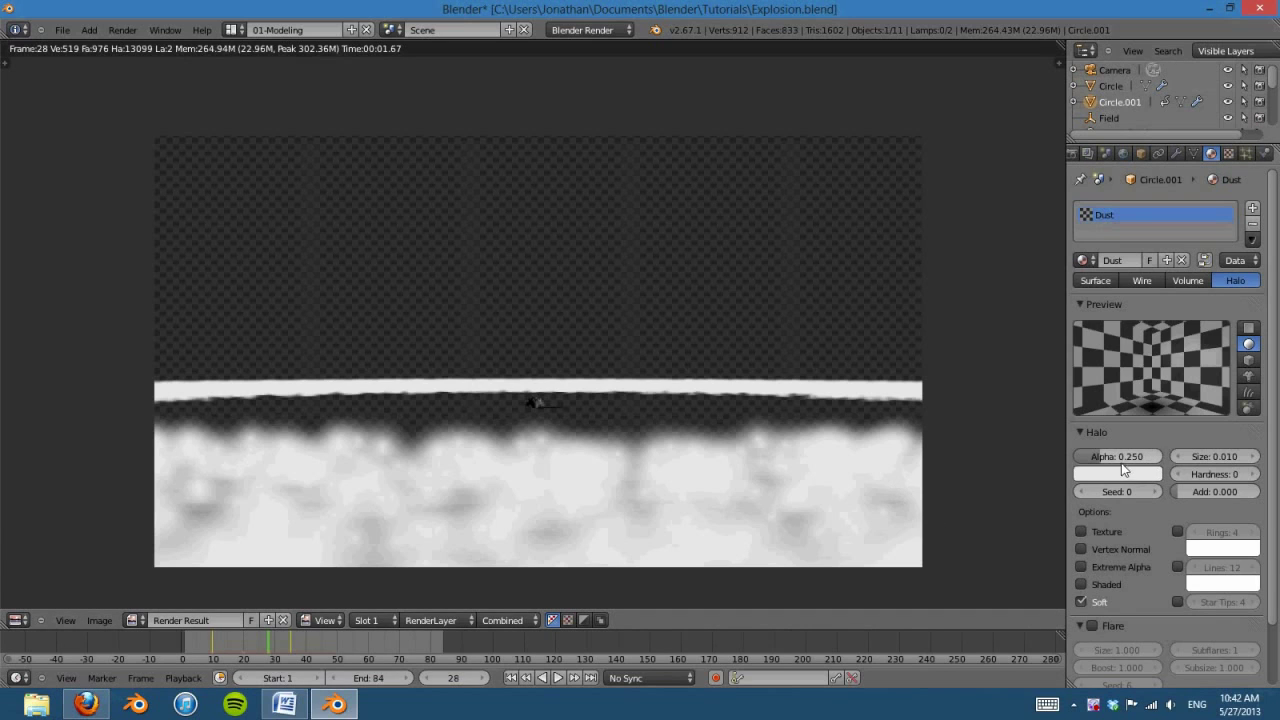
pyautogui.click(1210, 459)
pyautogui.press('BackSpace')
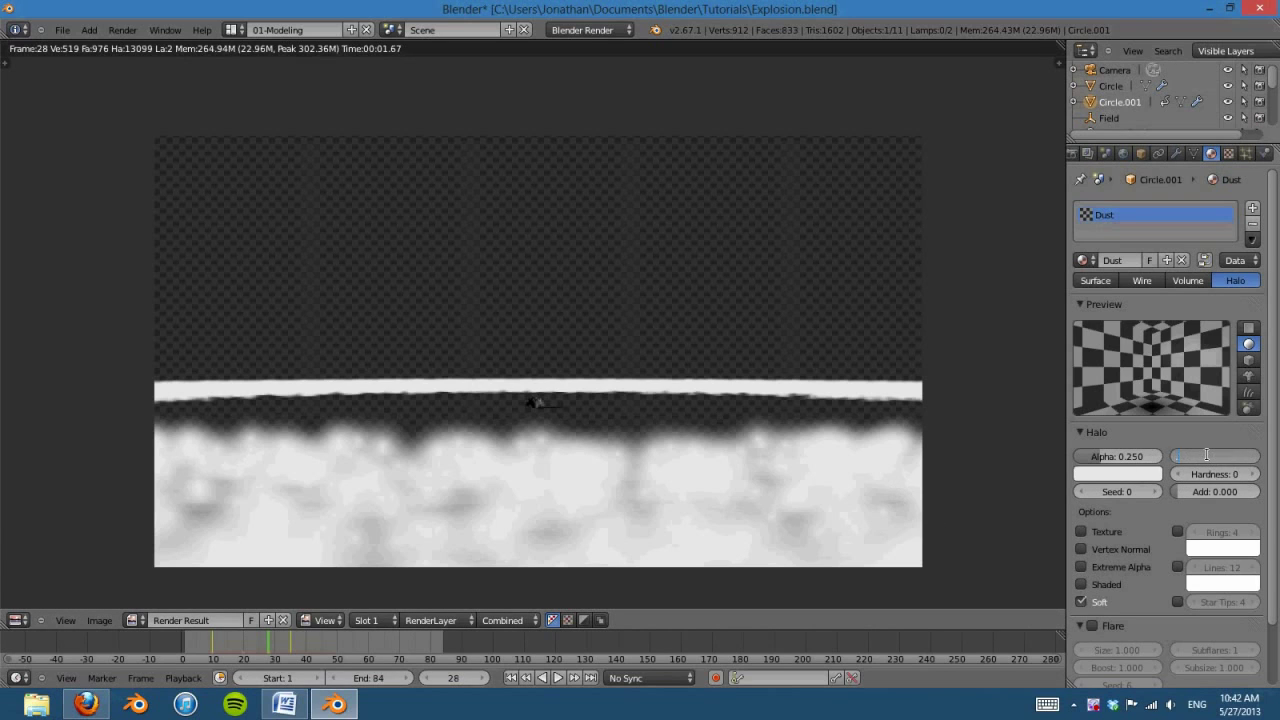
pyautogui.write('.005')
pyautogui.press('Return')
pyautogui.press('F12')
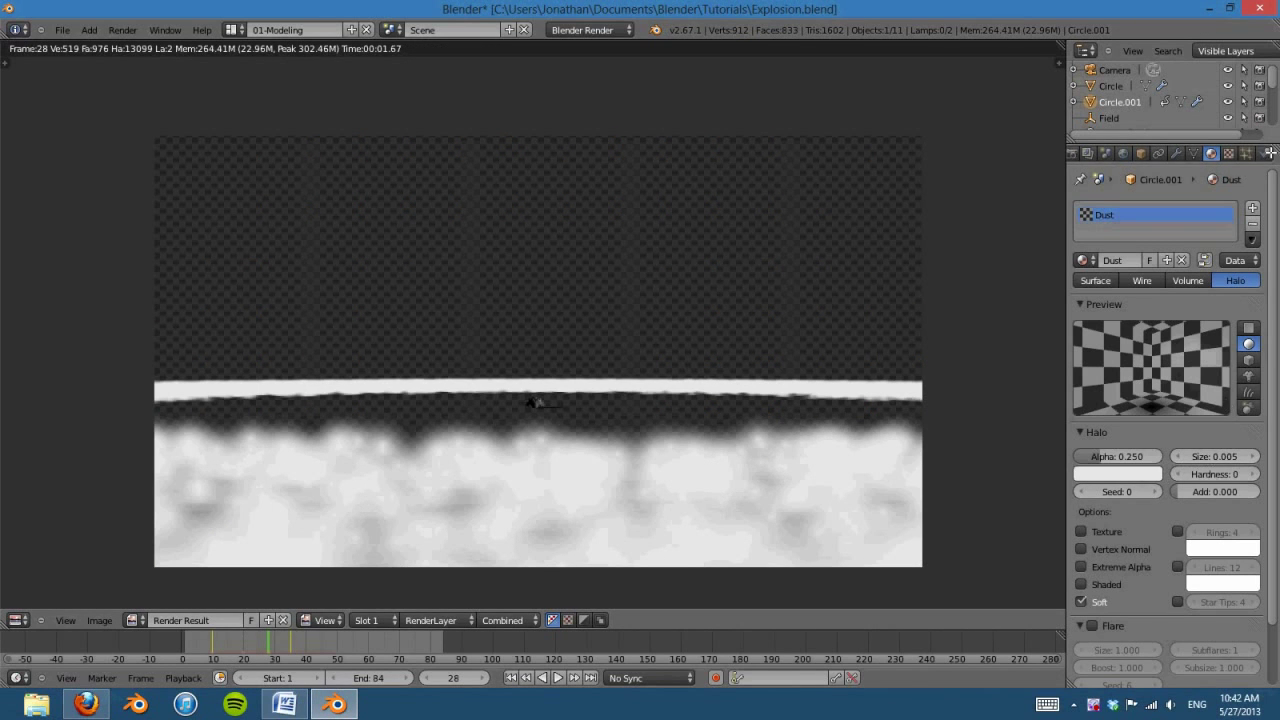
# Step: Inspect the ring particle system's render settings to check which material slot it uses, and close the render result
pyautogui.click(1246, 154)
pyautogui.click(1094, 521)
pyautogui.click(1081, 578)
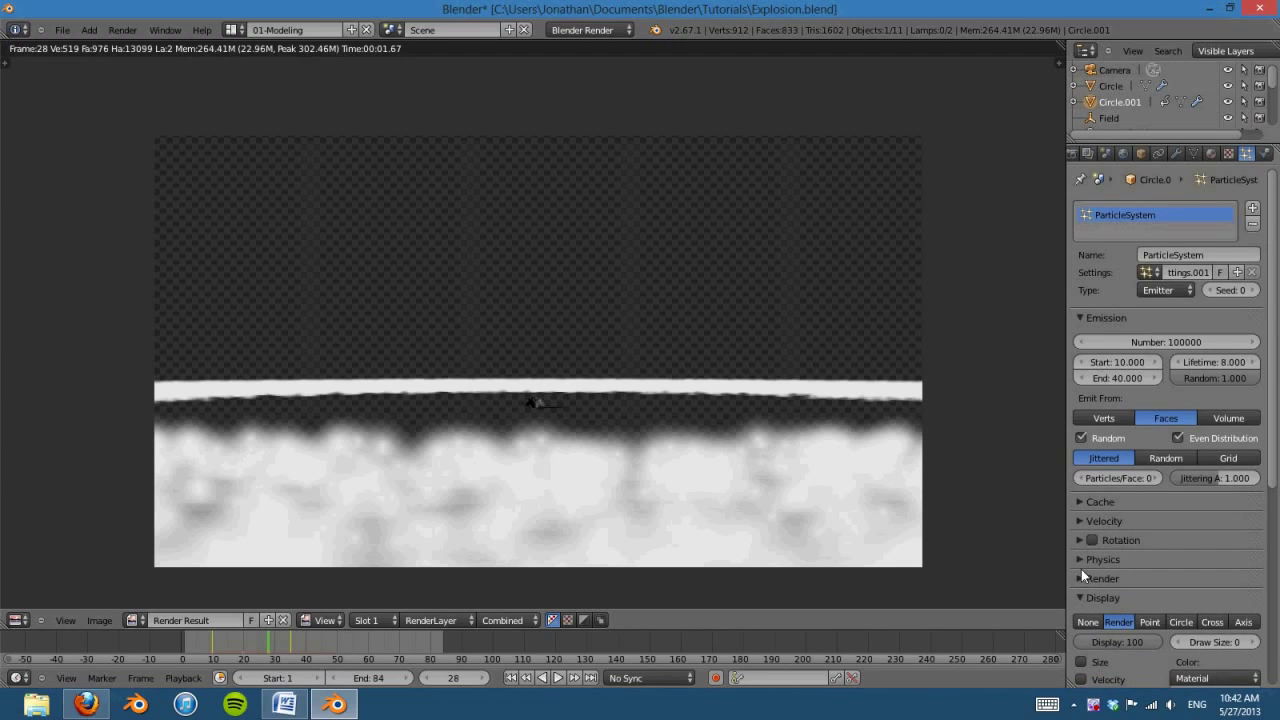
pyautogui.scroll(-2, 1082, 573)
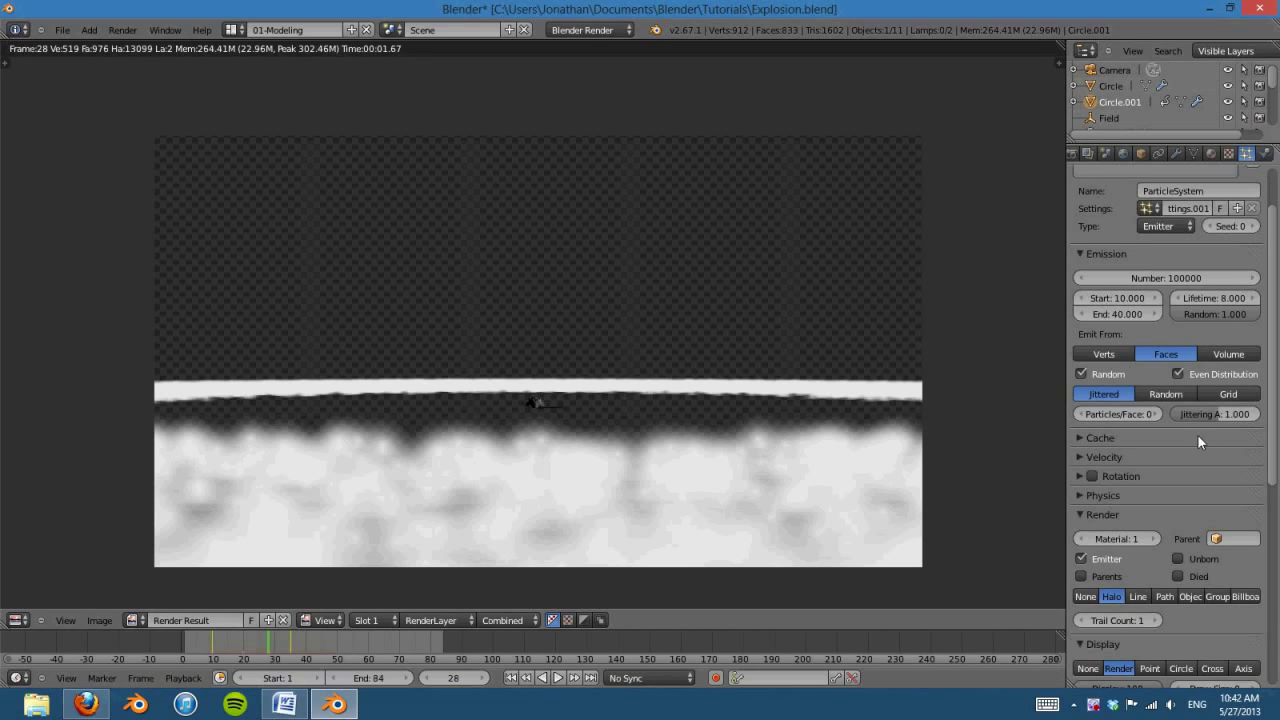
pyautogui.click(1154, 539)
pyautogui.click(1080, 542)
pyautogui.press('Escape')
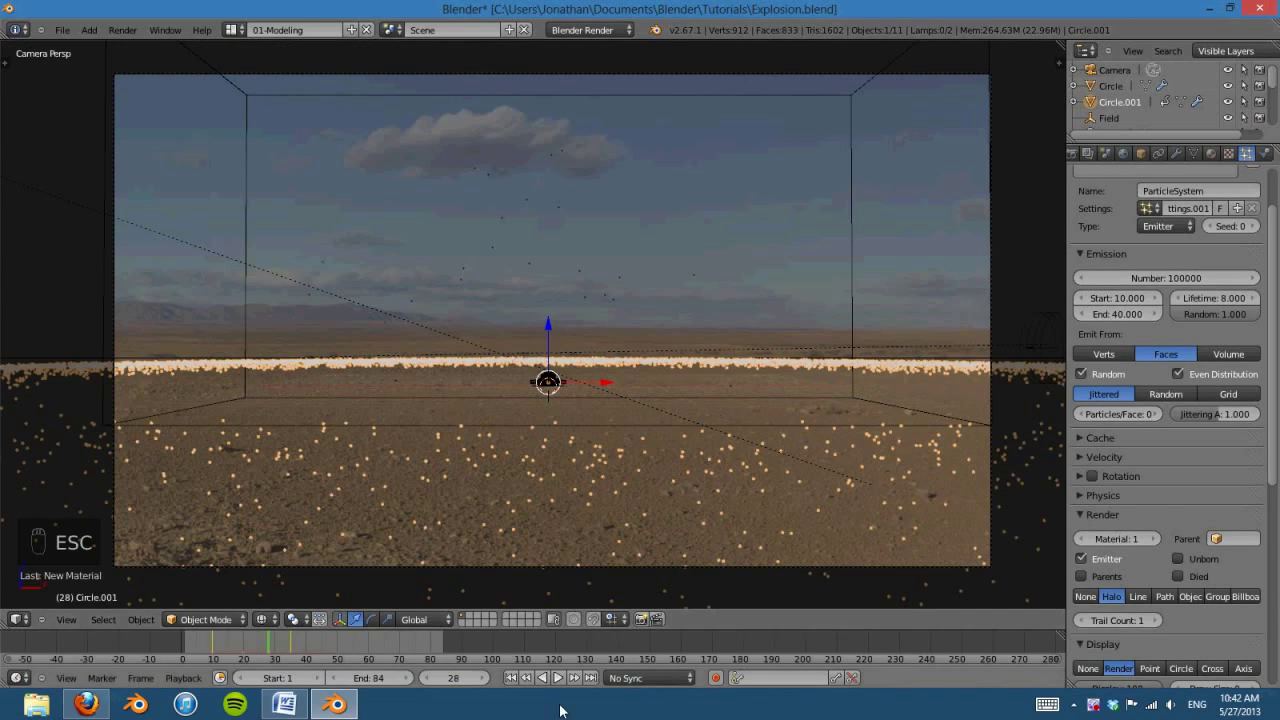
# Step: Recalculate the 100000-particle emission by replaying it from frame 1 to frame 28, and test-render that frame
pyautogui.click(511, 679)
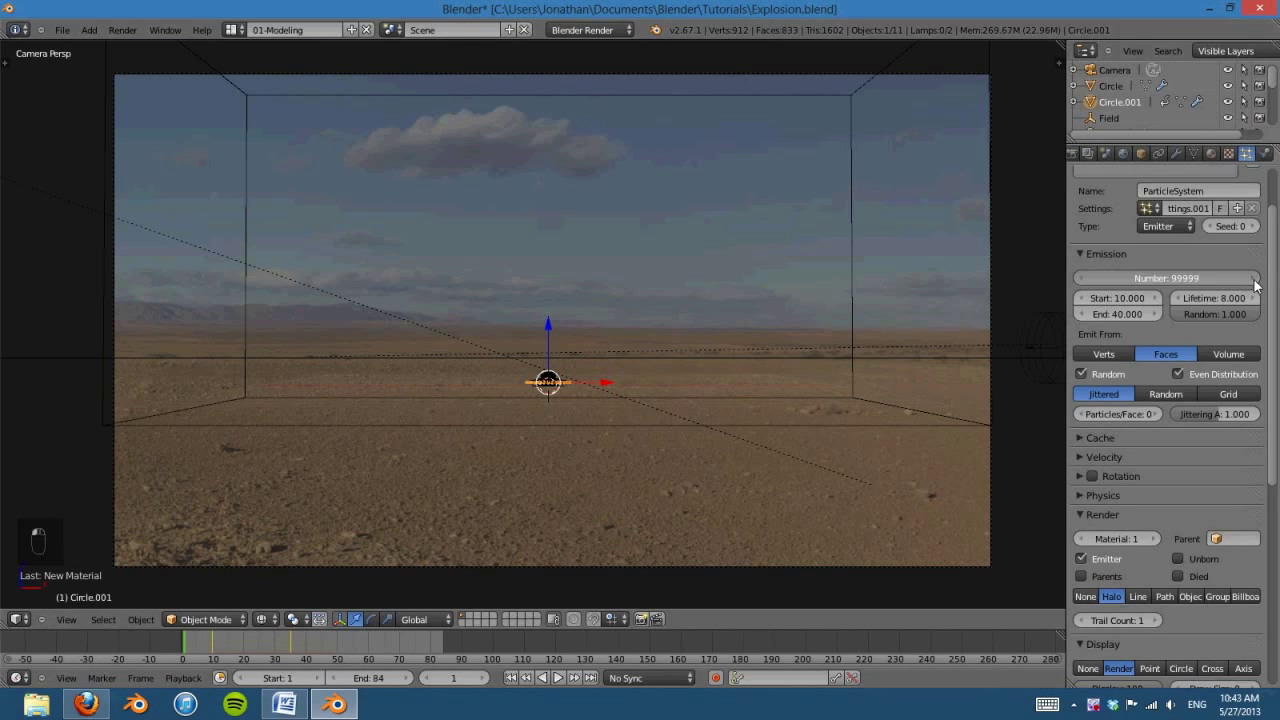
pyautogui.click(560, 679)
pyautogui.click(562, 681)
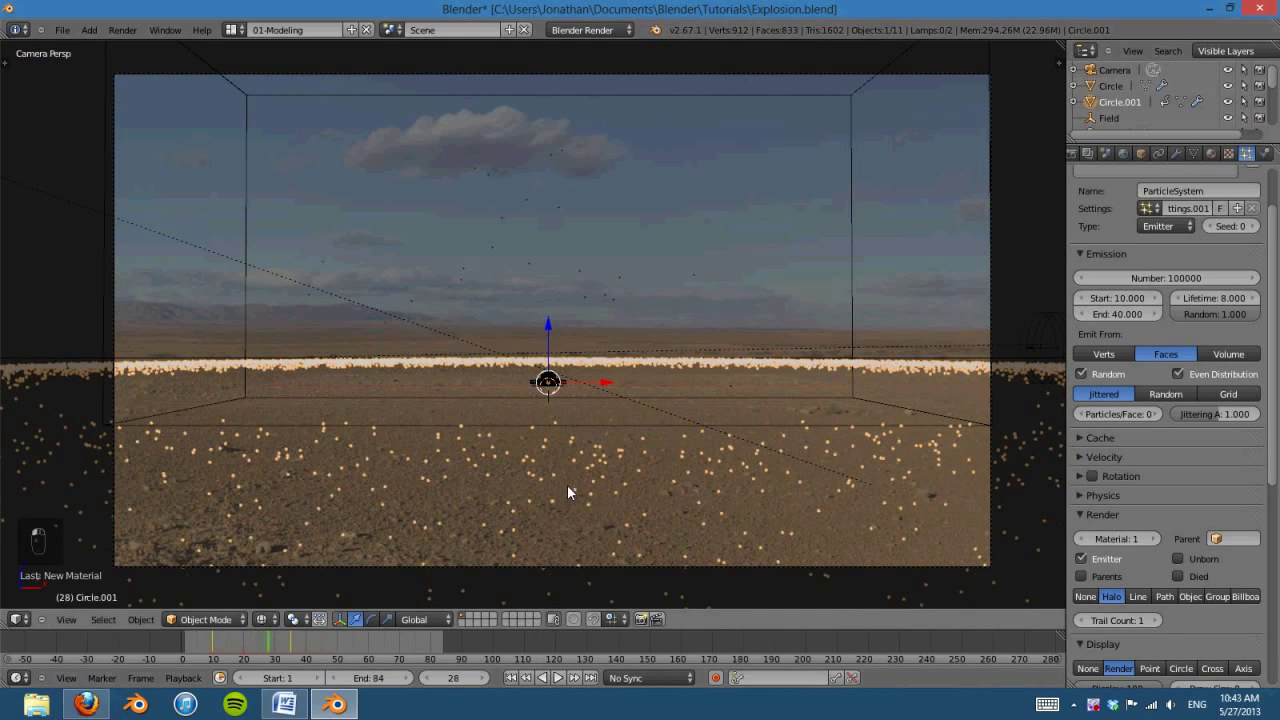
pyautogui.press('F12')
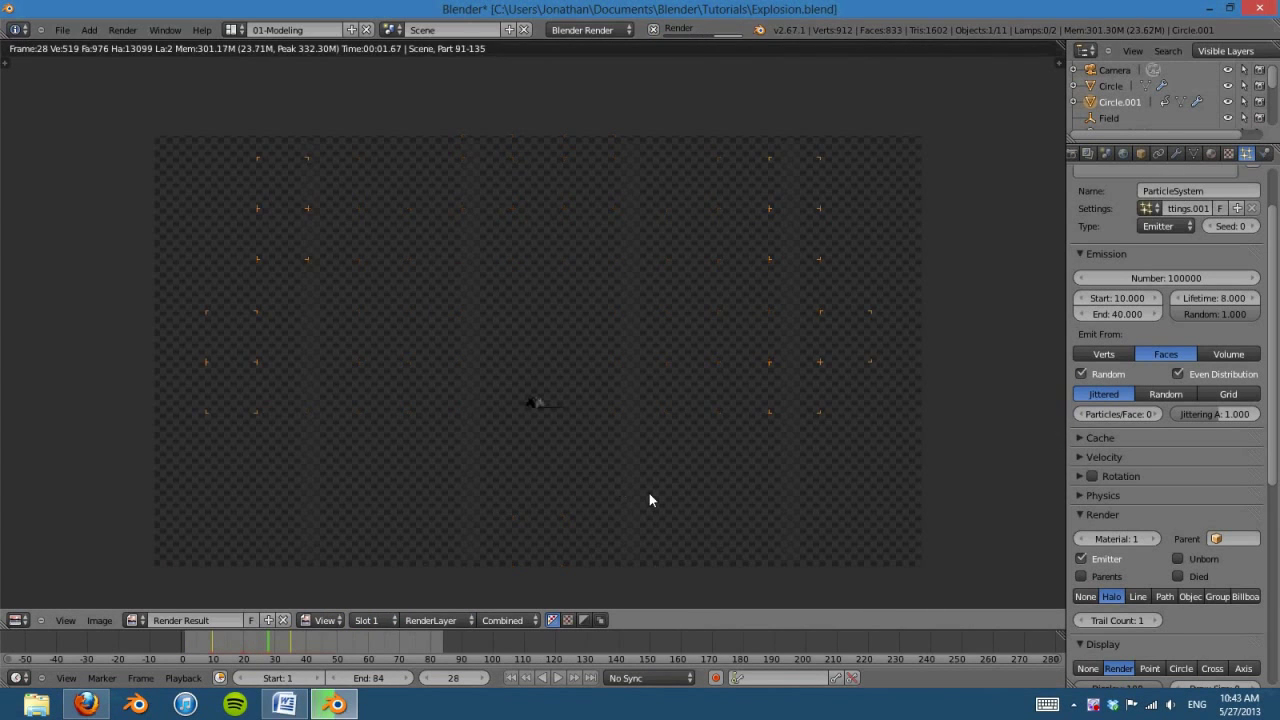
pyautogui.press('Escape')
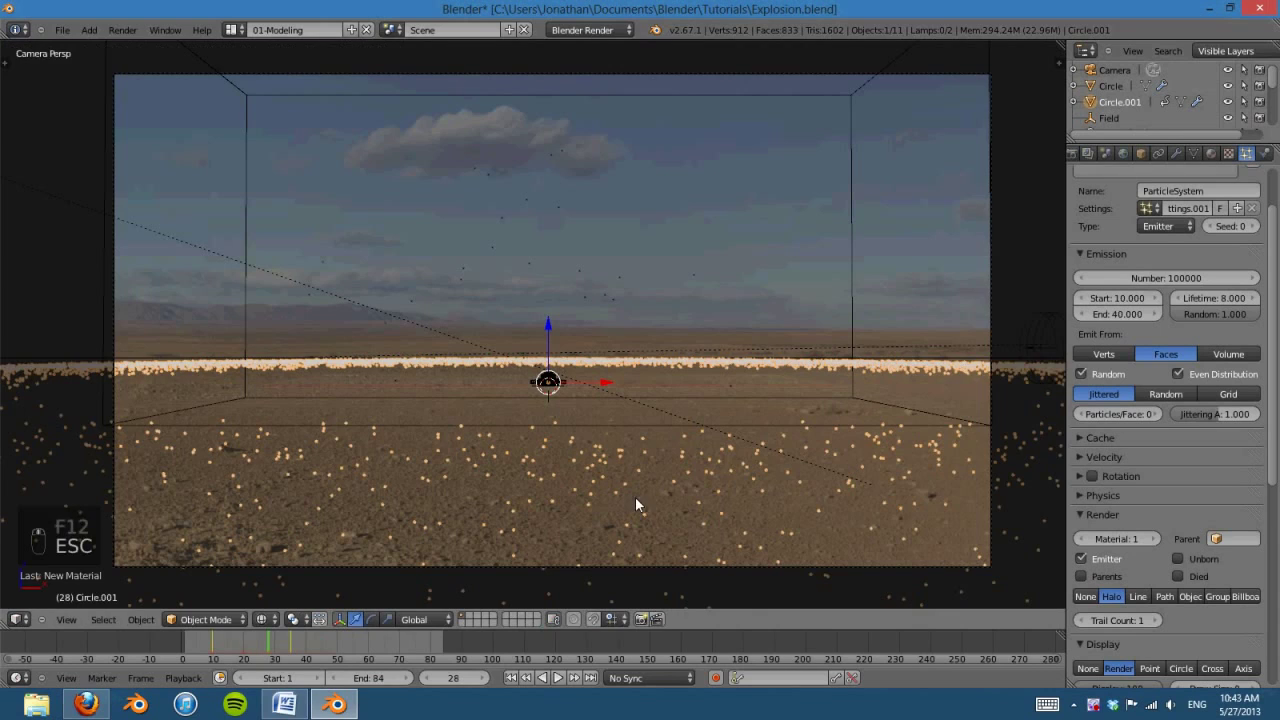
# Step: Raise the Dust halo's size to 0.05 and test-render frame 28
pyautogui.click(1211, 154)
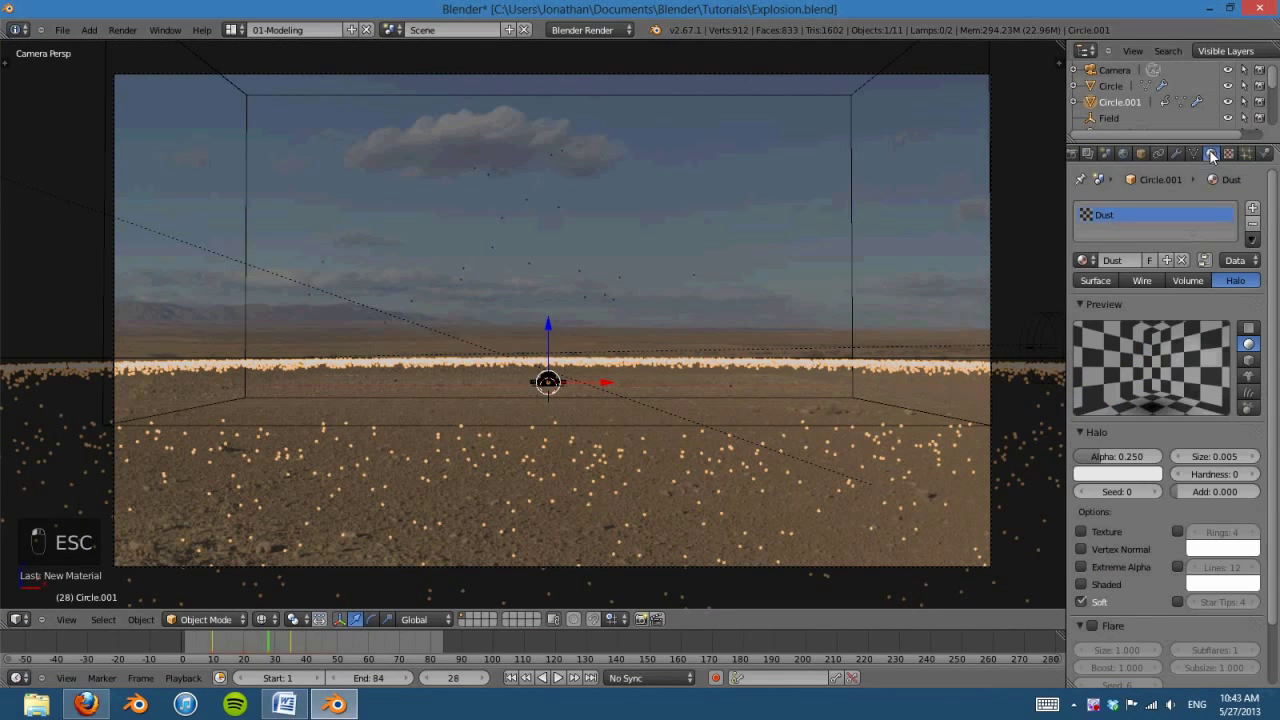
pyautogui.click(1213, 456)
pyautogui.write('0.05')
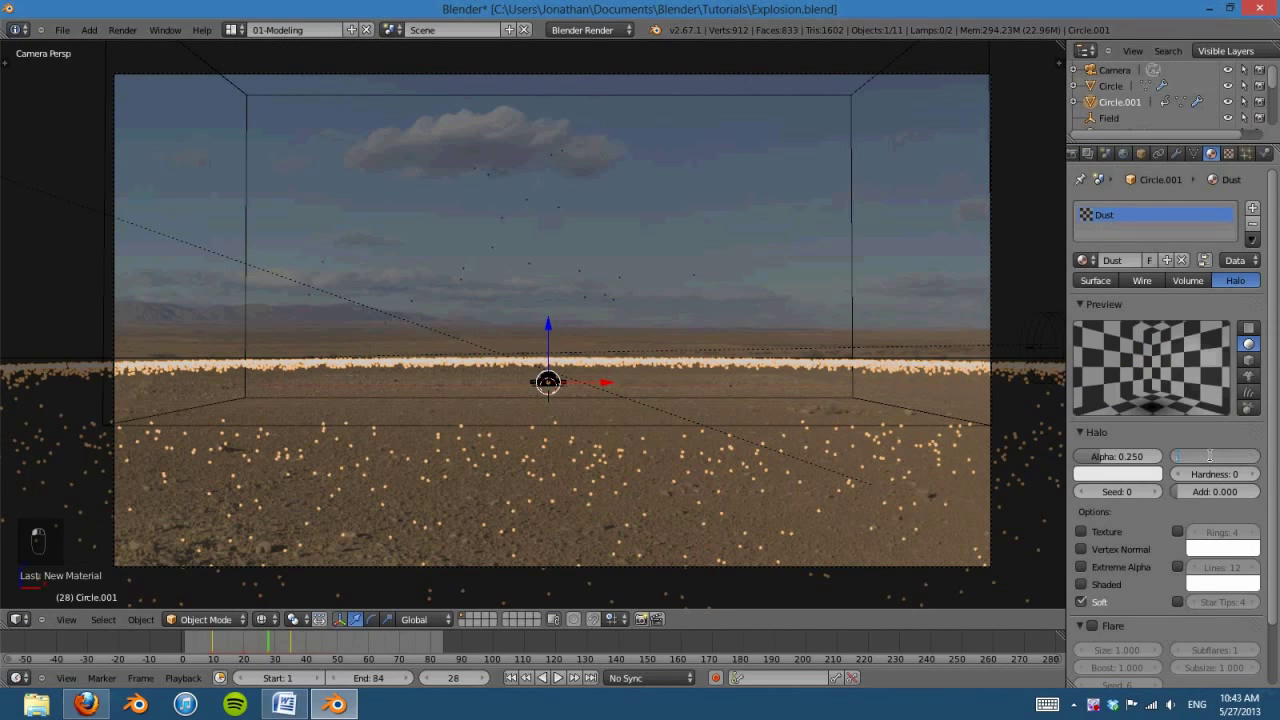
pyautogui.press('Return')
pyautogui.press('F12')
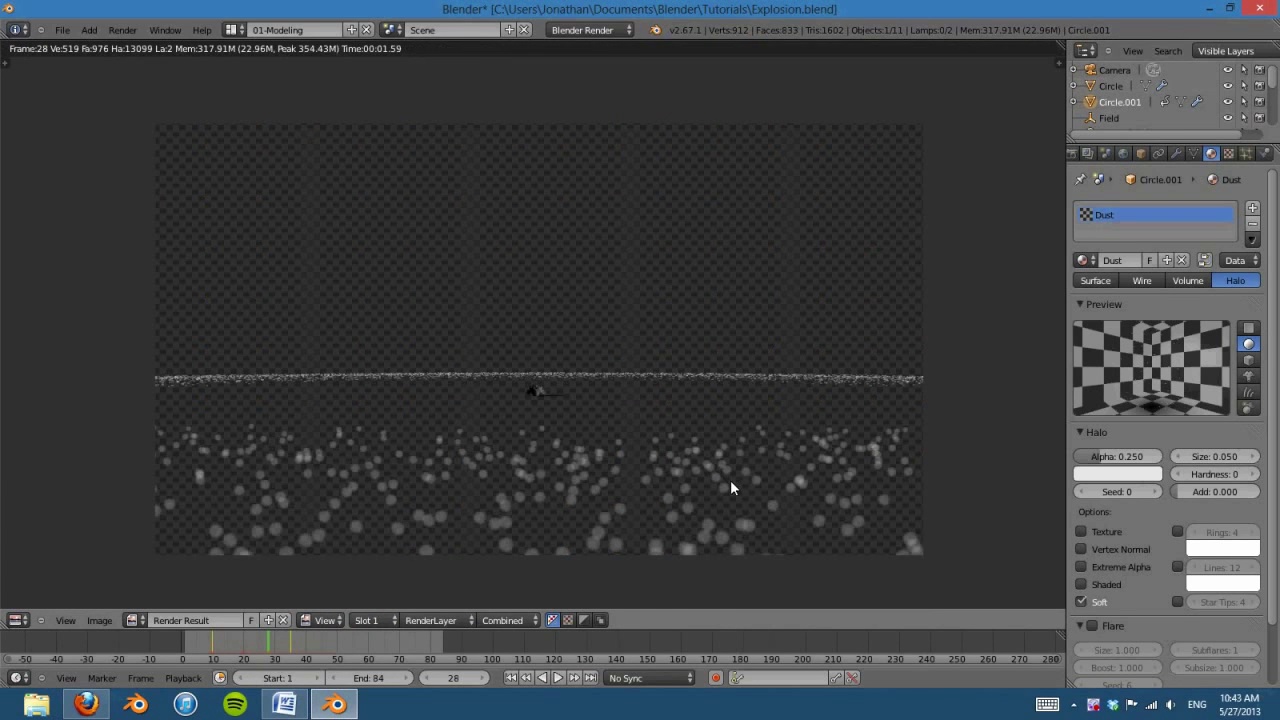
# Step: Increase the Dust halo's size to 0.1 and render frame 28 again
pyautogui.press('Escape')
pyautogui.click(1222, 456)
pyautogui.write('0.1')
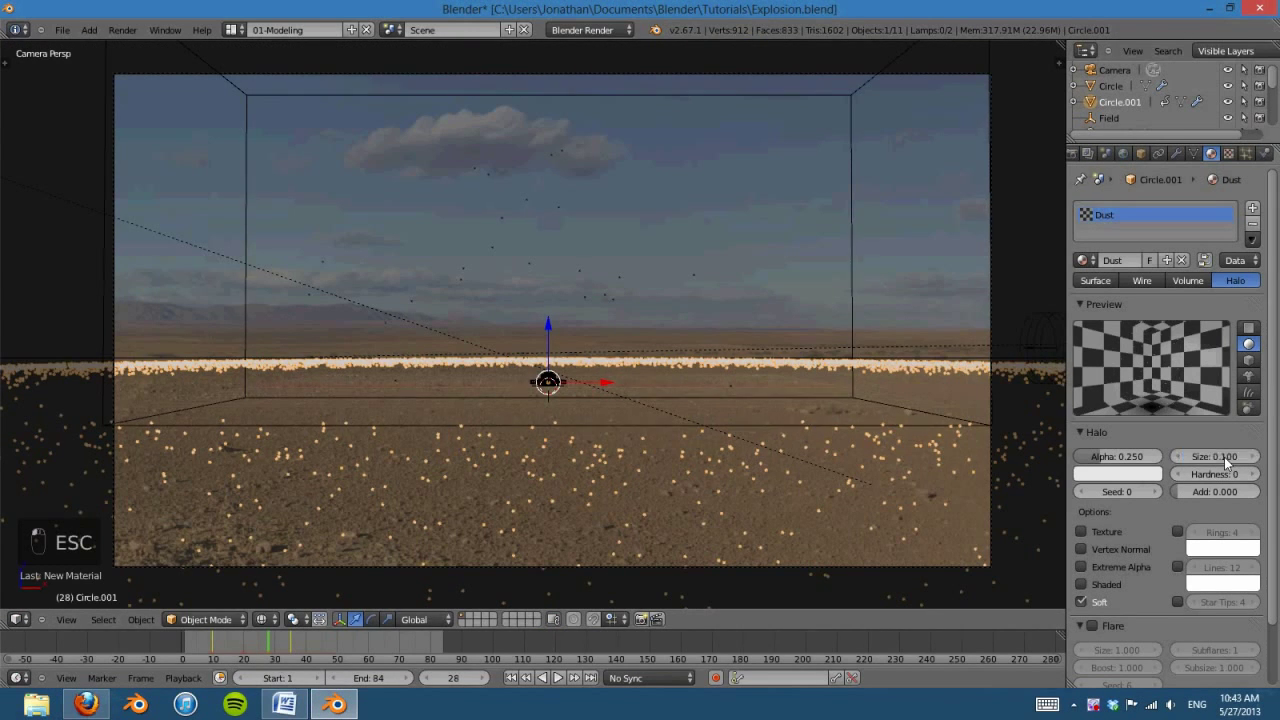
pyautogui.press('Return')
pyautogui.press('F12')
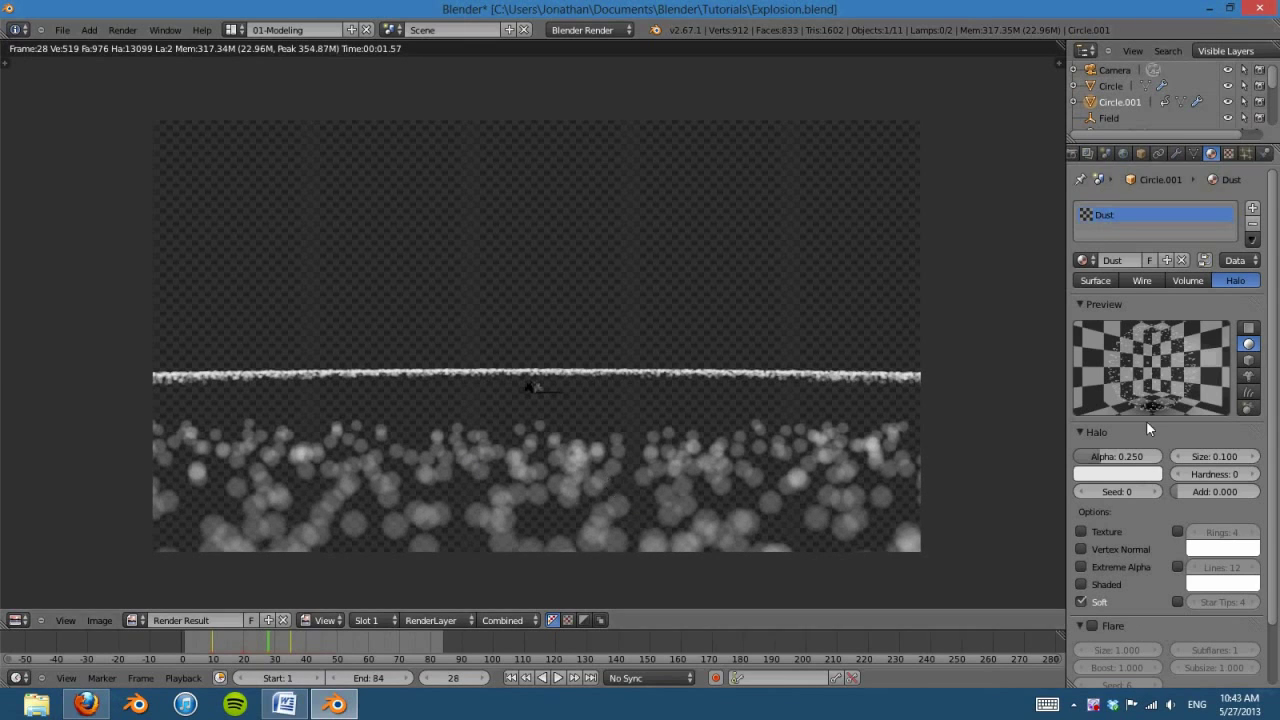
# Step: Set the Dust halo's alpha to 0.1 and size to 0.2, then test-render frame 28 and close the render
pyautogui.click(1118, 459)
pyautogui.write('0.1')
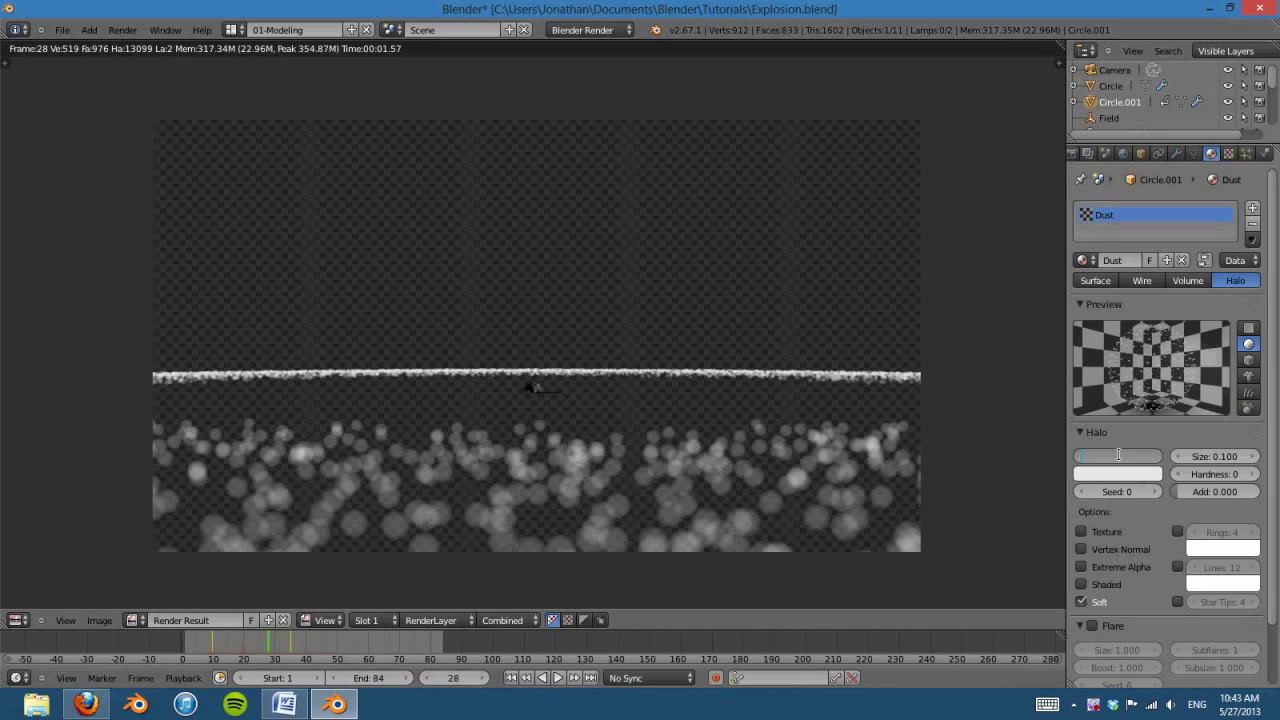
pyautogui.press('Return')
pyautogui.click(1216, 456)
pyautogui.write('0.1')
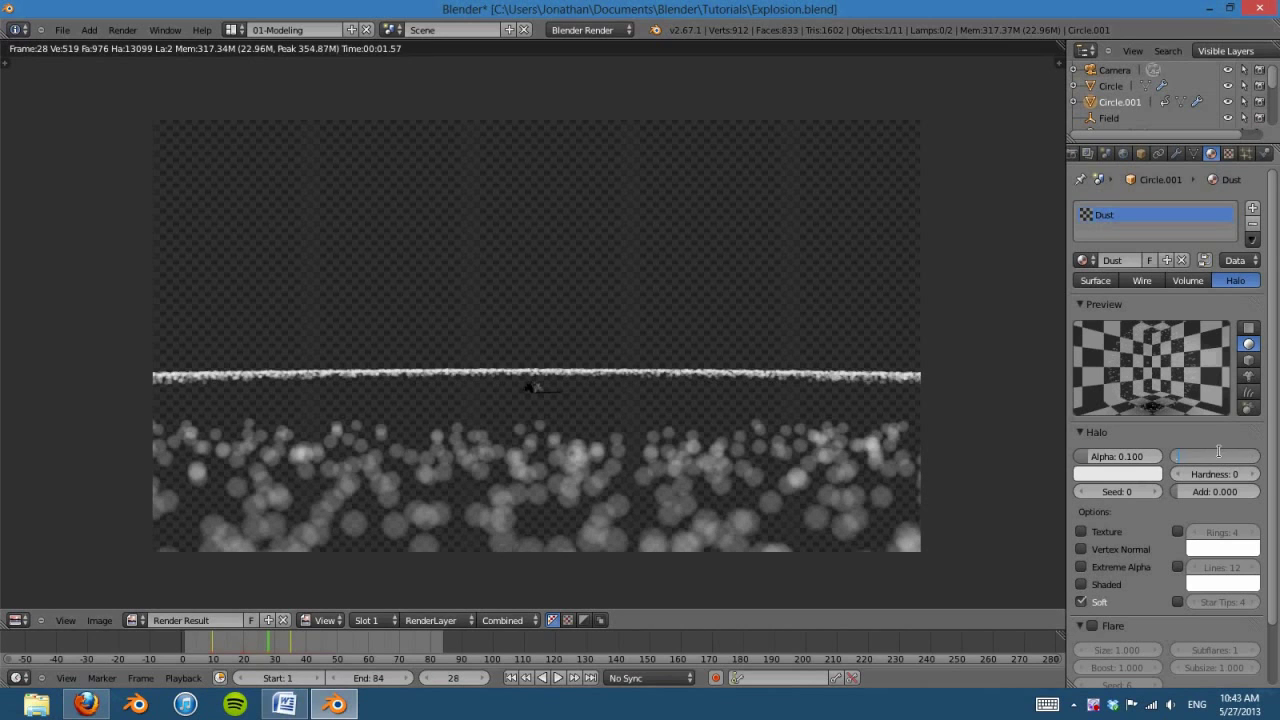
pyautogui.write('0.2')
pyautogui.press('Return')
pyautogui.press('F12')
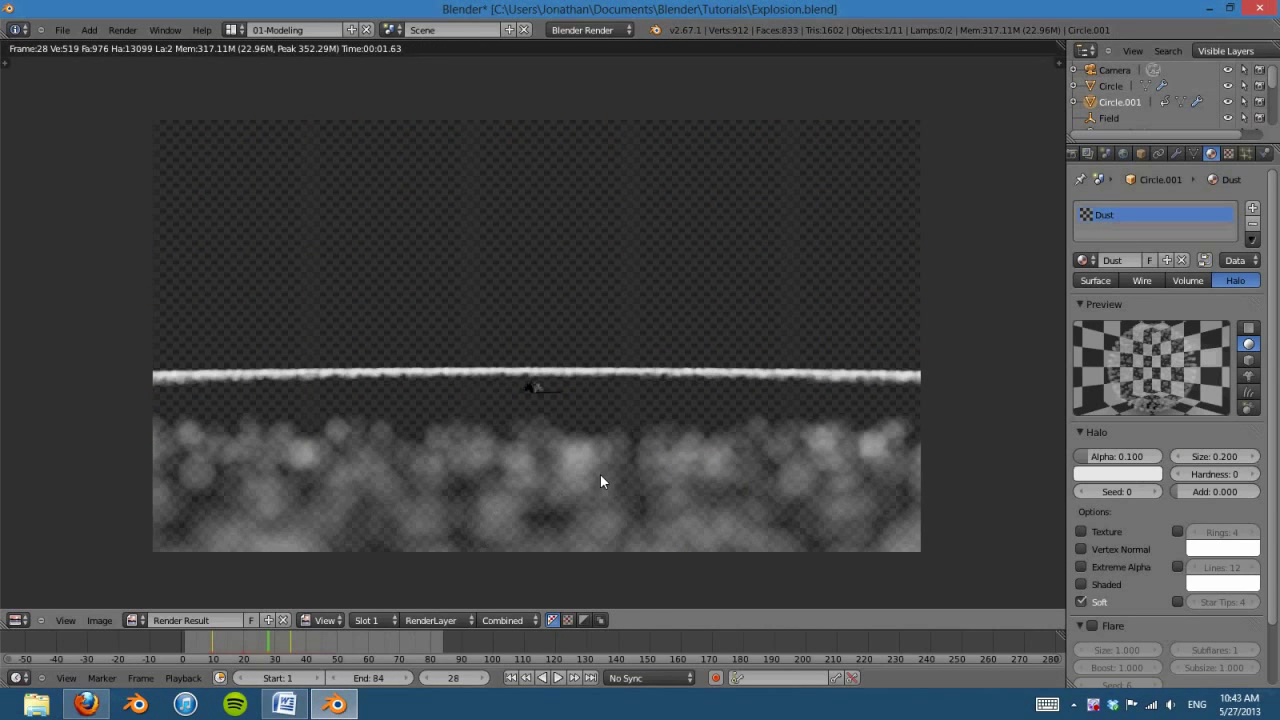
pyautogui.press('Escape')
# Step: From frame 1 in top view, set the ring particle system's emission number to 400000 and save the file
pyautogui.press('KP_7')
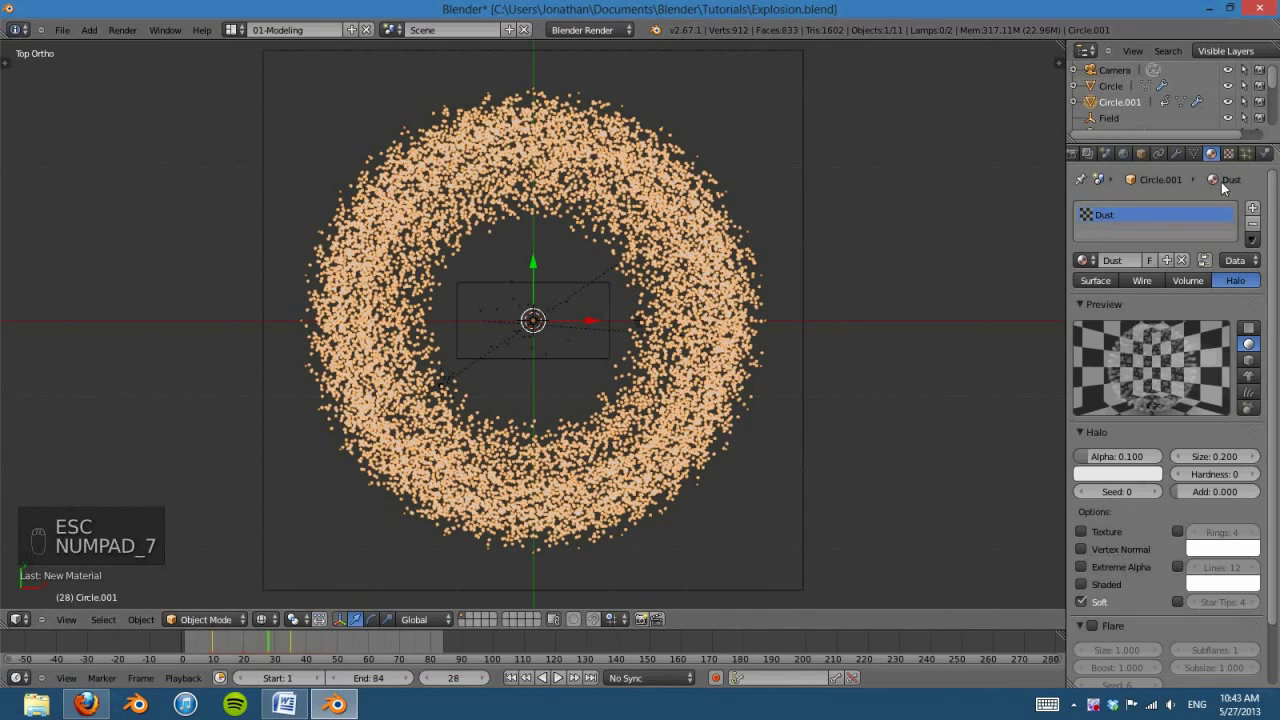
pyautogui.click(1245, 153)
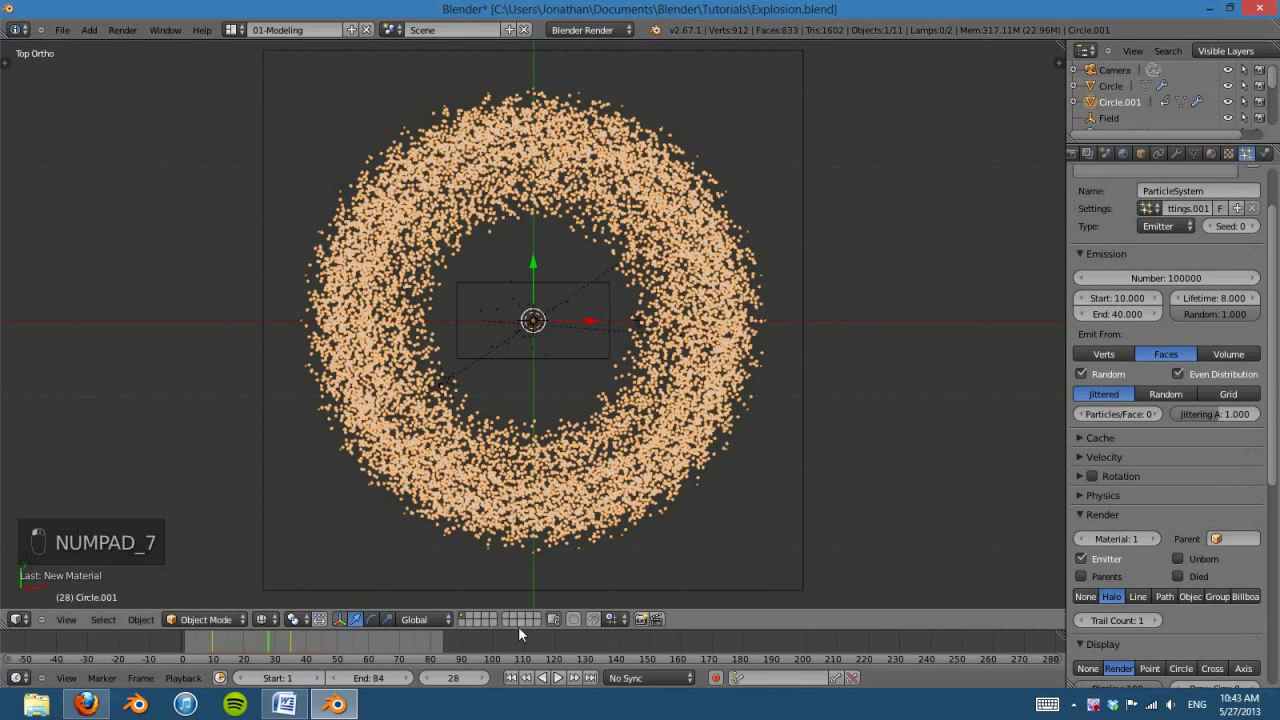
pyautogui.click(510, 678)
pyautogui.click(1170, 277)
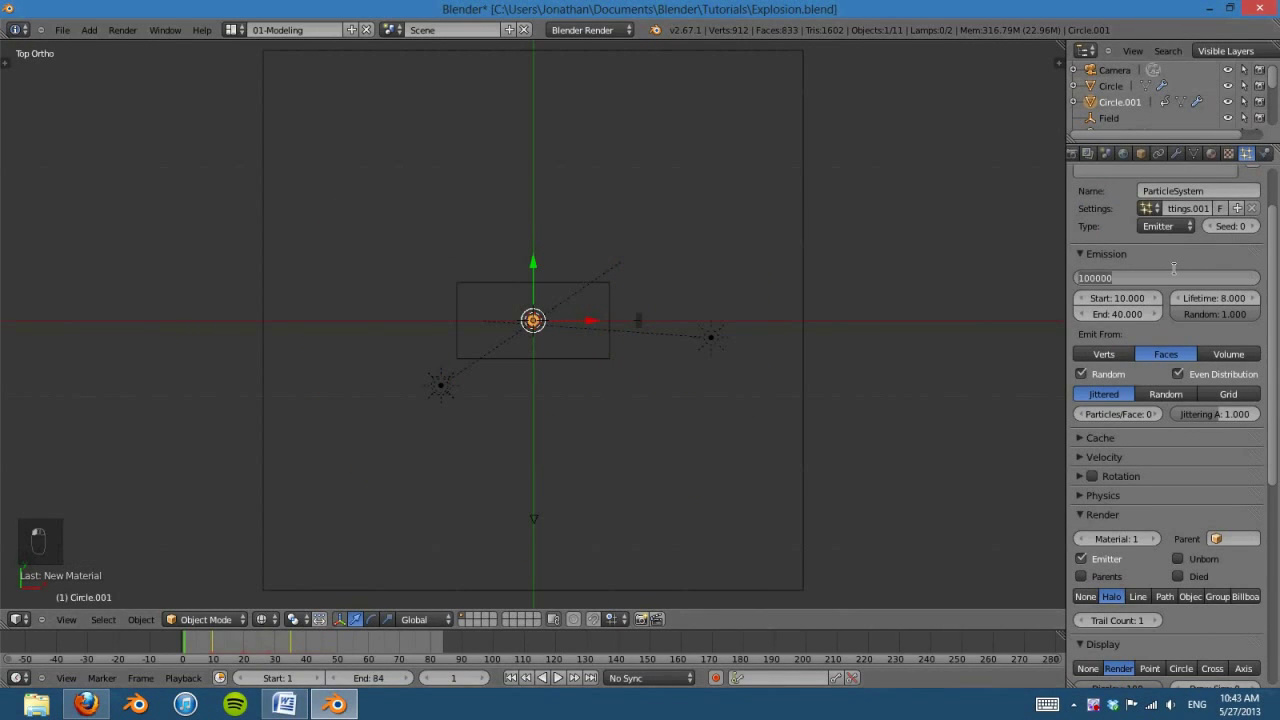
pyautogui.write('400')
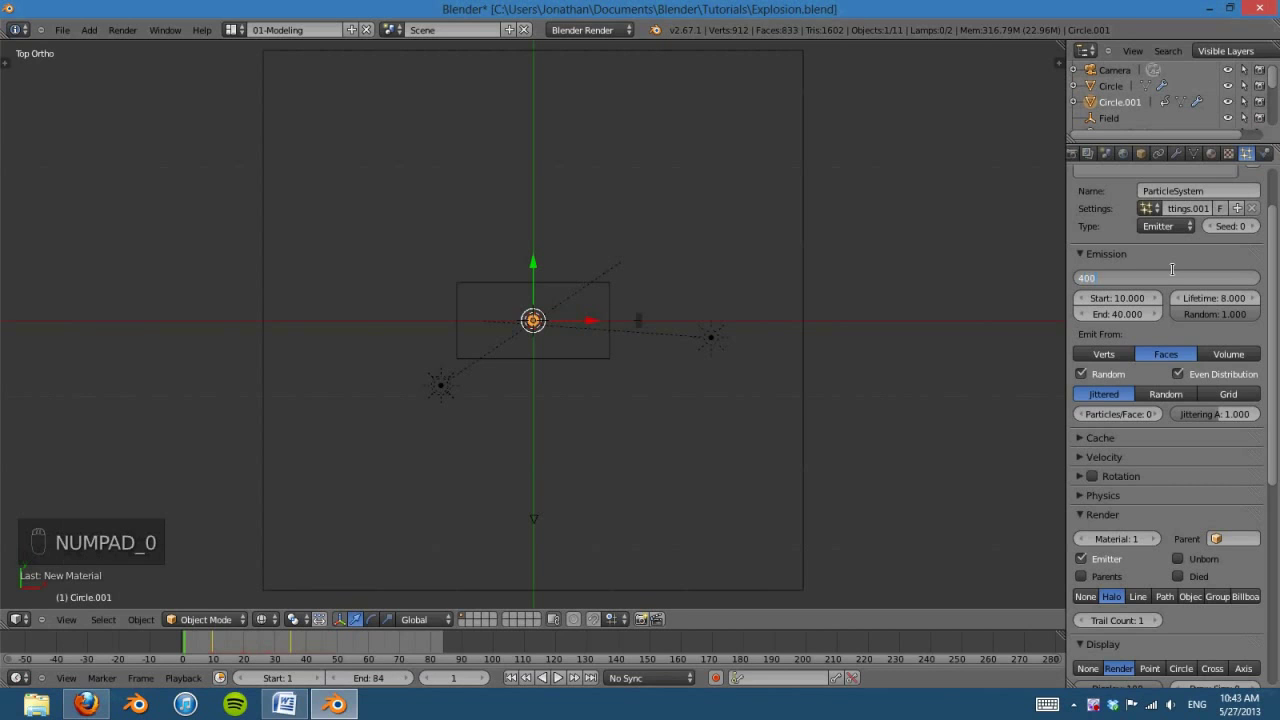
pyautogui.write('000')
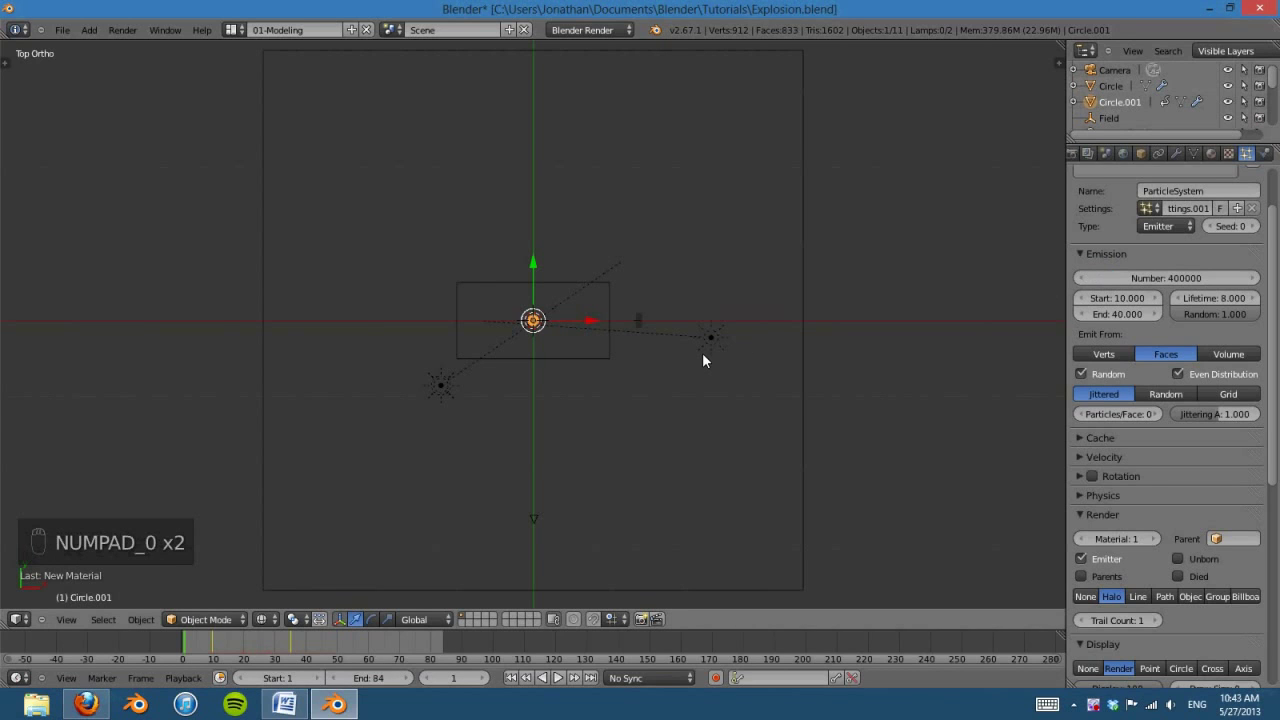
pyautogui.hotkey('ctrl', 's')
pyautogui.click(702, 356)
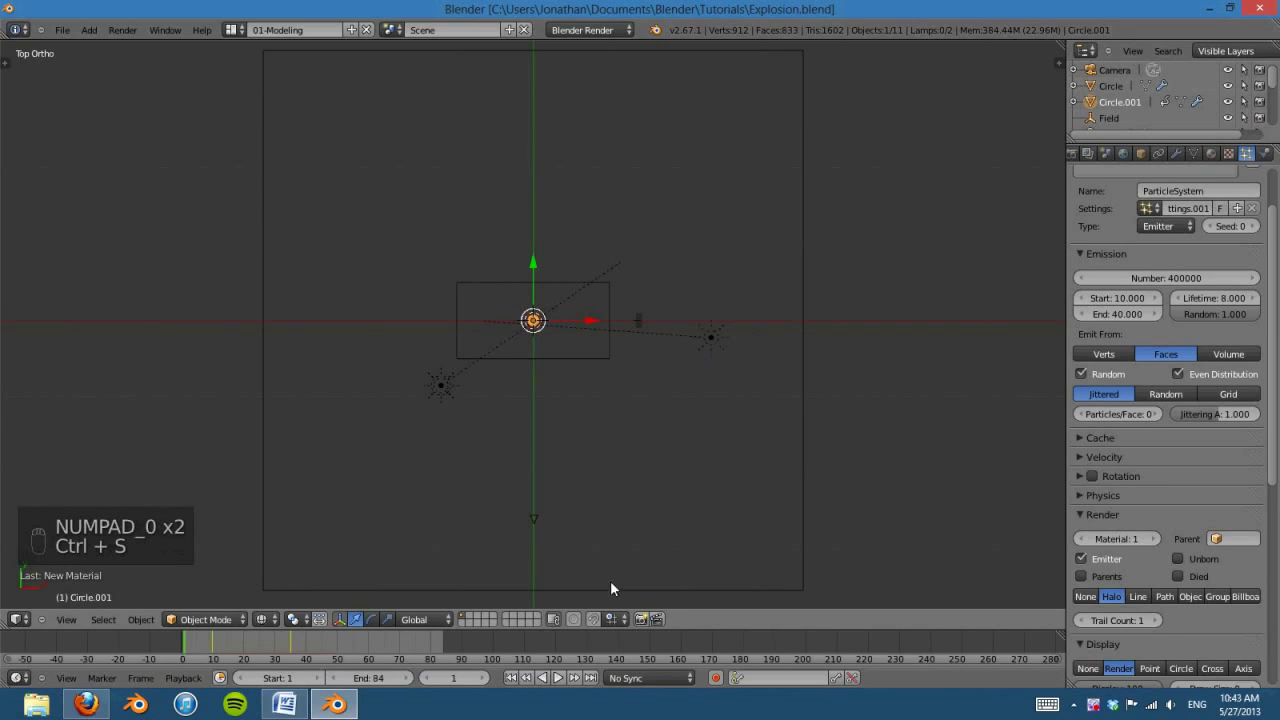
# Step: Replay the 400000-particle emission up to frame 29, and test-render that frame from the camera view
pyautogui.click(558, 678)
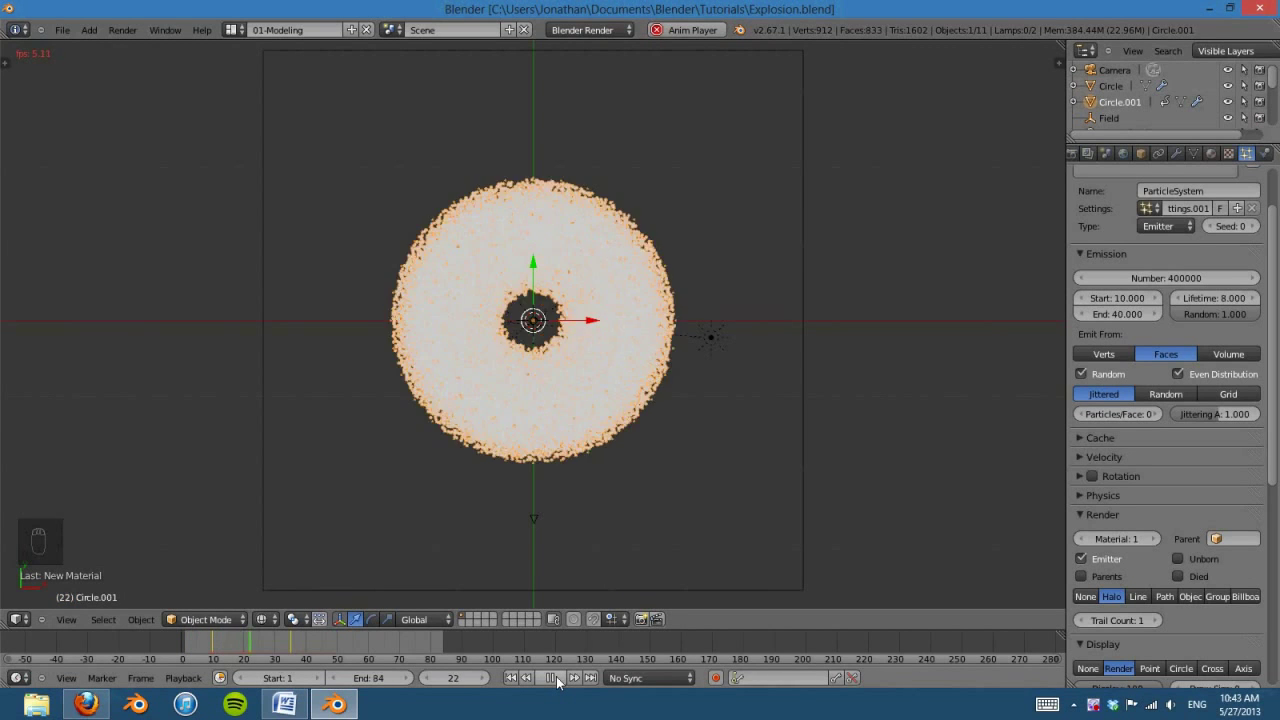
pyautogui.hotkey('alt', 'a')
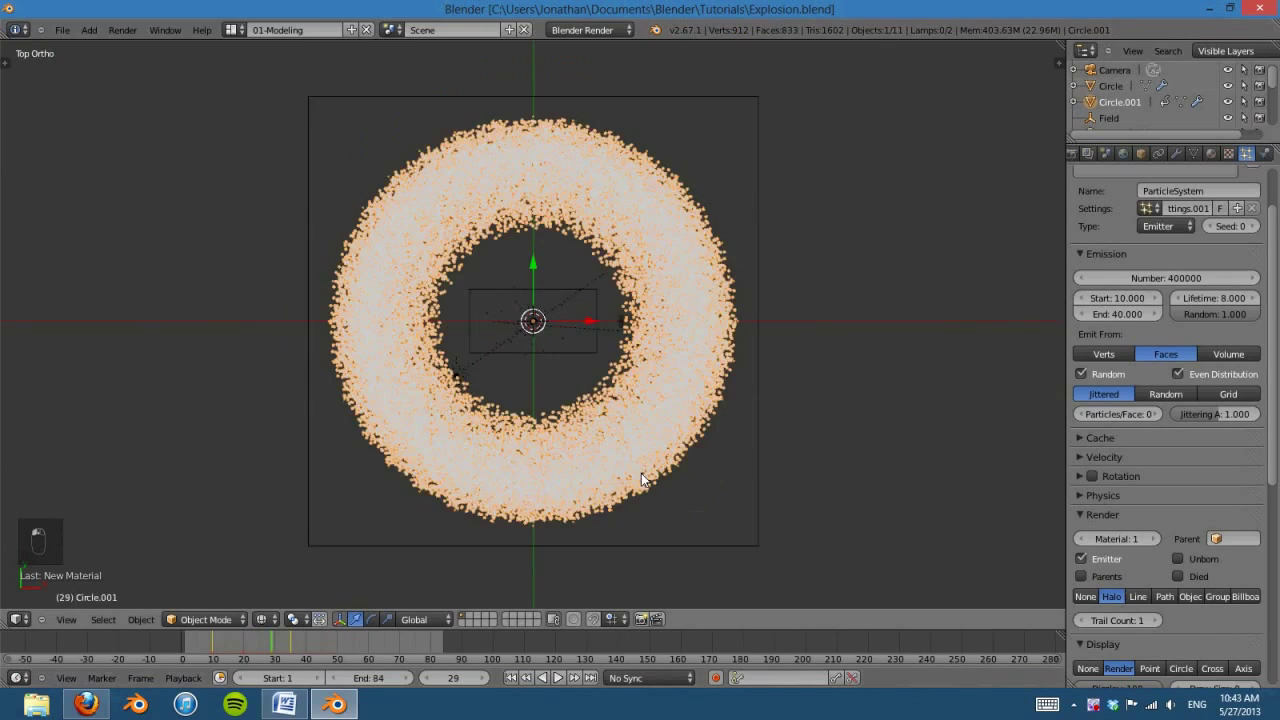
pyautogui.press('KP_0')
pyautogui.press('F12')
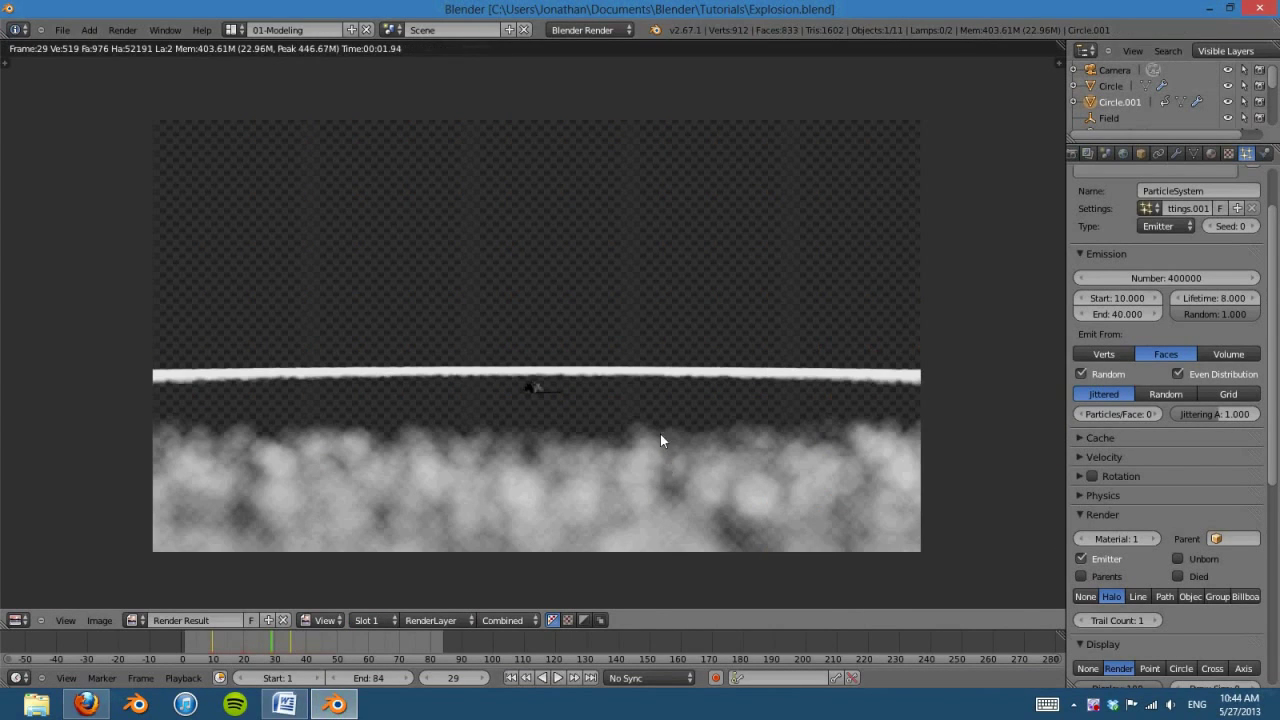
pyautogui.press('Escape')
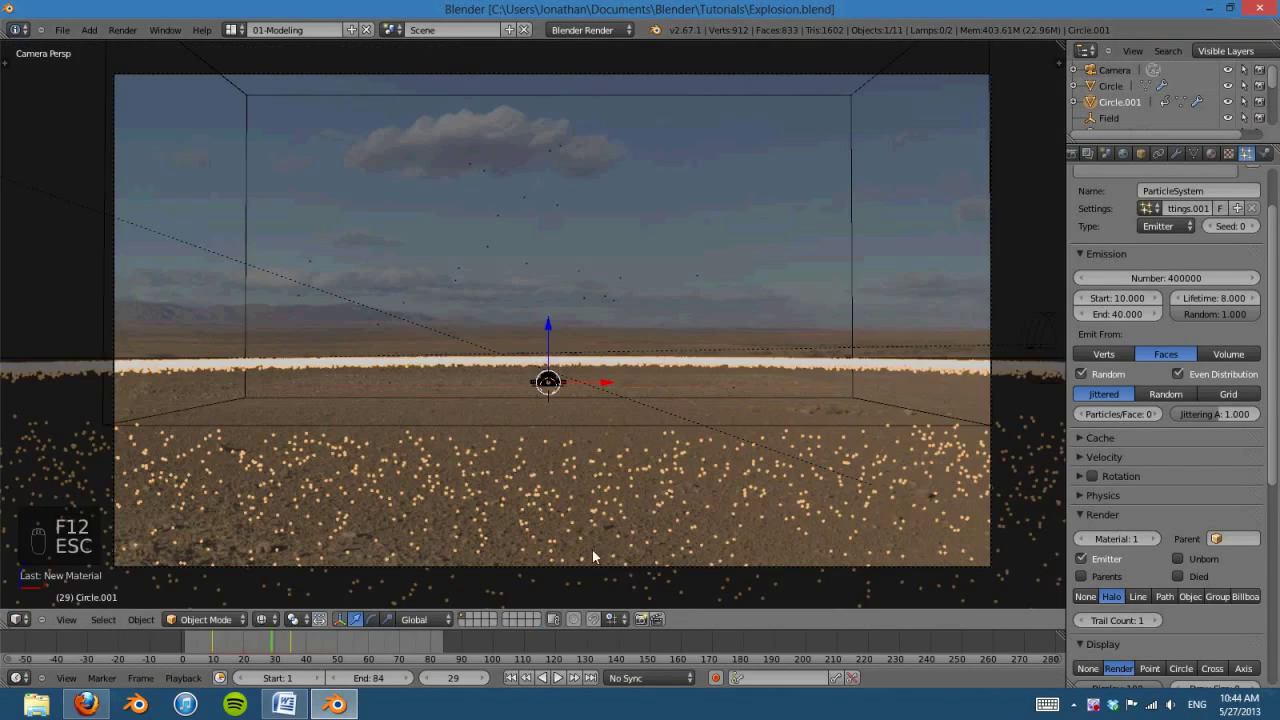
# Step: Return to frame 1 in top view and turn off the Emitter render option of the ring's particle system
pyautogui.click(558, 678)
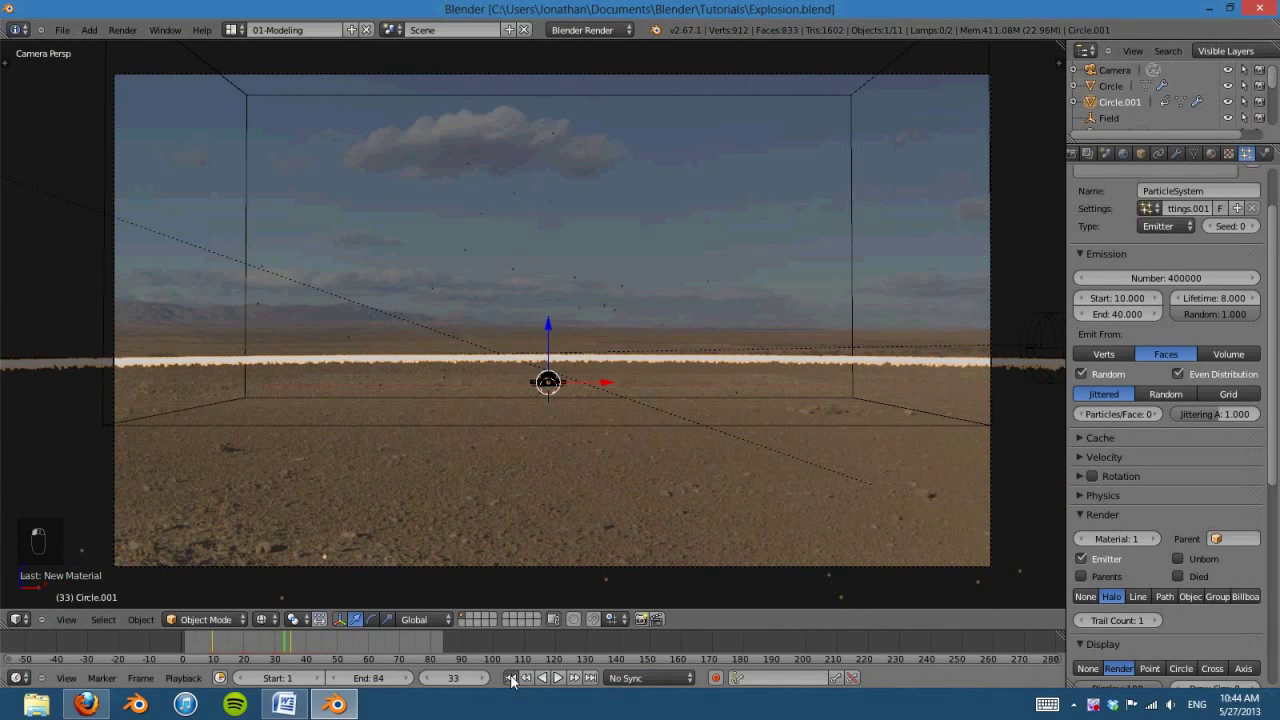
pyautogui.click(511, 678)
pyautogui.press('KP_7')
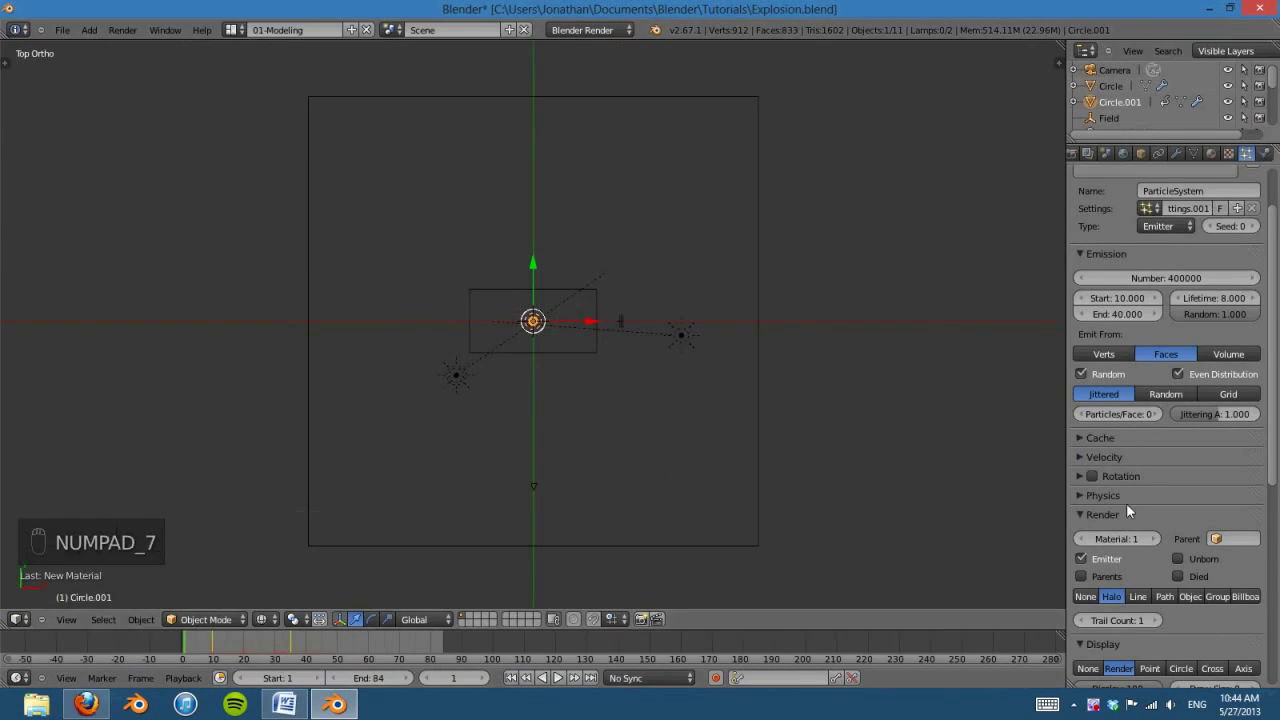
pyautogui.scroll(2, 729, 465)
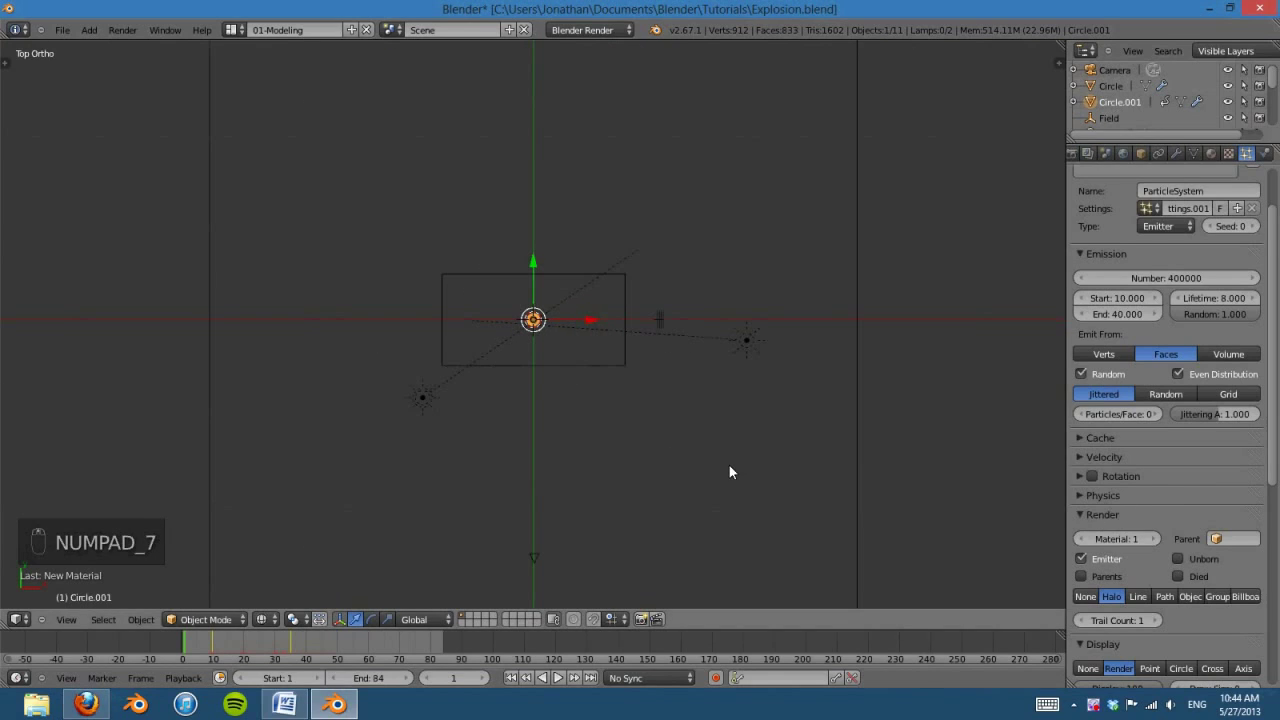
pyautogui.click(1086, 513)
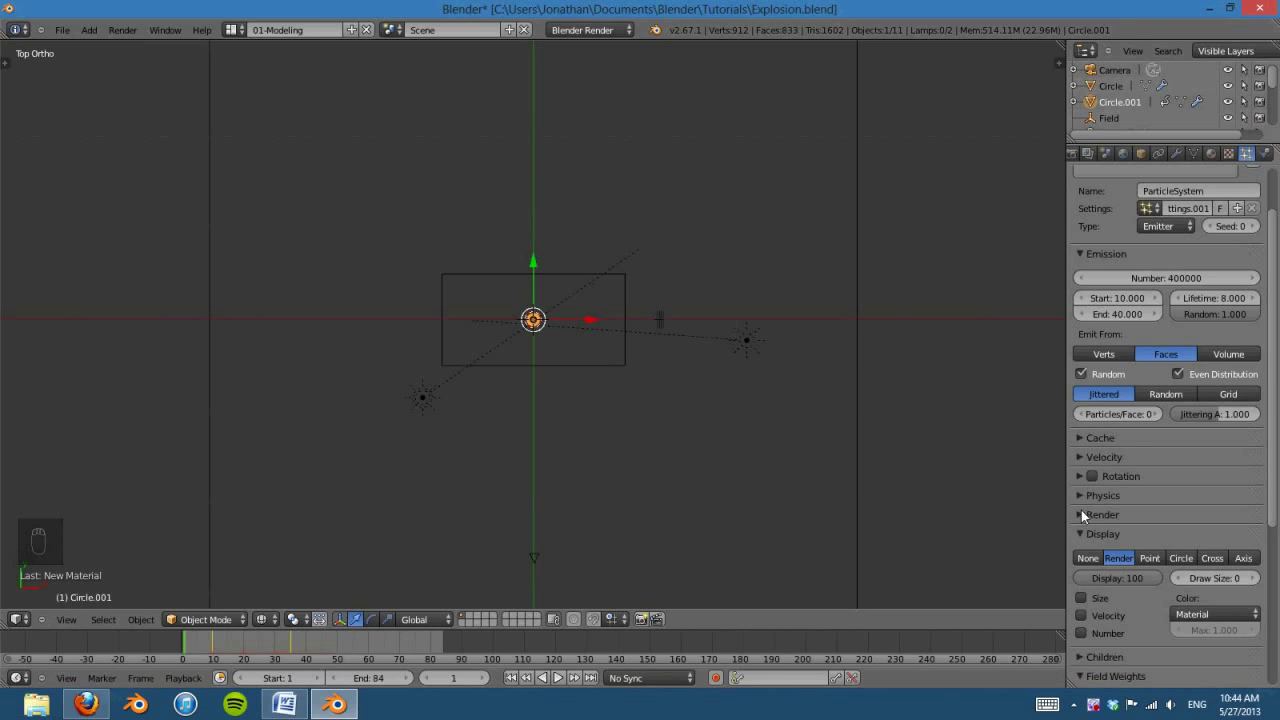
pyautogui.scroll(-2, 1131, 558)
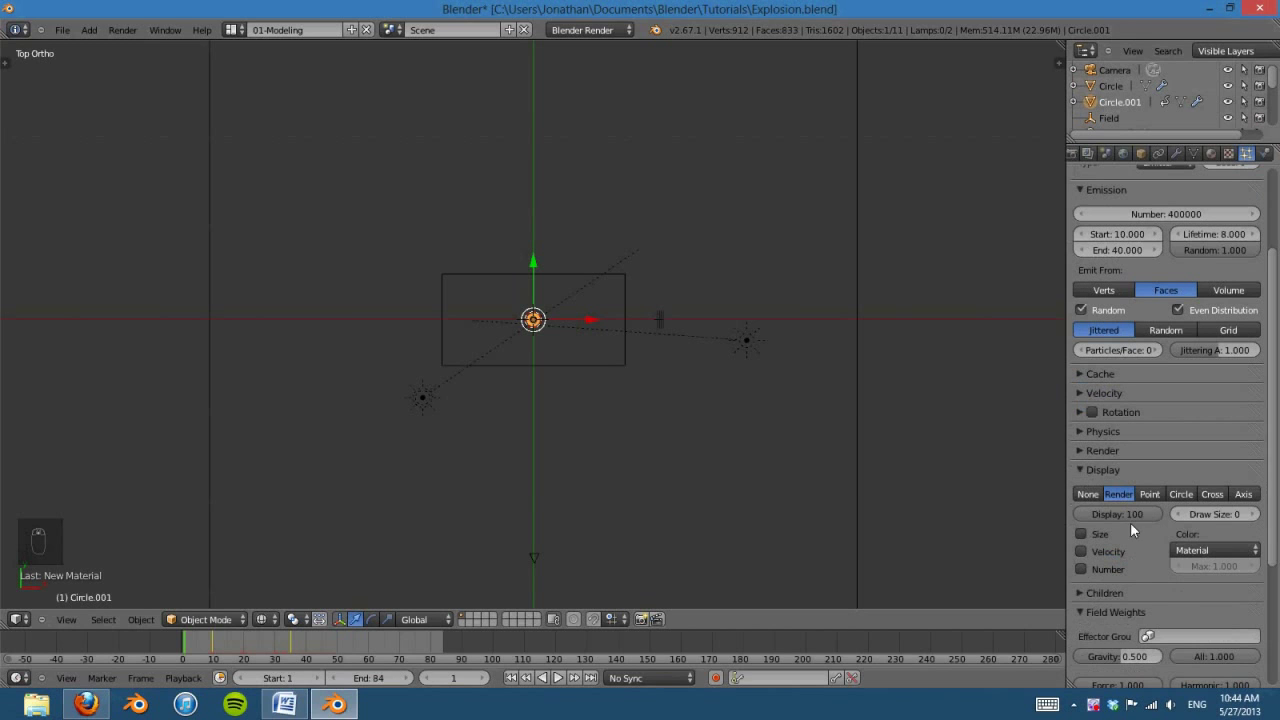
pyautogui.click(1083, 449)
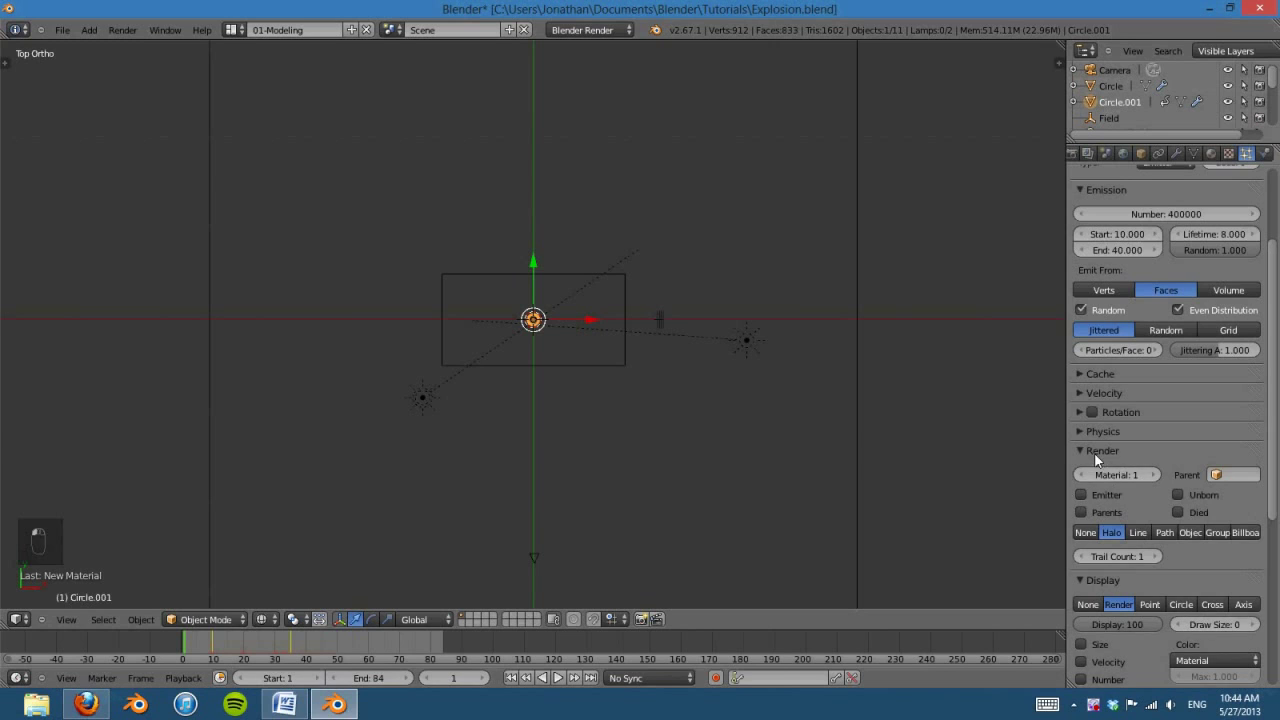
# Step: Set the ring particles' viewport display percentage to 25 and play the animation to check its speed
pyautogui.click(1094, 451)
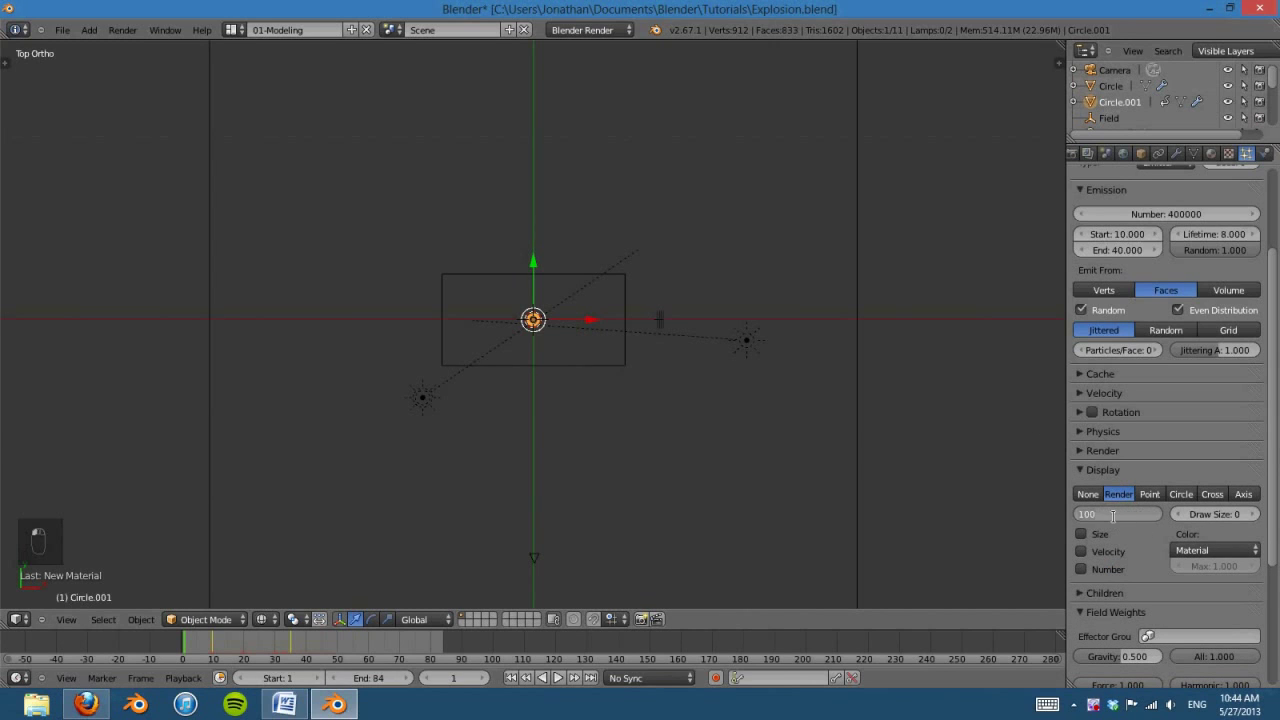
pyautogui.press('Return')
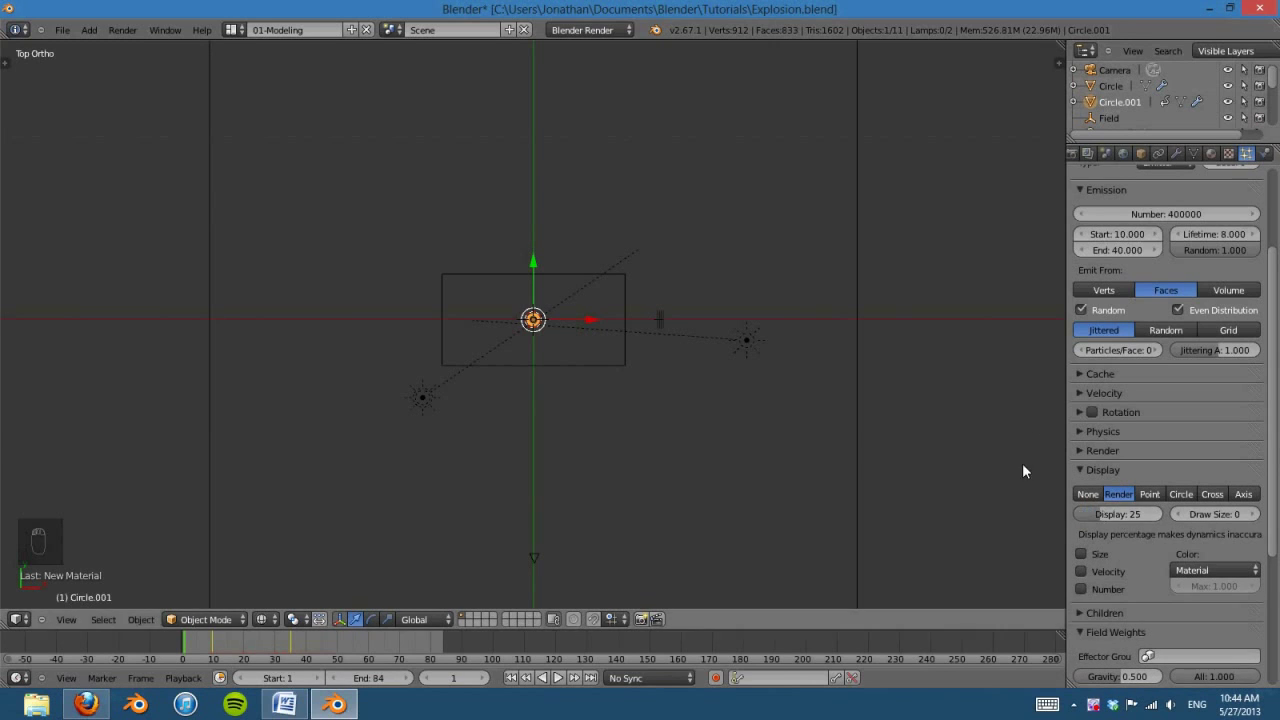
pyautogui.click(558, 678)
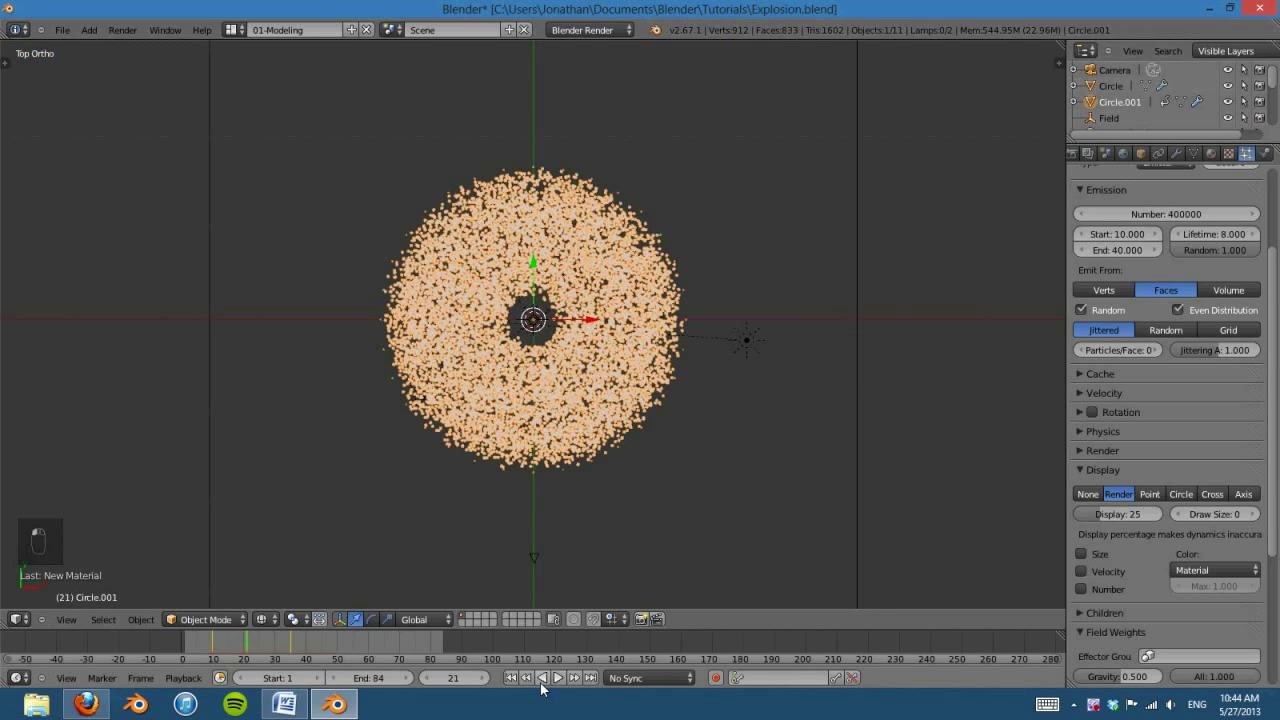
pyautogui.click(550, 678)
# Step: Back at frame 1, reduce the ring particles' display percentage to 1 and briefly play the animation
pyautogui.click(510, 678)
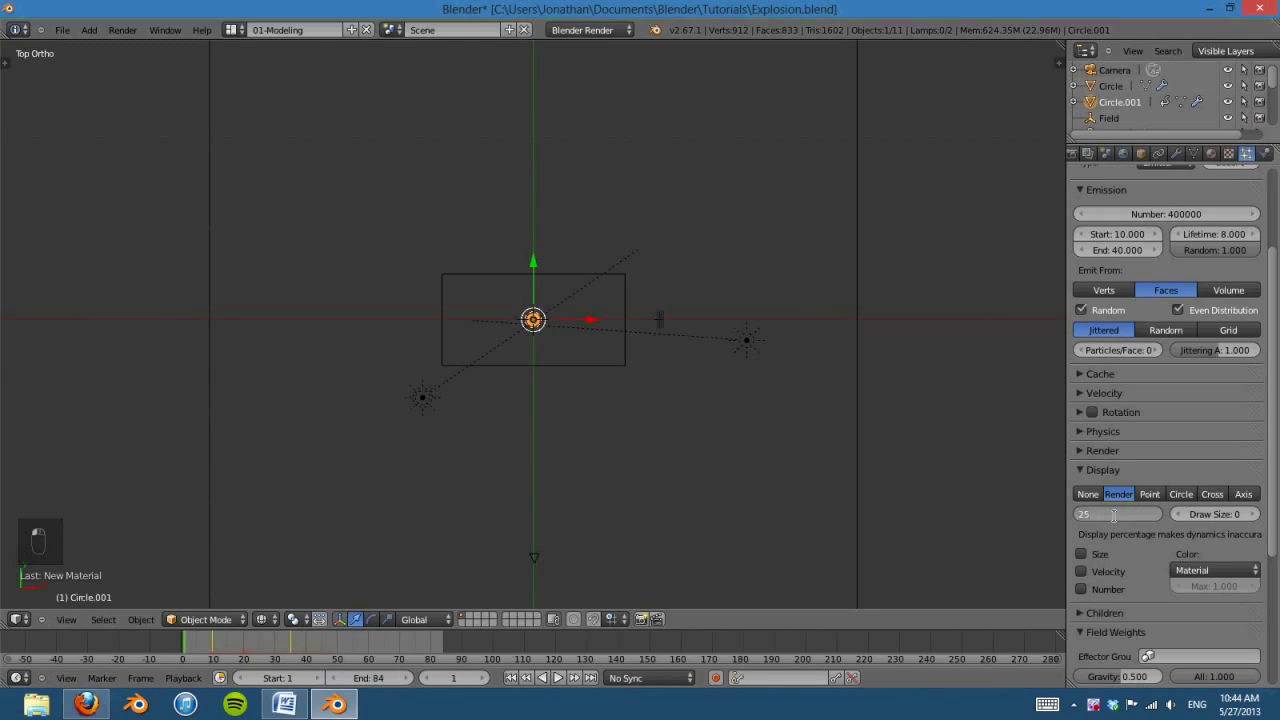
pyautogui.write('0')
pyautogui.press('Return')
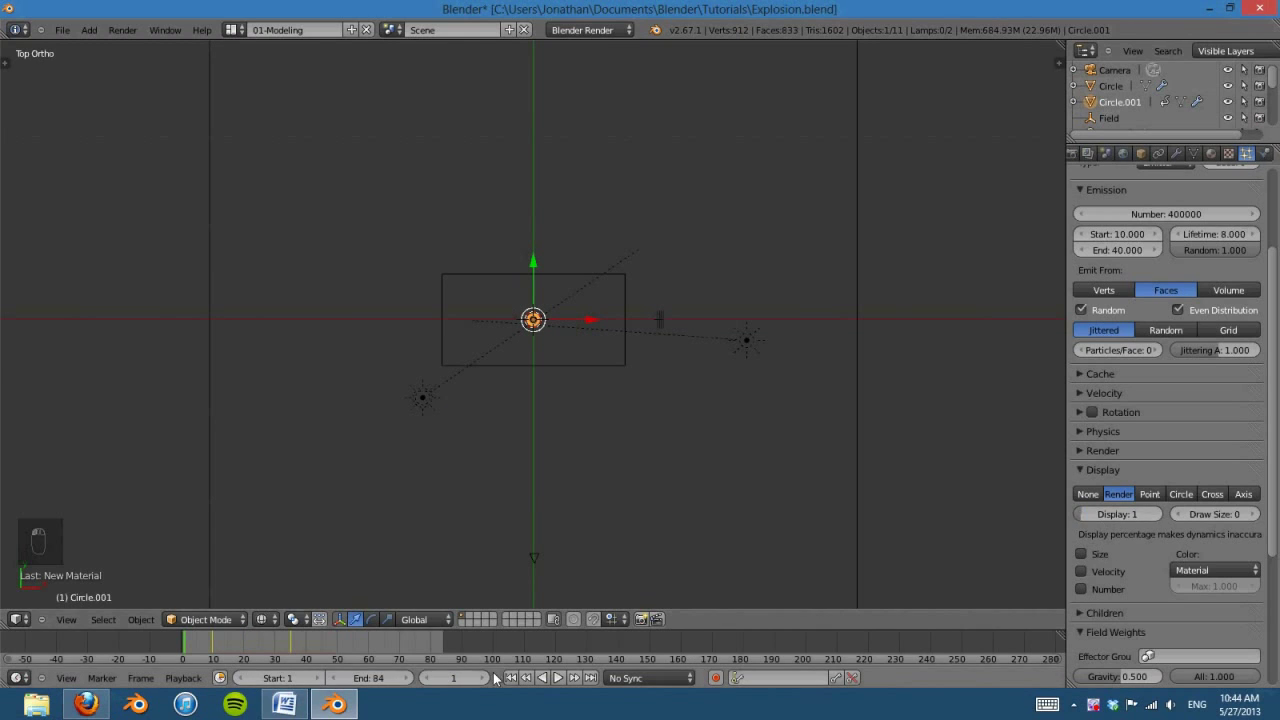
pyautogui.click(557, 678)
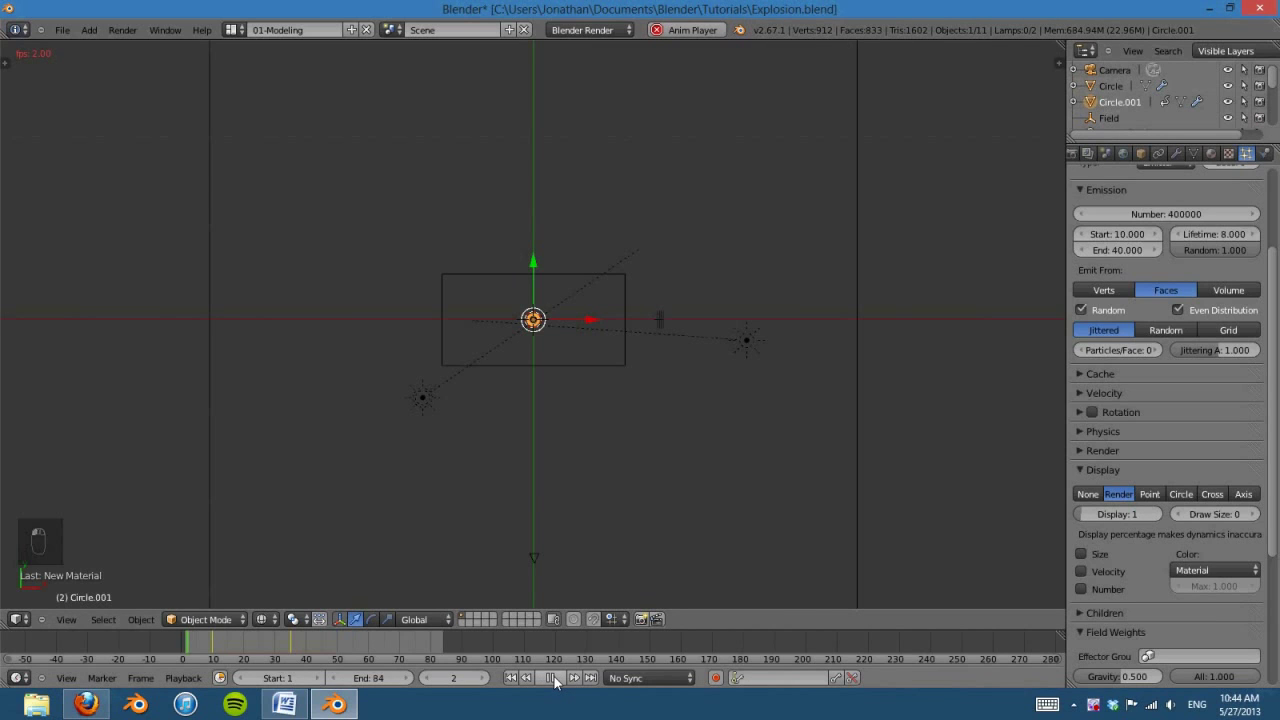
pyautogui.click(551, 678)
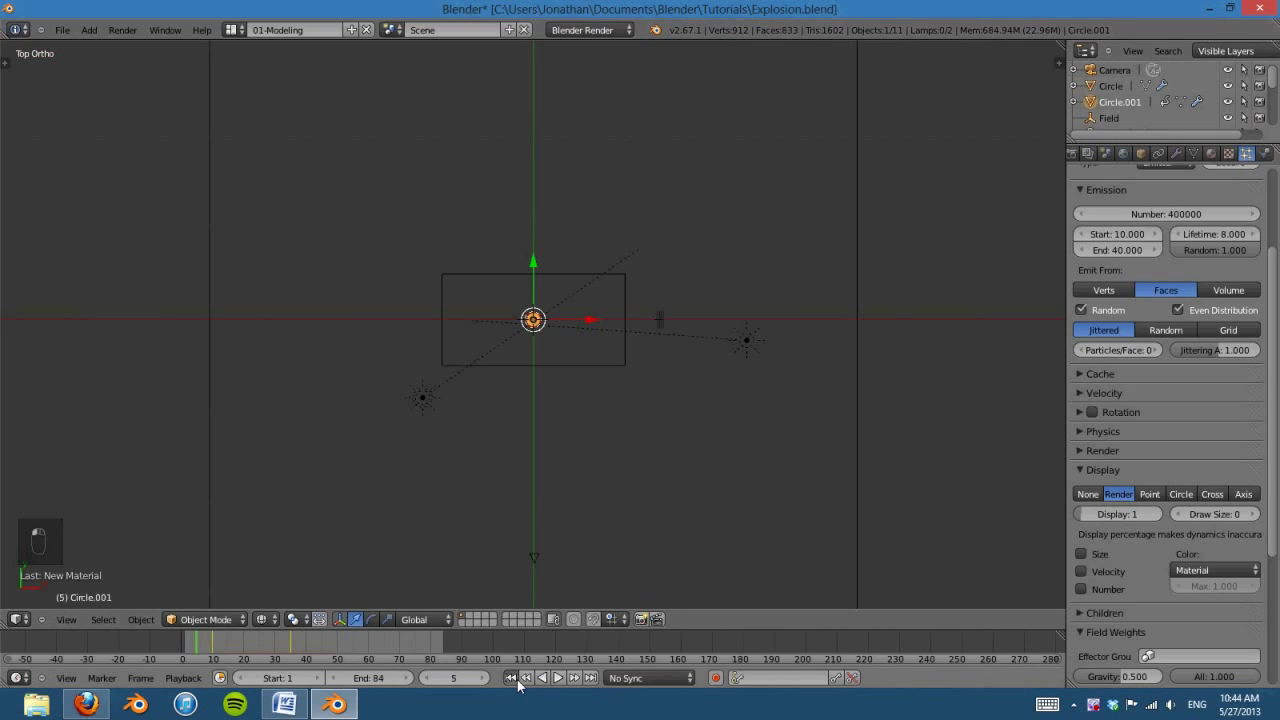
# Step: Return to frame 1 and set the ring particles' display percentage to 50
pyautogui.click(510, 678)
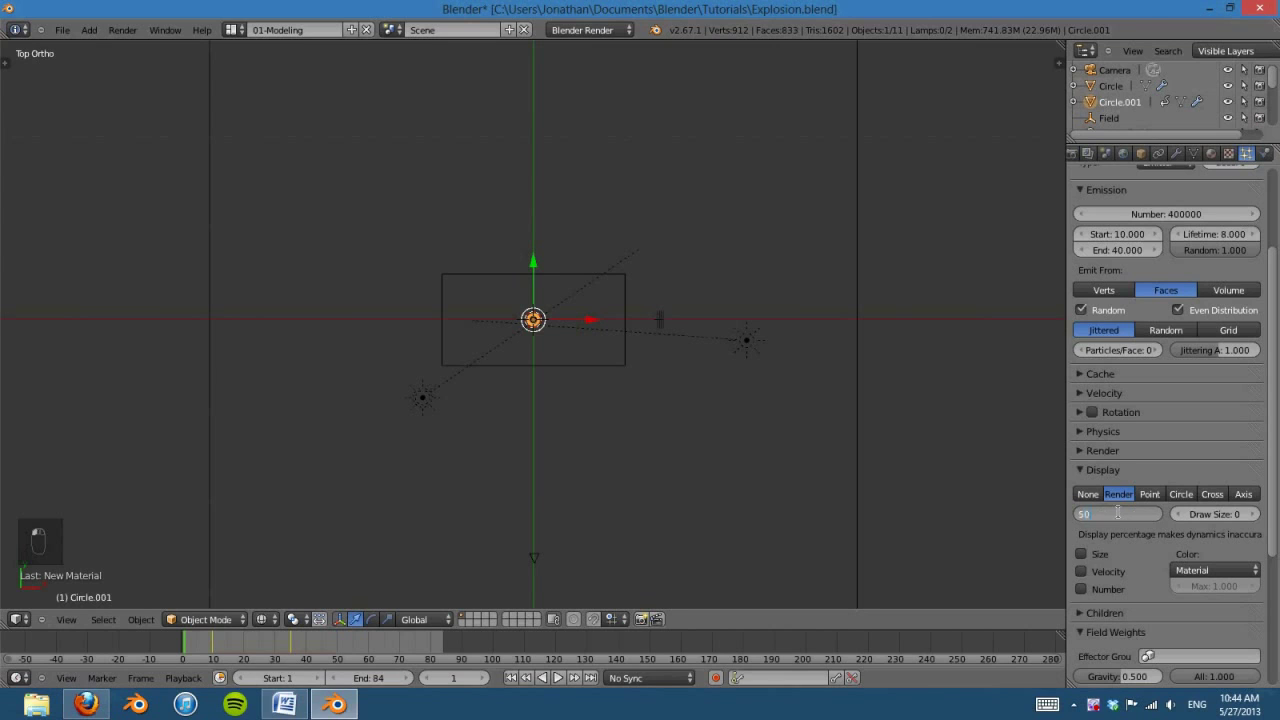
pyautogui.press('Return')
pyautogui.click(1085, 469)
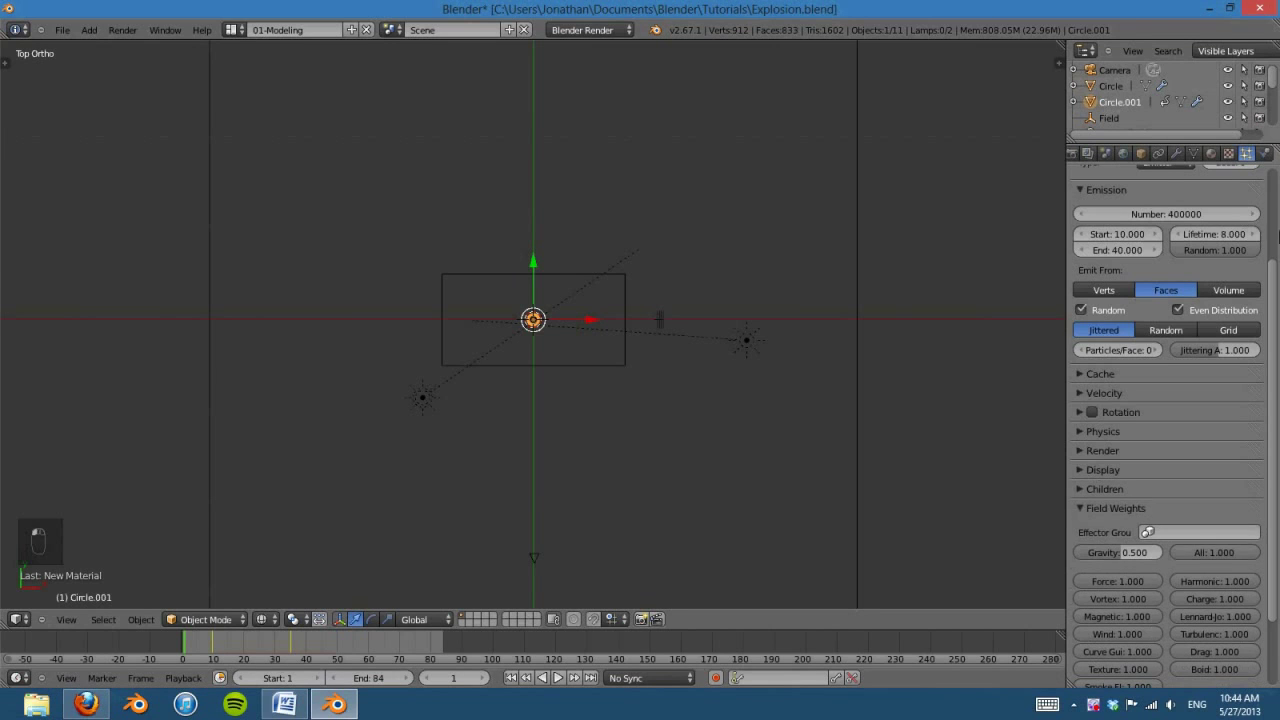
# Step: Turn off the viewport visibility of the ring's particle system modifier and play the animation
pyautogui.click(1177, 153)
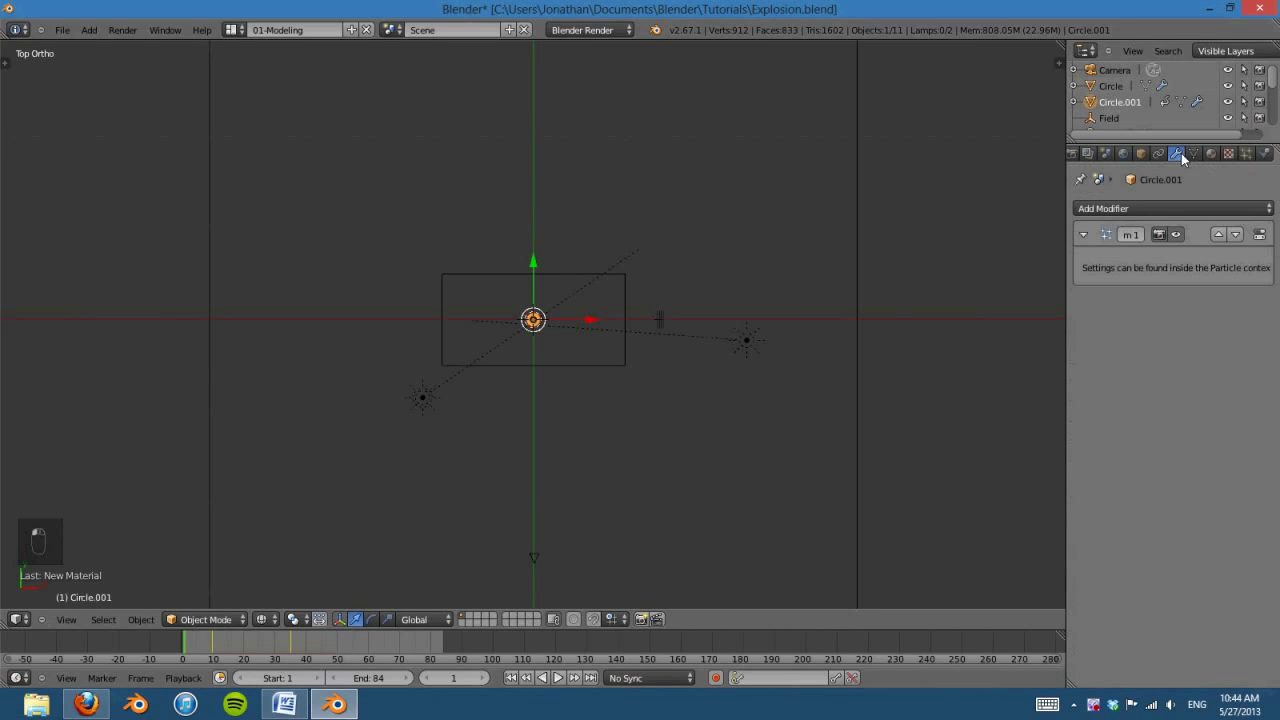
pyautogui.click(558, 678)
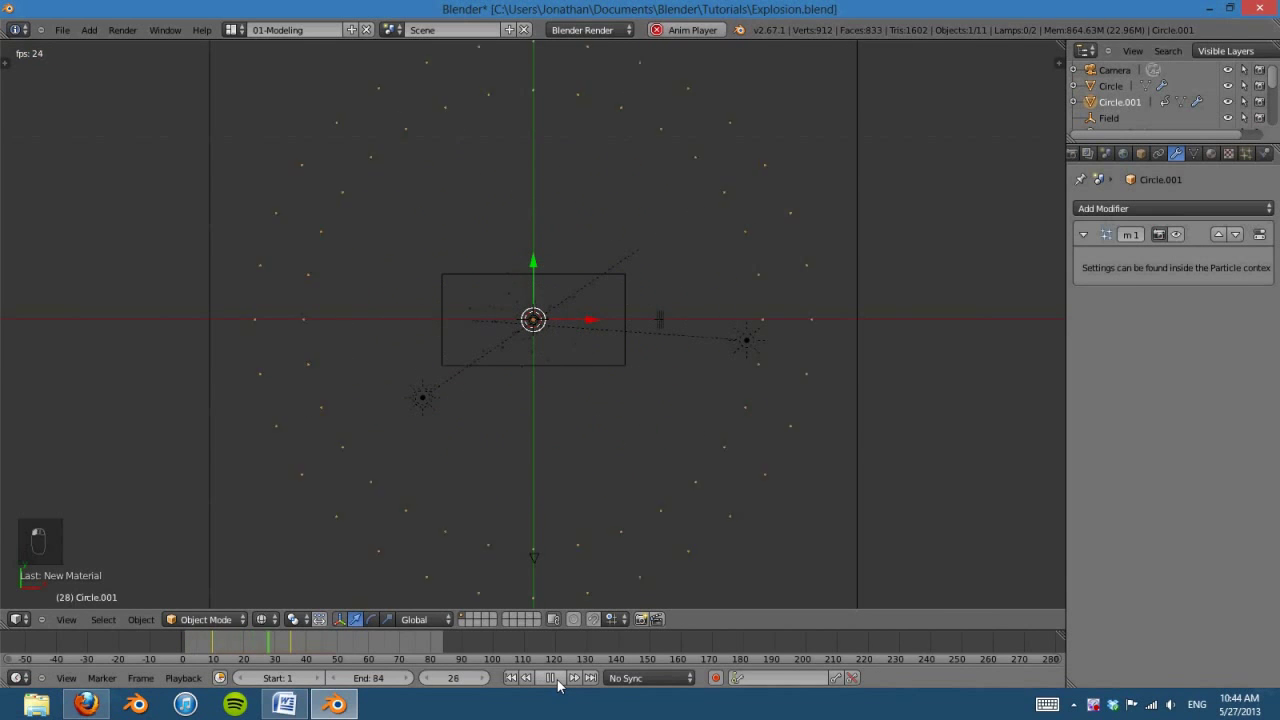
# Step: Stop playback, replay the animation from frame 1 in an angled view, and return to frame 1
pyautogui.click(551, 678)
pyautogui.click(510, 678)
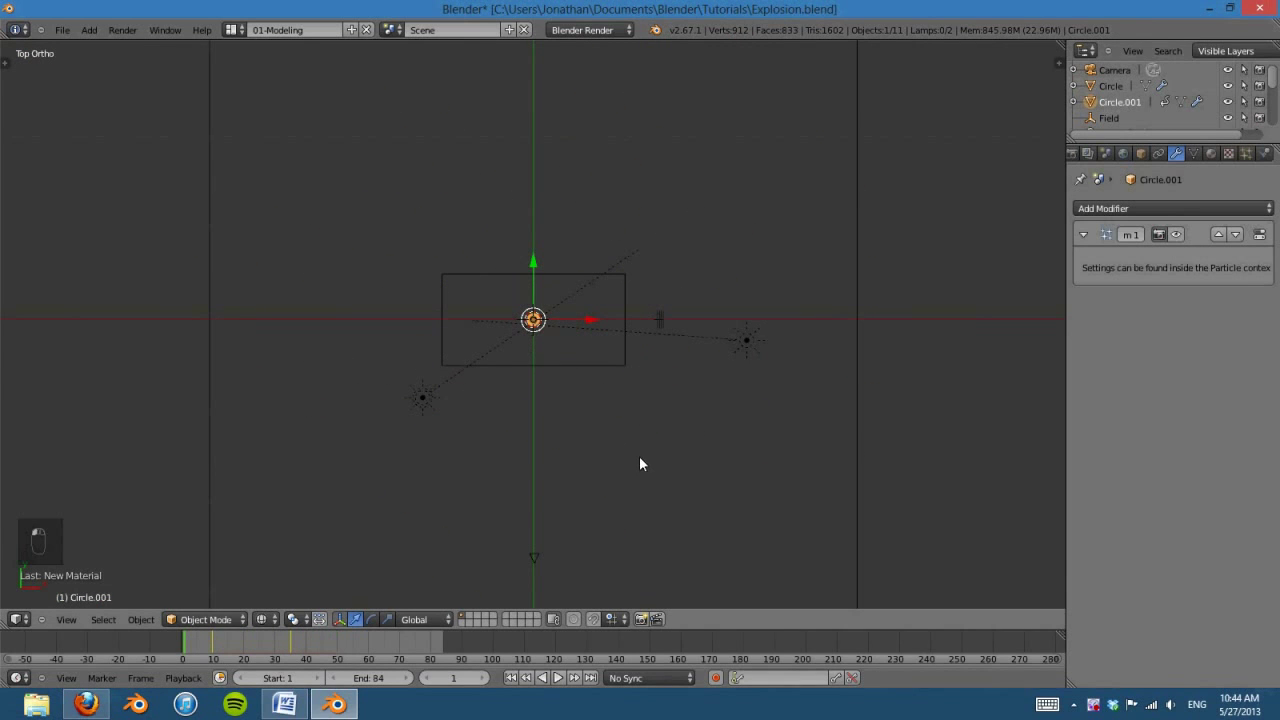
pyautogui.moveTo(647, 472); pyautogui.dragTo(593, 360, button='middle')
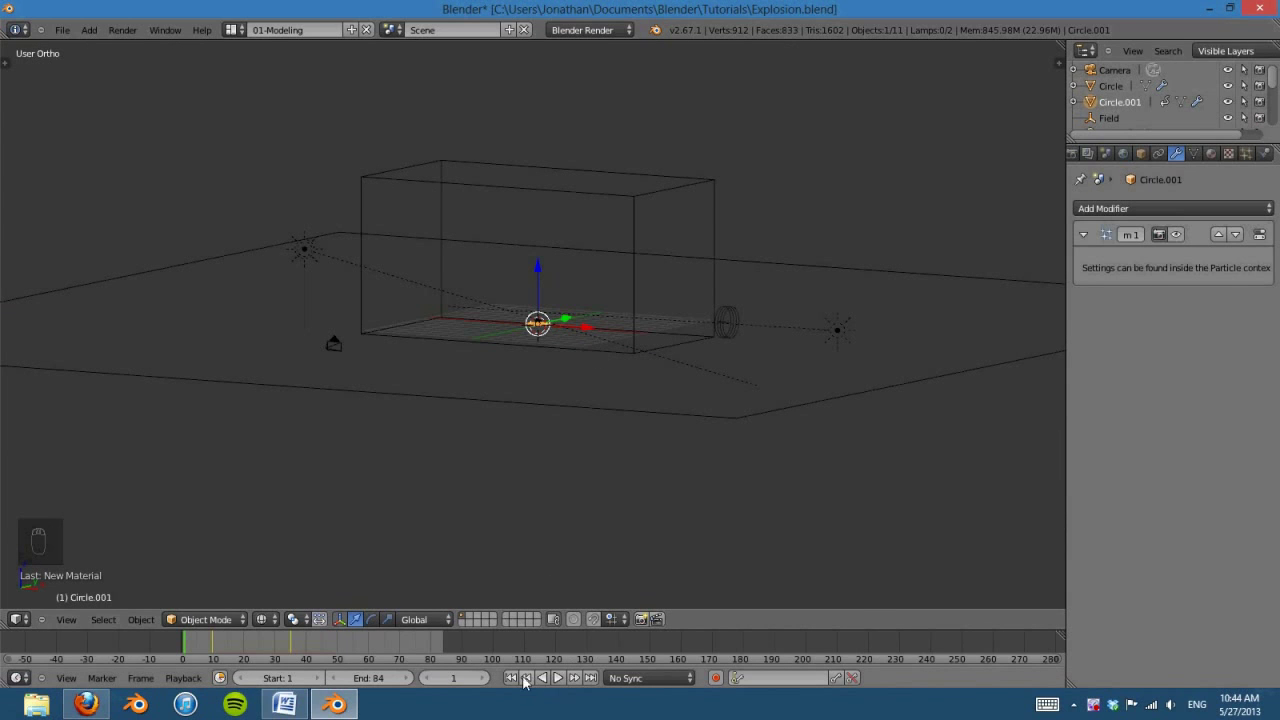
pyautogui.click(558, 678)
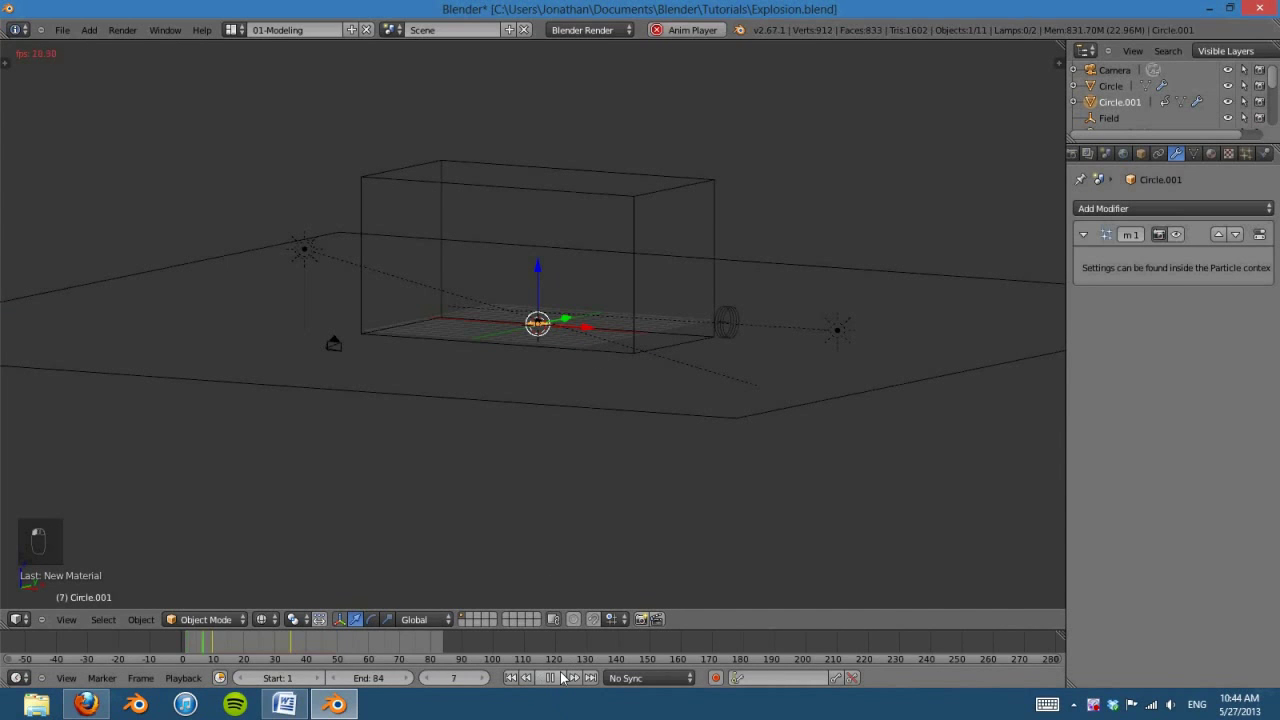
pyautogui.click(560, 678)
pyautogui.moveTo(640, 450); pyautogui.dragTo(630, 490, button='middle')
pyautogui.click(510, 678)
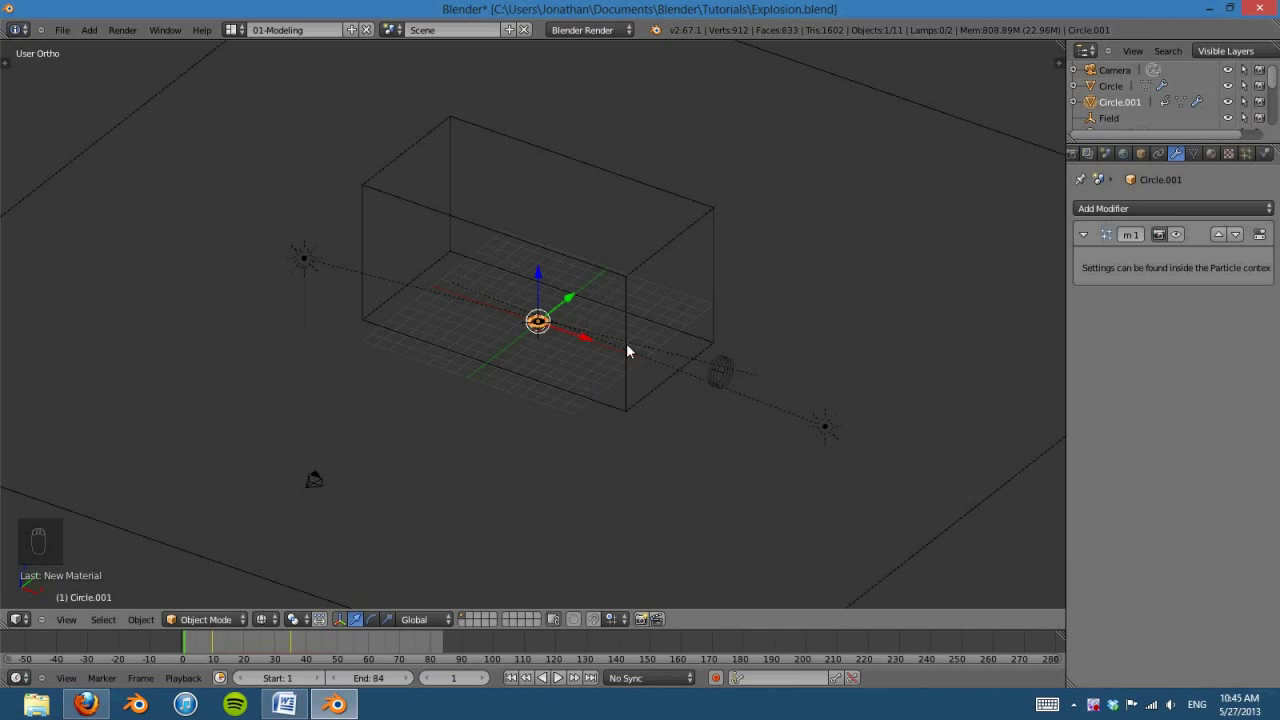
# Step: Add an icosphere at the explosion's centre and scale it down to about a quarter of its size
pyautogui.scroll(-3, 705, 396)
pyautogui.moveTo(705, 396); pyautogui.dragTo(562, 467, button='middle')
pyautogui.scroll(4, 714, 470)
pyautogui.press('KP_1')
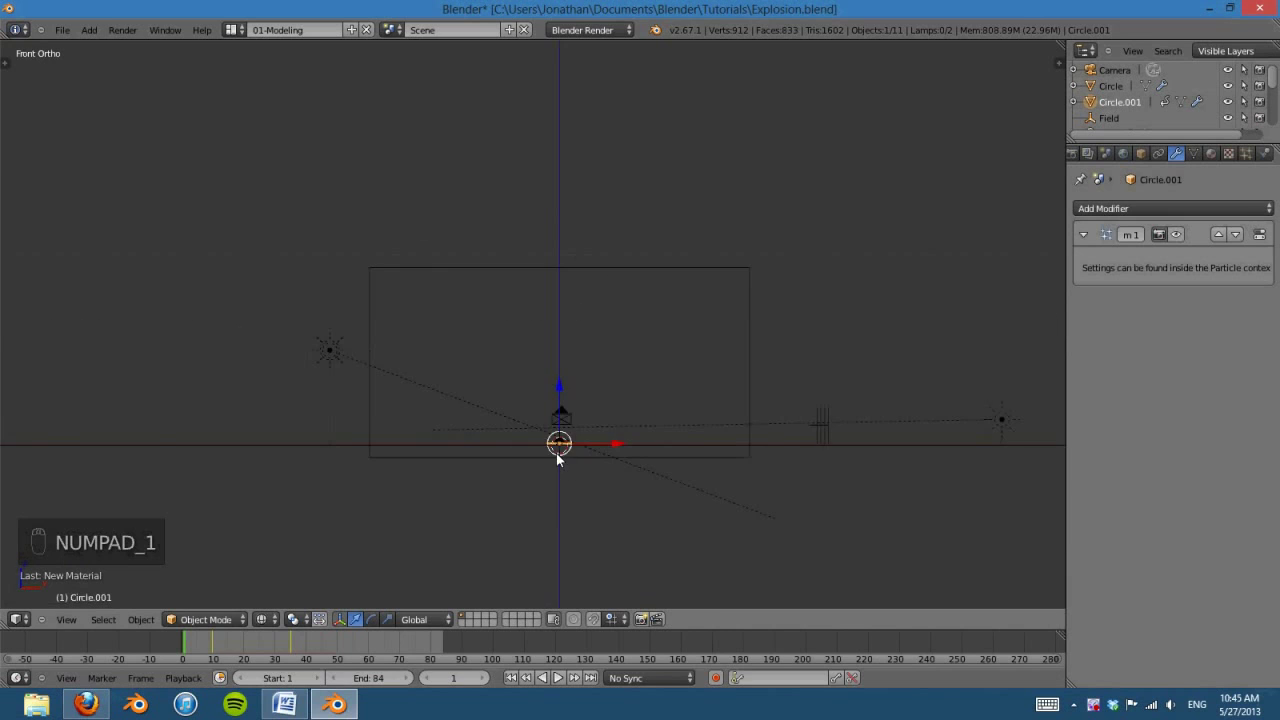
pyautogui.scroll(4, 560, 451)
pyautogui.scroll(-6, 494, 420)
pyautogui.scroll(4, 557, 334)
pyautogui.keyDown('shift'); pyautogui.moveTo(453, 469); pyautogui.dragTo(658, 426, button='middle'); pyautogui.keyUp('shift')
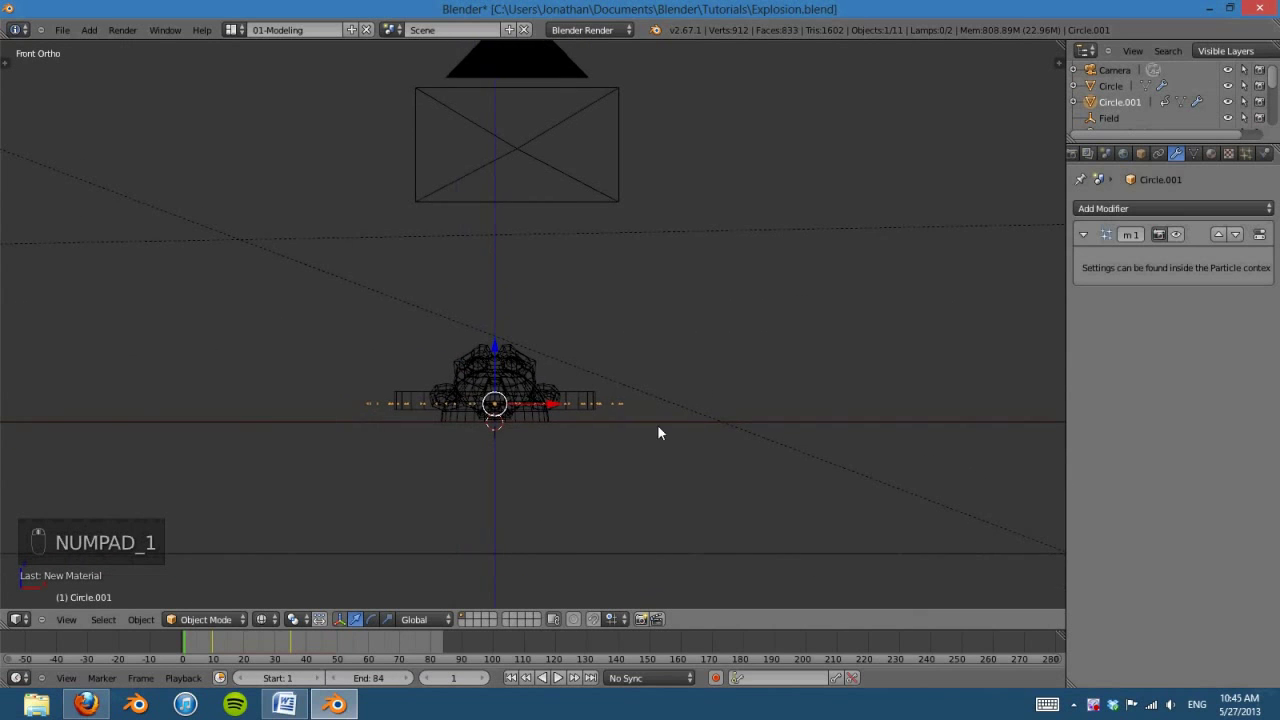
pyautogui.scroll(2, 594, 500)
pyautogui.scroll(-1, 591, 500)
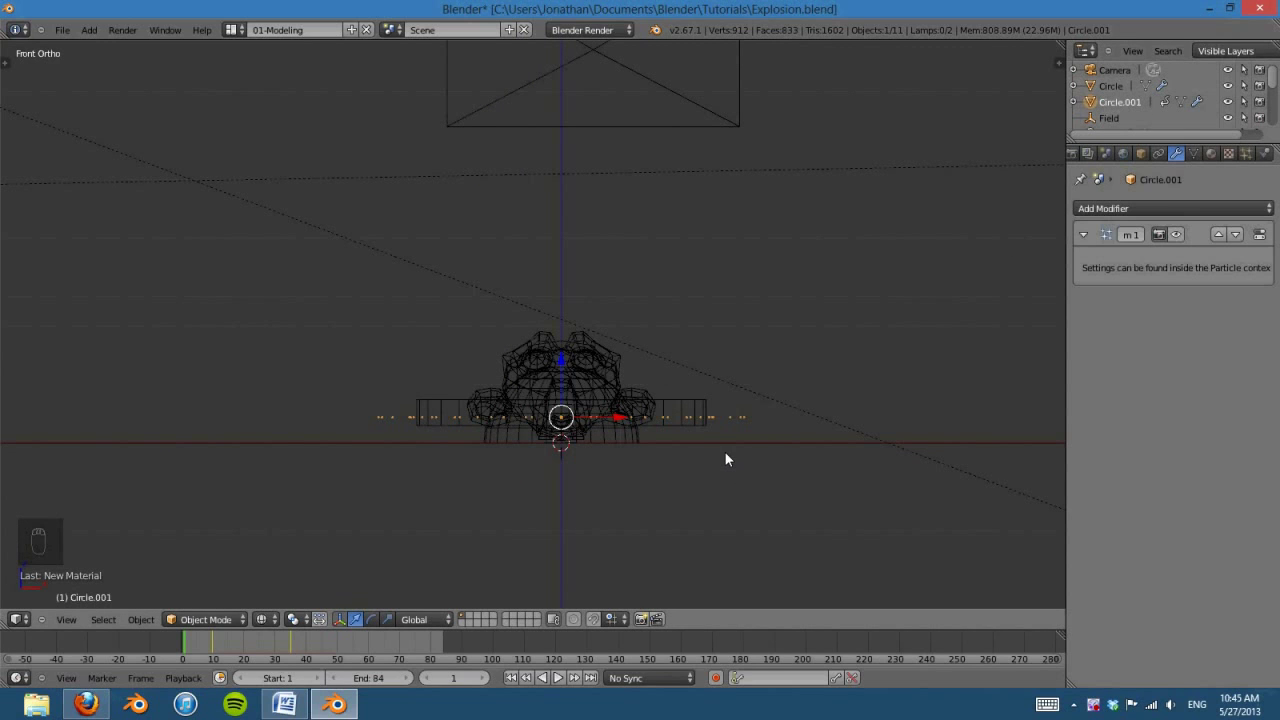
pyautogui.hotkey('shift', 'a')
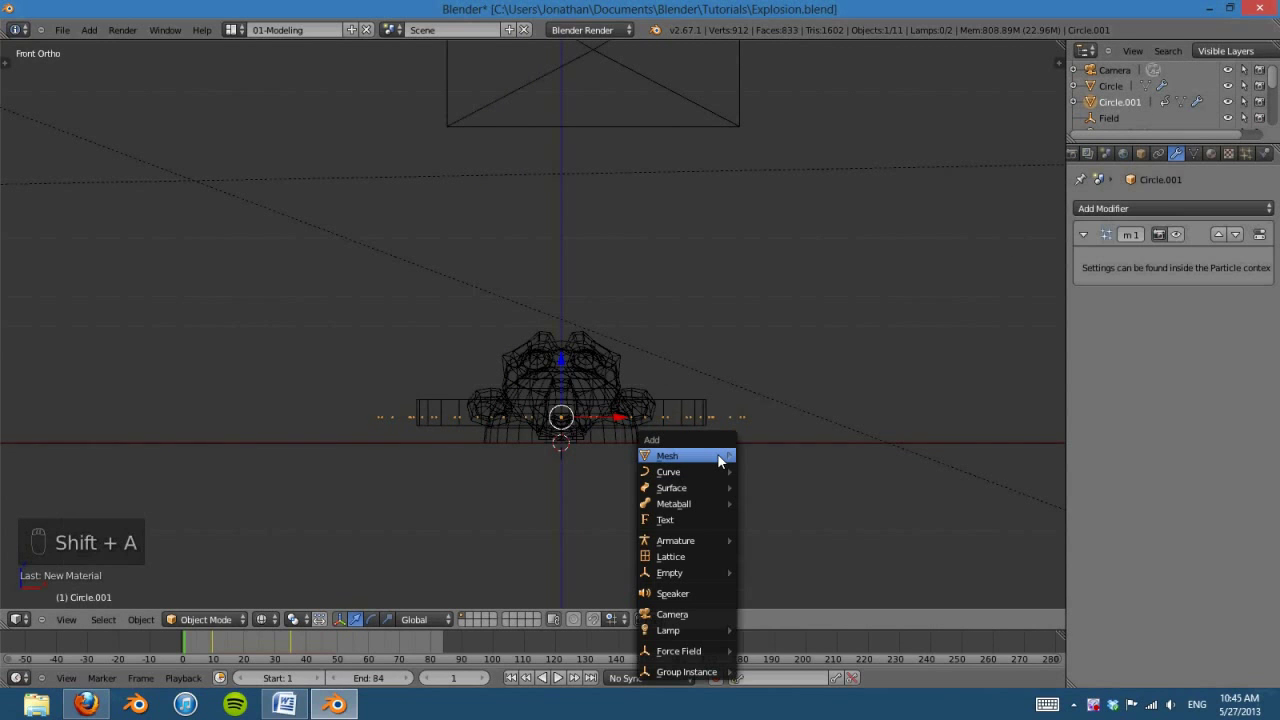
pyautogui.moveTo(719, 459)
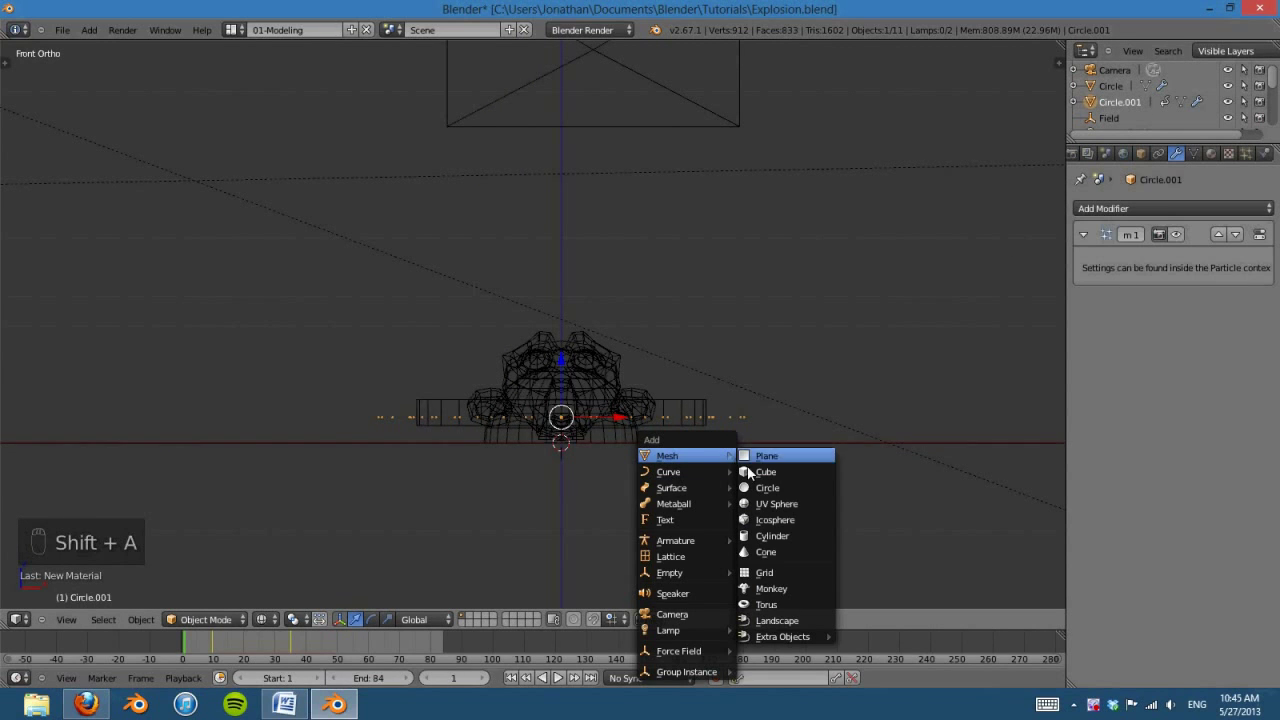
pyautogui.click(783, 519)
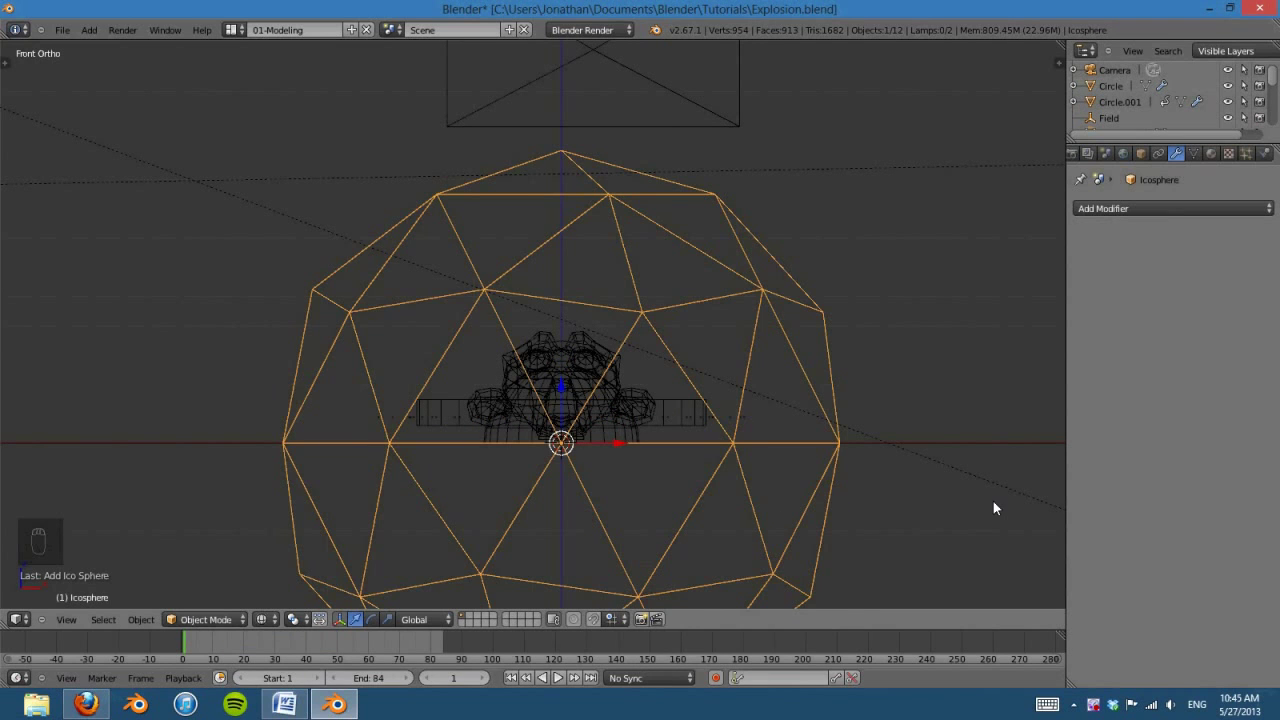
pyautogui.press('s')
pyautogui.click(670, 474)
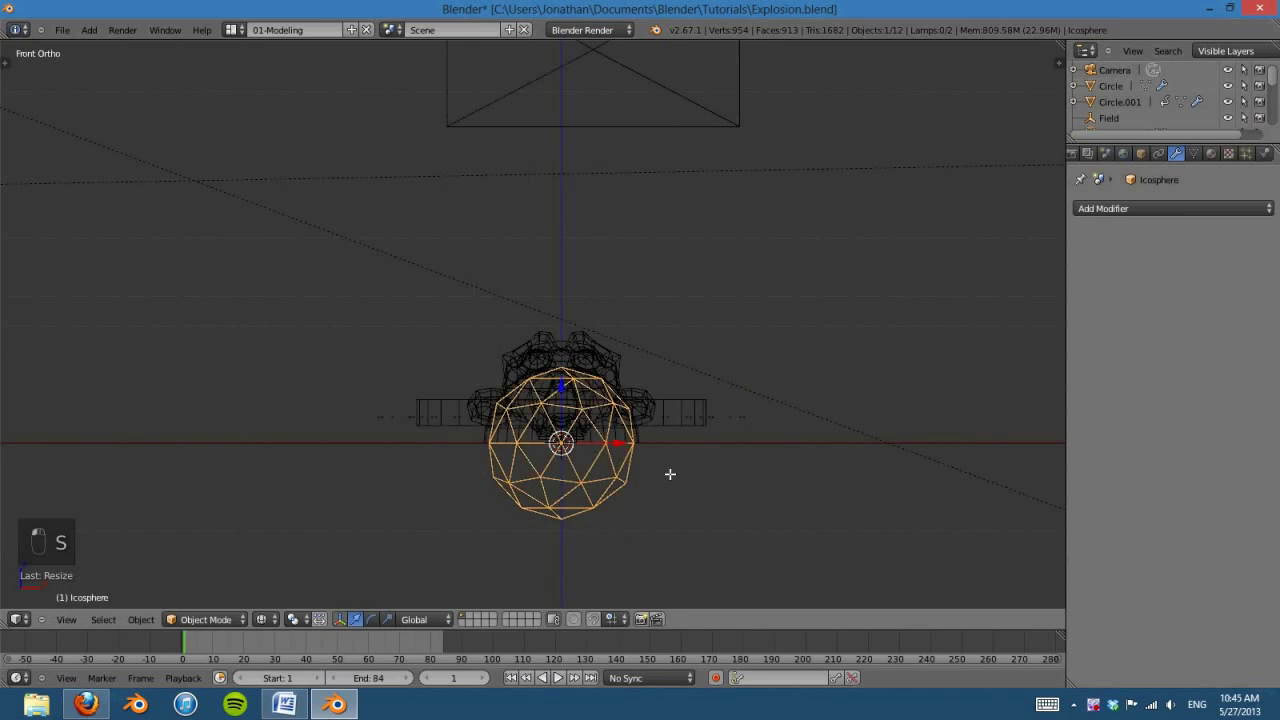
# Step: Delete the lower-half vertices of the icosphere in the front view, leaving a dome
pyautogui.press('Tab')
pyautogui.press('z')
pyautogui.press('a')
pyautogui.press('b')
pyautogui.press('z')
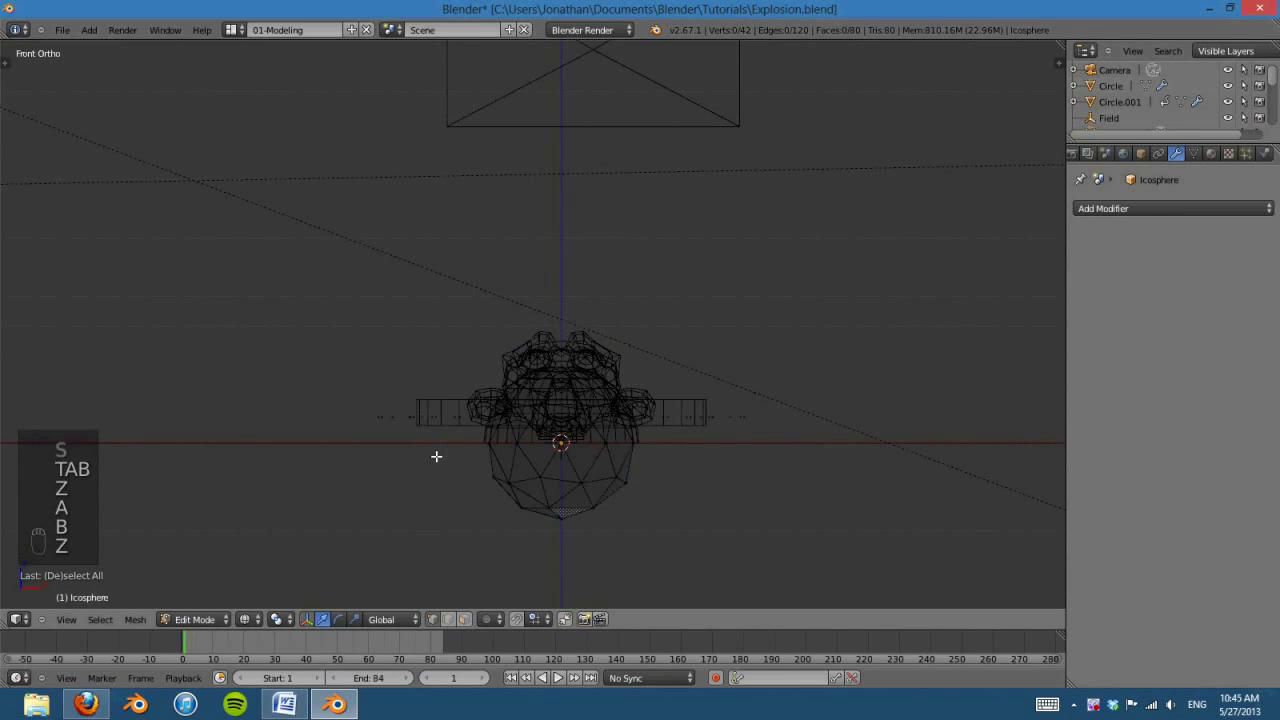
pyautogui.press('b')
pyautogui.moveTo(436, 456); pyautogui.dragTo(766, 543)
pyautogui.press('Delete')
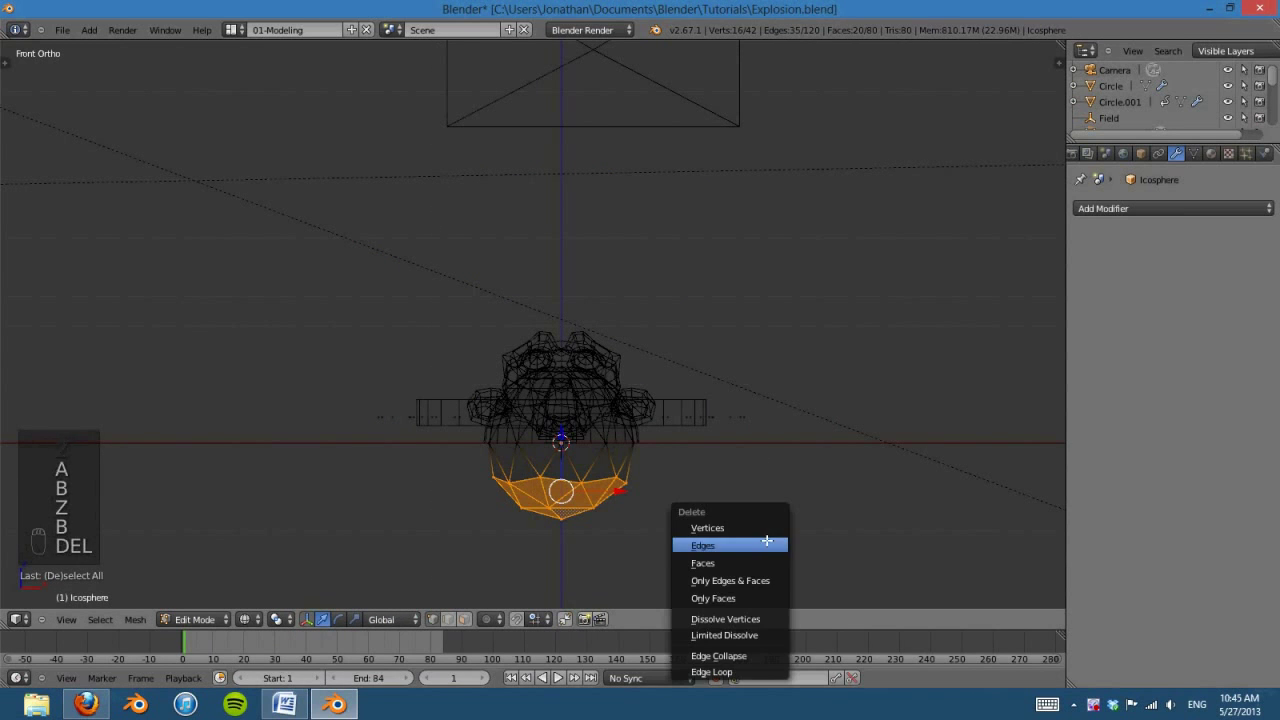
pyautogui.click(752, 527)
pyautogui.press('Tab')
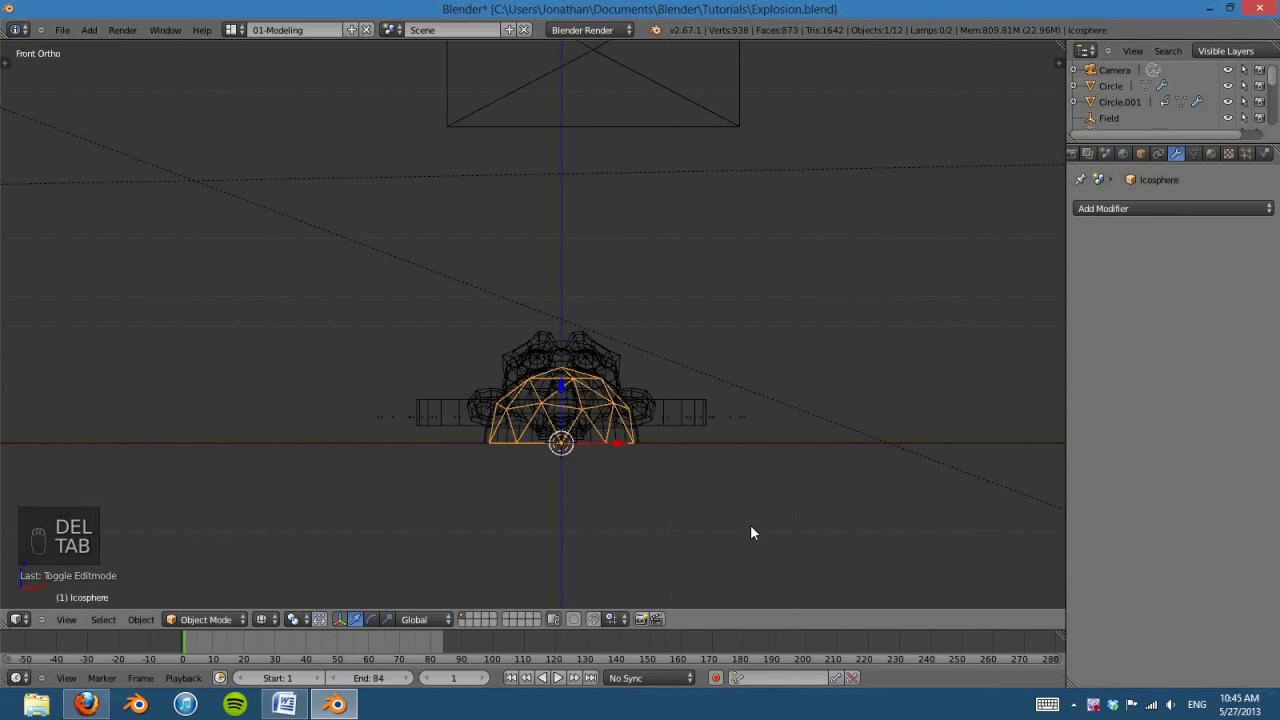
# Step: In the side view, tilt the dome toward the camera and move it slightly upward
pyautogui.press('KP_3')
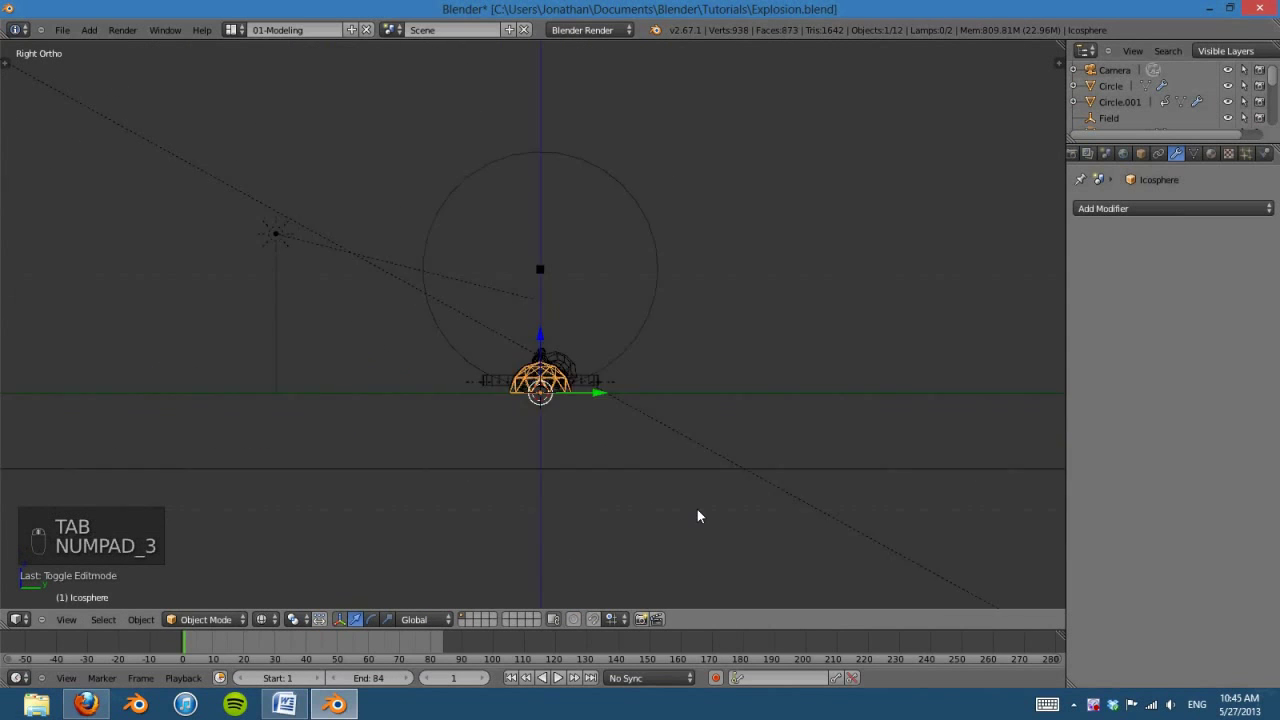
pyautogui.scroll(3, 697, 516)
pyautogui.press('r')
pyautogui.click(741, 328)
pyautogui.press('g')
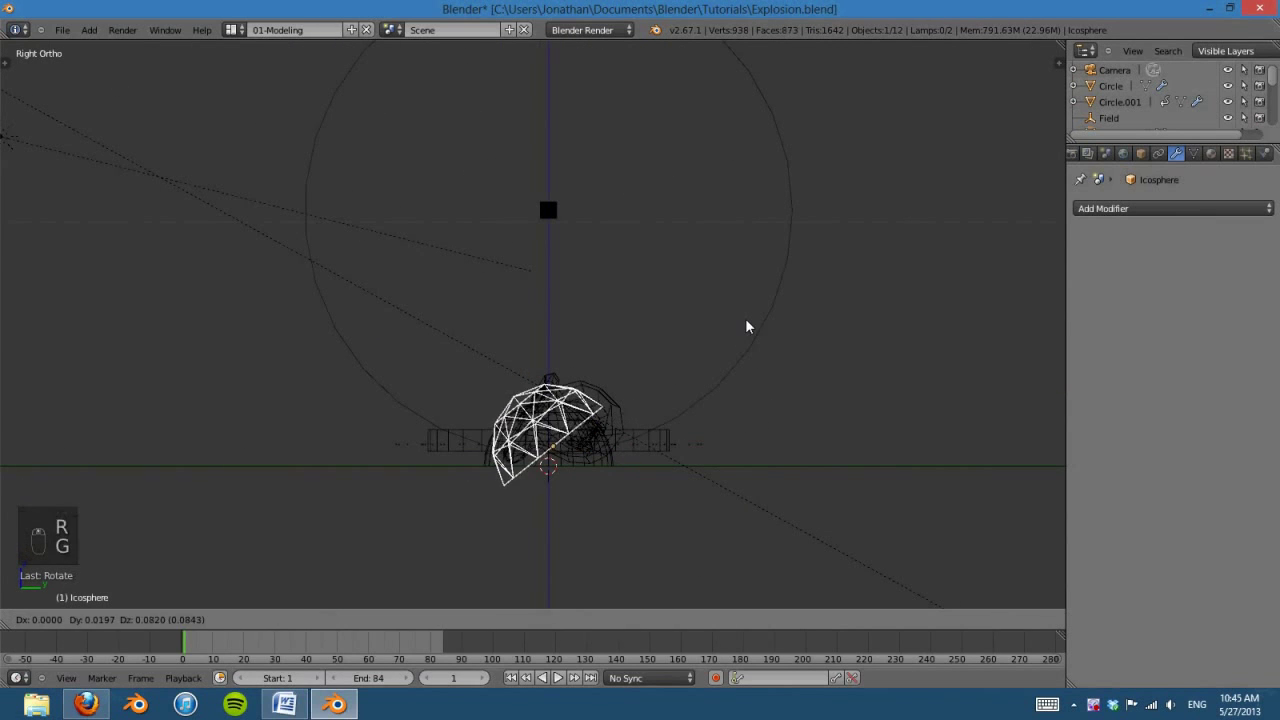
pyautogui.click(750, 327)
# Step: Add a particle system to the dome and name its settings dirt
pyautogui.scroll(-3, 689, 378)
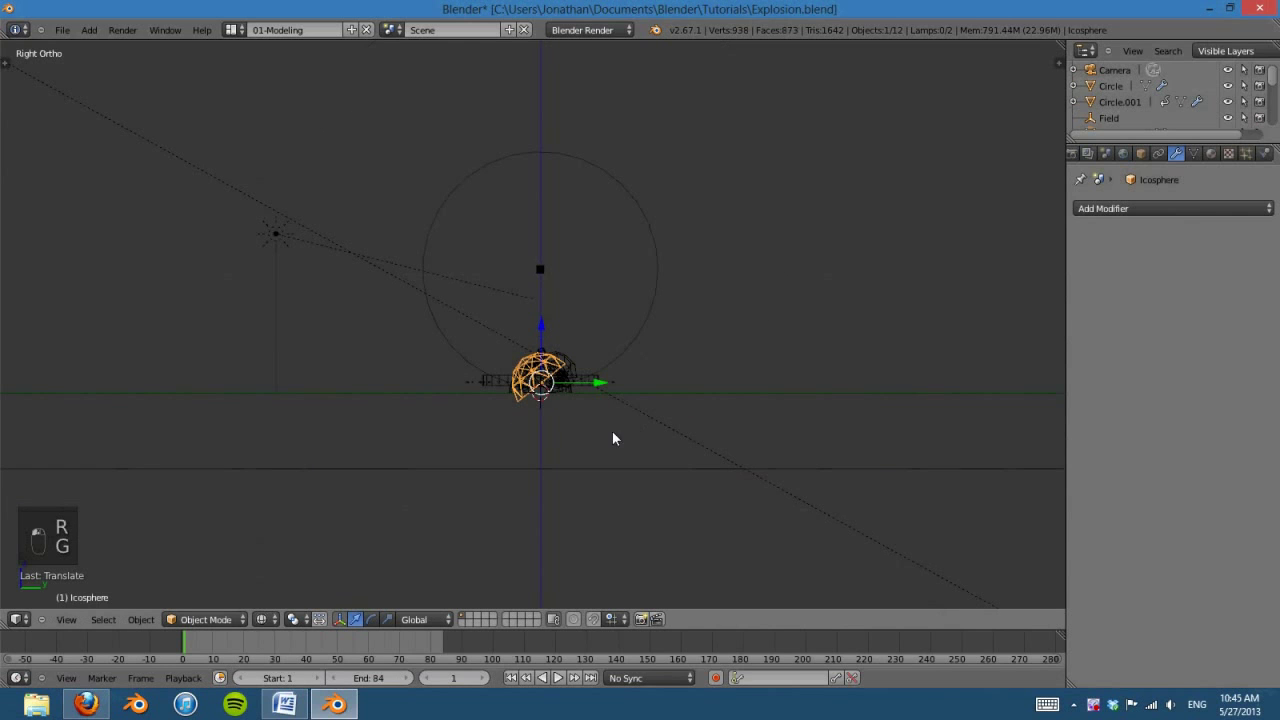
pyautogui.moveTo(613, 438); pyautogui.dragTo(520, 435, button='middle')
pyautogui.scroll(-3, 654, 486)
pyautogui.moveTo(420, 420); pyautogui.dragTo(537, 366, button='middle')
pyautogui.click(1246, 154)
pyautogui.moveTo(1000, 250); pyautogui.dragTo(881, 282, button='middle')
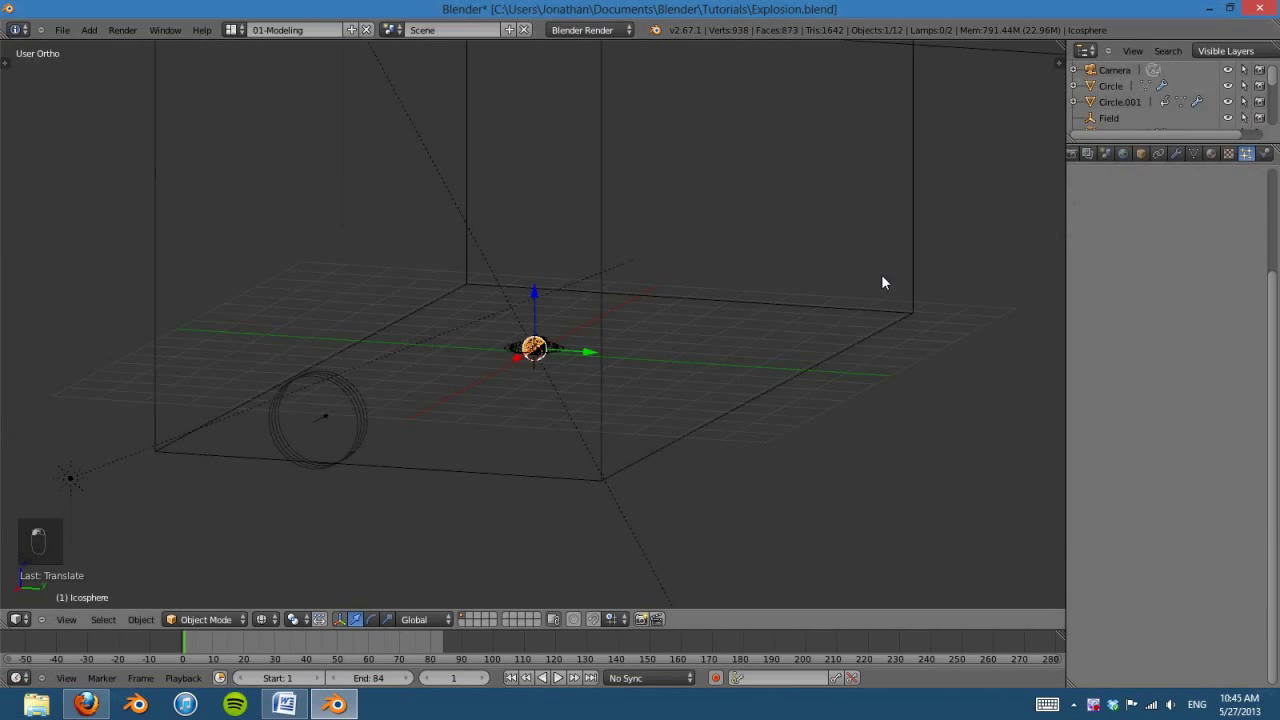
pyautogui.click(1253, 208)
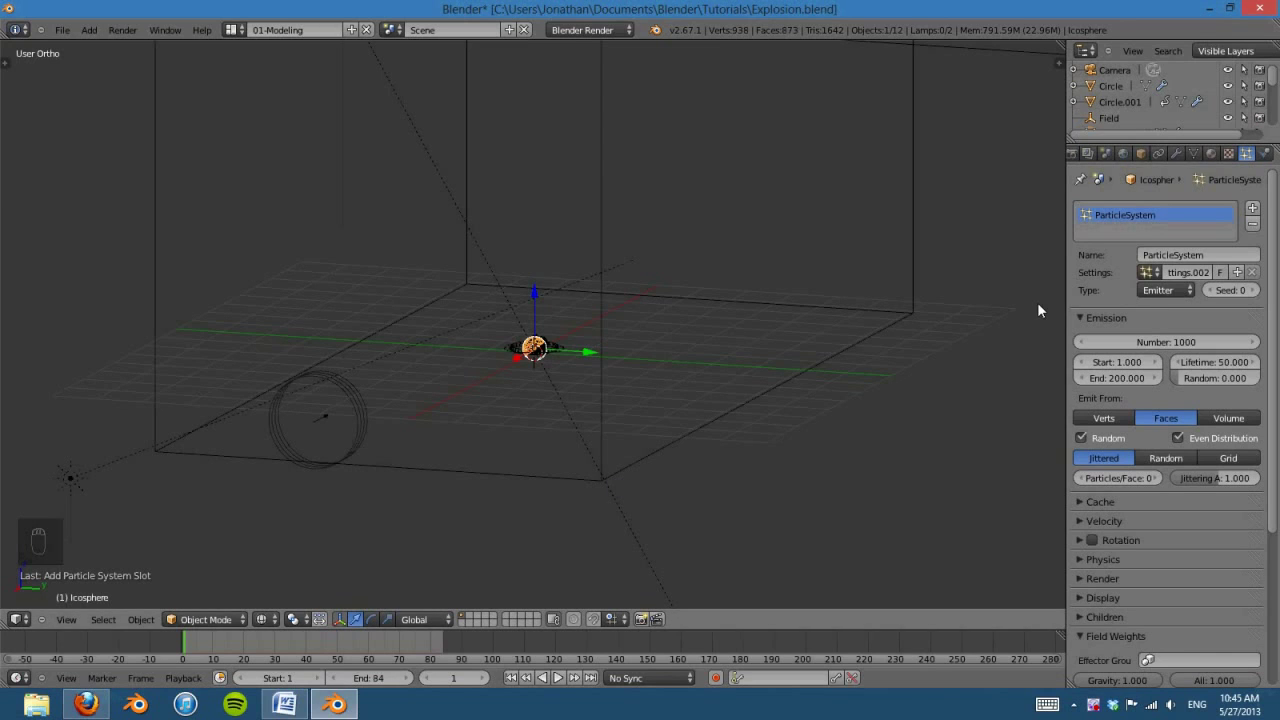
pyautogui.click(1181, 272)
pyautogui.write('d')
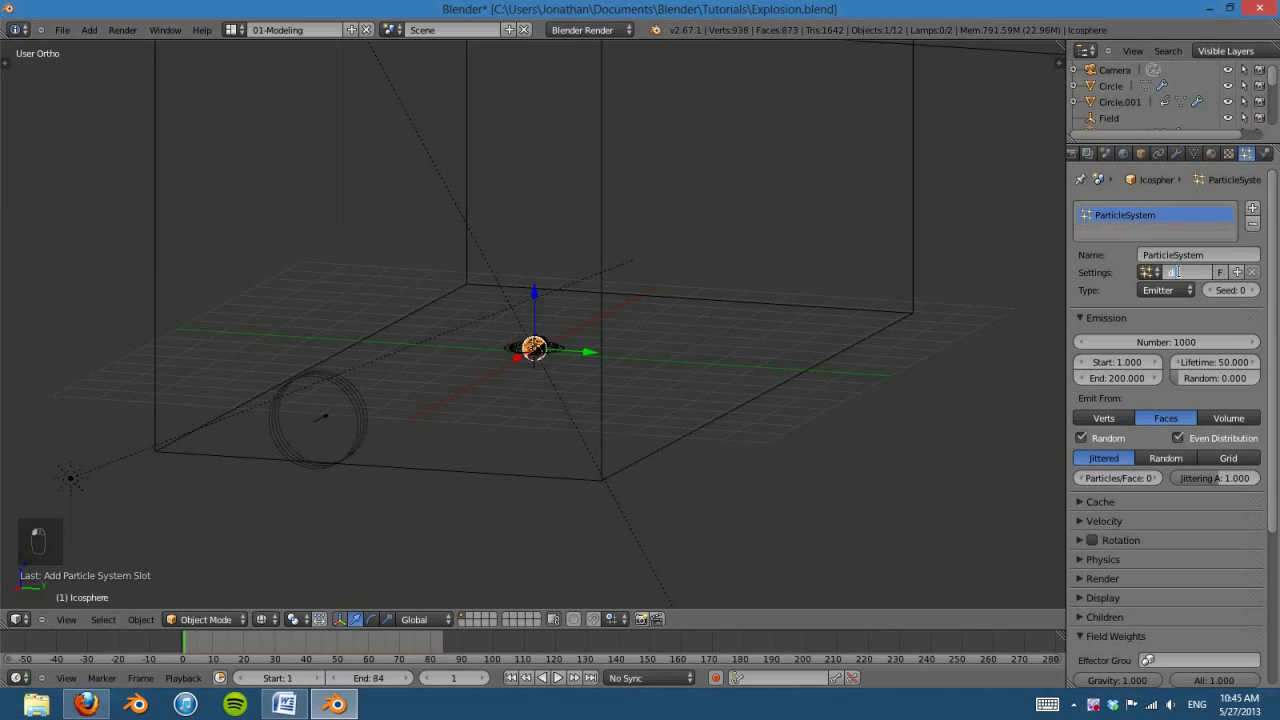
pyautogui.write('irt')
pyautogui.press('Return')
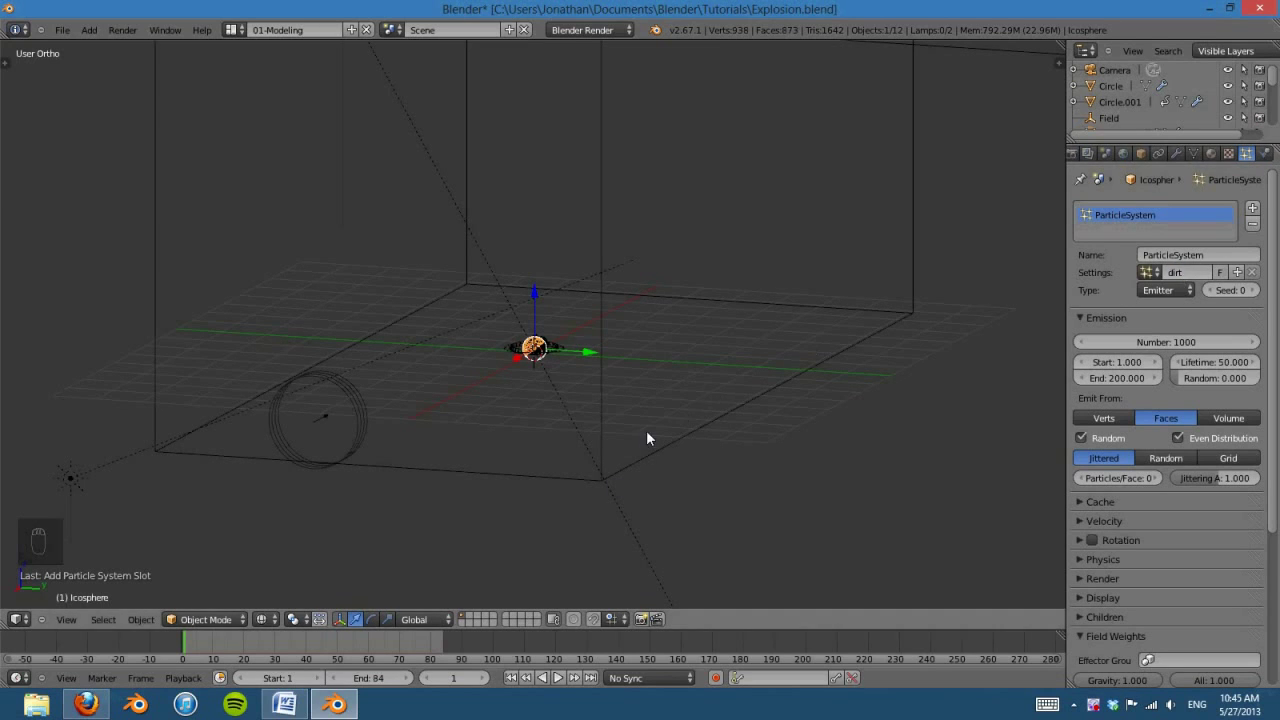
# Step: Set the dirt particles' emission start and end both to frame 11
pyautogui.moveTo(655, 445)
pyautogui.mouseDown(button='middle')
pyautogui.moveTo(696, 442)
pyautogui.moveTo(664, 444)
pyautogui.mouseUp(button='middle')
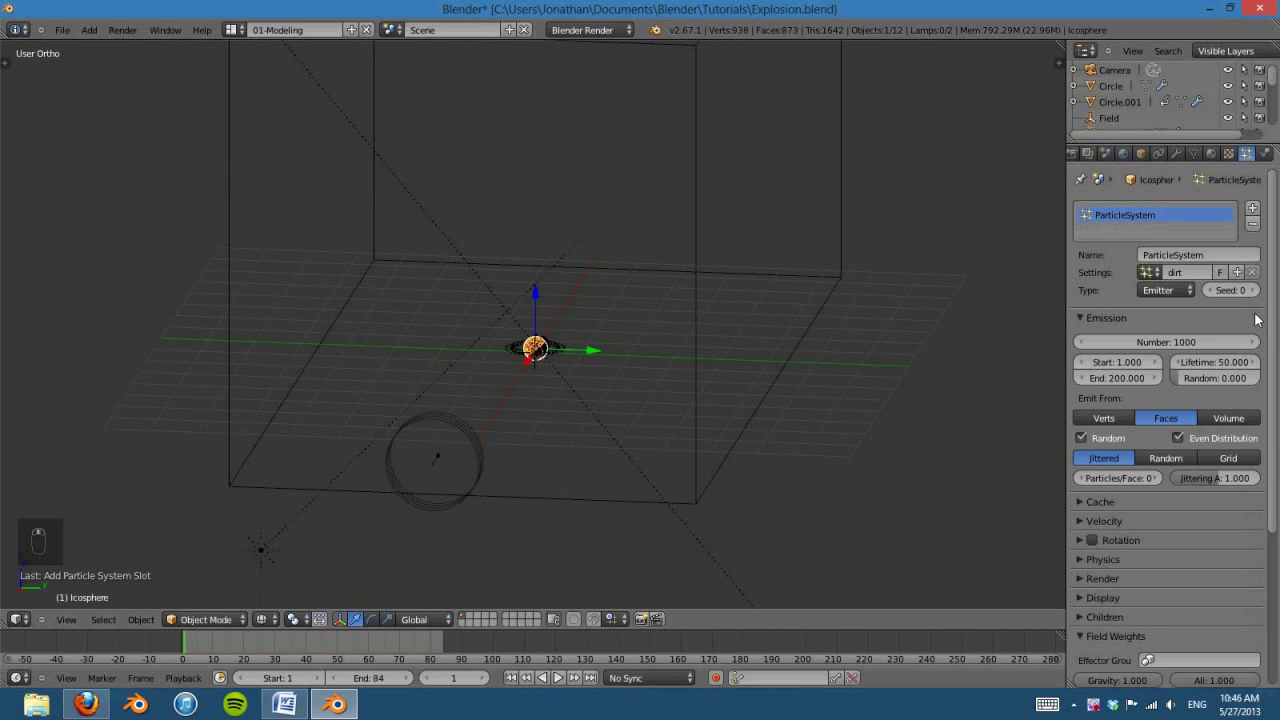
pyautogui.scroll(-4, 1092, 507)
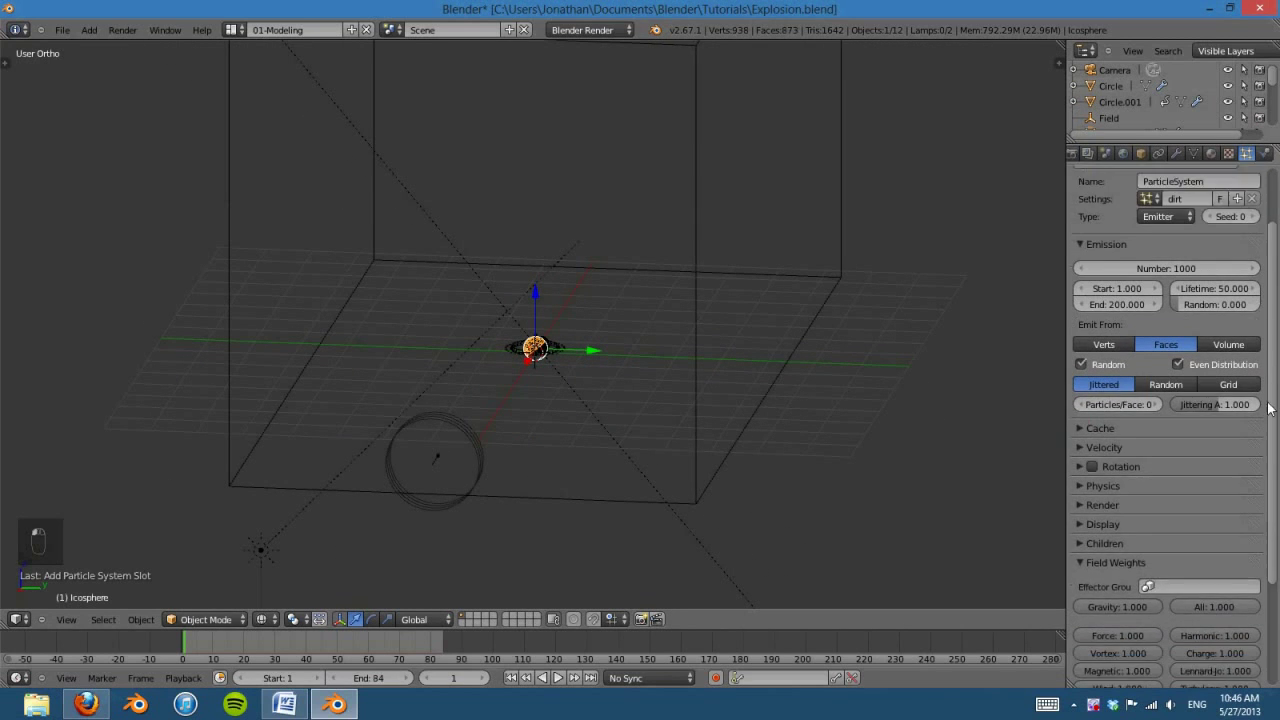
pyautogui.click(1086, 543)
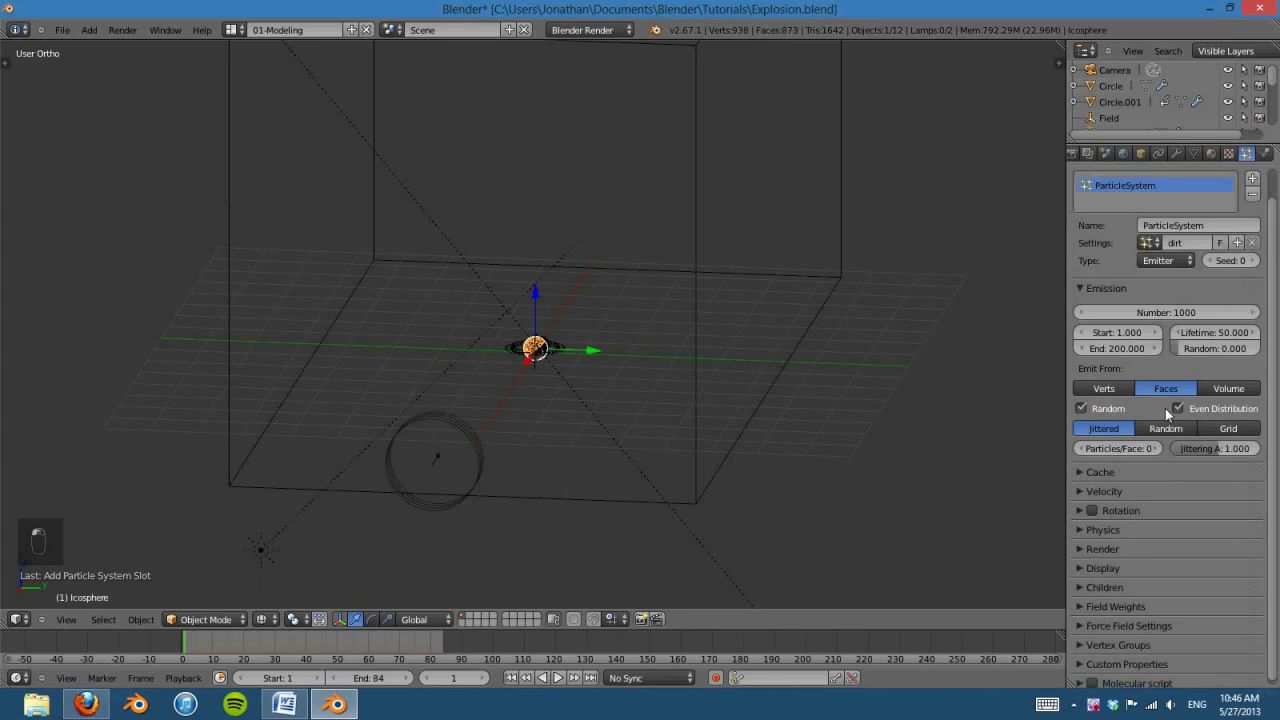
pyautogui.click(1121, 336)
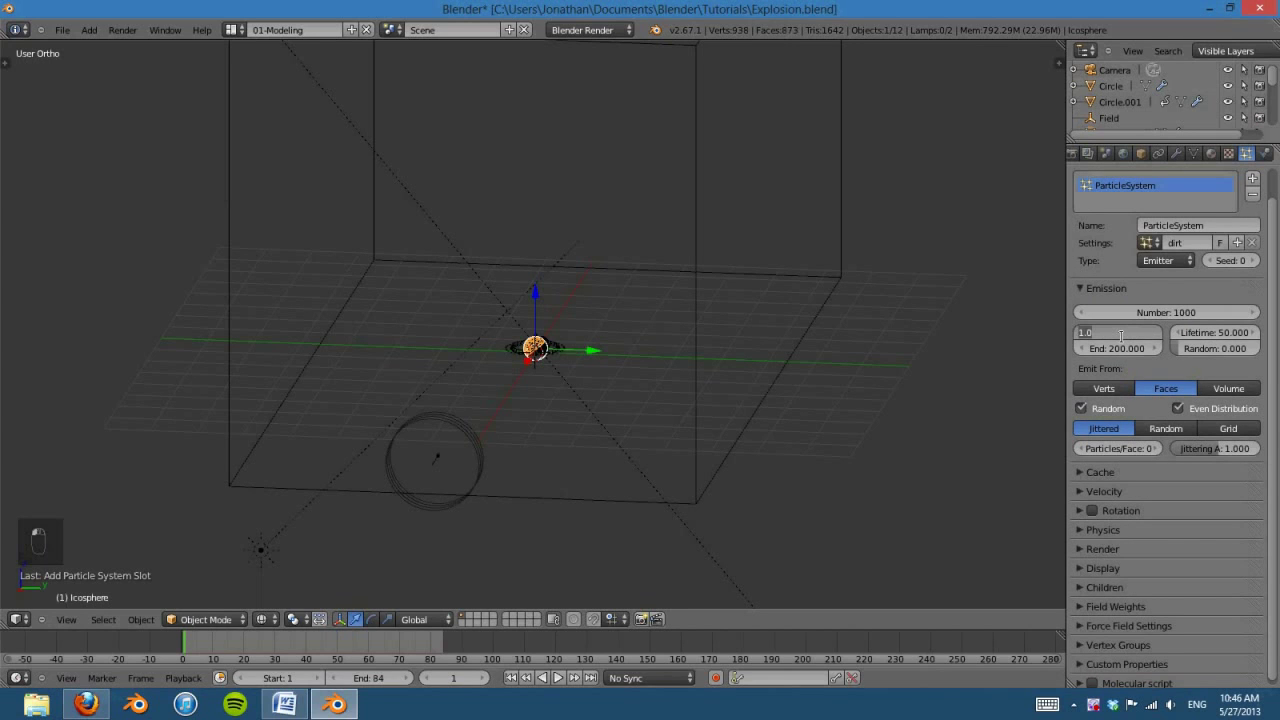
pyautogui.write('1')
pyautogui.click(1112, 349)
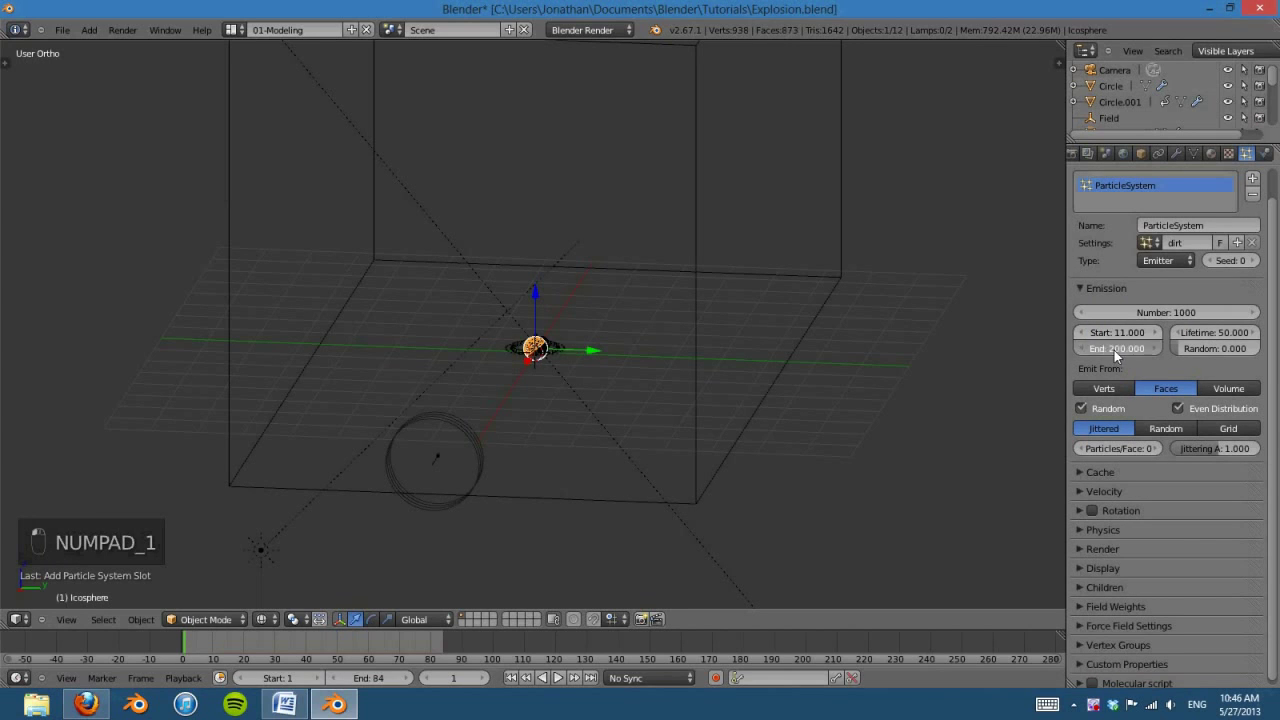
pyautogui.write('11')
# Step: Set the dirt particles' normal velocity to 5 and random velocity to 2
pyautogui.moveTo(860, 395); pyautogui.dragTo(808, 407, button='middle')
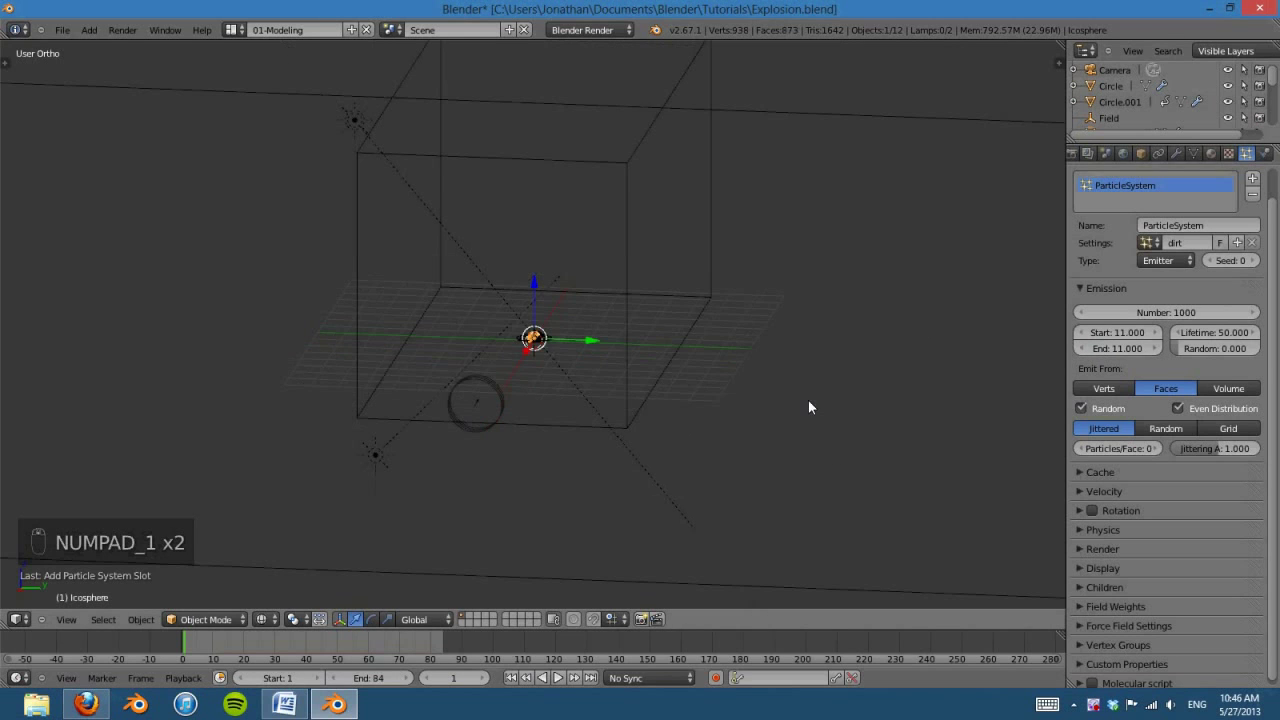
pyautogui.keyDown('shift'); pyautogui.moveTo(547, 461); pyautogui.dragTo(687, 528, button='middle'); pyautogui.keyUp('shift')
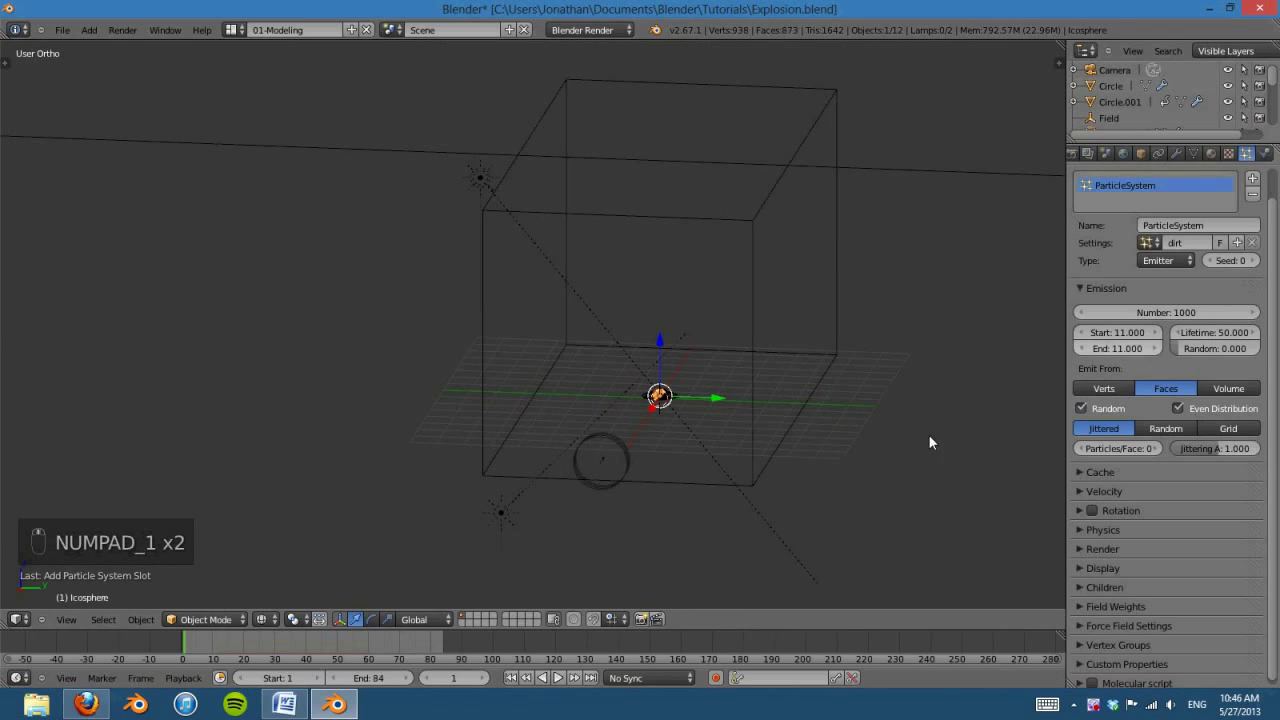
pyautogui.moveTo(928, 442); pyautogui.dragTo(632, 597, button='middle')
pyautogui.click(1085, 491)
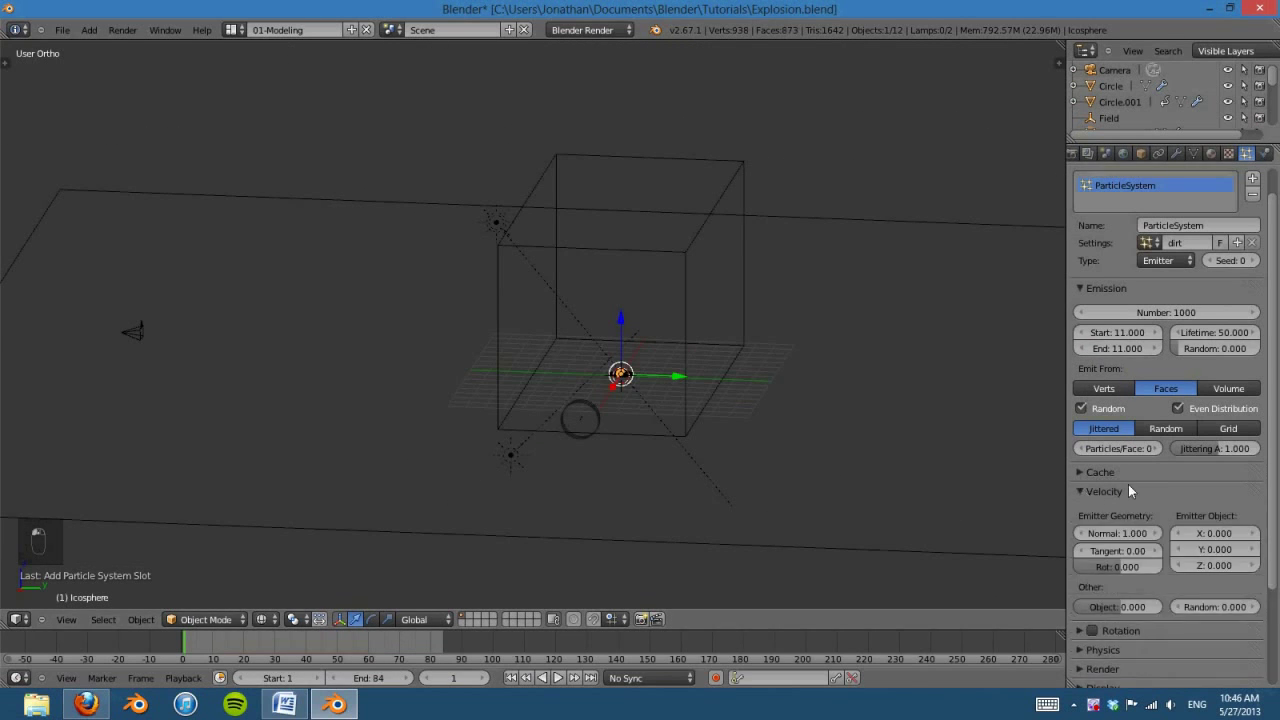
pyautogui.click(1121, 535)
pyautogui.click(1210, 605)
pyautogui.click(1213, 607)
pyautogui.write('2')
pyautogui.press('Return')
# Step: Compare the dome's Local axes with the Global orientation in the side view and apply its rotation
pyautogui.scroll(4, 768, 478)
pyautogui.press('KP_1')
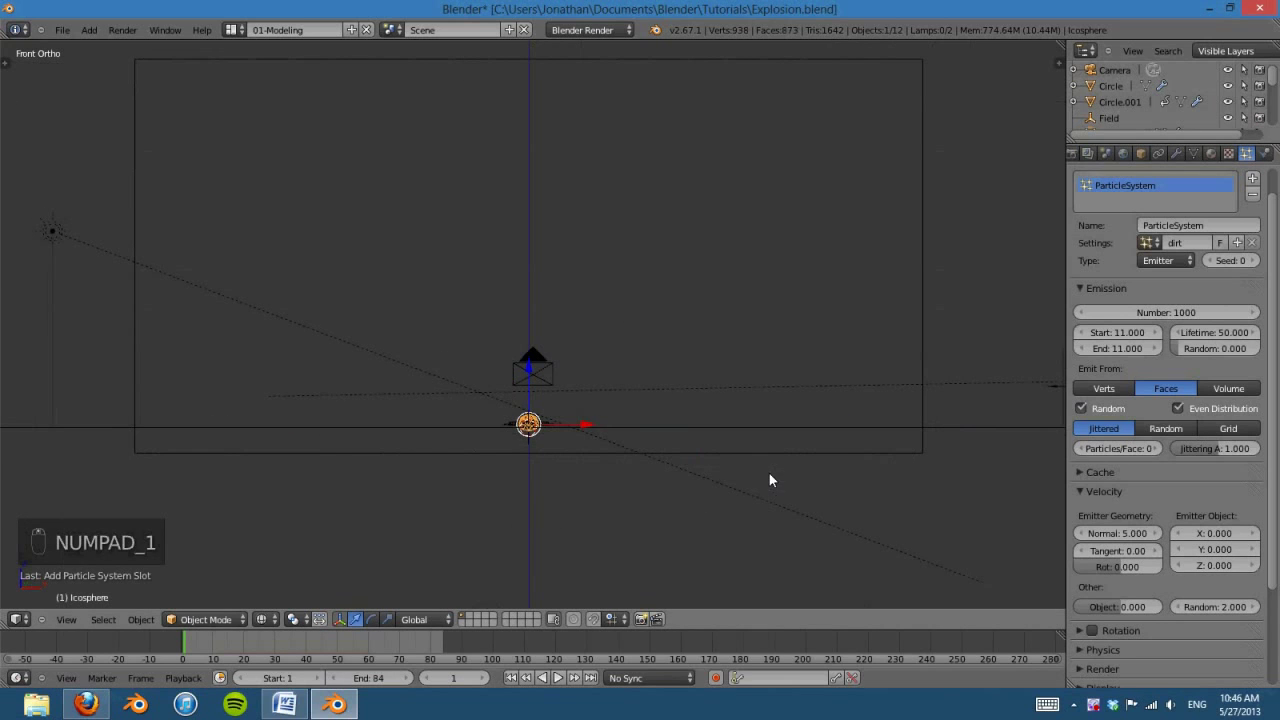
pyautogui.press('KP_3')
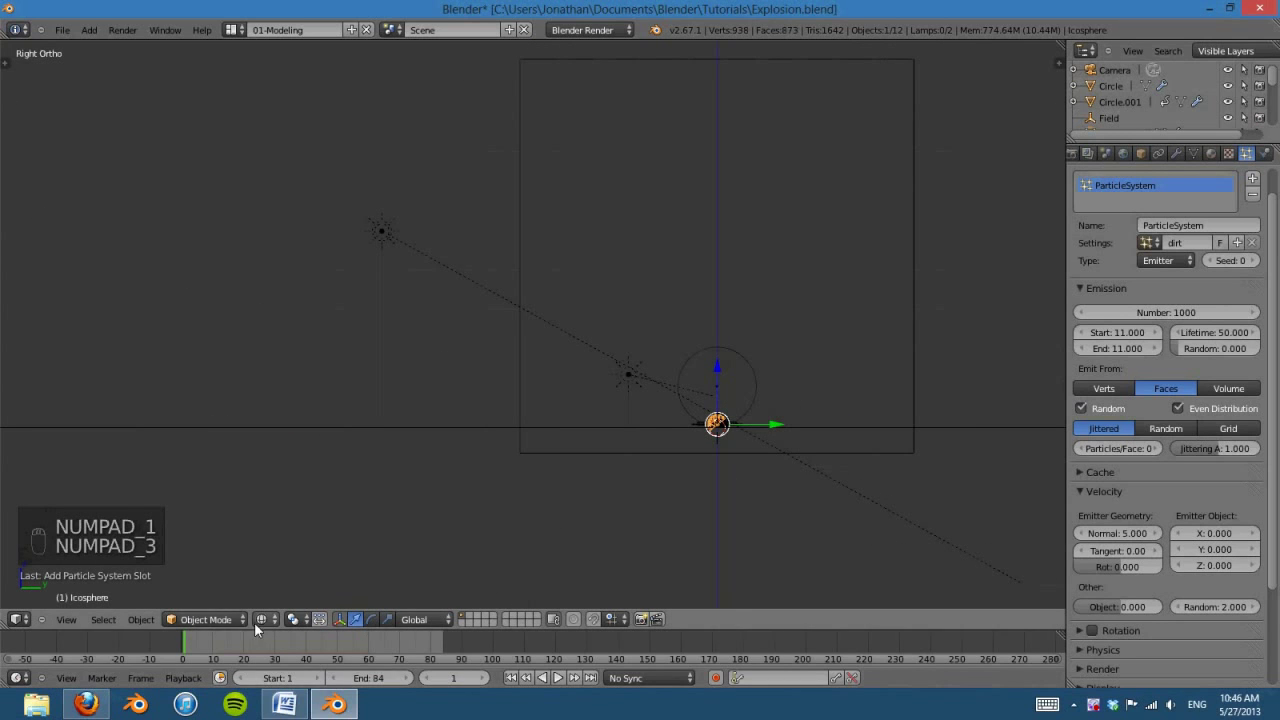
pyautogui.click(434, 620)
pyautogui.click(438, 551)
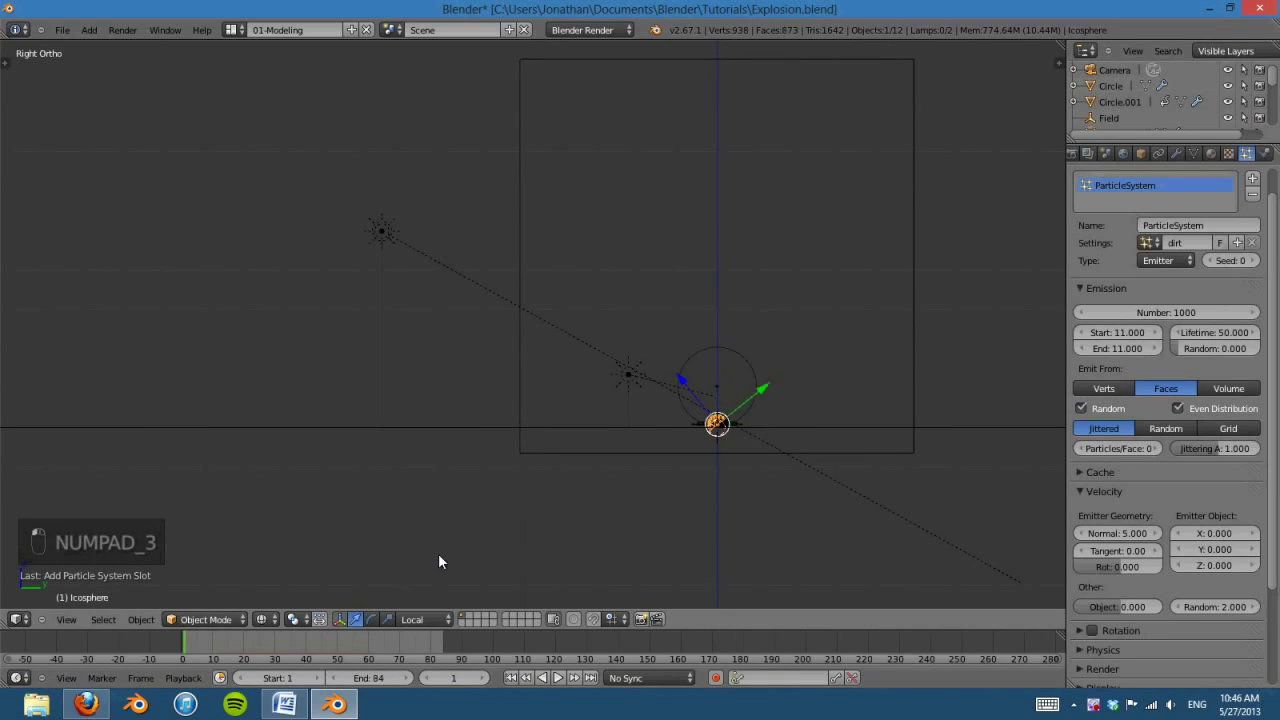
pyautogui.click(410, 619)
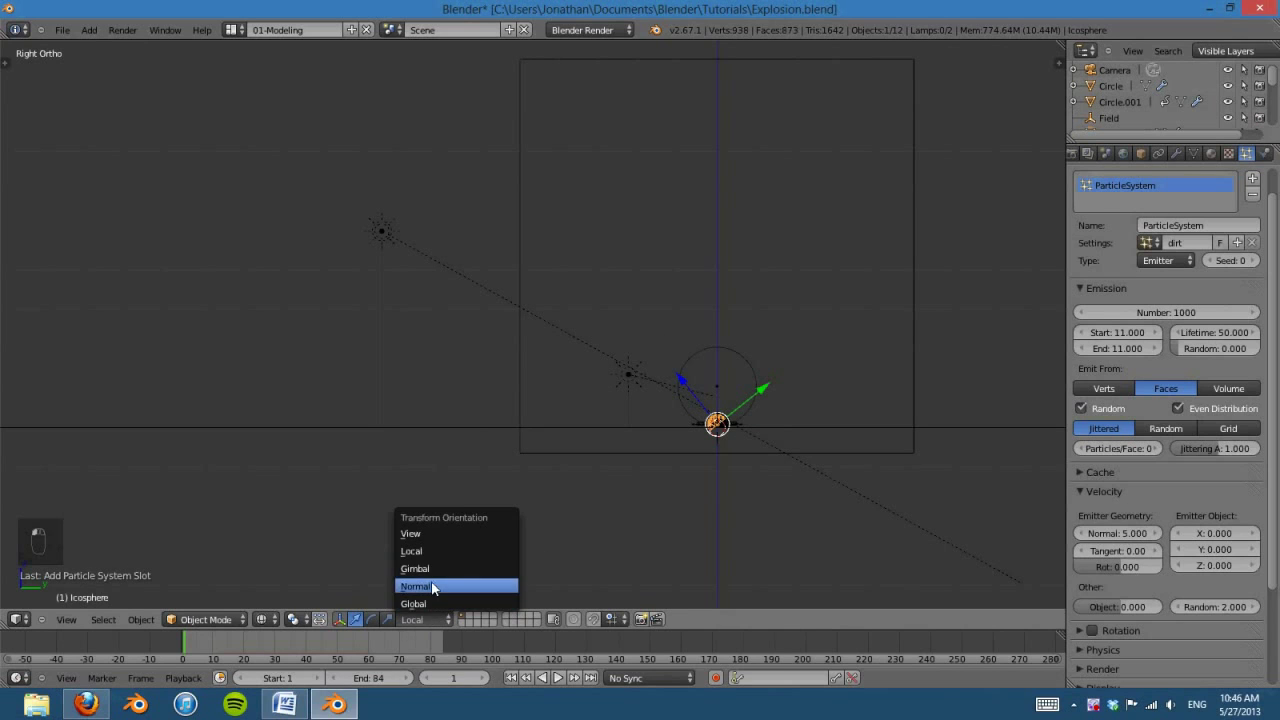
pyautogui.click(436, 603)
pyautogui.hotkey('ctrl', 'a')
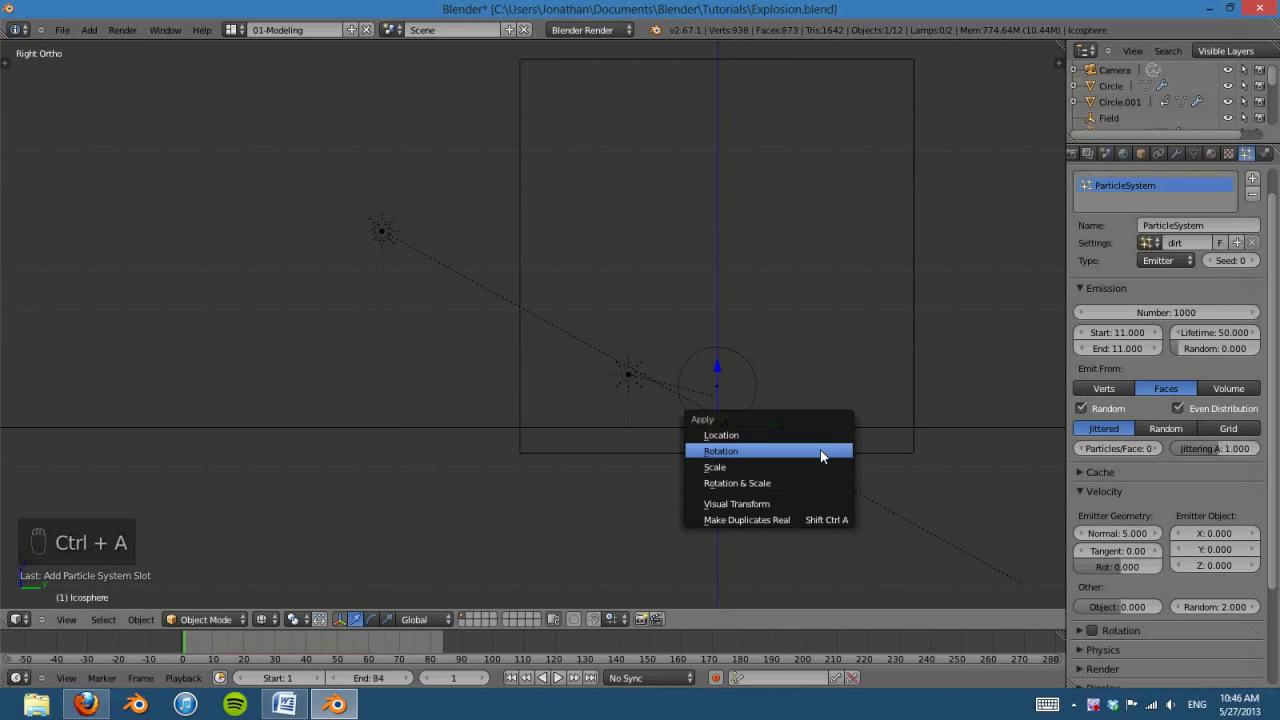
pyautogui.click(820, 452)
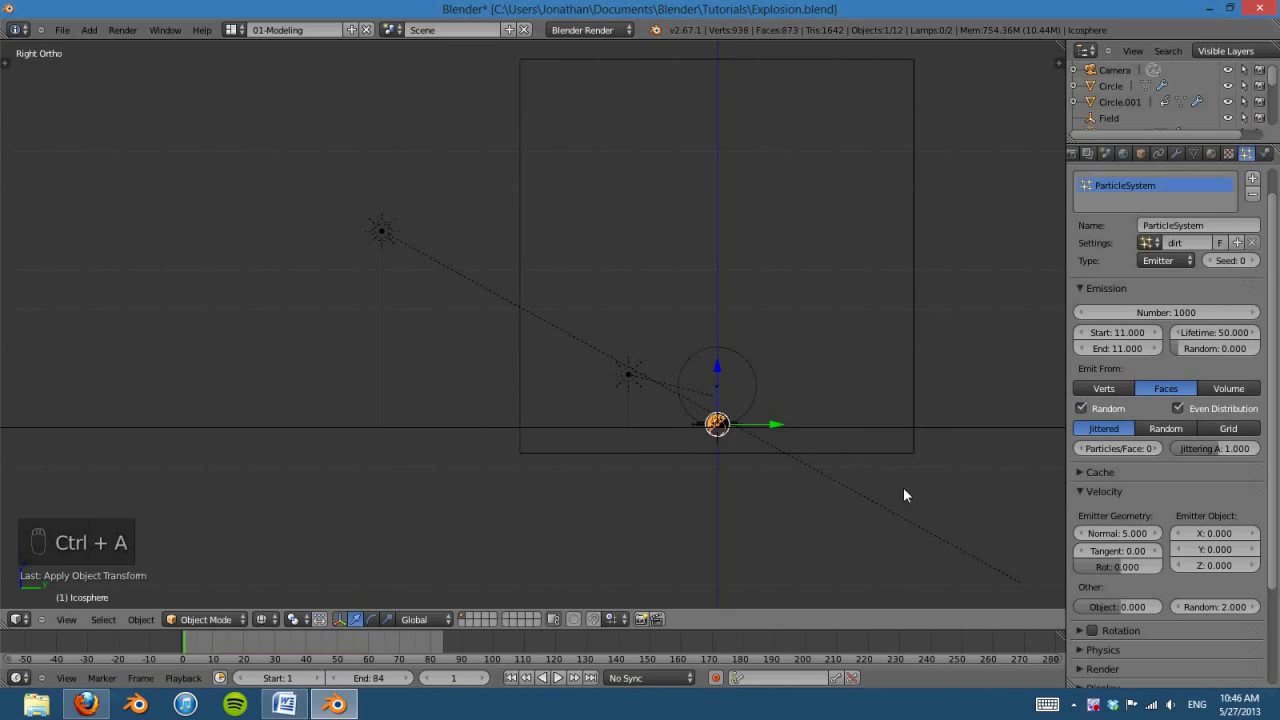
# Step: Set the dirt particles' emitter object Y velocity to -15
pyautogui.keyDown('shift'); pyautogui.moveTo(846, 540); pyautogui.dragTo(778, 529, button='middle'); pyautogui.keyUp('shift')
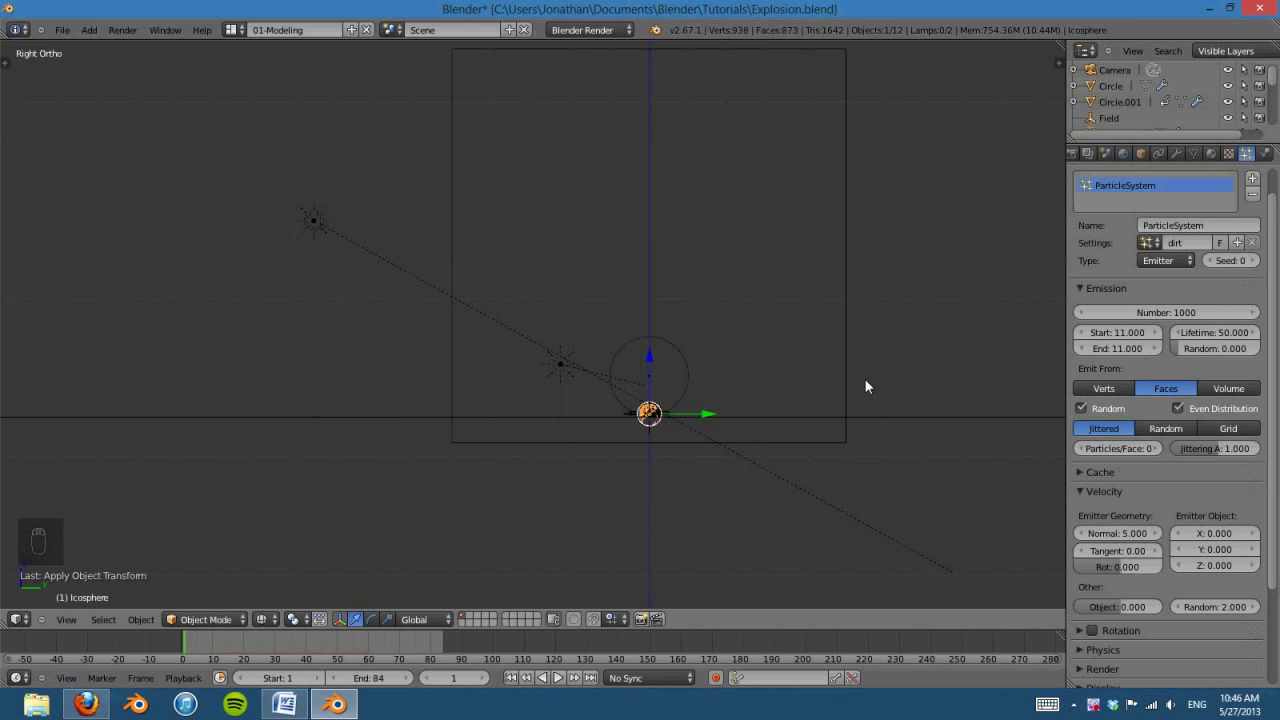
pyautogui.keyDown('shift'); pyautogui.moveTo(553, 416); pyautogui.dragTo(822, 429, button='middle'); pyautogui.keyUp('shift')
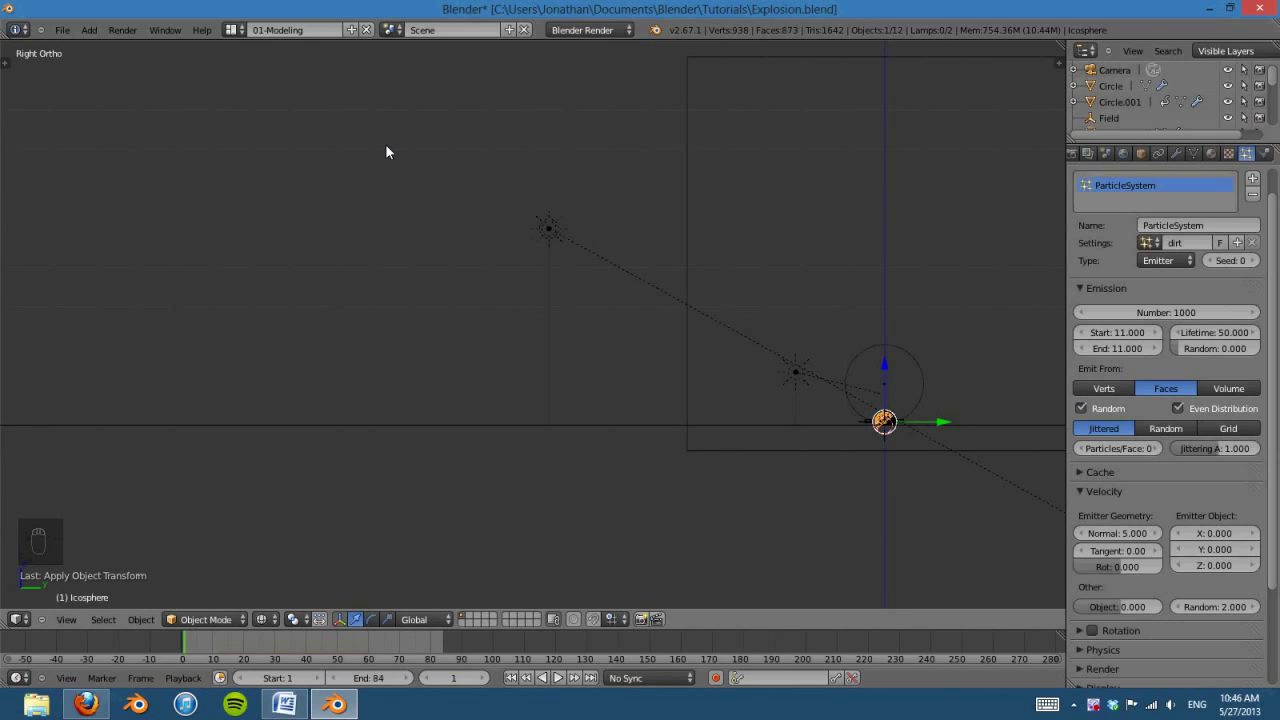
pyautogui.keyDown('shift'); pyautogui.moveTo(889, 563); pyautogui.dragTo(812, 556, button='middle'); pyautogui.keyUp('shift')
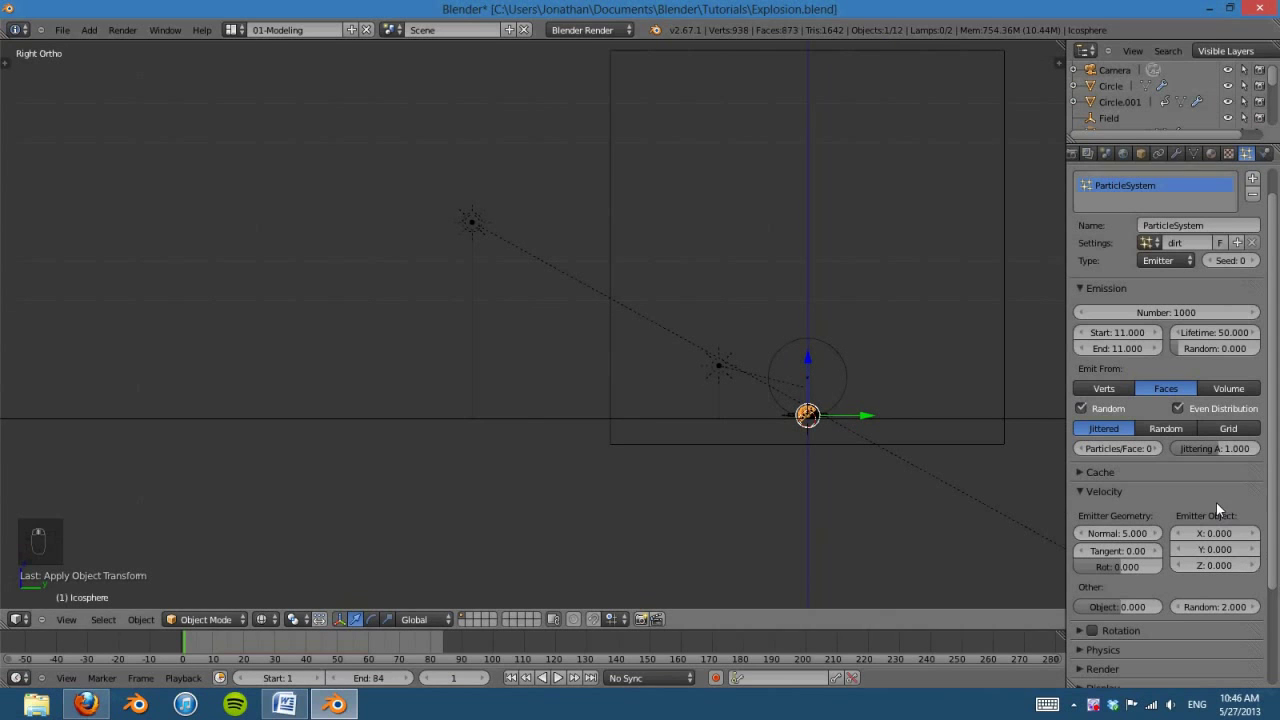
pyautogui.click(1220, 553)
pyautogui.press('BackSpace')
pyautogui.write('-15')
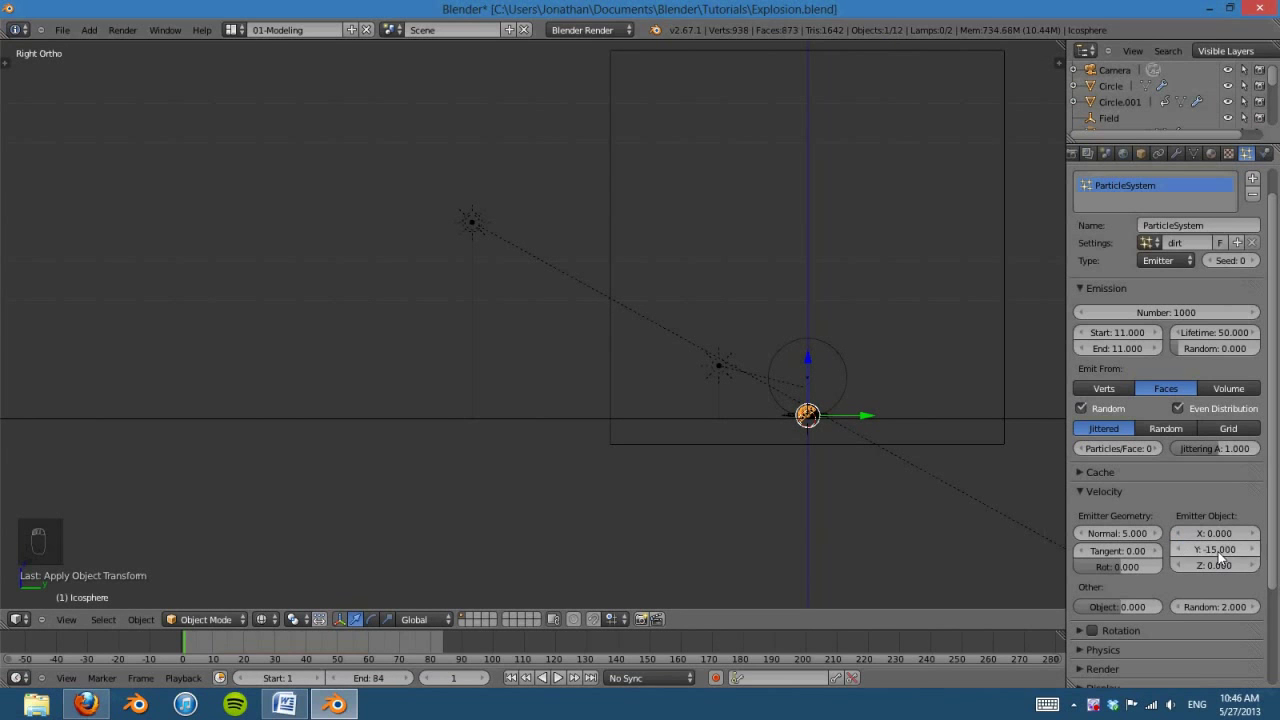
pyautogui.press('Return')
# Step: Play the animation in the side view to check the dirt particles' direction, and return to the first frame
pyautogui.scroll(-5, 555, 325)
pyautogui.click(562, 679)
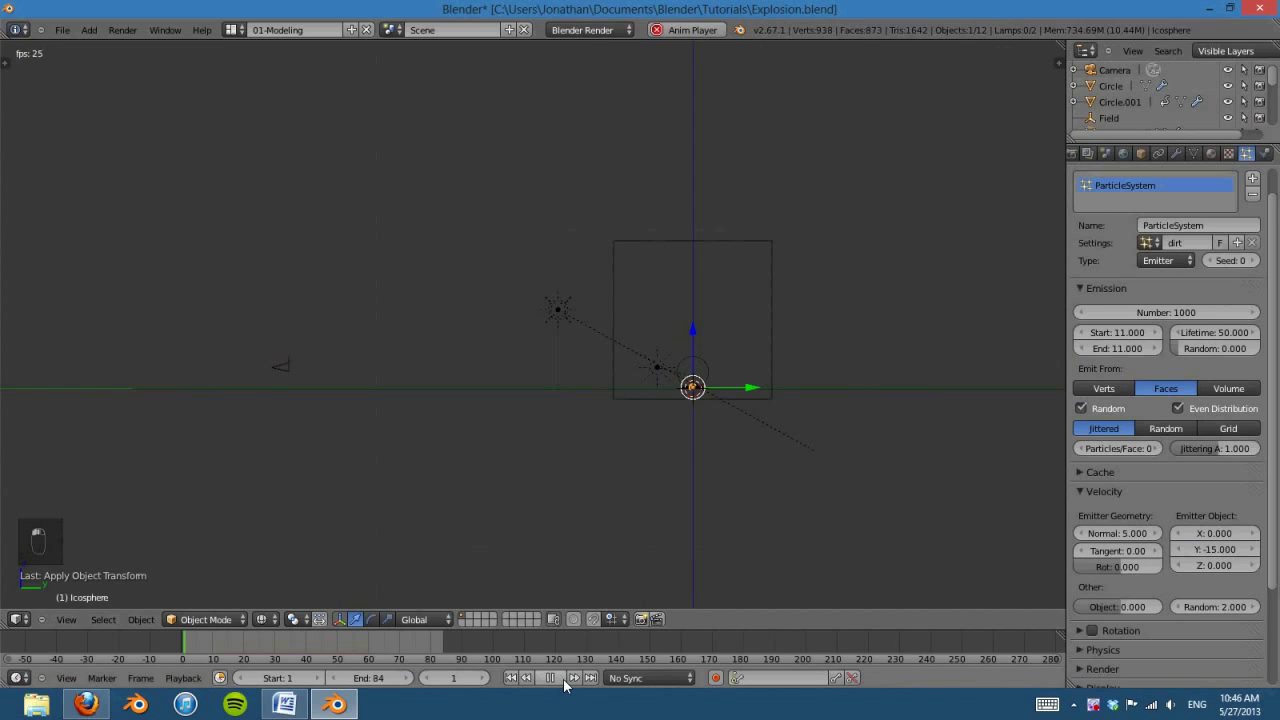
pyautogui.click(551, 678)
pyautogui.click(510, 678)
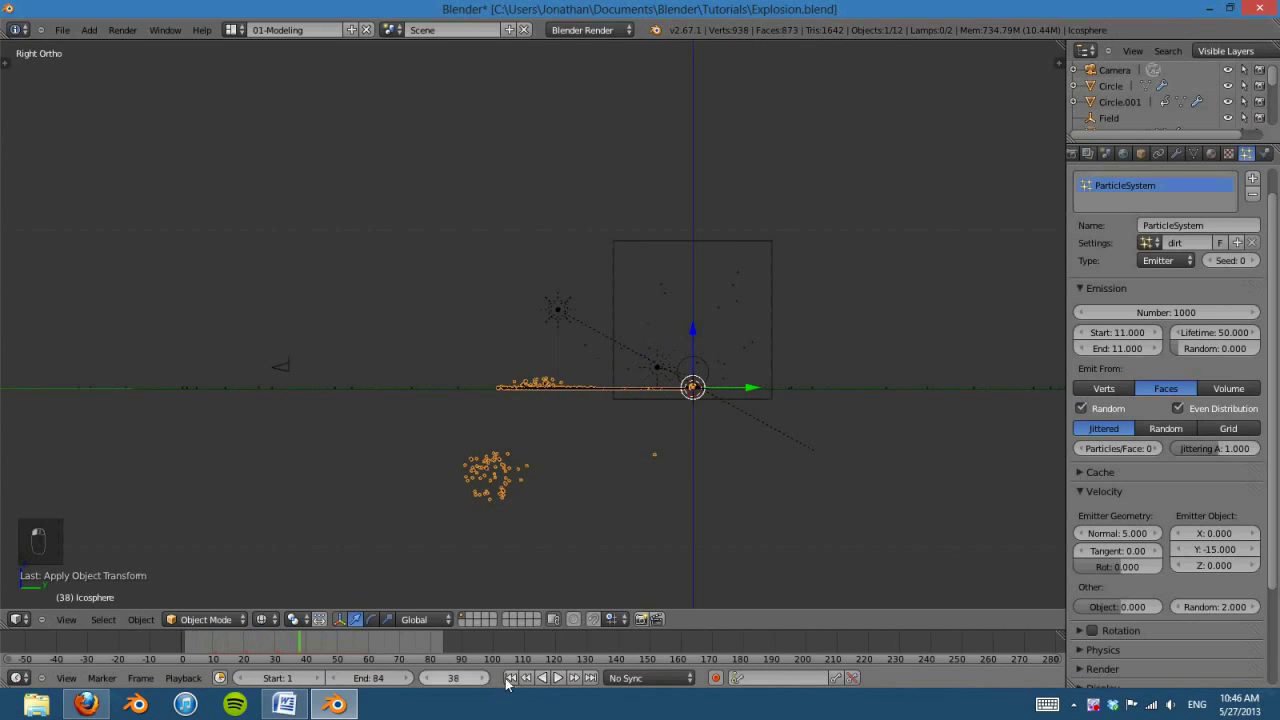
# Step: Raise the dome slightly along the Z axis so that it sits just above the ground plane
pyautogui.scroll(5, 734, 493)
pyautogui.press('g')
pyautogui.press('z')
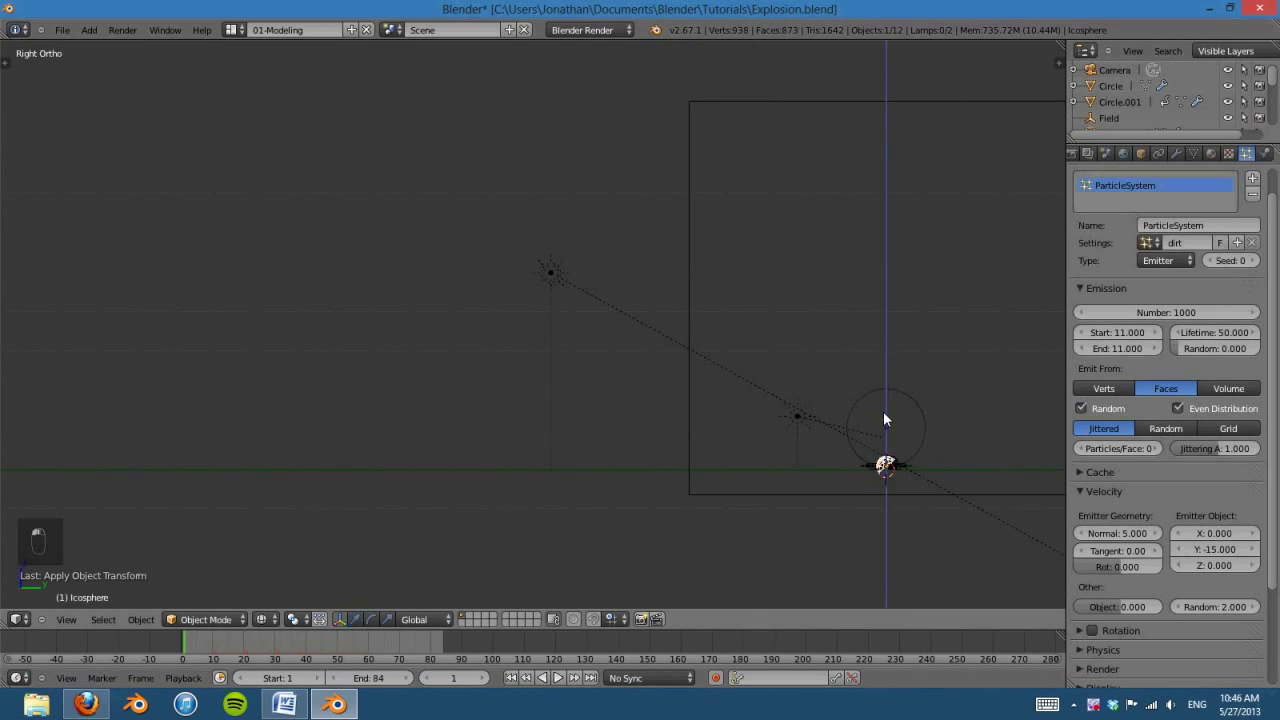
pyautogui.click(884, 403)
pyautogui.scroll(-3, 601, 549)
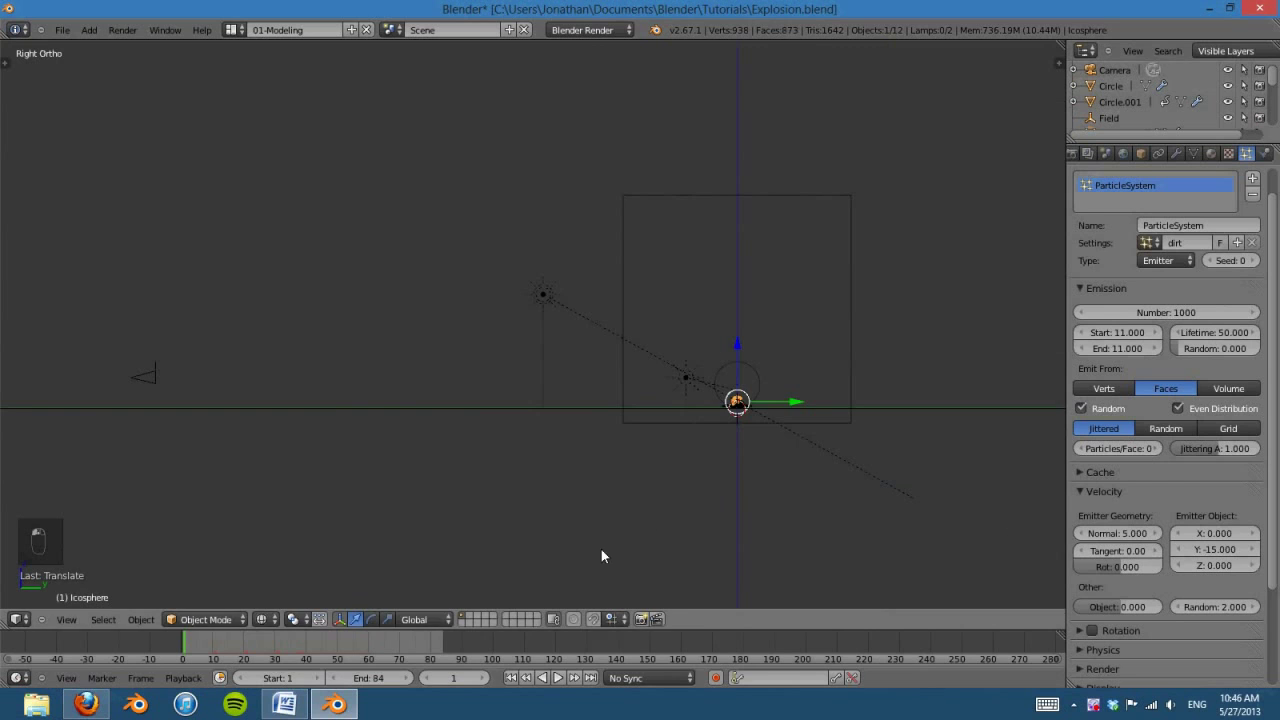
# Step: Play the dirt burst from the raised dome twice, rewinding to the first frame after each run
pyautogui.click(559, 678)
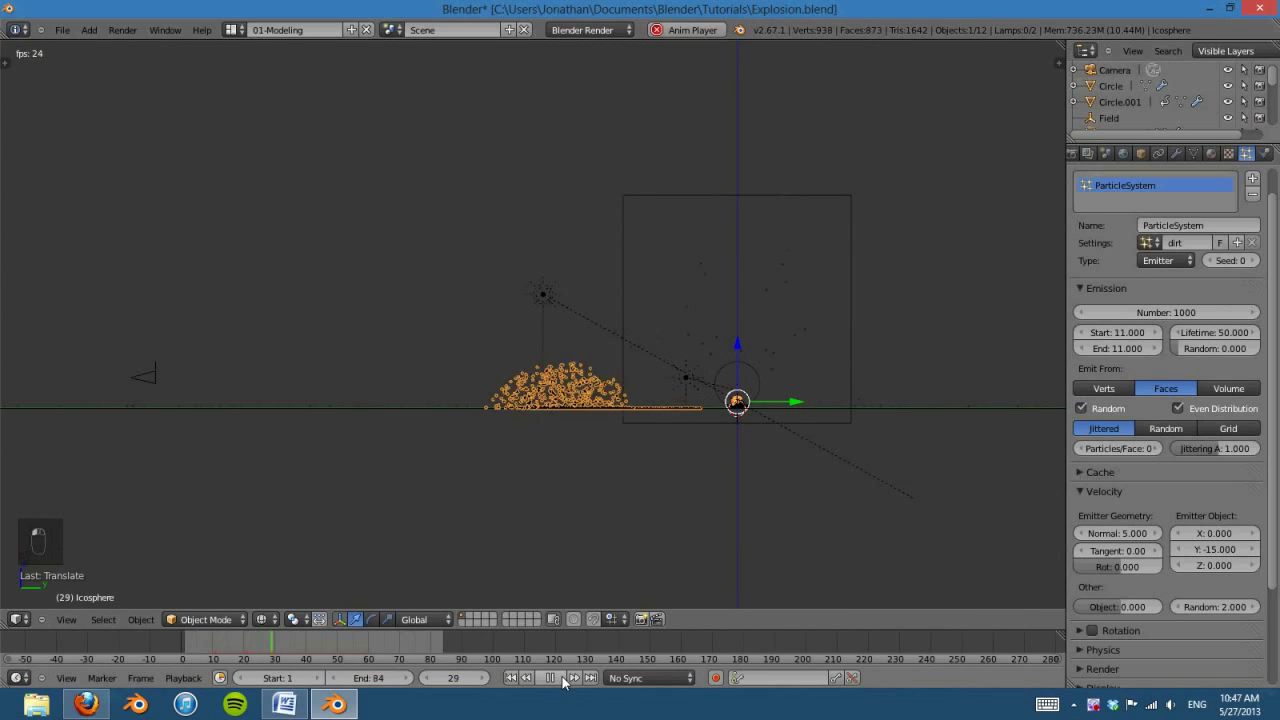
pyautogui.click(551, 678)
pyautogui.click(510, 678)
pyautogui.click(558, 678)
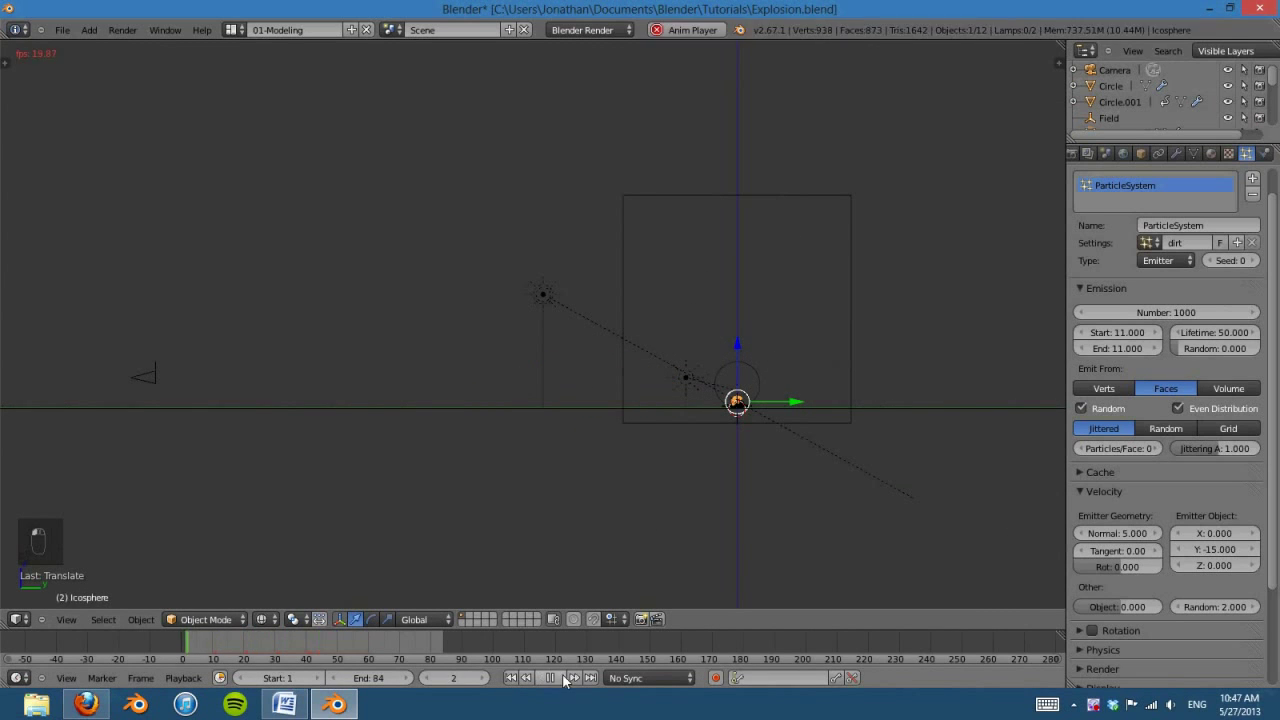
pyautogui.click(558, 678)
pyautogui.click(510, 678)
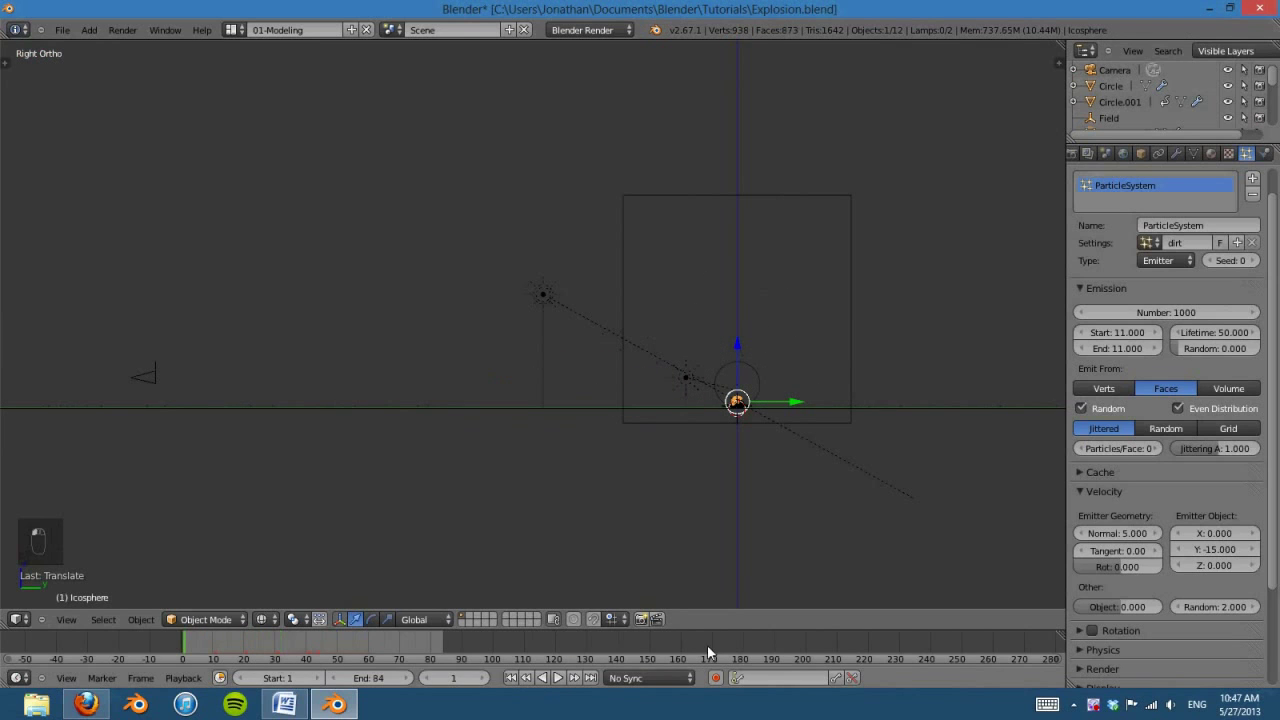
# Step: Set the dirt particles' normal velocity to 8 and random velocity to 5
pyautogui.click(1103, 533)
pyautogui.write('8')
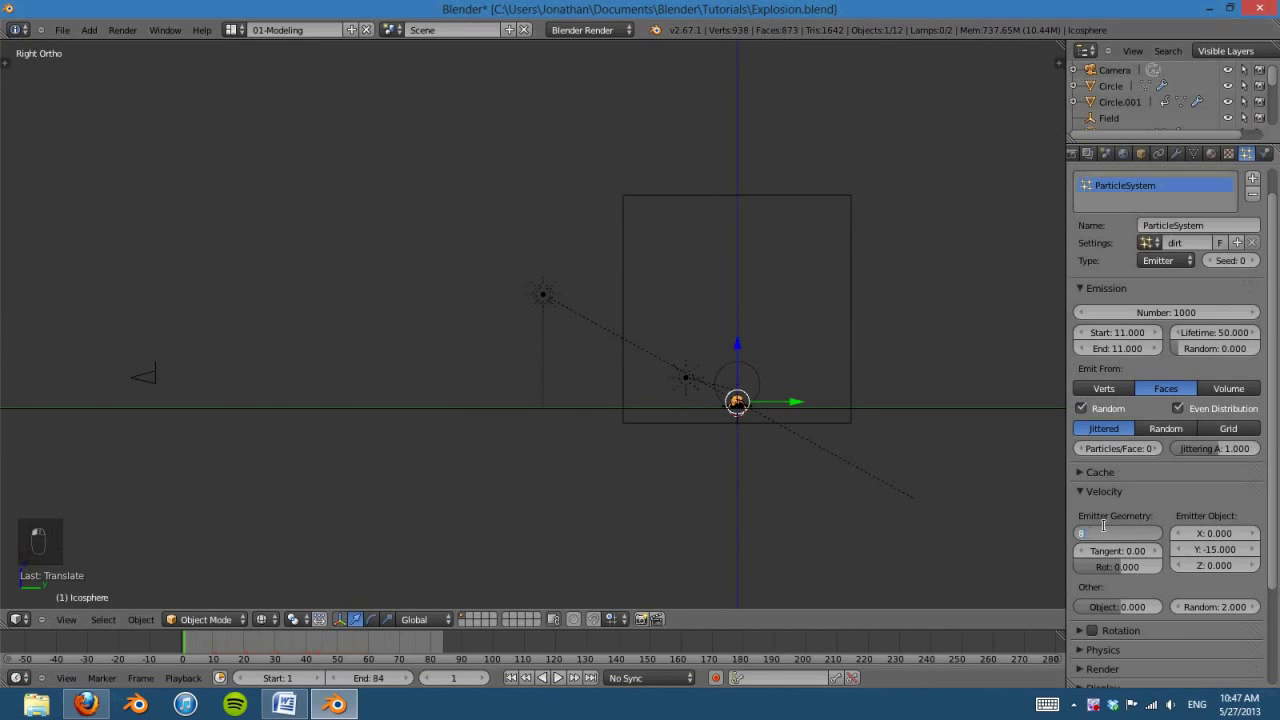
pyautogui.press('Return')
pyautogui.moveTo(1216, 598); pyautogui.dragTo(1216, 604)
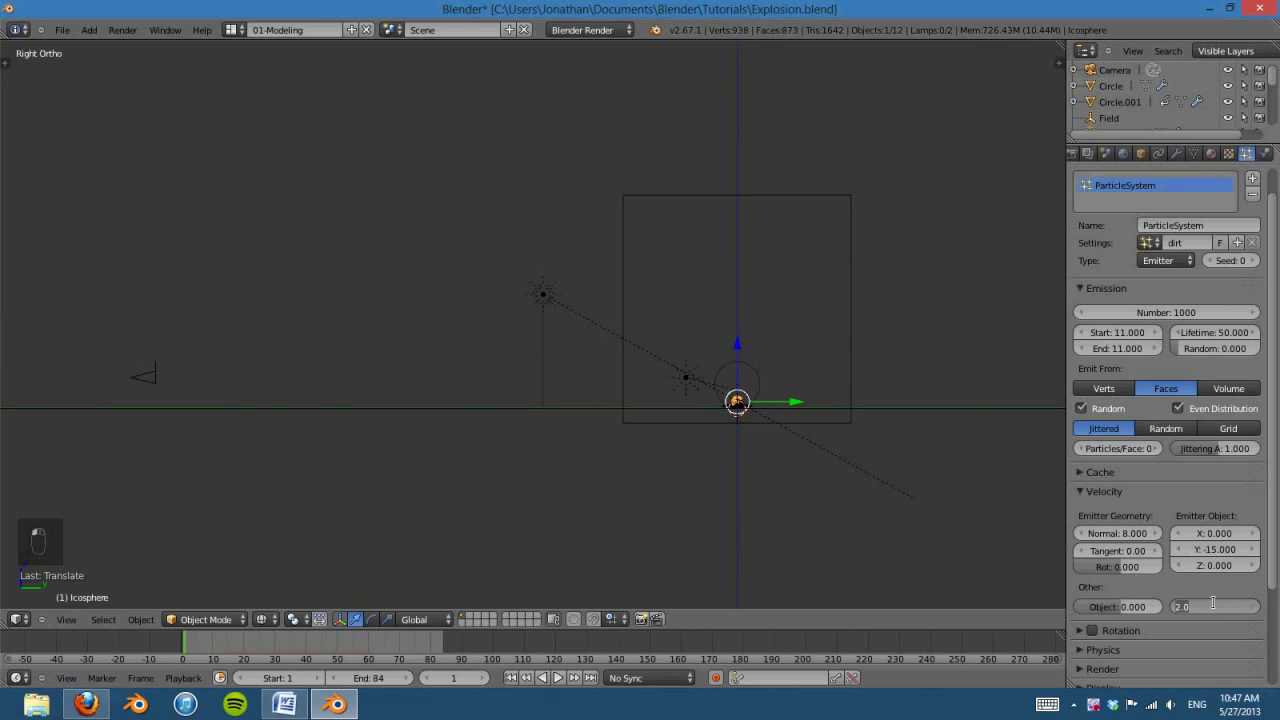
pyautogui.write('5')
pyautogui.press('Return')
# Step: Set the dirt particles' emitter object Y velocity to -25 and preview the burst from the first frame
pyautogui.click(1203, 550)
pyautogui.press('BackSpace')
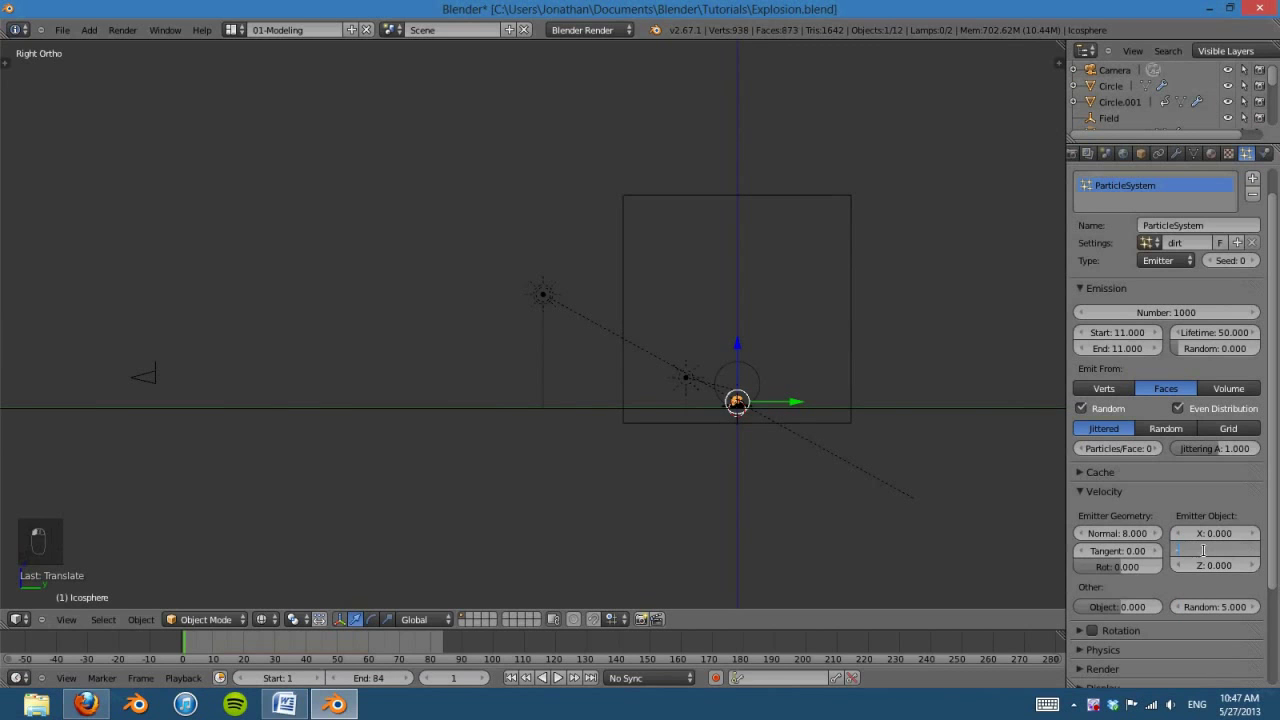
pyautogui.write('-25')
pyautogui.press('Return')
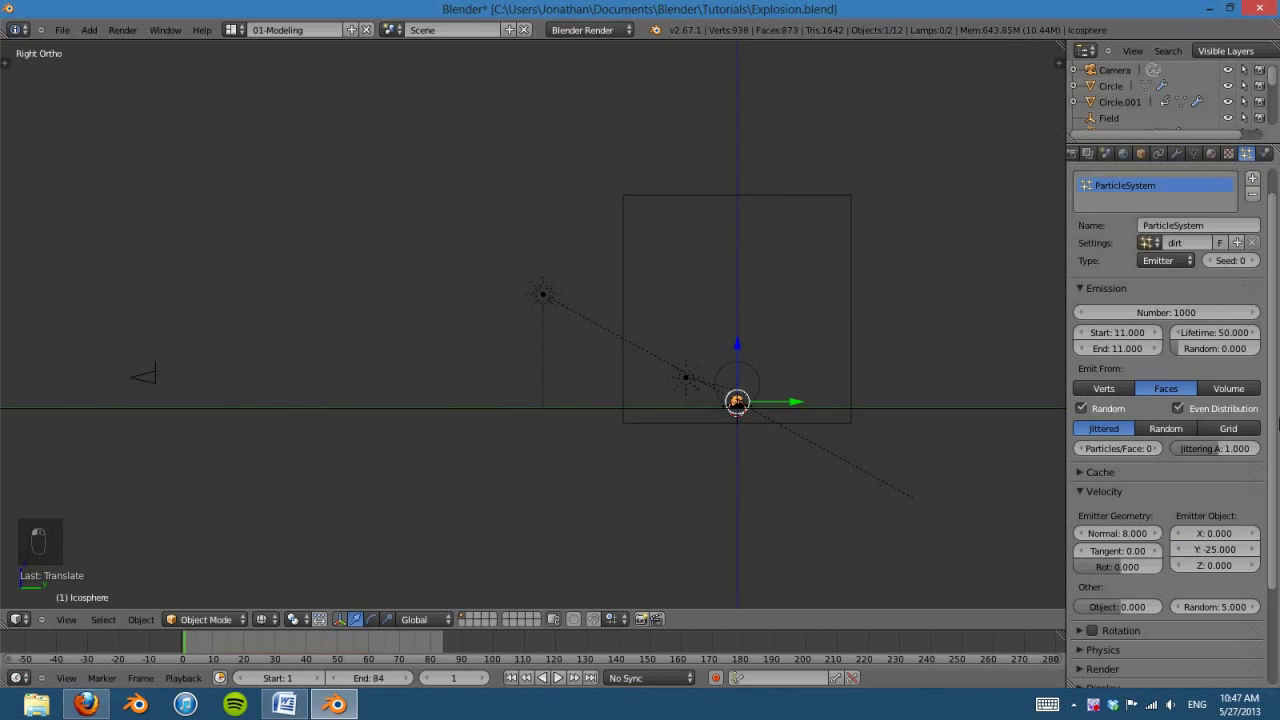
pyautogui.click(558, 678)
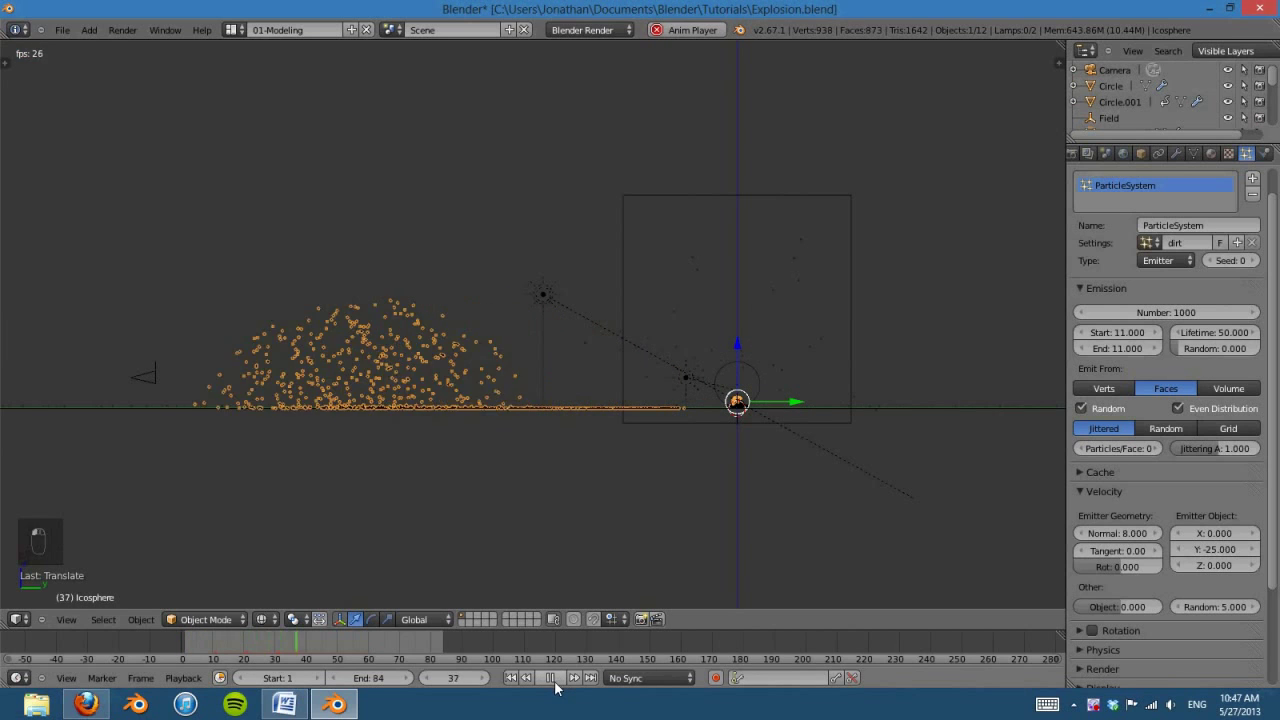
pyautogui.click(551, 678)
pyautogui.click(510, 678)
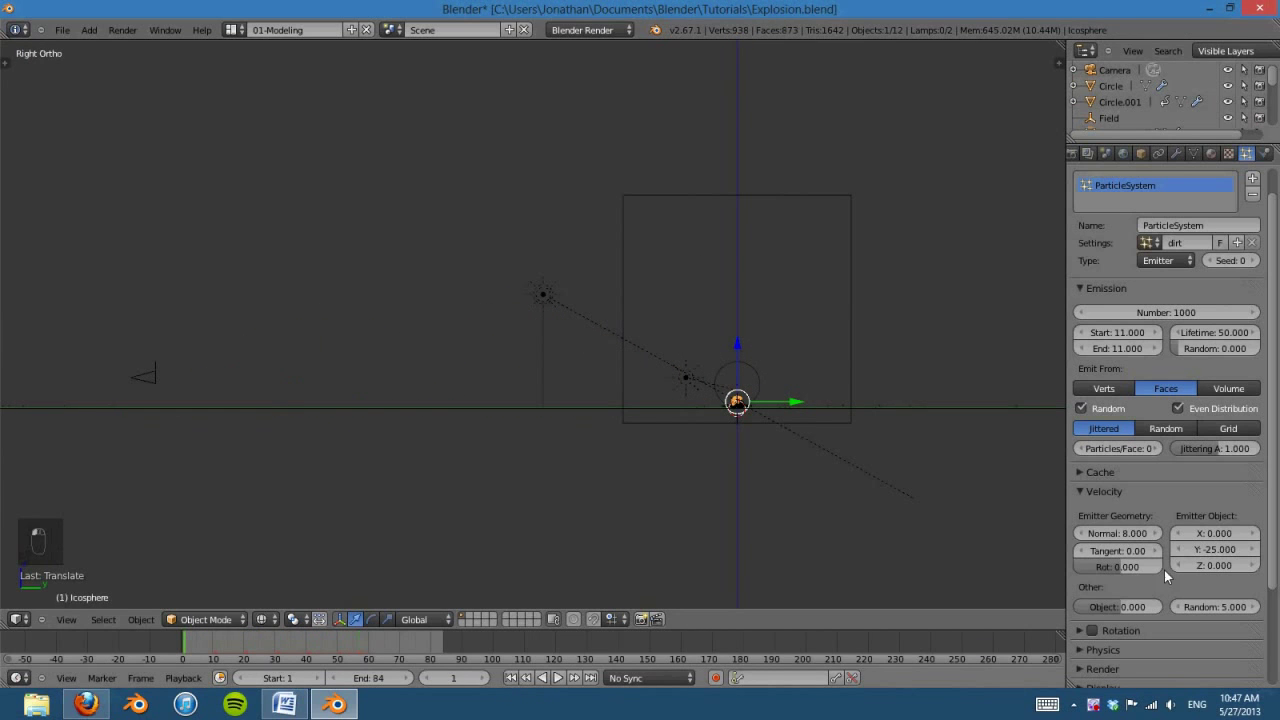
# Step: Set the dirt particles' emitter object Z velocity to 5 and play the animation to check their height
pyautogui.click(1210, 565)
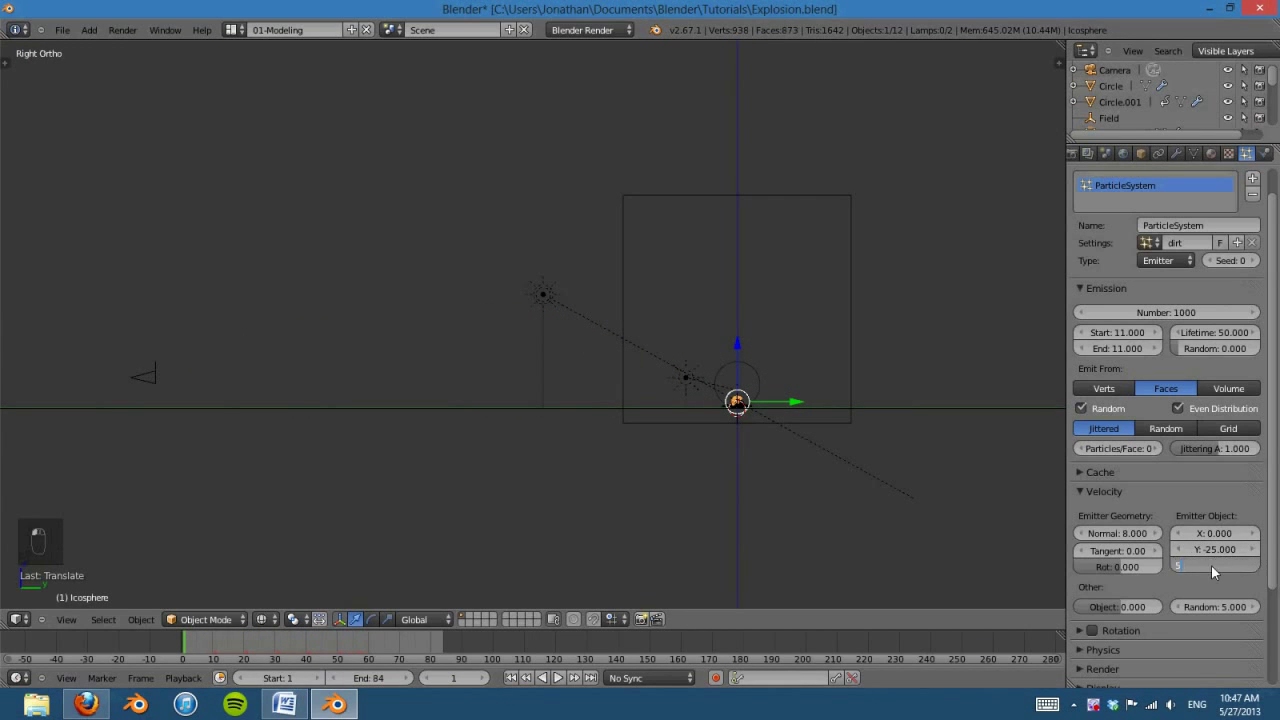
pyautogui.press('Return')
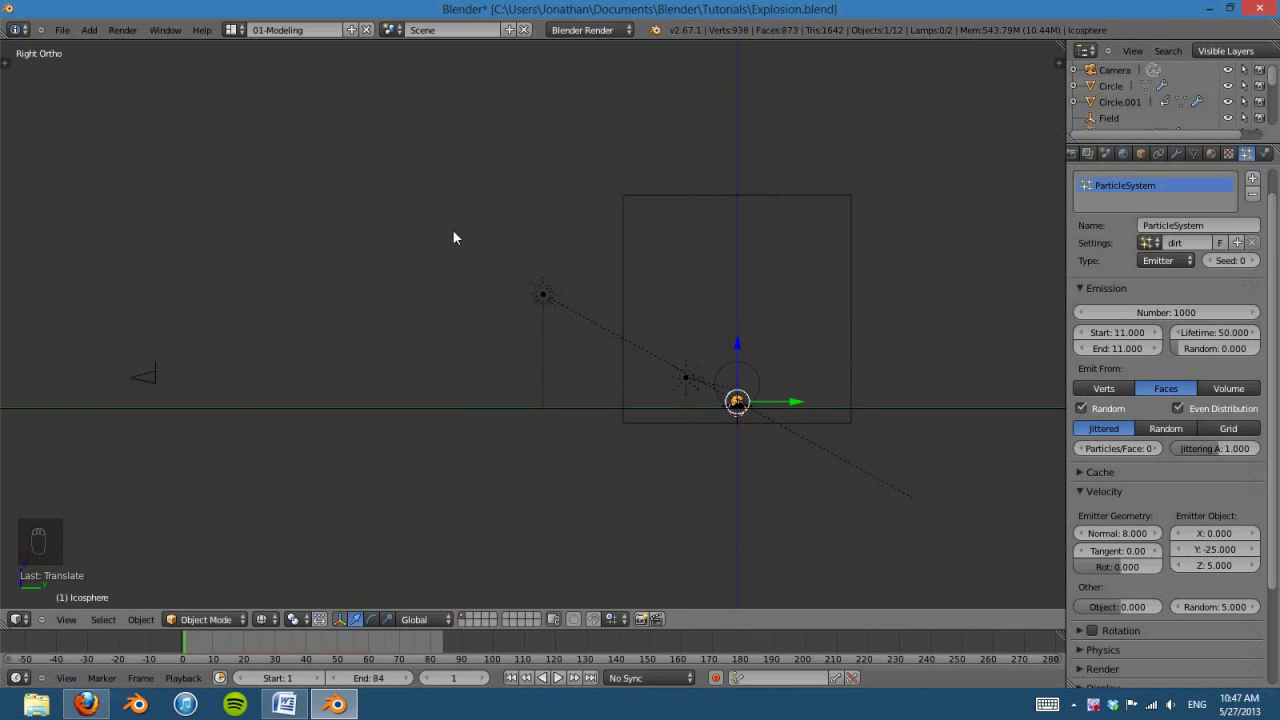
pyautogui.click(557, 678)
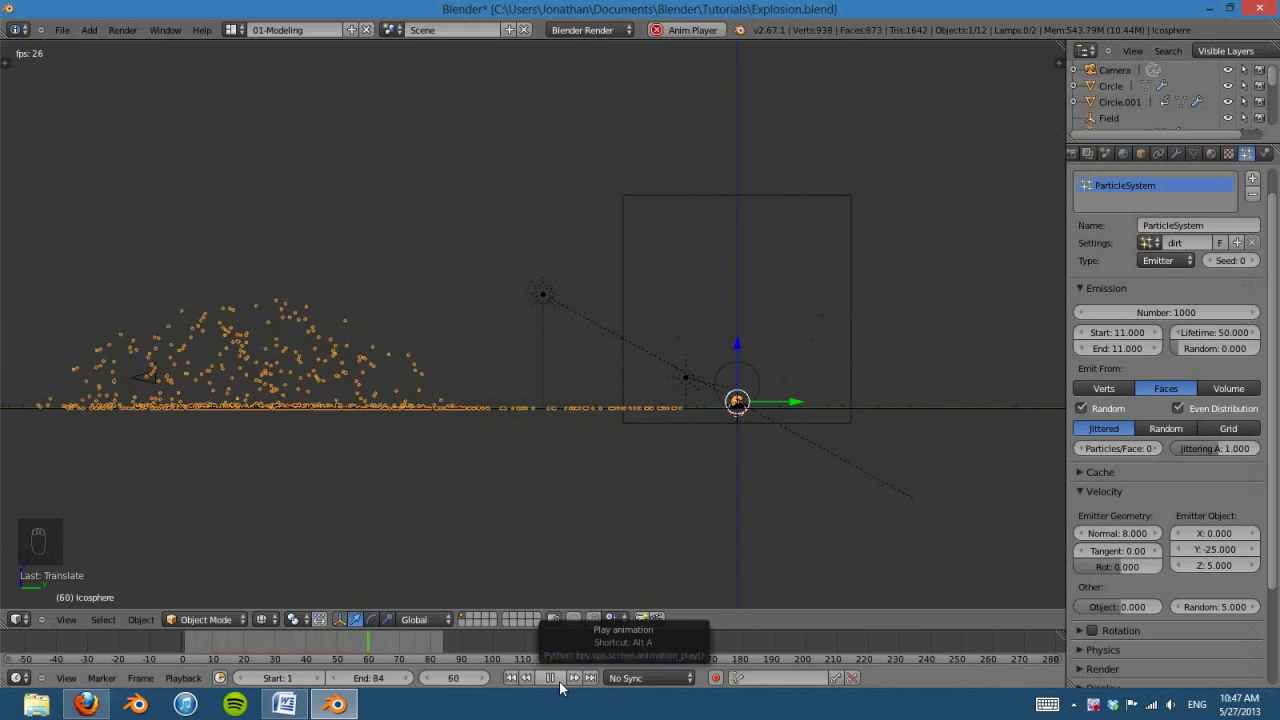
pyautogui.press('Escape')
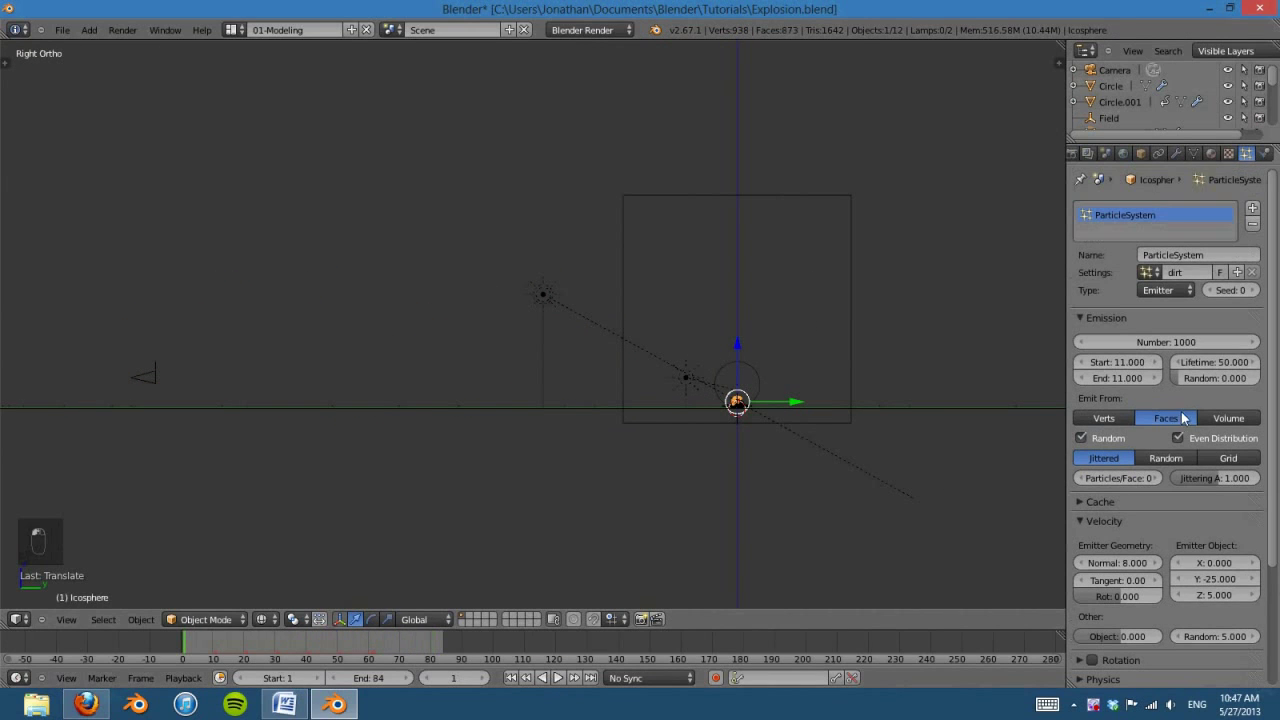
# Step: Set the dirt particles' lifetime to 250 frames and preview the burst, returning to the first frame
pyautogui.click(1213, 361)
pyautogui.write('25')
pyautogui.scroll(-4, 1132, 471)
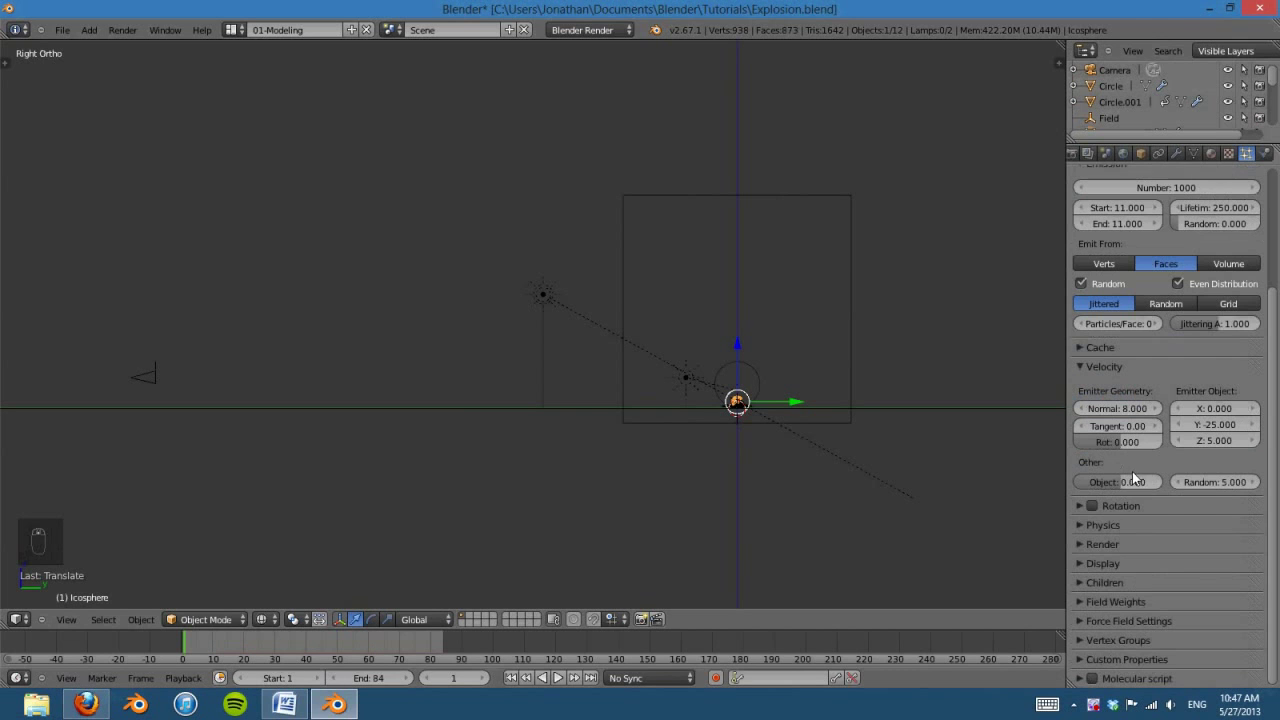
pyautogui.click(558, 678)
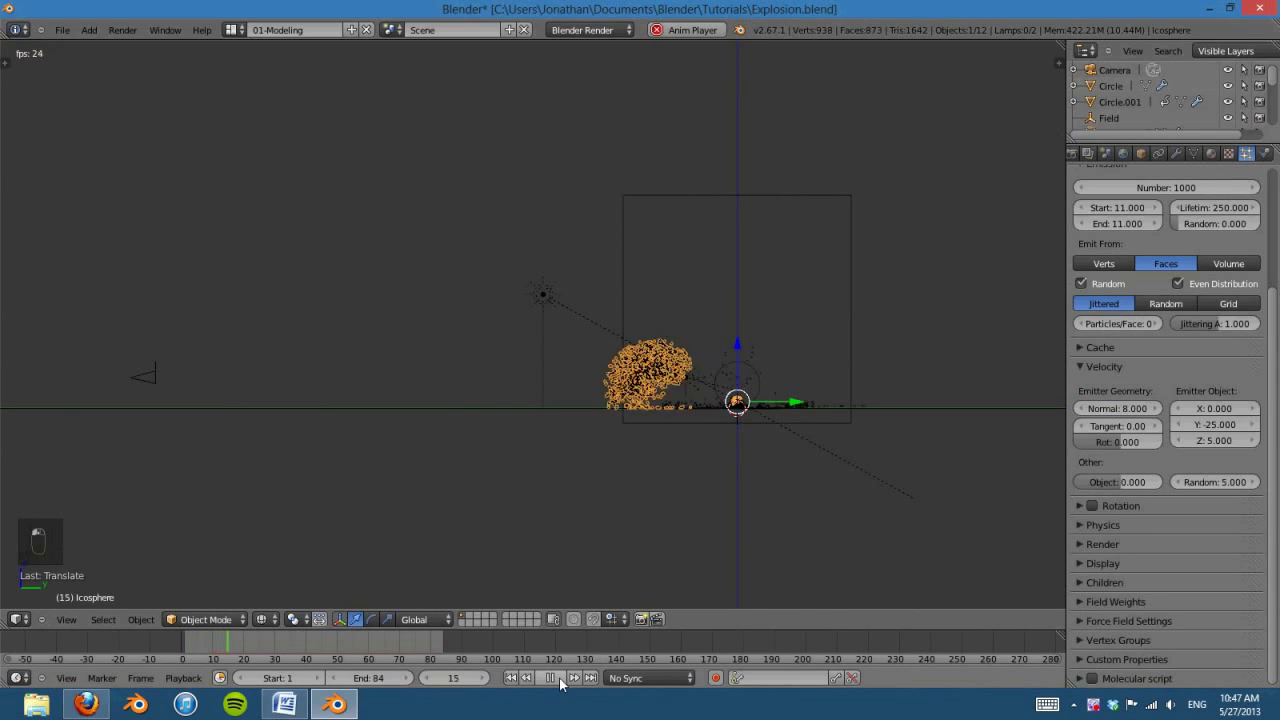
pyautogui.click(551, 678)
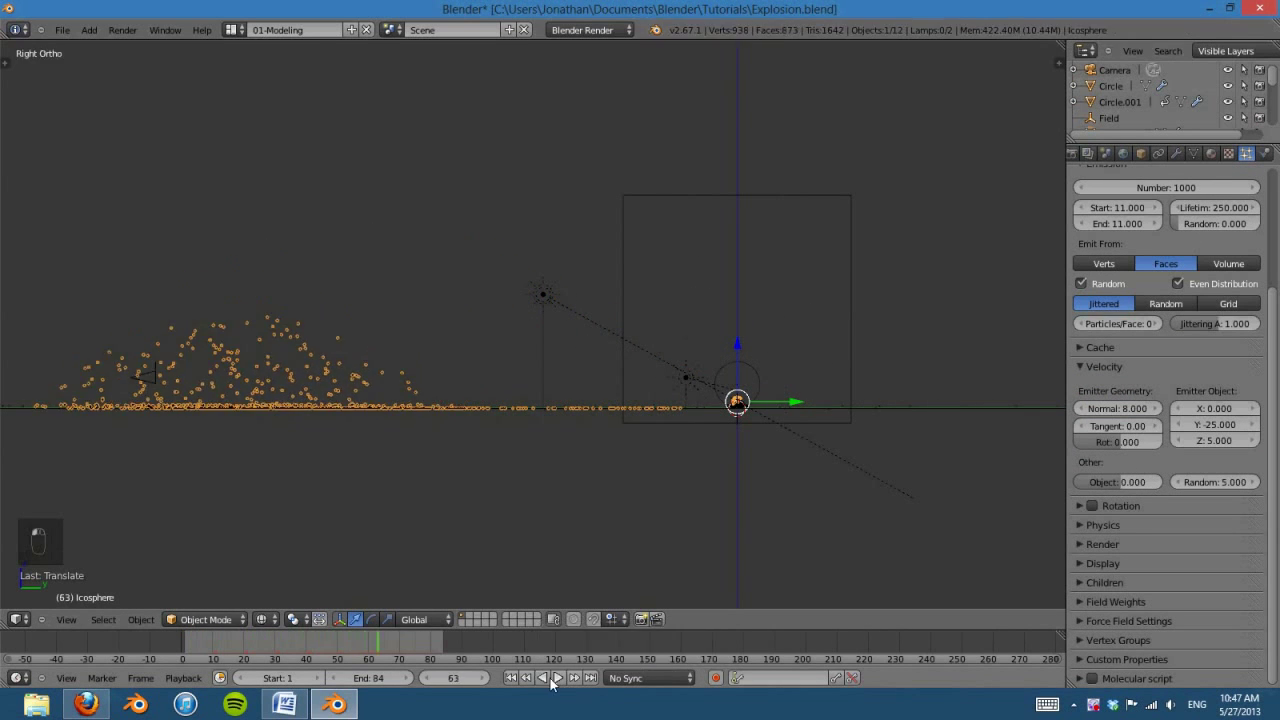
pyautogui.click(510, 678)
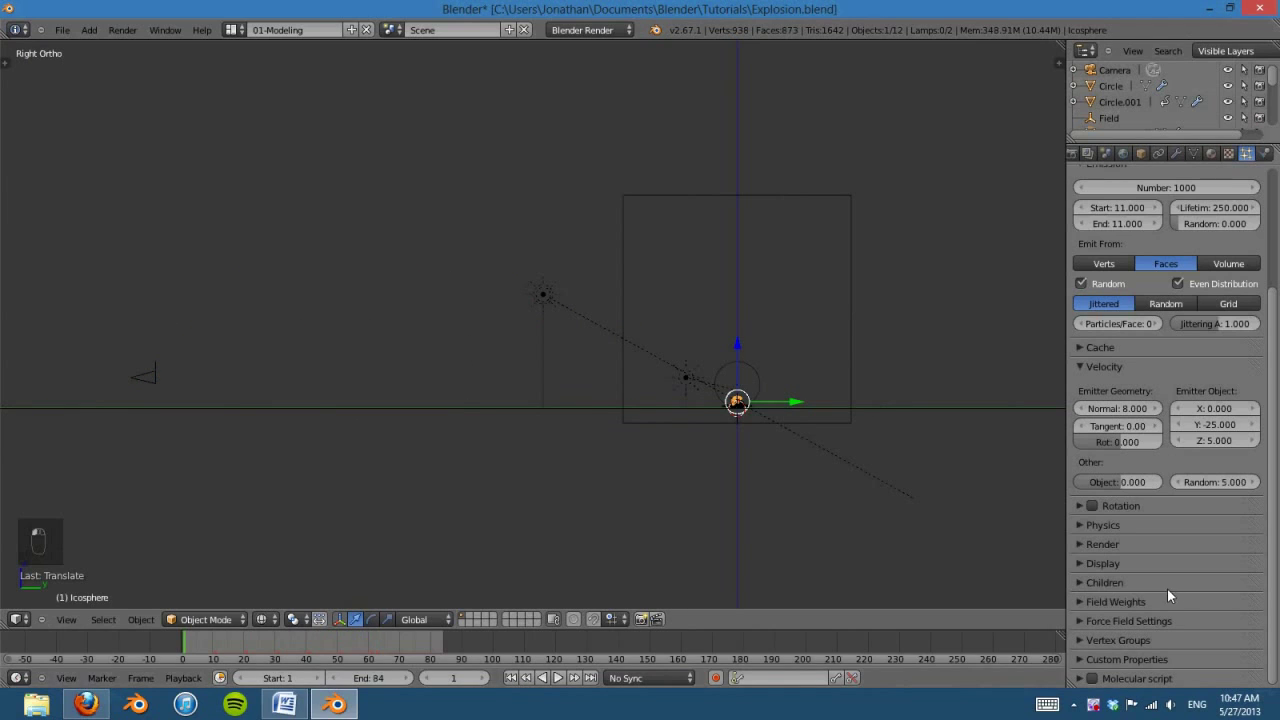
# Step: Set the dirt particles' emitter object Z velocity to 8 and Y velocity to -30
pyautogui.click(1087, 524)
pyautogui.click(1087, 524)
pyautogui.write('8')
pyautogui.click(1209, 425)
pyautogui.write('-30')
pyautogui.press('Return')
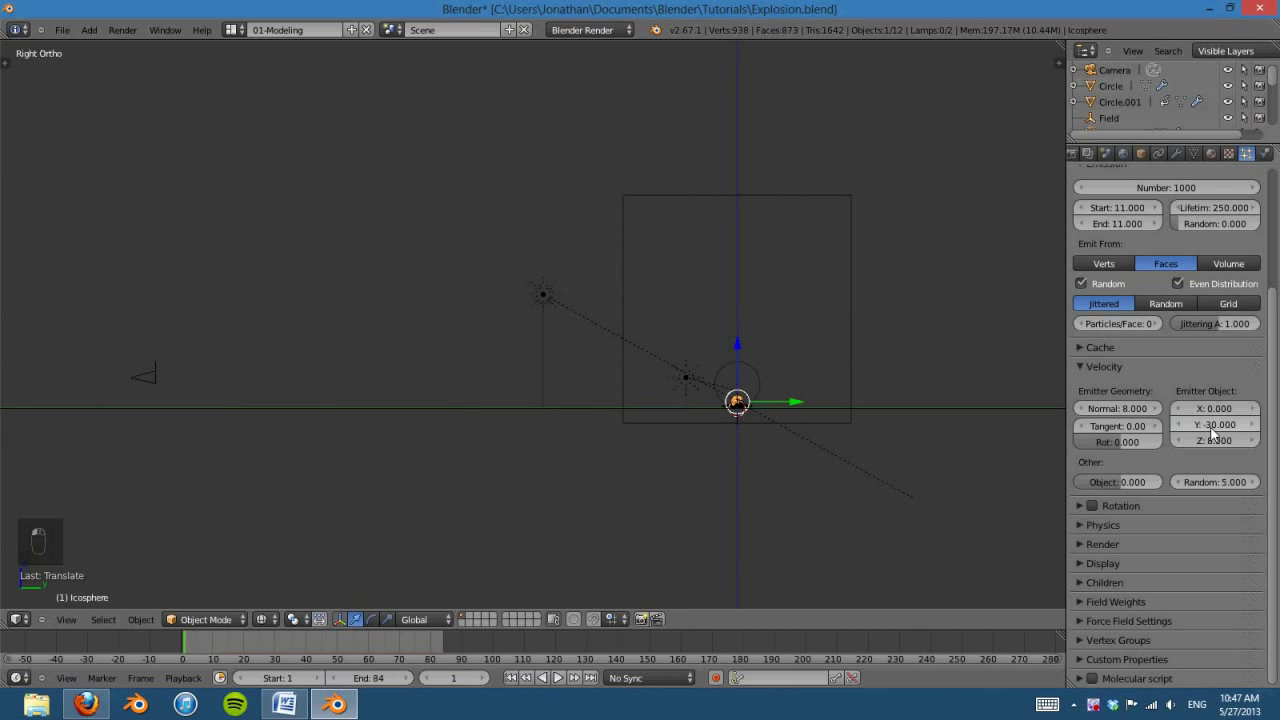
# Step: Play the faster, higher dirt burst twice in the side view and rewind to the first frame
pyautogui.click(558, 678)
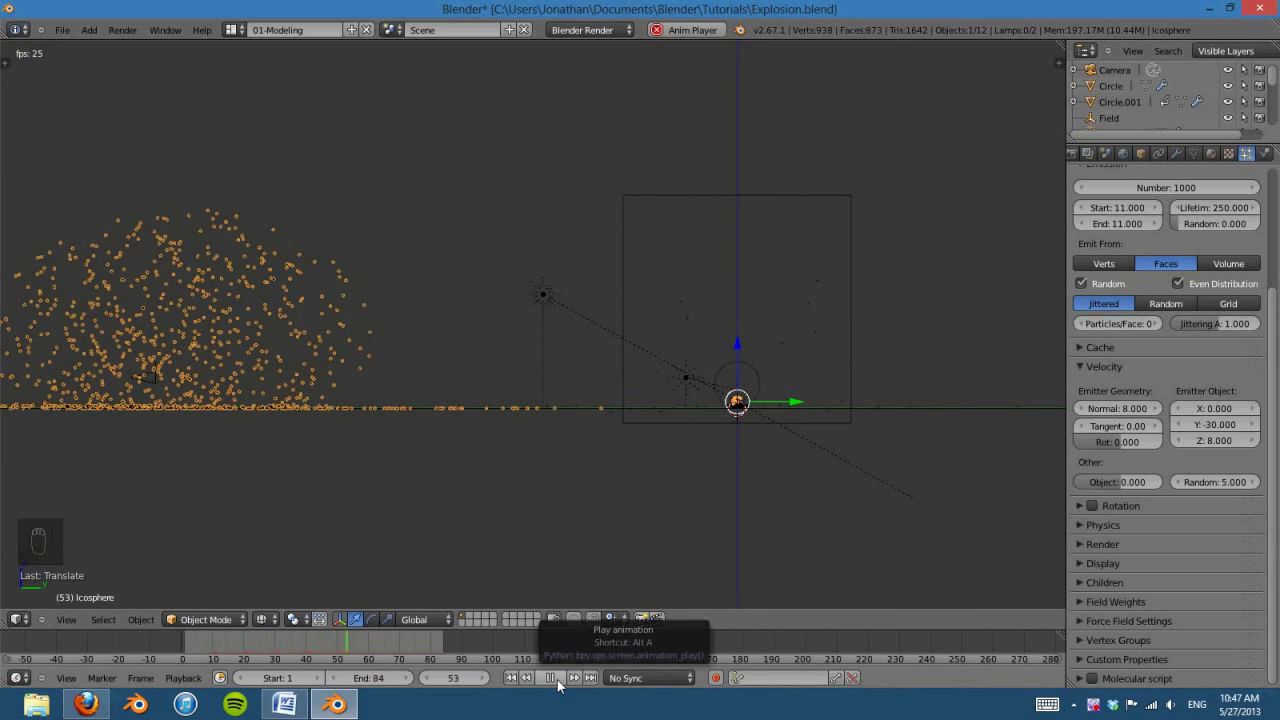
pyautogui.click(552, 678)
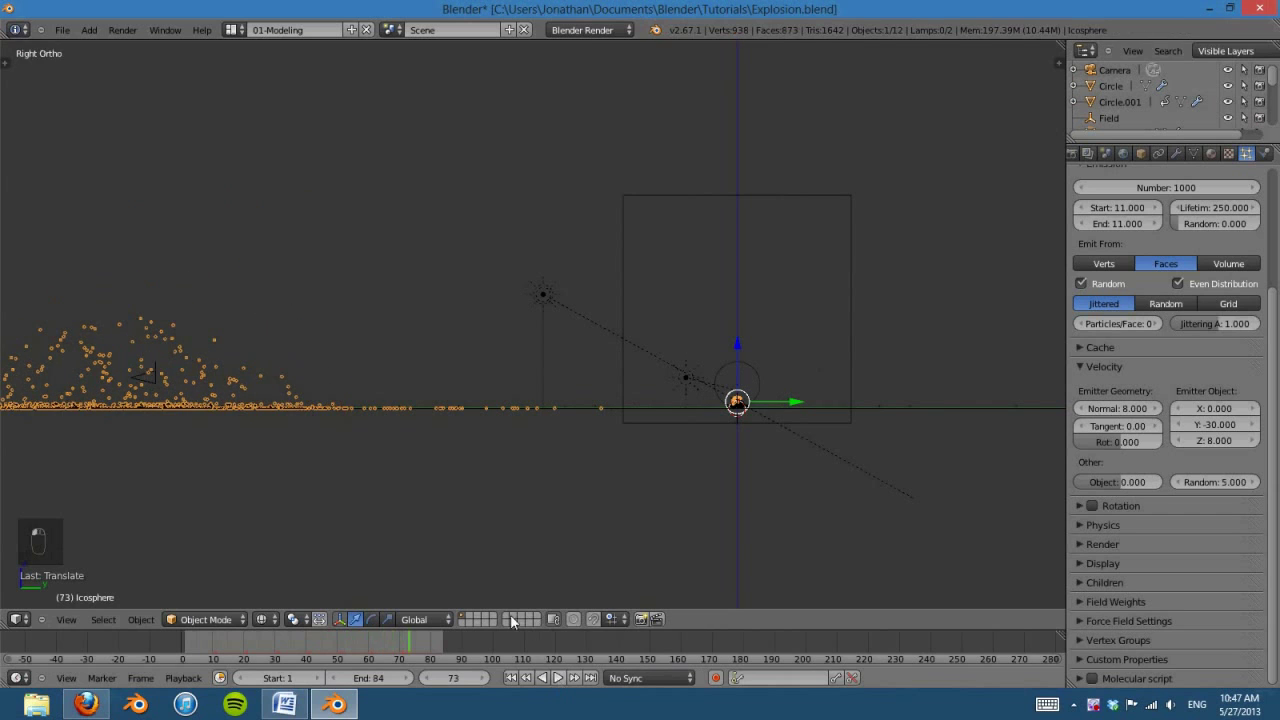
pyautogui.click(509, 678)
pyautogui.click(559, 680)
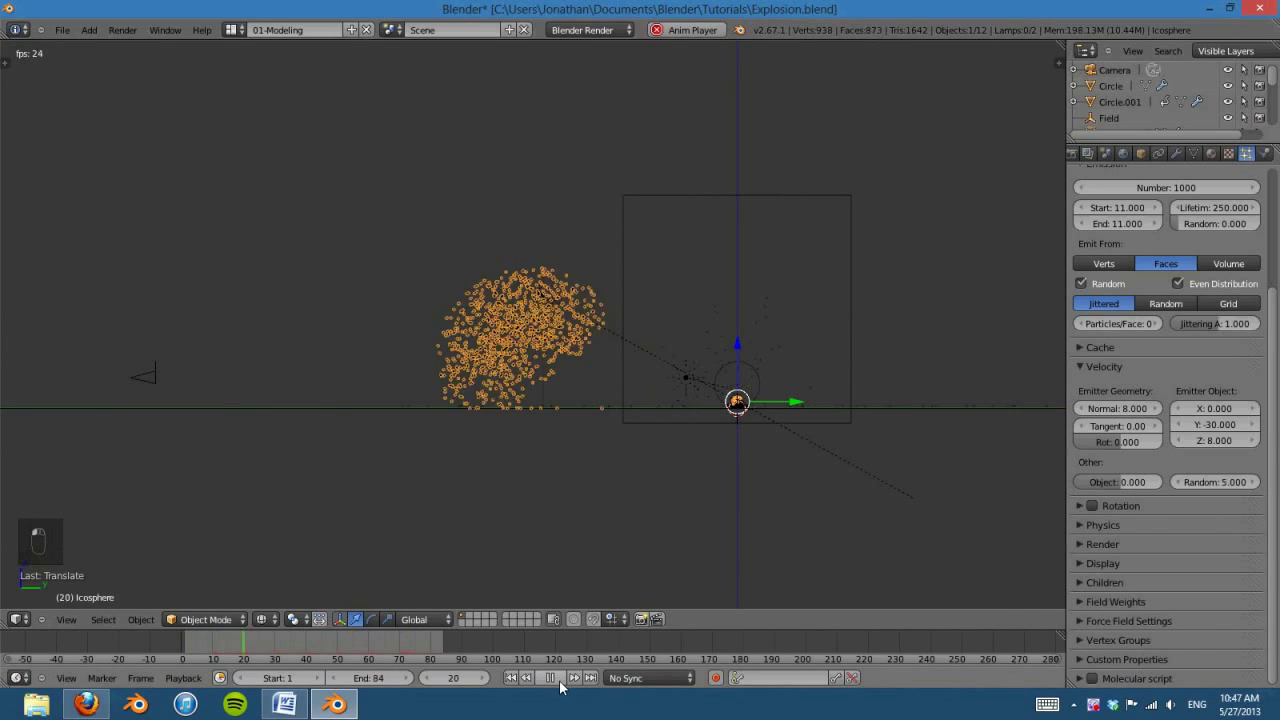
pyautogui.click(550, 678)
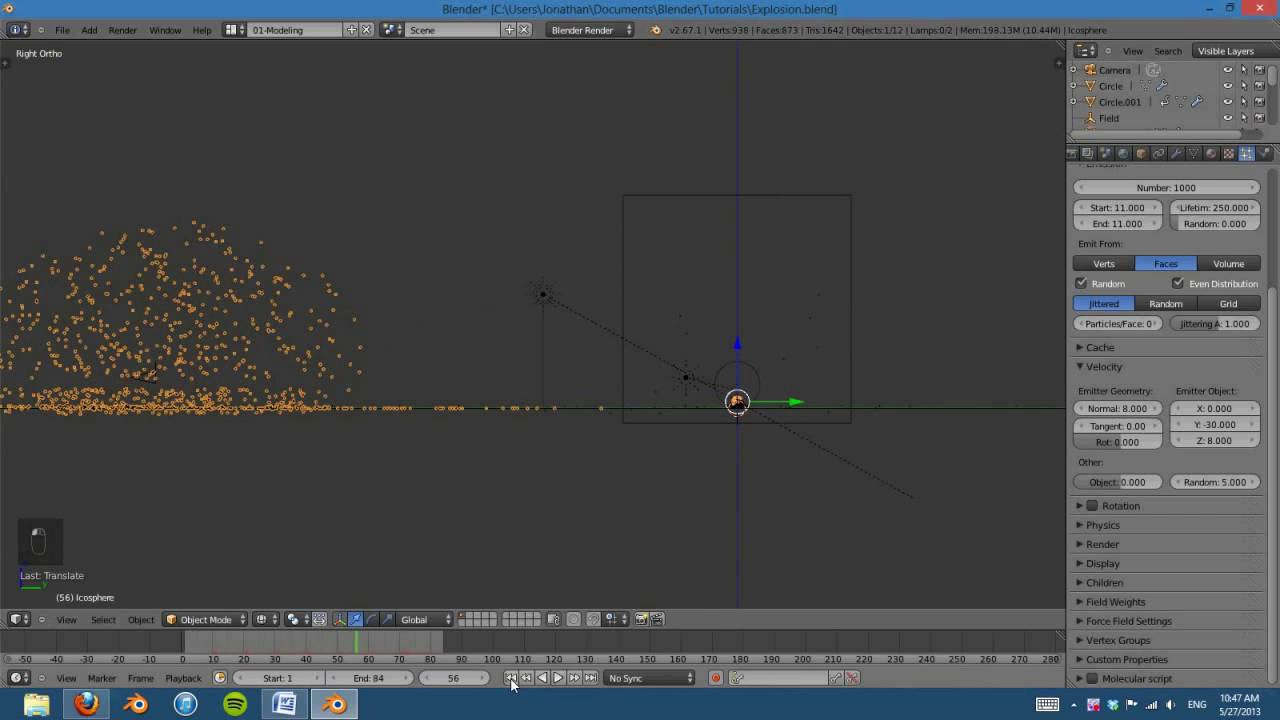
pyautogui.click(509, 678)
# Step: Preview the dirt burst through the camera in solid shading with nothing selected, rewind it, and return to the side view
pyautogui.press('KP_0')
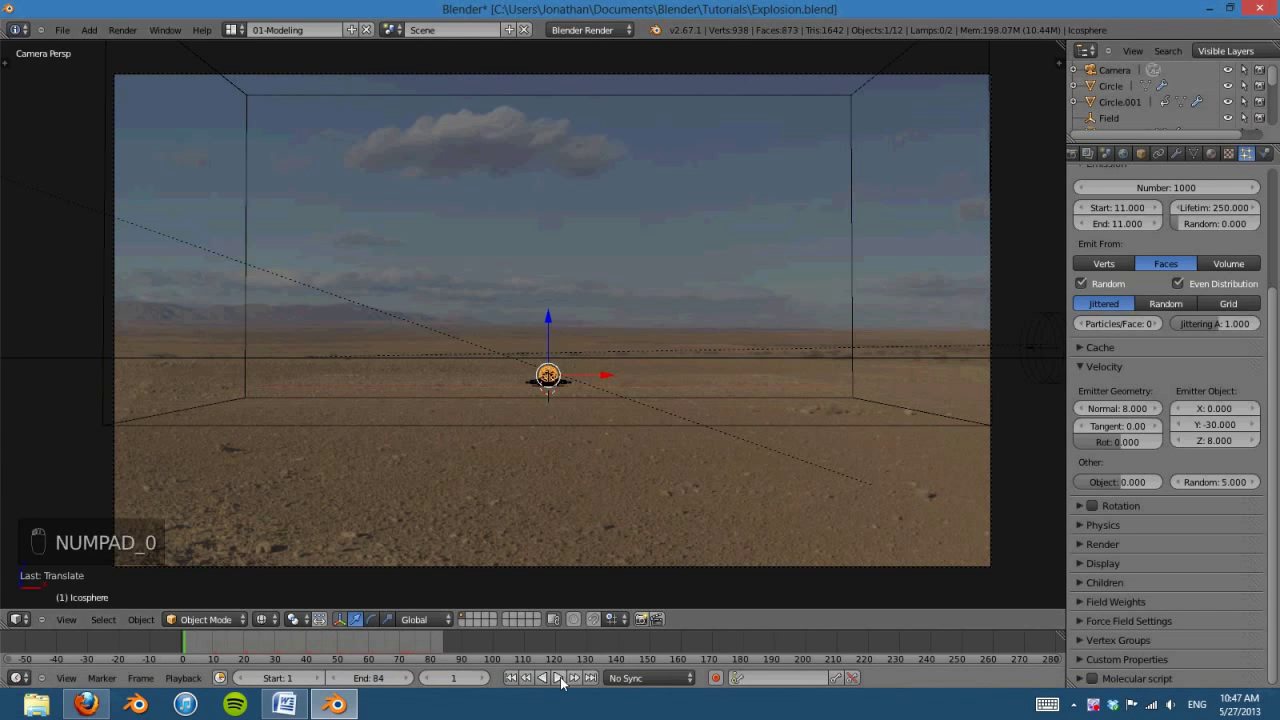
pyautogui.press('z')
pyautogui.press('a')
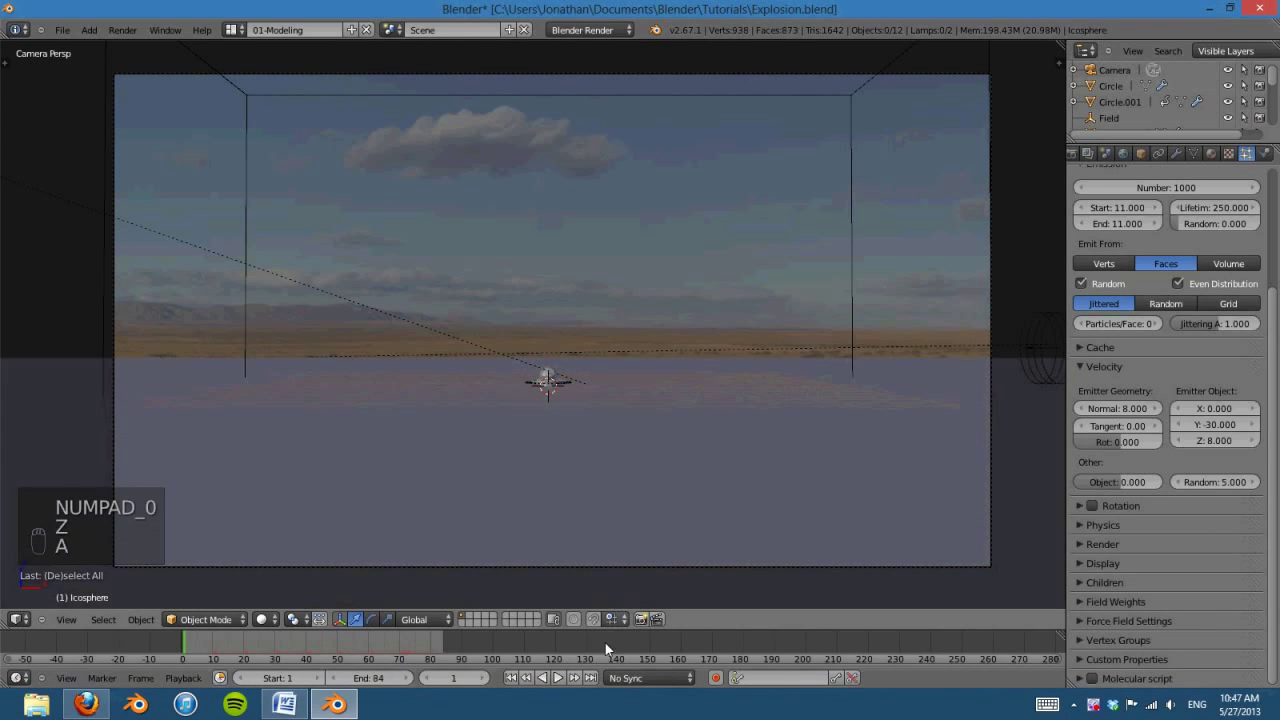
pyautogui.click(558, 678)
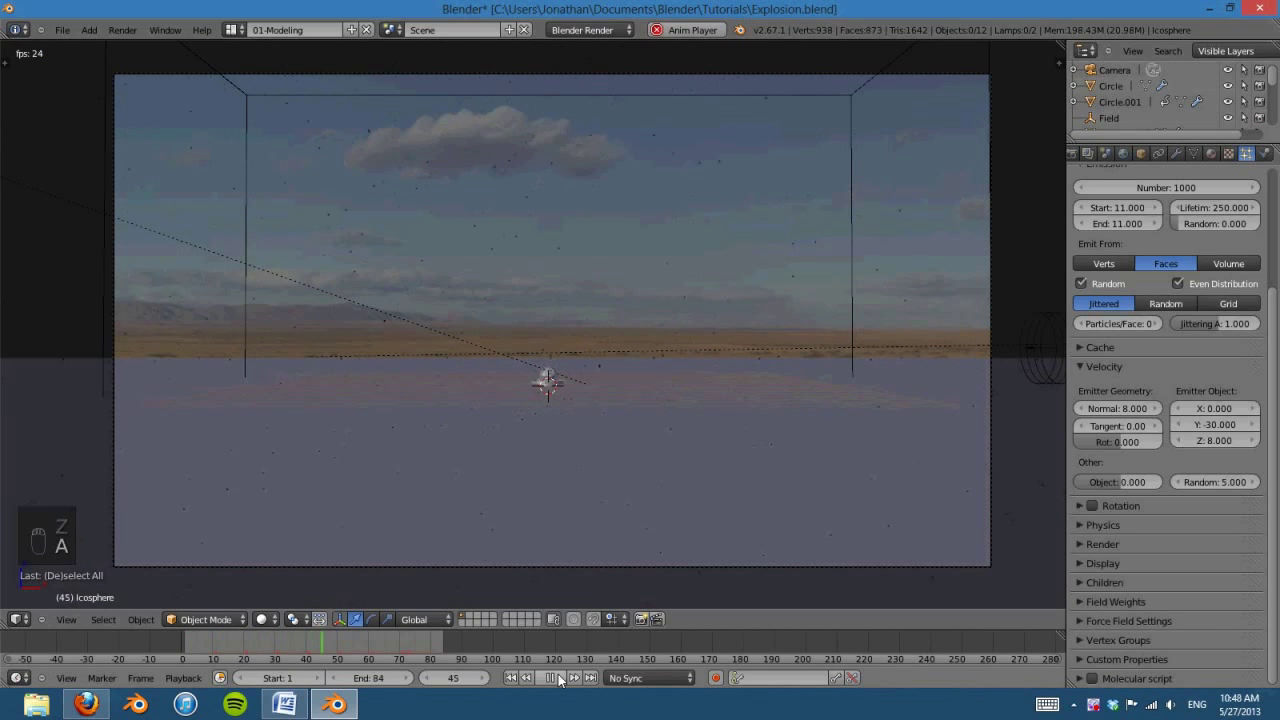
pyautogui.click(551, 678)
pyautogui.click(527, 678)
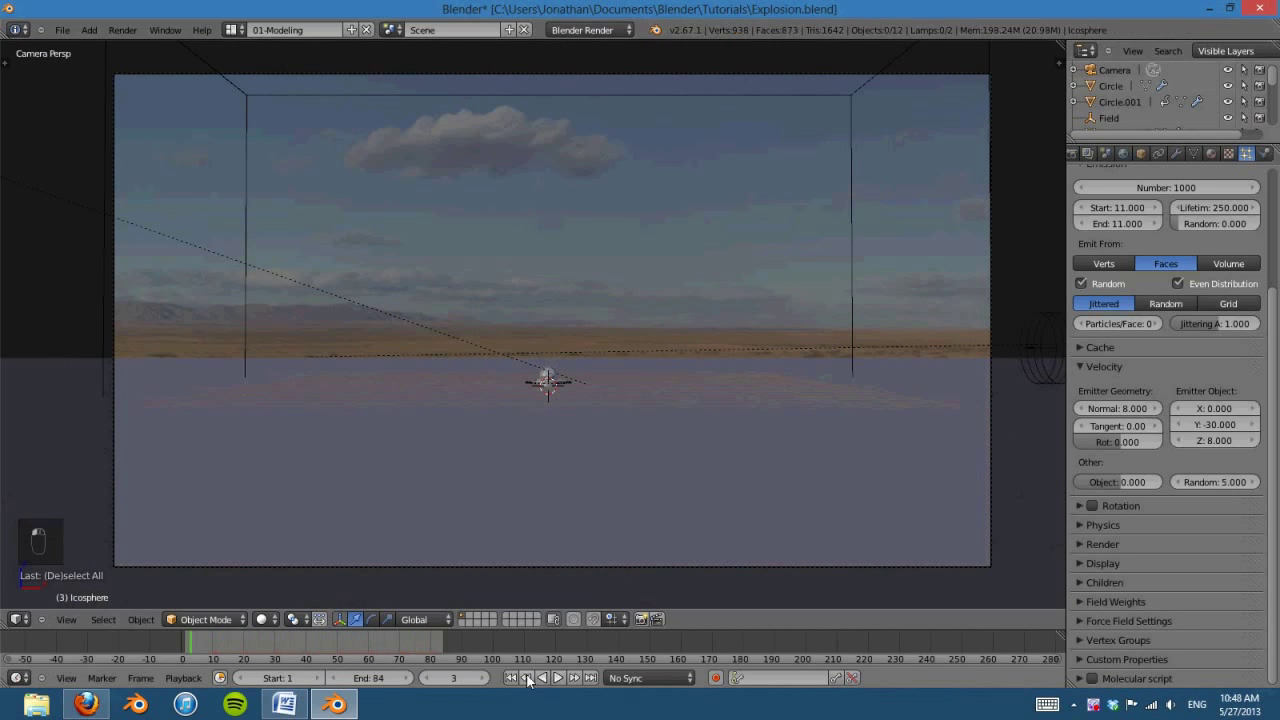
pyautogui.press('KP_3')
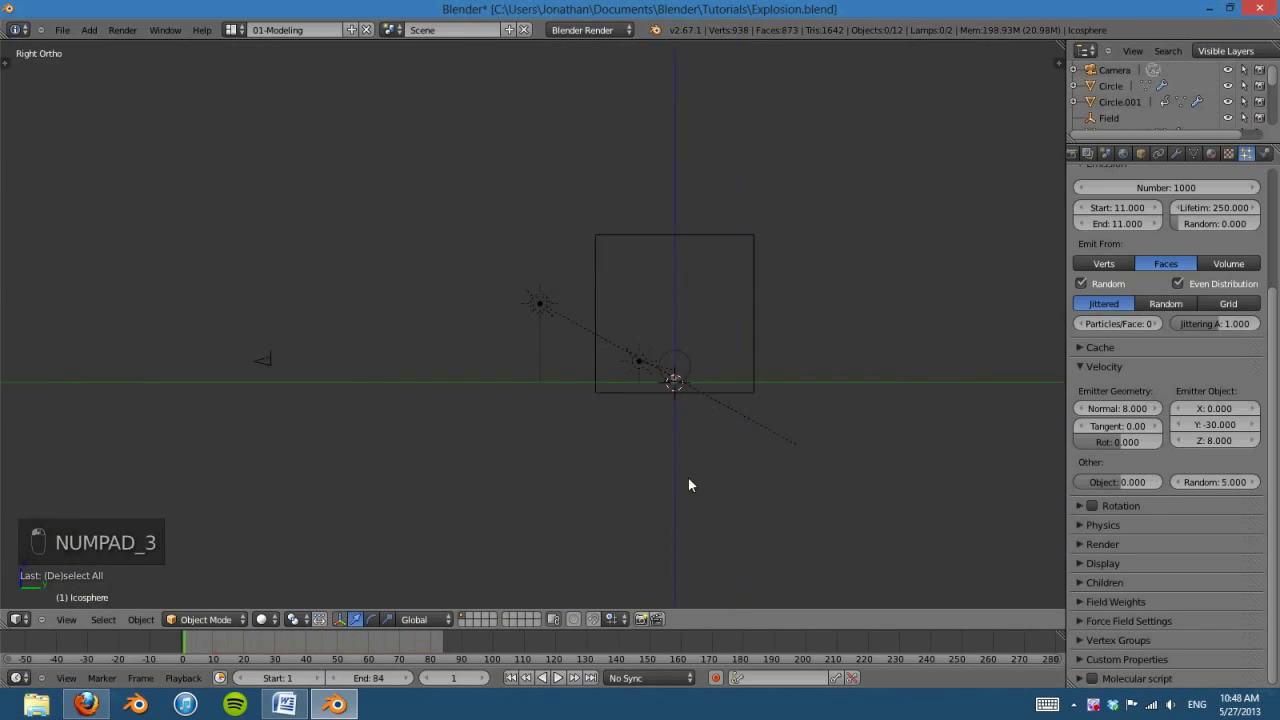
# Step: Preview the dirt burst in the side view with the emitter and camera framed, and rewind to the first frame
pyautogui.keyDown('shift'); pyautogui.moveTo(832, 463); pyautogui.dragTo(867, 490, button='middle'); pyautogui.keyUp('shift')
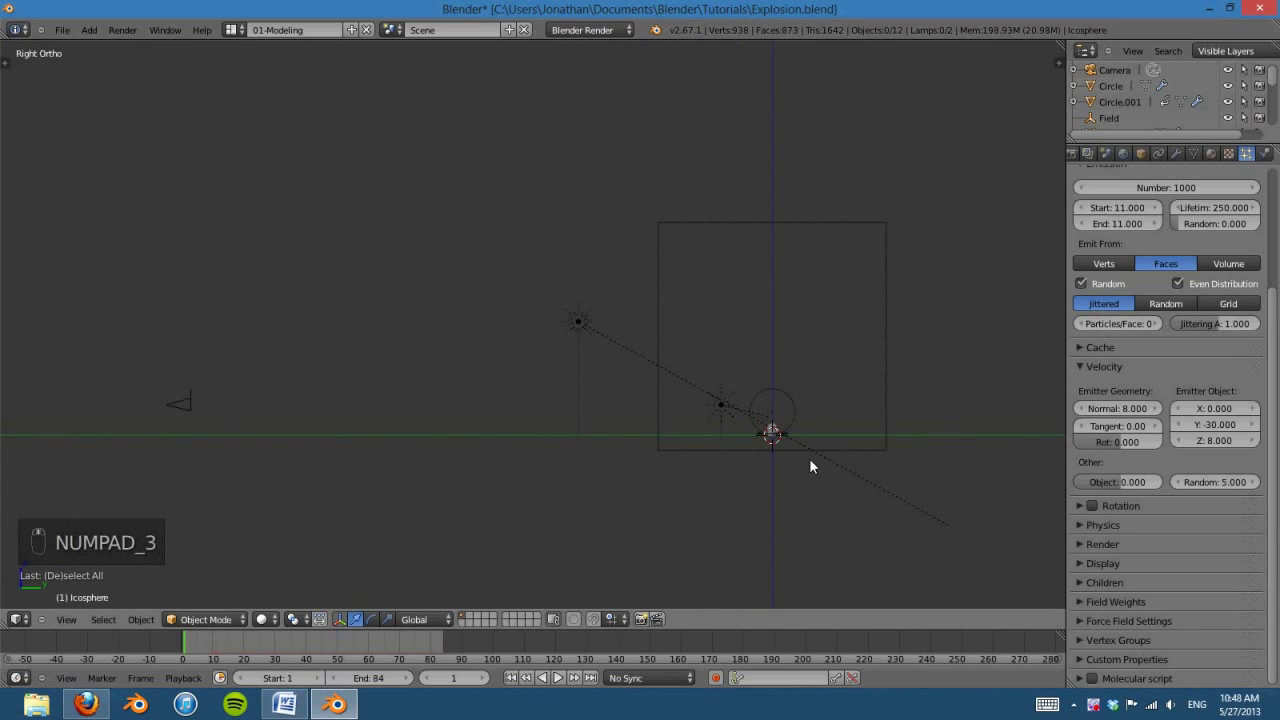
pyautogui.click(557, 679)
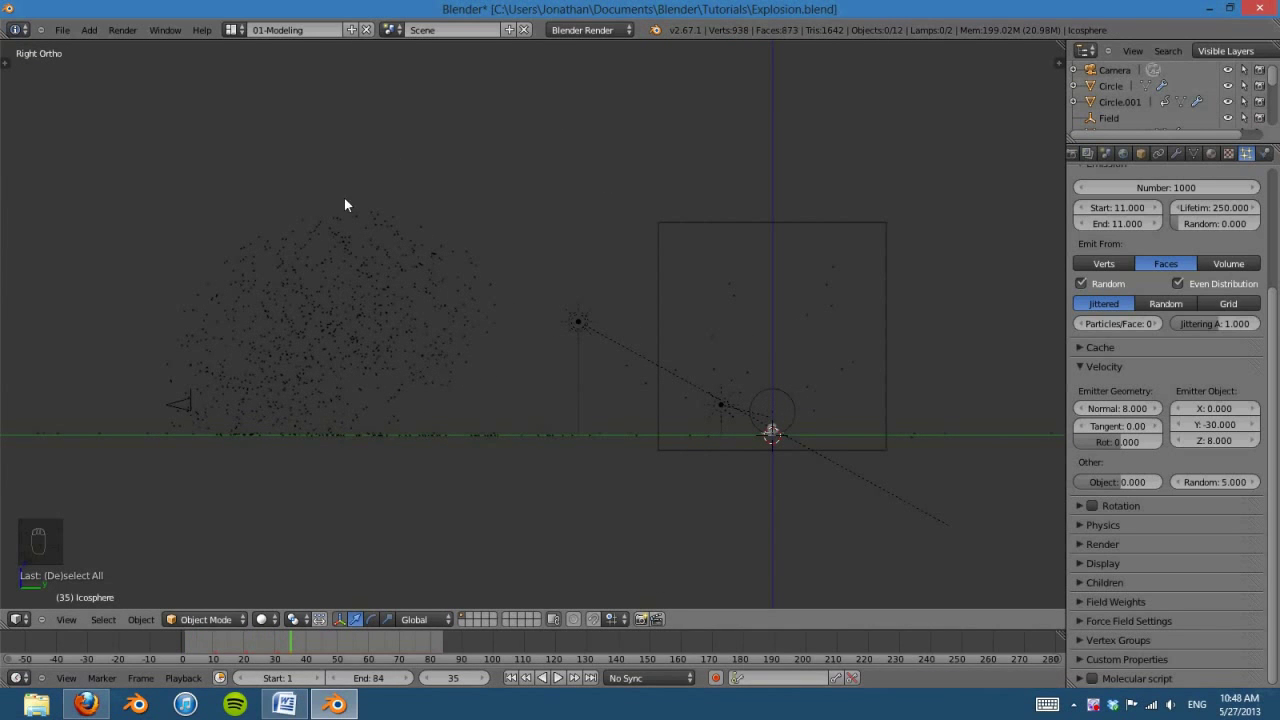
pyautogui.click(510, 678)
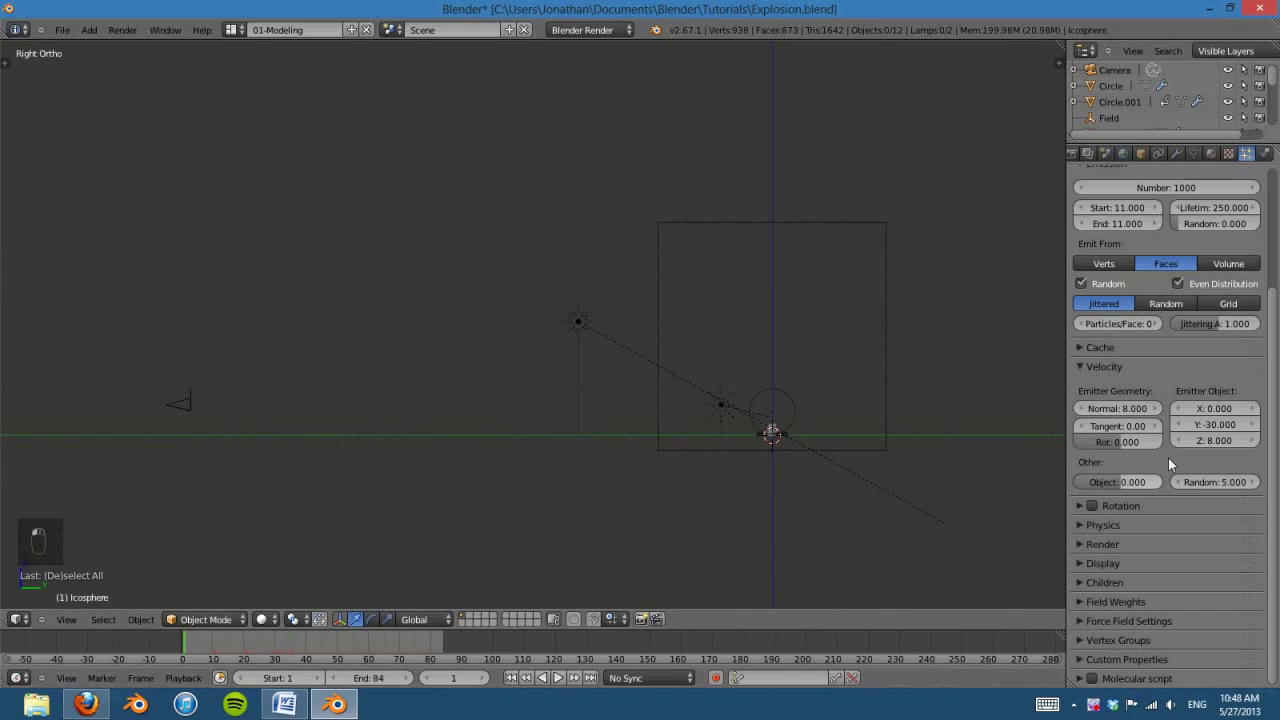
# Step: Set the dirt particles' emitter object Y velocity to -15, preview the burst, and rewind to the first frame
pyautogui.click(1210, 426)
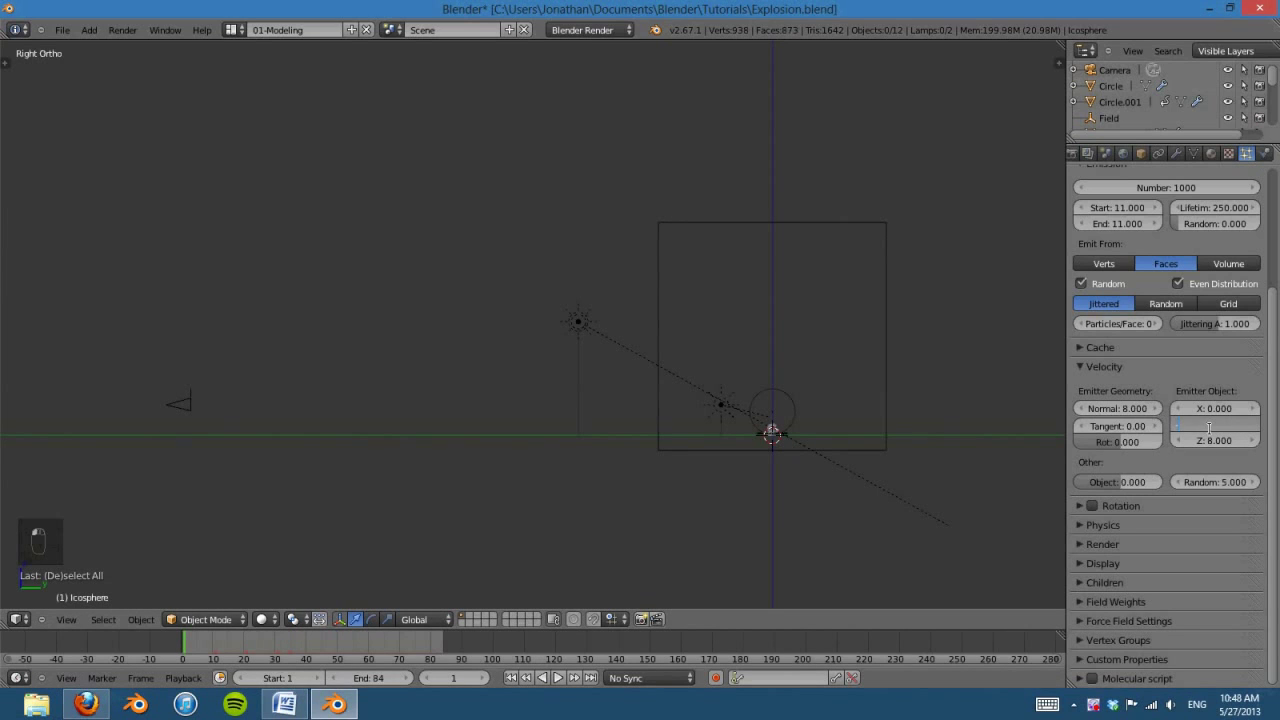
pyautogui.write('-15')
pyautogui.press('Return')
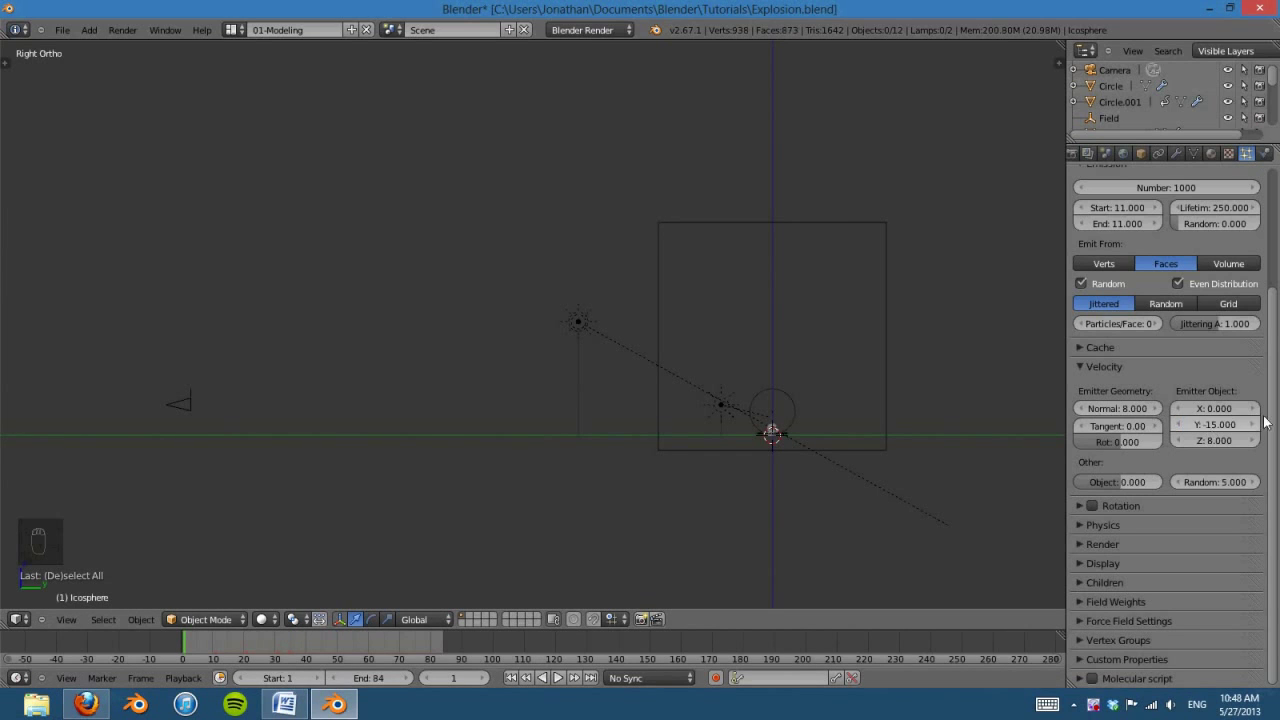
pyautogui.click(558, 678)
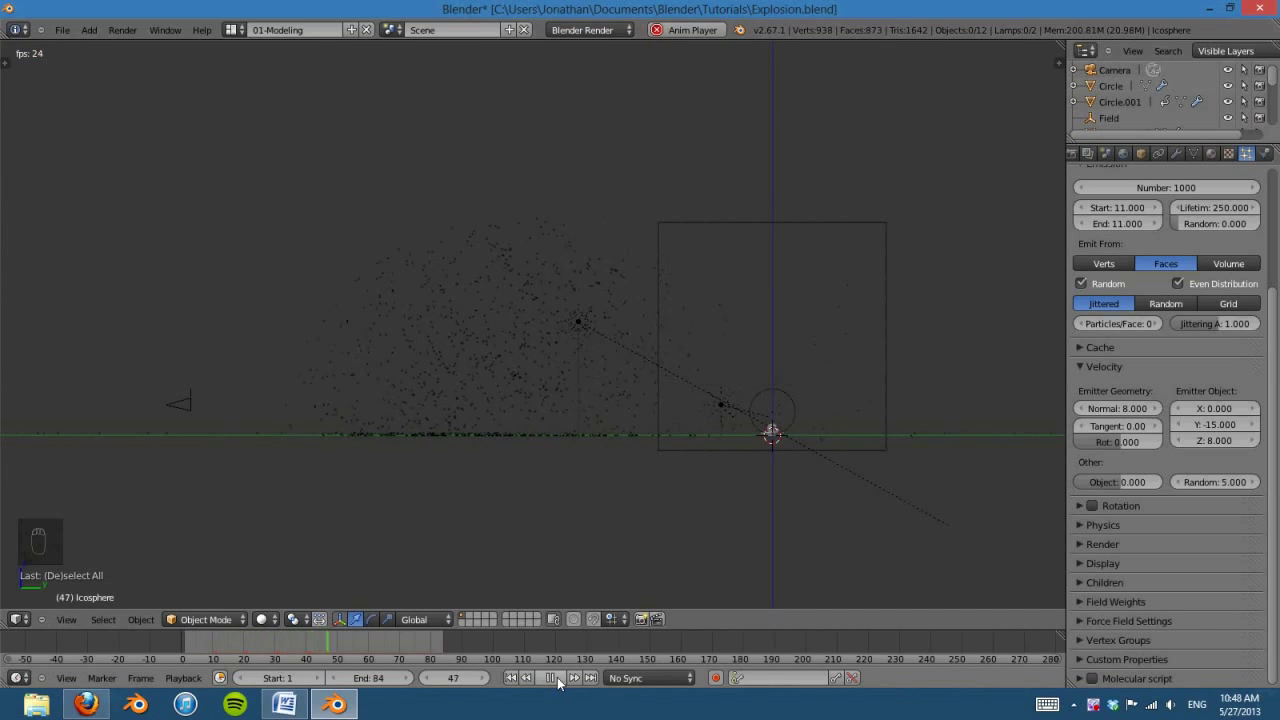
pyautogui.click(550, 678)
pyautogui.click(510, 678)
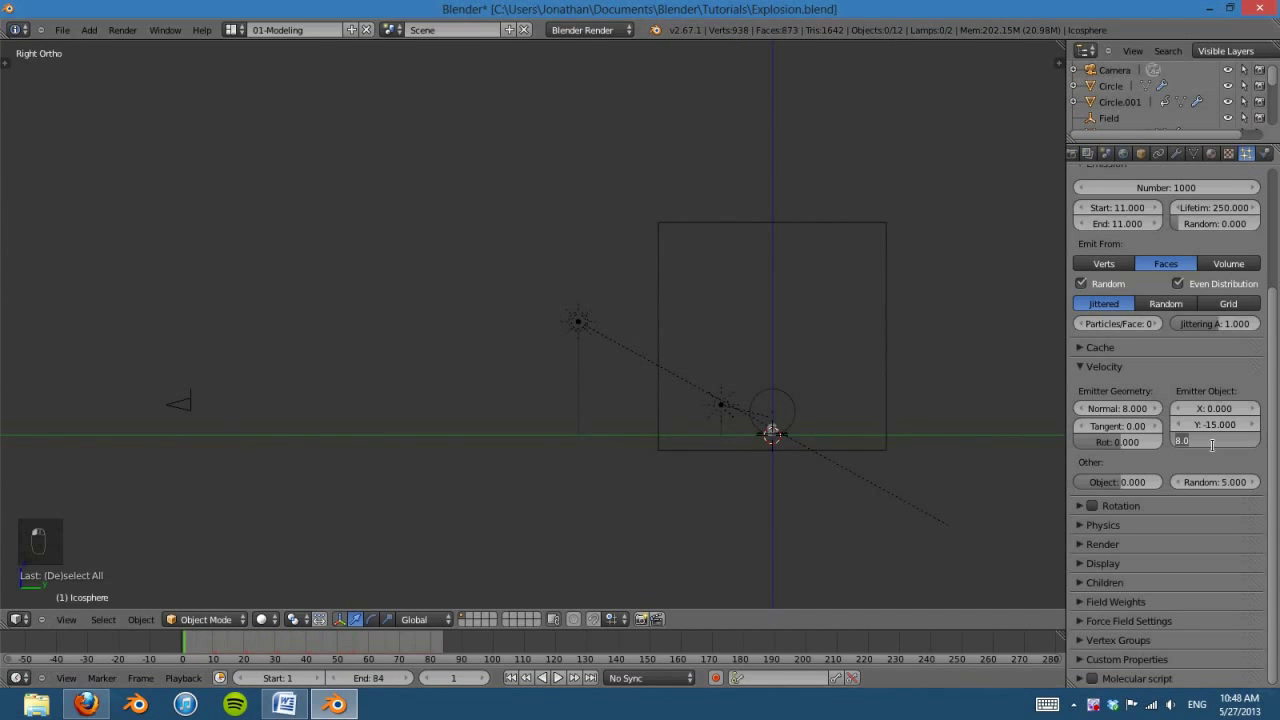
# Step: Set the dirt particles' emitter object Z velocity to 15, preview the burst, and rewind to the first frame
pyautogui.press('Return')
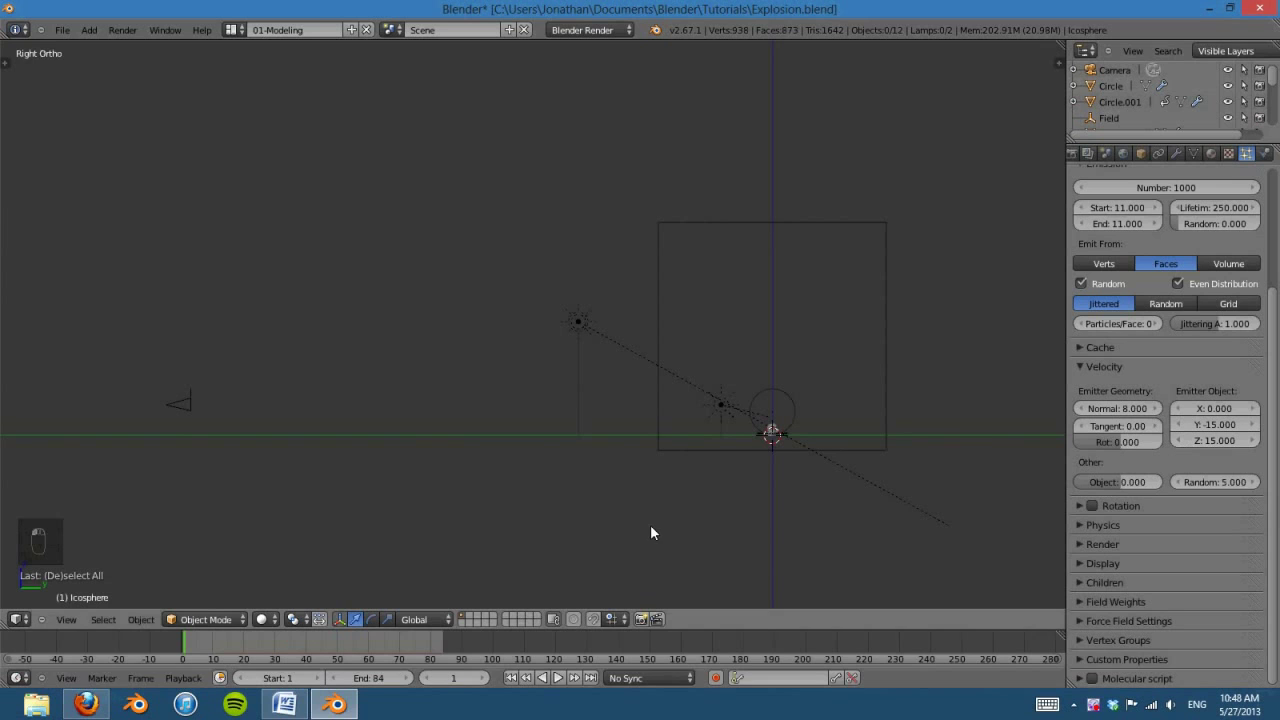
pyautogui.click(558, 680)
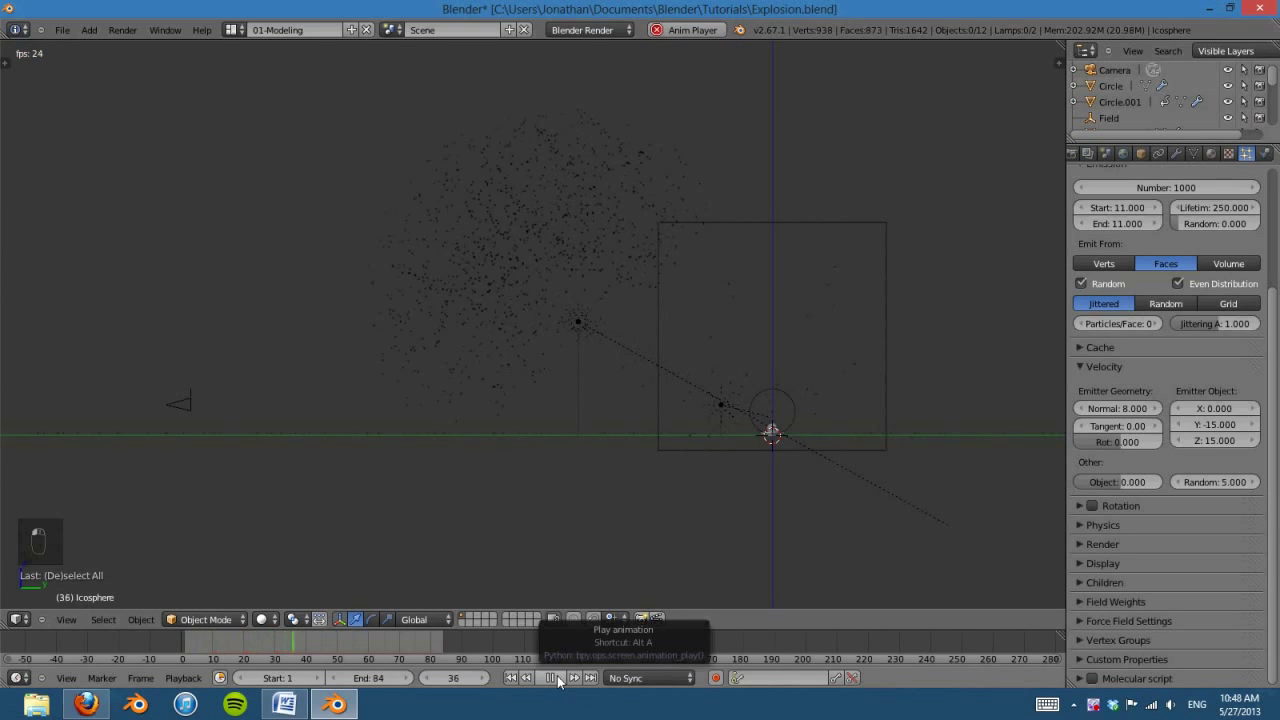
pyautogui.click(558, 680)
pyautogui.click(526, 678)
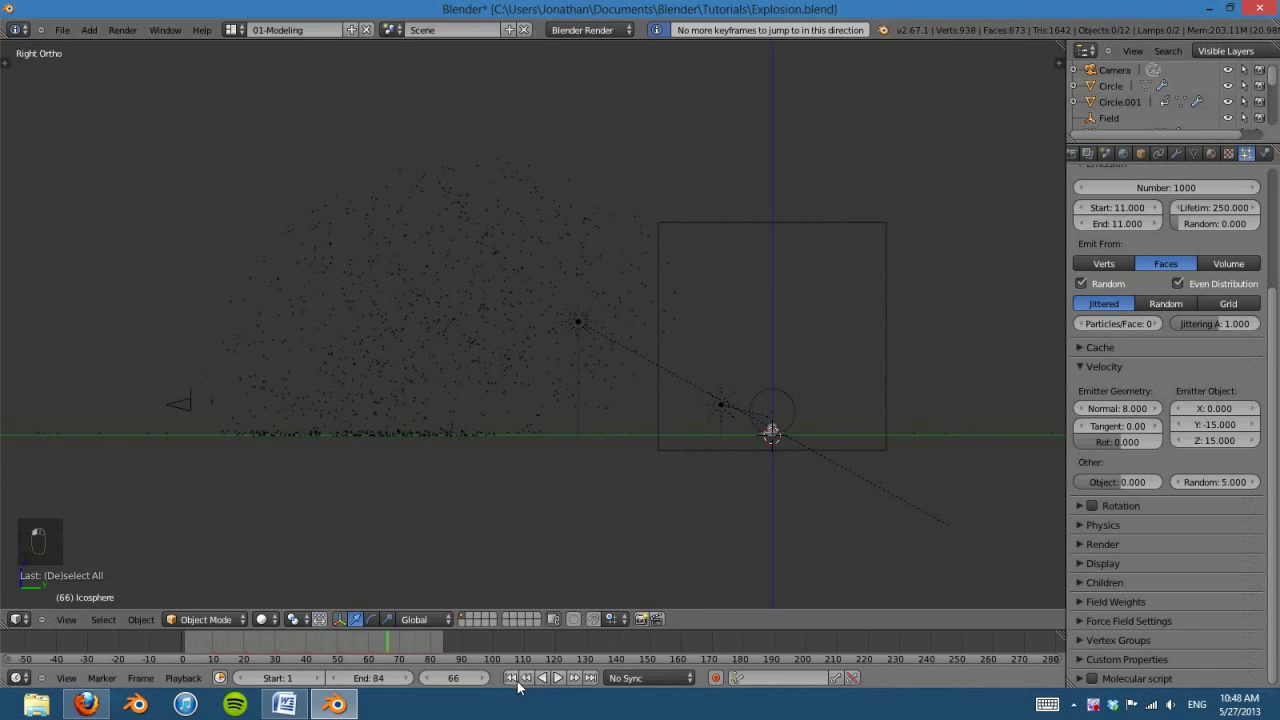
pyautogui.click(510, 678)
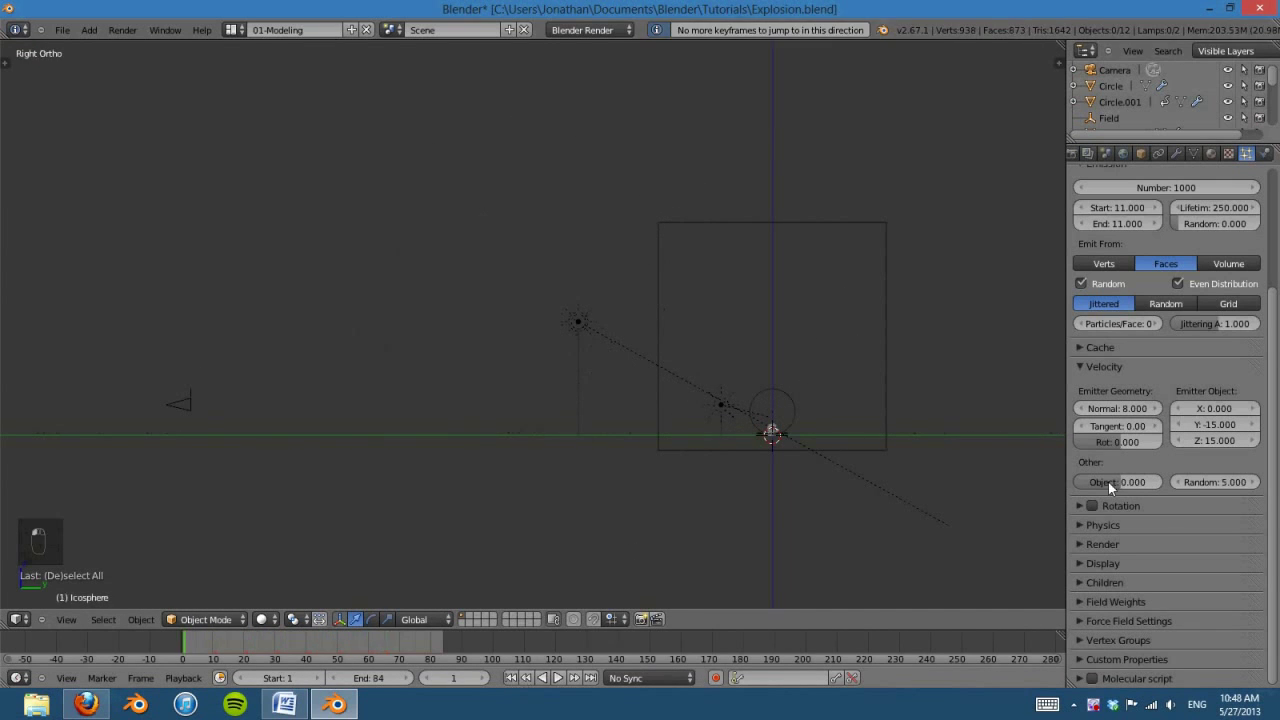
# Step: Reduce the wind field weight of the dirt particles to 0.466
pyautogui.click(1087, 622)
pyautogui.scroll(-2, 1118, 584)
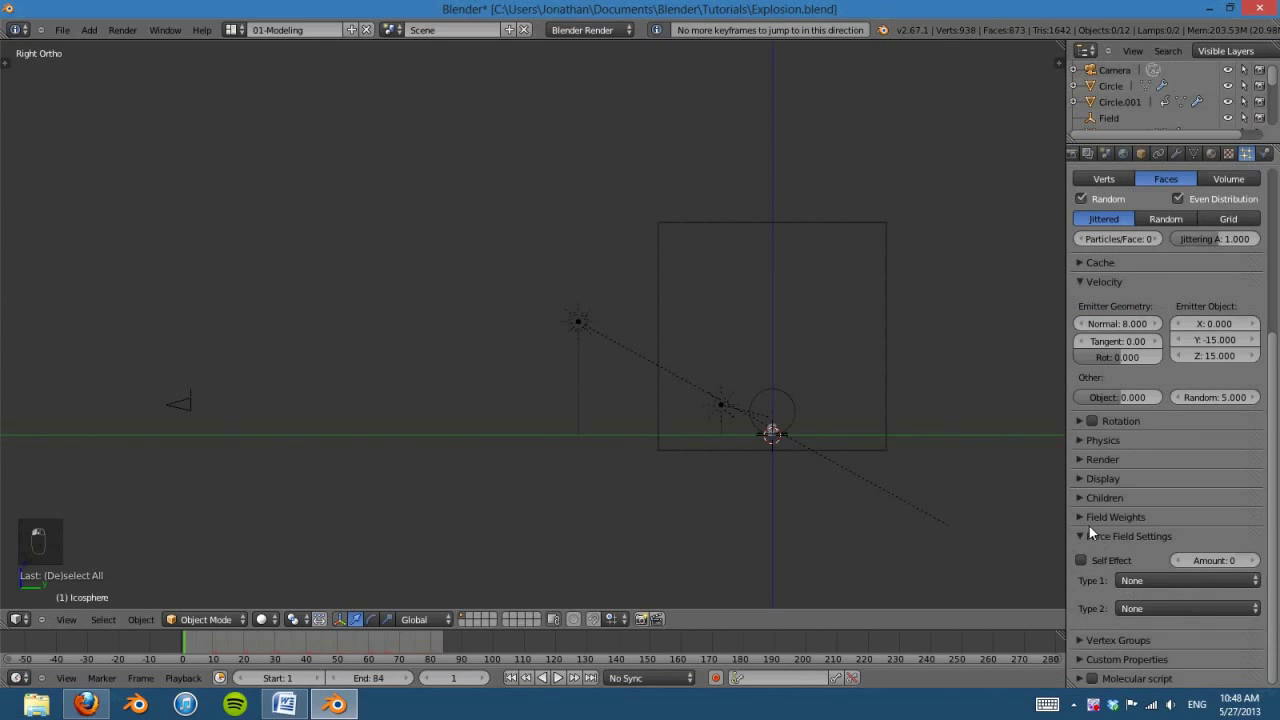
pyautogui.click(1085, 535)
pyautogui.click(1115, 518)
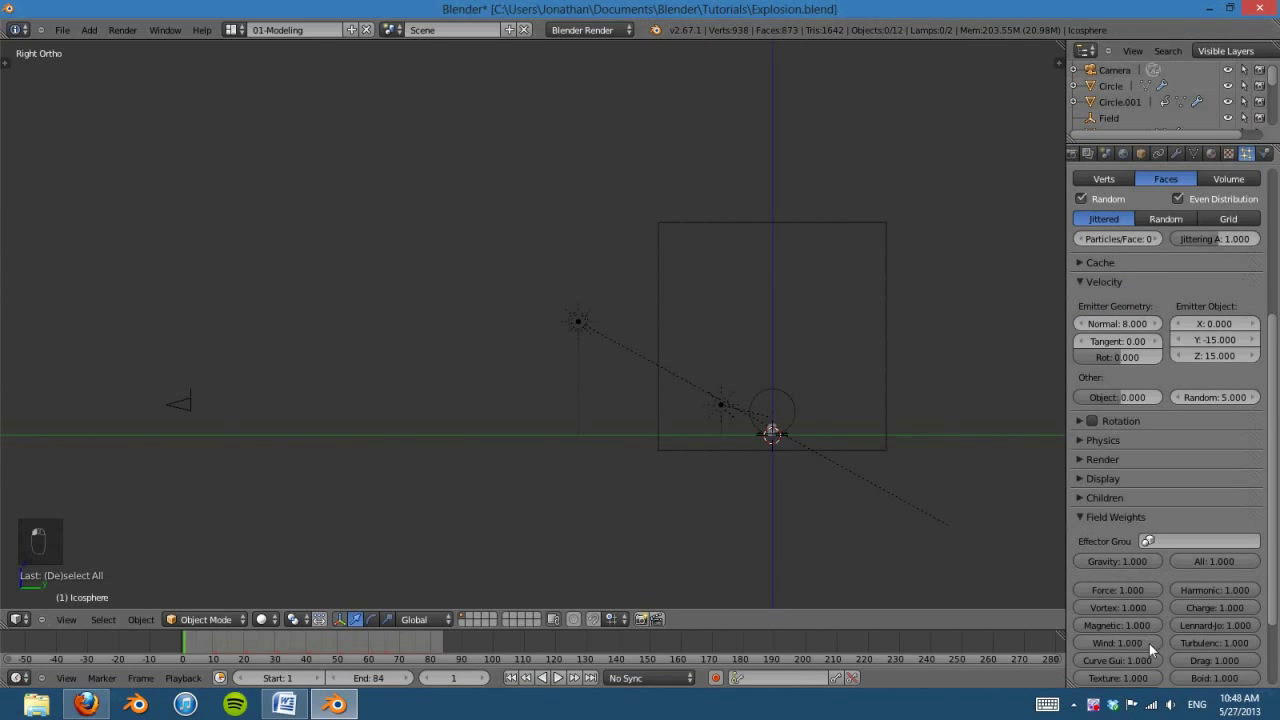
pyautogui.moveTo(1106, 648); pyautogui.dragTo(1103, 648)
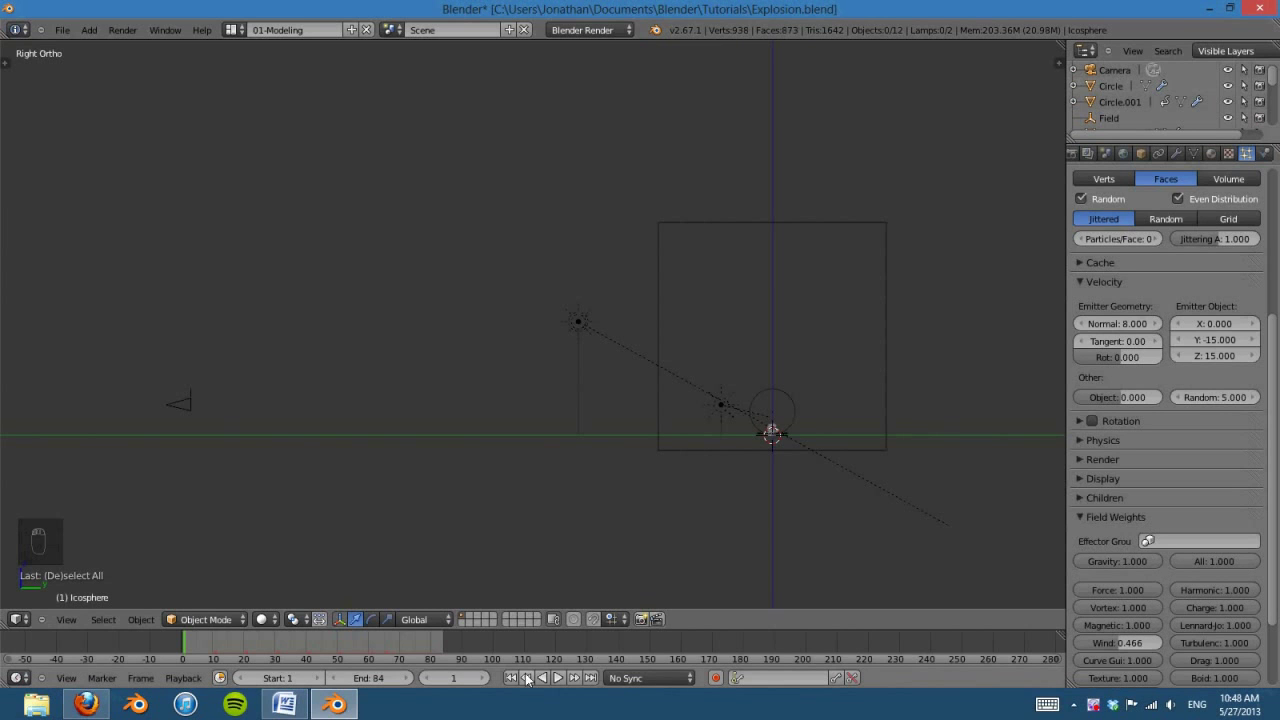
# Step: Play the dirt burst twice in the side view, rewind it, switch to the front view and collapse the field weight settings
pyautogui.click(562, 681)
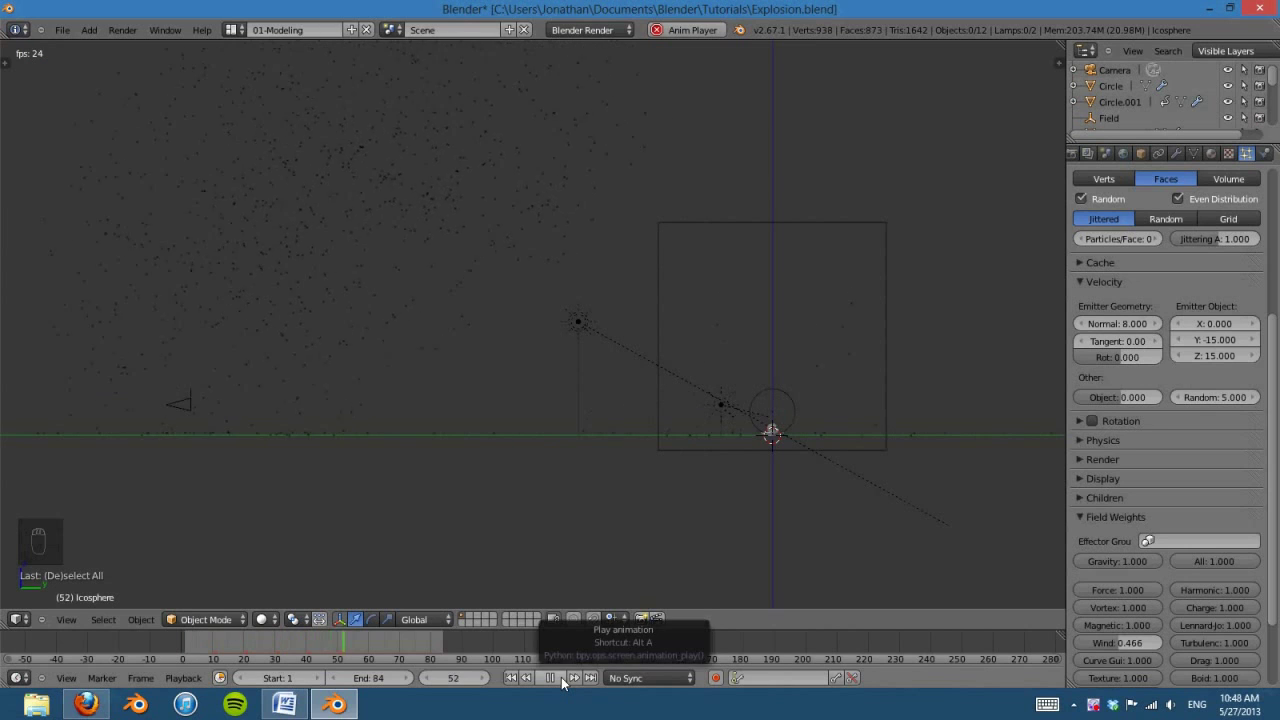
pyautogui.click(553, 679)
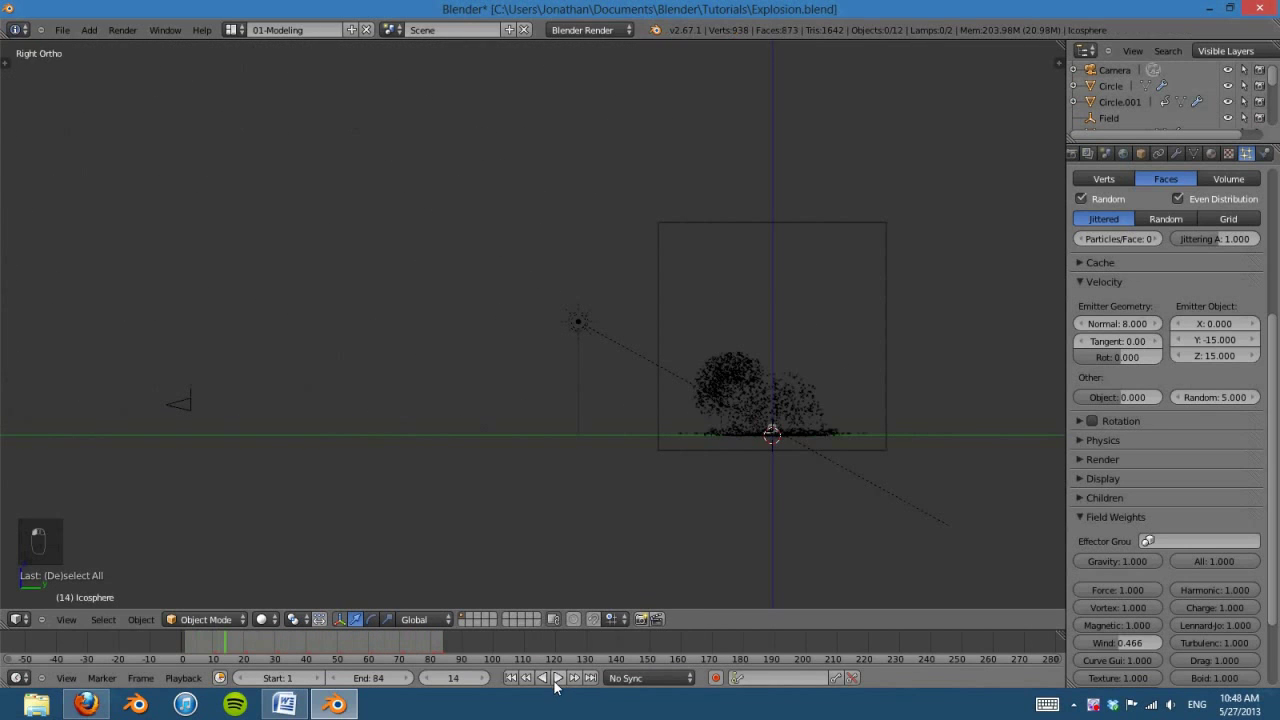
pyautogui.click(510, 678)
pyautogui.click(558, 678)
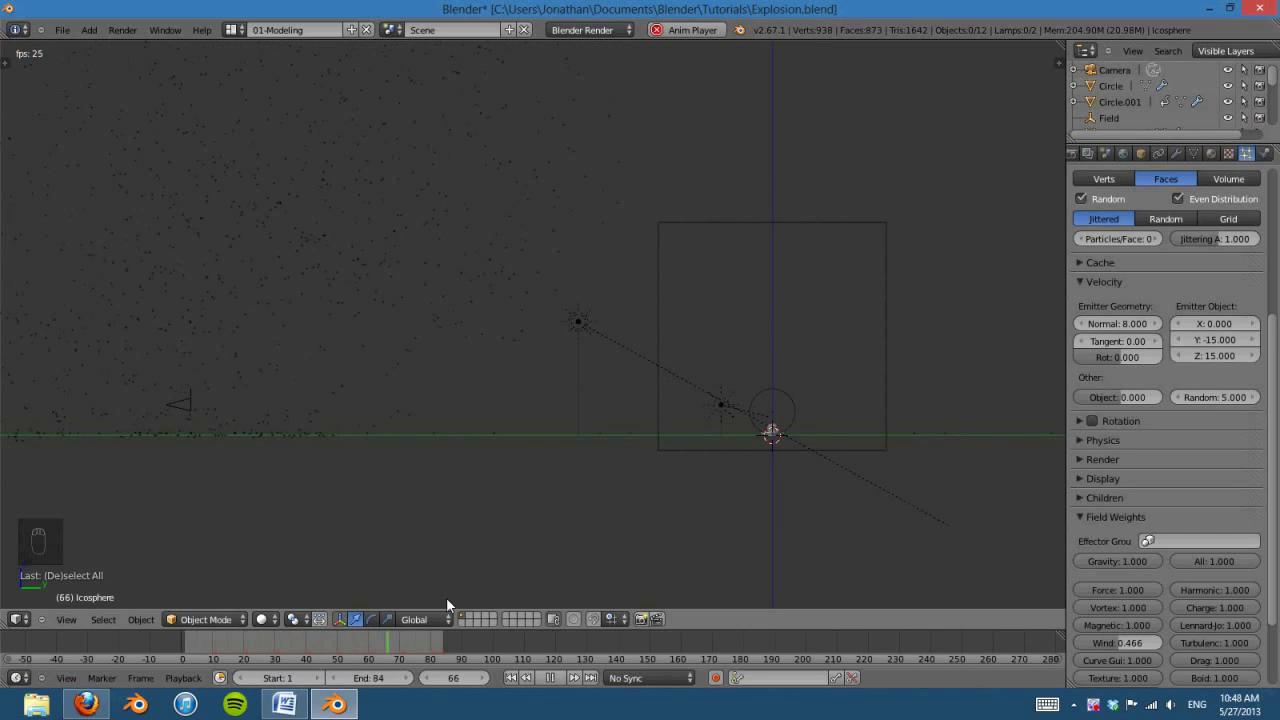
pyautogui.click(556, 680)
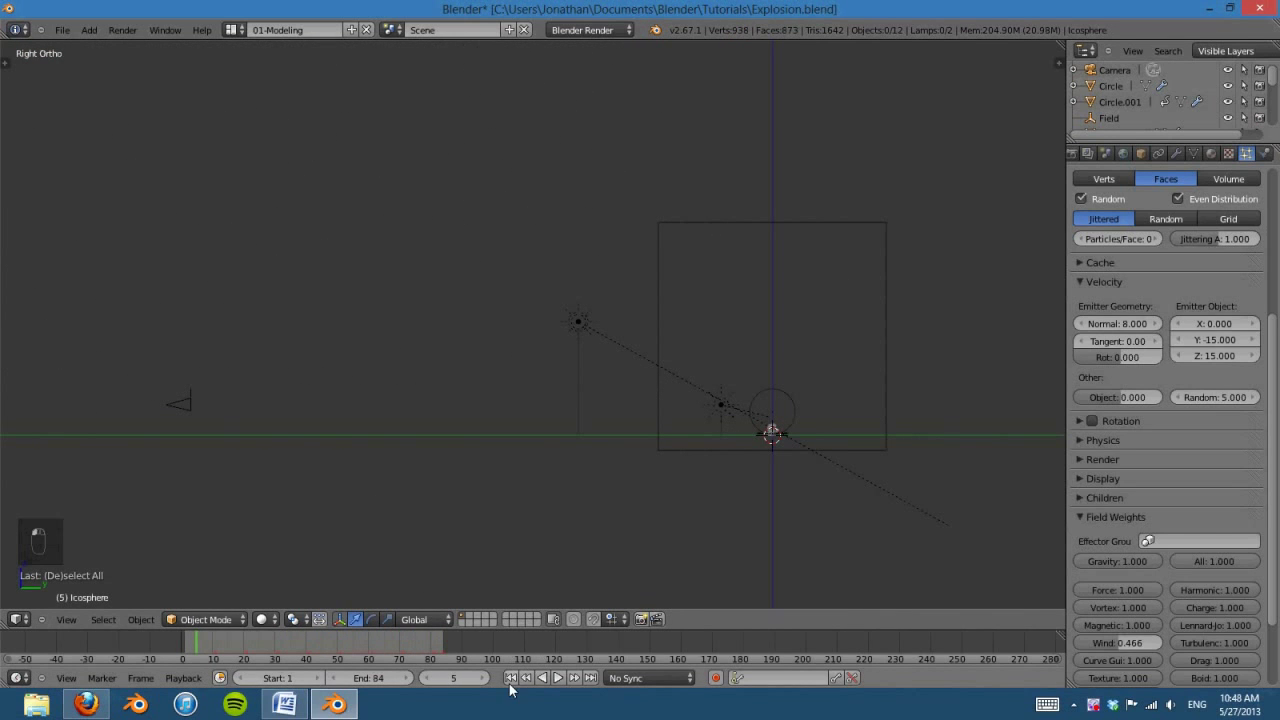
pyautogui.press('KP_1')
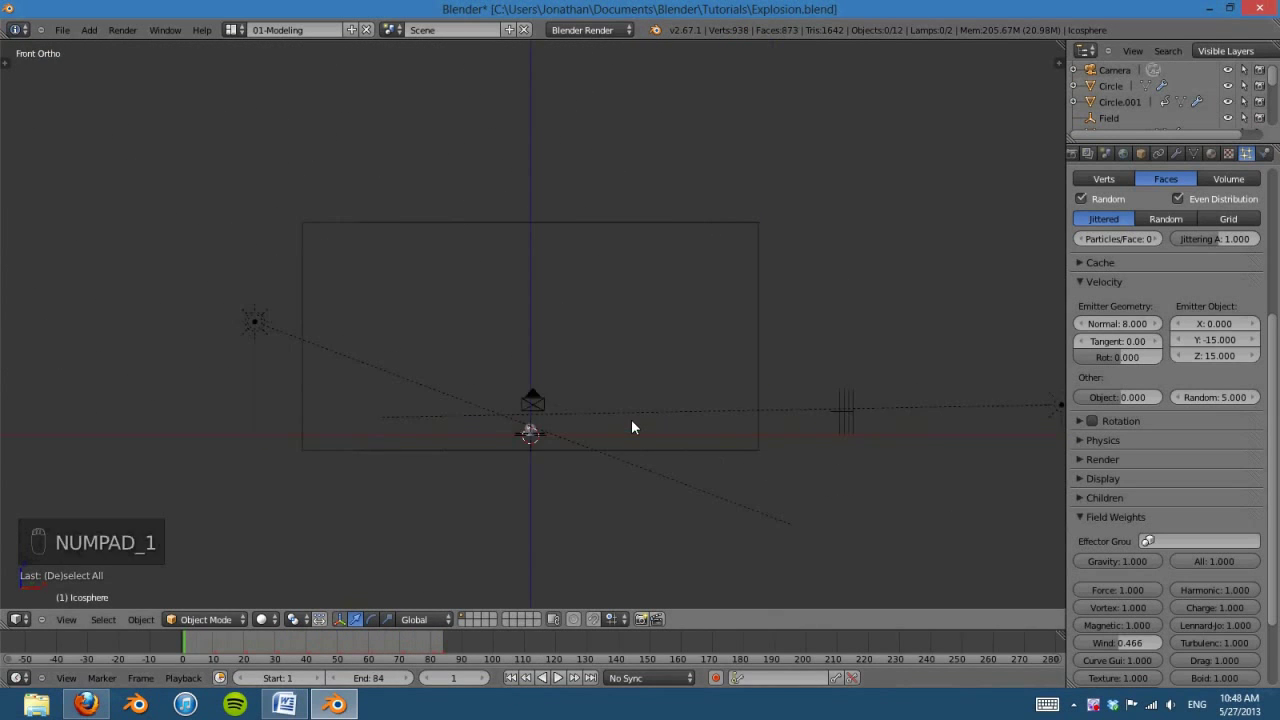
pyautogui.click(1096, 517)
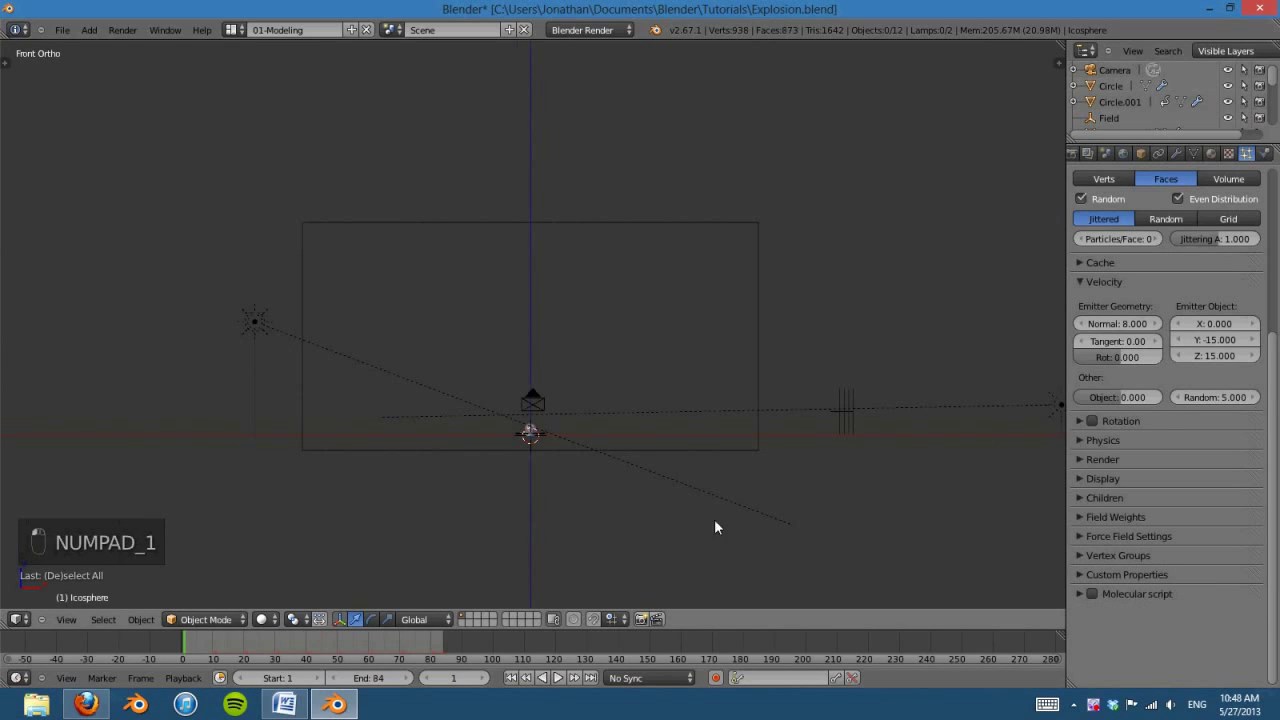
# Step: Add an icosphere at the origin and move it along the X axis past the wind field, beneath the far lamp
pyautogui.scroll(3, 700, 444)
pyautogui.hotkey('shift', 'a')
pyautogui.moveTo(674, 444)
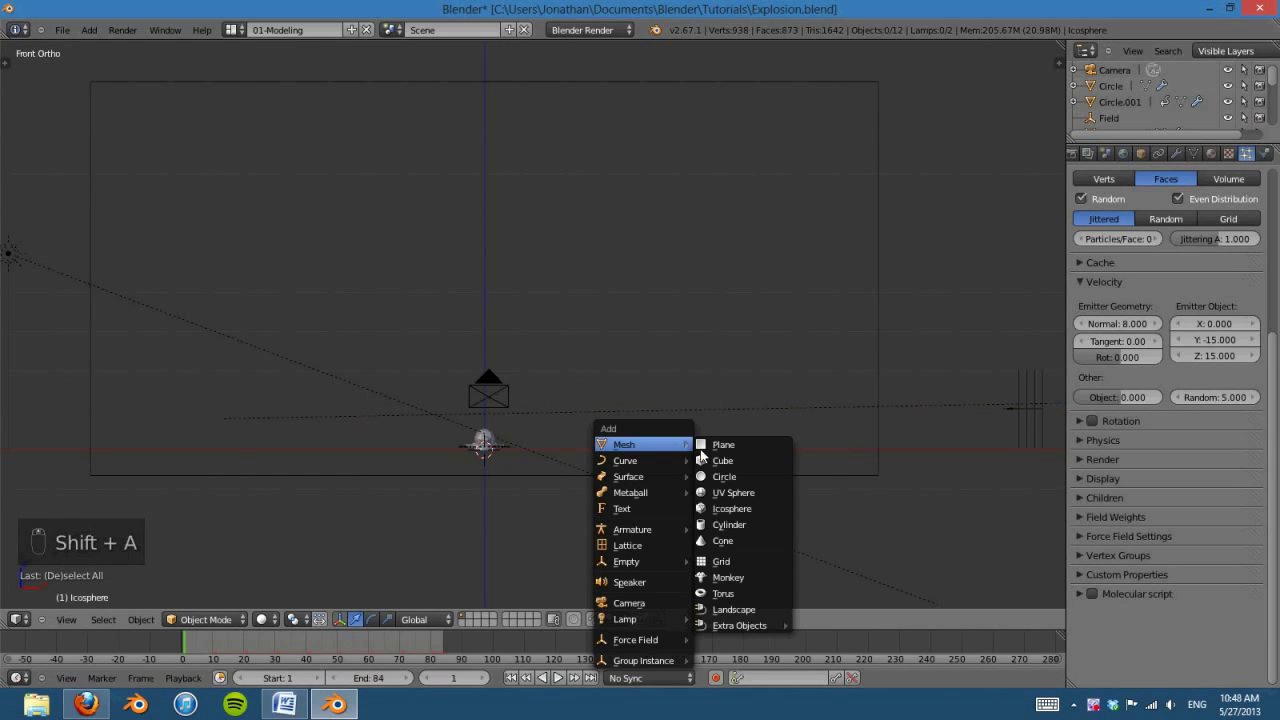
pyautogui.click(738, 506)
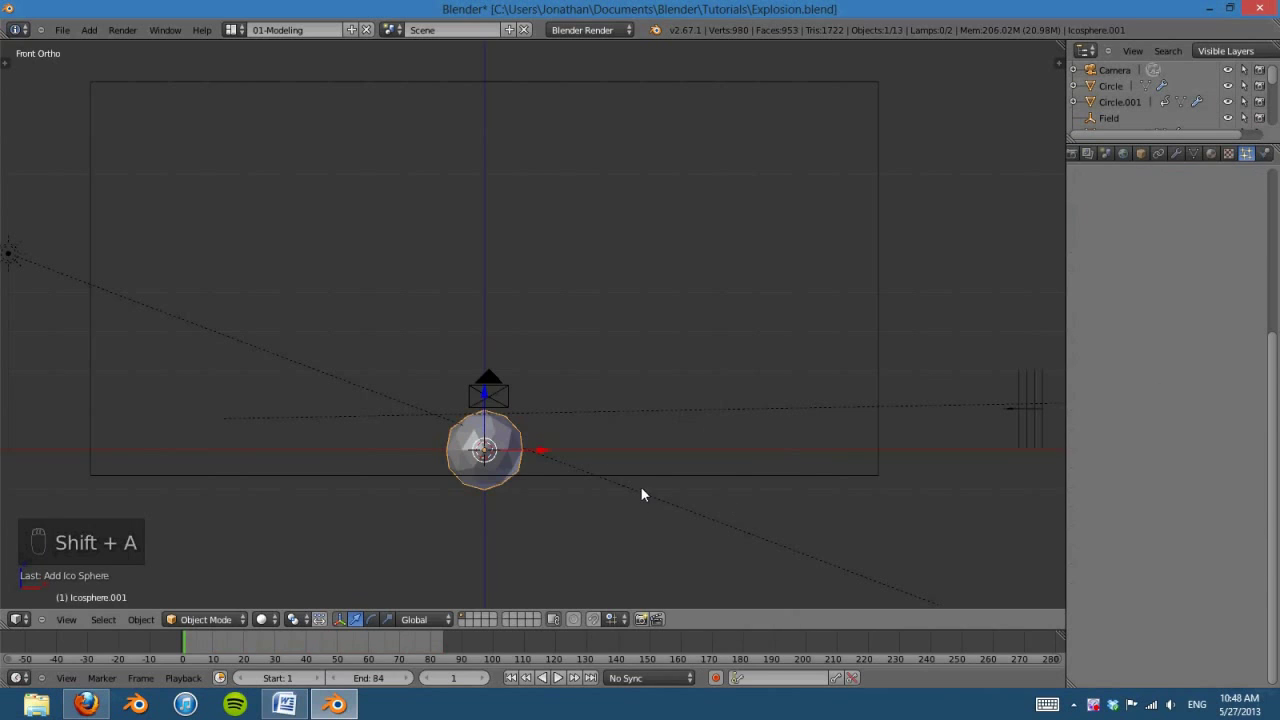
pyautogui.moveTo(533, 450); pyautogui.dragTo(1065, 448)
pyautogui.keyDown('shift'); pyautogui.moveTo(1098, 447); pyautogui.dragTo(700, 425, button='middle'); pyautogui.keyUp('shift')
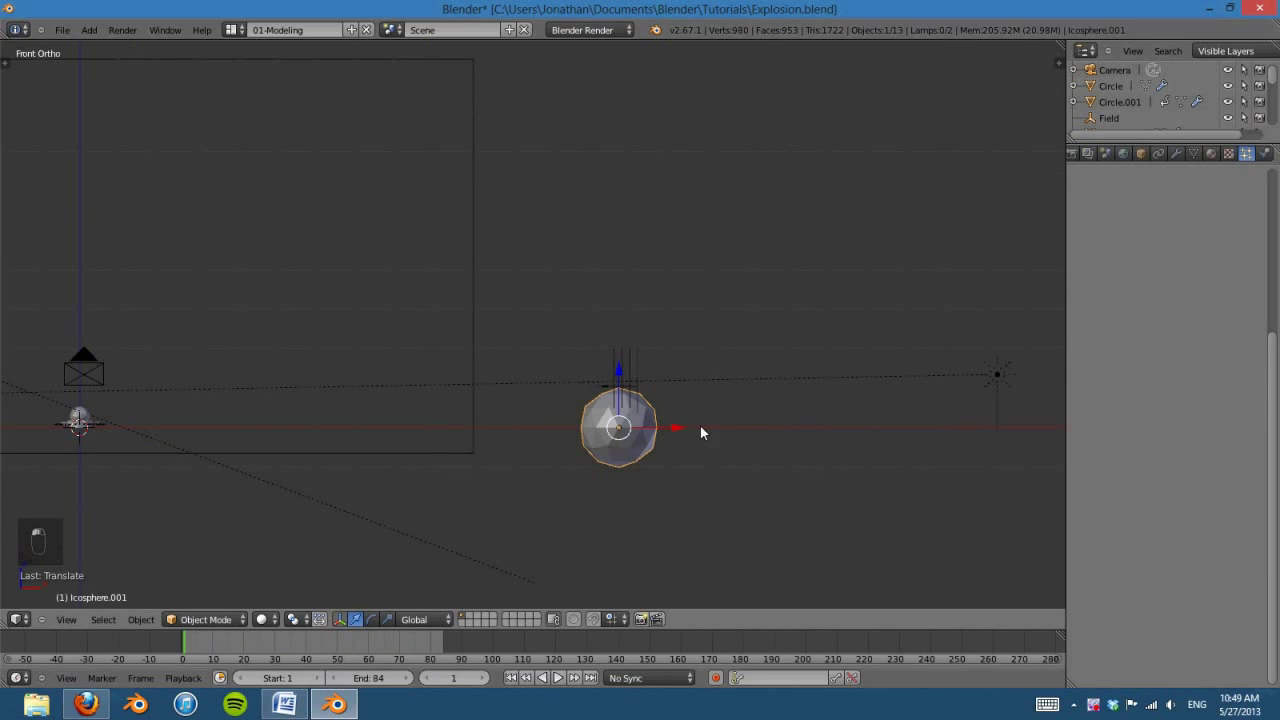
pyautogui.moveTo(676, 432); pyautogui.dragTo(939, 456)
pyautogui.keyDown('shift'); pyautogui.moveTo(939, 456); pyautogui.dragTo(444, 409, button='middle'); pyautogui.keyUp('shift')
pyautogui.scroll(3, 444, 409)
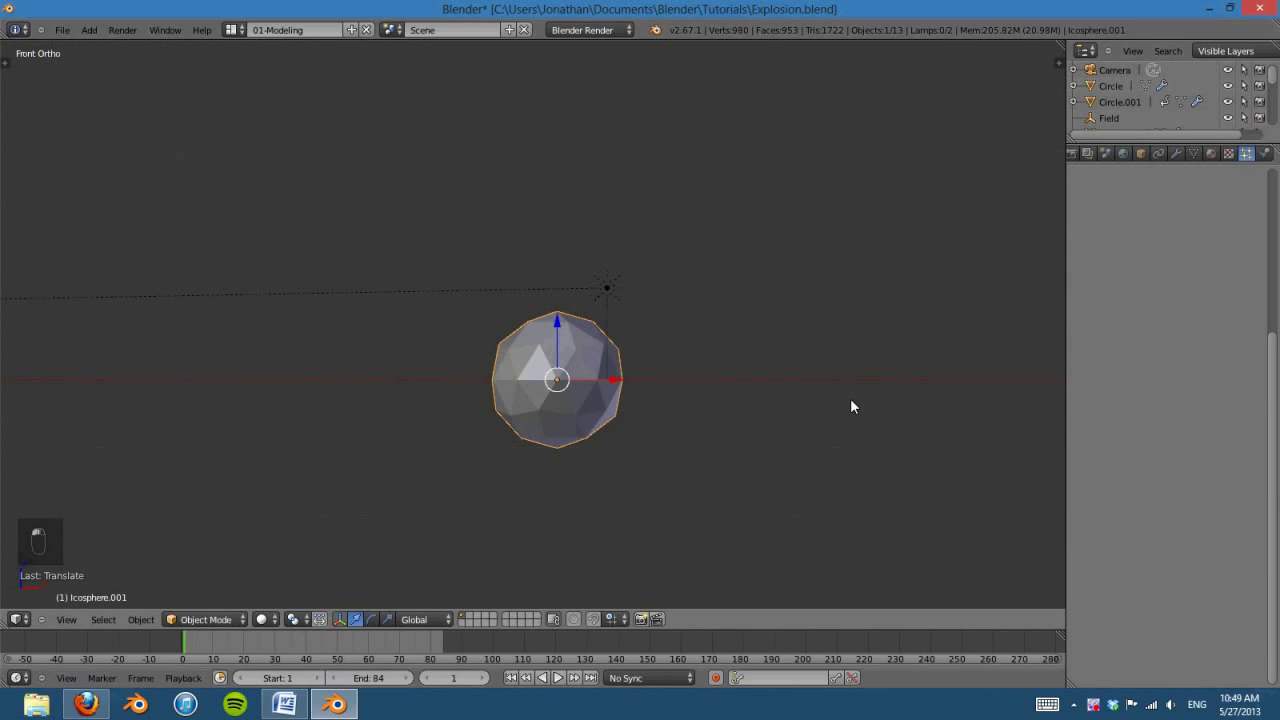
# Step: Flatten the new icosphere's mesh along the Z axis to a little over half its height
pyautogui.press('Tab')
pyautogui.press('s')
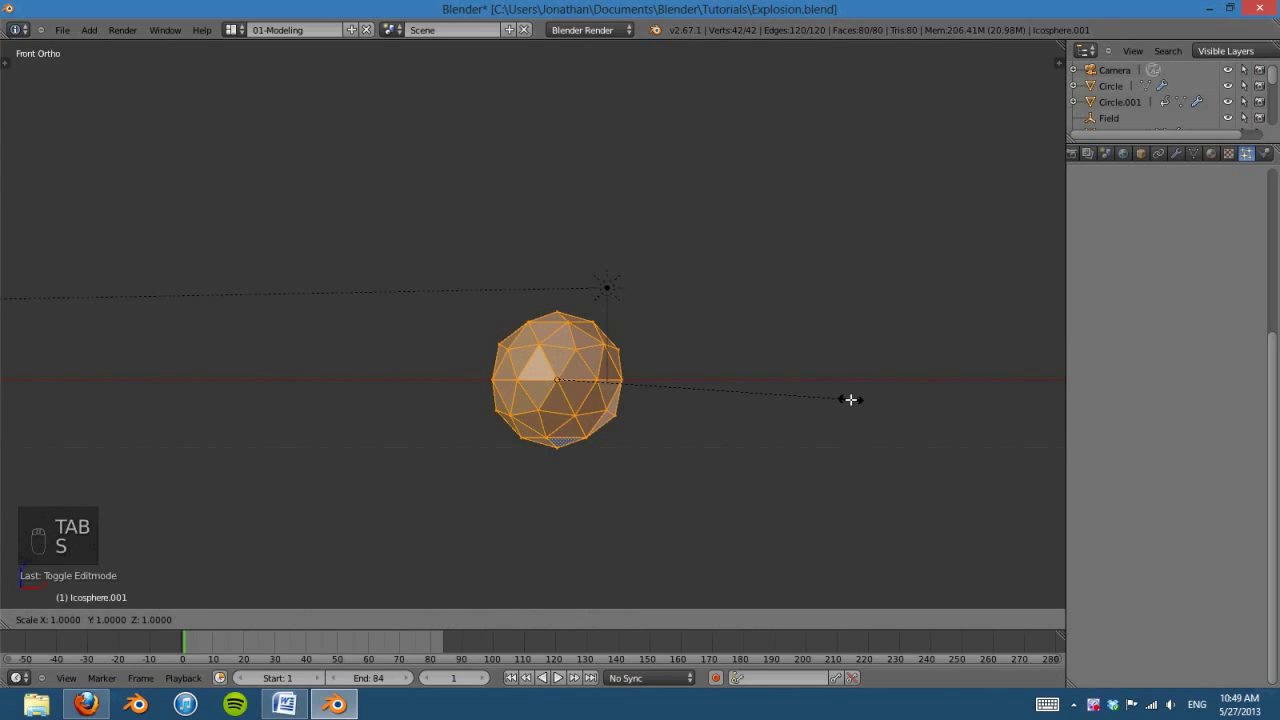
pyautogui.press('z')
pyautogui.click(734, 396)
# Step: Move individual vertices of the flattened icosphere to make its shape irregular, and return to Object Mode
pyautogui.rightClick(600, 376)
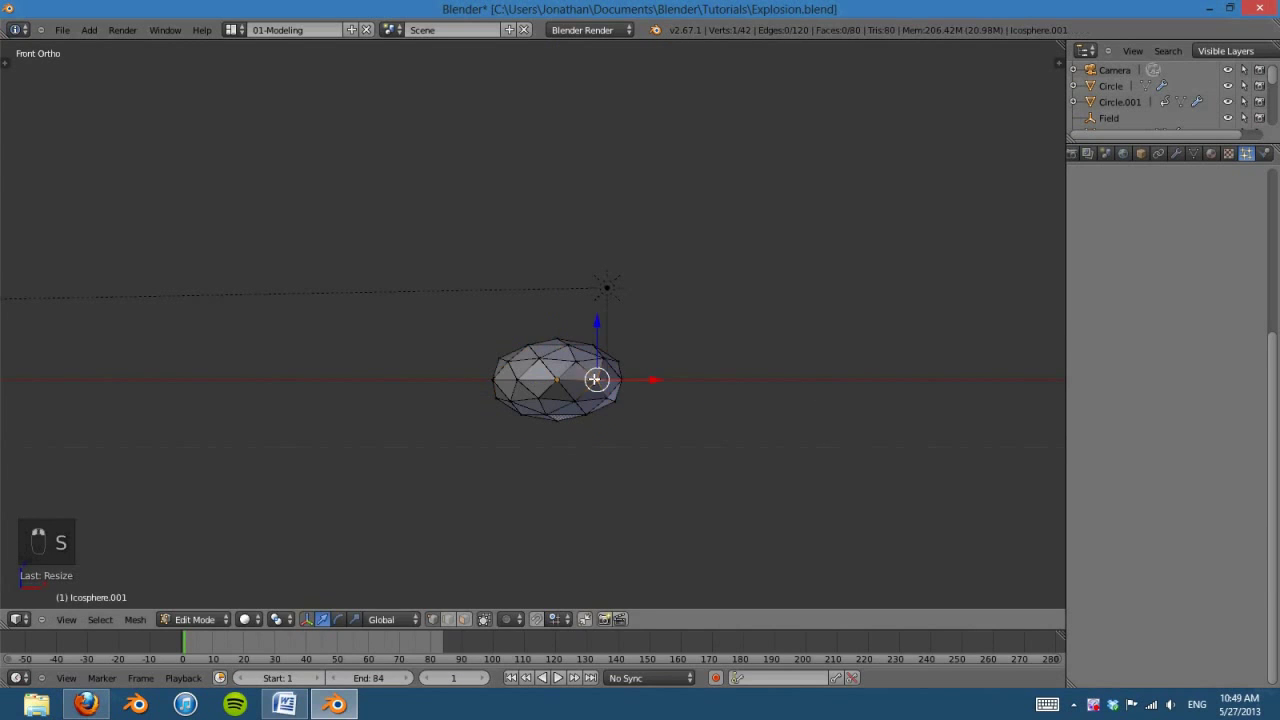
pyautogui.press('g')
pyautogui.click(534, 391)
pyautogui.press('g')
pyautogui.click(524, 396)
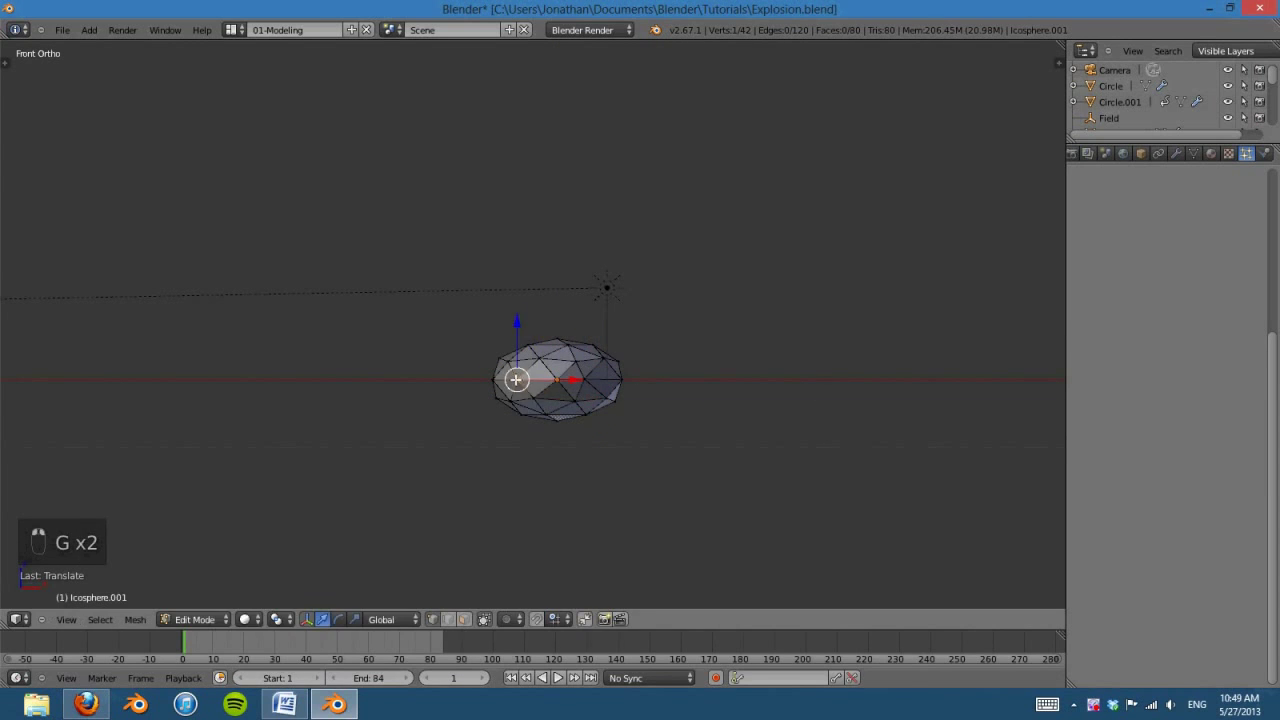
pyautogui.press('g')
pyautogui.click(524, 396)
pyautogui.press('Tab')
# Step: Apply smooth shading to the flattened icosphere
pyautogui.moveTo(737, 380); pyautogui.dragTo(686, 436, button='middle')
pyautogui.press('t')
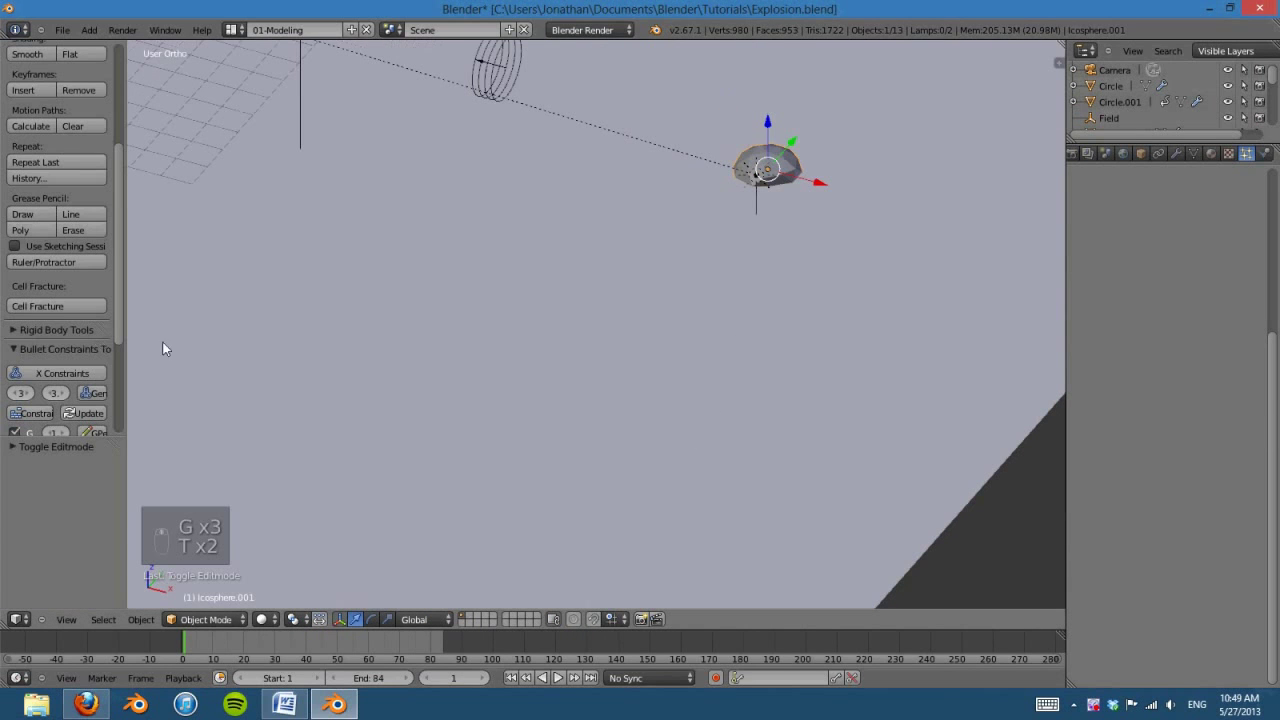
pyautogui.click(28, 54)
pyautogui.press('t')
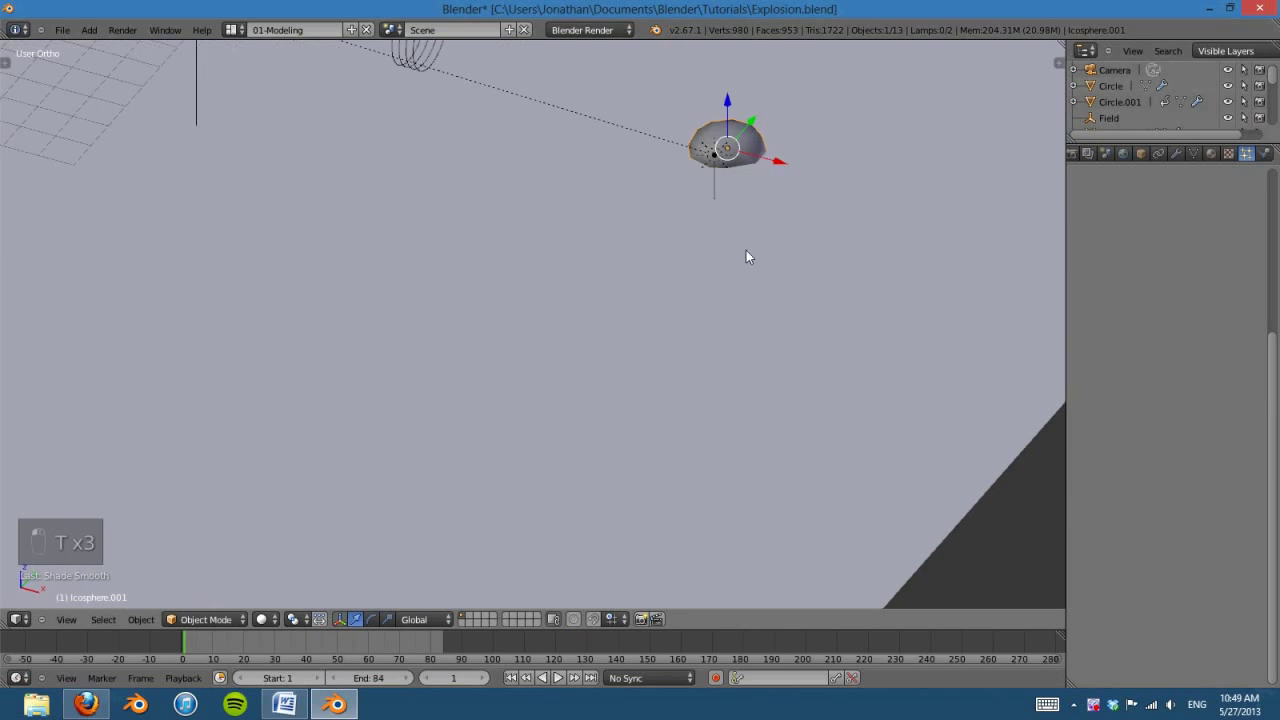
# Step: Select the particle-emitting icosphere at the centre of the scene and collapse its velocity settings
pyautogui.moveTo(746, 250); pyautogui.dragTo(783, 405, button='middle')
pyautogui.scroll(4, 943, 485)
pyautogui.scroll(3, 642, 471)
pyautogui.scroll(-4, 642, 478)
pyautogui.scroll(3, 760, 395)
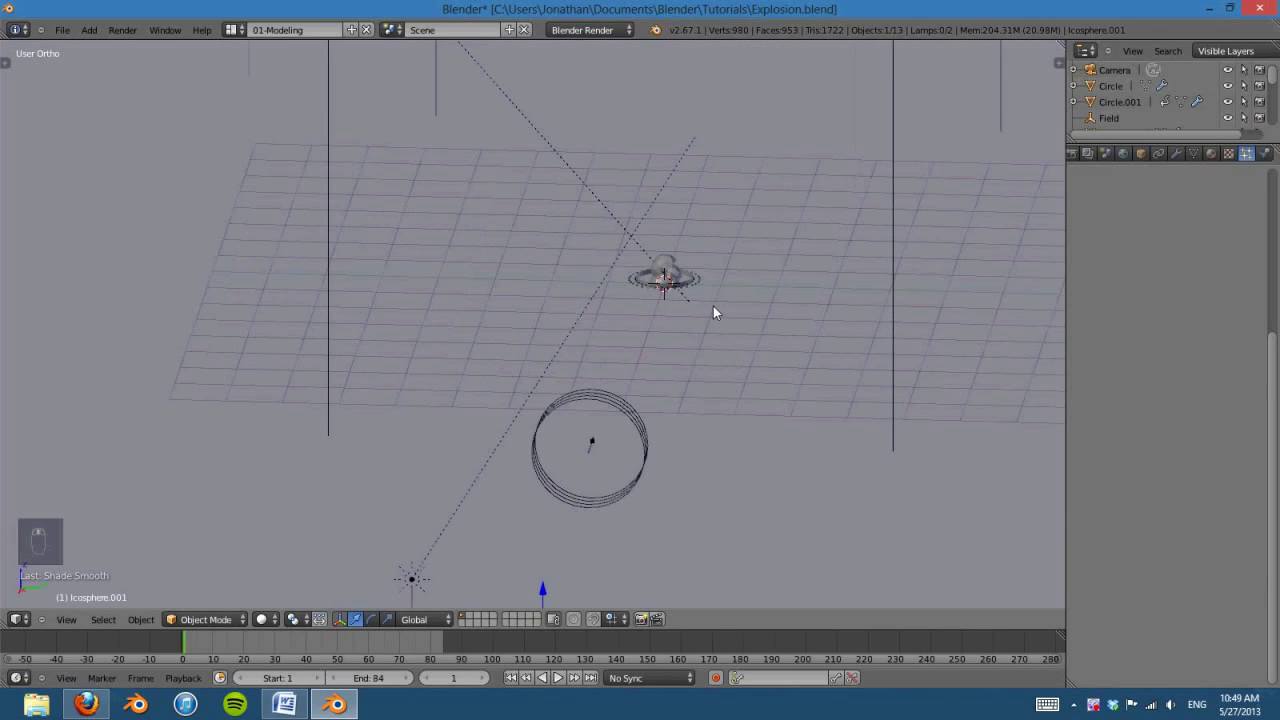
pyautogui.rightClick(671, 258)
pyautogui.scroll(-3, 591, 466)
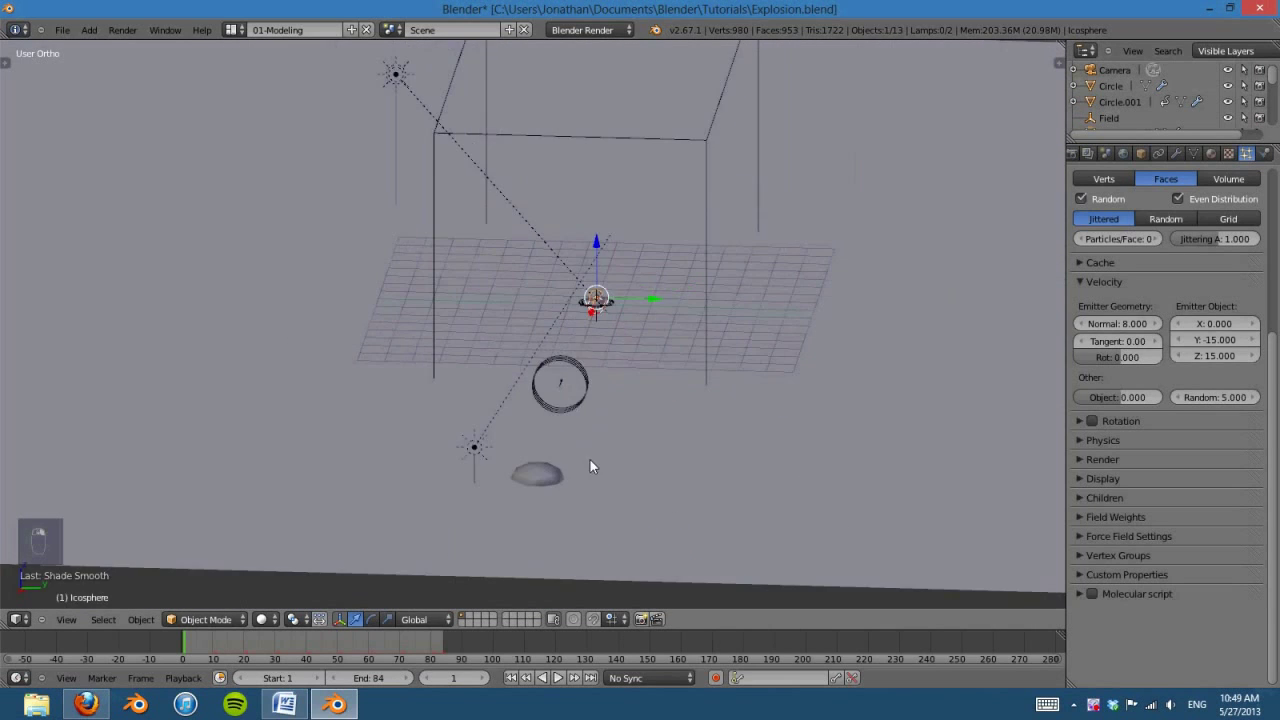
pyautogui.moveTo(591, 466); pyautogui.dragTo(863, 506, button='middle')
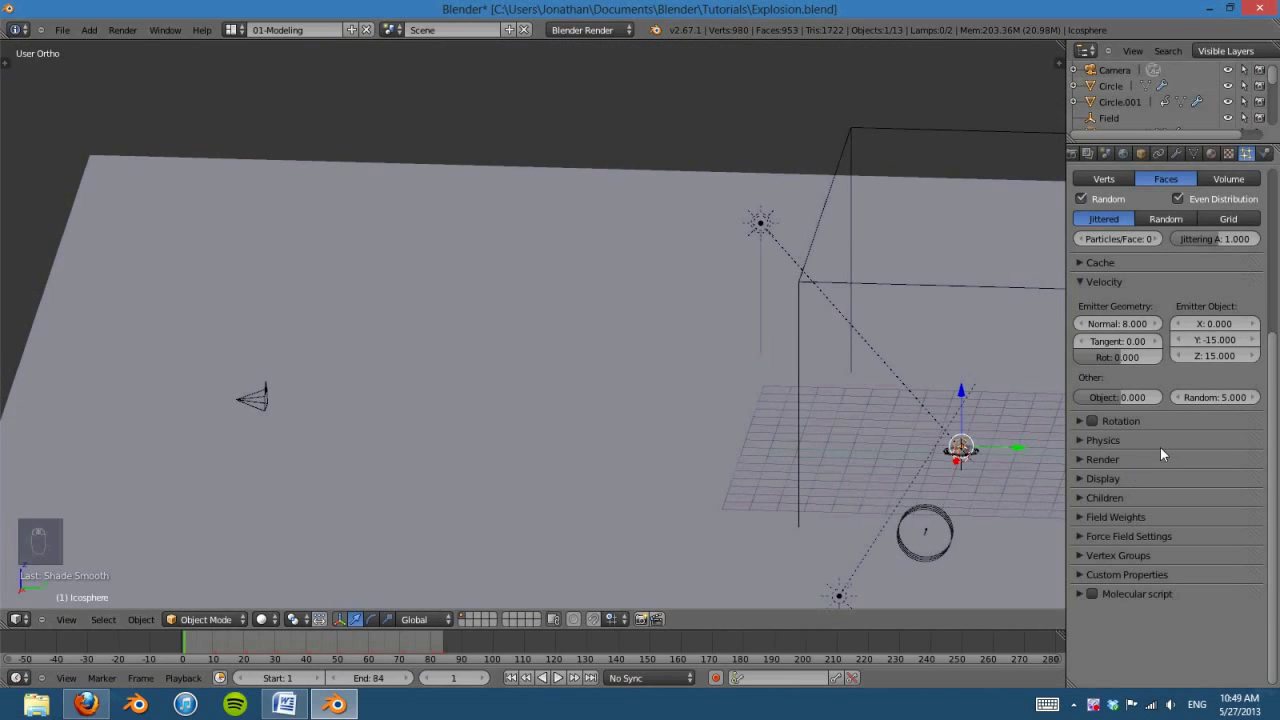
pyautogui.click(1086, 282)
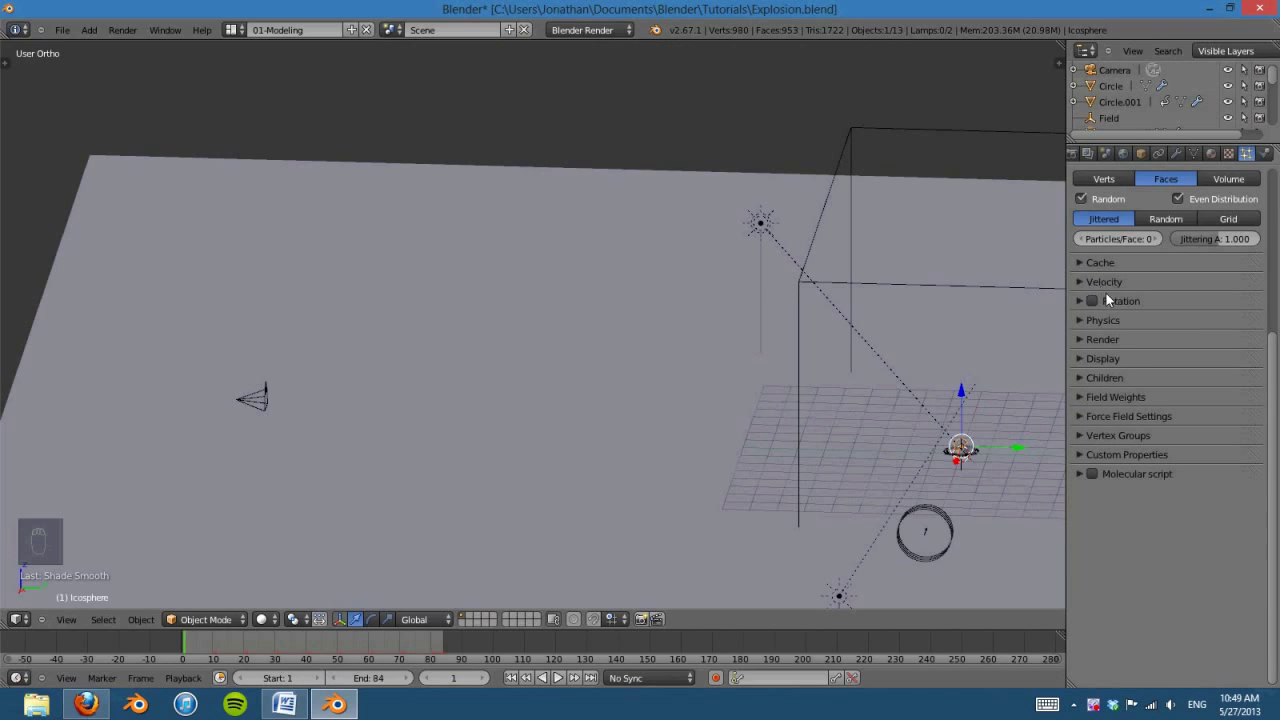
pyautogui.keyDown('shift'); pyautogui.moveTo(965, 462); pyautogui.dragTo(820, 420, button='middle'); pyautogui.keyUp('shift')
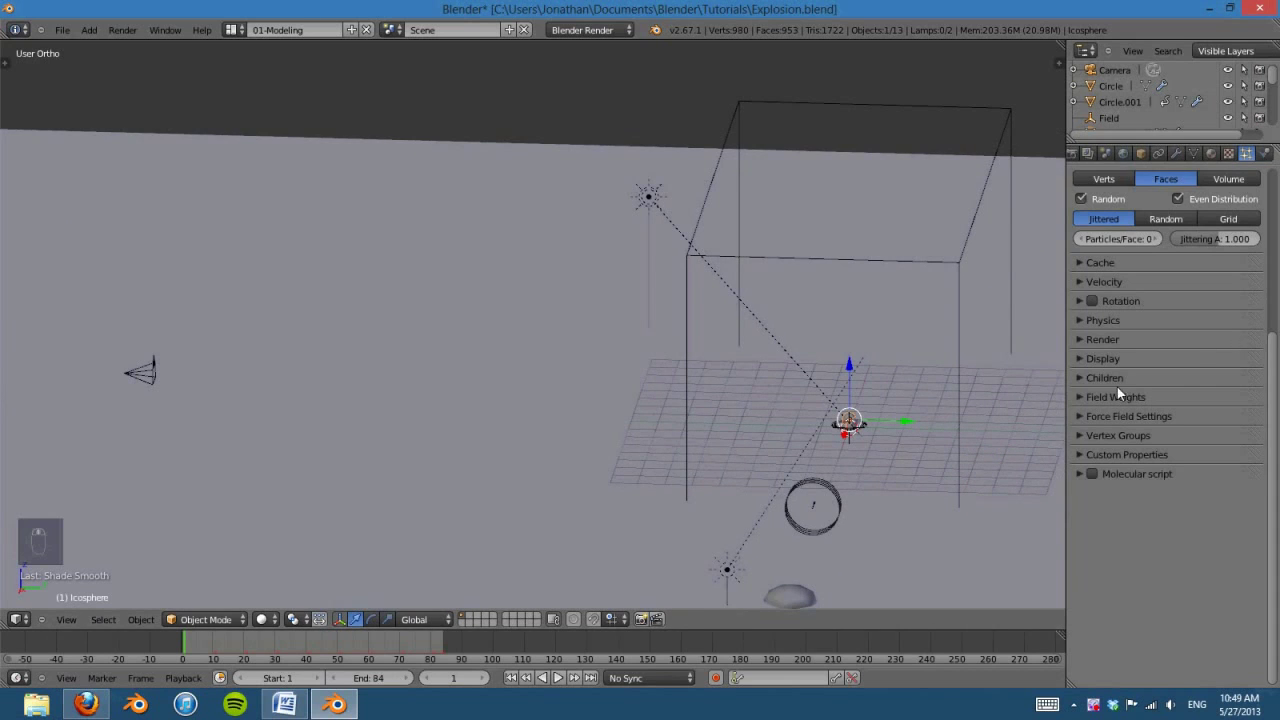
# Step: Render the emitter's particles as an object using Icosphere.001 as the dupli object, and save over the existing file
pyautogui.click(1090, 340)
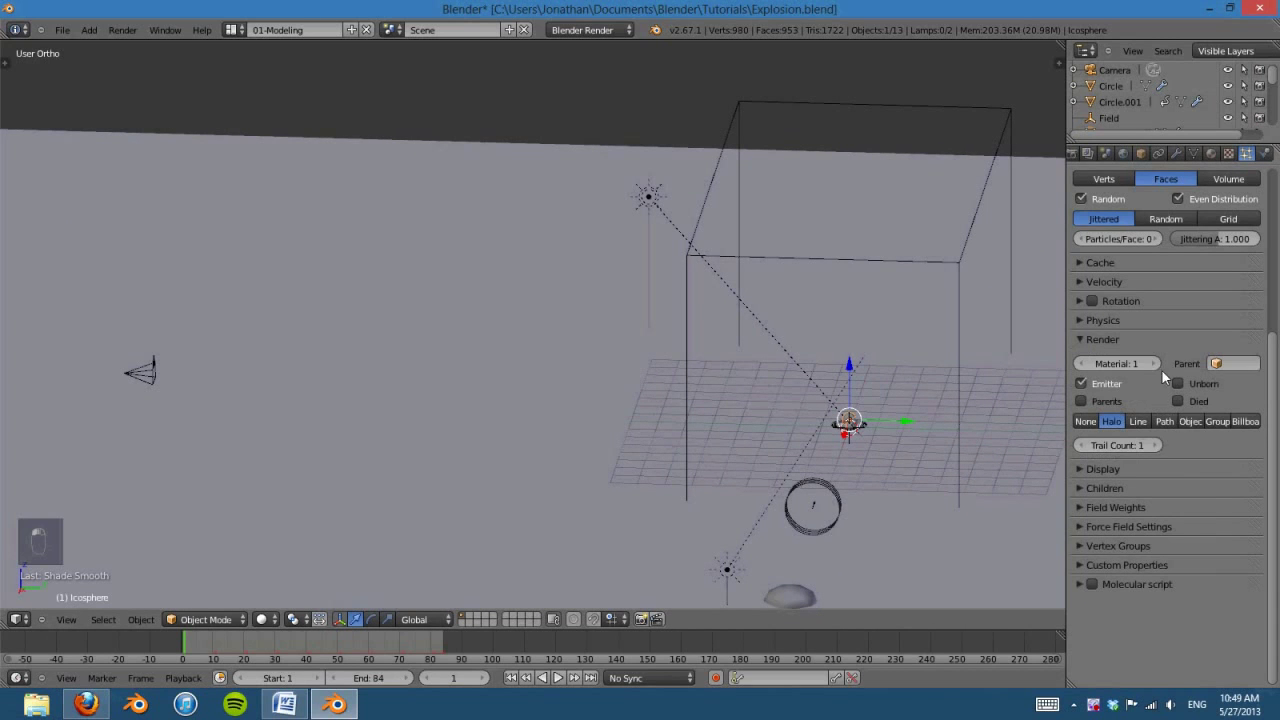
pyautogui.click(1193, 422)
pyautogui.click(1182, 442)
pyautogui.write('ic')
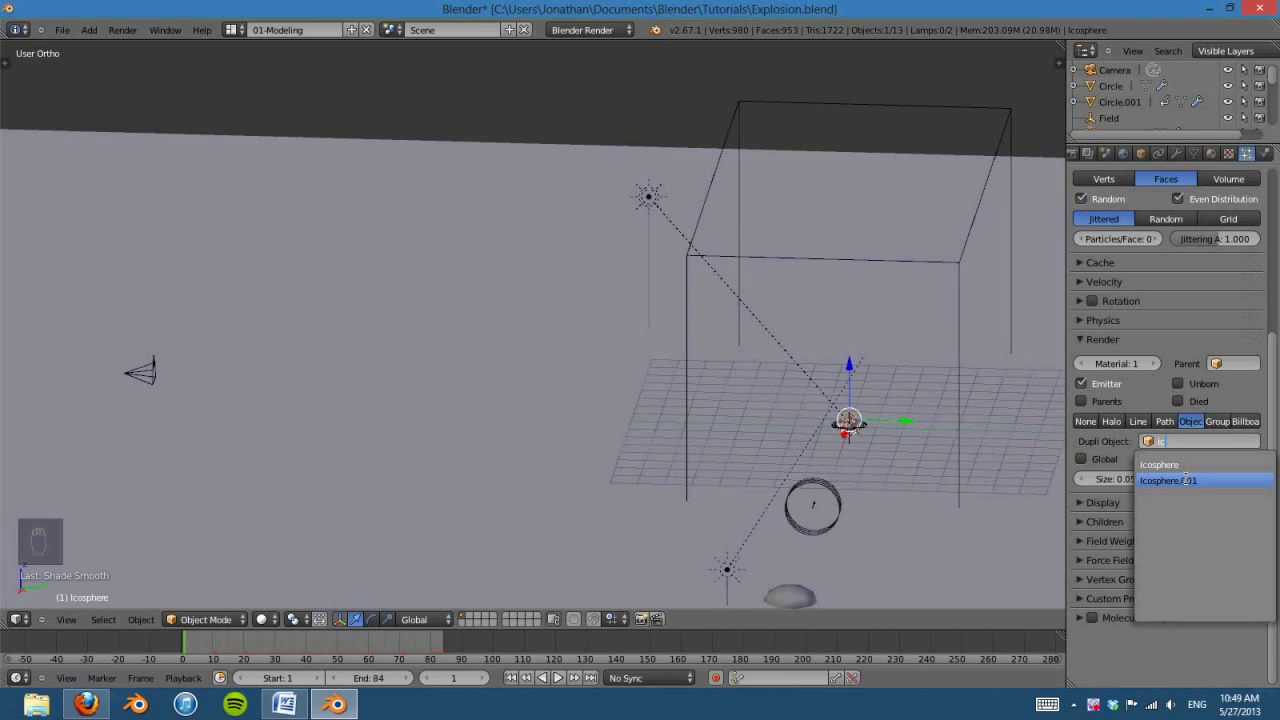
pyautogui.click(1186, 480)
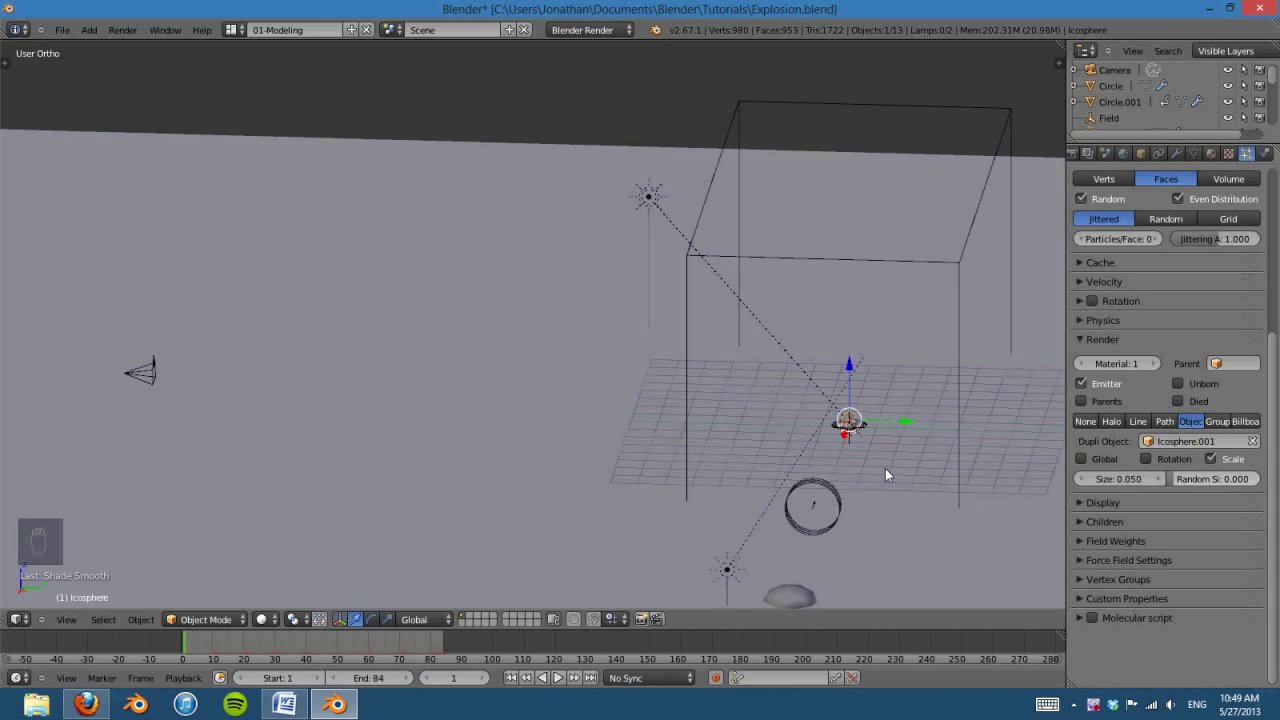
pyautogui.hotkey('ctrl', 's')
pyautogui.click(658, 449)
# Step: Play the animation in the right view and examine the object particles up close
pyautogui.press('KP_3')
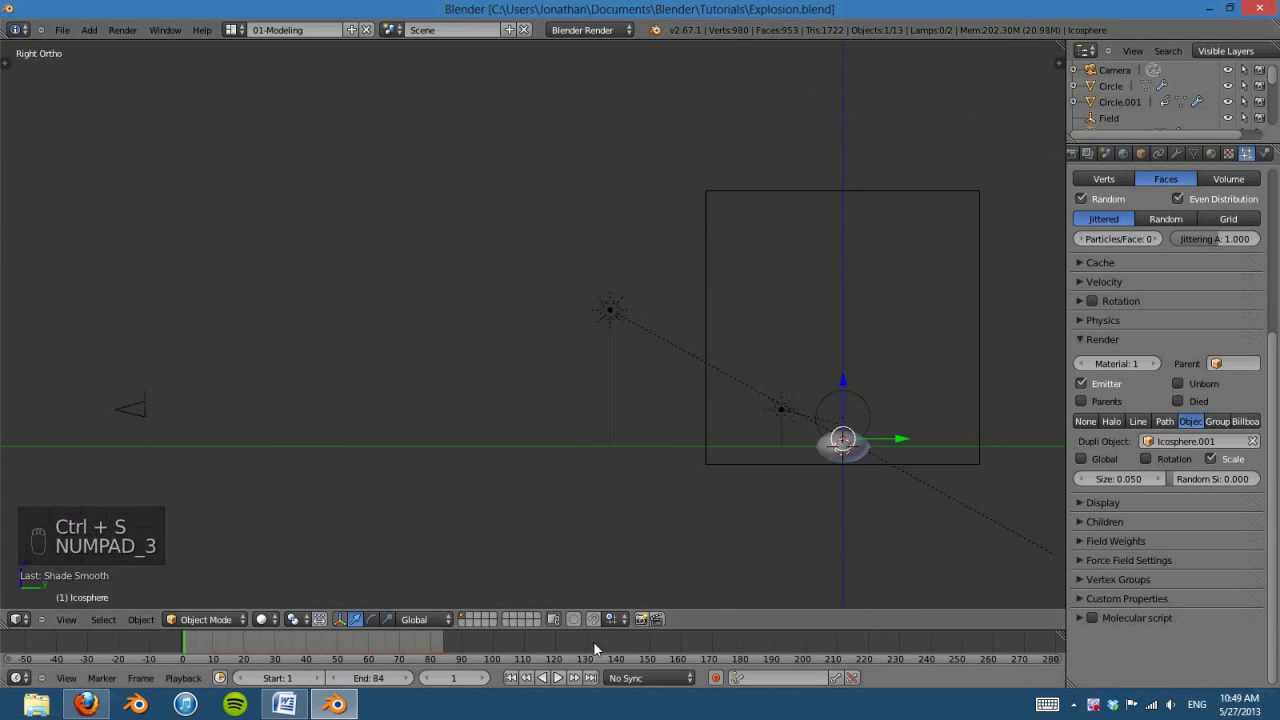
pyautogui.click(559, 678)
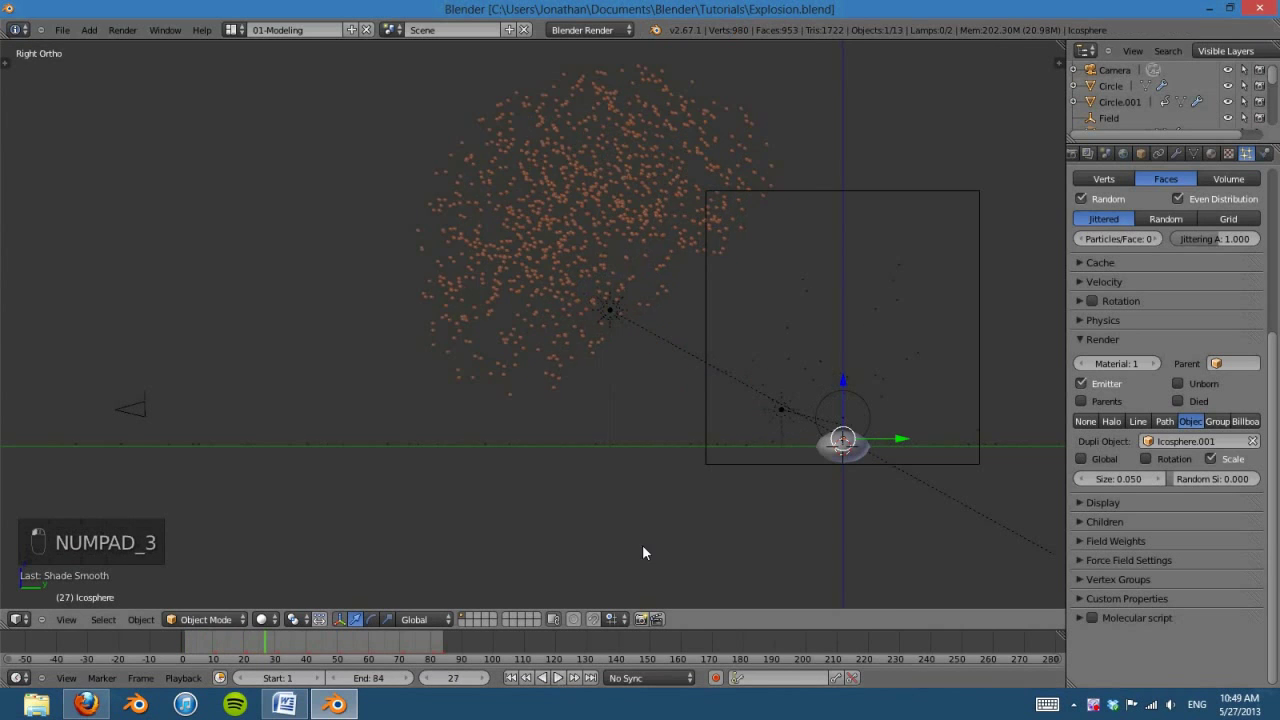
pyautogui.scroll(4, 677, 390)
pyautogui.scroll(-3, 679, 389)
pyautogui.keyDown('shift'); pyautogui.moveTo(681, 393); pyautogui.dragTo(720, 393, button='middle'); pyautogui.keyUp('shift')
pyautogui.scroll(1, 720, 400)
# Step: Enable dynamic particle rotation with random orientation 1.000, phase 0.288 and random phase 1.000
pyautogui.click(1084, 339)
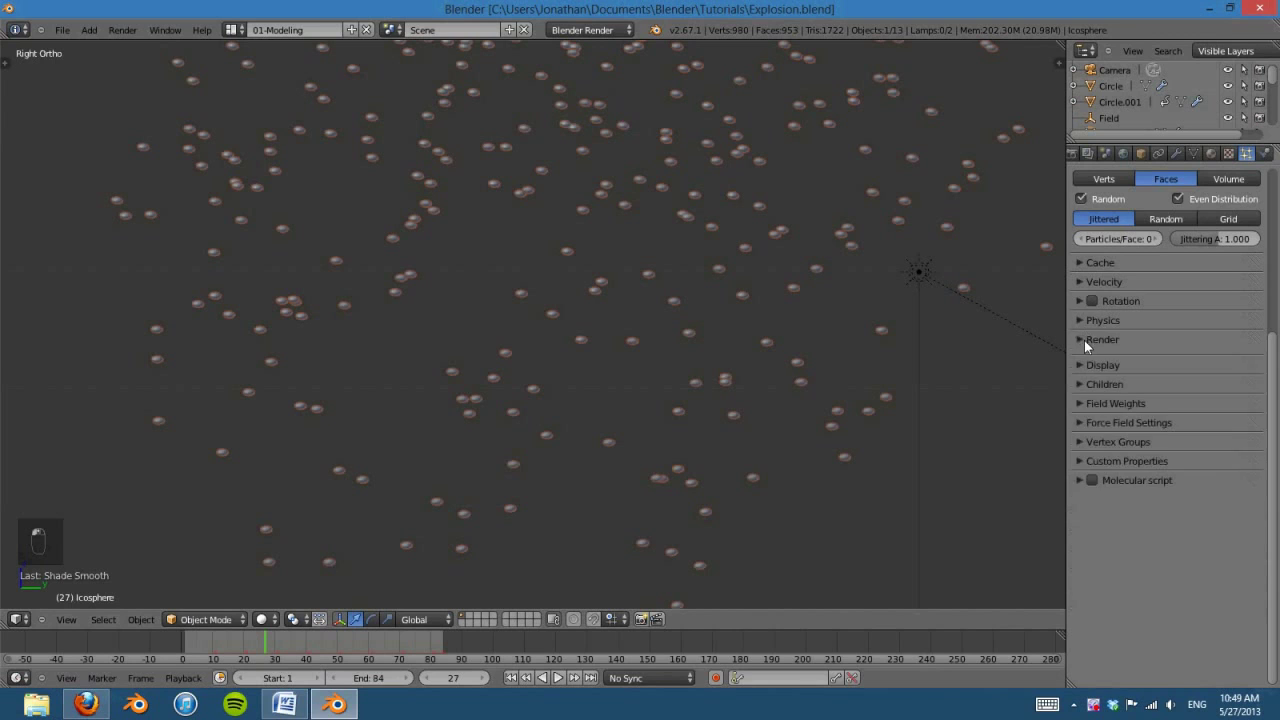
pyautogui.click(1091, 302)
pyautogui.click(1078, 301)
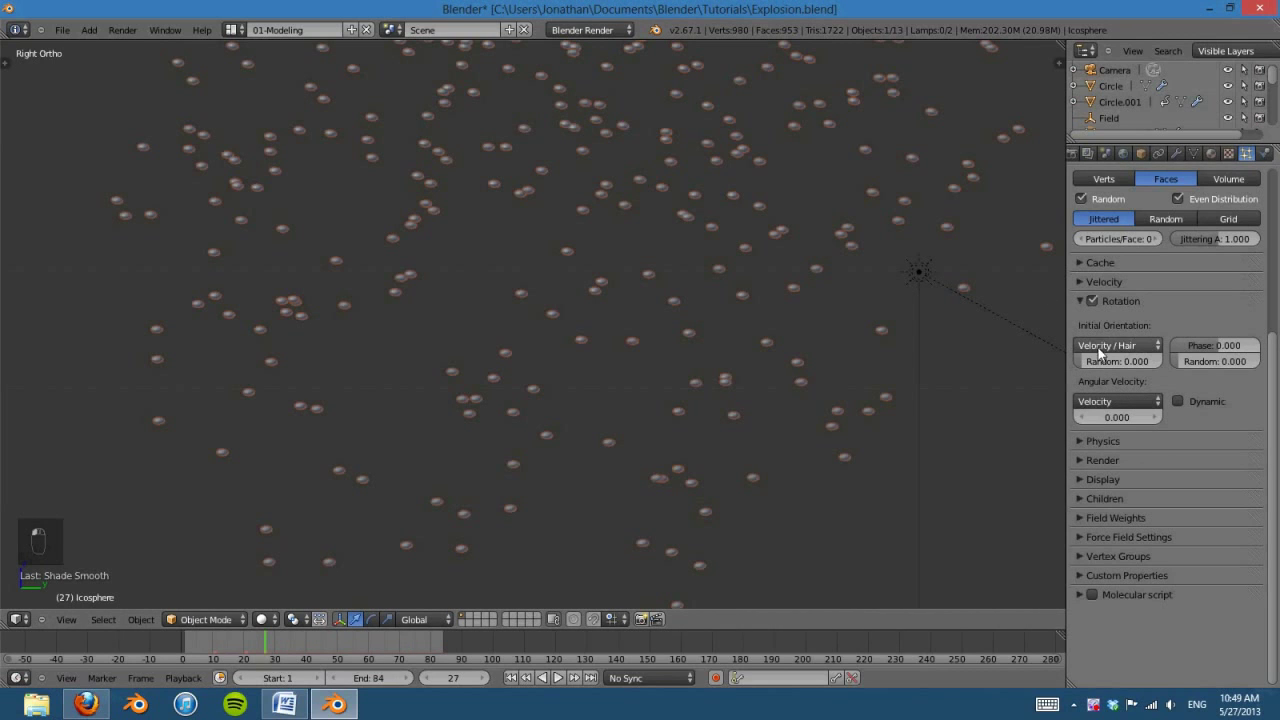
pyautogui.moveTo(1177, 371); pyautogui.dragTo(1217, 350)
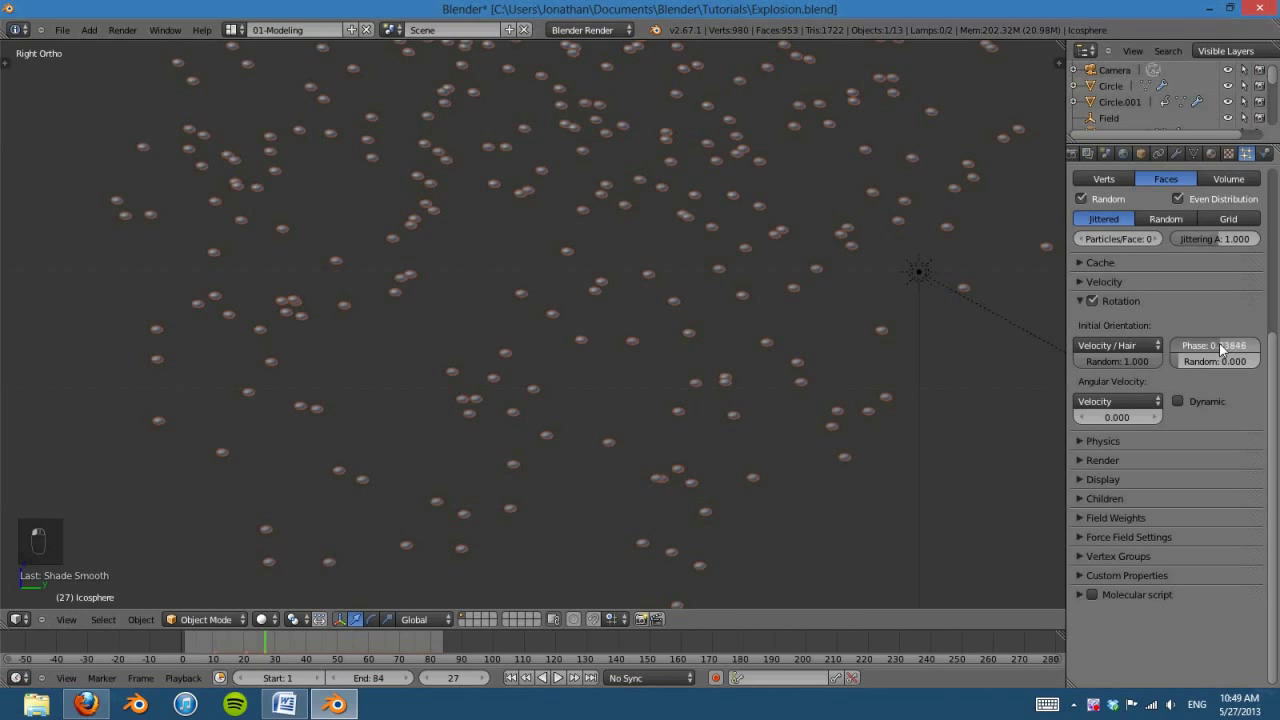
pyautogui.click(1179, 401)
# Step: Replay the animation from the first frame to examine the particles' rotation, and return to frame 1
pyautogui.scroll(-3, 660, 437)
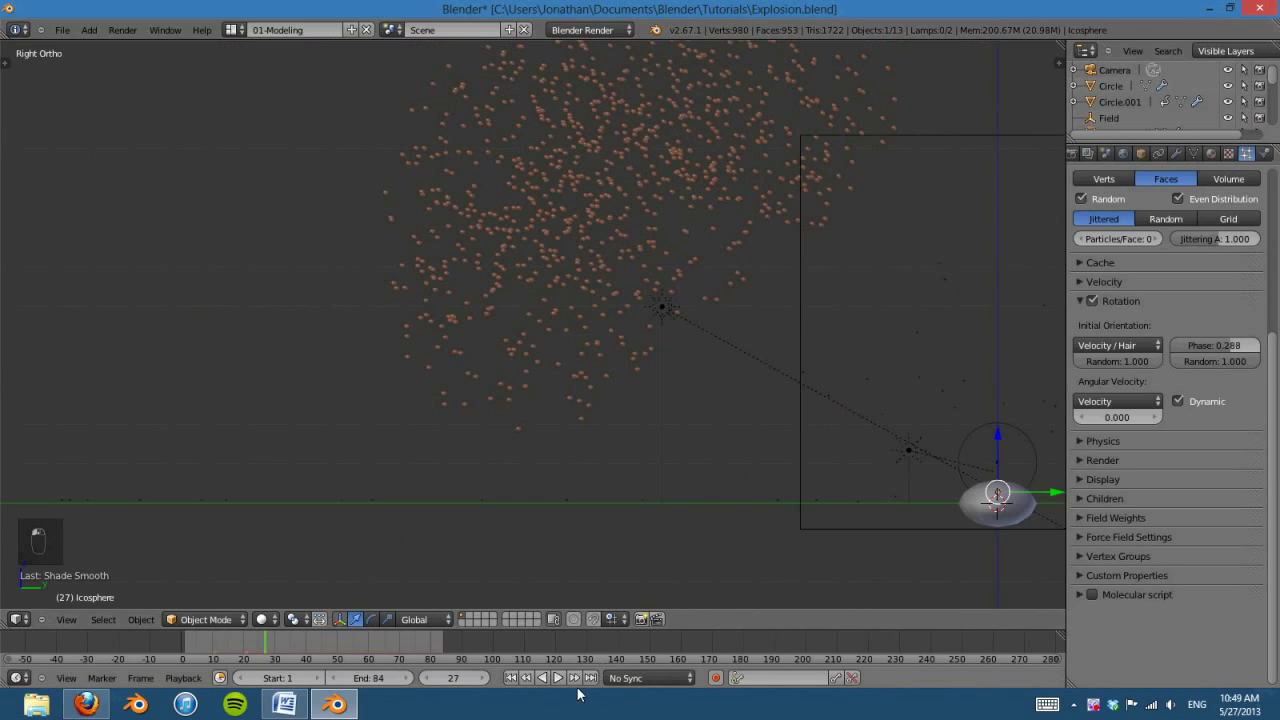
pyautogui.click(510, 678)
pyautogui.click(557, 678)
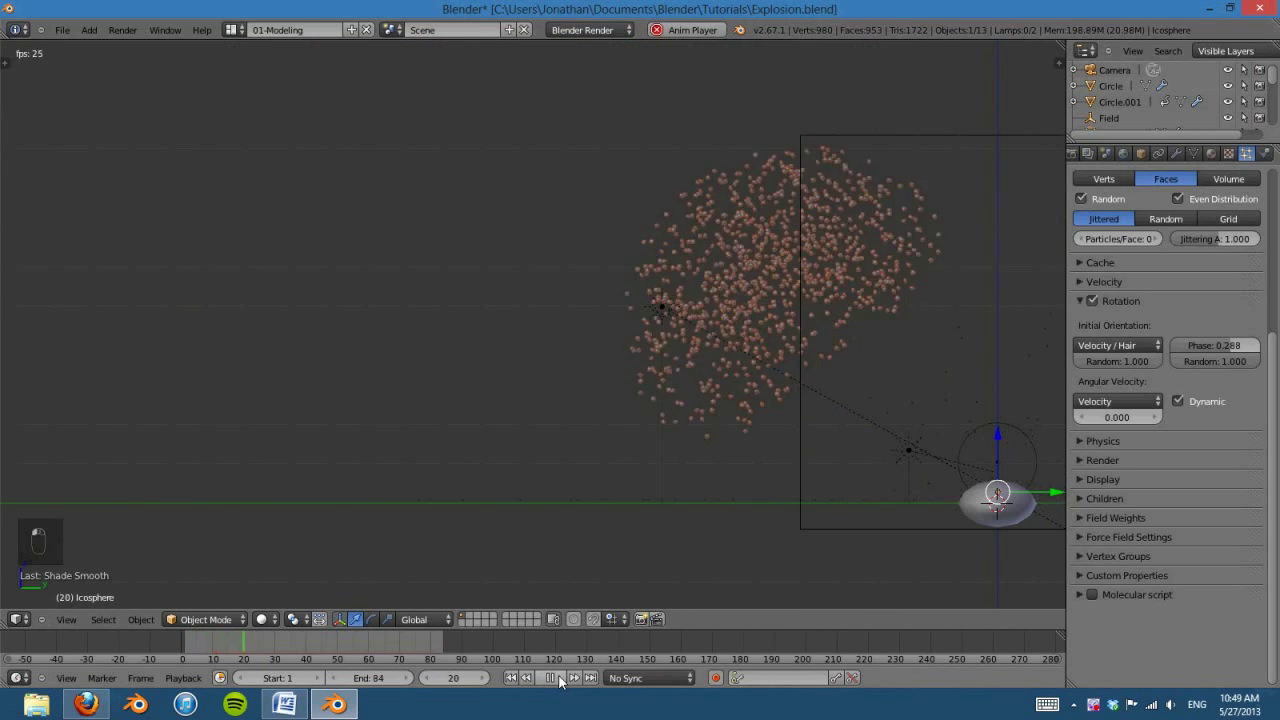
pyautogui.scroll(5, 953, 479)
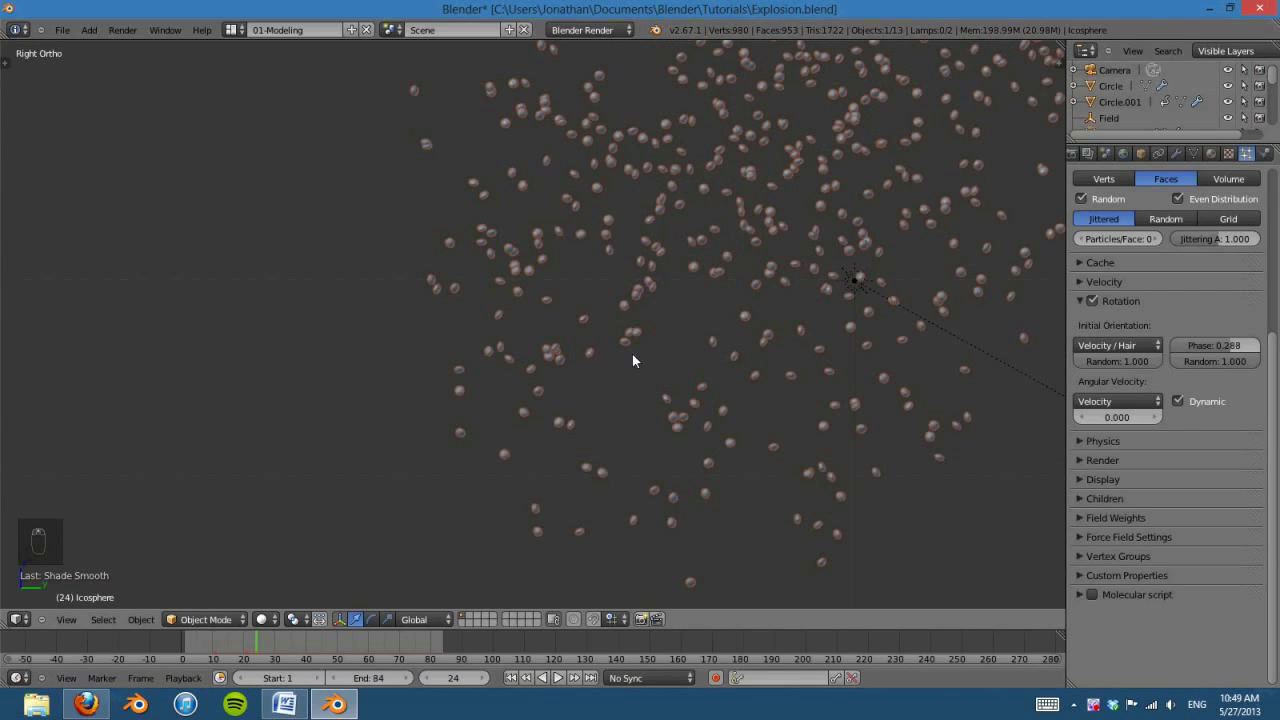
pyautogui.scroll(-5, 632, 360)
pyautogui.click(557, 678)
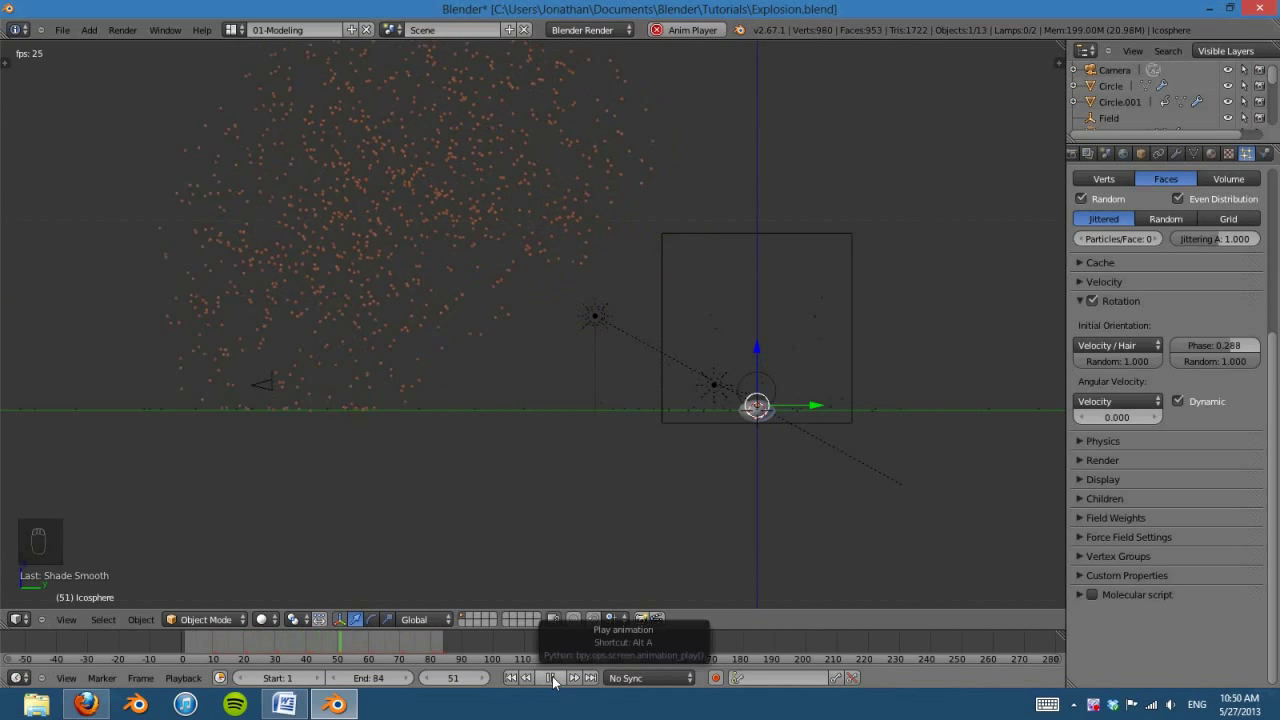
pyautogui.click(551, 678)
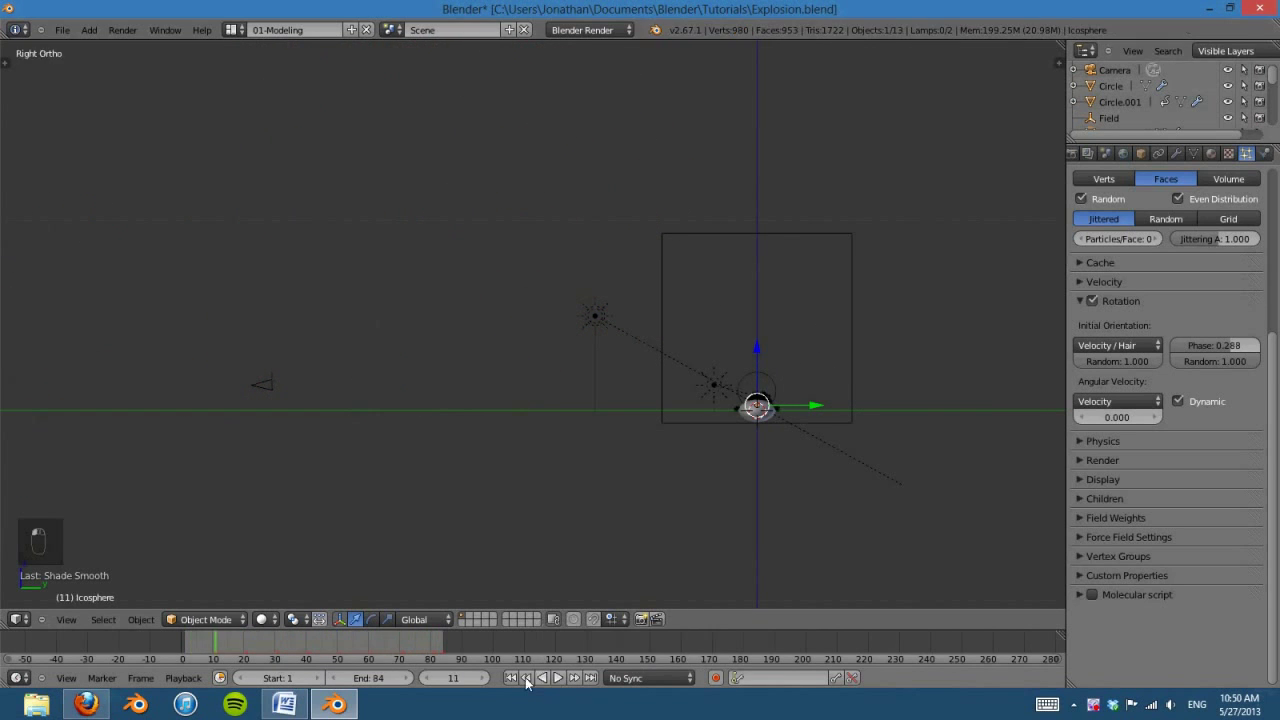
pyautogui.click(510, 678)
# Step: Play the animation through the camera view to check the flying debris, and return to frame 1
pyautogui.scroll(-3, 520, 463)
pyautogui.moveTo(557, 477); pyautogui.dragTo(686, 545, button='middle')
pyautogui.scroll(2, 665, 519)
pyautogui.press('KP_1')
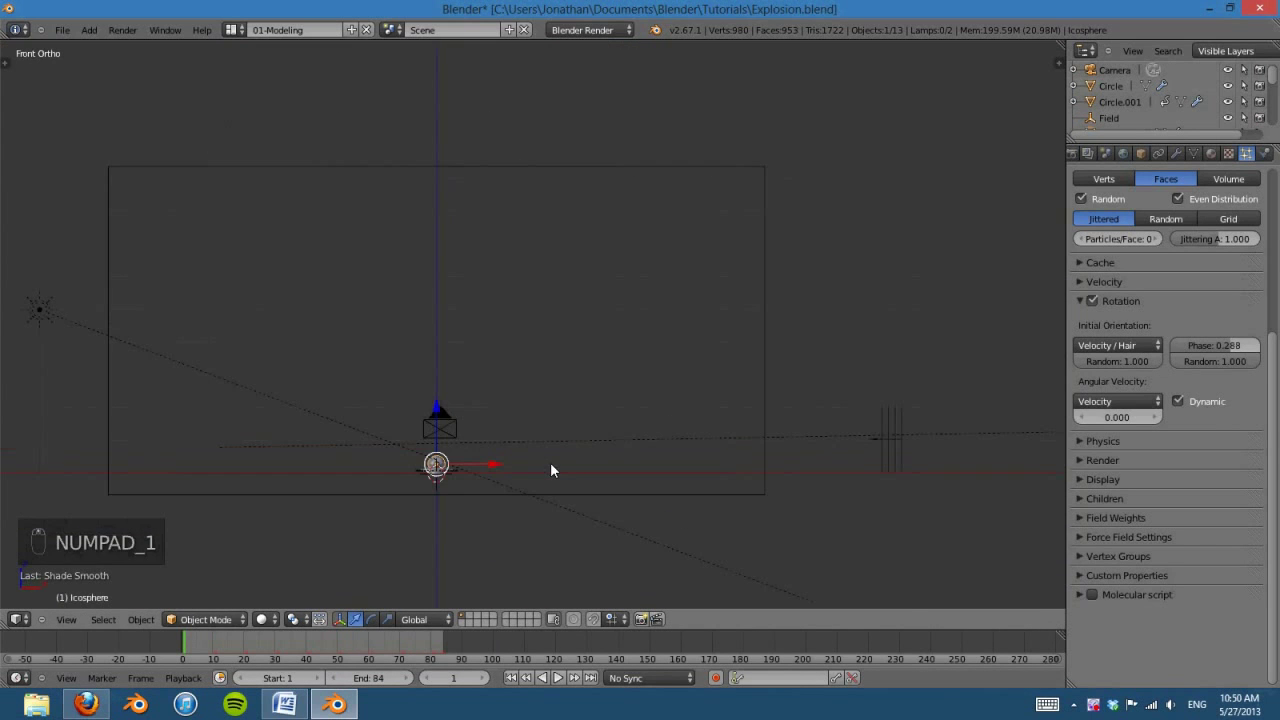
pyautogui.press('KP_0')
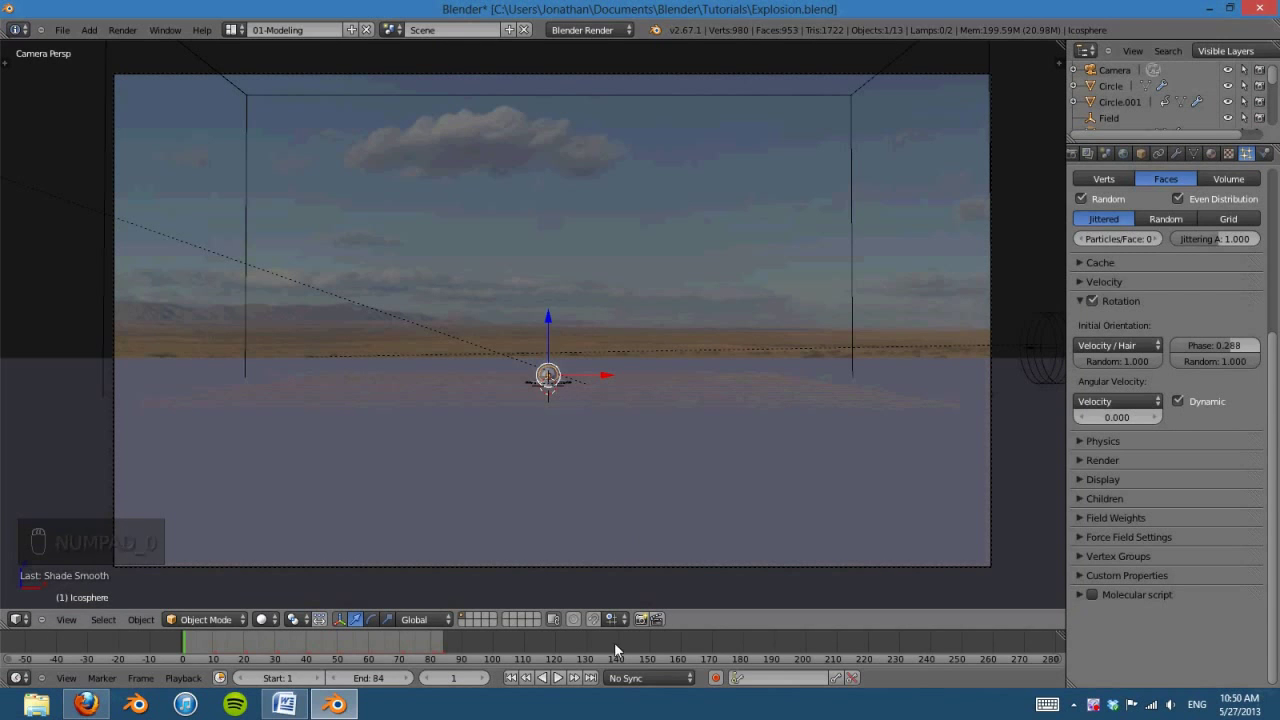
pyautogui.click(559, 679)
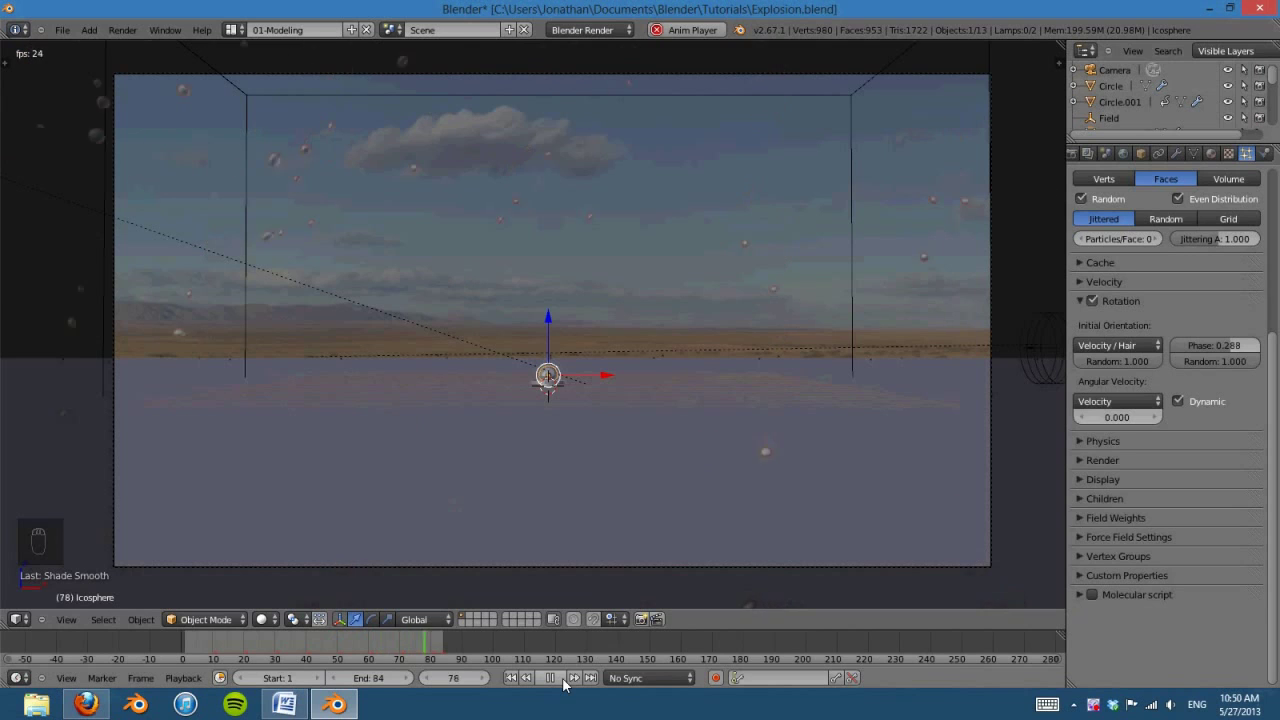
pyautogui.click(549, 679)
pyautogui.click(510, 679)
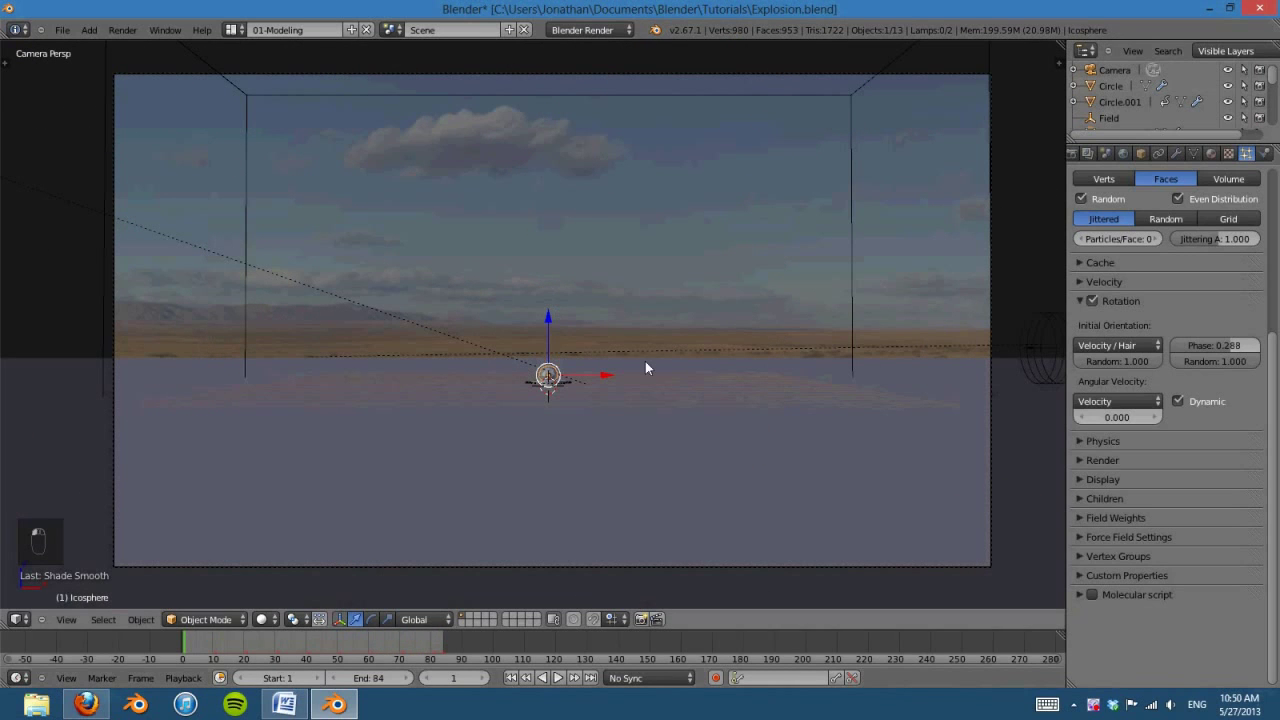
pyautogui.press('KP_3')
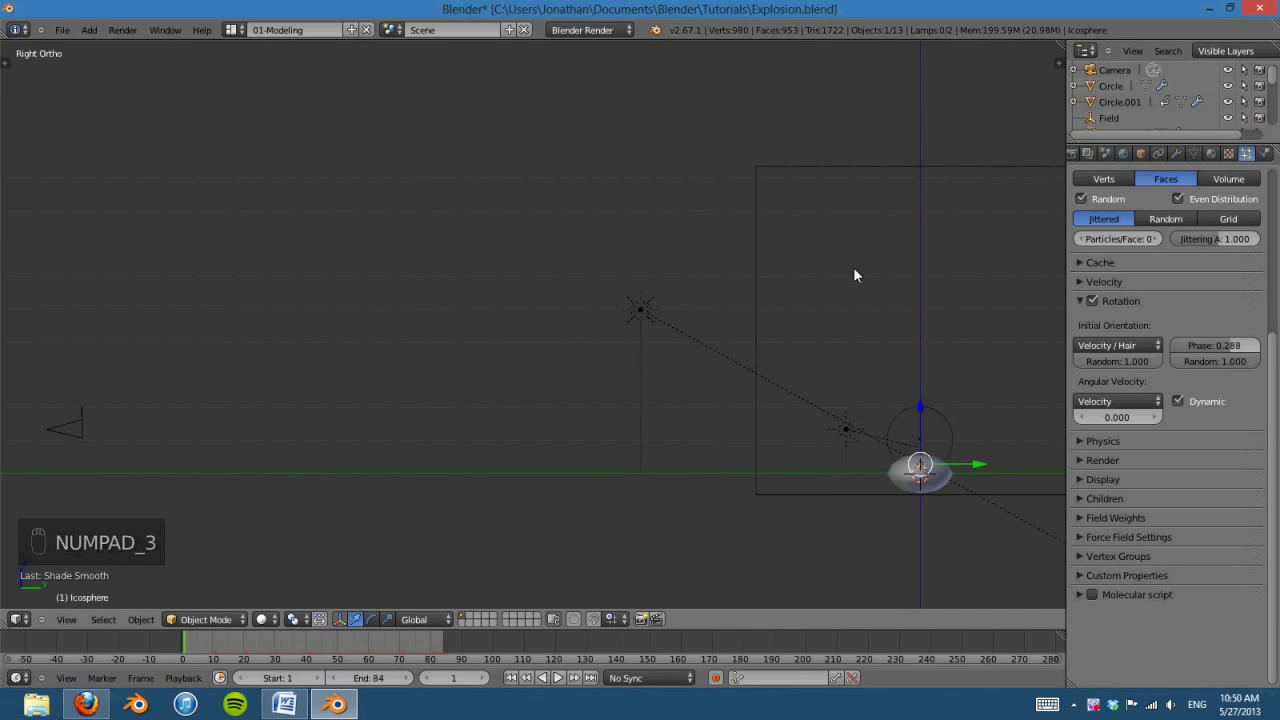
pyautogui.scroll(-3, 732, 537)
pyautogui.keyDown('shift'); pyautogui.moveTo(675, 460); pyautogui.dragTo(423, 398, button='middle'); pyautogui.keyUp('shift')
pyautogui.scroll(4, 477, 529)
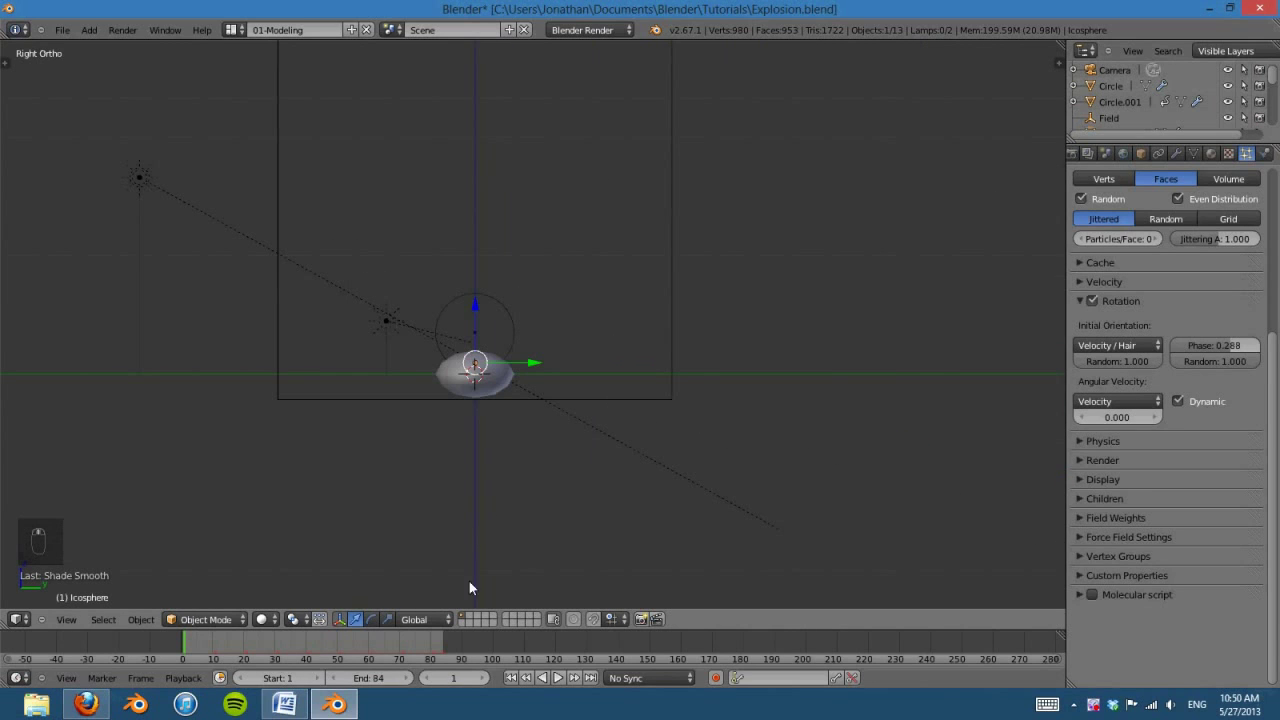
pyautogui.click(462, 623)
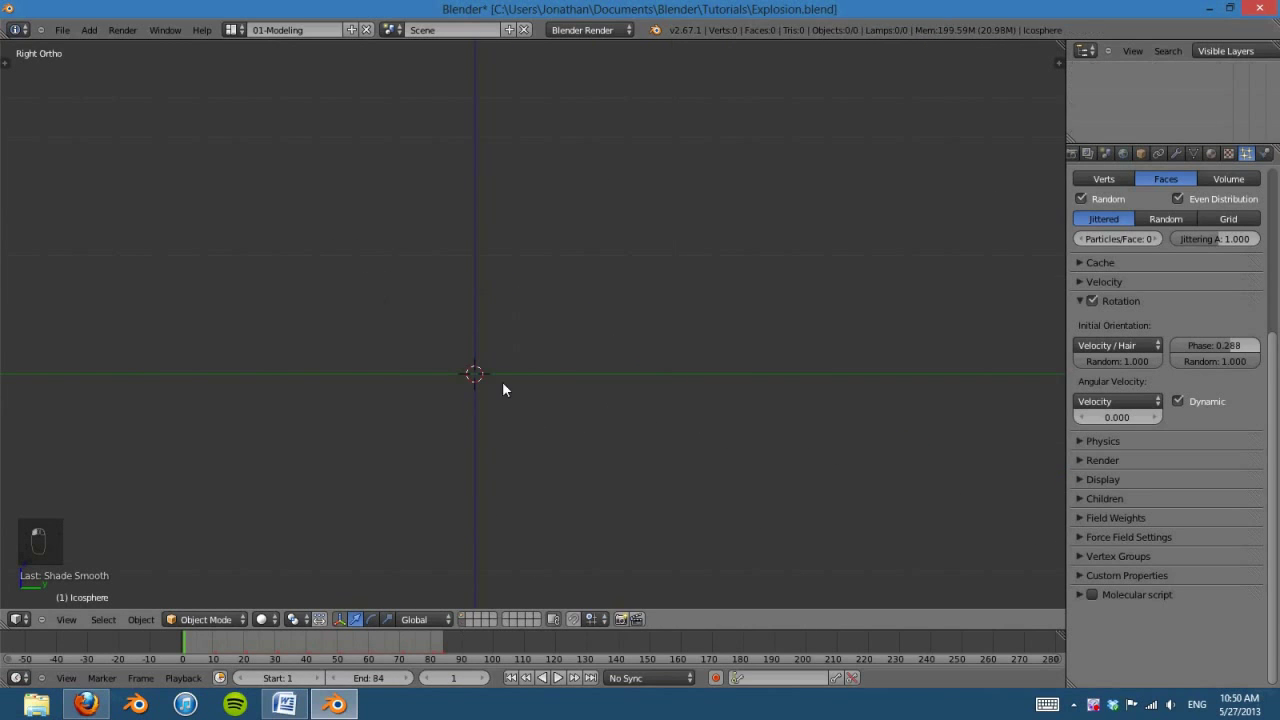
pyautogui.press('KP_1')
pyautogui.moveTo(554, 380); pyautogui.dragTo(562, 507, button='middle')
pyautogui.click(462, 621)
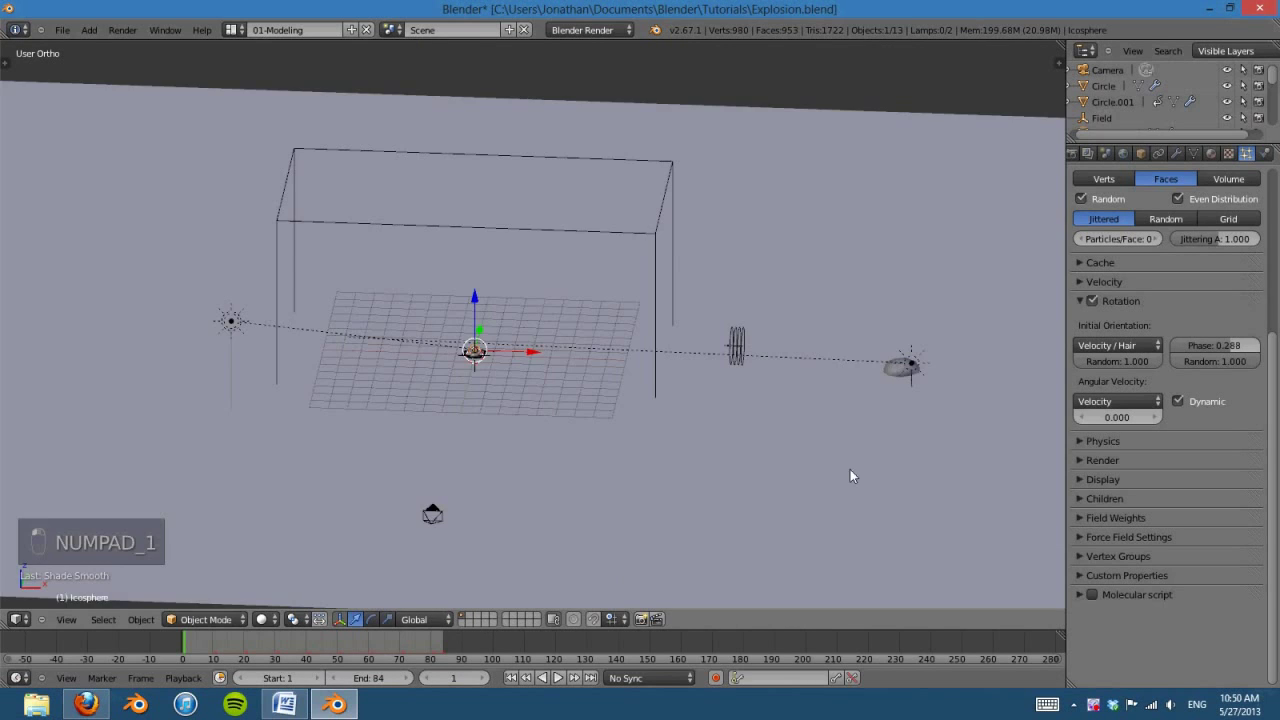
# Step: Make the ground plane a passive rigid body
pyautogui.rightClick(850, 469)
pyautogui.scroll(-4, 703, 306)
pyautogui.click(1266, 155)
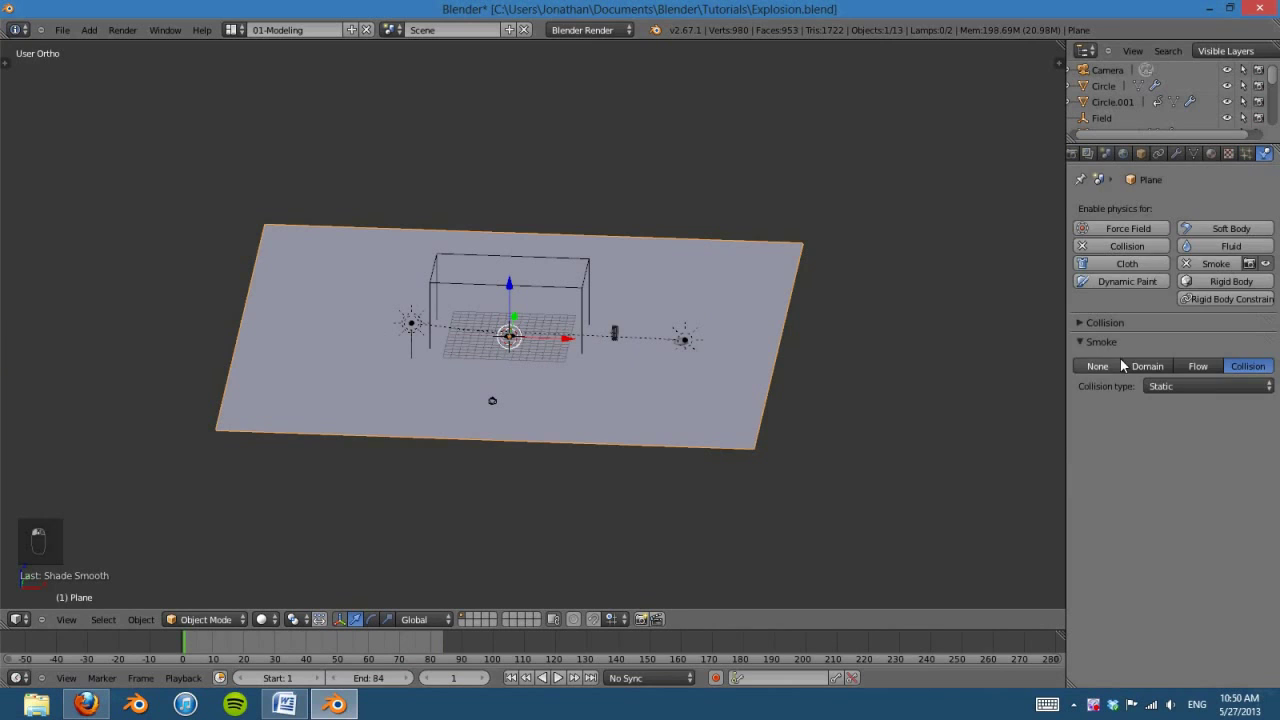
pyautogui.click(1087, 341)
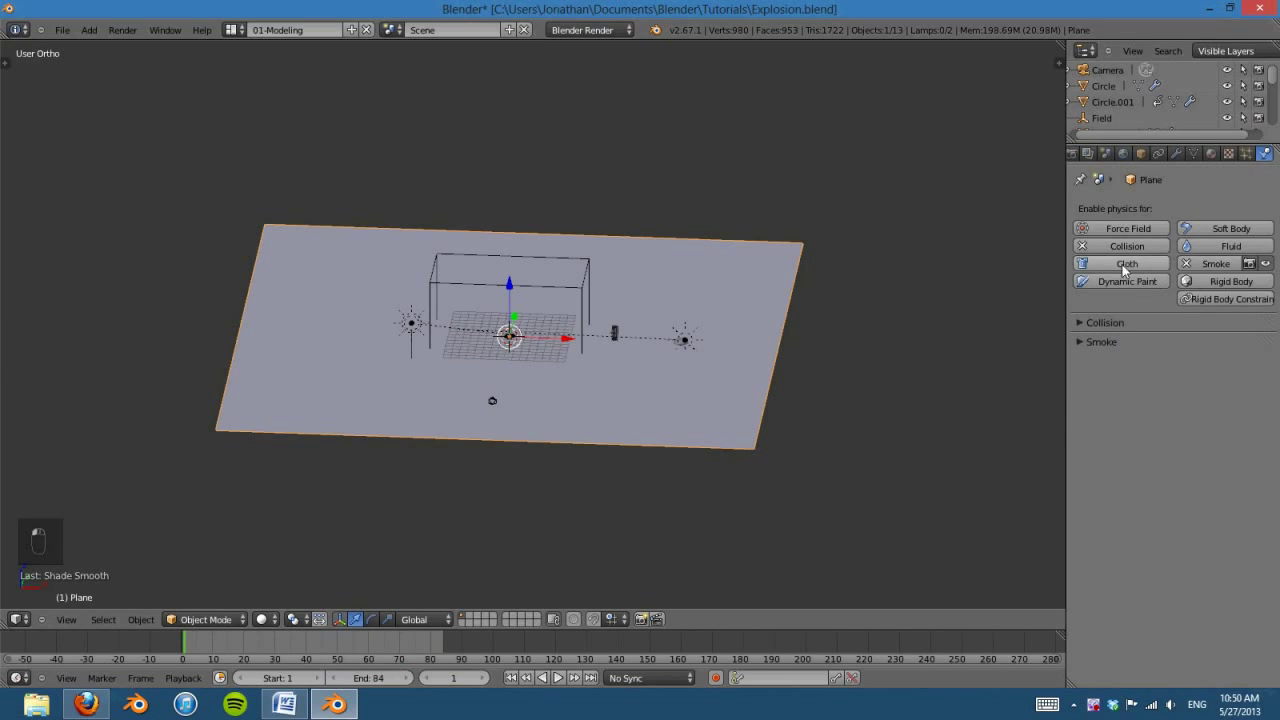
pyautogui.click(1215, 282)
pyautogui.click(1178, 345)
pyautogui.click(1180, 320)
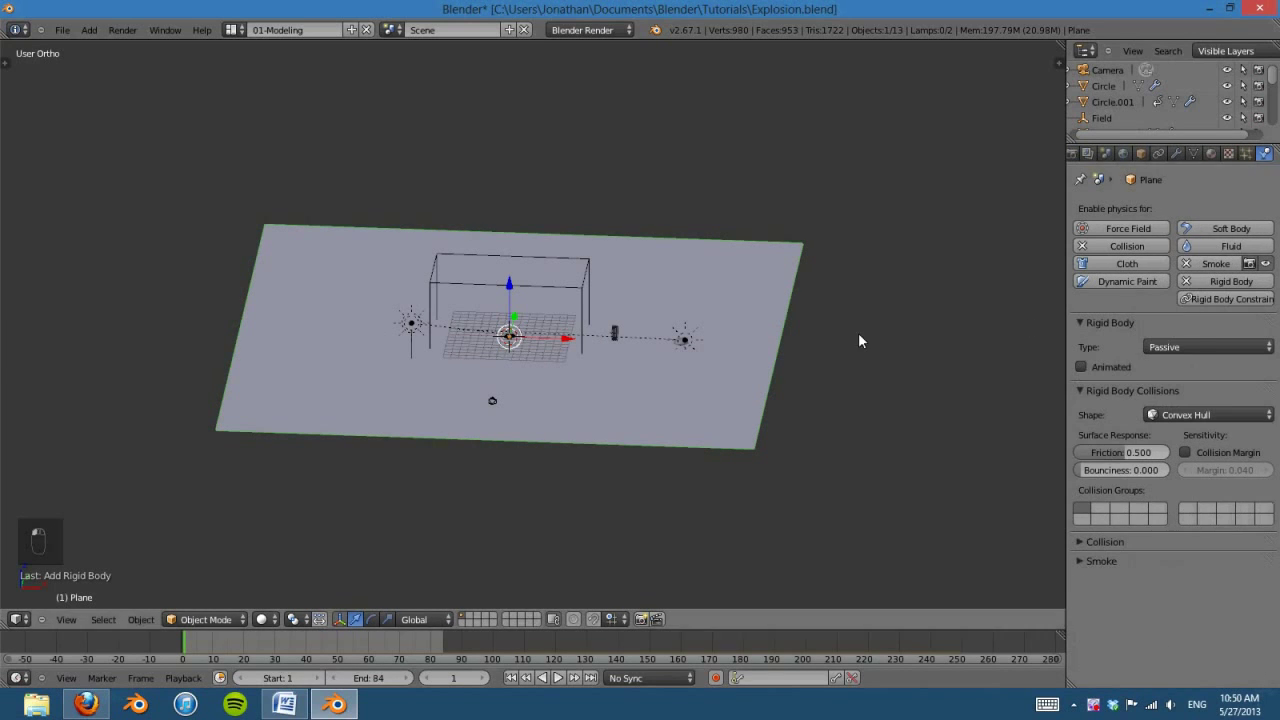
# Step: Switch to an empty layer and add a cube mesh at the origin
pyautogui.click(464, 623)
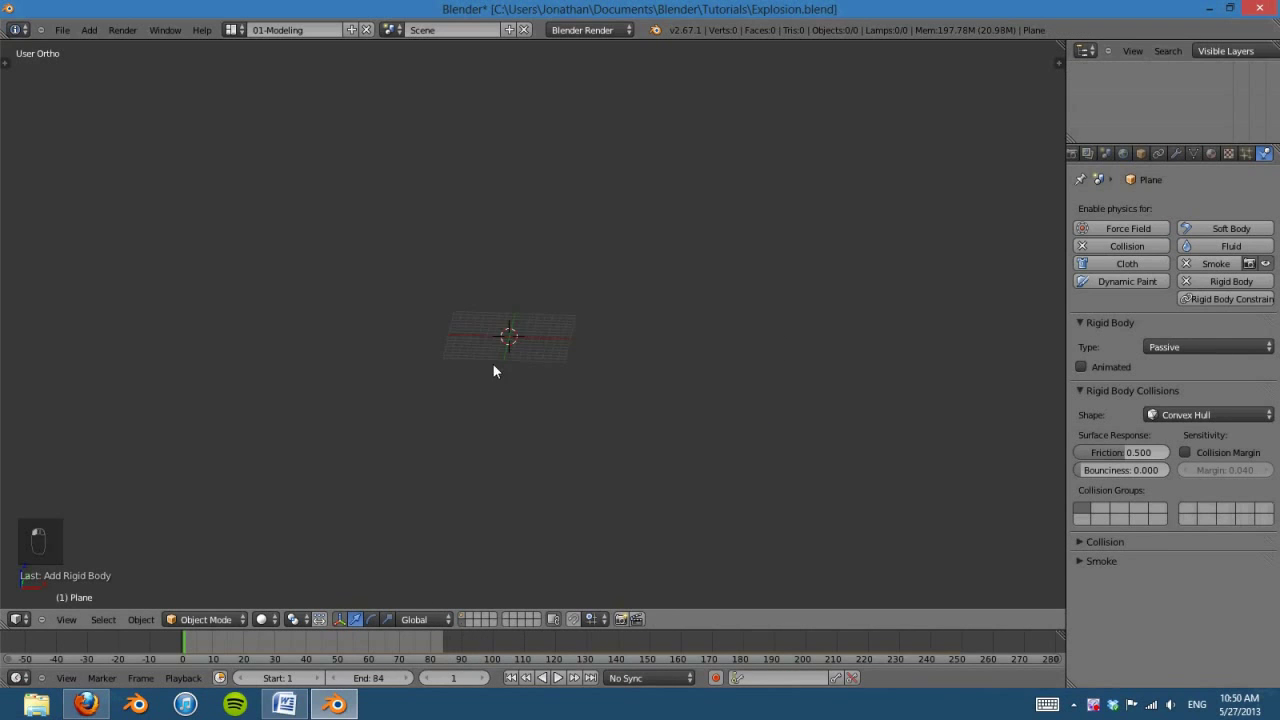
pyautogui.hotkey('shift', 'a')
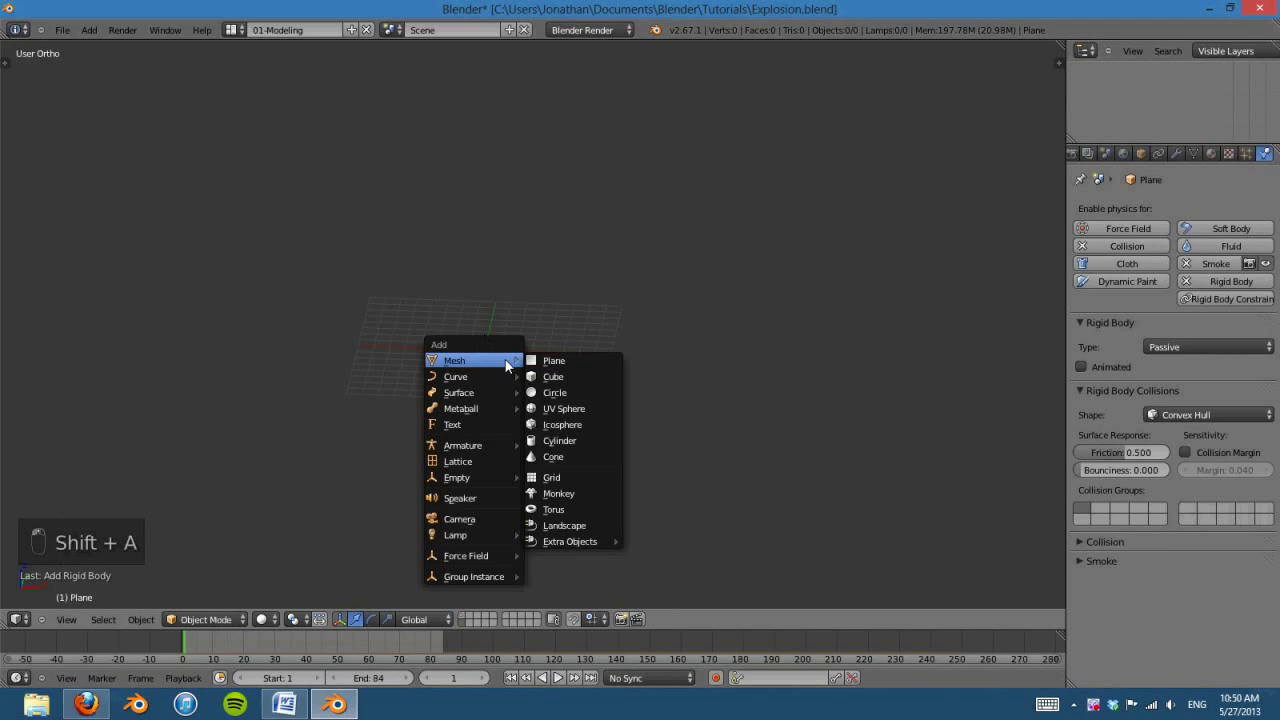
pyautogui.click(583, 376)
# Step: Stretch the cube's mesh along Y, scale it down, and raise it so its base sits at the object origin
pyautogui.press('KP_3')
pyautogui.press('KP_5')
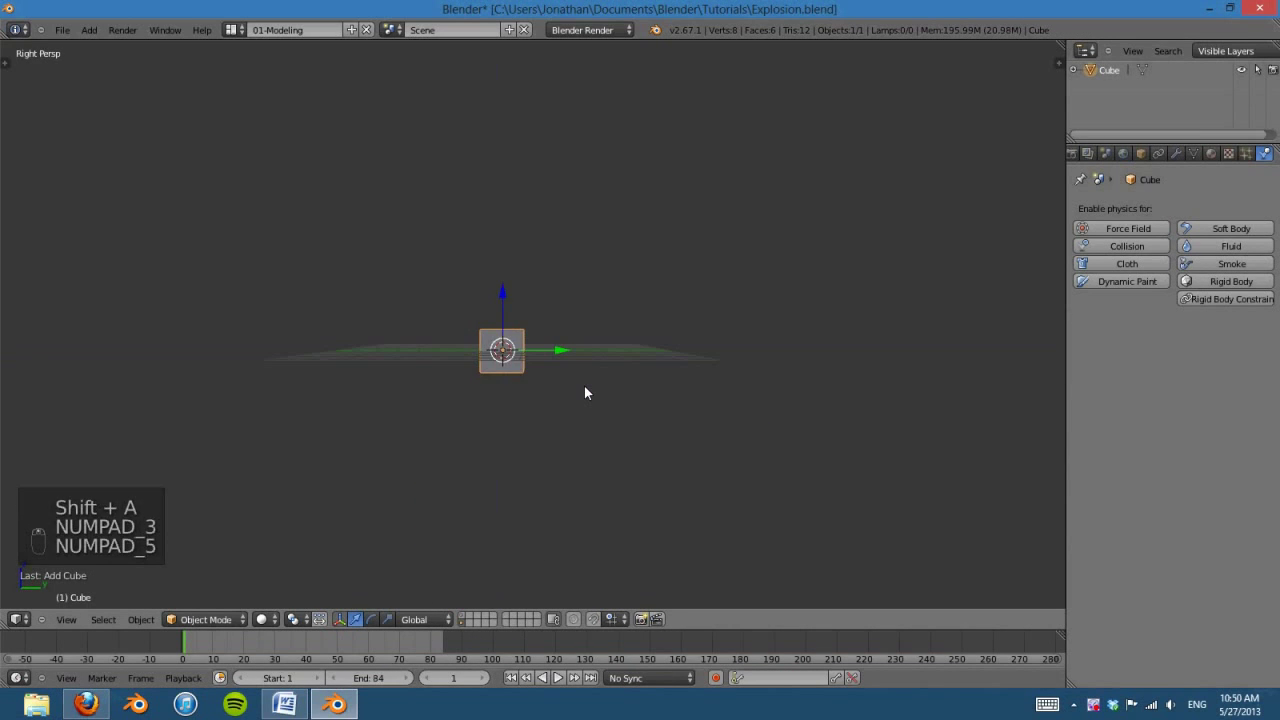
pyautogui.press('KP_5')
pyautogui.scroll(5, 693, 389)
pyautogui.keyDown('shift'); pyautogui.moveTo(607, 452); pyautogui.dragTo(694, 388, button='middle'); pyautogui.keyUp('shift')
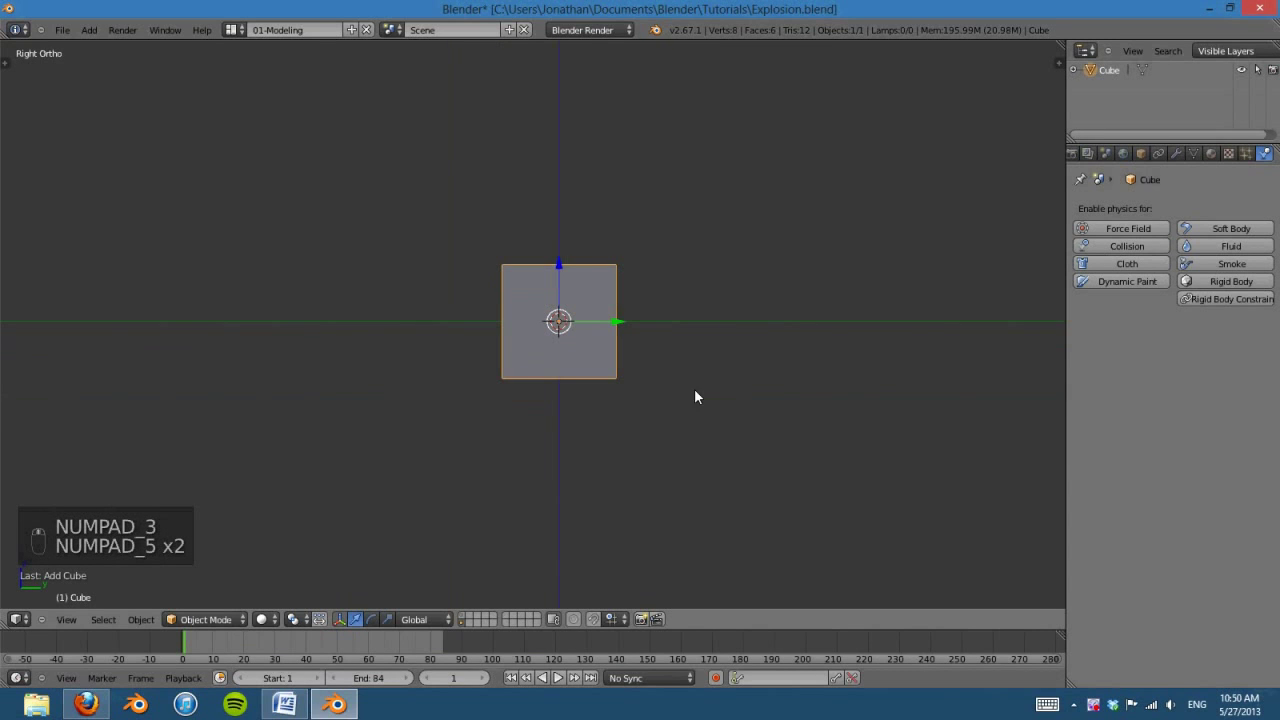
pyautogui.press('Tab')
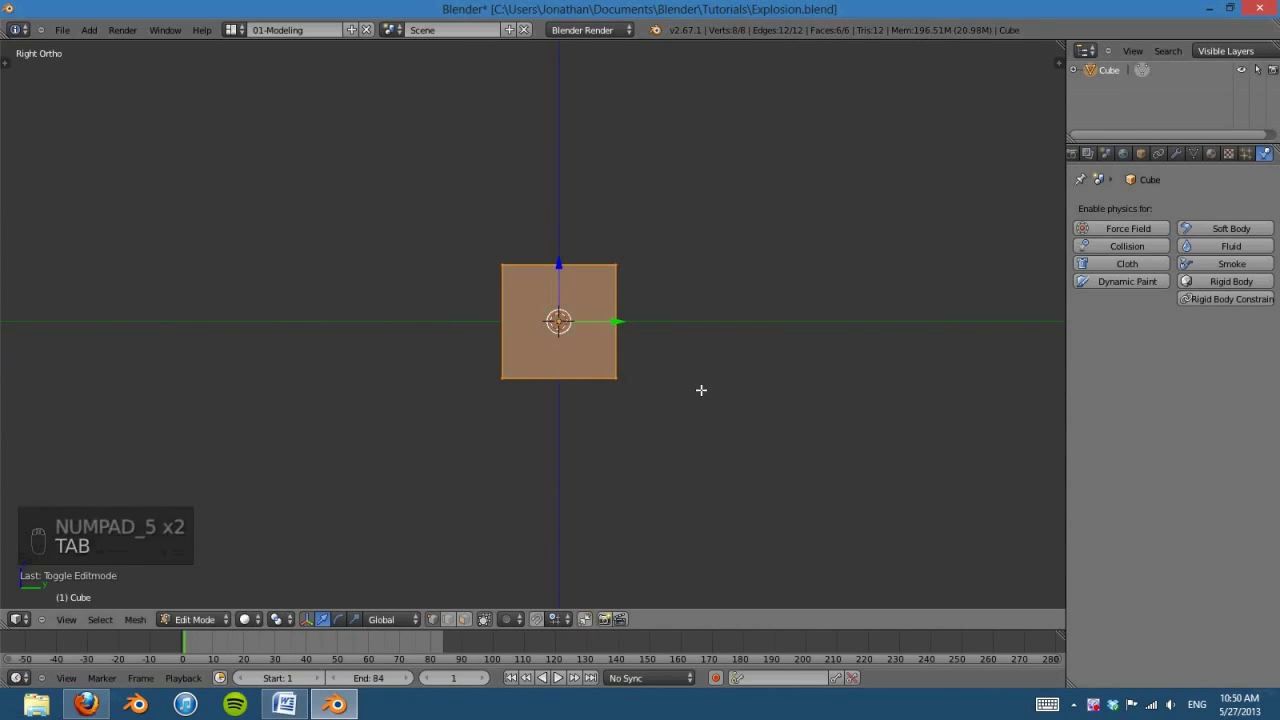
pyautogui.press('s')
pyautogui.press('y')
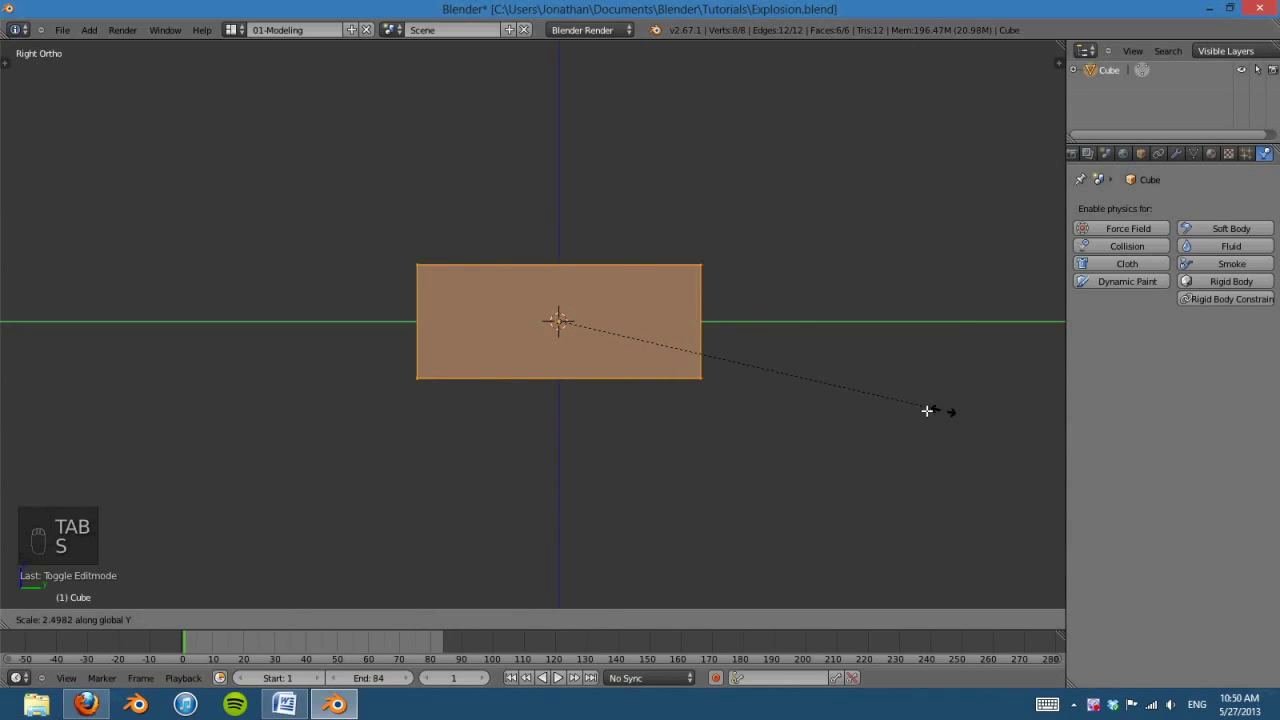
pyautogui.click(905, 409)
pyautogui.press('s')
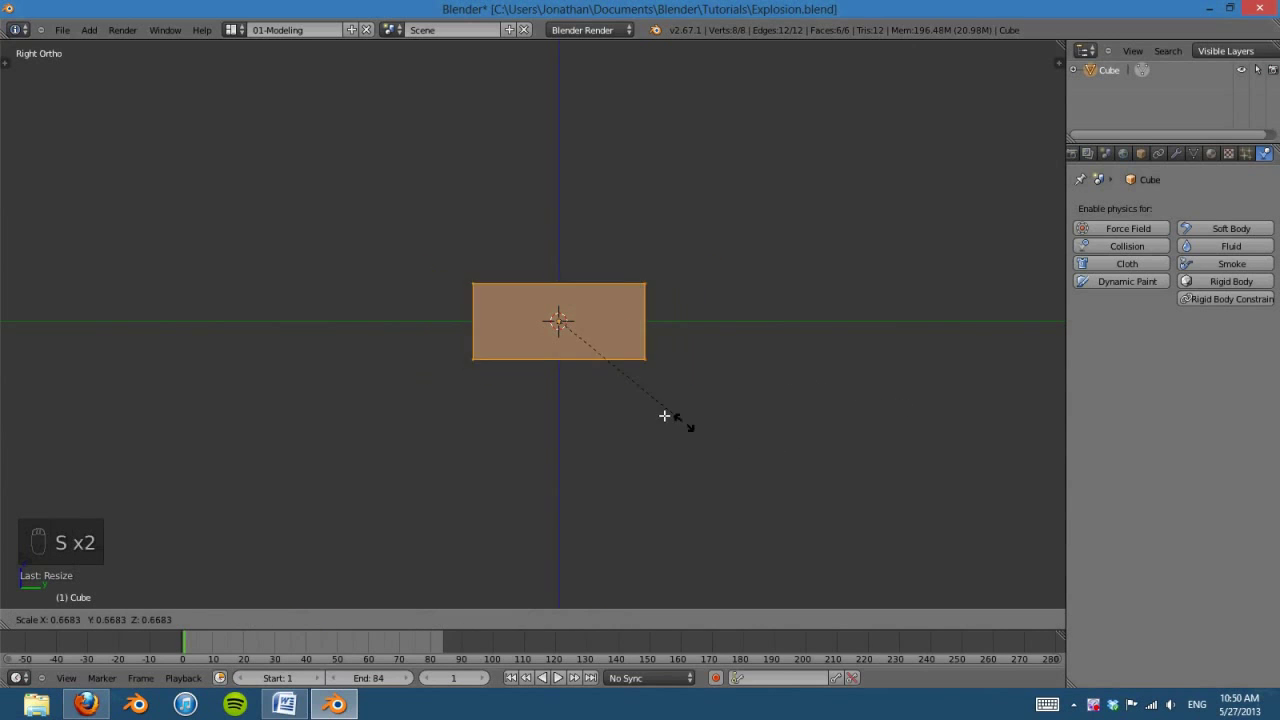
pyautogui.click(655, 400)
pyautogui.moveTo(558, 271); pyautogui.dragTo(563, 240, button='right')
pyautogui.press('Tab')
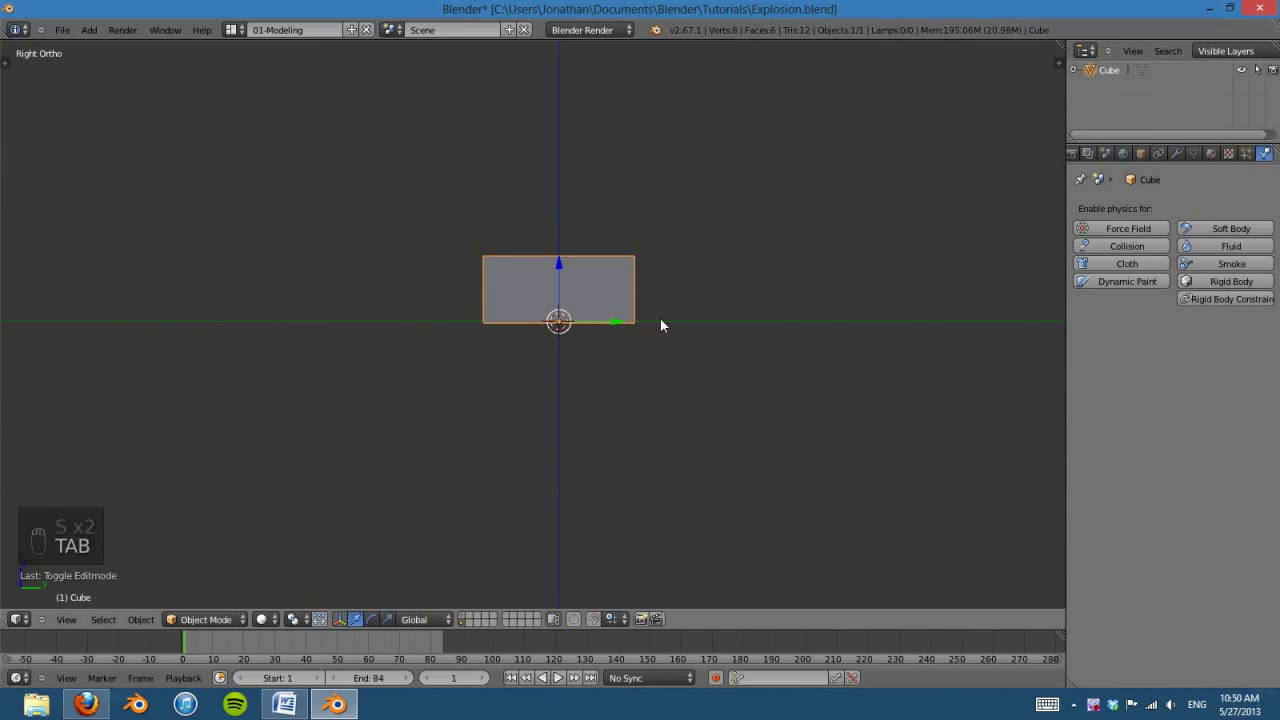
# Step: Show the main scene layer along with the box and move the box along positive X, clear of the explosion source
pyautogui.click(466, 620)
pyautogui.press('KP_7')
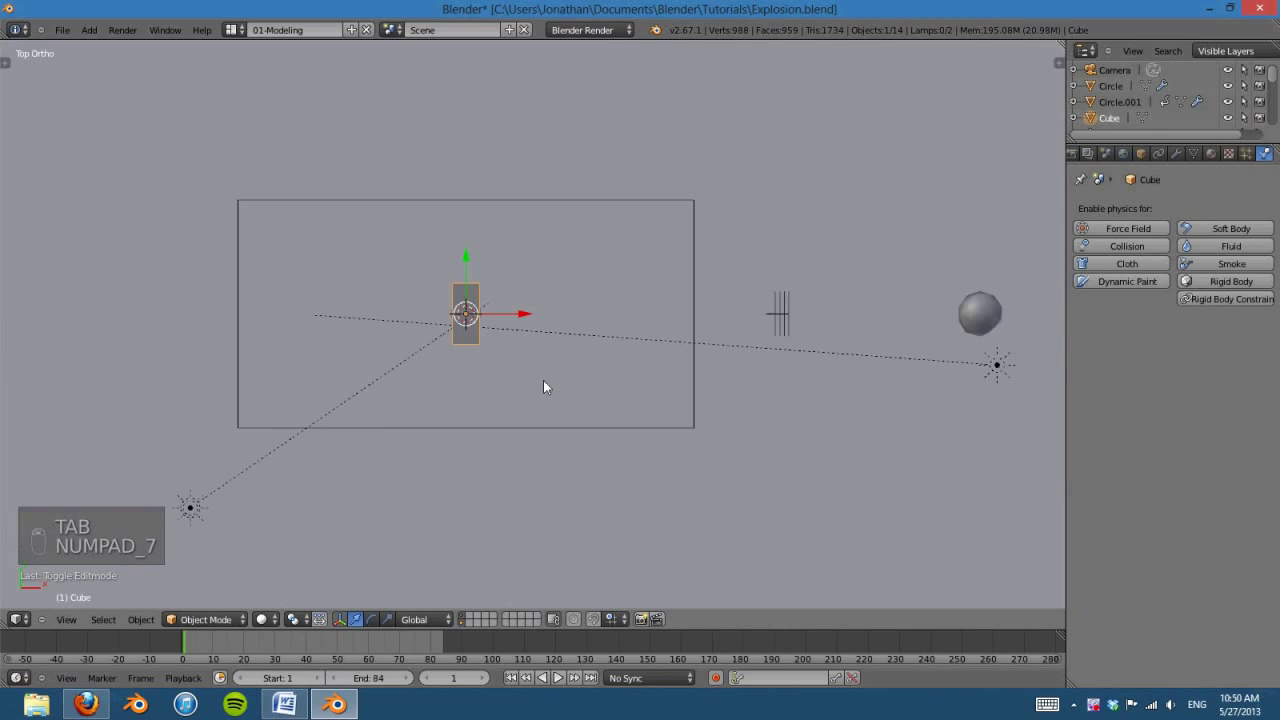
pyautogui.moveTo(510, 318); pyautogui.dragTo(585, 315)
# Step: Rotate the box about its vertical axis so it stands at a slant on the ground
pyautogui.press('r')
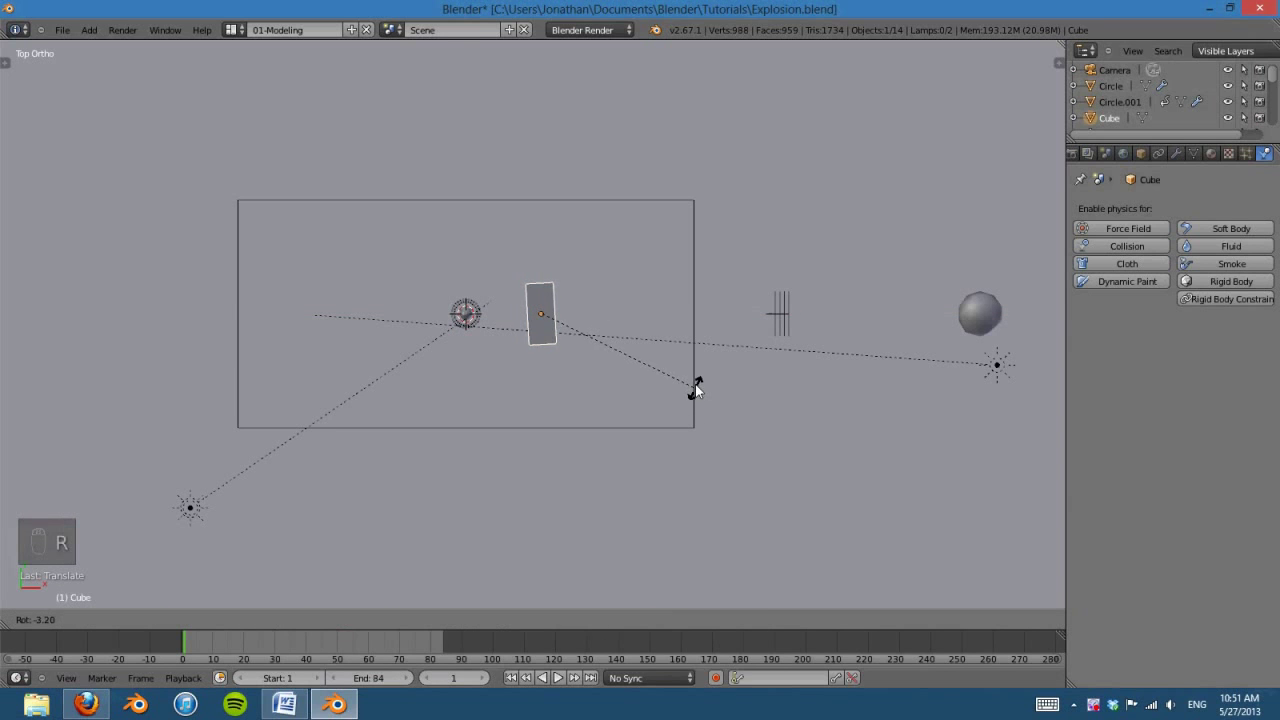
pyautogui.click(695, 384)
pyautogui.scroll(4, 667, 402)
pyautogui.press('r')
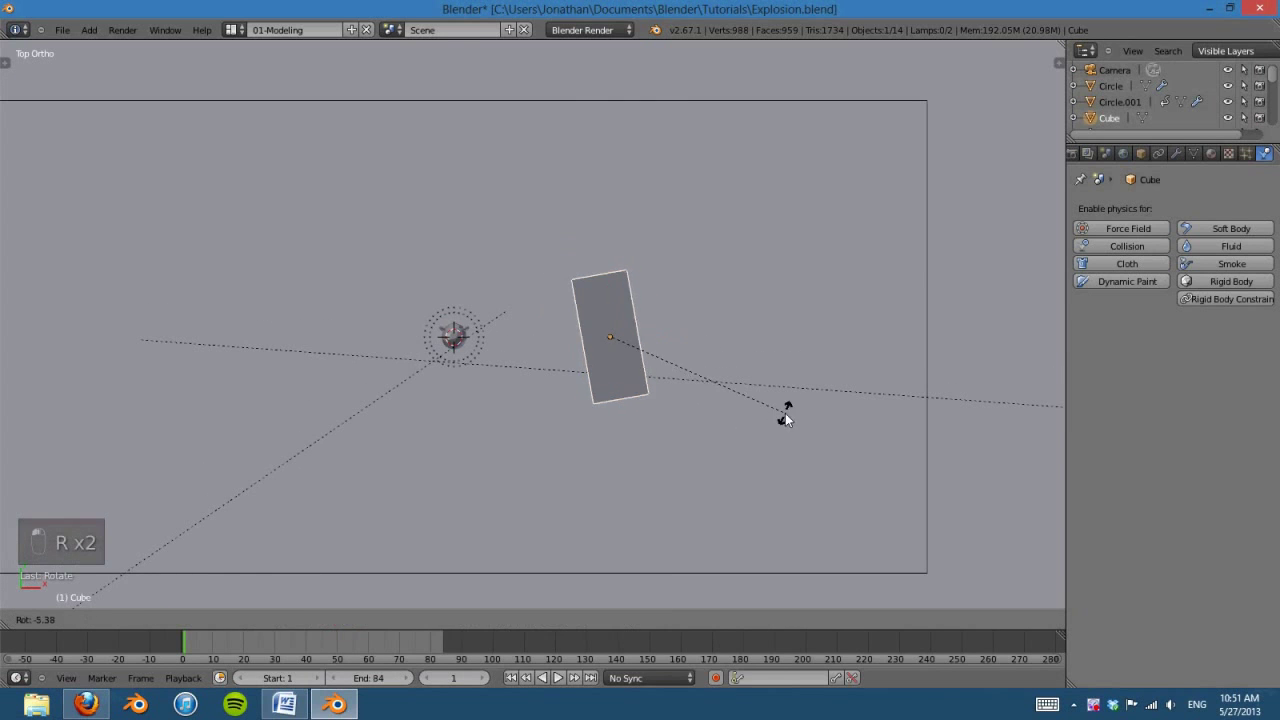
pyautogui.rightClick(792, 411)
pyautogui.press('KP_1')
pyautogui.scroll(2, 723, 323)
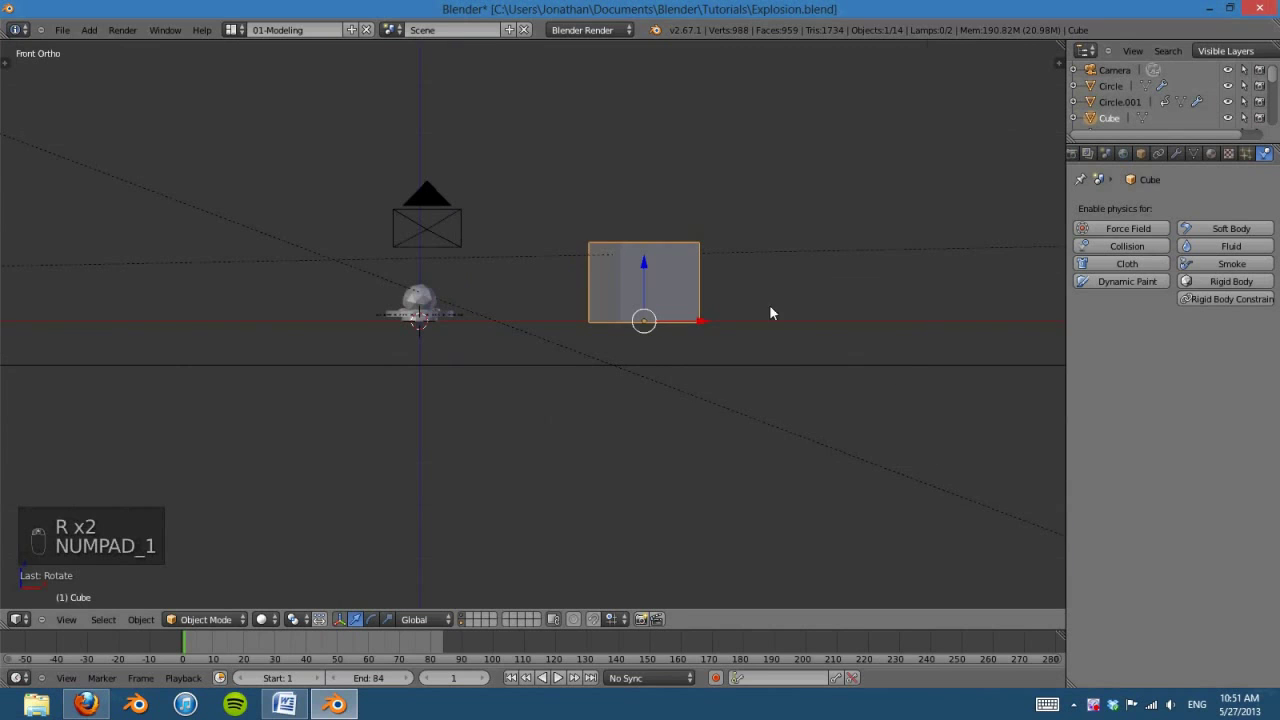
pyautogui.scroll(3, 703, 404)
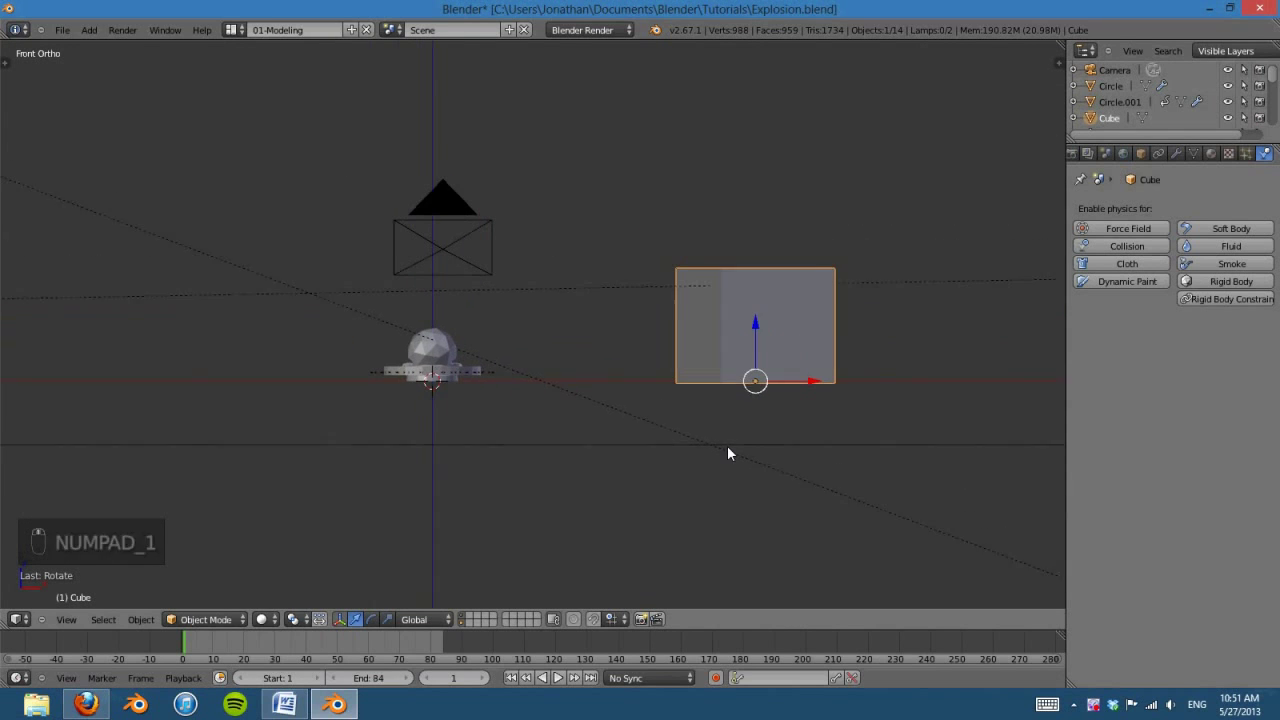
pyautogui.press('r')
pyautogui.click(890, 459)
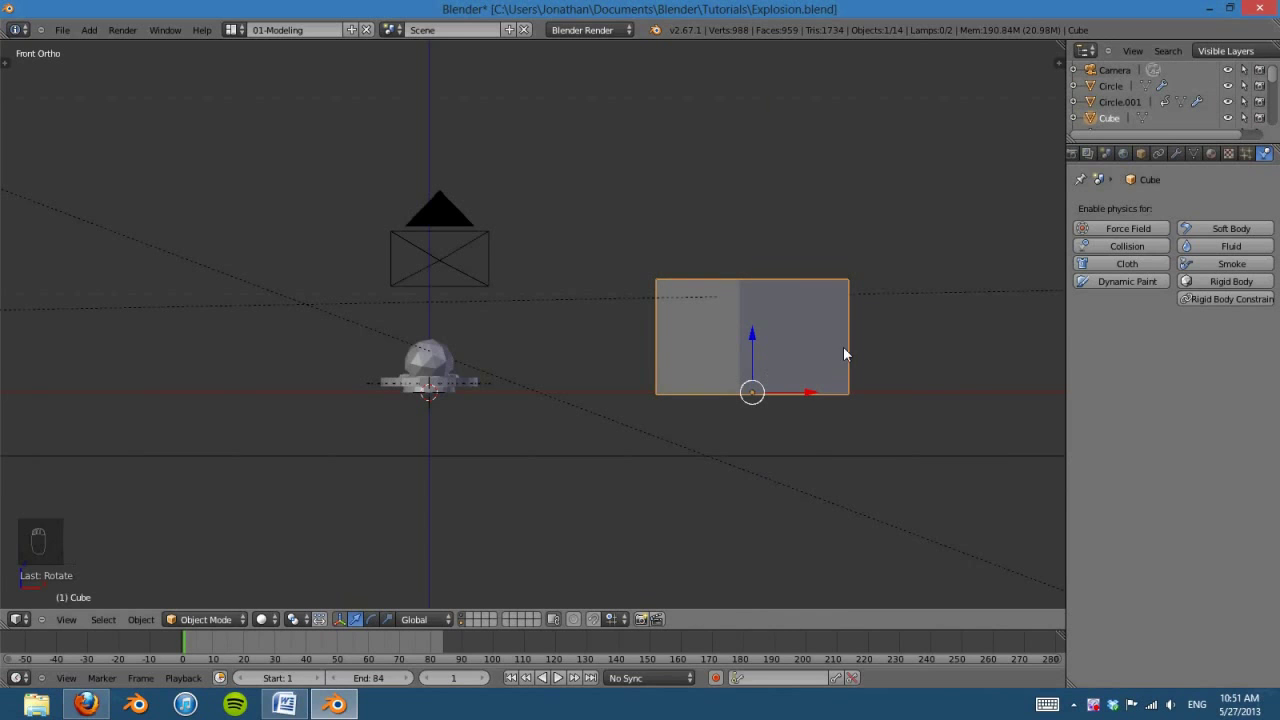
# Step: Add rigid body physics of type Active to the box
pyautogui.scroll(-3, 770, 355)
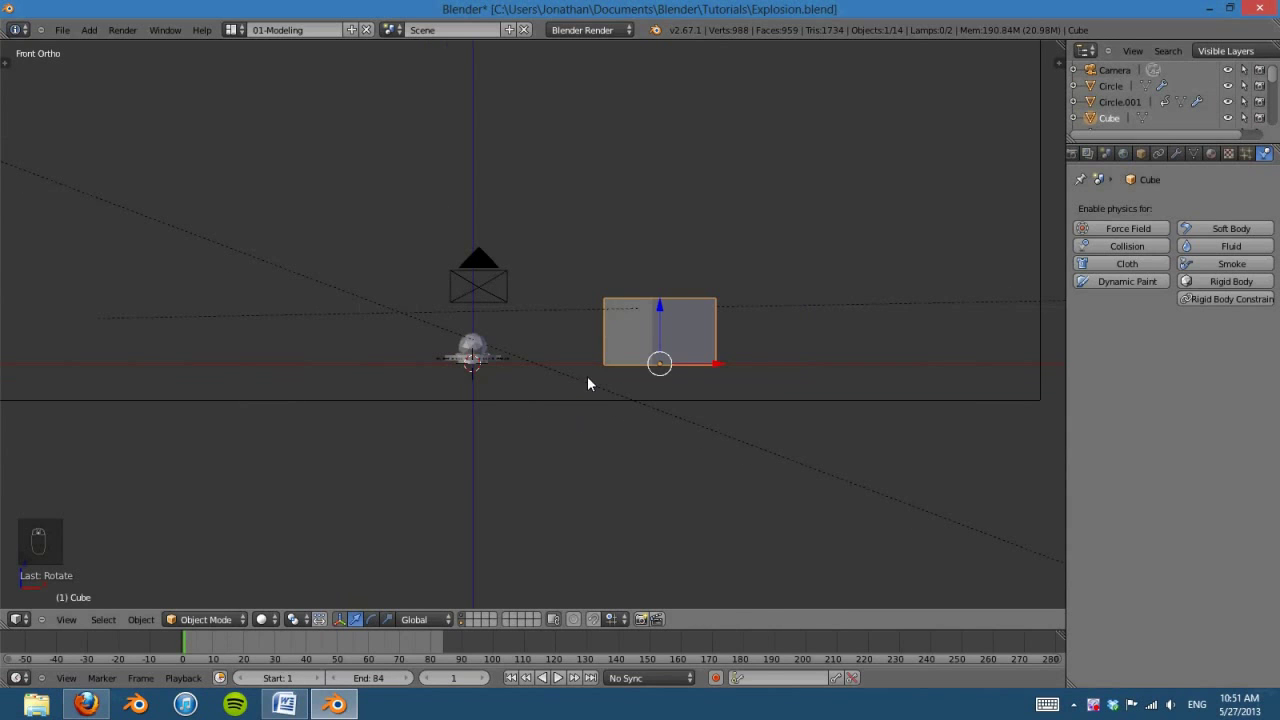
pyautogui.click(1215, 279)
pyautogui.click(1210, 347)
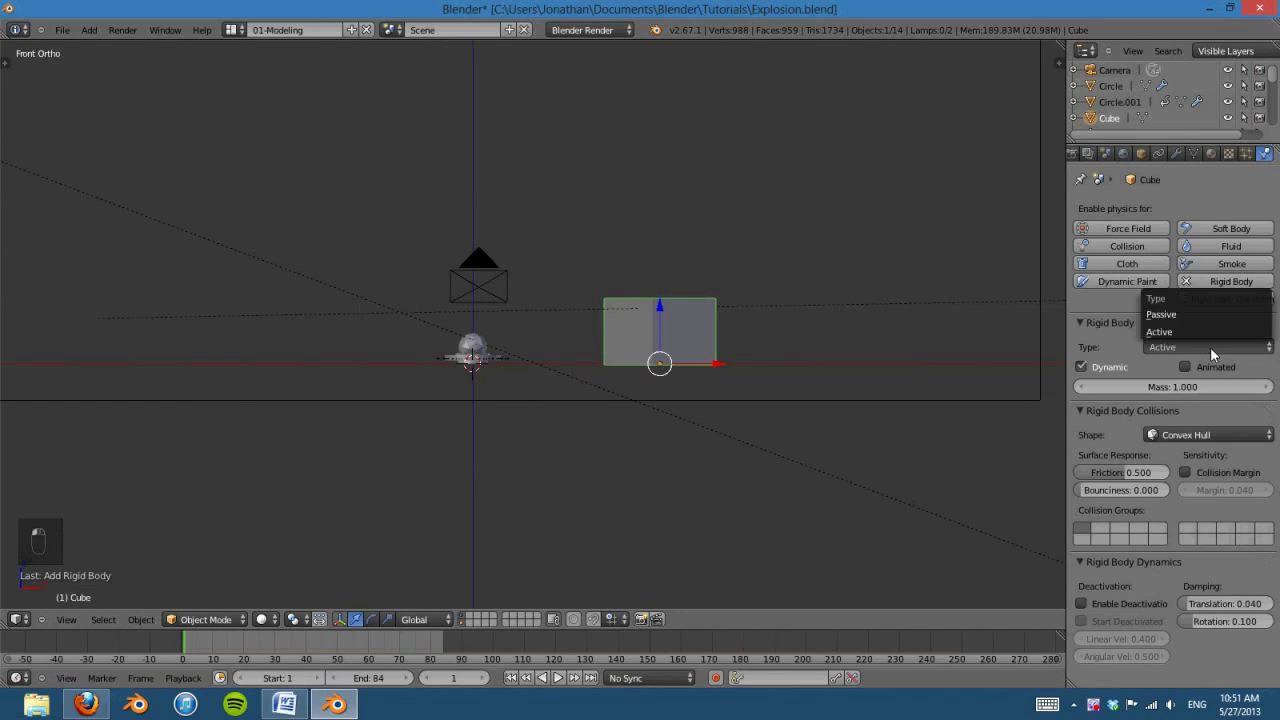
pyautogui.click(1188, 330)
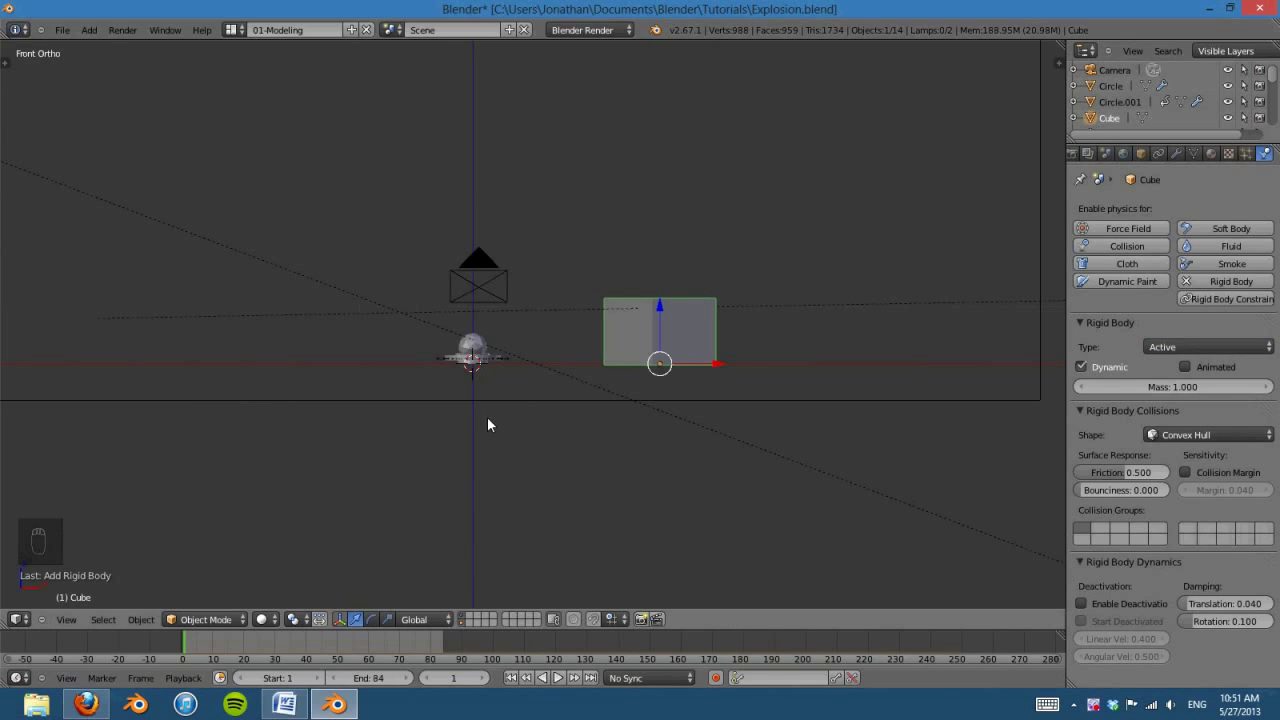
pyautogui.scroll(-4, 516, 383)
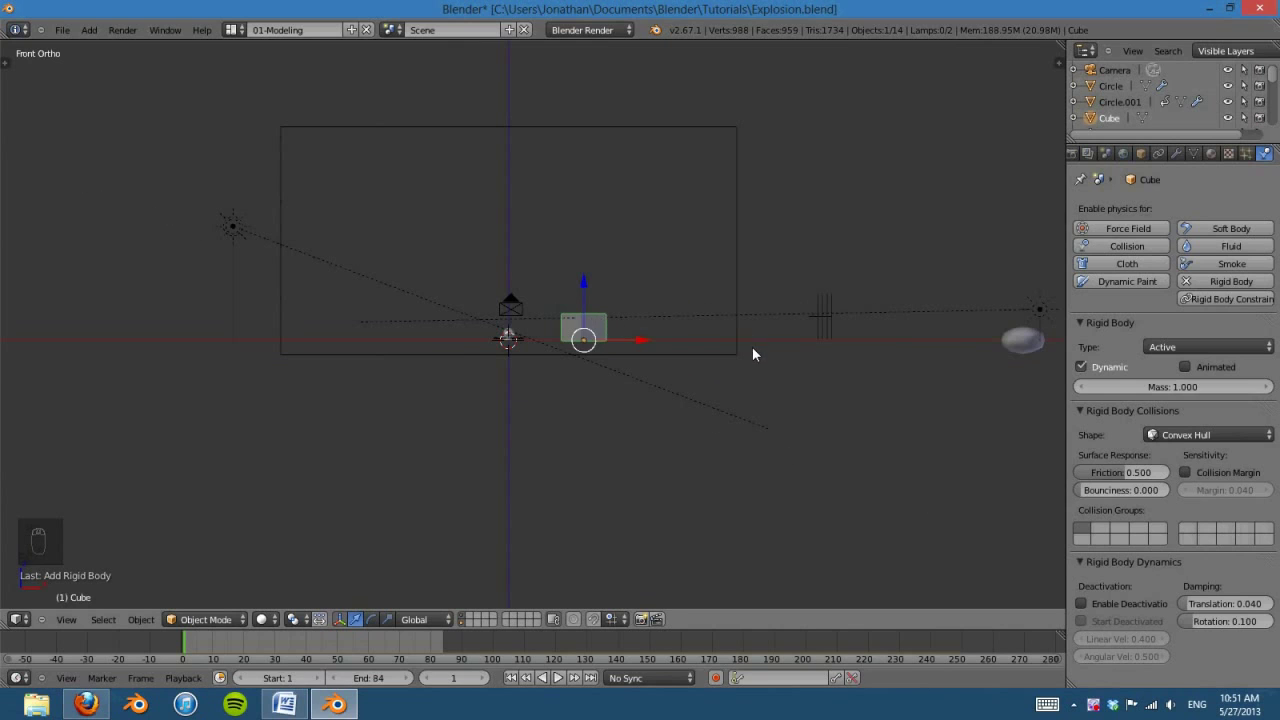
pyautogui.scroll(5, 640, 412)
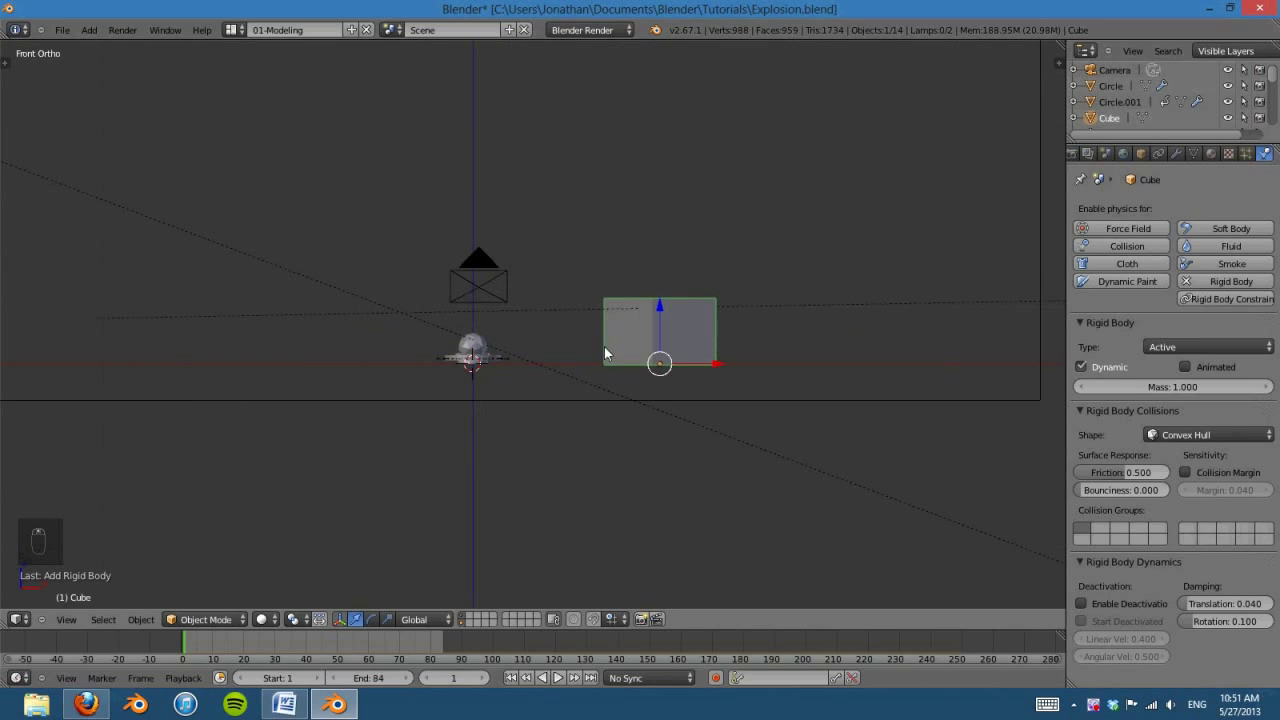
pyautogui.keyDown('shift'); pyautogui.moveTo(604, 346); pyautogui.dragTo(652, 413, button='middle'); pyautogui.keyUp('shift')
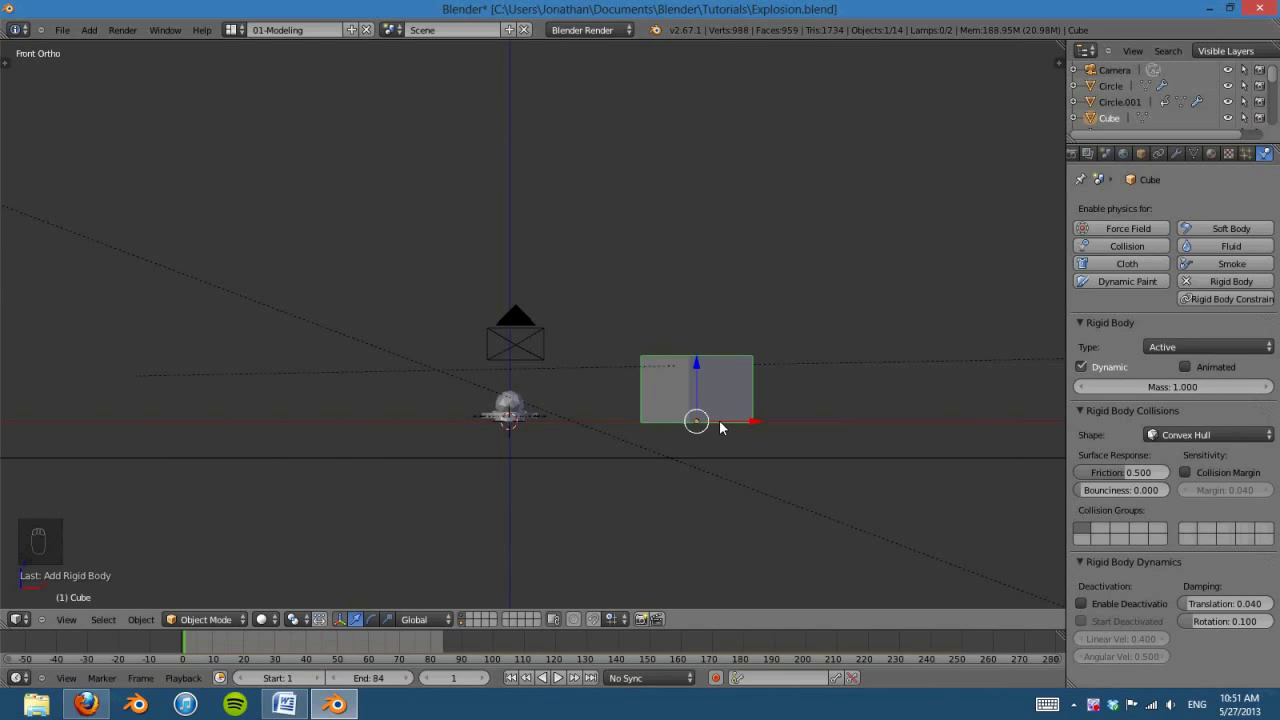
pyautogui.scroll(-2, 695, 421)
# Step: Isolate the layer that holds the box and add a cylinder mesh at the origin in top view
pyautogui.moveTo(769, 403); pyautogui.dragTo(709, 478, button='middle')
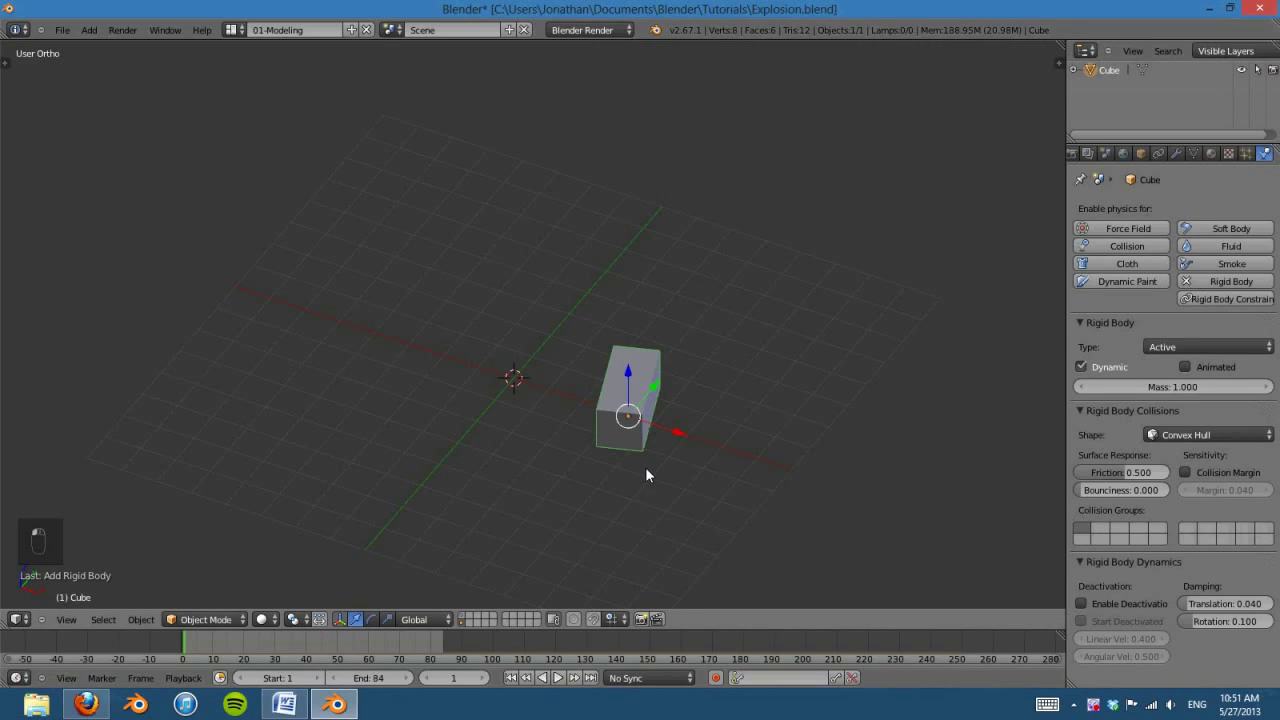
pyautogui.scroll(-3, 837, 471)
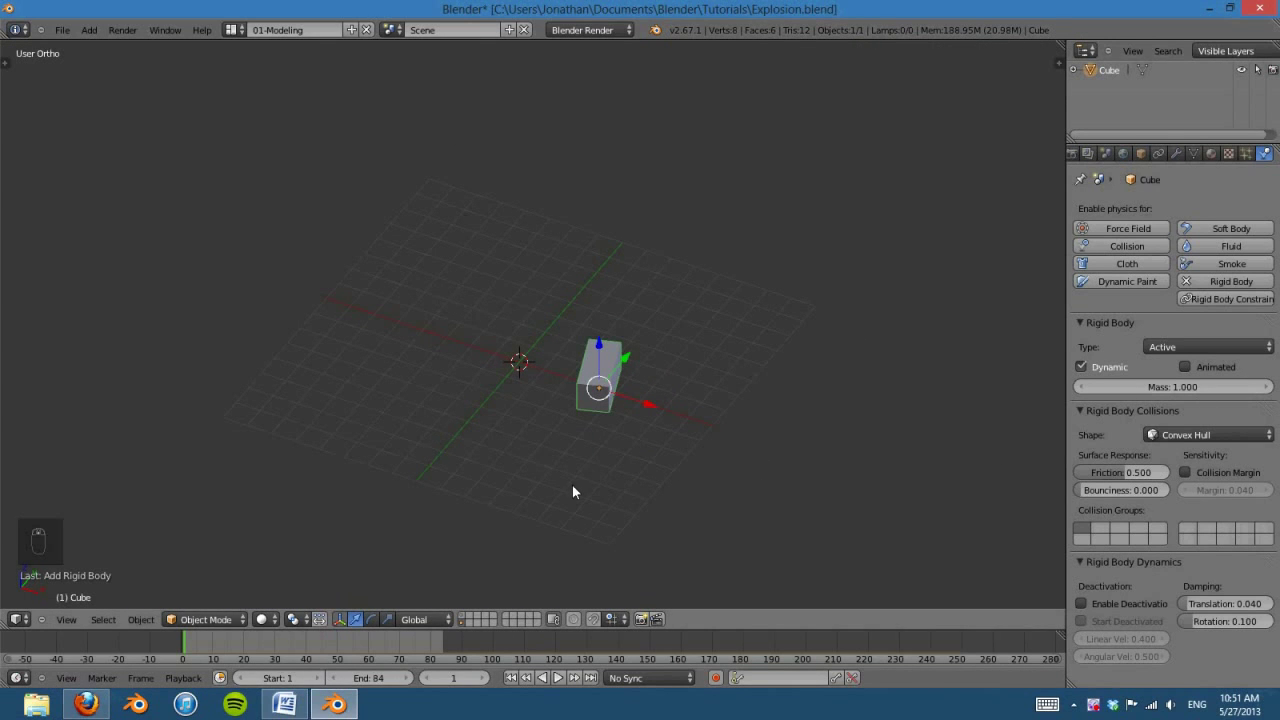
pyautogui.press('KP_7')
pyautogui.scroll(3, 530, 460)
pyautogui.hotkey('shift', 'a')
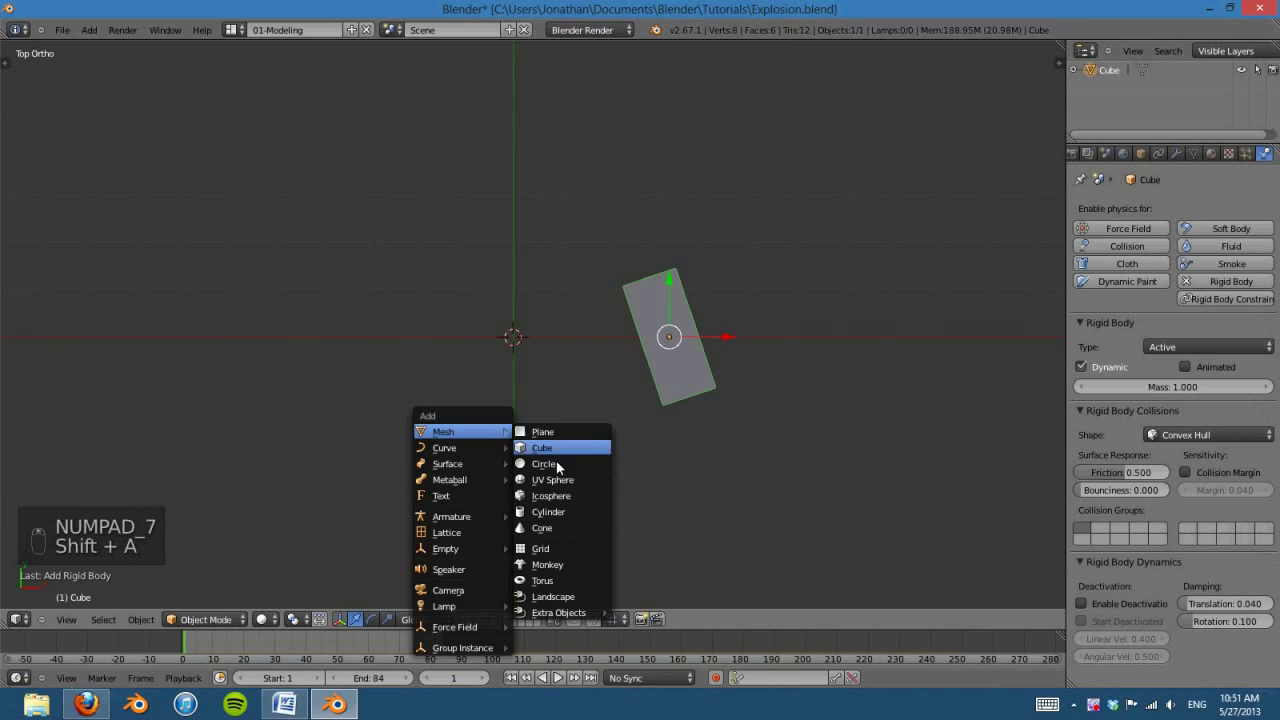
pyautogui.click(552, 512)
# Step: Stretch the cylinder's mesh along Z, scale it to about 0.43, and place it on the ground on the negative X side
pyautogui.press('KP_1')
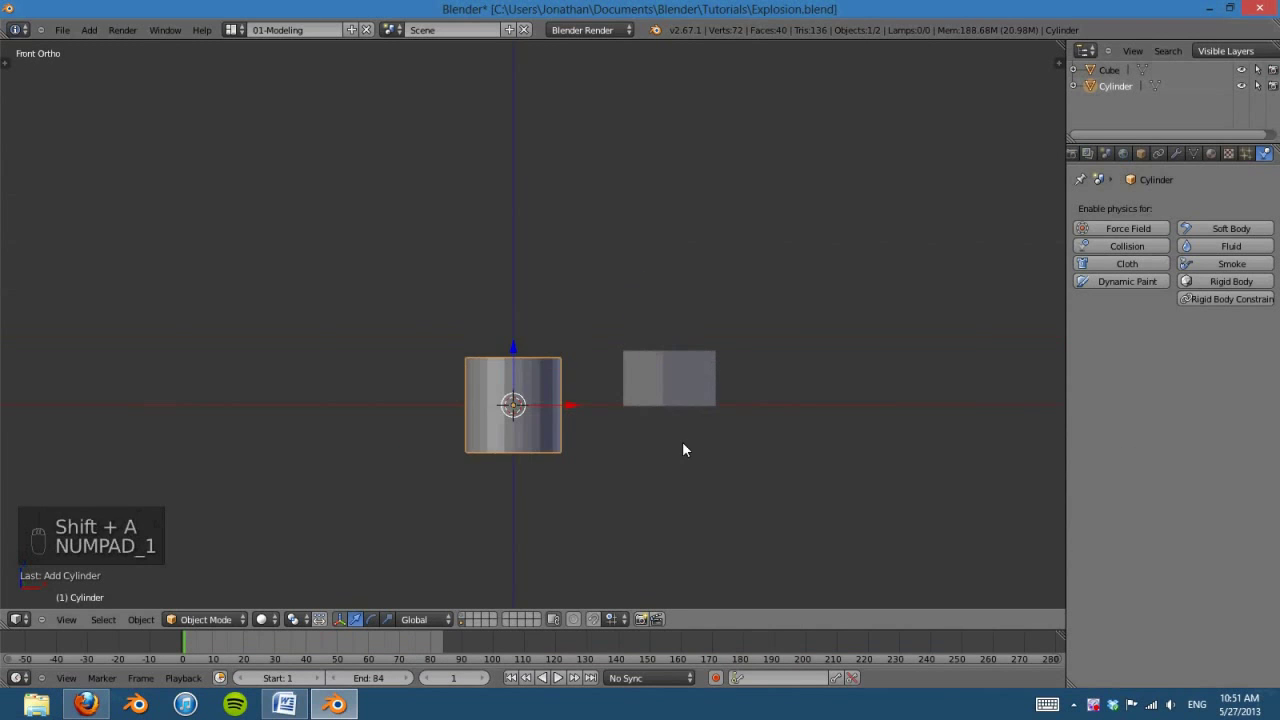
pyautogui.scroll(3, 688, 439)
pyautogui.press('Tab')
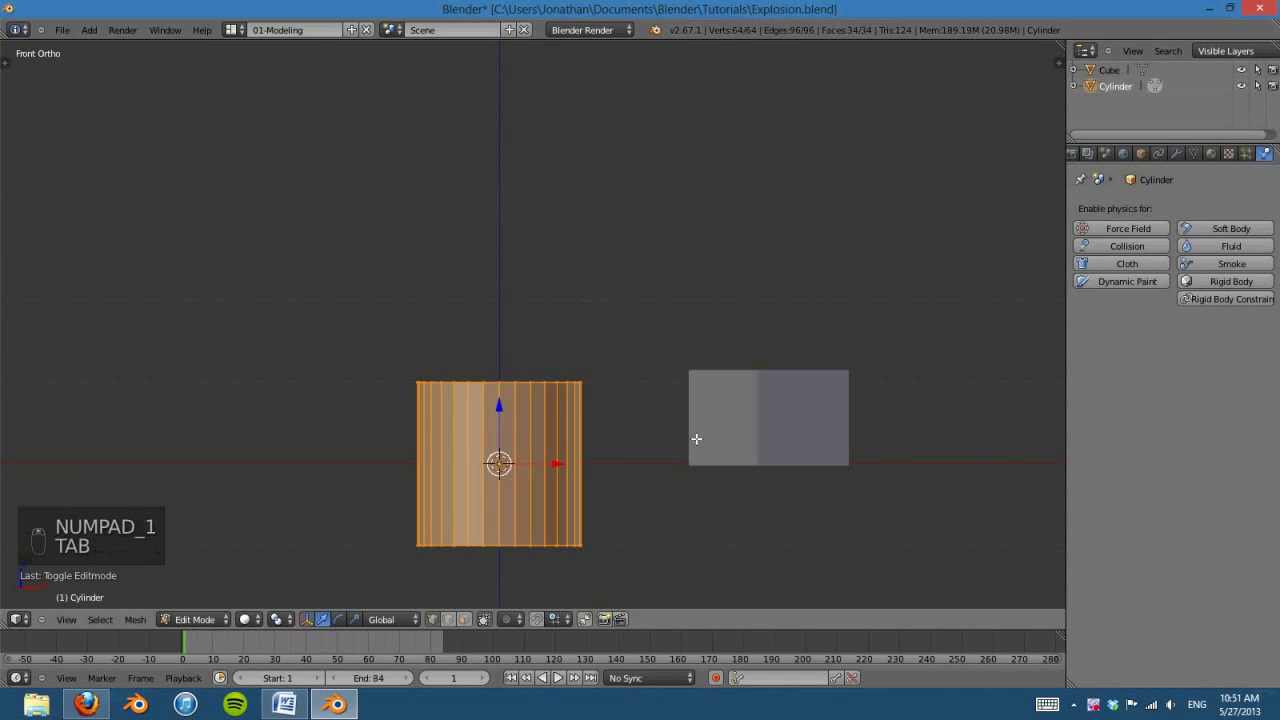
pyautogui.press('s')
pyautogui.press('z')
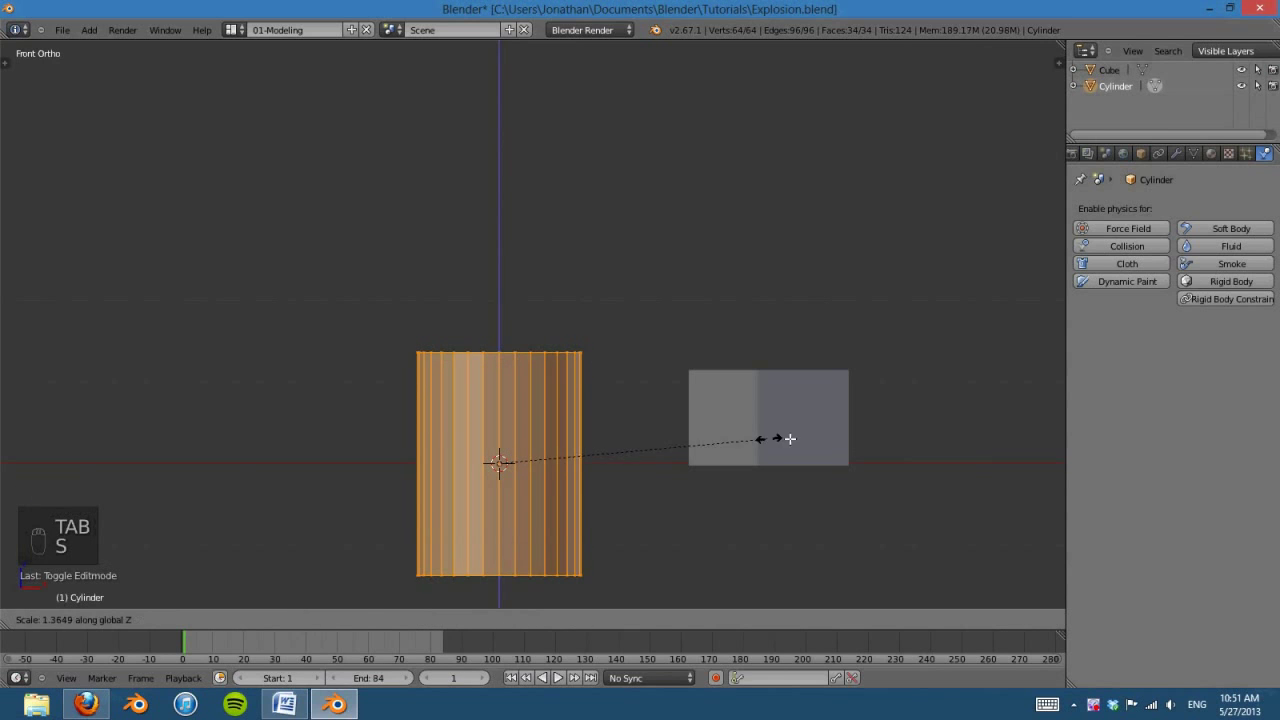
pyautogui.click(809, 434)
pyautogui.press('s')
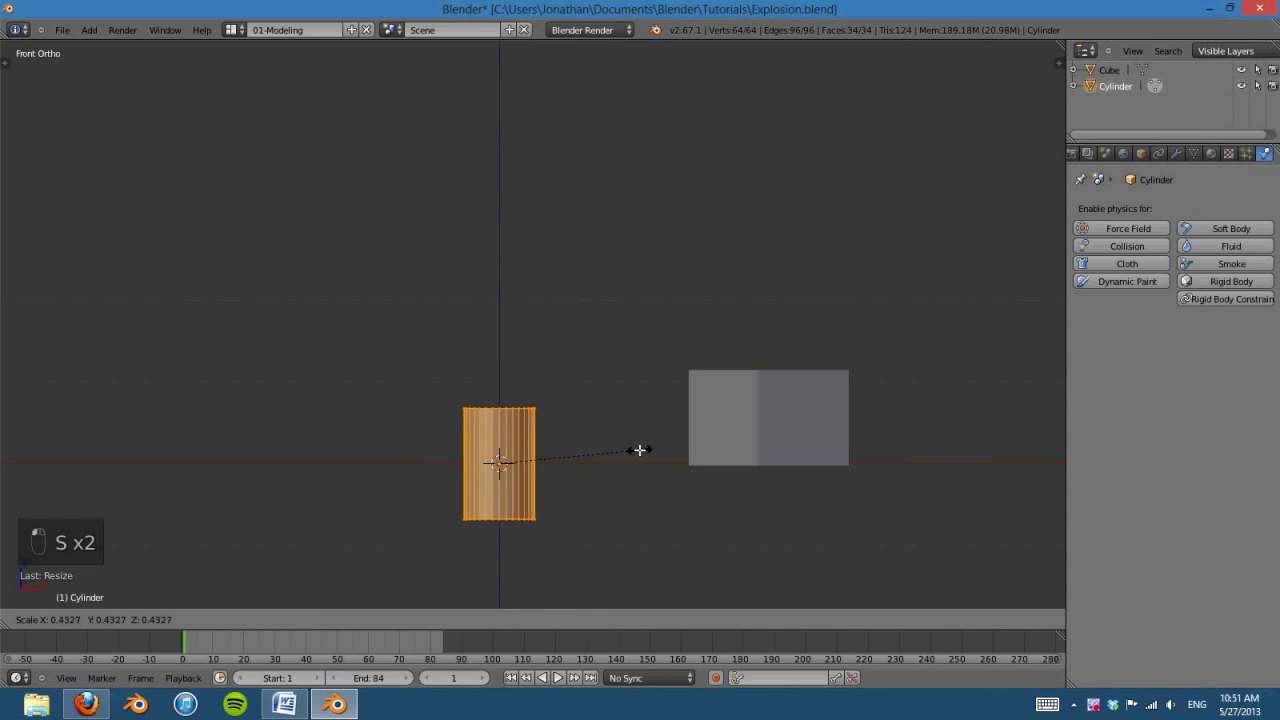
pyautogui.click(633, 459)
pyautogui.press('Tab')
pyautogui.press('g')
pyautogui.click(448, 422)
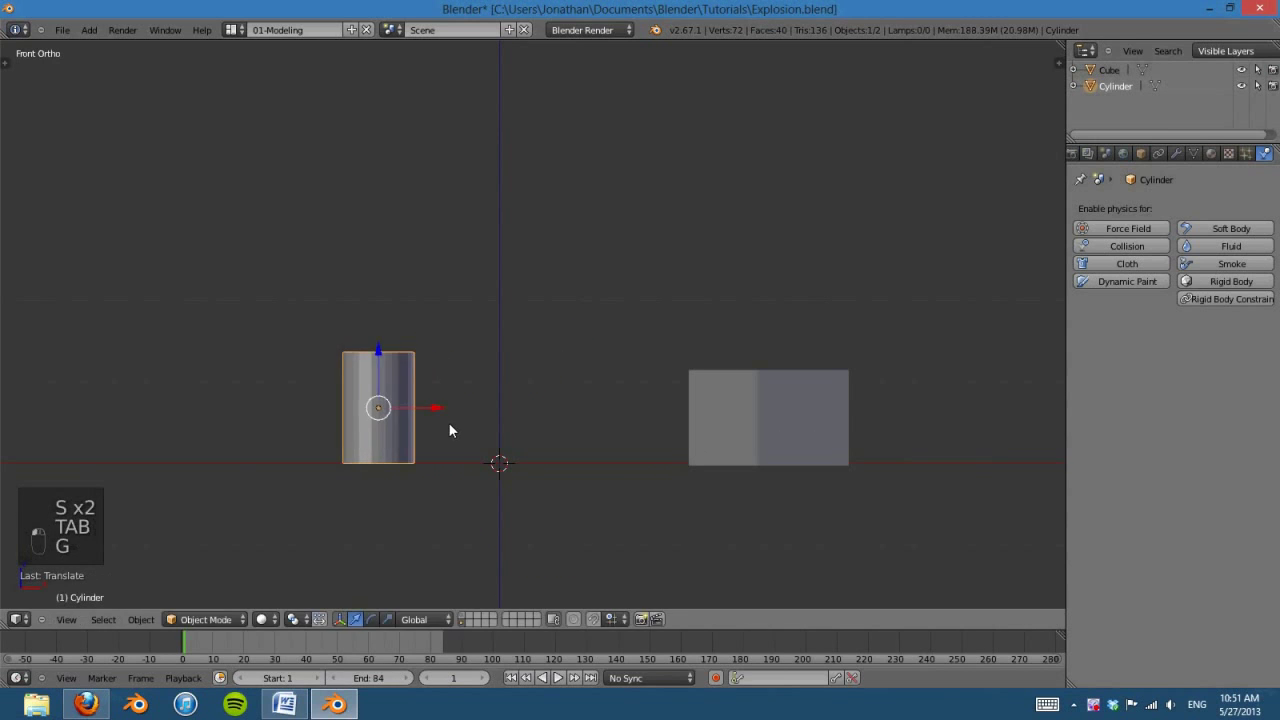
# Step: Duplicate the cylinder in top view and place the copy diagonally beside the original
pyautogui.press('KP_7')
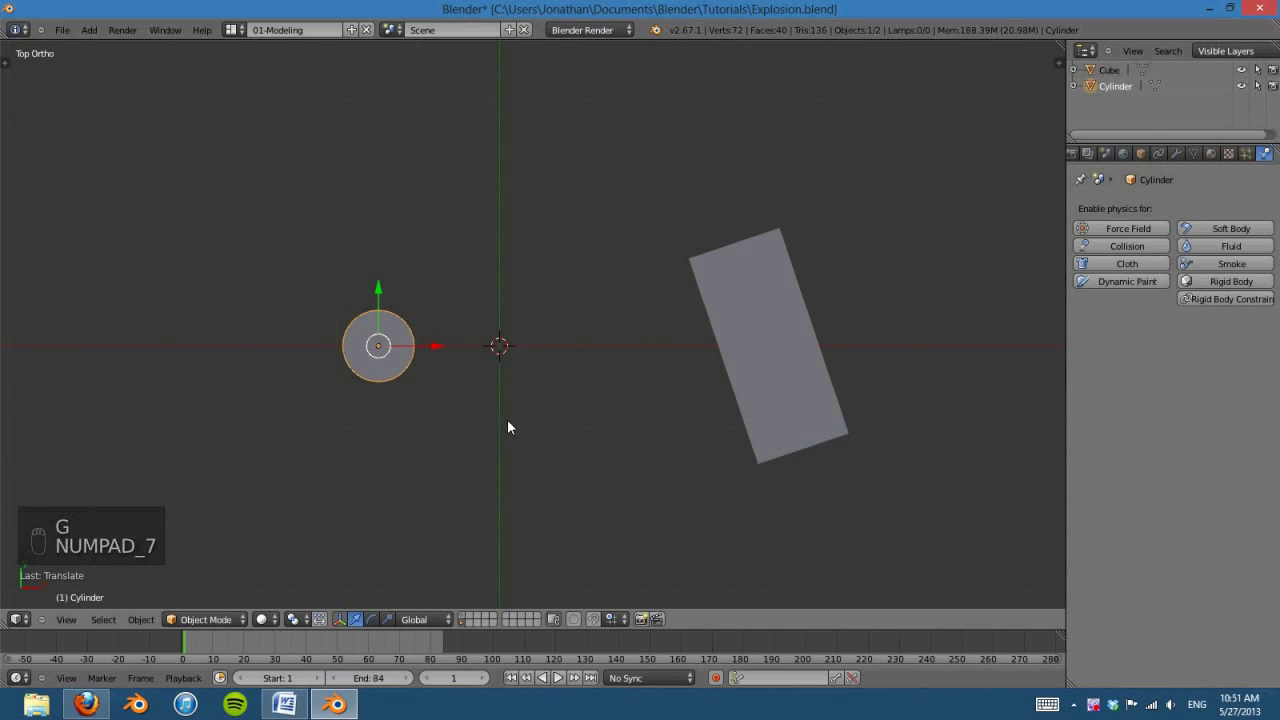
pyautogui.hotkey('shift', 'd')
pyautogui.click(553, 356)
# Step: Duplicate the cylinder again, stack the copy on top, and center it between the two lower cylinders
pyautogui.press('KP_1')
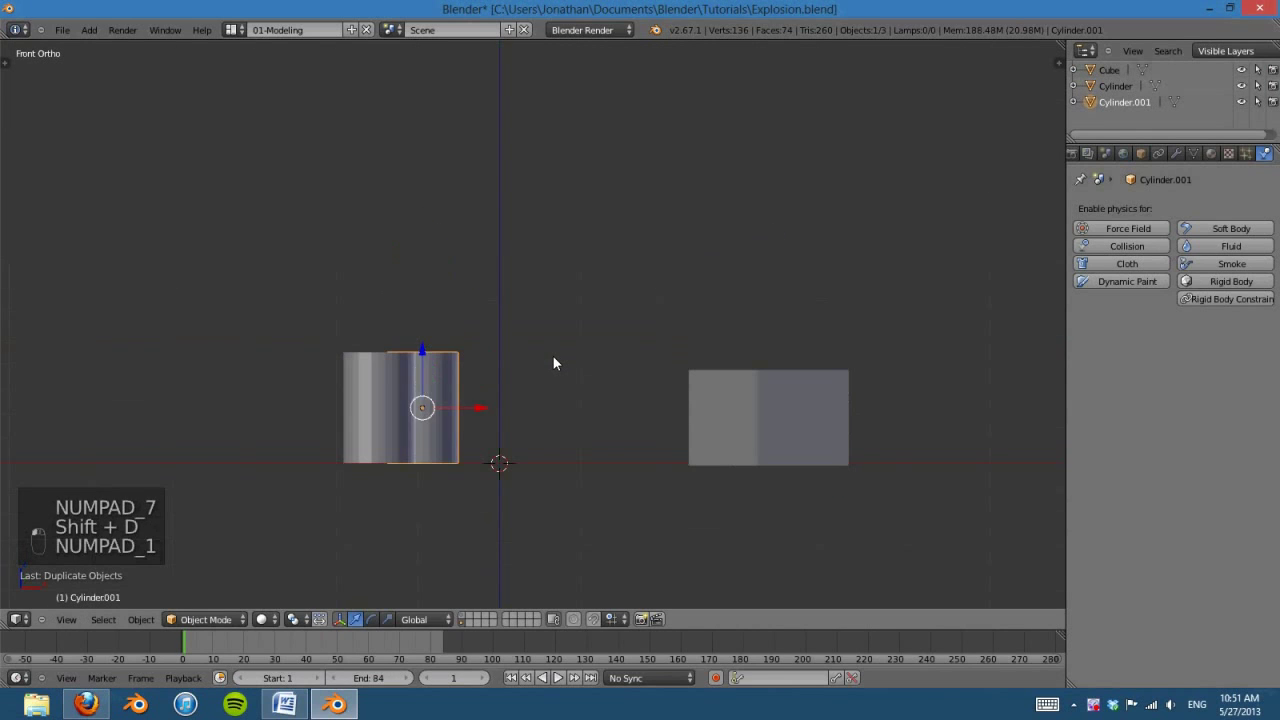
pyautogui.hotkey('shift', 'd')
pyautogui.click(478, 321)
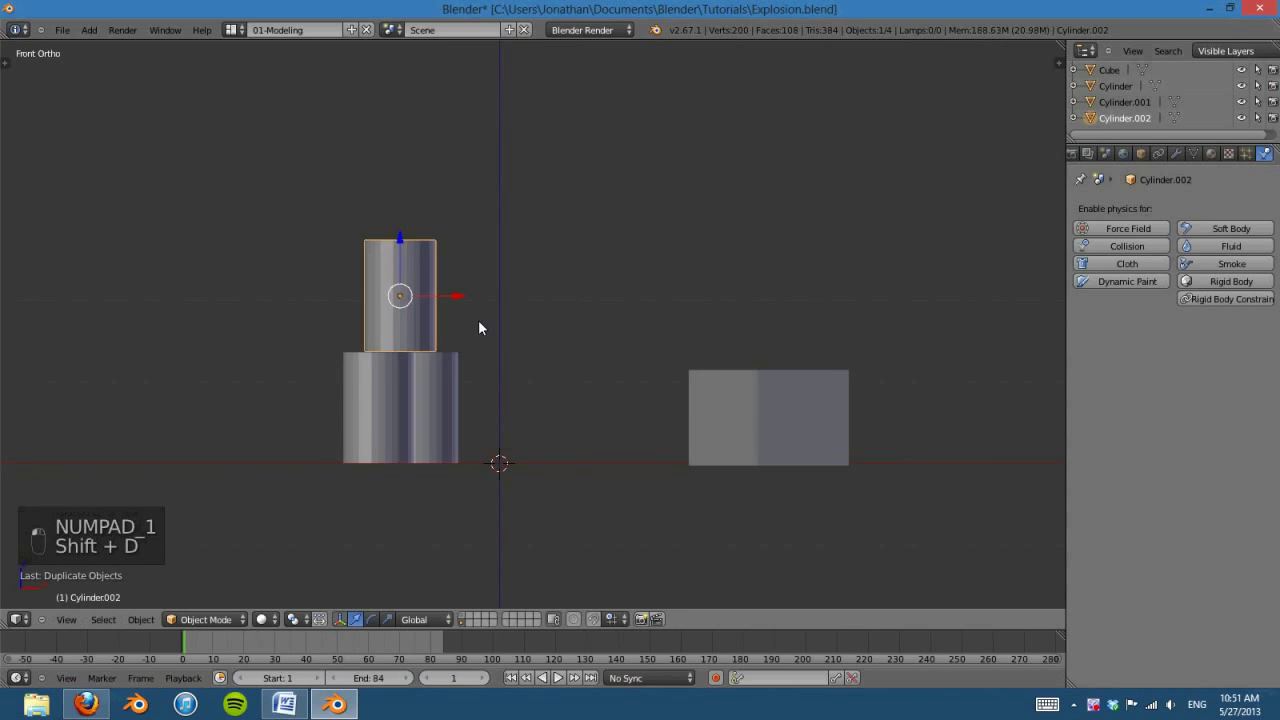
pyautogui.press('KP_7')
pyautogui.press('g')
pyautogui.click(444, 290)
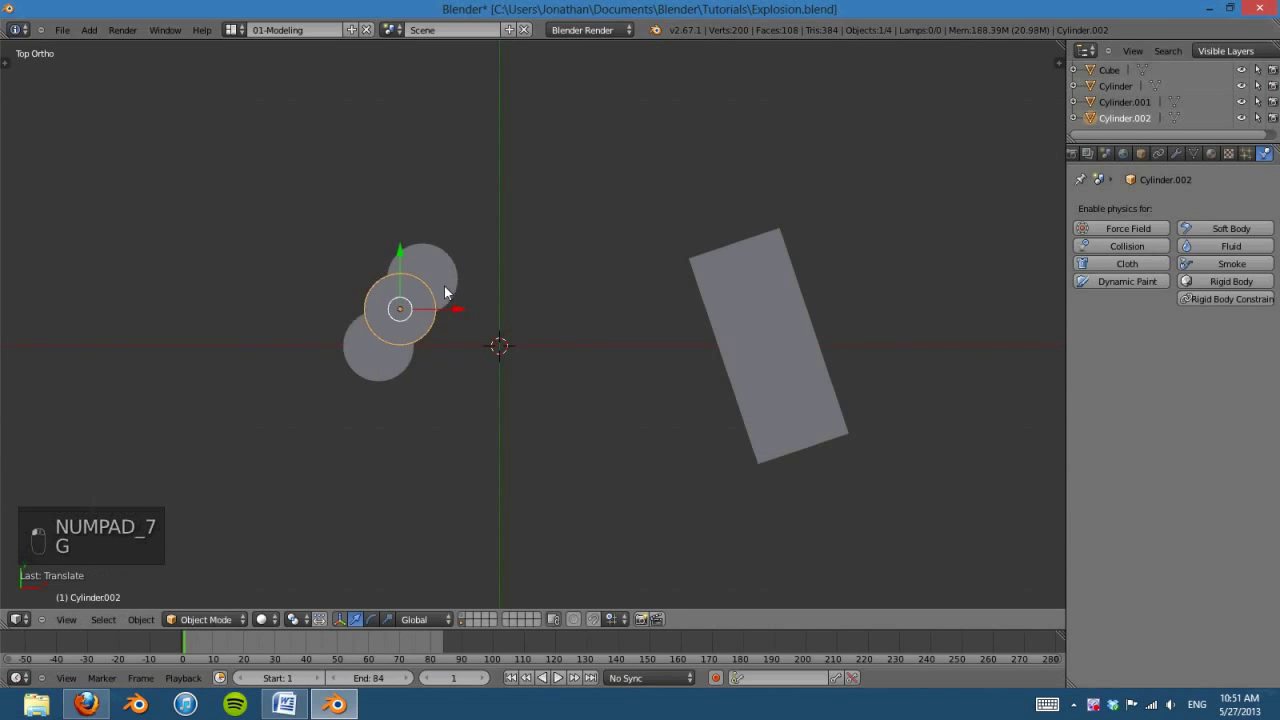
# Step: Select the three cylinders in wireframe, duplicate them in top view onto the positive X side near the box, and rotate the copies
pyautogui.moveTo(444, 288); pyautogui.dragTo(643, 392, button='middle')
pyautogui.press('KP_1')
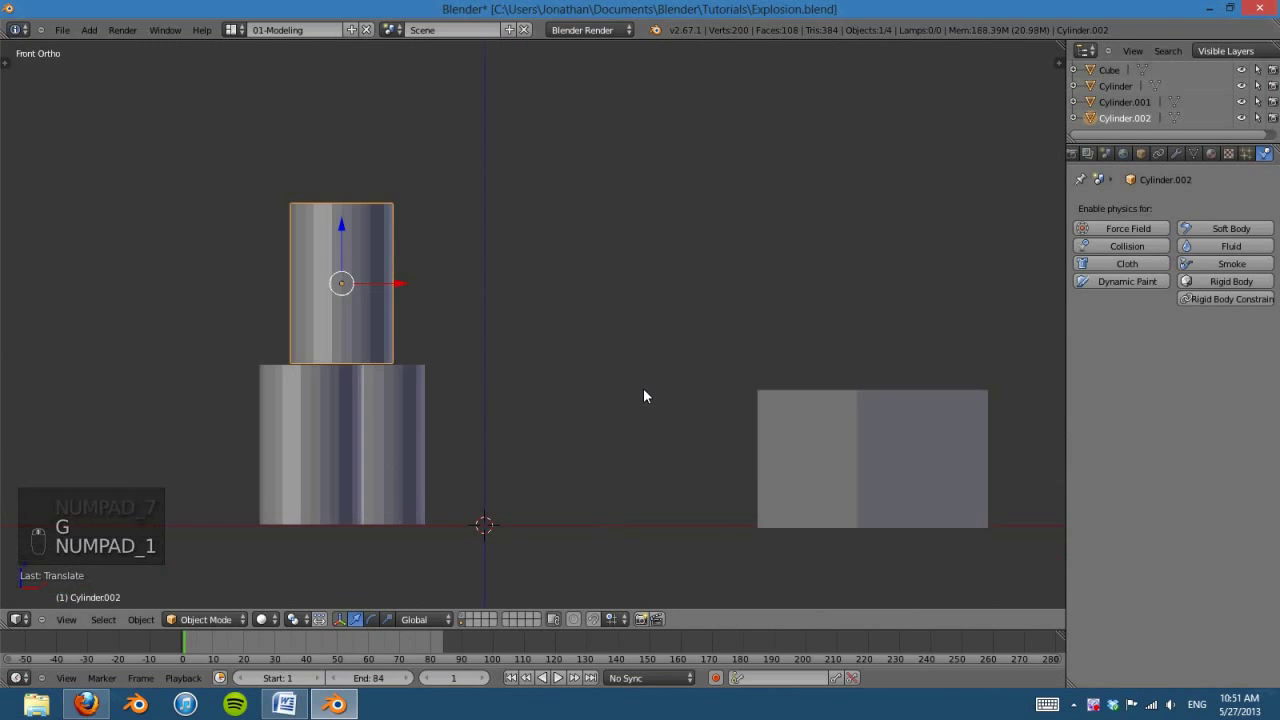
pyautogui.press('z')
pyautogui.press('b')
pyautogui.moveTo(258, 290); pyautogui.dragTo(455, 524)
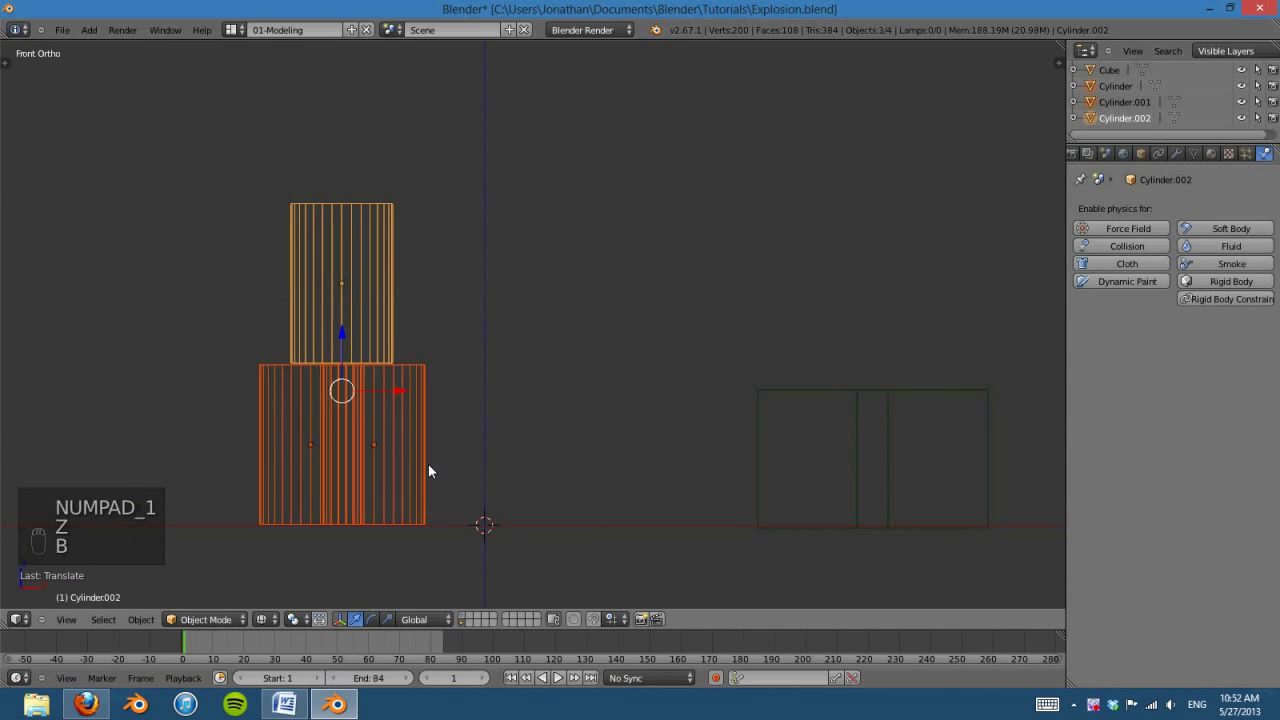
pyautogui.press('KP_7')
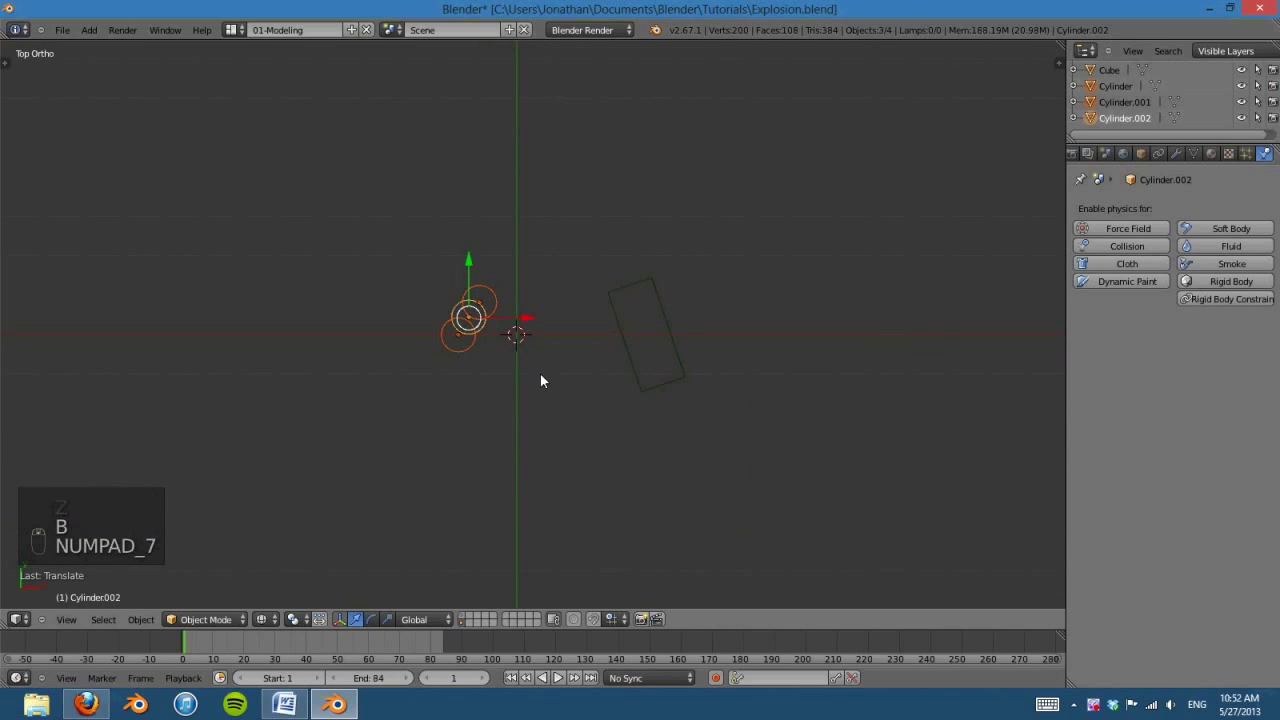
pyautogui.hotkey('shift', 'd')
pyautogui.click(658, 457)
pyautogui.press('r')
pyautogui.click(581, 443)
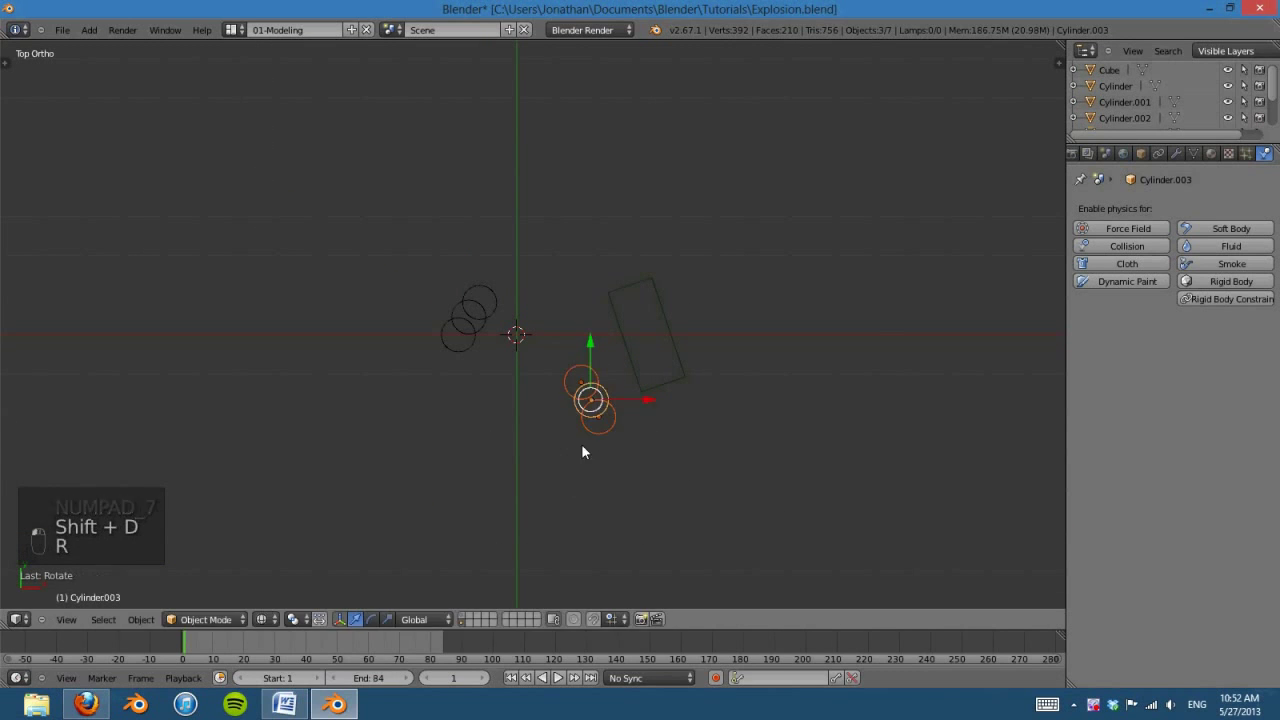
# Step: Adjust the rotation and position of the duplicated cylinder stack so it stands close to the box's lower corner in top view
pyautogui.press('g')
pyautogui.press('r')
pyautogui.press('g')
pyautogui.click(650, 418)
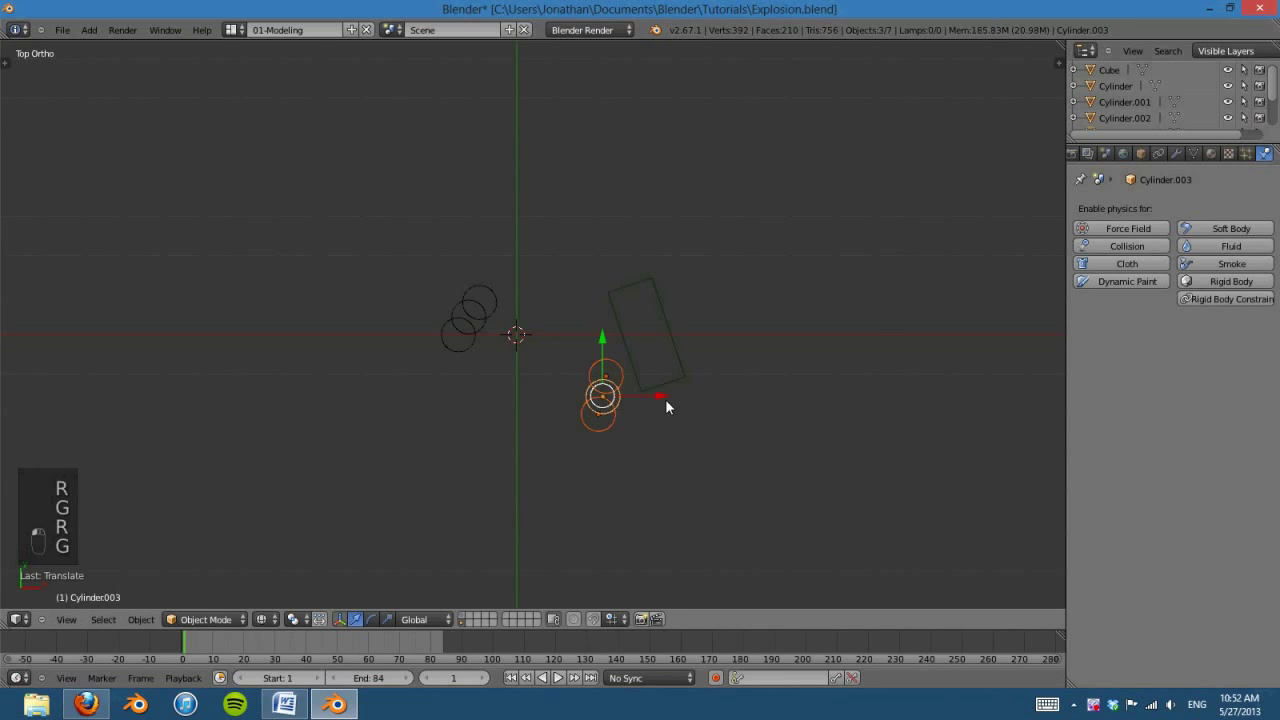
# Step: Duplicate the box, move the copy to the negative X side beyond the original cylinder stack, and rotate it to a different angle
pyautogui.rightClick(676, 360)
pyautogui.hotkey('shift', 'f')
pyautogui.click(424, 342)
pyautogui.rightClick(424, 342)
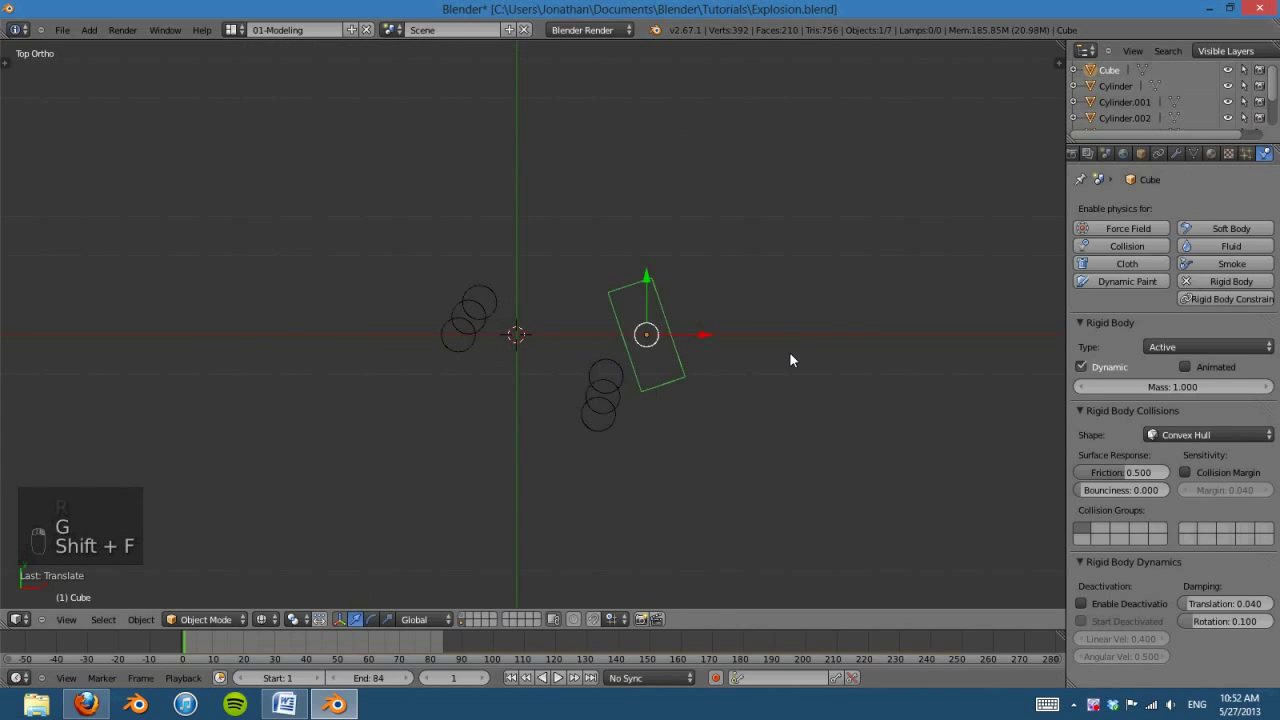
pyautogui.hotkey('shift', 'd')
pyautogui.click(527, 389)
pyautogui.press('r')
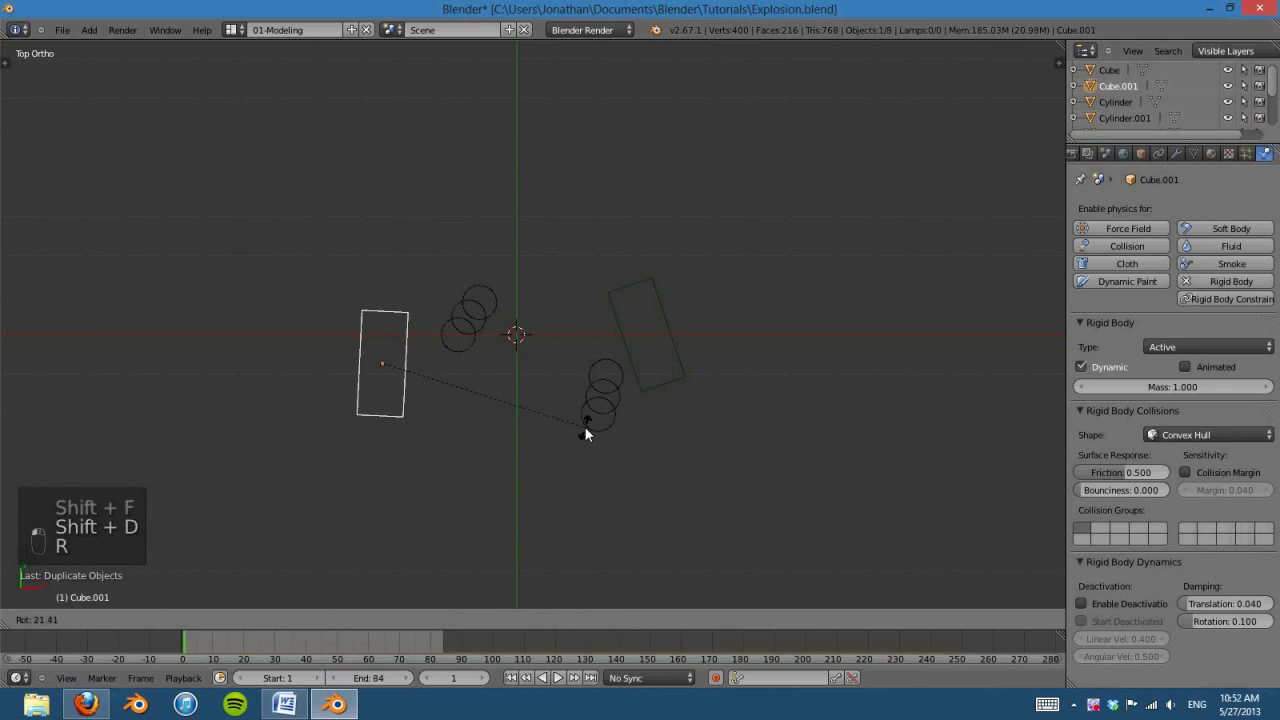
pyautogui.click(597, 420)
pyautogui.press('g')
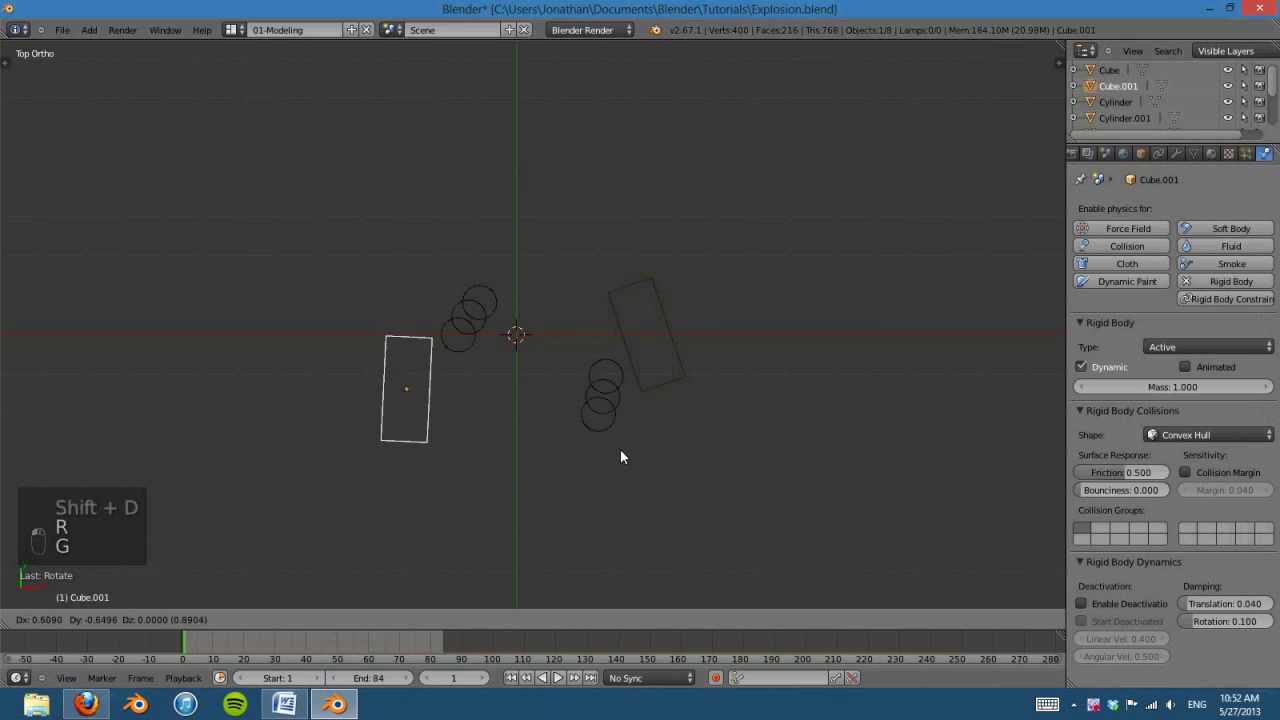
pyautogui.click(621, 438)
# Step: Scale up the duplicated box slightly in front view
pyautogui.press('KP_1')
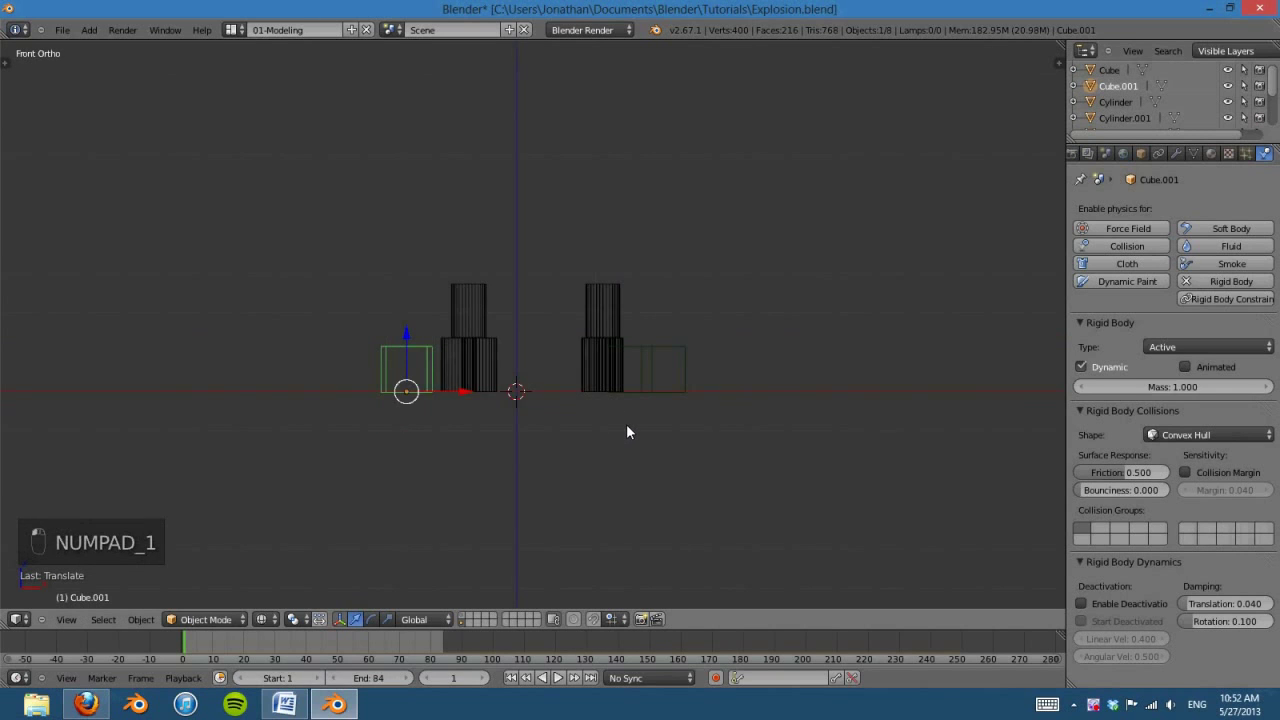
pyautogui.scroll(1, 626, 430)
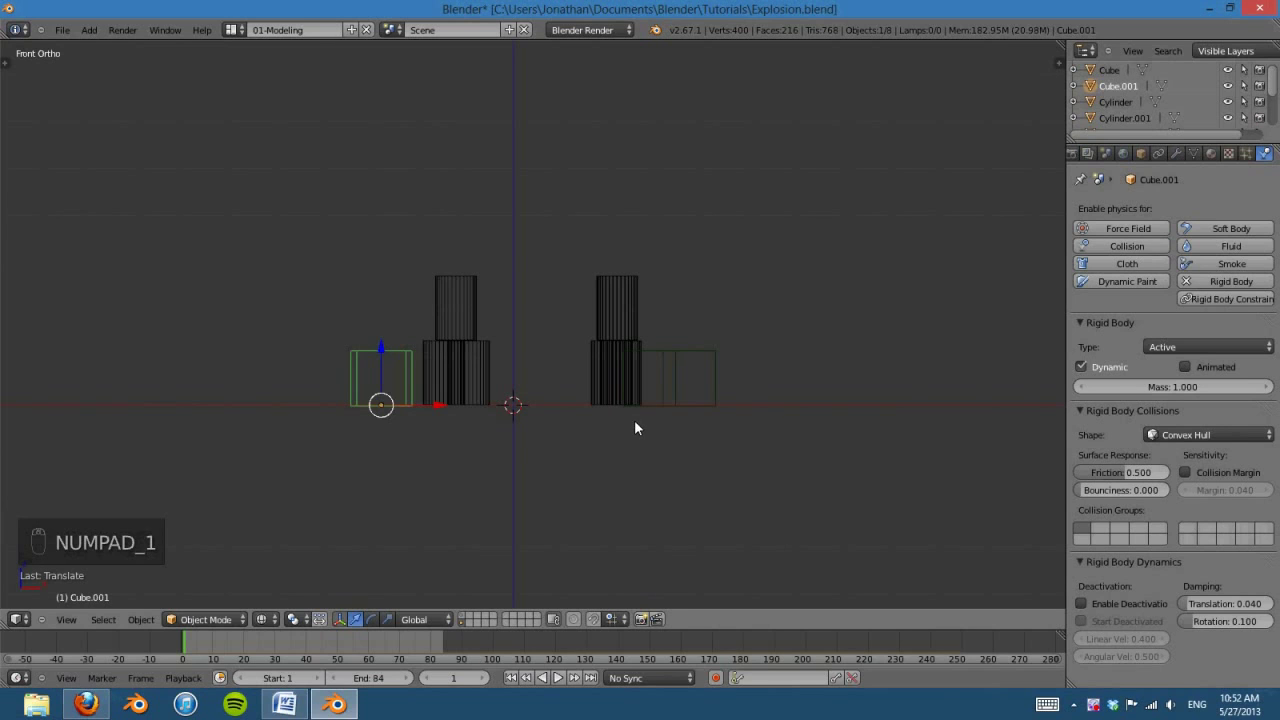
pyautogui.press('s')
pyautogui.click(663, 425)
# Step: Duplicate the negative X box, scale the copy to about half size, and rest it on top within the larger box's outline
pyautogui.hotkey('shift', 'd')
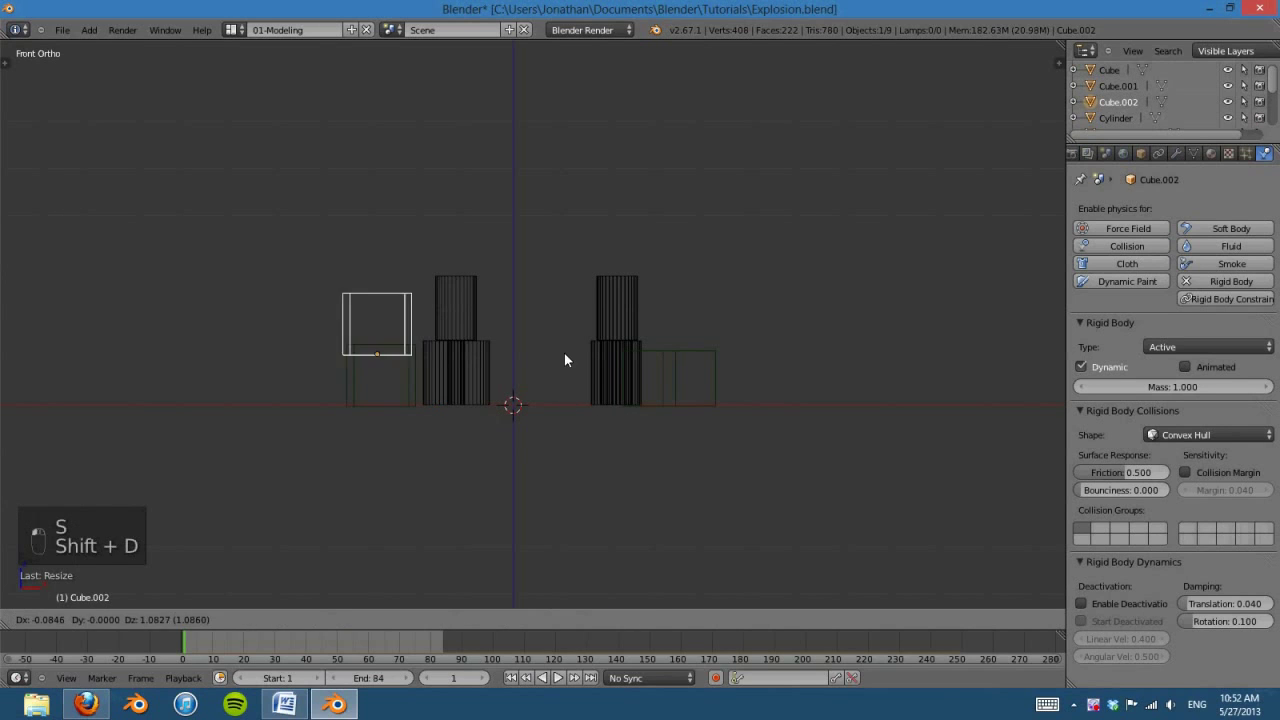
pyautogui.press('s')
pyautogui.click(513, 325)
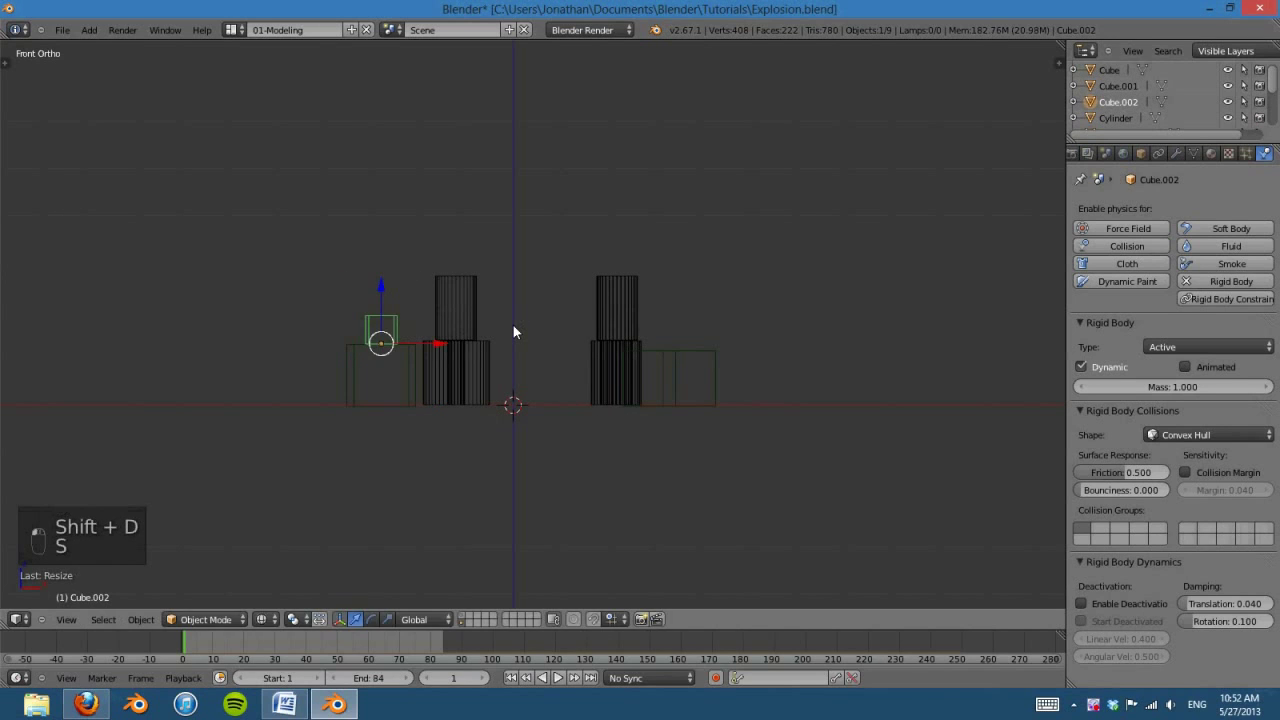
pyautogui.press('KP_7')
pyautogui.press('g')
pyautogui.click(463, 330)
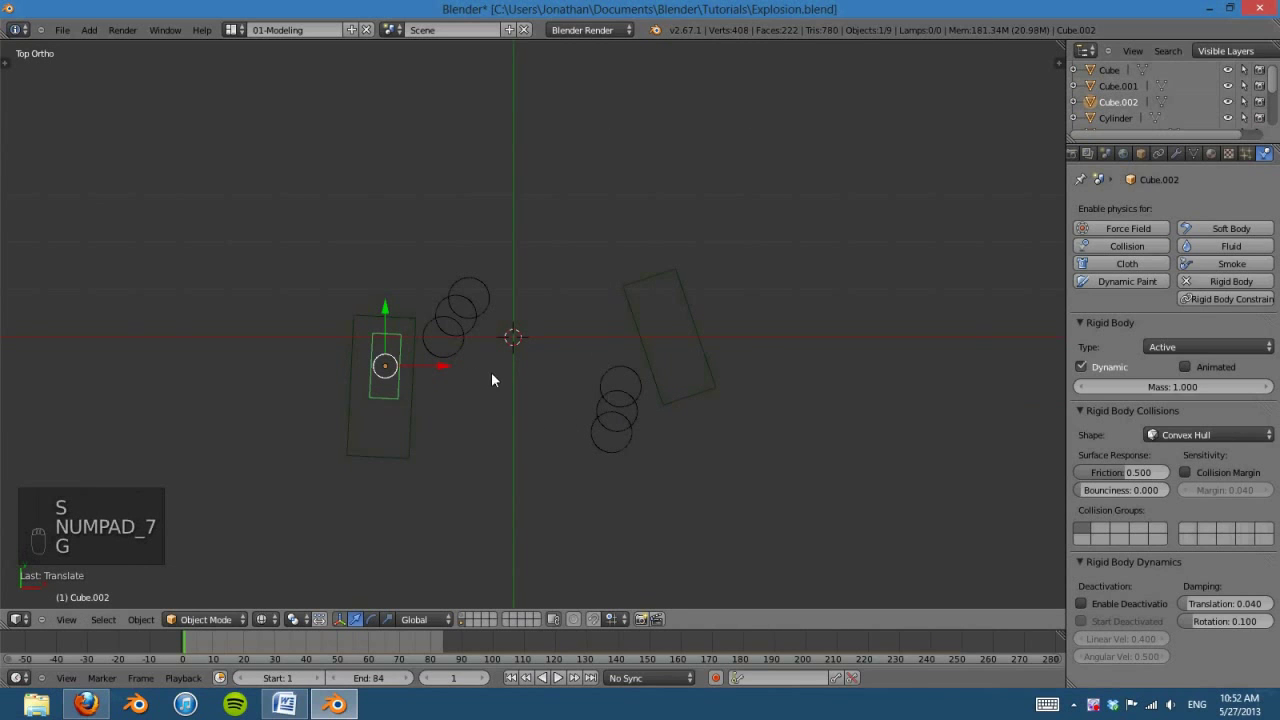
# Step: Select the three cylinders on the negative X side, scale them to less than half size, and lower them onto the ground line
pyautogui.rightClick(450, 330)
pyautogui.press('g')
pyautogui.rightClick(513, 304)
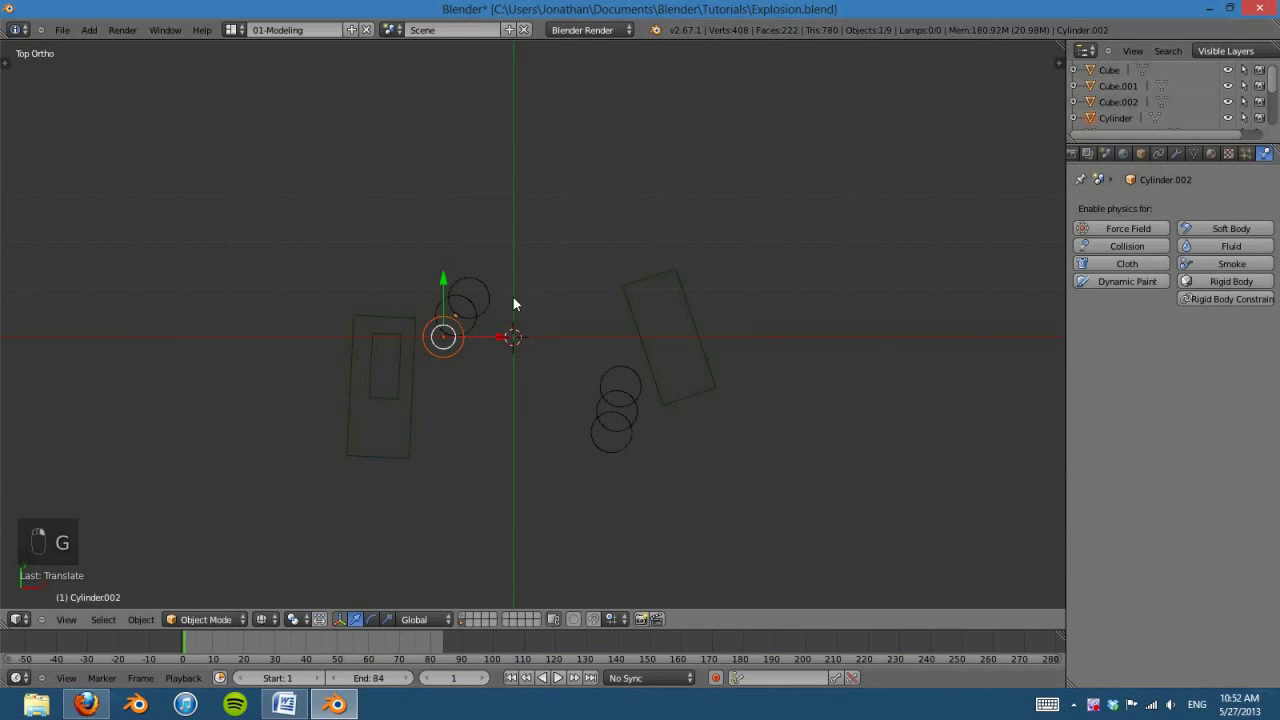
pyautogui.press('a')
pyautogui.press('b')
pyautogui.moveTo(449, 283); pyautogui.dragTo(471, 351)
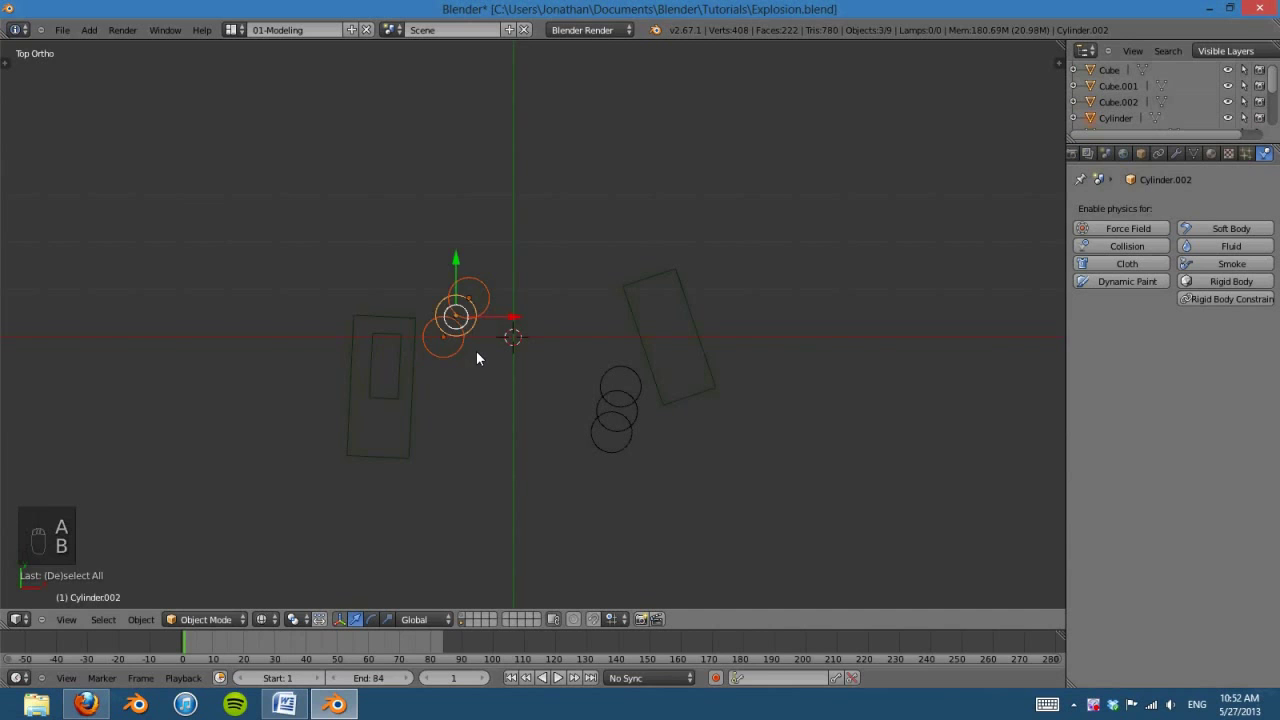
pyautogui.press('KP_1')
pyautogui.scroll(4, 746, 391)
pyautogui.press('s')
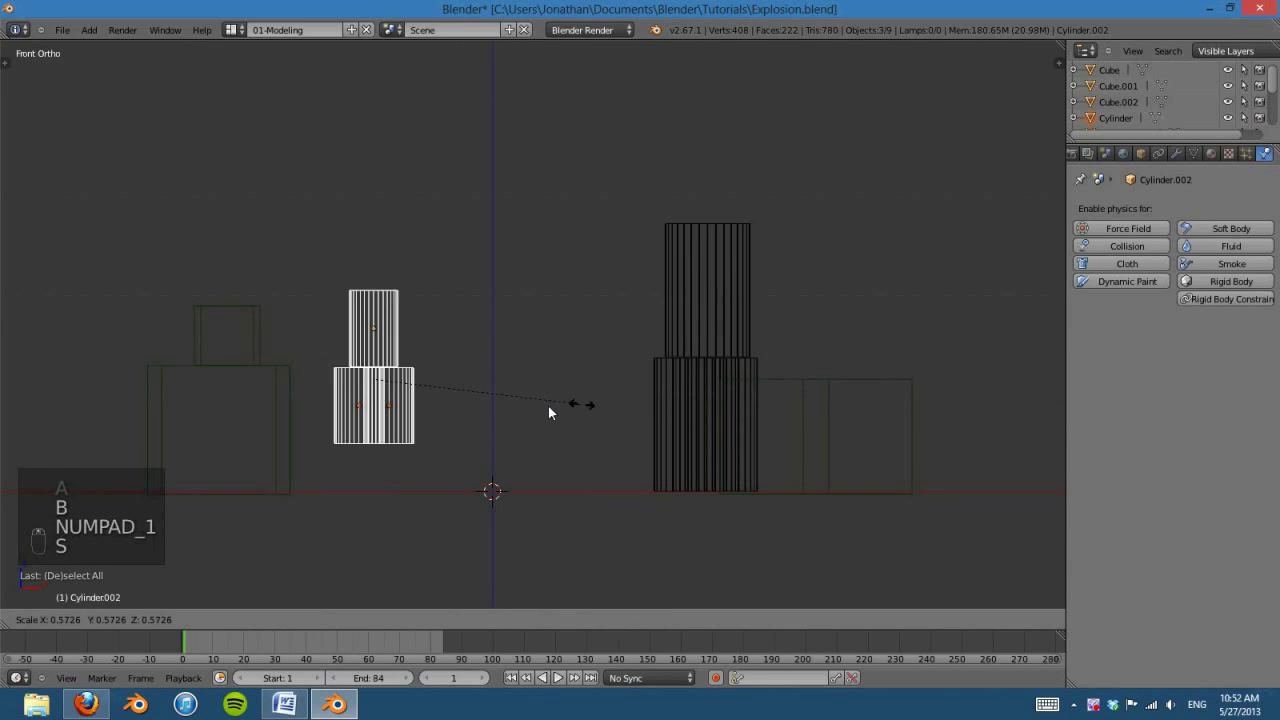
pyautogui.click(518, 400)
pyautogui.press('g')
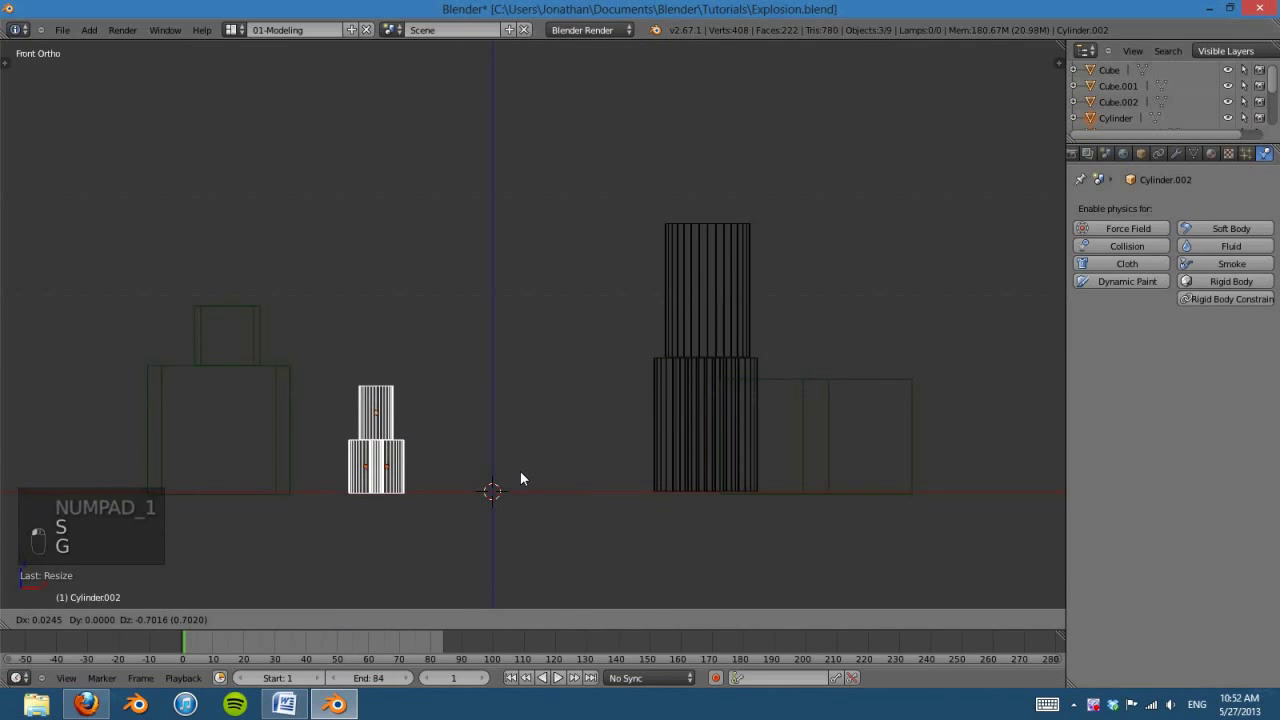
pyautogui.click(520, 470)
# Step: Select the cylinder stack on the positive X side, scale it down to match the other stack, and set it on the ground beside the box
pyautogui.press('a')
pyautogui.press('b')
pyautogui.moveTo(657, 263); pyautogui.dragTo(702, 520)
pyautogui.press('s')
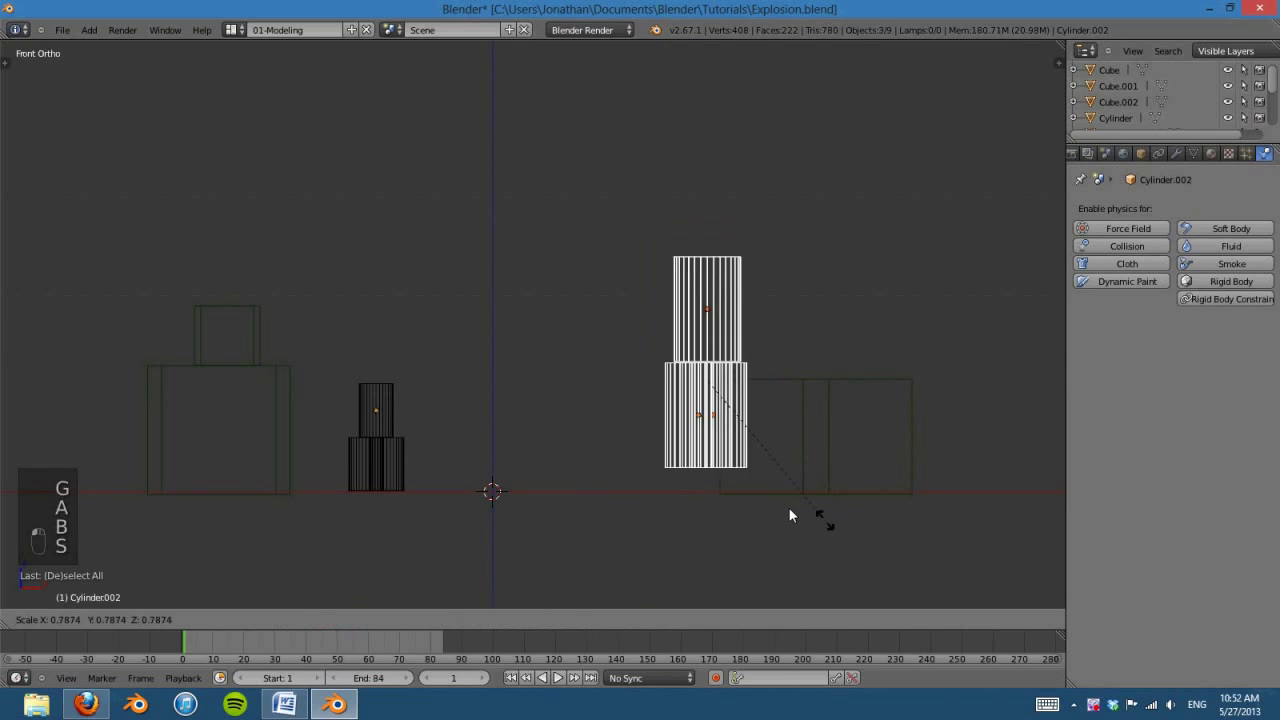
pyautogui.click(758, 410)
pyautogui.press('g')
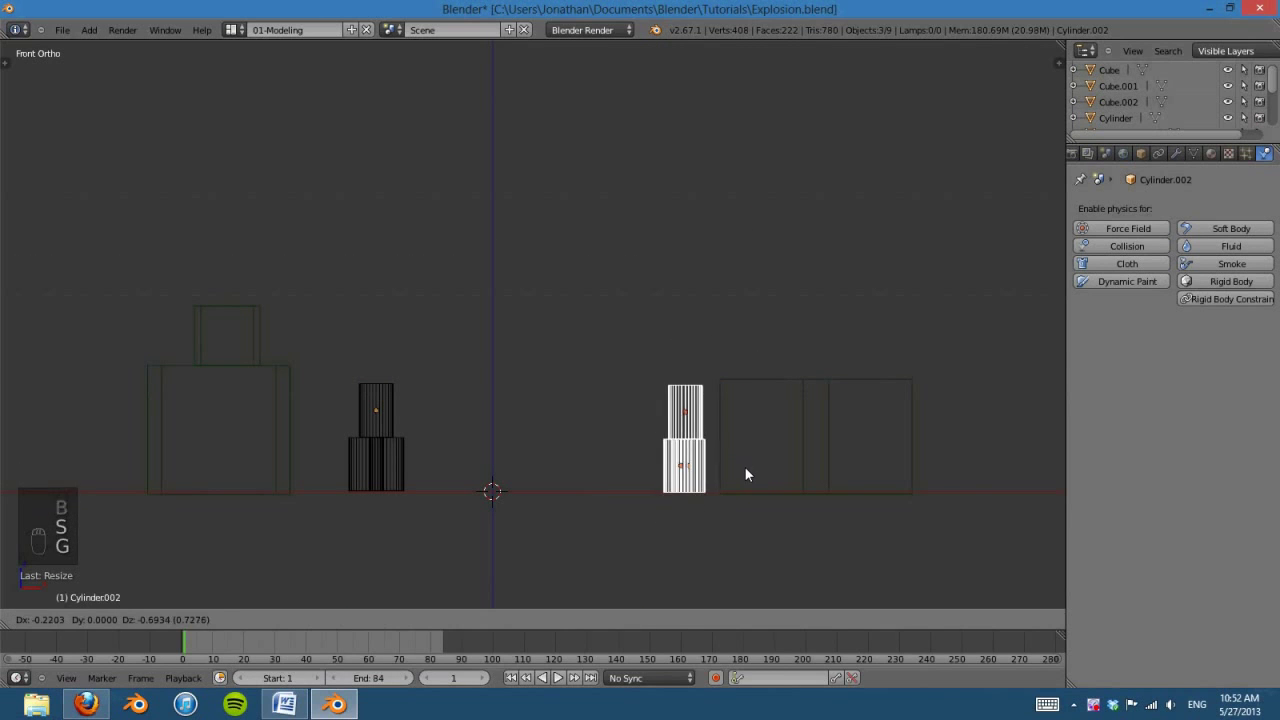
pyautogui.click(744, 466)
pyautogui.press('s')
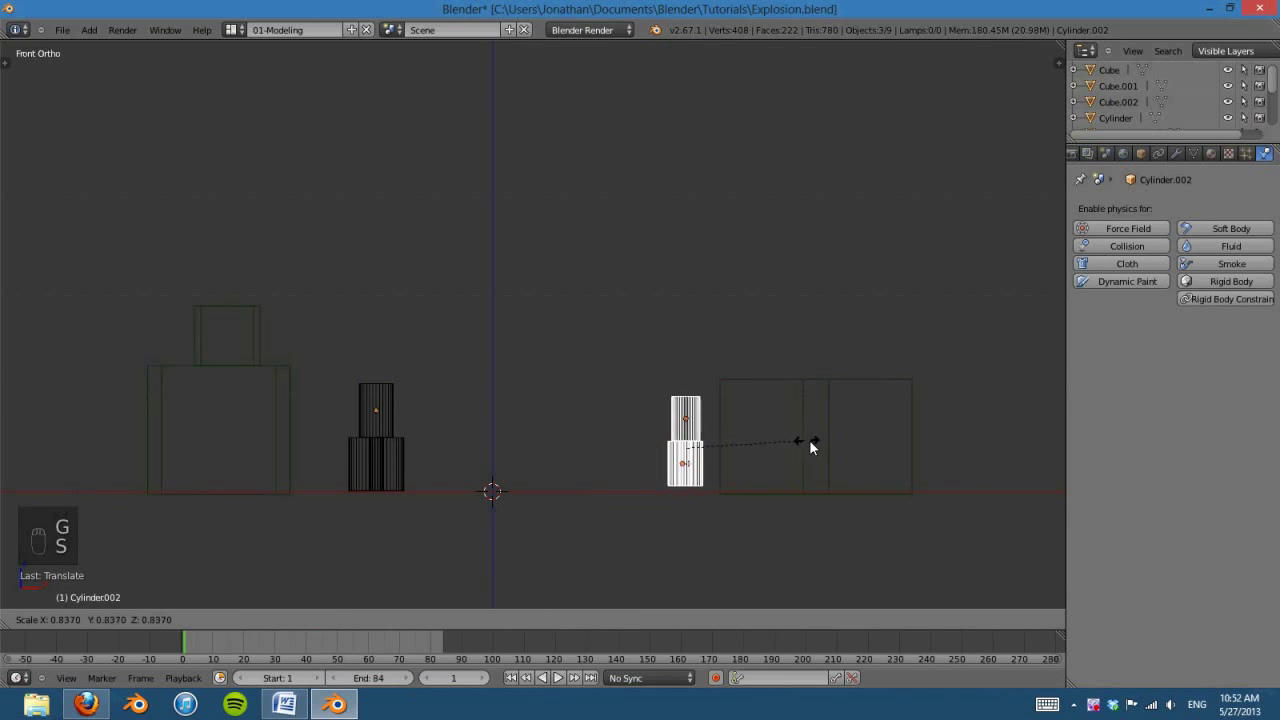
pyautogui.click(821, 443)
# Step: Select both cylinder stacks and add them as active rigid bodies
pyautogui.press('a')
pyautogui.moveTo(652, 444); pyautogui.dragTo(593, 417, button='middle')
pyautogui.scroll(2, 409, 451)
pyautogui.press('b')
pyautogui.moveTo(406, 355); pyautogui.dragTo(448, 445)
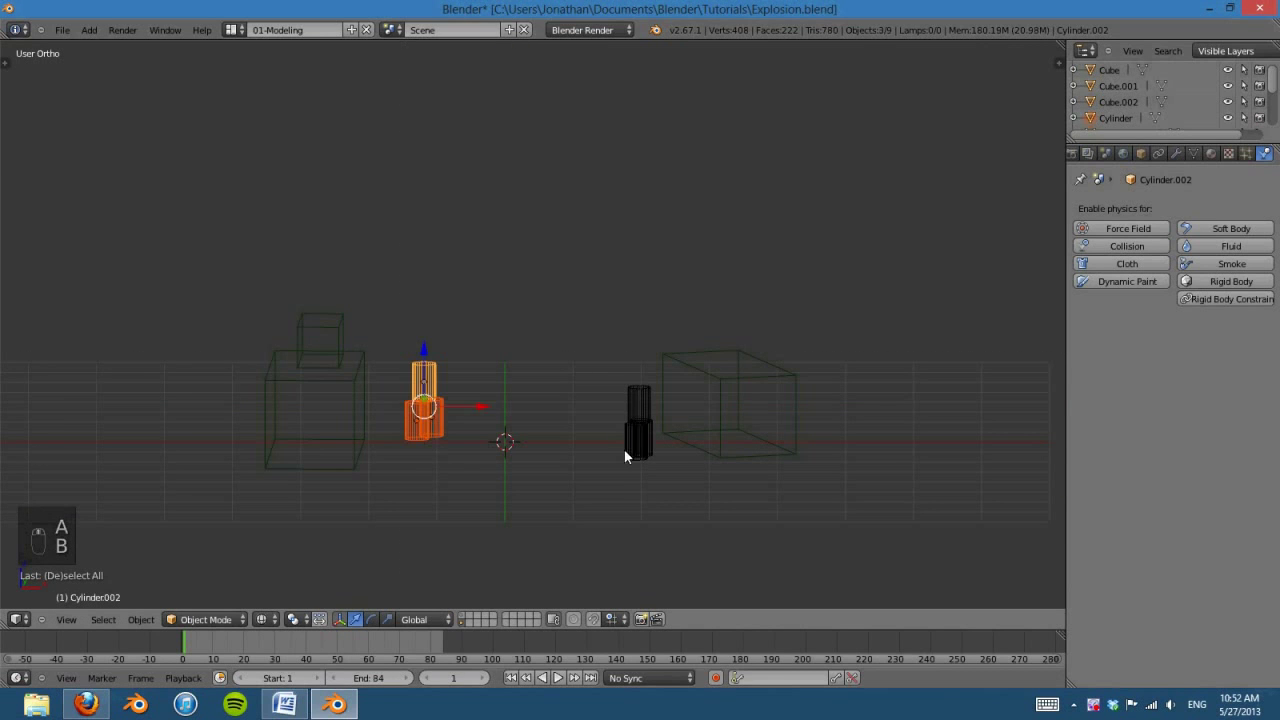
pyautogui.press('b')
pyautogui.moveTo(617, 383); pyautogui.dragTo(638, 458)
pyautogui.press('t')
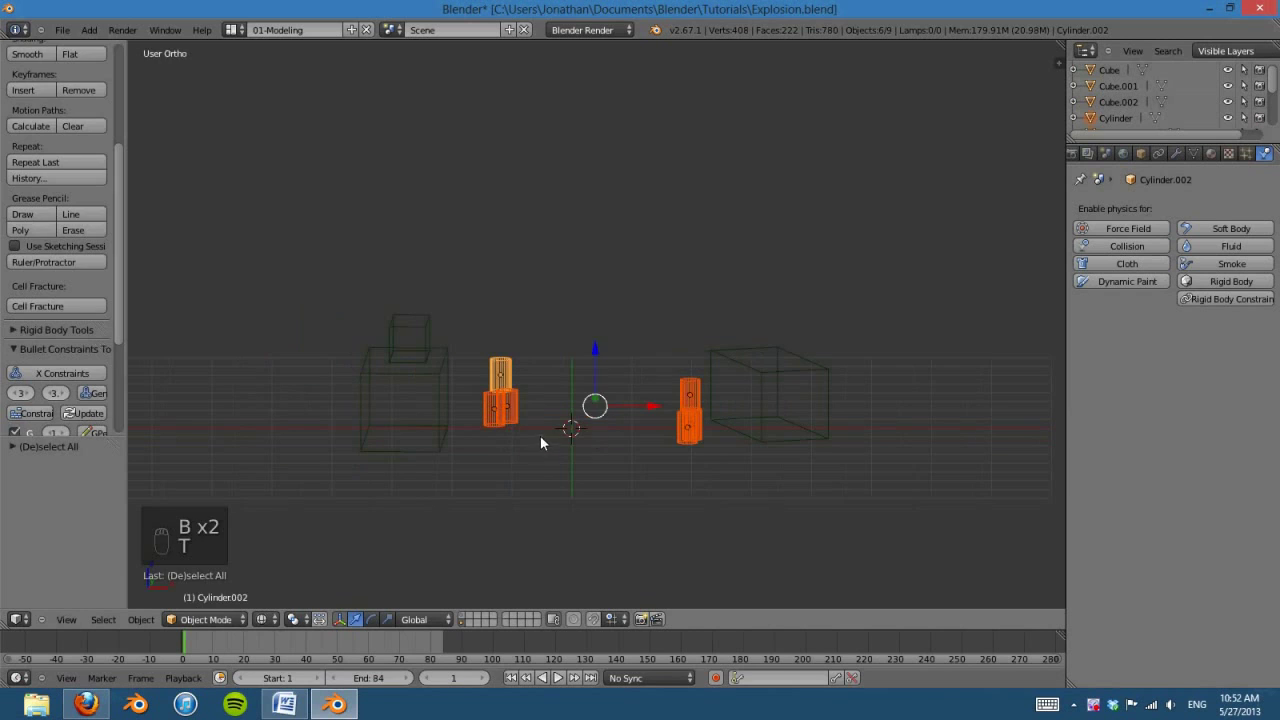
pyautogui.click(22, 350)
pyautogui.click(20, 329)
pyautogui.scroll(-2, 40, 330)
pyautogui.click(33, 306)
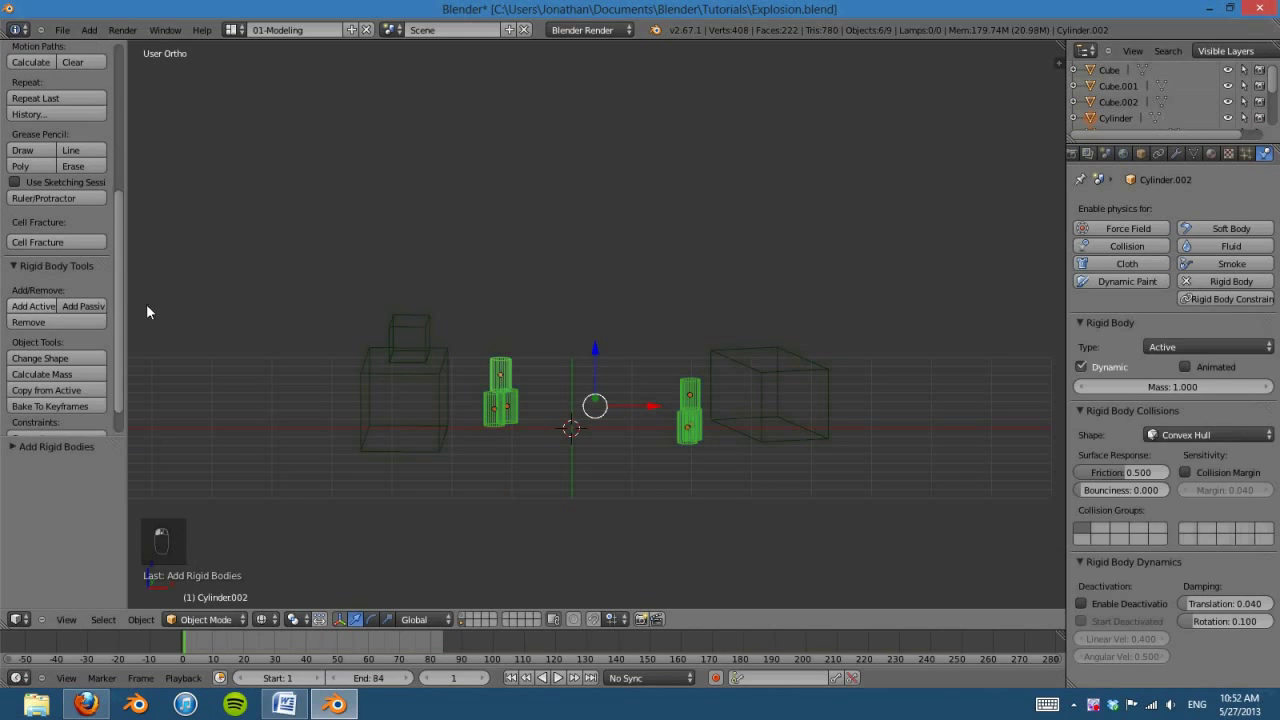
# Step: Deselect everything and play part of the animation to check how the rigid body props behave
pyautogui.press('a')
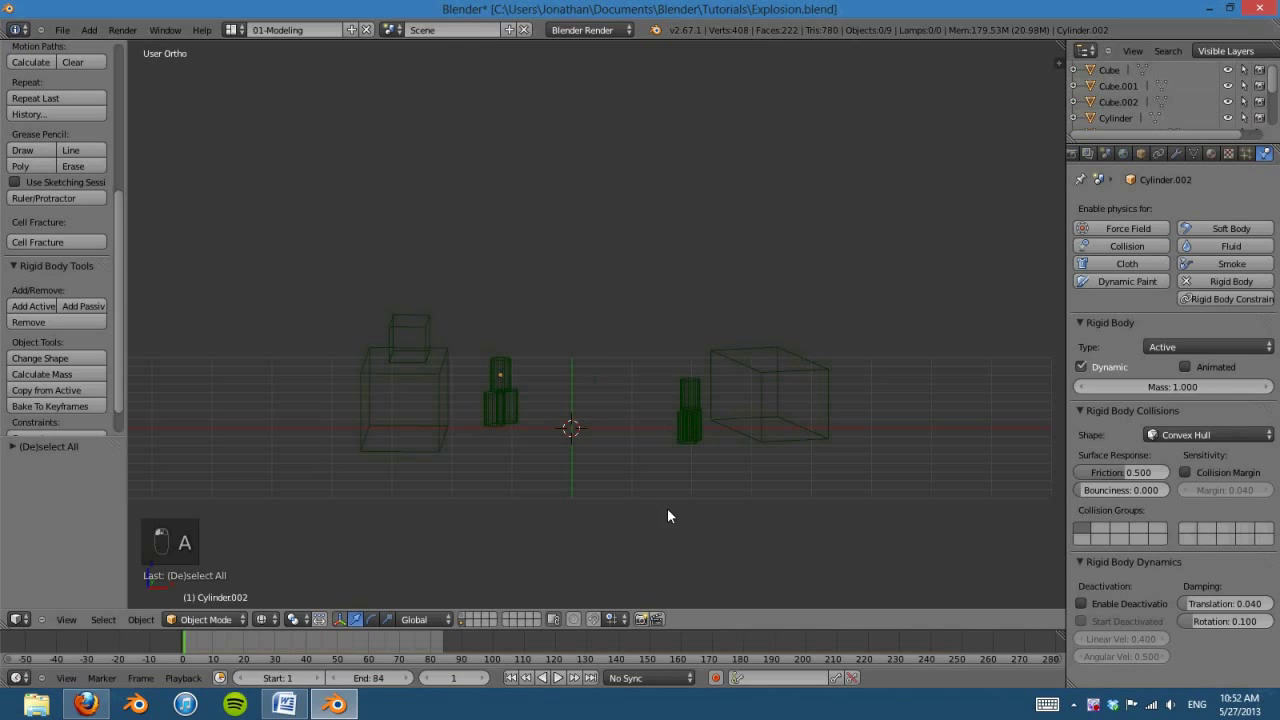
pyautogui.click(558, 678)
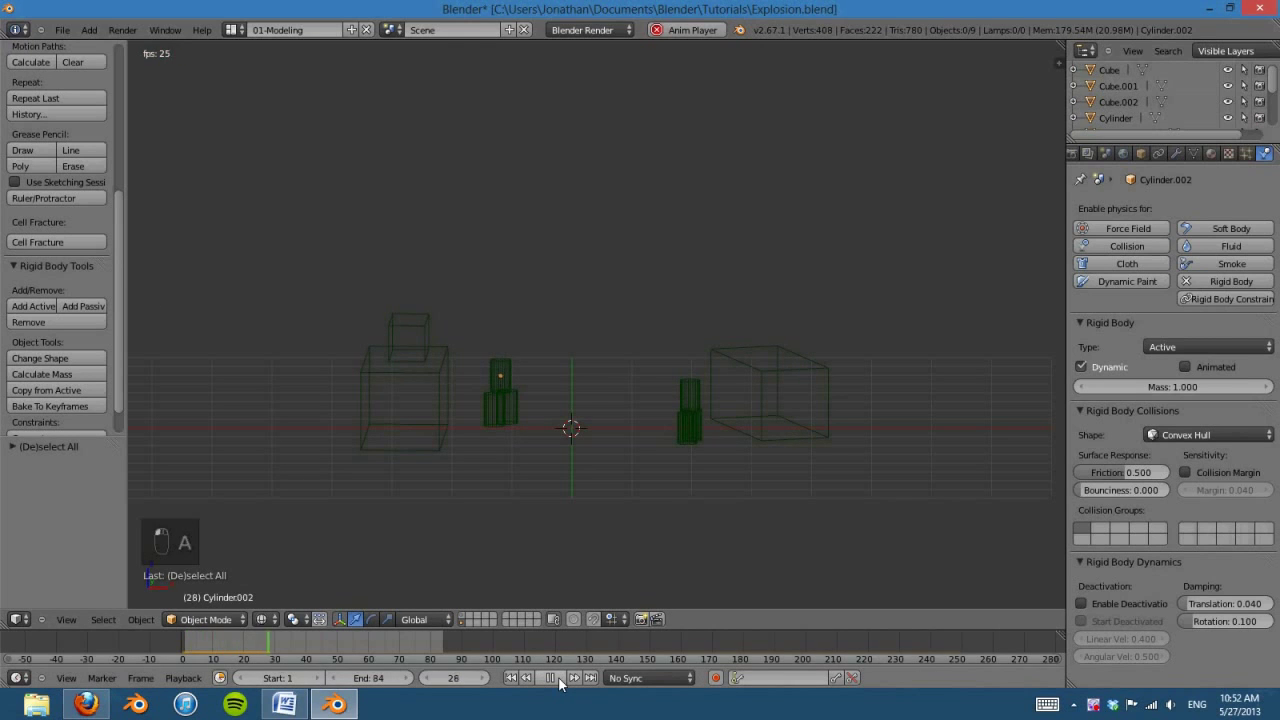
pyautogui.click(551, 678)
# Step: Switch the viewport to solid shading and briefly show the main scene layer together with the props
pyautogui.press('z')
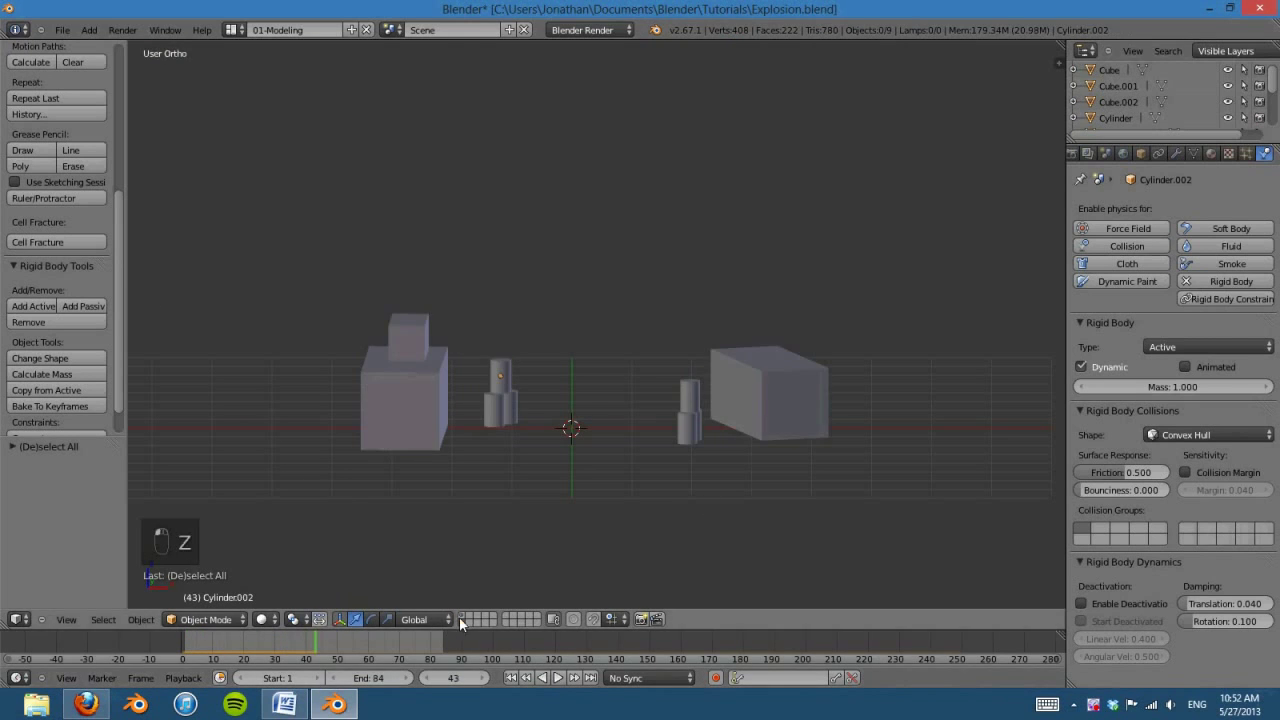
pyautogui.keyDown('shift'); pyautogui.click(463, 616); pyautogui.keyUp('shift')
pyautogui.scroll(-2, 568, 366)
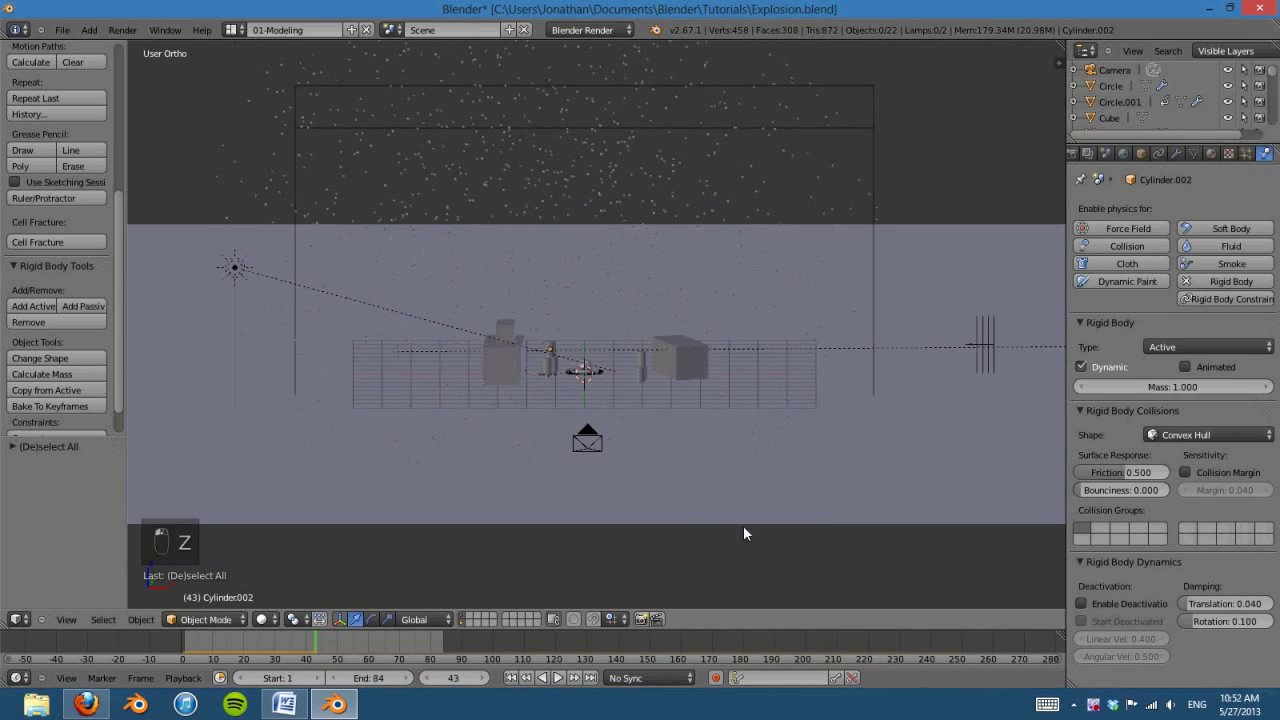
pyautogui.click(463, 619)
pyautogui.scroll(3, 745, 454)
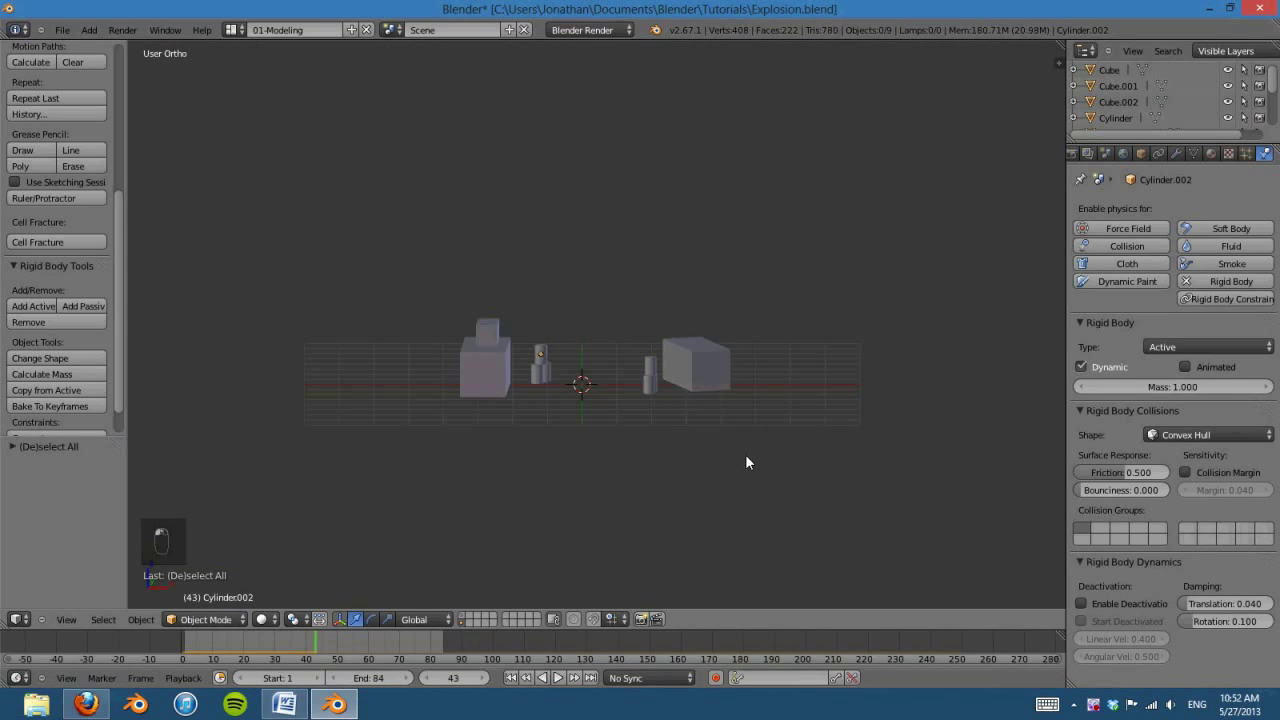
# Step: Return to frame 1 and widen the 3D viewport in front view, with the tool shelf hidden
pyautogui.click(525, 678)
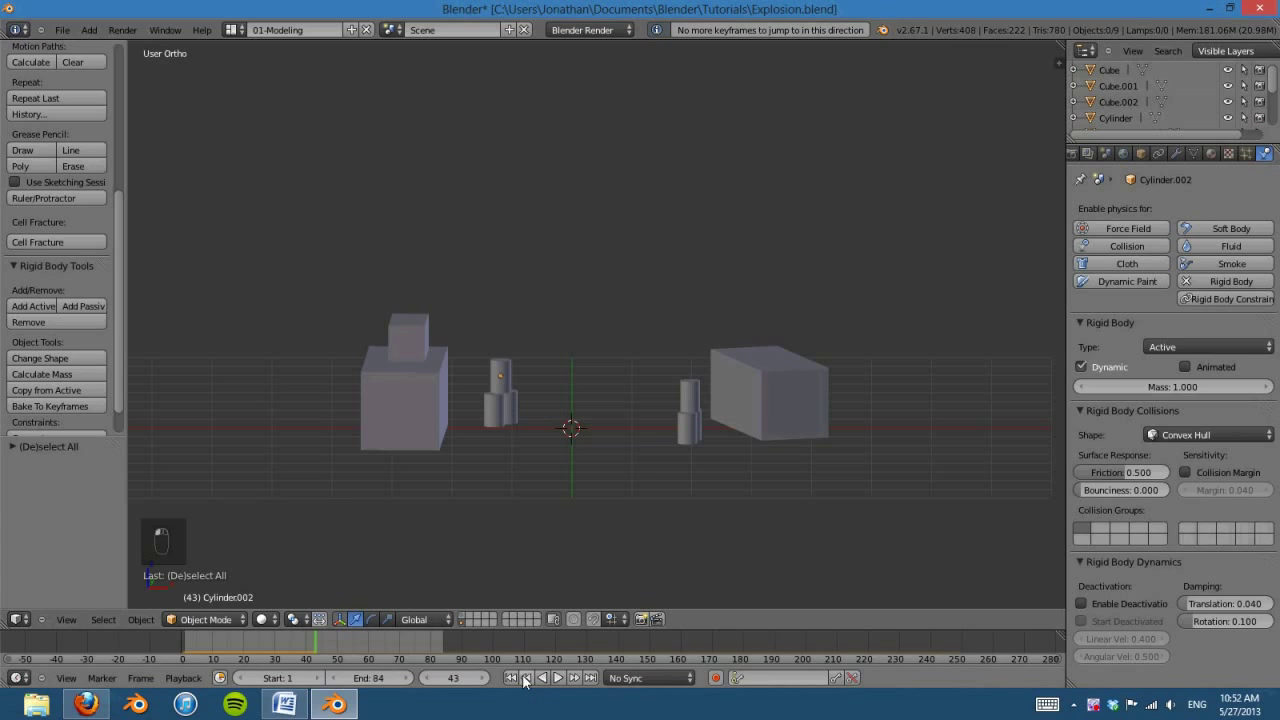
pyautogui.click(510, 678)
pyautogui.scroll(-2, 628, 494)
pyautogui.moveTo(628, 494); pyautogui.dragTo(685, 487, button='middle')
pyautogui.press('KP_1')
pyautogui.press('t')
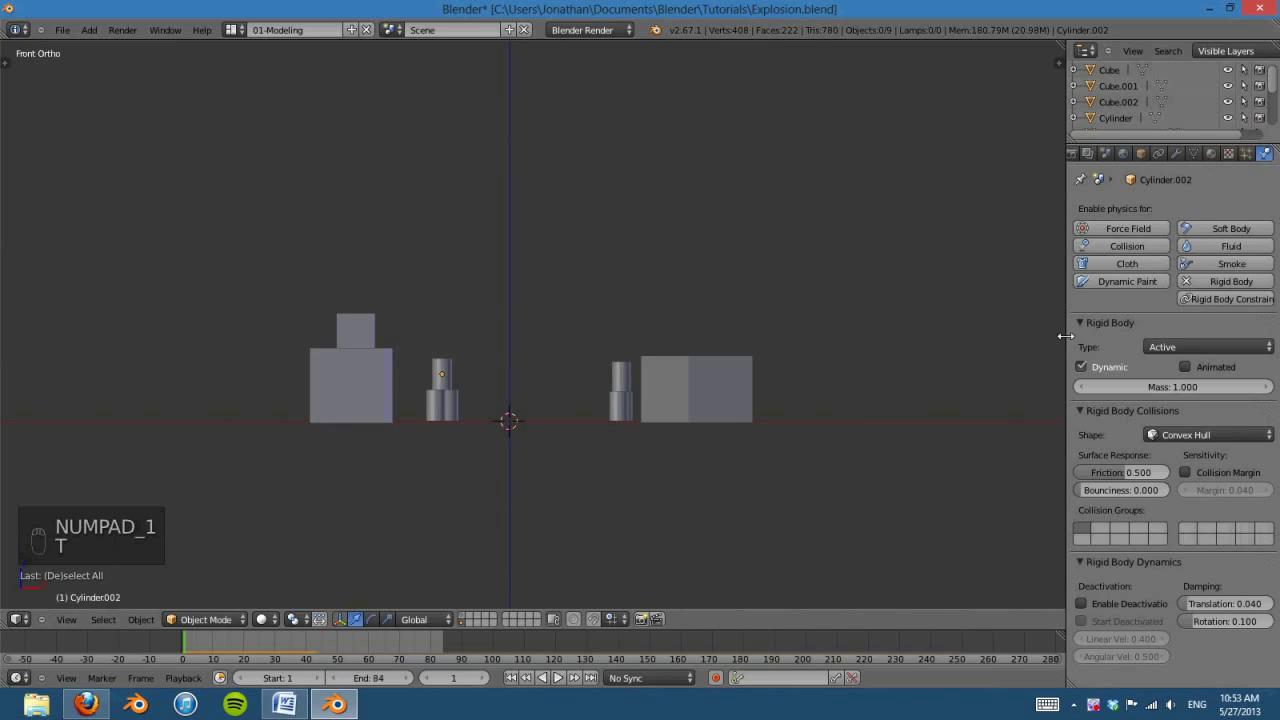
pyautogui.moveTo(1066, 336); pyautogui.dragTo(1160, 336)
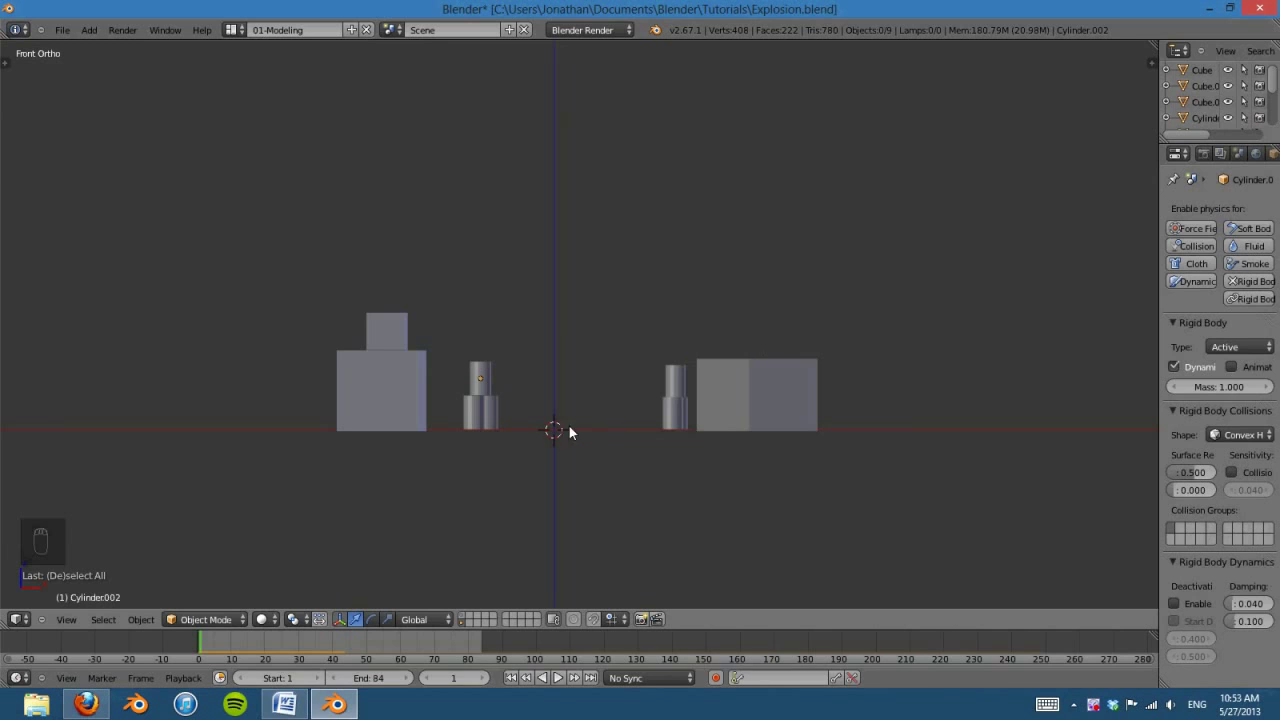
# Step: Add a UV sphere at the origin between the props and scale it down to about a third of its size
pyautogui.hotkey('shift', 'a')
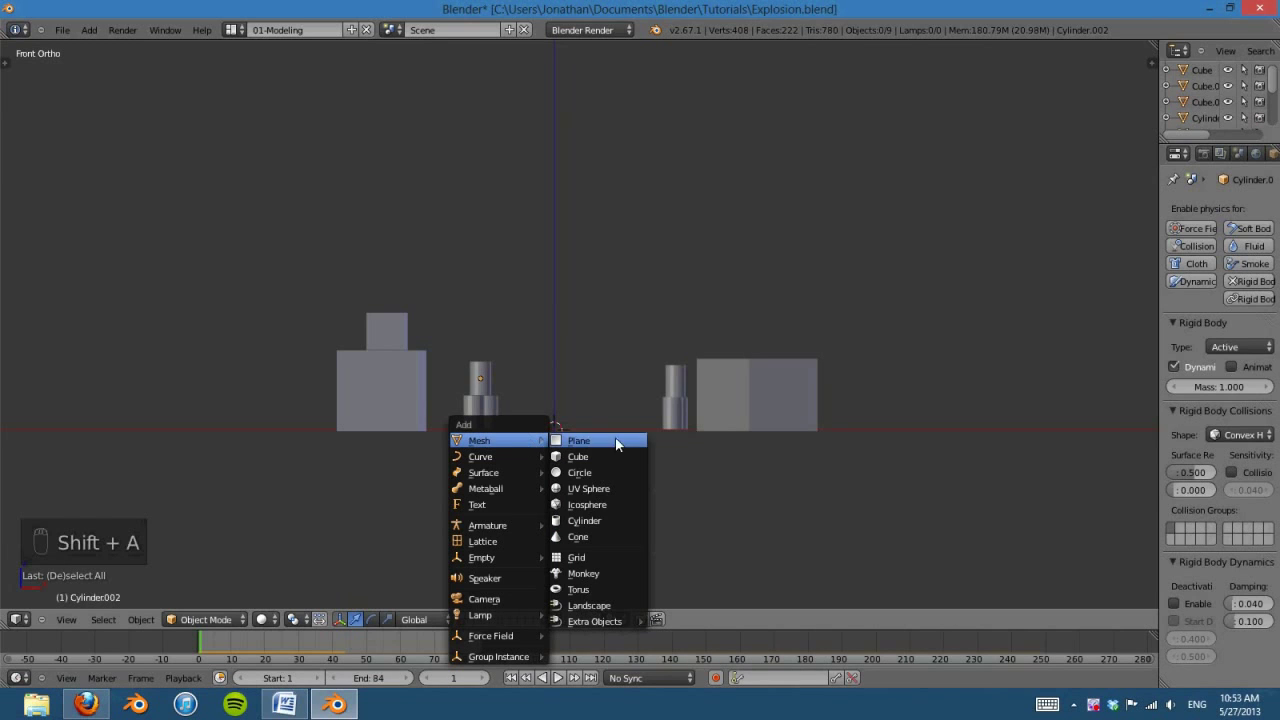
pyautogui.click(608, 490)
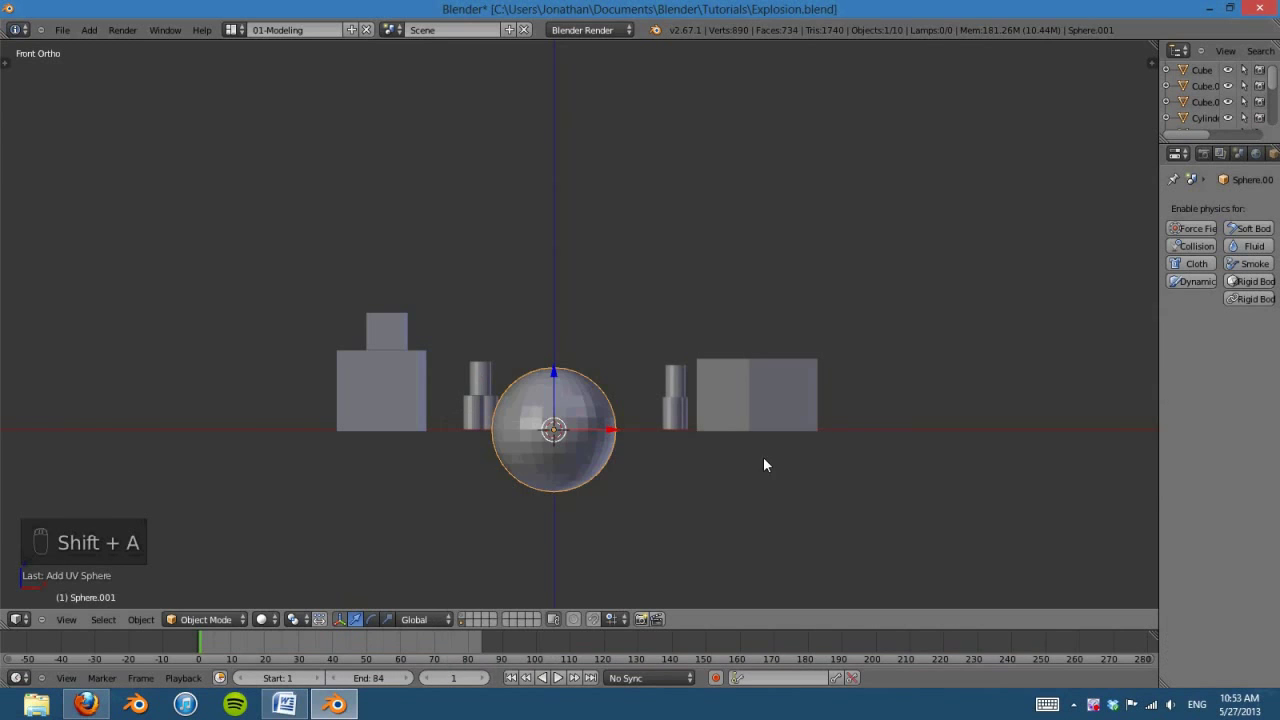
pyautogui.press('s')
pyautogui.click(620, 440)
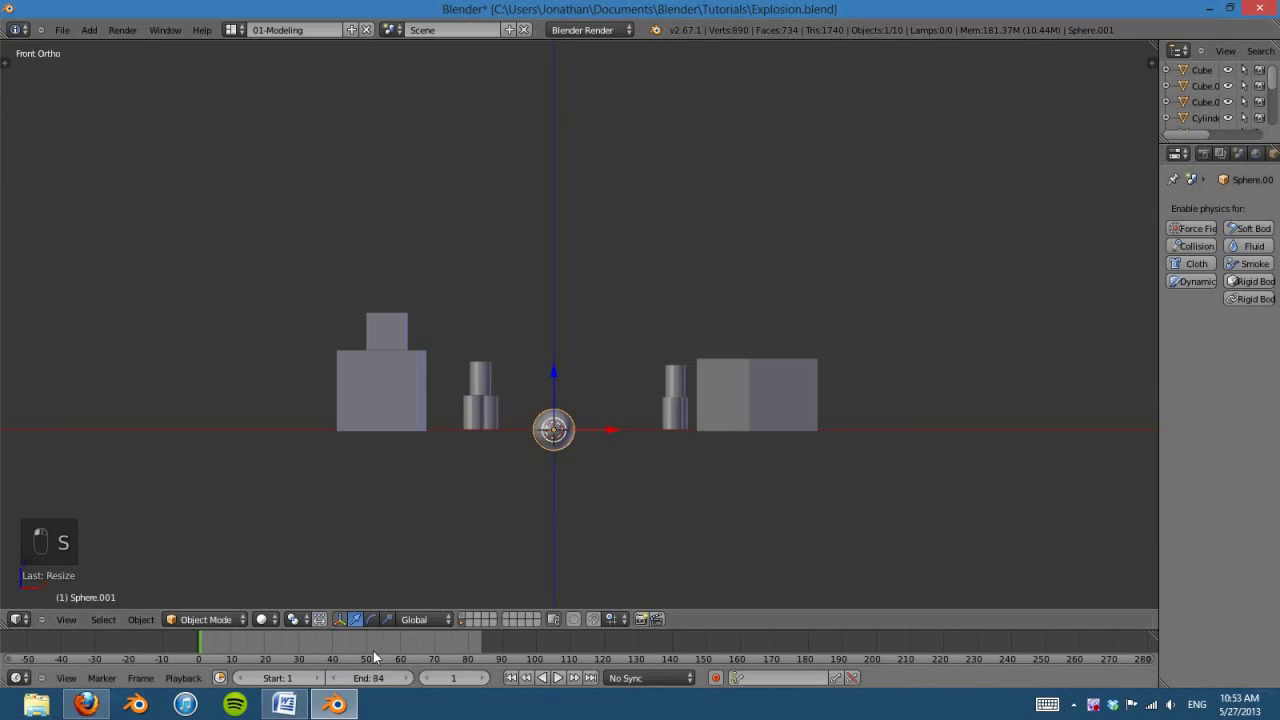
# Step: Set the current frame to 10
pyautogui.click(456, 677)
pyautogui.write('0')
pyautogui.press('Return')
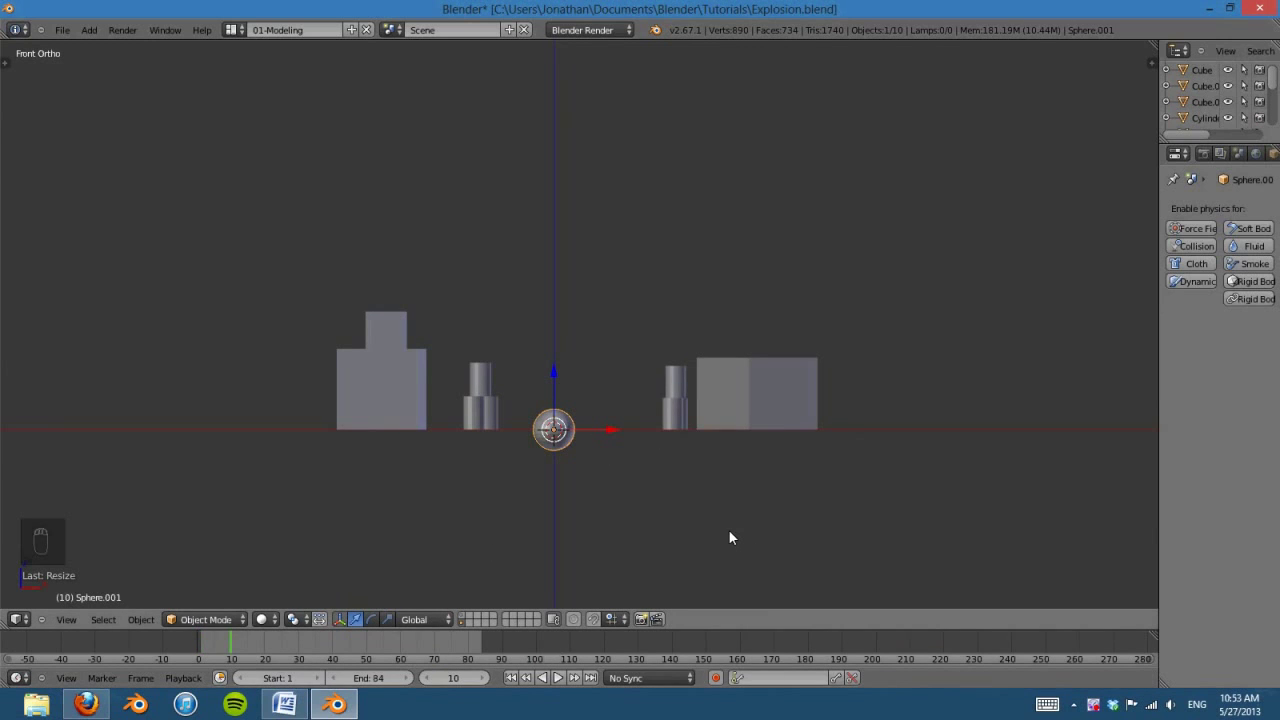
# Step: Insert a scaling keyframe for the small central sphere at frame 10
pyautogui.press('i')
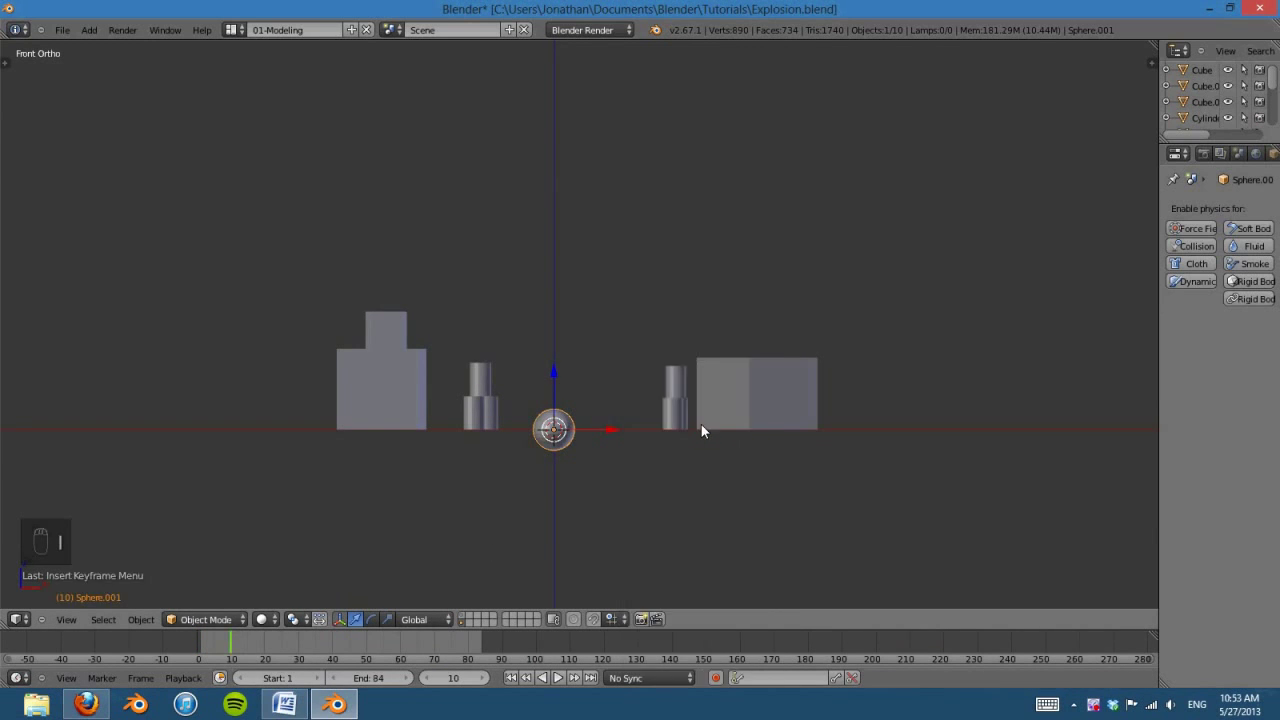
pyautogui.click(701, 425)
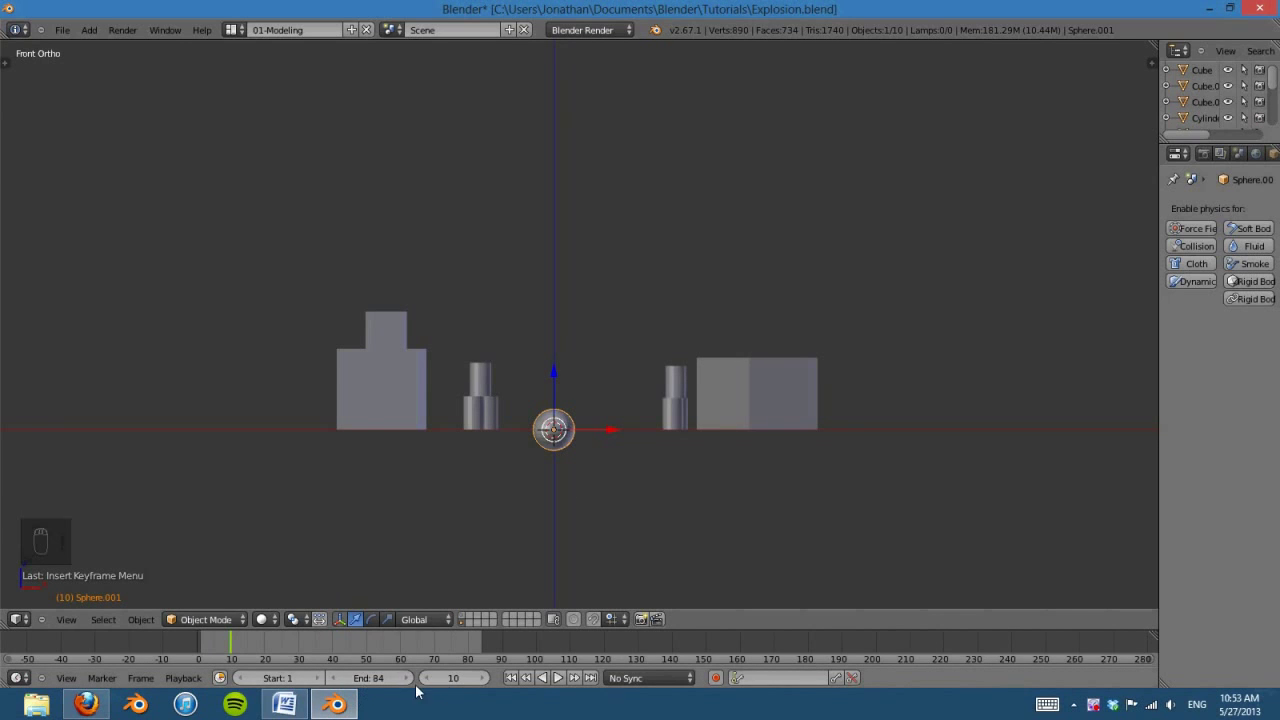
# Step: At frame 20, scale the sphere up until it reaches into the large boxes on both sides and keyframe its scale
pyautogui.click(454, 677)
pyautogui.write('20')
pyautogui.press('Return')
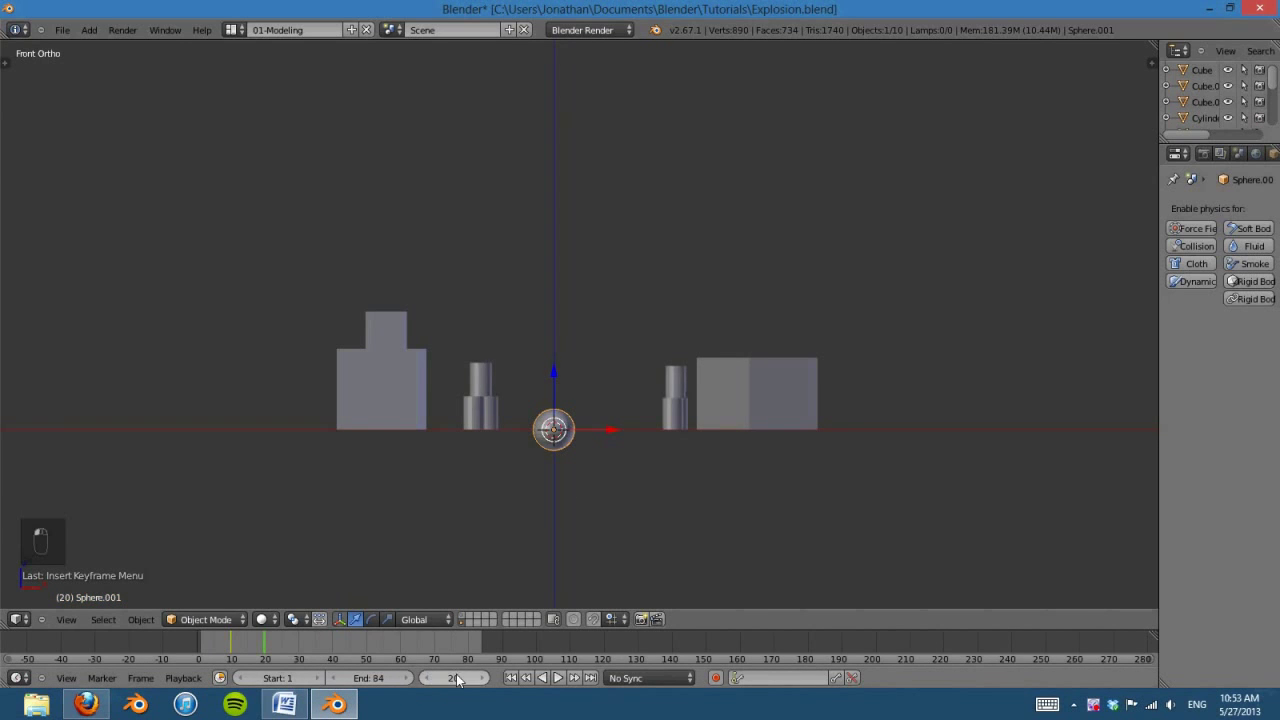
pyautogui.scroll(-3, 745, 528)
pyautogui.press('s')
pyautogui.click(1278, 608)
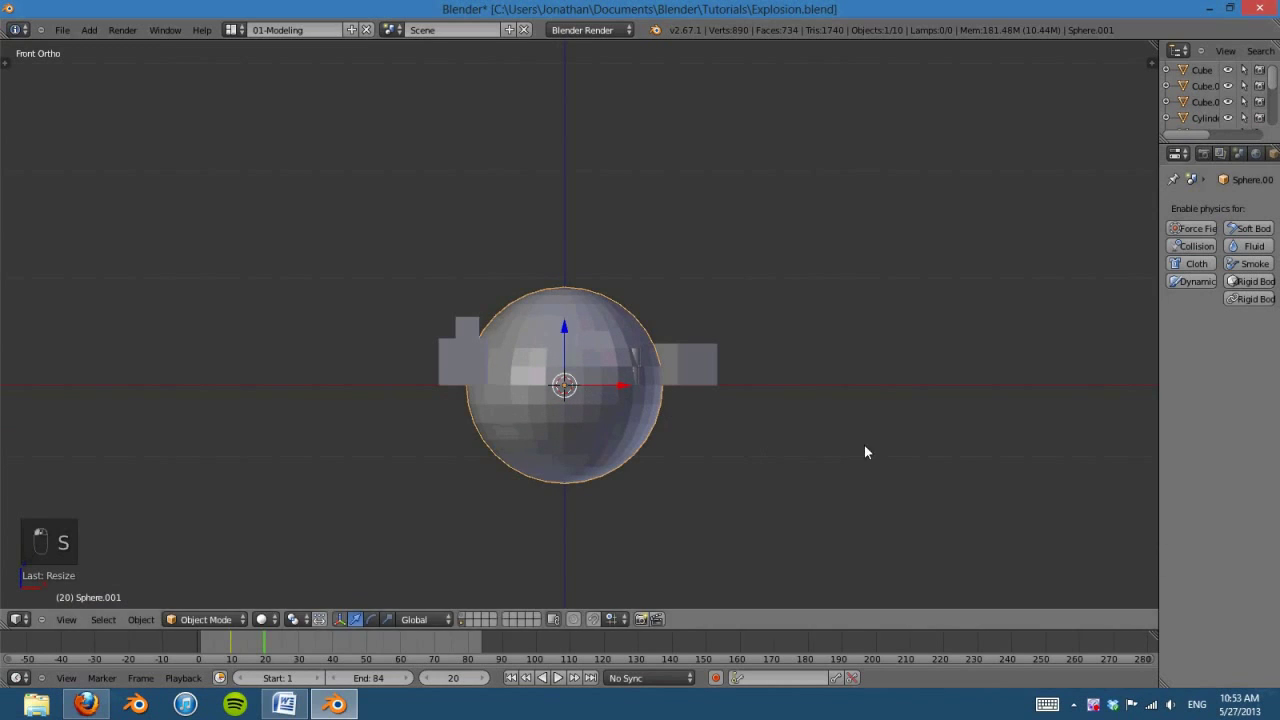
pyautogui.press('s')
pyautogui.click(934, 464)
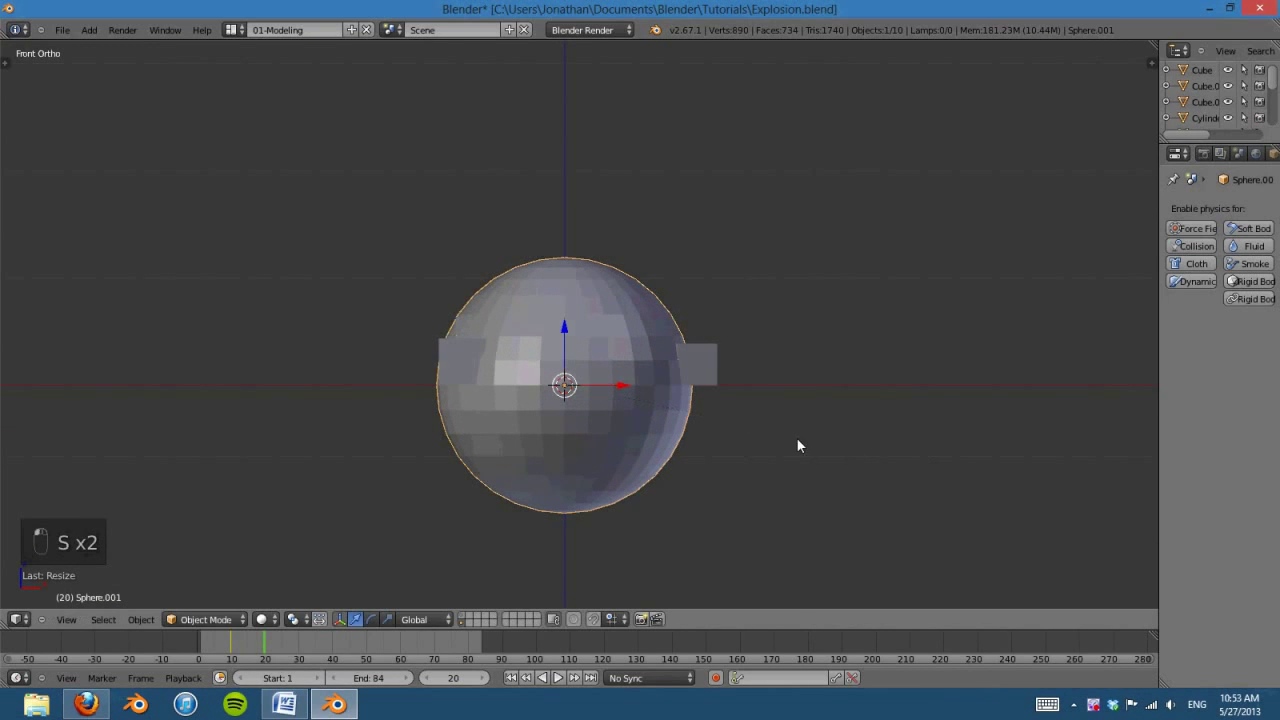
pyautogui.press('i')
pyautogui.click(752, 425)
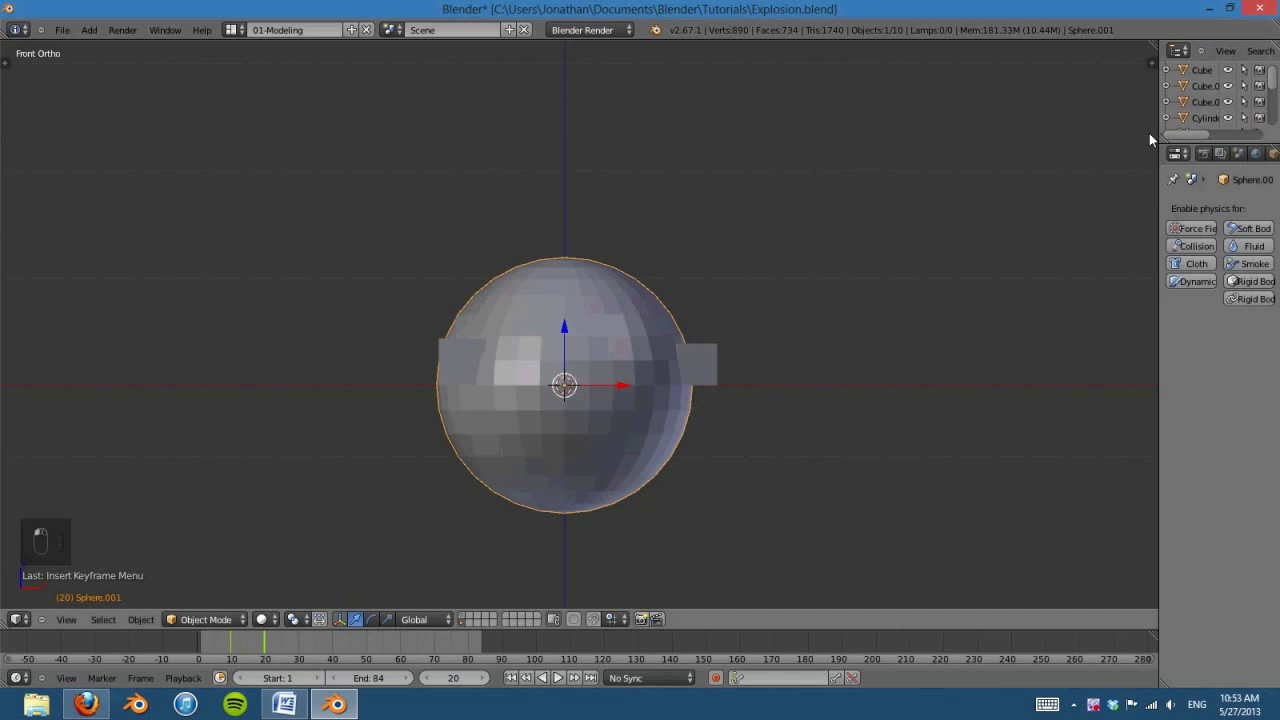
# Step: Widen the outliner and properties area and exclude Sphere.001 from rendering
pyautogui.moveTo(1159, 136); pyautogui.dragTo(1060, 130)
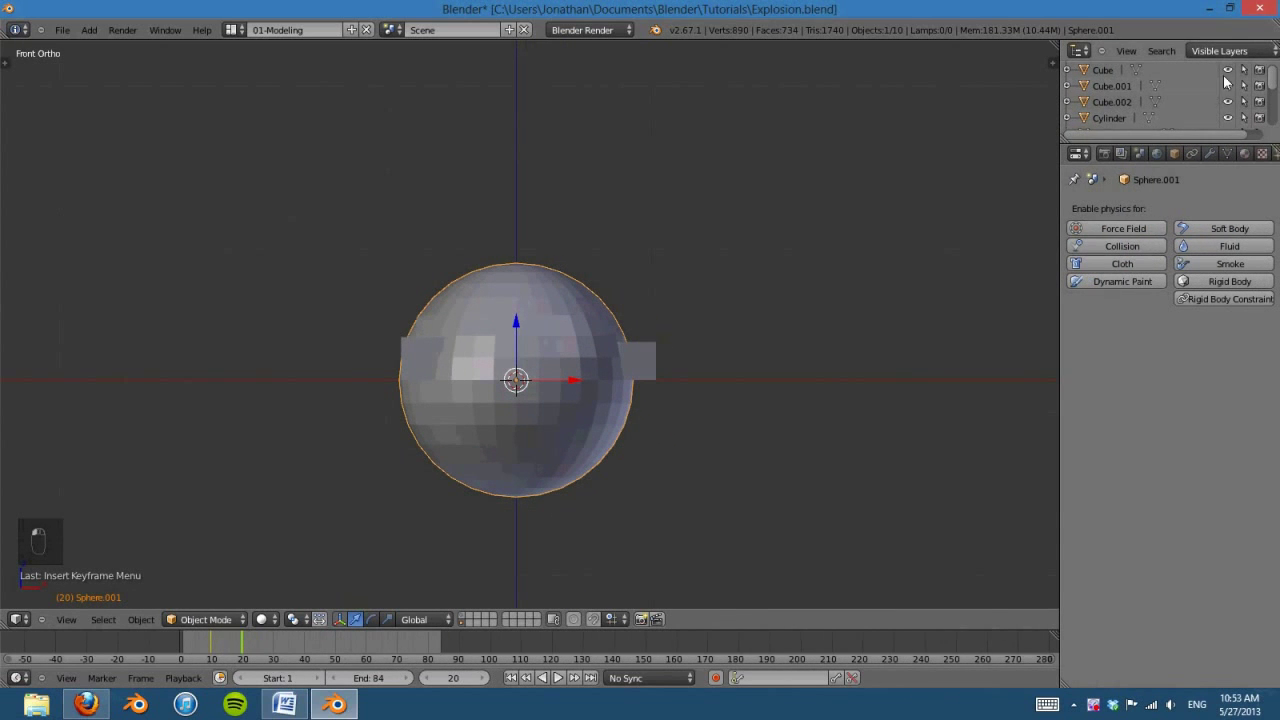
pyautogui.scroll(-3, 1166, 109)
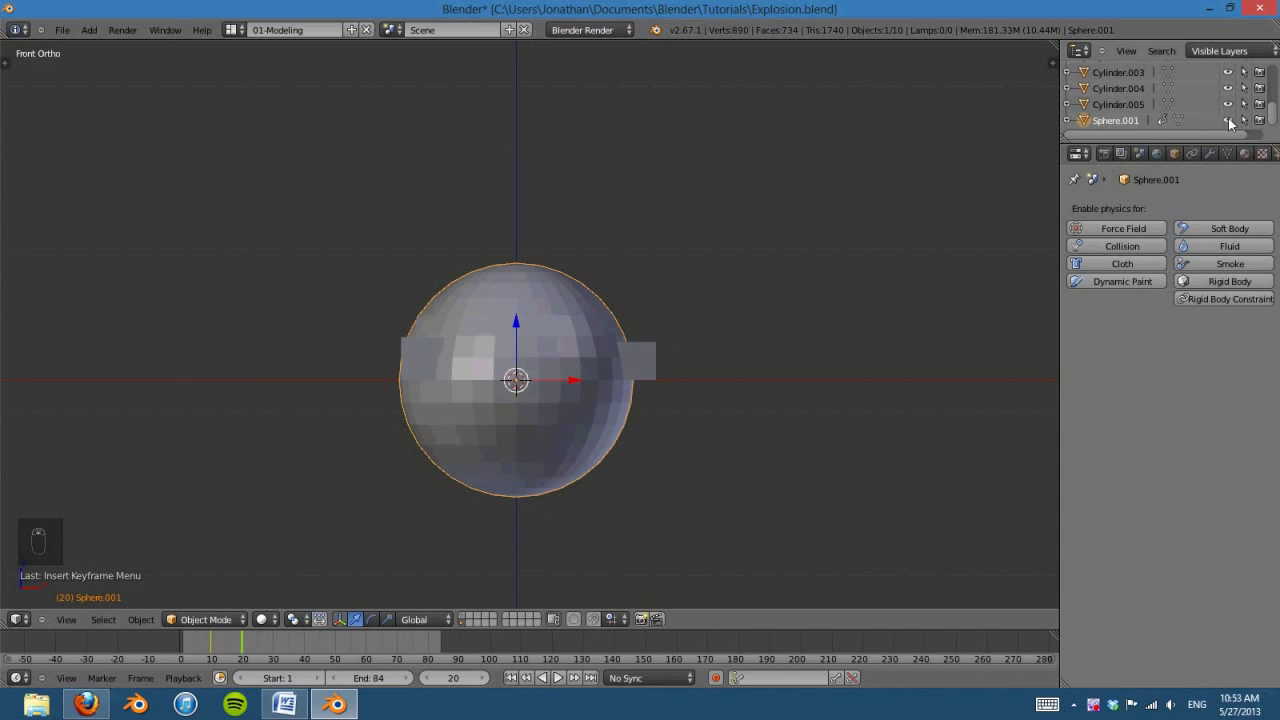
pyautogui.click(1258, 121)
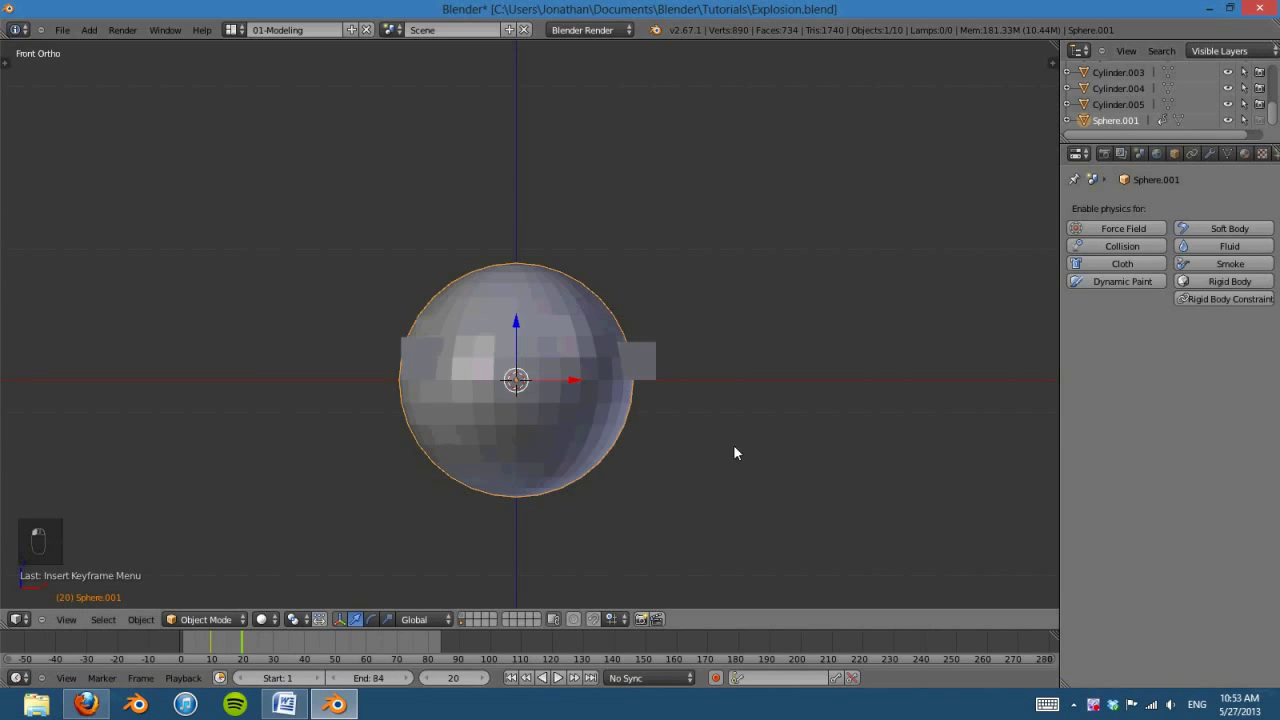
# Step: Return to frame 1 and give the sphere an active rigid body with Animated enabled
pyautogui.scroll(3, 652, 420)
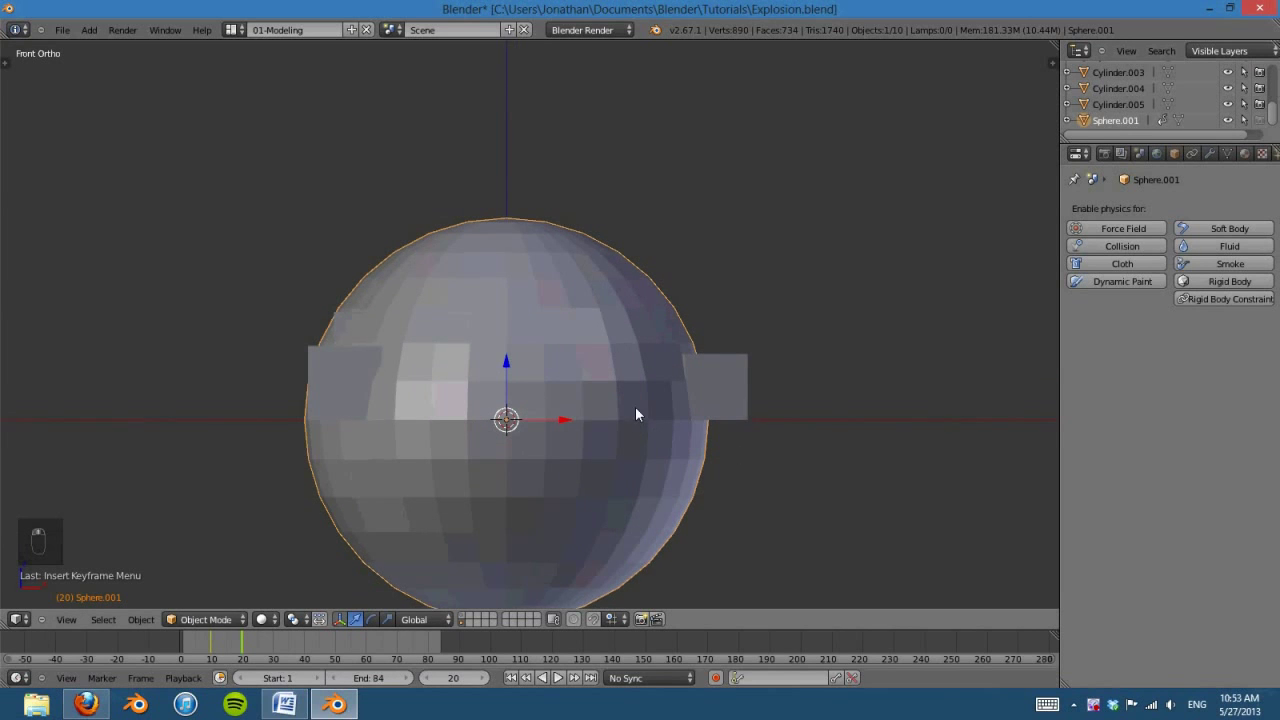
pyautogui.click(509, 678)
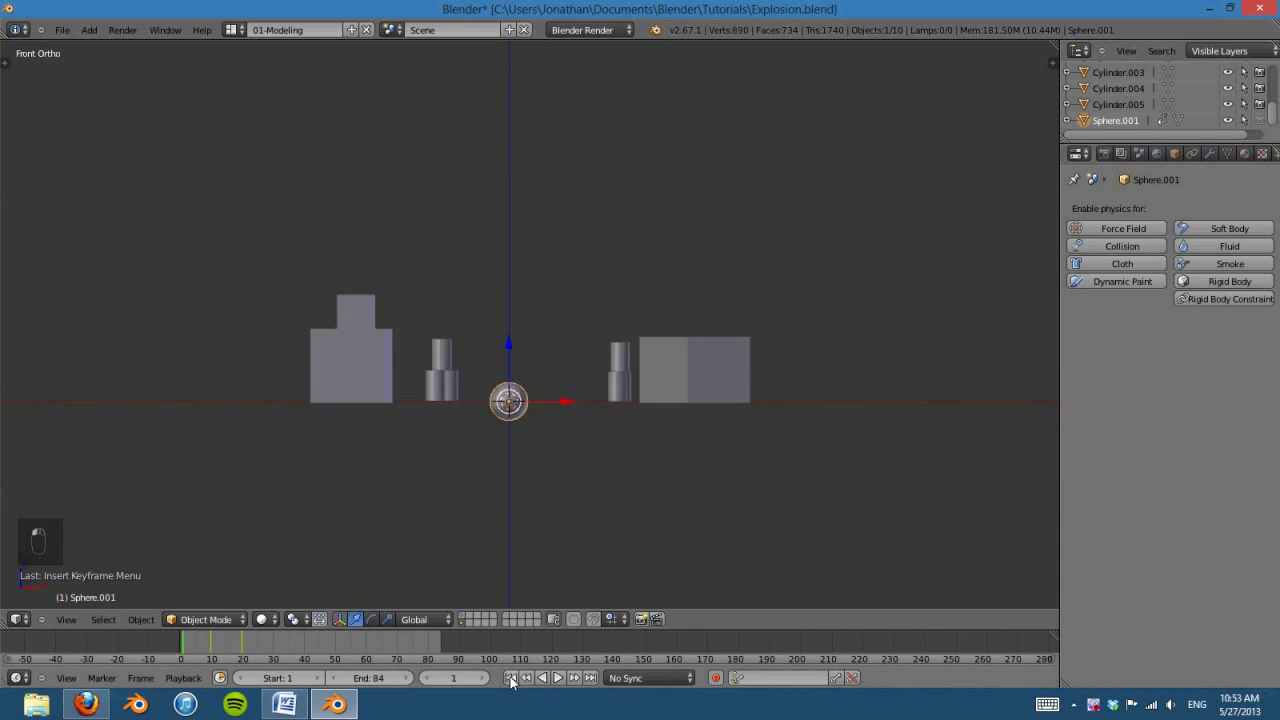
pyautogui.click(1222, 285)
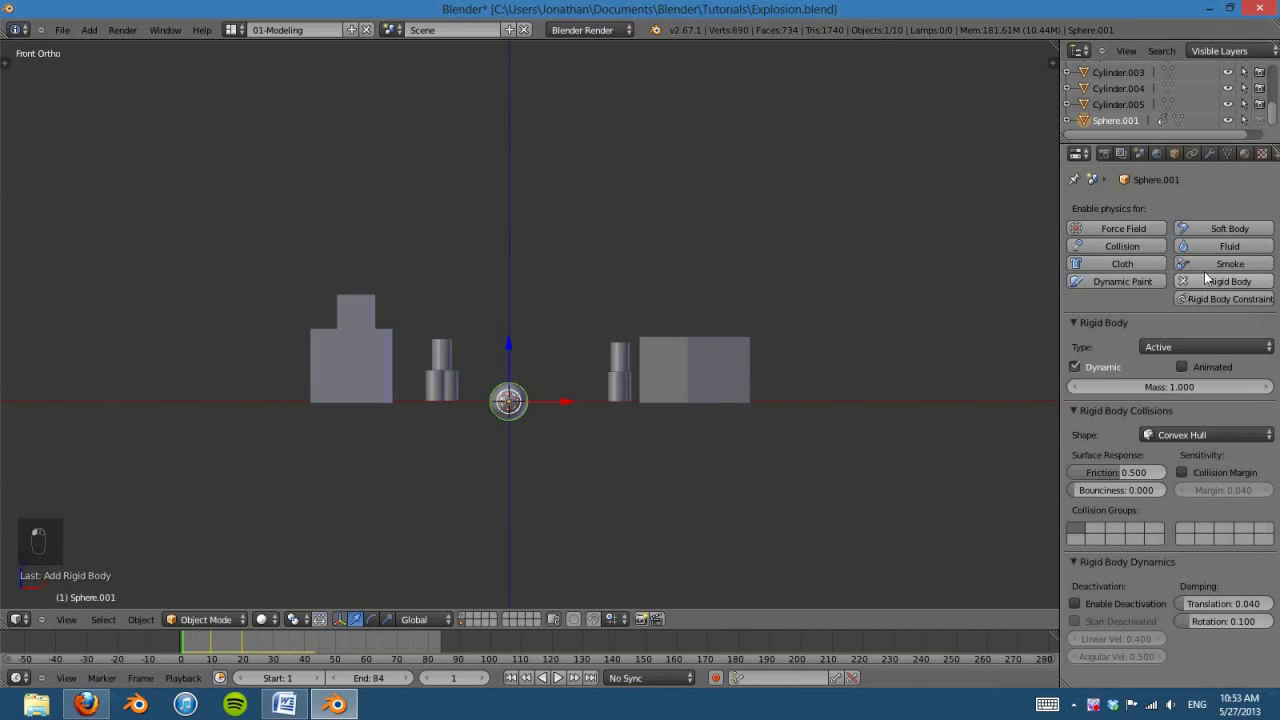
pyautogui.click(1183, 367)
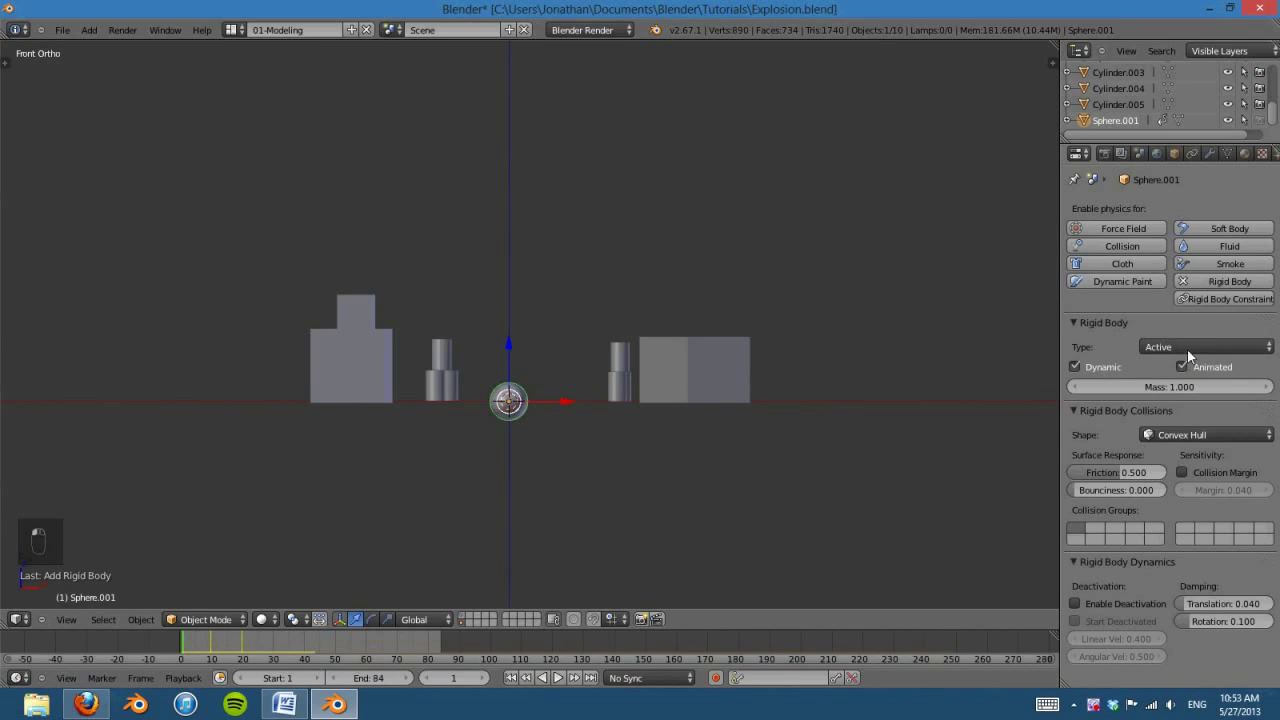
# Step: Play the animation to check how the growing sphere pushes the props away, and return to frame 1
pyautogui.click(558, 678)
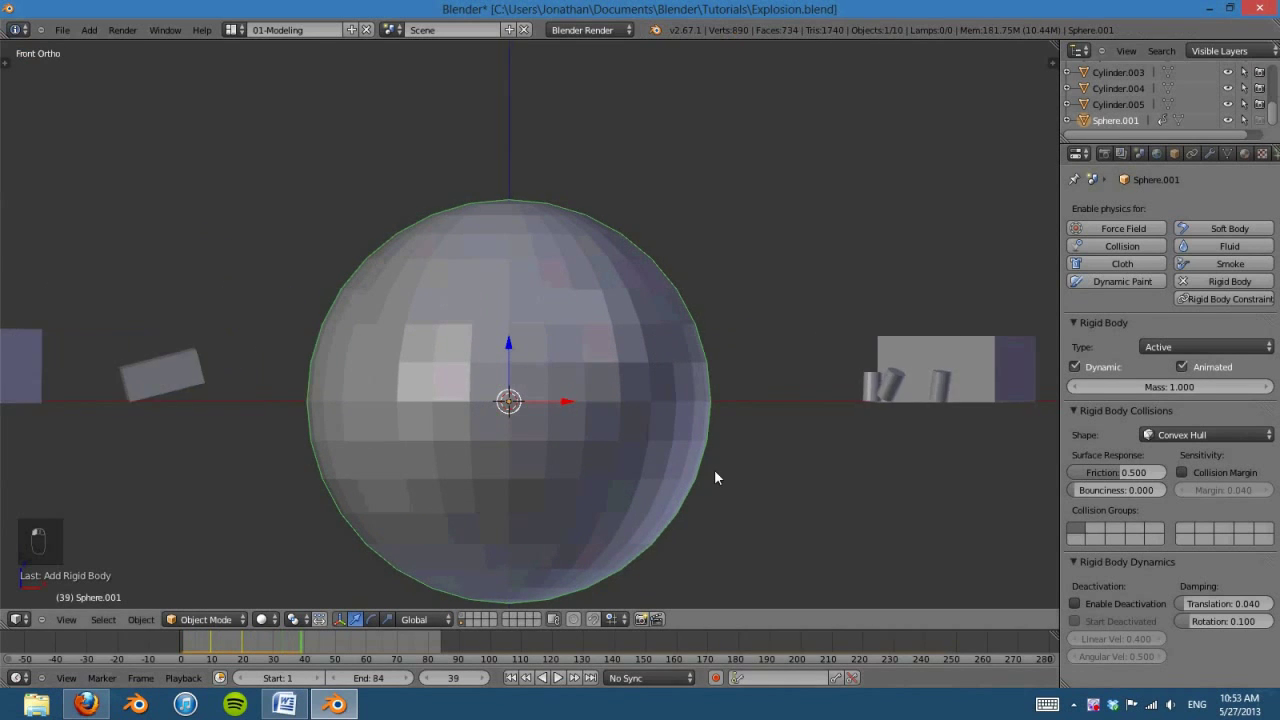
pyautogui.scroll(-3, 716, 478)
pyautogui.click(510, 678)
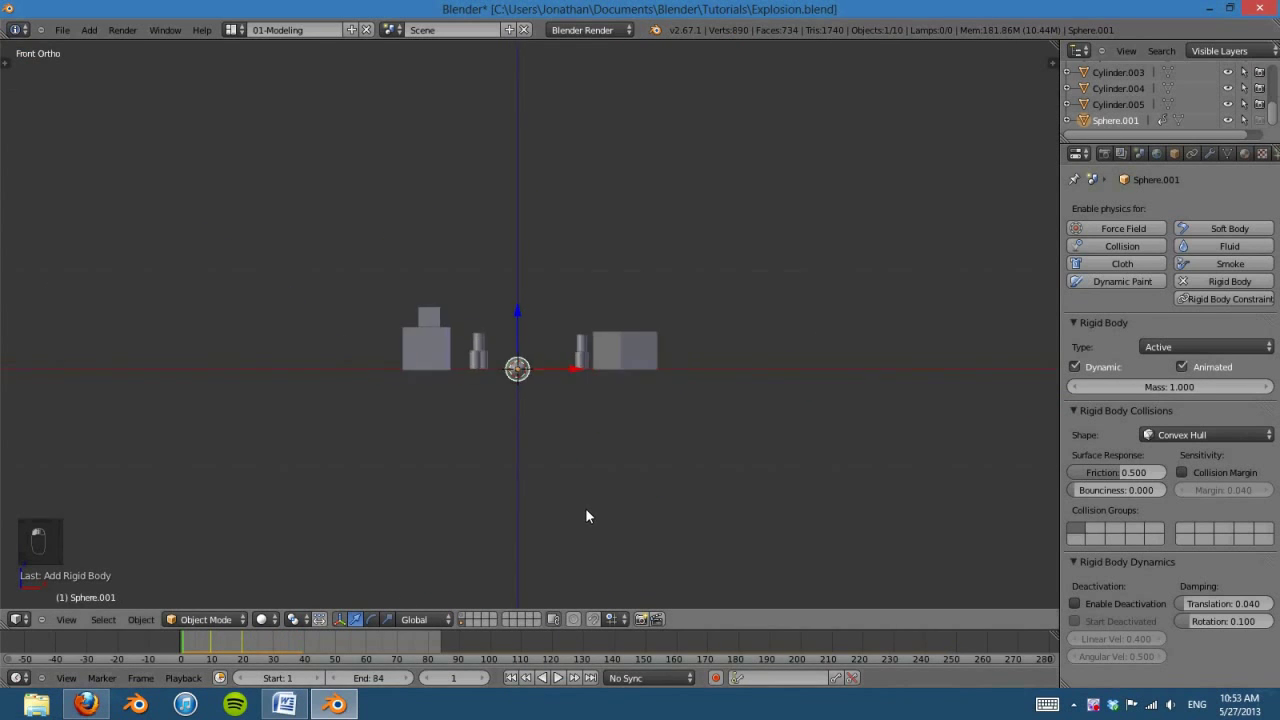
pyautogui.scroll(1, 587, 516)
# Step: Delete the sphere's scaling keyframe at frame 20
pyautogui.click(243, 645)
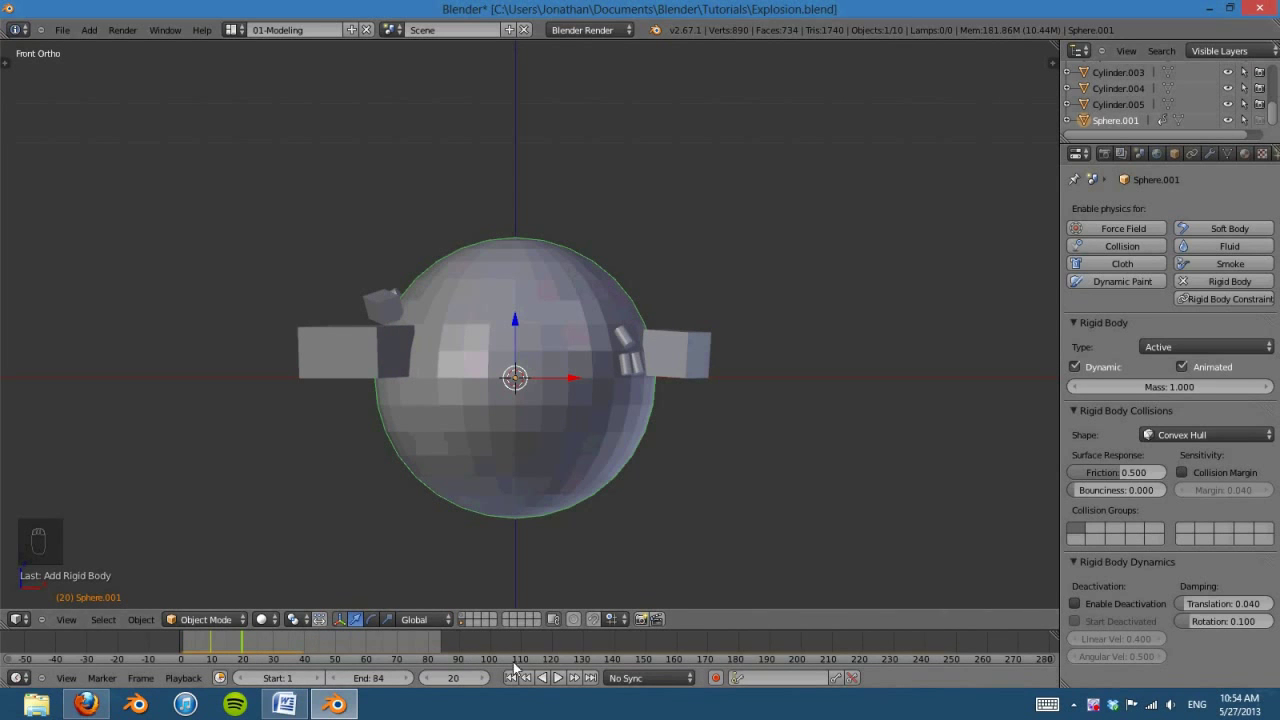
pyautogui.hotkey('alt', 'i')
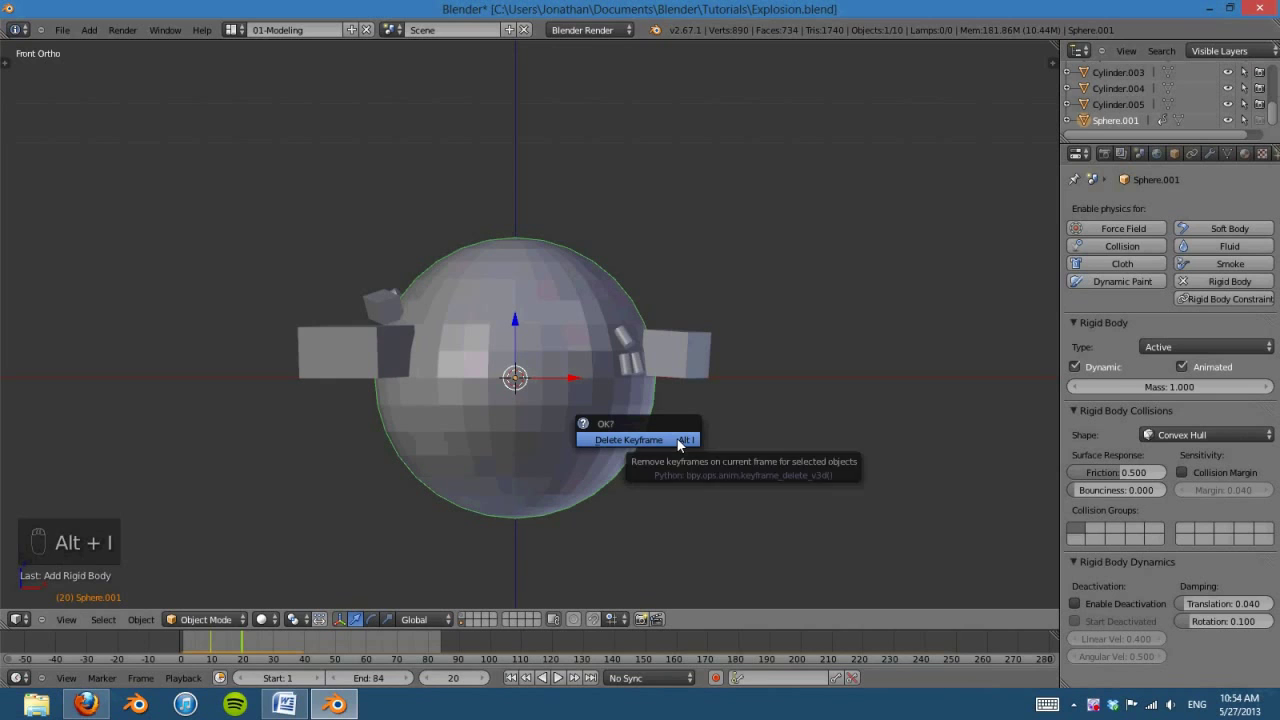
pyautogui.click(680, 441)
# Step: At frame 15, scale the sphere up until it hides all the props and insert a scaling keyframe
pyautogui.click(453, 678)
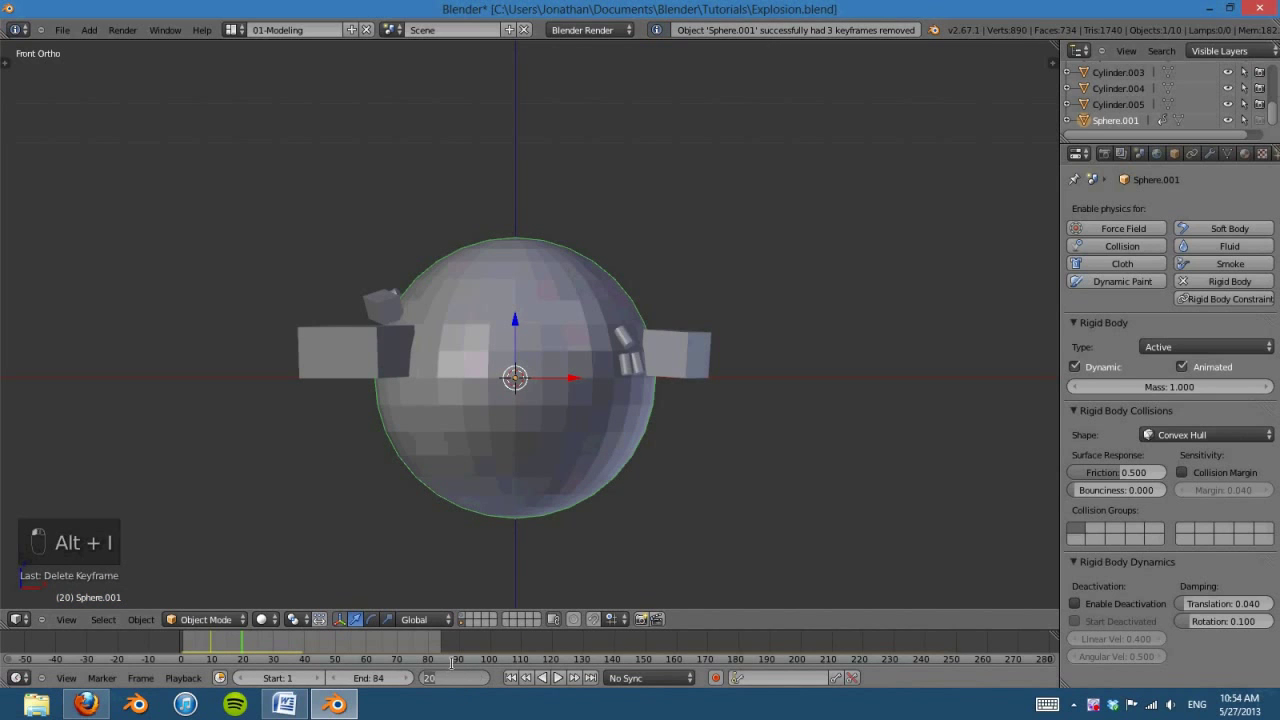
pyautogui.write('15')
pyautogui.press('Return')
pyautogui.press('s')
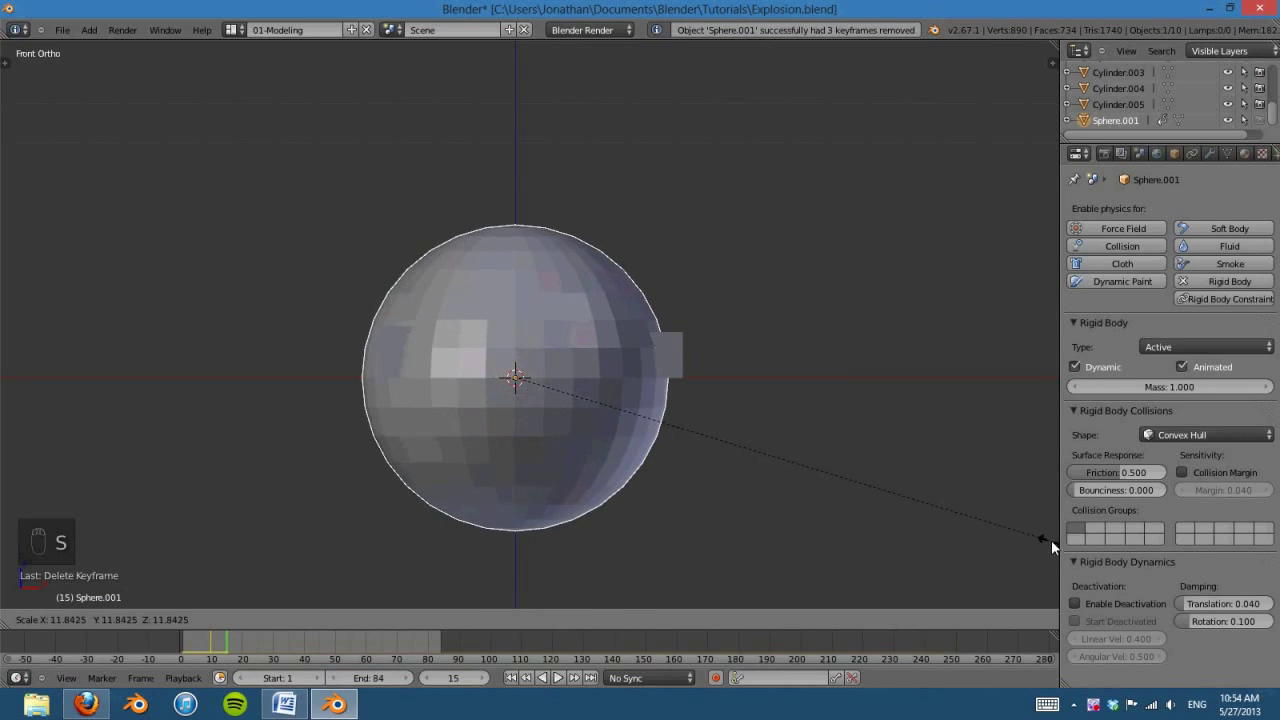
pyautogui.click(1051, 540)
pyautogui.press('s')
pyautogui.click(841, 500)
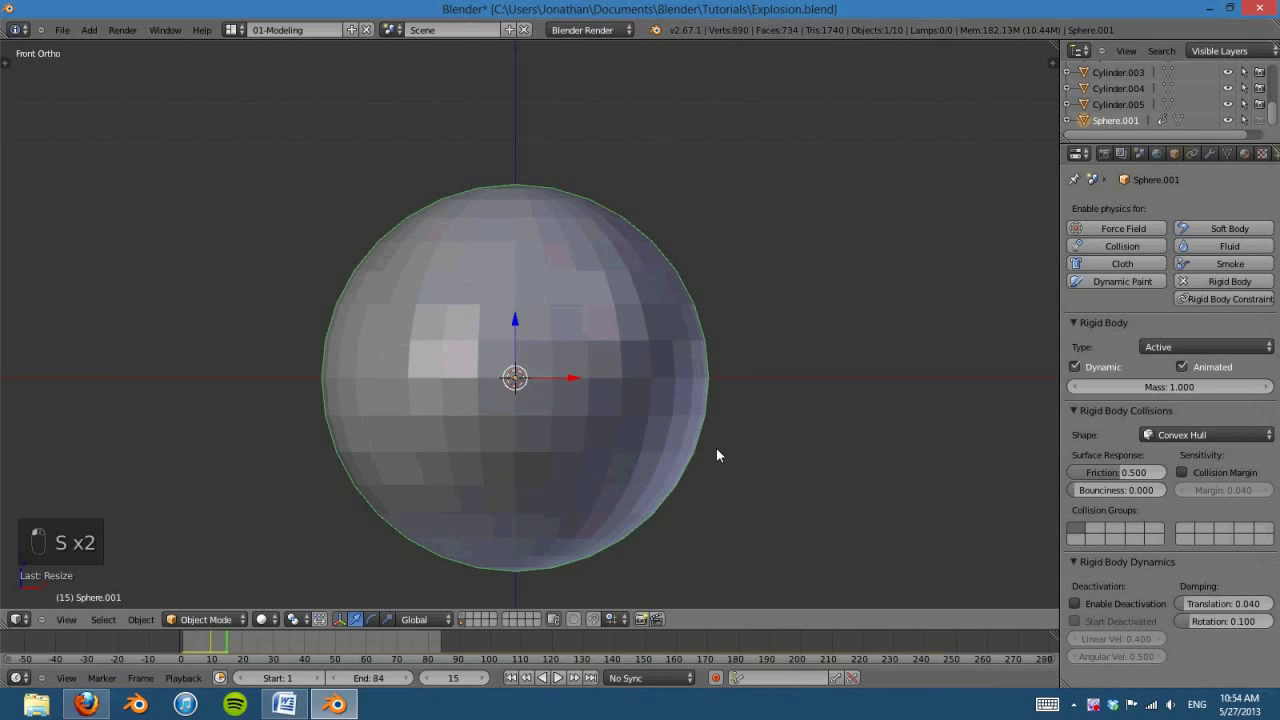
pyautogui.press('i')
pyautogui.click(685, 408)
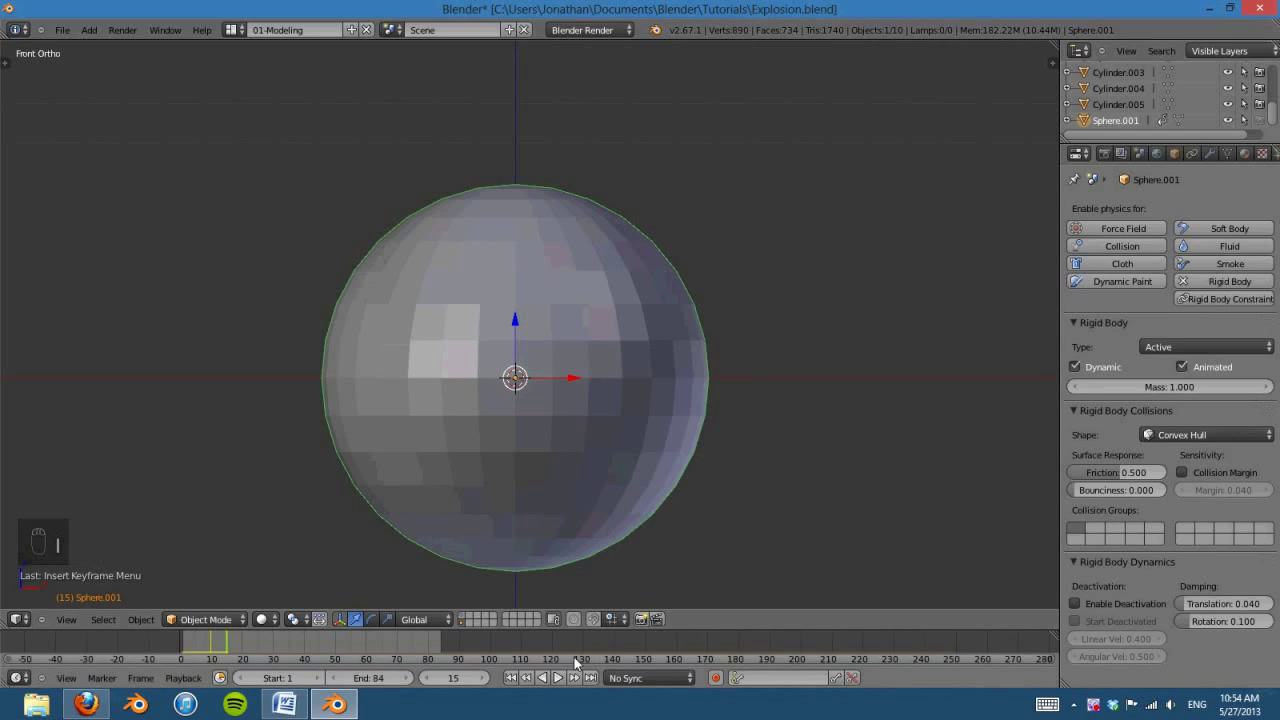
# Step: Play the faster explosion from frame 1, watch the props from an angled view, and return to frame 1
pyautogui.click(511, 678)
pyautogui.click(558, 678)
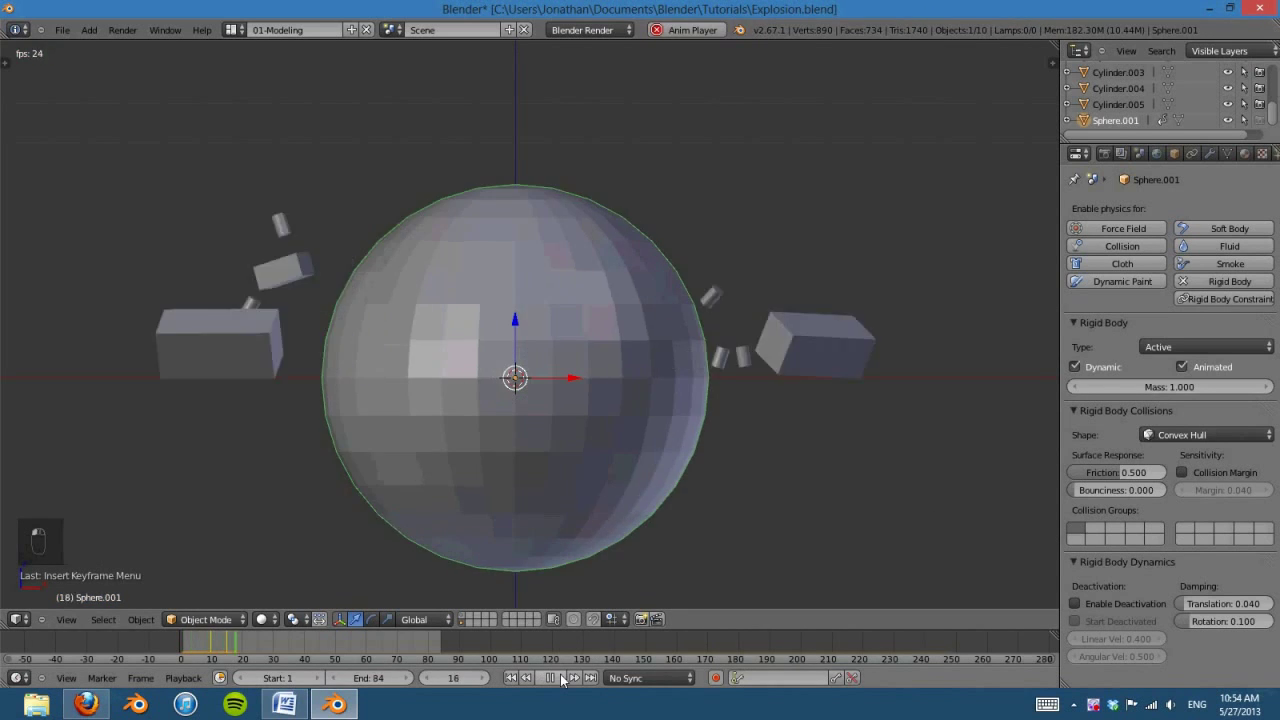
pyautogui.scroll(-5, 595, 409)
pyautogui.moveTo(595, 409); pyautogui.dragTo(673, 436, button='middle')
pyautogui.scroll(2, 673, 436)
pyautogui.click(511, 678)
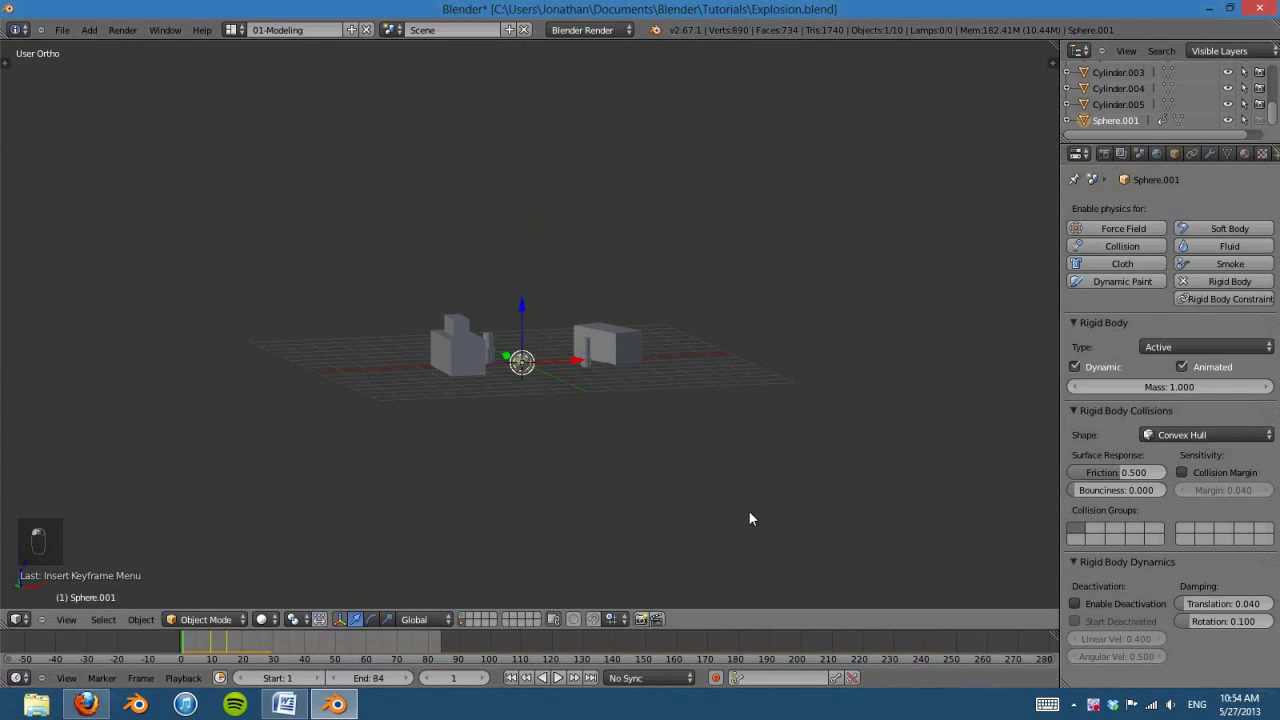
# Step: Set the rigid body mass of the two large boxes, Cube and Cube.001, to 150
pyautogui.scroll(2, 684, 512)
pyautogui.scroll(2, 684, 513)
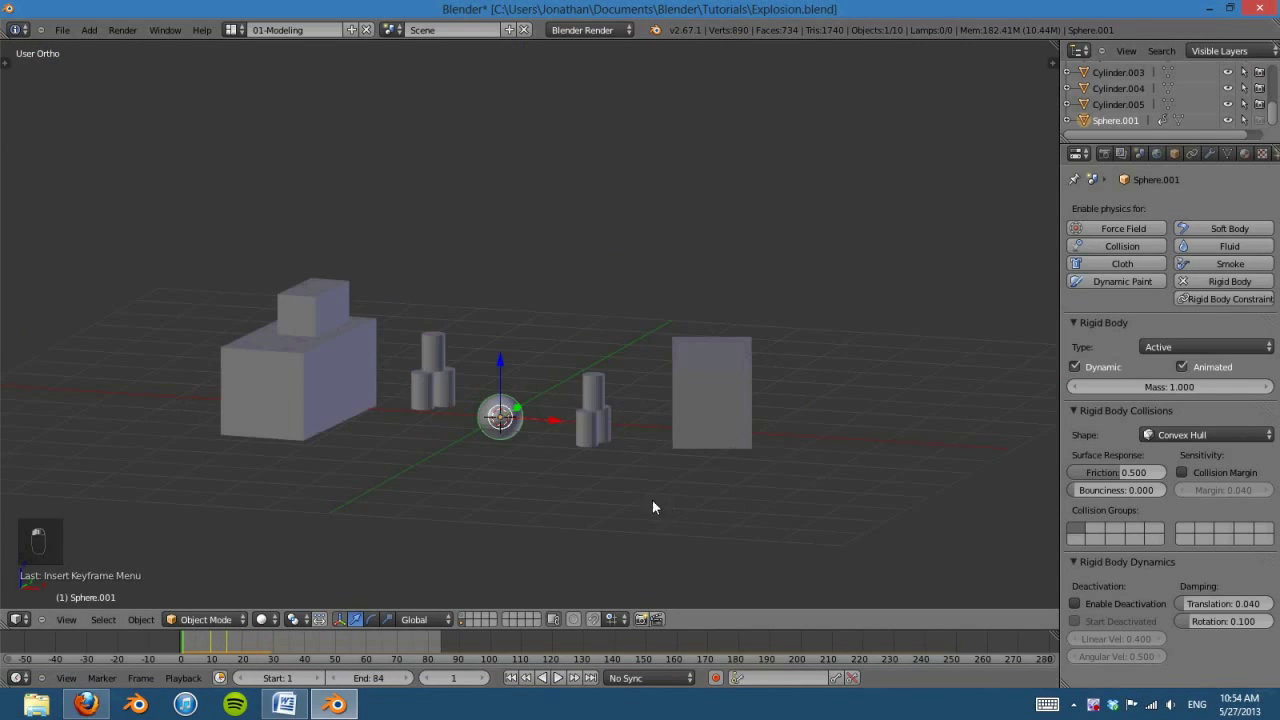
pyautogui.moveTo(646, 480); pyautogui.dragTo(726, 422, button='middle')
pyautogui.rightClick(728, 418)
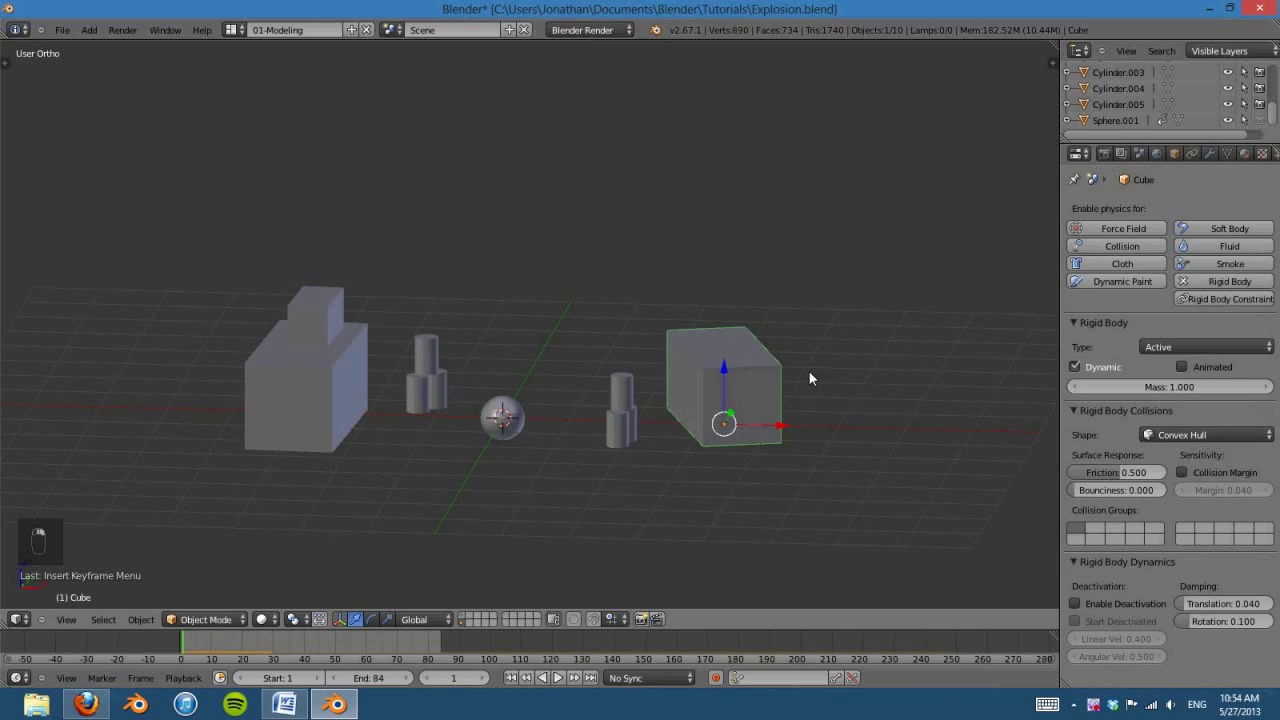
pyautogui.click(1175, 388)
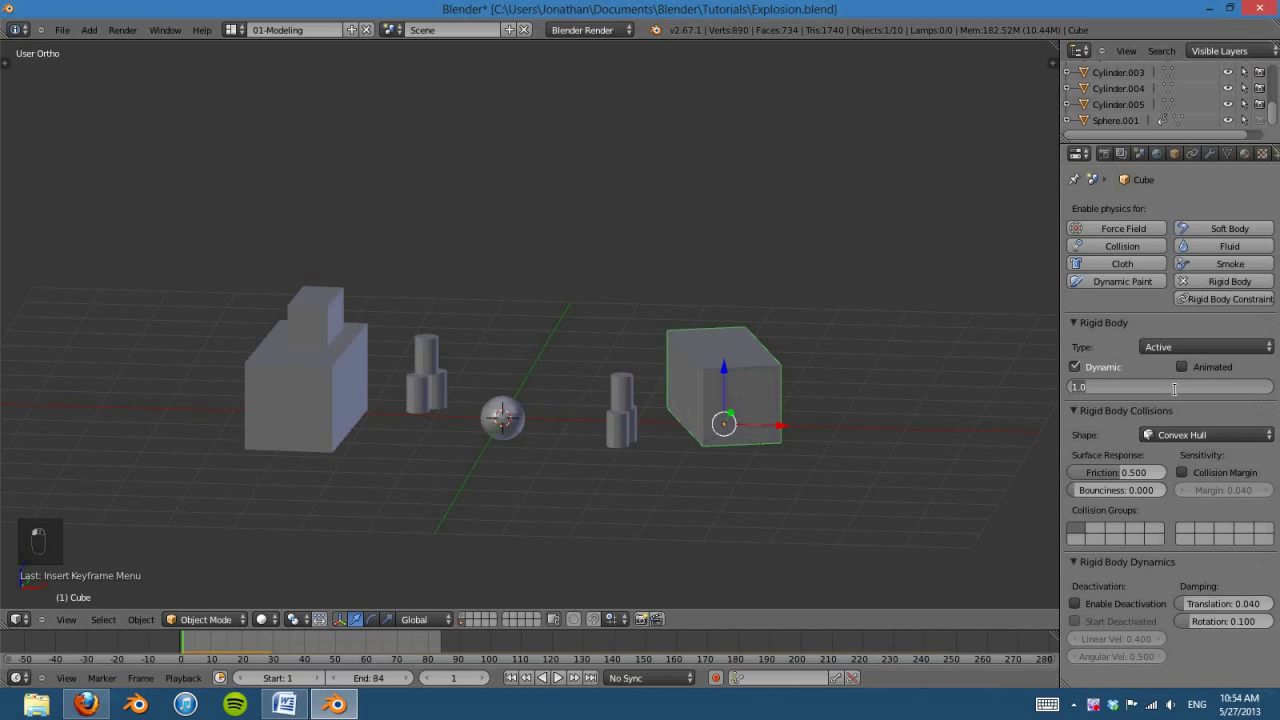
pyautogui.write('150')
pyautogui.press('Return')
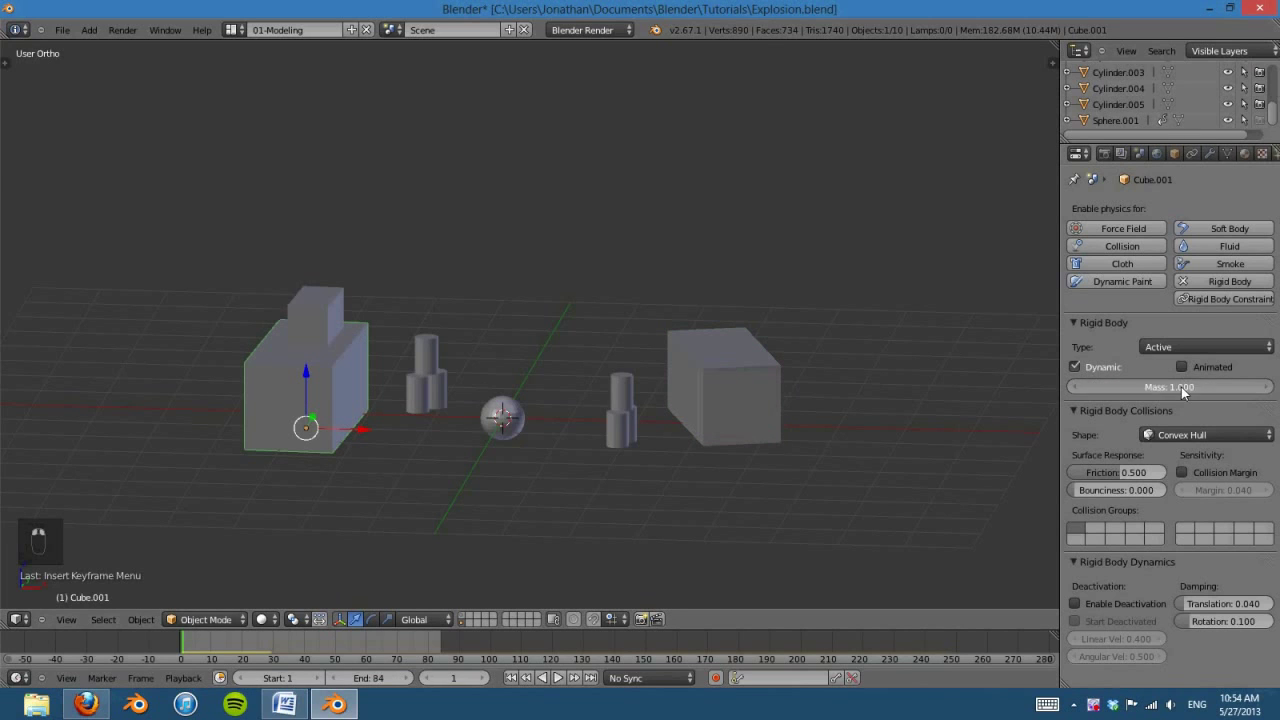
pyautogui.press('Return')
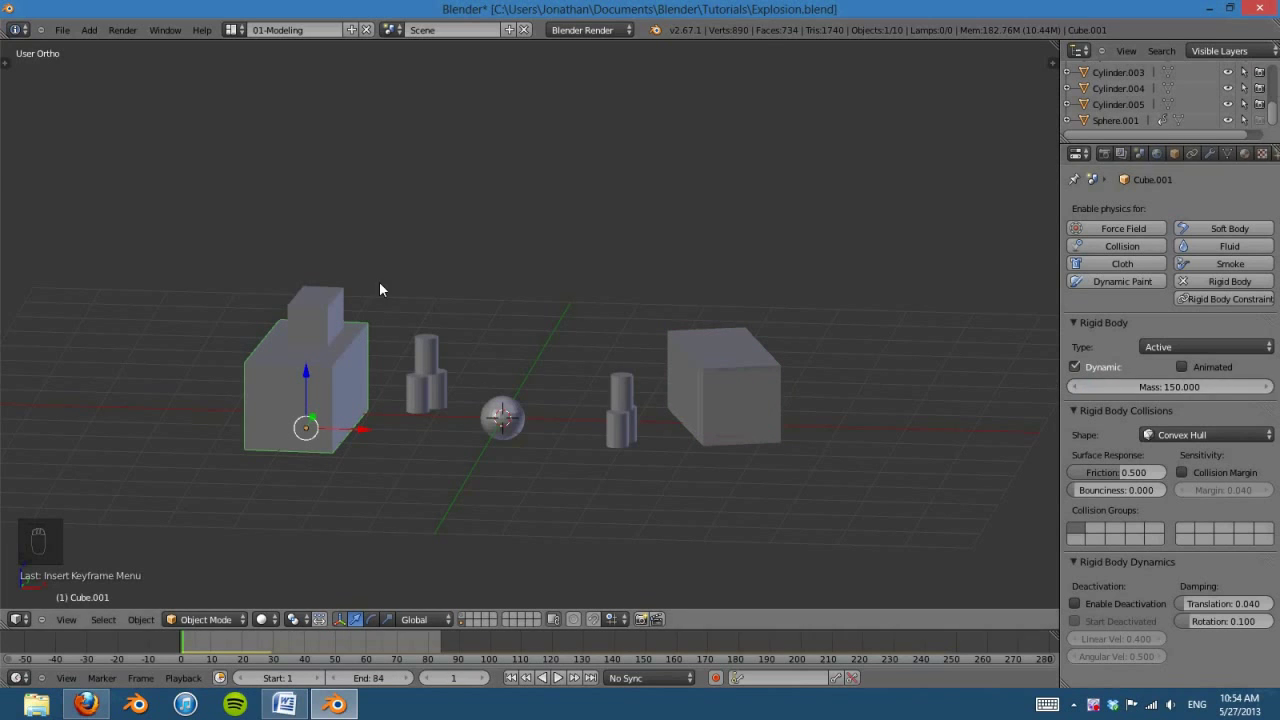
# Step: Set the rigid body mass of the small box stacked on the large one to 75
pyautogui.rightClick(336, 313)
pyautogui.click(1134, 388)
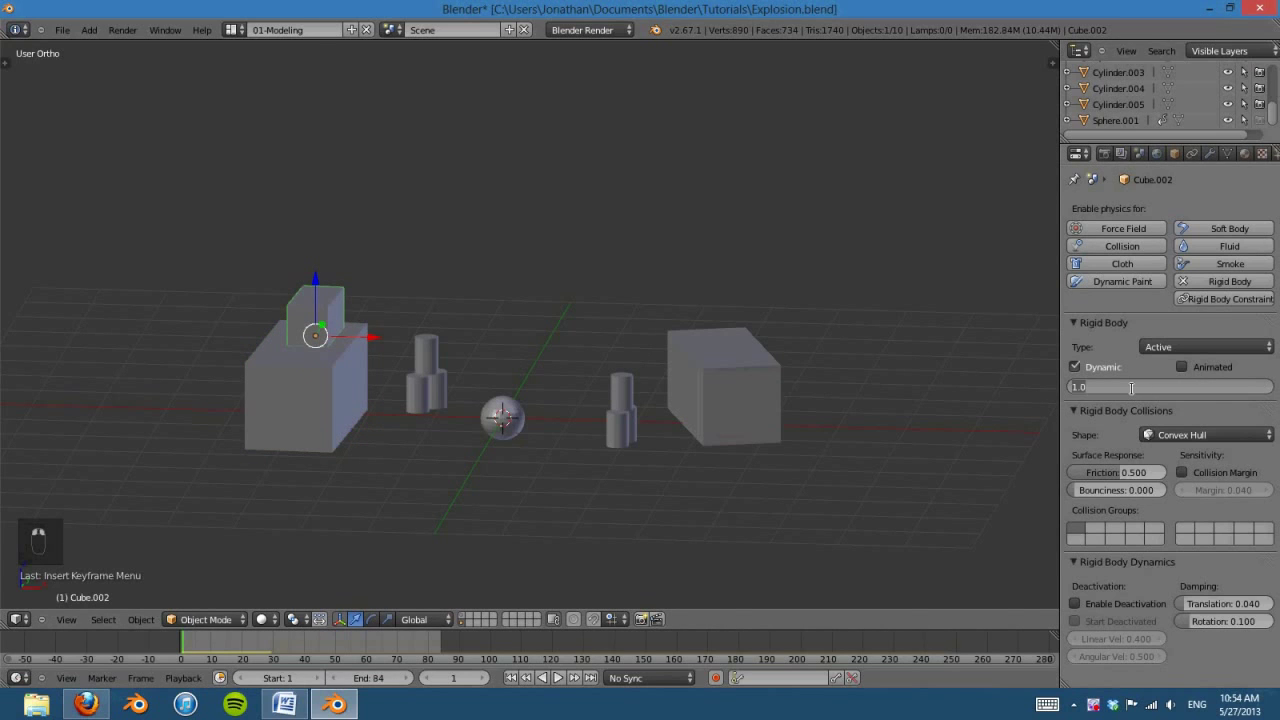
pyautogui.press('Return')
# Step: Play the simulation in front view to check the heavier boxes, and return to frame 1
pyautogui.press('KP_1')
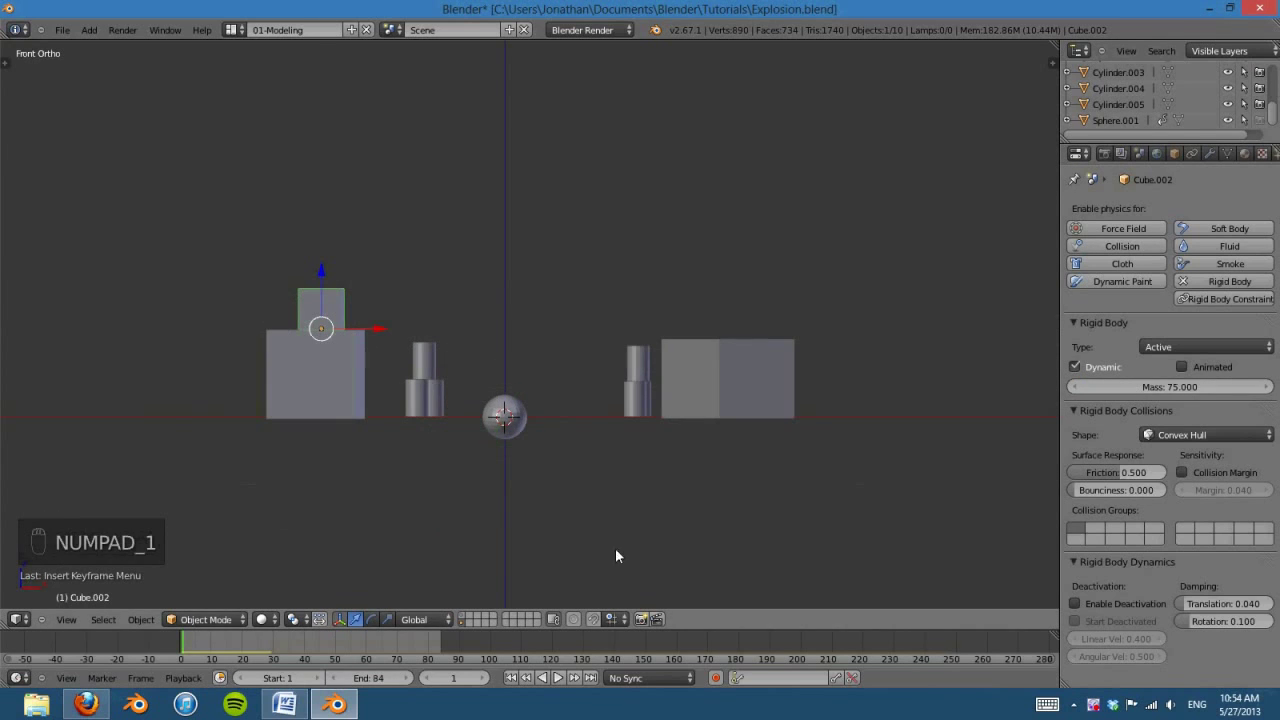
pyautogui.click(558, 678)
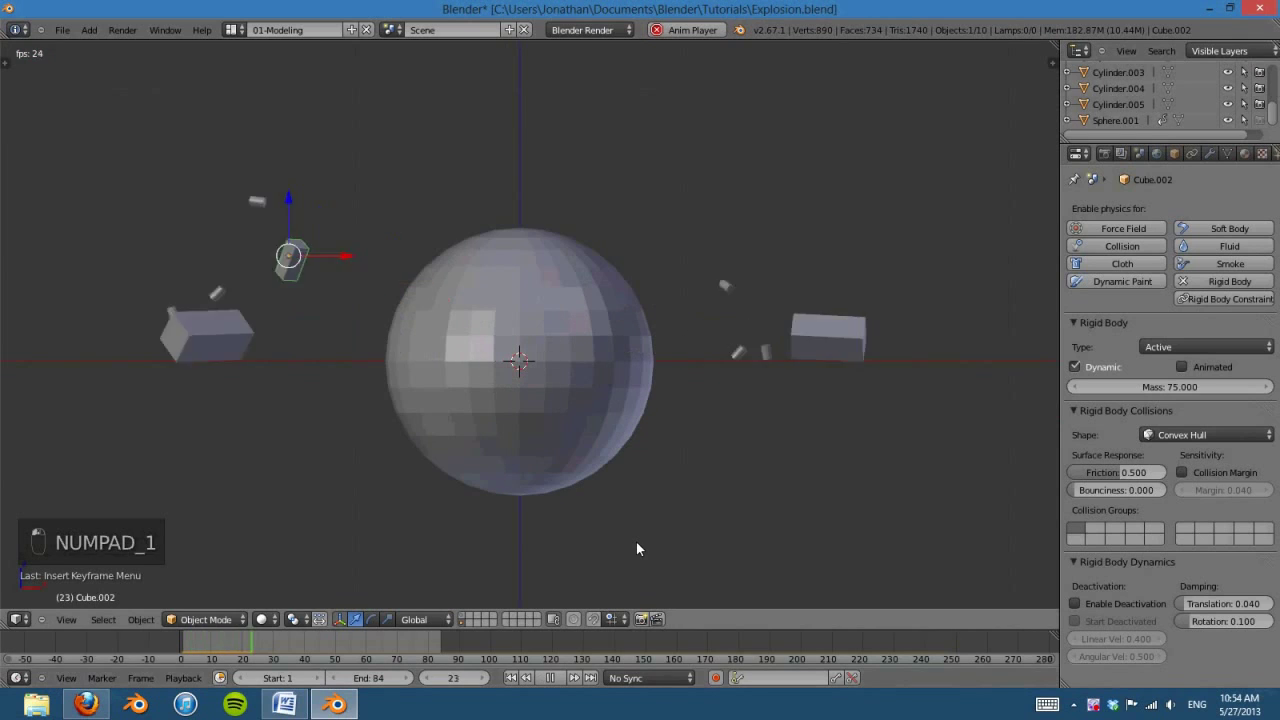
pyautogui.click(549, 678)
pyautogui.click(510, 678)
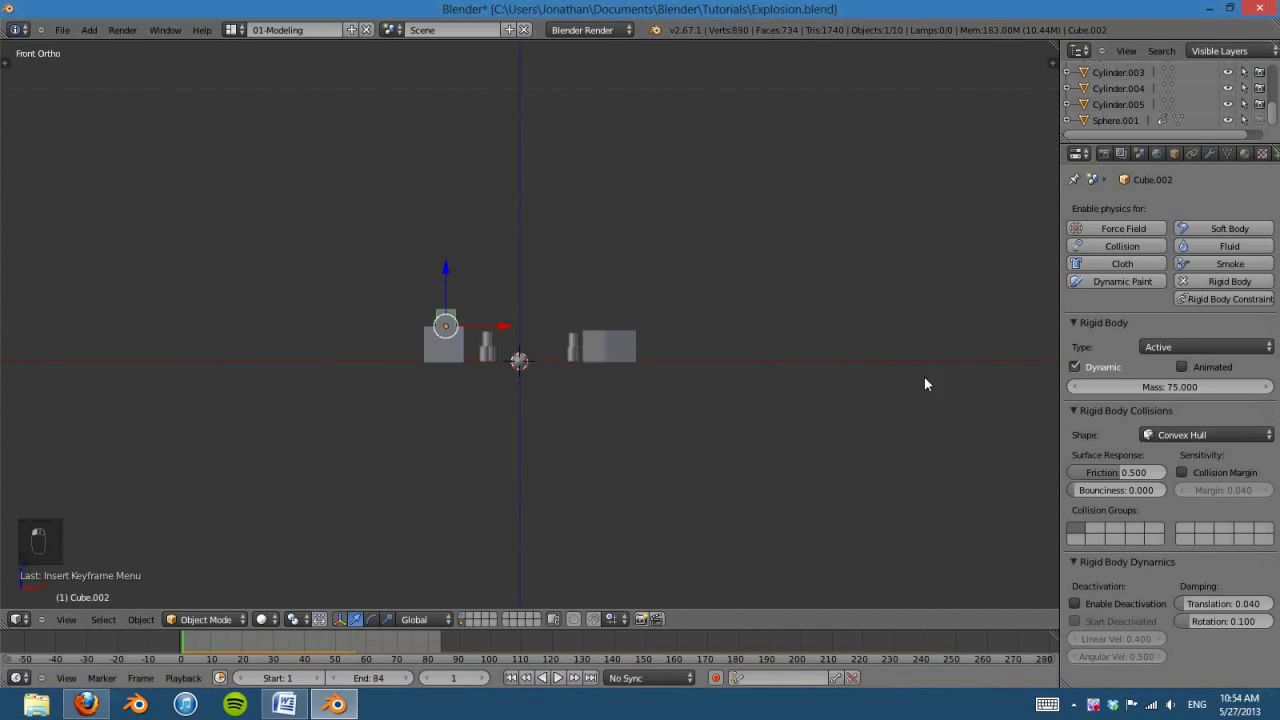
# Step: Raise the rigid body mass of the large standalone box, Cube, to 500
pyautogui.scroll(4, 924, 376)
pyautogui.rightClick(716, 364)
pyautogui.click(1155, 387)
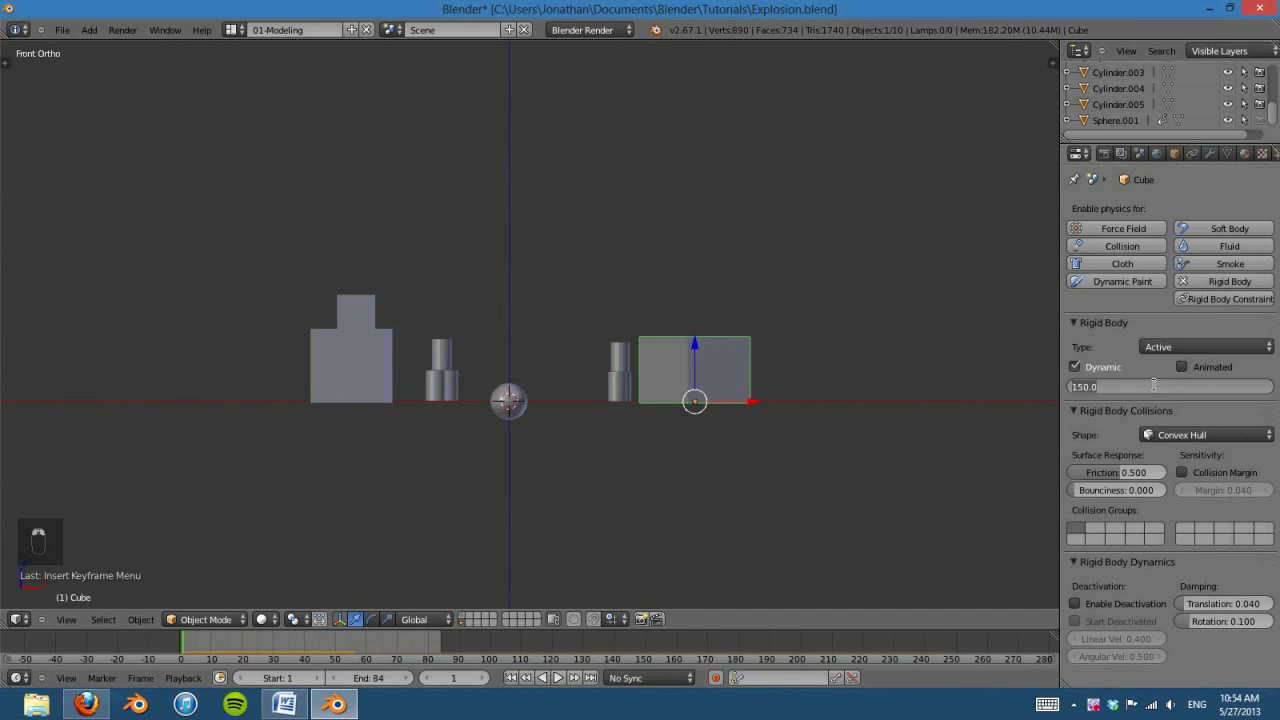
pyautogui.write('500')
pyautogui.press('Return')
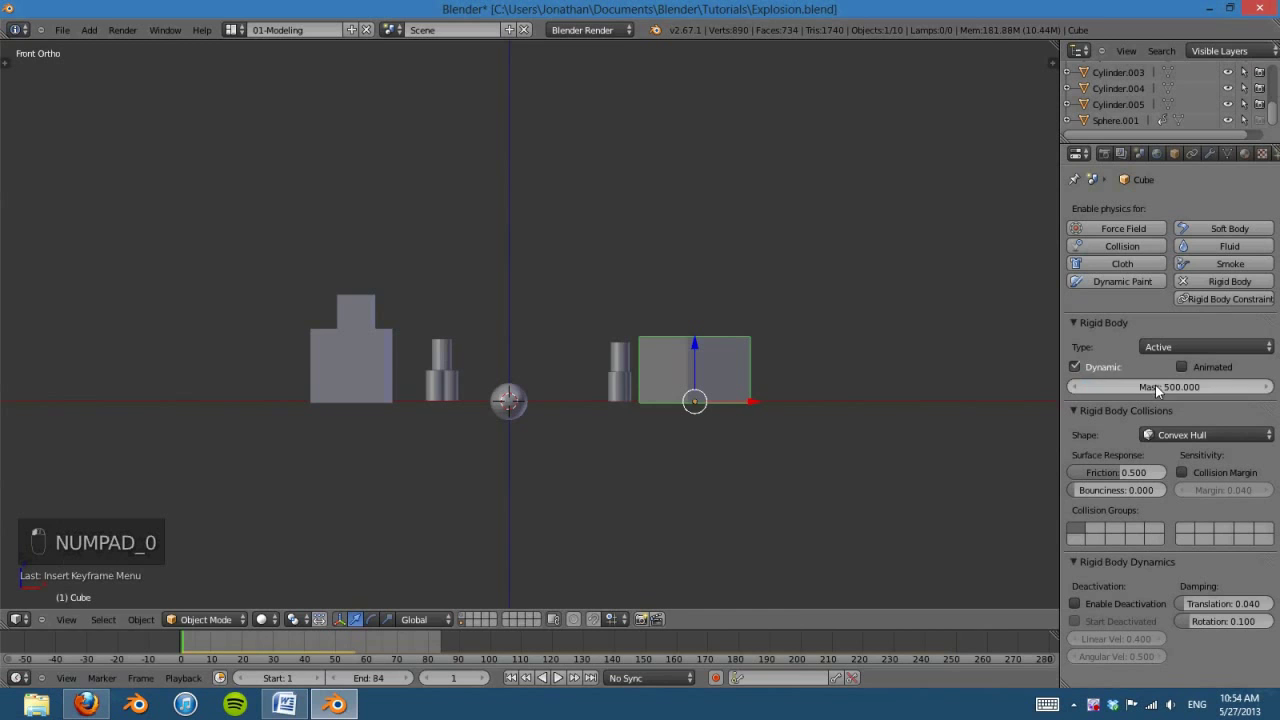
# Step: Play the simulation to frame 25 to check how the heavier standalone box reacts
pyautogui.click(559, 679)
pyautogui.click(549, 678)
pyautogui.scroll(-3, 540, 556)
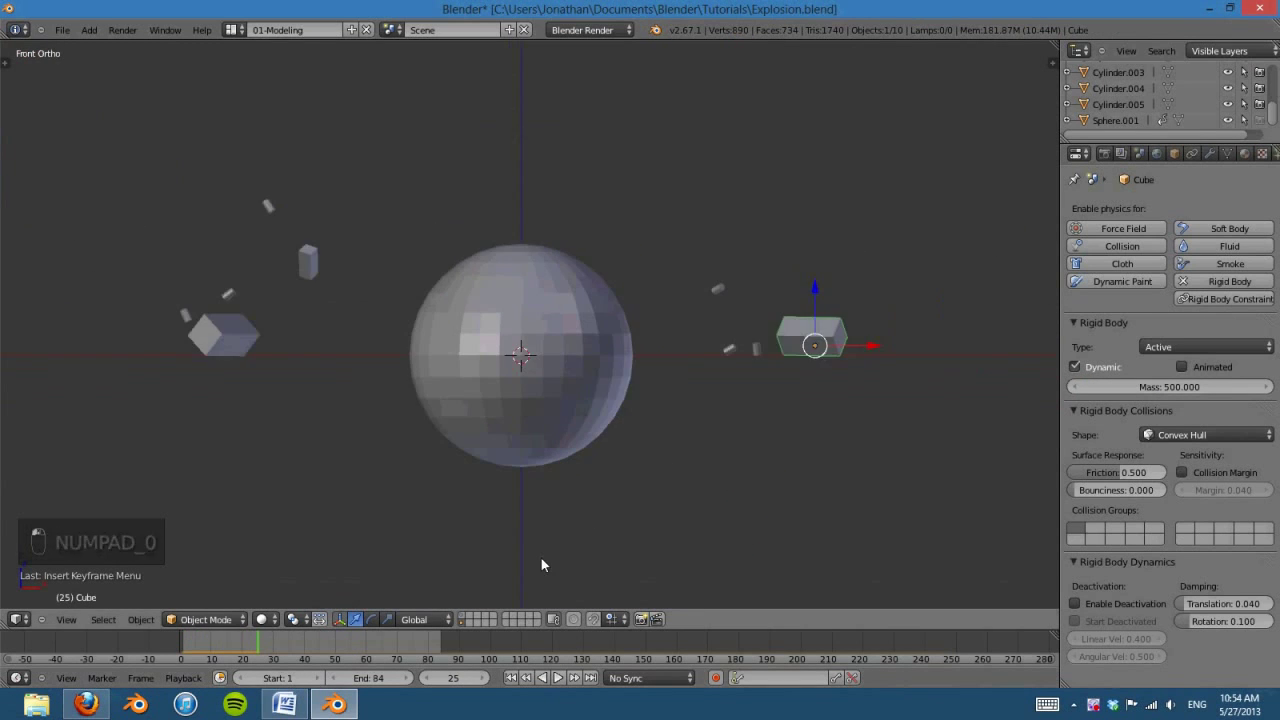
# Step: Continue playing the simulation from frame 25 to watch the boxes scatter, and return to frame 1
pyautogui.click(558, 679)
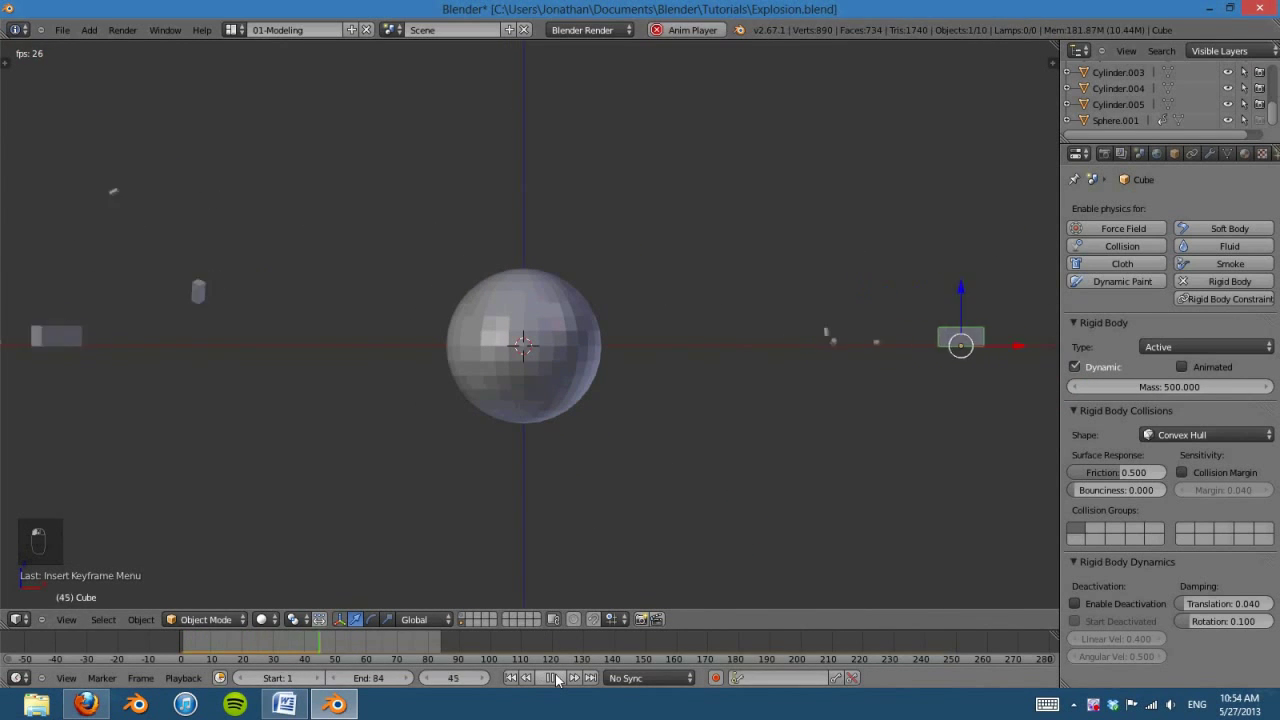
pyautogui.click(558, 679)
pyautogui.click(510, 678)
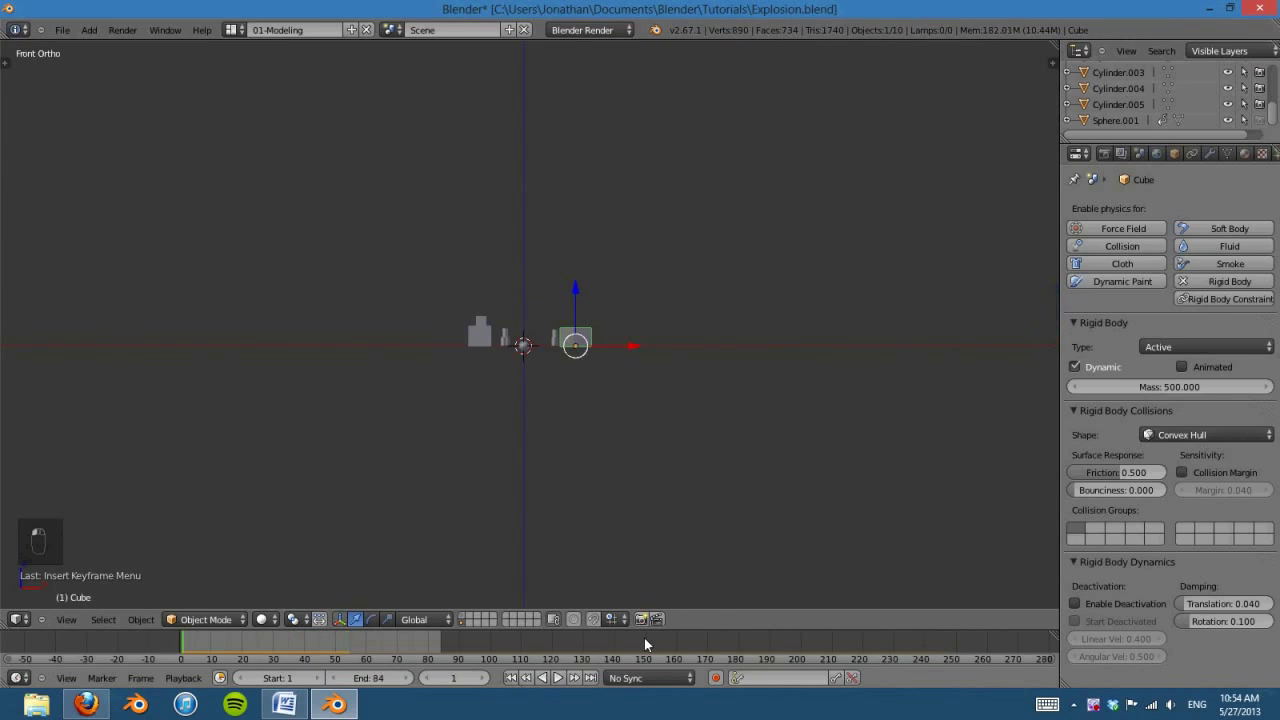
# Step: Set the standalone box's rigid body mass to 1000 and play the simulation to check it, returning to frame 1
pyautogui.click(1166, 389)
pyautogui.write('1000')
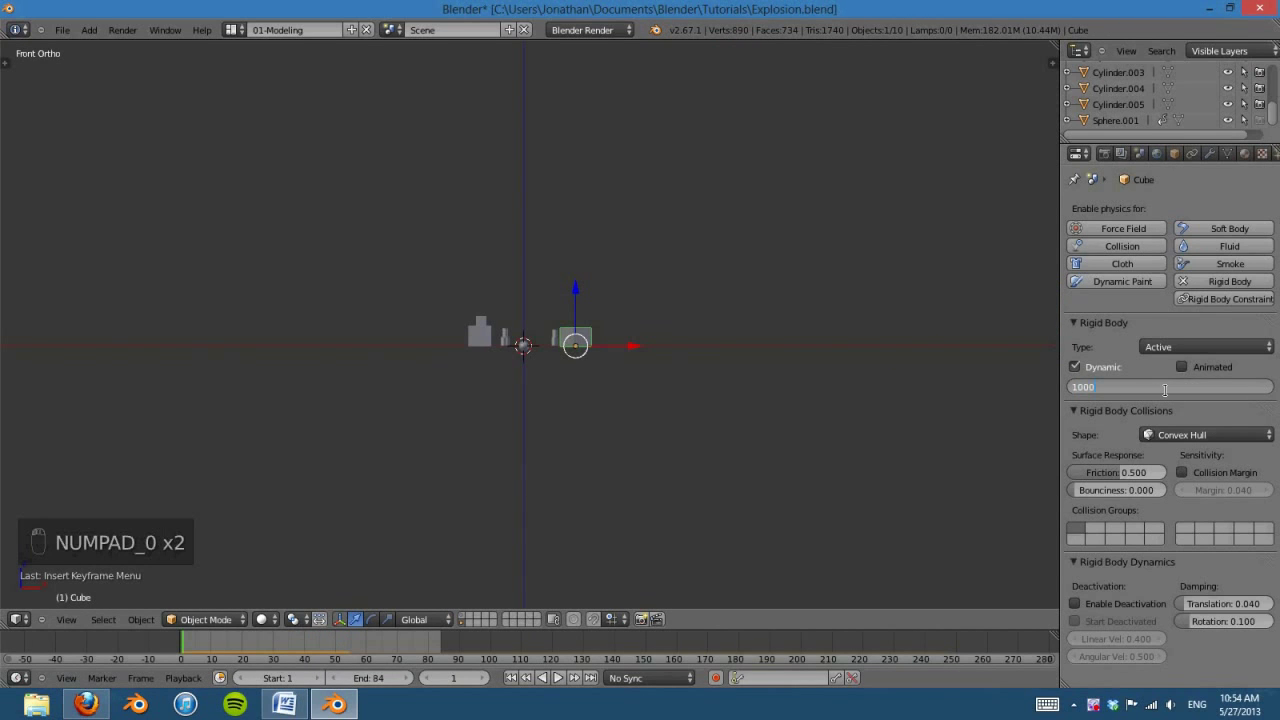
pyautogui.click(558, 678)
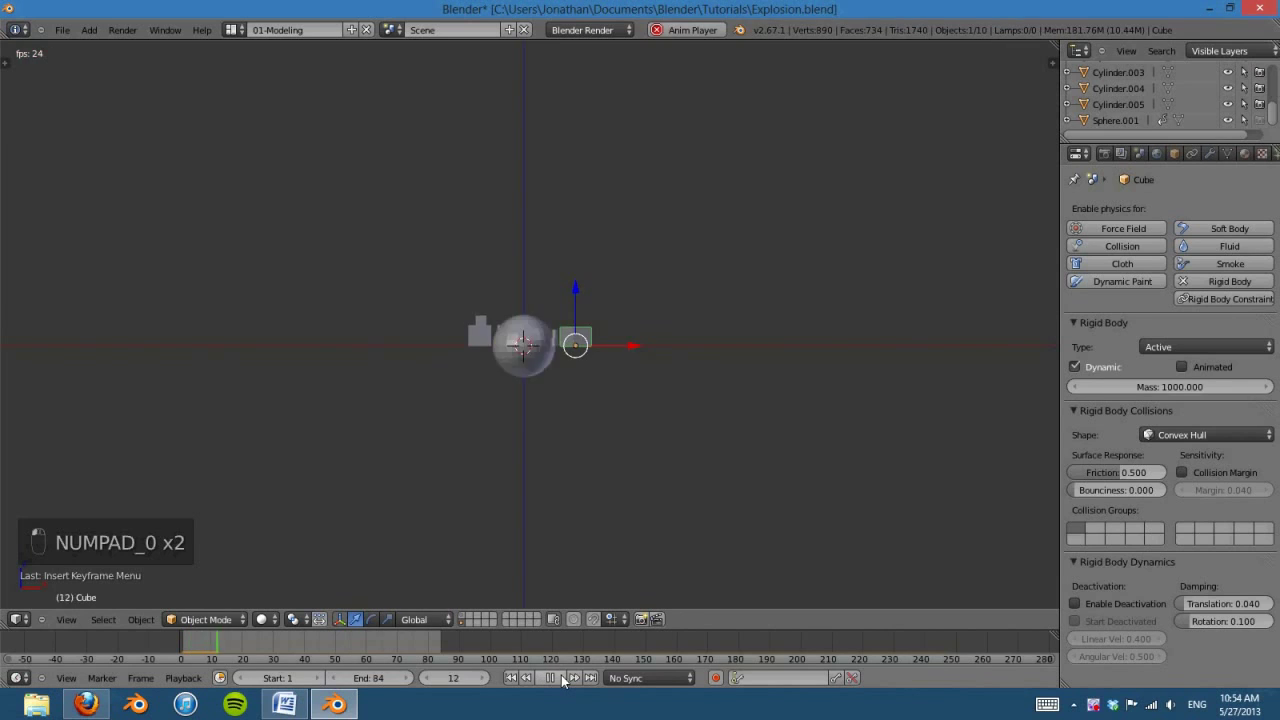
pyautogui.click(558, 678)
pyautogui.click(510, 678)
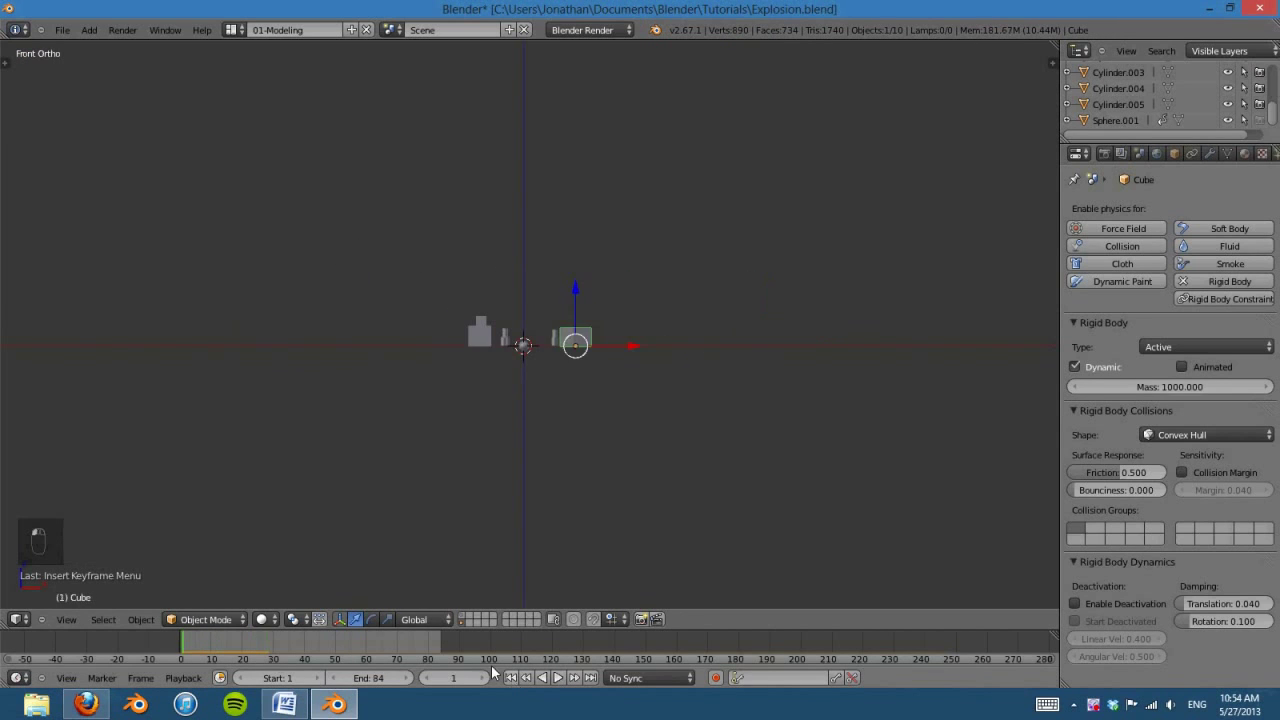
# Step: Set the rigid body mass of the large box under the small one, Cube.001, to 1000
pyautogui.scroll(3, 445, 401)
pyautogui.rightClick(441, 360)
pyautogui.click(1154, 386)
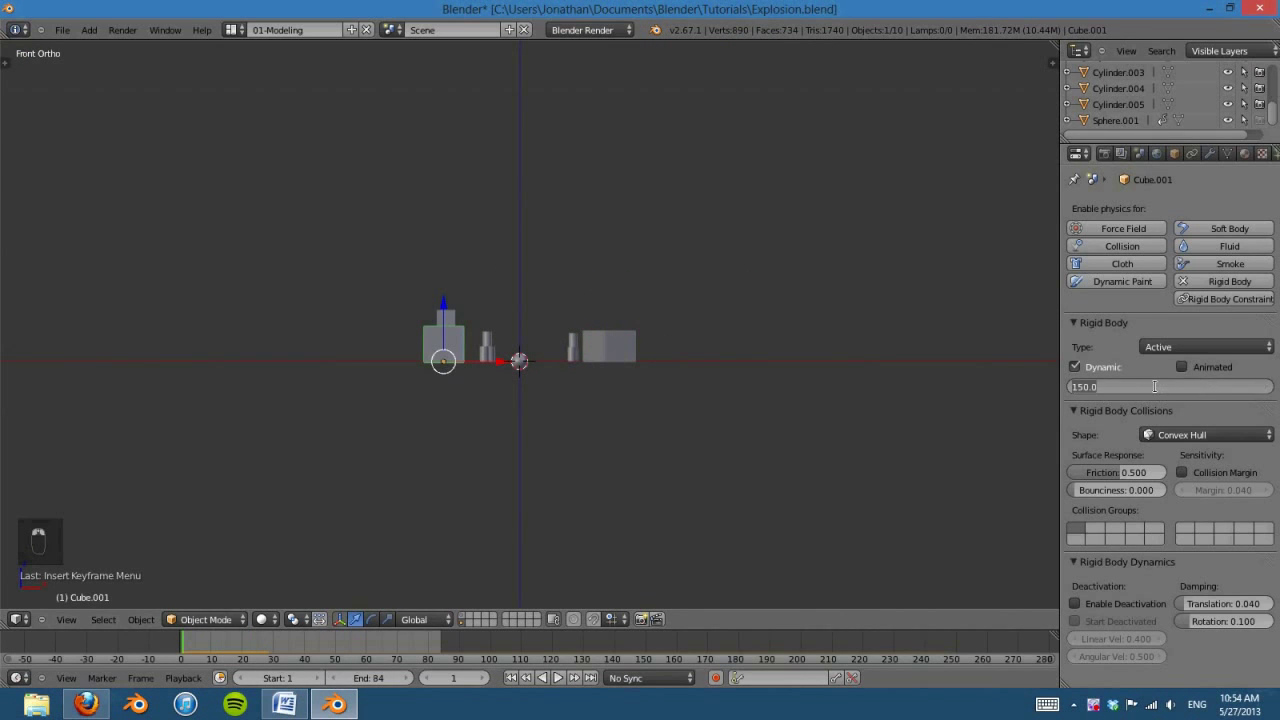
pyautogui.write('1000')
pyautogui.press('Return')
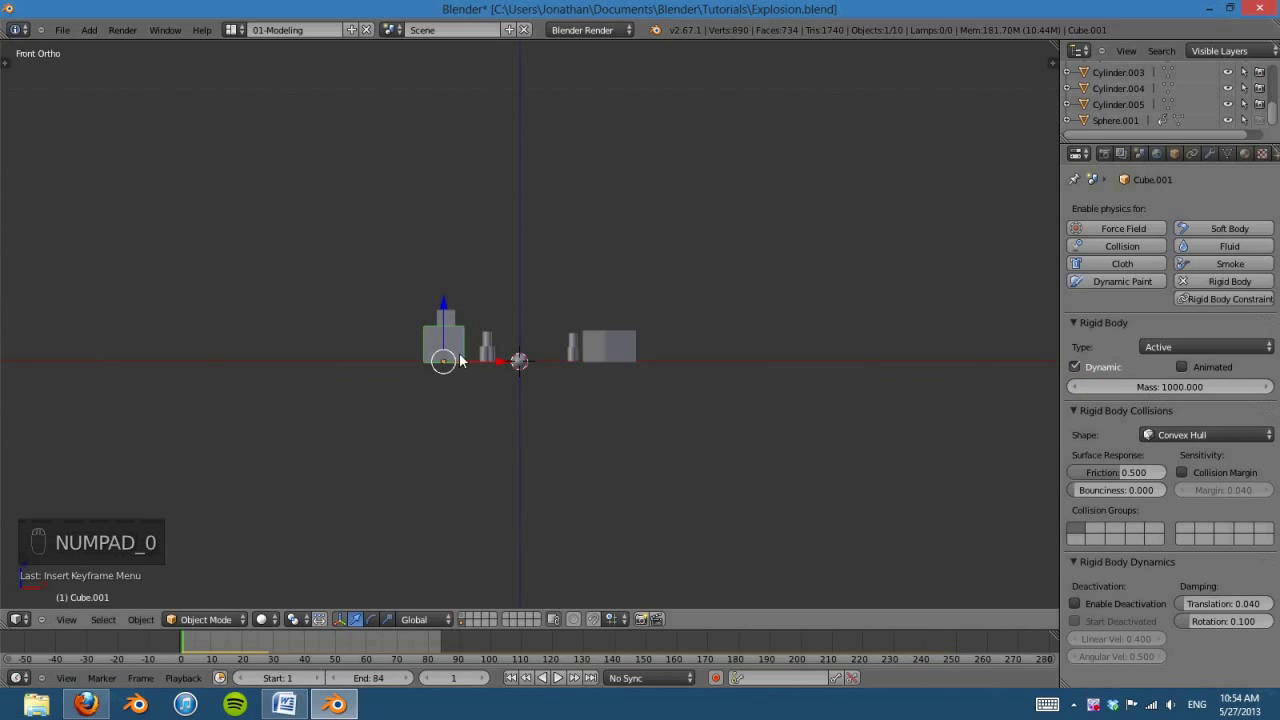
# Step: Set the rigid body mass of the small stacked box, Cube.002, to 250
pyautogui.rightClick(451, 315)
pyautogui.click(1181, 383)
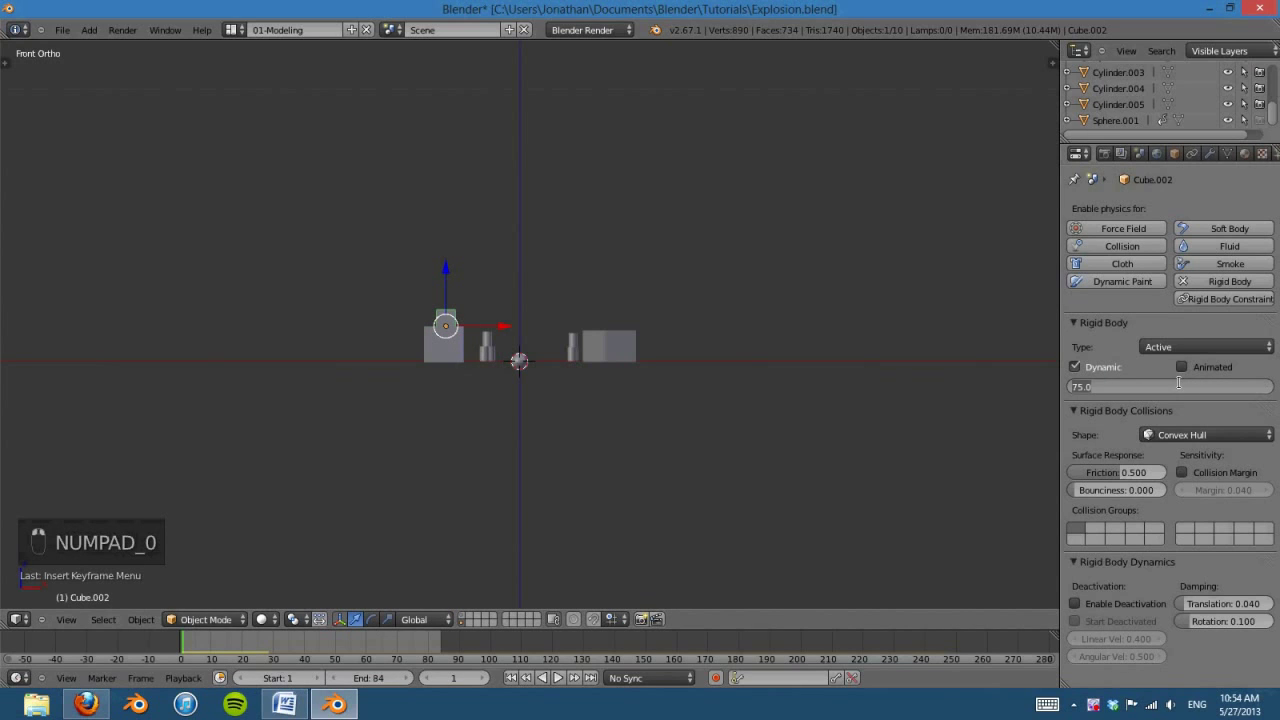
pyautogui.write('250')
pyautogui.press('Return')
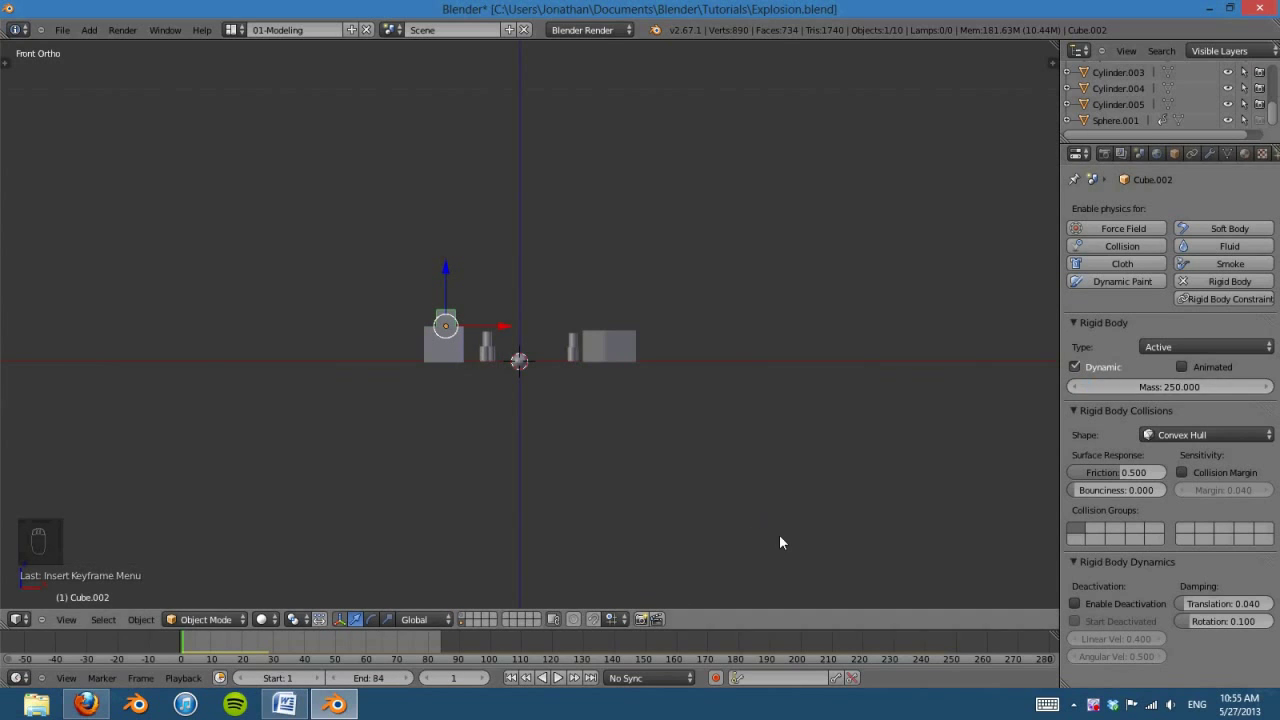
# Step: Play the simulation to frame 25 to check the heavier stacked boxes, and return to frame 1
pyautogui.click(558, 679)
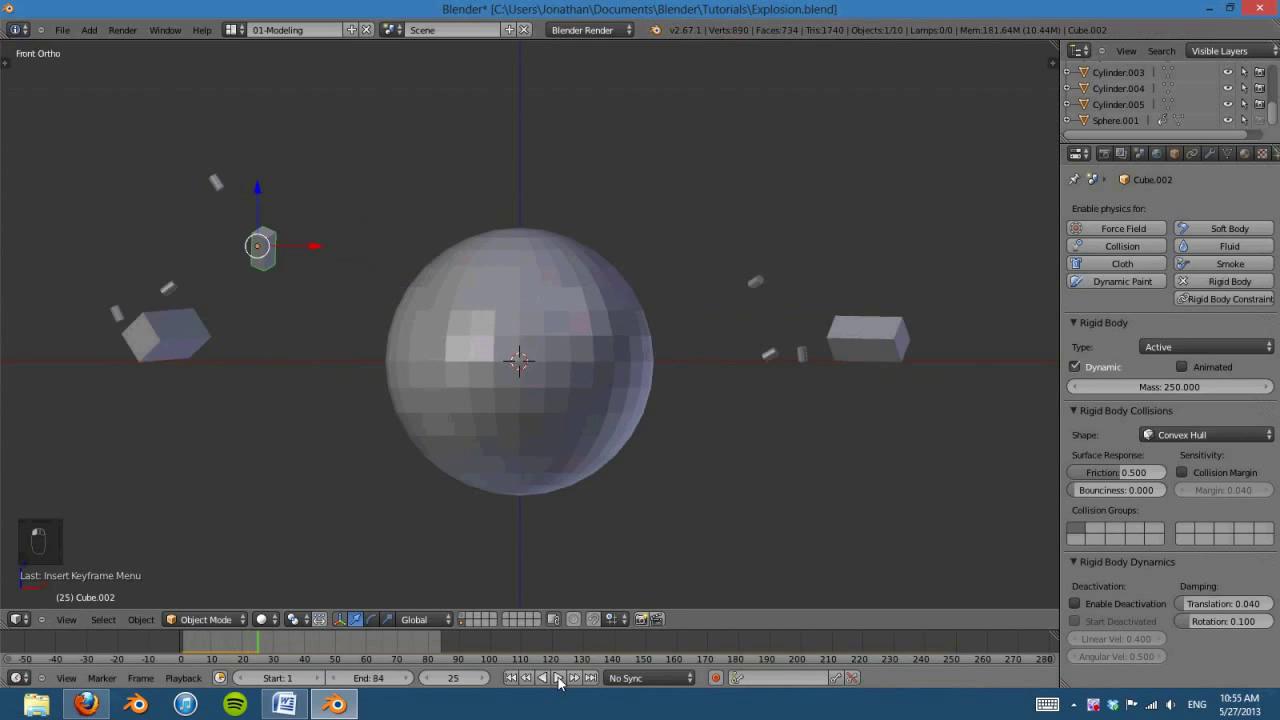
pyautogui.moveTo(731, 403); pyautogui.dragTo(490, 540, button='middle')
pyautogui.click(511, 678)
# Step: Raise the rigid body mass of the large standalone box, Cube, to 50000
pyautogui.moveTo(560, 502); pyautogui.dragTo(738, 384, button='middle')
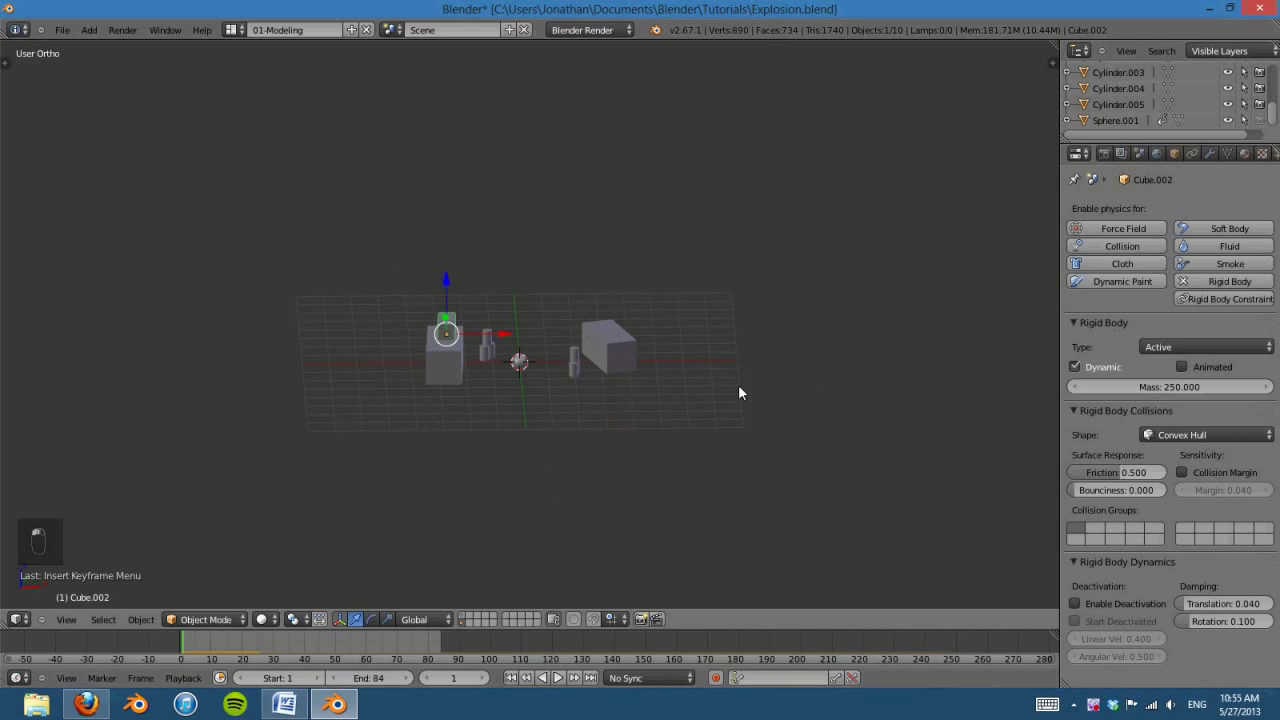
pyautogui.rightClick(601, 328)
pyautogui.click(1183, 387)
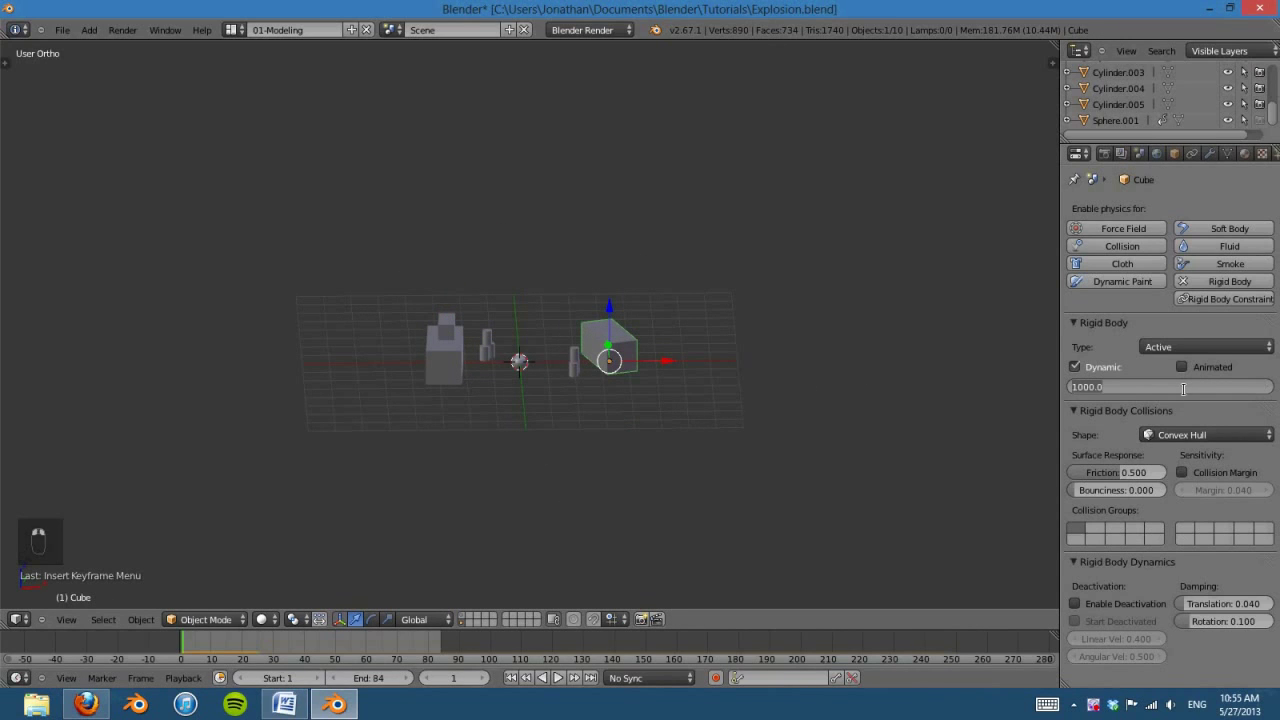
pyautogui.write('50000')
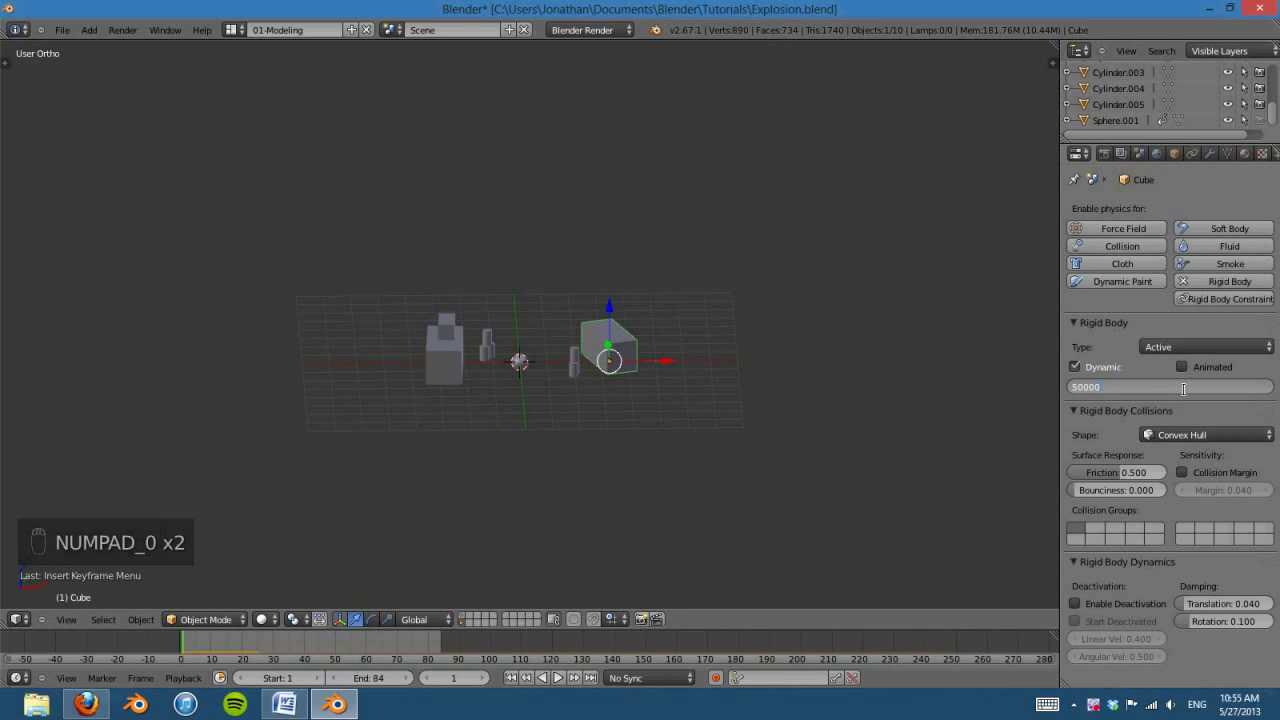
pyautogui.press('Return')
# Step: Play the simulation in front view to frame 35 and examine how far the standalone box is thrown
pyautogui.press('KP_1')
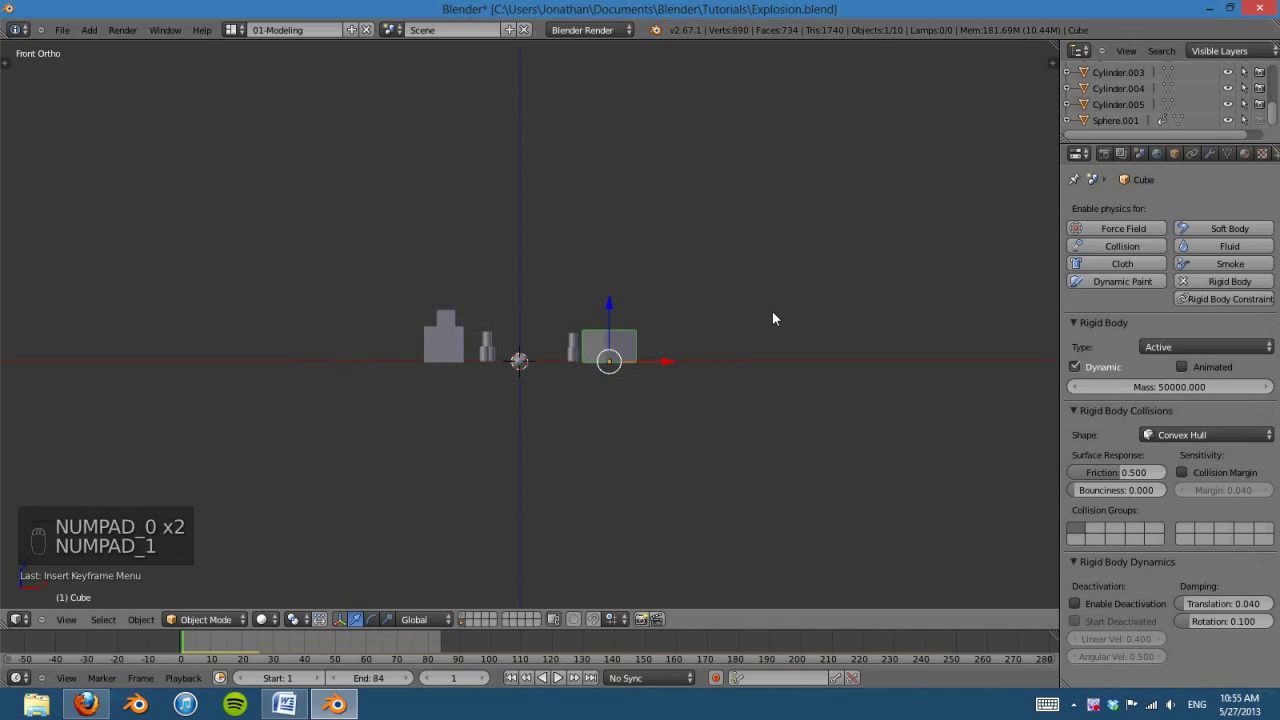
pyautogui.click(558, 678)
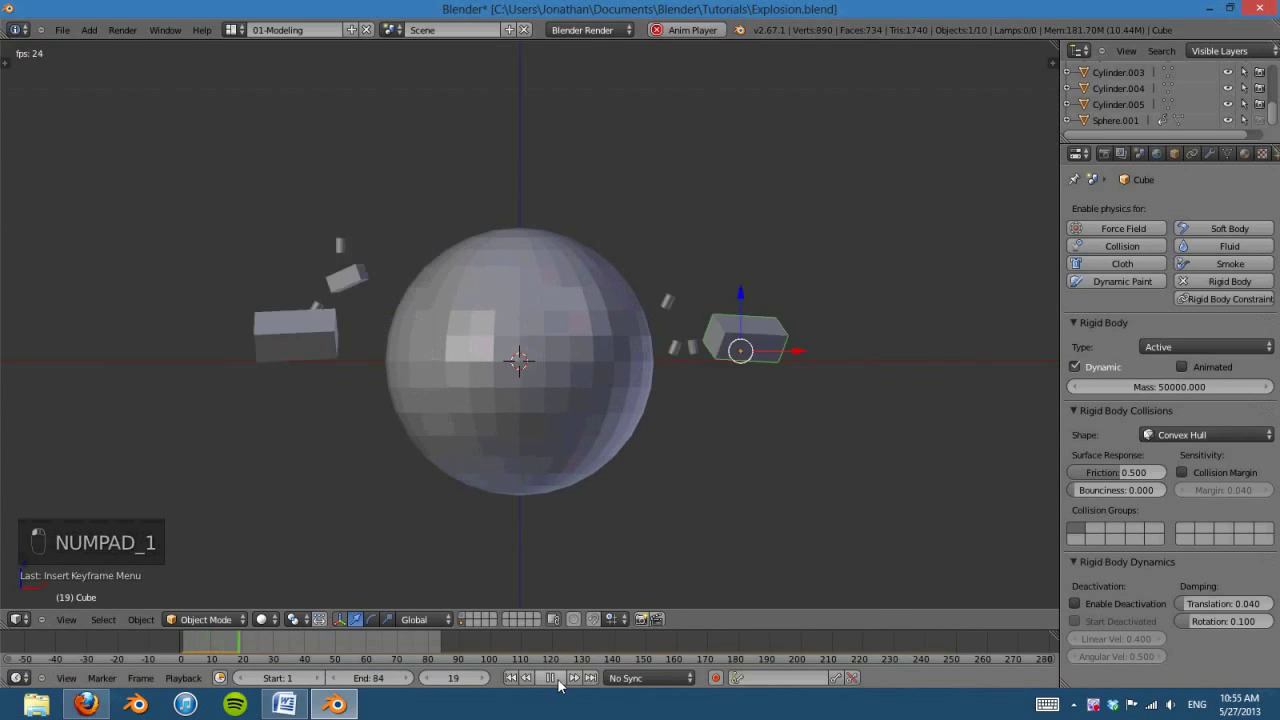
pyautogui.click(553, 678)
pyautogui.scroll(-2, 545, 367)
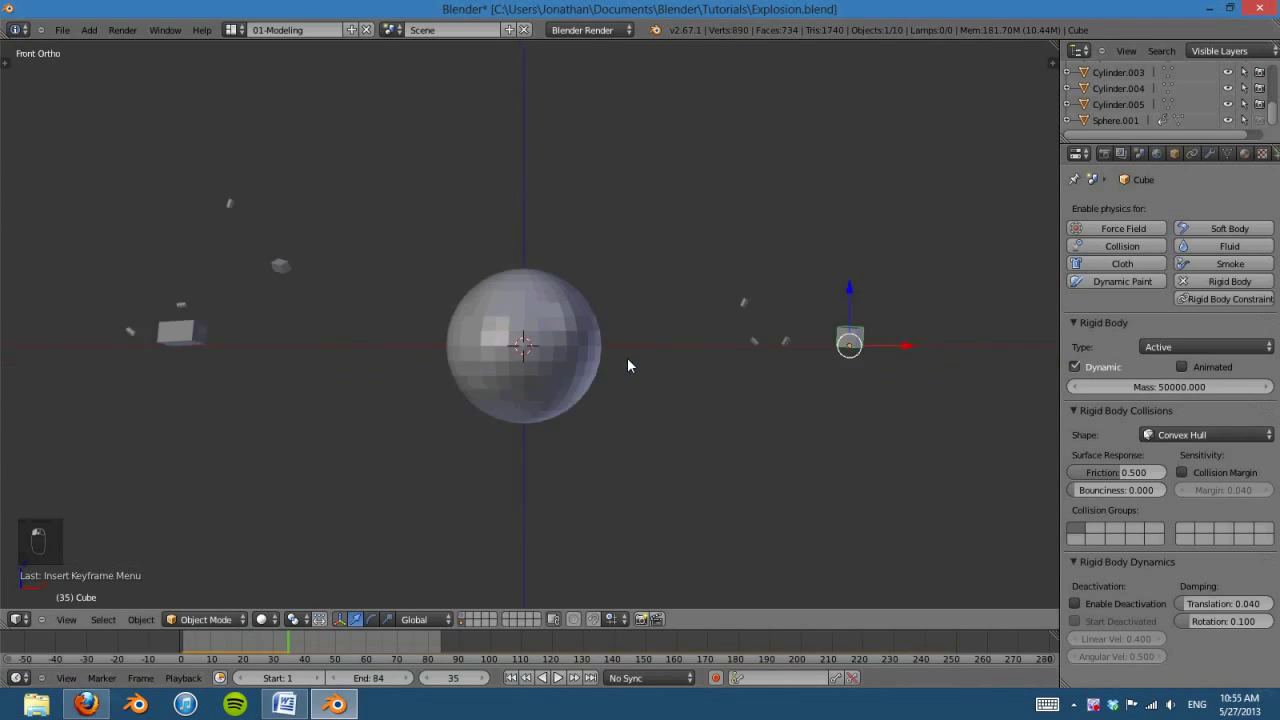
pyautogui.scroll(1, 610, 362)
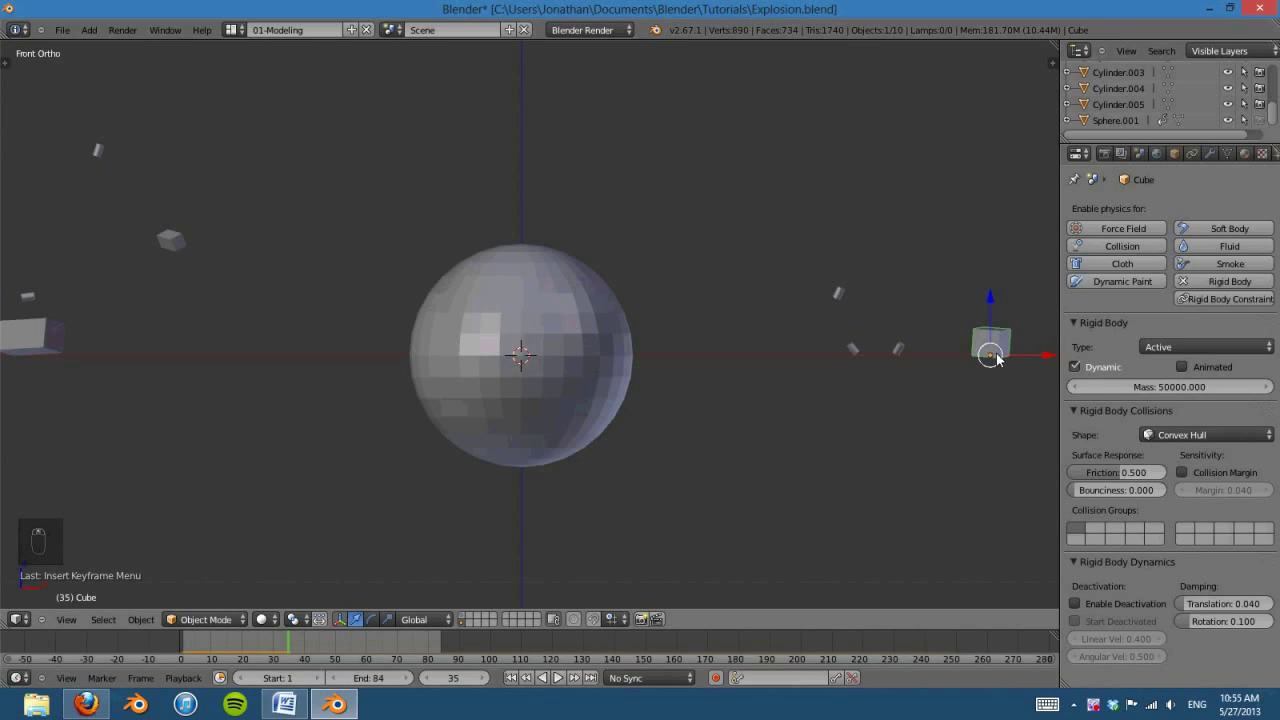
# Step: Select the expanding sphere, replay the simulation to frame 16 to view the blast at an angle, and return to frame 1
pyautogui.rightClick(562, 352)
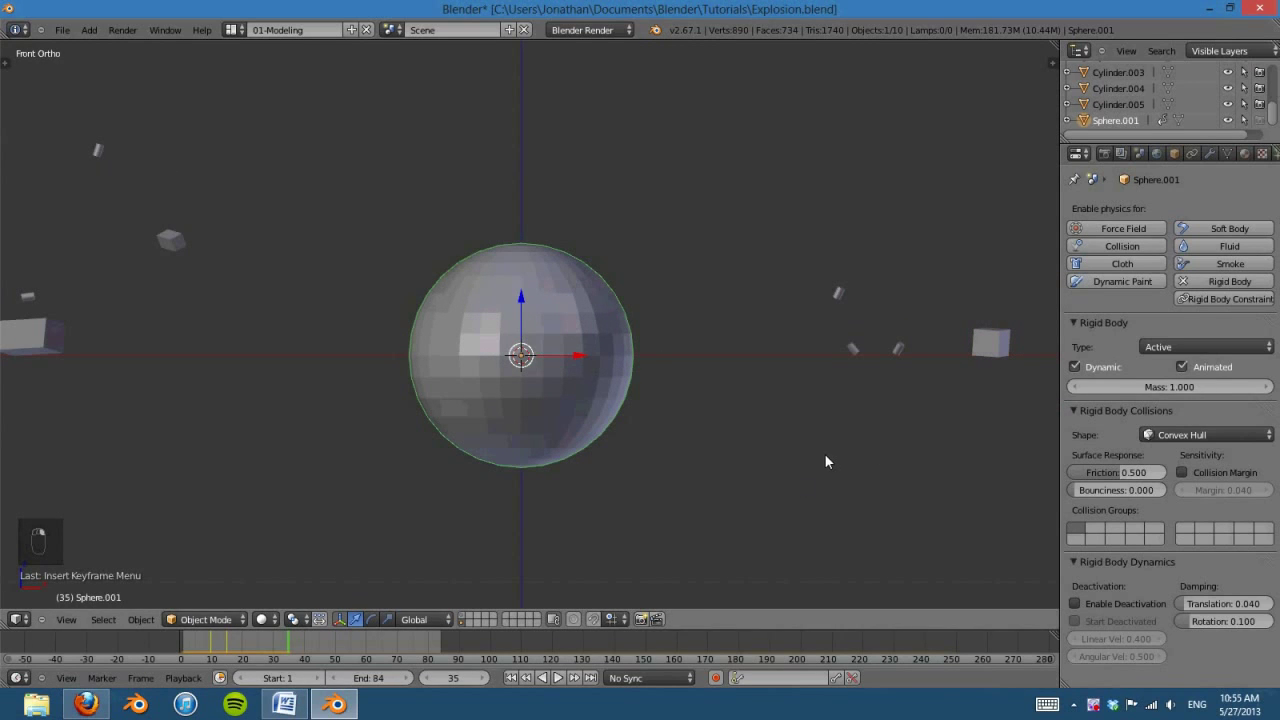
pyautogui.click(512, 678)
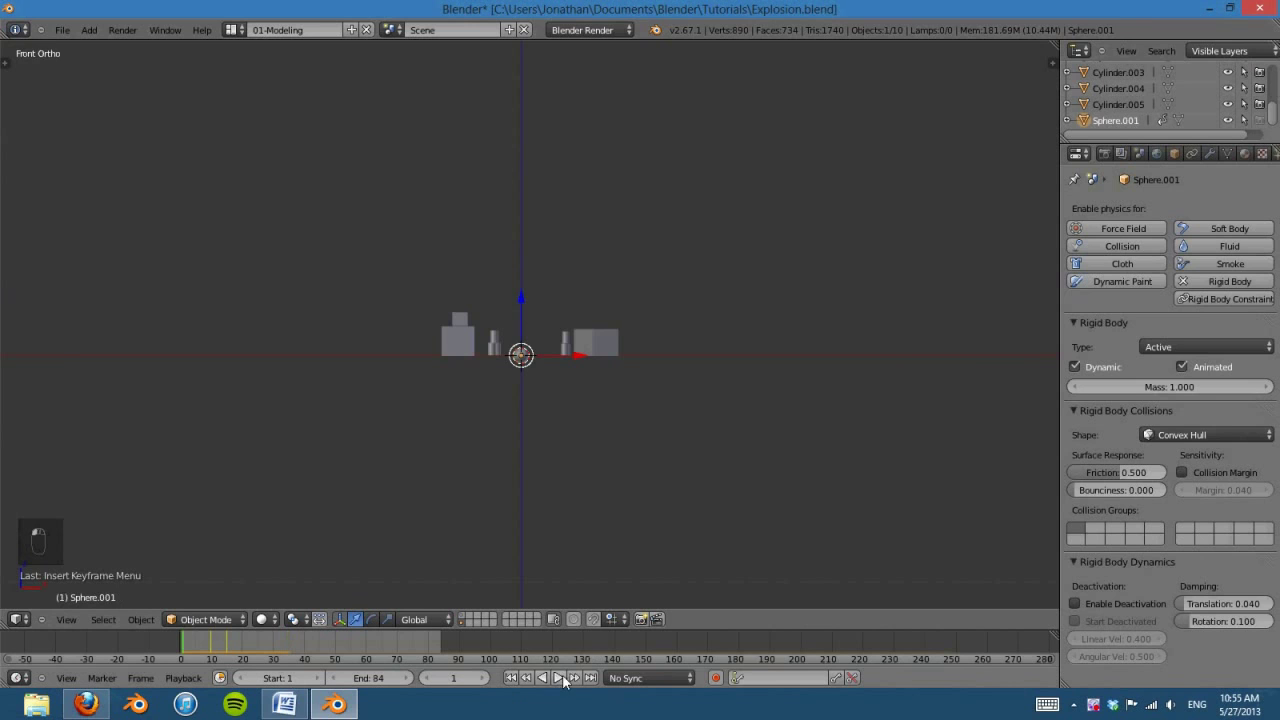
pyautogui.click(559, 678)
pyautogui.moveTo(675, 436); pyautogui.dragTo(515, 525, button='middle')
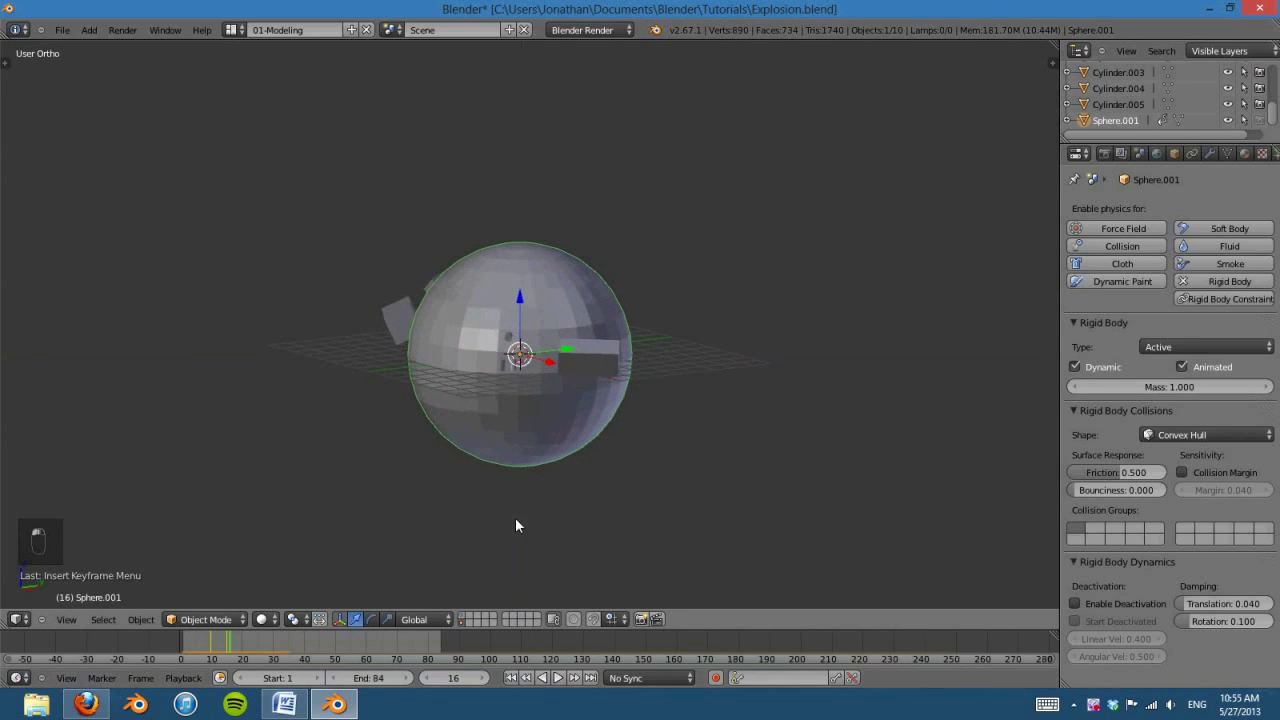
pyautogui.click(511, 678)
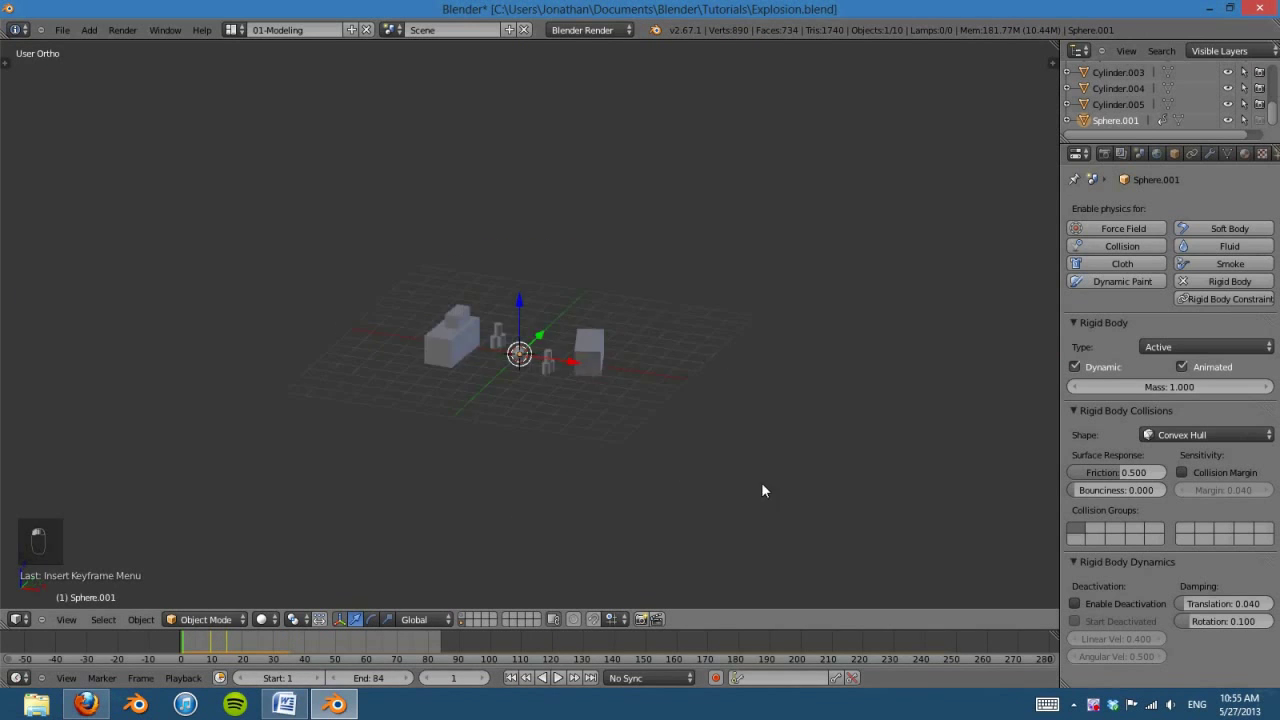
pyautogui.moveTo(762, 490); pyautogui.dragTo(775, 491, button='middle')
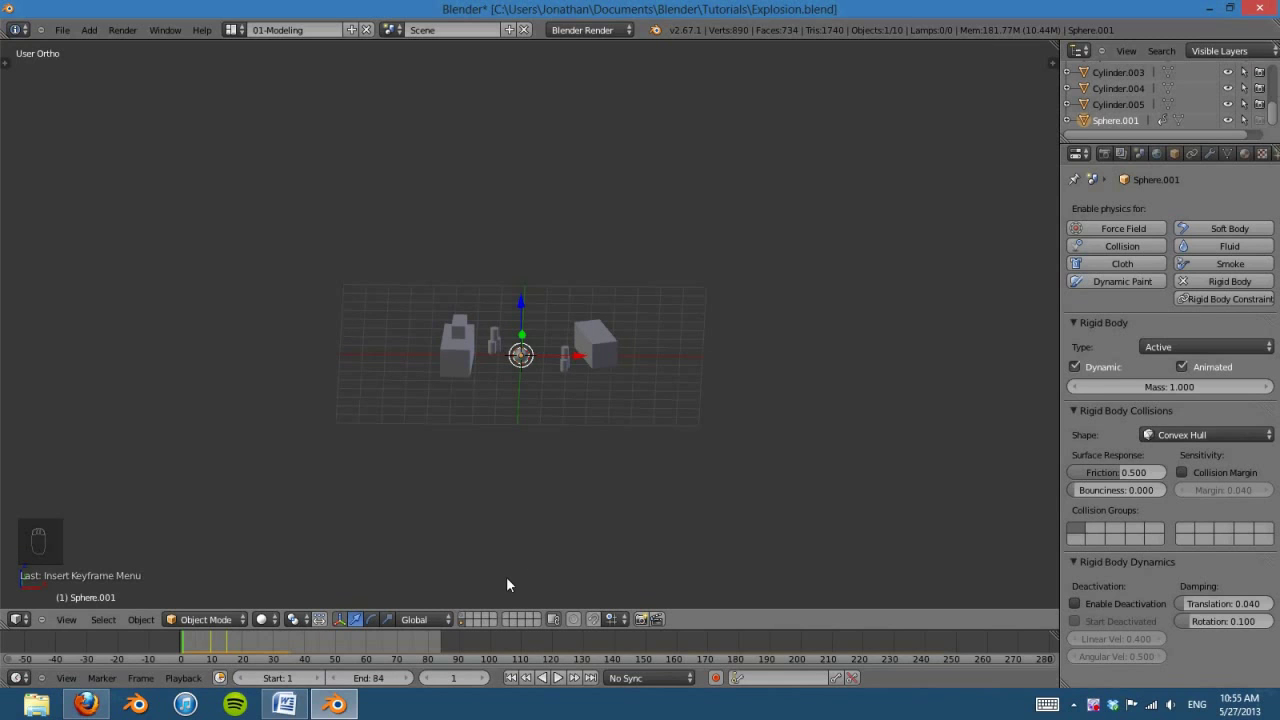
# Step: Show the layer holding the smoke domain, turn on viewport display of the domain's Smoke modifier, and expand its Smoke settings
pyautogui.click(467, 617)
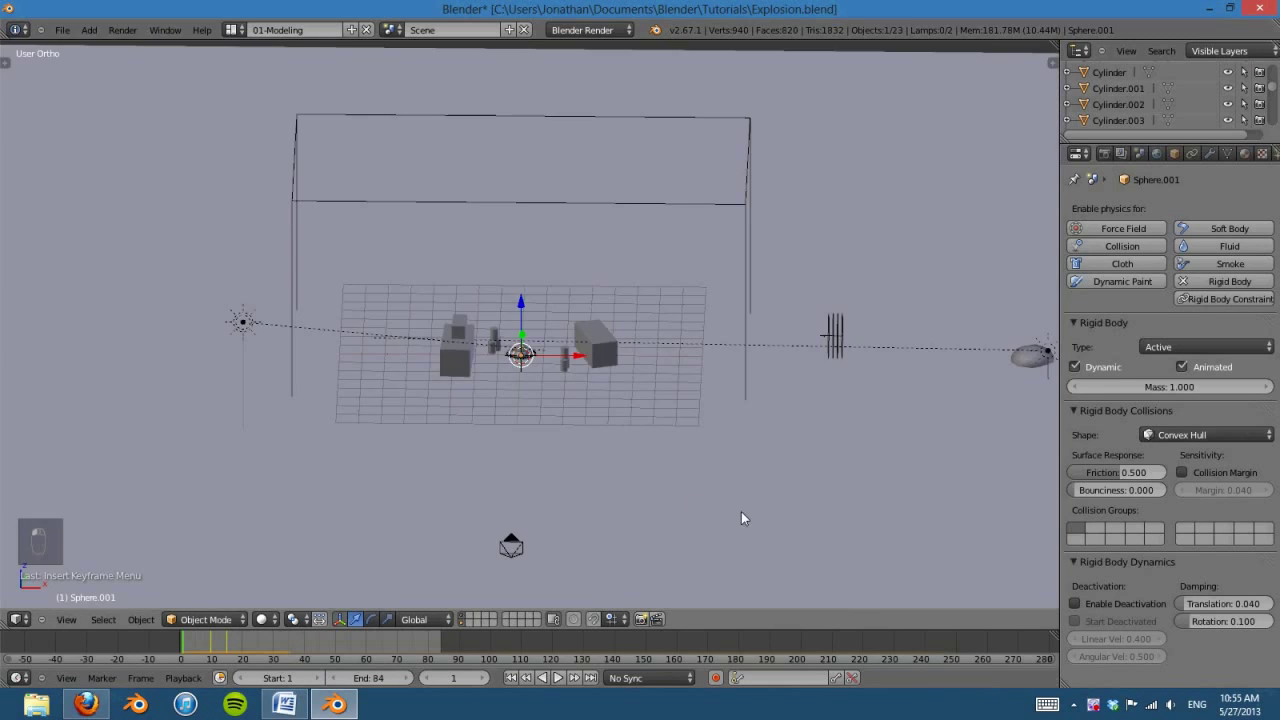
pyautogui.press('KP_1')
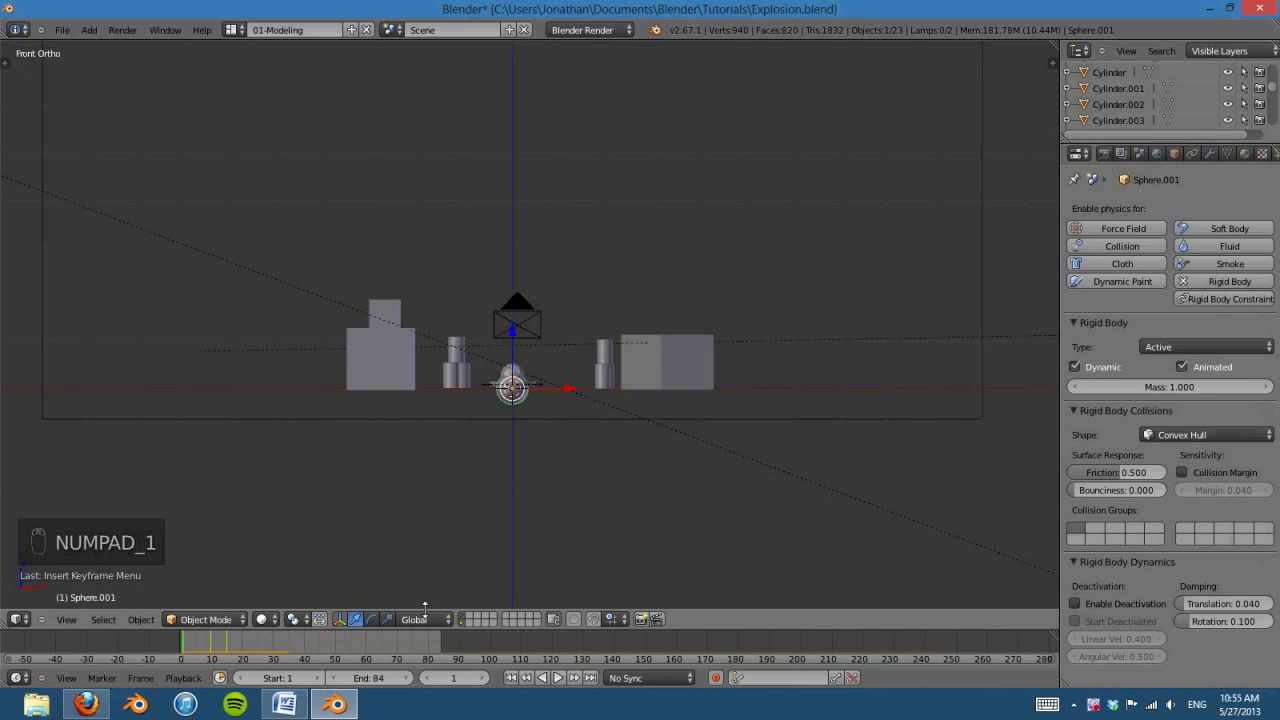
pyautogui.rightClick(960, 419)
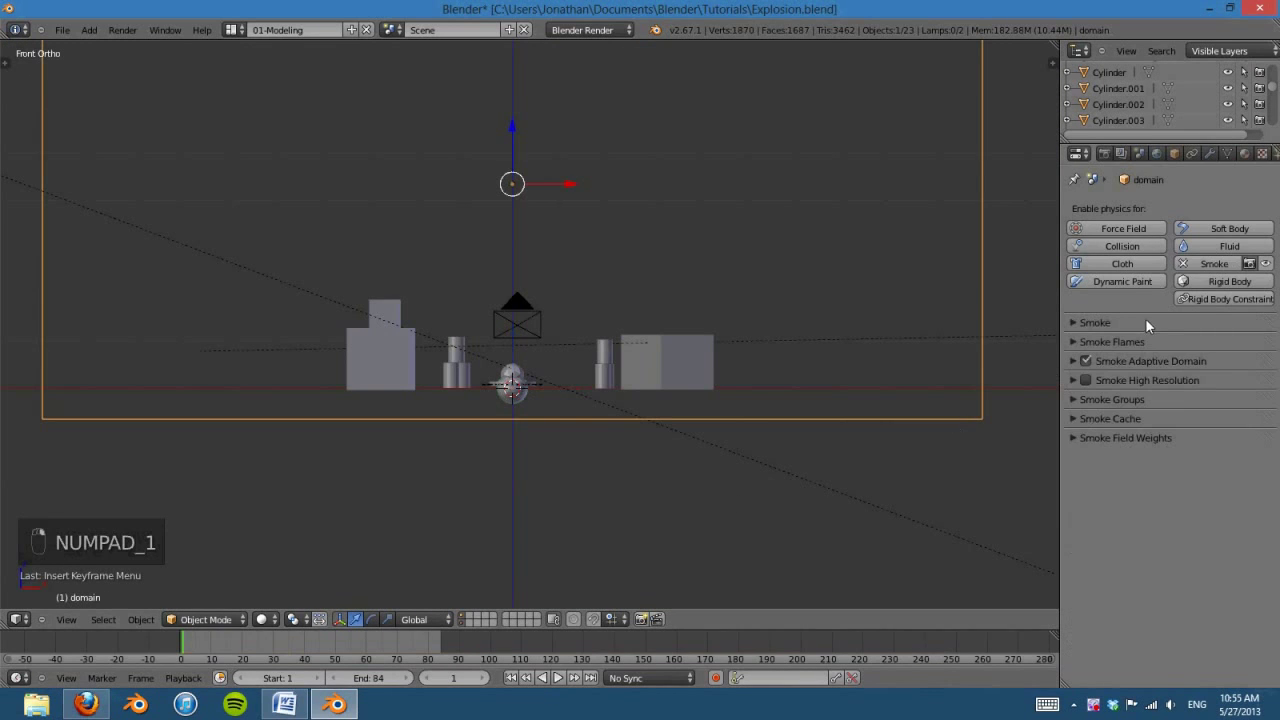
pyautogui.click(1211, 153)
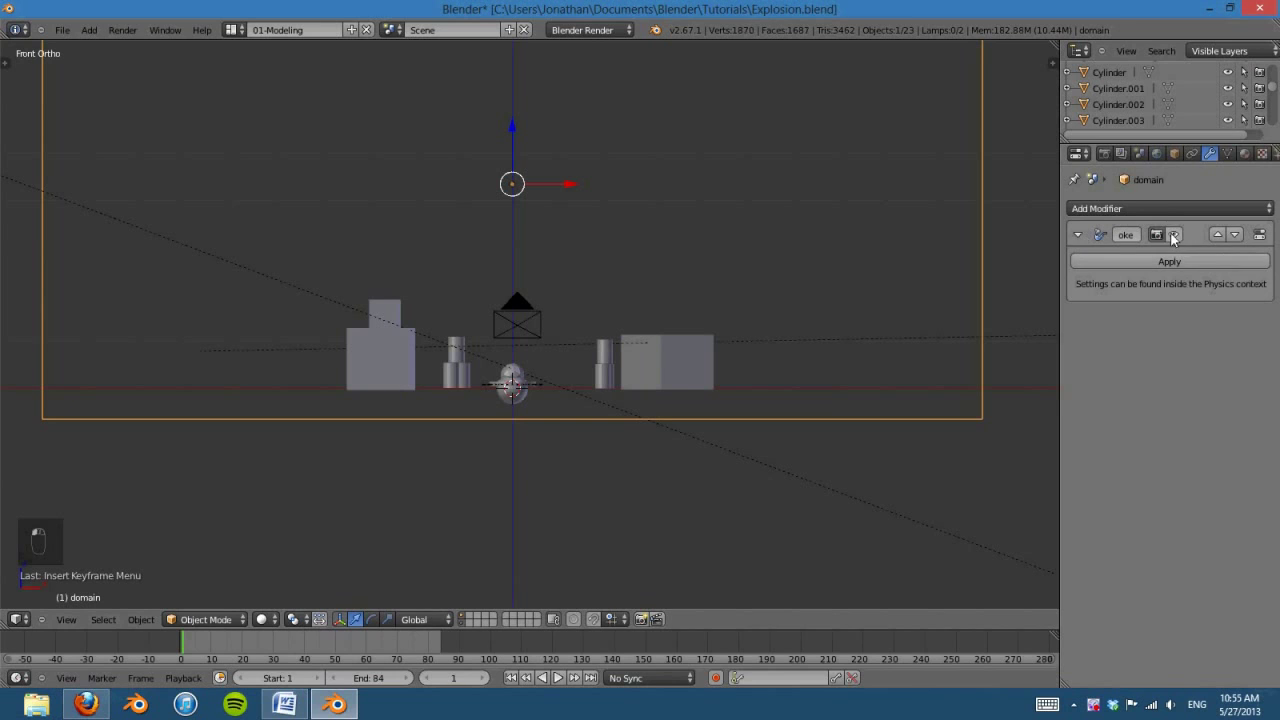
pyautogui.click(1265, 153)
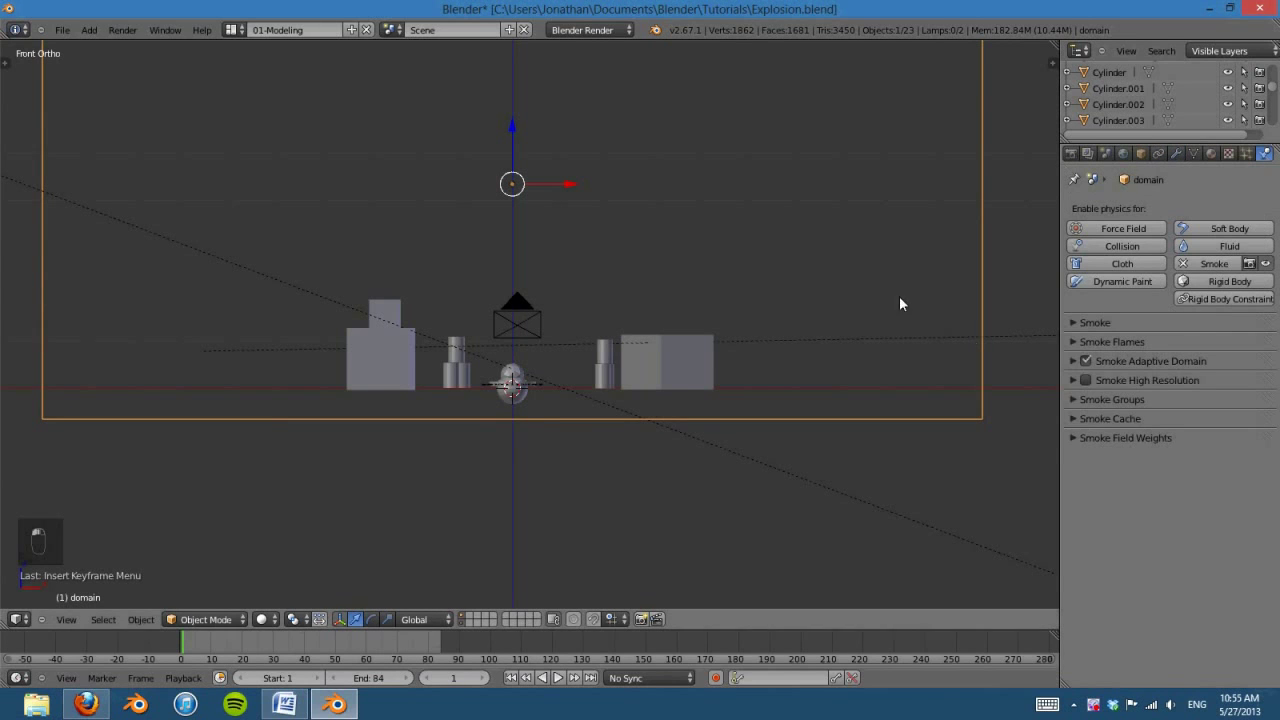
pyautogui.click(1072, 361)
pyautogui.click(1071, 360)
pyautogui.click(1073, 322)
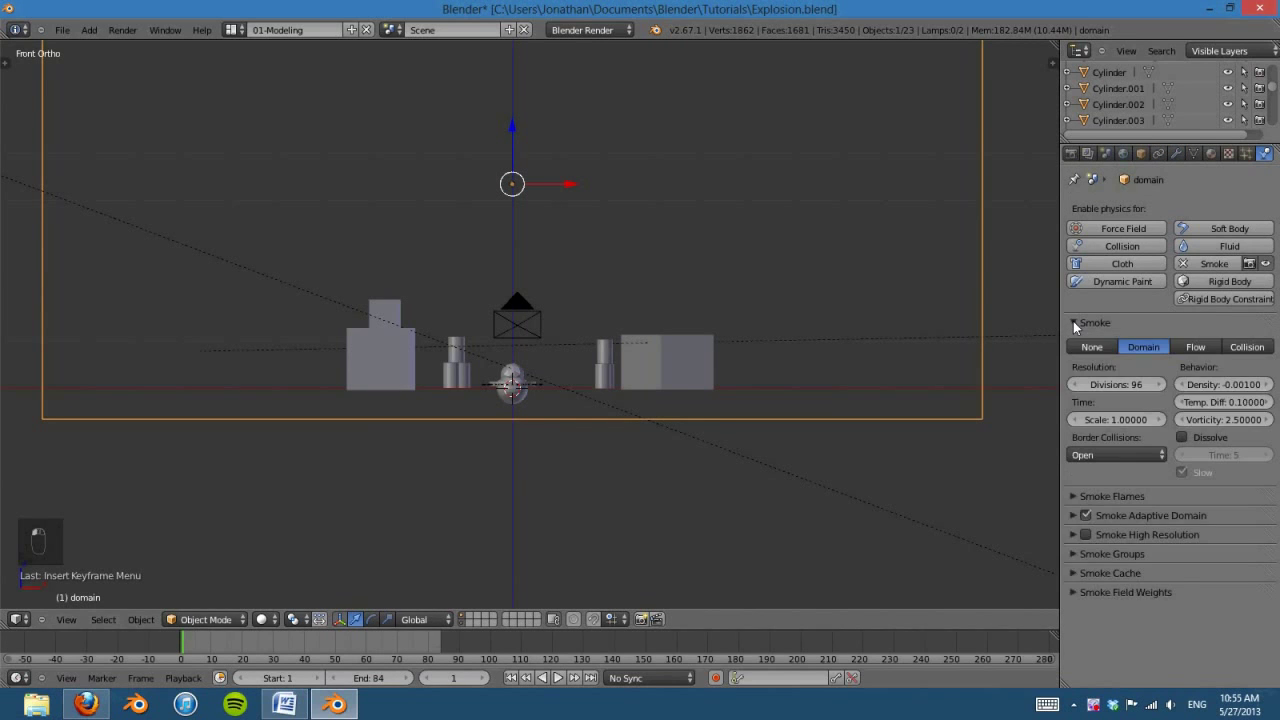
# Step: Save the scene over the existing Explosion.blend file
pyautogui.scroll(-3, 591, 450)
pyautogui.scroll(2, 591, 457)
pyautogui.hotkey('ctrl', 's')
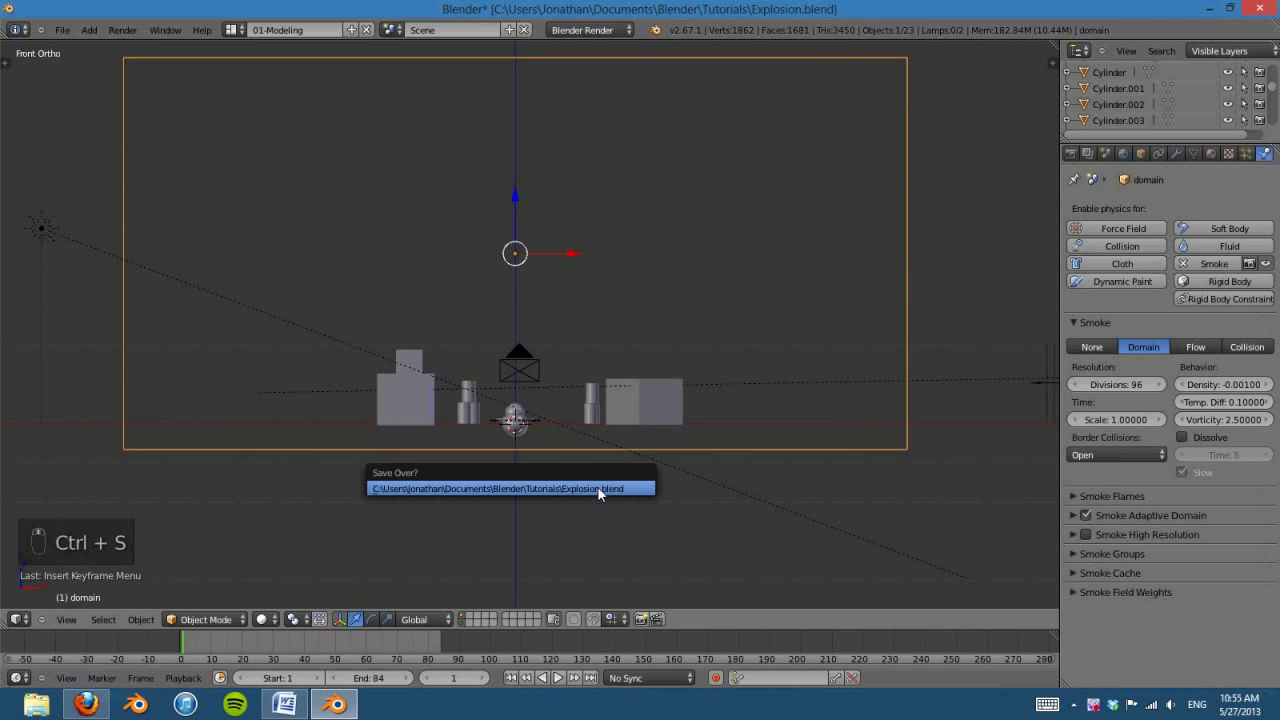
pyautogui.click(598, 487)
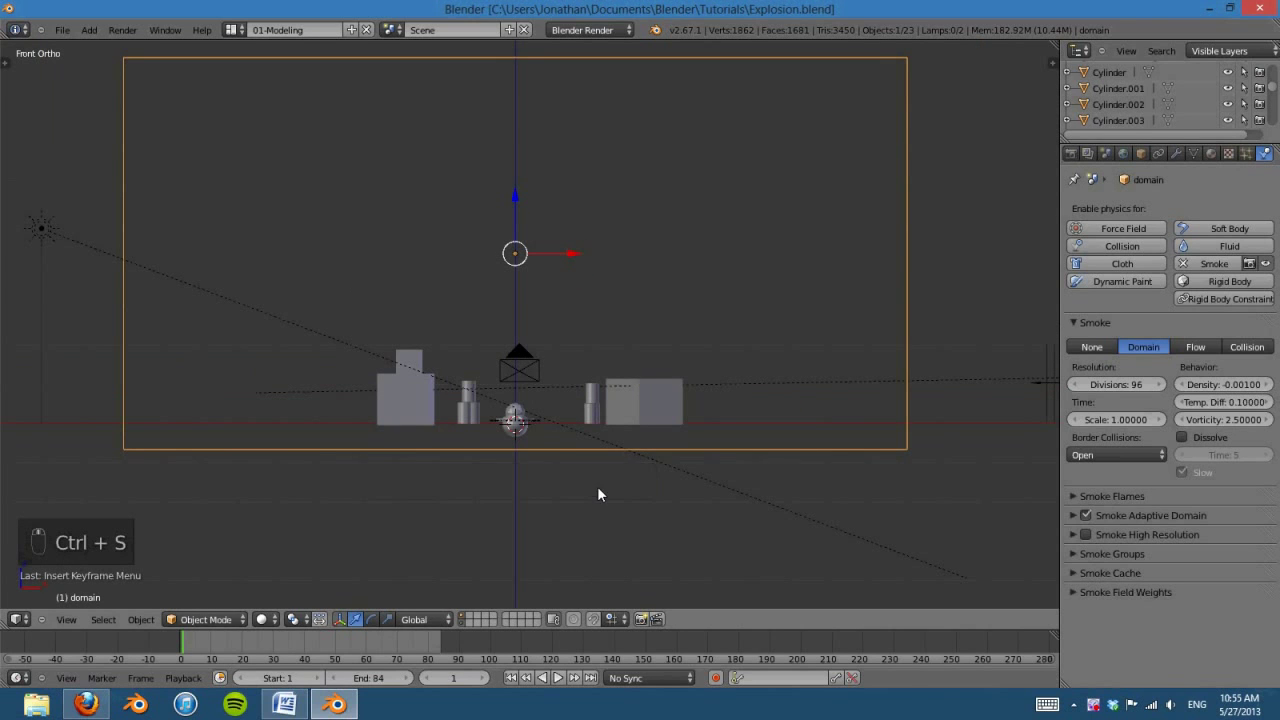
# Step: Play the explosion to frame 22 and set the expanding sphere's maximum draw type to Wire
pyautogui.click(557, 678)
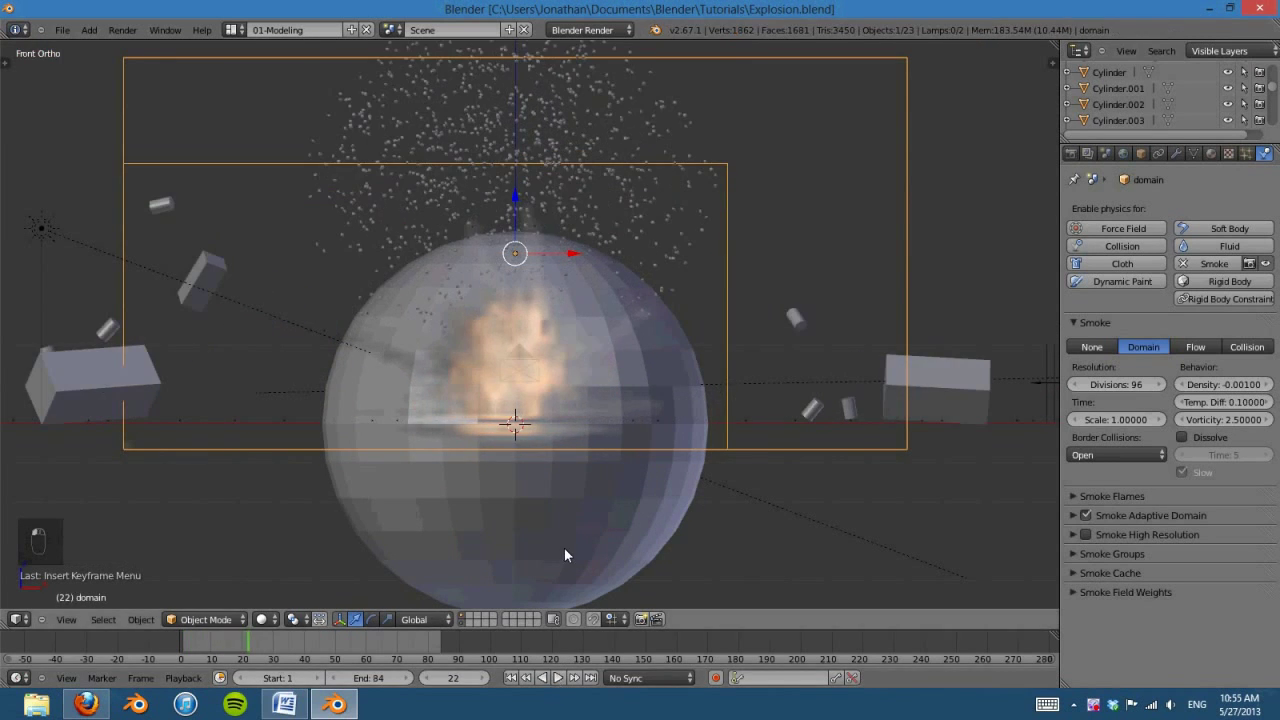
pyautogui.rightClick(565, 555)
pyautogui.click(1140, 153)
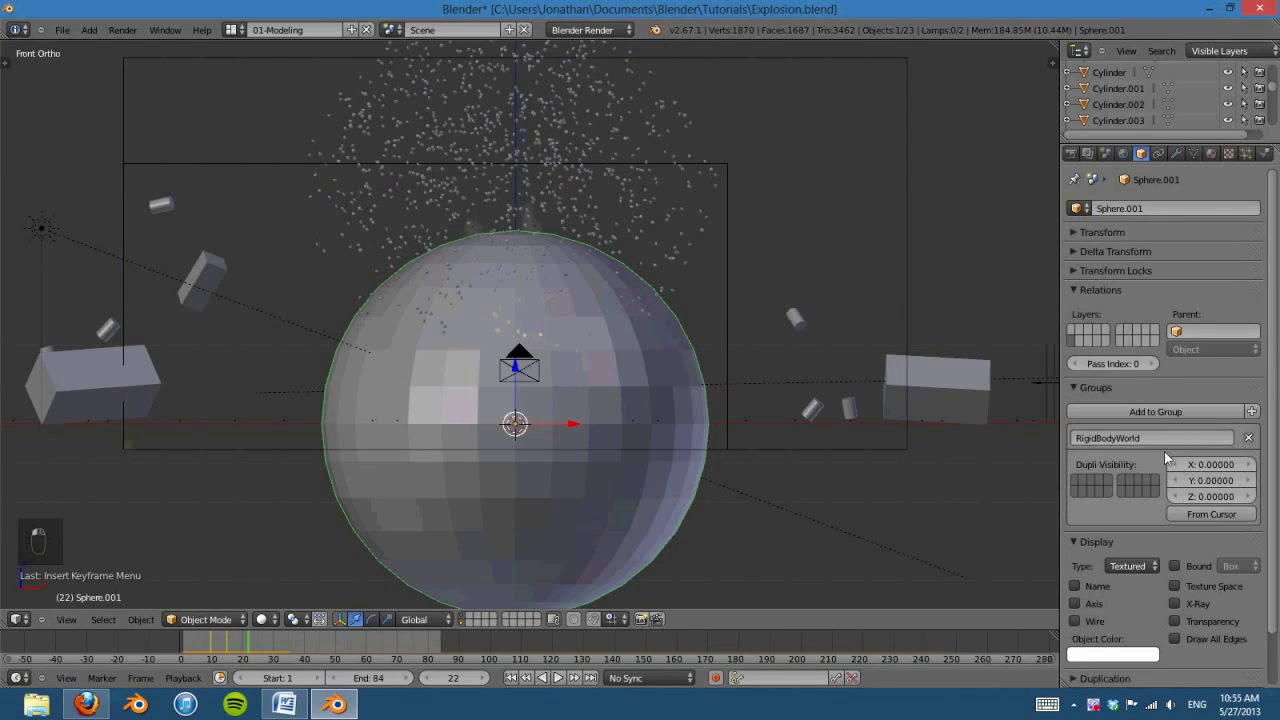
pyautogui.click(1138, 565)
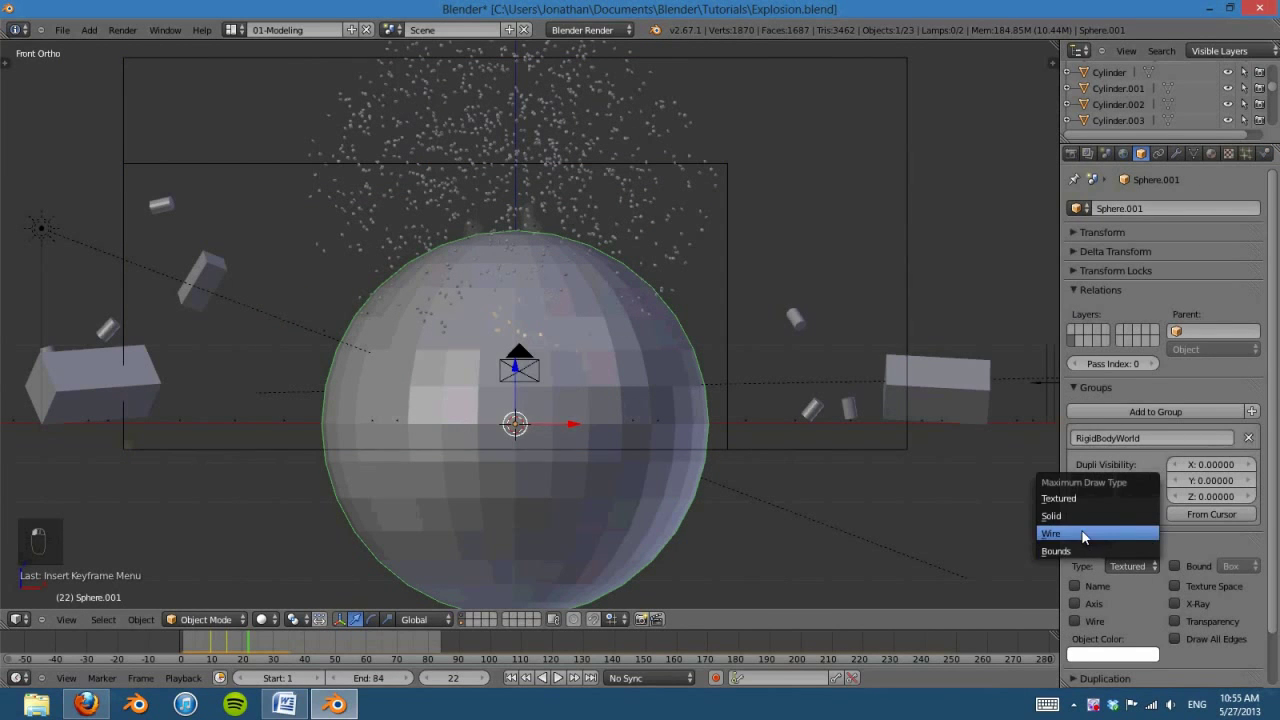
pyautogui.click(1085, 534)
# Step: Deselect all objects and play the full explosion from frame 1 to check it through the wireframe sphere
pyautogui.click(511, 678)
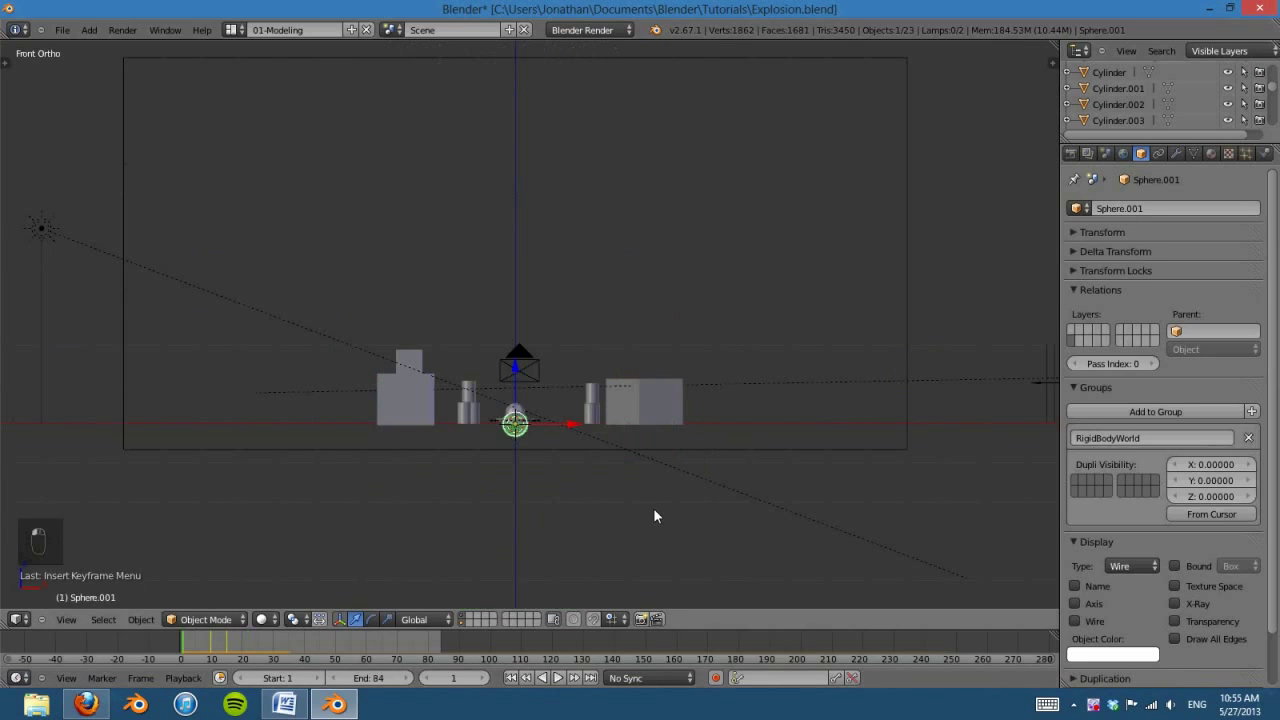
pyautogui.press('a')
pyautogui.click(558, 678)
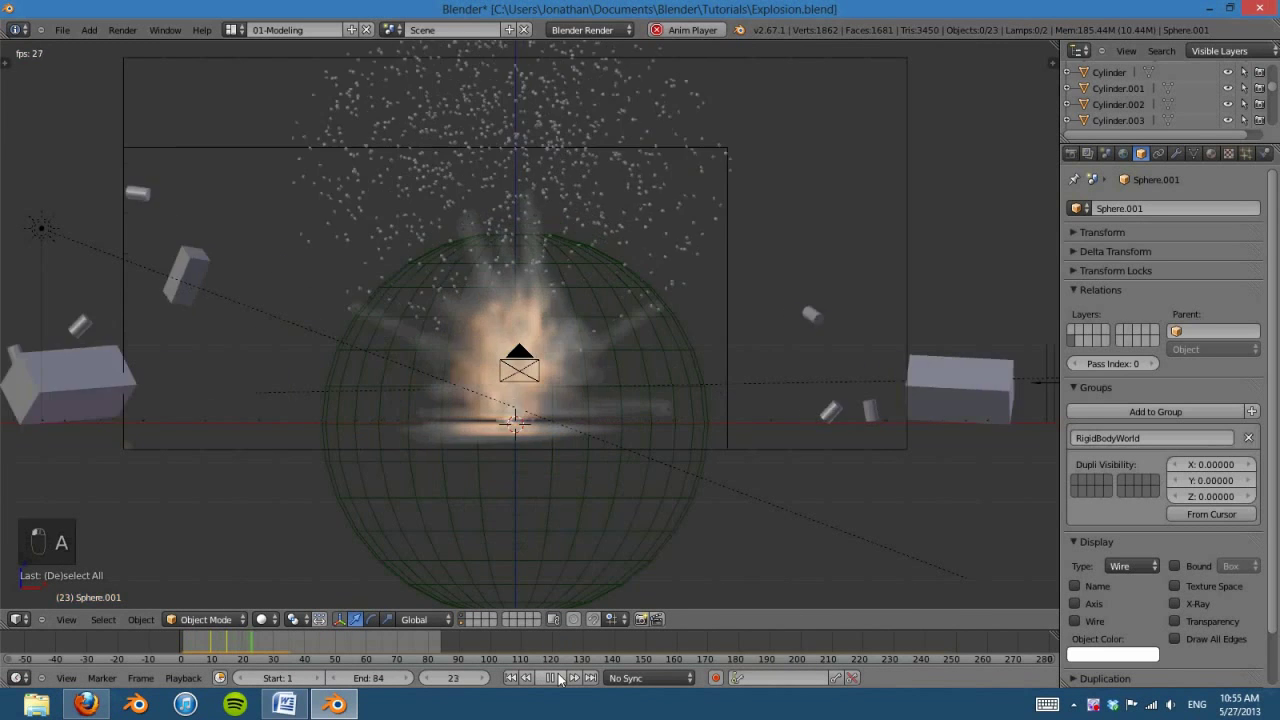
# Step: Stop playback, inspect the blast and scattered objects from several angles around frames 33 to 45, and return to frame 1
pyautogui.hotkey('alt', 'a')
pyautogui.press('KP_1')
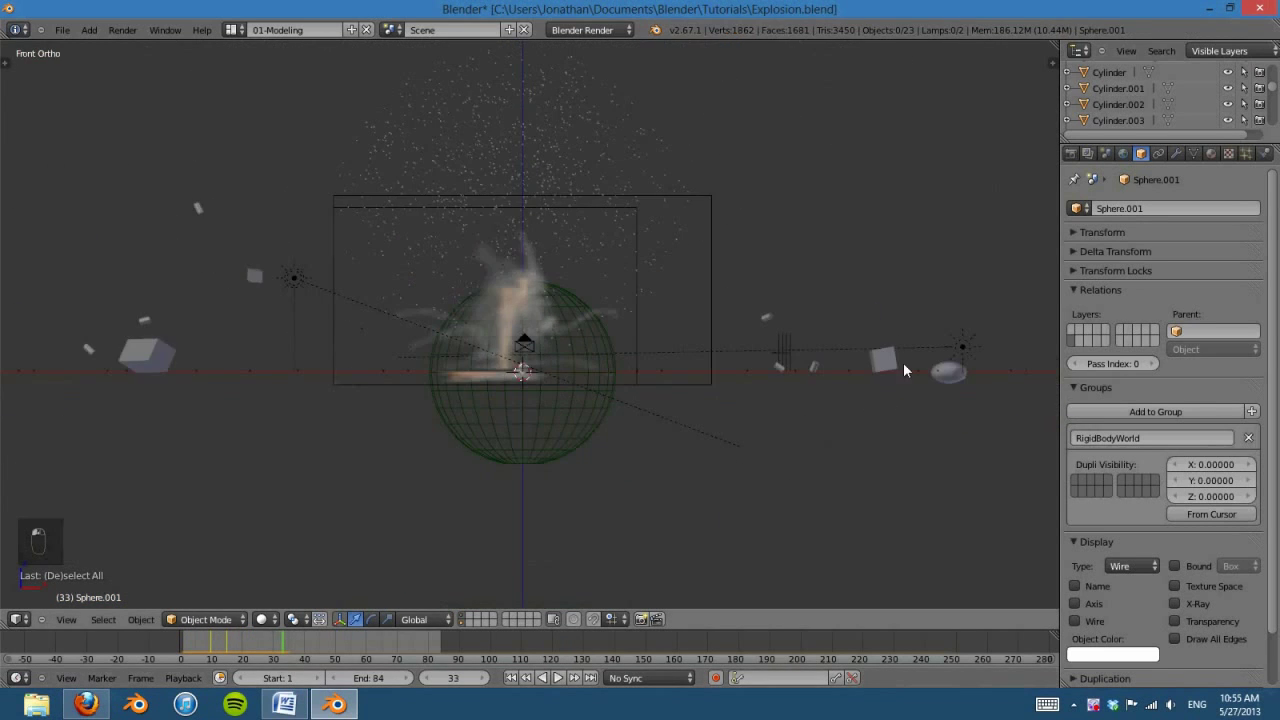
pyautogui.moveTo(903, 362); pyautogui.dragTo(812, 514, button='middle')
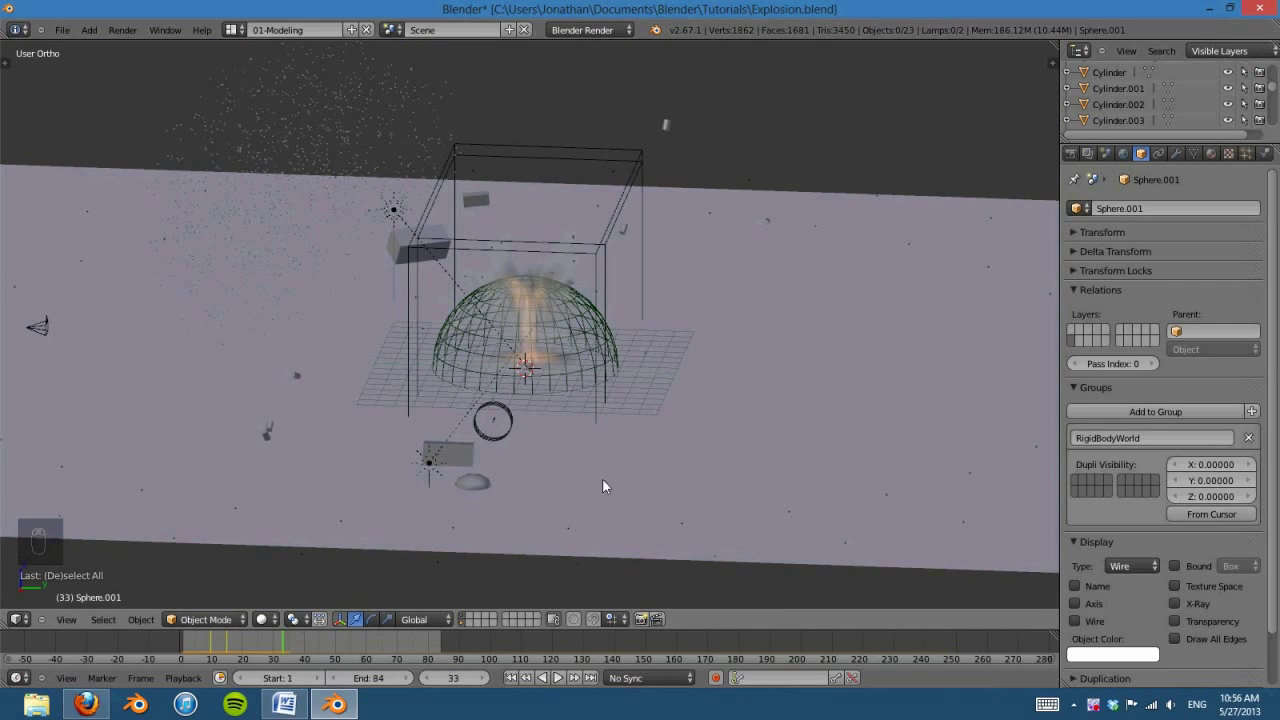
pyautogui.moveTo(602, 486); pyautogui.dragTo(500, 420, button='middle')
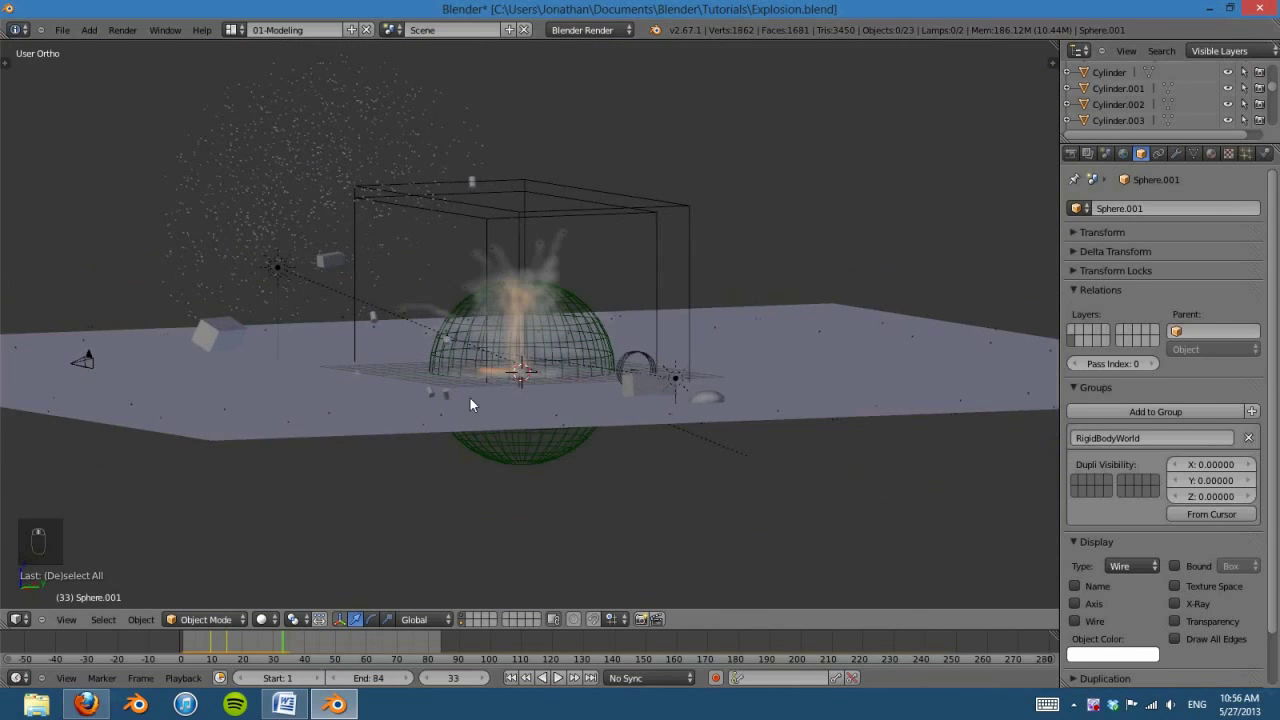
pyautogui.click(561, 681)
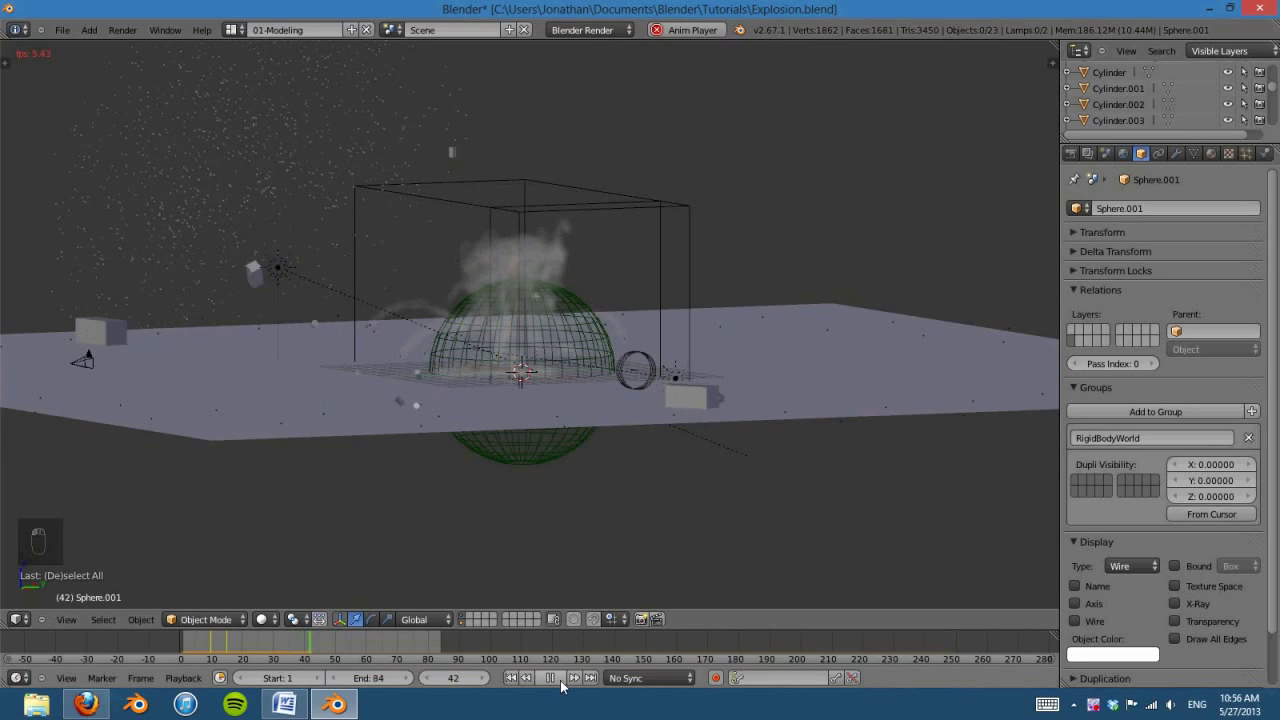
pyautogui.click(561, 681)
pyautogui.moveTo(609, 511); pyautogui.dragTo(495, 690, button='middle')
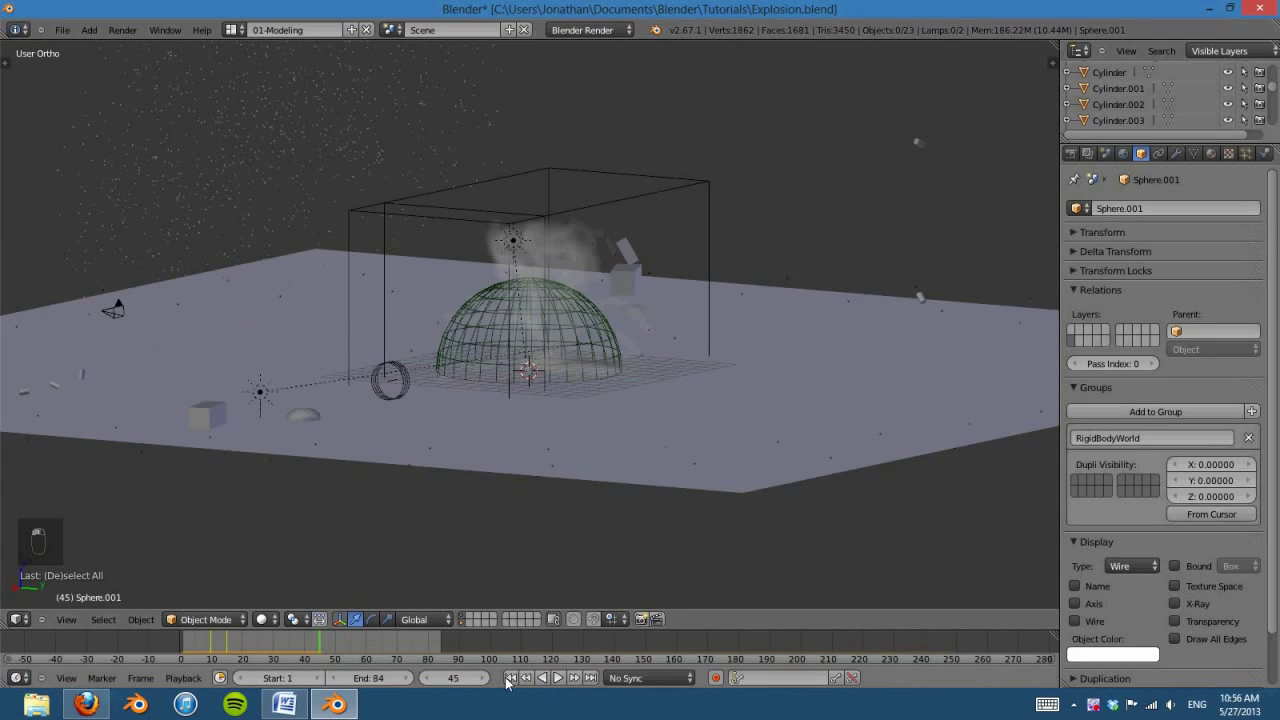
pyautogui.click(510, 678)
pyautogui.moveTo(523, 580); pyautogui.dragTo(702, 480, button='middle')
pyautogui.press('KP_1')
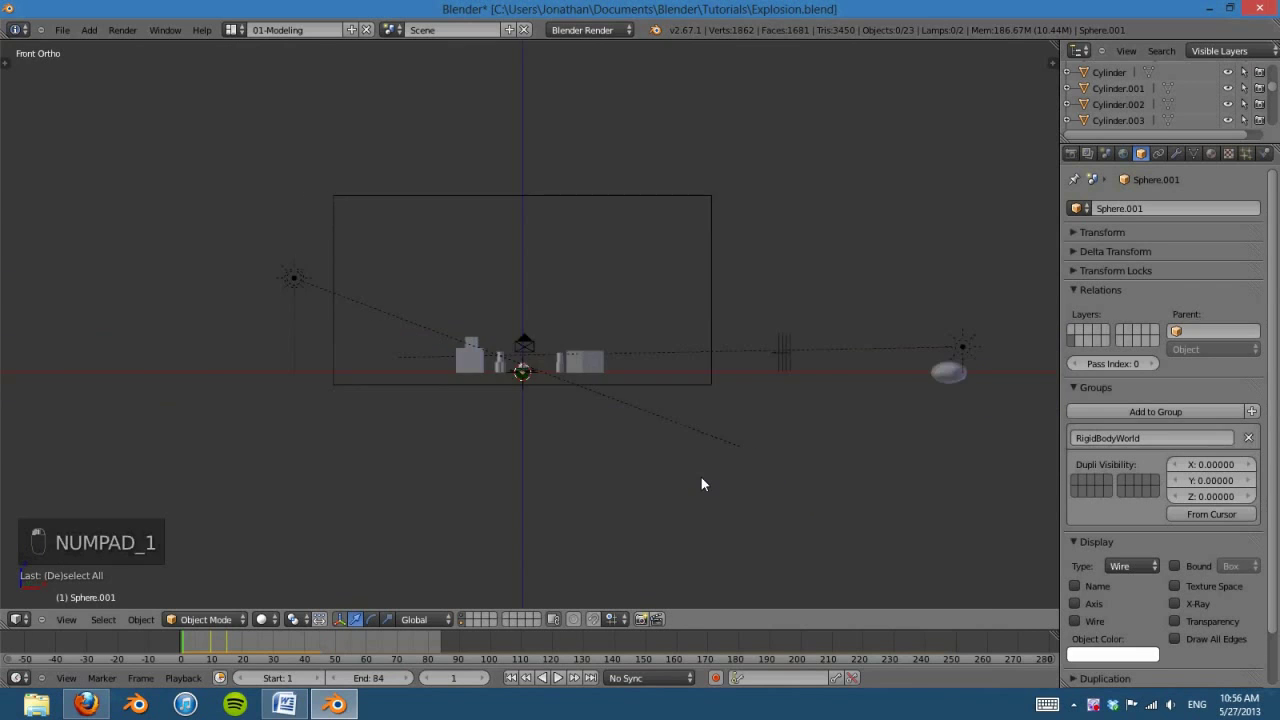
pyautogui.scroll(6, 695, 479)
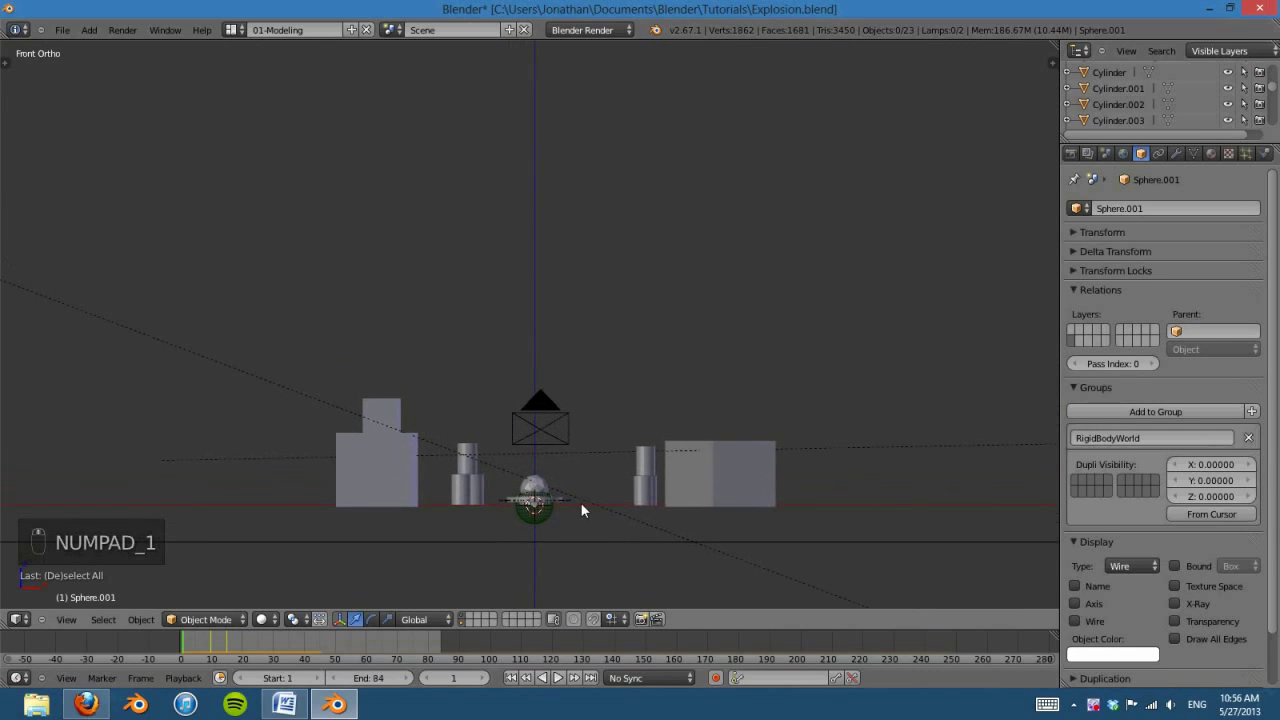
# Step: Render frame 21 of the explosion from the camera view
pyautogui.click(1210, 154)
pyautogui.scroll(-3, 721, 392)
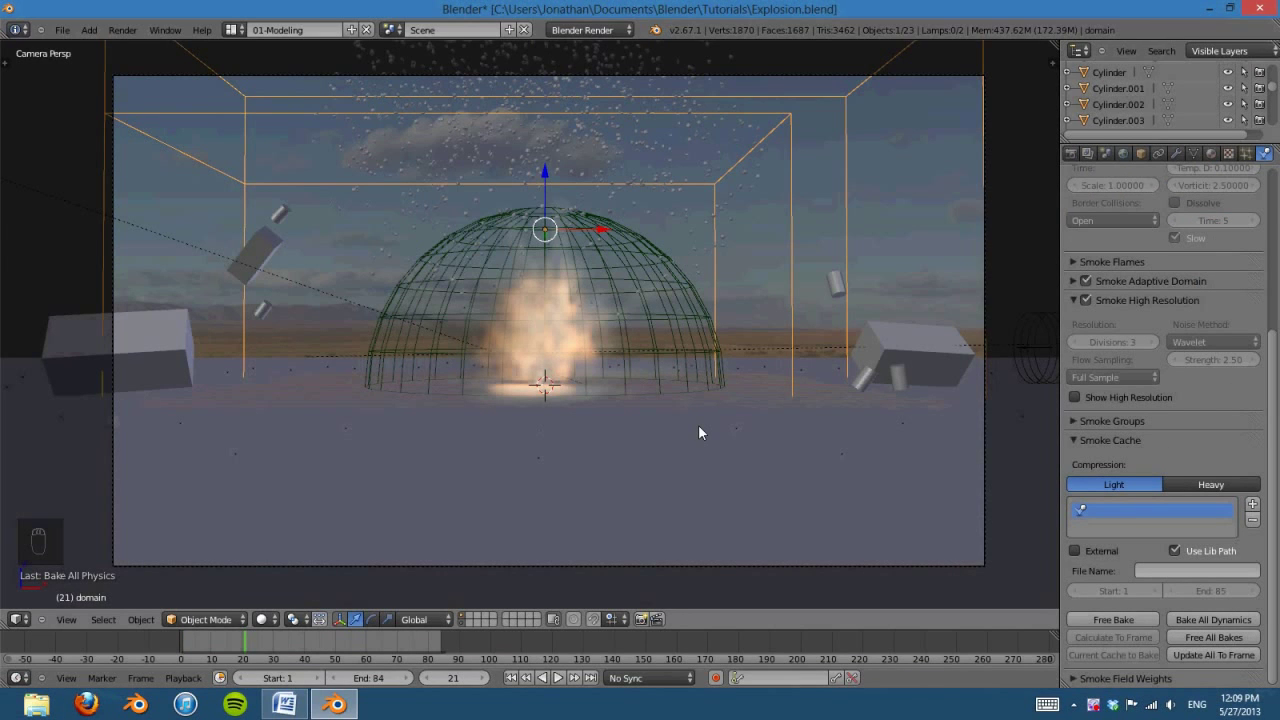
pyautogui.press('F12')
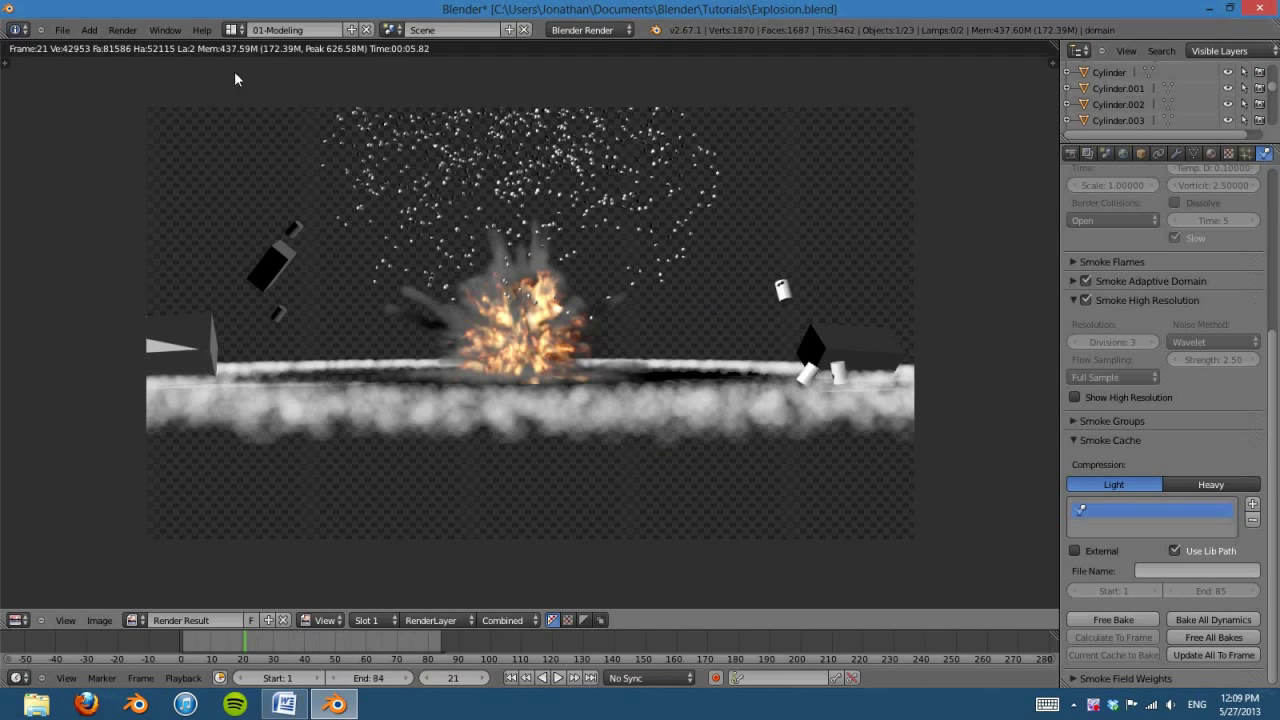
# Step: Switch to the 06-Compositing layout, enable Use Nodes and Backdrop, and maximize the node editor
pyautogui.click(233, 30)
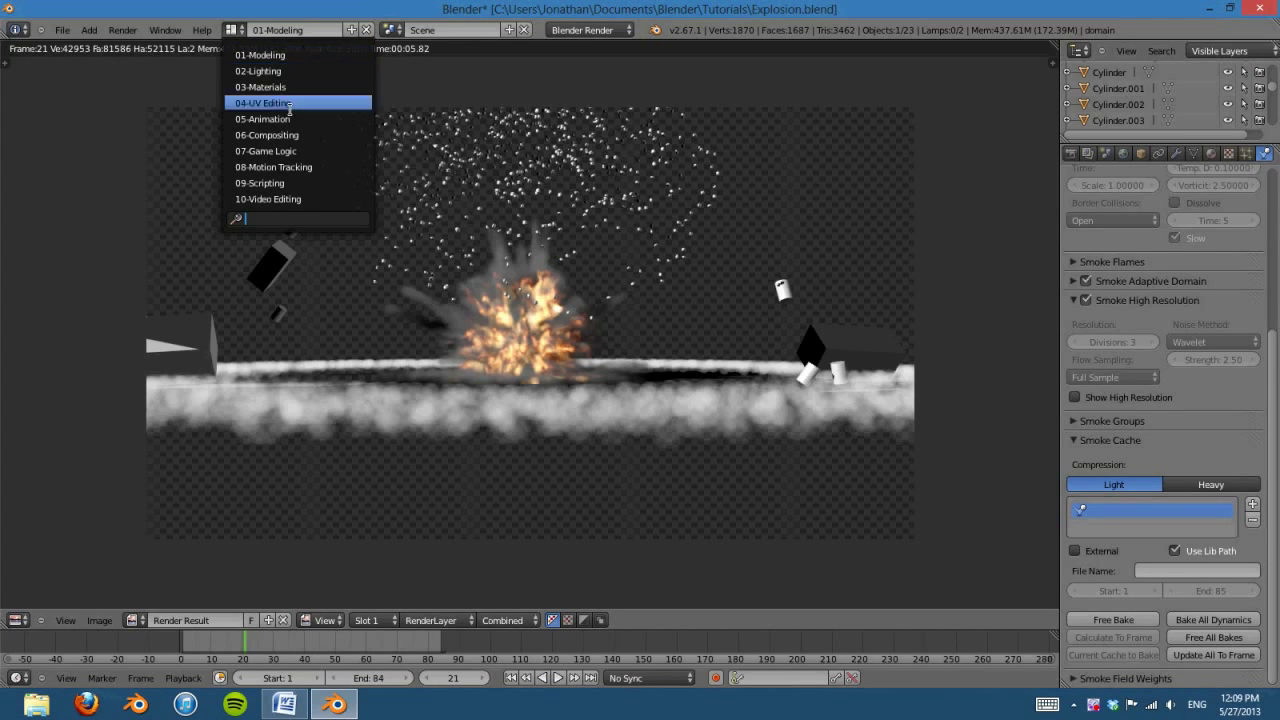
pyautogui.click(266, 135)
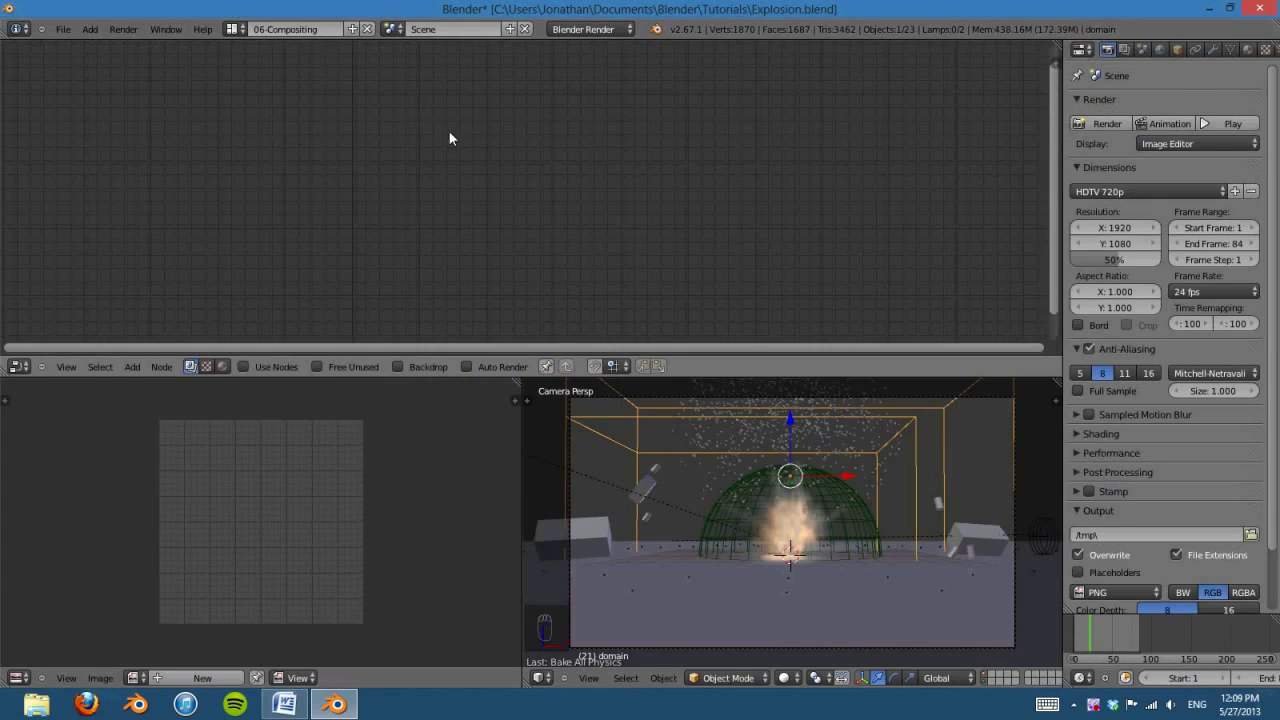
pyautogui.click(243, 367)
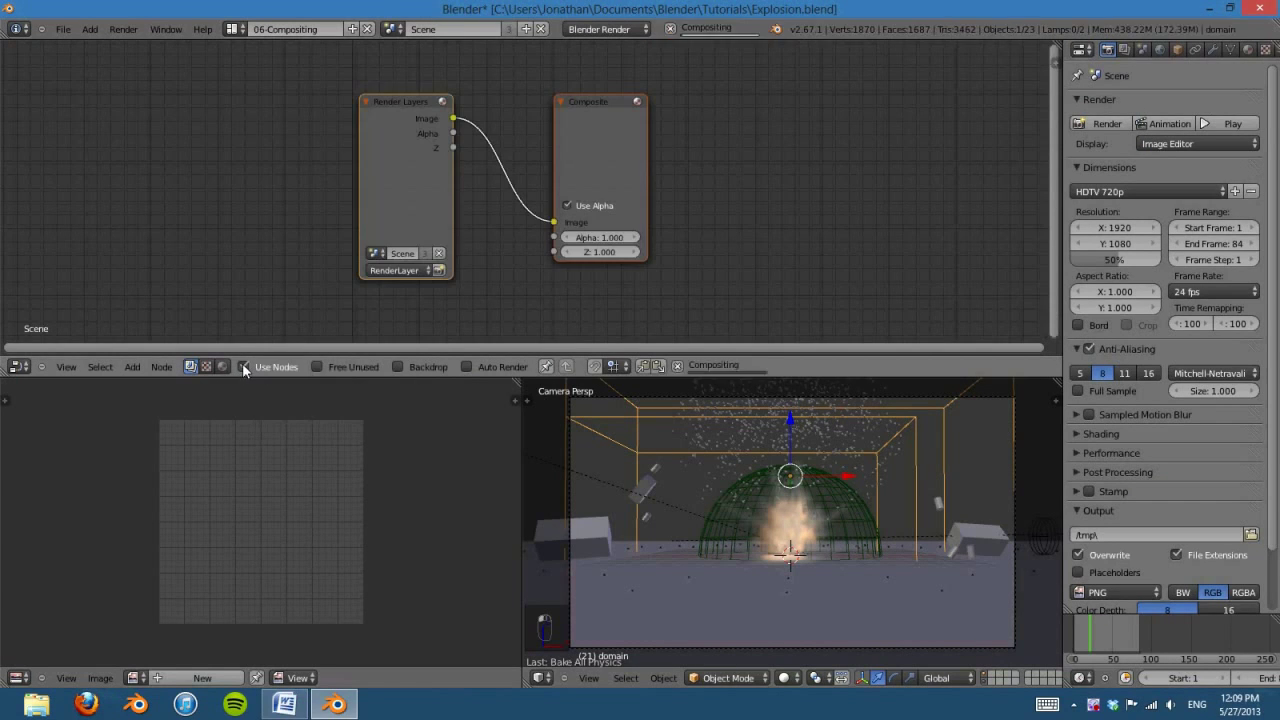
pyautogui.click(396, 367)
pyautogui.hotkey('ctrl', 'Up')
pyautogui.moveTo(648, 401); pyautogui.dragTo(660, 387, button='middle')
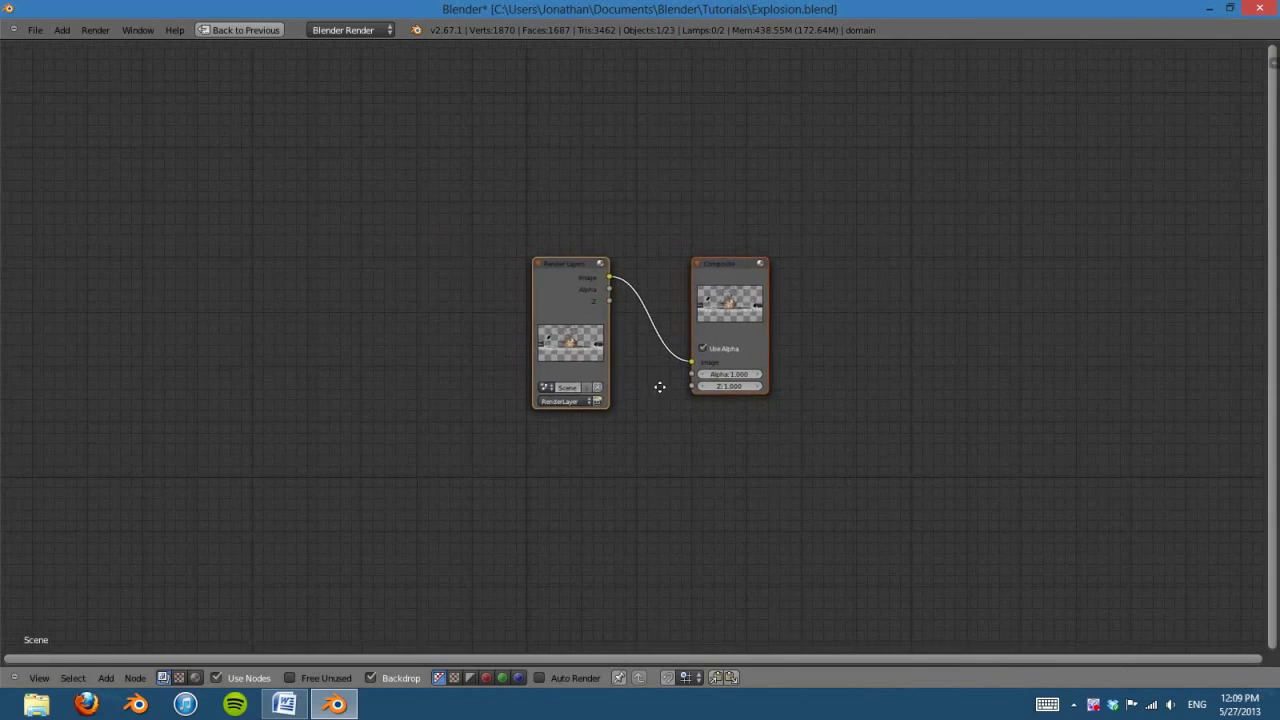
# Step: Connect the Render Layers image to a new Viewer node and spread the Render Layers, Viewer and Composite nodes apart
pyautogui.moveTo(560, 284); pyautogui.dragTo(152, 252)
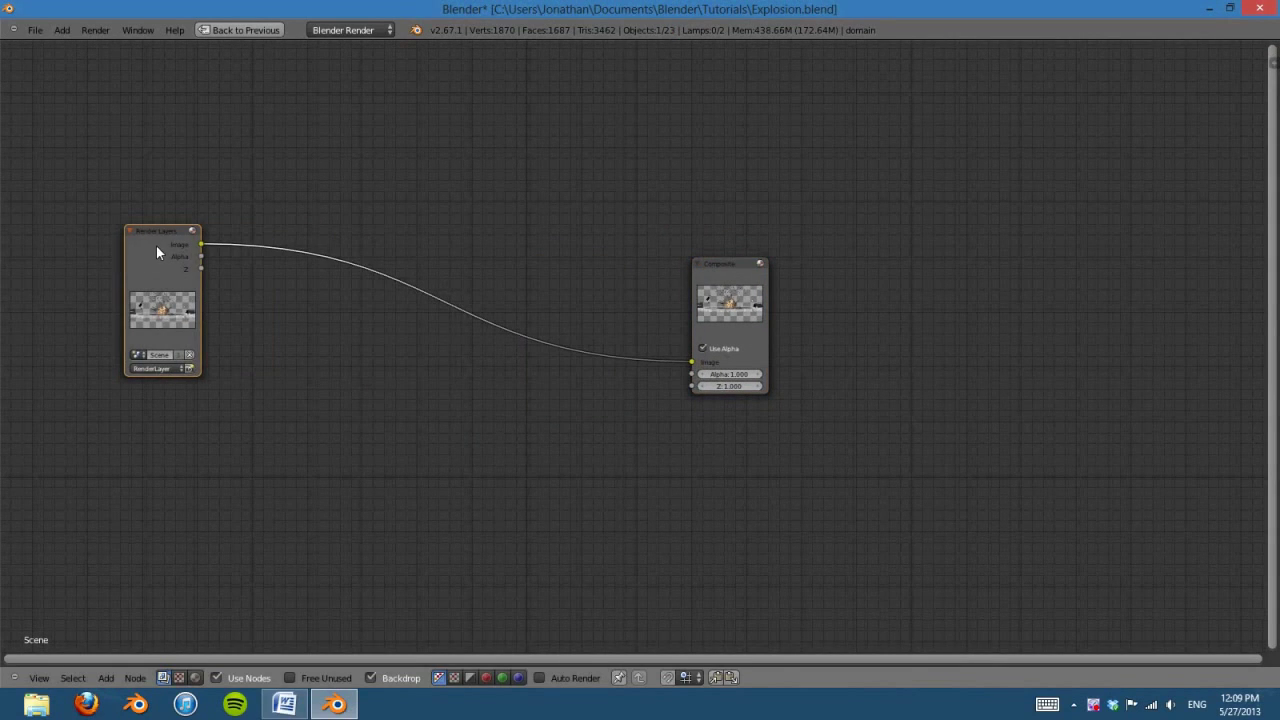
pyautogui.keyDown('ctrl'); pyautogui.keyDown('shift'); pyautogui.click(156, 246); pyautogui.keyUp('shift'); pyautogui.keyUp('ctrl')
pyautogui.moveTo(284, 264); pyautogui.dragTo(735, 474)
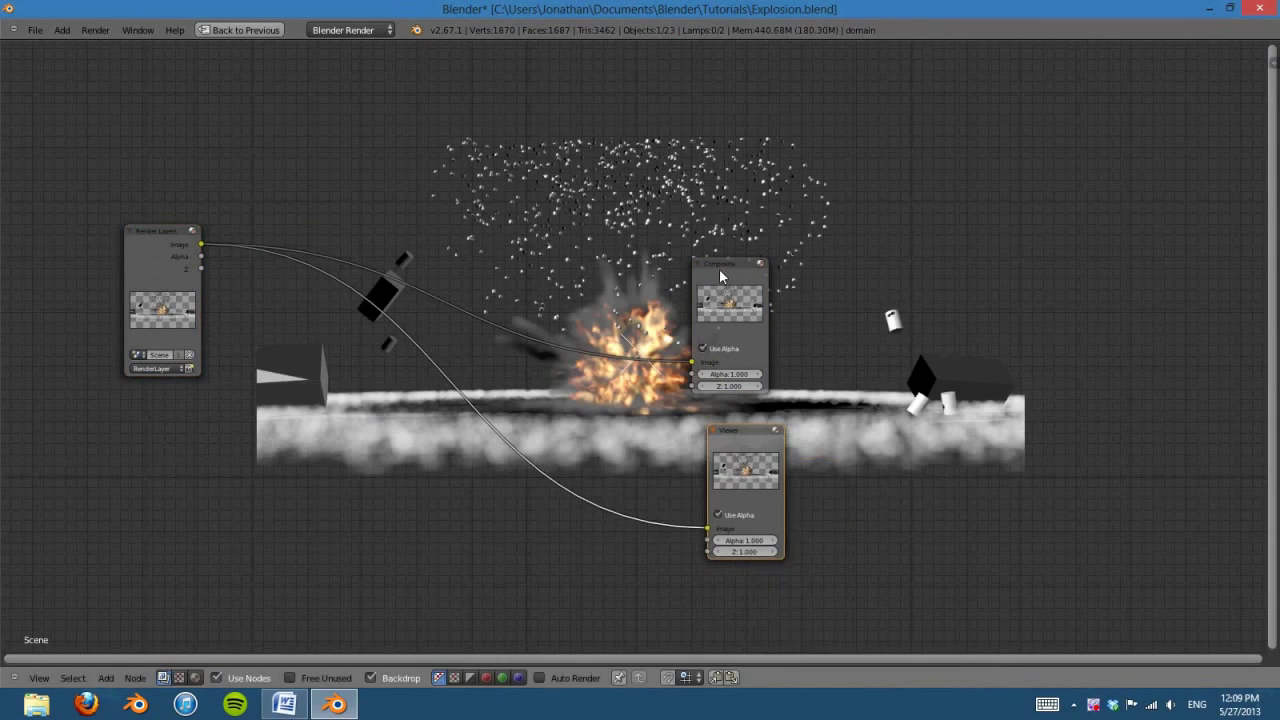
pyautogui.moveTo(727, 265); pyautogui.dragTo(828, 250)
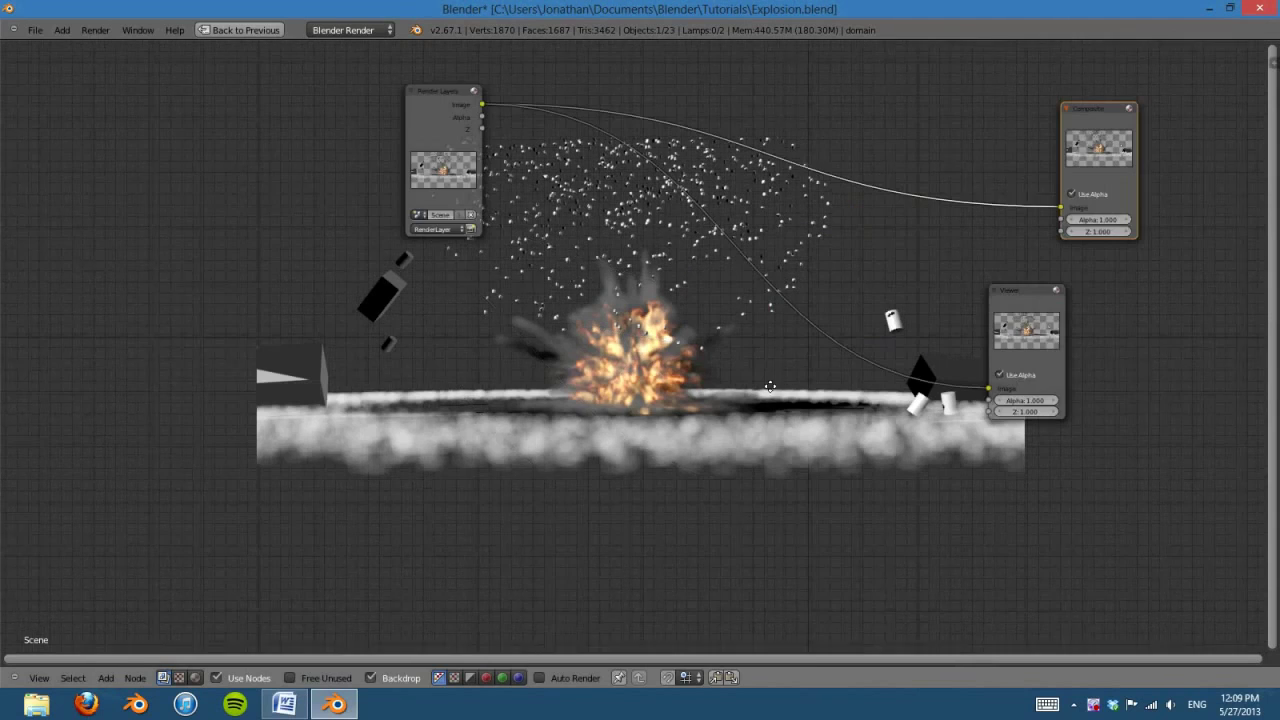
# Step: Add an Image input node below Render Layers and assign the already loaded landscape photo to it
pyautogui.hotkey('shift', 'a')
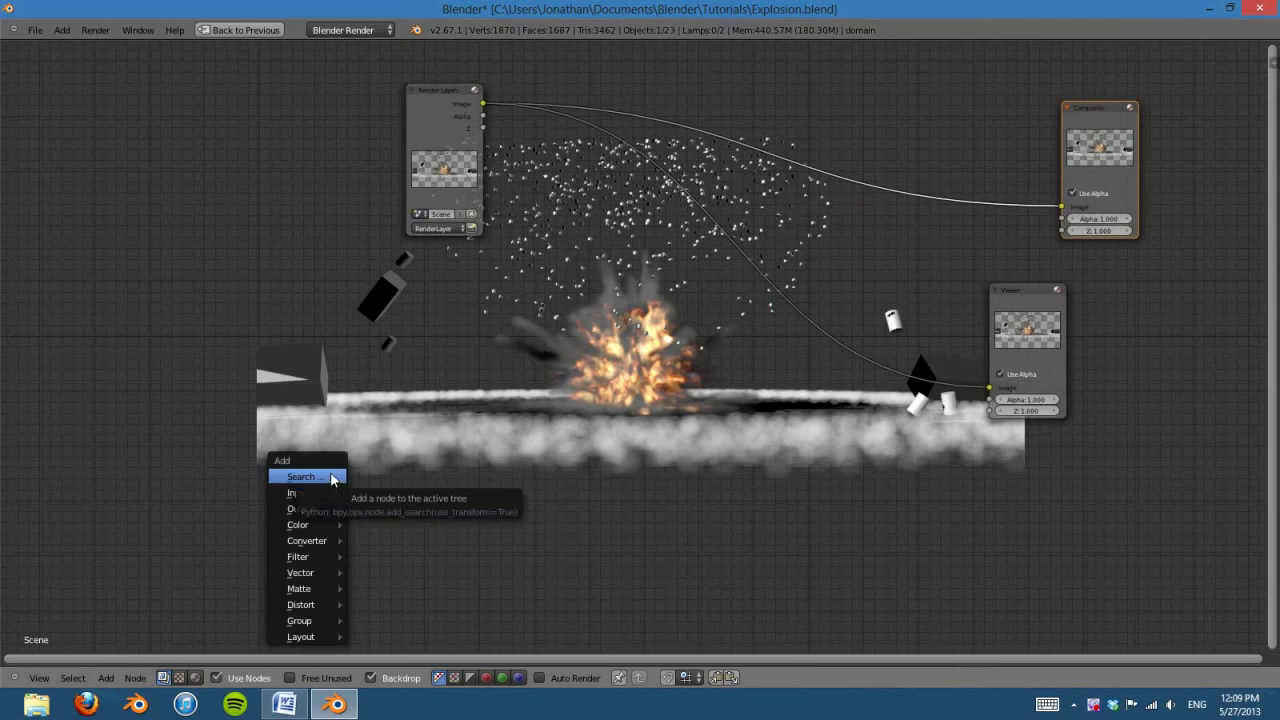
pyautogui.moveTo(320, 492)
pyautogui.click(385, 512)
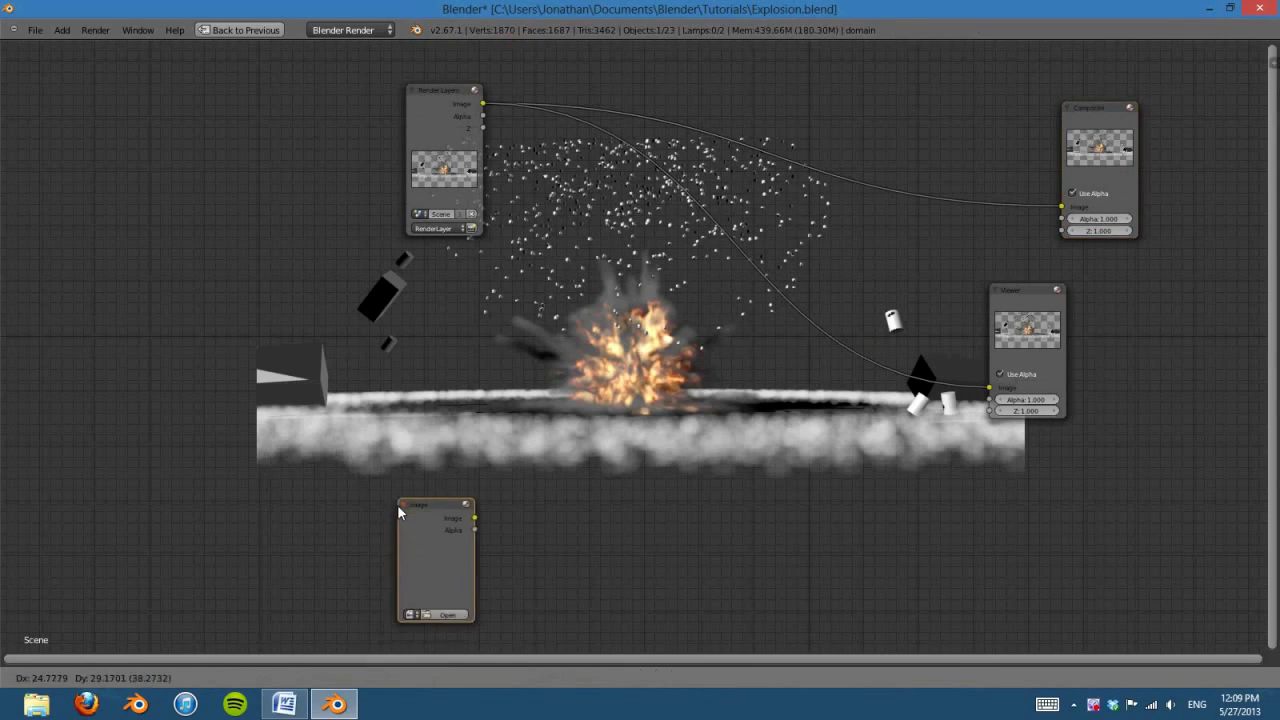
pyautogui.click(399, 414)
pyautogui.click(401, 415)
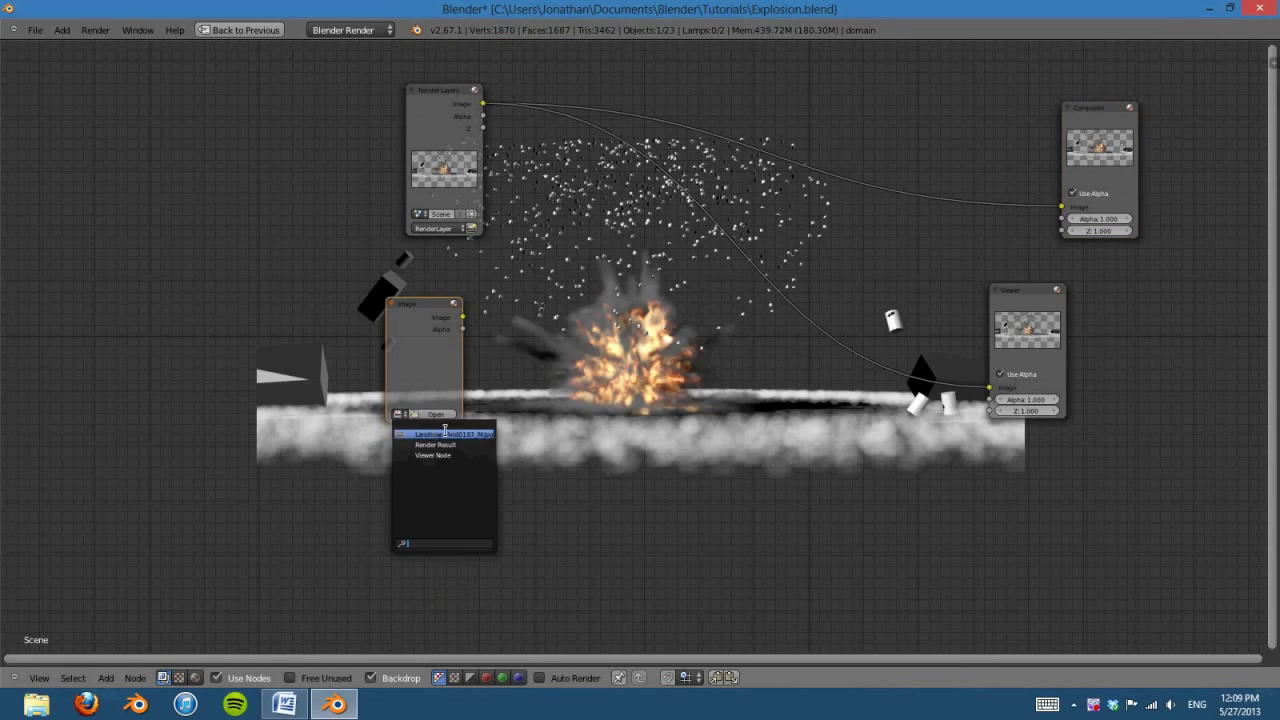
pyautogui.click(445, 434)
# Step: Insert an Alpha Over node before the Viewer, with the landscape image as its first image input and the render as its second
pyautogui.hotkey('shift', 'a')
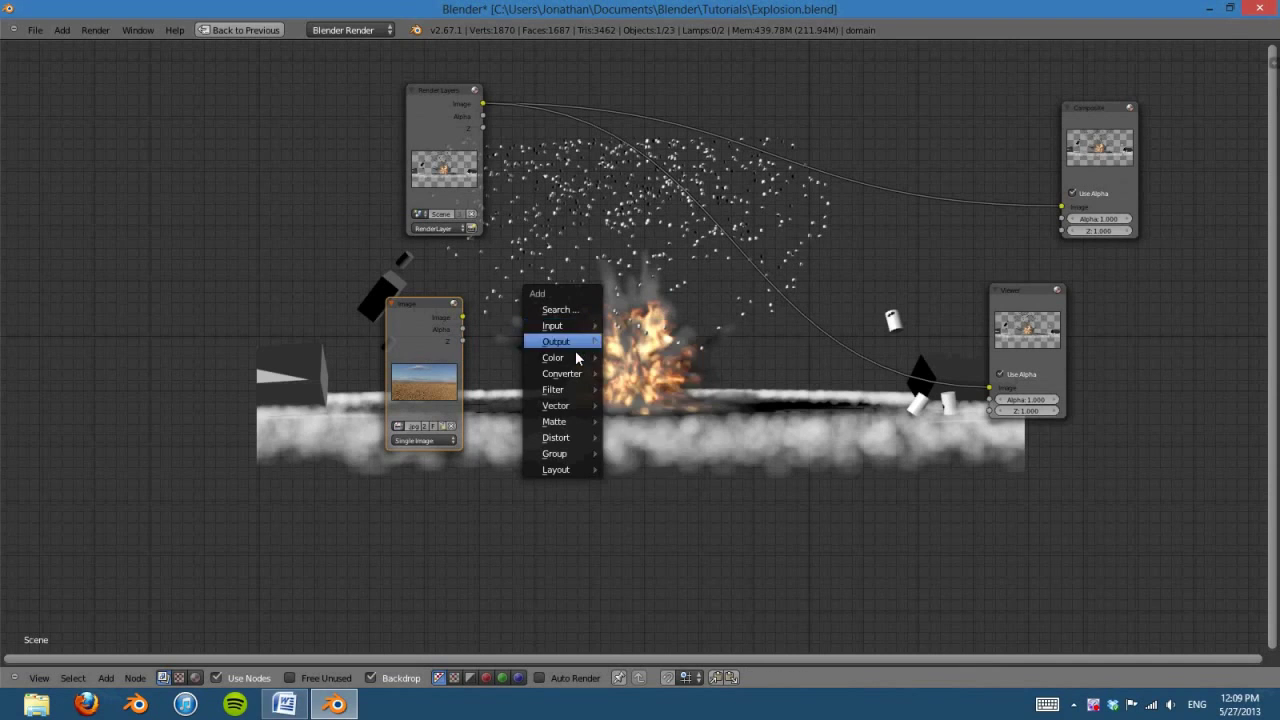
pyautogui.moveTo(575, 357)
pyautogui.click(677, 375)
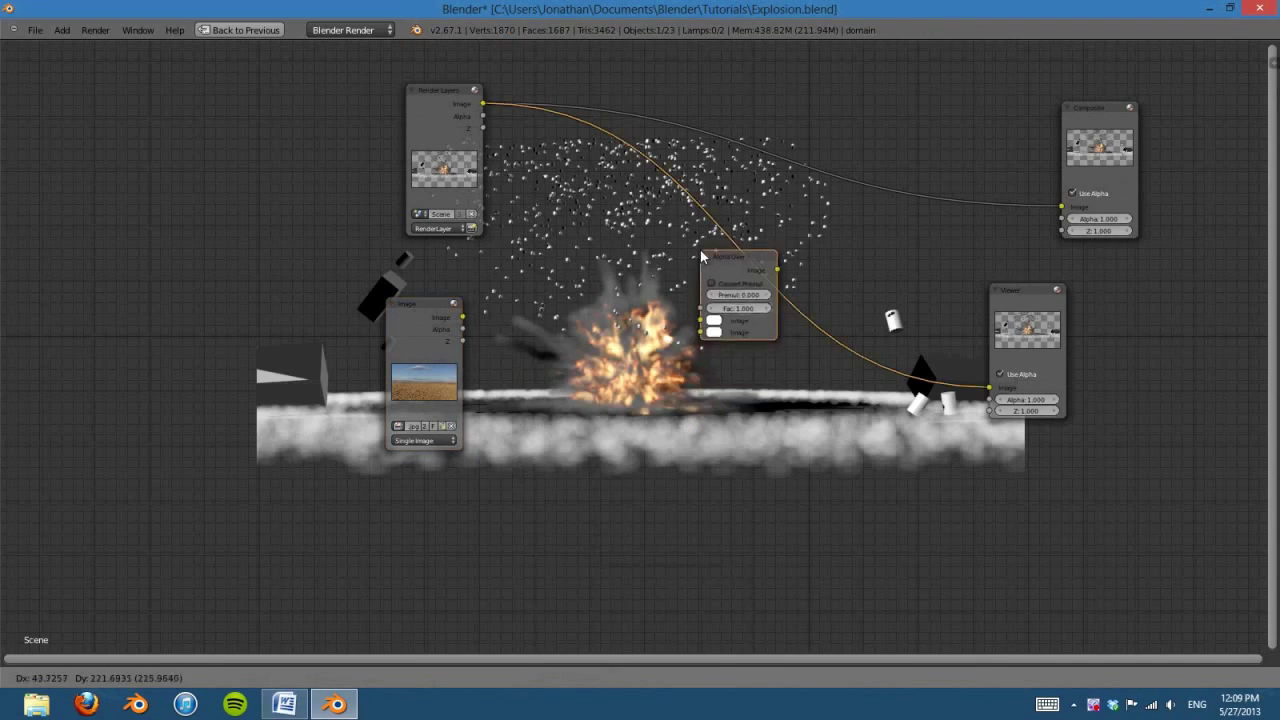
pyautogui.click(692, 256)
pyautogui.moveTo(463, 317); pyautogui.dragTo(700, 320)
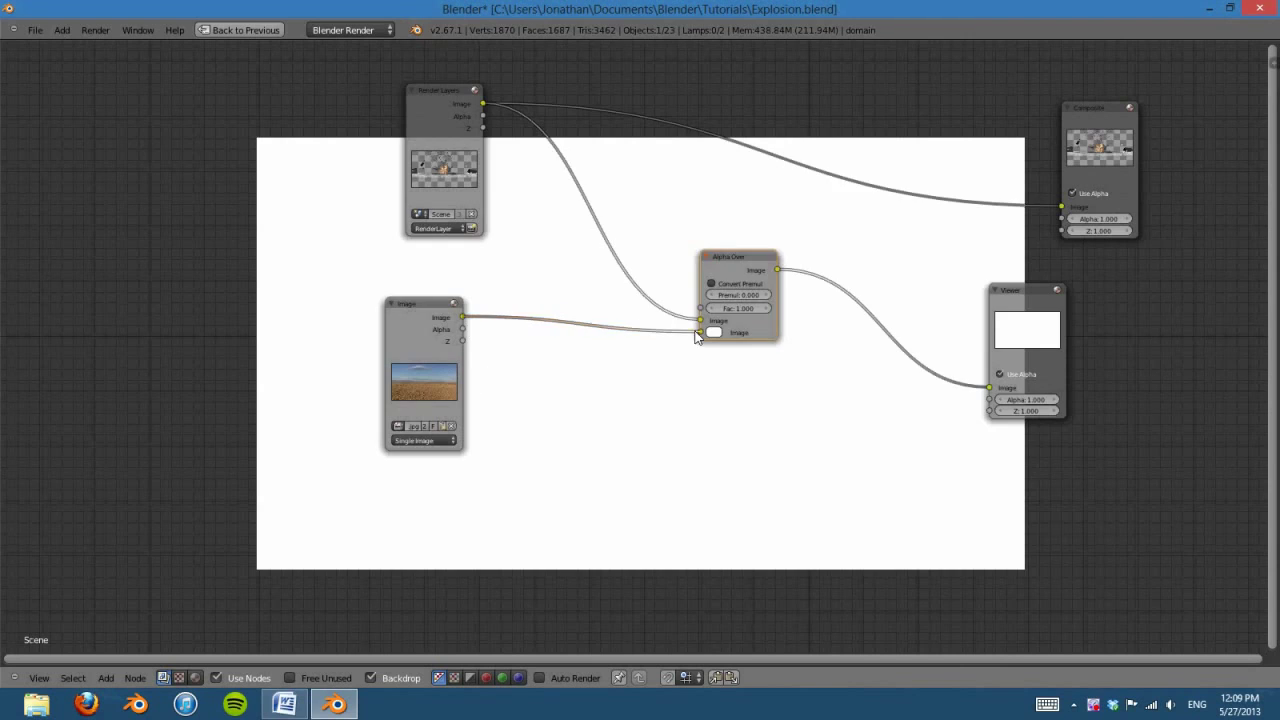
pyautogui.scroll(-4, 853, 510)
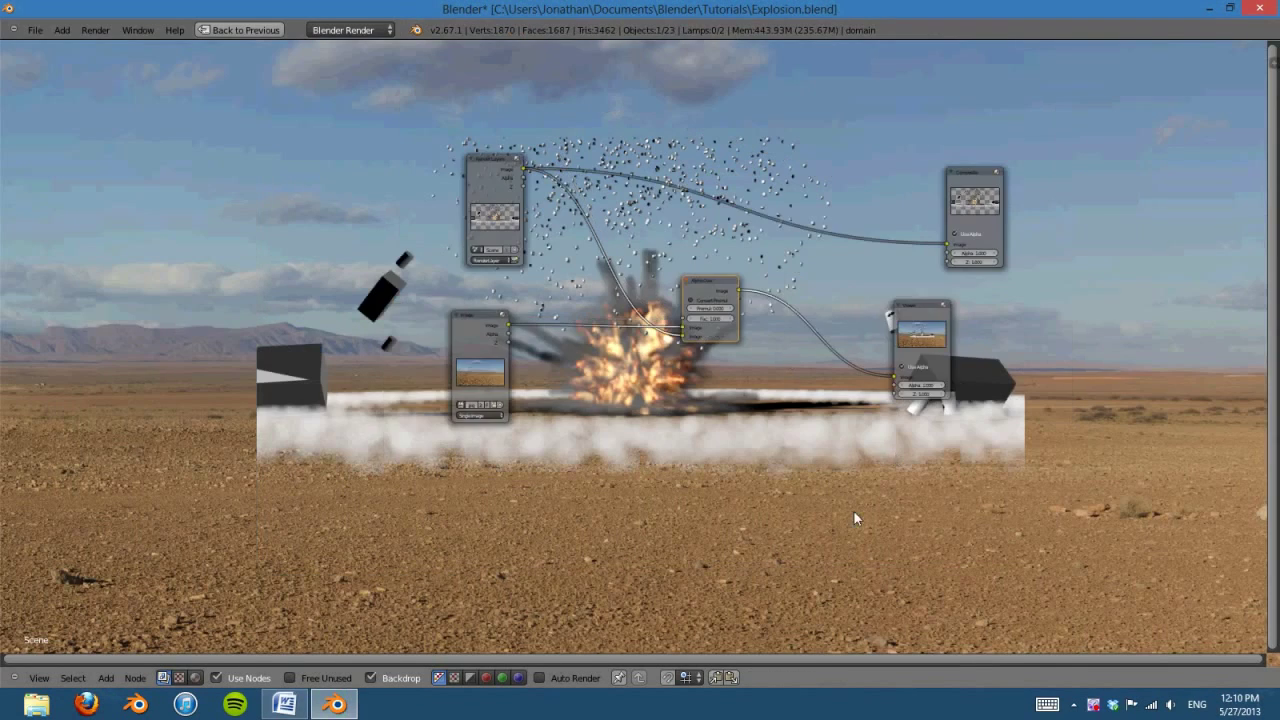
pyautogui.scroll(4, 576, 577)
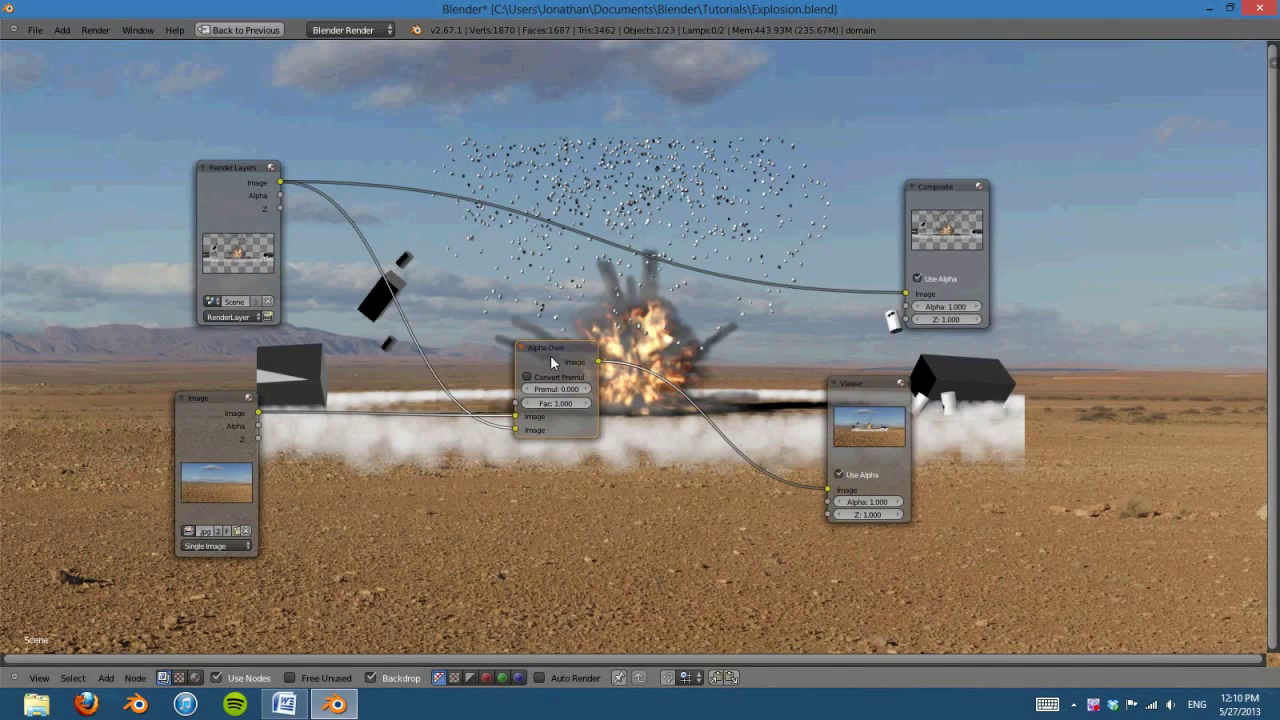
# Step: Insert a Scale node between the landscape Image and Alpha Over nodes and set its space to Render Size
pyautogui.moveTo(552, 362); pyautogui.dragTo(734, 339)
pyautogui.hotkey('shift', 'a')
pyautogui.moveTo(533, 530)
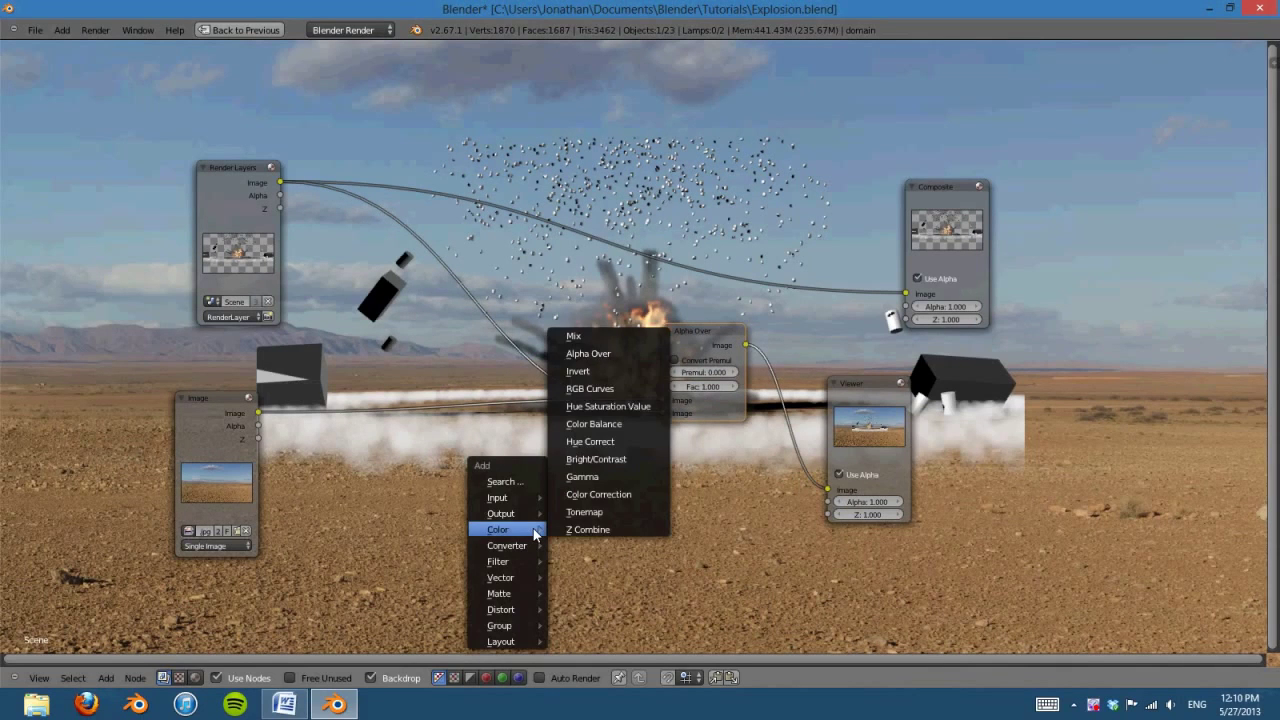
pyautogui.moveTo(522, 610)
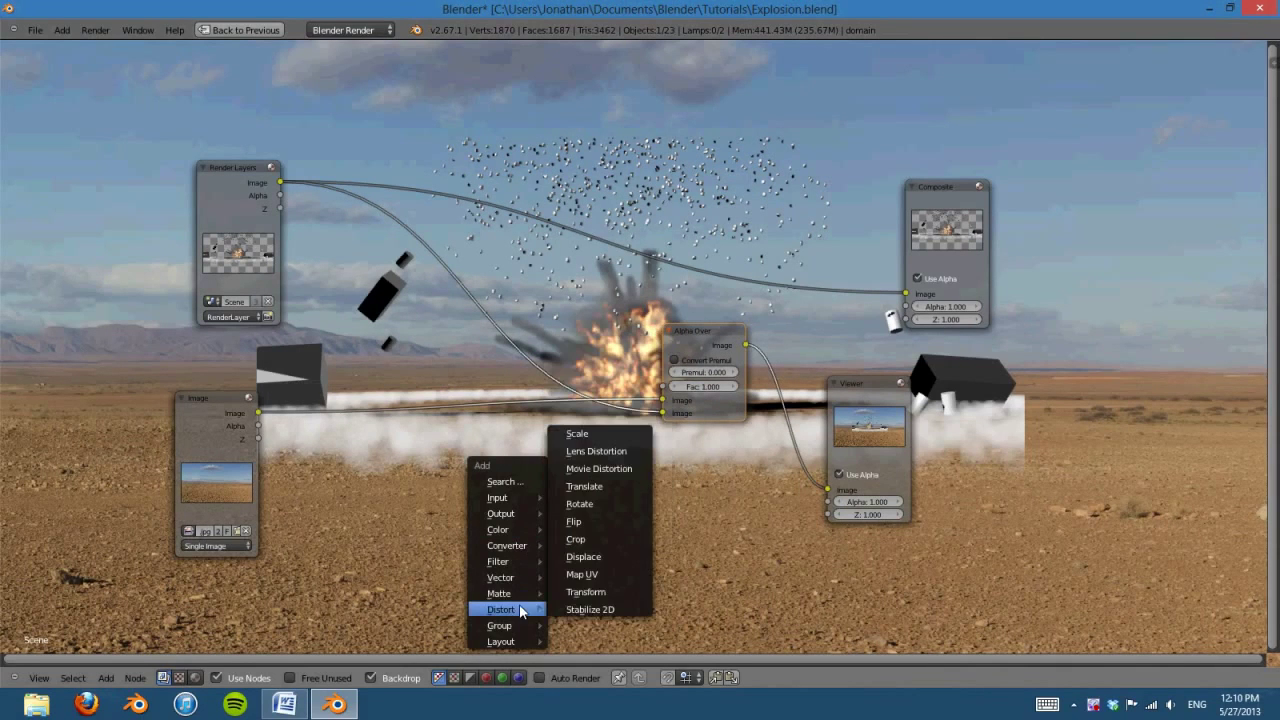
pyautogui.click(615, 440)
pyautogui.click(414, 422)
pyautogui.click(414, 422)
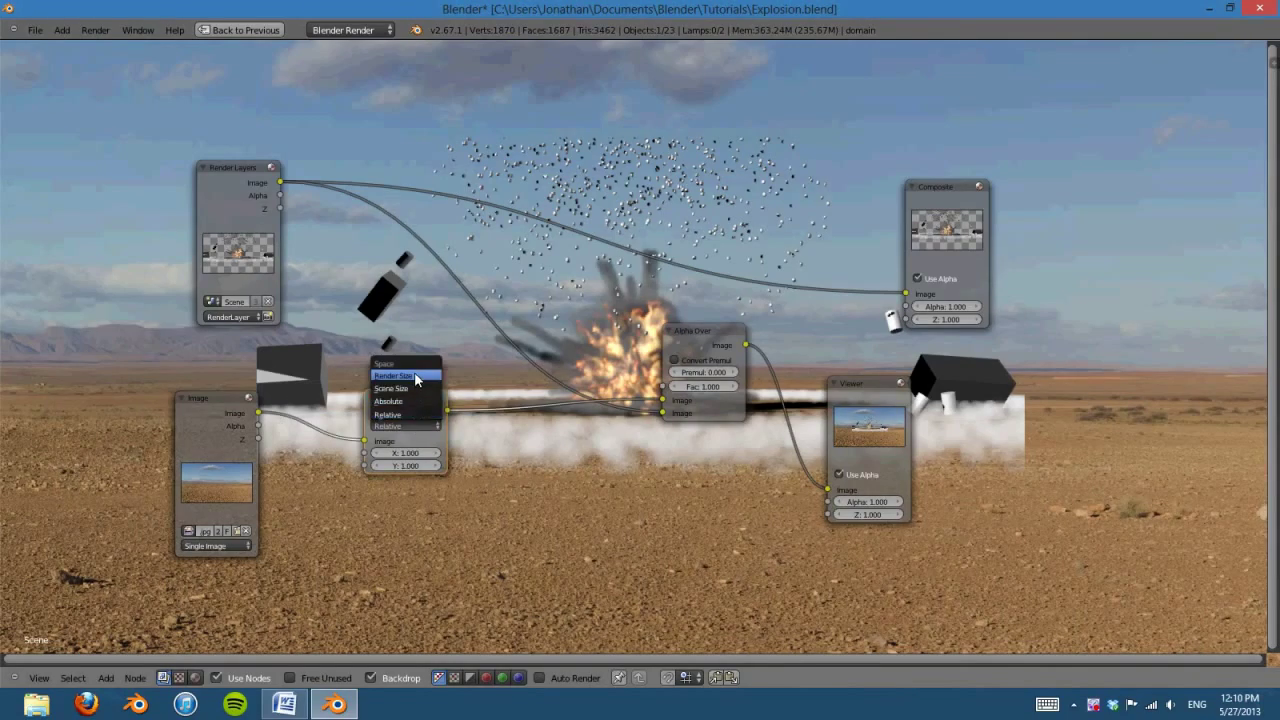
pyautogui.click(414, 375)
# Step: Preview the Render Layers output on its own in the backdrop, followed by the Alpha Over result
pyautogui.scroll(-2, 640, 360)
pyautogui.moveTo(614, 372); pyautogui.dragTo(677, 486, button='middle')
pyautogui.scroll(2, 640, 450)
pyautogui.keyDown('ctrl'); pyautogui.keyDown('shift'); pyautogui.click(212, 302); pyautogui.keyUp('shift'); pyautogui.keyUp('ctrl')
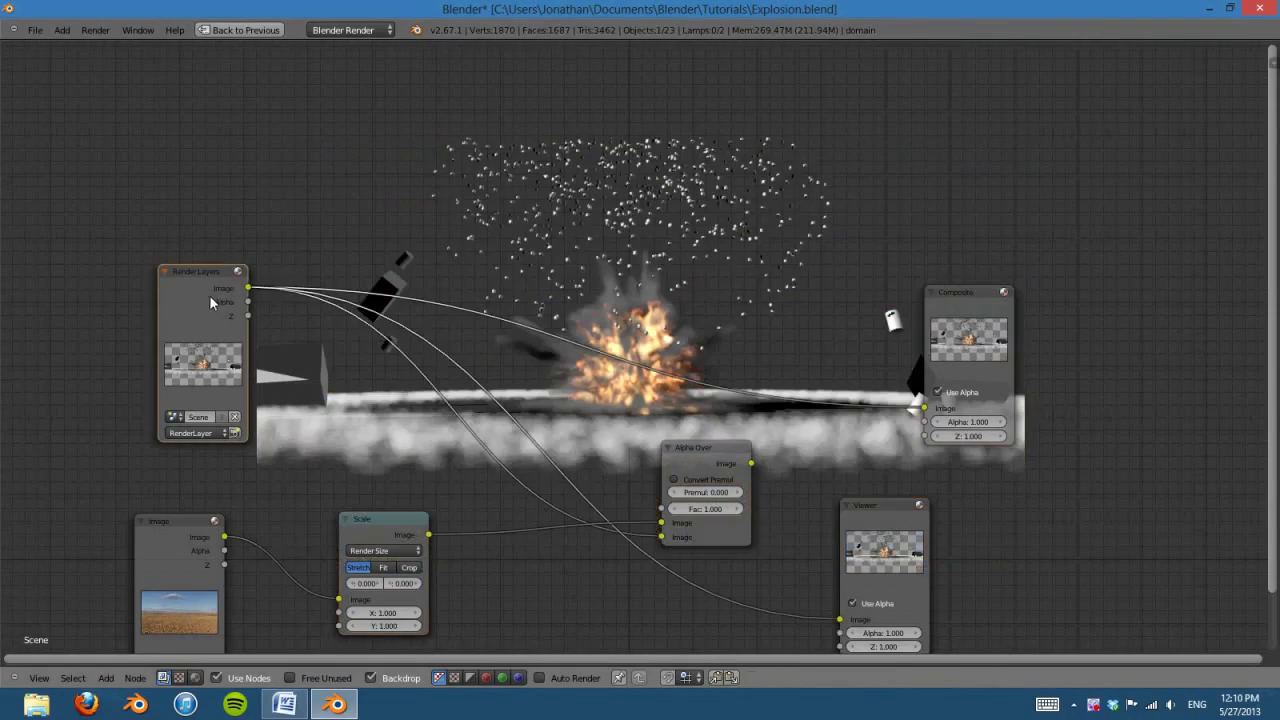
pyautogui.keyDown('ctrl'); pyautogui.keyDown('shift'); pyautogui.click(725, 440); pyautogui.keyUp('shift'); pyautogui.keyUp('ctrl')
# Step: Move the Viewer and Composite nodes away from Alpha Over and link the Alpha Over output to the Composite image input
pyautogui.scroll(-3, 725, 440)
pyautogui.moveTo(637, 453); pyautogui.dragTo(522, 453, button='middle')
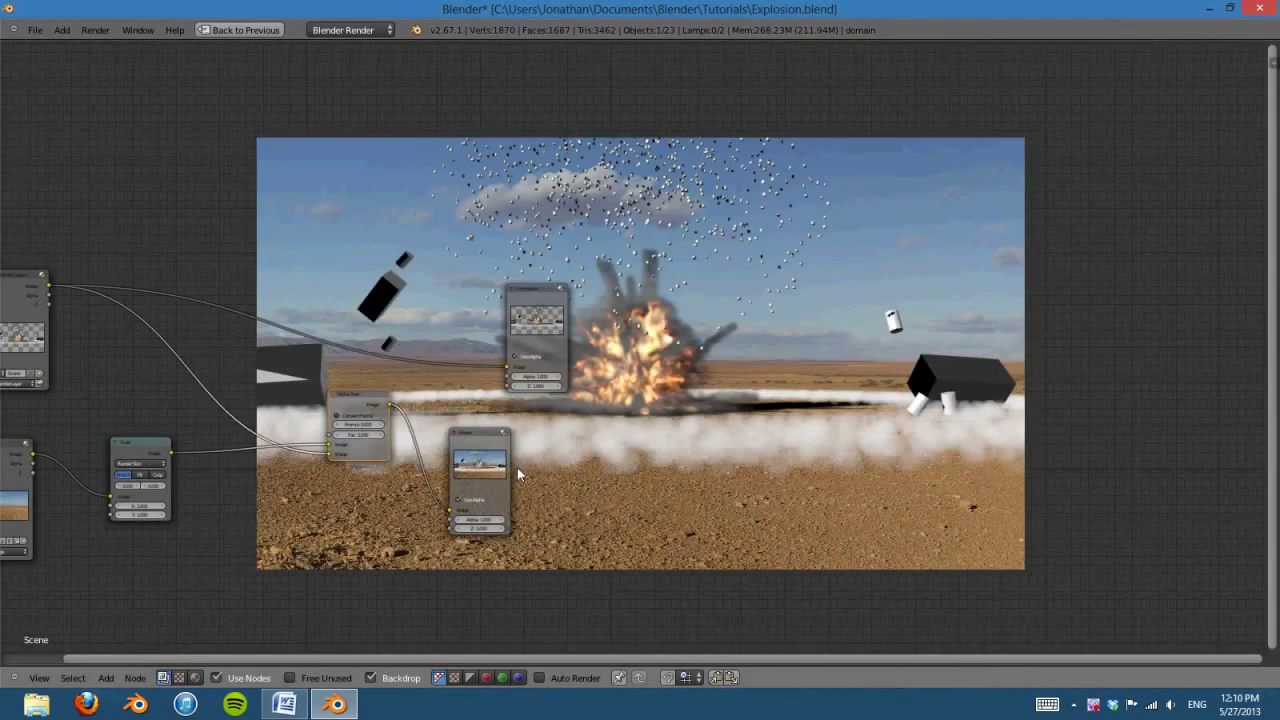
pyautogui.moveTo(480, 460); pyautogui.dragTo(642, 453)
pyautogui.moveTo(537, 292); pyautogui.dragTo(669, 297)
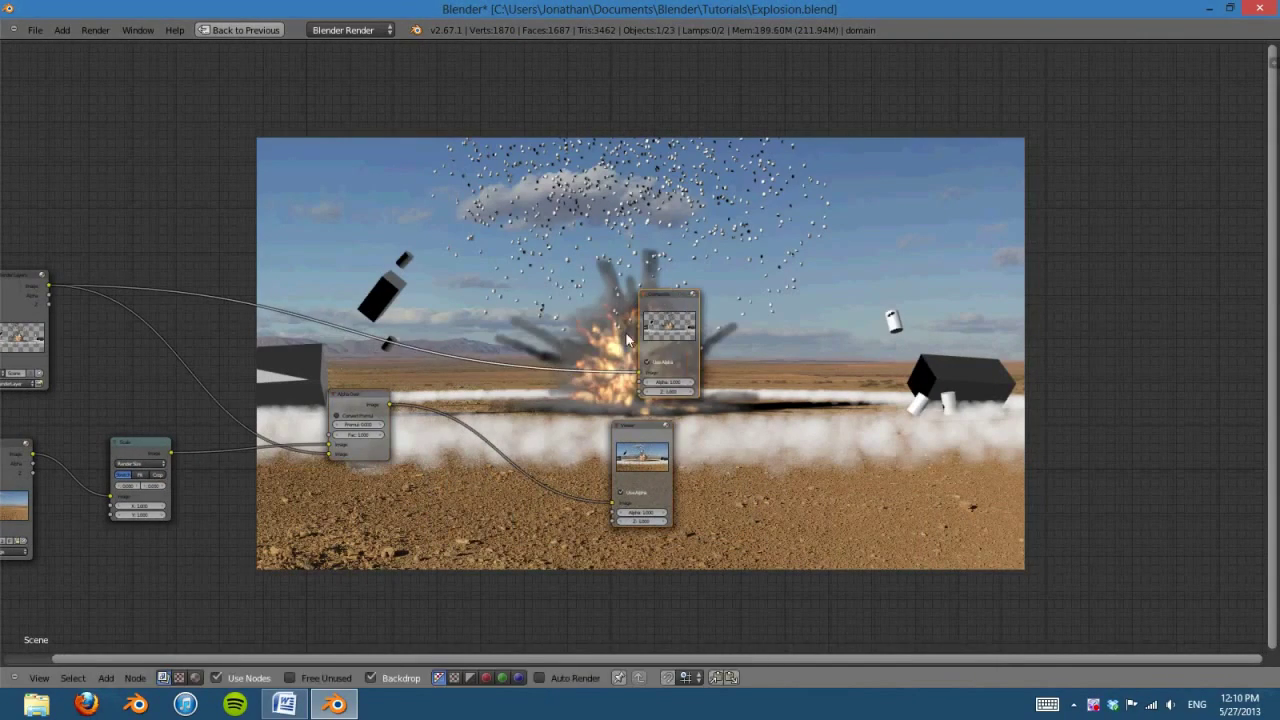
pyautogui.moveTo(529, 398); pyautogui.dragTo(664, 555, button='middle')
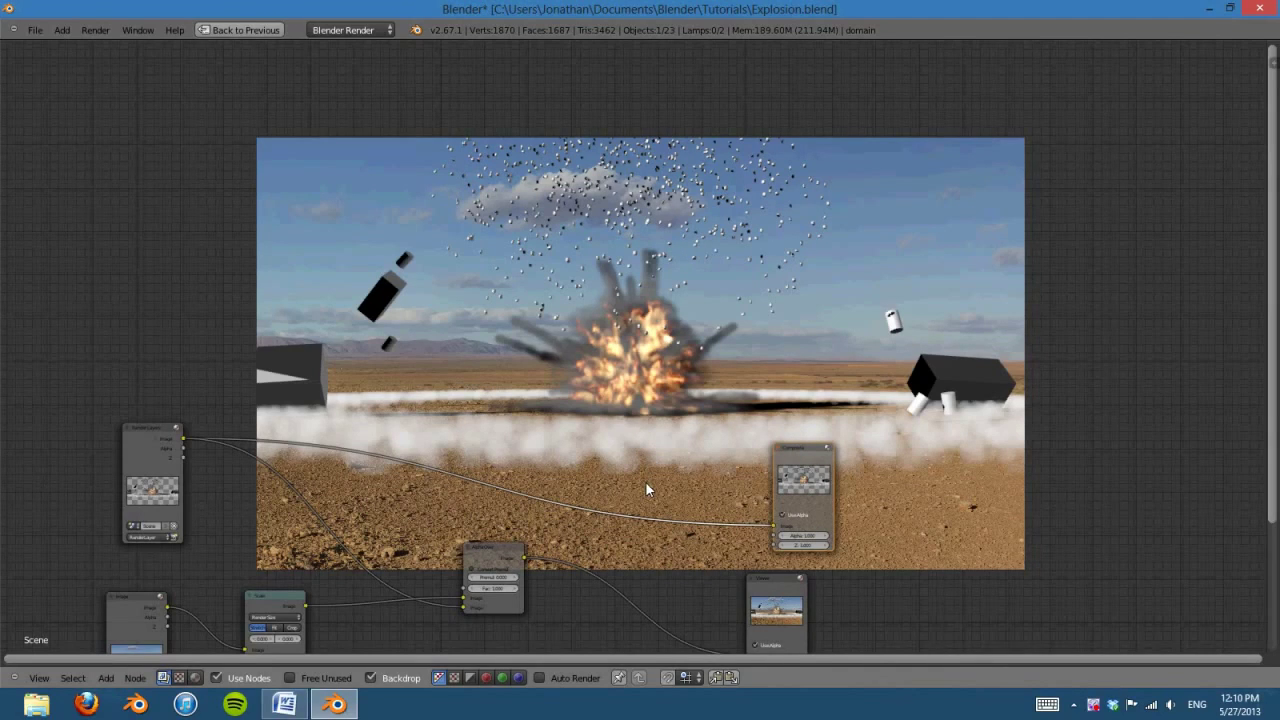
pyautogui.moveTo(520, 556); pyautogui.dragTo(661, 525)
pyautogui.moveTo(769, 538); pyautogui.dragTo(773, 526)
# Step: Restore the full compositing layout, switch back to 01-Modeling, and close the render result to show the 3D scene
pyautogui.hotkey('shift', 'space')
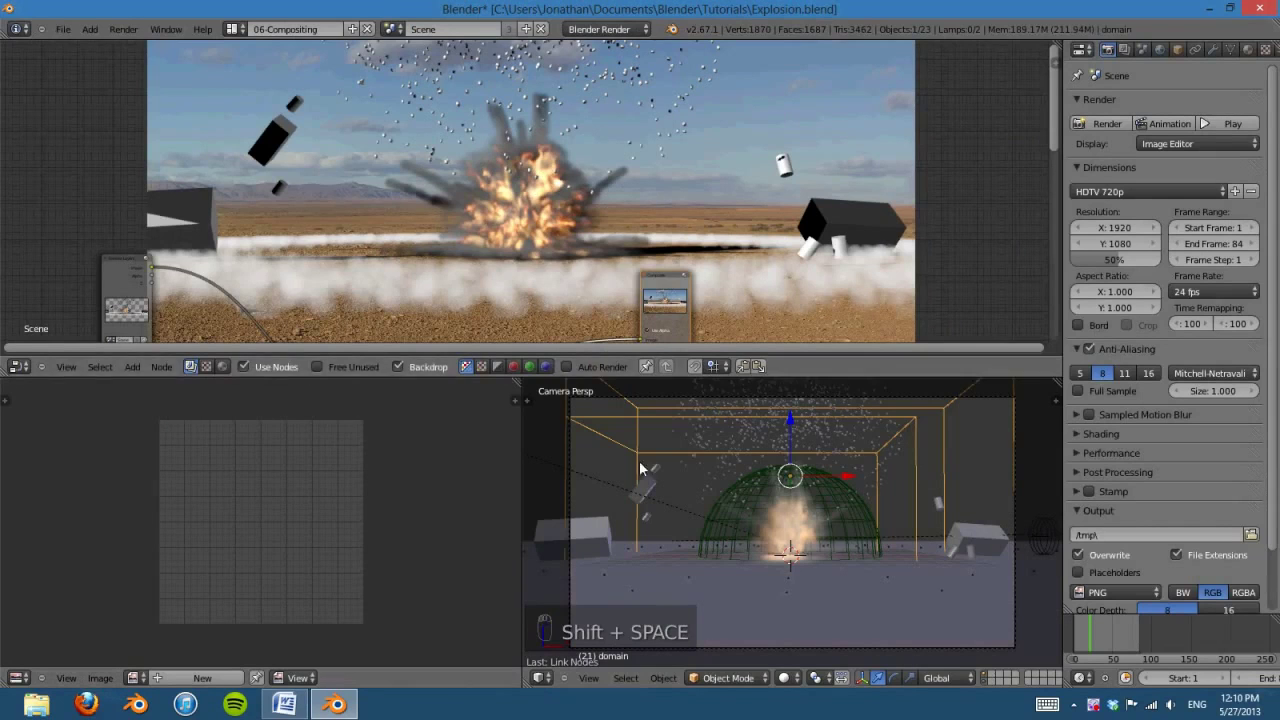
pyautogui.click(233, 29)
pyautogui.click(272, 58)
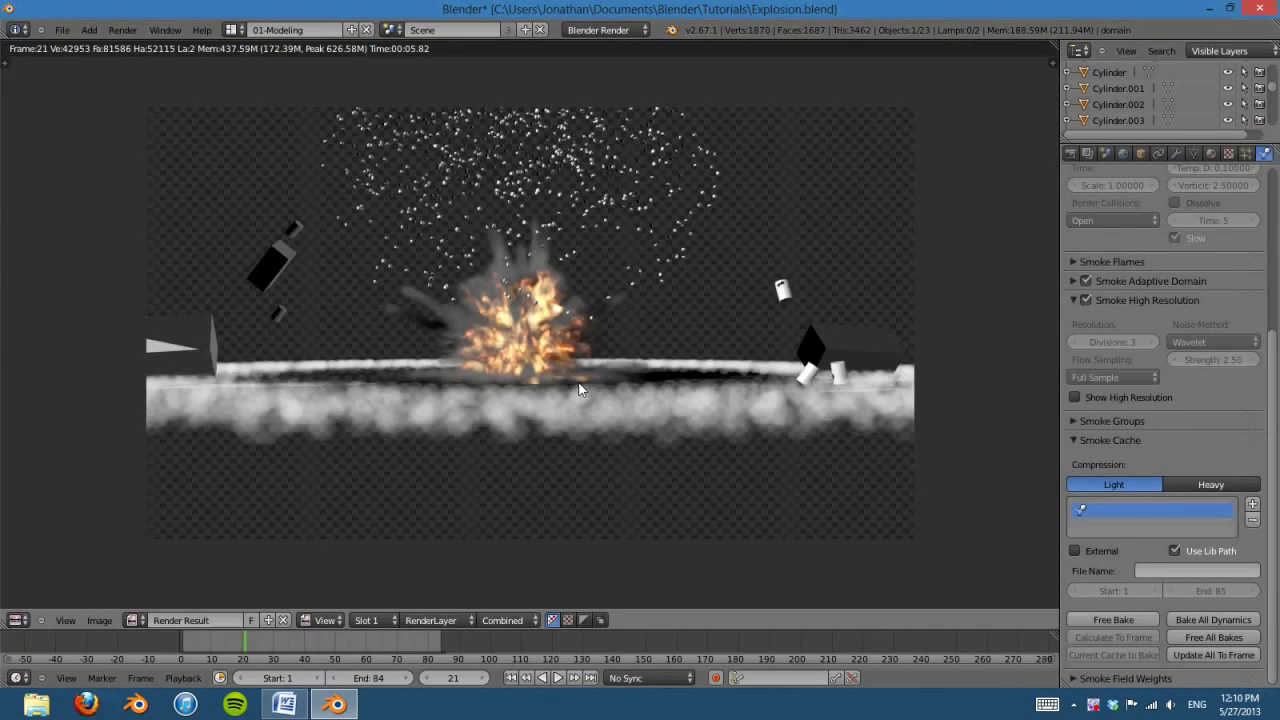
pyautogui.press('Escape')
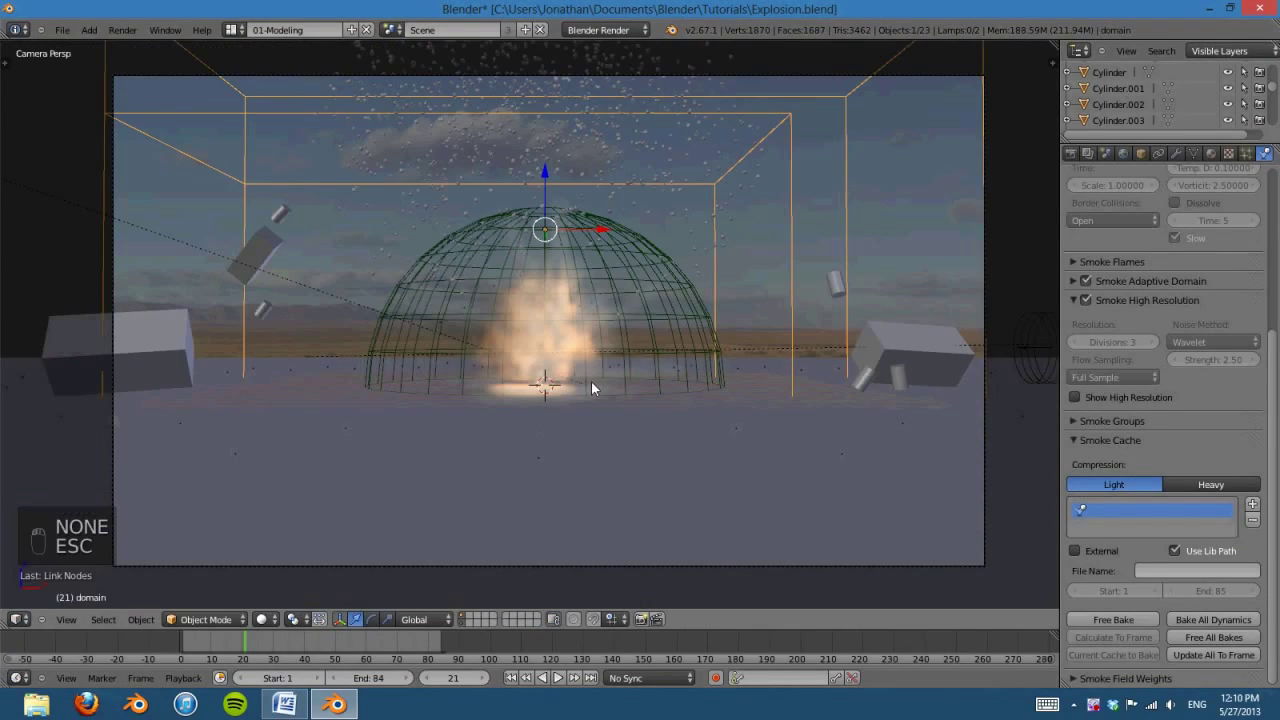
# Step: Tint the halo colour of the ground circle's Dust material light tan and render the current frame
pyautogui.rightClick(845, 462)
pyautogui.click(1209, 153)
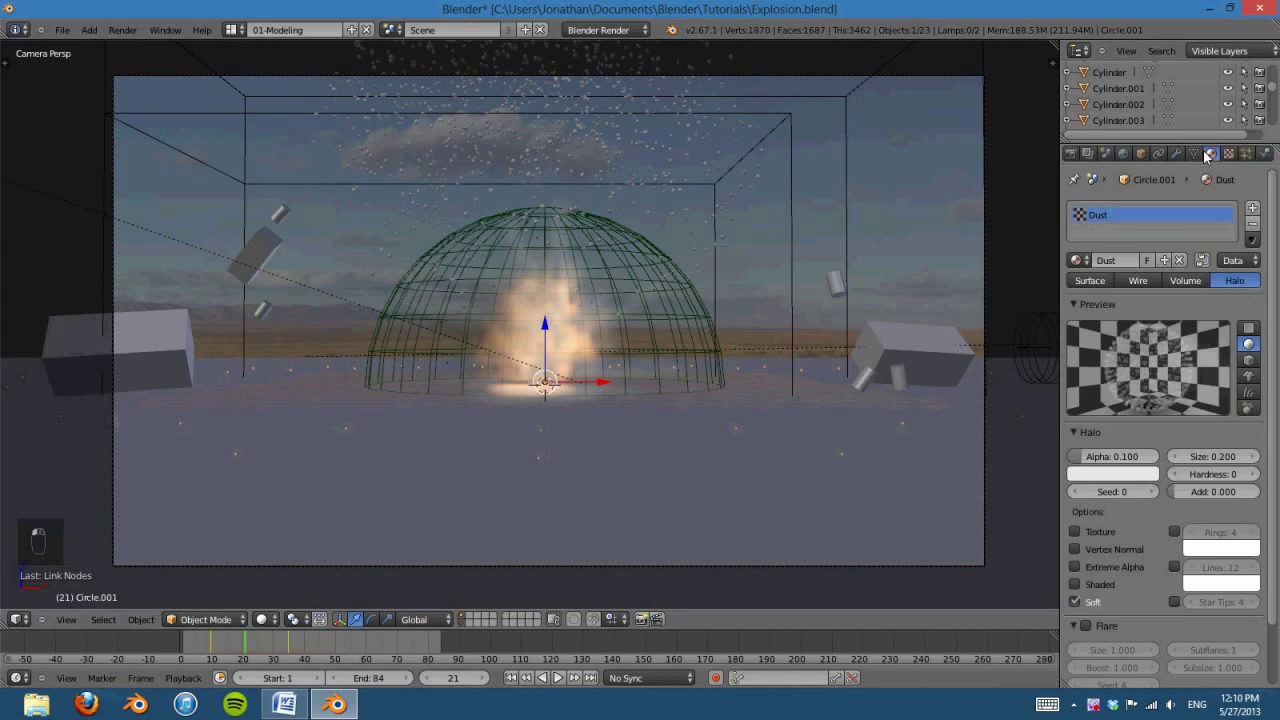
pyautogui.click(1118, 474)
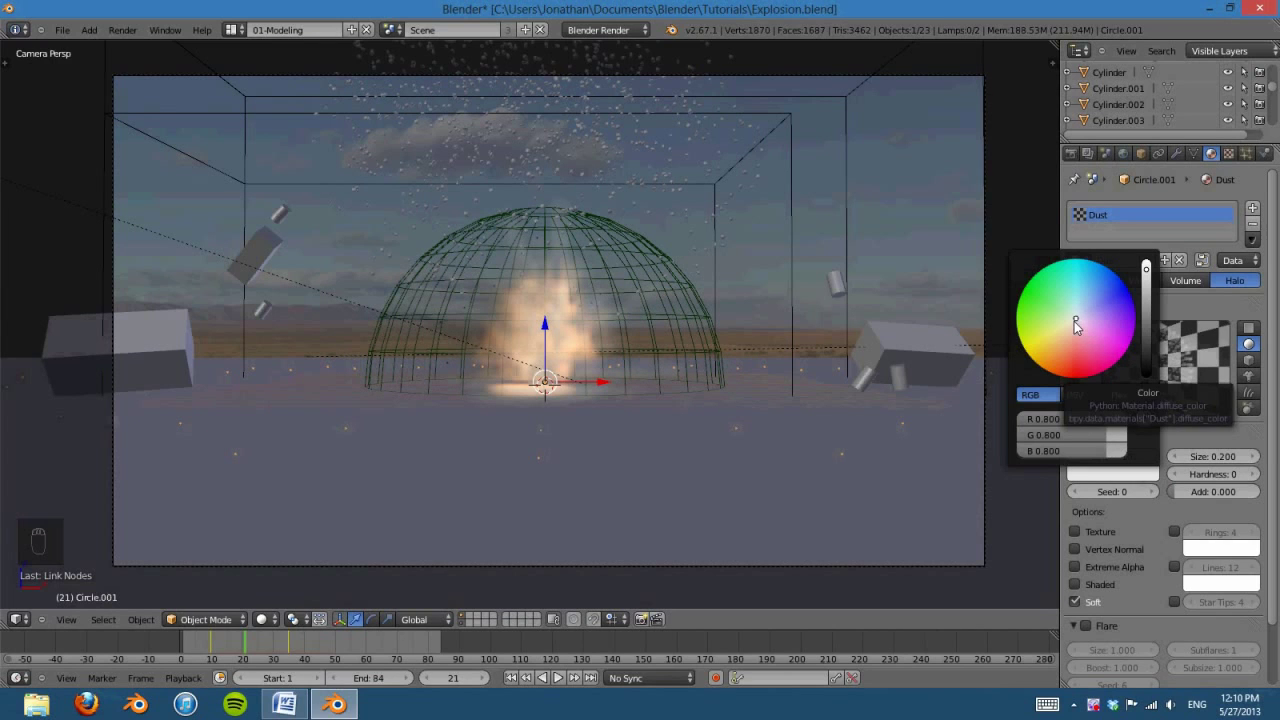
pyautogui.moveTo(1074, 321); pyautogui.dragTo(1060, 340)
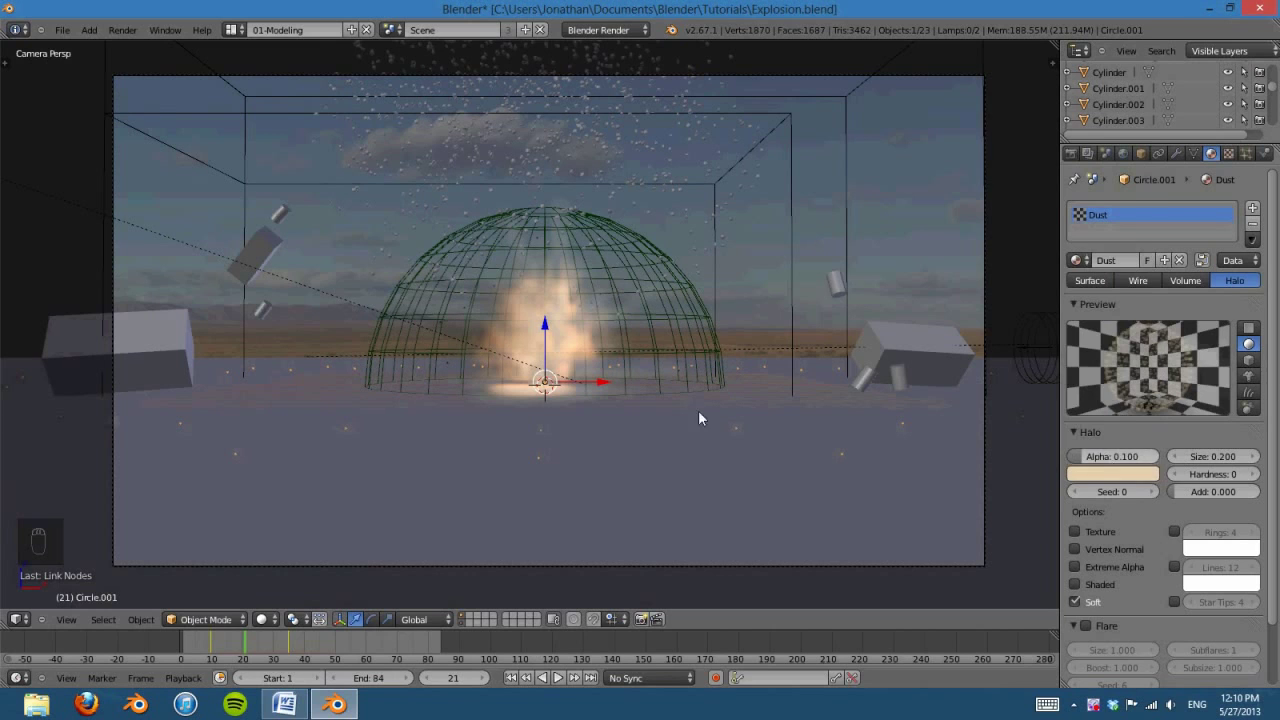
pyautogui.press('F12')
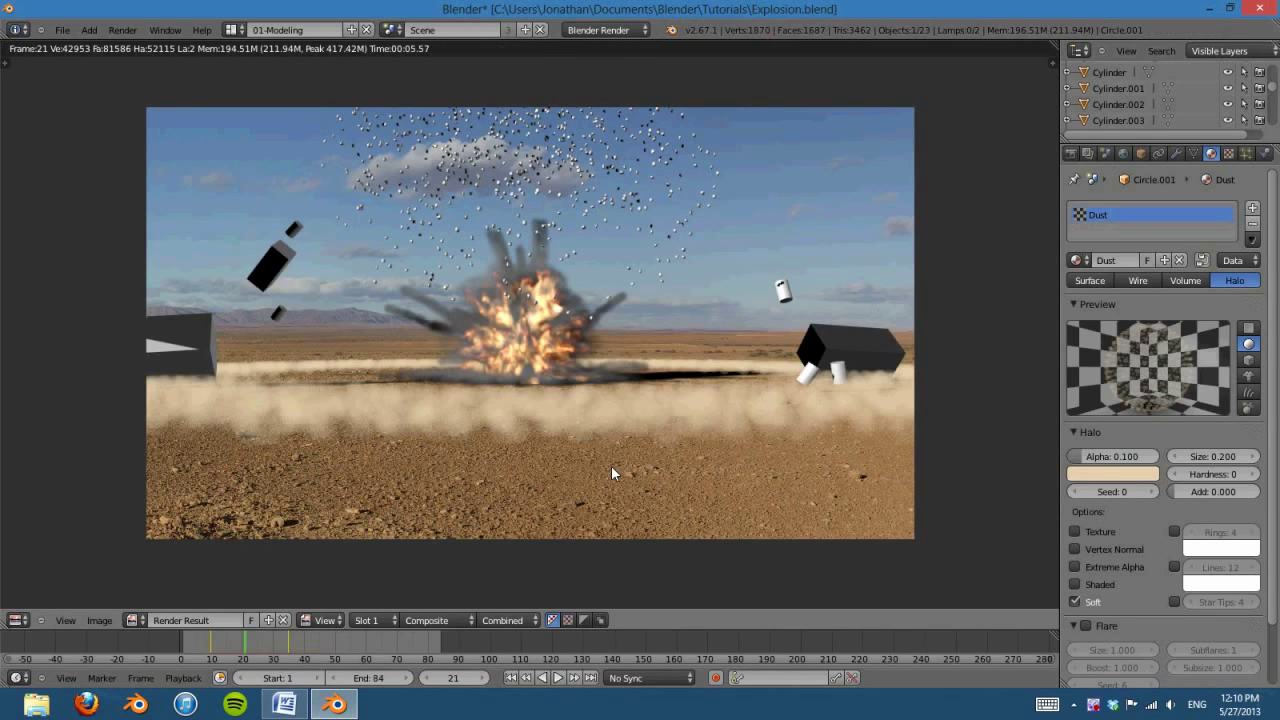
# Step: Darken and saturate the Dust halo colour to R 0.497, G 0.355, B 0.146, re-render the frame, and close the render
pyautogui.click(1143, 473)
pyautogui.moveTo(1147, 278); pyautogui.dragTo(1147, 291)
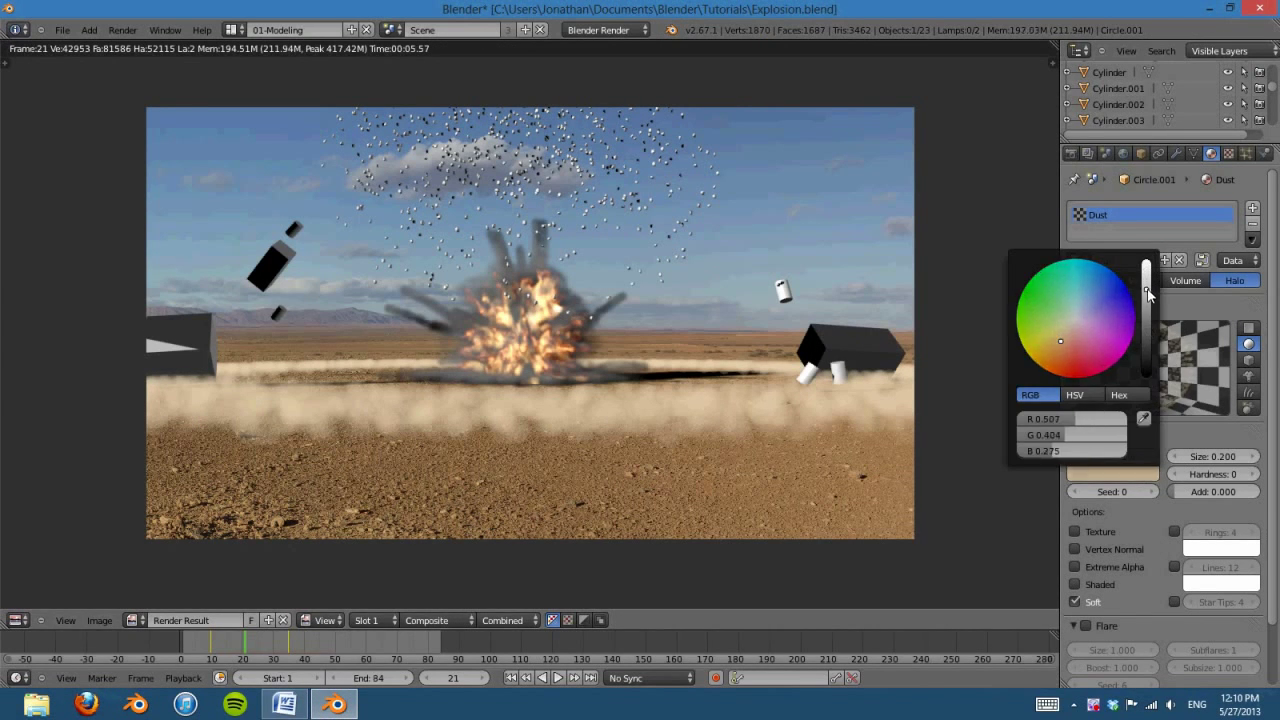
pyautogui.moveTo(1062, 342); pyautogui.dragTo(1051, 351)
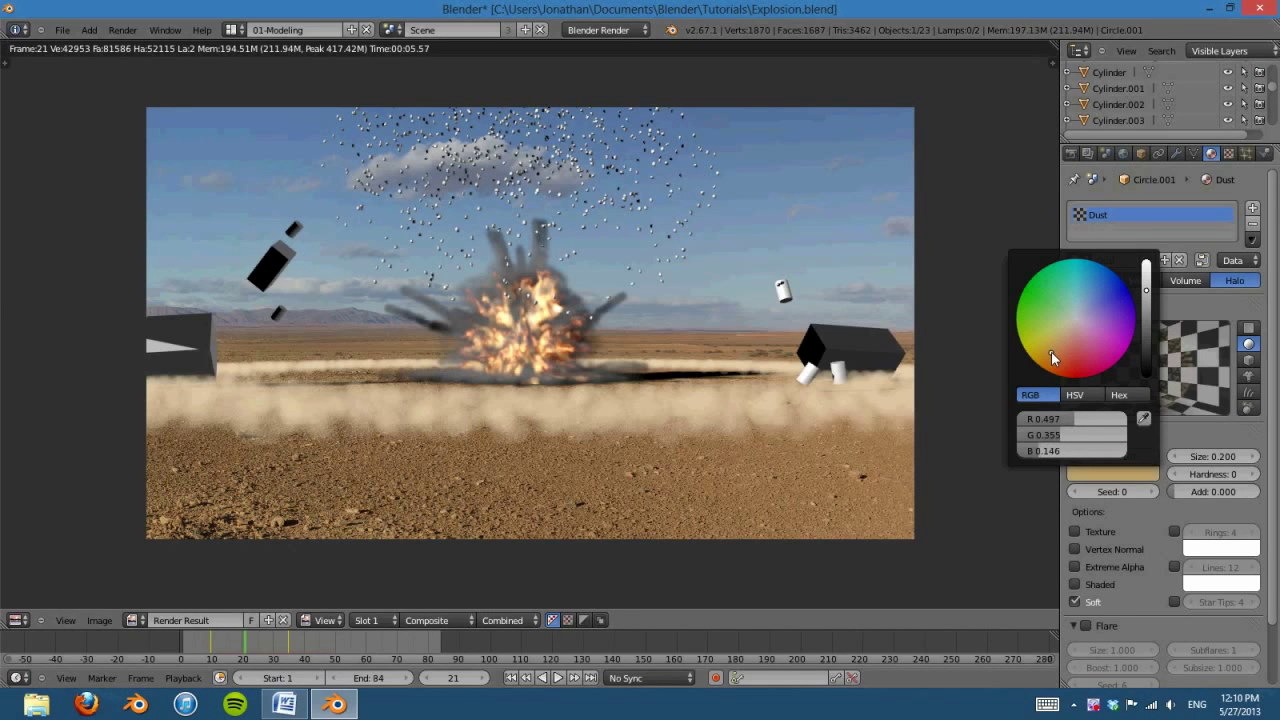
pyautogui.press('F12')
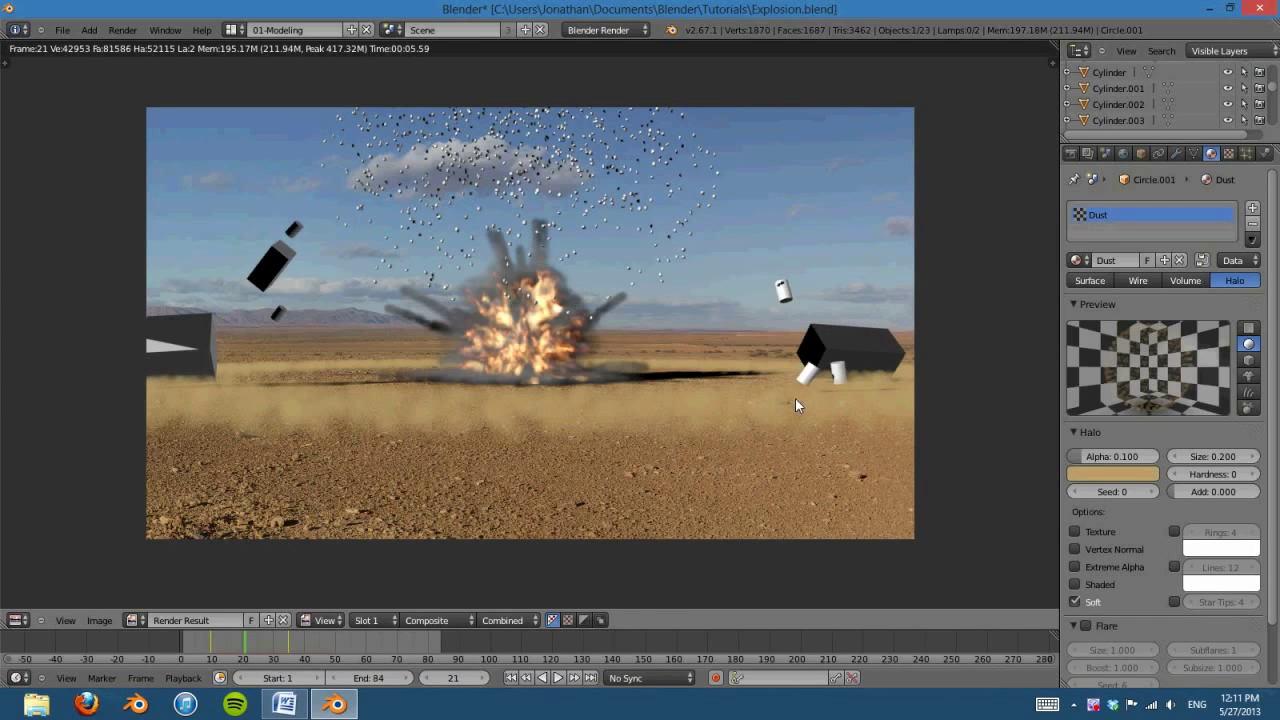
pyautogui.press('Escape')
# Step: Give the large cube right of the explosion a new material named proxy that receives transparent shadows
pyautogui.rightClick(890, 341)
pyautogui.click(1139, 258)
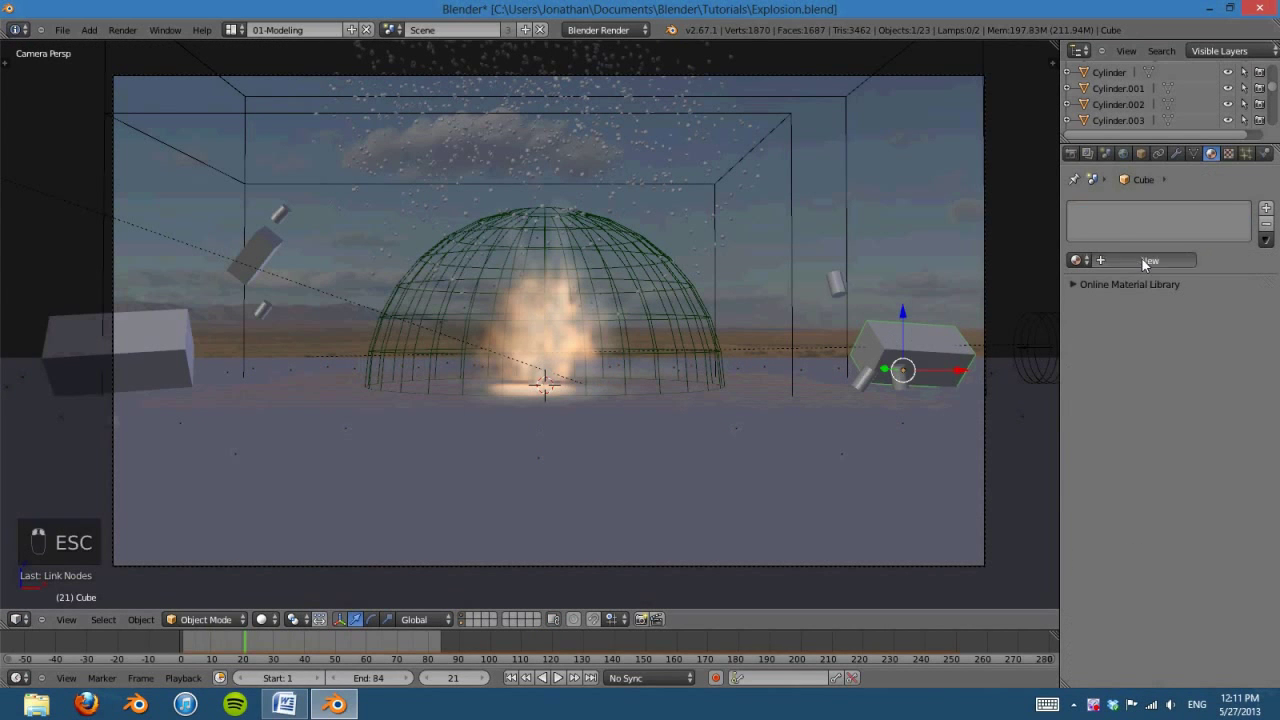
pyautogui.scroll(-3, 1129, 469)
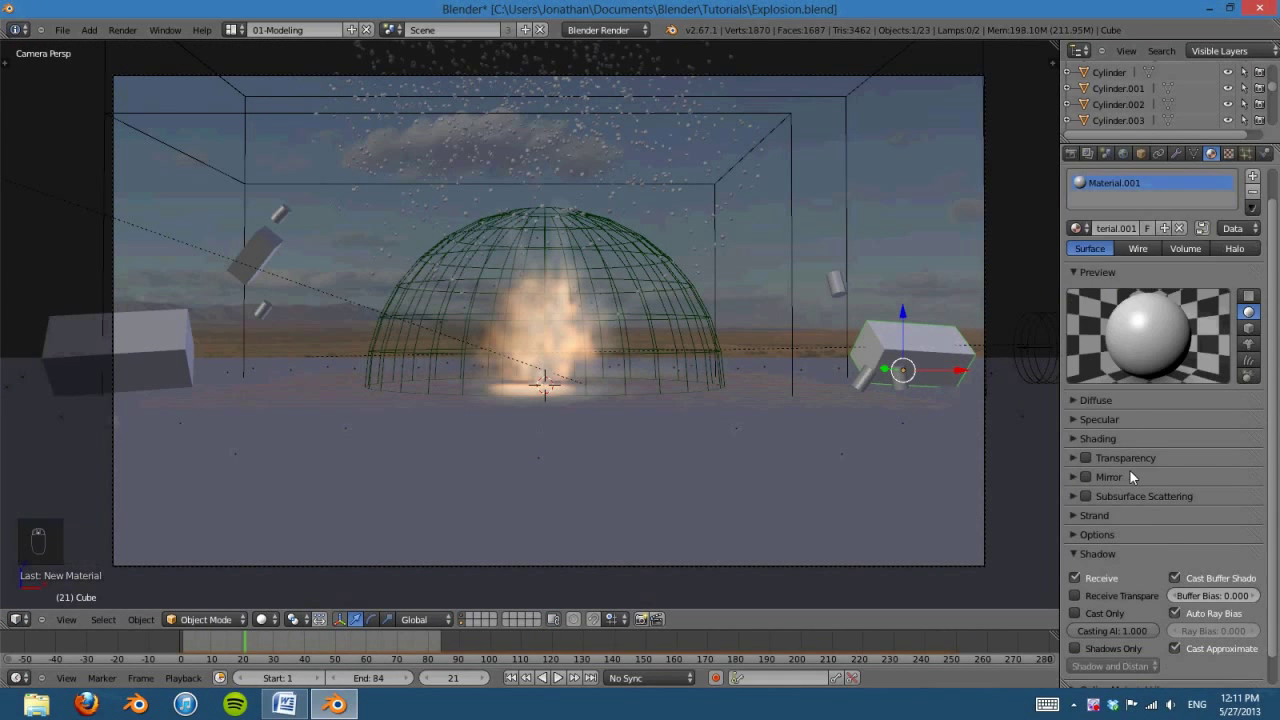
pyautogui.click(1077, 566)
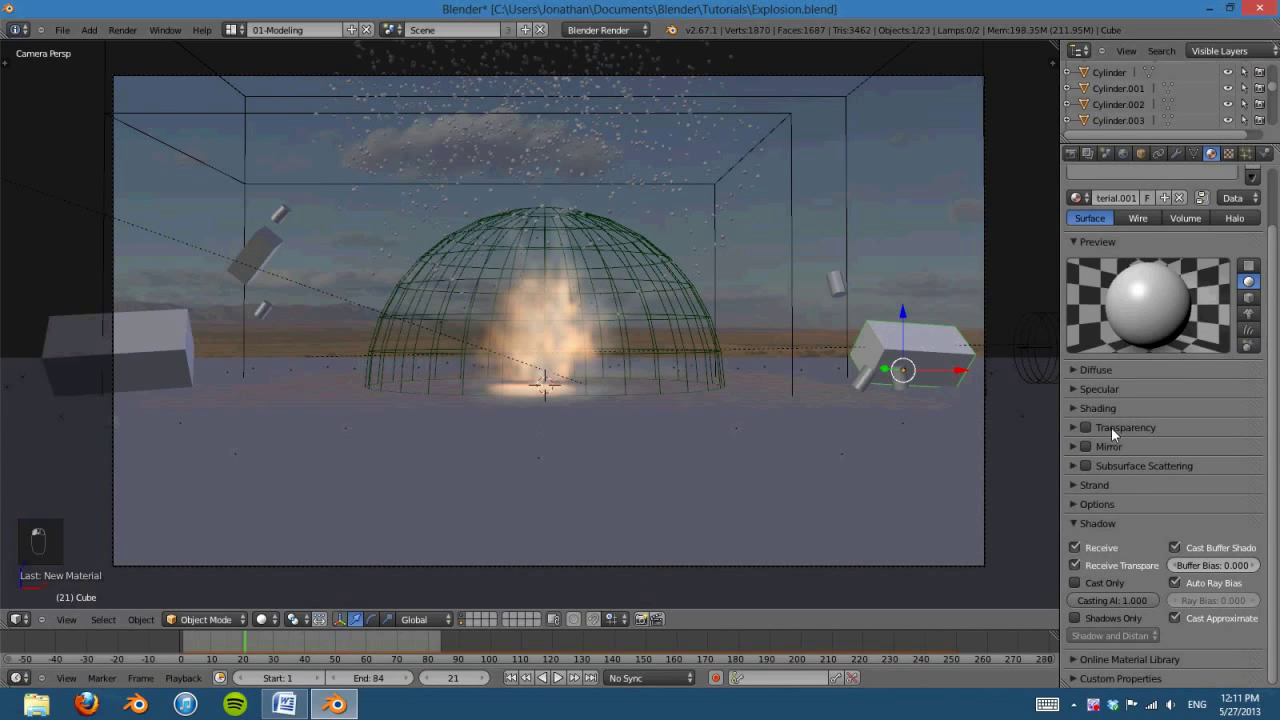
pyautogui.scroll(3, 1130, 340)
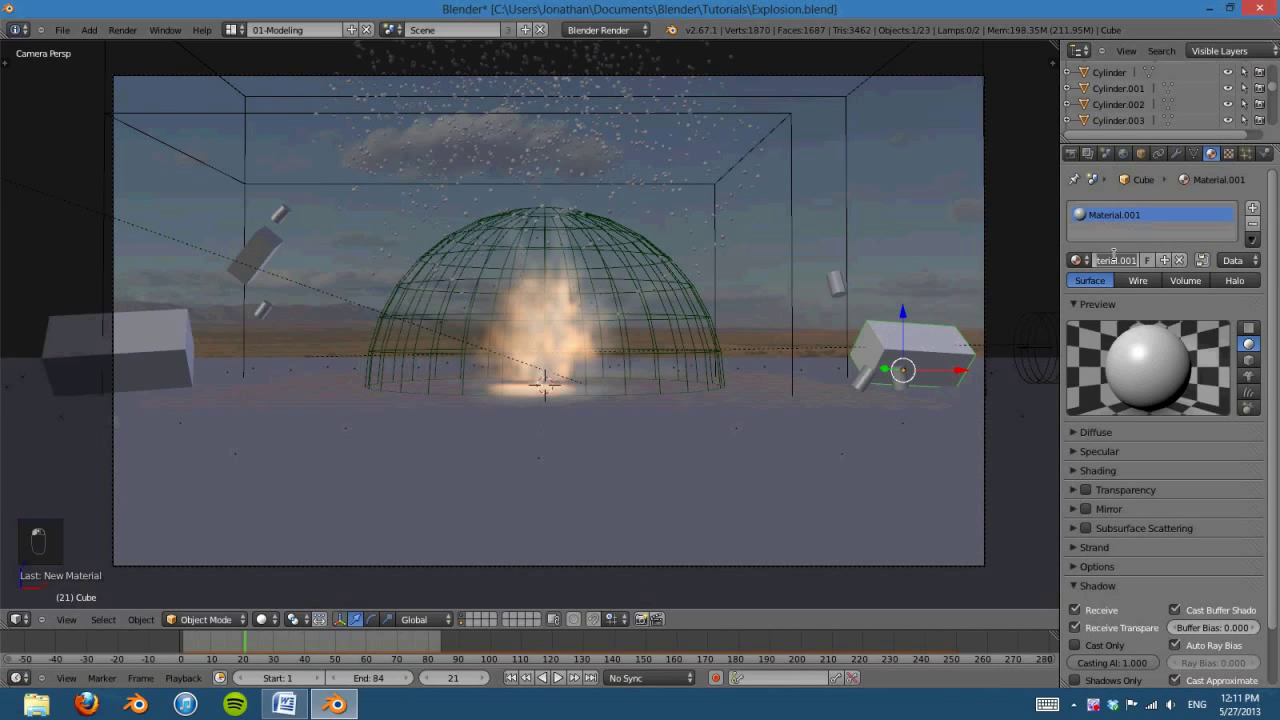
pyautogui.write('g')
pyautogui.write('roxy')
pyautogui.press('Return')
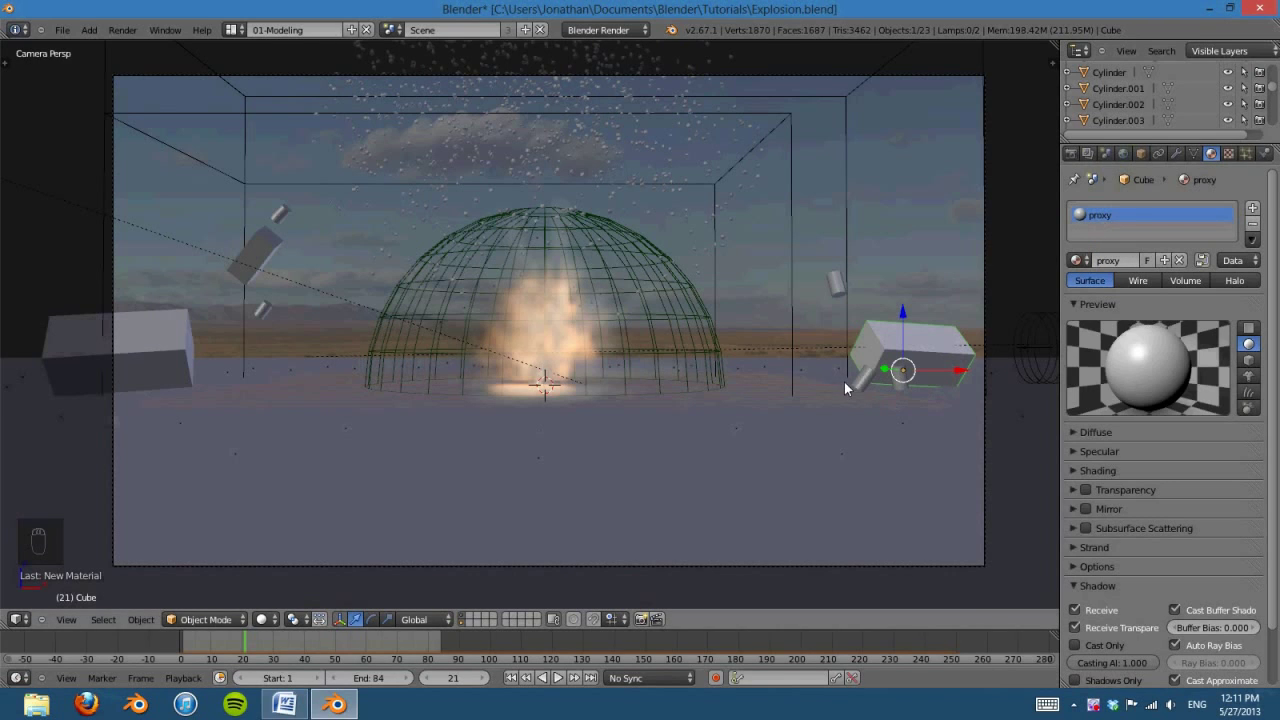
# Step: Dim the proxy material's diffuse colour slightly and lower its specular intensity
pyautogui.scroll(1, 844, 382)
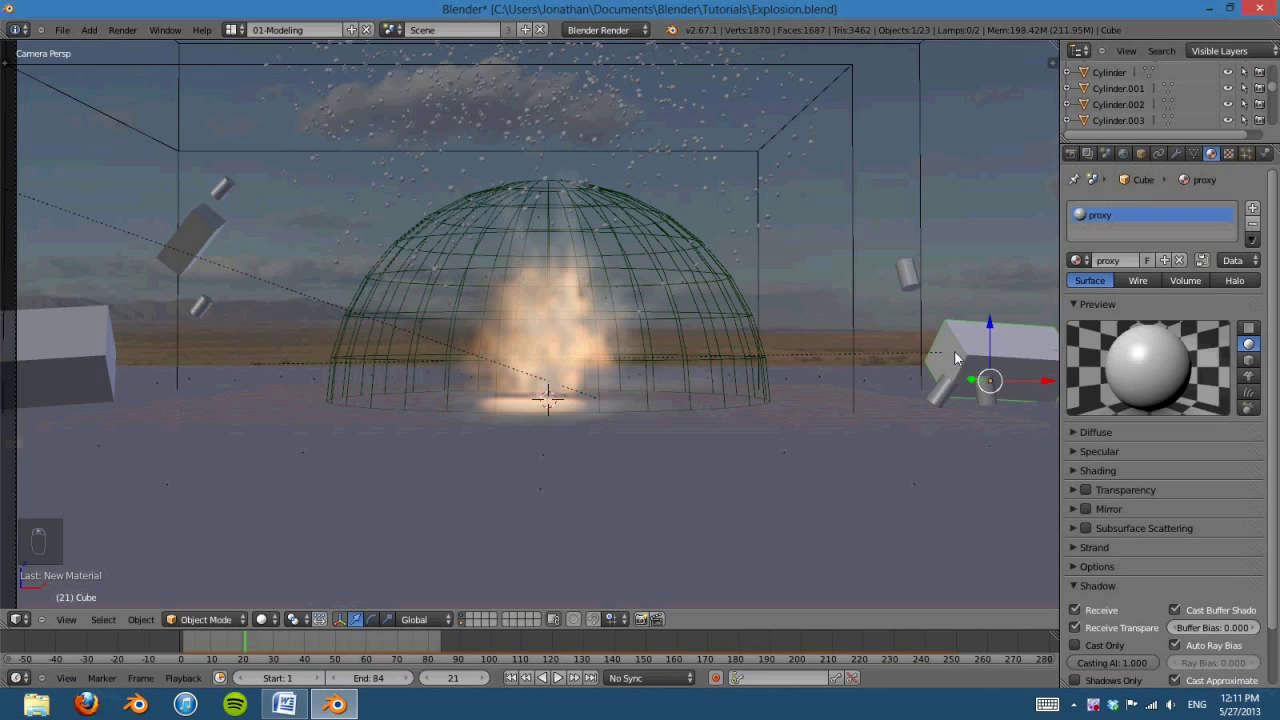
pyautogui.moveTo(955, 352)
pyautogui.keyDown('shift'); pyautogui.mouseDown(button='middle')
pyautogui.moveTo(945, 334)
pyautogui.moveTo(948, 345)
pyautogui.mouseUp(button='middle'); pyautogui.keyUp('shift')
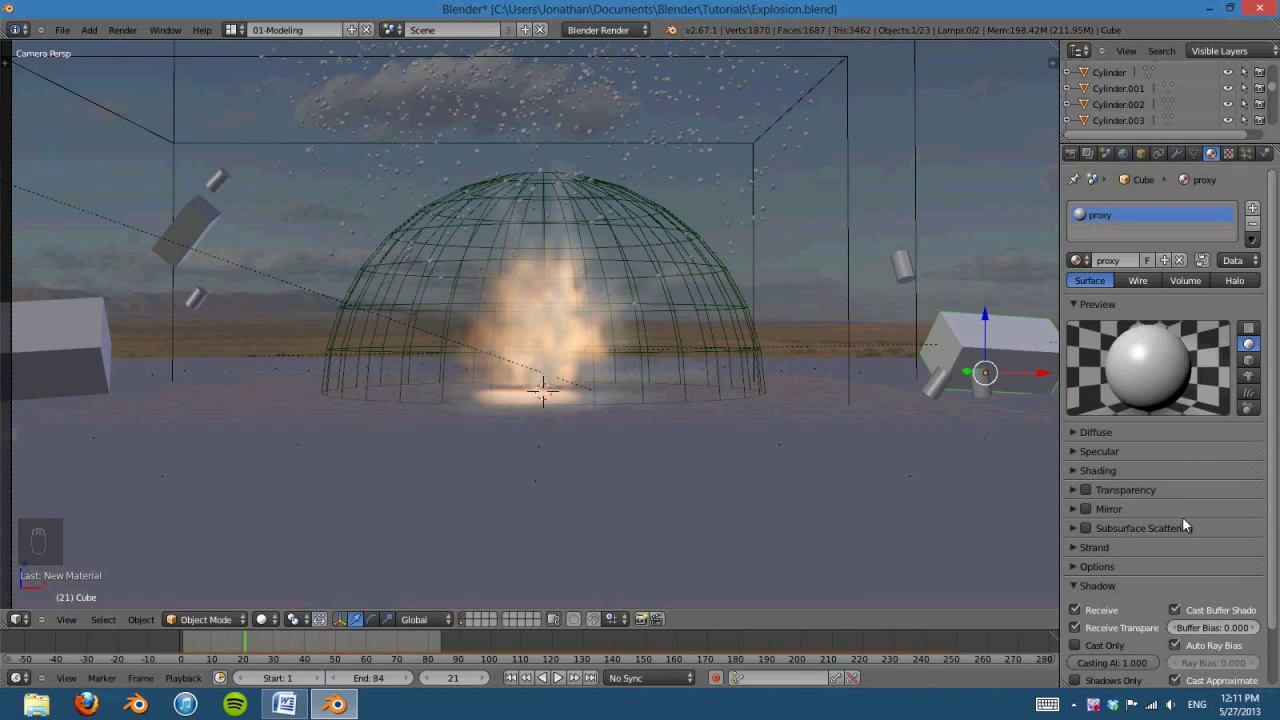
pyautogui.click(1085, 431)
pyautogui.click(1110, 458)
pyautogui.moveTo(1146, 250); pyautogui.dragTo(1146, 268)
pyautogui.click(1092, 501)
pyautogui.moveTo(1118, 545); pyautogui.dragTo(1088, 545)
pyautogui.click(1082, 502)
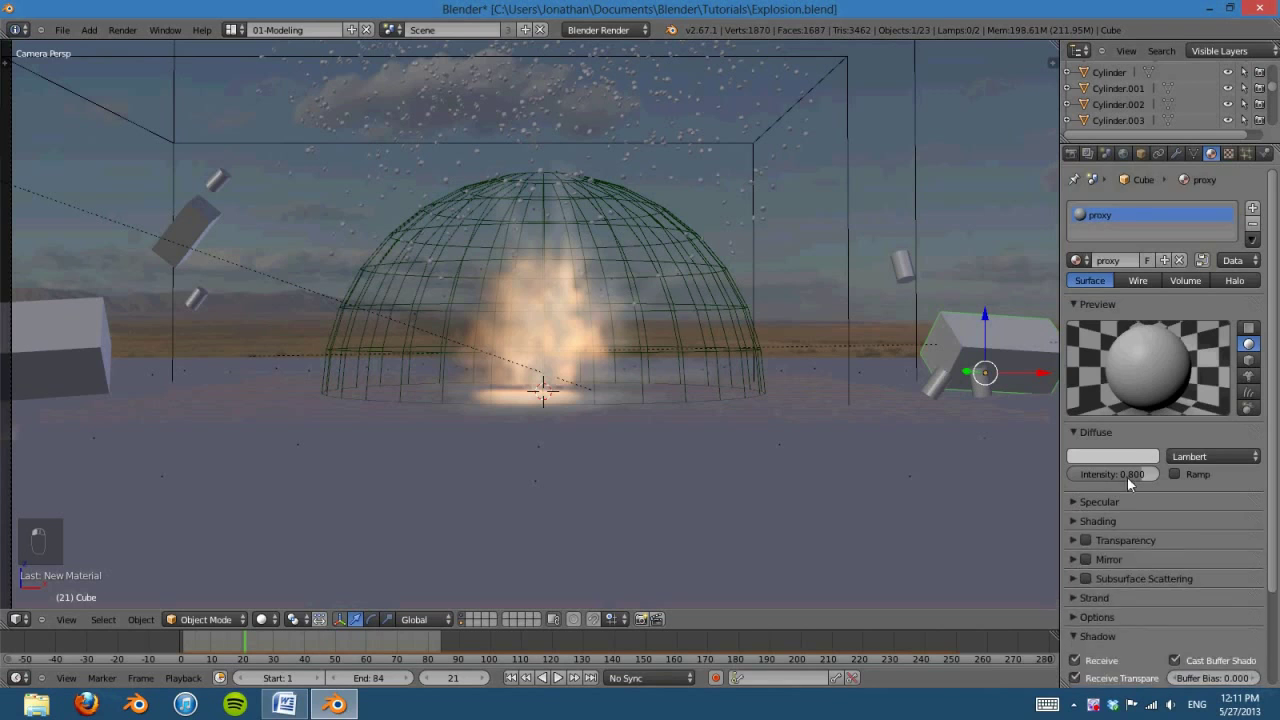
pyautogui.scroll(-1, 1130, 490)
pyautogui.scroll(-2, 1151, 444)
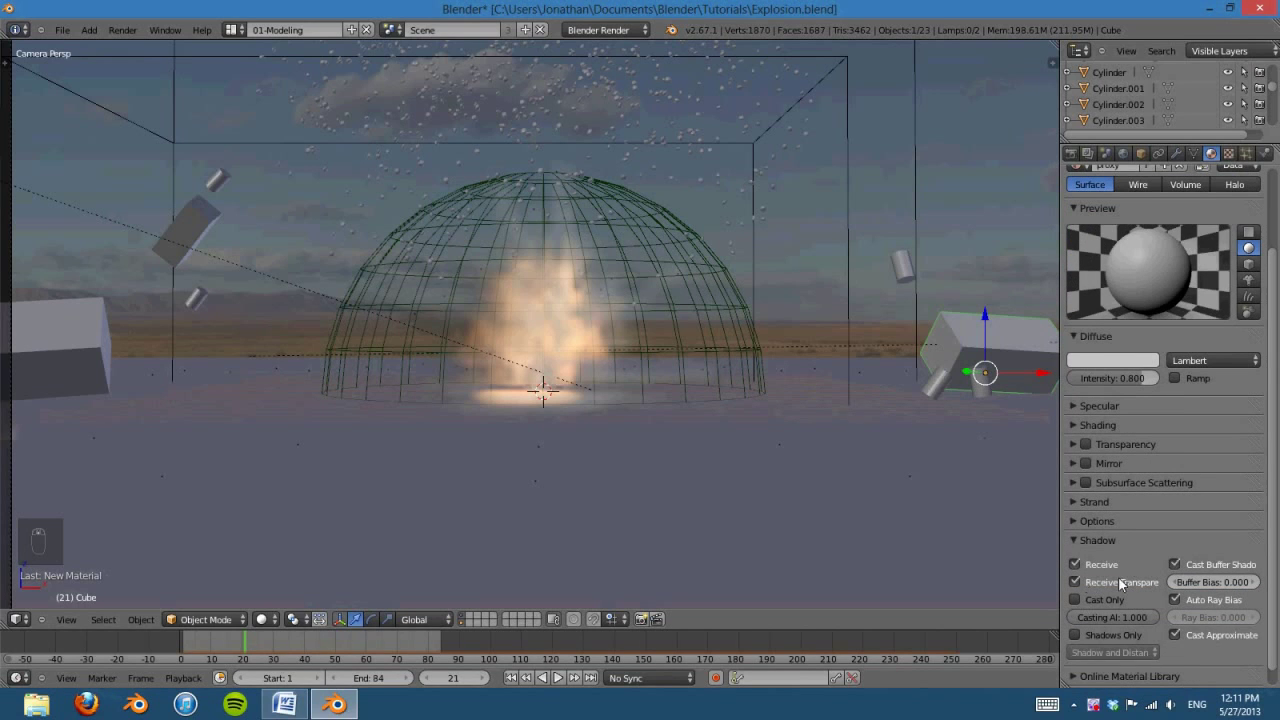
pyautogui.rightClick(905, 268)
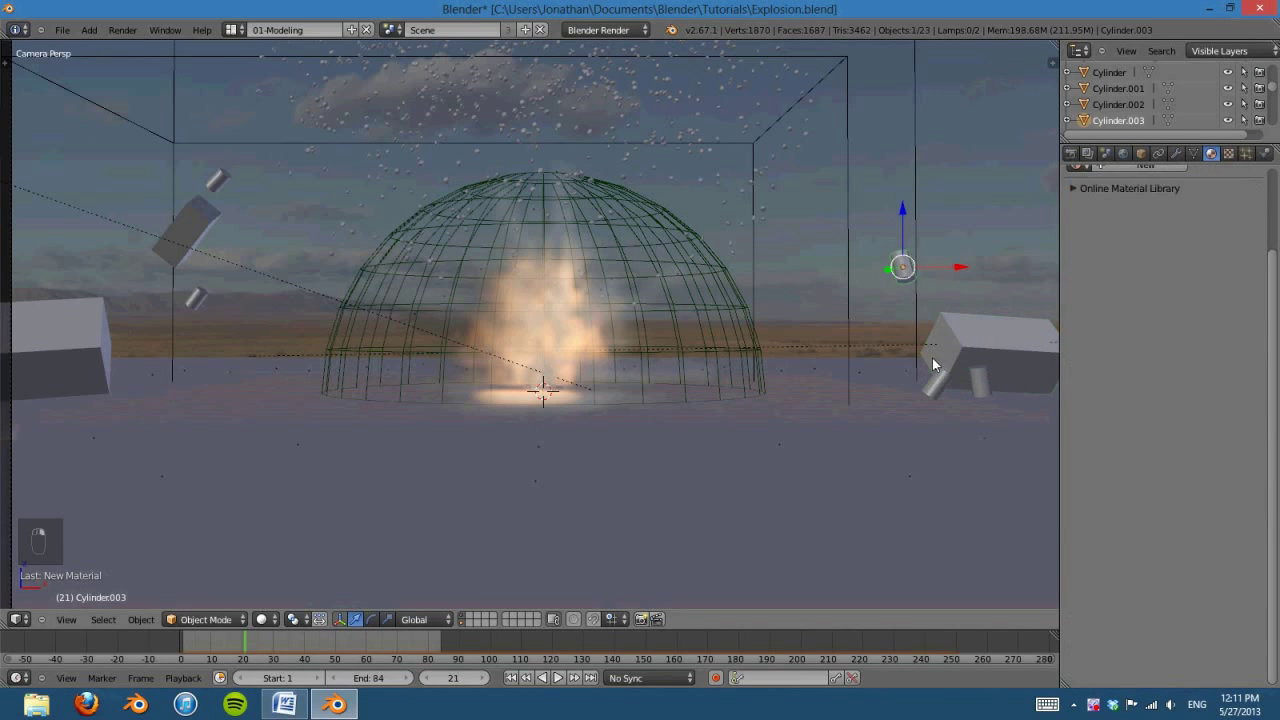
pyautogui.keyDown('shift'); pyautogui.rightClick(966, 378); pyautogui.keyUp('shift')
pyautogui.keyDown('shift'); pyautogui.rightClick(214, 213); pyautogui.keyUp('shift')
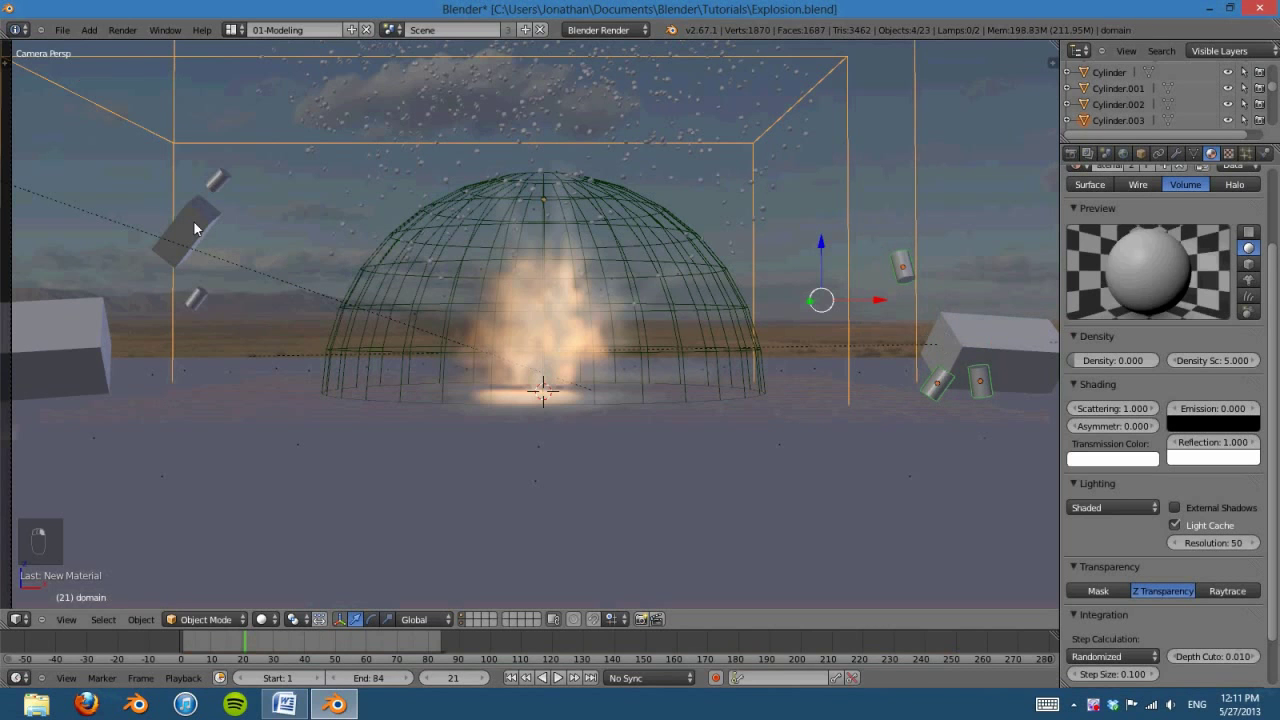
pyautogui.press('a')
# Step: Select the two cylinders and two cubes left of the explosion, leaving the smoke domain out of the selection
pyautogui.rightClick(217, 178)
pyautogui.rightClick(221, 182)
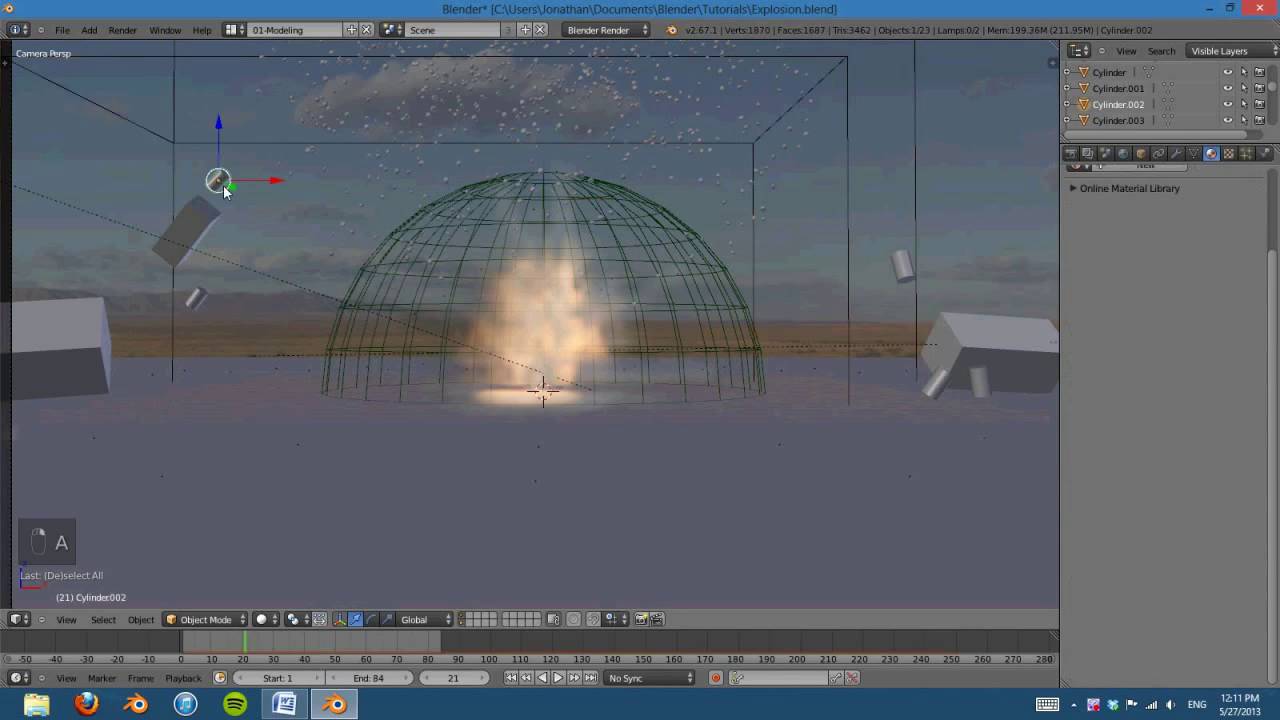
pyautogui.keyDown('shift'); pyautogui.rightClick(199, 230); pyautogui.keyUp('shift')
pyautogui.keyDown('shift'); pyautogui.rightClick(200, 235); pyautogui.keyUp('shift')
pyautogui.keyDown('shift'); pyautogui.rightClick(199, 291); pyautogui.keyUp('shift')
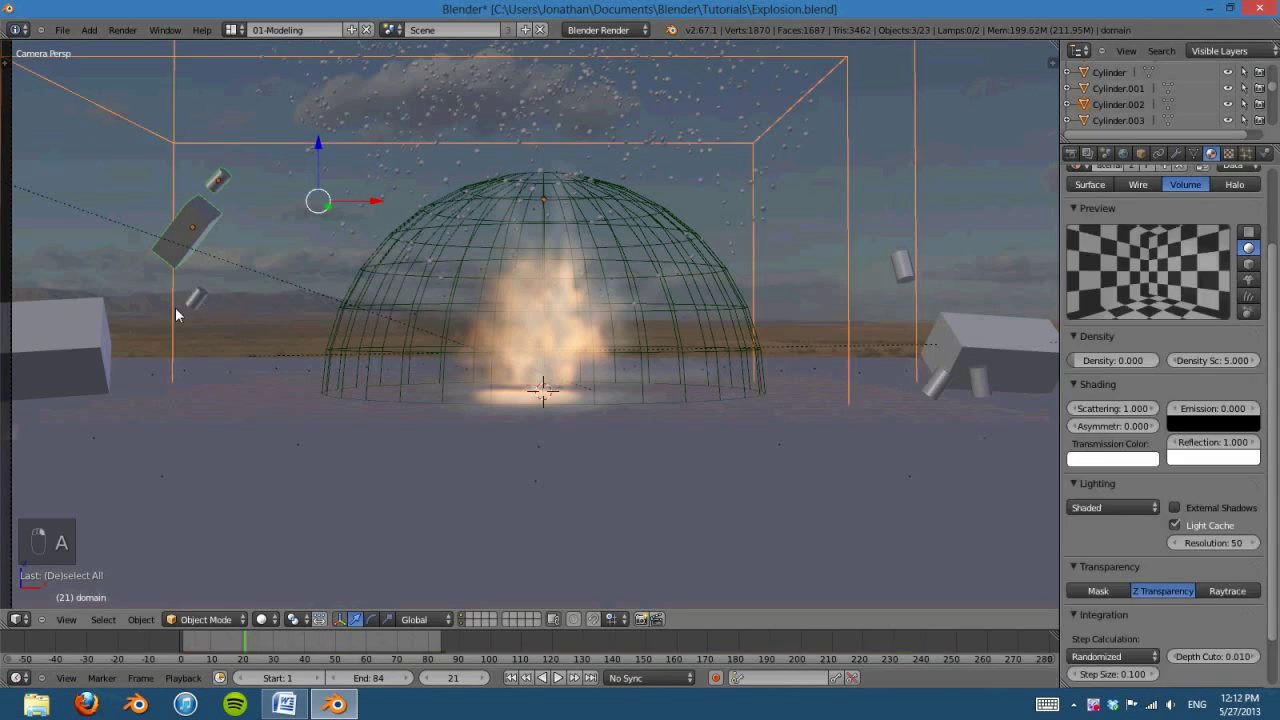
pyautogui.keyDown('shift'); pyautogui.rightClick(195, 296); pyautogui.keyUp('shift')
pyautogui.keyDown('shift'); pyautogui.rightClick(105, 335); pyautogui.keyUp('shift')
pyautogui.keyDown('shift'); pyautogui.rightClick(98, 337); pyautogui.keyUp('shift')
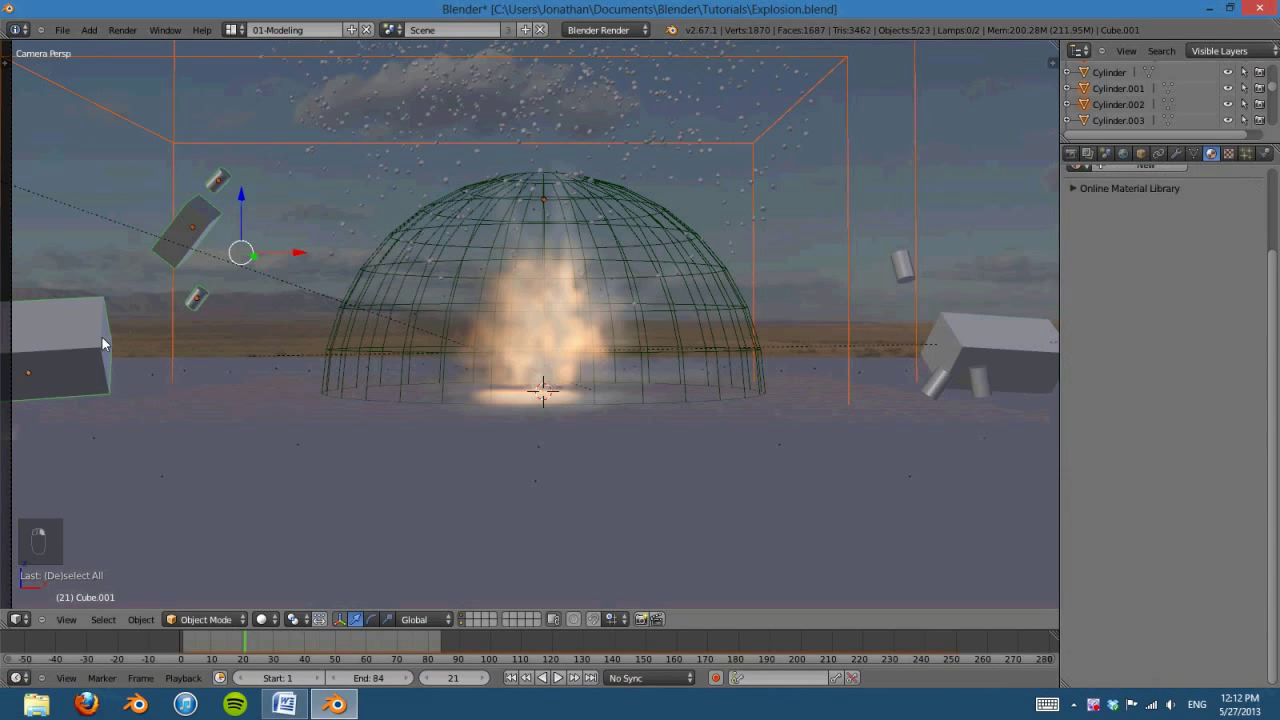
pyautogui.press('b')
pyautogui.moveTo(346, 126); pyautogui.dragTo(365, 182, button='middle')
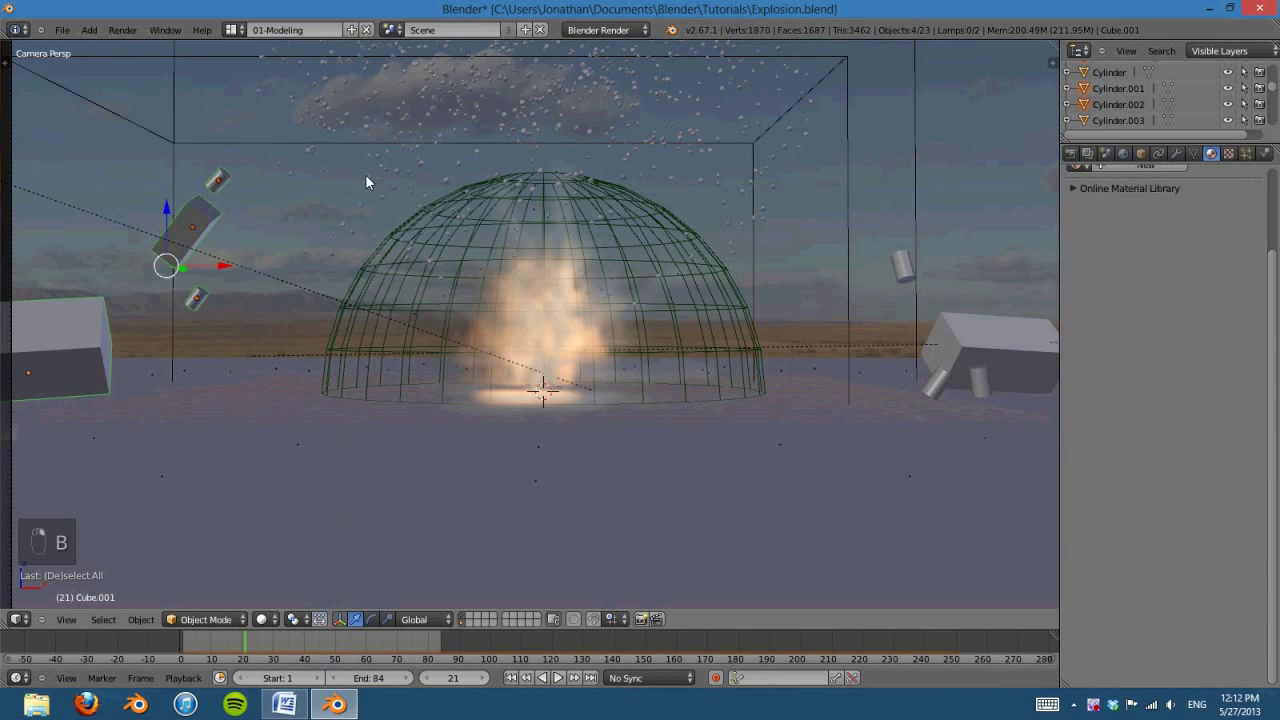
# Step: Add the three cylinders and the proxy cube right of the explosion, cube last, and apply Copy Material to Others
pyautogui.keyDown('shift'); pyautogui.rightClick(940, 383); pyautogui.keyUp('shift')
pyautogui.keyDown('shift'); pyautogui.rightClick(982, 380); pyautogui.keyUp('shift')
pyautogui.keyDown('shift'); pyautogui.rightClick(900, 266); pyautogui.keyUp('shift')
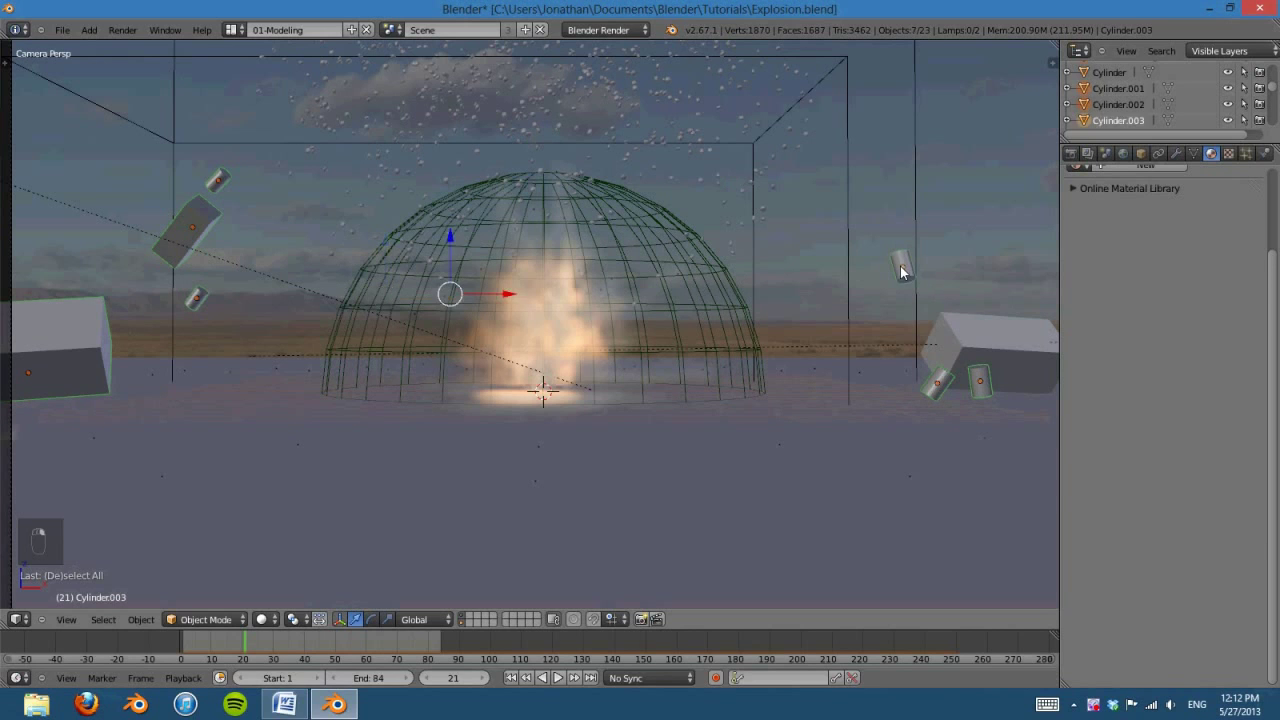
pyautogui.keyDown('shift'); pyautogui.rightClick(989, 327); pyautogui.keyUp('shift')
pyautogui.scroll(-1, 811, 281)
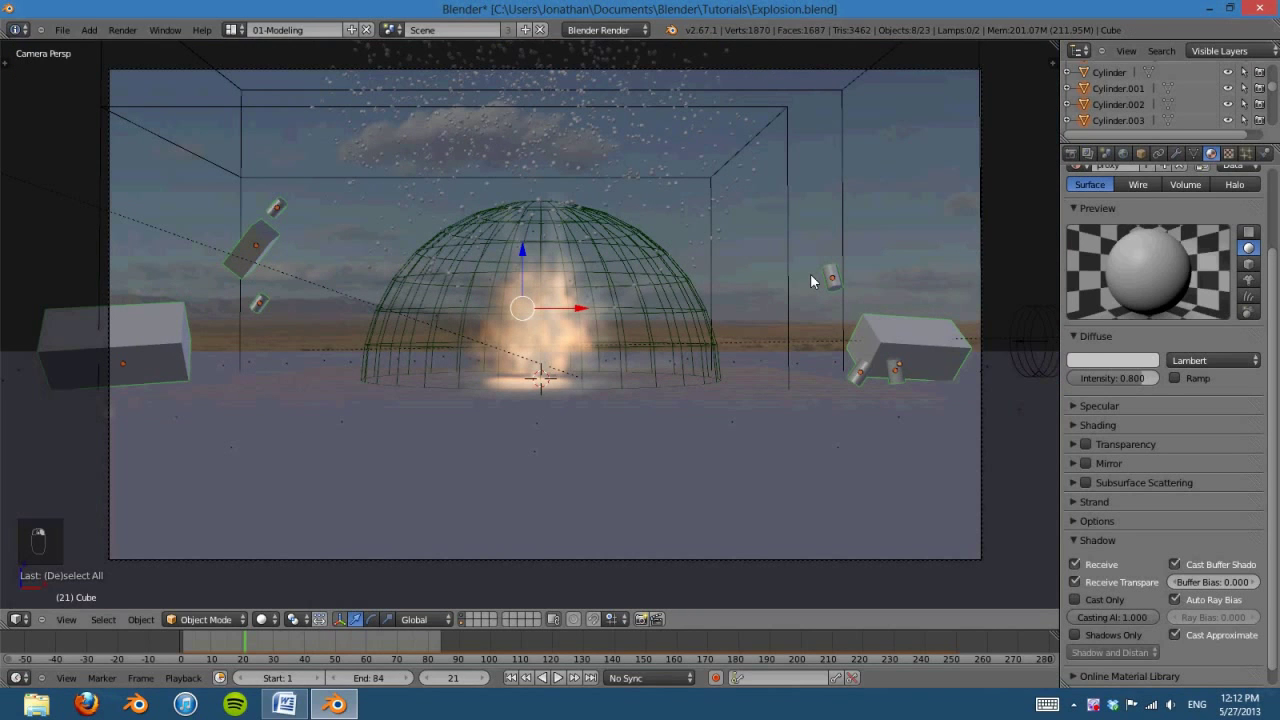
pyautogui.press('space')
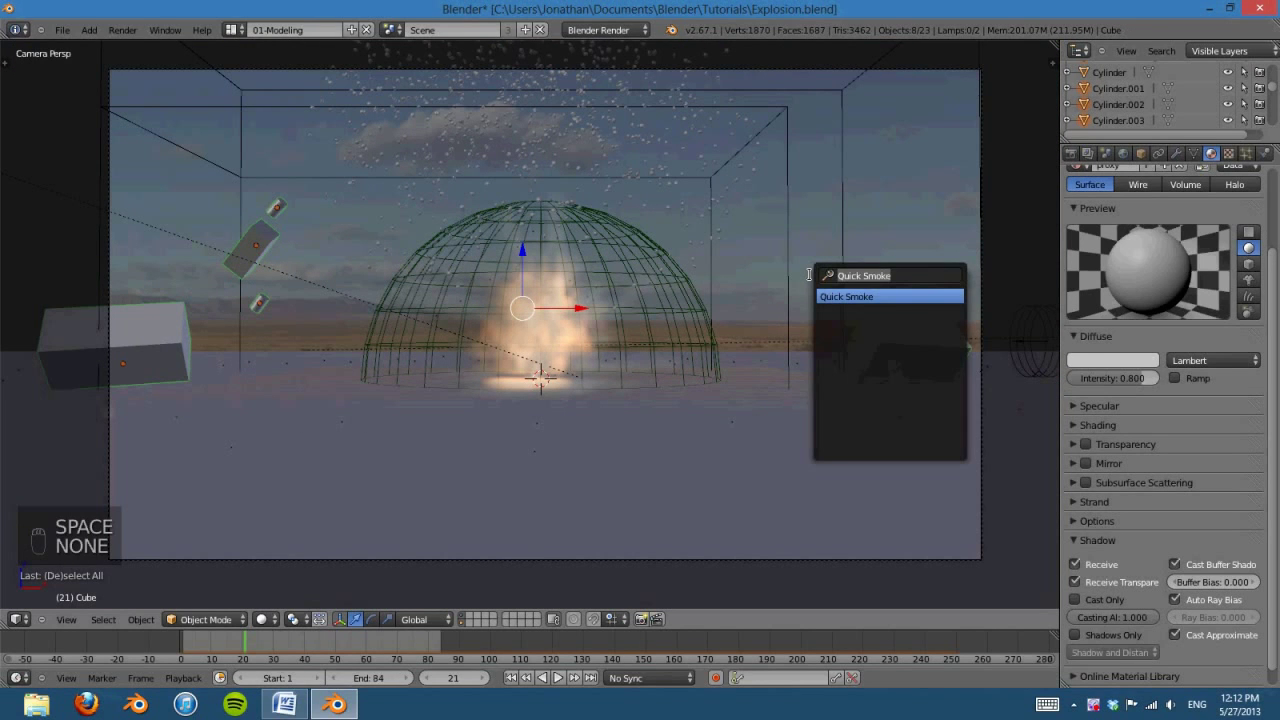
pyautogui.write('copy ma')
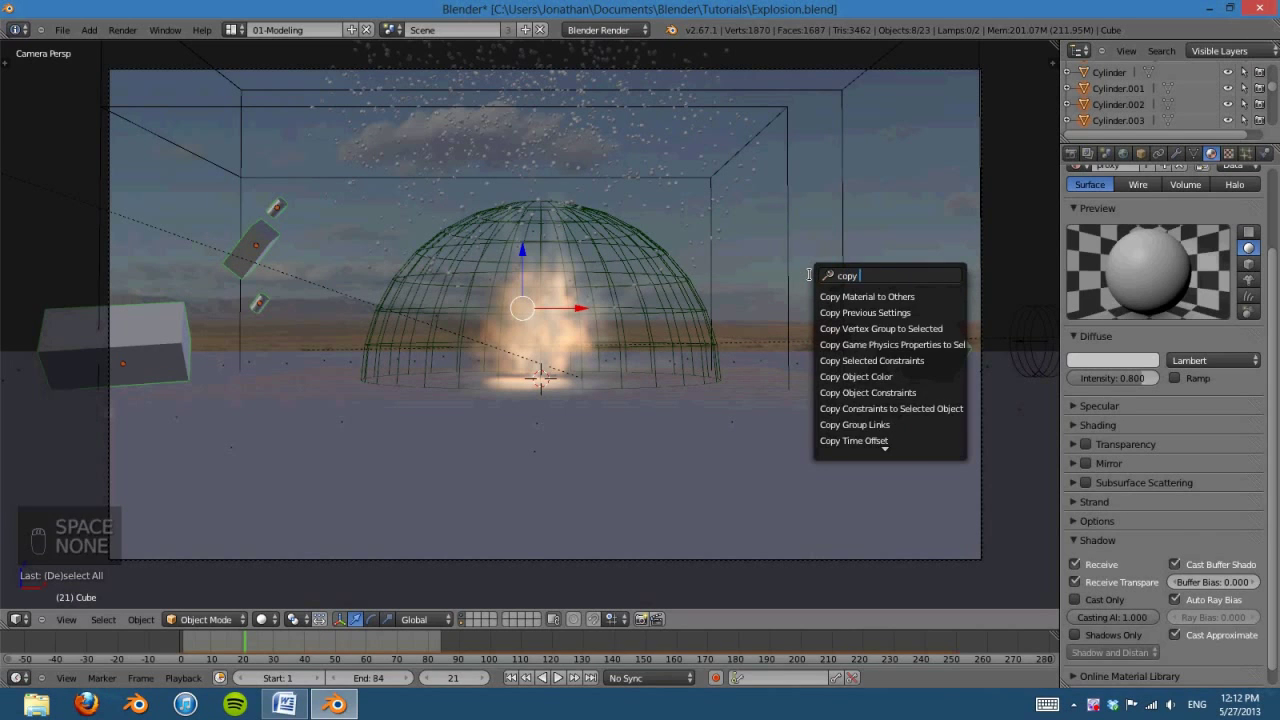
pyautogui.click(902, 296)
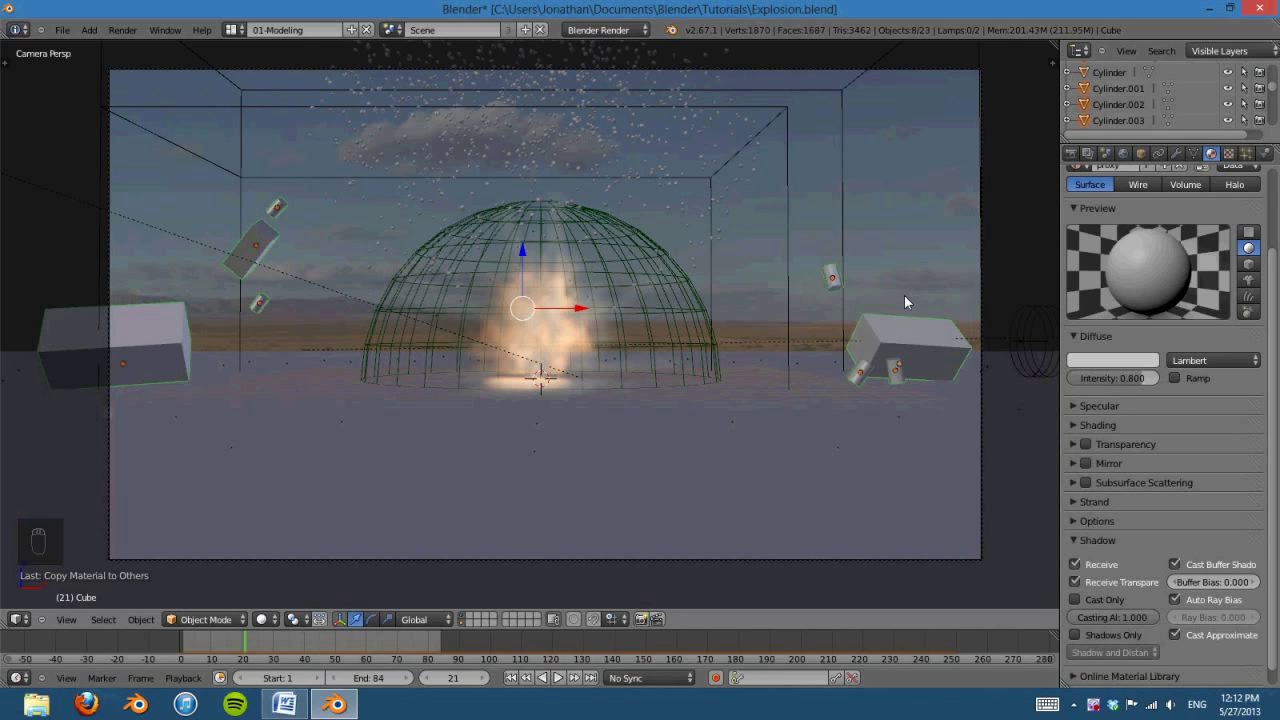
# Step: Check the copied material on the two cubes left of the explosion, then render the frame to inspect the debris shading
pyautogui.rightClick(164, 346)
pyautogui.rightClick(264, 249)
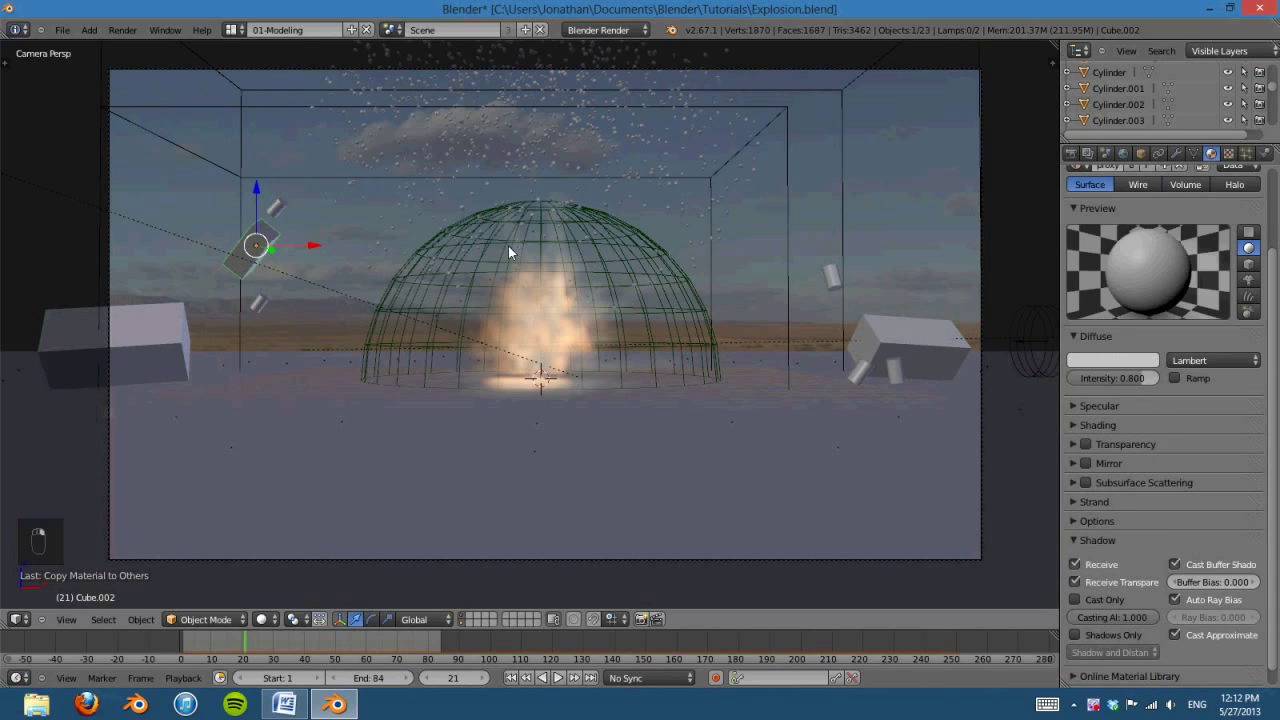
pyautogui.press('a')
pyautogui.scroll(1, 645, 343)
pyautogui.press('F12')
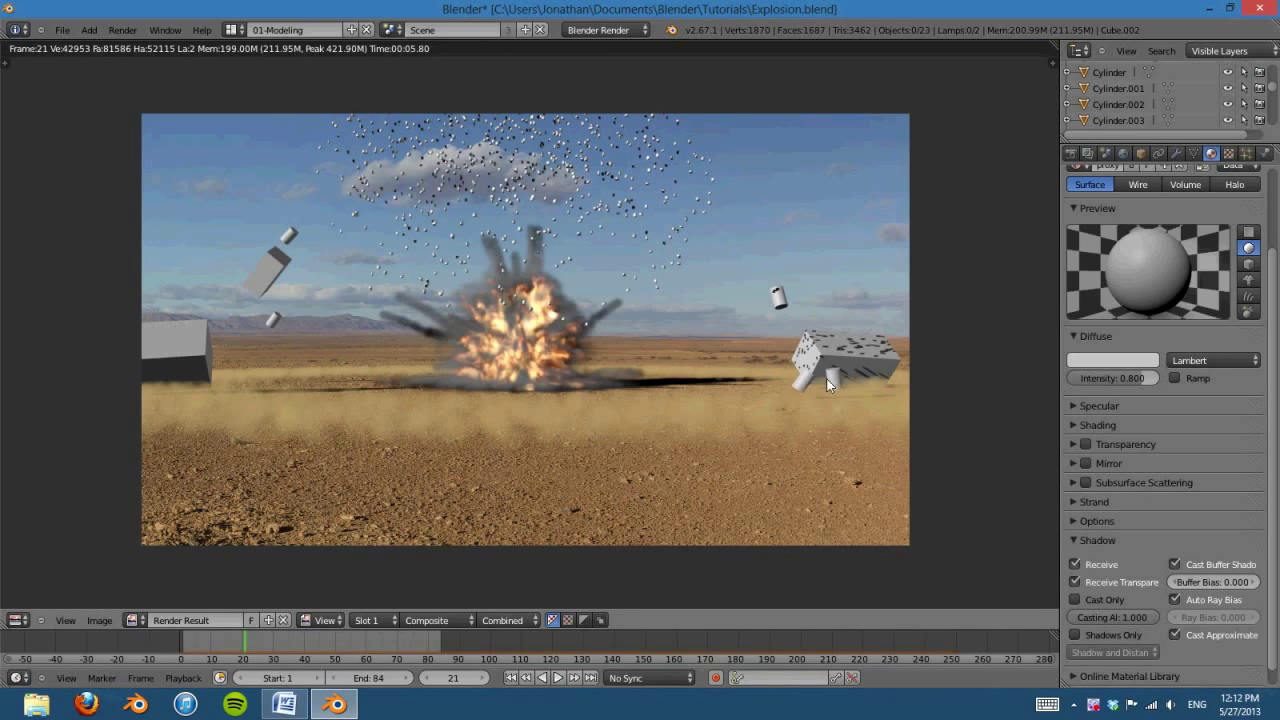
pyautogui.moveTo(634, 472)
pyautogui.mouseDown(button='middle')
pyautogui.moveTo(646, 480)
pyautogui.moveTo(652, 456)
pyautogui.mouseUp(button='middle')
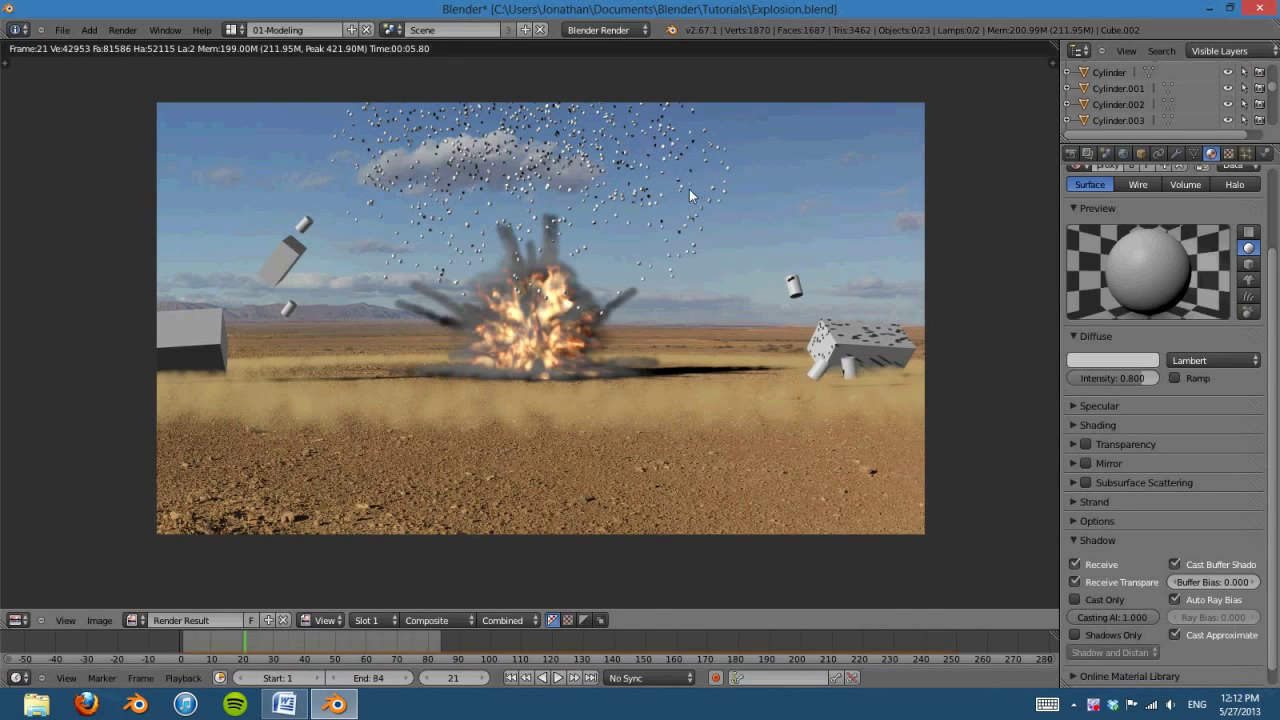
pyautogui.press('Escape')
# Step: Free the icosphere's baked dirt particle cache and save over Explosion.blend
pyautogui.press('KP_3')
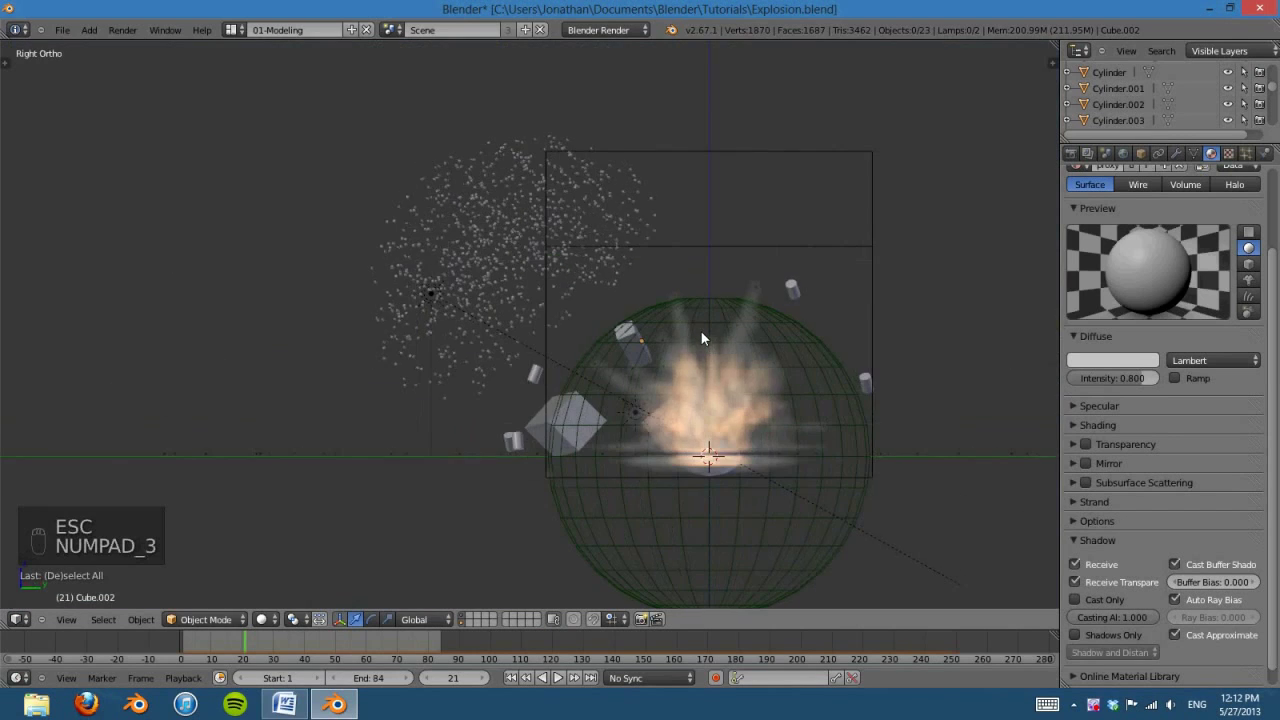
pyautogui.scroll(3, 555, 268)
pyautogui.rightClick(473, 265)
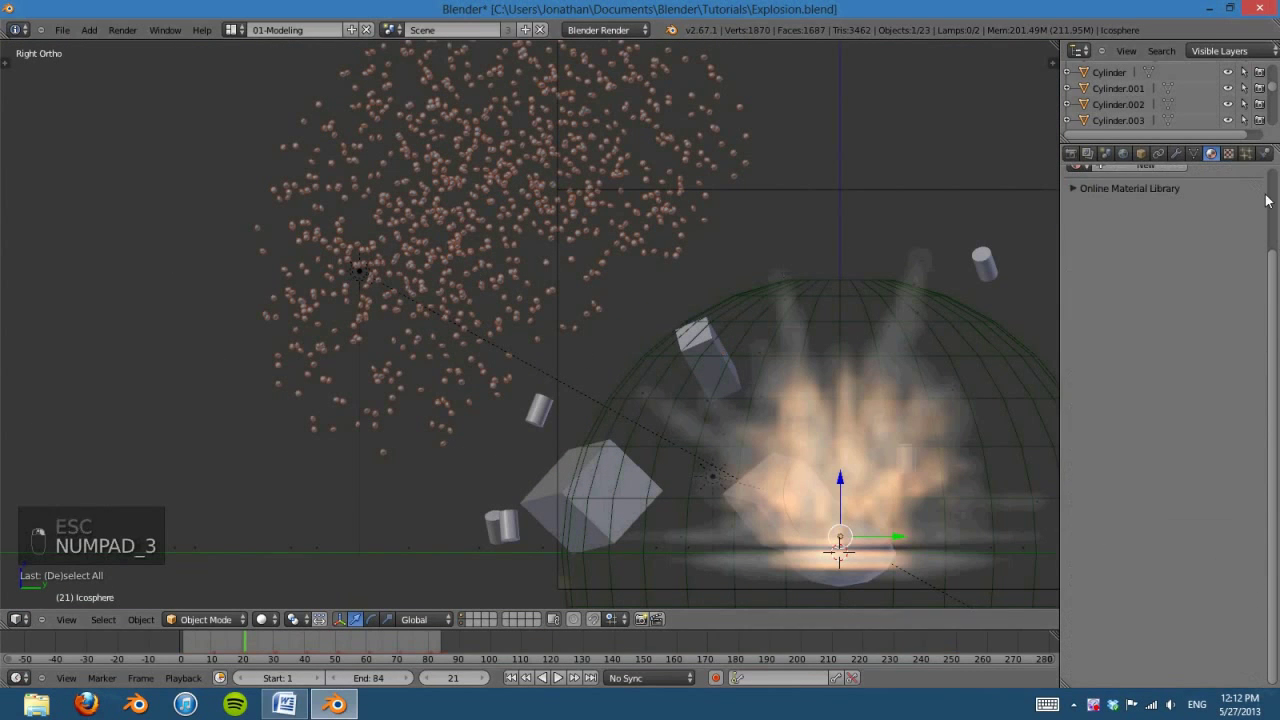
pyautogui.click(1245, 153)
pyautogui.scroll(3, 1213, 443)
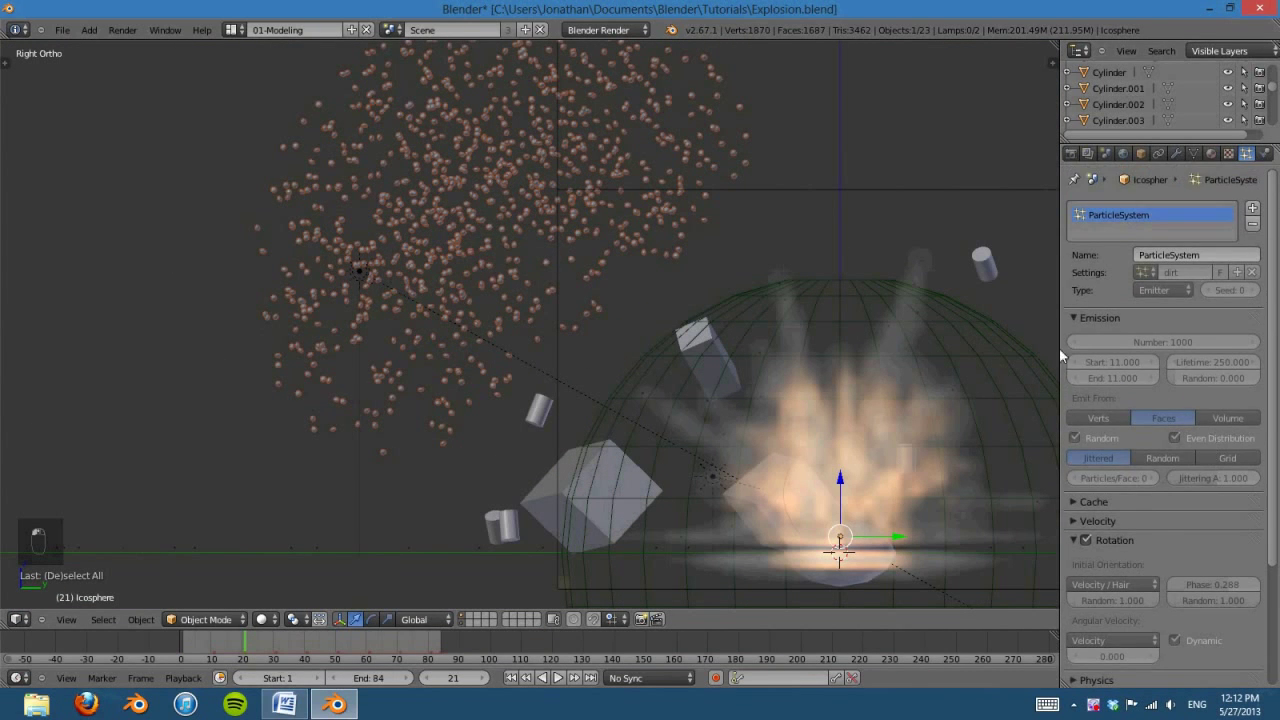
pyautogui.scroll(-5, 1115, 450)
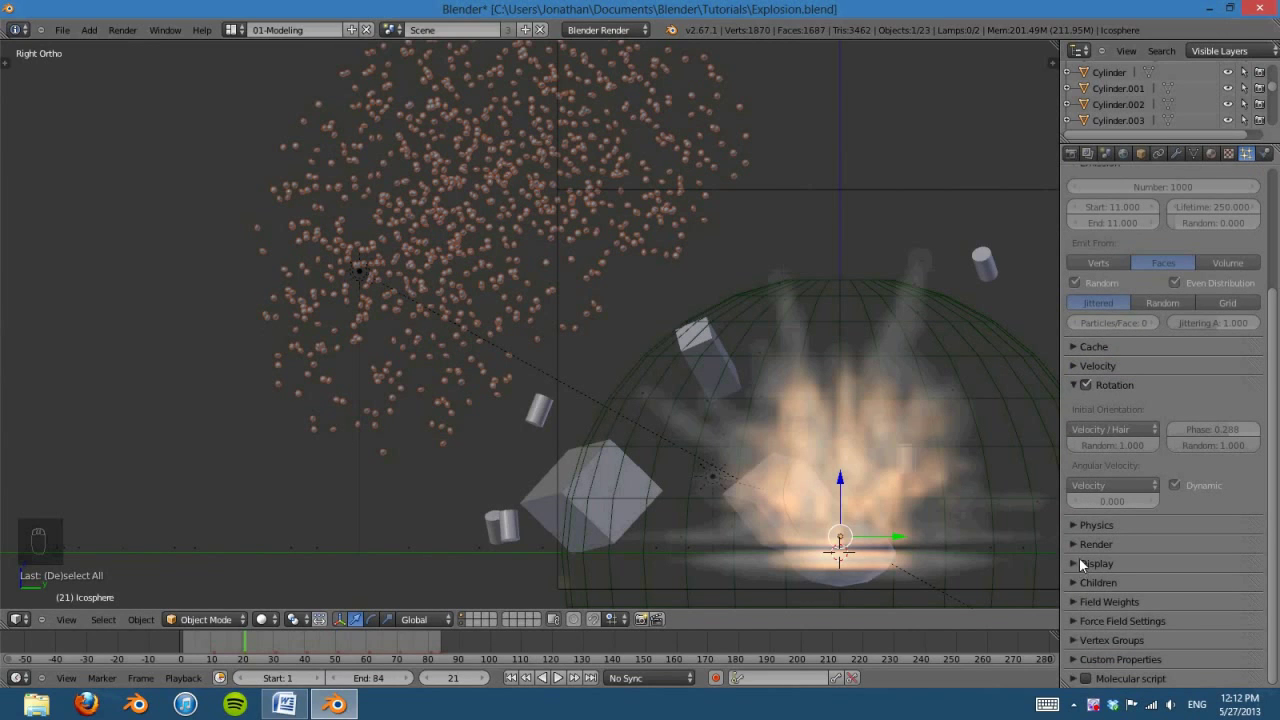
pyautogui.click(1067, 347)
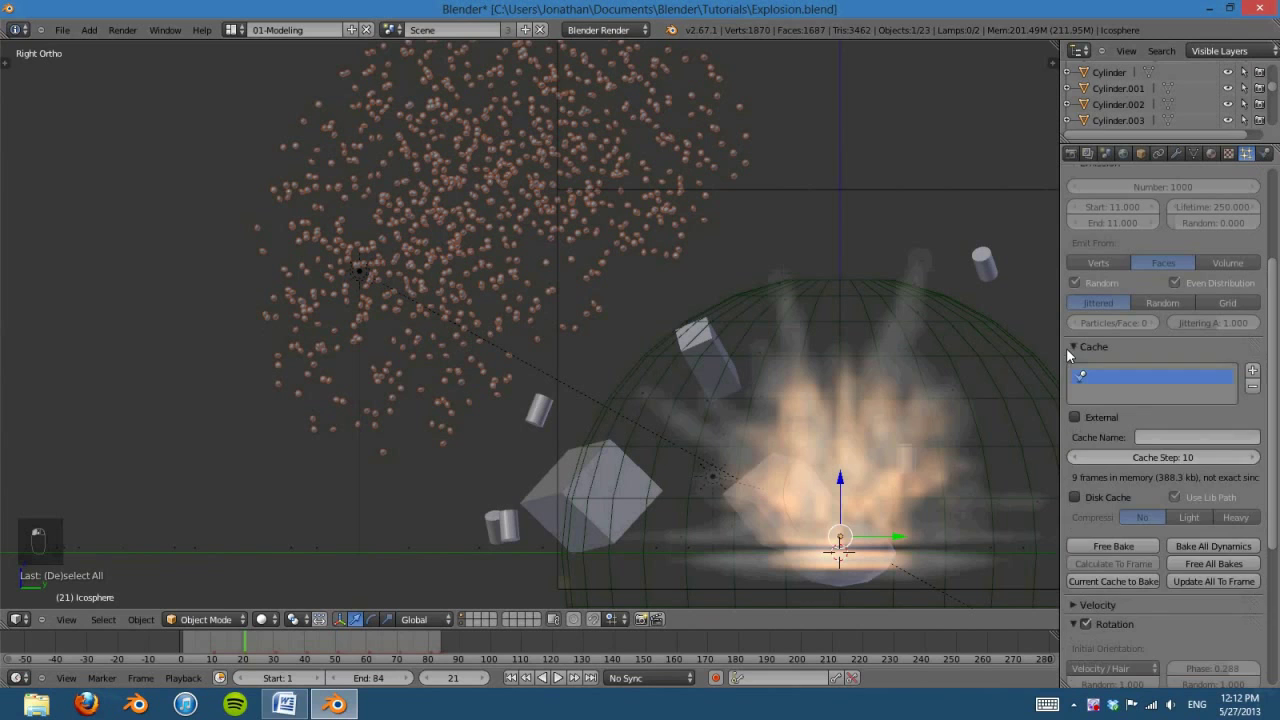
pyautogui.click(1108, 547)
pyautogui.scroll(-6, 752, 349)
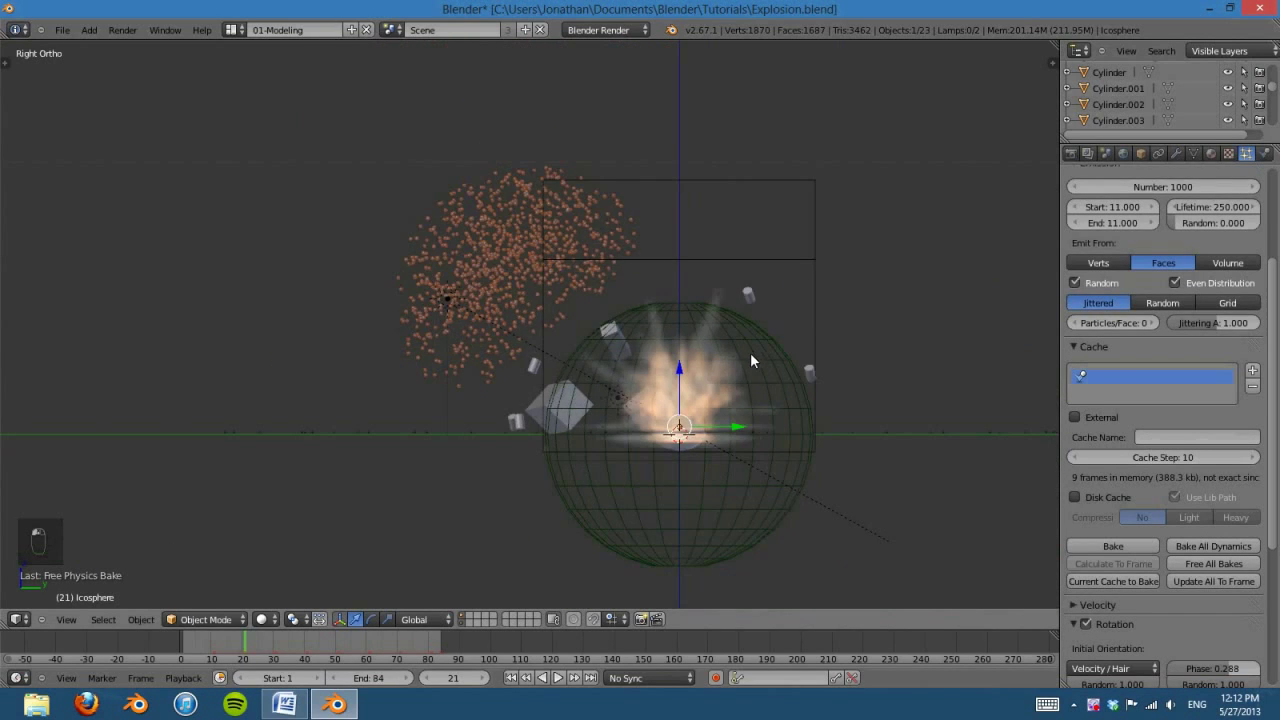
pyautogui.scroll(4, 743, 379)
pyautogui.hotkey('ctrl', 's')
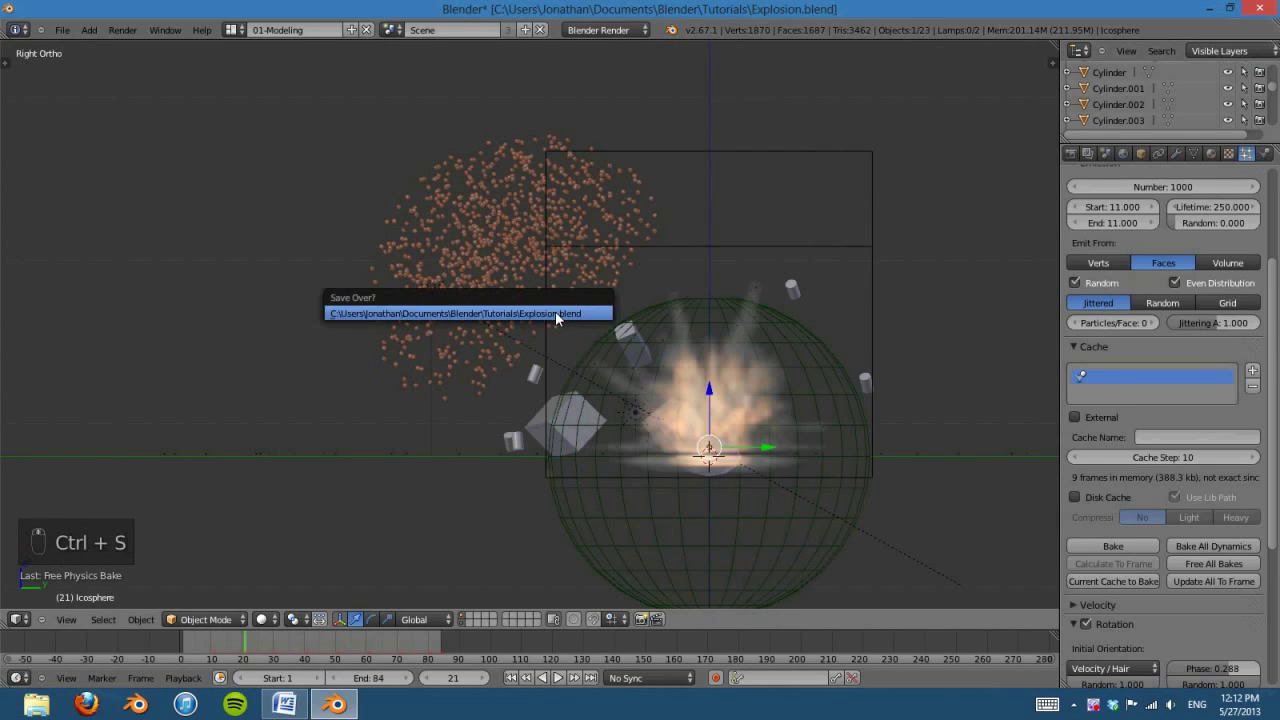
pyautogui.click(555, 311)
# Step: Set the dirt particle system's emission number to 250
pyautogui.scroll(5, 1179, 345)
pyautogui.click(1172, 343)
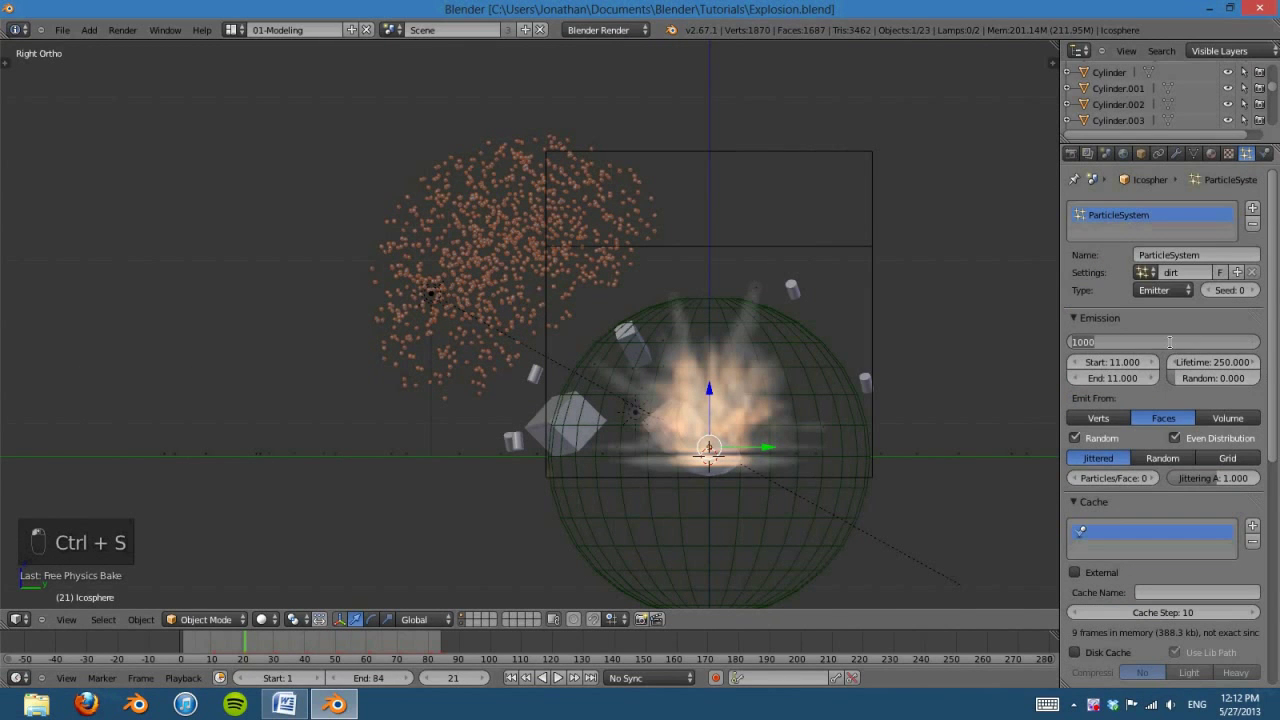
pyautogui.write('250')
pyautogui.press('Return')
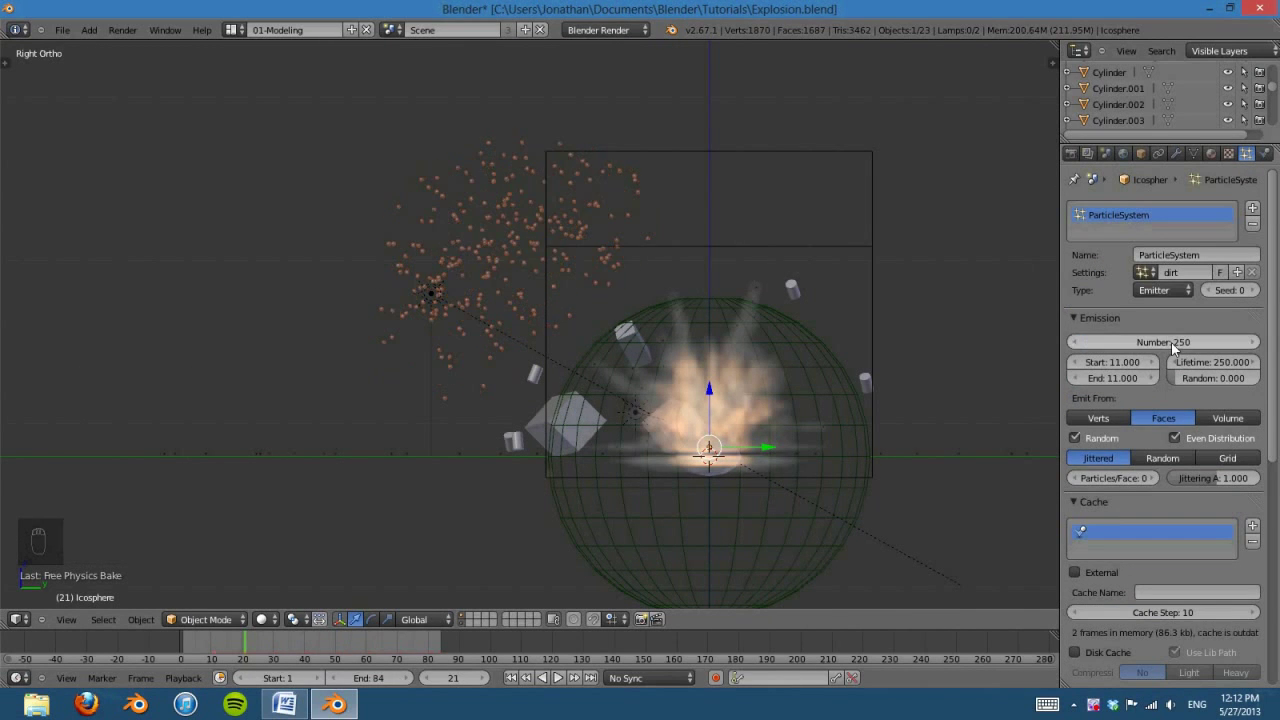
# Step: Set the dirt particles' random size to 1.000 in their render settings
pyautogui.scroll(-8, 1140, 460)
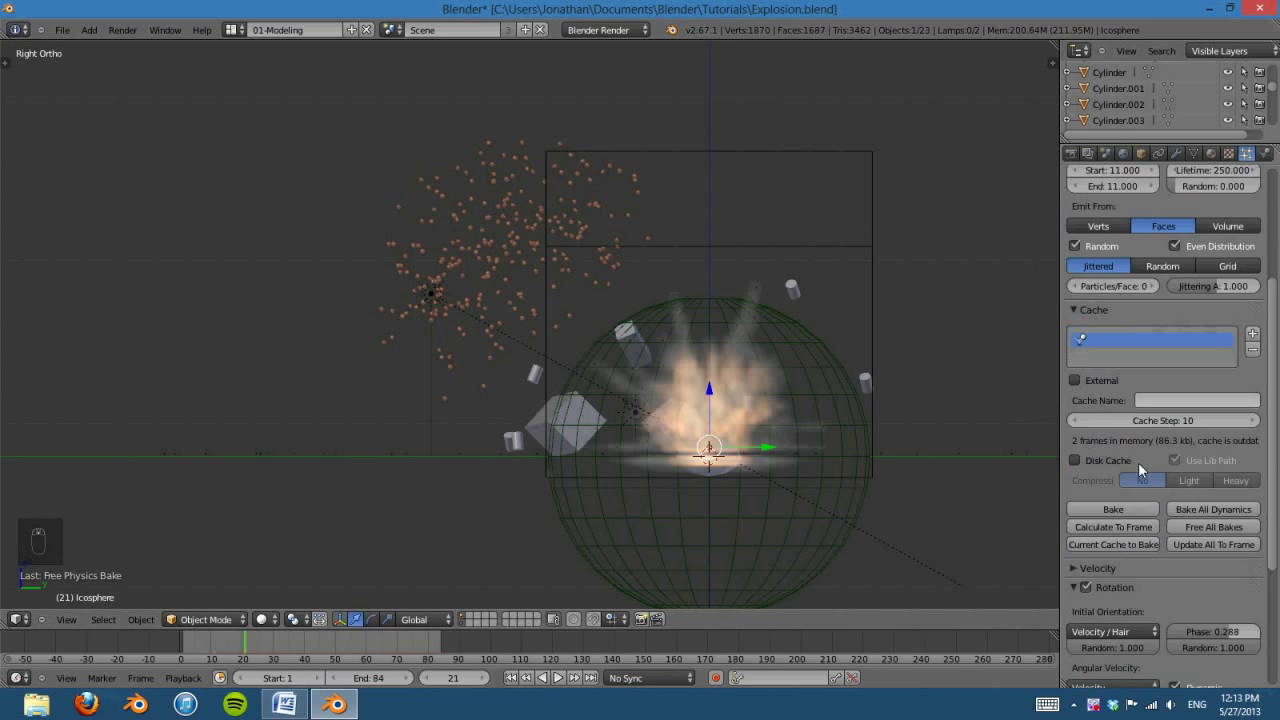
pyautogui.scroll(-2, 1183, 453)
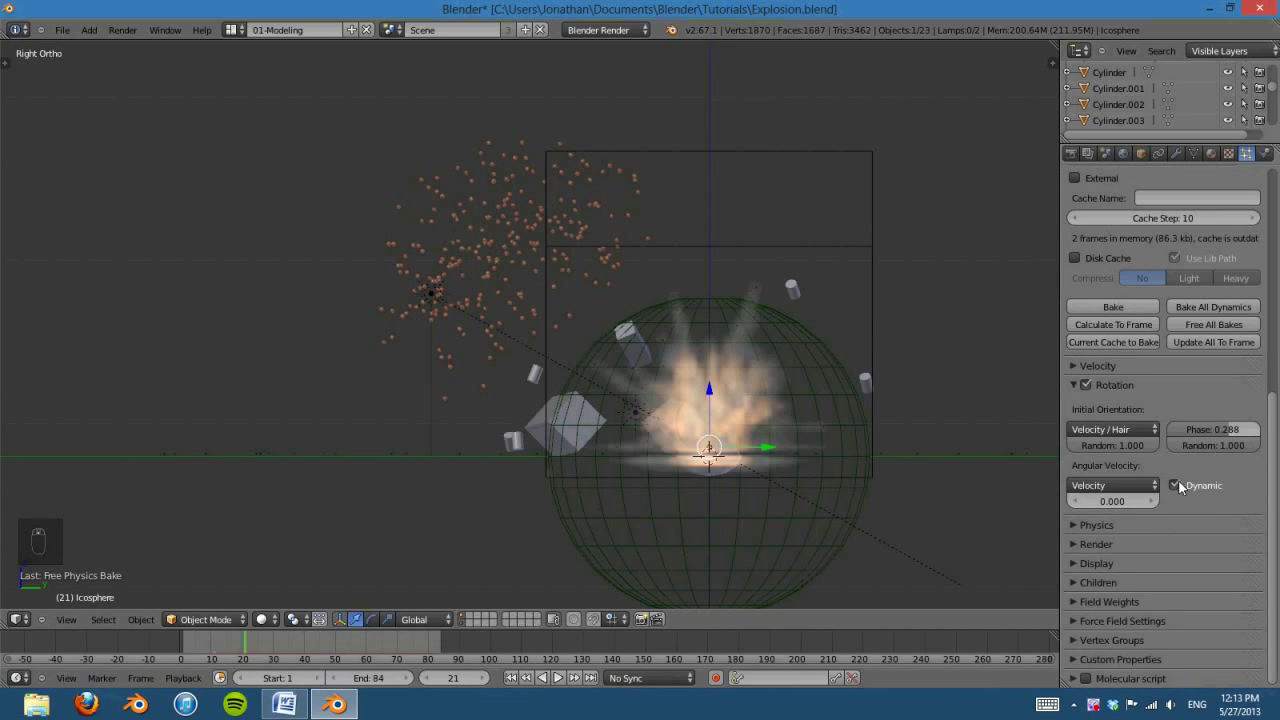
pyautogui.click(1082, 541)
pyautogui.scroll(-3, 1128, 492)
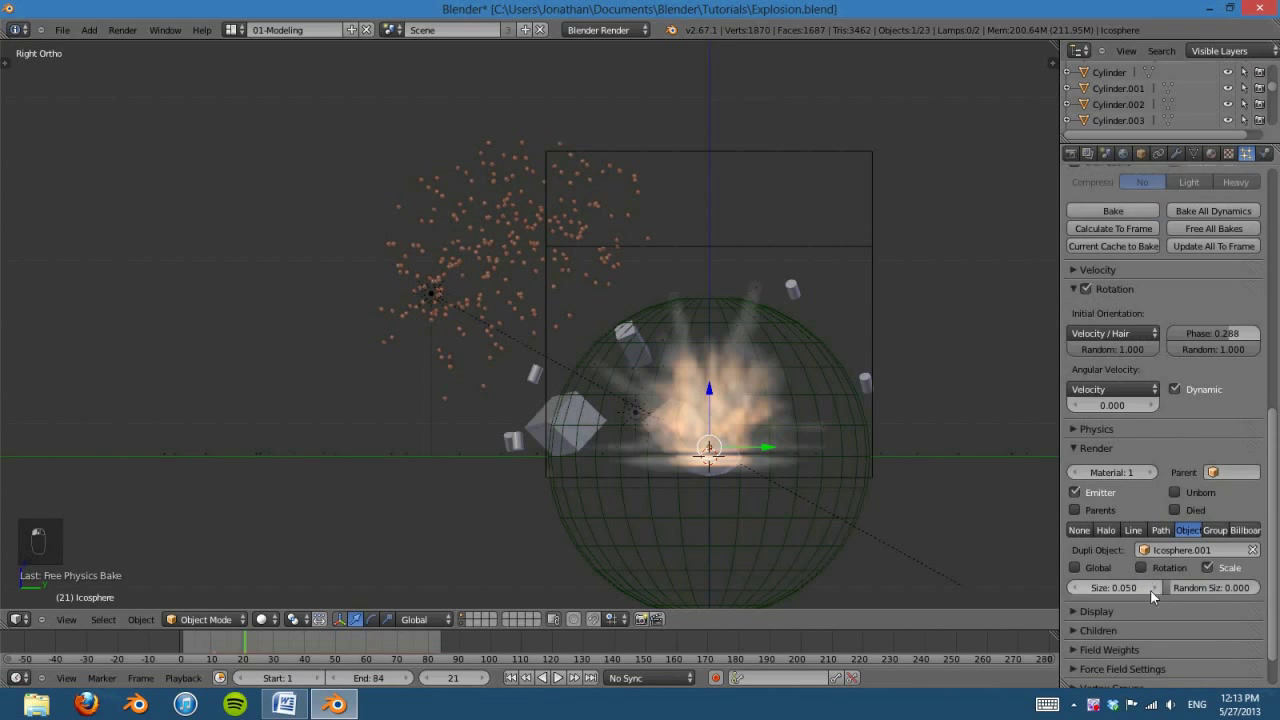
pyautogui.click(1114, 588)
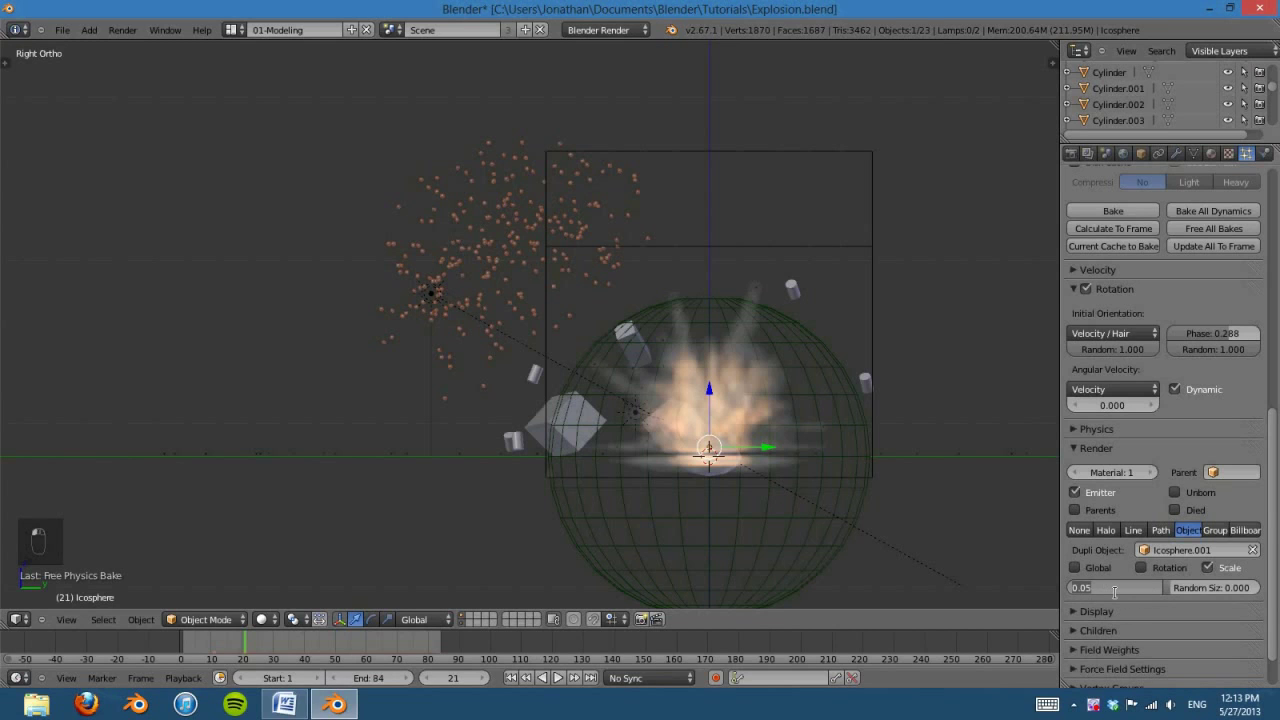
pyautogui.write('0')
pyautogui.press('Return')
pyautogui.press('Escape')
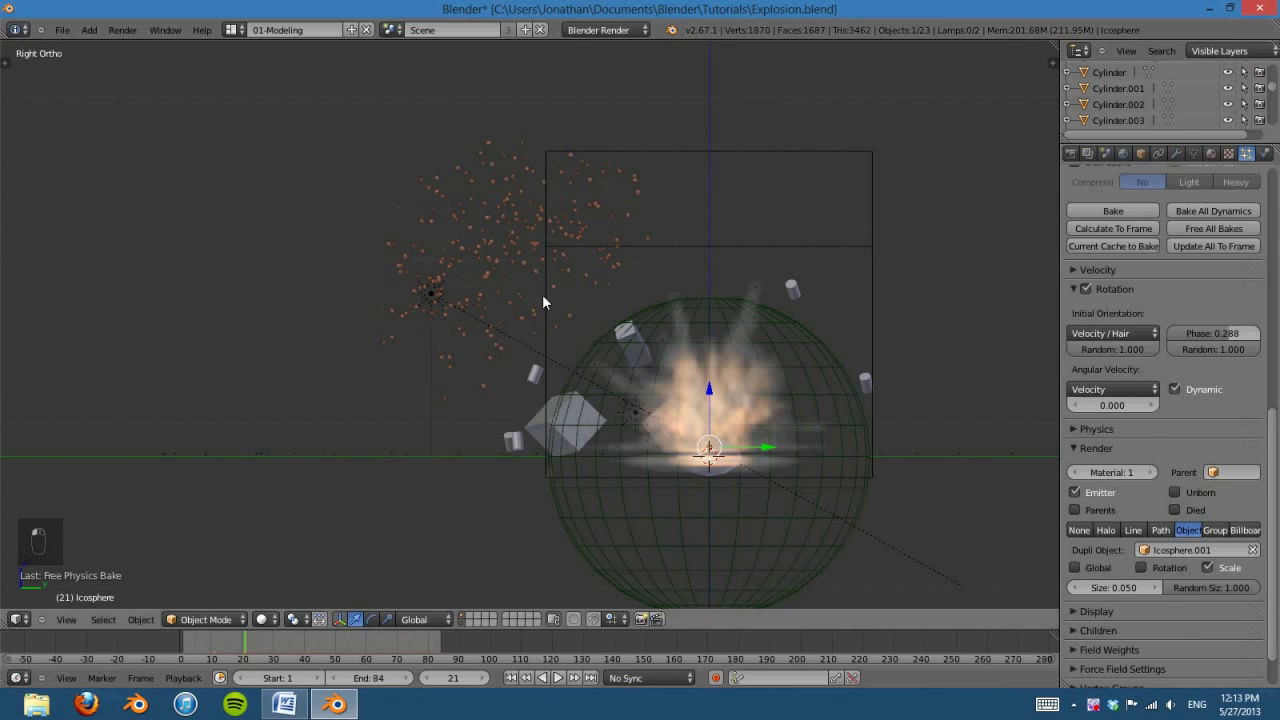
pyautogui.moveTo(1224, 598)
pyautogui.scroll(3, 664, 461)
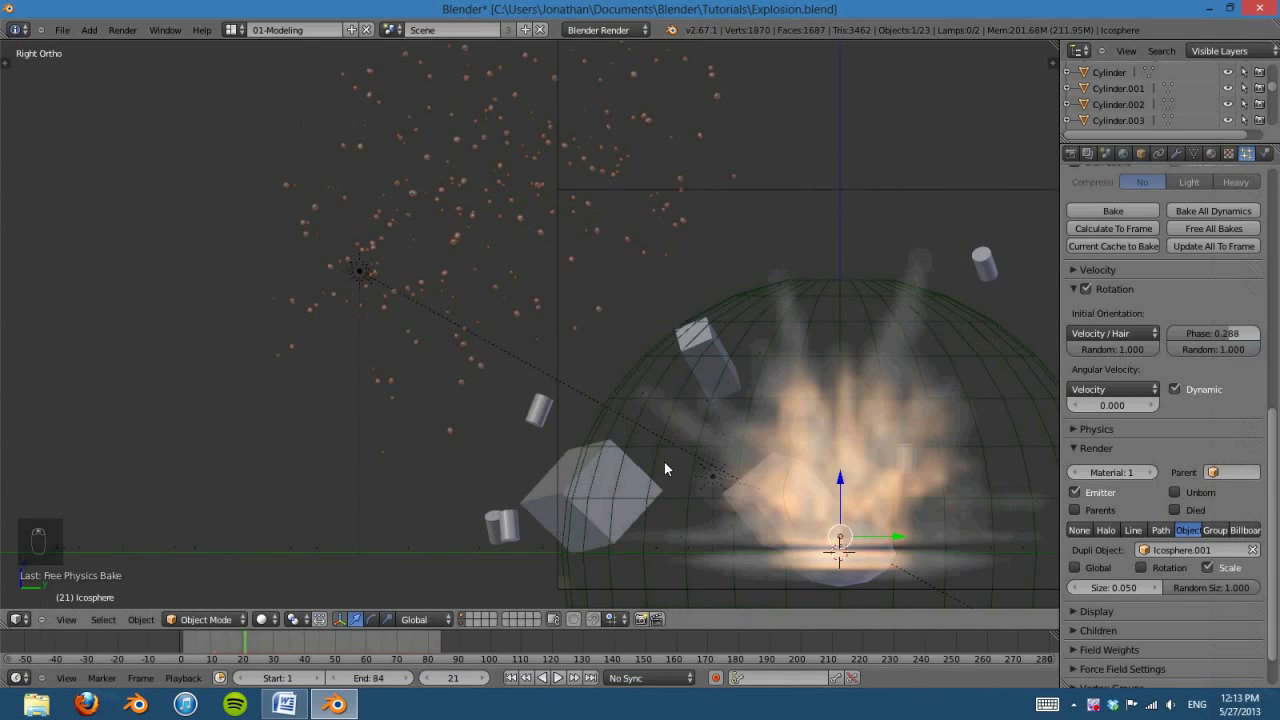
# Step: Scrub and play the animation in camera and side views to check the dirt particles' spread, stopping at frame 29
pyautogui.press('KP_0')
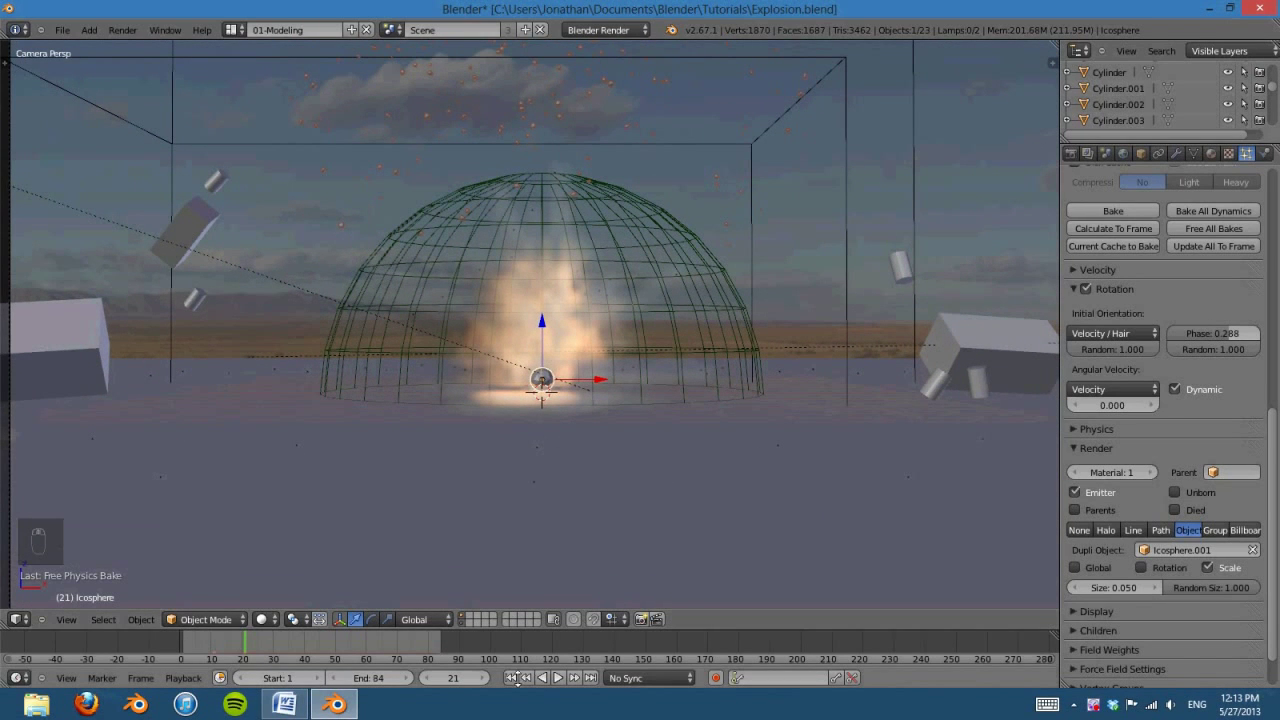
pyautogui.moveTo(222, 640)
pyautogui.mouseDown()
pyautogui.moveTo(198, 642)
pyautogui.moveTo(251, 634)
pyautogui.mouseUp()
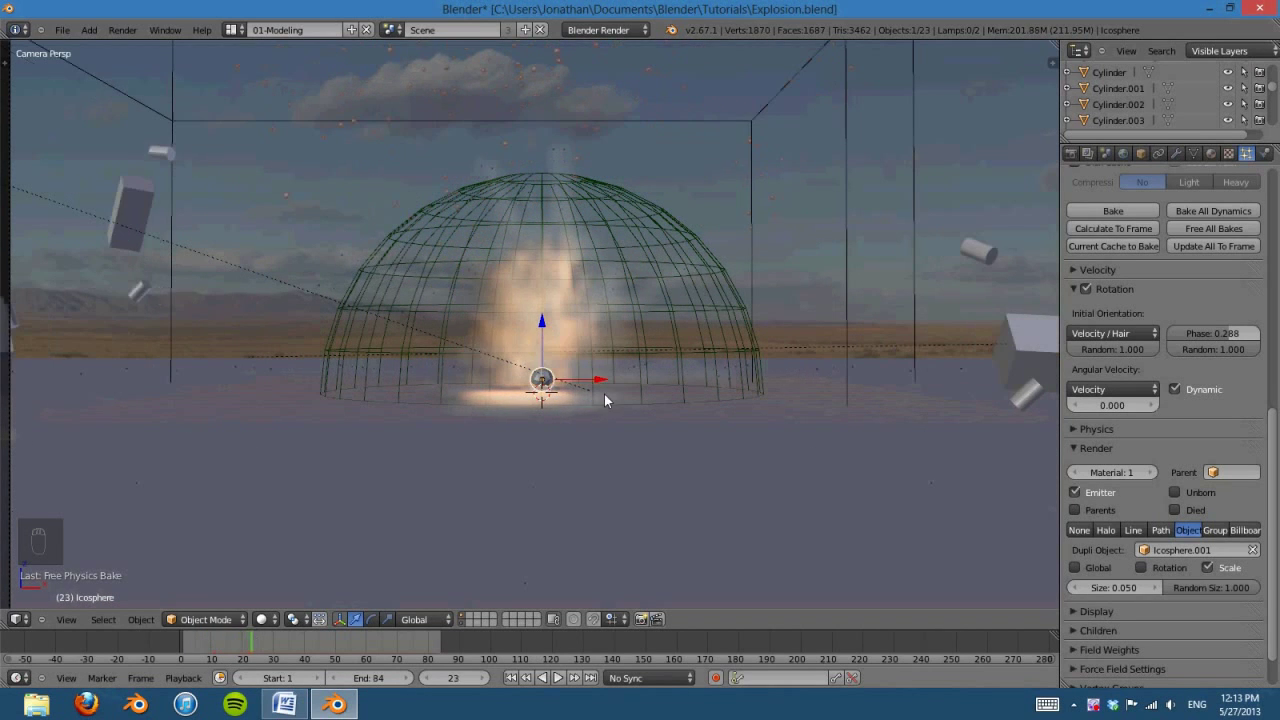
pyautogui.press('KP_3')
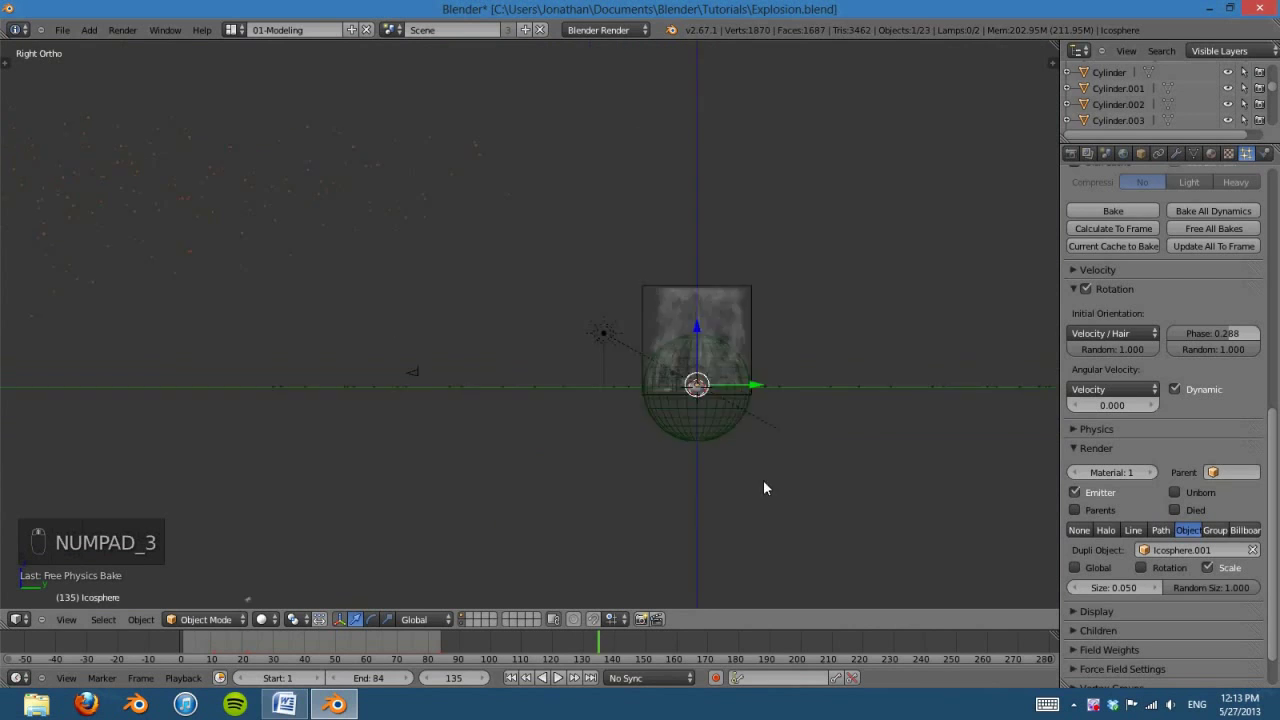
pyautogui.keyDown('shift'); pyautogui.moveTo(763, 487); pyautogui.dragTo(650, 483, button='middle'); pyautogui.keyUp('shift')
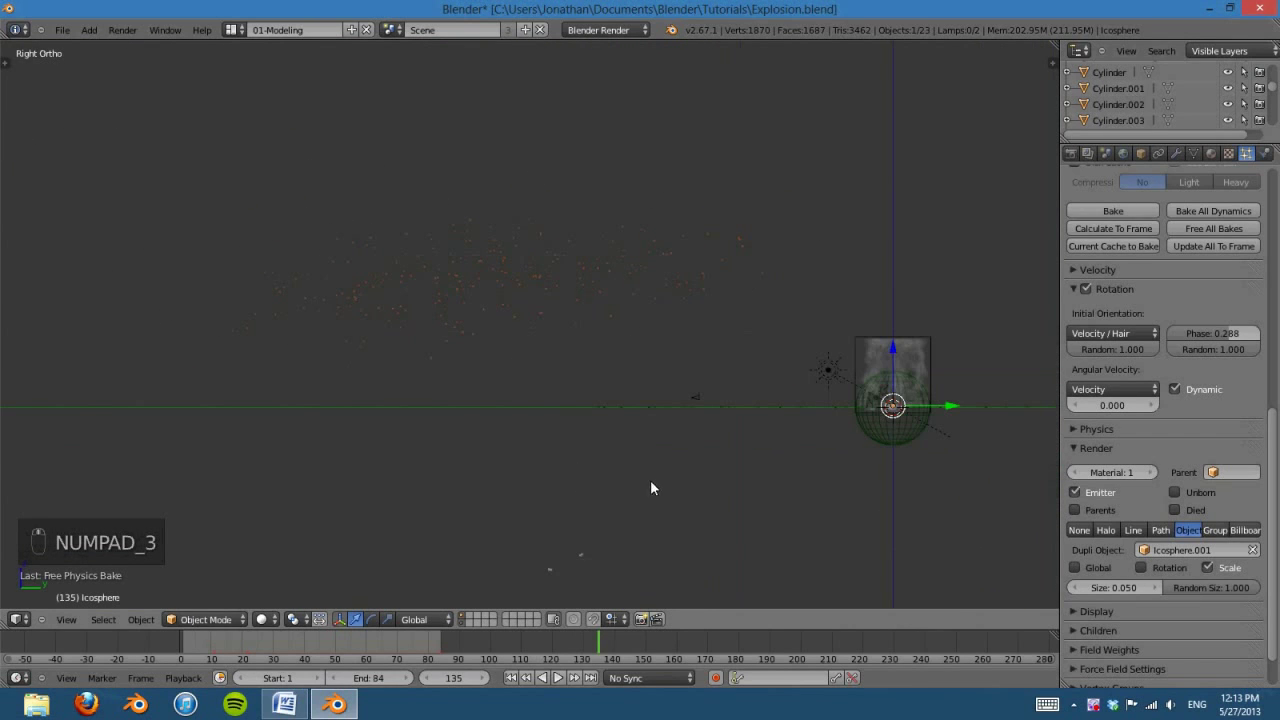
pyautogui.click(559, 678)
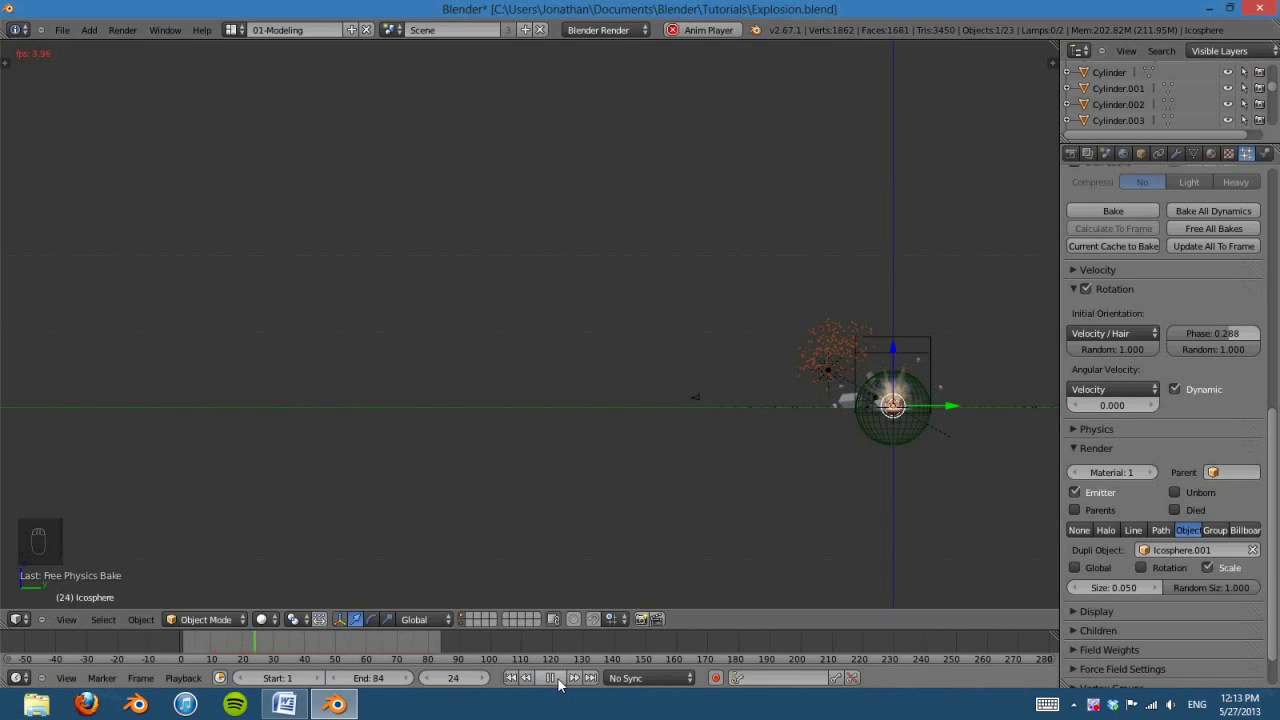
pyautogui.click(558, 678)
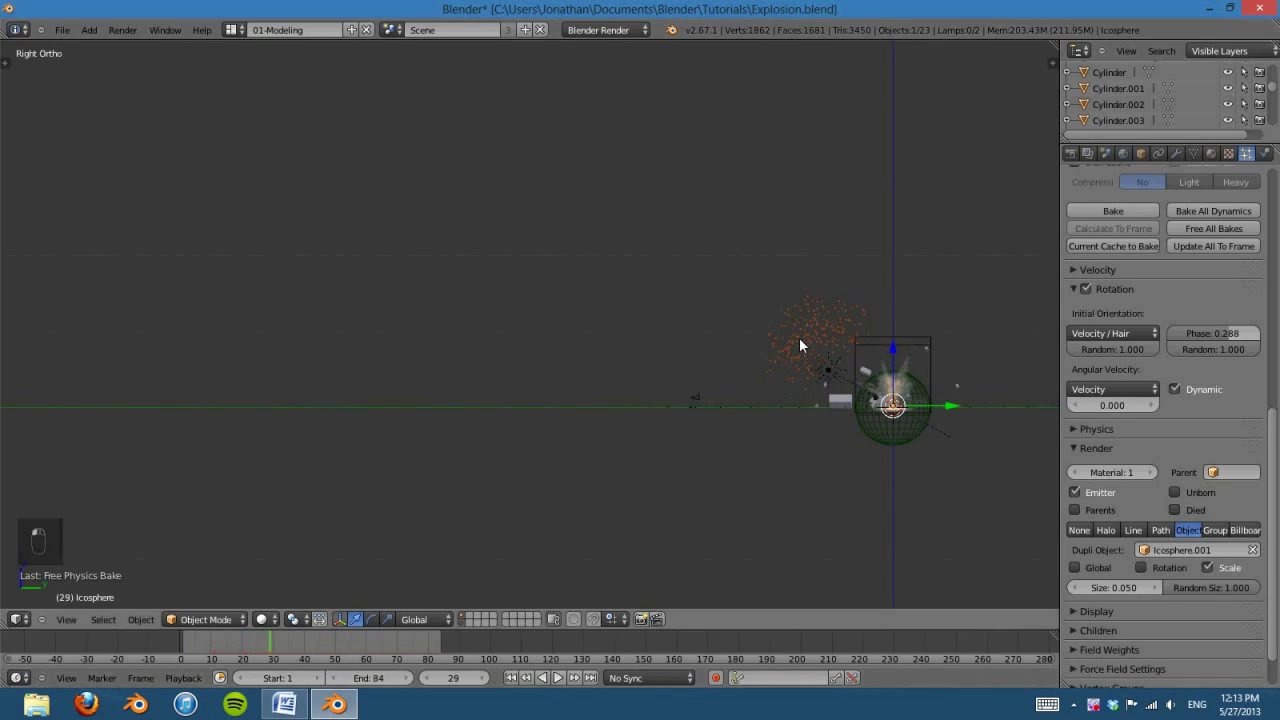
# Step: Render frame 29 through the camera to inspect the dirt debris, then close the render
pyautogui.press('KP_Decimal')
pyautogui.press('KP_Decimal')
pyautogui.press('KP_0')
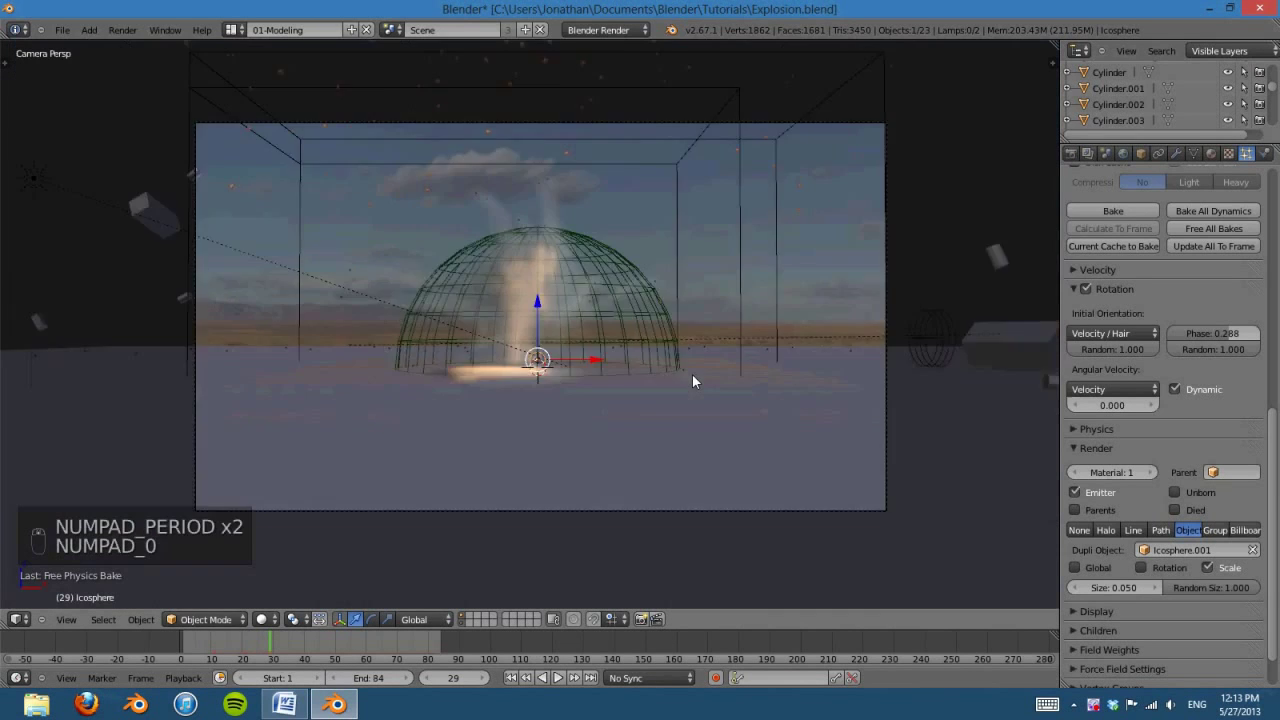
pyautogui.press('F12')
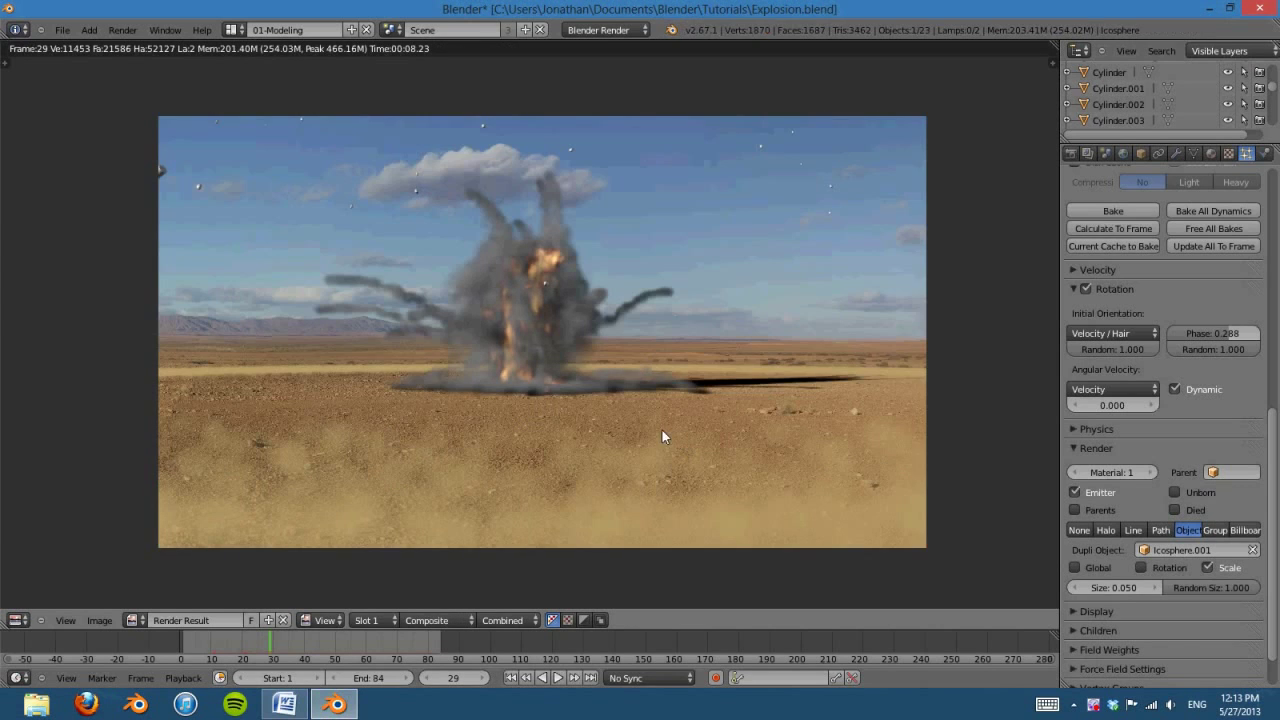
pyautogui.moveTo(662, 430); pyautogui.dragTo(656, 441, button='middle')
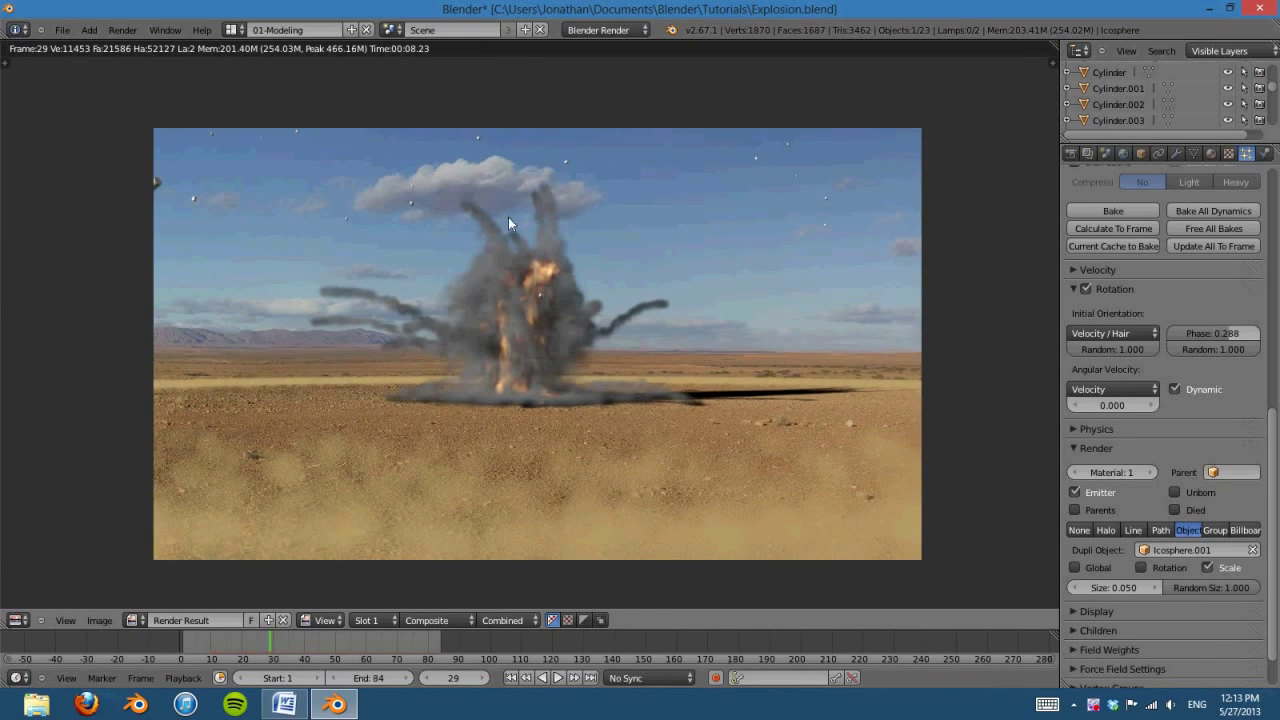
pyautogui.press('Escape')
# Step: Look through the objects on the rigid-body debris layer for the dirt particles' source object, checking Sphere.001
pyautogui.click(459, 623)
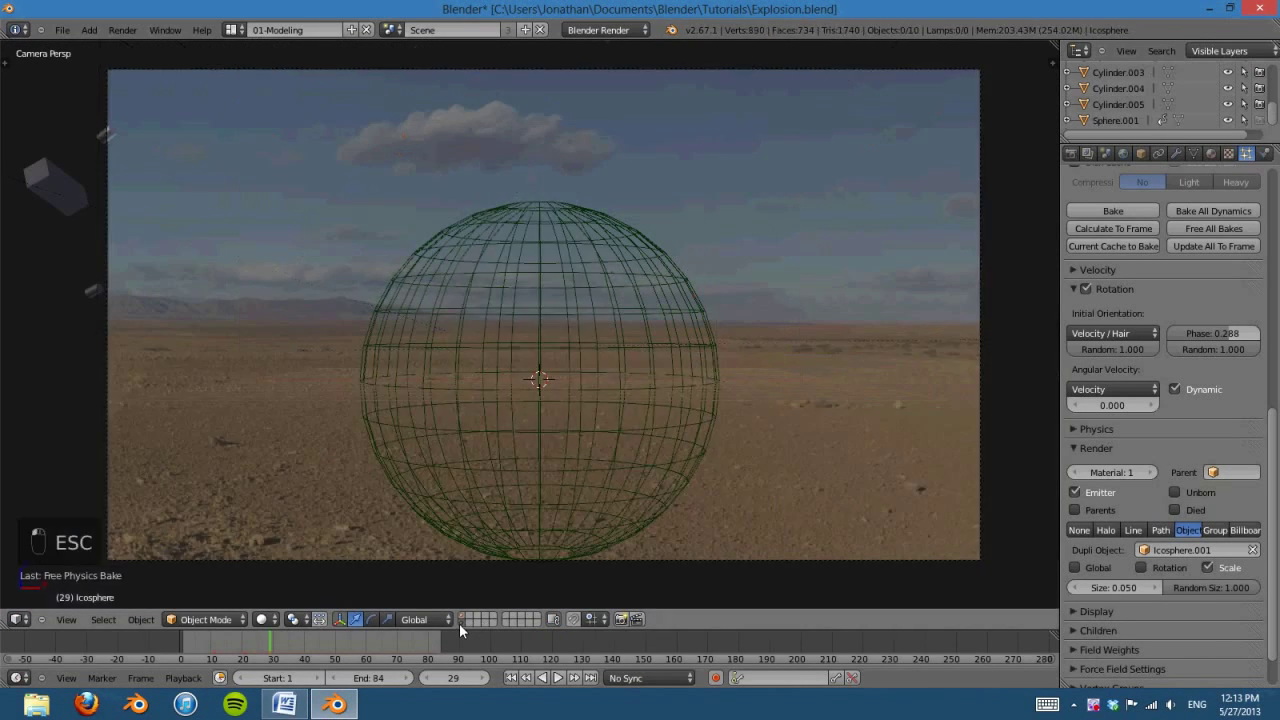
pyautogui.press('KP_0')
pyautogui.scroll(-8, 630, 430)
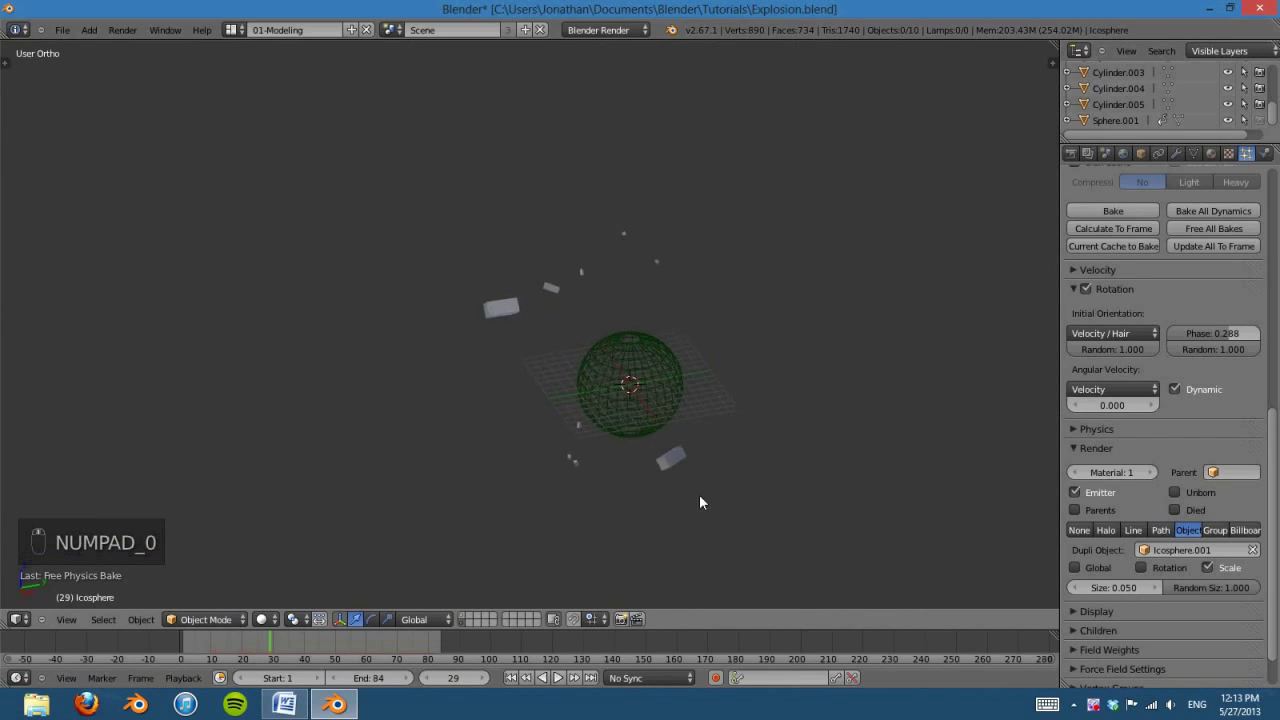
pyautogui.scroll(6, 700, 525)
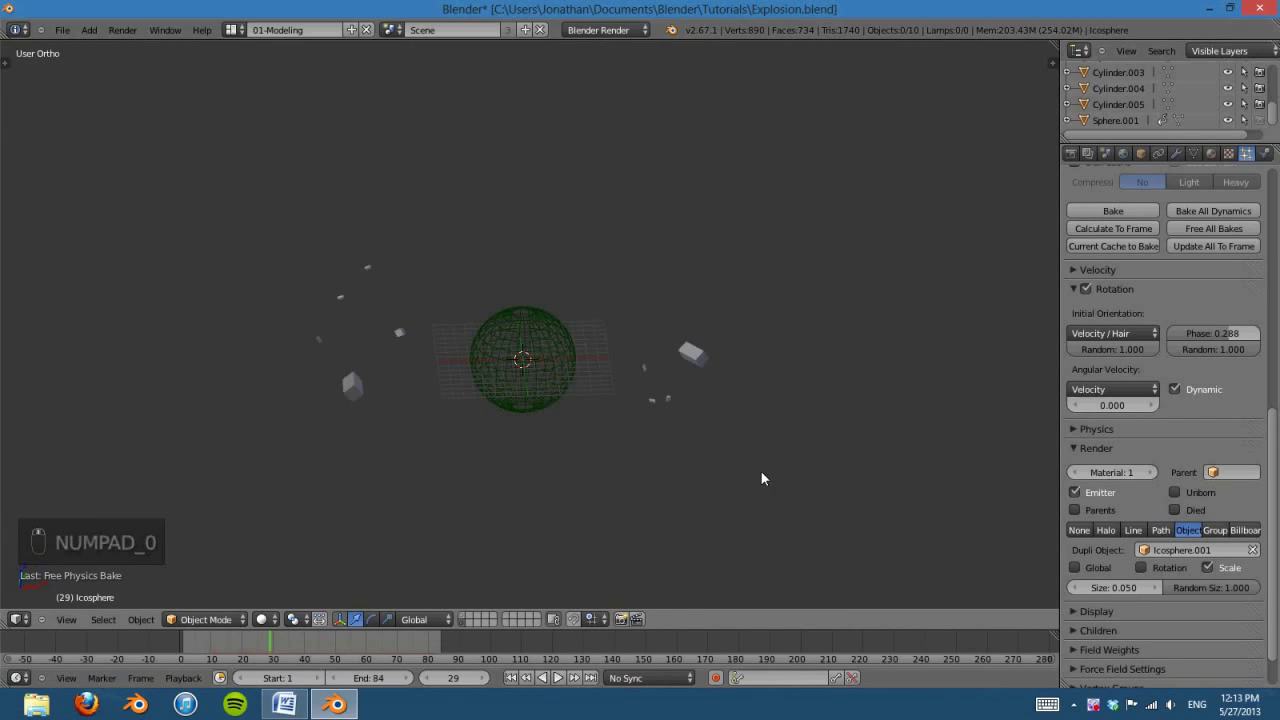
pyautogui.scroll(3, 1158, 90)
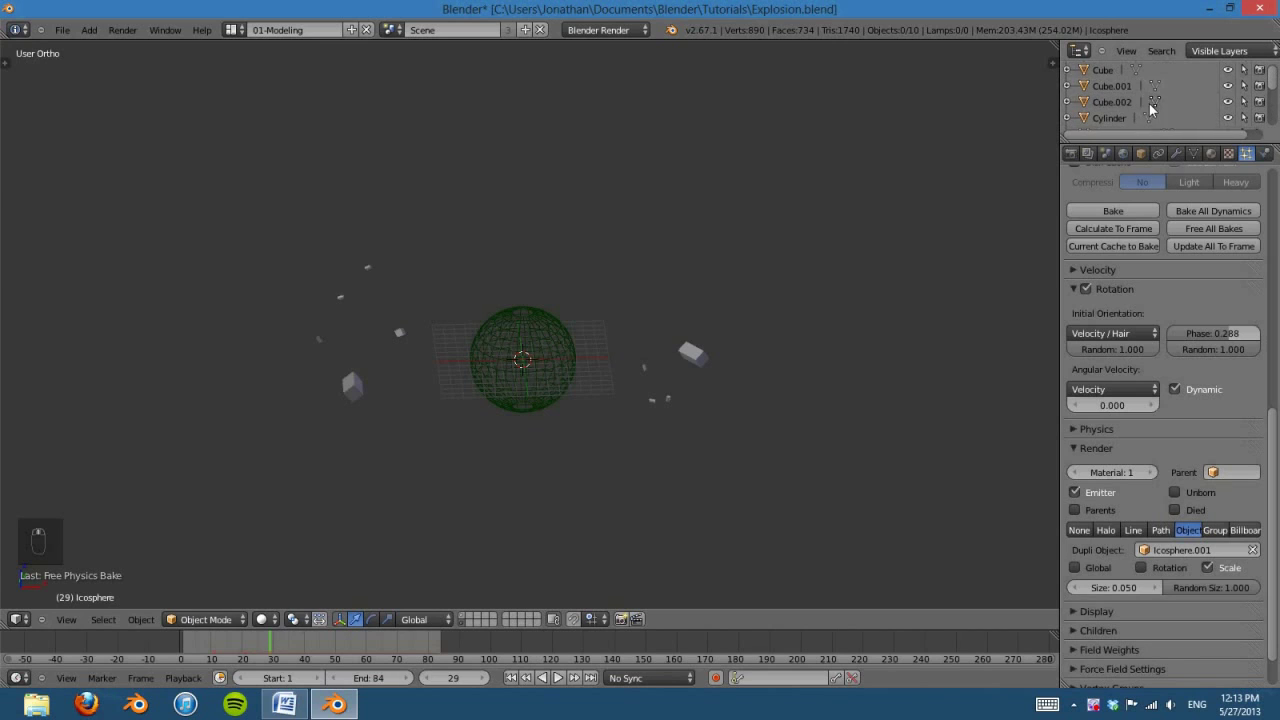
pyautogui.moveTo(1271, 84); pyautogui.dragTo(1220, 140)
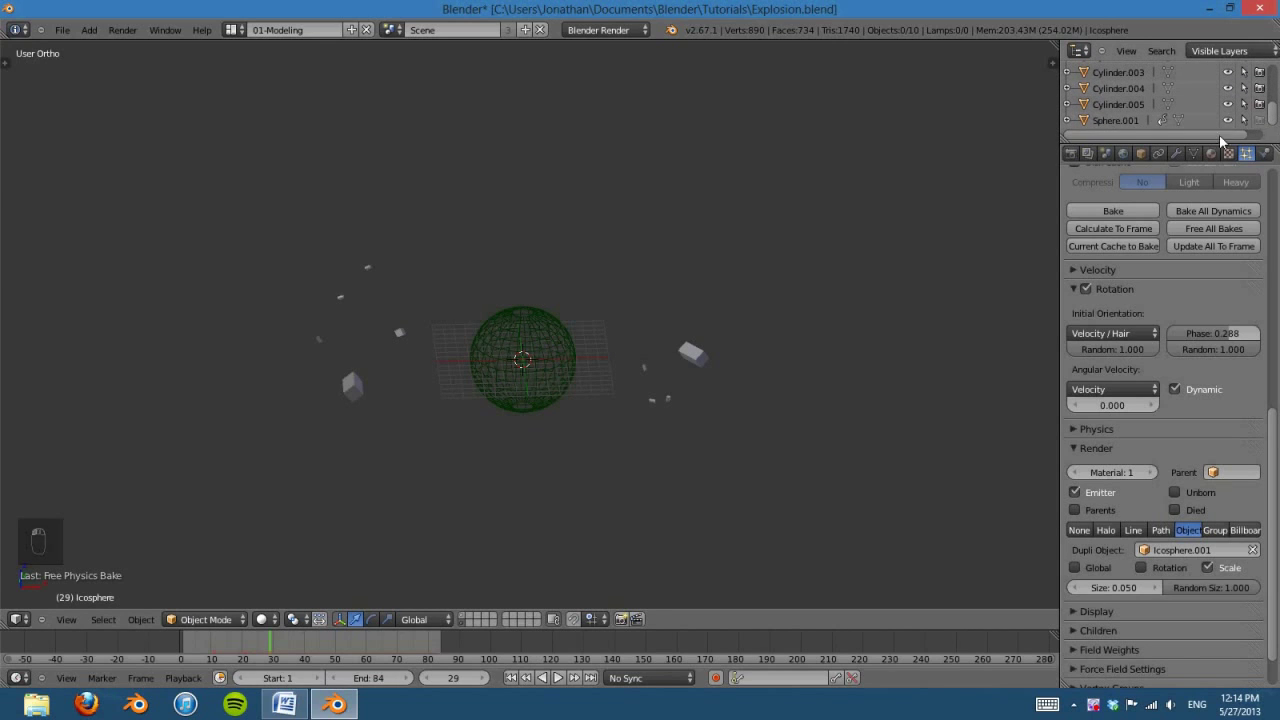
pyautogui.click(1118, 120)
pyautogui.scroll(3, 1156, 122)
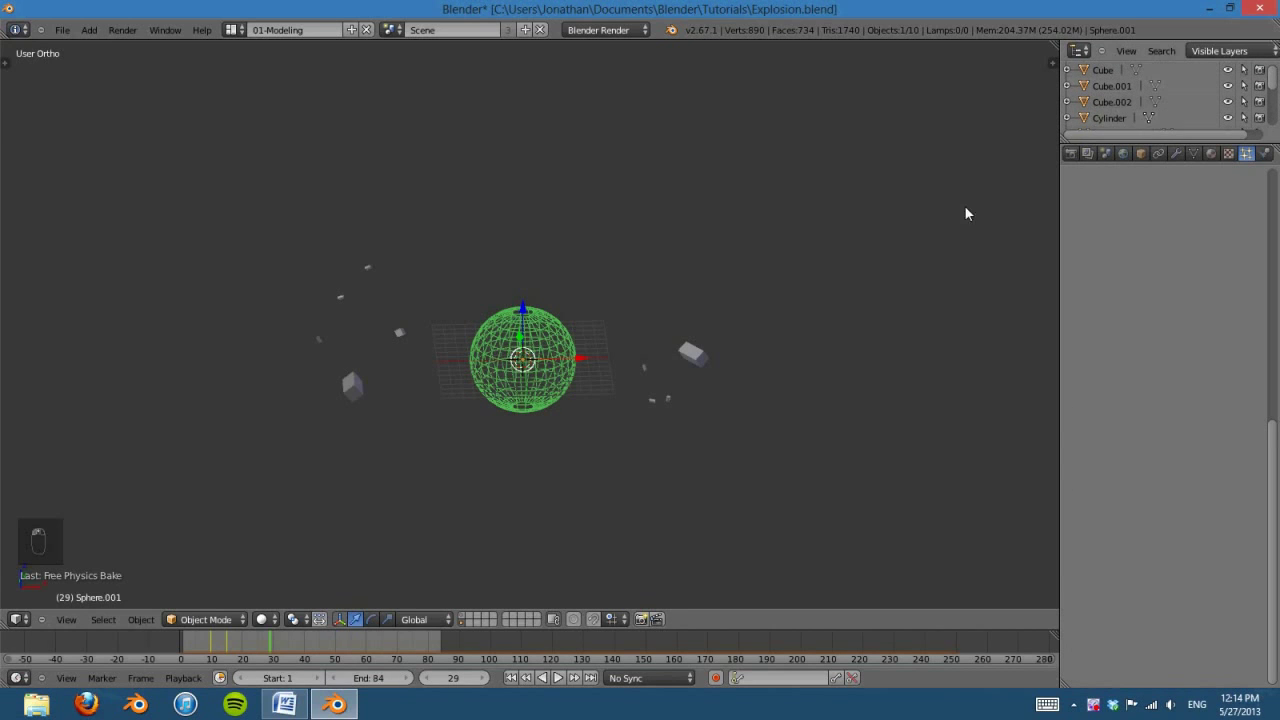
# Step: Select Icosphere.001 on the first layer and give it a new material with a specular intensity of 0.000
pyautogui.click(463, 620)
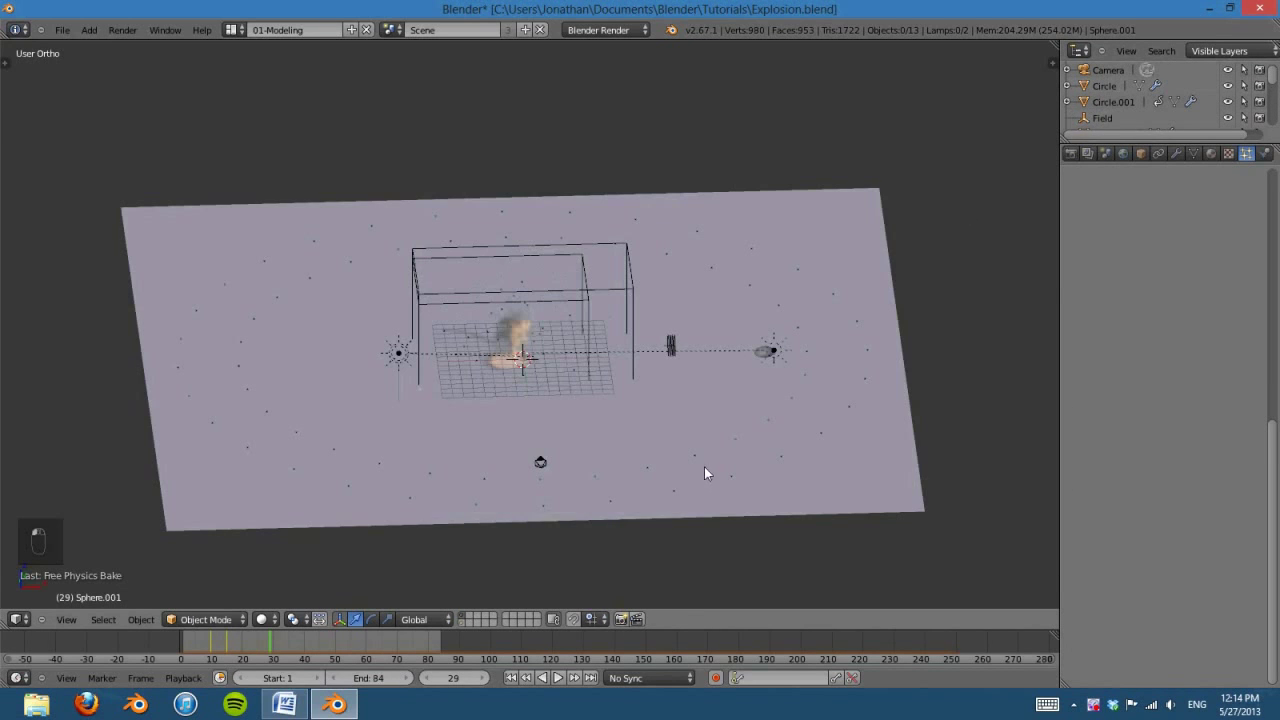
pyautogui.scroll(-3, 1130, 105)
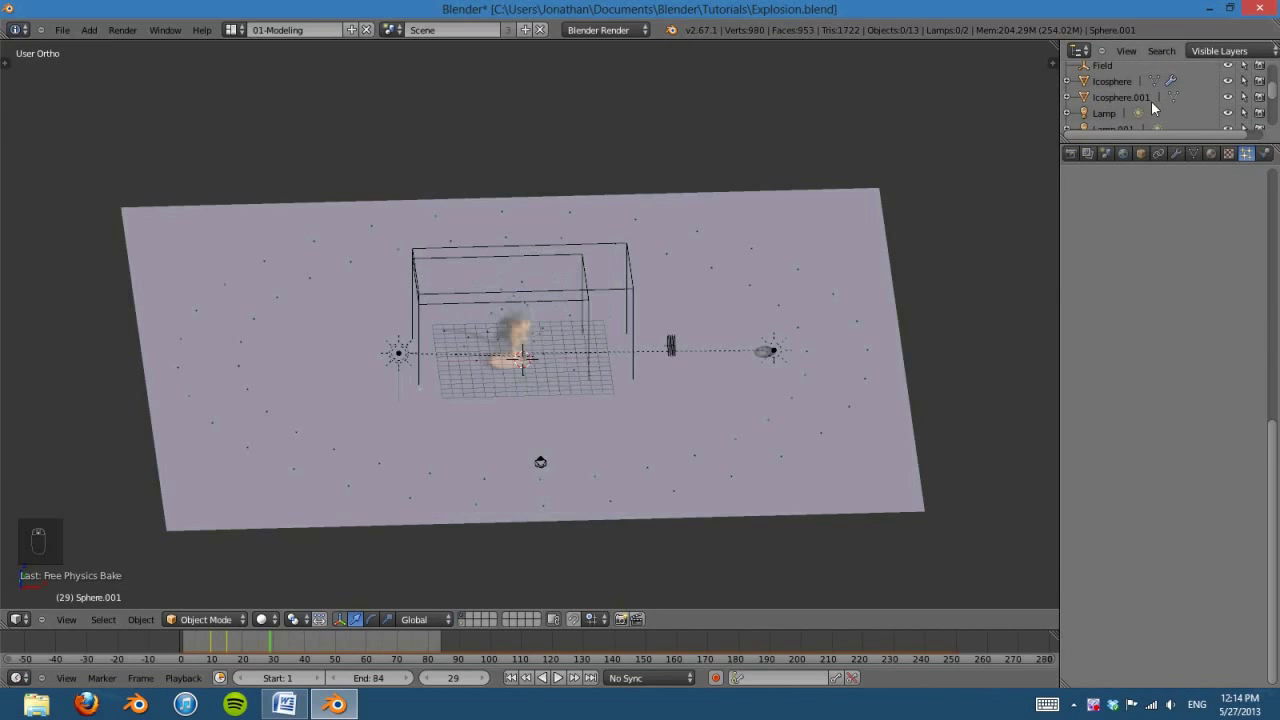
pyautogui.scroll(-1, 1152, 108)
pyautogui.click(1122, 71)
pyautogui.scroll(4, 980, 466)
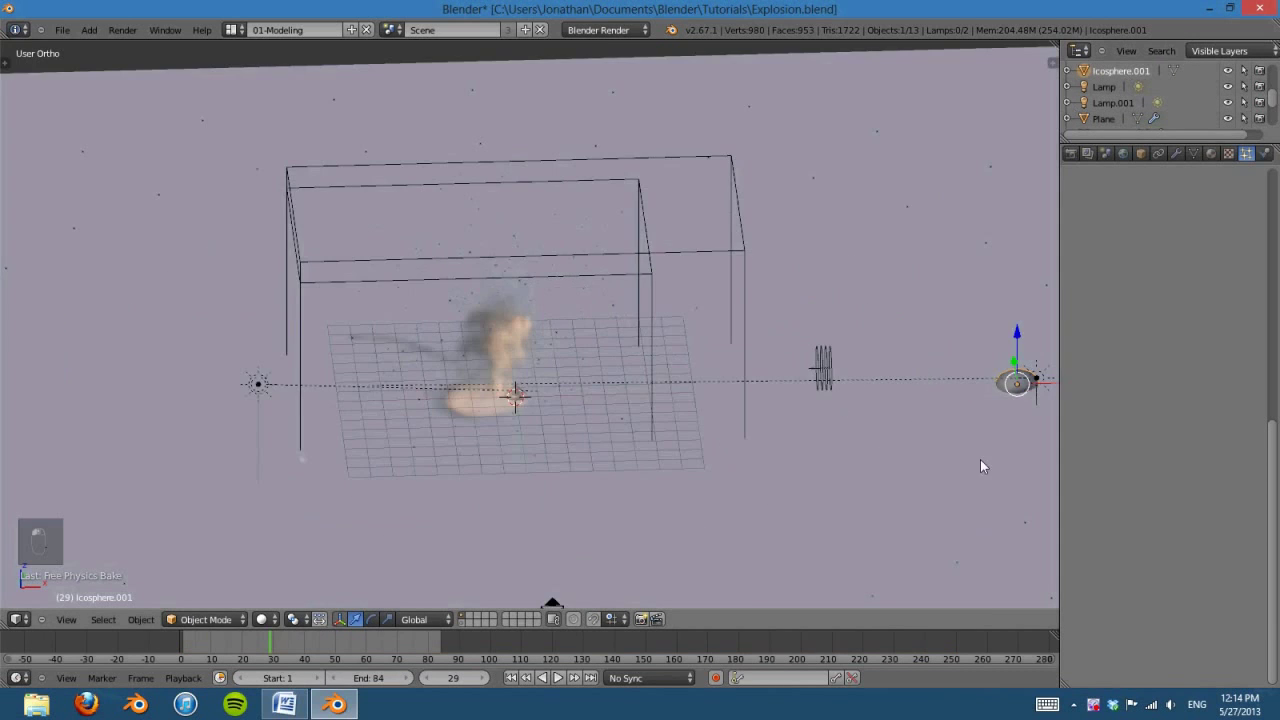
pyautogui.keyDown('shift'); pyautogui.moveTo(980, 466); pyautogui.dragTo(454, 426, button='middle'); pyautogui.keyUp('shift')
pyautogui.scroll(3, 711, 371)
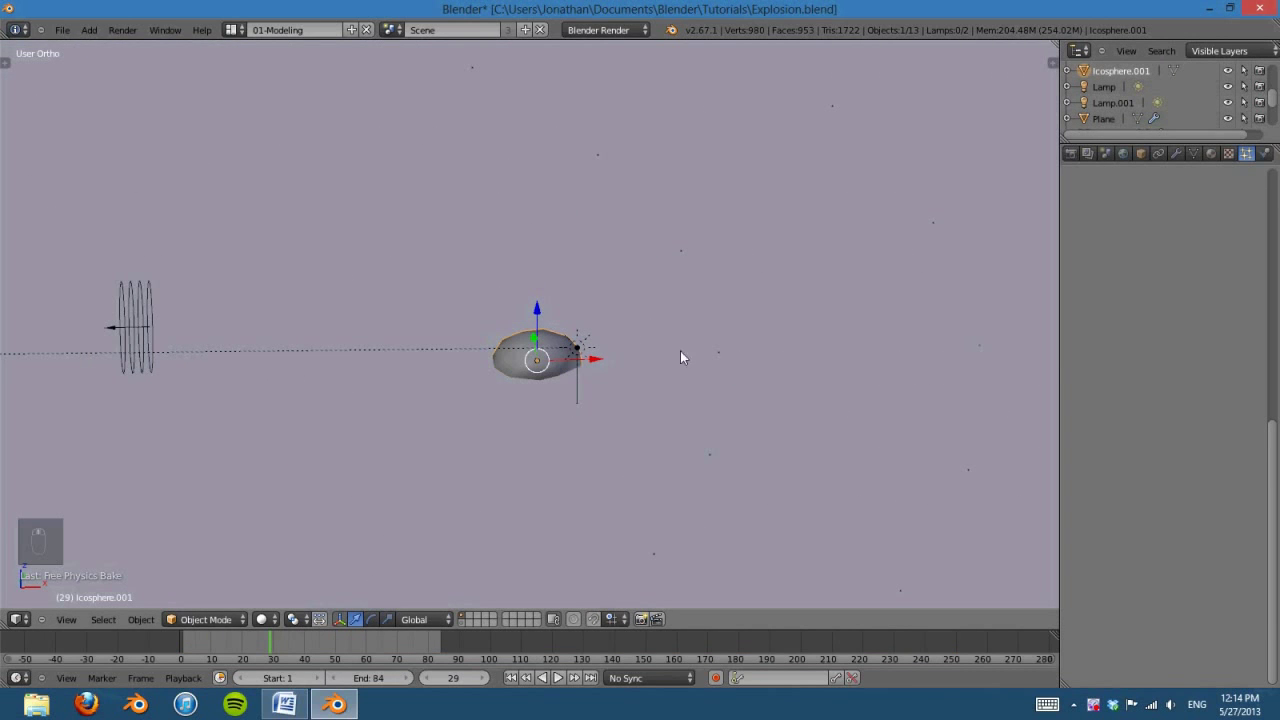
pyautogui.click(1211, 153)
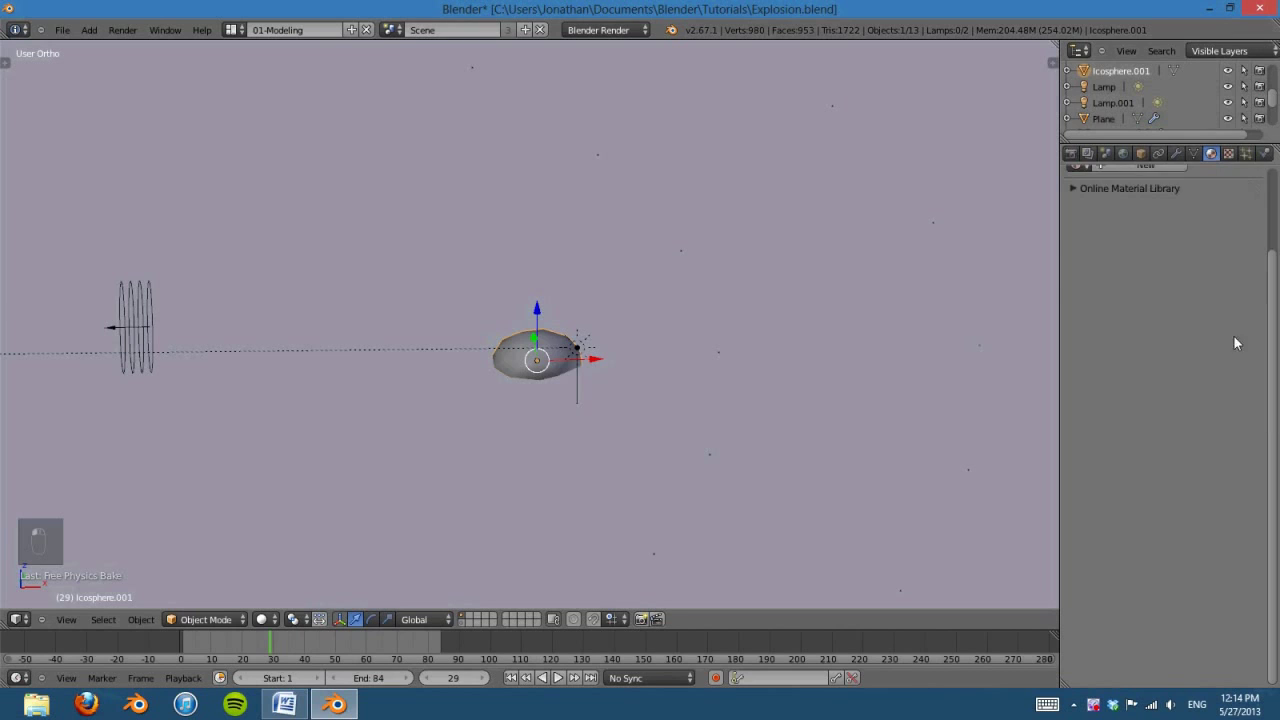
pyautogui.scroll(2, 1234, 343)
pyautogui.click(1162, 256)
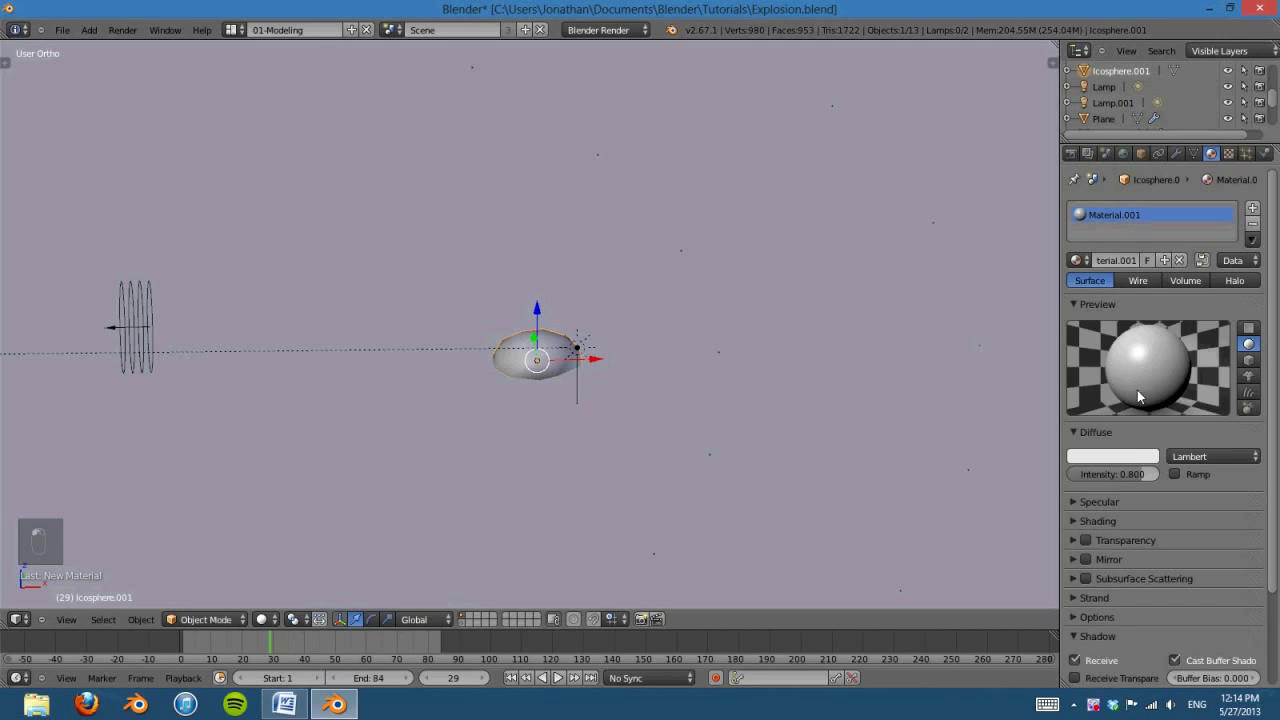
pyautogui.click(1103, 506)
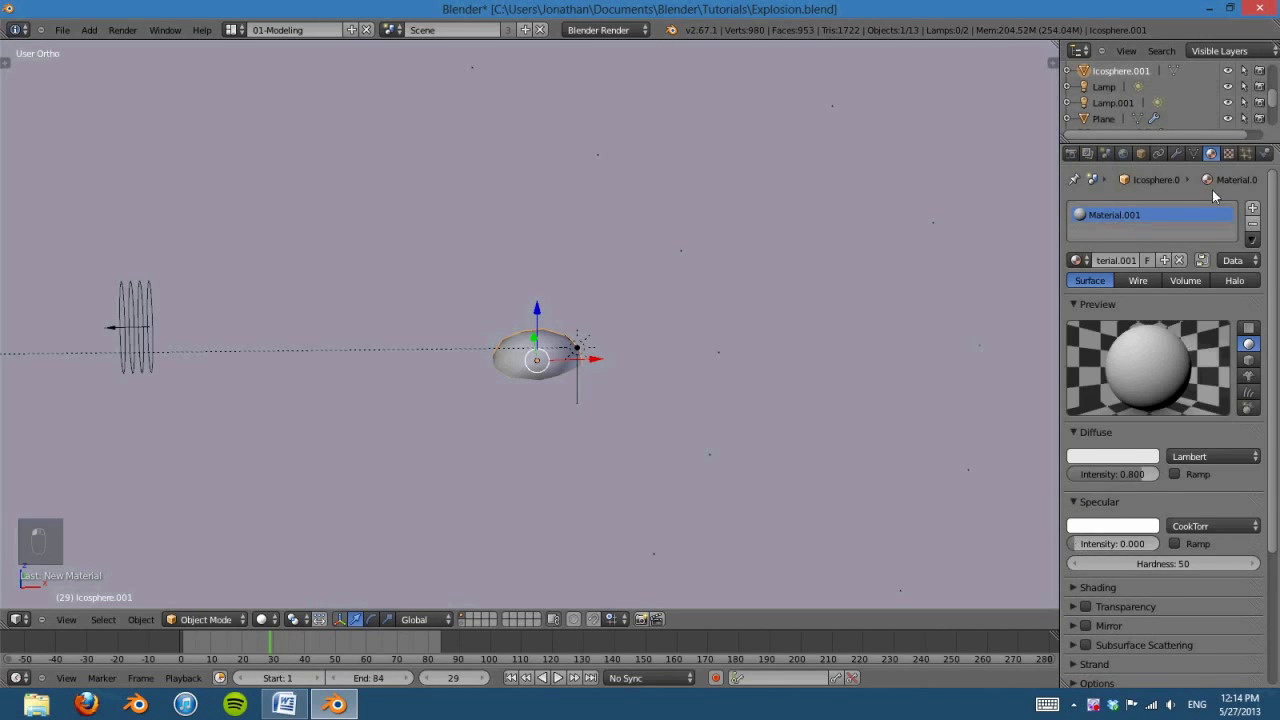
# Step: Add a new Image or Movie texture that uses LandscapeArid0197_M.jpg
pyautogui.click(1228, 153)
pyautogui.click(1157, 316)
pyautogui.click(1190, 338)
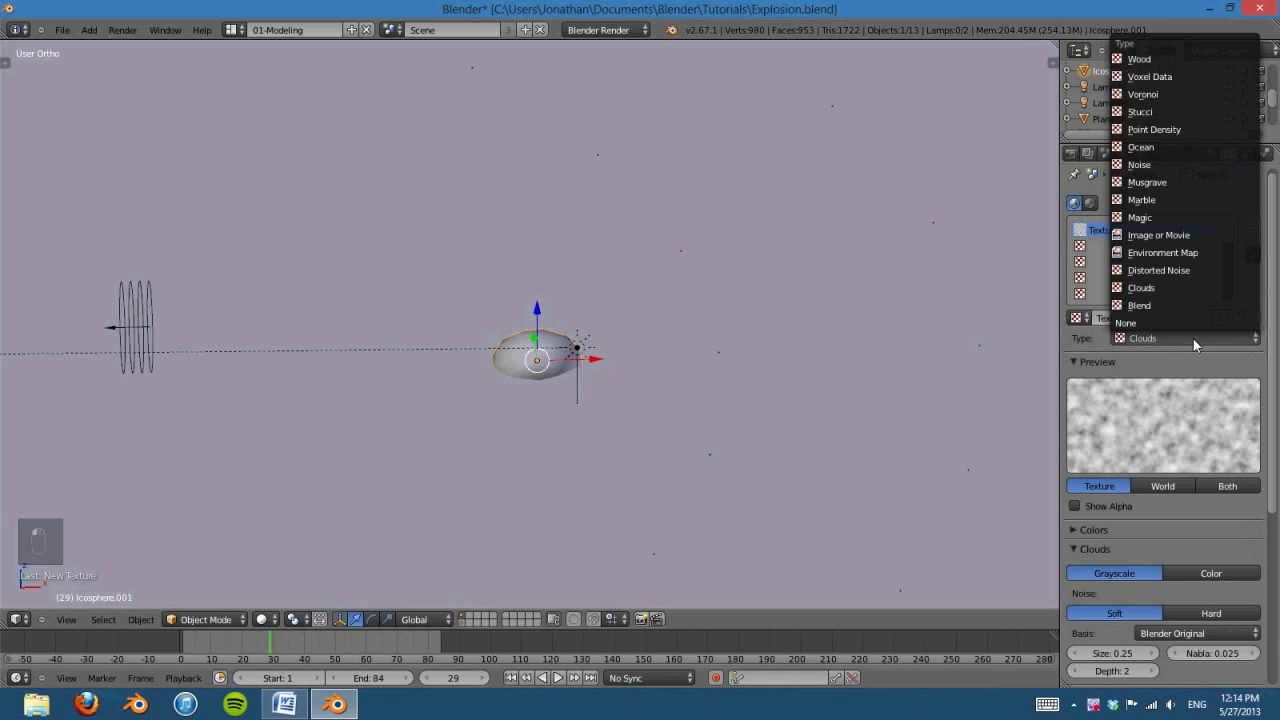
pyautogui.click(1170, 235)
pyautogui.click(1077, 573)
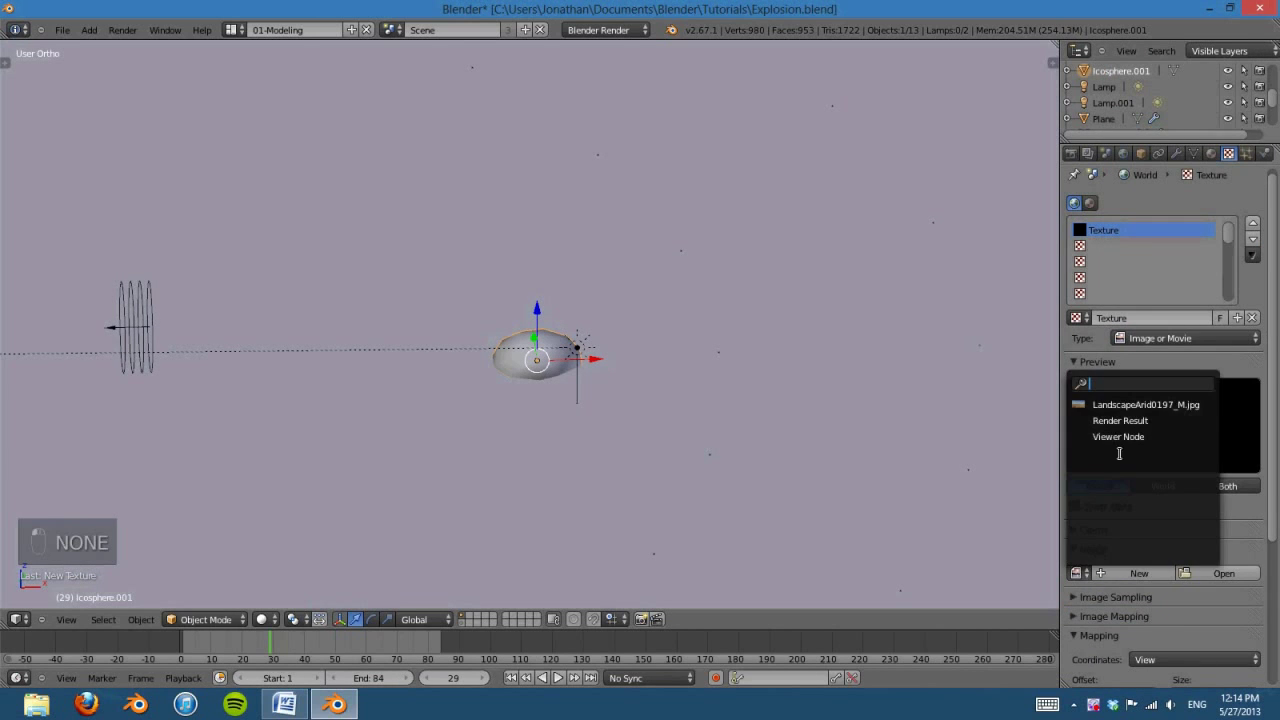
pyautogui.click(1135, 400)
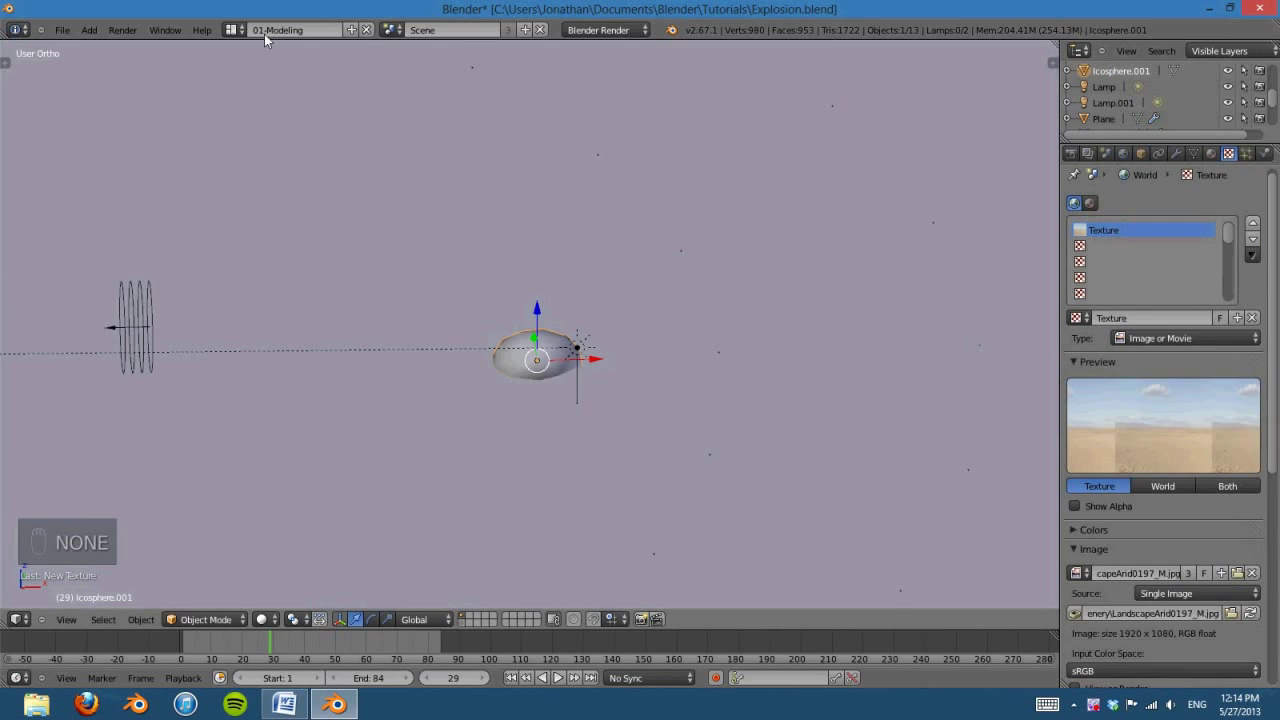
# Step: Switch to the 04-UV Editing layout and load LandscapeArid0197_M.jpg in the image editor
pyautogui.click(232, 30)
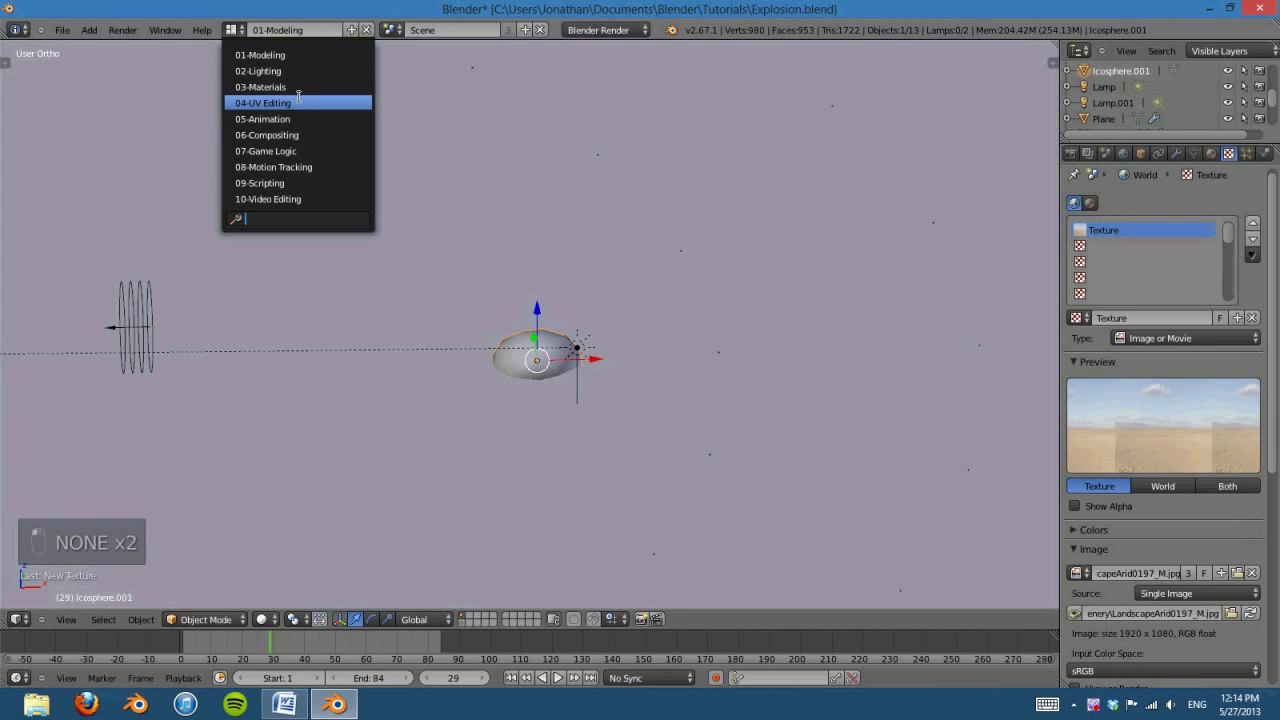
pyautogui.click(298, 101)
pyautogui.moveTo(800, 445); pyautogui.dragTo(362, 385, button='middle')
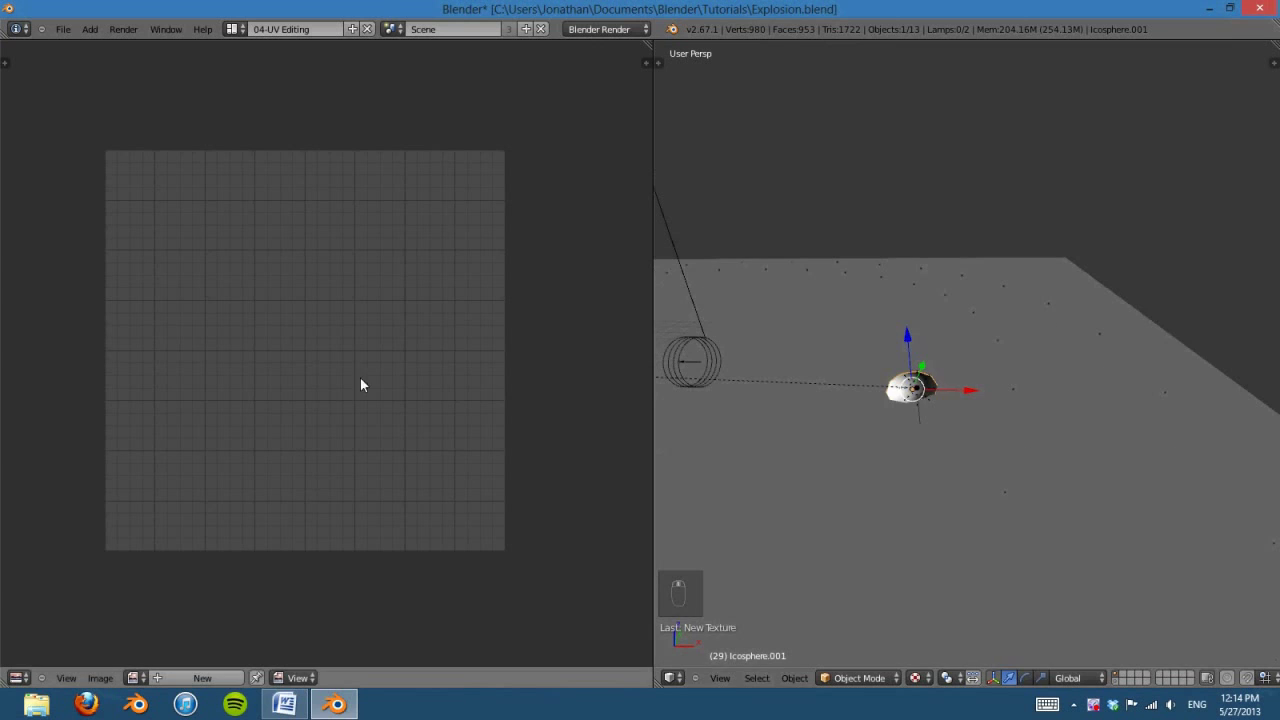
pyautogui.click(133, 677)
pyautogui.click(198, 509)
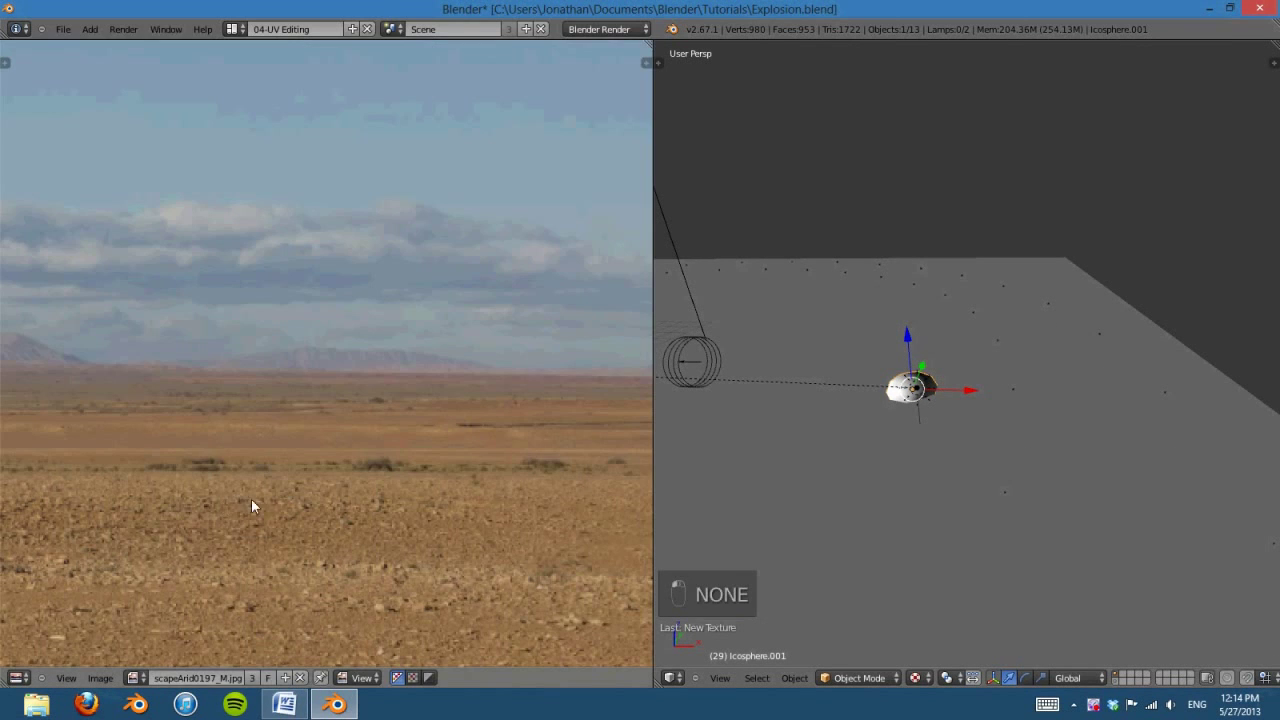
# Step: Select all of the icosphere's faces in Edit Mode and unwrap them over the landscape image
pyautogui.press('Tab')
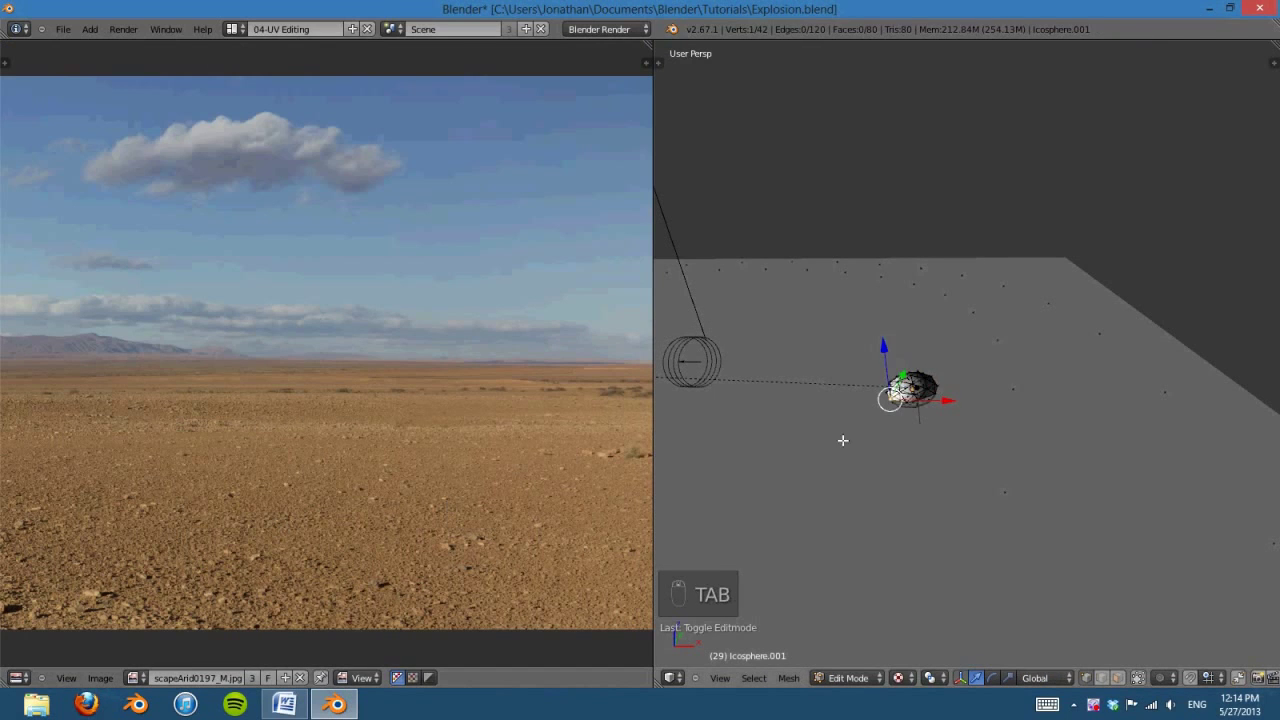
pyautogui.press('a')
pyautogui.press('a')
pyautogui.press('a')
pyautogui.press('a')
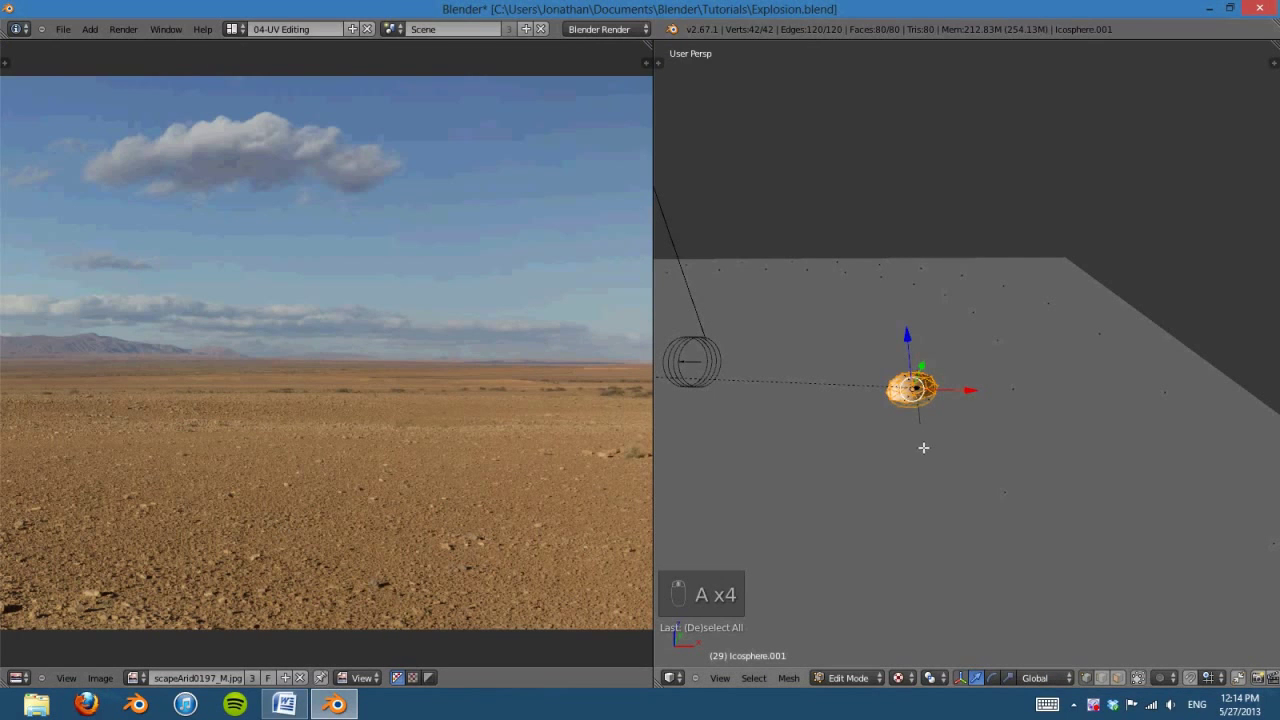
pyautogui.press('u')
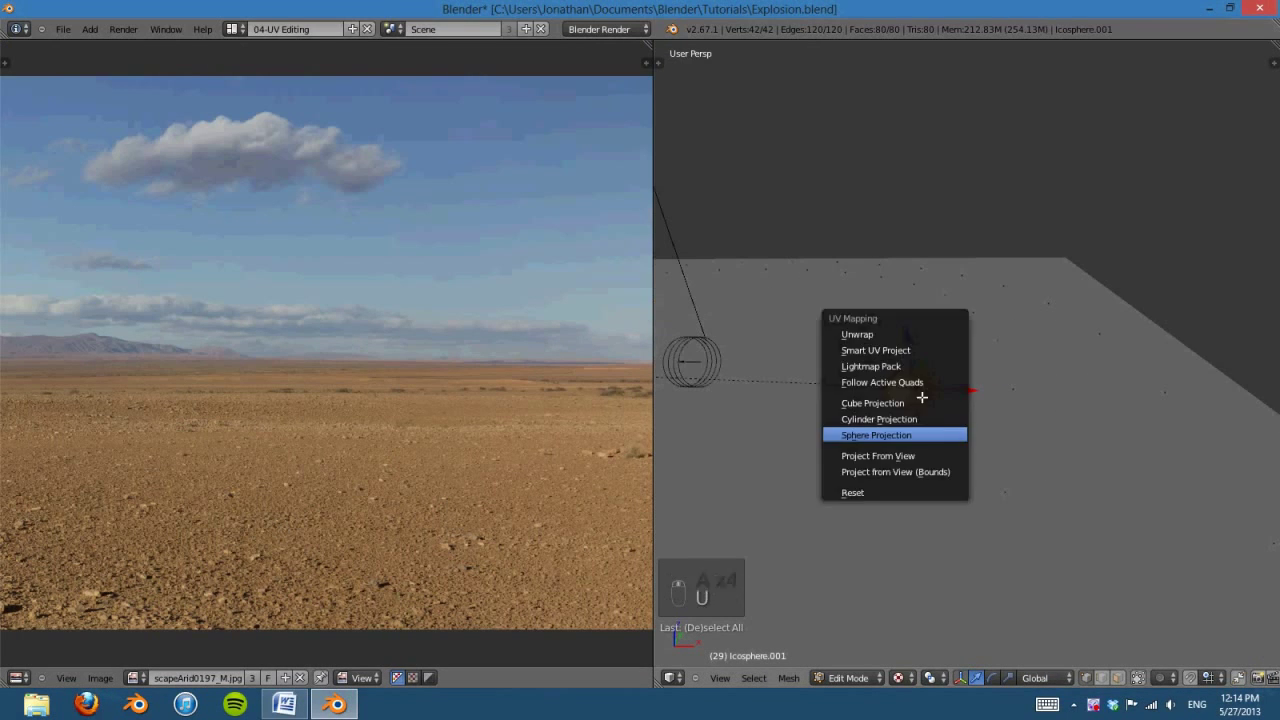
pyautogui.click(892, 335)
pyautogui.scroll(-2, 497, 480)
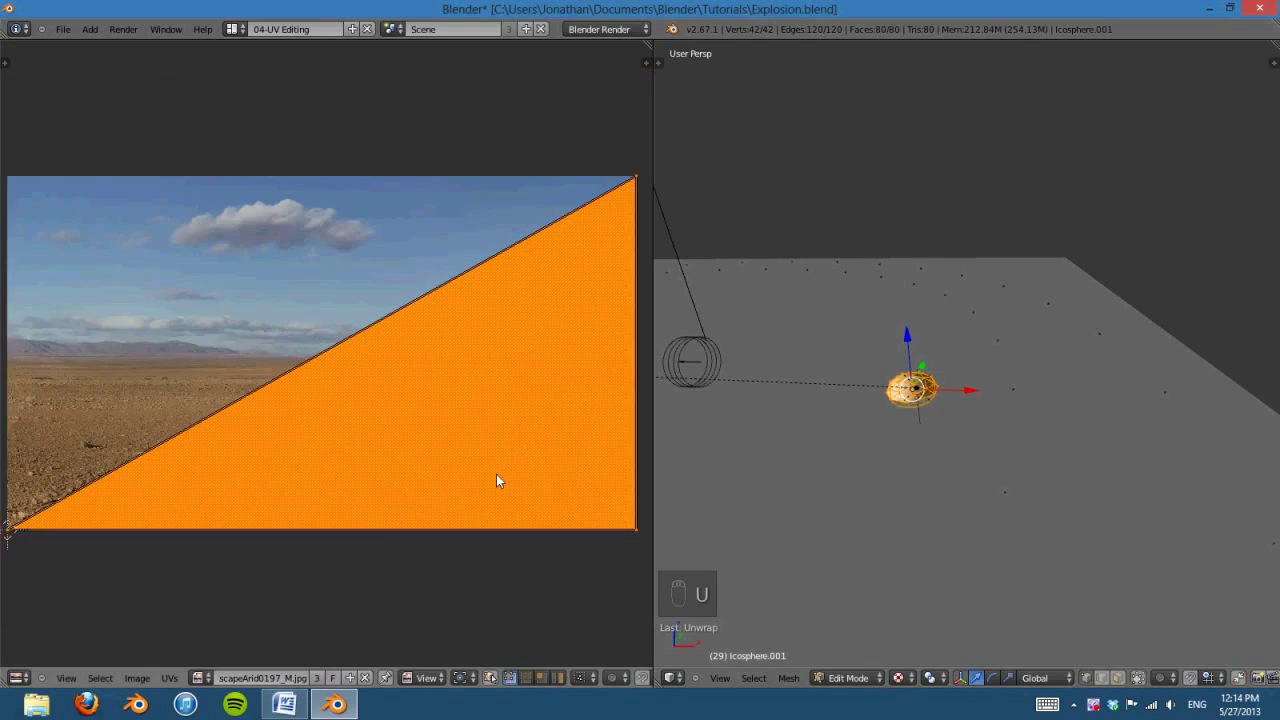
pyautogui.scroll(3, 497, 480)
pyautogui.scroll(3, 895, 478)
pyautogui.scroll(-3, 974, 511)
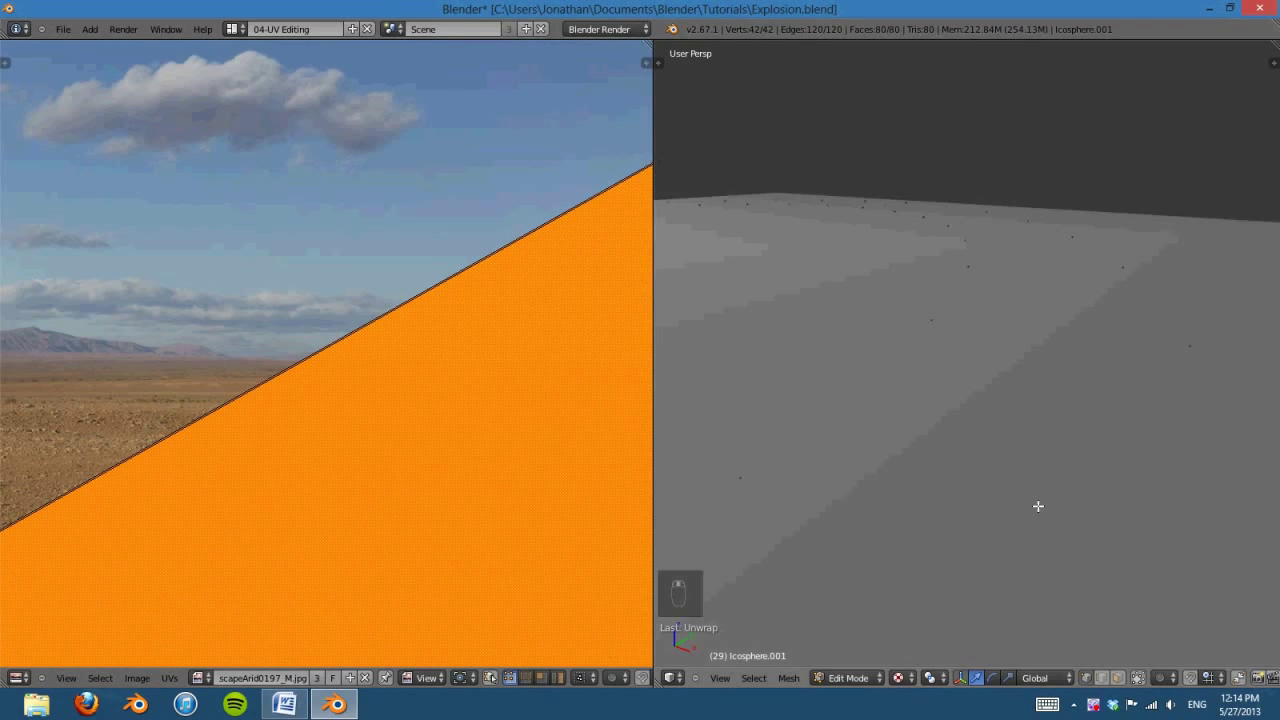
# Step: Frame the icosphere, set the viewport to Solid shading with Textured Solid enabled, and change the display shading mode
pyautogui.press('KP_Decimal')
pyautogui.press('Tab')
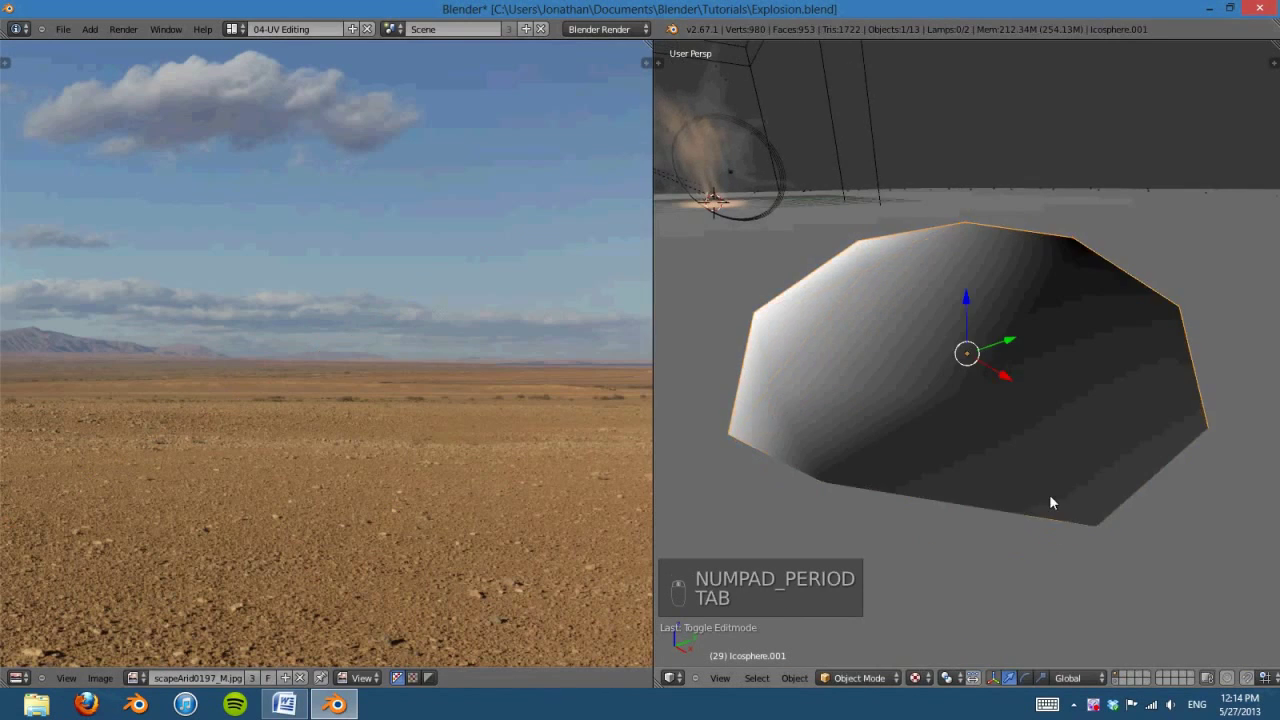
pyautogui.press('Tab')
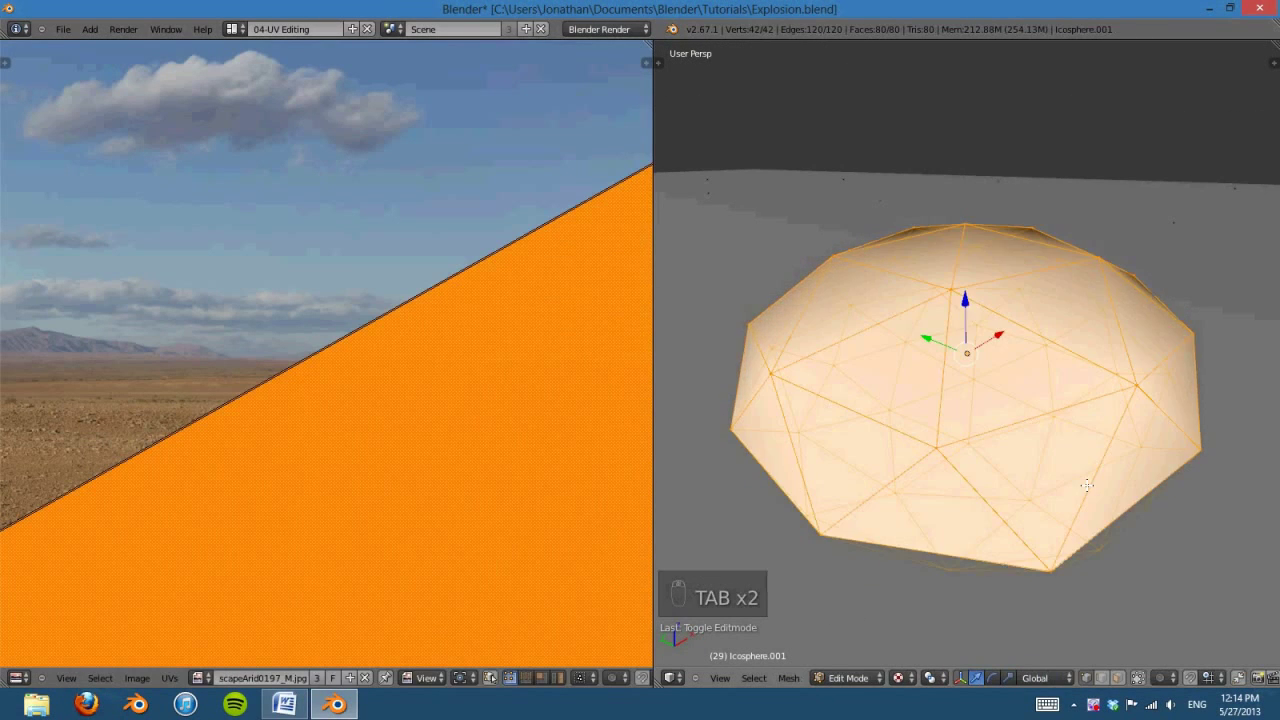
pyautogui.scroll(-5, 1089, 492)
pyautogui.click(903, 678)
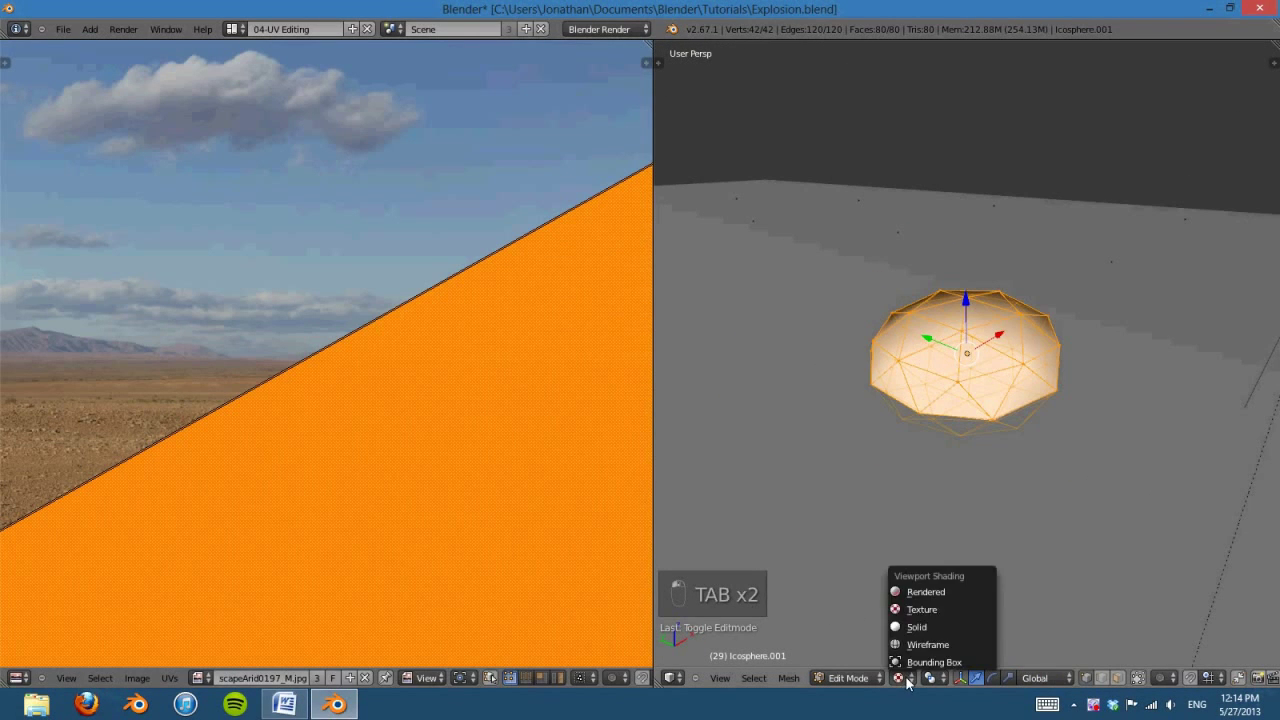
pyautogui.click(916, 626)
pyautogui.press('n')
pyautogui.scroll(-1, 1188, 555)
pyautogui.scroll(-6, 1188, 551)
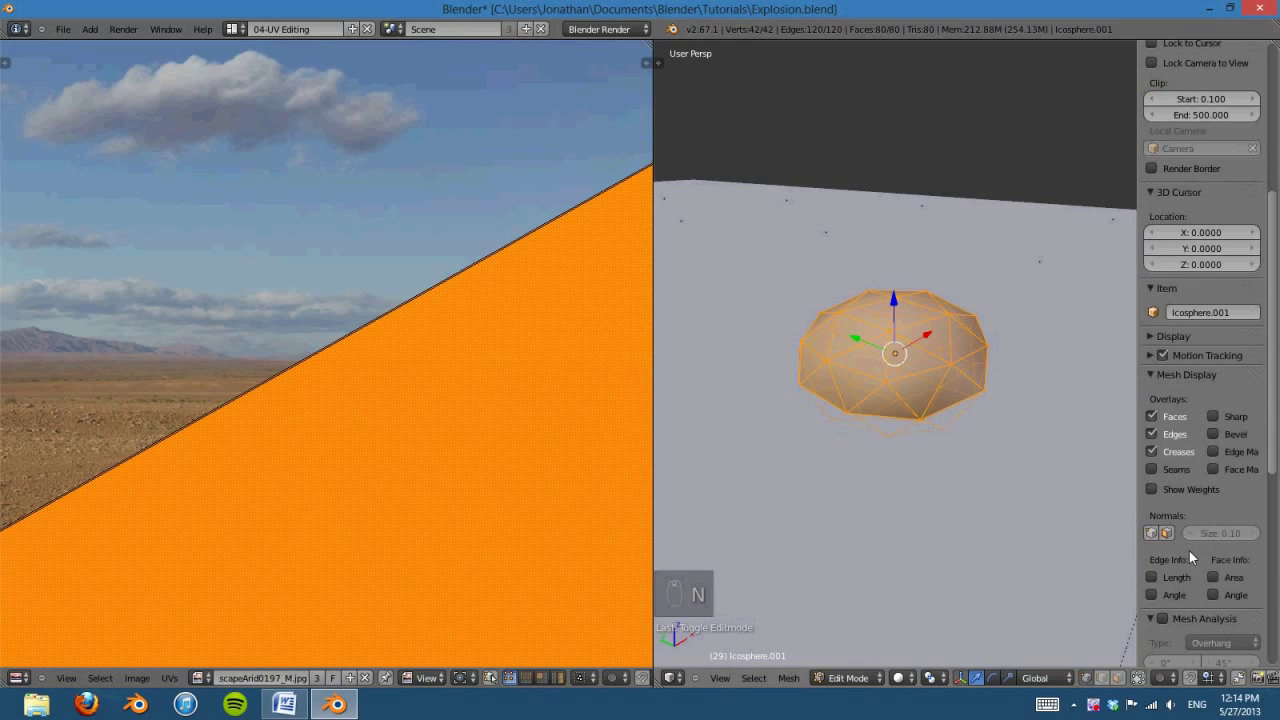
pyautogui.click(1155, 336)
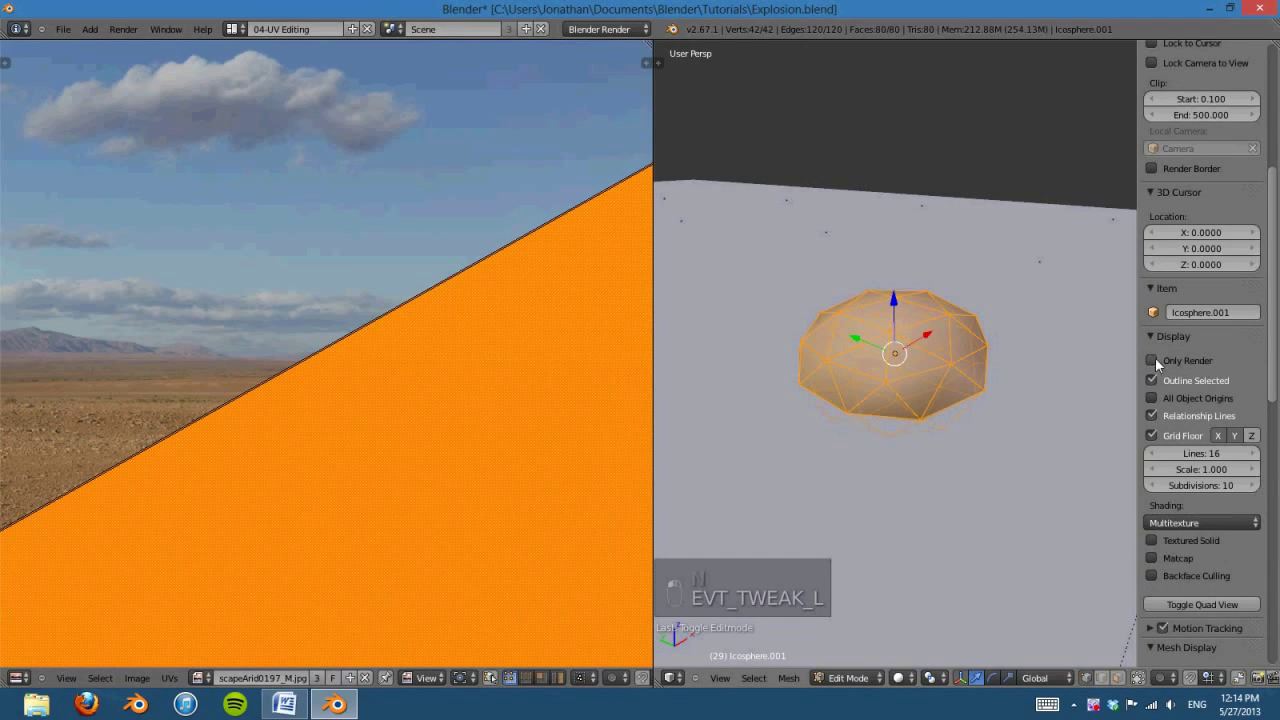
pyautogui.click(1157, 537)
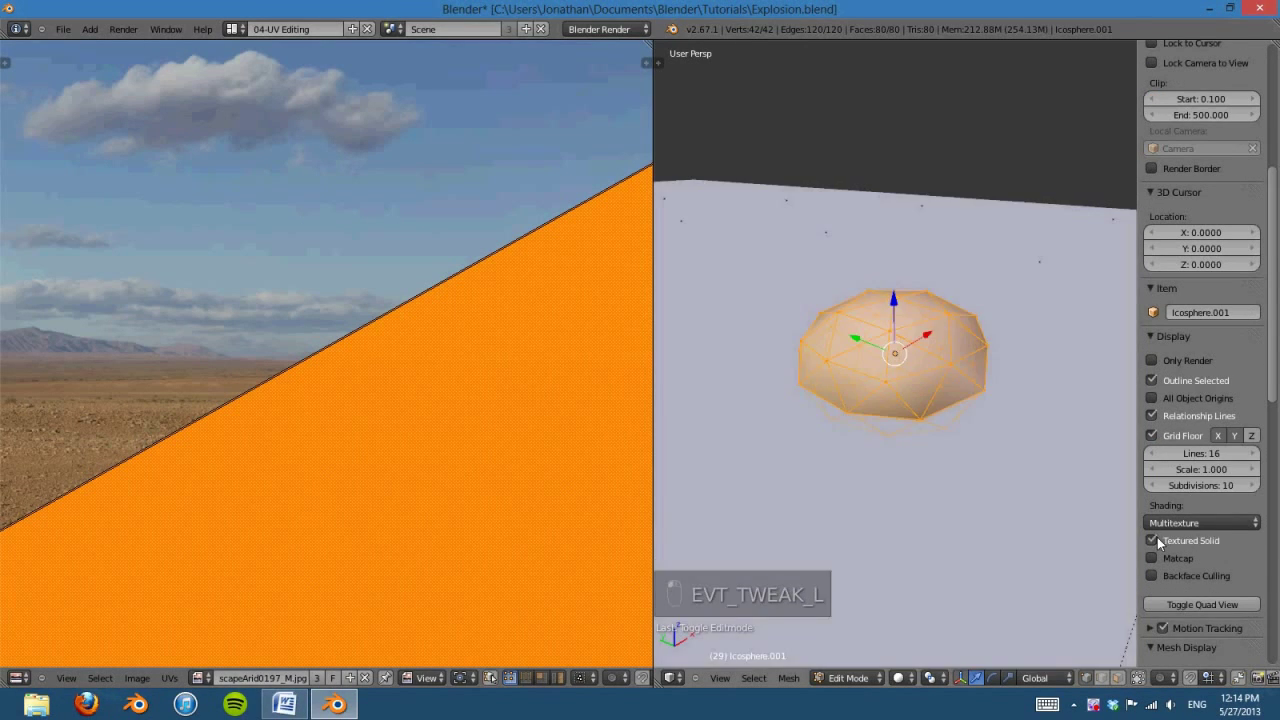
pyautogui.click(1200, 522)
pyautogui.click(1197, 472)
pyautogui.press('n')
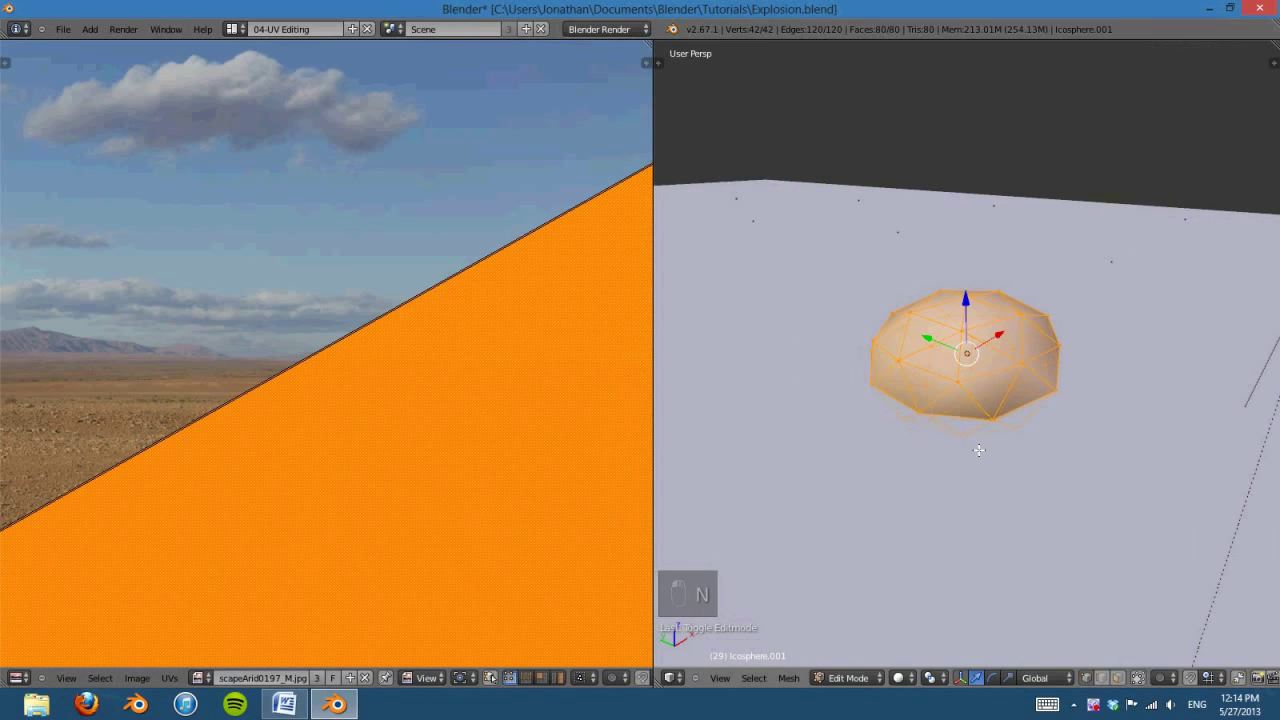
# Step: Remap the icosphere's UVs over the landscape image with Sphere Projection
pyautogui.scroll(-3, 984, 450)
pyautogui.scroll(1, 996, 449)
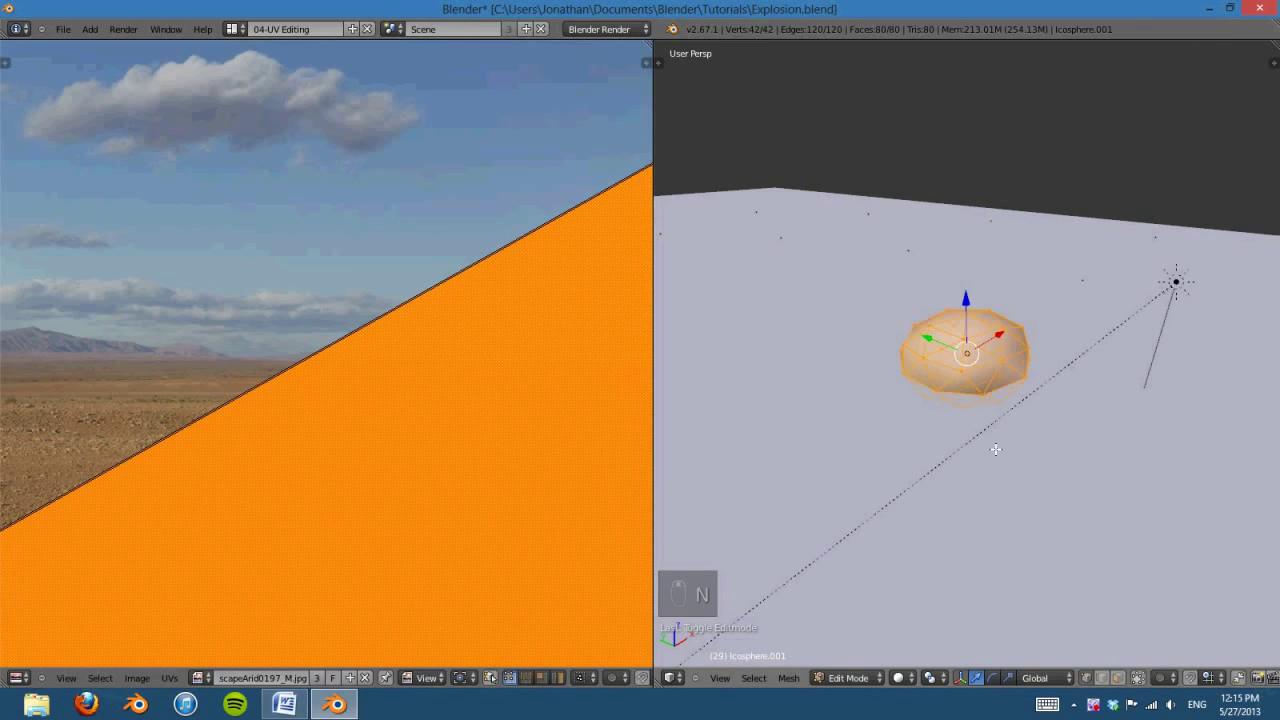
pyautogui.scroll(-3, 576, 447)
pyautogui.scroll(3, 580, 445)
pyautogui.press('u')
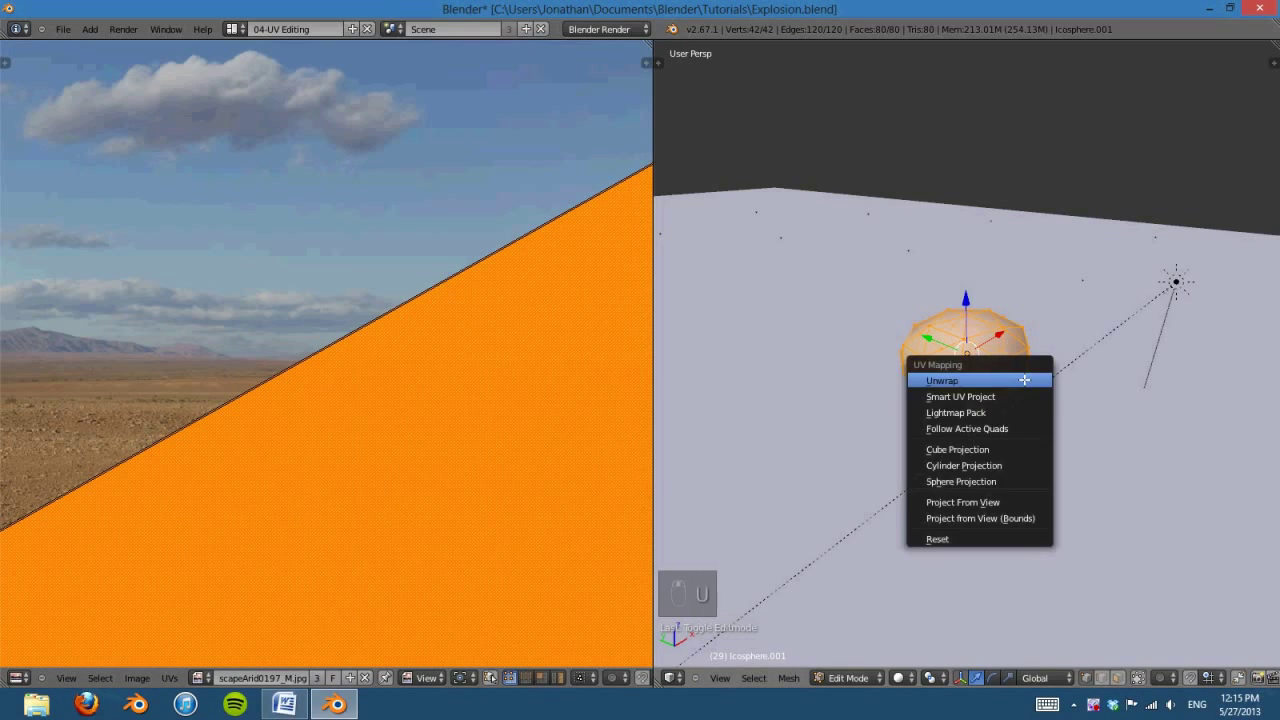
pyautogui.click(986, 482)
pyautogui.scroll(-2, 486, 447)
# Step: Scale down the icosphere's UV island and position it over the desert ground in the photo, then leave Edit Mode
pyautogui.press('s')
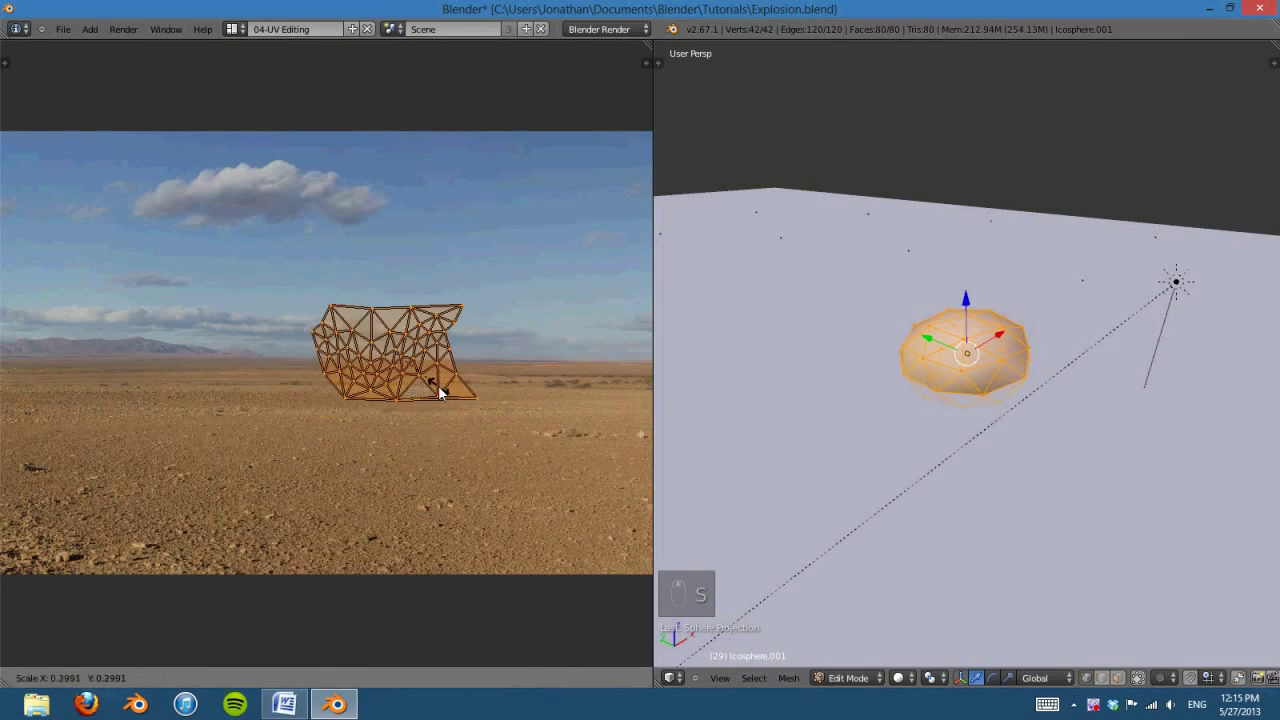
pyautogui.click(454, 365)
pyautogui.press('g')
pyautogui.click(395, 463)
pyautogui.press('s')
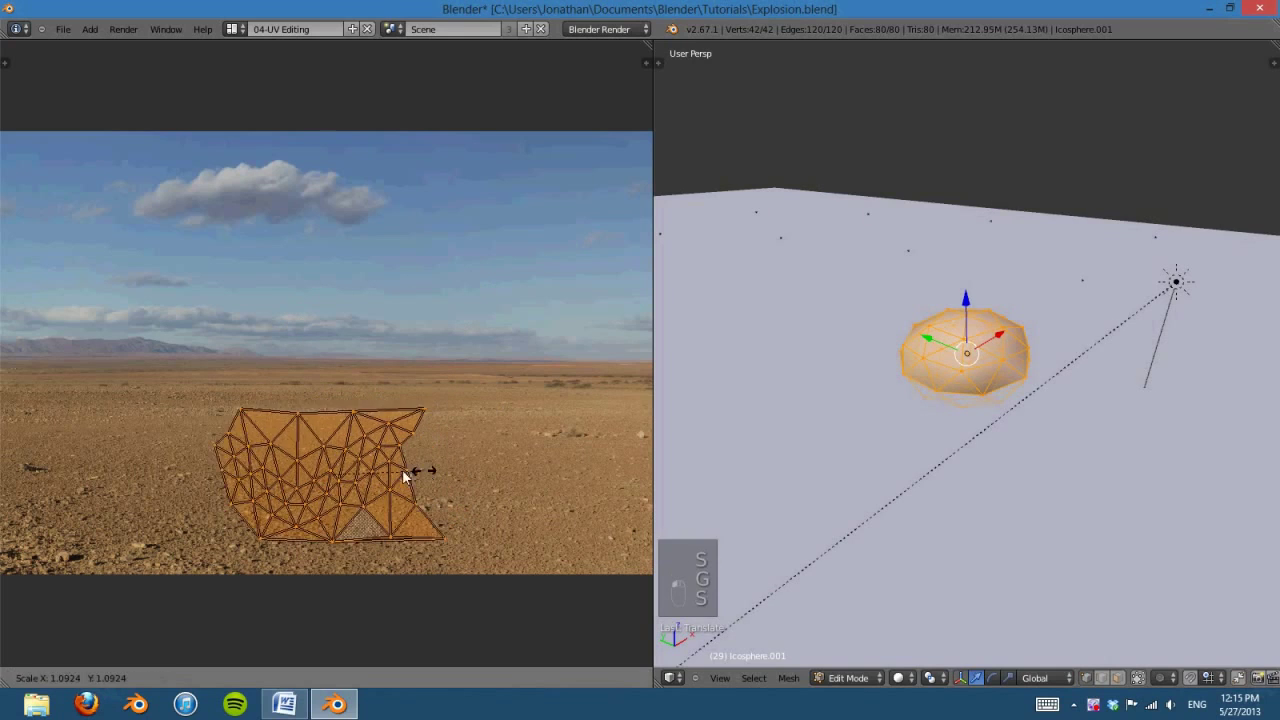
pyautogui.click(380, 470)
pyautogui.press('g')
pyautogui.click(445, 426)
pyautogui.press('s')
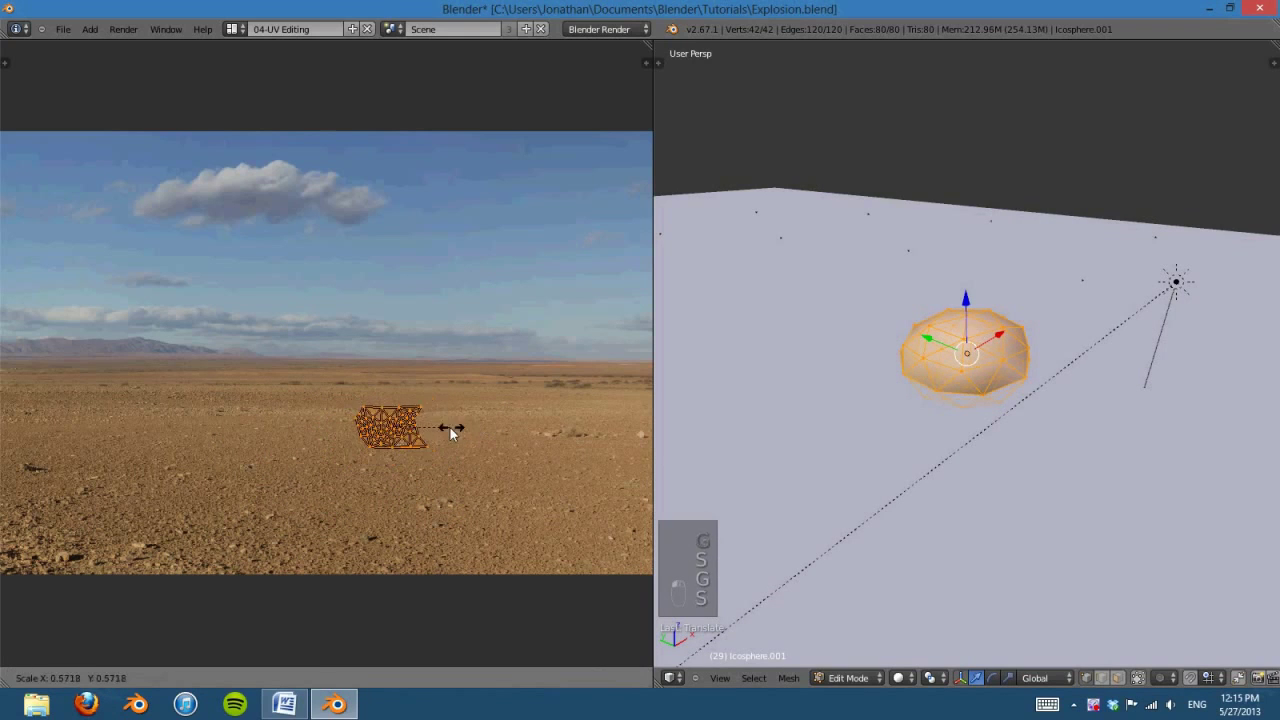
pyautogui.click(449, 426)
pyautogui.press('g')
pyautogui.click(495, 462)
pyautogui.scroll(4, 468, 452)
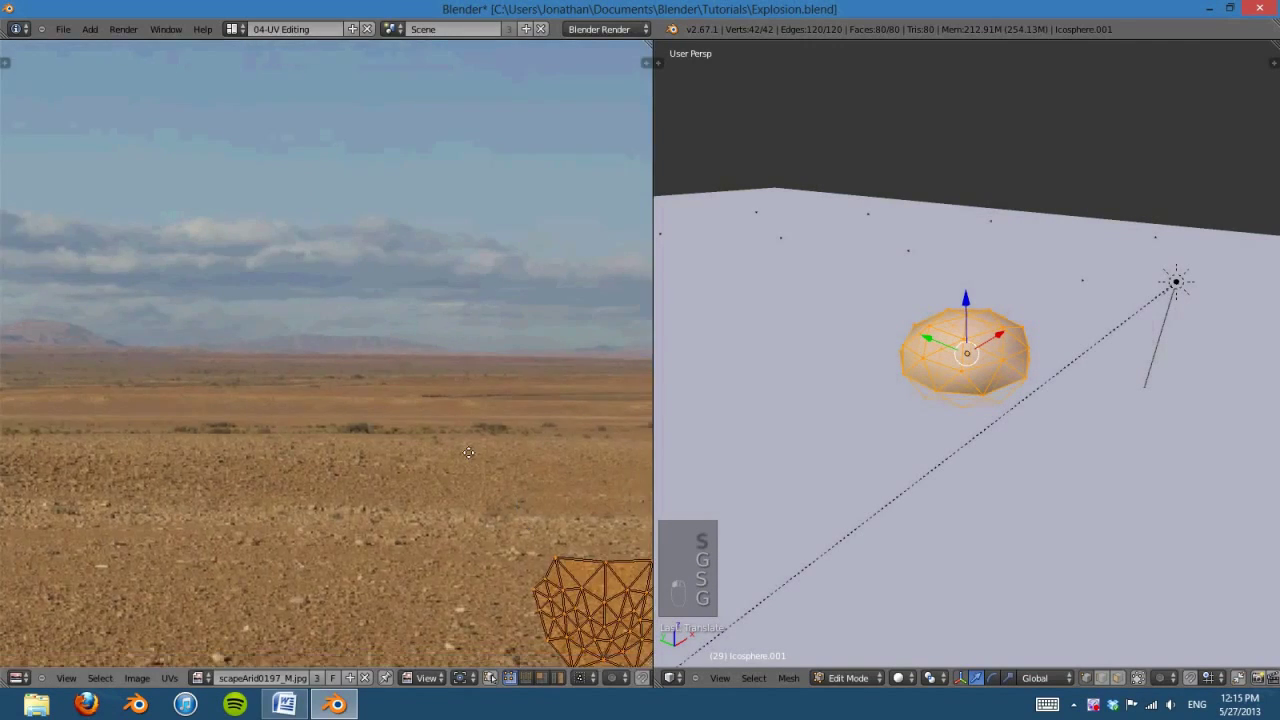
pyautogui.scroll(-3, 468, 452)
pyautogui.click(575, 489)
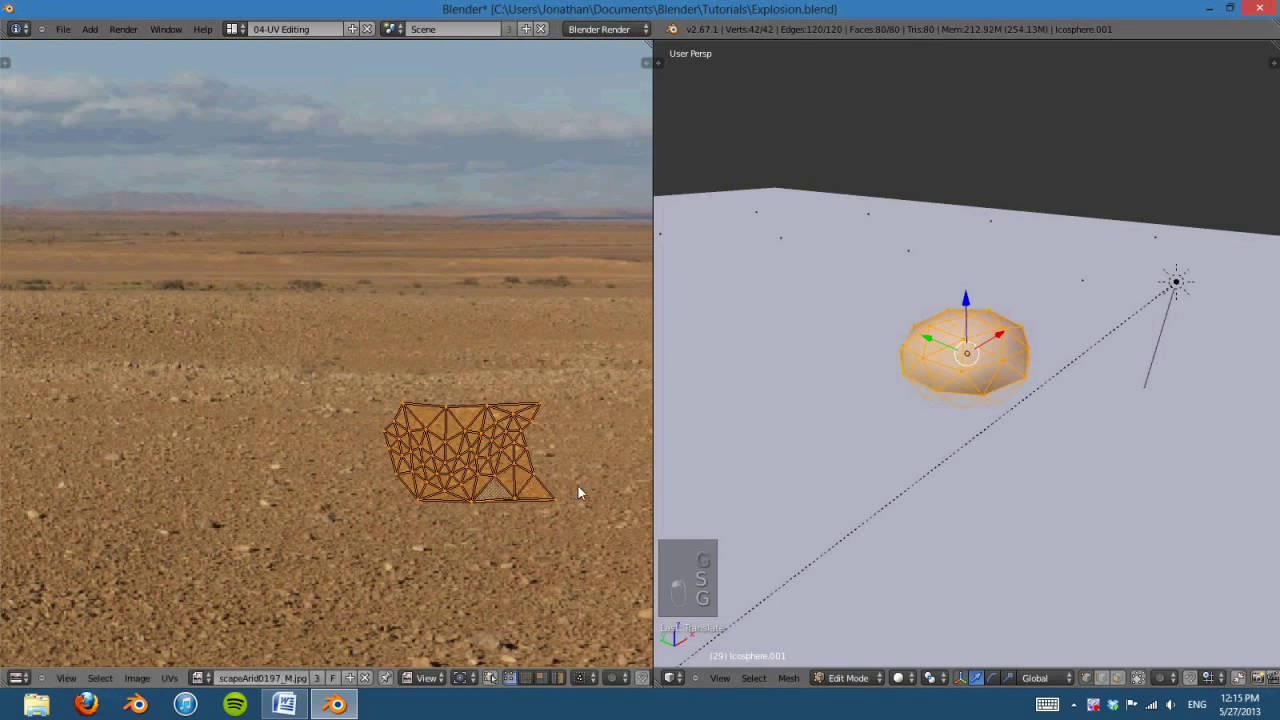
pyautogui.press('s')
pyautogui.click(593, 491)
pyautogui.press('Tab')
# Step: Switch to the 01-Modeling screen layout and assign the existing landscape image texture to the icosphere's material
pyautogui.scroll(-2, 940, 367)
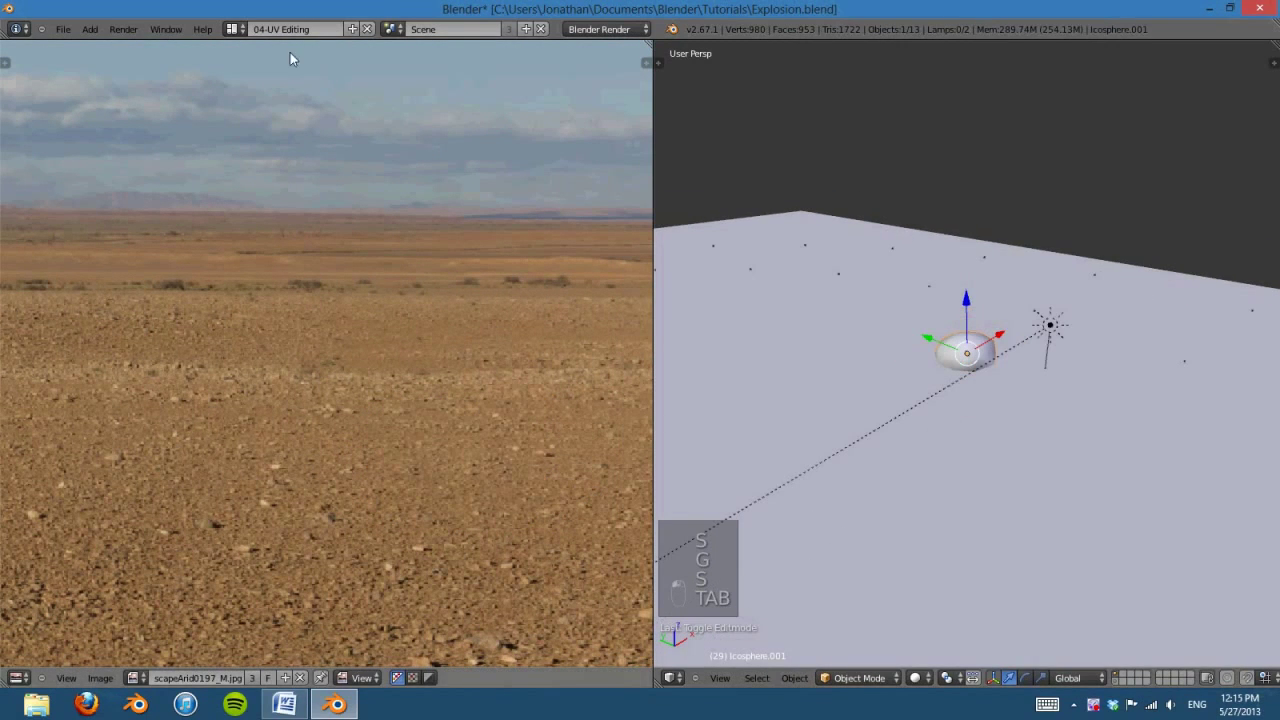
pyautogui.click(232, 29)
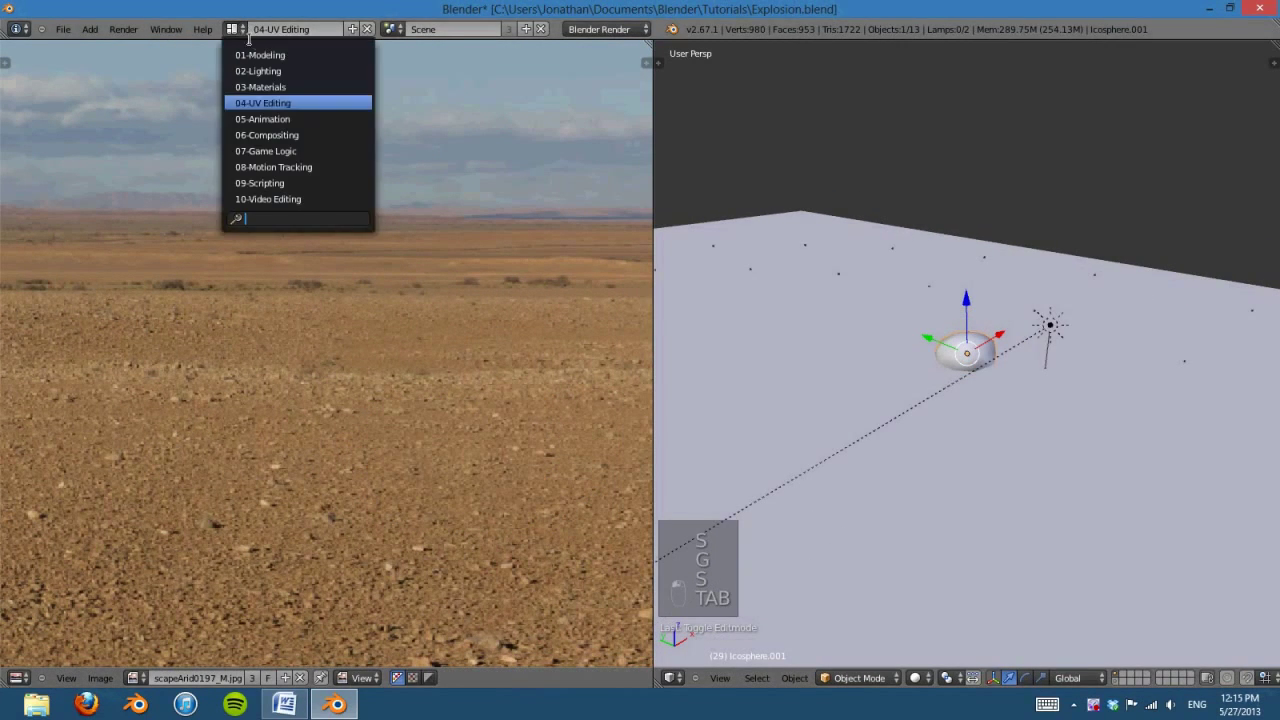
pyautogui.click(321, 56)
pyautogui.scroll(-8, 1218, 573)
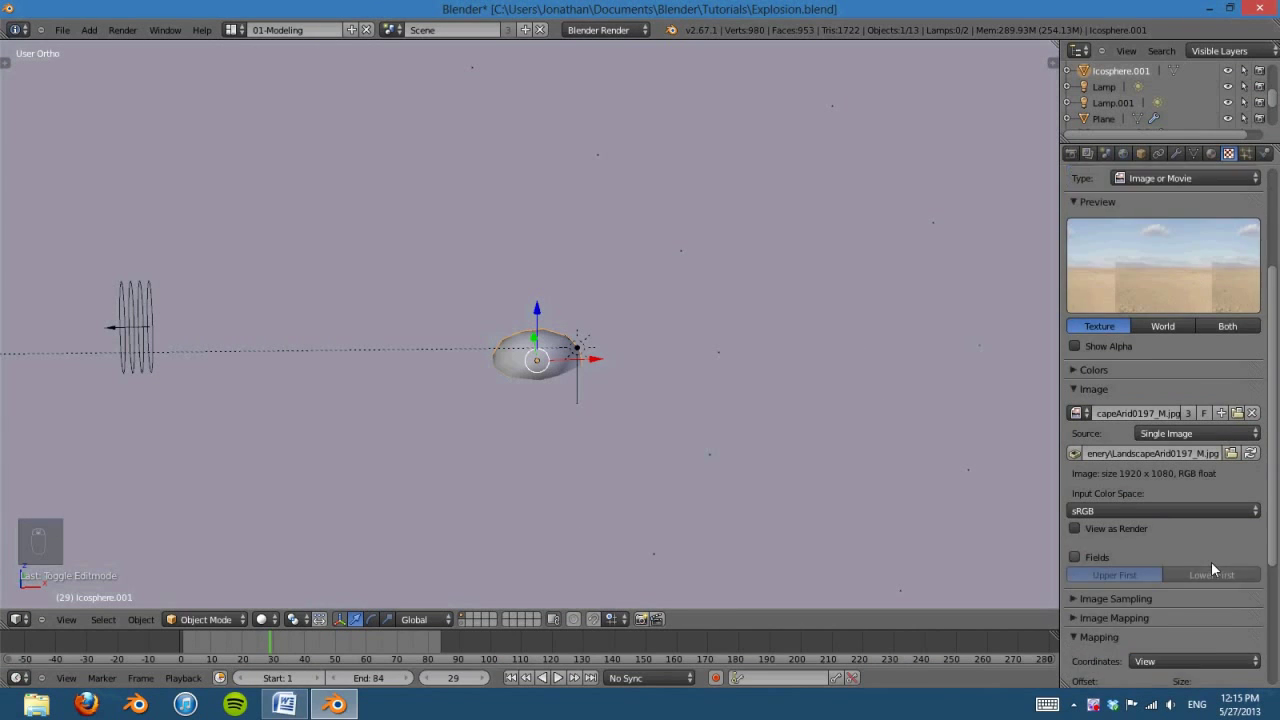
pyautogui.scroll(8, 1161, 482)
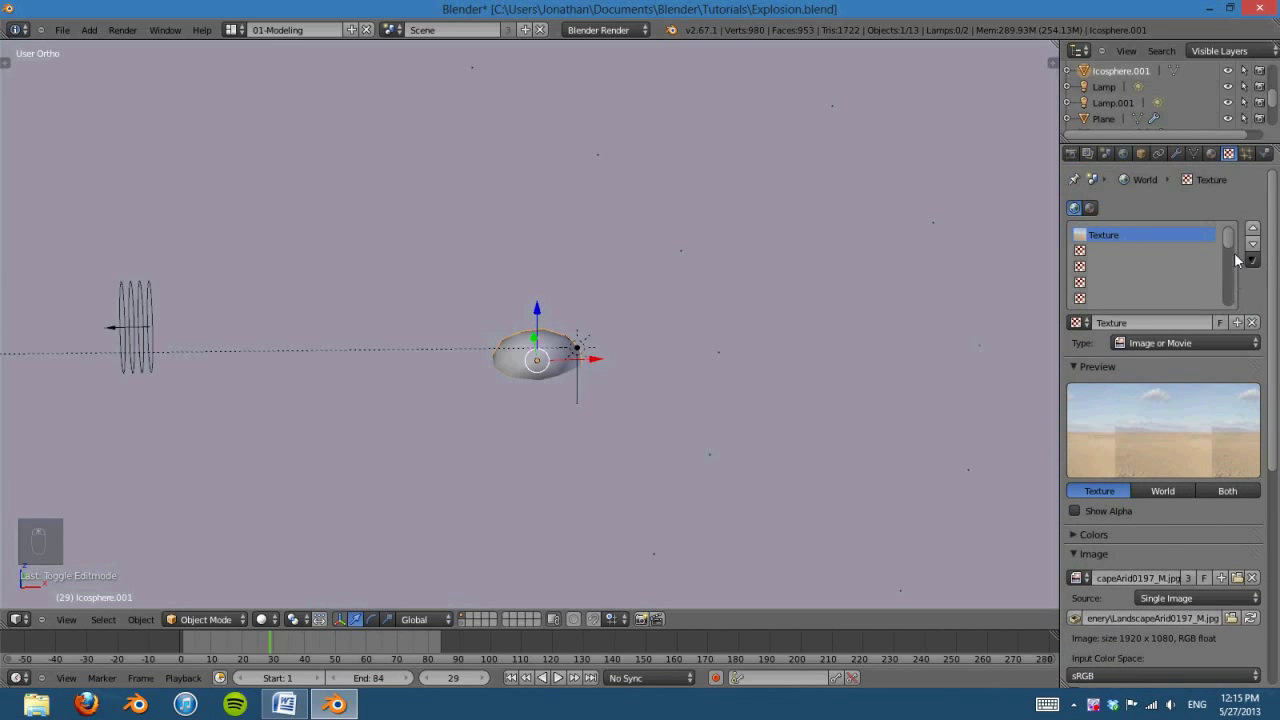
pyautogui.click(1252, 322)
pyautogui.click(1090, 207)
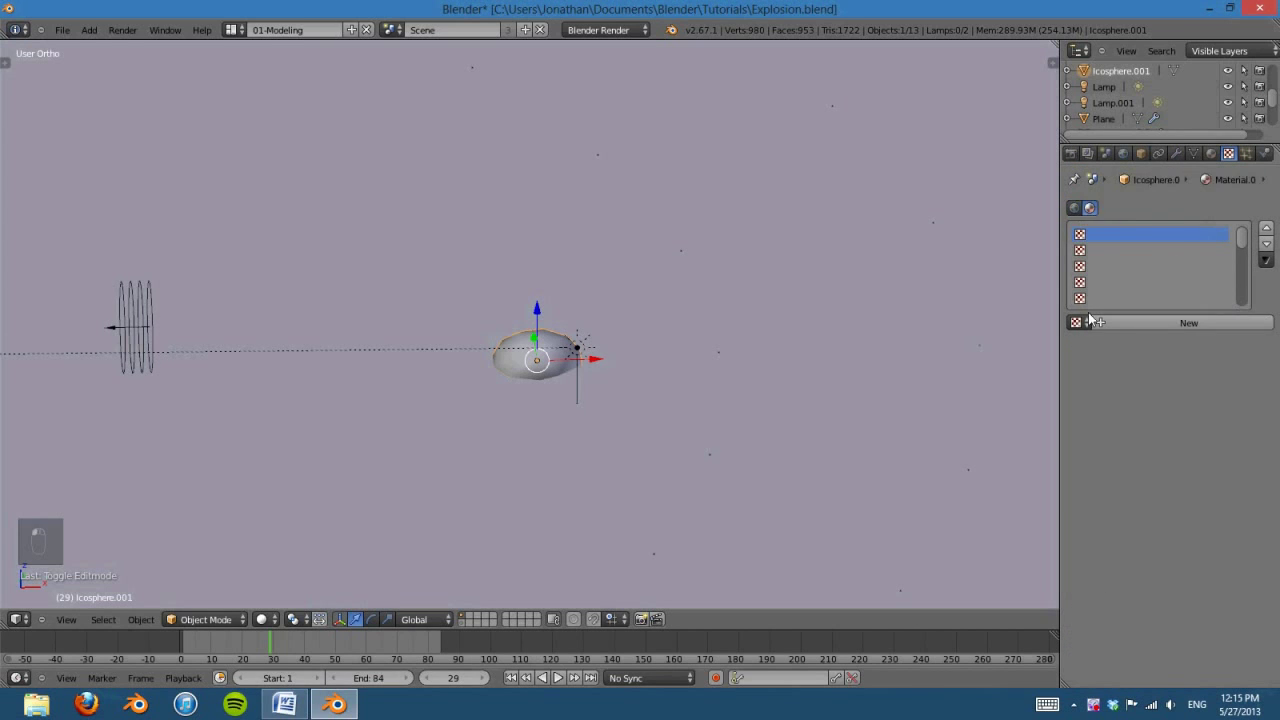
pyautogui.click(1075, 322)
pyautogui.click(1124, 398)
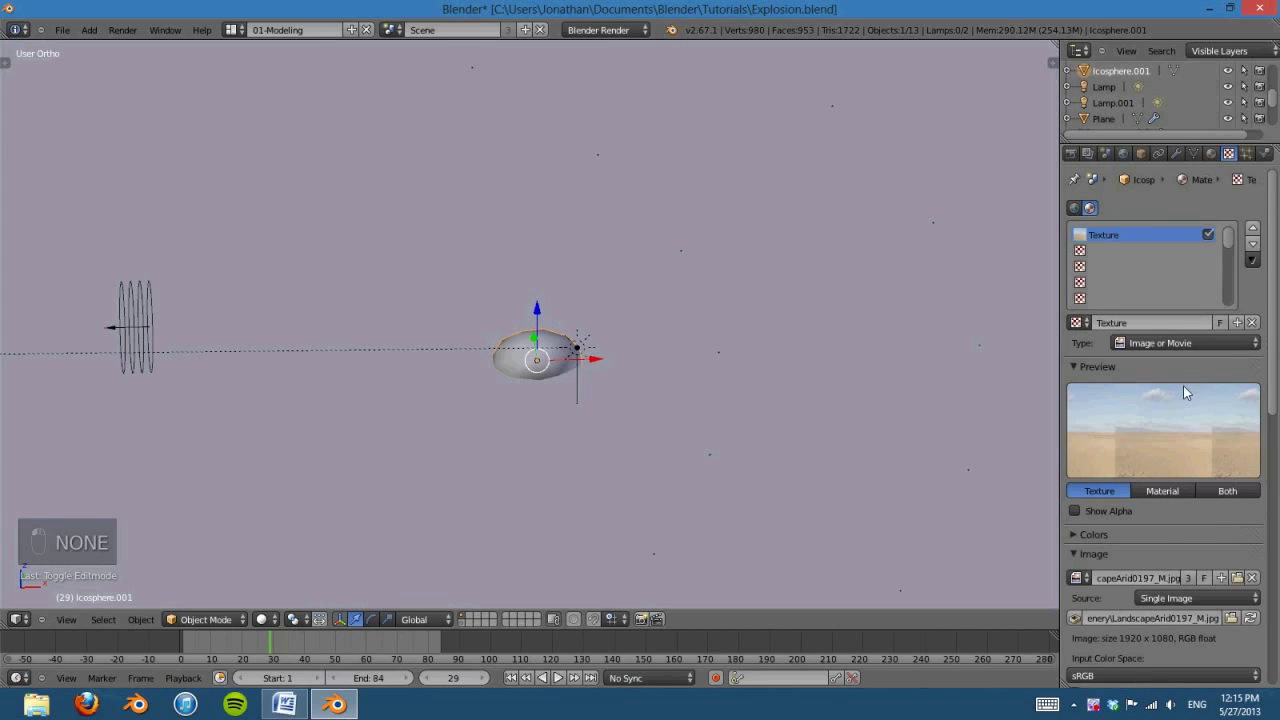
# Step: Enable the Normal influence for the icosphere's landscape texture and set its value to 0
pyautogui.scroll(-5, 1226, 561)
pyautogui.scroll(-5, 1226, 561)
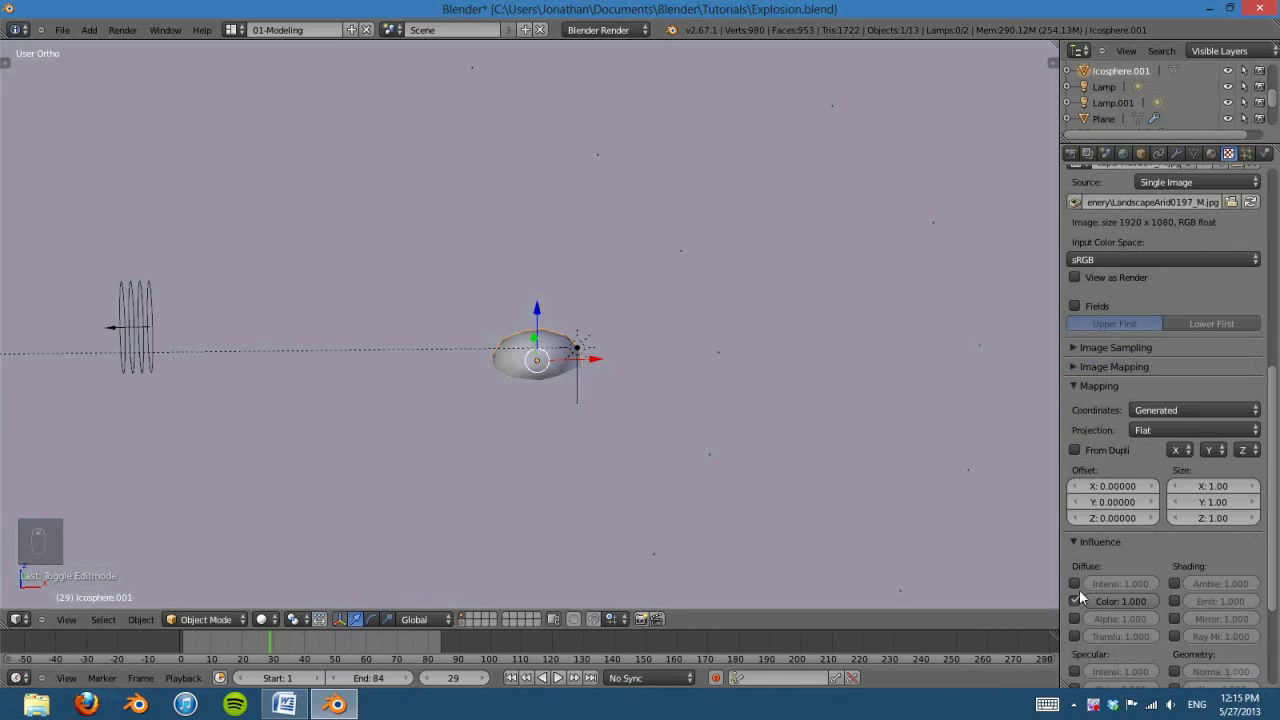
pyautogui.scroll(-3, 1160, 560)
pyautogui.click(1172, 574)
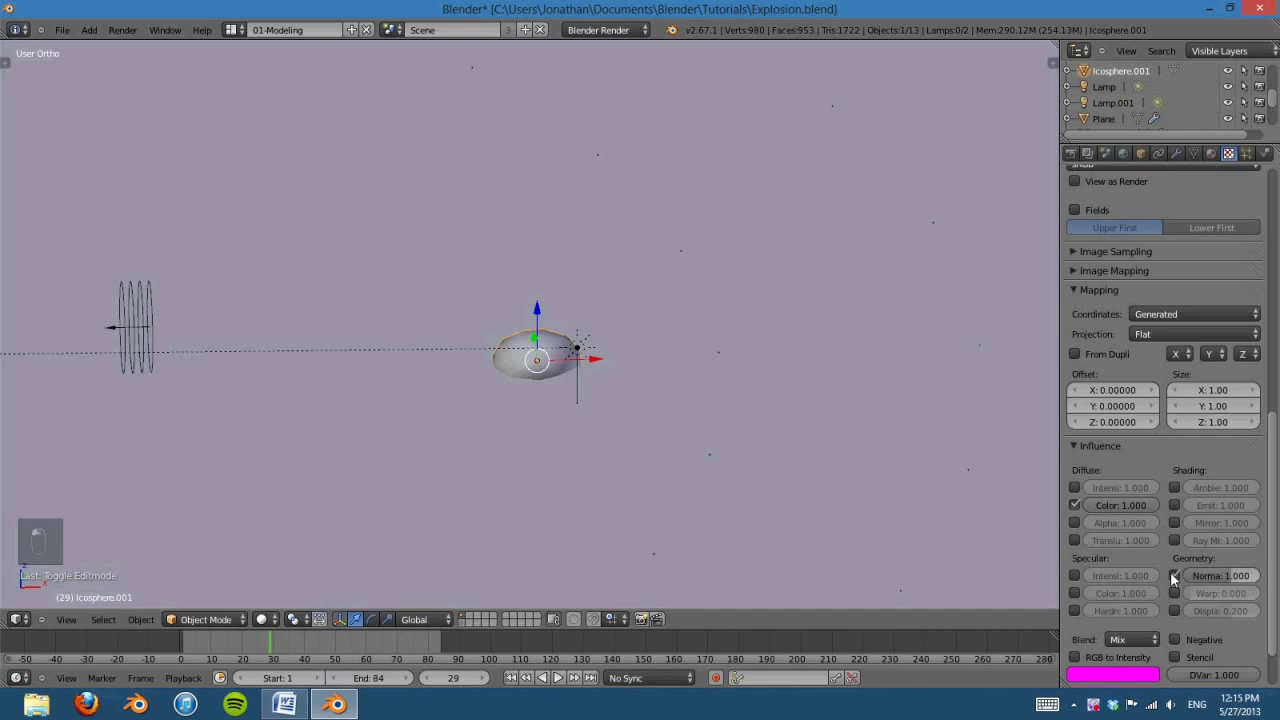
pyautogui.click(1215, 575)
pyautogui.write('0')
pyautogui.press('Return')
# Step: Map the icosphere's landscape texture with UV coordinates using the UVMap layer
pyautogui.scroll(4, 1185, 430)
pyautogui.click(1184, 438)
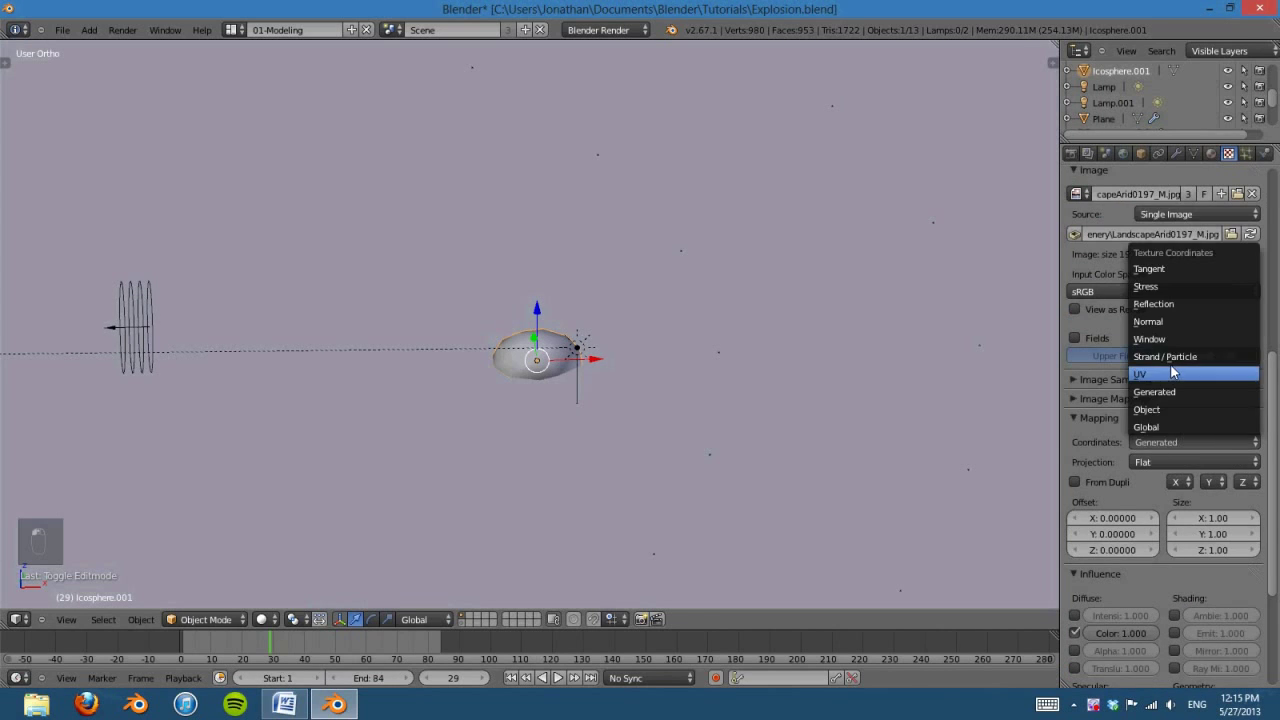
pyautogui.click(1173, 372)
pyautogui.click(1167, 459)
pyautogui.click(1165, 484)
pyautogui.scroll(3, 1233, 421)
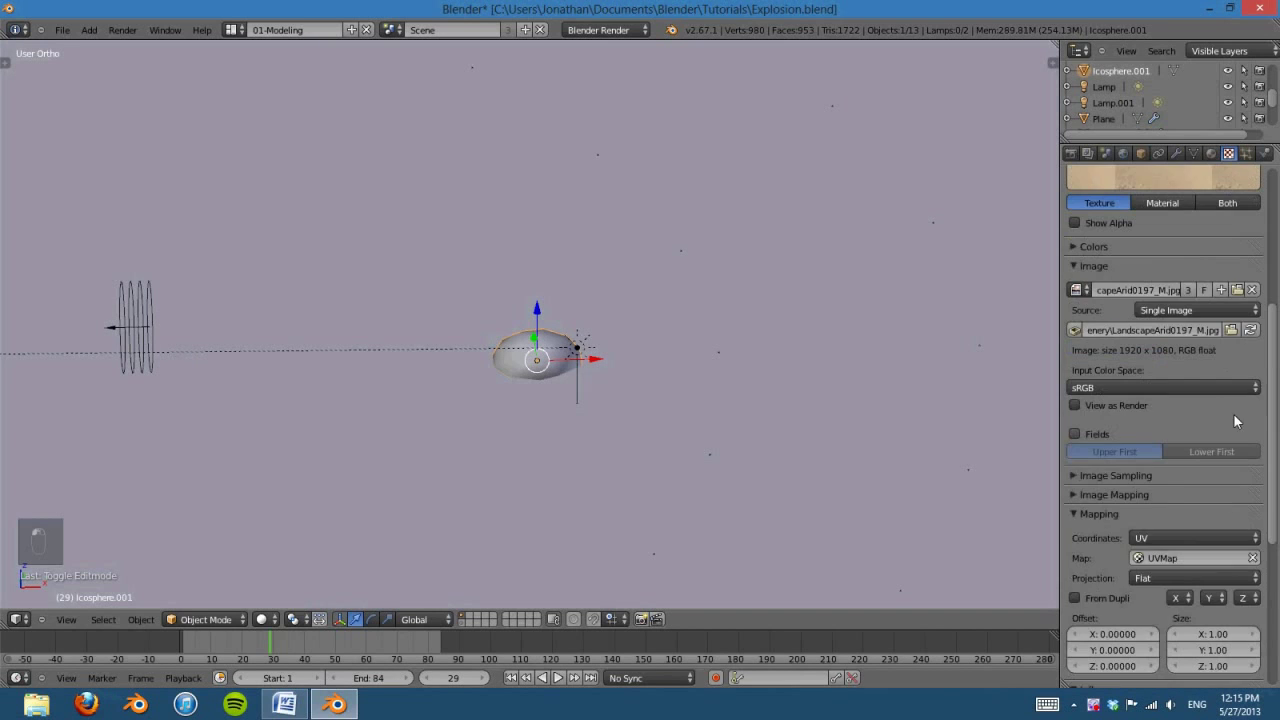
pyautogui.scroll(8, 1233, 420)
# Step: Render frame 29 through the camera and examine the textured dirt particles in the result
pyautogui.press('KP_0')
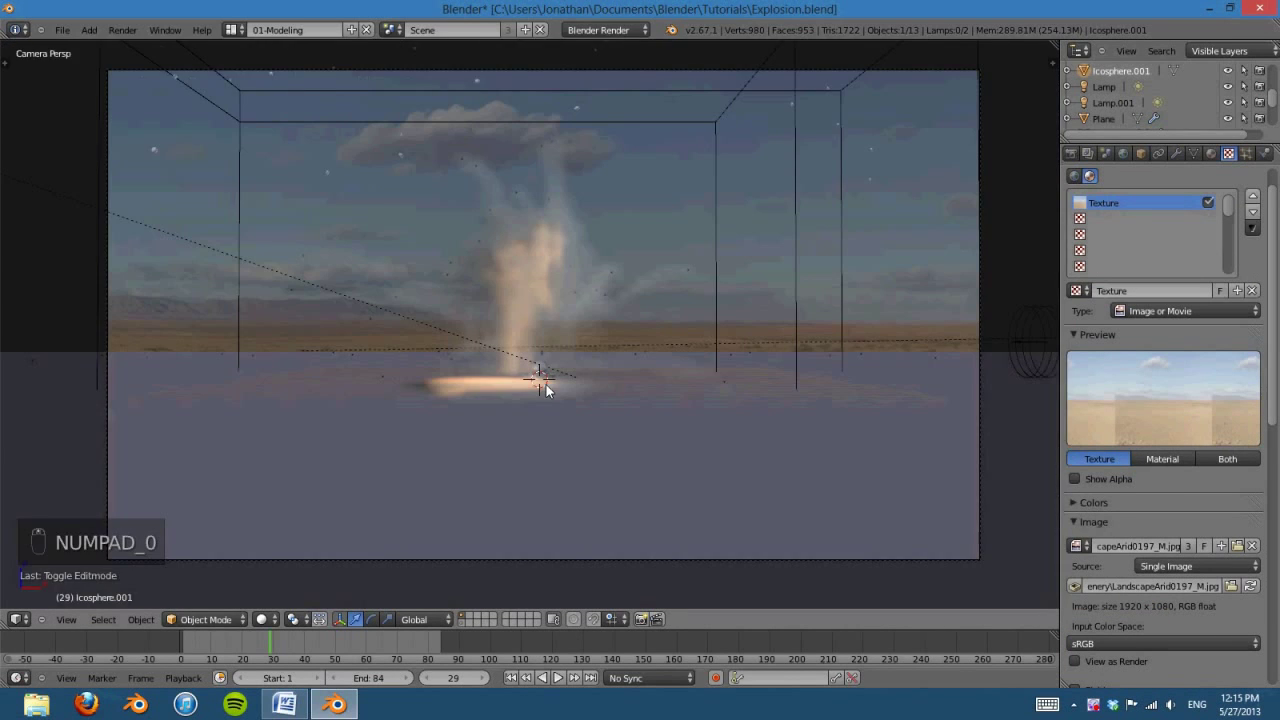
pyautogui.press('F12')
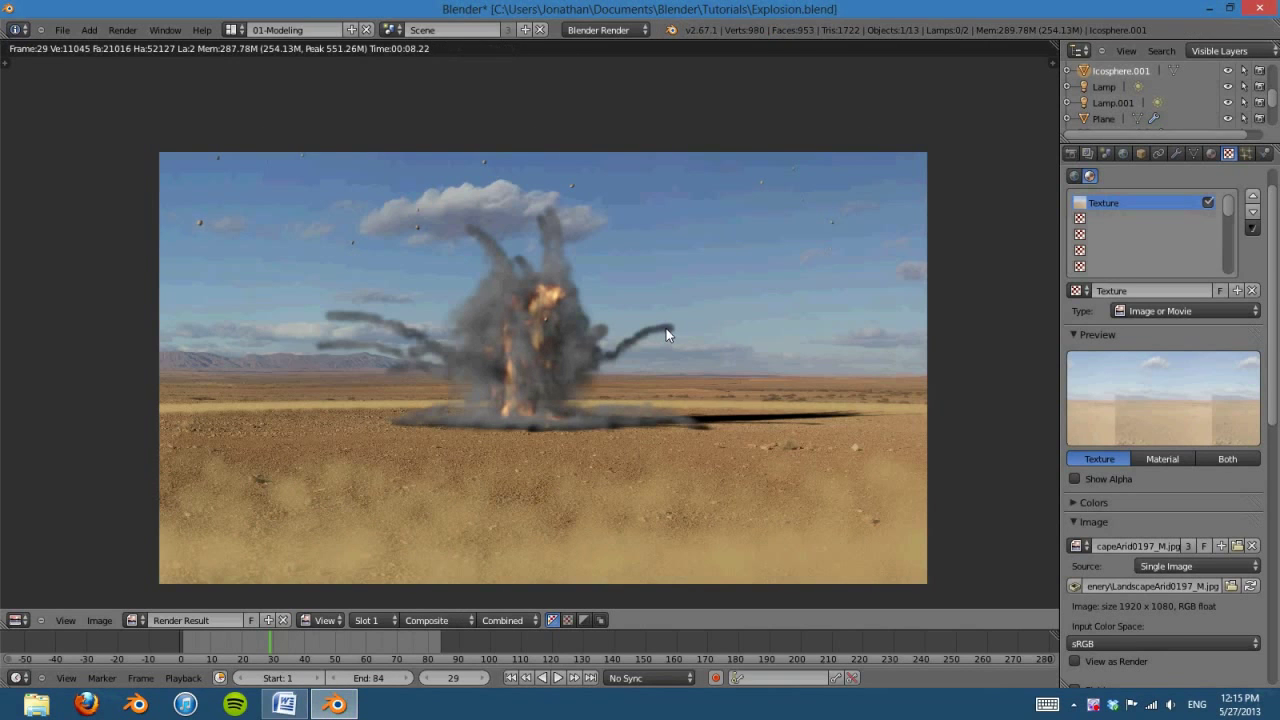
pyautogui.moveTo(648, 455); pyautogui.dragTo(648, 451, button='middle')
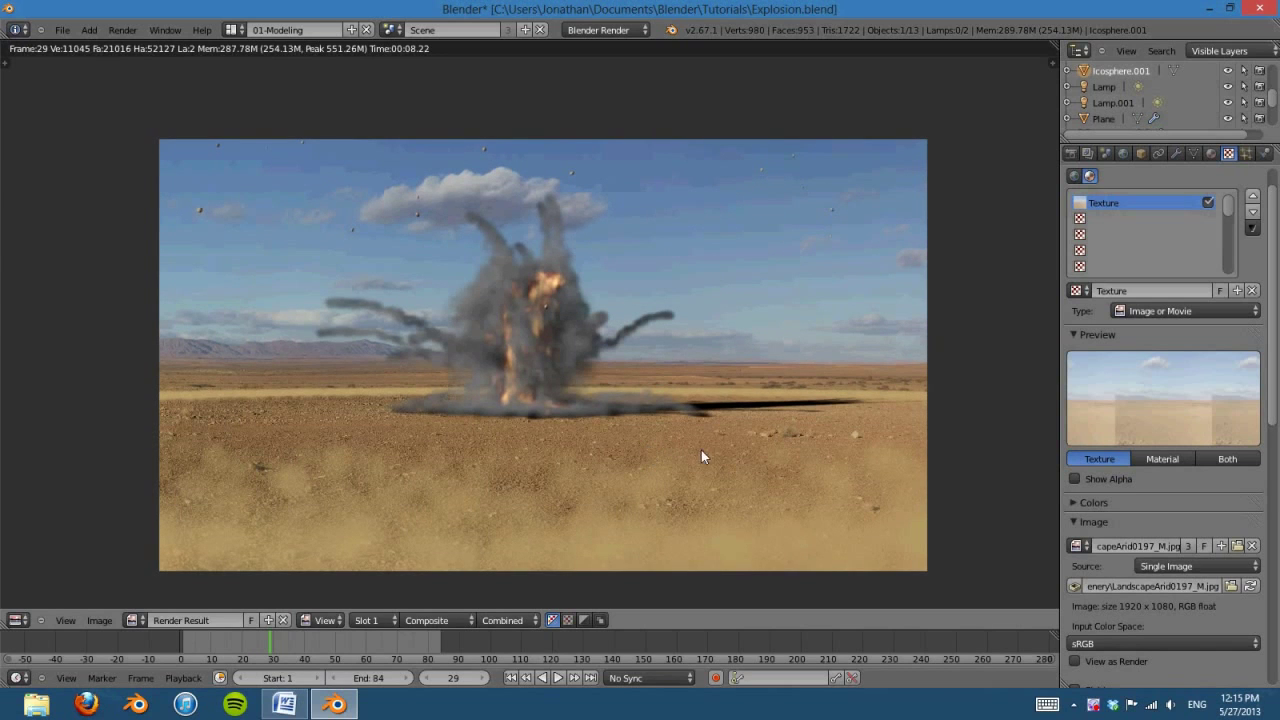
pyautogui.moveTo(797, 443); pyautogui.dragTo(790, 442, button='middle')
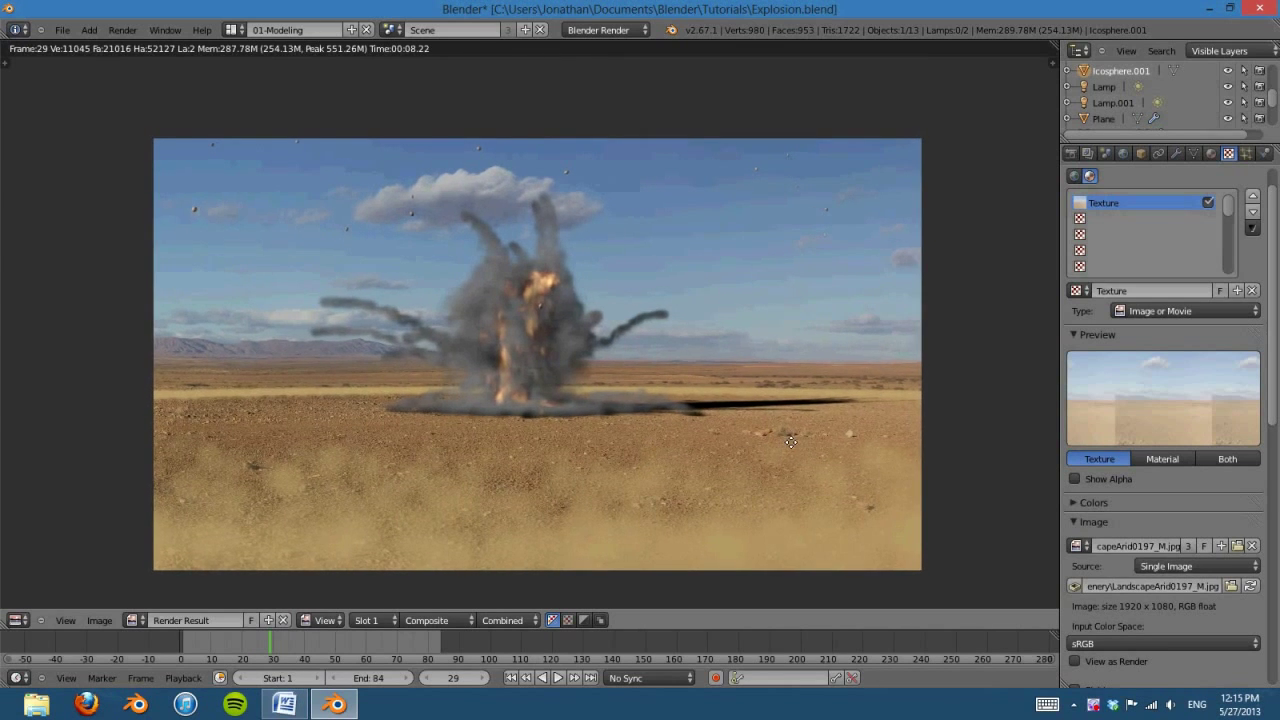
# Step: Lower the diffuse intensity of the icosphere's material to about 0.548
pyautogui.click(1211, 153)
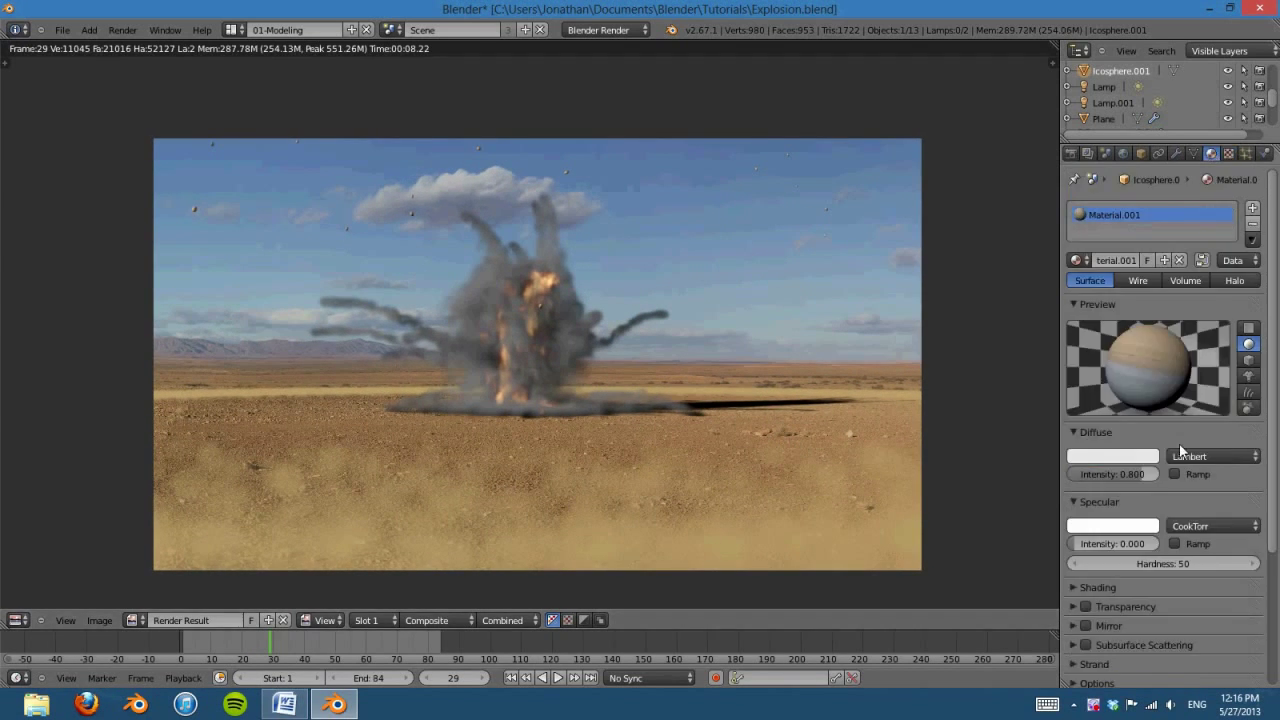
pyautogui.moveTo(1140, 477); pyautogui.dragTo(1128, 472)
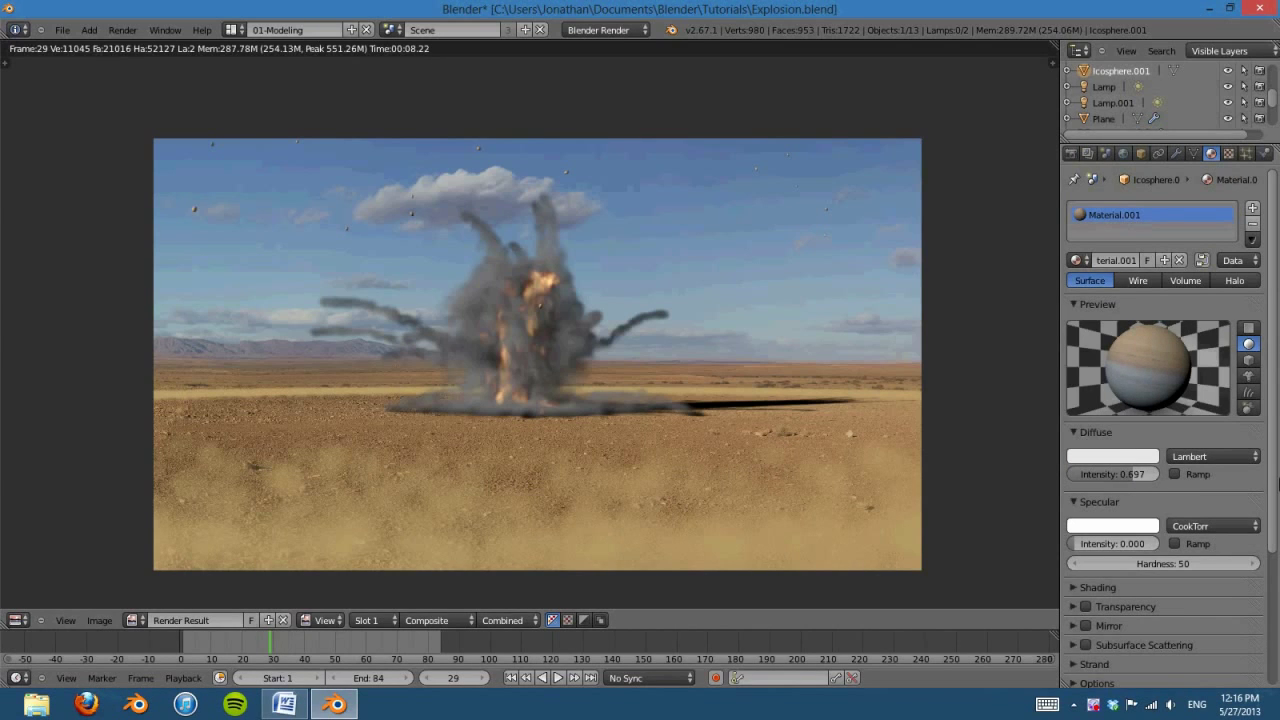
pyautogui.moveTo(1137, 474); pyautogui.dragTo(1127, 477)
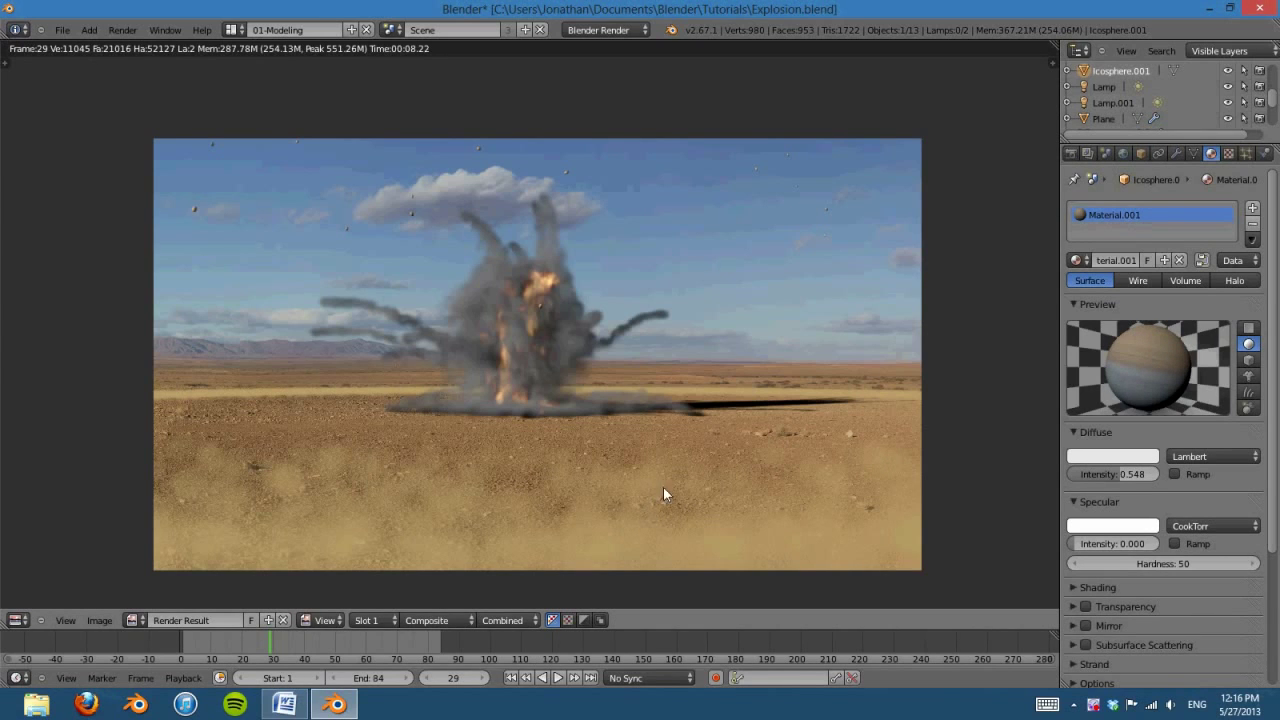
# Step: Select the smoke domain, tint its volume material's reflection color pale orange, and render the frame again
pyautogui.press('Escape')
pyautogui.rightClick(760, 299)
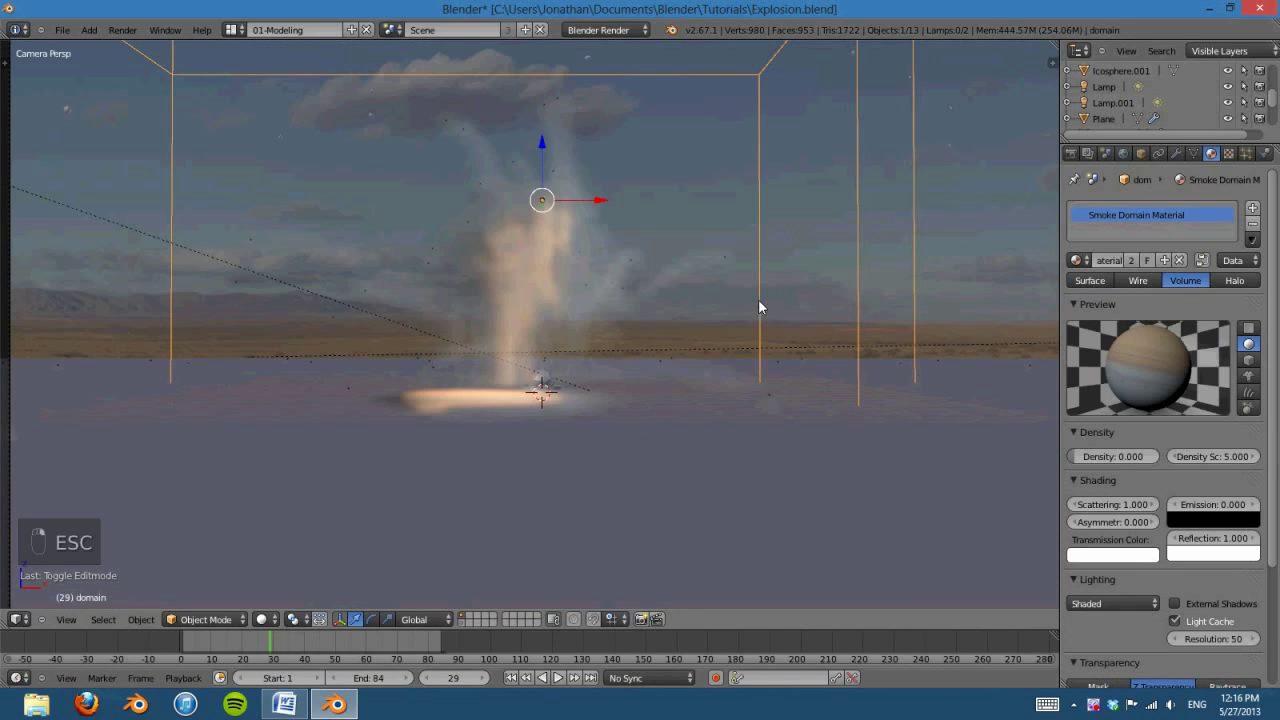
pyautogui.press('F11')
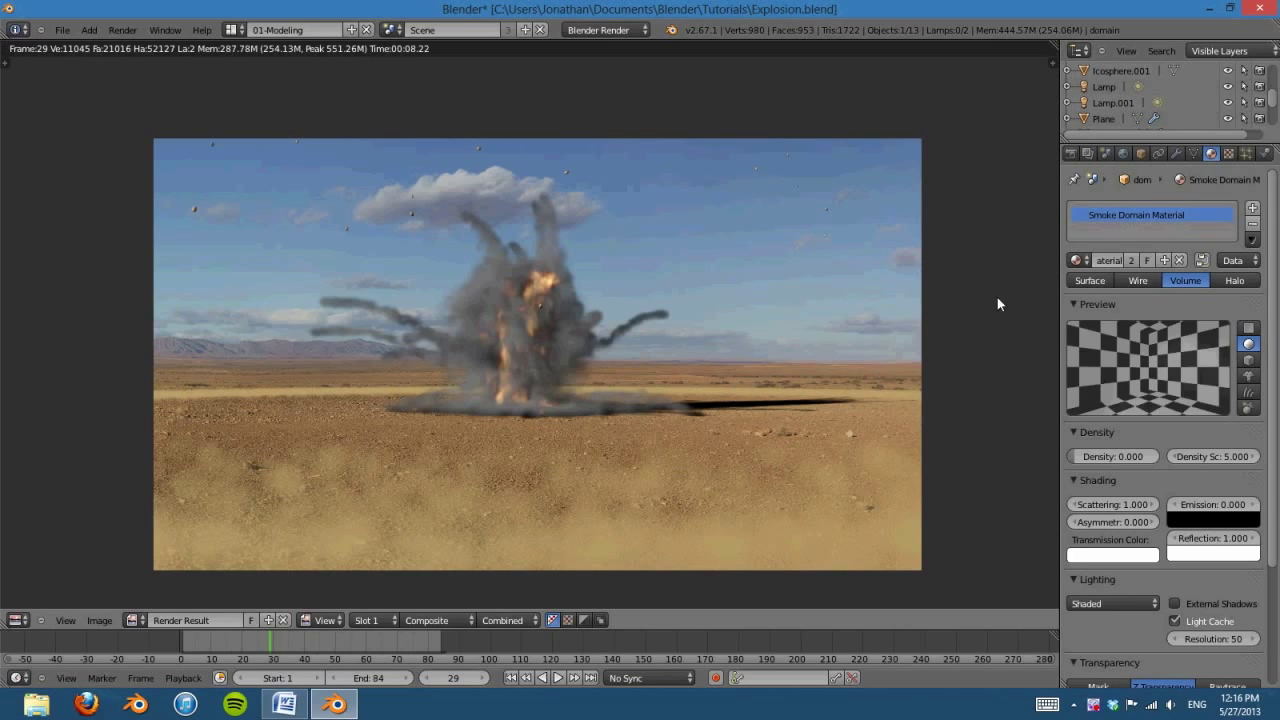
pyautogui.click(1214, 555)
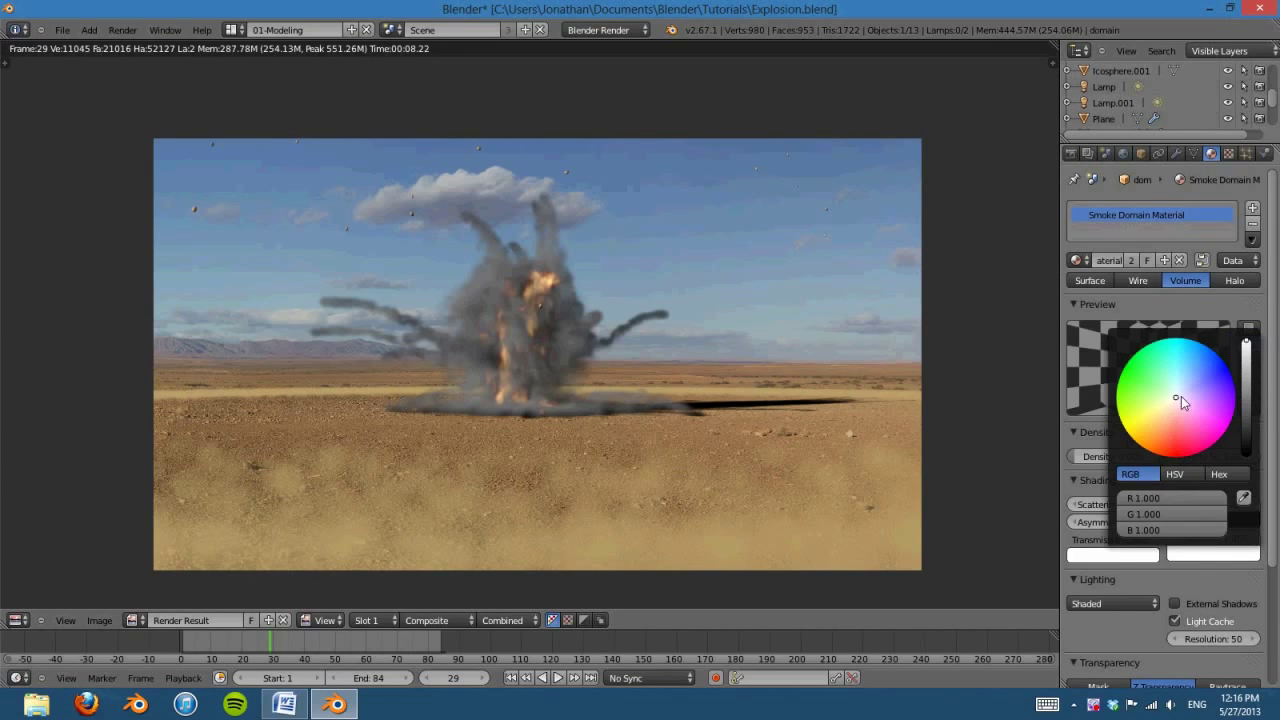
pyautogui.moveTo(1181, 396); pyautogui.dragTo(1160, 423)
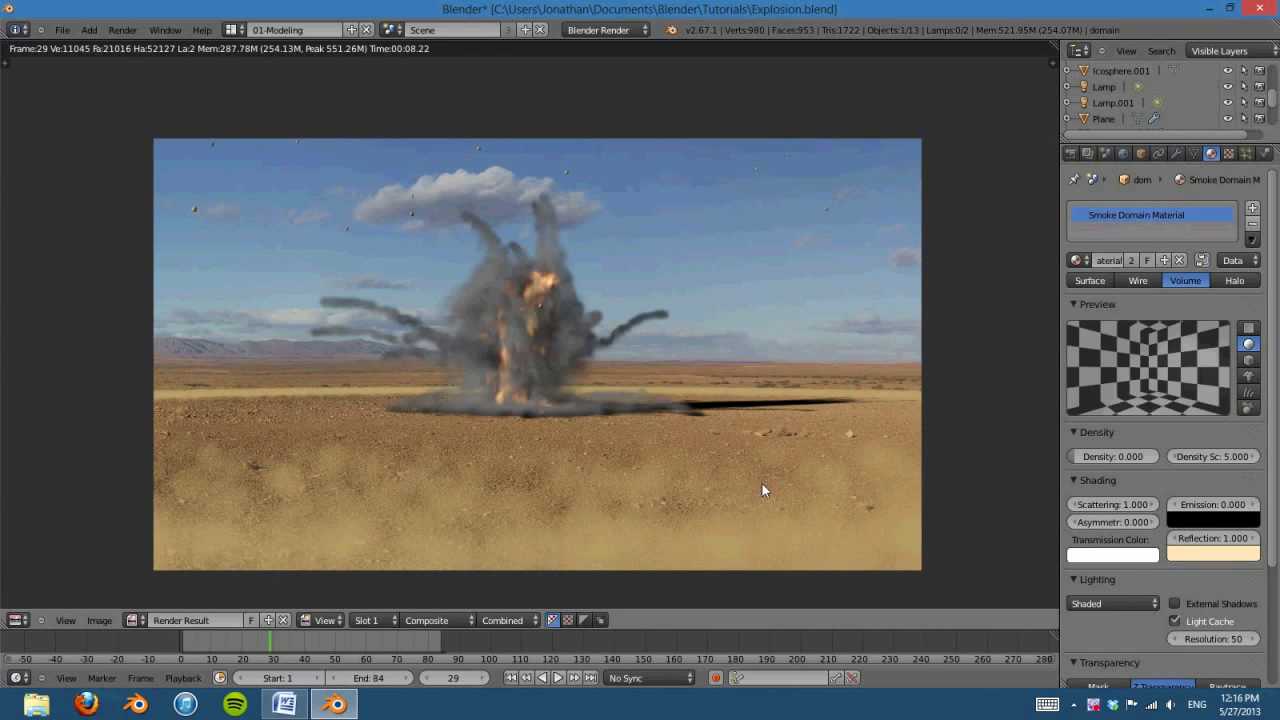
pyautogui.press('F12')
pyautogui.moveTo(661, 370); pyautogui.dragTo(660, 386, button='middle')
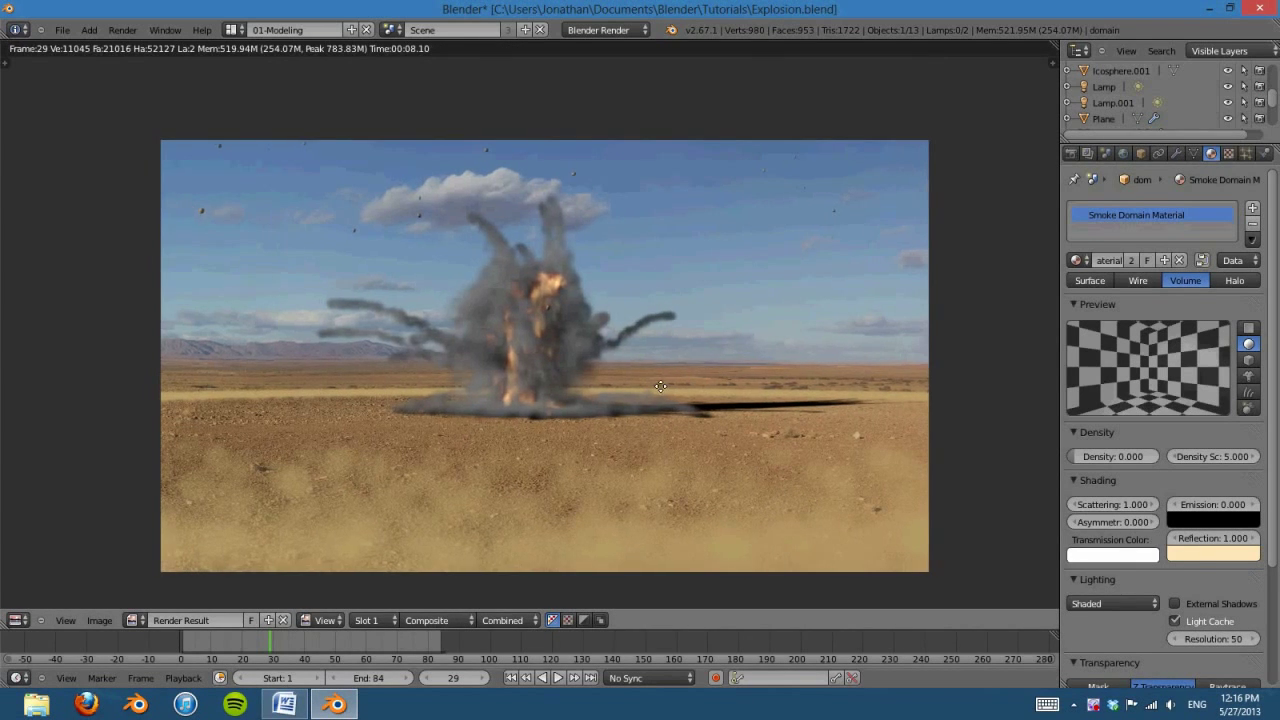
# Step: Tint the smoke domain's transmission color yellow-orange at R 1.000, G 0.743, B 0.261, rendering the frame to check the smoke
pyautogui.click(1114, 556)
pyautogui.moveTo(1082, 399); pyautogui.dragTo(1055, 431)
pyautogui.press('F12')
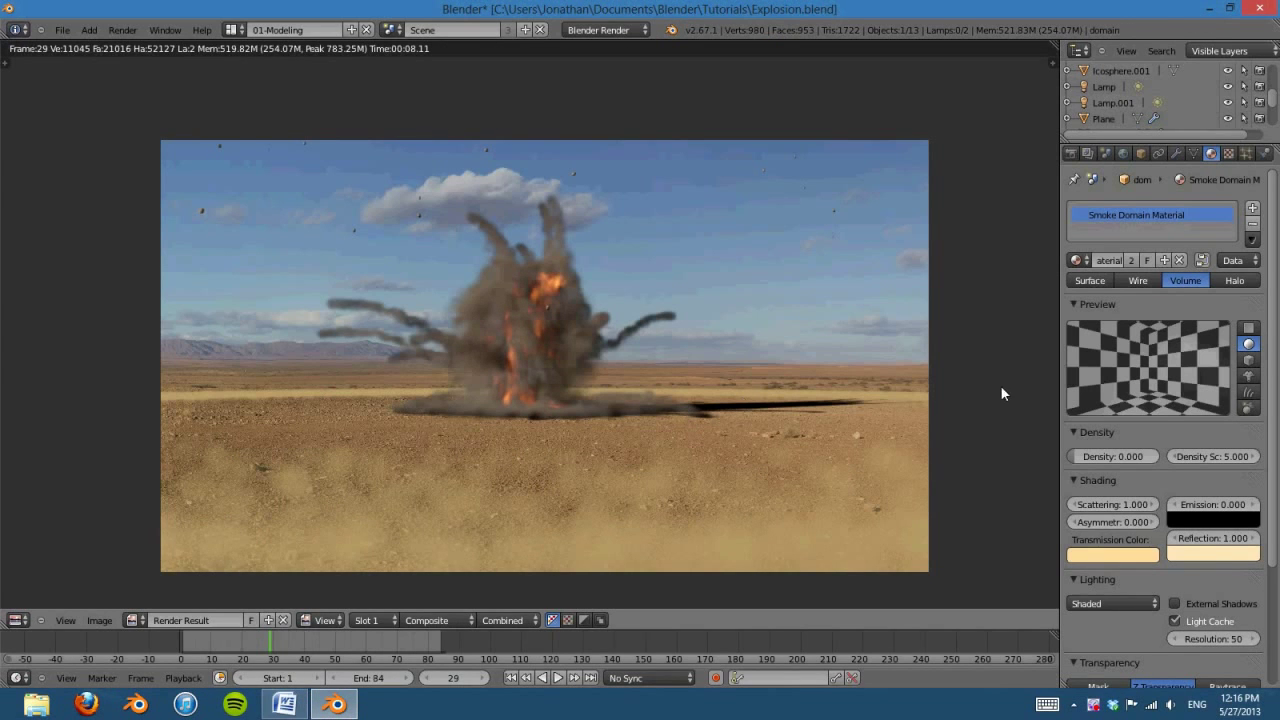
pyautogui.click(1138, 558)
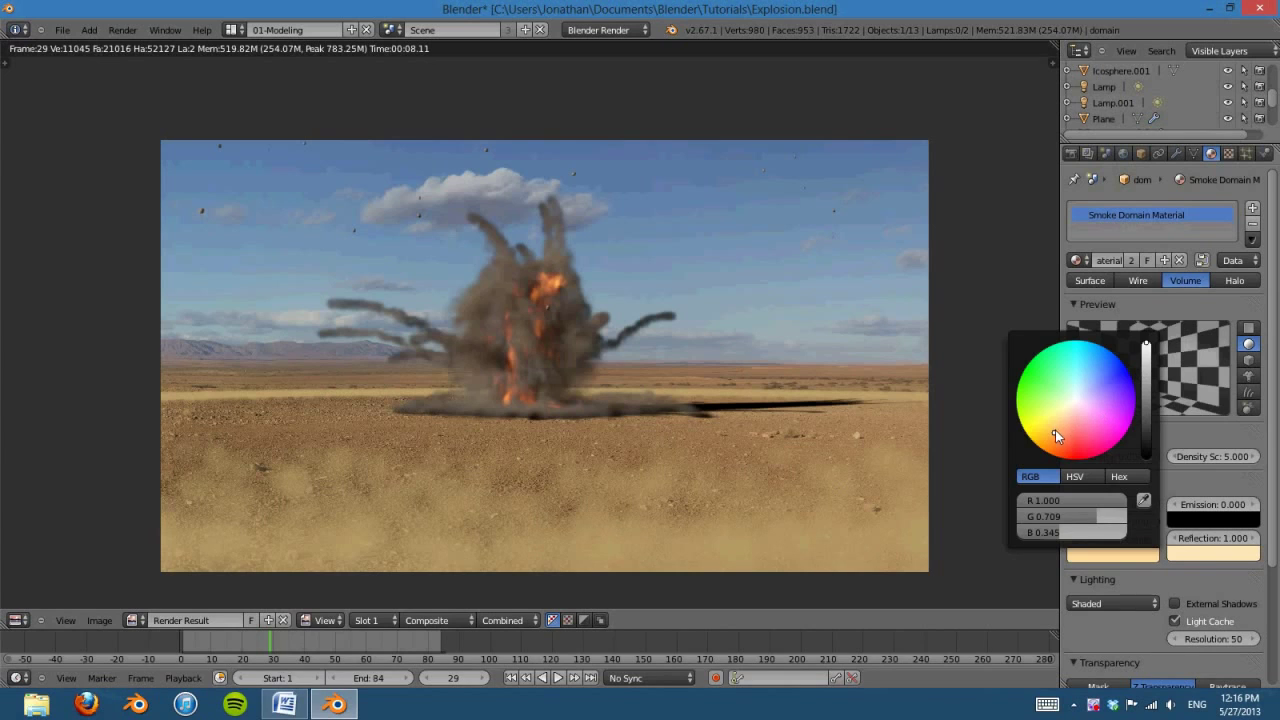
pyautogui.moveTo(1055, 430); pyautogui.dragTo(1048, 434)
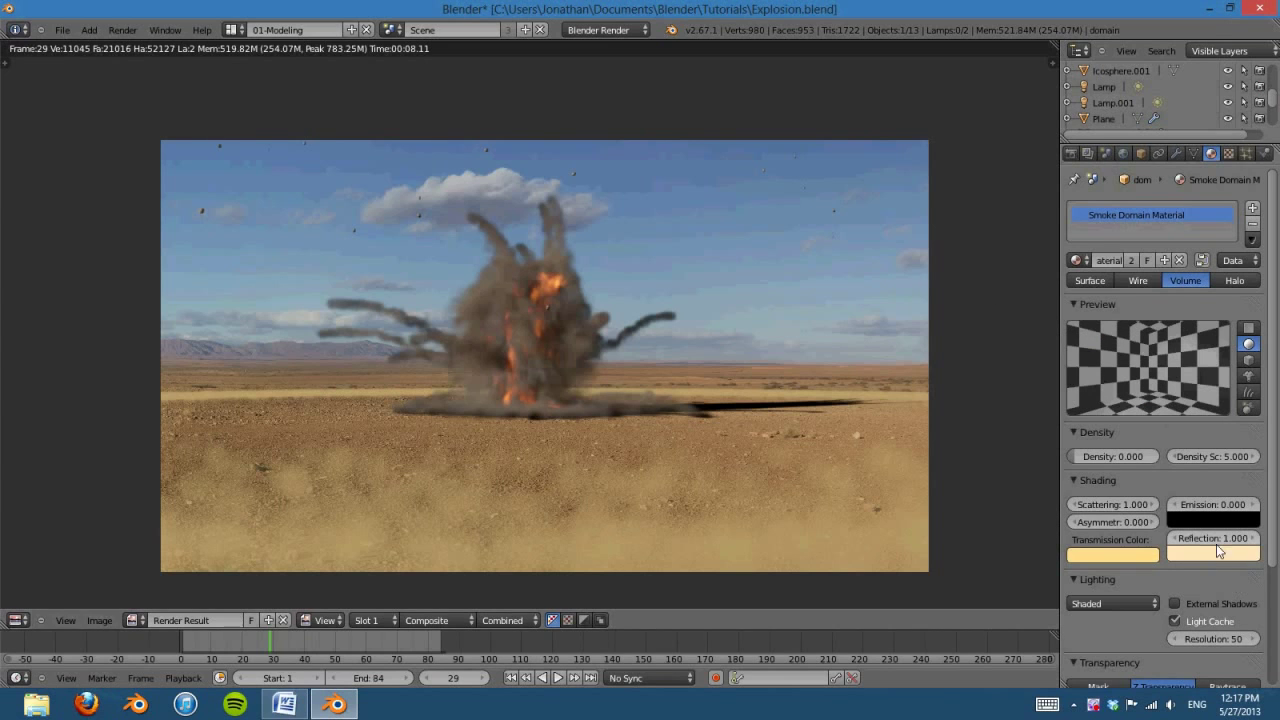
pyautogui.press('F12')
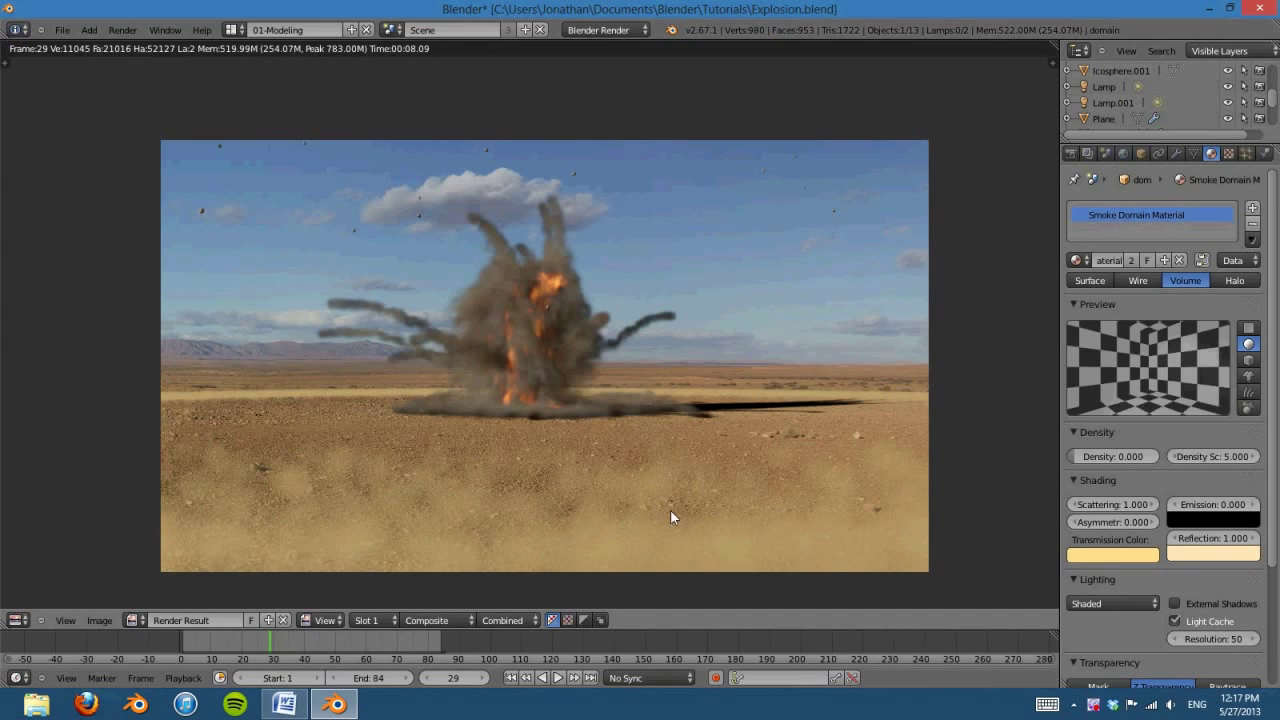
# Step: Open the smoke domain material's transmission color for editing
pyautogui.click(1108, 556)
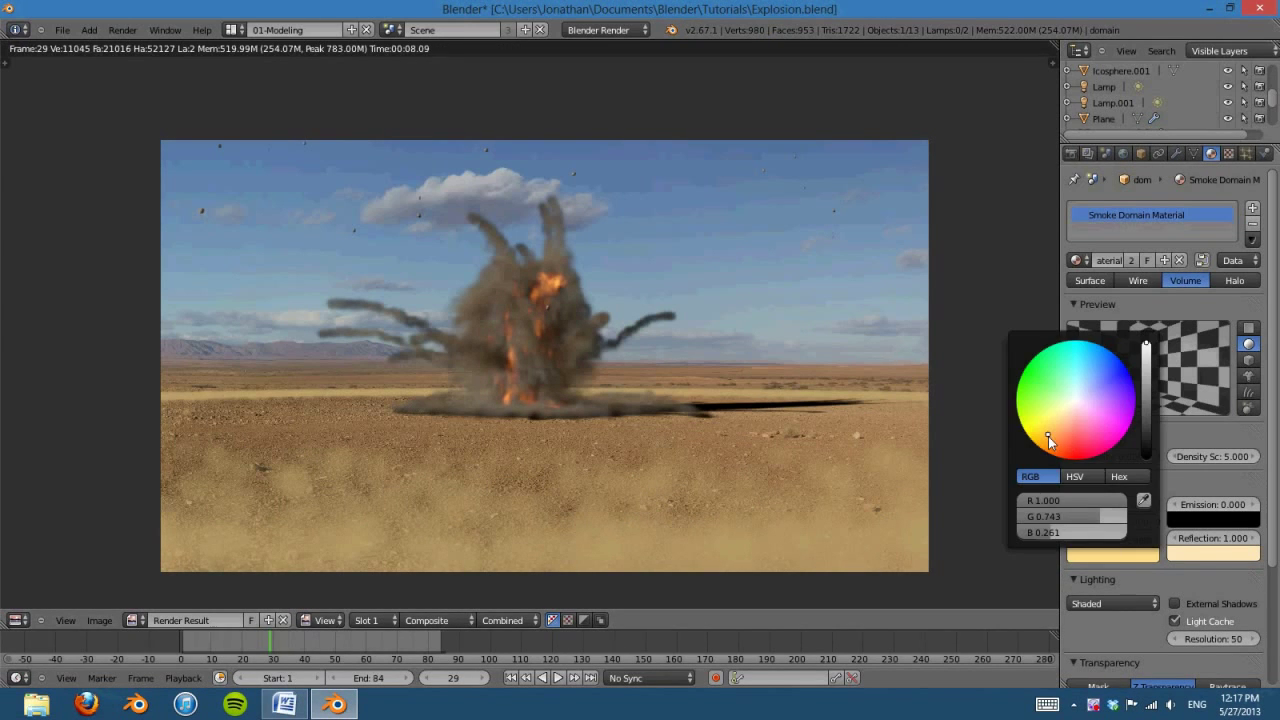
# Step: Set the smoke's transmission color to about R 1.0, G 0.609, B 0.124 and reflection color to R 1.0, G 0.684, B 0.279, and re-render
pyautogui.moveTo(1044, 438); pyautogui.dragTo(1041, 452)
pyautogui.click(1202, 556)
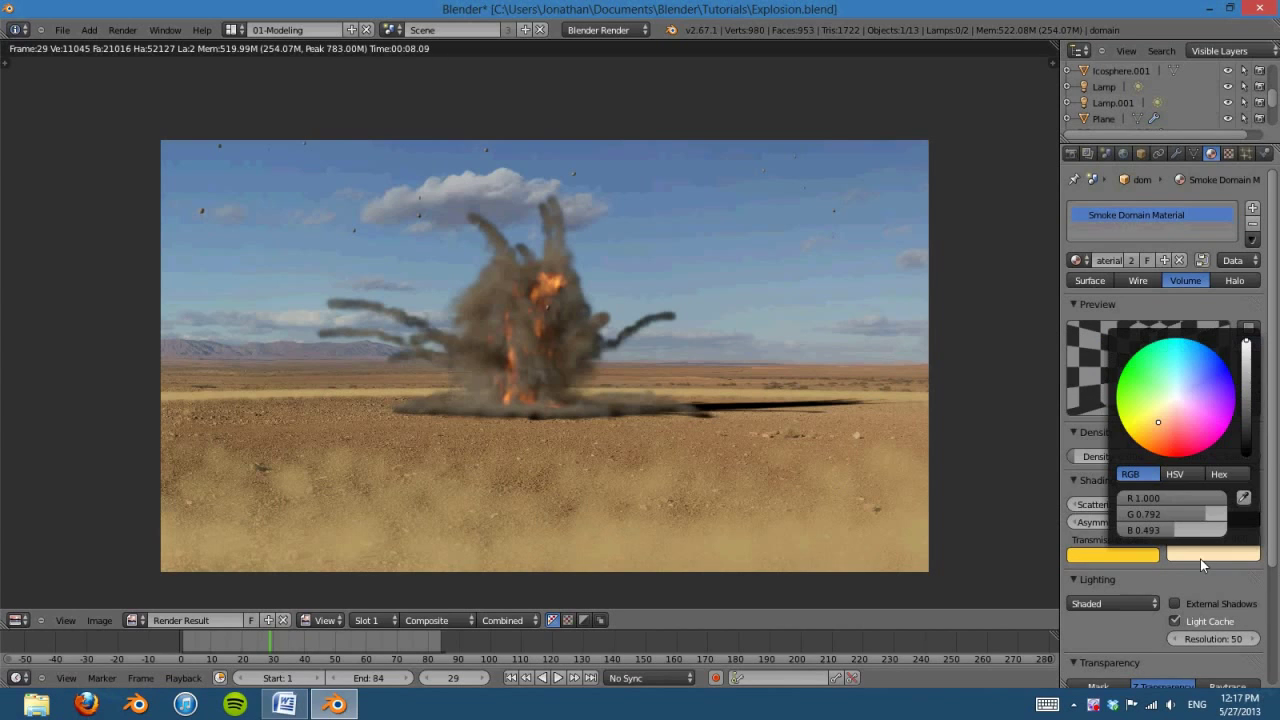
pyautogui.moveTo(1169, 427); pyautogui.dragTo(1152, 433)
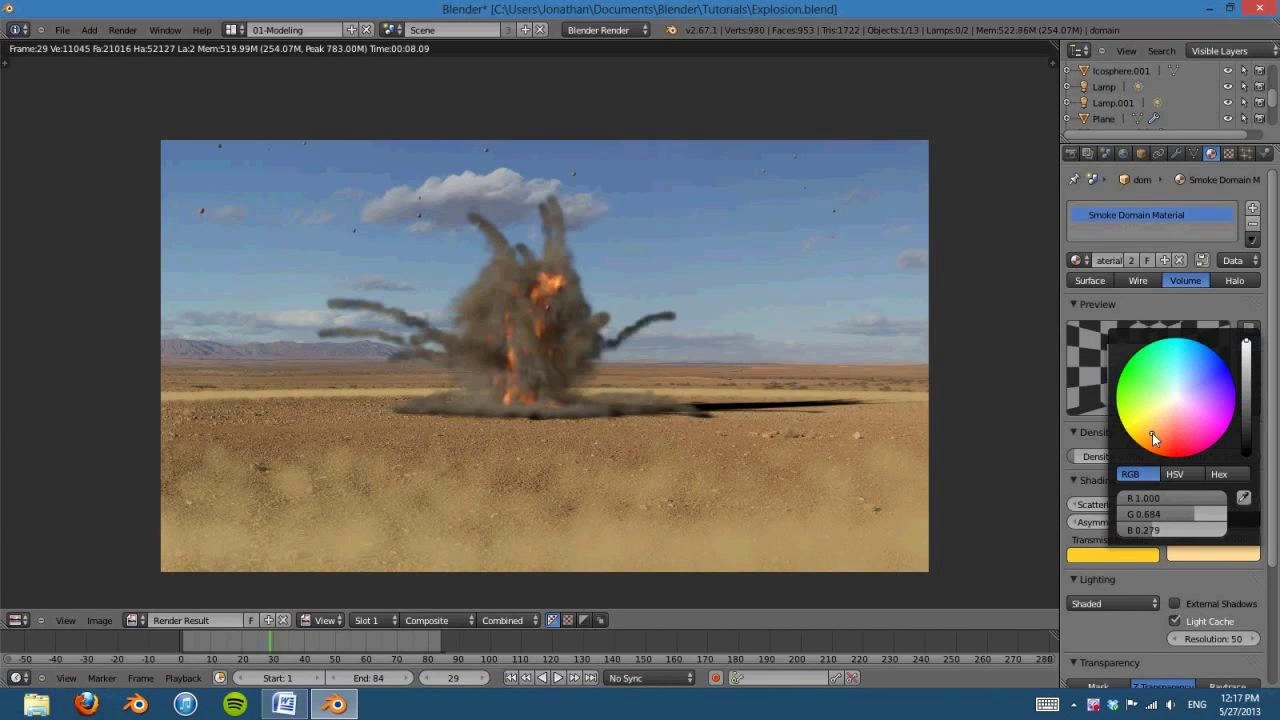
pyautogui.click(1110, 556)
pyautogui.moveTo(1038, 447); pyautogui.dragTo(1046, 452)
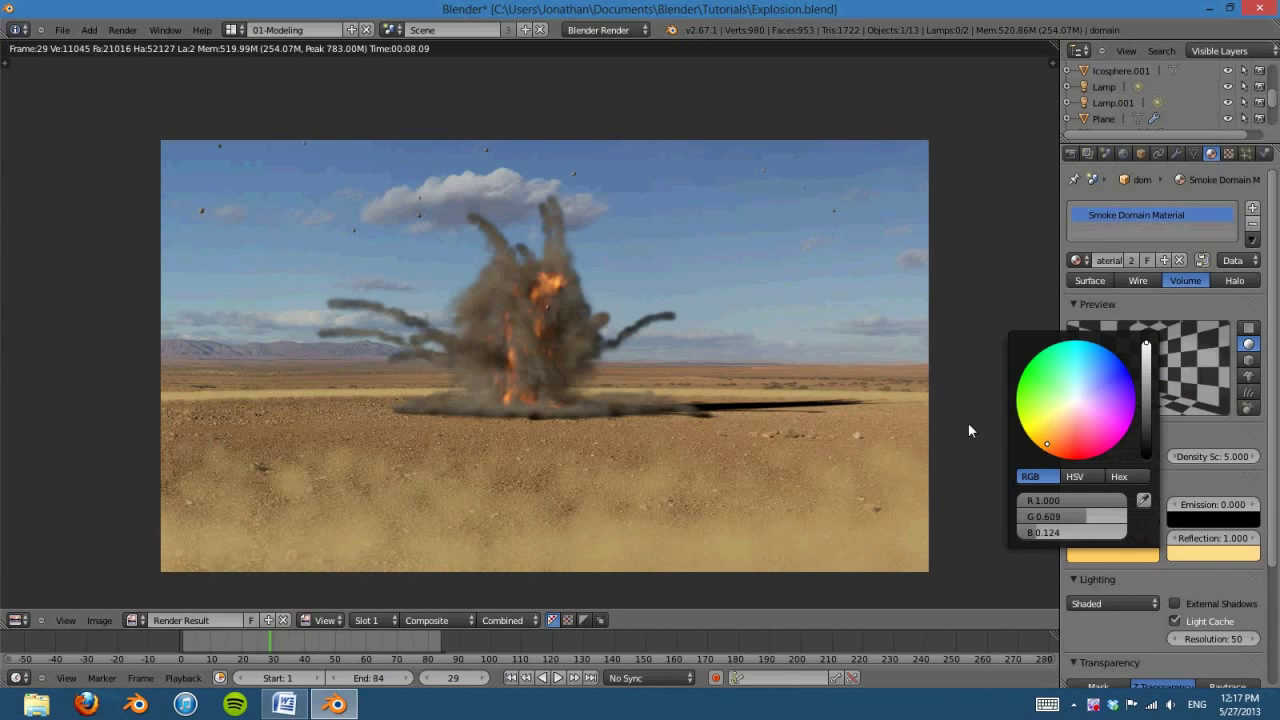
pyautogui.press('F12')
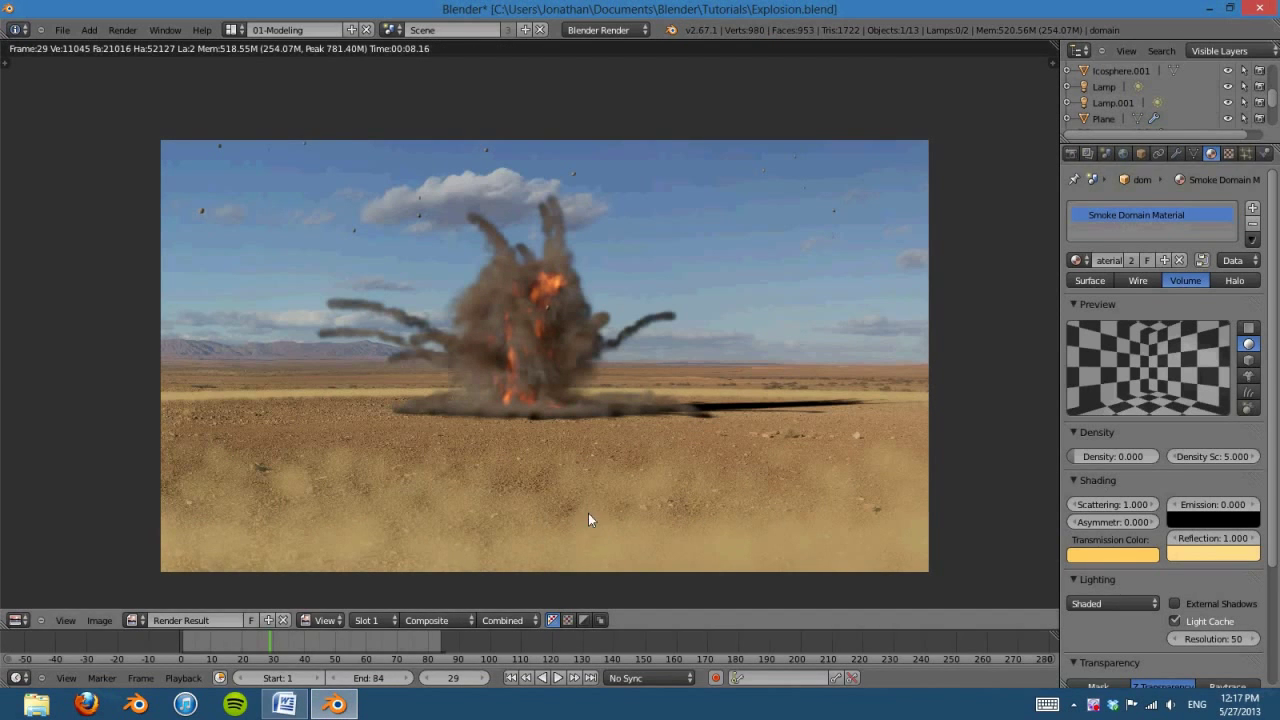
pyautogui.moveTo(576, 522); pyautogui.dragTo(568, 524, button='middle')
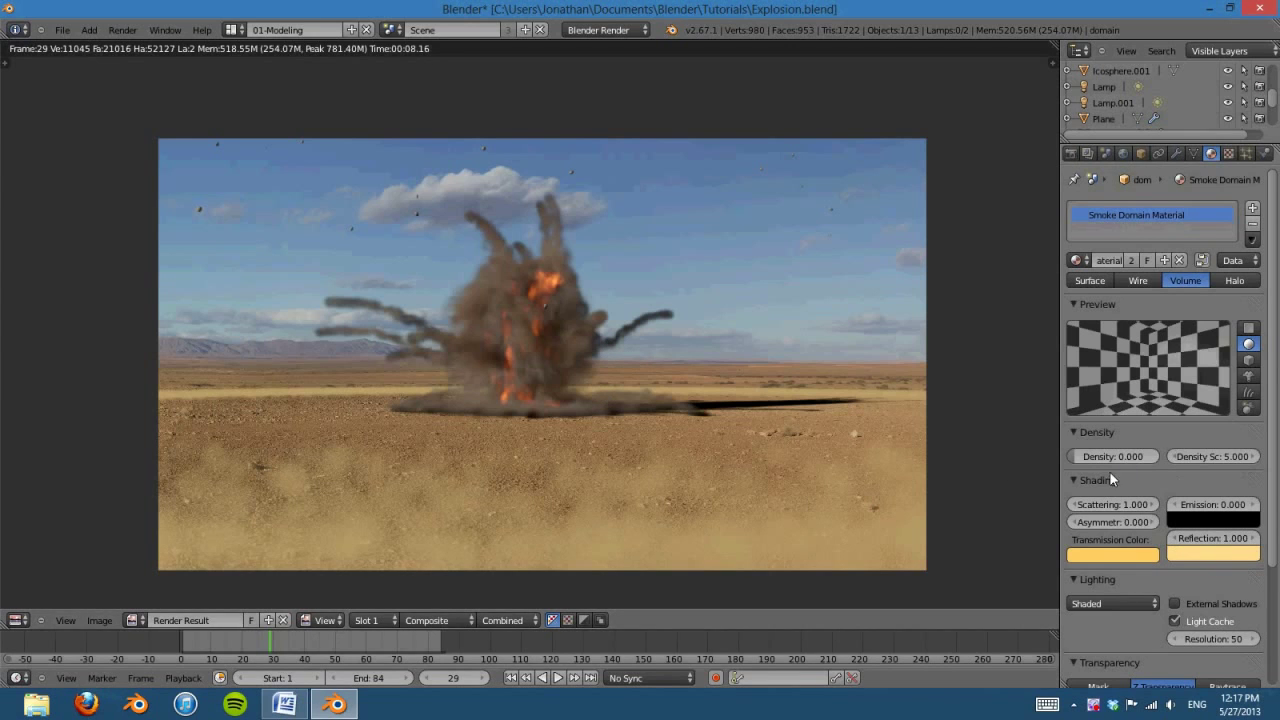
# Step: Raise the light cache resolution of the smoke domain material's volume lighting to 150
pyautogui.scroll(-1, 1181, 442)
pyautogui.scroll(-3, 1211, 530)
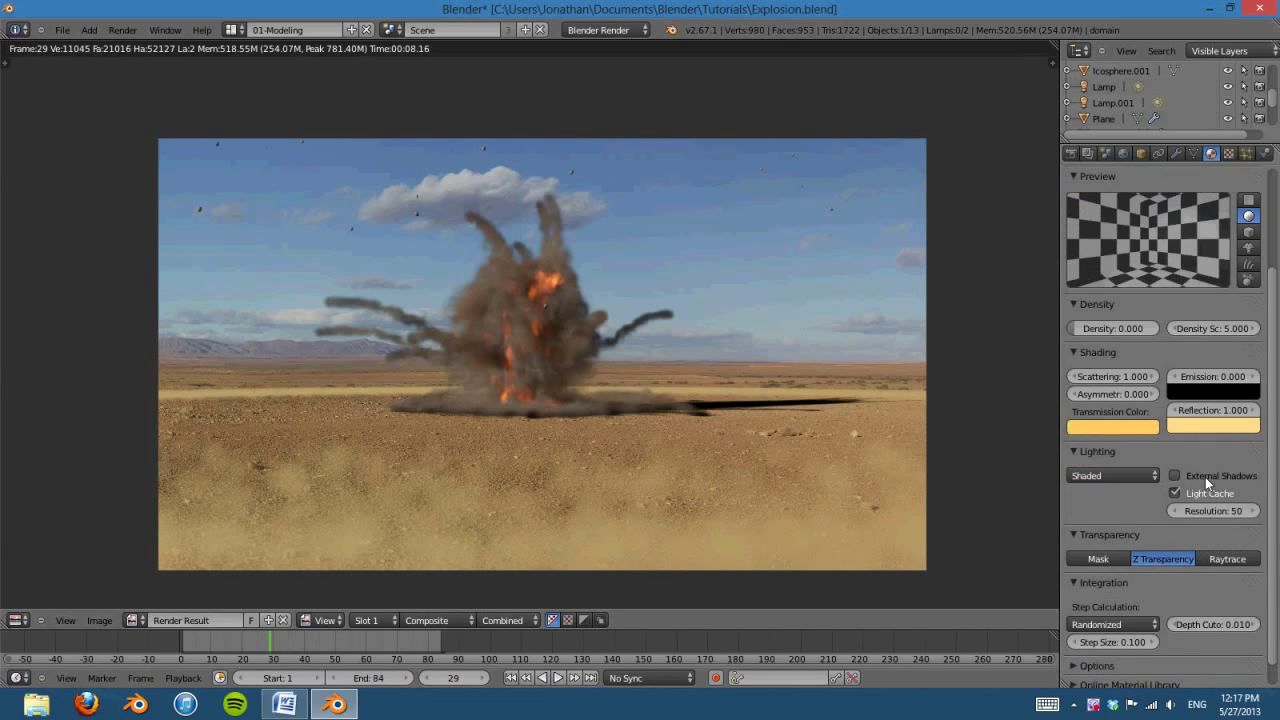
pyautogui.click(1204, 512)
pyautogui.write('150')
pyautogui.press('Return')
pyautogui.press('Home')
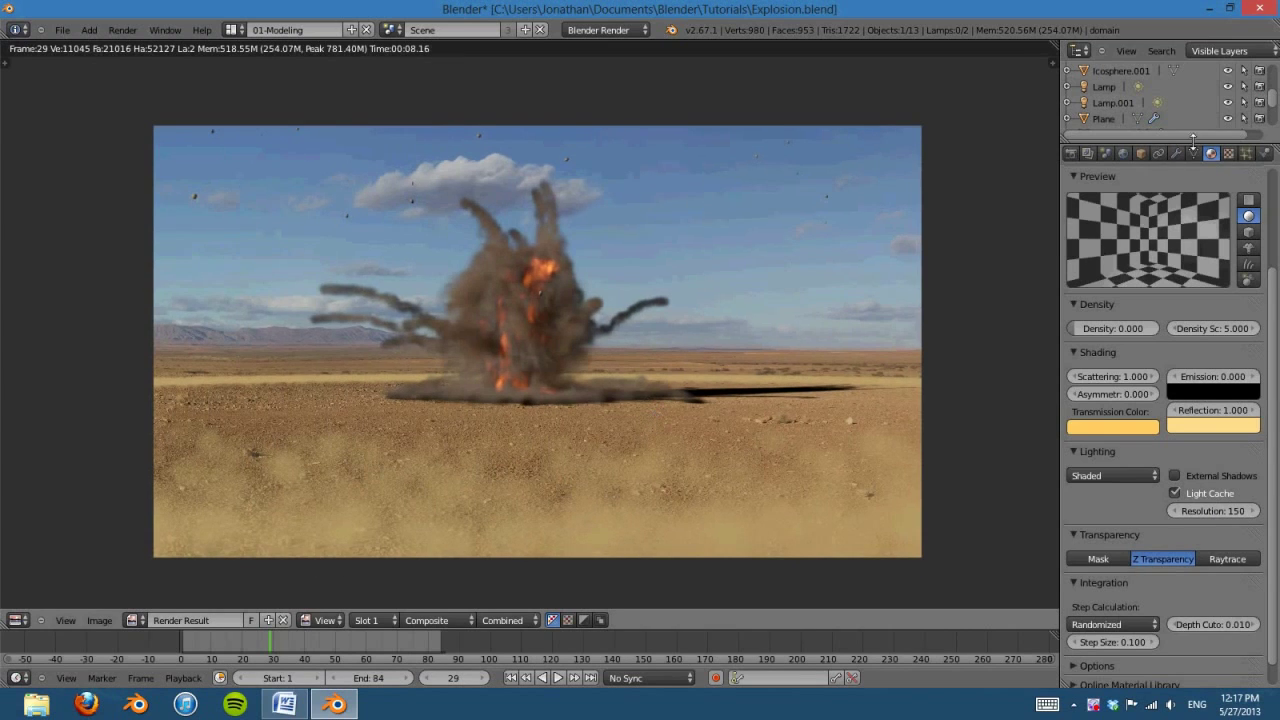
# Step: Recolor the first stop of the Flame texture's color ramp to a dark yellowish brown, about R 0.163, G 0.111, B 0.043
pyautogui.click(1228, 153)
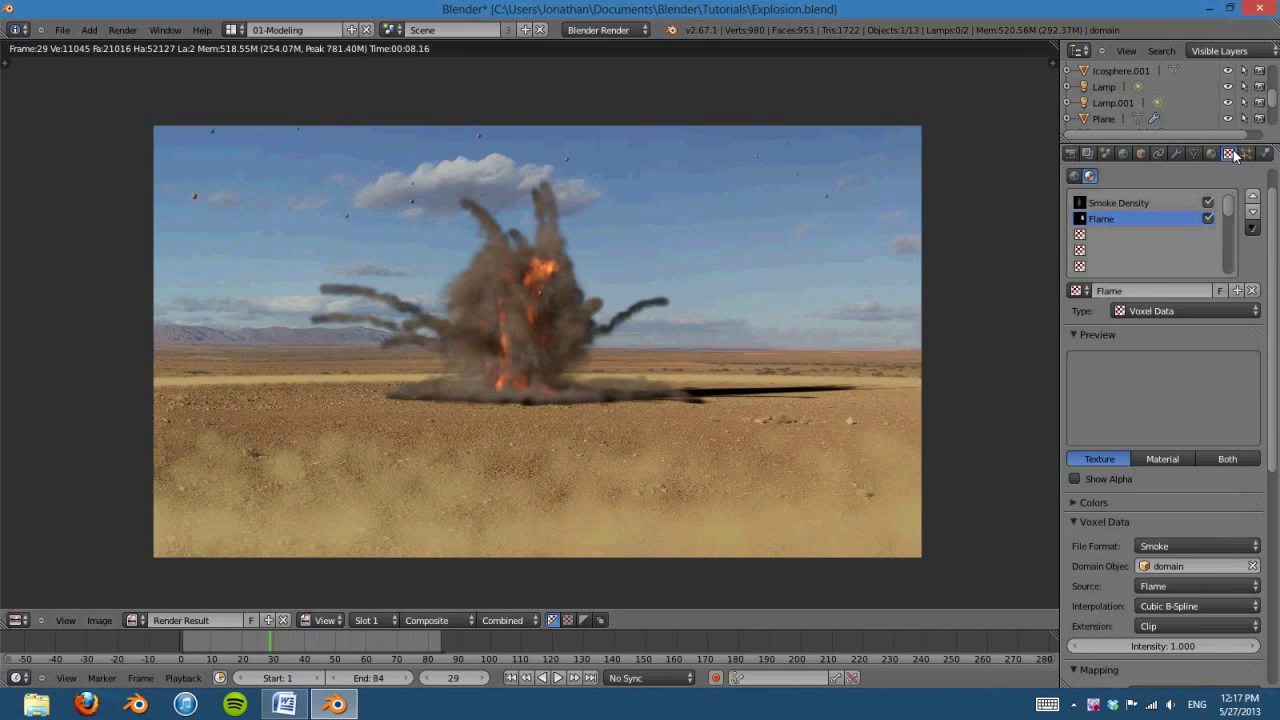
pyautogui.click(1099, 203)
pyautogui.click(1073, 503)
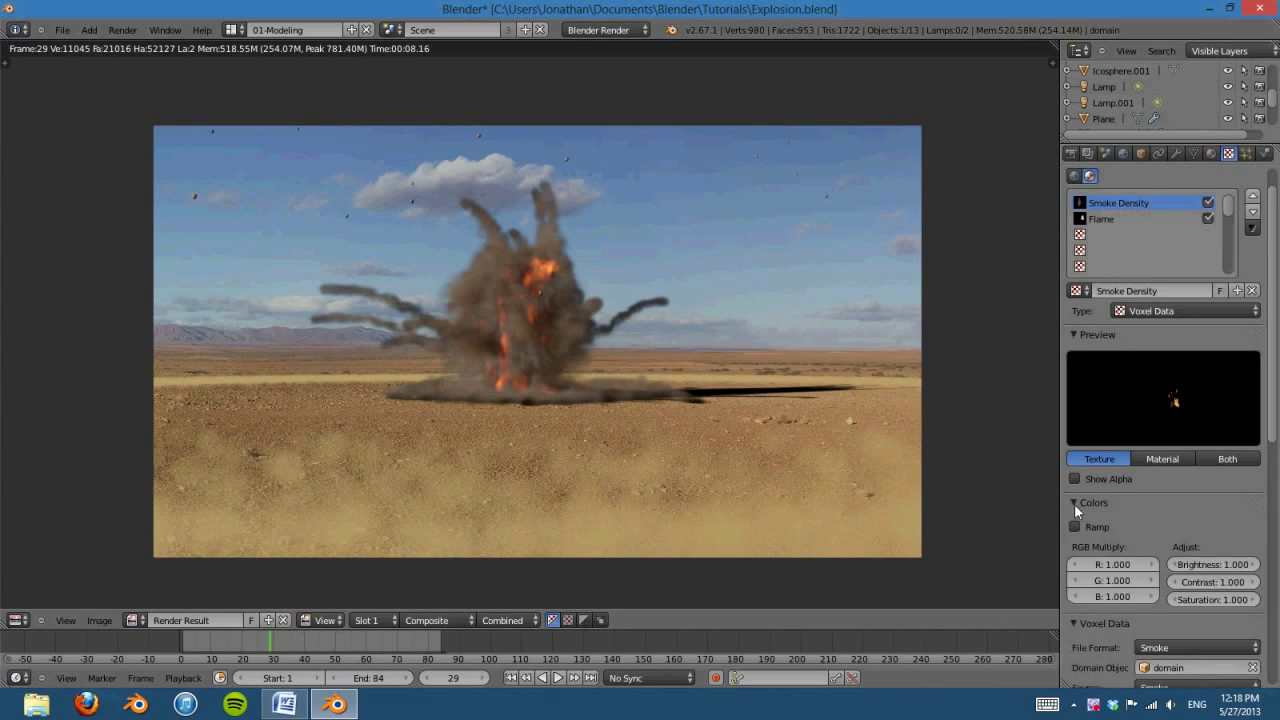
pyautogui.click(1074, 503)
pyautogui.click(1104, 218)
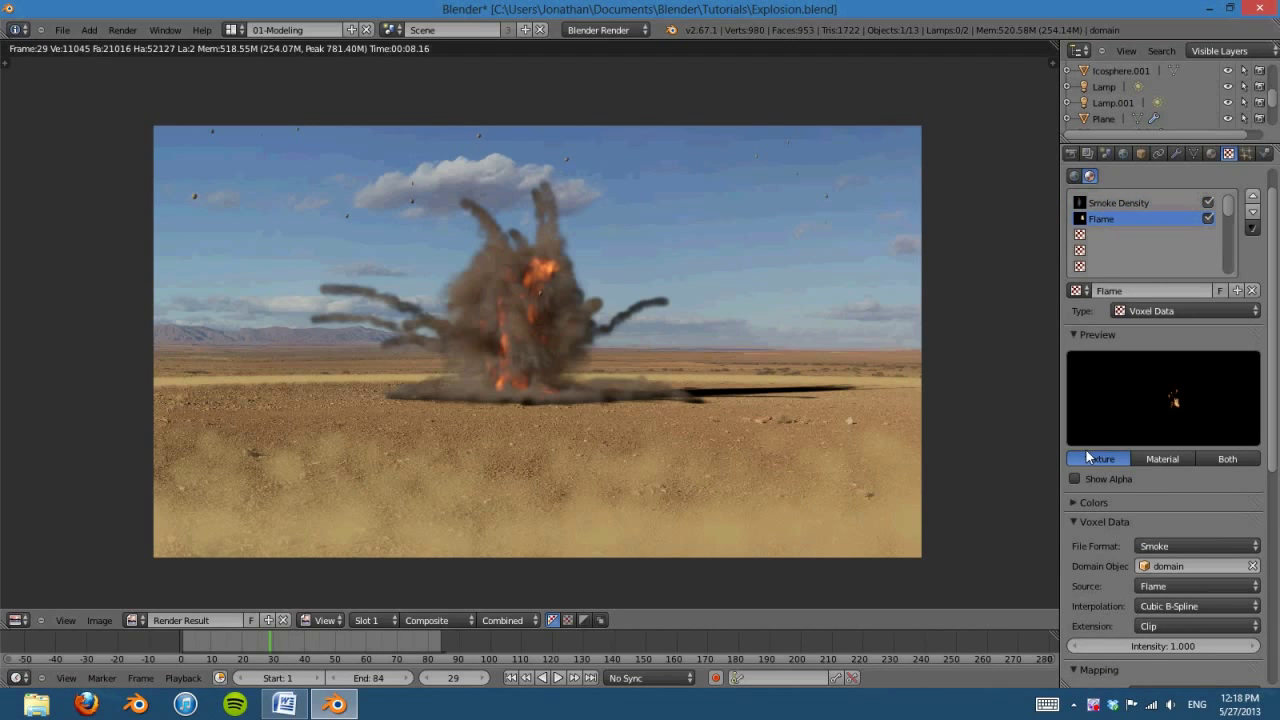
pyautogui.click(1079, 503)
pyautogui.click(1071, 564)
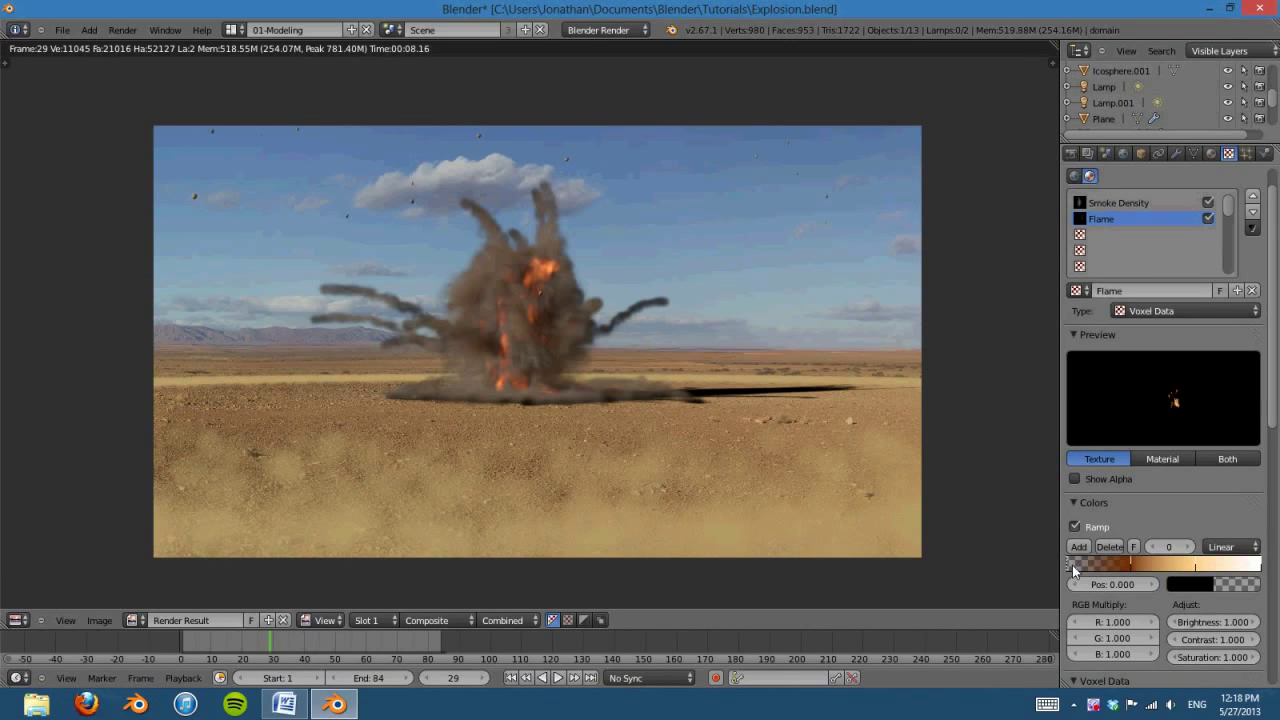
pyautogui.click(1200, 584)
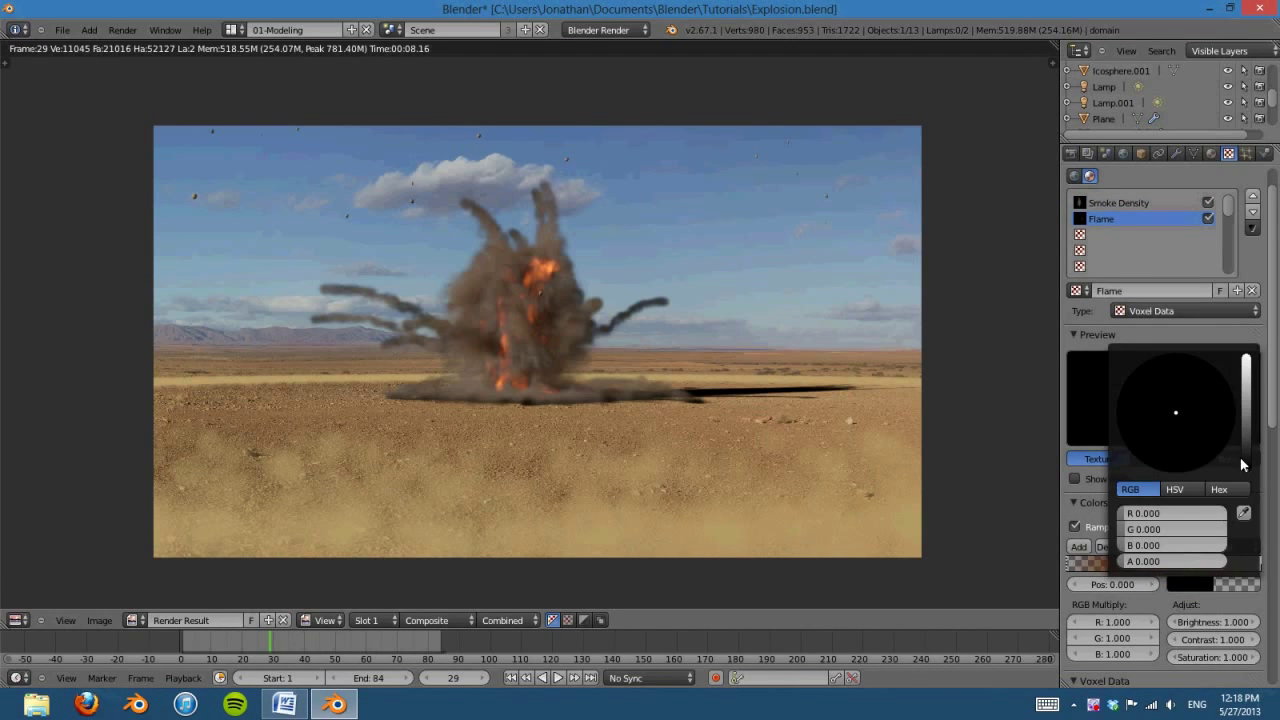
pyautogui.moveTo(1249, 470); pyautogui.dragTo(1248, 456)
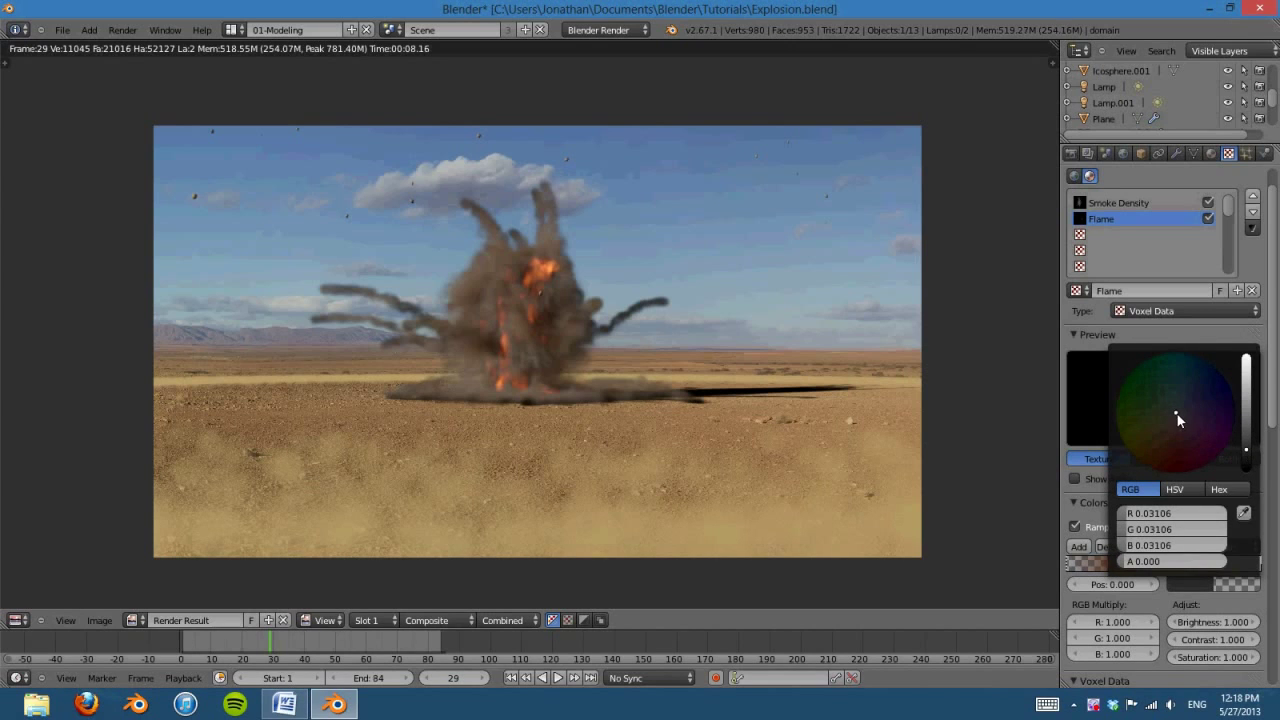
pyautogui.moveTo(1159, 429)
pyautogui.mouseDown()
pyautogui.moveTo(1145, 442)
pyautogui.moveTo(1171, 442)
pyautogui.mouseUp()
pyautogui.moveTo(1248, 453); pyautogui.dragTo(1251, 443)
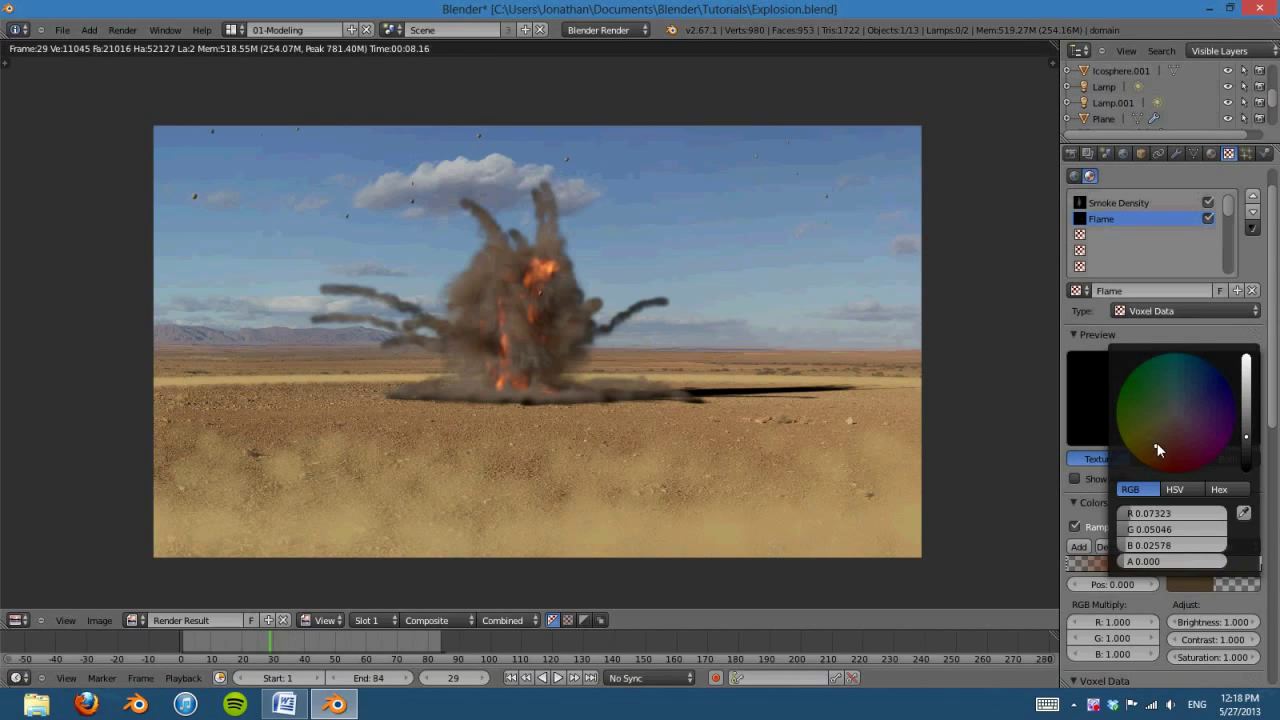
pyautogui.moveTo(1156, 446); pyautogui.dragTo(1160, 451)
pyautogui.moveTo(1243, 441); pyautogui.dragTo(1249, 425)
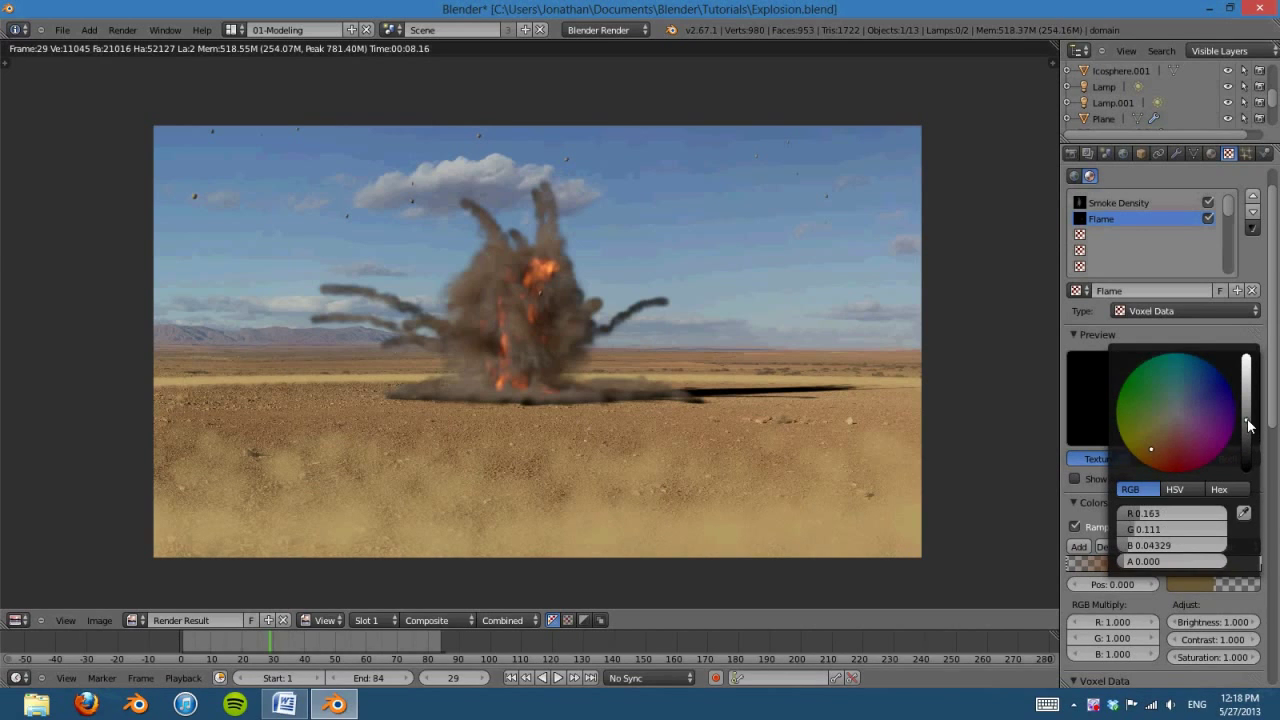
# Step: Render frame 29 again and examine the smoke and flame in the explosion
pyautogui.press('F12')
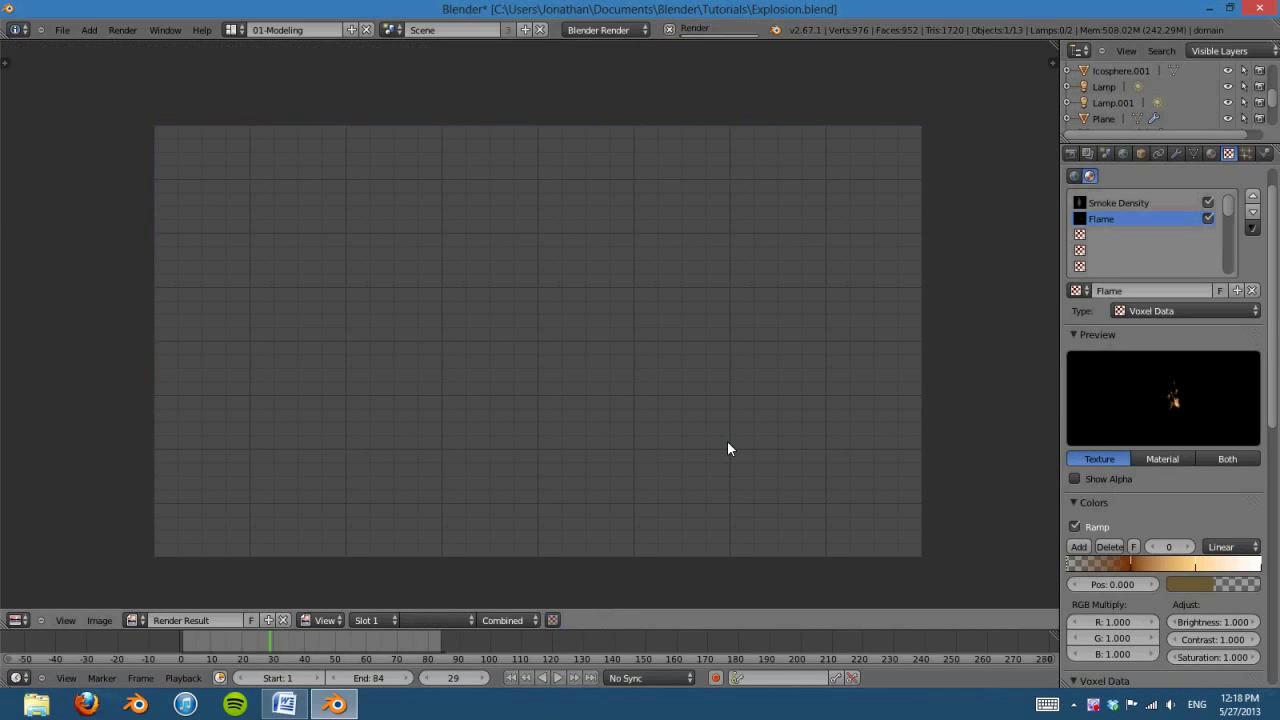
pyautogui.moveTo(658, 403); pyautogui.dragTo(637, 384, button='middle')
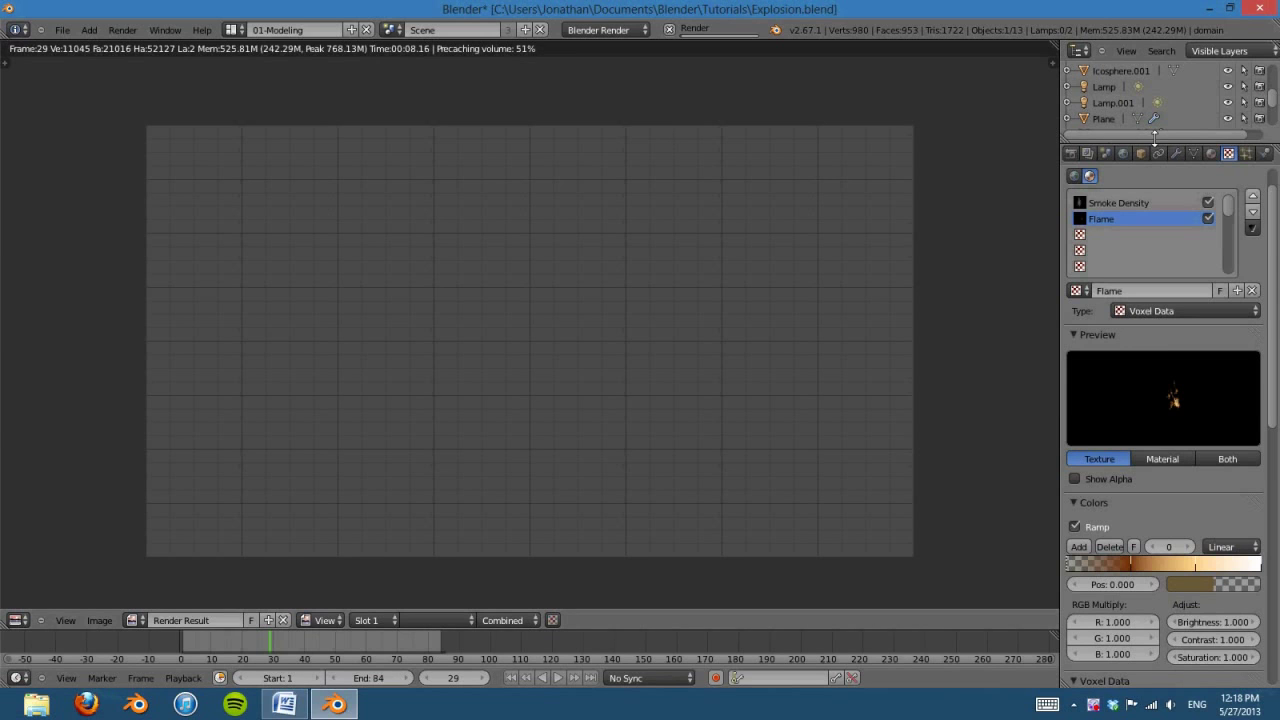
pyautogui.click(1210, 153)
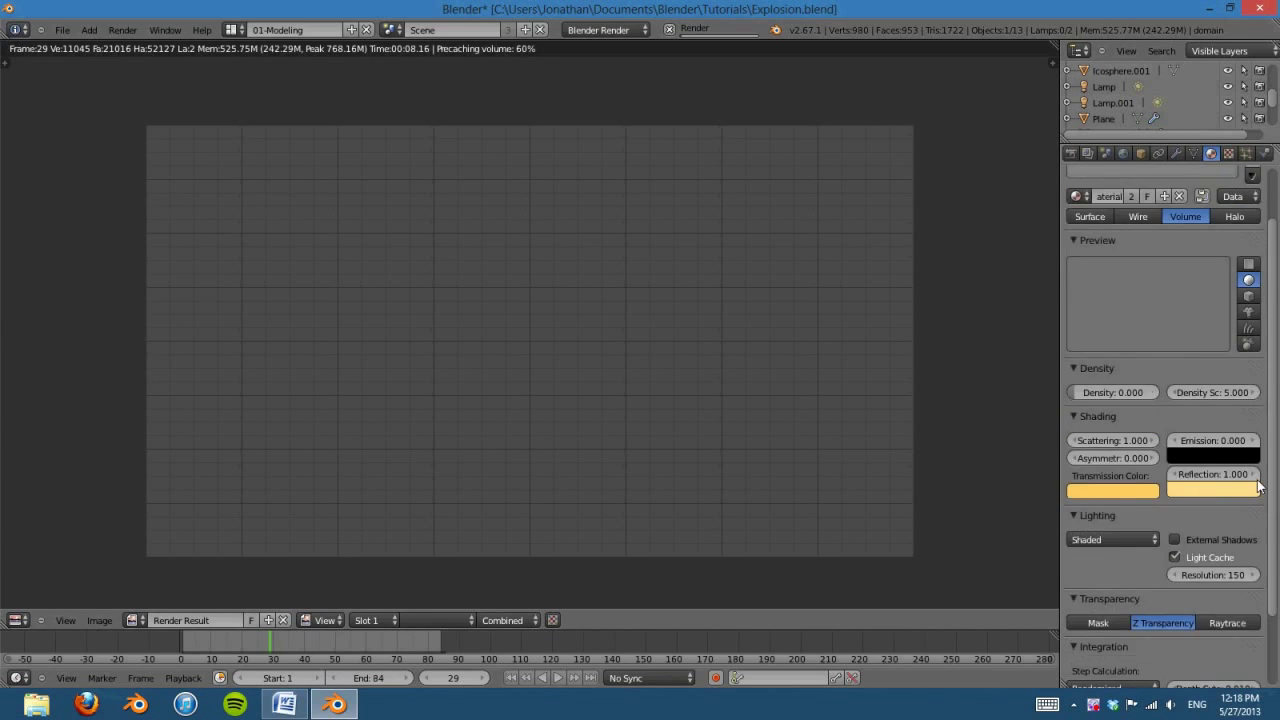
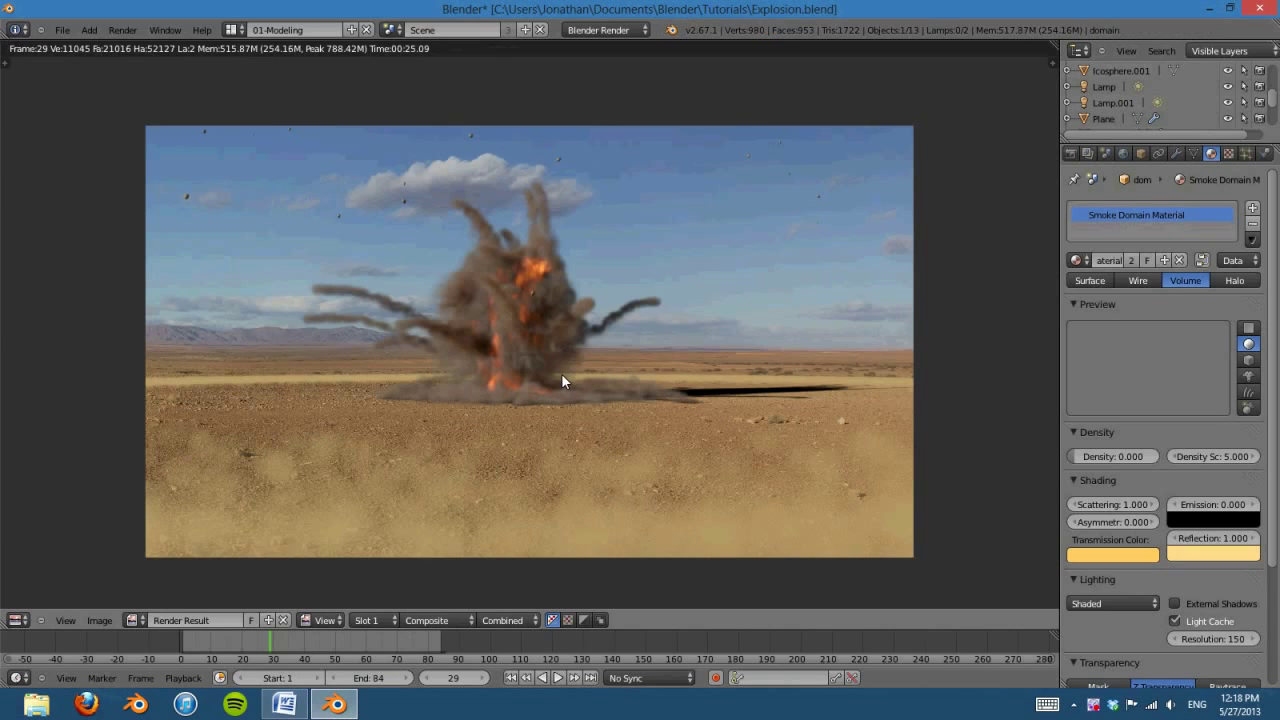
pyautogui.moveTo(561, 375); pyautogui.dragTo(568, 384, button='middle')
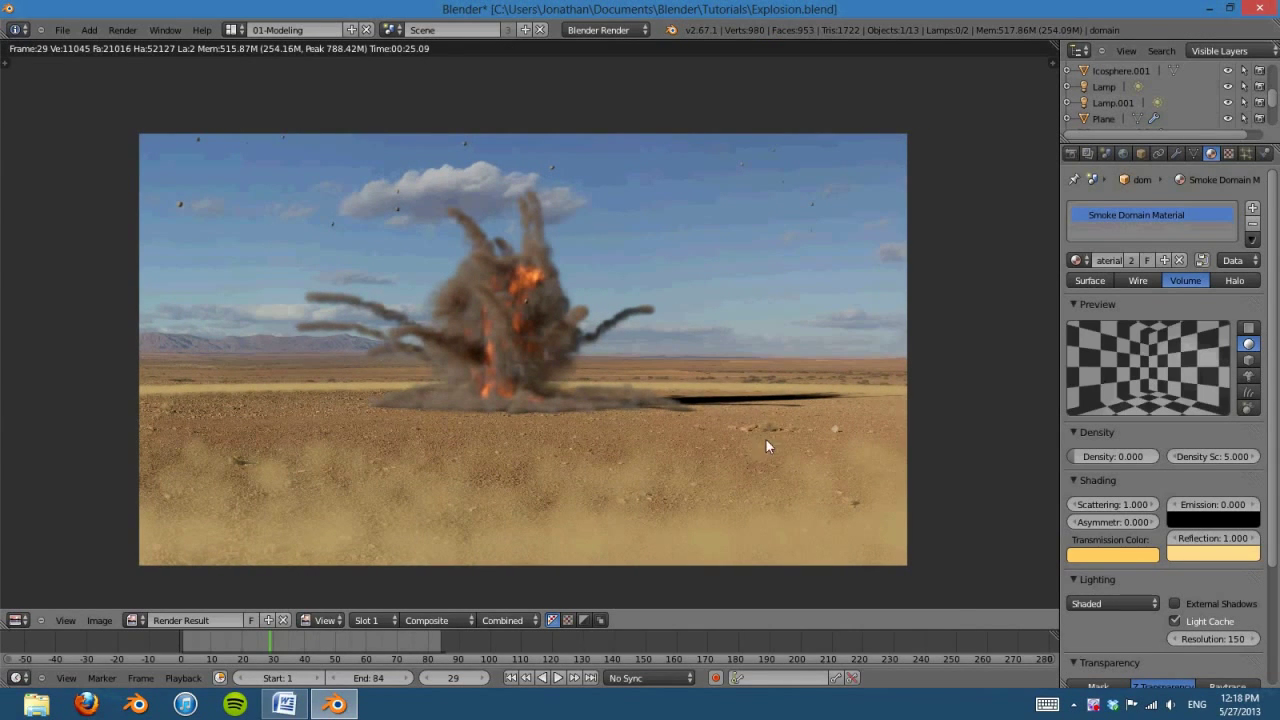
pyautogui.moveTo(528, 422); pyautogui.dragTo(530, 420, button='middle')
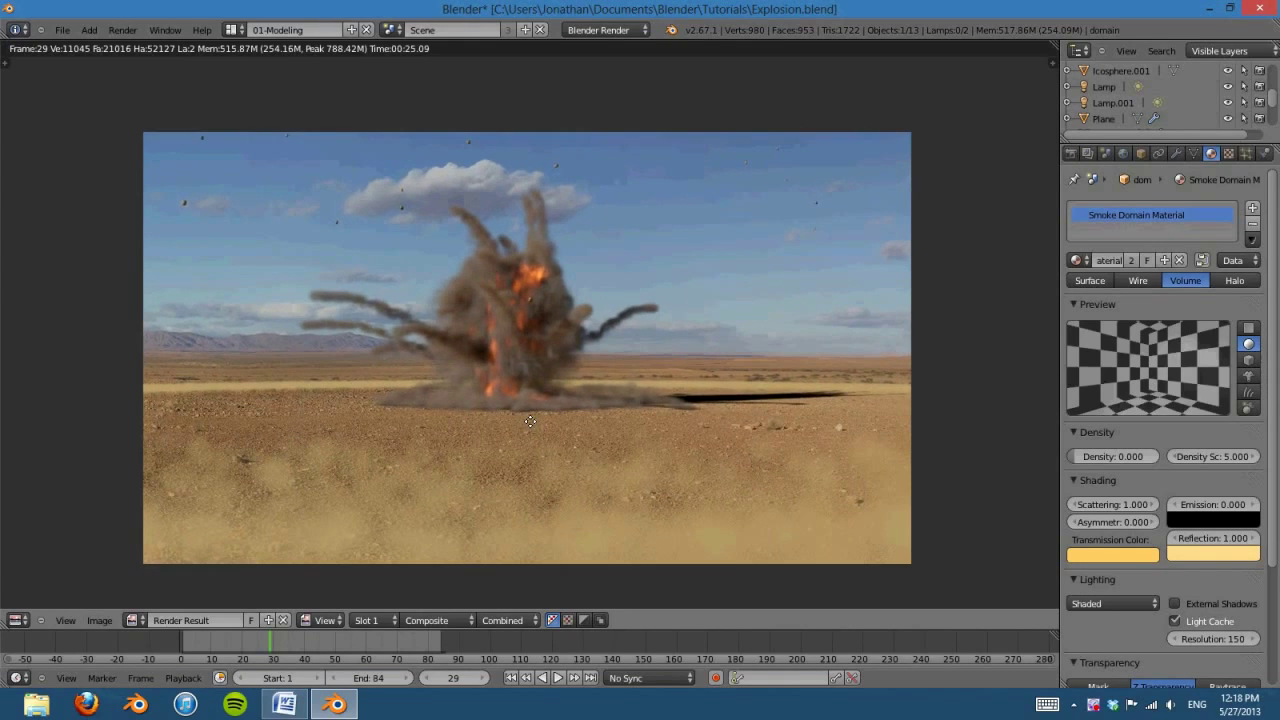
# Step: Switch to the 06-Compositing screen layout and maximize the node editor
pyautogui.click(232, 30)
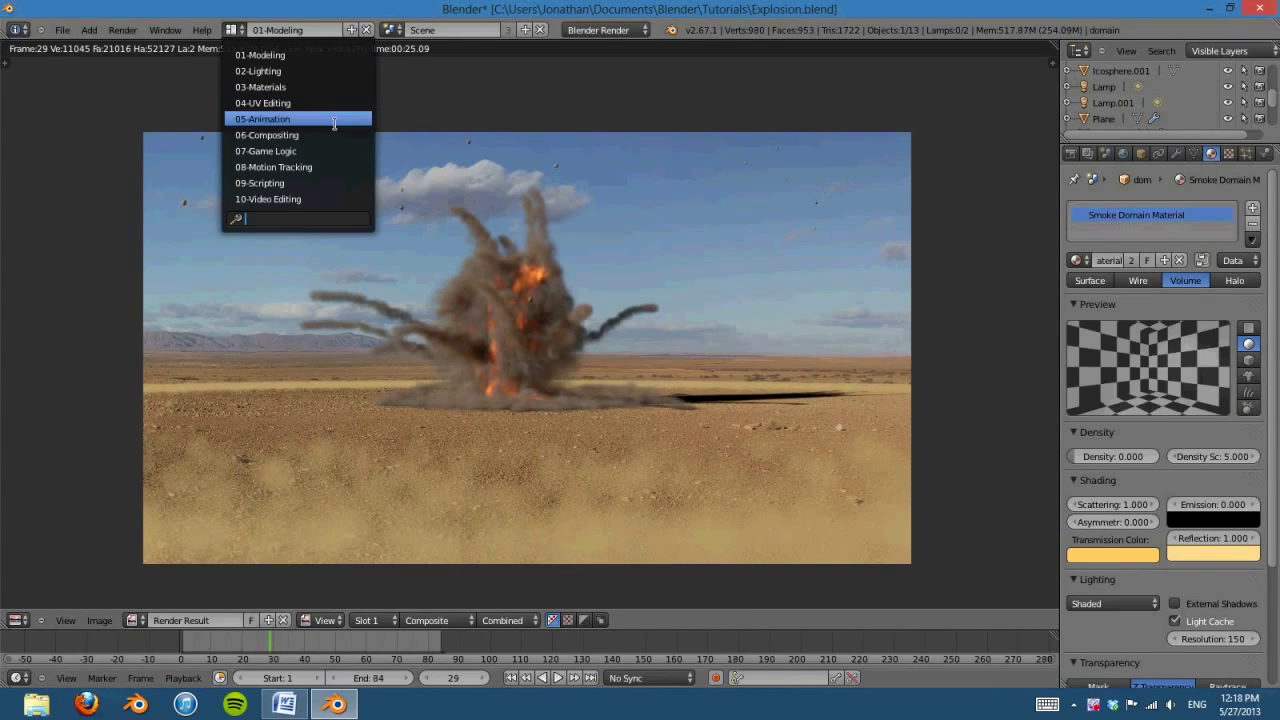
pyautogui.click(267, 135)
pyautogui.scroll(-3, 610, 230)
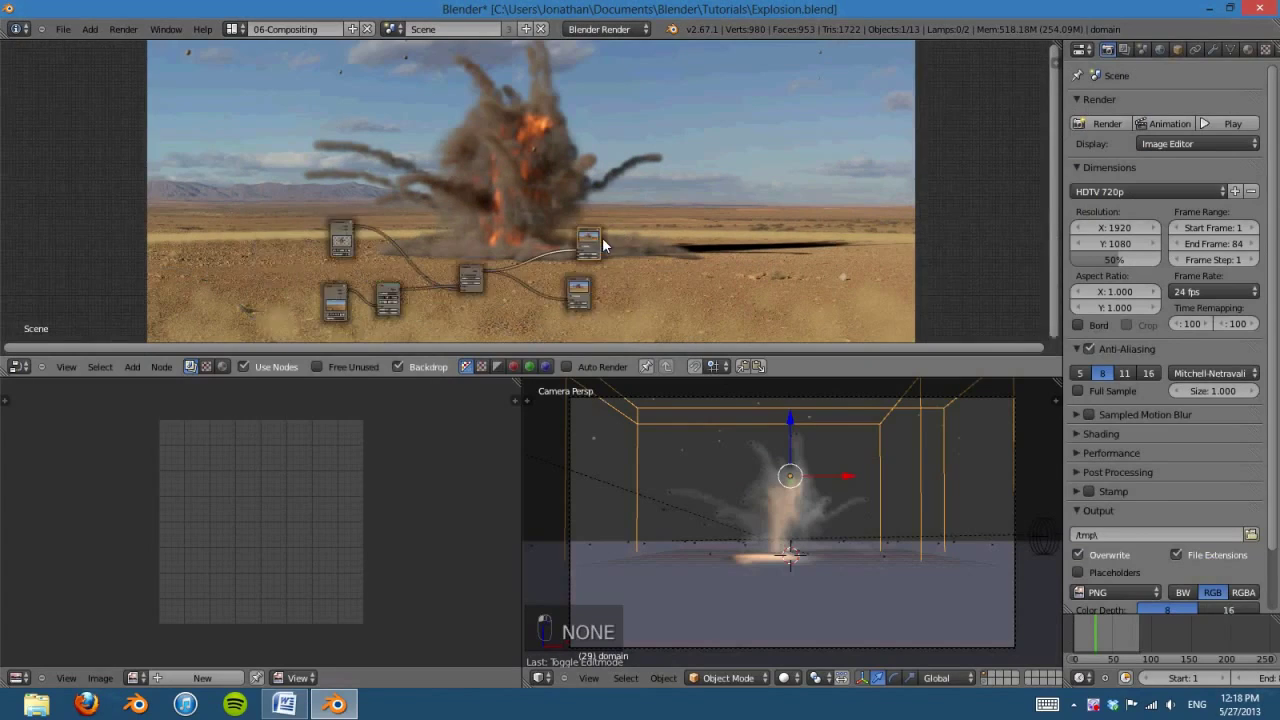
pyautogui.scroll(2, 468, 274)
pyautogui.hotkey('ctrl', 'Up')
pyautogui.moveTo(605, 364); pyautogui.dragTo(674, 229, button='middle')
pyautogui.scroll(3, 674, 229)
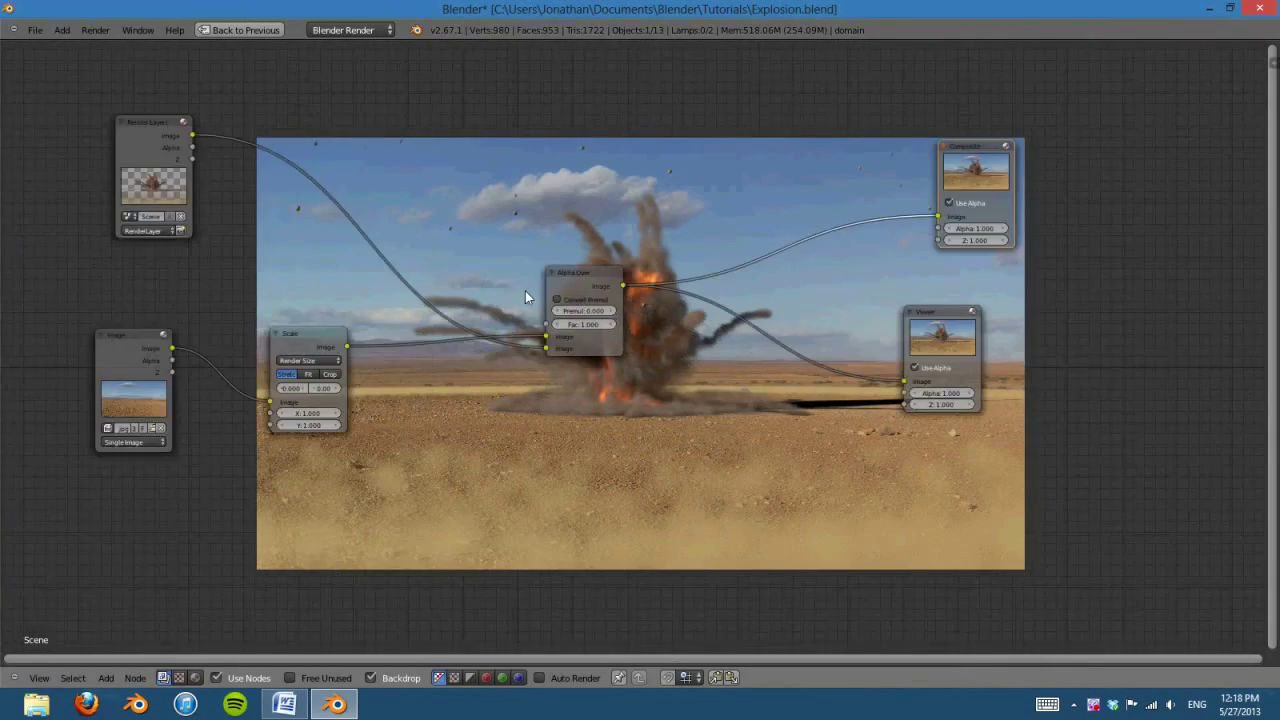
# Step: Reposition the Render Layers node and compare its output alone with the Alpha Over result in the backdrop
pyautogui.moveTo(525, 291); pyautogui.dragTo(750, 397, button='middle')
pyautogui.moveTo(522, 256); pyautogui.dragTo(452, 198)
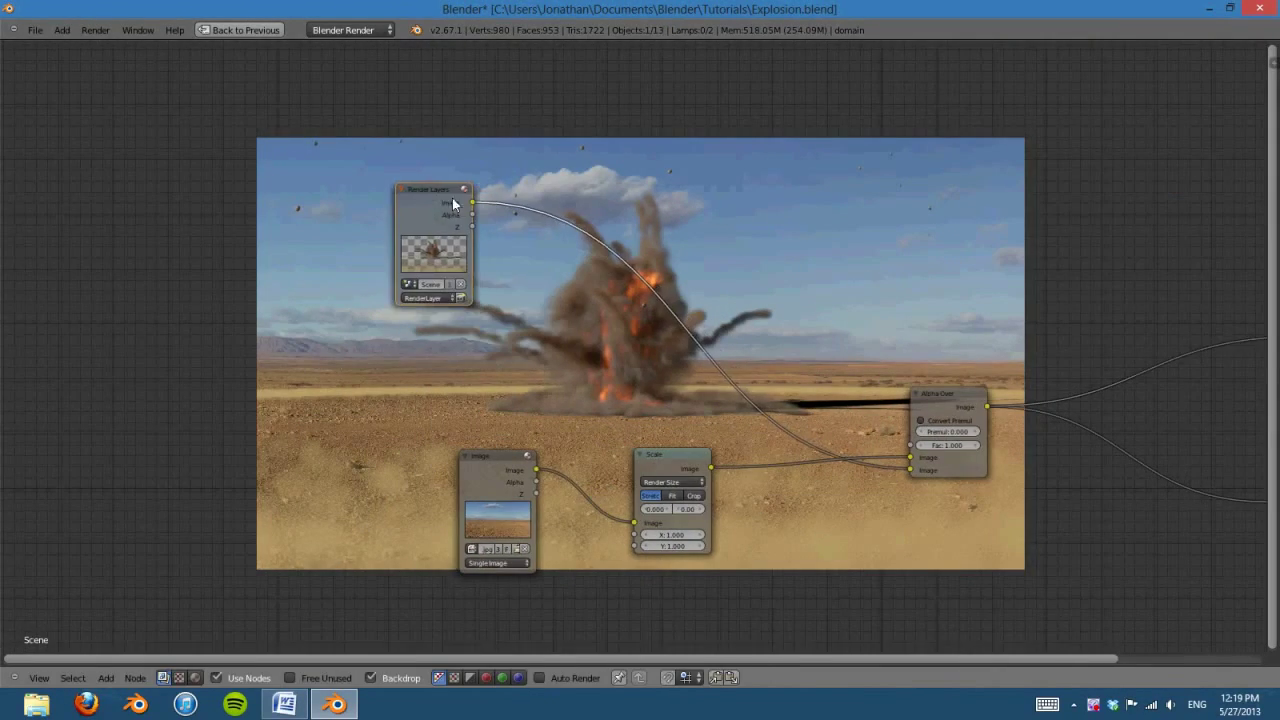
pyautogui.scroll(2, 452, 198)
pyautogui.moveTo(323, 228); pyautogui.dragTo(346, 196)
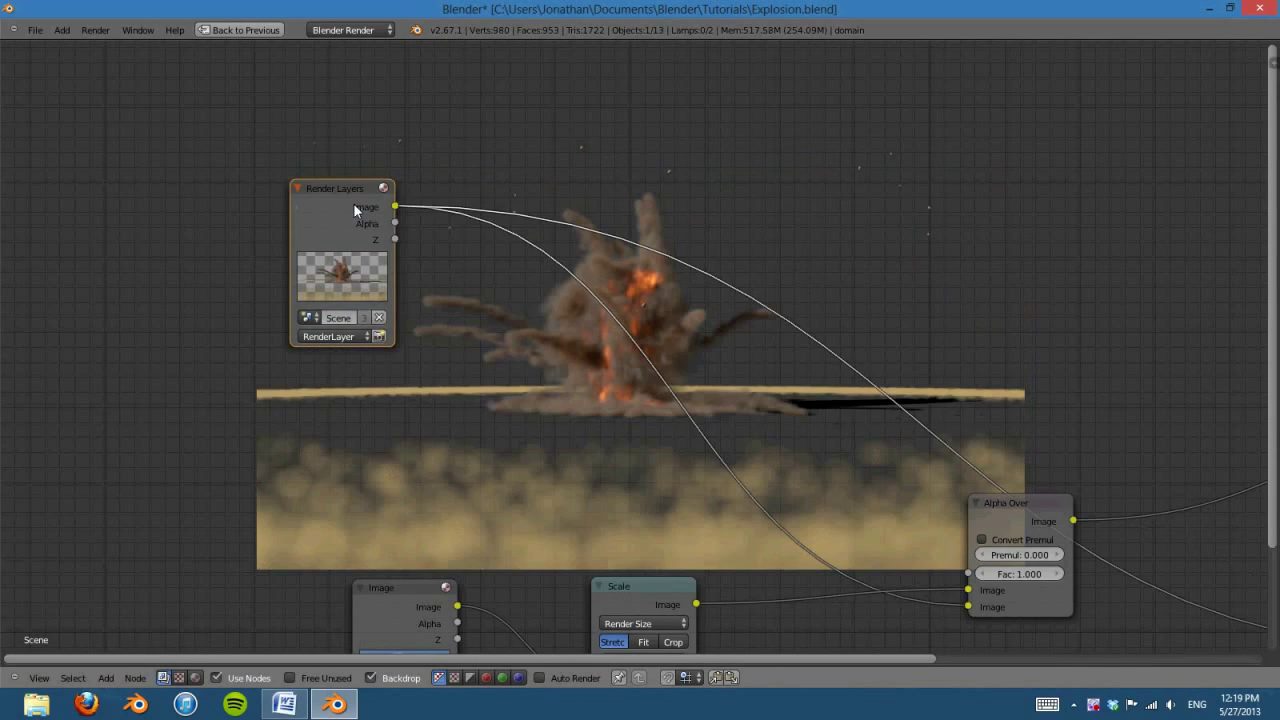
pyautogui.moveTo(353, 203); pyautogui.dragTo(379, 238, button='middle')
pyautogui.keyDown('ctrl'); pyautogui.keyDown('shift'); pyautogui.click(1056, 548); pyautogui.keyUp('shift'); pyautogui.keyUp('ctrl')
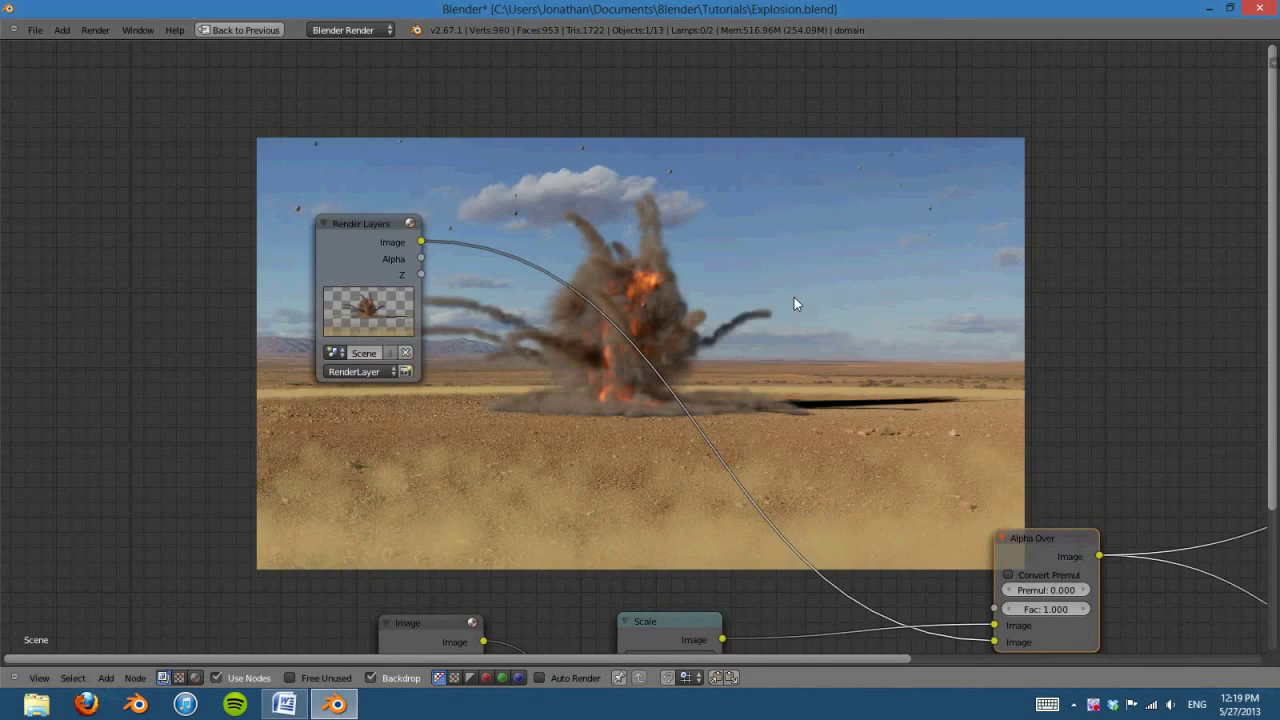
# Step: Add an RGB Curves node on the link between Render Layers and Alpha Over
pyautogui.hotkey('shift', 'a')
pyautogui.moveTo(785, 217)
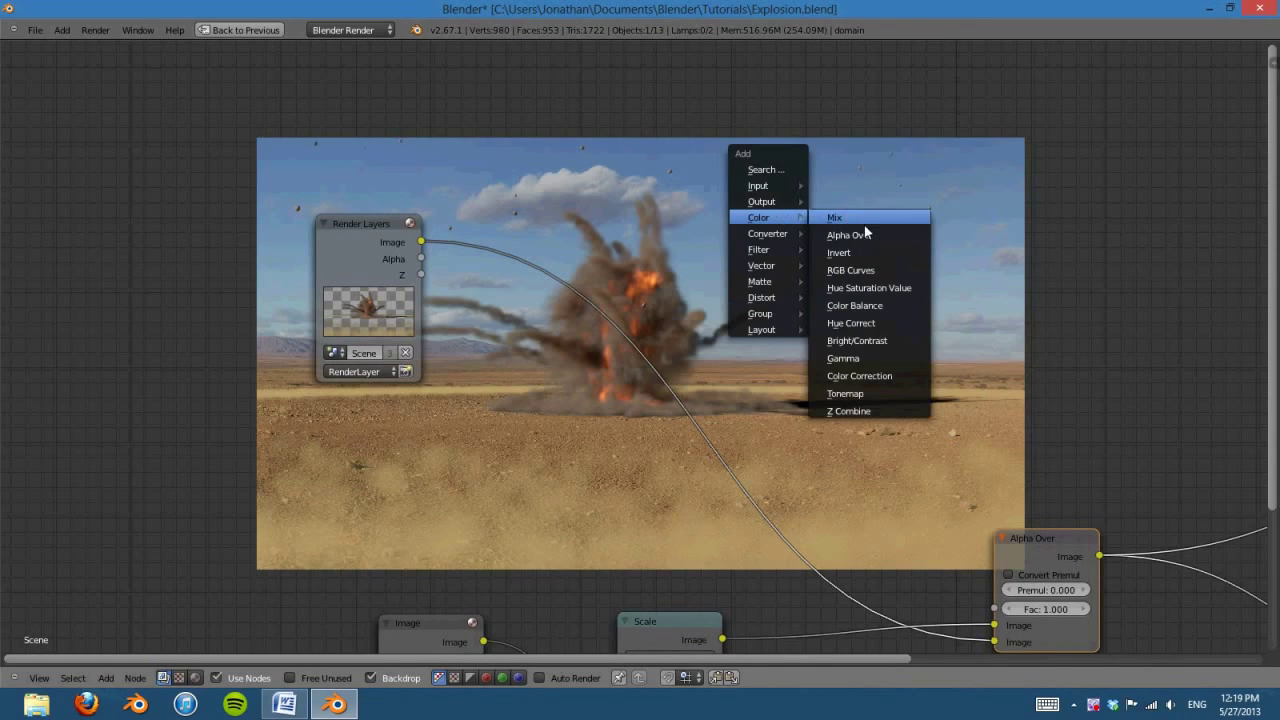
pyautogui.click(874, 258)
pyautogui.click(526, 271)
# Step: Brighten the combined RGB curve with two raised points, placing the lower one at about X 0.389, Y 0.525
pyautogui.scroll(3, 730, 428)
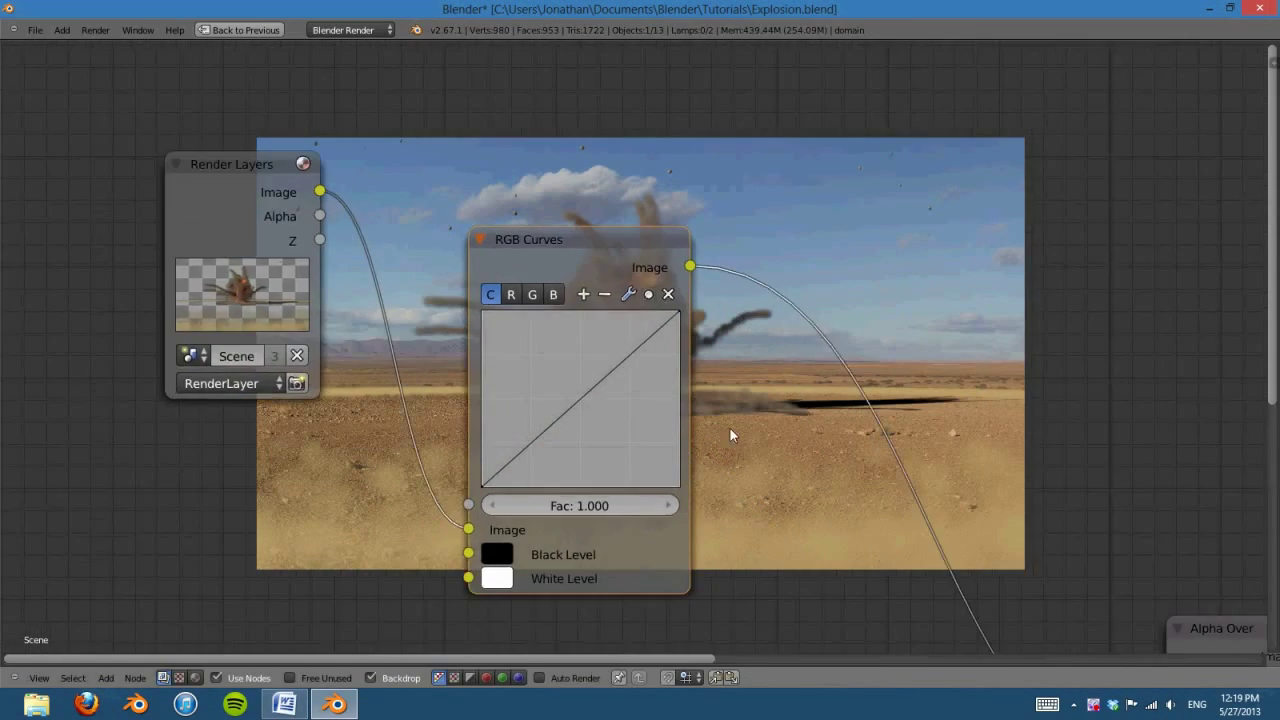
pyautogui.moveTo(644, 415); pyautogui.dragTo(469, 499, button='middle')
pyautogui.moveTo(452, 445); pyautogui.dragTo(450, 433)
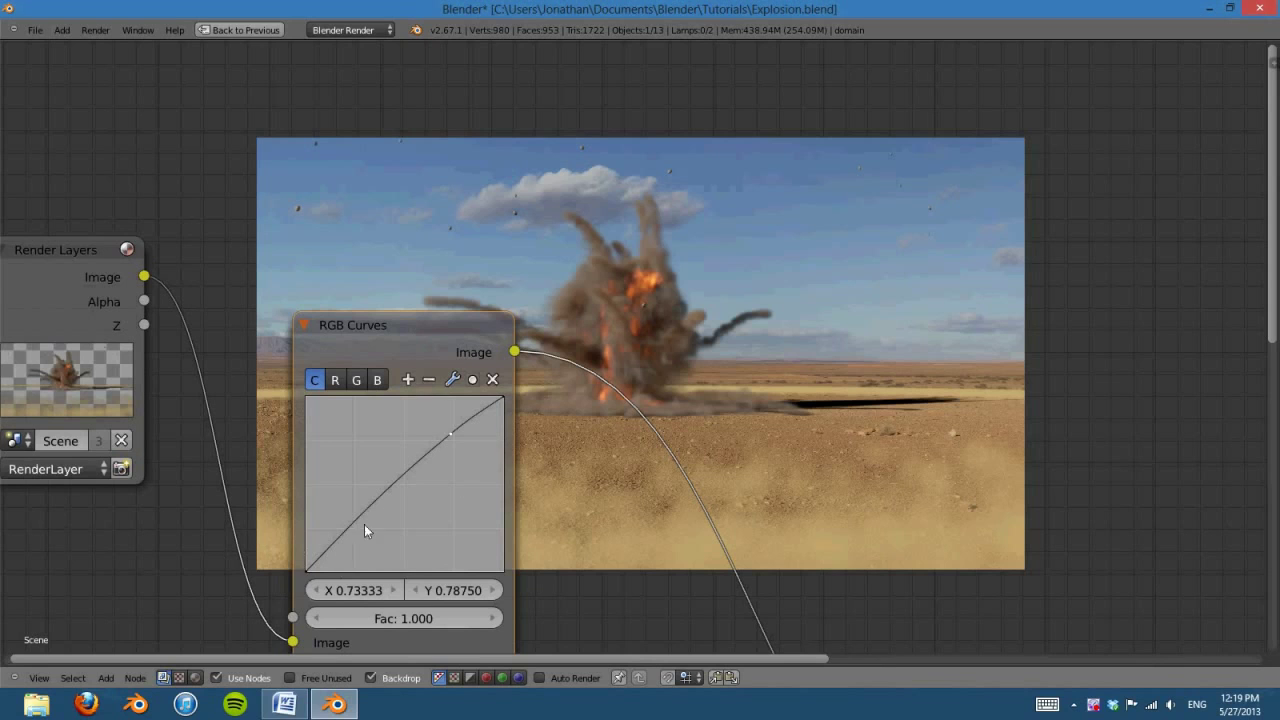
pyautogui.moveTo(452, 435); pyautogui.dragTo(461, 412)
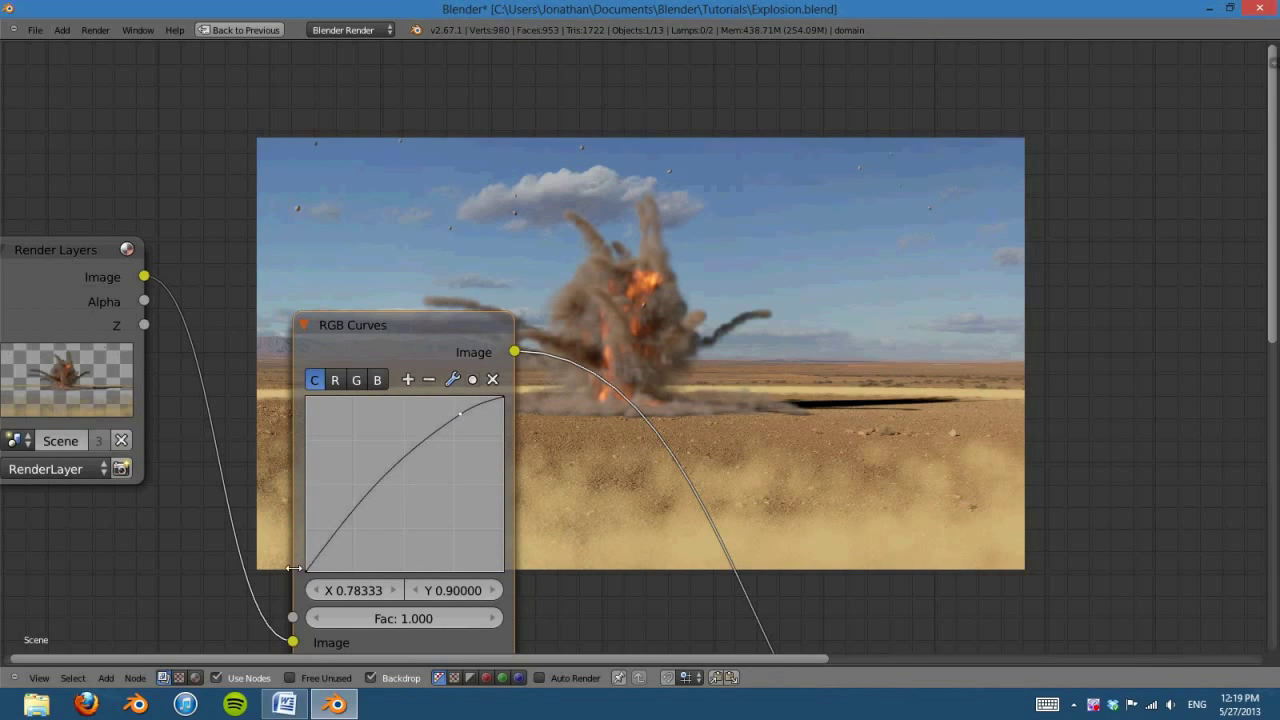
pyautogui.moveTo(337, 539)
pyautogui.mouseDown()
pyautogui.moveTo(342, 562)
pyautogui.moveTo(332, 544)
pyautogui.mouseUp()
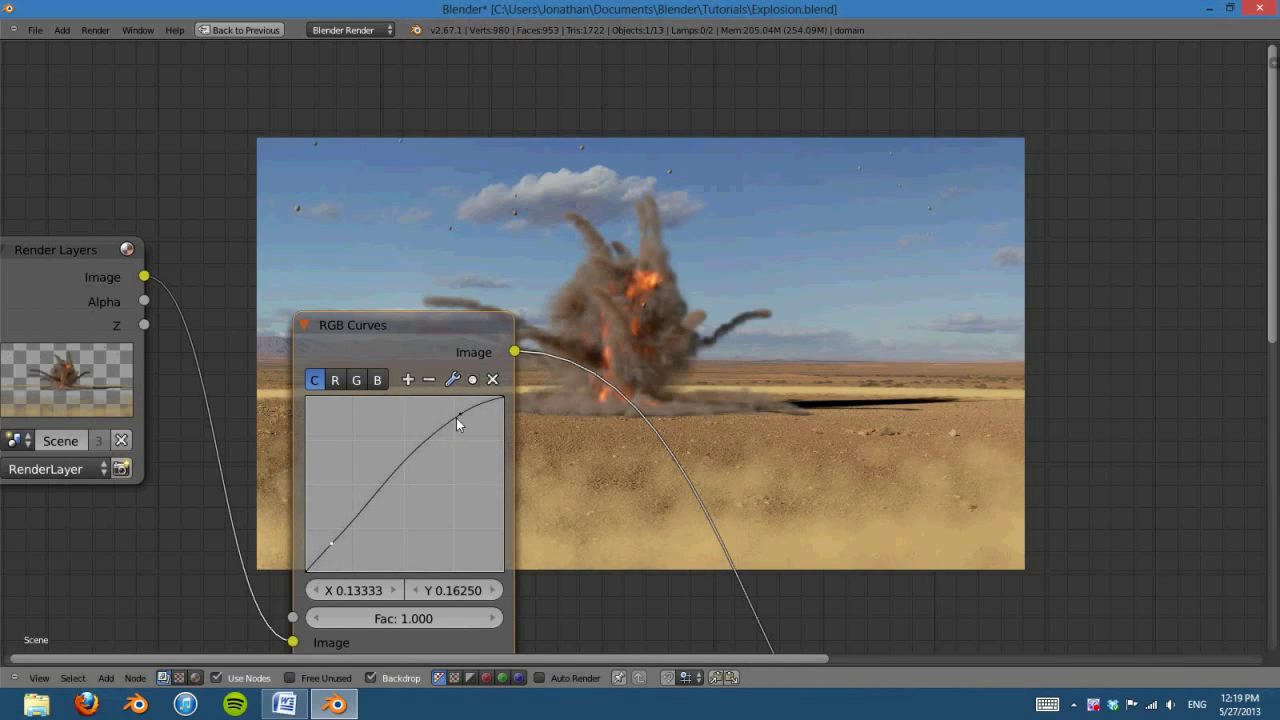
pyautogui.moveTo(456, 418); pyautogui.dragTo(456, 427)
pyautogui.moveTo(333, 544); pyautogui.dragTo(383, 481)
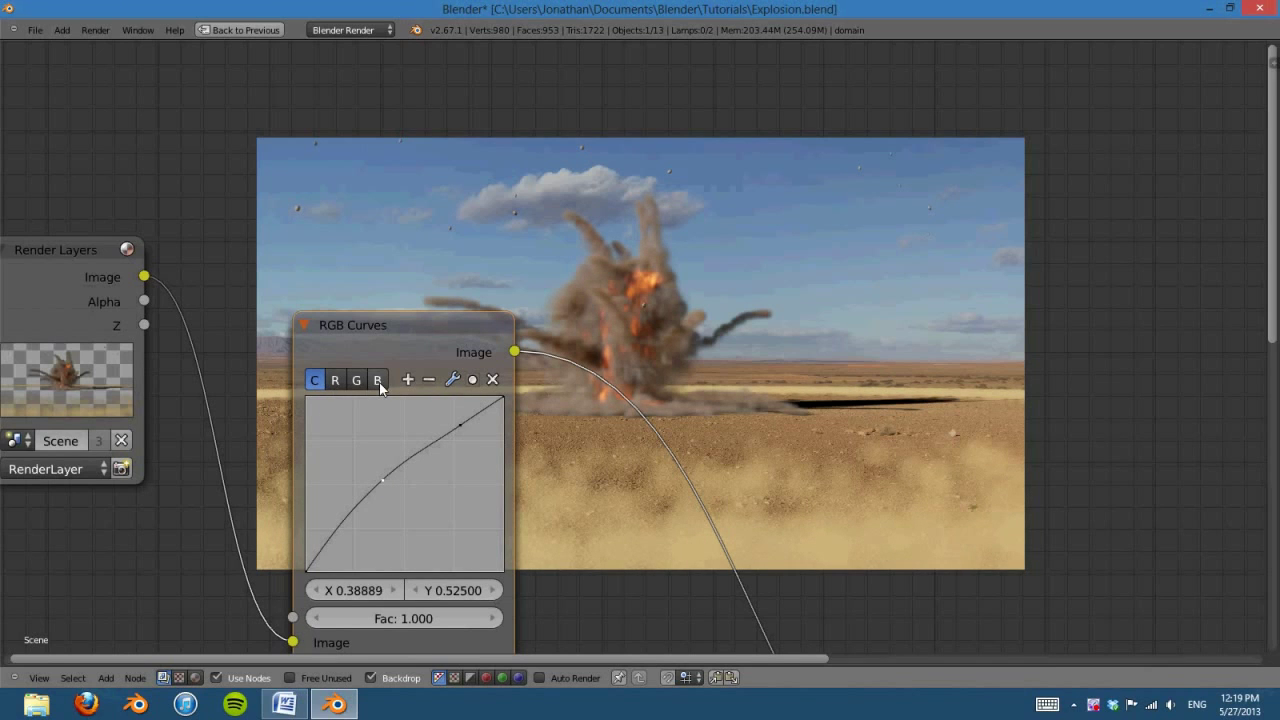
# Step: Raise the red channel's curve with a point at about X 0.689, Y 0.788
pyautogui.click(335, 380)
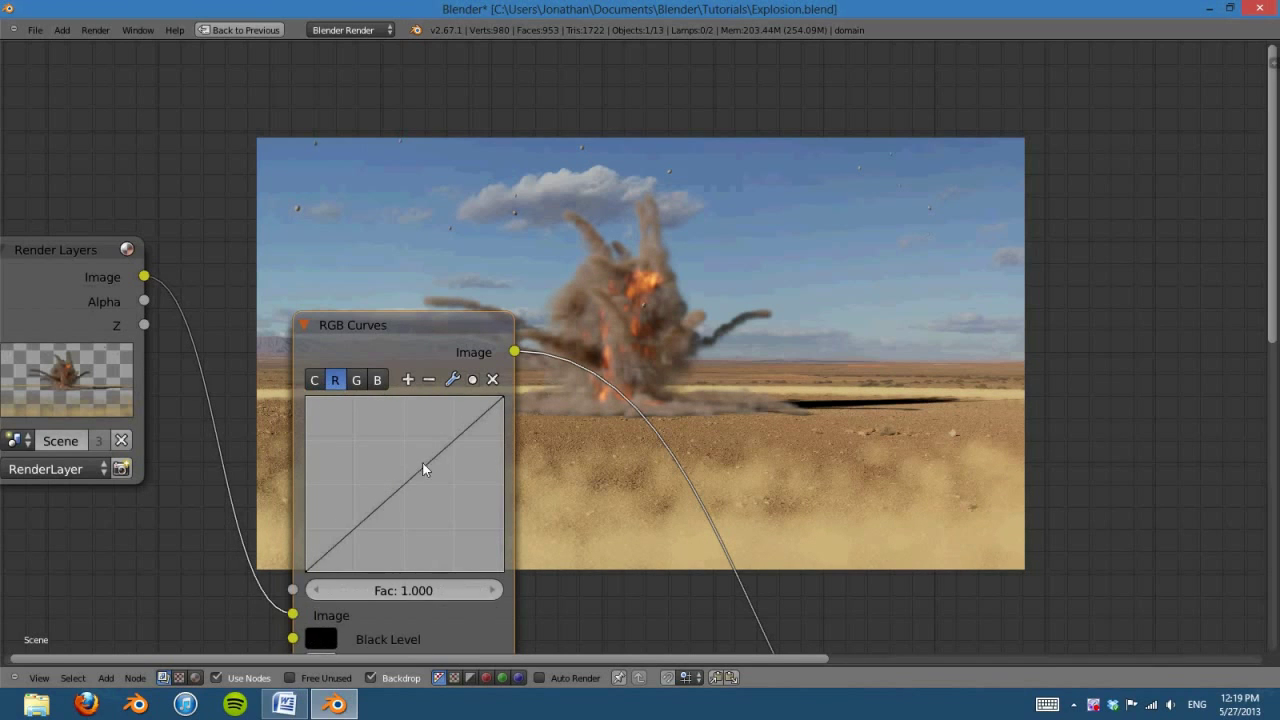
pyautogui.moveTo(426, 468); pyautogui.dragTo(443, 437)
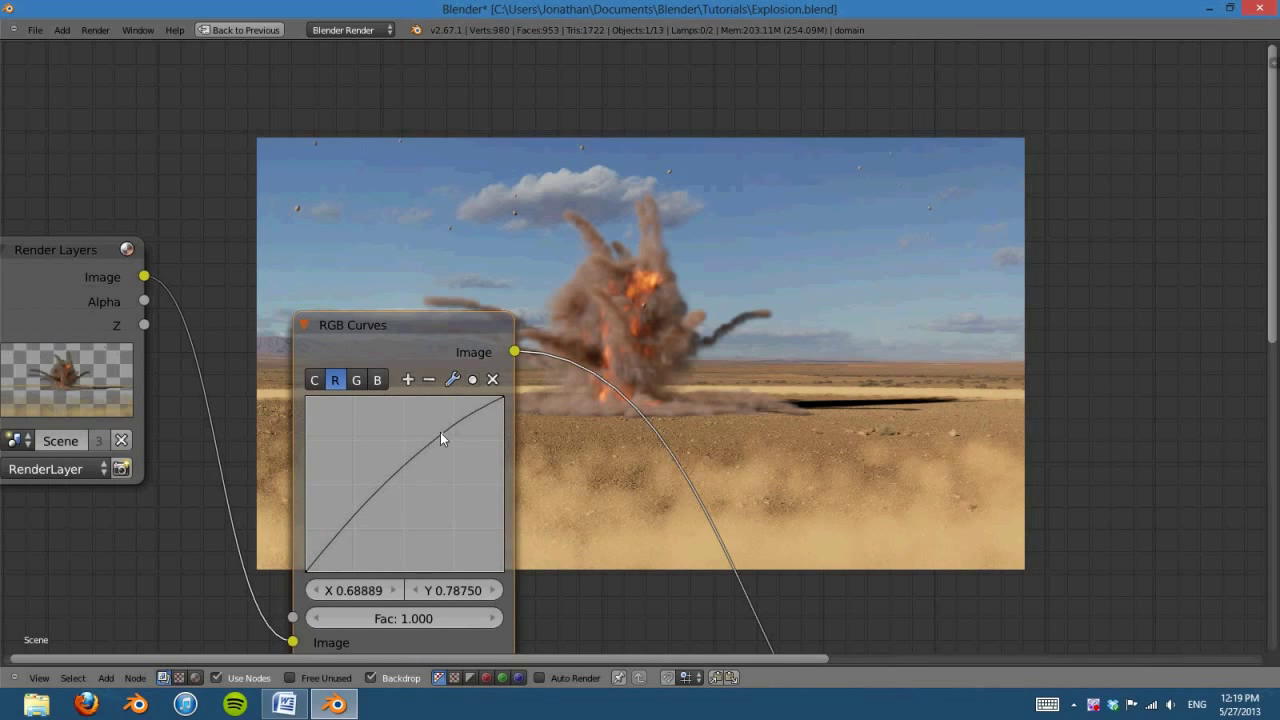
# Step: Lower the blue channel's curve with a point at about X 0.572, Y 0.419 and reposition the RGB Curves node
pyautogui.moveTo(365, 534); pyautogui.dragTo(417, 497)
pyautogui.click(384, 381)
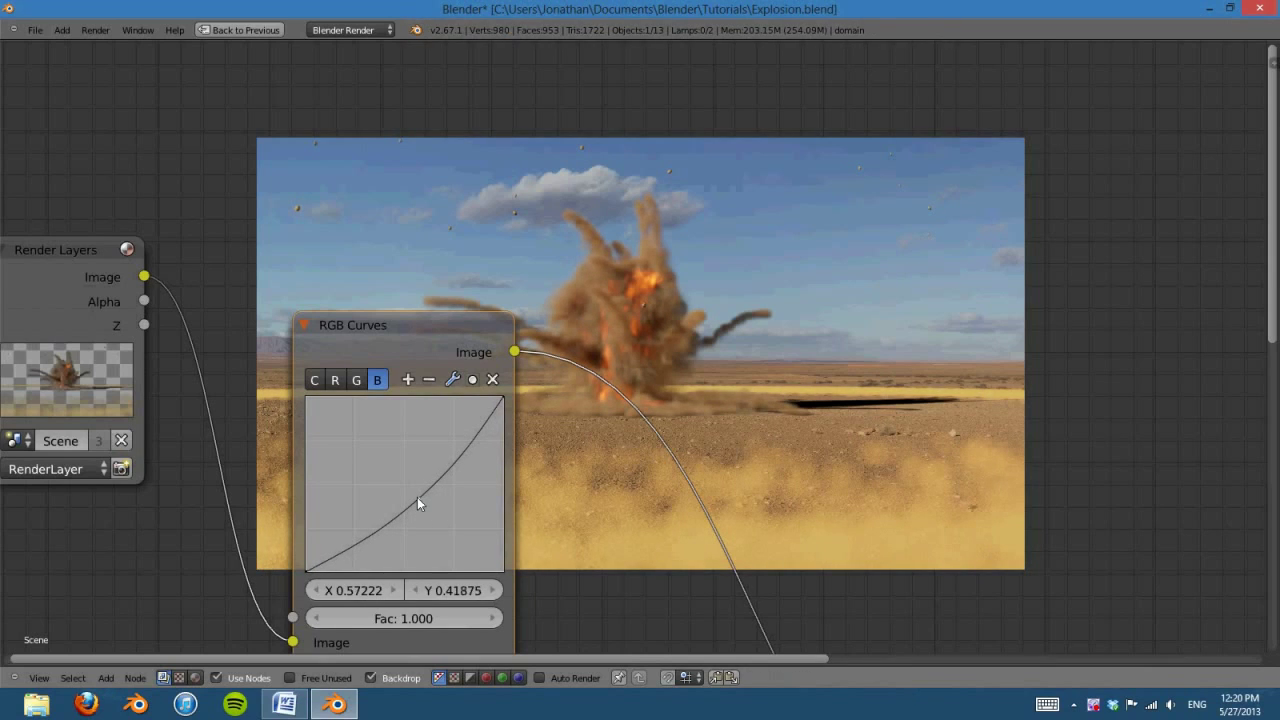
pyautogui.scroll(-4, 687, 459)
pyautogui.moveTo(793, 478); pyautogui.dragTo(868, 478, button='middle')
pyautogui.scroll(2, 868, 478)
pyautogui.moveTo(821, 441); pyautogui.dragTo(389, 421, button='middle')
pyautogui.scroll(2, 765, 424)
pyautogui.moveTo(181, 298); pyautogui.dragTo(130, 206)
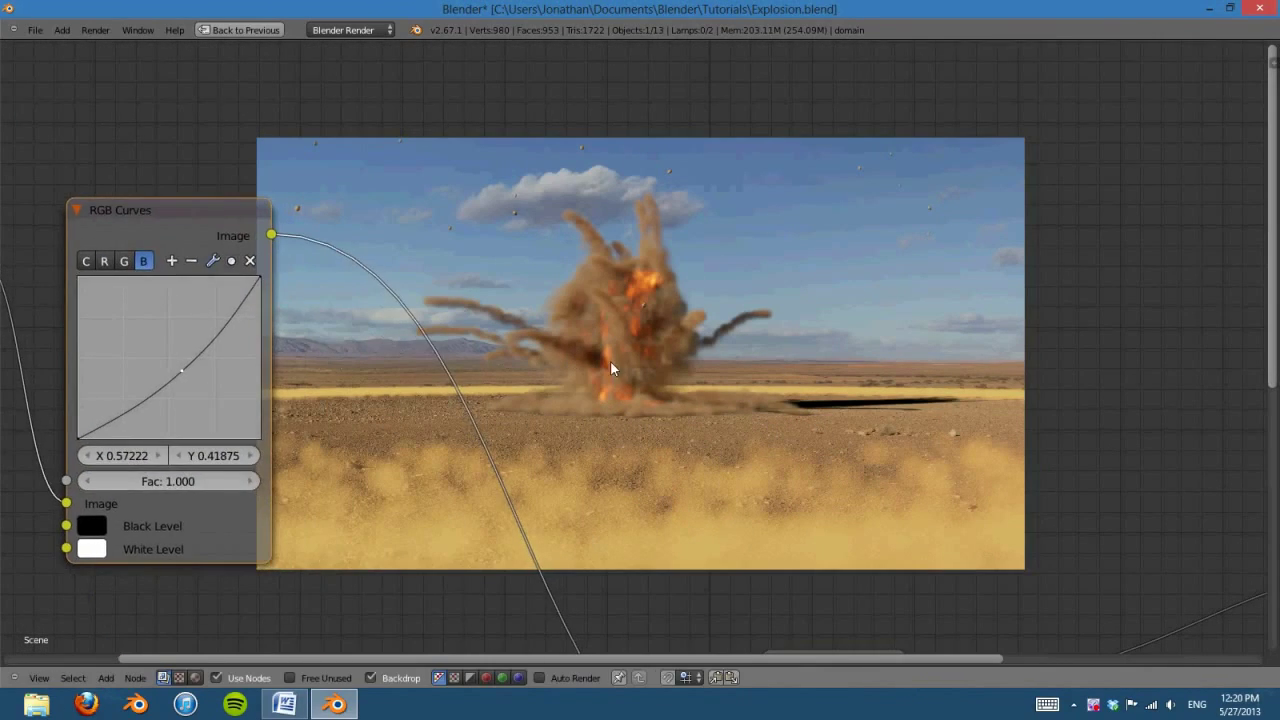
# Step: Spread the background Image and Scale nodes apart and insert an RGB Curves node on the link between them
pyautogui.scroll(-2, 637, 439)
pyautogui.keyDown('shift'); pyautogui.scroll(-6, 637, 439); pyautogui.keyUp('shift')
pyautogui.keyDown('ctrl'); pyautogui.hscroll(-5, 599, 382); pyautogui.keyUp('ctrl')
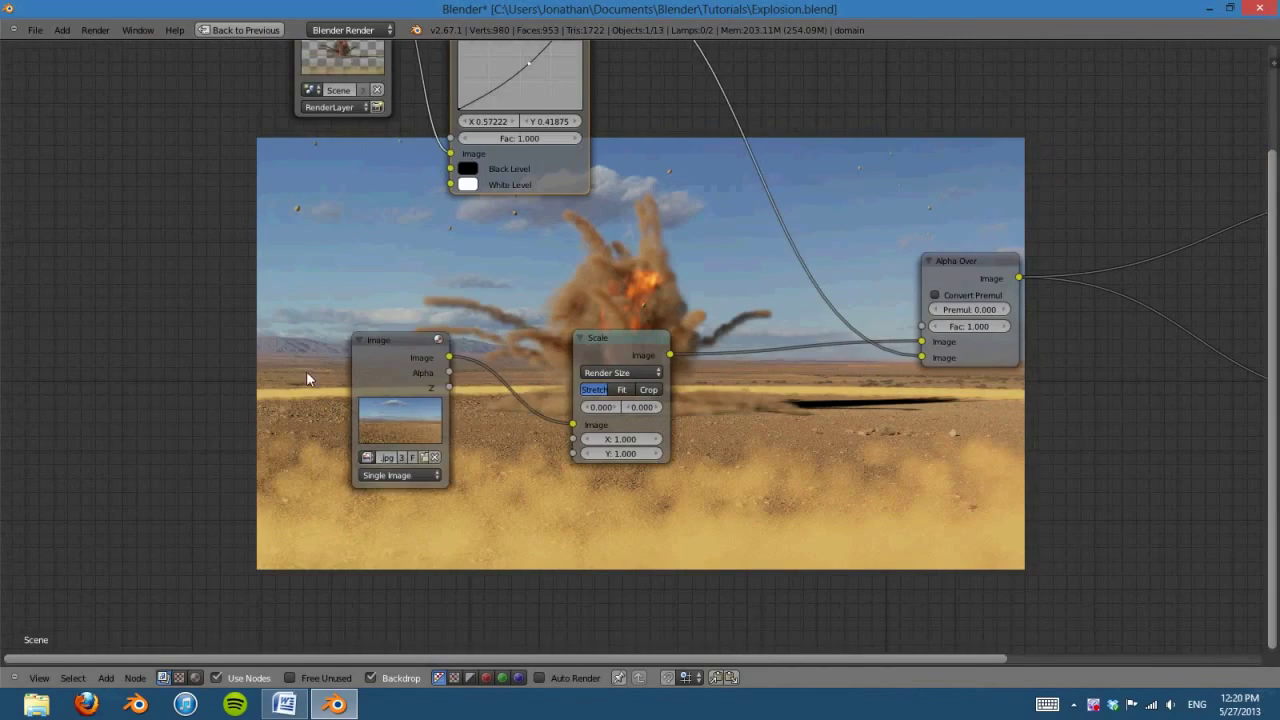
pyautogui.moveTo(384, 354); pyautogui.dragTo(181, 354)
pyautogui.moveTo(660, 337); pyautogui.dragTo(736, 334)
pyautogui.scroll(-1, 564, 354)
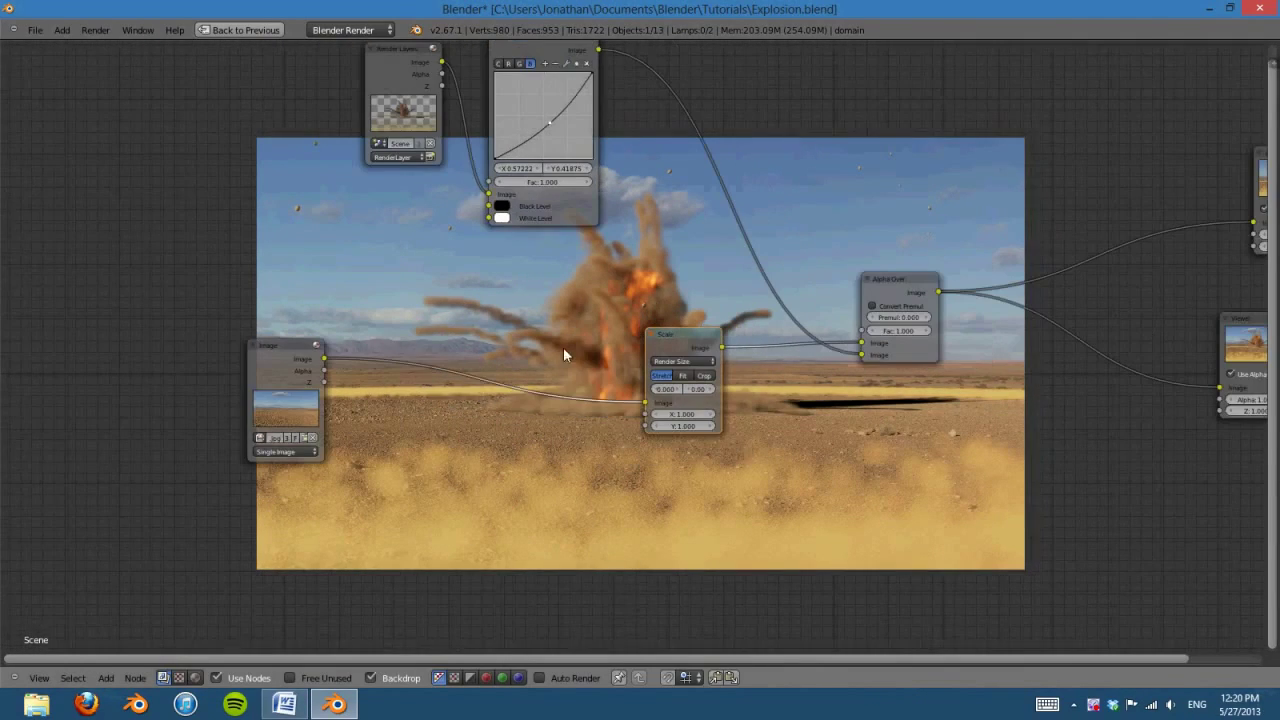
pyautogui.hotkey('shift', 'a')
pyautogui.moveTo(456, 384)
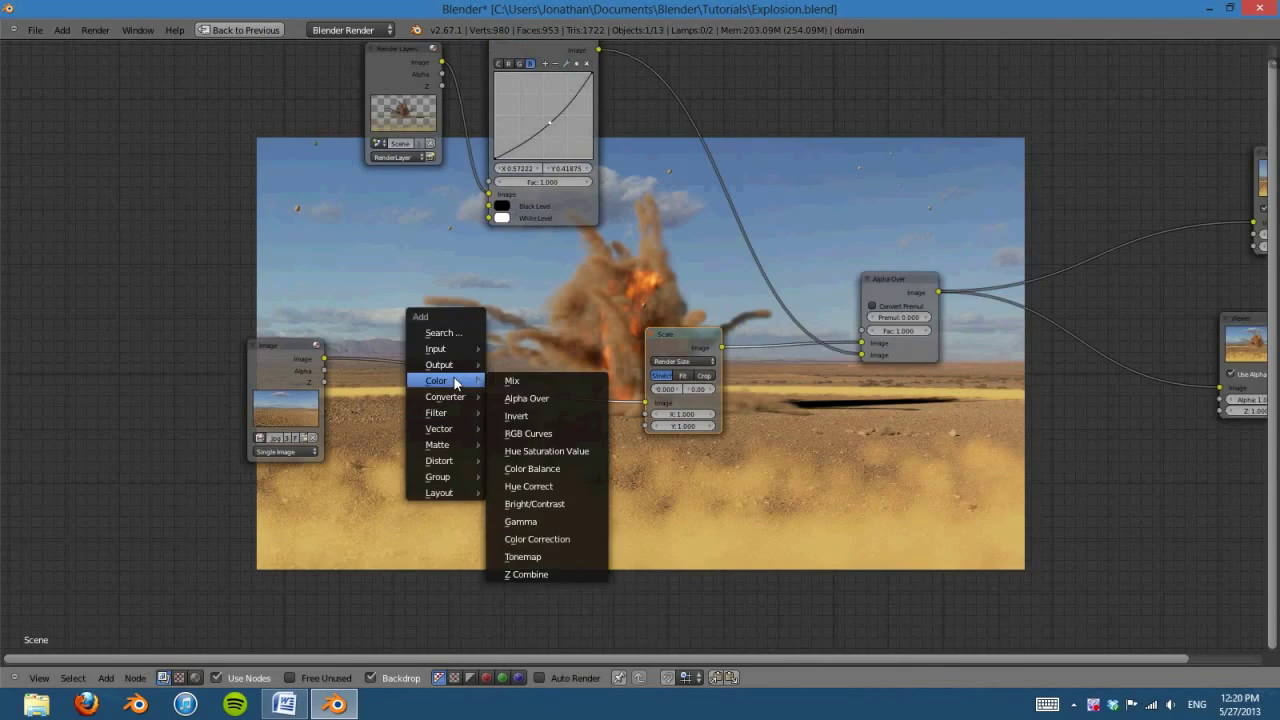
pyautogui.click(552, 433)
pyautogui.click(552, 433)
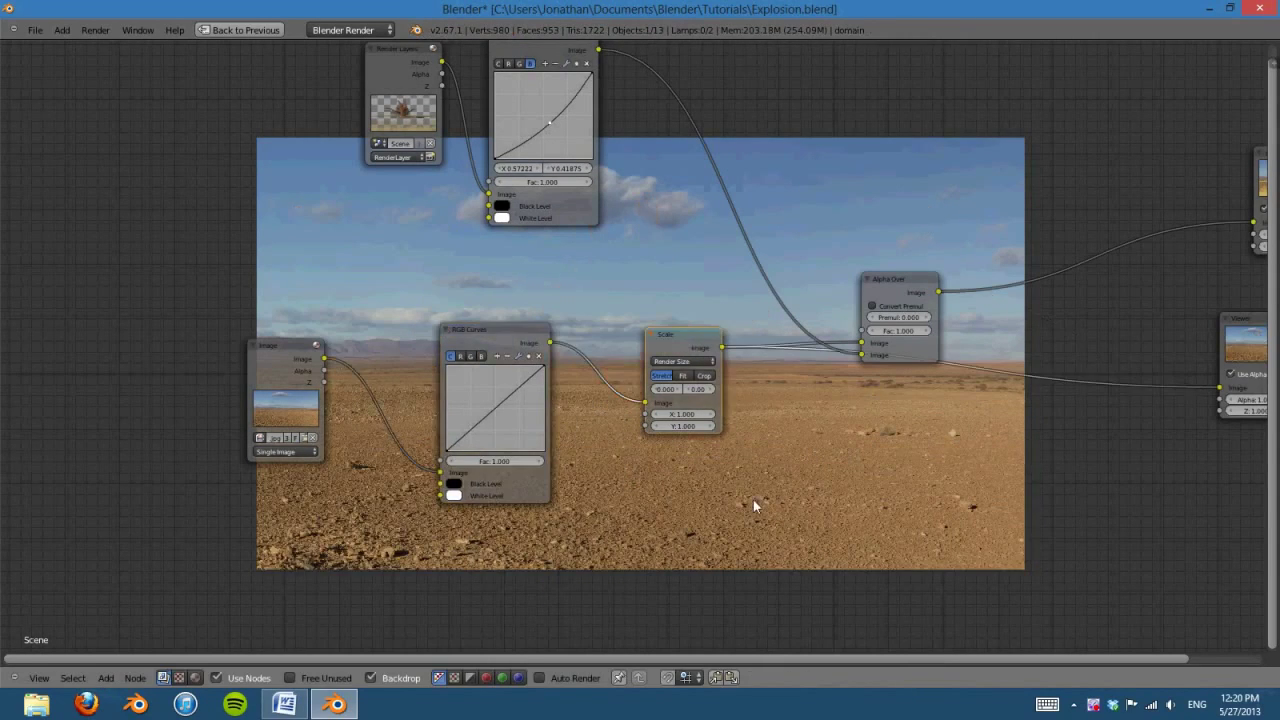
# Step: Shape the background's combined RGB curve into an S with a raised upper point and a lower point at about X 0.206, Y 0.219
pyautogui.scroll(2, 612, 347)
pyautogui.moveTo(232, 556); pyautogui.dragTo(803, 431, button='middle')
pyautogui.scroll(2, 803, 431)
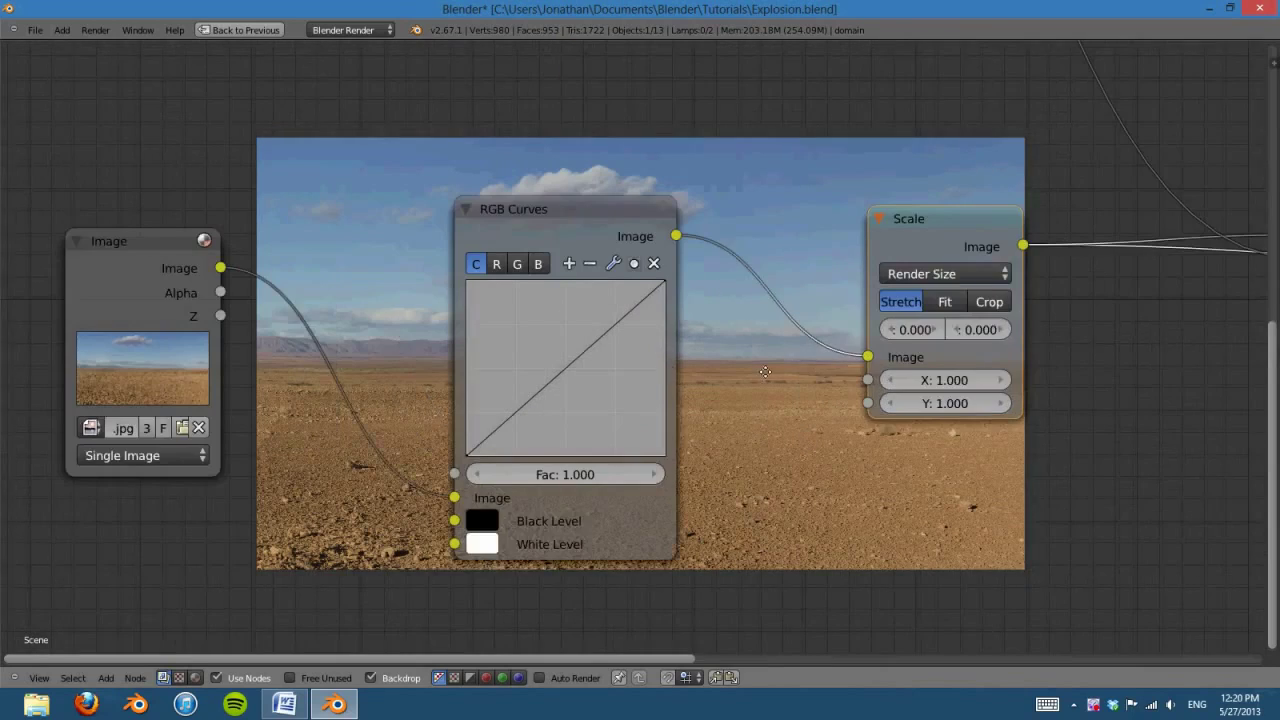
pyautogui.moveTo(630, 296); pyautogui.dragTo(505, 315, button='middle')
pyautogui.moveTo(491, 339); pyautogui.dragTo(476, 331)
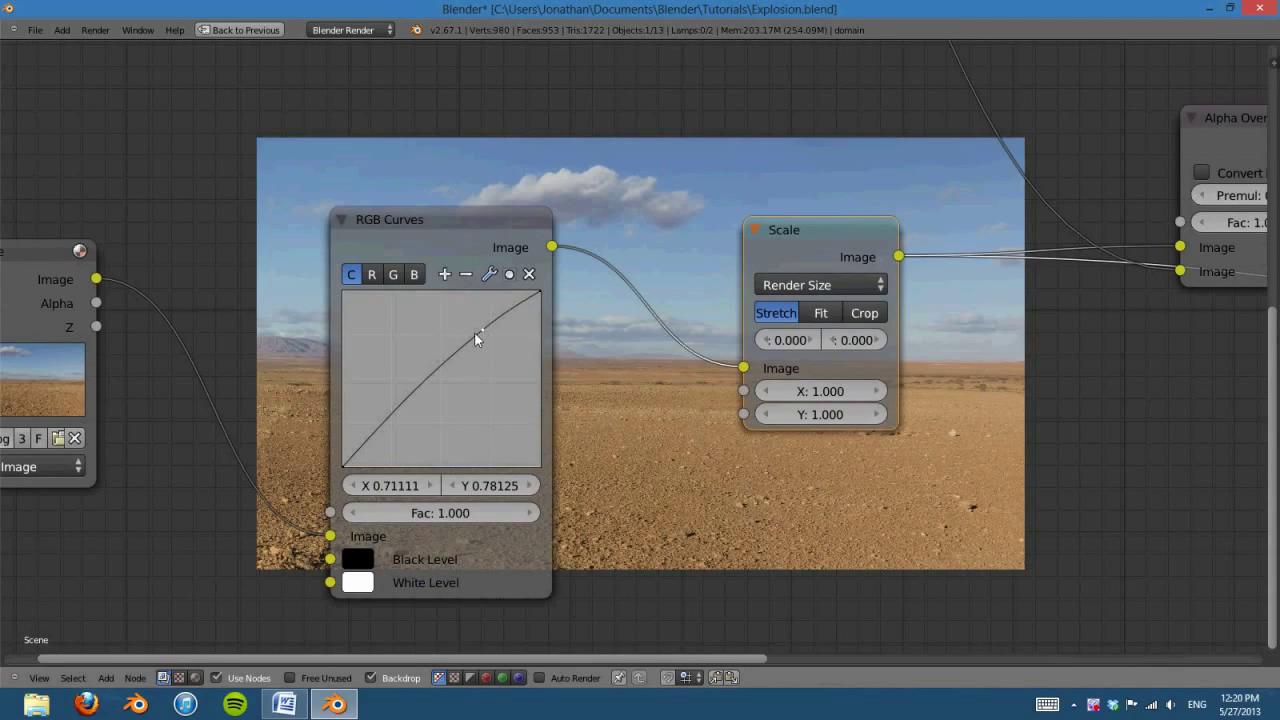
pyautogui.moveTo(382, 426); pyautogui.dragTo(384, 432)
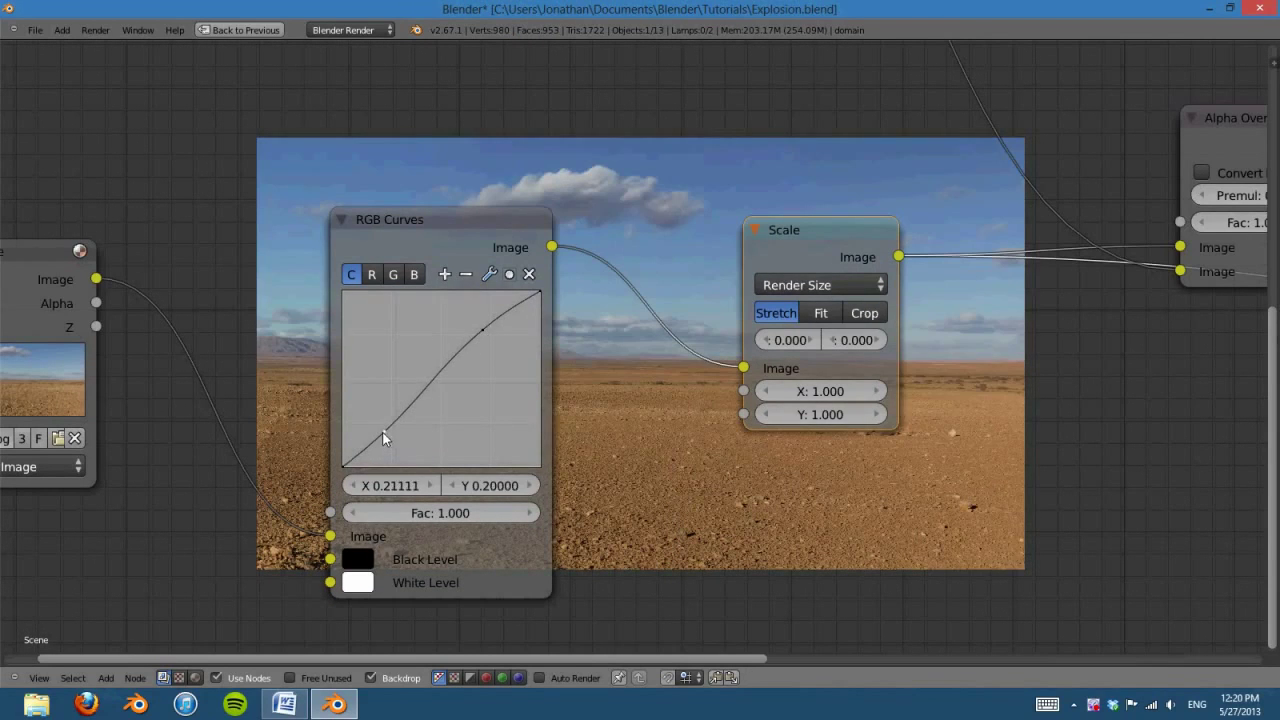
pyautogui.moveTo(487, 328); pyautogui.dragTo(482, 313)
pyautogui.moveTo(385, 436); pyautogui.dragTo(384, 432)
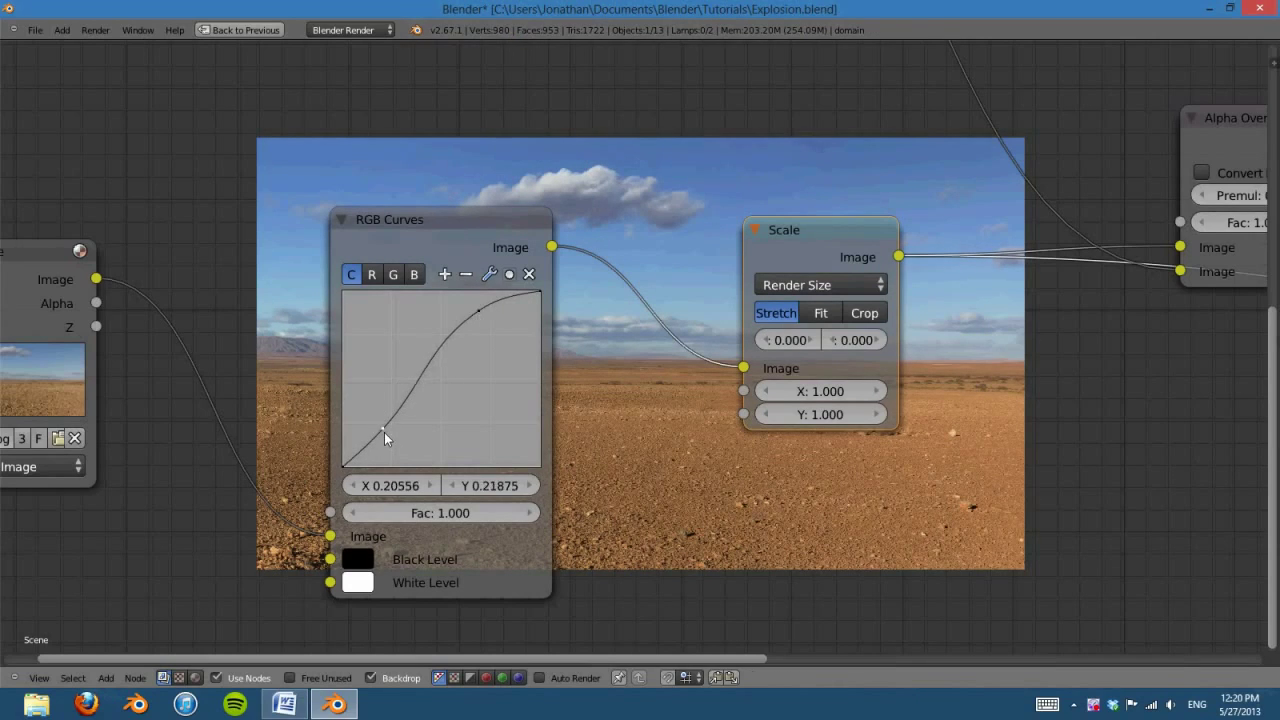
# Step: Preview the Alpha Over result in the backdrop and reposition the Viewer and Alpha Over nodes
pyautogui.press('Home')
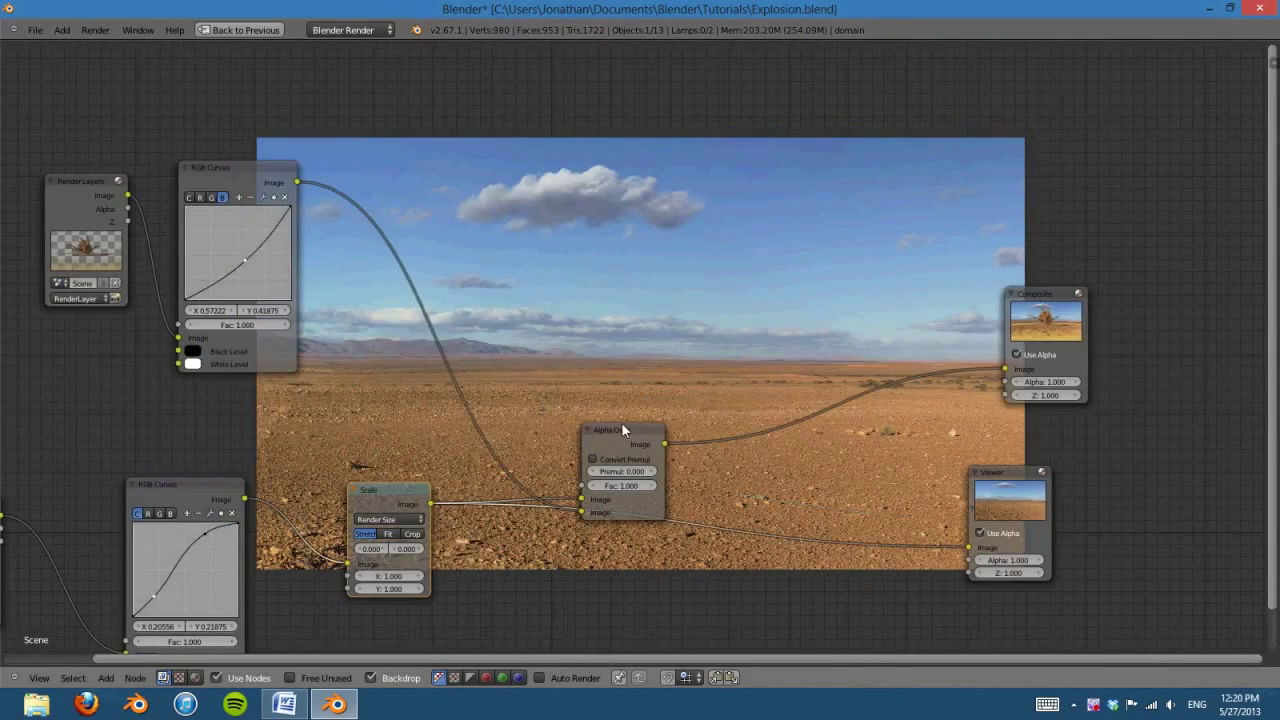
pyautogui.press('Home')
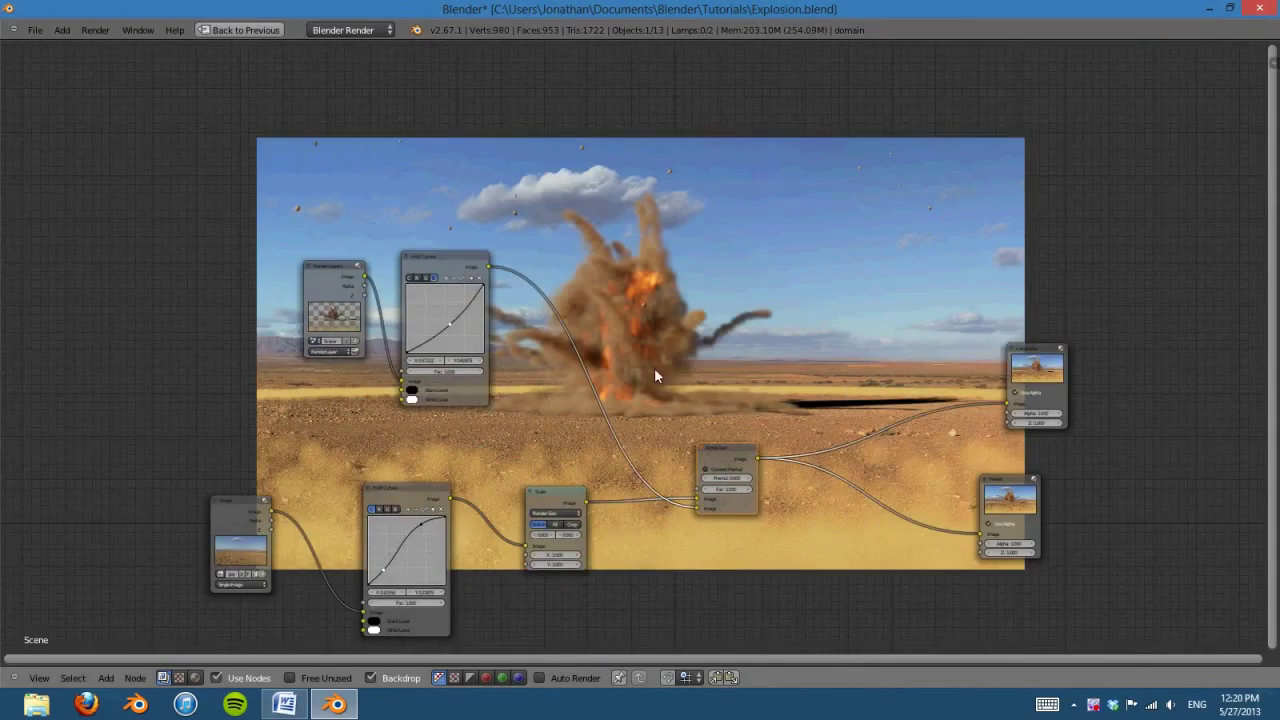
pyautogui.moveTo(657, 376); pyautogui.dragTo(421, 404, button='middle')
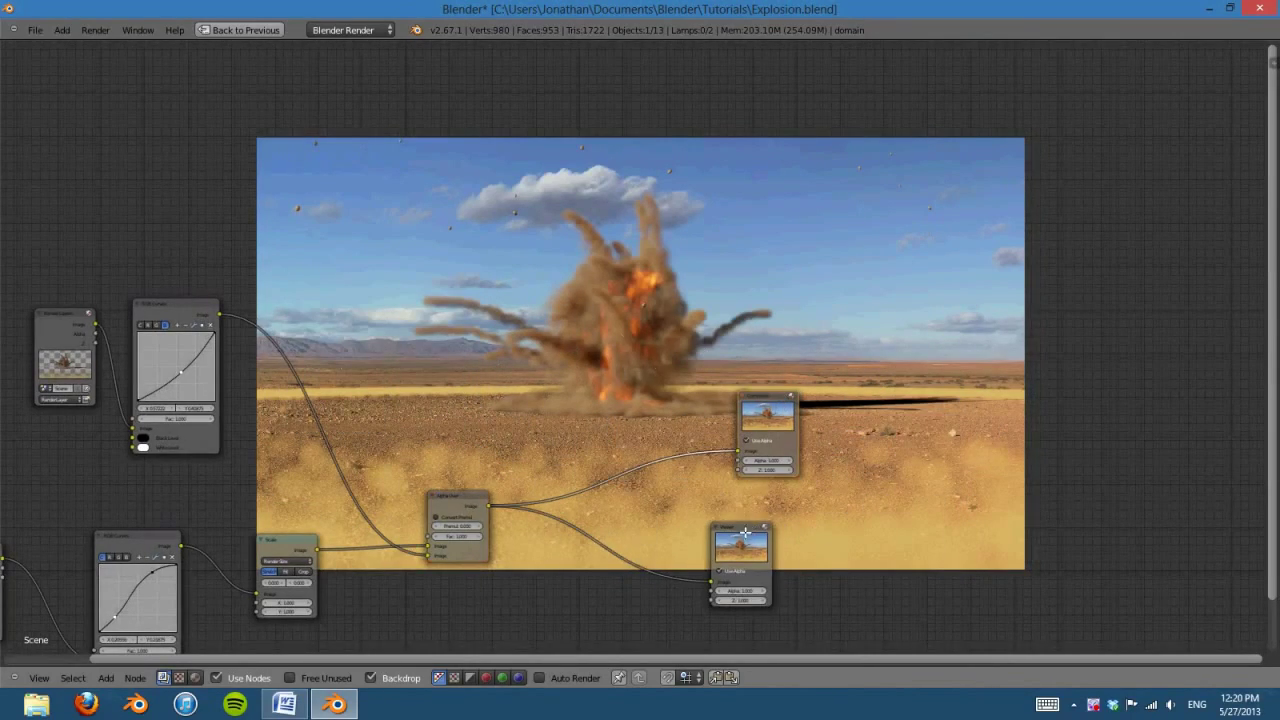
pyautogui.moveTo(745, 533); pyautogui.dragTo(1021, 533)
pyautogui.moveTo(584, 488); pyautogui.dragTo(514, 437, button='middle')
pyautogui.scroll(3, 699, 483)
pyautogui.moveTo(514, 437); pyautogui.dragTo(475, 438)
pyautogui.moveTo(475, 438); pyautogui.dragTo(680, 426, button='middle')
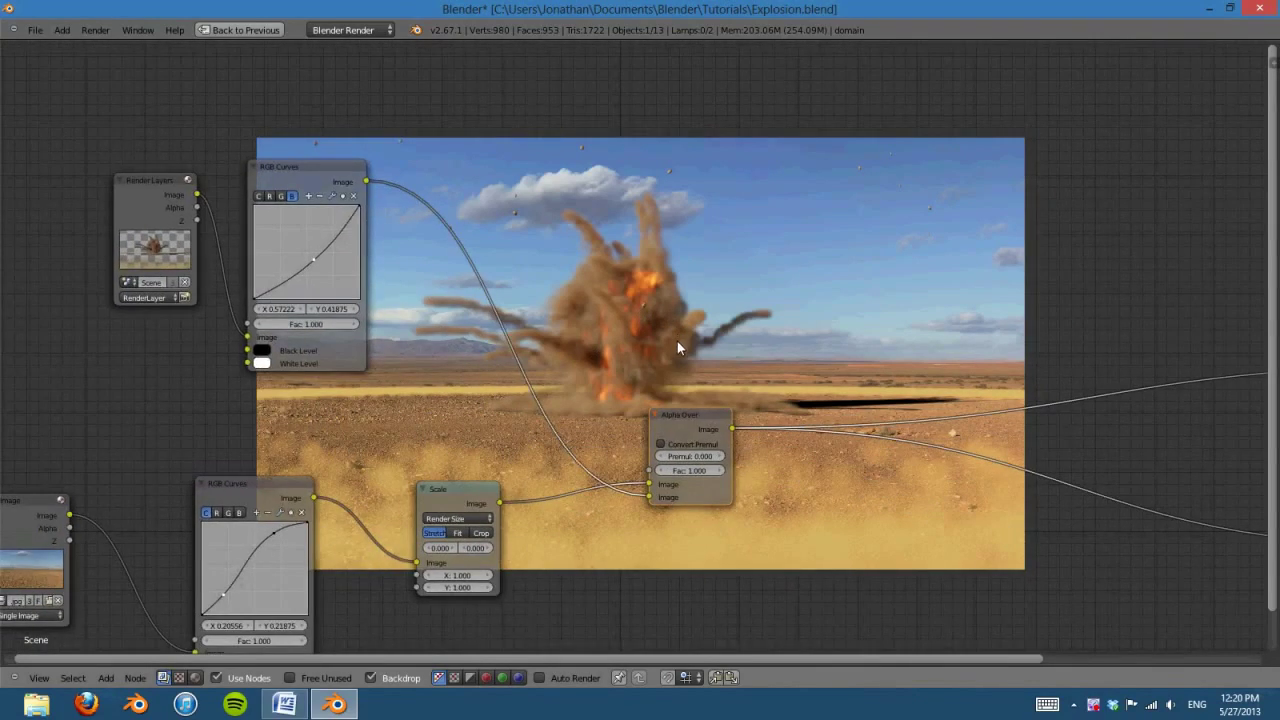
pyautogui.moveTo(677, 343); pyautogui.dragTo(747, 463, button='middle')
# Step: Leave the full-screen node editor and switch to the 01-Modeling screen layout
pyautogui.hotkey('shift', 'space')
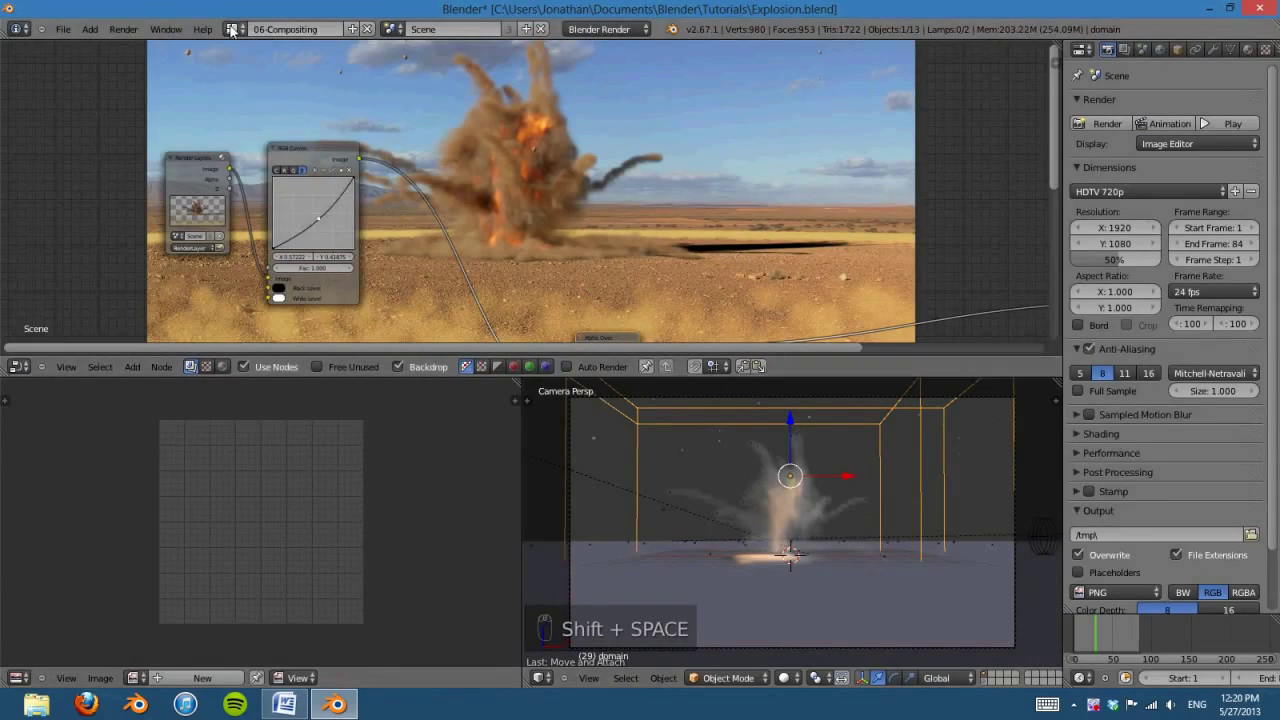
pyautogui.click(285, 29)
pyautogui.click(269, 60)
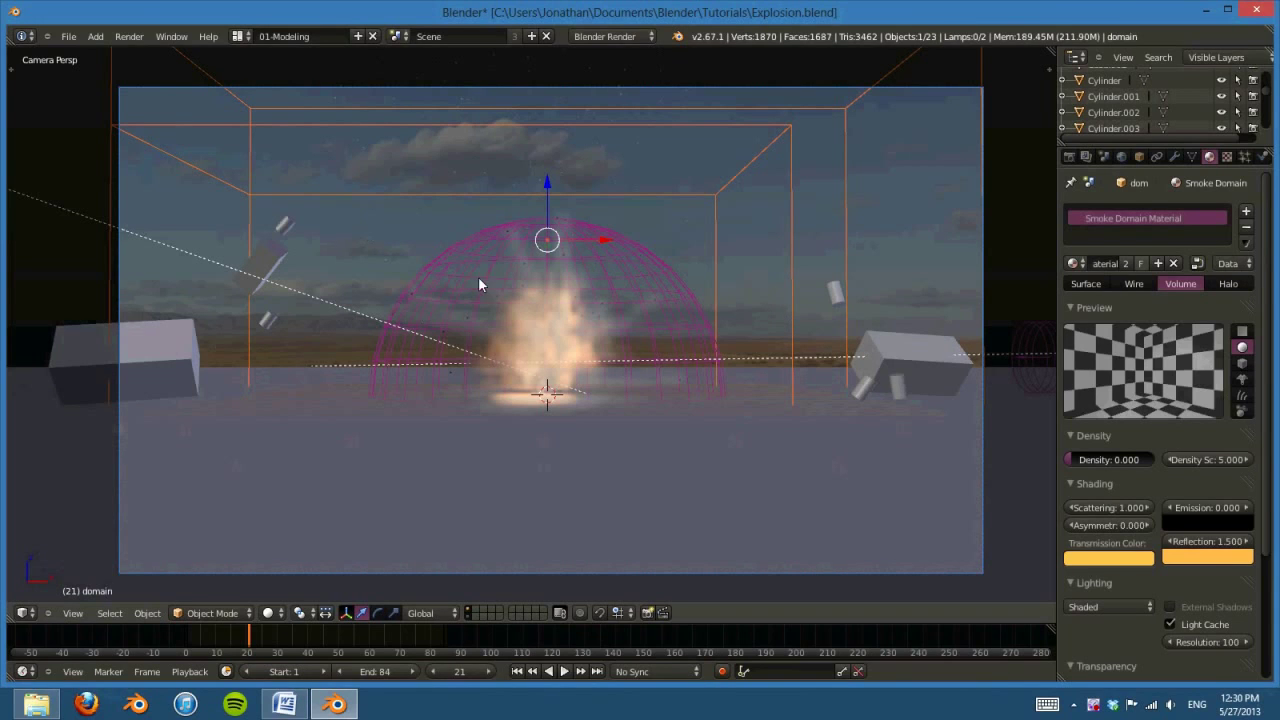
# Step: Check the scene from the right side, return to the camera view and save over the existing file
pyautogui.press('KP_3')
pyautogui.scroll(6, 560, 249)
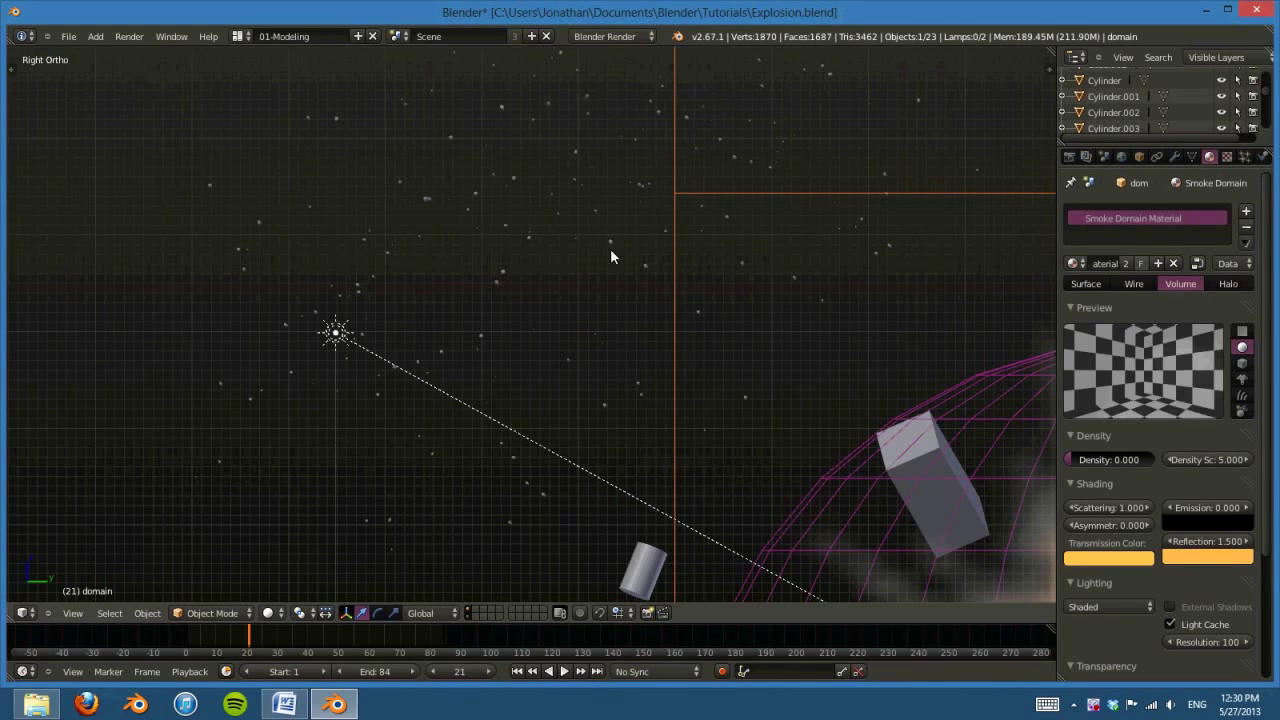
pyautogui.press('KP_0')
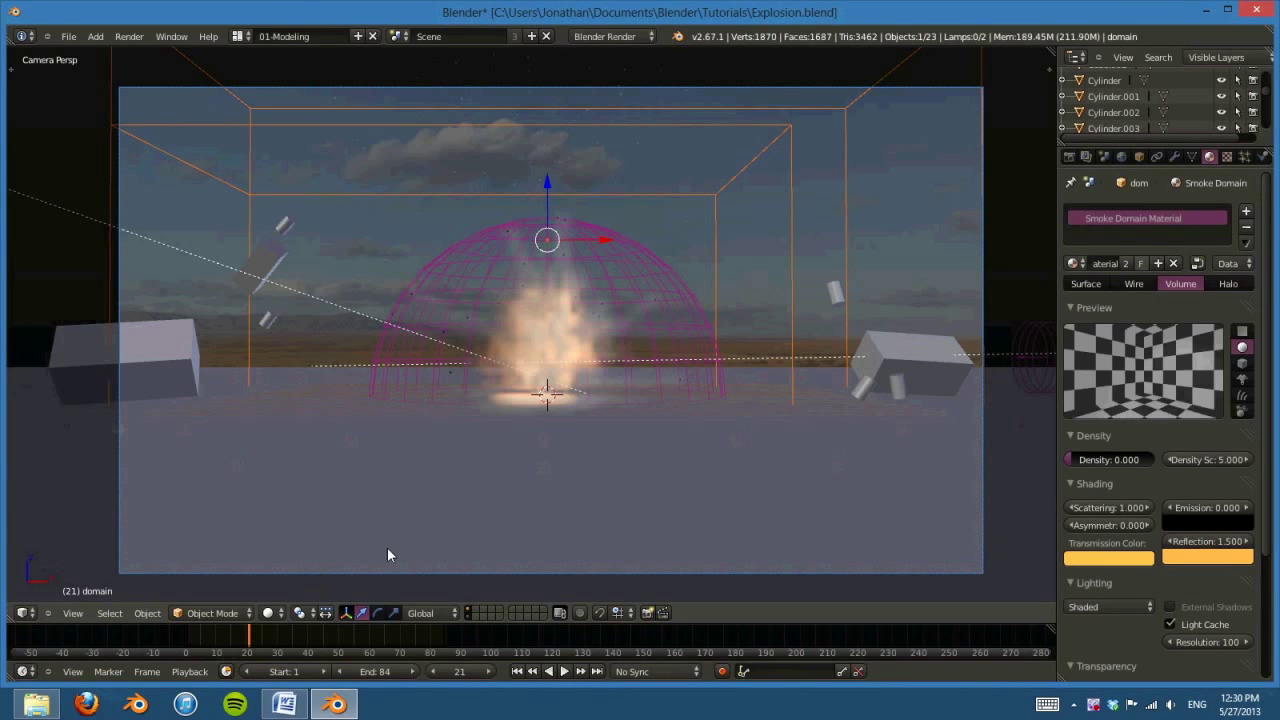
pyautogui.hotkey('ctrl', 's')
pyautogui.click(480, 452)
# Step: Go to frame 15 in the timeline and frame the whole camera view
pyautogui.scroll(2, 502, 463)
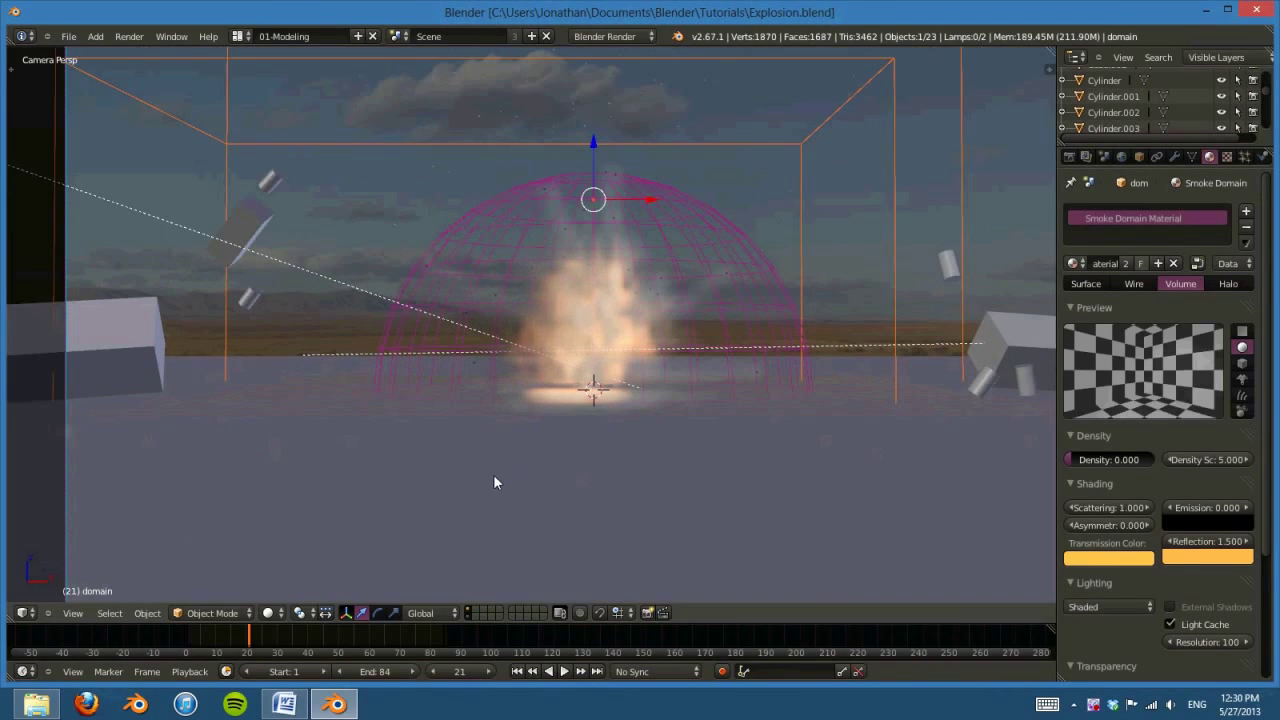
pyautogui.click(233, 645)
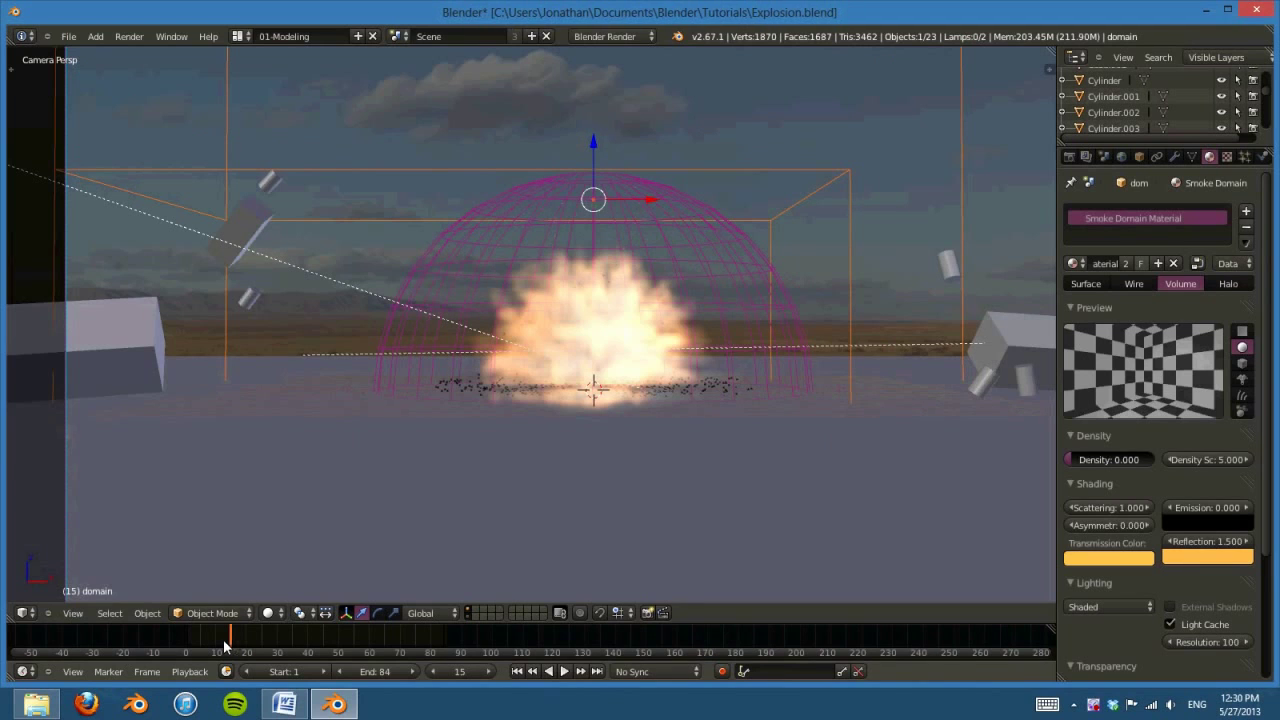
pyautogui.scroll(-2, 600, 422)
pyautogui.keyDown('shift'); pyautogui.moveTo(735, 416); pyautogui.dragTo(680, 438, button='middle'); pyautogui.keyUp('shift')
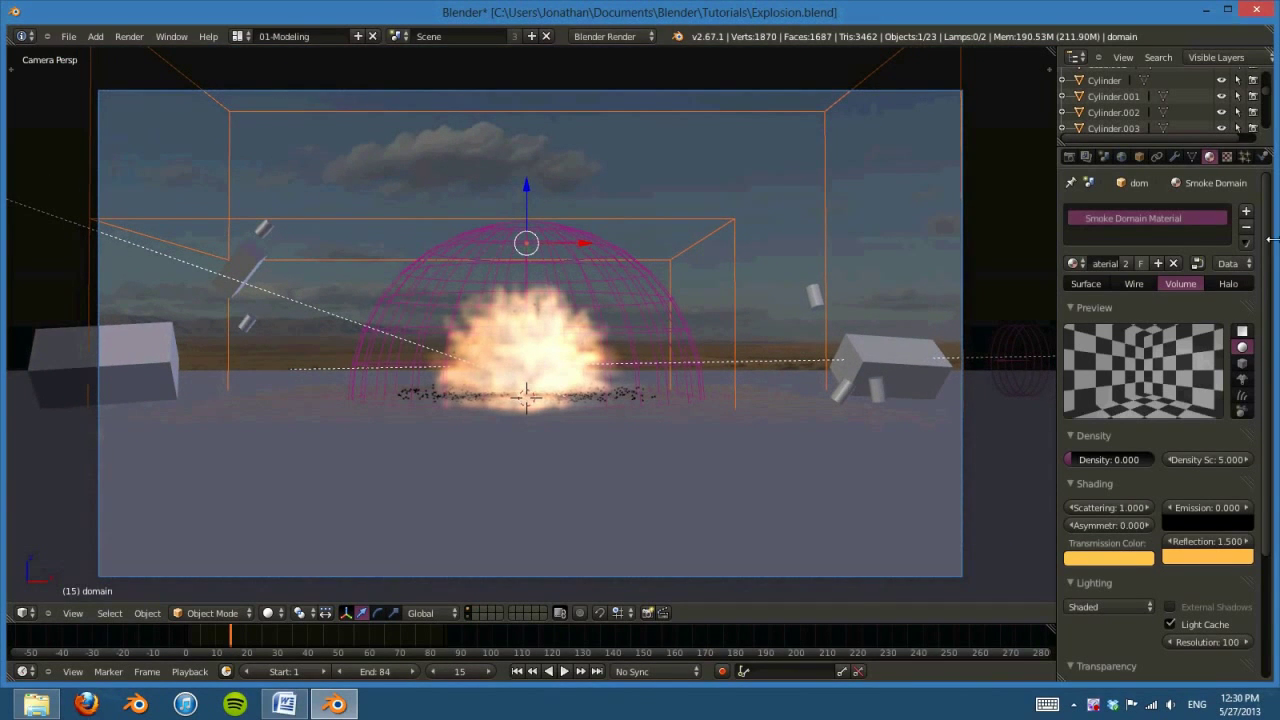
# Step: Set the smoke domain's flame texture emission influence to 10 and save over the existing file
pyautogui.click(1228, 156)
pyautogui.scroll(-8, 1144, 449)
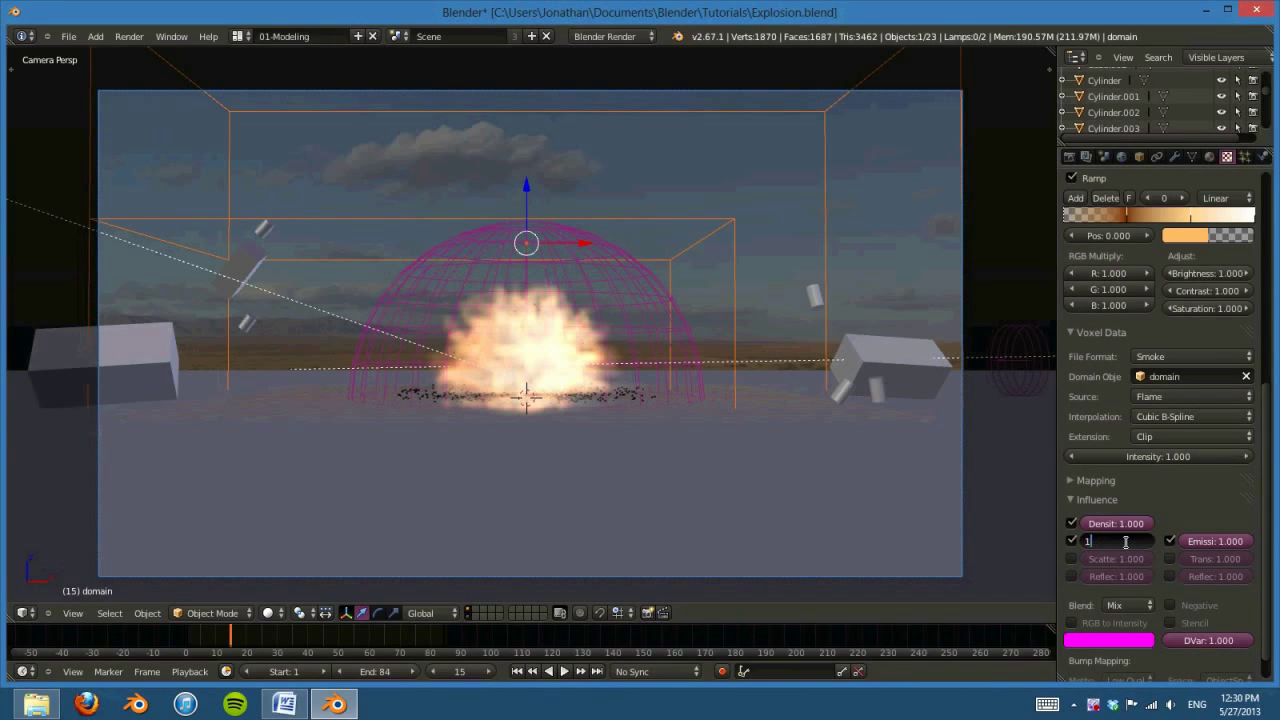
pyautogui.hotkey('ctrl', 's')
pyautogui.click(541, 352)
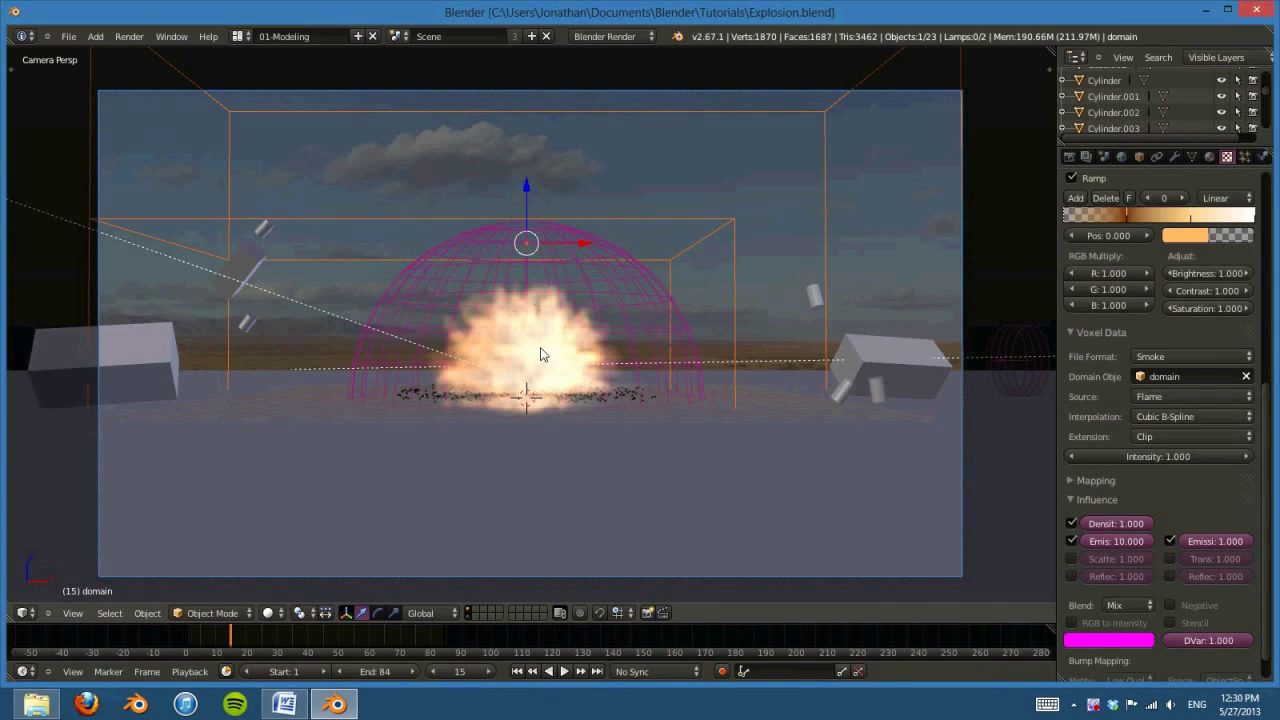
# Step: Render the current frame and bring up the 06-Compositing layout with the node editor maximized
pyautogui.press('F12')
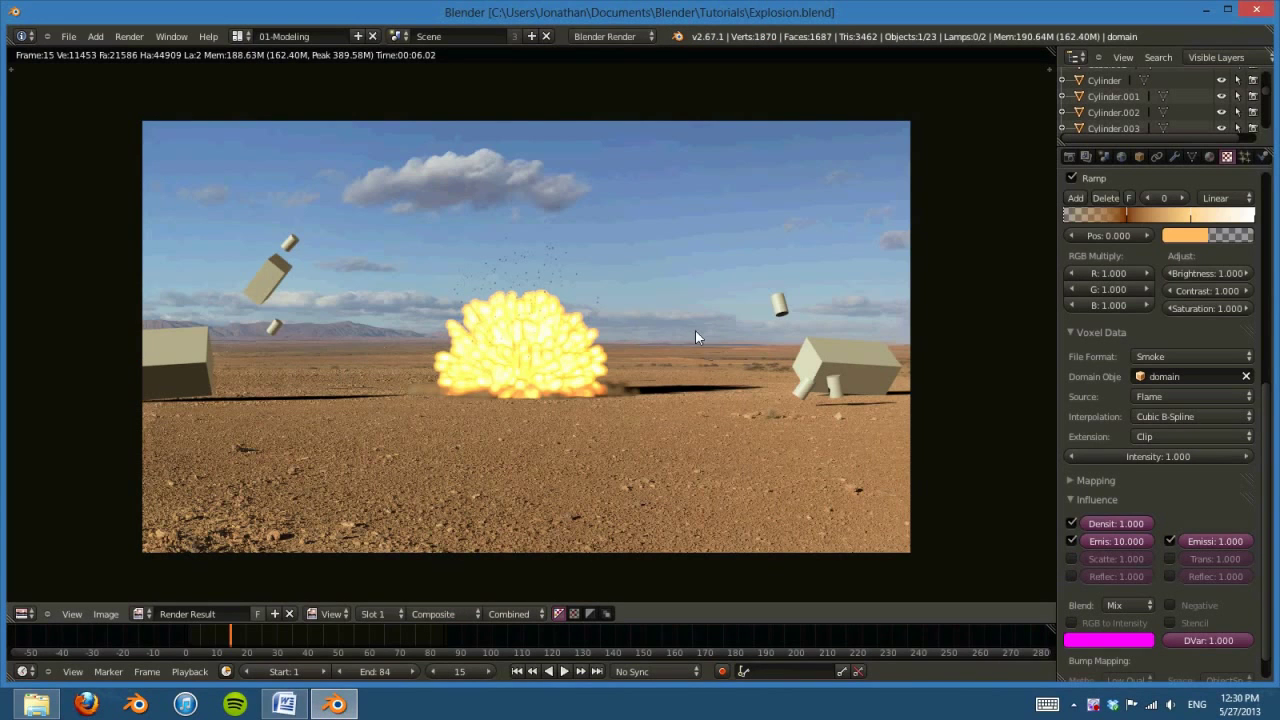
pyautogui.click(242, 36)
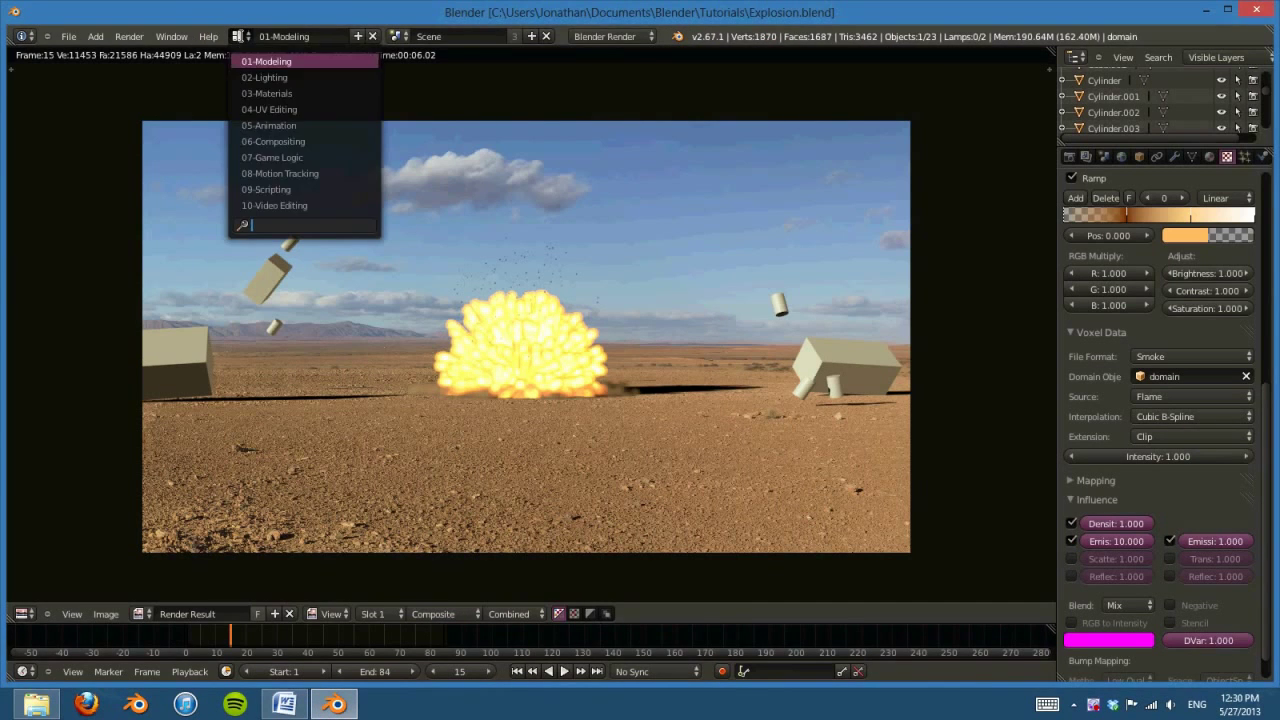
pyautogui.click(292, 140)
pyautogui.hotkey('ctrl', 'Up')
pyautogui.press('Home')
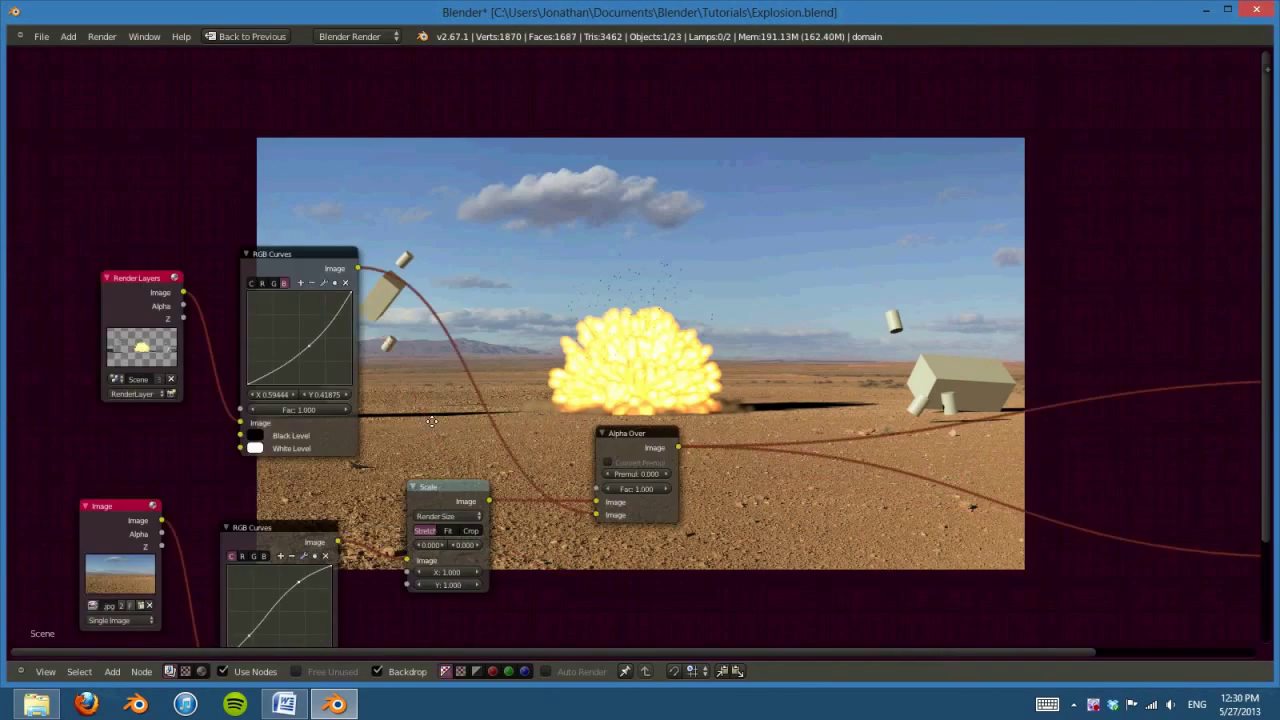
# Step: Compare the Render Layers output with its RGB Curves result in the backdrop
pyautogui.moveTo(334, 270); pyautogui.dragTo(311, 265)
pyautogui.moveTo(456, 230); pyautogui.dragTo(456, 216)
pyautogui.keyDown('ctrl'); pyautogui.keyDown('shift'); pyautogui.click(460, 212); pyautogui.keyUp('shift'); pyautogui.keyUp('ctrl')
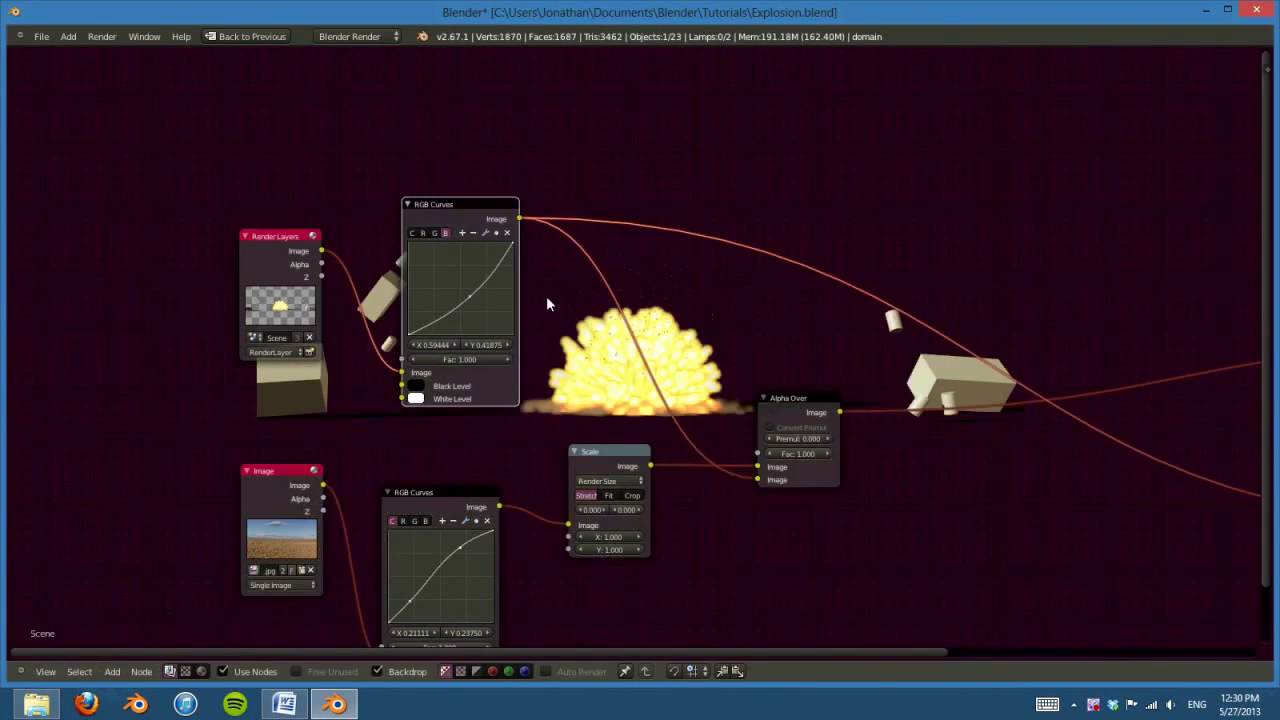
pyautogui.moveTo(567, 334); pyautogui.dragTo(530, 262, button='middle')
pyautogui.keyDown('ctrl'); pyautogui.keyDown('shift'); pyautogui.click(258, 205); pyautogui.keyUp('shift'); pyautogui.keyUp('ctrl')
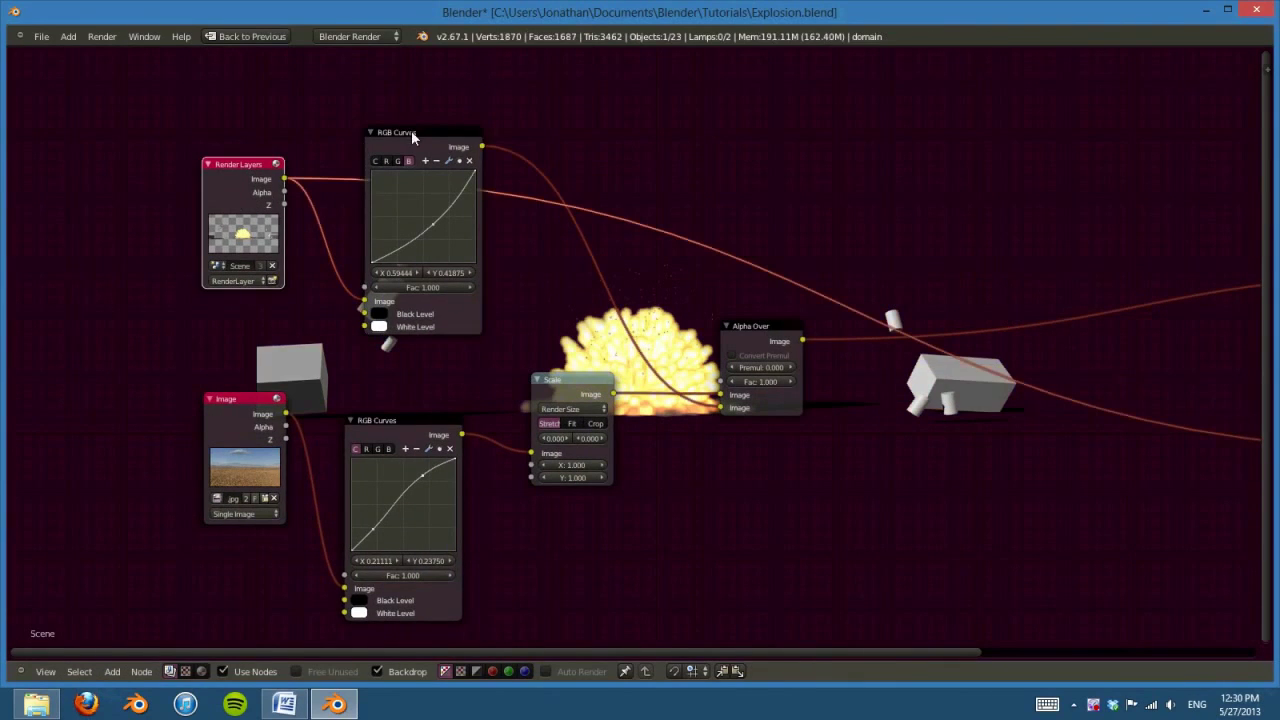
pyautogui.keyDown('ctrl'); pyautogui.keyDown('shift'); pyautogui.click(412, 138); pyautogui.keyUp('shift'); pyautogui.keyUp('ctrl')
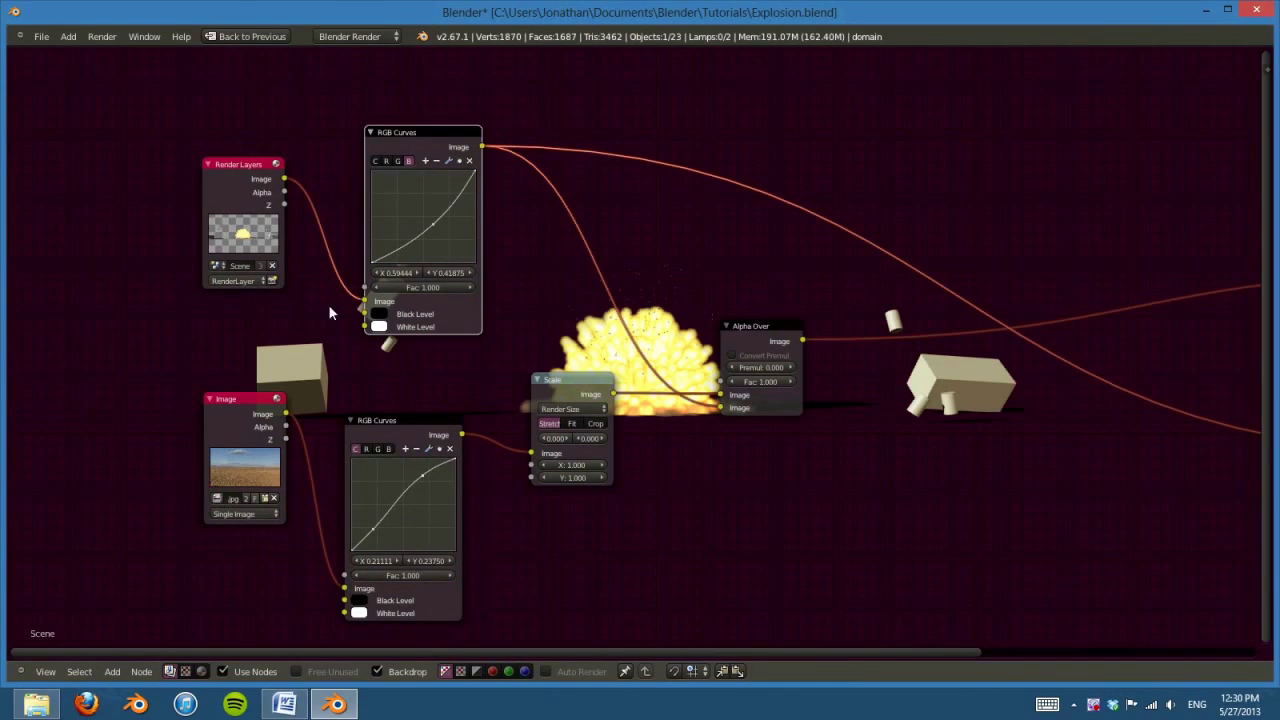
# Step: Preview the background Image, RGB Curves and Scale outputs in turn, ending on the Alpha Over composite
pyautogui.keyDown('ctrl'); pyautogui.keyDown('shift'); pyautogui.click(246, 444); pyautogui.keyUp('shift'); pyautogui.keyUp('ctrl')
pyautogui.keyDown('ctrl'); pyautogui.keyDown('shift'); pyautogui.click(383, 435); pyautogui.keyUp('shift'); pyautogui.keyUp('ctrl')
pyautogui.keyDown('ctrl'); pyautogui.keyDown('shift'); pyautogui.click(566, 381); pyautogui.keyUp('shift'); pyautogui.keyUp('ctrl')
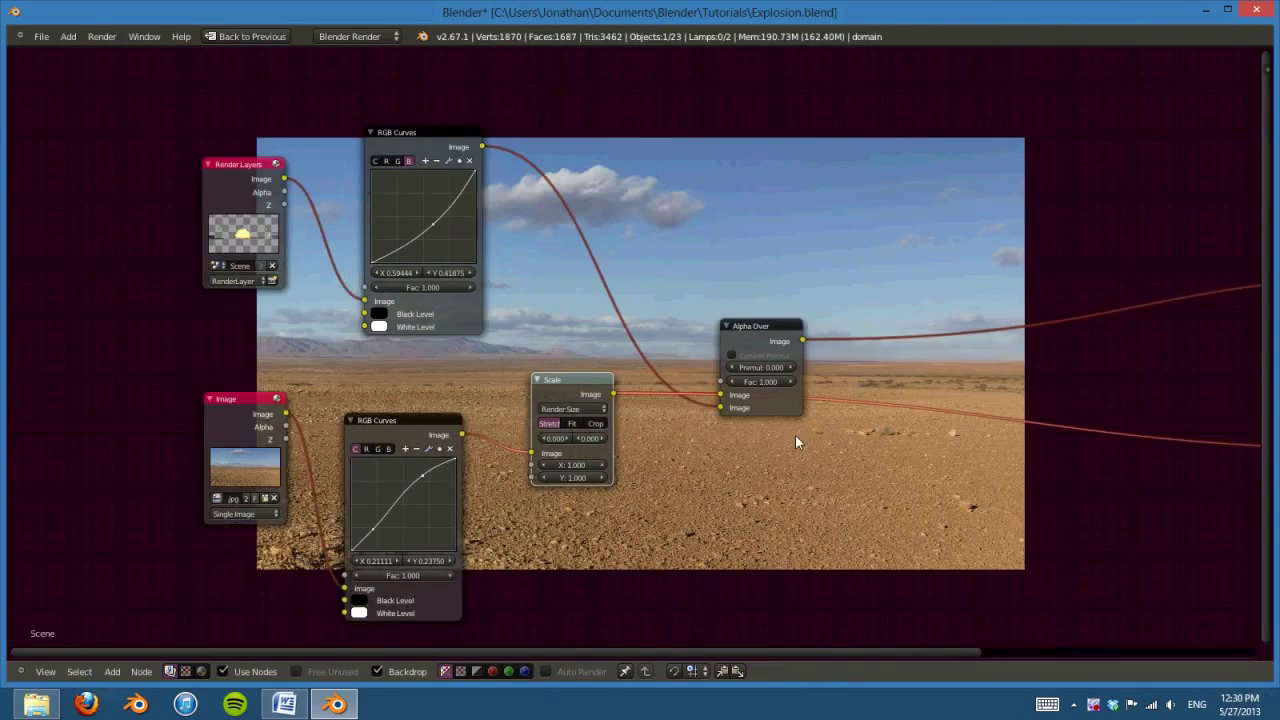
pyautogui.moveTo(822, 388); pyautogui.dragTo(572, 480, button='middle')
pyautogui.keyDown('ctrl'); pyautogui.keyDown('shift'); pyautogui.click(530, 430); pyautogui.keyUp('shift'); pyautogui.keyUp('ctrl')
pyautogui.moveTo(530, 426); pyautogui.dragTo(597, 437)
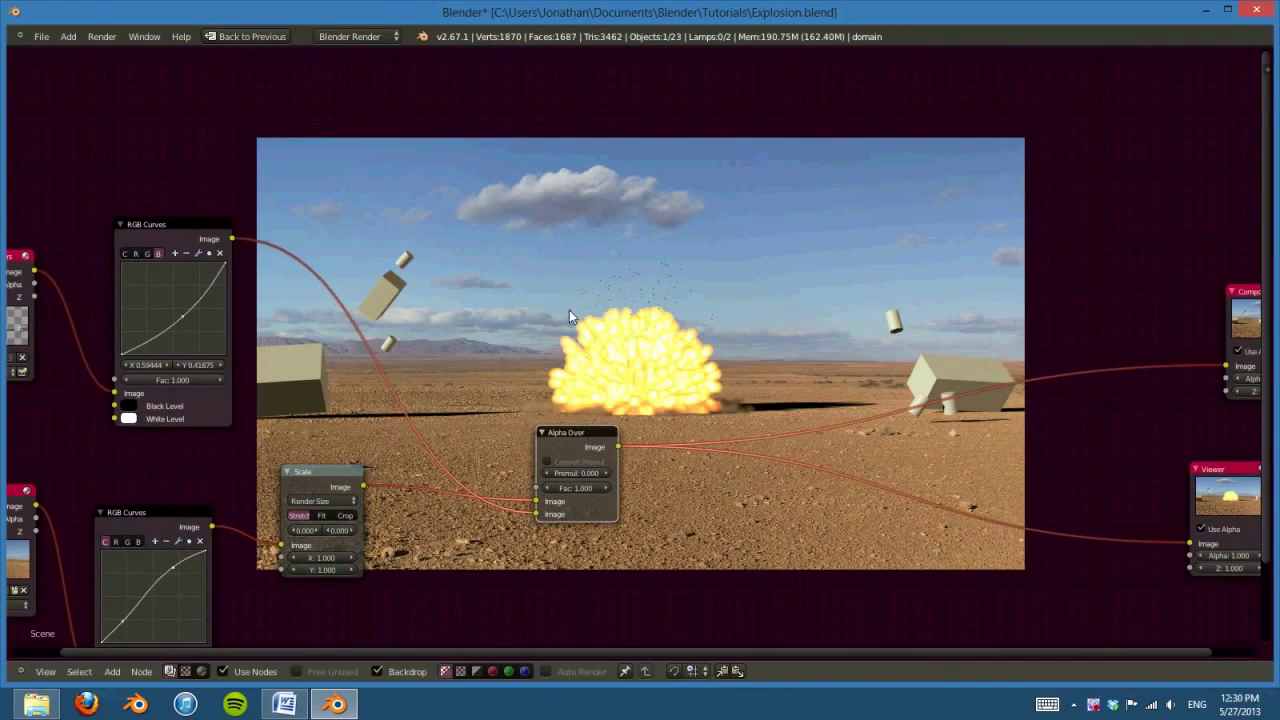
# Step: Insert a Glare node on the link between the explosion's RGB Curves and Alpha Over
pyautogui.scroll(1, 569, 310)
pyautogui.moveTo(569, 310); pyautogui.dragTo(775, 321, button='middle')
pyautogui.hotkey('shift', 'a')
pyautogui.moveTo(752, 324)
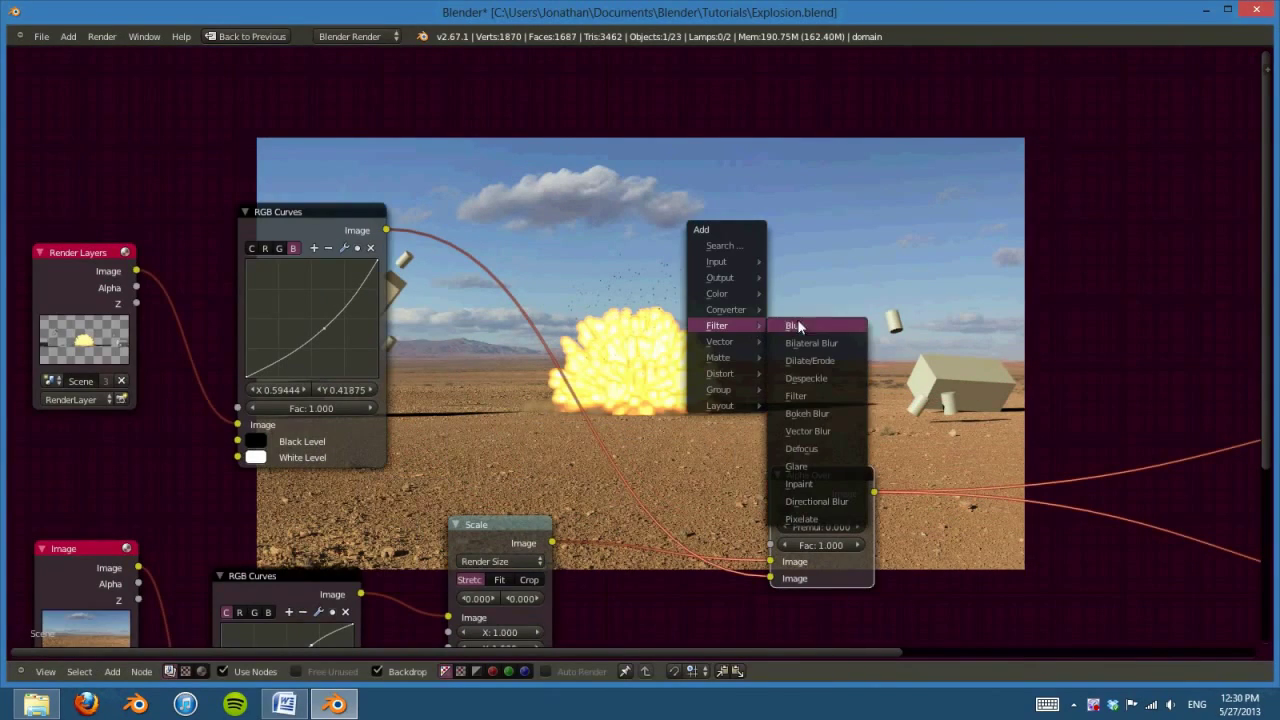
pyautogui.click(810, 465)
pyautogui.click(430, 150)
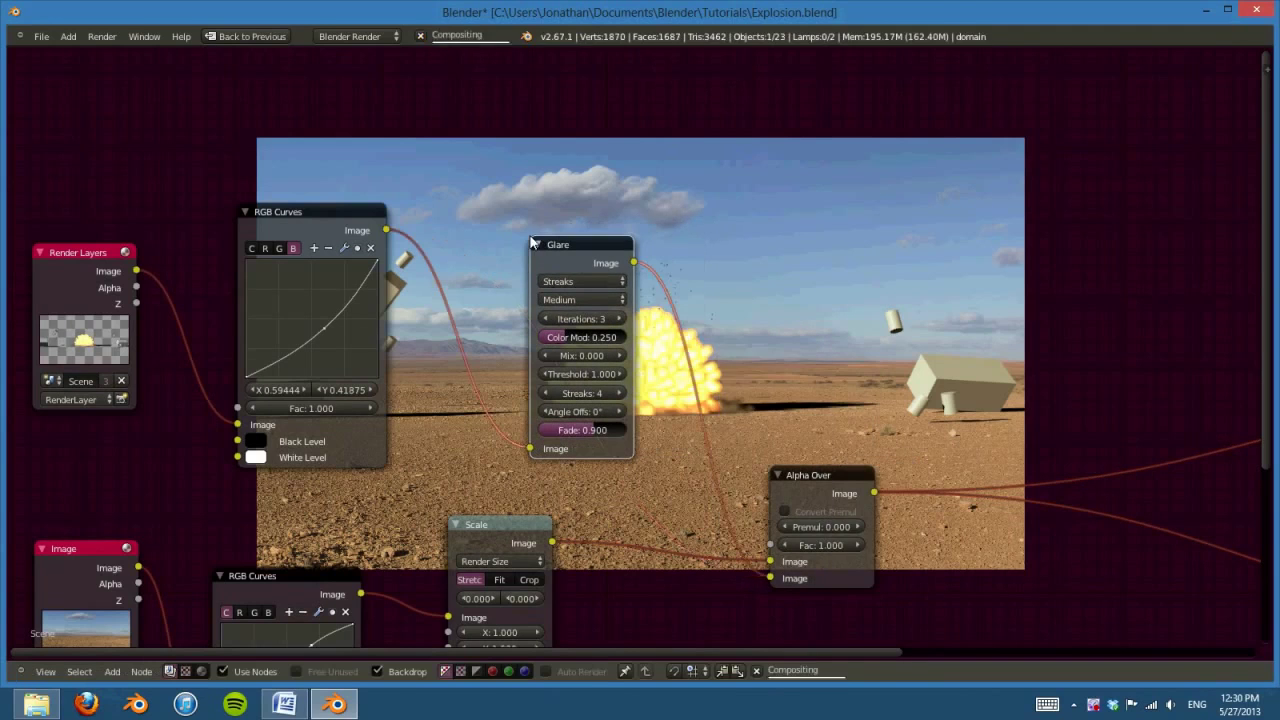
# Step: Change the Glare type to Fog Glow and set its size to 9
pyautogui.click(602, 281)
pyautogui.click(578, 235)
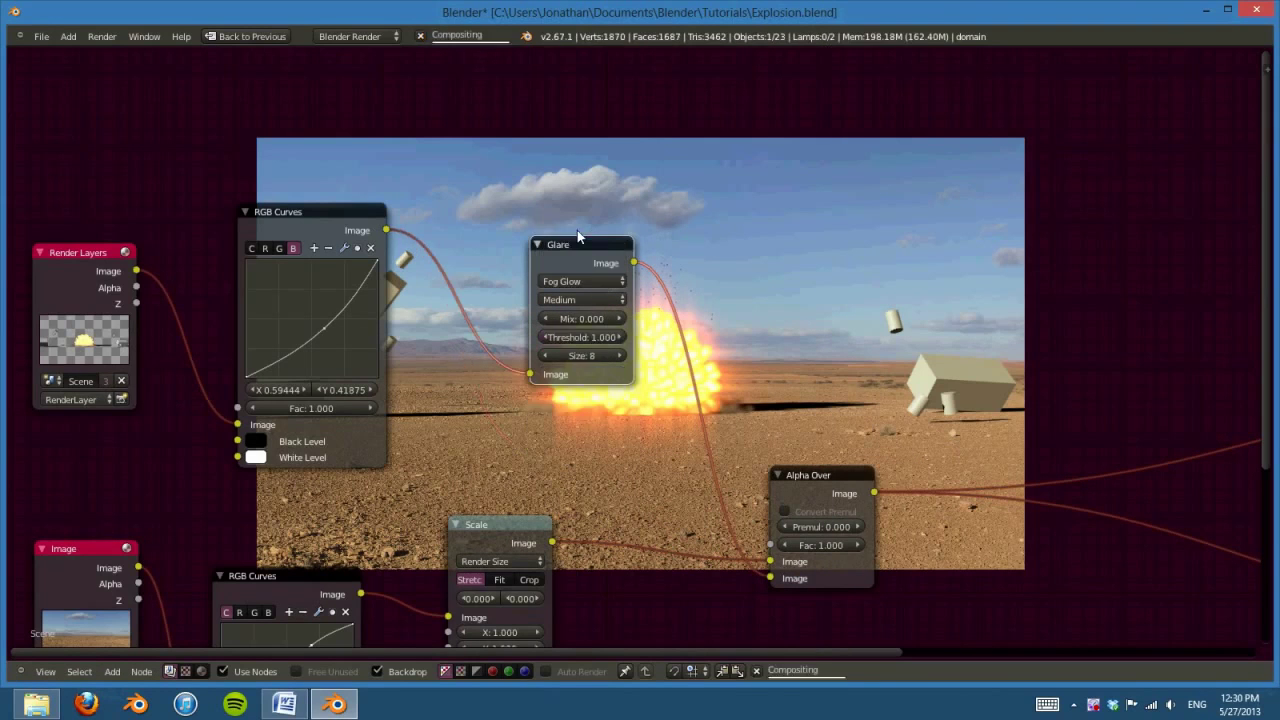
pyautogui.scroll(2, 967, 230)
pyautogui.click(478, 410)
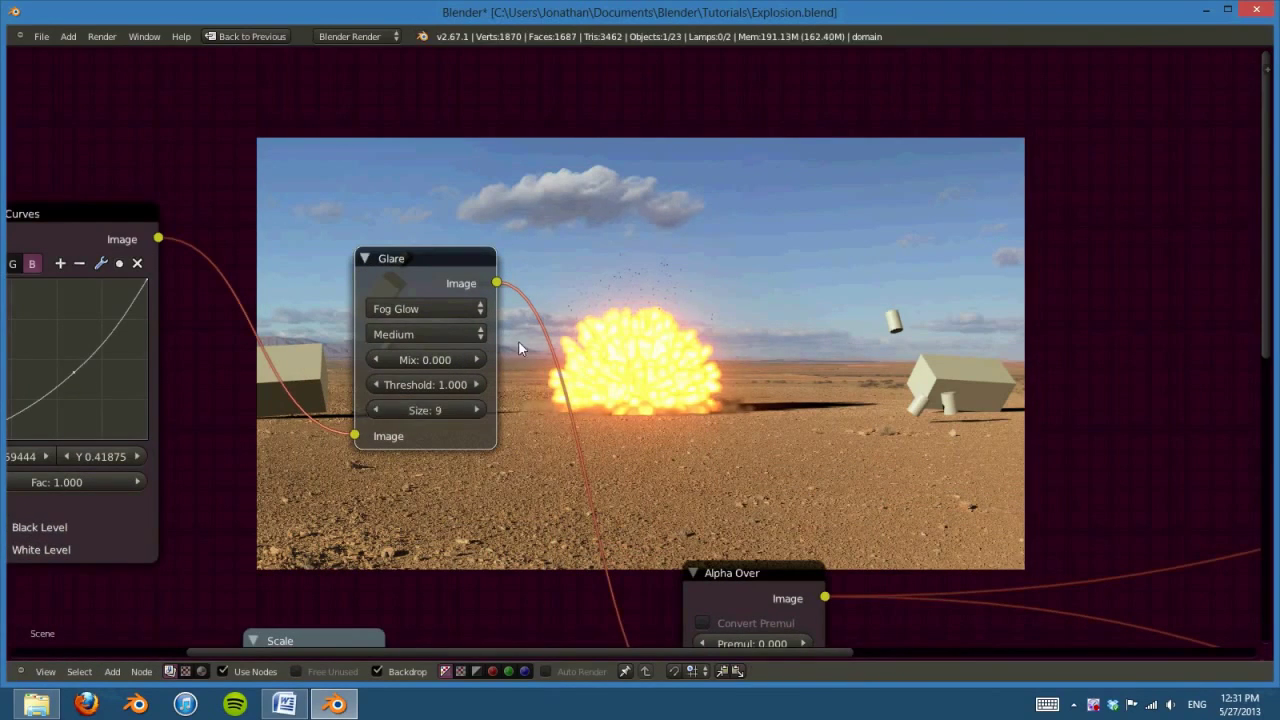
# Step: Reposition the Fog Glow Glare node closer to its RGB Curves node and raise its threshold to 1.2
pyautogui.moveTo(444, 268); pyautogui.dragTo(366, 313)
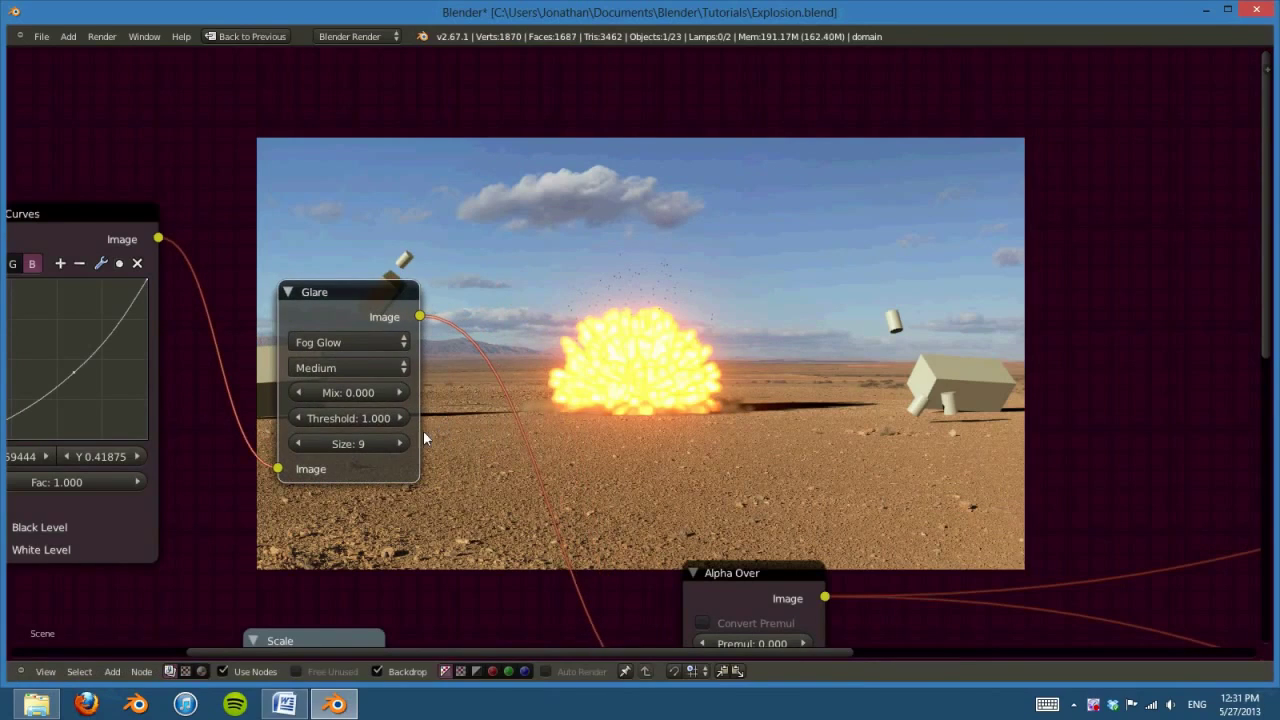
pyautogui.click(356, 421)
pyautogui.click(343, 288)
pyautogui.scroll(-3, 475, 397)
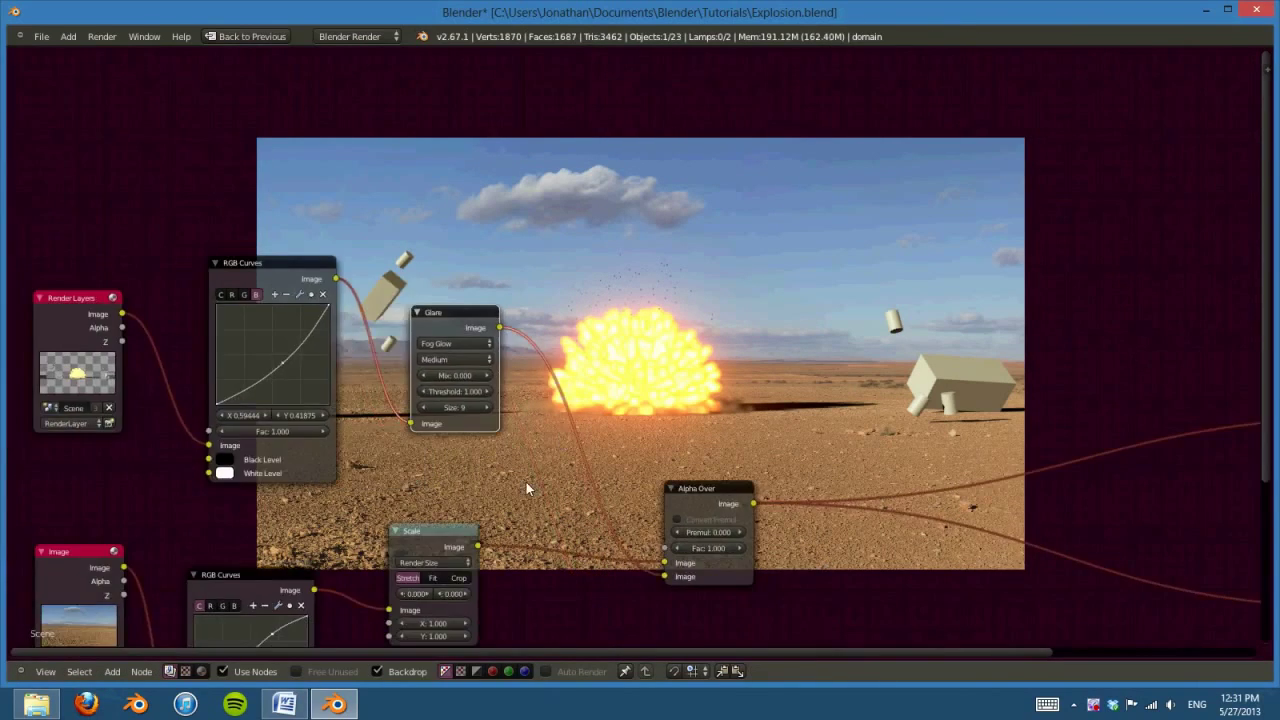
pyautogui.scroll(2, 526, 482)
pyautogui.click(581, 304)
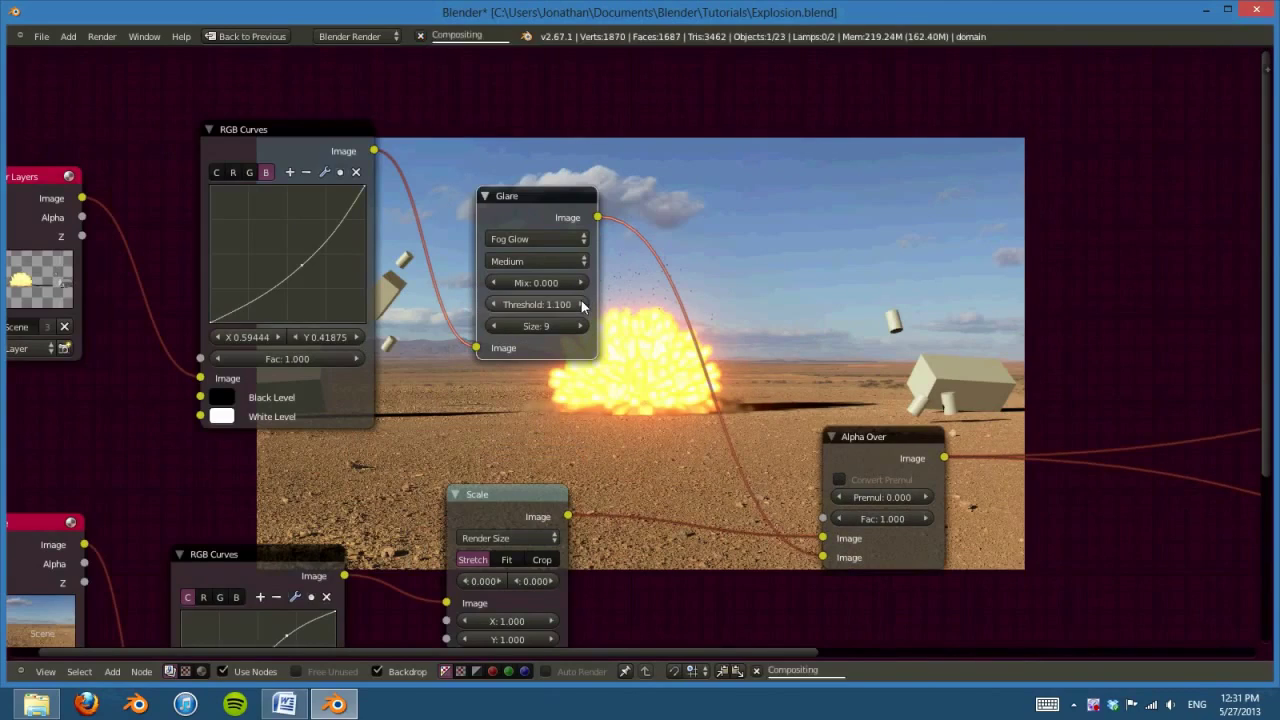
pyautogui.click(580, 305)
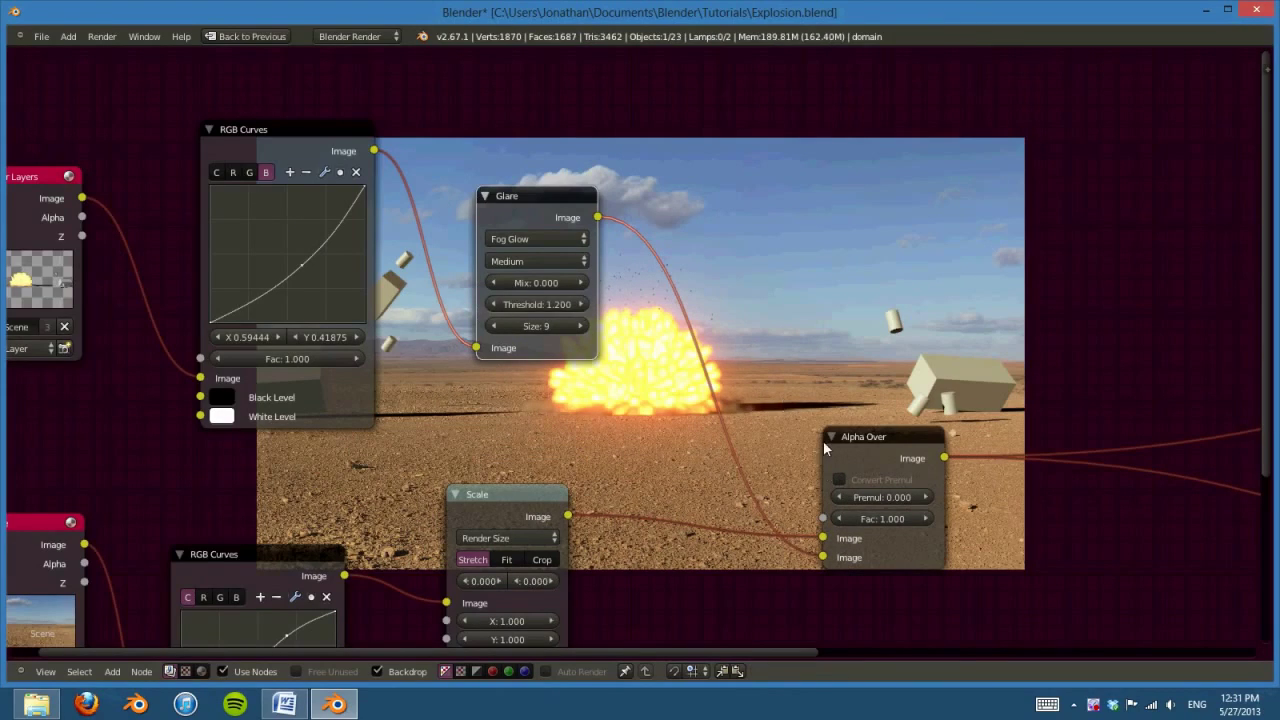
# Step: Move the Alpha Over node closer to the Fog Glow Glare node, leaving space before the Composite and Viewer nodes
pyautogui.scroll(-2, 580, 312)
pyautogui.moveTo(703, 485); pyautogui.dragTo(663, 420, button='middle')
pyautogui.moveTo(663, 420); pyautogui.dragTo(556, 358)
pyautogui.moveTo(772, 511); pyautogui.dragTo(609, 593, button='middle')
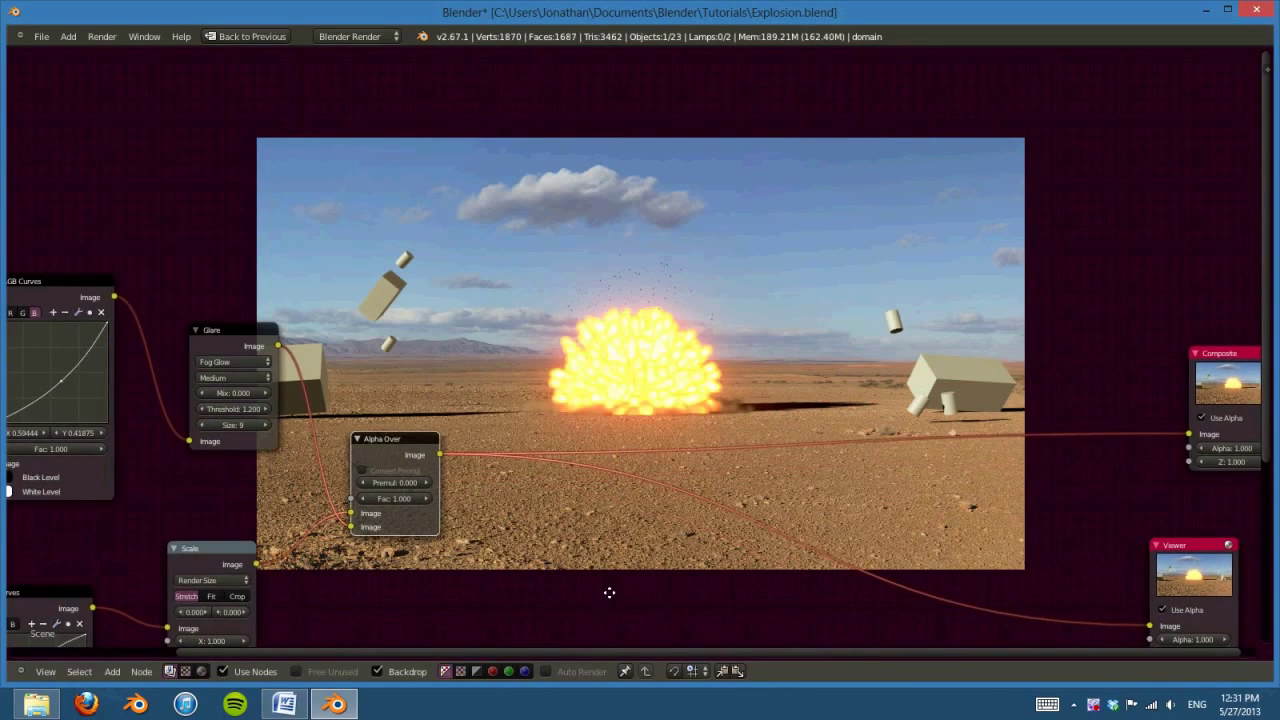
pyautogui.moveTo(615, 516); pyautogui.dragTo(588, 501, button='middle')
pyautogui.moveTo(664, 391); pyautogui.dragTo(632, 413, button='middle')
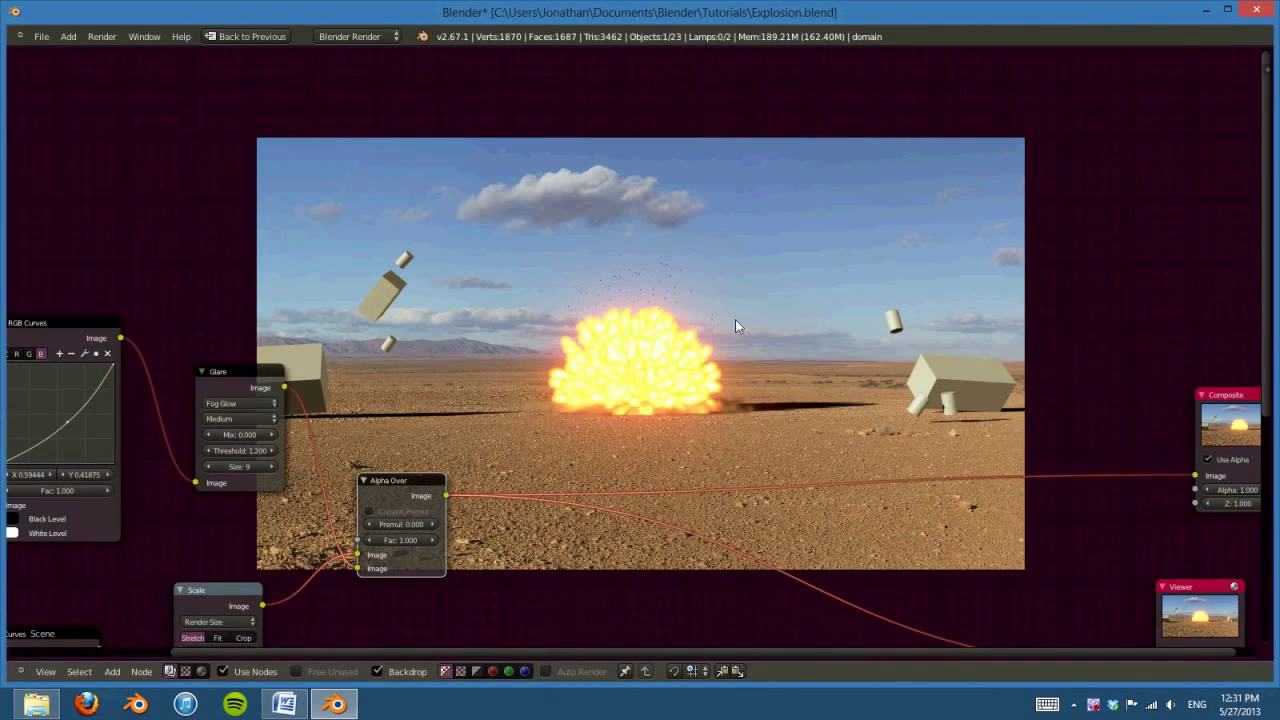
pyautogui.hotkey('shift', 'a')
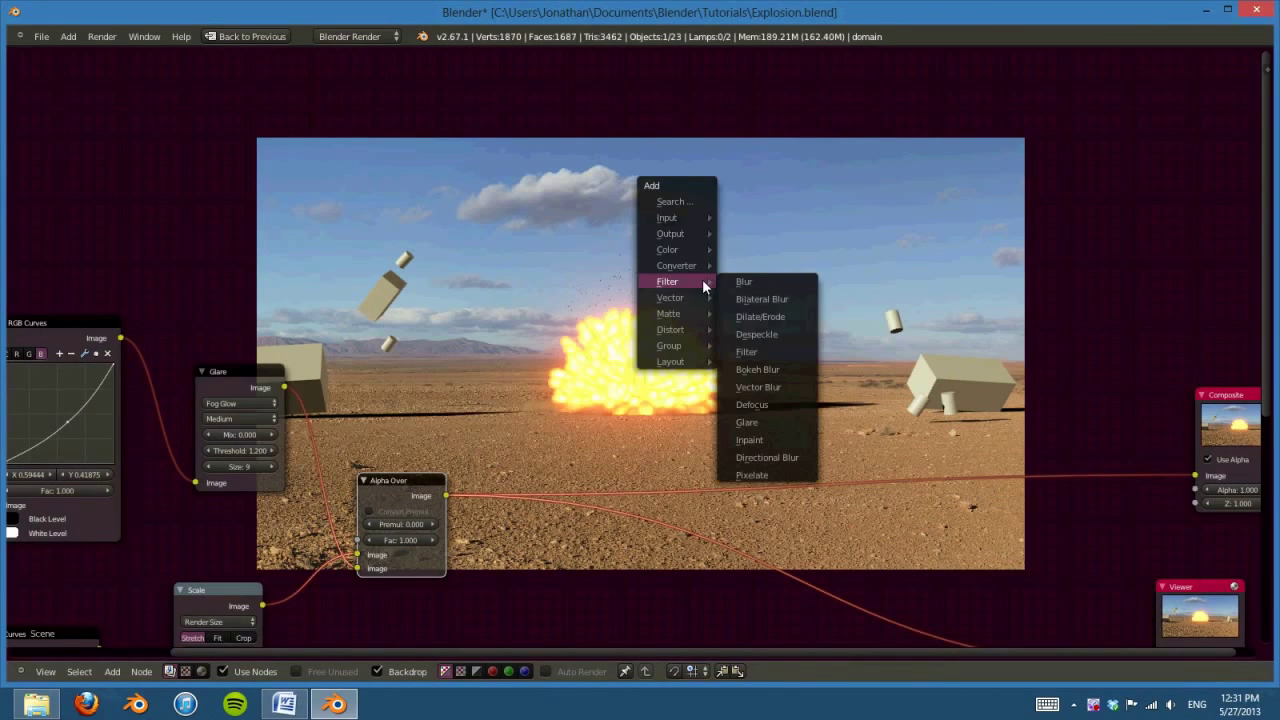
pyautogui.click(782, 281)
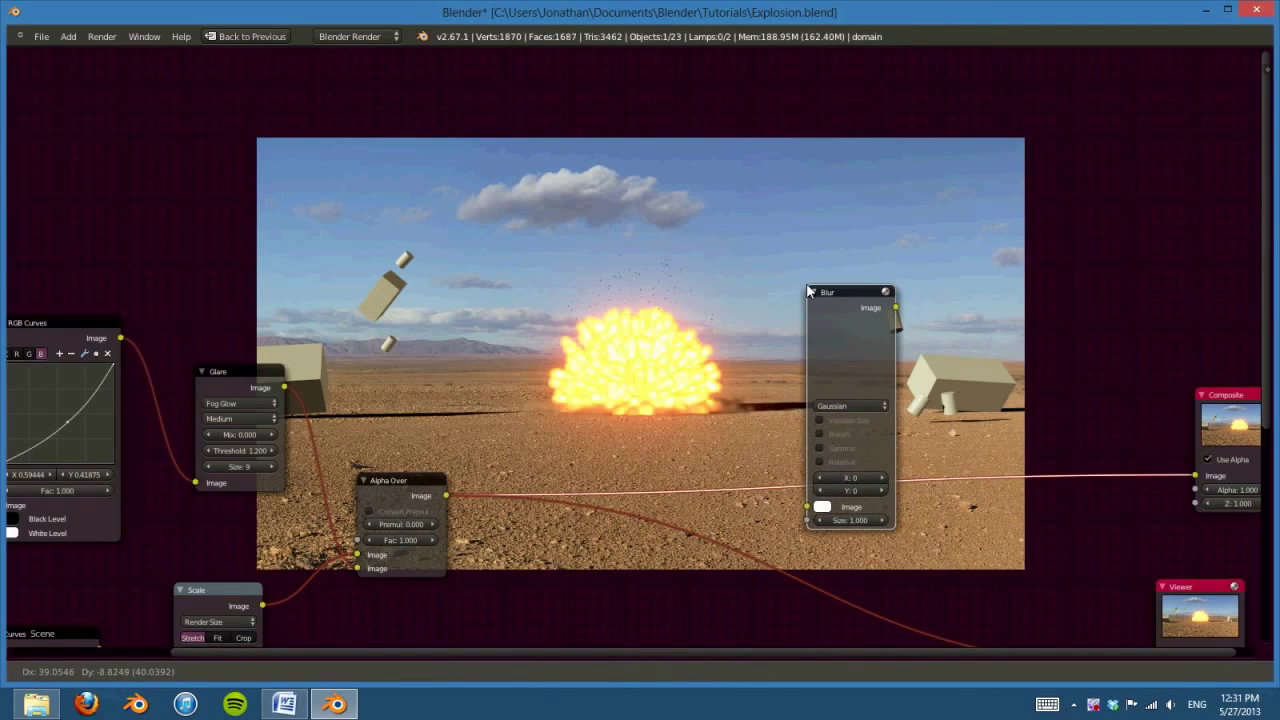
pyautogui.click(818, 291)
pyautogui.hotkey('ctrl', 'z')
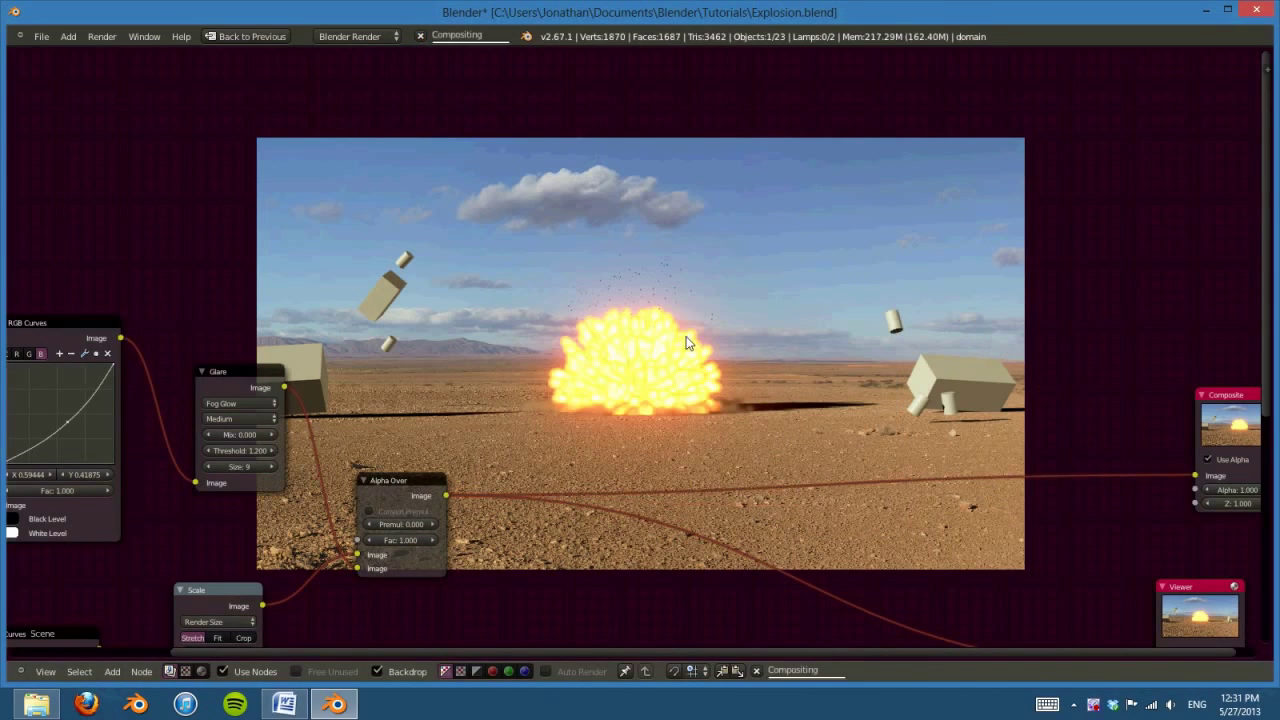
# Step: Add a second Glare node and insert it on the link between Alpha Over and the Viewer
pyautogui.hotkey('shift', 'a')
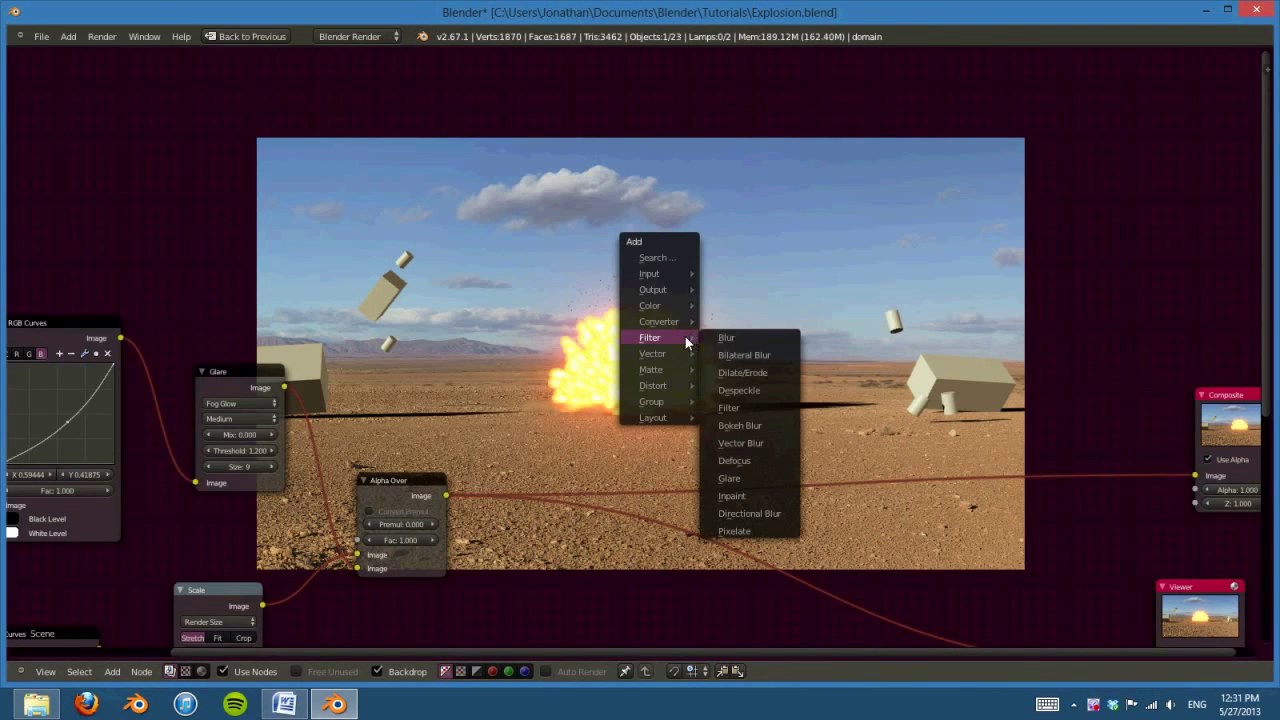
pyautogui.click(742, 478)
pyautogui.click(638, 186)
pyautogui.scroll(-2, 480, 367)
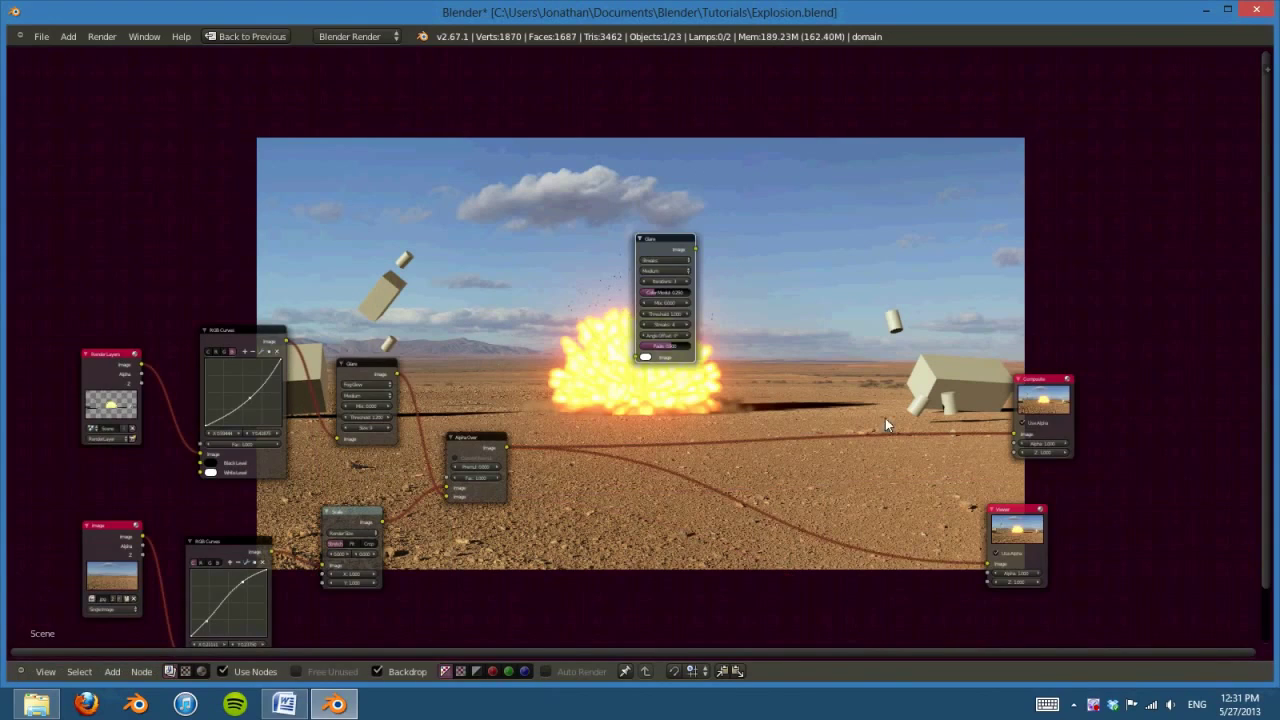
pyautogui.moveTo(660, 240); pyautogui.dragTo(601, 500)
pyautogui.scroll(3, 639, 497)
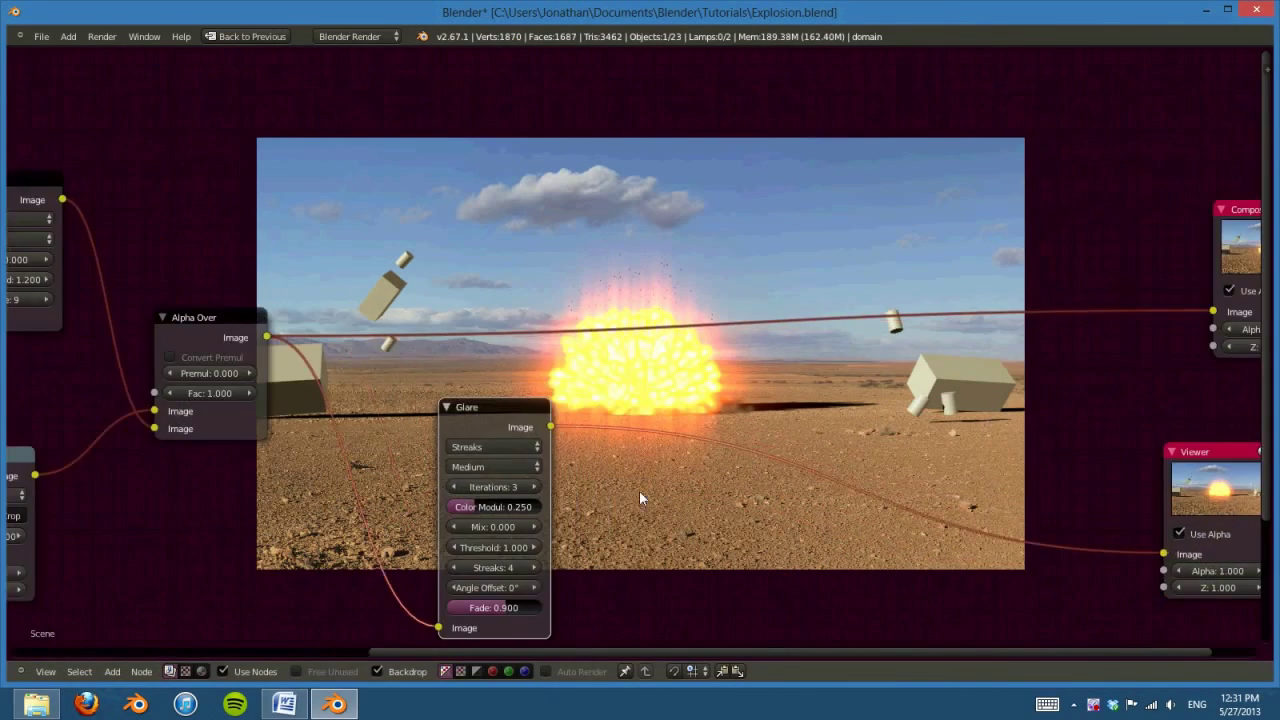
# Step: Change the type of the Glare node after Alpha Over to Ghosts
pyautogui.click(526, 448)
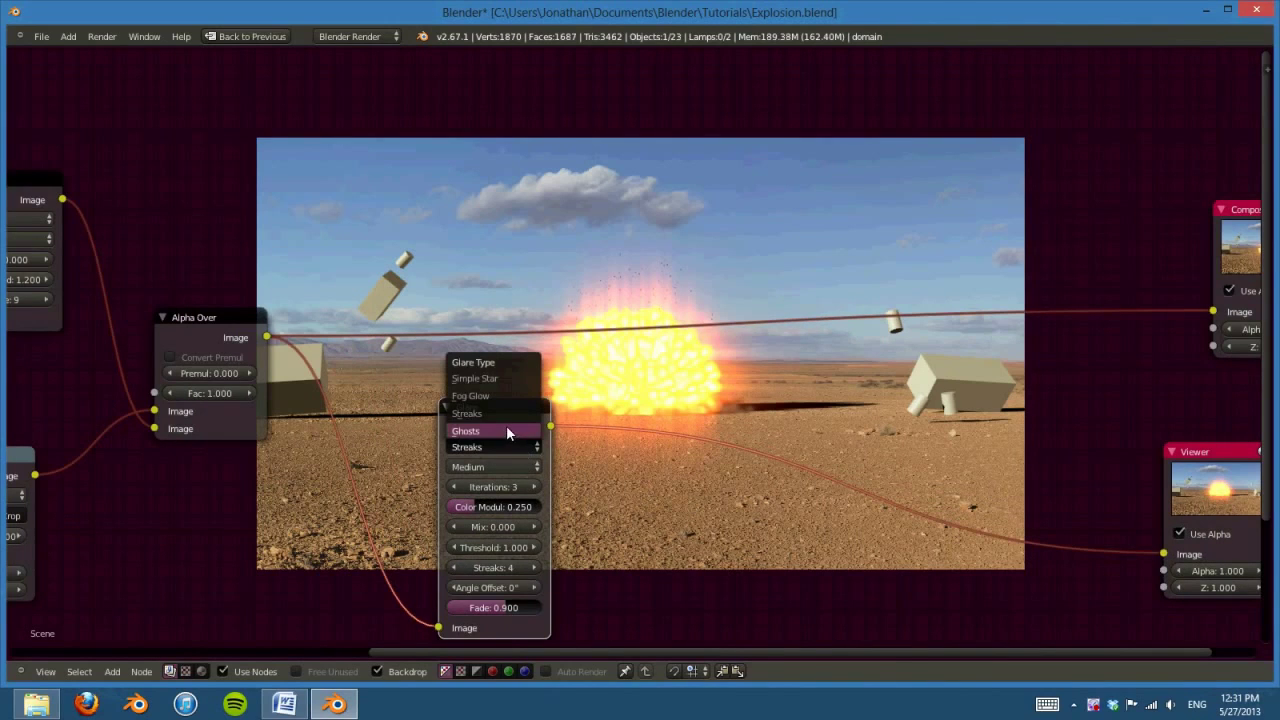
pyautogui.click(506, 430)
pyautogui.moveTo(722, 458); pyautogui.dragTo(676, 442, button='middle')
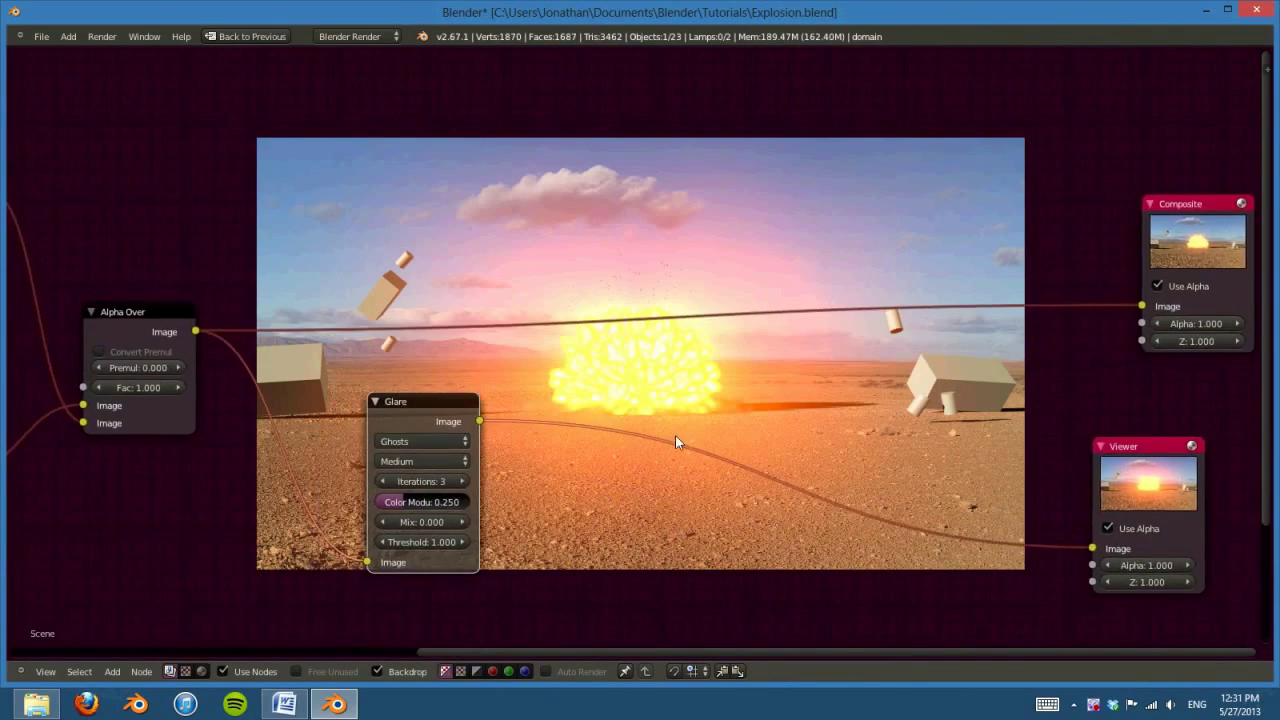
pyautogui.scroll(1, 676, 442)
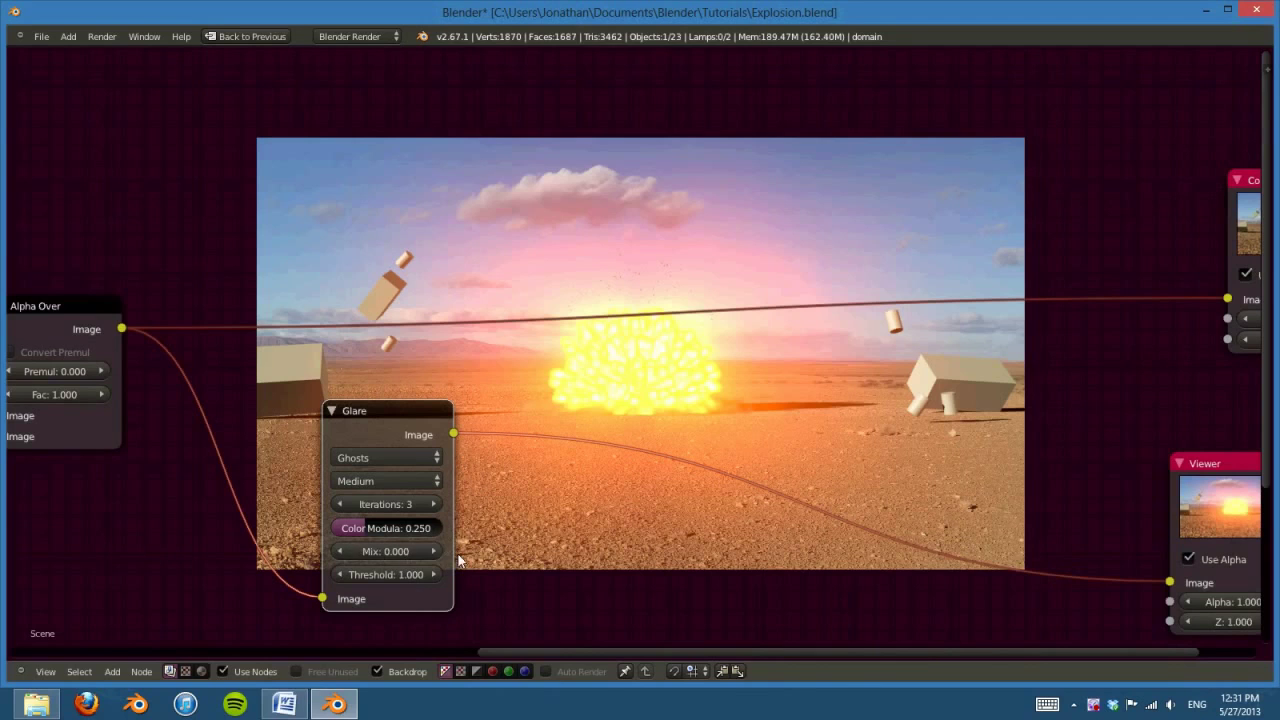
# Step: Isolate the Ghosts glare with a mix of 1, and set its threshold to 1.6 and iterations to 2
pyautogui.moveTo(375, 551); pyautogui.dragTo(753, 553)
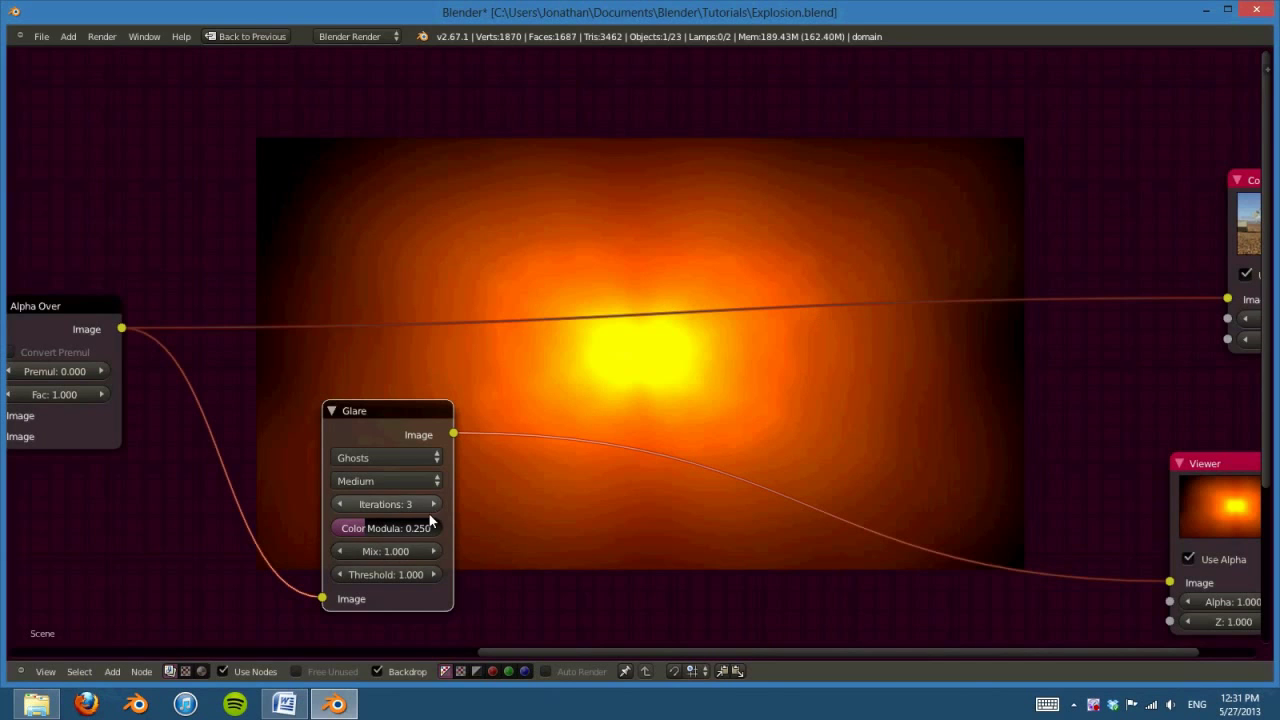
pyautogui.moveTo(418, 575); pyautogui.dragTo(425, 577)
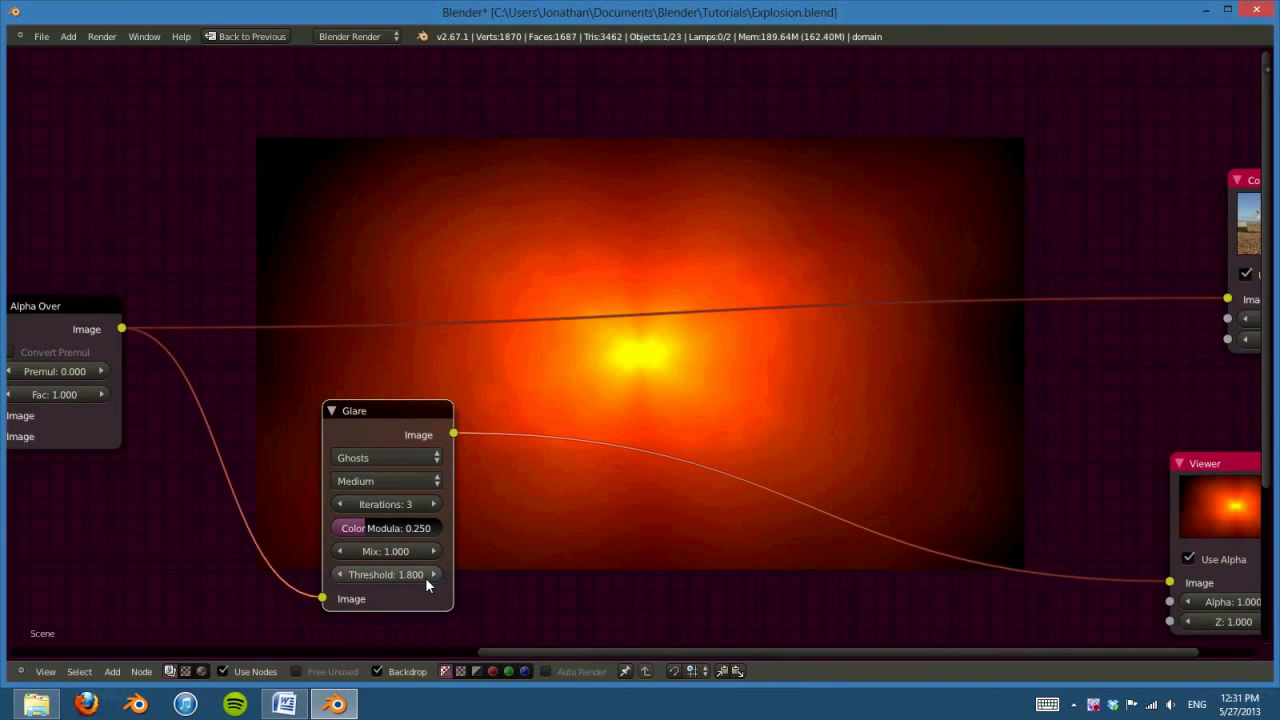
pyautogui.doubleClick(337, 574)
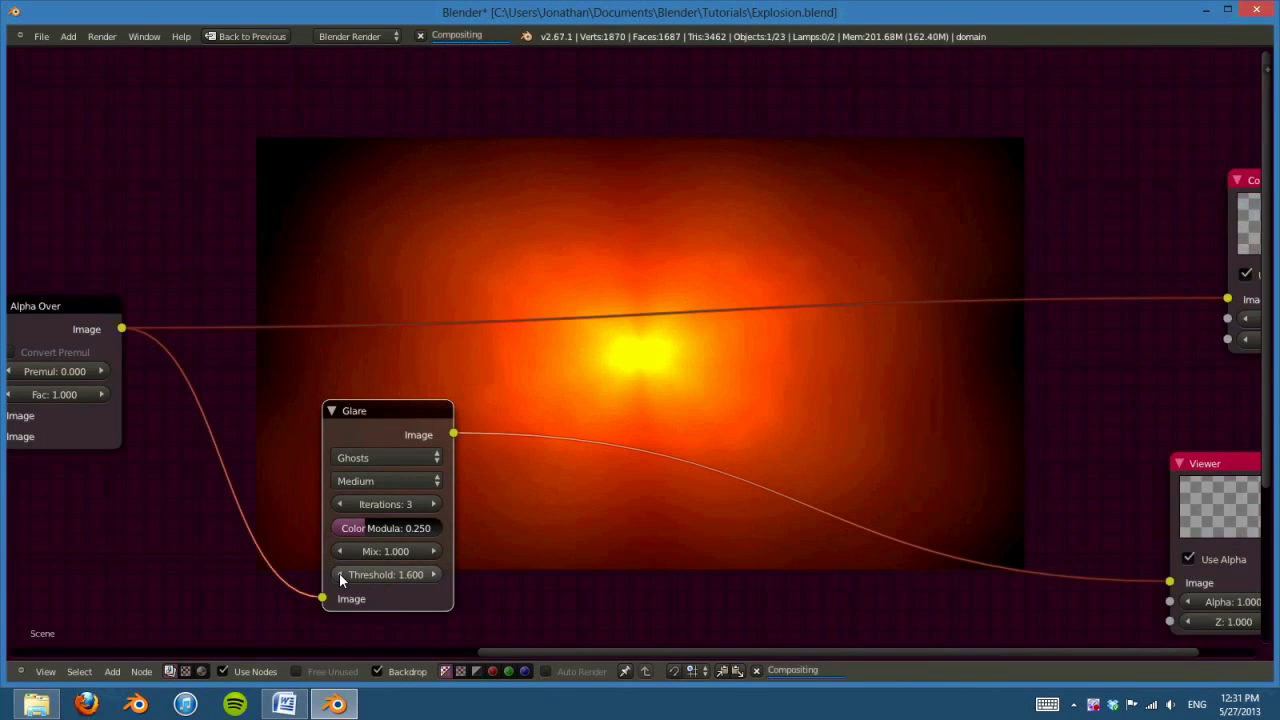
pyautogui.click(341, 506)
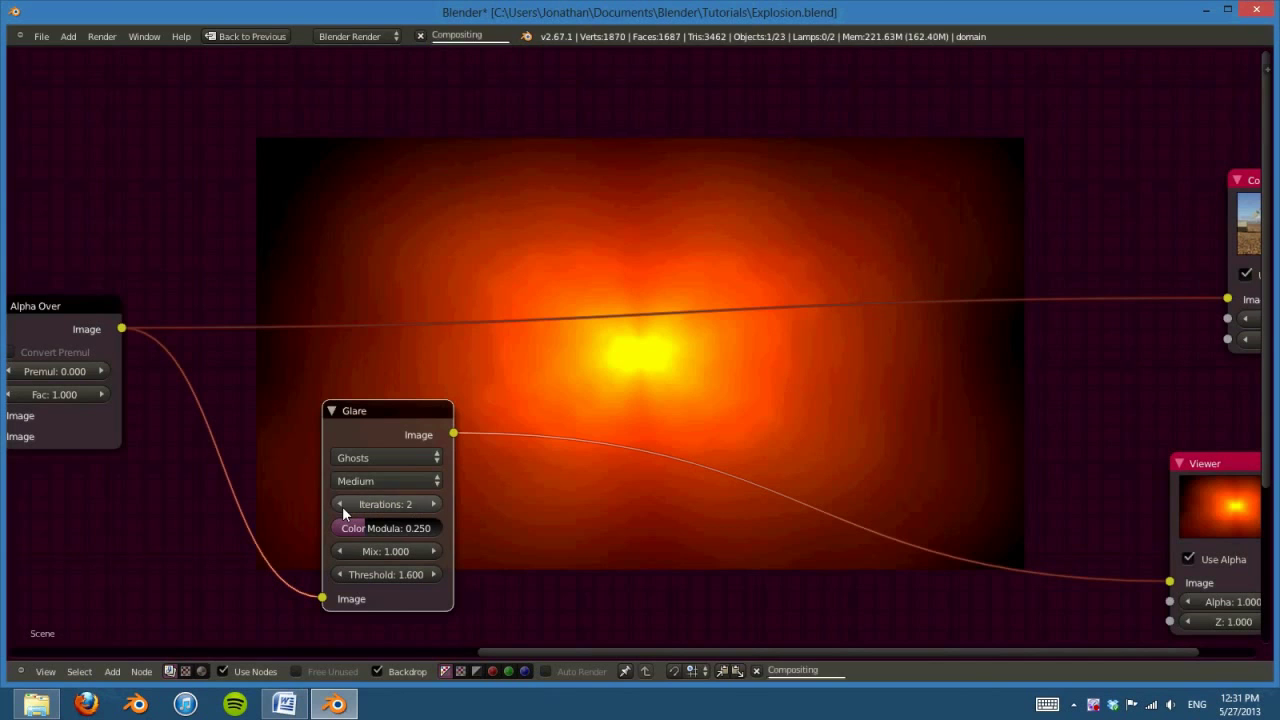
pyautogui.moveTo(345, 407); pyautogui.dragTo(324, 388)
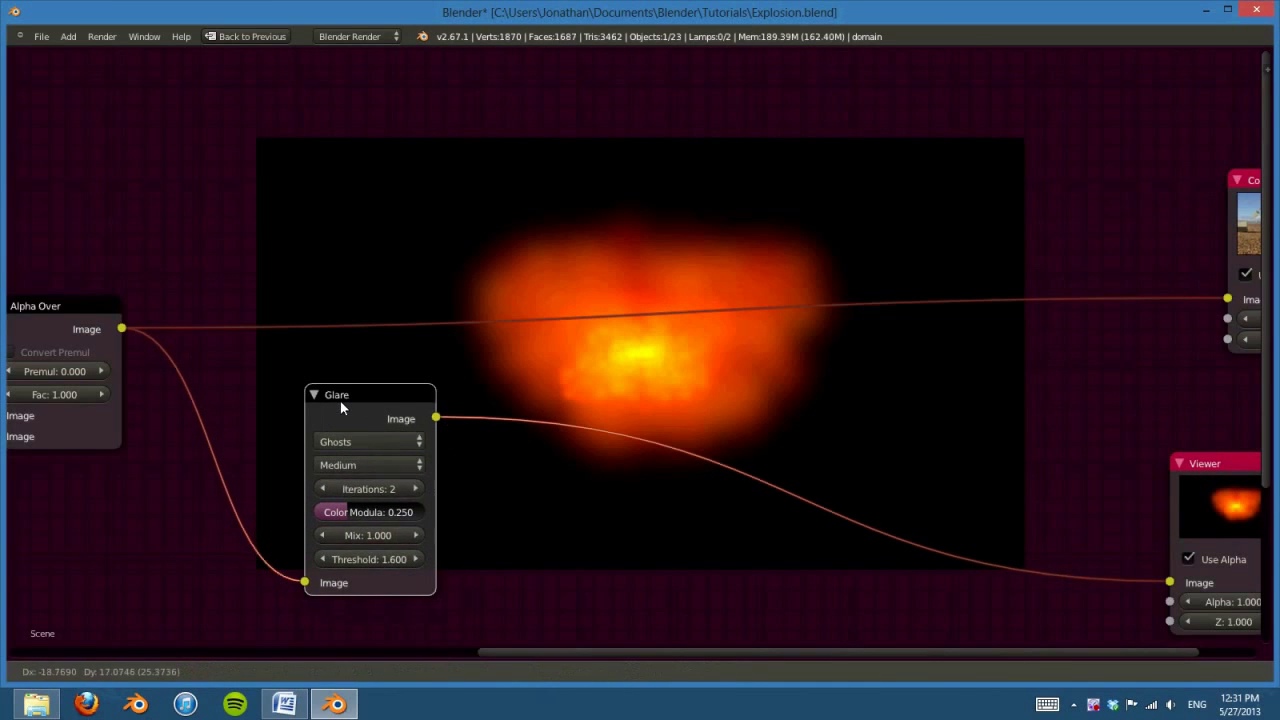
# Step: Set the Ghosts Glare's mix to 0 and compare 3 iterations with 2, ending on 2
pyautogui.click(368, 533)
pyautogui.write('0')
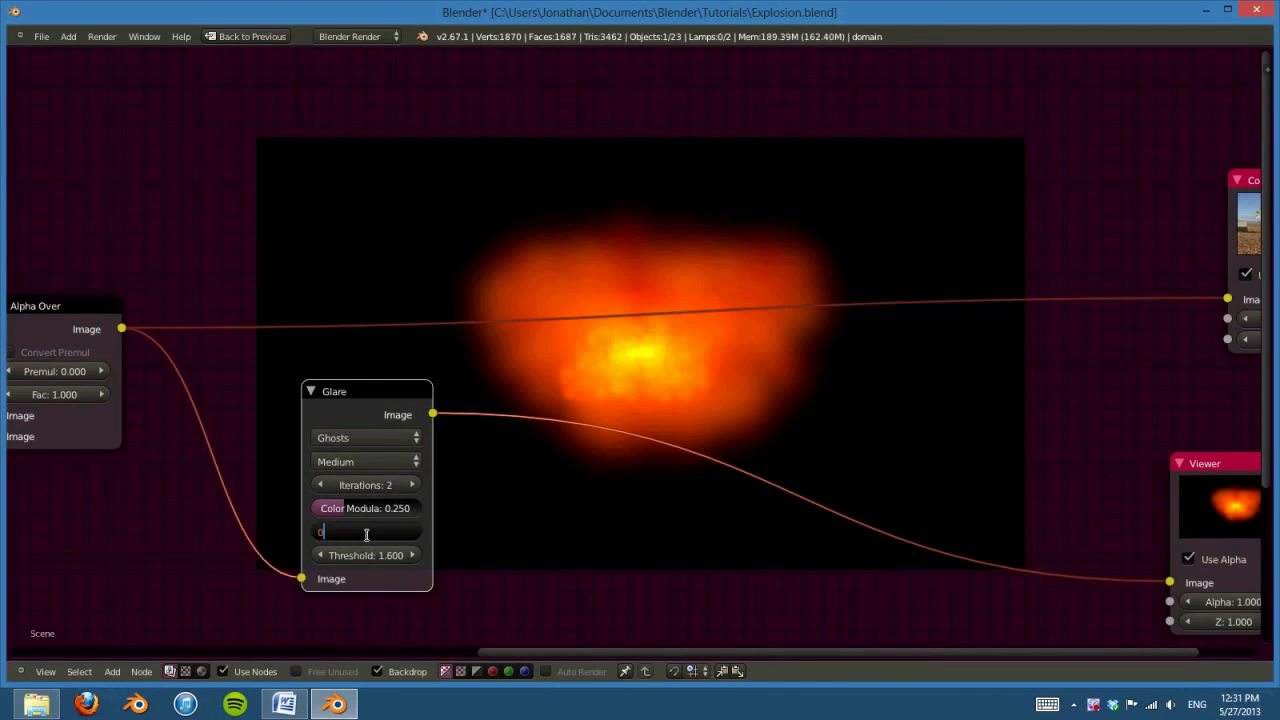
pyautogui.press('Return')
pyautogui.scroll(-2, 662, 508)
pyautogui.moveTo(654, 542); pyautogui.dragTo(643, 580, button='middle')
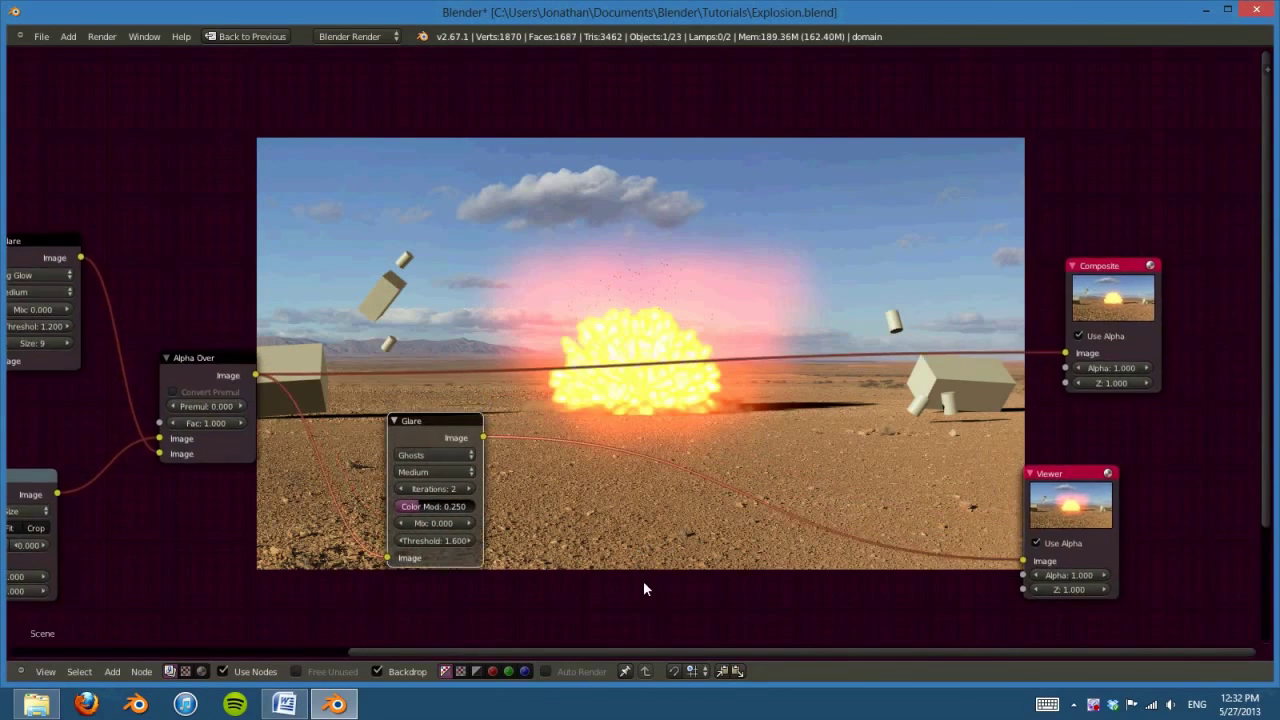
pyautogui.scroll(2, 643, 580)
pyautogui.moveTo(543, 550); pyautogui.dragTo(613, 510, button='middle')
pyautogui.scroll(1, 613, 510)
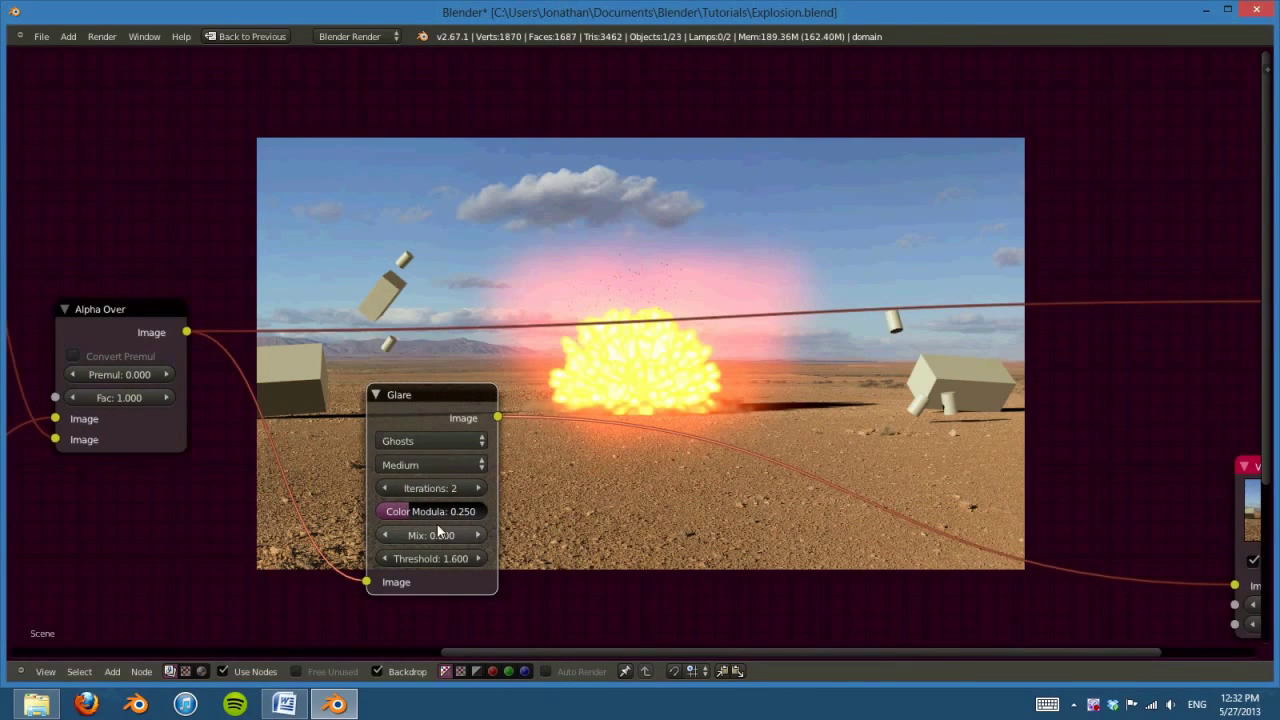
pyautogui.click(478, 488)
pyautogui.click(385, 489)
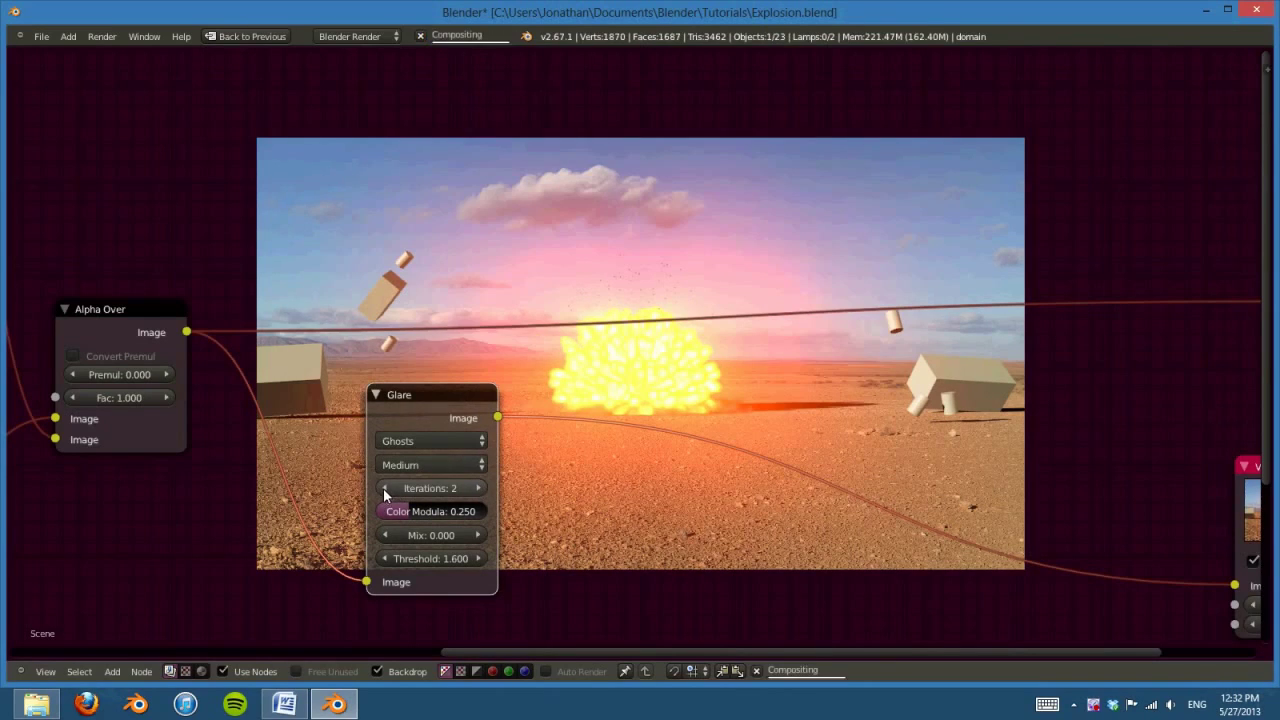
# Step: Move the Ghosts Glare node closer to the Alpha Over node
pyautogui.scroll(-2, 614, 525)
pyautogui.keyDown('shift'); pyautogui.scroll(2, 614, 525); pyautogui.keyUp('shift')
pyautogui.moveTo(548, 553); pyautogui.dragTo(485, 490)
pyautogui.keyDown('shift'); pyautogui.scroll(-2, 485, 490); pyautogui.keyUp('shift')
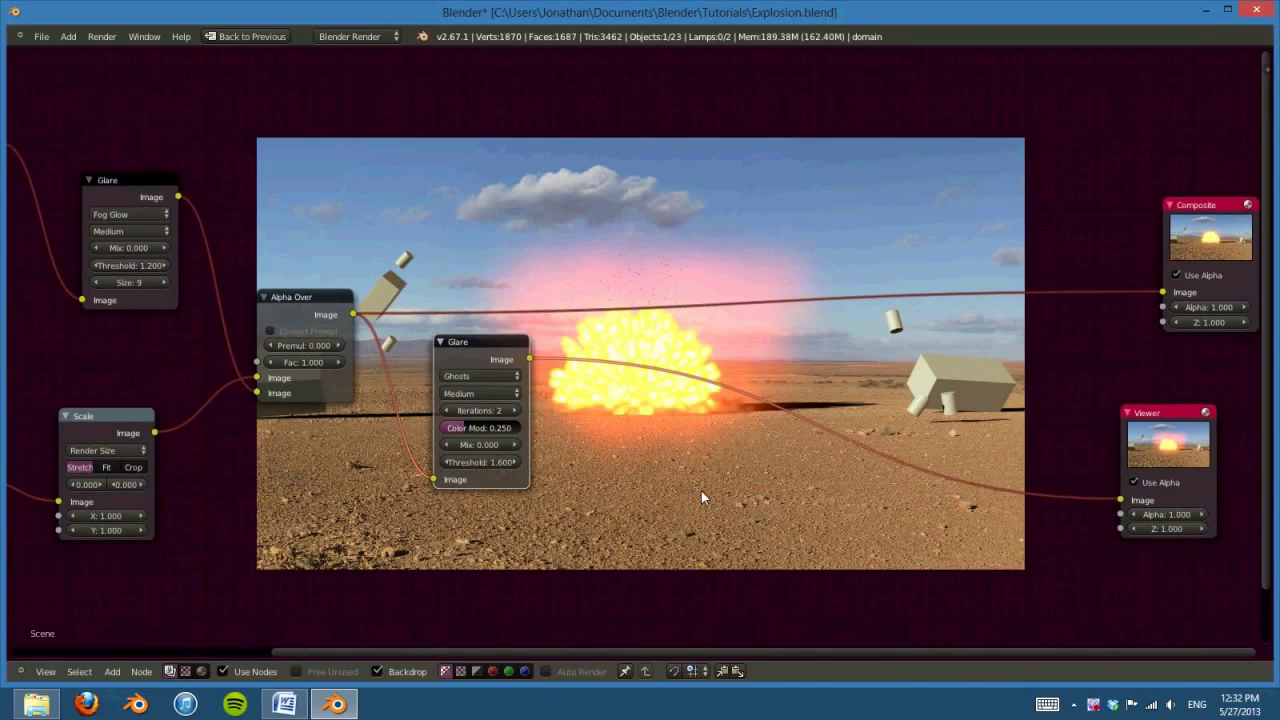
pyautogui.keyDown('shift'); pyautogui.scroll(-1, 613, 461); pyautogui.keyUp('shift')
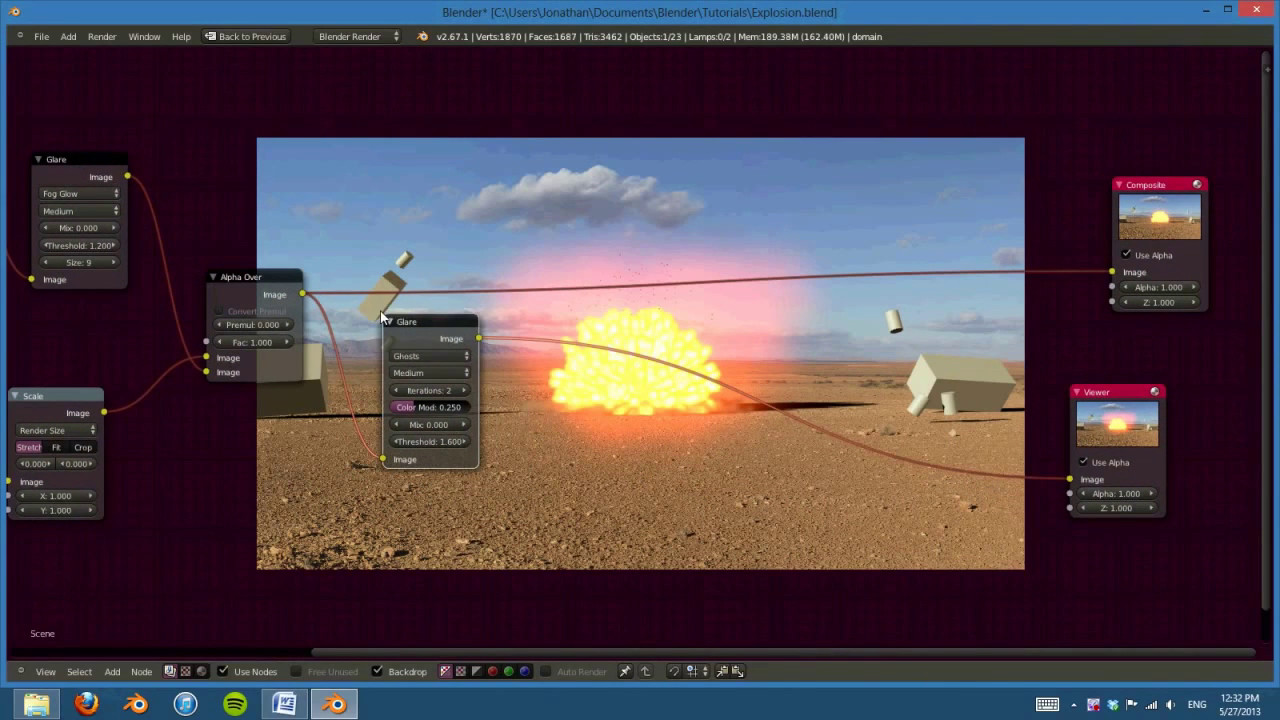
pyautogui.moveTo(411, 337)
pyautogui.mouseDown()
pyautogui.moveTo(362, 340)
pyautogui.moveTo(403, 339)
pyautogui.mouseUp()
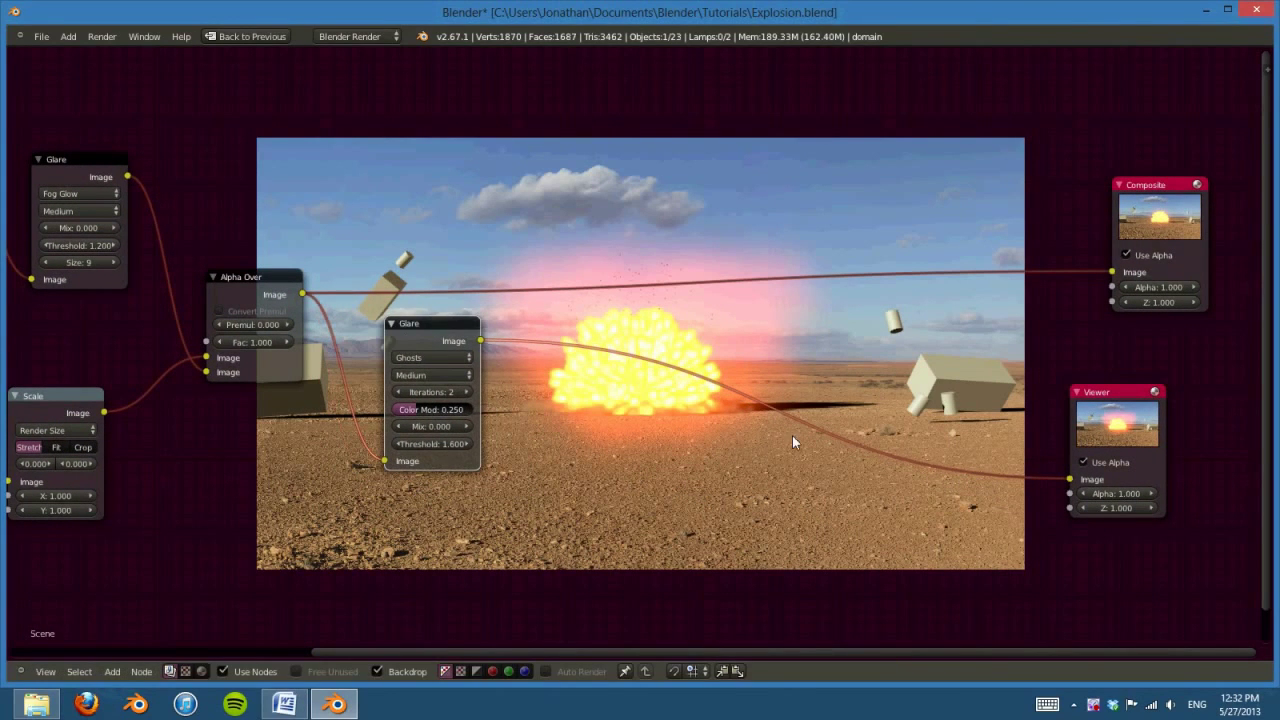
# Step: Duplicate the Ghosts Glare node onto its link to the Viewer and change the copy's type to Streaks
pyautogui.scroll(2, 690, 420)
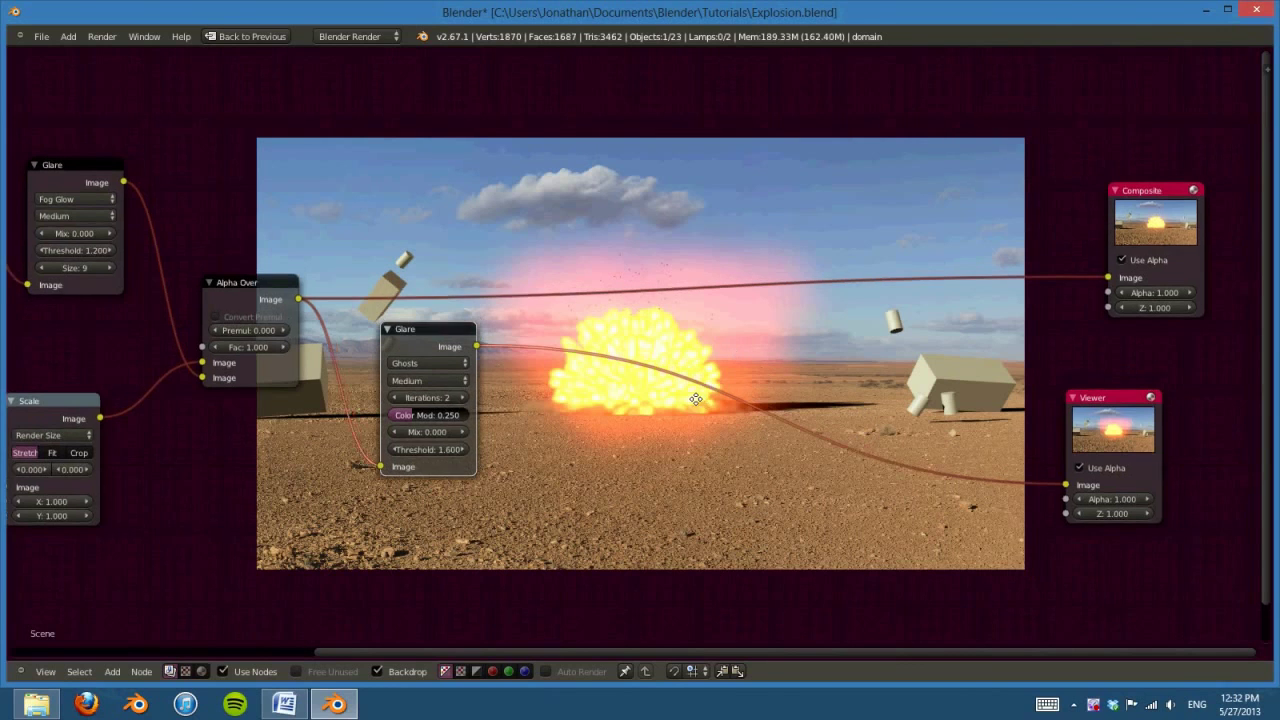
pyautogui.moveTo(690, 420); pyautogui.dragTo(616, 375, button='middle')
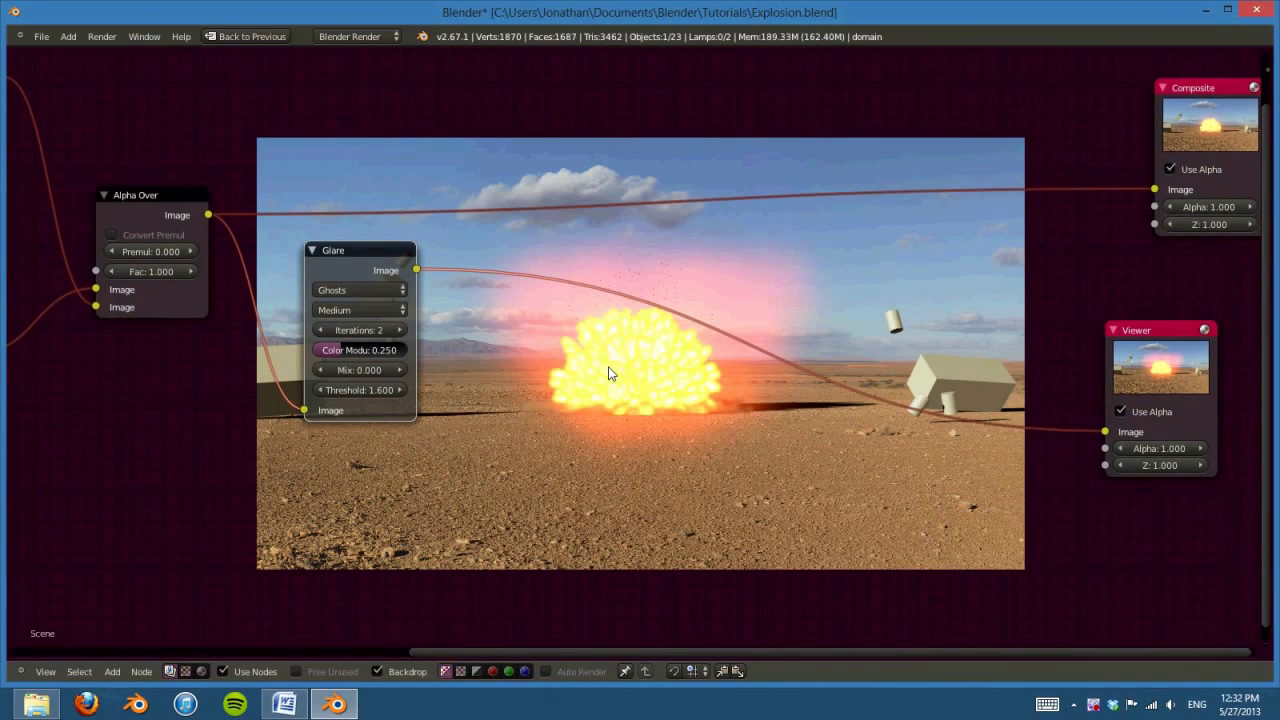
pyautogui.hotkey('shift', 'd')
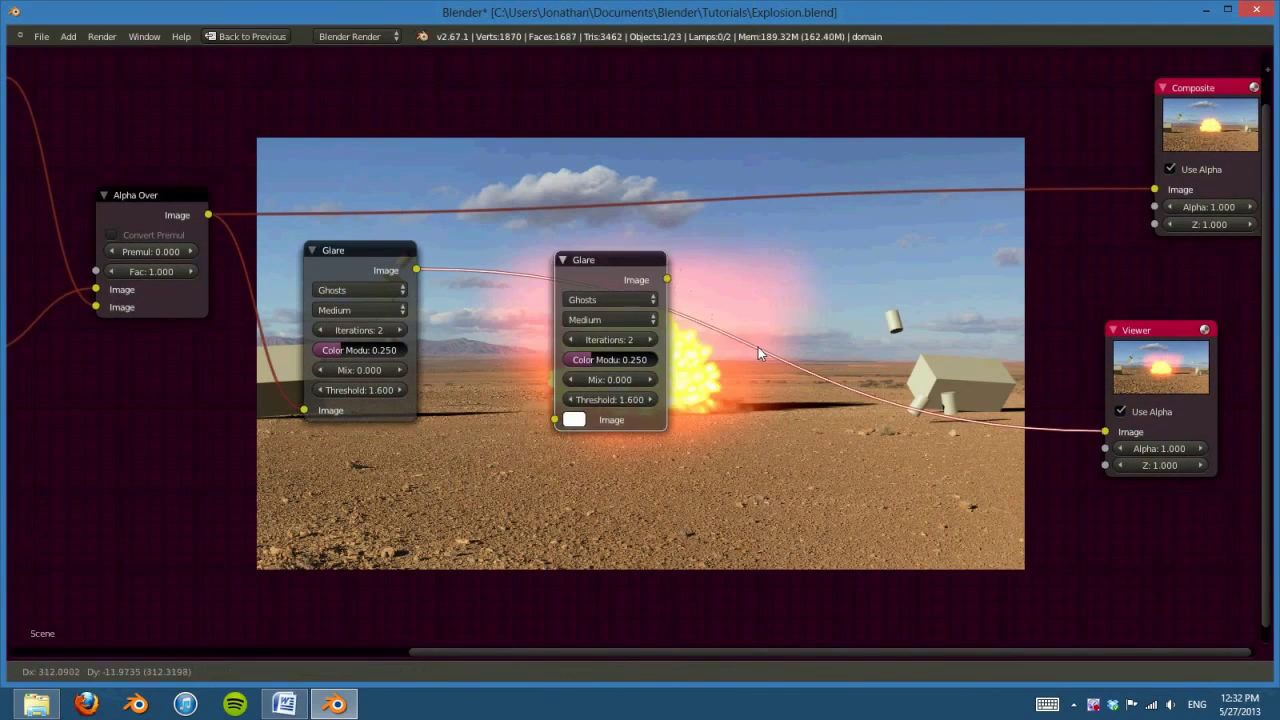
pyautogui.click(754, 346)
pyautogui.click(632, 300)
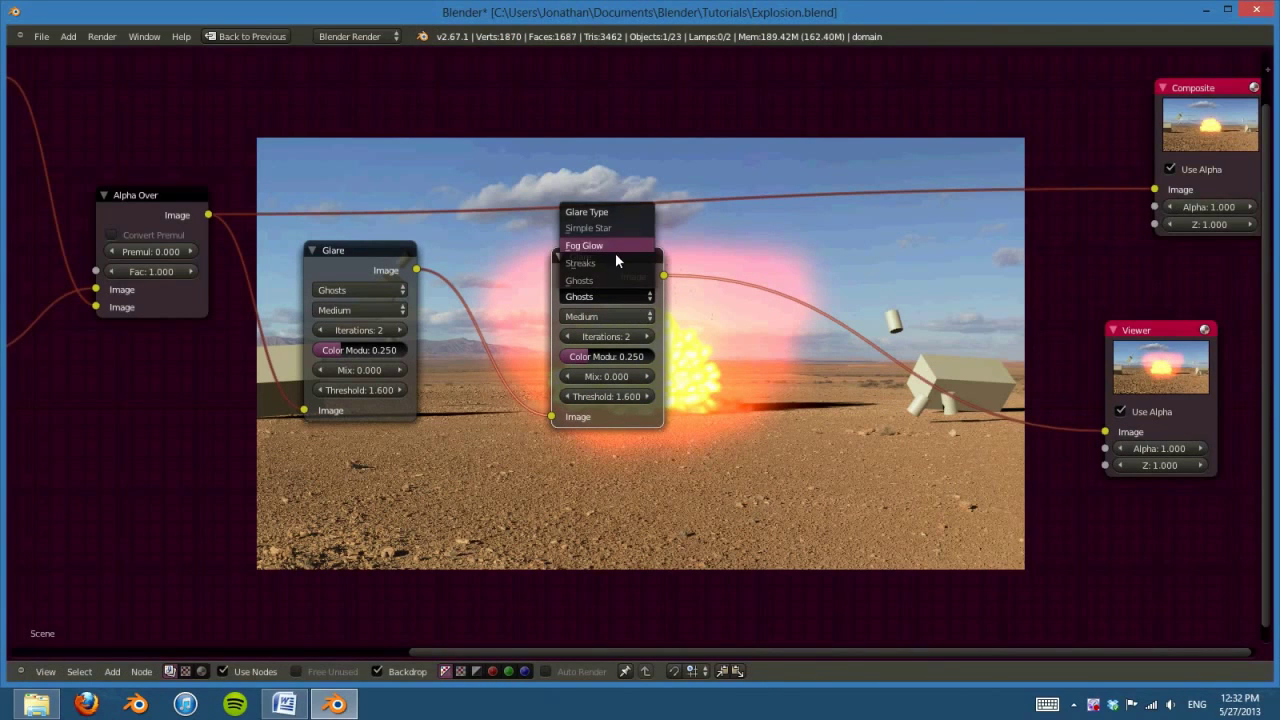
pyautogui.click(603, 264)
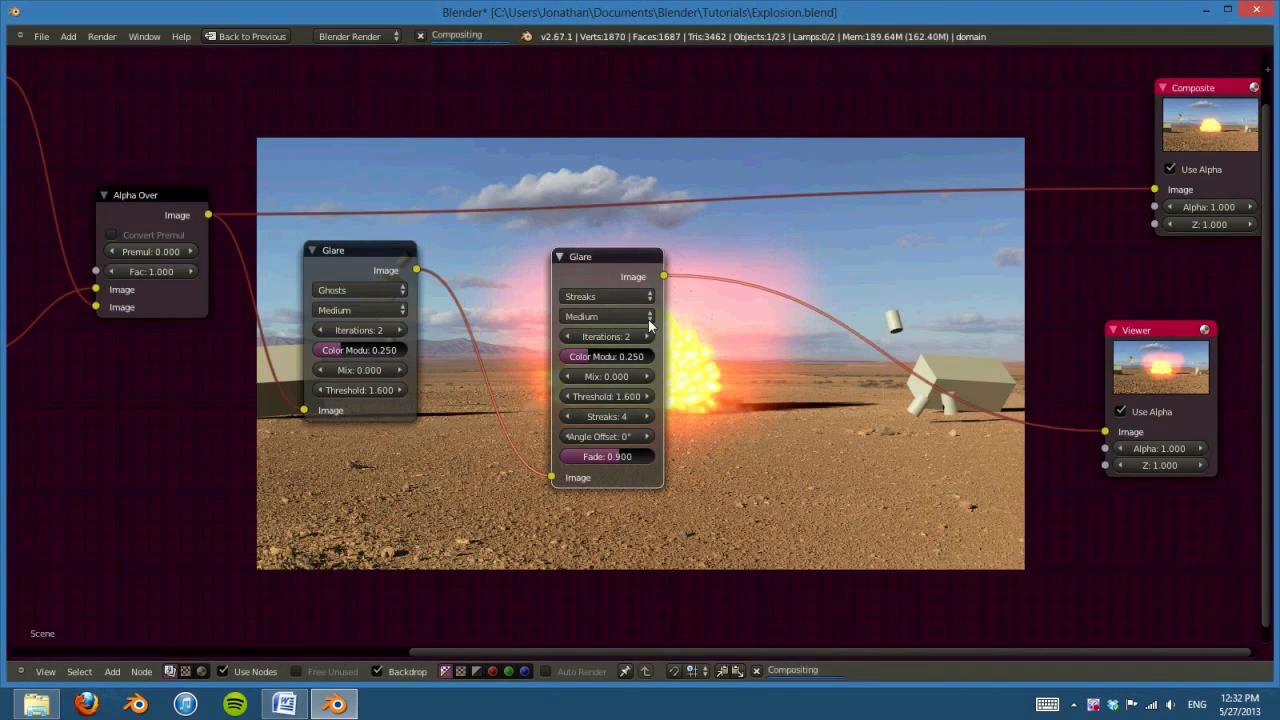
# Step: Set the Streaks Glare's mix to 1 to preview only its glare
pyautogui.moveTo(591, 377); pyautogui.dragTo(660, 377)
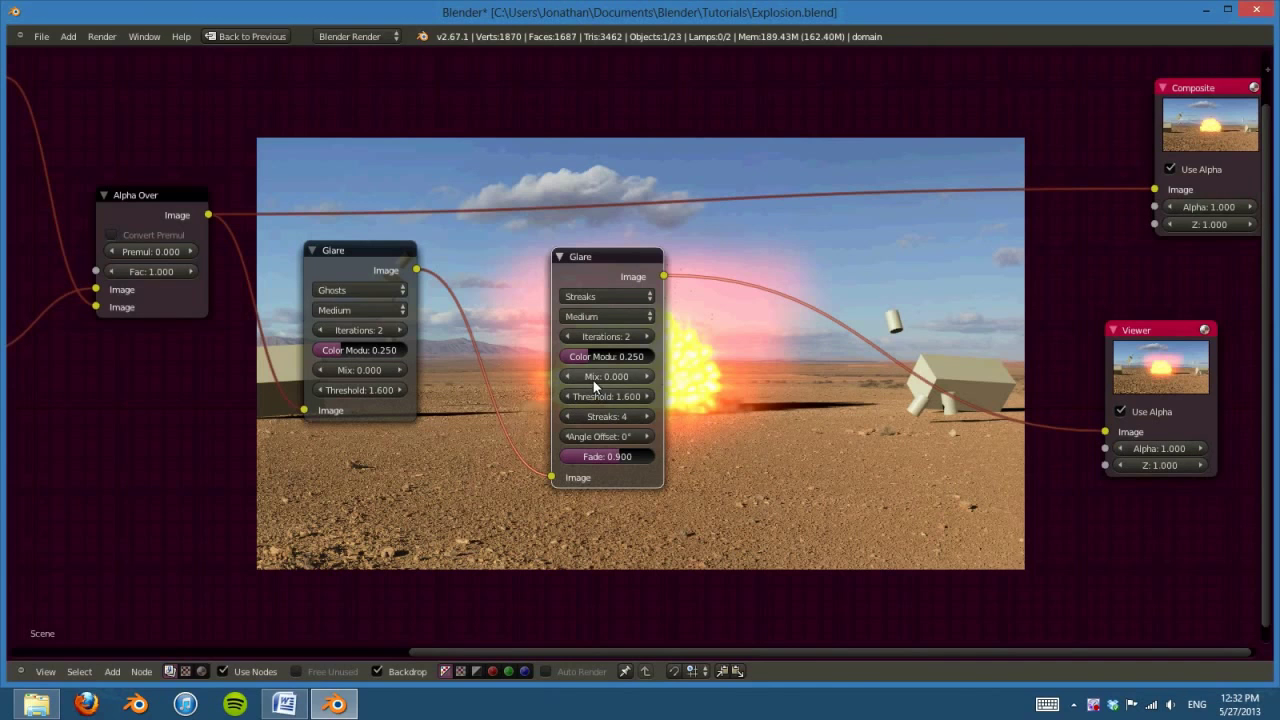
pyautogui.moveTo(942, 374); pyautogui.dragTo(766, 491, button='middle')
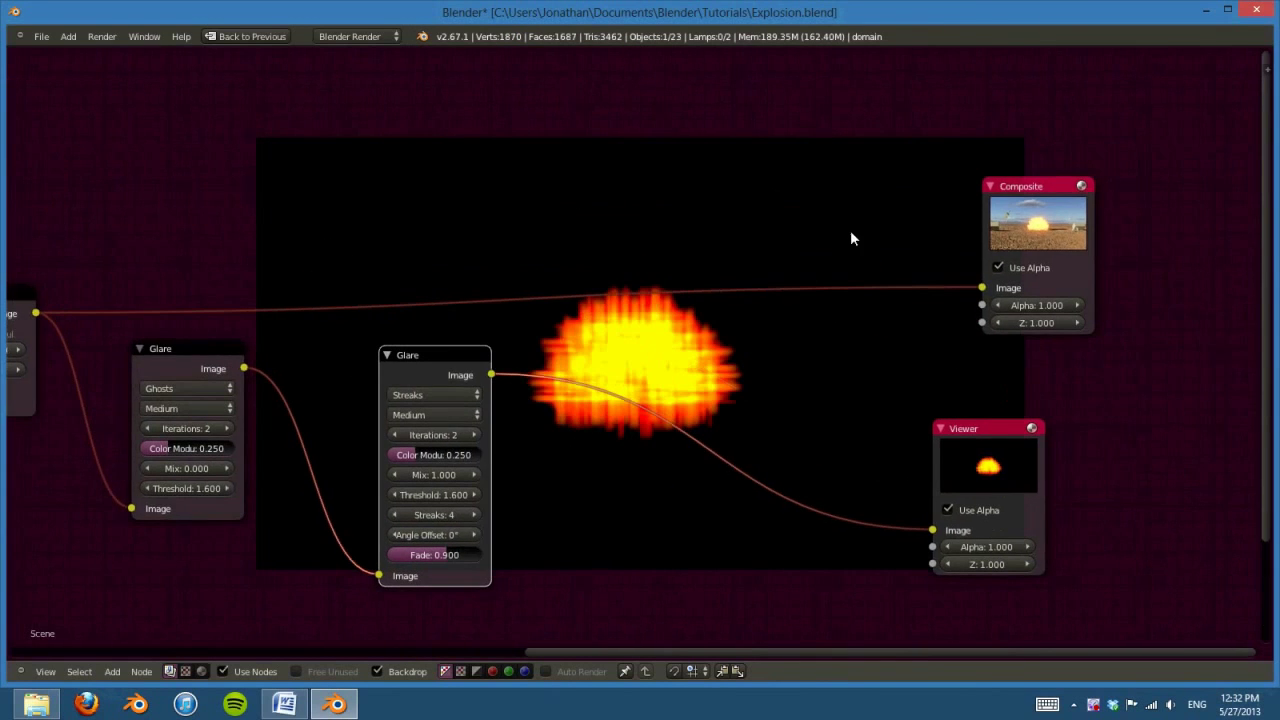
pyautogui.scroll(2, 771, 403)
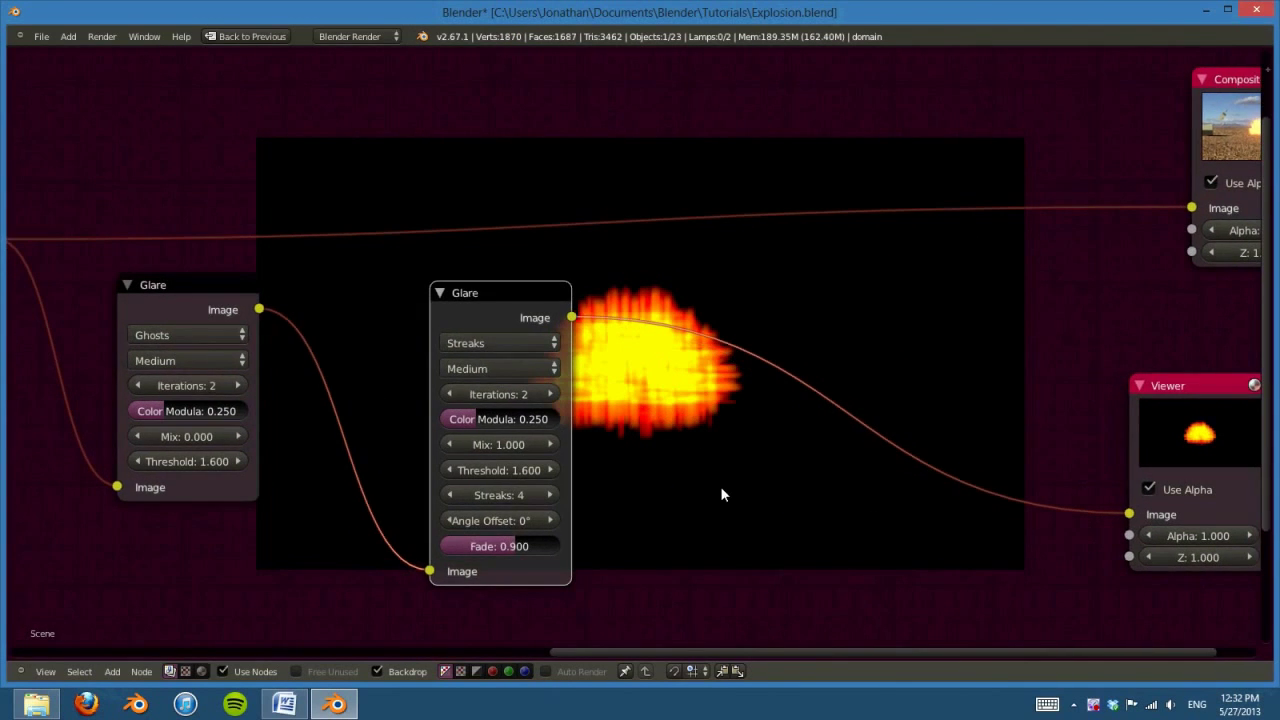
# Step: Move the Streaks Glare node nearer the Ghosts Glare and try a threshold of 1.7 before returning it to 1.6
pyautogui.moveTo(503, 293); pyautogui.dragTo(470, 262)
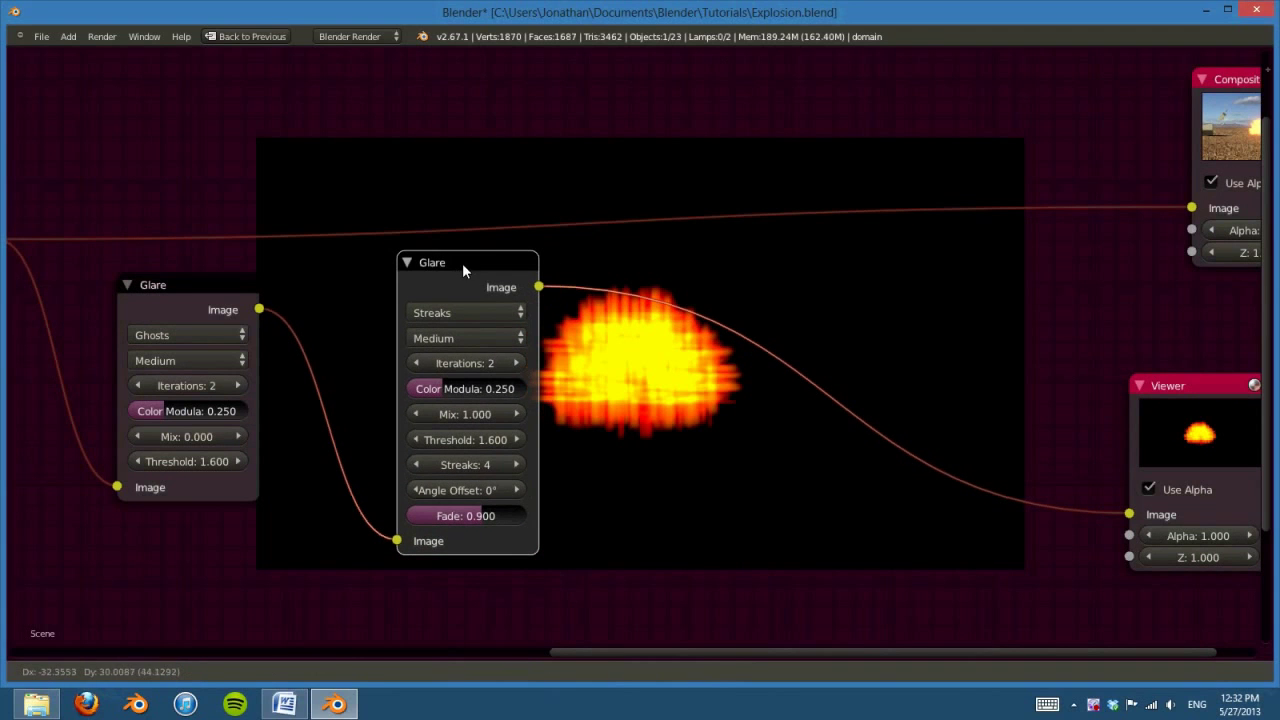
pyautogui.click(517, 440)
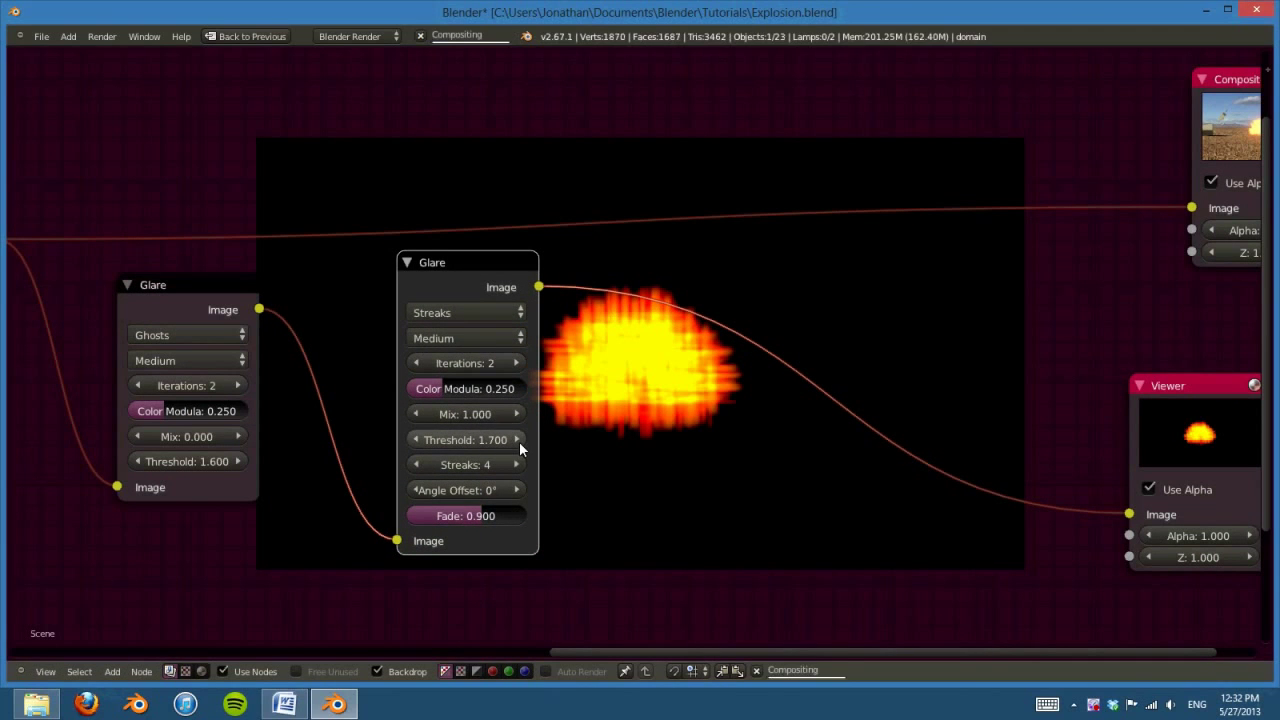
pyautogui.click(414, 440)
# Step: Add a Blur node on the link between the Streaks Glare and the Viewer
pyautogui.hotkey('shift', 'a')
pyautogui.moveTo(677, 484)
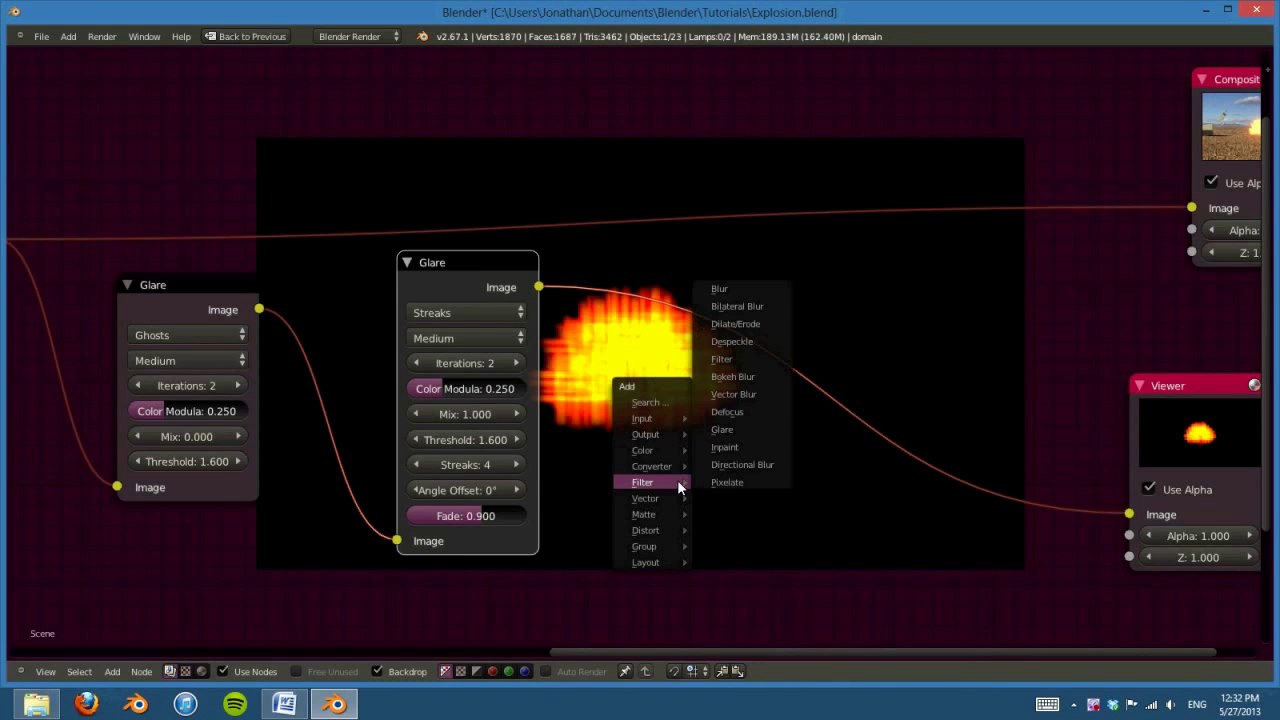
pyautogui.click(719, 288)
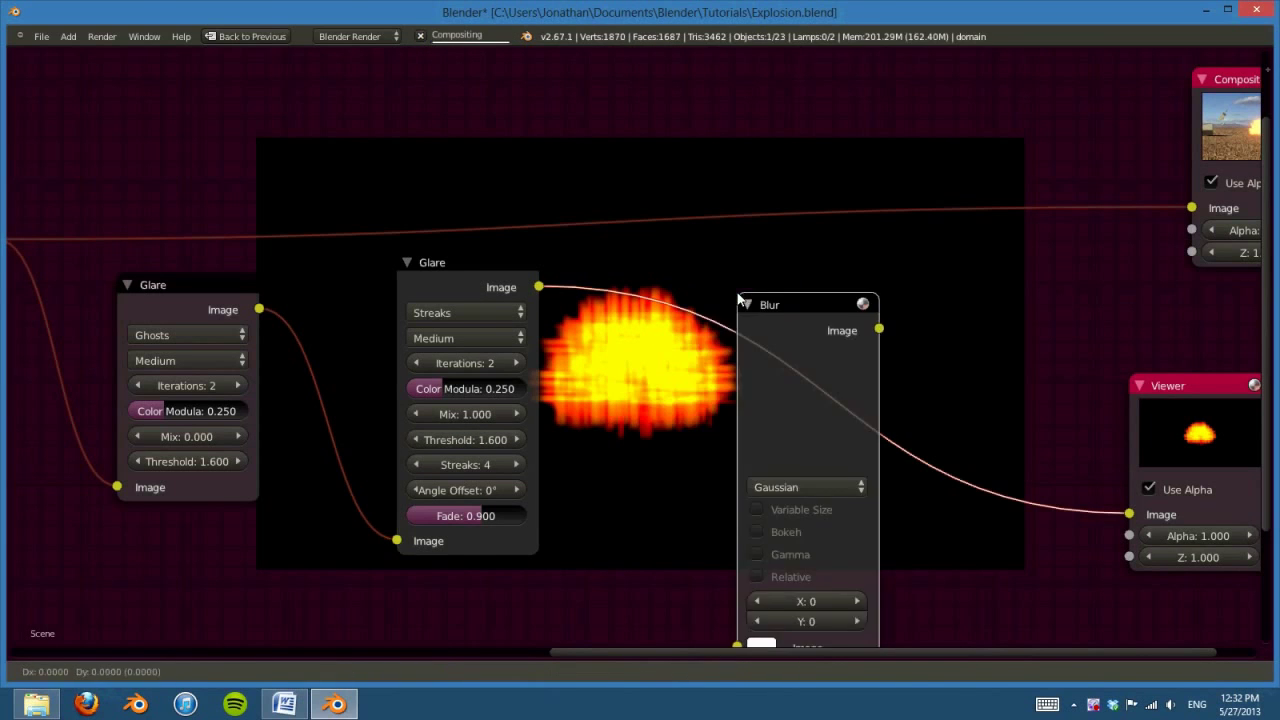
pyautogui.click(658, 281)
pyautogui.scroll(-2, 911, 561)
pyautogui.scroll(2, 911, 561)
pyautogui.moveTo(911, 561); pyautogui.dragTo(640, 460, button='middle')
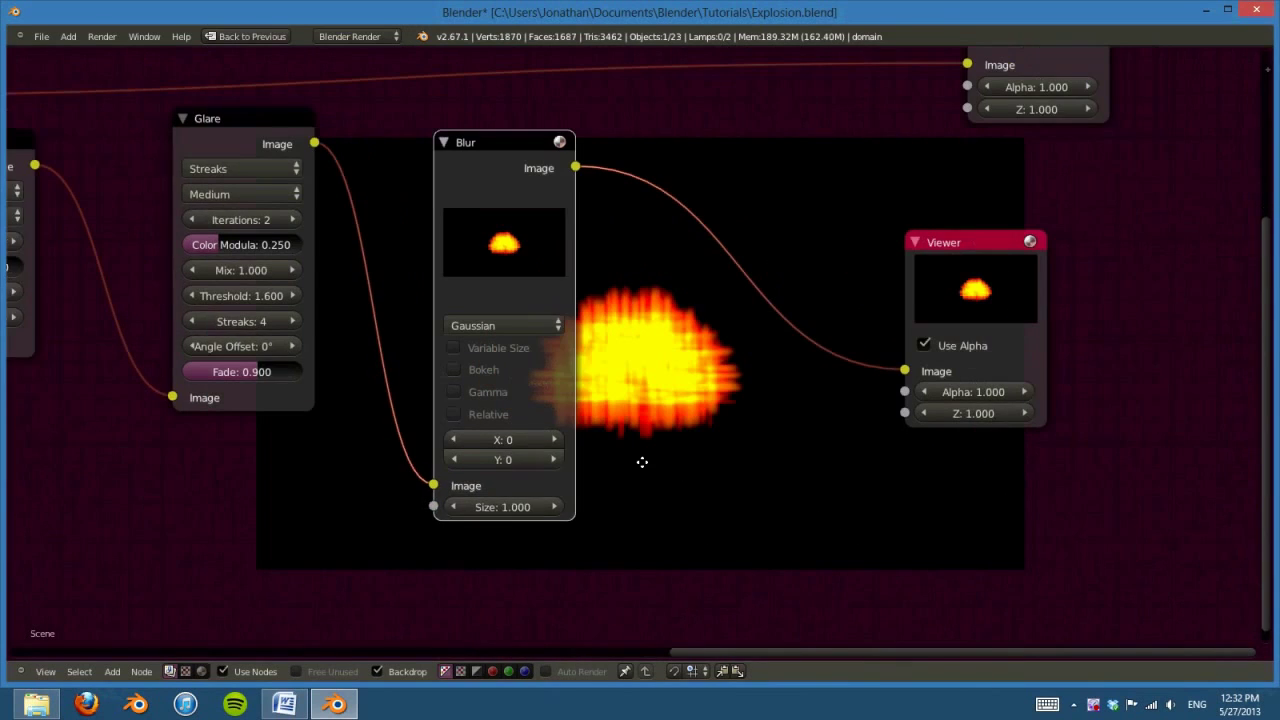
# Step: Make the Blur node's size relative and set its X blur to about 32.7% to stretch the glare horizontally
pyautogui.click(450, 414)
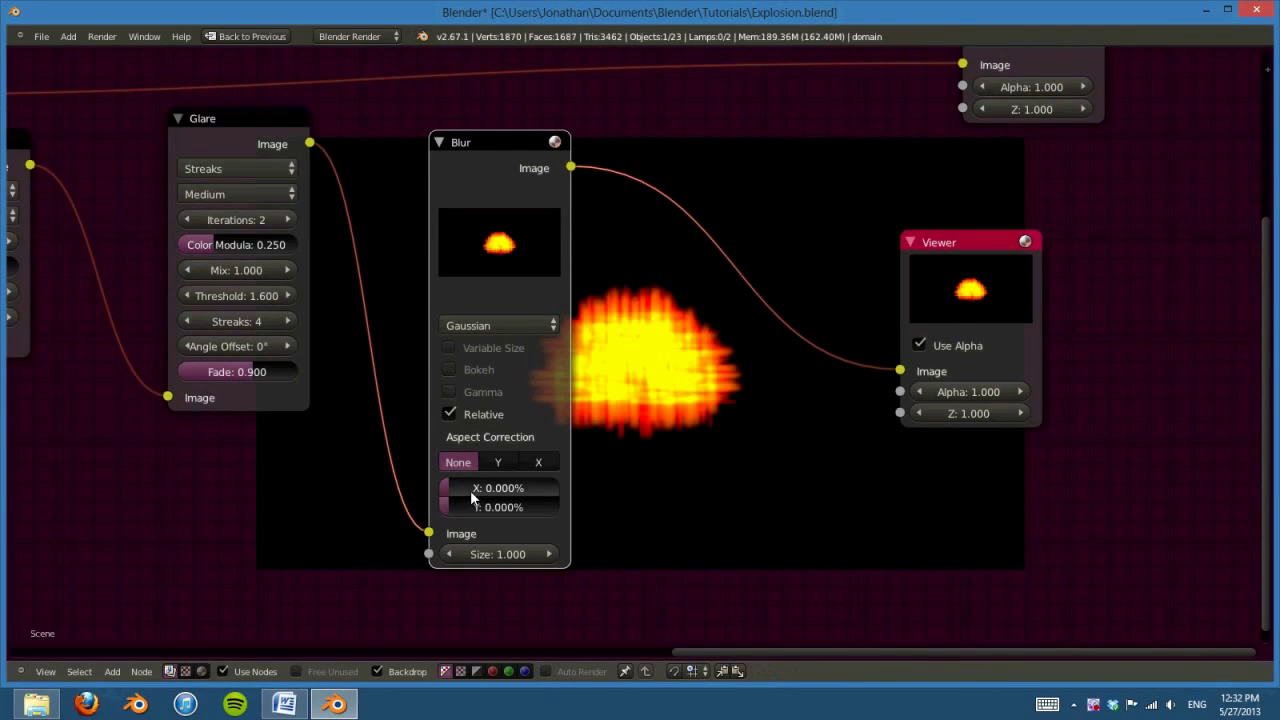
pyautogui.moveTo(470, 489); pyautogui.dragTo(503, 494)
pyautogui.keyDown('ctrl'); pyautogui.scroll(1, 503, 494); pyautogui.keyUp('ctrl')
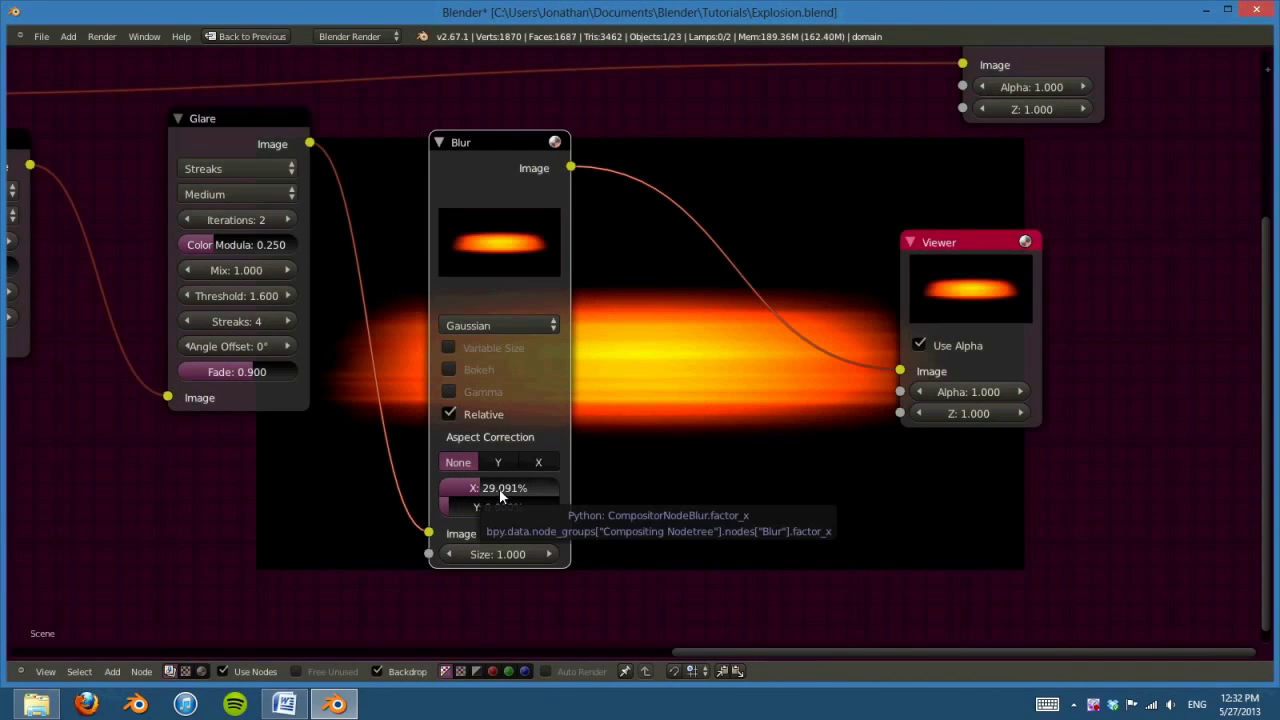
pyautogui.moveTo(507, 494); pyautogui.dragTo(505, 495)
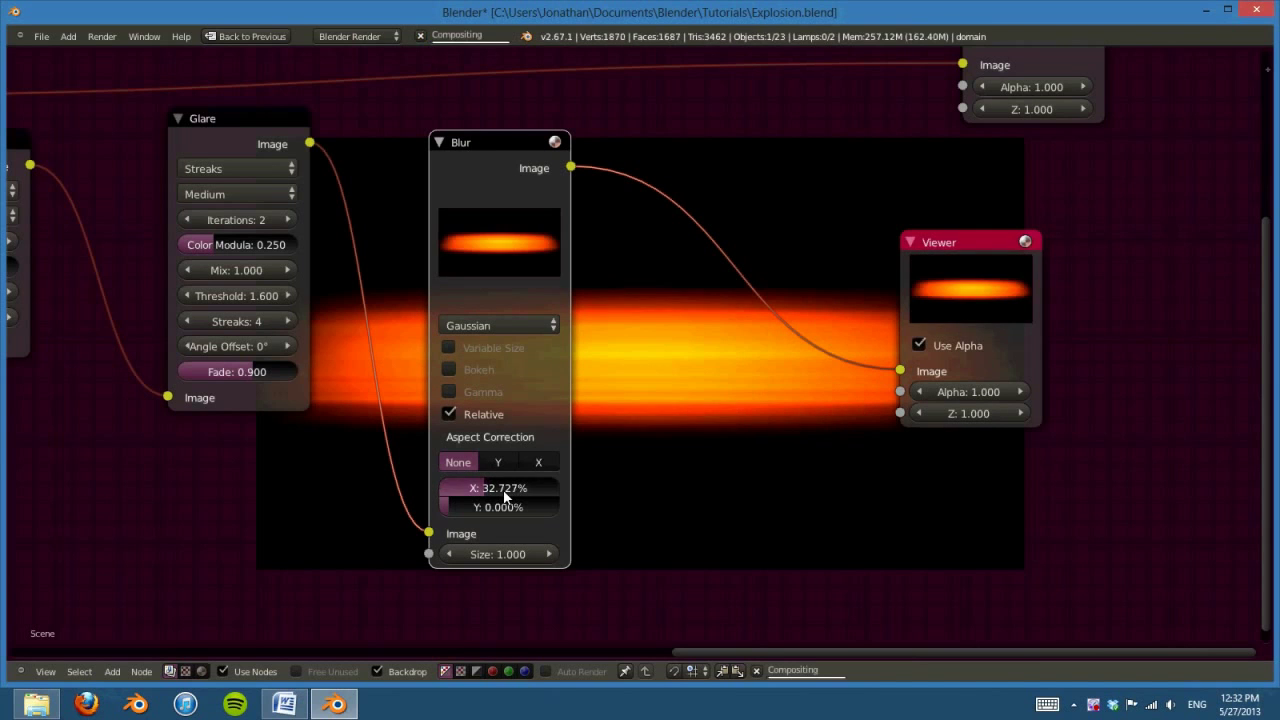
# Step: Set the Streaks Glare's threshold to 2
pyautogui.scroll(-2, 911, 526)
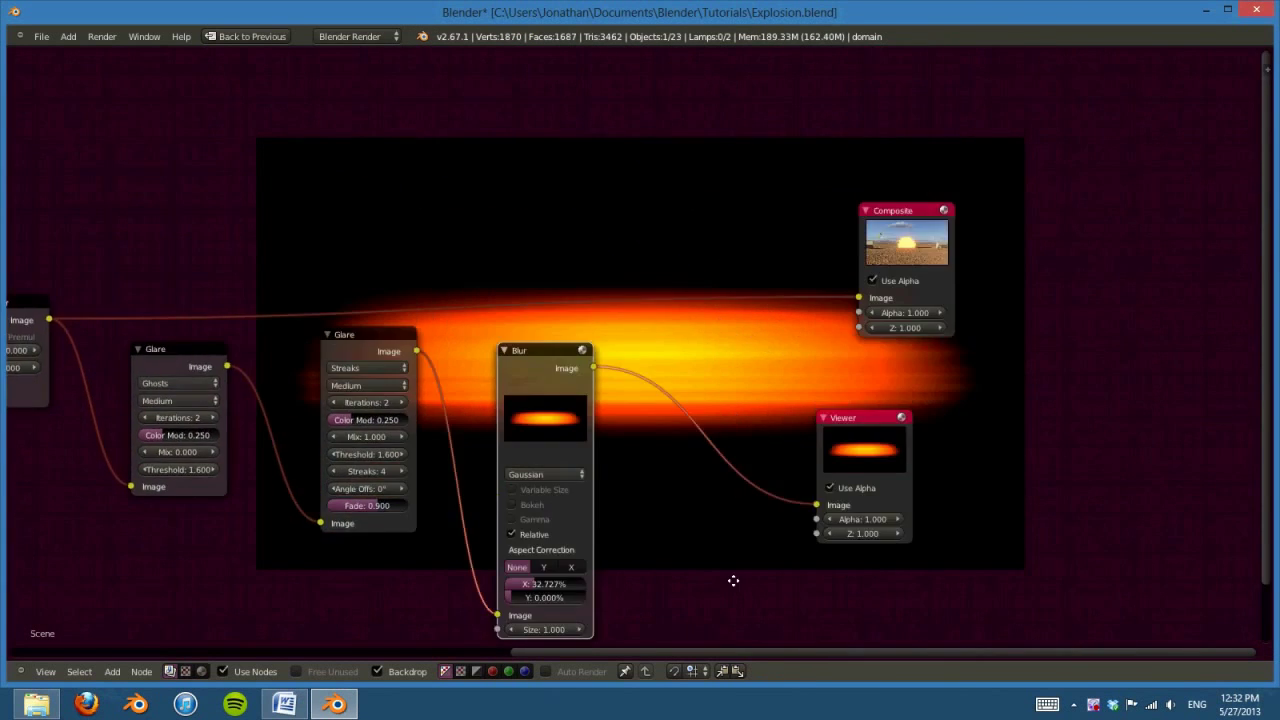
pyautogui.scroll(2, 554, 424)
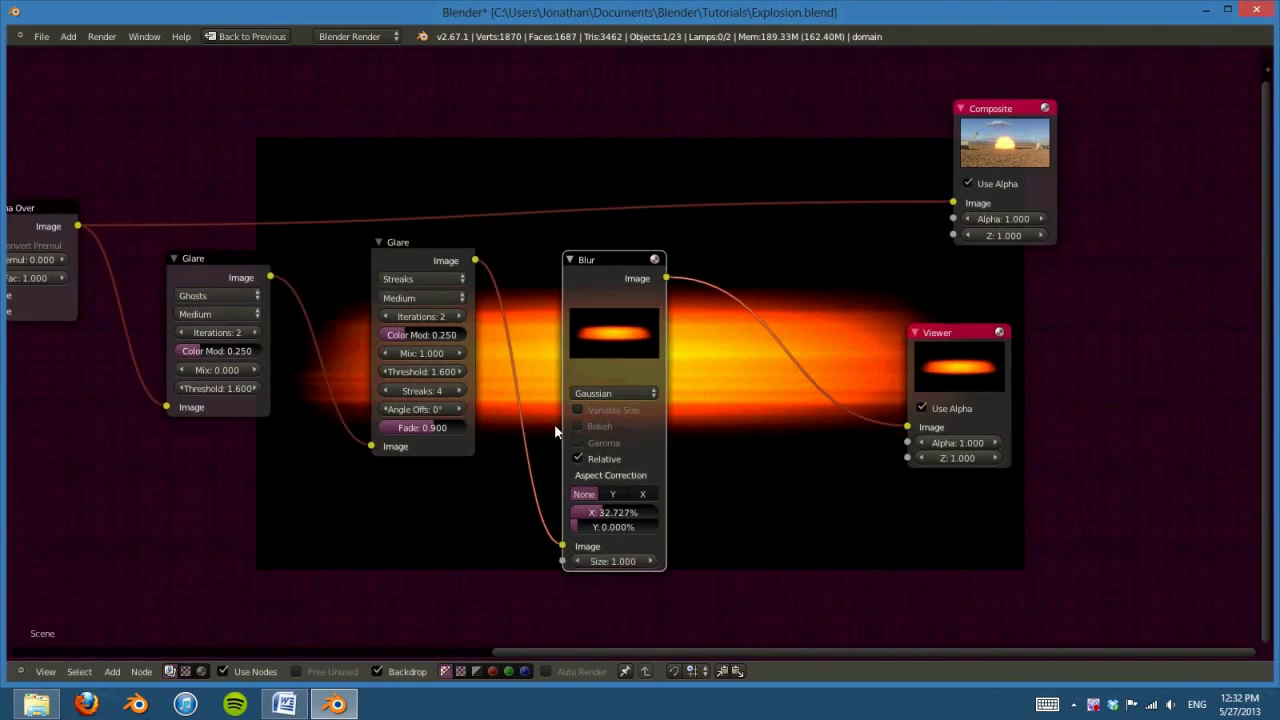
pyautogui.click(386, 376)
pyautogui.write('2')
pyautogui.press('Return')
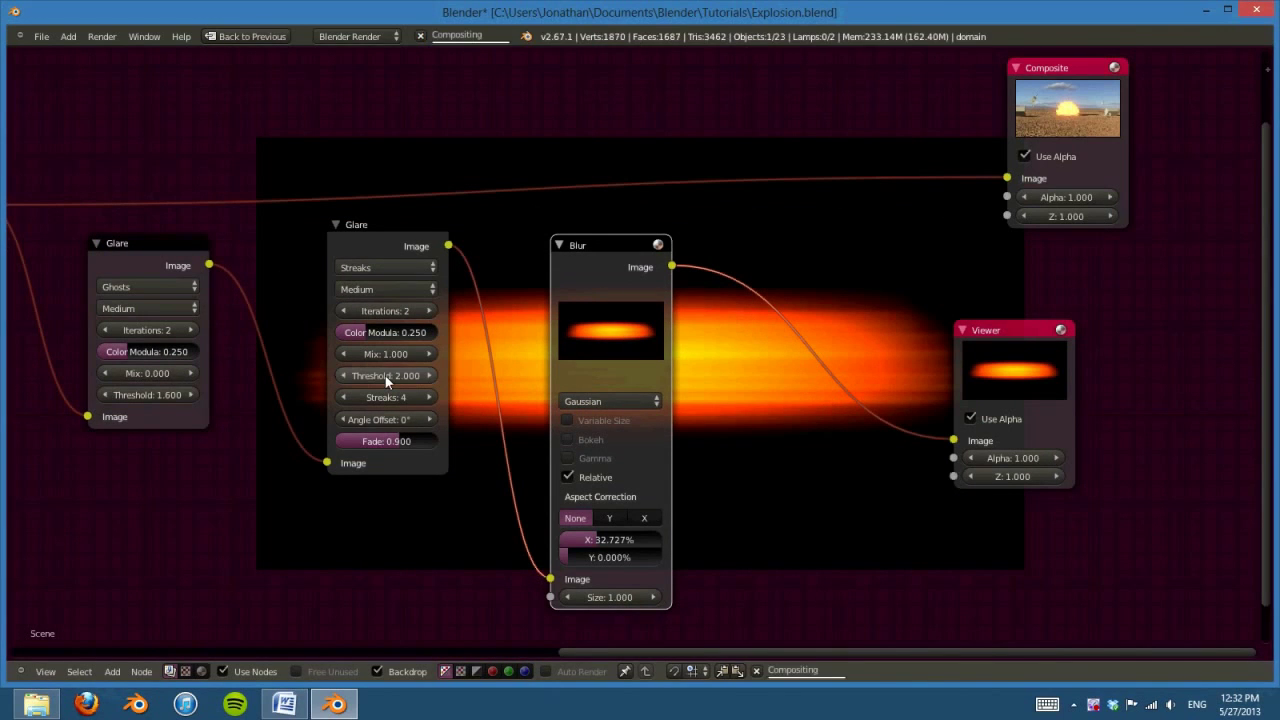
# Step: Rearrange the Blur and Viewer nodes to make room and insert a Mix node on the link between them
pyautogui.moveTo(606, 260); pyautogui.dragTo(596, 236)
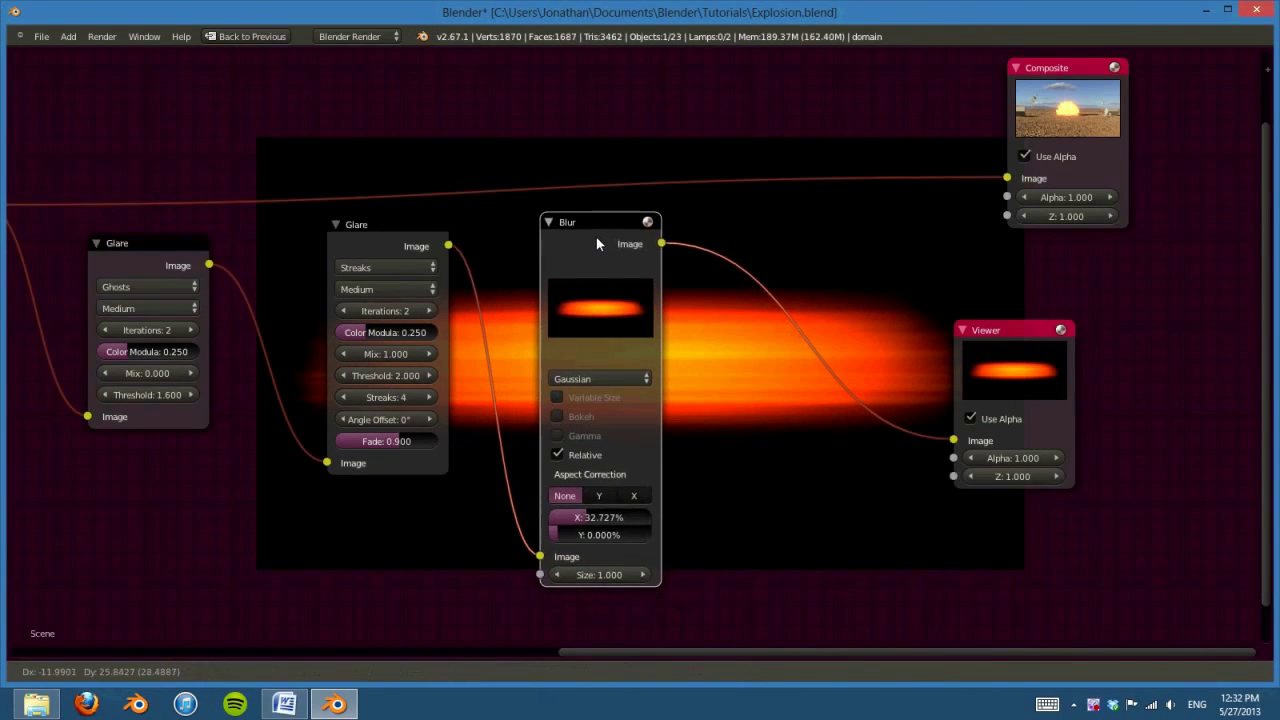
pyautogui.scroll(-2, 538, 414)
pyautogui.moveTo(849, 371); pyautogui.dragTo(1016, 369)
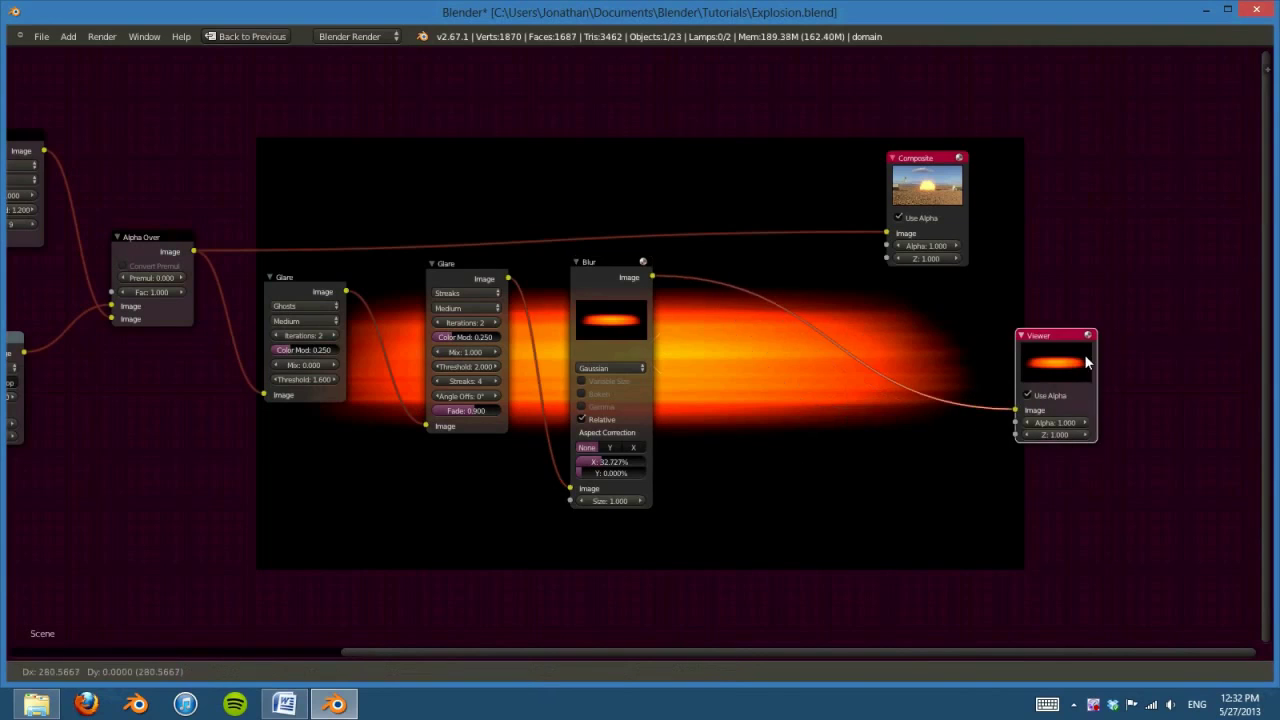
pyautogui.hotkey('shift', 'a')
pyautogui.moveTo(745, 447)
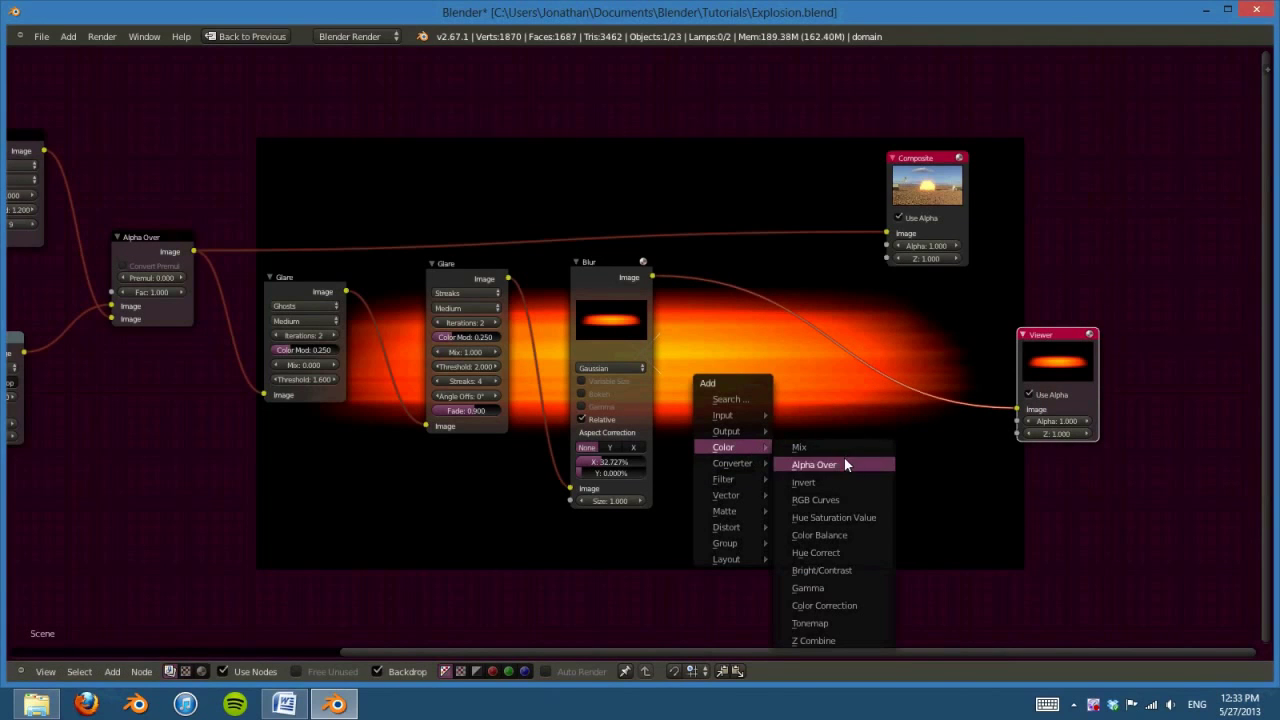
pyautogui.click(836, 443)
pyautogui.click(818, 331)
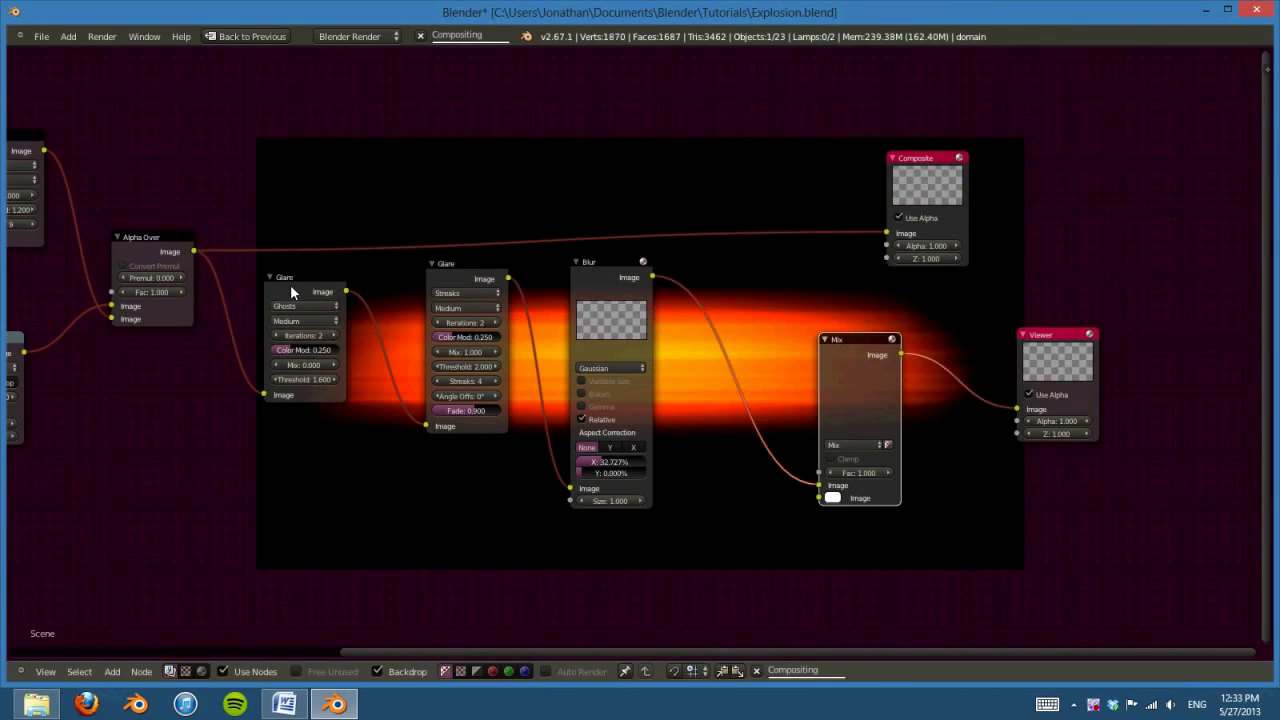
# Step: Connect the Ghosts Glare's output to the Mix node's second image input and set the blend type to Add
pyautogui.moveTo(290, 284); pyautogui.dragTo(818, 497)
pyautogui.click(872, 444)
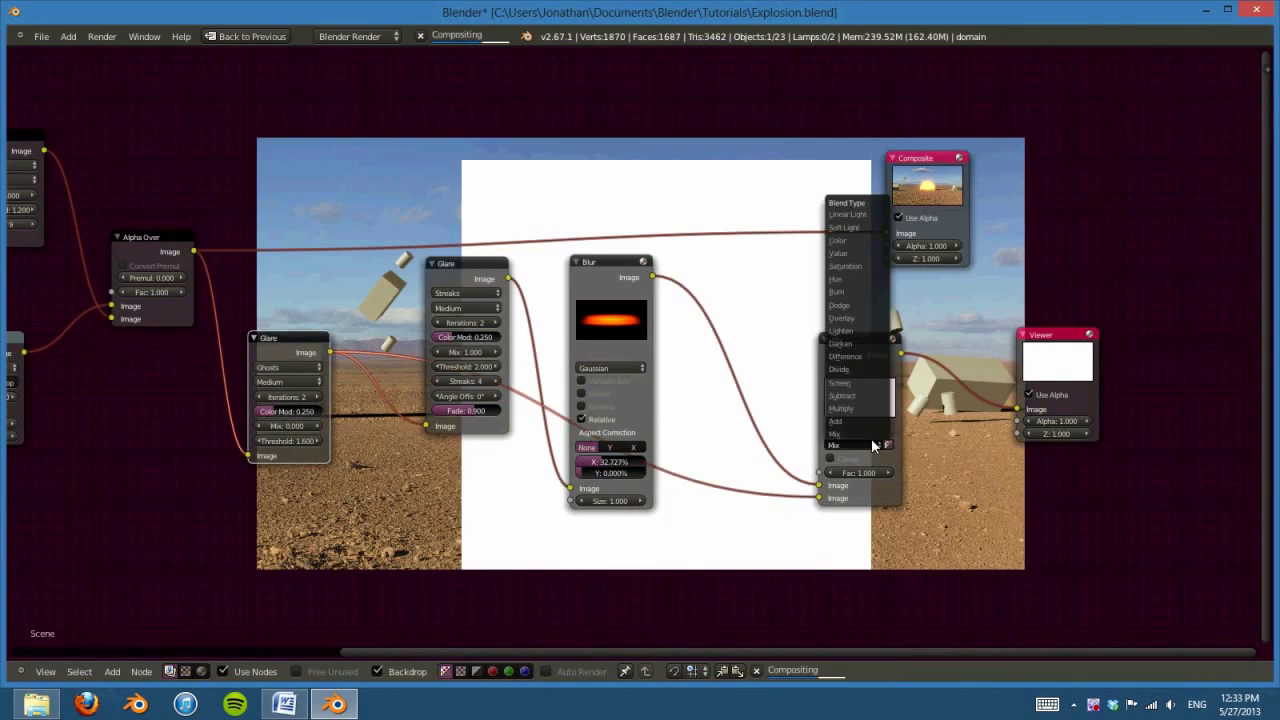
pyautogui.click(865, 421)
pyautogui.moveTo(914, 523); pyautogui.dragTo(597, 343, button='middle')
pyautogui.moveTo(712, 493); pyautogui.dragTo(846, 222, button='middle')
pyautogui.scroll(5, 834, 256)
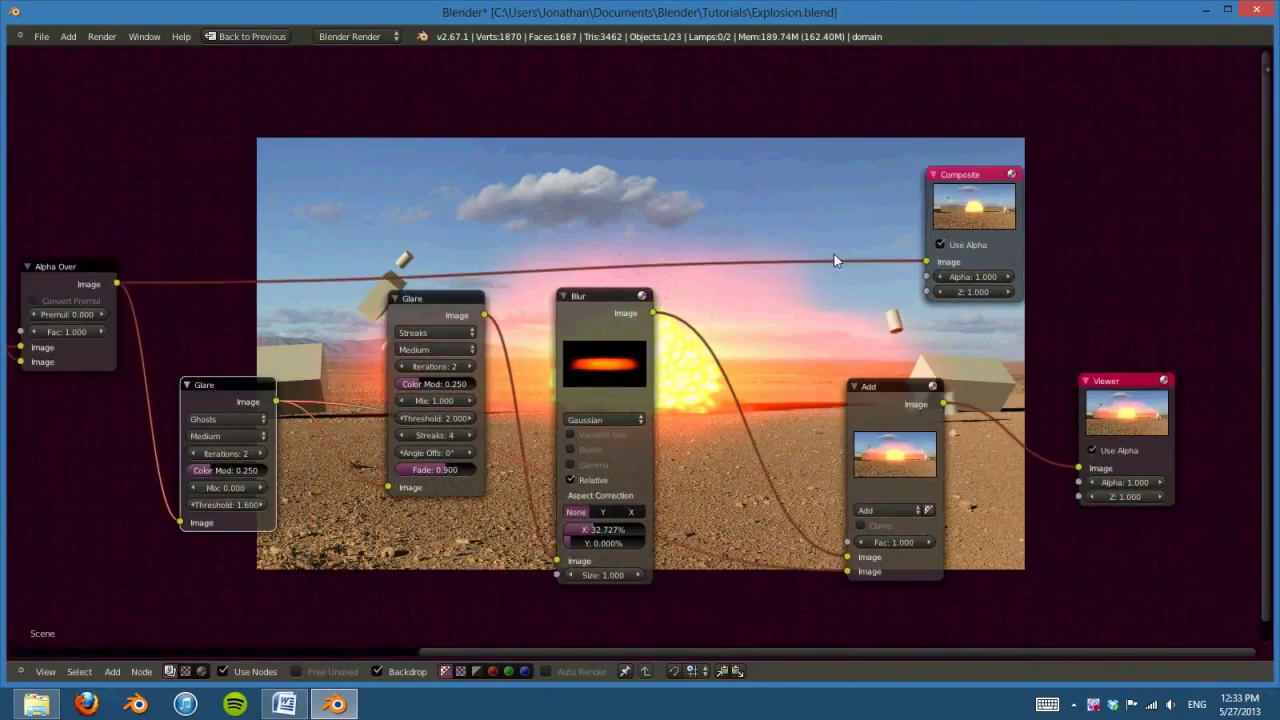
# Step: Preview the outputs of the Fog Glow Glare, Render Layers and Blur nodes in turn through the Viewer
pyautogui.moveTo(771, 461); pyautogui.dragTo(1263, 489, button='middle')
pyautogui.scroll(-4, 491, 482)
pyautogui.moveTo(491, 480); pyautogui.dragTo(652, 540, button='middle')
pyautogui.scroll(1, 652, 540)
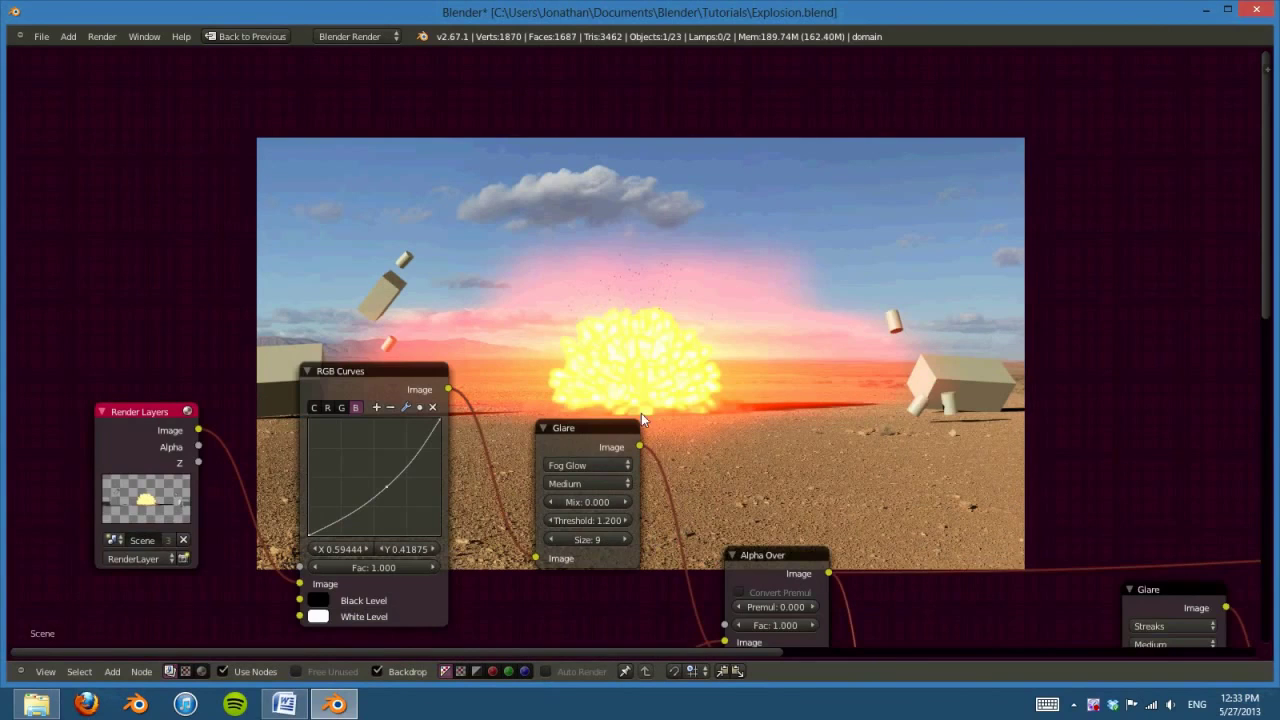
pyautogui.keyDown('ctrl'); pyautogui.keyDown('shift'); pyautogui.click(608, 446); pyautogui.keyUp('shift'); pyautogui.keyUp('ctrl')
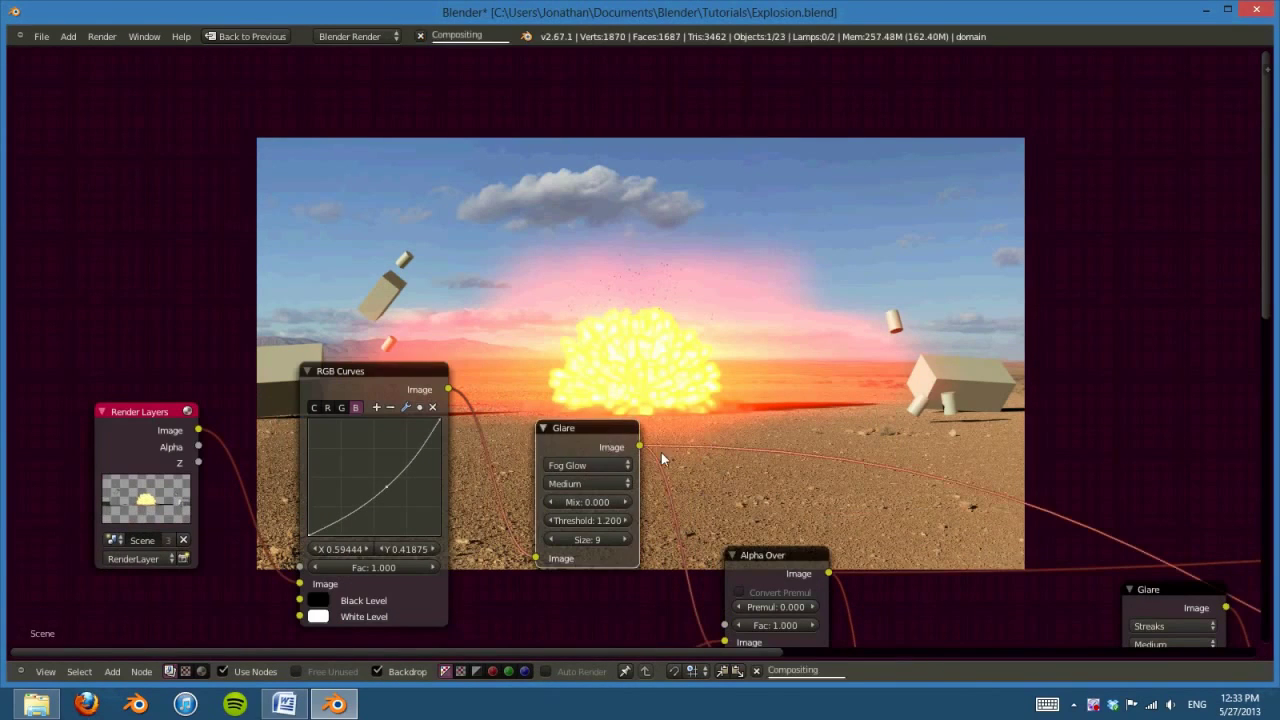
pyautogui.keyDown('ctrl'); pyautogui.keyDown('shift'); pyautogui.click(150, 412); pyautogui.keyUp('shift'); pyautogui.keyUp('ctrl')
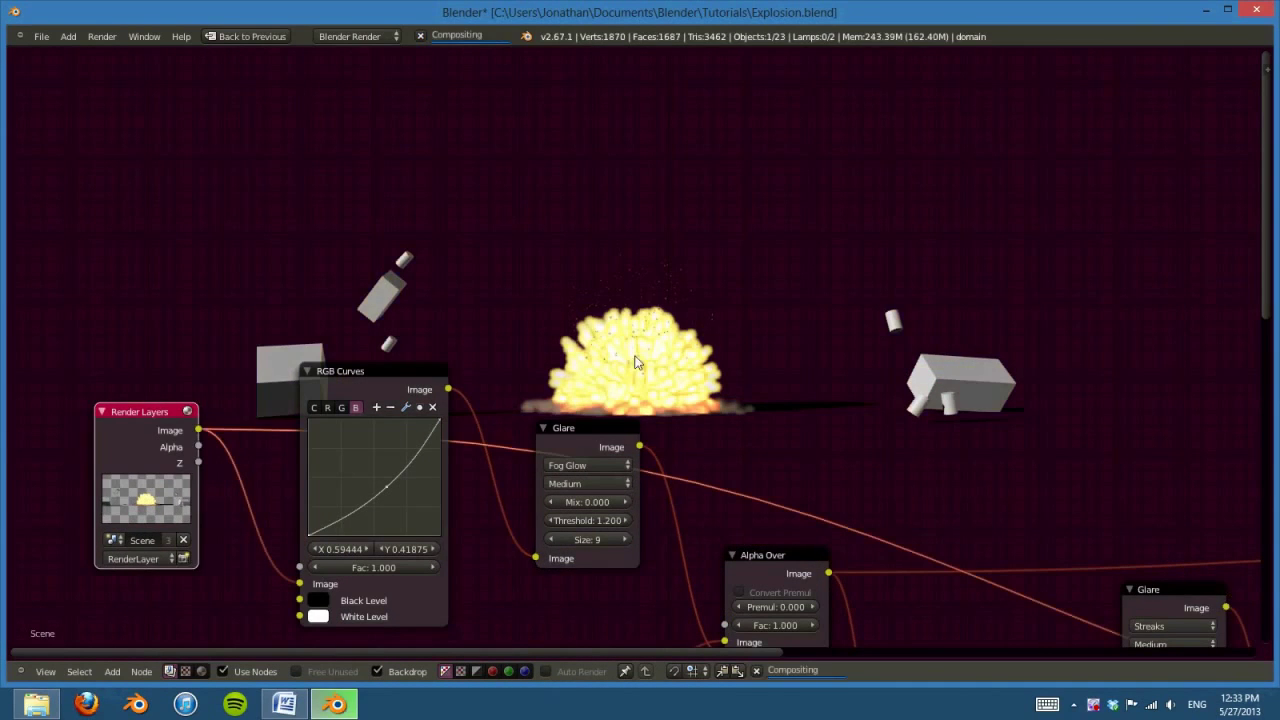
pyautogui.scroll(-2, 865, 531)
pyautogui.moveTo(866, 531); pyautogui.dragTo(503, 330, button='middle')
pyautogui.keyDown('ctrl'); pyautogui.keyDown('shift'); pyautogui.click(598, 292); pyautogui.keyUp('shift'); pyautogui.keyUp('ctrl')
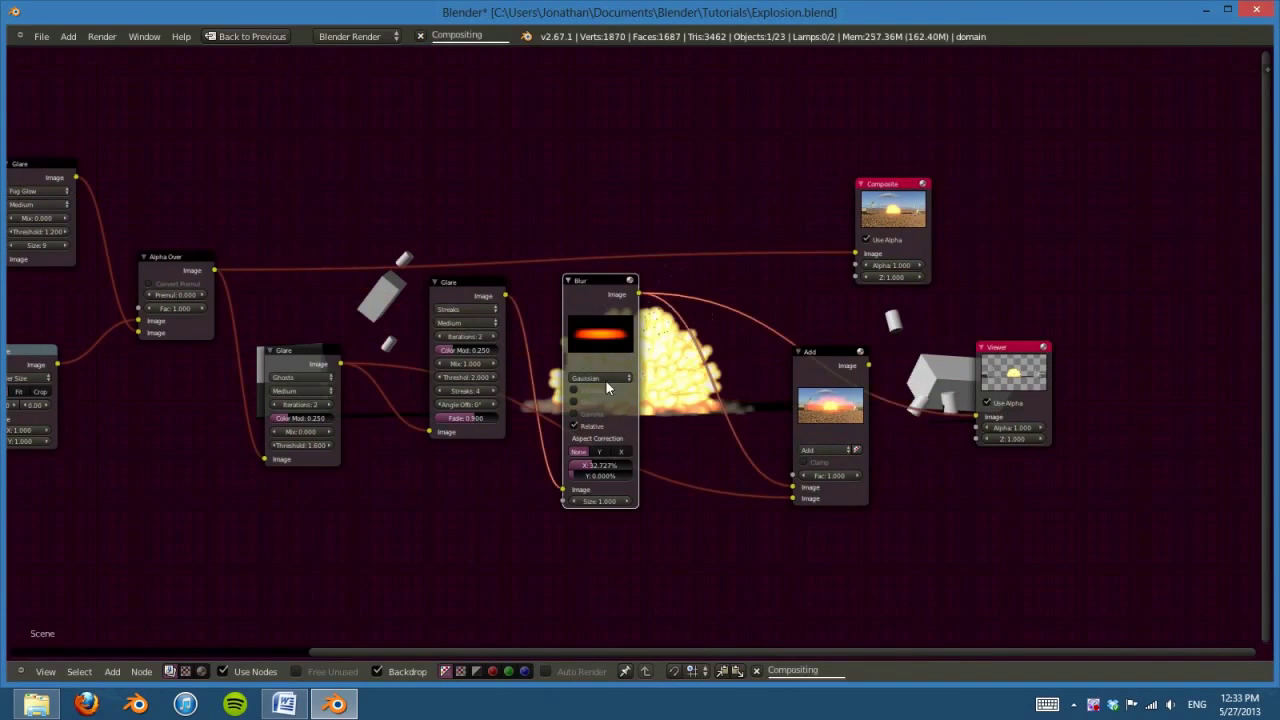
pyautogui.moveTo(850, 360); pyautogui.dragTo(925, 455, button='middle')
# Step: Feed the Add node's output to the Viewer and Composite nodes and save over the existing Explosion.blend
pyautogui.keyDown('ctrl'); pyautogui.keyDown('shift'); pyautogui.click(925, 455); pyautogui.keyUp('shift'); pyautogui.keyUp('ctrl')
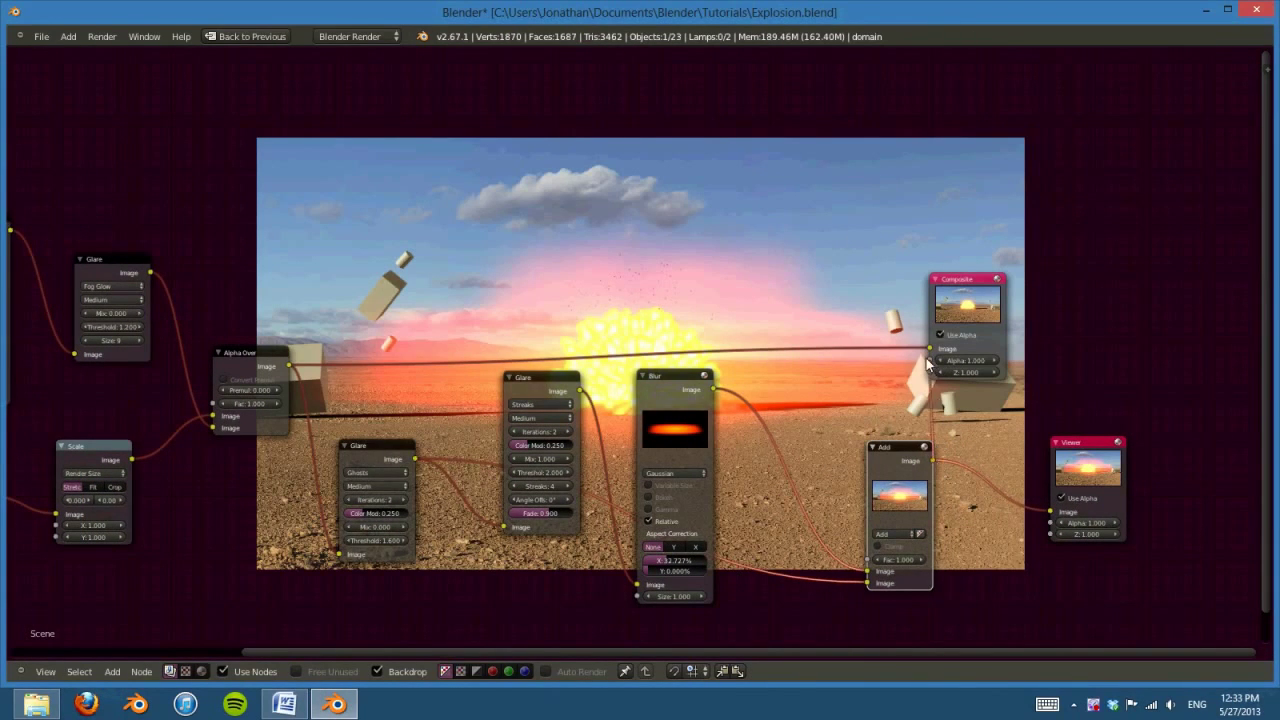
pyautogui.hotkey('ctrl', 'Up')
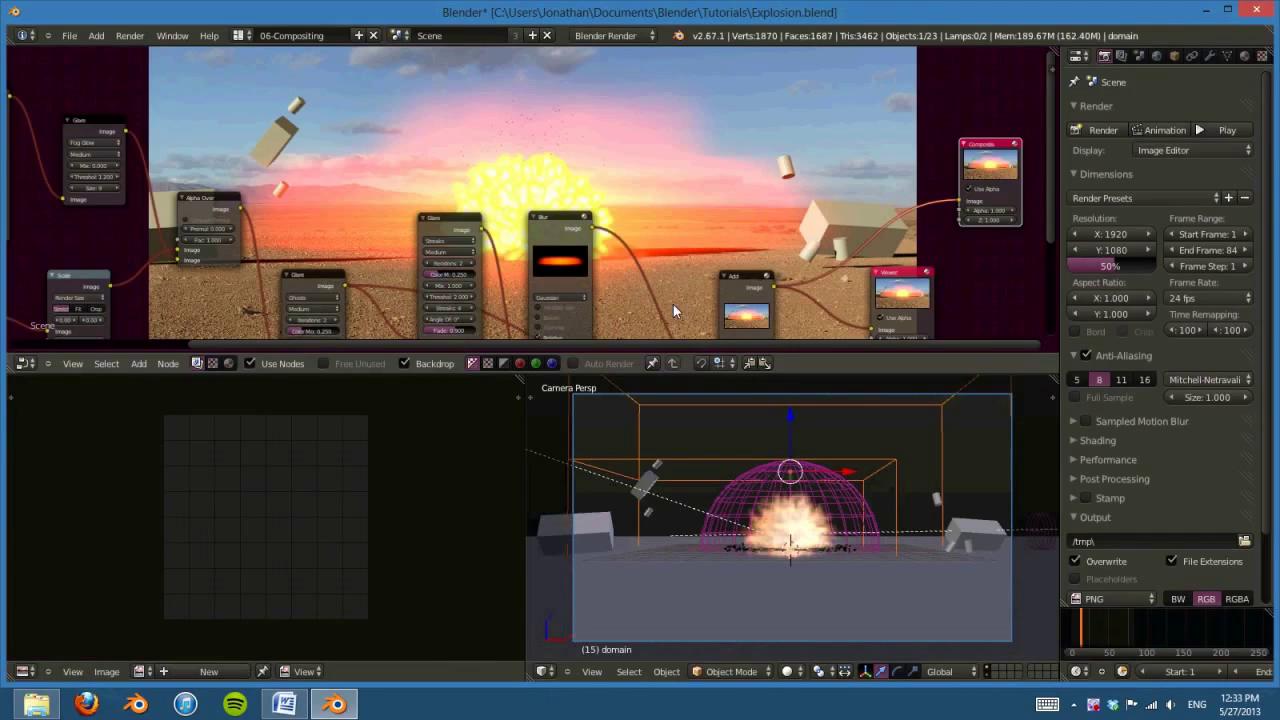
pyautogui.hotkey('ctrl', 's')
pyautogui.click(683, 250)
# Step: Switch to the 01-Modeling layout and render frame 15 to check the composited explosion
pyautogui.click(248, 36)
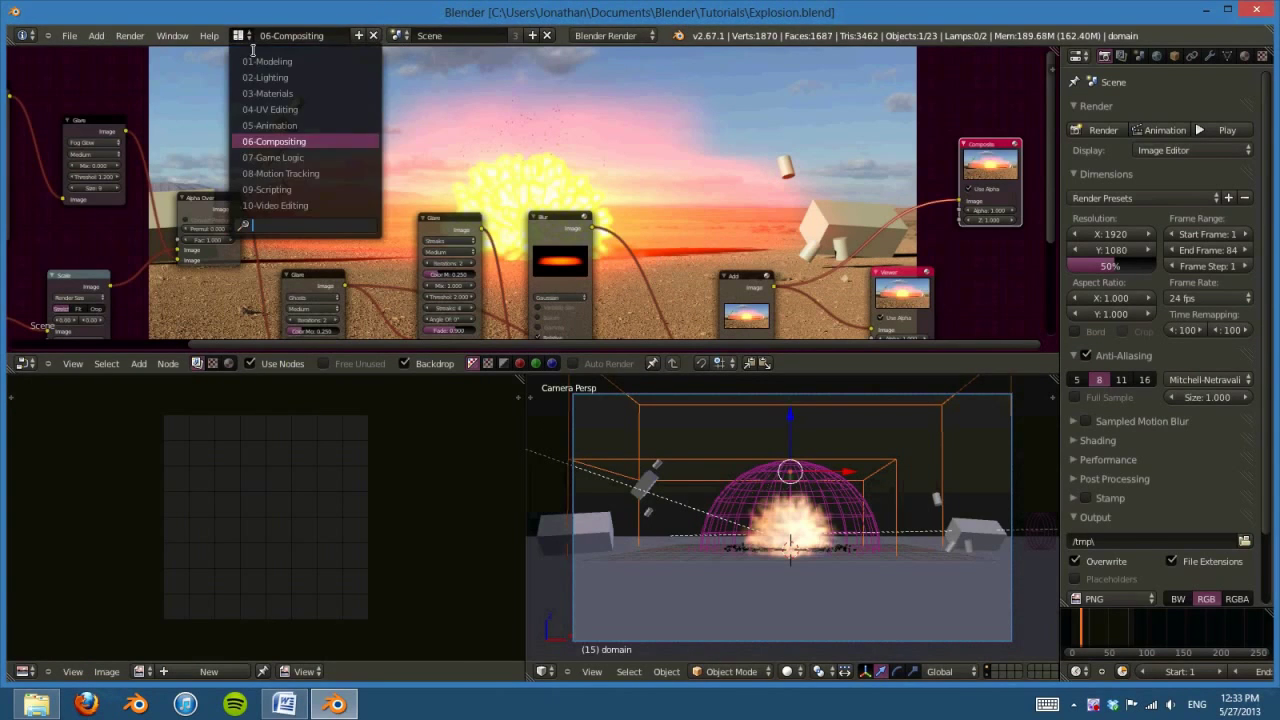
pyautogui.click(267, 61)
pyautogui.press('Escape')
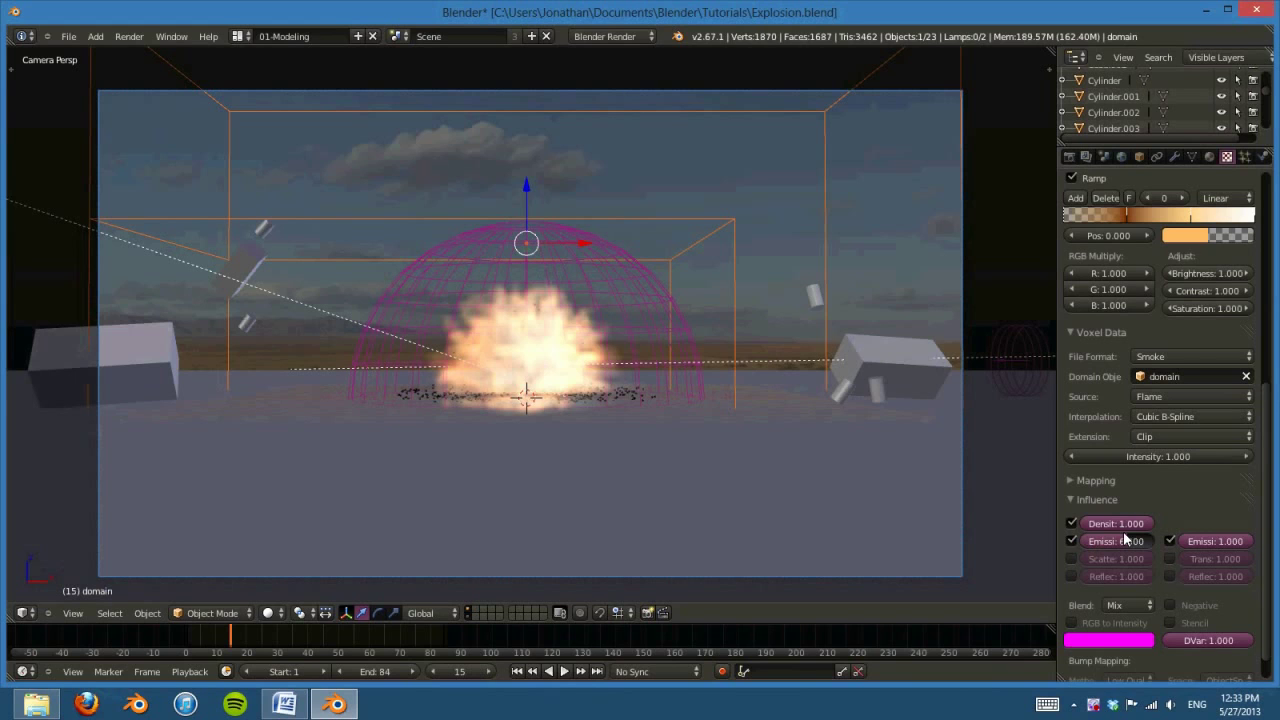
pyautogui.press('F12')
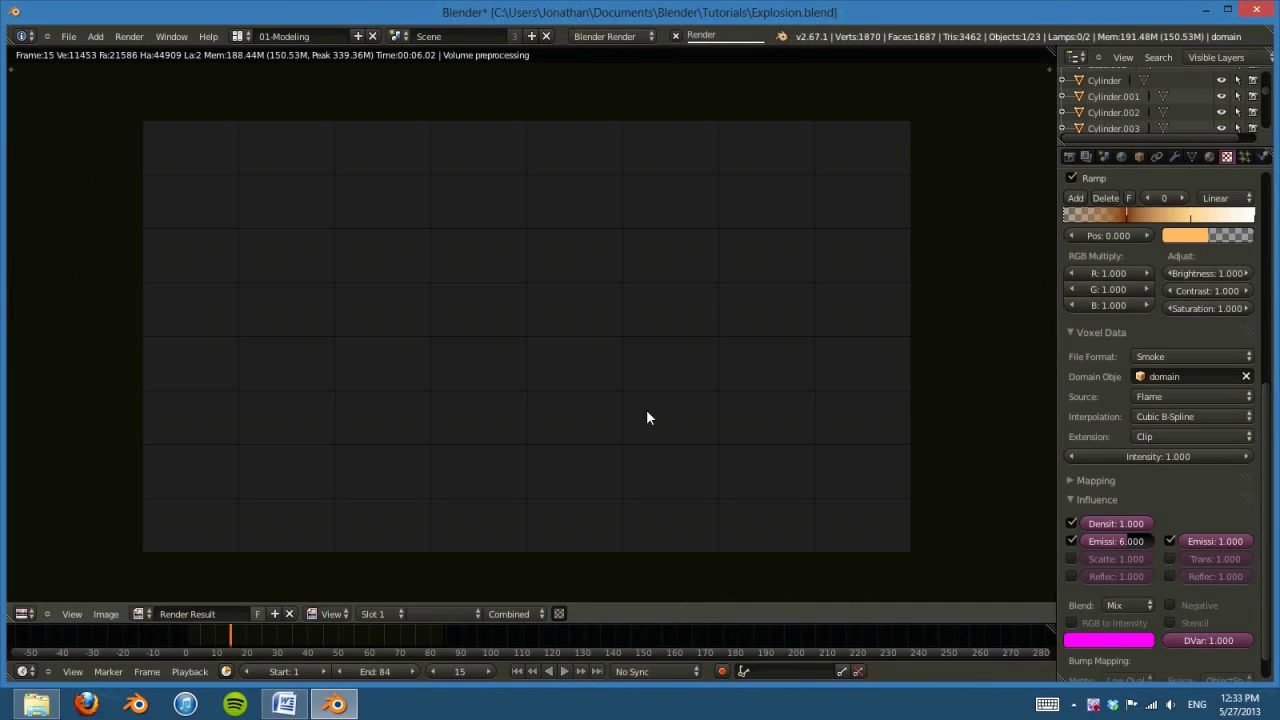
pyautogui.moveTo(607, 430); pyautogui.dragTo(613, 426, button='middle')
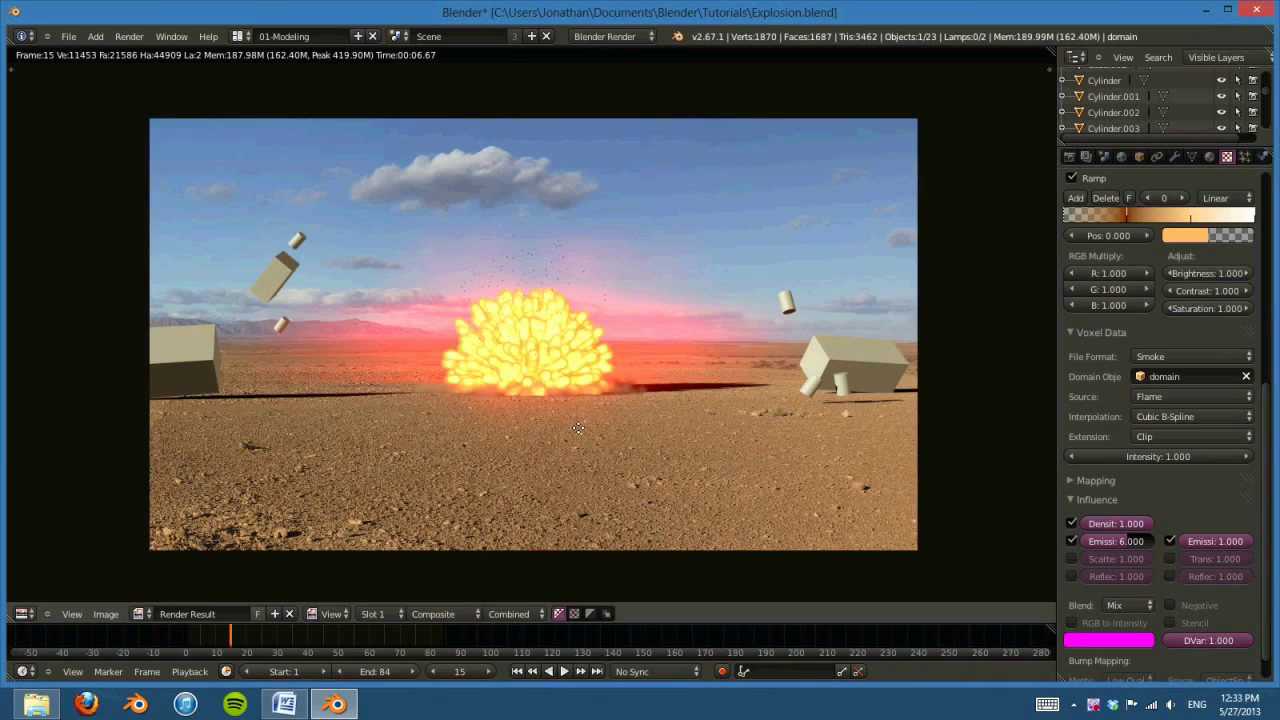
pyautogui.moveTo(578, 428); pyautogui.dragTo(578, 431, button='middle')
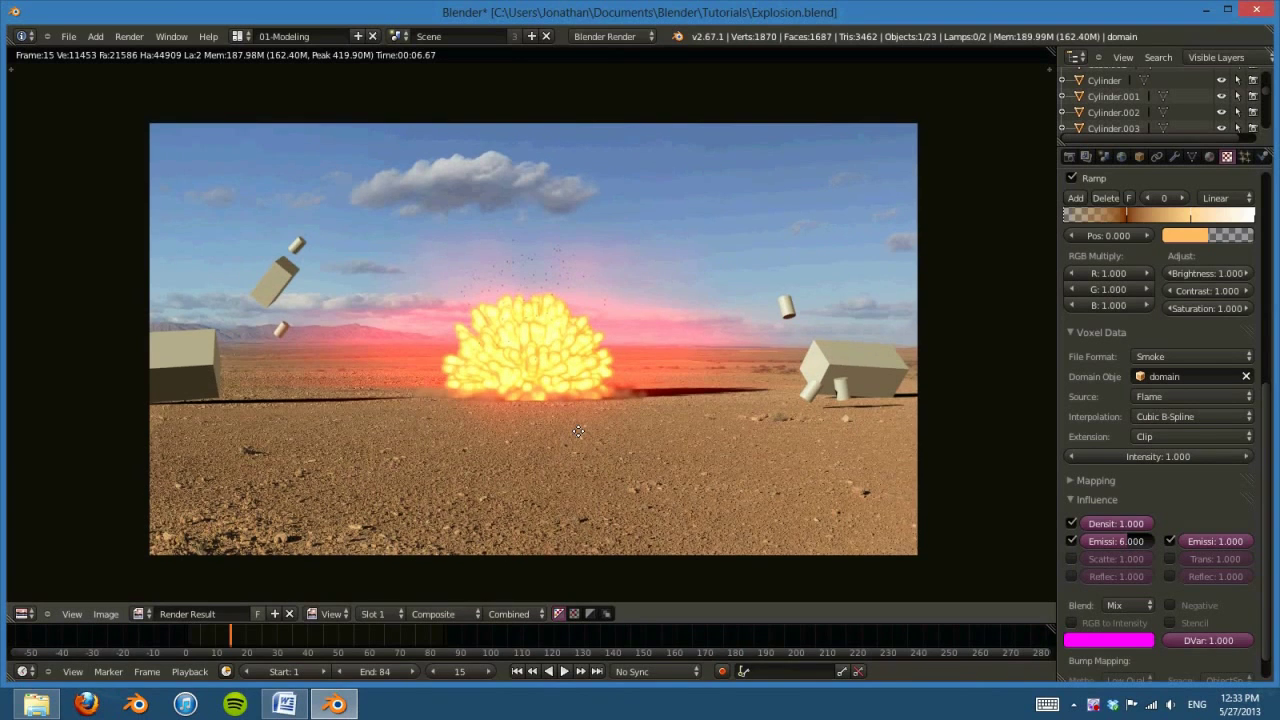
pyautogui.press('Escape')
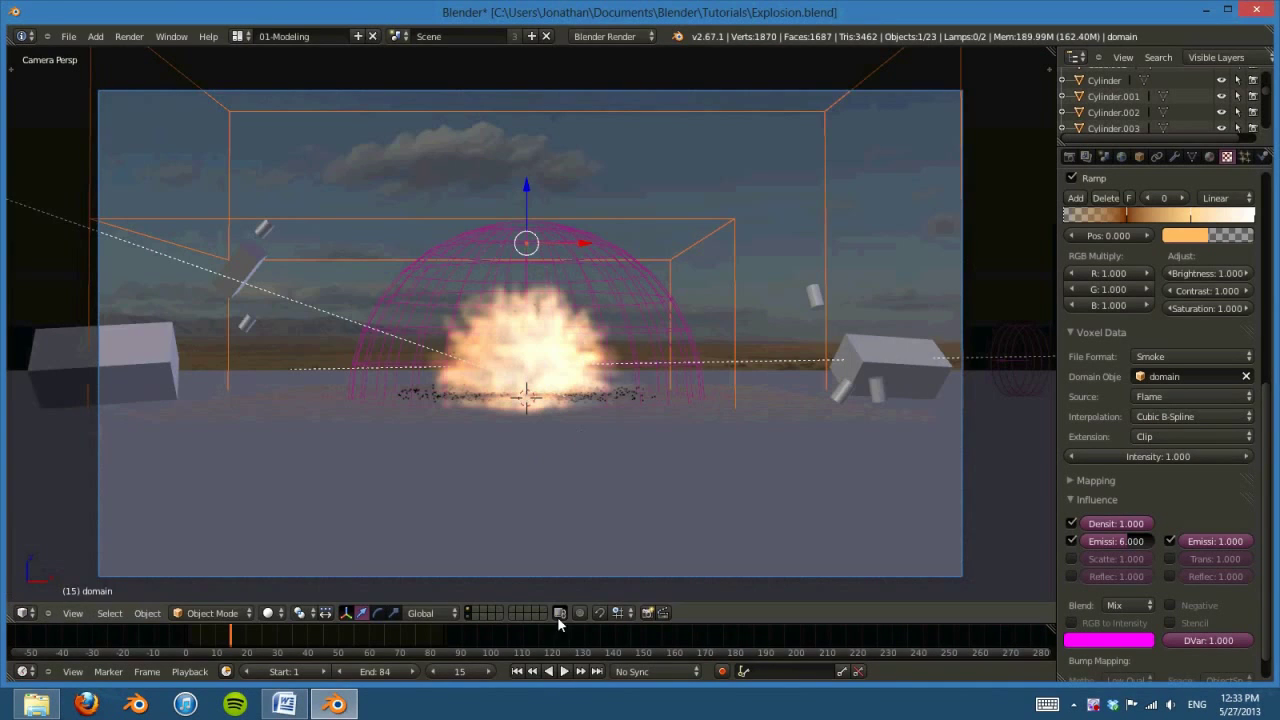
# Step: Play the animation from the start, stop at frame 21 and render that frame
pyautogui.click(517, 671)
pyautogui.click(566, 674)
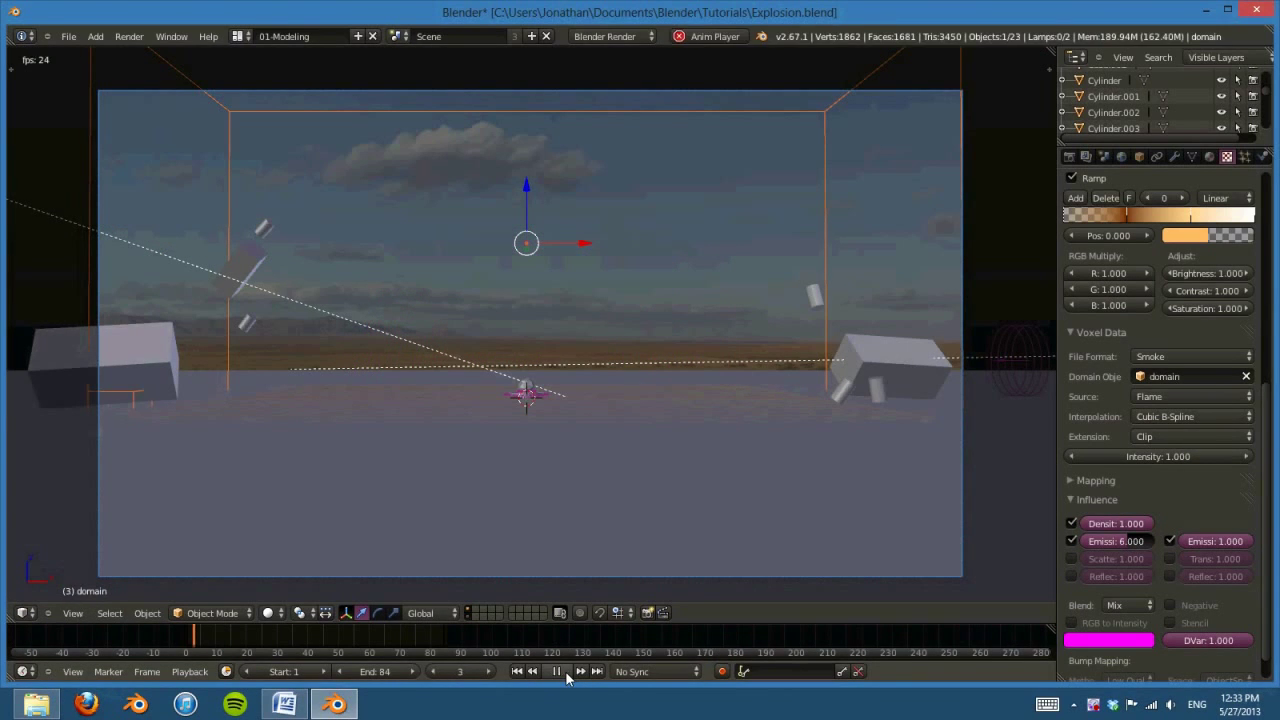
pyautogui.click(562, 672)
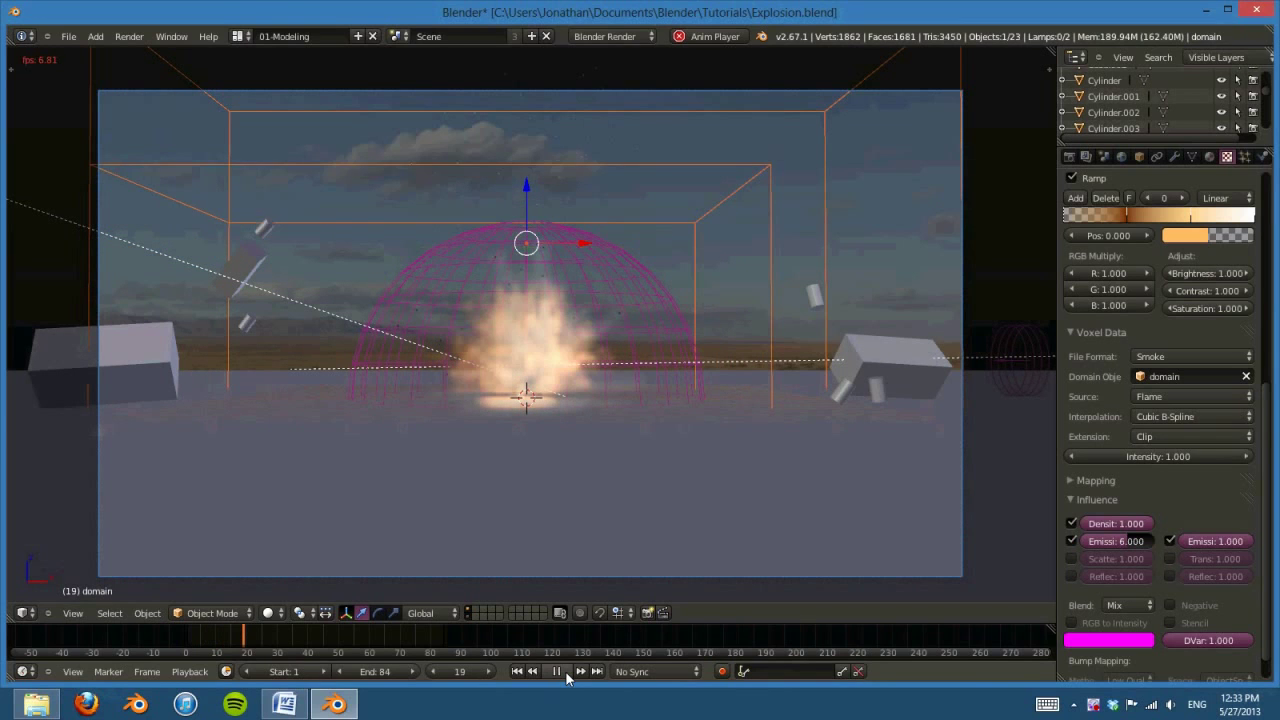
pyautogui.press('F12')
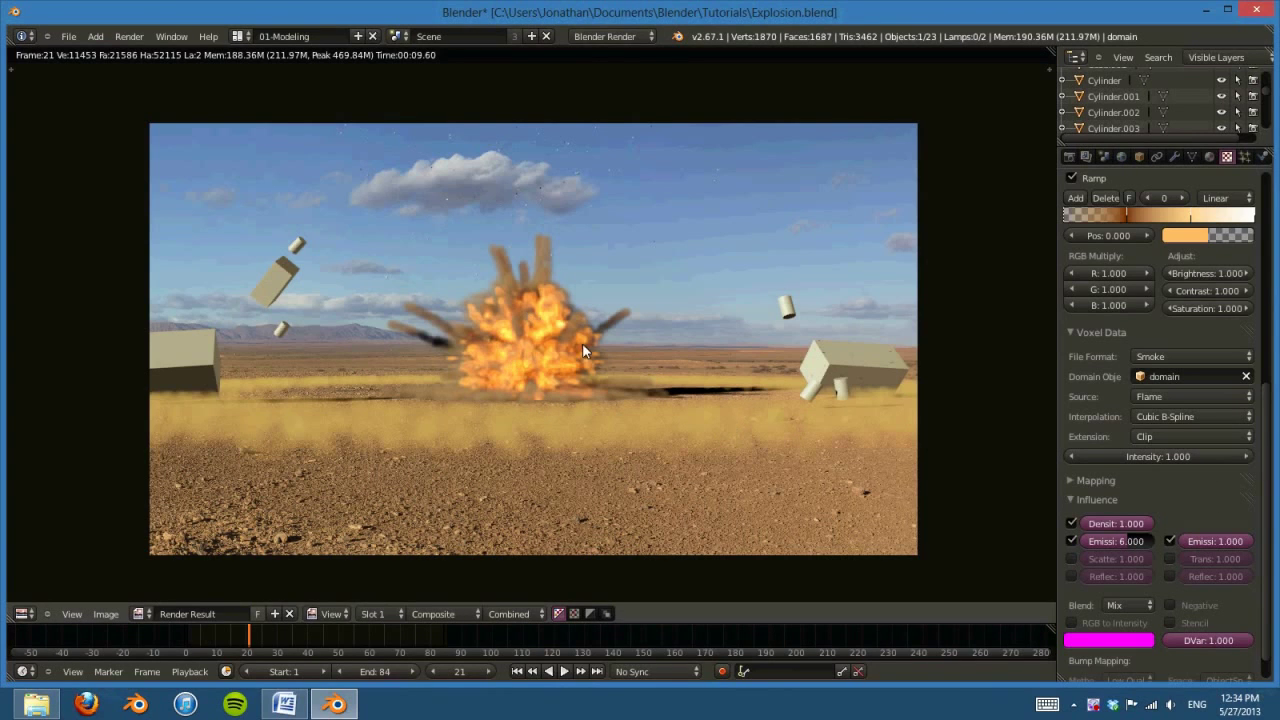
pyautogui.moveTo(696, 425); pyautogui.dragTo(698, 428, button='middle')
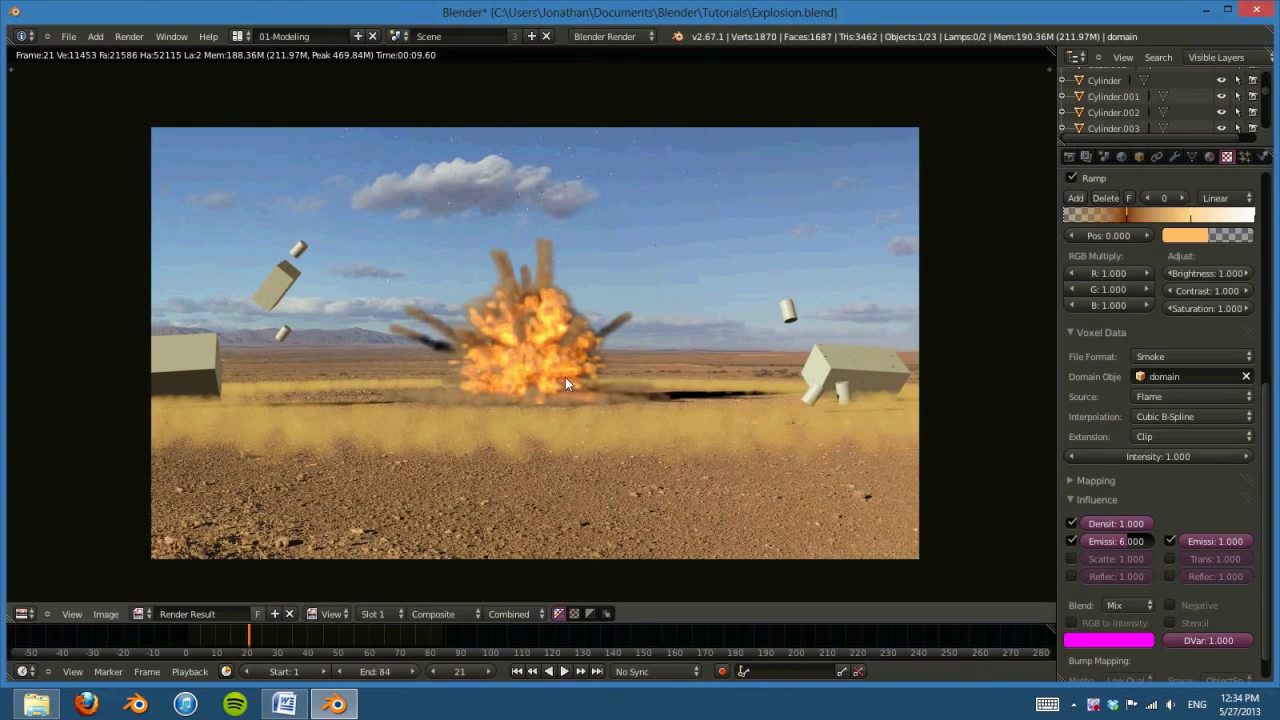
# Step: Set the flame texture's Voxel Data intensity to 1.5 and render frame 21 again
pyautogui.scroll(5, 1214, 497)
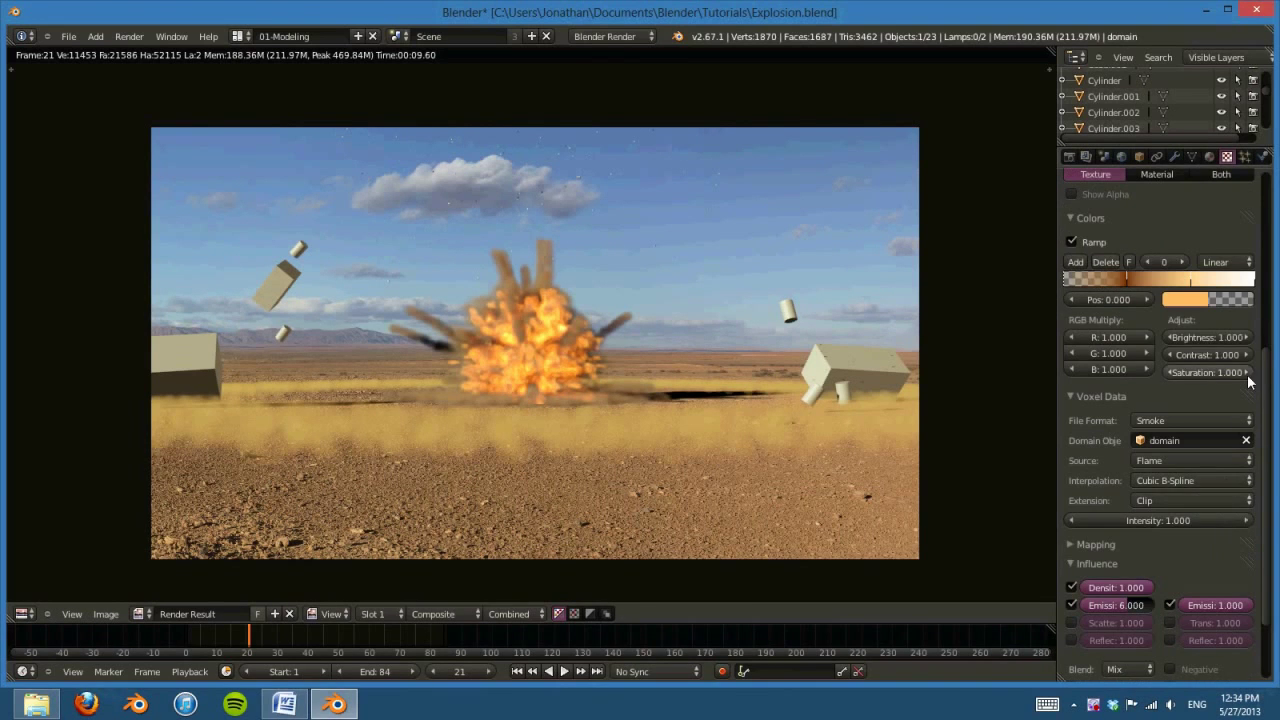
pyautogui.scroll(2, 1184, 561)
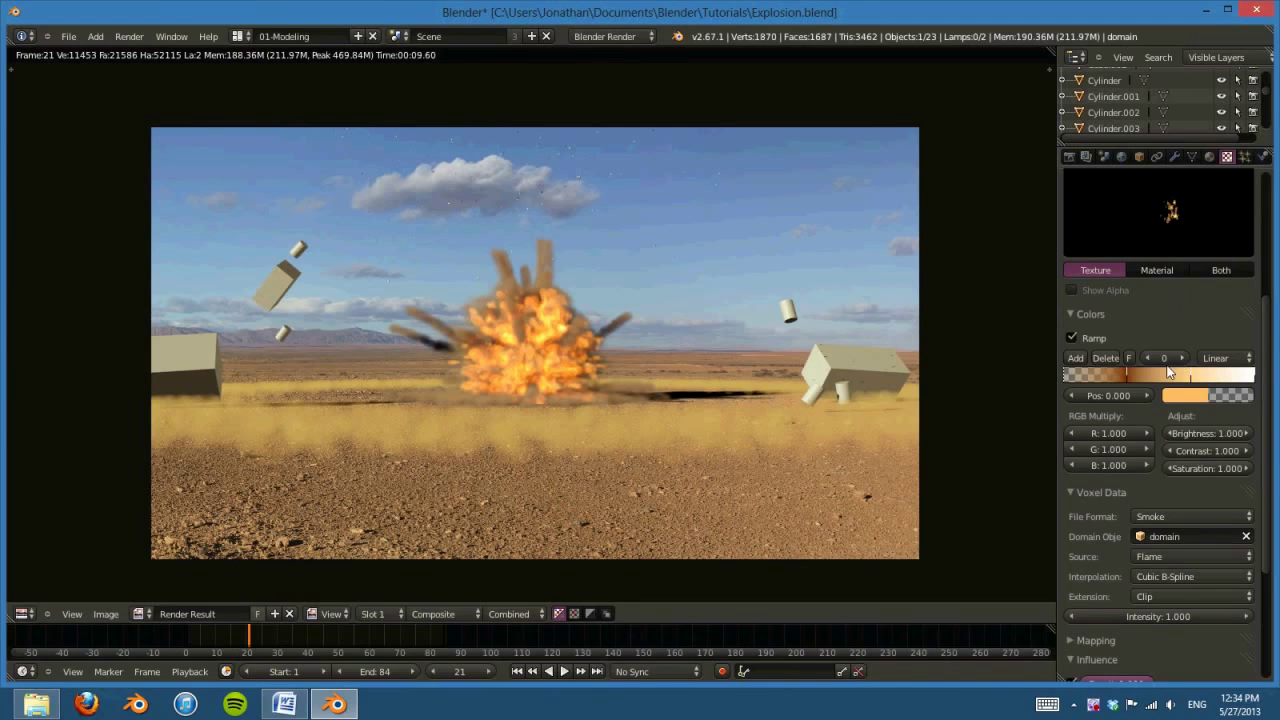
pyautogui.click(1162, 616)
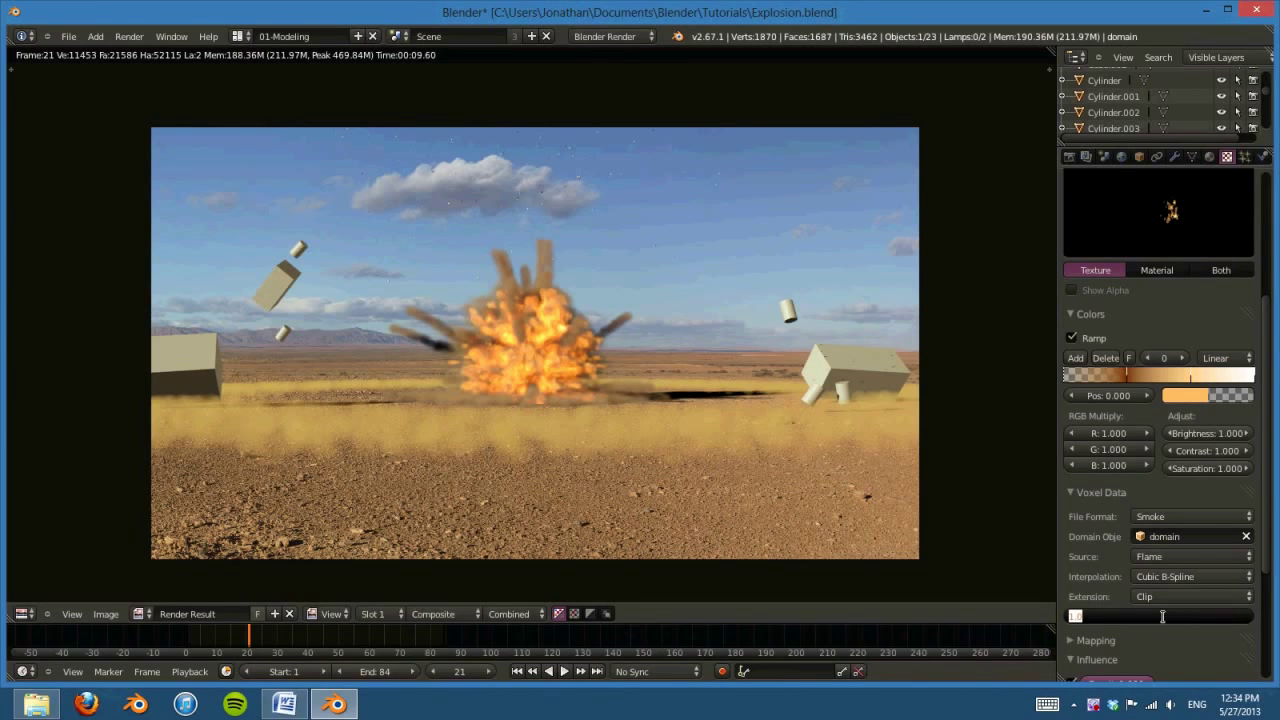
pyautogui.write('1.5')
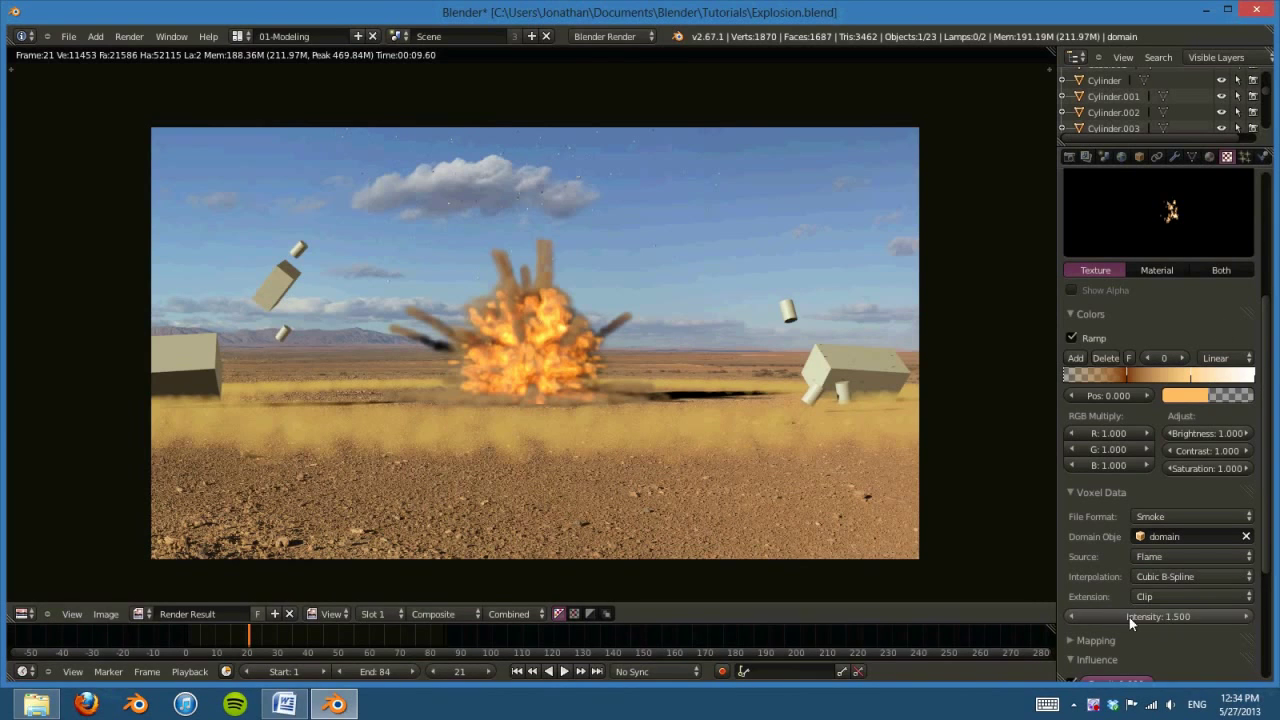
pyautogui.press('Return')
pyautogui.press('F12')
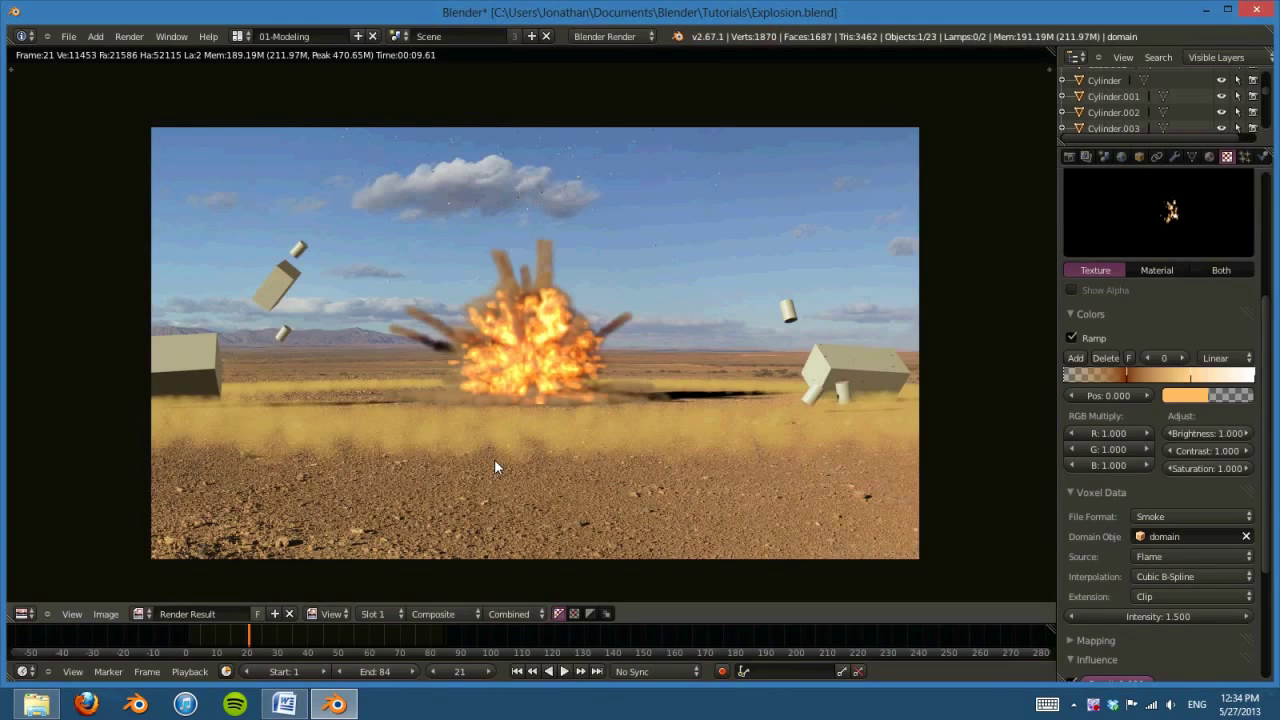
# Step: Switch to the 06-Compositing layout, maximize the node editor and preview the Fog Glow Glare node in the Viewer
pyautogui.click(268, 38)
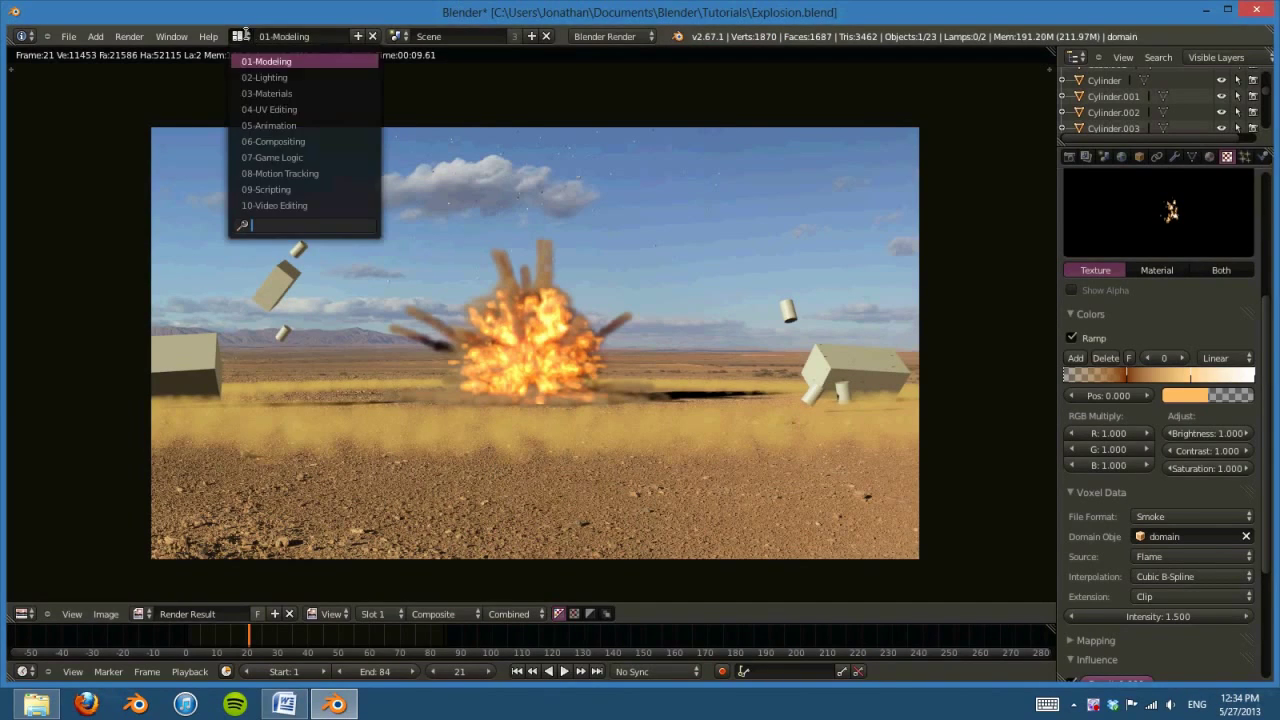
pyautogui.click(271, 134)
pyautogui.hotkey('ctrl', 'Up')
pyautogui.scroll(2, 684, 252)
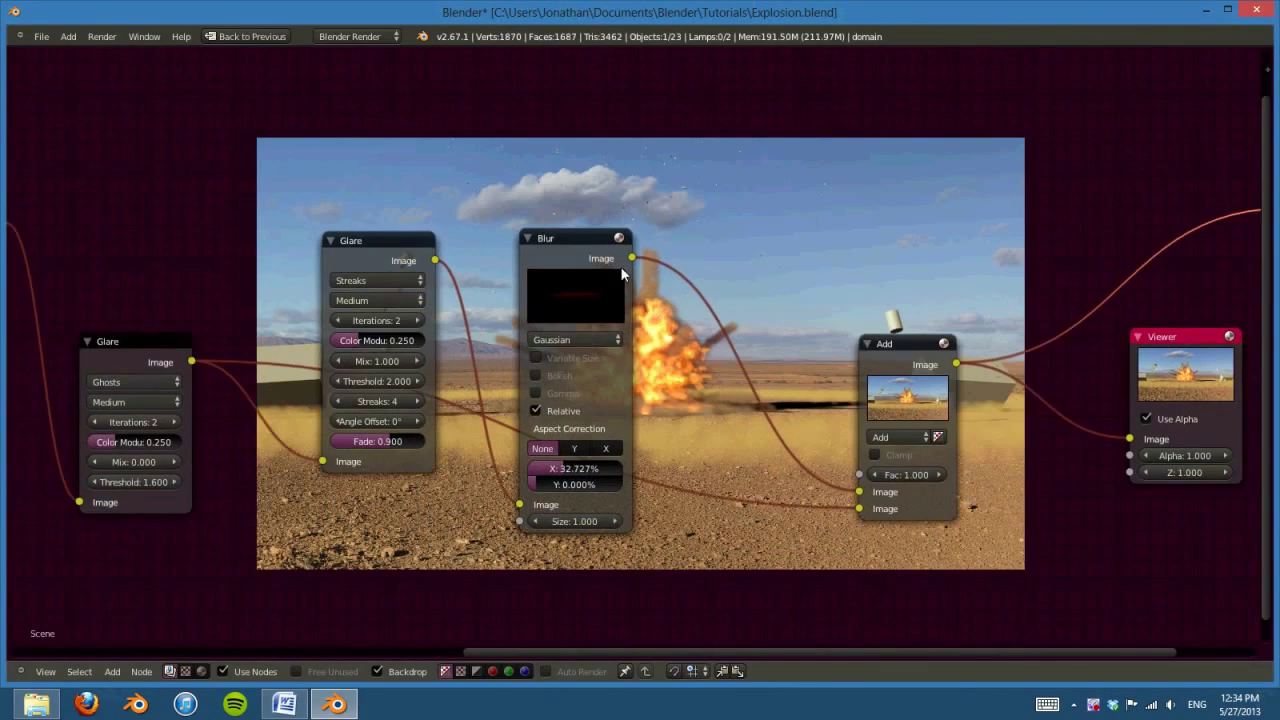
pyautogui.keyDown('ctrl'); pyautogui.keyDown('shift'); pyautogui.click(384, 249); pyautogui.keyUp('shift'); pyautogui.keyUp('ctrl')
pyautogui.moveTo(428, 531)
pyautogui.mouseDown(button='middle')
pyautogui.moveTo(951, 520)
pyautogui.moveTo(996, 608)
pyautogui.mouseUp(button='middle')
pyautogui.moveTo(427, 317); pyautogui.dragTo(403, 142, button='middle')
pyautogui.keyDown('ctrl'); pyautogui.keyDown('shift'); pyautogui.click(419, 221); pyautogui.keyUp('shift'); pyautogui.keyUp('ctrl')
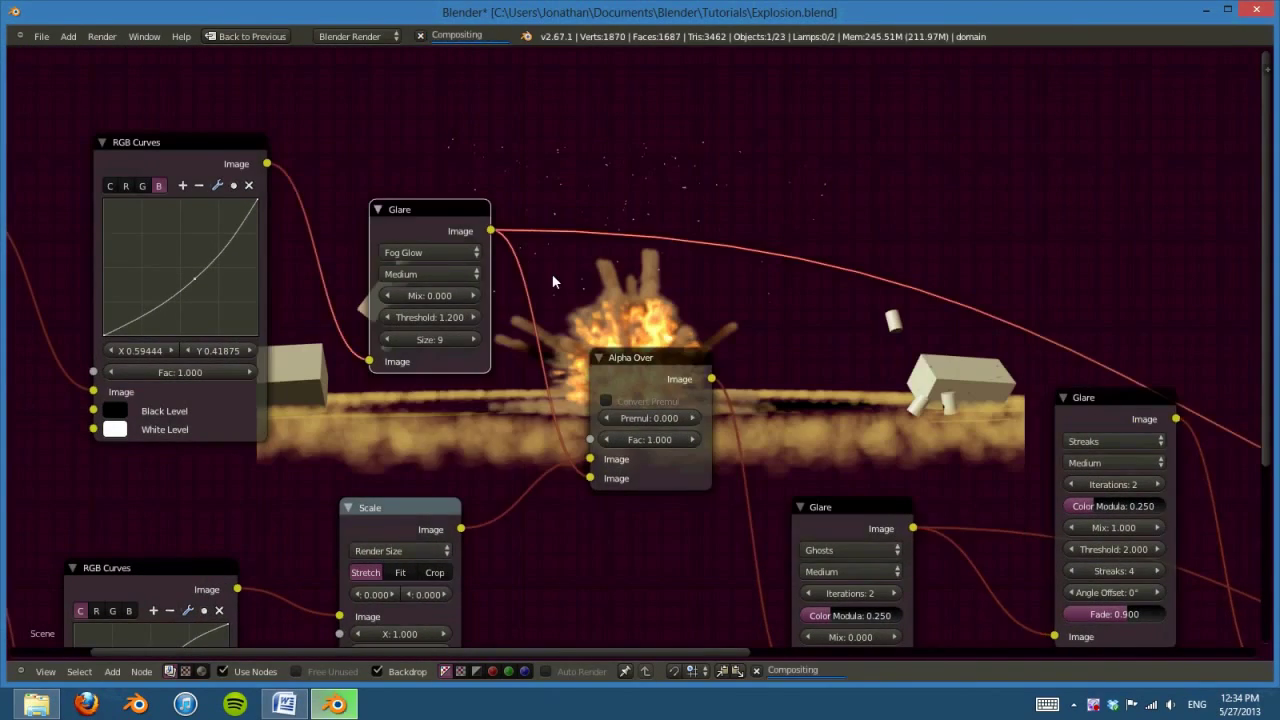
pyautogui.moveTo(510, 250); pyautogui.dragTo(607, 456, button='middle')
pyautogui.scroll(1, 607, 456)
pyautogui.scroll(1, 607, 456)
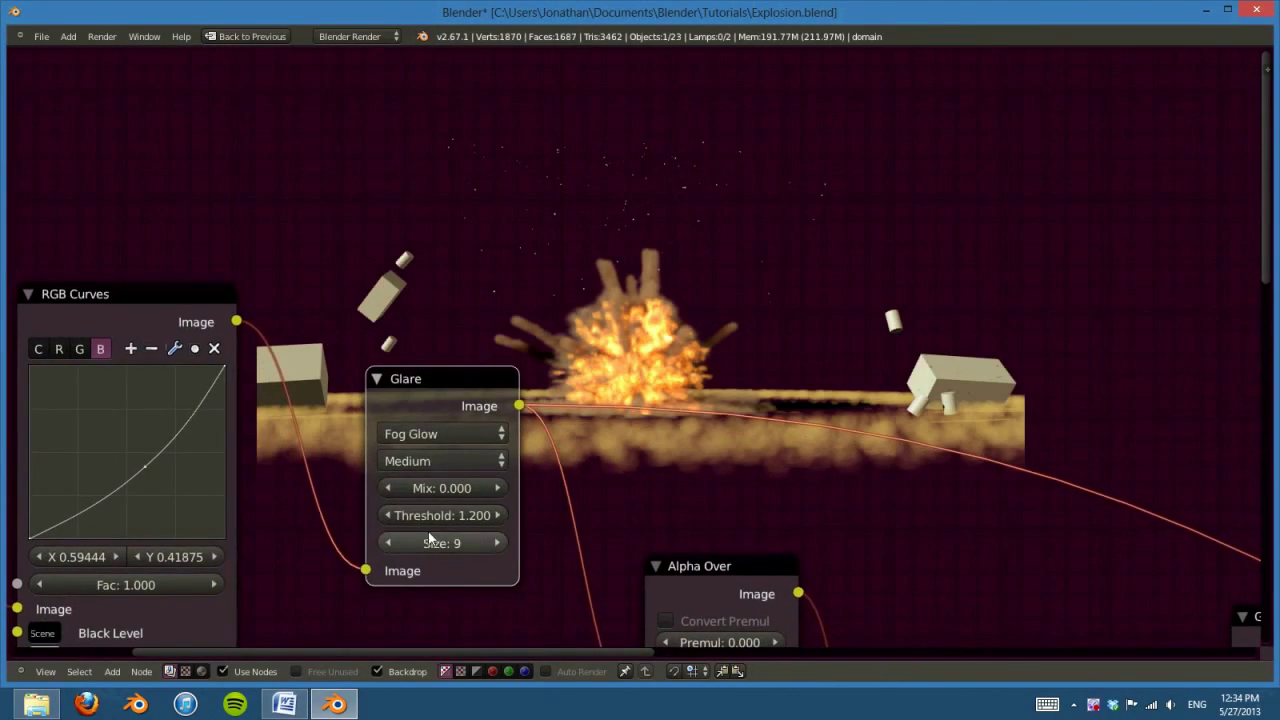
# Step: Set the Fog Glow Glare's Mix to 1 to isolate the glow and lower its Threshold to 0.7
pyautogui.moveTo(420, 488); pyautogui.dragTo(944, 499)
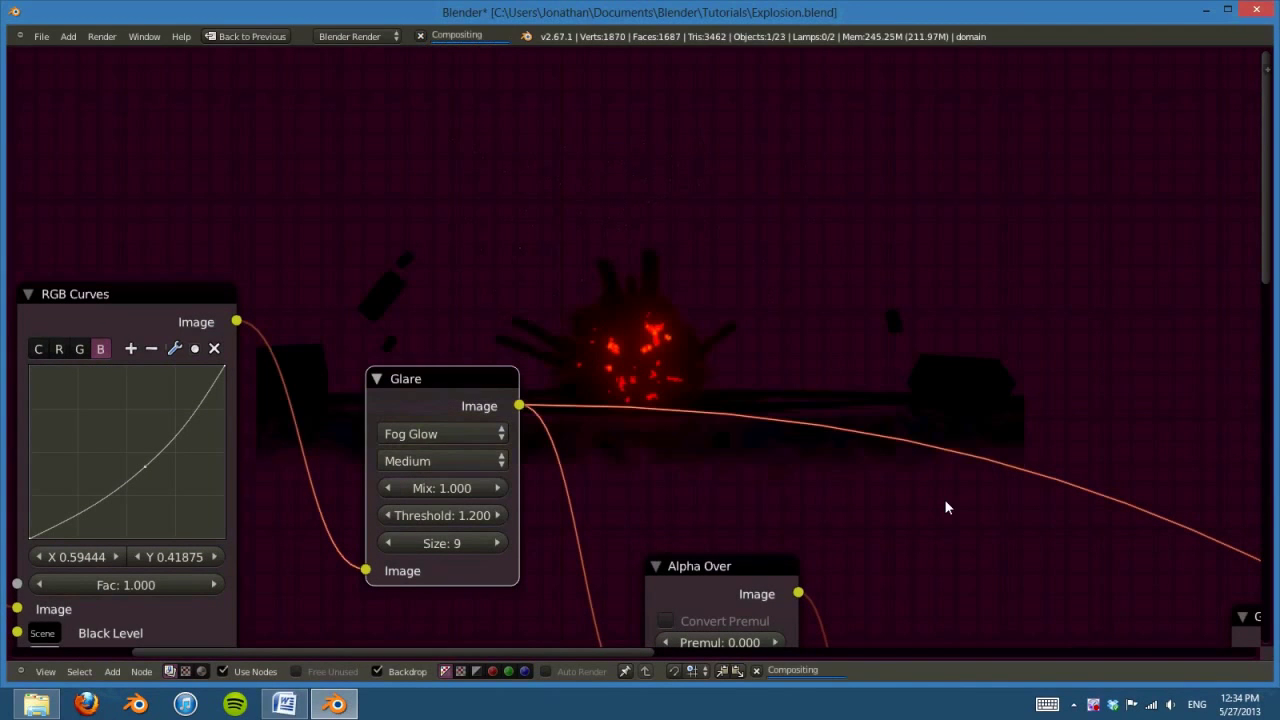
pyautogui.moveTo(722, 271); pyautogui.dragTo(684, 169, button='middle')
pyautogui.scroll(1, 686, 168)
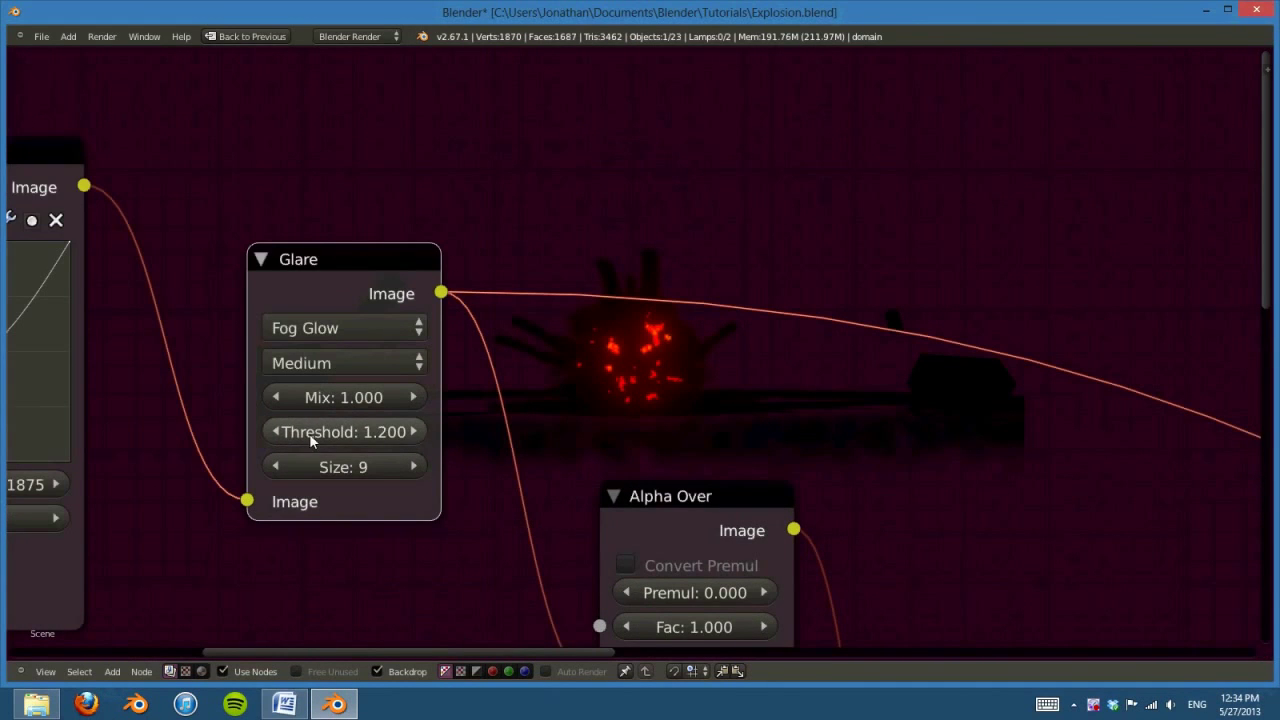
pyautogui.click(278, 432)
pyautogui.click(278, 432)
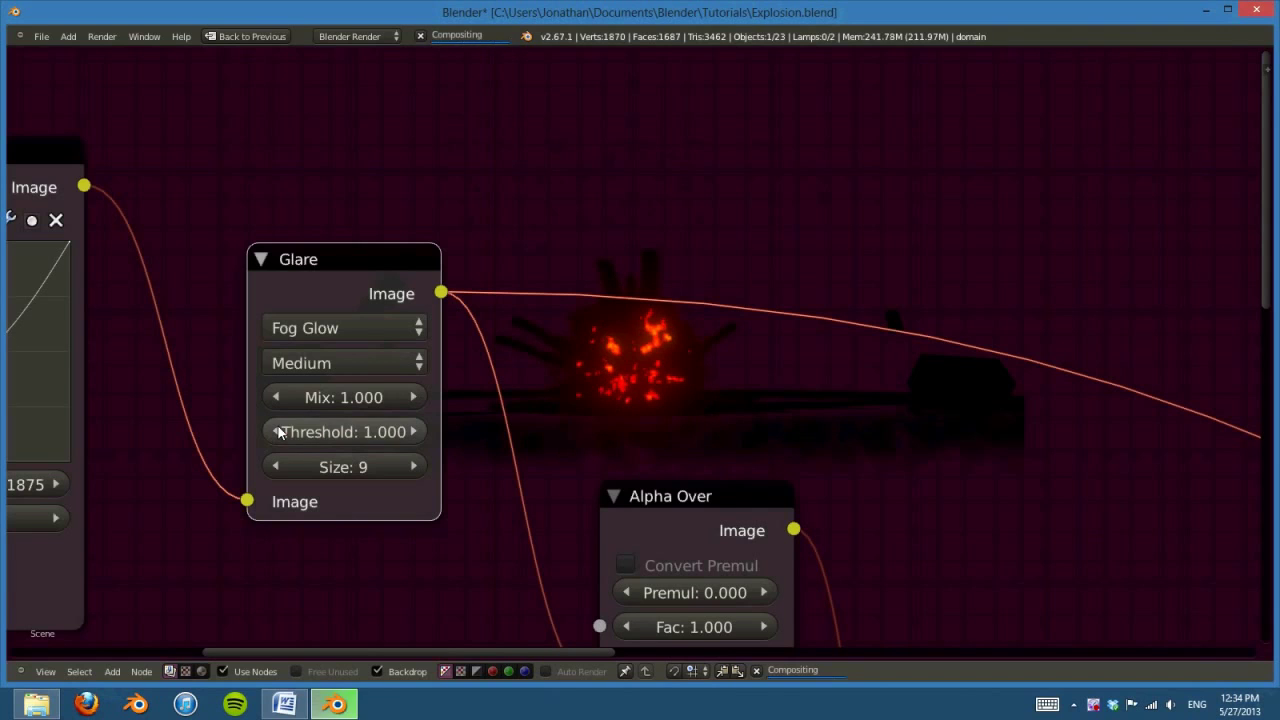
pyautogui.click(278, 432)
pyautogui.click(278, 432)
pyautogui.click(278, 432)
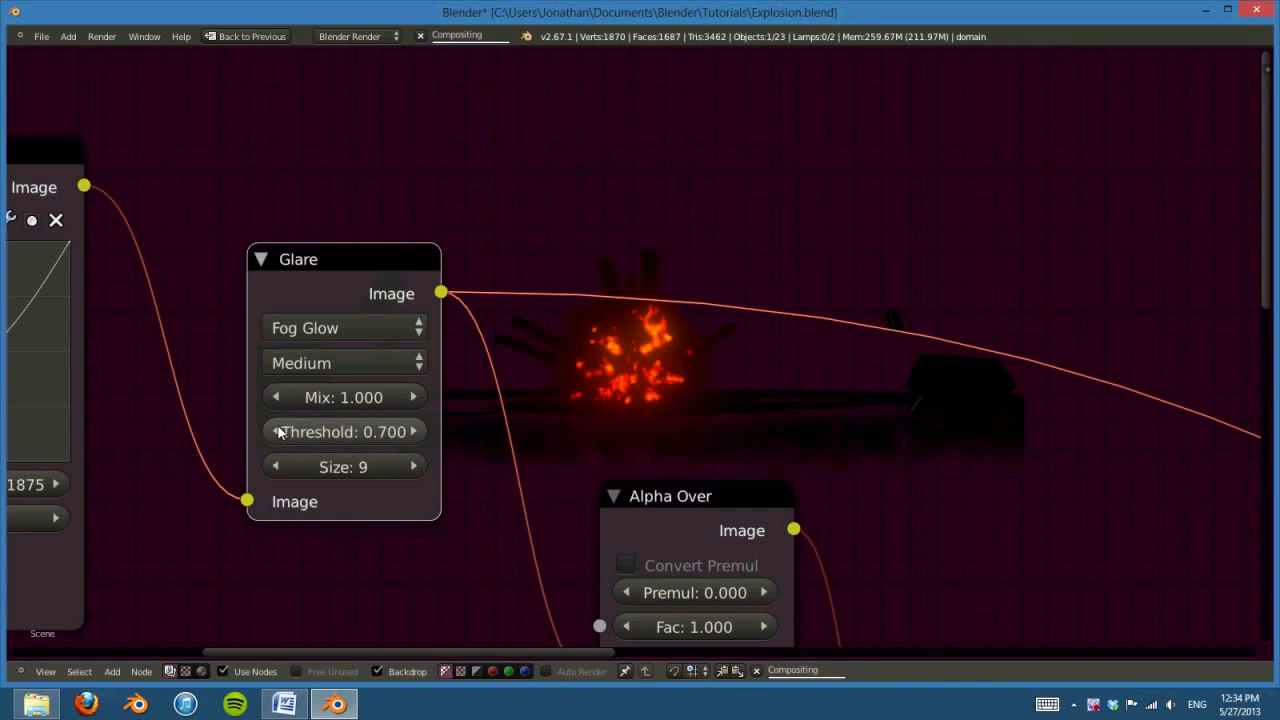
pyautogui.click(278, 432)
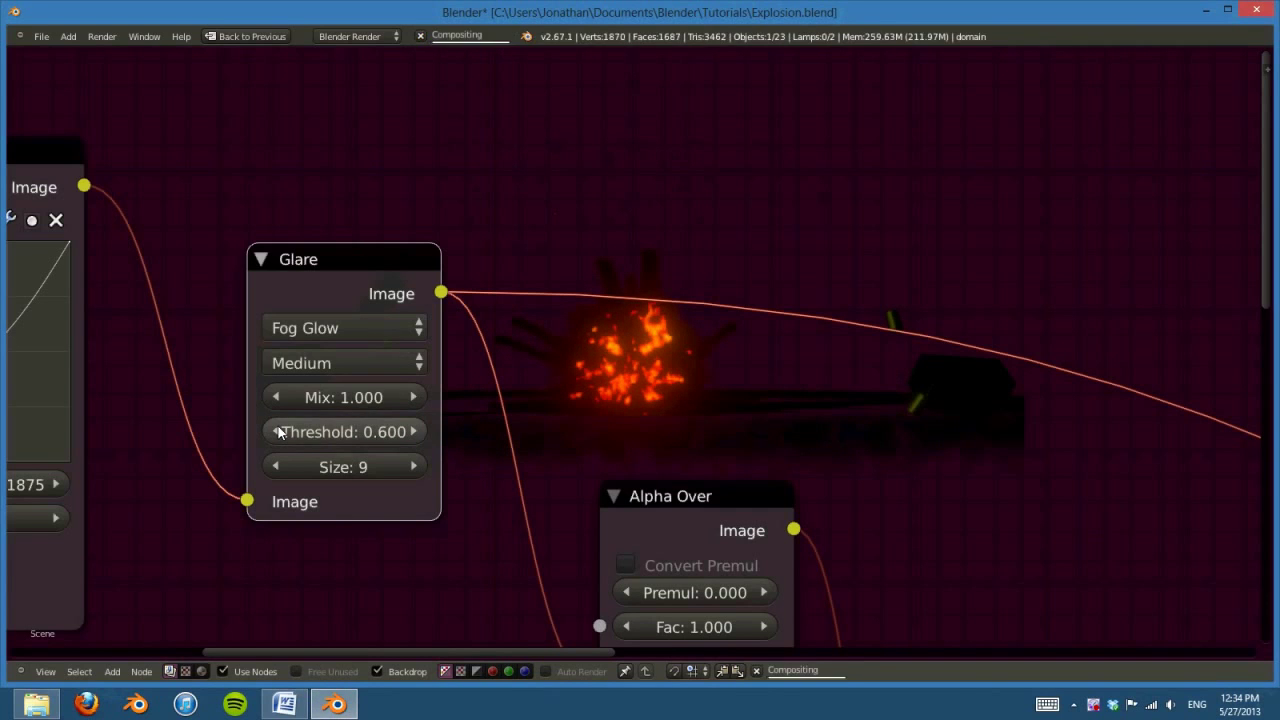
pyautogui.click(413, 432)
# Step: Preview the Streaks Glare node in the Viewer and set the Fog Glow Glare's Mix to 0
pyautogui.scroll(-5, 669, 392)
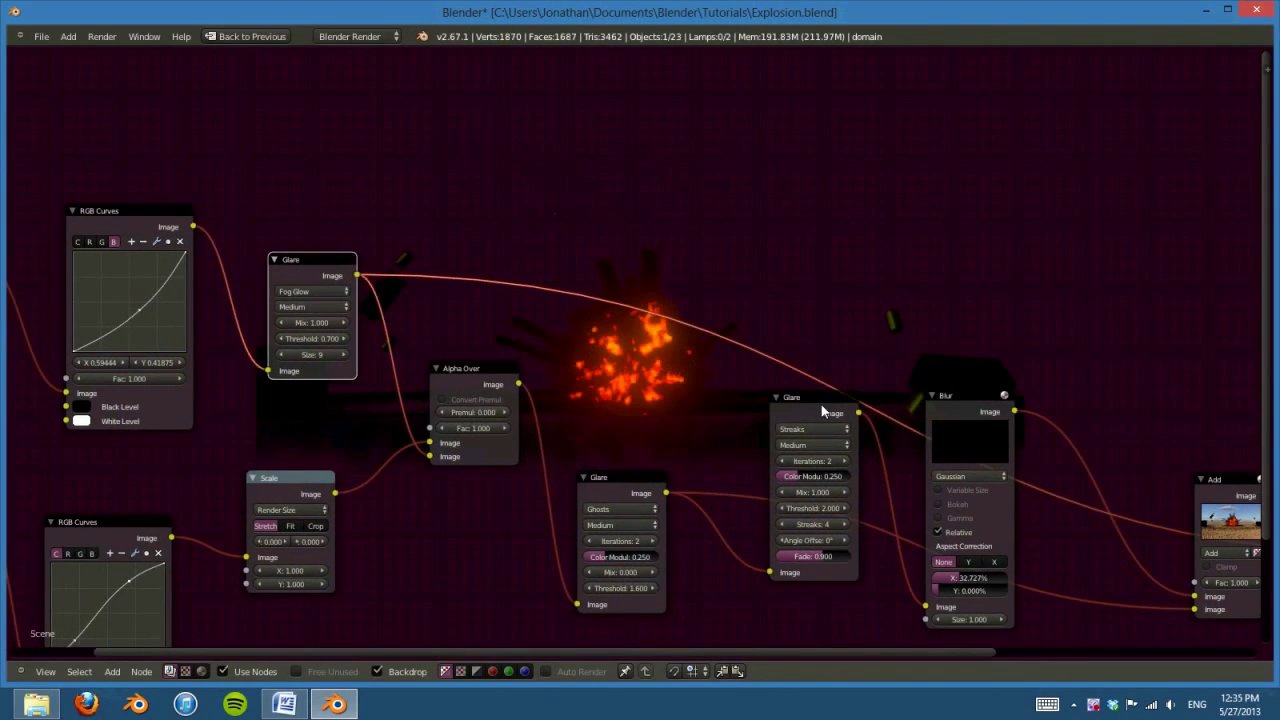
pyautogui.click(820, 404)
pyautogui.moveTo(827, 363); pyautogui.dragTo(679, 302, button='middle')
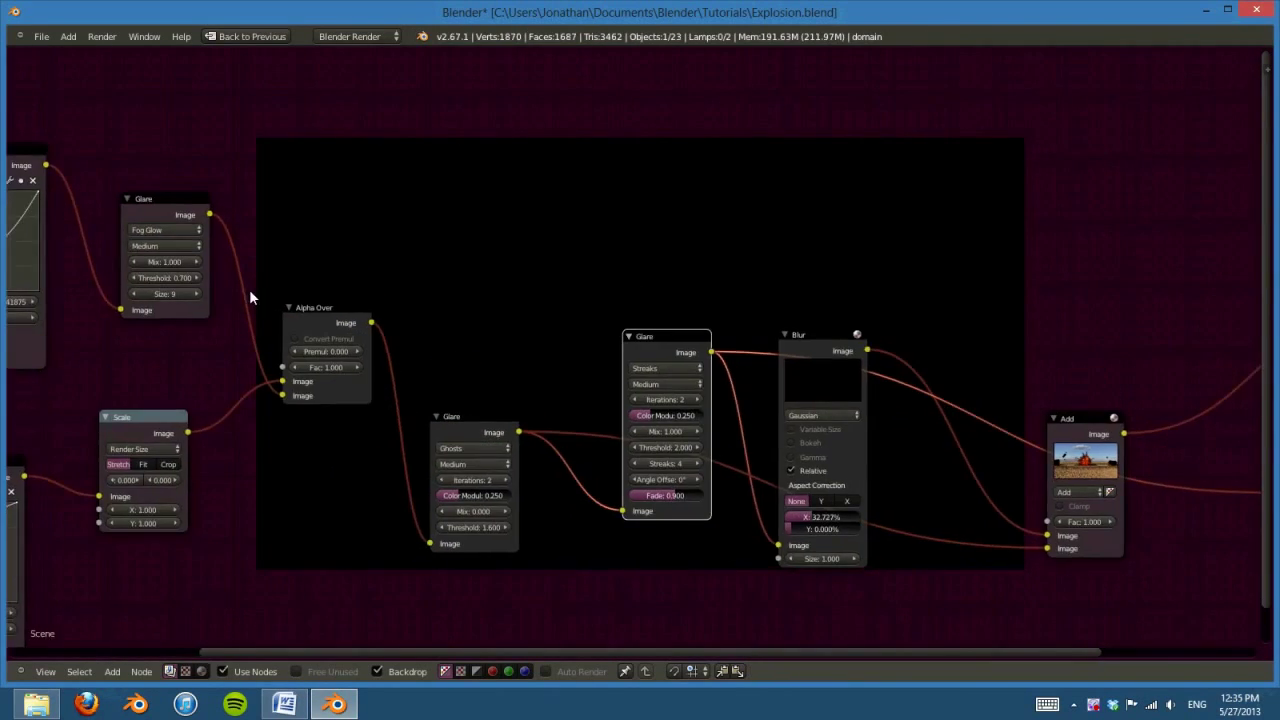
pyautogui.click(171, 262)
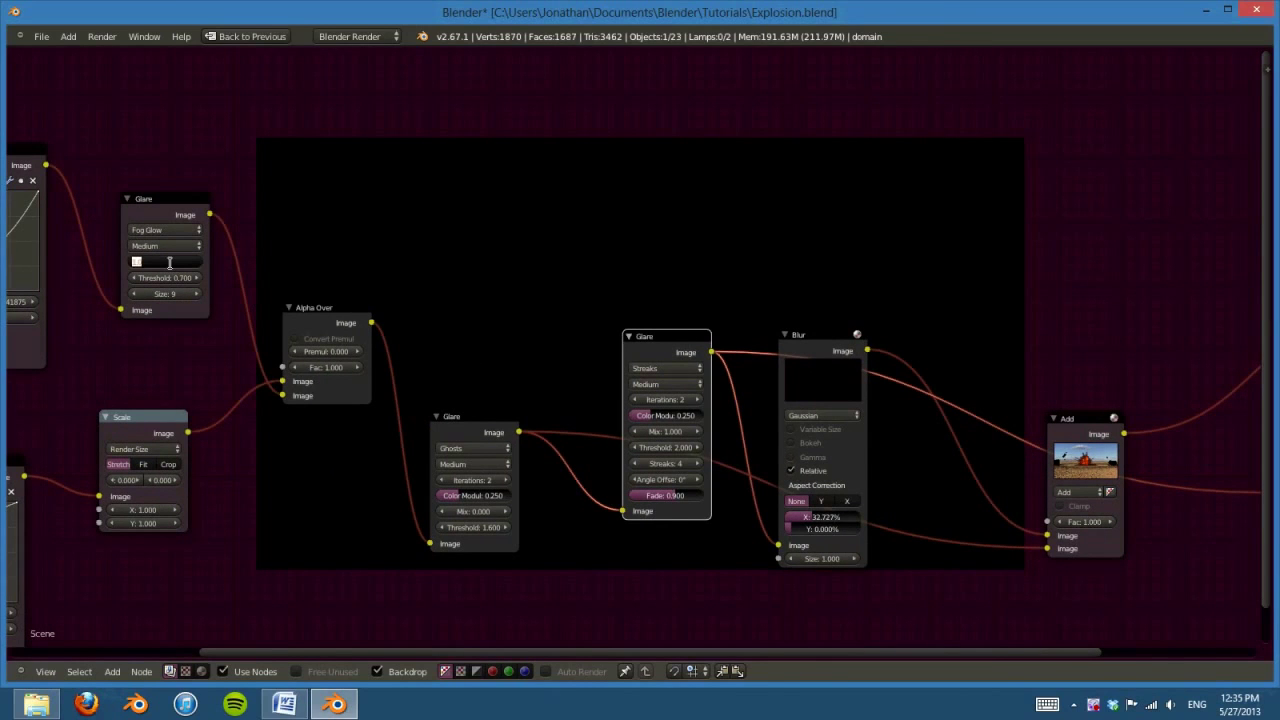
pyautogui.write('0')
pyautogui.press('Return')
pyautogui.moveTo(583, 286); pyautogui.dragTo(519, 267, button='middle')
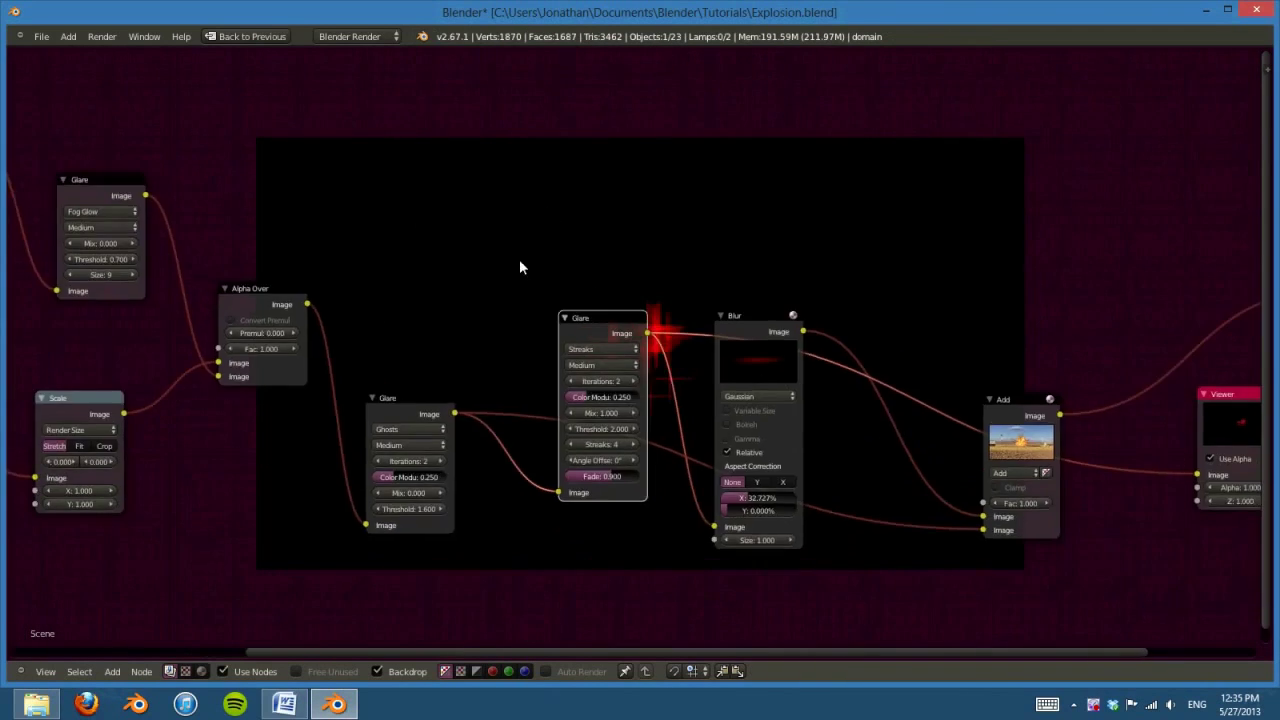
pyautogui.scroll(2, 519, 267)
pyautogui.moveTo(457, 317); pyautogui.dragTo(633, 333, button='middle')
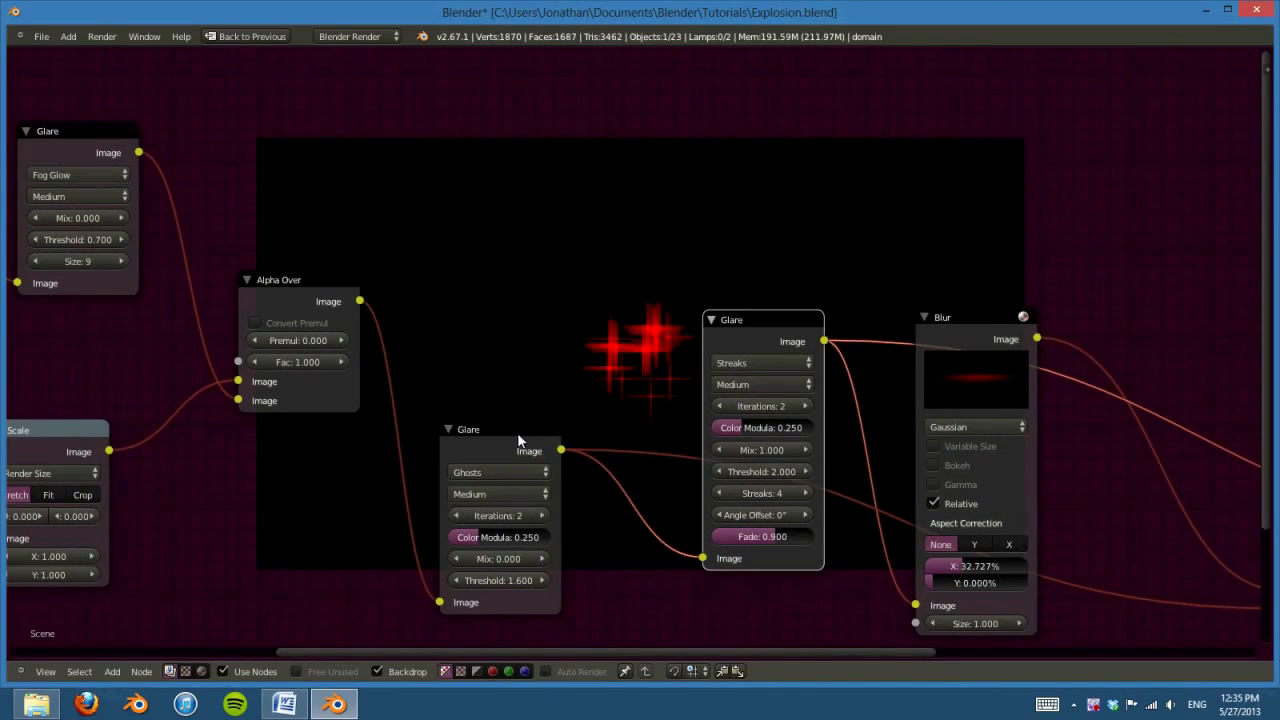
# Step: Preview the Ghosts Glare node, set its Mix to 1 and lower its Threshold to 1
pyautogui.moveTo(563, 365); pyautogui.dragTo(625, 480, button='middle')
pyautogui.scroll(1, 638, 501)
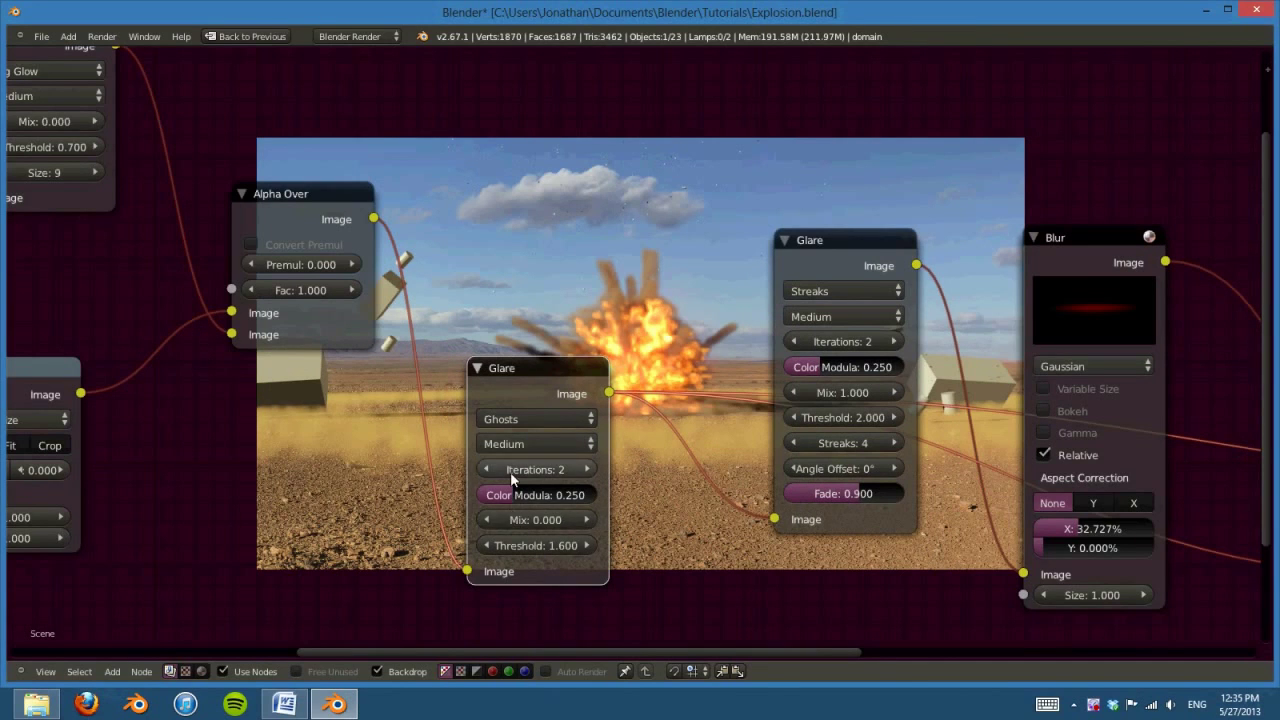
pyautogui.moveTo(513, 525); pyautogui.dragTo(570, 525)
pyautogui.moveTo(589, 567); pyautogui.dragTo(905, 427, button='middle')
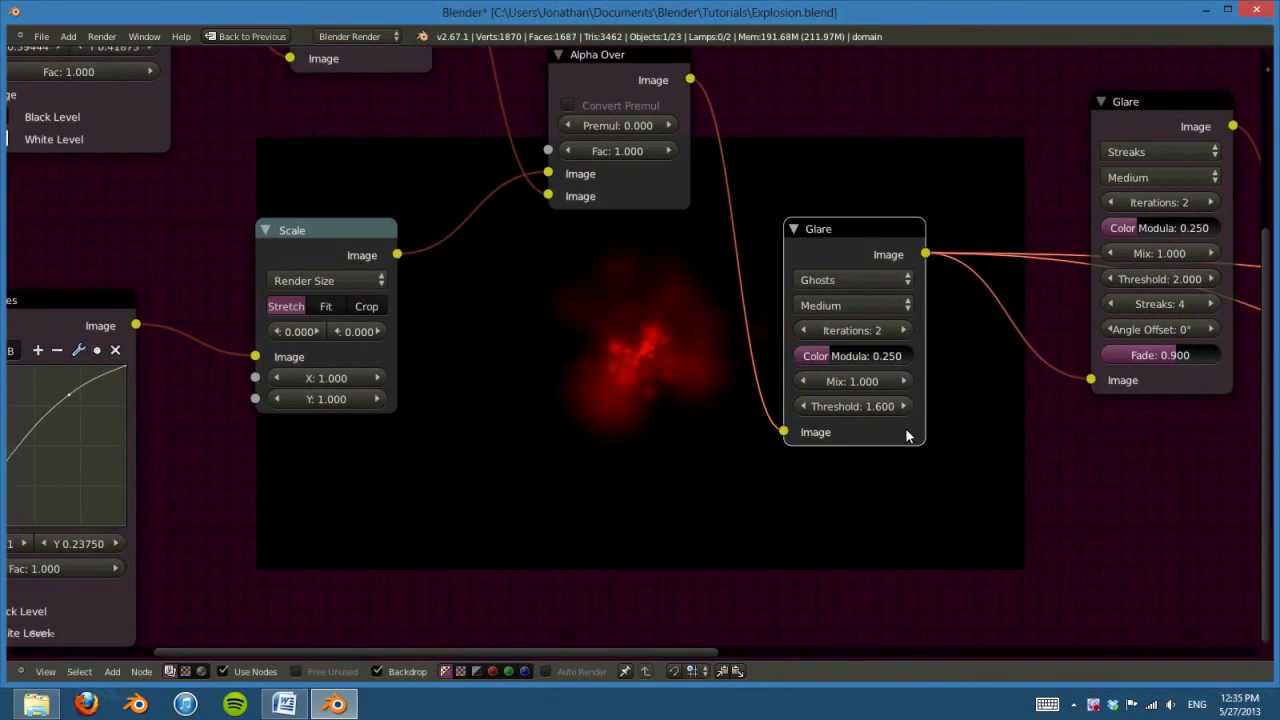
pyautogui.scroll(1, 905, 432)
pyautogui.click(822, 413)
pyautogui.click(822, 413)
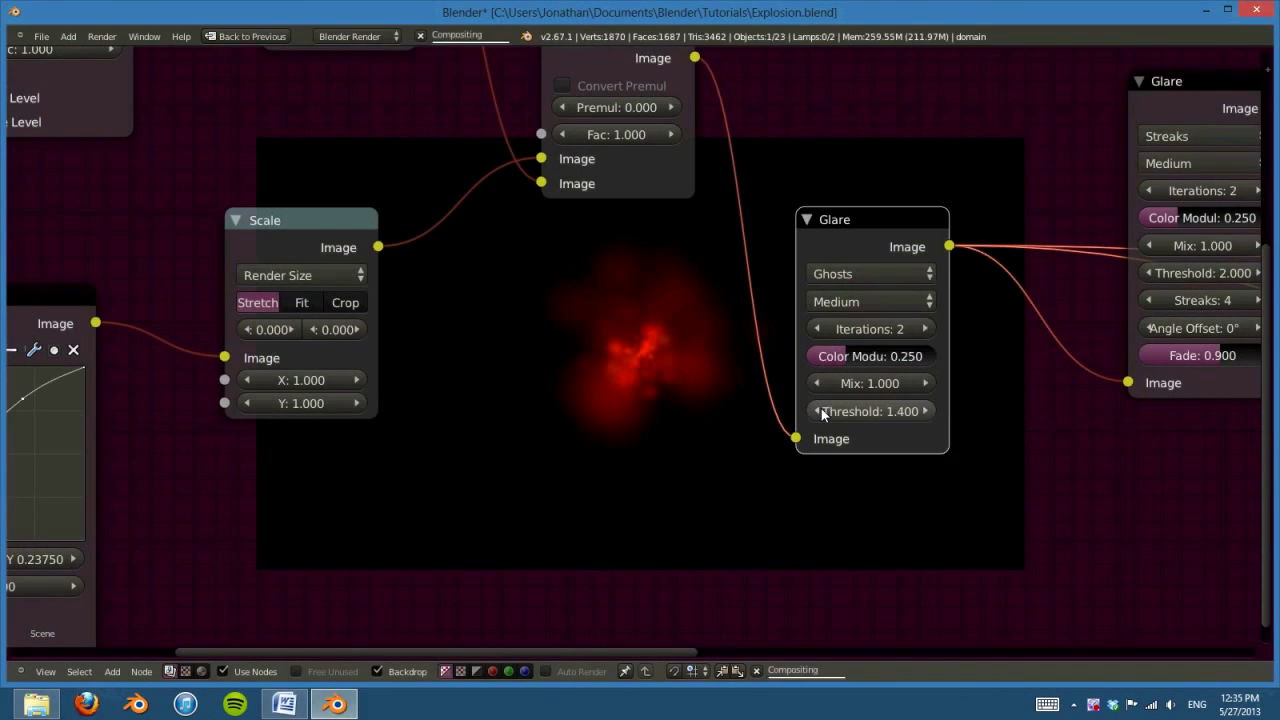
pyautogui.click(817, 411)
pyautogui.click(817, 411)
pyautogui.click(817, 411)
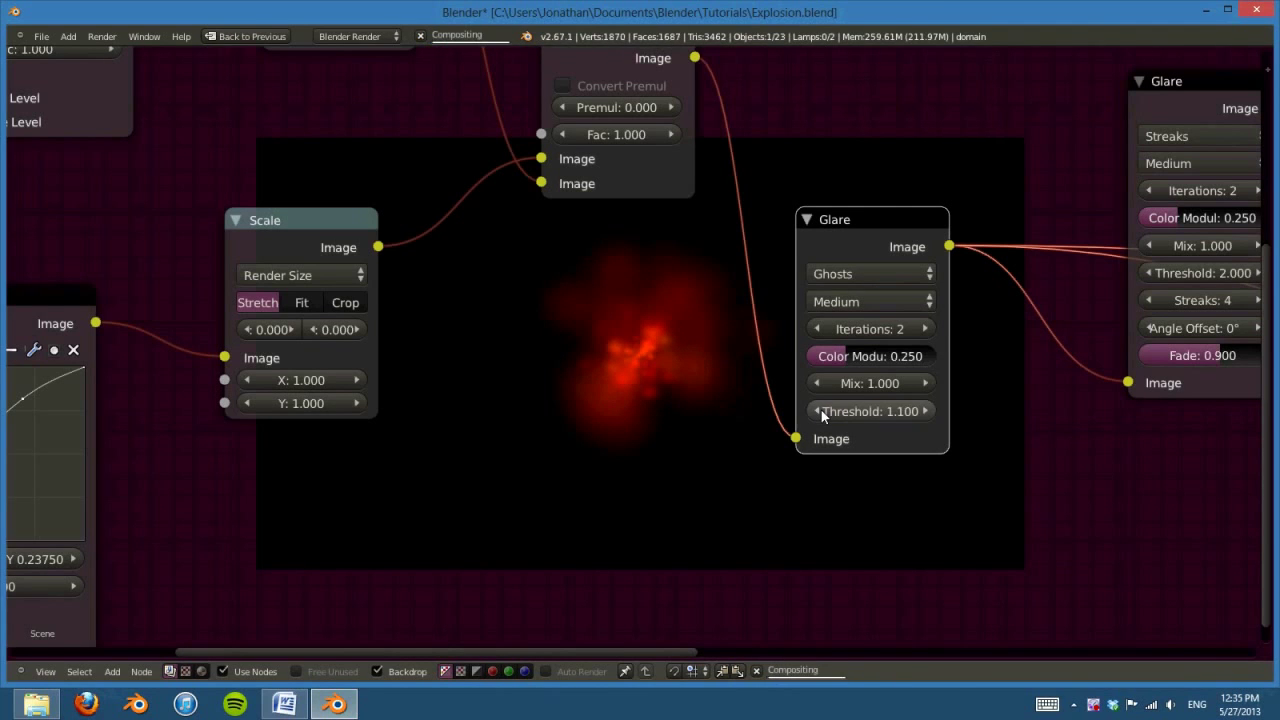
# Step: Try 3 Iterations on the Ghosts Glare, return to 2, and lower its Threshold through 0.75 to 0.5
pyautogui.click(931, 328)
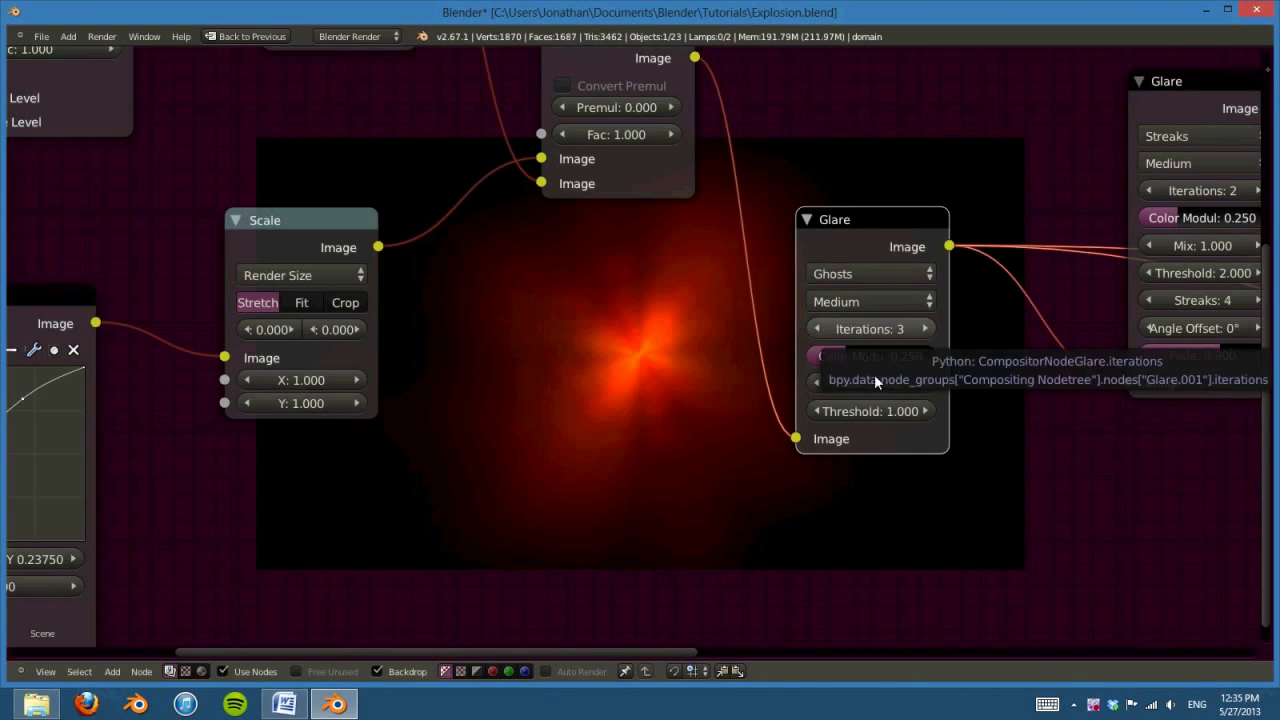
pyautogui.click(822, 330)
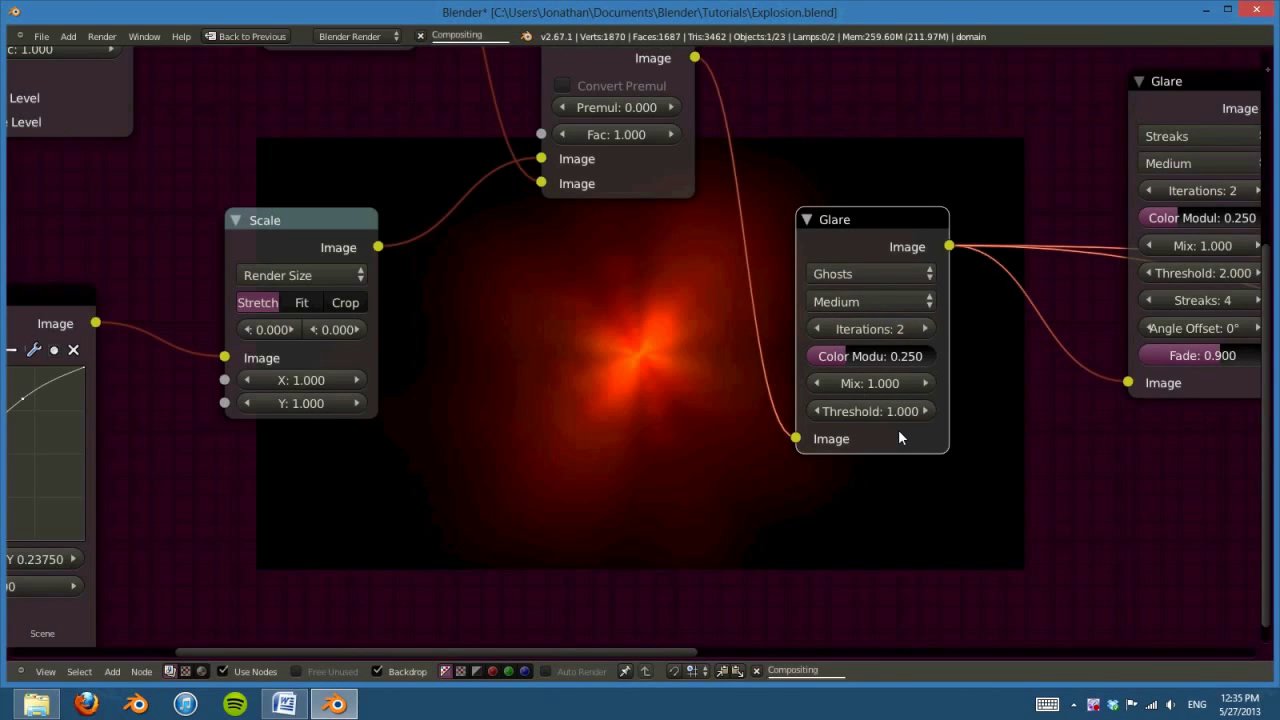
pyautogui.click(870, 404)
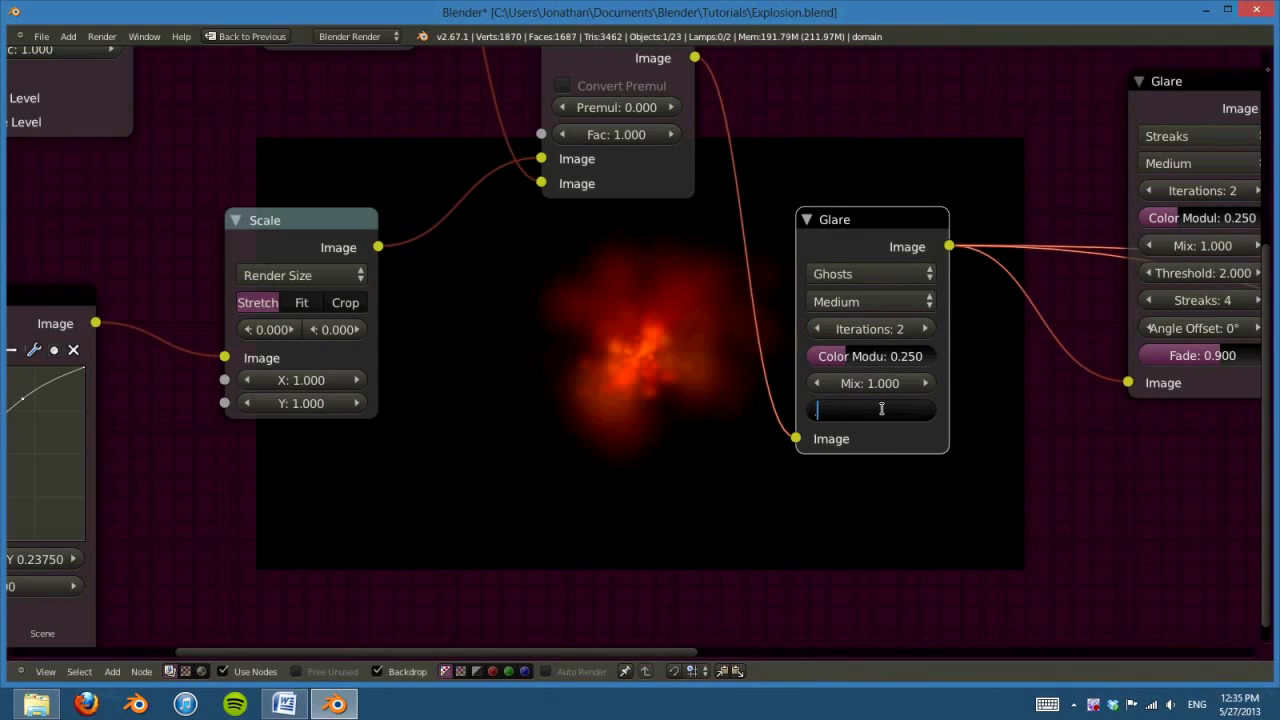
pyautogui.write('.75')
pyautogui.press('Return')
pyautogui.click(885, 405)
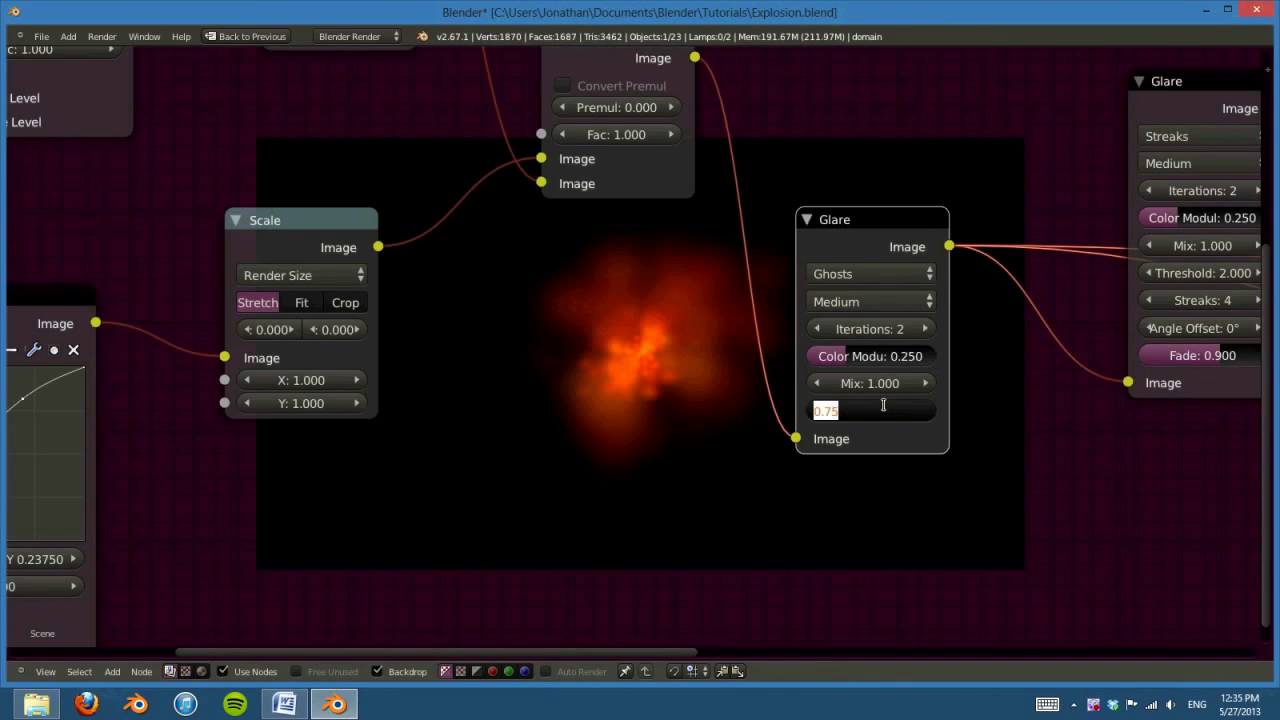
pyautogui.press('BackSpace')
pyautogui.write('.5')
pyautogui.press('Return')
# Step: Preview the Streaks Glare node in the Viewer and set its Threshold to 1
pyautogui.scroll(-2, 1003, 438)
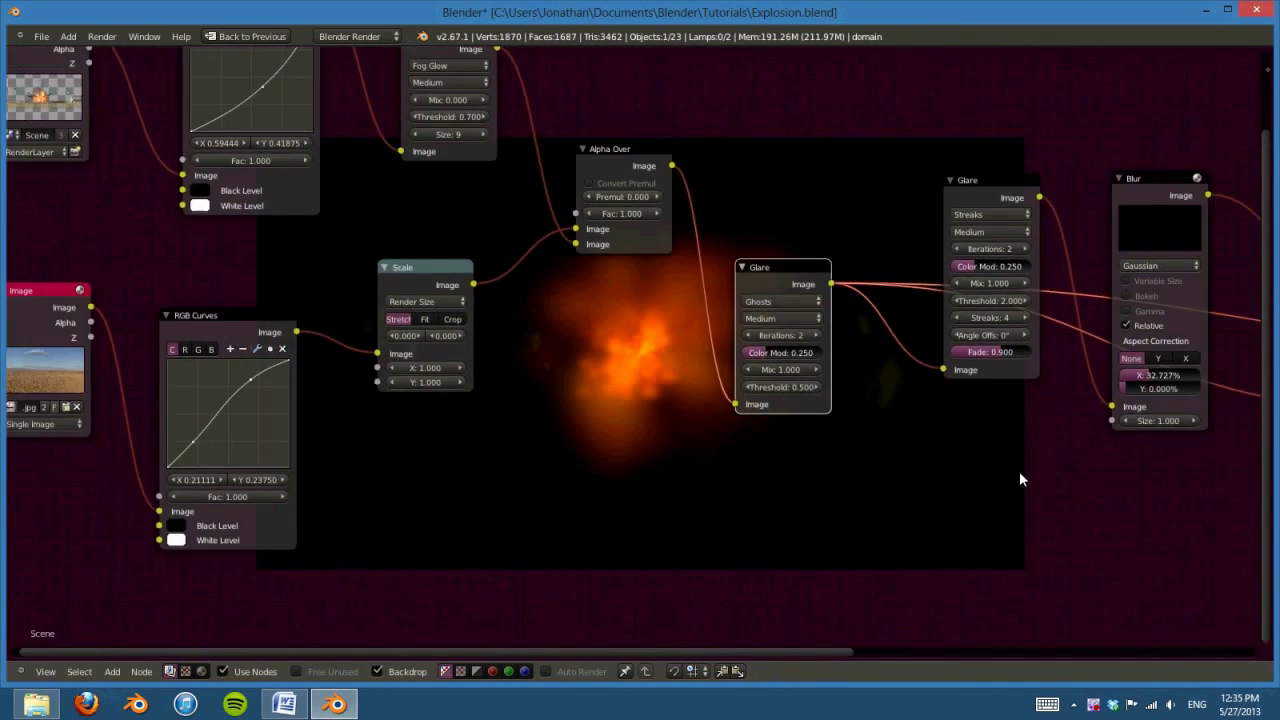
pyautogui.moveTo(1019, 471); pyautogui.dragTo(507, 514, button='middle')
pyautogui.click(489, 263)
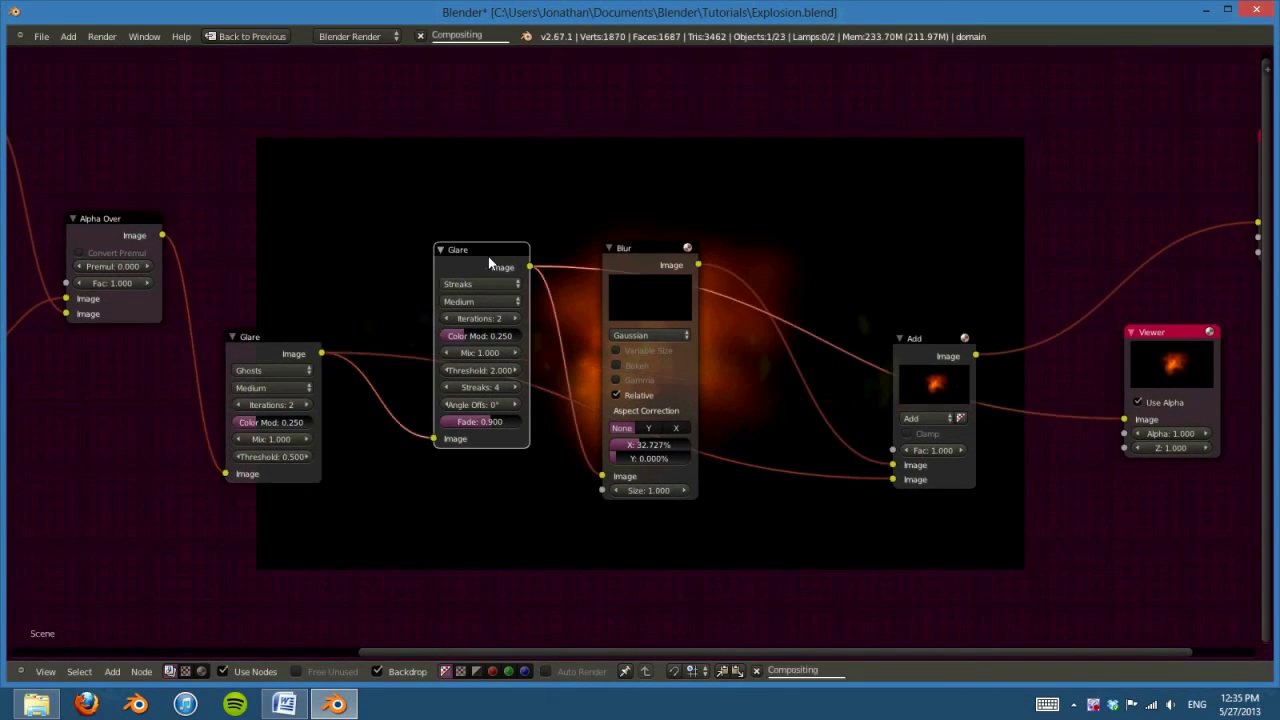
pyautogui.moveTo(591, 279); pyautogui.dragTo(651, 251, button='middle')
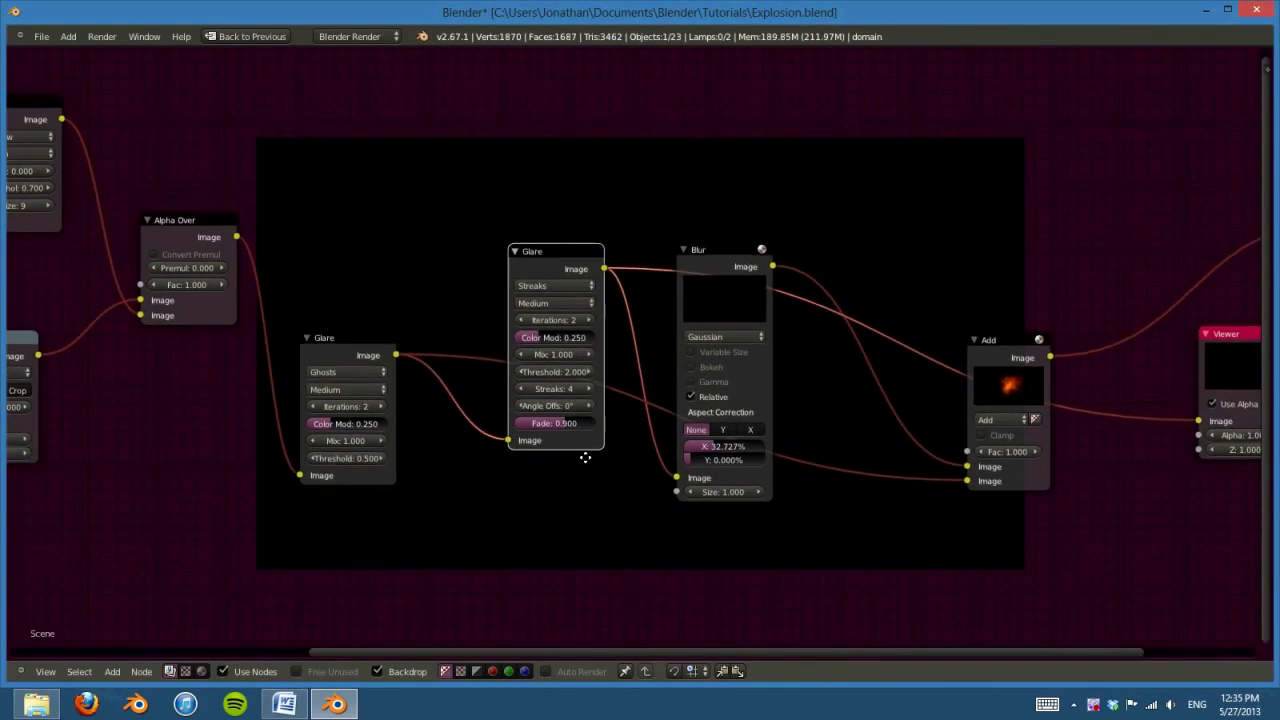
pyautogui.scroll(2, 737, 531)
pyautogui.click(710, 524)
pyautogui.write('1')
pyautogui.press('Return')
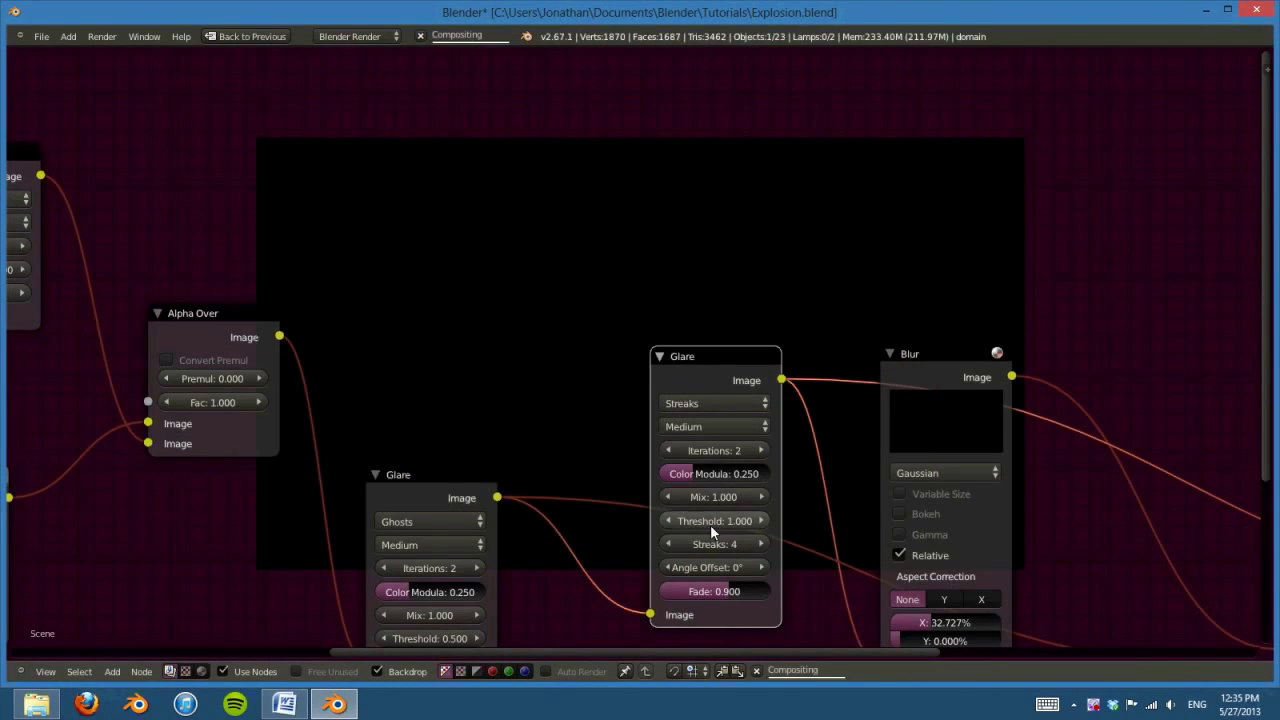
# Step: Lower the Streaks Glare's Threshold through 0.5 to 0.25
pyautogui.moveTo(766, 508); pyautogui.dragTo(947, 482, button='middle')
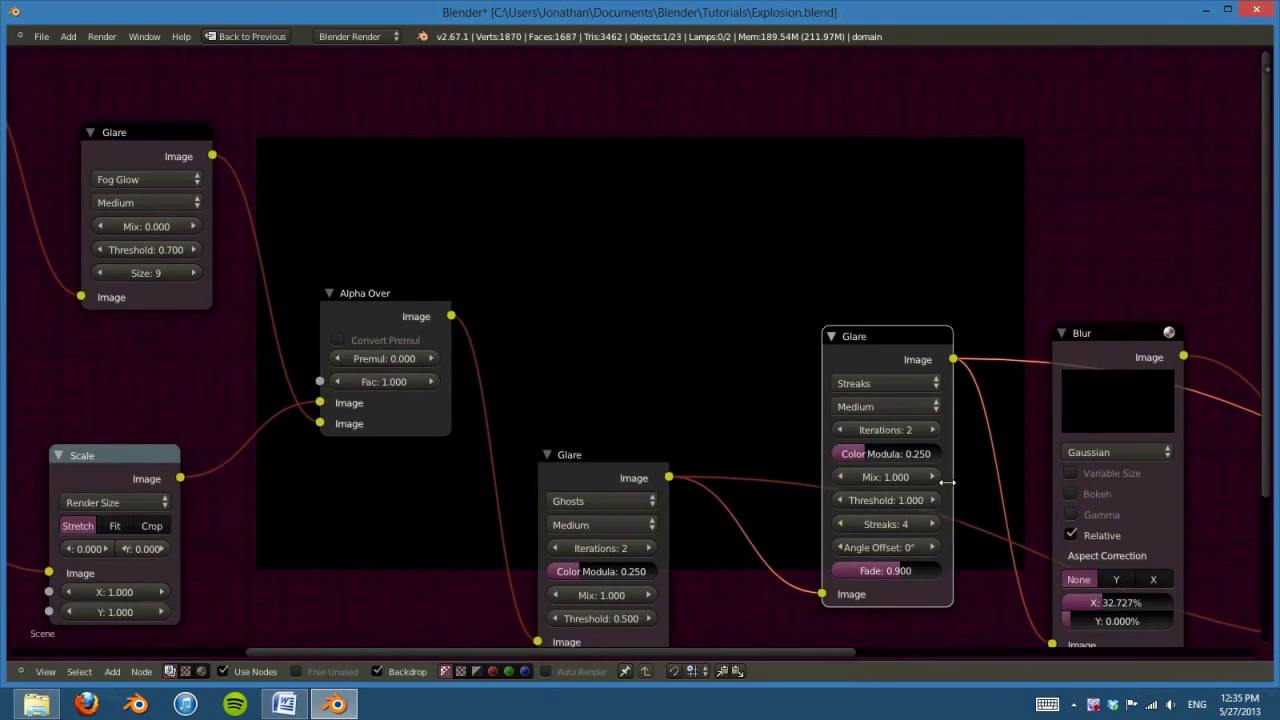
pyautogui.click(897, 499)
pyautogui.write('.5')
pyautogui.press('Return')
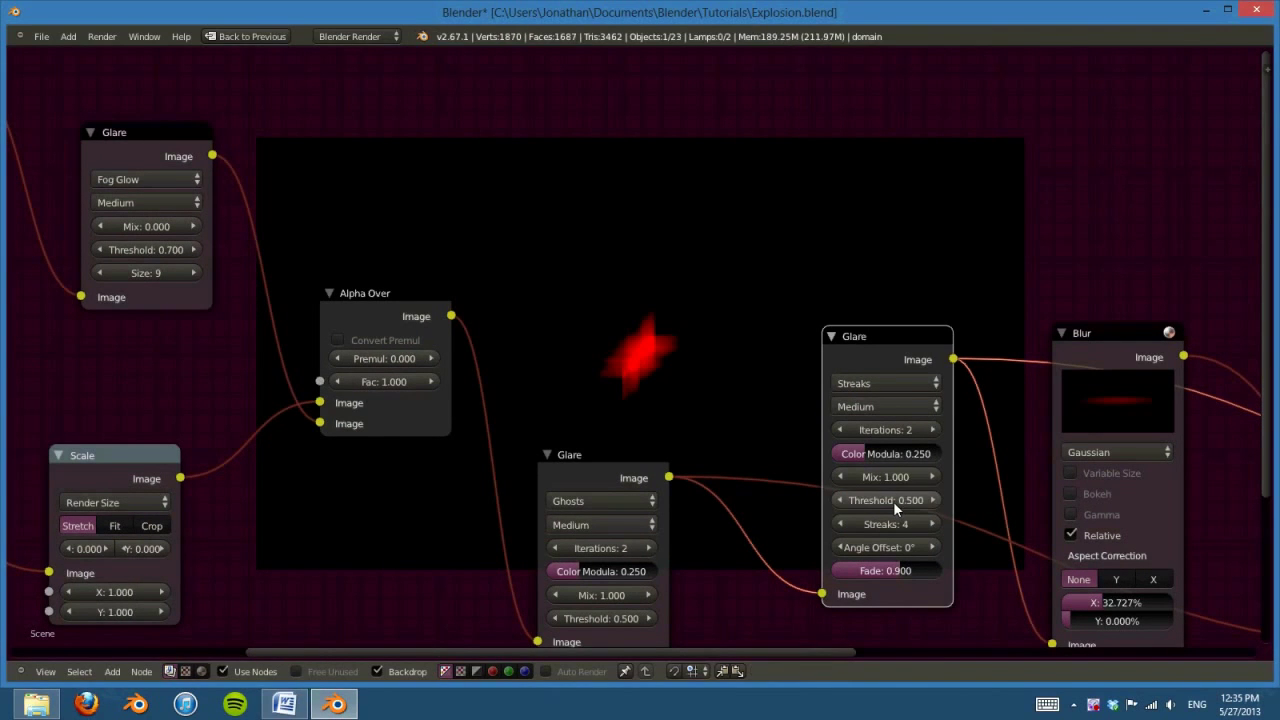
pyautogui.click(893, 501)
pyautogui.press('BackSpace')
pyautogui.write('.25')
pyautogui.press('Return')
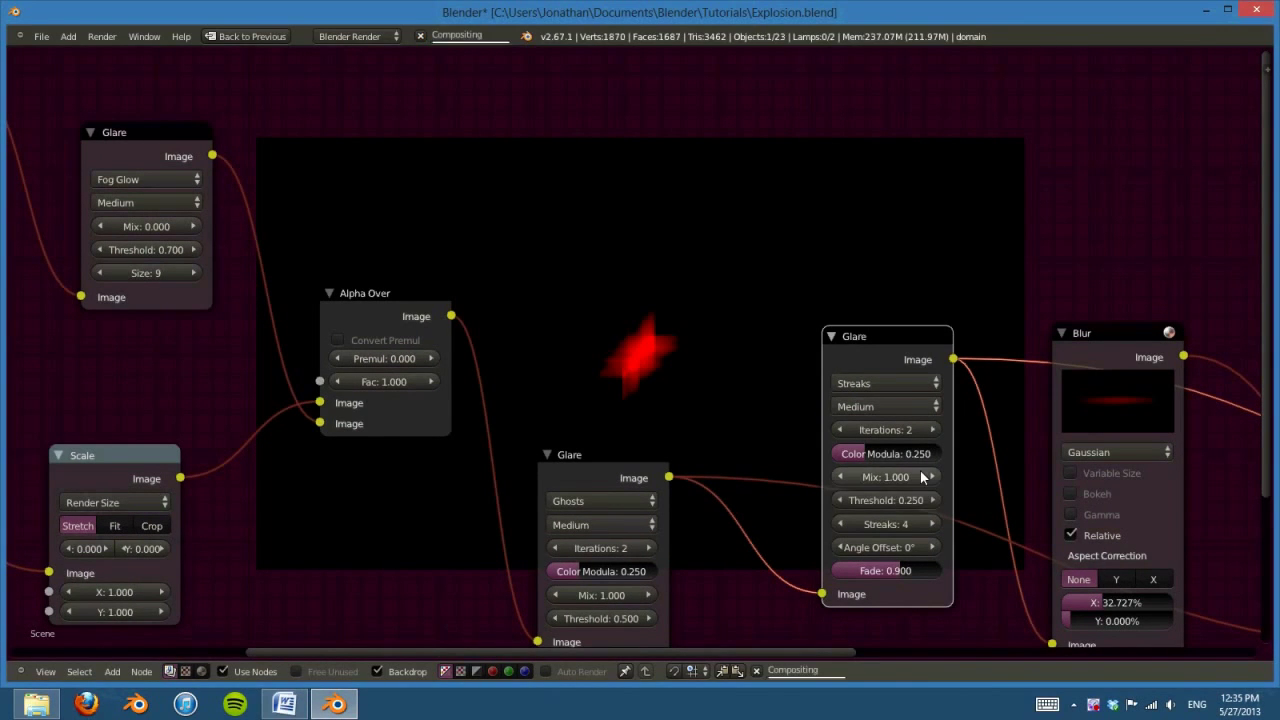
pyautogui.scroll(-2, 890, 502)
pyautogui.scroll(1, 834, 630)
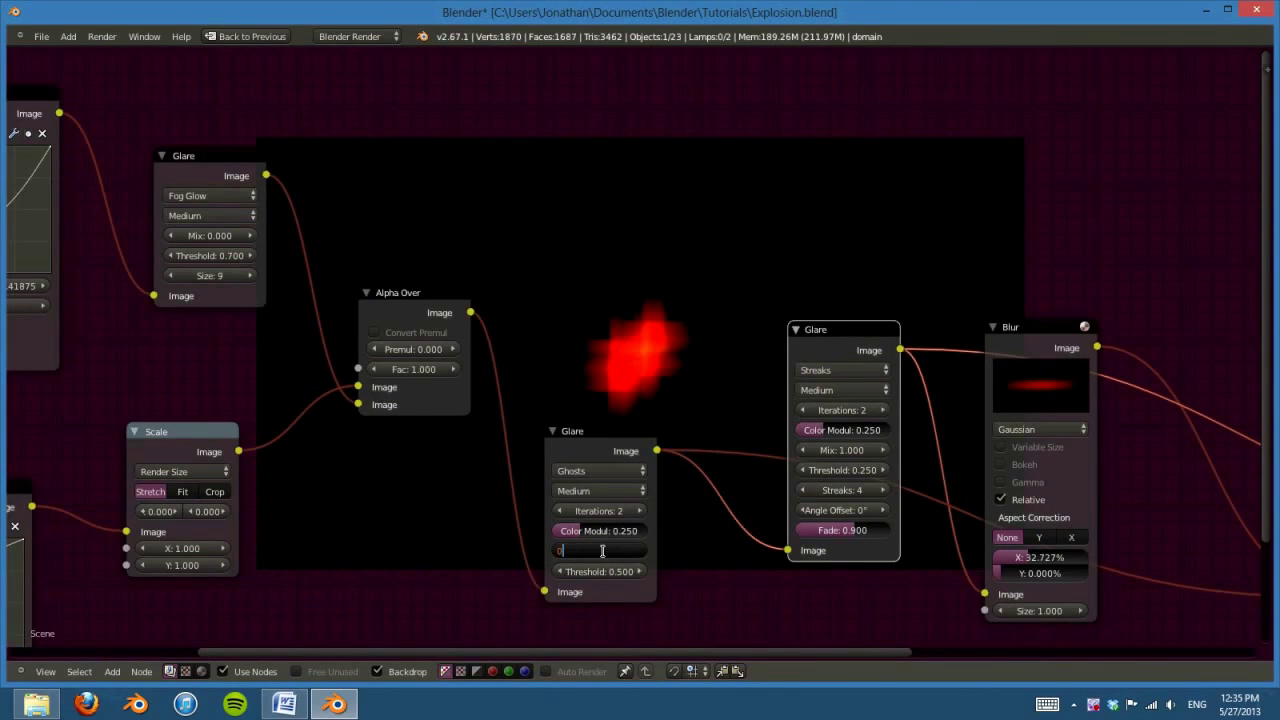
# Step: Set the Ghosts Glare's Mix back to 0 and raise the Streaks Glare's Threshold to 1
pyautogui.click(602, 551)
pyautogui.write('0')
pyautogui.press('Return')
pyautogui.scroll(2, 714, 567)
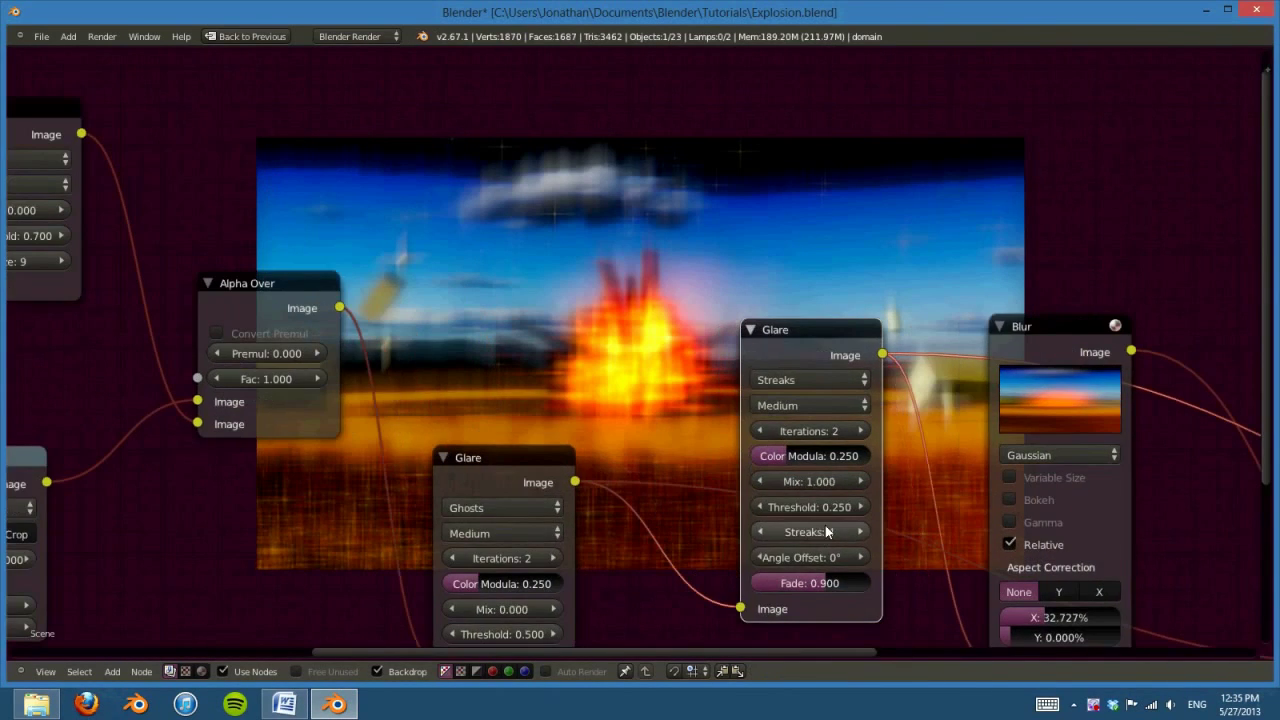
pyautogui.click(822, 507)
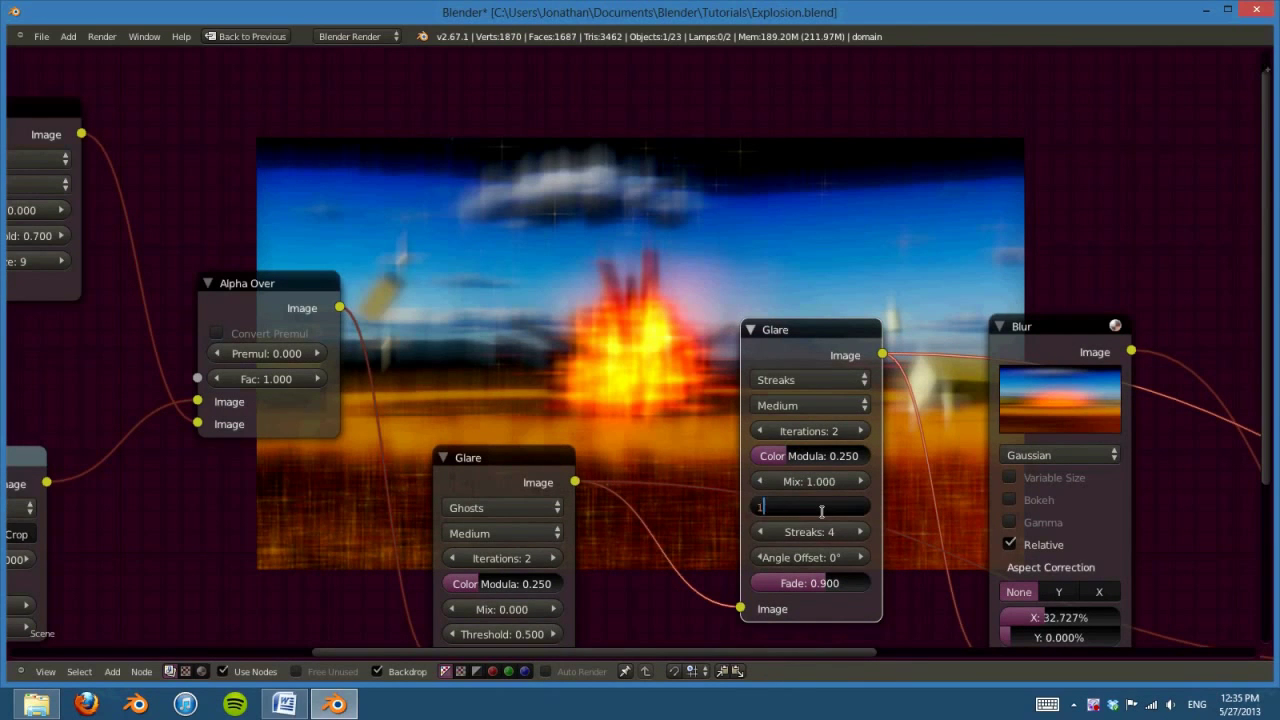
pyautogui.write('1')
pyautogui.press('Return')
pyautogui.scroll(-2, 823, 511)
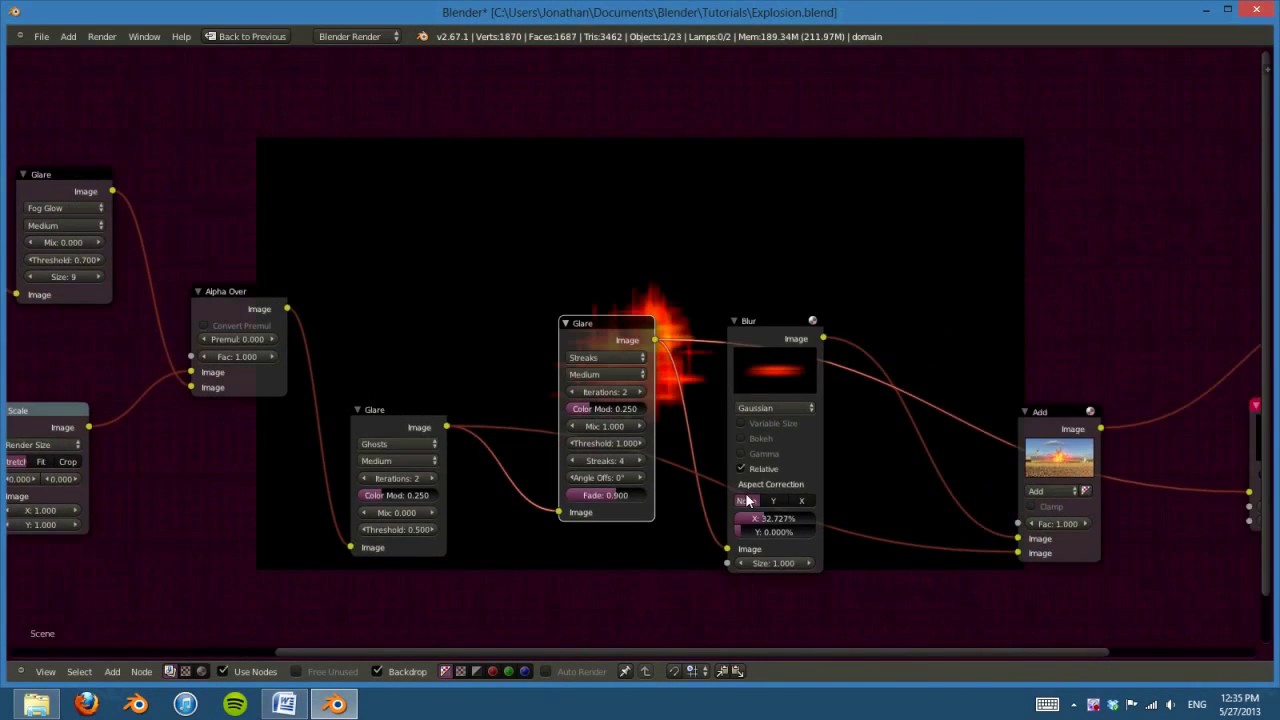
# Step: Preview the Blur node in the Viewer and return the Viewer to the Add node's final output
pyautogui.click(779, 349)
pyautogui.moveTo(883, 420); pyautogui.dragTo(583, 475, button='middle')
pyautogui.click(781, 507)
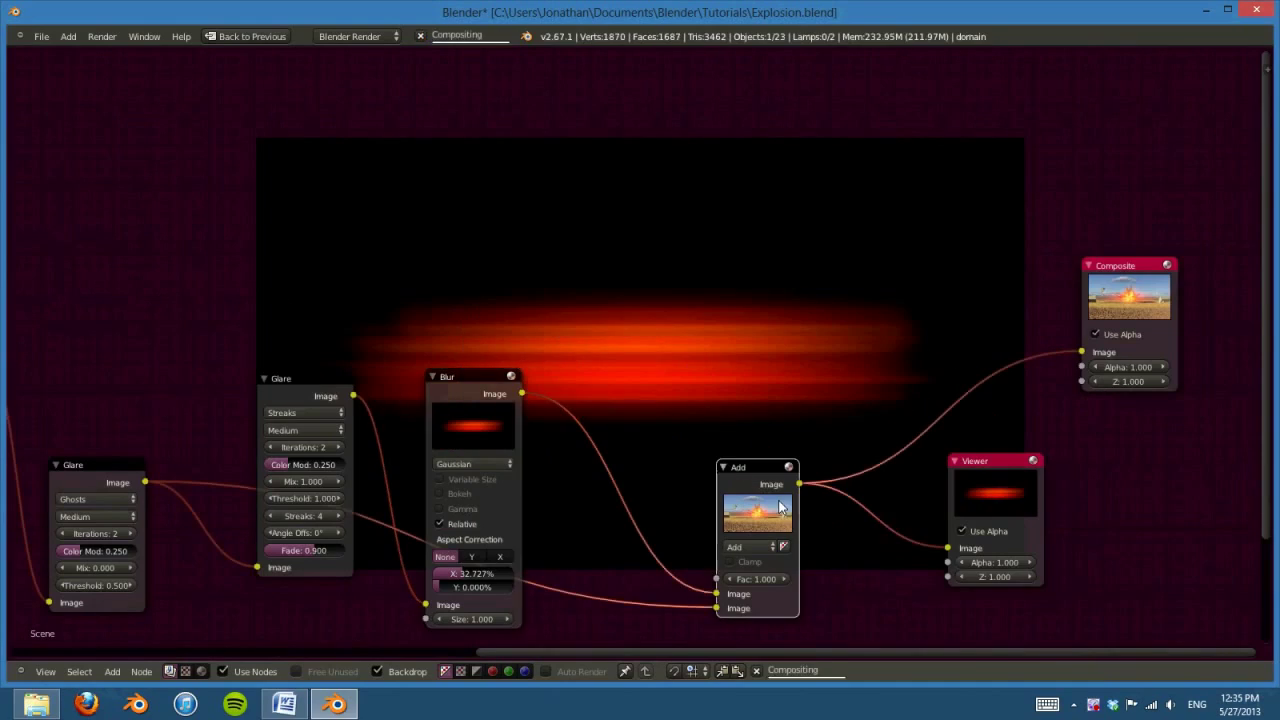
pyautogui.scroll(-2, 641, 354)
pyautogui.moveTo(641, 354); pyautogui.dragTo(1131, 376, button='middle')
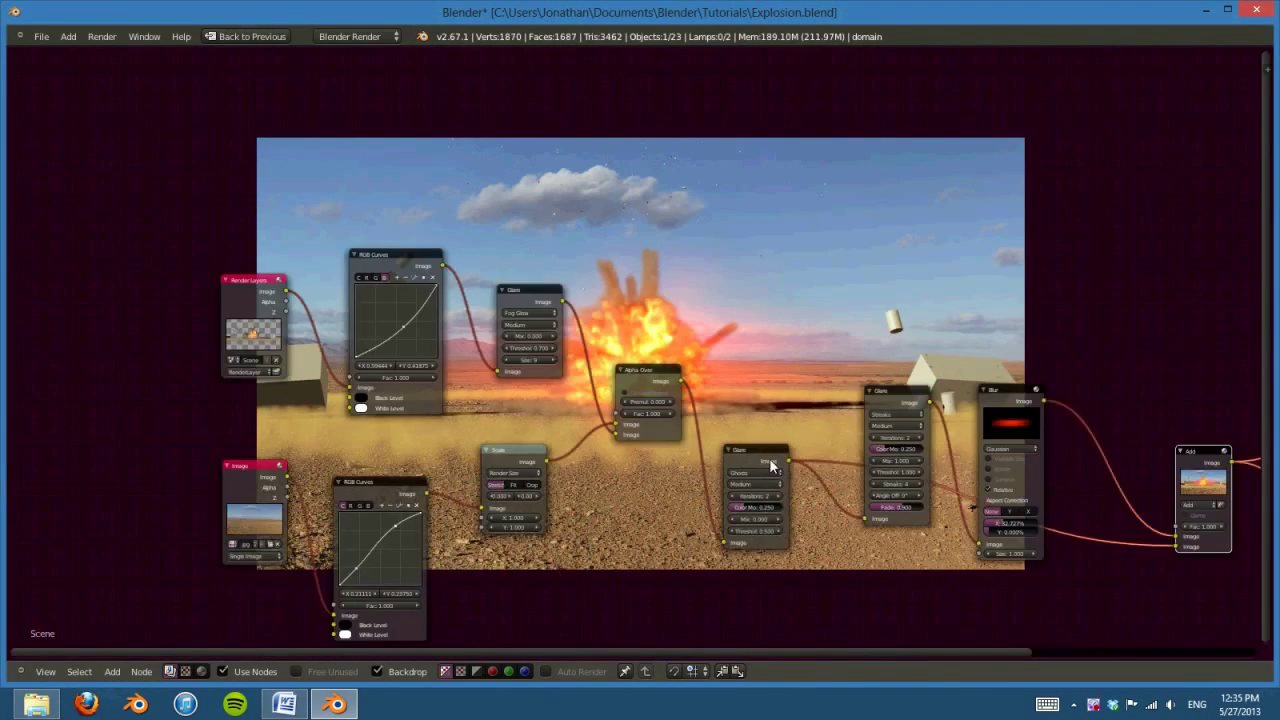
# Step: Shift the Alpha Over node and the nodes after it to the right, making room behind the Fog Glow Glare
pyautogui.scroll(-1, 769, 458)
pyautogui.scroll(-1, 713, 439)
pyautogui.press('b')
pyautogui.moveTo(553, 272); pyautogui.dragTo(1056, 535)
pyautogui.press('g')
pyautogui.click(1060, 479)
pyautogui.scroll(2, 613, 443)
pyautogui.moveTo(613, 443); pyautogui.dragTo(733, 428, button='middle')
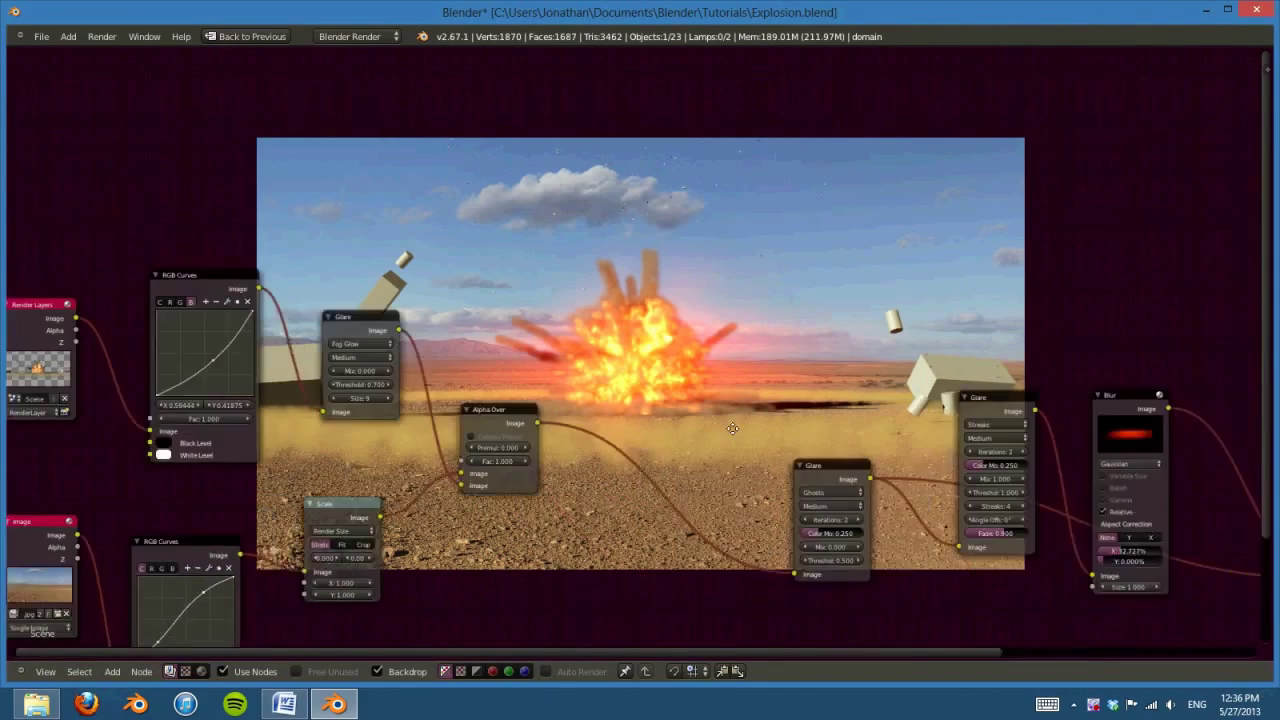
pyautogui.scroll(1, 733, 428)
pyautogui.moveTo(545, 405); pyautogui.dragTo(631, 411)
# Step: Insert a Hue Saturation Value node between the Fog Glow Glare and Alpha Over, with Saturation set to 0.9
pyautogui.hotkey('shift', 'a')
pyautogui.moveTo(693, 289)
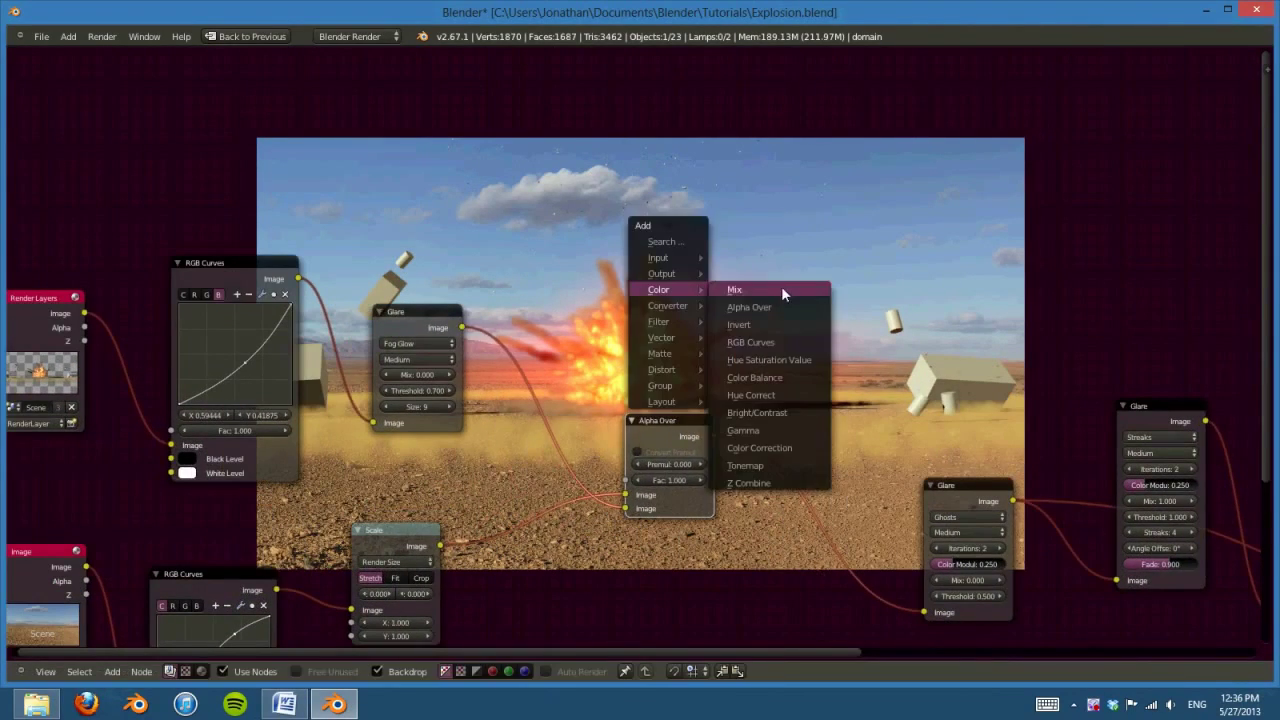
pyautogui.click(769, 359)
pyautogui.click(619, 384)
pyautogui.scroll(2, 619, 384)
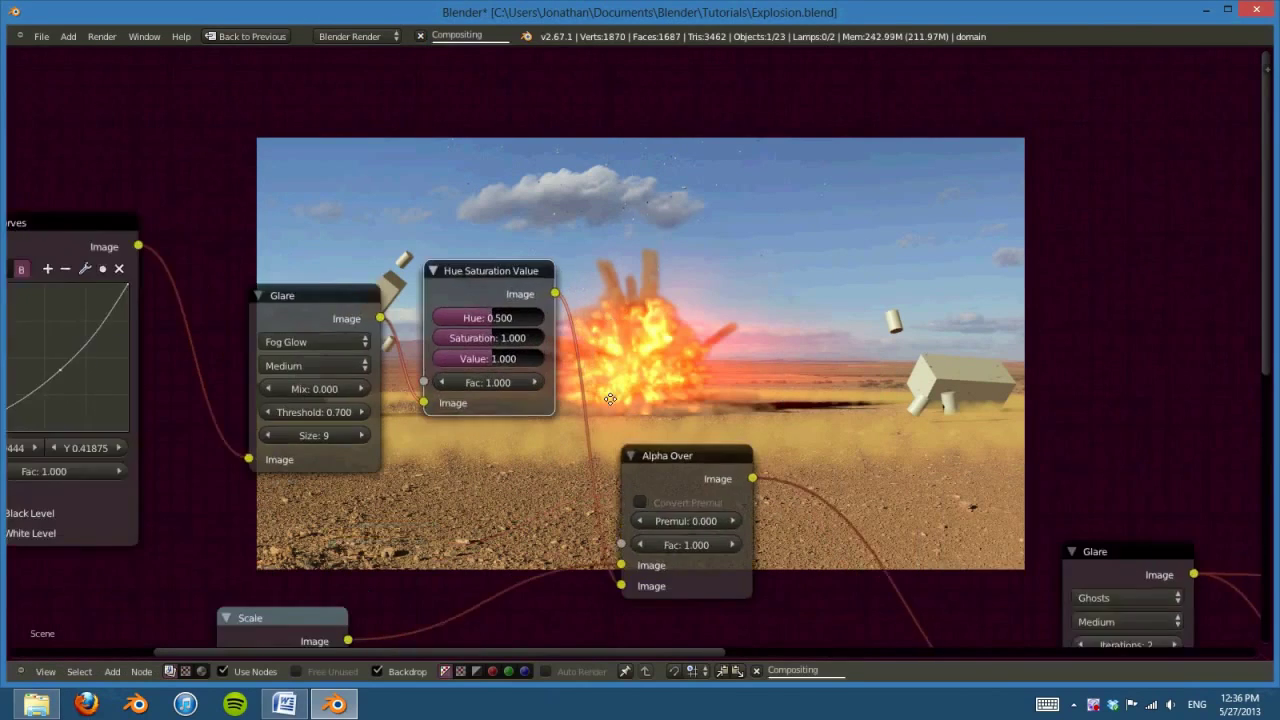
pyautogui.moveTo(477, 351); pyautogui.dragTo(483, 424, button='middle')
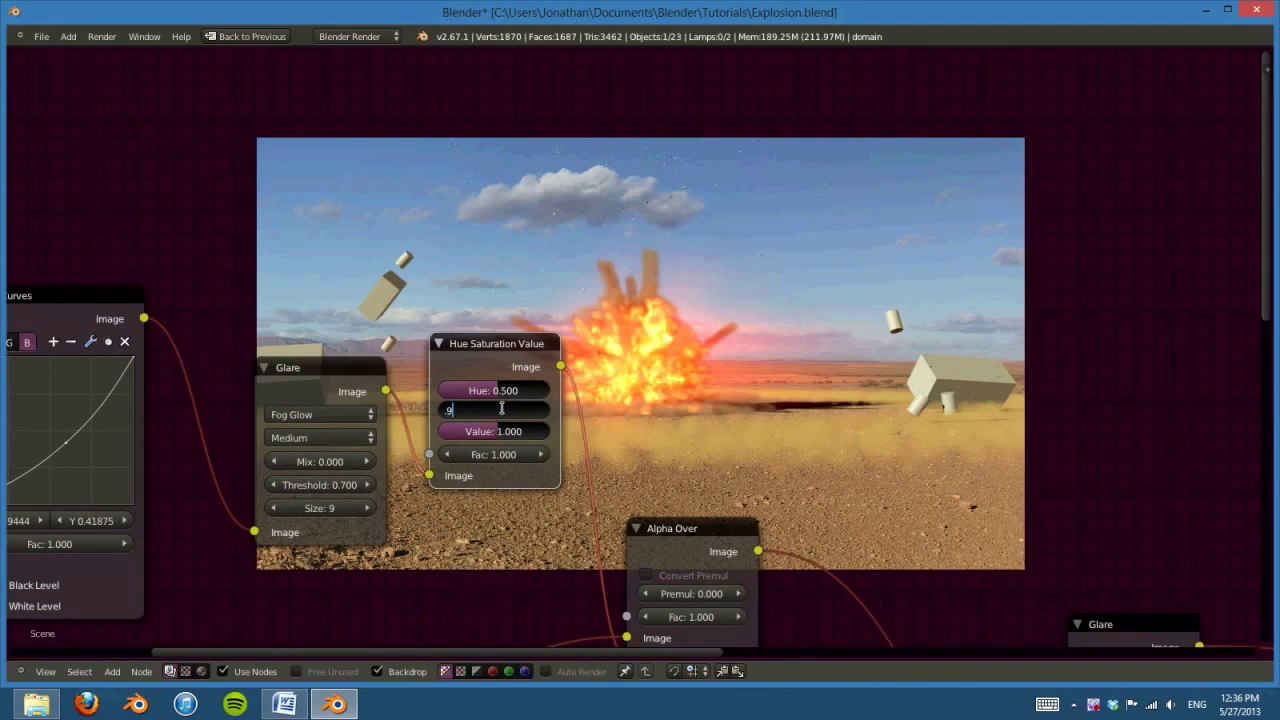
pyautogui.press('Return')
pyautogui.moveTo(540, 408); pyautogui.dragTo(311, 175, button='middle')
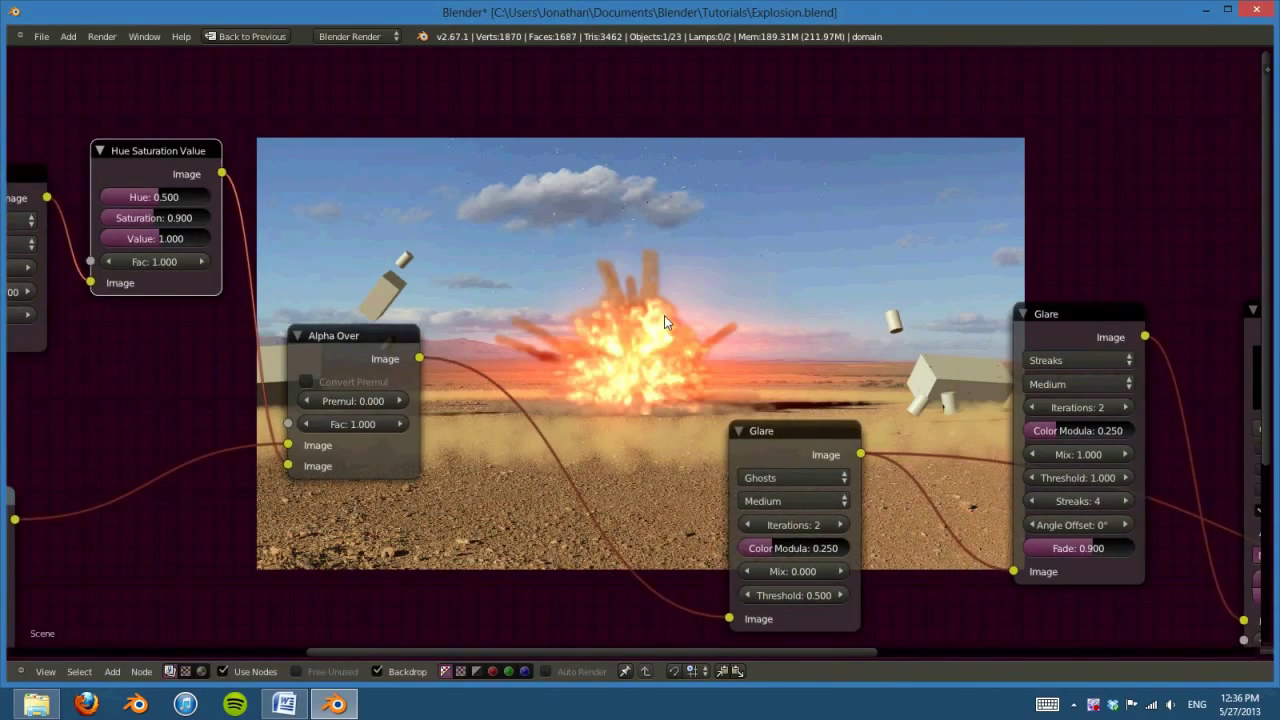
pyautogui.scroll(-2, 665, 330)
pyautogui.moveTo(666, 375); pyautogui.dragTo(752, 423, button='middle')
pyautogui.click(506, 389)
pyautogui.moveTo(506, 389); pyautogui.dragTo(431, 501, button='middle')
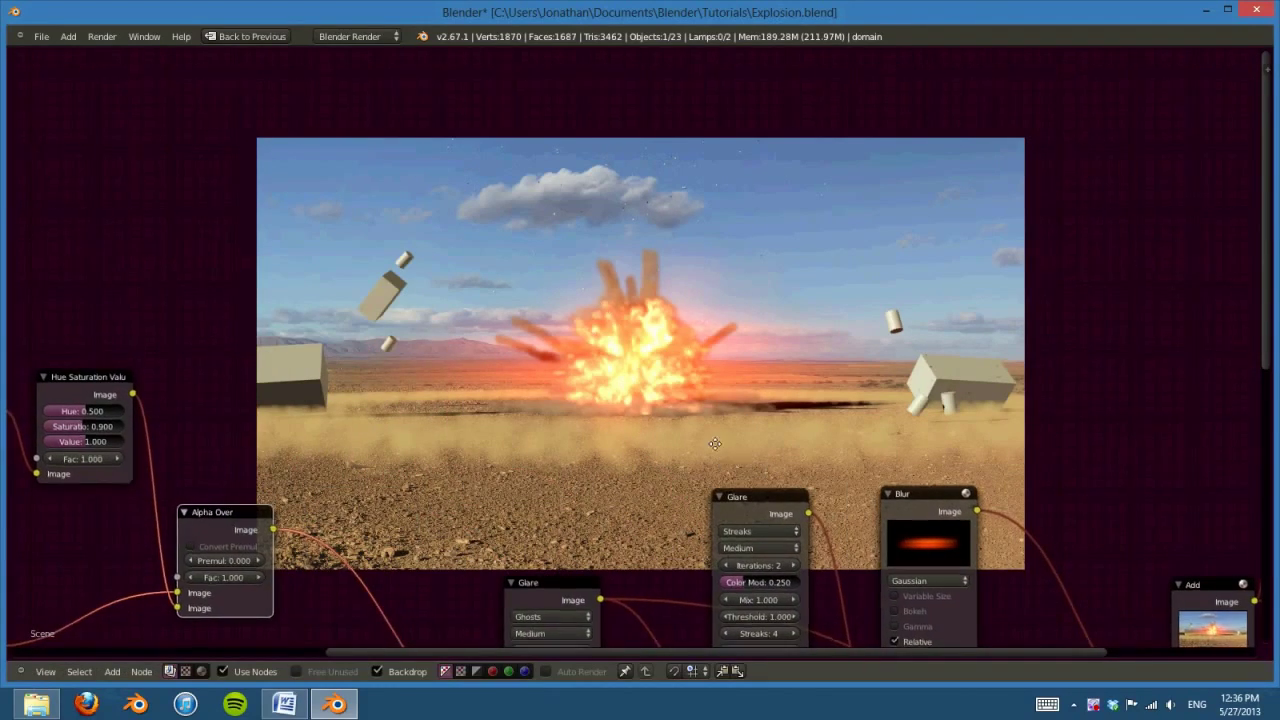
pyautogui.moveTo(588, 329); pyautogui.dragTo(525, 436, button='middle')
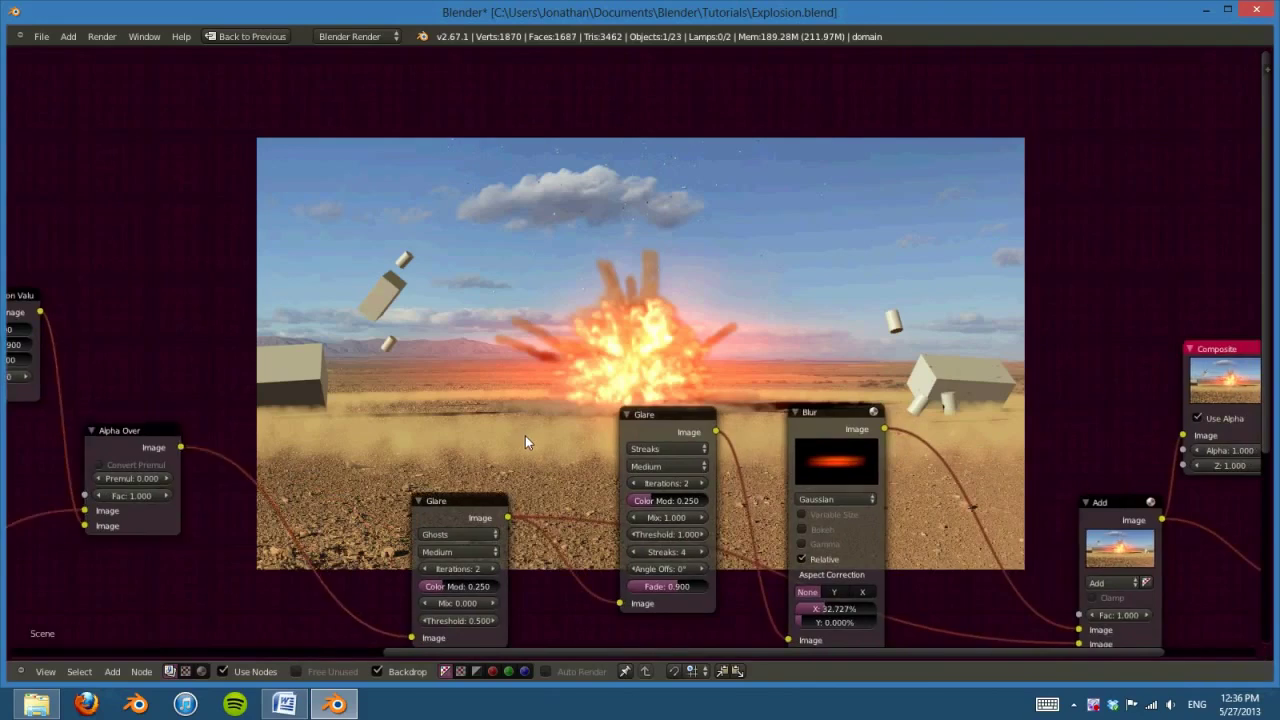
# Step: Move all nodes after Alpha Over further right, and space the Composite and Viewer nodes farther from the Add node
pyautogui.scroll(-1, 525, 435)
pyautogui.press('b')
pyautogui.moveTo(425, 279); pyautogui.dragTo(990, 580)
pyautogui.press('g')
pyautogui.scroll(-2, 855, 532)
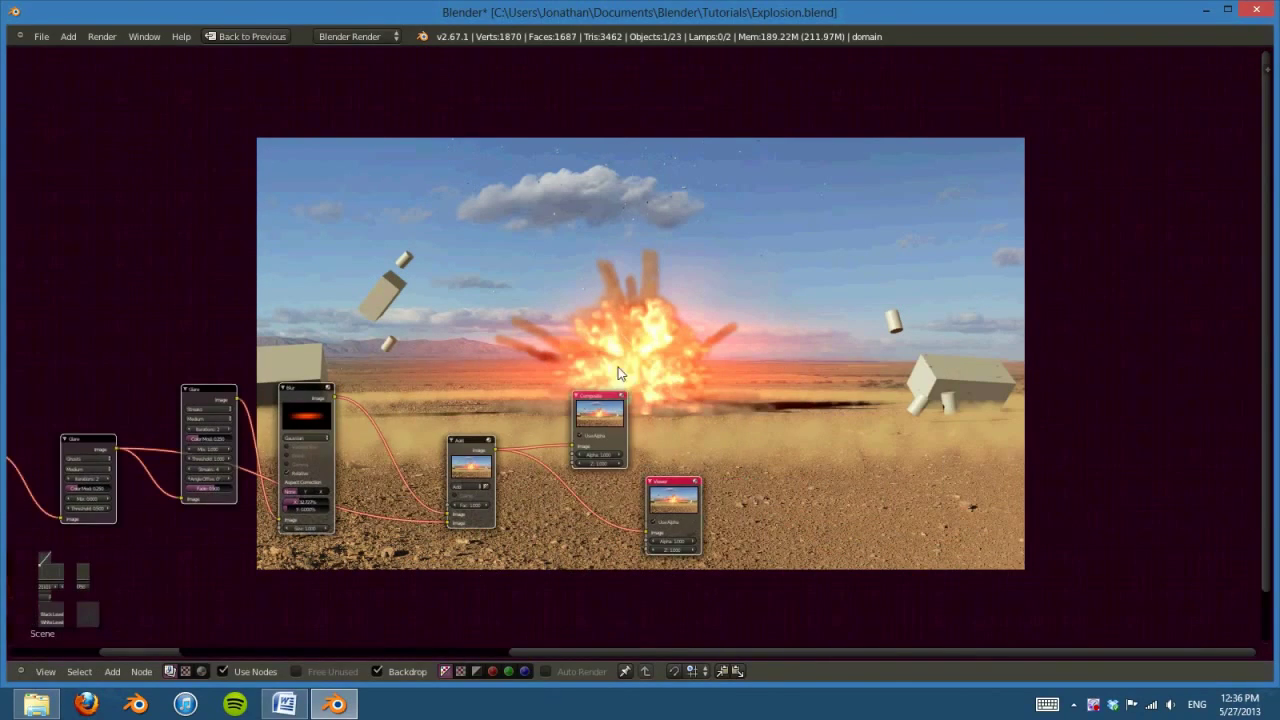
pyautogui.moveTo(601, 353); pyautogui.dragTo(741, 508)
pyautogui.press('g')
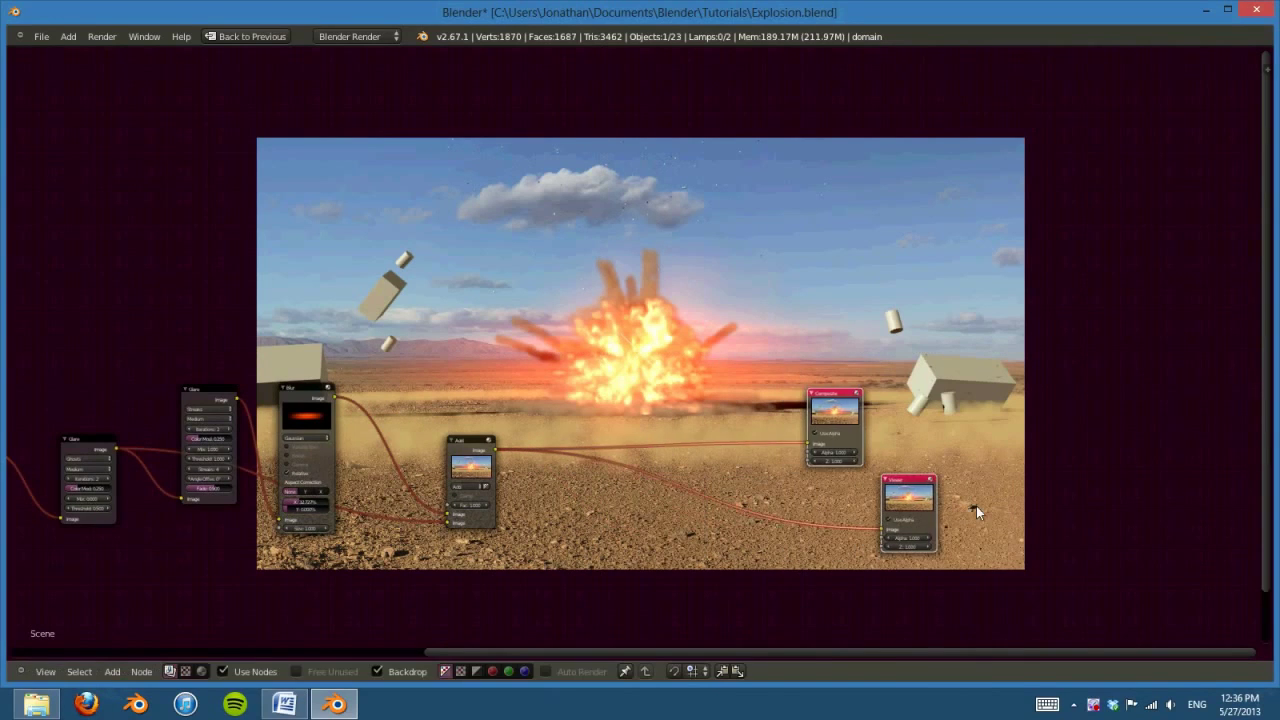
pyautogui.click(976, 506)
pyautogui.moveTo(683, 591); pyautogui.dragTo(748, 600, button='middle')
pyautogui.scroll(1, 741, 403)
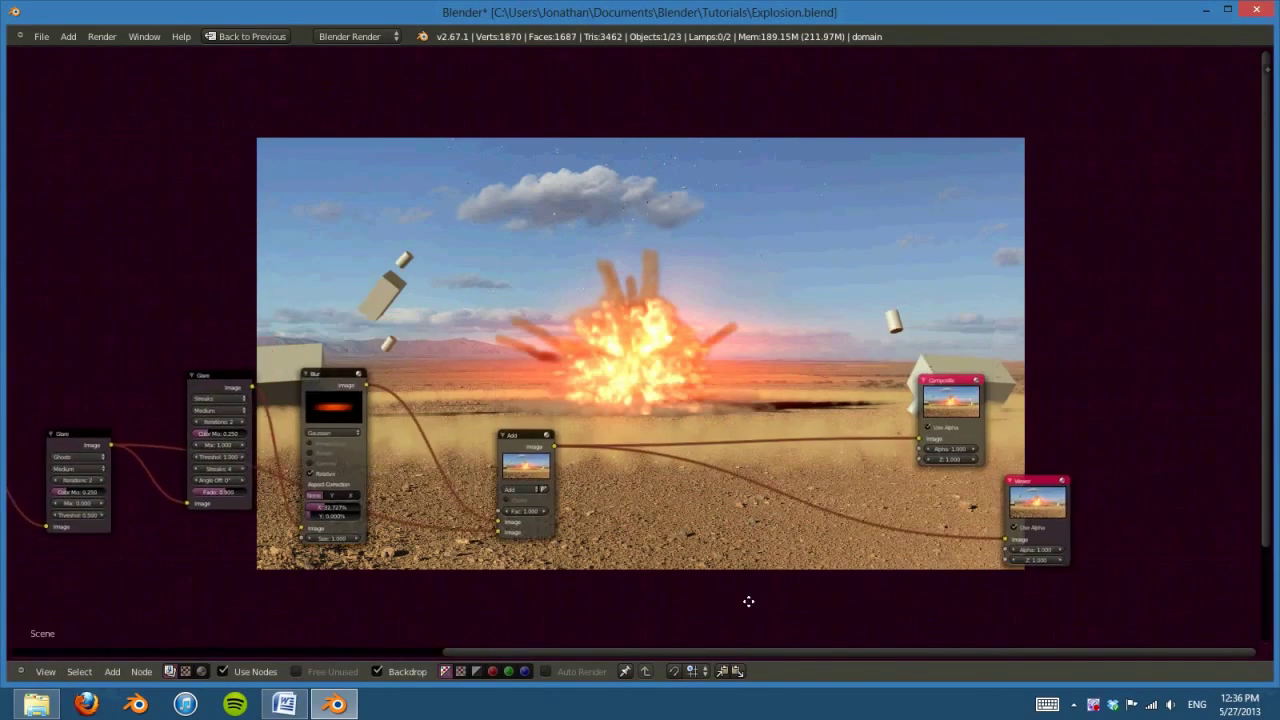
# Step: Leave the maximized node editor and save the project over the existing Explosion.blend file
pyautogui.hotkey('ctrl', 'Up')
pyautogui.hotkey('ctrl', 's')
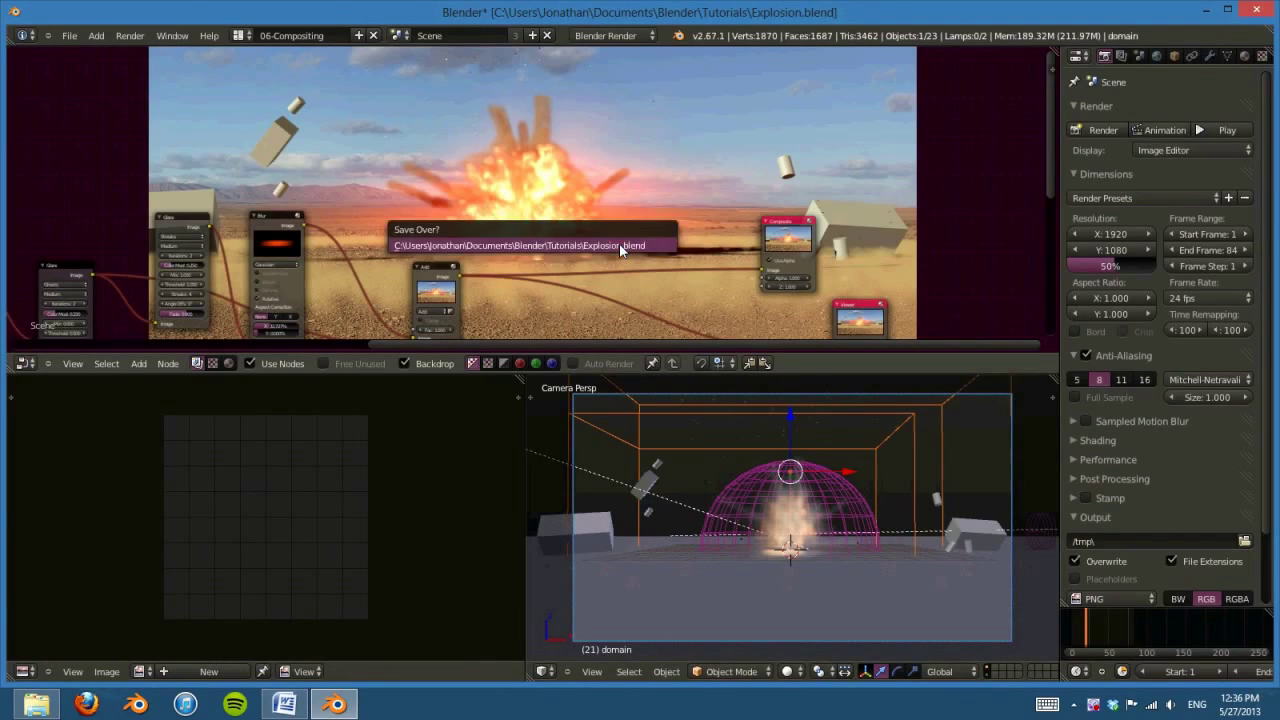
pyautogui.click(619, 243)
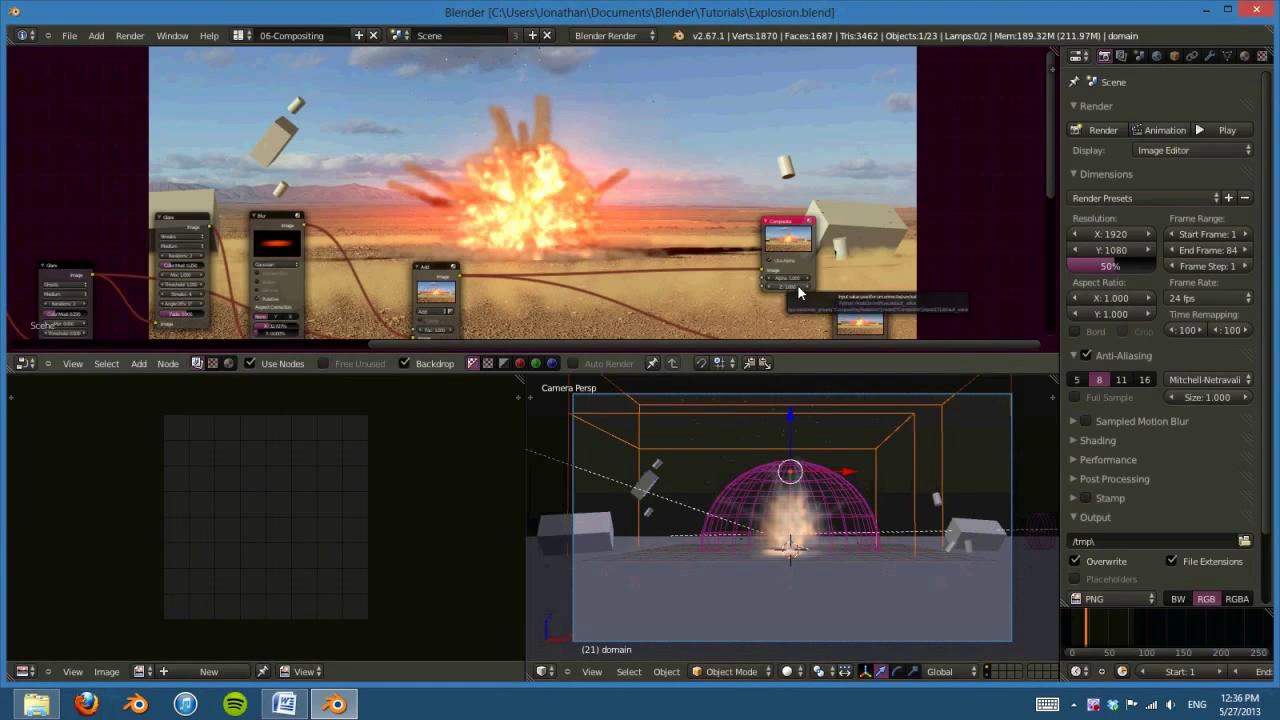
# Step: Go to frame 10 and advance the current frame to 11
pyautogui.moveTo(797, 290); pyautogui.dragTo(932, 245, button='middle')
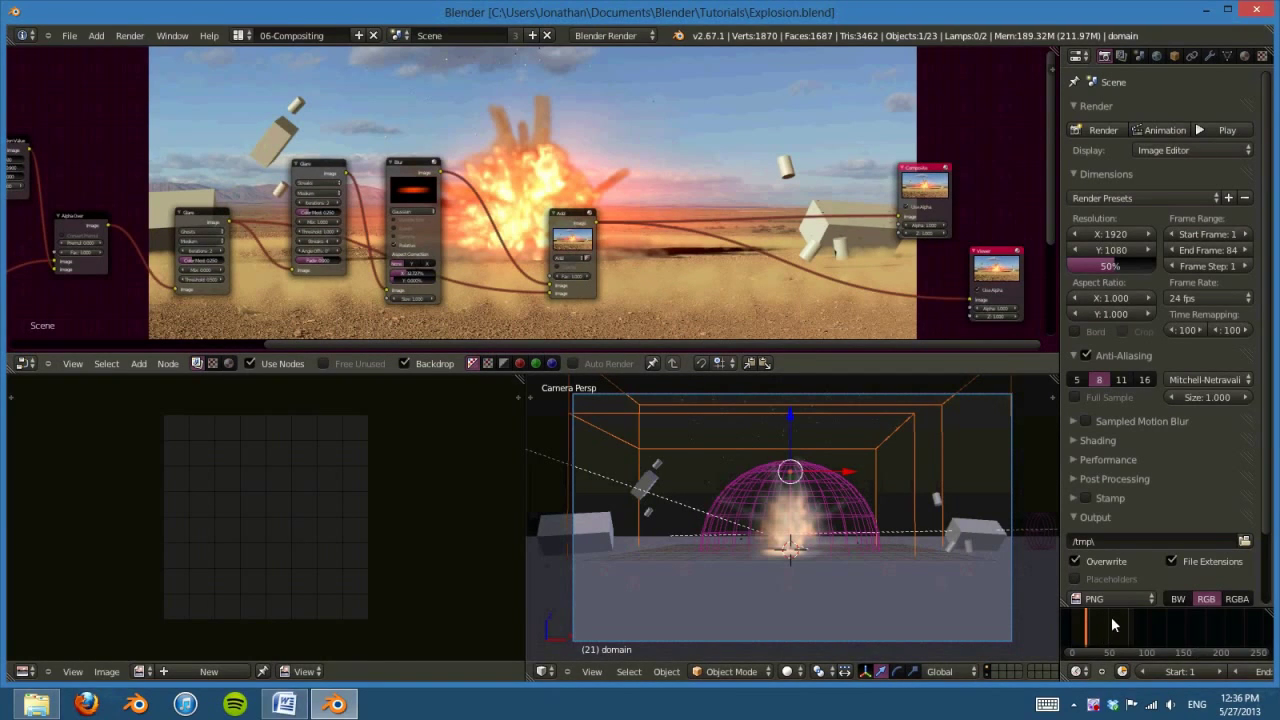
pyautogui.scroll(1, 1114, 617)
pyautogui.moveTo(1115, 619); pyautogui.dragTo(1203, 625, button='middle')
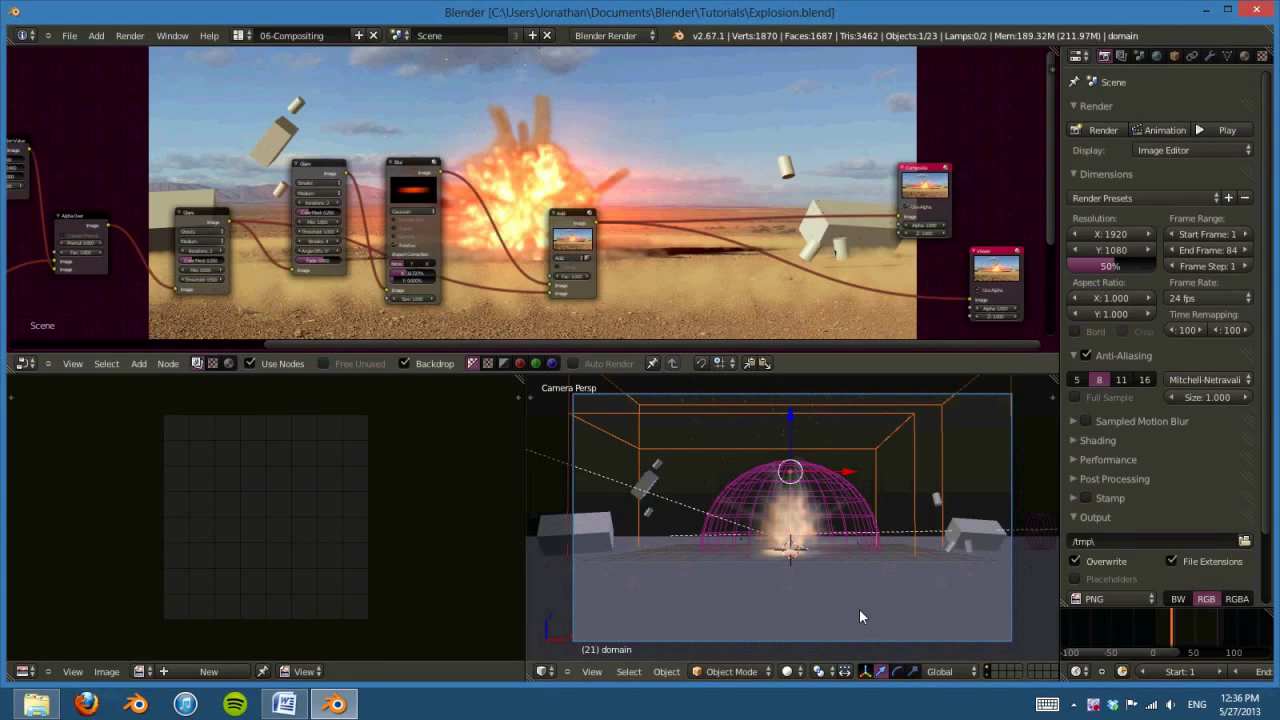
pyautogui.scroll(-4, 1230, 671)
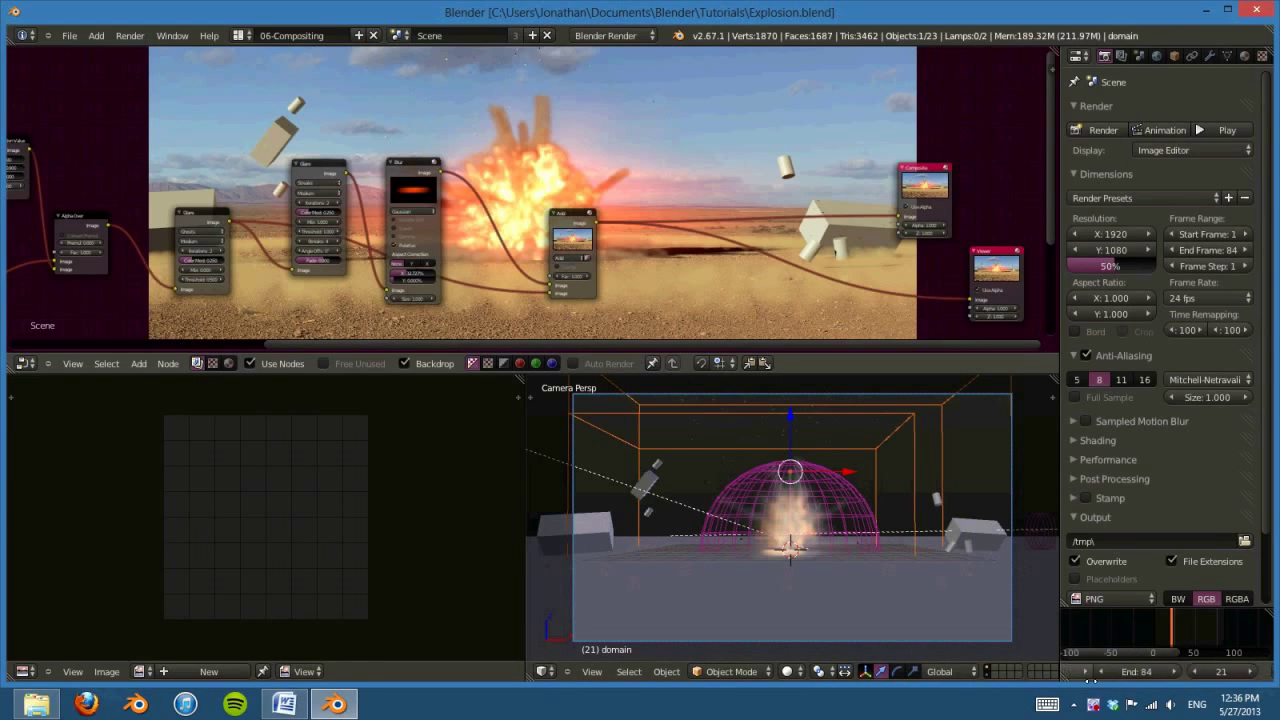
pyautogui.scroll(-3, 1235, 683)
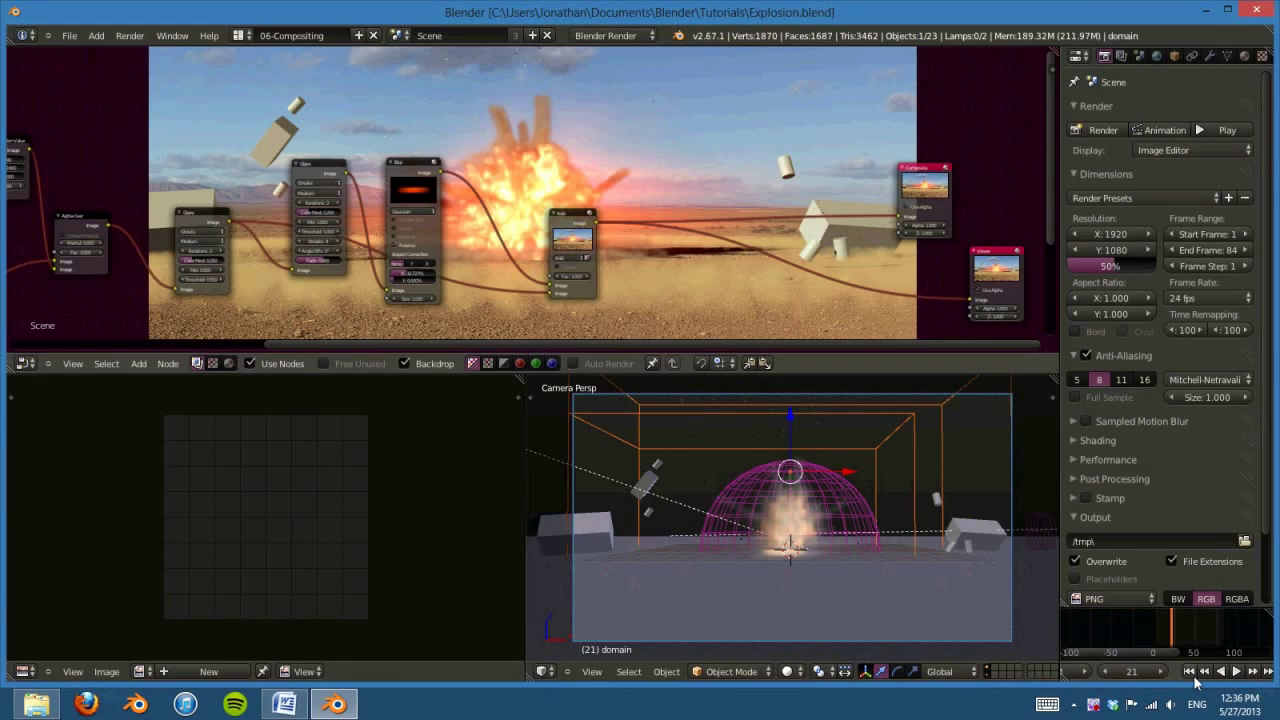
pyautogui.write('0')
pyautogui.press('Return')
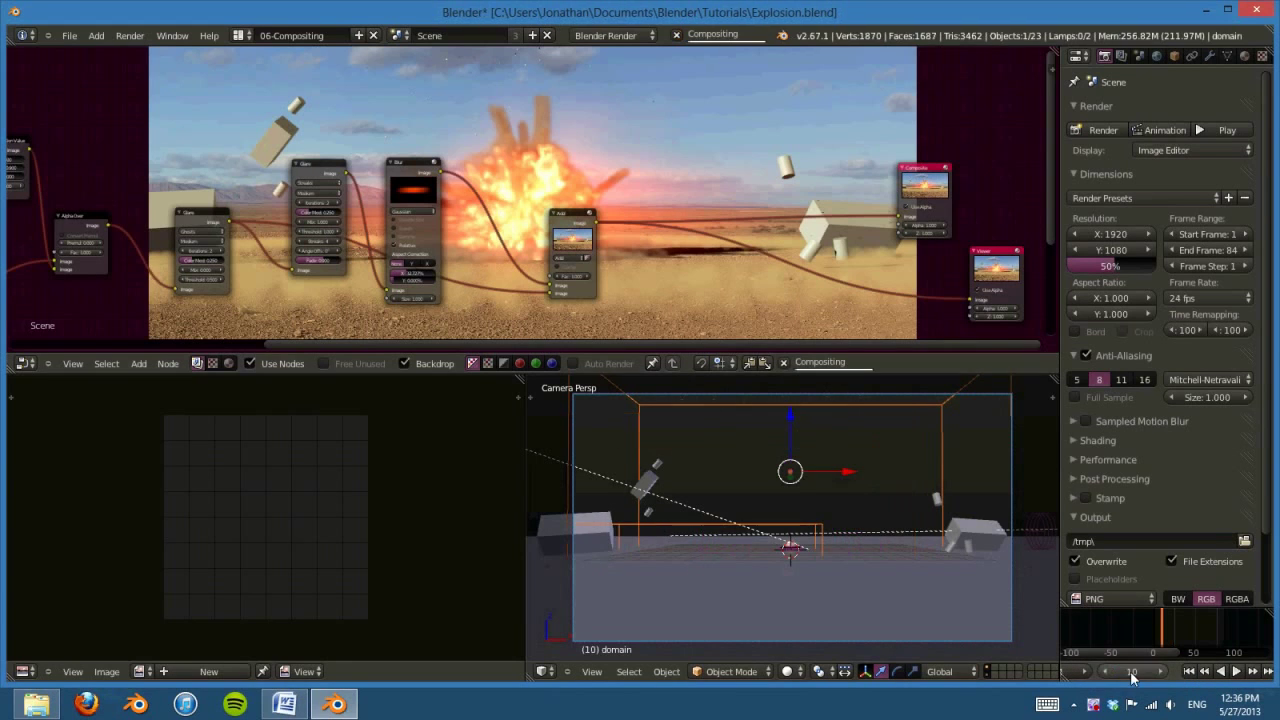
pyautogui.click(1160, 673)
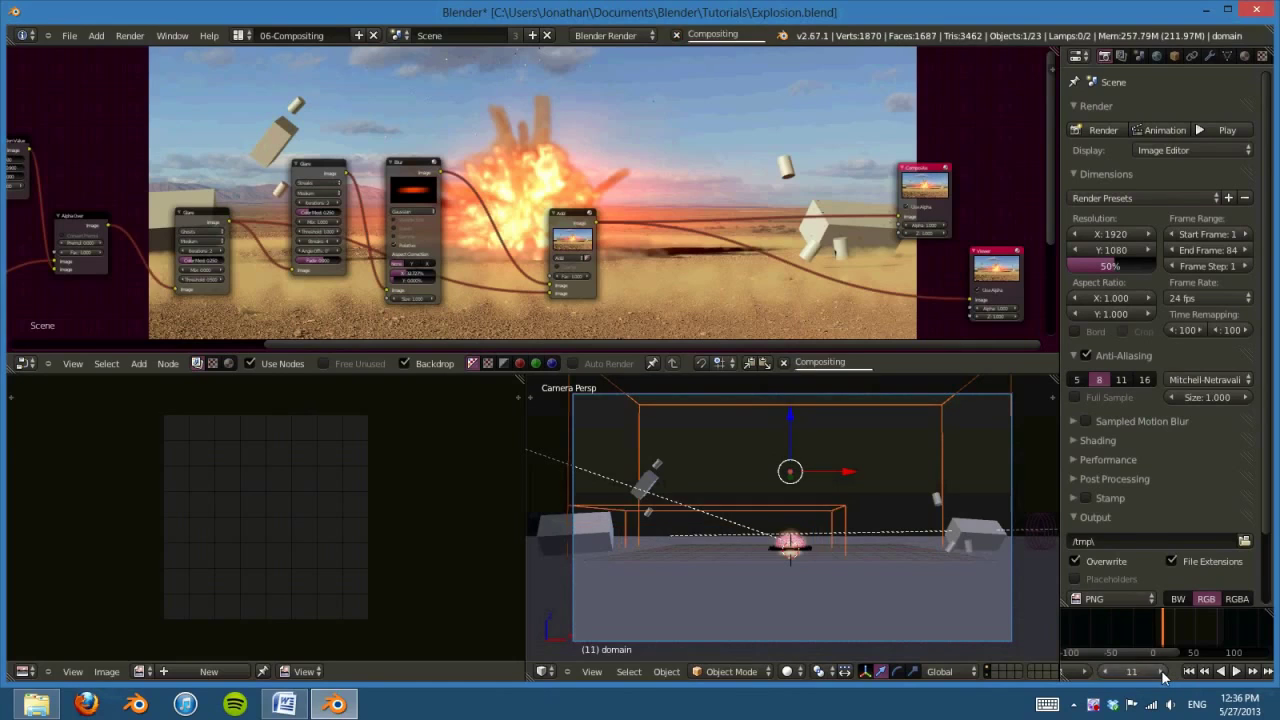
pyautogui.click(1160, 673)
# Step: Maximize the node editor and move the nodes after Alpha Over to the right, opening a gap behind it
pyautogui.hotkey('ctrl', 'Up')
pyautogui.moveTo(87, 497); pyautogui.dragTo(494, 516, button='middle')
pyautogui.moveTo(703, 420); pyautogui.dragTo(555, 396, button='middle')
pyautogui.scroll(-2, 554, 396)
pyautogui.press('b')
pyautogui.moveTo(479, 228); pyautogui.dragTo(1258, 537)
pyautogui.press('g')
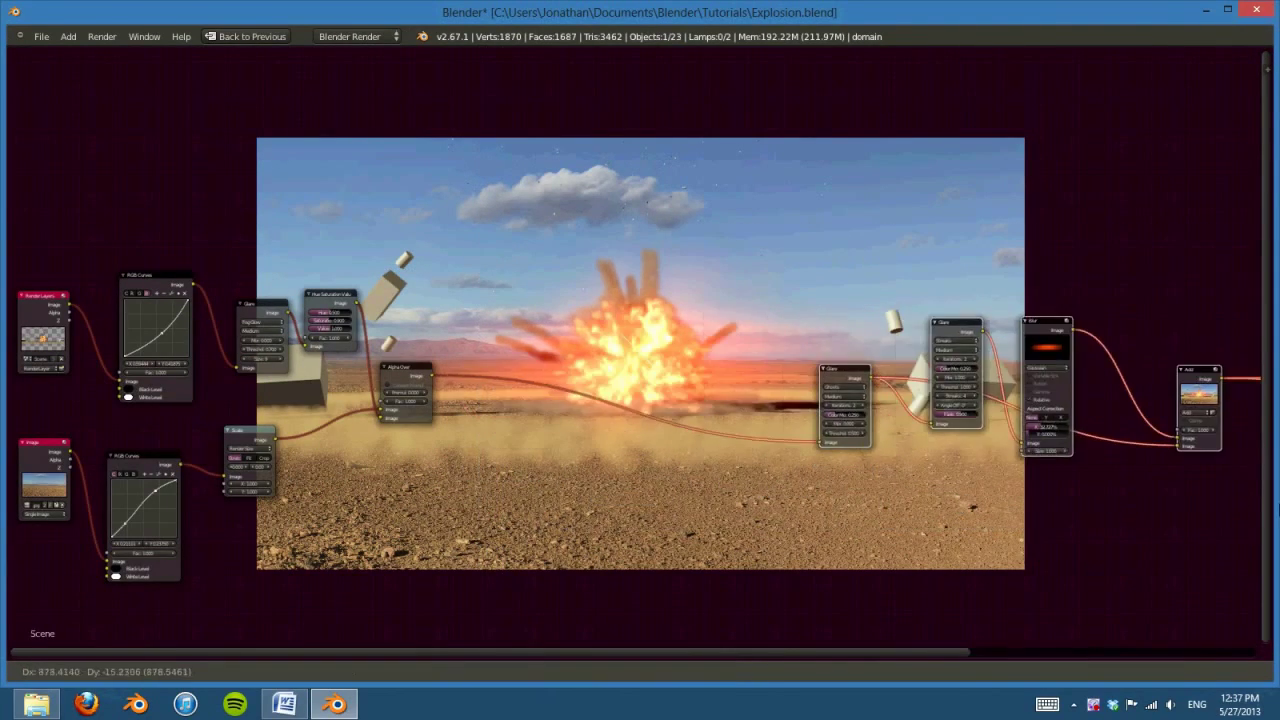
pyautogui.click(1255, 490)
# Step: Insert a second Hue Saturation Value node on the link between Alpha Over and the Ghosts Glare
pyautogui.scroll(2, 625, 473)
pyautogui.hotkey('shift', 'a')
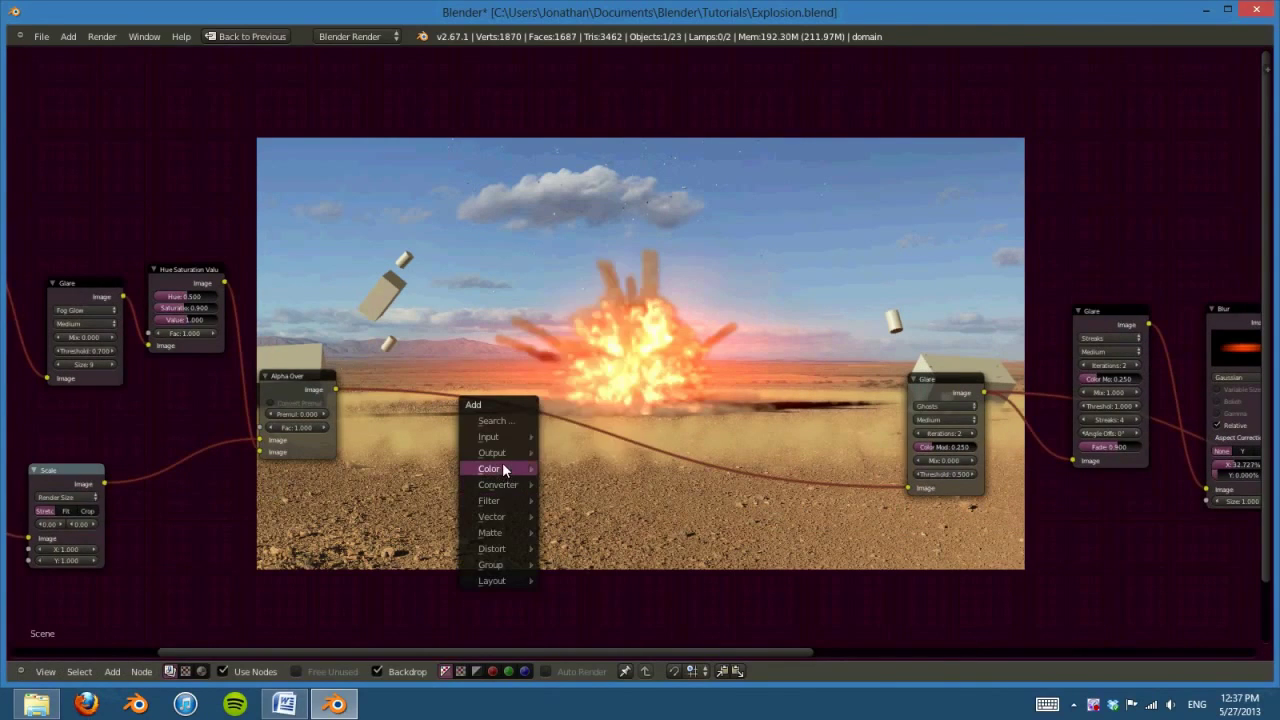
pyautogui.moveTo(502, 467)
pyautogui.click(637, 346)
pyautogui.click(414, 372)
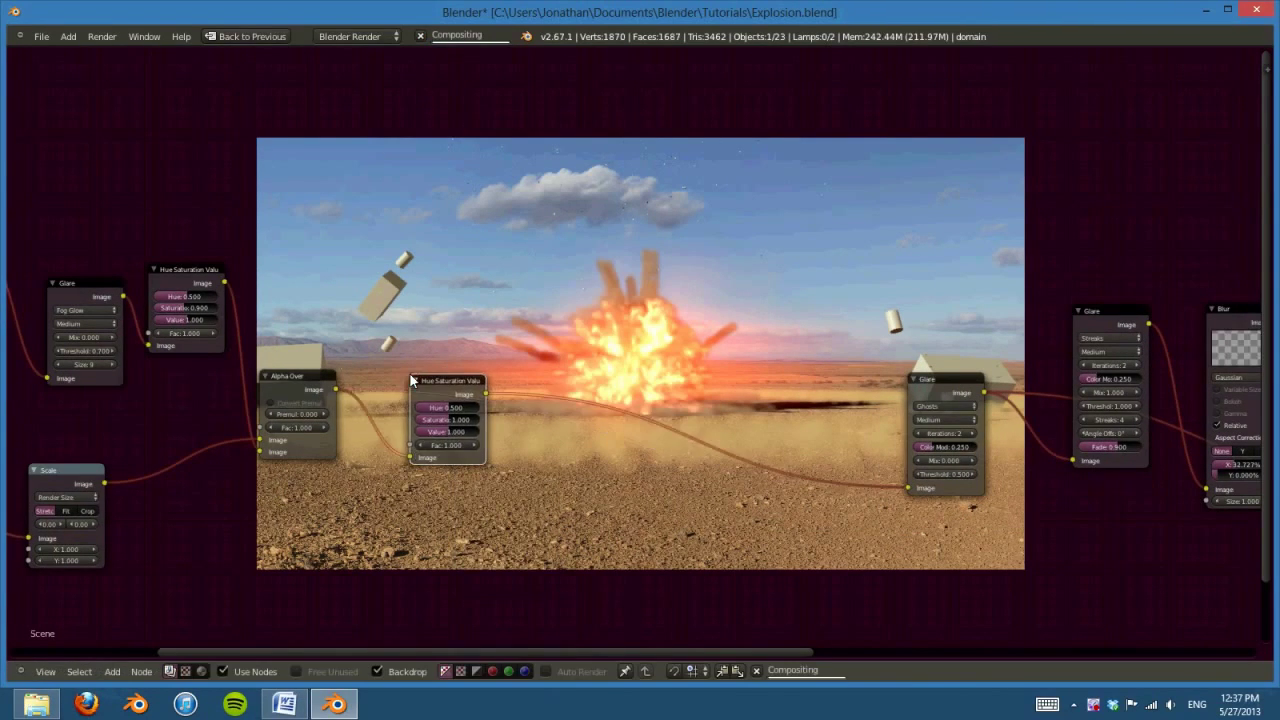
pyautogui.scroll(2, 467, 538)
pyautogui.moveTo(467, 538); pyautogui.dragTo(727, 516, button='middle')
pyautogui.scroll(1, 727, 516)
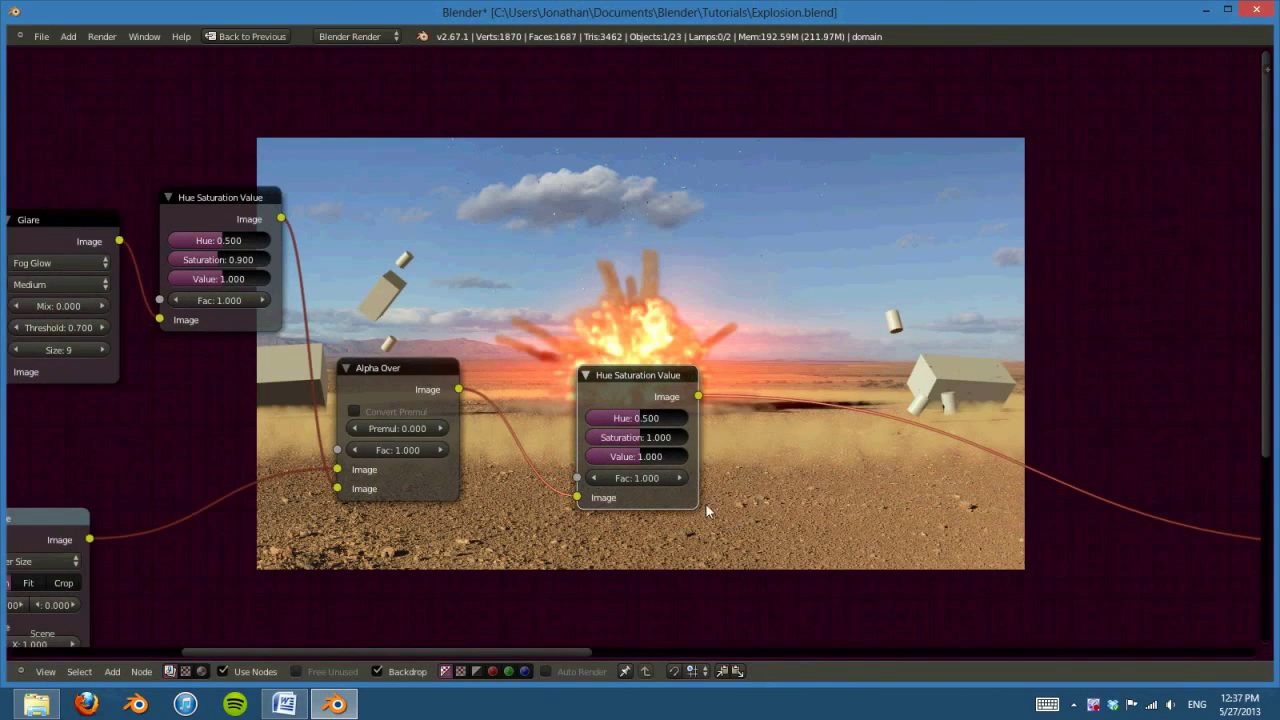
# Step: Set the new Hue Saturation Value node's Value to 2 and its Fac to 2
pyautogui.click(626, 456)
pyautogui.write('2')
pyautogui.press('Return')
pyautogui.moveTo(758, 460); pyautogui.dragTo(681, 525, button='middle')
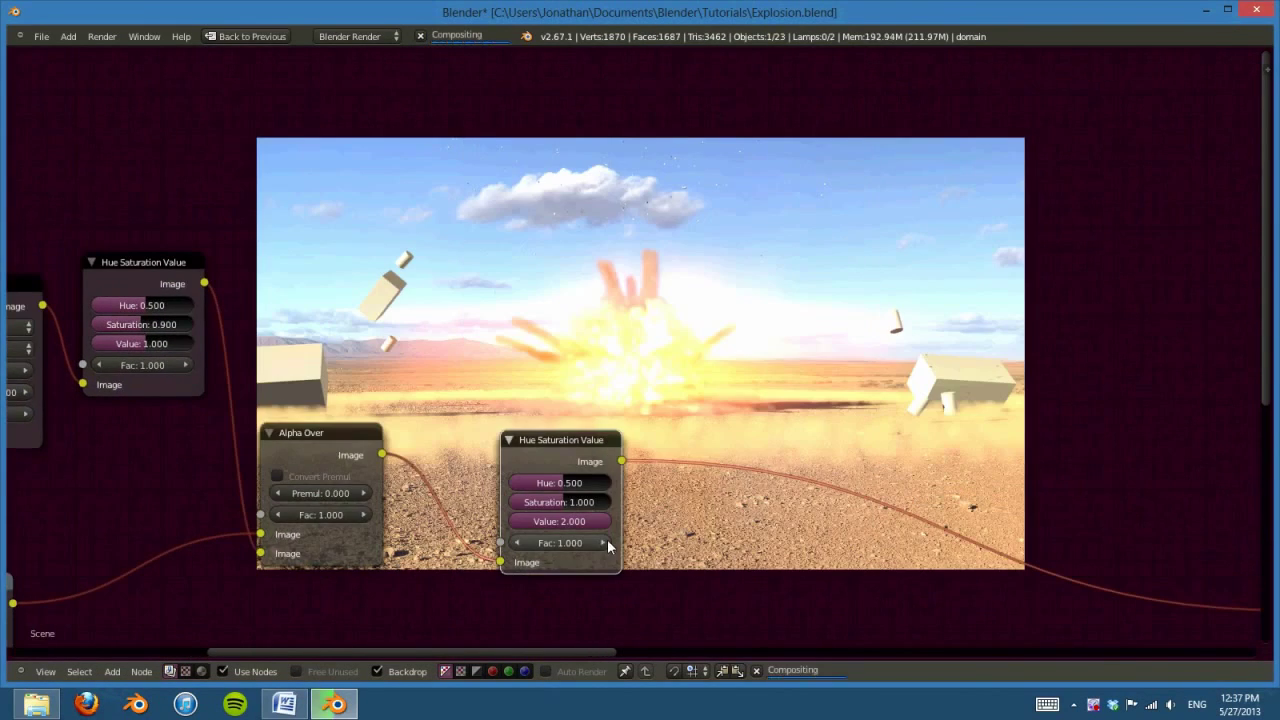
pyautogui.click(565, 542)
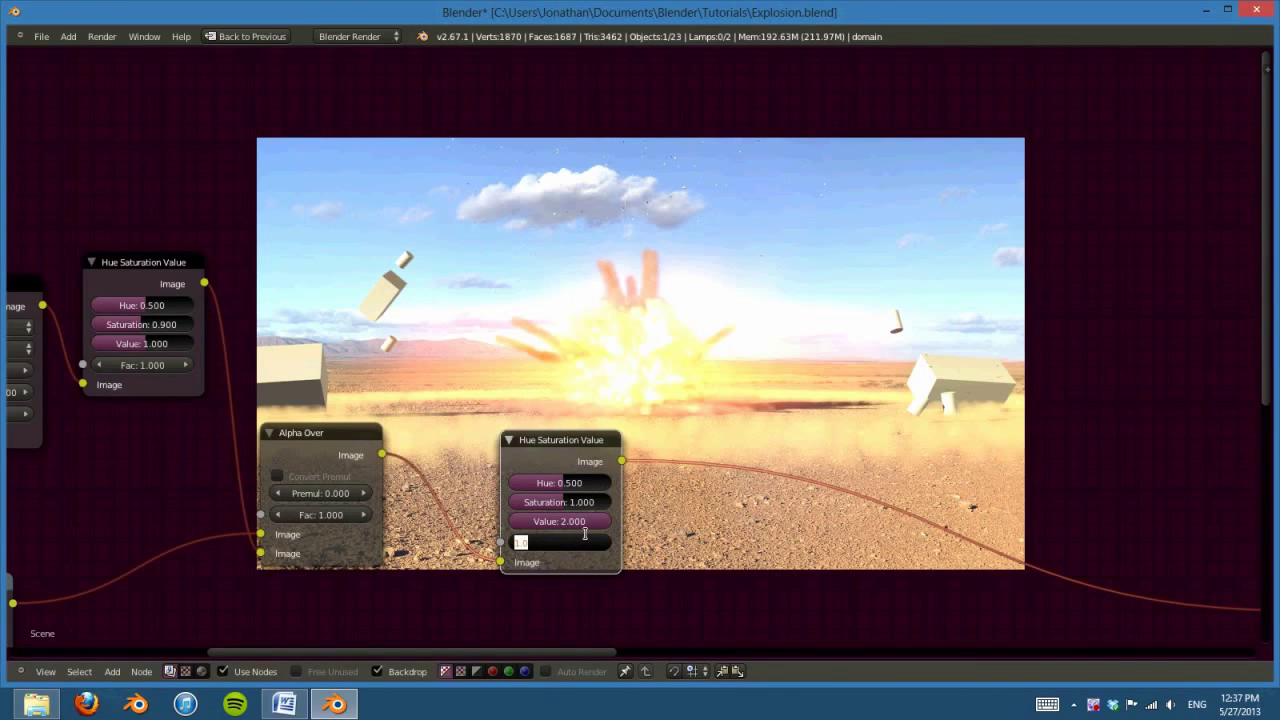
pyautogui.write('2')
pyautogui.press('Return')
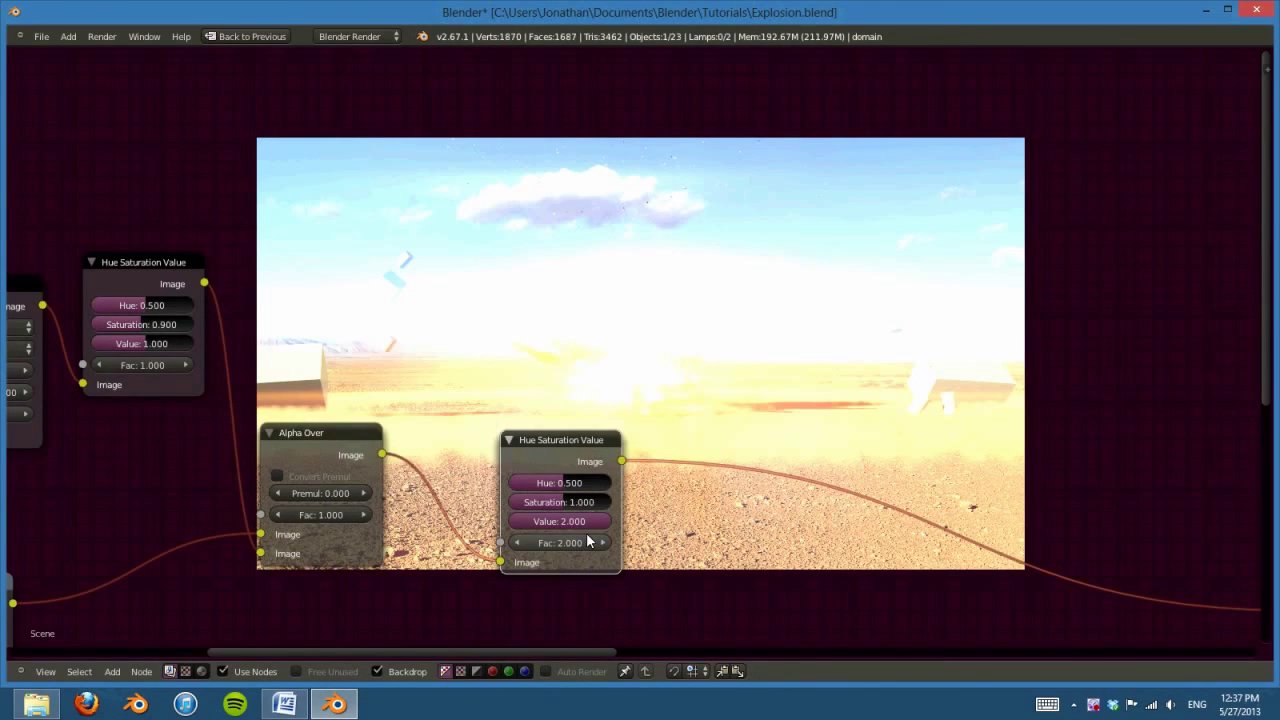
# Step: Save over Explosion.blend and render frame 11 to test the brightness flash
pyautogui.hotkey('ctrl', 'Up')
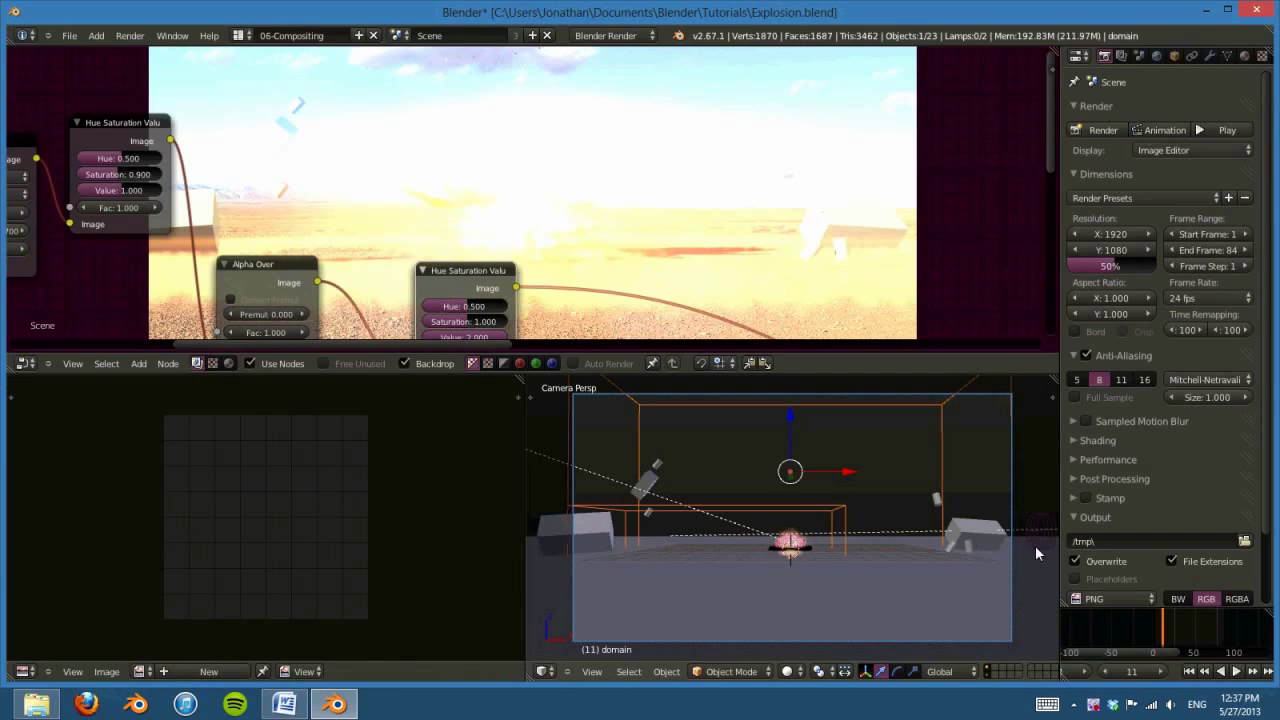
pyautogui.hotkey('ctrl', 's')
pyautogui.click(815, 501)
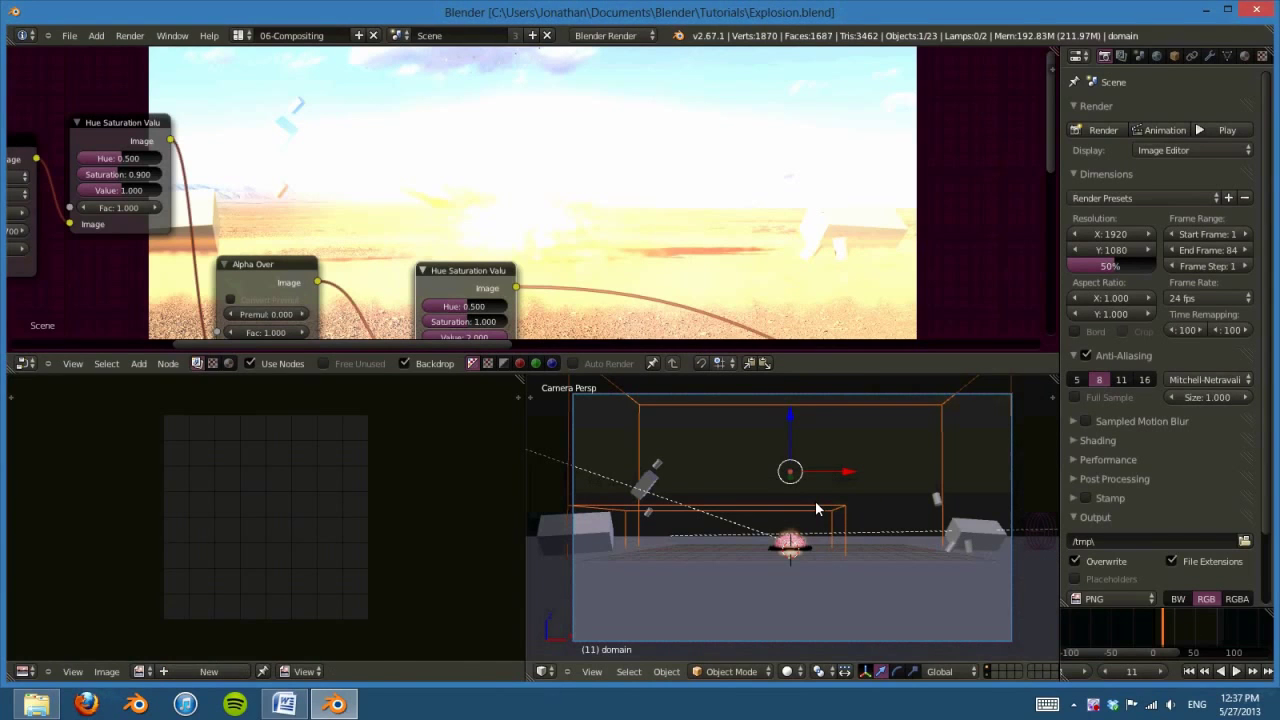
pyautogui.press('F12')
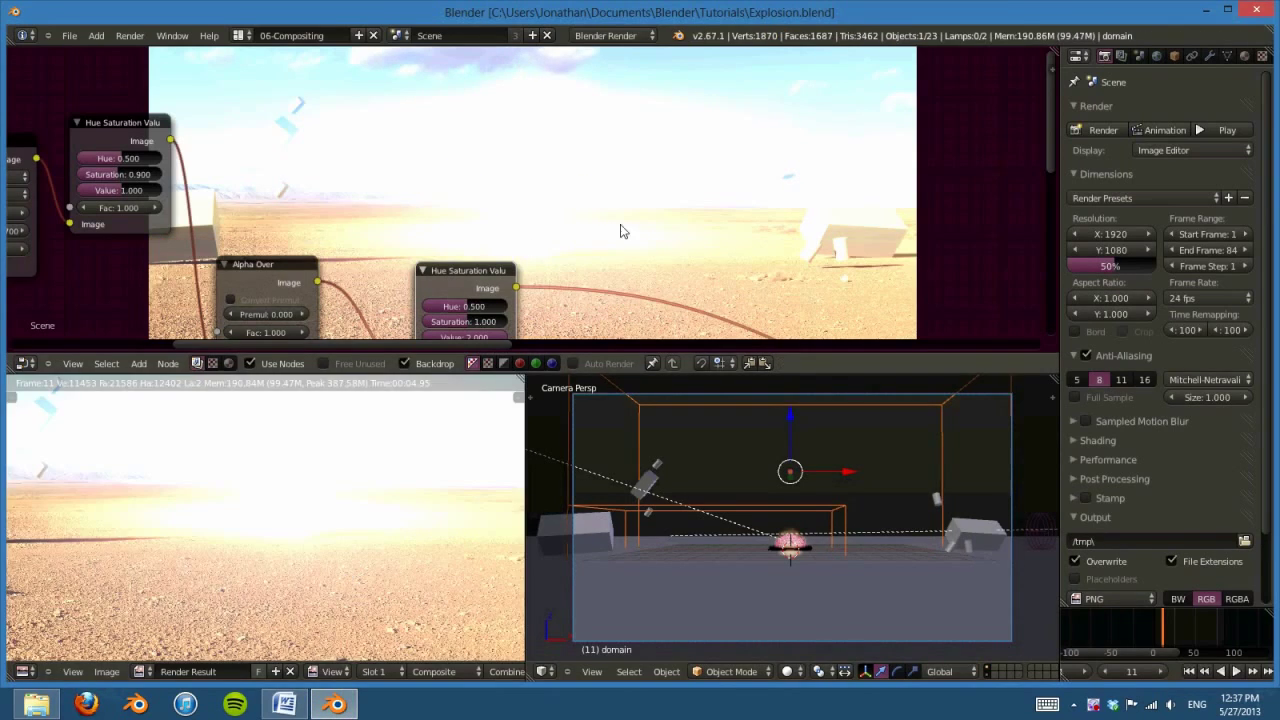
# Step: Inspect the flash in the maximized backdrop and step the current frame back to 10
pyautogui.hotkey('ctrl', 'Up')
pyautogui.moveTo(751, 520); pyautogui.dragTo(729, 469, button='middle')
pyautogui.scroll(2, 664, 498)
pyautogui.moveTo(664, 498); pyautogui.dragTo(621, 539, button='middle')
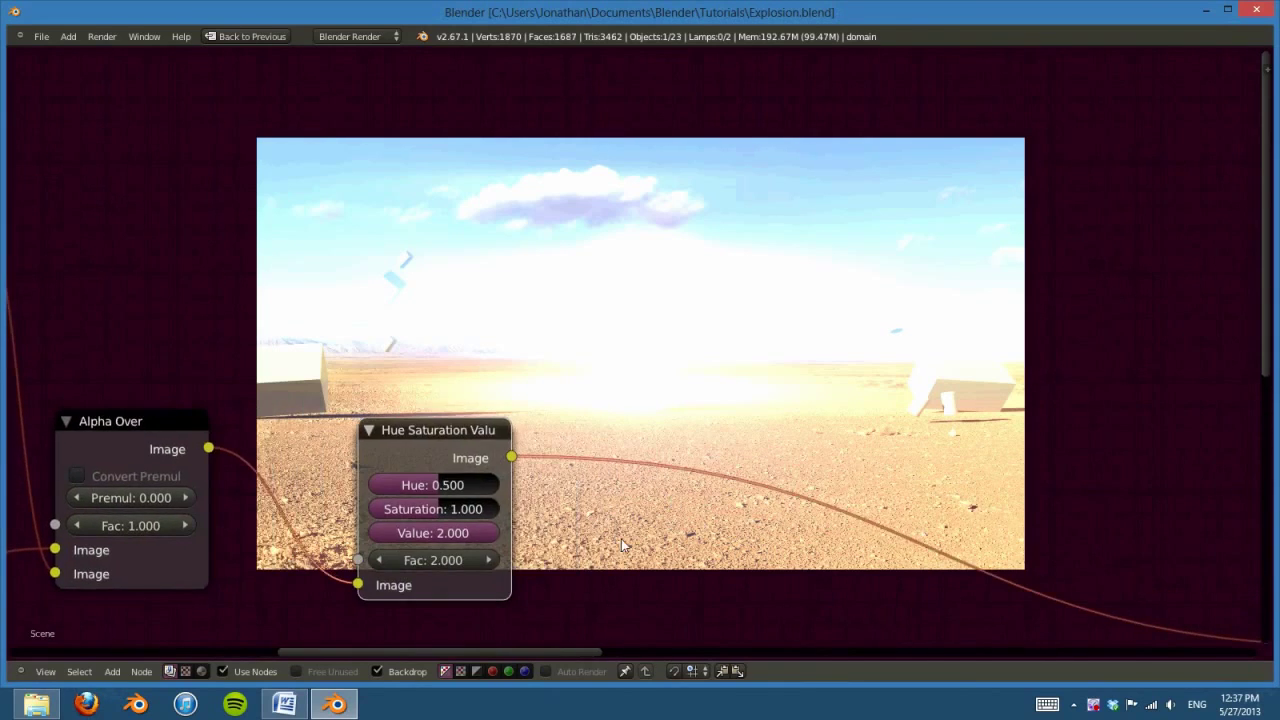
pyautogui.hotkey('ctrl', 'Up')
pyautogui.click(1212, 675)
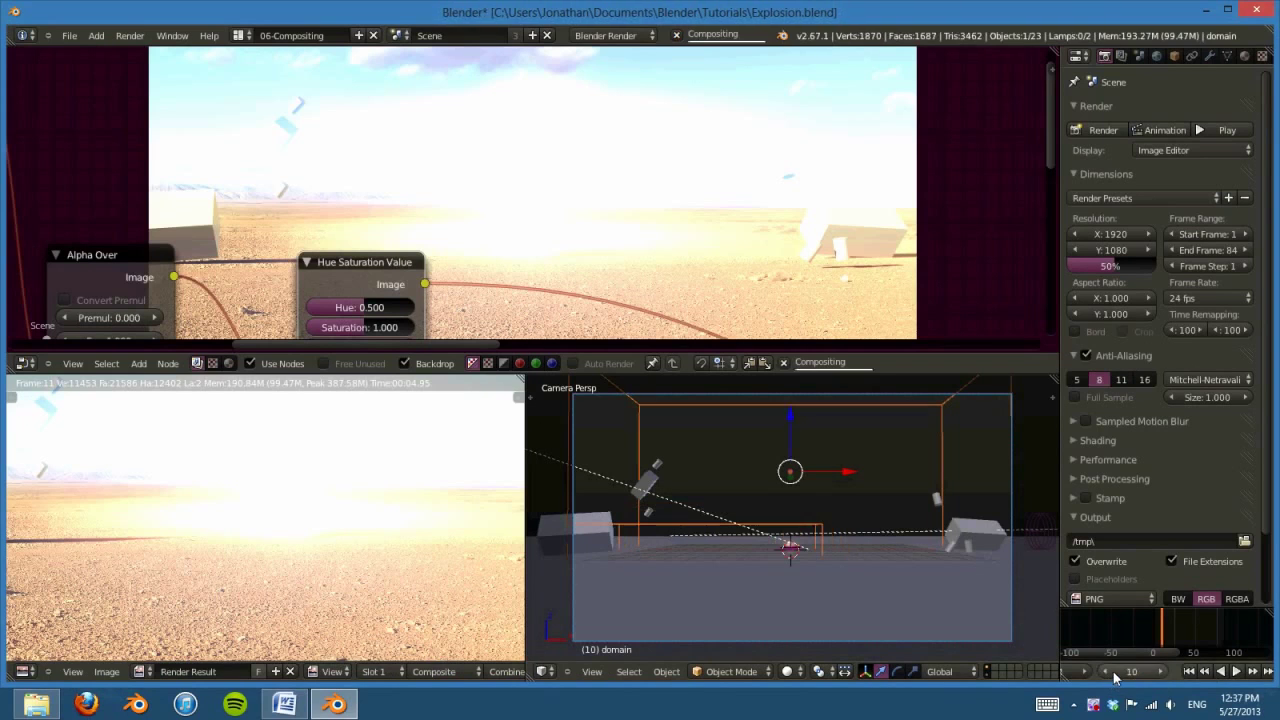
# Step: Set the new Hue Saturation Value node's Fac to 0 and keyframe it at frame 9
pyautogui.moveTo(577, 306); pyautogui.dragTo(748, 169, button='middle')
pyautogui.scroll(1, 748, 169)
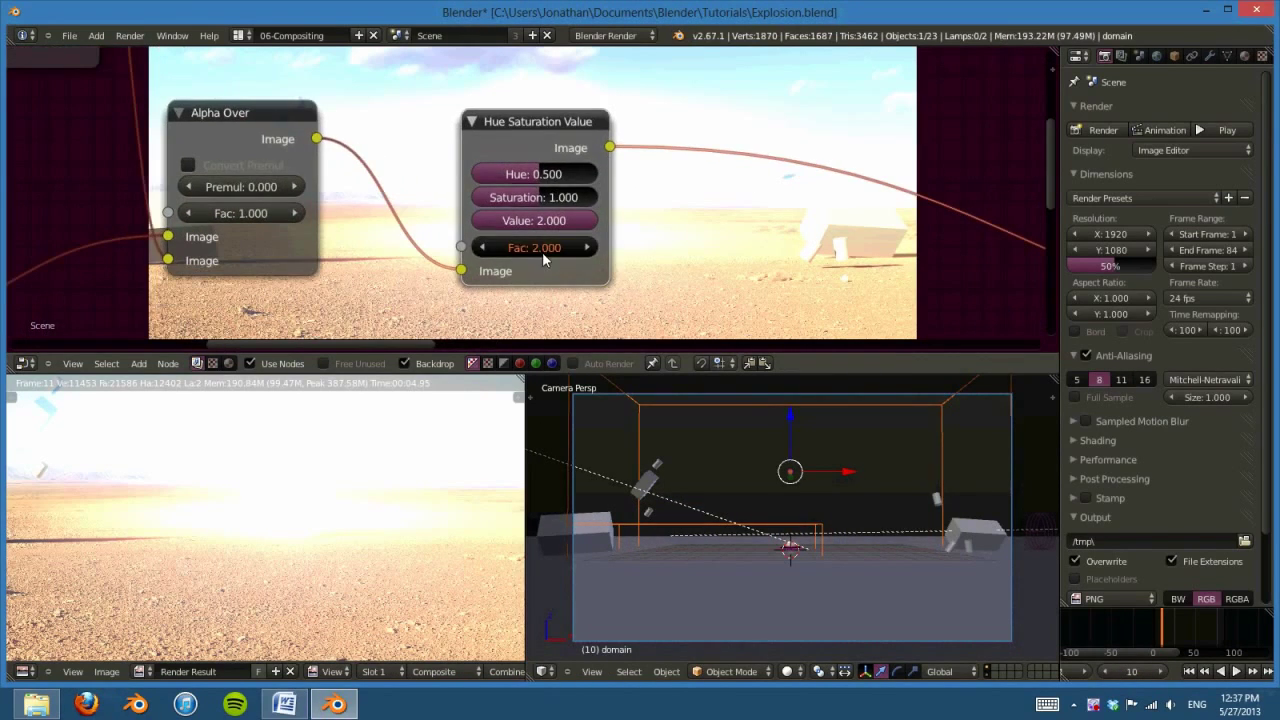
pyautogui.press('Return')
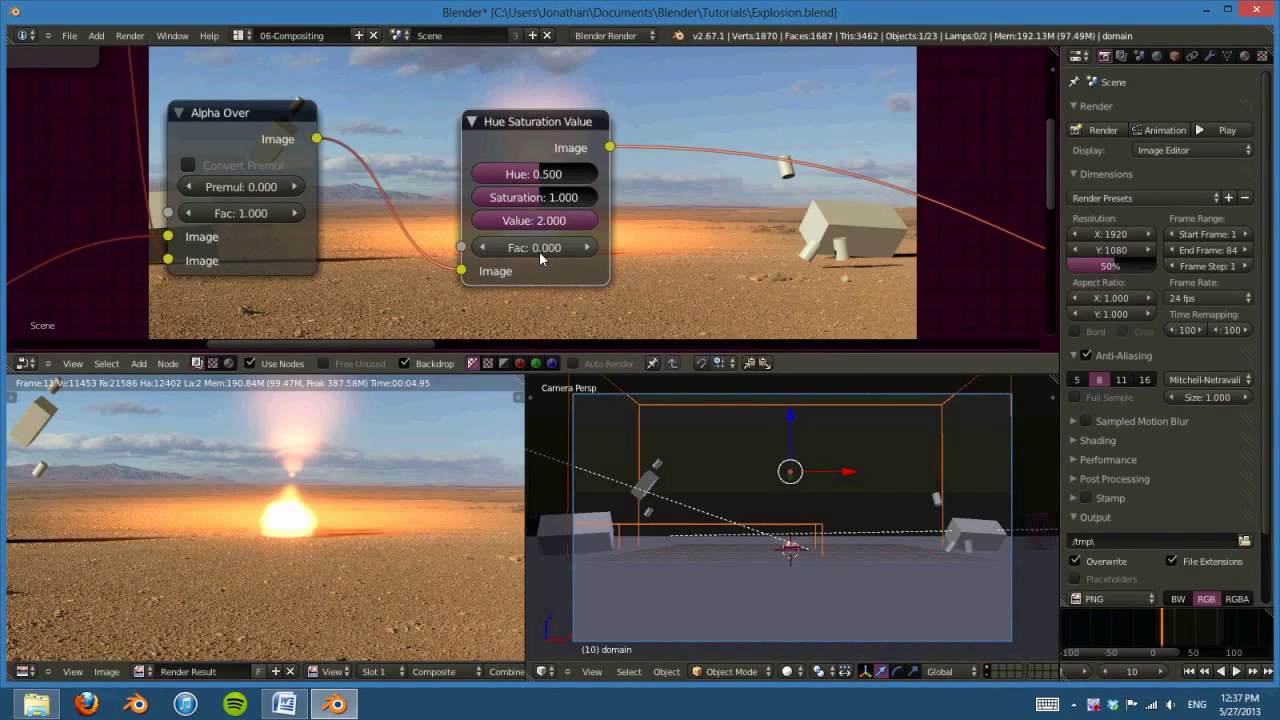
pyautogui.press('i')
pyautogui.moveTo(725, 265); pyautogui.dragTo(689, 266, button='middle')
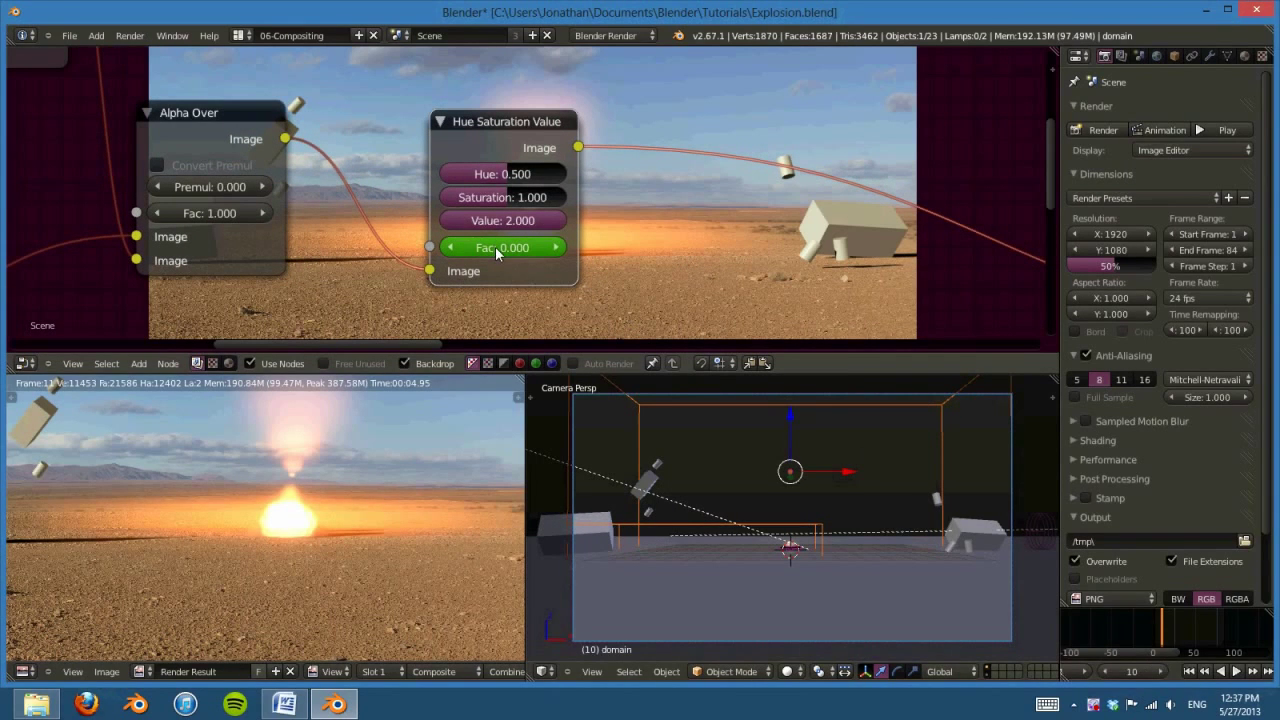
pyautogui.hotkey('alt', 'i')
pyautogui.press('Left')
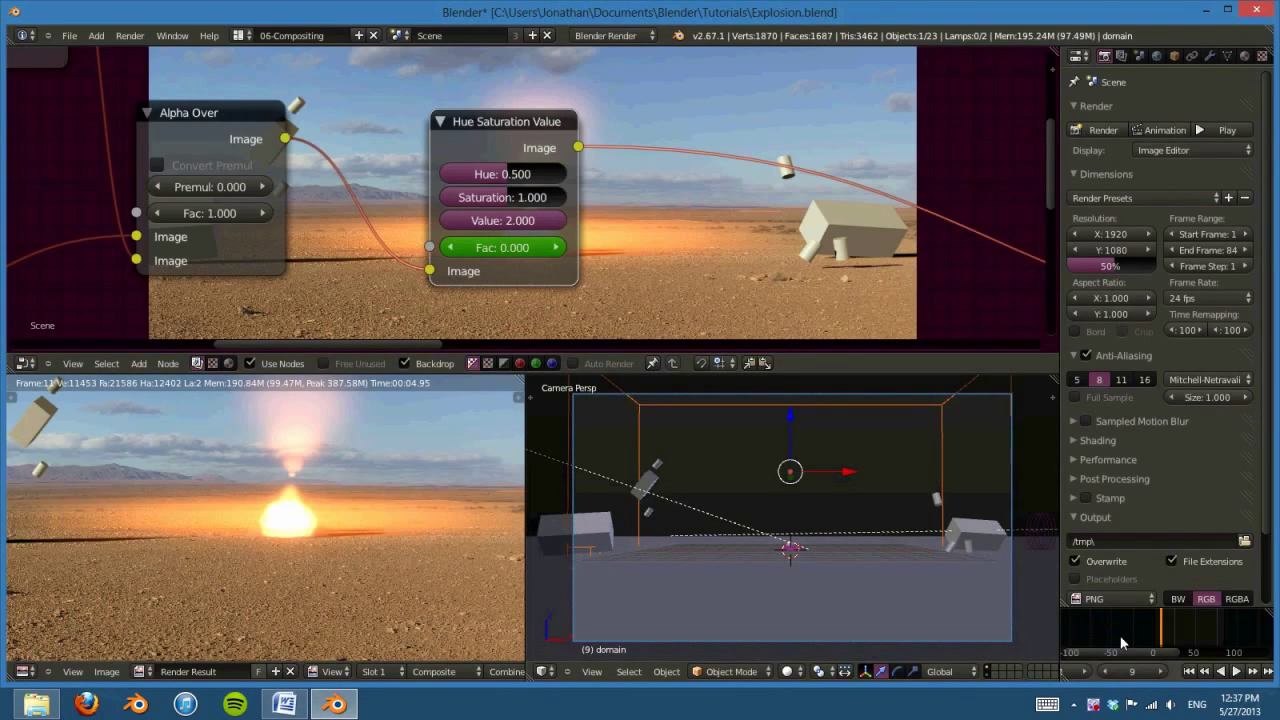
# Step: Advance to frame 11 and keyframe the Hue Saturation Value node's Fac at 1
pyautogui.click(1158, 672)
pyautogui.click(1158, 672)
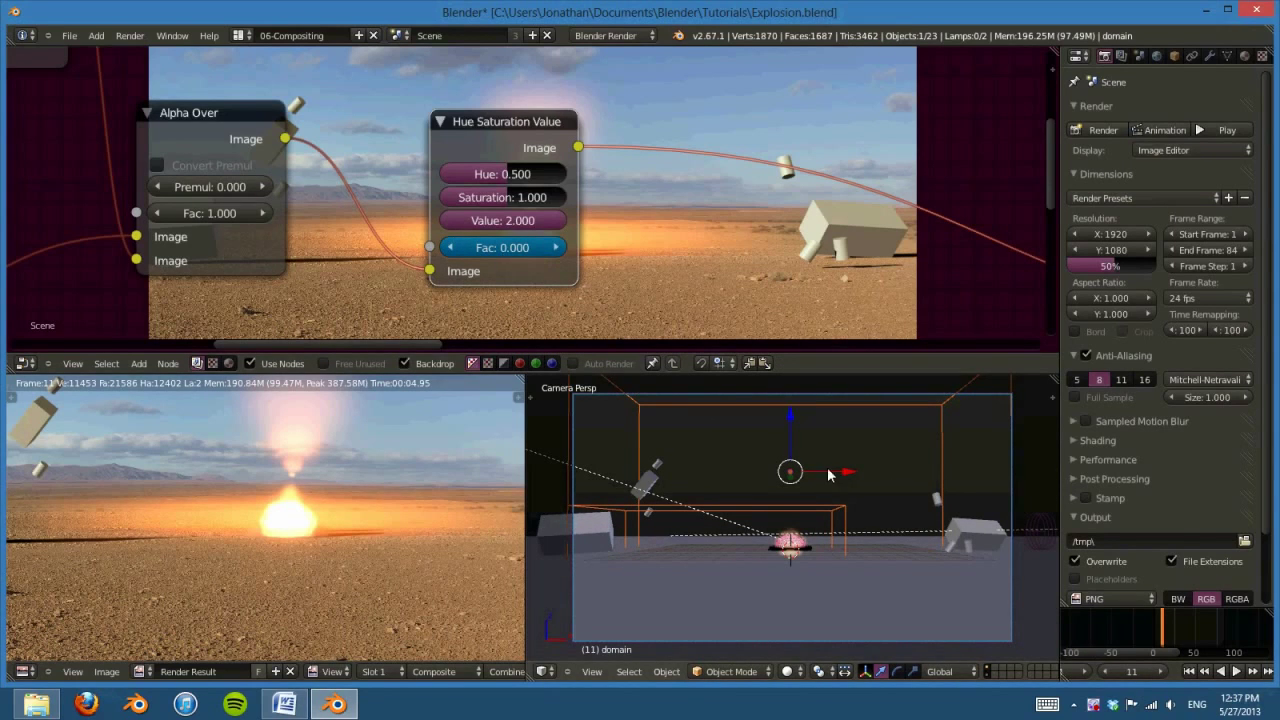
pyautogui.click(497, 249)
pyautogui.write('1')
pyautogui.press('Return')
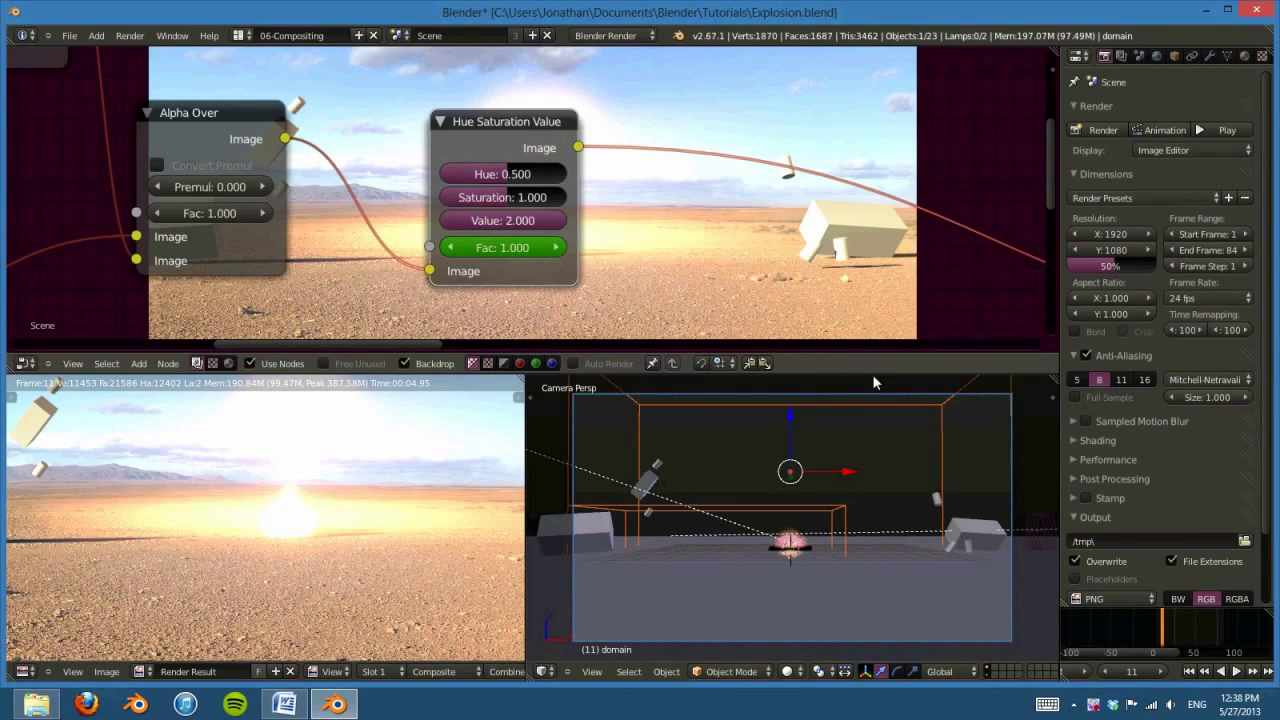
# Step: Advance to frame 13 and keyframe the Hue Saturation Value node's Fac at 0
pyautogui.press('Right')
pyautogui.press('Right')
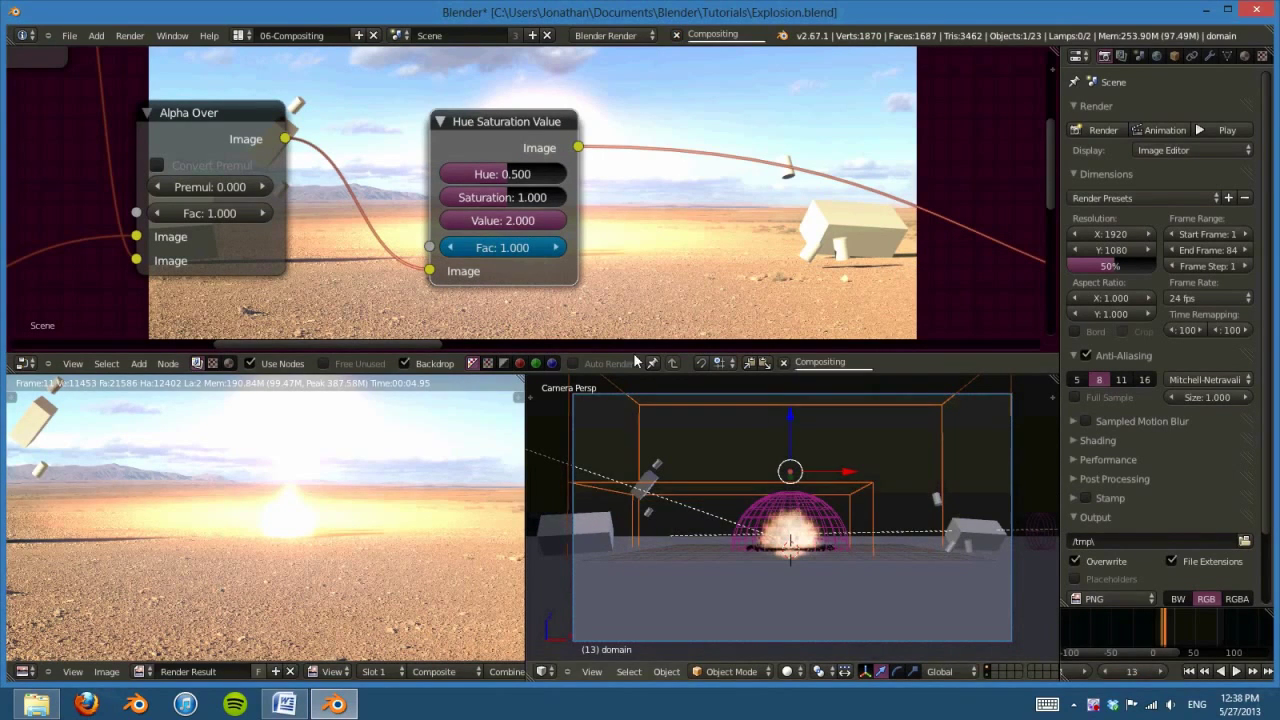
pyautogui.click(506, 244)
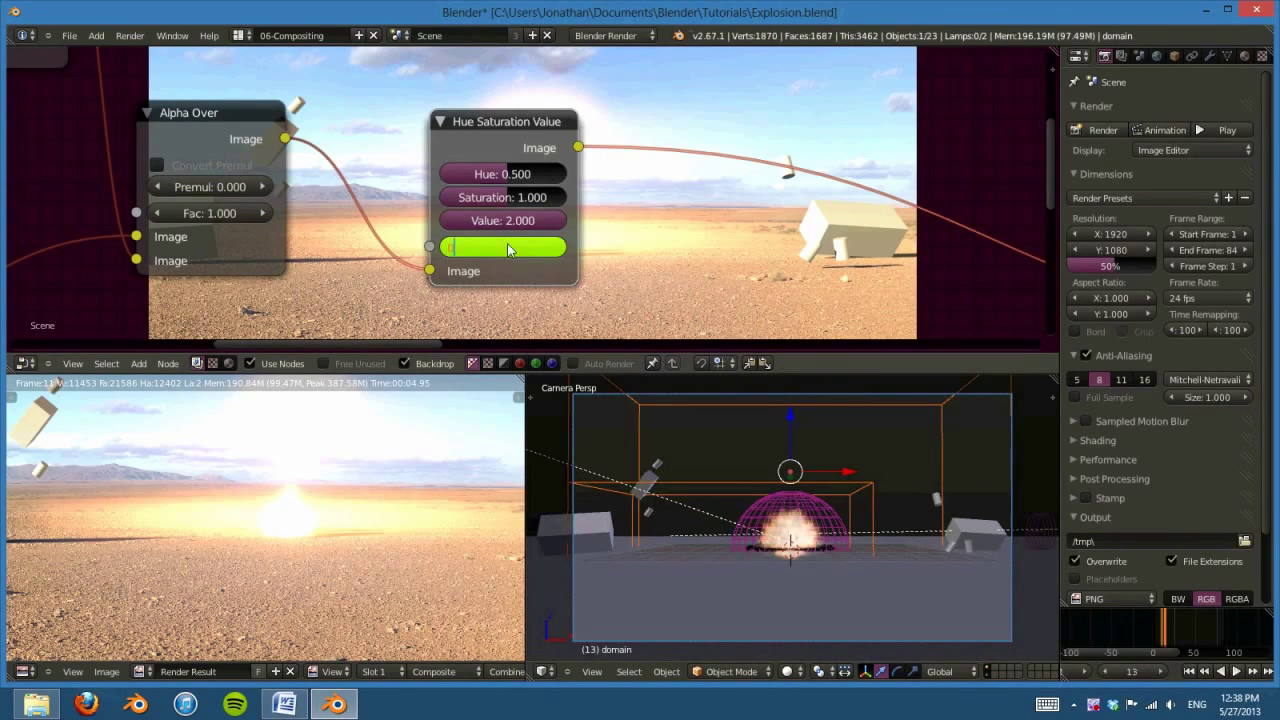
pyautogui.press('Return')
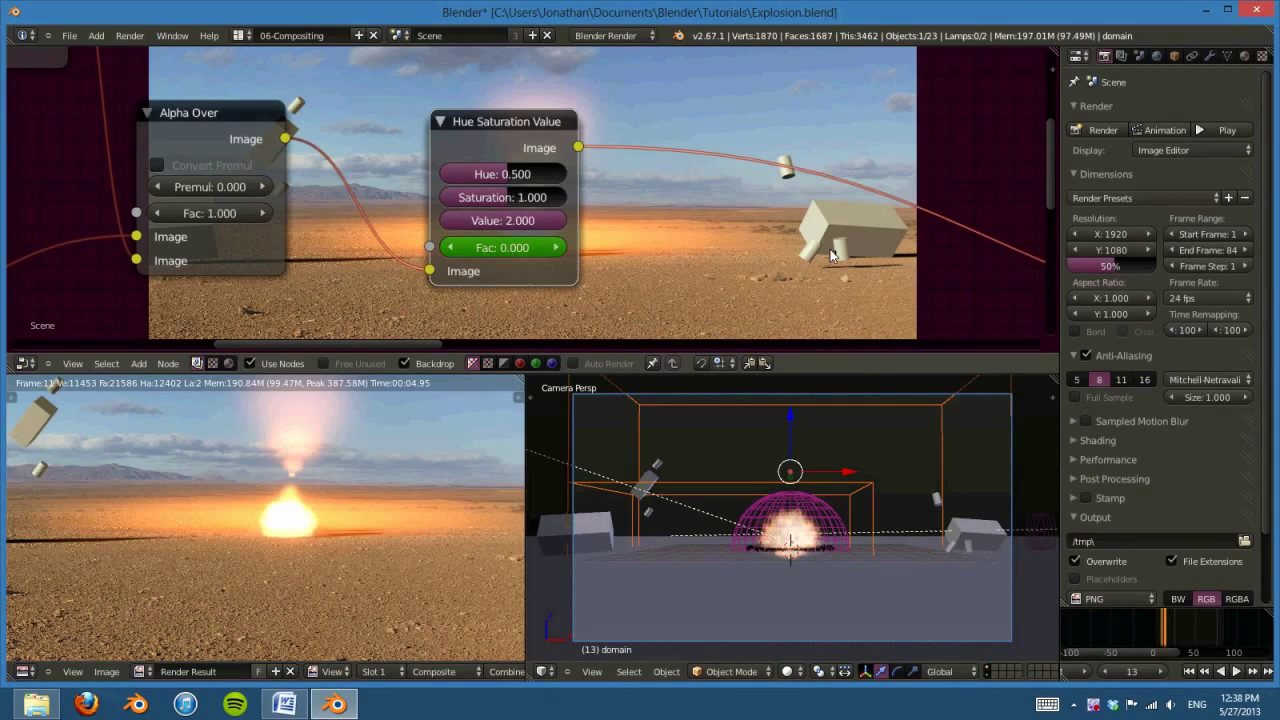
# Step: Maximize the node editor and insert a Directional Blur node on the link between the second Hue Saturation Value node and the Ghosts Glare
pyautogui.scroll(-2, 663, 236)
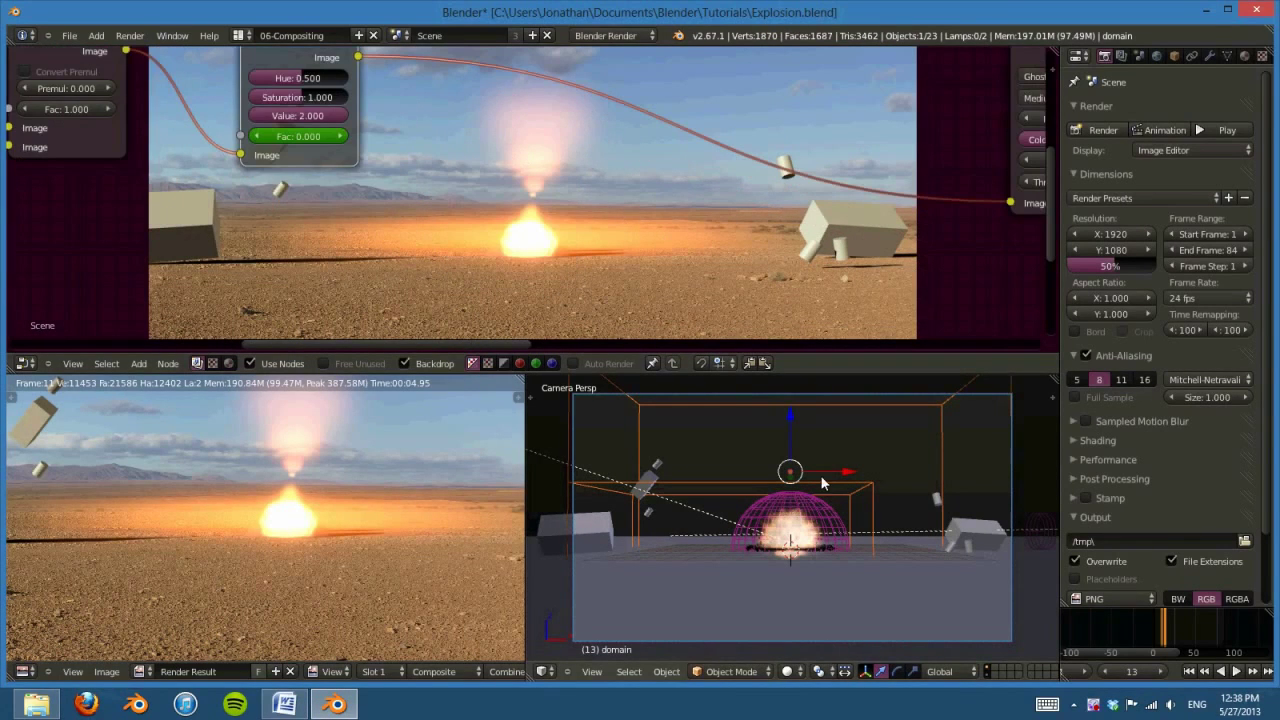
pyautogui.scroll(-1, 421, 187)
pyautogui.moveTo(421, 187); pyautogui.dragTo(595, 228, button='middle')
pyautogui.scroll(-1, 597, 262)
pyautogui.hotkey('ctrl', 'Up')
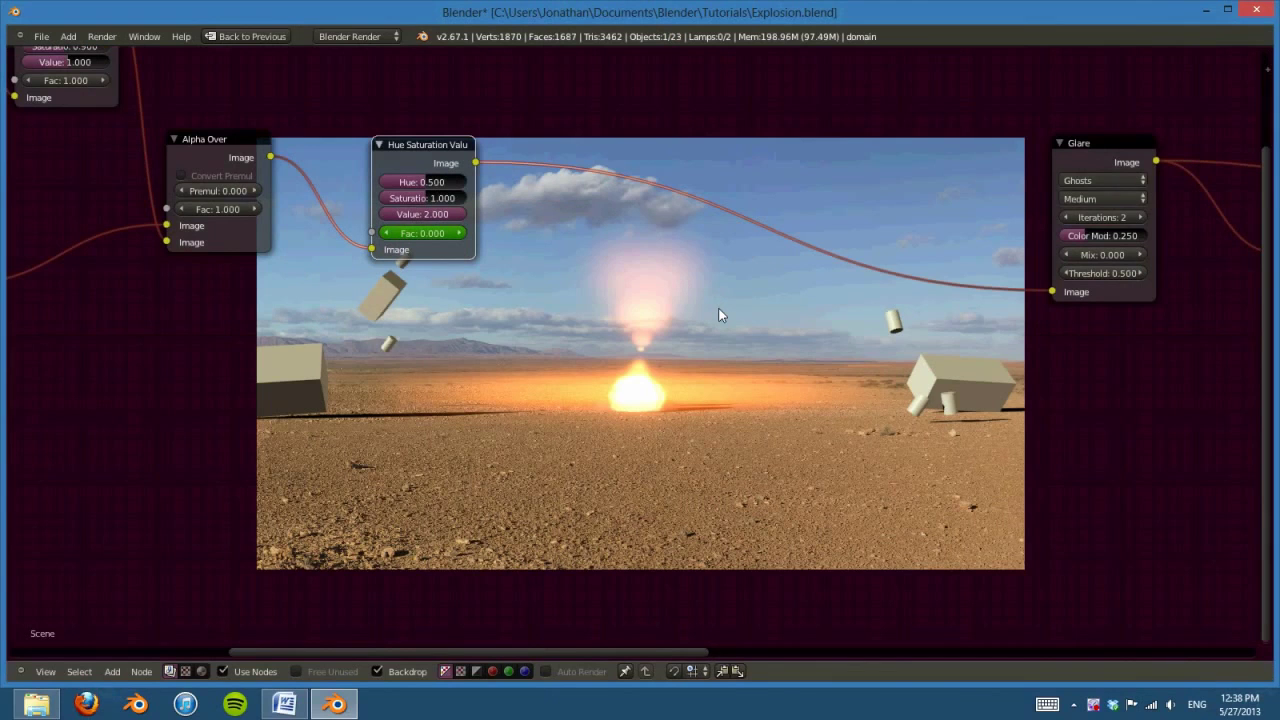
pyautogui.moveTo(720, 313); pyautogui.dragTo(830, 412, button='middle')
pyautogui.hotkey('shift', 'a')
pyautogui.moveTo(640, 427)
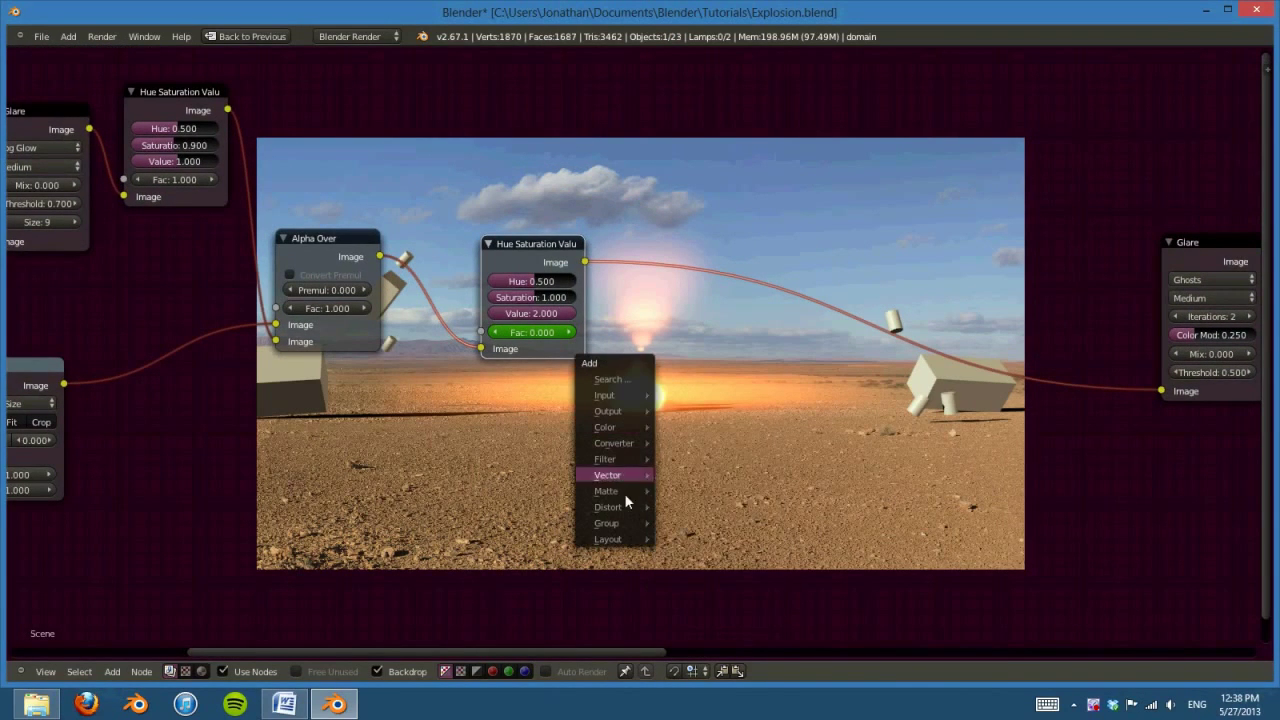
pyautogui.moveTo(628, 459)
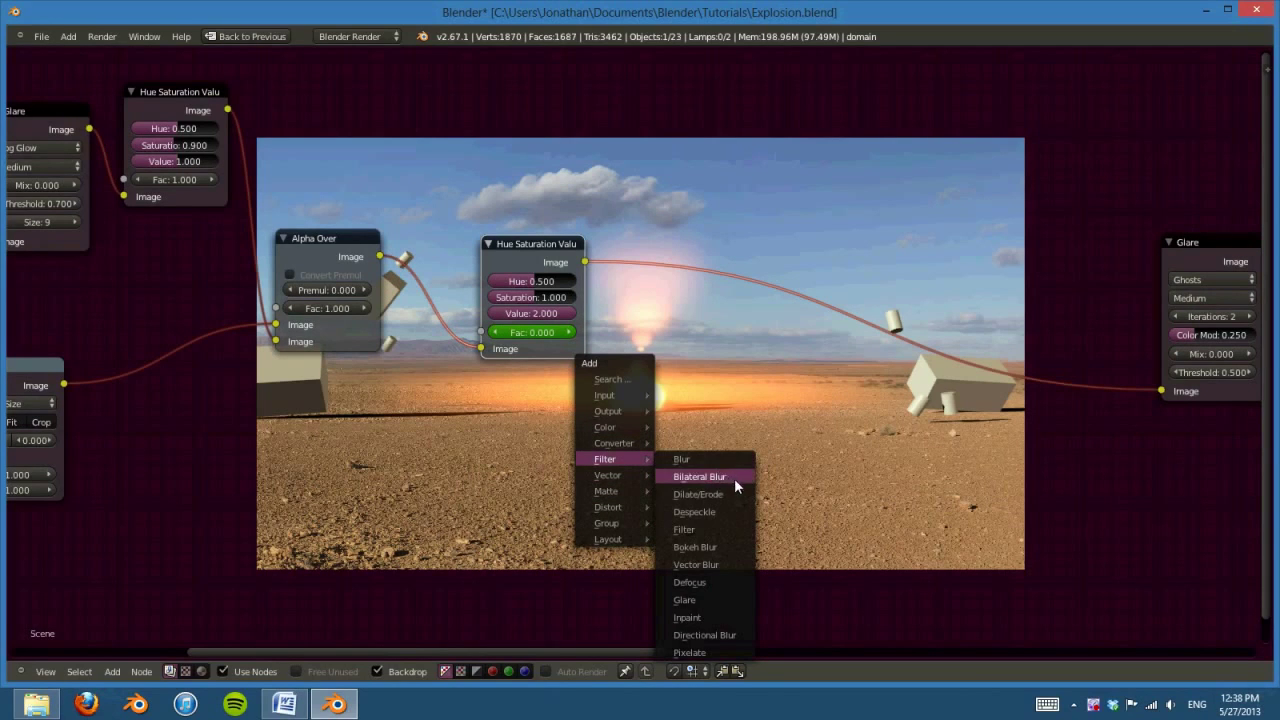
pyautogui.click(720, 634)
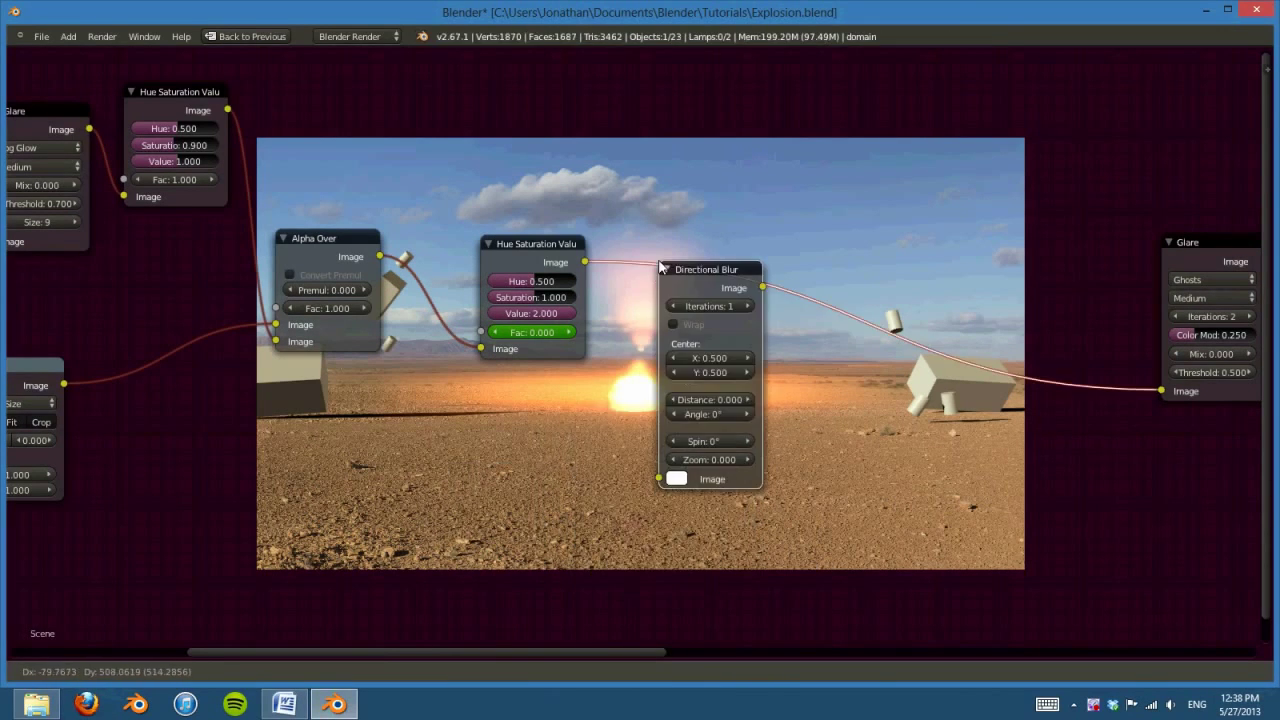
pyautogui.click(659, 267)
pyautogui.scroll(2, 803, 303)
pyautogui.moveTo(783, 366); pyautogui.dragTo(568, 410, button='middle')
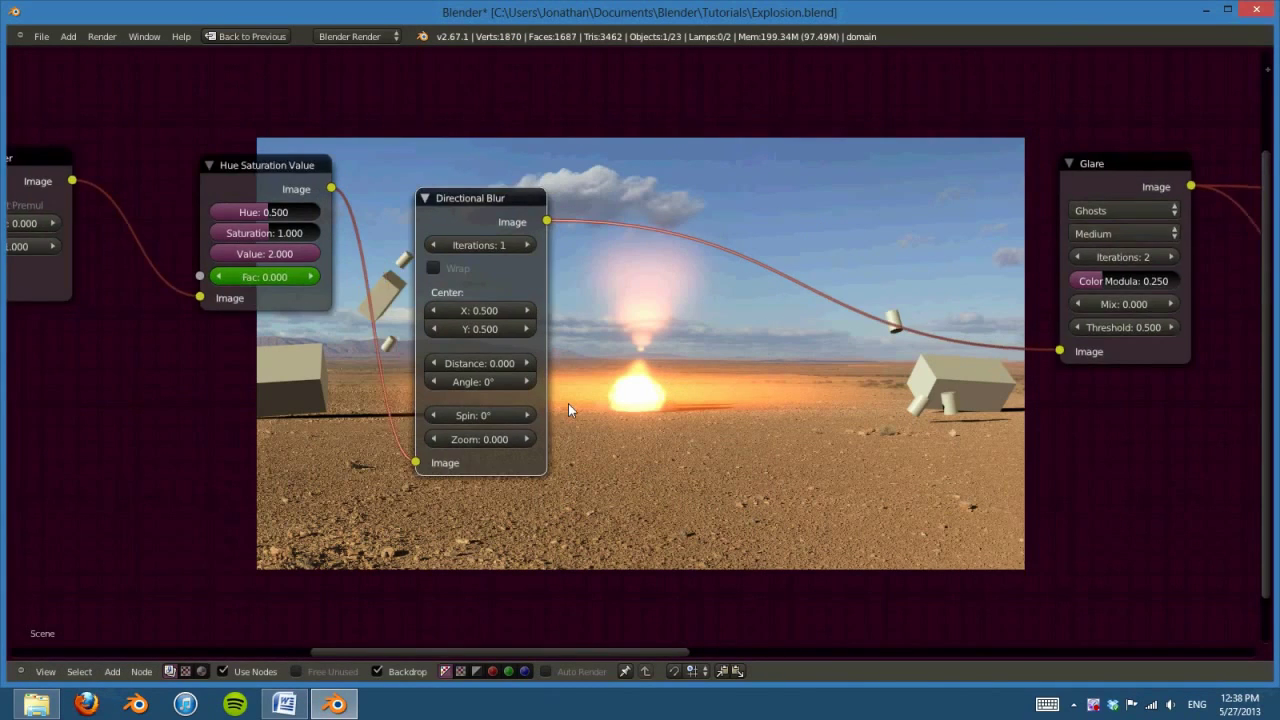
# Step: Set the Directional Blur's Zoom to 0.25 and its Iterations to 3
pyautogui.scroll(1, 568, 410)
pyautogui.click(442, 455)
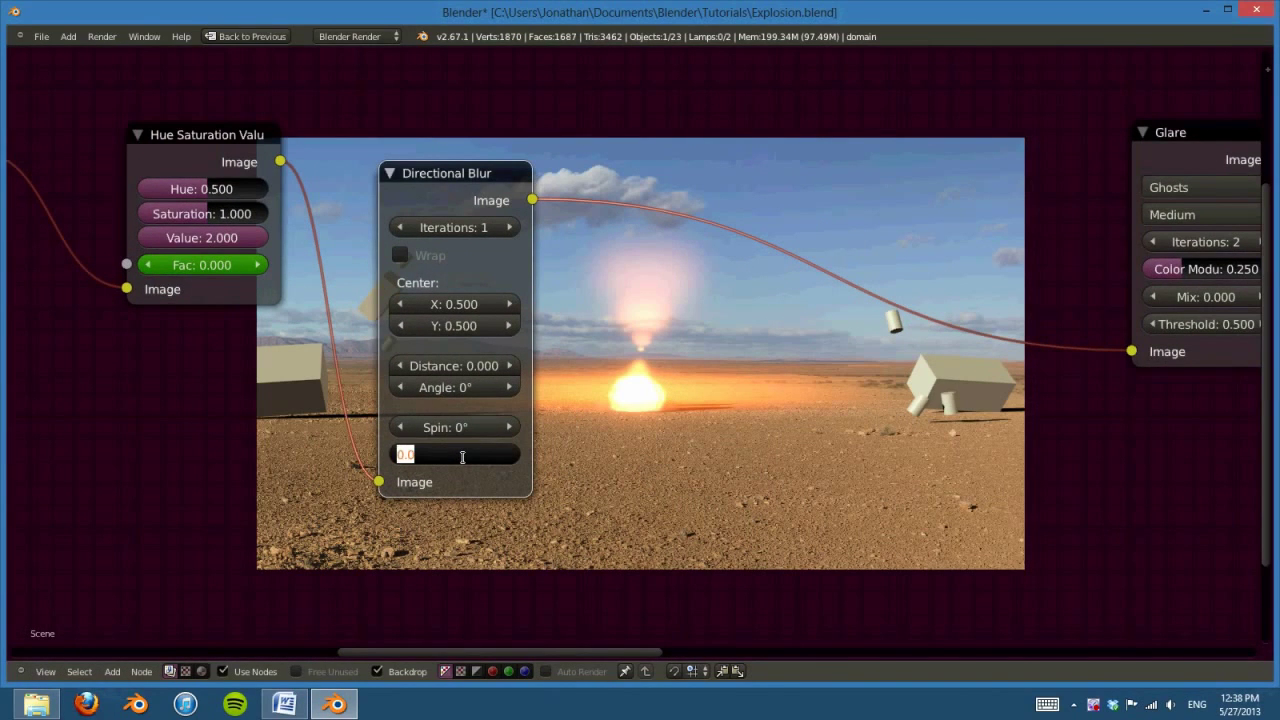
pyautogui.write('0.25')
pyautogui.press('Return')
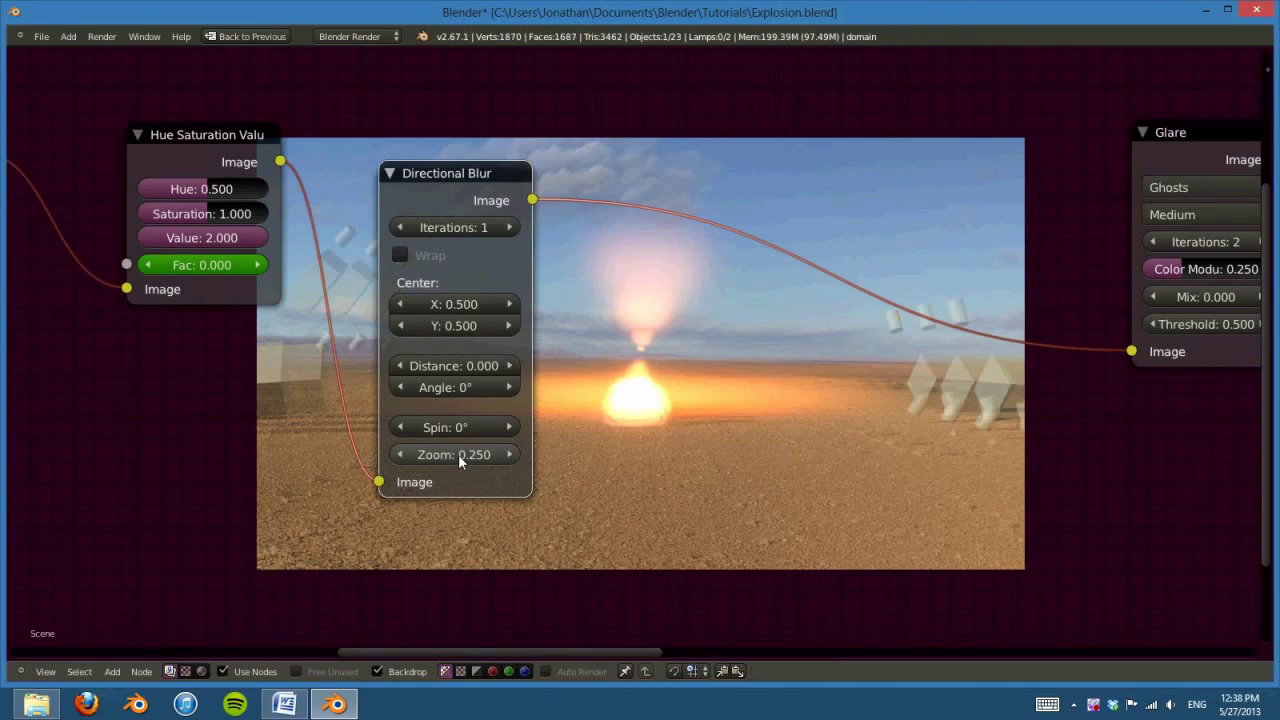
pyautogui.moveTo(458, 454); pyautogui.dragTo(409, 404, button='middle')
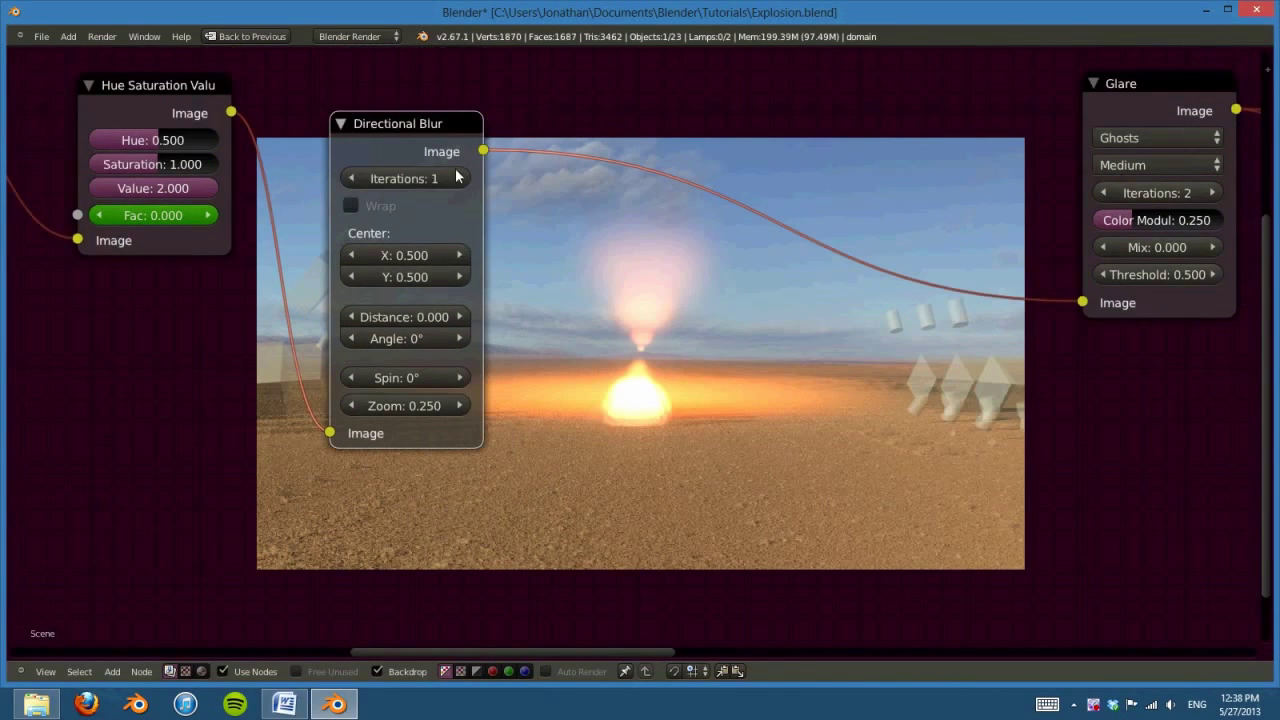
pyautogui.click(459, 179)
pyautogui.click(459, 179)
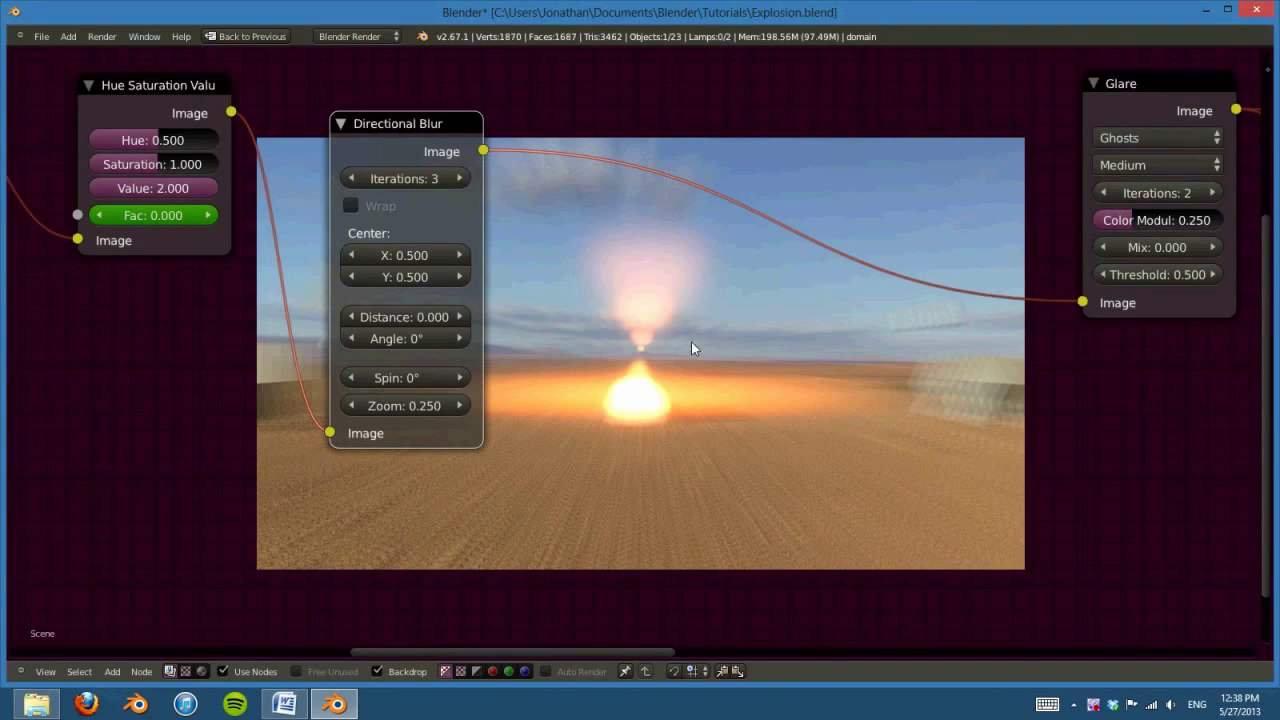
# Step: Set the Directional Blur's center Y to 0.4 and restore the multi-editor layout
pyautogui.moveTo(785, 351); pyautogui.dragTo(691, 381, button='middle')
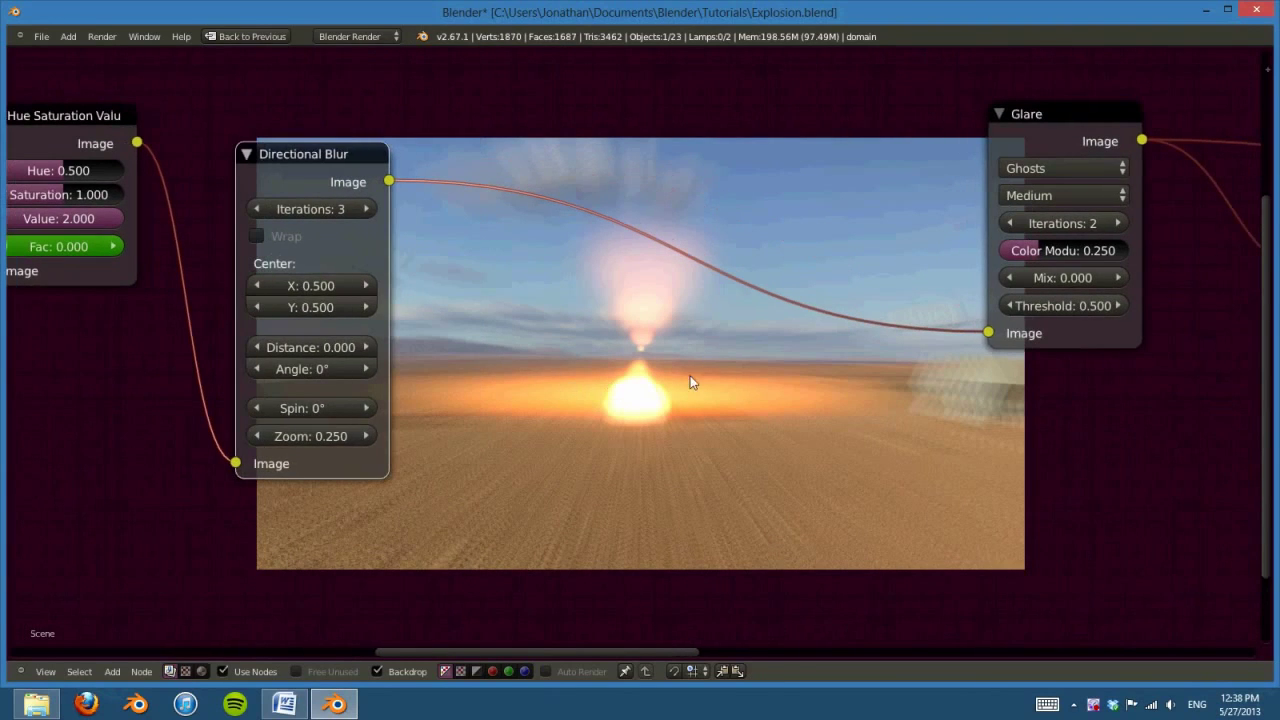
pyautogui.click(259, 305)
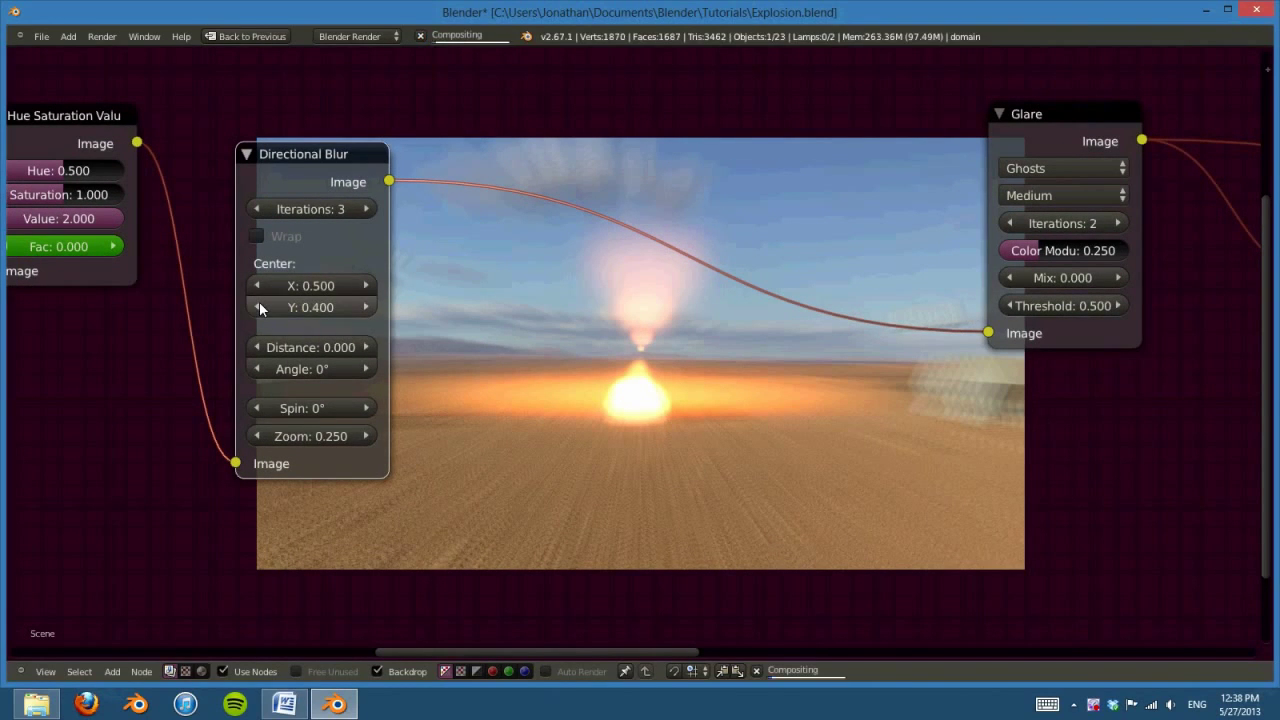
pyautogui.moveTo(645, 367)
pyautogui.mouseDown(button='middle')
pyautogui.moveTo(543, 367)
pyautogui.moveTo(828, 398)
pyautogui.moveTo(792, 434)
pyautogui.moveTo(651, 389)
pyautogui.mouseUp(button='middle')
pyautogui.hotkey('ctrl', 'Up')
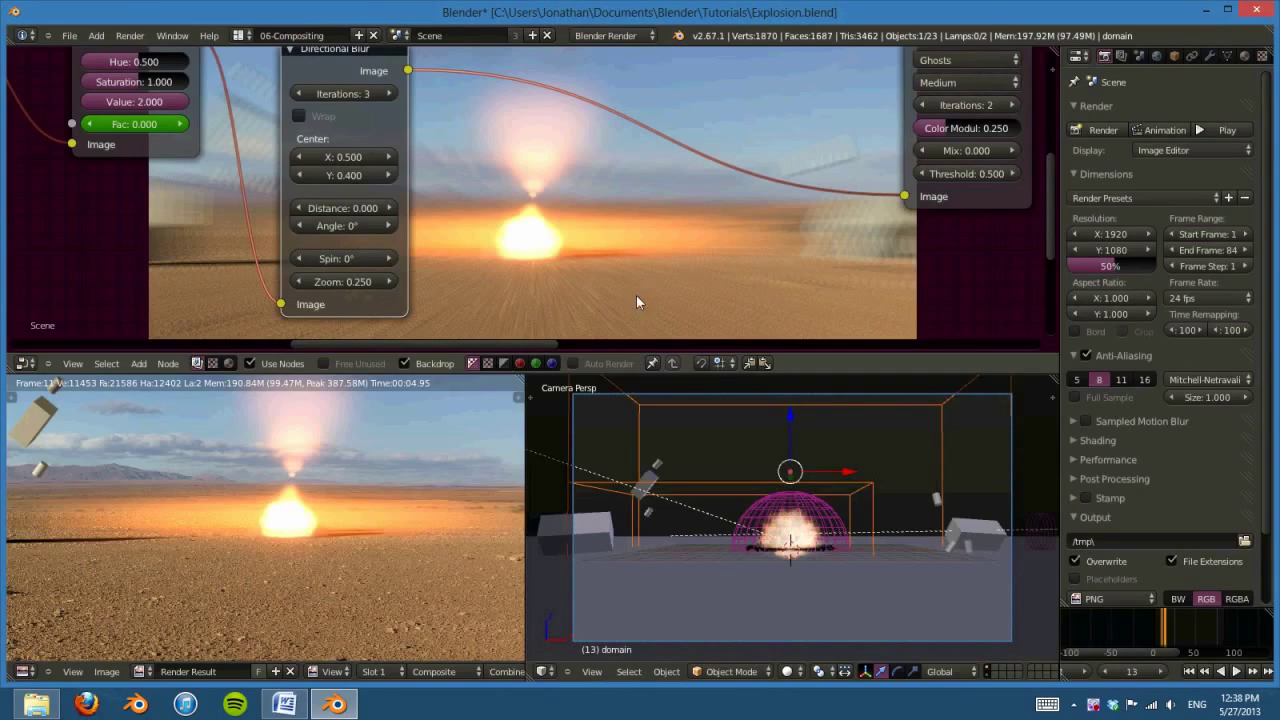
# Step: Step back through the flash to frame 9 and keyframe the Directional Blur's Zoom at 0
pyautogui.click(1106, 673)
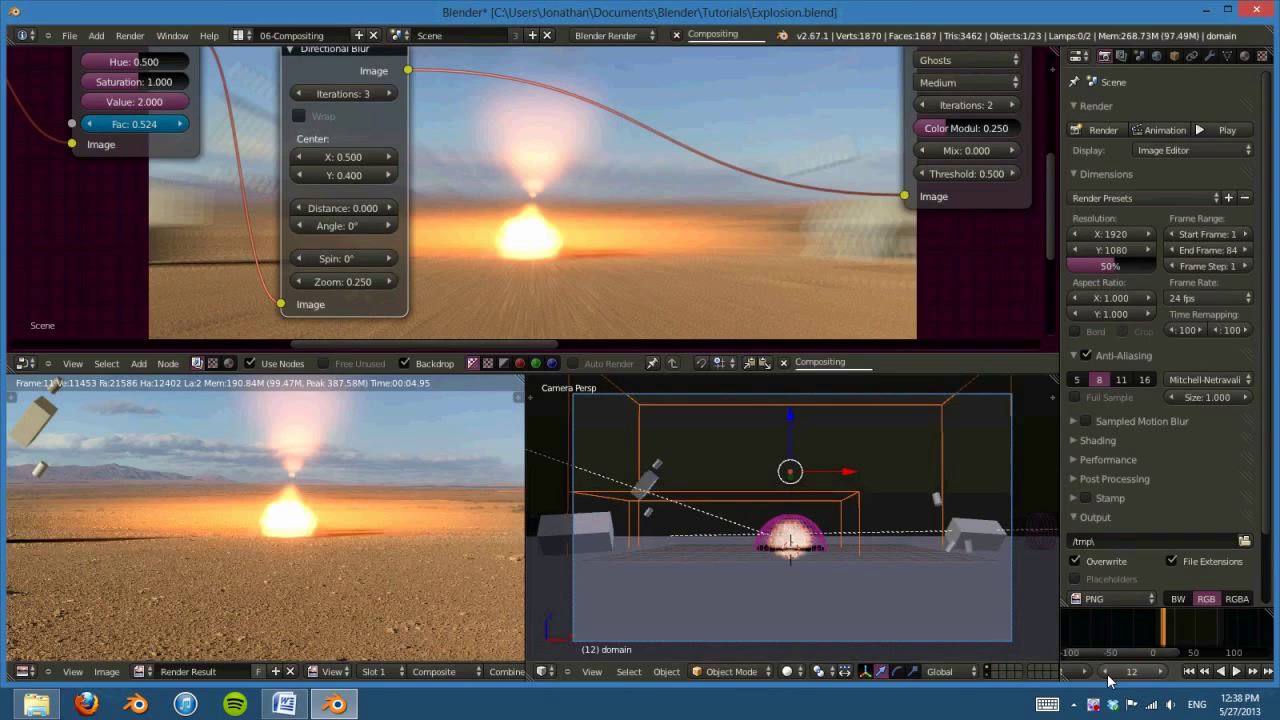
pyautogui.click(1107, 675)
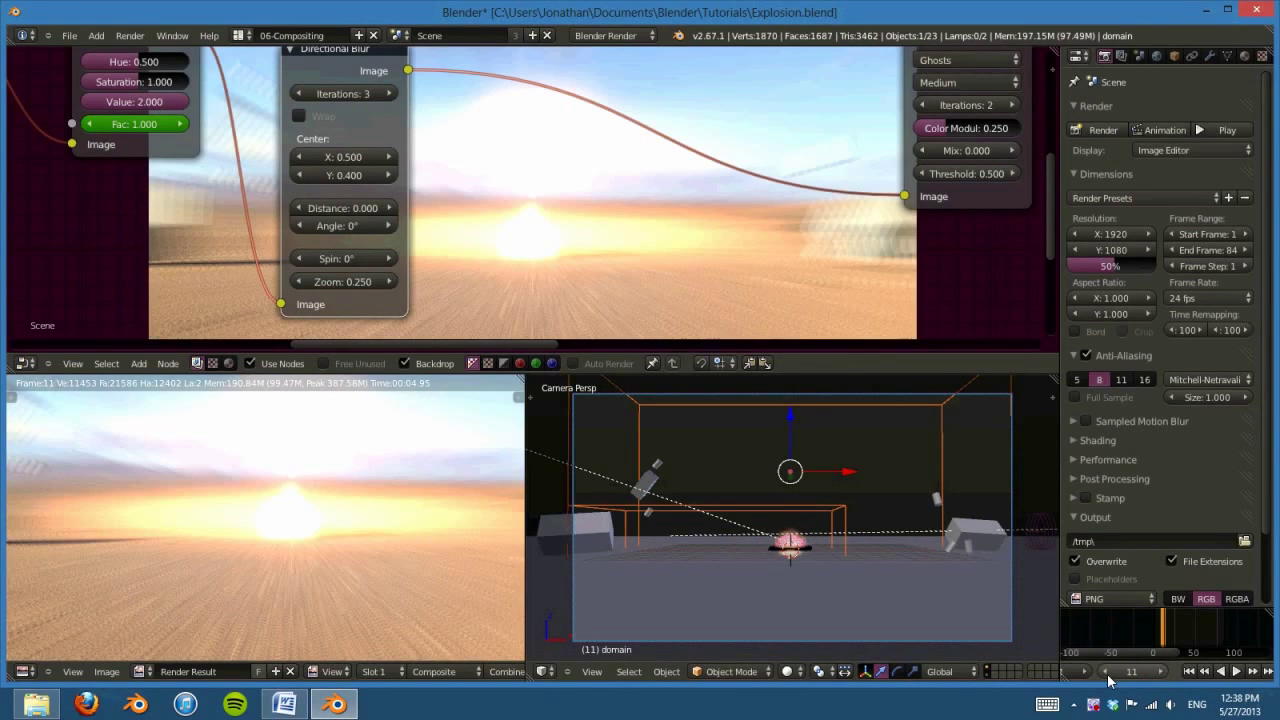
pyautogui.click(1107, 673)
pyautogui.moveTo(602, 304); pyautogui.dragTo(821, 306, button='middle')
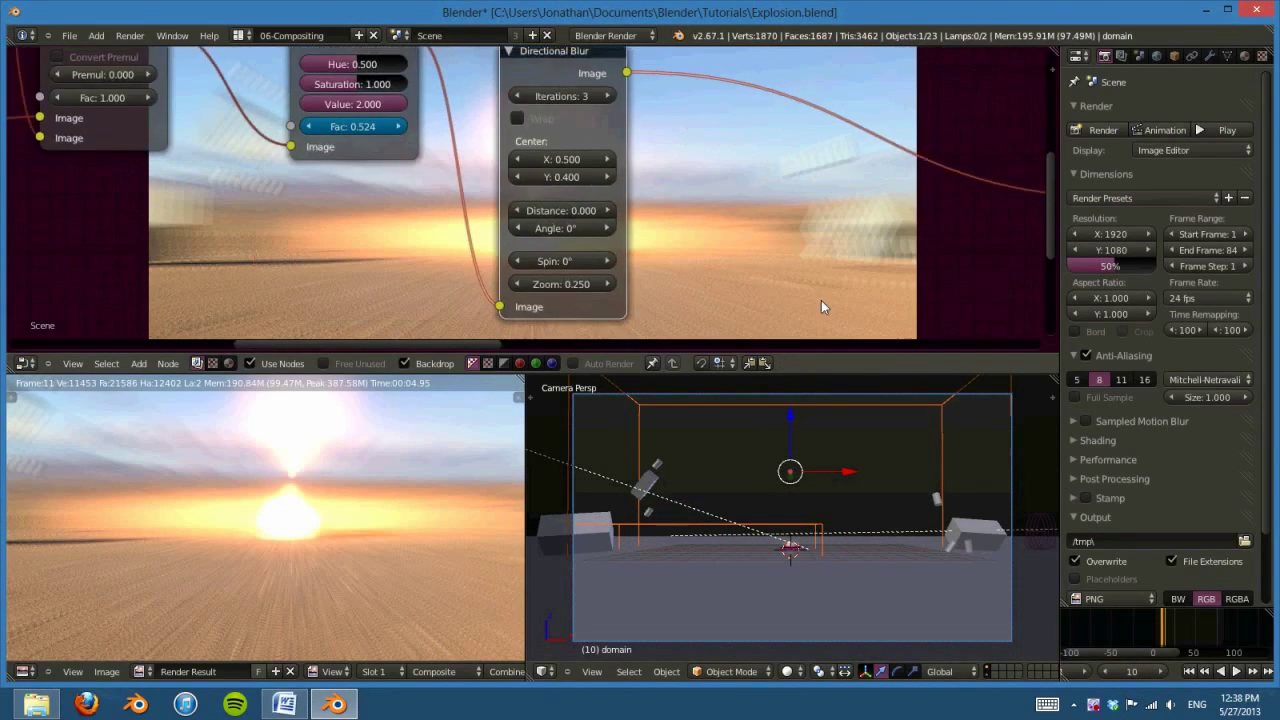
pyautogui.scroll(3, 591, 312)
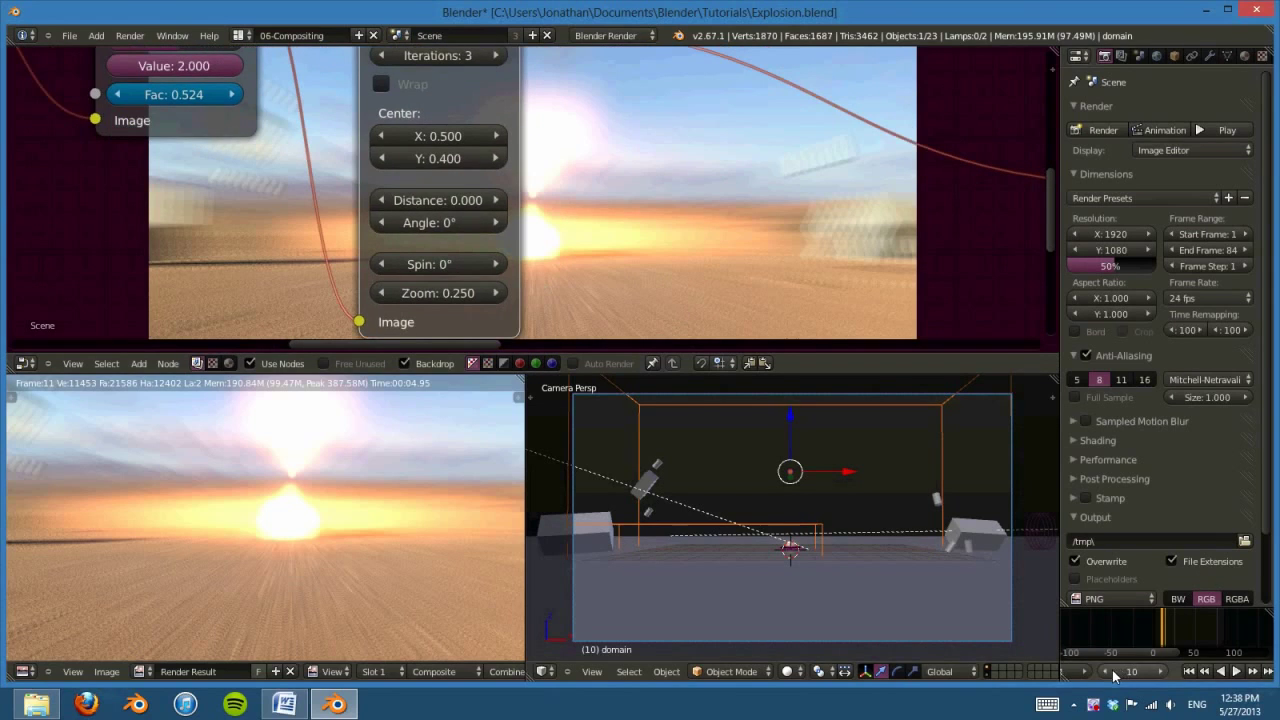
pyautogui.click(1114, 677)
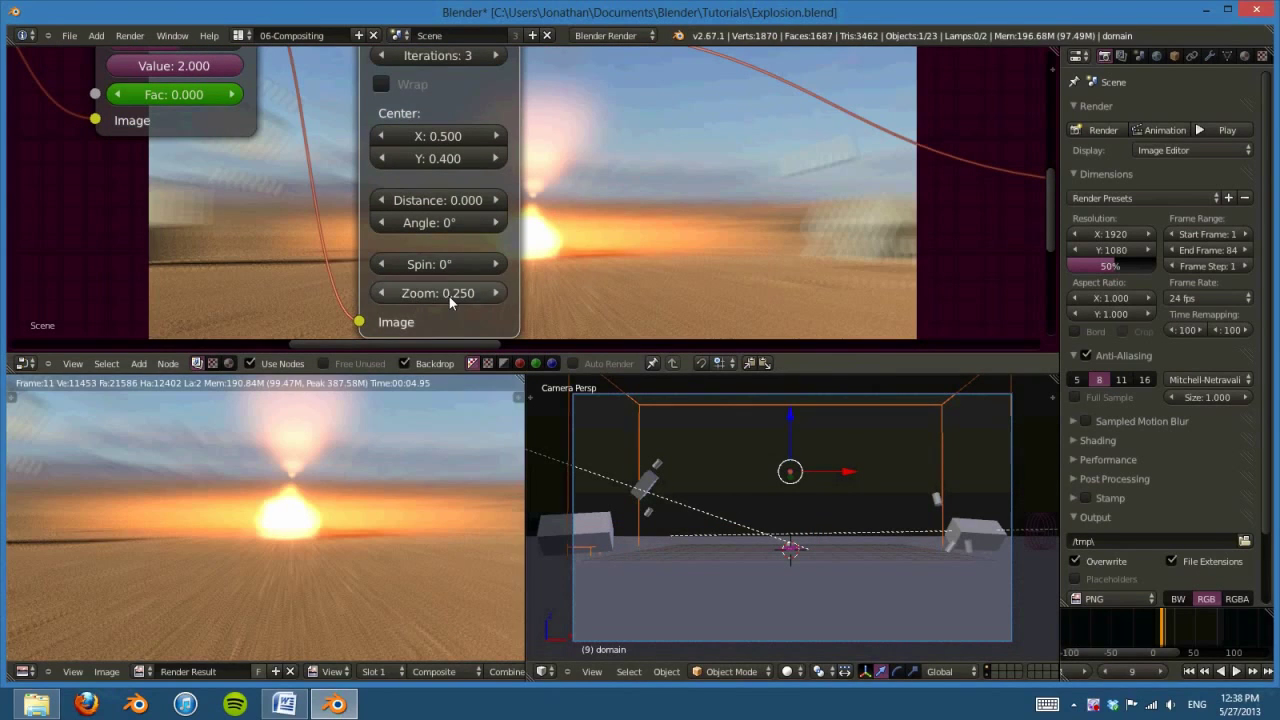
pyautogui.click(449, 293)
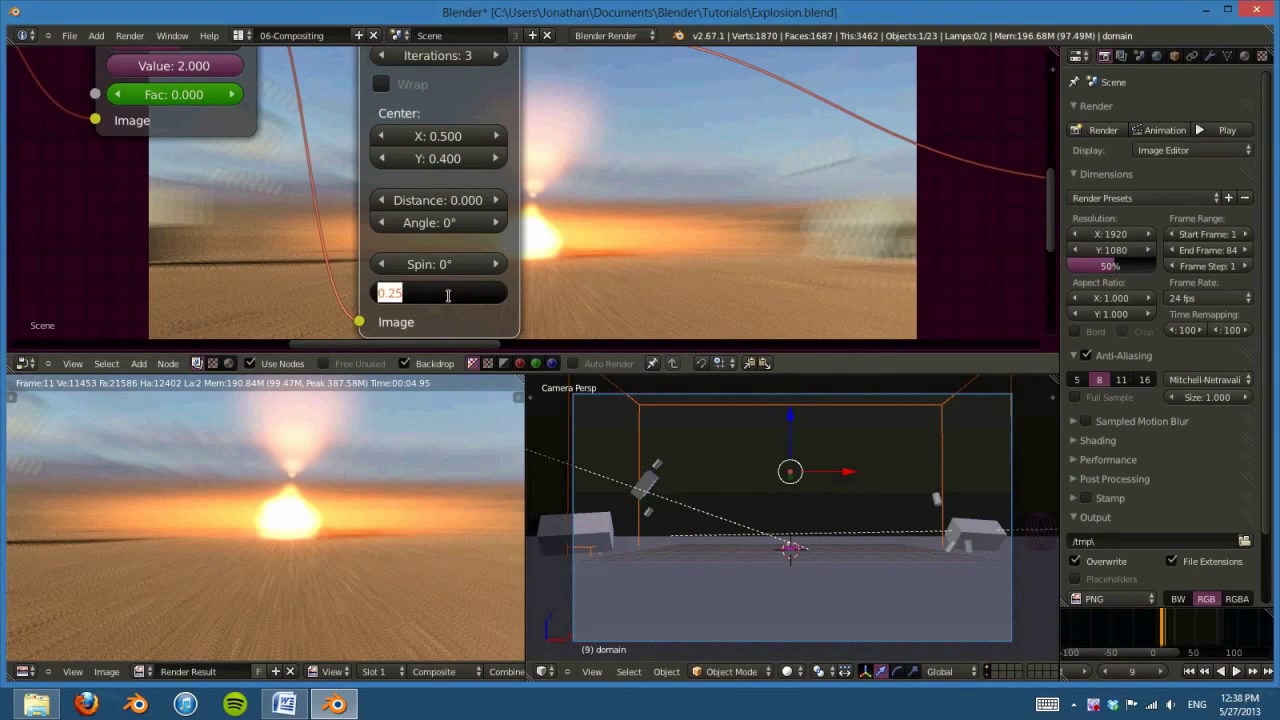
pyautogui.write('0')
pyautogui.press('Return')
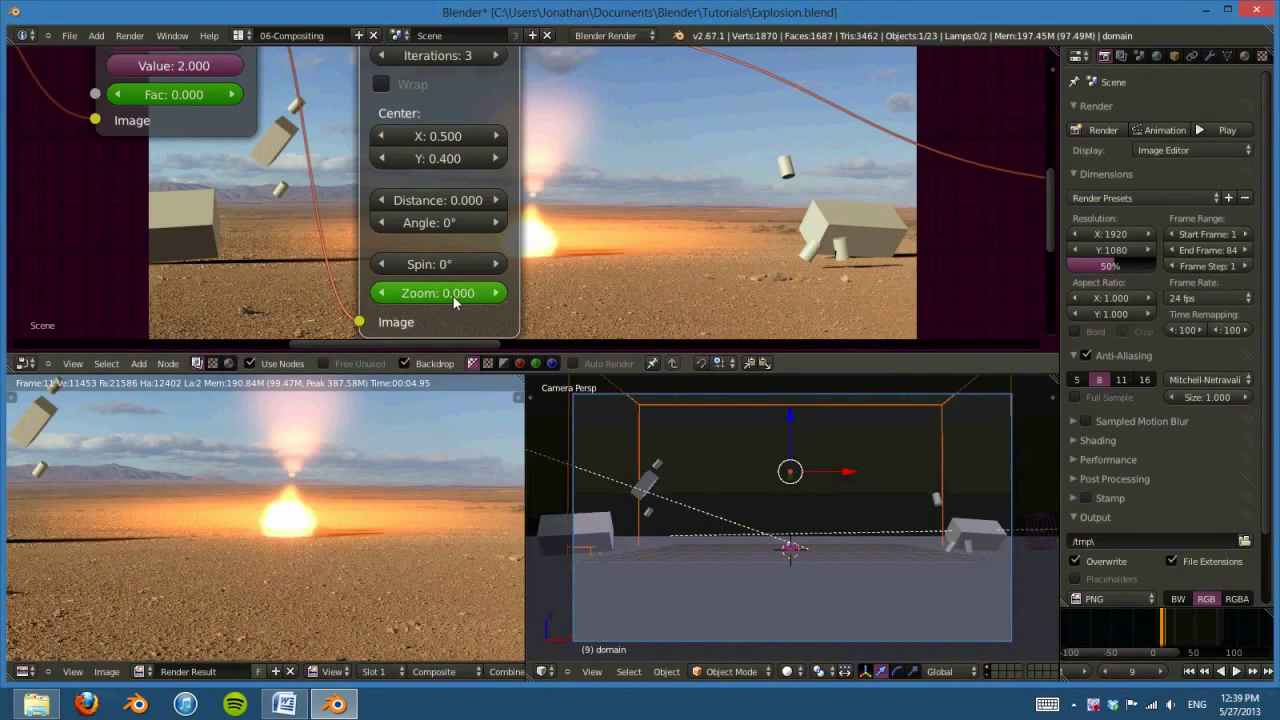
# Step: Advance to frame 12 and set the Directional Blur's Zoom to 0.2
pyautogui.click(1162, 673)
pyautogui.click(1162, 673)
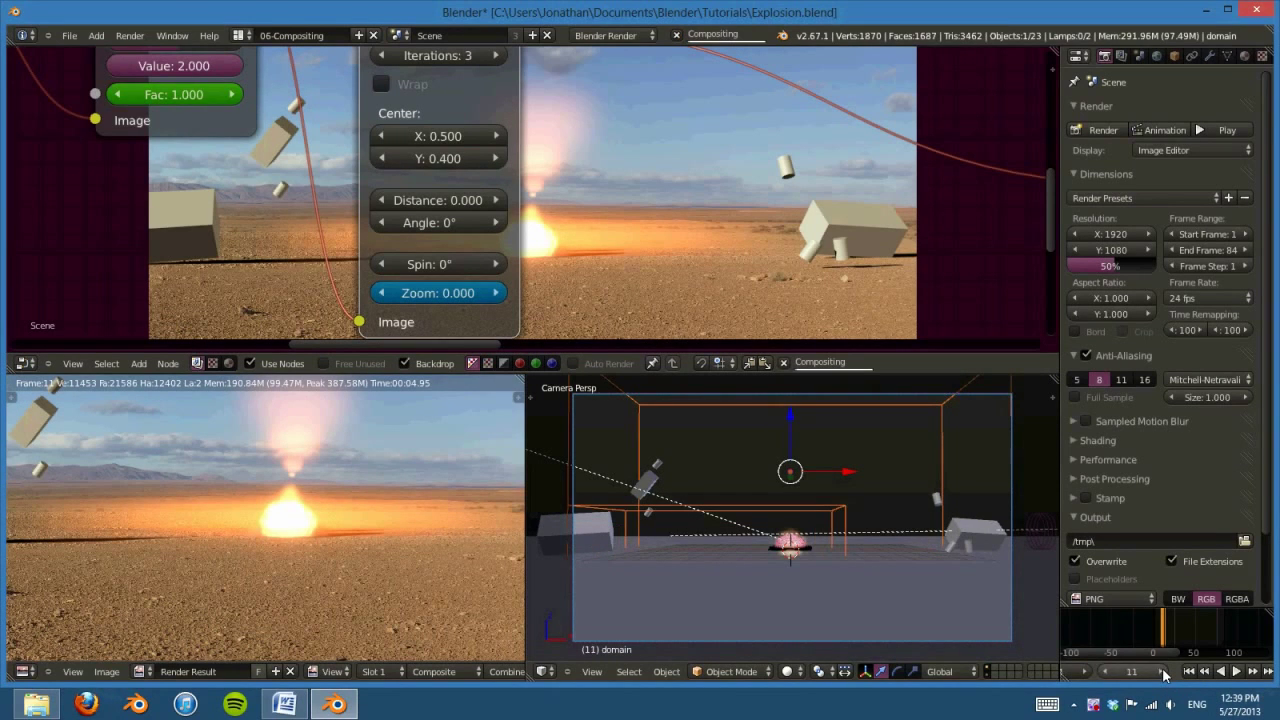
pyautogui.click(1162, 673)
pyautogui.click(441, 293)
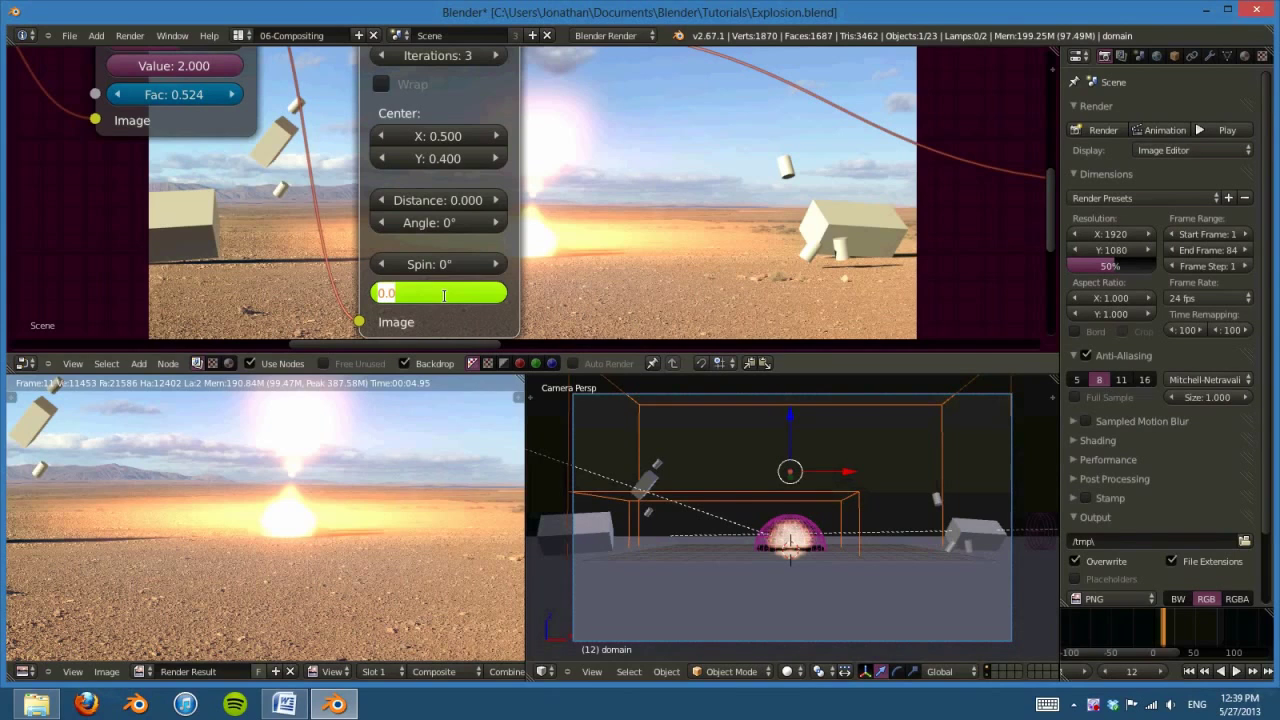
pyautogui.press('BackSpace')
pyautogui.write('0.2')
pyautogui.press('Return')
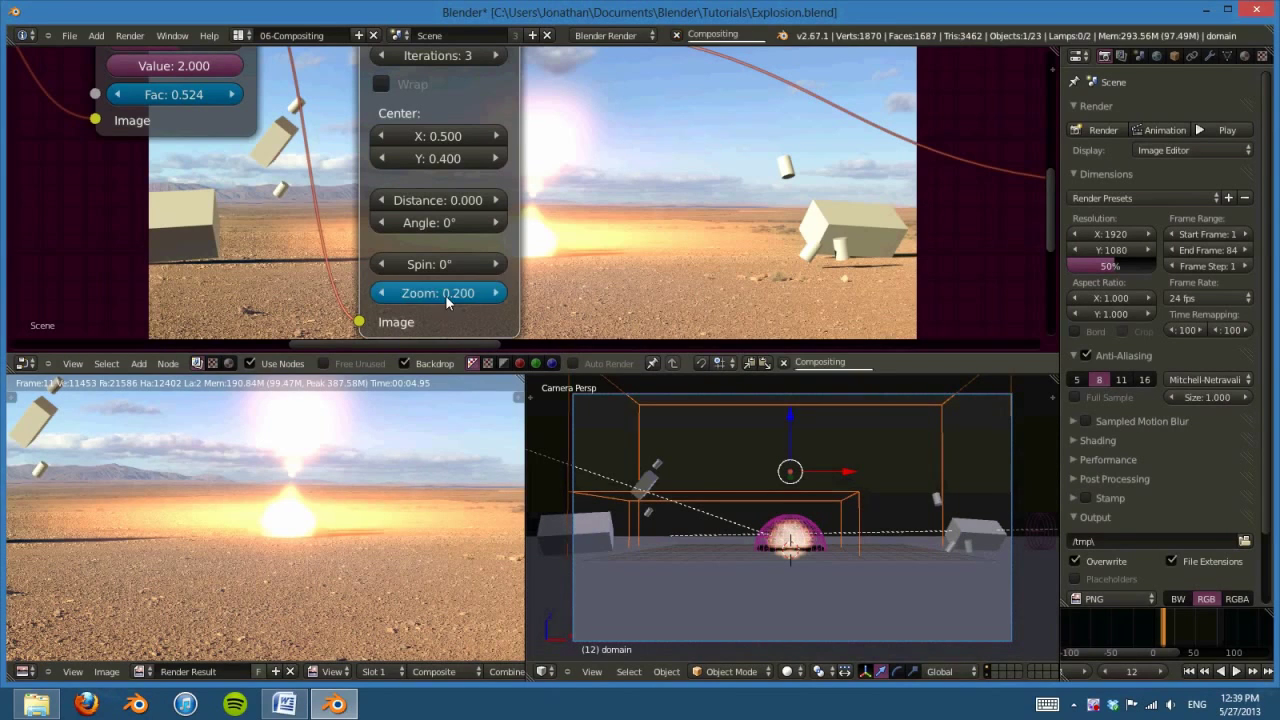
pyautogui.moveTo(740, 225); pyautogui.dragTo(515, 172, button='middle')
pyautogui.moveTo(533, 239); pyautogui.dragTo(613, 187, button='middle')
# Step: Reduce the Directional Blur's Zoom to 0.1 at frame 12
pyautogui.click(368, 196)
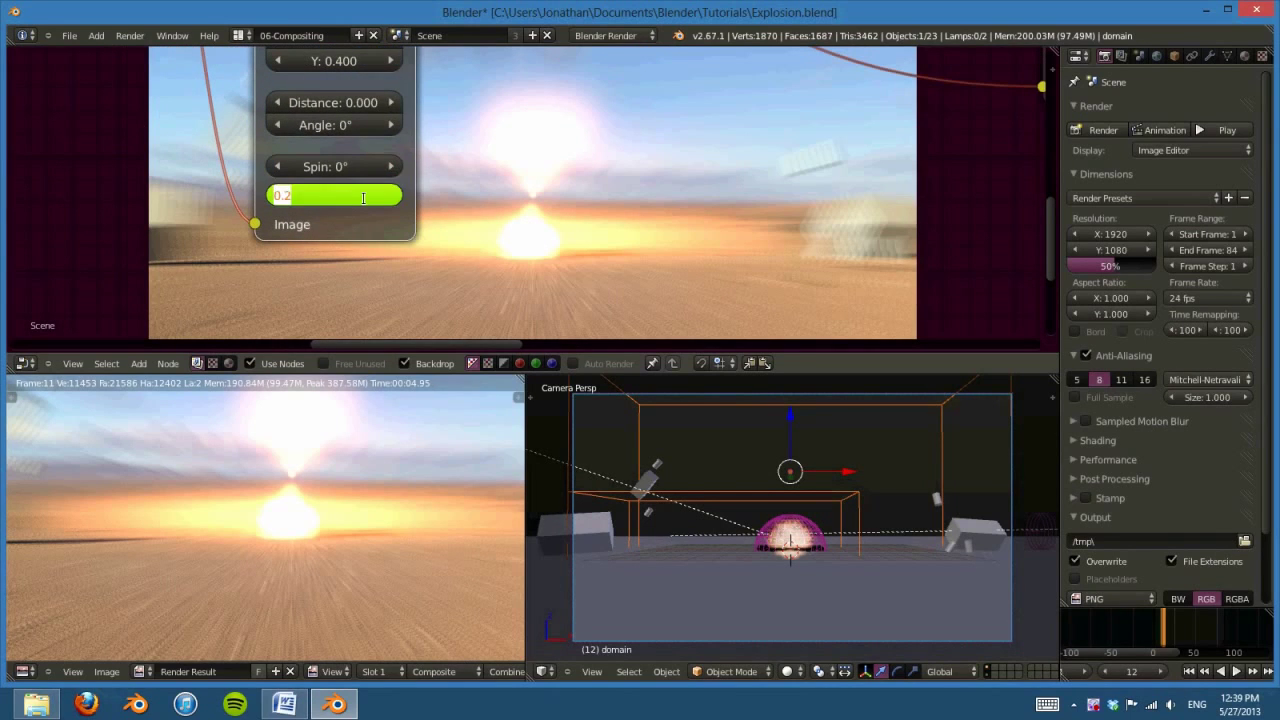
pyautogui.write('0.1')
pyautogui.press('Return')
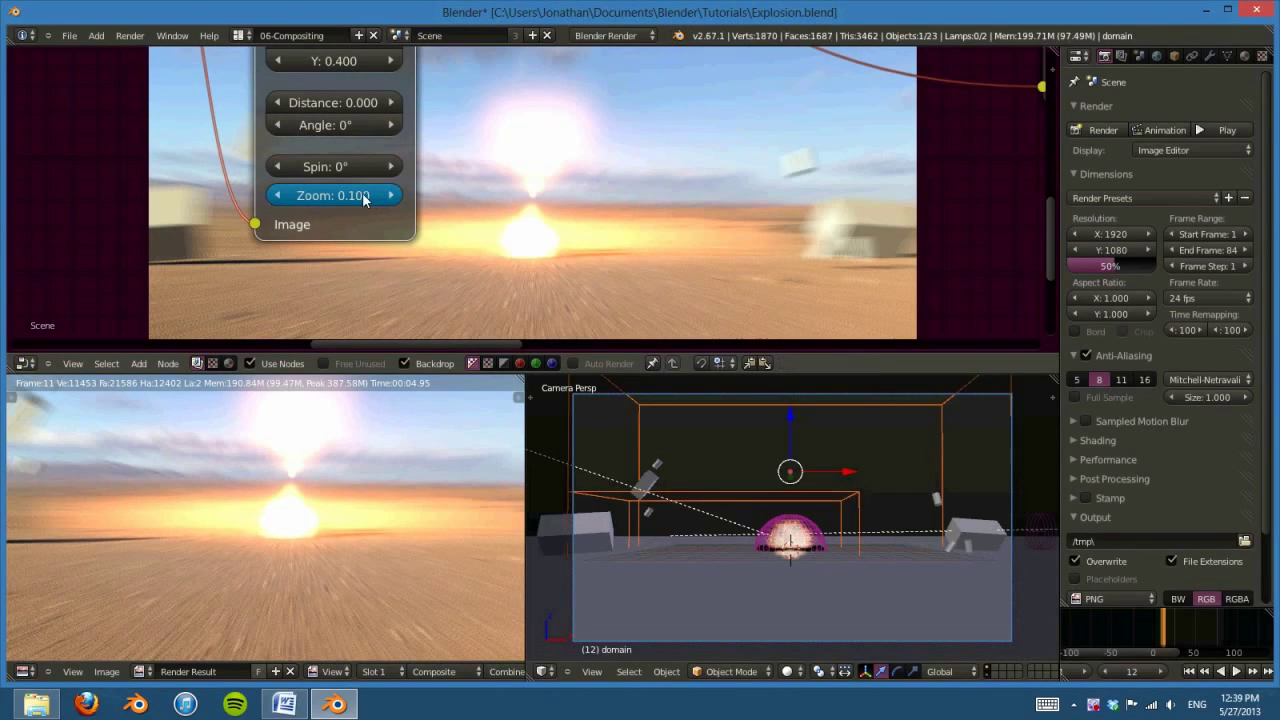
pyautogui.moveTo(649, 266); pyautogui.dragTo(670, 250, button='middle')
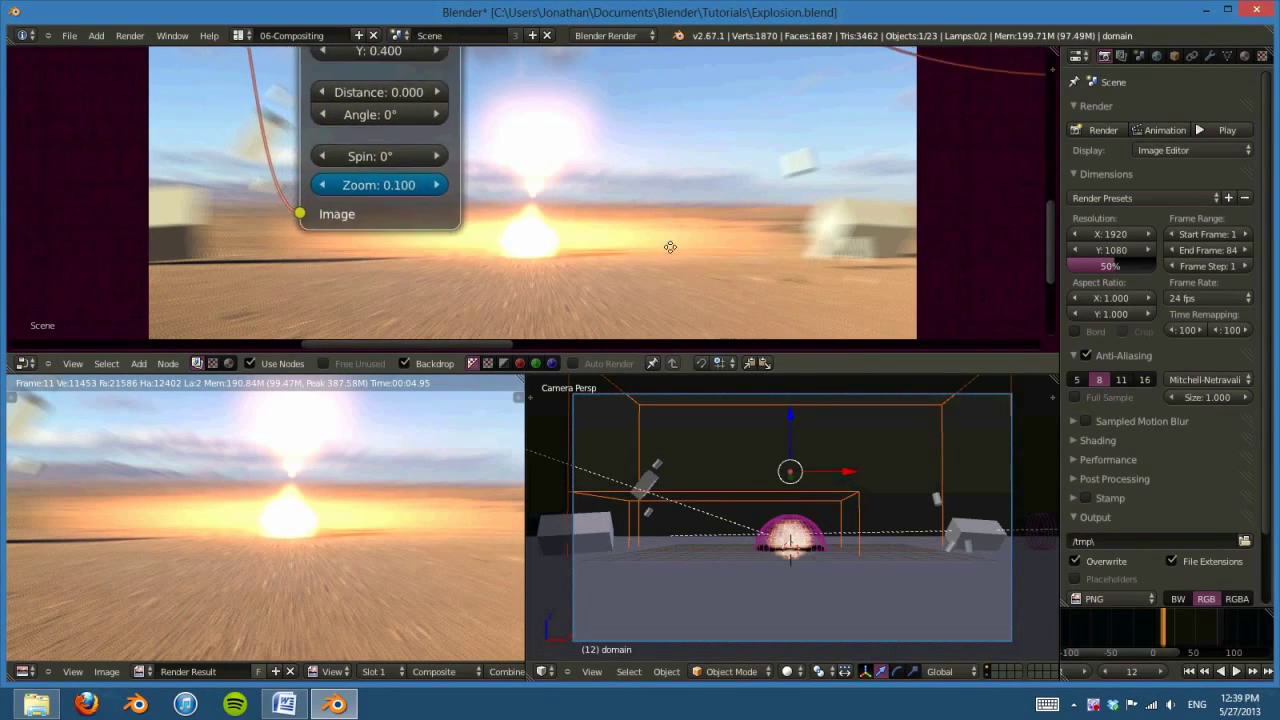
# Step: Reduce the Directional Blur's Zoom keyframe at frame 12 to 0.05
pyautogui.click(386, 185)
pyautogui.write('0.05')
pyautogui.press('Return')
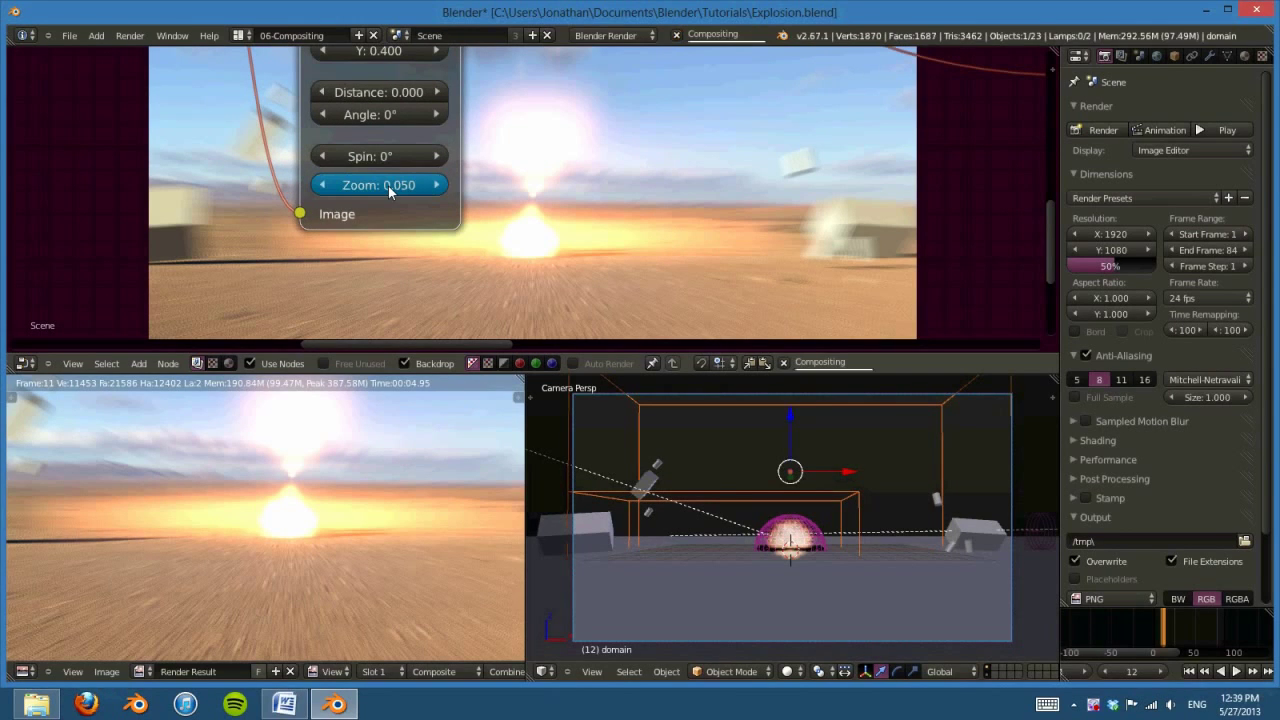
pyautogui.moveTo(388, 186); pyautogui.dragTo(401, 251, button='middle')
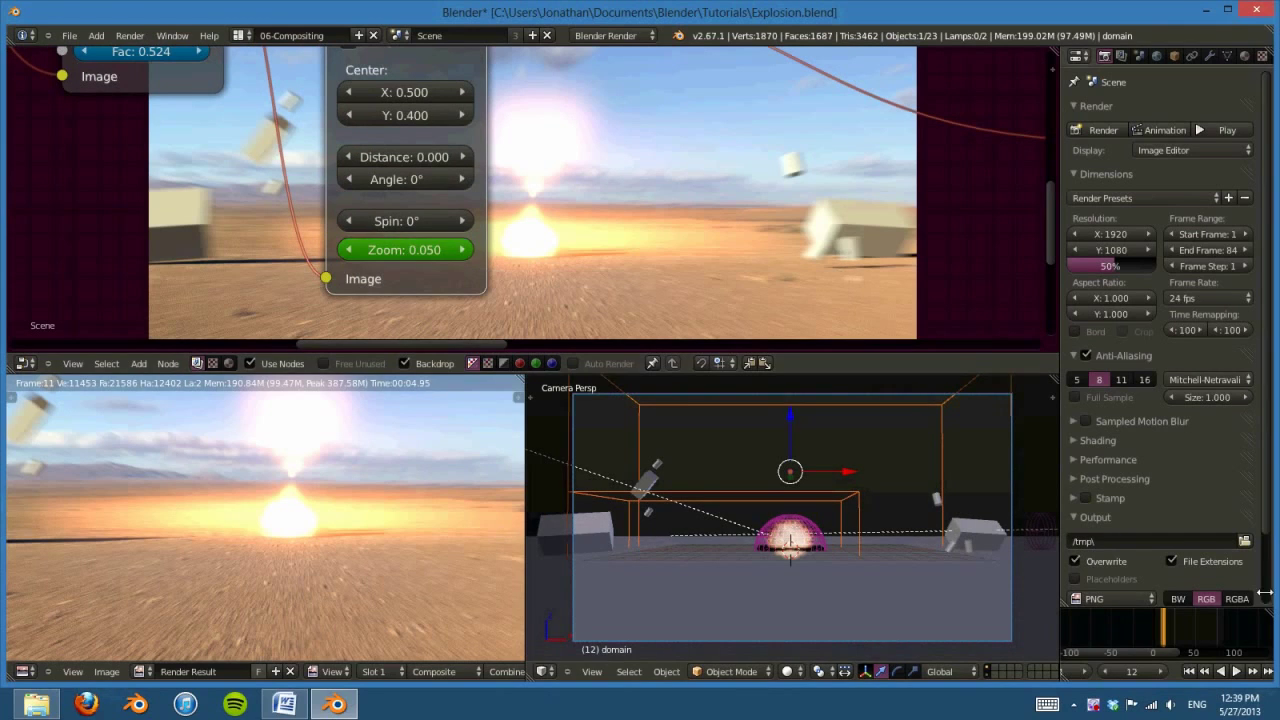
# Step: Advance to frame 15 and keyframe the Directional Blur's Zoom at 0
pyautogui.click(1160, 675)
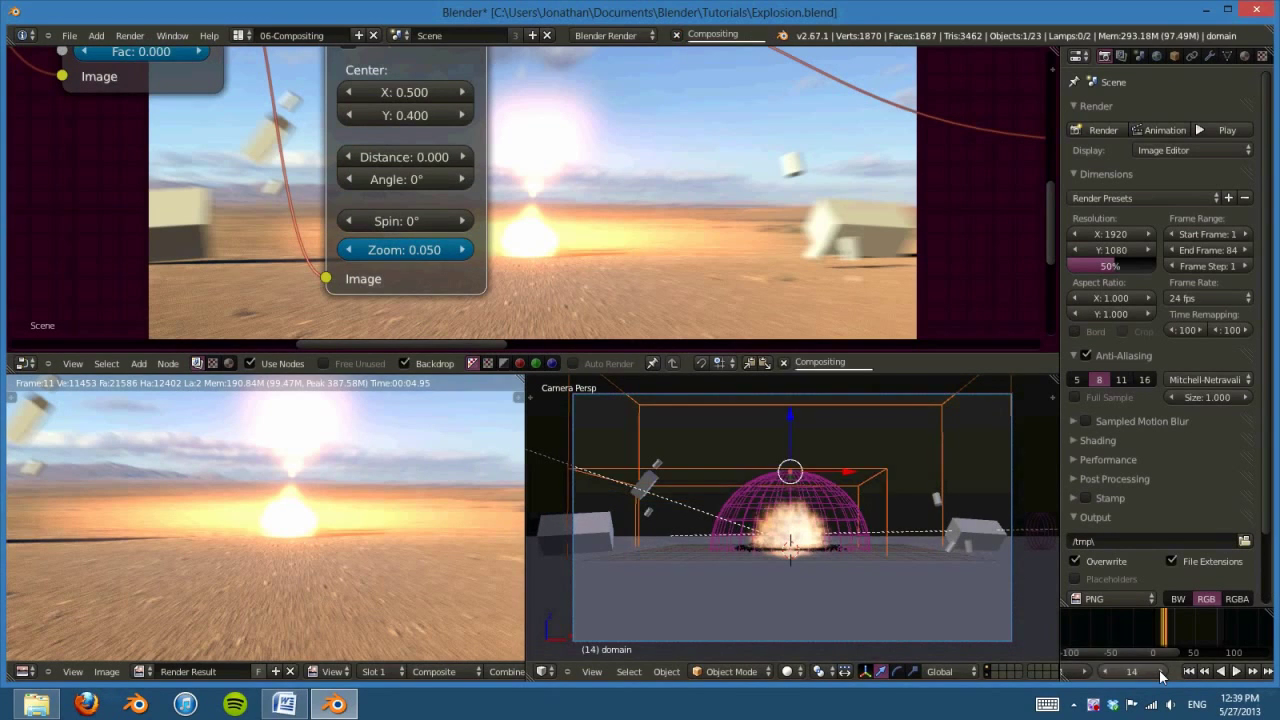
pyautogui.click(1160, 675)
pyautogui.click(1160, 675)
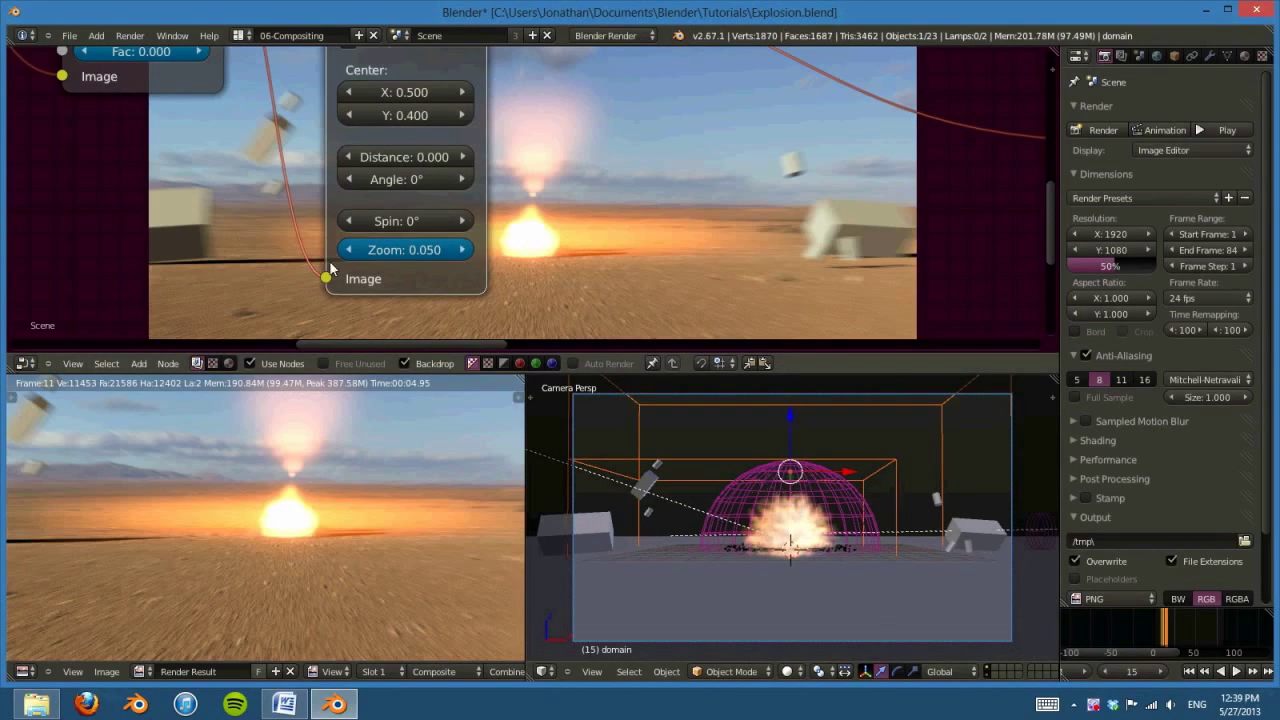
pyautogui.click(428, 257)
pyautogui.write('0')
pyautogui.press('Return')
pyautogui.press('i')
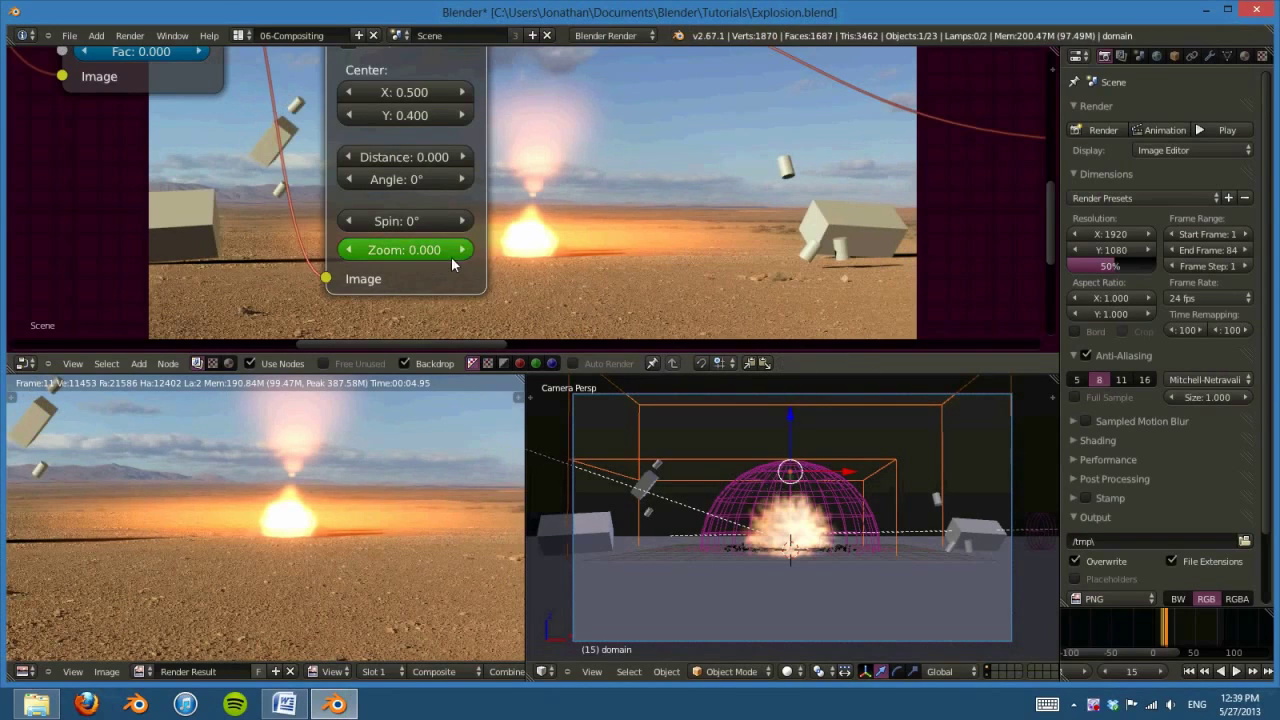
# Step: Try a Directional Blur Zoom of 0.2 on frame 15 in the enlarged node editor, without keyframing it
pyautogui.scroll(-1, 451, 257)
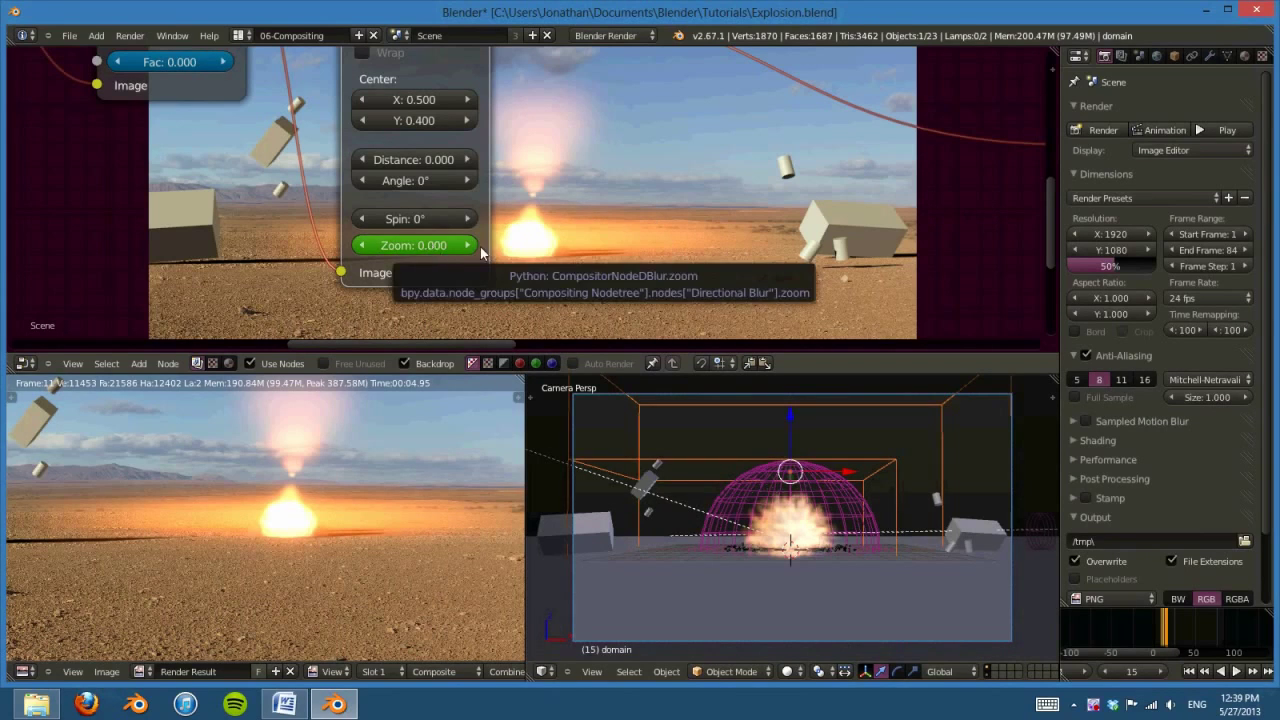
pyautogui.hotkey('ctrl', 'Up')
pyautogui.scroll(3, 699, 435)
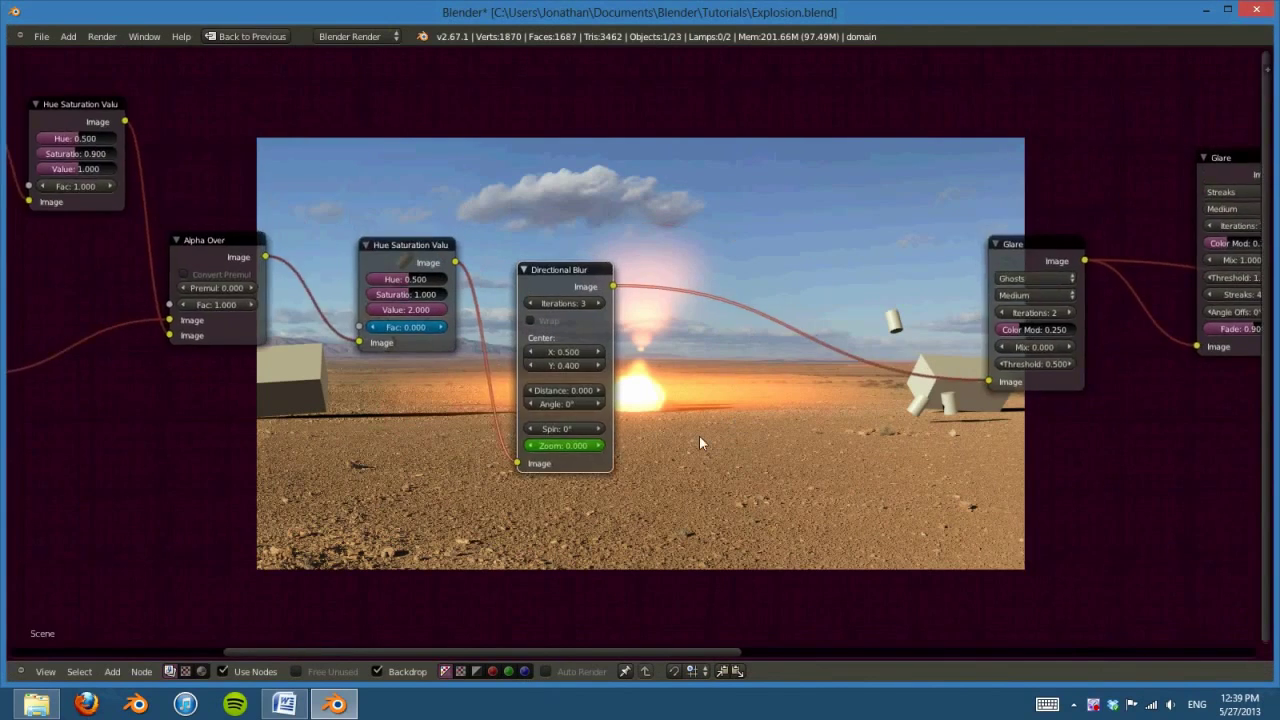
pyautogui.click(550, 486)
pyautogui.press('BackSpace')
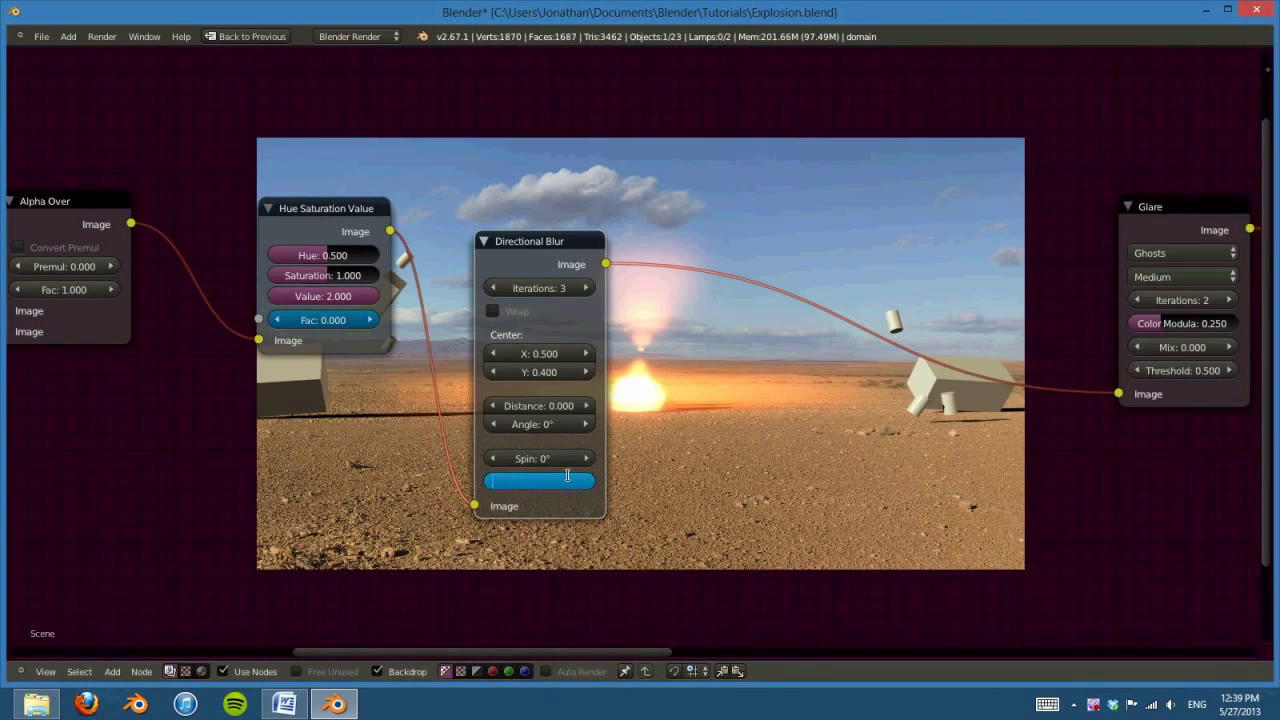
pyautogui.write('.2')
pyautogui.press('Return')
pyautogui.moveTo(641, 447); pyautogui.dragTo(577, 430, button='middle')
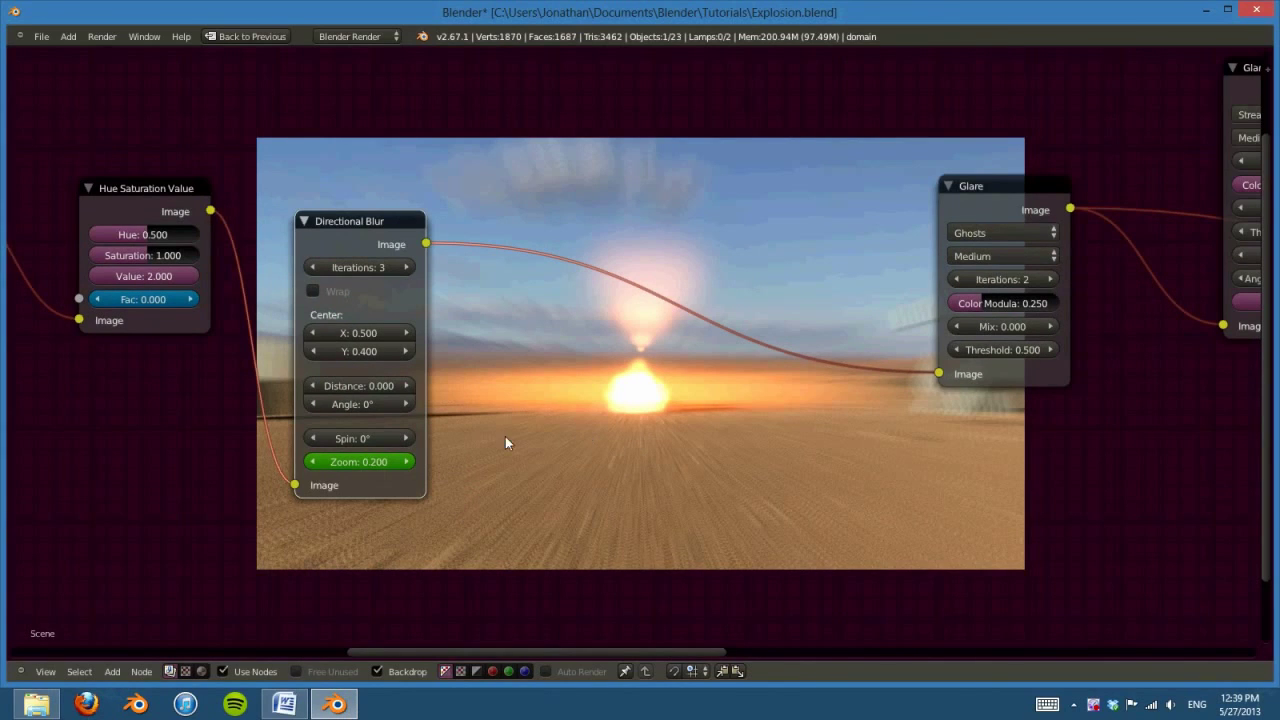
pyautogui.hotkey('ctrl', 'Up')
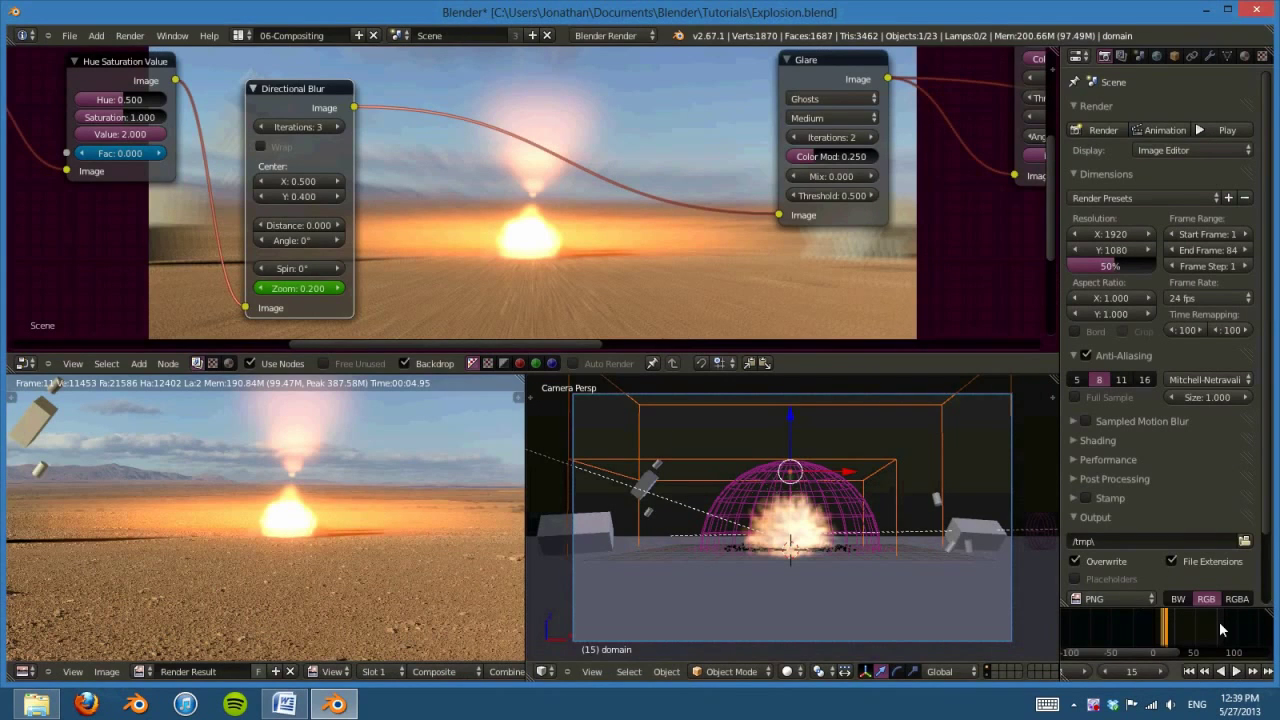
# Step: Switch to the 01-Modeling layout, showing the 3D view, and render frame 27
pyautogui.moveTo(1219, 621); pyautogui.dragTo(1159, 632, button='middle')
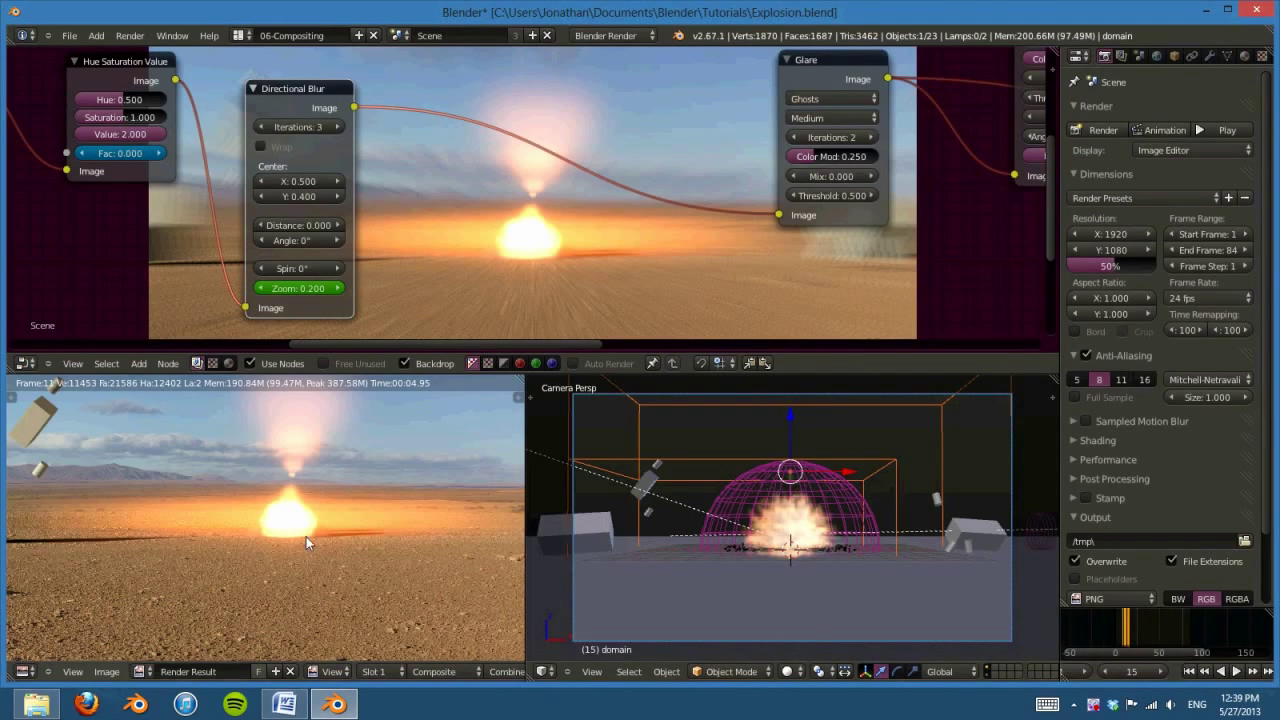
pyautogui.click(242, 35)
pyautogui.click(290, 58)
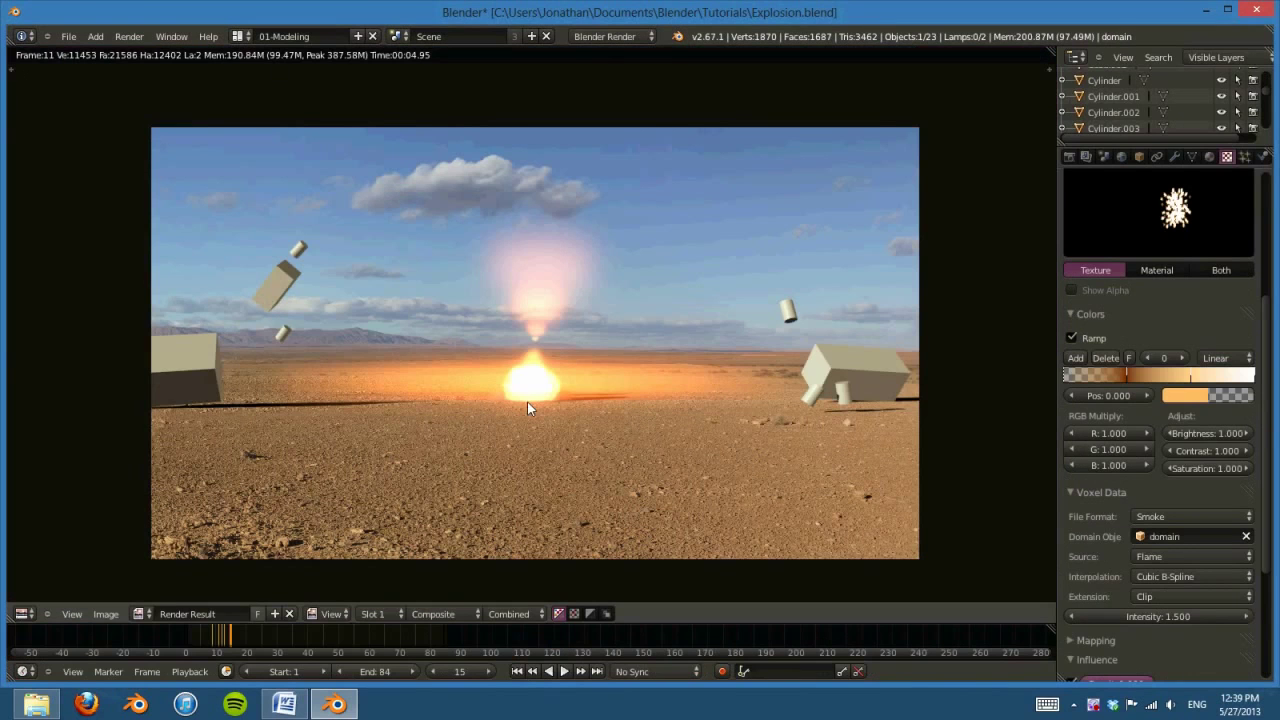
pyautogui.hotkey('shift', 'F5')
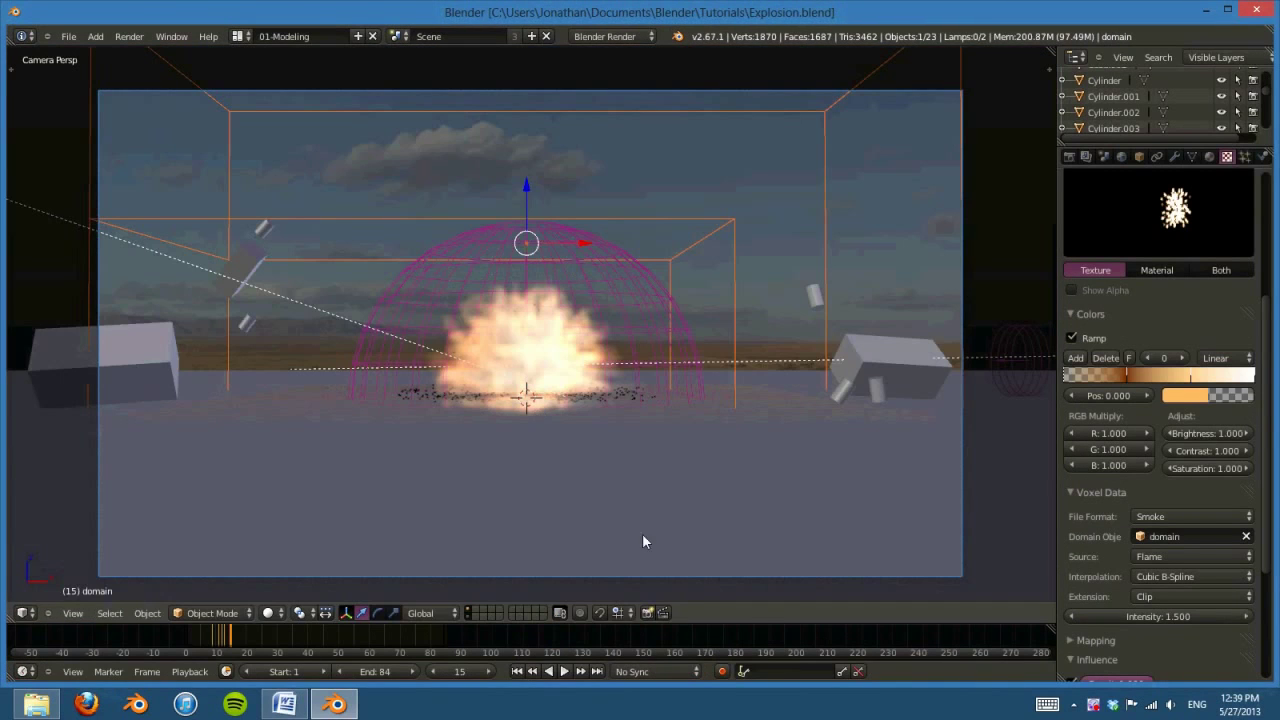
pyautogui.click(325, 645)
pyautogui.click(267, 638)
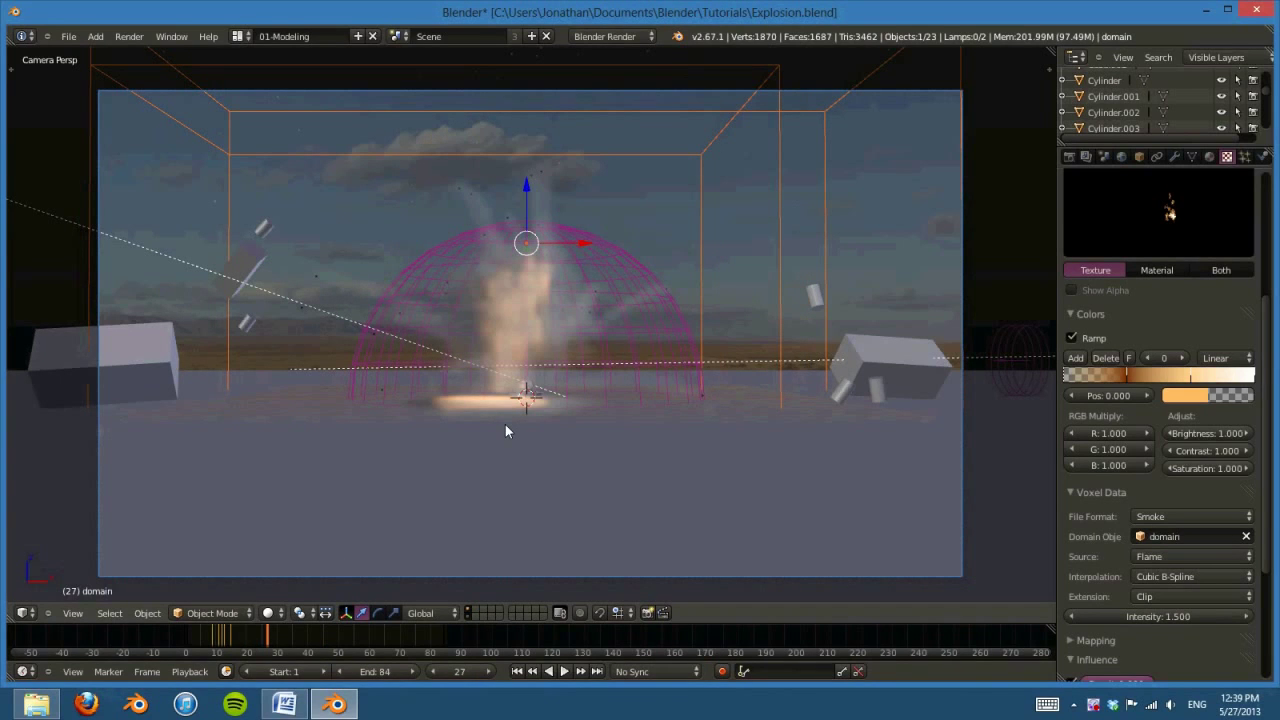
pyautogui.press('F12')
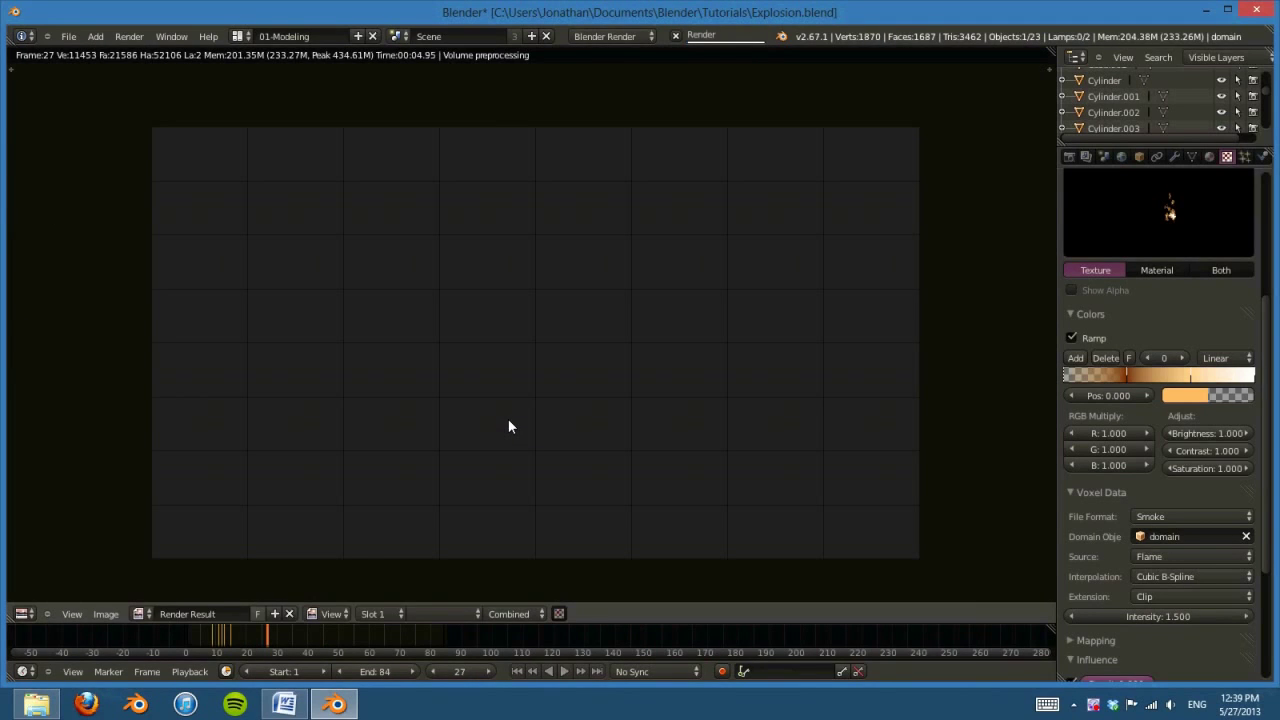
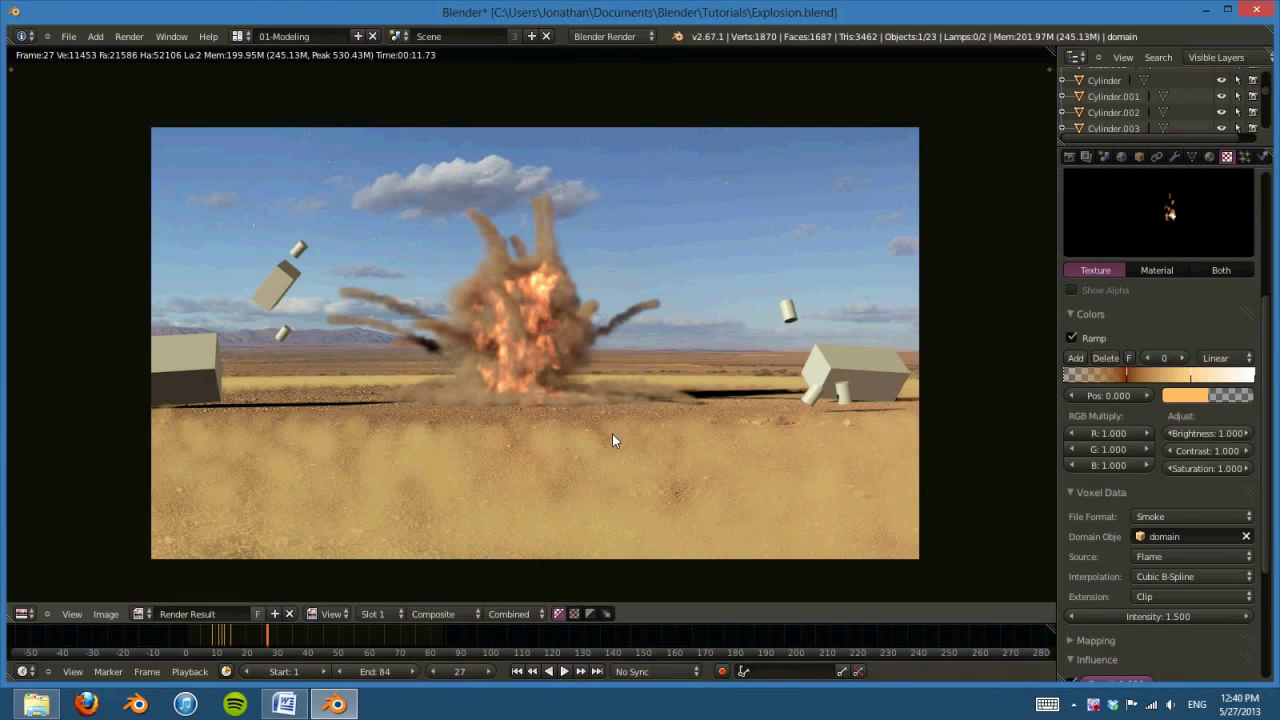
# Step: Return to the 06-Compositing layout and preview the Fog Glow Glare node's output in the enlarged node editor's backdrop
pyautogui.click(240, 36)
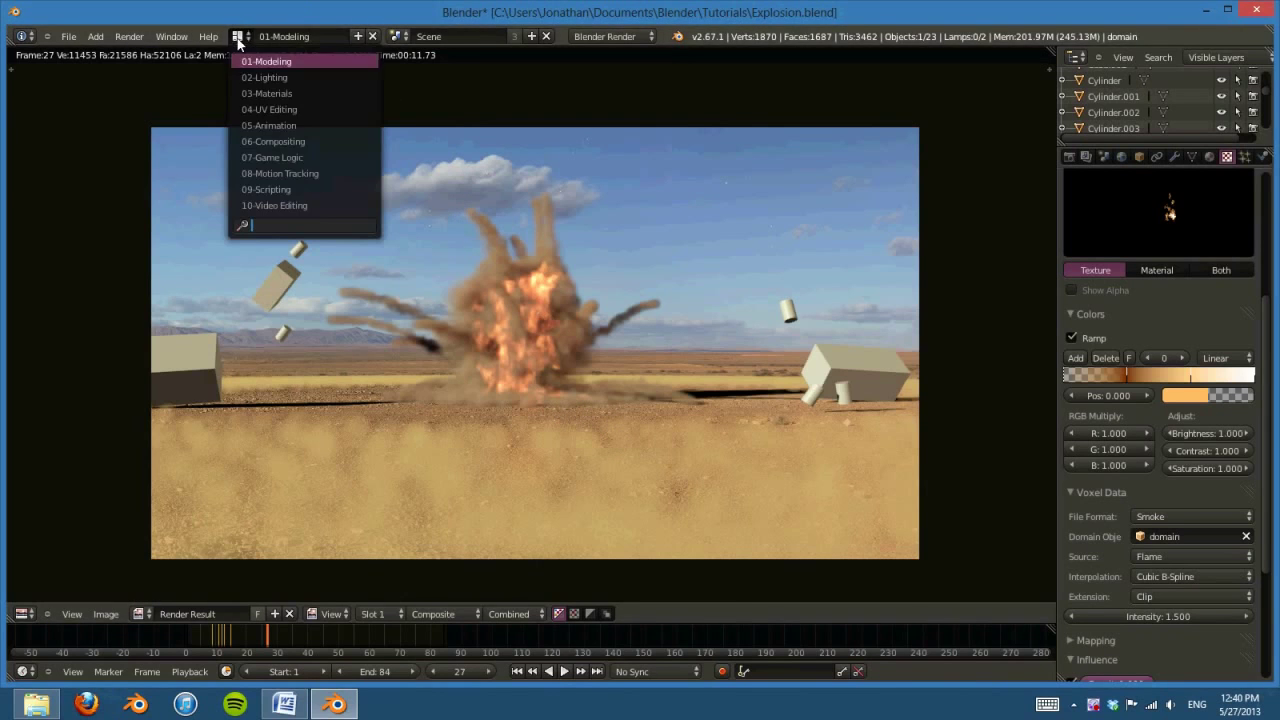
pyautogui.click(313, 136)
pyautogui.press('space')
pyautogui.press('Escape')
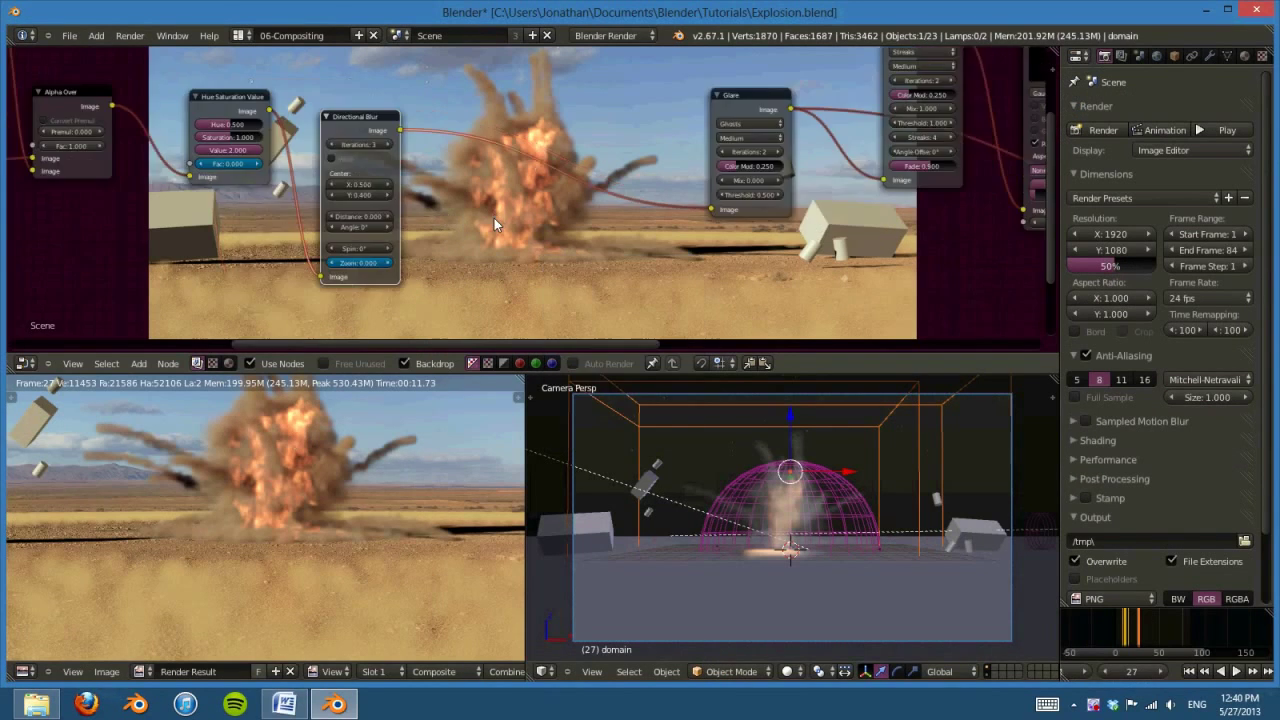
pyautogui.hotkey('ctrl', 'Up')
pyautogui.press('Home')
pyautogui.scroll(3, 744, 520)
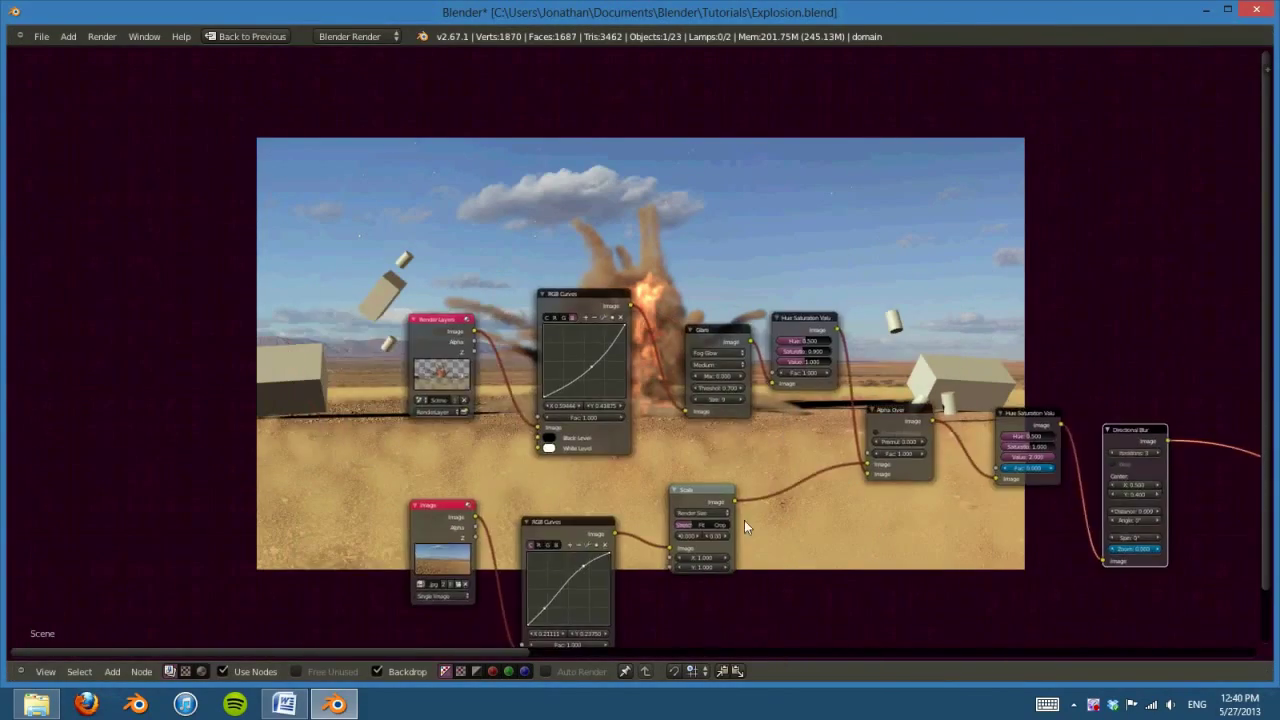
pyautogui.moveTo(822, 496); pyautogui.dragTo(622, 583, button='middle')
pyautogui.scroll(2, 622, 583)
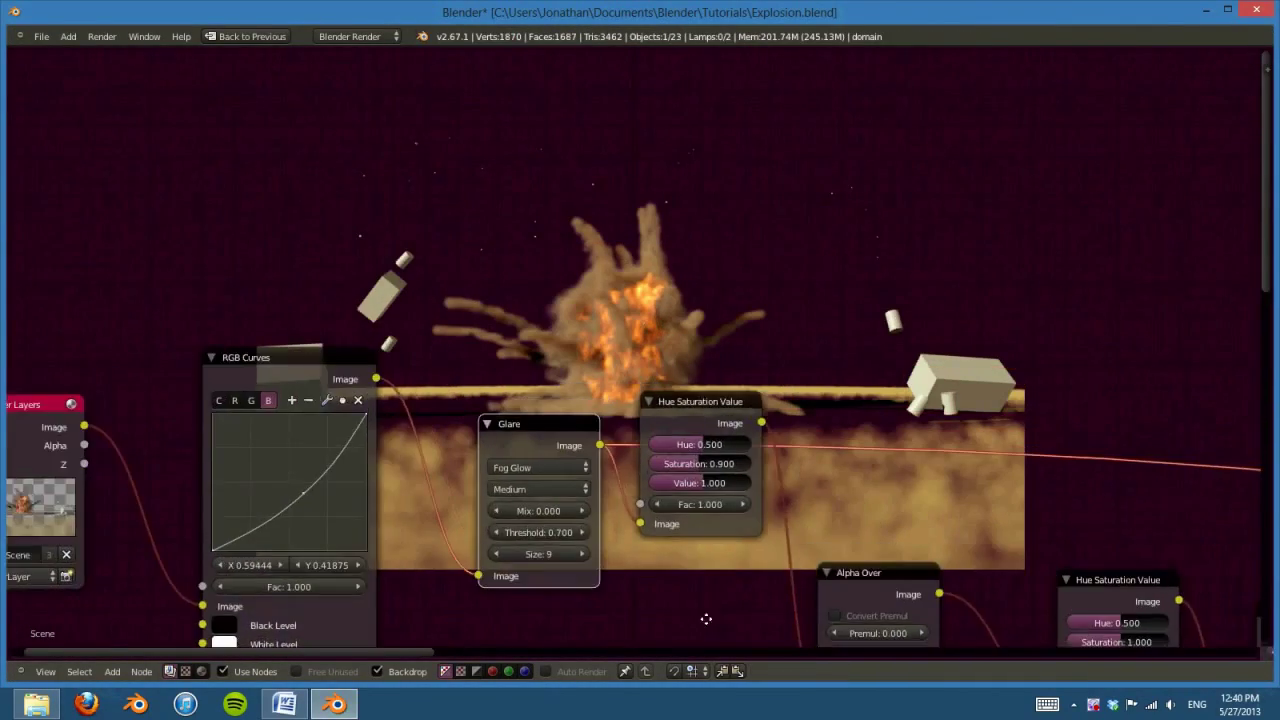
pyautogui.moveTo(706, 620); pyautogui.dragTo(746, 542, button='middle')
pyautogui.scroll(1, 746, 542)
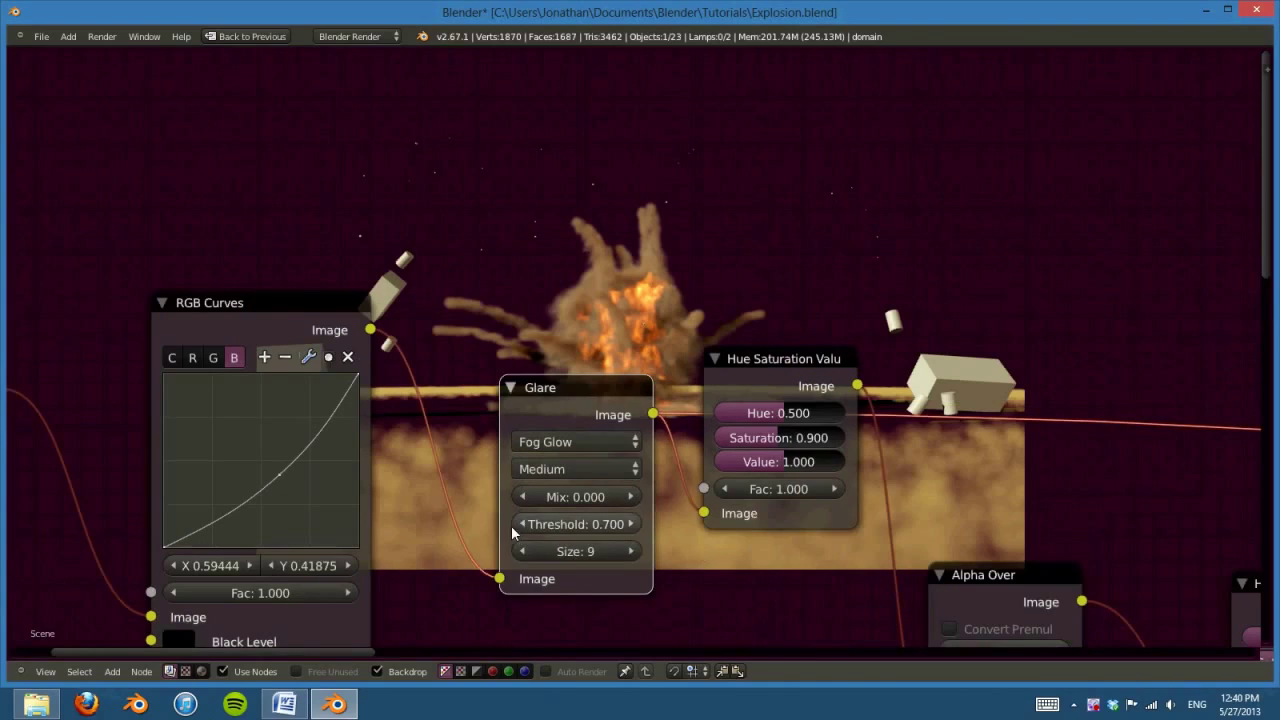
# Step: Lower the Fog Glow Glare's Threshold to 0.3, and raise it back up to 0.5
pyautogui.click(514, 524)
pyautogui.click(515, 524)
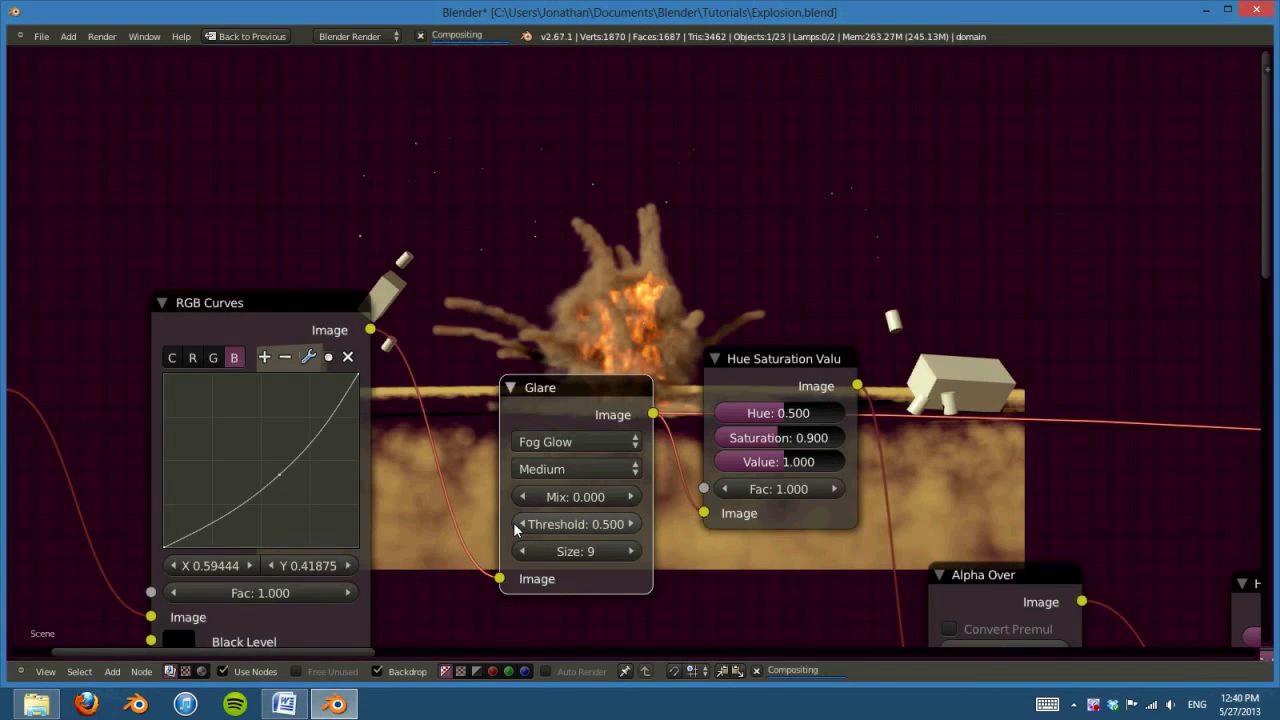
pyautogui.click(515, 524)
pyautogui.click(517, 525)
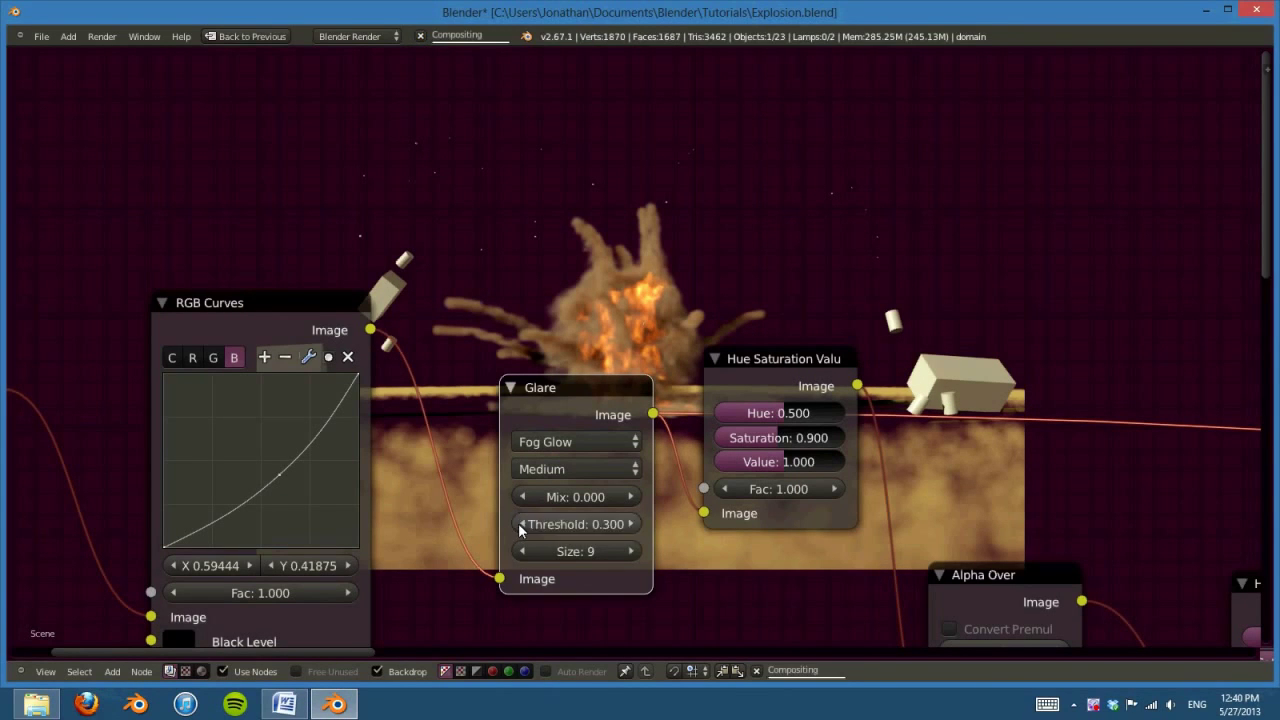
pyautogui.click(630, 524)
pyautogui.click(630, 524)
pyautogui.click(631, 525)
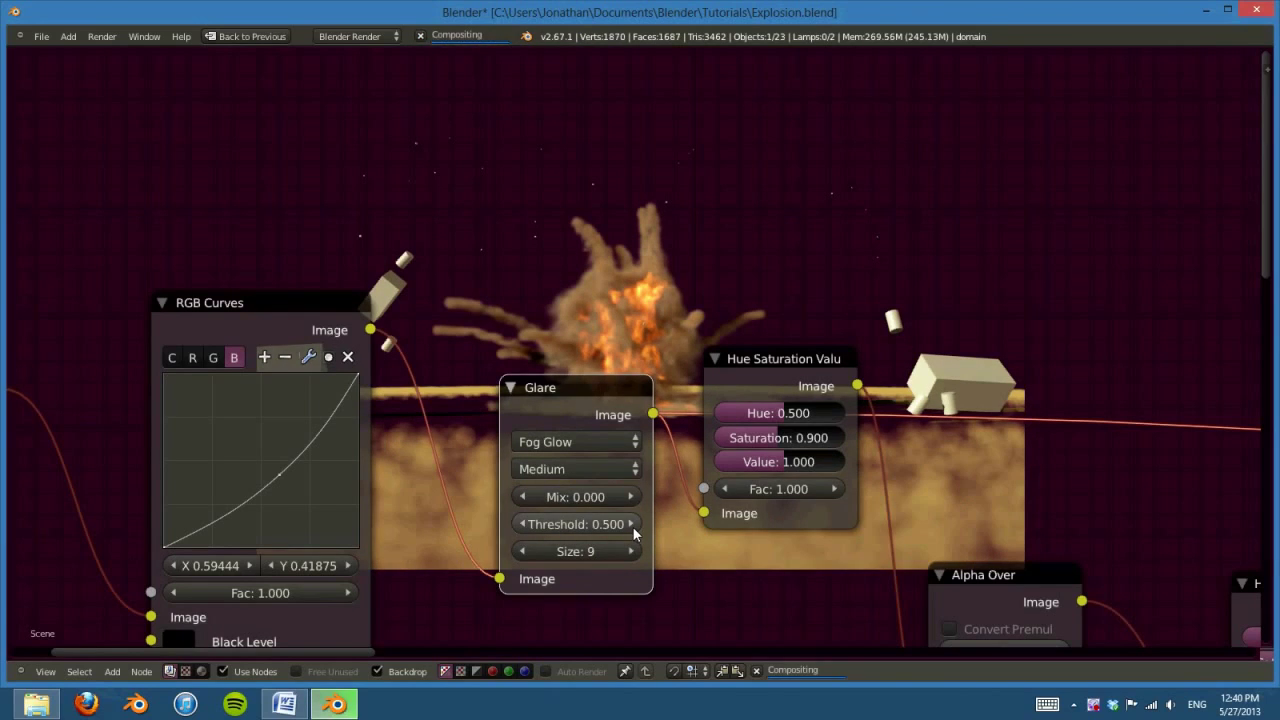
# Step: Show the final Add node's output in the backdrop again and restore the multi-editor layout
pyautogui.scroll(-4, 730, 548)
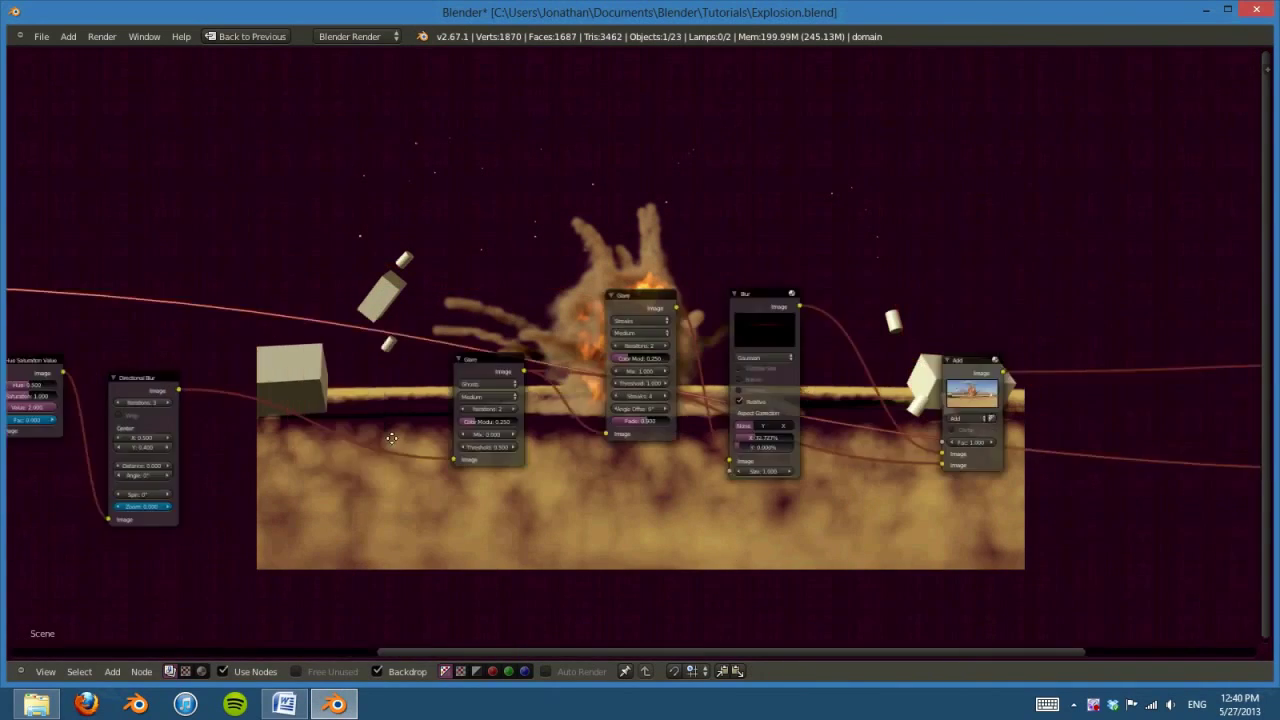
pyautogui.moveTo(1042, 369); pyautogui.dragTo(607, 336, button='middle')
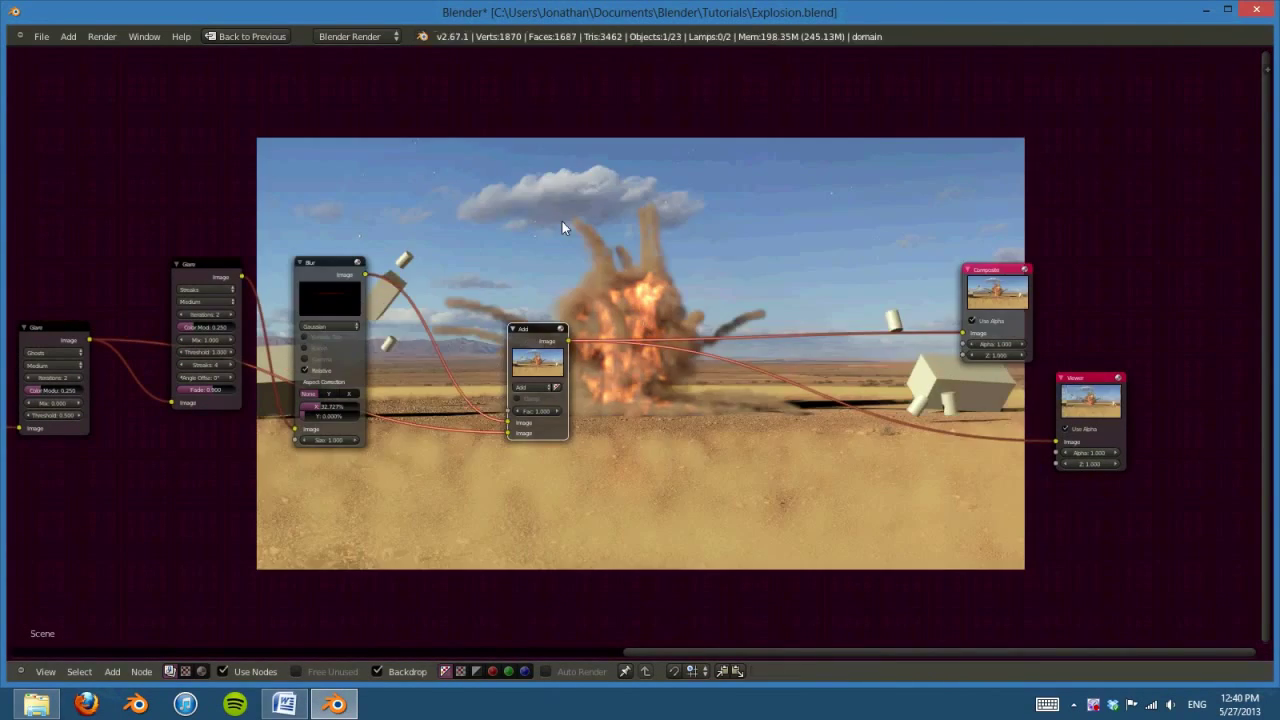
pyautogui.scroll(-1, 555, 230)
pyautogui.moveTo(540, 248); pyautogui.dragTo(717, 398, button='middle')
pyautogui.hotkey('ctrl', 'Up')
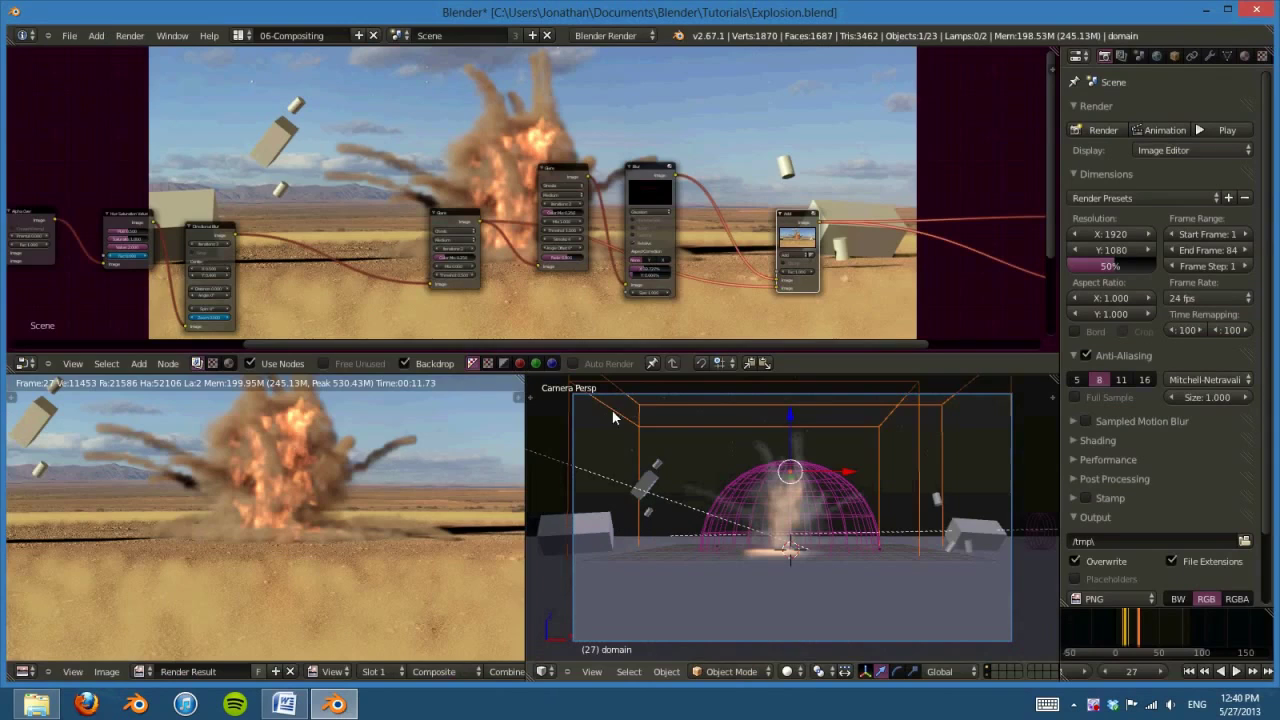
# Step: Set the Emission influence of the domain's Flame texture to 10
pyautogui.click(1244, 57)
pyautogui.click(1262, 56)
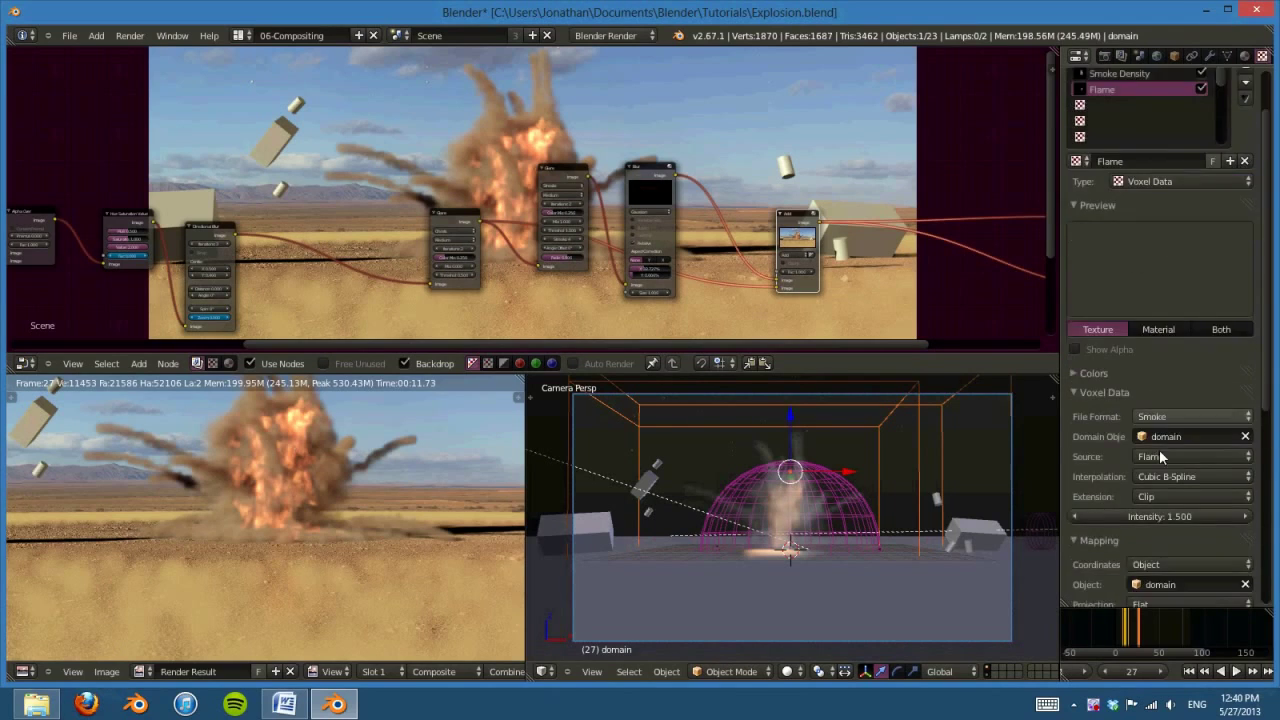
pyautogui.scroll(-5, 1160, 465)
pyautogui.click(1117, 583)
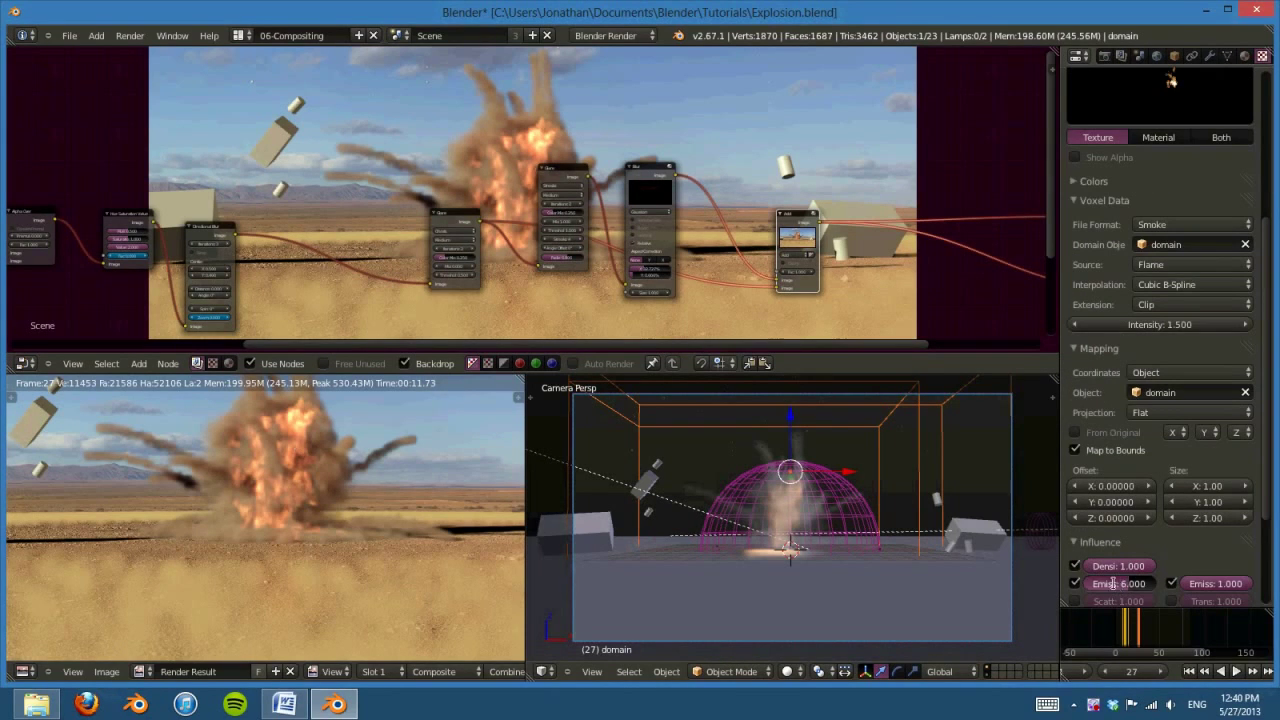
pyautogui.write('10')
pyautogui.press('Return')
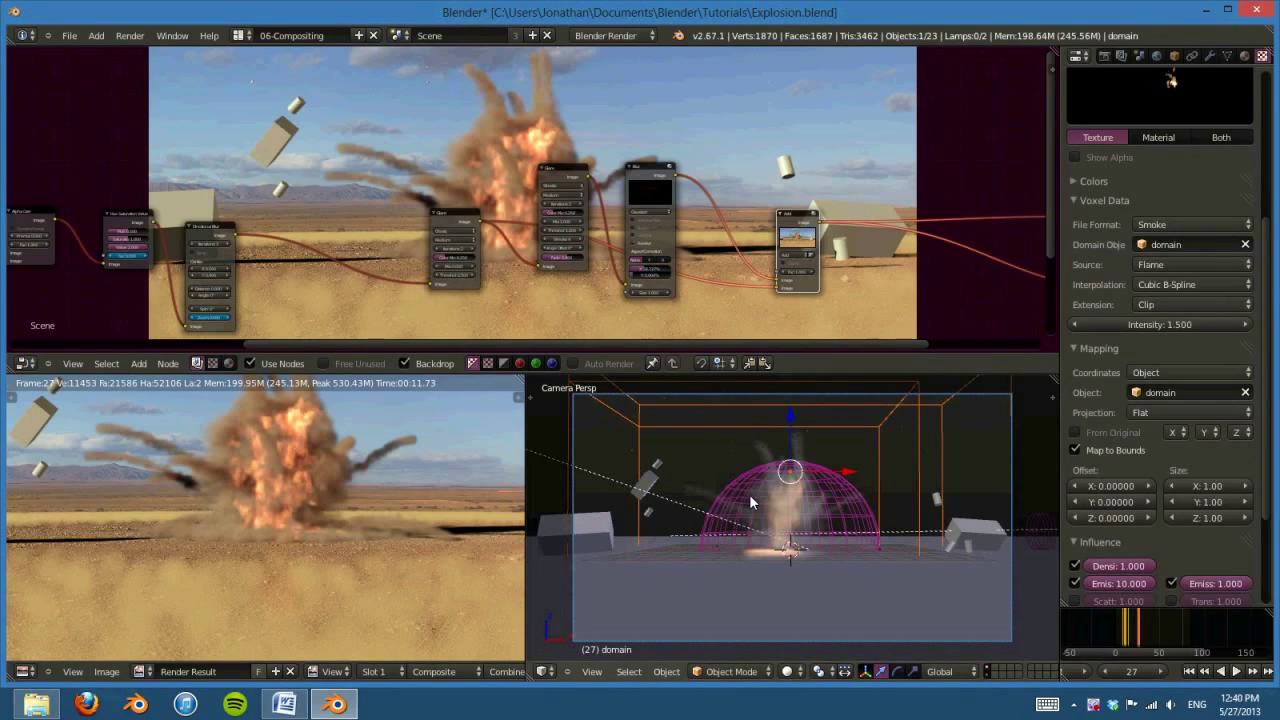
# Step: Save the file and re-render frame 27, viewing the result in an enlarged image editor
pyautogui.hotkey('ctrl', 's')
pyautogui.press('F12')
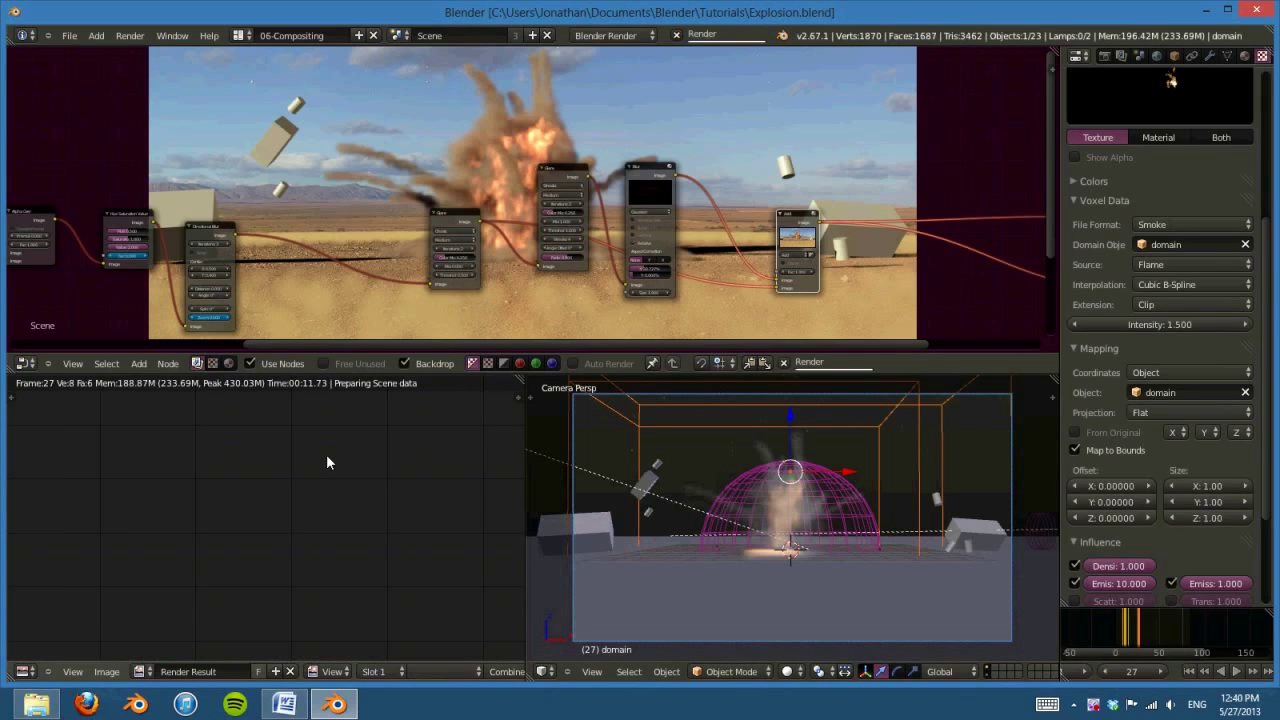
pyautogui.press('Home')
pyautogui.scroll(4, 642, 155)
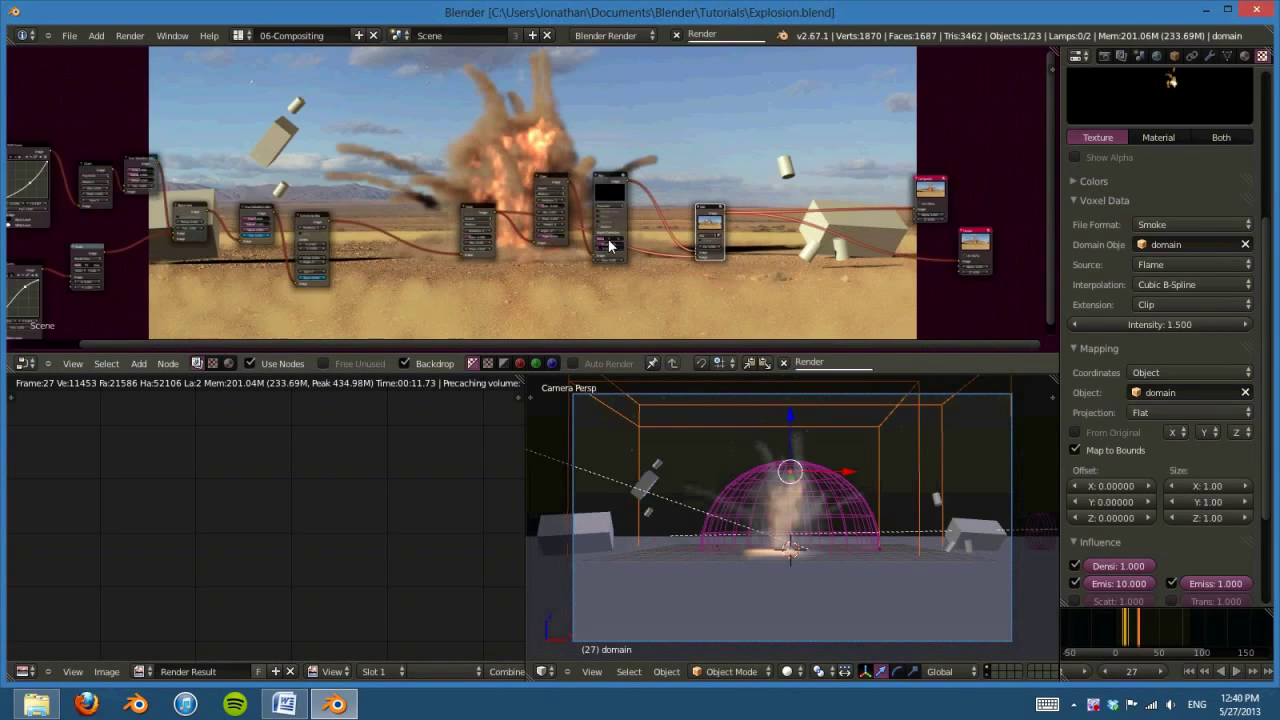
pyautogui.keyDown('shift'); pyautogui.scroll(-6, 667, 181); pyautogui.keyUp('shift')
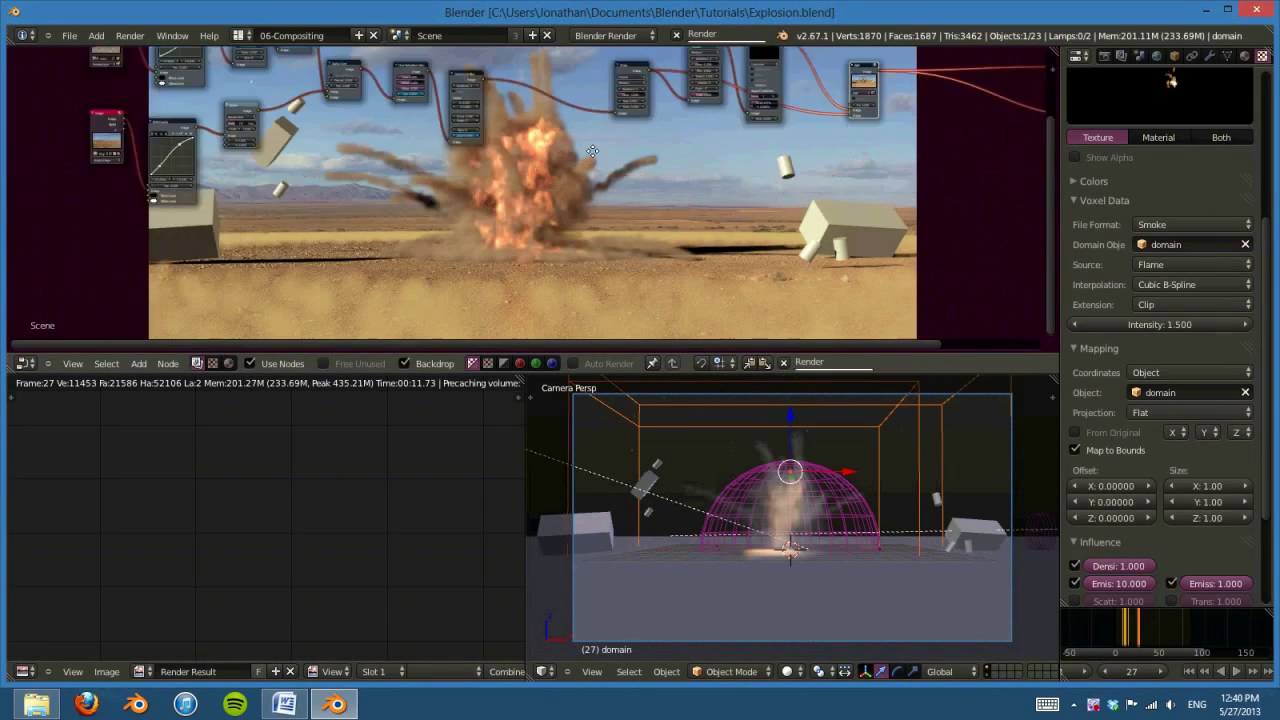
pyautogui.moveTo(568, 79); pyautogui.dragTo(537, 181, button='middle')
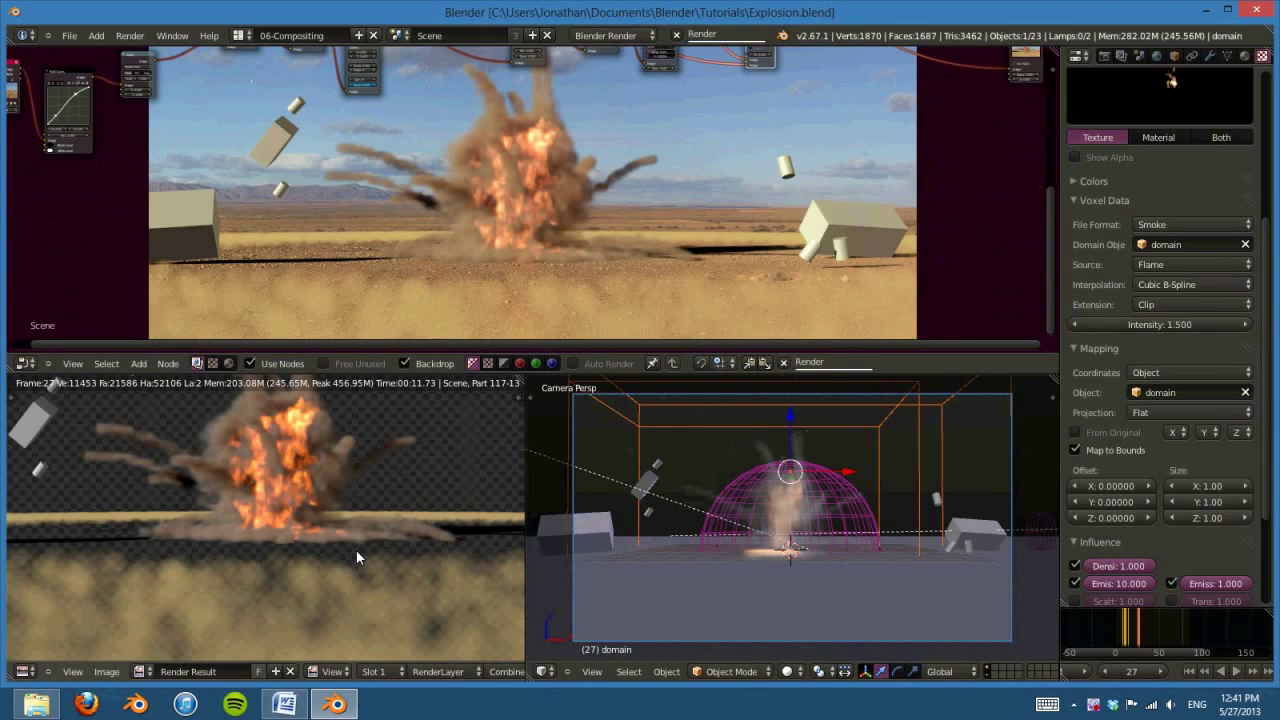
pyautogui.hotkey('ctrl', 'Up')
pyautogui.moveTo(742, 425); pyautogui.dragTo(654, 532, button='middle')
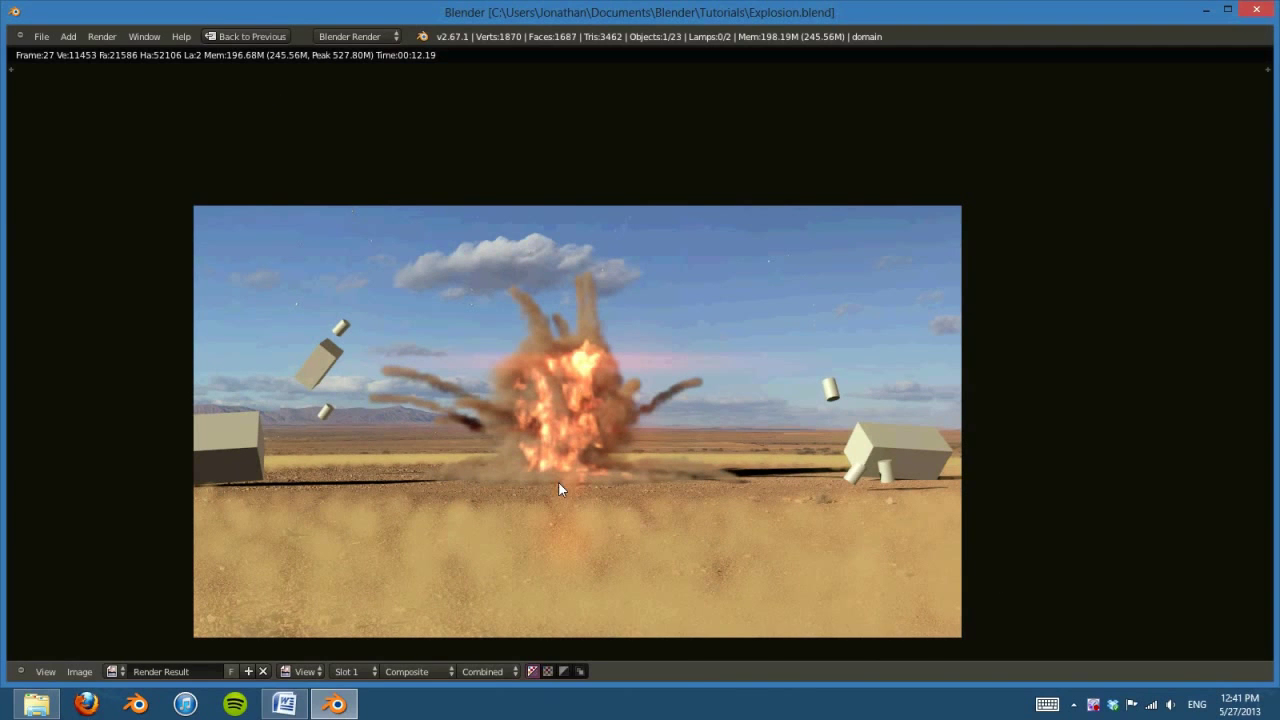
# Step: Render frame 64, view the result in an enlarged image editor, and restore the multi-editor layout
pyautogui.moveTo(352, 519); pyautogui.dragTo(291, 512, button='middle')
pyautogui.hotkey('ctrl', 'Up')
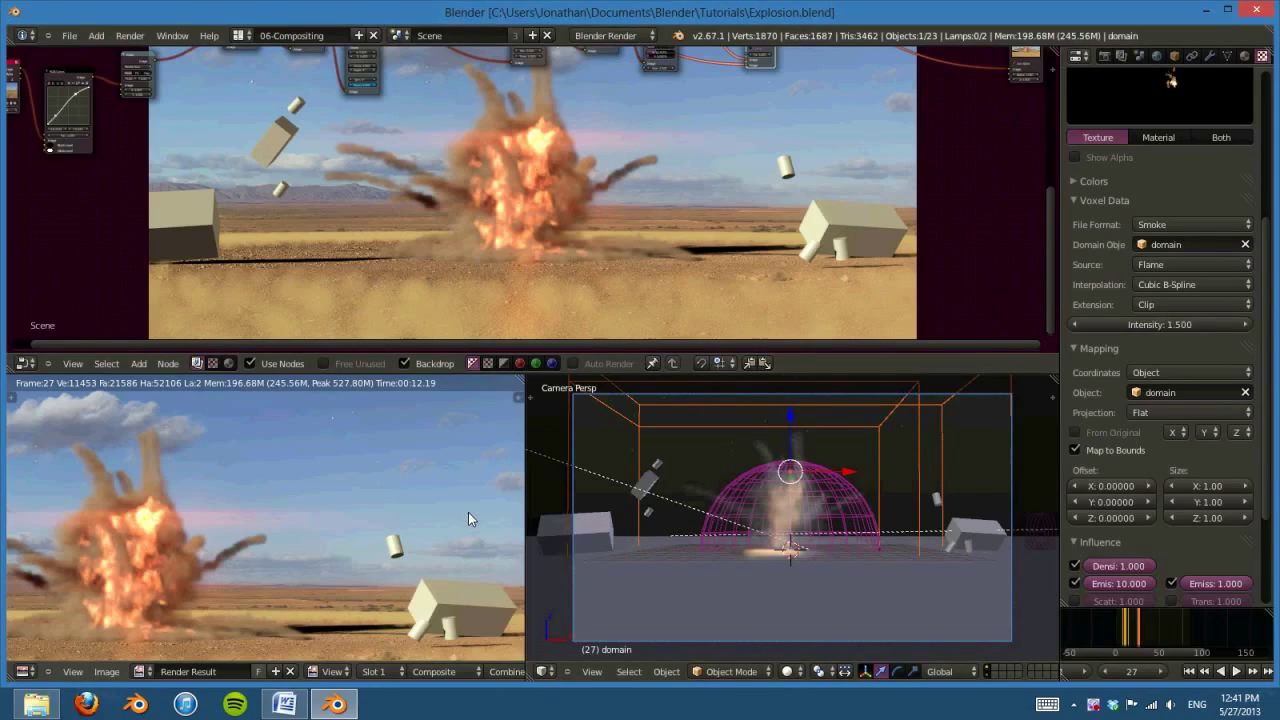
pyautogui.click(1163, 626)
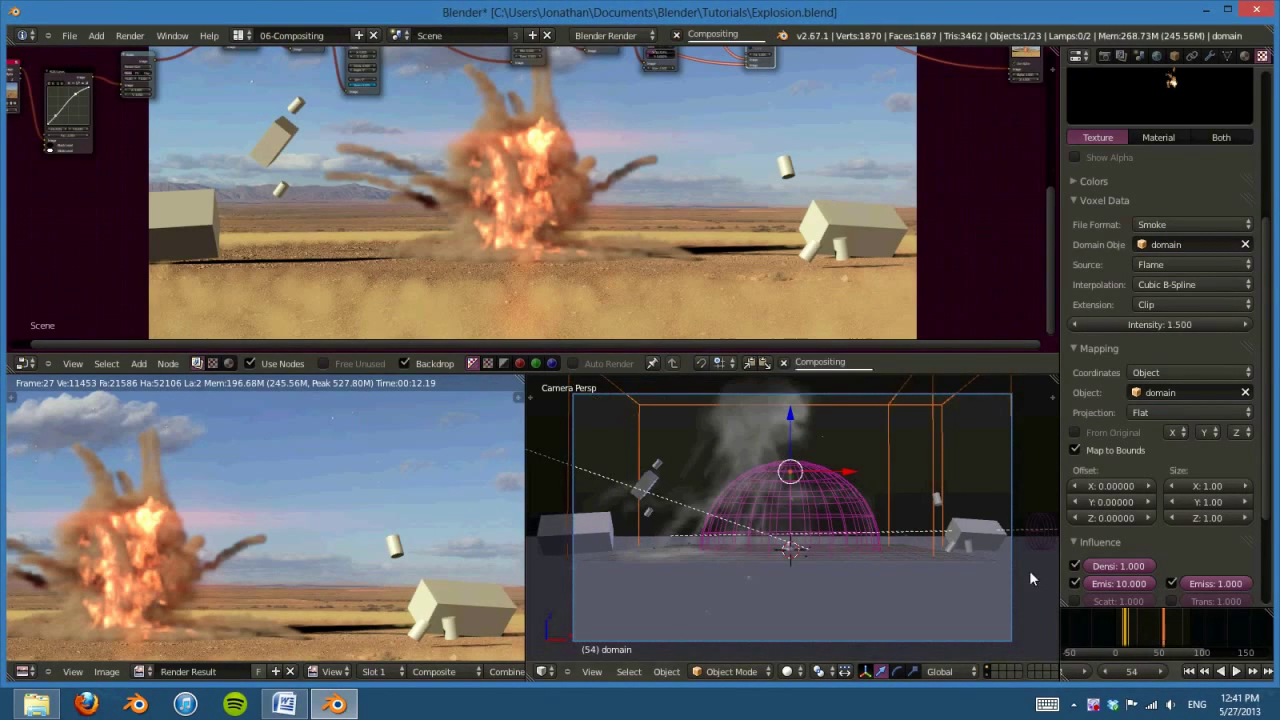
pyautogui.click(1172, 638)
pyautogui.press('F12')
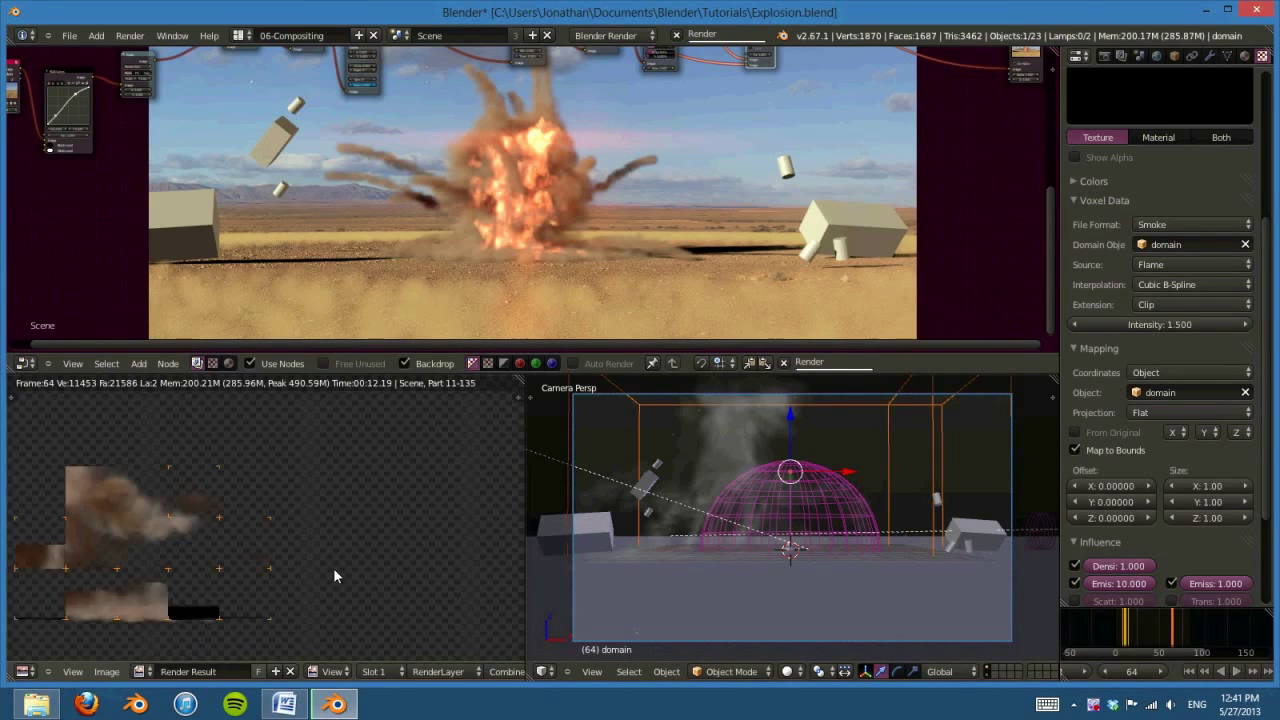
pyautogui.hotkey('ctrl', 'Up')
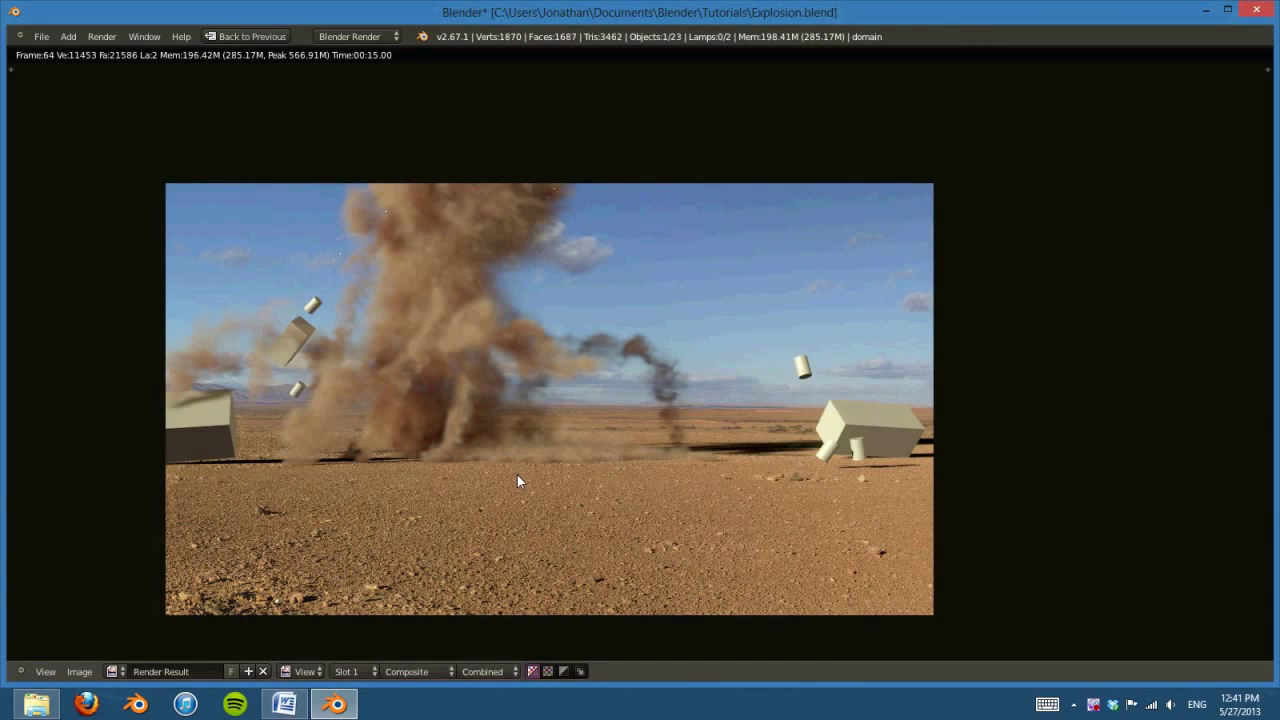
pyautogui.moveTo(517, 475); pyautogui.dragTo(515, 488, button='middle')
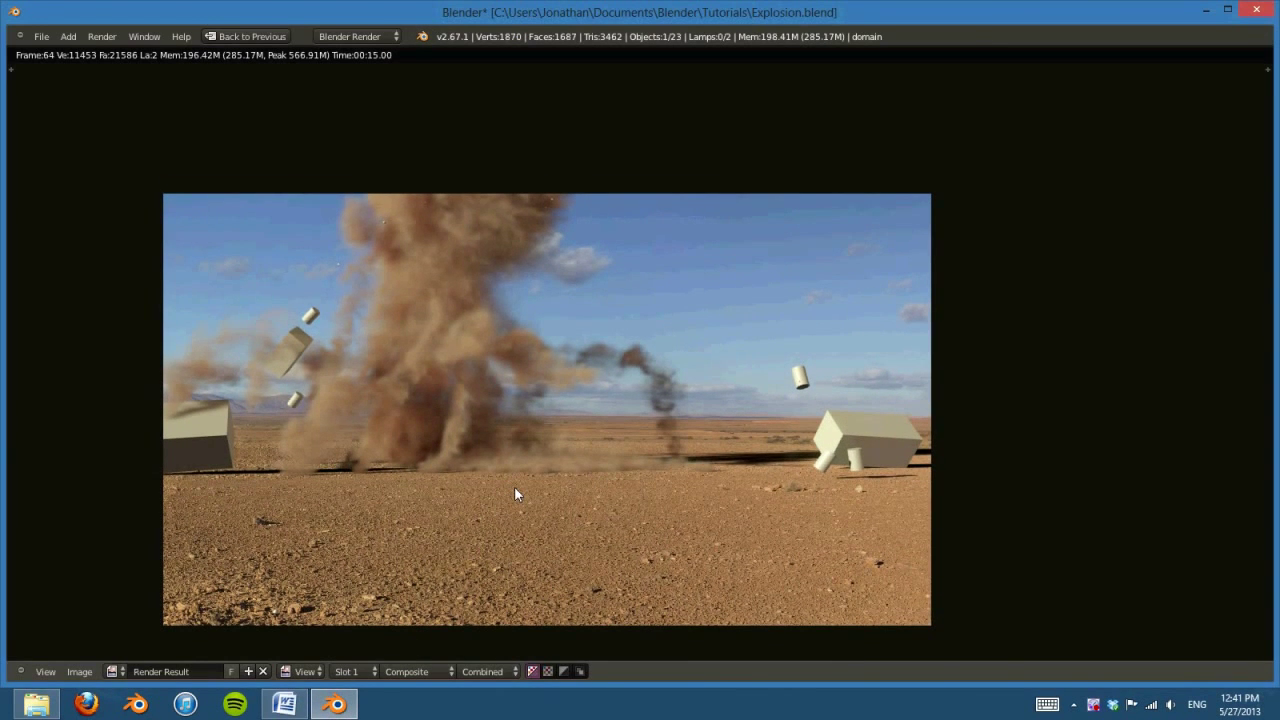
pyautogui.press('Escape')
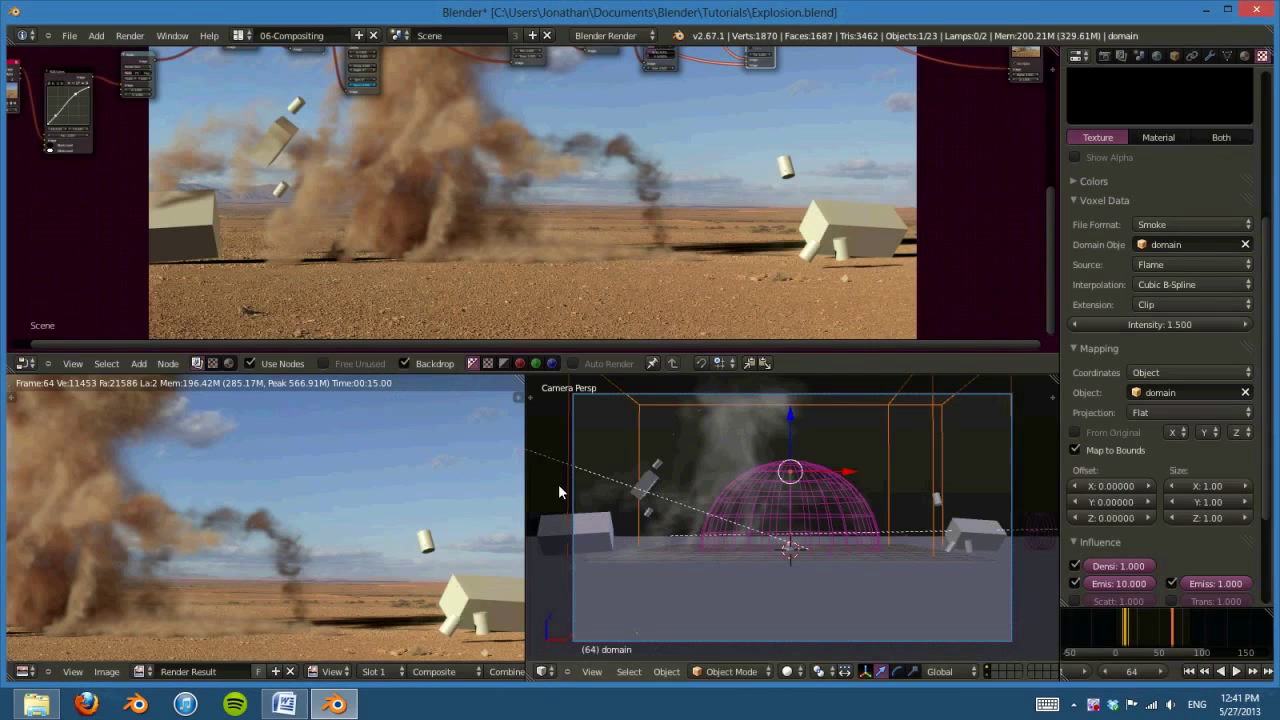
# Step: Move the timeline to frame 25 and render that frame
pyautogui.click(1132, 640)
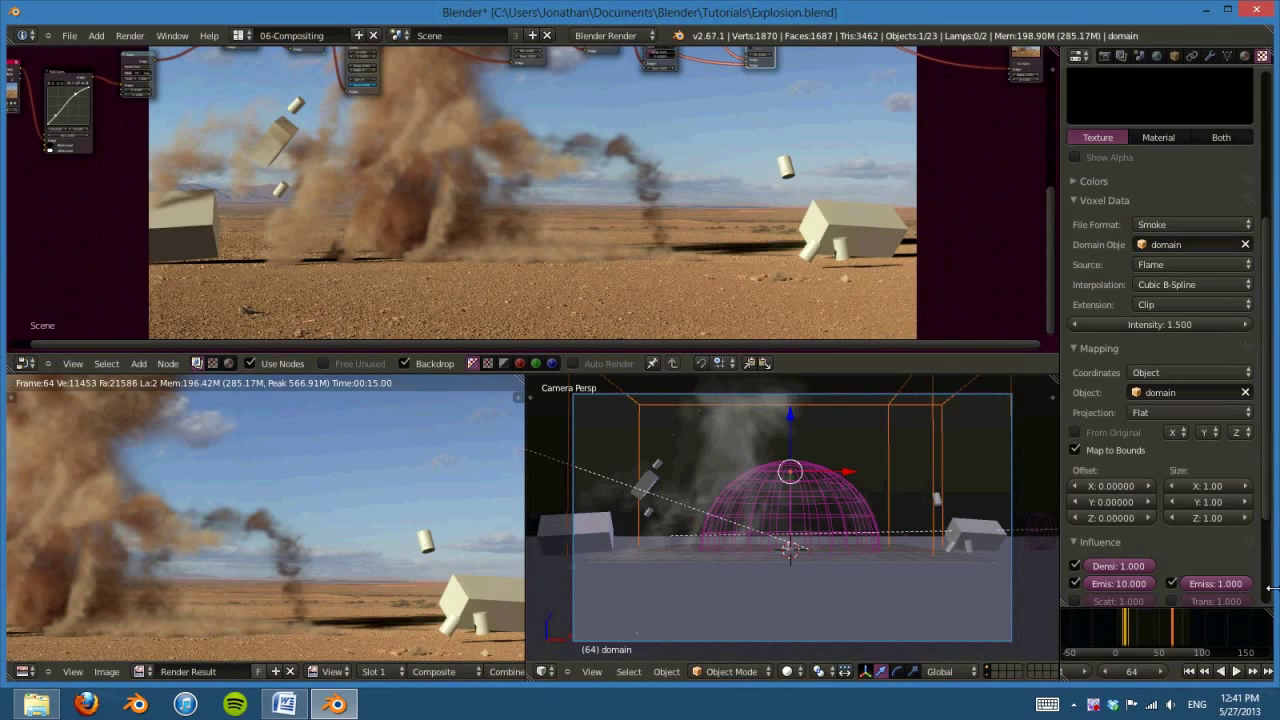
pyautogui.click(1140, 640)
pyautogui.click(1136, 640)
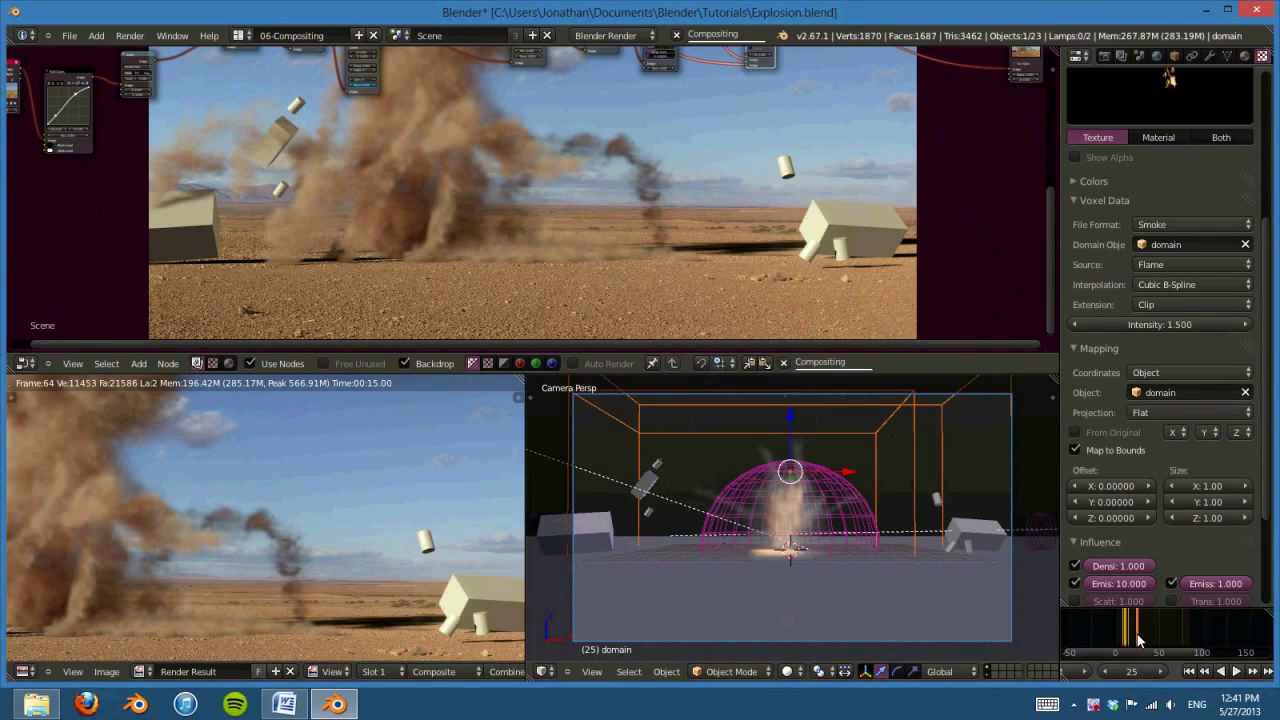
pyautogui.press('F12')
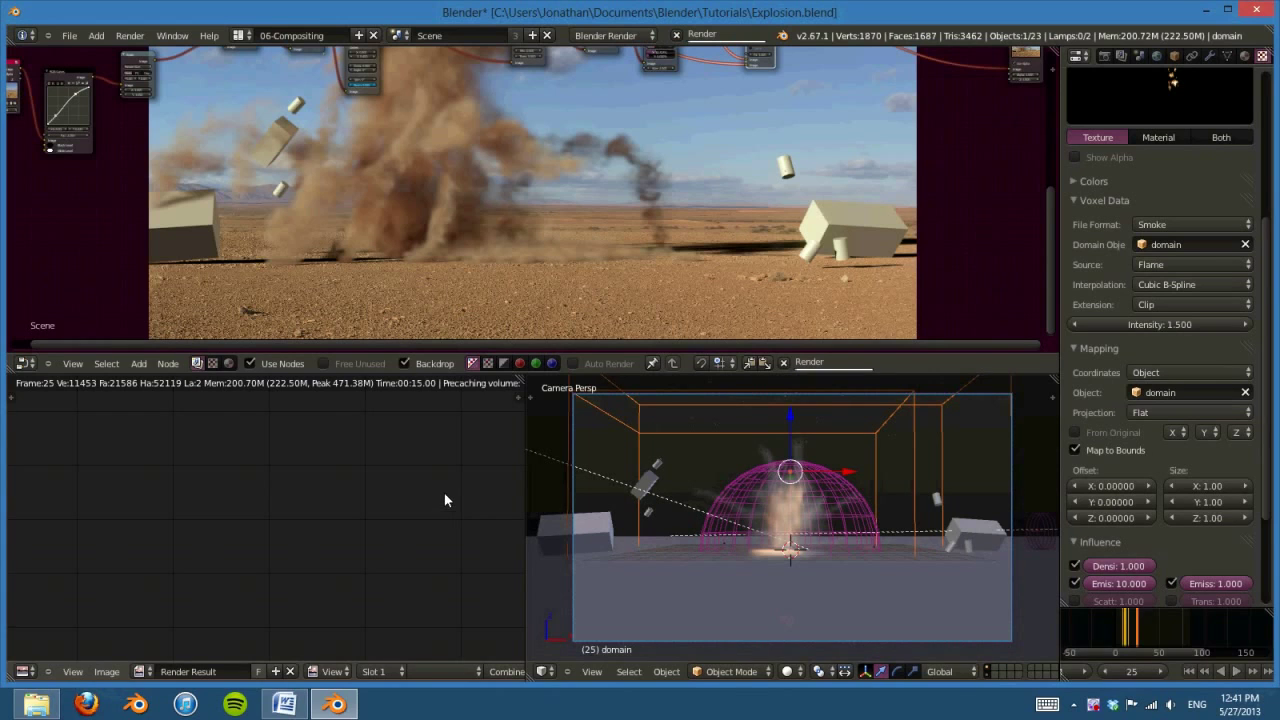
# Step: Examine the domain's Smoke High Resolution physics settings, the World settings and the domain's volume material settings
pyautogui.scroll(6, 1231, 132)
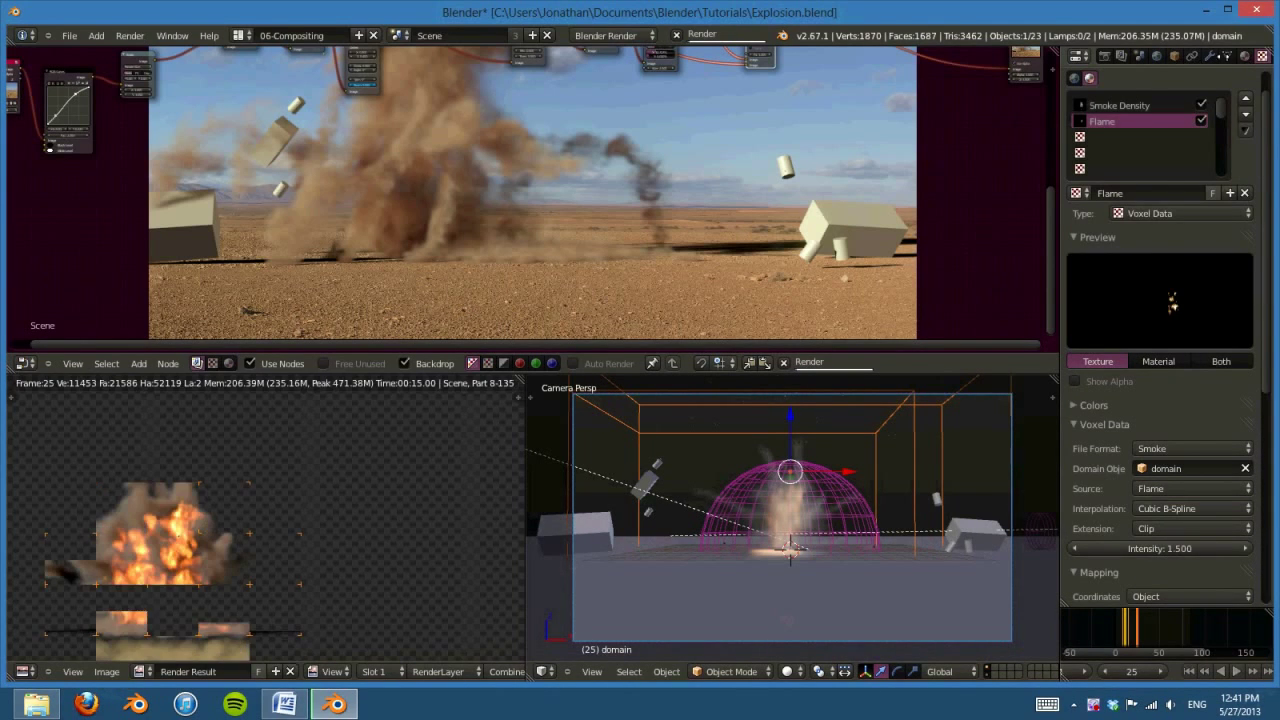
pyautogui.hscroll(2, 1265, 57)
pyautogui.click(1258, 56)
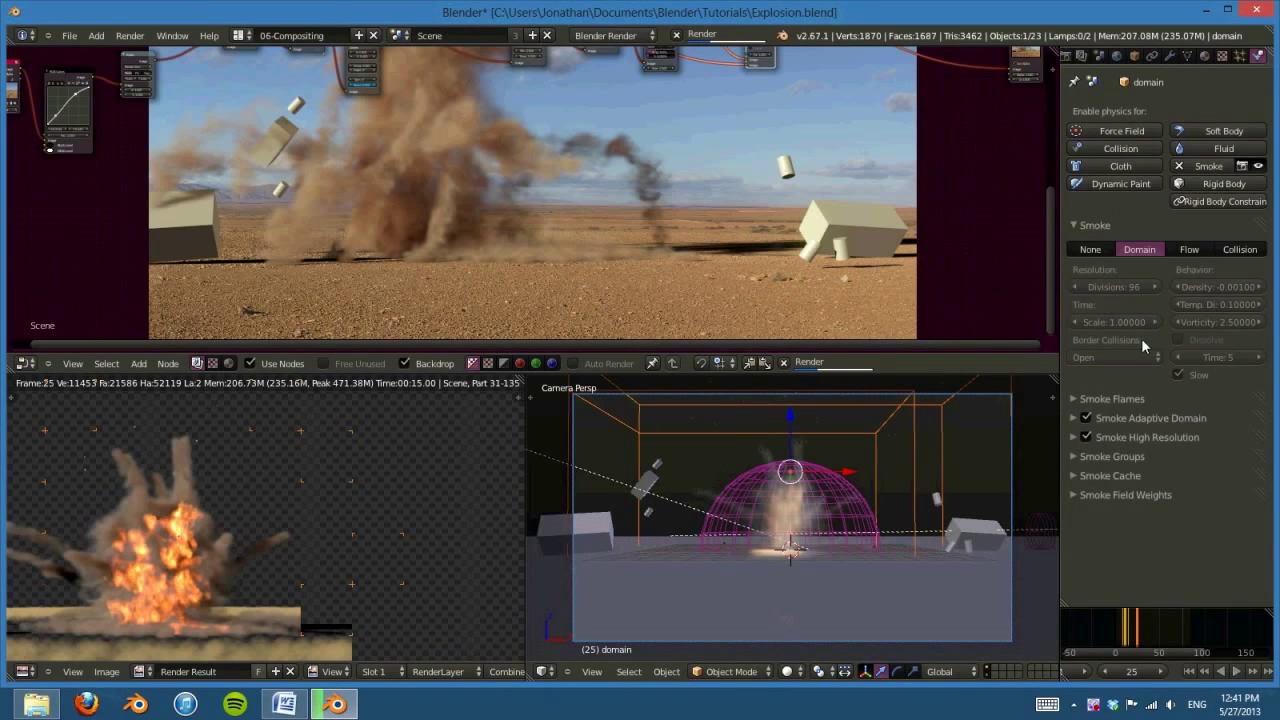
pyautogui.click(1115, 440)
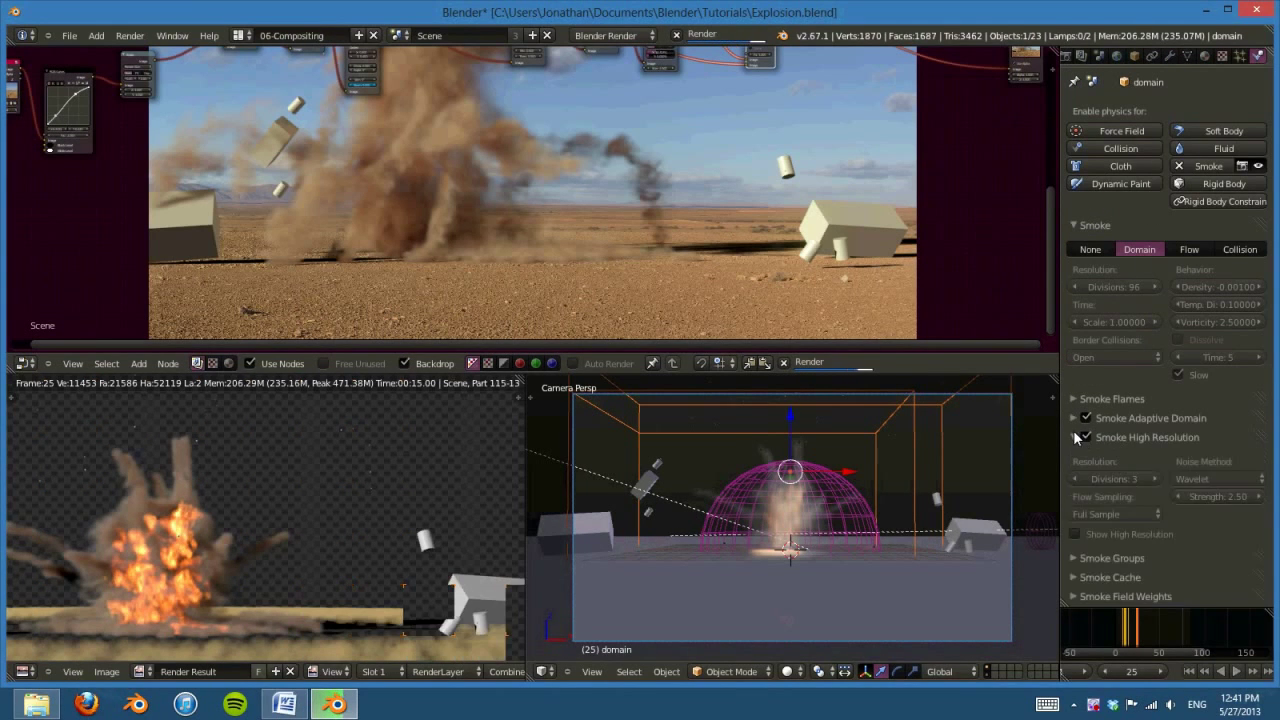
pyautogui.click(1115, 440)
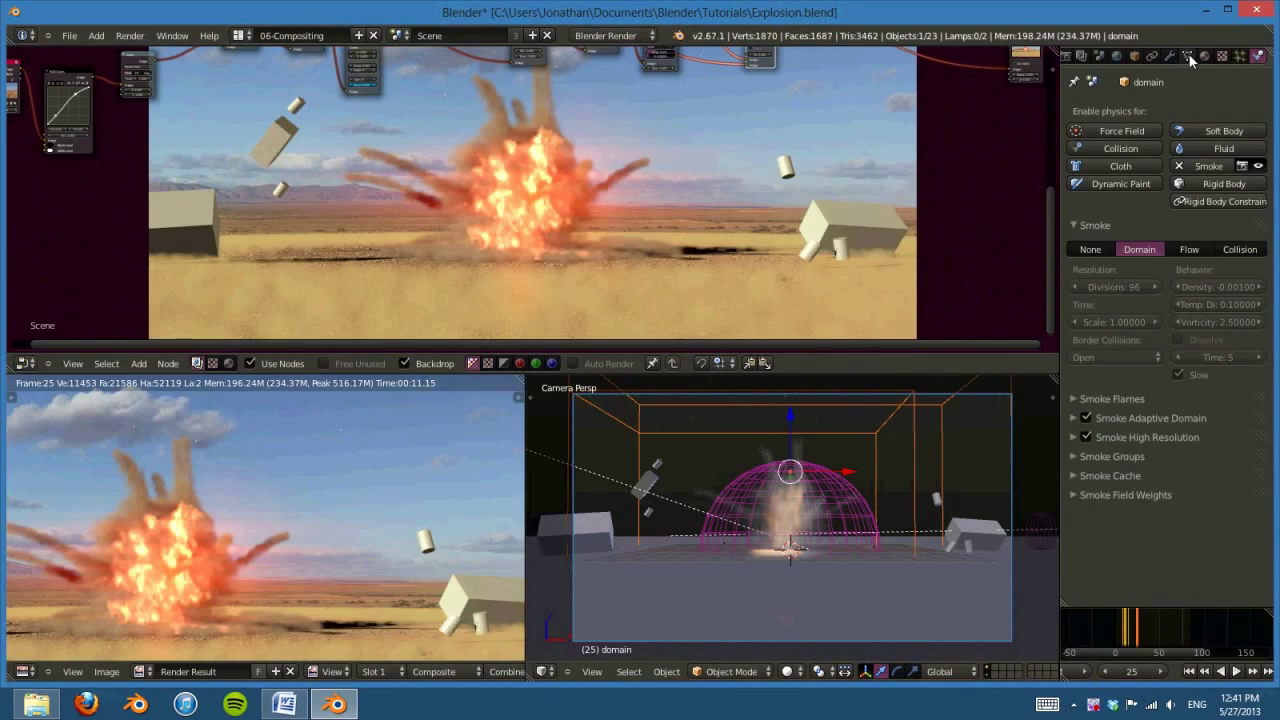
pyautogui.click(1118, 55)
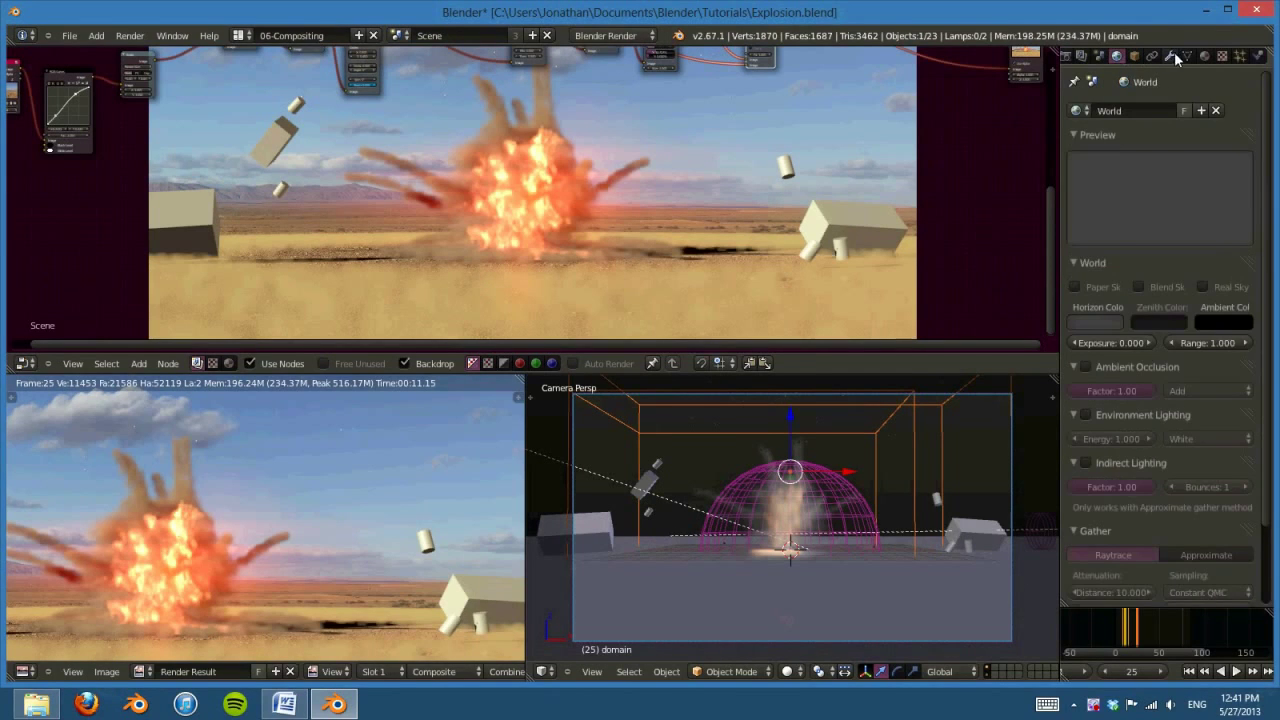
pyautogui.click(1204, 53)
pyautogui.scroll(-2, 1219, 489)
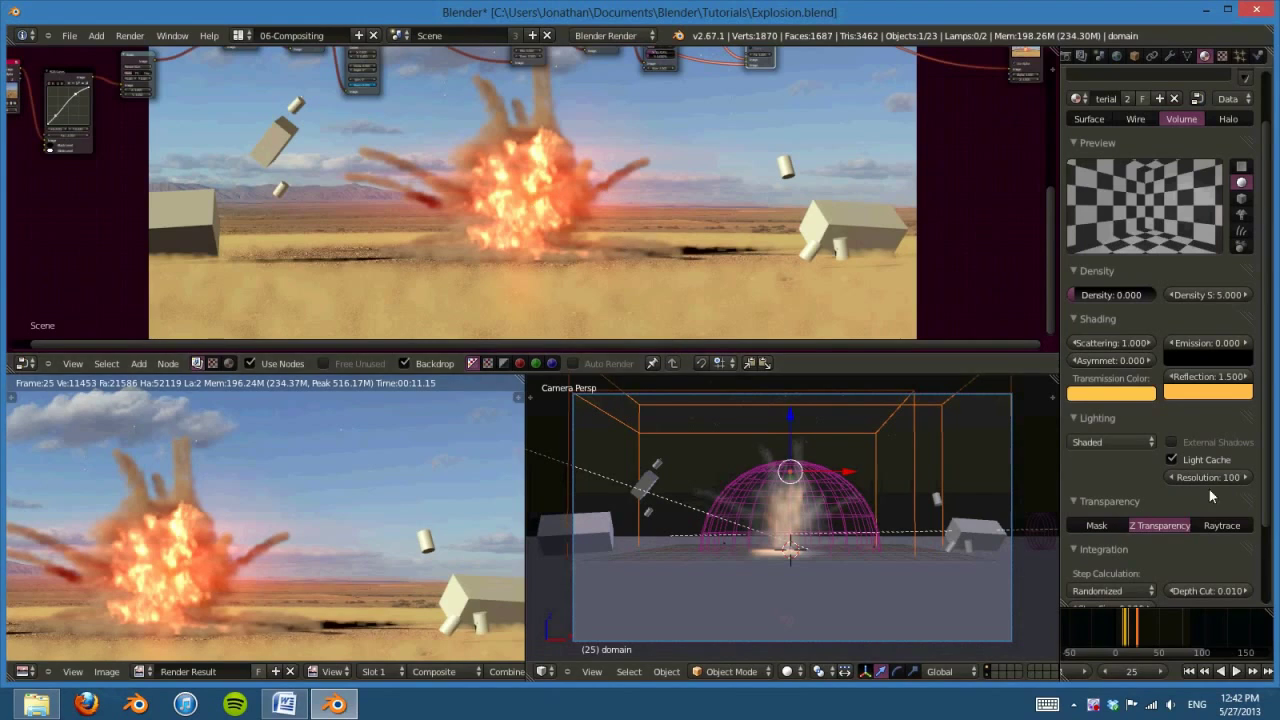
# Step: Enlarge the node editor and move the output nodes farther from the final Add node to make room
pyautogui.hotkey('ctrl', 'Up')
pyautogui.scroll(2, 770, 587)
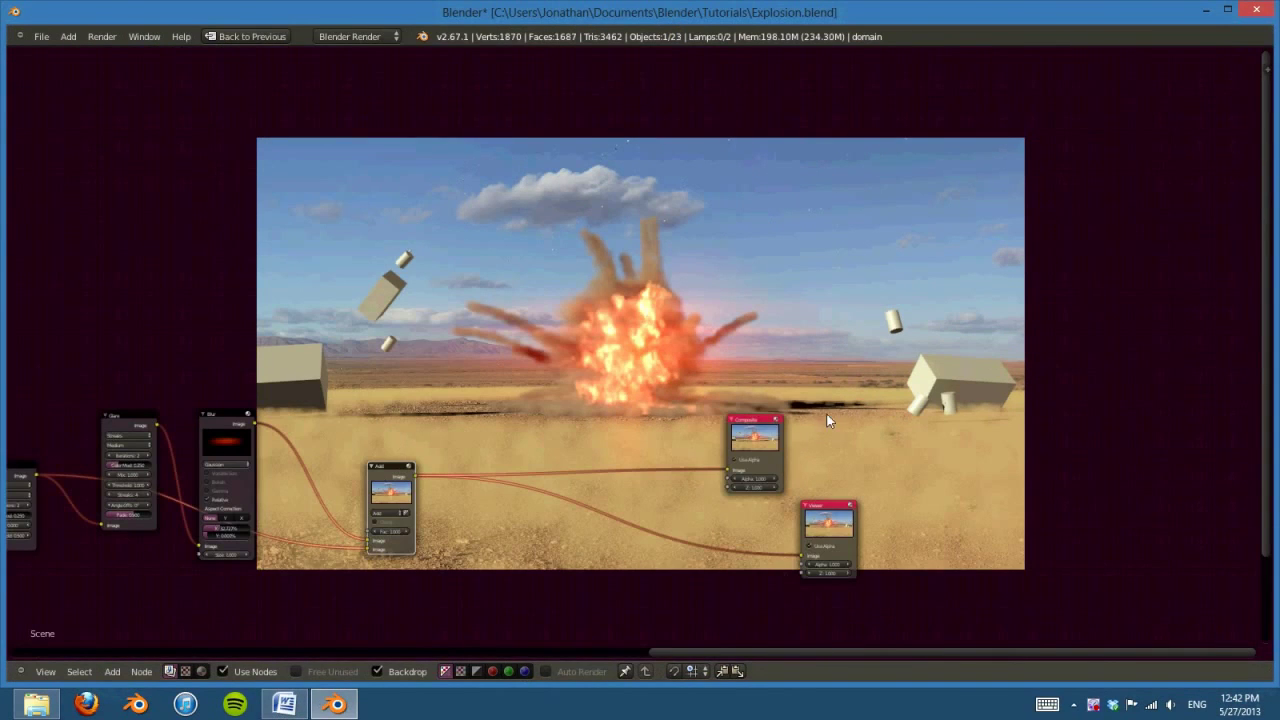
pyautogui.moveTo(753, 441); pyautogui.dragTo(820, 437)
pyautogui.scroll(2, 820, 437)
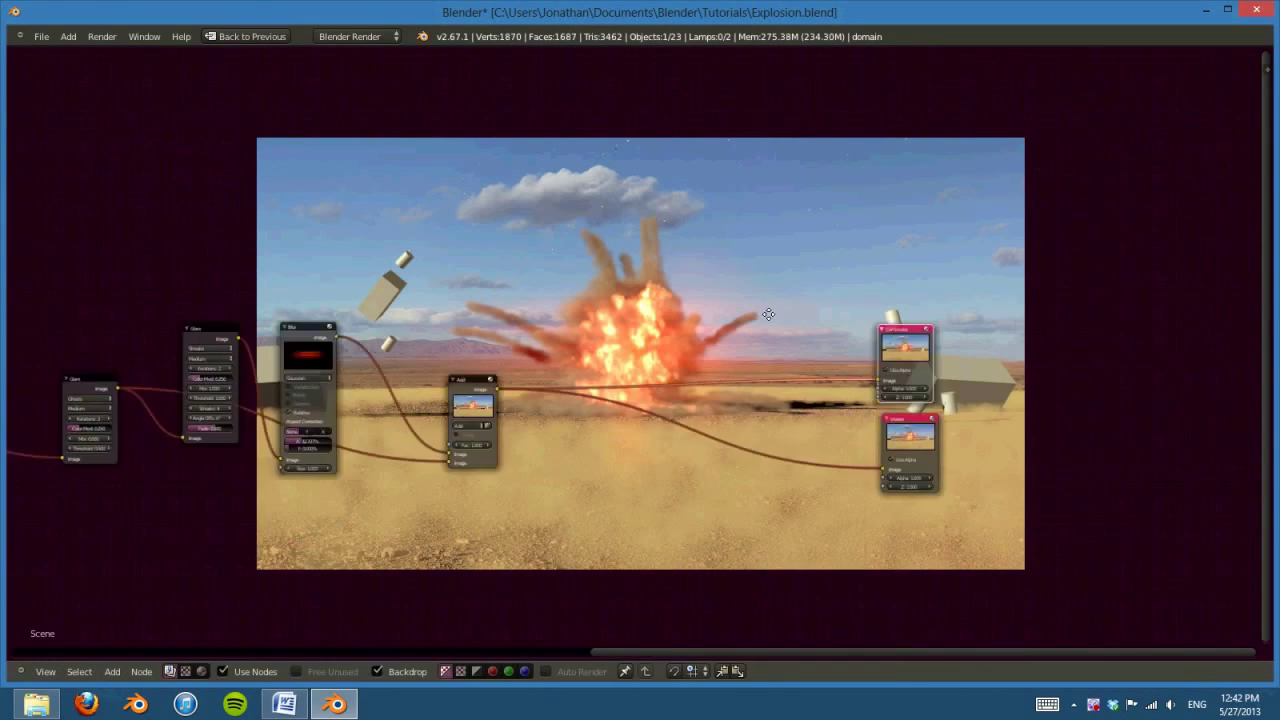
pyautogui.moveTo(700, 460); pyautogui.dragTo(780, 465, button='middle')
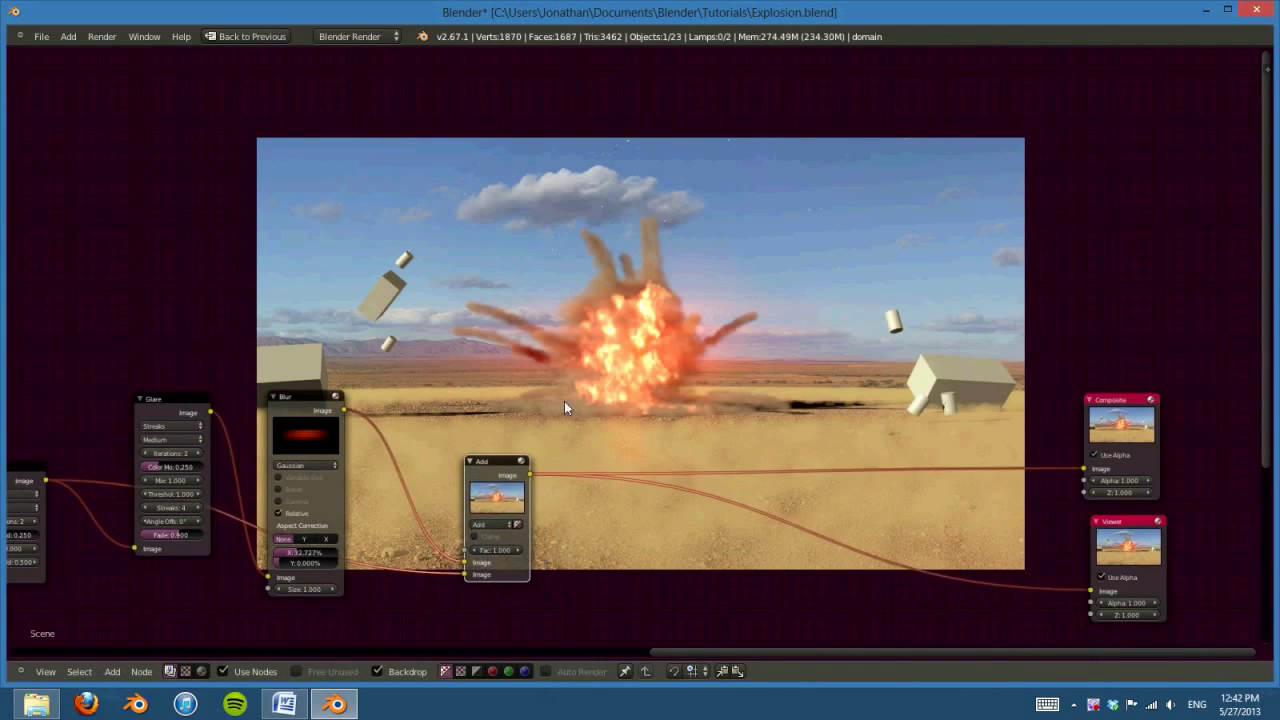
pyautogui.scroll(-4, 485, 485)
pyautogui.moveTo(251, 409); pyautogui.dragTo(348, 378, button='middle')
pyautogui.scroll(2, 600, 418)
pyautogui.moveTo(670, 380); pyautogui.dragTo(828, 437, button='middle')
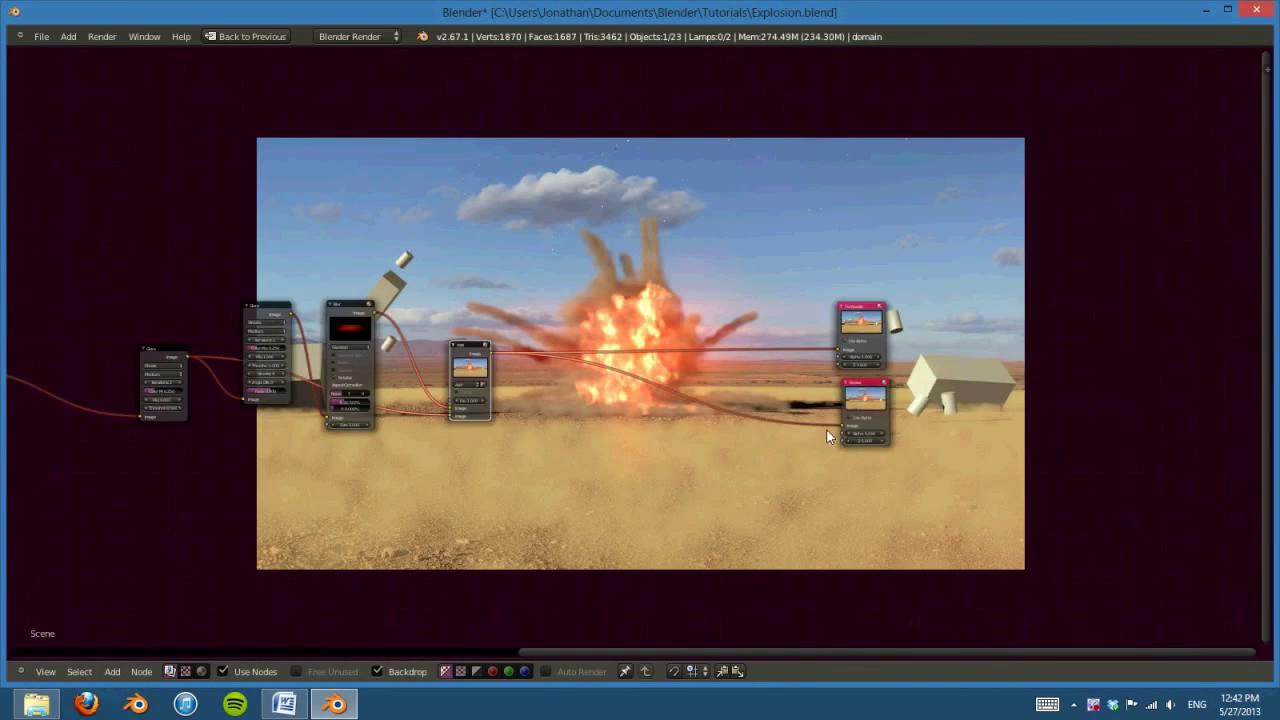
pyautogui.moveTo(654, 436); pyautogui.dragTo(653, 484, button='middle')
pyautogui.scroll(3, 731, 520)
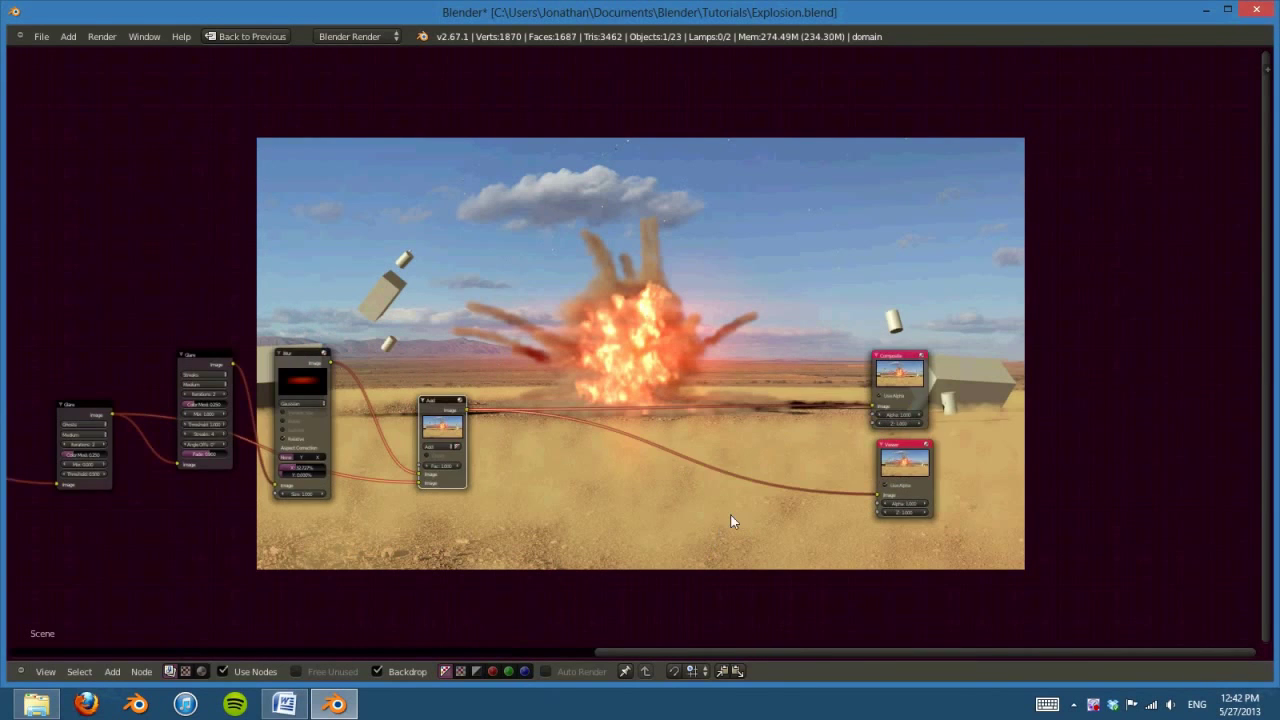
# Step: Insert an RGB Curves node between the final Add node and the Viewer node
pyautogui.hotkey('shift', 'a')
pyautogui.moveTo(587, 443)
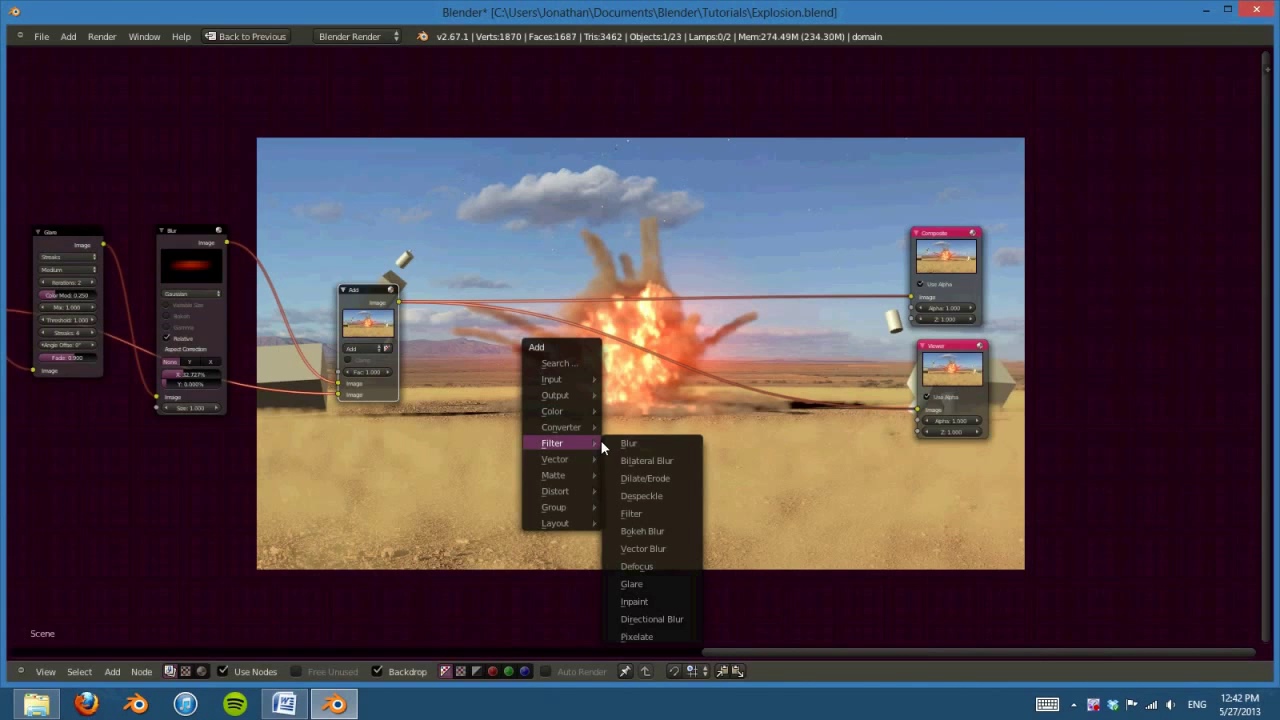
pyautogui.moveTo(572, 410)
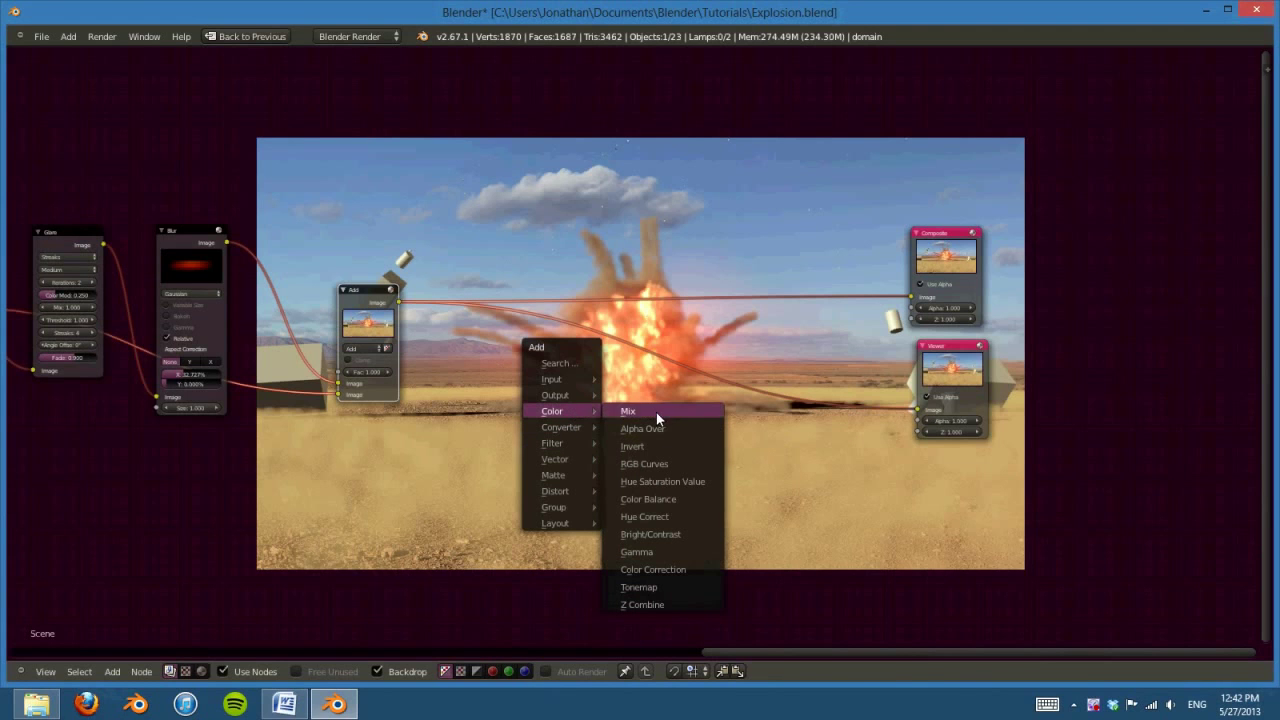
pyautogui.click(688, 463)
pyautogui.click(553, 337)
pyautogui.scroll(2, 743, 490)
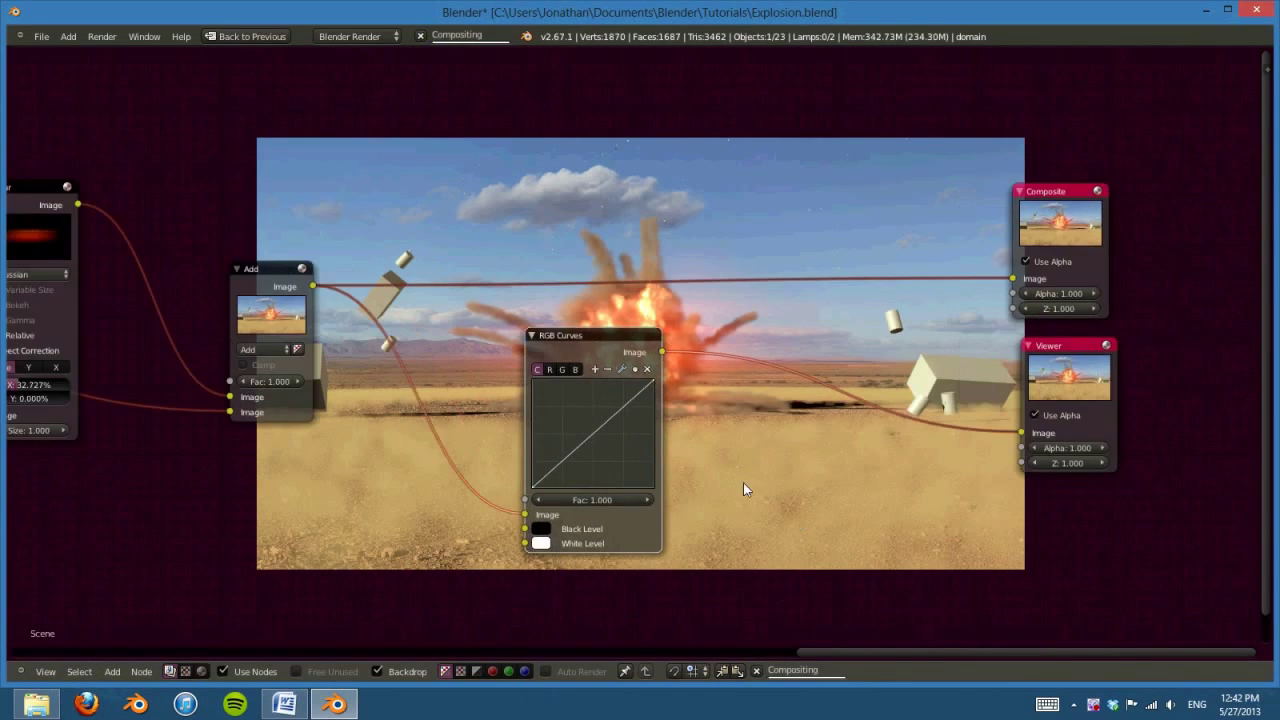
# Step: Brighten the new RGB Curves node's combined curve with a raised upper point and a lower point at X 0.13889, Y 0.16250
pyautogui.scroll(1, 600, 520)
pyautogui.moveTo(515, 509); pyautogui.dragTo(447, 492)
pyautogui.scroll(2, 536, 532)
pyautogui.scroll(-2, 737, 436)
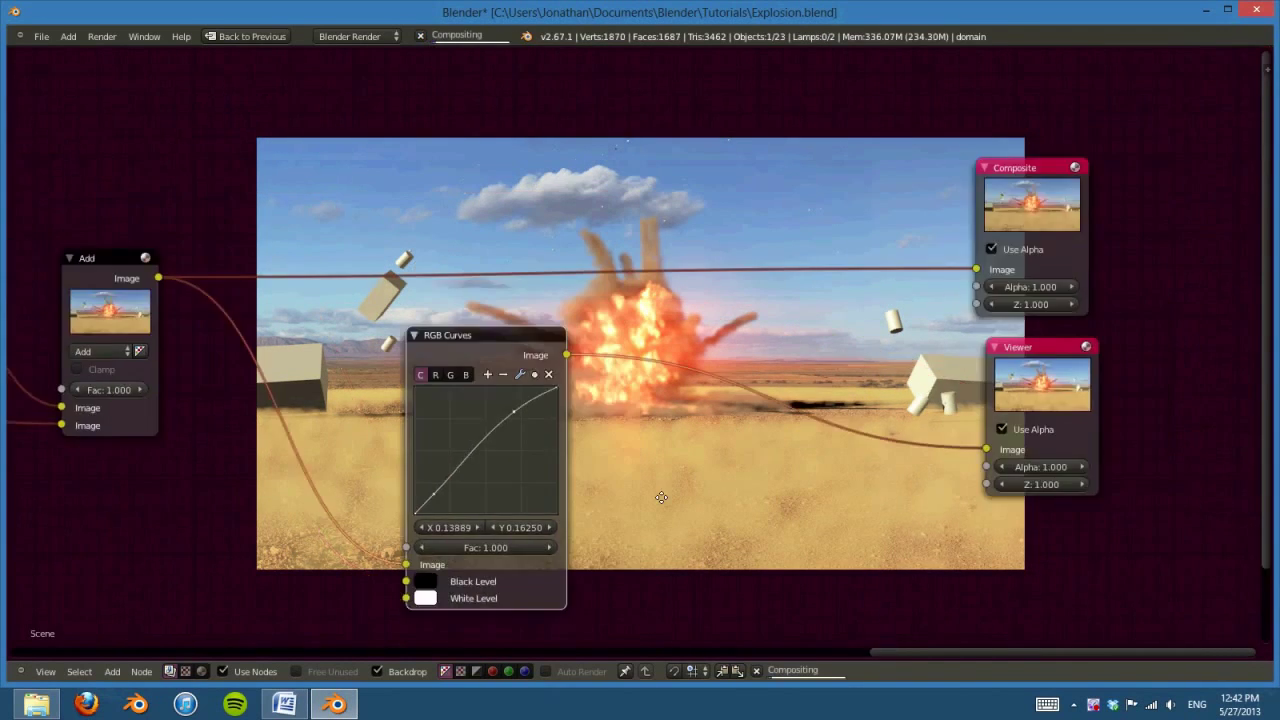
# Step: Shape the same node's blue curve with an upper point at X 0.83333, Y 0.73750 and a lower one at X 0.21111, Y 0.23125
pyautogui.moveTo(737, 436); pyautogui.dragTo(772, 444, button='middle')
pyautogui.scroll(2, 537, 425)
pyautogui.click(421, 397)
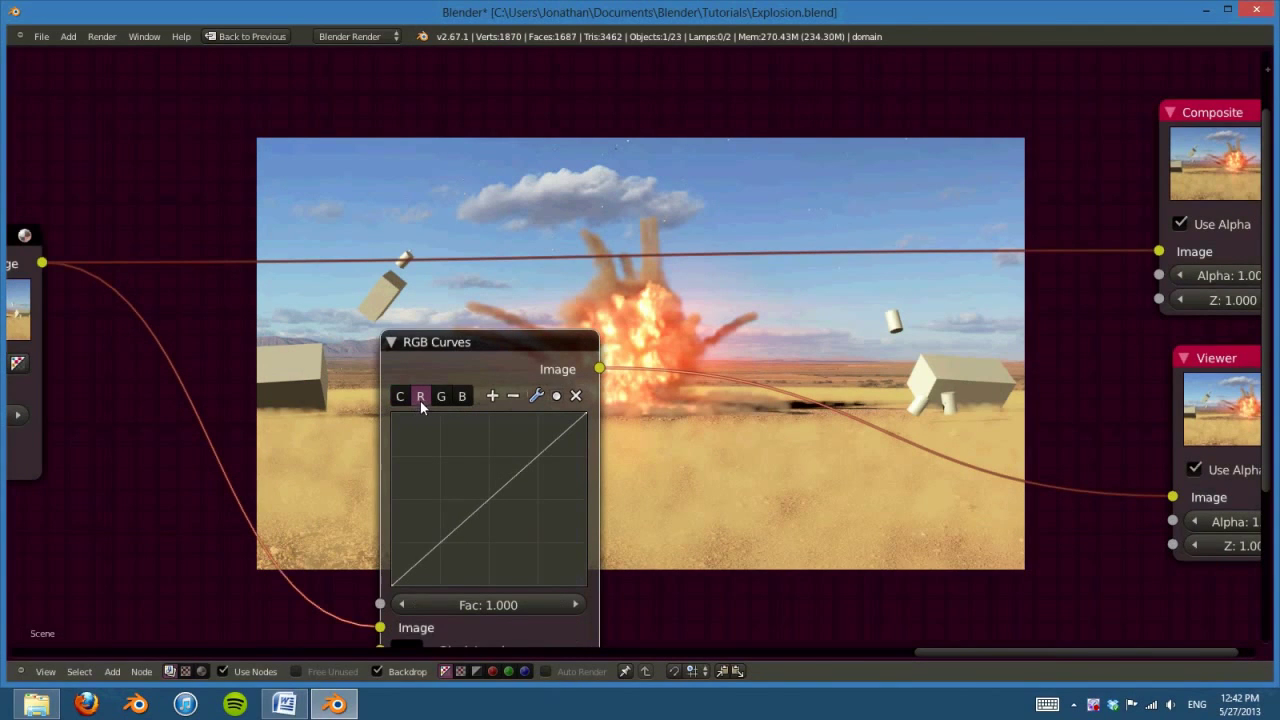
pyautogui.click(462, 397)
pyautogui.moveTo(744, 493); pyautogui.dragTo(567, 463, button='middle')
pyautogui.moveTo(426, 425); pyautogui.dragTo(434, 431)
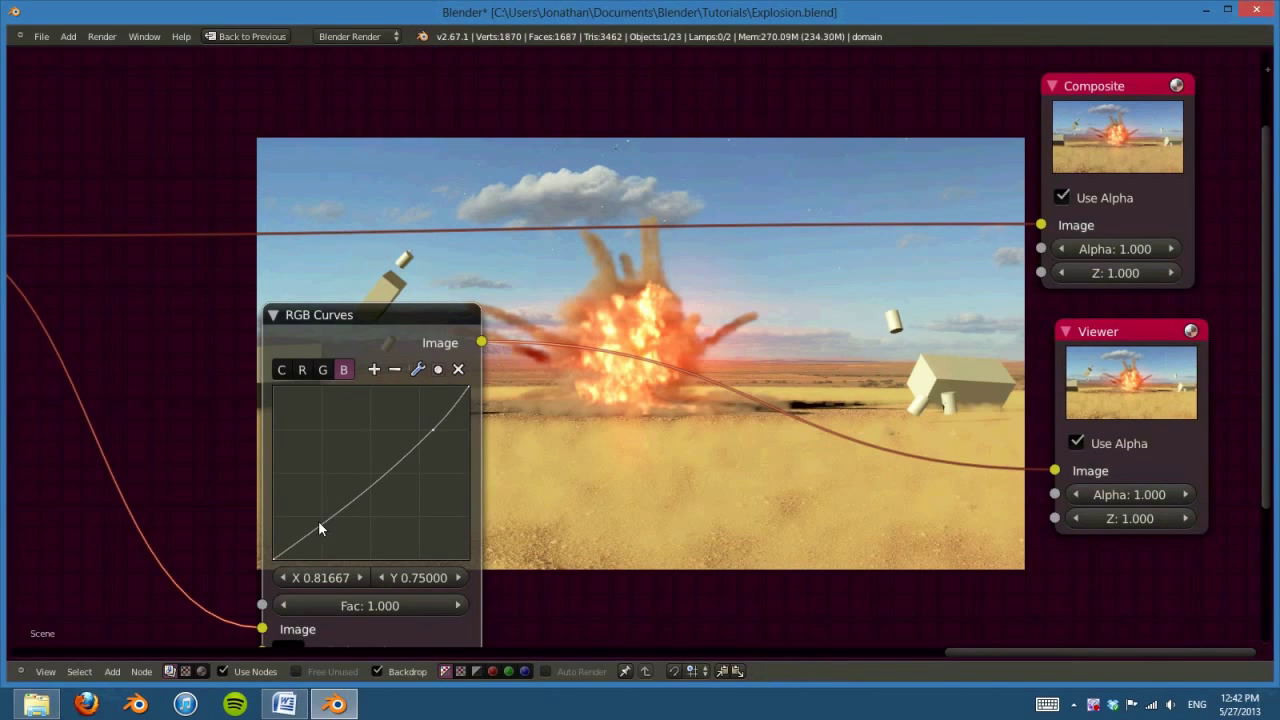
pyautogui.moveTo(318, 520); pyautogui.dragTo(311, 516)
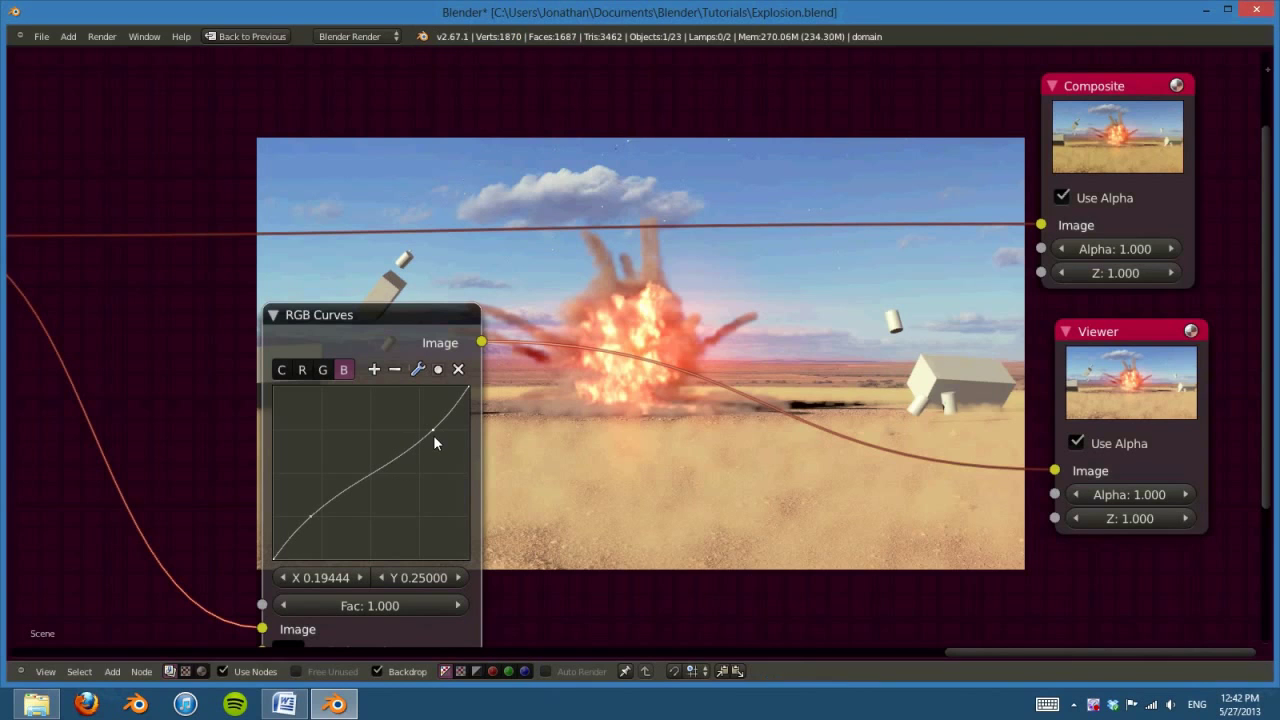
pyautogui.moveTo(433, 435); pyautogui.dragTo(436, 437)
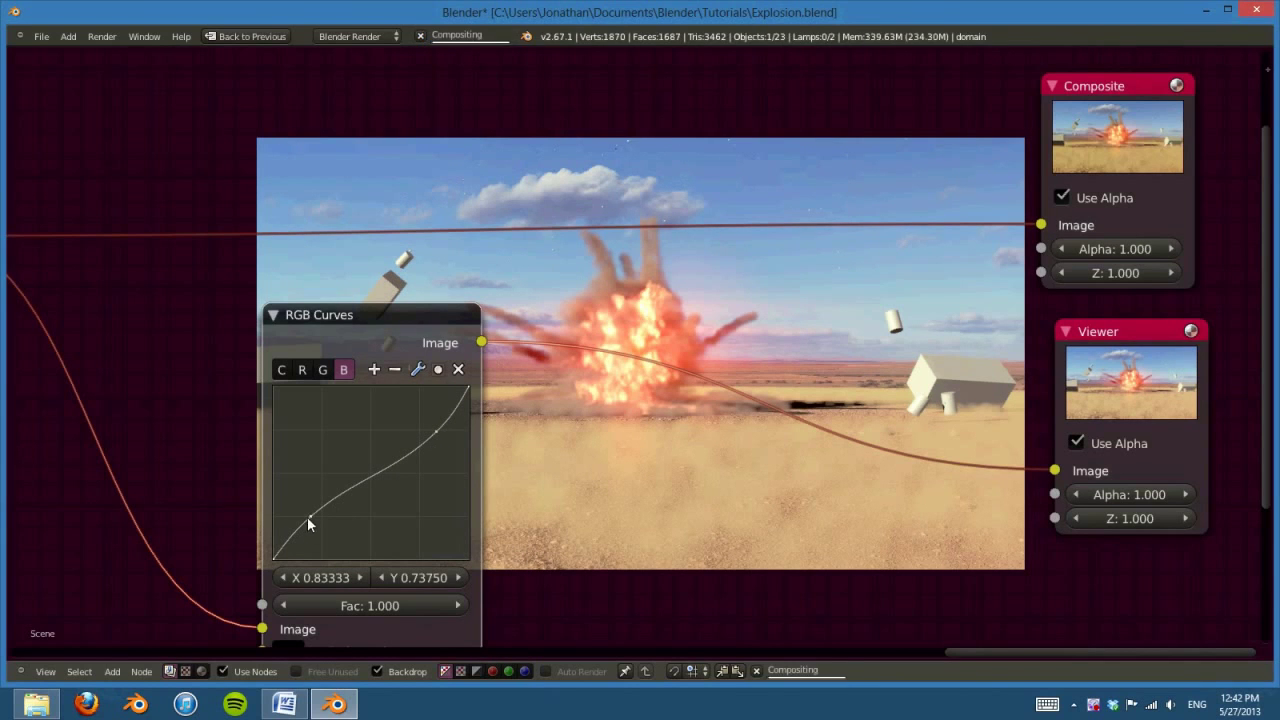
pyautogui.moveTo(307, 516); pyautogui.dragTo(310, 516)
# Step: Move the new RGB Curves node closer to the final Add node and check the graded backdrop
pyautogui.scroll(-2, 687, 526)
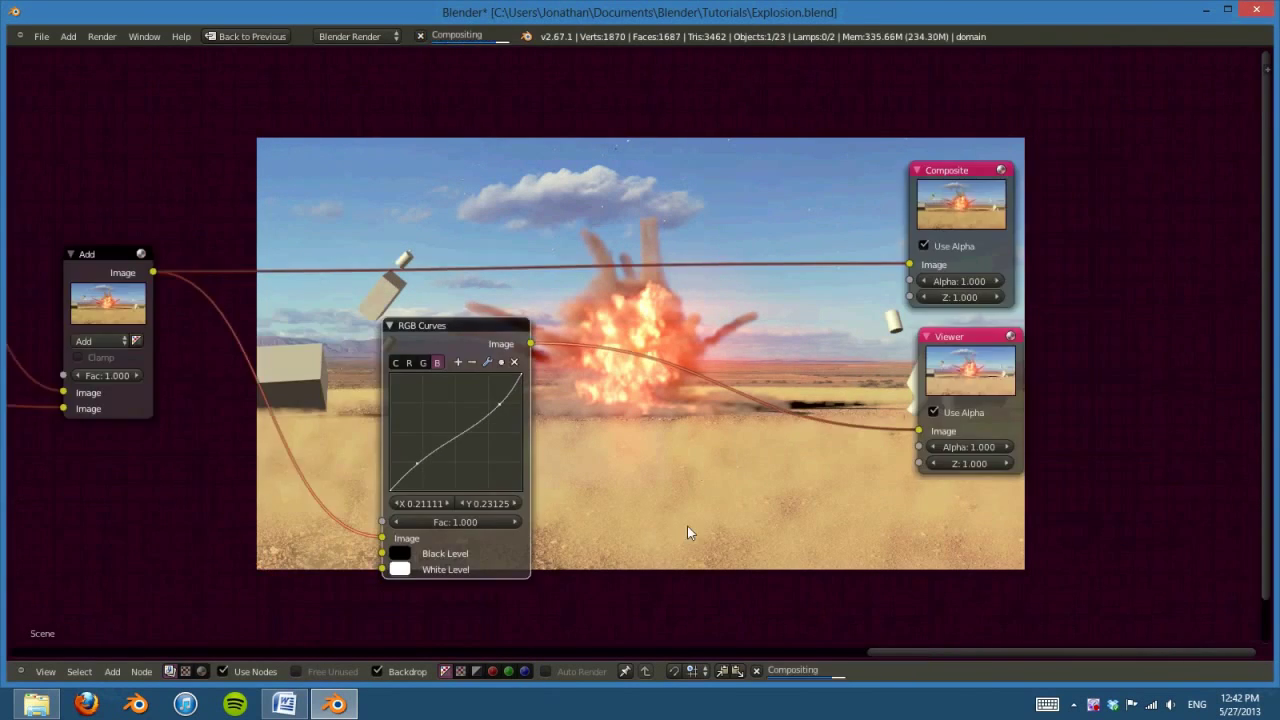
pyautogui.moveTo(687, 526); pyautogui.dragTo(975, 590, button='middle')
pyautogui.scroll(-2, 570, 401)
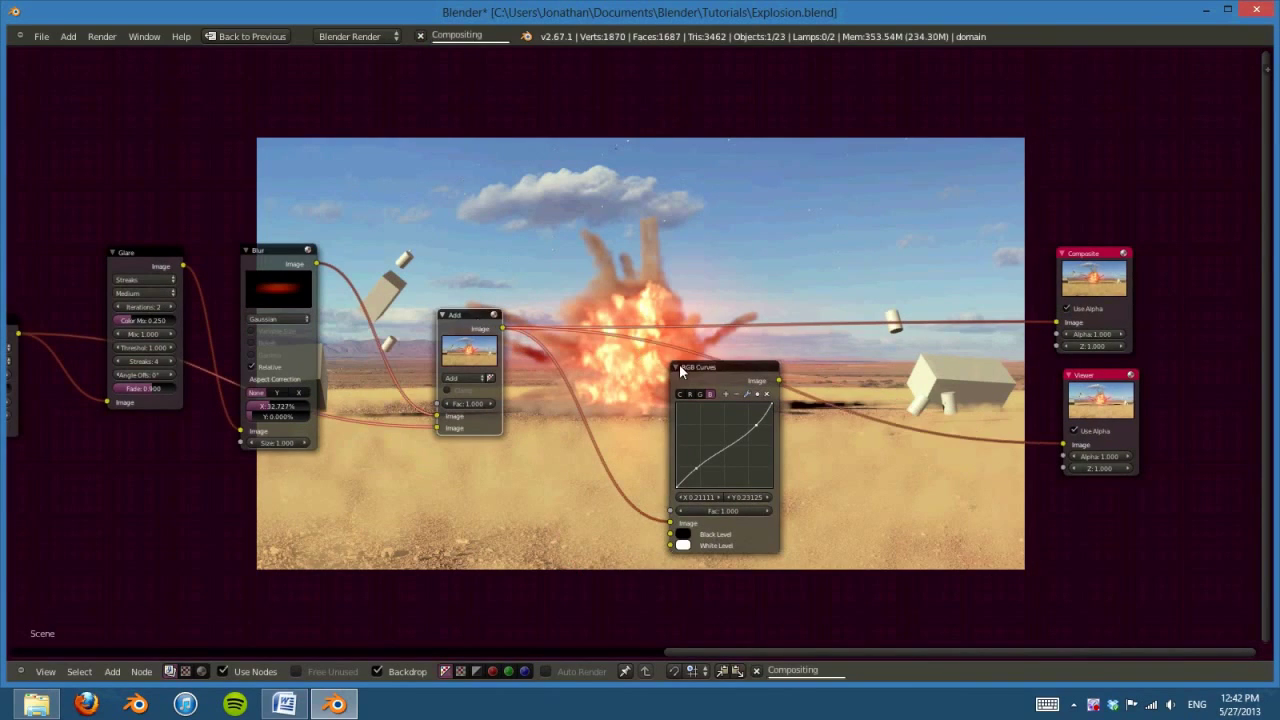
pyautogui.moveTo(660, 384); pyautogui.dragTo(579, 359)
pyautogui.moveTo(866, 467); pyautogui.dragTo(612, 337, button='middle')
pyautogui.scroll(2, 729, 395)
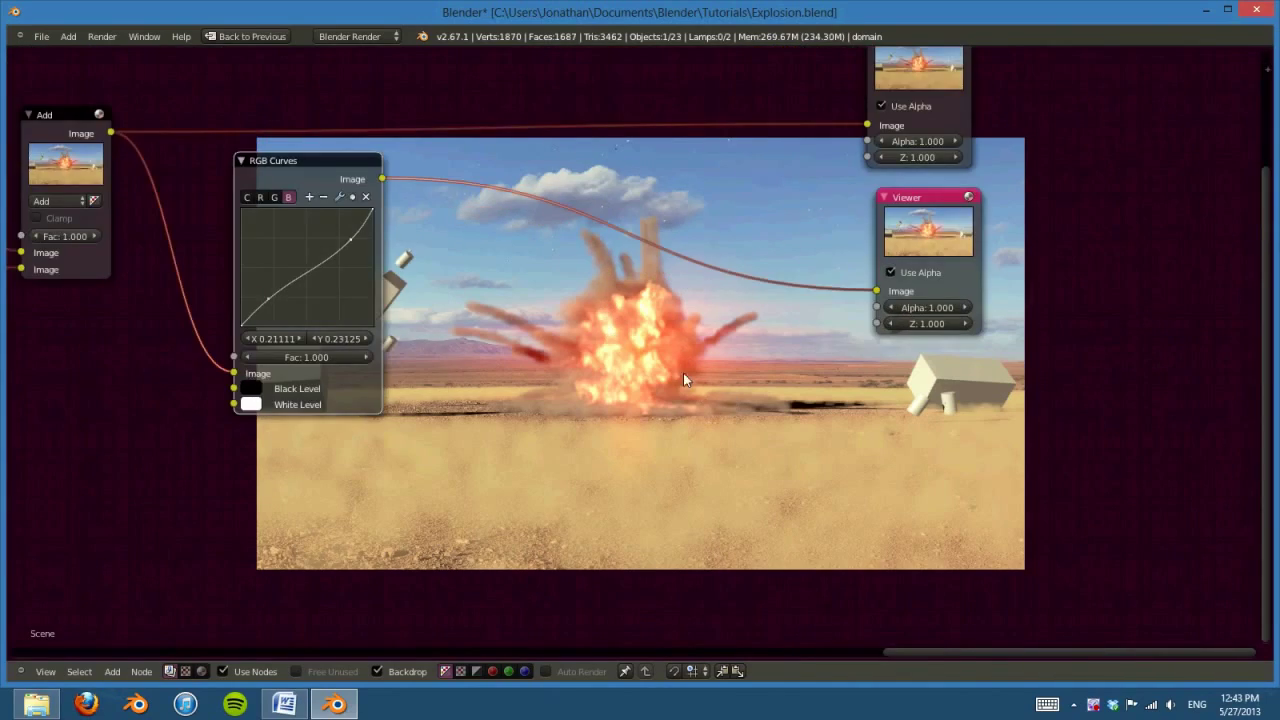
# Step: Lower the combined curve's bottom point to X 0.21667, Y 0.20625 in the RGB Curves node after Render Layers
pyautogui.moveTo(683, 372); pyautogui.dragTo(753, 472, button='middle')
pyautogui.scroll(1, 881, 503)
pyautogui.click(663, 370)
pyautogui.scroll(1, 593, 527)
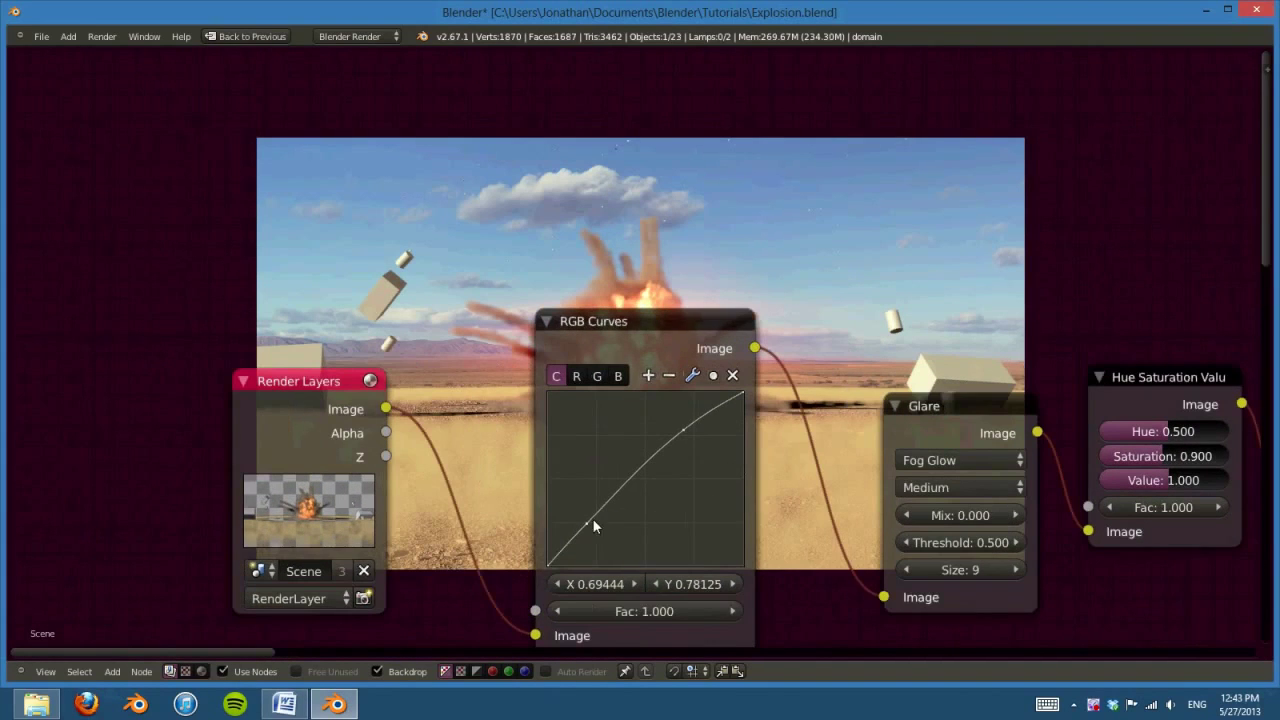
pyautogui.moveTo(587, 523); pyautogui.dragTo(595, 529)
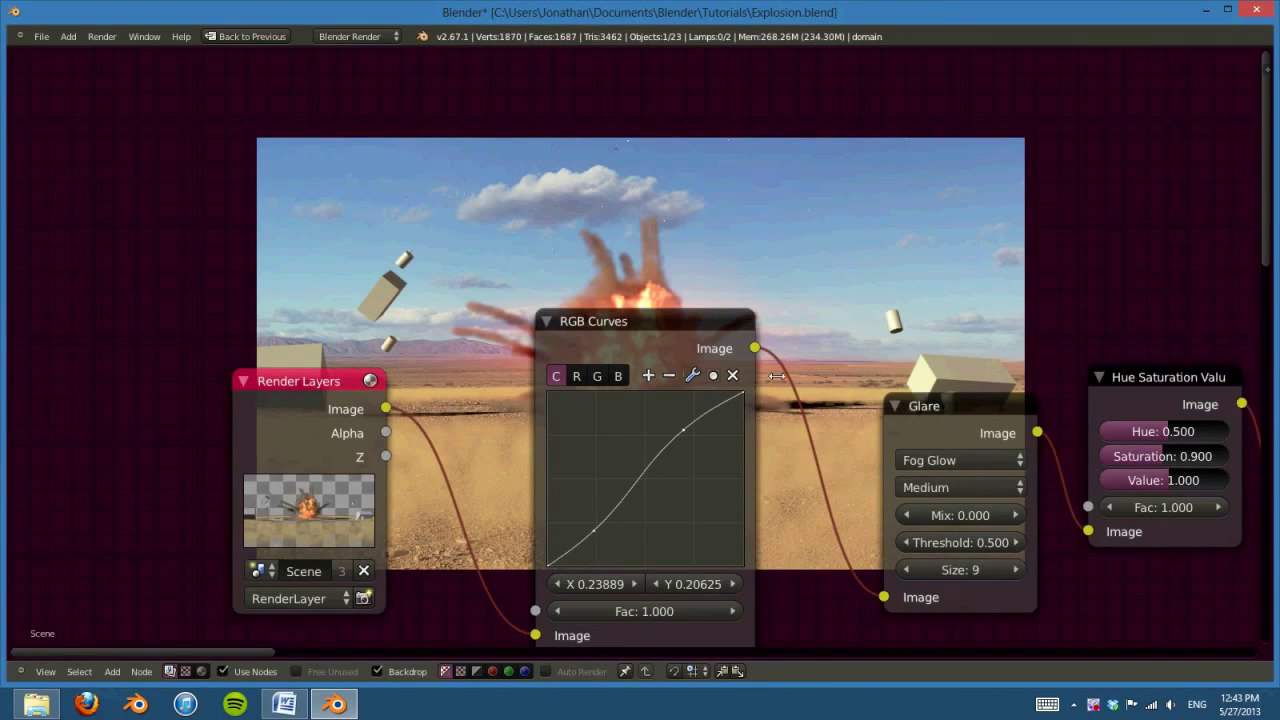
pyautogui.moveTo(595, 530); pyautogui.dragTo(669, 342, button='middle')
pyautogui.moveTo(469, 357); pyautogui.dragTo(583, 440, button='middle')
pyautogui.moveTo(618, 528); pyautogui.dragTo(619, 529)
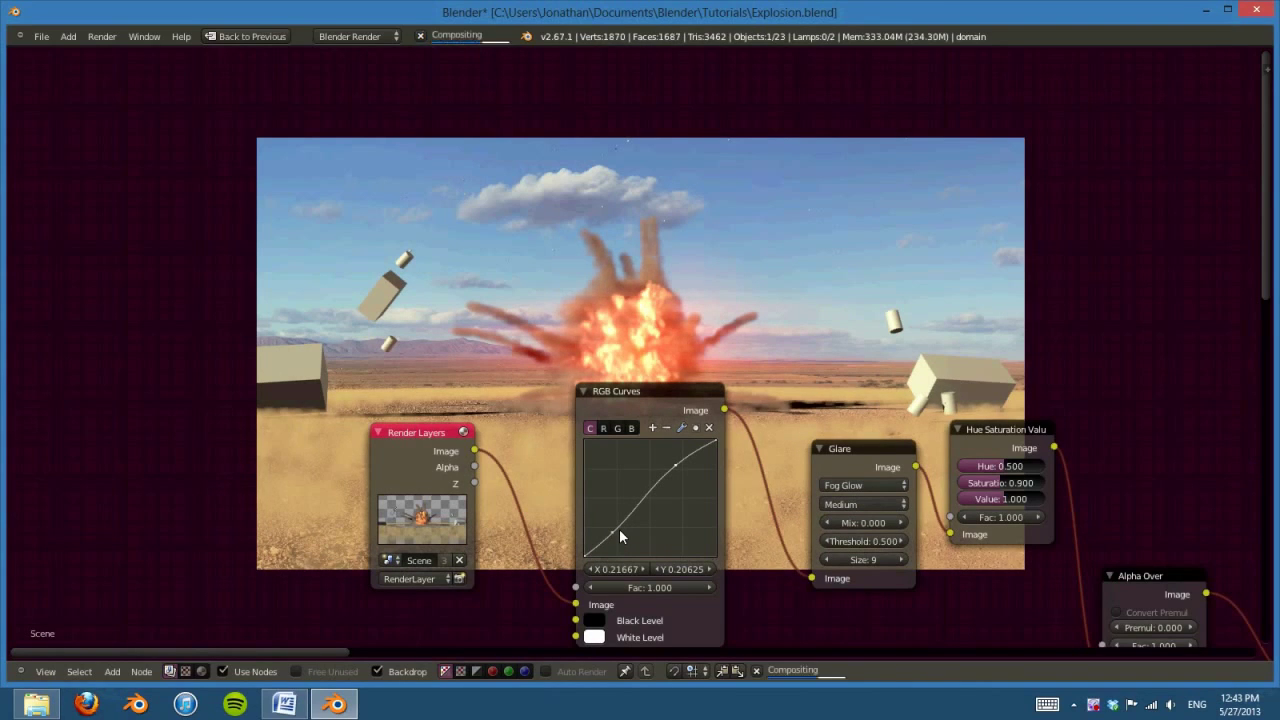
# Step: Add an Ellipse Mask node below the final Add and RGB Curves nodes
pyautogui.scroll(-2, 843, 494)
pyautogui.moveTo(843, 494); pyautogui.dragTo(101, 518, button='middle')
pyautogui.scroll(-1, 962, 528)
pyautogui.moveTo(962, 528); pyautogui.dragTo(758, 458, button='middle')
pyautogui.hotkey('shift', 'a')
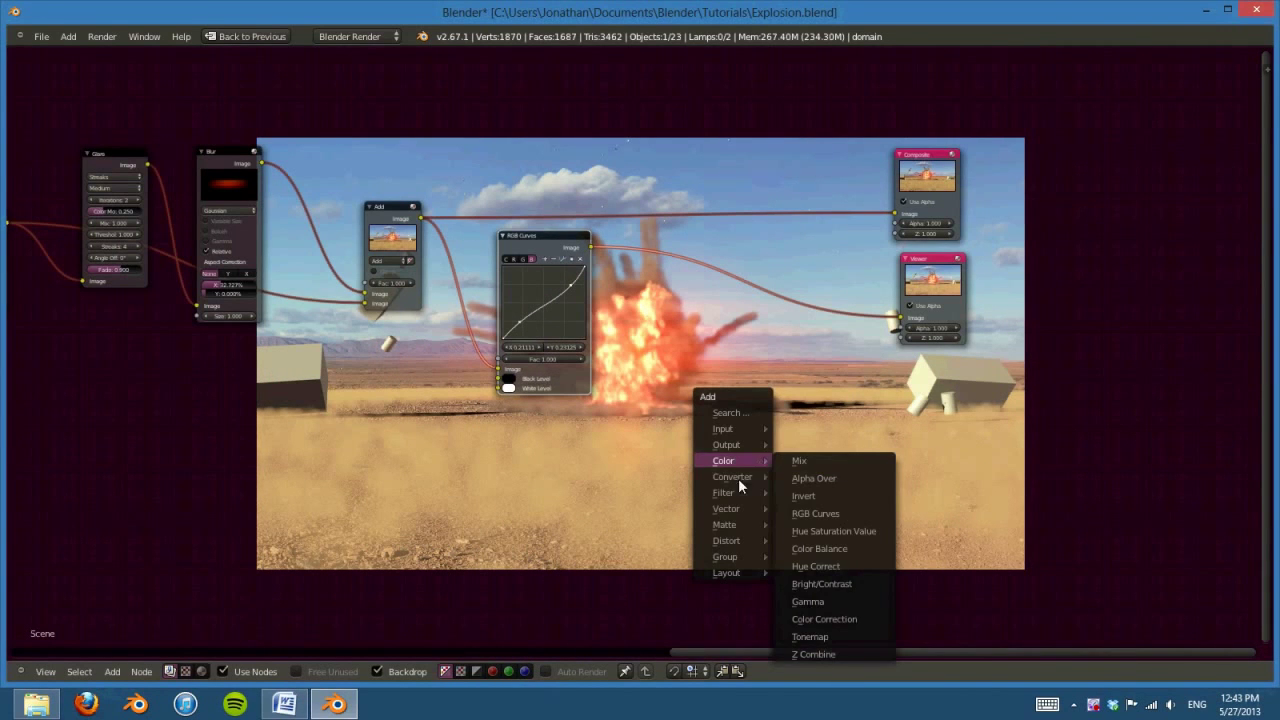
pyautogui.moveTo(736, 526)
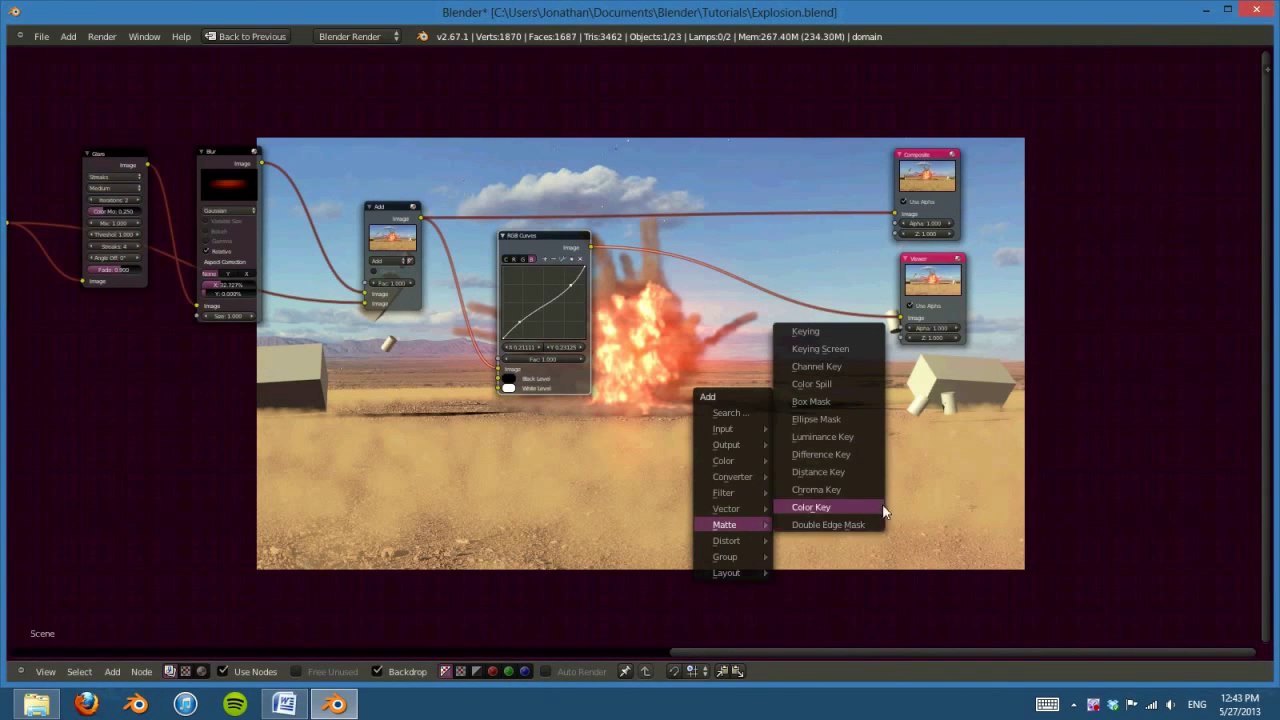
pyautogui.click(858, 421)
pyautogui.click(413, 455)
# Step: Enlarge the ellipse mask to cover the whole frame with width 1.000 and height 0.573
pyautogui.scroll(1, 413, 455)
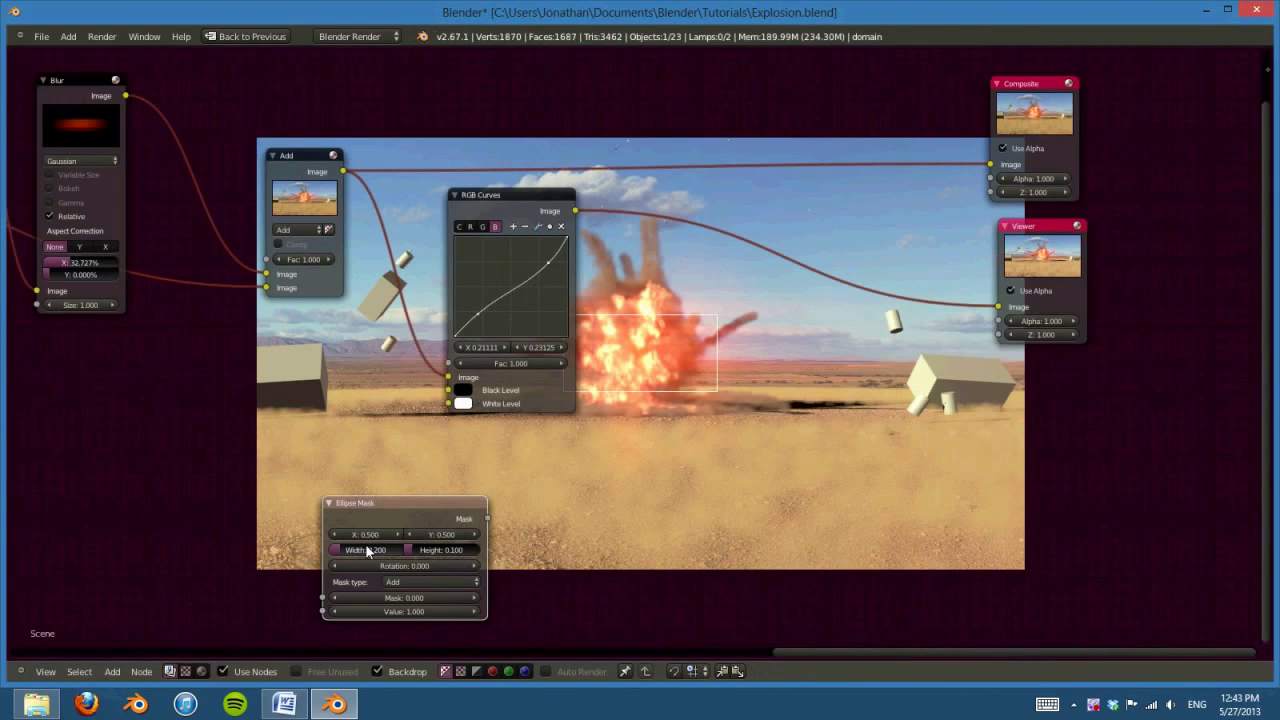
pyautogui.moveTo(362, 551); pyautogui.dragTo(388, 550)
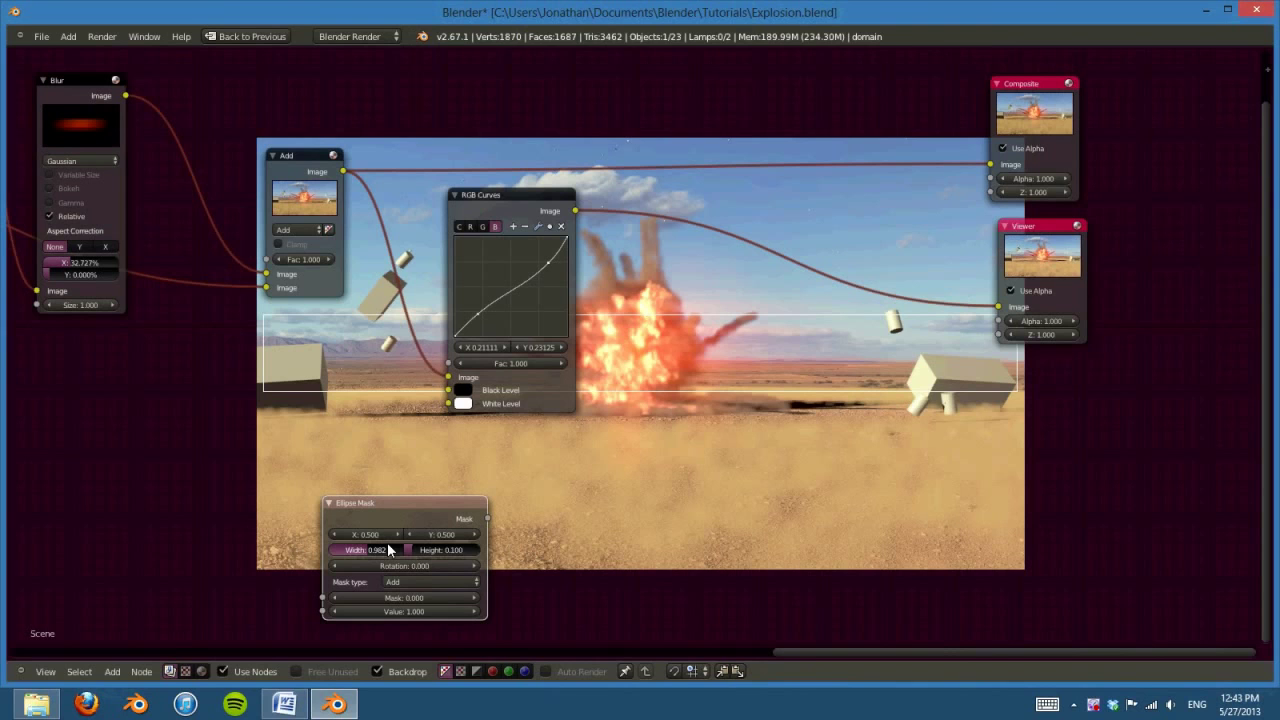
pyautogui.moveTo(389, 544); pyautogui.dragTo(433, 550)
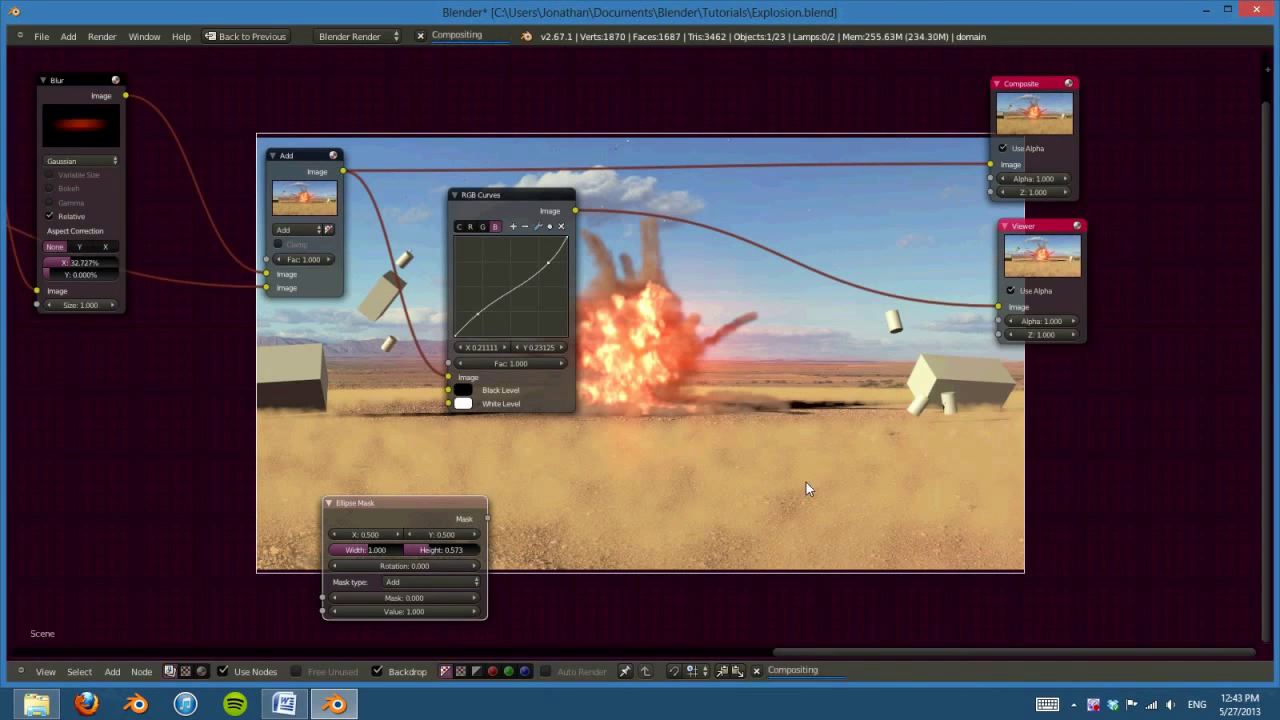
# Step: Add a Mix node between the last RGB Curves node and the Viewer, beyond the Ellipse Mask node
pyautogui.hotkey('shift', 'a')
pyautogui.moveTo(806, 484)
pyautogui.moveTo(785, 419)
pyautogui.click(863, 417)
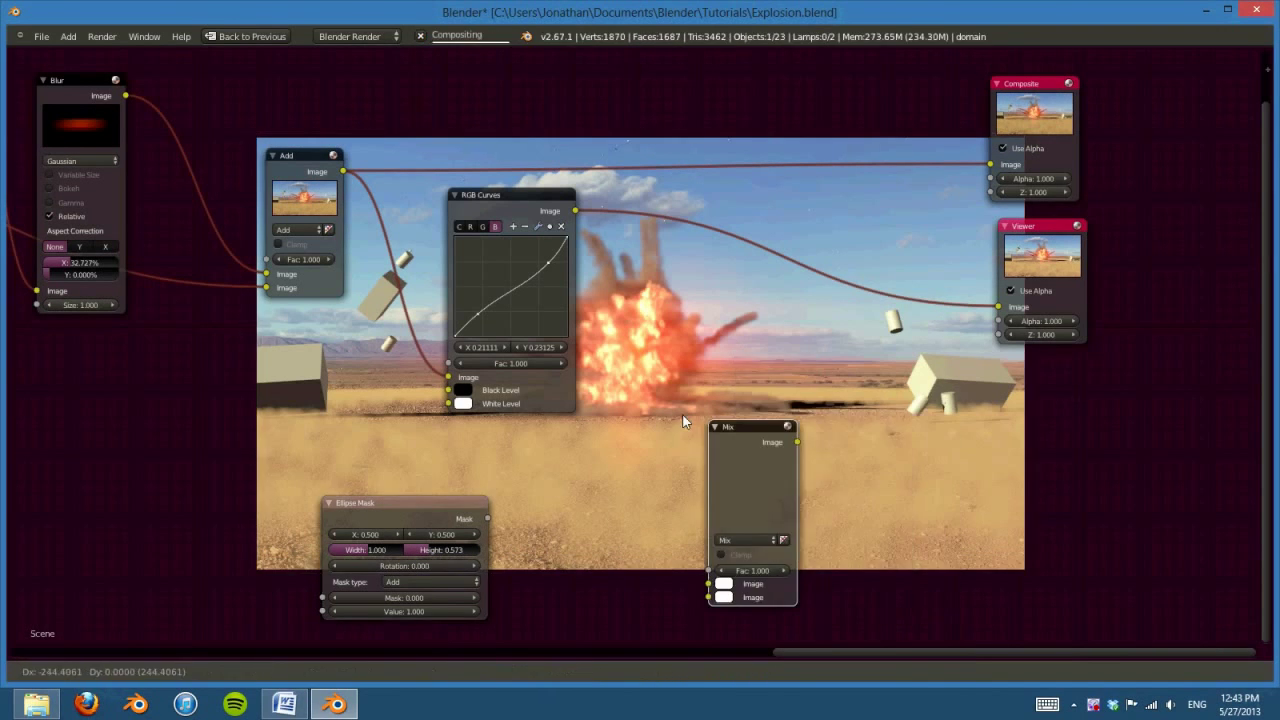
pyautogui.click(700, 380)
# Step: Multiply the RGB Curves image by the ellipse mask in the Mix node and send the result to the Viewer
pyautogui.moveTo(487, 518); pyautogui.dragTo(681, 510)
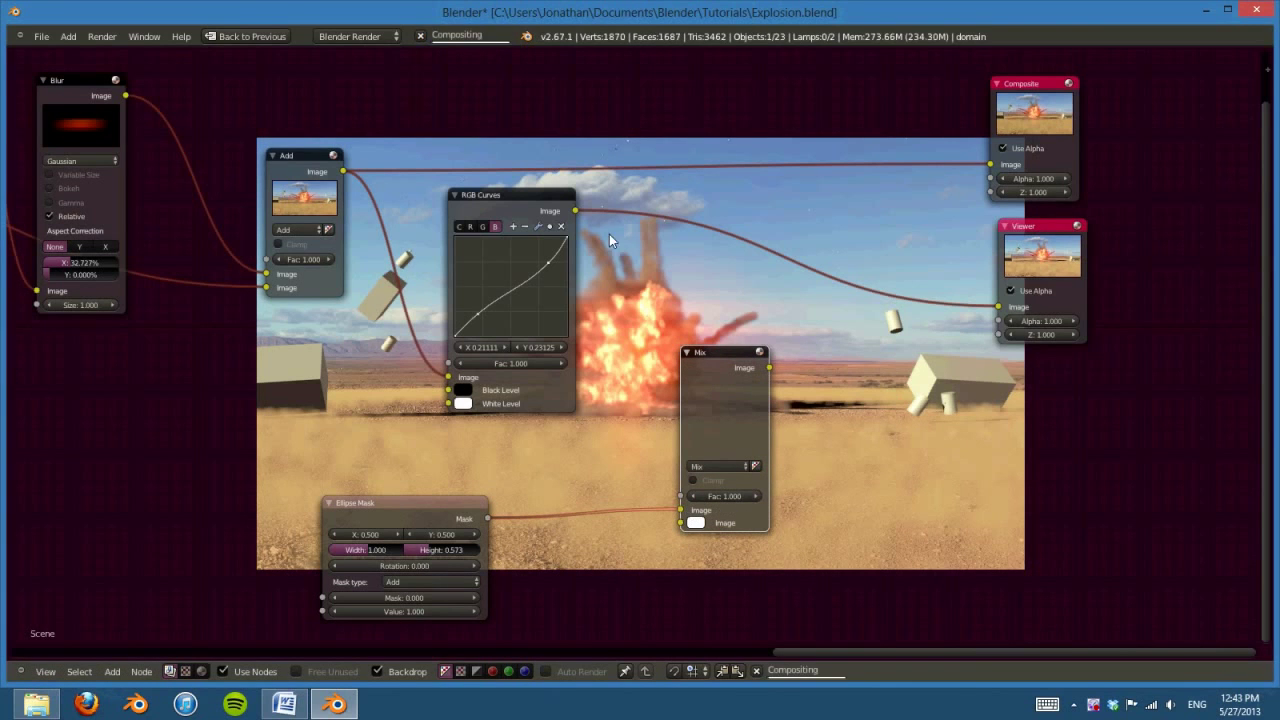
pyautogui.moveTo(575, 213); pyautogui.dragTo(681, 523)
pyautogui.click(720, 466)
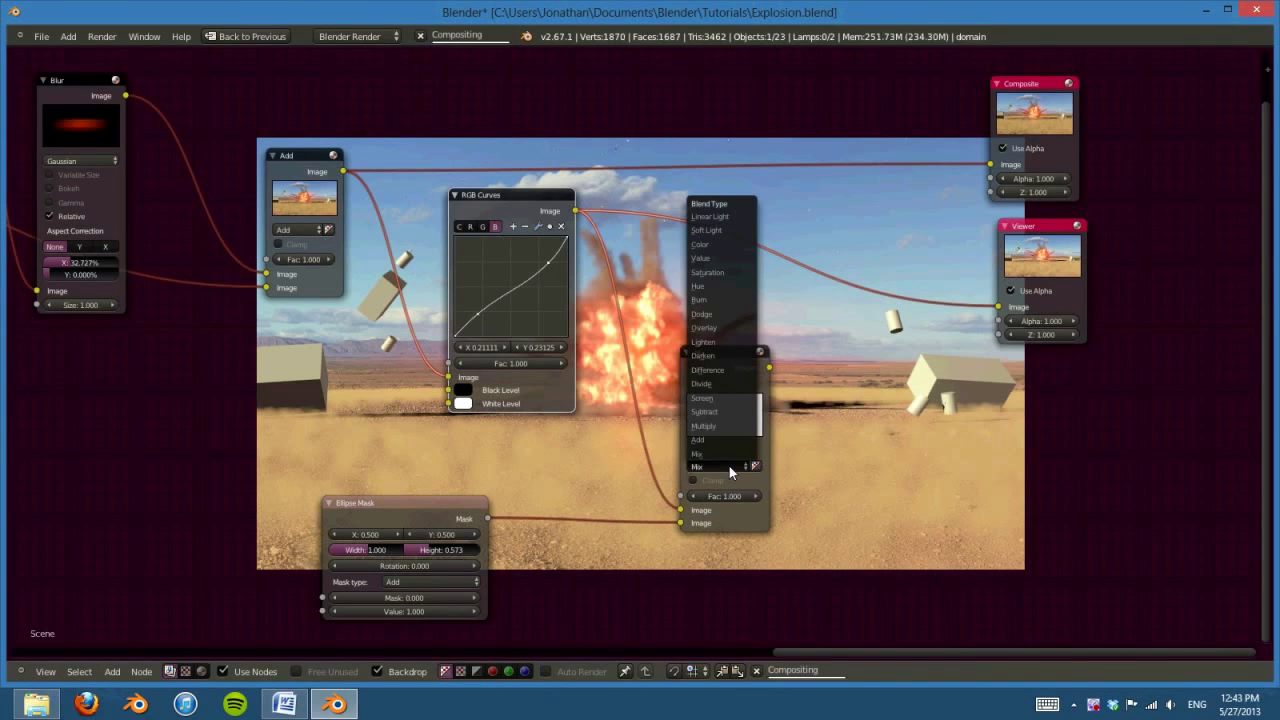
pyautogui.click(724, 425)
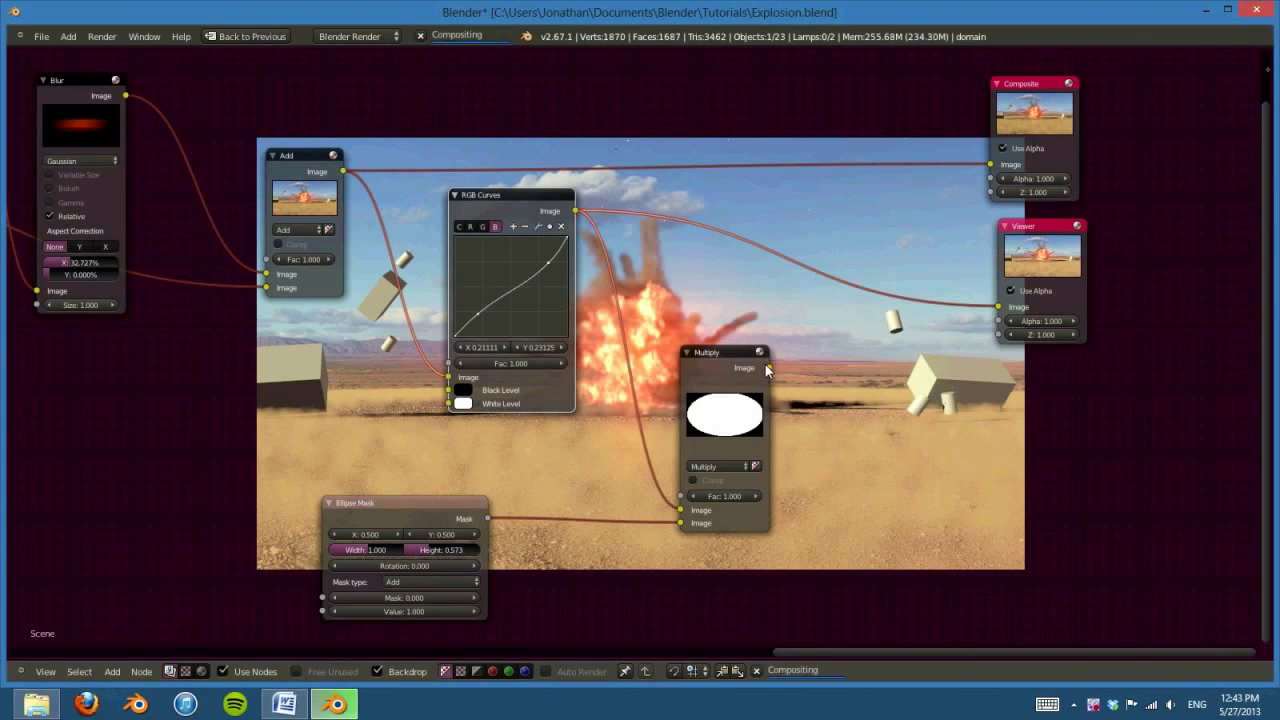
pyautogui.keyDown('ctrl'); pyautogui.keyDown('shift'); pyautogui.click(725, 354); pyautogui.keyUp('shift'); pyautogui.keyUp('ctrl')
# Step: Move the Ellipse Mask node farther from the Multiply node and insert a Blur node on the link between them
pyautogui.moveTo(380, 503); pyautogui.dragTo(180, 520)
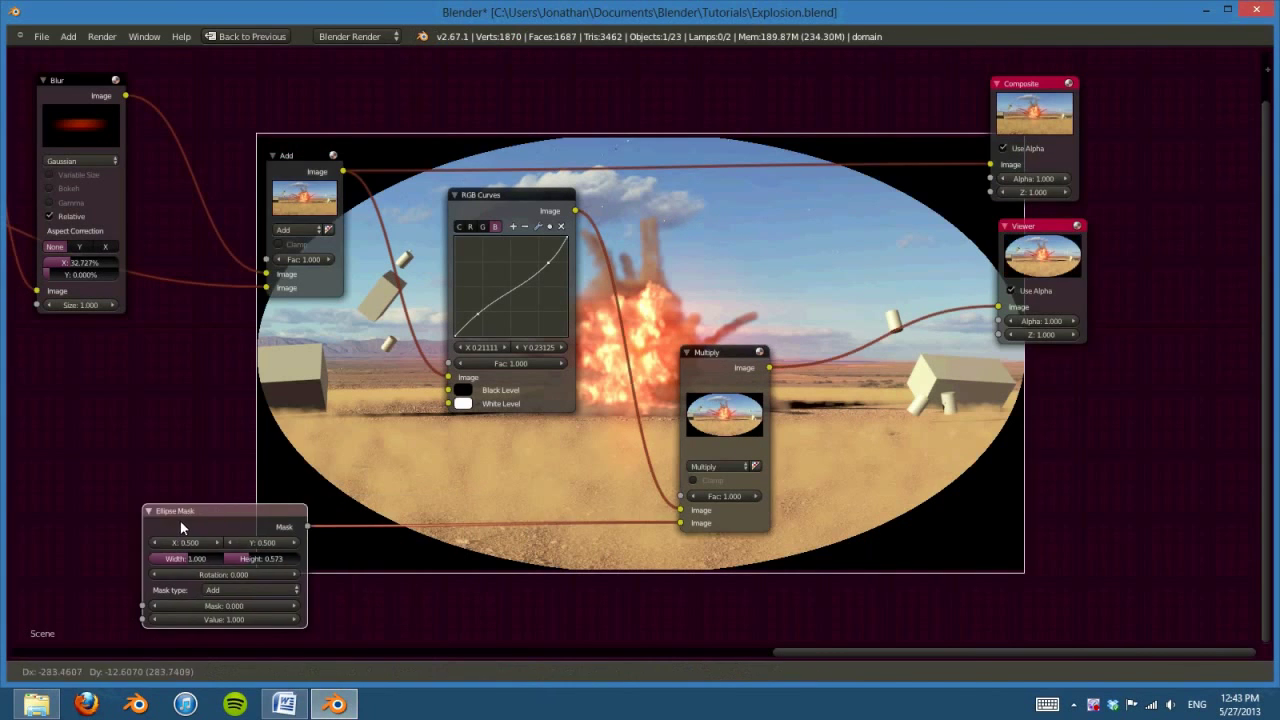
pyautogui.moveTo(573, 489); pyautogui.dragTo(740, 312, button='middle')
pyautogui.hotkey('shift', 'a')
pyautogui.moveTo(655, 408)
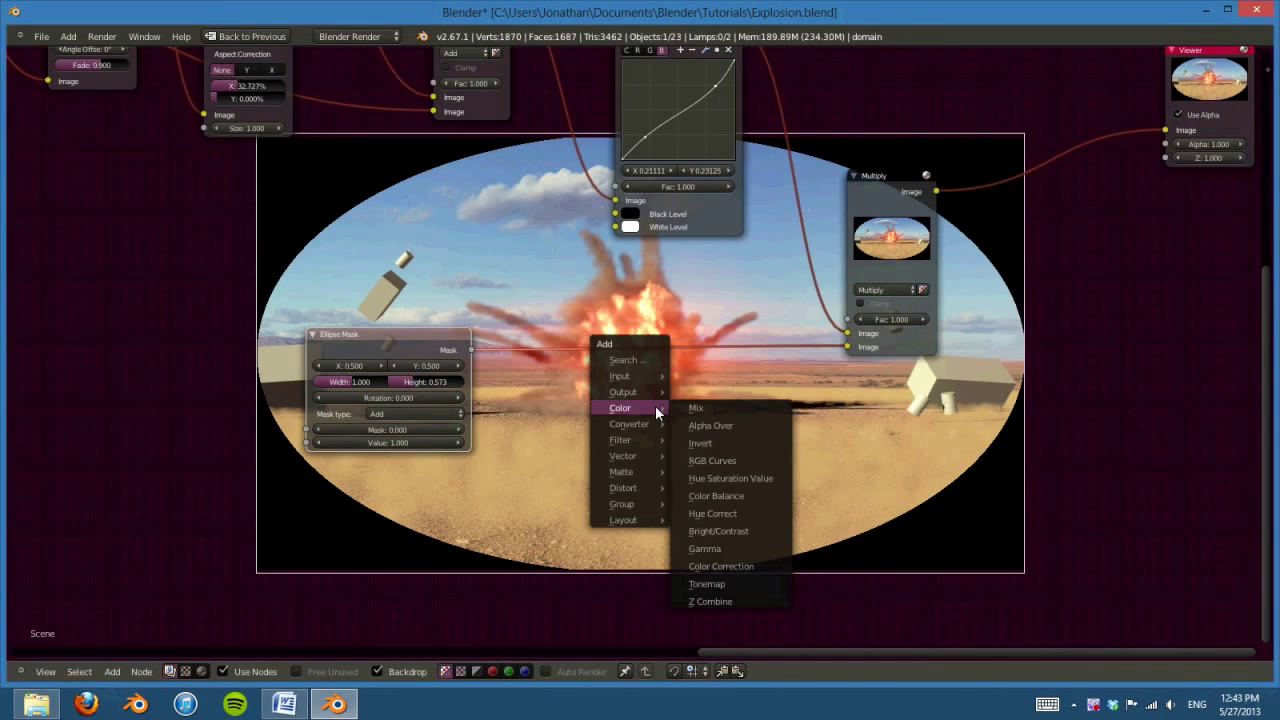
pyautogui.moveTo(655, 440)
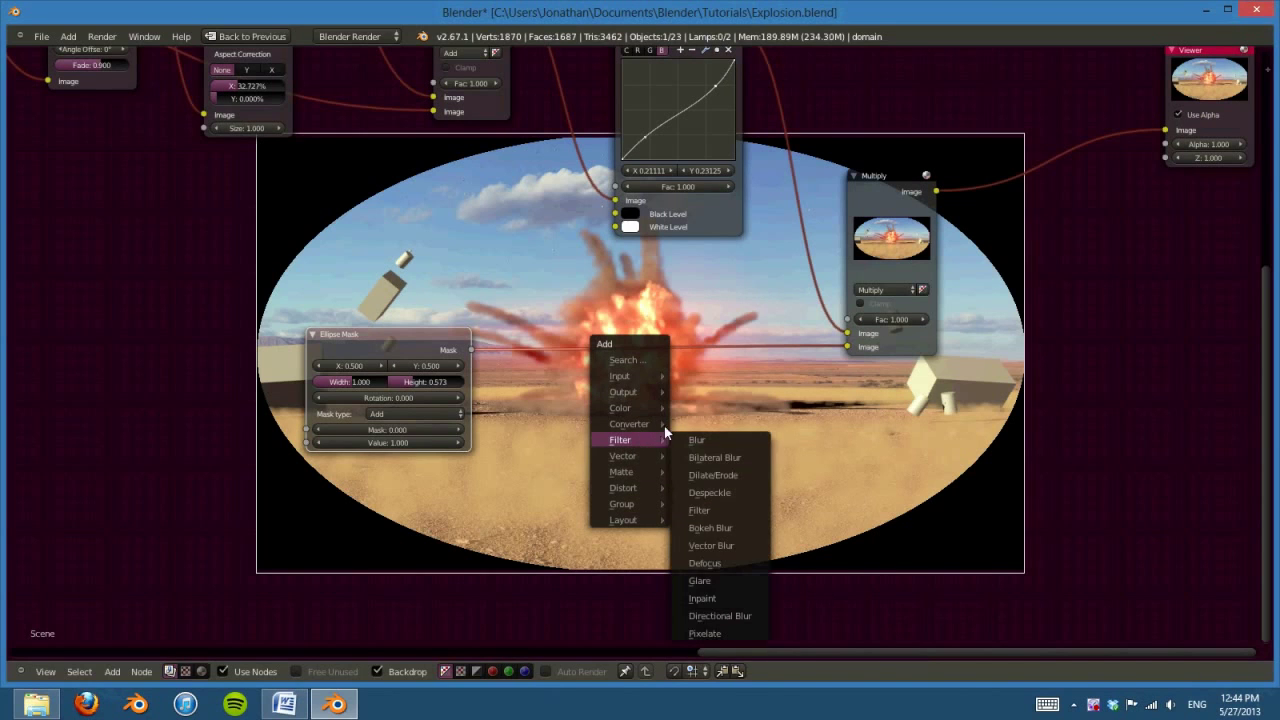
pyautogui.click(705, 440)
pyautogui.click(705, 437)
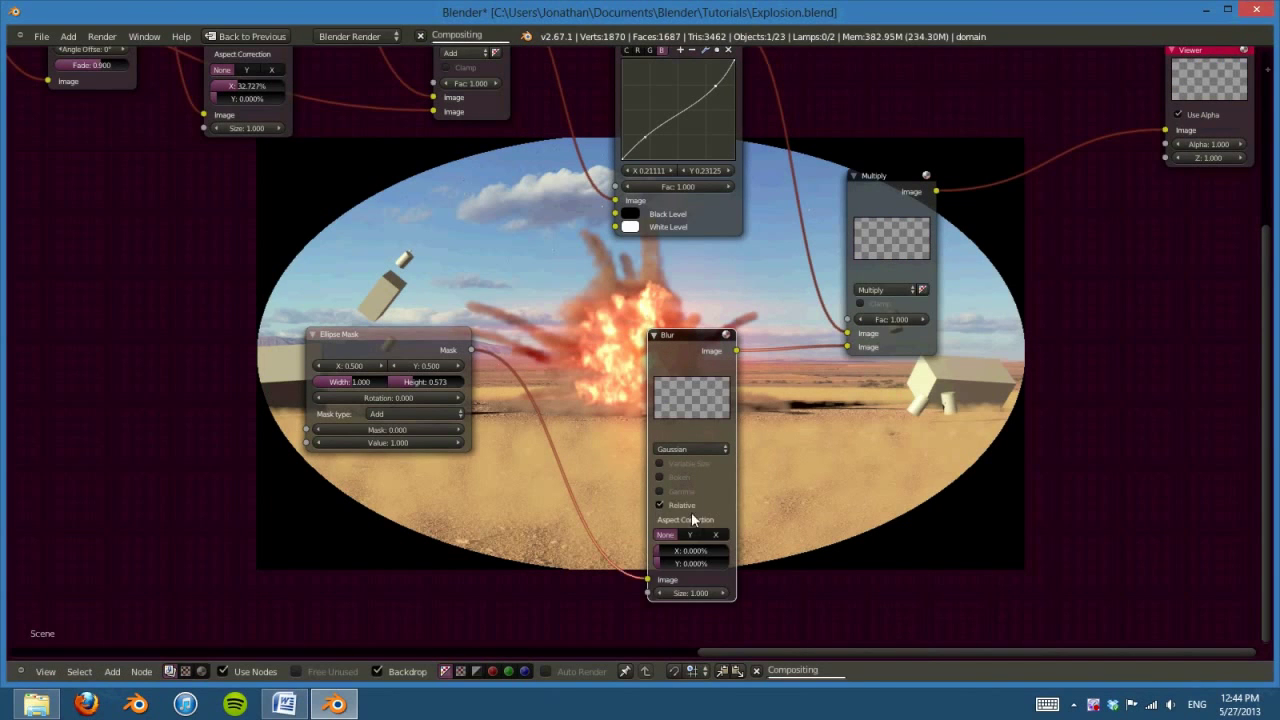
# Step: Soften the mask with X aspect correction and a relative blur of 33.636% in X and 33.227% in Y
pyautogui.click(719, 535)
pyautogui.moveTo(719, 528); pyautogui.dragTo(538, 352, button='middle')
pyautogui.scroll(3, 361, 452)
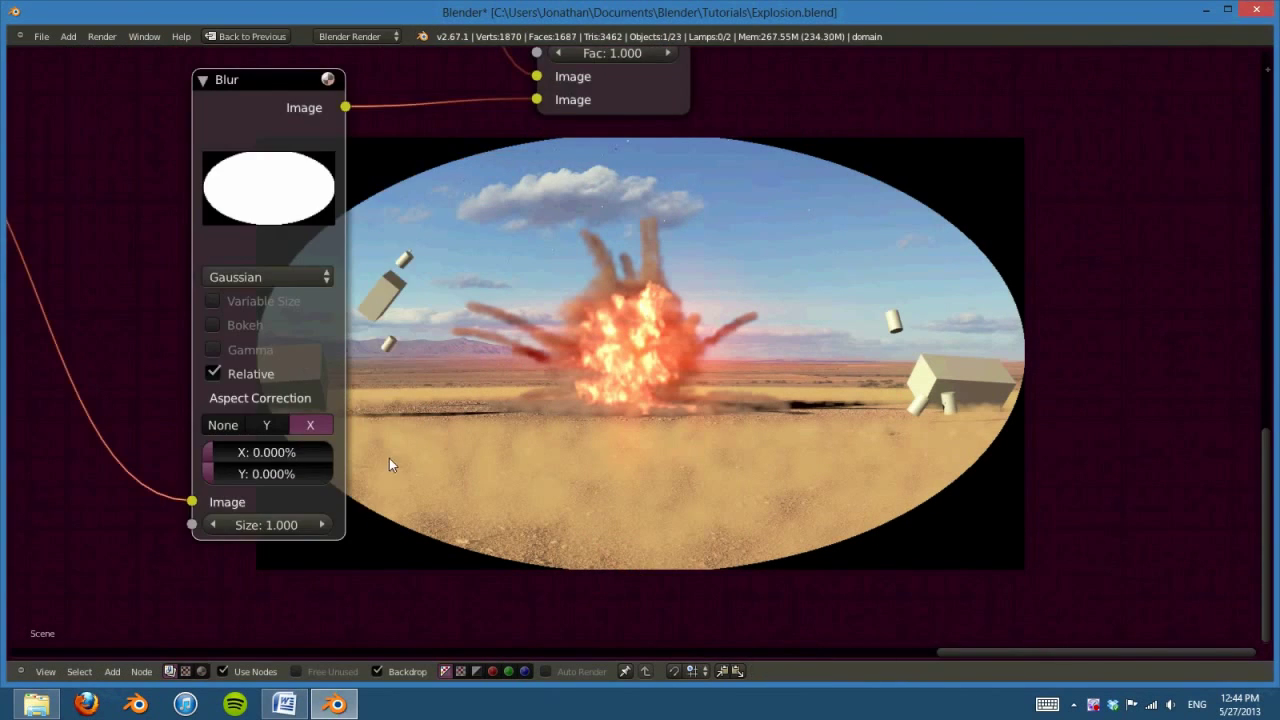
pyautogui.moveTo(335, 434); pyautogui.dragTo(572, 455)
pyautogui.scroll(-5, 594, 436)
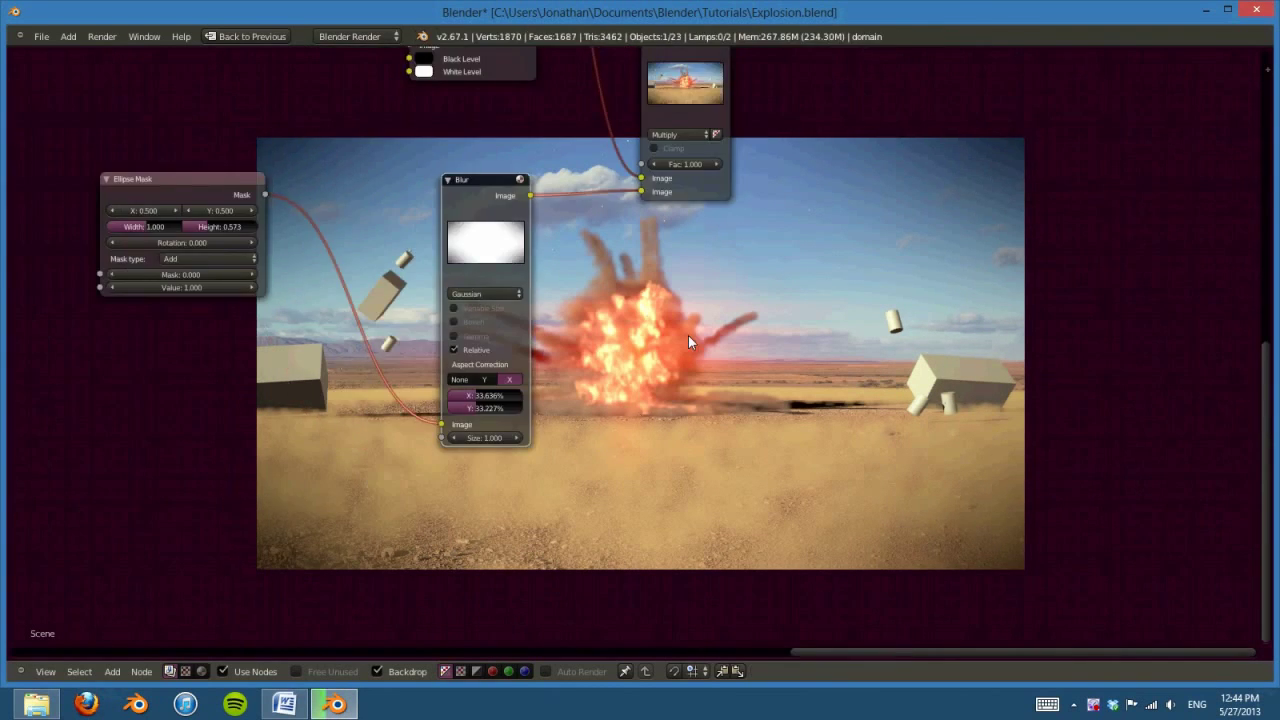
# Step: Connect the last RGB Curves node's image output to the Composite node and check the backdrop with the full node chain
pyautogui.moveTo(688, 335); pyautogui.dragTo(700, 580, button='middle')
pyautogui.scroll(-2, 664, 452)
pyautogui.moveTo(664, 446); pyautogui.dragTo(790, 484, button='middle')
pyautogui.scroll(2, 786, 484)
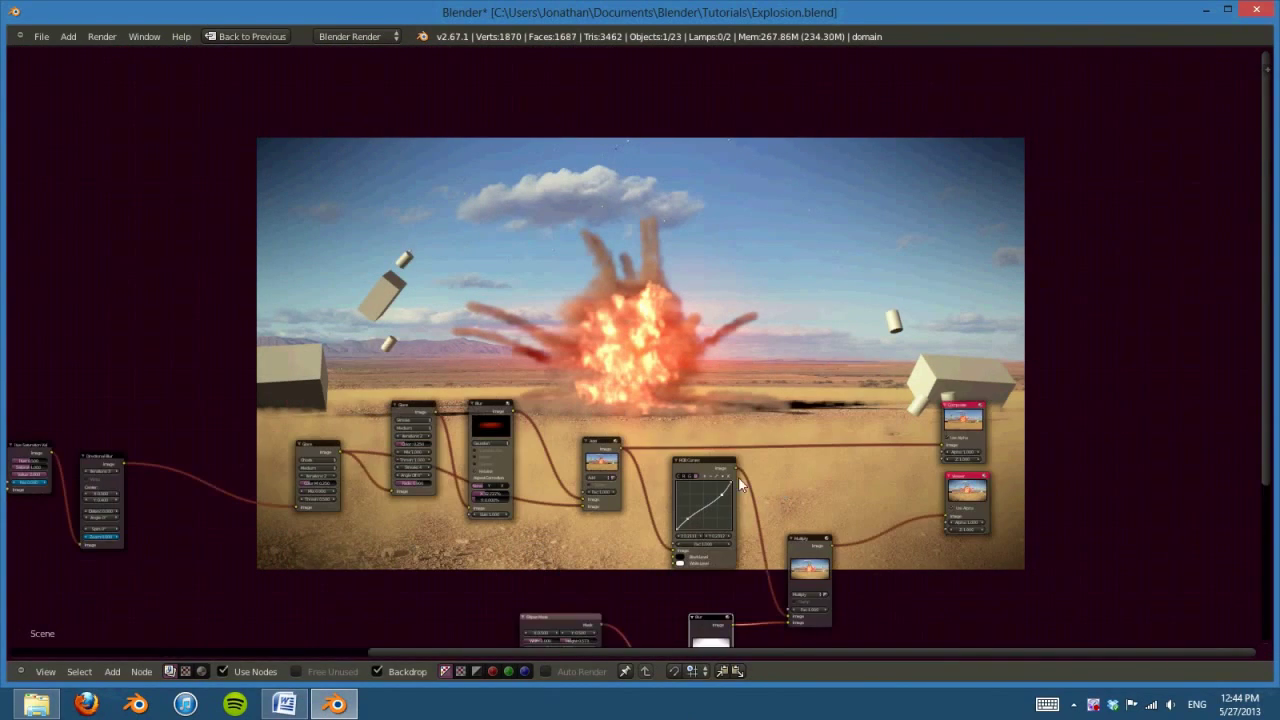
pyautogui.moveTo(735, 470); pyautogui.dragTo(947, 443)
pyautogui.scroll(-2, 590, 366)
pyautogui.moveTo(590, 366); pyautogui.dragTo(781, 316, button='middle')
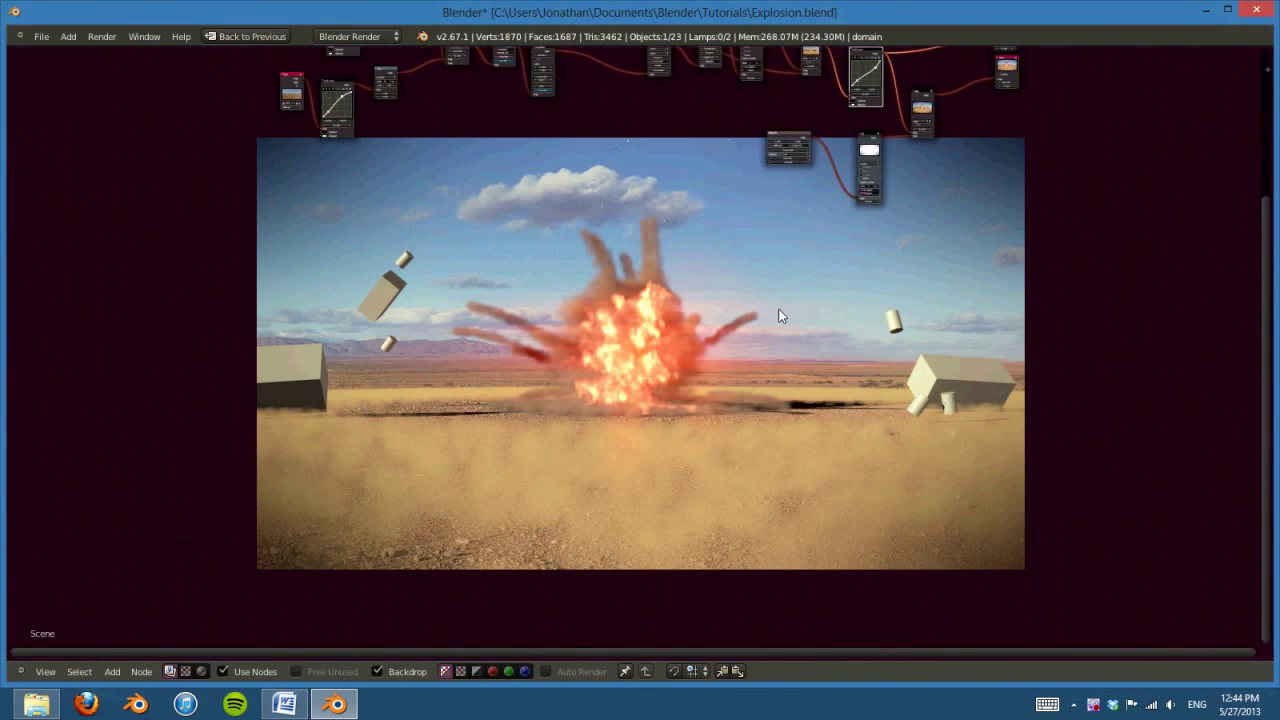